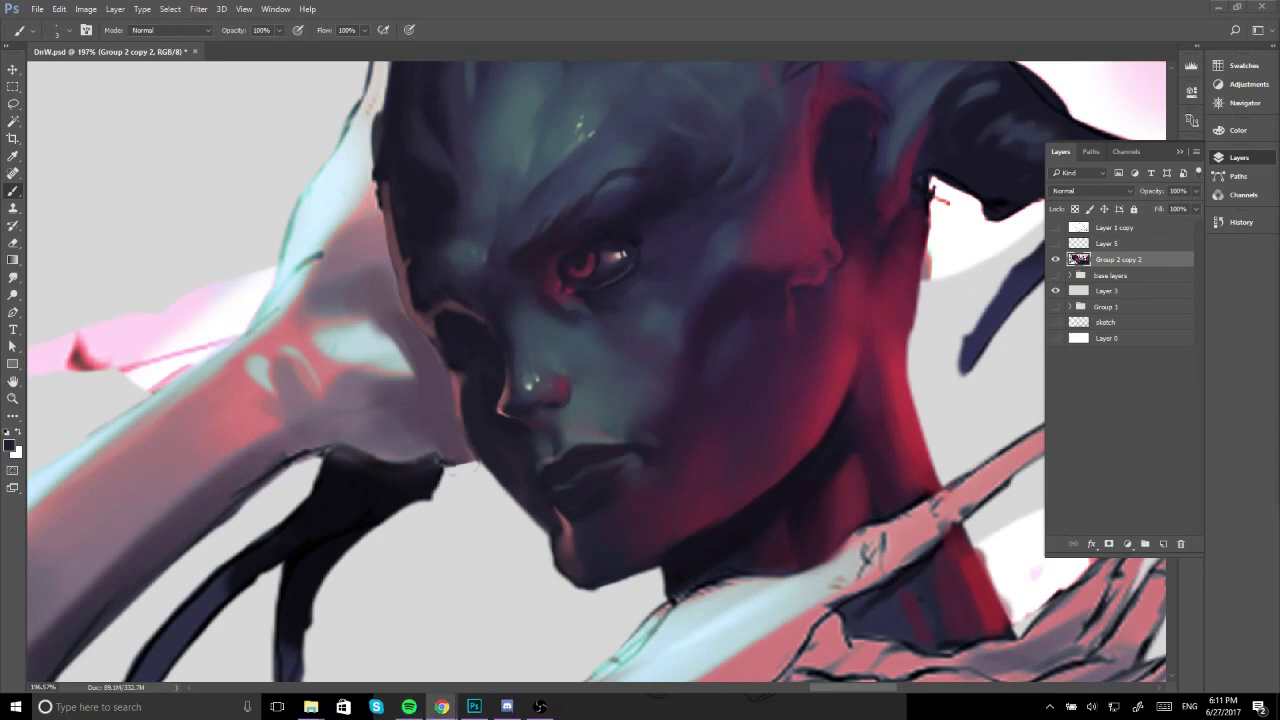
click(786, 461)
drag(857, 349, 640, 400)
drag(844, 471, 758, 369)
scroll(802, 409, down, 6)
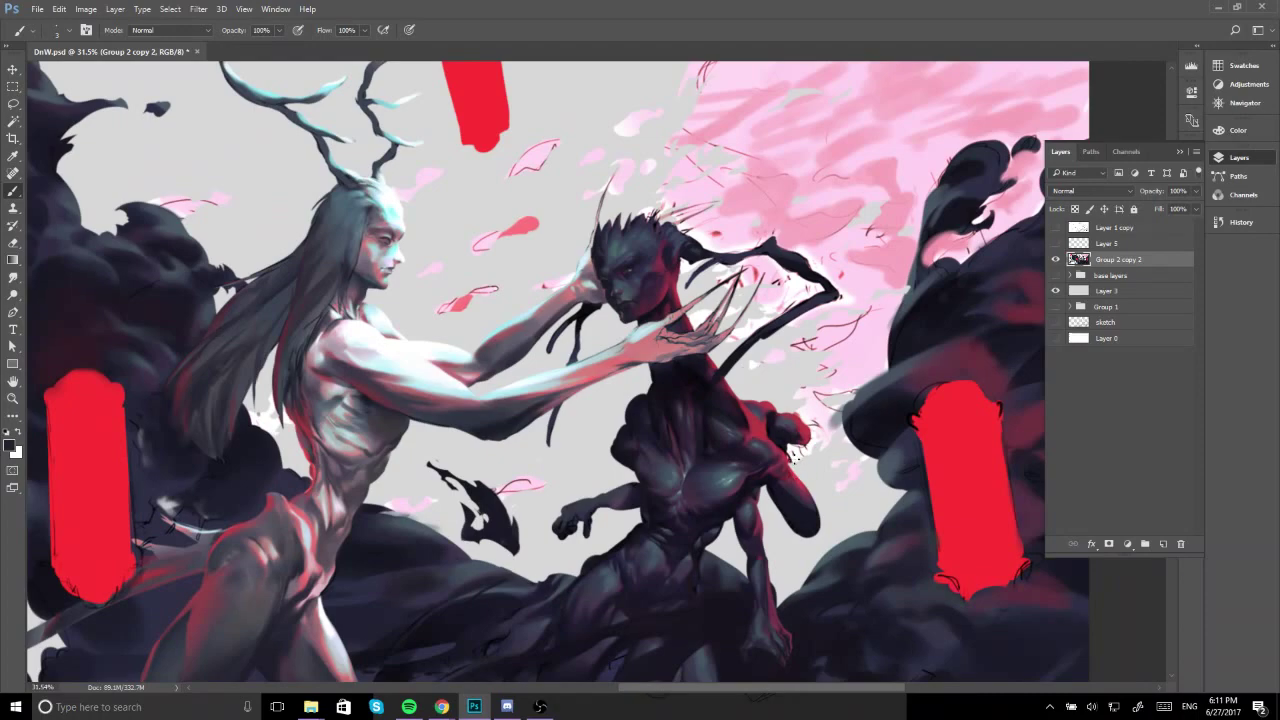
Enlarge the brush to size 30 and touch up the dark figure's lower abdomen with a short stroke.
scroll(740, 420, up, 5)
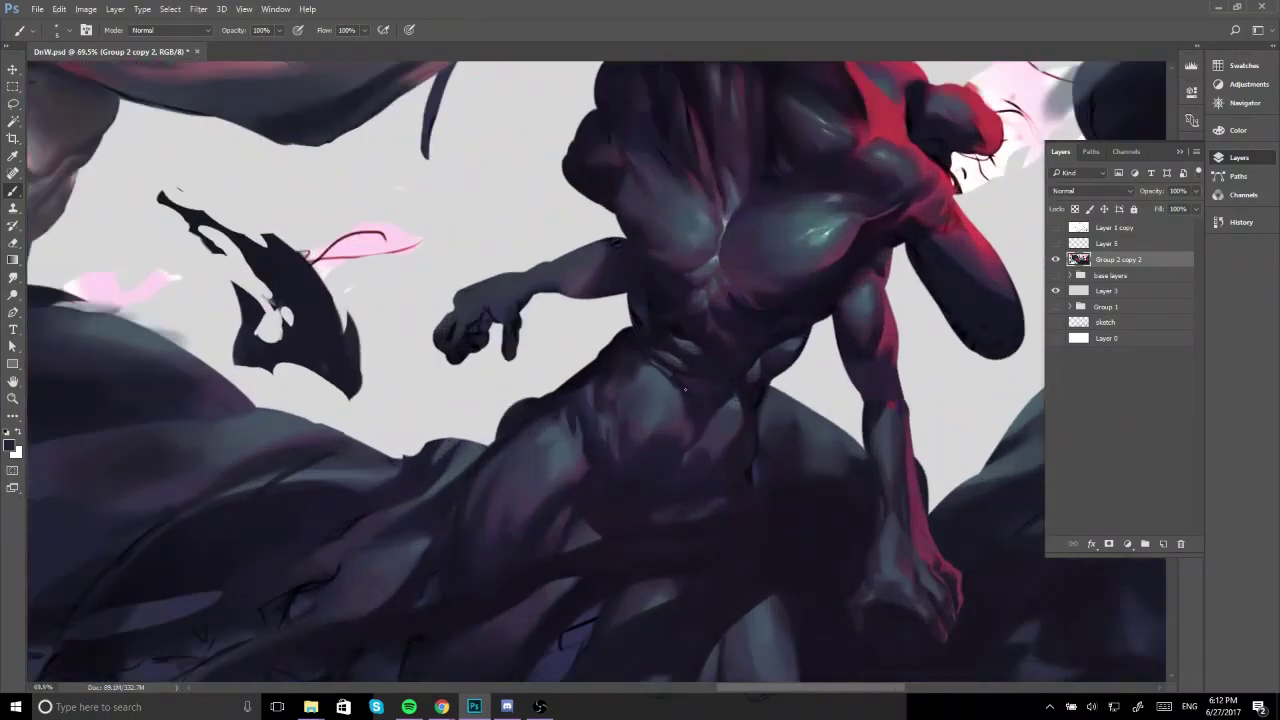
key(])
key(])
key(])
key(])
key(])
key(])
key(])
key(])
key(])
drag(671, 382, 683, 395)
Sample a muted blue-grey from the smoke clouds and add a new layer clipped to Group 2 copy 2.
scroll(690, 400, down, 5)
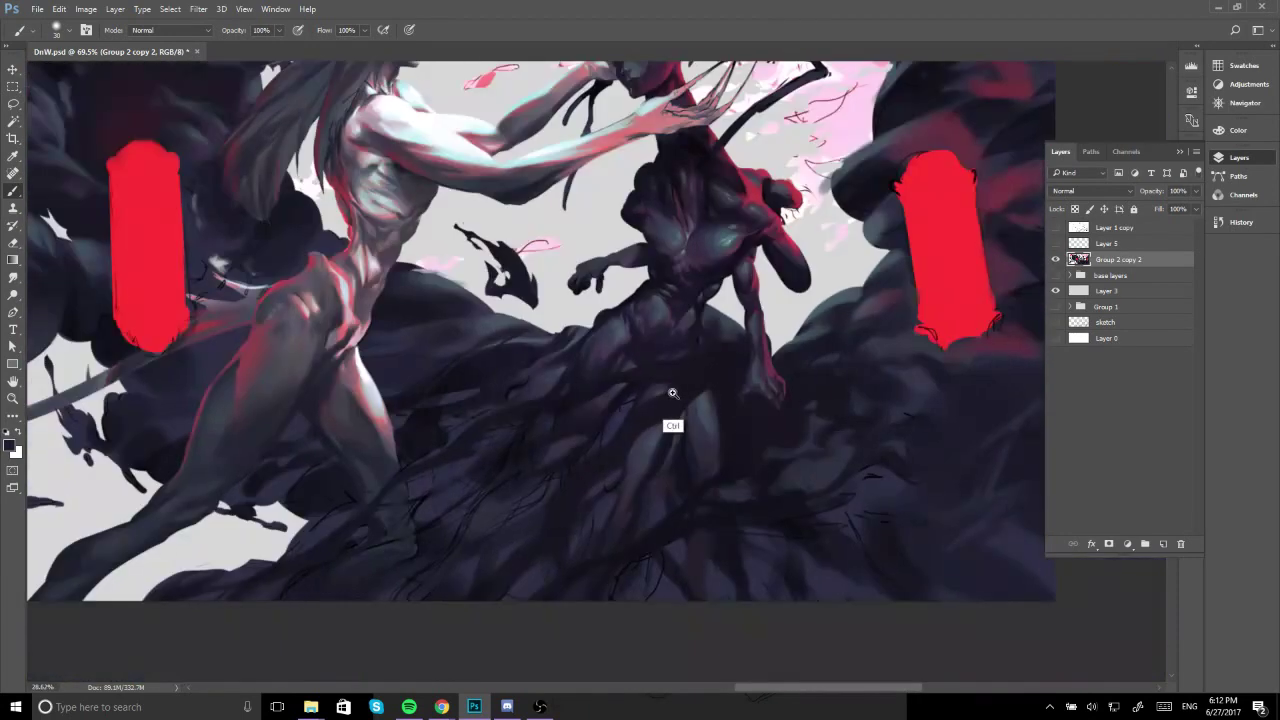
drag(673, 393, 660, 393)
drag(722, 435, 641, 405)
drag(726, 389, 745, 389)
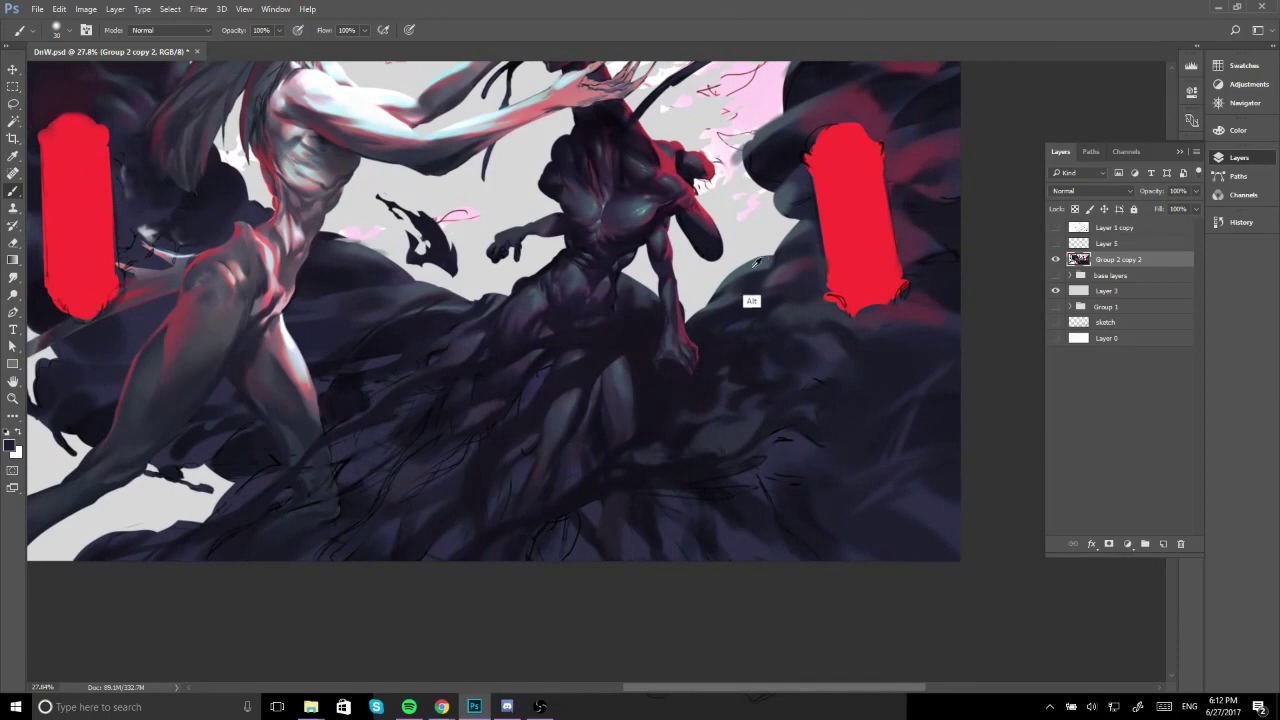
scroll(760, 300, up, 2)
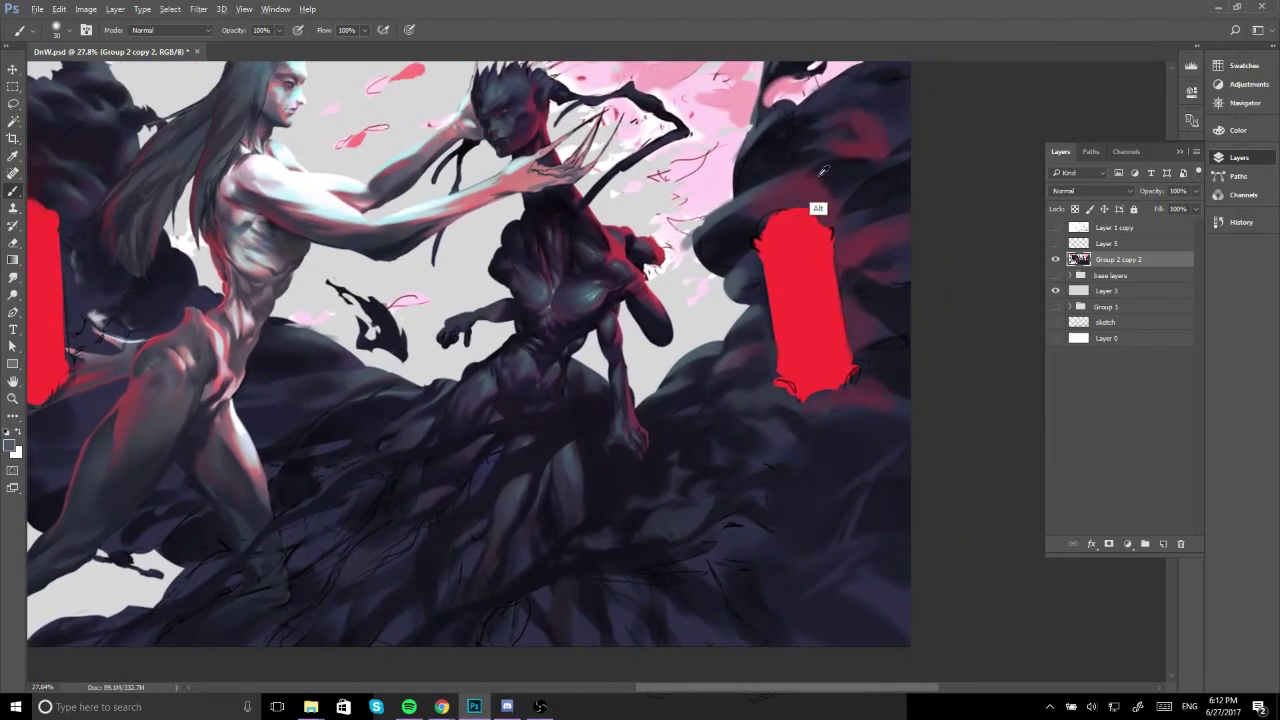
alt+click(818, 177)
alt+click(633, 420)
key(])
alt+click(743, 276)
alt+click(727, 287)
key(ctrl+shift+alt+n)
key(ctrl+alt+g)
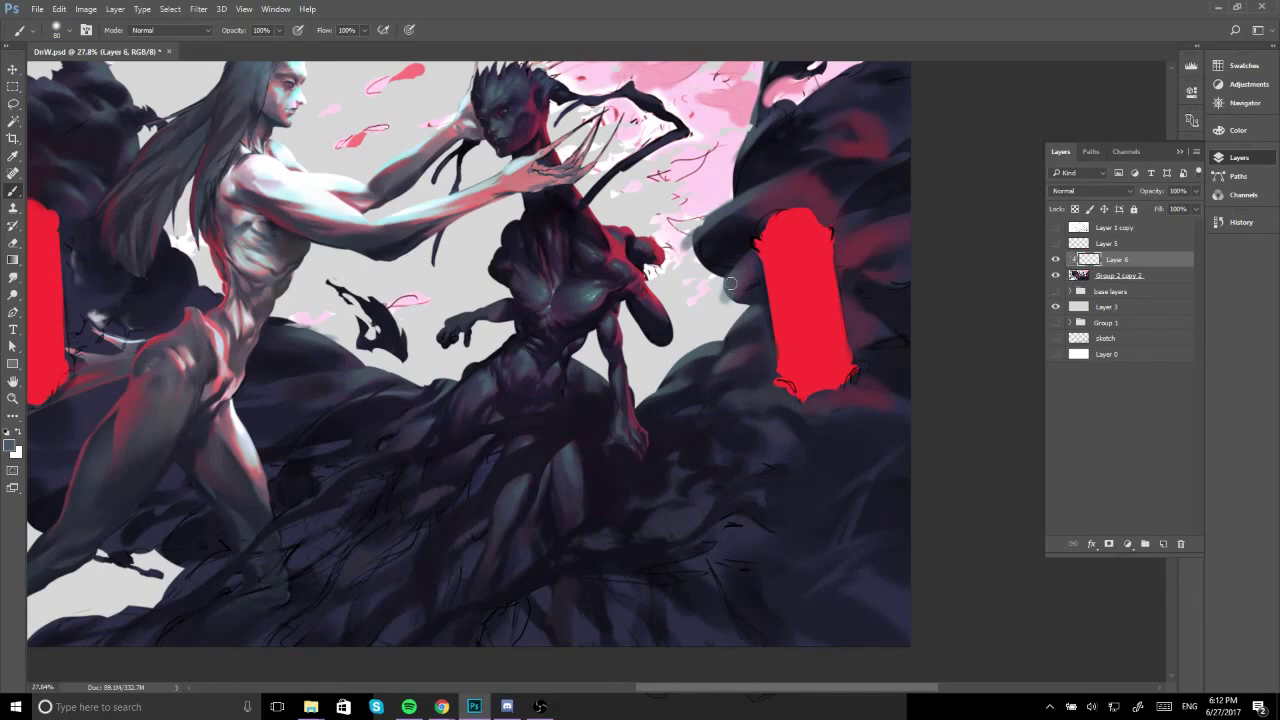
Erase the soft smudge on the cloud edge beside the red banner on Group 2 copy 2, and return to the brush on Layer 6.
key(e)
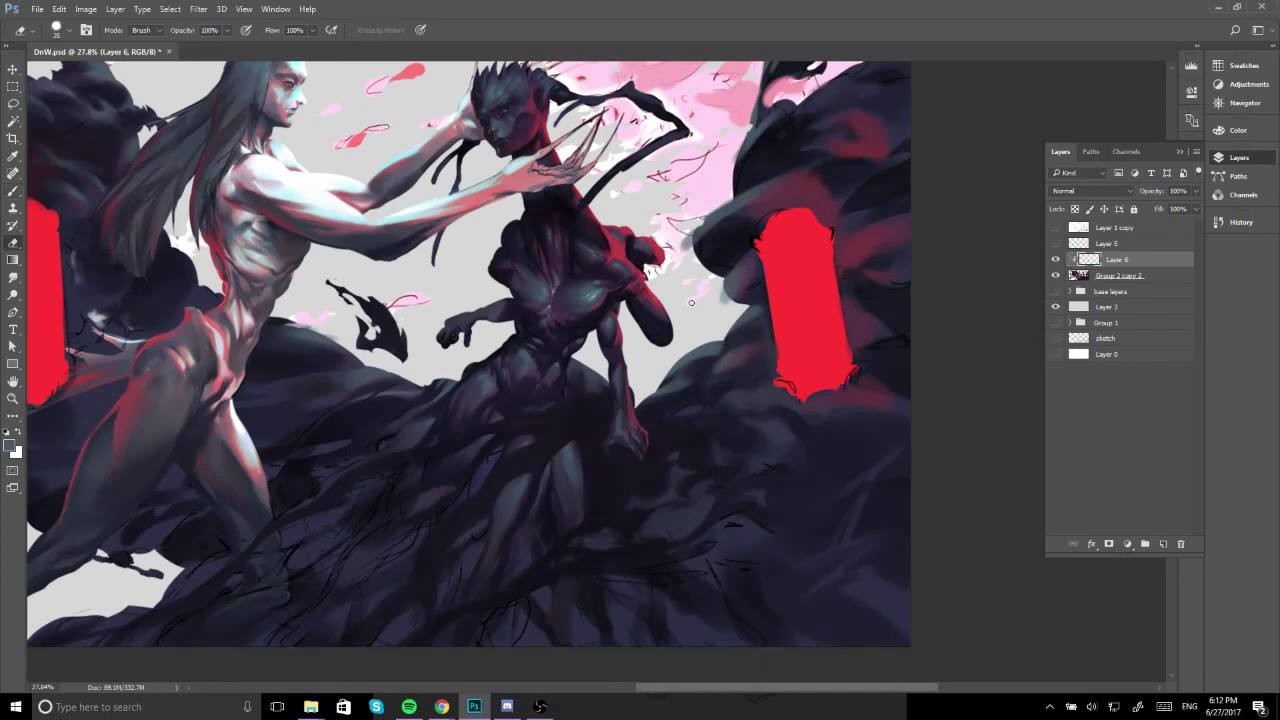
key(bracketright)
click(1086, 275)
scroll(722, 314, up, 4)
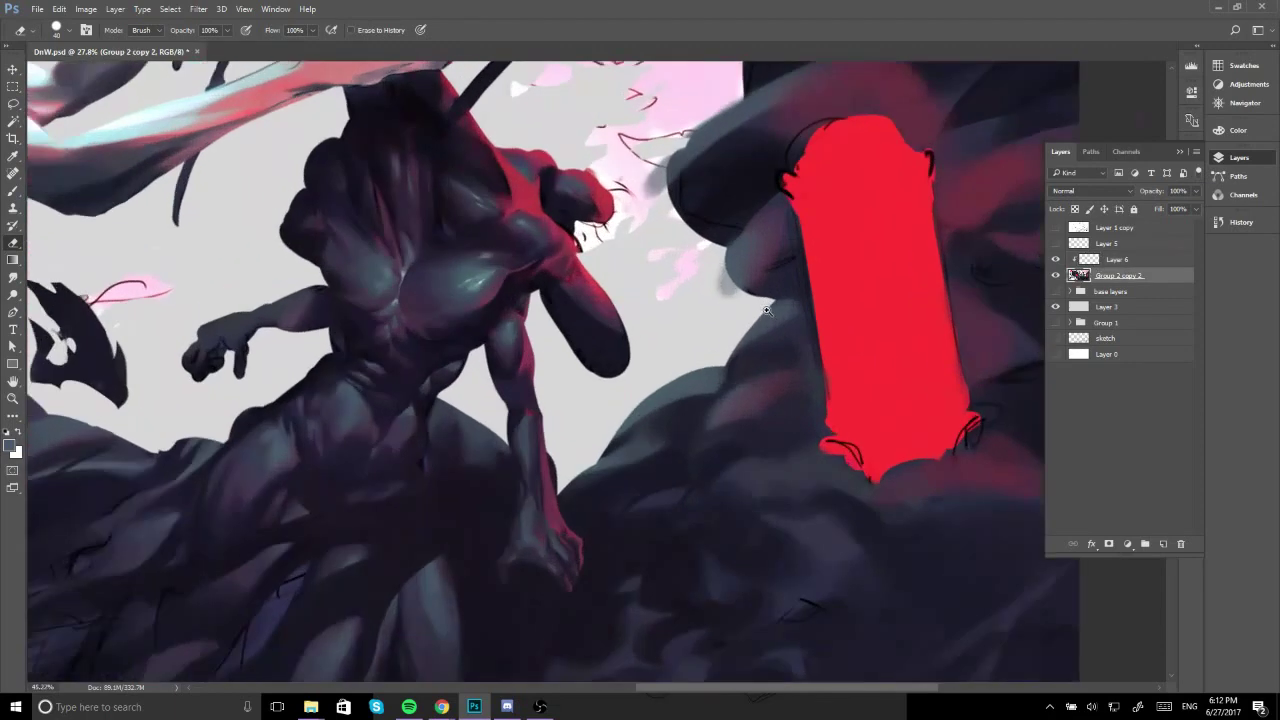
mouse_move(714, 271)
mouse_down()
mouse_move(729, 287)
mouse_move(717, 258)
mouse_move(750, 300)
mouse_up()
key(b)
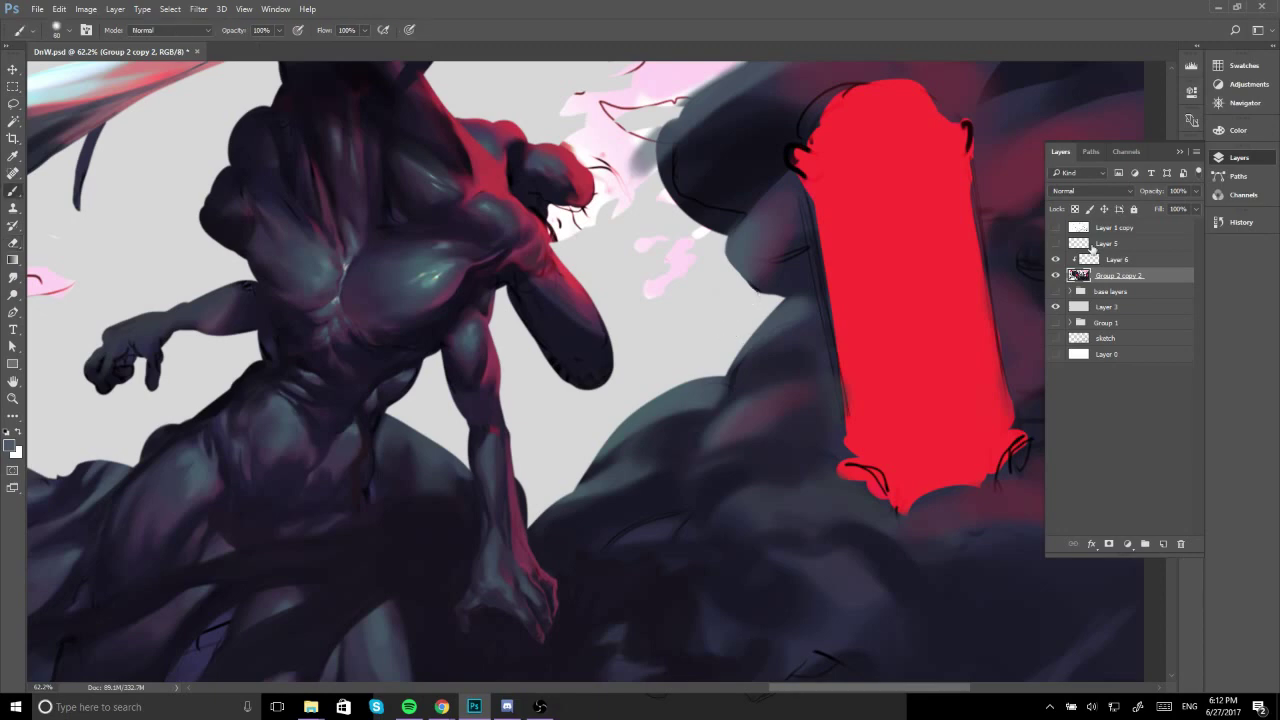
click(1104, 262)
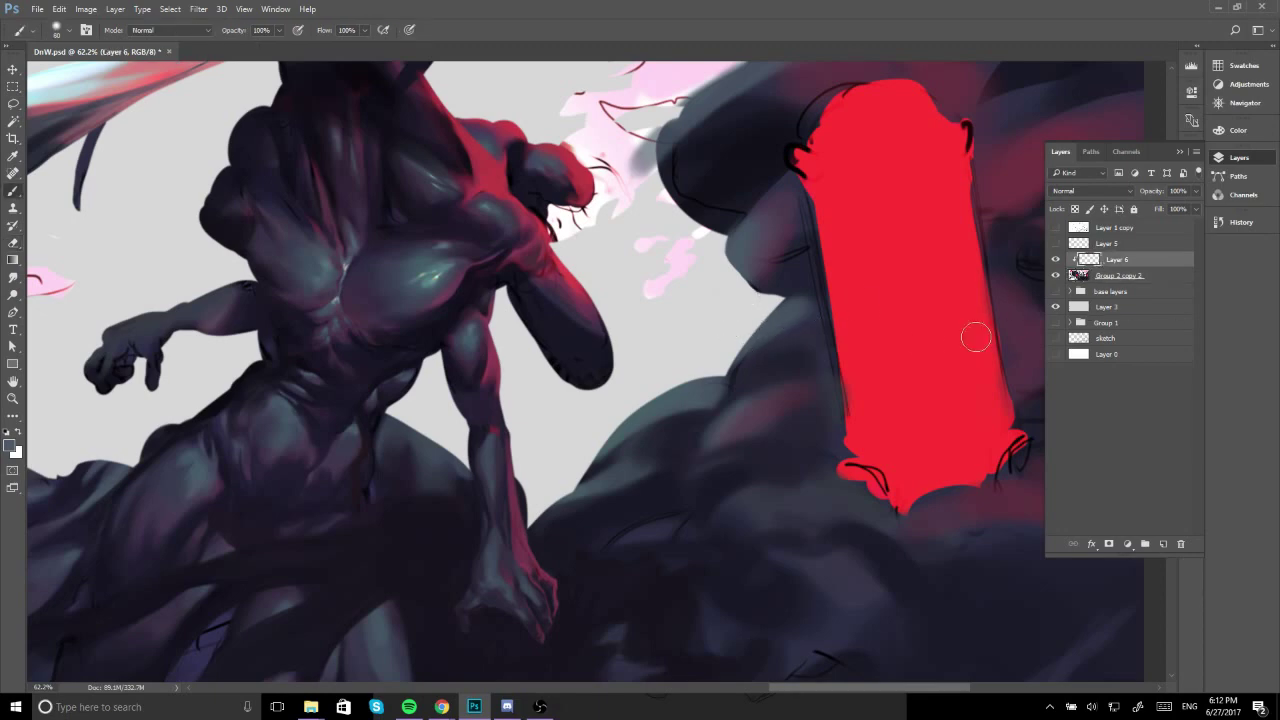
Sample a dark navy from the smoke and paint it over the smoke folds below the dark figure's lowered hand.
scroll(897, 311, down, 10)
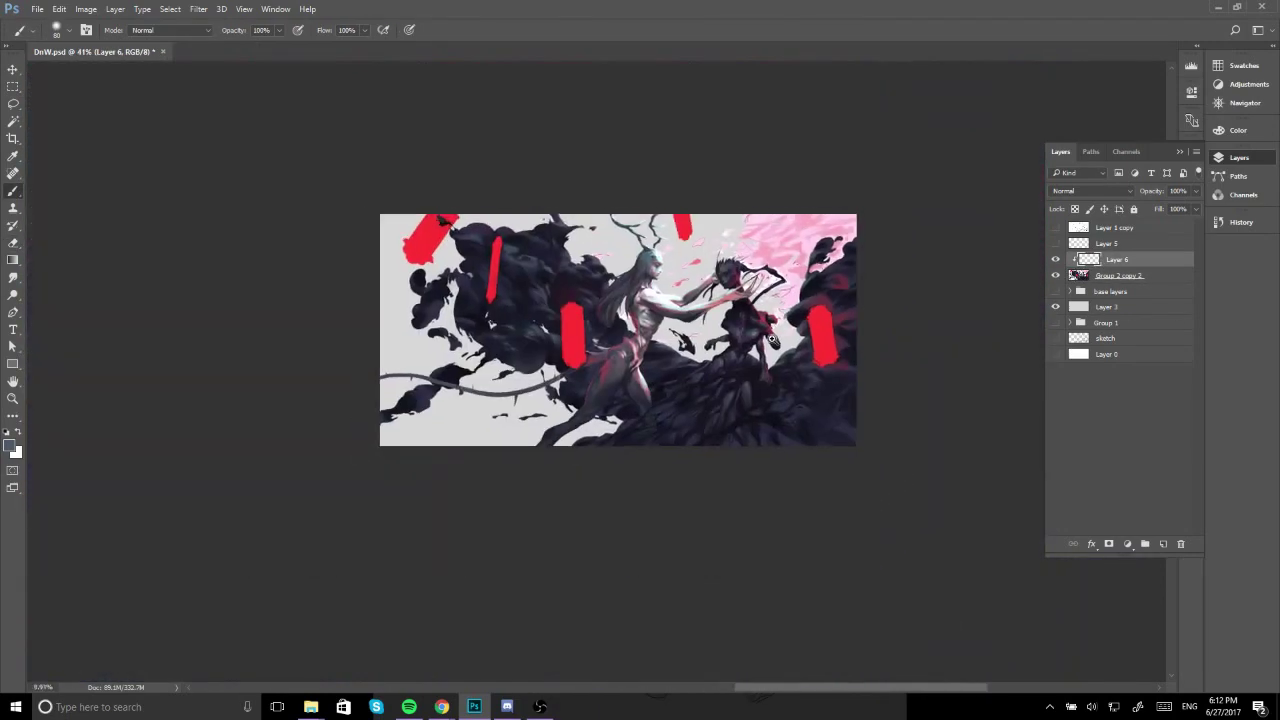
key(ctrl+plus)
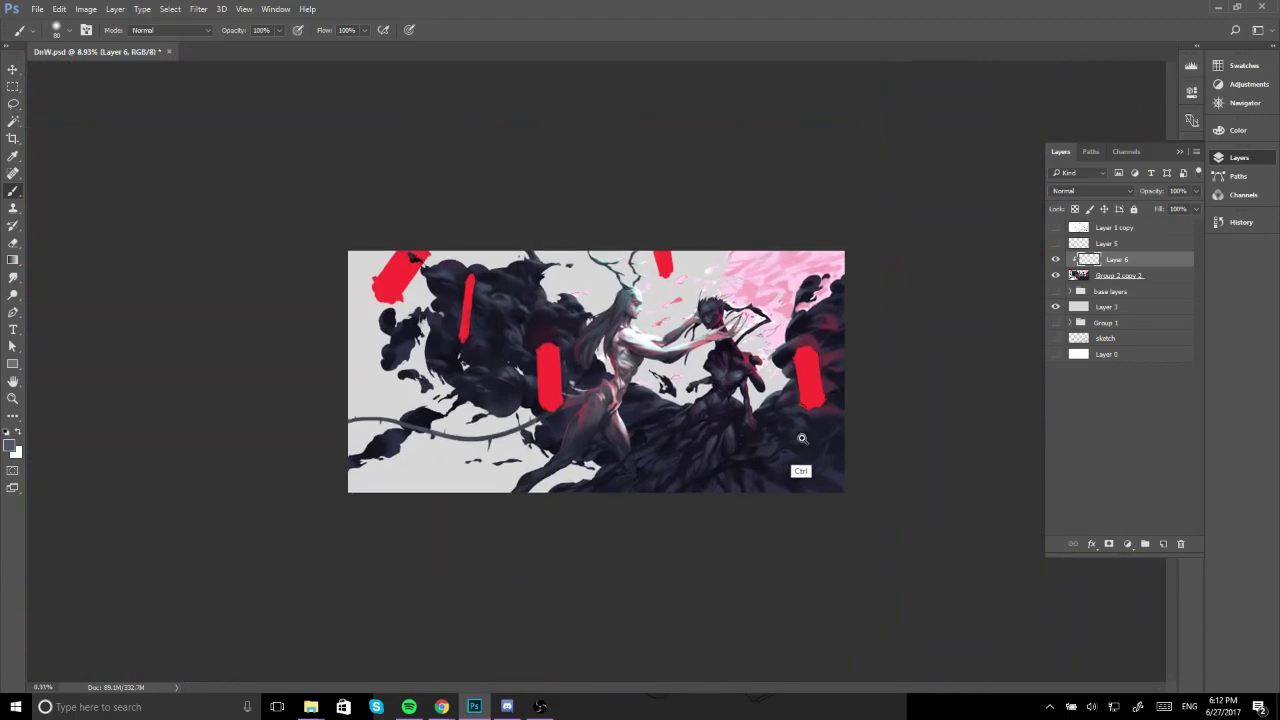
drag(766, 431, 805, 438)
drag(838, 481, 720, 393)
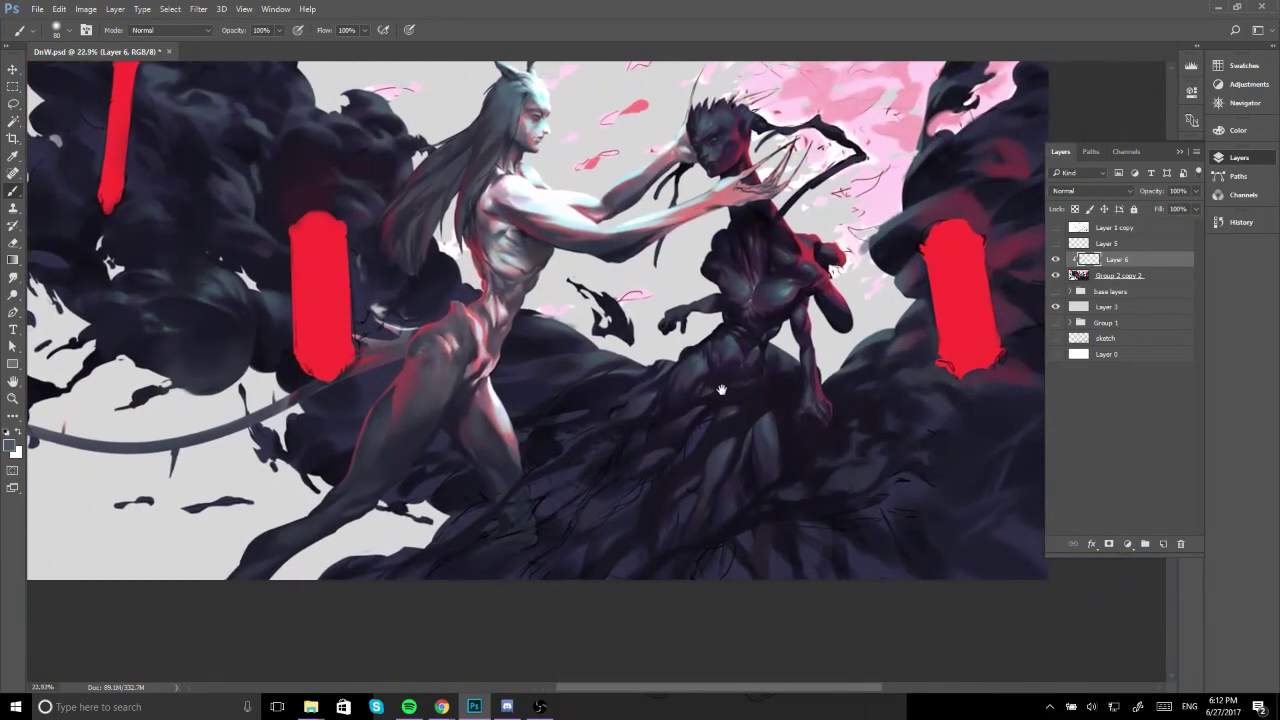
alt+click(792, 290)
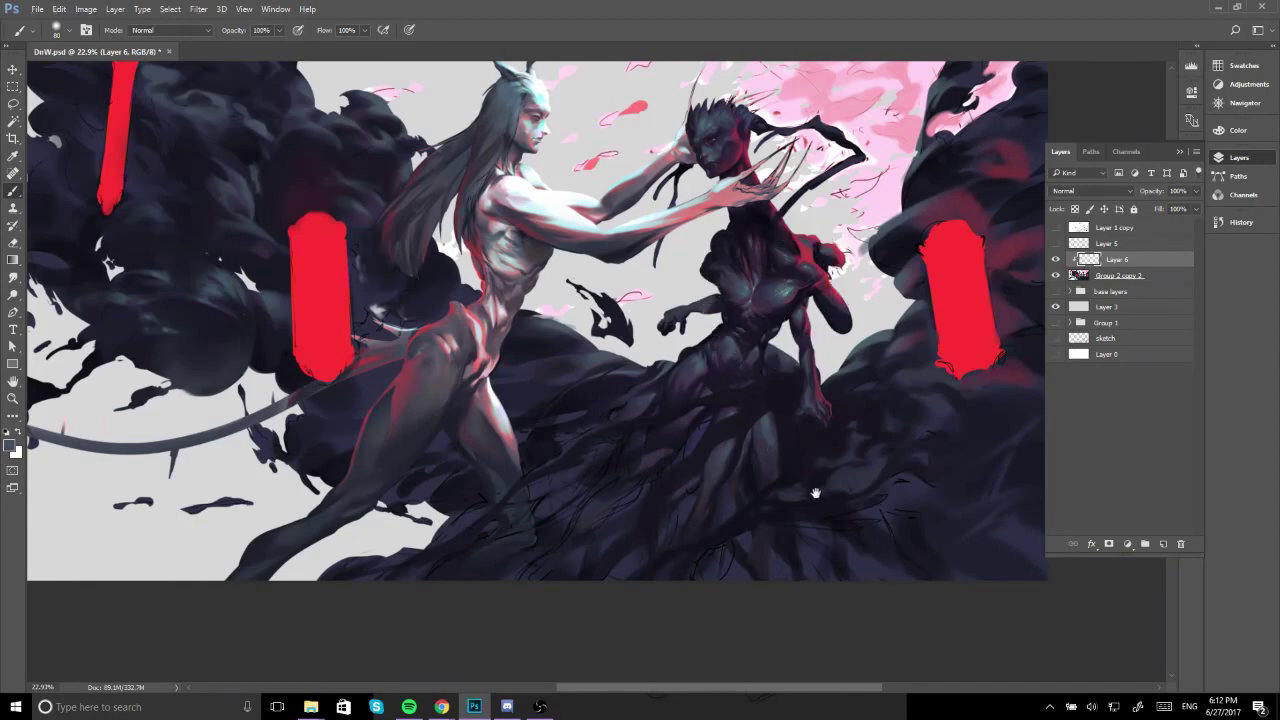
drag(814, 491, 730, 425)
alt+click(661, 405)
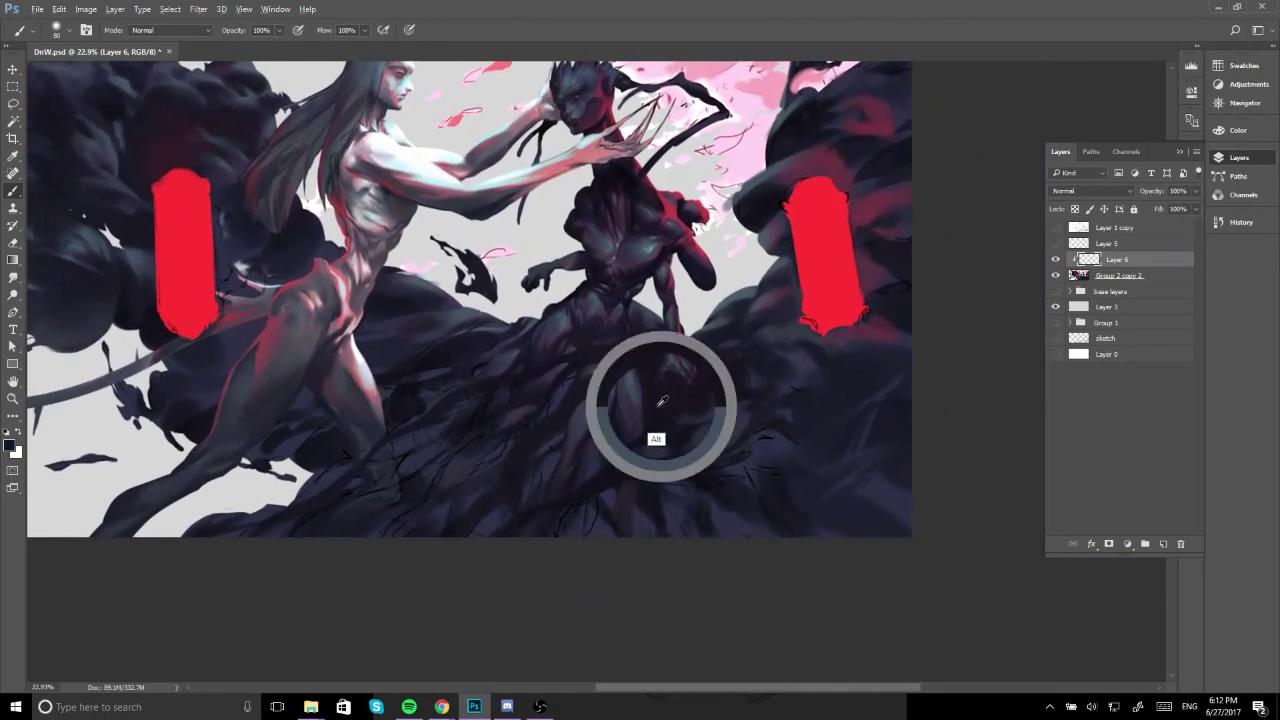
drag(652, 400, 800, 425)
key(bracketleft)
key(bracketleft)
key(bracketleft)
key(bracketleft)
key(bracketleft)
key(bracketleft)
key(bracketleft)
key(bracketleft)
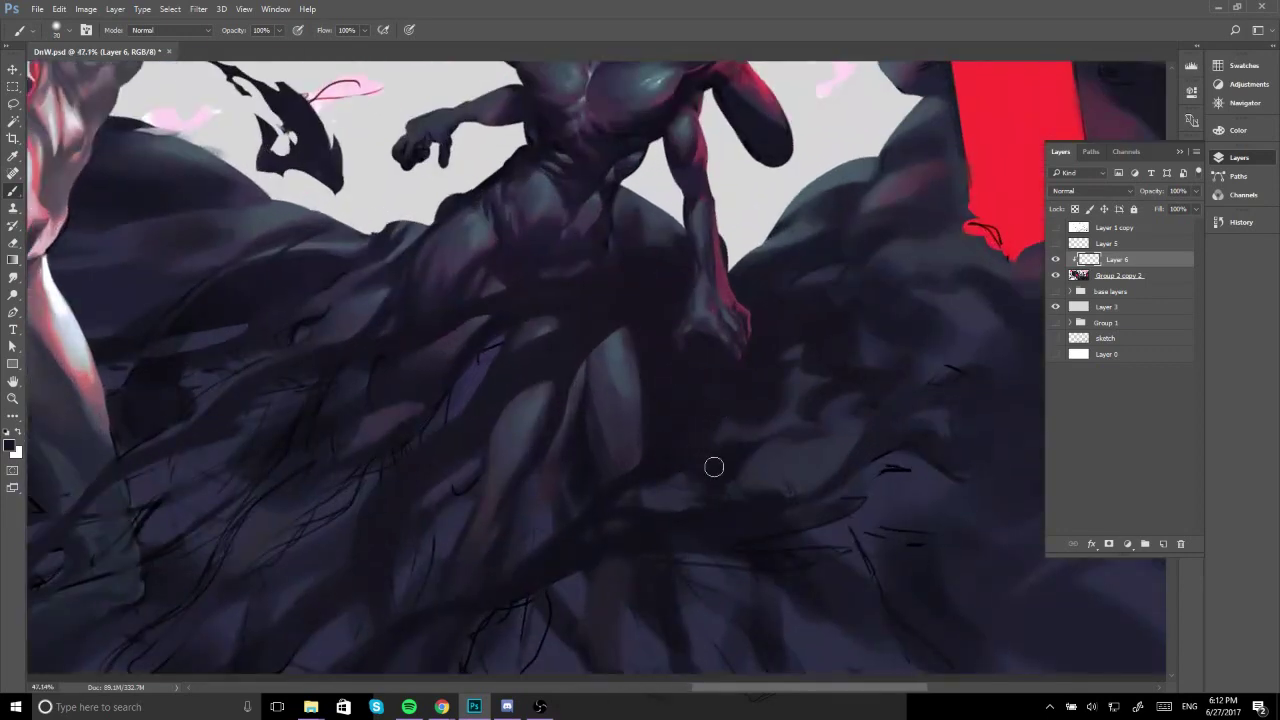
key(bracketright)
key(bracketright)
key(bracketright)
drag(746, 389, 663, 460)
Blend the lighter smoke wisps beside the dark figure's thigh using sampled dark tones and varied brush sizes.
key(bracketleft)
key(bracketleft)
key(bracketright)
drag(757, 442, 793, 421)
alt+click(776, 451)
key(bracketright)
drag(746, 463, 786, 441)
alt+click(756, 414)
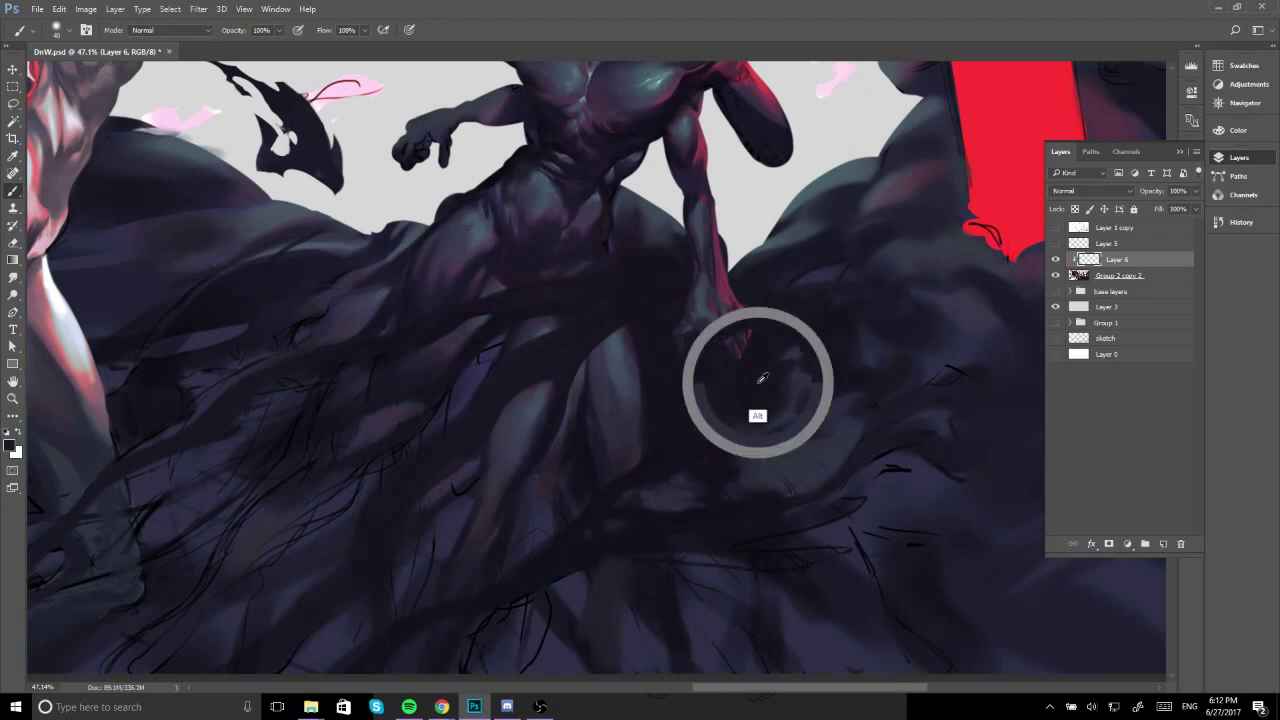
mouse_move(784, 387)
mouse_down()
mouse_move(680, 427)
mouse_move(709, 414)
mouse_up()
Refine the smoke around the dark figure's clenched hand and legs with a smaller brush of size 25 and sampled dark colours.
alt+click(700, 361)
key(bracketleft)
key(bracketleft)
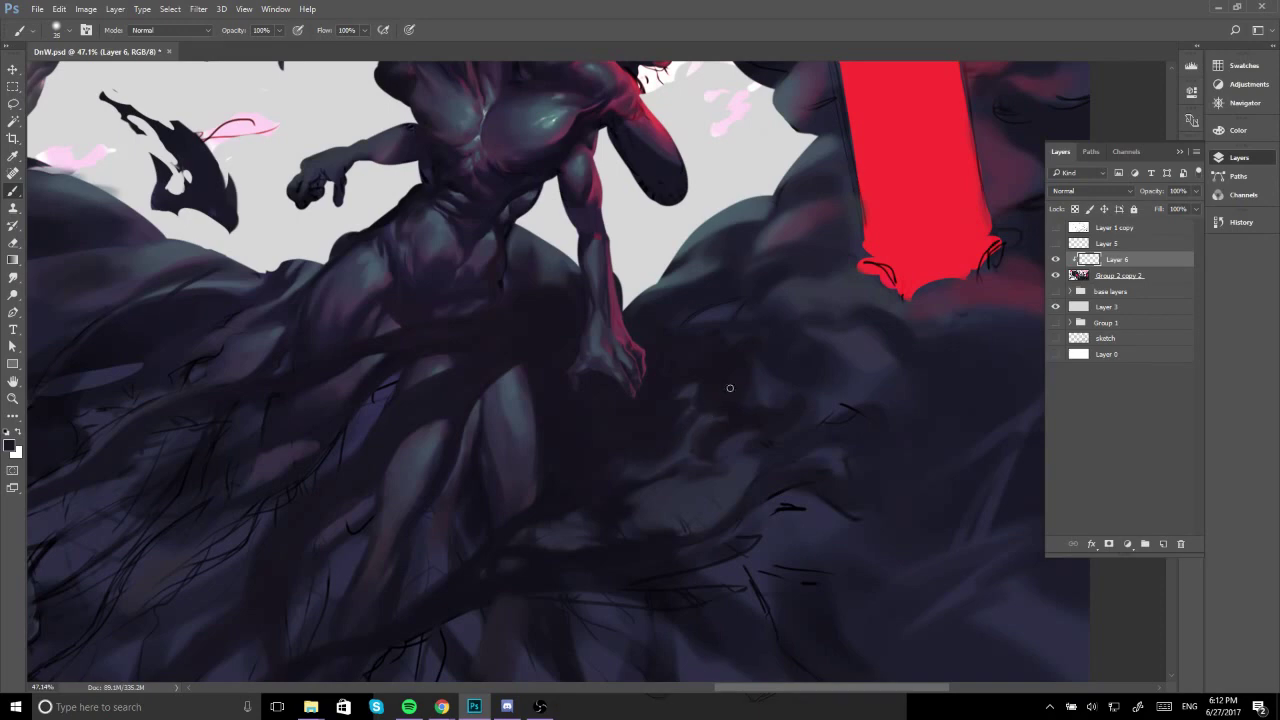
alt+click(699, 424)
drag(620, 443, 751, 433)
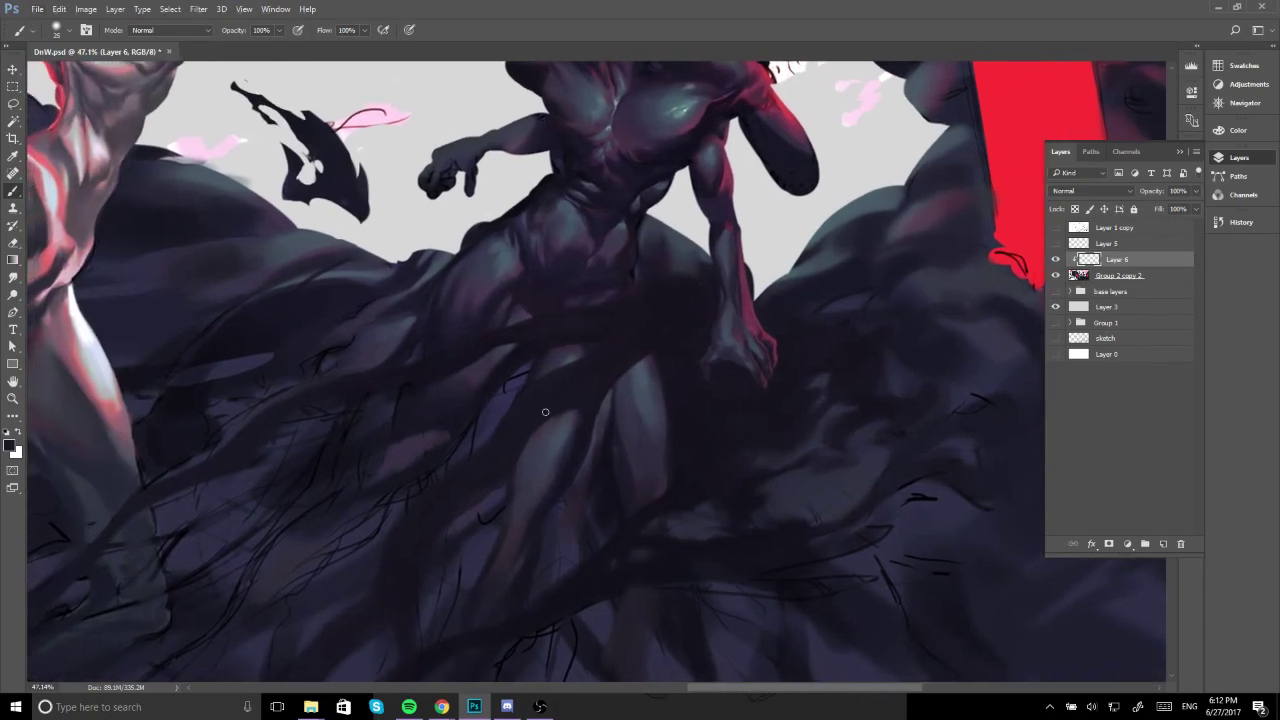
drag(545, 412, 674, 371)
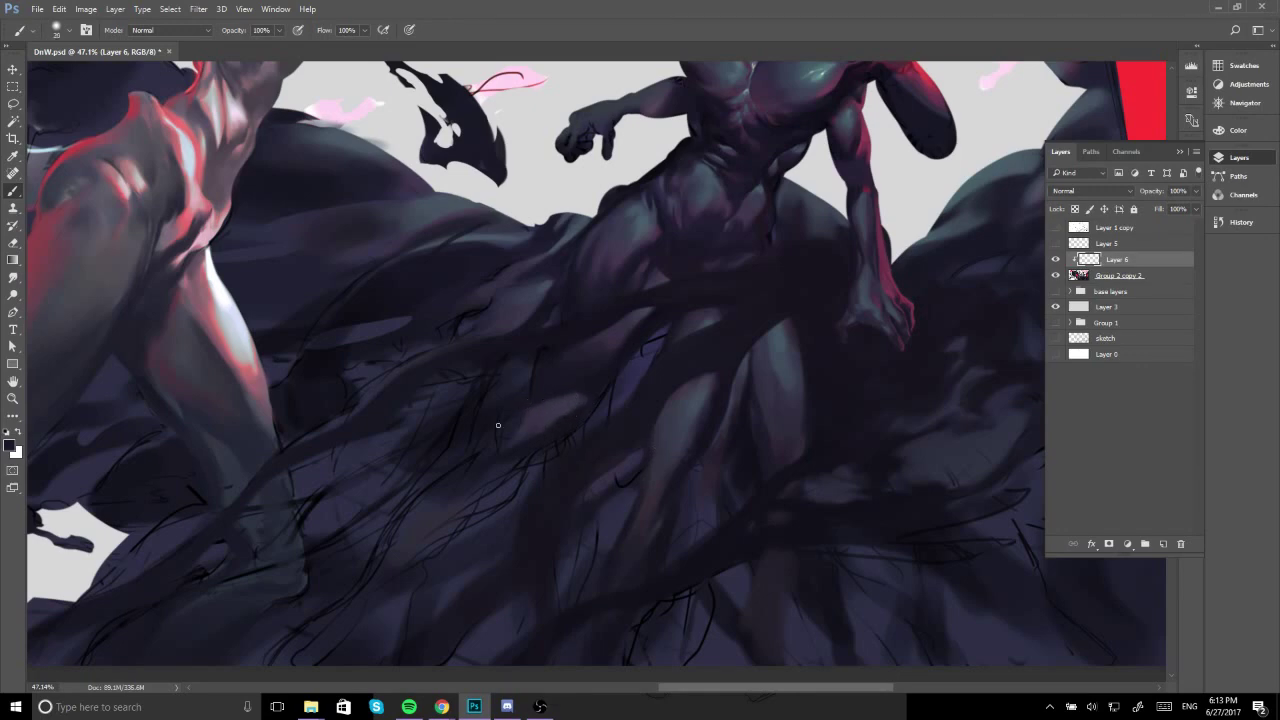
Paint dark navy strokes over the sketch lines in the smoke between the two figures' legs.
key(])
key(])
key(])
mouse_move(478, 430)
mouse_down()
mouse_move(606, 377)
mouse_move(631, 349)
mouse_up()
mouse_move(574, 431)
mouse_down()
mouse_move(689, 438)
mouse_move(674, 411)
mouse_up()
key(bracketright)
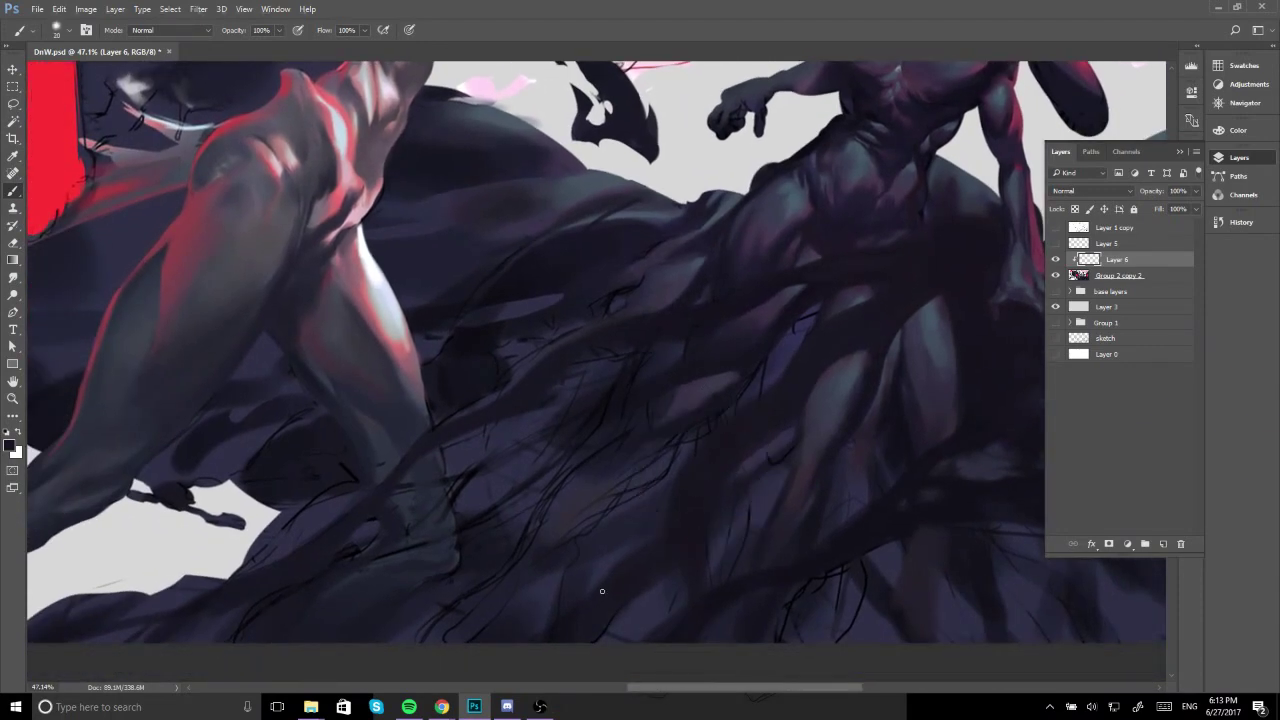
key(bracketright)
key(bracketright)
key(alt+Tab)
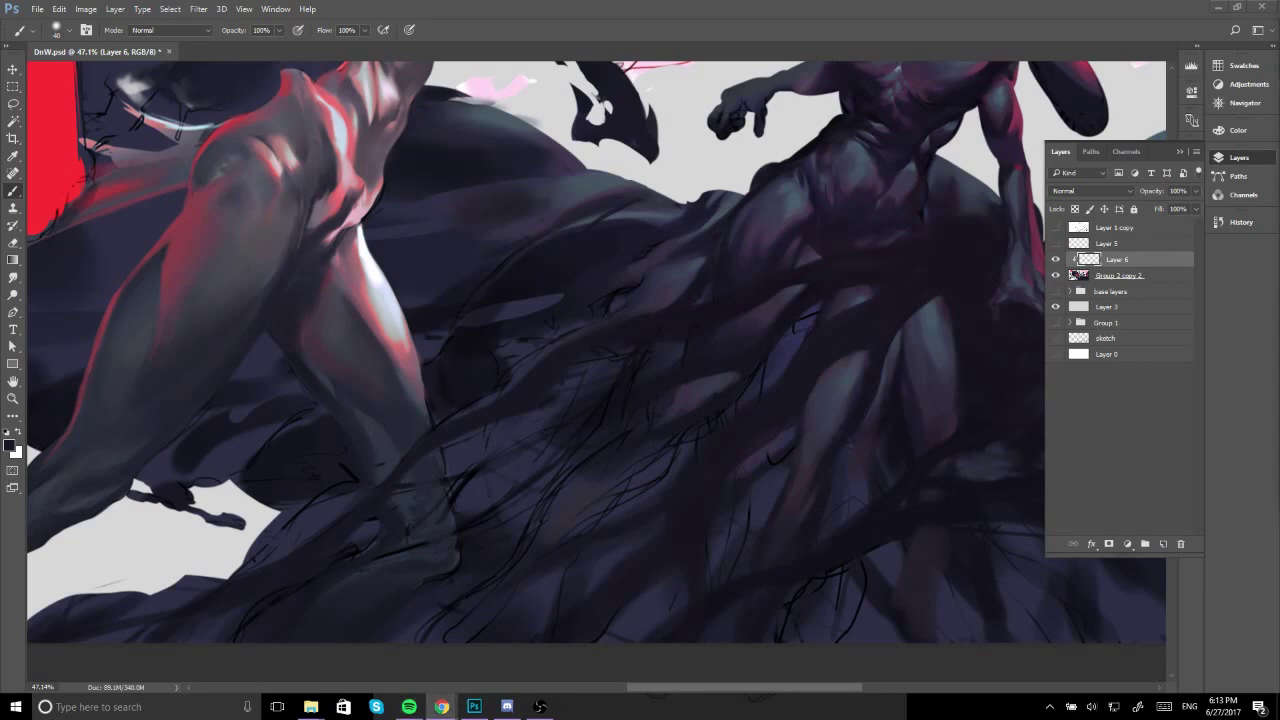
Sample a dark smoke tone and shade the smoke ridge between the two figures with an enlarged brush.
drag(831, 339, 743, 371)
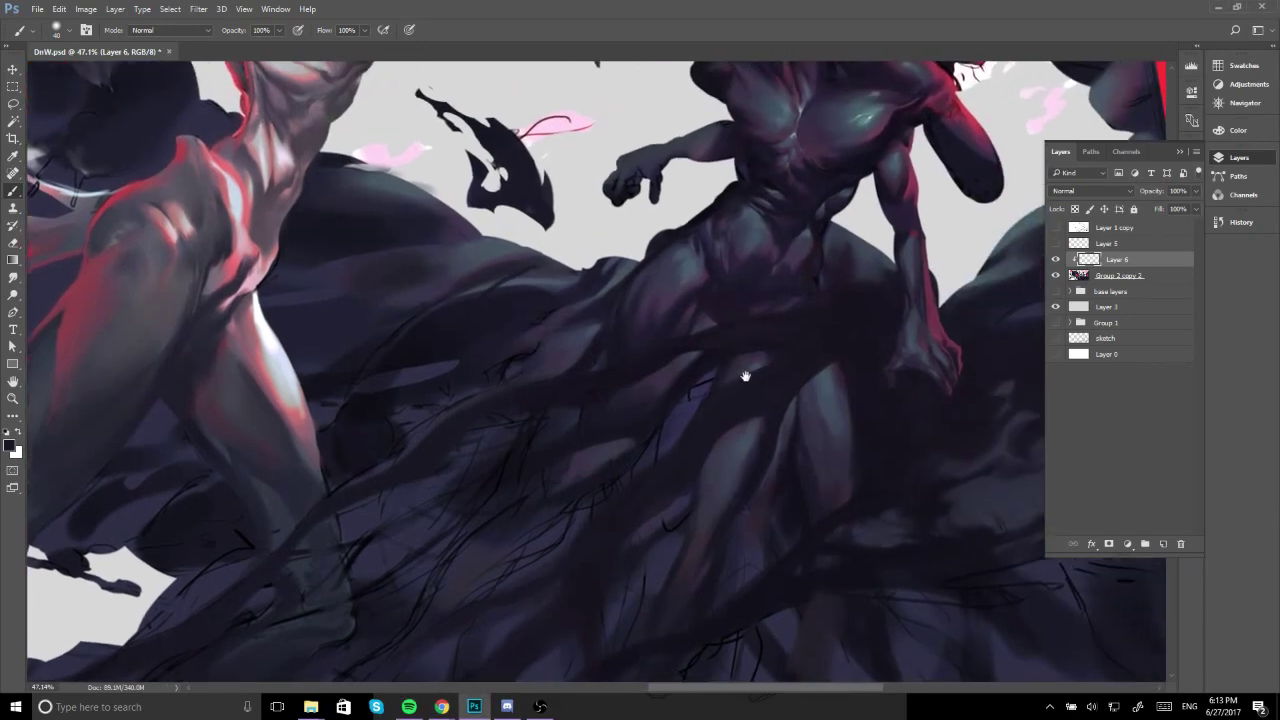
key([)
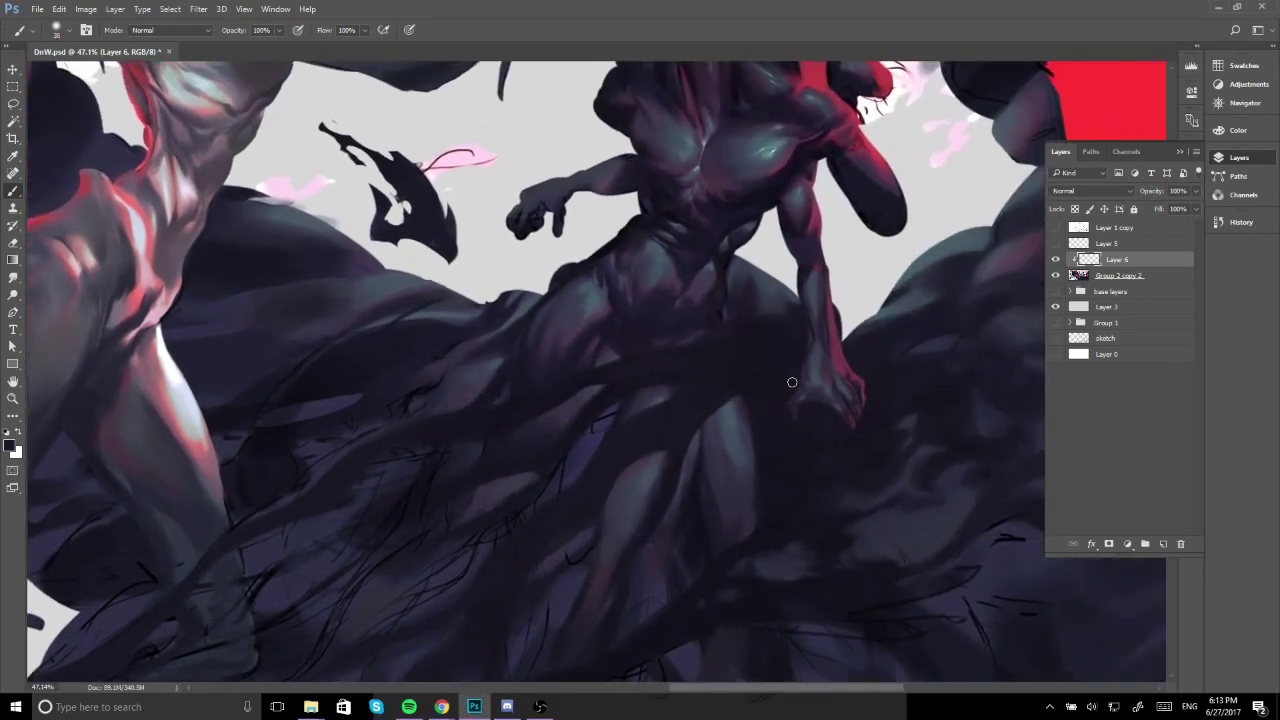
drag(784, 408, 706, 400)
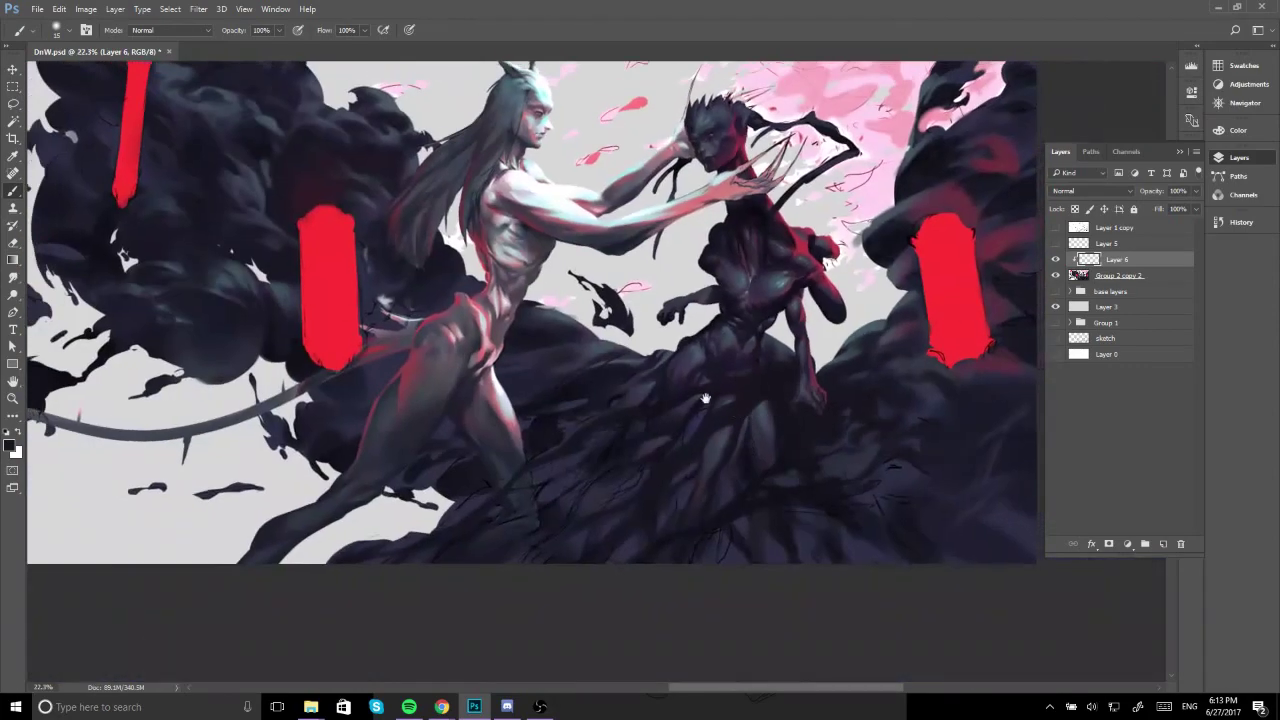
drag(646, 322, 654, 441)
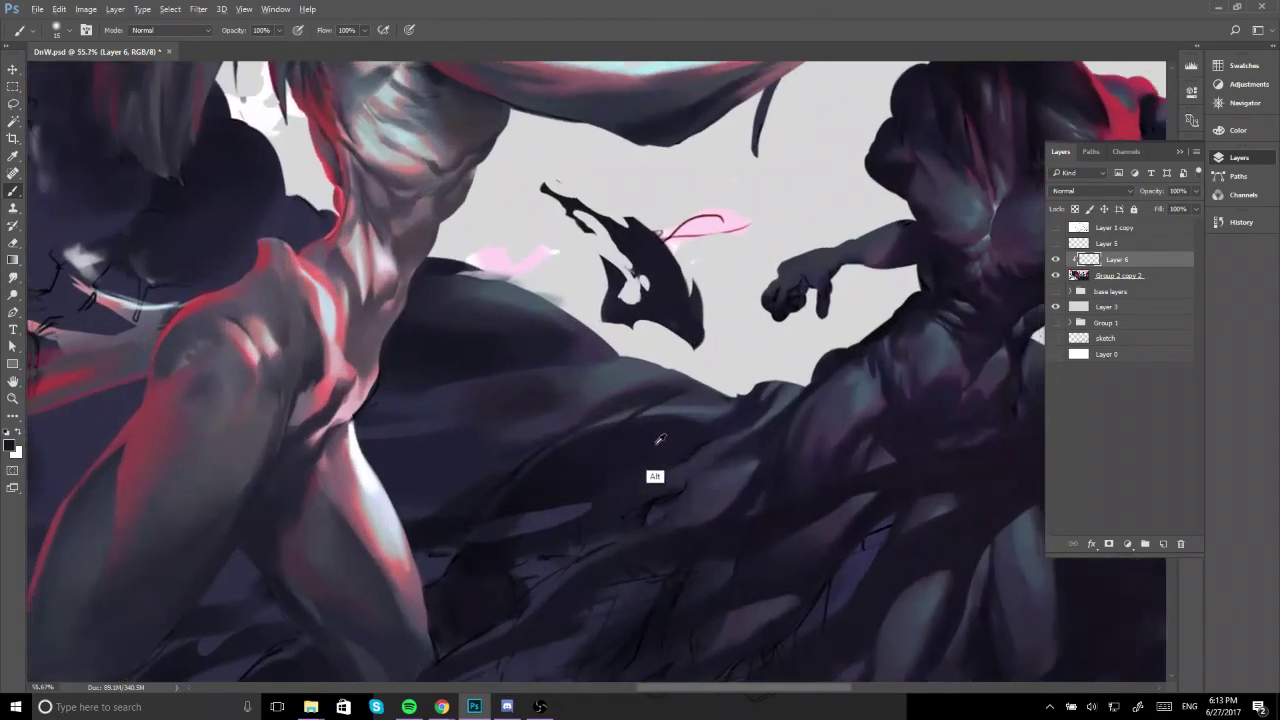
key(])
key(])
key(])
key(])
key(])
key(])
key(])
key(])
key(])
click(657, 309)
Darken the smoke behind the pale figure's hip, beside the large red banner.
drag(591, 260, 910, 412)
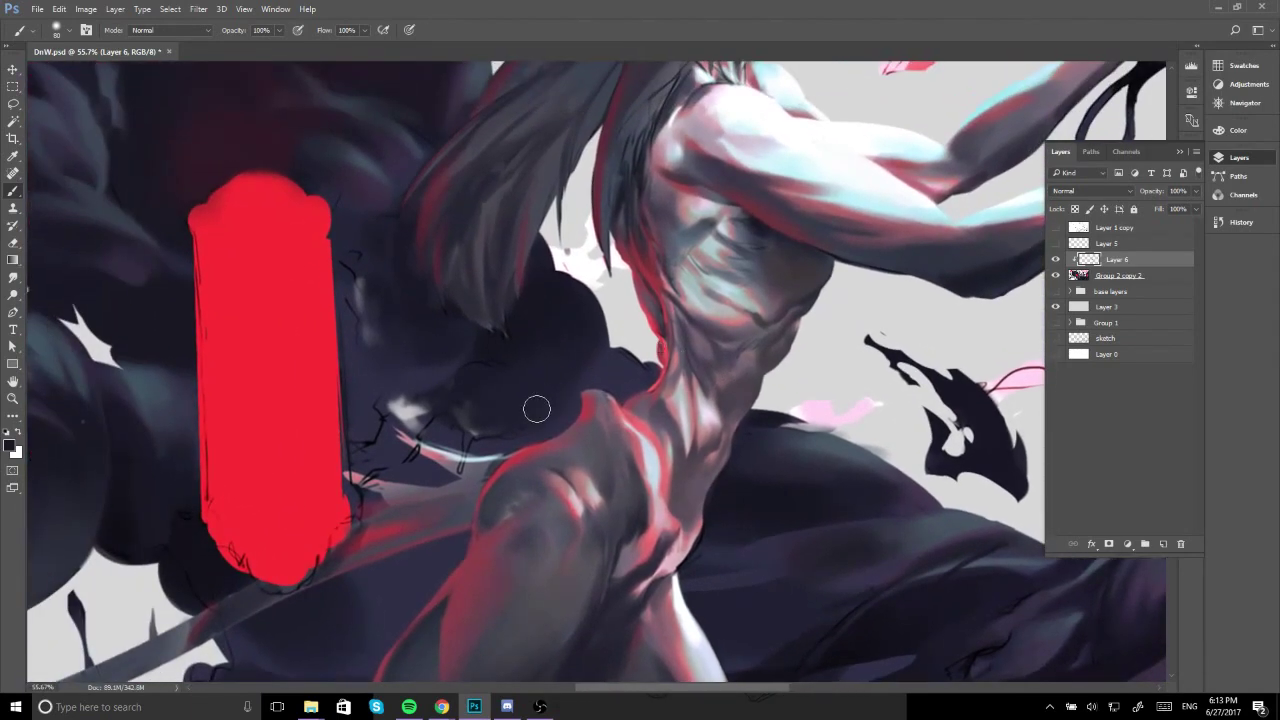
drag(494, 446, 420, 457)
drag(486, 437, 556, 392)
scroll(556, 391, up, 3)
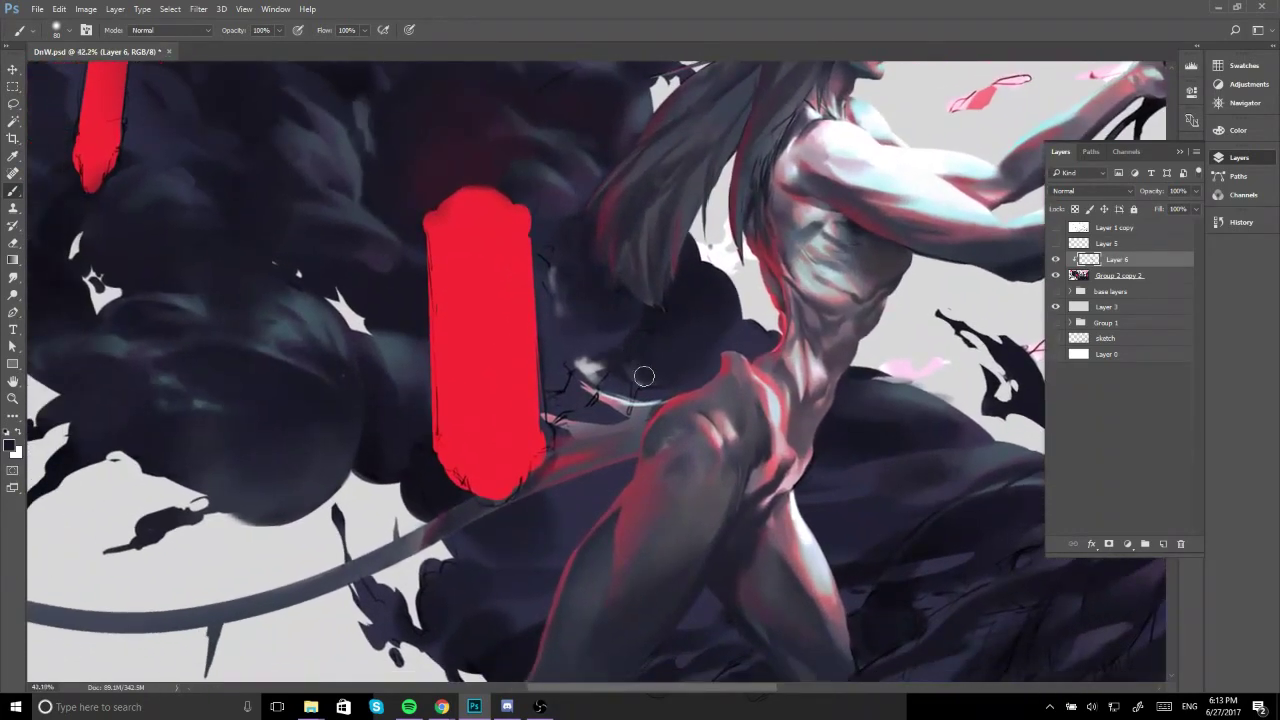
Paint dark shading into the large smoke cloud around the narrow red banner behind the pale figure.
drag(650, 313, 570, 459)
drag(585, 345, 652, 462)
drag(526, 343, 729, 432)
mouse_move(568, 349)
mouse_down()
mouse_move(674, 389)
mouse_move(731, 393)
mouse_move(634, 343)
mouse_up()
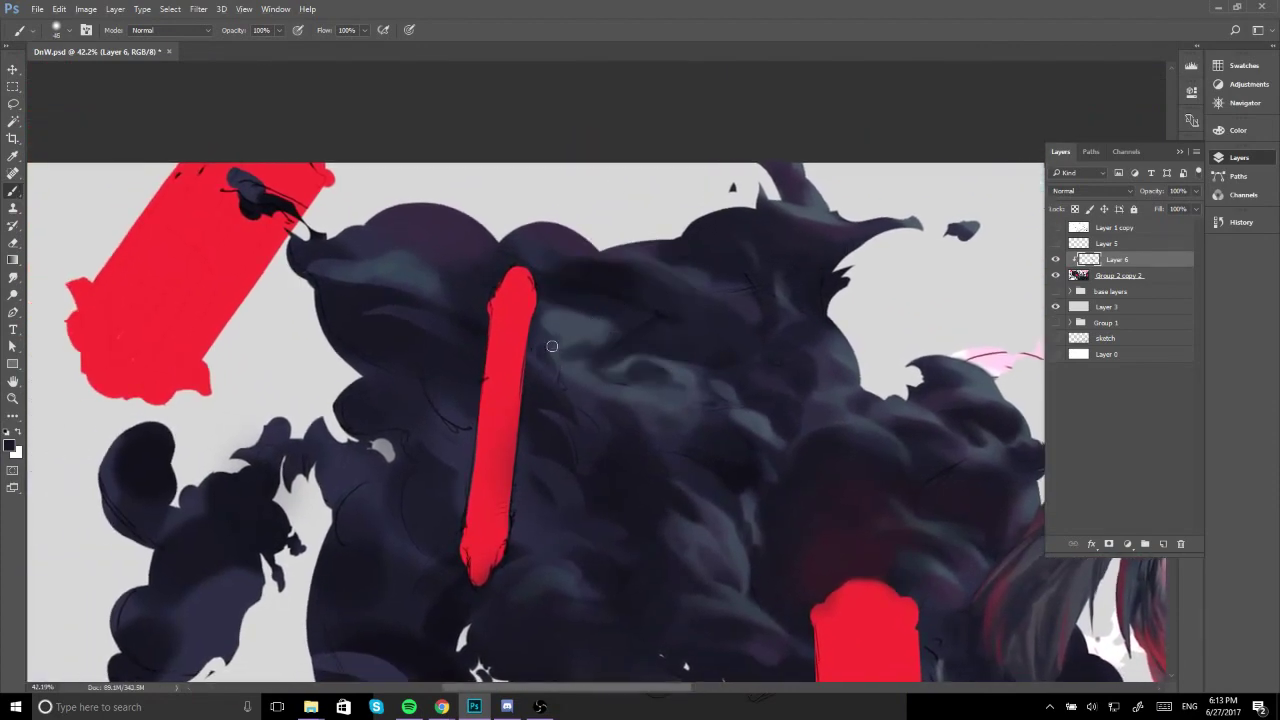
key(])
mouse_move(611, 431)
mouse_down()
mouse_move(574, 463)
mouse_move(470, 450)
mouse_up()
drag(586, 394, 553, 229)
drag(600, 369, 550, 322)
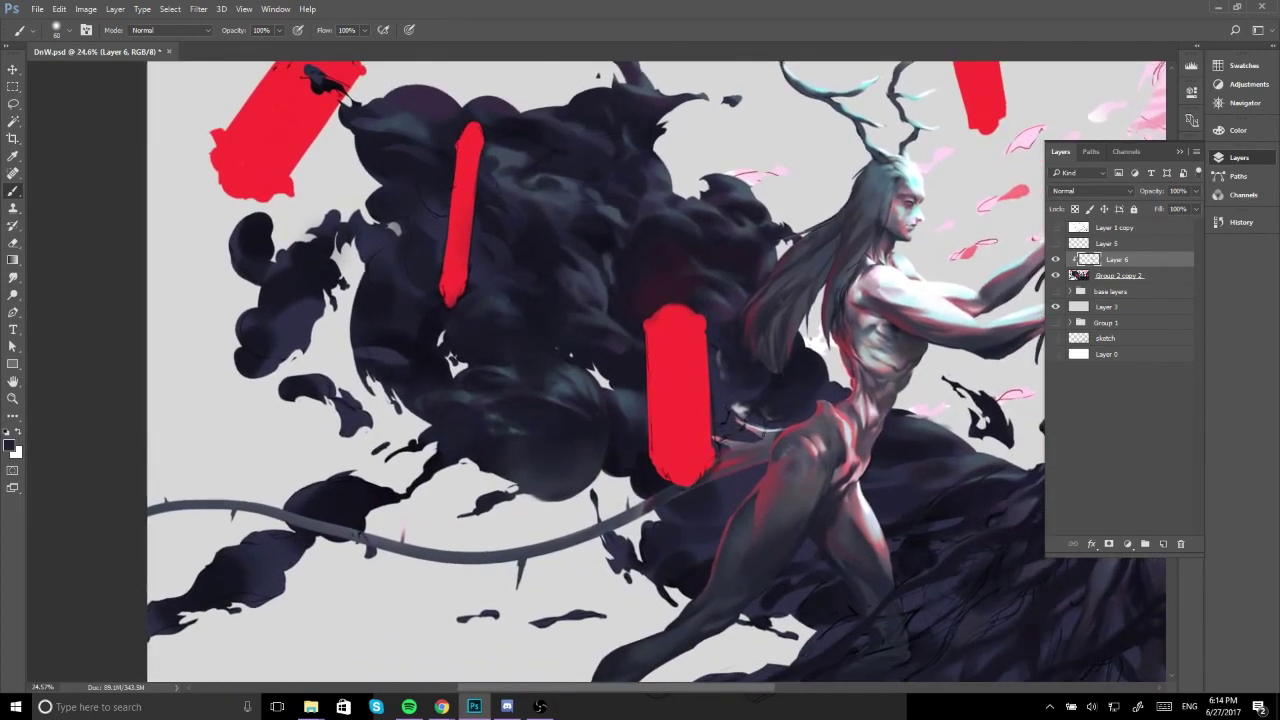
Bring the dark figure's head and the clawed hand into close view and add a new unclipped layer above Layer 6.
click(649, 446)
drag(647, 450, 617, 428)
drag(819, 567, 552, 440)
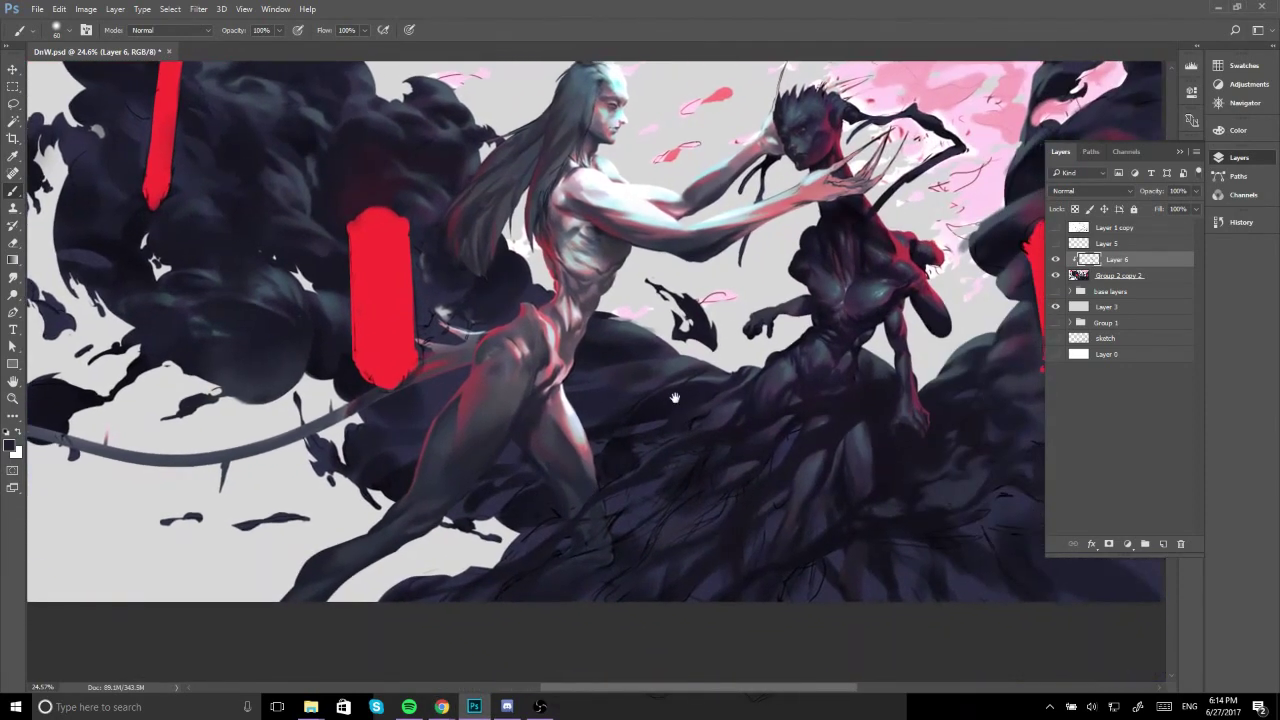
drag(675, 398, 589, 437)
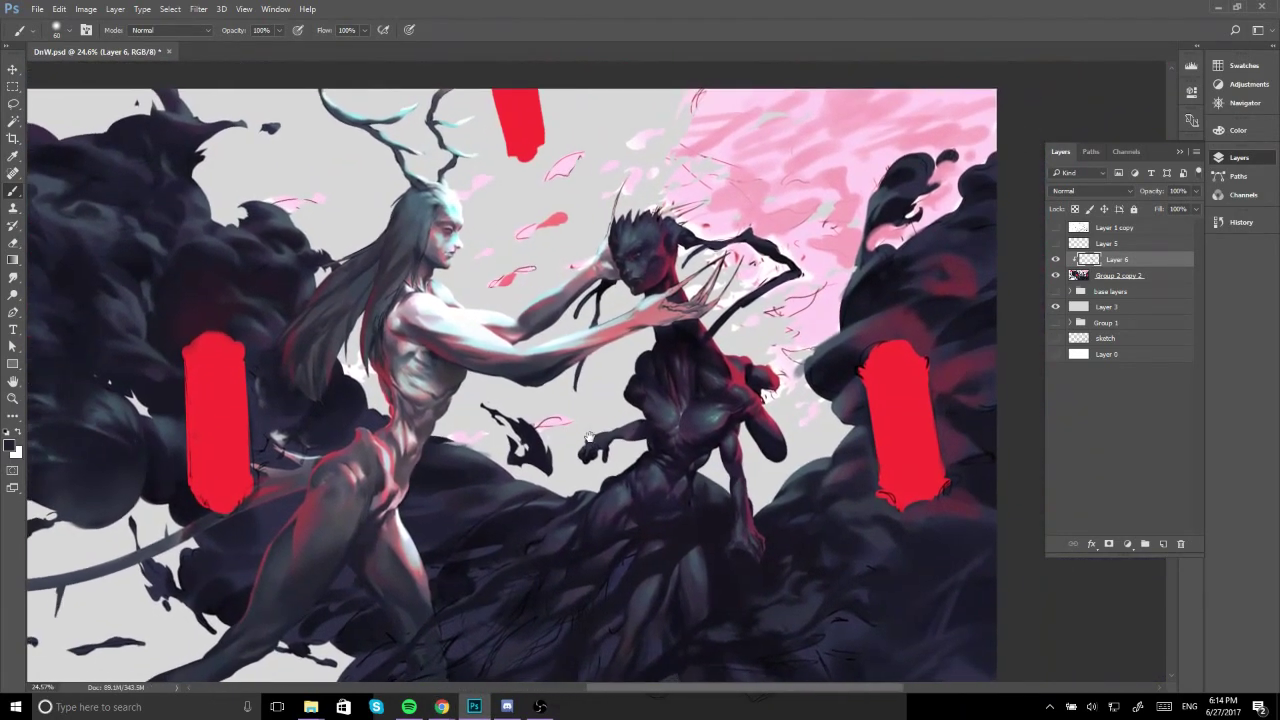
scroll(686, 262, up, 6)
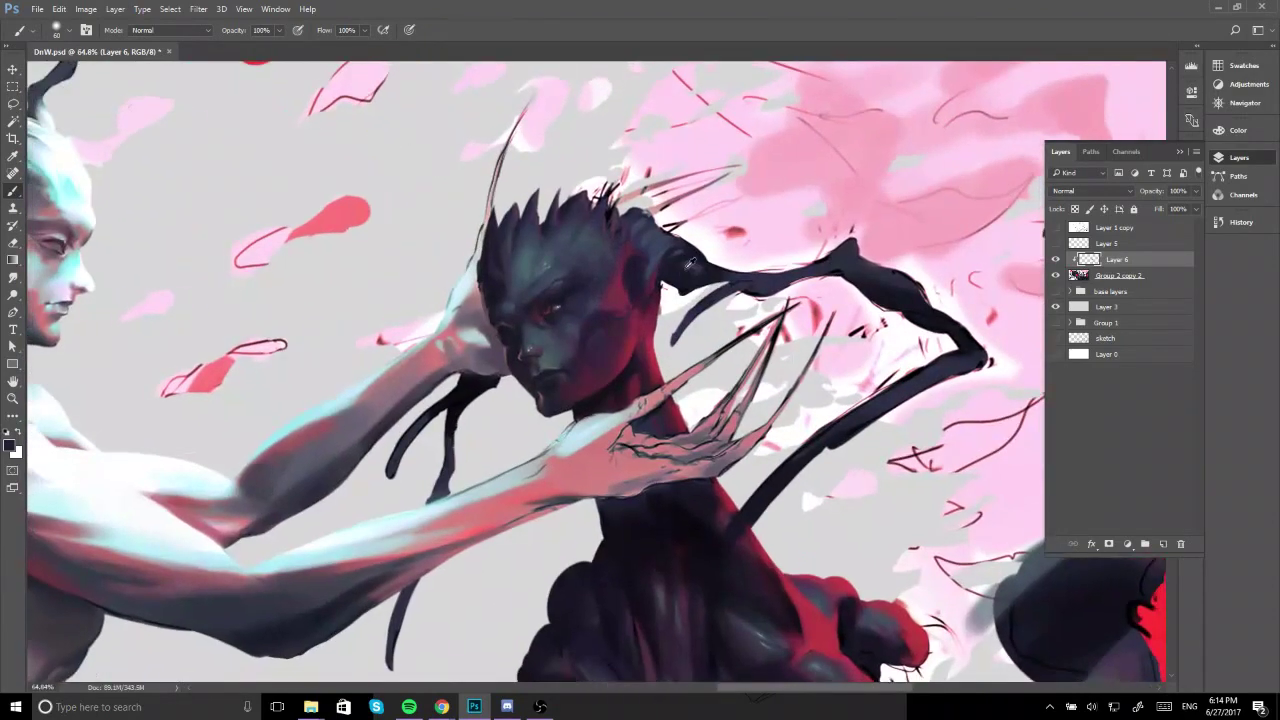
scroll(650, 250, up, 2)
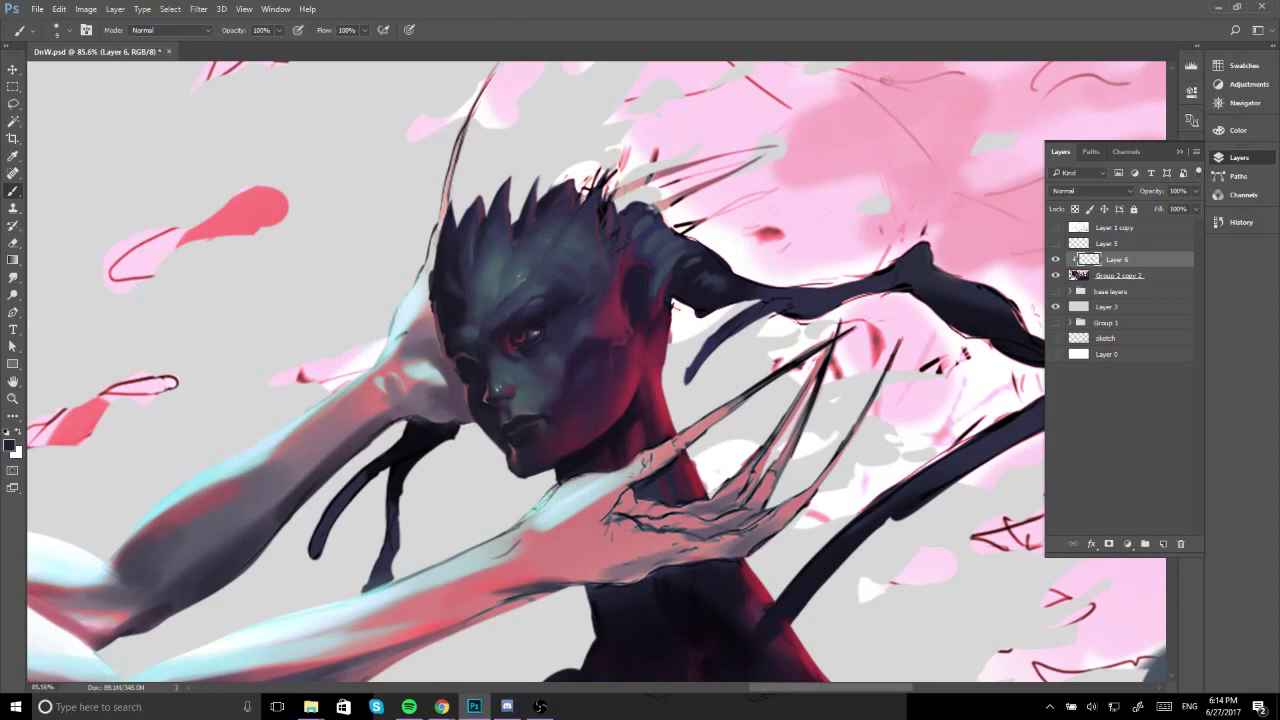
click(1161, 544)
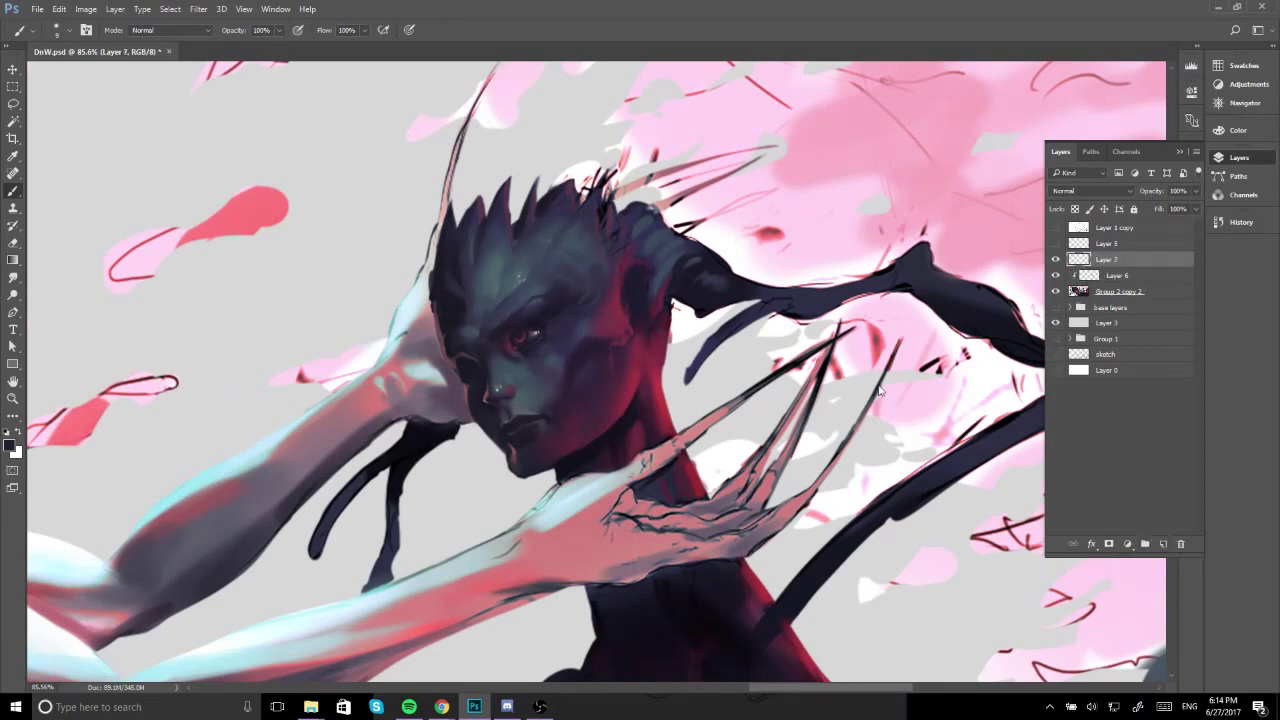
Sketch a curved horn rising from the back of the dark figure's head and erase its stray lines.
scroll(682, 280, up, 2)
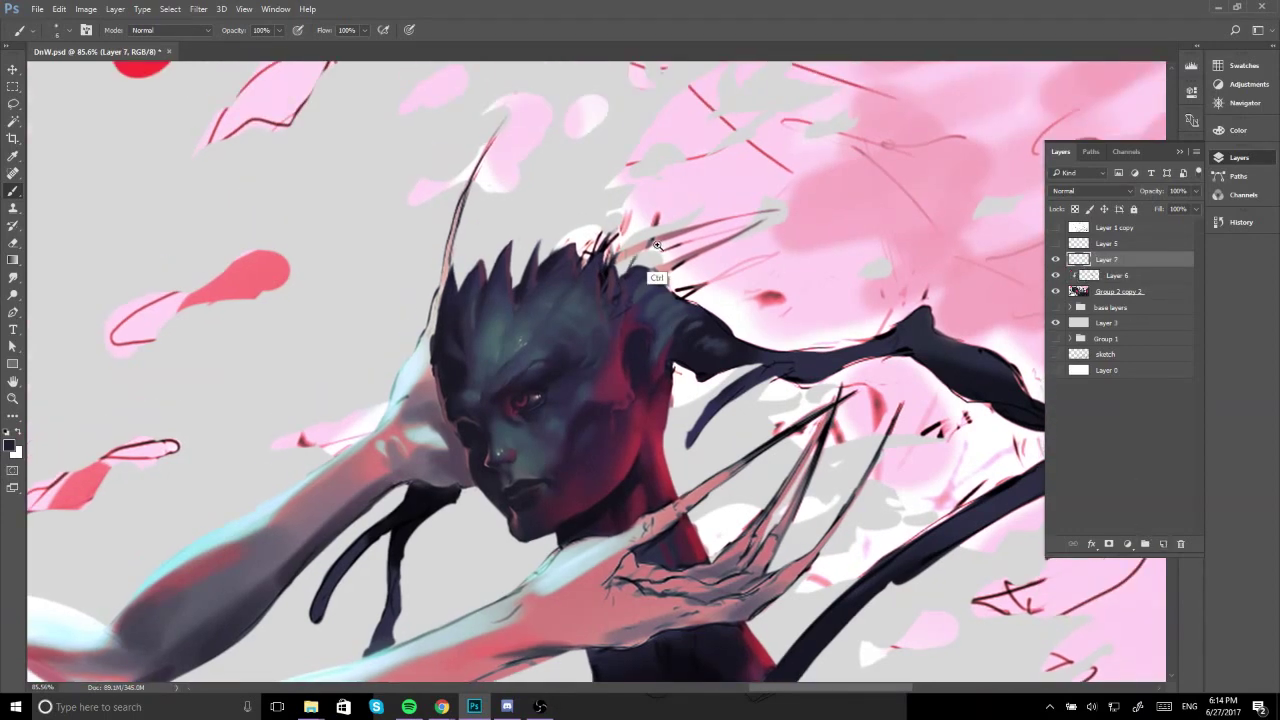
scroll(640, 260, down, 3)
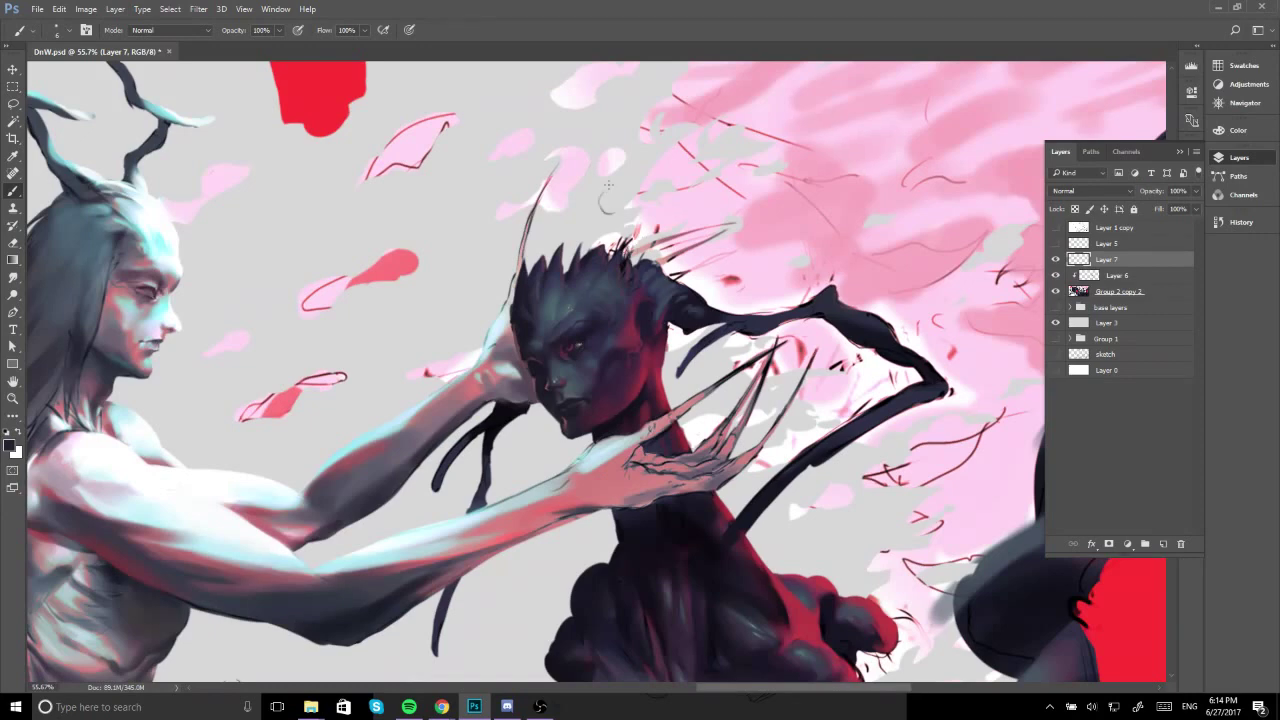
mouse_move(598, 205)
mouse_down()
mouse_move(626, 230)
mouse_move(614, 254)
mouse_up()
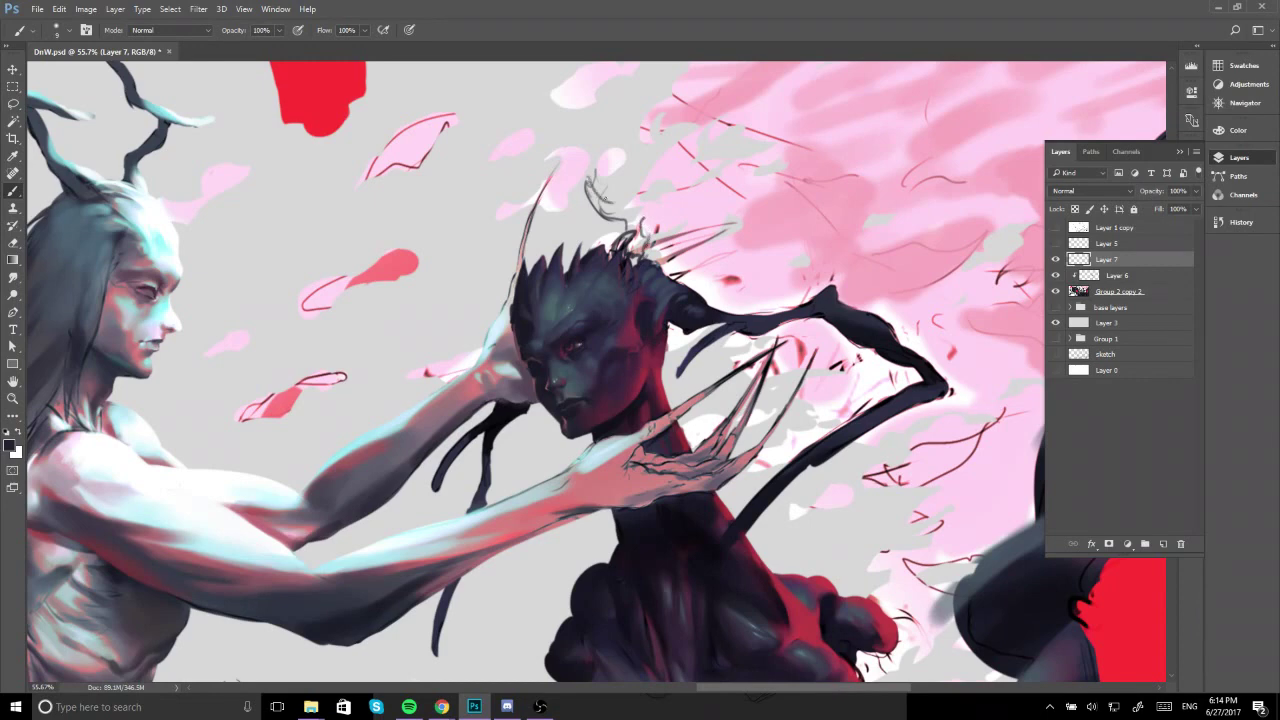
key(e)
mouse_move(590, 174)
mouse_down()
mouse_move(642, 208)
mouse_move(626, 212)
mouse_up()
key(b)
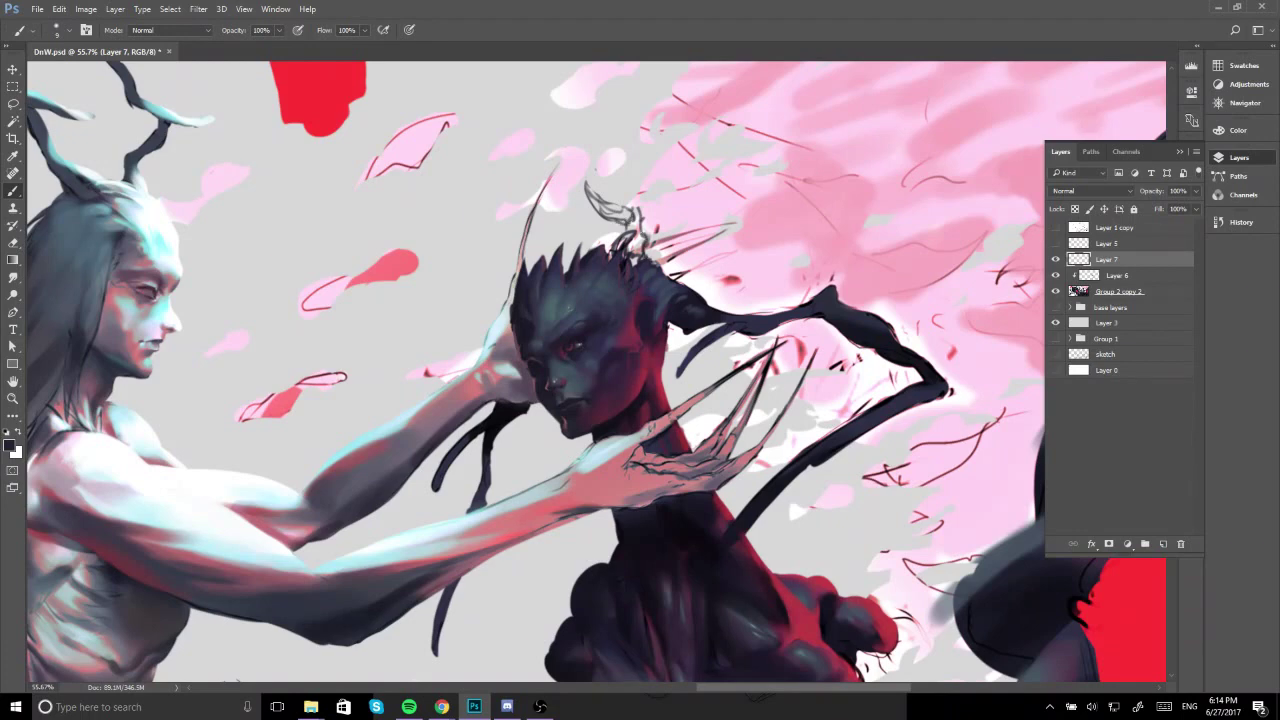
key(e)
mouse_move(634, 210)
mouse_down()
mouse_move(640, 234)
mouse_move(650, 216)
mouse_up()
Sketch a second, smaller horn at the front of the dark figure's head and fill both horns with dark paint.
key(b)
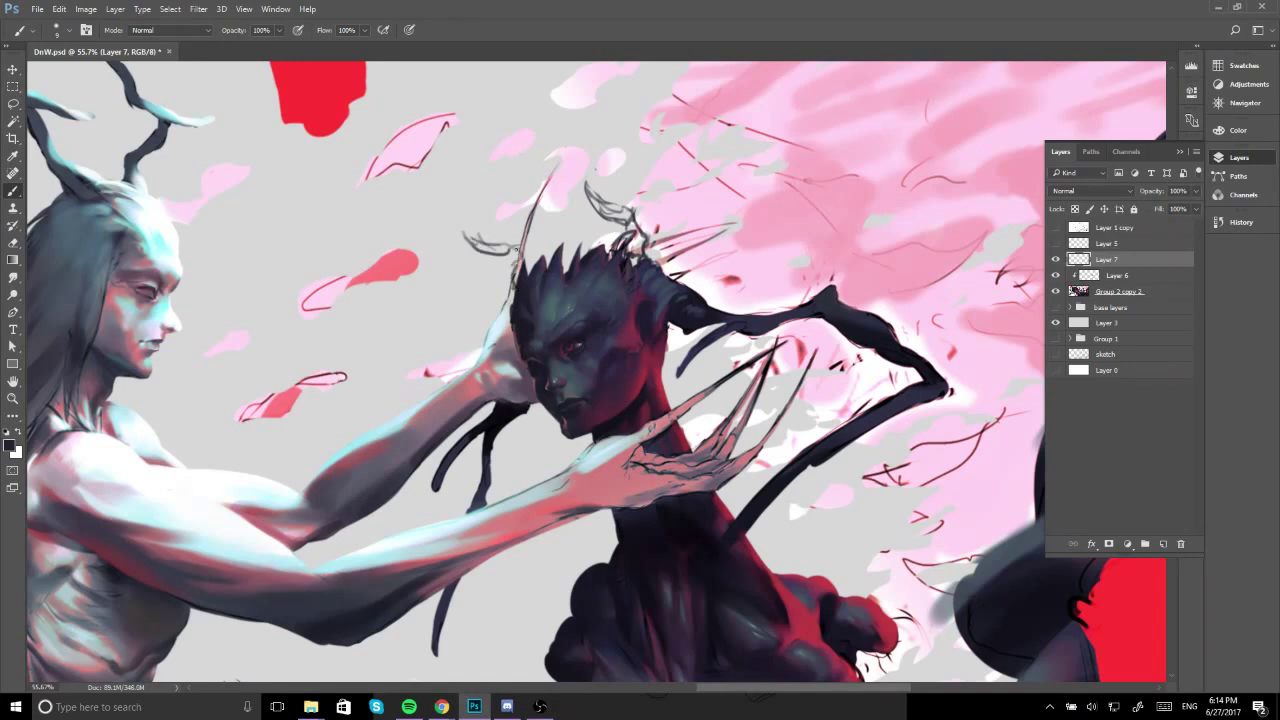
mouse_move(513, 286)
mouse_down()
mouse_move(530, 259)
mouse_move(475, 241)
mouse_up()
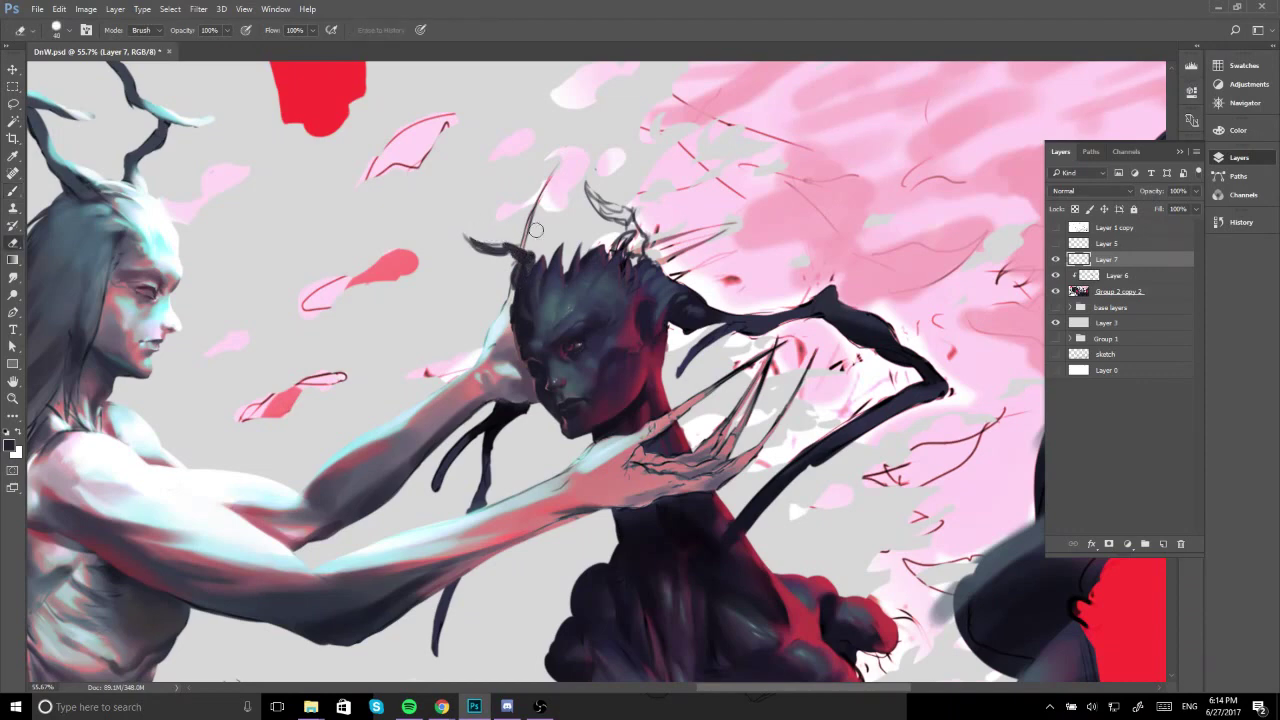
drag(592, 198, 636, 226)
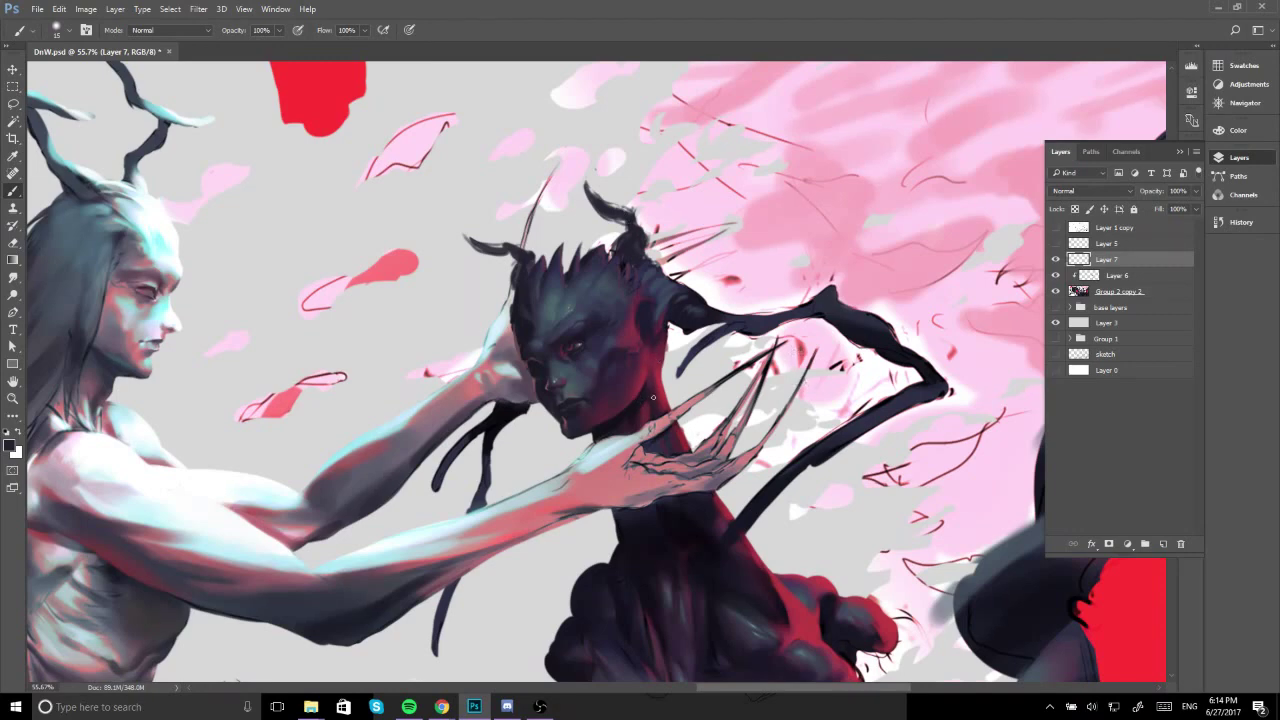
Flip the canvas horizontally, check the whole composition, and return to the dark figure's head.
scroll(653, 397, down, 10)
drag(685, 349, 520, 400)
drag(243, 521, 392, 438)
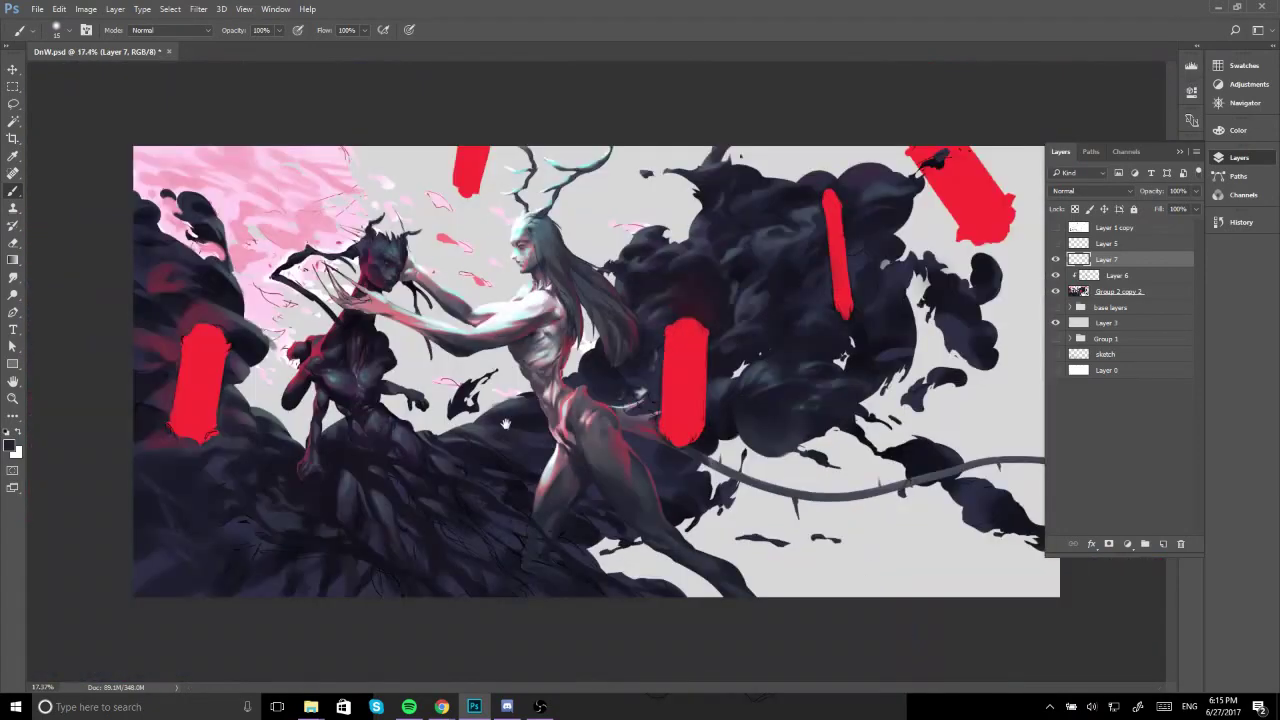
drag(421, 234, 489, 243)
drag(446, 290, 626, 286)
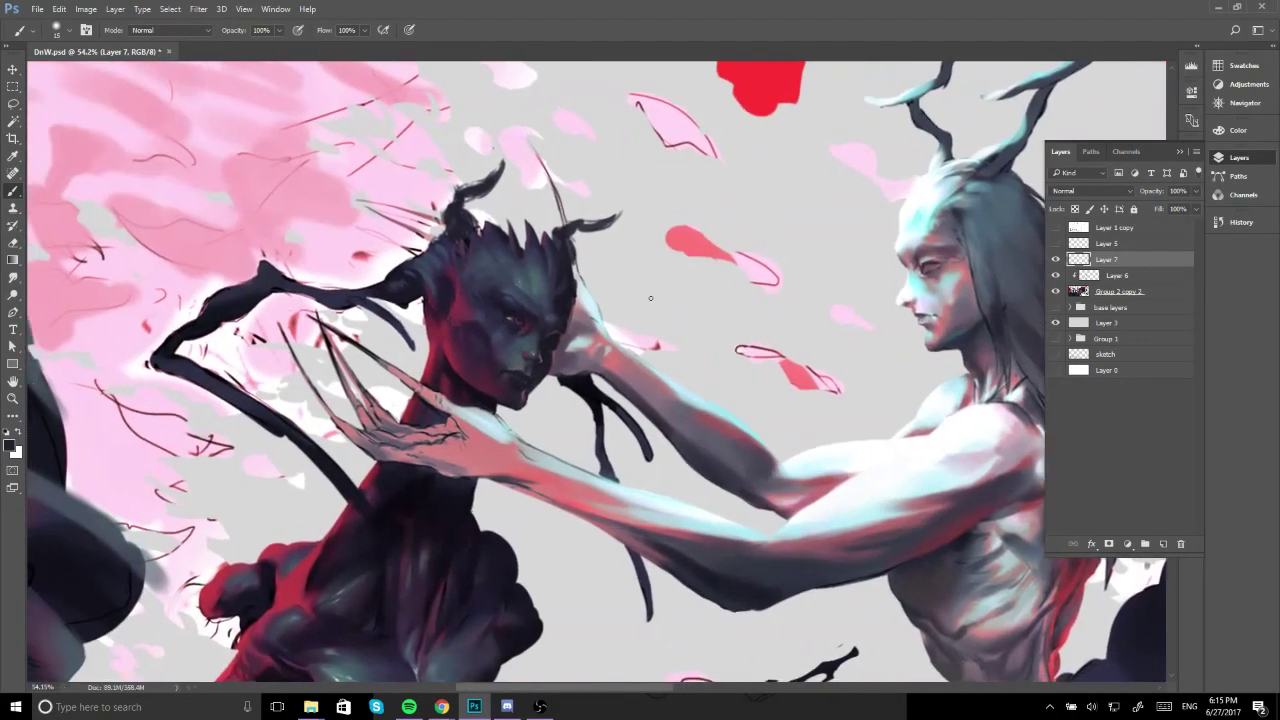
Trim the edges of both new horns with the eraser, tapering them to sharp tips.
mouse_move(464, 262)
mouse_down()
mouse_move(514, 240)
mouse_move(520, 312)
mouse_up()
key(e)
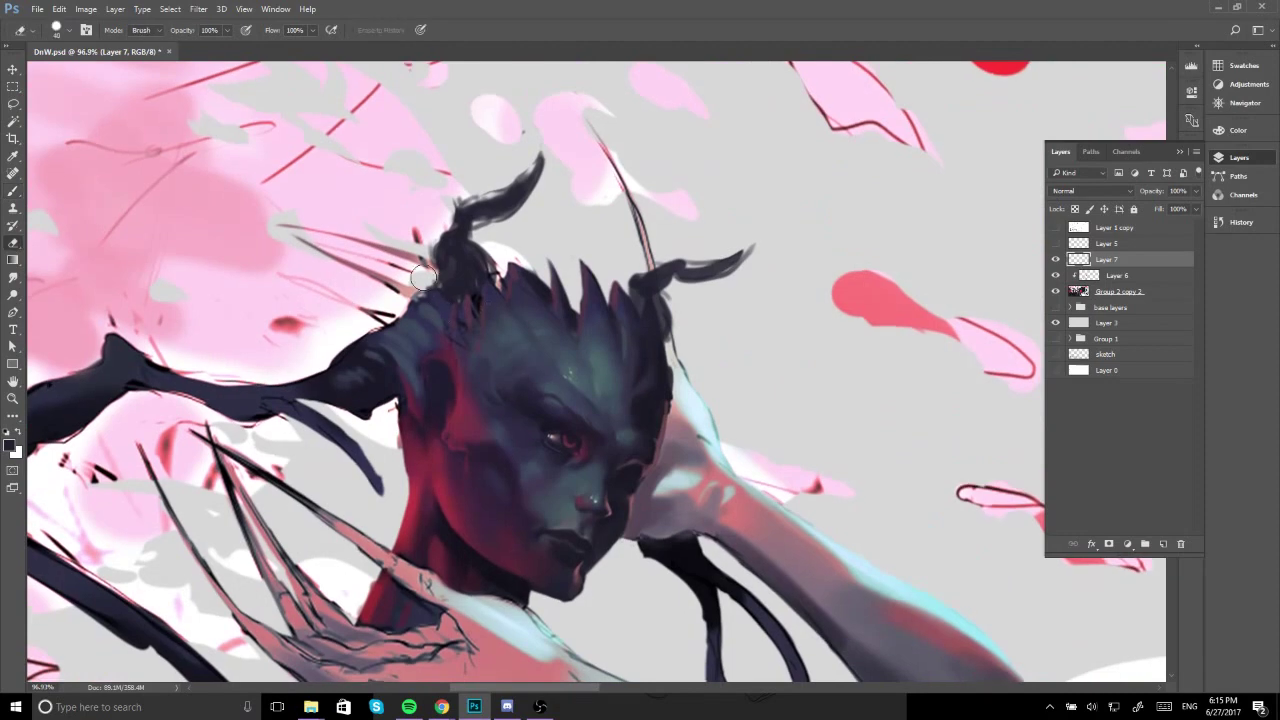
key(bracketleft)
mouse_move(428, 273)
mouse_down()
mouse_move(442, 219)
mouse_move(531, 188)
mouse_up()
drag(479, 229, 540, 186)
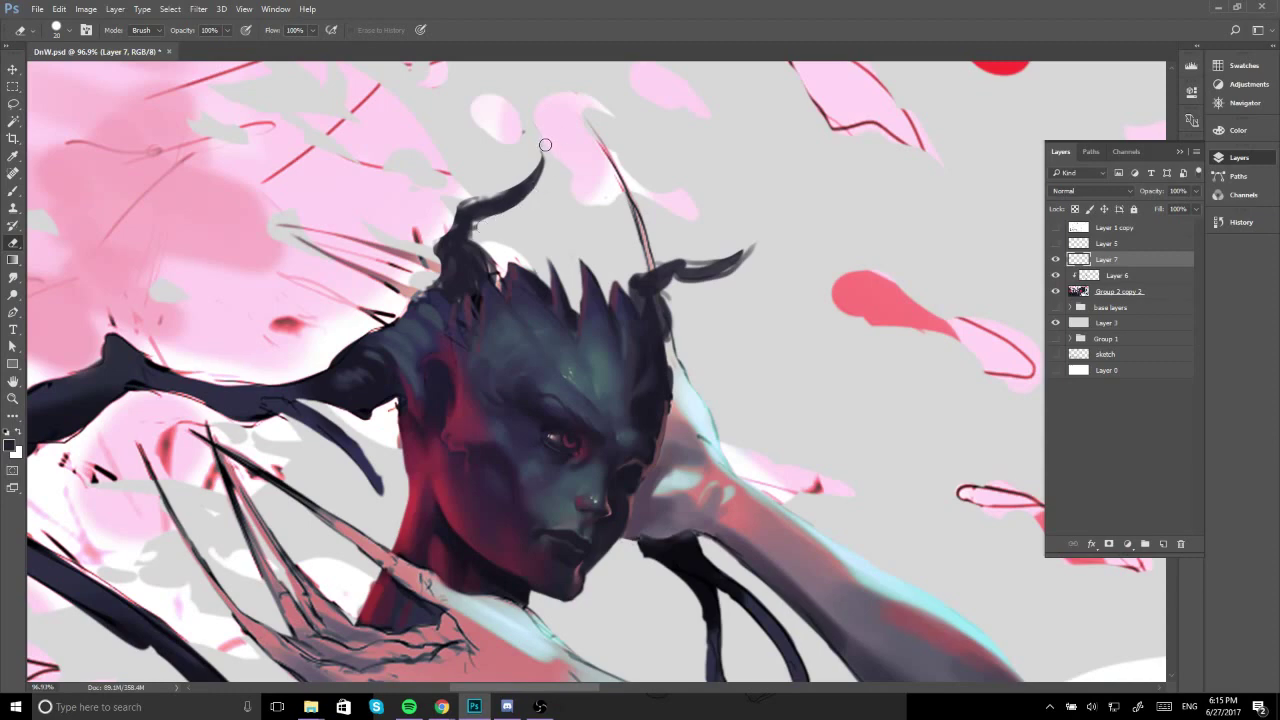
key(])
mouse_move(676, 261)
mouse_down()
mouse_move(738, 258)
mouse_move(689, 292)
mouse_move(750, 252)
mouse_up()
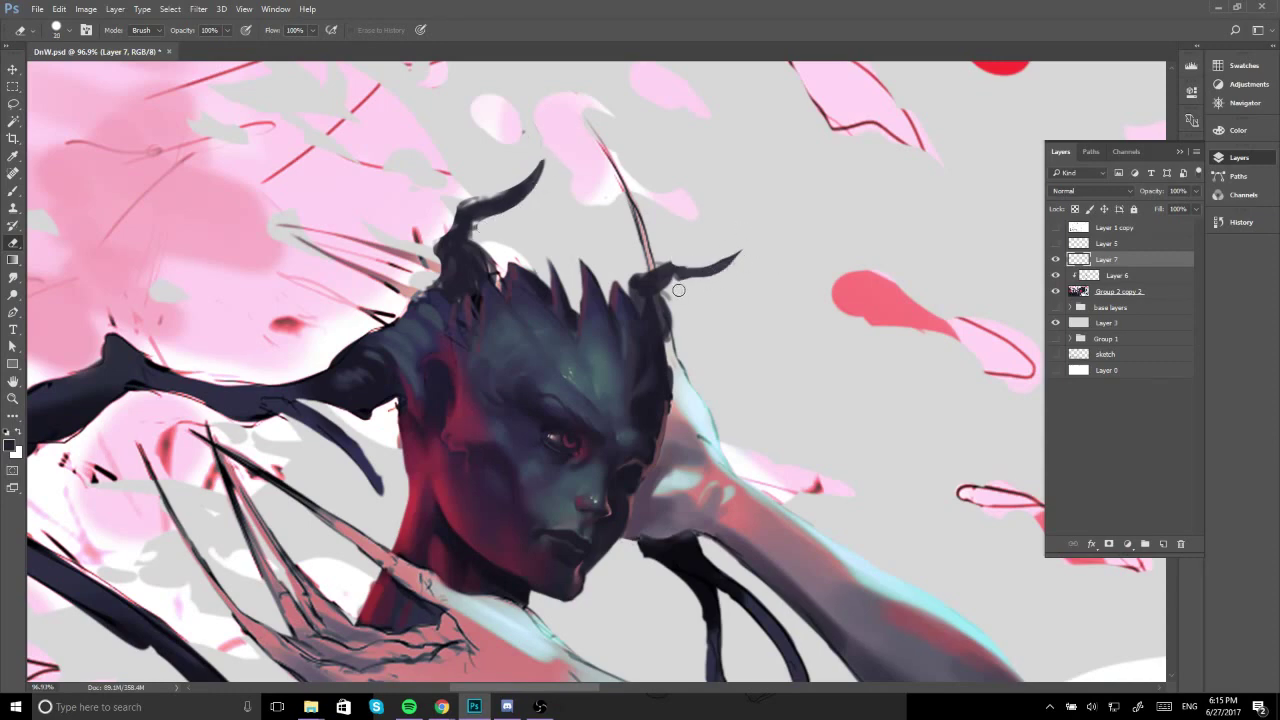
Darken the side of the head beneath the front horn and refine the face's far edge with sampled tones.
key(b)
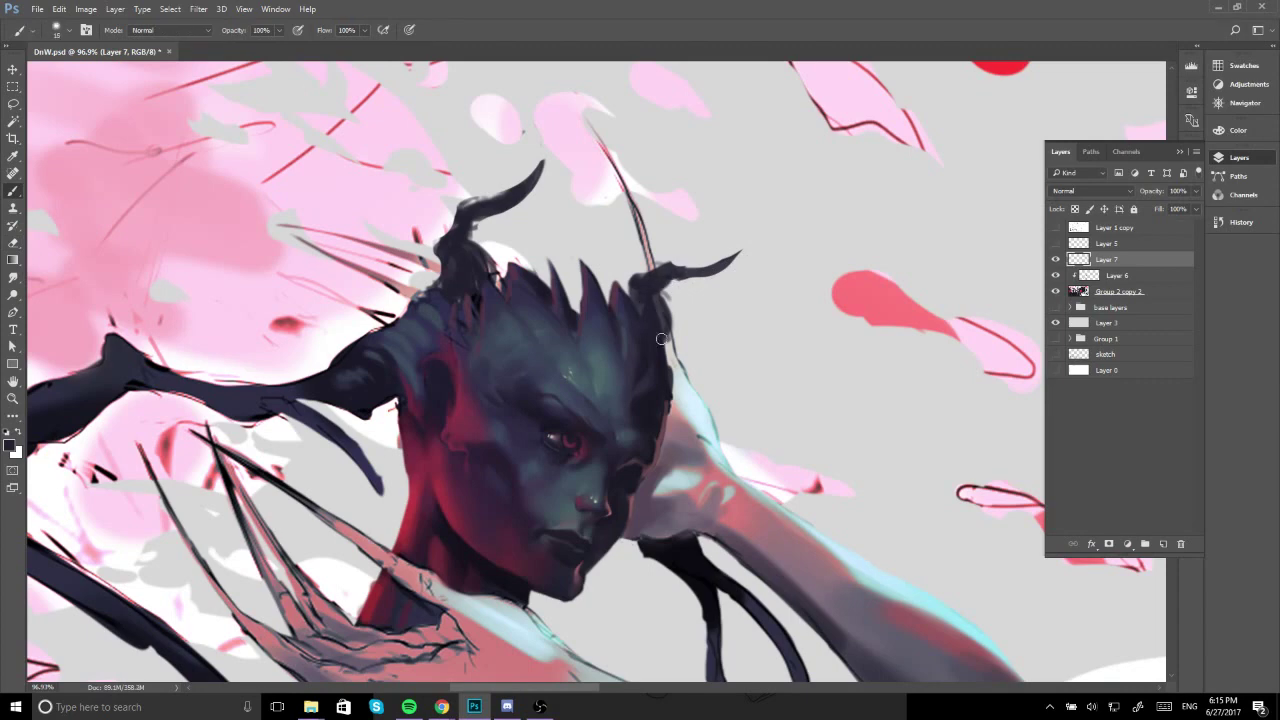
mouse_move(637, 285)
mouse_down()
mouse_move(657, 320)
mouse_move(663, 390)
mouse_up()
key([)
key([)
drag(684, 439, 702, 381)
drag(645, 417, 688, 418)
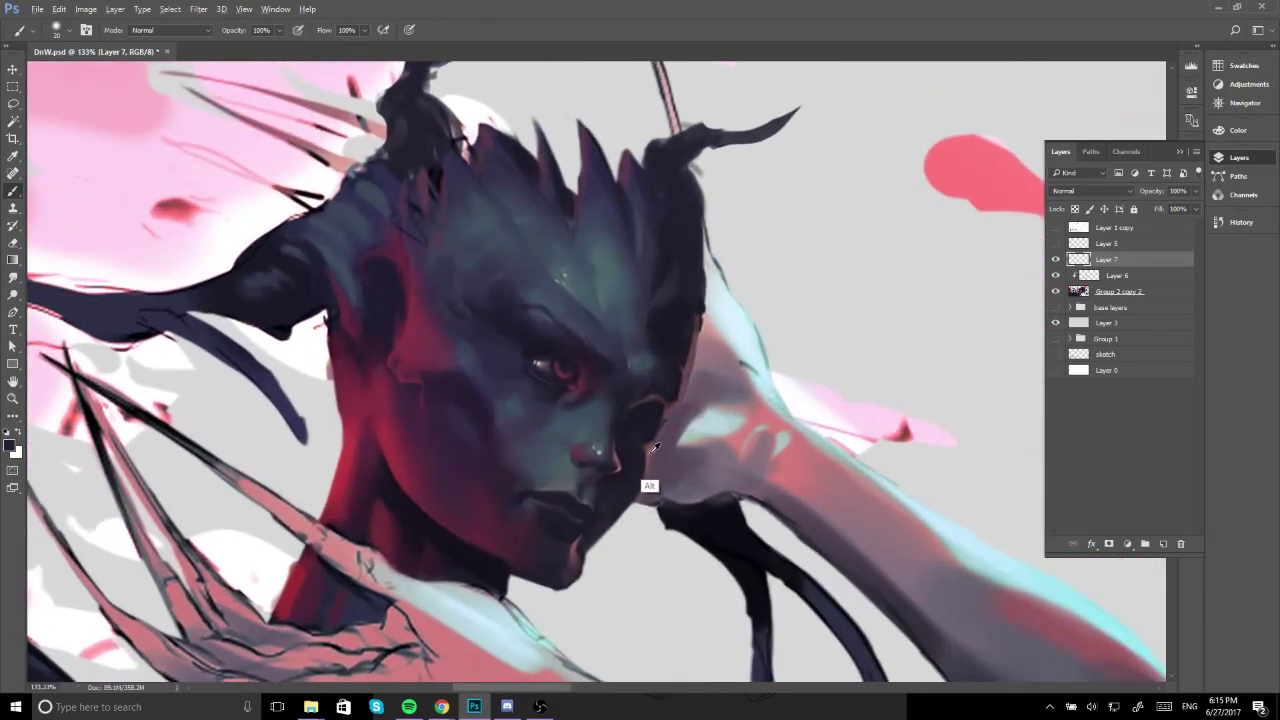
alt+click(648, 454)
alt+click(686, 370)
alt+click(690, 327)
Examine the dark figure's face, chin and the hands around it at several zoom levels and canvas rotations.
scroll(664, 400, down, 5)
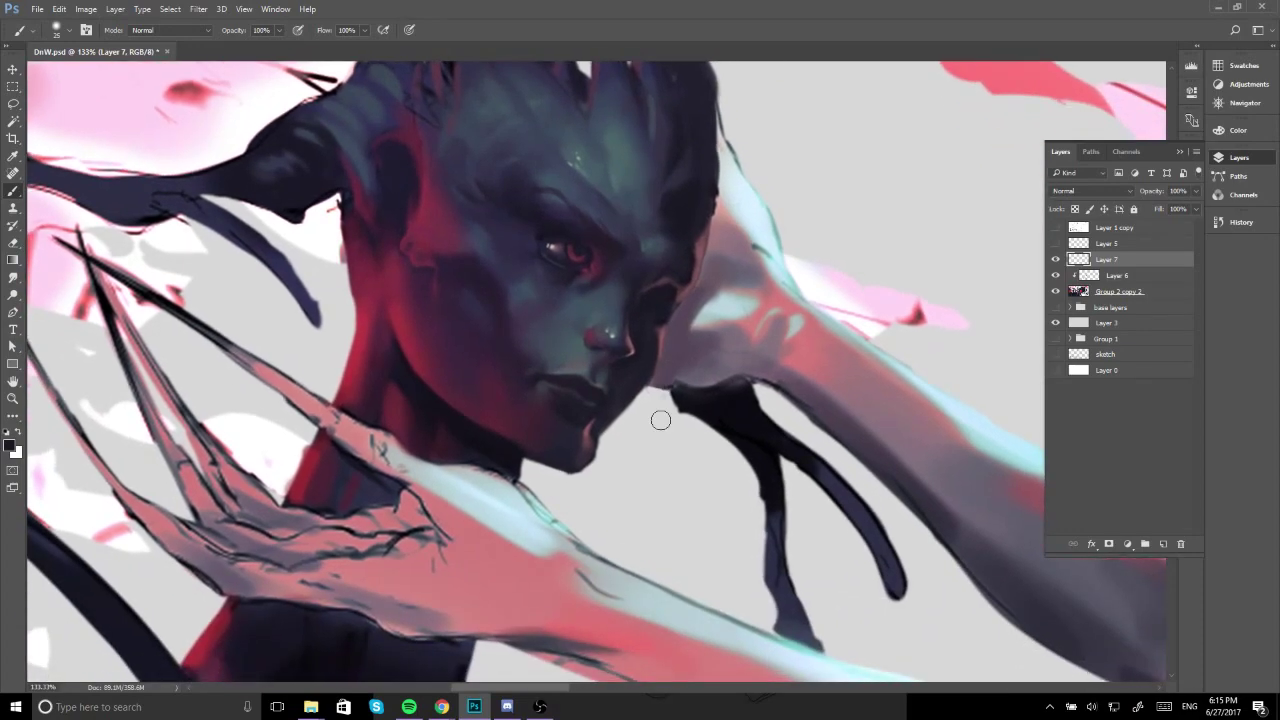
key(space)
drag(611, 460, 683, 411)
key(r)
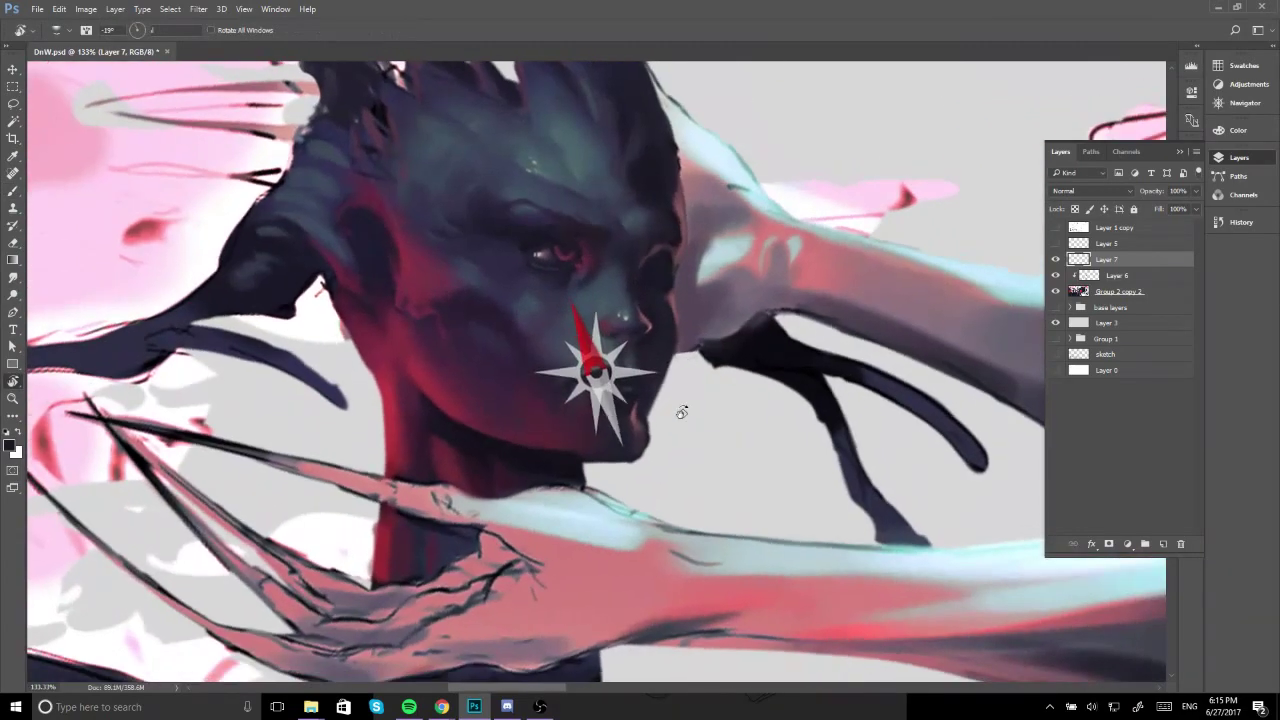
key(space)
drag(661, 358, 651, 414)
key(ctrl+space)
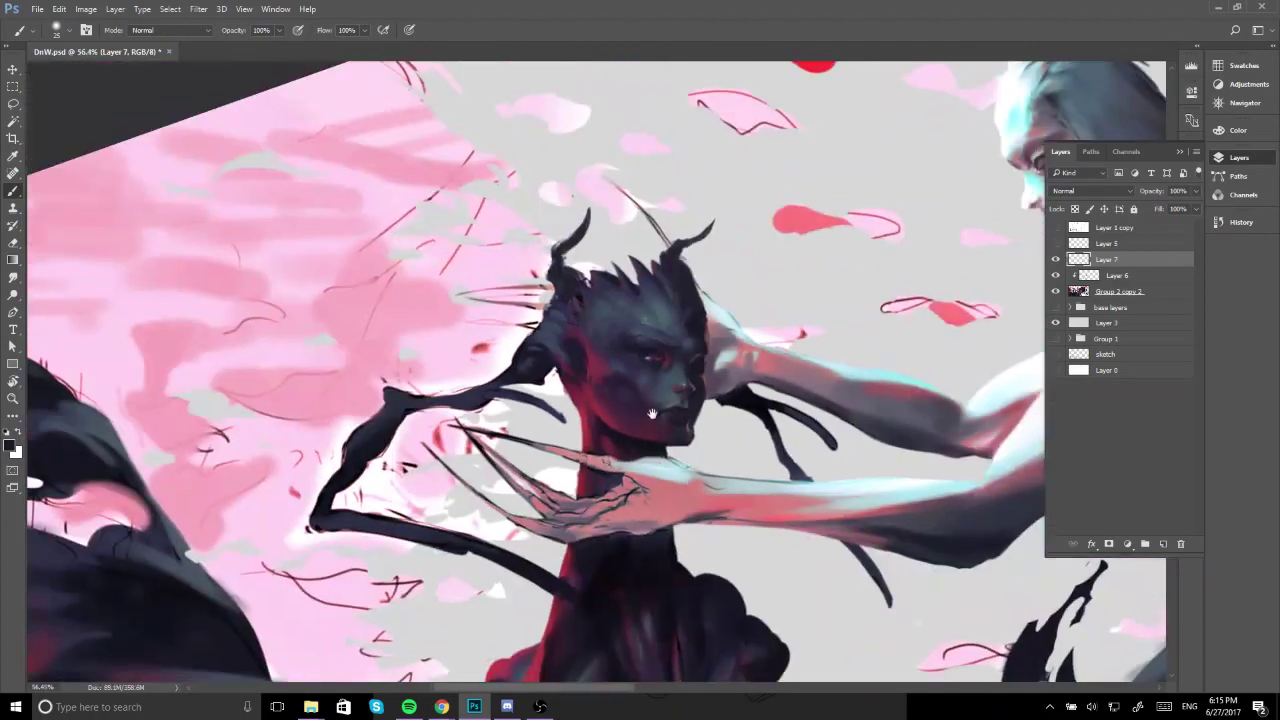
drag(697, 466, 716, 410)
key(ctrl+space)
key(r)
drag(723, 355, 712, 408)
key(ctrl+space)
drag(656, 451, 696, 451)
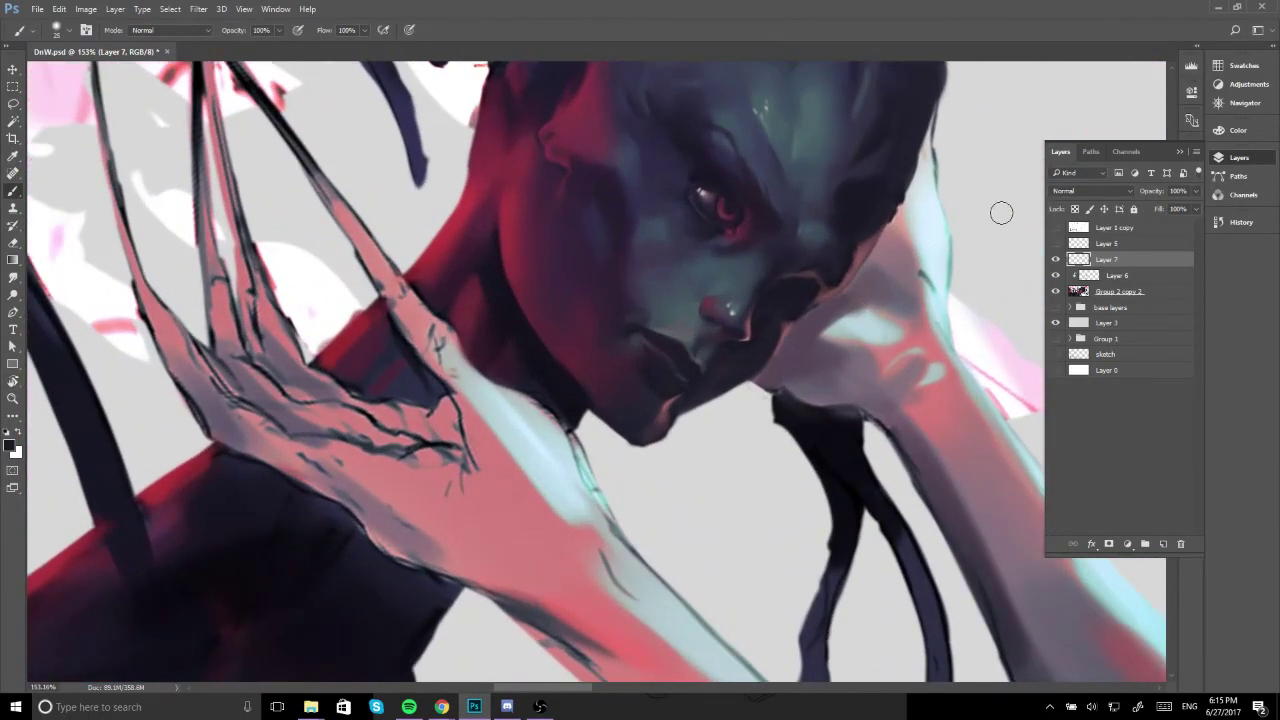
key(ctrl+space)
drag(783, 315, 700, 322)
drag(826, 371, 786, 383)
key(r)
drag(880, 298, 800, 247)
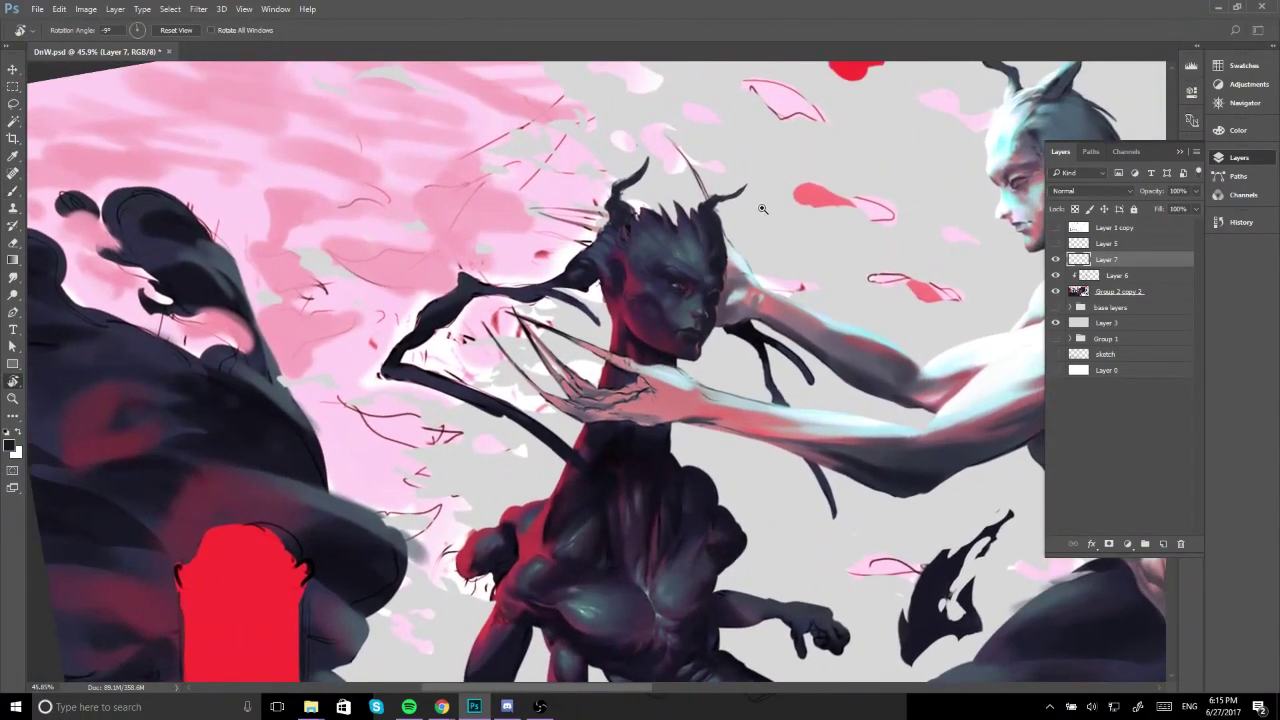
Clean up the rear horn's base and bend by alternating small eraser and brush strokes.
key(ctrl+space)
drag(757, 200, 798, 188)
key(b)
key(e)
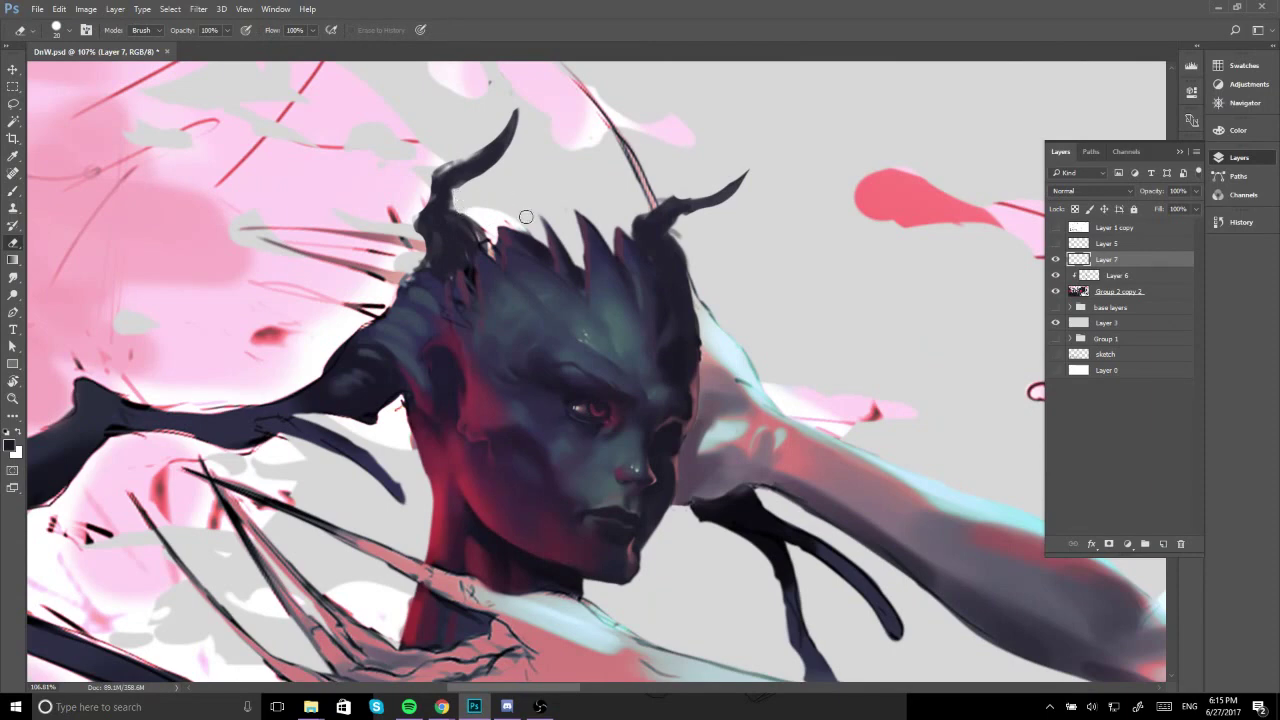
drag(459, 211, 481, 230)
key(bracketleft)
key(b)
mouse_move(447, 174)
mouse_down()
mouse_move(478, 161)
mouse_move(460, 154)
mouse_up()
key(e)
key(b)
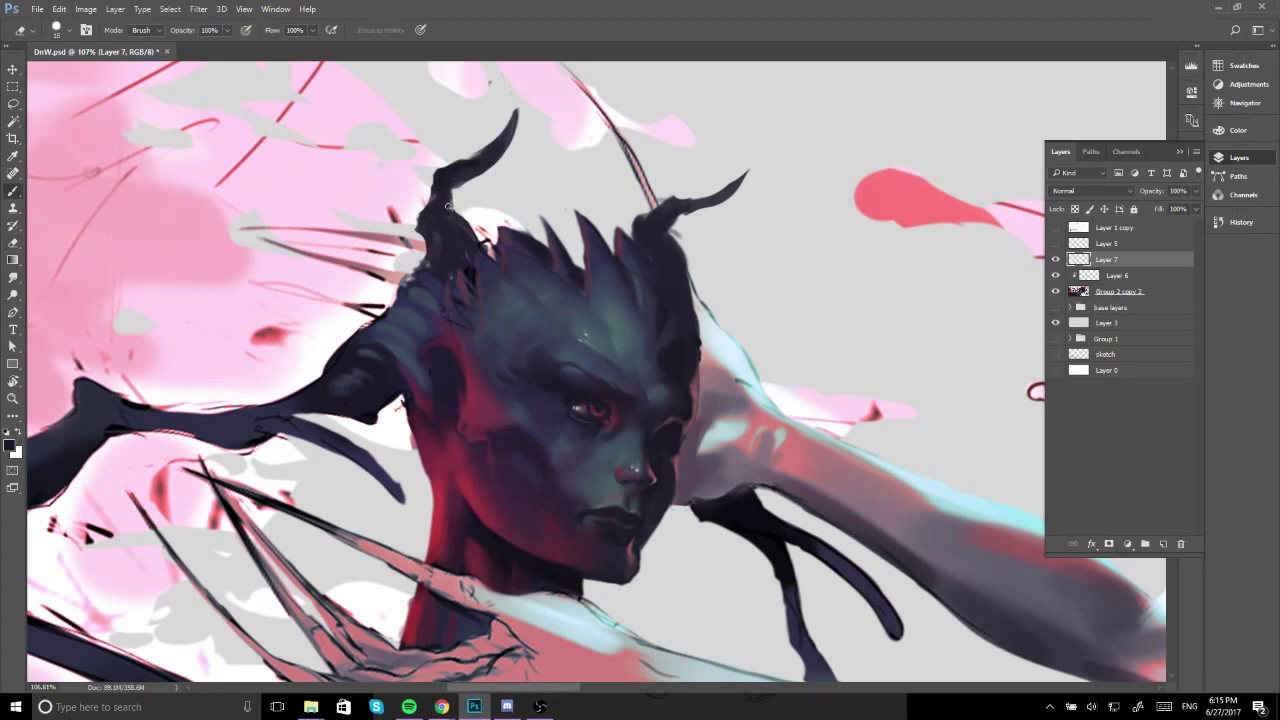
Solidify the front horn's curve with dark paint and touch up the rear horn toward its tip.
mouse_move(664, 216)
mouse_down()
mouse_move(658, 205)
mouse_move(704, 188)
mouse_move(706, 209)
mouse_move(719, 197)
mouse_up()
key(e)
key(b)
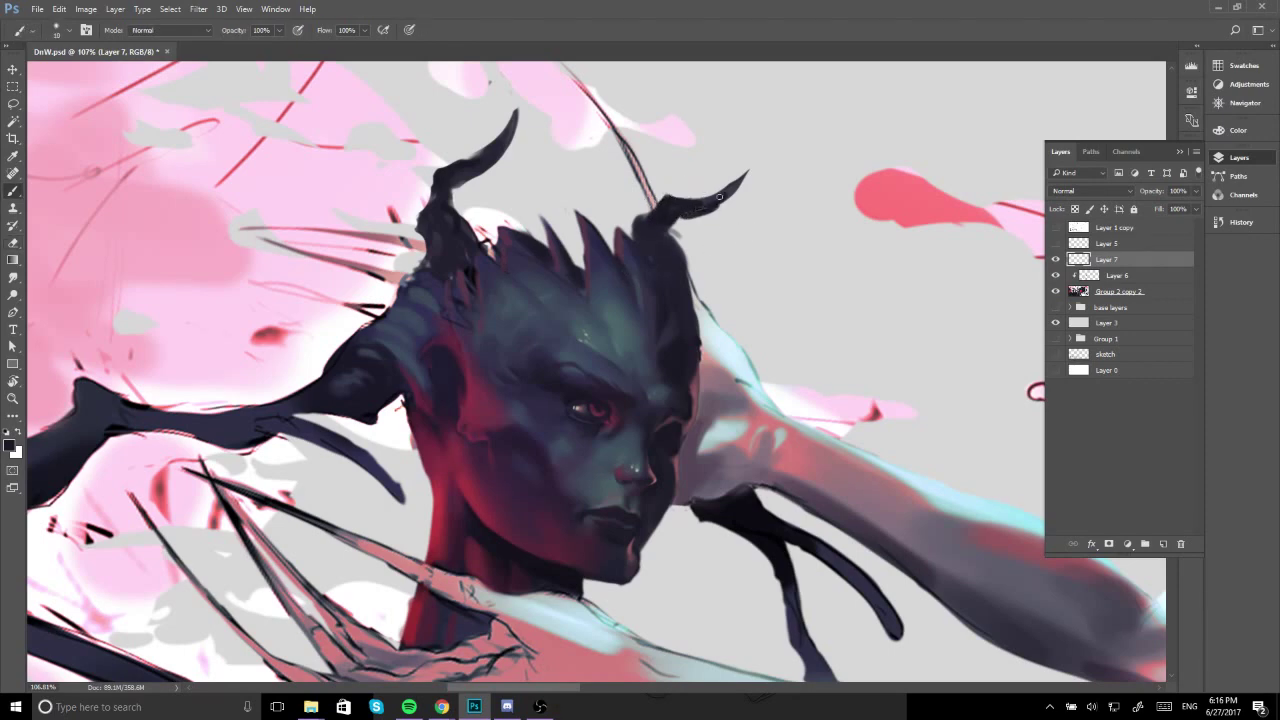
key(e)
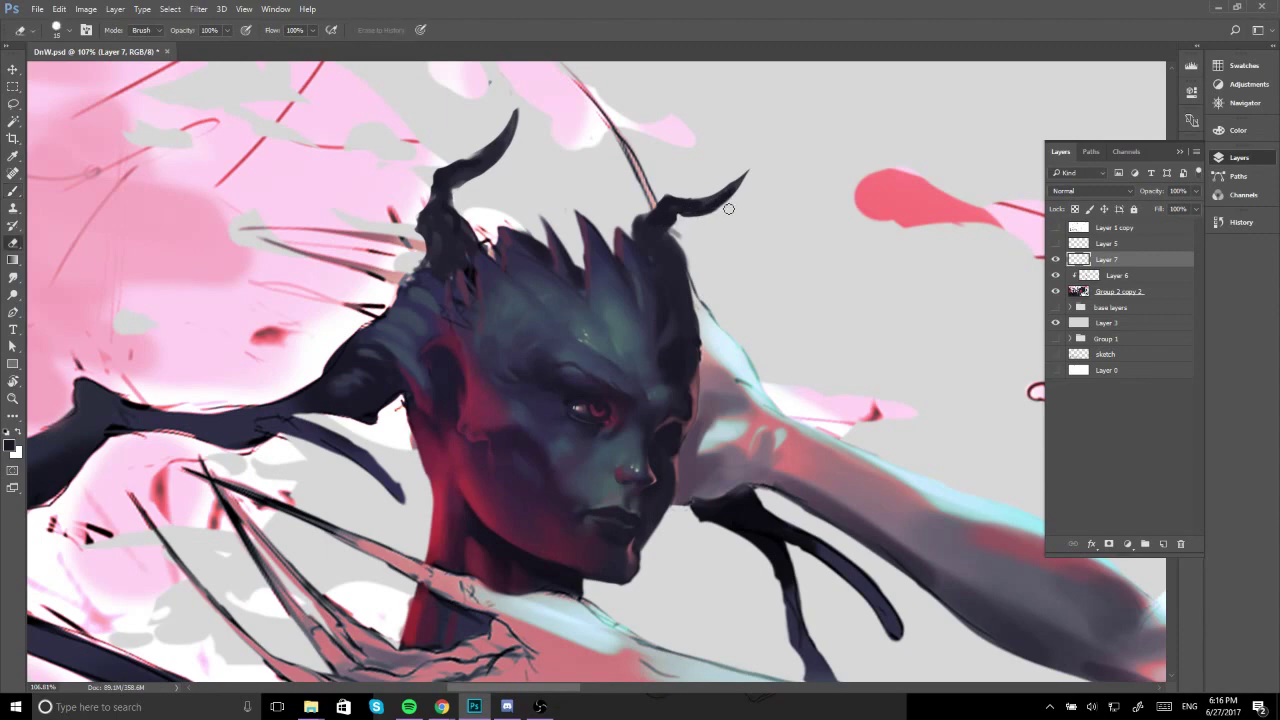
key(b)
drag(448, 160, 493, 116)
Reset the canvas rotation and shade the dark figure's abdomen with an enlarged brush and sampled body tones.
drag(735, 235, 648, 260)
key(r)
drag(764, 263, 700, 340)
scroll(676, 366, up, 4)
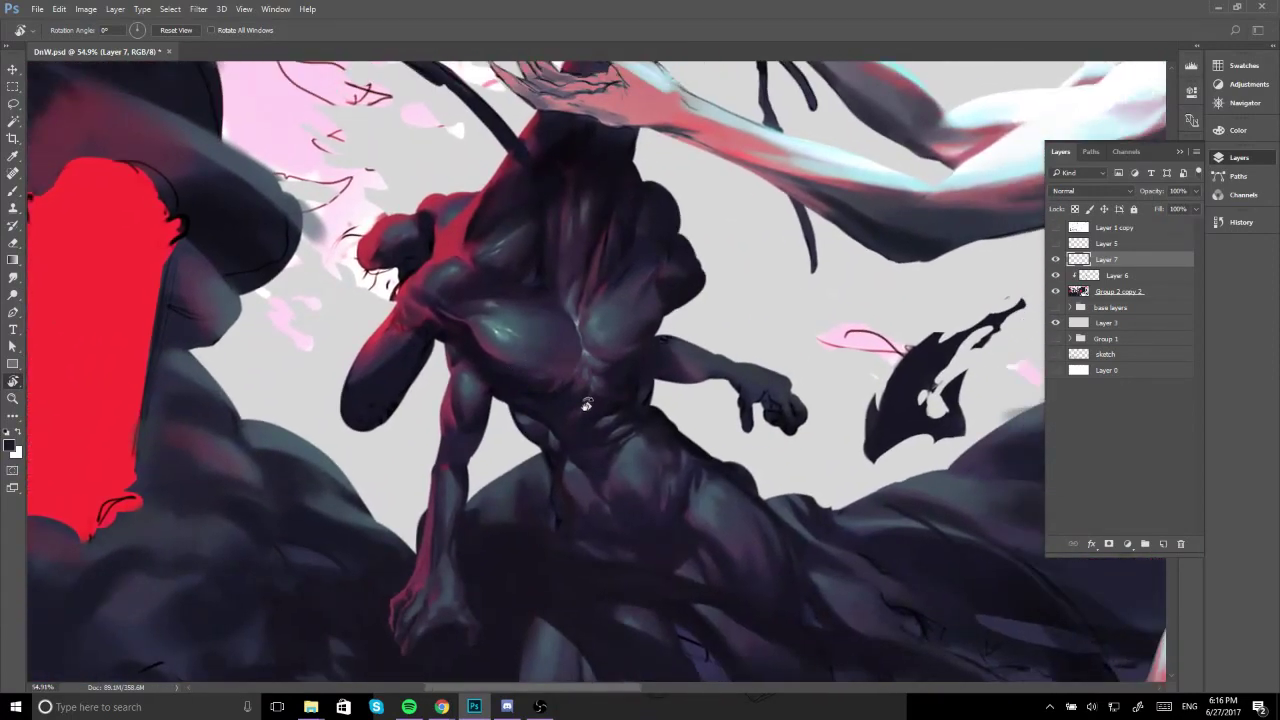
key(b)
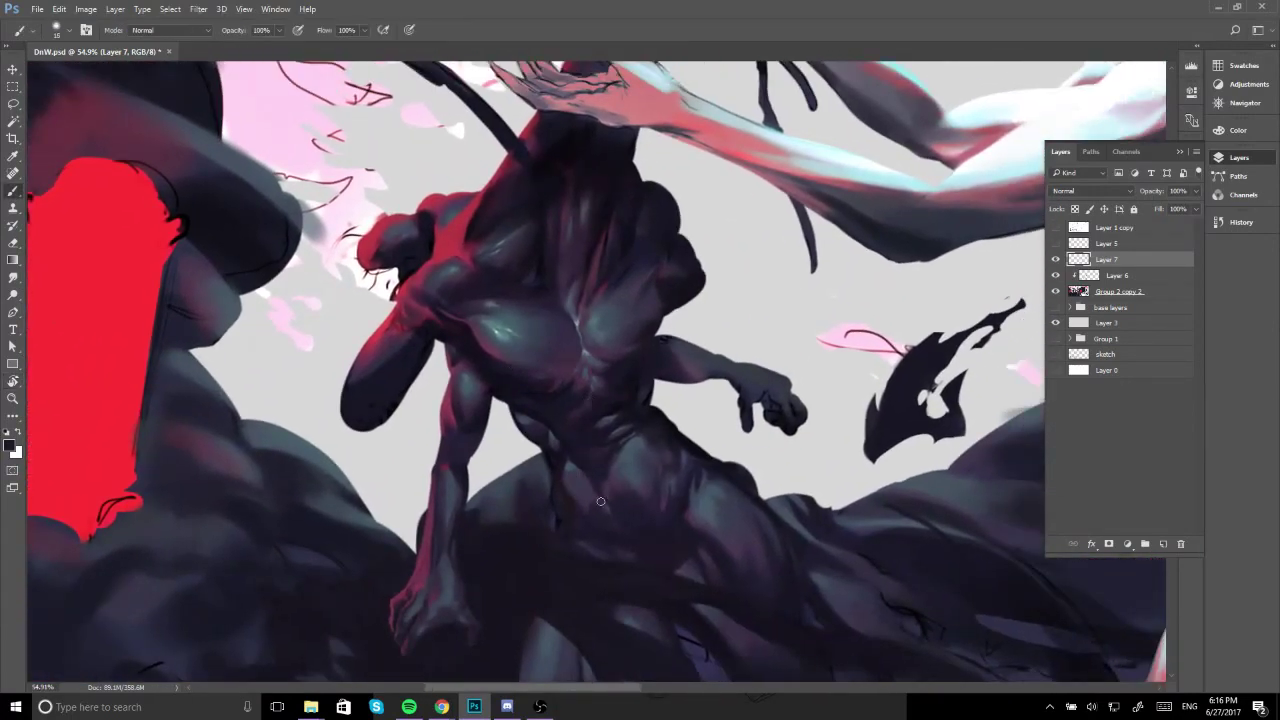
key(bracketright)
key(bracketright)
key(bracketright)
drag(598, 494, 615, 522)
alt+click(620, 506)
alt+click(634, 446)
alt+click(631, 420)
mouse_move(631, 424)
mouse_down()
mouse_move(647, 423)
mouse_move(623, 465)
mouse_move(638, 506)
mouse_move(599, 442)
mouse_move(606, 450)
mouse_up()
mouse_move(602, 386)
mouse_down()
mouse_move(569, 414)
mouse_move(597, 454)
mouse_move(565, 462)
mouse_up()
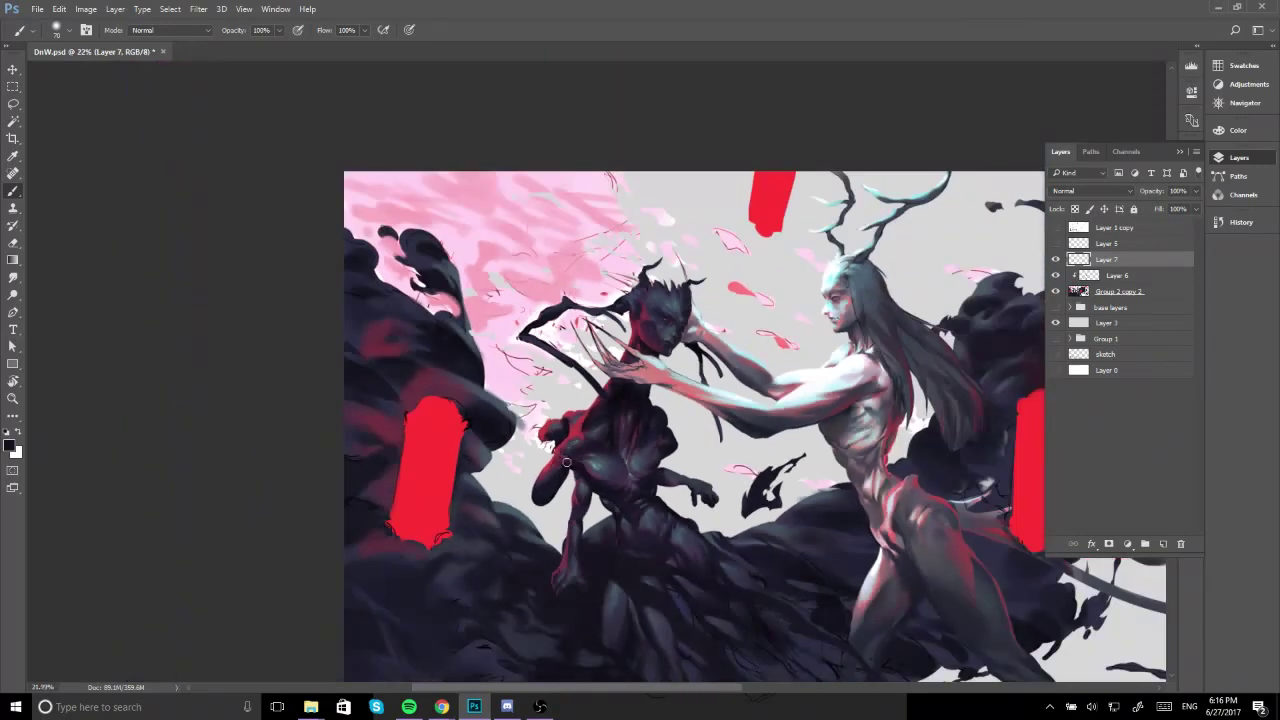
Switch to Layer 6 and shade the dark figure's hip with a sampled tone and a larger brush.
drag(698, 591, 694, 446)
drag(617, 414, 647, 391)
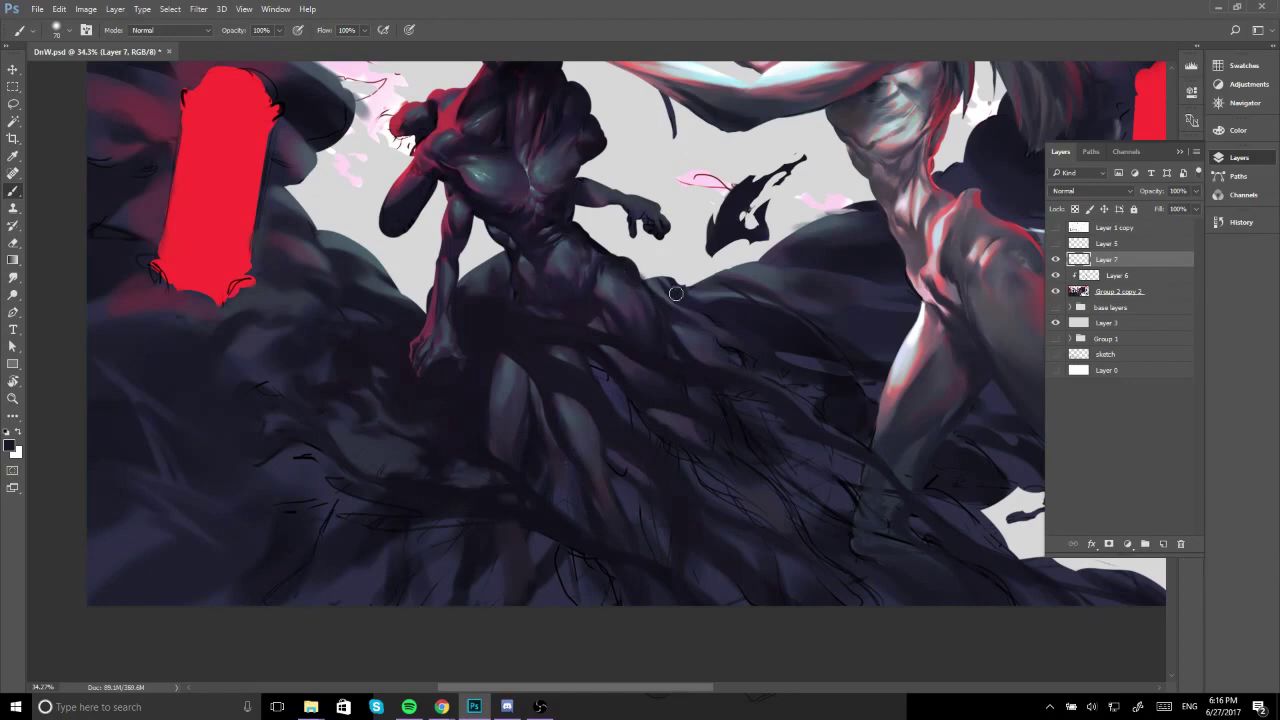
click(1119, 278)
alt+click(587, 291)
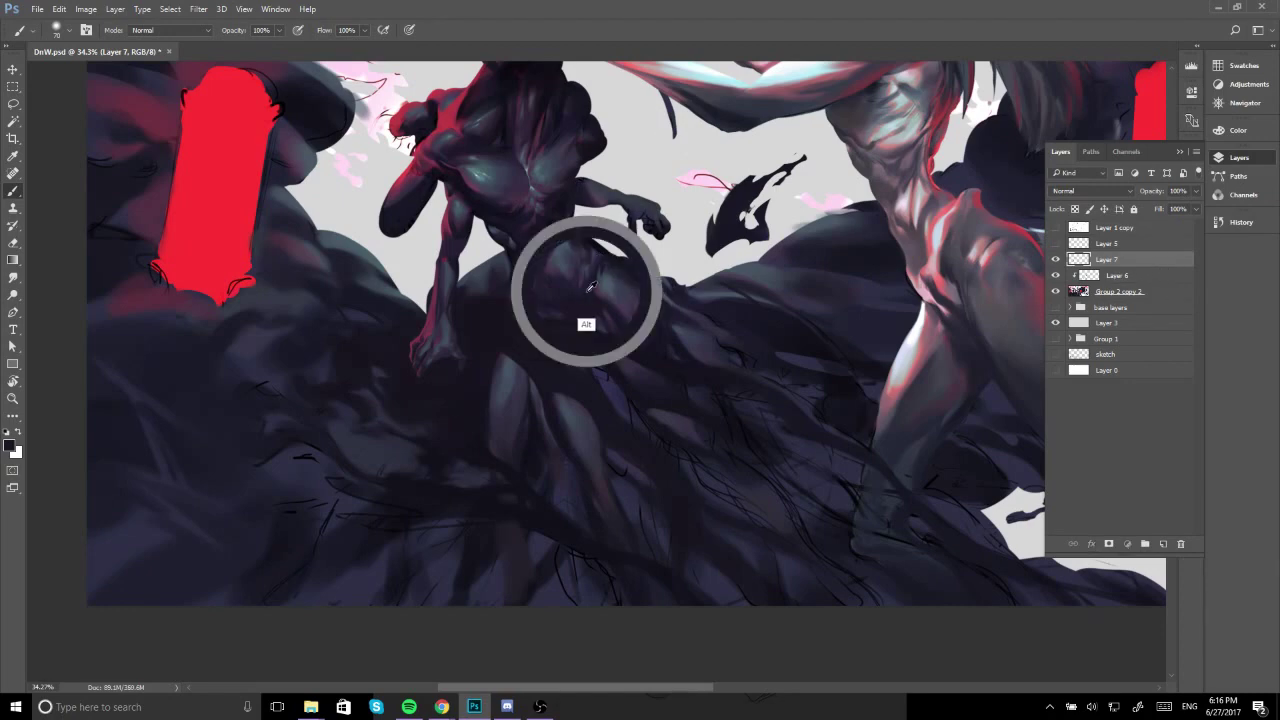
key(])
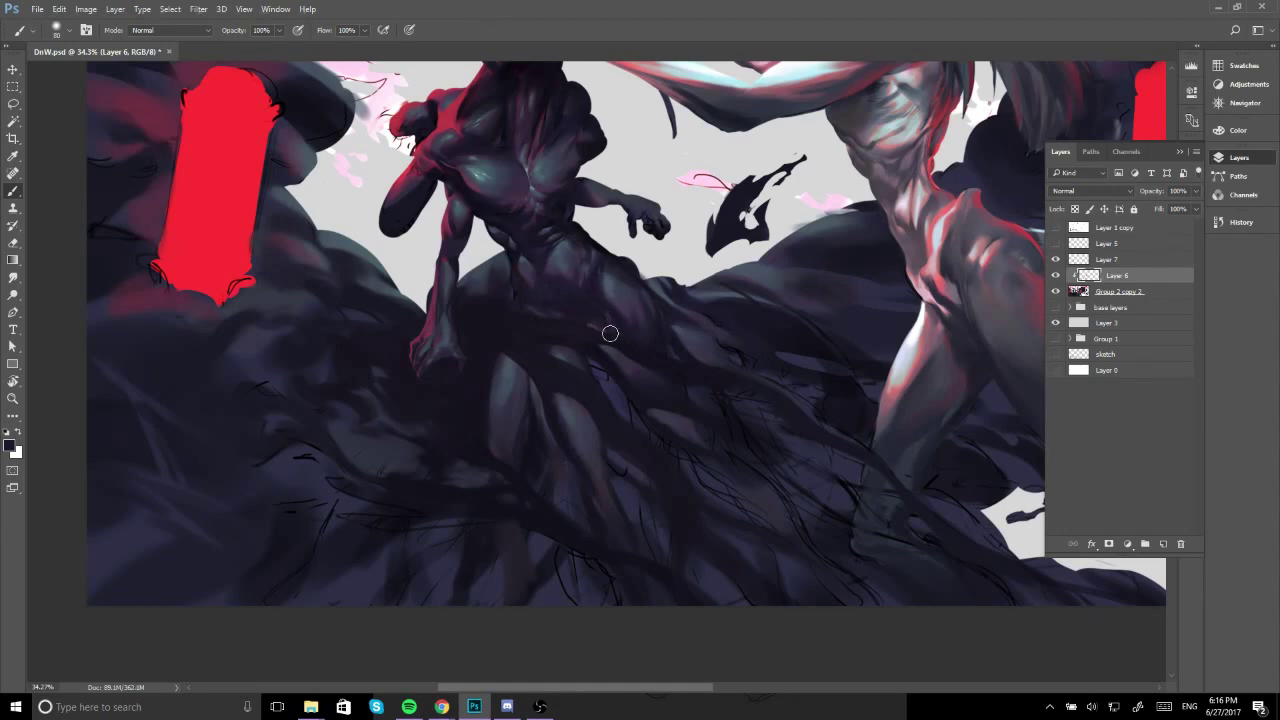
key(bracketright)
Paint over the sketch lines beside the dark figure's thigh using sampled smoke tones and a larger brush.
drag(617, 434, 557, 426)
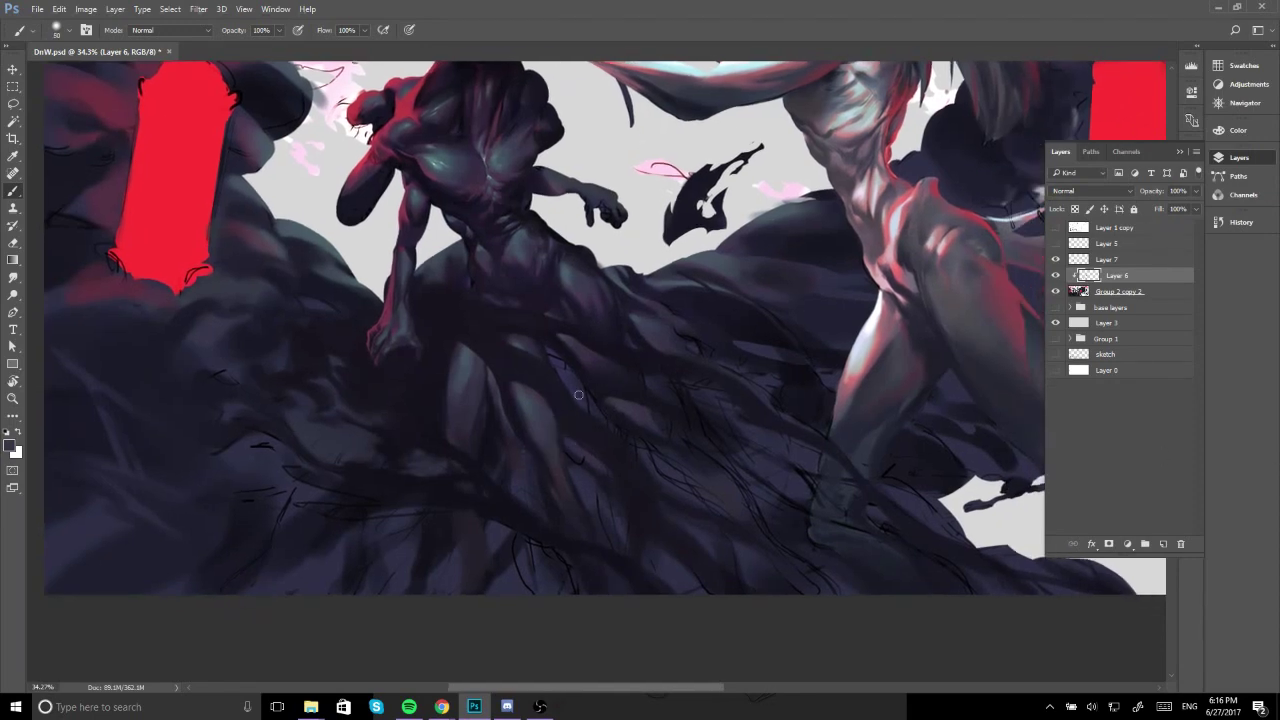
key(])
key(])
drag(558, 362, 600, 429)
alt+click(599, 415)
alt+click(594, 380)
alt+click(597, 429)
key(])
key(])
key(])
alt+click(531, 340)
Paint thin smoke strands from the dark figure's thigh toward the pale figure's foot, undoing and redoing one stroke.
key(bracketleft)
key(bracketleft)
key(bracketleft)
alt+click(564, 383)
key(bracketleft)
key(bracketleft)
key(bracketleft)
drag(550, 350, 581, 376)
mouse_move(631, 439)
mouse_down()
mouse_move(586, 386)
mouse_move(676, 459)
mouse_up()
drag(600, 384, 710, 456)
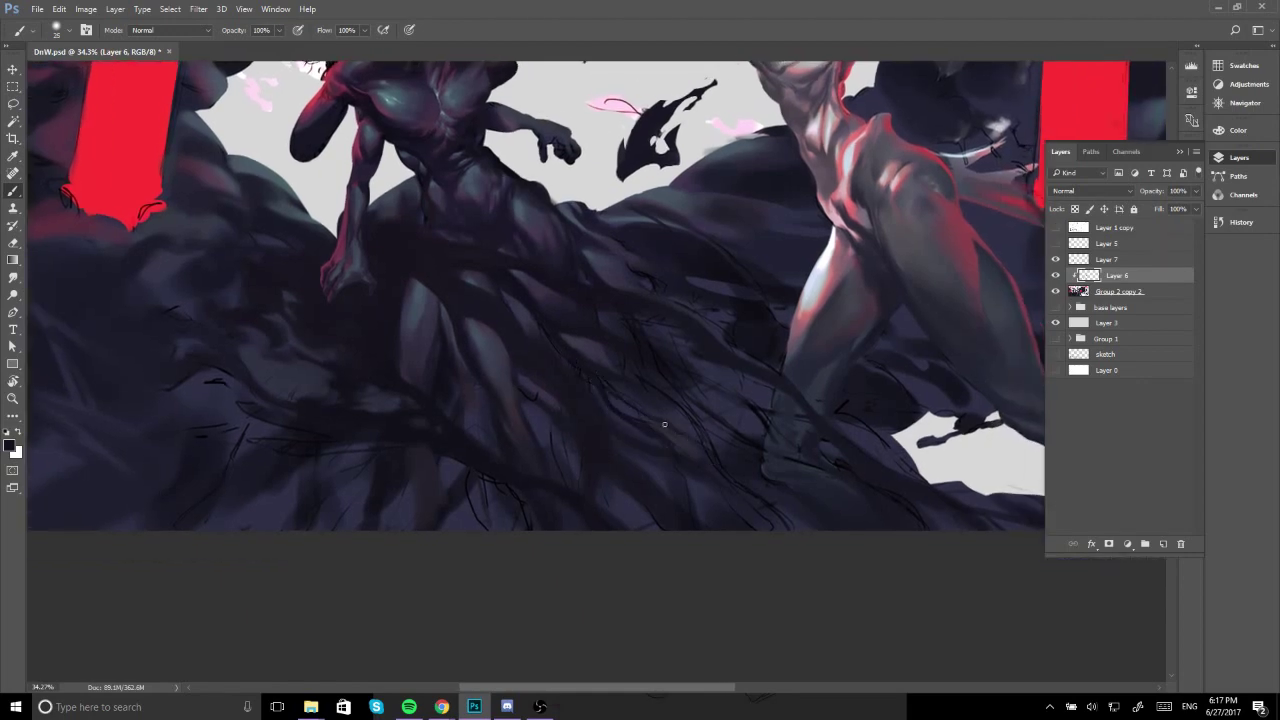
key(ctrl+z)
drag(602, 390, 697, 428)
Blend sampled hip and smoke tones into the strands trailing between the dark figure's legs and the pale figure's foot.
alt+click(583, 345)
key(bracketleft)
alt+click(540, 289)
key(bracketright)
key(alt)
alt+click(695, 462)
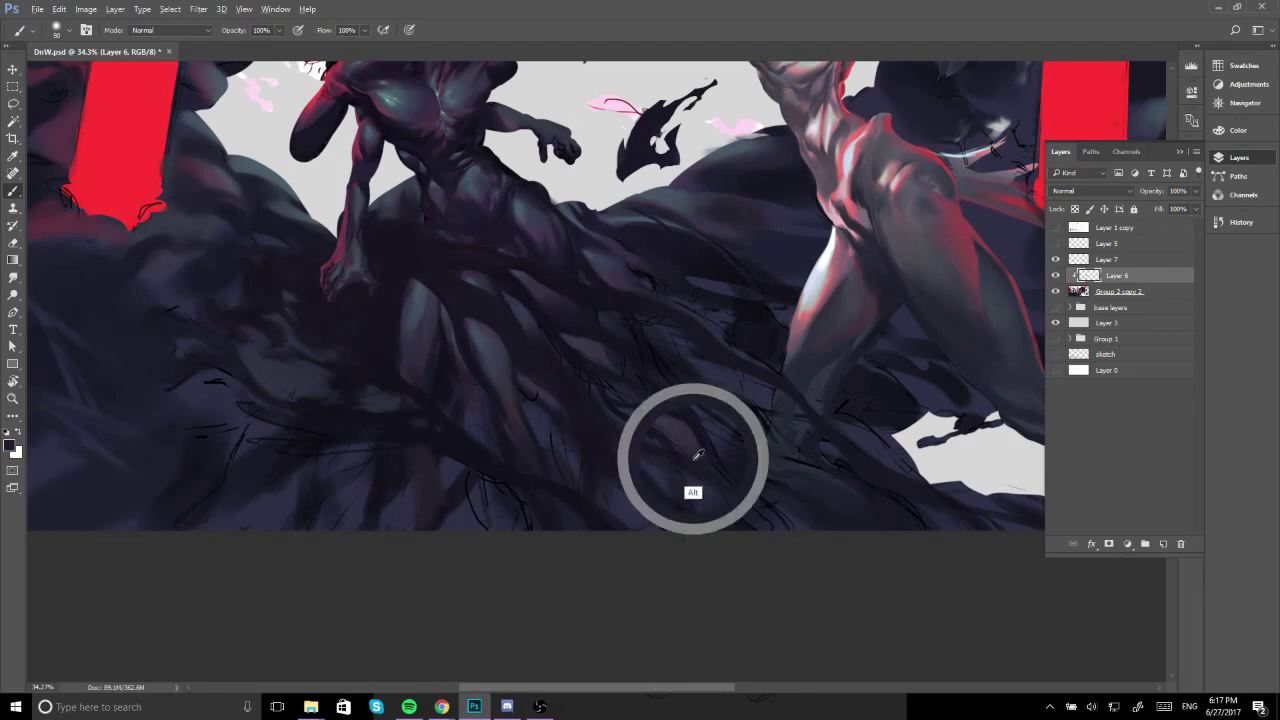
Refine the dark smoke strands just before the pale figure's foot with a smaller brush.
key(alt)
key(bracketleft)
key(bracketleft)
key(bracketleft)
key(bracketleft)
key(bracketleft)
key(bracketleft)
key(bracketleft)
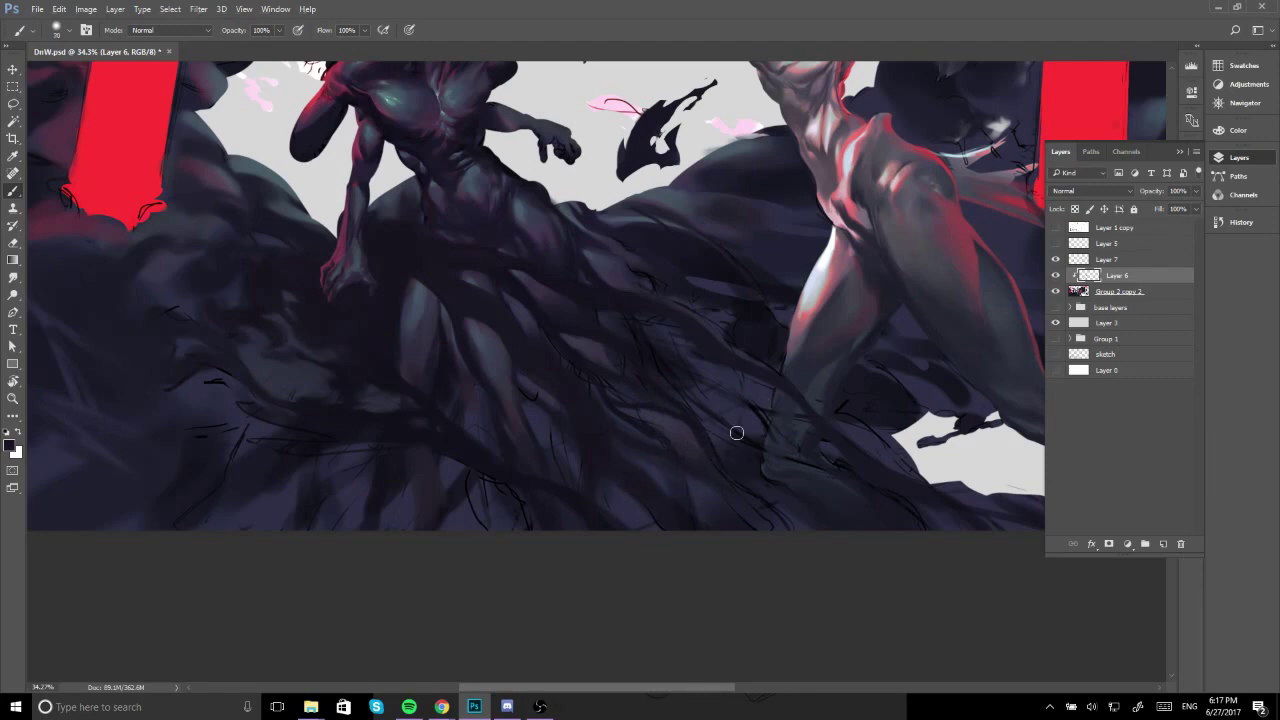
key(bracketright)
key(bracketright)
Sample smoke tones beside the dark figure's thigh and touch up the strands there with a slightly larger brush.
drag(772, 462, 694, 430)
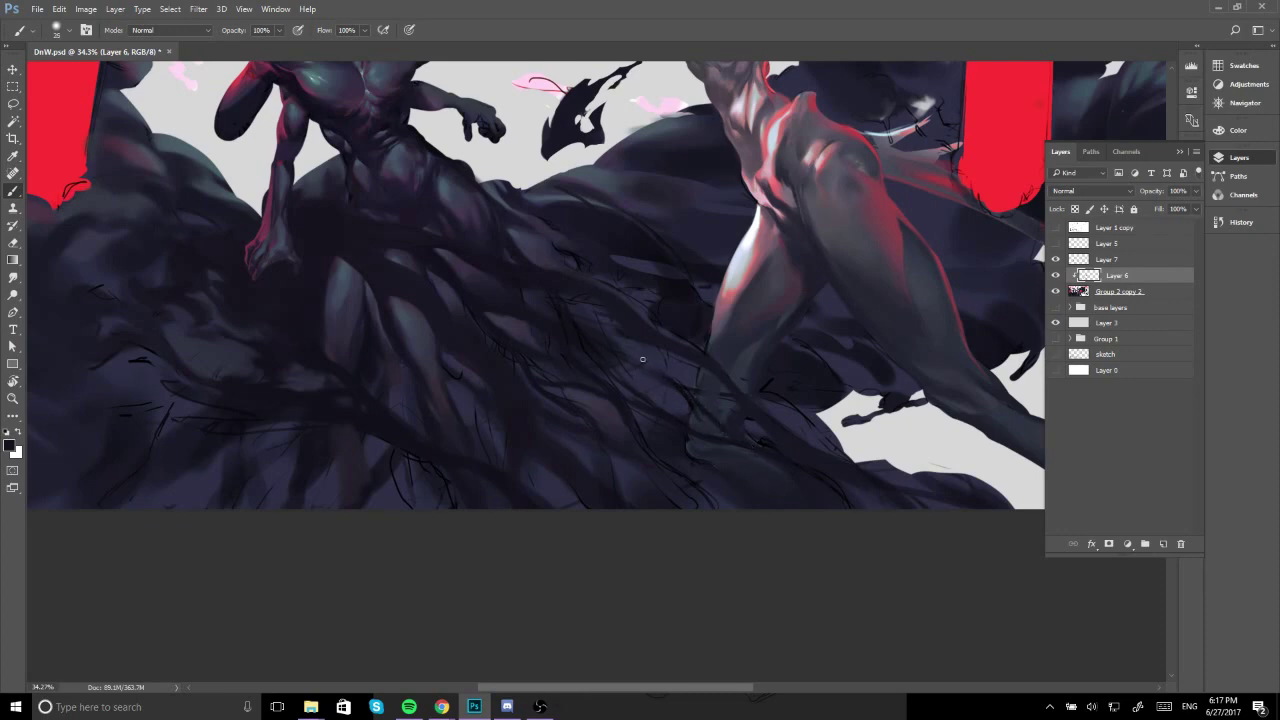
alt+click(549, 327)
key(])
alt+click(519, 328)
scroll(538, 248, up, 2)
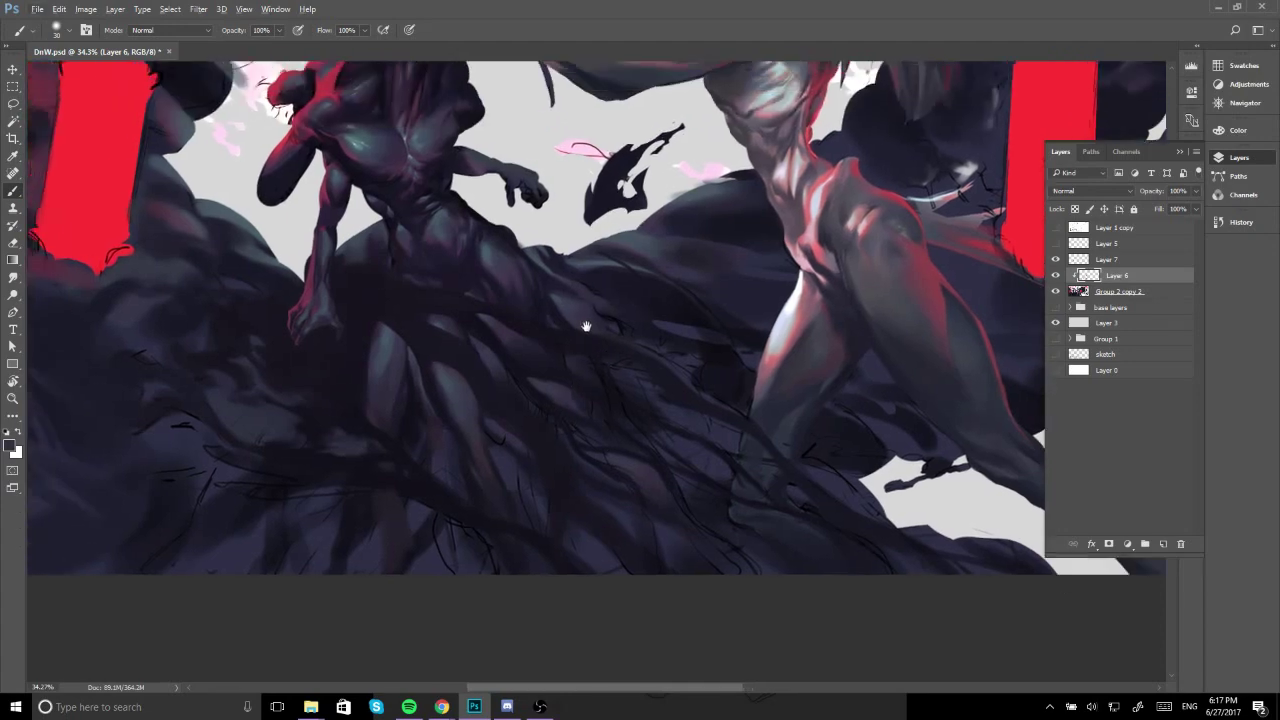
alt+click(488, 248)
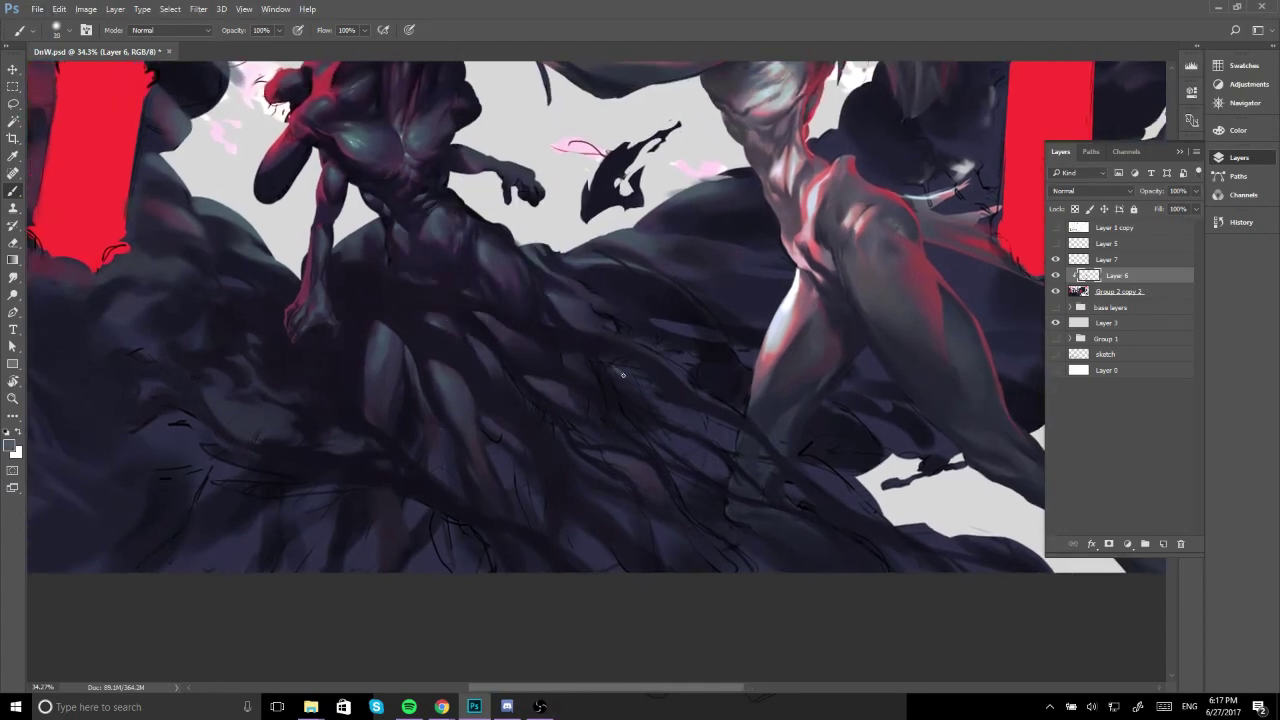
Paint a lighter patch on the smoke strand midway between the two figures' legs using a larger brush and sampled body tones.
key(bracketright)
key(bracketright)
key(bracketright)
key(bracketright)
drag(606, 362, 628, 375)
alt+click(498, 322)
alt+click(469, 399)
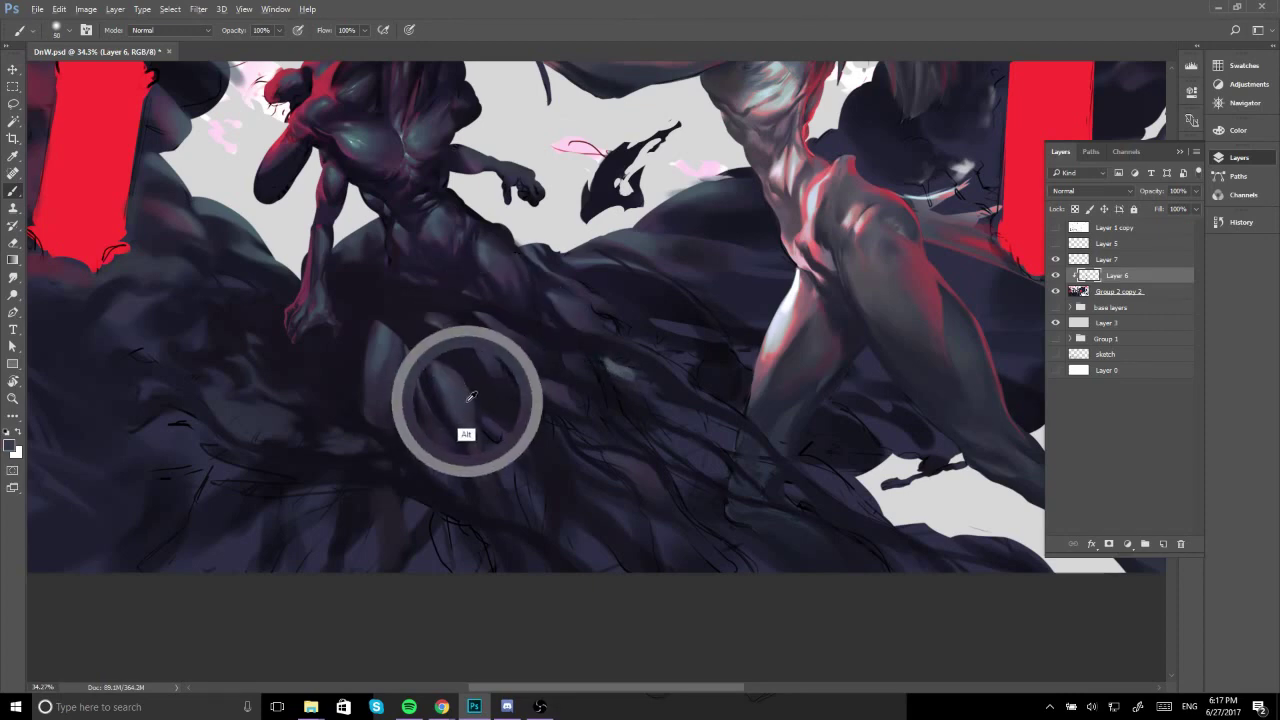
alt+click(385, 150)
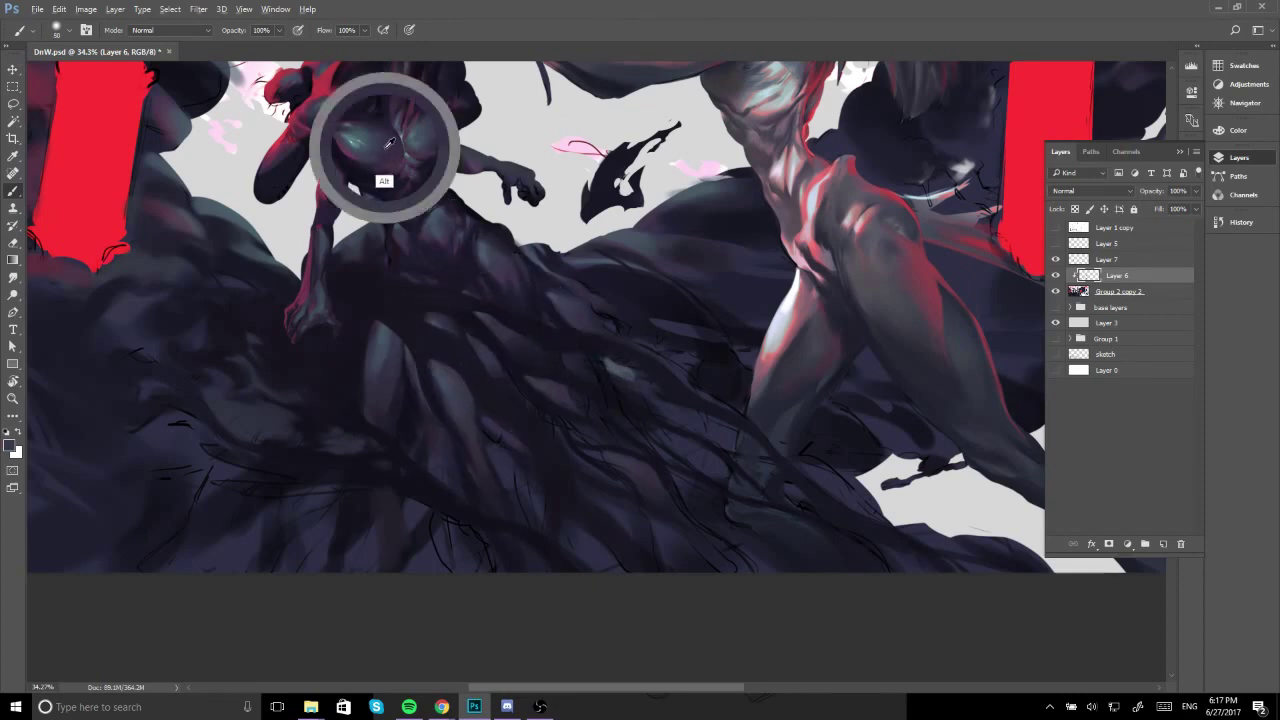
Define the dark strands running toward the pale figure's foot with a smaller brush and a sampled dark smoke tone.
alt+click(645, 411)
key([)
key([)
key([)
key([)
drag(723, 433, 694, 411)
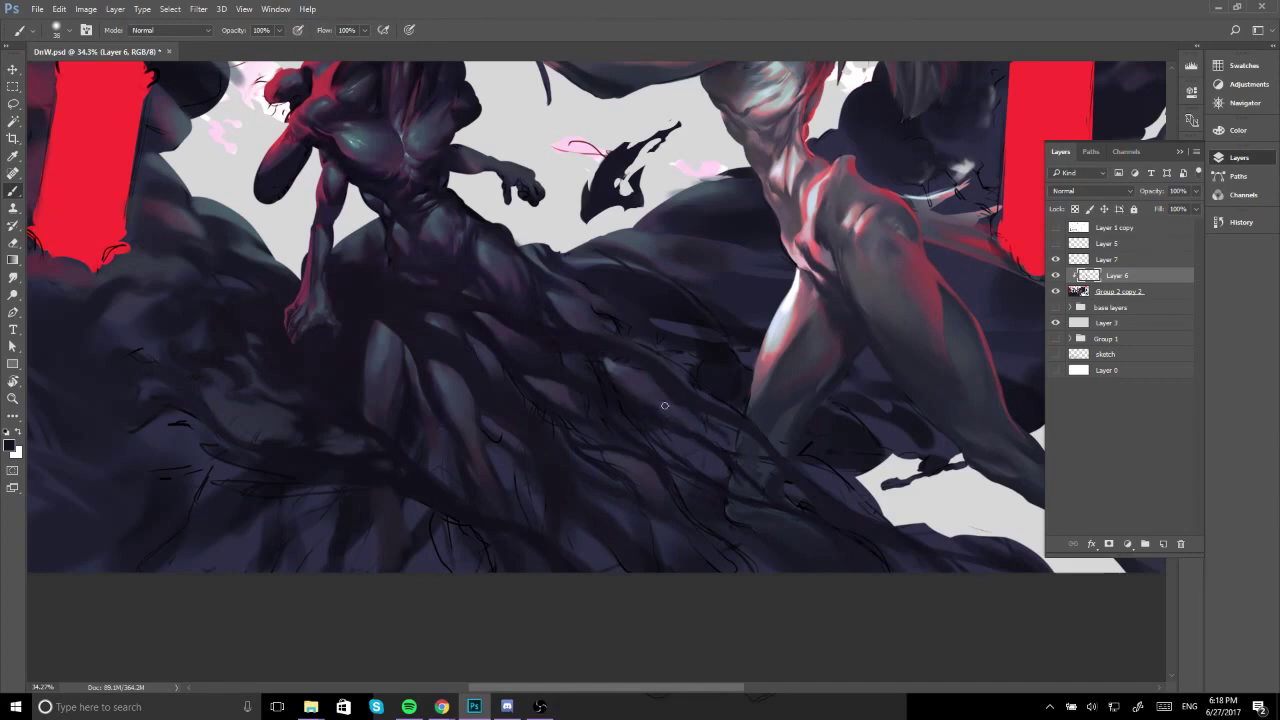
Reshape the lit strand beside the dark figure's thigh by alternating sampled light and dark tones with a smaller brush.
alt+click(481, 447)
alt+click(660, 396)
alt+click(608, 364)
alt+click(614, 350)
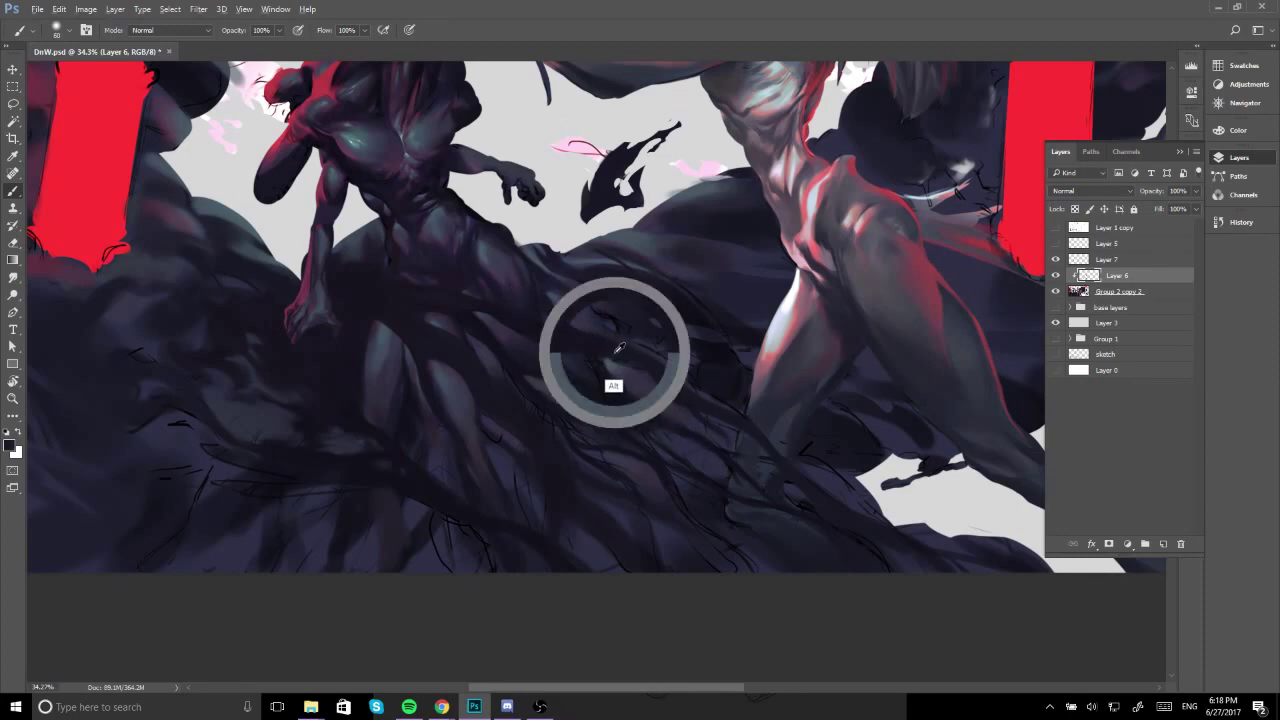
key(bracketleft)
key(bracketleft)
key(bracketleft)
key(bracketleft)
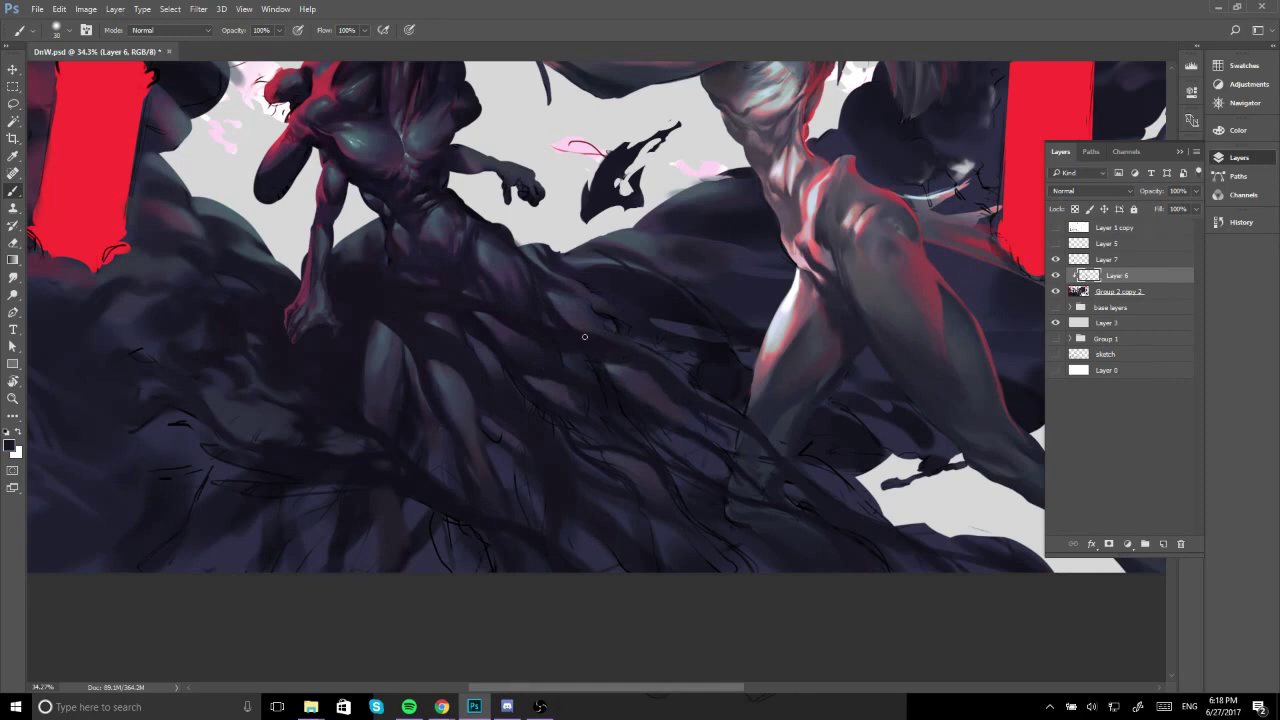
alt+click(590, 345)
key(bracketleft)
drag(532, 323, 572, 384)
Paint a dark smoke strand along the dark figure's lower leg, adjusting the brush size.
drag(426, 480, 457, 480)
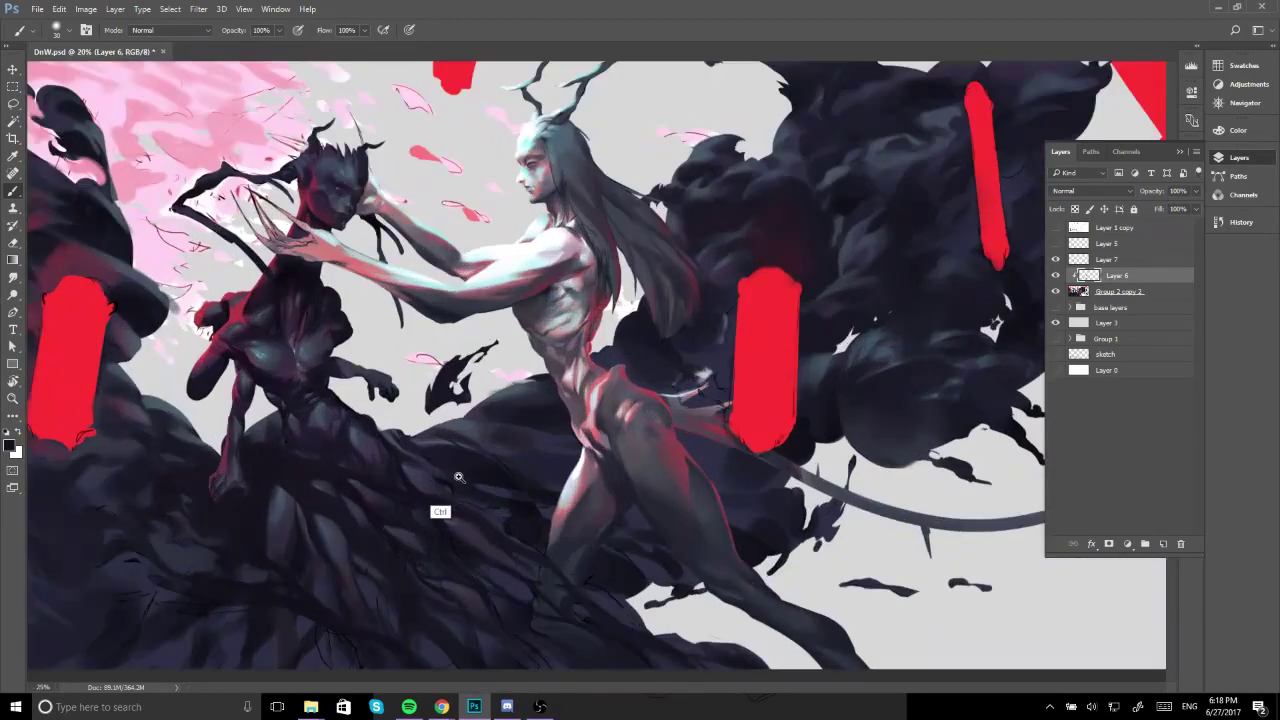
drag(340, 503, 481, 390)
mouse_move(454, 440)
mouse_down()
mouse_move(518, 435)
mouse_move(455, 422)
mouse_up()
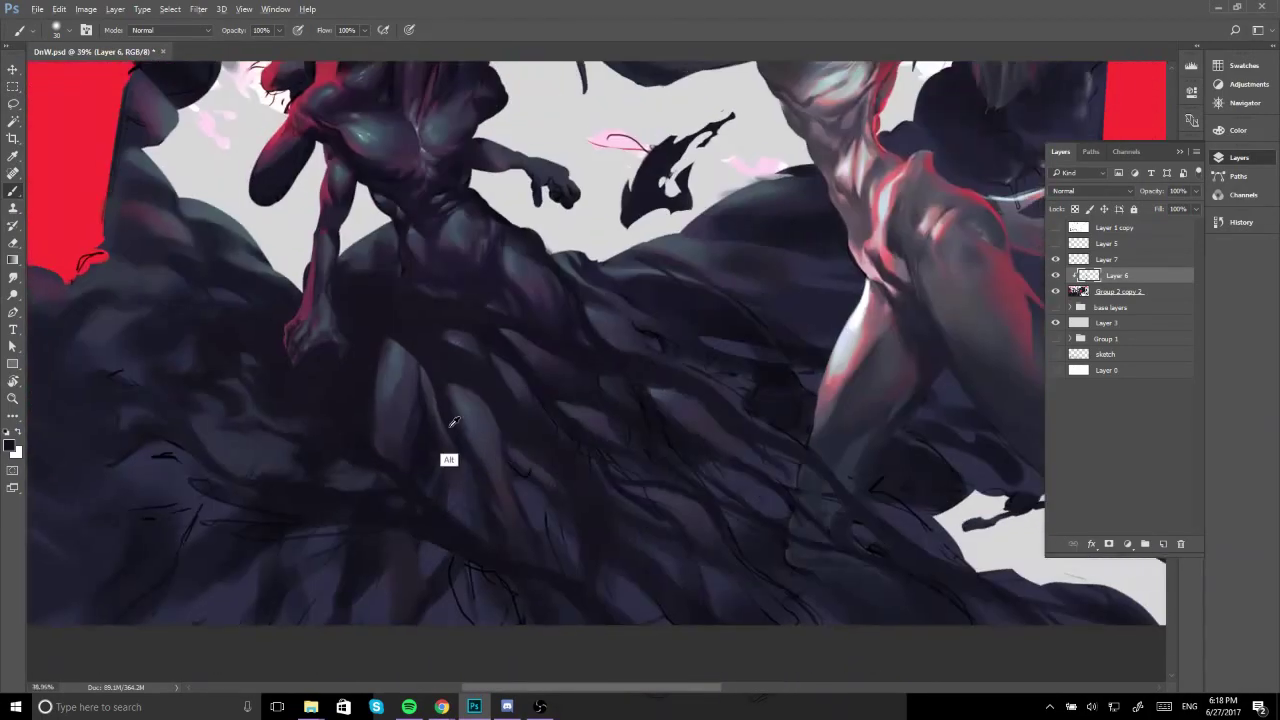
drag(489, 490, 530, 543)
key(])
key(bracketleft)
key(bracketleft)
Paint broader dark strokes over the strands around the dark figure's legs and touch up the shading at its hip.
key(bracketright)
key(bracketright)
key(bracketright)
key(bracketright)
drag(570, 491, 529, 451)
drag(476, 368, 528, 406)
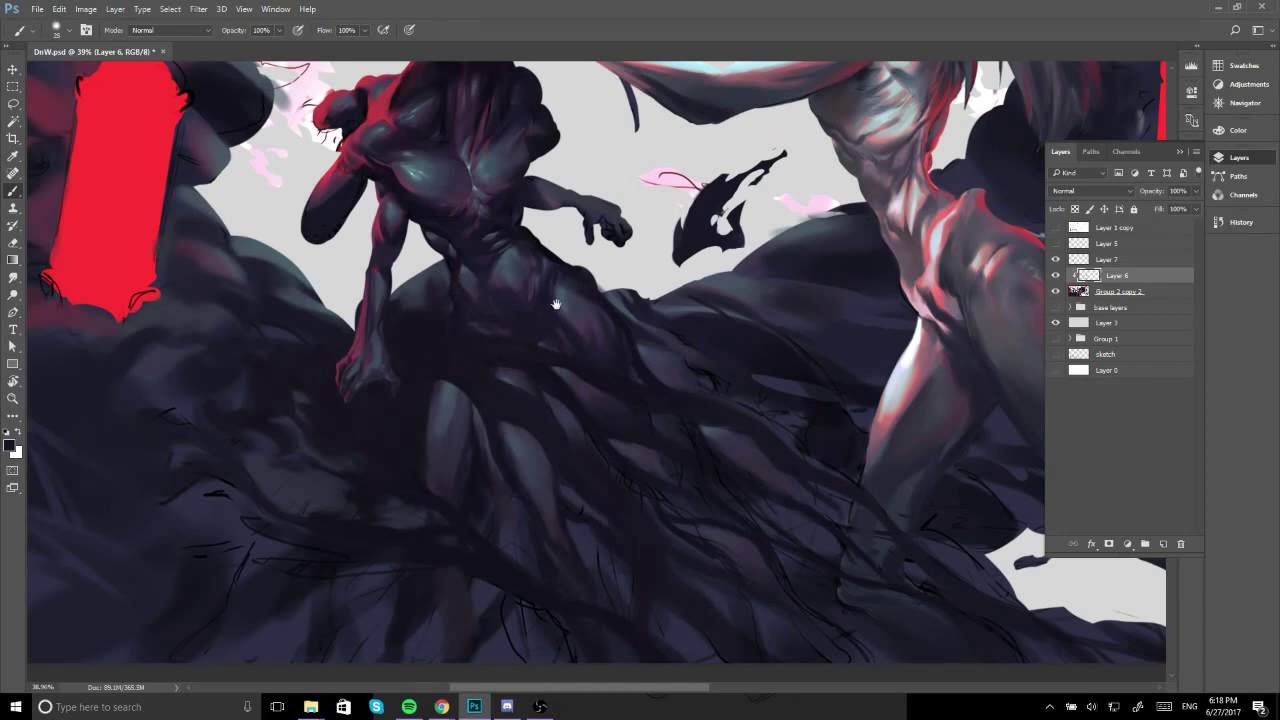
drag(556, 304, 540, 336)
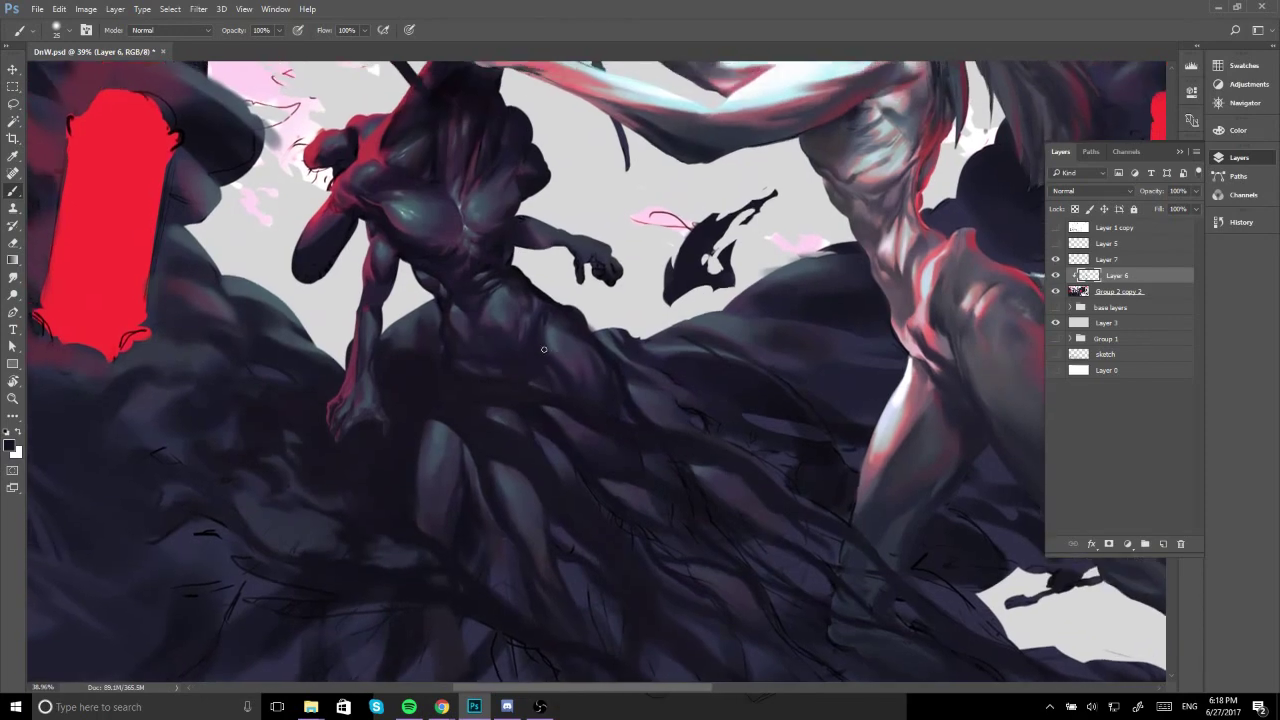
click(509, 298)
mouse_move(566, 377)
mouse_down()
mouse_move(497, 360)
mouse_move(505, 318)
mouse_up()
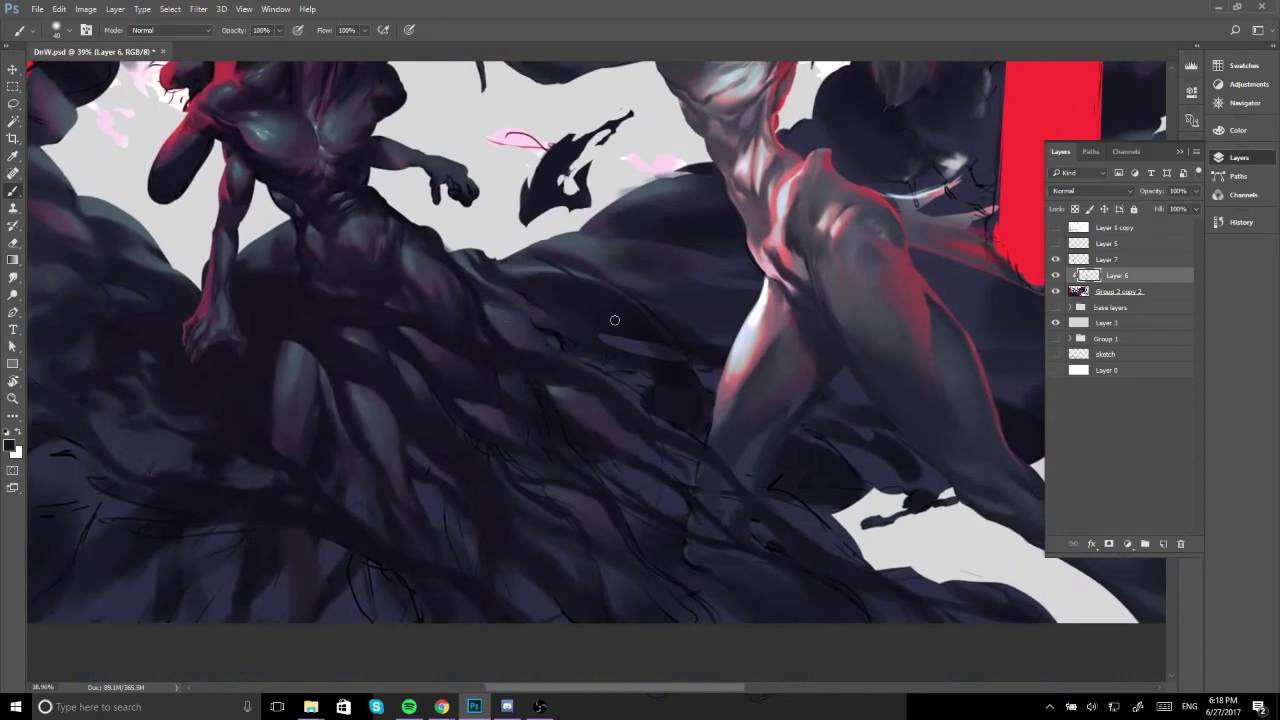
Paint over the sketch lines on the strands beside the dark figure's hip with a sampled dark tone.
alt+click(521, 356)
key([)
key([)
key([)
key(bracketright)
key(alt)
key(bracketright)
Blend sampled smoke tones into the mound between the dark figure's hip and the pale figure's thigh.
alt+click(592, 307)
key(bracketright)
alt+click(561, 261)
key(bracketleft)
key(bracketleft)
alt+click(547, 270)
alt+click(583, 272)
Paint a lighter highlight over the sketched strand edge in front of the pale figure's thigh using a small brush.
drag(580, 298, 566, 351)
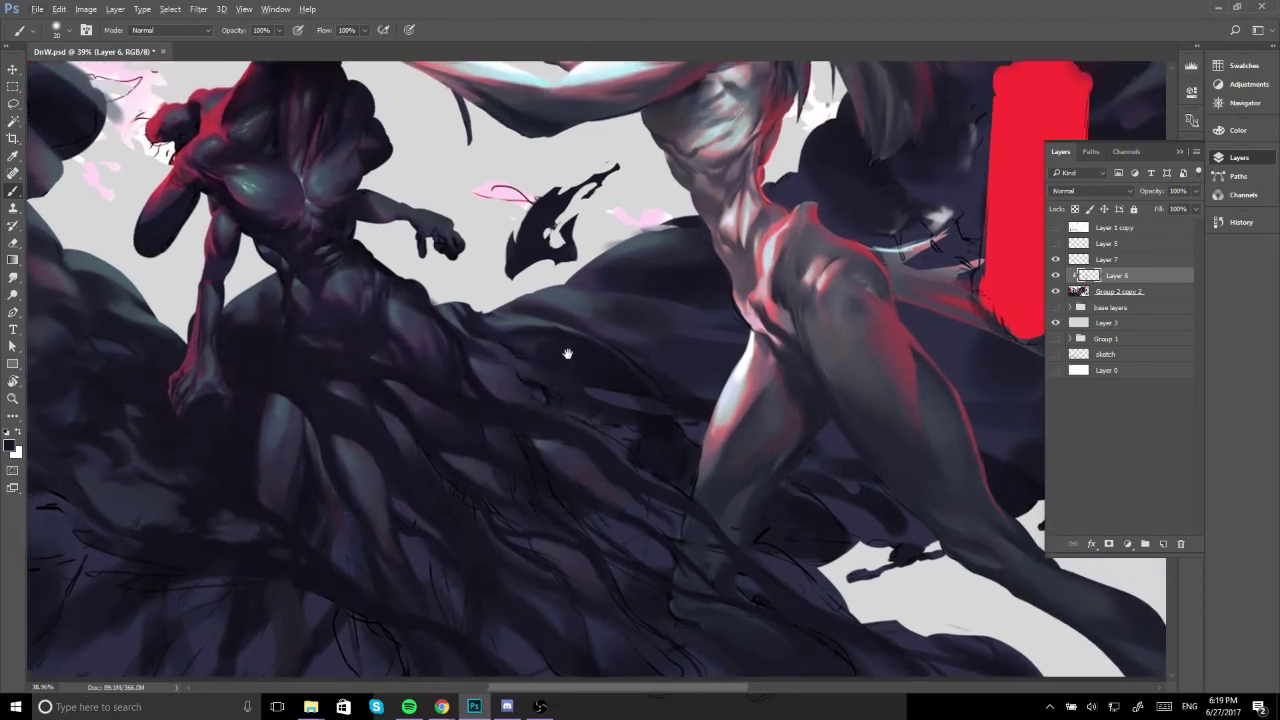
alt+click(554, 294)
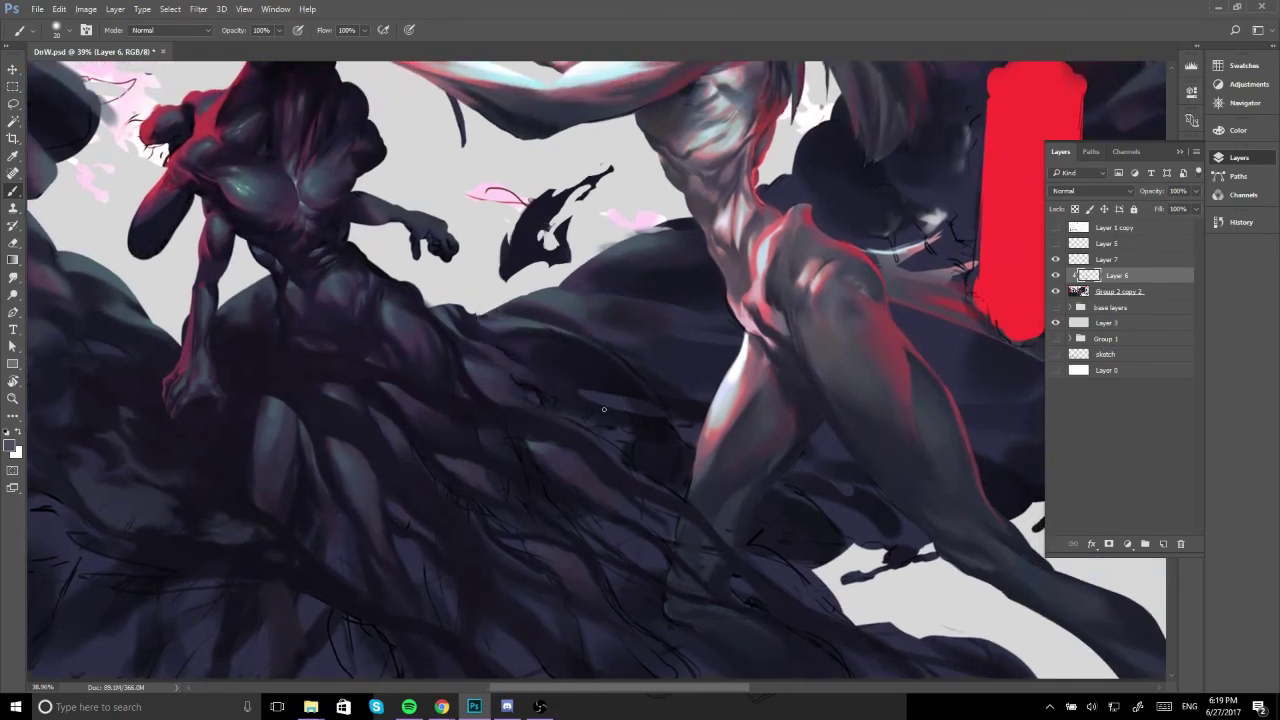
drag(587, 398, 579, 393)
alt+click(611, 410)
key([)
drag(606, 410, 634, 425)
Extend the lighter smoke patch toward the pale figure's knee with a larger brush and a resampled tone.
key(alt)
key(bracketright)
key(bracketright)
mouse_move(650, 449)
mouse_down()
mouse_move(648, 419)
mouse_move(648, 434)
mouse_move(629, 409)
mouse_move(648, 434)
mouse_up()
alt+click(649, 428)
key(bracketright)
key(bracketright)
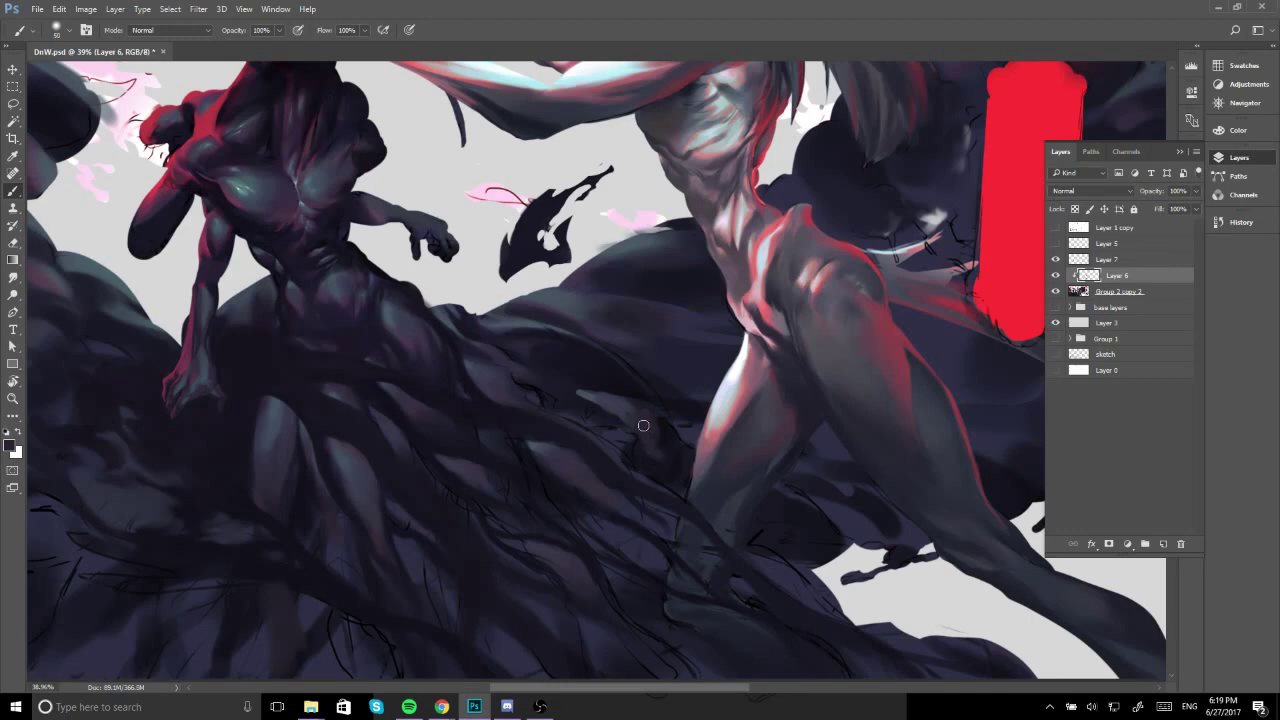
Carve dark gaps around the lighter smoke patch beside the pale figure's knee, varying the brush size.
key(bracketleft)
key(bracketleft)
key(bracketright)
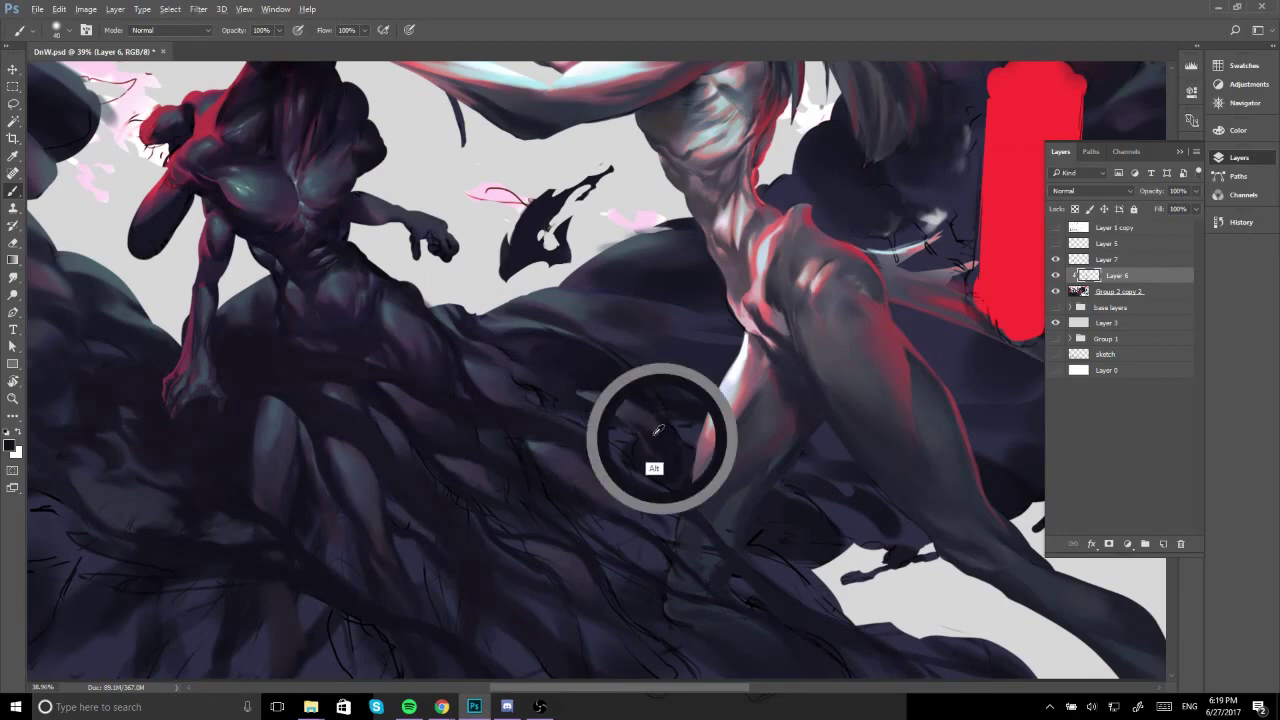
key(bracketleft)
key(bracketleft)
key(bracketleft)
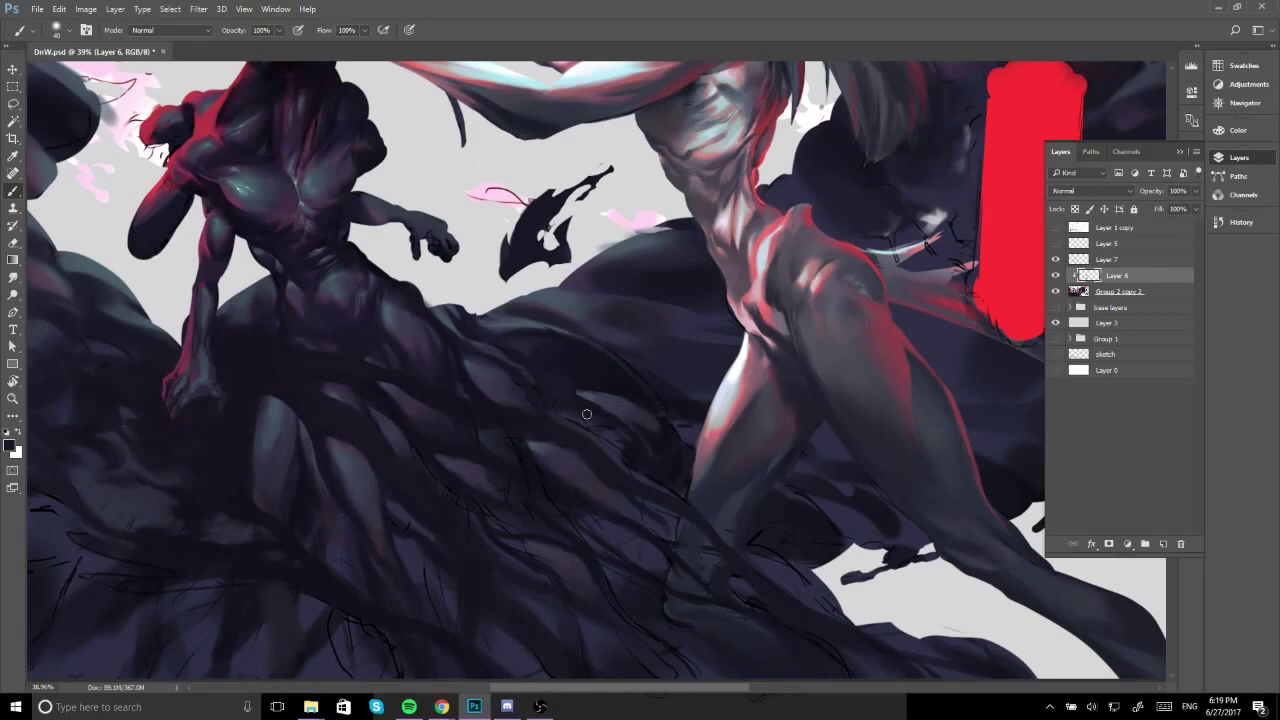
key(r)
mouse_move(587, 414)
mouse_down()
mouse_move(560, 430)
mouse_move(606, 439)
mouse_move(649, 382)
mouse_move(586, 393)
mouse_up()
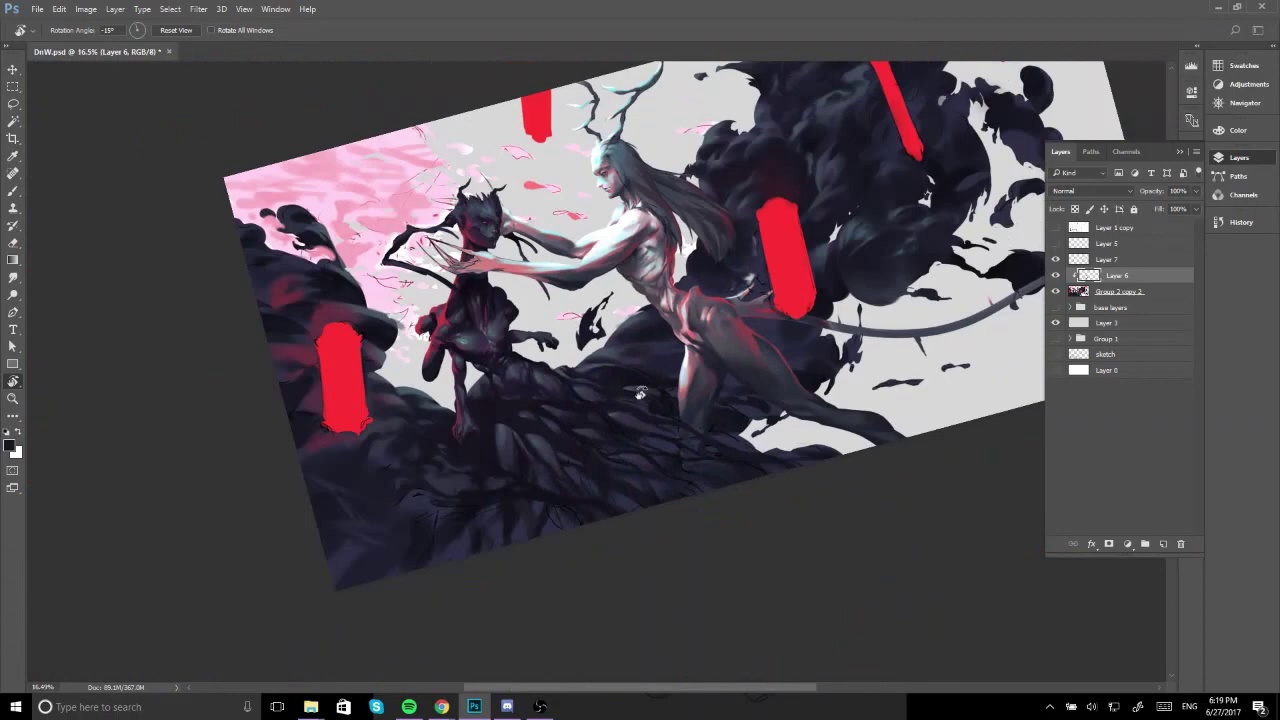
click(176, 30)
key(b)
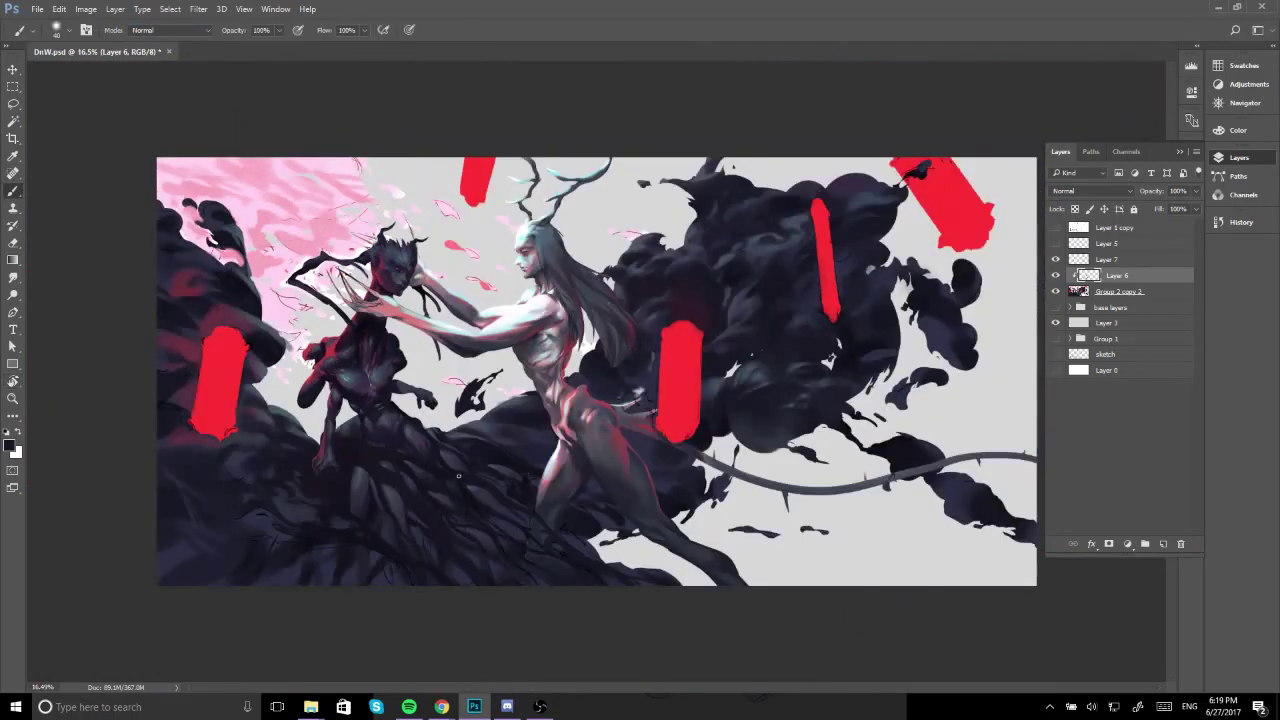
Paint smoke strands below the dark figure's lowered hand with a smaller brush, then sample a tone beside its leg.
drag(419, 481, 557, 373)
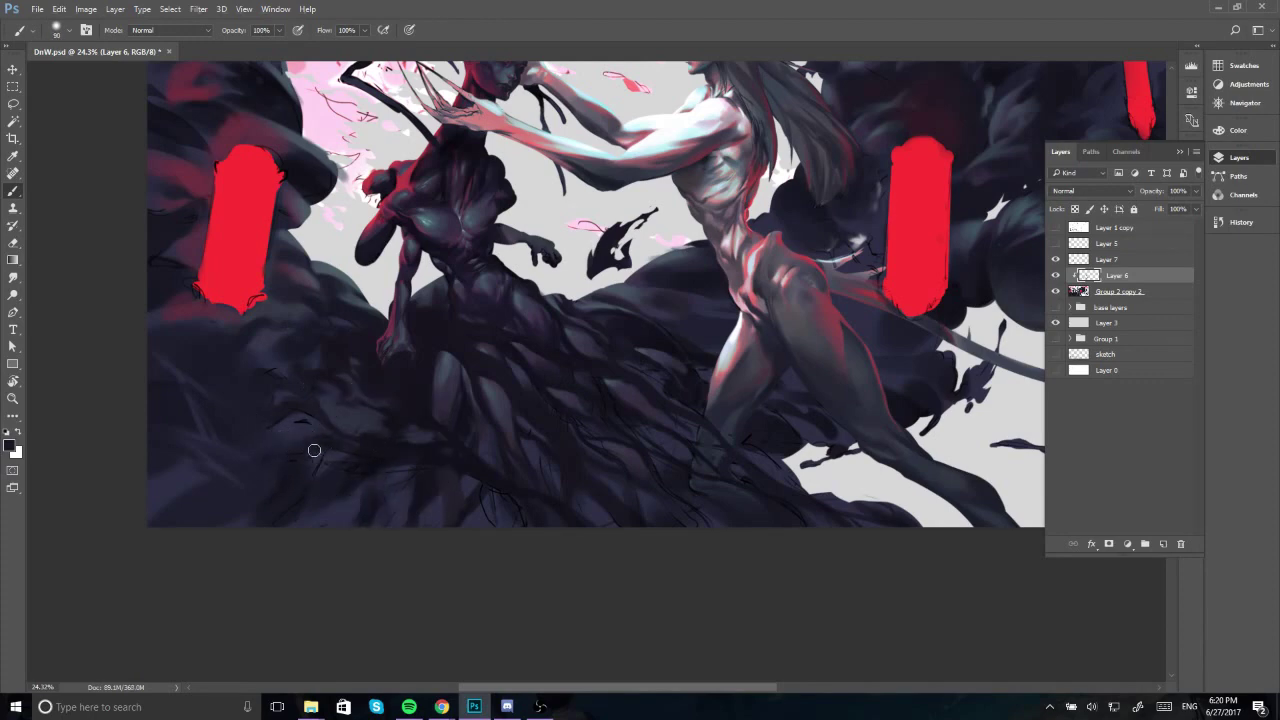
key([)
key([)
key([)
key([)
key([)
drag(316, 405, 388, 437)
drag(323, 383, 376, 425)
alt+click(435, 426)
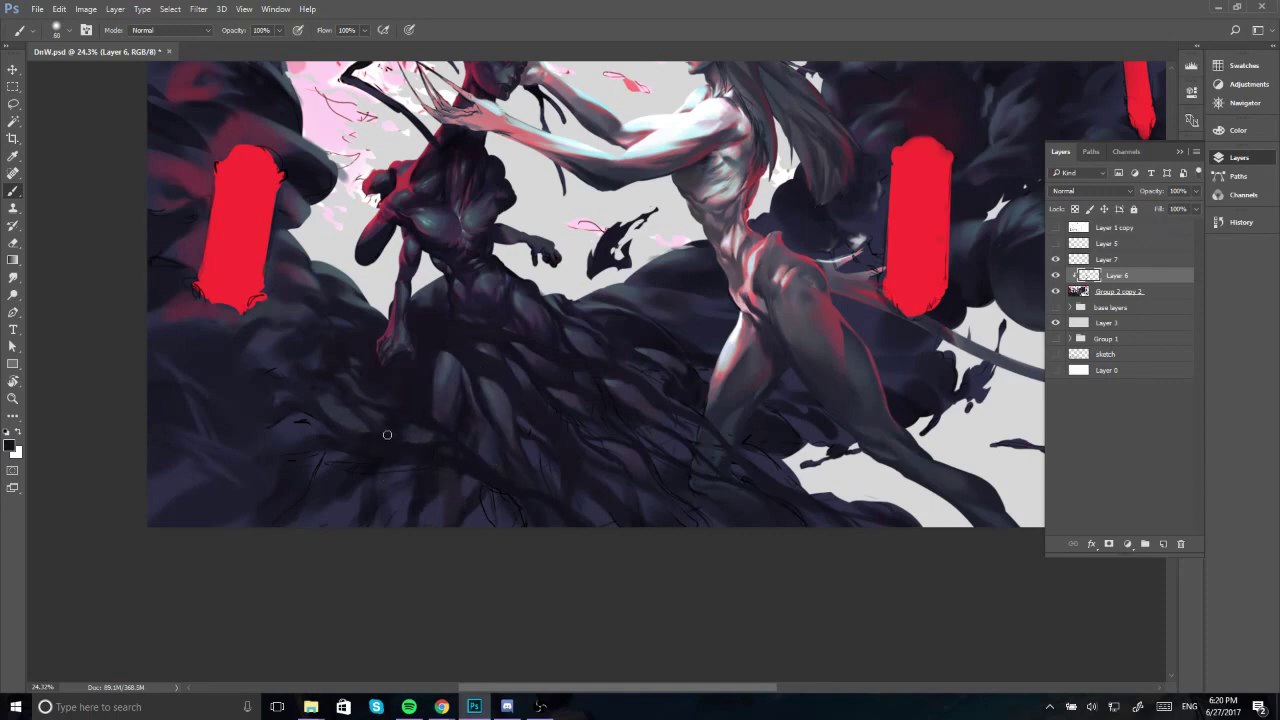
Paint thin dark strands across the dark figure's thighs and lower legs with a smaller brush.
key([)
key([)
click(505, 456)
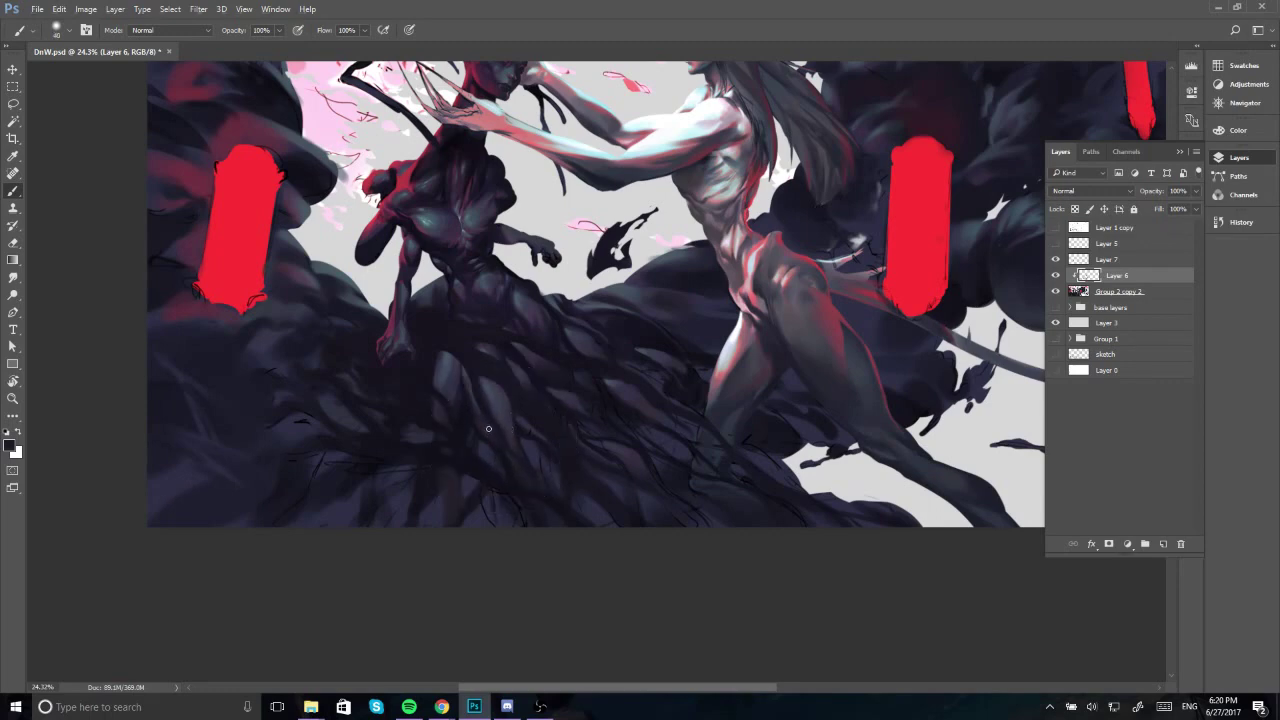
alt+click(510, 450)
click(485, 428)
click(452, 418)
click(488, 452)
Refine the strands trailing from the dark figure's hip with a sampled dark tone and a much smaller brush.
drag(576, 565, 534, 556)
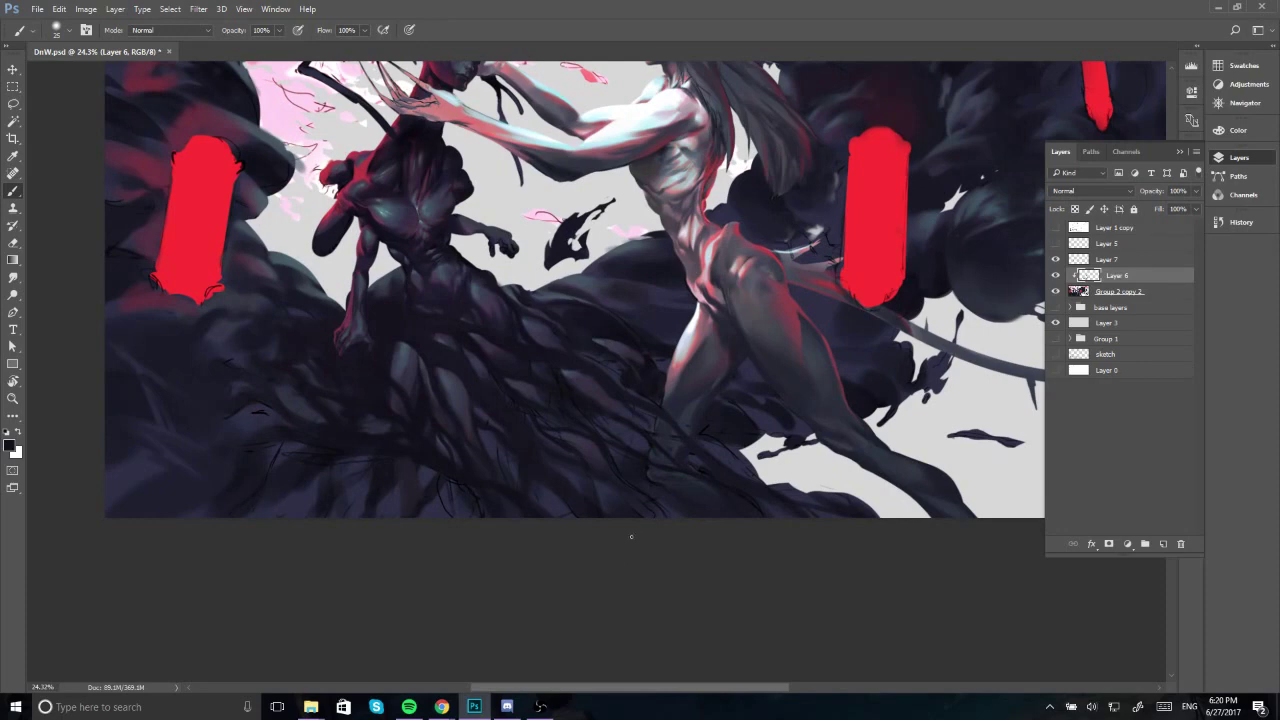
drag(631, 536, 574, 551)
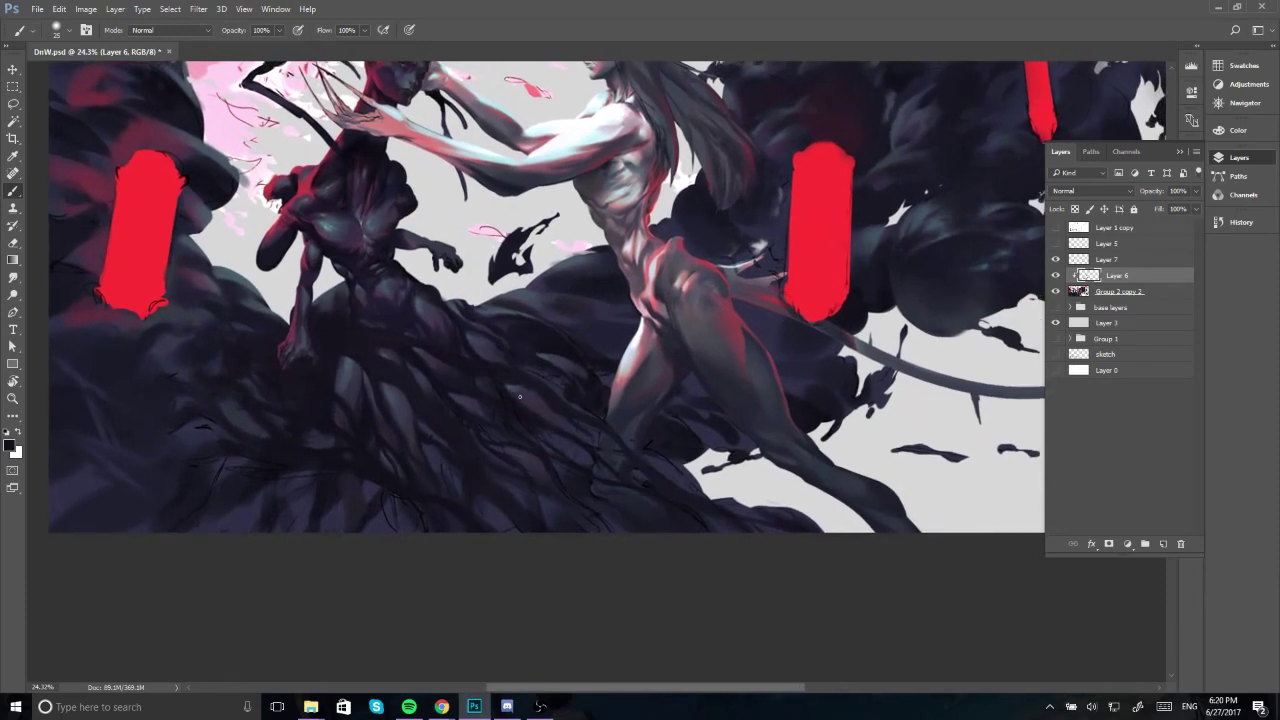
drag(451, 349, 560, 345)
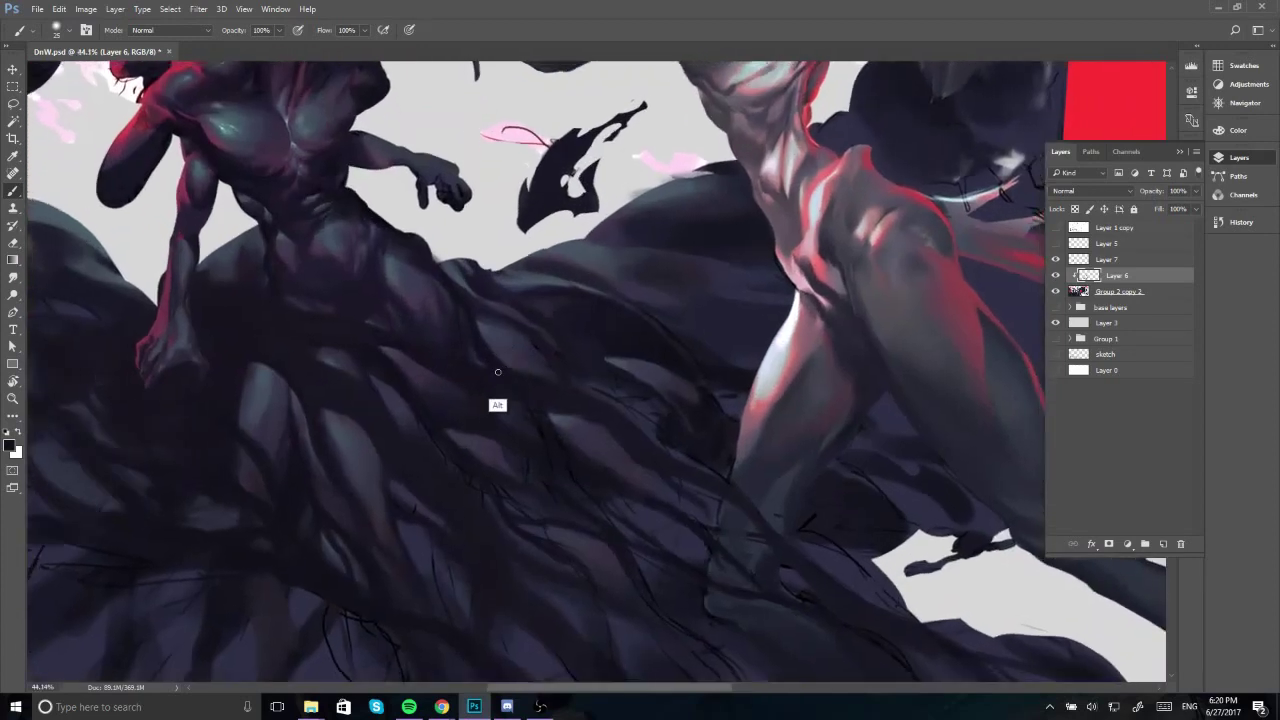
alt+click(500, 376)
key(bracketleft)
key(bracketleft)
key(bracketleft)
key(bracketleft)
key(bracketleft)
key(bracketleft)
Blend a sampled thigh tone into the smoke at the dark figure's hip with a larger brush.
alt+click(461, 346)
key(bracketright)
key(bracketright)
key(bracketright)
key(bracketright)
mouse_move(486, 346)
mouse_down()
mouse_move(523, 400)
mouse_move(577, 307)
mouse_move(604, 322)
mouse_move(614, 311)
mouse_move(450, 379)
mouse_up()
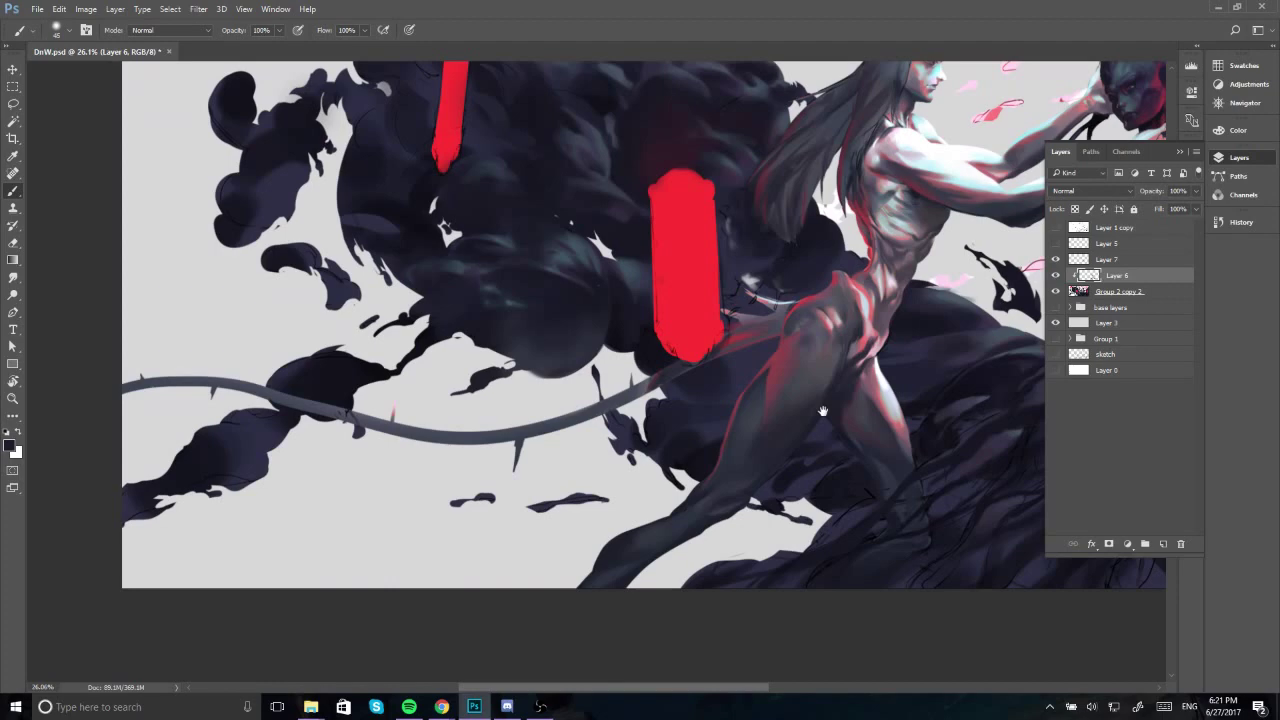
On the mirrored canvas, highlight the smoke ridge beside the dark figure's hip using a sampled lighter tone and smaller brush.
drag(822, 410, 737, 371)
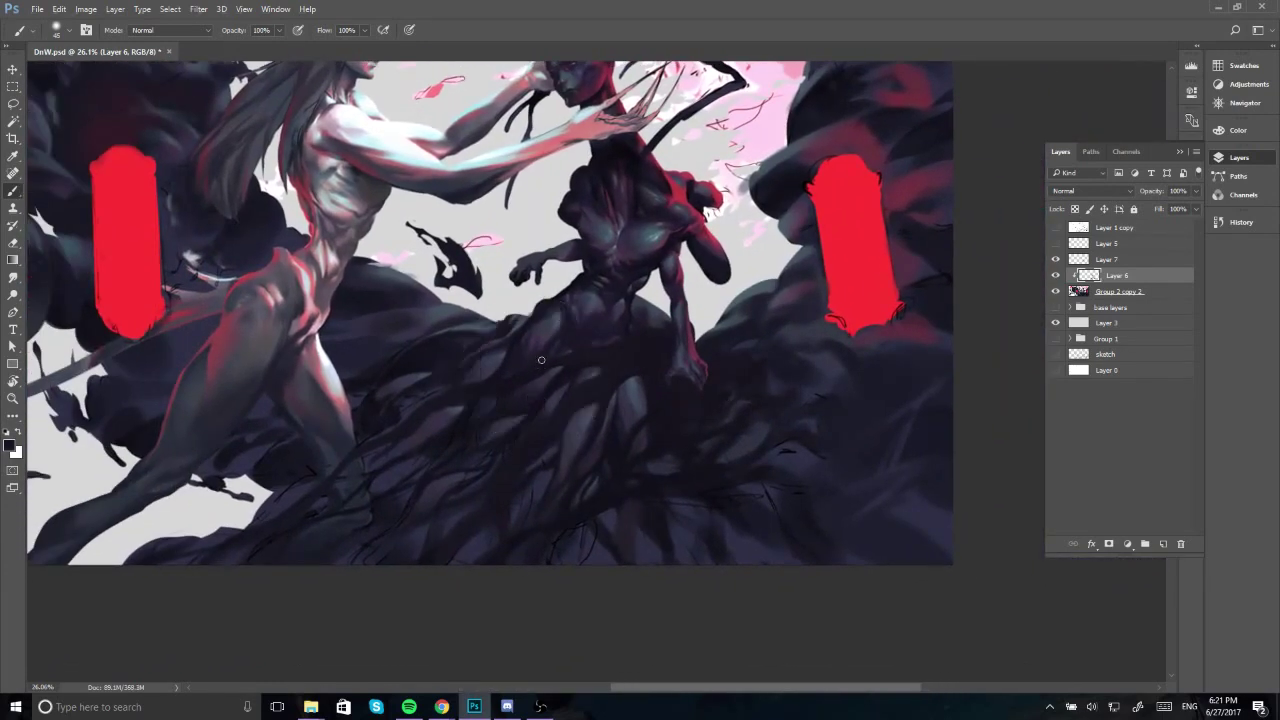
drag(441, 321, 493, 311)
alt+click(453, 301)
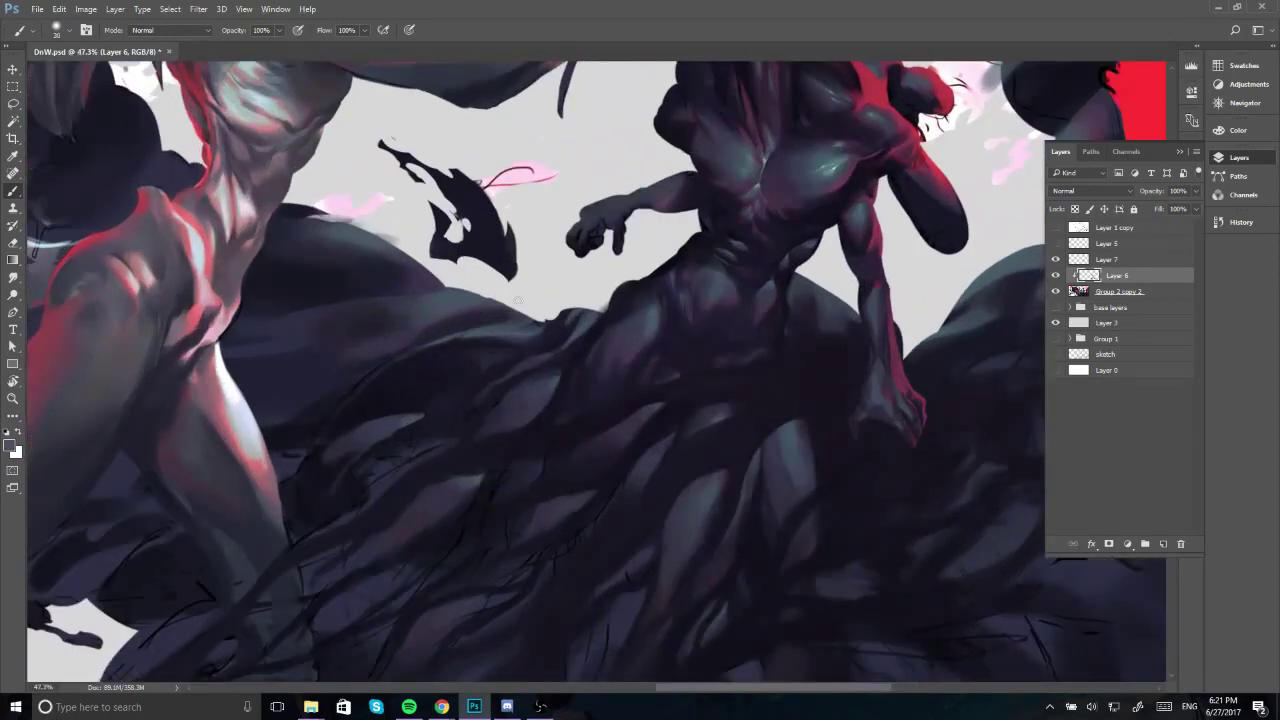
key(bracketleft)
key(bracketleft)
key(bracketleft)
key(bracketleft)
key(bracketright)
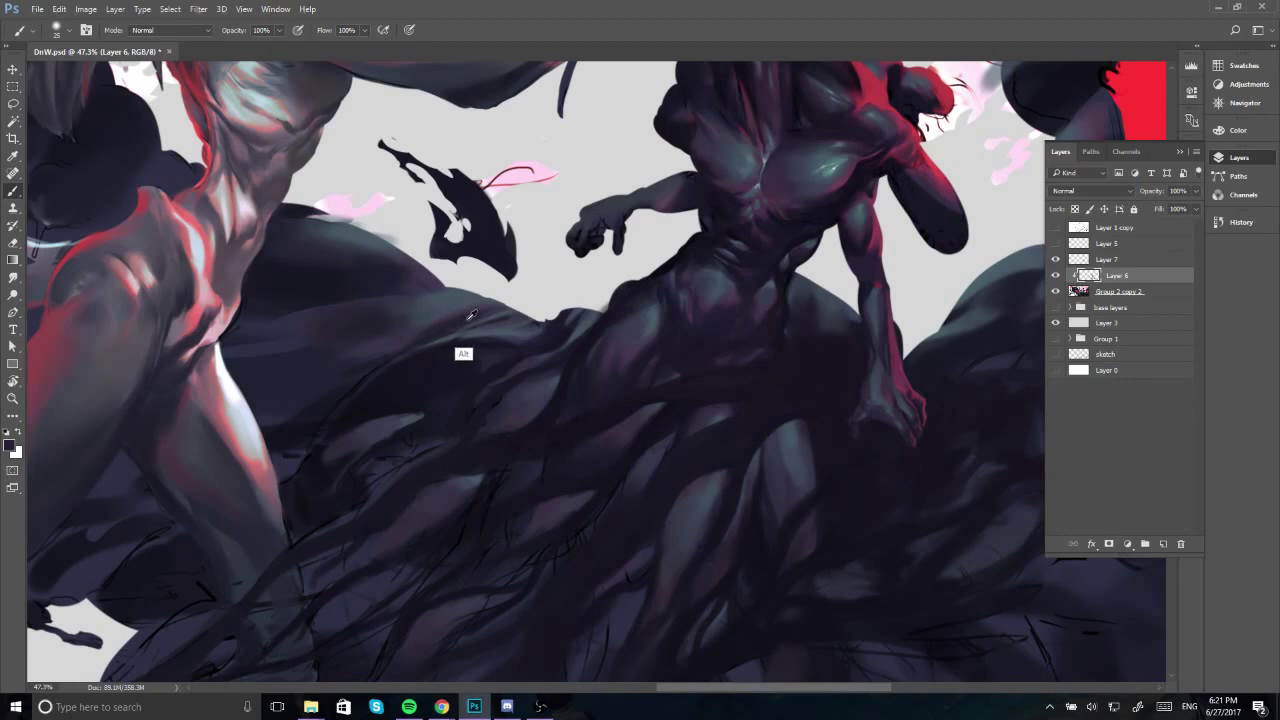
Shape the folds beneath the smoke ridge between the figures with sampled ridge tones and a fine brush.
drag(430, 348, 487, 336)
alt+click(443, 350)
key(bracketright)
key(bracketleft)
key(bracketleft)
key(bracketleft)
alt+click(463, 345)
alt+click(550, 340)
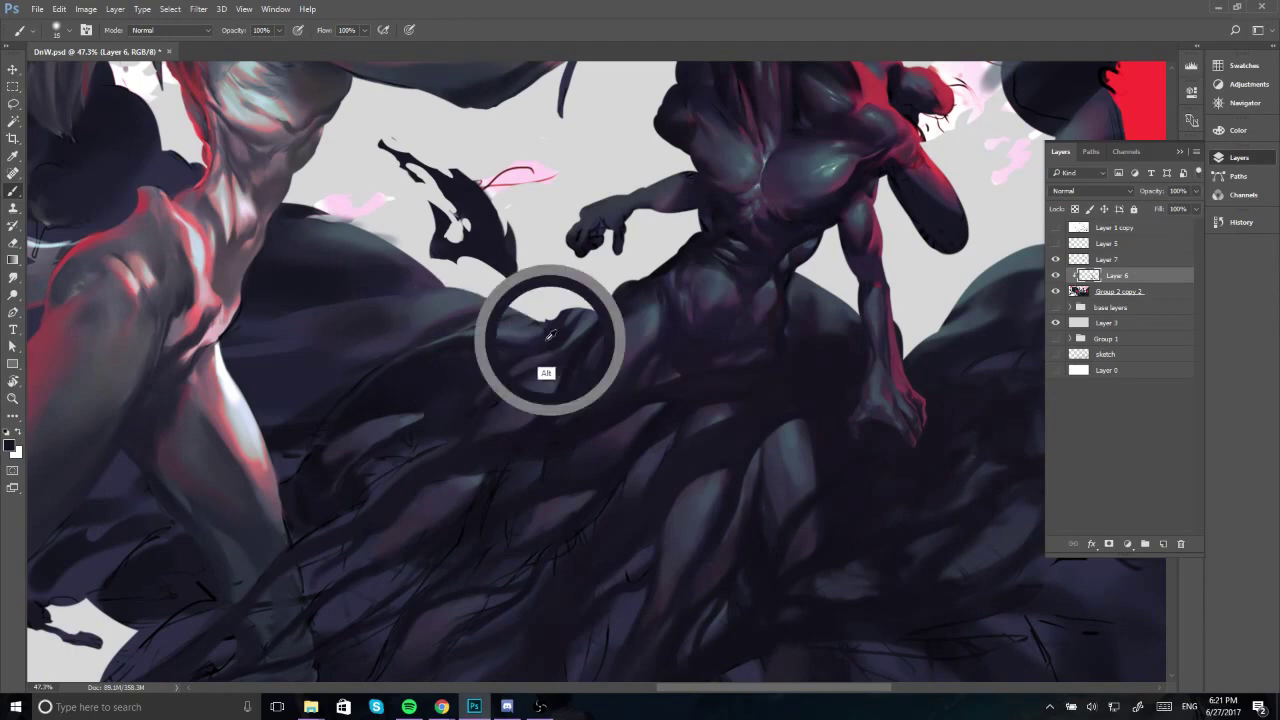
key(bracketright)
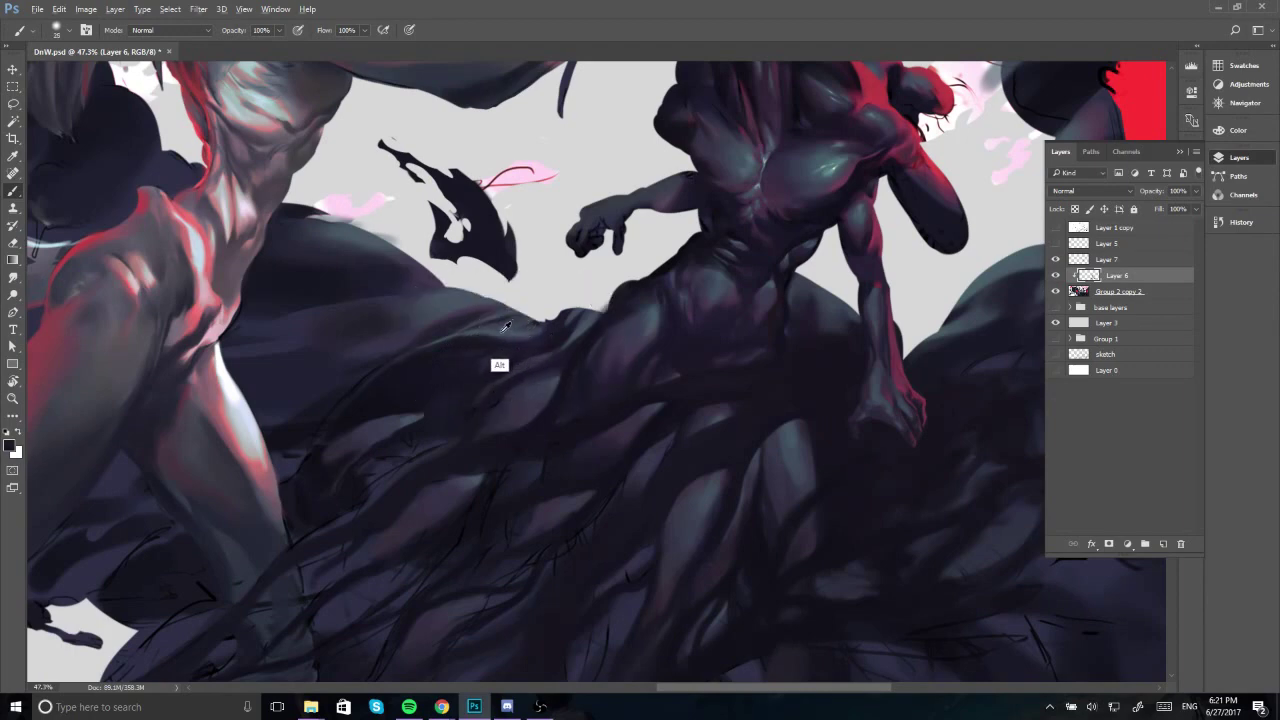
Paint over the sketch lines around the light strand beside the pale figure's thigh using sampled ridge tones and a smaller brush.
alt+click(500, 366)
alt+click(463, 383)
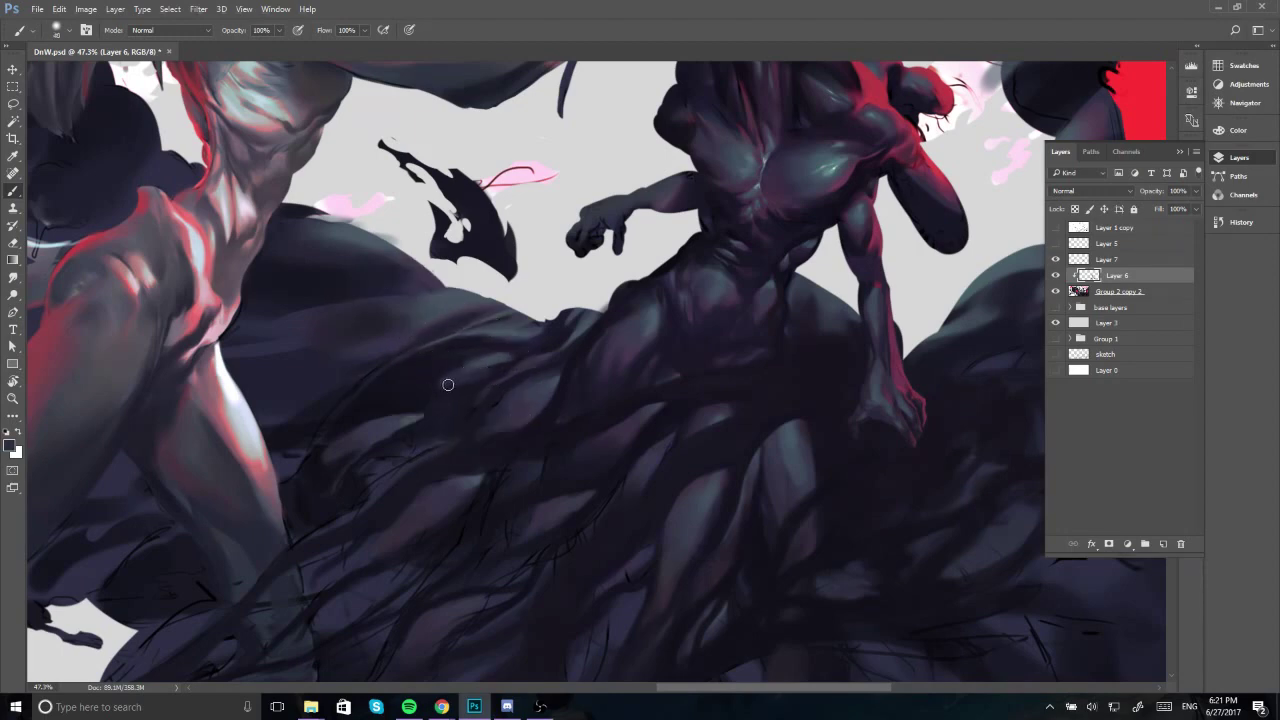
alt+click(480, 302)
alt+click(536, 349)
alt+click(532, 345)
key(bracketleft)
key(bracketleft)
key(bracketleft)
key(bracketleft)
key(bracketleft)
key(])
drag(380, 438, 424, 418)
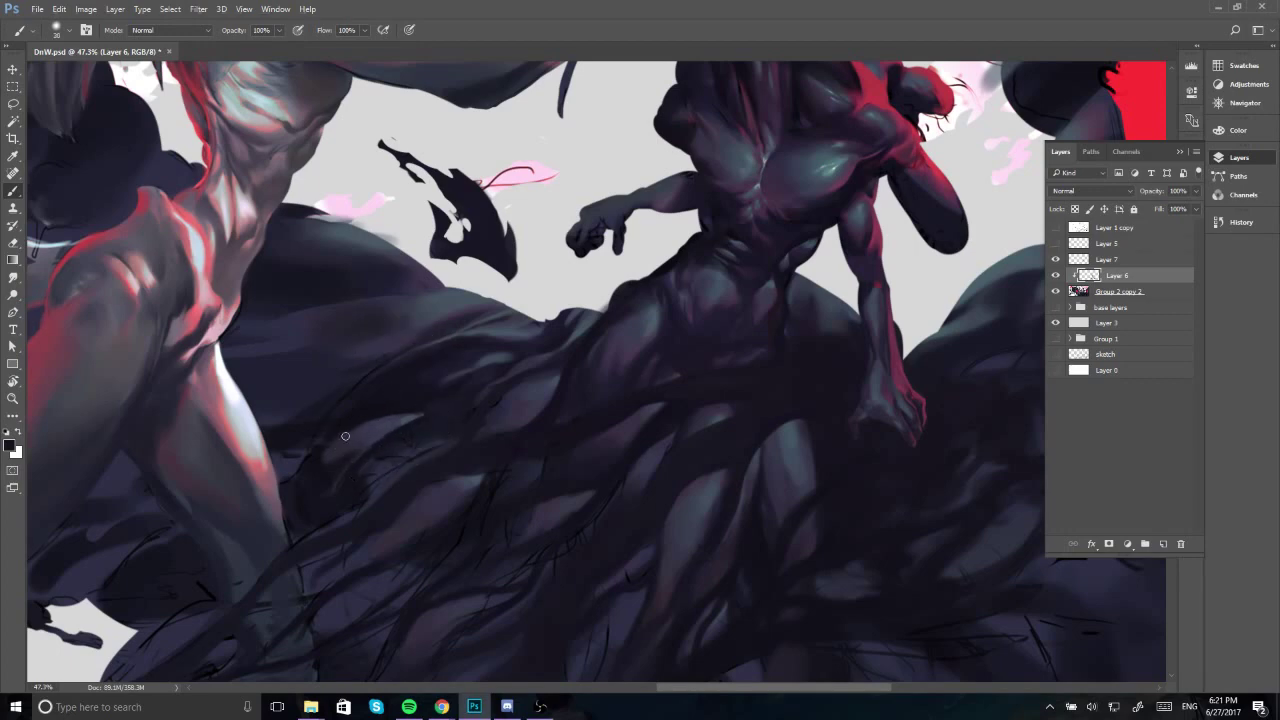
Blend sampled dark tones into the smoke pocket beside the pale figure's thigh, varying the brush size for broad and fine strokes.
key(bracketright)
alt+click(631, 355)
key(bracketright)
alt+click(349, 446)
key(bracketright)
alt+click(325, 466)
key(bracketleft)
key(bracketleft)
key(bracketright)
alt+click(345, 443)
key(bracketright)
alt+click(354, 474)
key(bracketleft)
key(bracketleft)
key(bracketleft)
key(bracketleft)
key(bracketleft)
key(bracketleft)
scroll(699, 248, down, 5)
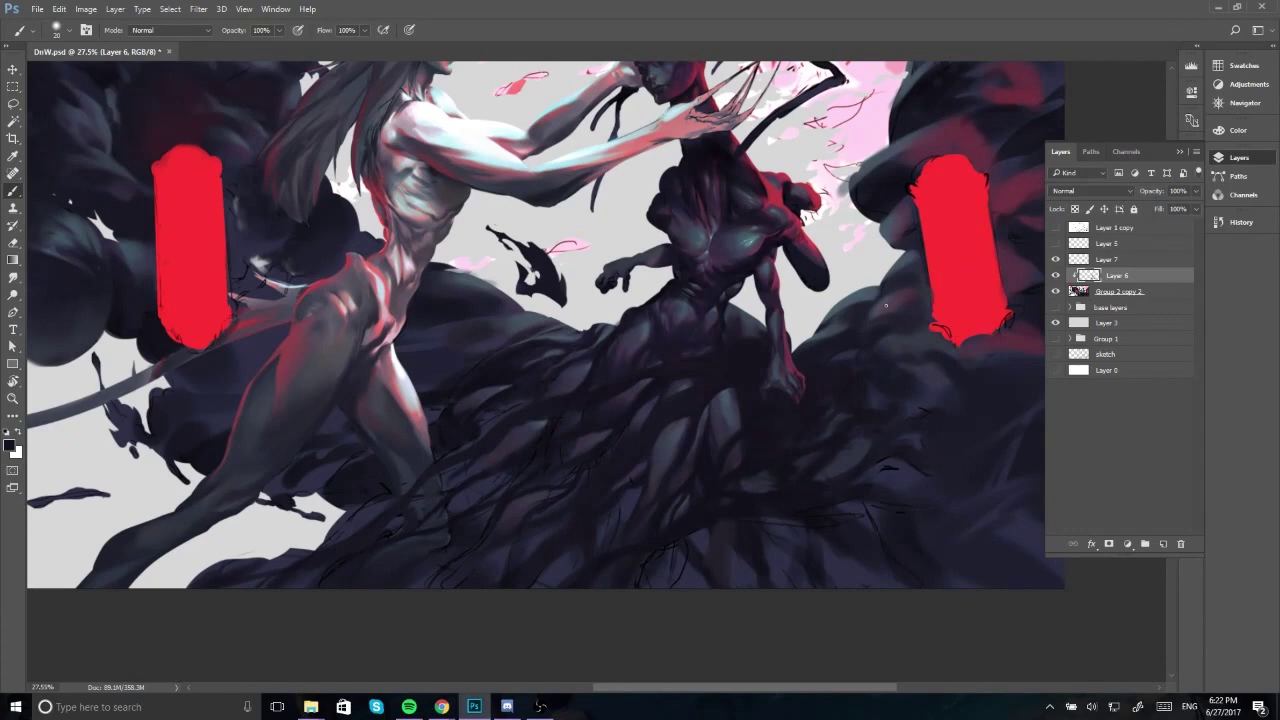
Paint over the looped sketch lines in the smoke below the dark figure's legs using sampled tones and a smaller brush.
drag(765, 288, 723, 272)
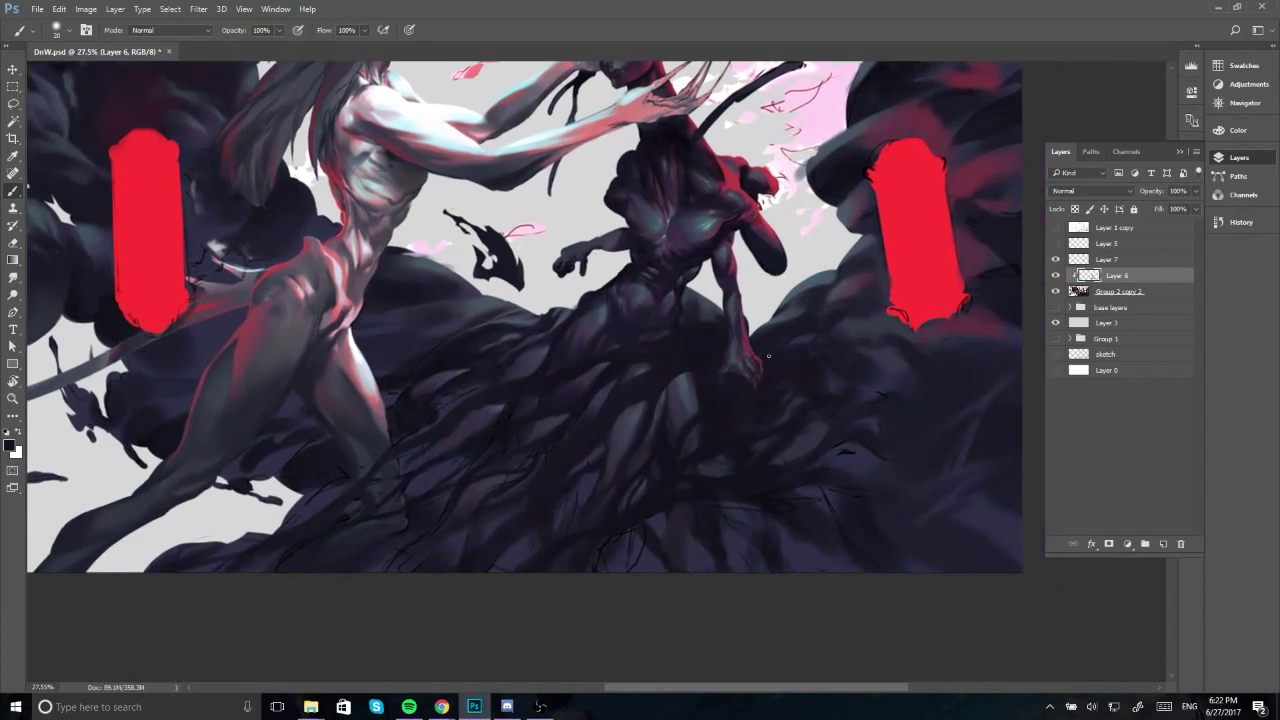
scroll(753, 288, up, 2)
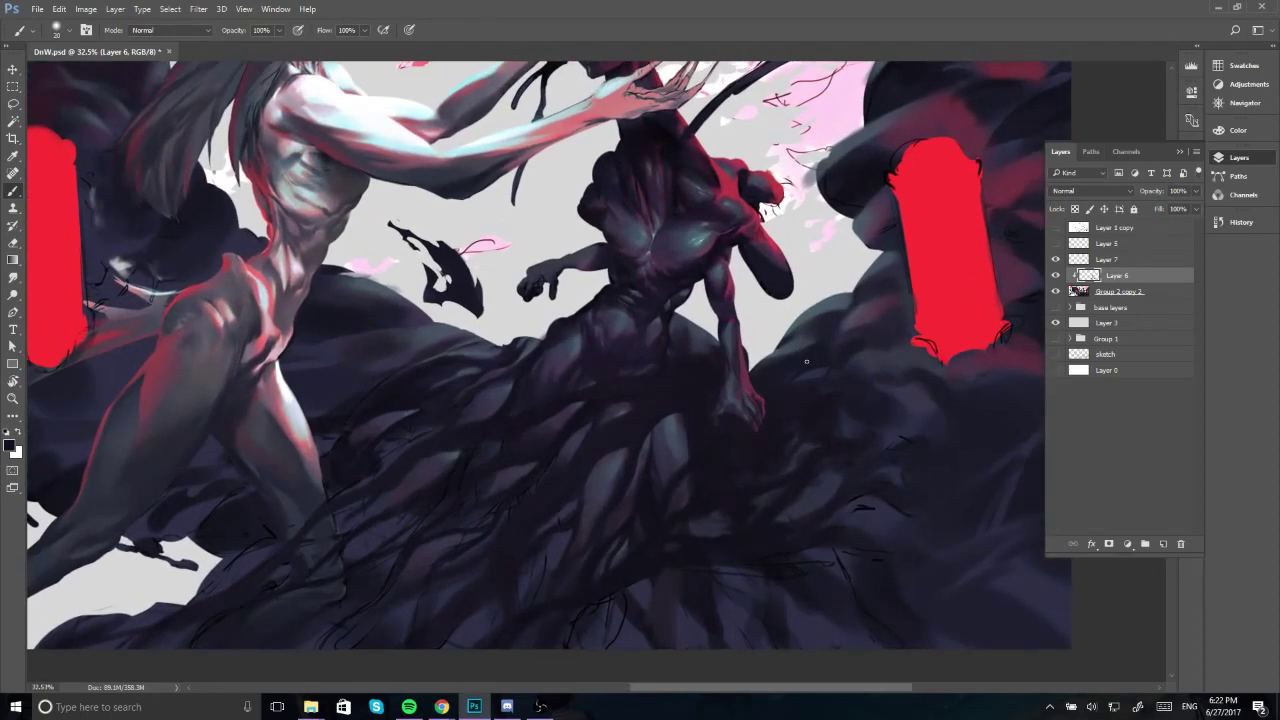
drag(734, 500, 703, 416)
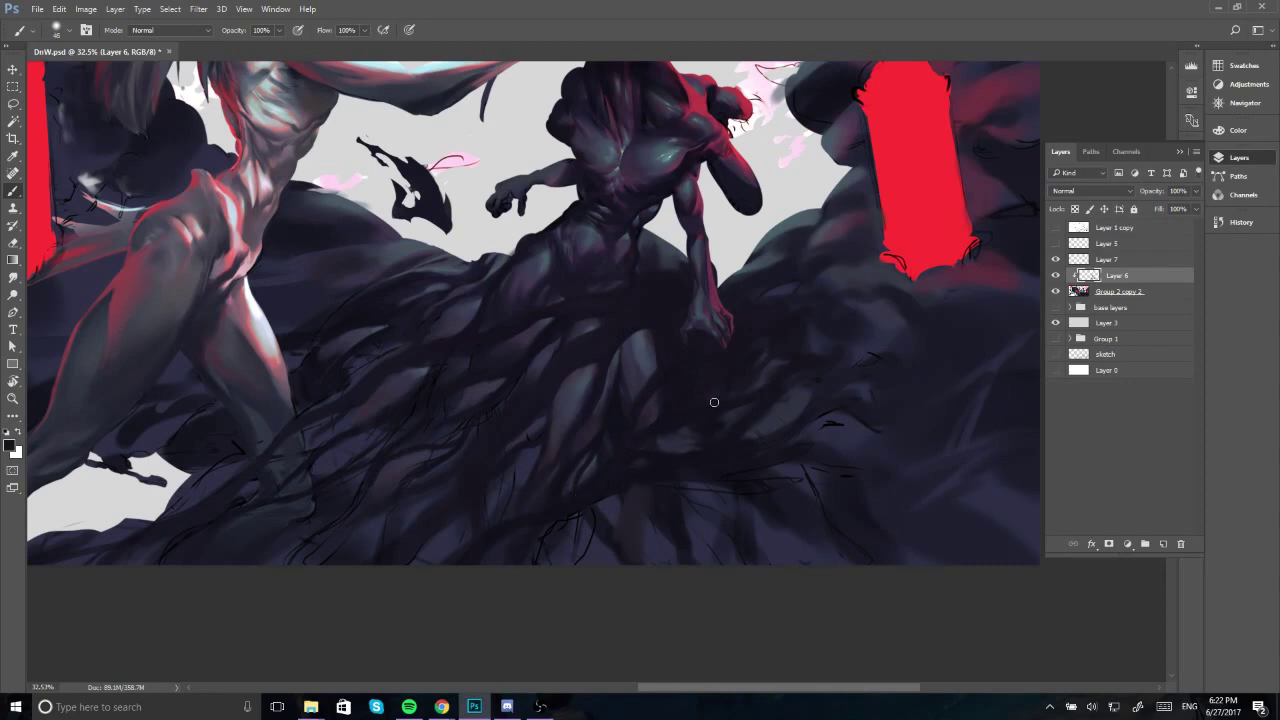
key(alt)
alt+click(669, 360)
drag(567, 498, 634, 468)
key([)
key([)
drag(565, 567, 597, 492)
alt+click(598, 550)
alt+click(564, 497)
mouse_move(596, 530)
mouse_down()
mouse_move(585, 571)
mouse_move(597, 560)
mouse_up()
Blend sampled tones into the smoke along the lower canvas edge beneath the dark figure with a larger brush.
alt+click(637, 521)
key(])
key(])
key(])
key(])
key(])
alt+click(591, 554)
alt+click(618, 476)
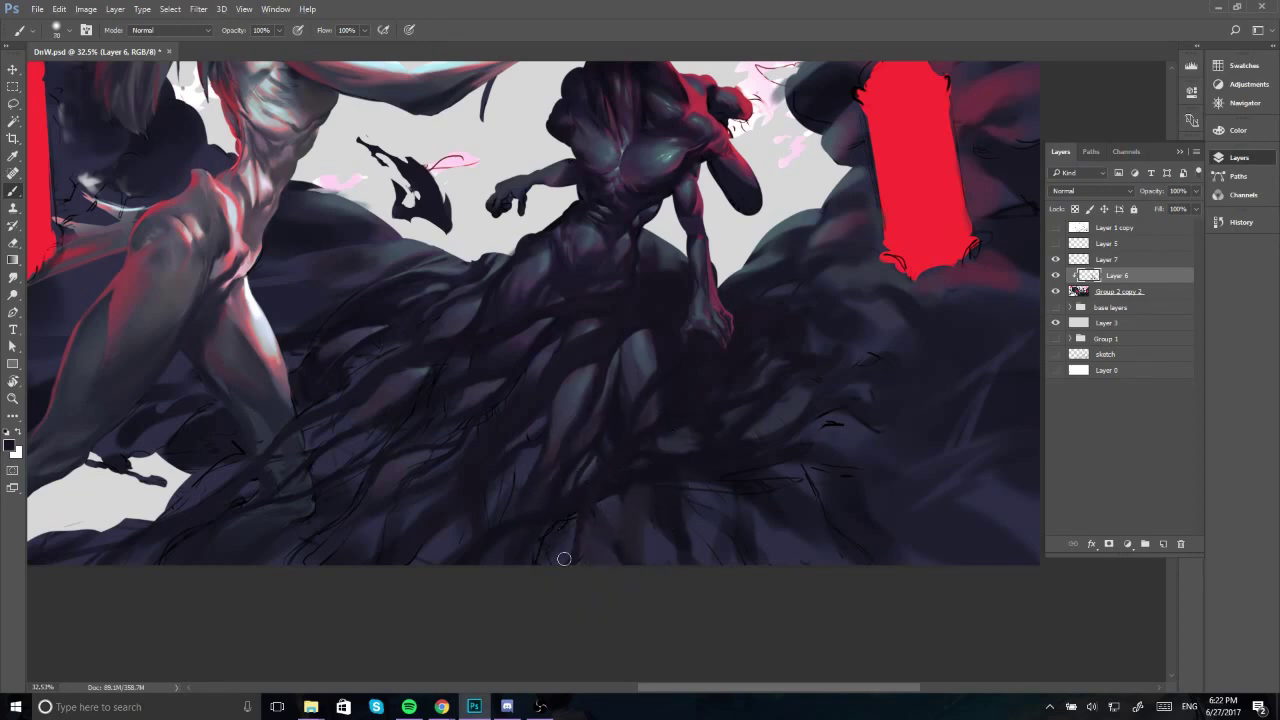
Define the narrow smoke strands between the two figures' legs using sampled strand tones and a fine brush.
key([)
key([)
key([)
key([)
key([)
key([)
drag(594, 511, 777, 491)
key(alt)
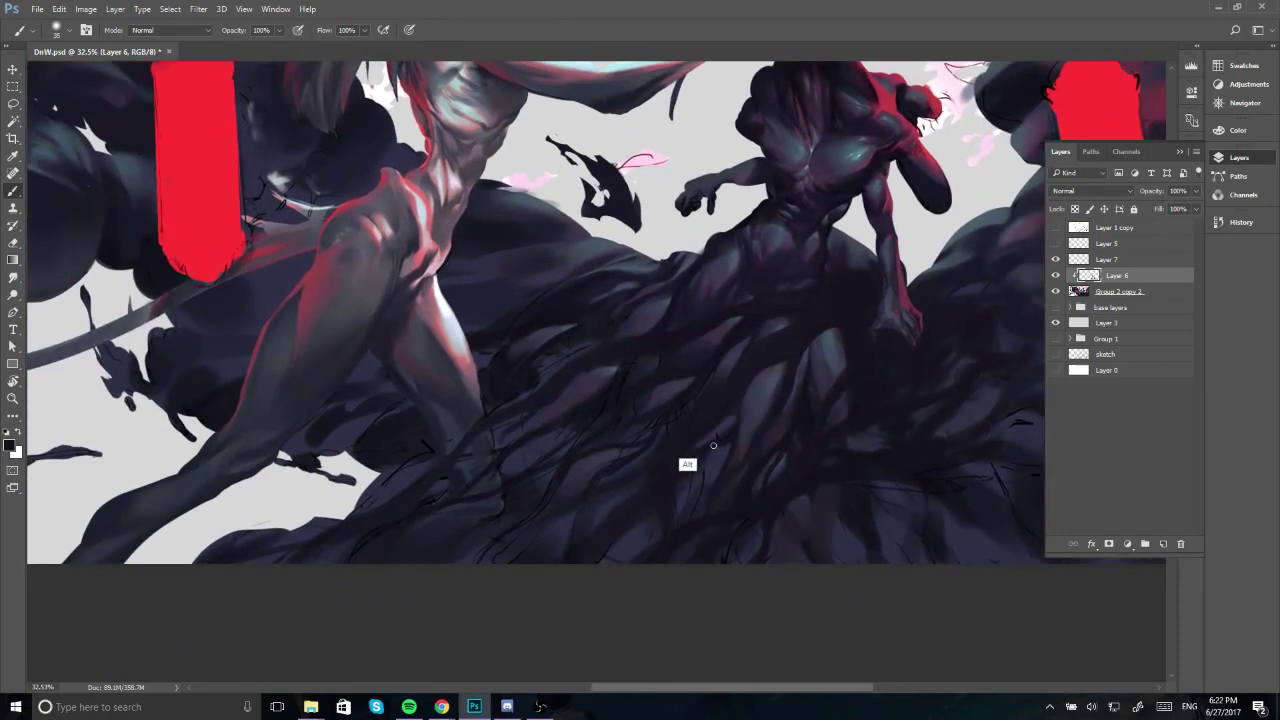
alt+click(672, 407)
key([)
mouse_move(506, 470)
mouse_down()
mouse_move(579, 414)
mouse_move(514, 454)
mouse_up()
alt+click(598, 413)
key(bracketleft)
drag(602, 452, 554, 492)
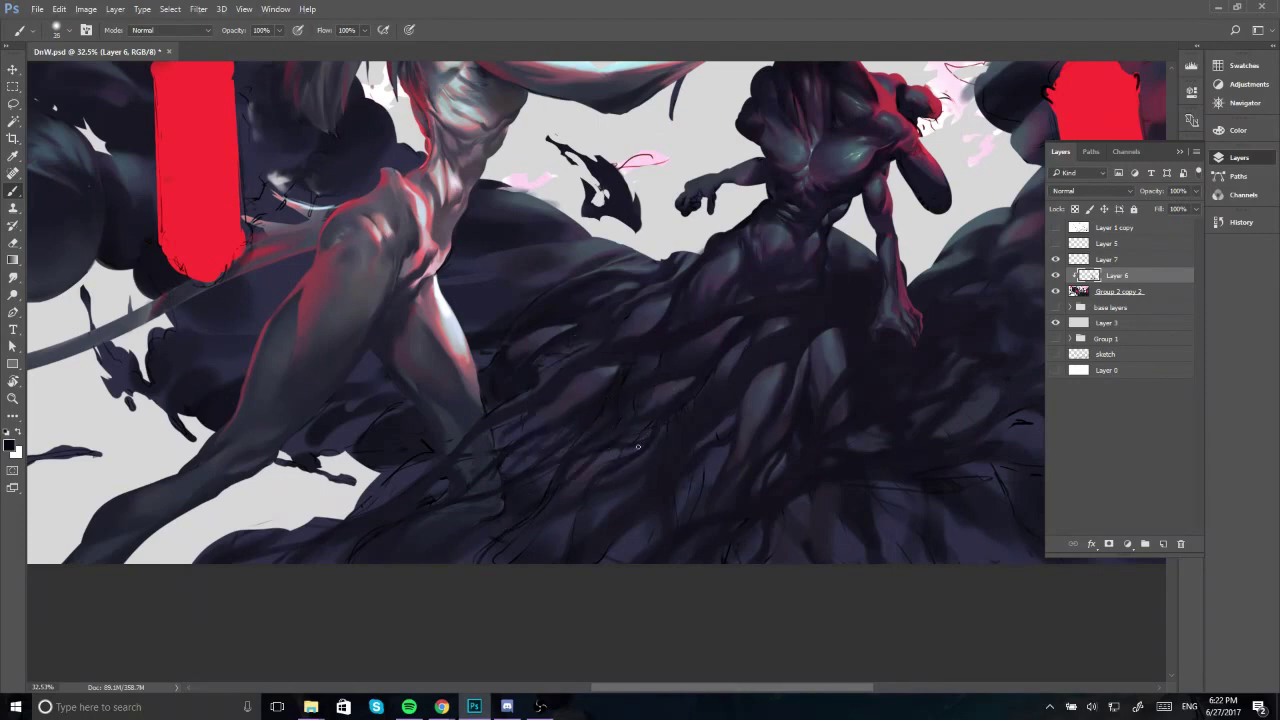
Paint light highlights on the strands beside the dark figure's leg using tones sampled from the neighbouring strands.
alt+click(623, 457)
alt+click(684, 397)
key(ctrl)
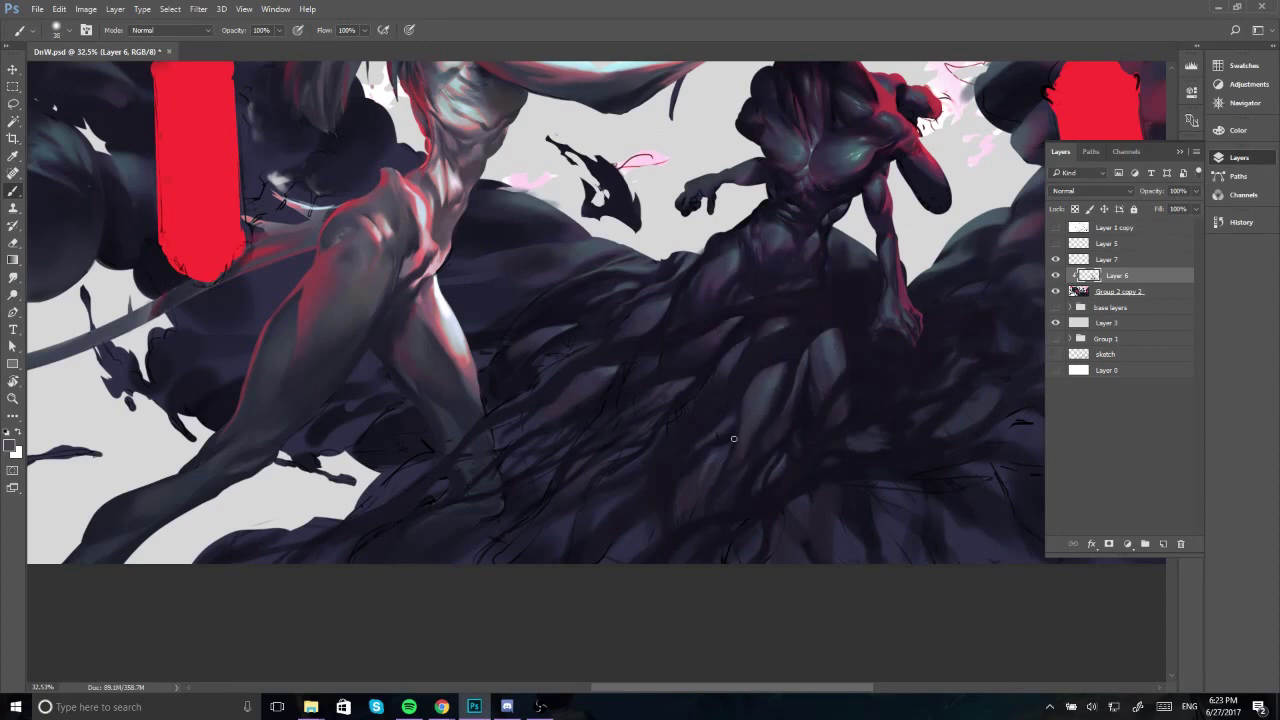
drag(717, 453, 706, 472)
key(bracketright)
key(bracketright)
alt+click(780, 399)
key(bracketright)
key(bracketright)
key(bracketright)
key(bracketleft)
key(bracketleft)
key(bracketleft)
key(bracketleft)
drag(693, 466, 718, 441)
Darken the gaps near the lower canvas edge with a sampled tone, and refine the strands between the figures with smaller brushes.
alt+click(672, 508)
key(bracketright)
key(bracketright)
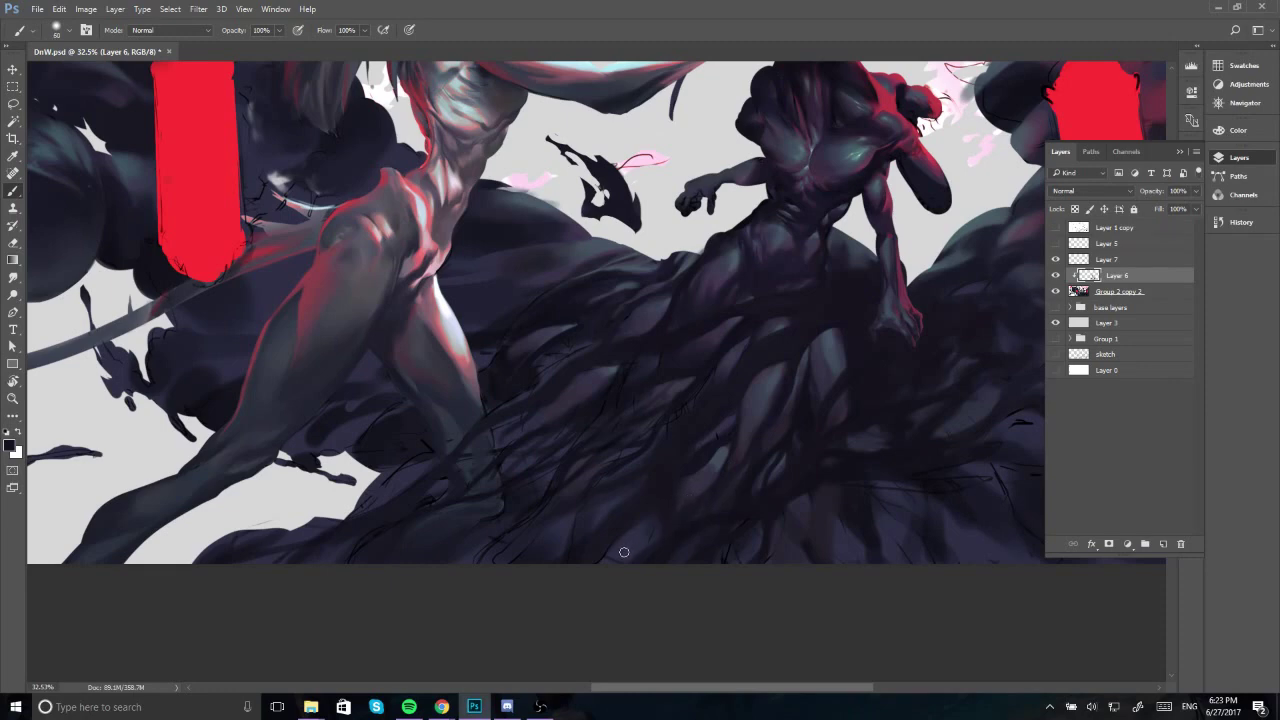
key(bracketleft)
key(bracketleft)
key(bracketleft)
key(bracketleft)
key(bracketleft)
key(bracketleft)
key(bracketleft)
key(bracketright)
key(bracketleft)
key(bracketleft)
key(bracketleft)
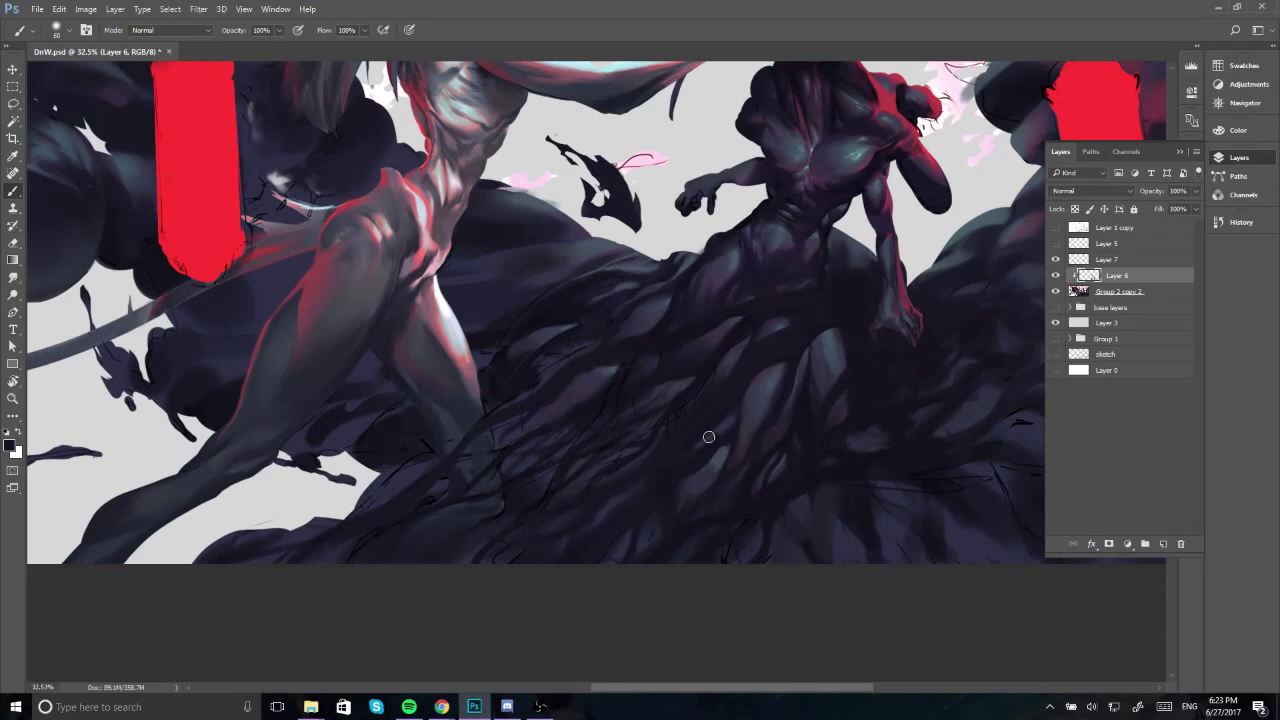
Check the whole painting with proof colors switched on and off.
drag(696, 460, 621, 456)
mouse_move(781, 448)
mouse_down()
mouse_move(686, 449)
mouse_move(717, 449)
mouse_up()
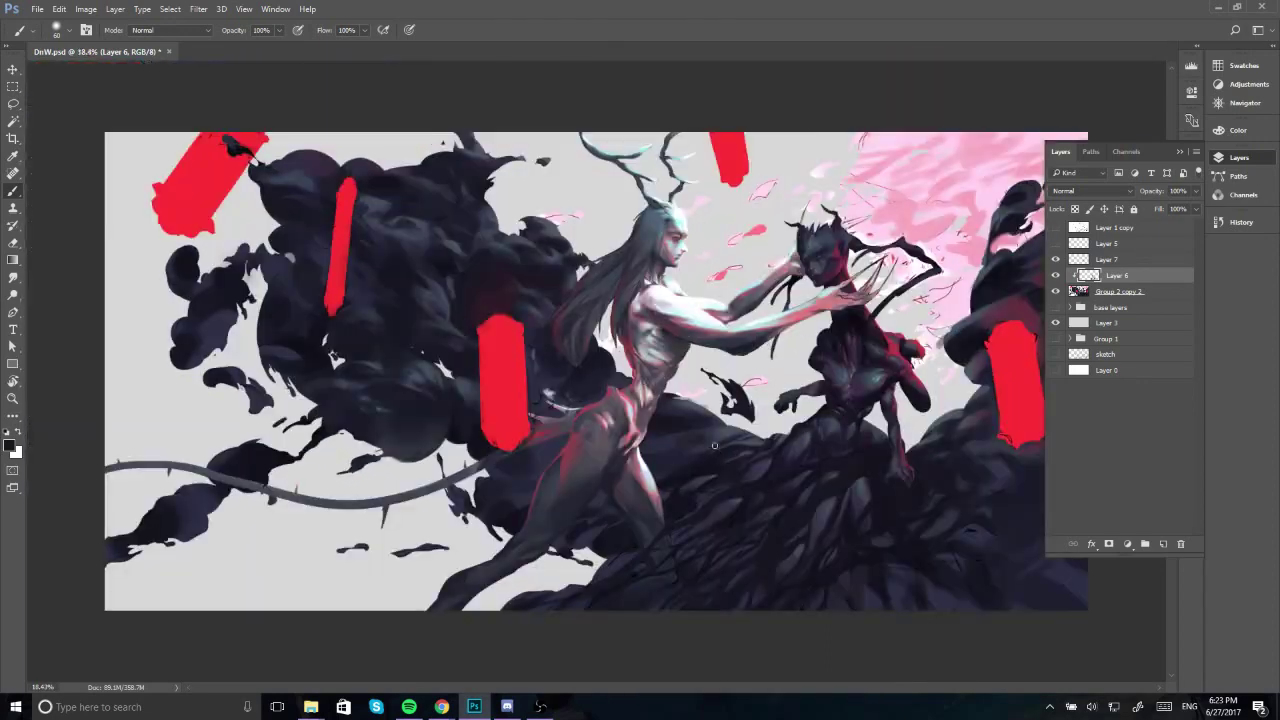
key(y)
key(ctrl+y)
key(ctrl+y)
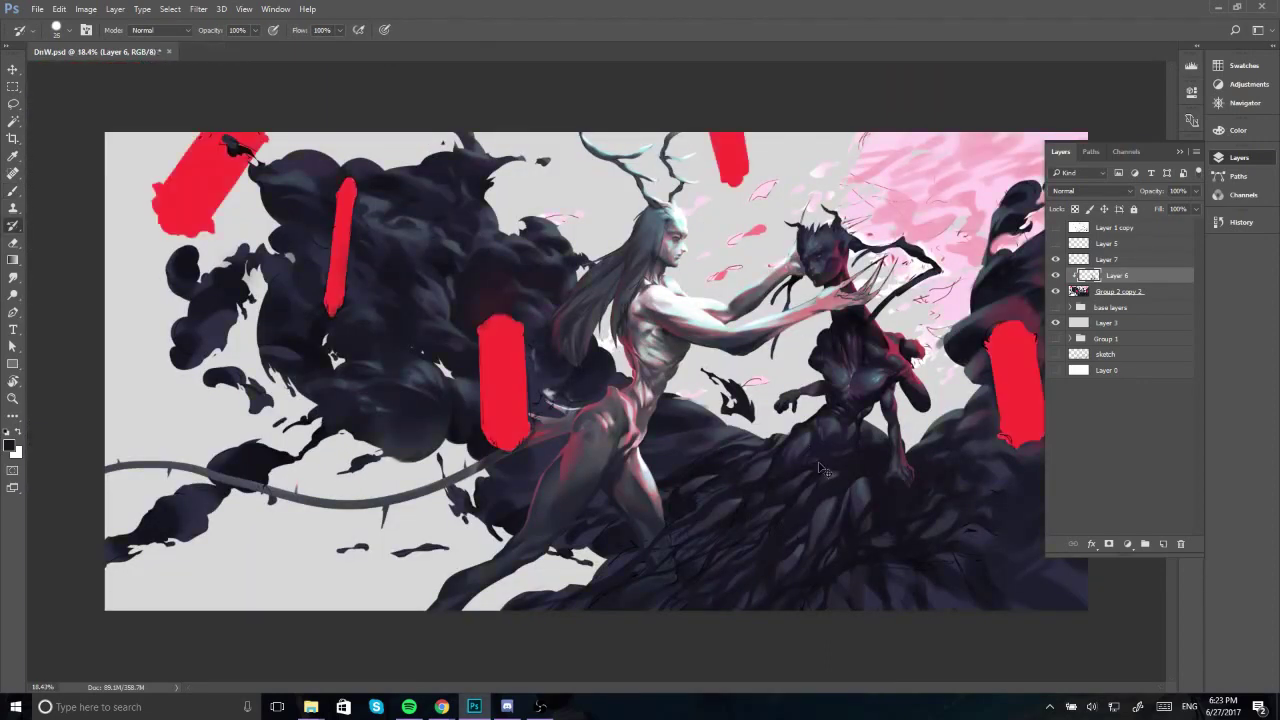
drag(778, 485, 838, 485)
drag(838, 485, 719, 385)
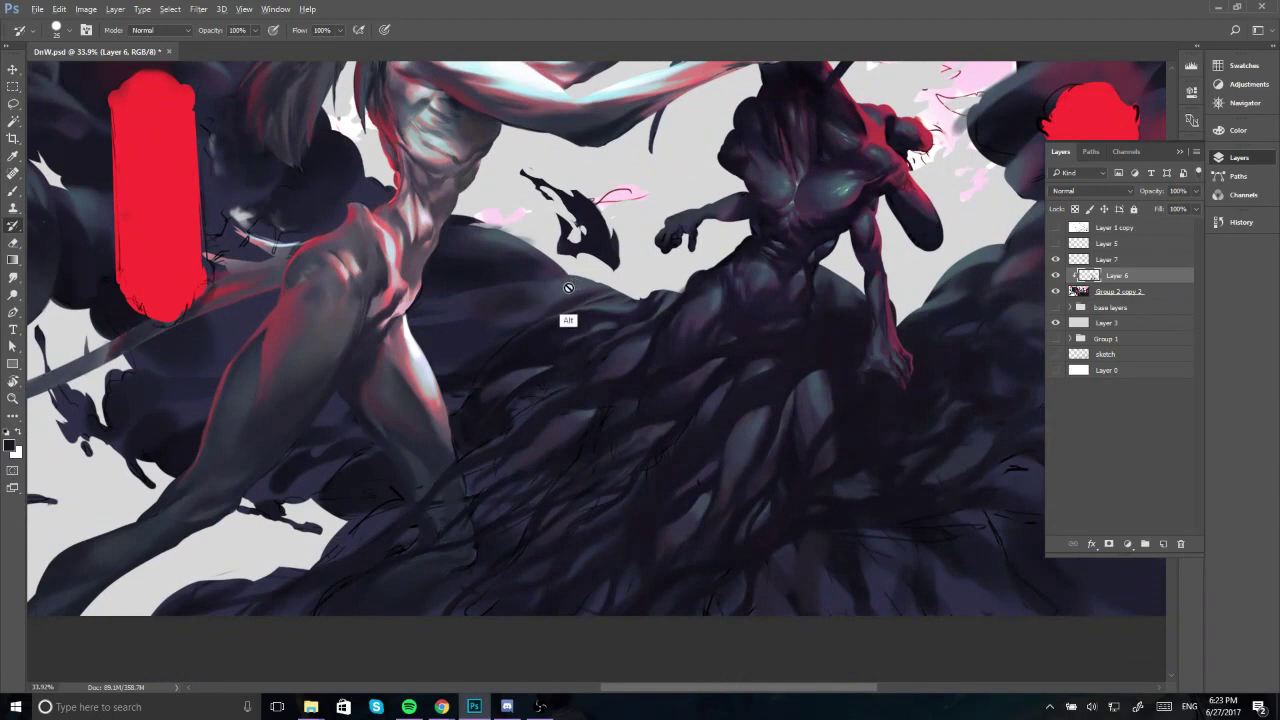
With the Brush tool, blend sampled tones into the smoke mound behind the pale figure's thigh, moving from large to small strokes.
key(b)
alt+click(535, 344)
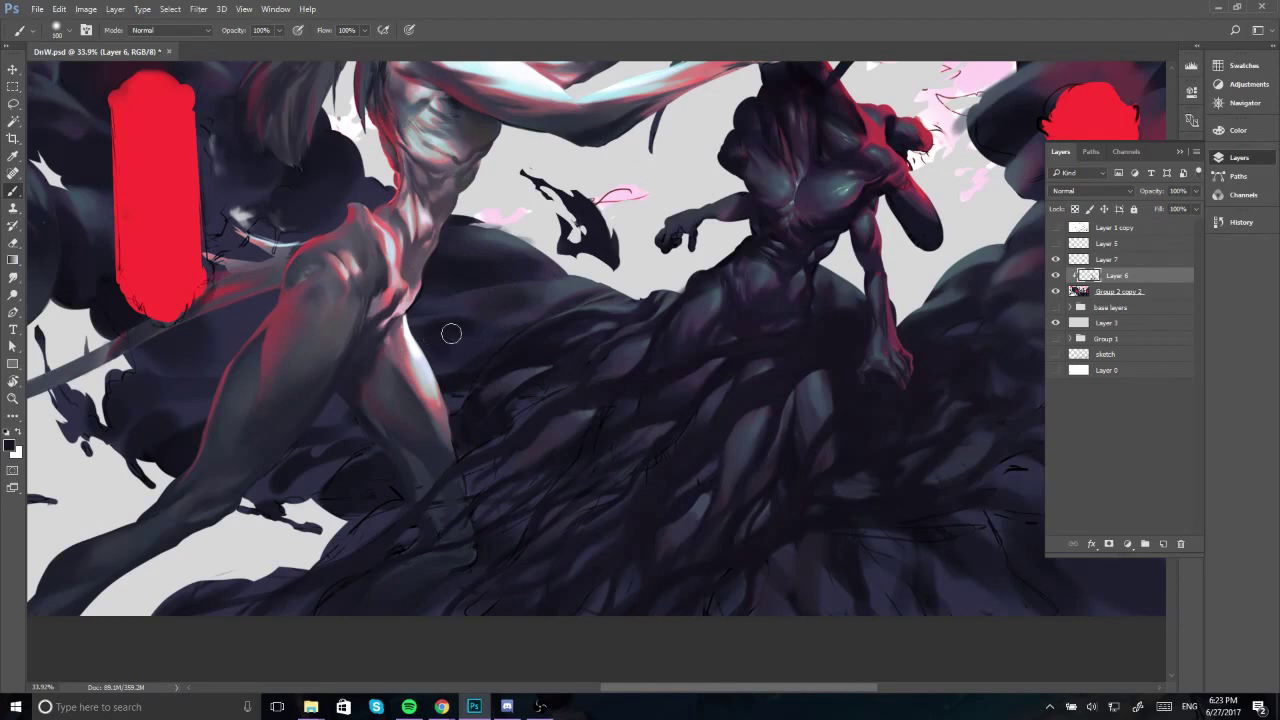
alt+click(464, 353)
alt+click(523, 314)
key(bracketleft)
key(bracketleft)
key(bracketleft)
key(bracketleft)
key(bracketleft)
alt+click(469, 341)
alt+click(510, 340)
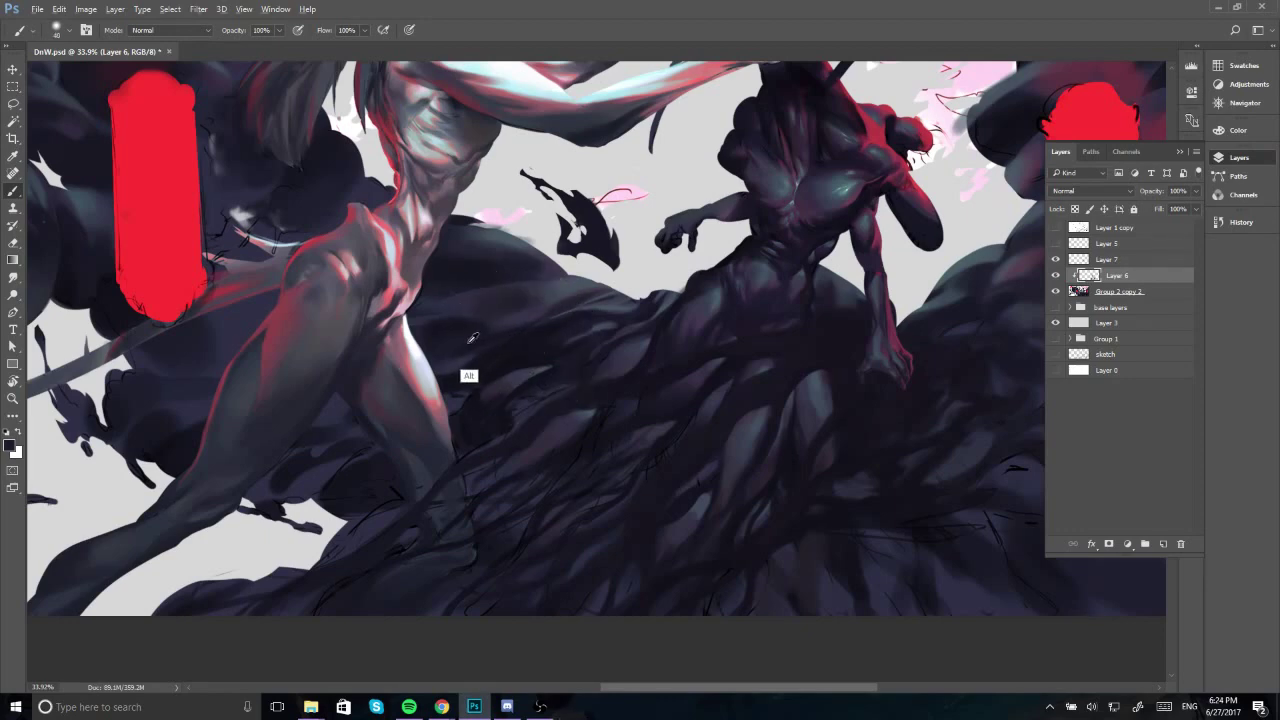
Shape the folds on the smoke mound beside the pale figure's hip using light and dark tones sampled from it.
alt+click(521, 322)
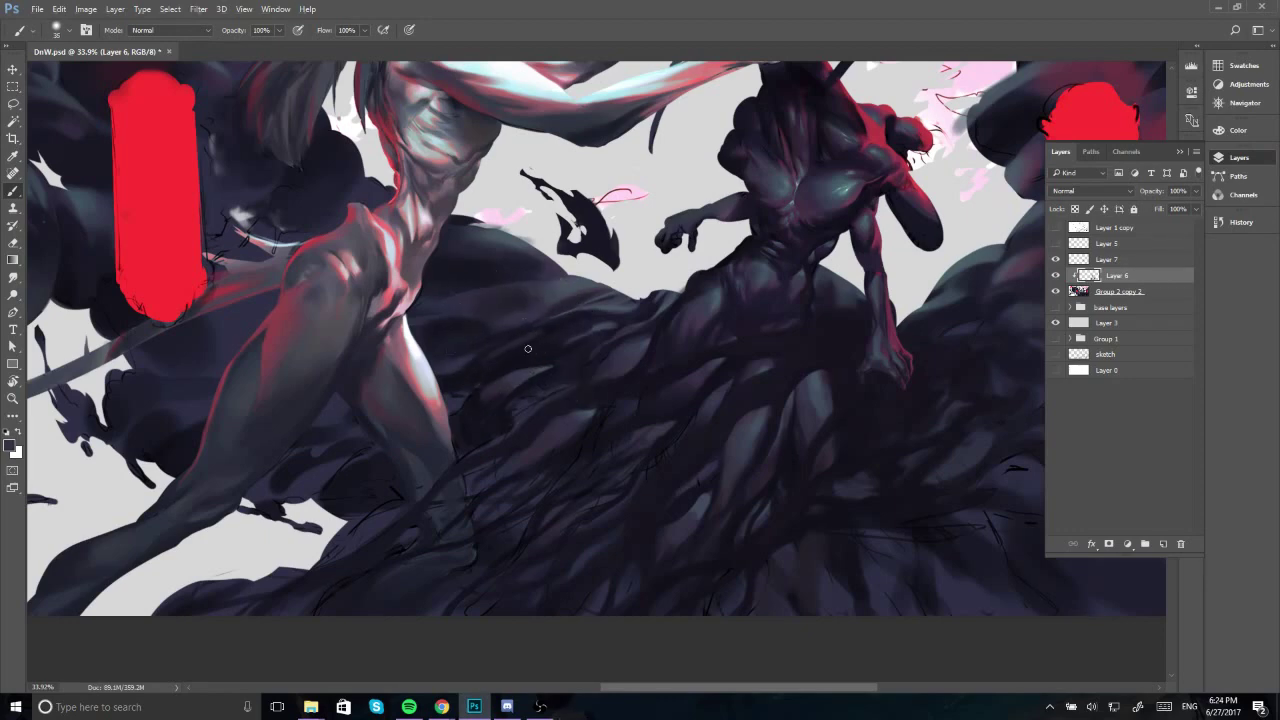
alt+click(561, 292)
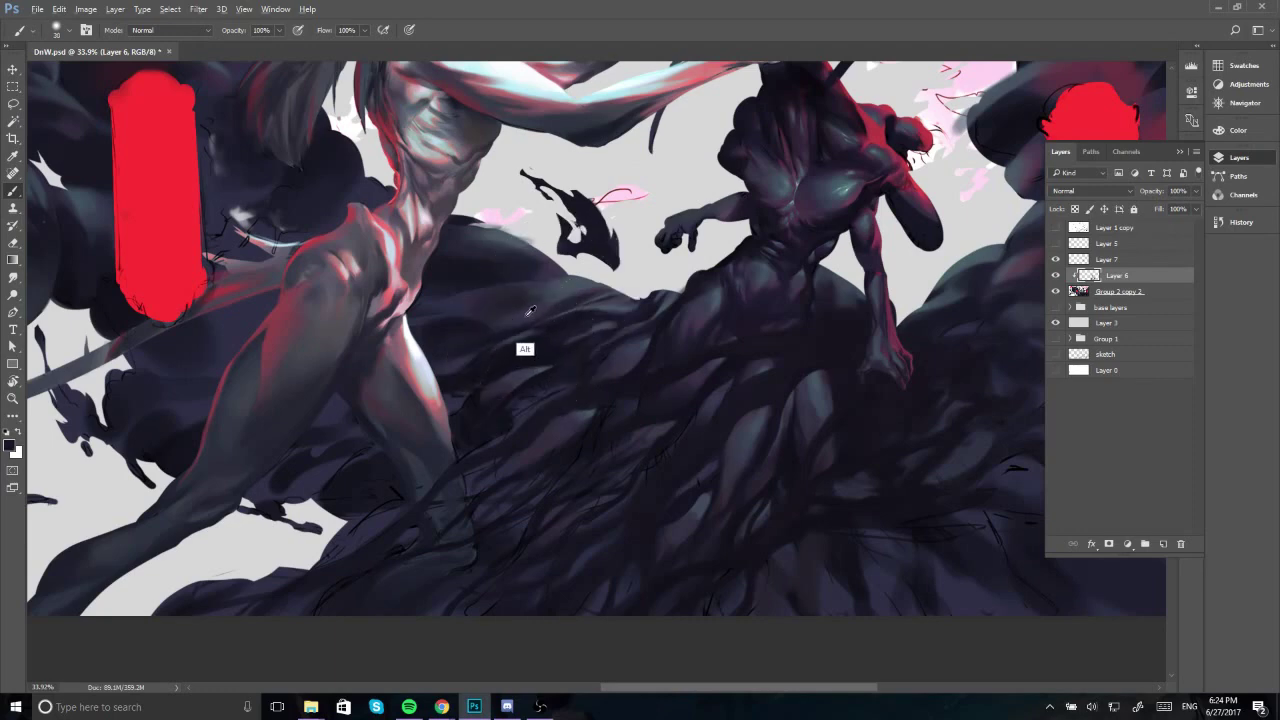
alt+click(482, 345)
alt+click(498, 302)
alt+click(526, 313)
Mirror the canvas horizontally and paint a sampled tone into the smoke below the red shape beside the dark figure.
drag(779, 383, 707, 398)
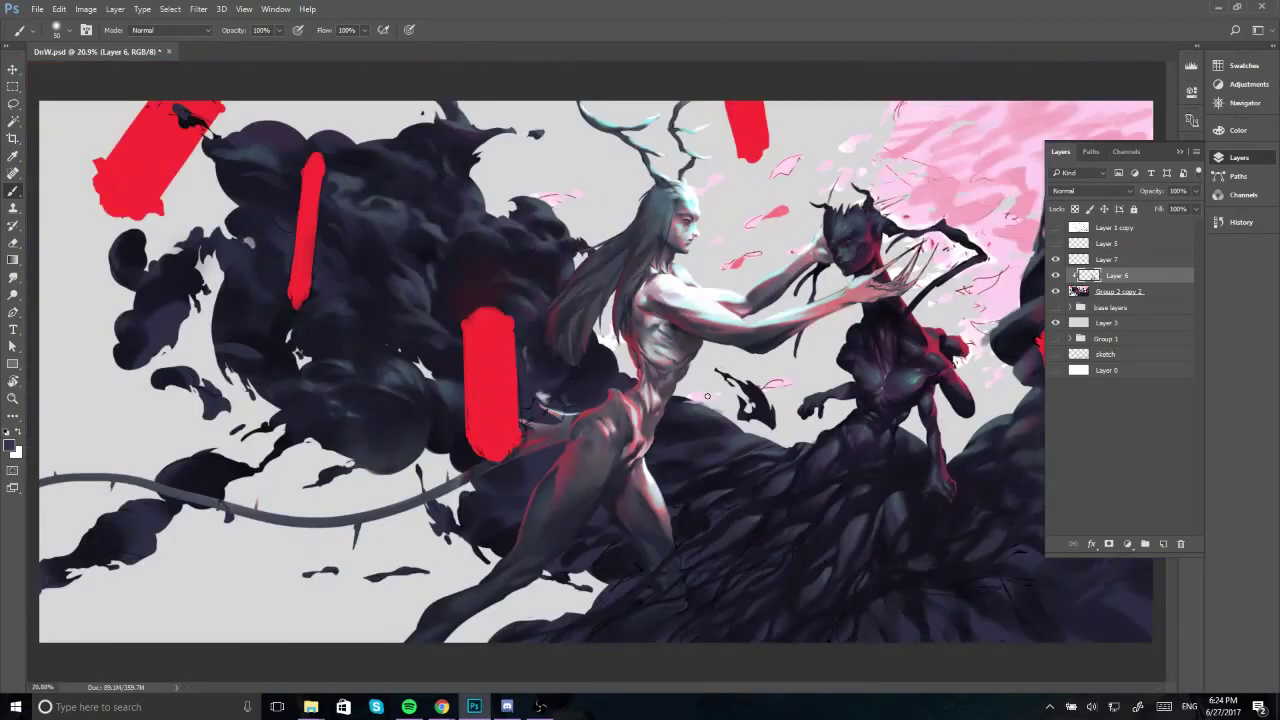
key(ctrl+shift+h)
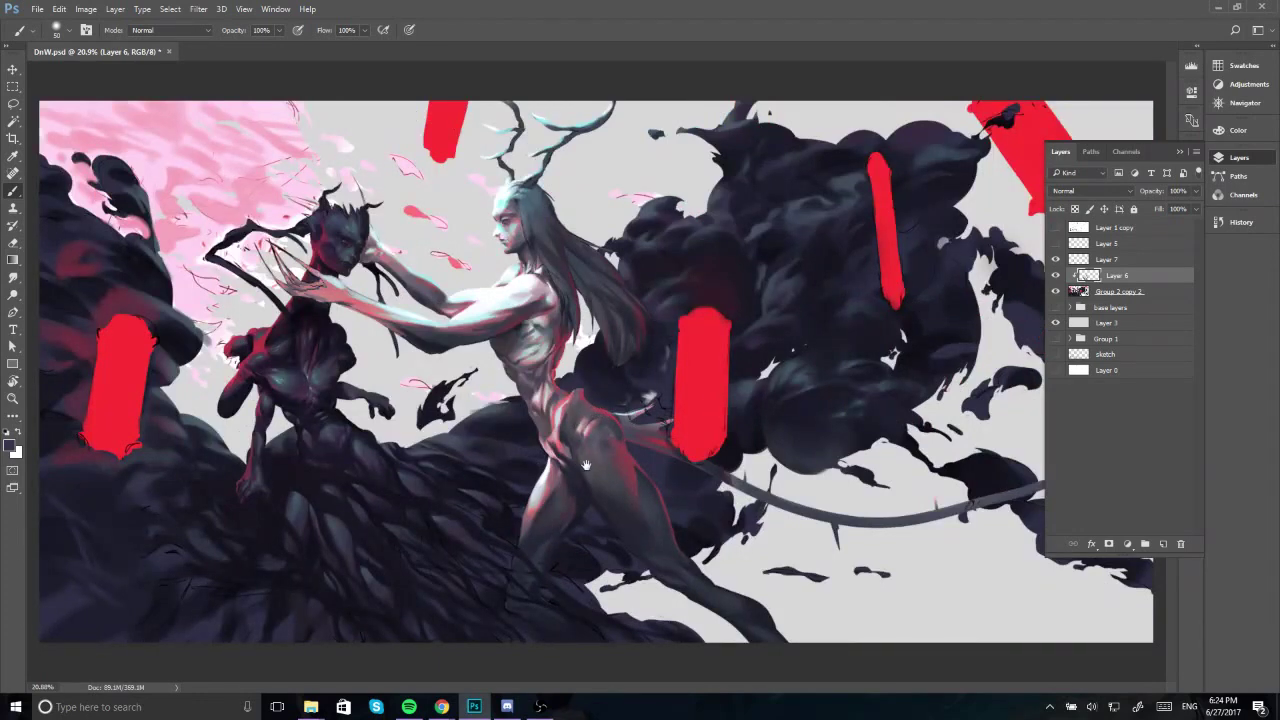
scroll(262, 470, up, 2)
drag(262, 475, 377, 405)
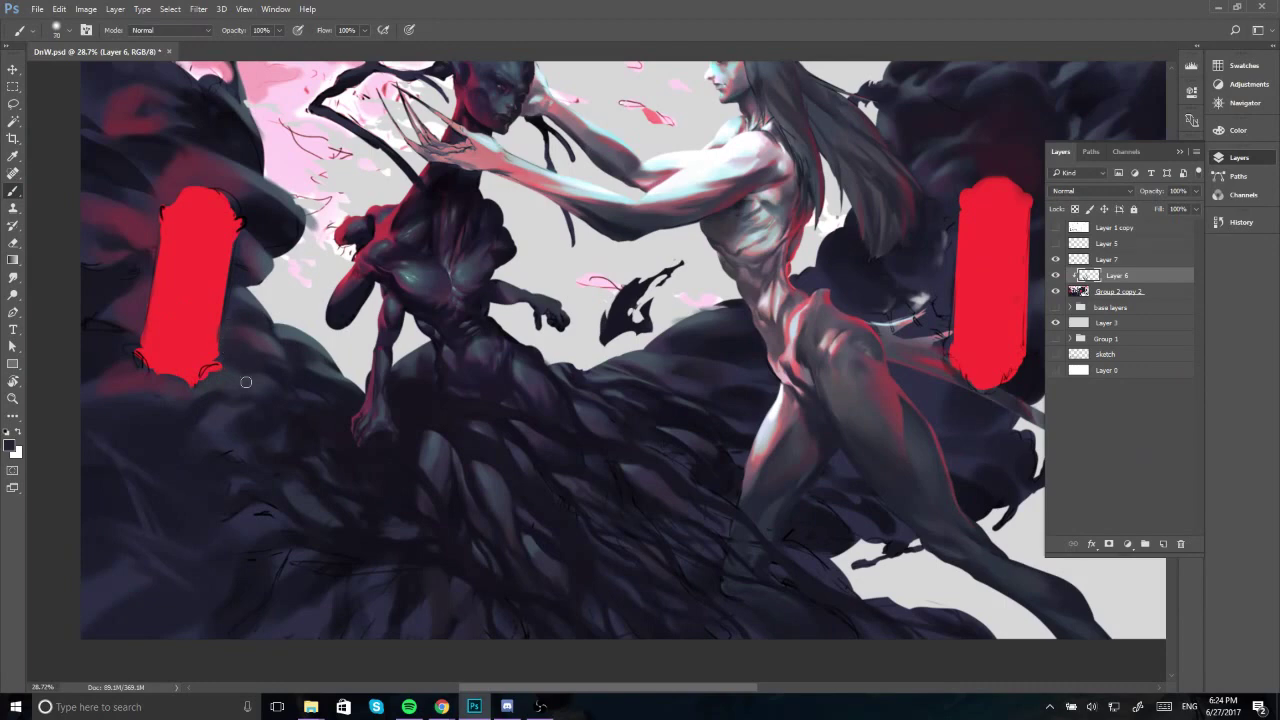
key(])
key(])
key(])
key(])
alt+click(157, 465)
drag(126, 463, 120, 448)
Smooth the smoke in the canvas corner beside the dark figure with sampled tones and a brush enlarged to 400.
key(bracketright)
key(bracketright)
key(bracketright)
key(bracketright)
key(bracketright)
key(bracketright)
alt+click(163, 506)
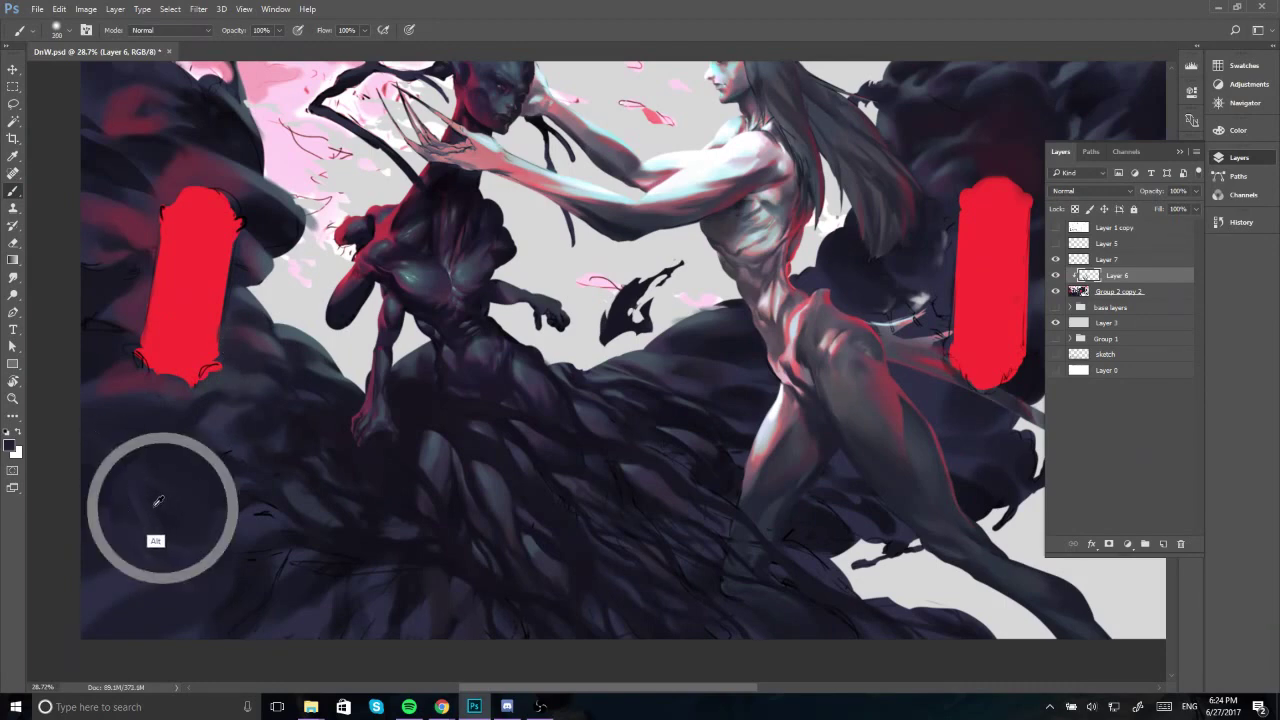
alt+click(143, 446)
key(bracketright)
key(bracketright)
drag(120, 434, 119, 505)
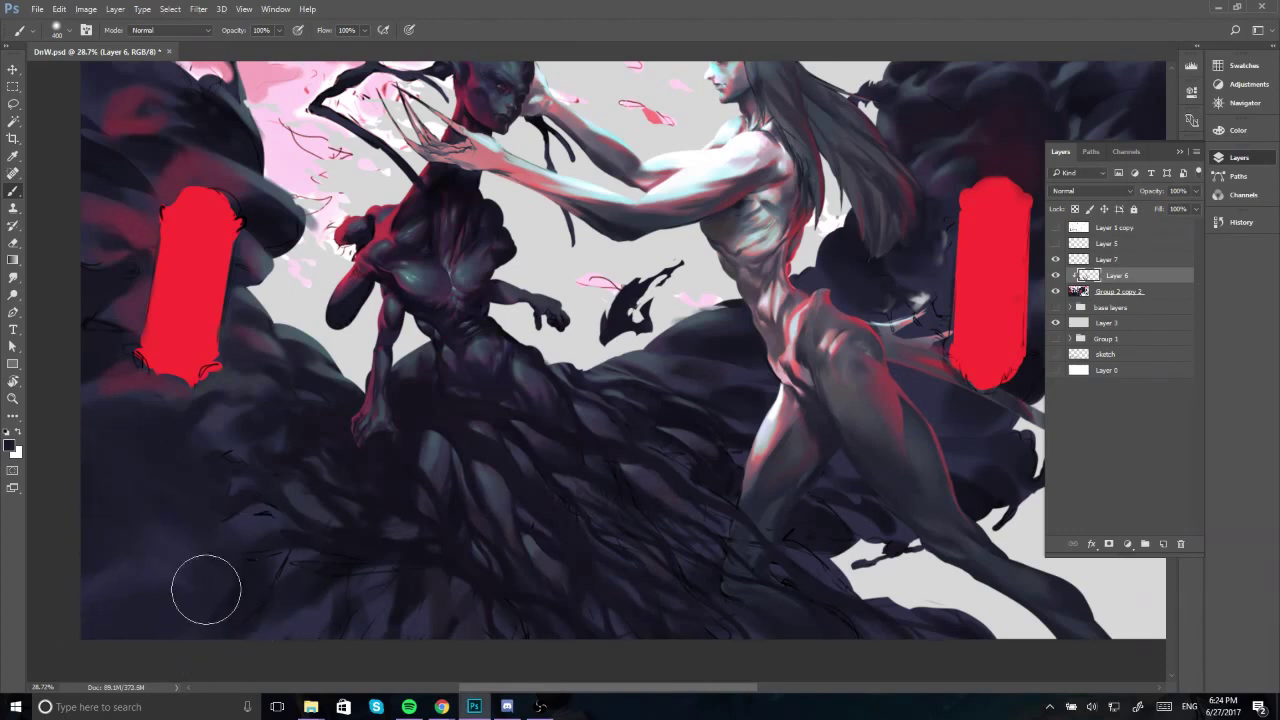
Refine the smoke edges around the strand tips beside the dark figure with a much smaller brush.
key(bracketleft)
key(bracketleft)
key(bracketleft)
key(bracketleft)
key(bracketleft)
key(bracketleft)
key(bracketleft)
key(bracketleft)
key(bracketleft)
key(bracketleft)
key(bracketleft)
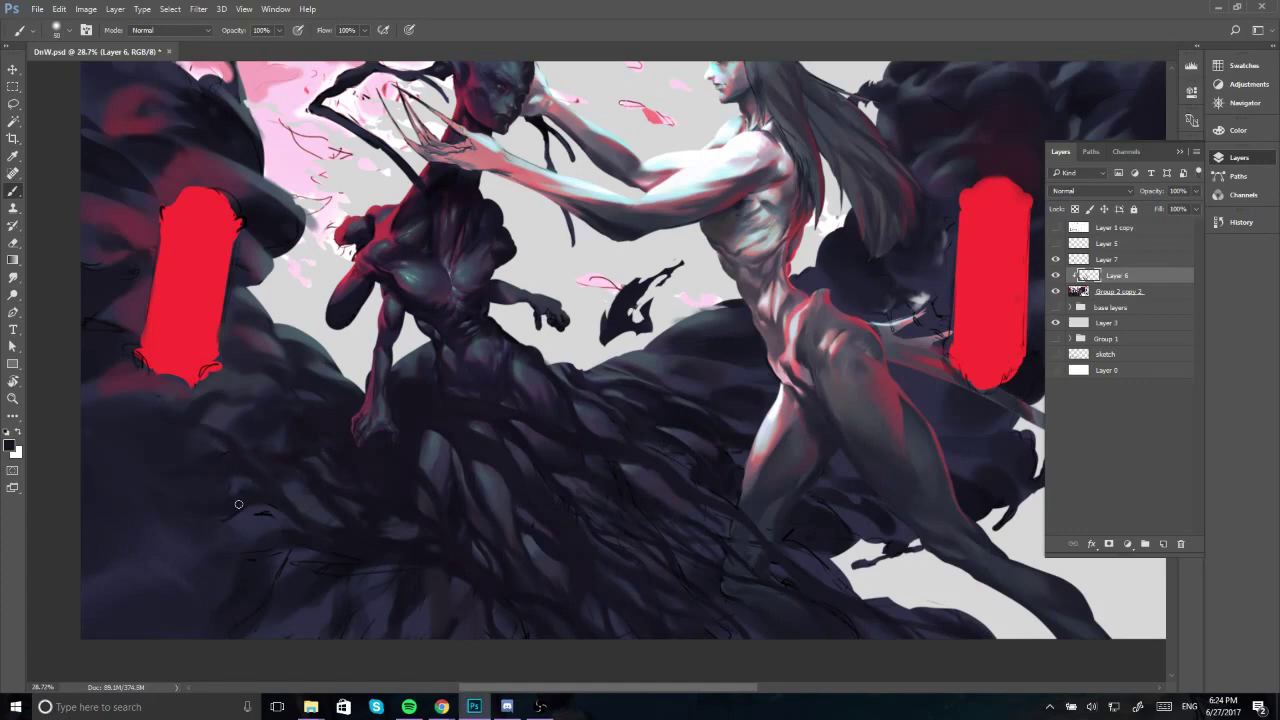
Form soft folds in the smoke just below the red shape, switching between large and small brush sizes.
key(bracketright)
key(bracketright)
key(bracketright)
key(bracketright)
key(bracketright)
key(bracketright)
key(bracketright)
key(bracketleft)
key(bracketleft)
key(bracketleft)
key(bracketleft)
key(bracketleft)
key(bracketleft)
alt+click(164, 449)
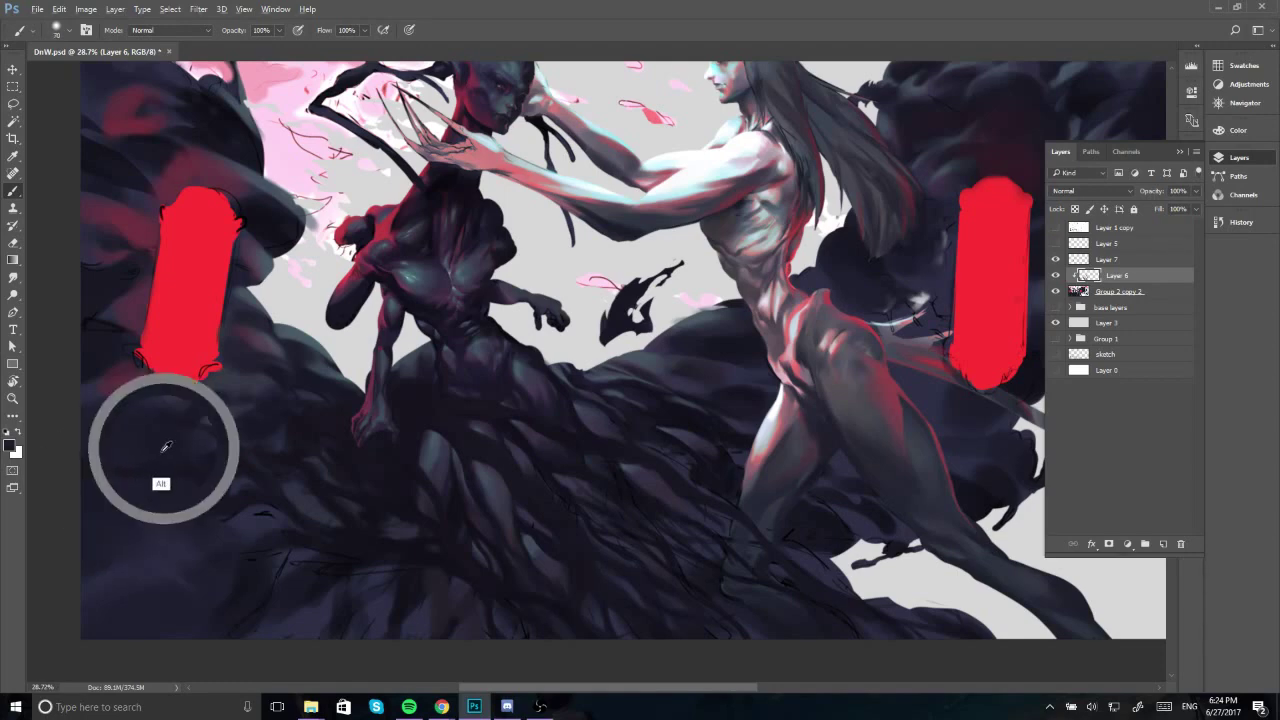
Blend the smoke folds below the red shape into the strand tips using repeatedly sampled neighbouring tones.
key(bracketright)
alt+click(223, 483)
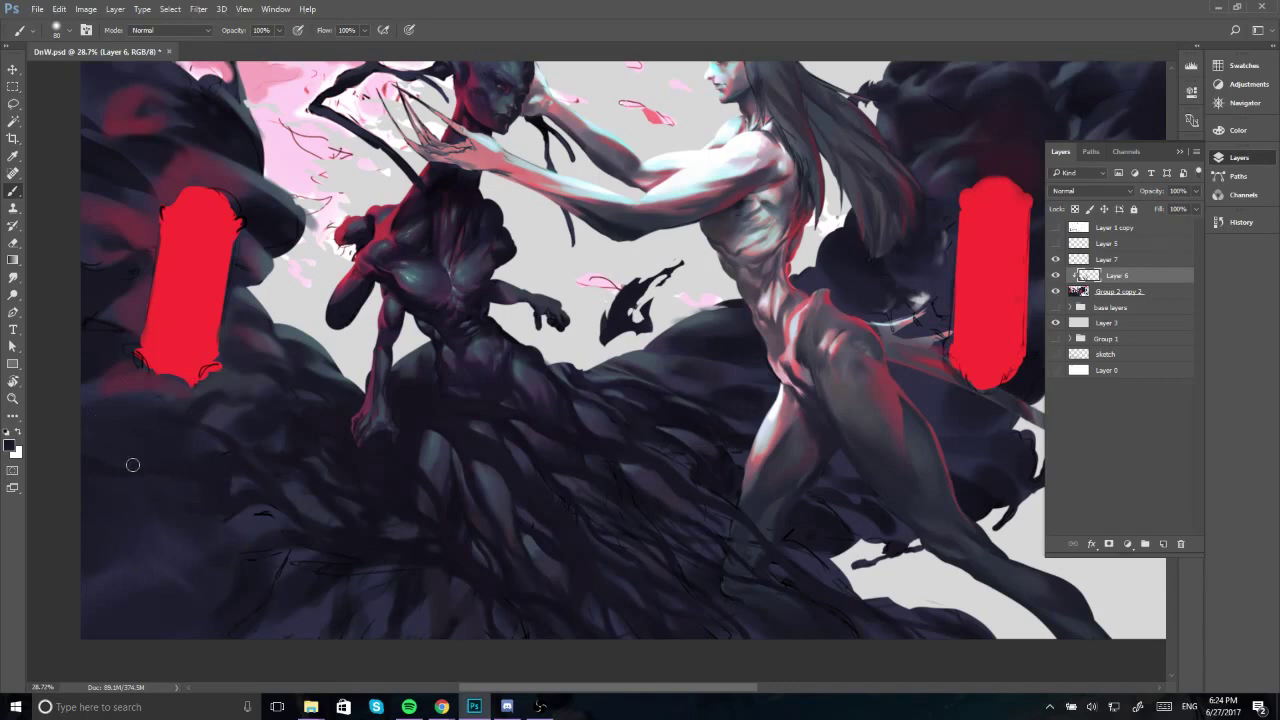
alt+click(154, 440)
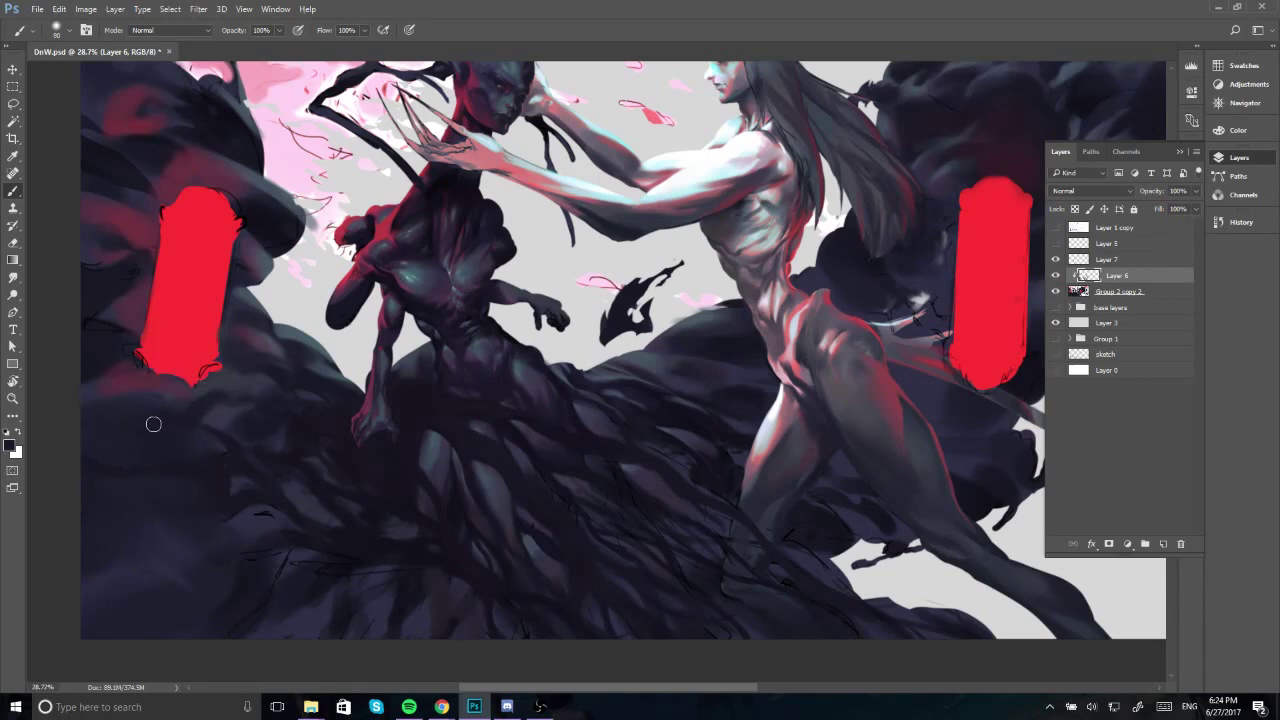
alt+click(239, 456)
alt+click(233, 454)
alt+click(201, 445)
alt+click(240, 459)
key([)
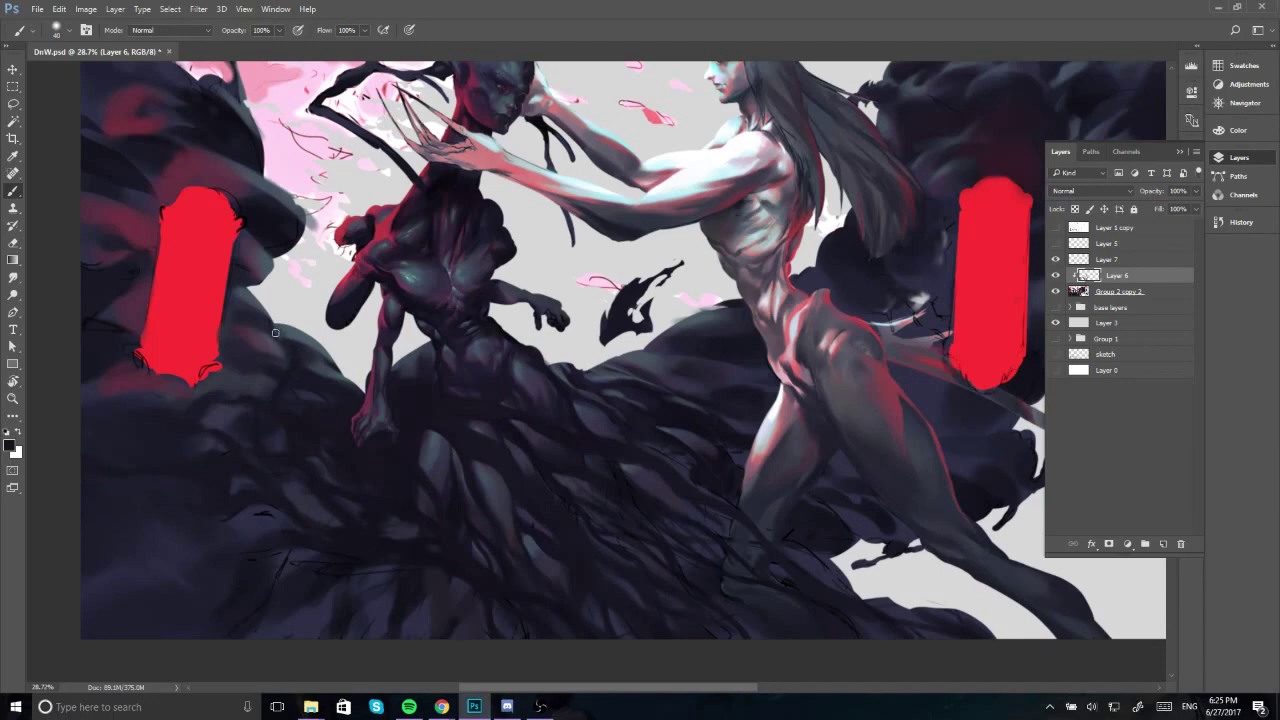
Check the painting's values in a greyscale proof preview, then return to colour and view both figures together.
key(])
key(])
key(ctrl+y)
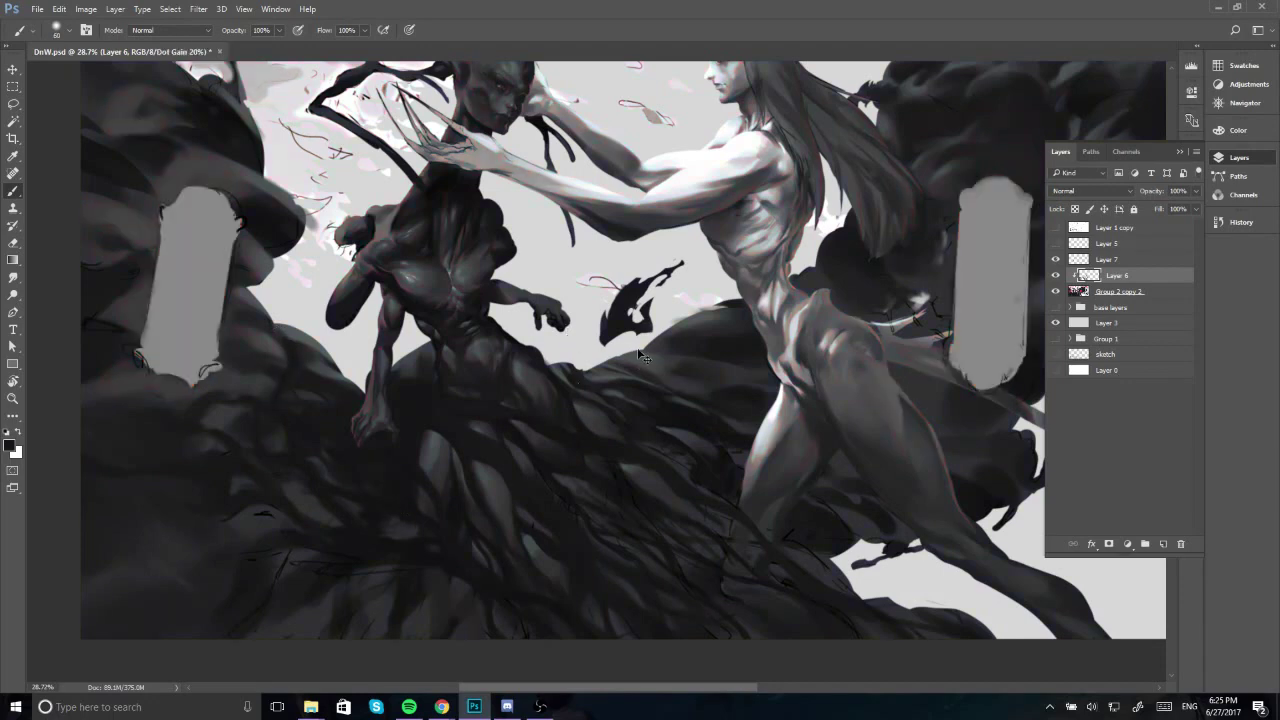
key(ctrl+y)
mouse_move(578, 349)
mouse_down()
mouse_move(492, 352)
mouse_move(576, 343)
mouse_up()
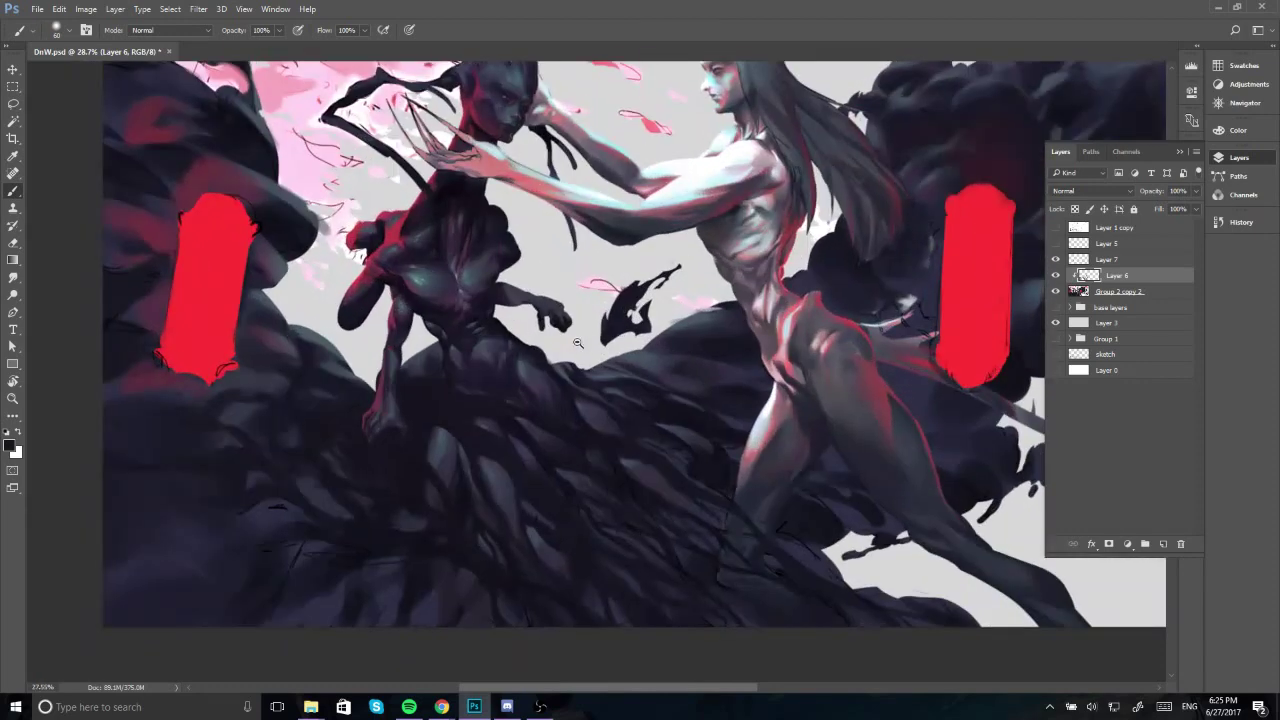
drag(662, 314, 582, 347)
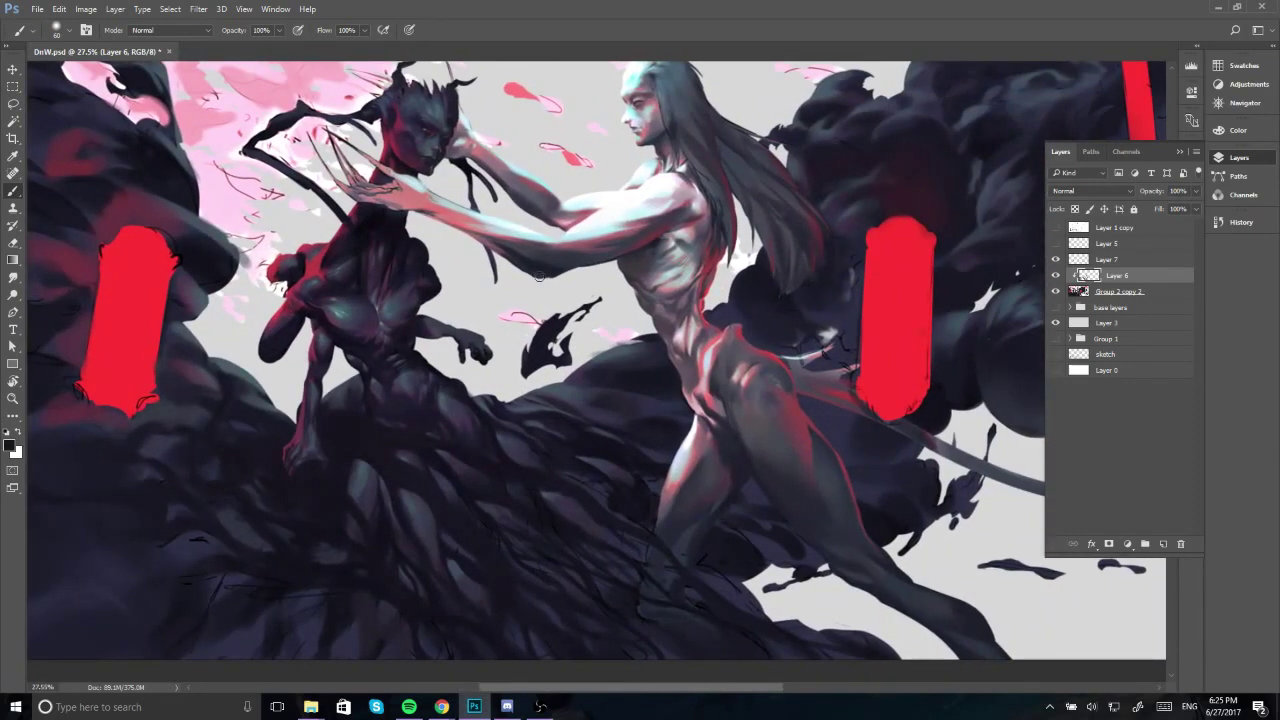
Paint thin crimson rim lines on the smoke fold and the strands below the dark figure's waist, using a sampled red and a smaller brush.
alt+click(62, 293)
scroll(312, 432, up, 4)
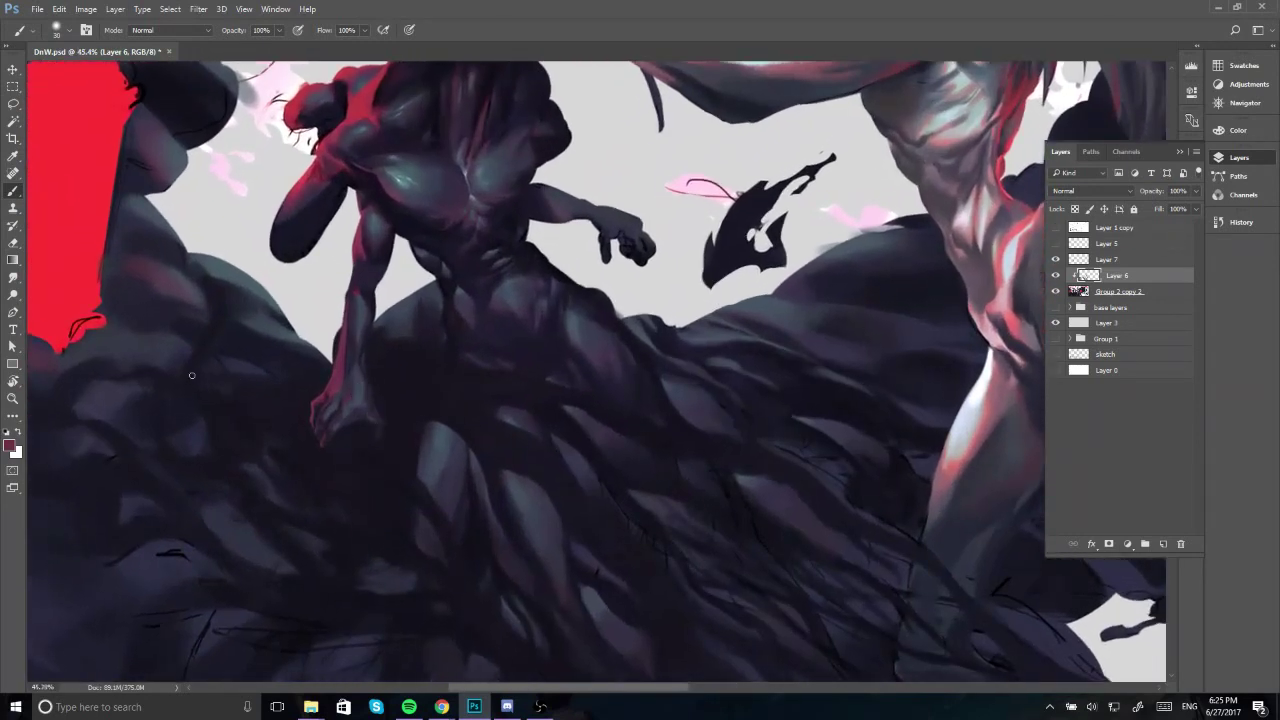
key(bracketleft)
key(bracketleft)
key(bracketleft)
key(bracketleft)
key(bracketleft)
key(bracketleft)
key(bracketleft)
key(bracketleft)
key(bracketleft)
key(bracketright)
key(bracketright)
drag(186, 386, 212, 311)
drag(464, 421, 500, 505)
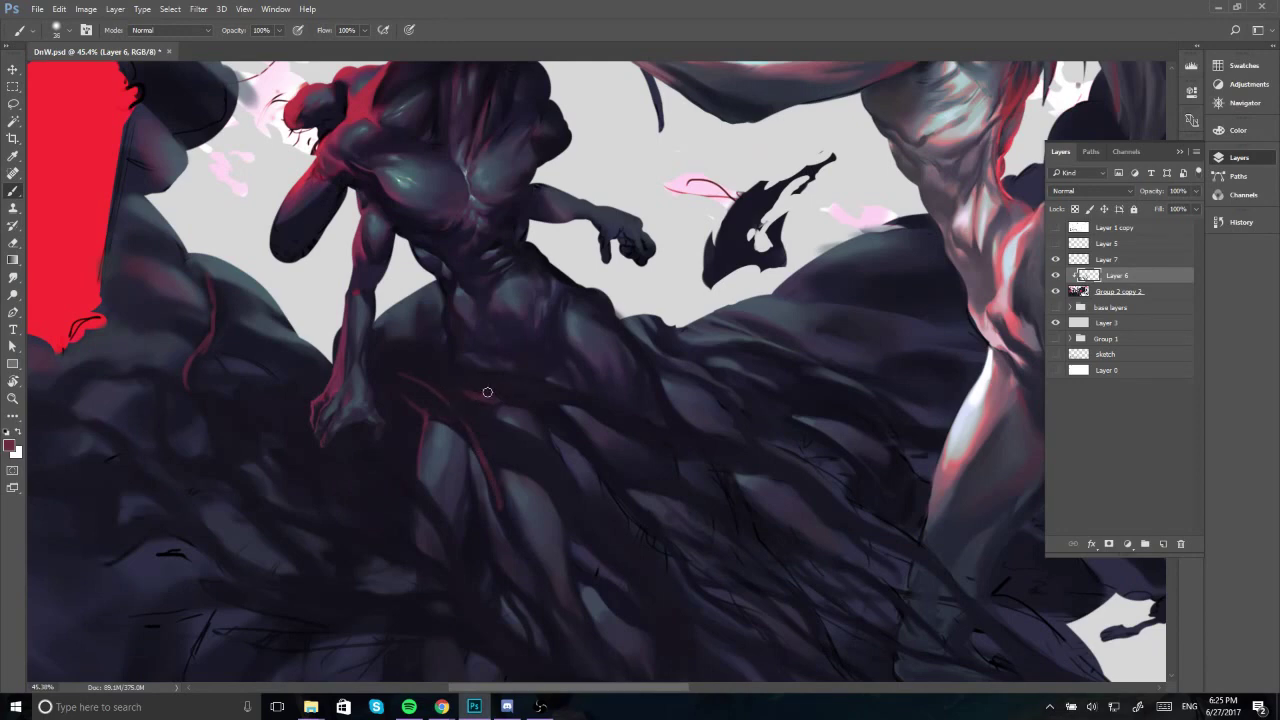
Widen the crimson accent where the strand crosses the dark figure's thigh.
scroll(494, 320, down, 3)
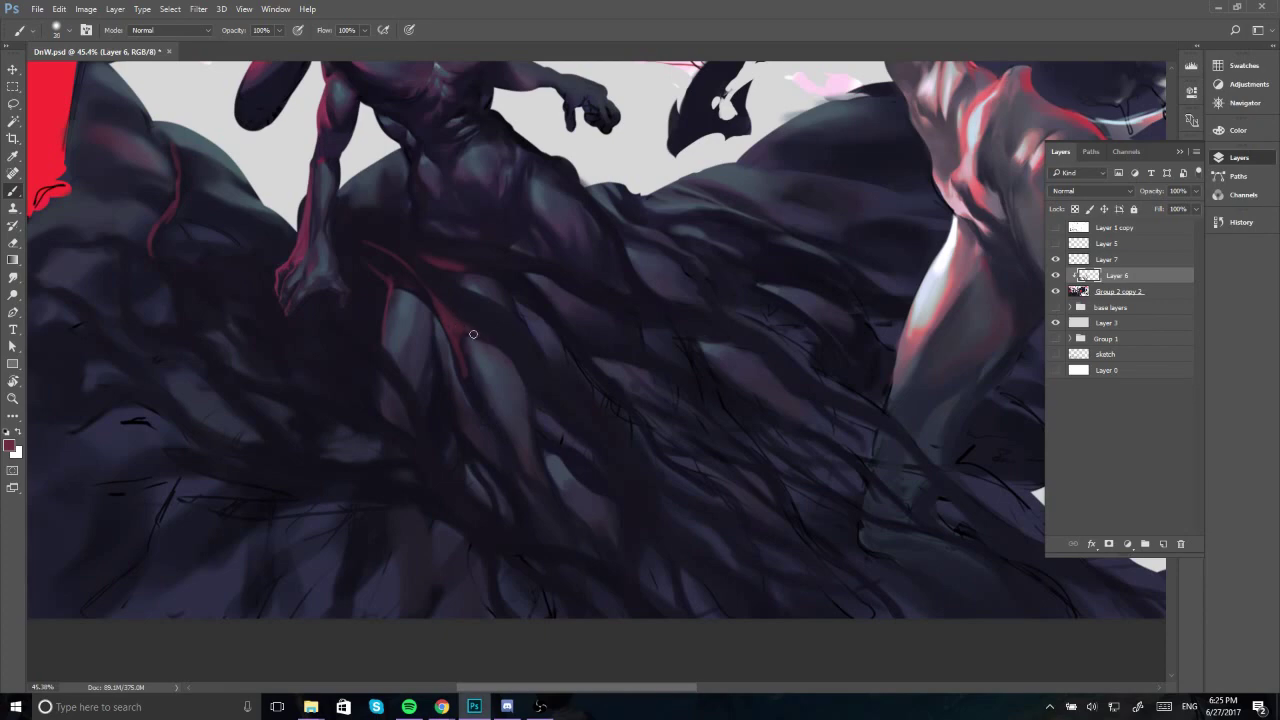
mouse_move(458, 340)
mouse_down()
mouse_move(474, 390)
mouse_move(520, 352)
mouse_up()
key(bracketleft)
key(bracketleft)
key(bracketleft)
key(bracketleft)
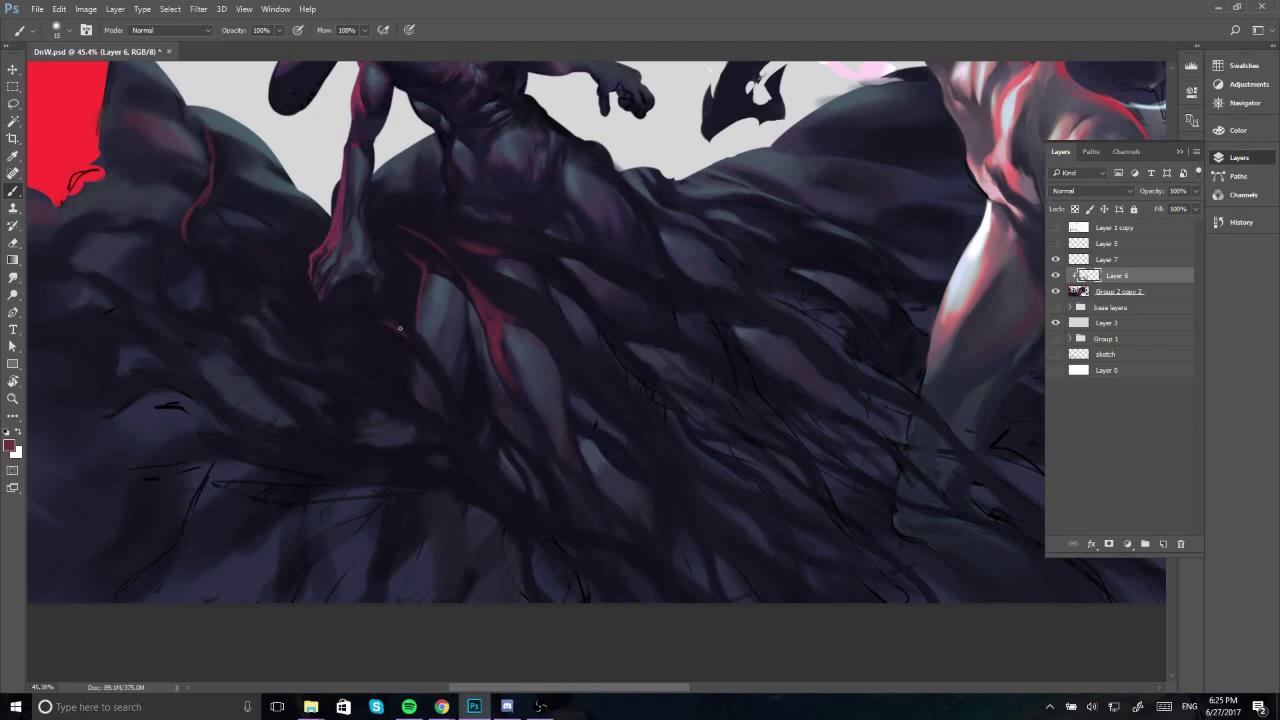
Add fine crimson strokes to the strands below the dark figure's hand and soften them with sampled dark tones.
mouse_move(277, 293)
mouse_down()
mouse_move(362, 395)
mouse_move(280, 309)
mouse_up()
key(bracketright)
key(bracketright)
key(bracketright)
key(bracketright)
alt+click(351, 388)
alt+click(303, 325)
key(bracketleft)
Flip the canvas horizontally and bring the dark figure's smoke strands back into view.
key(ctrl+shift+h)
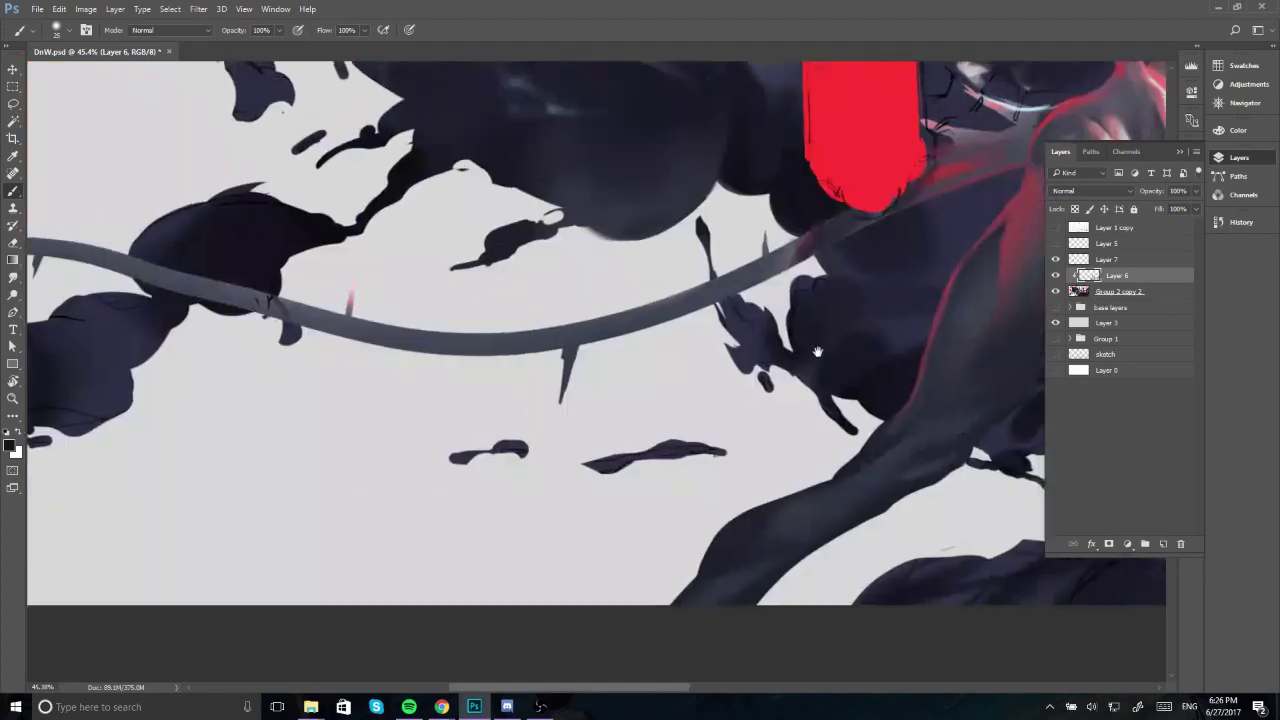
drag(817, 349, 610, 362)
drag(679, 431, 771, 431)
drag(776, 578, 669, 480)
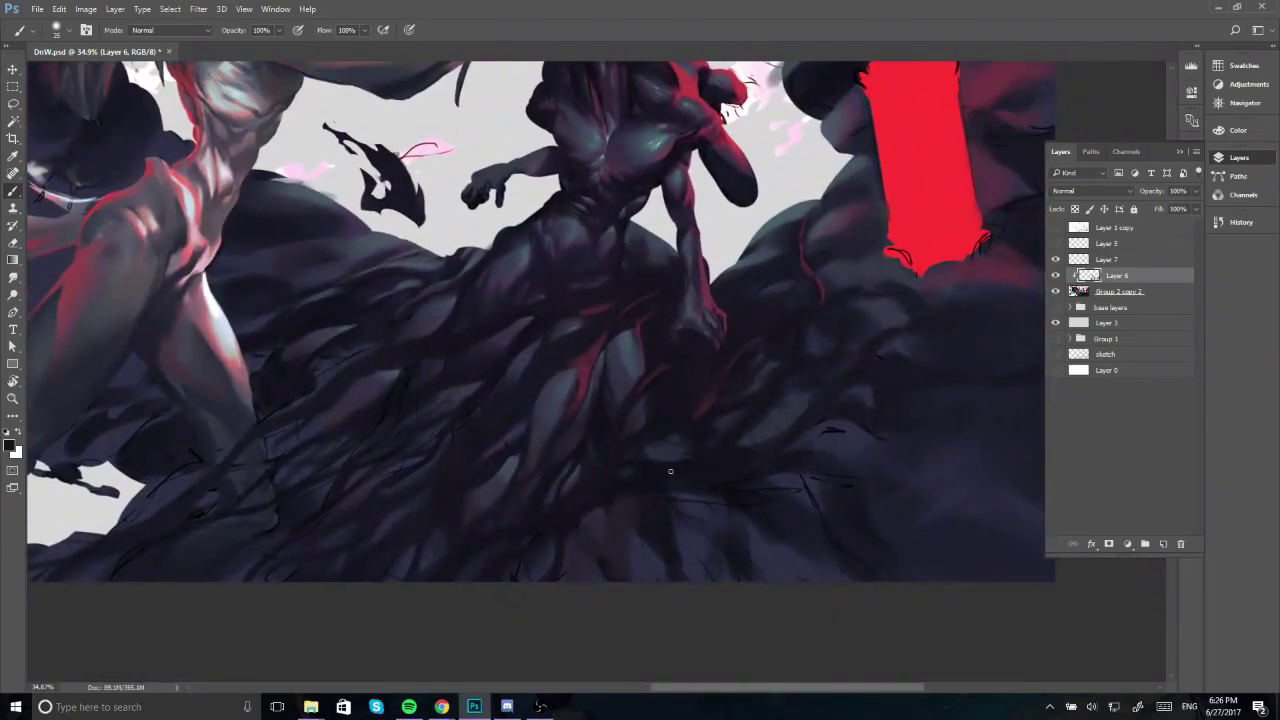
Soften the edges of the crimson accent on the dark figure's thigh with sampled tones and a larger brush.
alt+click(584, 374)
key([)
mouse_move(544, 382)
mouse_down()
mouse_move(580, 362)
mouse_move(545, 379)
mouse_up()
alt+click(555, 394)
key(bracketright)
key(bracketright)
key(bracketright)
key(bracketright)
alt+click(586, 360)
drag(584, 386, 574, 422)
Blend the crimson accent down the inner thigh using repeatedly sampled red and dark tones.
alt+click(580, 363)
key(bracketright)
alt+click(588, 400)
alt+click(573, 397)
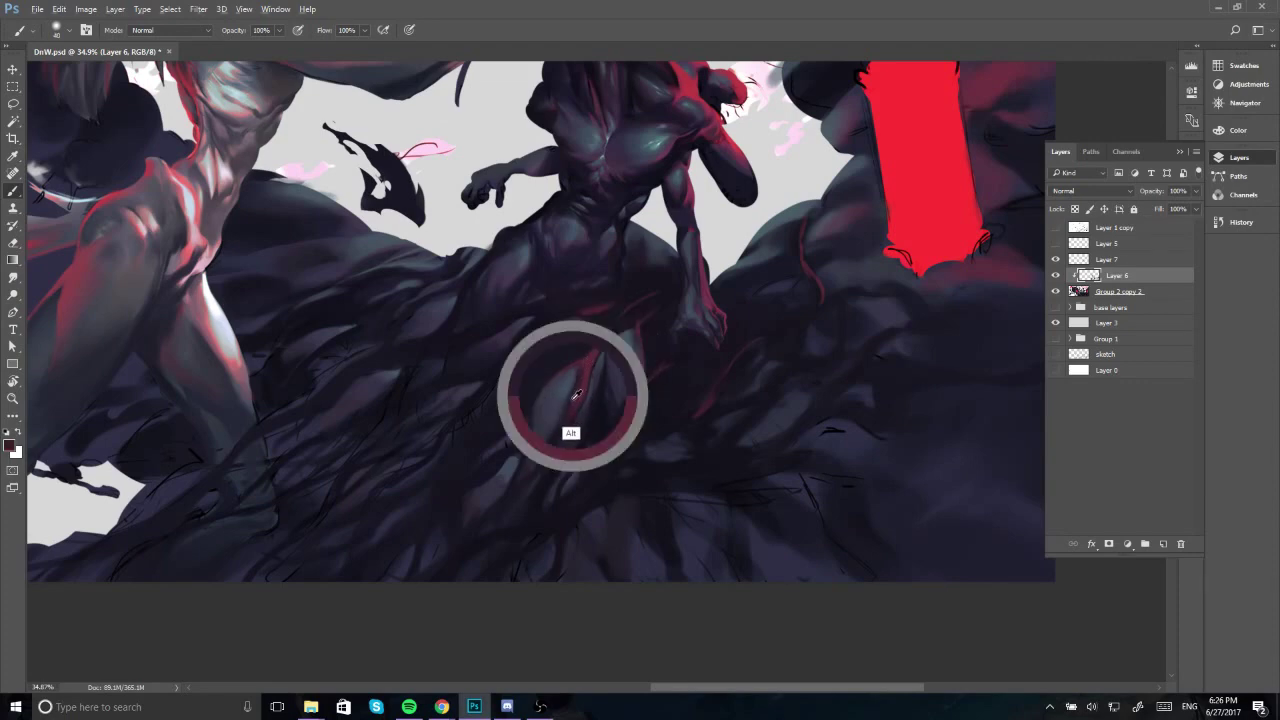
alt+click(575, 399)
alt+click(587, 398)
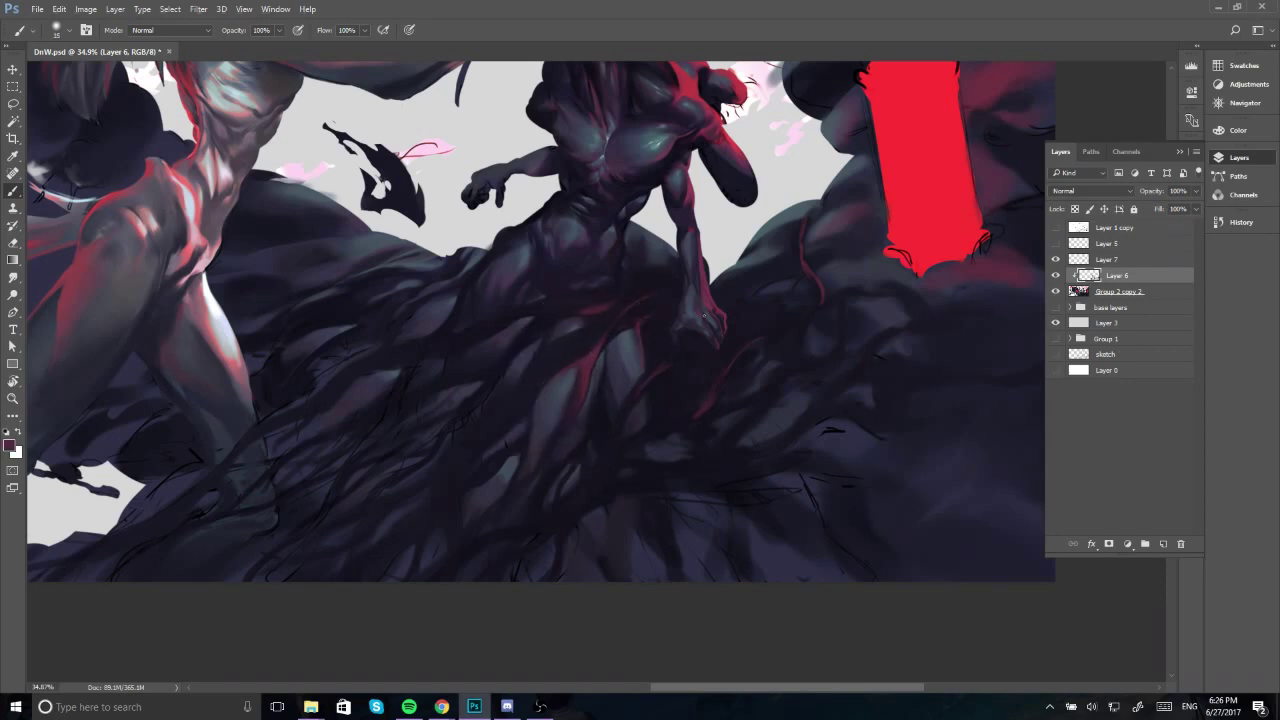
alt+click(592, 357)
alt+click(590, 363)
drag(595, 357, 585, 398)
alt+click(579, 396)
key([)
alt+click(590, 364)
drag(588, 385, 567, 436)
Add narrow crimson strokes to the strands above the thigh and beside the dark figure's waist with a smaller brush.
alt+click(630, 324)
alt+click(640, 323)
alt+click(647, 315)
key([)
mouse_move(655, 286)
mouse_down()
mouse_move(631, 326)
mouse_move(631, 303)
mouse_up()
alt+click(664, 357)
alt+click(620, 375)
key([)
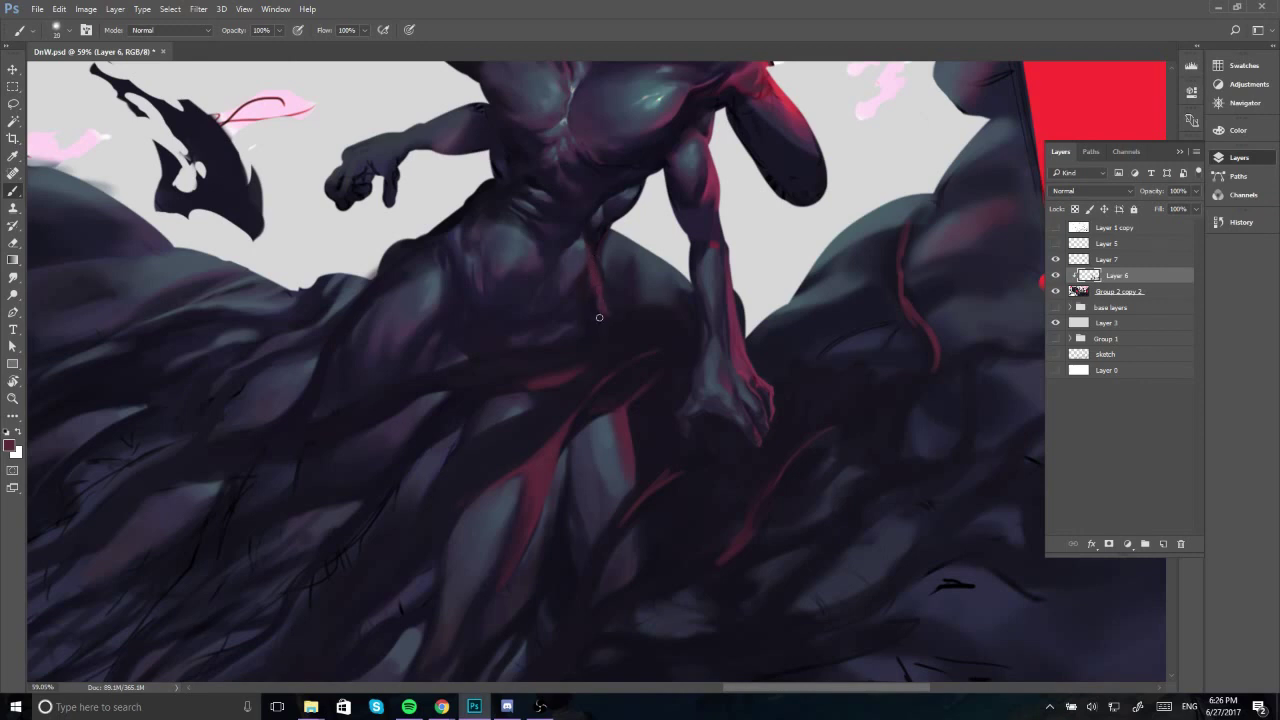
Refine the crimson streak beneath the dark figure's waist with sampled tones, alternating larger and smaller brush sizes.
key(bracketright)
key(bracketright)
key(bracketright)
drag(597, 320, 599, 318)
alt+click(606, 297)
key(bracketleft)
key(bracketleft)
key(bracketleft)
alt+click(608, 299)
alt+click(605, 270)
alt+click(594, 279)
key(alt)
Sharpen the streak beside the hip with a finer brush, using red sampled from the forearm and a neighbouring dark tone.
alt+click(754, 366)
key(bracketleft)
key(bracketleft)
key(bracketleft)
alt+click(606, 320)
drag(588, 350, 480, 366)
drag(621, 337, 543, 391)
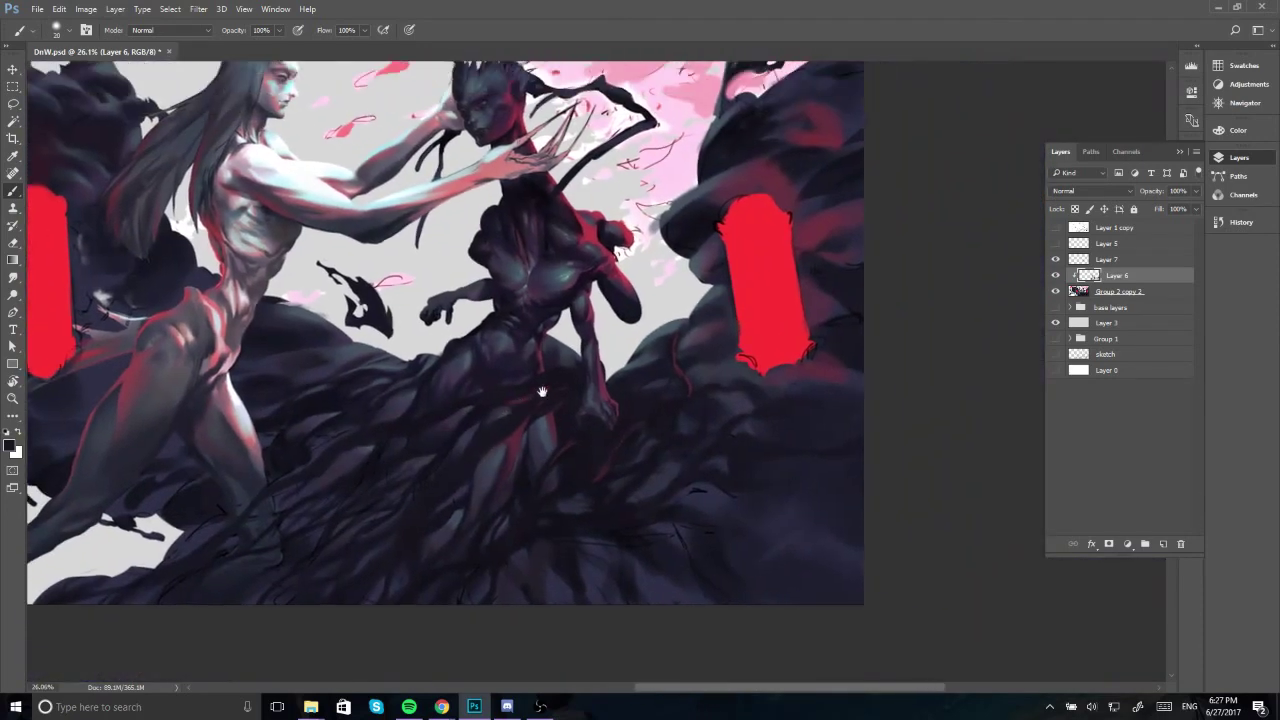
drag(572, 316, 588, 337)
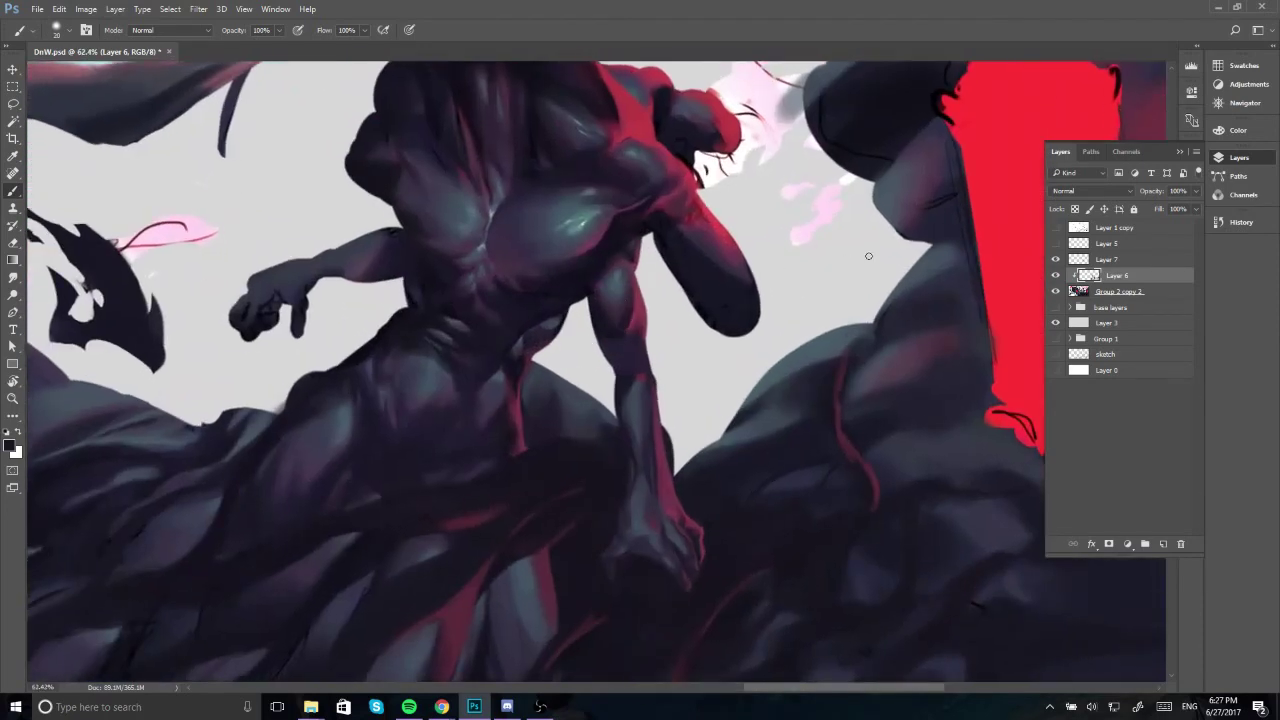
Paint a bright red rim light along the edge of the dark figure's waist, using red sampled from the vertical red shape.
alt+click(990, 240)
mouse_move(560, 349)
mouse_down()
mouse_move(614, 294)
mouse_move(572, 331)
mouse_move(552, 390)
mouse_up()
key(])
key(])
key(])
key(])
key(])
drag(581, 306, 561, 374)
alt+click(562, 372)
drag(575, 318, 557, 363)
key(])
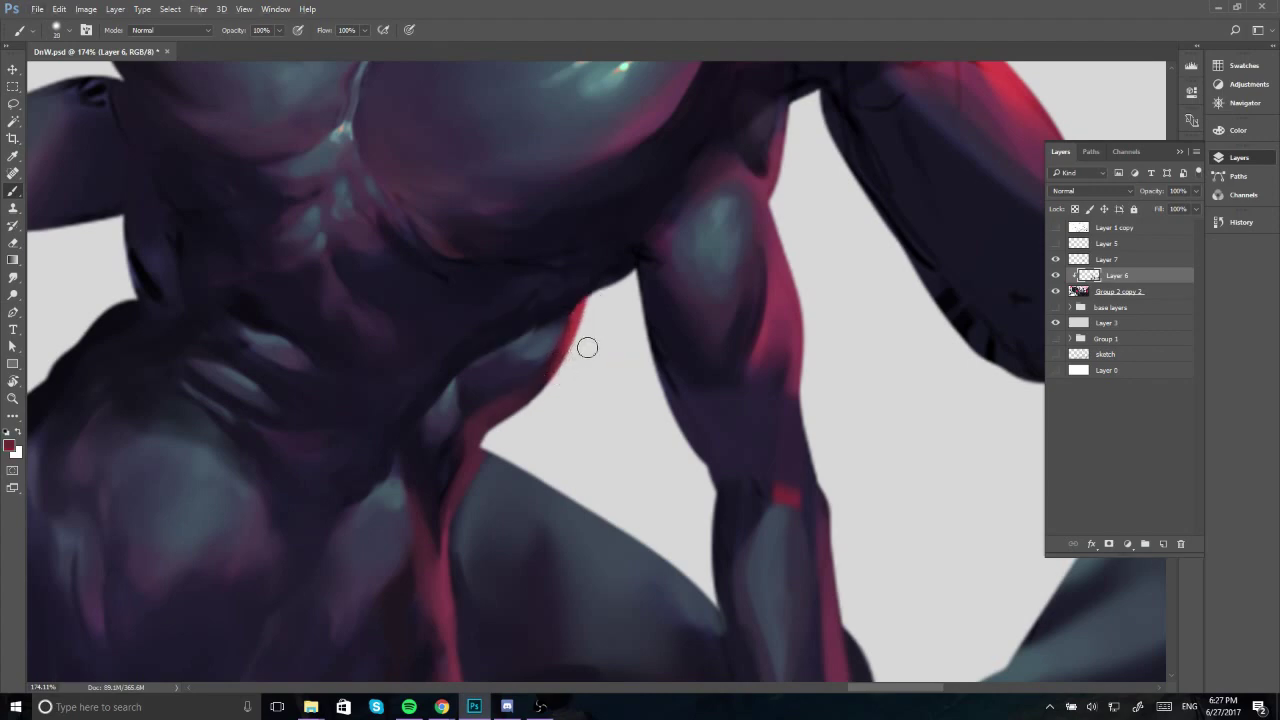
drag(616, 316, 520, 318)
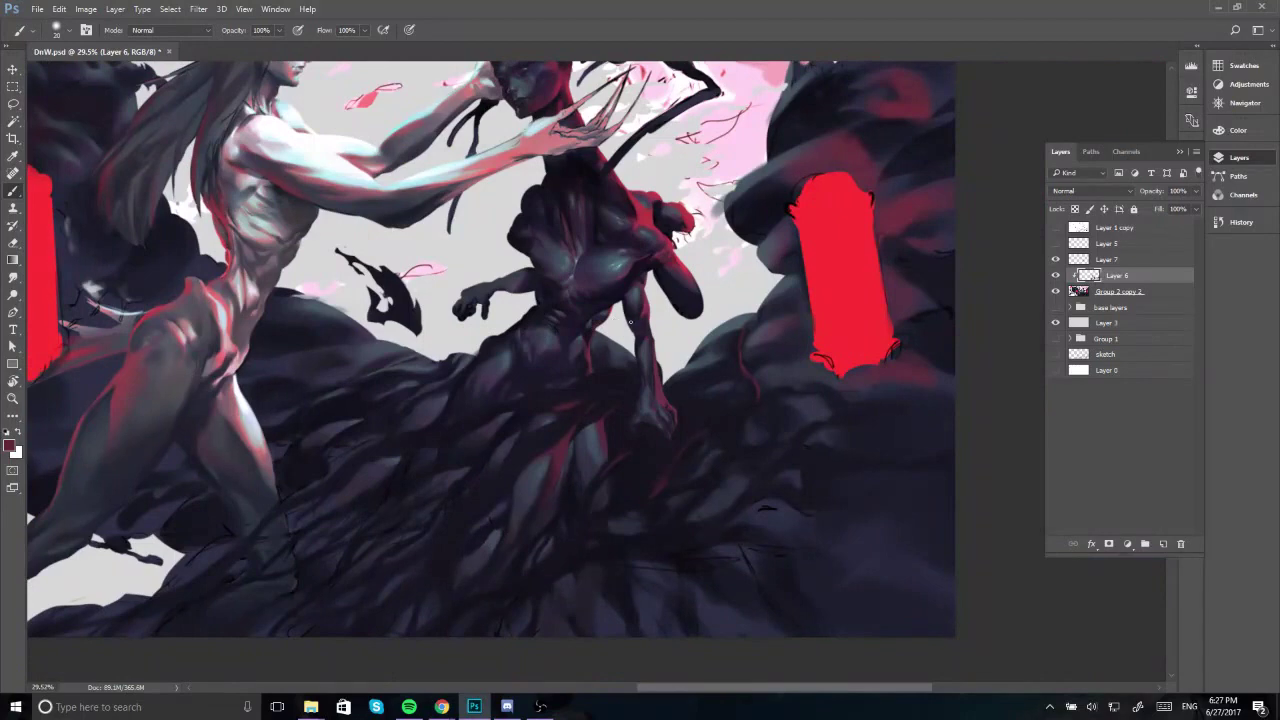
Flip the canvas horizontally back to its original orientation and frame the strands over the dark figure's thighs.
key(ctrl+shift+h)
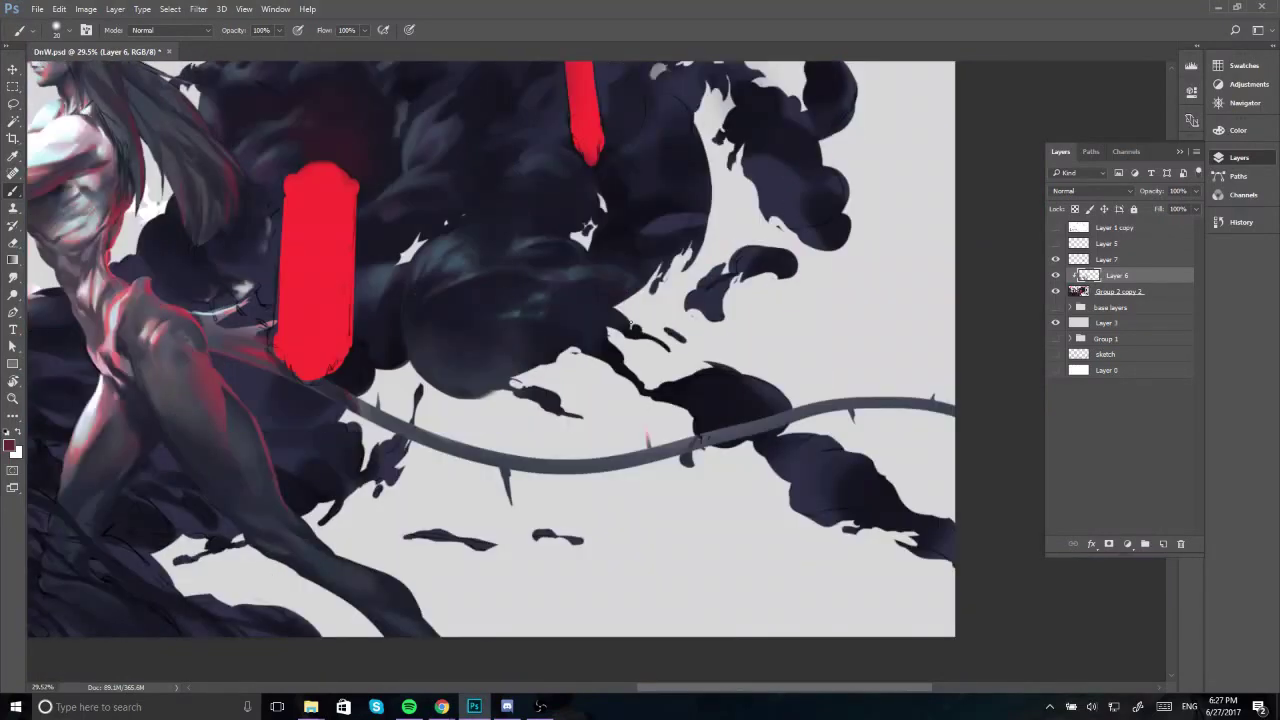
drag(456, 394, 646, 403)
drag(324, 414, 486, 487)
drag(511, 393, 723, 295)
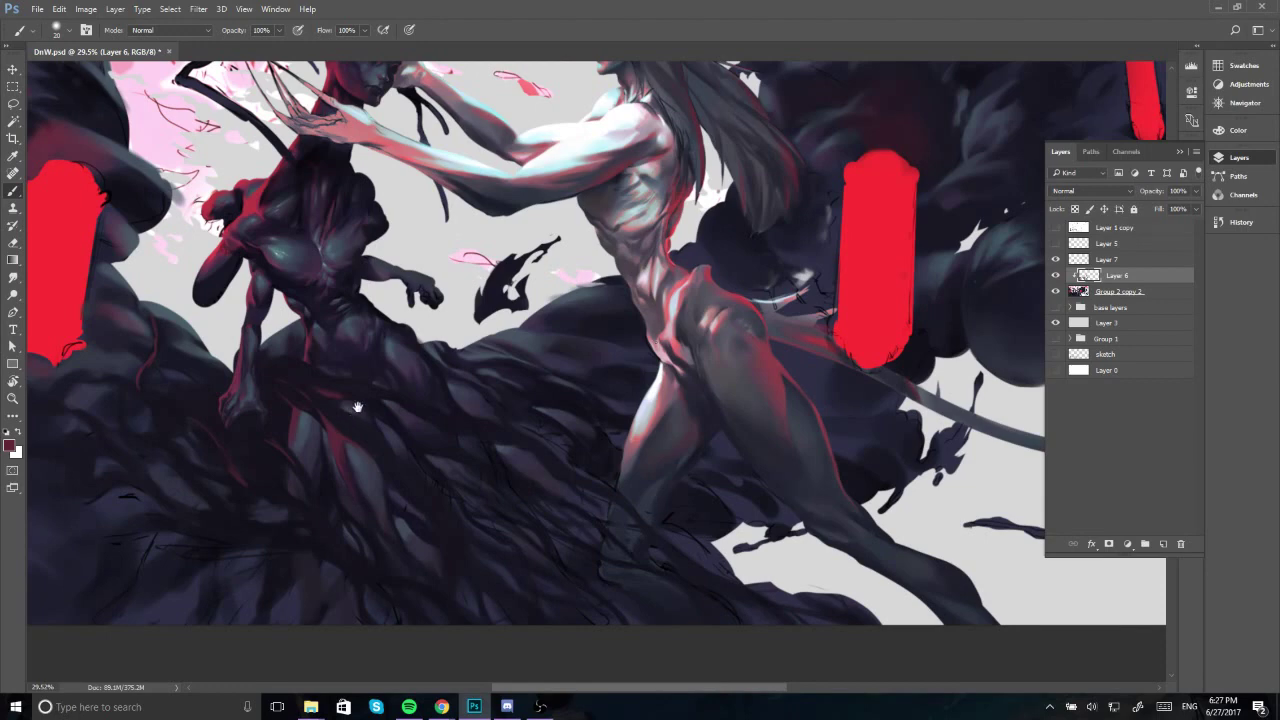
drag(358, 407, 420, 344)
drag(405, 414, 480, 408)
mouse_move(418, 356)
mouse_down()
mouse_move(444, 408)
mouse_move(436, 376)
mouse_up()
Broaden the crimson accent at the top of the thigh where the strands fork, using sampled red tones.
key(bracketright)
key(bracketright)
alt+click(456, 454)
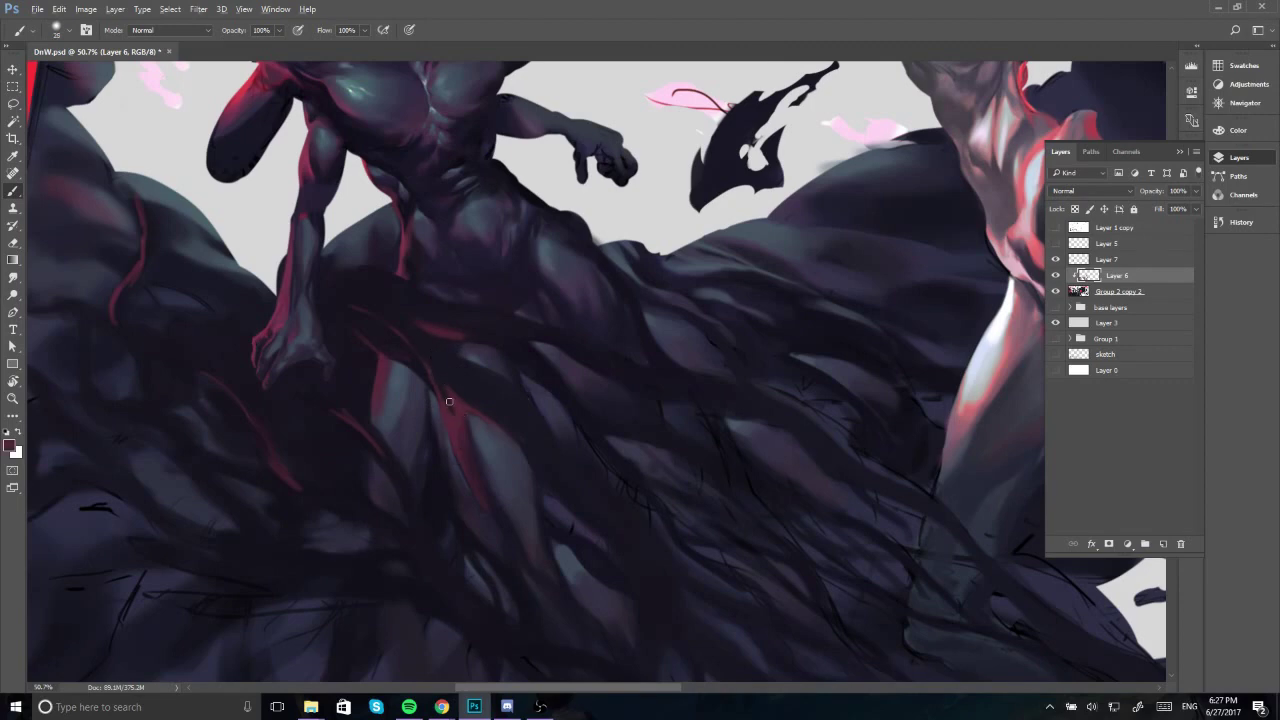
alt+click(459, 401)
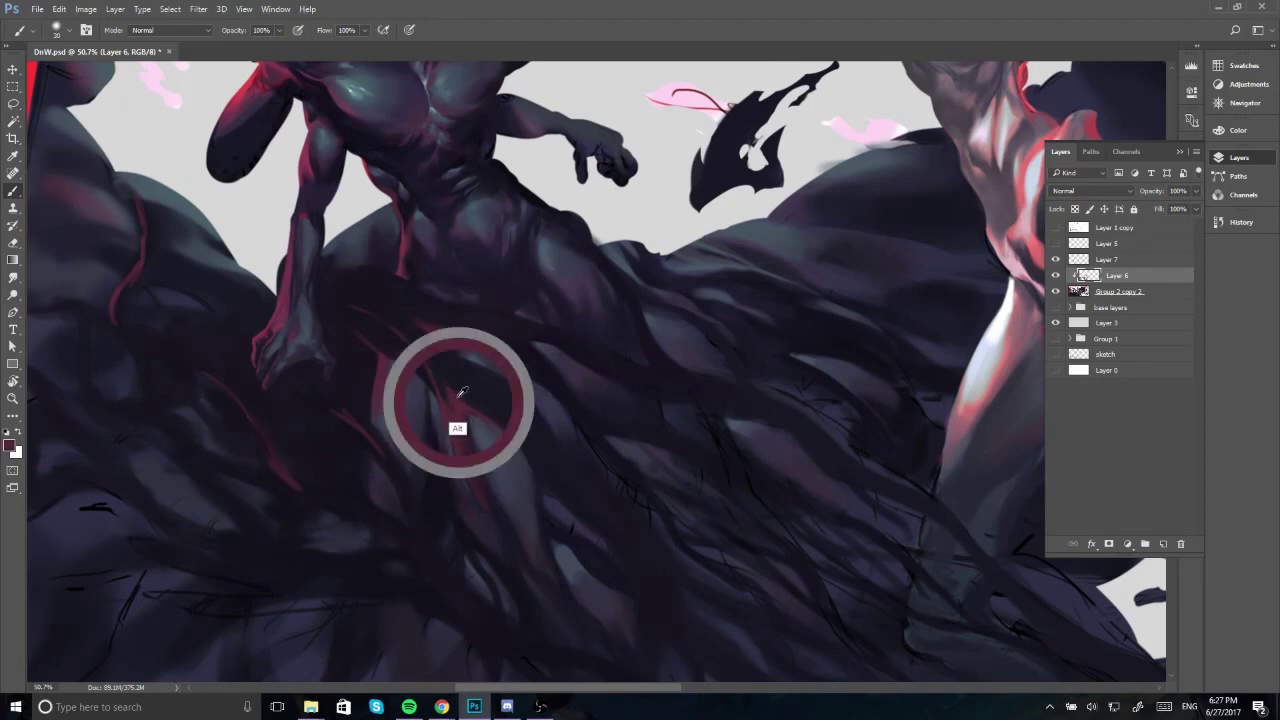
drag(460, 383, 493, 405)
key(bracketleft)
alt+click(485, 394)
key(bracketright)
key(bracketright)
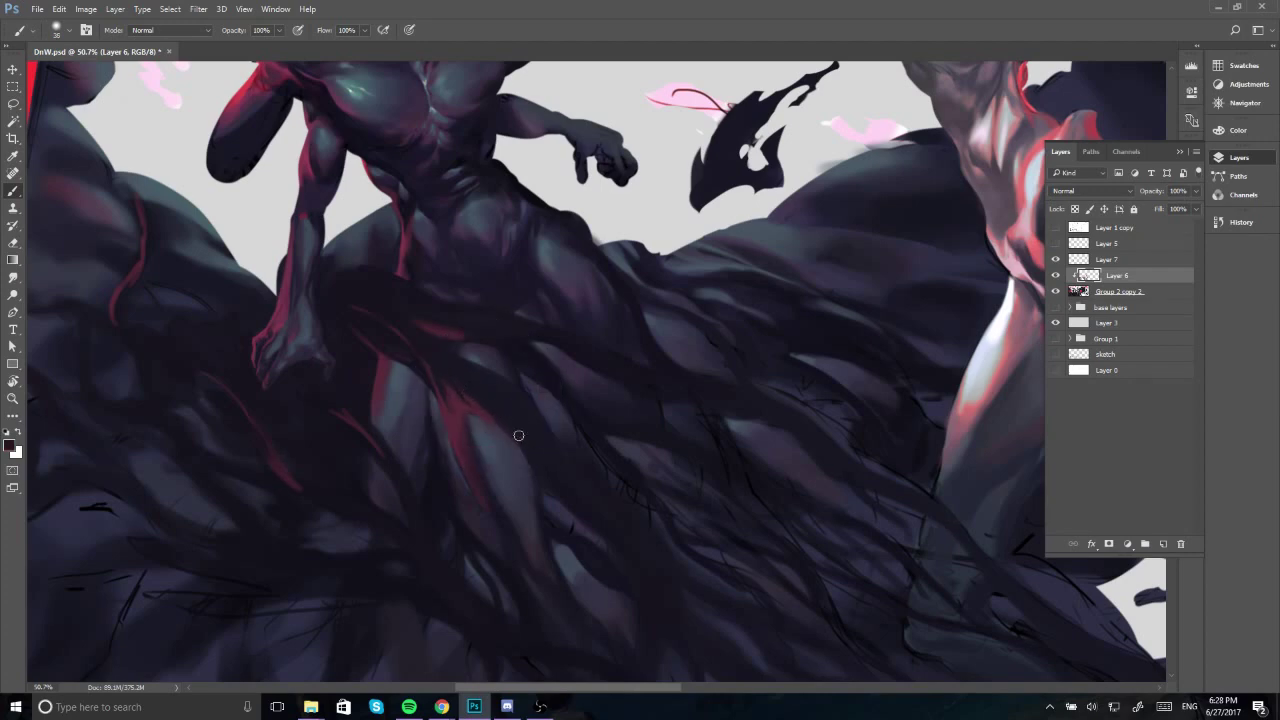
Blend the strand above the thigh into the crimson accent with sampled dark and red tones.
alt+click(429, 341)
drag(414, 326, 460, 372)
key(bracketright)
alt+click(463, 398)
alt+click(474, 370)
alt+click(425, 336)
alt+click(457, 331)
Reshape the crimson patch below the waist into a thin diagonal strand with a much smaller brush.
key(bracketleft)
key(bracketleft)
key(bracketleft)
key(bracketleft)
key(bracketleft)
key(bracketleft)
key(bracketleft)
alt+click(456, 331)
drag(409, 320, 457, 334)
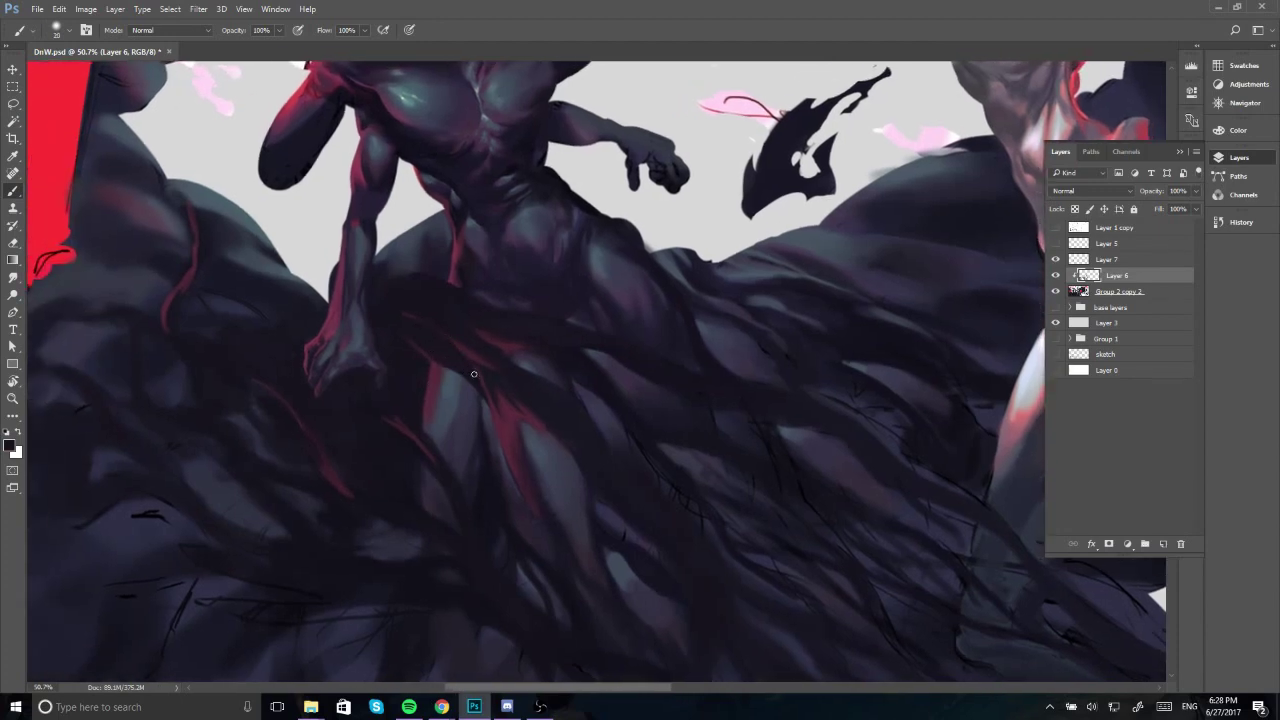
Clean up the strand edges between the two thighs with sampled tones and a fine brush.
alt+click(434, 366)
key(bracketleft)
key(bracketleft)
alt+click(462, 366)
key(bracketright)
alt+click(427, 328)
Extend the crimson accent down the inner edge of the thigh with a smaller brush.
alt+click(506, 427)
key(bracketleft)
key(bracketleft)
key(bracketleft)
mouse_move(527, 498)
mouse_down()
mouse_move(523, 405)
mouse_move(546, 469)
mouse_up()
Darken the strand along the crimson-lit thigh with sampled shadow tones and a larger brush.
alt+click(555, 434)
key(bracketright)
key(bracketright)
key(bracketright)
key(bracketright)
key(bracketright)
key(bracketright)
key(bracketright)
alt+click(547, 472)
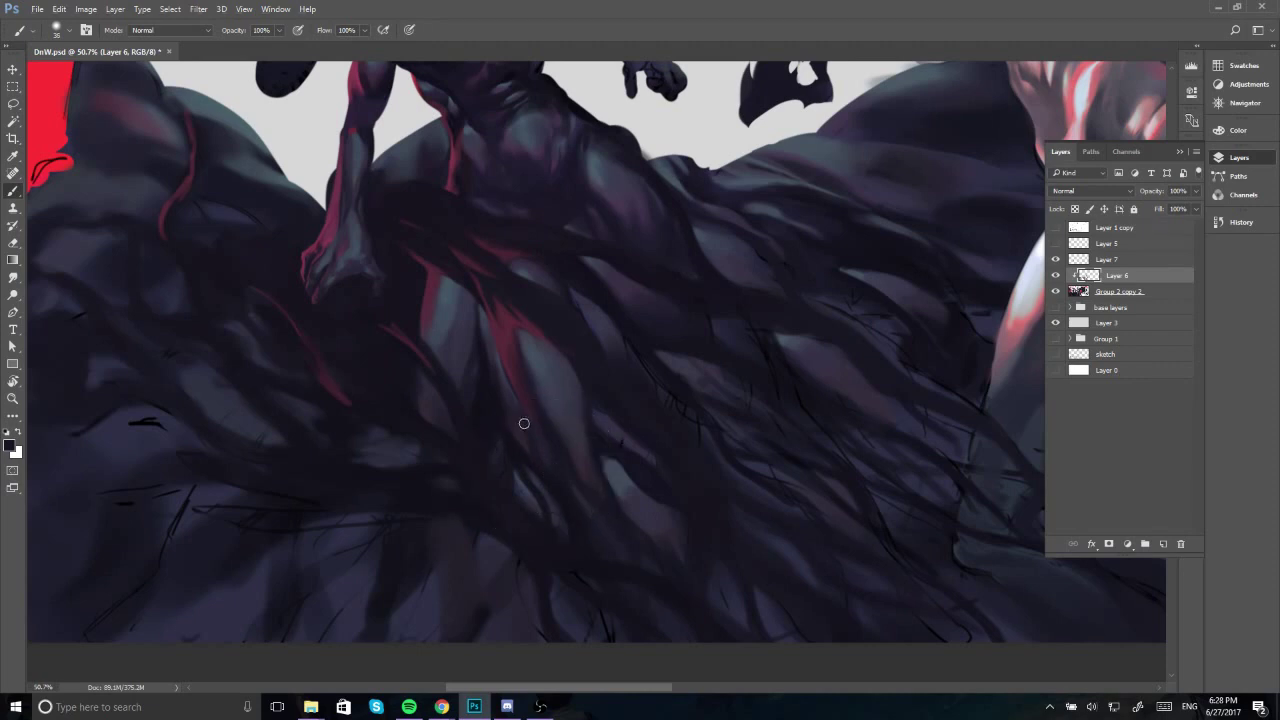
Soften the crimson accent down the inner thigh with a larger brush and neighbouring sampled tones.
key(bracketright)
alt+click(524, 401)
alt+click(498, 390)
alt+click(516, 380)
key(bracketright)
key(bracketright)
key(bracketright)
drag(514, 378, 533, 413)
drag(509, 347, 527, 397)
alt+click(506, 338)
drag(586, 458, 570, 434)
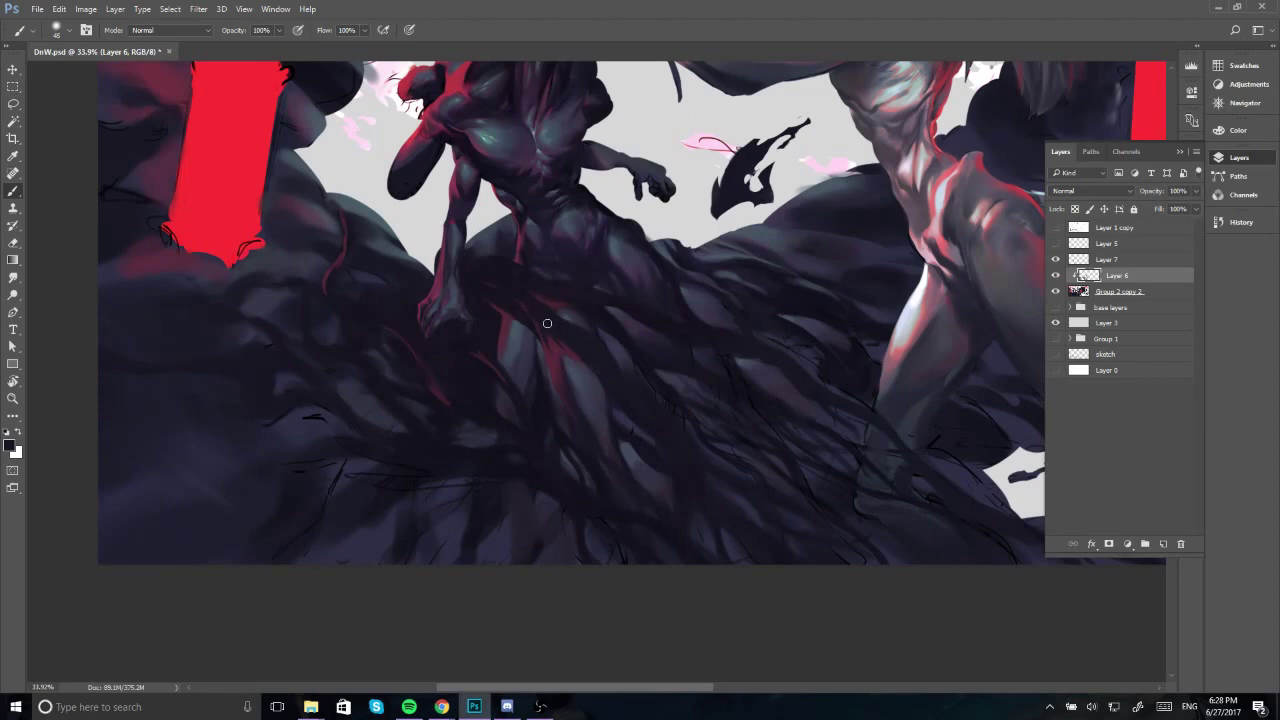
Blend the crimson strand below the waist into the thigh with sampled red and dark tones.
alt+click(547, 323)
alt+click(541, 333)
alt+click(545, 338)
drag(577, 414, 594, 431)
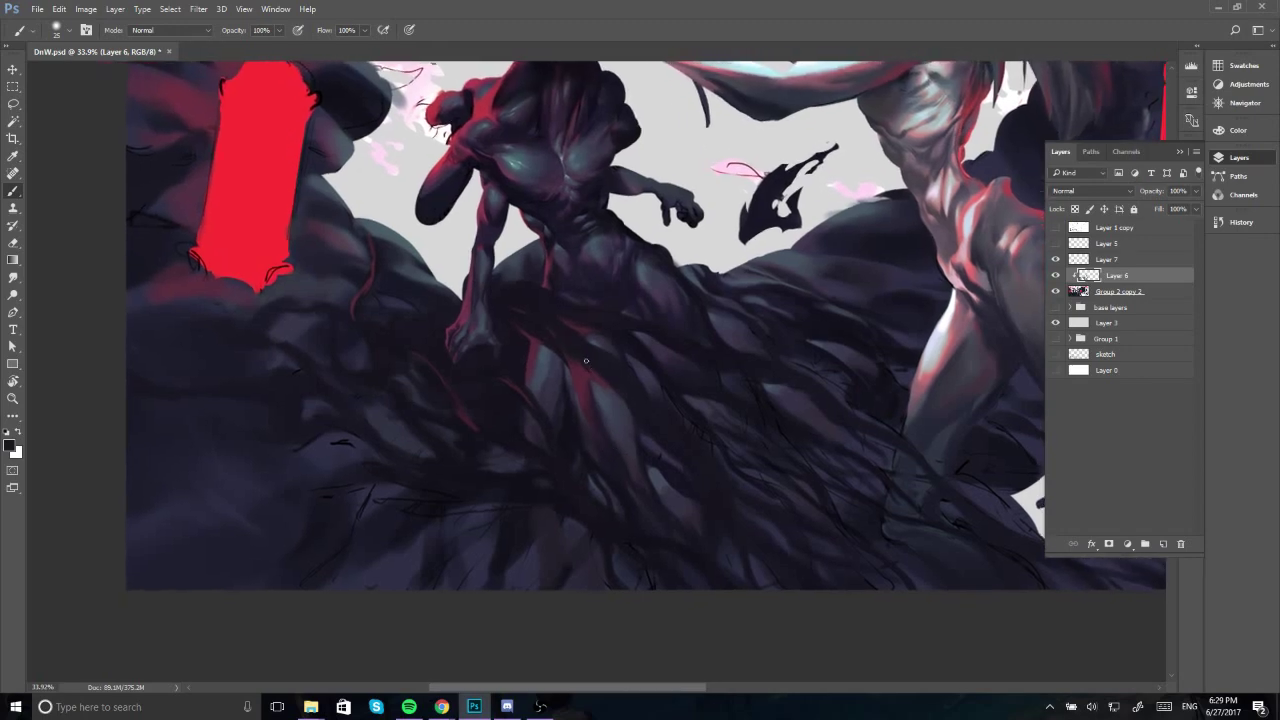
alt+click(568, 342)
alt+click(579, 407)
alt+click(520, 343)
alt+click(536, 349)
Refine the strand edges crossing the upper thighs with a smaller brush and closely sampled tones.
key([)
alt+click(546, 338)
alt+click(556, 342)
alt+click(546, 338)
alt+click(538, 337)
alt+click(540, 345)
Tidy the fine transitions between the dark strands and crimson light at the hips with a finer brush.
key([)
key([)
alt+click(571, 347)
alt+click(558, 325)
alt+click(551, 327)
alt+click(581, 377)
alt+click(577, 343)
alt+click(529, 333)
Flip the canvas horizontally and pick the bright red of the large vertical shape as the brush colour.
key(ctrl+shift+h)
drag(826, 271, 361, 297)
drag(854, 374, 586, 362)
alt+click(945, 277)
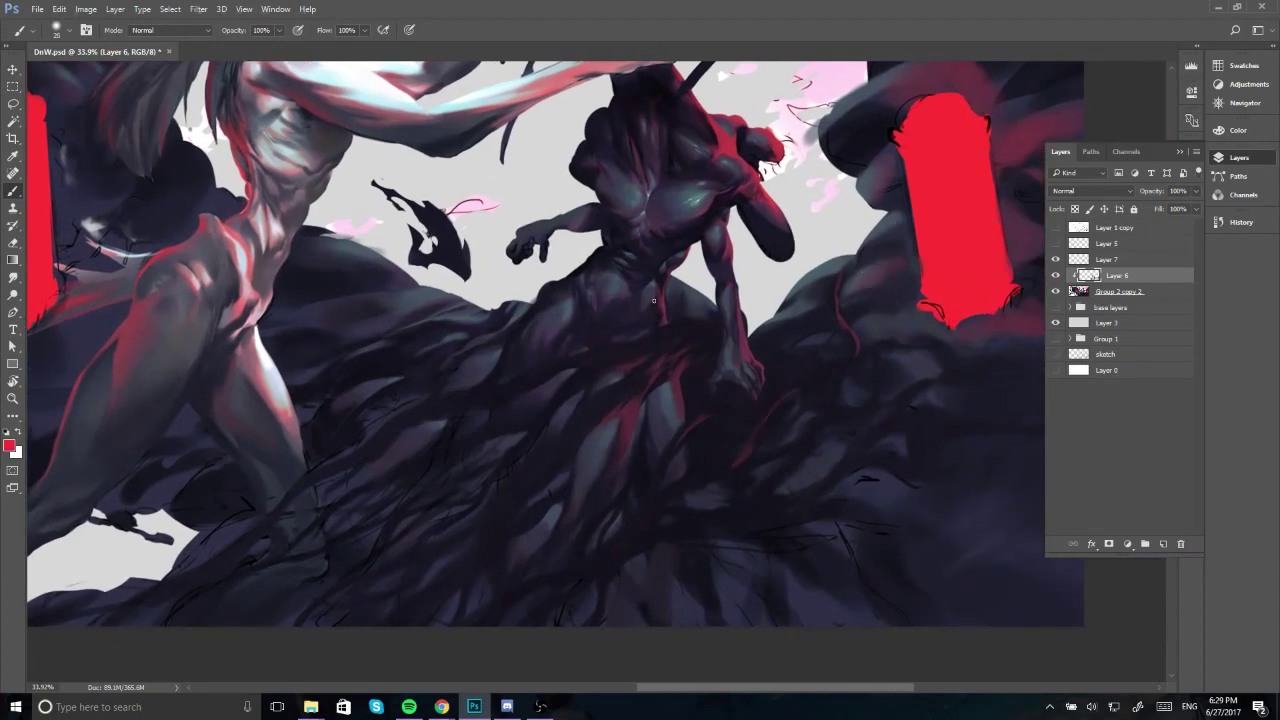
Sharpen the red rim light on the dark figure's thighs and adjoining strands with a smaller brush and sampled tones.
key(bracketleft)
key(bracketleft)
alt+click(678, 383)
alt+click(679, 407)
alt+click(678, 389)
alt+click(687, 379)
alt+click(676, 394)
key(bracketleft)
key(bracketleft)
key(bracketleft)
alt+click(655, 420)
drag(708, 415, 651, 433)
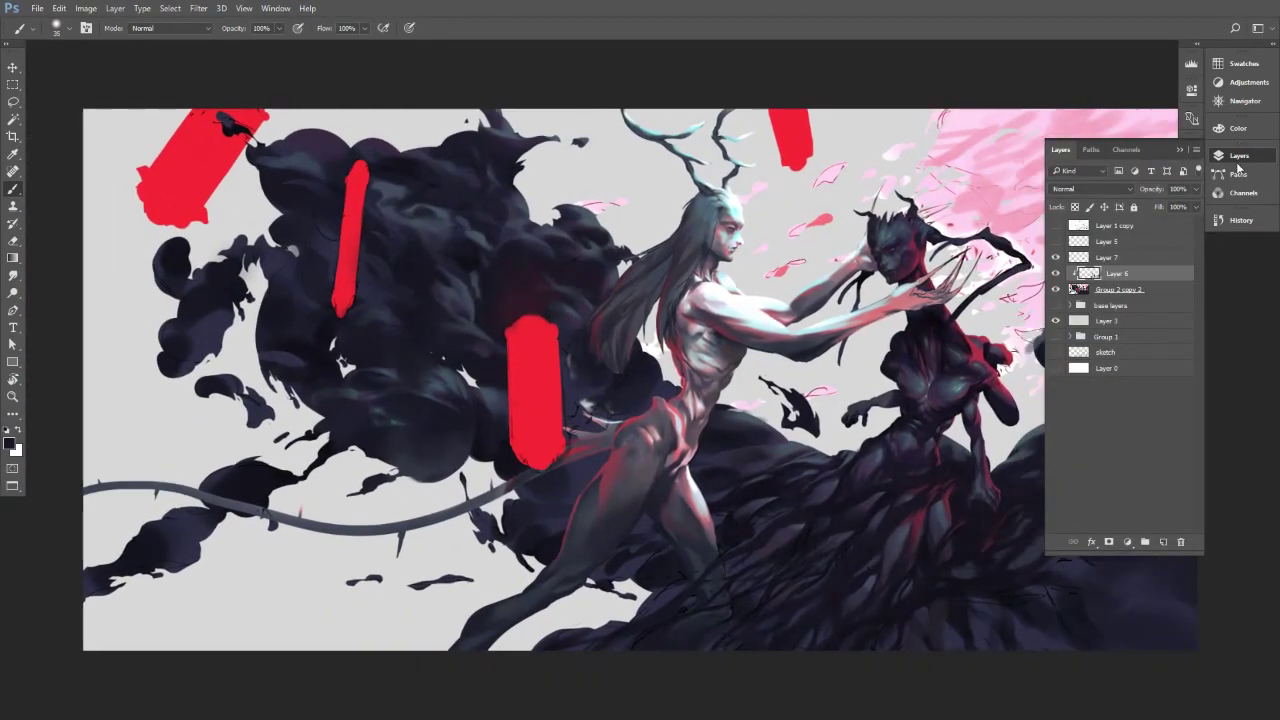
Collapse the layer list and paint dark tones over the thin red strand in the smoke beside the dark figure's arm.
click(1238, 160)
drag(926, 231, 650, 201)
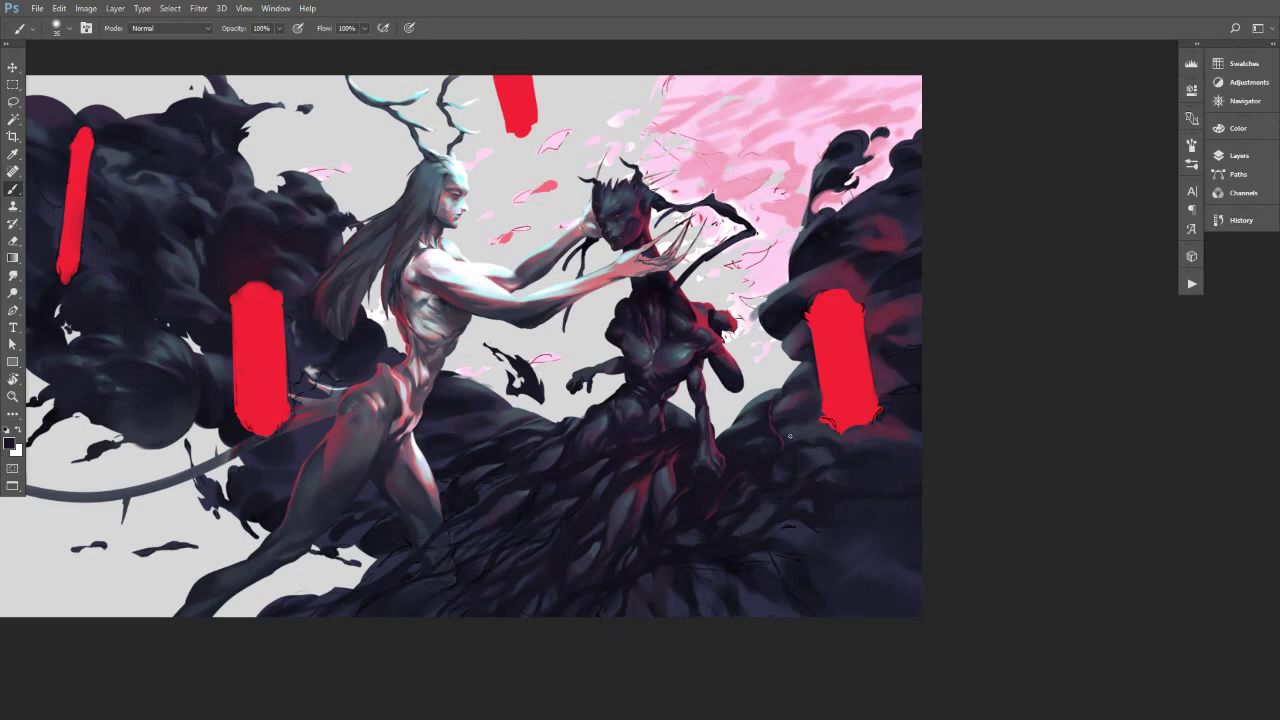
scroll(790, 436, up, 4)
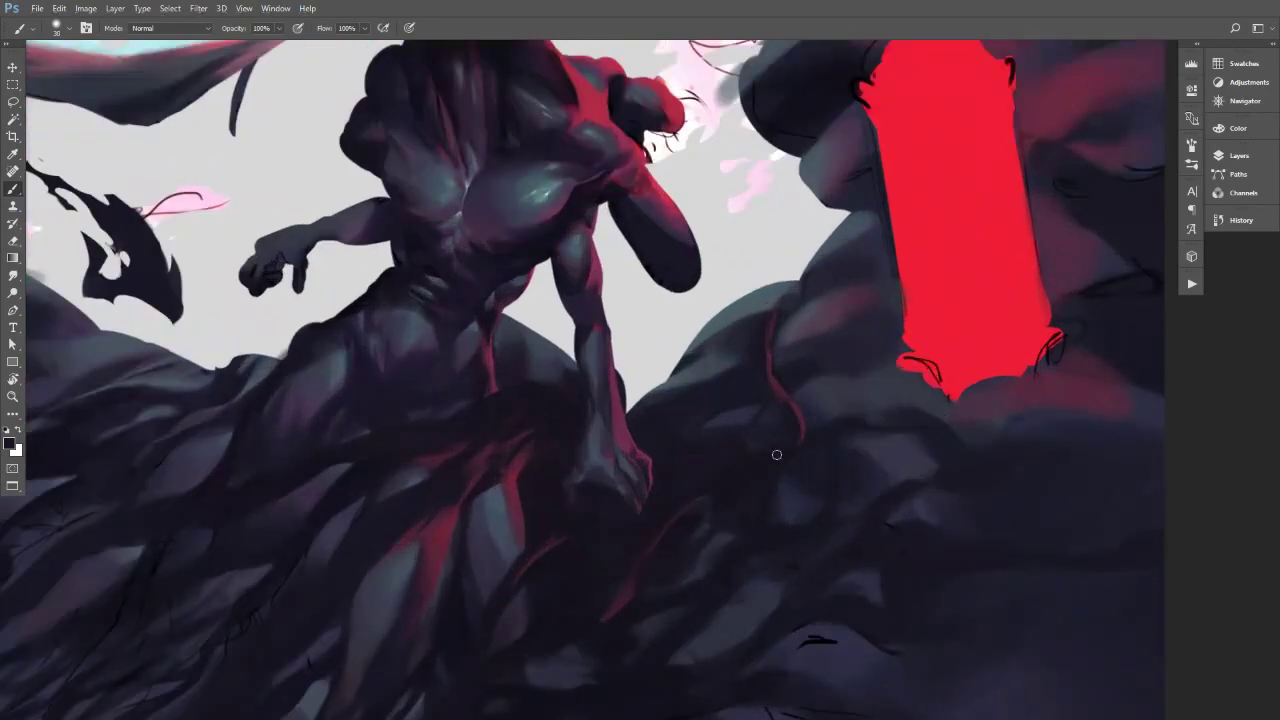
key(bracketleft)
key(bracketleft)
key(bracketleft)
key(bracketleft)
key(bracketright)
mouse_move(802, 428)
mouse_down()
mouse_move(759, 349)
mouse_move(772, 377)
mouse_move(779, 295)
mouse_move(768, 351)
mouse_move(798, 290)
mouse_move(772, 324)
mouse_move(788, 308)
mouse_move(774, 366)
mouse_move(782, 312)
mouse_up()
key(bracketleft)
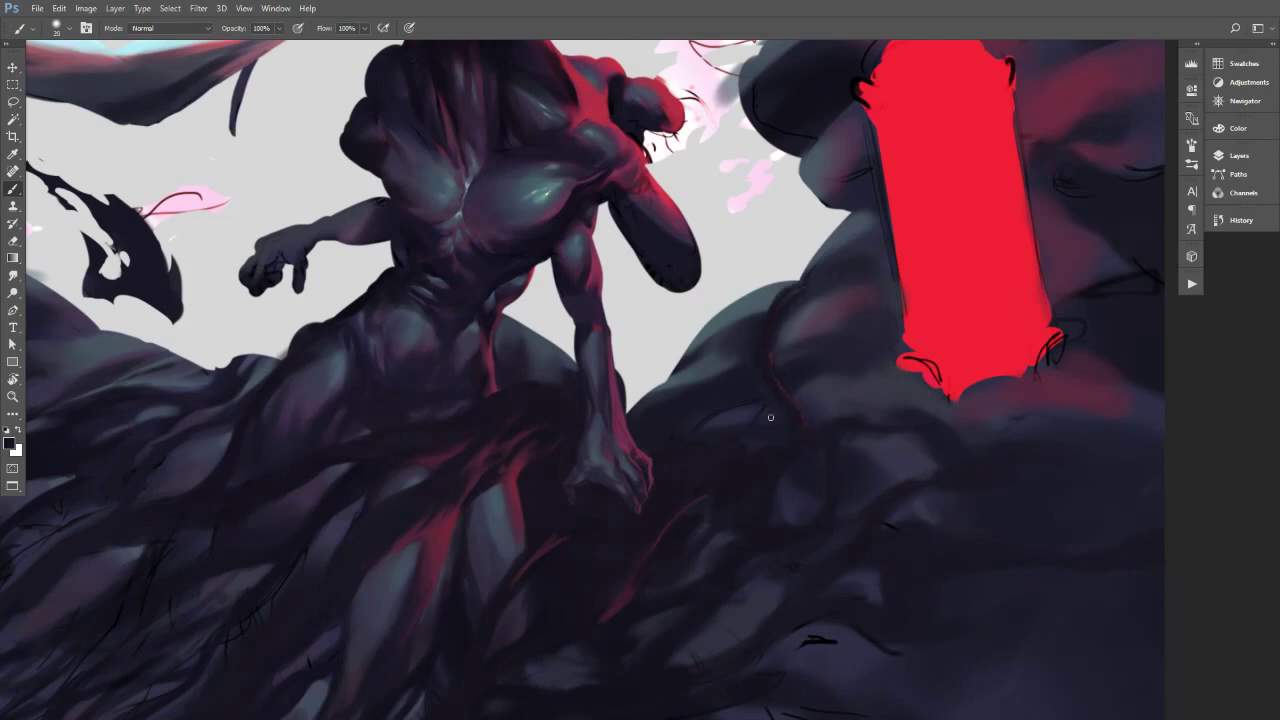
Paint dark branching strands through the smoke beside the dark figure's lowered hand with a slightly larger brush.
key(bracketright)
mouse_move(743, 391)
mouse_down()
mouse_move(699, 480)
mouse_move(758, 376)
mouse_up()
key(bracketright)
key(bracketright)
mouse_move(729, 443)
mouse_down()
mouse_move(661, 459)
mouse_move(882, 502)
mouse_move(865, 511)
mouse_up()
drag(868, 582, 640, 536)
drag(529, 495, 566, 486)
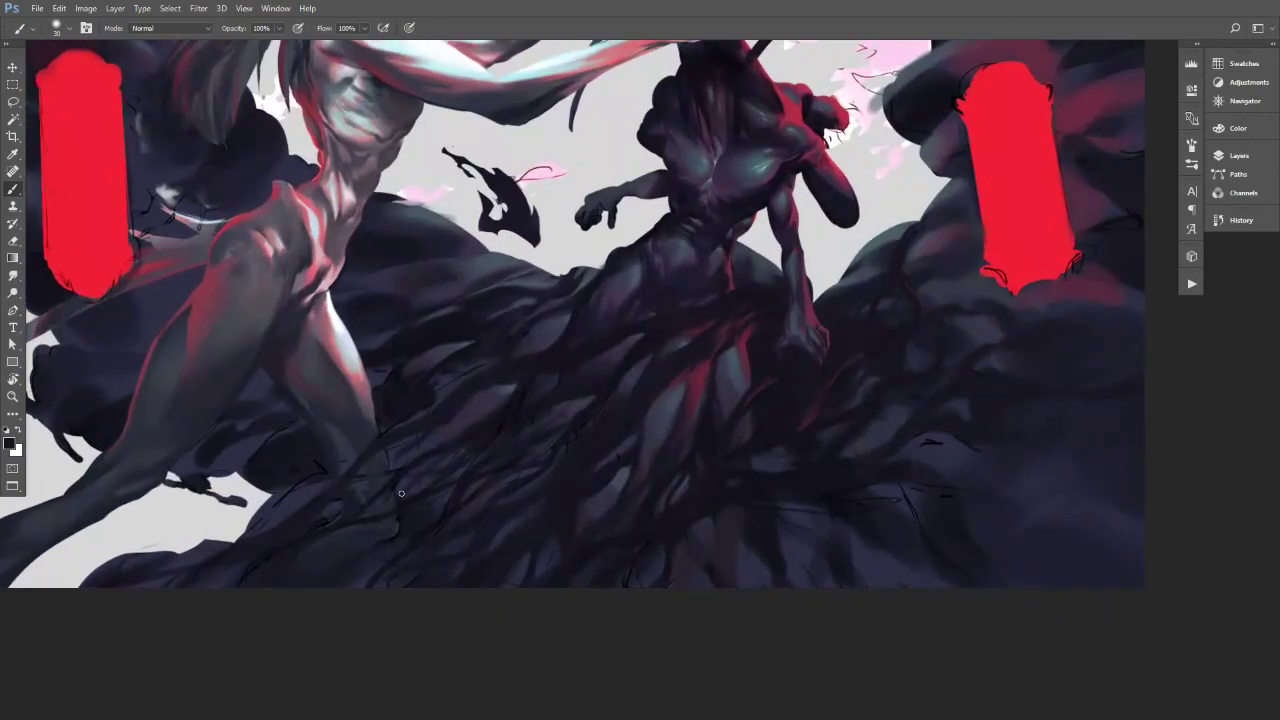
Blend the pale figure's lower leg into the smoke with sampled leg tones and a larger brush.
alt+click(355, 400)
alt+click(355, 400)
alt+click(379, 440)
key(bracketright)
key(bracketright)
key(bracketright)
key(bracketright)
key(bracketright)
drag(380, 492, 430, 430)
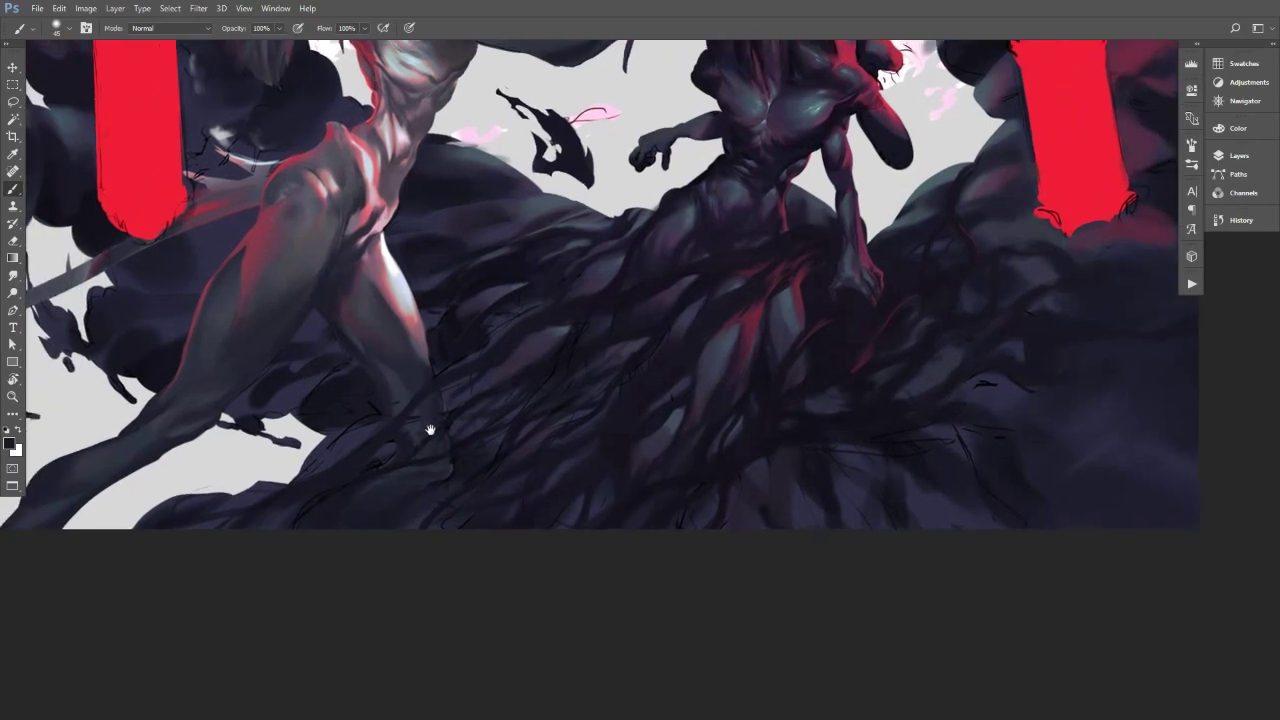
Rework the smoke around the pale figure's front foot and shin with sampled dark tones, varying the brush size.
alt+click(458, 456)
key(bracketleft)
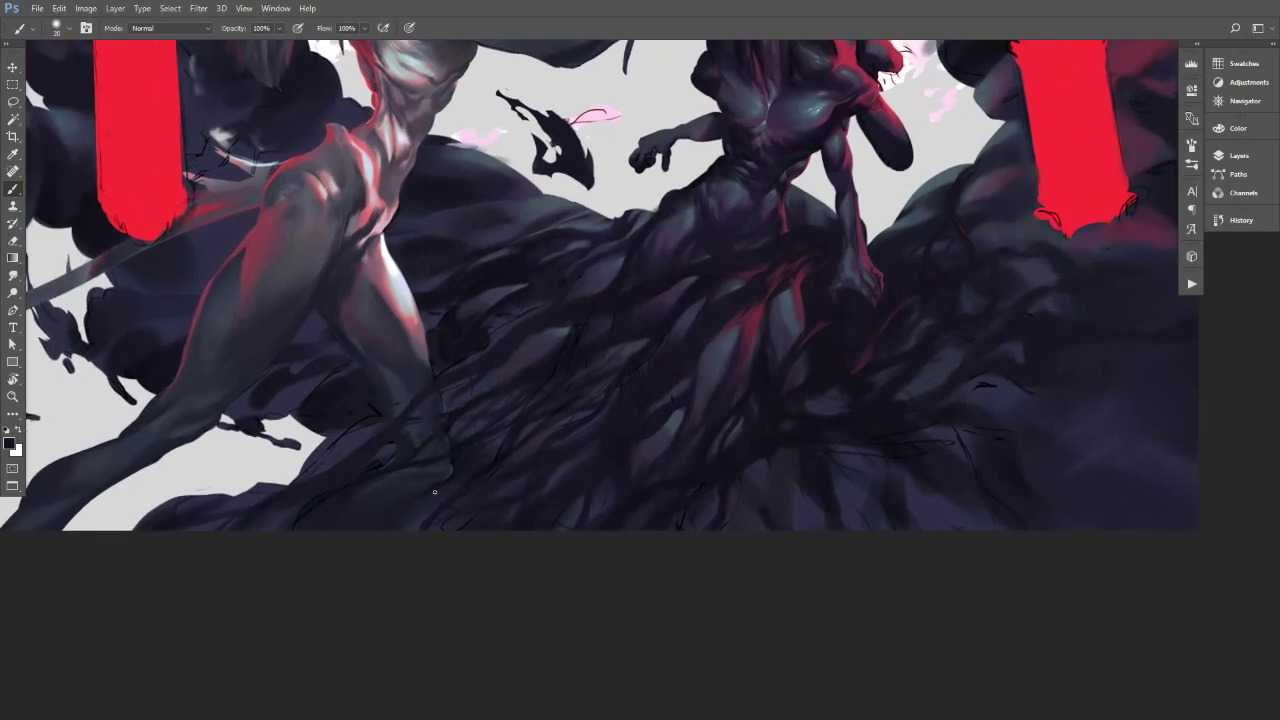
key(bracketright)
key(bracketright)
key(bracketright)
key(bracketright)
key(bracketright)
key(bracketright)
key(bracketright)
alt+click(463, 342)
key(bracketright)
alt+click(477, 346)
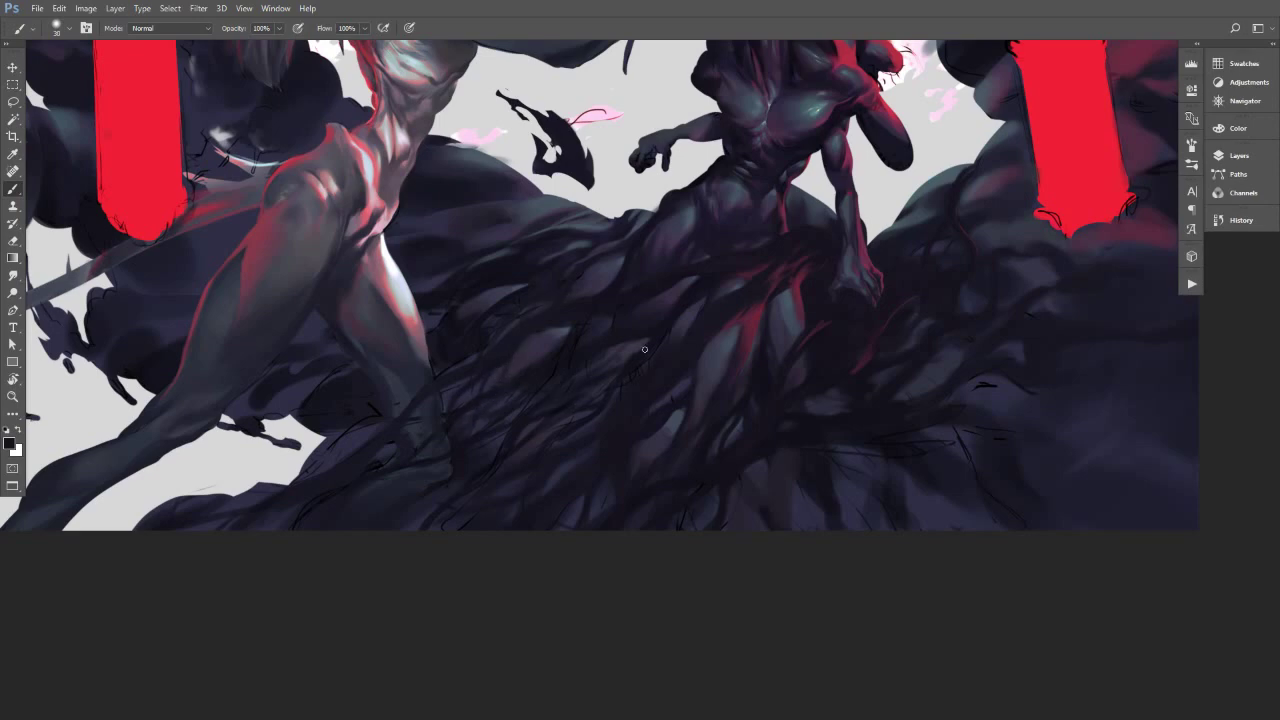
Shape the highlights and dark gaps of the smoke strands between the two figures with sampled tones.
alt+click(555, 329)
key(bracketright)
drag(528, 336, 566, 325)
key(bracketleft)
mouse_move(536, 338)
mouse_down()
mouse_move(528, 352)
mouse_move(562, 329)
mouse_up()
alt+click(551, 339)
key(bracketright)
alt+click(573, 315)
scroll(746, 347, down, 4)
scroll(748, 374, up, 4)
drag(763, 389, 712, 405)
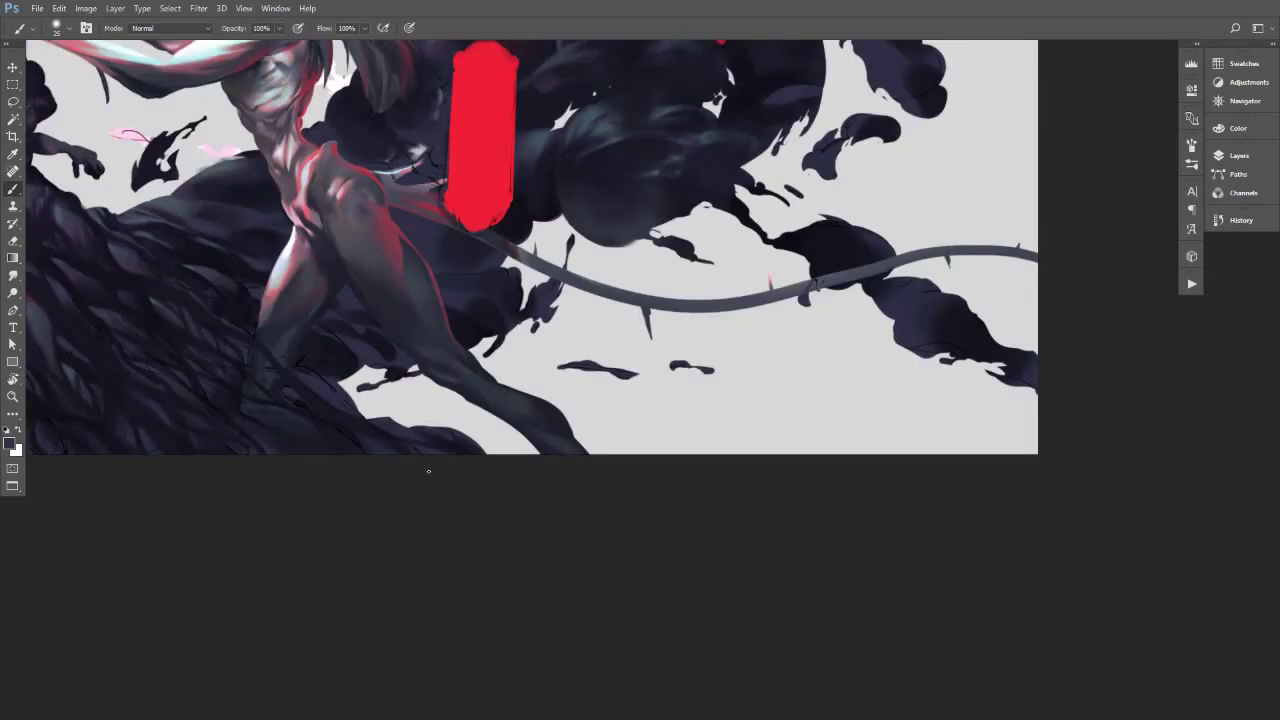
Refine the smoke strands running from the dark figure's hip toward the pale figure's leg with sampled dark tones.
drag(413, 467, 829, 519)
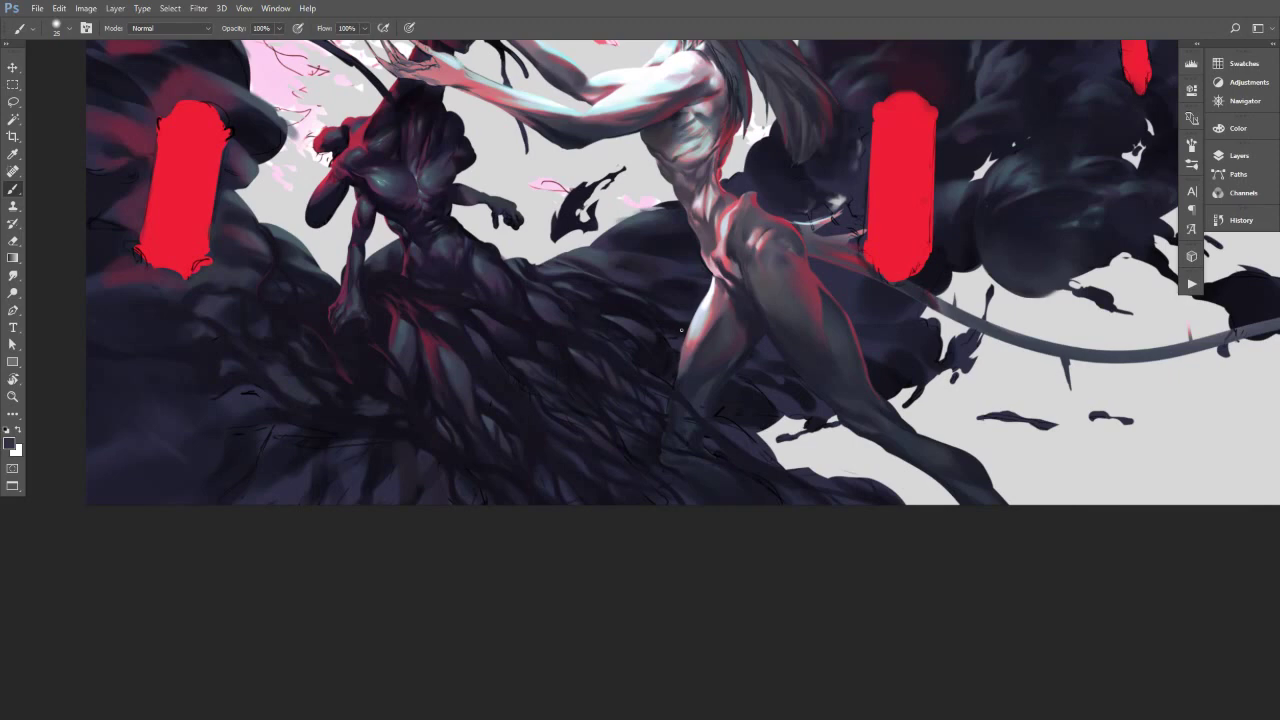
alt+click(579, 333)
alt+click(514, 287)
key(bracketright)
key(bracketright)
key(bracketleft)
drag(599, 287, 615, 348)
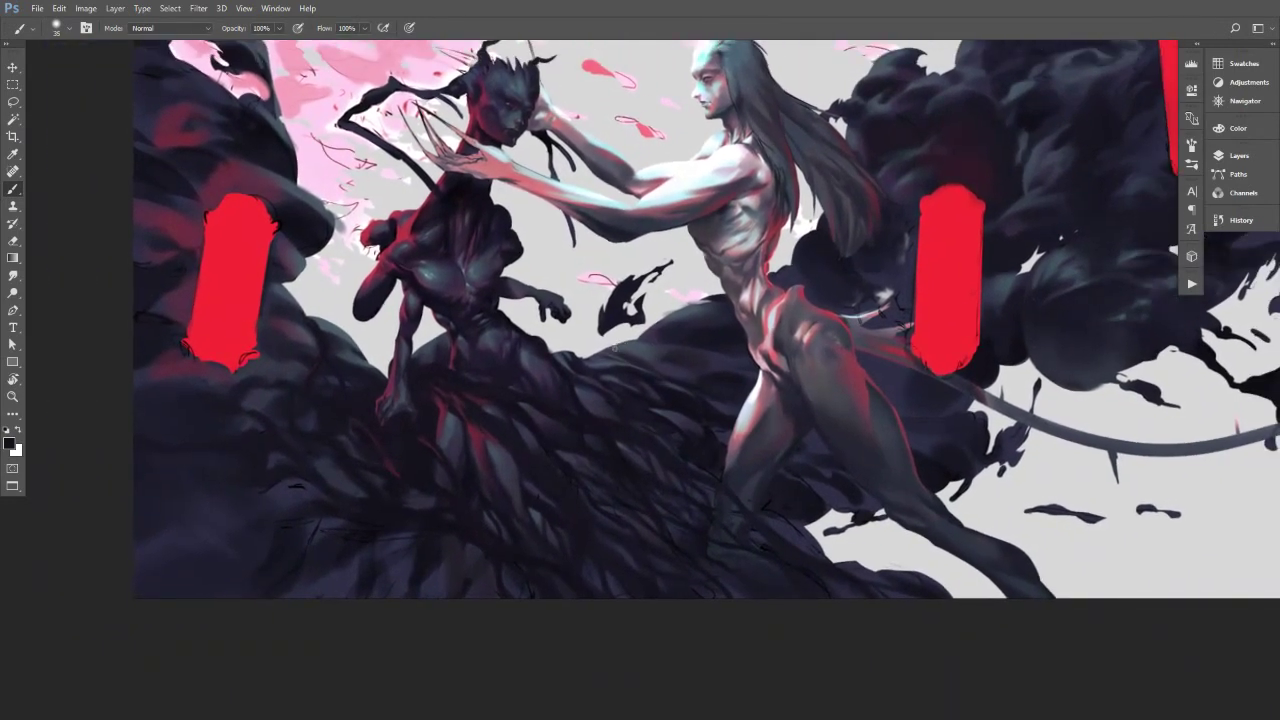
drag(521, 343, 662, 325)
drag(543, 288, 593, 288)
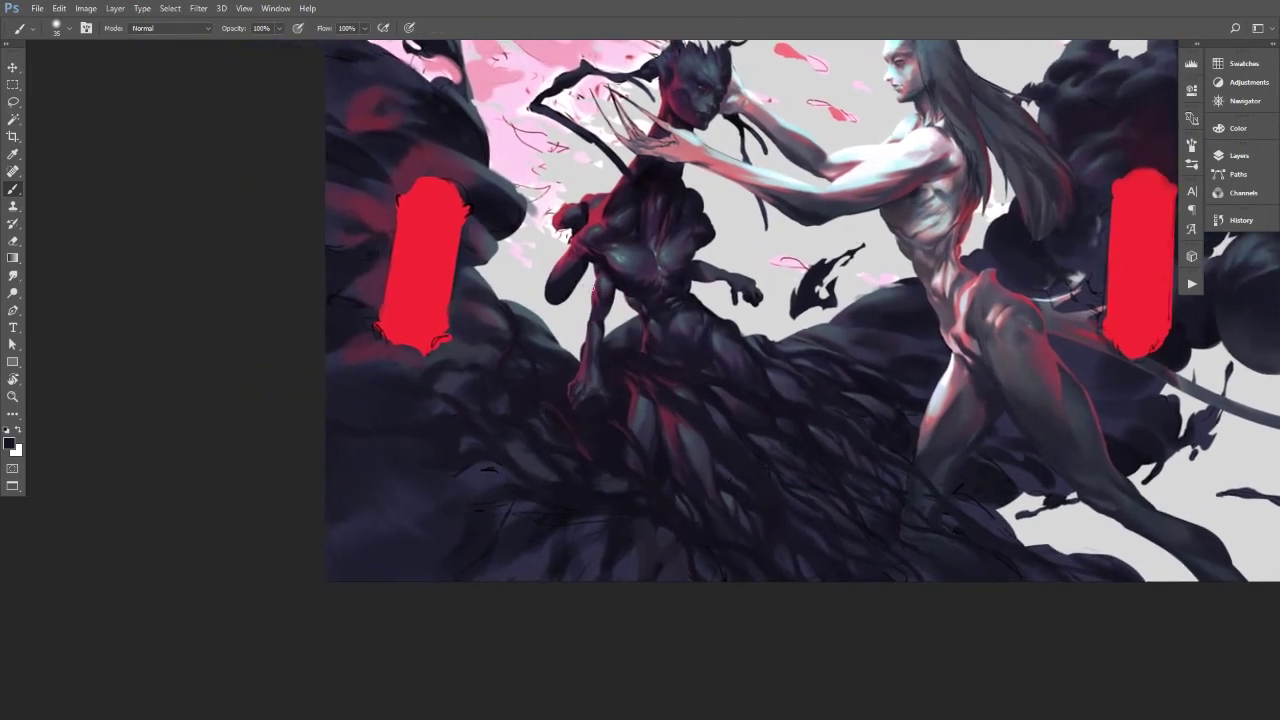
drag(481, 303, 589, 298)
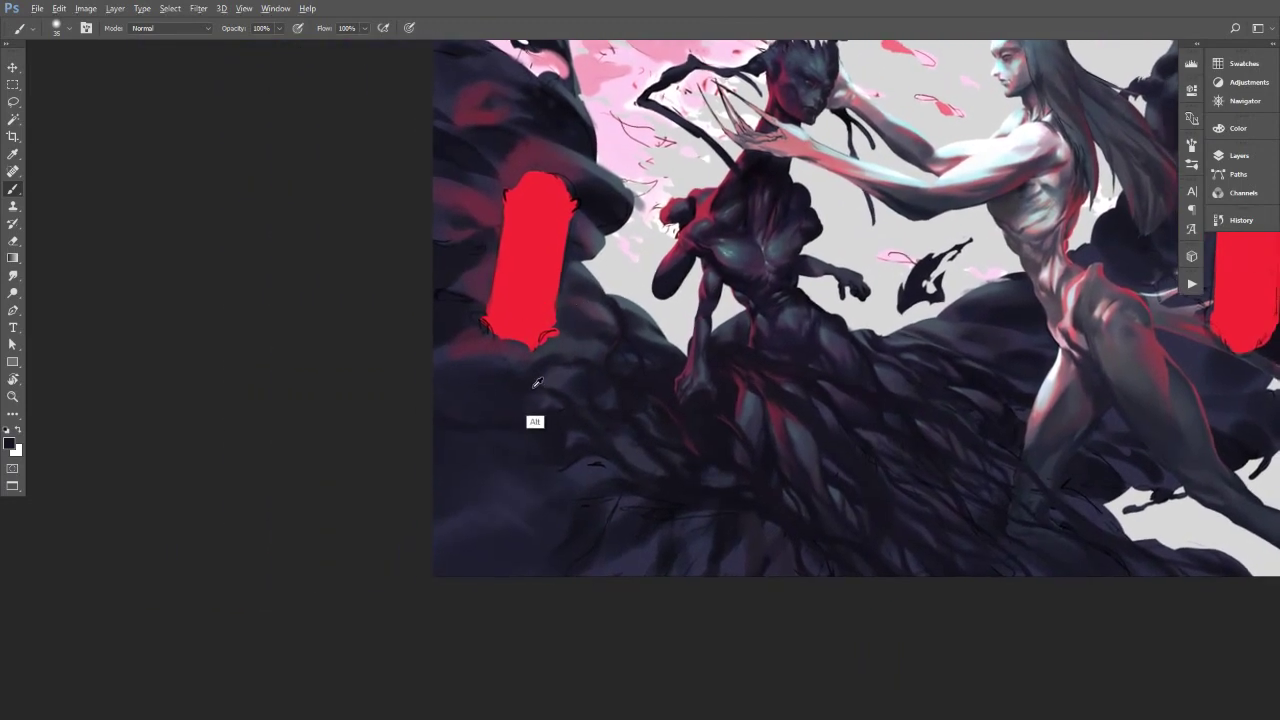
Blend sampled dark tones into the smoke below the large red shape with a much larger brush.
alt+click(533, 383)
key(bracketright)
key(bracketright)
key(bracketright)
key(bracketright)
mouse_move(434, 370)
mouse_down()
mouse_move(500, 370)
mouse_move(472, 358)
mouse_up()
alt+click(461, 372)
alt+click(537, 410)
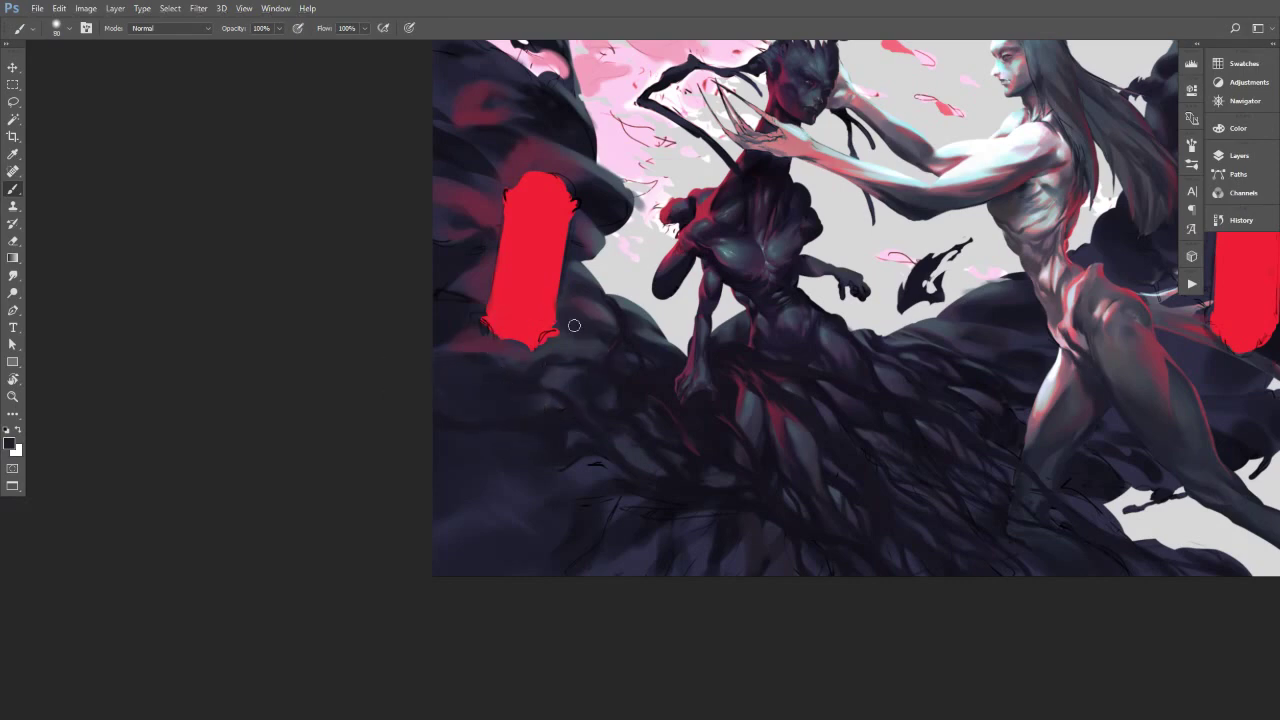
Define the smoke folds beneath the red shape with sampled tones, adjusting the brush size.
alt+click(543, 393)
key(bracketleft)
key(bracketleft)
key(bracketleft)
key(bracketleft)
key(bracketleft)
key(bracketleft)
key(bracketright)
key(bracketright)
key(bracketright)
key(bracketright)
alt+click(485, 383)
alt+click(475, 400)
Paint over the black sketch mark on the smoke mound below the dark figure's hand with sampled tones.
alt+click(606, 474)
mouse_move(586, 468)
mouse_down()
mouse_move(612, 472)
mouse_move(576, 475)
mouse_move(610, 478)
mouse_up()
alt+click(630, 482)
key(bracketleft)
key(bracketleft)
key(bracketleft)
key(bracketleft)
key(bracketright)
key(bracketright)
key(bracketright)
drag(611, 476, 535, 466)
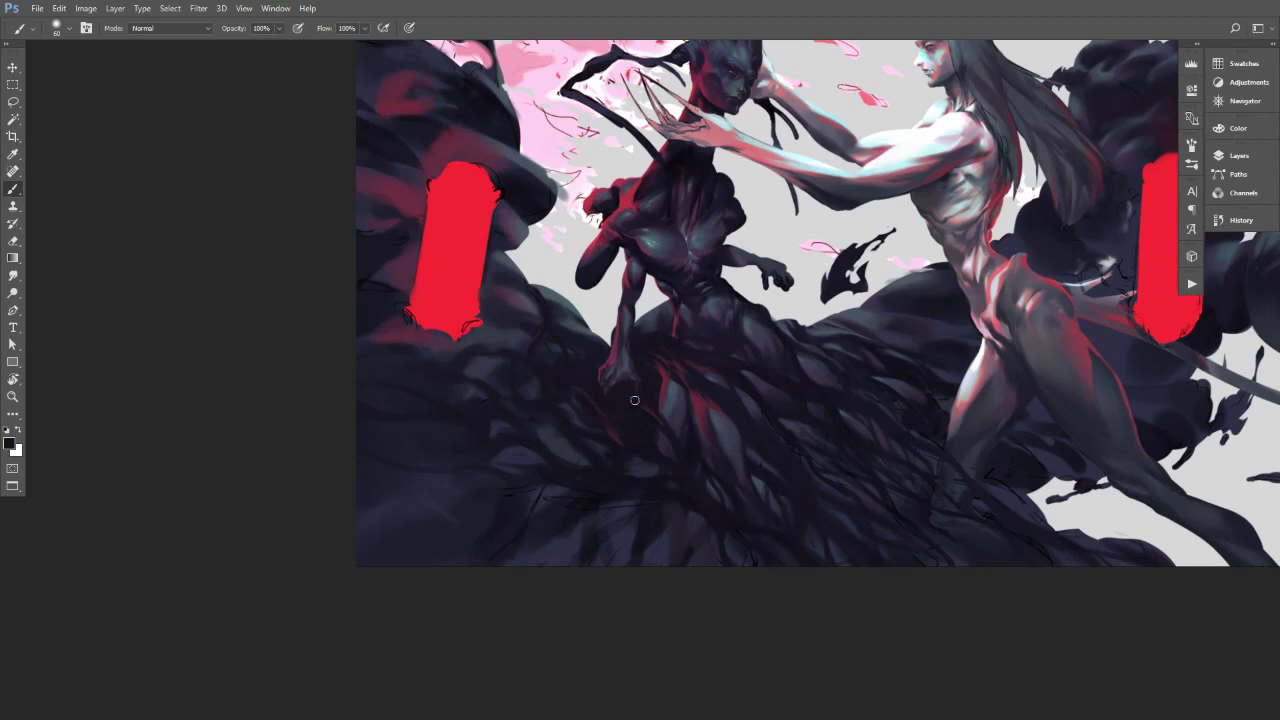
Refine the smoke strands between the dark figure's legs and the pale figure's leg with sampled dark tones and a smaller brush.
alt+click(516, 297)
mouse_move(620, 482)
mouse_down()
mouse_move(566, 483)
mouse_move(509, 455)
mouse_up()
key(bracketleft)
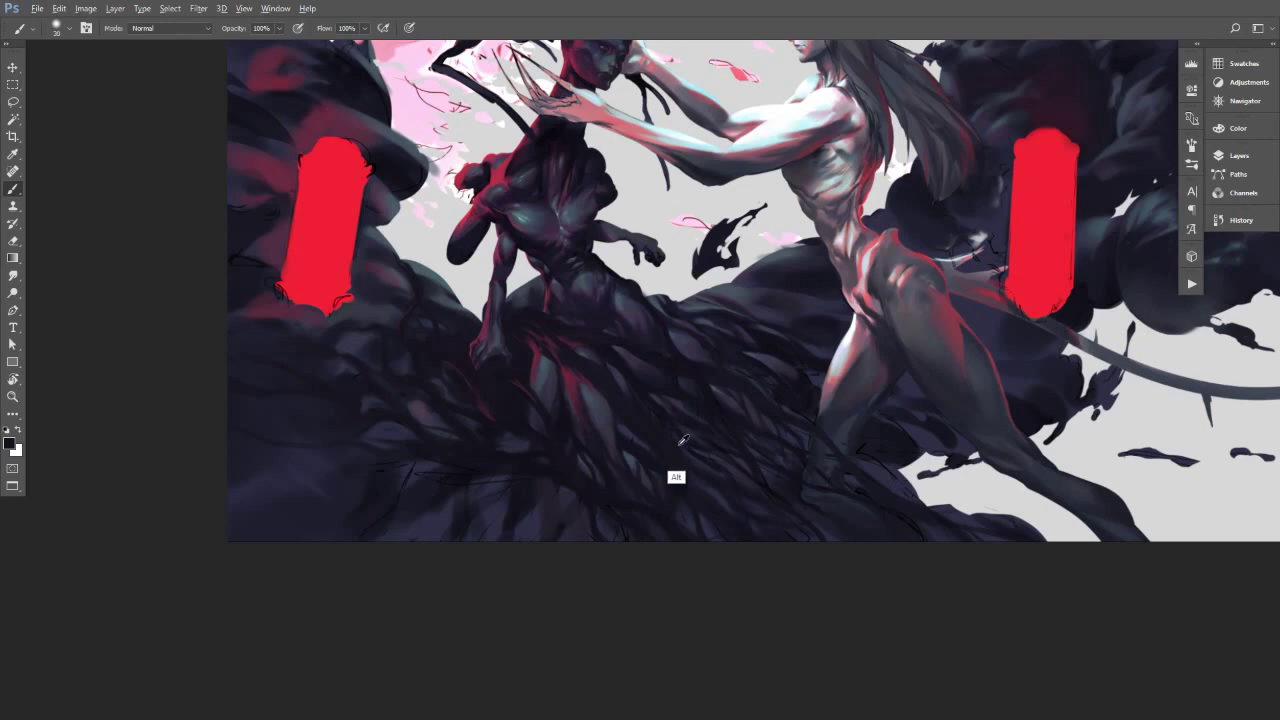
alt+click(621, 418)
alt+click(684, 448)
alt+click(662, 455)
alt+click(671, 456)
alt+click(697, 477)
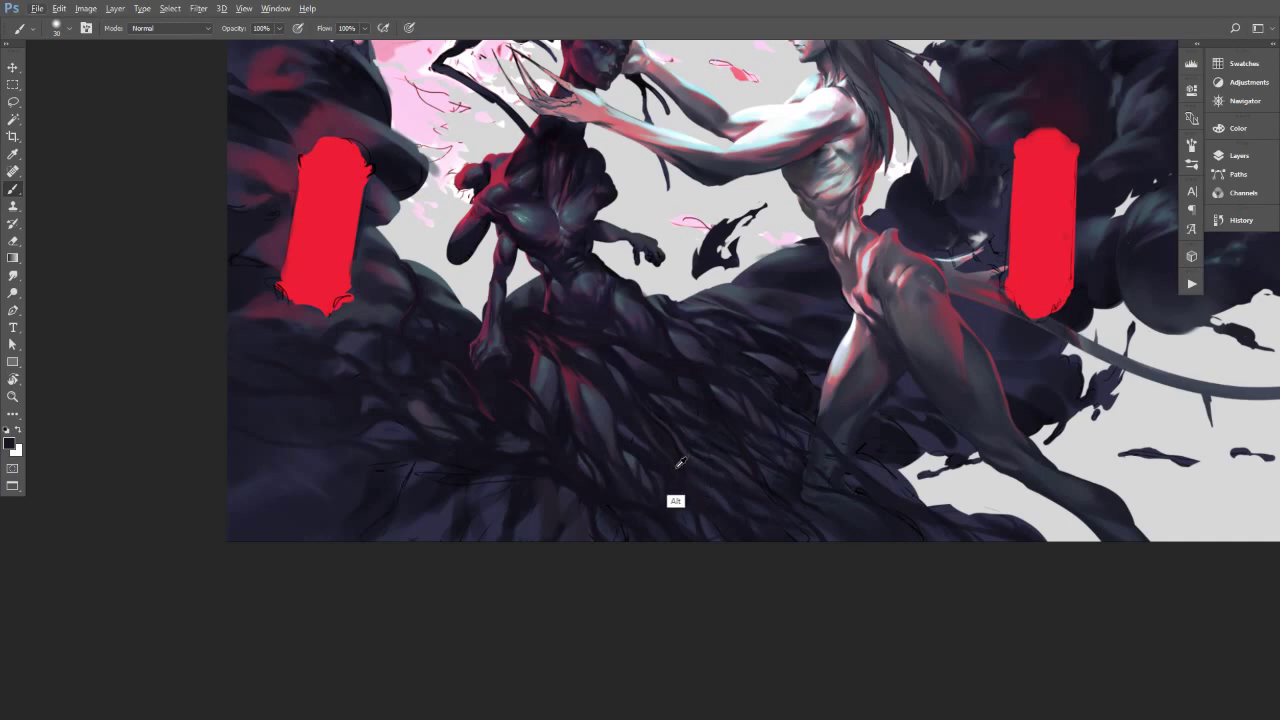
Sharpen the fine strand gaps in the smoke to the right of the dark figure's legs with sampled tones.
alt+click(651, 506)
alt+click(755, 481)
alt+click(685, 430)
key([)
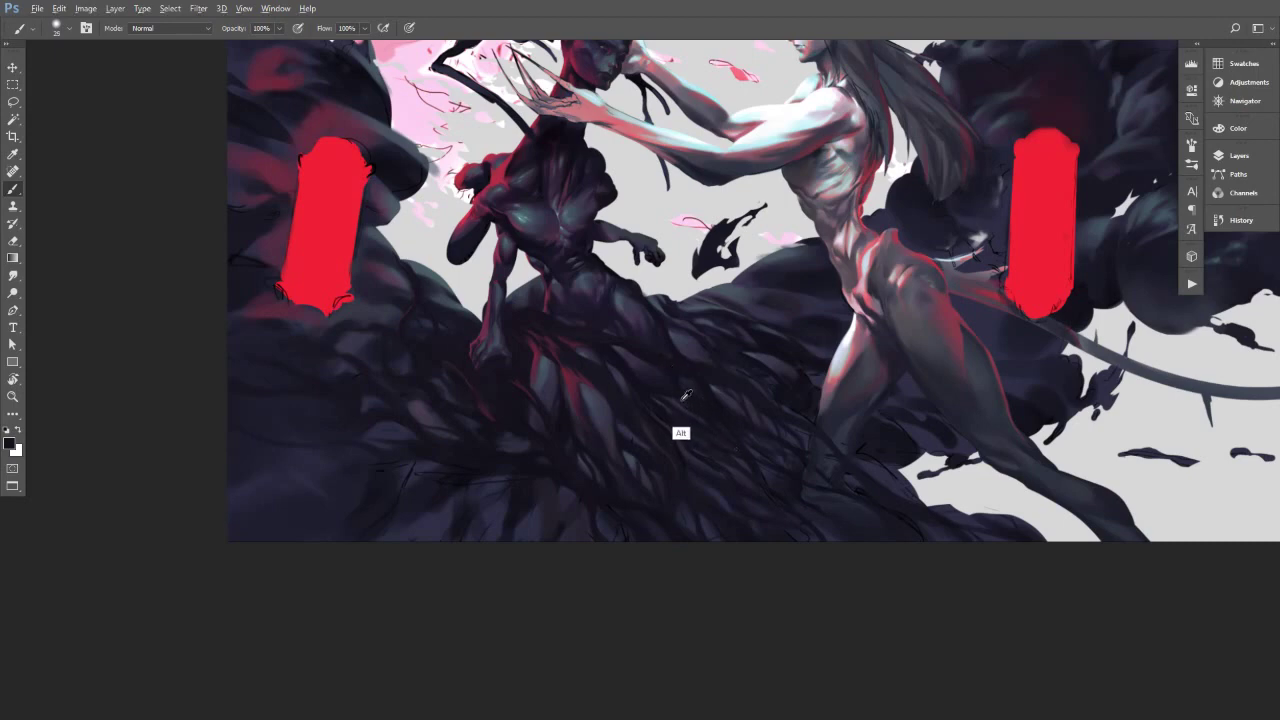
alt+click(680, 444)
alt+click(696, 423)
key(bracketright)
Blend the smoke around the pale figure's rear foot with sampled dark tones, enlarging the brush step by step.
mouse_move(827, 381)
mouse_down()
mouse_move(640, 363)
mouse_move(752, 368)
mouse_move(690, 382)
mouse_up()
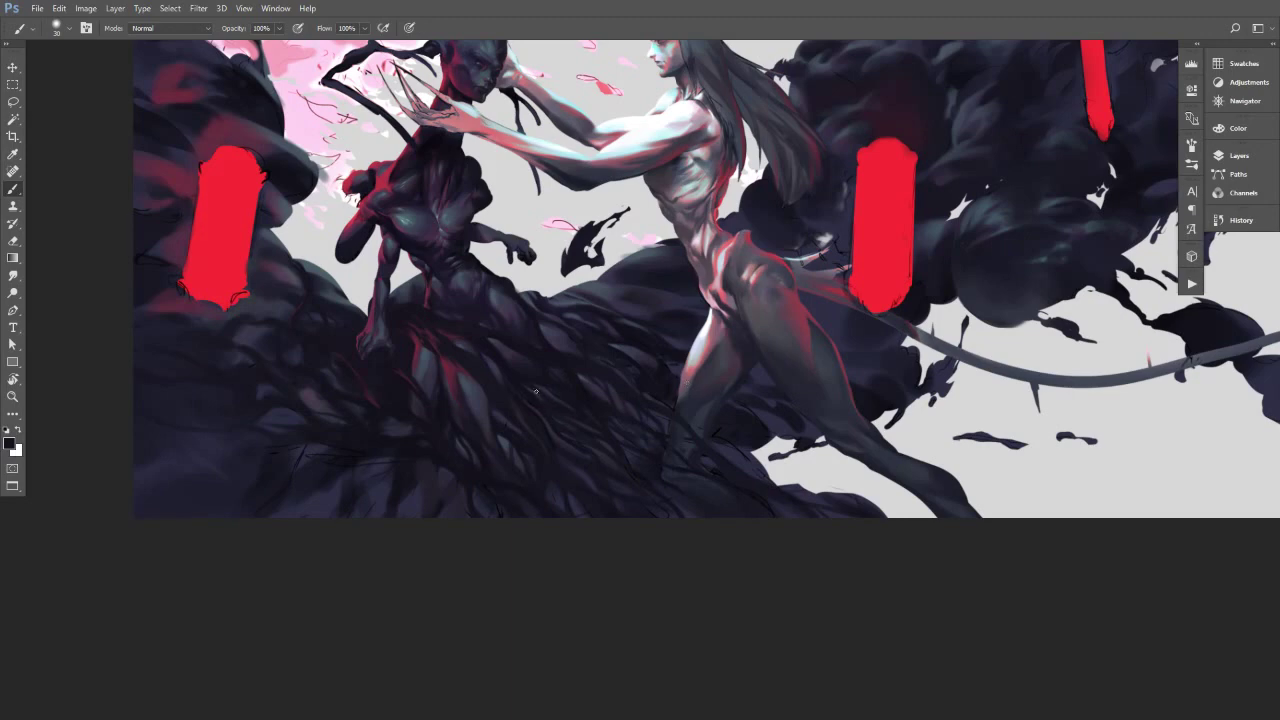
key(bracketright)
alt+click(642, 451)
key(bracketright)
alt+click(712, 512)
key(alt)
key(bracketright)
key(bracketright)
key(bracketright)
alt+click(699, 403)
Paint dark smoke strands across the dark figure's lower legs with sampled tones, adjusting the brush size.
alt+click(461, 467)
key(bracketleft)
key(bracketleft)
alt+click(507, 455)
drag(507, 455, 505, 446)
key(bracketright)
key(bracketright)
key(bracketright)
Lower the brush hardness and soften the smoke around the dark figure's hip with a sampled tone, adjusting the brush size.
right_click(566, 467)
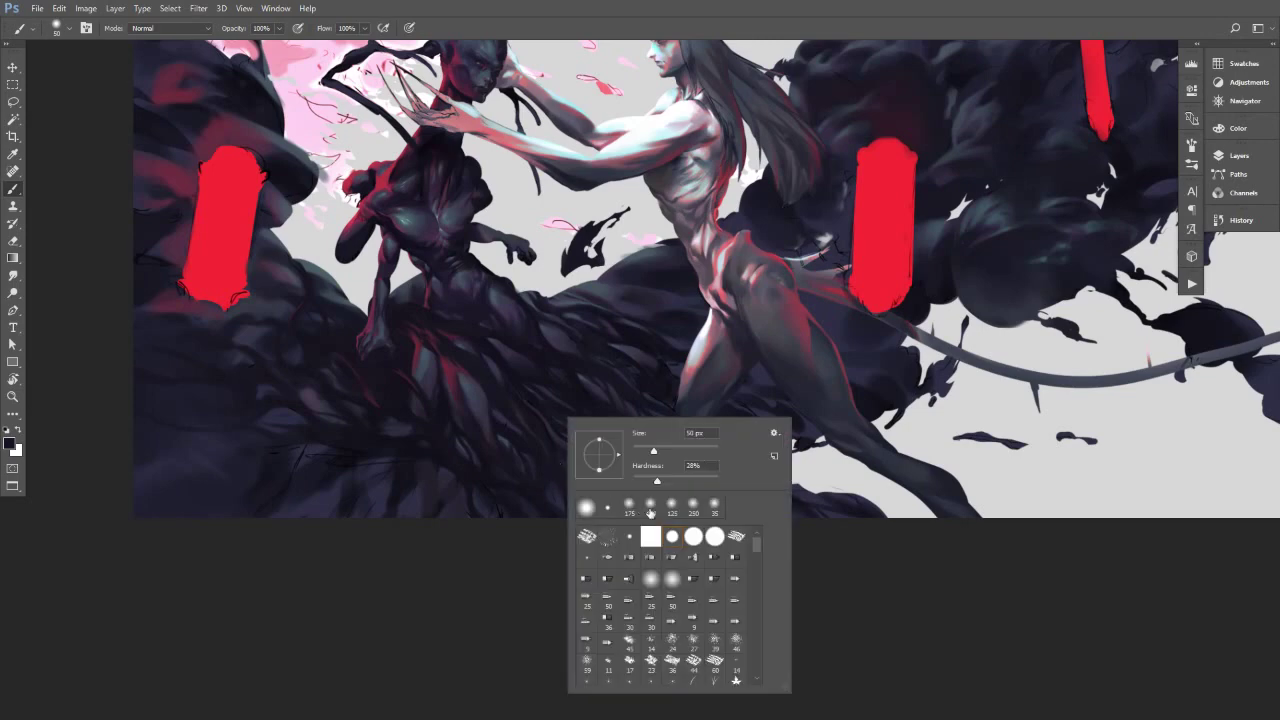
drag(656, 483, 649, 482)
alt+click(508, 338)
key(bracketright)
key(bracketleft)
key(bracketleft)
key(bracketleft)
key(bracketleft)
key(bracketleft)
key(bracketleft)
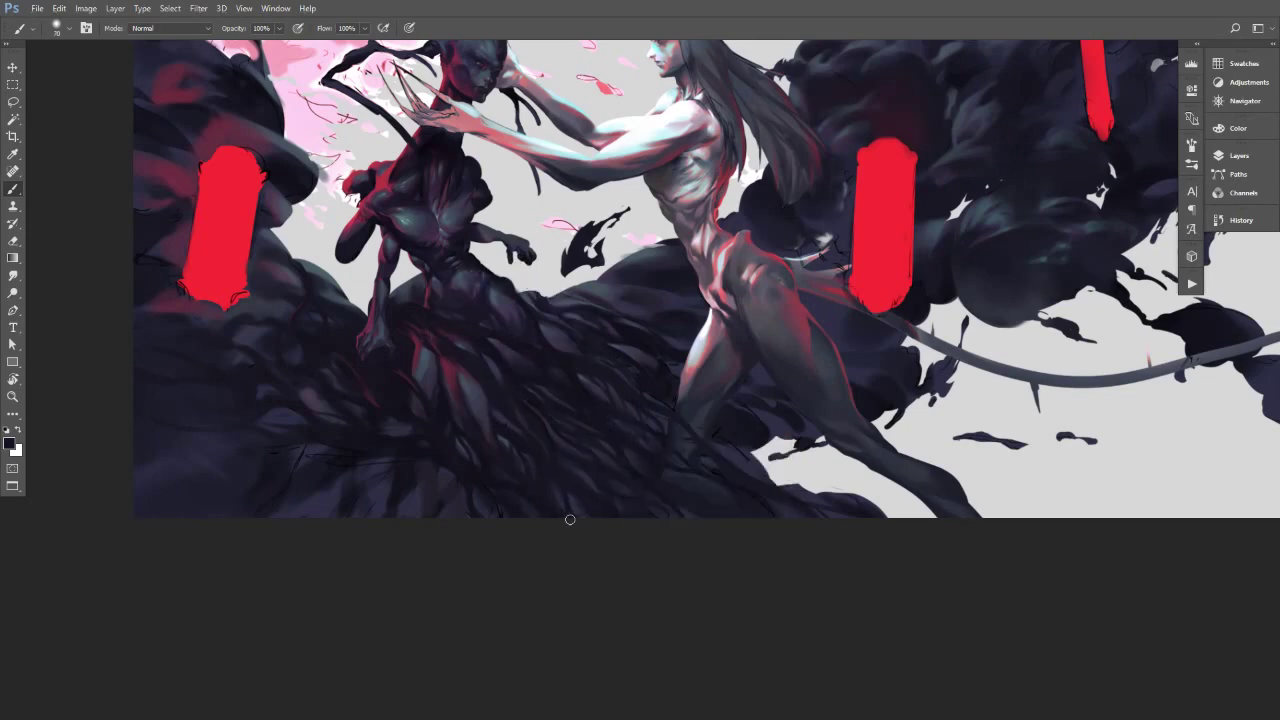
Blend the base of the smoke below the dark figure's legs with sampled tones and a larger brush.
alt+click(412, 457)
key(bracketright)
key(bracketright)
key(bracketright)
key(bracketright)
key(bracketright)
alt+click(430, 495)
key(bracketleft)
key(bracketleft)
key(bracketleft)
key(alt)
Detail the smoke strands between the dark figure's thigh and lowered hand with sampled tones and a smaller brush.
alt+click(412, 362)
alt+click(417, 387)
key(bracketleft)
key(bracketleft)
alt+click(374, 400)
key(bracketleft)
key(bracketleft)
key(bracketleft)
Flip the canvas horizontally and rework the strands over the dark figure's lower legs with a sampled tone and a 40 px brush.
key(ctrl+shift+h)
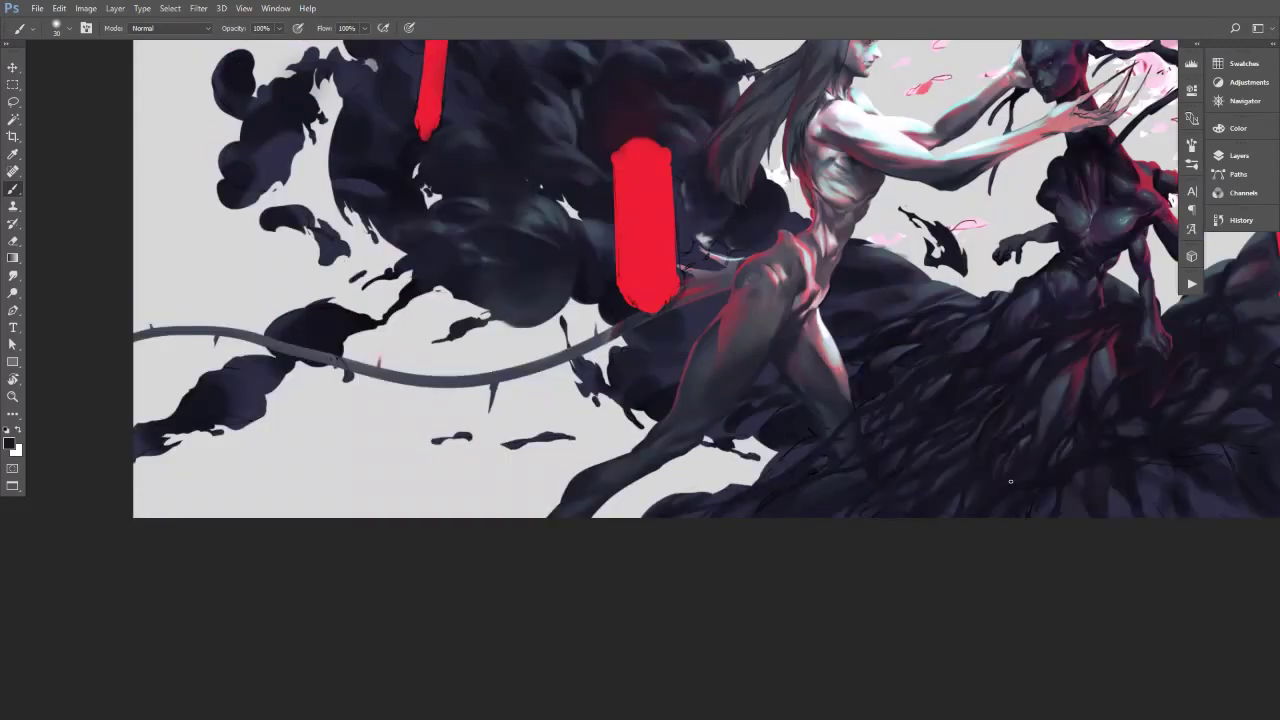
drag(1039, 437, 766, 440)
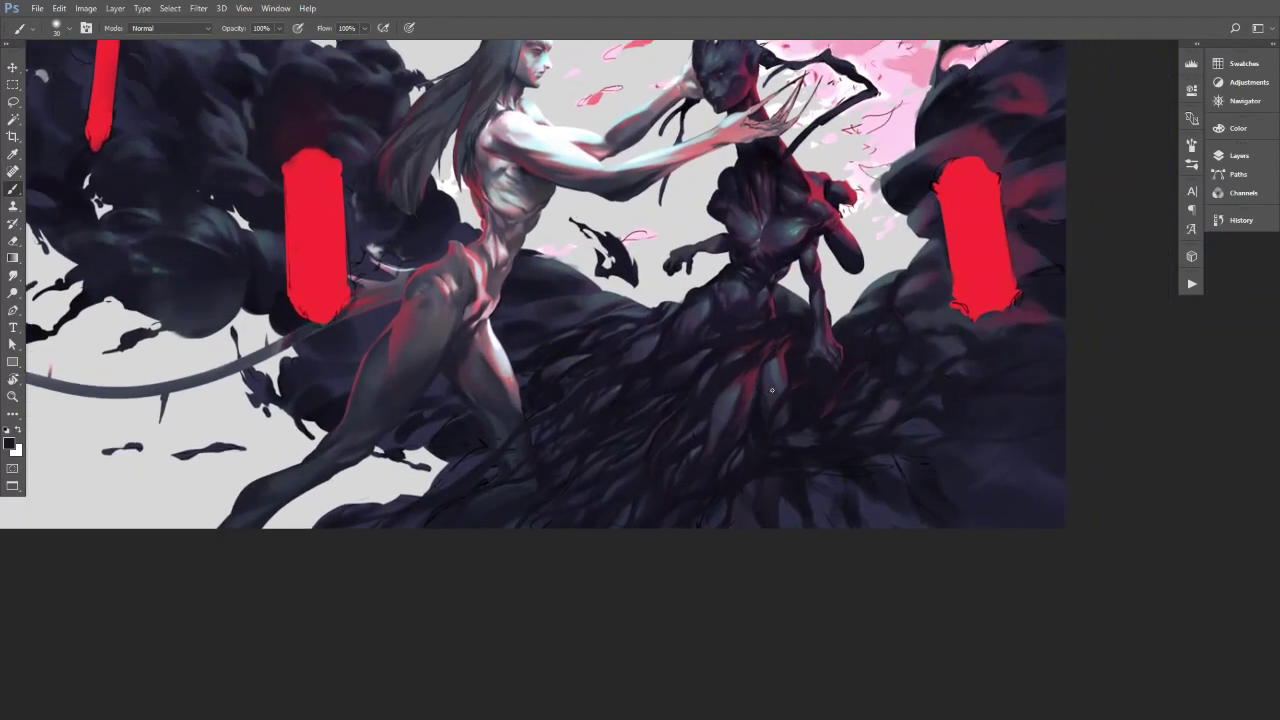
alt+click(737, 473)
key(bracketright)
key(bracketright)
key(bracketright)
key(])
key(bracketleft)
key(alt)
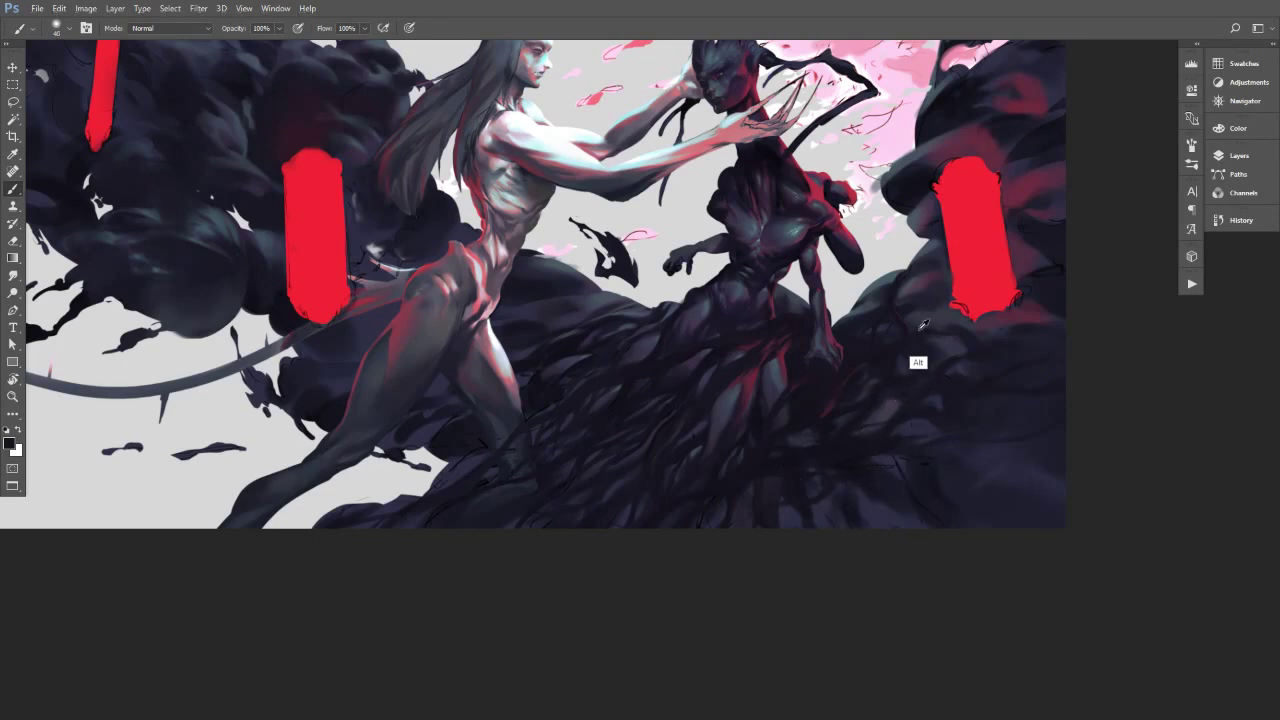
Refine the smoke mound between the dark figure's lowered hand and the large red shape with a sampled dark tone.
alt+click(874, 420)
key(bracketright)
drag(951, 374, 905, 450)
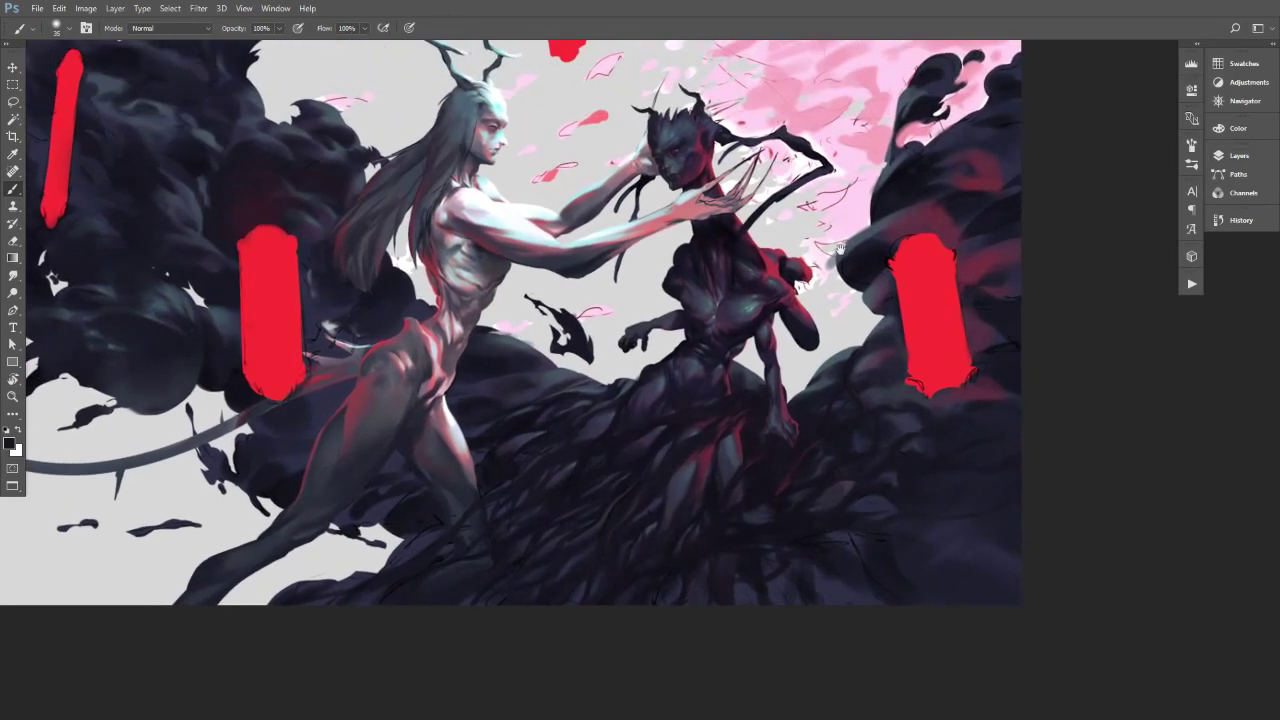
mouse_move(702, 118)
mouse_down()
mouse_move(744, 118)
mouse_move(720, 115)
mouse_up()
drag(730, 320, 776, 298)
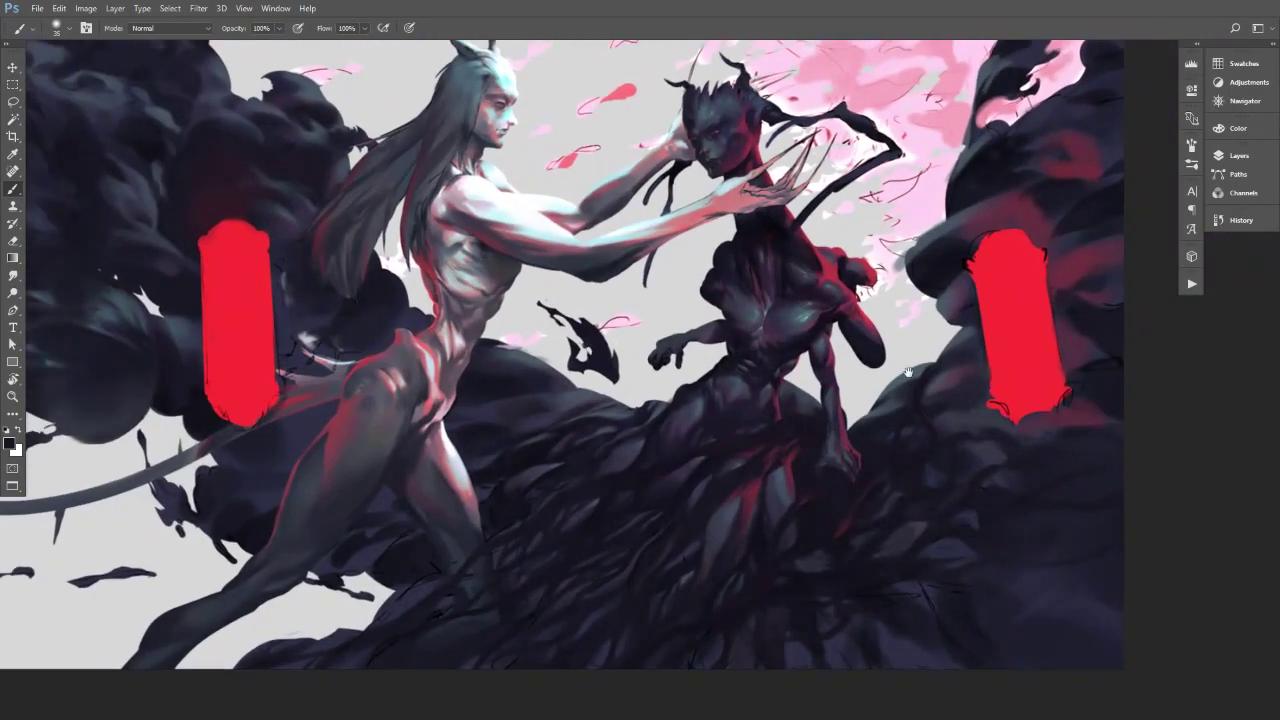
drag(922, 415, 766, 333)
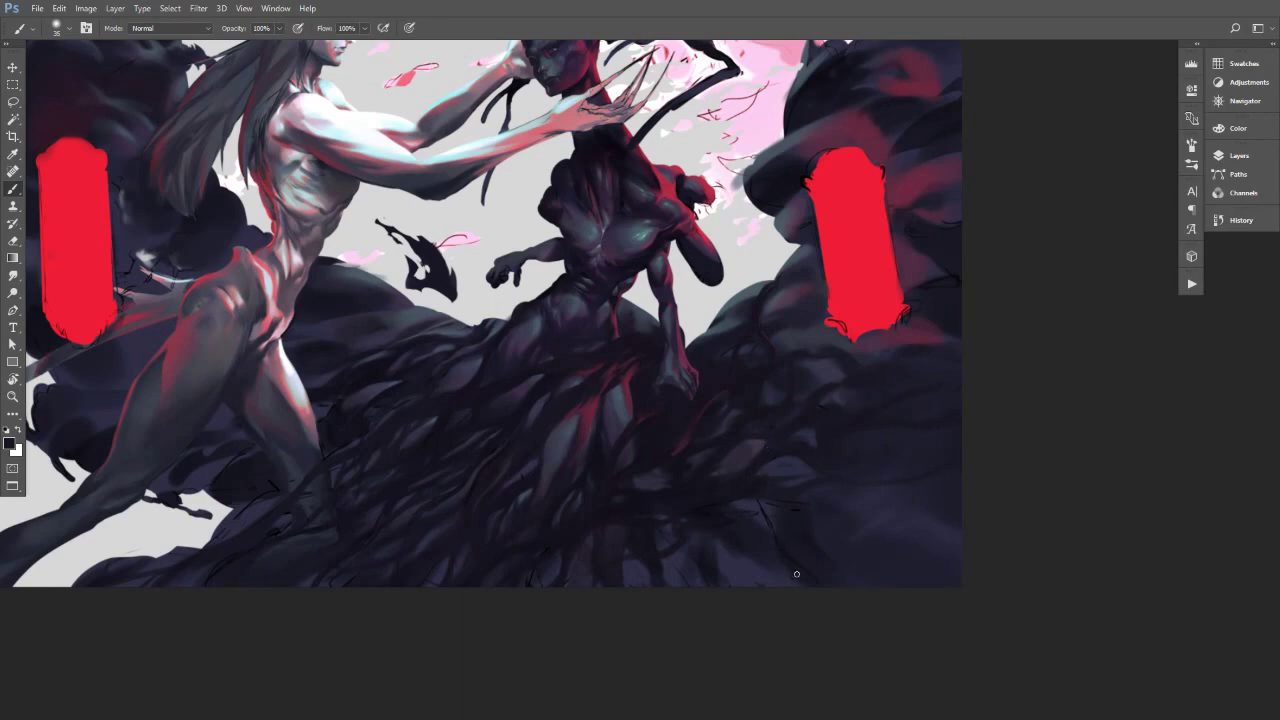
Paint a dark strand down the lower smoke mound beside the dark figure's legs and blend it with sampled tones.
key(bracketright)
drag(744, 496, 787, 565)
key(bracketright)
key(alt)
alt+click(743, 449)
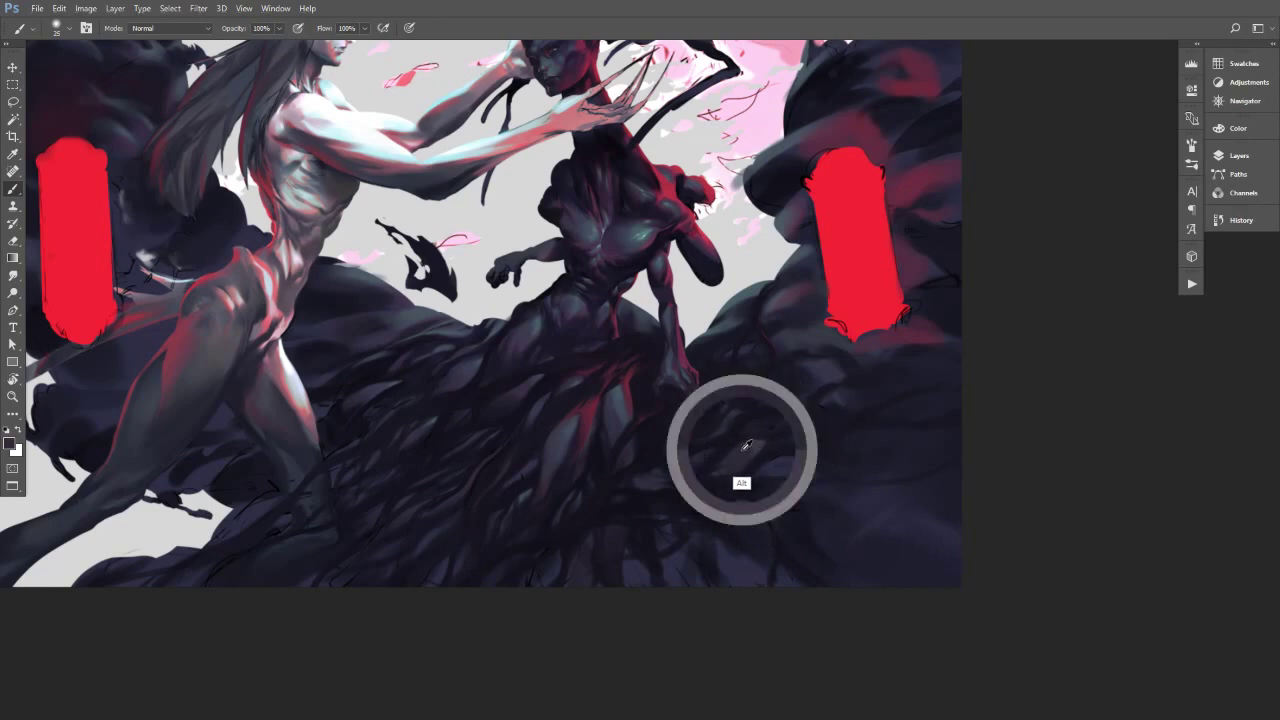
alt+click(740, 528)
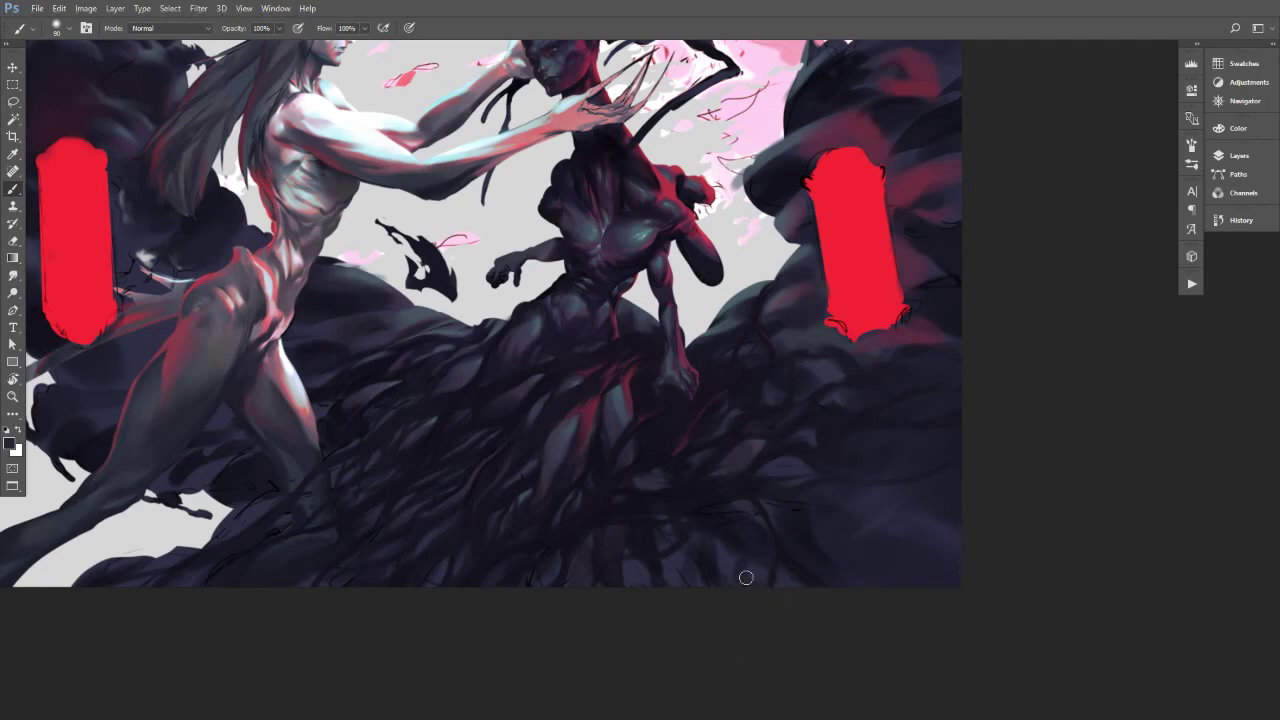
Darken the smoke base under the dark figure and beside its hand with sampled tones, enlarging the brush to 300 px.
key(bracketright)
key(bracketright)
key(bracketright)
key(bracketright)
key(bracketright)
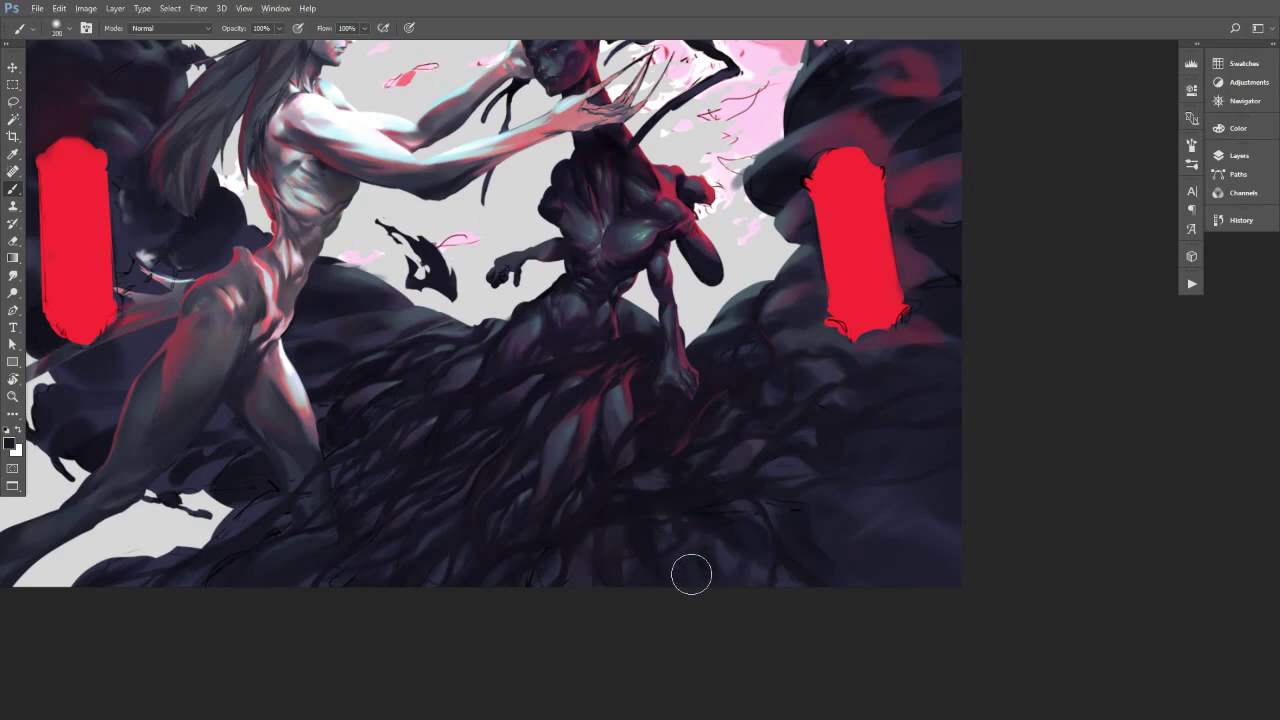
alt+click(598, 513)
alt+click(709, 383)
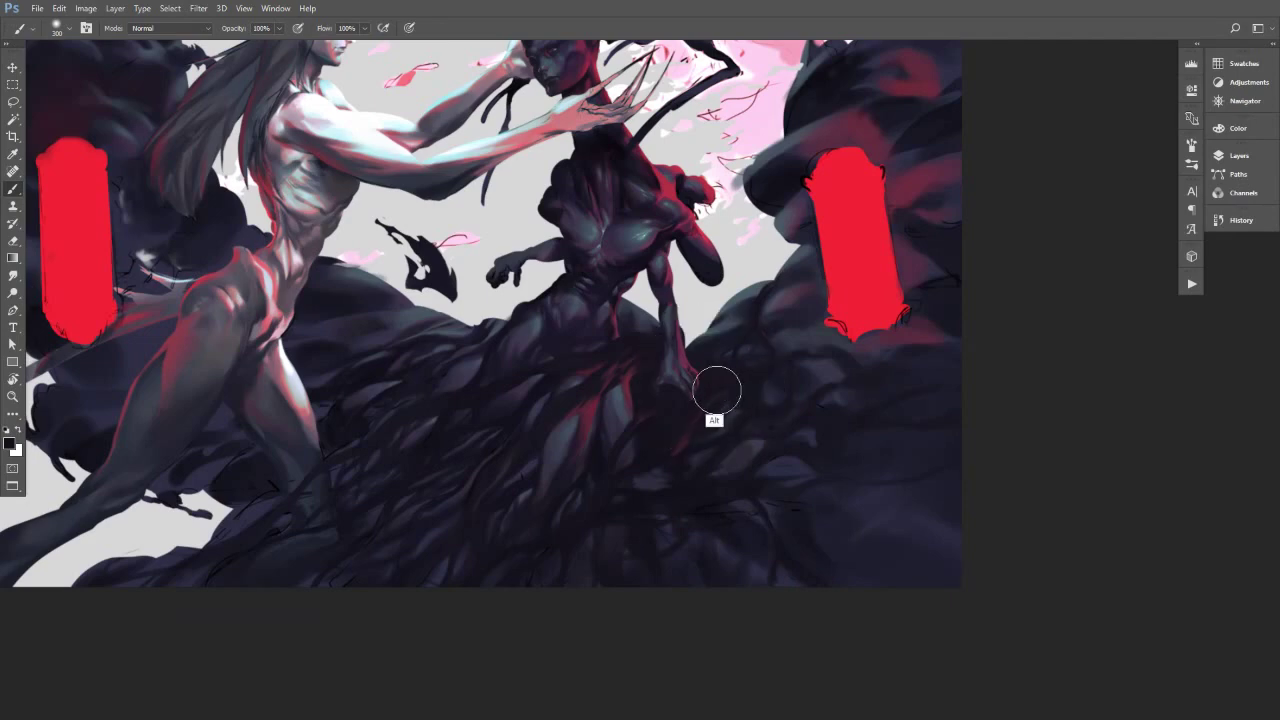
Reduce the brush to 25 px and paint a thin dark strand across the smoke beside the dark figure's hand.
key([)
key([)
key([)
key([)
key([)
key([)
key([)
key([)
key([)
key([)
key([)
key([)
drag(687, 355, 756, 358)
Add crimson accents to the smoke beside the dark figure's hand with the large shape's red and a sampled dark crimson.
drag(814, 428, 728, 391)
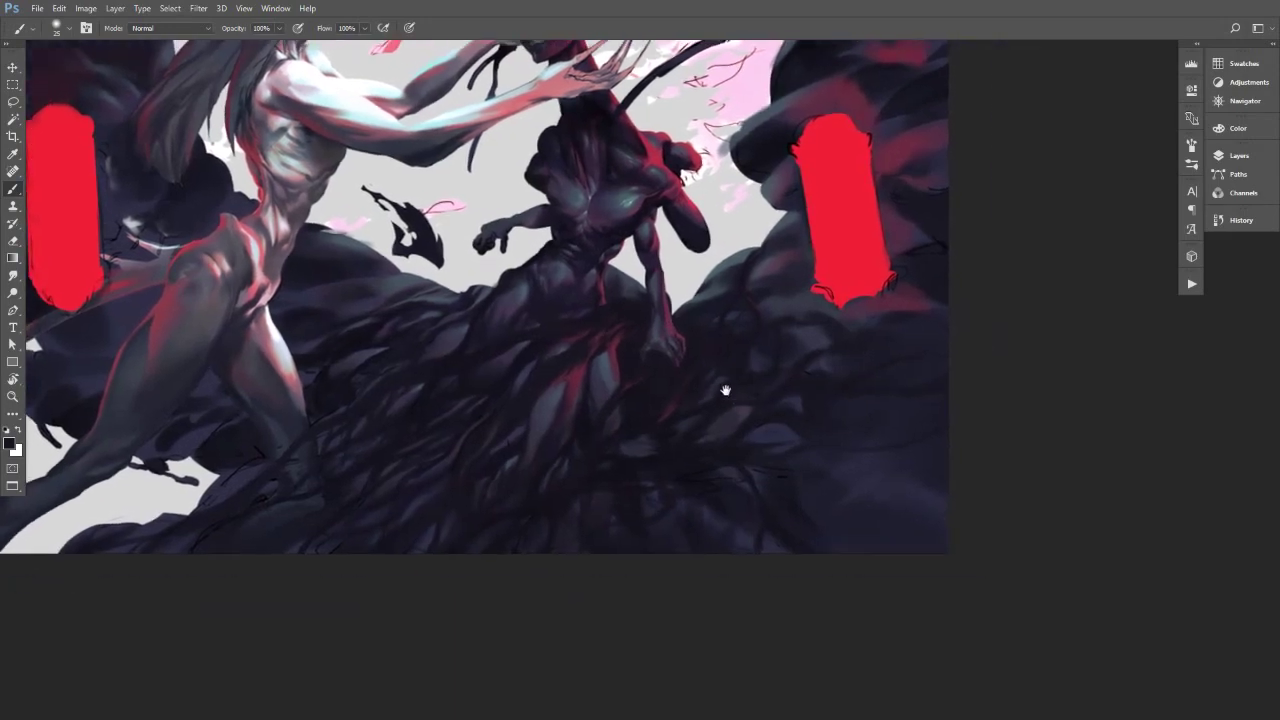
alt+click(840, 290)
mouse_move(821, 288)
mouse_down()
mouse_move(835, 300)
mouse_move(888, 279)
mouse_up()
mouse_move(851, 266)
mouse_down()
mouse_move(817, 269)
mouse_move(811, 289)
mouse_up()
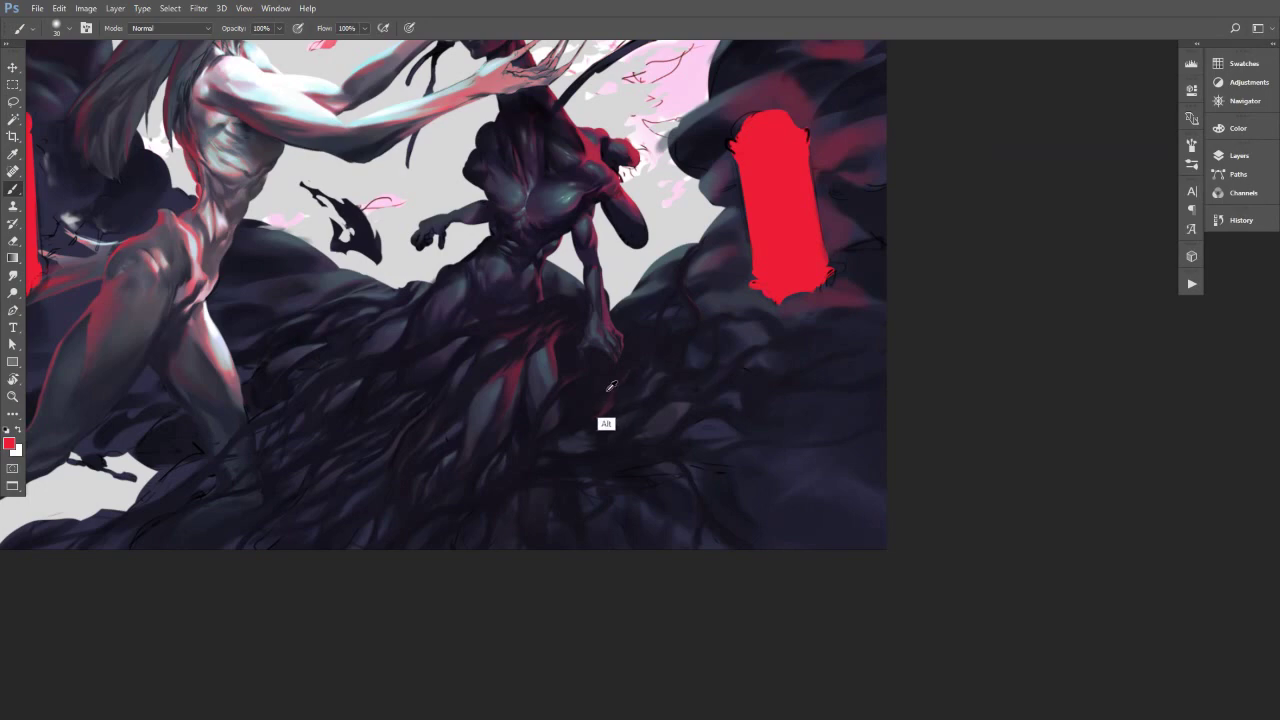
alt+click(606, 425)
drag(751, 501, 686, 451)
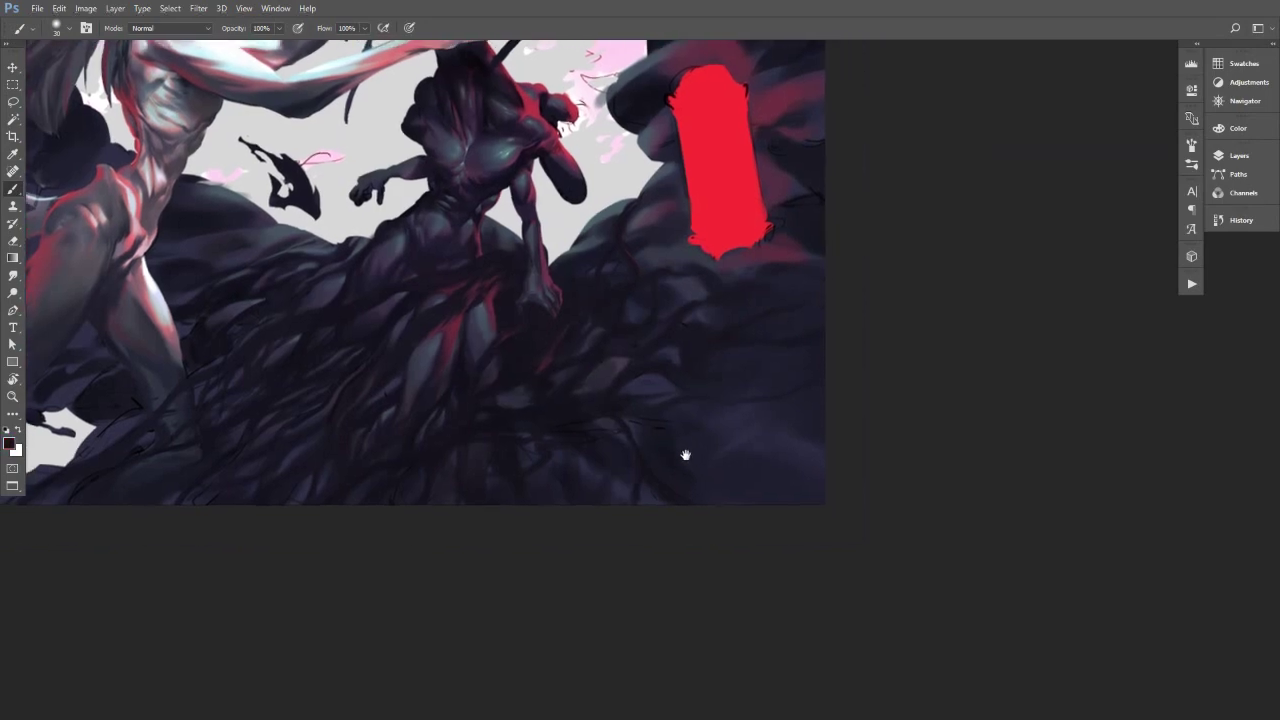
Define the strand ends along the bottom edge of the smoke beneath the red shape with sampled tones.
alt+click(646, 497)
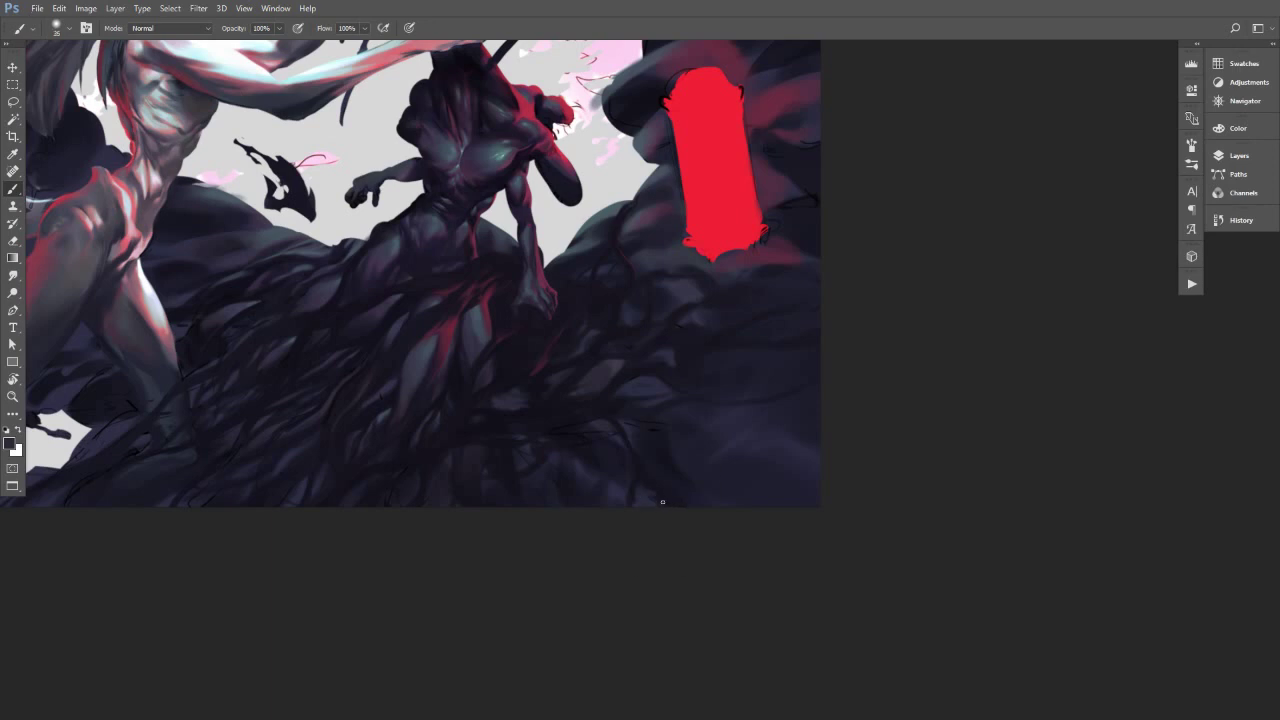
alt+click(662, 488)
alt+click(643, 500)
key(])
key(bracketleft)
key(alt)
Blend the smoke directly below the dark figure's legs with sampled tones, varying the brush size.
alt+click(549, 466)
key(alt)
alt+click(510, 465)
key([)
key([)
key([)
key([)
key(bracketright)
key(bracketright)
key(bracketright)
Paint a short dark strand in the lower smoke mound beneath the red shape with a resized brush.
key(alt)
key(bracketleft)
key(bracketleft)
key(bracketleft)
key(bracketleft)
key(bracketleft)
key(bracketleft)
key(bracketleft)
key(bracketleft)
key(bracketleft)
key(bracketleft)
key(bracketright)
key(bracketright)
key(bracketright)
key(bracketright)
drag(631, 447, 621, 422)
Add a crimson rim light to the grey smoke fold below the dark figure's hand and refine its edges with sampled tones.
alt+click(735, 235)
click(573, 398)
alt+click(576, 392)
alt+click(592, 399)
key(bracketleft)
key(bracketleft)
key(bracketleft)
drag(576, 403, 563, 403)
alt+click(574, 395)
drag(574, 400, 597, 393)
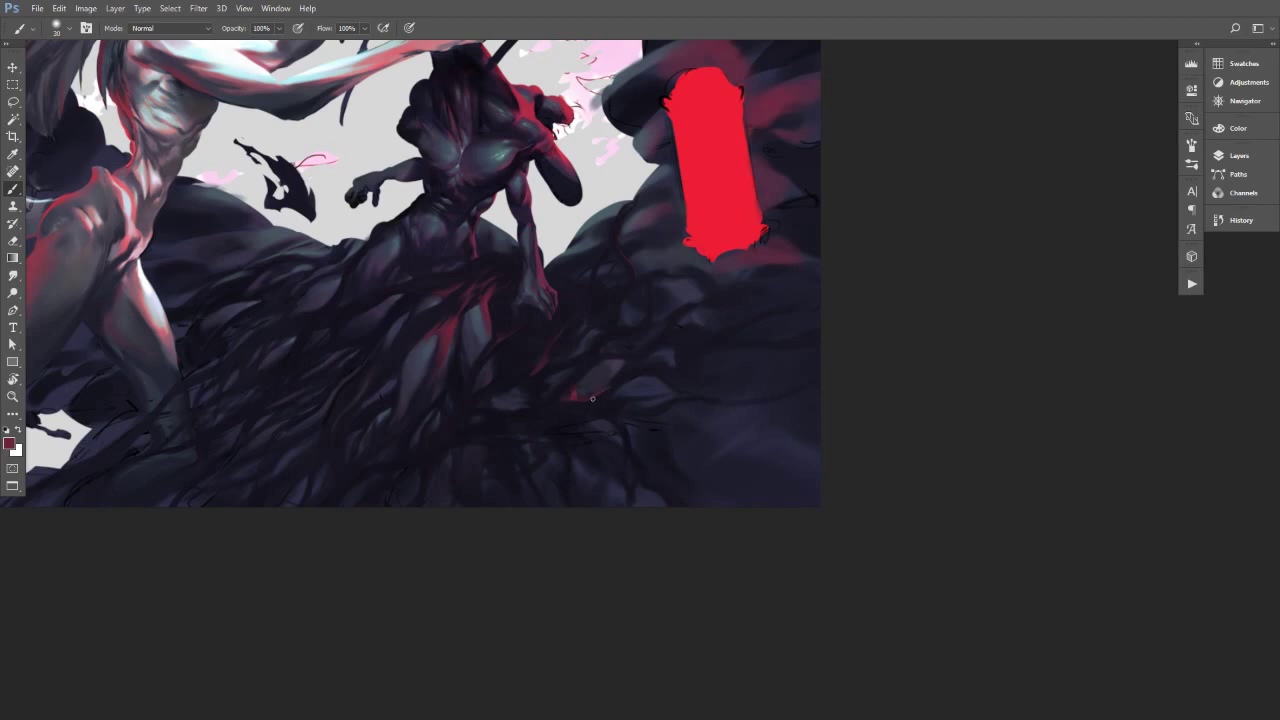
alt+click(600, 432)
drag(463, 338, 505, 359)
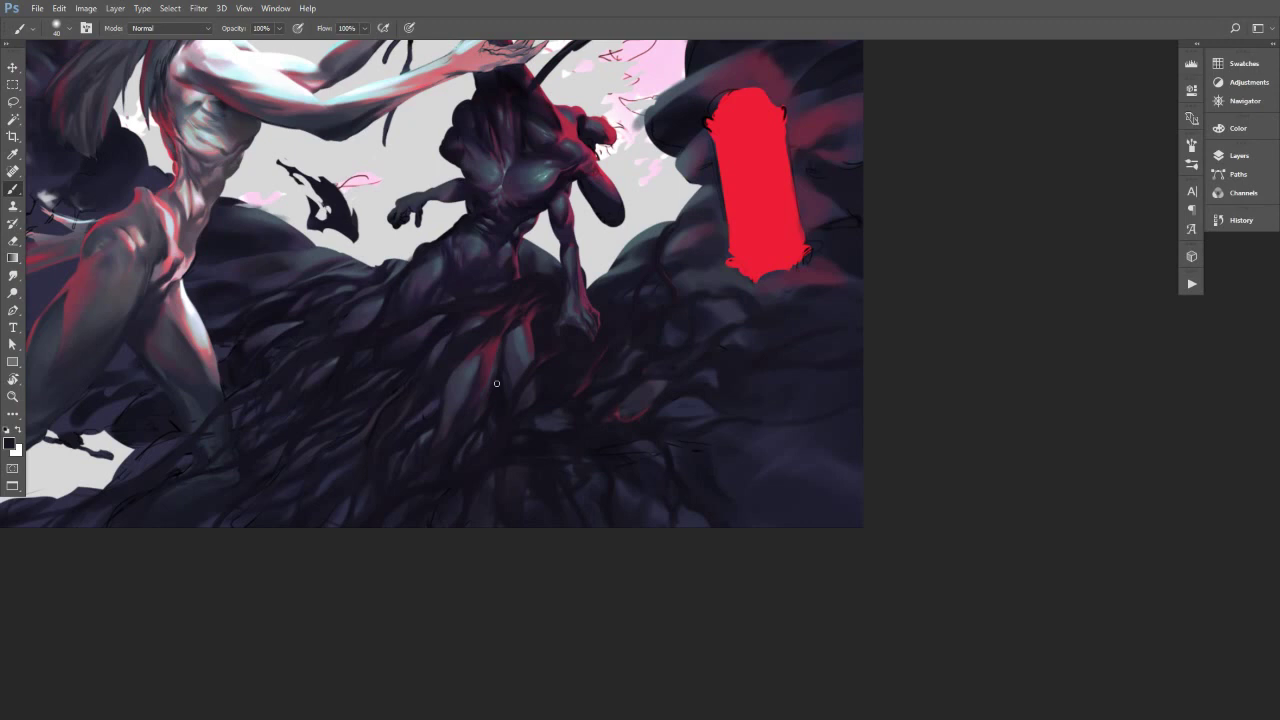
Blend the smoke just beyond the red shape's lower end with sampled dark and crimson tones, varying the brush size.
alt+click(837, 237)
key(bracketright)
key(bracketright)
drag(819, 245, 835, 253)
key(bracketleft)
key(bracketleft)
key(bracketleft)
alt+click(820, 206)
key(bracketright)
key(bracketright)
drag(811, 236, 804, 260)
Soften the smoke folds between the red shape and the canvas edge with sampled tones and a larger brush.
alt+click(816, 230)
key(bracketright)
key(bracketleft)
key(bracketleft)
key(bracketright)
key(bracketright)
key(bracketright)
key(bracketright)
key(bracketright)
alt+click(835, 184)
Smooth the shadowed smoke around the upper end of the red shape with sampled tones and an enlarged brush.
drag(832, 173, 806, 283)
key(bracketright)
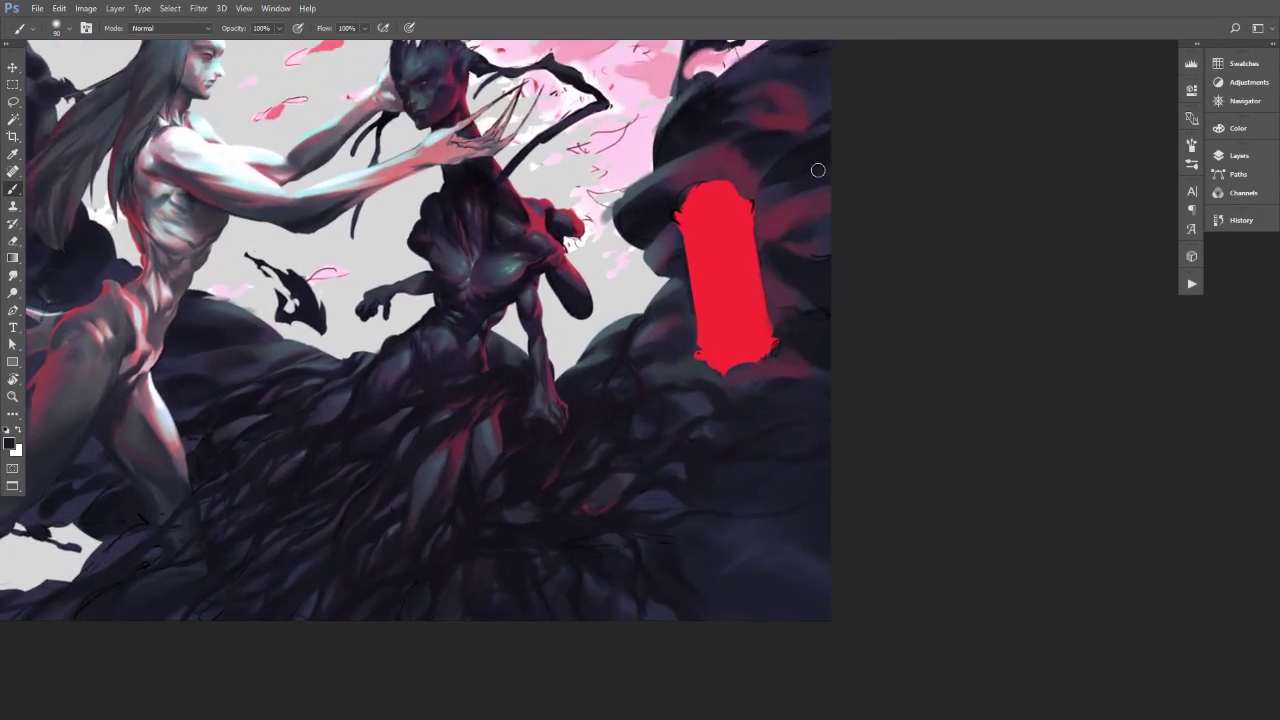
alt+click(768, 192)
alt+click(792, 196)
alt+click(775, 178)
key(bracketright)
key(bracketright)
key(bracketright)
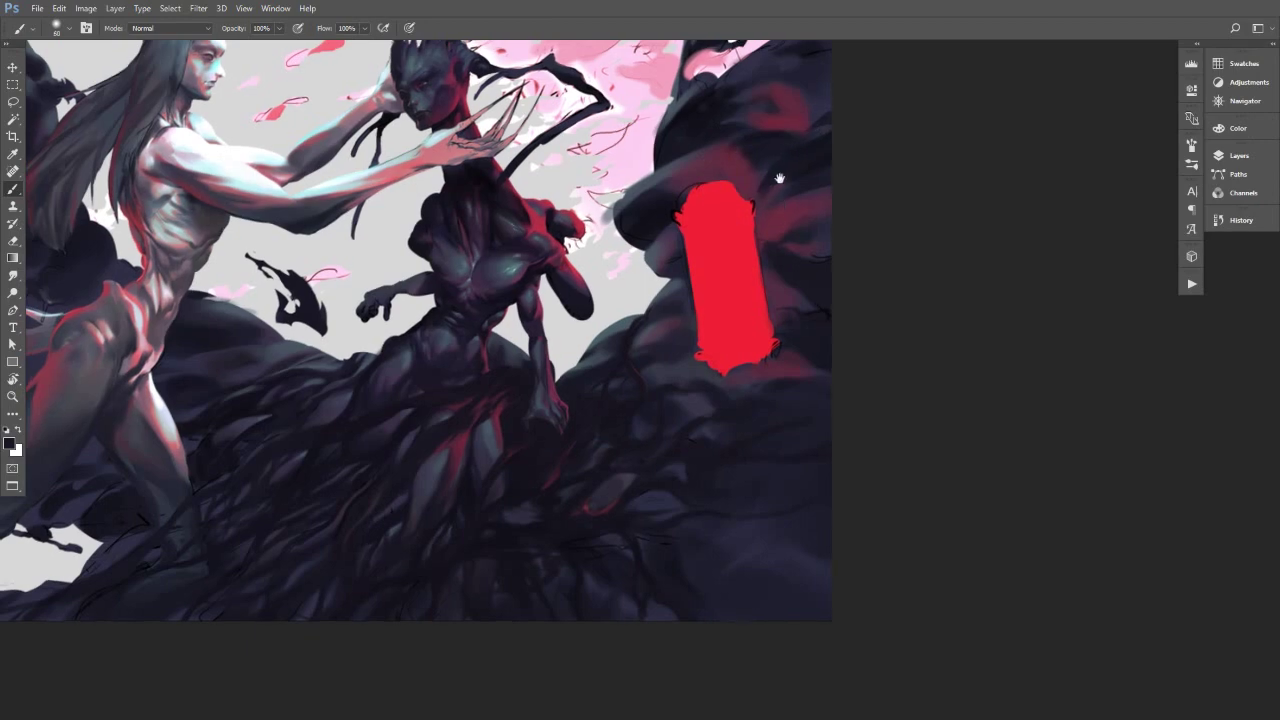
Refine the crimson-lit smoke folds above the red shape near the canvas edge with sampled tones and a smaller brush.
drag(777, 177, 763, 225)
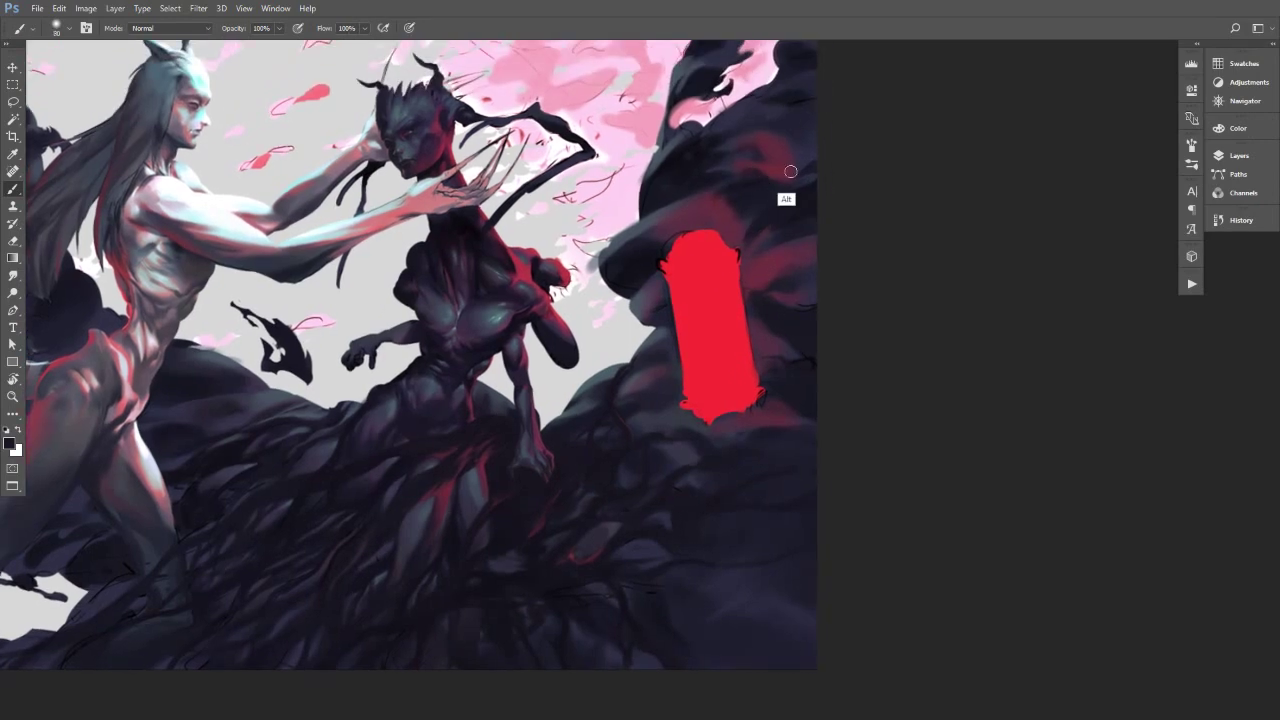
alt+click(786, 202)
key(bracketleft)
key(bracketleft)
key(bracketleft)
key(bracketleft)
key(bracketleft)
alt+click(809, 142)
key(bracketright)
alt+click(789, 148)
key(bracketright)
Touch up the smoke bordering the top of the red shape with sampled tones.
drag(763, 268, 790, 258)
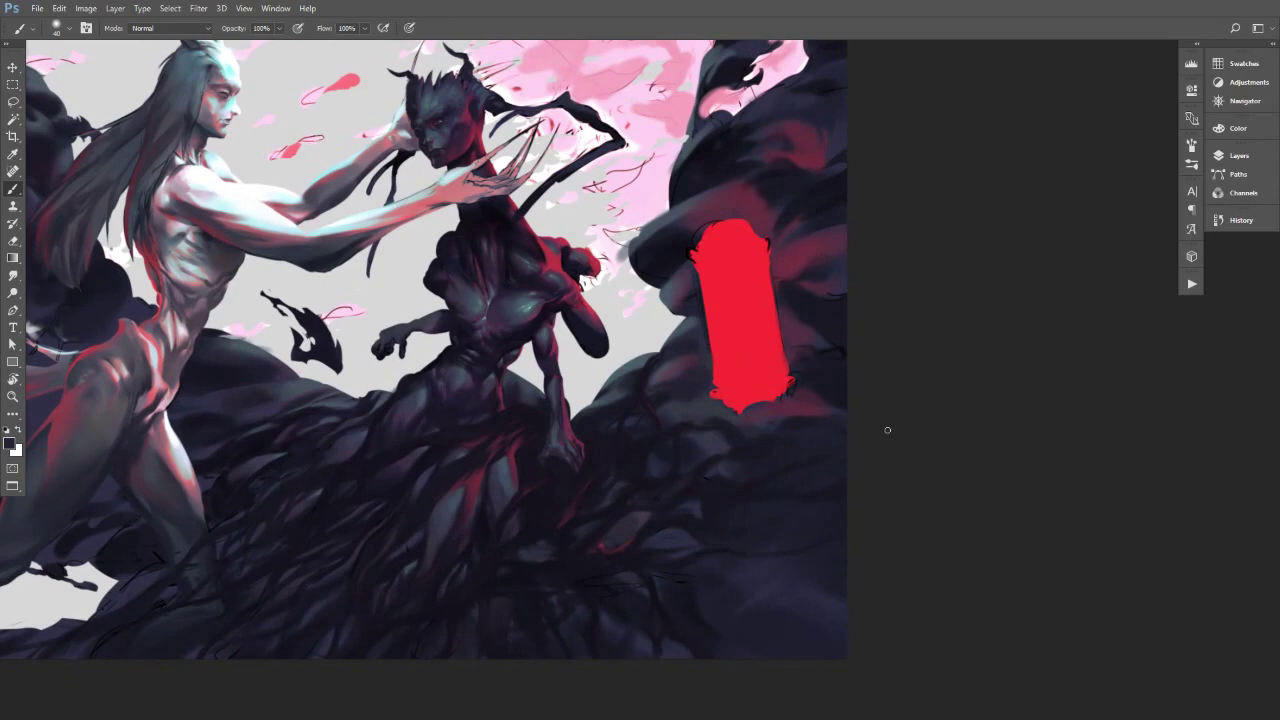
alt+click(716, 216)
alt+click(733, 230)
drag(714, 224, 744, 221)
alt+click(750, 228)
alt+click(725, 247)
scroll(784, 343, down, 3)
scroll(723, 333, up, 4)
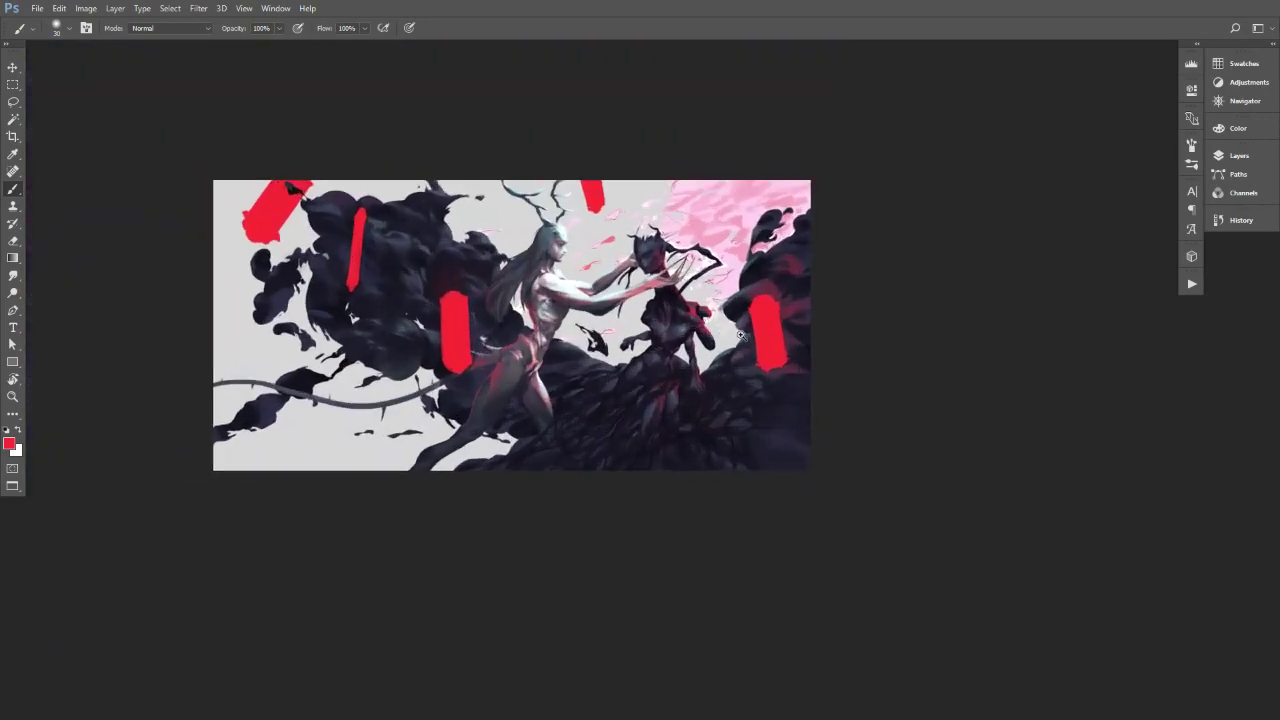
Add a bright red accent sampled from the red shape to the thin strand below the dark figure's hand.
drag(755, 387, 711, 373)
scroll(711, 373, up, 2)
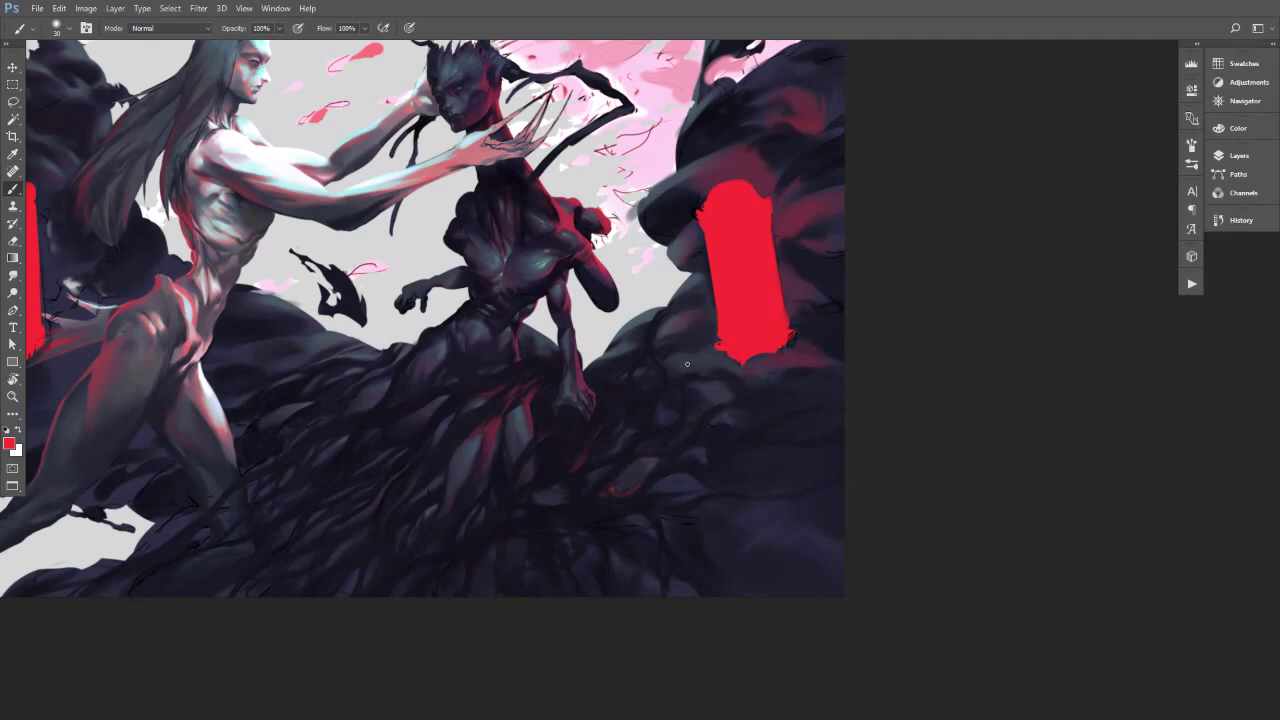
alt+click(754, 300)
key(bracketleft)
key(bracketleft)
key(bracketleft)
key(bracketleft)
key(bracketleft)
key(bracketleft)
scroll(585, 460, up, 2)
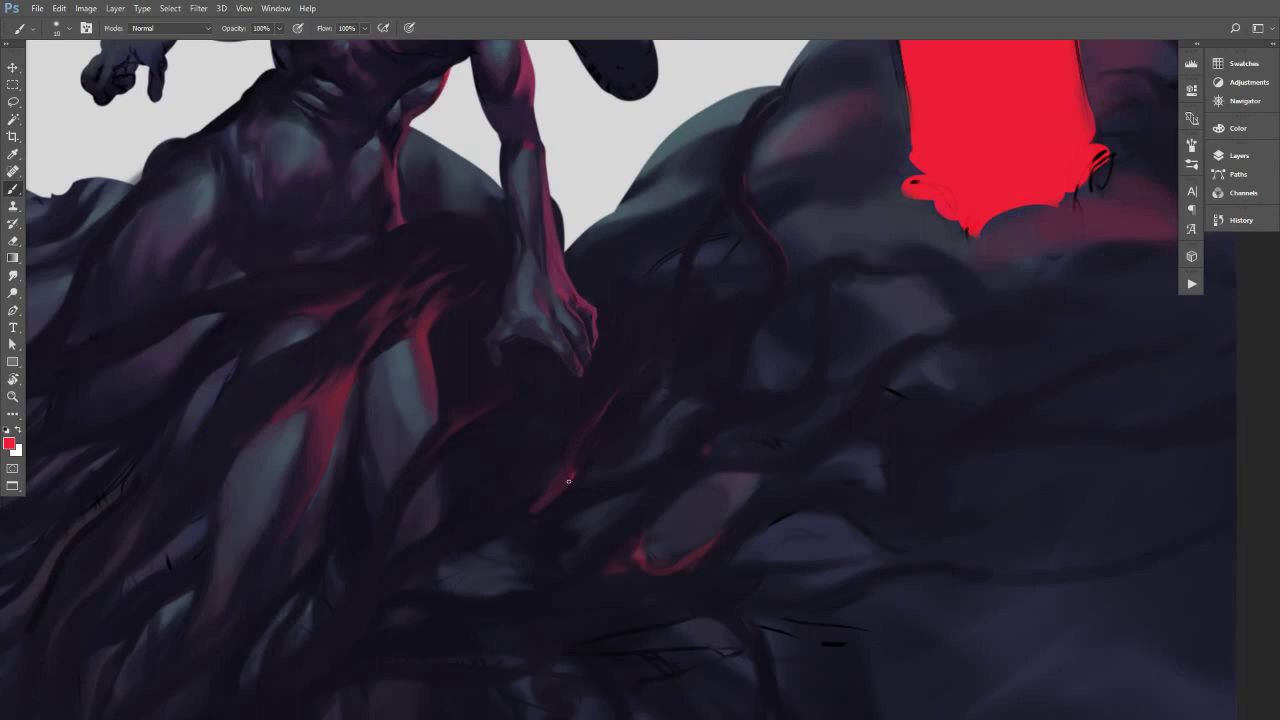
drag(571, 462, 569, 478)
Blend the edges of the red accent into the surrounding dark smoke with sampled tones and a larger brush.
alt+click(571, 493)
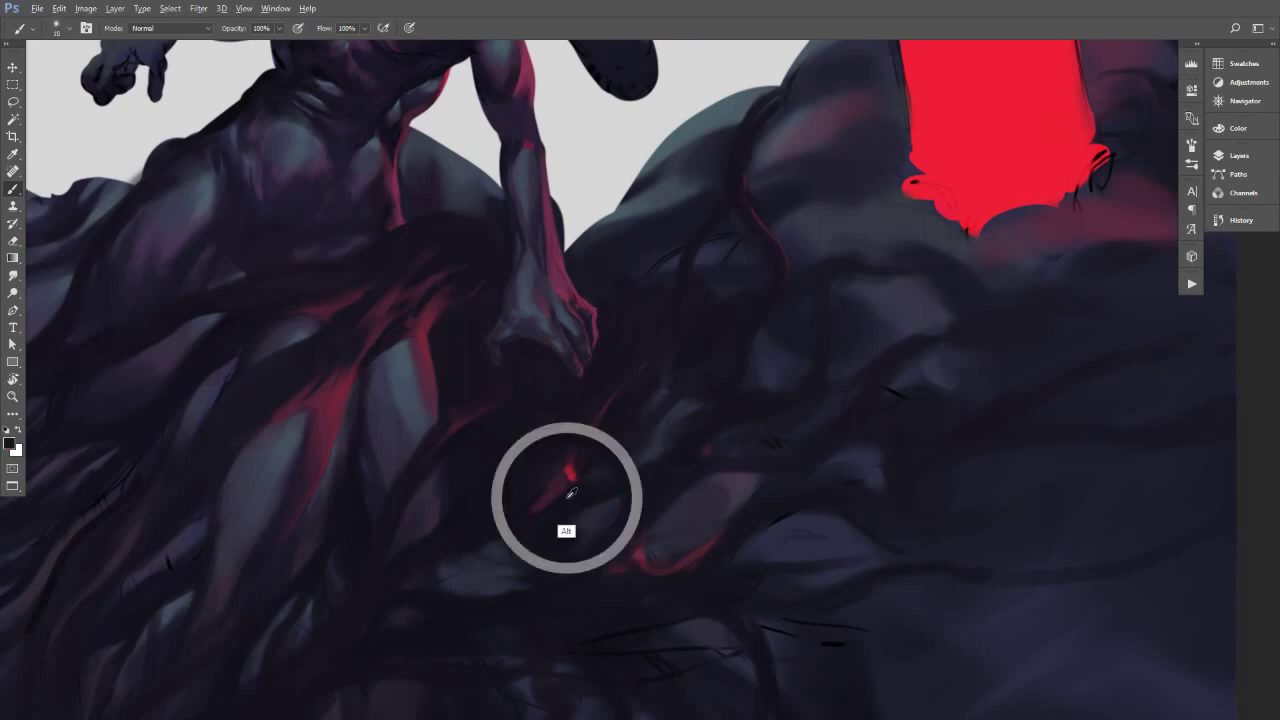
alt+click(577, 489)
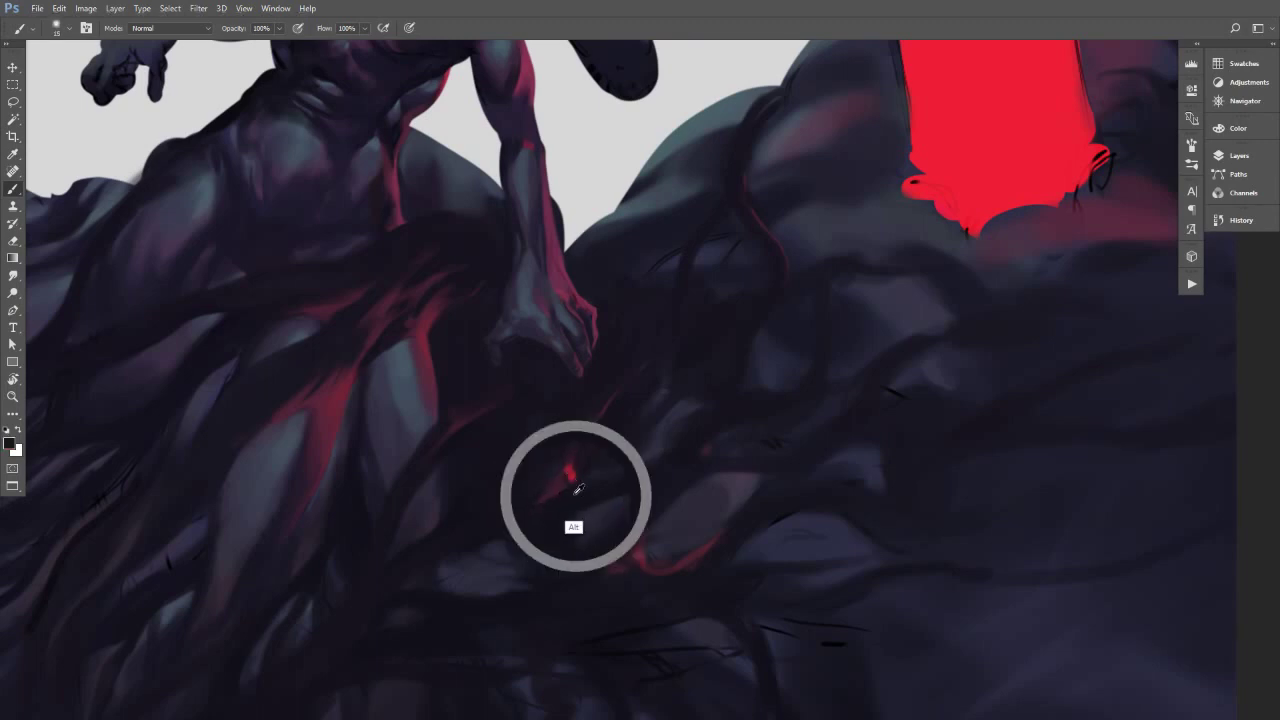
key(bracketright)
key(bracketright)
key(bracketright)
key(bracketright)
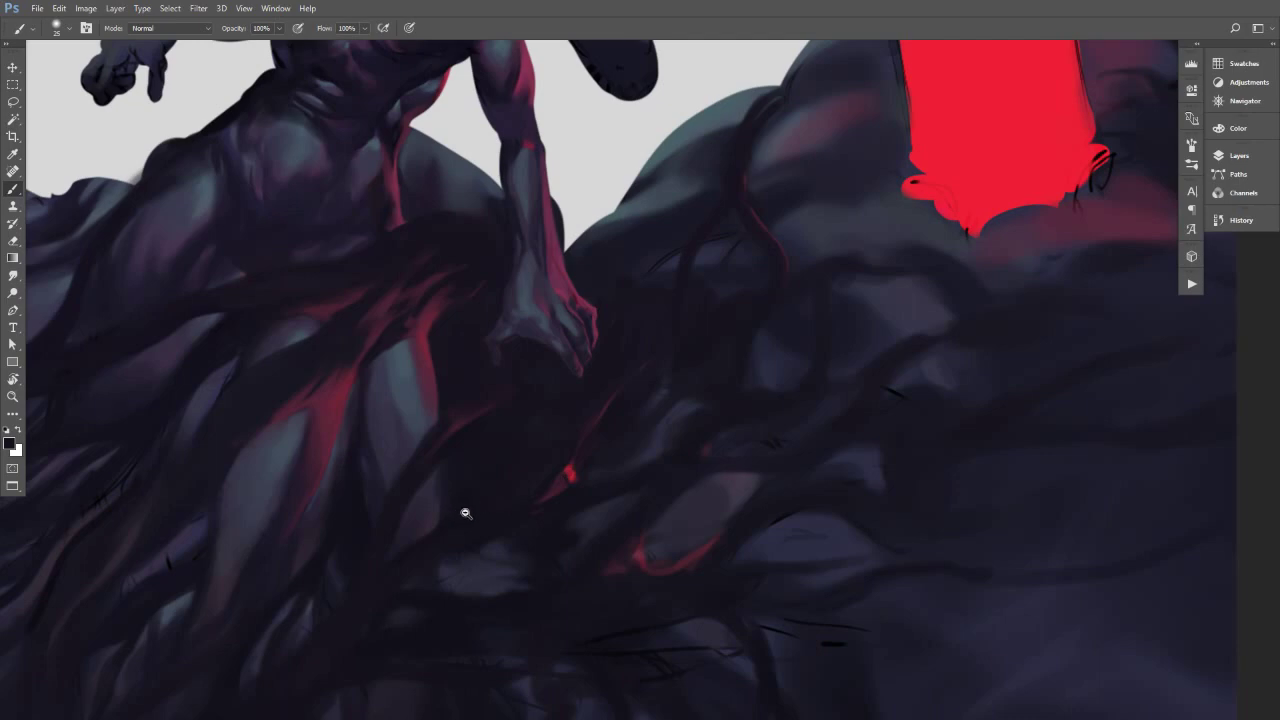
Darken the smoke beside the dark figure's legs with a sampled tone and an enlarged brush.
drag(465, 512, 600, 486)
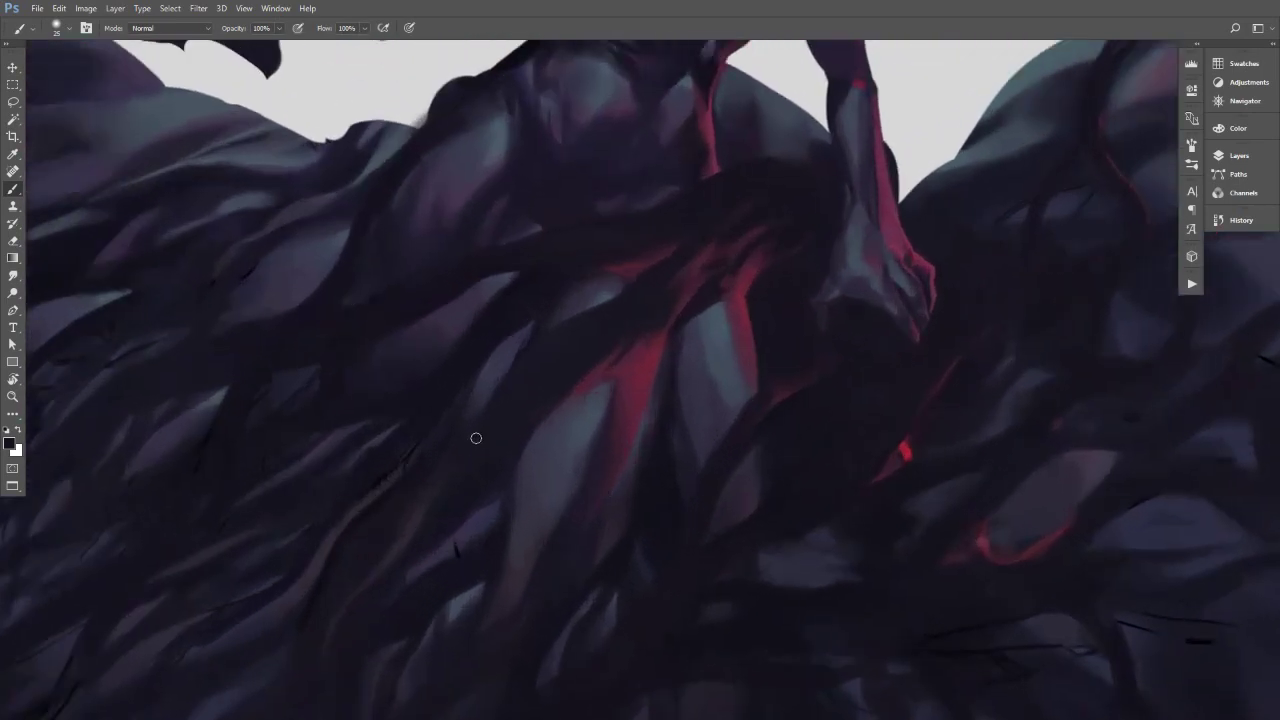
alt+click(457, 394)
key(bracketright)
key(bracketright)
key(bracketright)
key(bracketright)
key(bracketright)
Define the thin curved strand in the smoke beside the dark figure's legs with sampled tones and a small brush.
drag(406, 461, 464, 447)
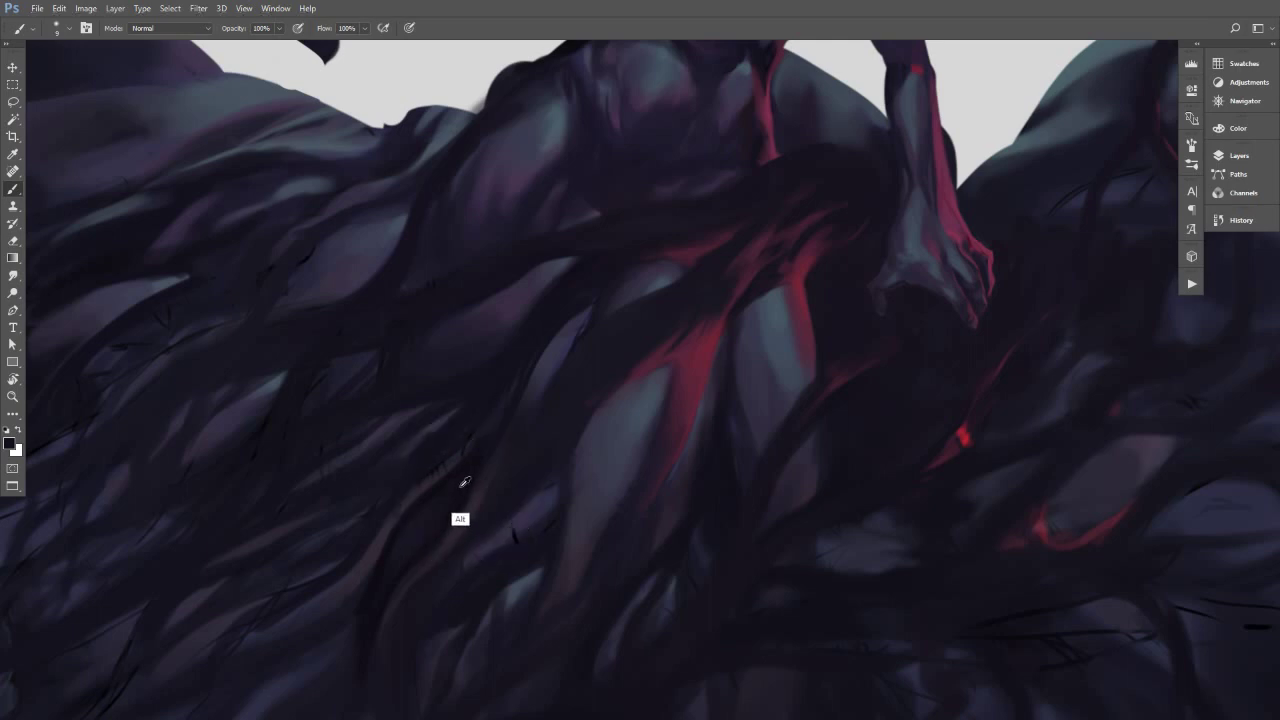
alt+click(421, 484)
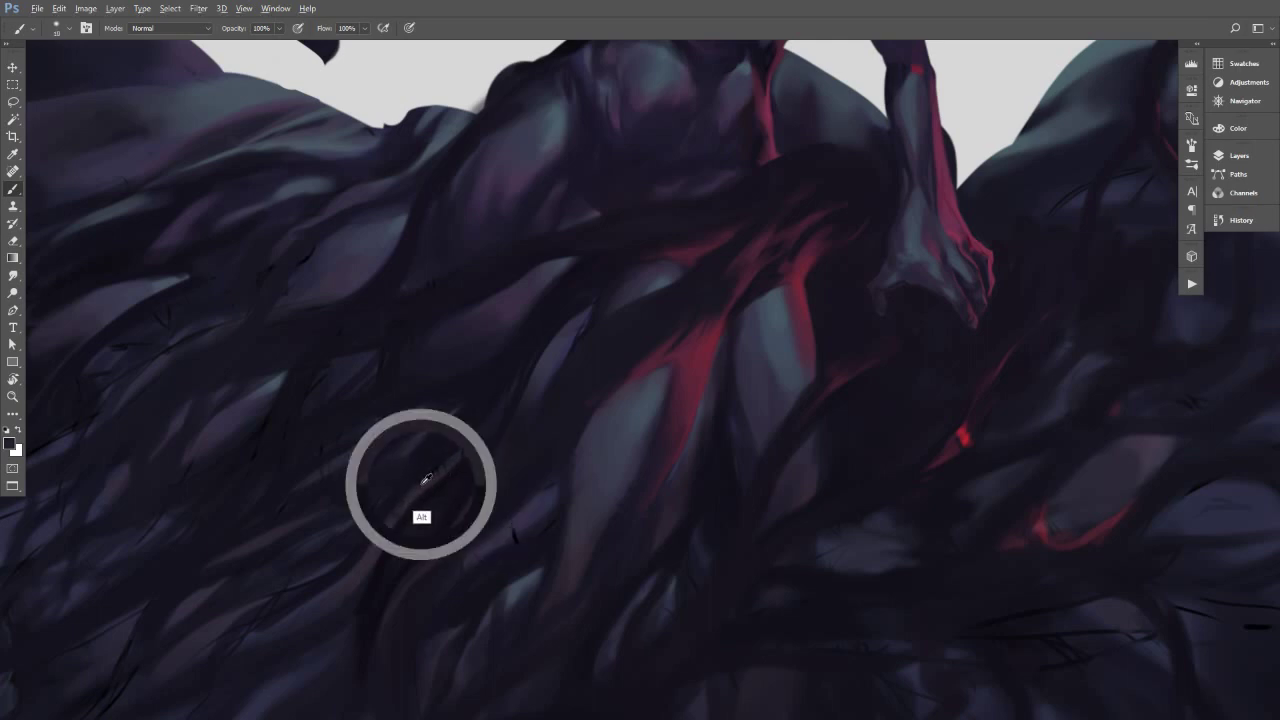
key(])
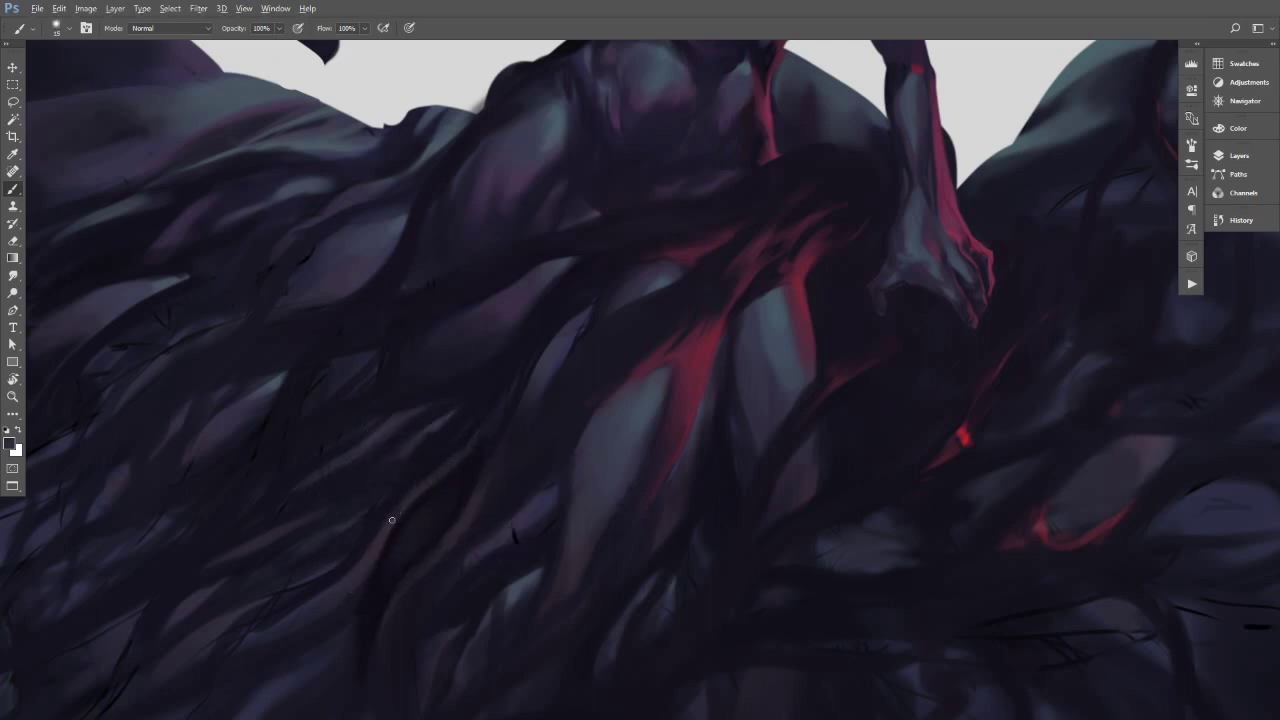
alt+right_click(331, 586)
key(alt)
alt+click(376, 598)
key([)
key([)
key([)
Extend the curved strand up toward the dark figure's thigh with a larger brush.
key(])
key(])
key(])
key(])
key(])
mouse_move(480, 457)
mouse_down()
mouse_move(520, 372)
mouse_move(514, 386)
mouse_up()
key(])
key(])
Refine the pale smoke fold next to the dark figure's thigh with sampled tones, varying the brush size.
alt+click(525, 341)
key(bracketleft)
key(bracketleft)
key(bracketleft)
key(bracketleft)
key(bracketleft)
key(bracketleft)
key(bracketleft)
key(bracketleft)
alt+click(583, 334)
key(])
alt+click(567, 372)
key(])
key(])
key(])
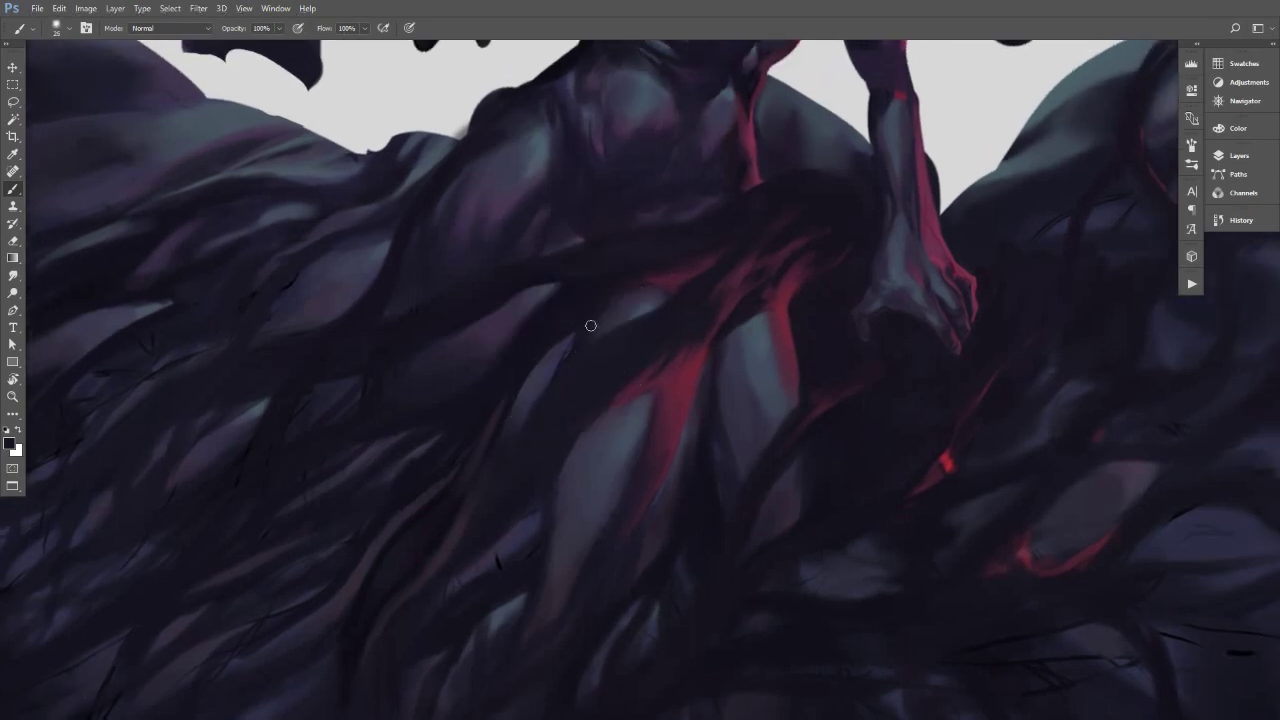
Model the dark figure's hip and lower abdomen with sampled tones and a smaller brush.
drag(591, 326, 540, 415)
drag(675, 266, 632, 360)
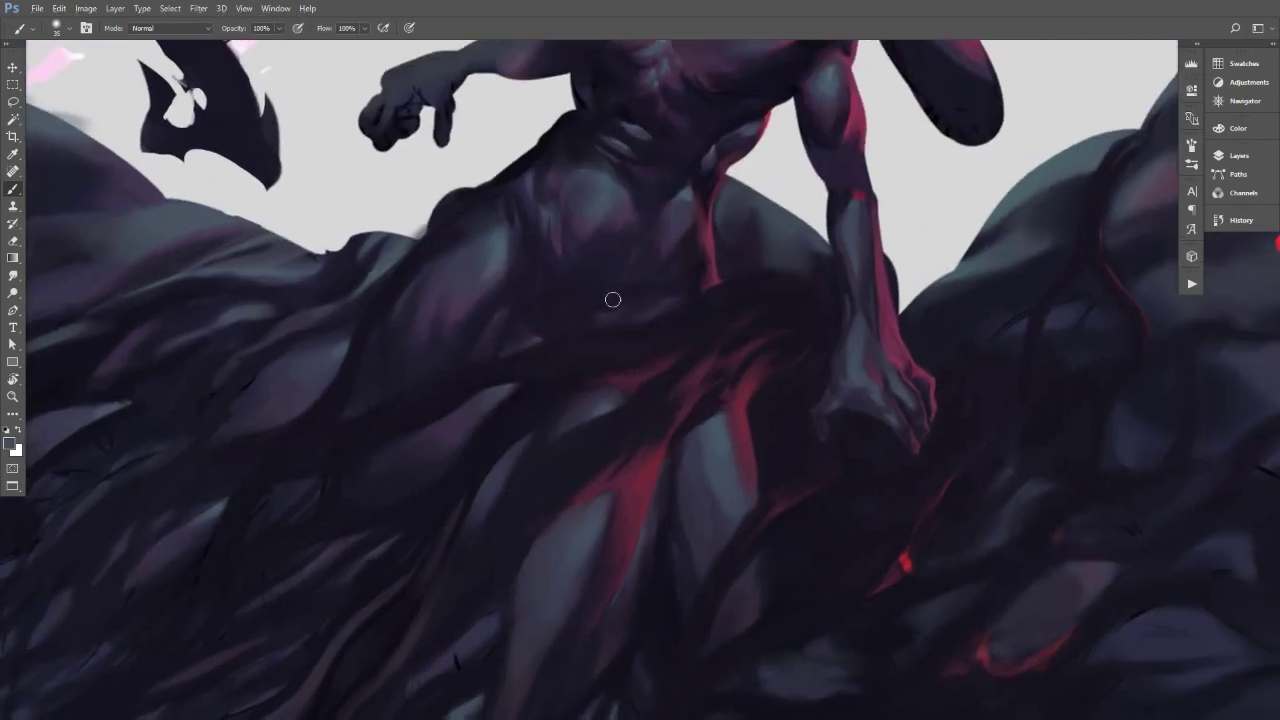
alt+click(587, 255)
key([)
key([)
key([)
key([)
key([)
alt+click(547, 216)
alt+click(556, 243)
alt+click(573, 264)
key([)
key([)
Touch up the dark smoke around the dark figure's waist and lowered hand with a finer brush.
drag(614, 251, 590, 281)
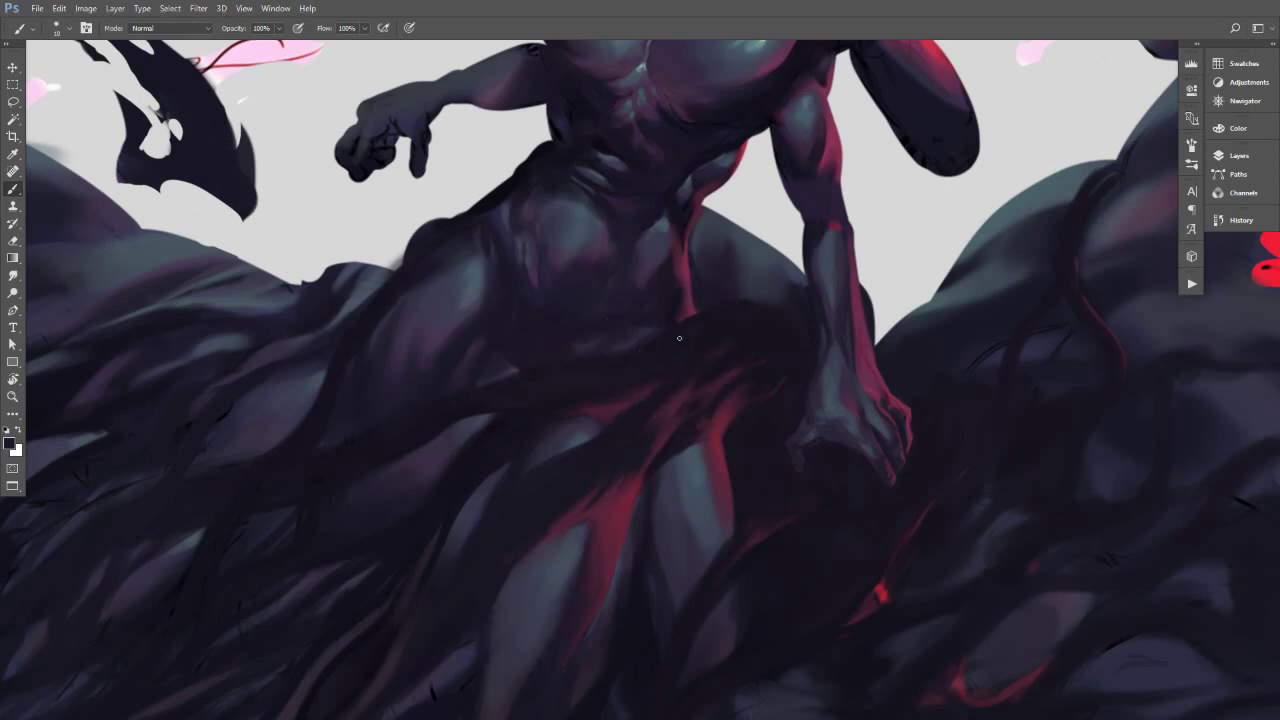
key([)
mouse_move(866, 456)
mouse_down()
mouse_move(790, 466)
mouse_move(820, 476)
mouse_up()
drag(851, 492, 711, 442)
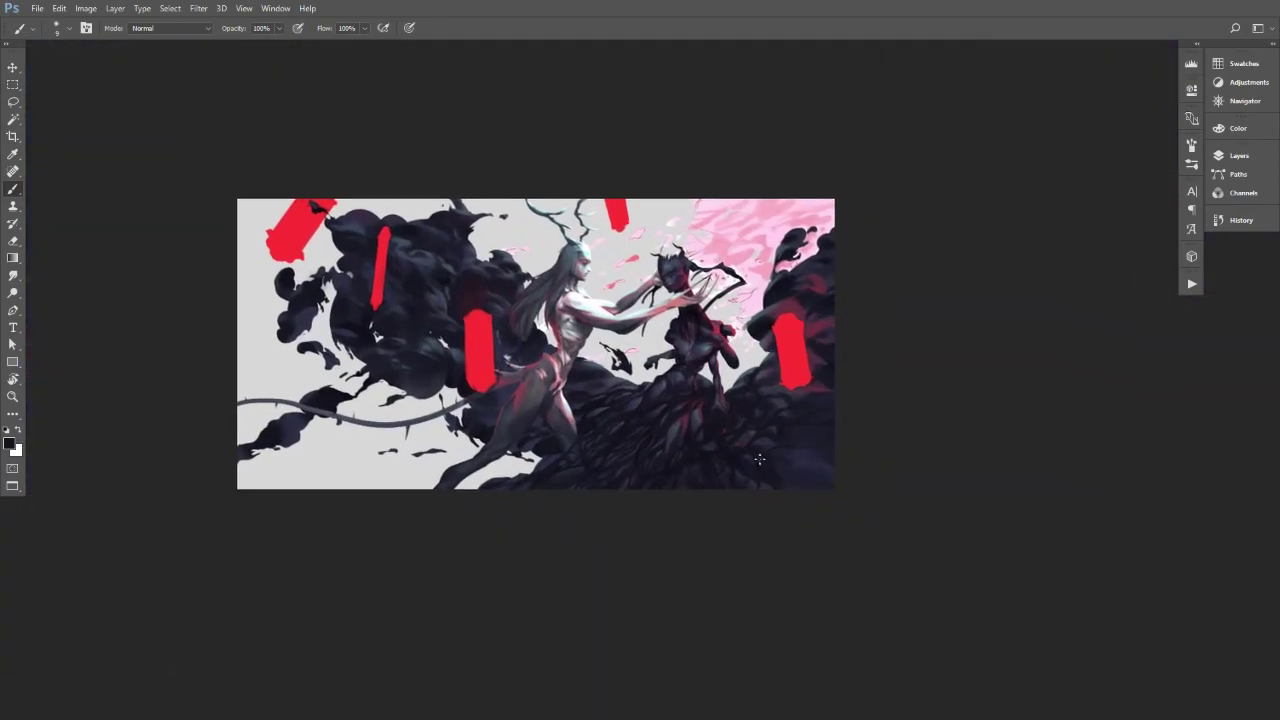
Blend the outer edge of the dark figure's lower leg into the smoke with sampled tones.
scroll(759, 459, up, 5)
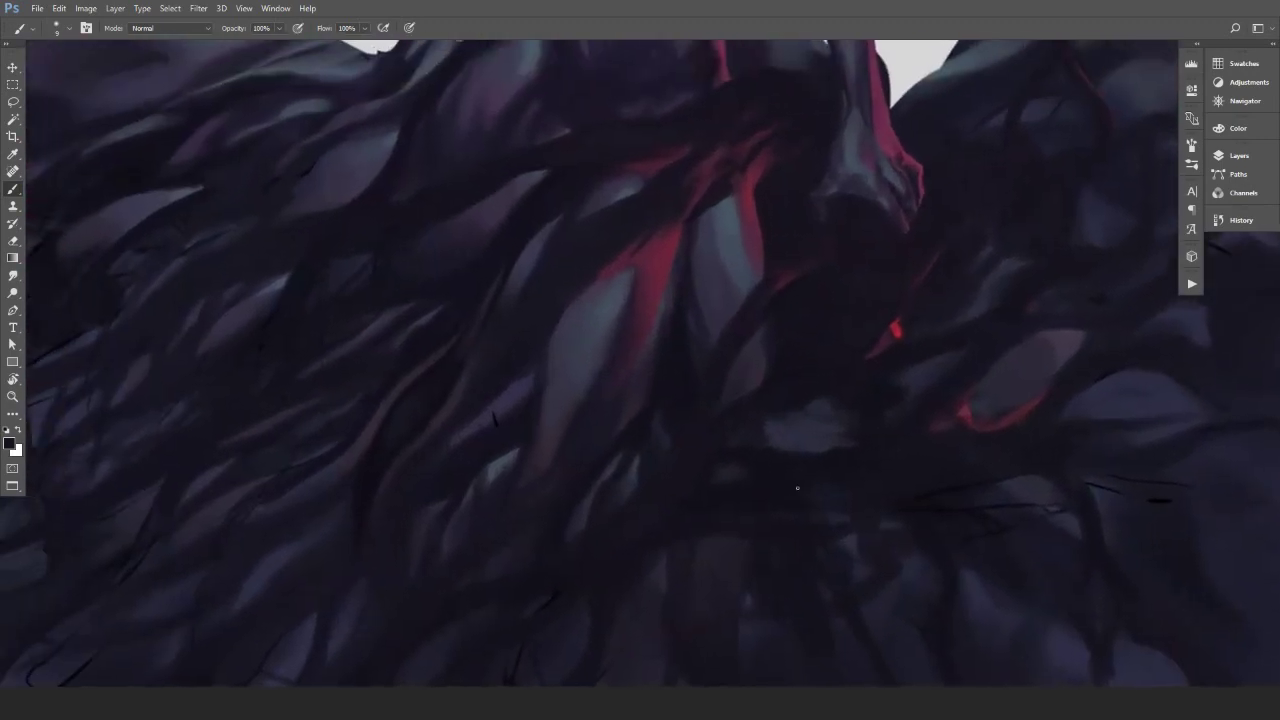
alt+click(545, 397)
alt+click(557, 383)
key(bracketright)
alt+click(550, 402)
key(bracketright)
key(bracketright)
alt+click(544, 404)
Rework the dark smoke around the small pale fold beside the dark figure's lower leg with sampled tones.
alt+click(544, 314)
key(bracketleft)
key(bracketleft)
key(bracketleft)
key(bracketright)
alt+click(514, 400)
key(bracketright)
alt+click(510, 402)
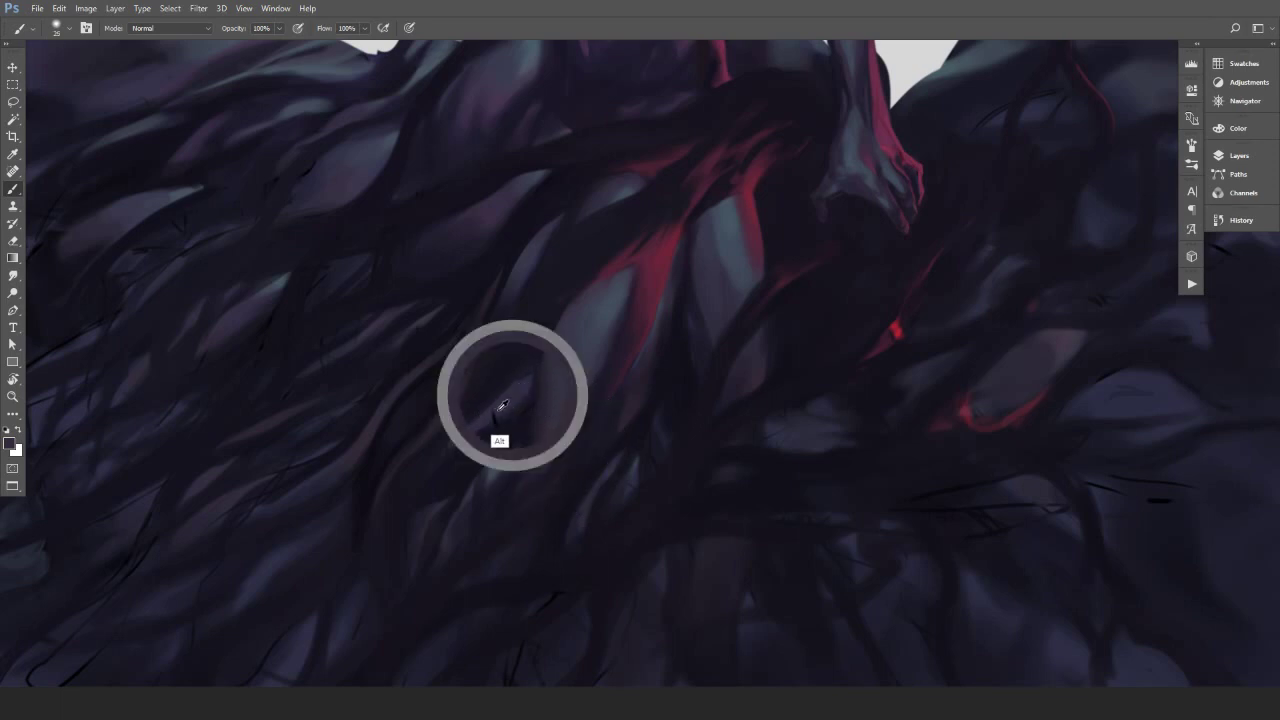
alt+click(497, 431)
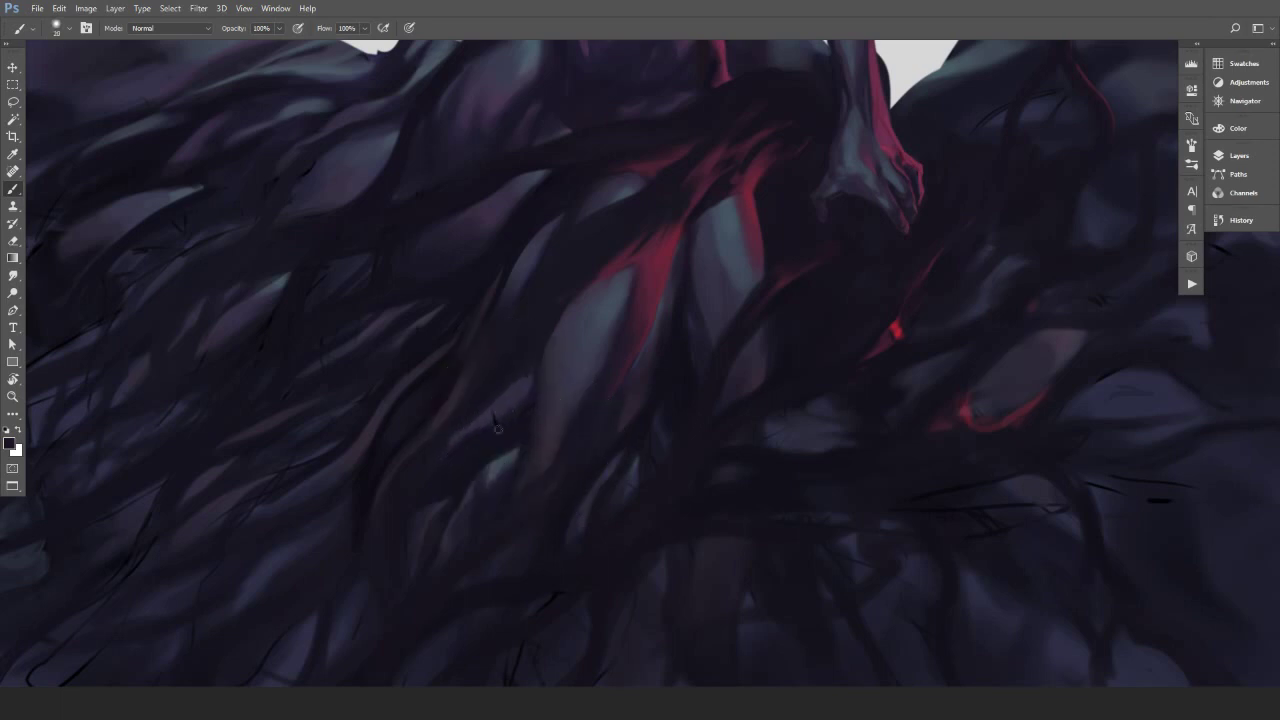
Blend the smoke between the lower leg and the neighbouring fold using a larger brush and sampled tones.
alt+click(600, 358)
key(bracketright)
key(bracketright)
key(bracketright)
alt+click(450, 433)
alt+click(497, 385)
alt+click(494, 390)
key([)
key(bracketright)
key(bracketright)
alt+click(503, 405)
alt+click(505, 399)
Refine the narrow smoke strands below the small pale fold with a much finer brush and sampled tones.
key(bracketleft)
key(bracketleft)
key(bracketleft)
key(bracketleft)
key(bracketleft)
key(bracketleft)
key(bracketleft)
key(bracketleft)
key(bracketleft)
key(alt)
alt+click(464, 441)
alt+click(425, 450)
Shape the long curved smoke strand beside the leg with sampled tones, varying the brush size.
key(bracketleft)
key(bracketright)
key(bracketleft)
key(bracketleft)
key(bracketright)
key(bracketright)
key(bracketright)
key(bracketright)
key(bracketright)
alt+click(381, 467)
alt+click(367, 434)
Shade the dark hollow inside the curved smoke strand with a sampled tone and an adjusted brush size.
key(bracketleft)
key(bracketleft)
key(bracketleft)
key(bracketleft)
key(bracketright)
key(bracketright)
key(bracketright)
key(bracketright)
key(alt)
alt+click(441, 393)
Sharpen the edges of the curved smoke strands beside the leg with a smaller brush.
key(bracketleft)
key(bracketleft)
key(bracketleft)
key(bracketleft)
key(bracketleft)
key(bracketleft)
key(bracketleft)
drag(375, 431, 369, 434)
mouse_move(418, 478)
mouse_down()
mouse_move(404, 472)
mouse_move(437, 486)
mouse_up()
scroll(437, 486, up, 3)
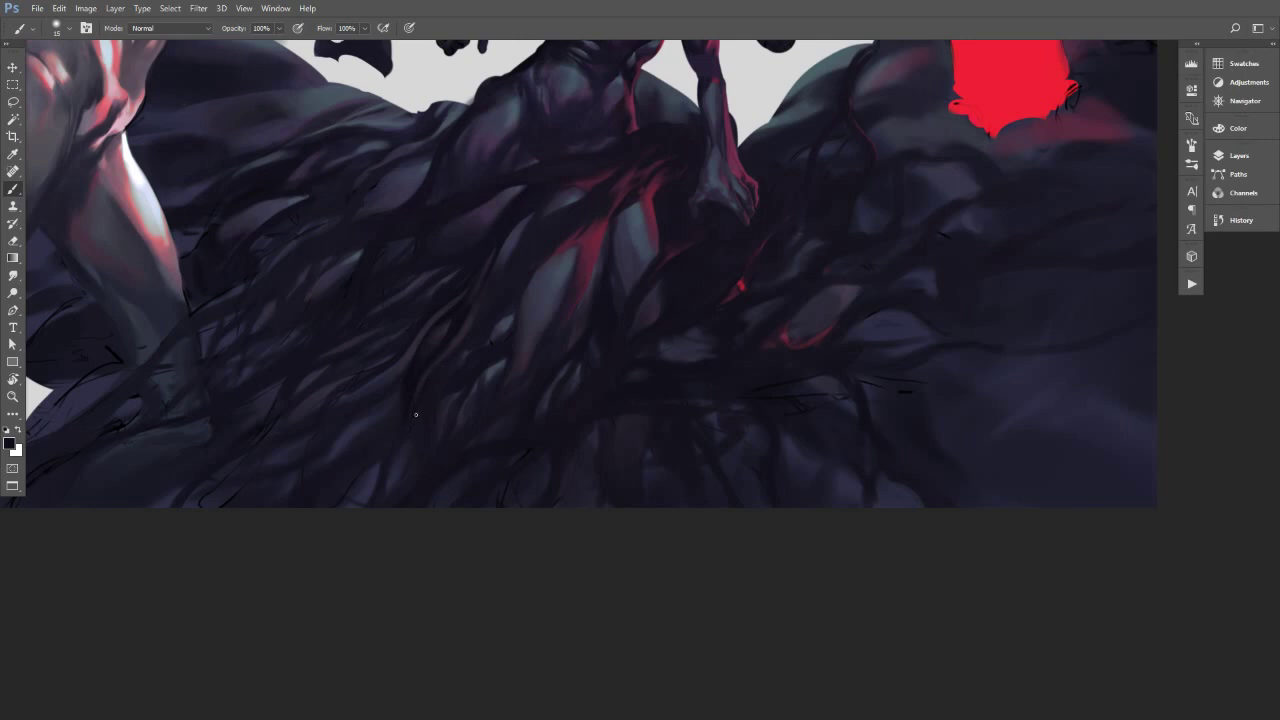
drag(510, 345, 486, 411)
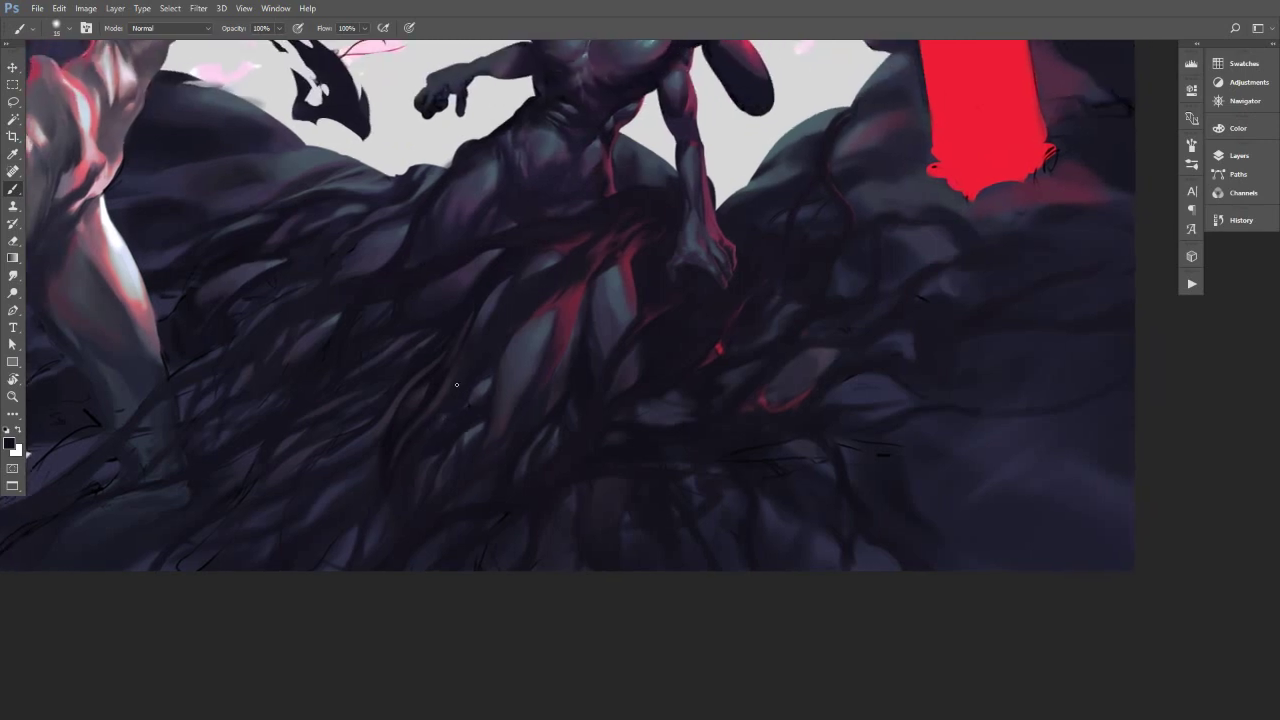
scroll(455, 374, up, 3)
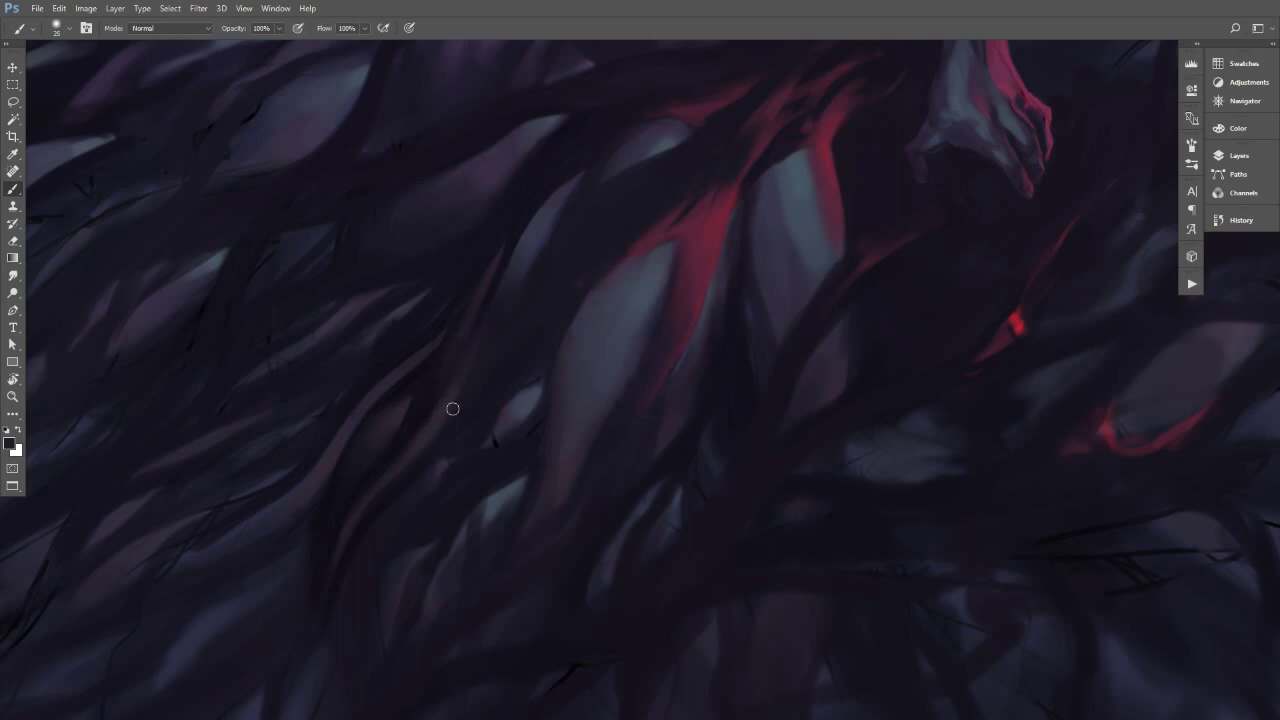
Touch up the reddish strand tips next to the leg with a sampled tone and a finer brush.
alt+click(434, 392)
key(bracketleft)
key(bracketleft)
key(bracketleft)
key(bracketleft)
key(bracketleft)
key(bracketleft)
mouse_move(788, 280)
mouse_down()
mouse_move(640, 323)
mouse_move(773, 284)
mouse_move(752, 316)
mouse_up()
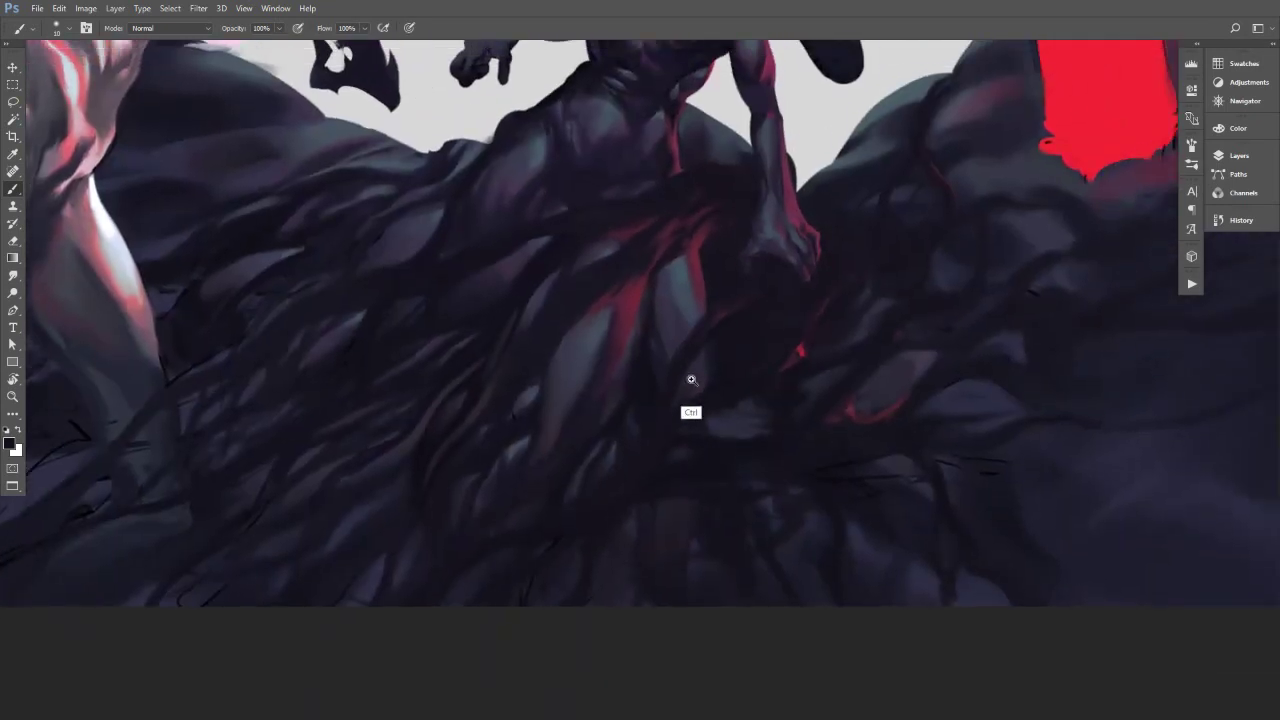
scroll(689, 371, up, 3)
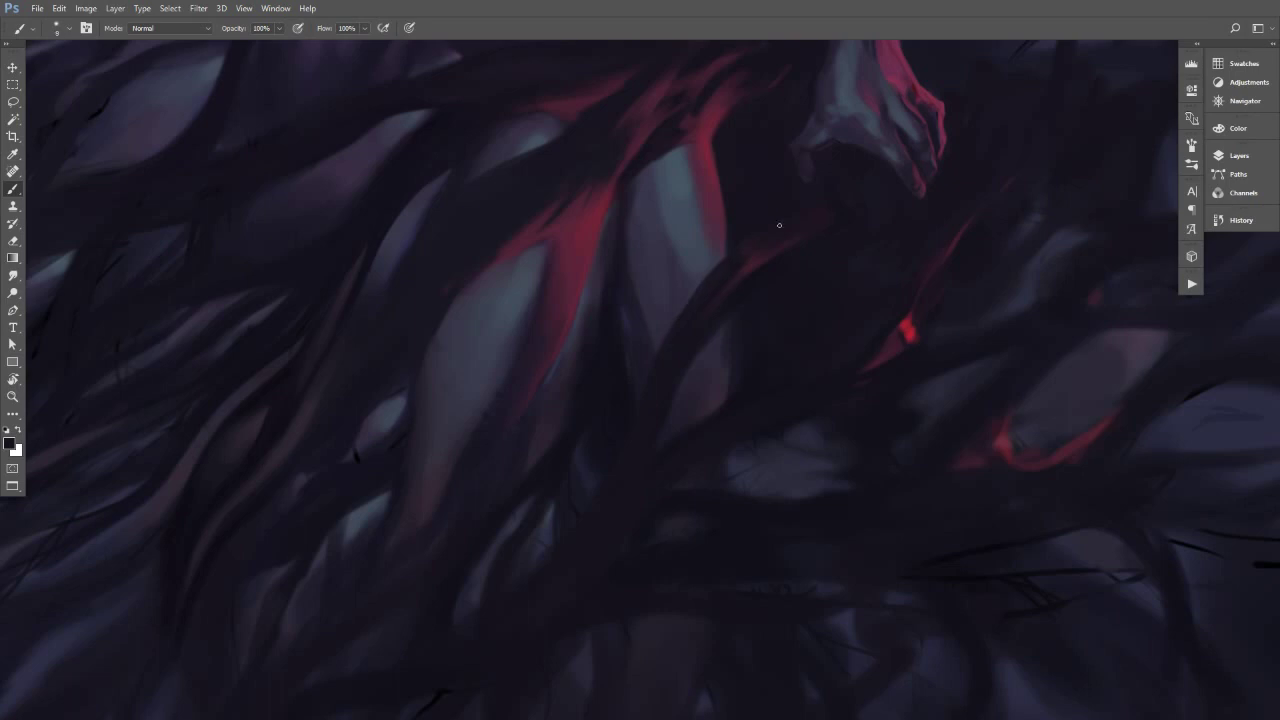
Blend the faint crimson strand below the dark figure's lowered hand with sampled tones and a larger brush.
key(bracketright)
key(bracketright)
alt+click(749, 254)
key(bracketright)
drag(732, 276, 763, 251)
alt+click(758, 258)
key(bracketright)
key(alt)
alt+click(735, 268)
key(alt)
Refine the crimson rim along the upper edge of the bluish thigh fold with sampled reds.
key(bracketleft)
key(bracketleft)
key(bracketleft)
key(bracketleft)
key(bracketleft)
alt+click(708, 153)
alt+click(709, 165)
key(])
key(])
key(])
alt+click(706, 176)
Smudge the pale leg fold and its crimson edge at 20% strength with a larger brush.
click(13, 275)
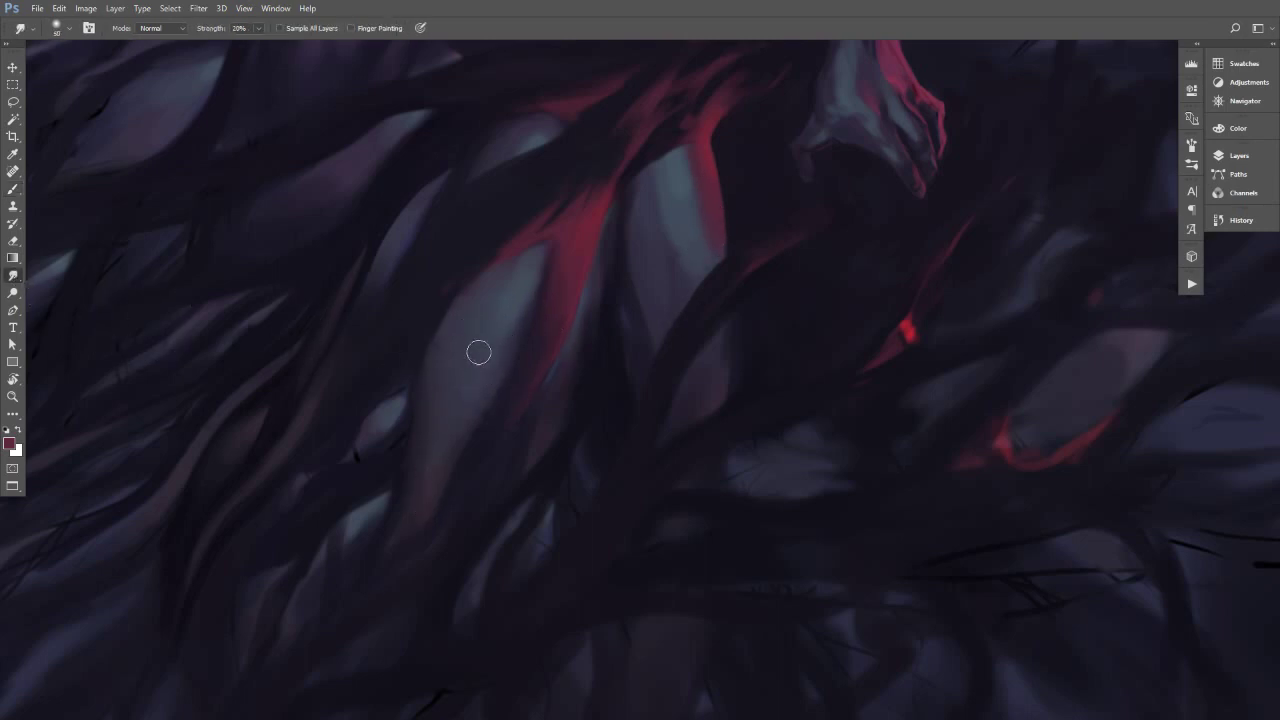
key(bracketright)
drag(614, 335, 572, 354)
drag(652, 281, 717, 269)
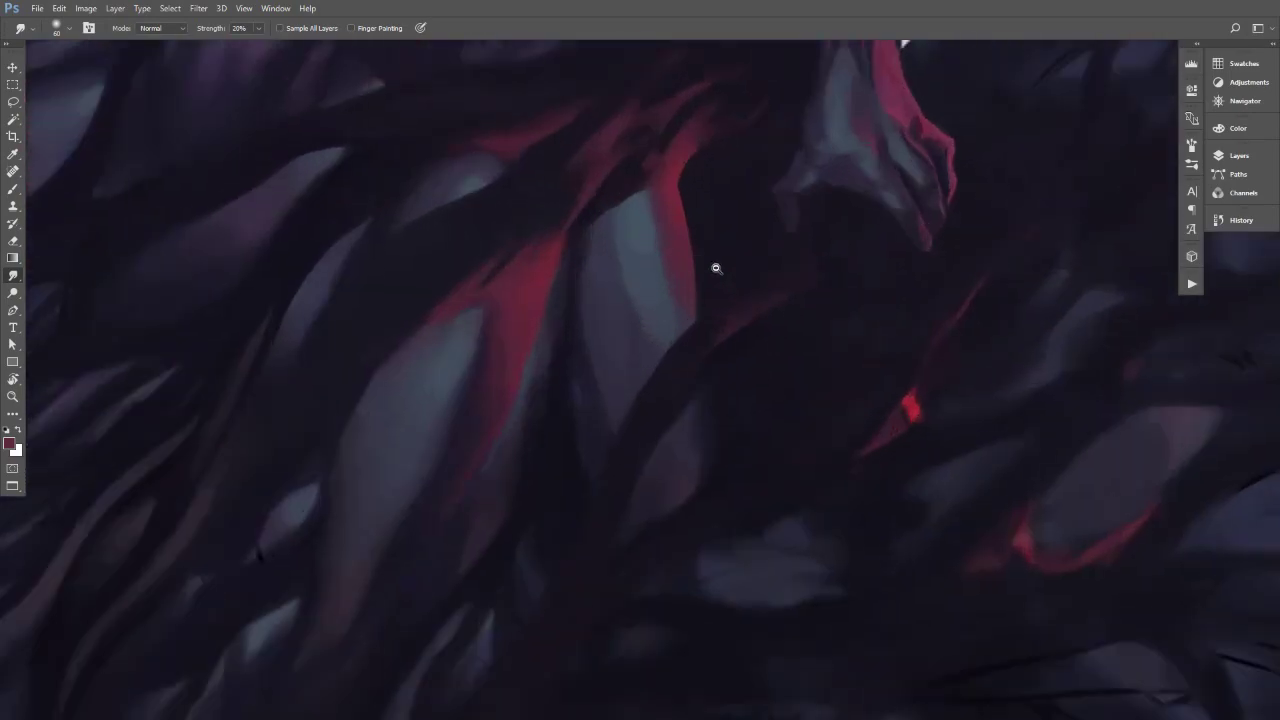
Paint thin crimson strands across the top of the bluish thigh fold with a sampled red and a fine brush.
key(b)
alt+click(671, 168)
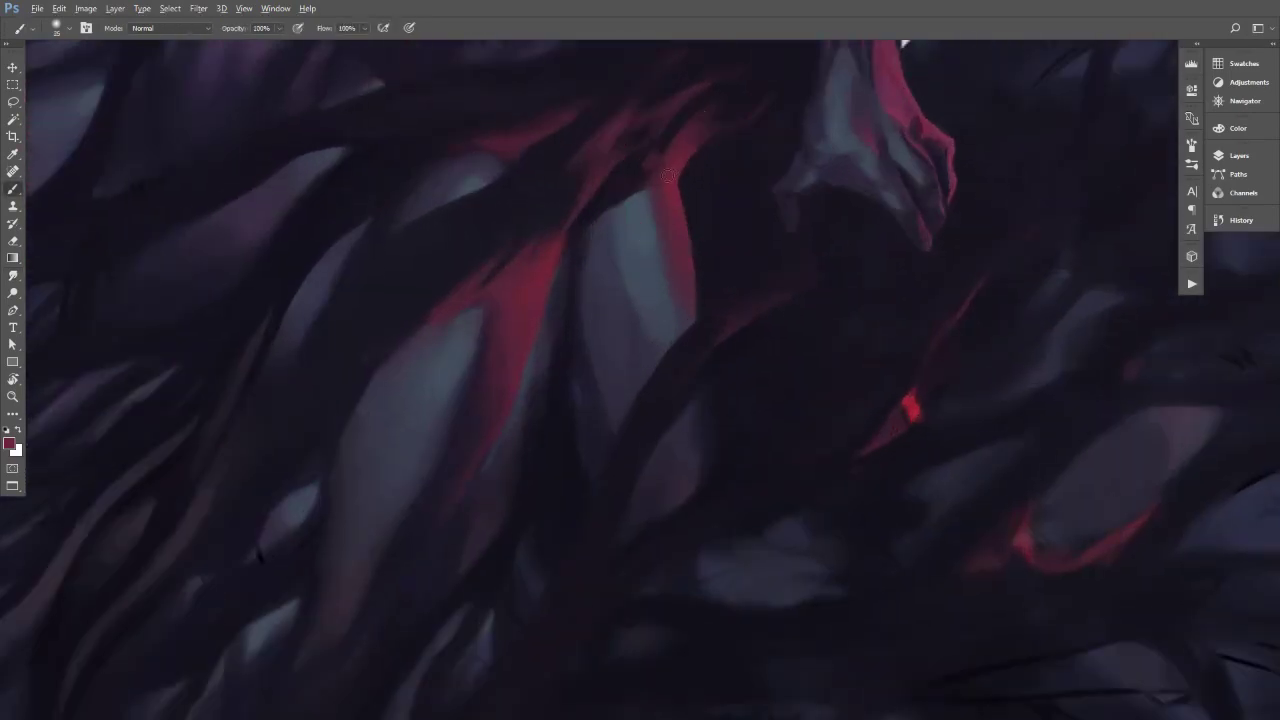
key([)
key([)
key([)
key([)
key([)
key([)
key([)
key([)
key([)
key([)
drag(618, 200, 646, 183)
Build up the crimson glow on the strands above the thigh, moving from a larger to a finer brush.
key(bracketright)
key(bracketright)
key(bracketright)
key(bracketright)
key(bracketright)
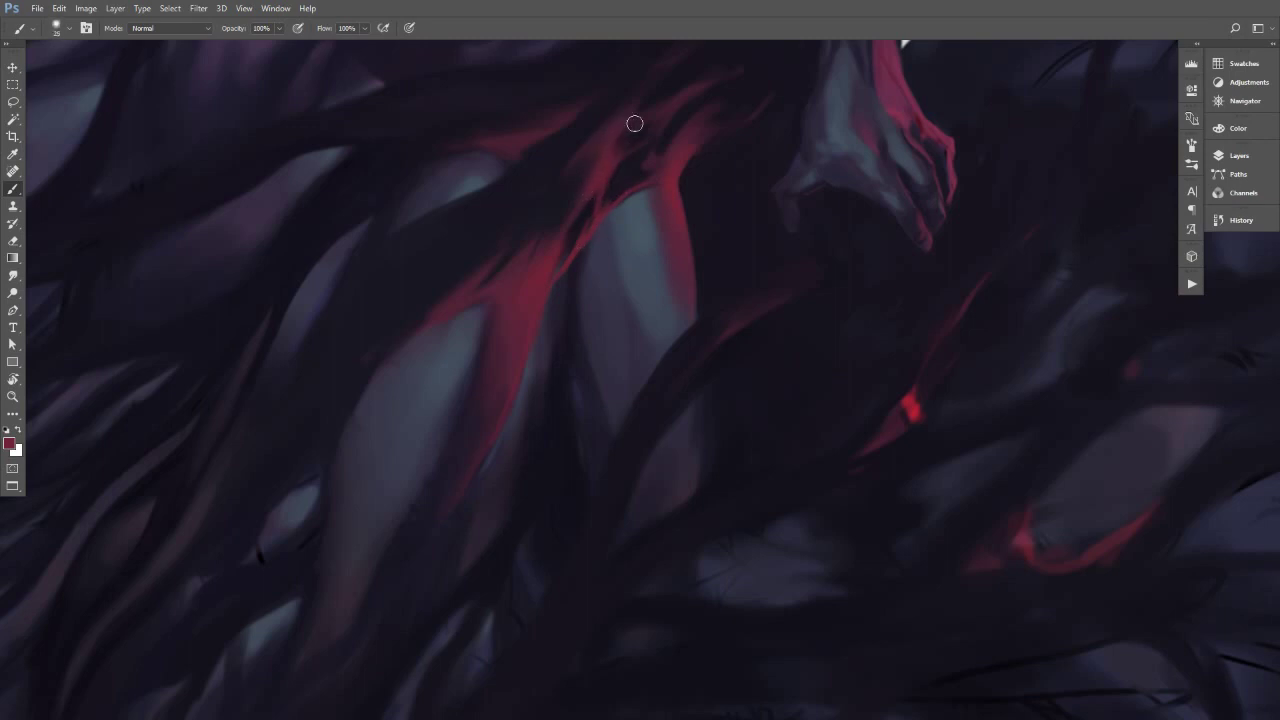
key(bracketleft)
key(bracketleft)
key(bracketleft)
key(bracketleft)
key(bracketleft)
drag(619, 284, 546, 311)
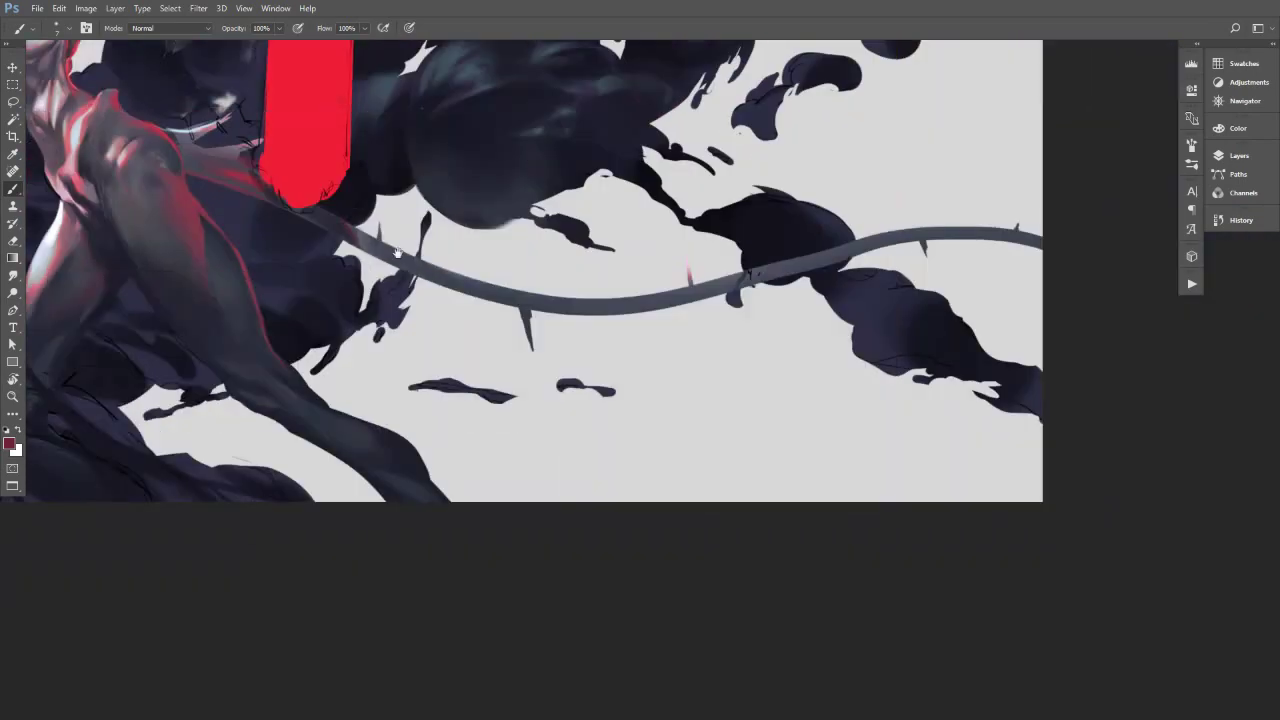
Refine the dark gaps between the crimson strands above the thigh with sampled tones on the mirrored canvas.
drag(398, 254, 640, 332)
drag(711, 420, 683, 371)
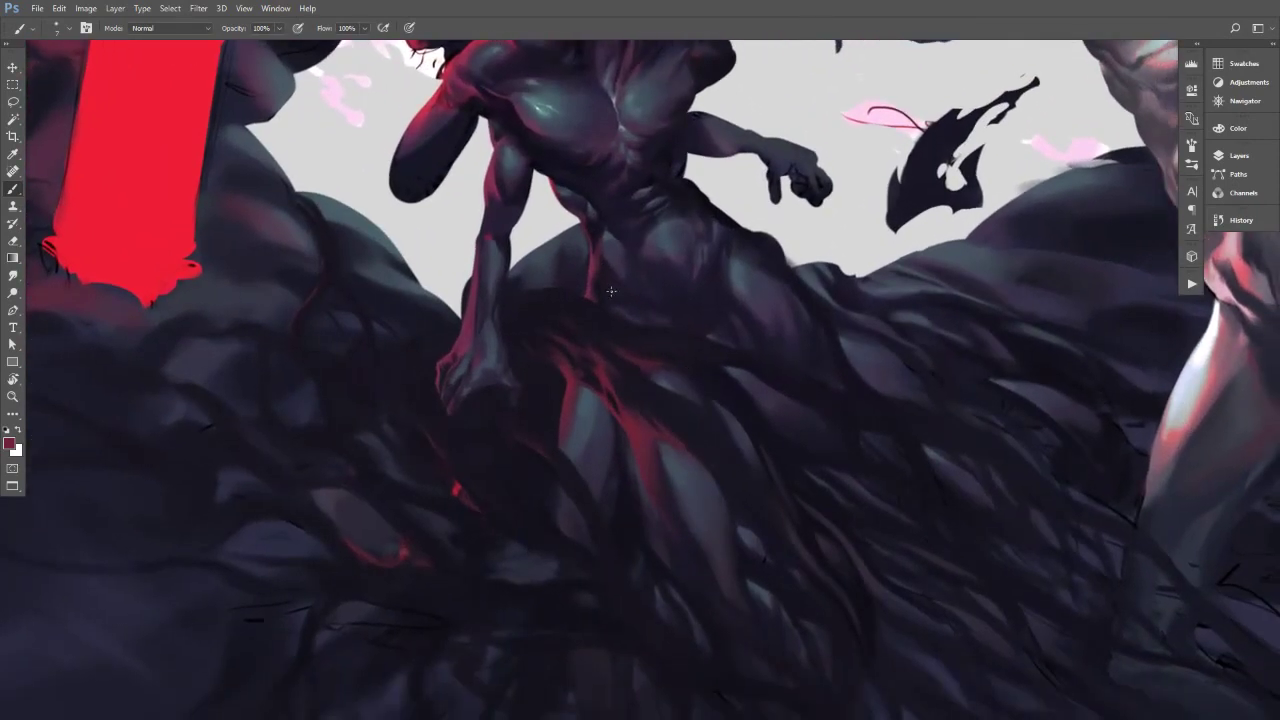
drag(591, 366, 660, 386)
alt+click(582, 395)
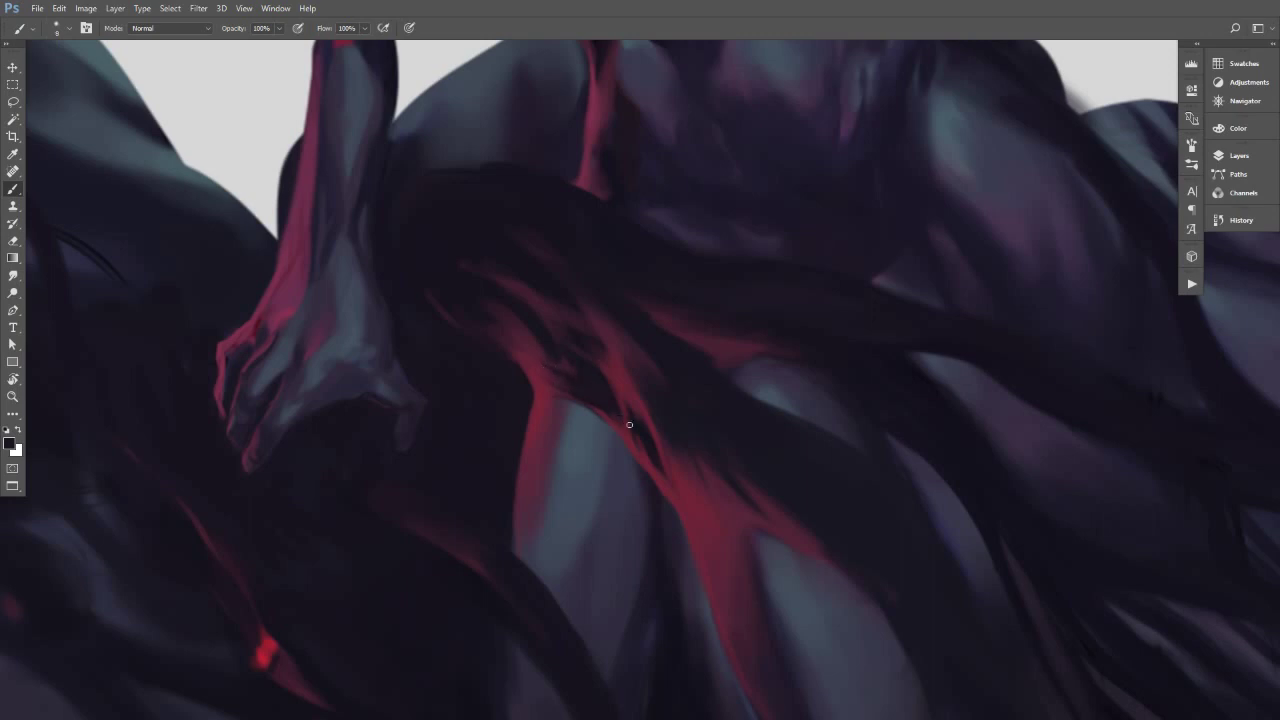
alt+click(602, 404)
alt+click(594, 418)
alt+click(623, 433)
alt+click(662, 475)
alt+click(656, 463)
drag(693, 431, 590, 434)
drag(805, 478, 651, 363)
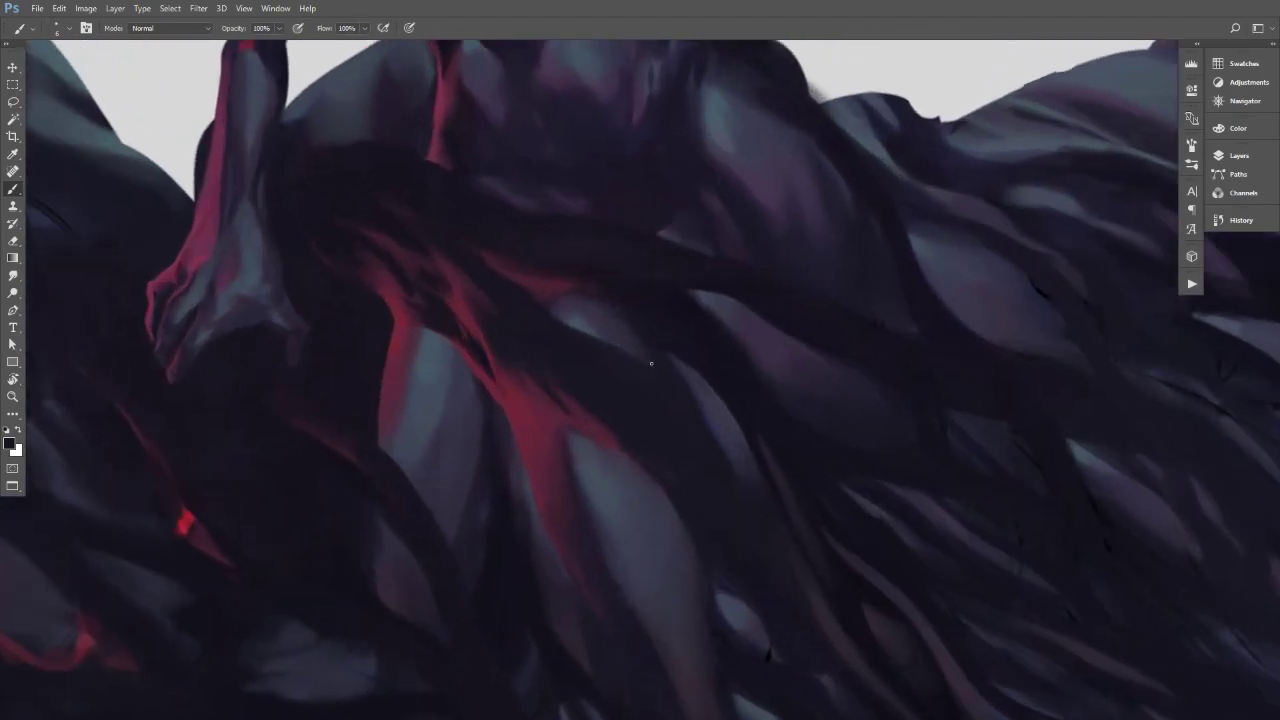
Clean up the crimson edge where the strands join above the leg with sampled dark and red tones.
ctrl+click(503, 378)
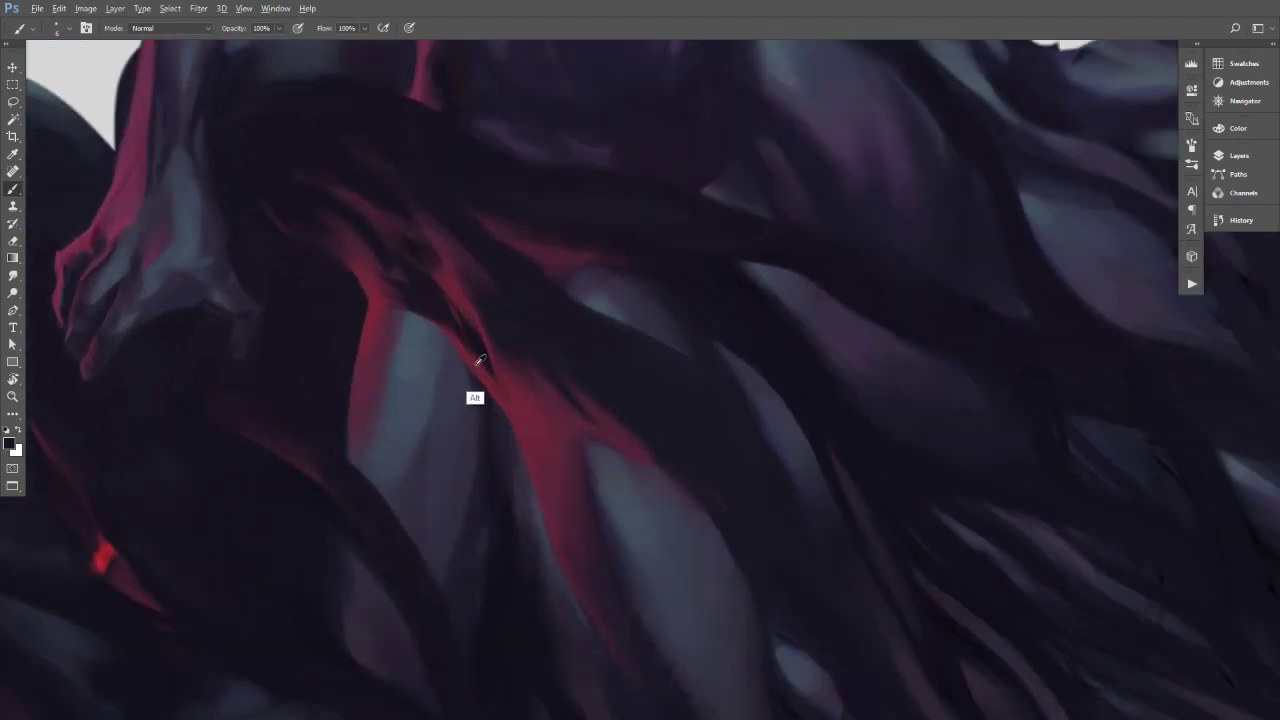
alt+click(474, 362)
alt+click(490, 382)
alt+click(499, 400)
drag(523, 440, 515, 358)
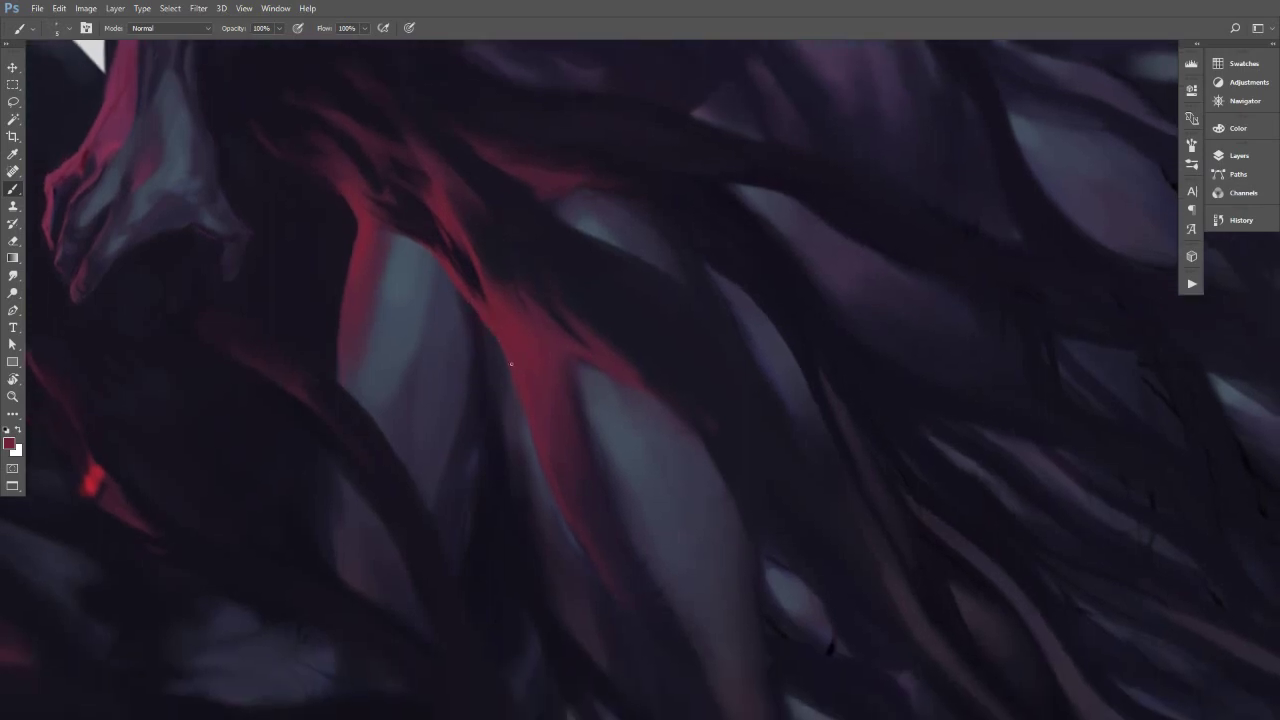
Blend the tapering lower end of the crimson streak into the leg folds with sampled tones and a larger brush.
alt+click(569, 487)
alt+click(563, 480)
drag(566, 500, 584, 534)
alt+click(553, 471)
key(bracketright)
key(bracketright)
alt+click(550, 485)
drag(617, 527, 575, 412)
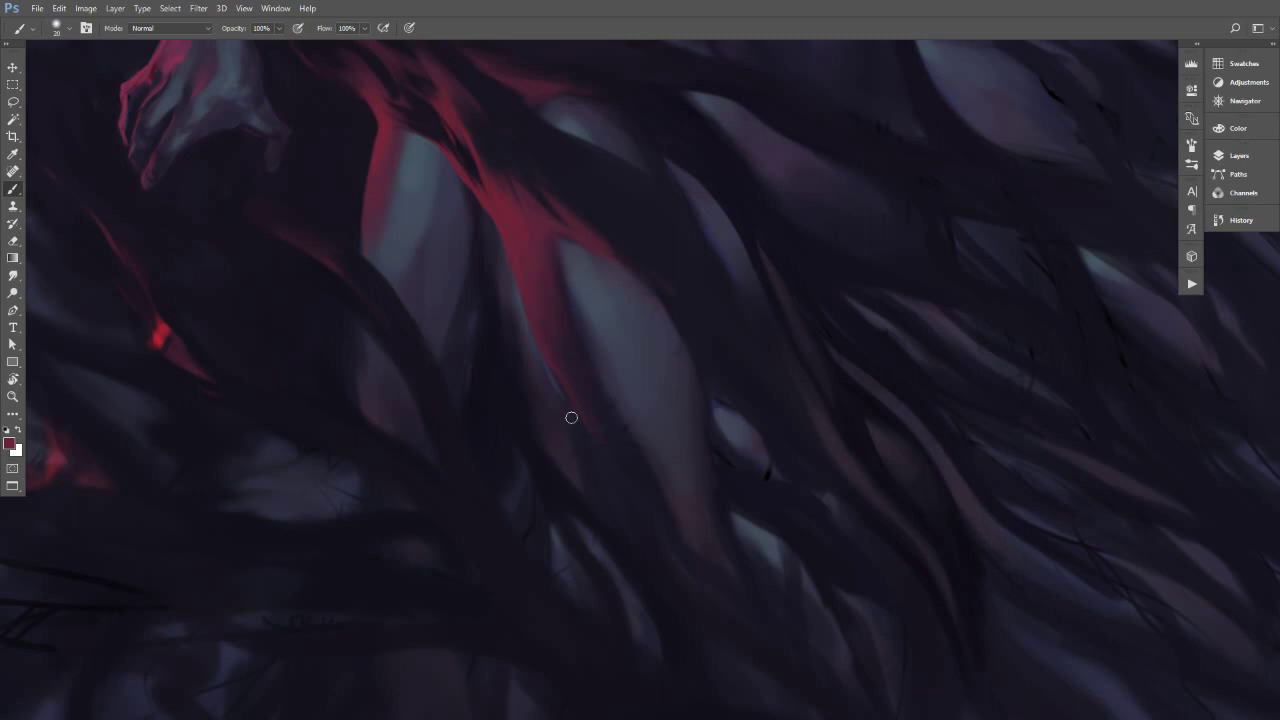
Refine the lower tip of the crimson streak and the neighbouring leg surface with sampled tones.
alt+click(591, 434)
key([)
key(bracketright)
key(bracketright)
key(bracketleft)
key(bracketright)
mouse_move(643, 437)
mouse_down()
mouse_move(597, 455)
mouse_move(618, 432)
mouse_move(609, 401)
mouse_move(597, 414)
mouse_move(626, 418)
mouse_up()
alt+click(606, 465)
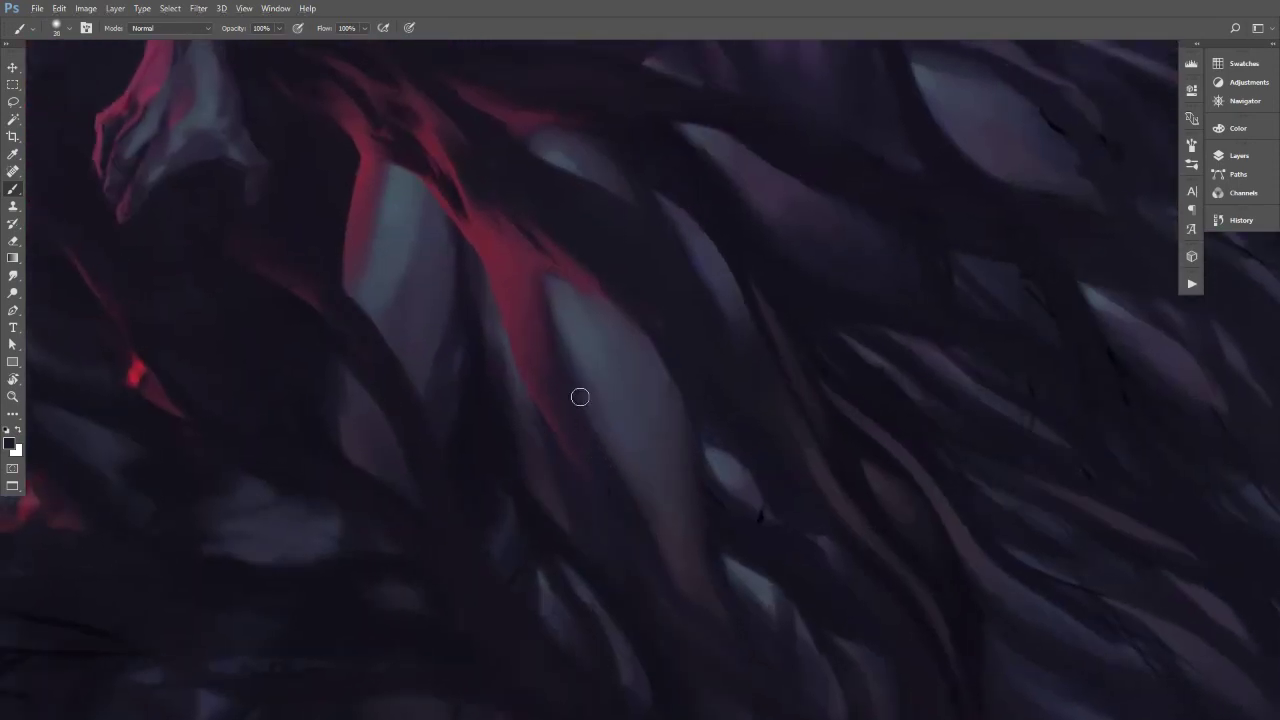
Blend the lower thigh beside the crimson tip into the dark folds with sampled tones and a larger brush.
key(bracketright)
key(alt)
alt+click(592, 417)
key(bracketleft)
key(bracketleft)
key(bracketright)
key(bracketright)
key(bracketright)
key(bracketright)
mouse_move(656, 505)
mouse_down()
mouse_move(692, 530)
mouse_move(689, 520)
mouse_up()
alt+click(656, 500)
key(bracketright)
drag(617, 454, 692, 527)
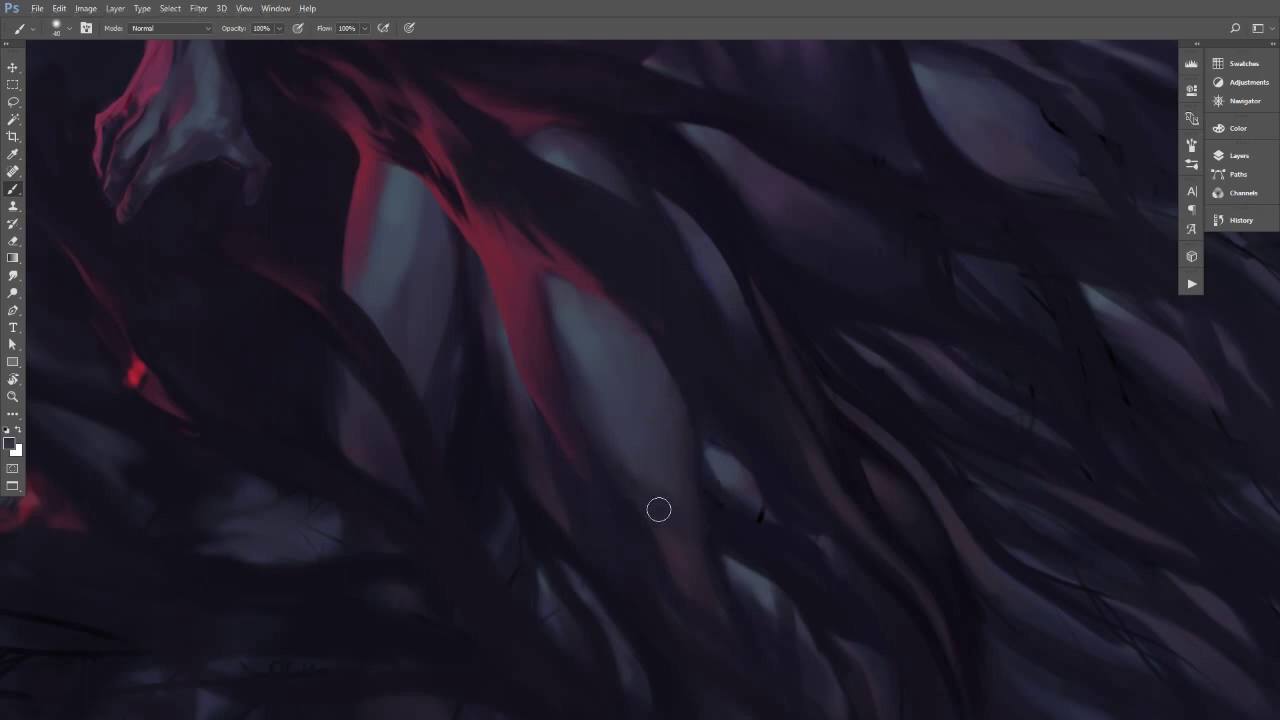
Add a teal highlight to the upper thigh beside the crimson streak, using the tone from the neighbouring leg form.
key(alt)
alt+click(405, 190)
key(bracketleft)
key(bracketleft)
key(bracketleft)
key(bracketleft)
key(bracketleft)
key(bracketright)
key(bracketright)
alt+click(665, 408)
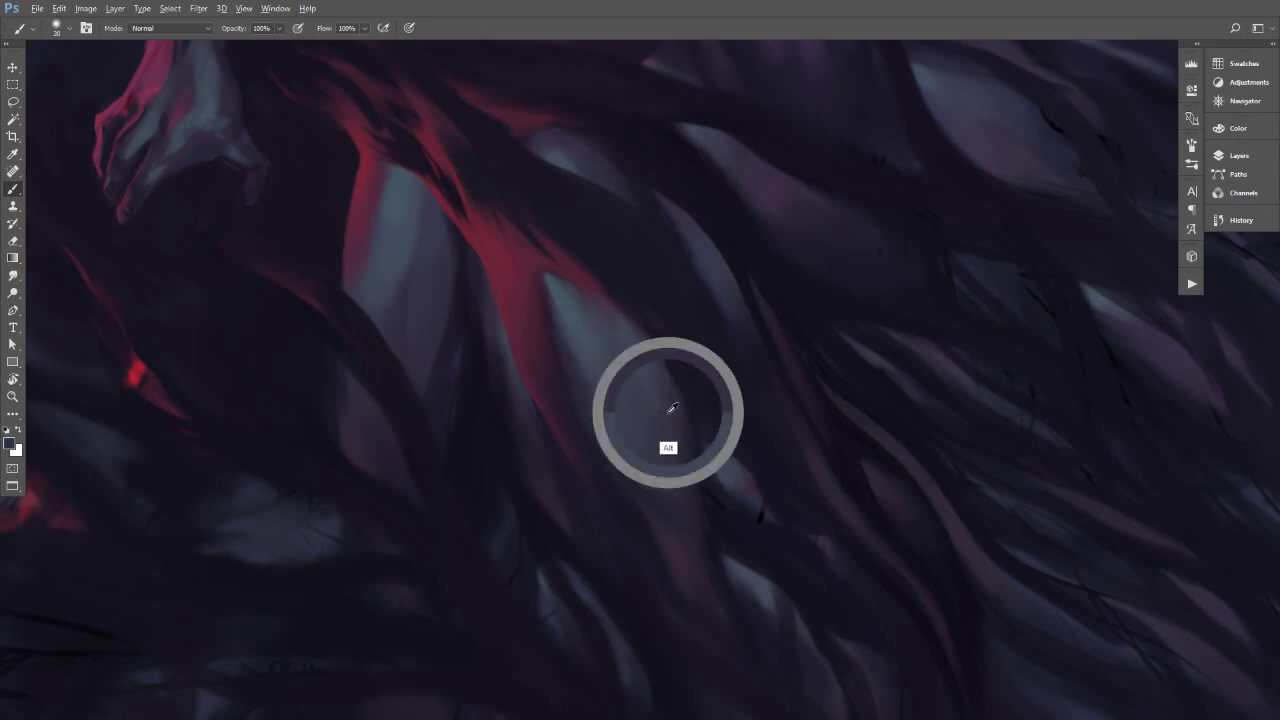
key(bracketright)
Smooth the teal highlight into the darker outer side of the thigh with tones sampled along it.
alt+click(624, 352)
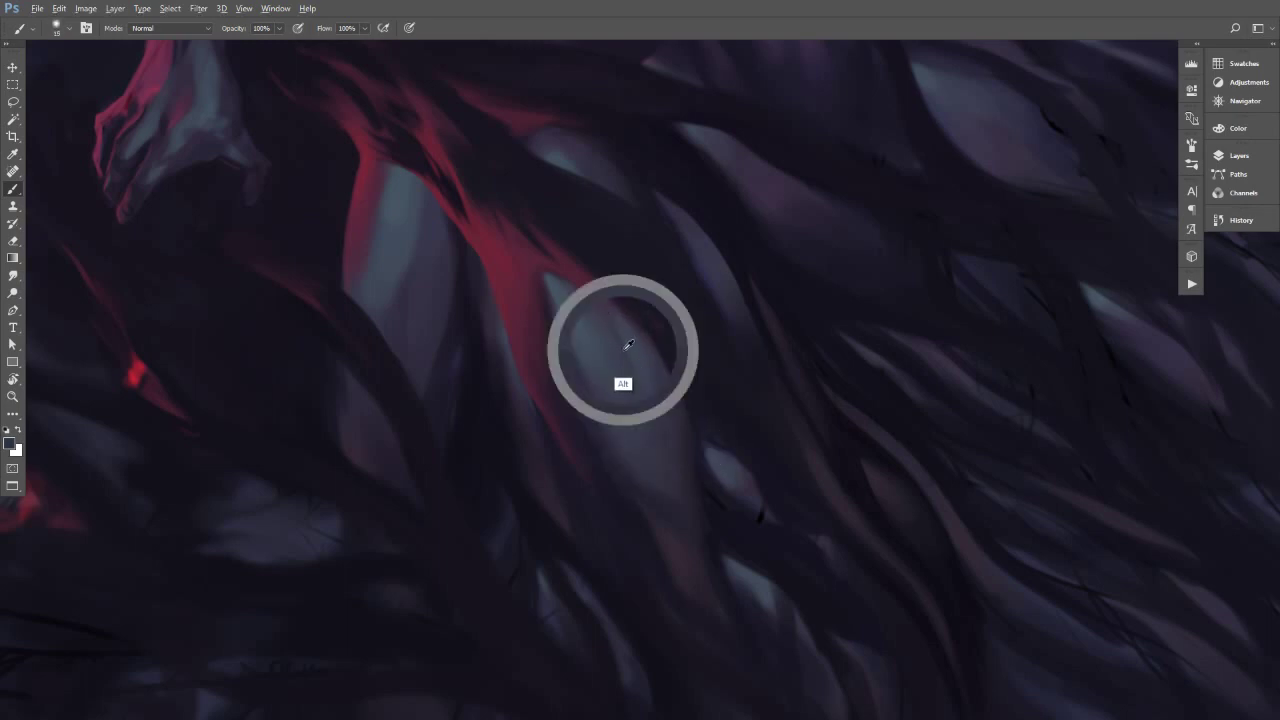
alt+click(609, 336)
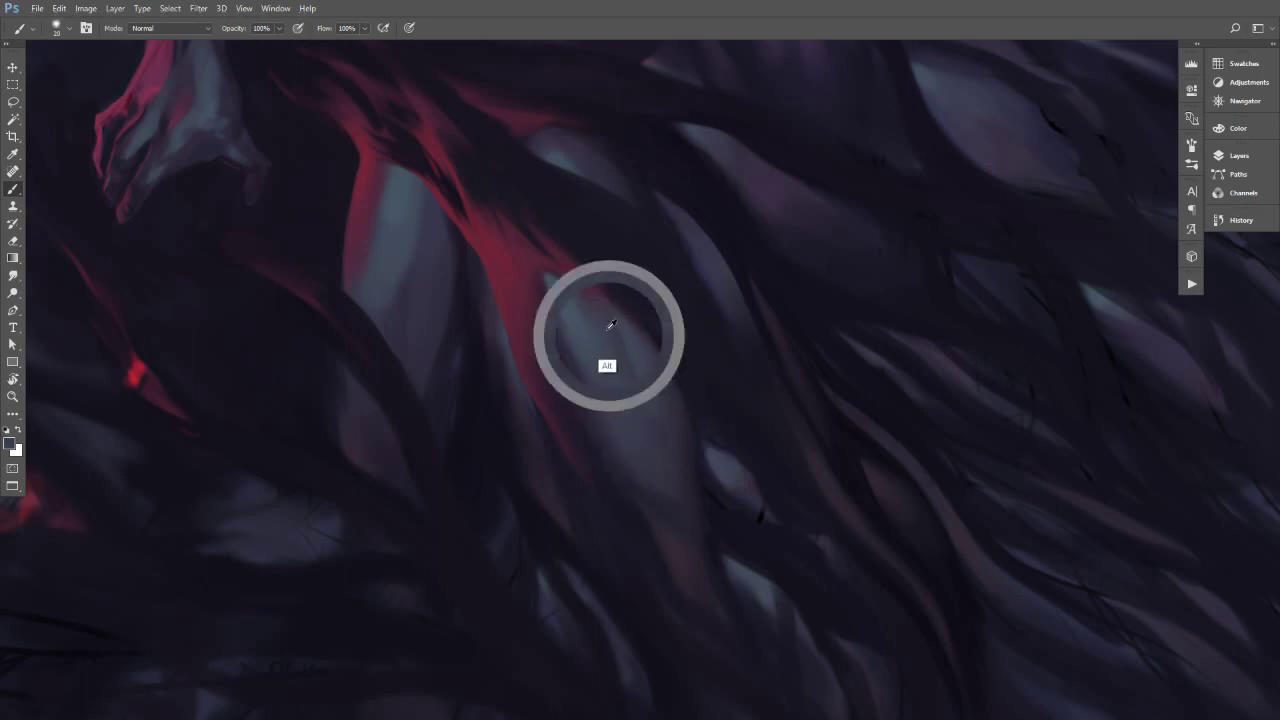
alt+click(654, 426)
alt+click(664, 420)
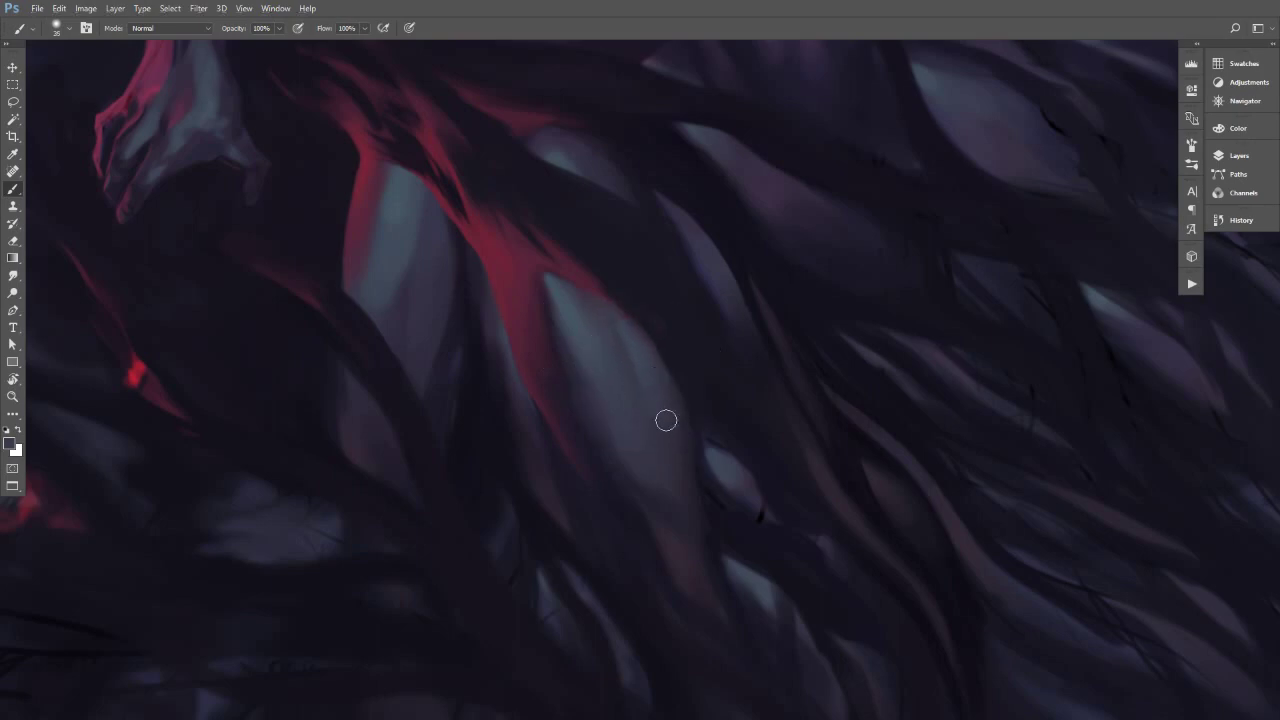
key(bracketright)
alt+click(666, 437)
drag(668, 456, 639, 504)
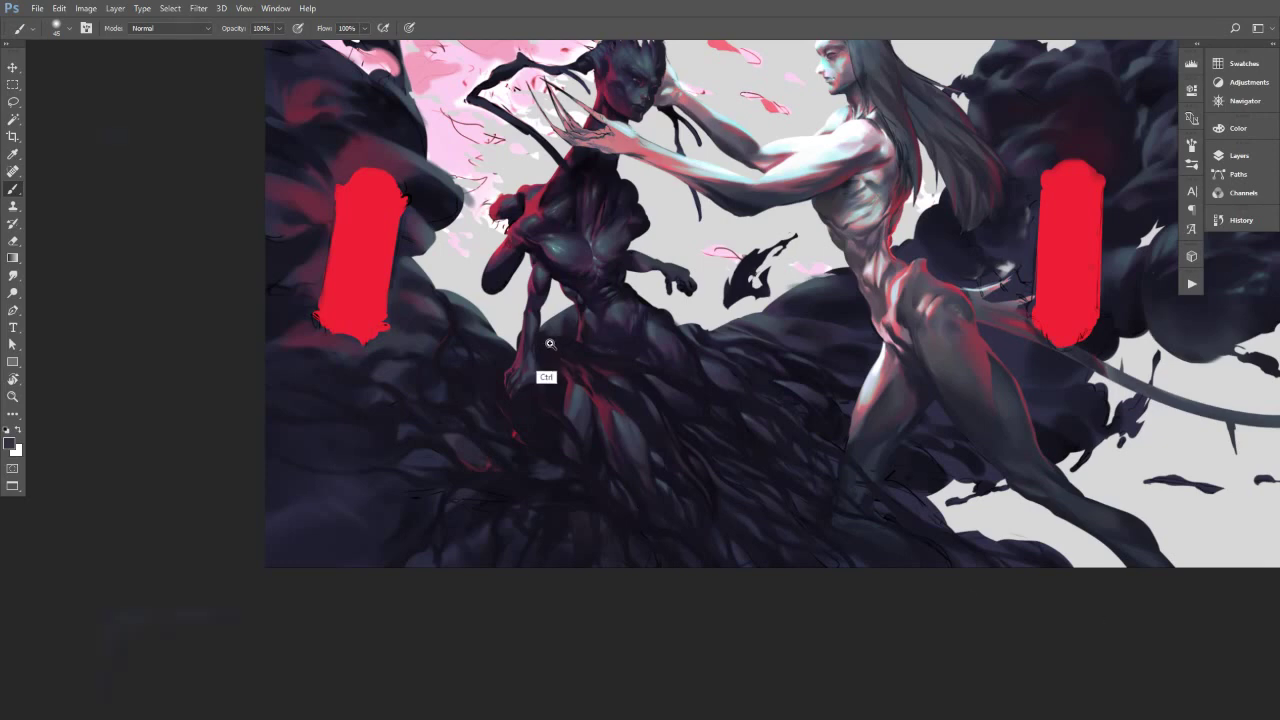
Touch up the dark shading under the horned figure's chest and along its waist.
drag(546, 354, 608, 371)
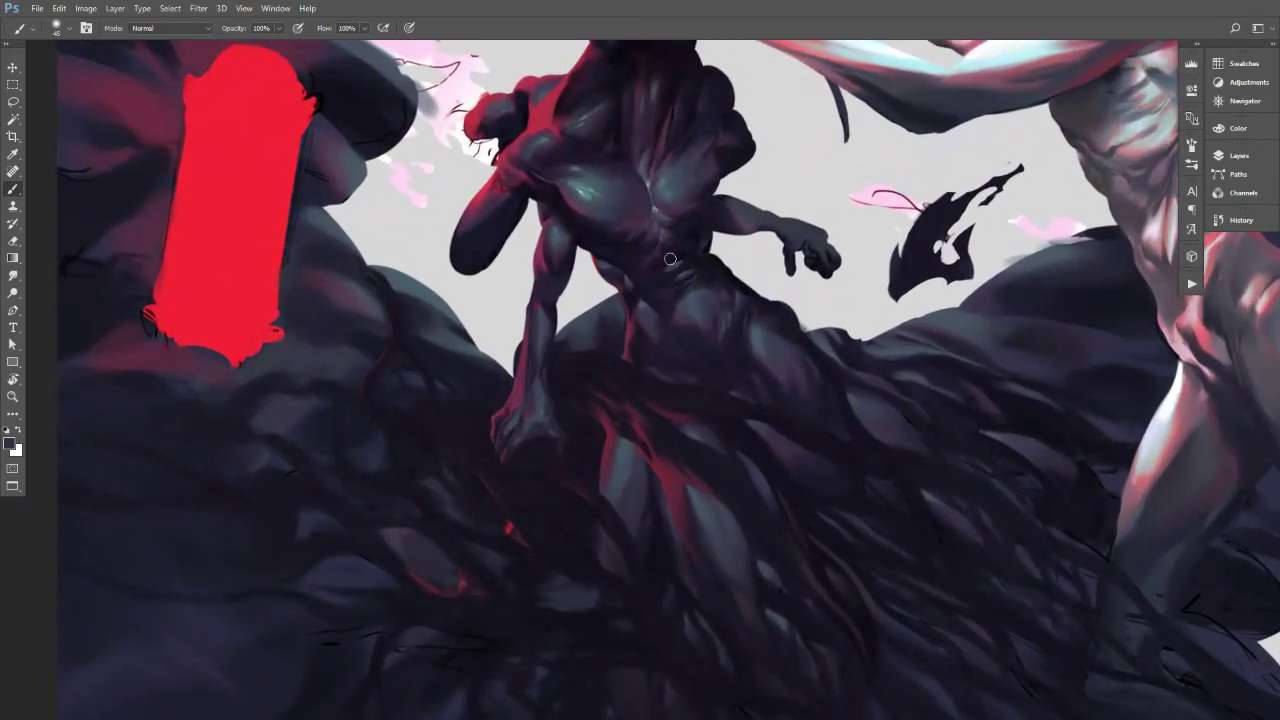
drag(654, 239, 665, 234)
drag(640, 278, 664, 288)
scroll(640, 265, up, 4)
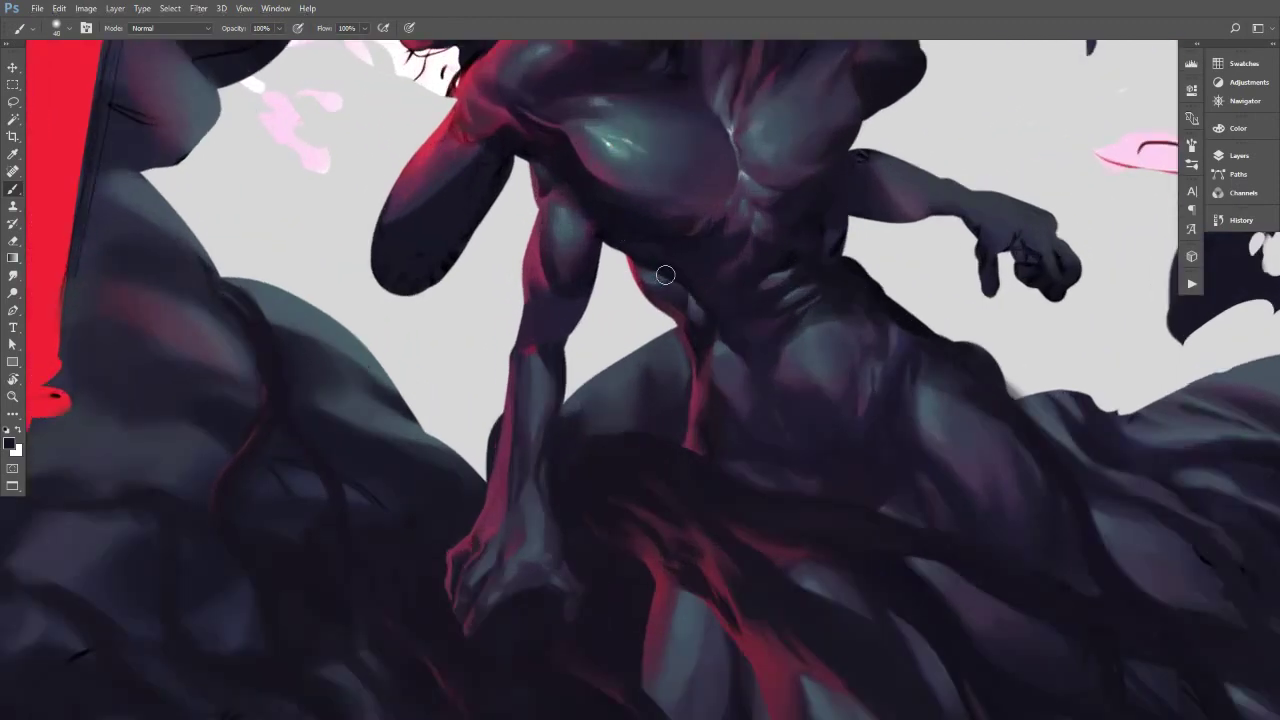
drag(736, 347, 764, 377)
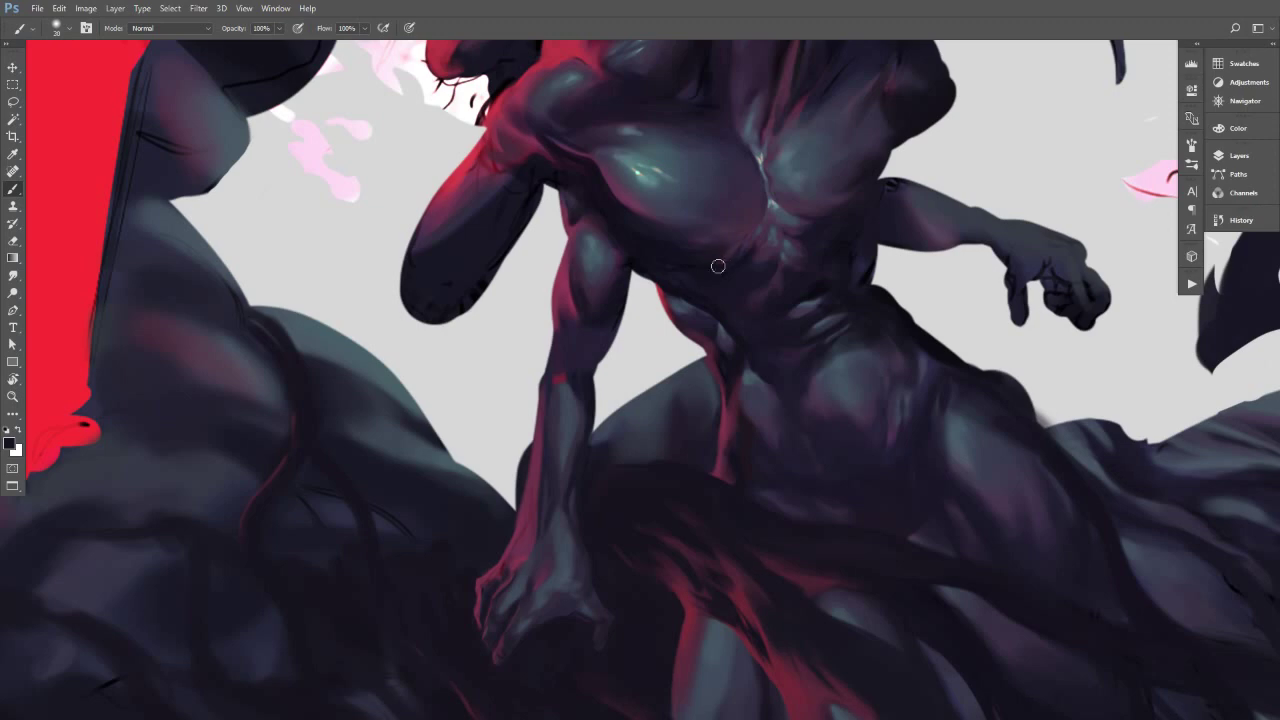
scroll(734, 307, up, 2)
scroll(734, 307, down, 5)
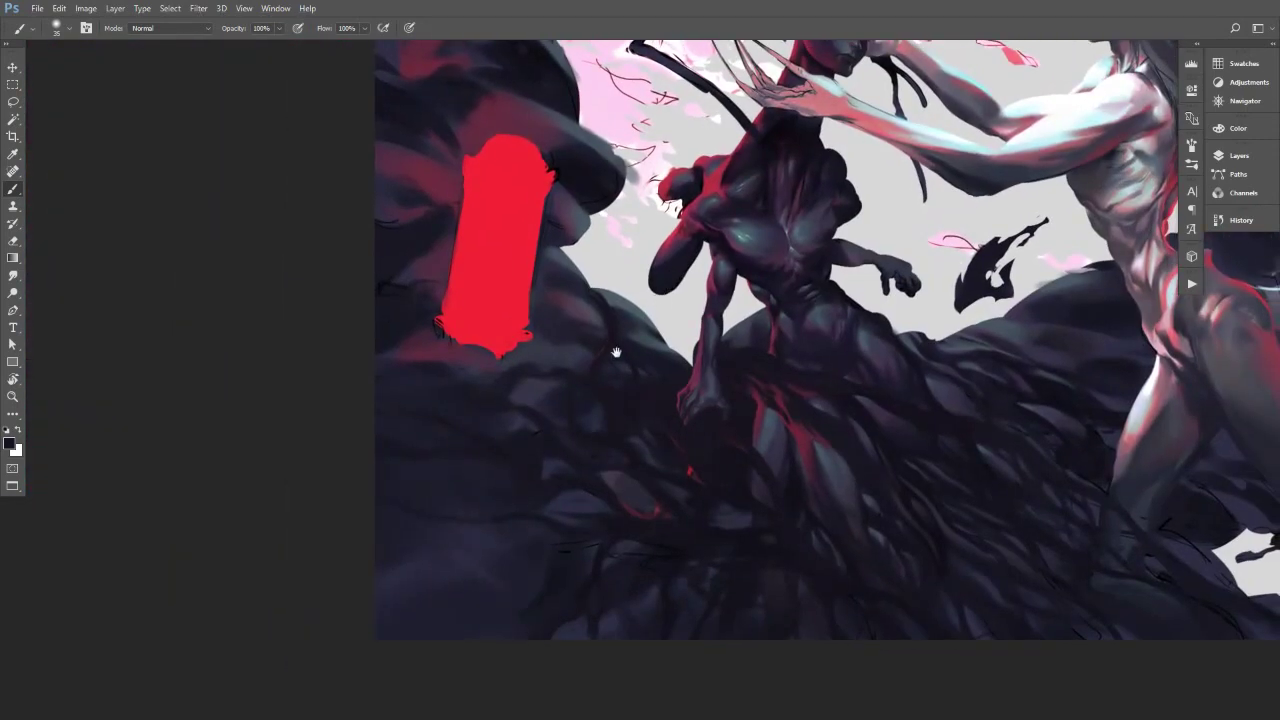
Paint sampled dark tones into the smoke strands between the planted hand and the canvas edge.
drag(652, 420, 628, 358)
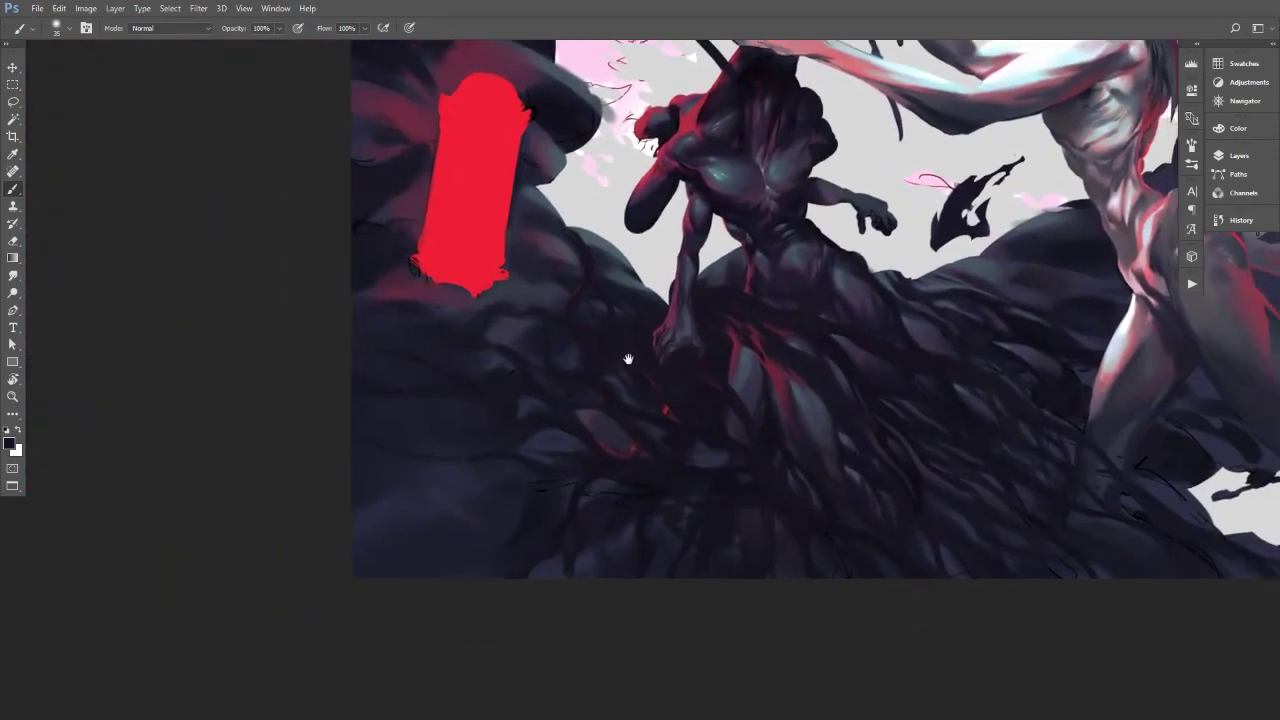
alt+click(591, 341)
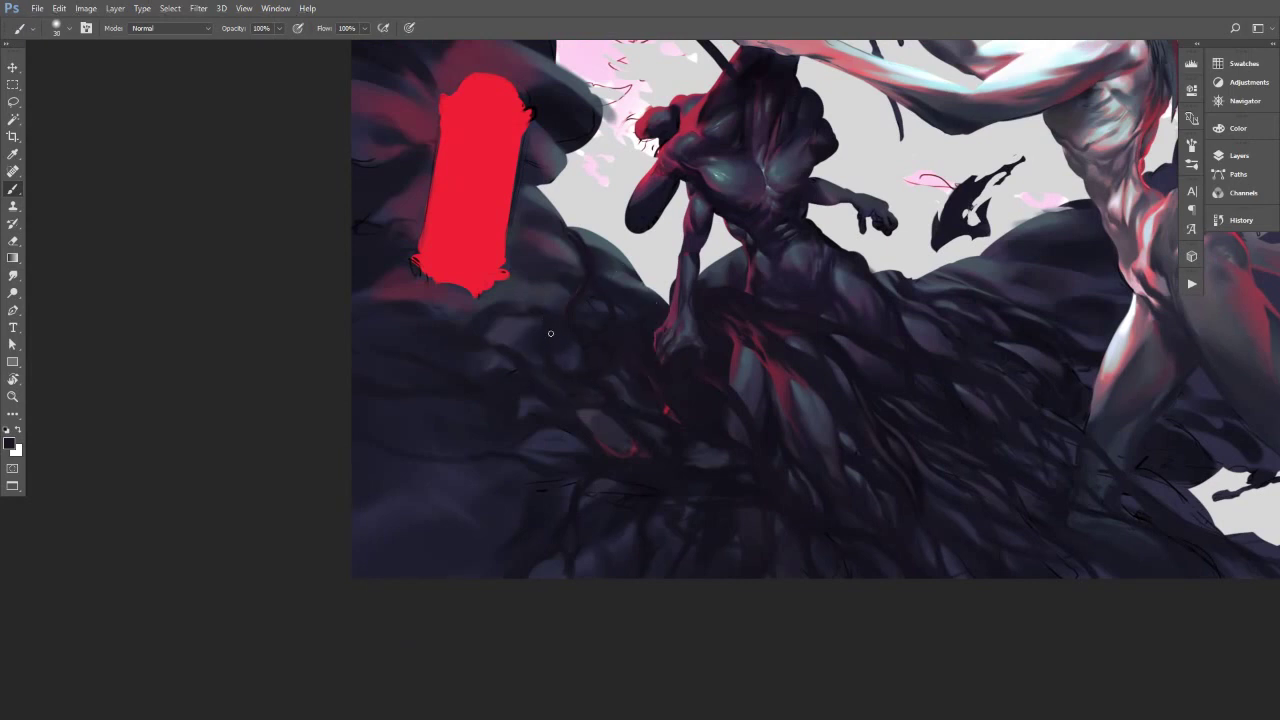
drag(587, 407, 557, 389)
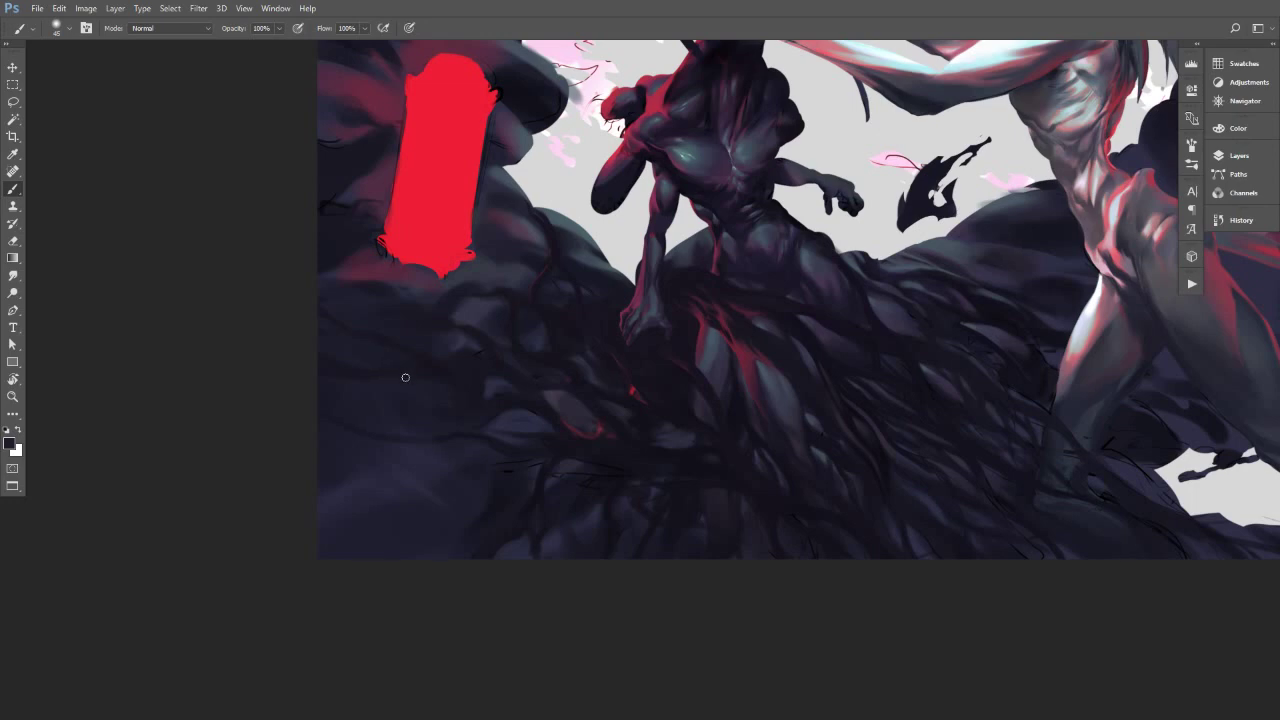
Refine the small red ember below the planted hand and darken the smoke around it with sampled tones.
scroll(651, 419, up, 3)
alt+click(631, 381)
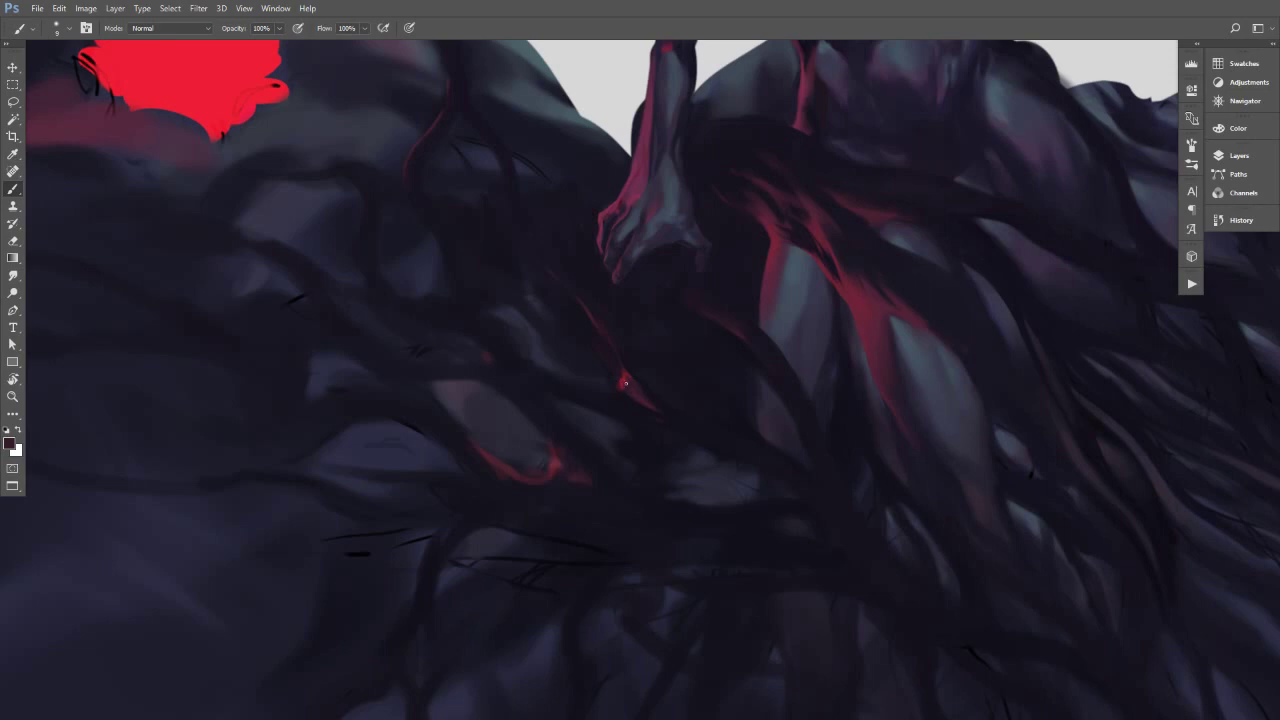
alt+click(612, 376)
key(])
drag(672, 446, 610, 468)
drag(660, 482, 598, 456)
drag(743, 503, 674, 380)
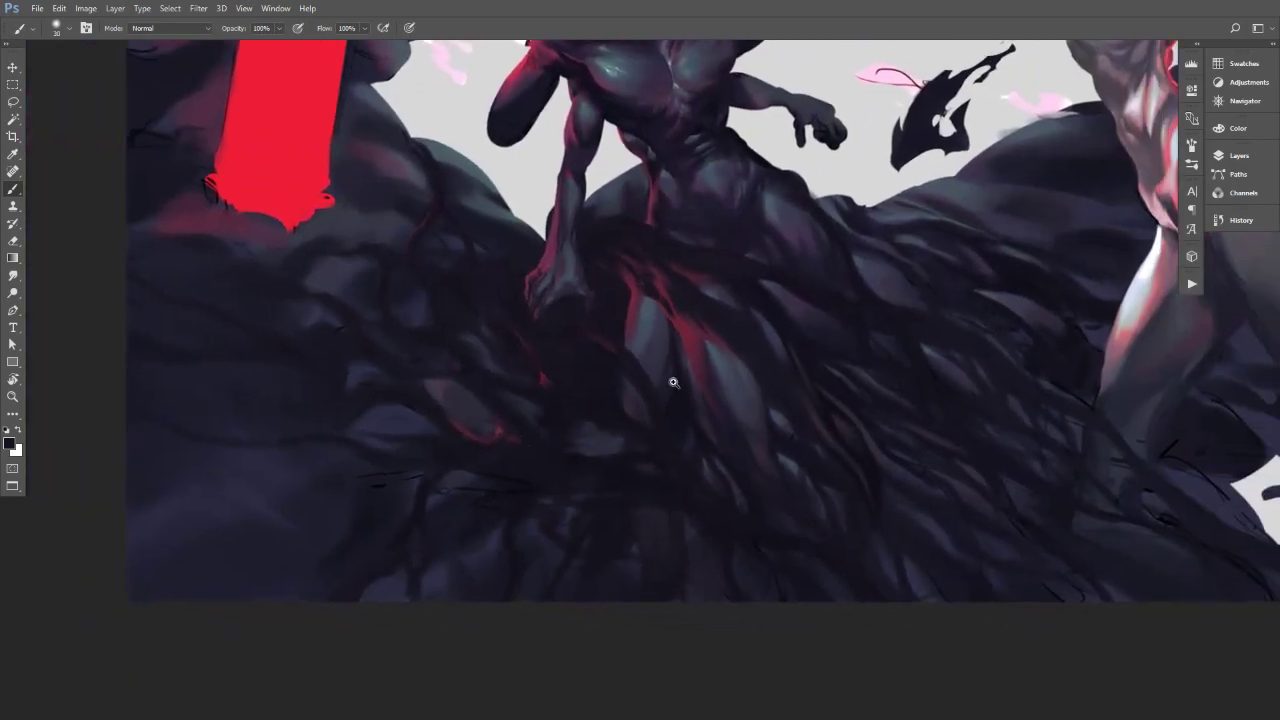
Darken the smoke between the planted hand and the crimson-lit thigh, moving from a smaller to a larger brush.
ctrl+click(703, 378)
key([)
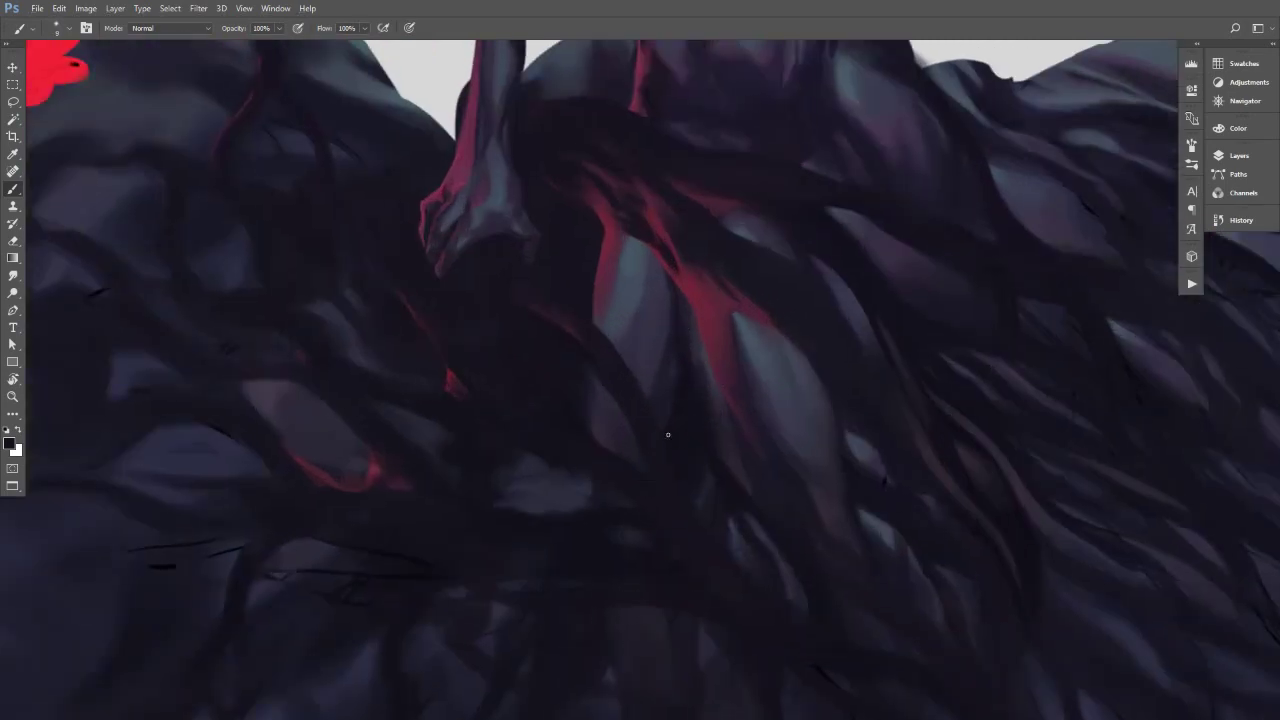
alt+click(584, 443)
drag(575, 354, 591, 437)
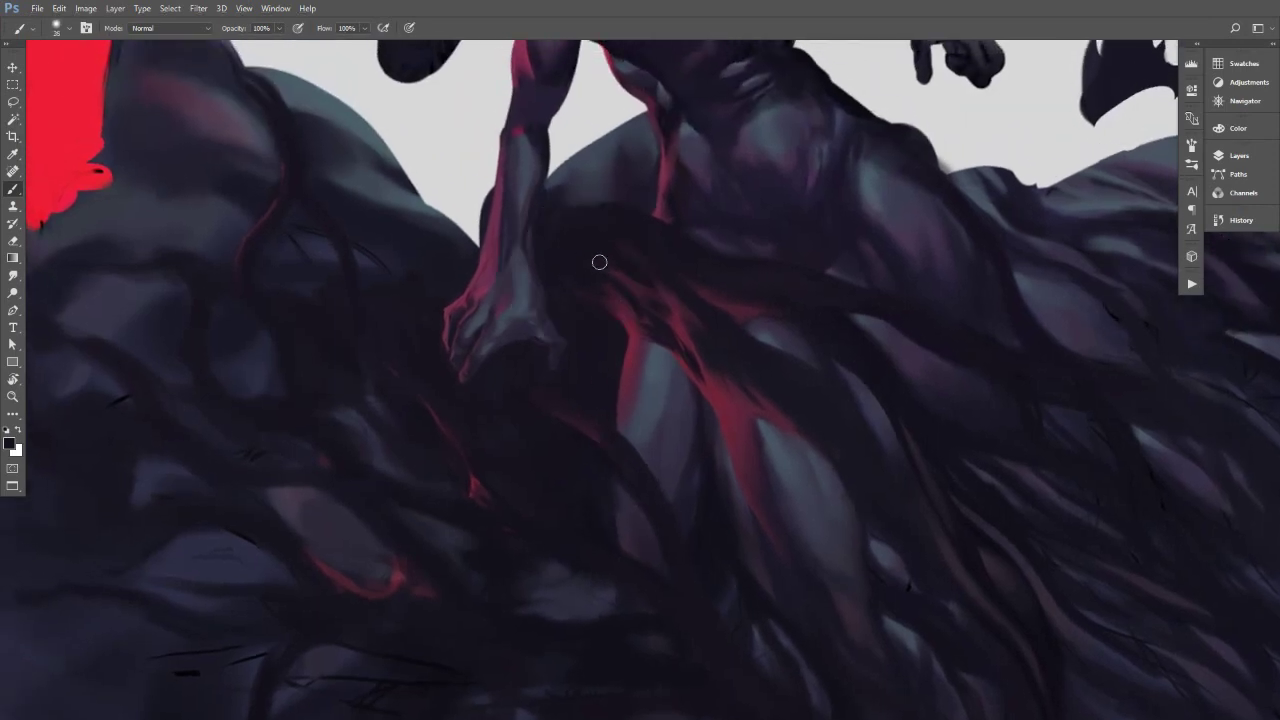
key(])
key(])
drag(640, 255, 540, 340)
drag(519, 383, 374, 460)
drag(417, 366, 480, 400)
drag(508, 446, 479, 400)
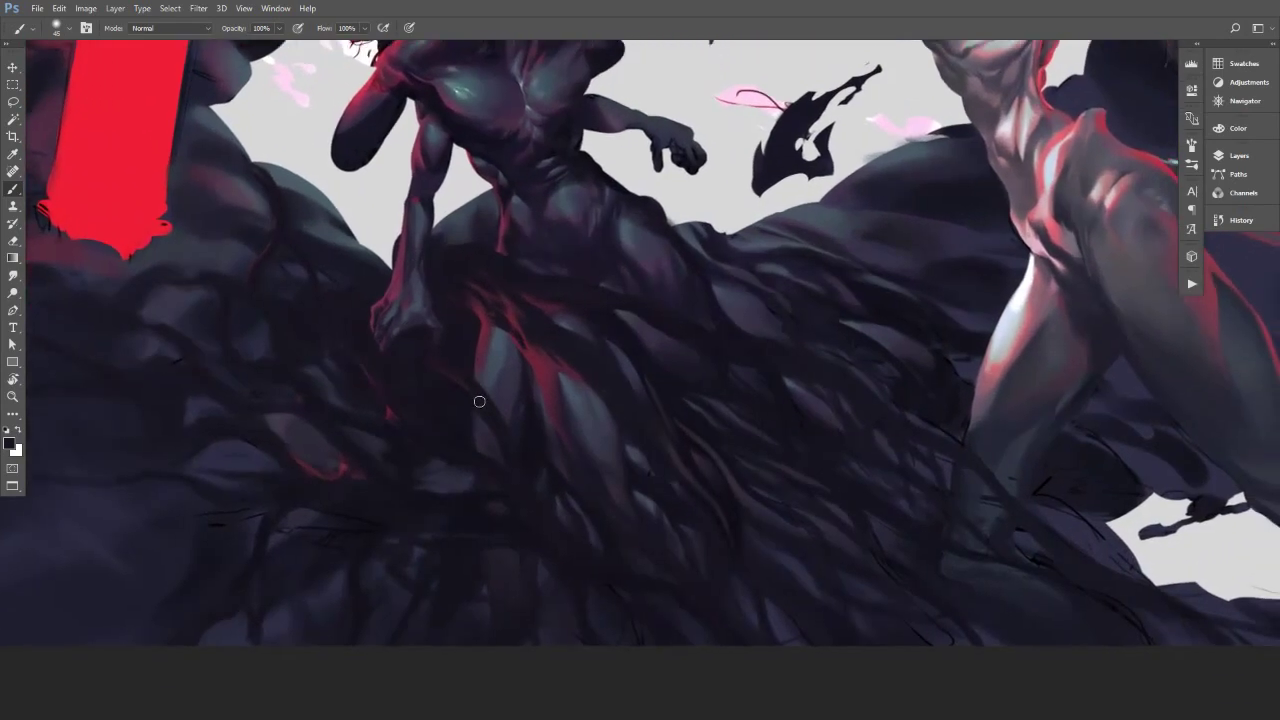
Paint sampled violet tones into the smoke folds along the ridge between the two figures.
scroll(722, 365, up, 3)
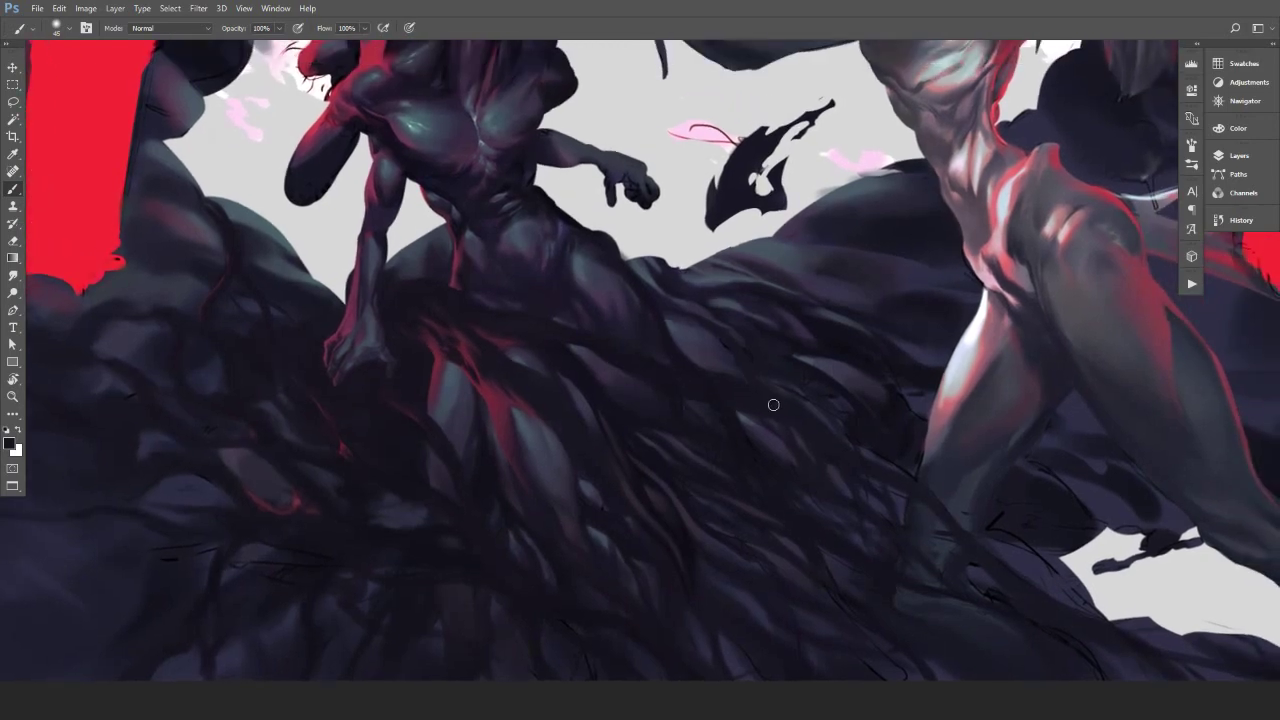
key(alt)
scroll(745, 265, up, 2)
scroll(736, 276, up, 1)
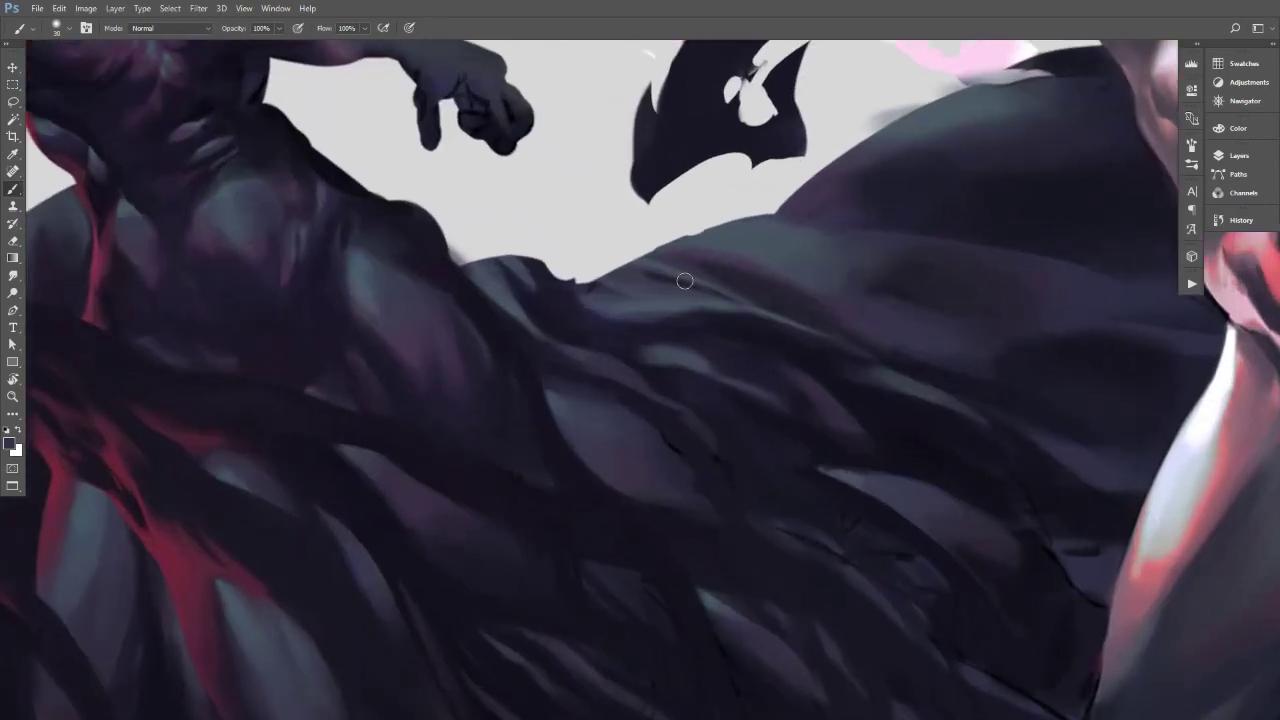
key(bracketright)
key(bracketright)
key(bracketleft)
key(bracketleft)
Sharpen the dark gaps between the ridge strands with a sampled dark tone on the rotated canvas.
drag(814, 349, 614, 180)
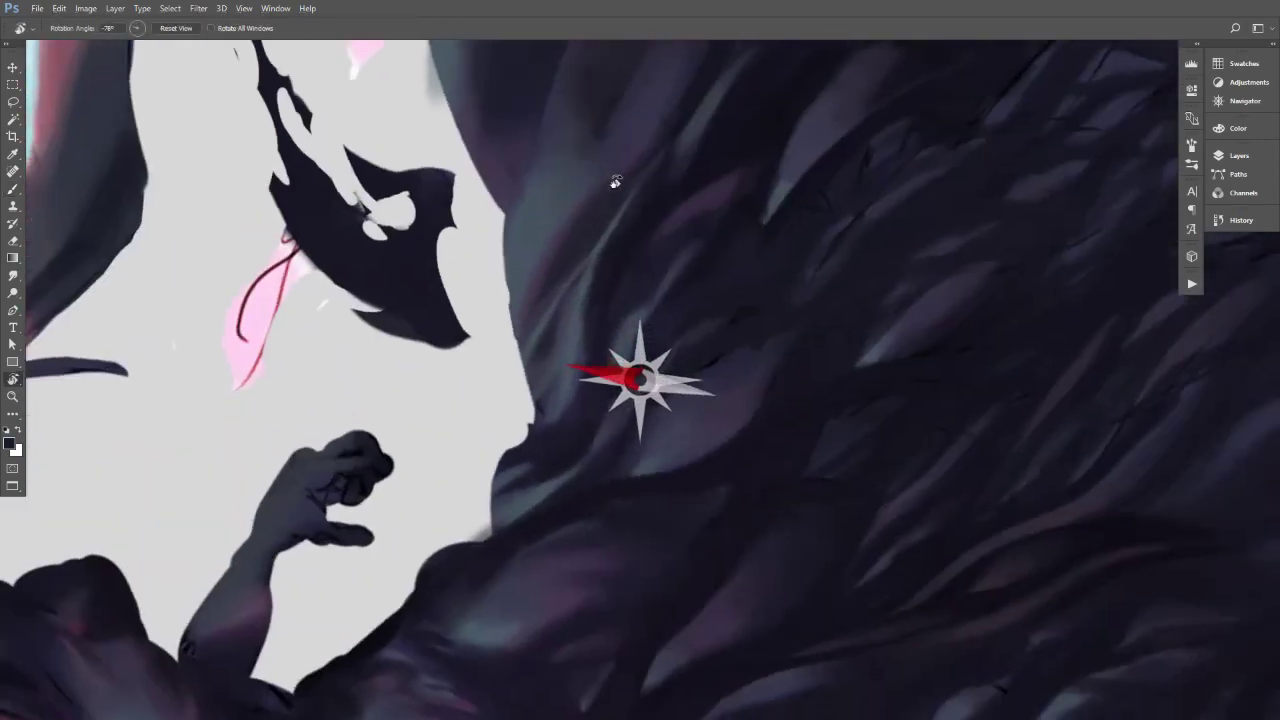
alt+click(540, 272)
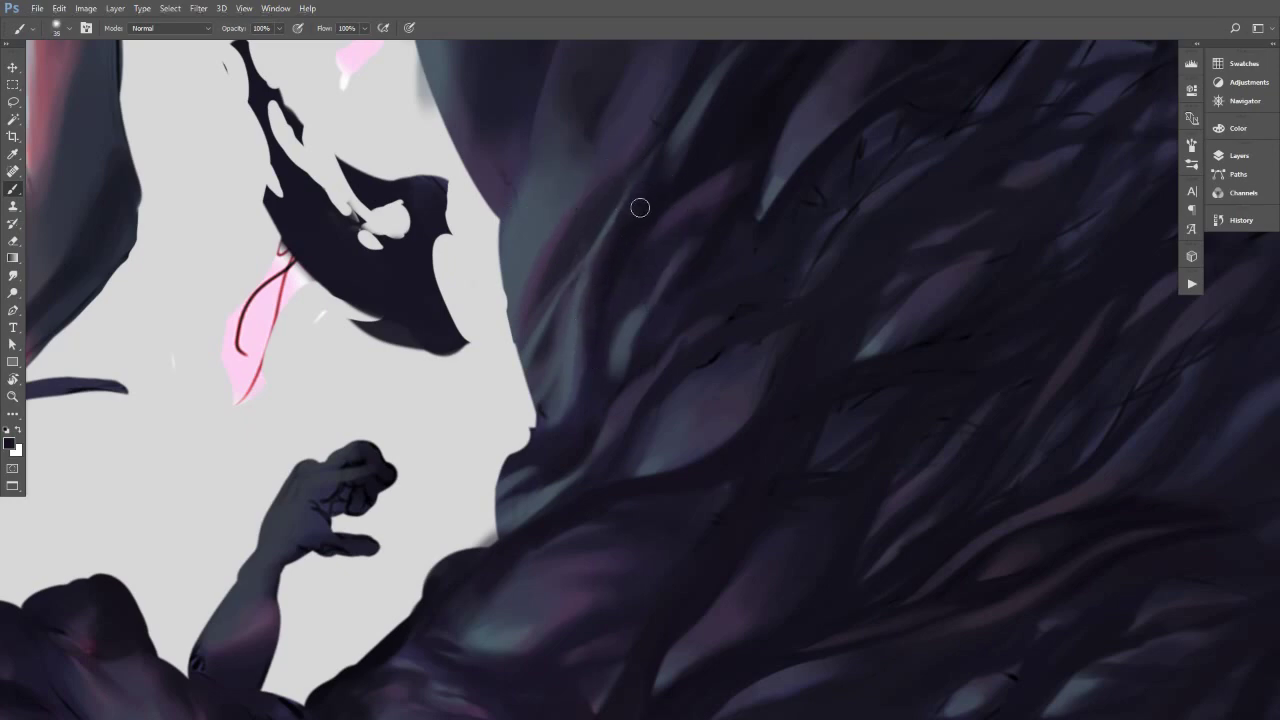
key(r)
drag(657, 186, 760, 408)
drag(868, 282, 860, 377)
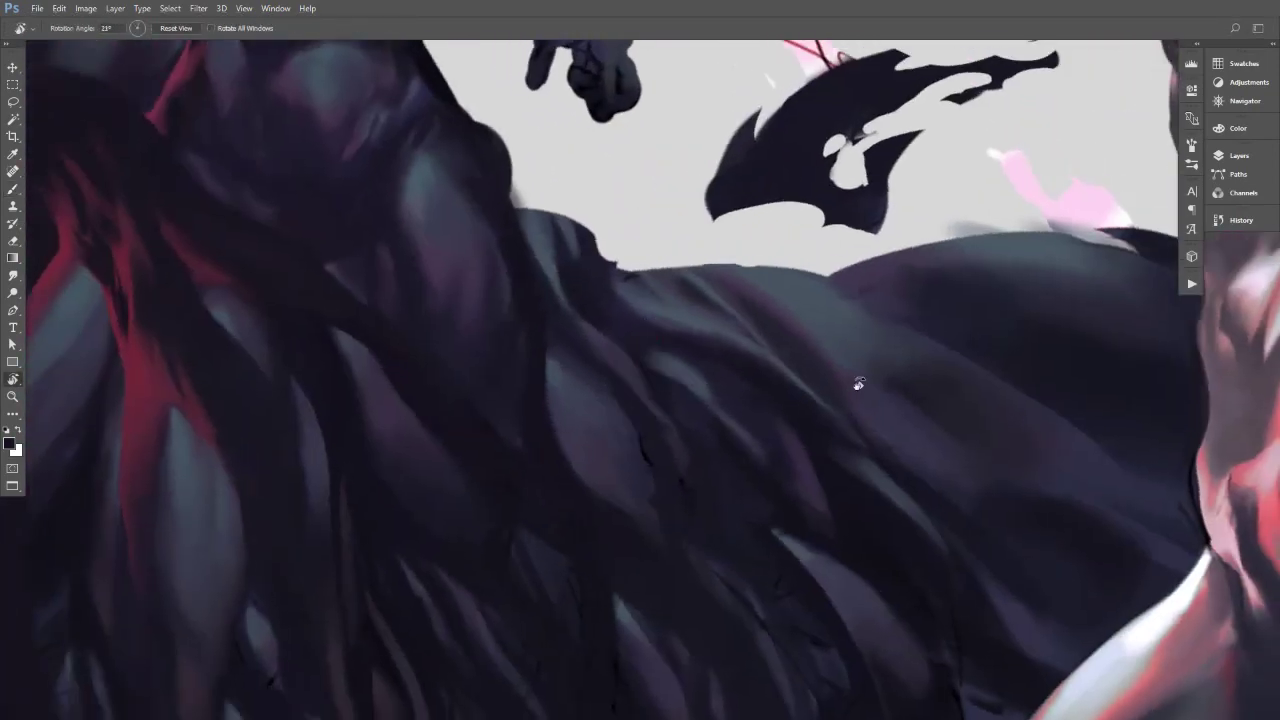
drag(868, 435, 799, 369)
Refine the long fold descending from the ridge with sampled tones, varying the brush size.
key(b)
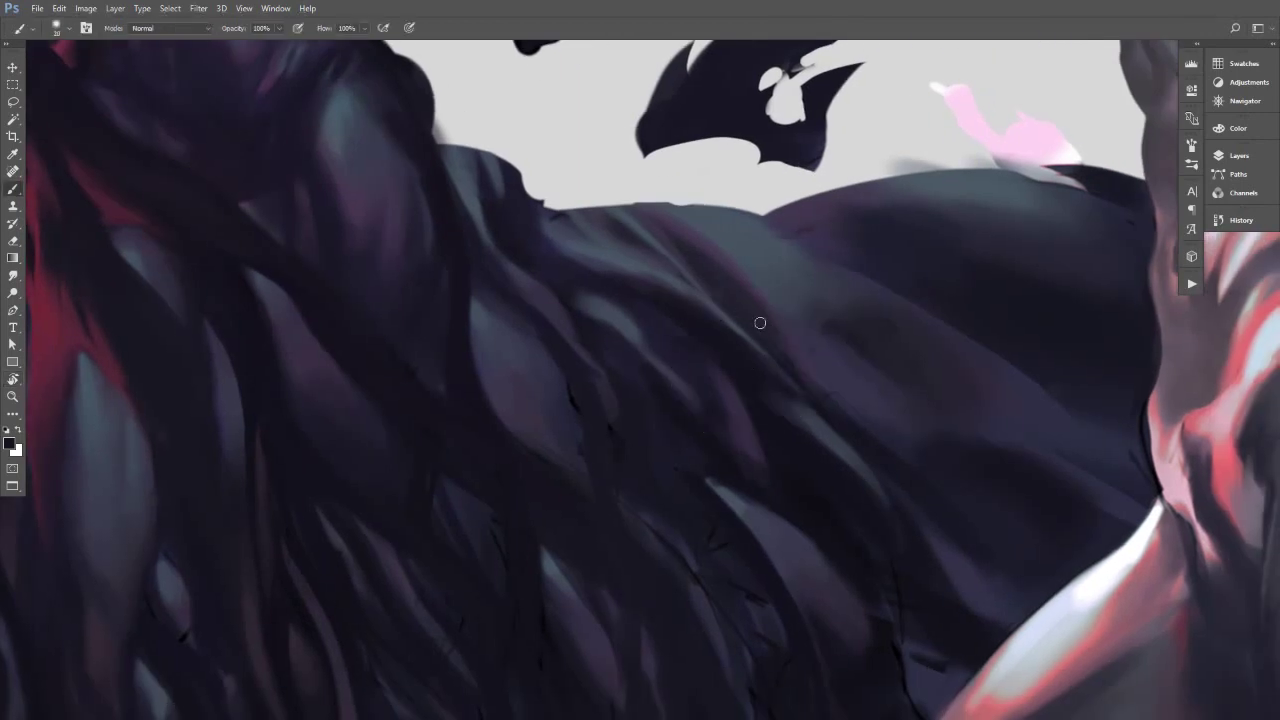
drag(729, 296, 786, 358)
alt+click(778, 348)
key(bracketright)
key(bracketright)
key(bracketright)
drag(728, 289, 774, 351)
alt+click(729, 291)
key(bracketleft)
key(bracketleft)
key(bracketleft)
key(bracketleft)
Check the whole composition and reset the canvas rotation to 0°.
drag(849, 443, 690, 425)
key(r)
drag(814, 409, 806, 371)
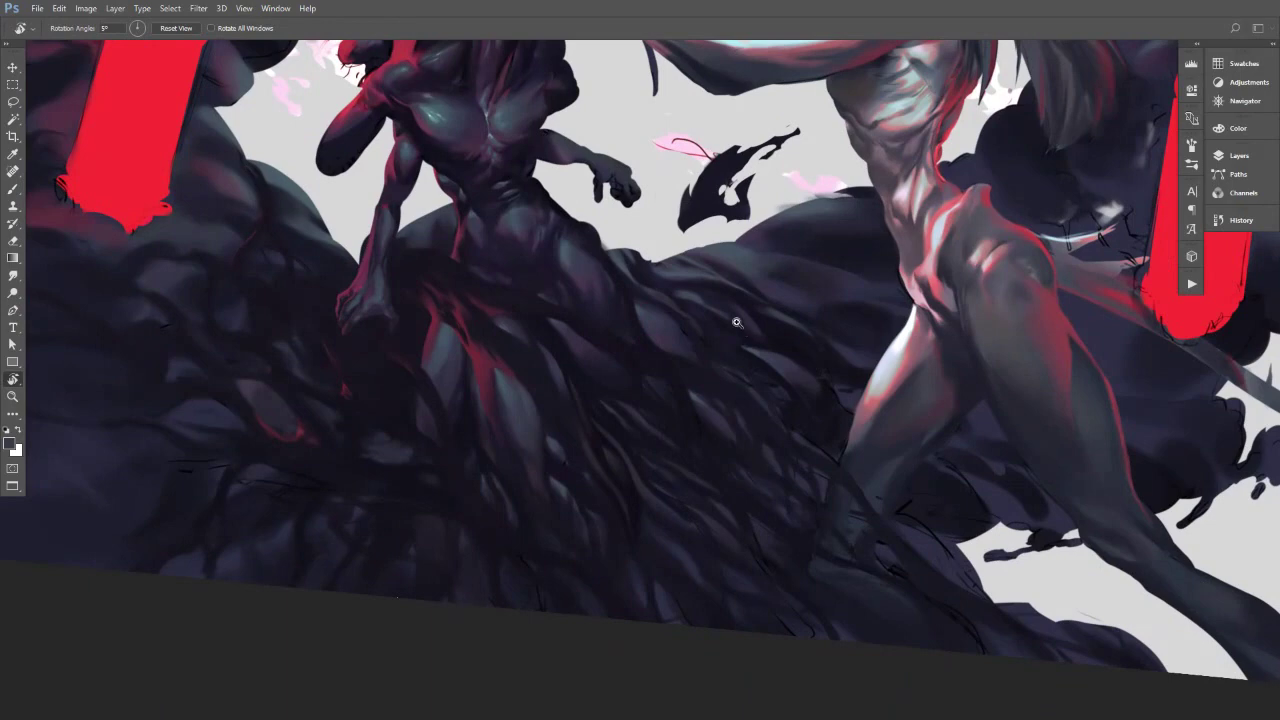
drag(594, 290, 736, 368)
drag(732, 374, 670, 376)
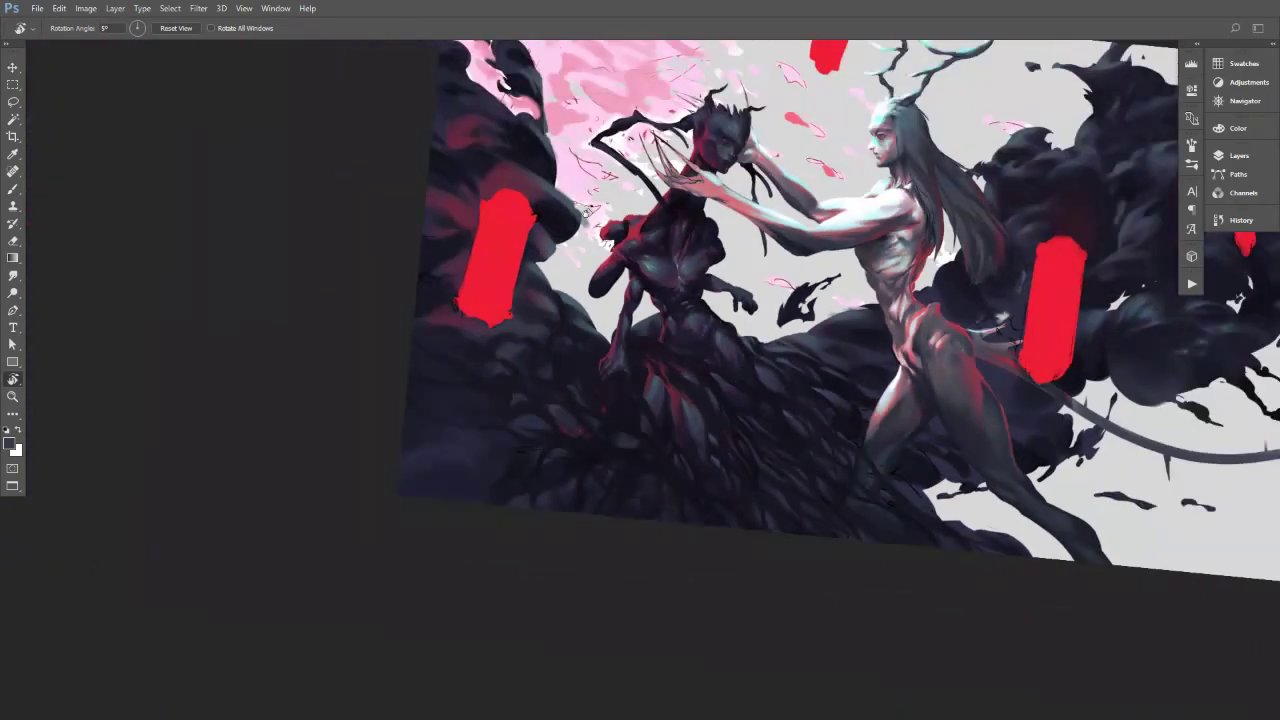
click(177, 29)
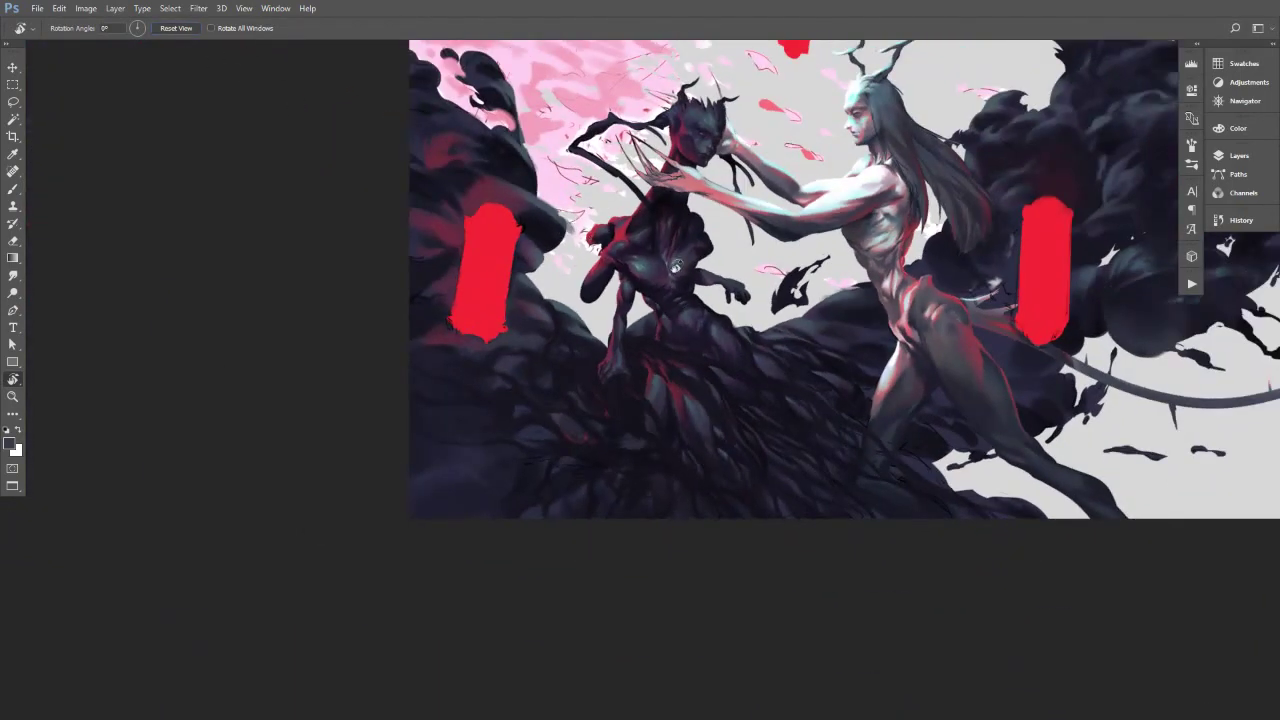
Refine the smoke mound behind the dark figure's waist with sampled dark tones.
mouse_move(685, 288)
mouse_down()
mouse_move(619, 294)
mouse_move(657, 320)
mouse_up()
key(b)
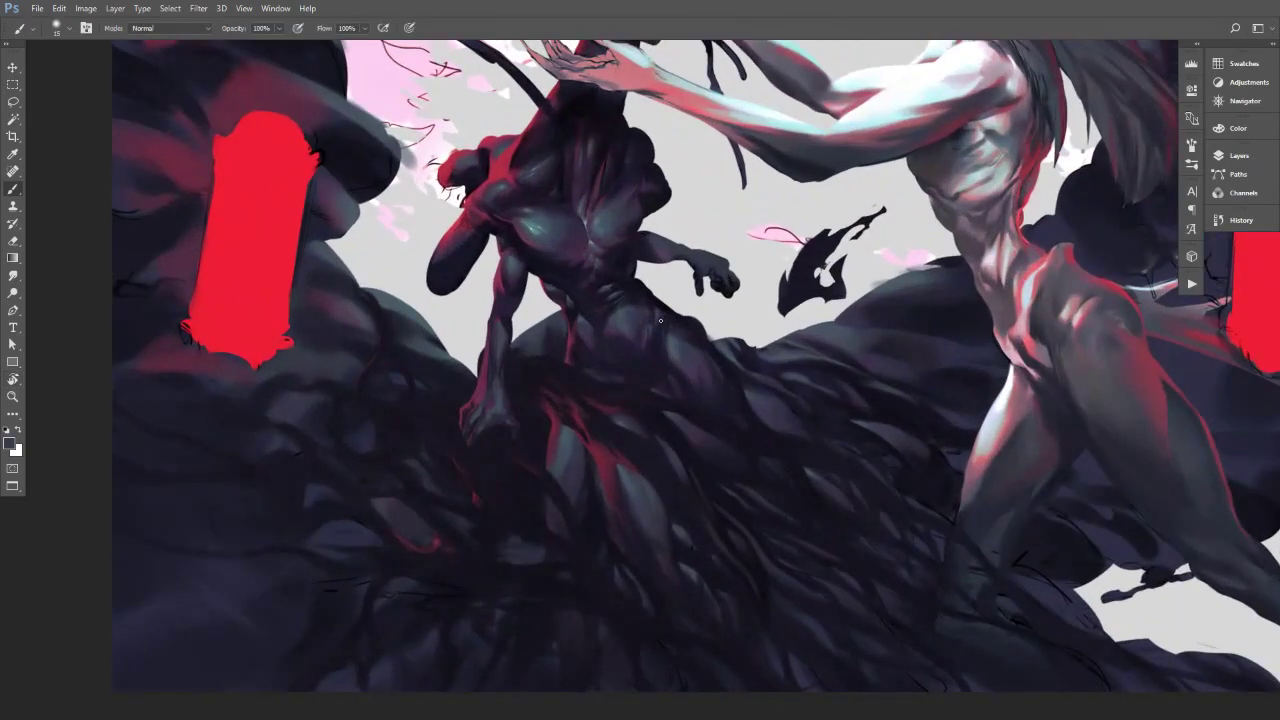
drag(550, 366, 652, 346)
alt+click(591, 316)
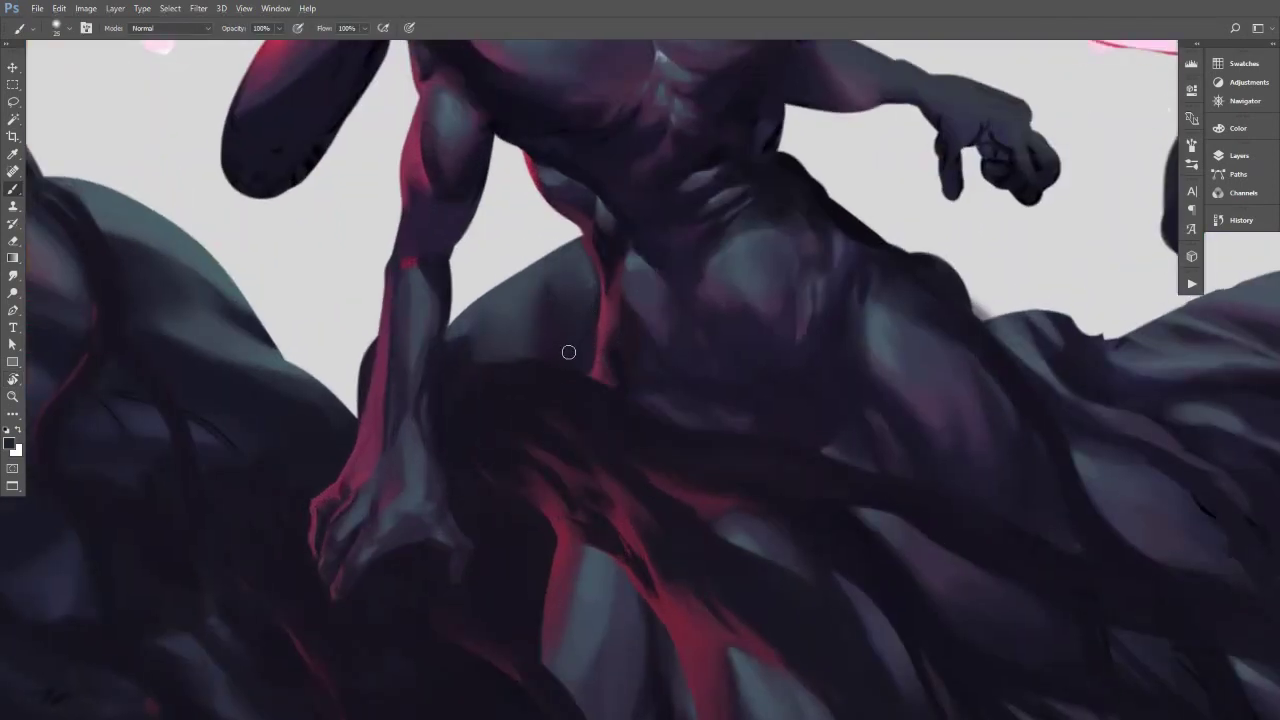
key(bracketleft)
key(bracketleft)
alt+click(603, 318)
Clean up the crimson rim along the dark figure's waist with sampled tones and a smaller brush.
alt+click(594, 229)
alt+click(607, 268)
key(bracketleft)
key(bracketleft)
key(bracketleft)
alt+click(589, 322)
Soften the dark contour along the outer waist and hip with tones sampled from the body.
mouse_move(838, 310)
mouse_down()
mouse_move(771, 320)
mouse_move(817, 340)
mouse_move(790, 336)
mouse_up()
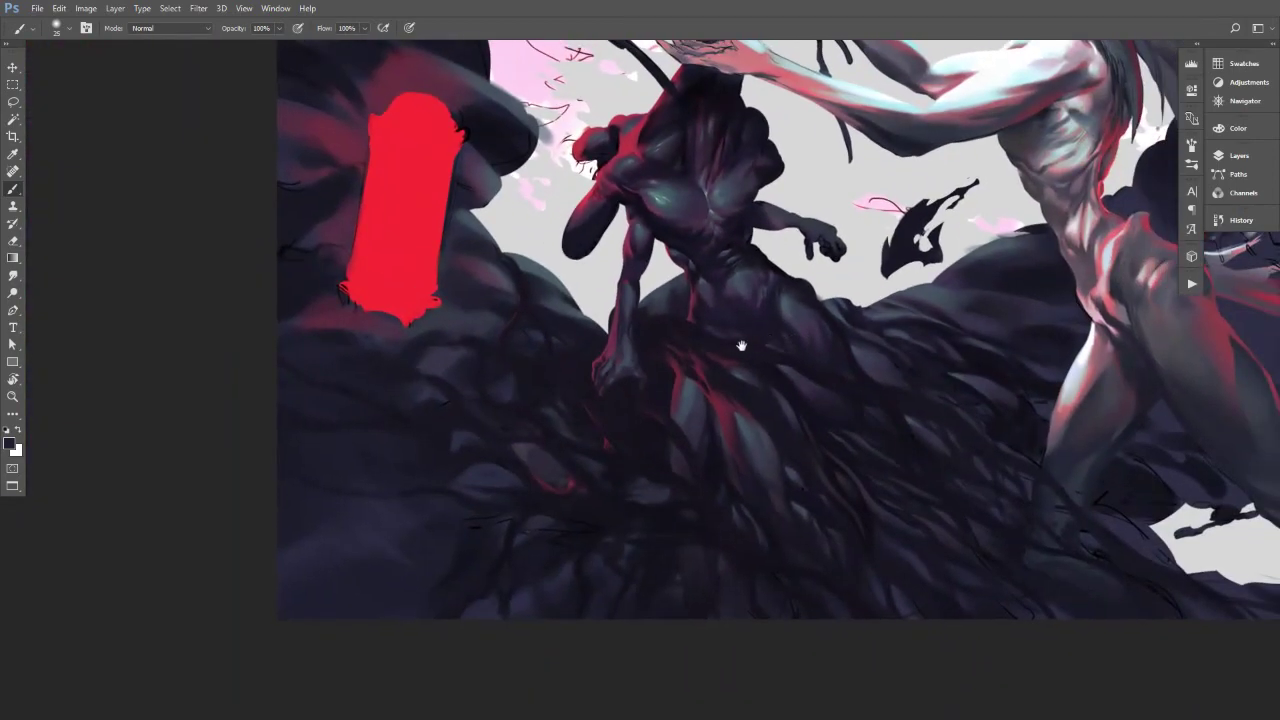
drag(798, 386, 705, 382)
drag(831, 360, 768, 409)
scroll(742, 308, up, 5)
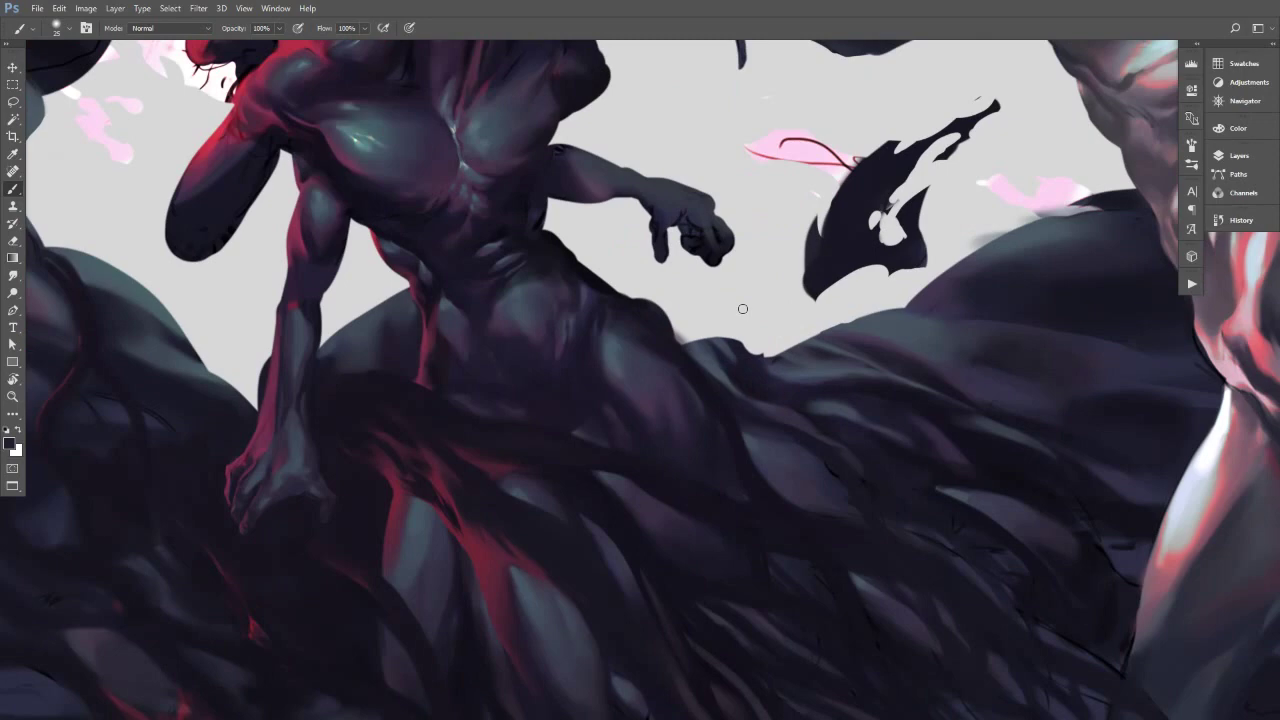
alt+click(605, 291)
alt+click(592, 287)
alt+click(547, 240)
alt+click(622, 323)
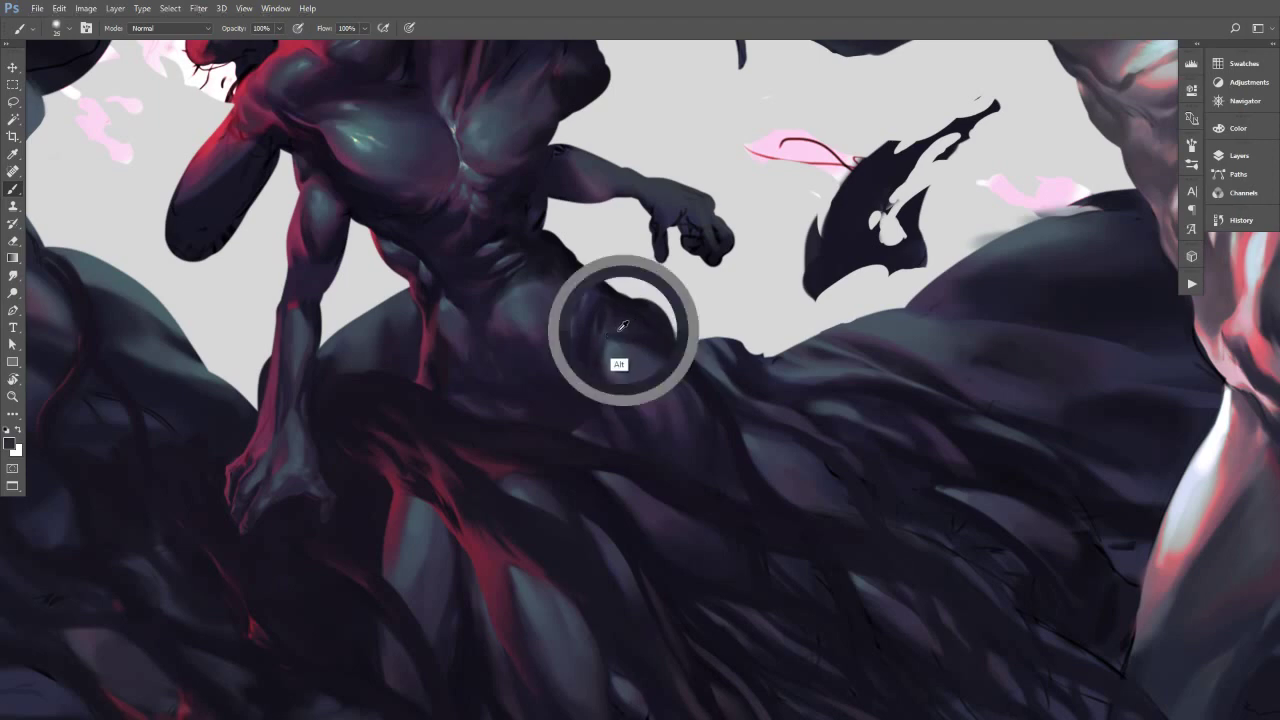
Shade the dark figure's outer hip and upper thigh with tones sampled from the surrounding body.
alt+click(625, 337)
key(])
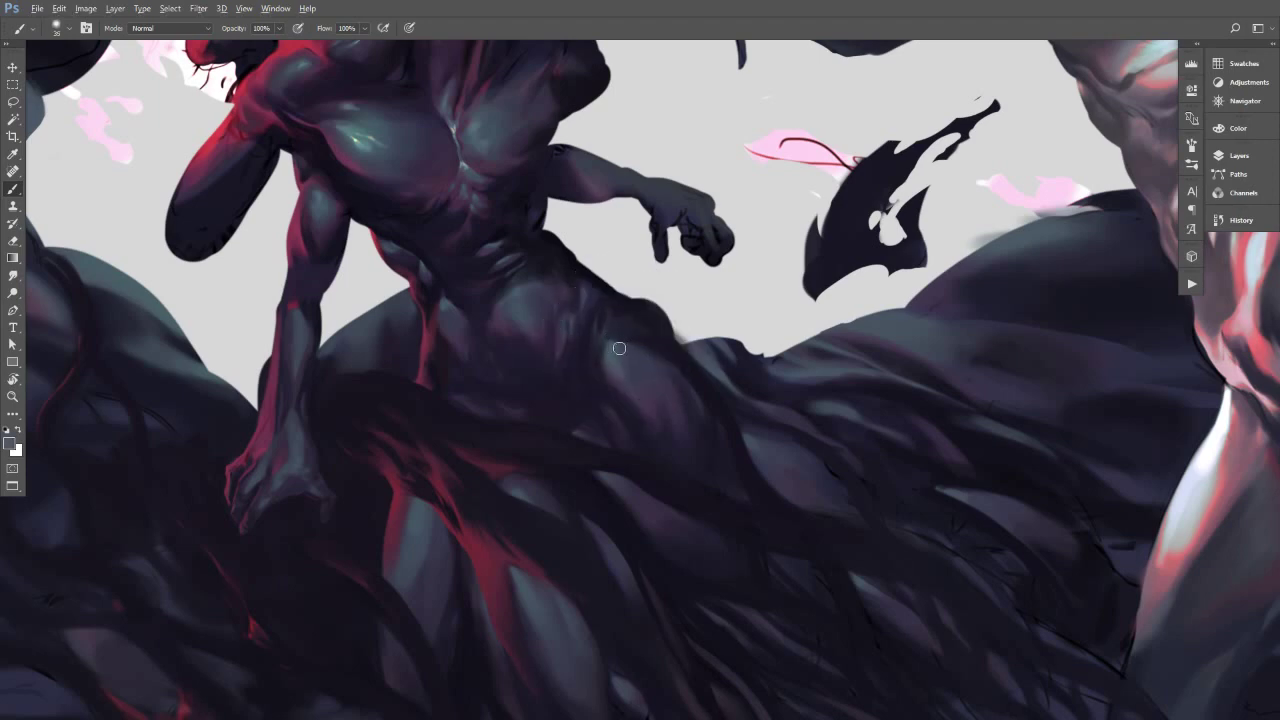
alt+click(610, 345)
alt+click(616, 366)
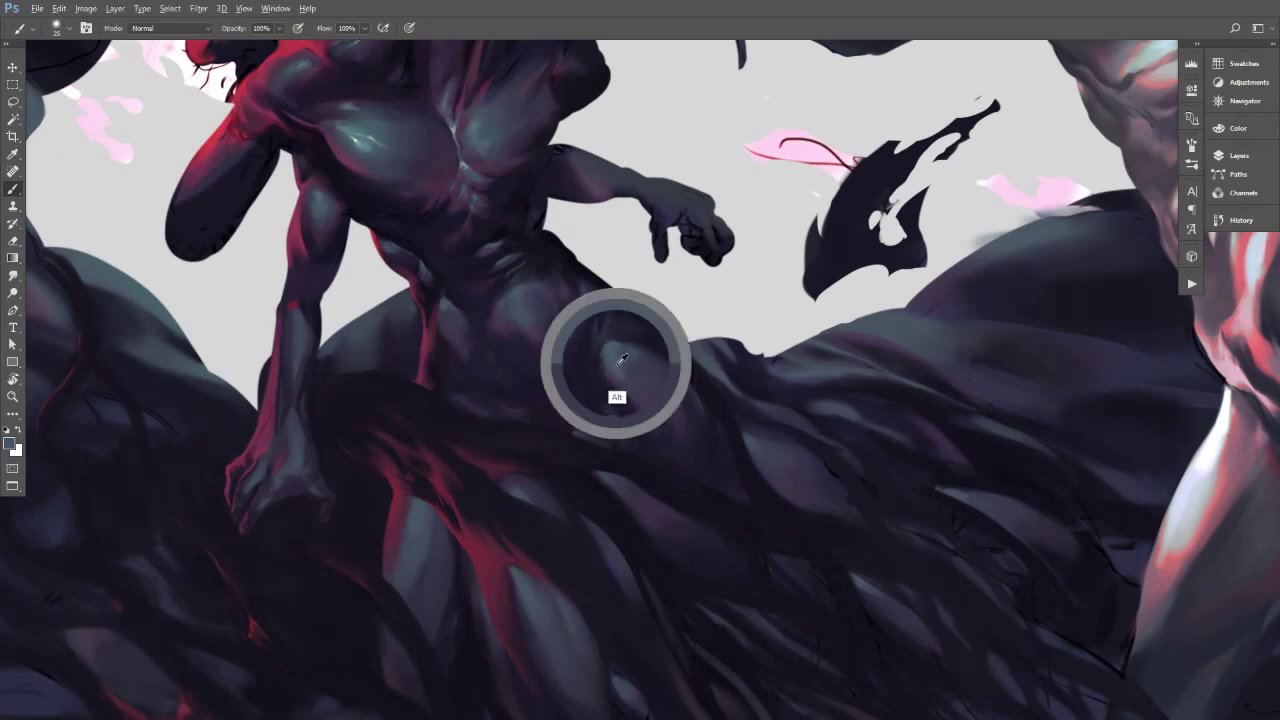
alt+click(640, 420)
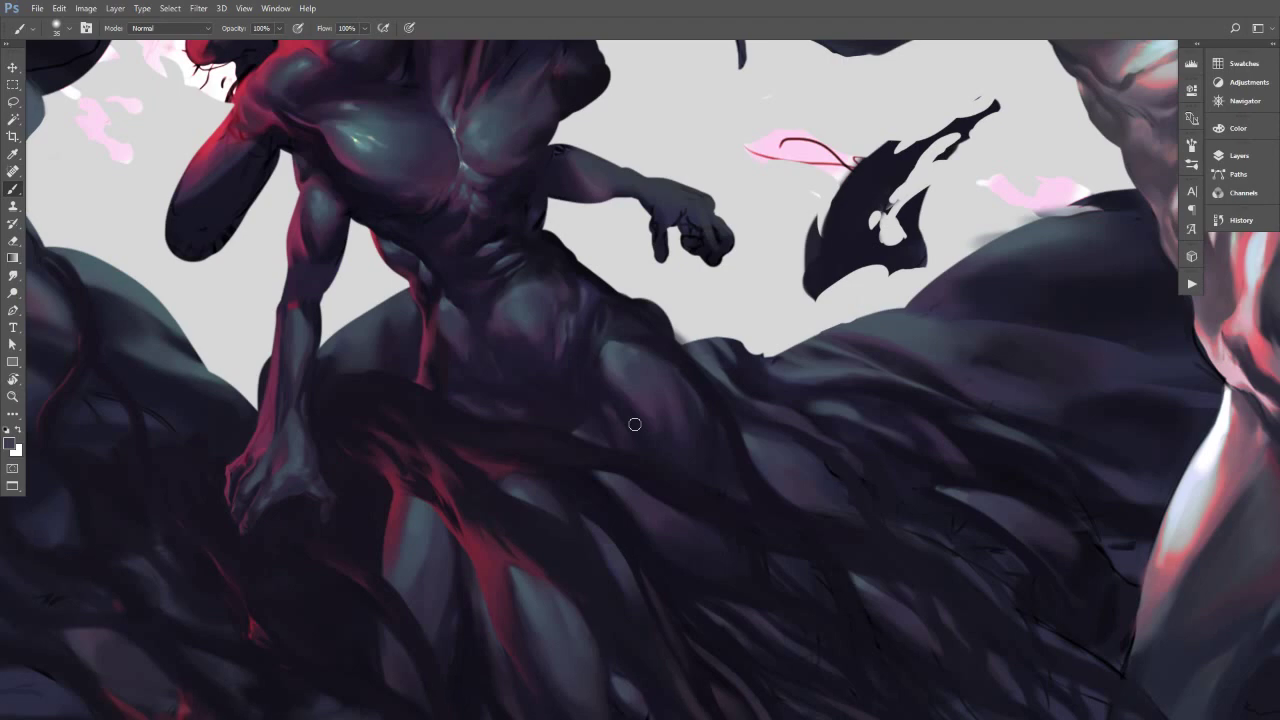
Refine the smoke mound between the dark figure's arm and waist with a sampled smoke tone and larger brush.
drag(926, 369, 727, 402)
drag(571, 326, 613, 345)
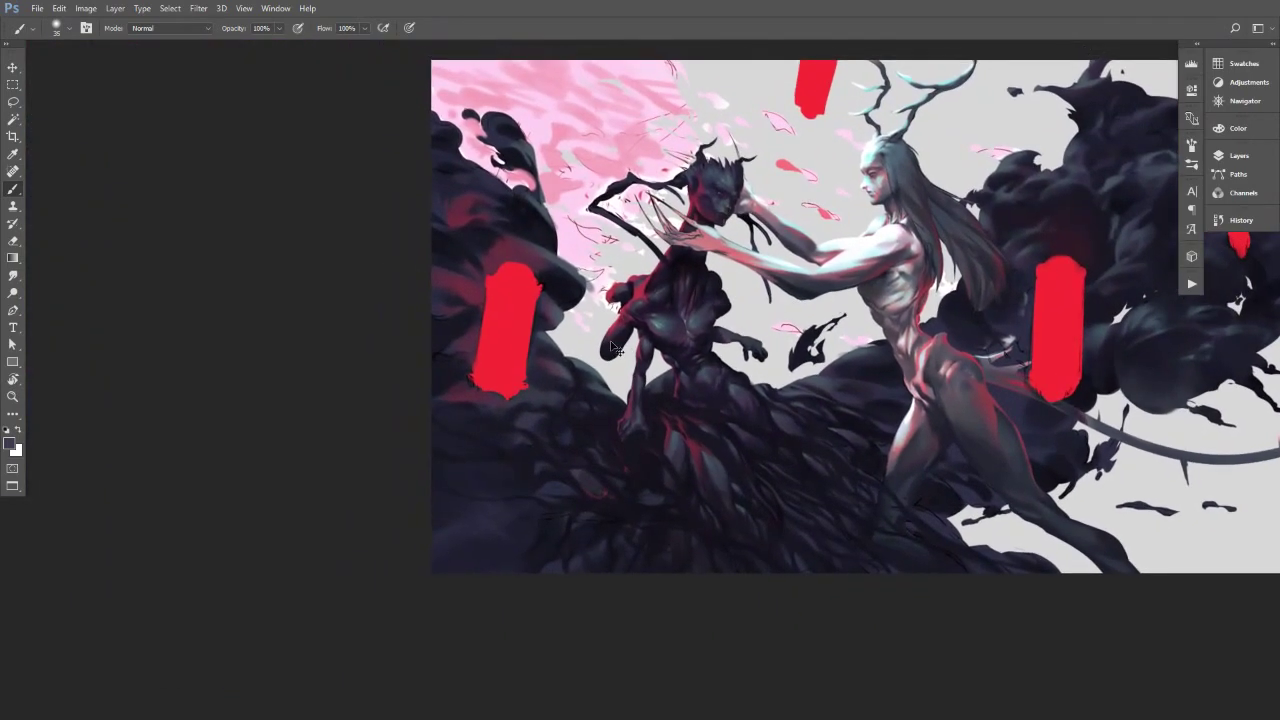
scroll(708, 386, up, 4)
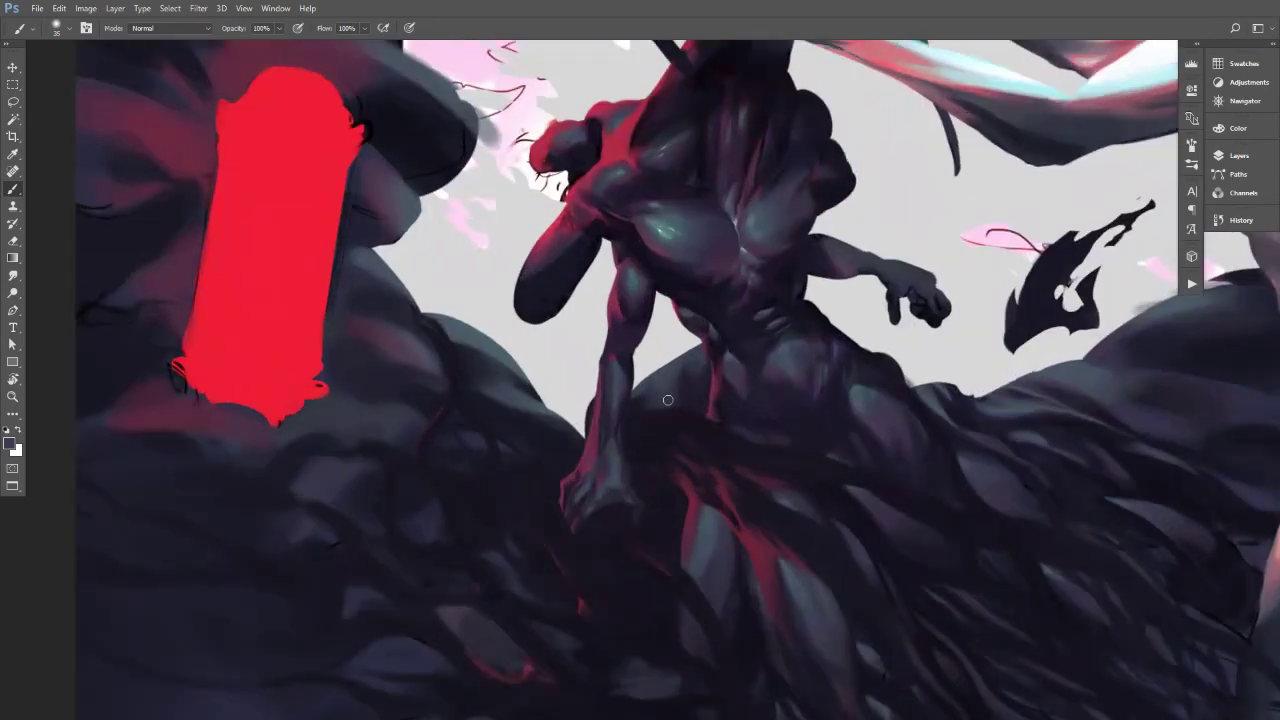
key(alt)
key(alt)
key(alt)
alt+click(462, 332)
drag(670, 372, 675, 349)
key(])
Show and select Layer 7, and clip it to the Group 2 copy 2 layer.
click(1227, 157)
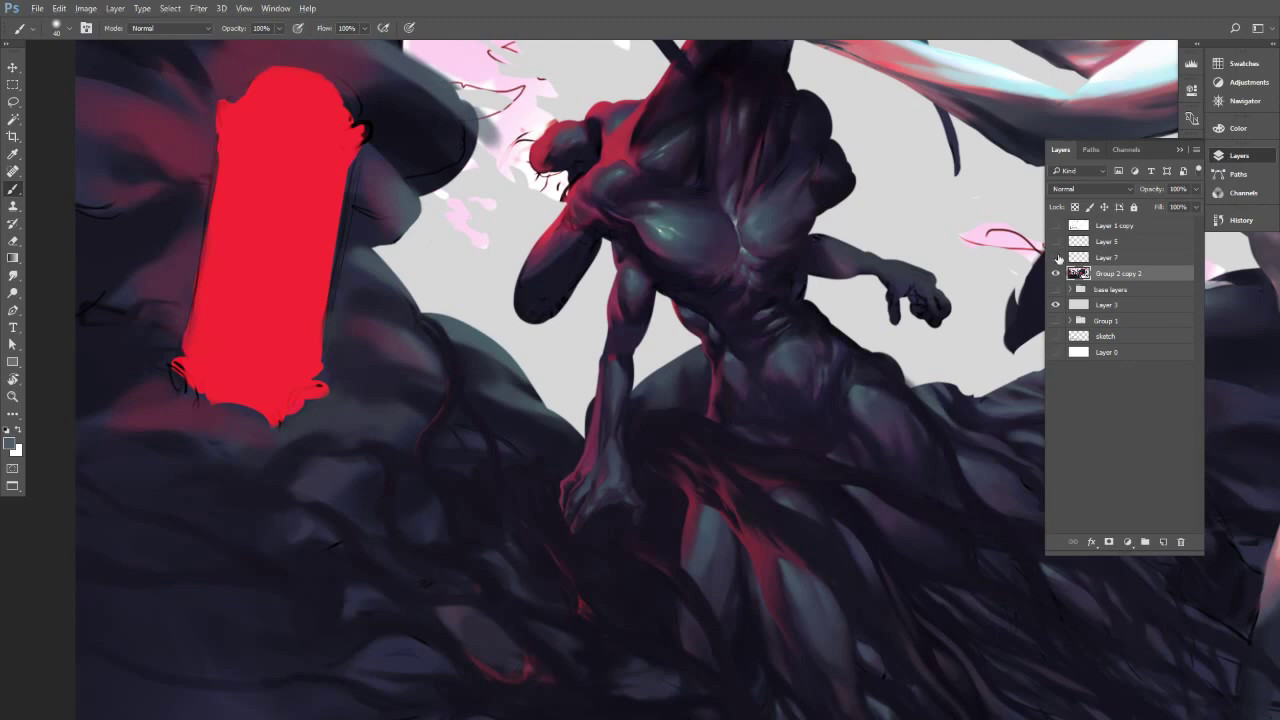
click(1056, 257)
click(1116, 257)
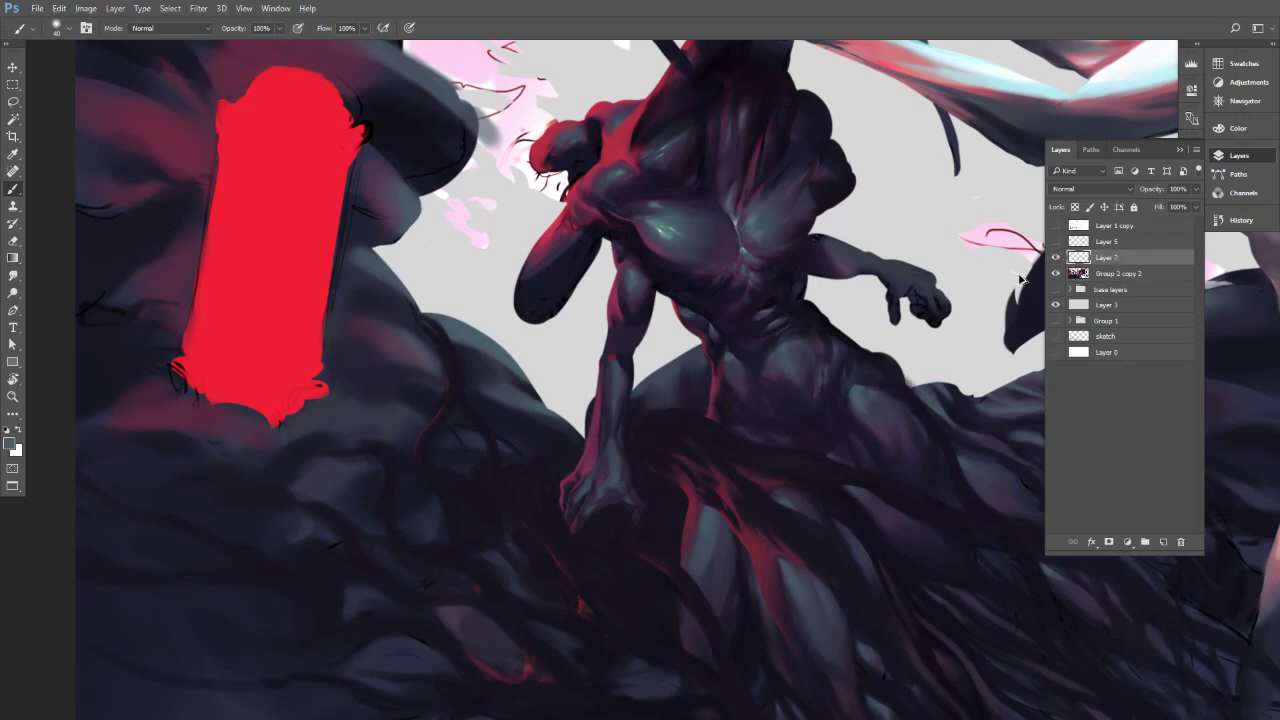
key(ctrl+alt+g)
Paint over the loose outlines in the smoke below the leftmost red pillar with sampled dark tones.
drag(890, 385, 762, 394)
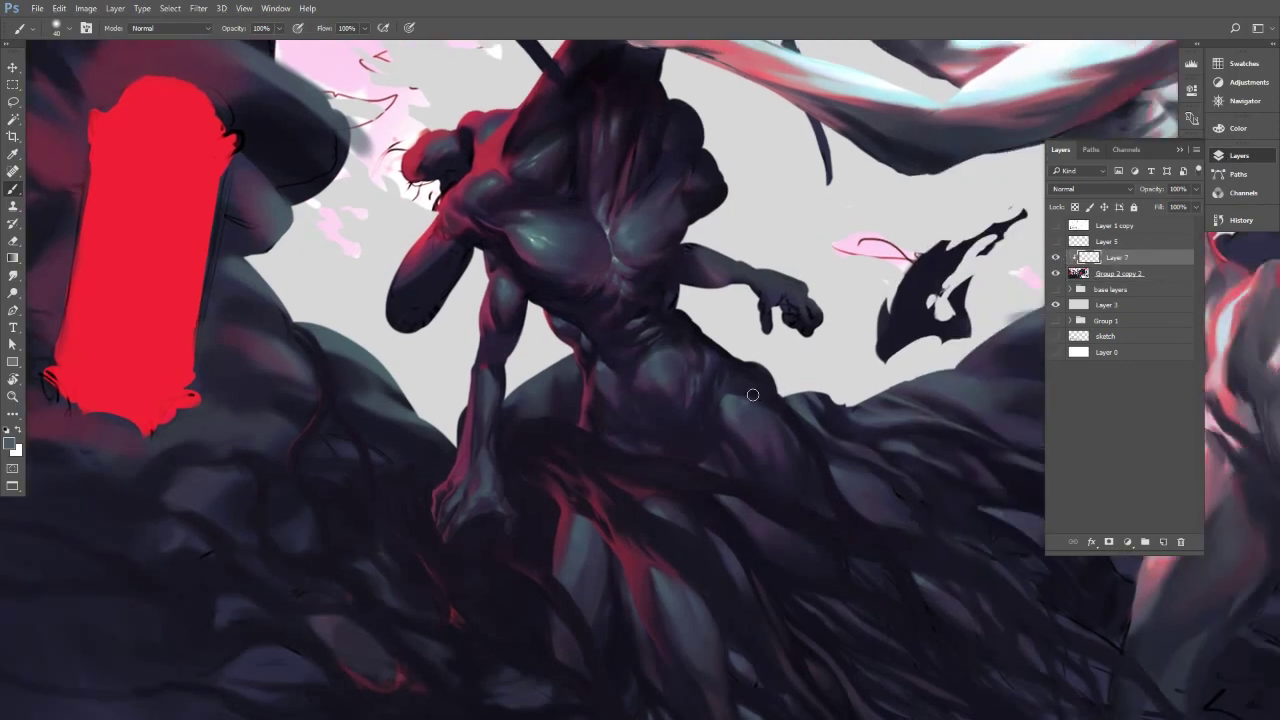
drag(804, 442, 686, 367)
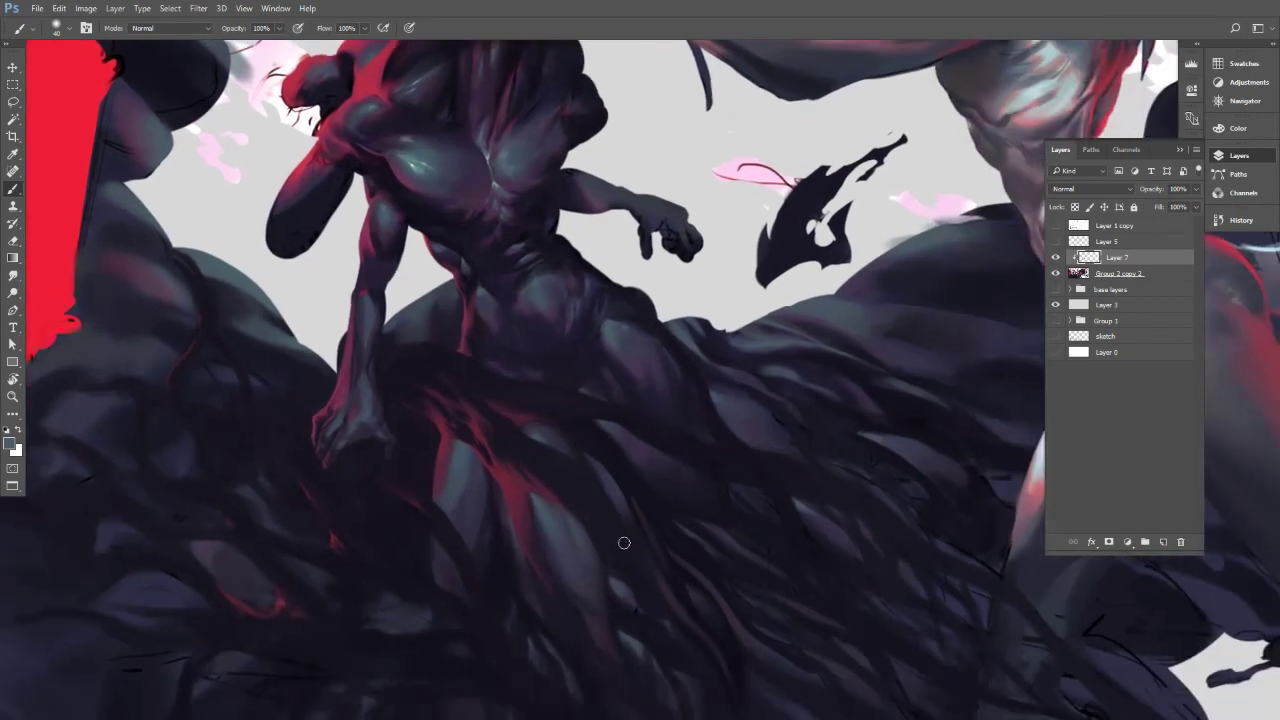
drag(788, 438, 700, 445)
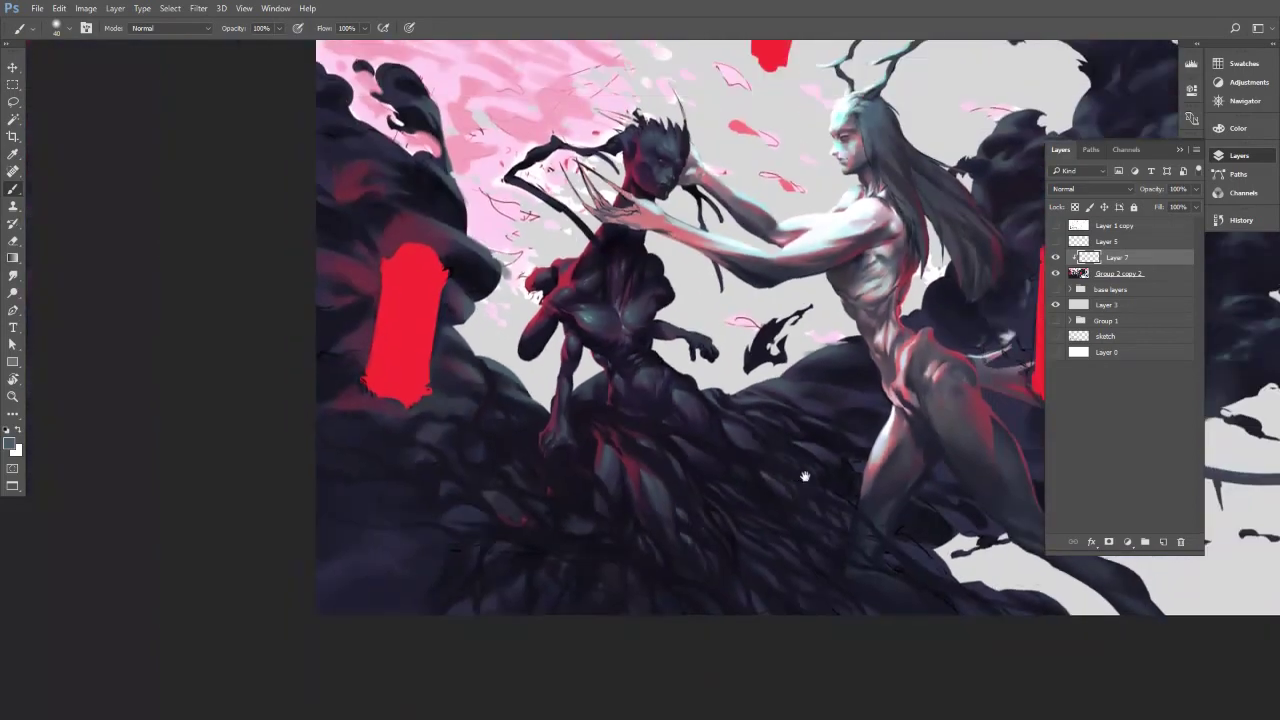
drag(805, 476, 730, 487)
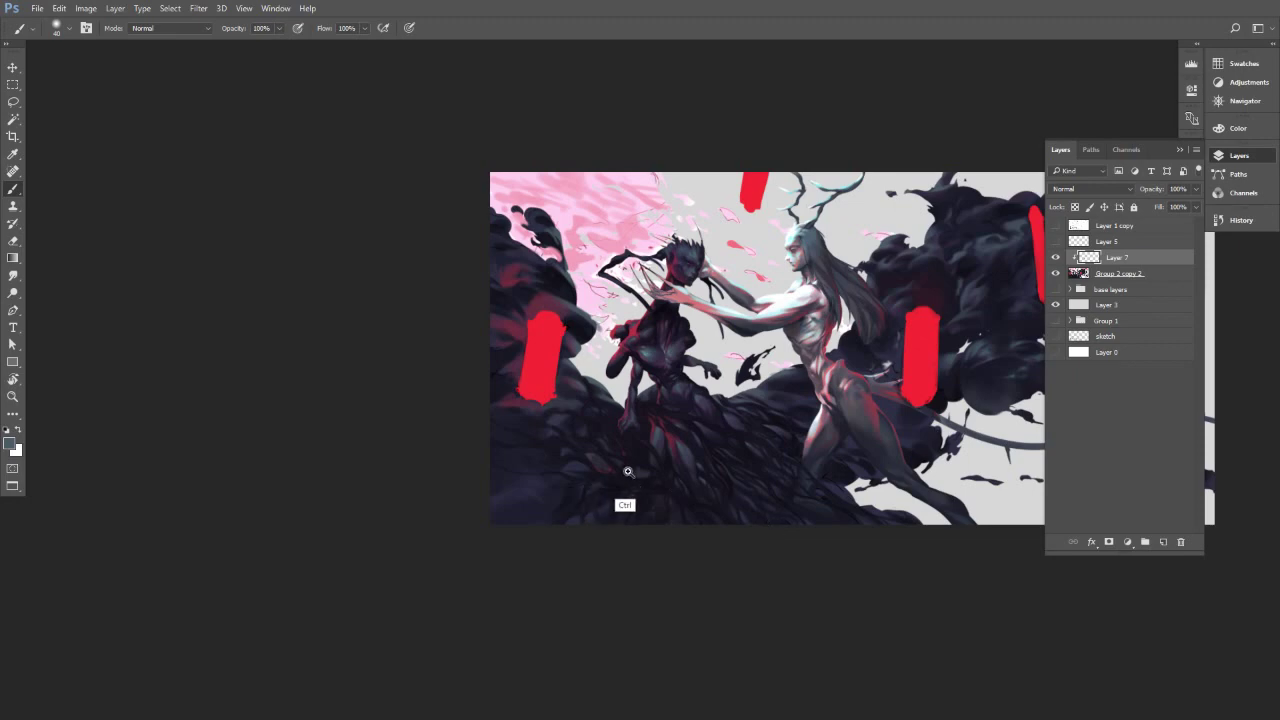
drag(628, 471, 662, 474)
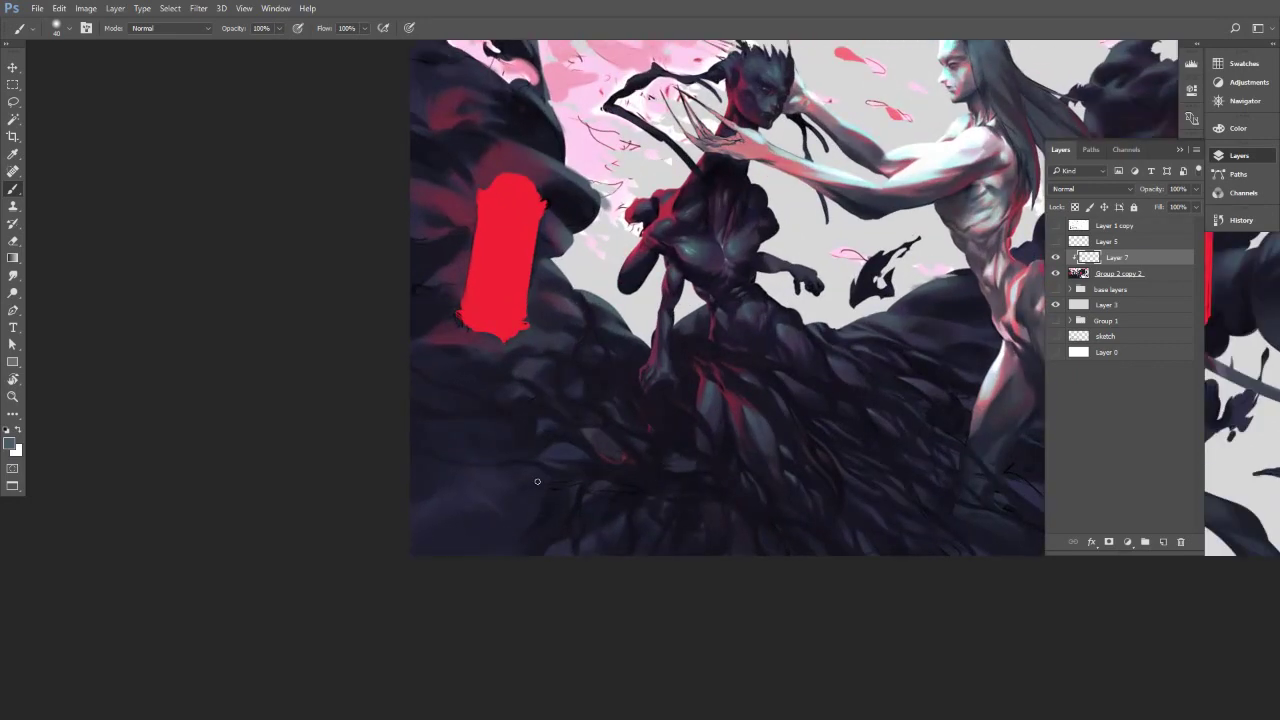
key(])
alt+click(516, 507)
alt+click(448, 463)
alt+click(556, 456)
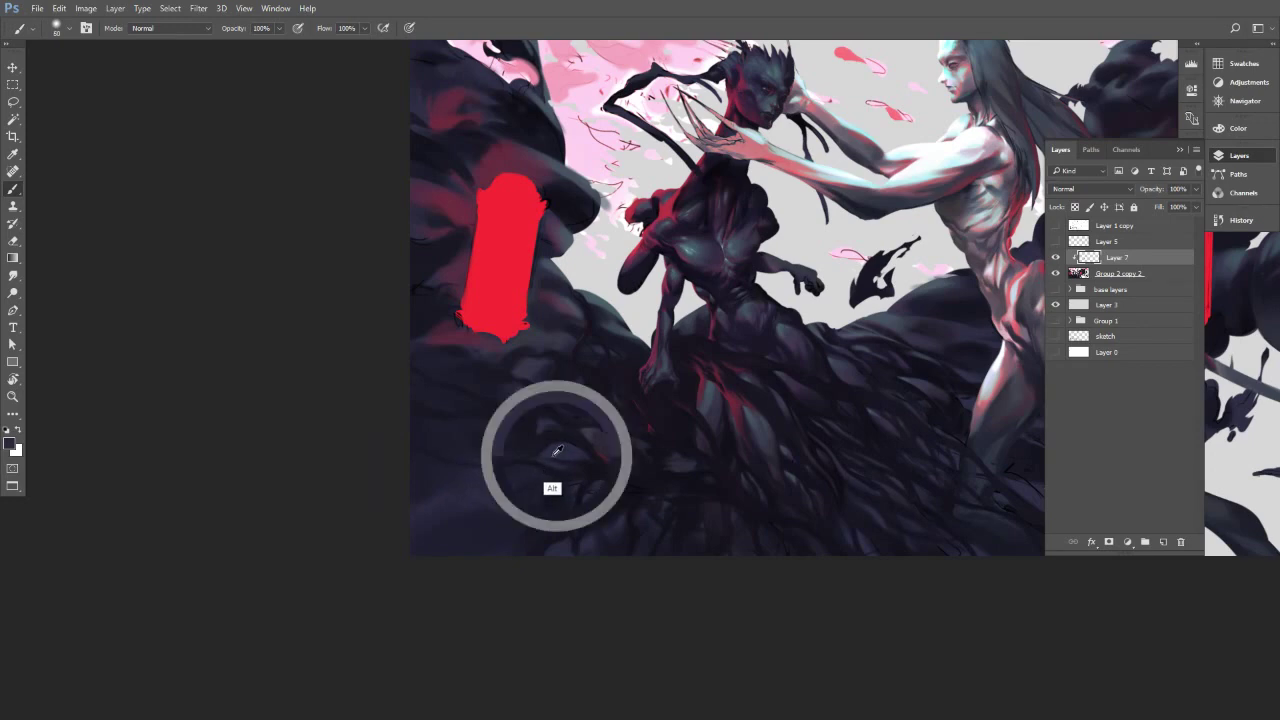
Brush a sampled muted purple into the lower-left smoke with a much larger brush.
alt+click(565, 305)
key(])
key(])
key(])
key(])
key(])
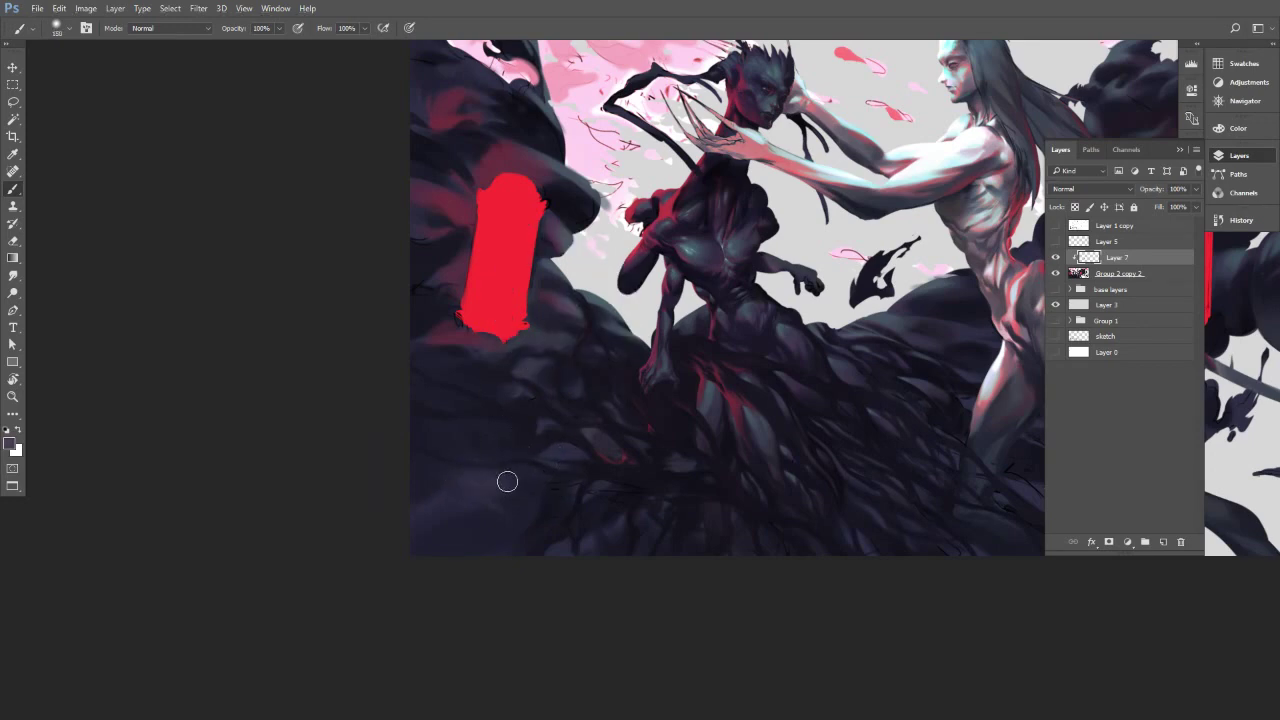
drag(507, 475, 526, 491)
Darken the lower-left corner of the smoke with sampled dark tones and a smaller brush.
alt+click(516, 552)
key([)
key(bracketleft)
key(bracketleft)
key(bracketleft)
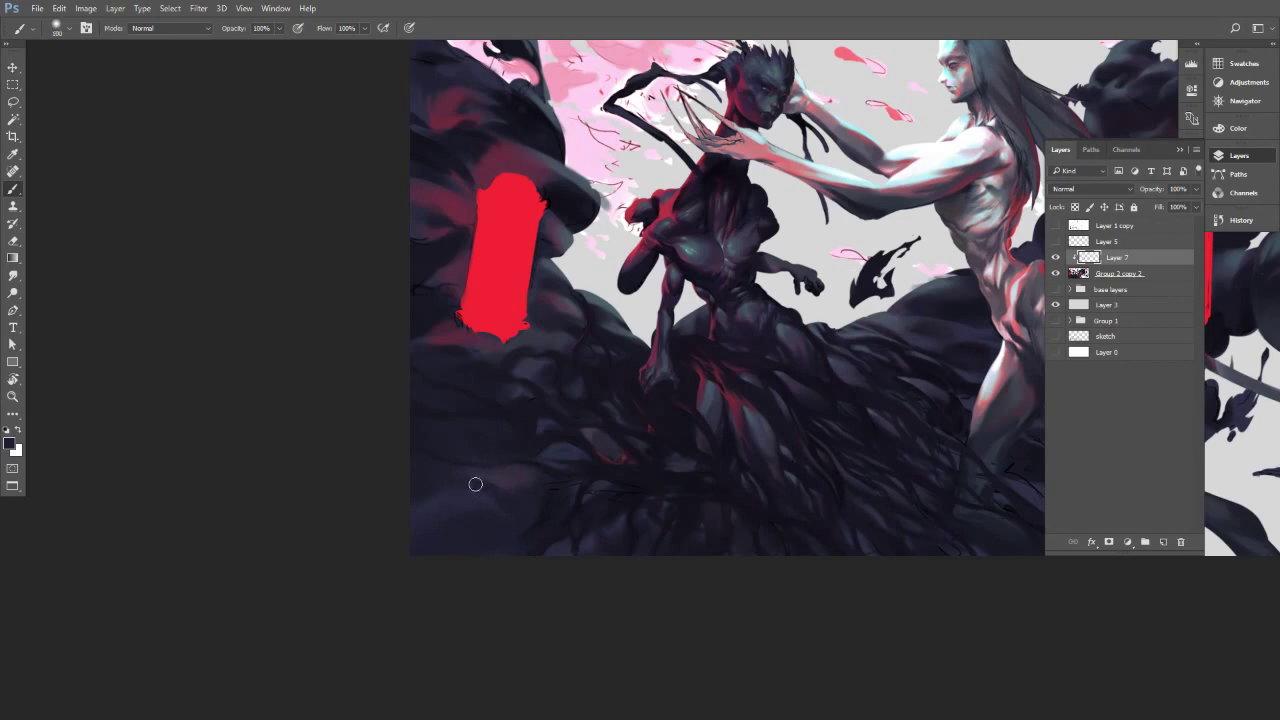
mouse_move(420, 504)
mouse_down()
mouse_move(458, 524)
mouse_move(451, 534)
mouse_move(507, 525)
mouse_up()
alt+click(475, 522)
key(bracketright)
key(bracketleft)
Blend the smoke folds beneath the leftmost red pillar with sampled dark tones, varying the brush size.
alt+click(518, 501)
key(bracketright)
key(bracketright)
key(bracketright)
key(bracketleft)
key(bracketleft)
key(bracketleft)
key(bracketleft)
key(bracketleft)
key(bracketleft)
key(bracketleft)
key(bracketright)
drag(493, 416, 447, 404)
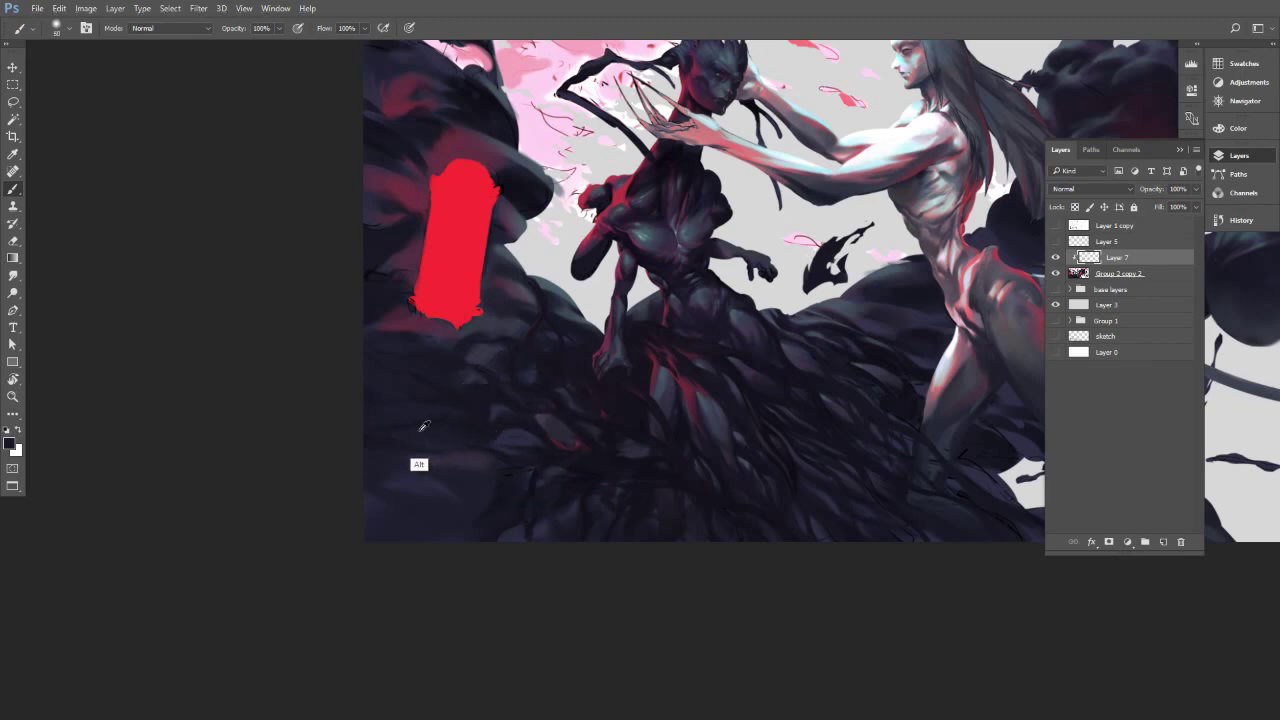
key(bracketright)
key(bracketright)
alt+click(484, 418)
Flip the canvas horizontally and check the mirrored composition.
key(ctrl+shift+h)
drag(880, 366, 383, 383)
drag(629, 374, 669, 401)
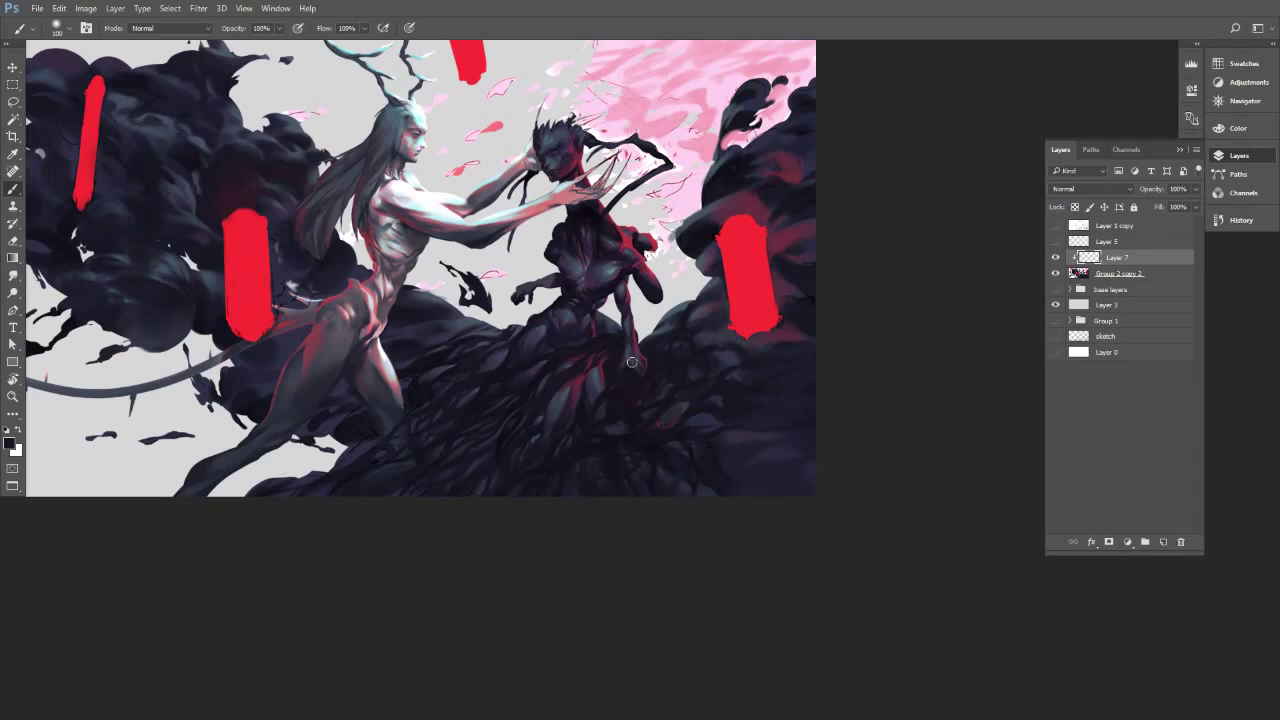
drag(687, 303, 714, 304)
drag(728, 400, 762, 351)
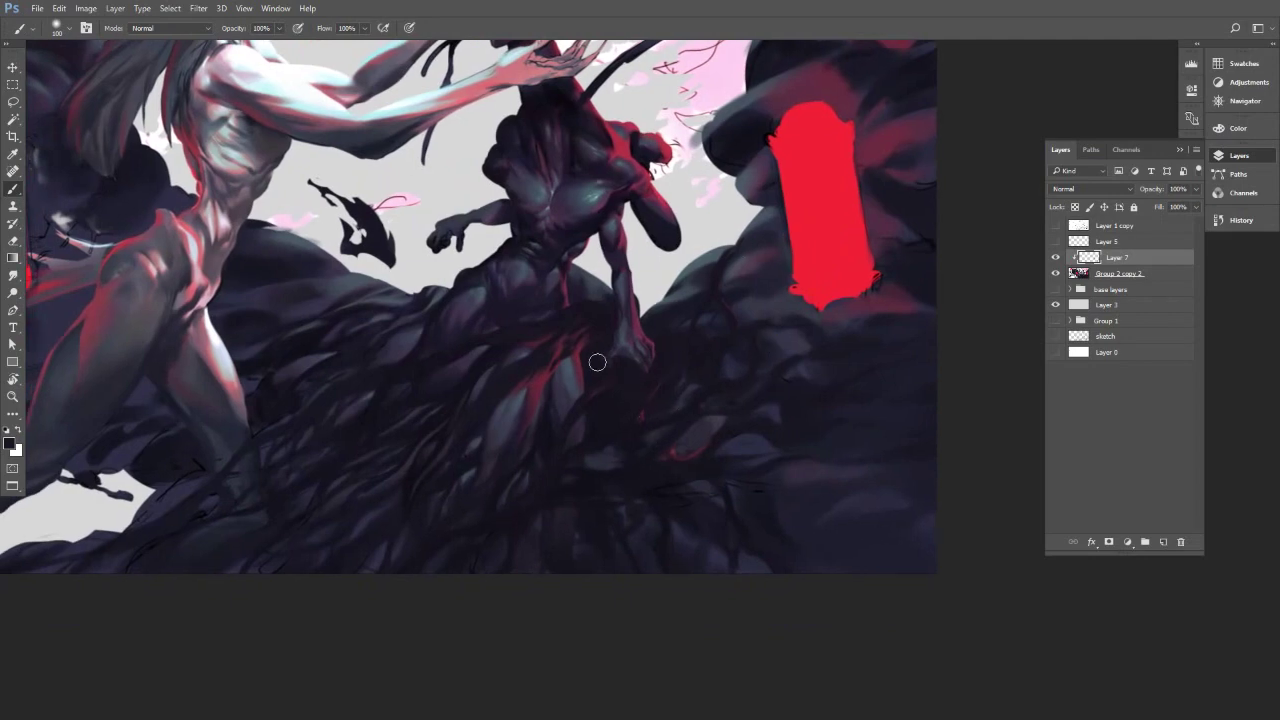
Rework the crimson rim beside the dark figure's waist with sampled reds and a small brush.
key(alt)
alt+click(544, 380)
drag(562, 314, 617, 294)
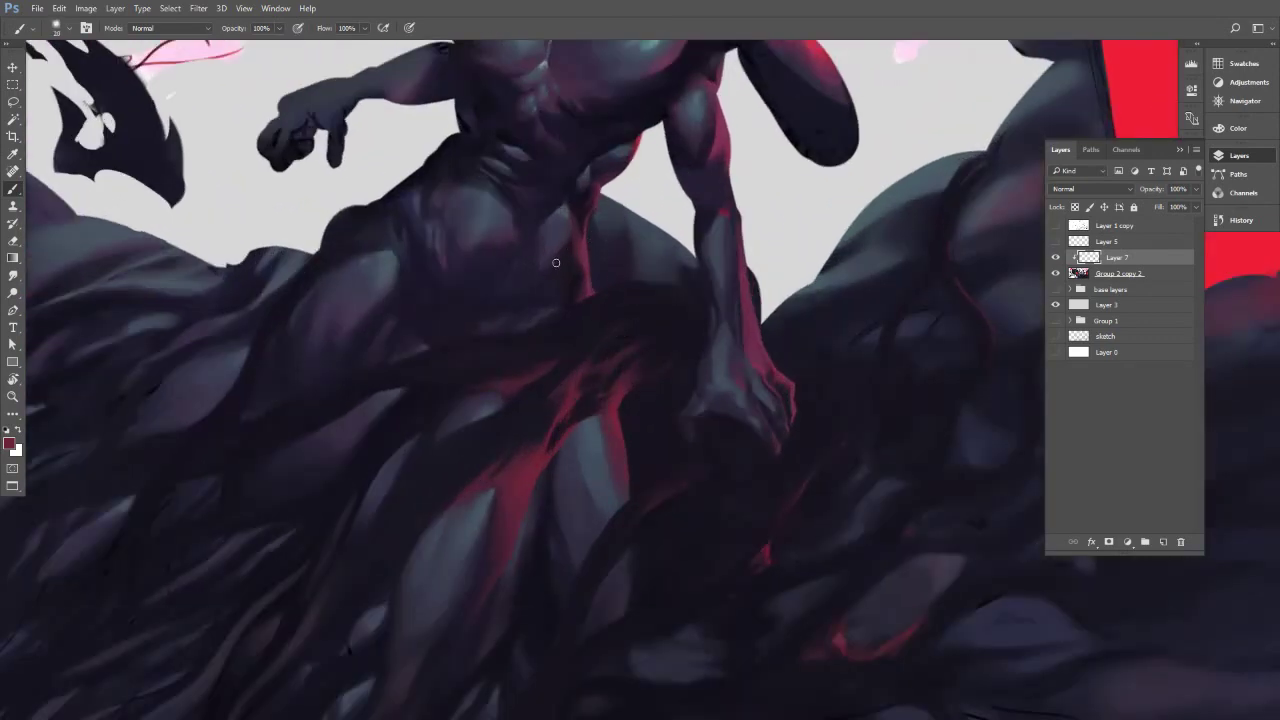
key([)
drag(566, 256, 577, 237)
alt+click(590, 251)
alt+click(562, 303)
key([)
Blend sampled maroon tones from the waist rim into the dark figure's lower abdomen.
alt+click(571, 298)
key(bracketright)
alt+click(571, 297)
alt+click(565, 256)
drag(609, 263, 540, 263)
key(bracketright)
key(bracketright)
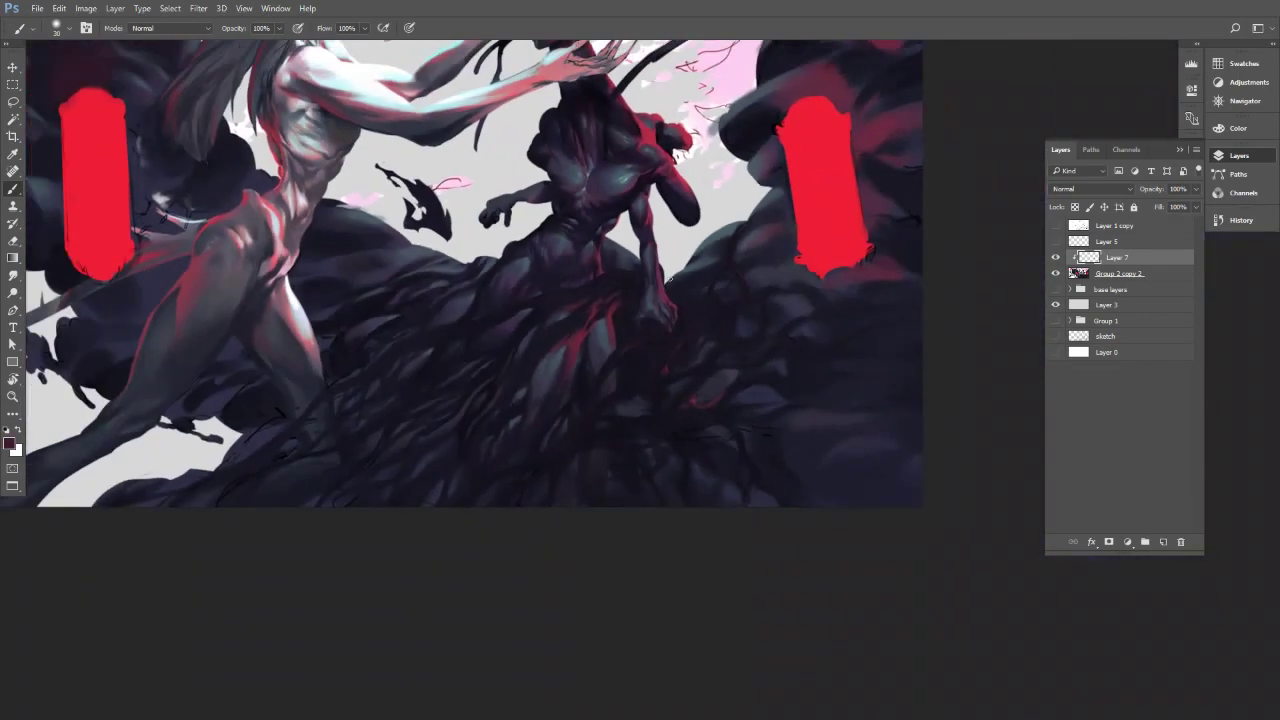
Examine both figures and the surrounding smoke across the mirrored composition.
drag(681, 283, 616, 301)
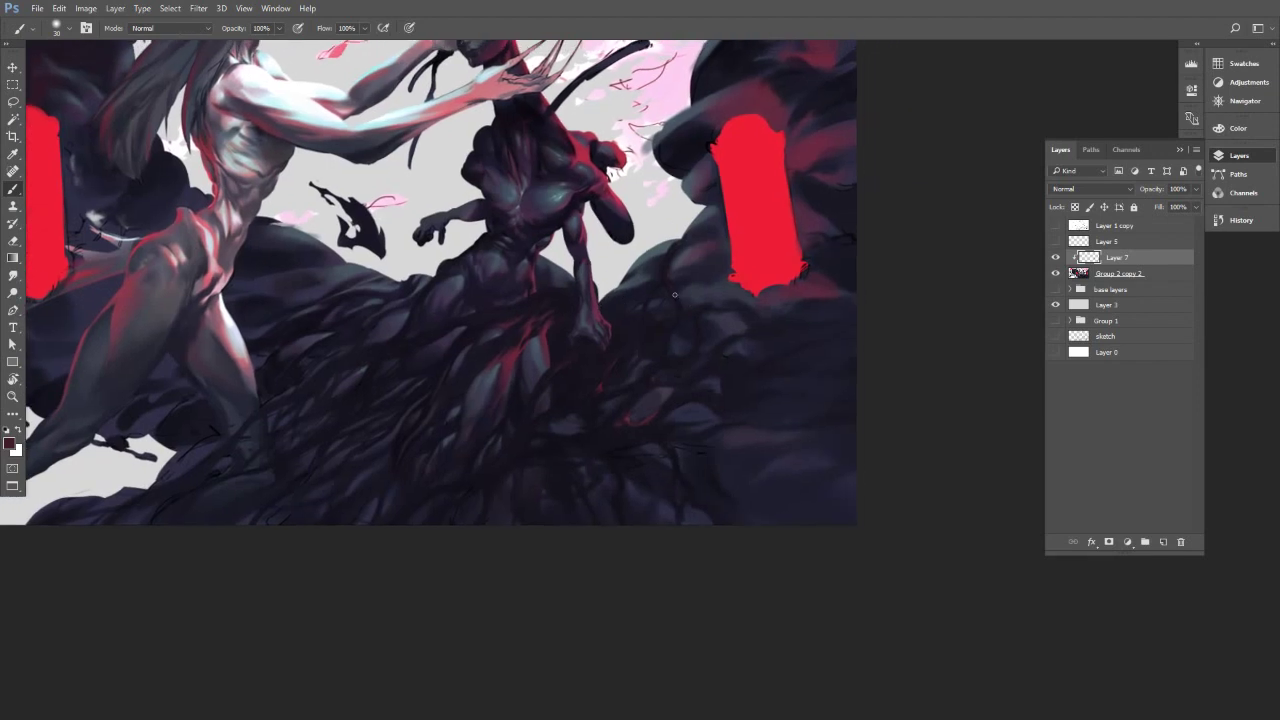
mouse_move(766, 285)
mouse_down()
mouse_move(714, 286)
mouse_move(713, 313)
mouse_up()
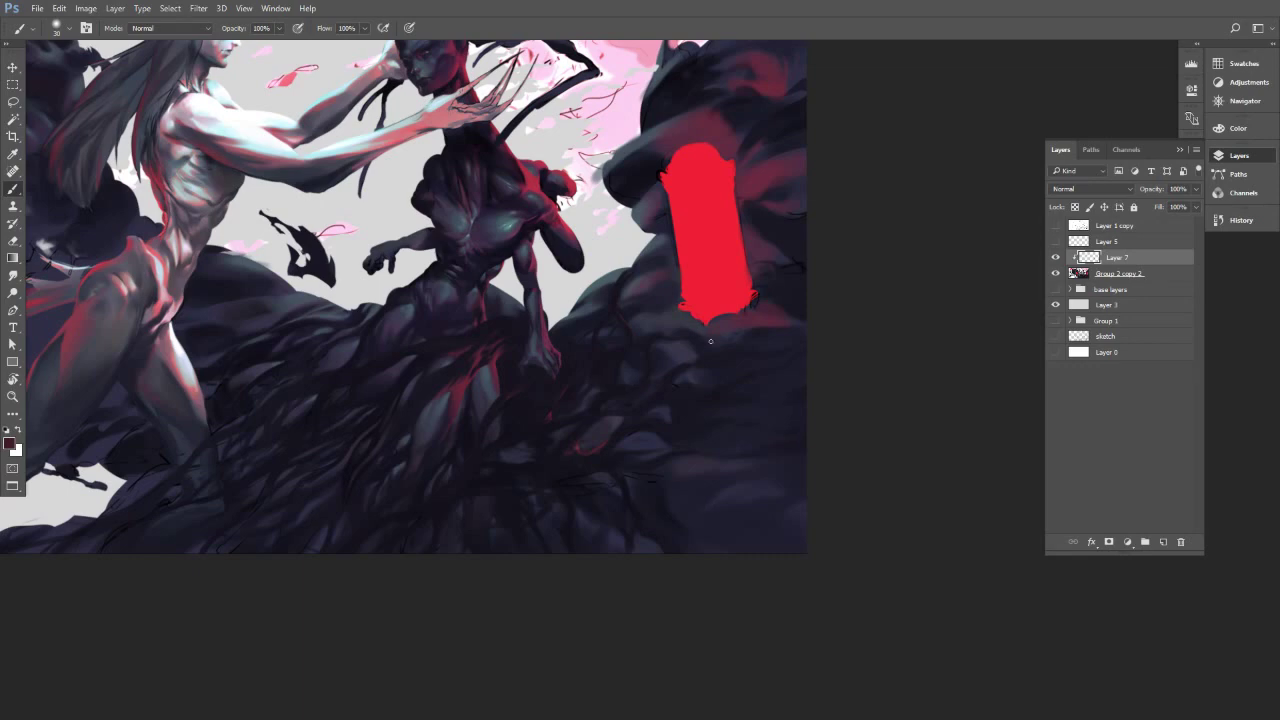
alt+click(711, 297)
drag(698, 236, 734, 298)
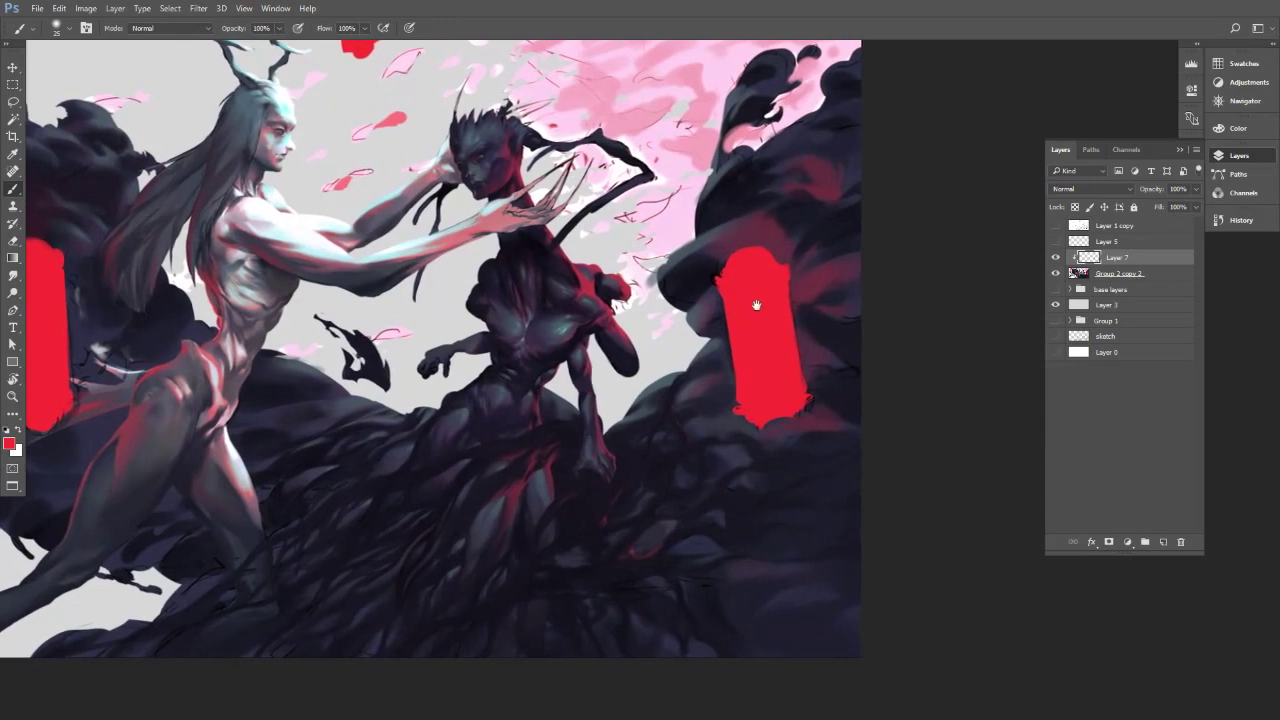
drag(748, 308, 769, 330)
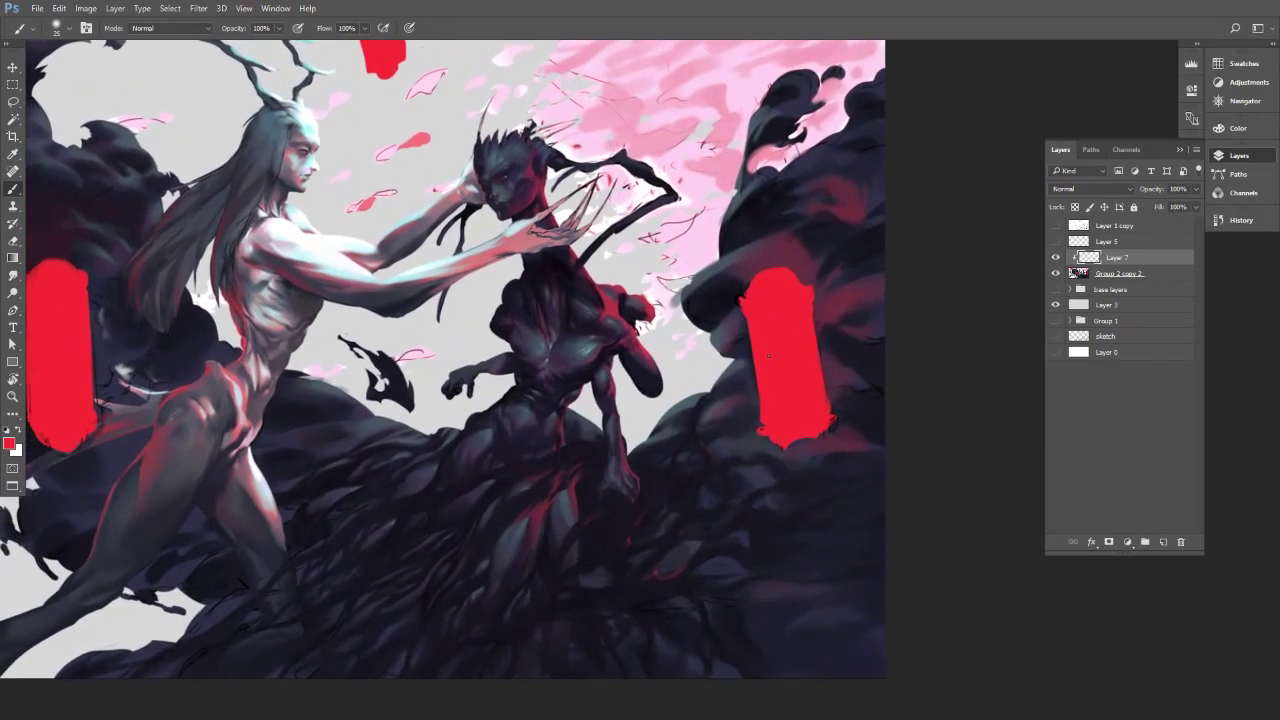
drag(615, 306, 665, 340)
scroll(662, 200, up, 2)
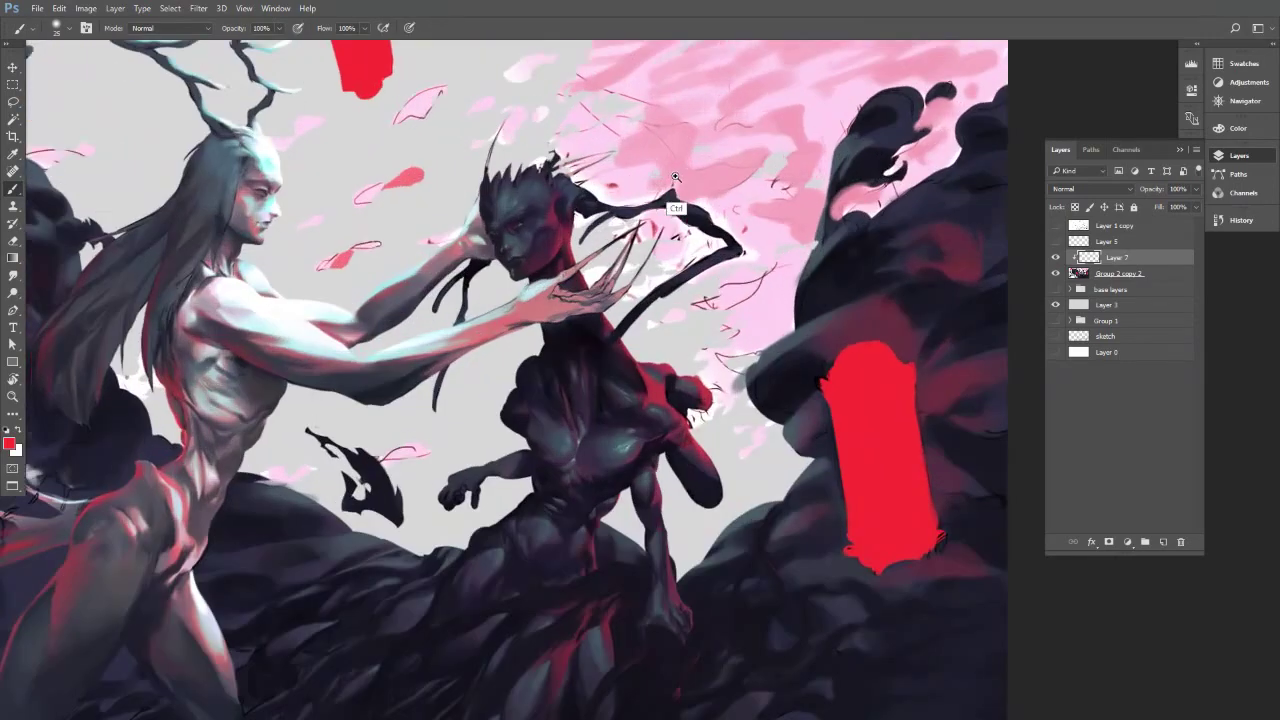
drag(657, 200, 759, 232)
drag(487, 296, 683, 282)
scroll(682, 282, up, 4)
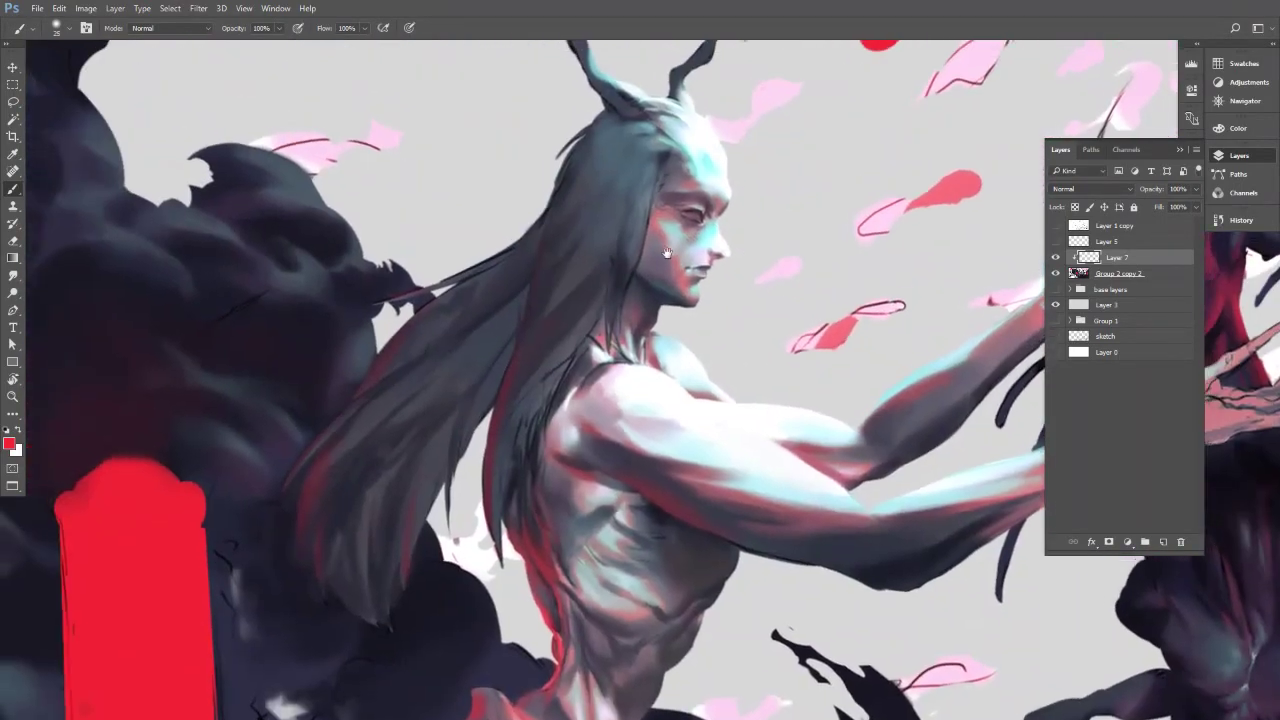
scroll(660, 300, down, 6)
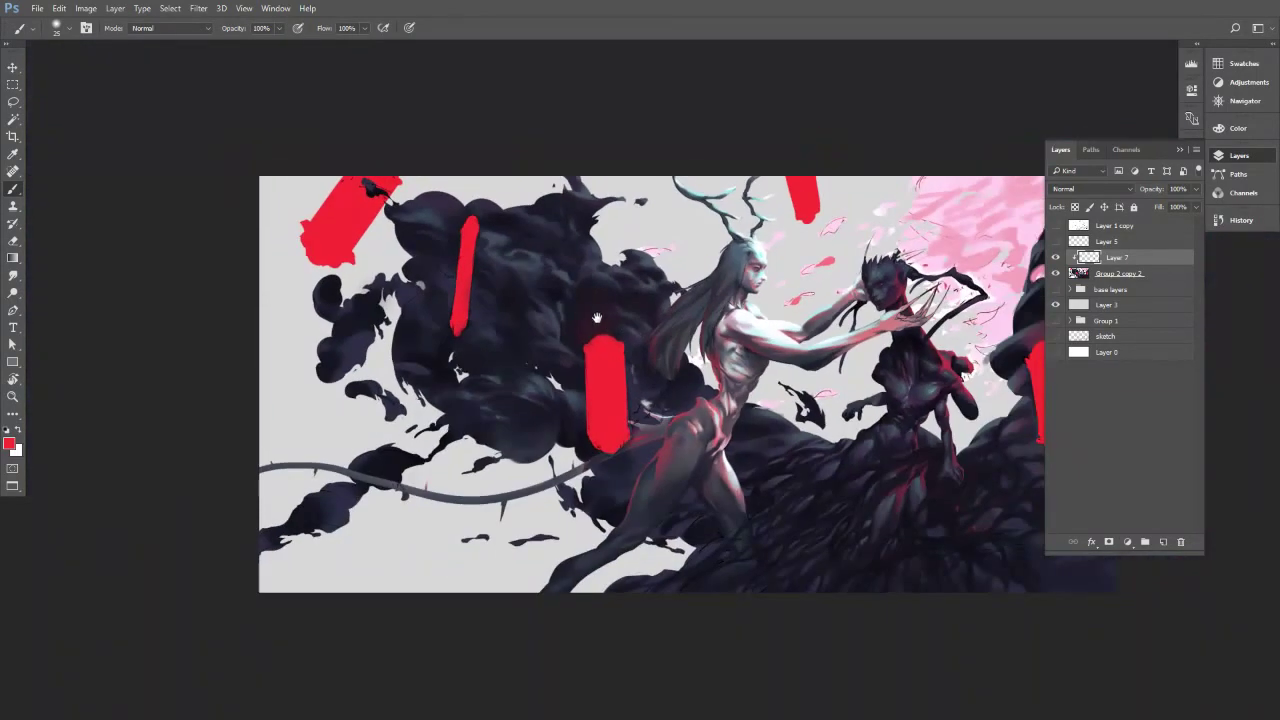
scroll(613, 289, up, 5)
Refine the smoke above the red pillar behind the pale figure with a sampled dark tone and varied brush sizes.
alt+click(565, 331)
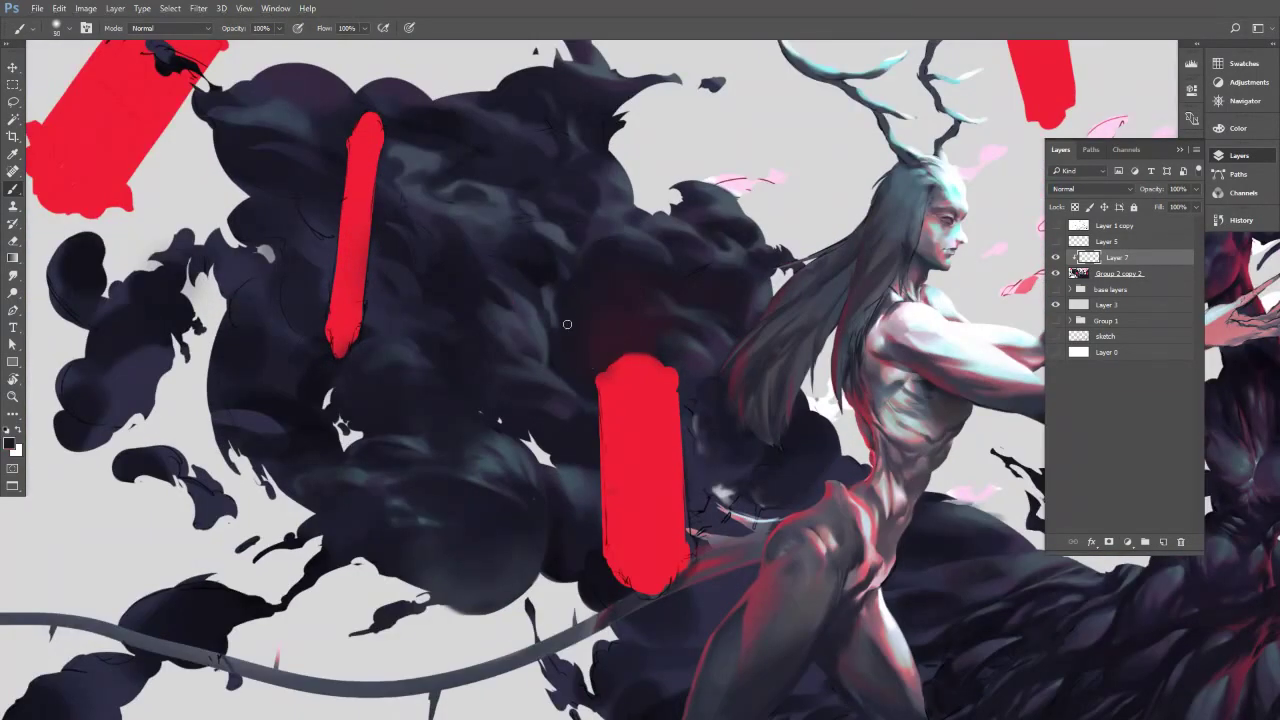
key(bracketright)
key(bracketright)
key(bracketright)
key(bracketright)
key(bracketright)
key(bracketleft)
key(bracketleft)
key(bracketleft)
key(bracketleft)
key(bracketleft)
key(bracketleft)
key(bracketleft)
Soften the smoke folds beside the slim red pillar with sampled dark tones and a larger brush.
scroll(600, 380, right, 3)
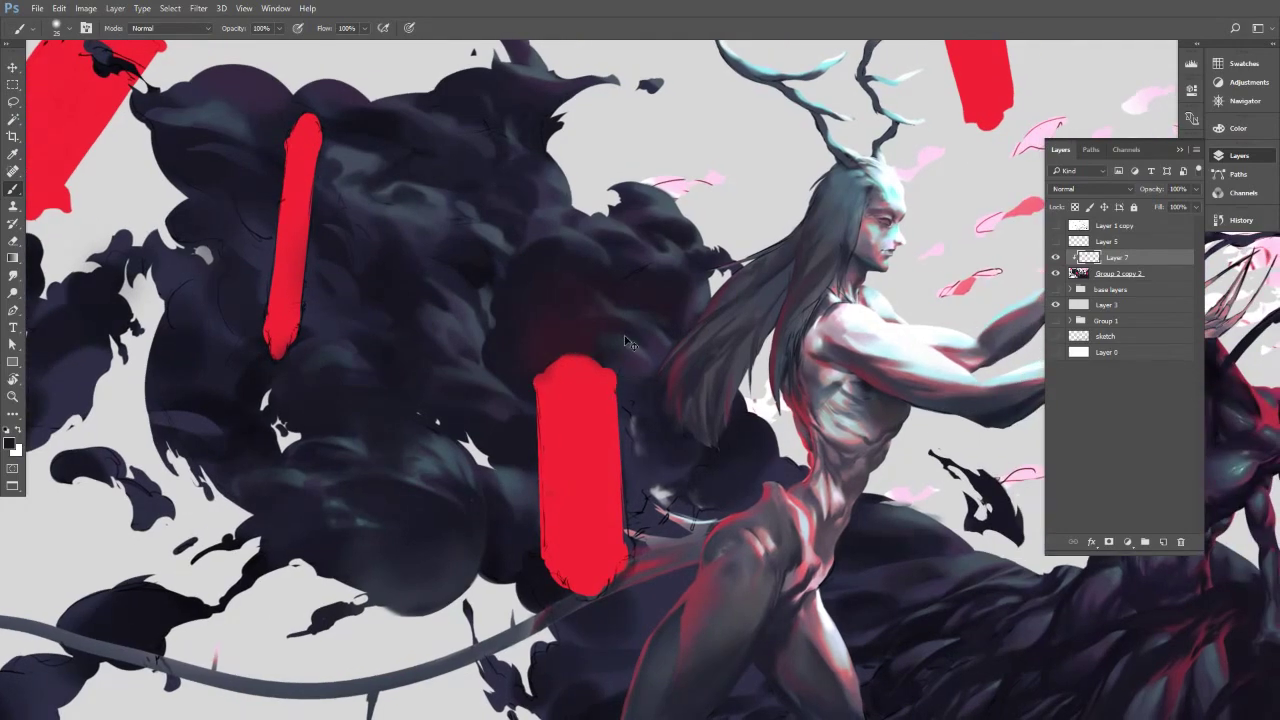
mouse_move(610, 321)
mouse_down()
mouse_move(567, 311)
mouse_move(604, 295)
mouse_move(574, 293)
mouse_up()
scroll(574, 292, up, 2)
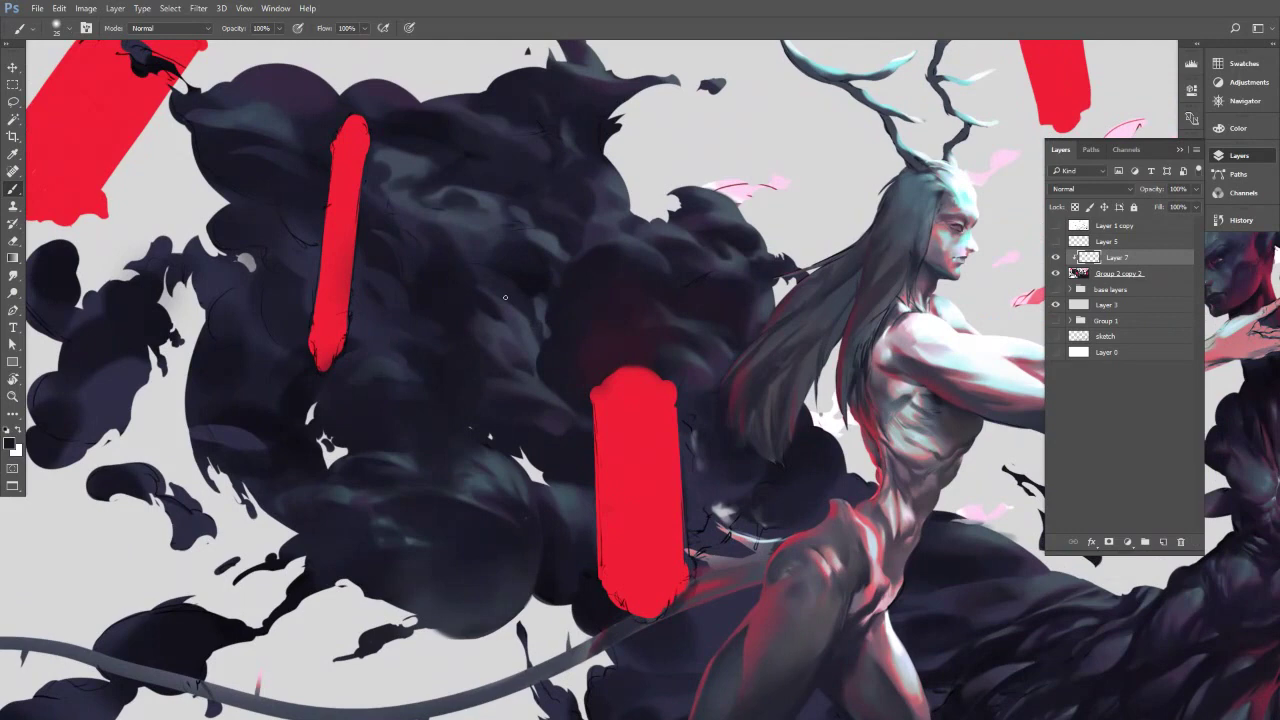
key(bracketright)
key(bracketright)
key(bracketright)
key(bracketright)
key(bracketright)
key(bracketright)
alt+click(444, 306)
key(bracketright)
key(bracketright)
alt+click(436, 295)
key(bracketright)
alt+click(409, 331)
key(bracketleft)
key(bracketleft)
mouse_move(445, 321)
mouse_down()
mouse_move(434, 400)
mouse_move(457, 374)
mouse_up()
Paint over the dark contour lines in the smoke on the outer side of the slim red pillar with sampled tones.
mouse_move(480, 277)
mouse_down()
mouse_move(543, 289)
mouse_move(583, 327)
mouse_up()
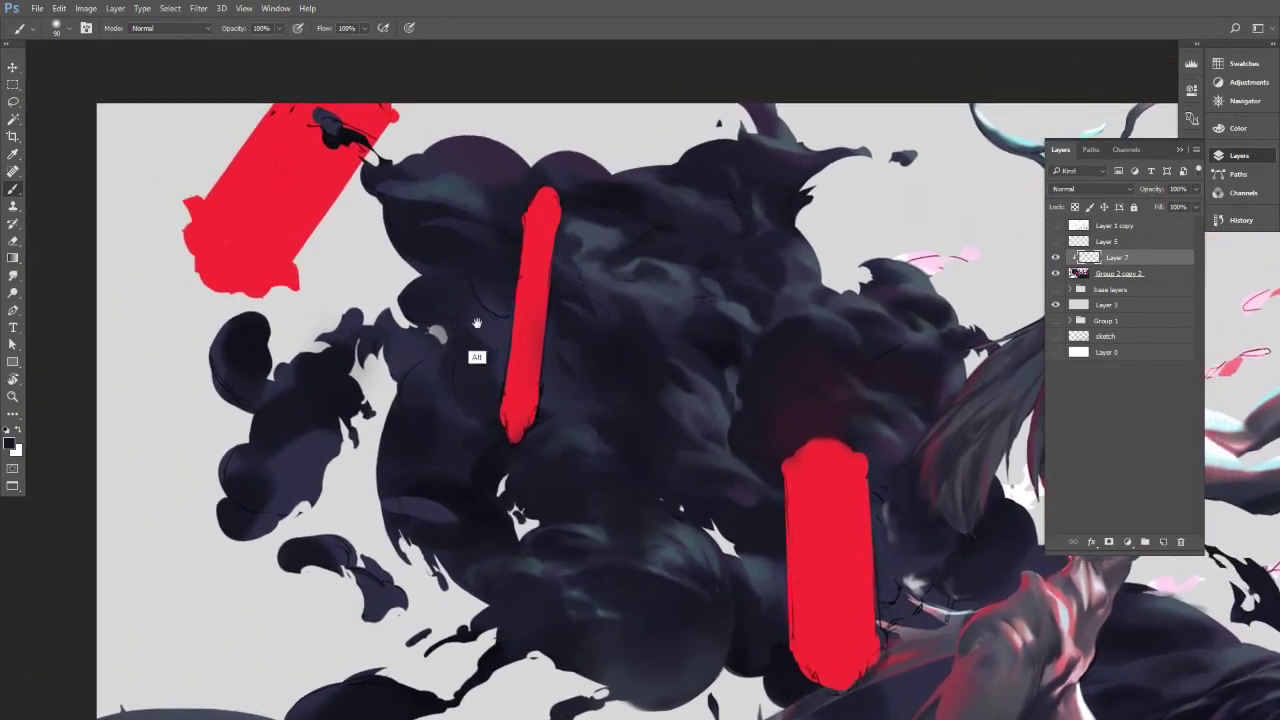
alt+click(480, 316)
key(])
alt+click(480, 265)
key(bracketleft)
key(bracketleft)
key(bracketleft)
key(bracketleft)
key(bracketleft)
key(bracketleft)
alt+click(476, 310)
key(bracketright)
drag(494, 312, 495, 331)
Smooth the smoke lobe next to the slim red pillar with sampled dark blue tones and a 250 px brush.
alt+click(493, 374)
key(bracketright)
key(bracketright)
key(bracketright)
alt+click(465, 252)
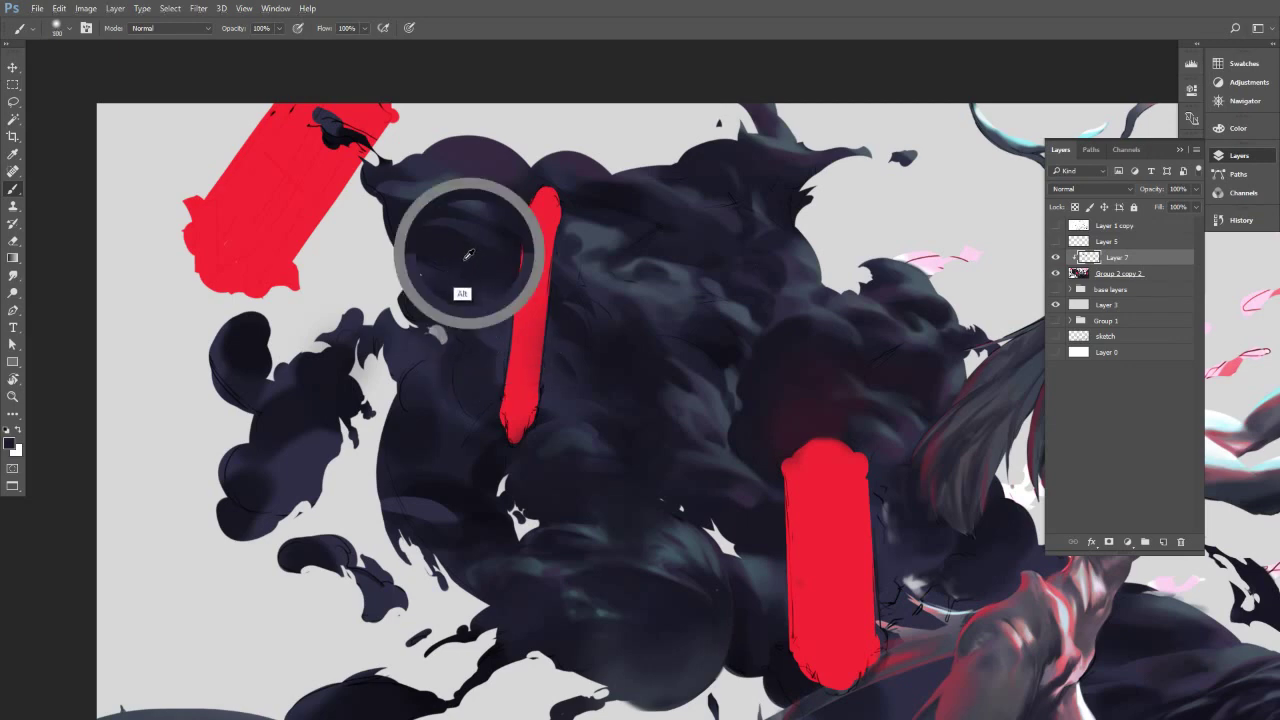
key(bracketright)
key(bracketright)
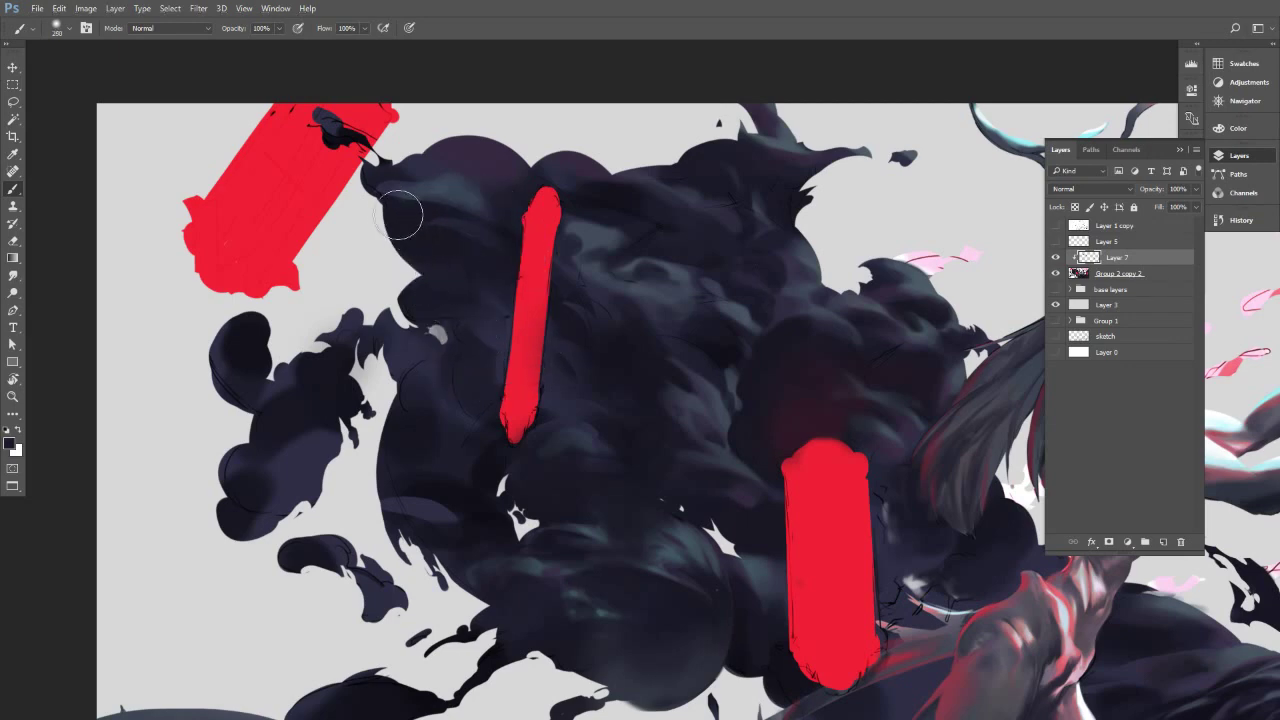
Shade the rounded smoke lobe above the slim red pillar with a sampled dark tone and a 125 px brush.
drag(474, 183, 480, 230)
alt+click(462, 234)
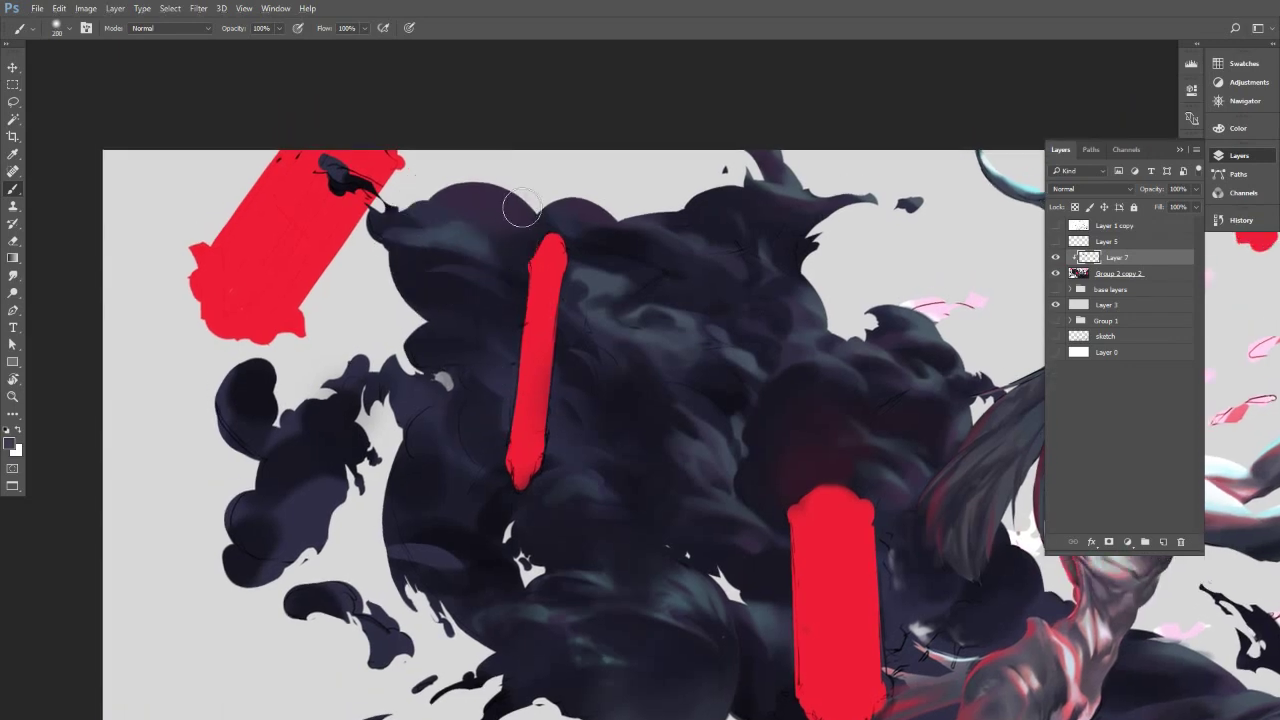
key(bracketleft)
key(bracketleft)
key(bracketleft)
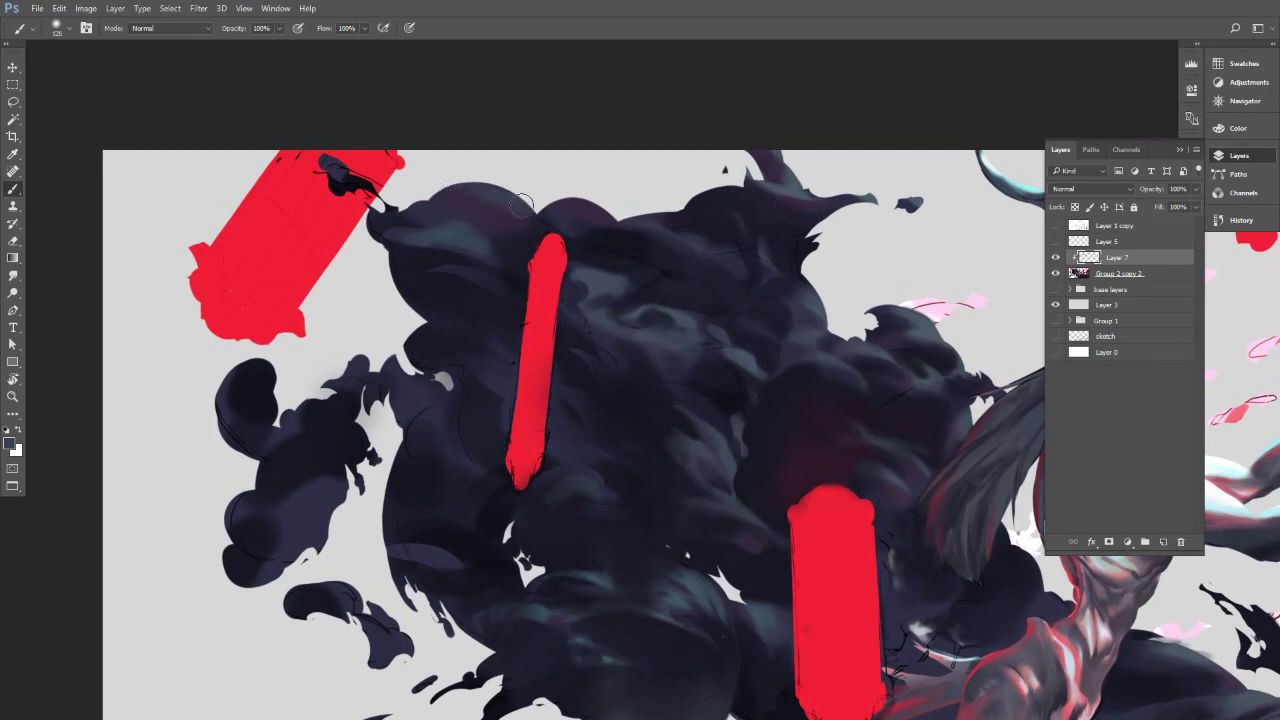
Blend the upper outer smoke lobes beside the slim red pillar with dark tones and a brush enlarged to 400 px.
key(bracketright)
key(bracketright)
key(bracketright)
key(bracketright)
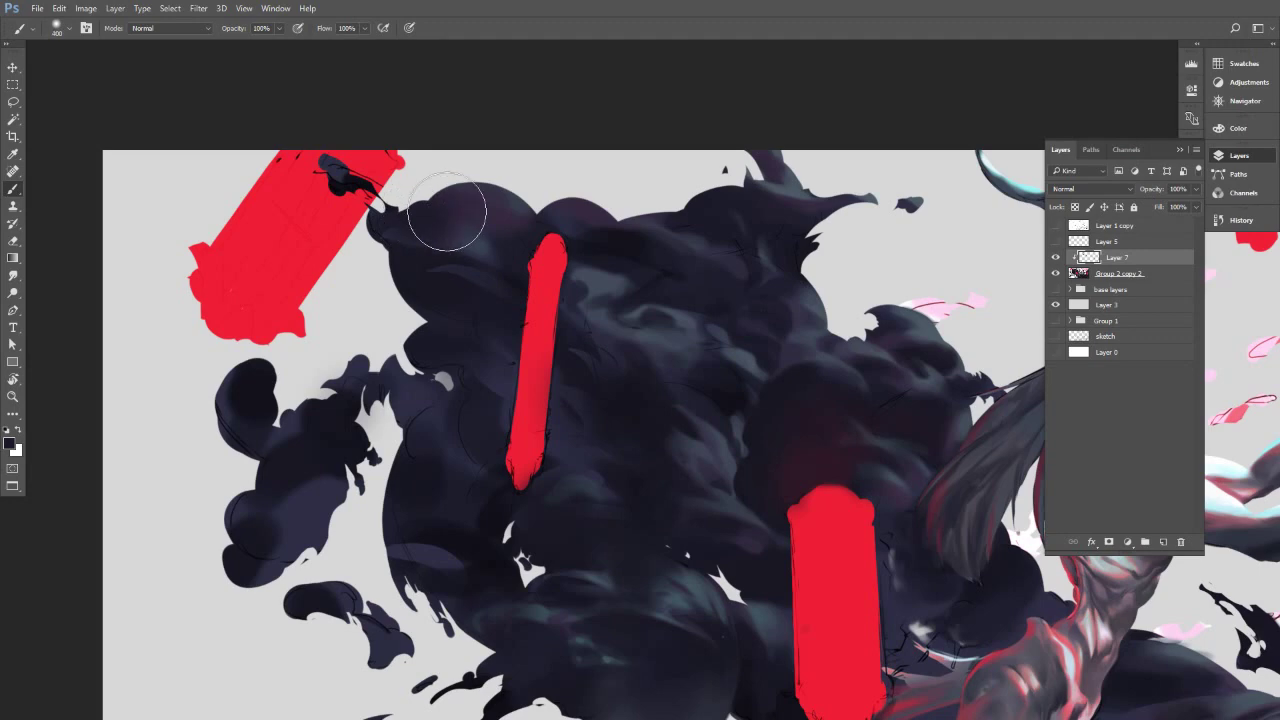
key(bracketright)
mouse_move(531, 337)
mouse_down()
mouse_move(483, 325)
mouse_move(473, 290)
mouse_move(423, 264)
mouse_up()
key(bracketleft)
key(bracketleft)
key(bracketleft)
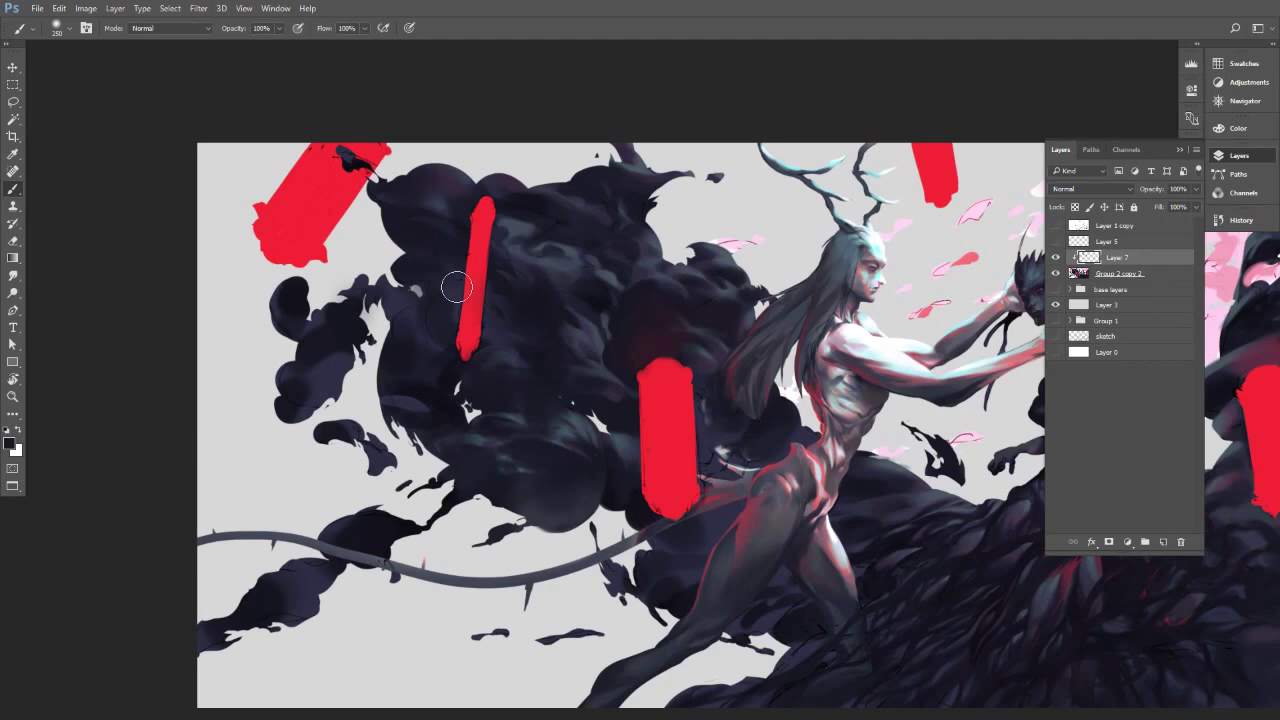
Refine the area around the pale figure's hip and adjoining smoke with sampled tones and a 20 px brush.
mouse_move(684, 422)
mouse_down()
mouse_move(581, 376)
mouse_move(613, 435)
mouse_move(630, 433)
mouse_up()
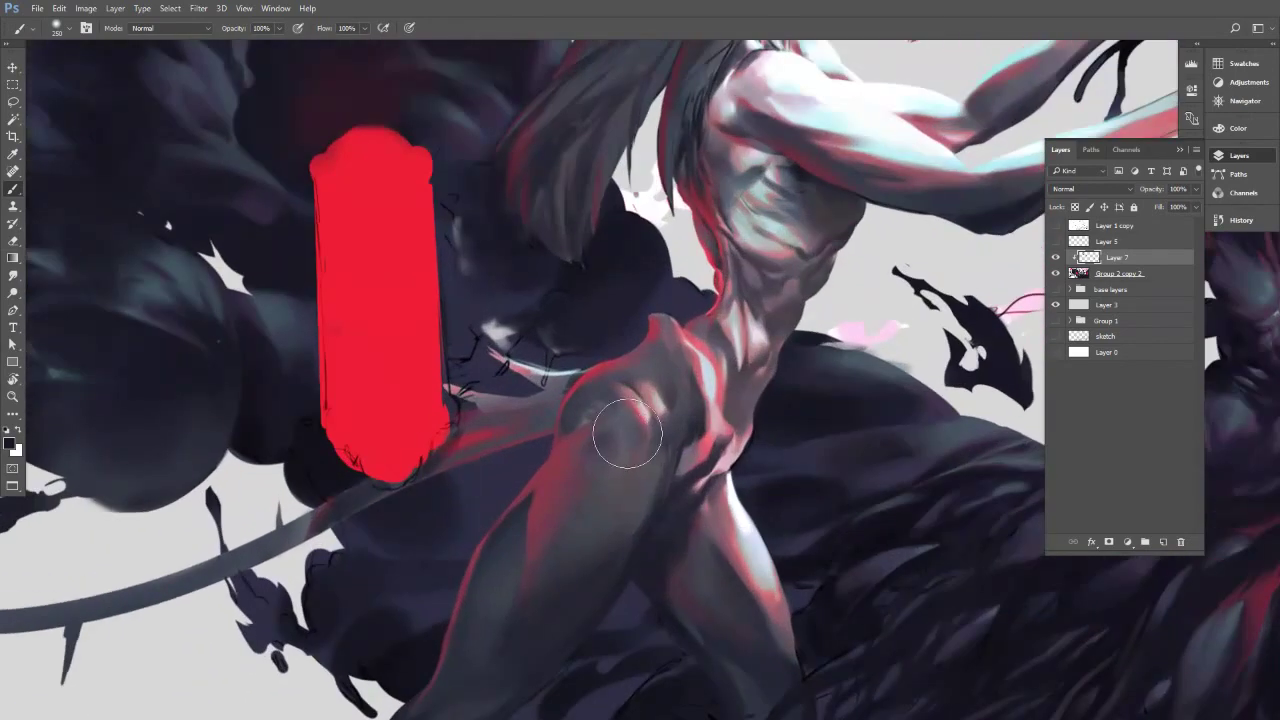
alt+click(590, 405)
key([)
key([)
key([)
key([)
key([)
key([)
key([)
key([)
key([)
key([)
key([)
key([)
key([)
key([)
alt+click(602, 328)
drag(536, 366, 585, 367)
key([)
mouse_move(503, 354)
mouse_down()
mouse_move(551, 368)
mouse_move(482, 410)
mouse_up()
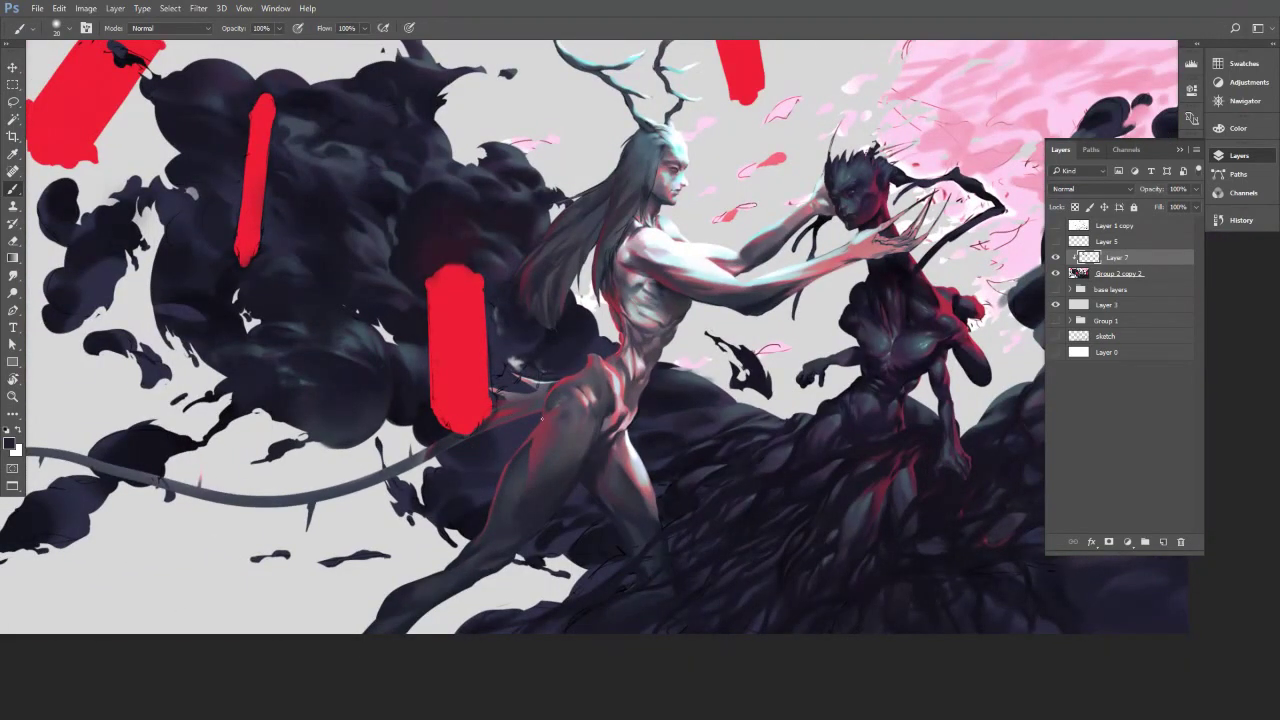
Clean up the soft smoke edge behind the pale figure's waist with the Eraser on Group 2 copy 2, and return to painting on Layer 7.
scroll(760, 410, up, 5)
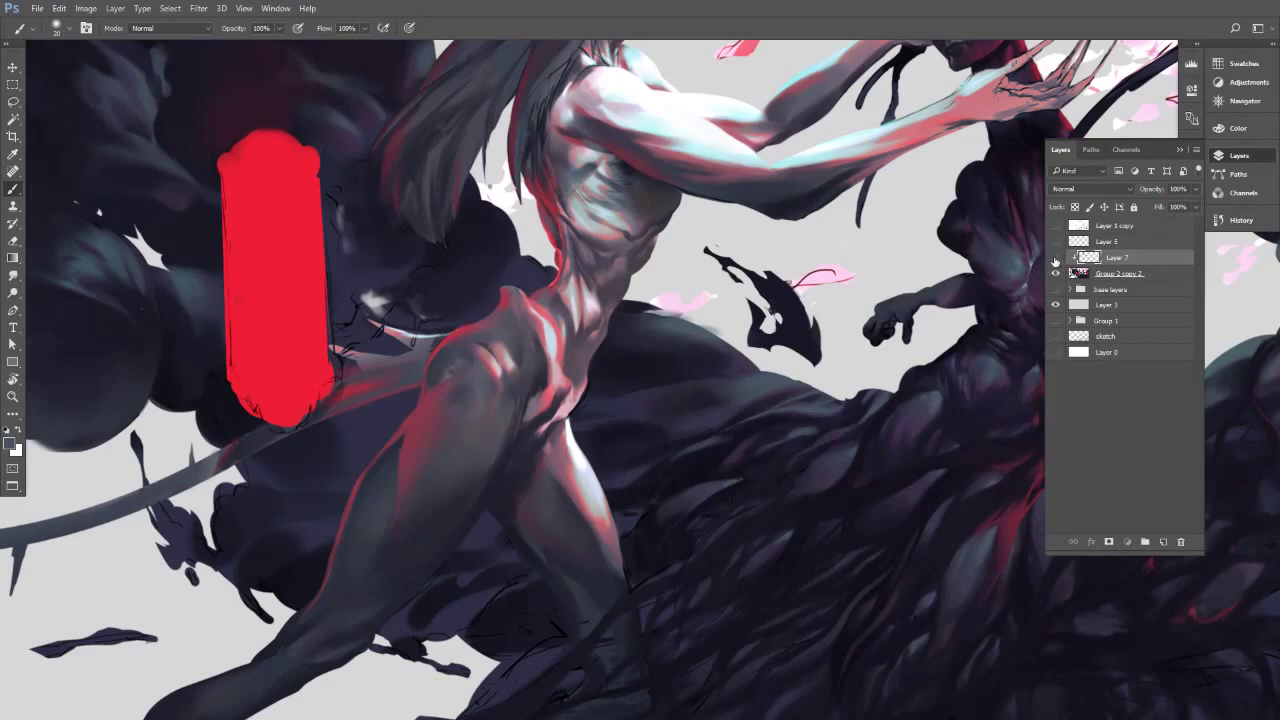
click(1077, 273)
key(e)
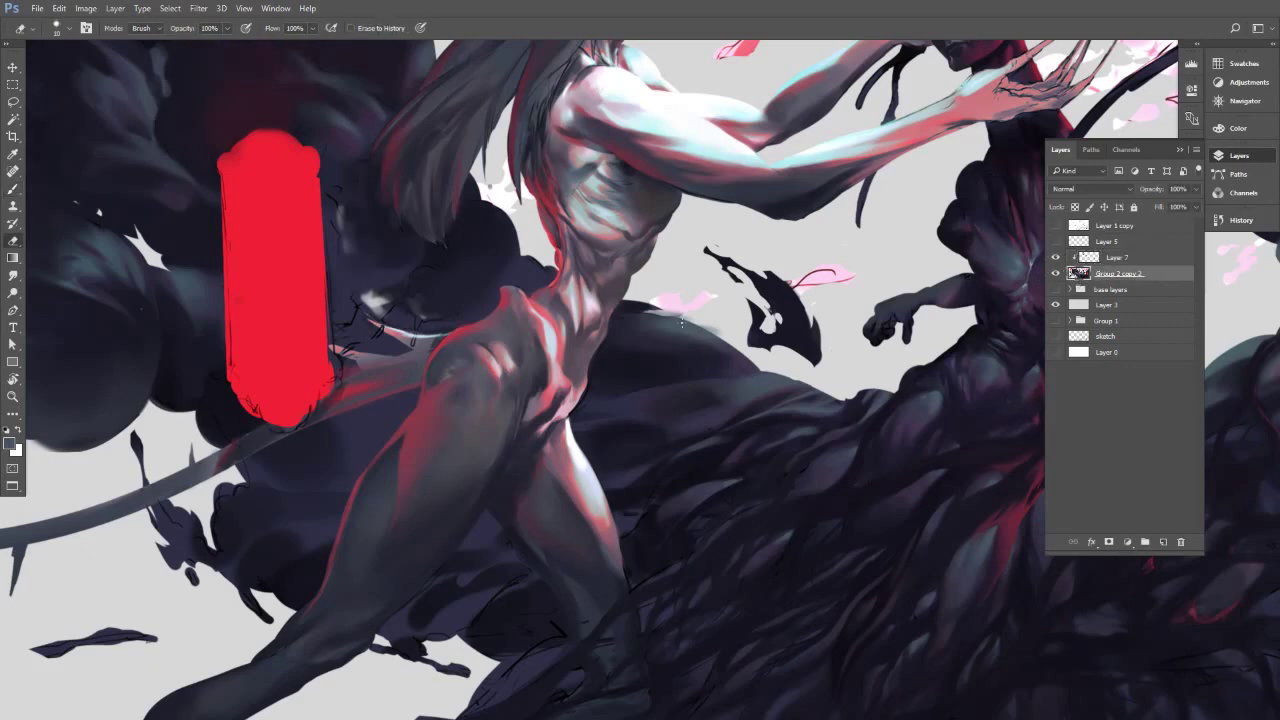
key(bracketright)
click(1095, 260)
key(b)
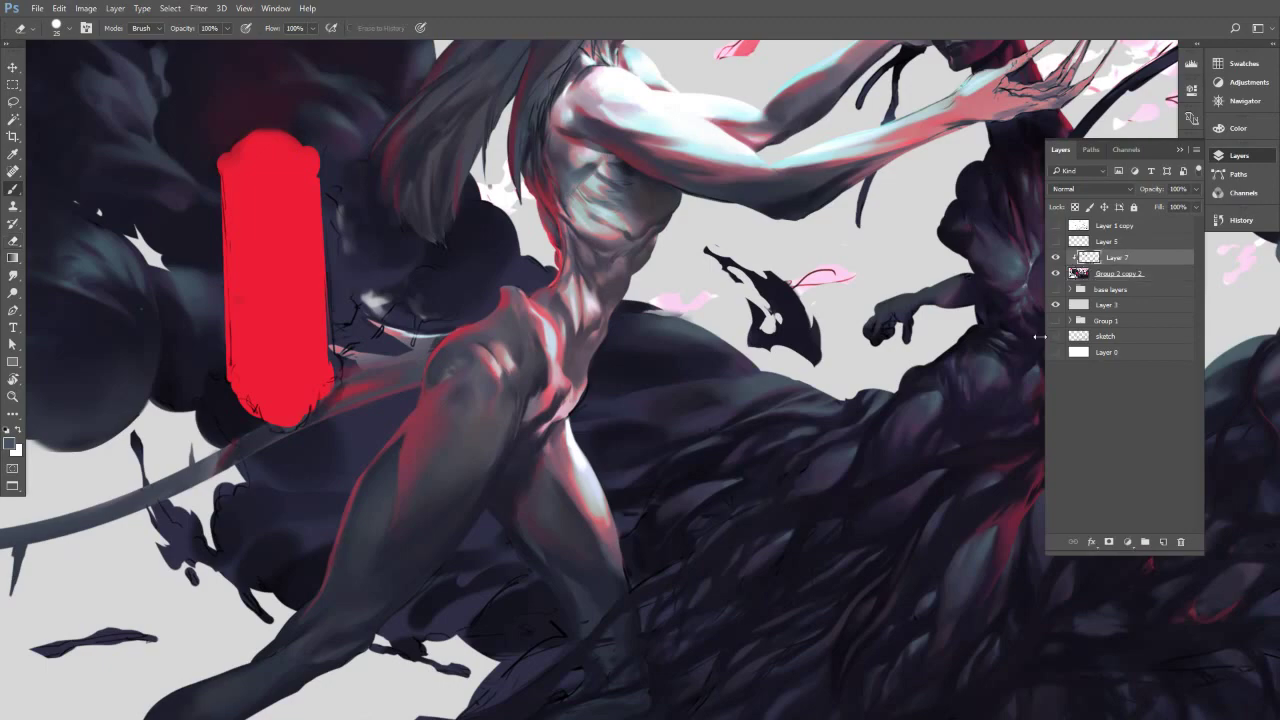
Refine the shading of the dark figure's hip and the adjoining feathery folds with sampled tones and small brush sizes.
mouse_move(953, 450)
mouse_down()
mouse_move(870, 455)
mouse_move(983, 449)
mouse_move(988, 426)
mouse_up()
key(bracketleft)
alt+click(796, 422)
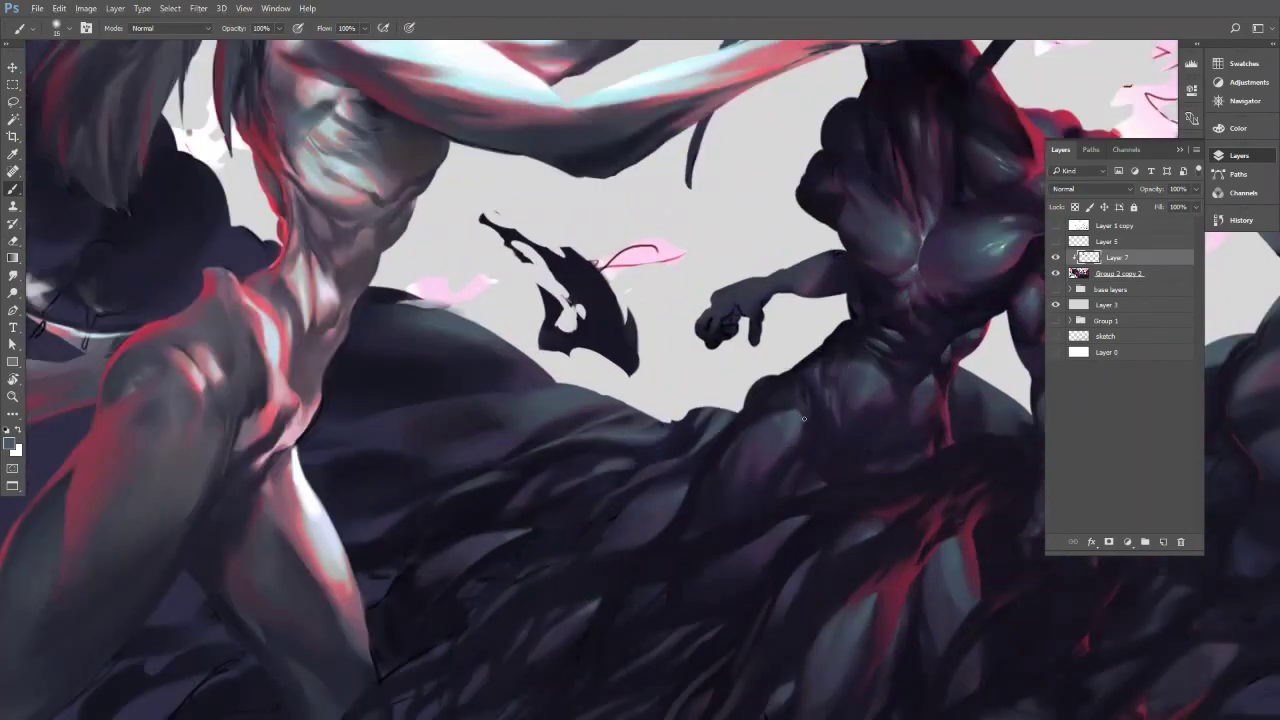
alt+click(773, 455)
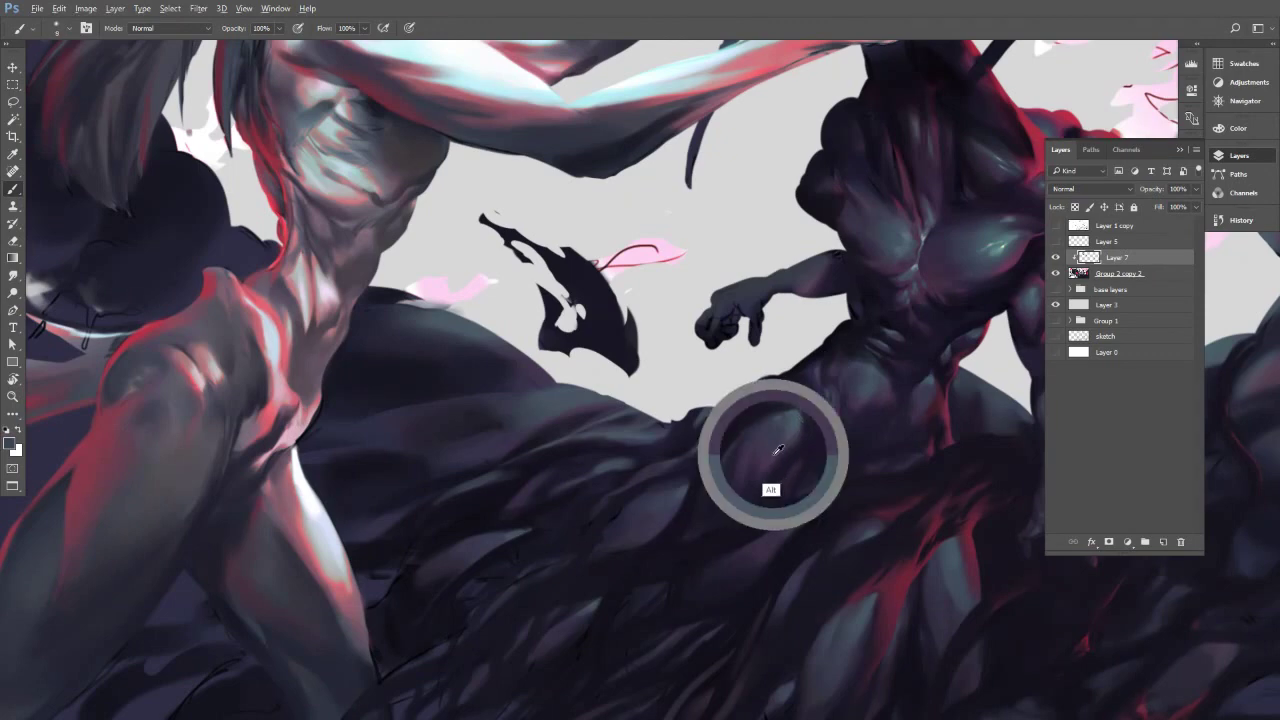
key(bracketright)
key(bracketright)
key(bracketright)
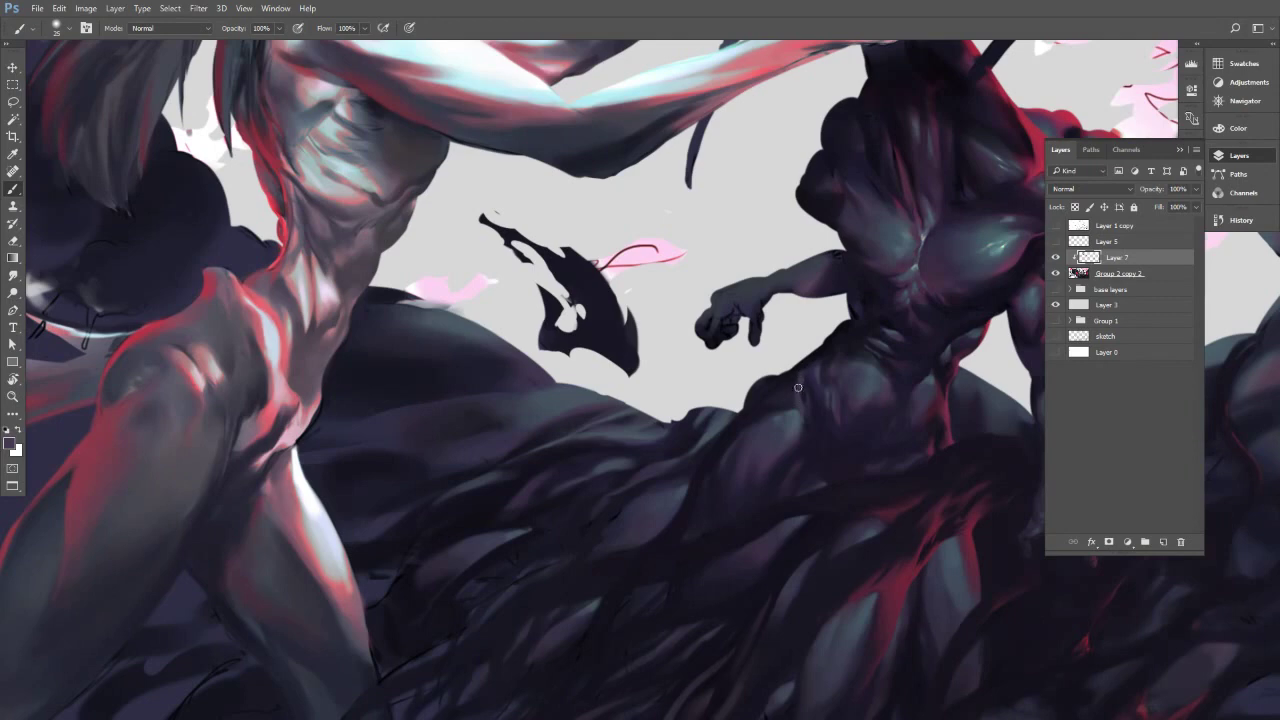
alt+click(793, 427)
key(bracketleft)
drag(818, 445, 758, 453)
drag(795, 485, 744, 421)
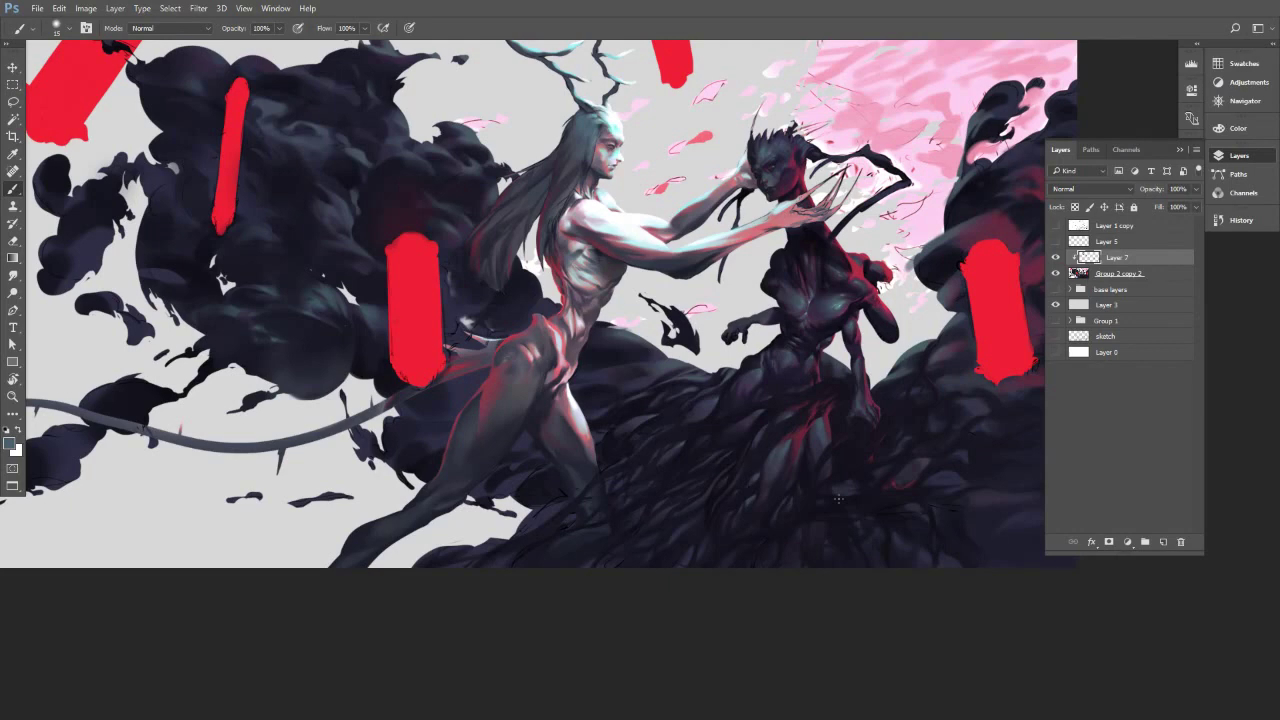
Compare the painting with and without Layer 7, merge it into Group 2 copy 2, and add a new layer clipped to it.
drag(895, 343, 792, 391)
drag(886, 274, 901, 296)
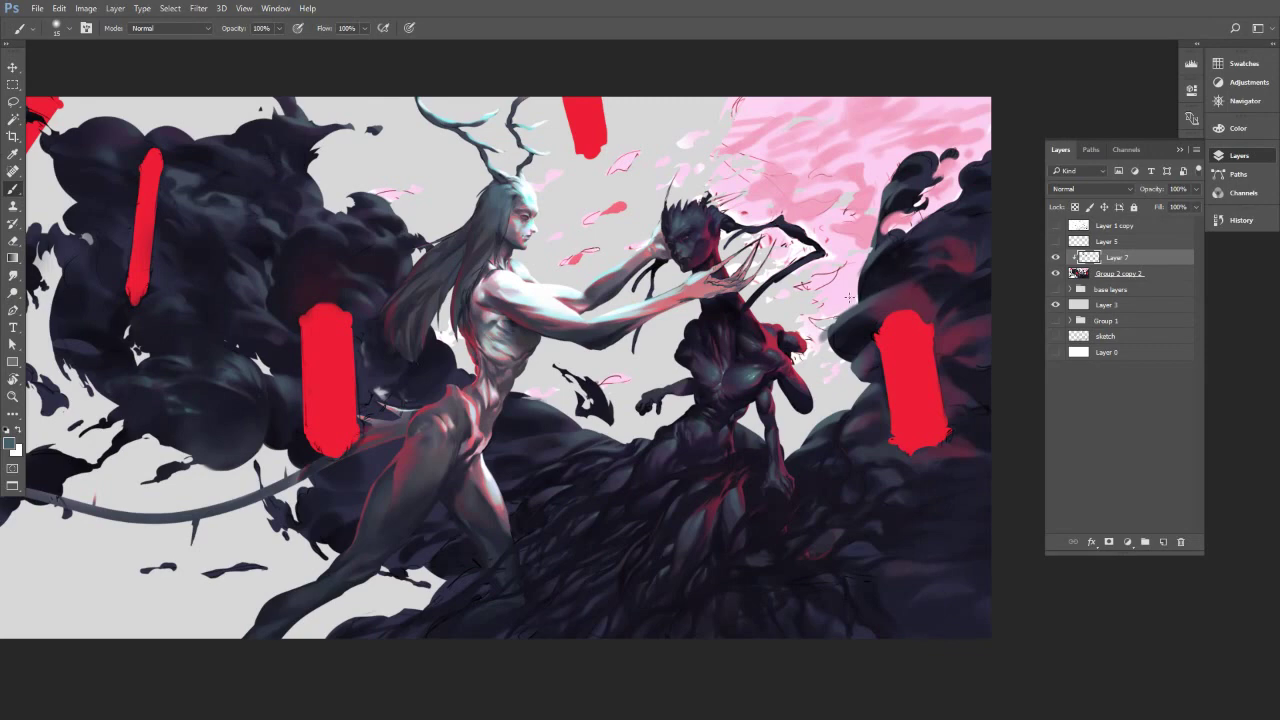
scroll(812, 387, down, 2)
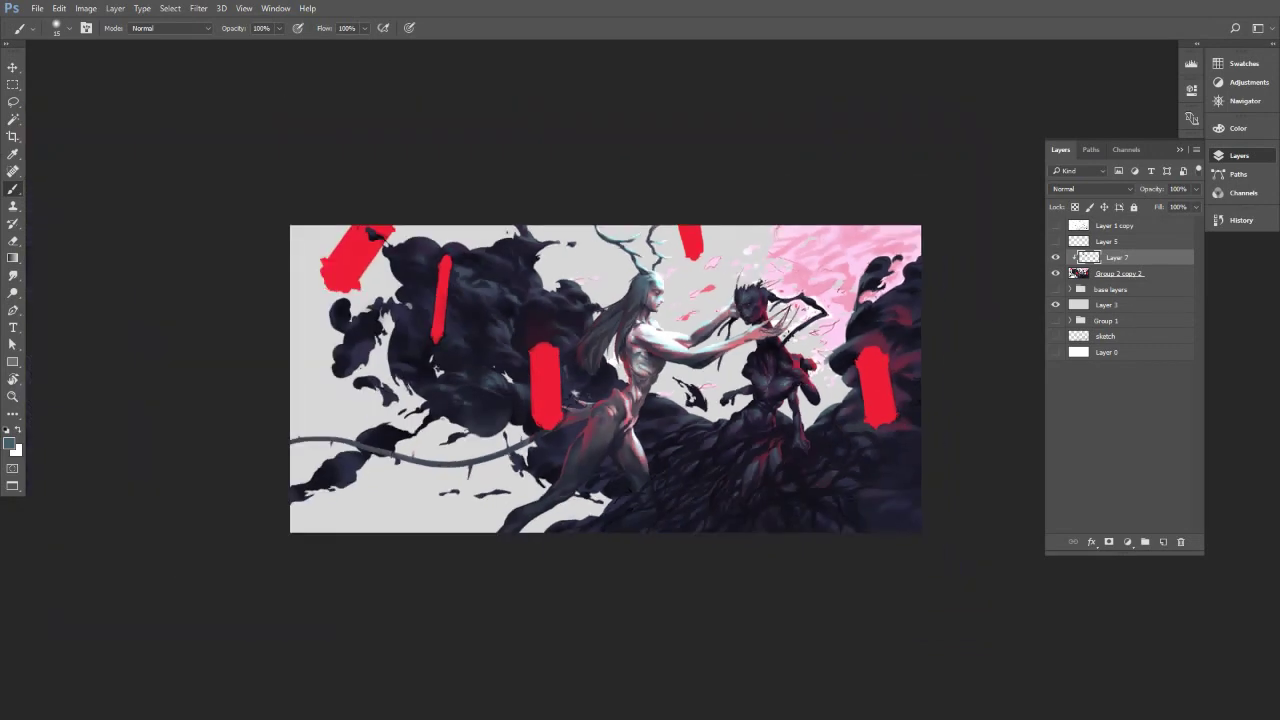
scroll(779, 334, up, 3)
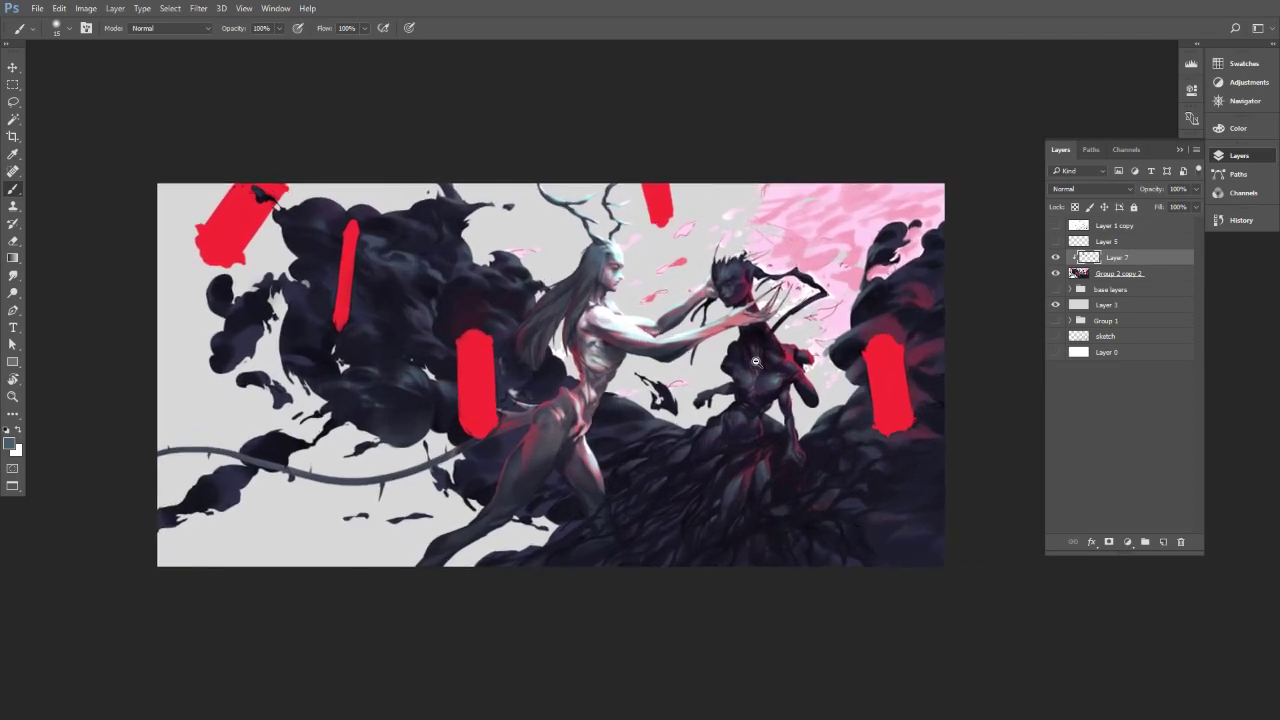
scroll(853, 310, up, 2)
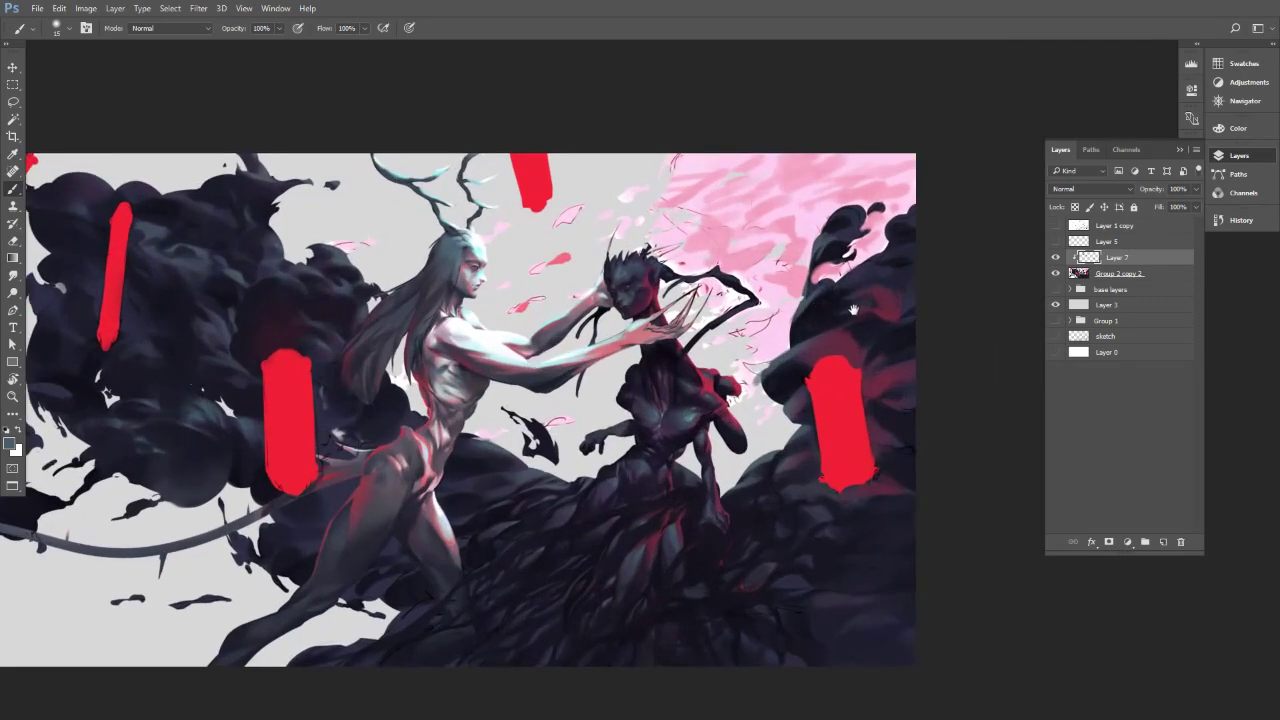
click(1054, 258)
click(1054, 258)
key(ctrl+e)
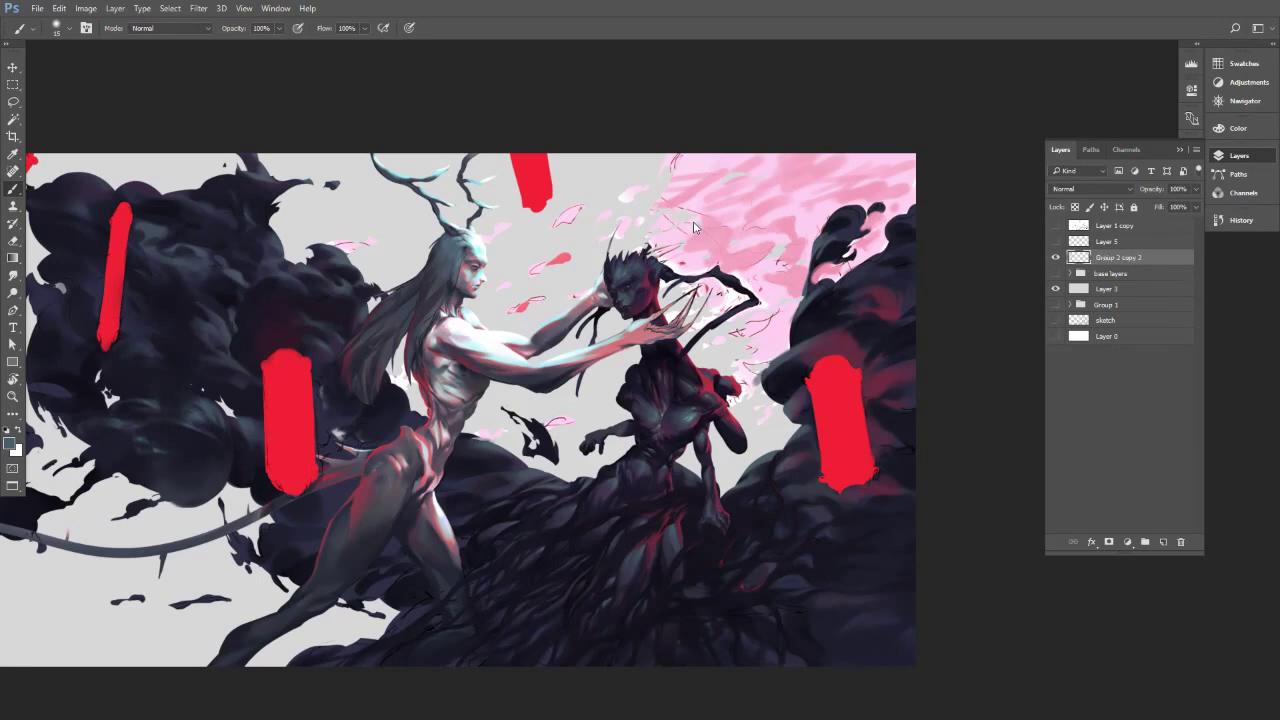
key(ctrl+shift+alt+n)
key(ctrl+alt+g)
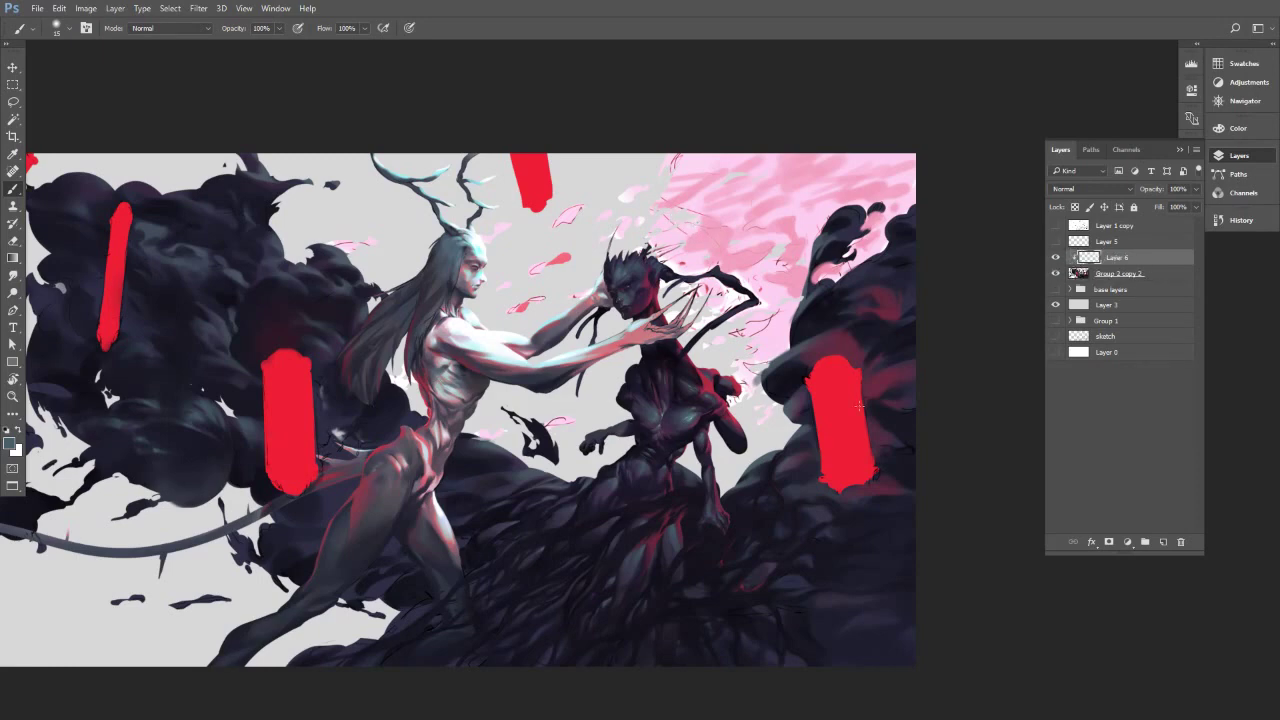
Paint streaks across the upper part of the pink cloud with a sampled deeper pink and a 60 px brush.
alt+click(847, 430)
alt+click(694, 265)
key(bracketright)
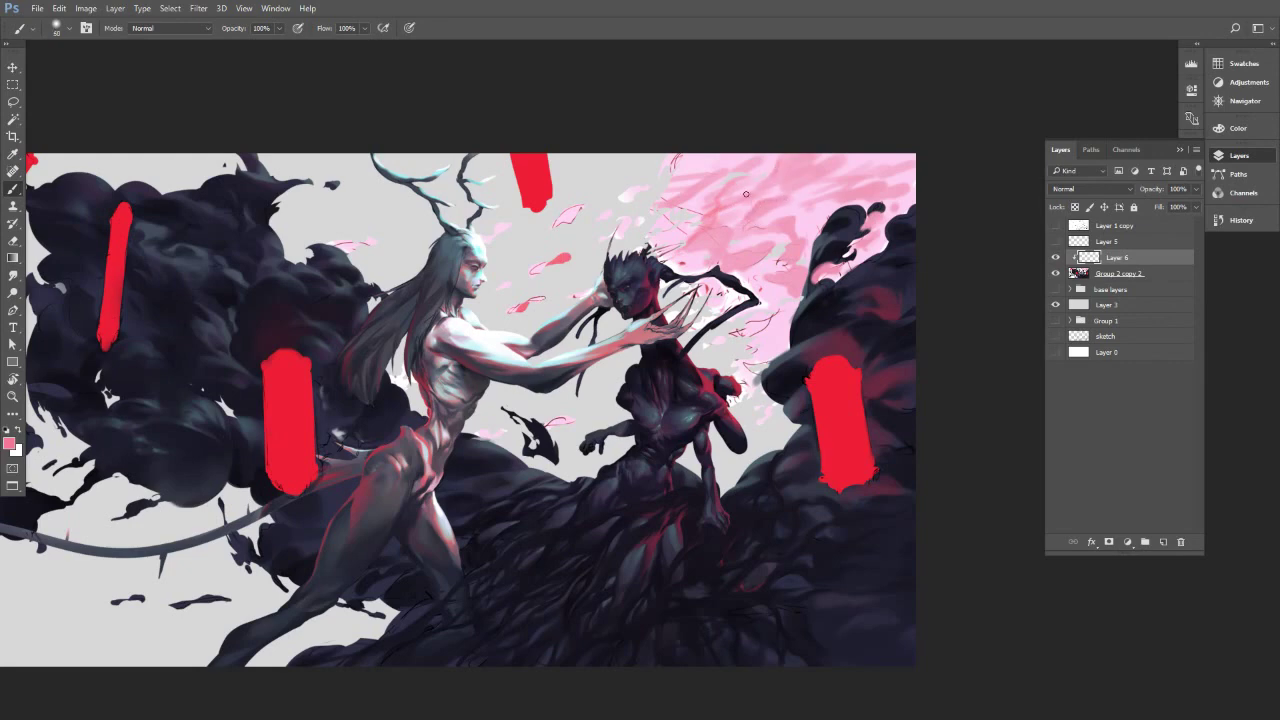
drag(701, 187, 753, 155)
drag(681, 191, 709, 177)
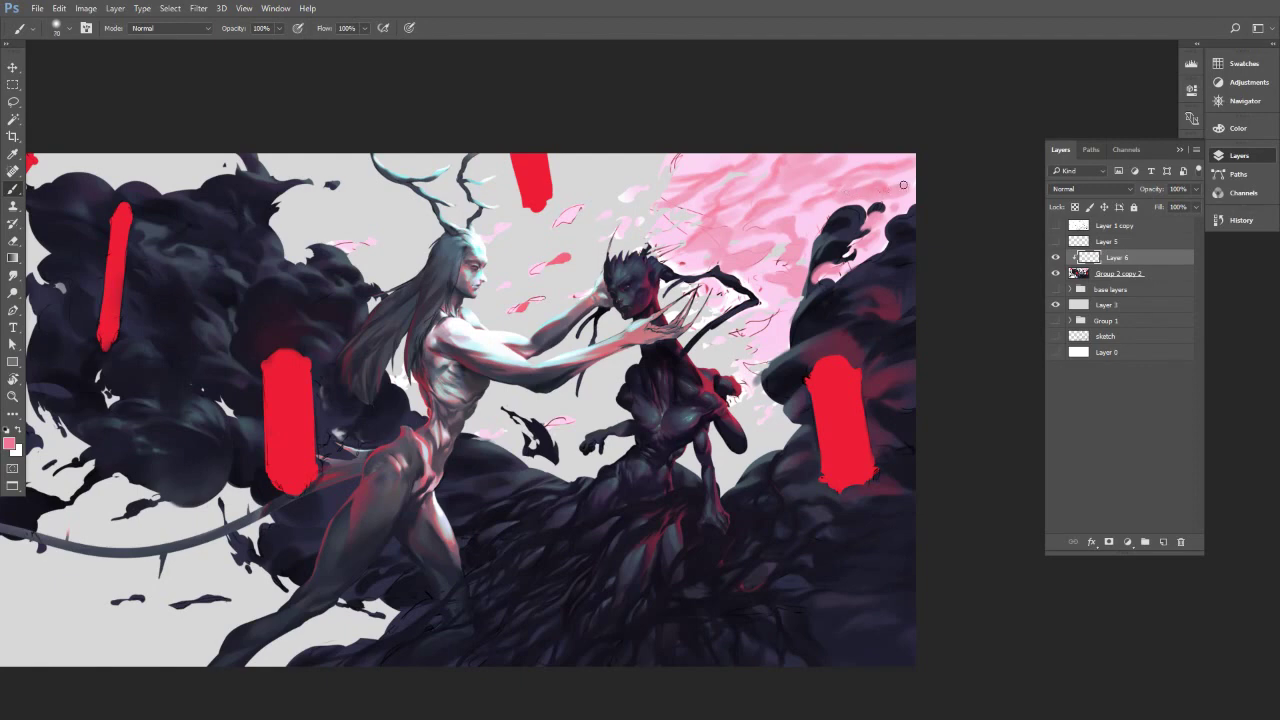
Blend the pink cloud near the canvas edge with a sampled pink and a 150 px brush.
key(bracketright)
key(bracketright)
alt+click(870, 193)
key(bracketright)
key(bracketright)
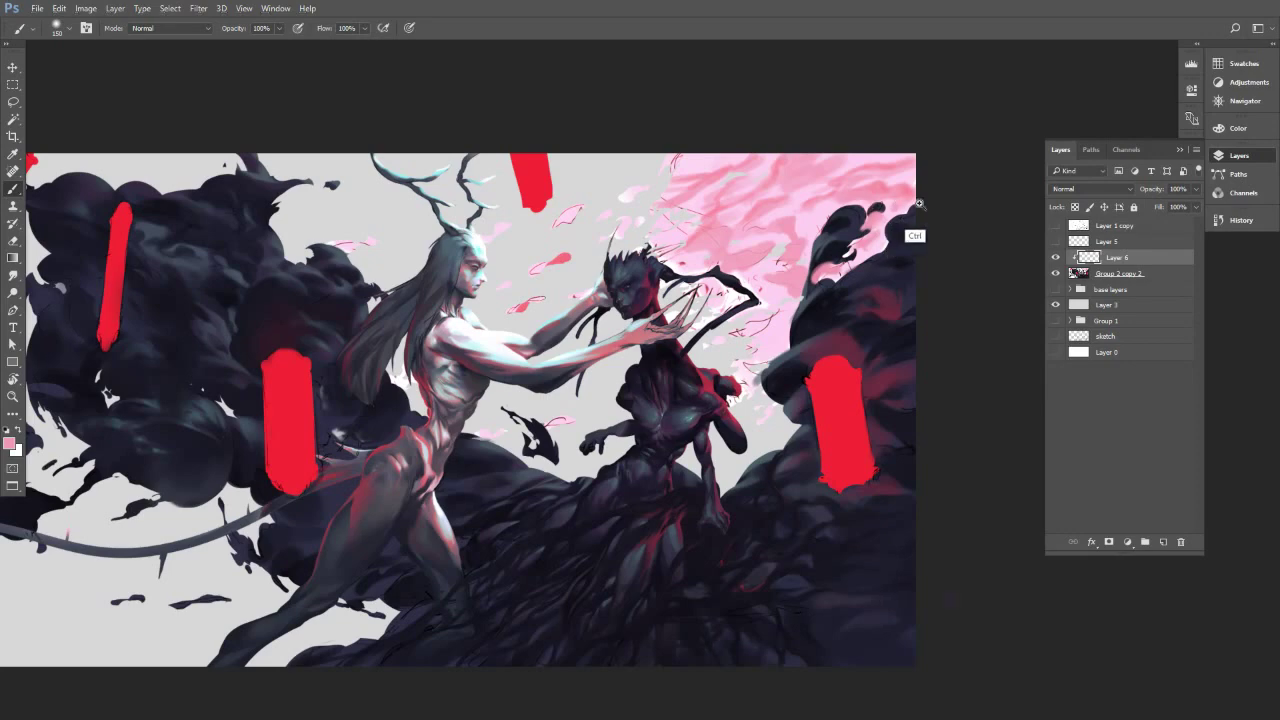
drag(919, 204, 950, 204)
Paint the pink cloud around the small detached smoke wisp with a reduced brush.
drag(902, 251, 870, 265)
key(bracketleft)
key(bracketleft)
key(bracketleft)
key(bracketleft)
key(bracketleft)
key(bracketleft)
key(bracketleft)
key(bracketleft)
key(bracketleft)
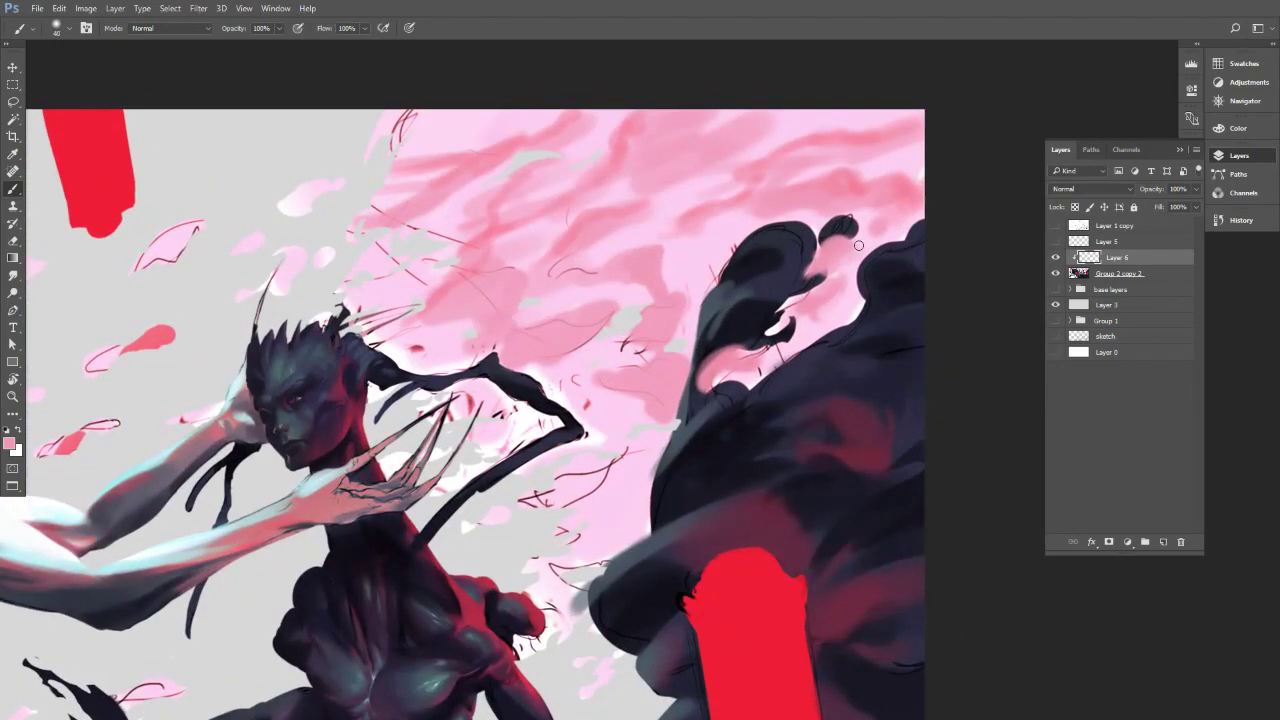
key(bracketright)
key(bracketright)
key(bracketright)
mouse_move(836, 273)
mouse_down()
mouse_move(881, 233)
mouse_move(853, 258)
mouse_move(872, 234)
mouse_move(858, 208)
mouse_move(870, 229)
mouse_move(894, 209)
mouse_up()
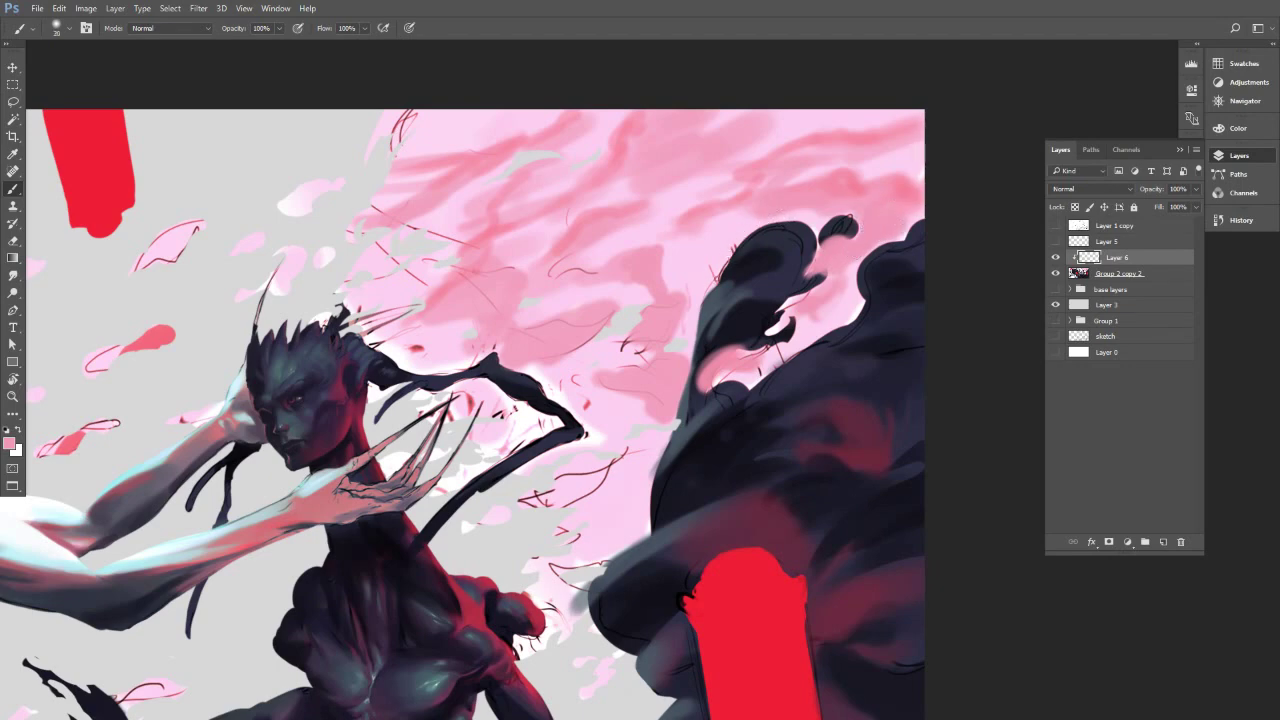
Clean the upper contour of the curled smoke tendril and shade its inside with sampled dark tones.
mouse_move(758, 227)
mouse_down()
mouse_move(808, 216)
mouse_move(798, 220)
mouse_up()
alt+click(765, 272)
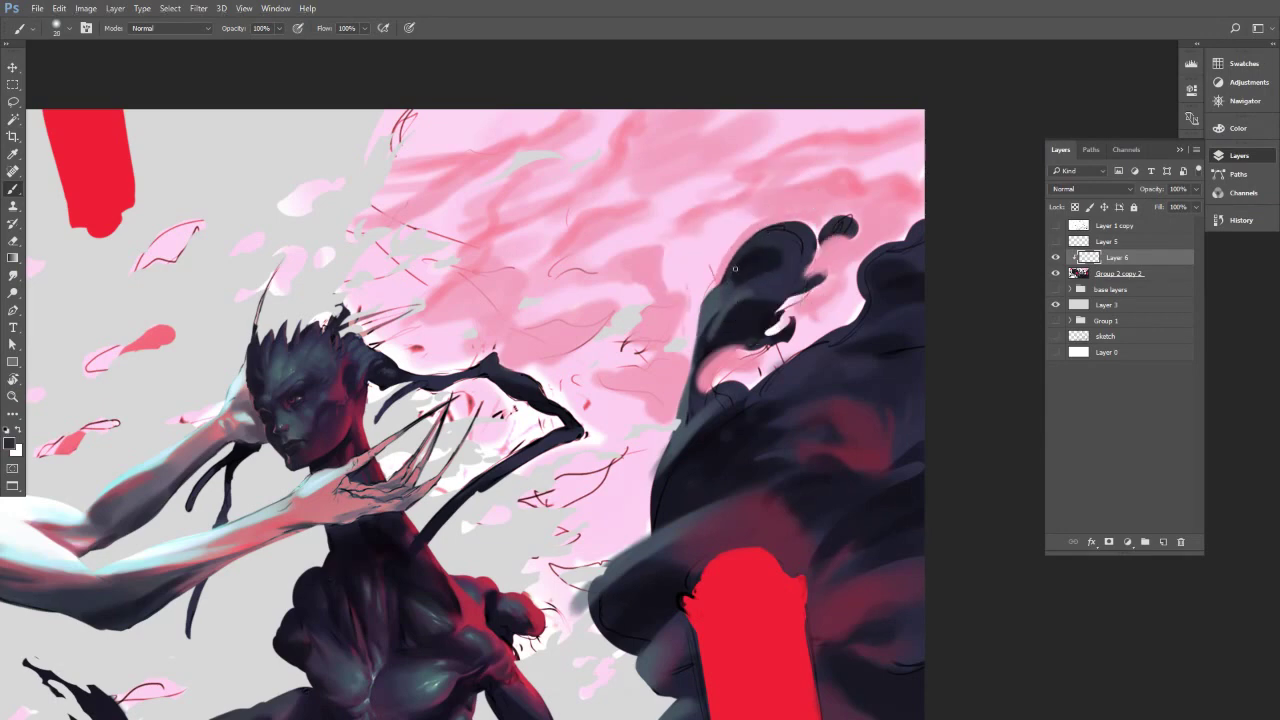
alt+click(714, 303)
key(])
key(])
key(])
drag(787, 250, 796, 260)
drag(794, 245, 780, 246)
Paint over the sketch lines beside the curled smoke tendril with sampled pink and a 30 px brush.
alt+click(769, 219)
key(bracketleft)
key(bracketleft)
key(bracketleft)
key(bracketright)
key(bracketright)
key(bracketright)
key(bracketright)
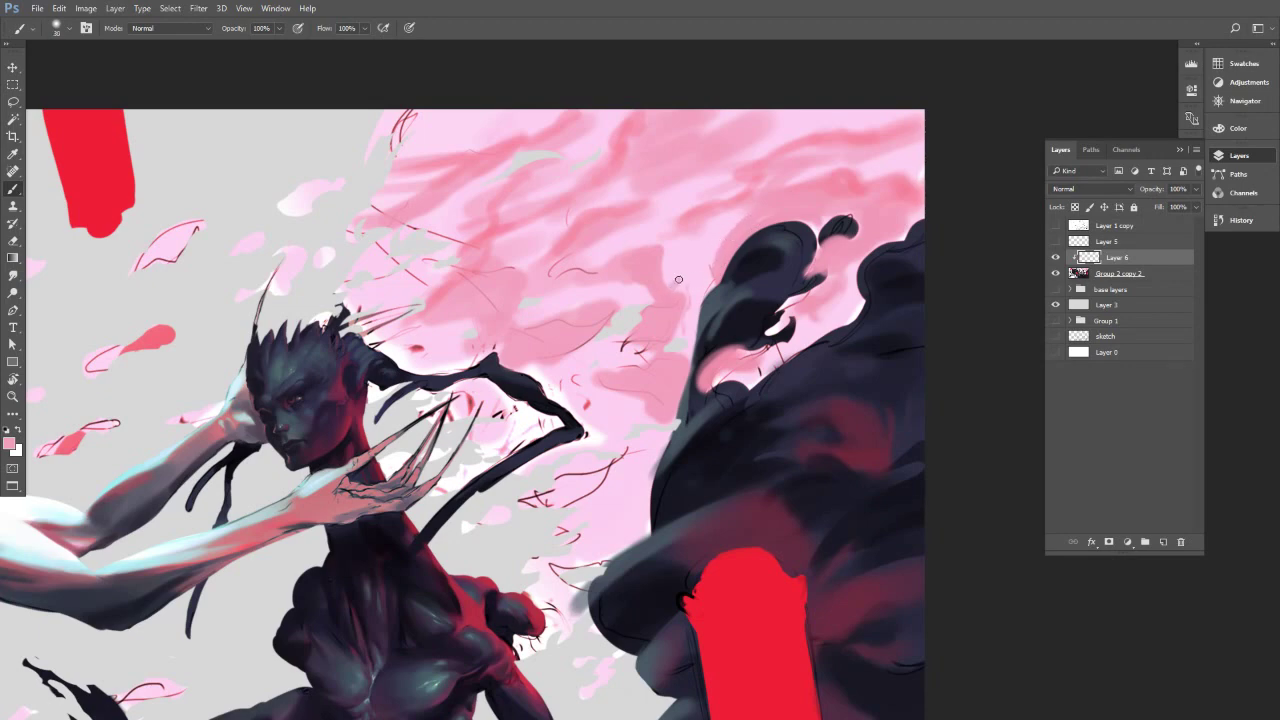
Refine the outer edge of the curled smoke tendril and the pink next to it with sampled tones.
key(bracketleft)
key(bracketleft)
key(bracketleft)
key(bracketleft)
alt+click(710, 243)
key(bracketright)
key(bracketright)
alt+click(724, 274)
drag(706, 258, 759, 204)
drag(671, 249, 649, 281)
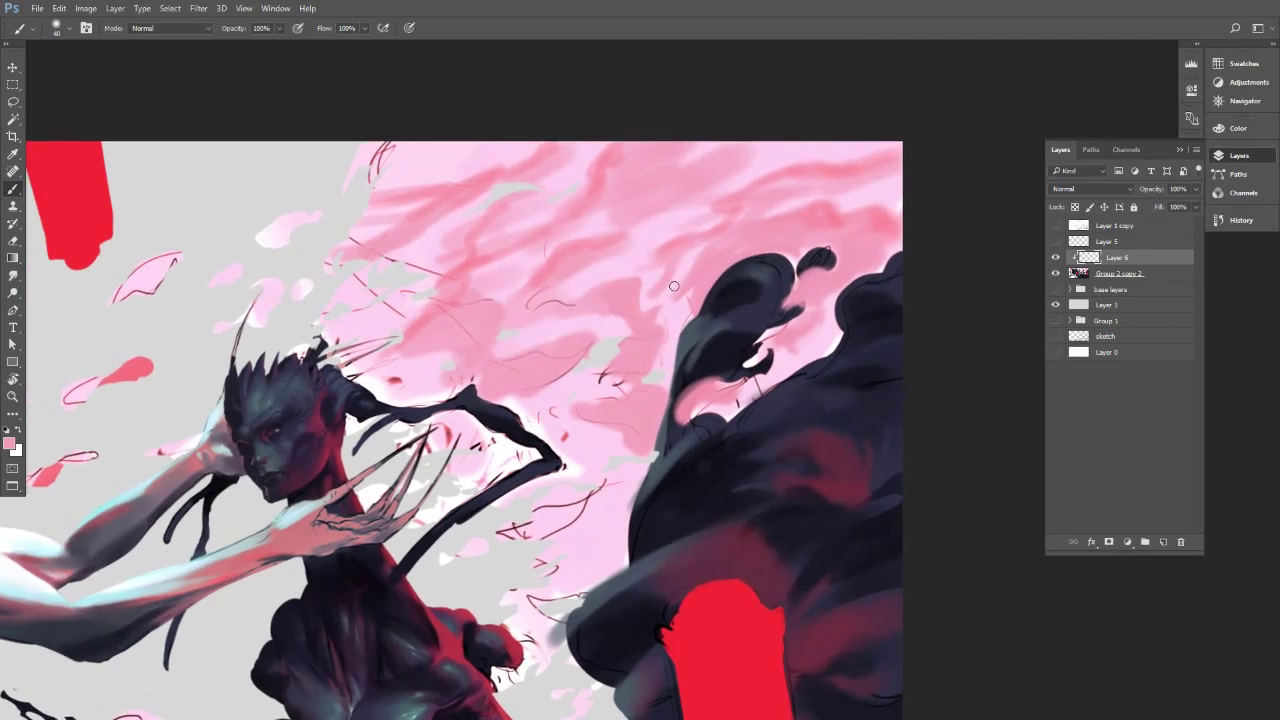
Refine the pink cloud's streaks between the tendril and its upper outer edge with sampled pinks and smaller brush sizes.
key(bracketright)
alt+click(661, 298)
key(bracketleft)
key(bracketleft)
key(bracketleft)
key(alt)
alt+click(443, 198)
key(bracketleft)
key(bracketleft)
key(bracketleft)
key(bracketleft)
key(bracketleft)
key(bracketleft)
key(bracketleft)
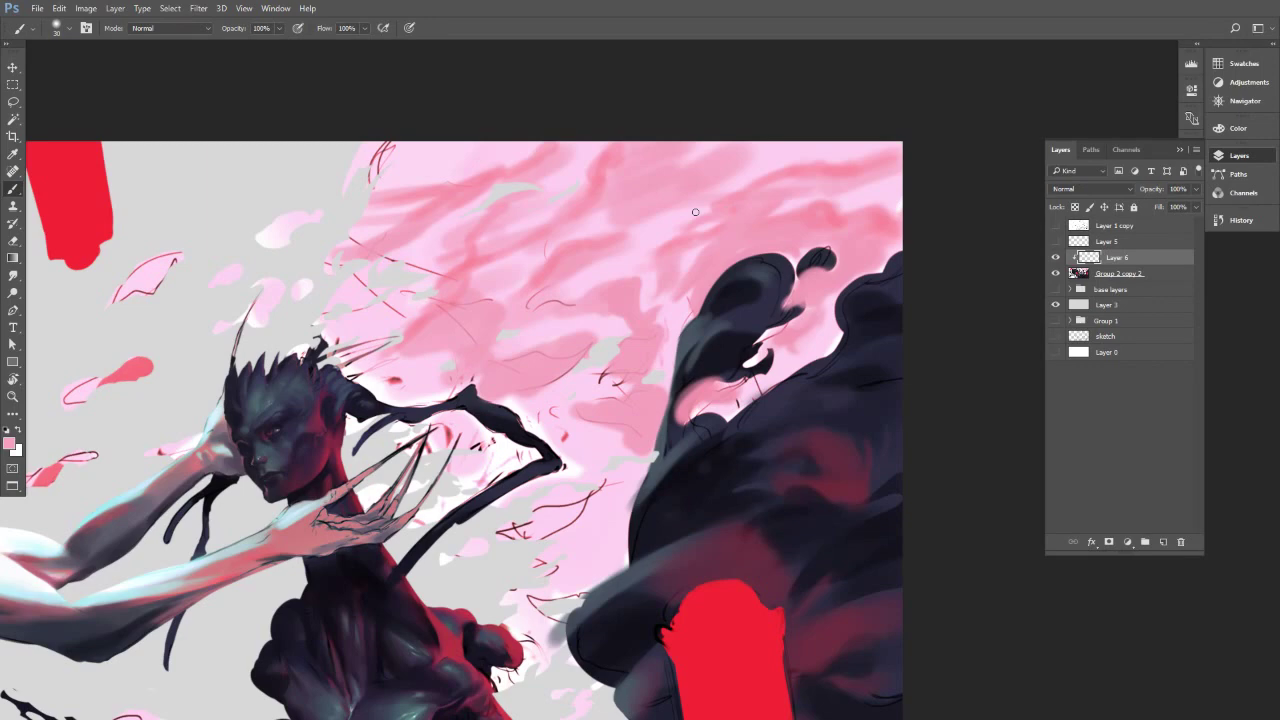
Blend the pink streaks above the curled smoke tendril with alternating sampled light and deep pinks at up to 40 px.
alt+click(722, 203)
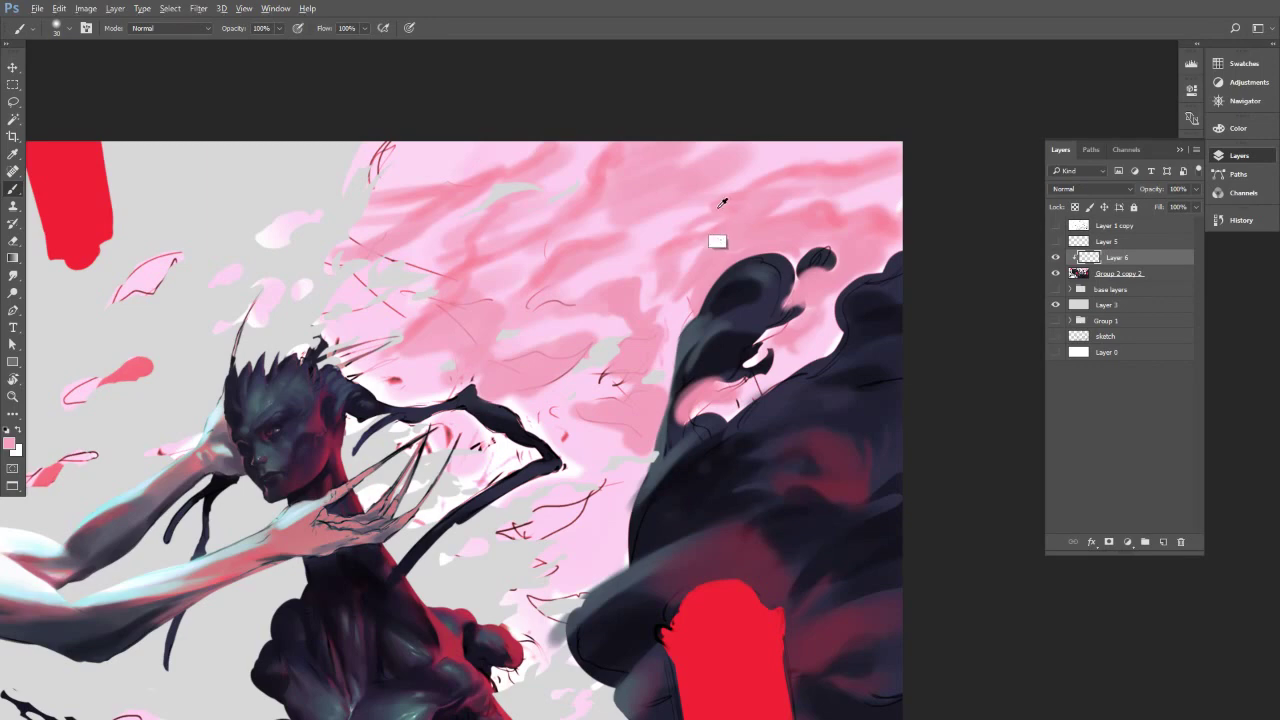
alt+click(466, 267)
key([)
alt+click(747, 209)
key(bracketright)
alt+click(705, 200)
alt+click(722, 164)
key(bracketright)
alt+click(719, 153)
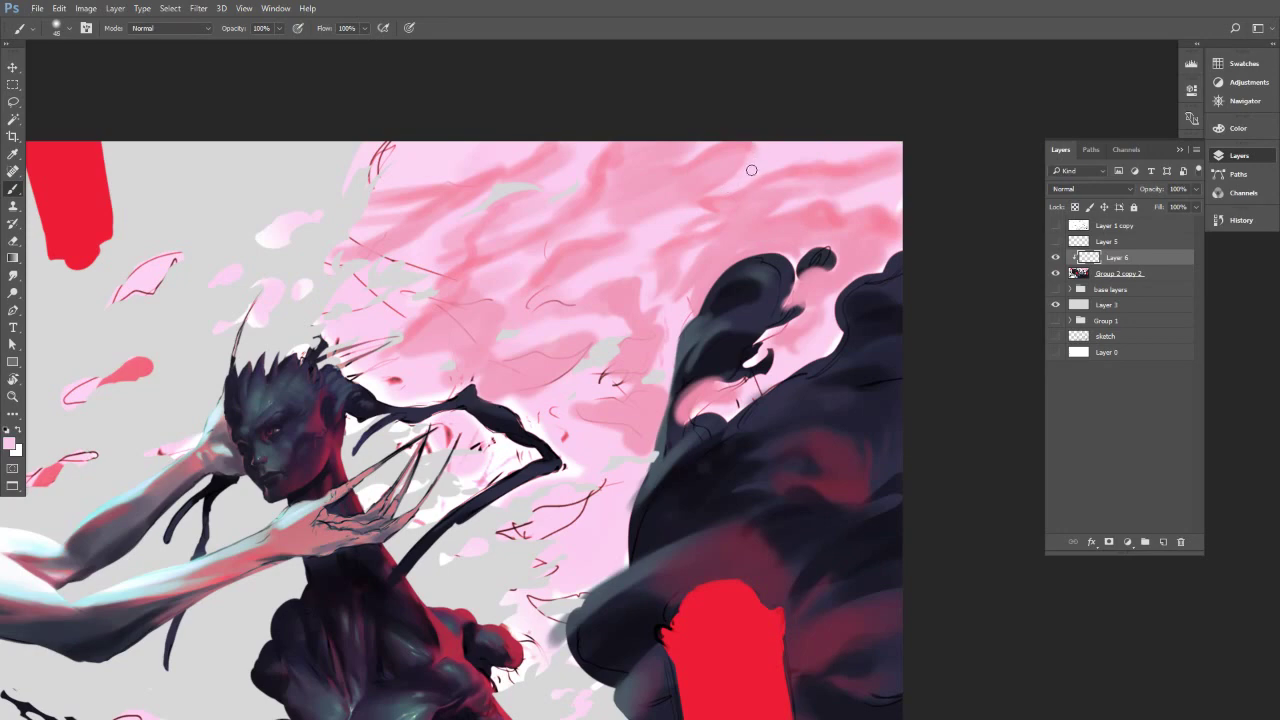
Shape the light and dark bands along the top of the pink cloud with sampled pinks and a larger brush.
alt+click(749, 168)
alt+click(762, 212)
alt+click(761, 163)
key(])
key(])
alt+click(705, 153)
alt+click(668, 192)
key(bracketright)
Soften the pink streaks in the middle of the cloud with sampled pinks and a brush of up to 100 px.
alt+click(553, 276)
alt+click(514, 306)
mouse_move(577, 263)
mouse_down()
mouse_move(544, 279)
mouse_move(499, 276)
mouse_move(511, 271)
mouse_move(479, 295)
mouse_up()
alt+click(558, 257)
key(bracketleft)
key(bracketleft)
key(bracketleft)
key(bracketleft)
key(bracketright)
key(bracketright)
key(bracketright)
key(bracketright)
key(bracketright)
key(bracketright)
alt+click(462, 322)
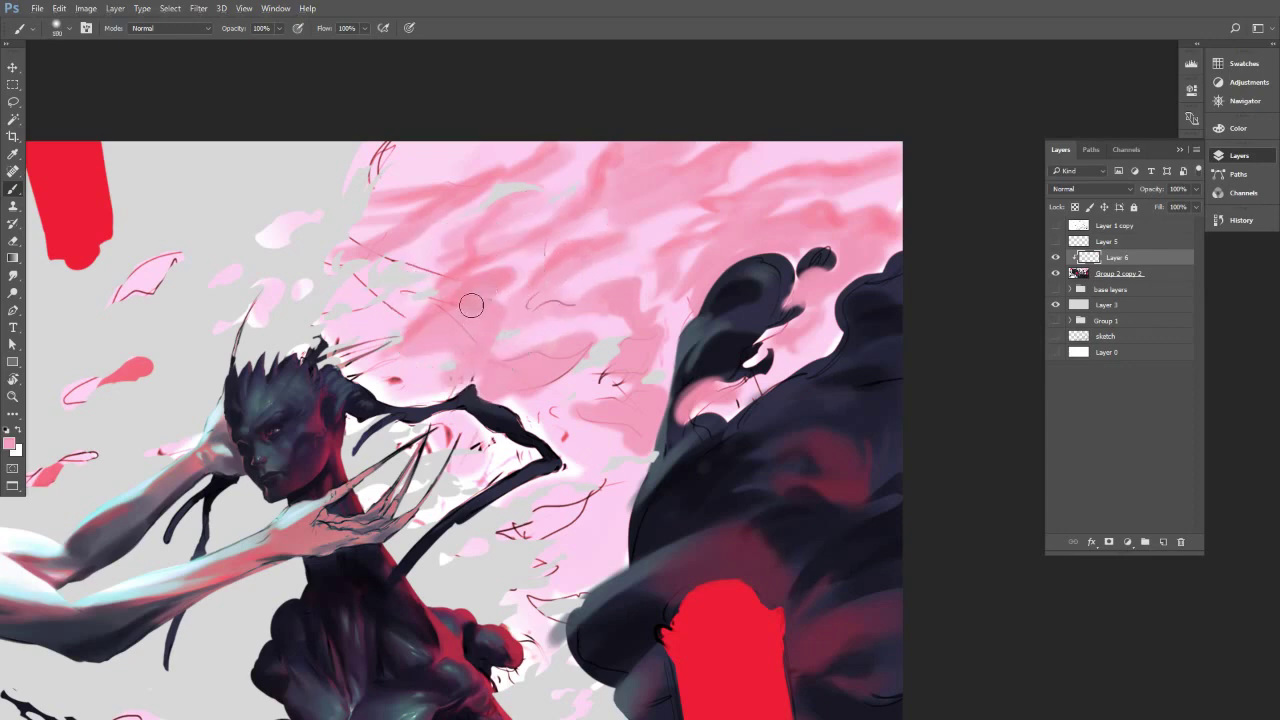
Paint a deeper pink streak in the cloud's inner part above the dark figure's bent horn with a smaller brush.
key(bracketright)
key(bracketleft)
key(bracketleft)
key(bracketleft)
key(bracketleft)
key(bracketleft)
key(bracketright)
key(bracketright)
key(bracketright)
key(bracketleft)
key(bracketleft)
key(bracketleft)
key(bracketleft)
key(bracketleft)
key(bracketleft)
key(bracketleft)
drag(450, 248, 500, 231)
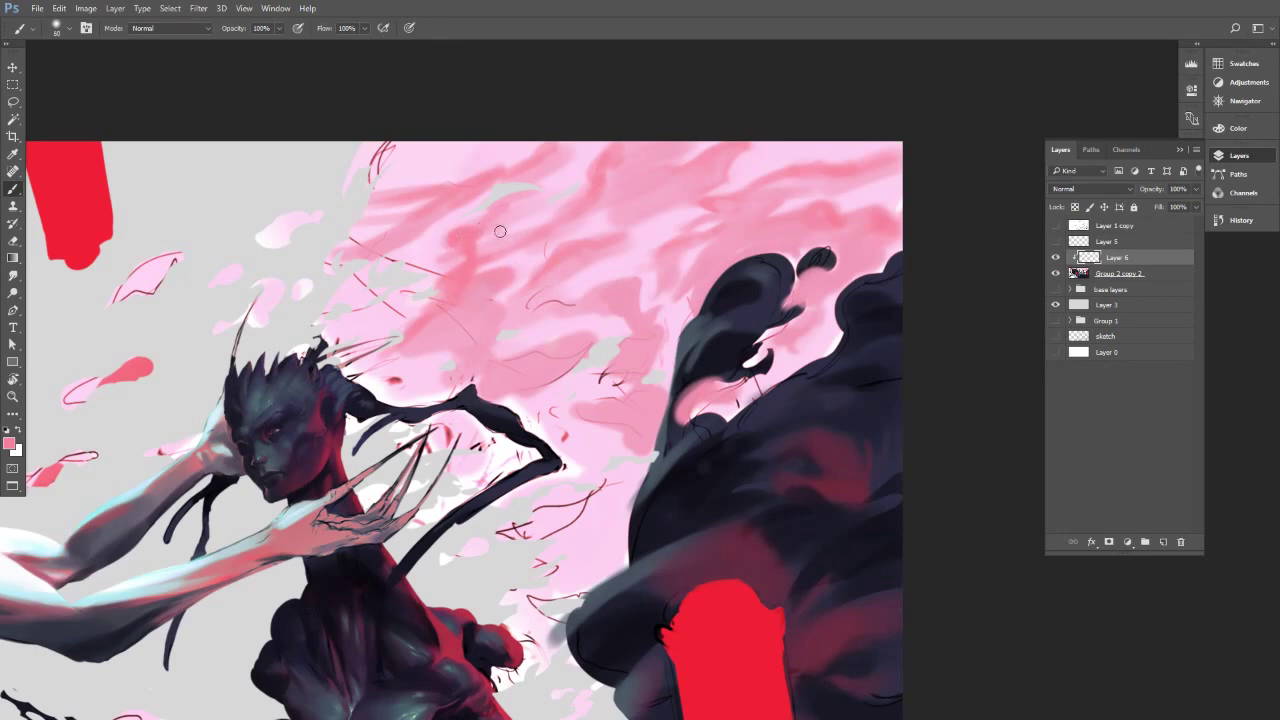
Blend the deep pink patch into the surrounding streaks with pinks sampled from the cloud and varied brush sizes.
key(bracketright)
alt+click(517, 211)
alt+click(474, 264)
key(alt)
alt+click(630, 192)
key(alt)
key([)
key([)
key([)
key(bracketleft)
key(bracketright)
key(bracketright)
key(bracketright)
key(bracketright)
key(bracketright)
key(bracketright)
key(bracketright)
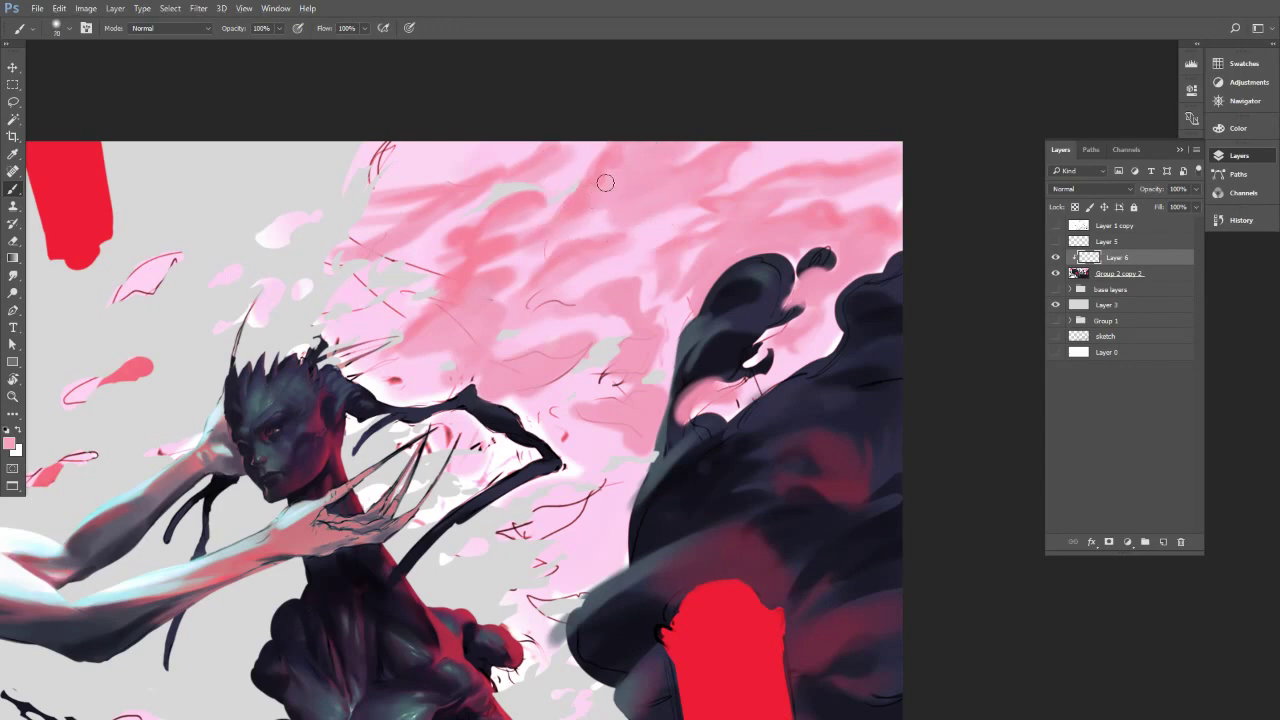
Reshape the light and deep pink bands near the cloud's upper edge with sampled tones and short strokes.
key(bracketleft)
alt+click(626, 160)
key(bracketright)
key(bracketright)
key(bracketright)
drag(601, 171, 605, 156)
key(bracketright)
key(bracketright)
key(bracketright)
drag(628, 211, 639, 203)
alt+click(615, 166)
alt+click(625, 158)
key(bracketright)
key(bracketleft)
key(bracketleft)
alt+click(591, 166)
Mirror the canvas horizontally and paint over the thin curved sketch line in the middle of the pink cloud with sampled pink.
scroll(668, 246, down, 3)
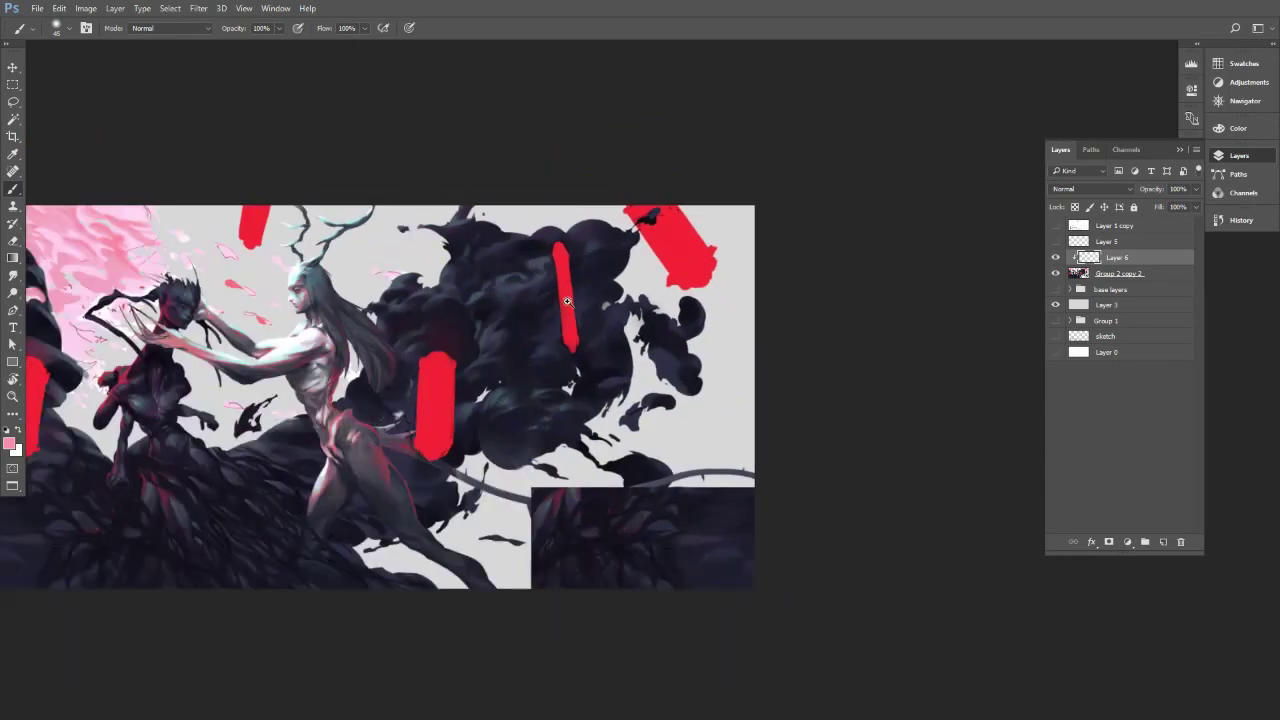
scroll(274, 305, up, 2)
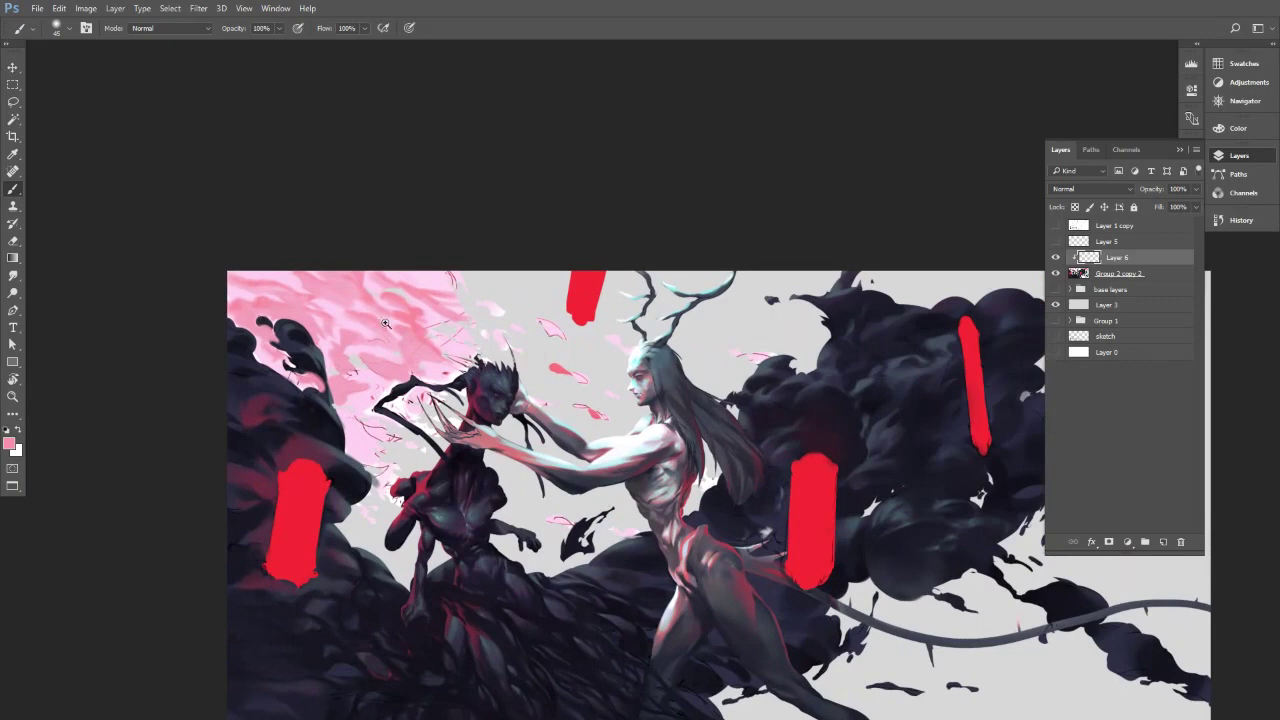
scroll(459, 320, up, 4)
drag(515, 336, 531, 336)
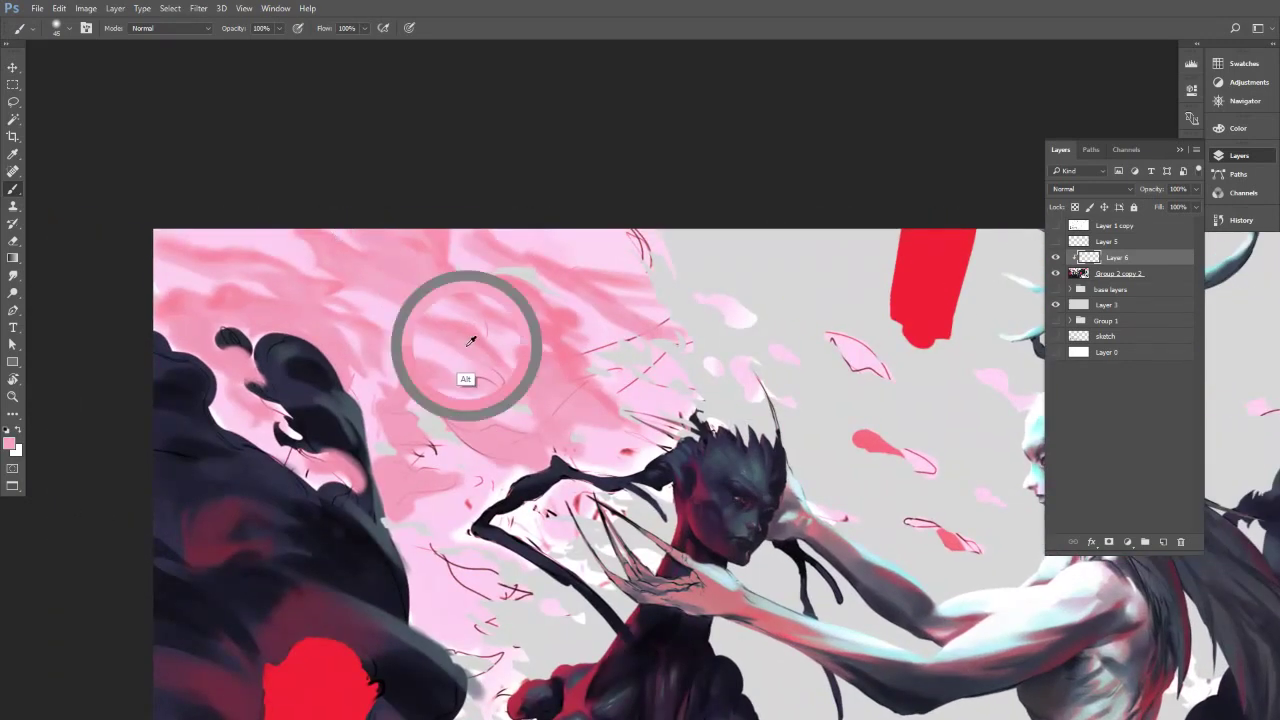
alt+click(509, 384)
key(bracketright)
key(bracketright)
key(bracketright)
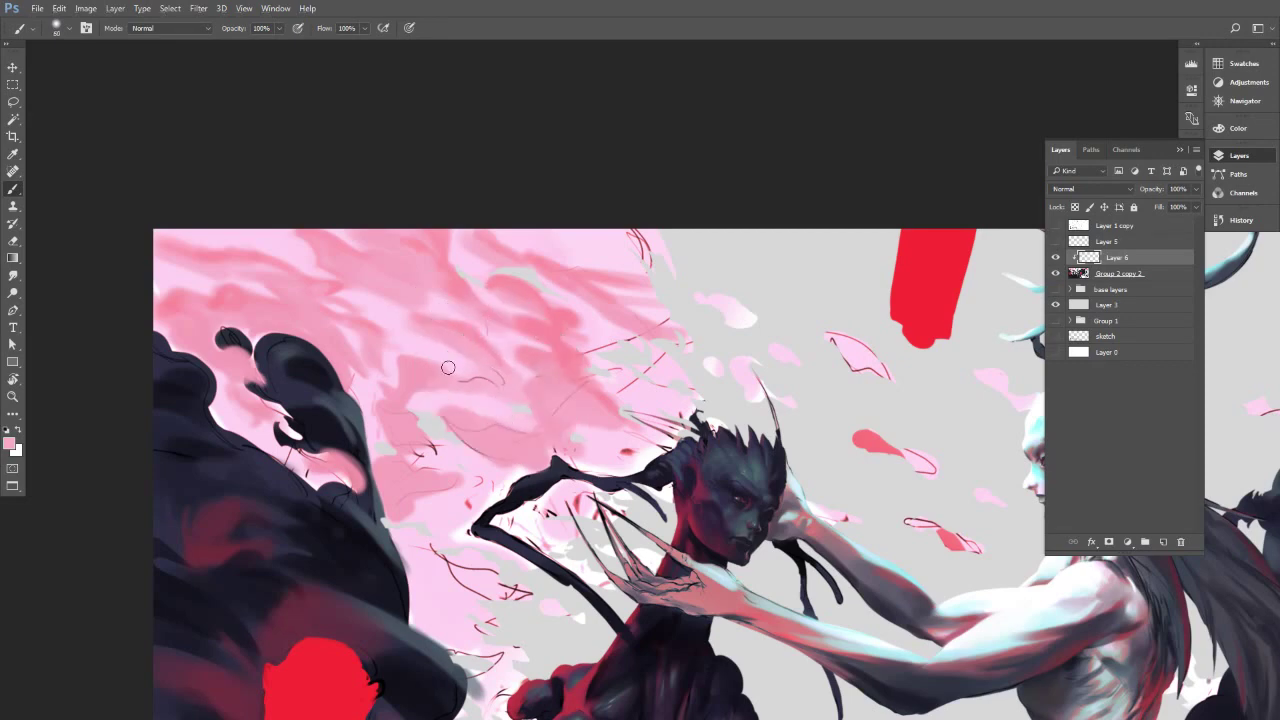
drag(462, 376, 509, 387)
key(bracketright)
key(bracketright)
alt+click(502, 383)
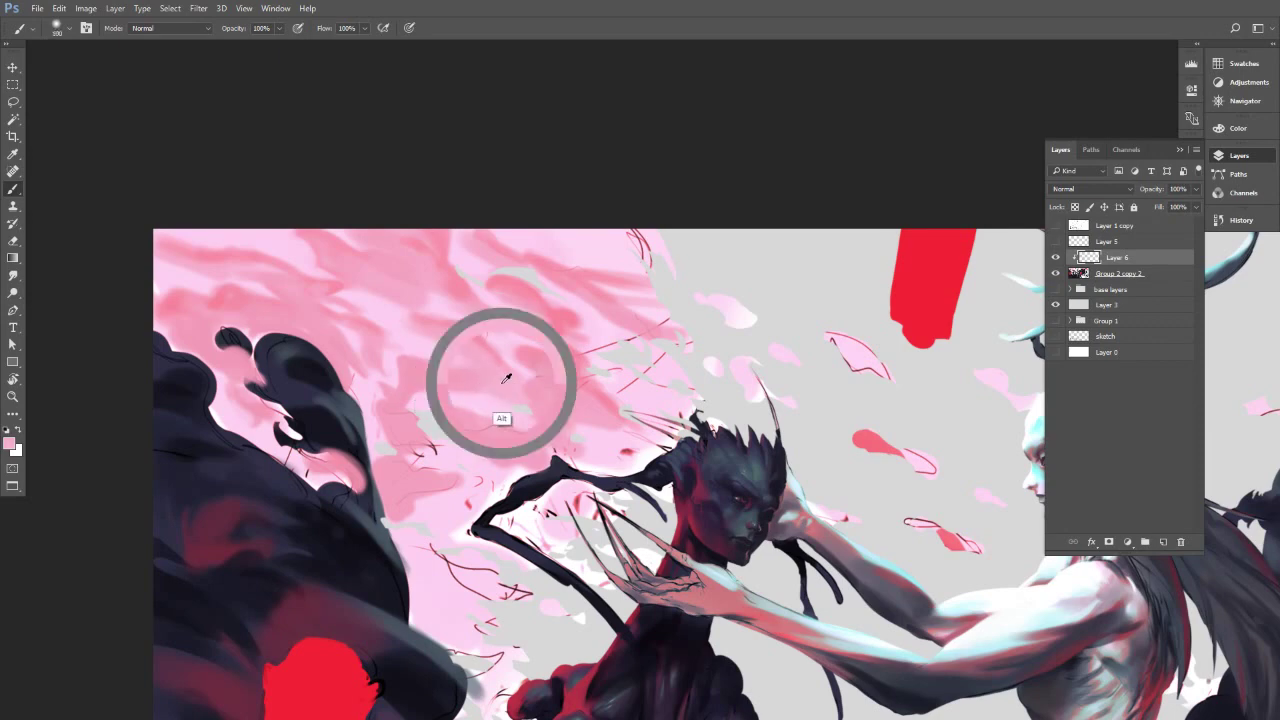
Refine the light pink streaks between the curled smoke tendril and the cloud's centre with sampled pinks and a smaller brush.
key(bracketright)
key(bracketright)
key(bracketright)
key(bracketleft)
key(bracketleft)
key(bracketleft)
key(bracketleft)
key(bracketleft)
key(bracketleft)
key(bracketleft)
key(bracketleft)
key(bracketleft)
key(bracketleft)
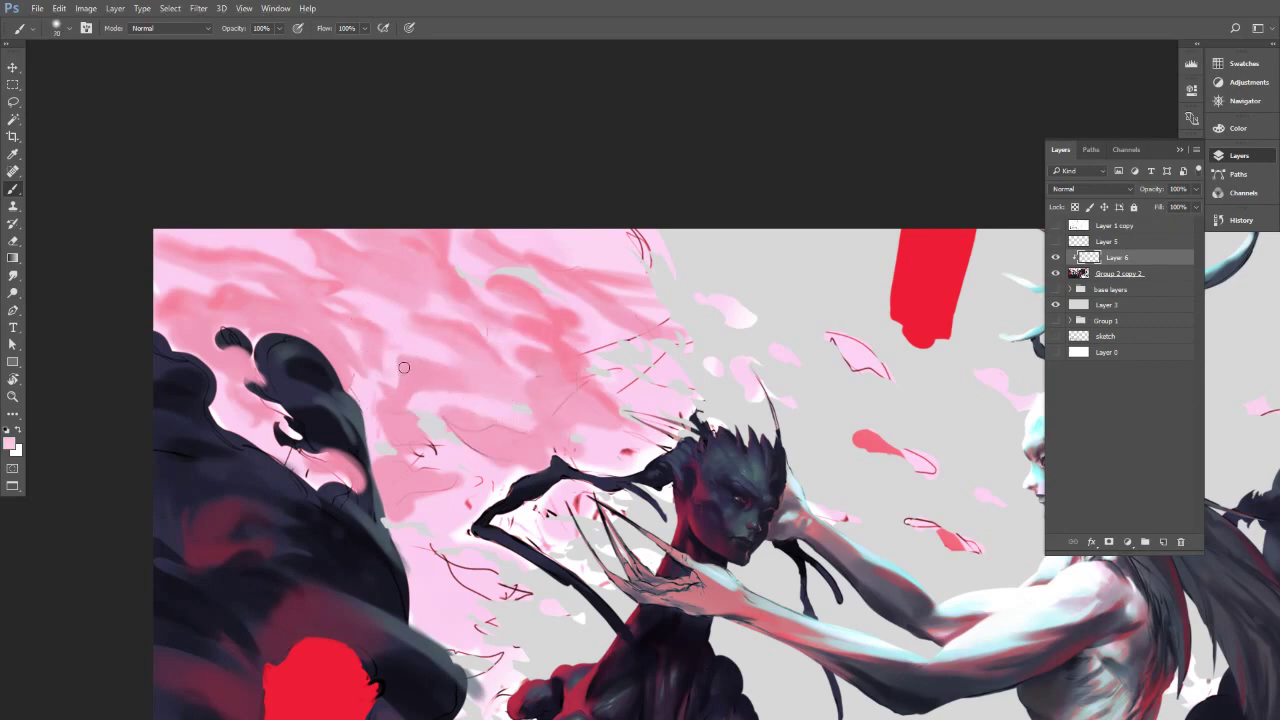
alt+click(393, 363)
Paint the cloud's upper outer corner beside the grey background with sampled tones and a gradually larger brush.
scroll(655, 360, down, 2)
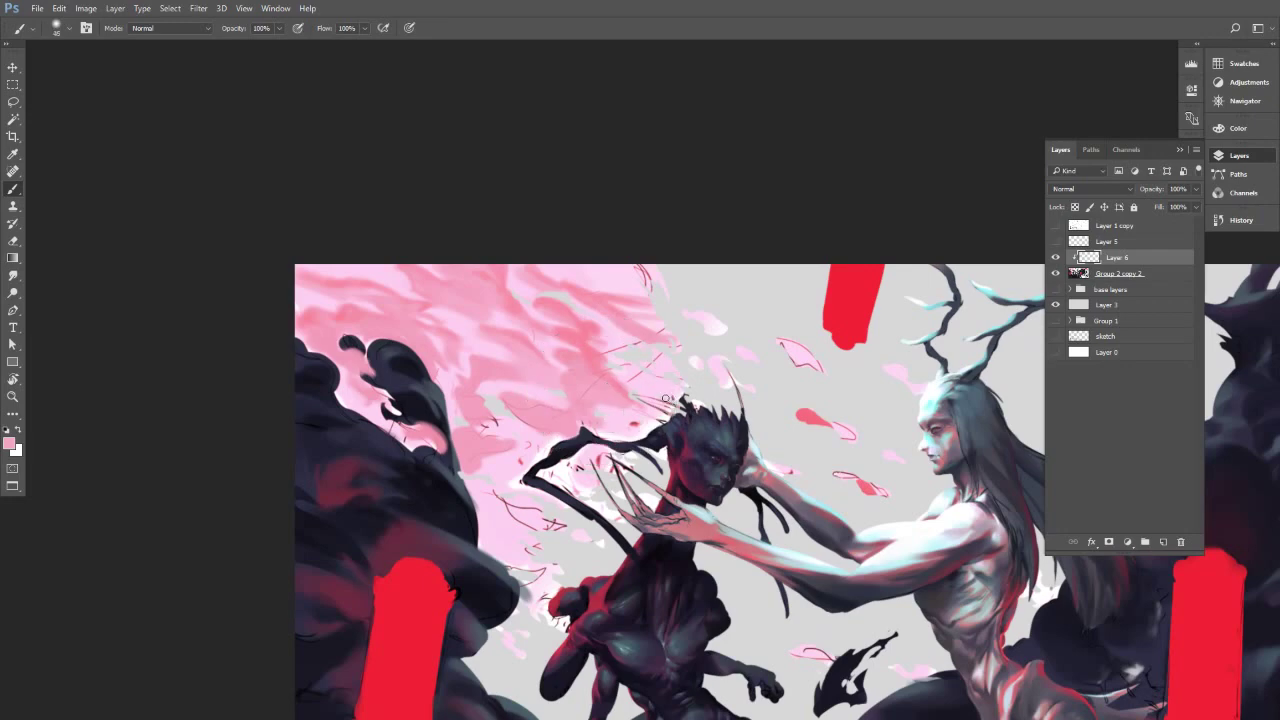
alt+click(653, 425)
drag(590, 284, 624, 288)
key(bracketright)
key(bracketright)
key(bracketright)
alt+click(602, 281)
alt+click(611, 287)
key(bracketright)
key(bracketright)
drag(606, 280, 641, 289)
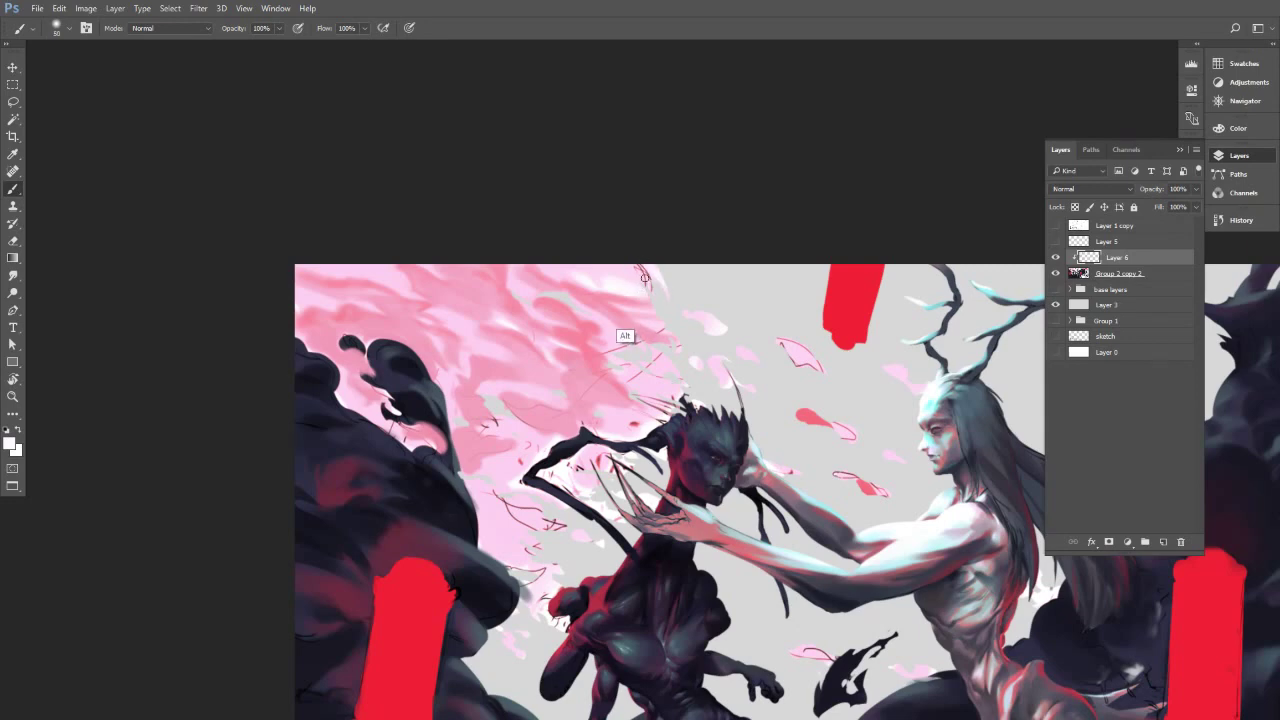
Cover the red sketch marks at the cloud's upper outer corner with pinks sampled nearby.
alt+click(606, 299)
key(alt+t)
key(Escape)
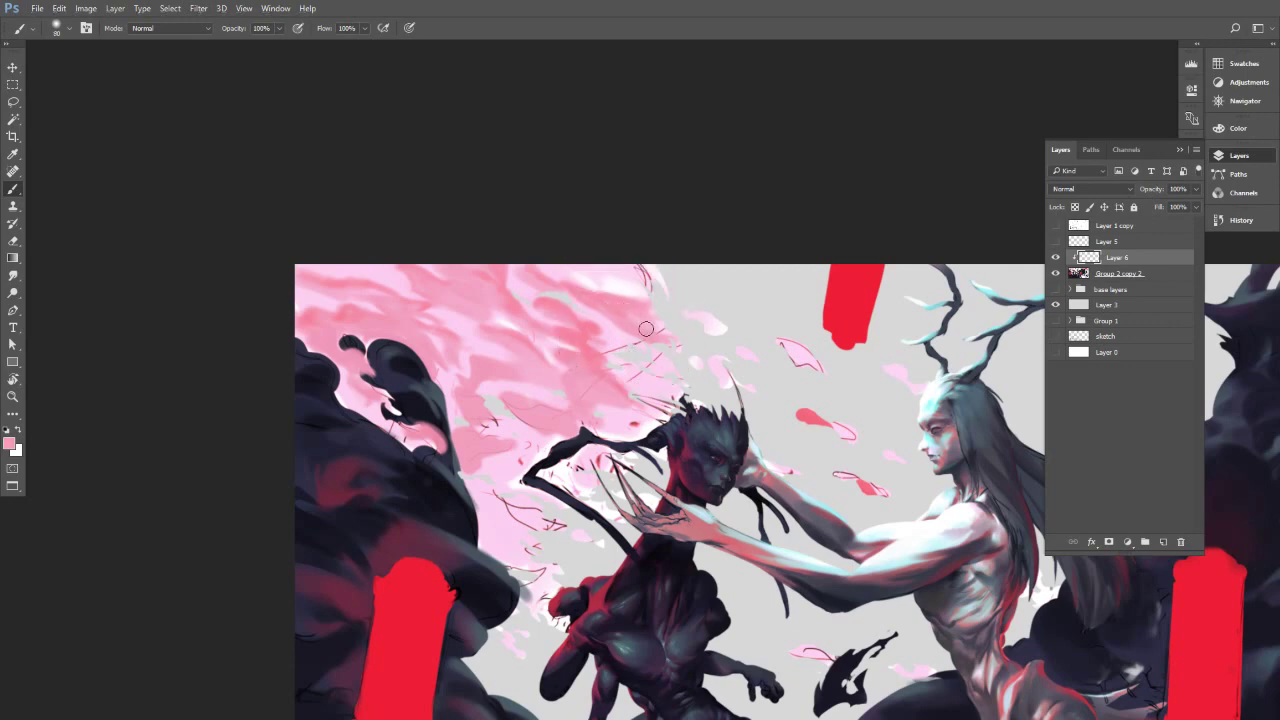
key(bracketright)
key(bracketright)
key(bracketright)
key(bracketleft)
key(bracketleft)
key(bracketleft)
alt+click(619, 297)
Blend the streaks from the cloud's top edge down to its centre with sampled pinks and a brush of up to 175 px.
alt+click(512, 283)
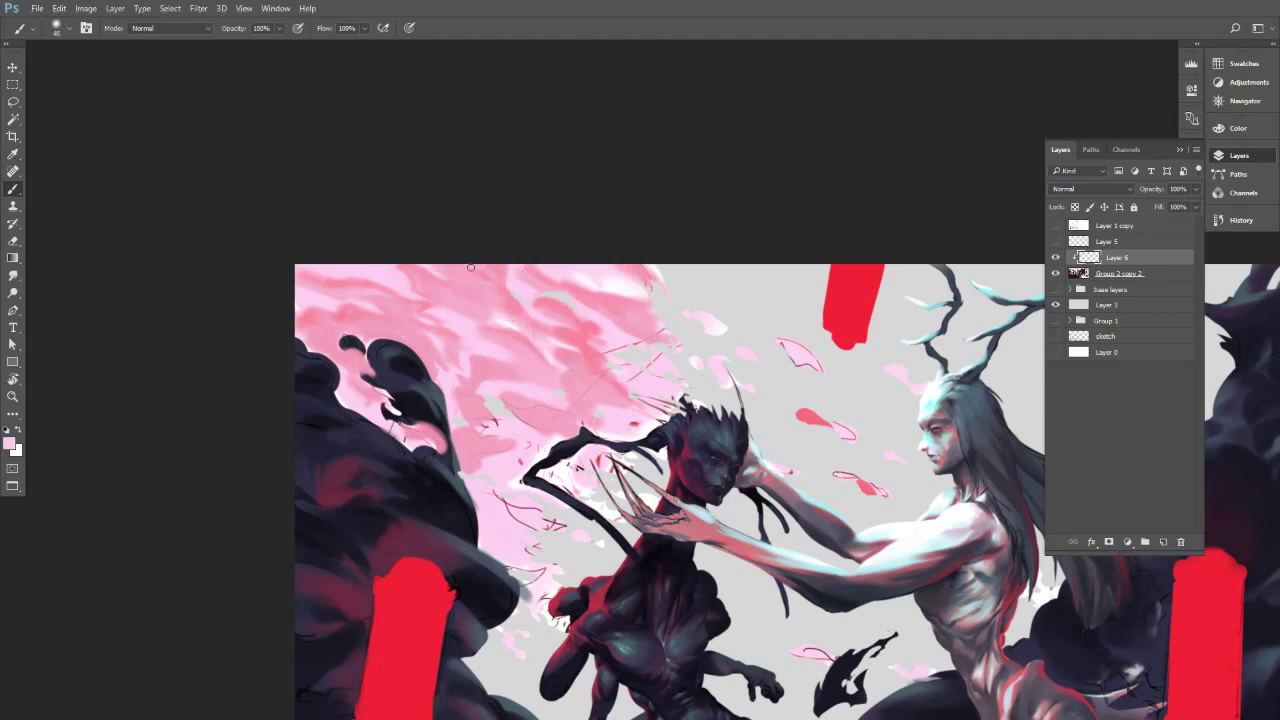
alt+click(500, 284)
alt+click(520, 288)
alt+click(502, 322)
alt+click(476, 340)
key(bracketright)
key(bracketright)
key(bracketright)
key(bracketright)
key(bracketright)
key(bracketright)
mouse_move(536, 370)
mouse_down()
mouse_move(532, 316)
mouse_move(463, 347)
mouse_move(540, 330)
mouse_up()
alt+click(546, 321)
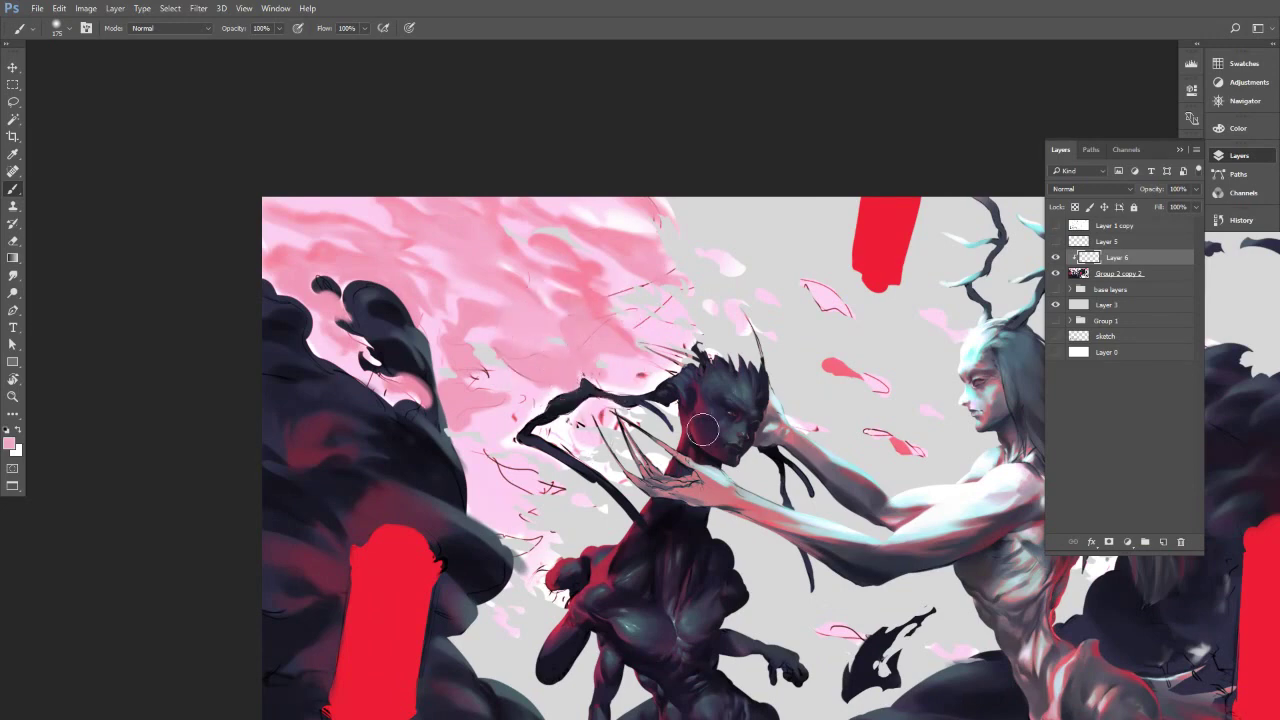
Blend the lower part of the pink cloud above the dark figure's bent tendril with sampled pinks and a brush of up to 200 px.
key(bracketleft)
key(bracketleft)
key(bracketleft)
click(508, 409)
alt+click(537, 412)
alt+click(522, 385)
key(bracketright)
key(bracketright)
key(bracketright)
key(bracketright)
key(alt)
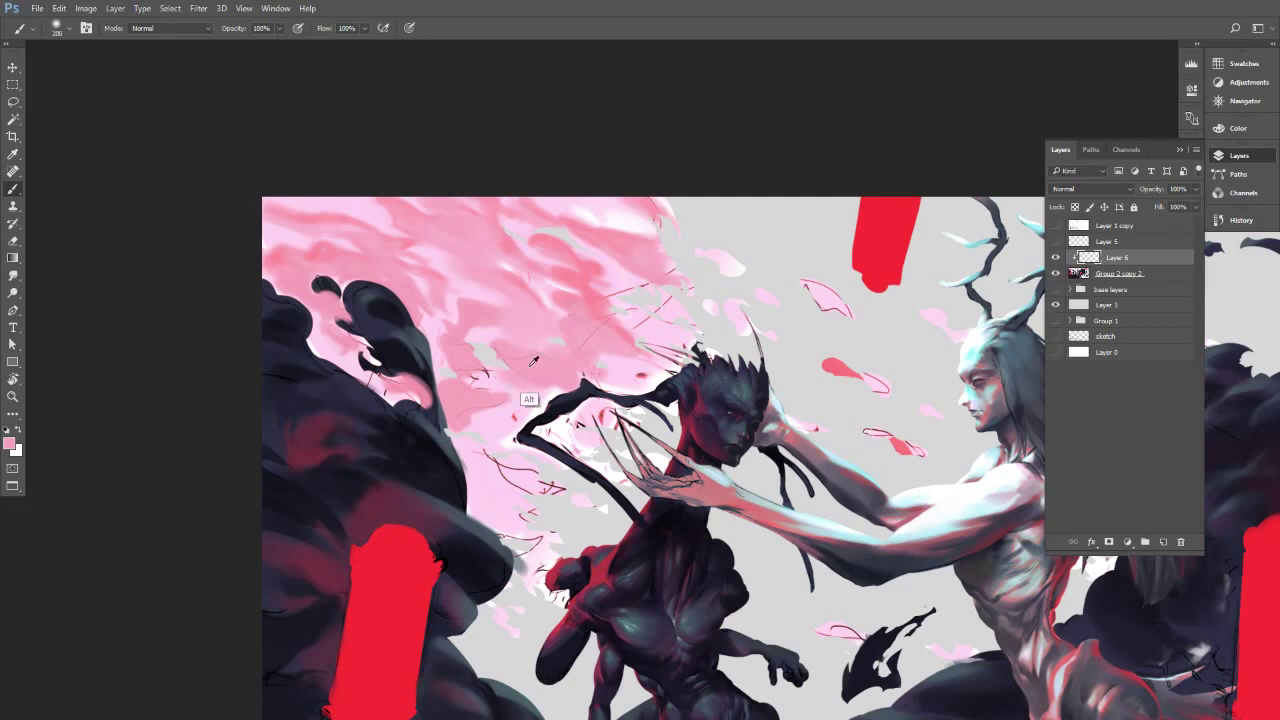
Soften the streaks between the cloud's centre and its outer edge with a pink sampled there, varying the brush size.
key(bracketleft)
key(alt)
alt+click(597, 301)
key(bracketleft)
key(bracketleft)
key(bracketleft)
key(bracketleft)
key(bracketleft)
key(bracketleft)
key(bracketright)
key(bracketright)
key(bracketright)
key(bracketright)
key(bracketright)
key(bracketright)
Refine the pinks around the grey gaps in the cloud's lower centre with several tones sampled nearby.
alt+click(513, 360)
key(bracketright)
alt+click(529, 375)
alt+click(501, 345)
key(bracketleft)
key(bracketleft)
key(bracketleft)
key(bracketleft)
key(bracketleft)
key(bracketleft)
Paint the streaks from the curled smoke tendril toward the cloud's centre with sampled pinks and a larger brush.
alt+click(472, 318)
key(bracketright)
key(bracketright)
key(bracketright)
alt+click(523, 320)
key(bracketright)
key(bracketright)
key(bracketleft)
key(bracketleft)
Paint over the sketch lines at the cloud's outer edge above the dark figure's head with sampled light and mid pinks.
alt+click(627, 330)
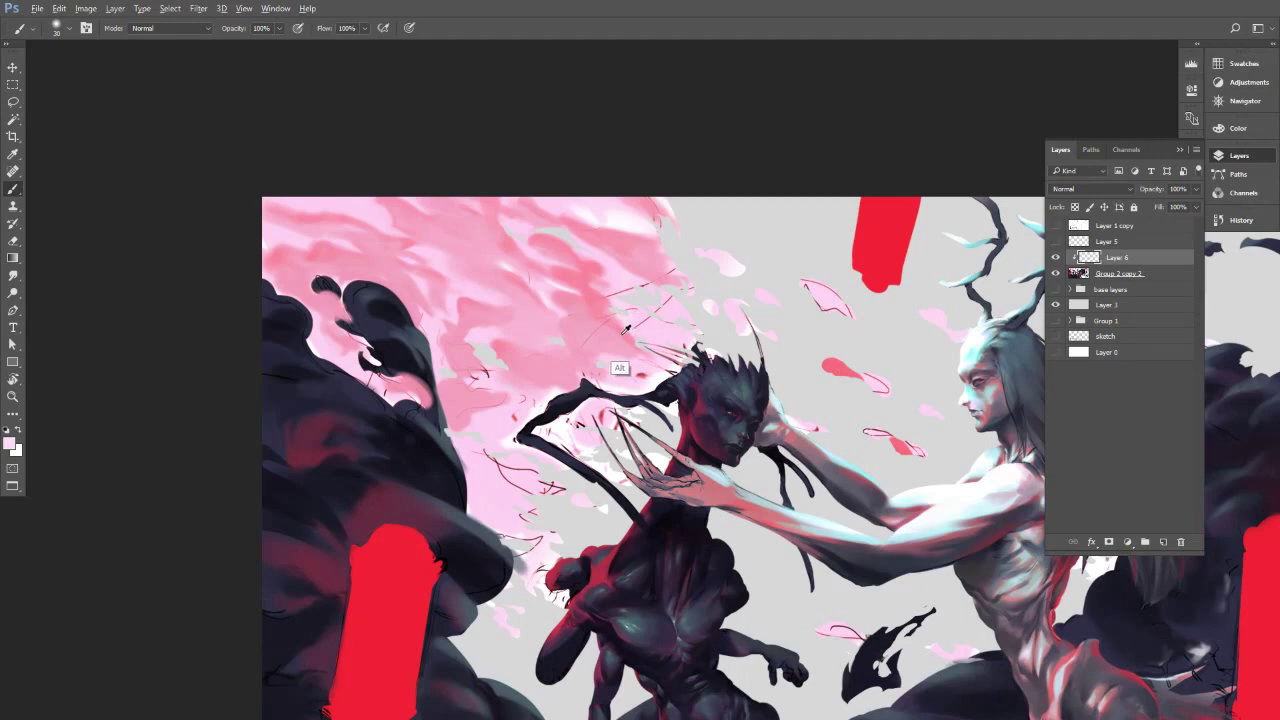
alt+click(642, 331)
key(bracketleft)
key(bracketleft)
alt+click(655, 331)
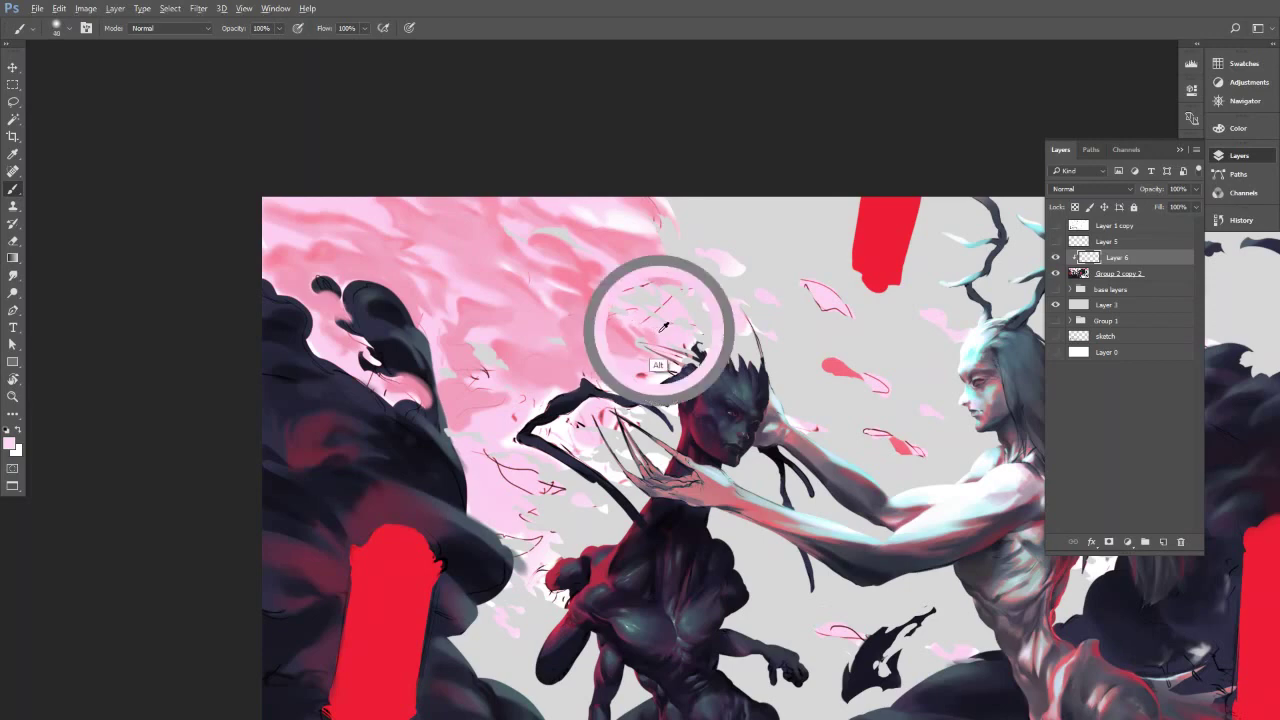
alt+click(637, 323)
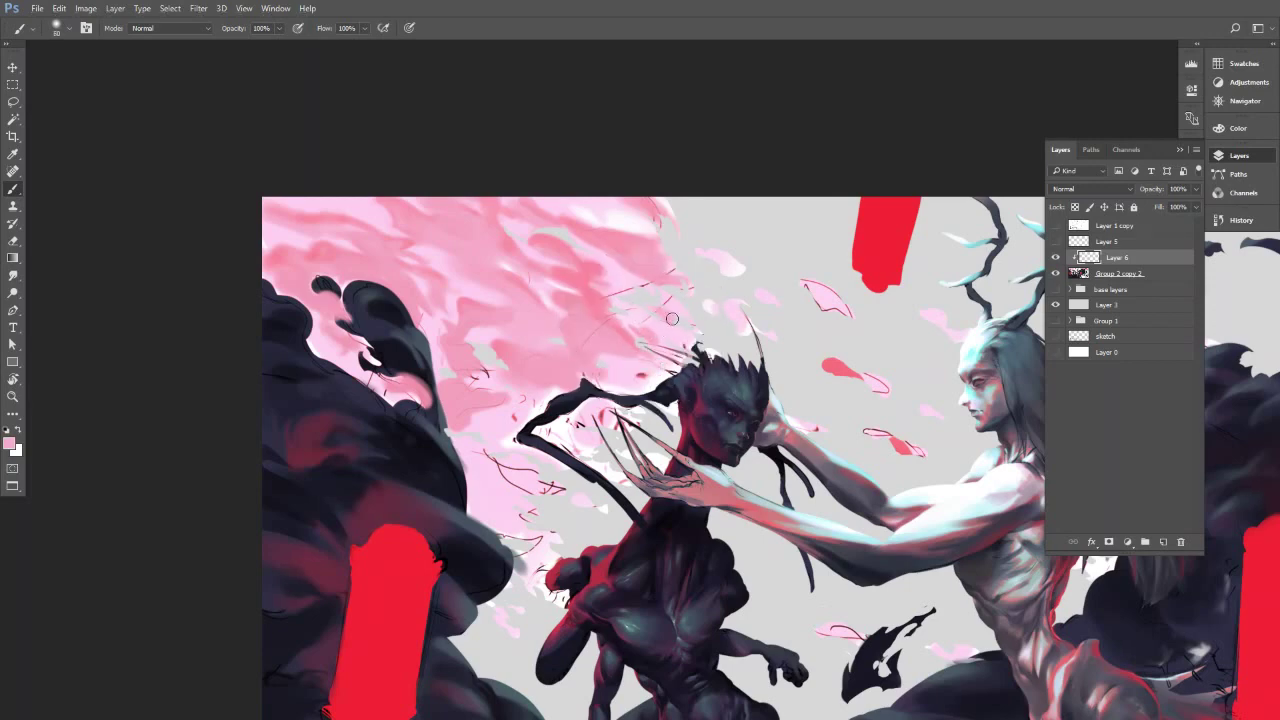
alt+click(672, 331)
alt+click(642, 375)
drag(658, 359, 642, 331)
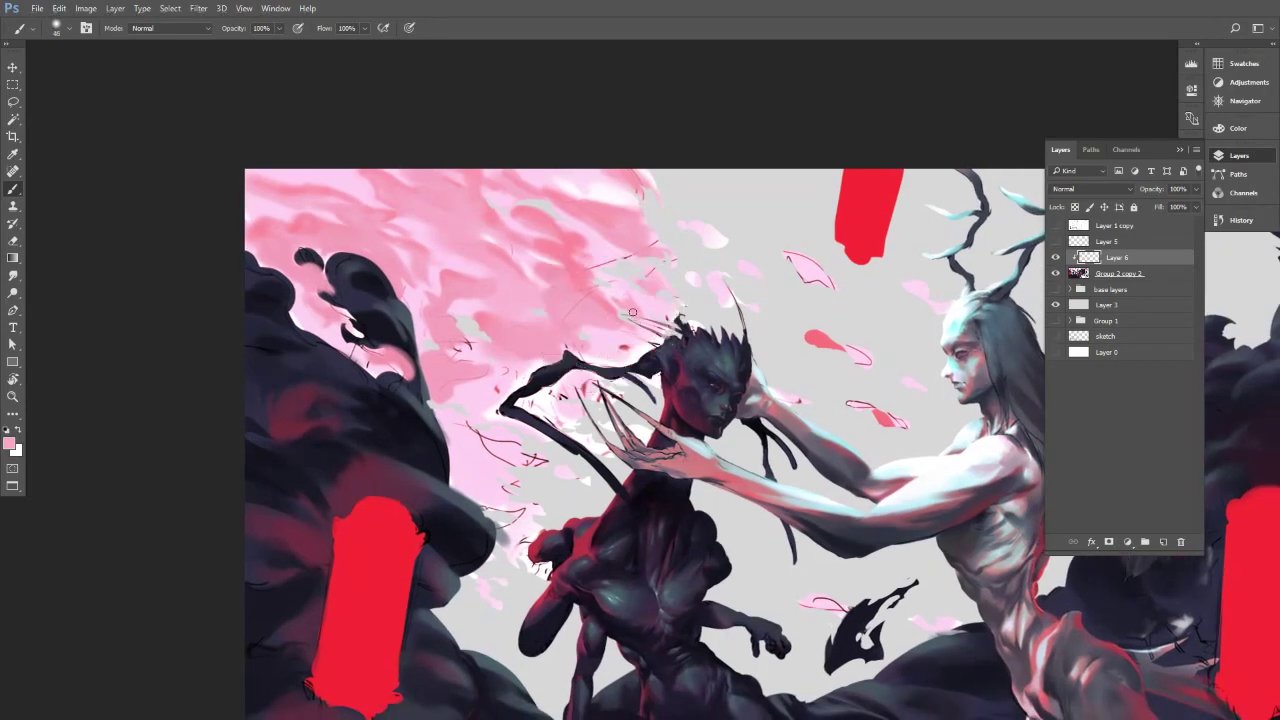
key(bracketright)
key(bracketright)
key(bracketright)
key(bracketright)
key(bracketright)
key(alt)
Sample the coral of a floating petal and paint deeper streaks near the cloud's top edge on the mirrored canvas.
alt+click(835, 332)
key(bracketleft)
key(bracketleft)
key(bracketleft)
key(bracketleft)
key(bracketleft)
key(bracketleft)
key(bracketleft)
key(bracketleft)
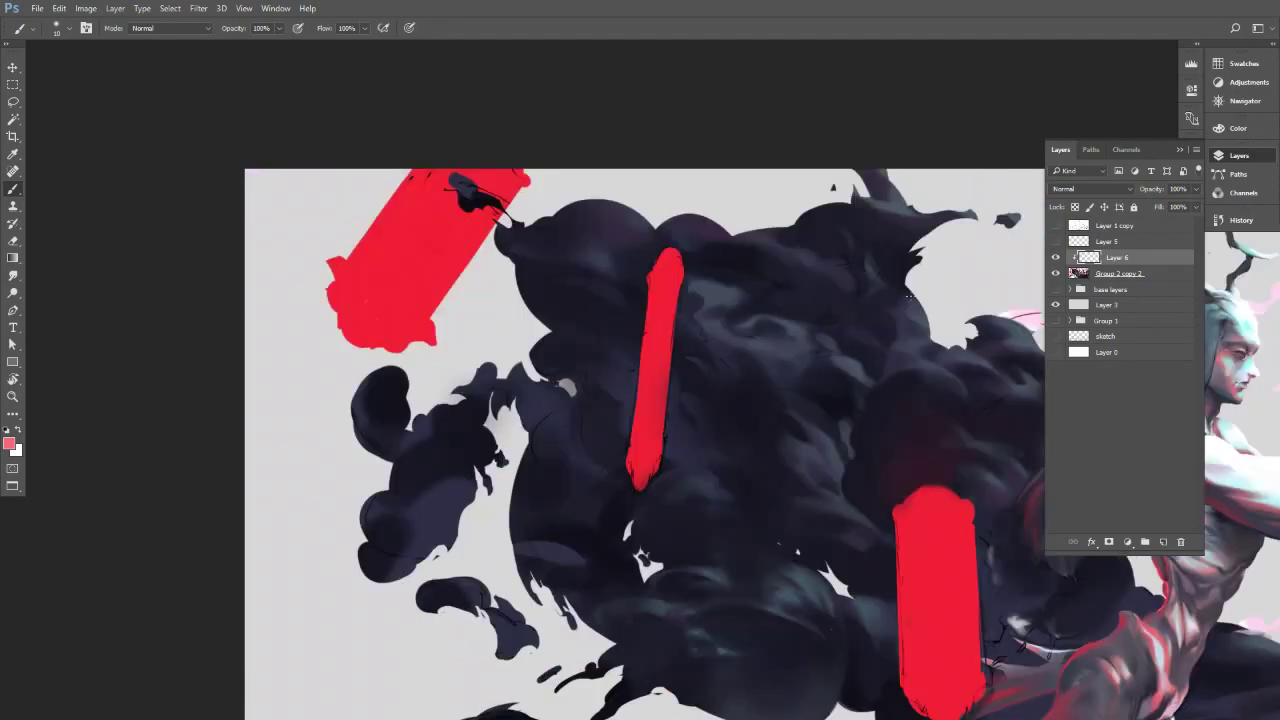
drag(909, 296, 472, 332)
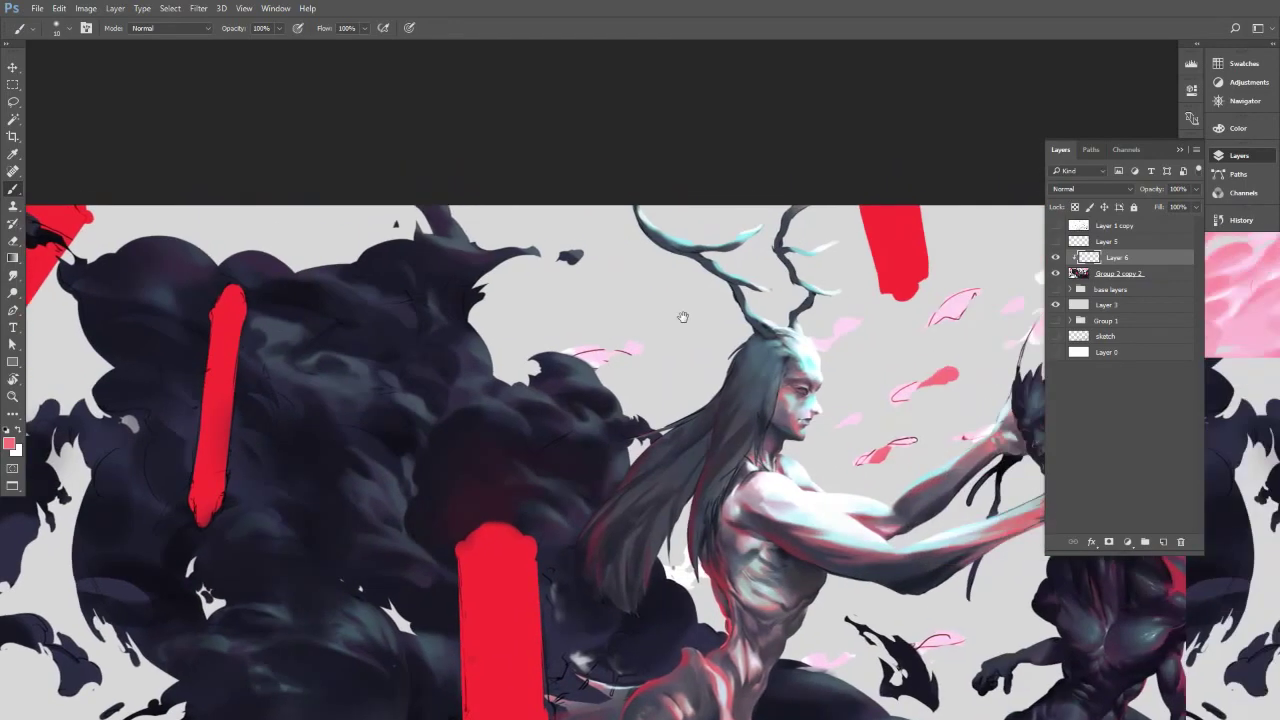
drag(987, 290, 509, 257)
scroll(770, 242, down, 3)
drag(787, 250, 745, 307)
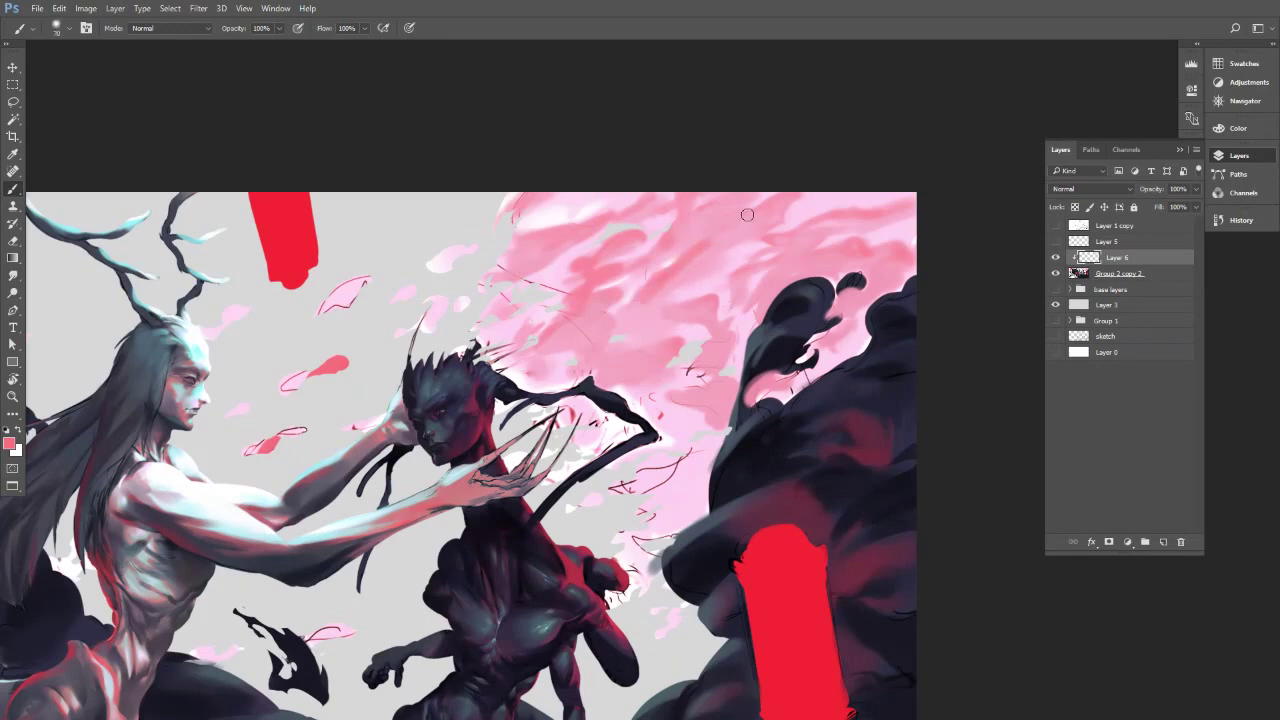
key(bracketright)
mouse_move(694, 229)
mouse_down()
mouse_move(746, 213)
mouse_move(735, 217)
mouse_up()
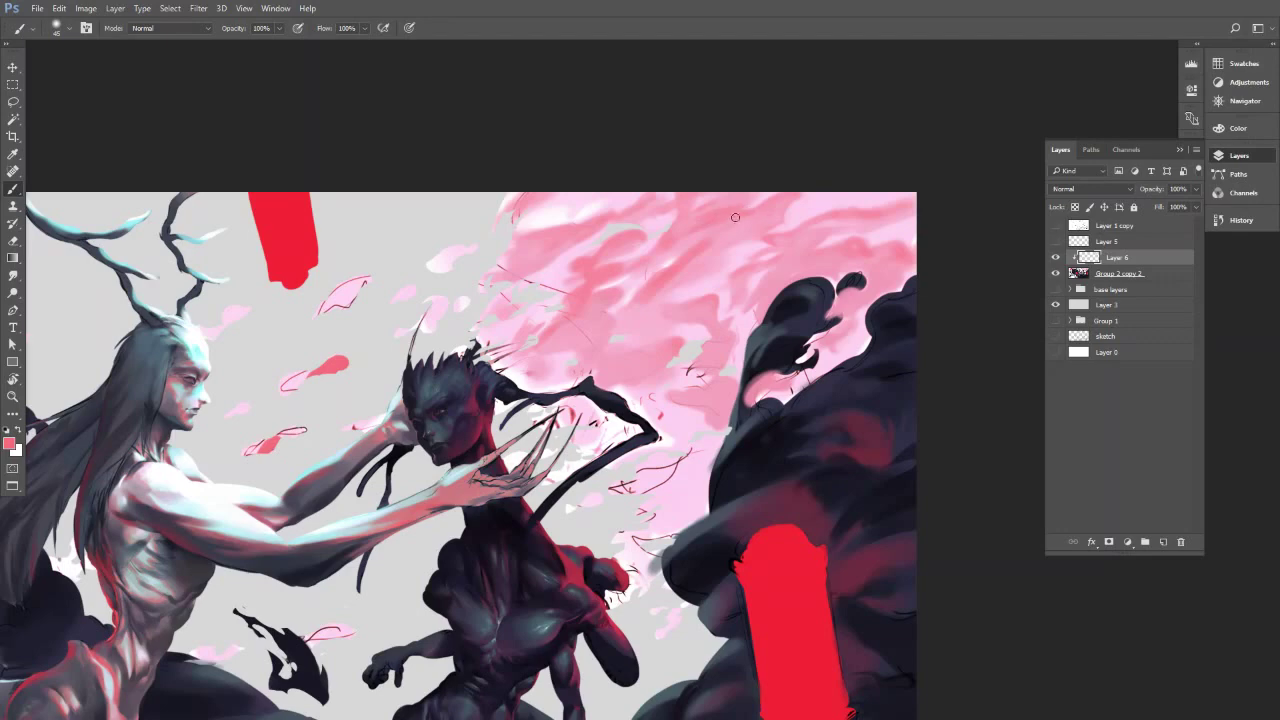
Blend the streaks across the middle of the cloud with sampled pinks and a brush of up to 100 px.
alt+click(697, 261)
alt+click(669, 268)
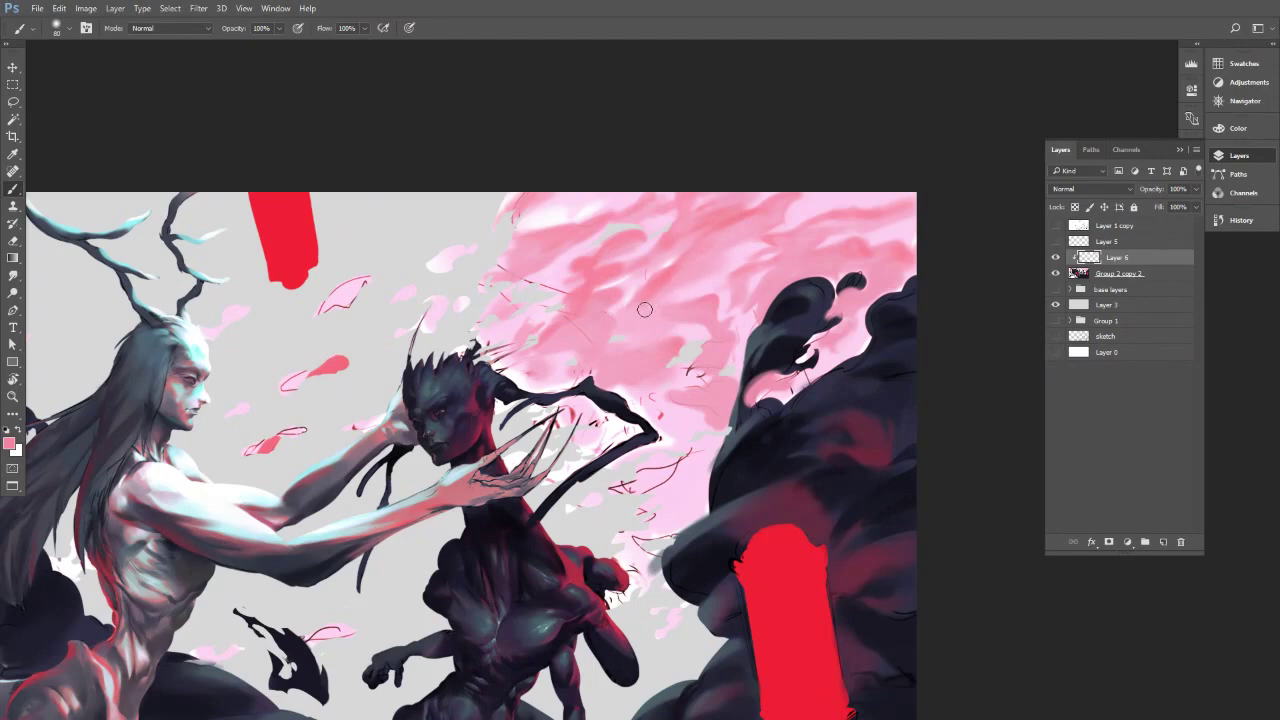
key(bracketleft)
key(bracketright)
key(bracketright)
drag(722, 300, 692, 298)
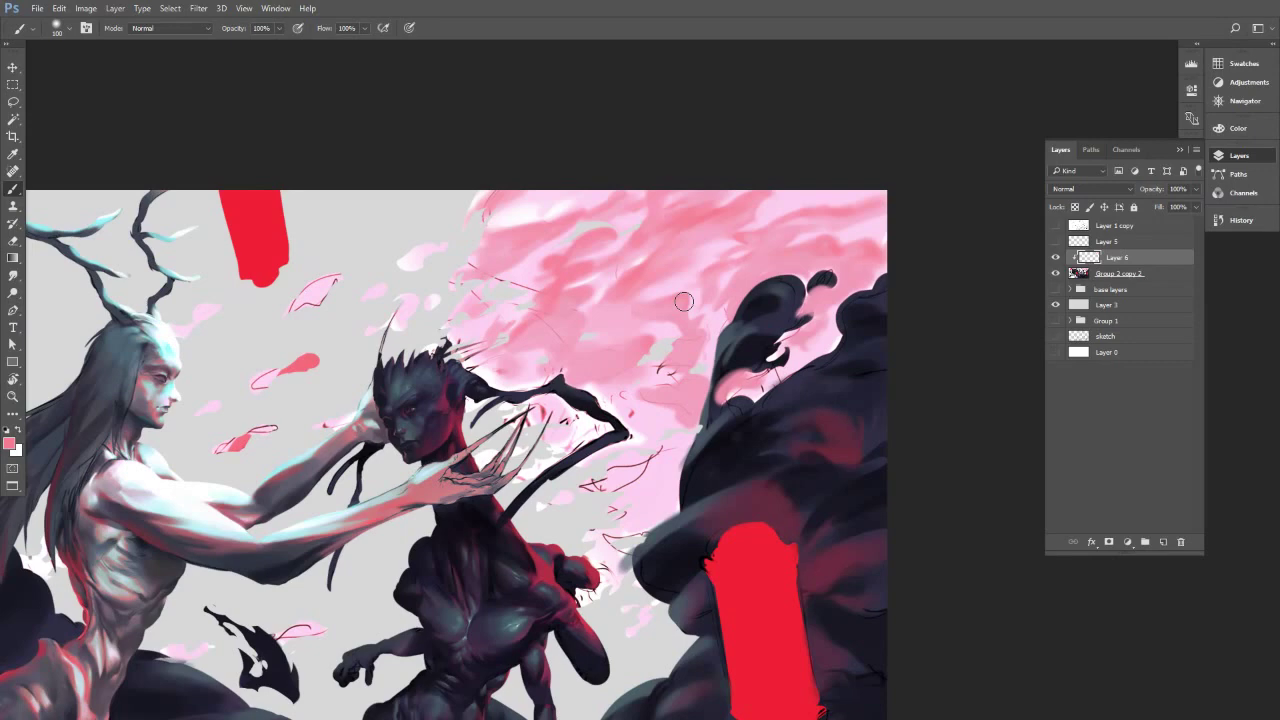
scroll(684, 301, down, 1)
scroll(684, 301, right, 1)
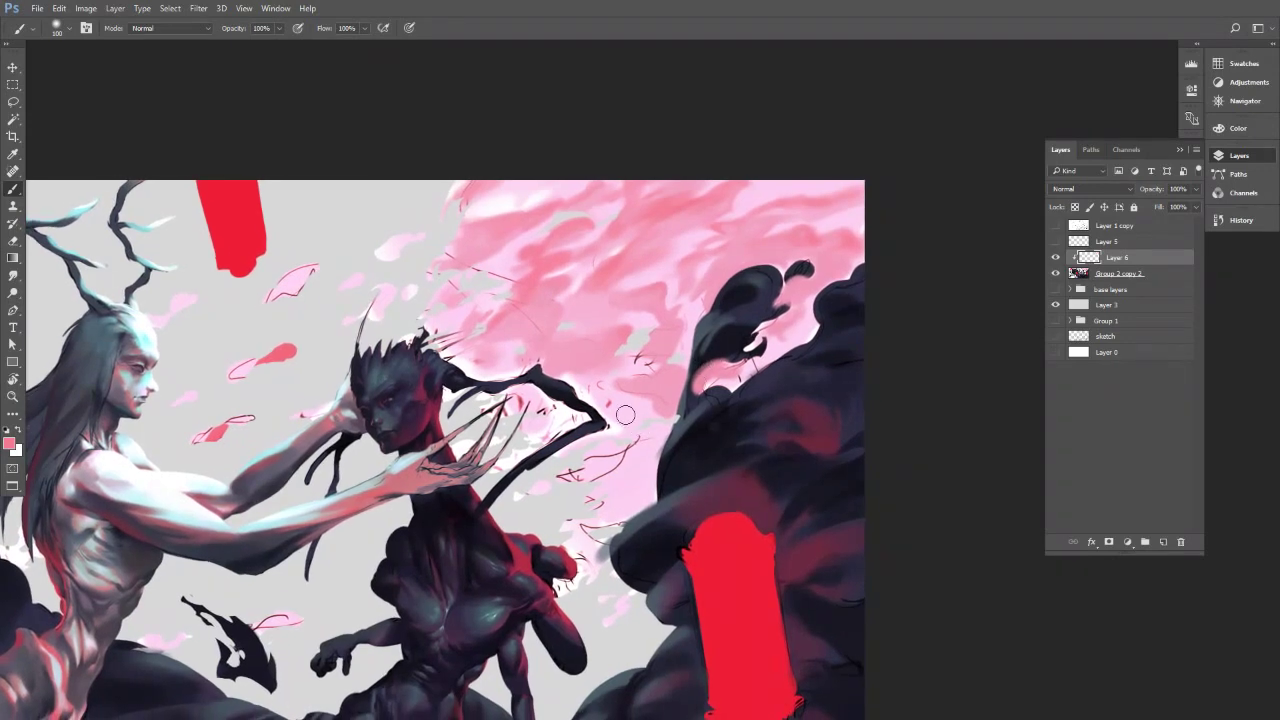
Rework the cloud between the curled smoke tendril and the cloud's centre with sampled pinks and a gradually larger brush.
key(bracketleft)
key(bracketright)
key(bracketleft)
key(bracketleft)
key(bracketleft)
alt+click(660, 347)
key(bracketright)
key(bracketright)
key(bracketright)
alt+click(635, 303)
alt+click(603, 315)
key(bracketright)
key(bracketright)
Detail the streaks beside the grey gaps in the cloud's centre with a 30 px brush and closely sampled pinks.
key(bracketleft)
key(bracketleft)
key(bracketleft)
key(bracketleft)
key(bracketleft)
key(bracketleft)
key(bracketleft)
key(bracketleft)
key(bracketleft)
key(bracketleft)
alt+click(603, 343)
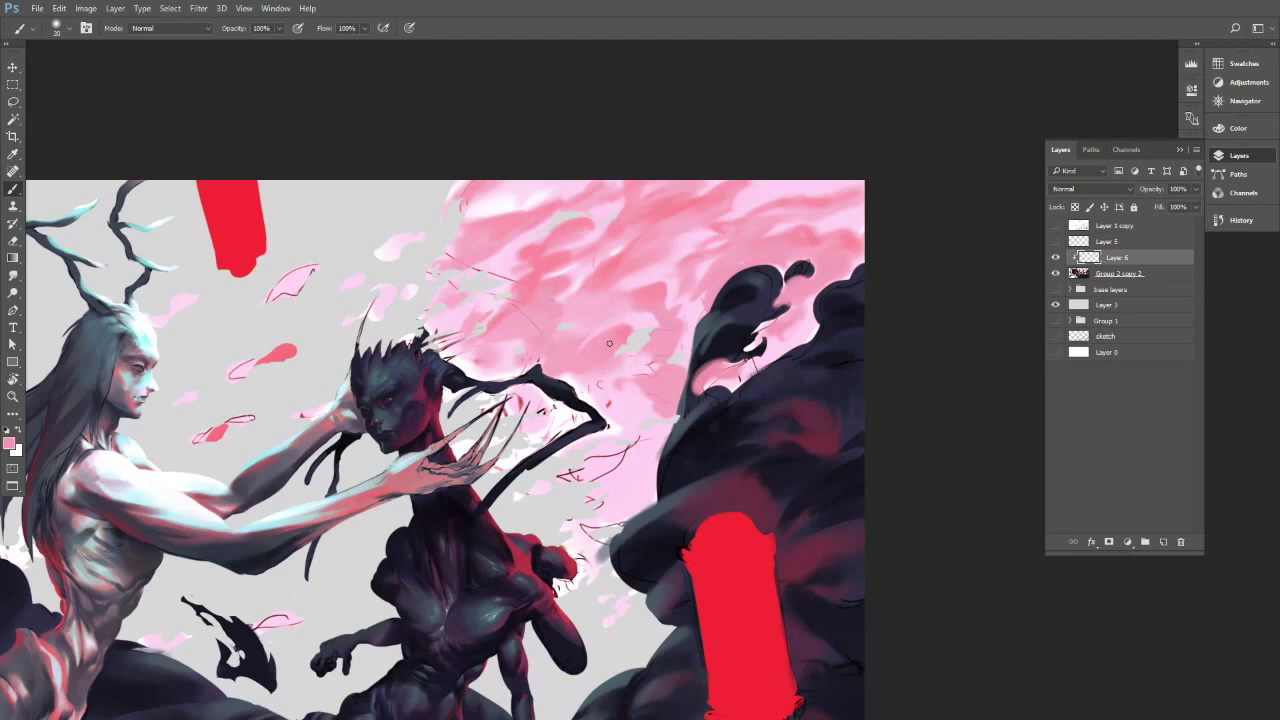
alt+click(642, 352)
alt+click(608, 309)
alt+click(591, 322)
alt+click(608, 323)
Smooth the transitions around the cloud's central streaks with a medium brush and repeatedly sampled pinks.
key(bracketright)
key(bracketright)
key(bracketright)
alt+click(604, 337)
alt+click(626, 329)
key(bracketleft)
alt+click(598, 345)
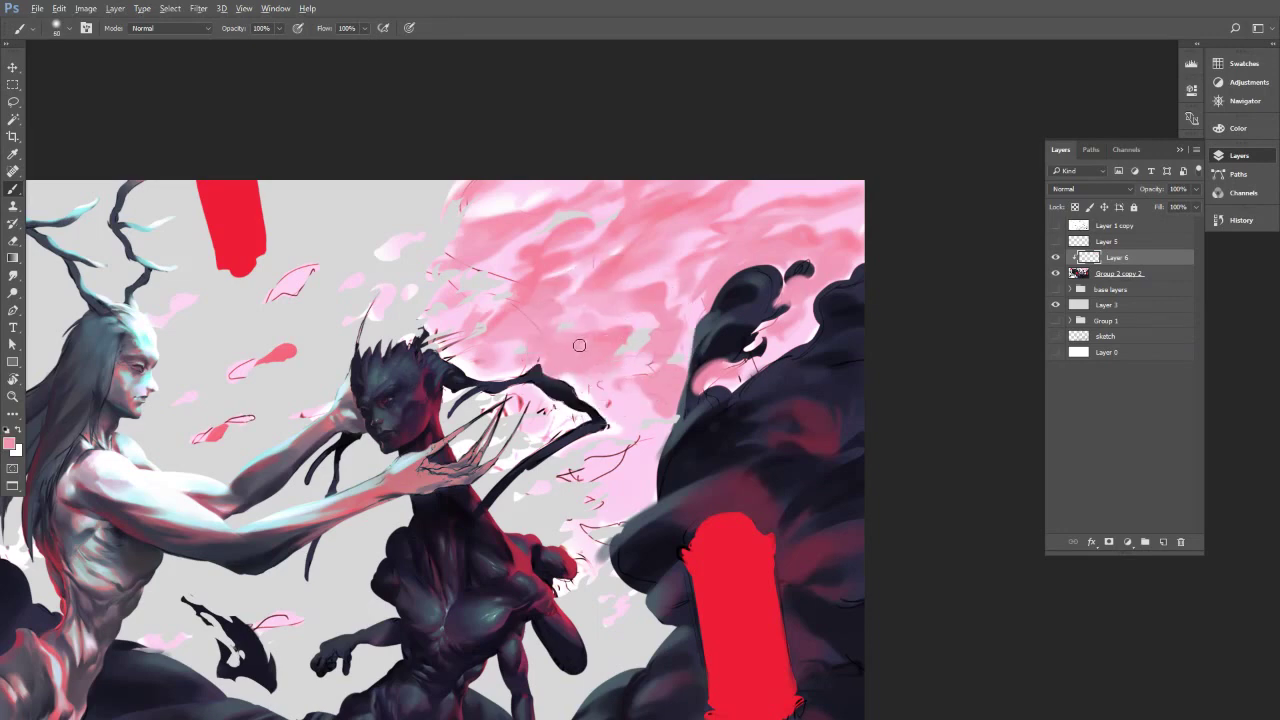
alt+click(612, 345)
alt+click(594, 332)
alt+click(607, 320)
alt+click(638, 308)
alt+click(588, 299)
Paint light cyan accents along the cloud's outer edge and upper gap with the cyan sampled from the pale figure's forehead.
key(r)
drag(627, 305, 539, 345)
drag(618, 284, 523, 322)
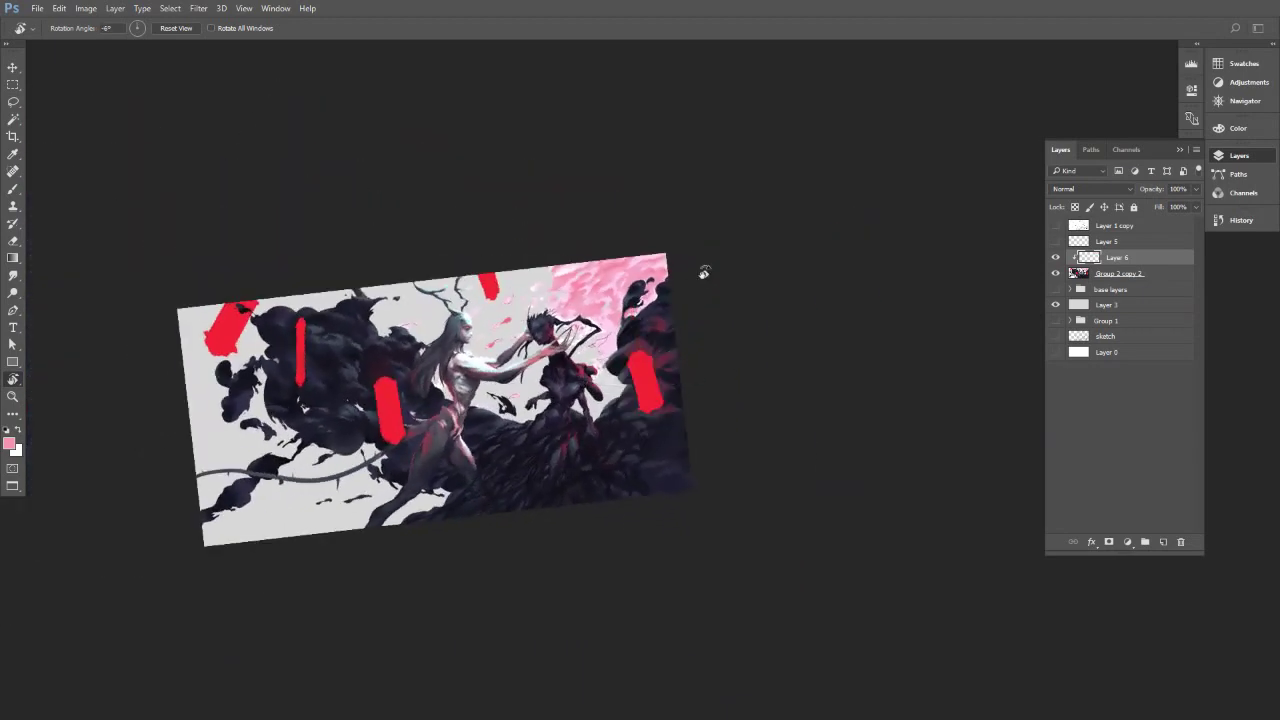
key(ctrl+y)
key(ctrl+y)
drag(638, 300, 680, 294)
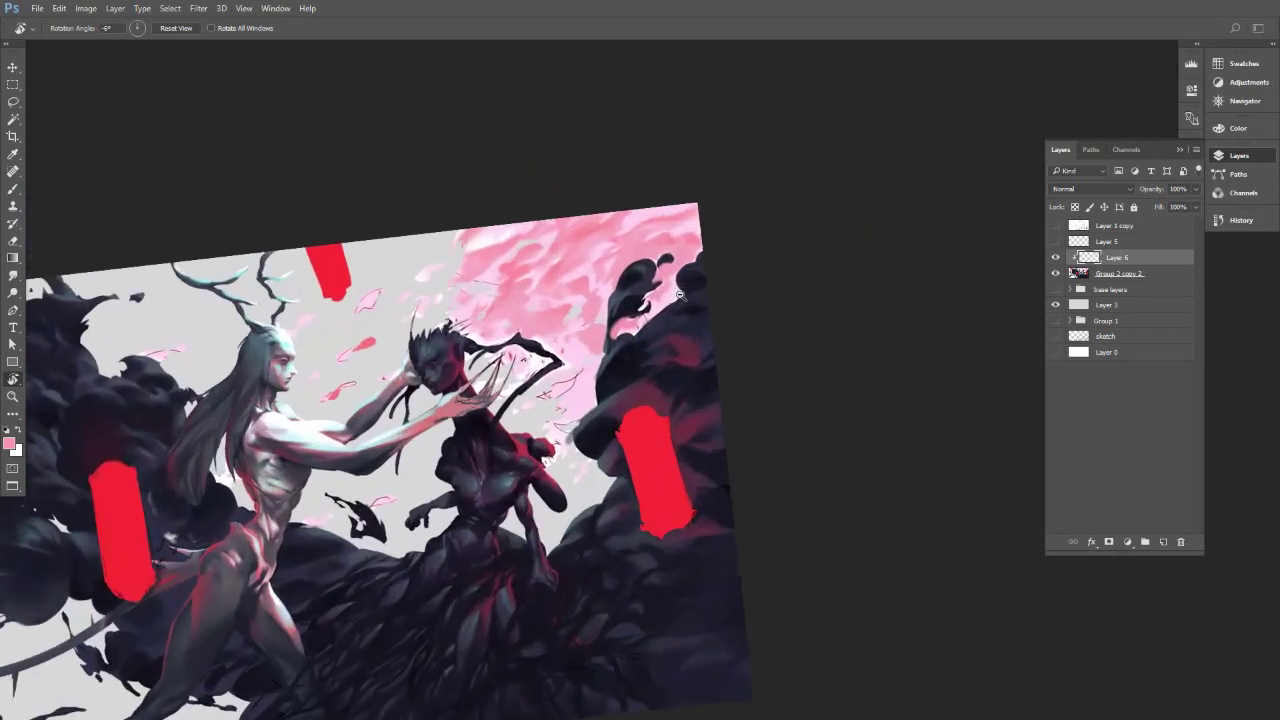
key(b)
drag(282, 394, 330, 363)
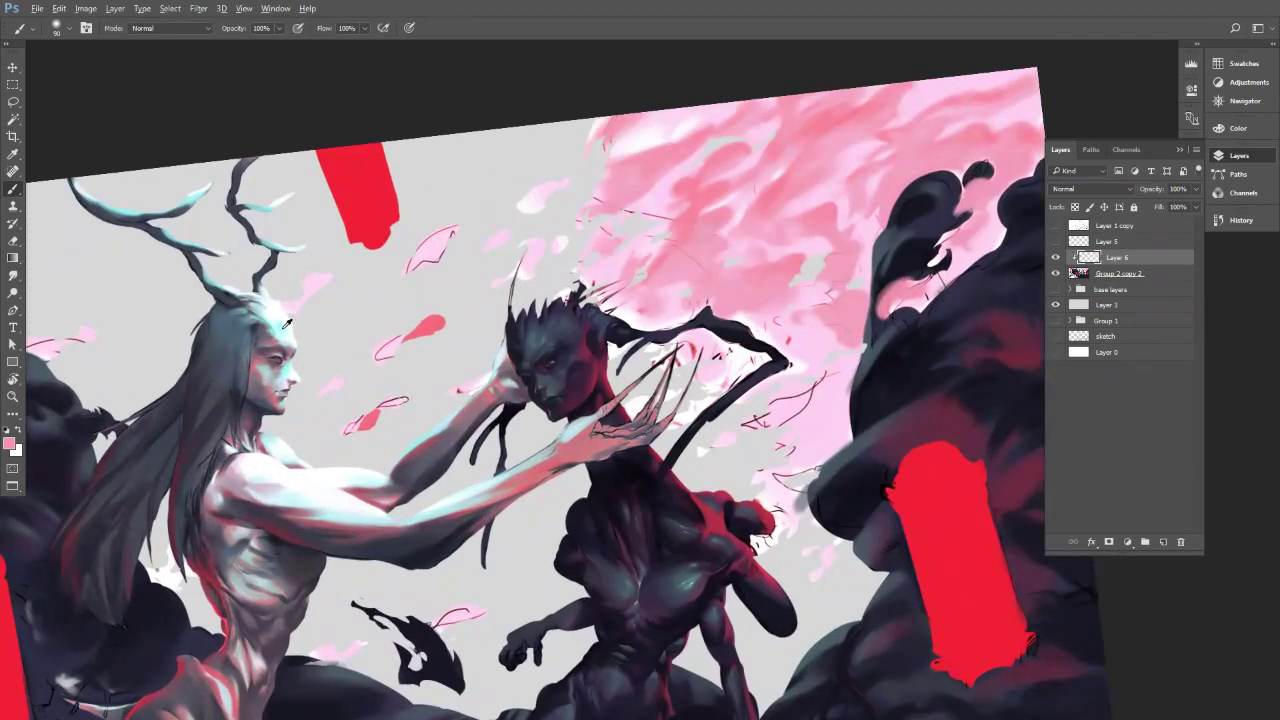
alt+click(287, 327)
drag(632, 252, 605, 219)
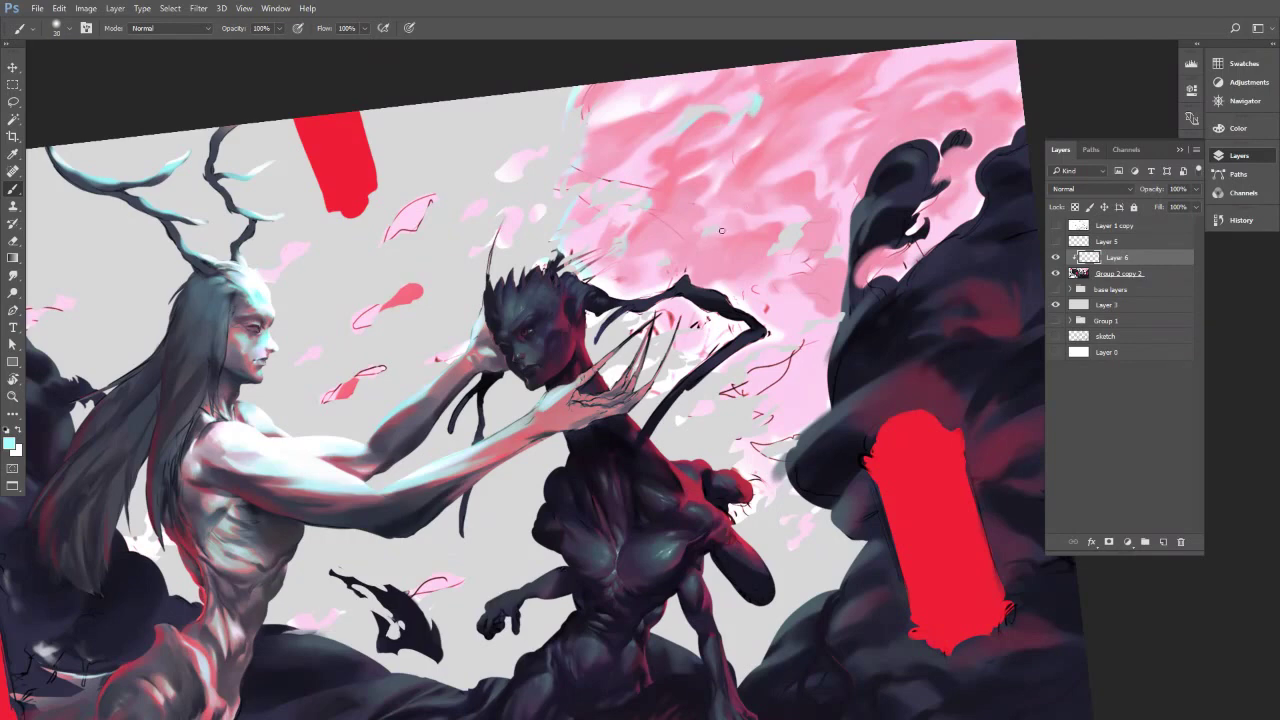
Tint the grey gaps in the cloud's centre light cyan and work sampled pinks around them.
alt+click(789, 260)
alt+click(788, 262)
alt+click(814, 248)
key(bracketright)
key(bracketright)
key(bracketright)
key(bracketright)
key(bracketright)
alt+click(784, 269)
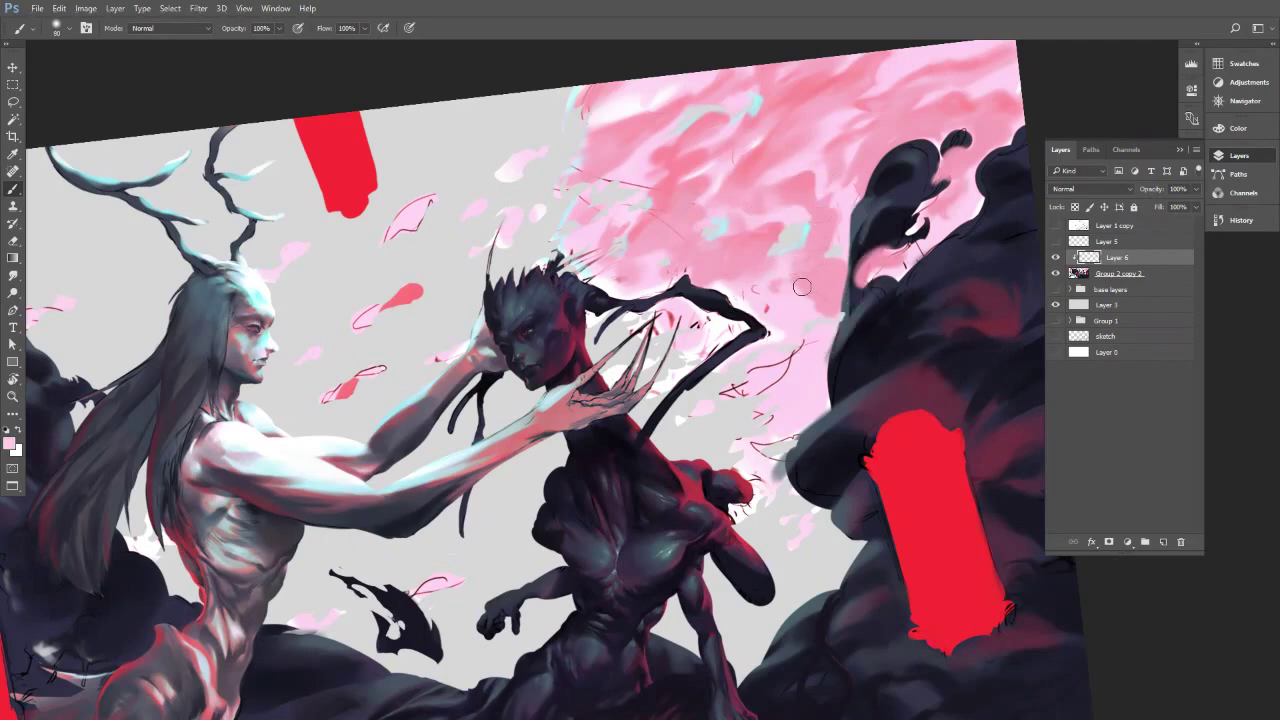
Cover the dark sketch lines in the lower pink cloud beside the smoke with sampled pinks, using a 150 to 250 px brush.
alt+click(802, 287)
key(bracketright)
key(bracketright)
key(bracketright)
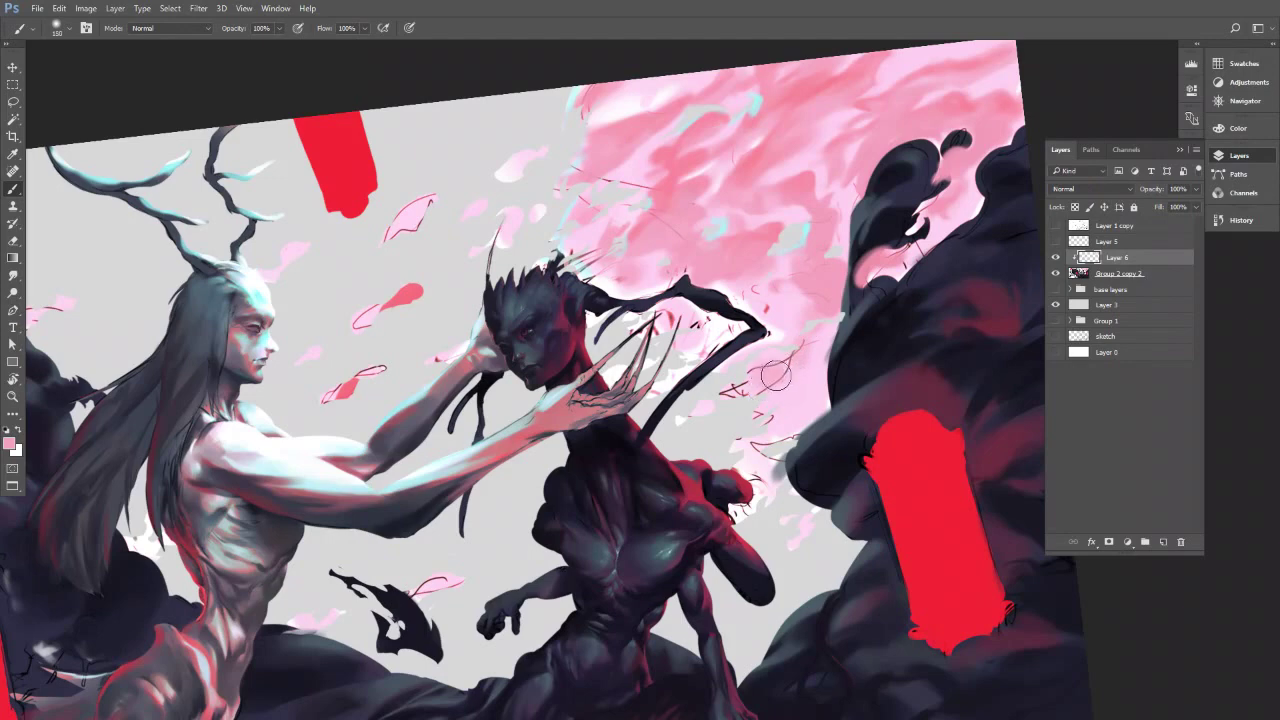
mouse_move(776, 375)
mouse_down()
mouse_move(803, 352)
mouse_move(775, 398)
mouse_move(729, 391)
mouse_move(740, 400)
mouse_move(754, 374)
mouse_move(757, 403)
mouse_move(786, 374)
mouse_move(783, 354)
mouse_up()
alt+click(785, 423)
key(bracketright)
key(bracketright)
key(bracketright)
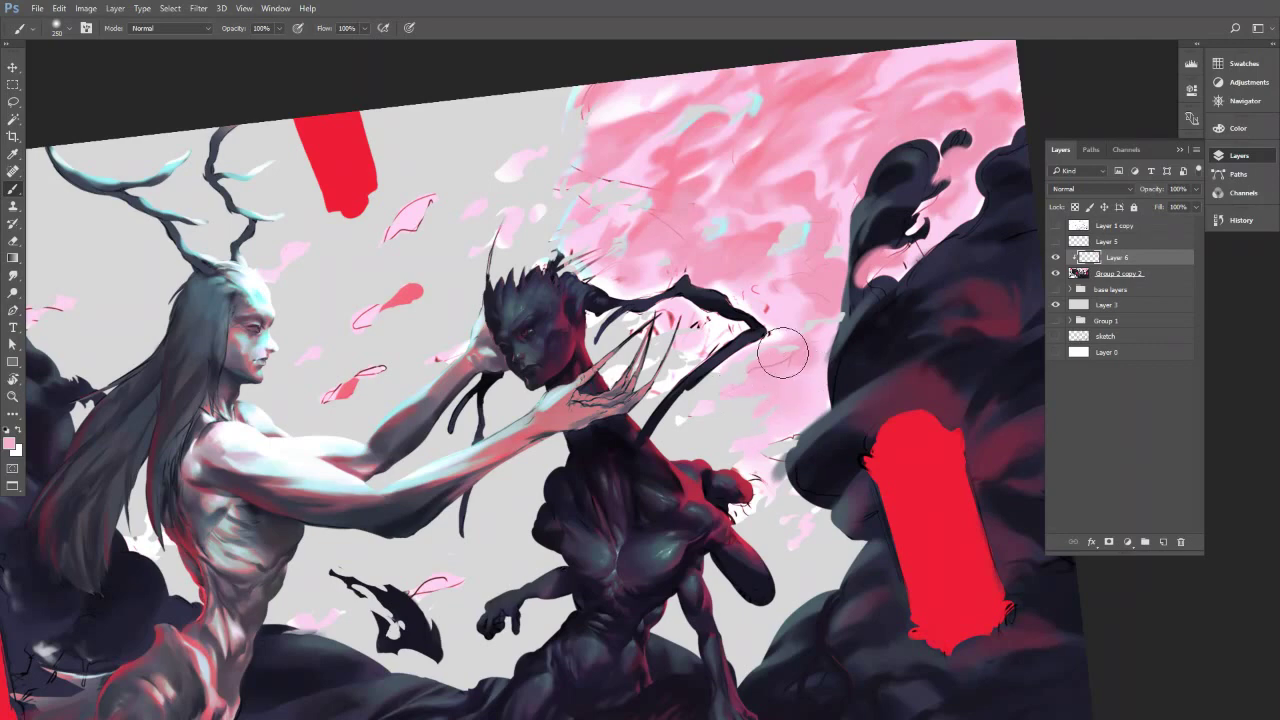
Fill the white gap enclosed by the dark figure's branch-like horn with the pale pink sampled there and a much smaller brush.
alt+click(694, 340)
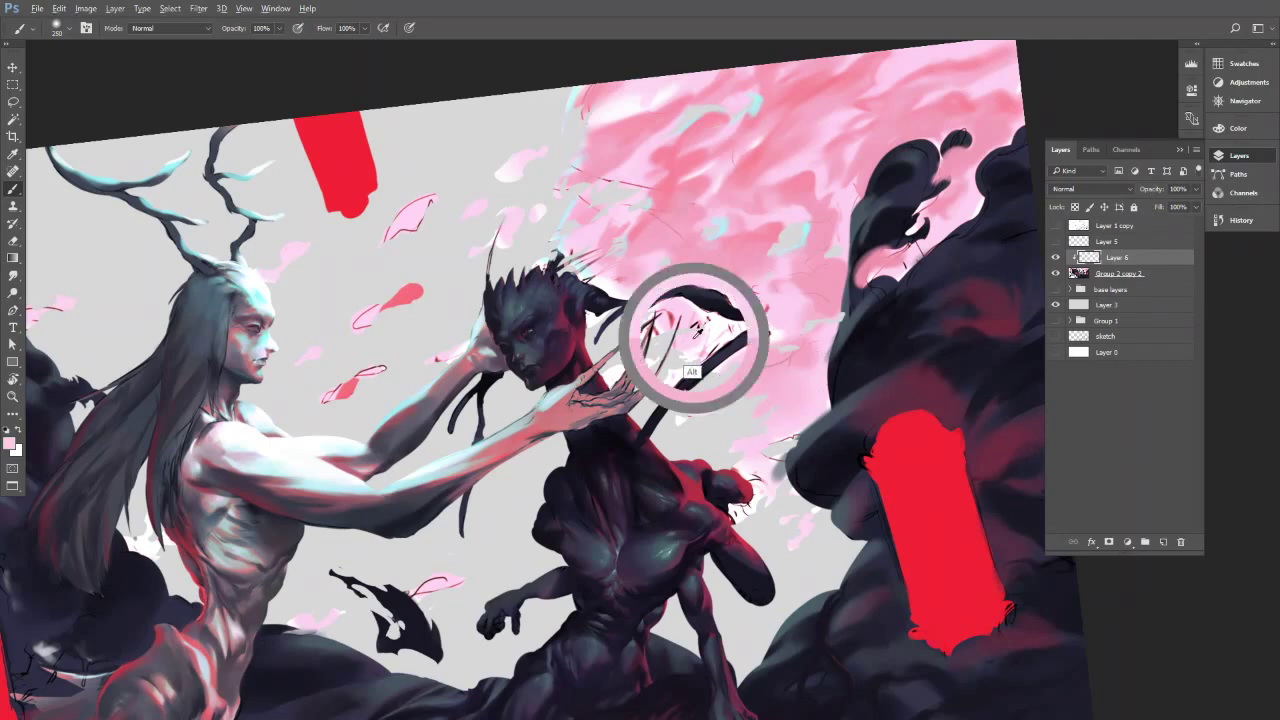
key(bracketleft)
key(bracketleft)
key(bracketleft)
key(bracketleft)
key(bracketleft)
key(bracketleft)
key(bracketleft)
key(bracketleft)
key(bracketleft)
key(bracketleft)
key(bracketleft)
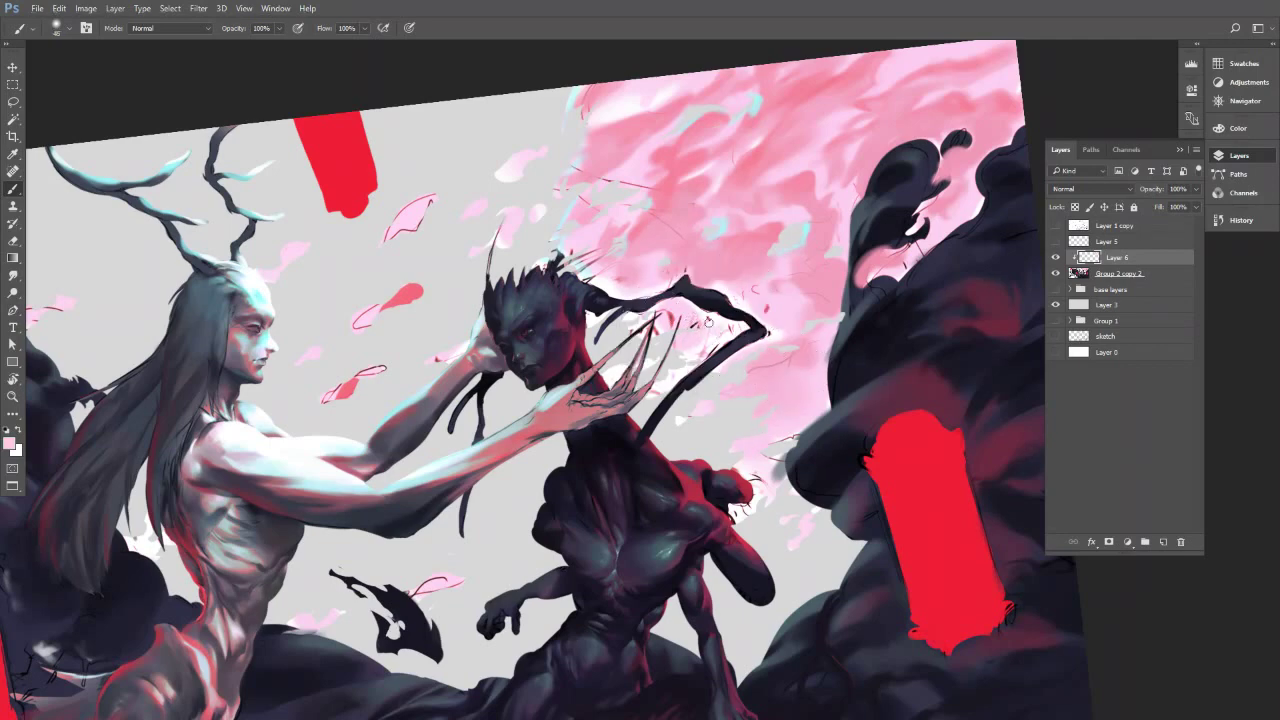
Paint over the stray marks around the dark figure's bent horn with sampled pinks and an 80 px brush.
alt+click(765, 312)
alt+click(743, 292)
key(bracketright)
key(bracketright)
mouse_move(720, 293)
mouse_down()
mouse_move(759, 273)
mouse_move(707, 251)
mouse_move(737, 281)
mouse_up()
alt+click(750, 257)
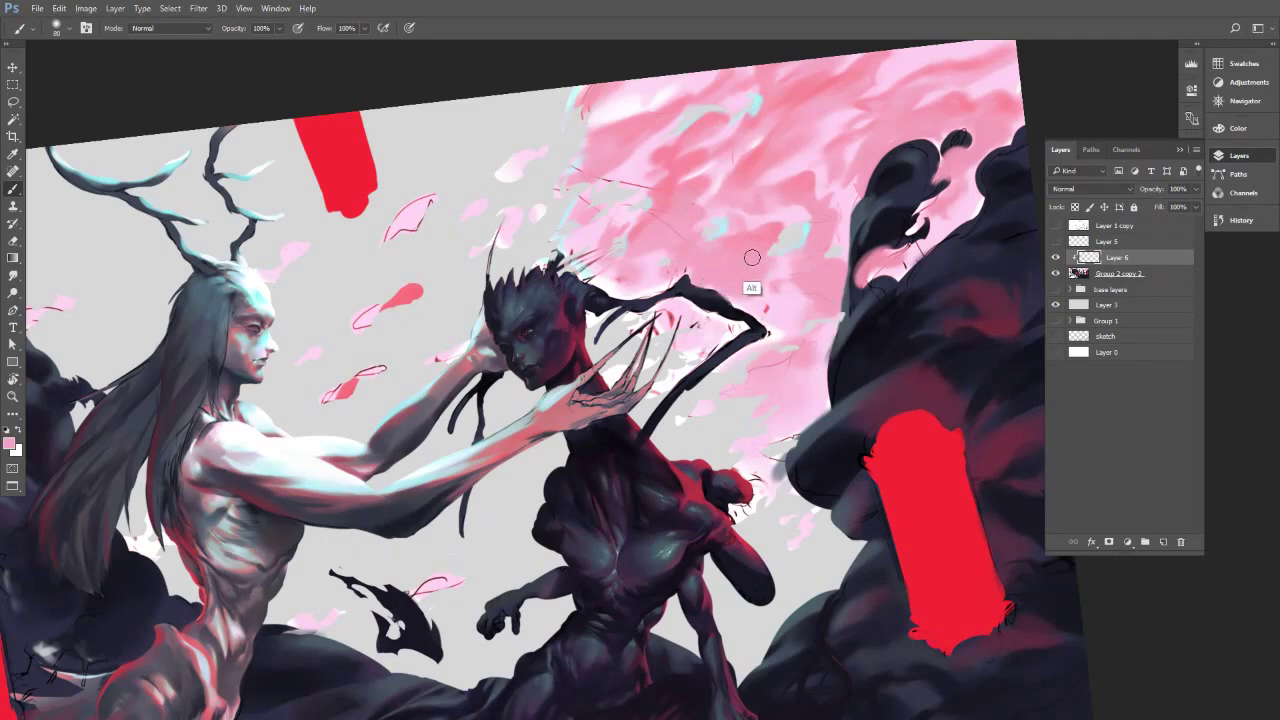
Refine the pink streaks in the cloud's centre with a 40 px brush and add sampled light cyan to its upper accent.
alt+click(782, 305)
key(bracketleft)
key(bracketleft)
key(bracketleft)
key(bracketleft)
key(bracketleft)
key(bracketleft)
key(bracketleft)
alt+click(733, 254)
alt+click(812, 225)
drag(727, 220, 762, 248)
drag(727, 138, 762, 140)
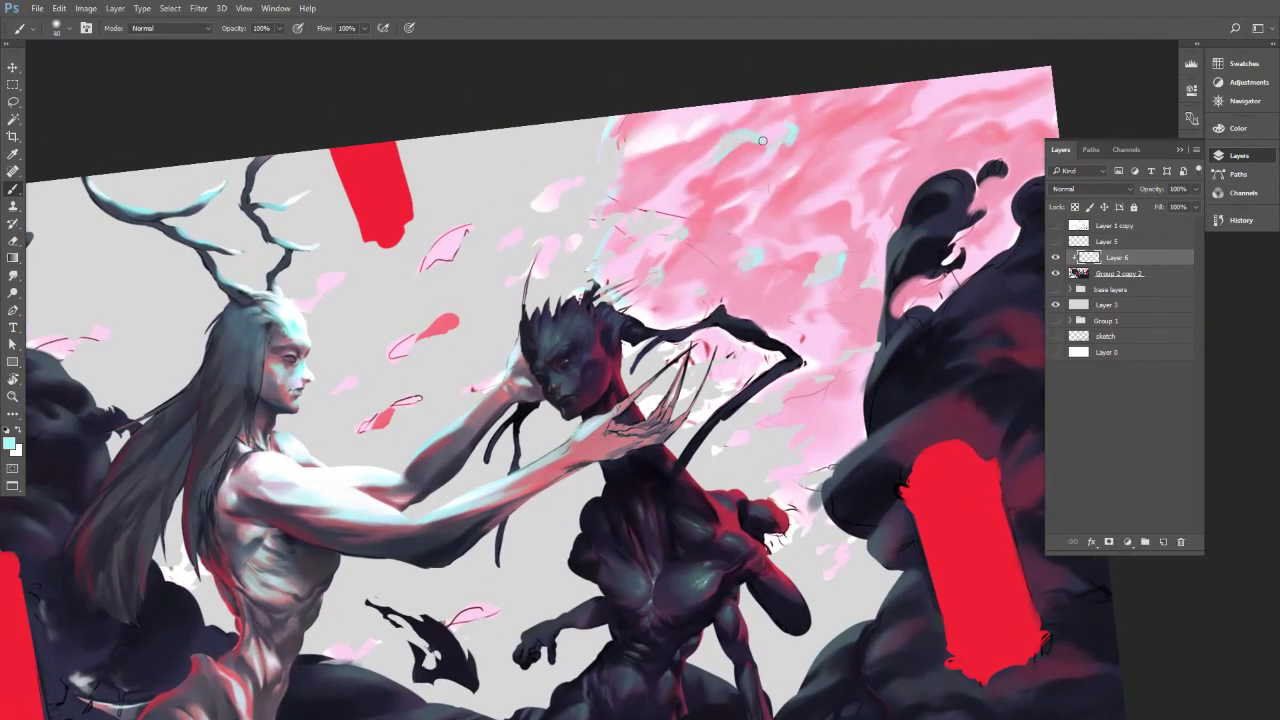
Harden the brush edge and sharpen the cyan accent in the upper cloud with pinks sampled around it.
right_click(753, 162)
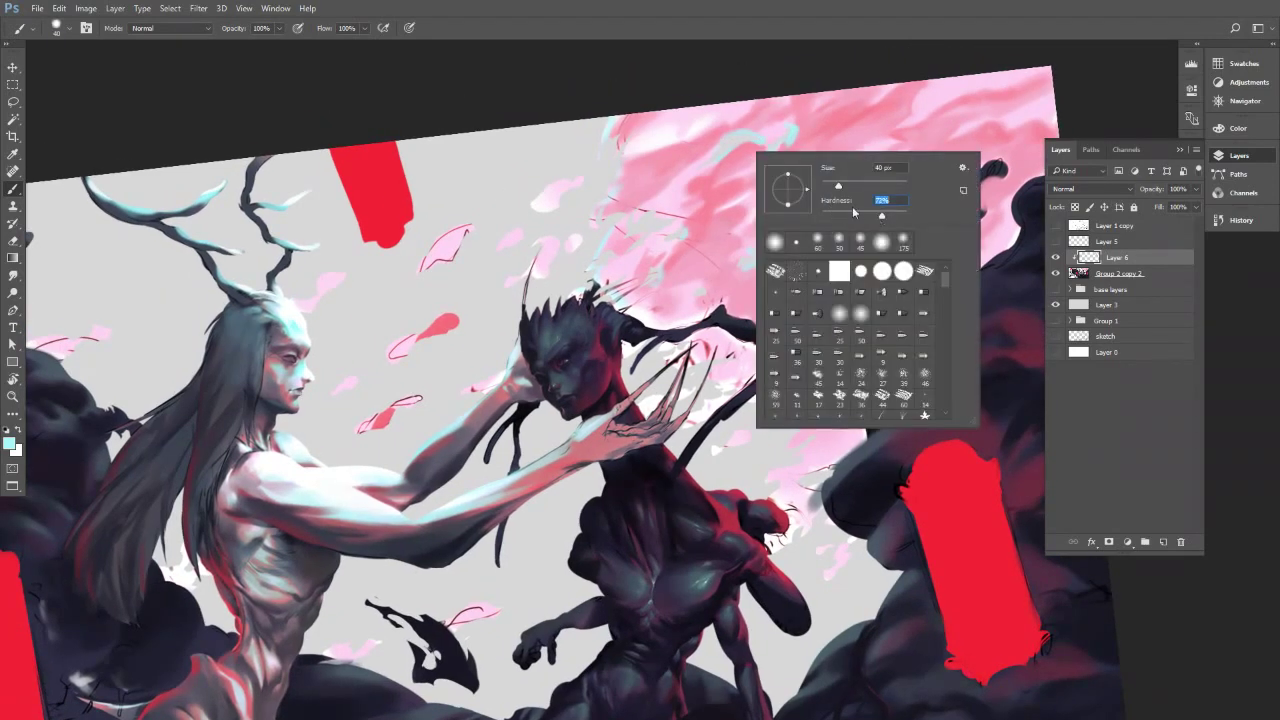
alt+click(745, 154)
alt+click(768, 132)
alt+click(759, 150)
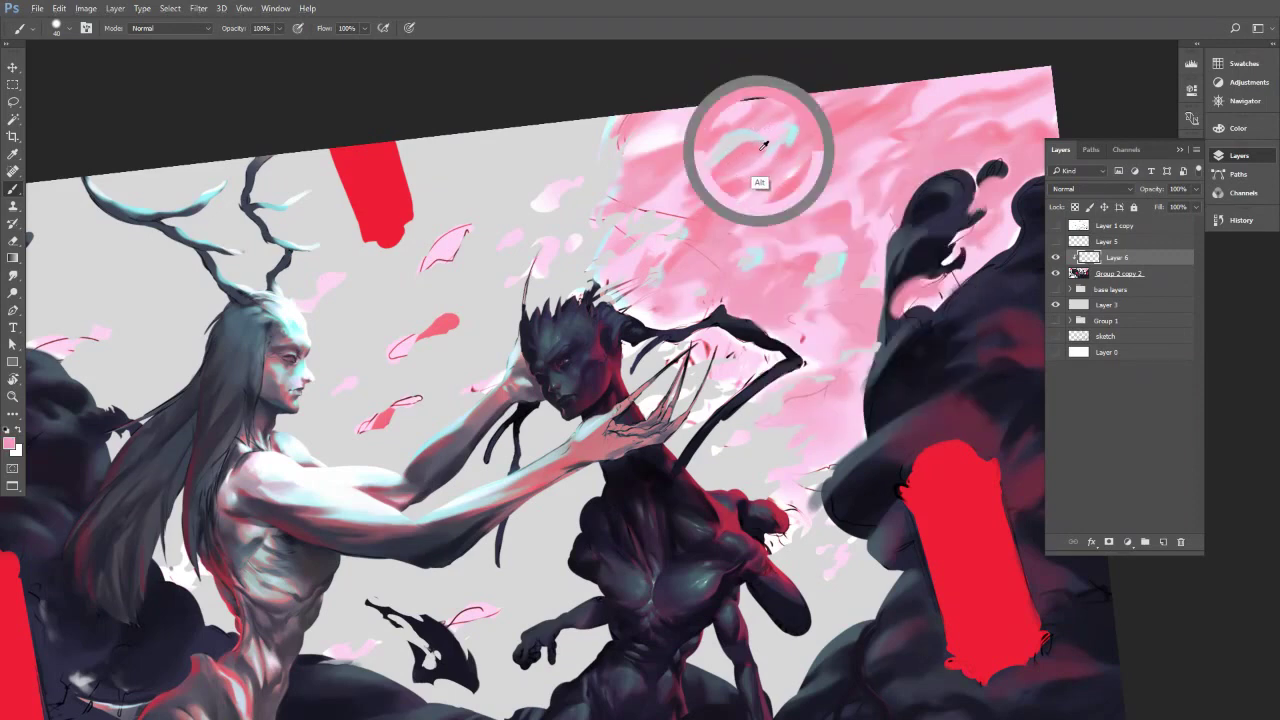
key(bracketright)
key(bracketright)
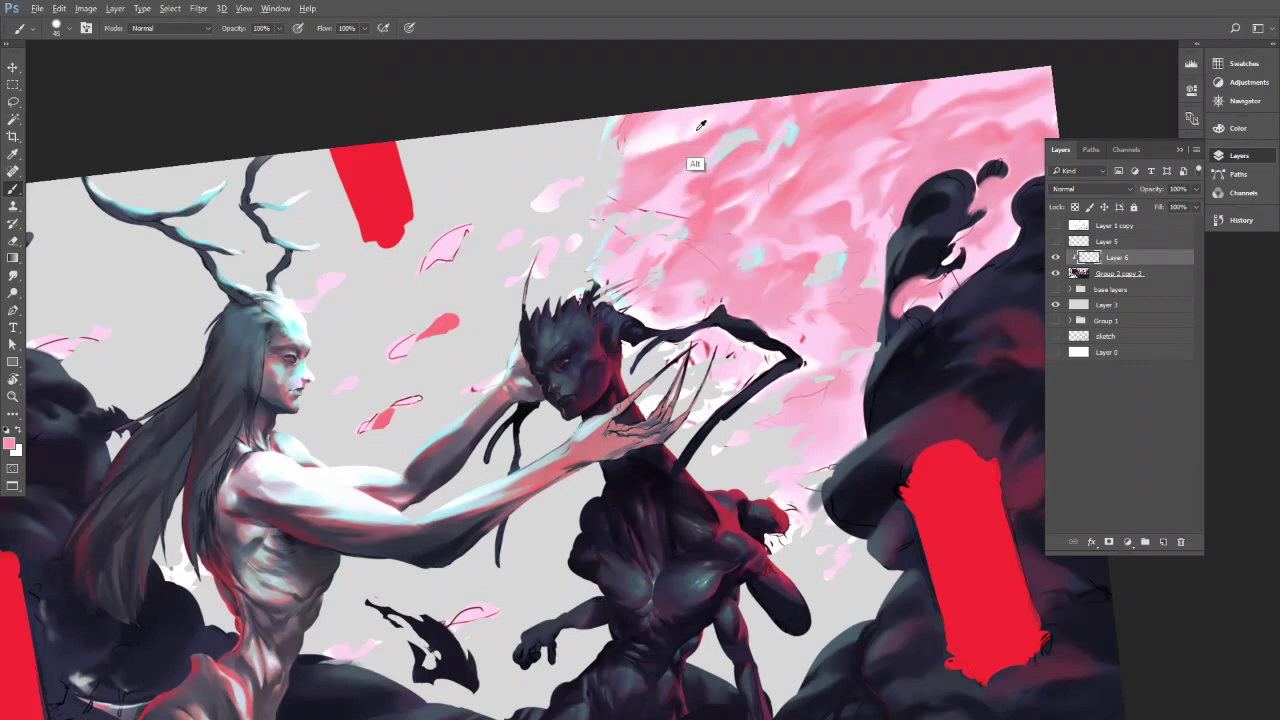
Cover the white patches along the cloud's upper edge with alternating light and mid pinks sampled nearby.
alt+click(720, 116)
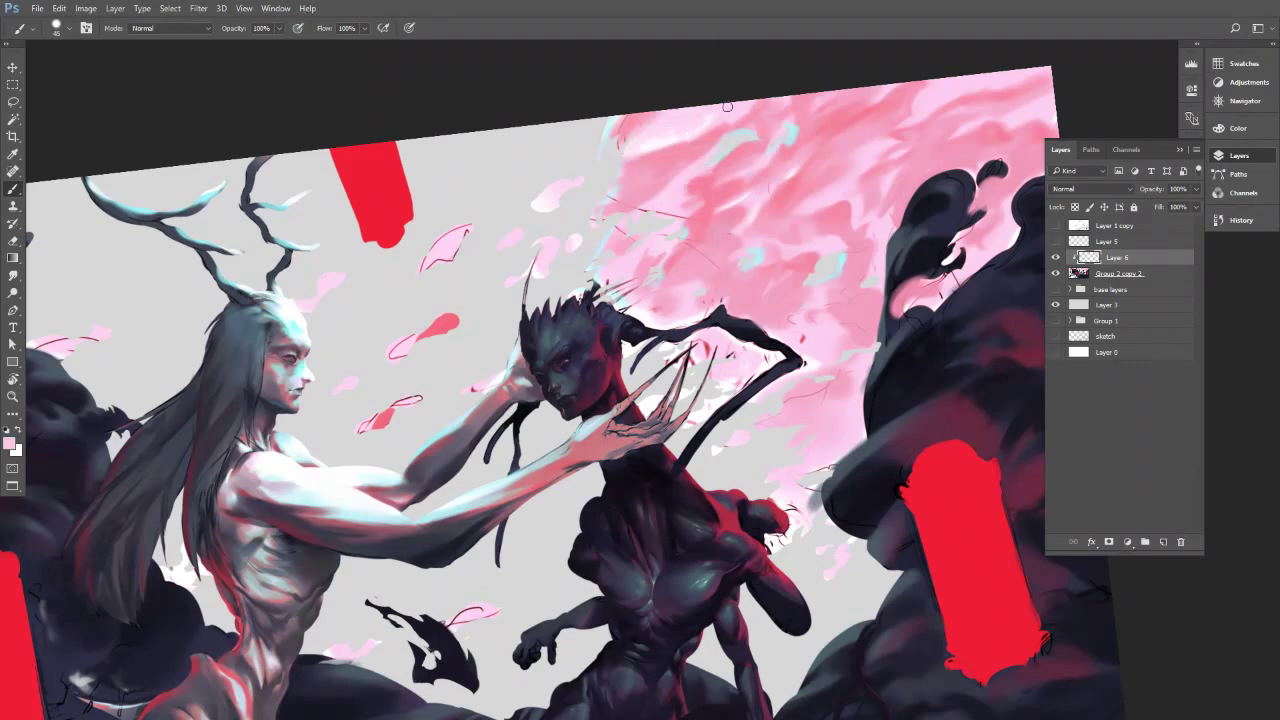
alt+click(686, 145)
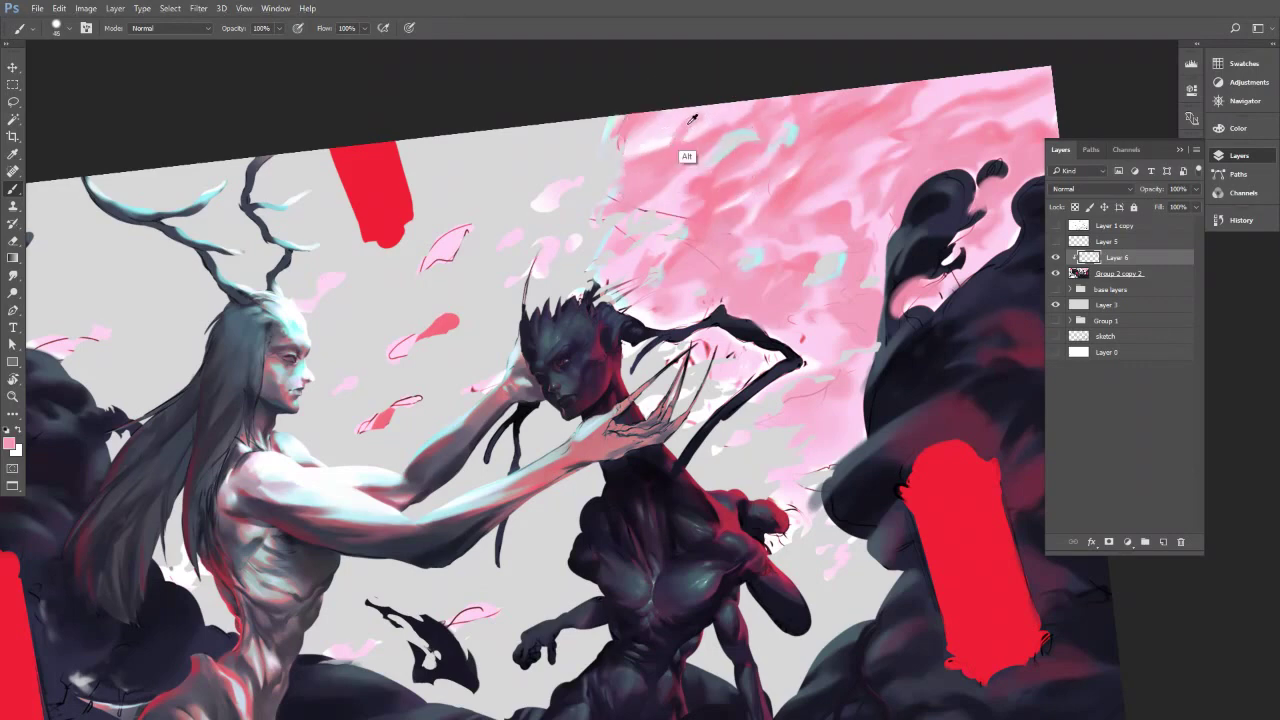
alt+click(710, 116)
alt+click(672, 150)
alt+click(788, 132)
alt+click(626, 175)
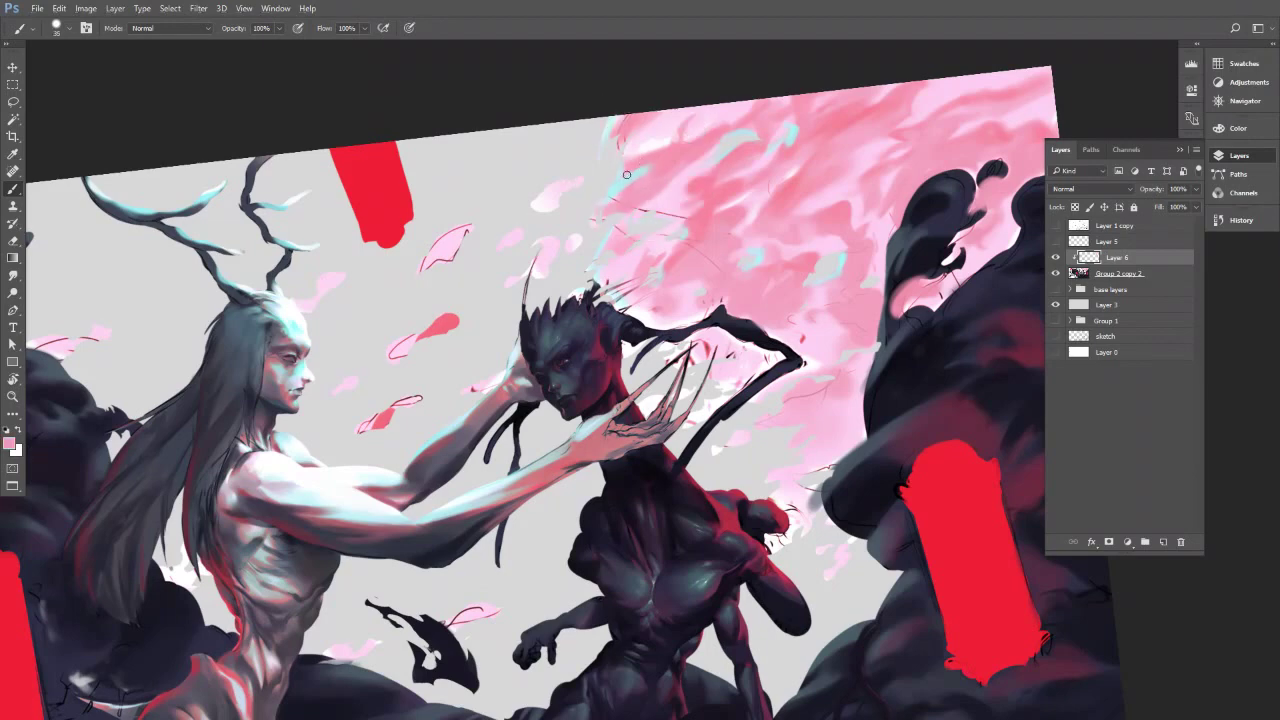
Detail the cloud's cyan outer edge with a 25 px brush, alternating sampled pinks and light cyan.
alt+click(637, 183)
alt+click(616, 214)
alt+click(621, 208)
alt+click(615, 131)
alt+click(651, 150)
alt+click(608, 164)
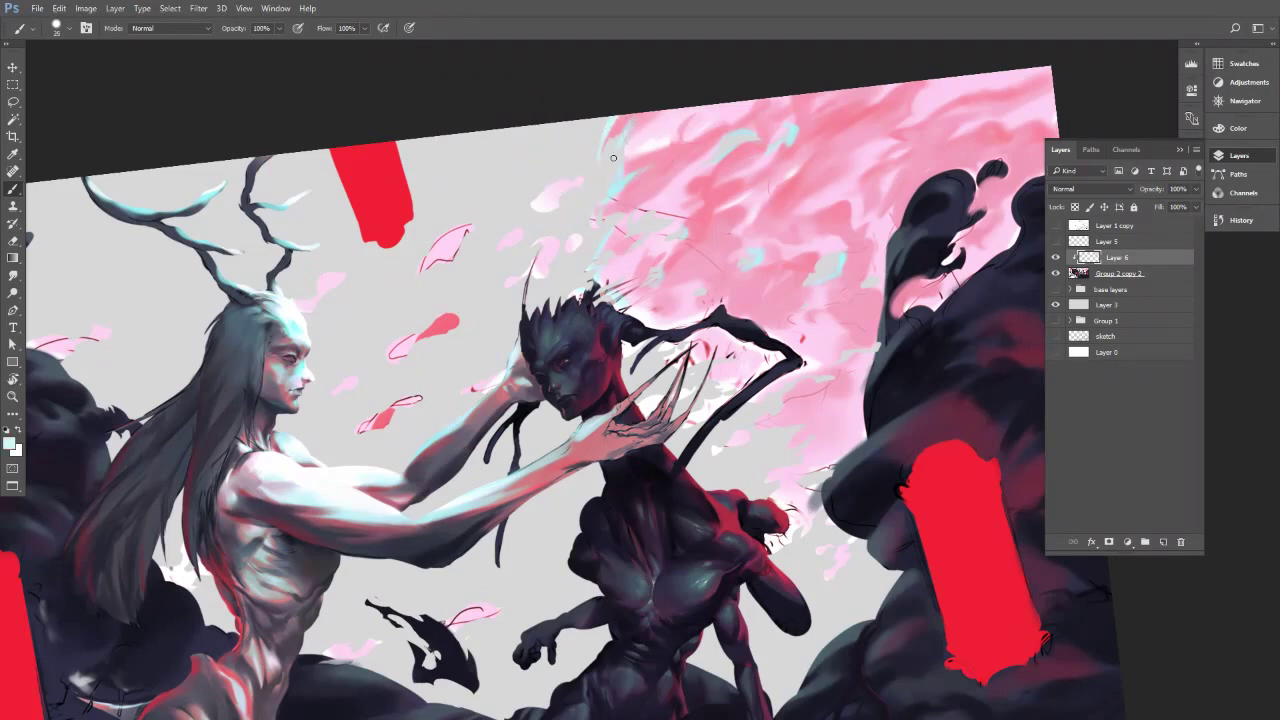
Blend the cloud's upper outer corner with sampled pinks, enlarging the brush to 70 px for the pale pink areas.
alt+click(622, 124)
alt+click(630, 168)
alt+click(638, 139)
alt+click(661, 152)
key(])
key(])
key(])
key(])
key(bracketleft)
alt+click(665, 129)
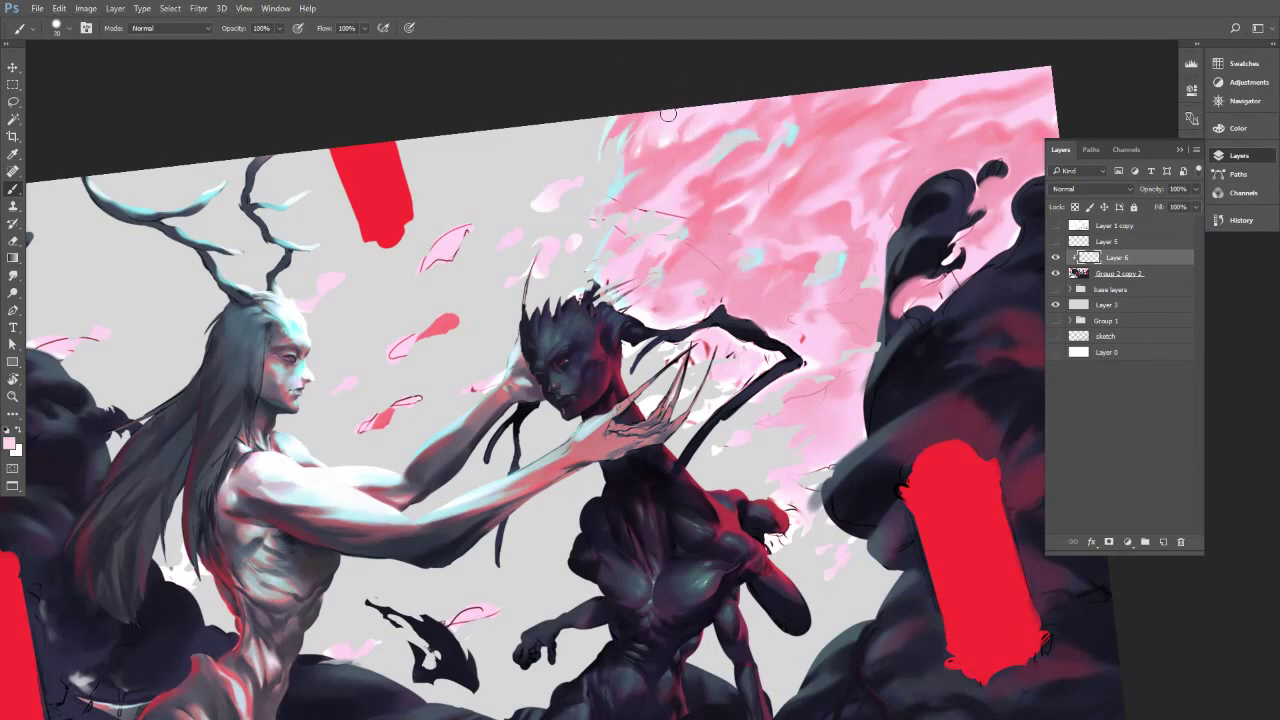
Soften the streaks inside the cloud's upper outer corner with a sampled mid pink and a brush up to 125 px.
alt+click(662, 159)
alt+click(651, 163)
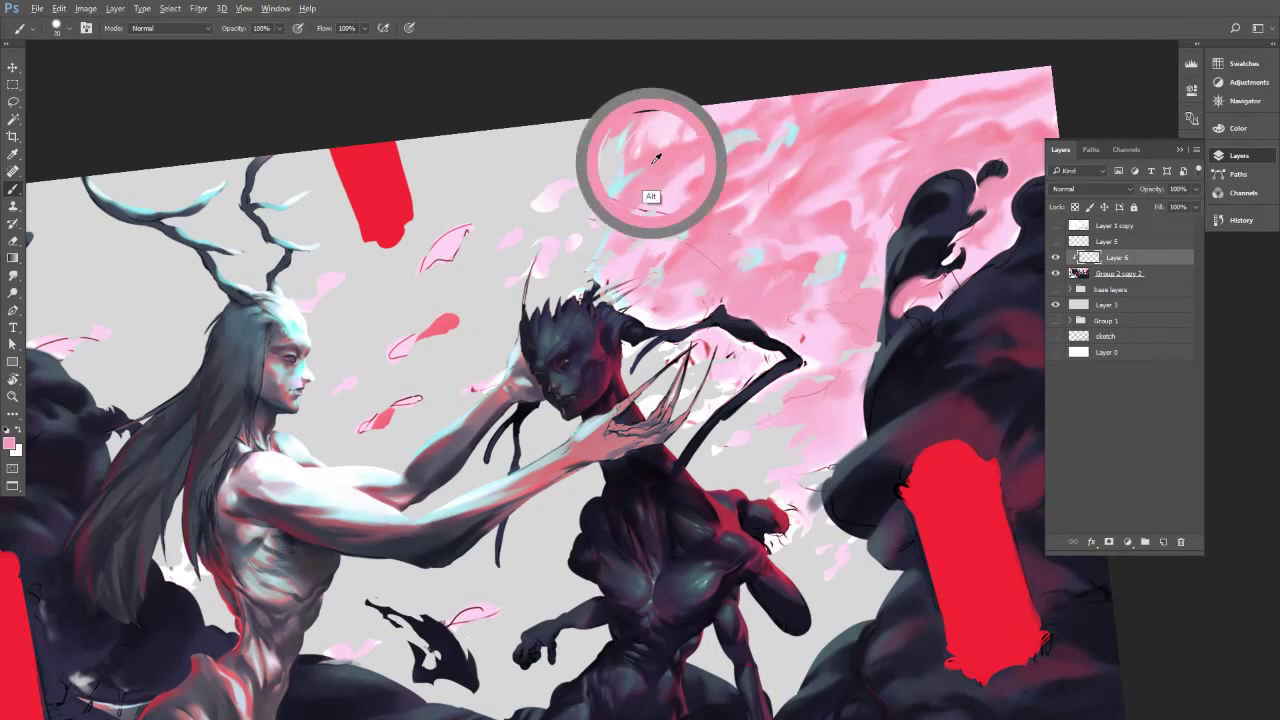
key(bracketright)
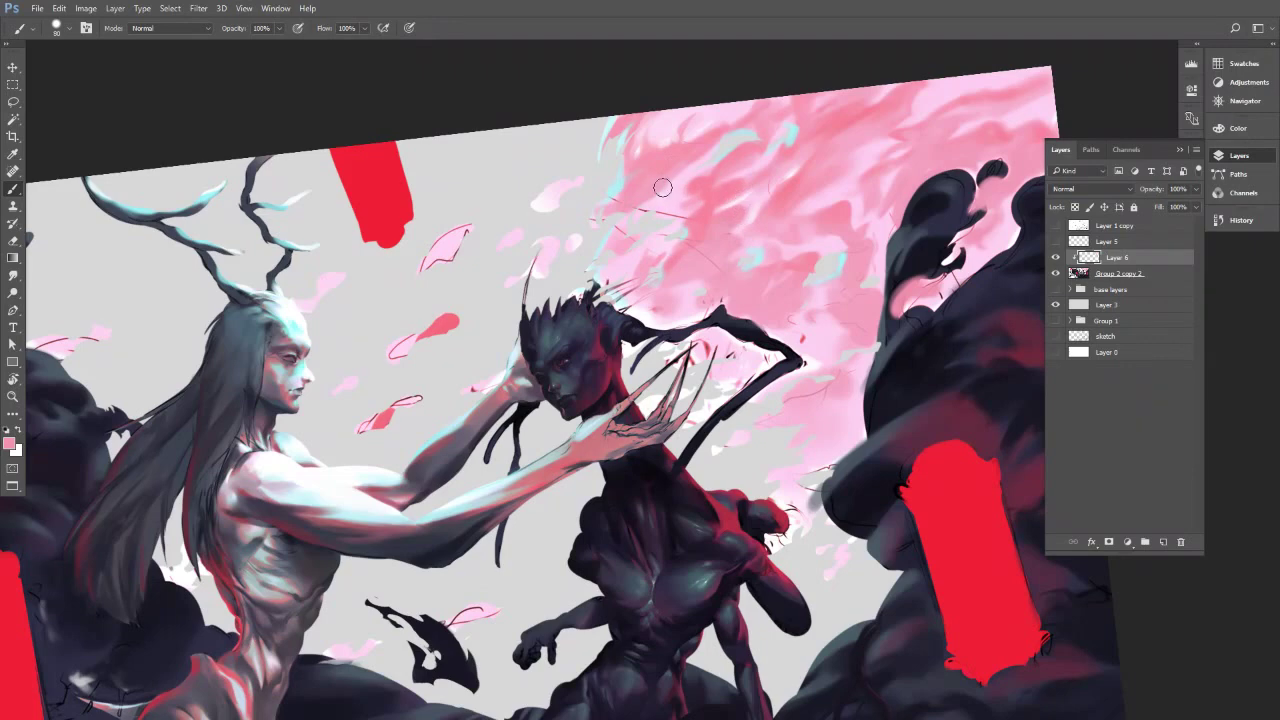
key(bracketright)
key(bracketright)
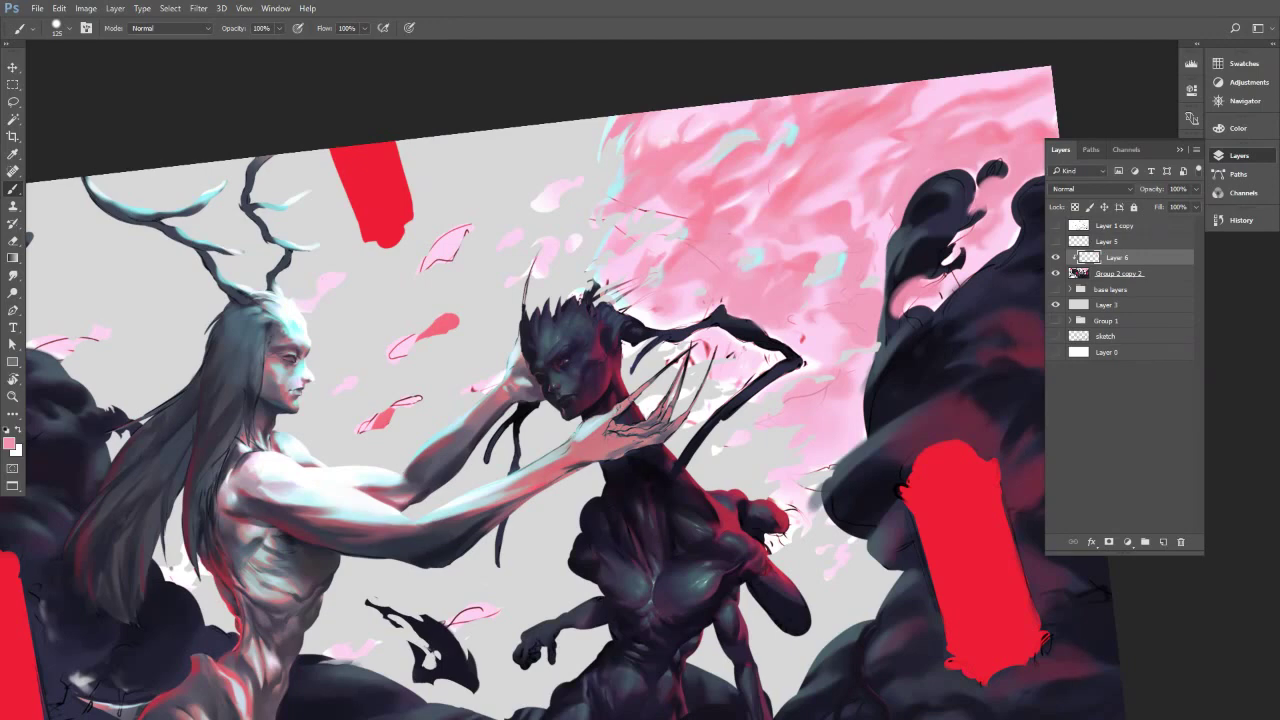
Paint broader streaks across the cloud's upper middle with sampled pinks, using a brush up to 150 px.
key(r)
key(Escape)
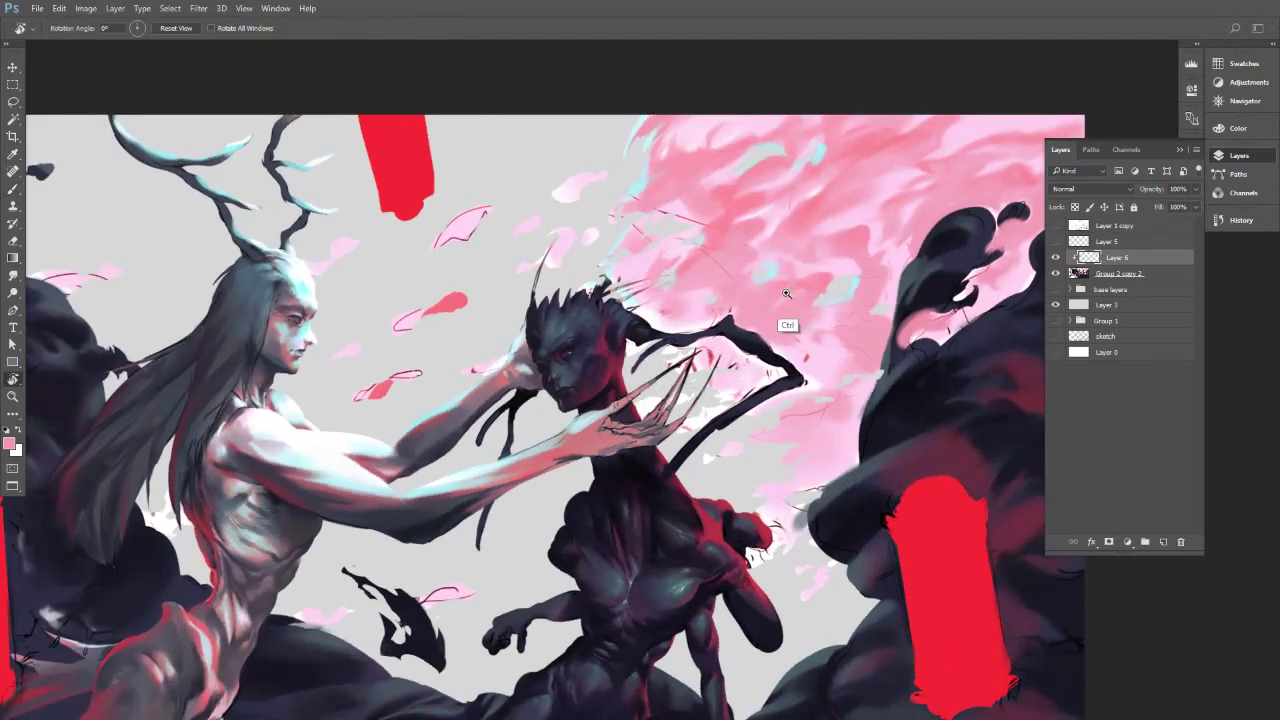
scroll(764, 308, down, 2)
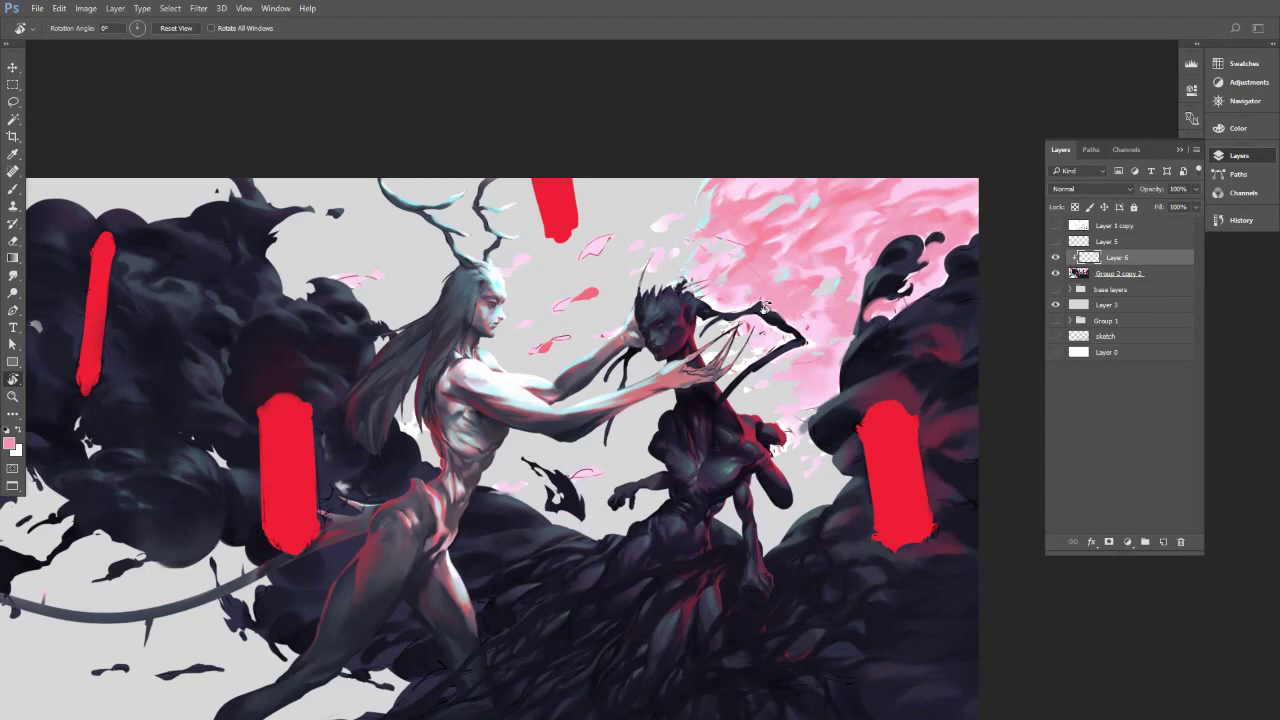
mouse_move(744, 334)
mouse_down()
mouse_move(752, 312)
mouse_move(737, 276)
mouse_up()
key(b)
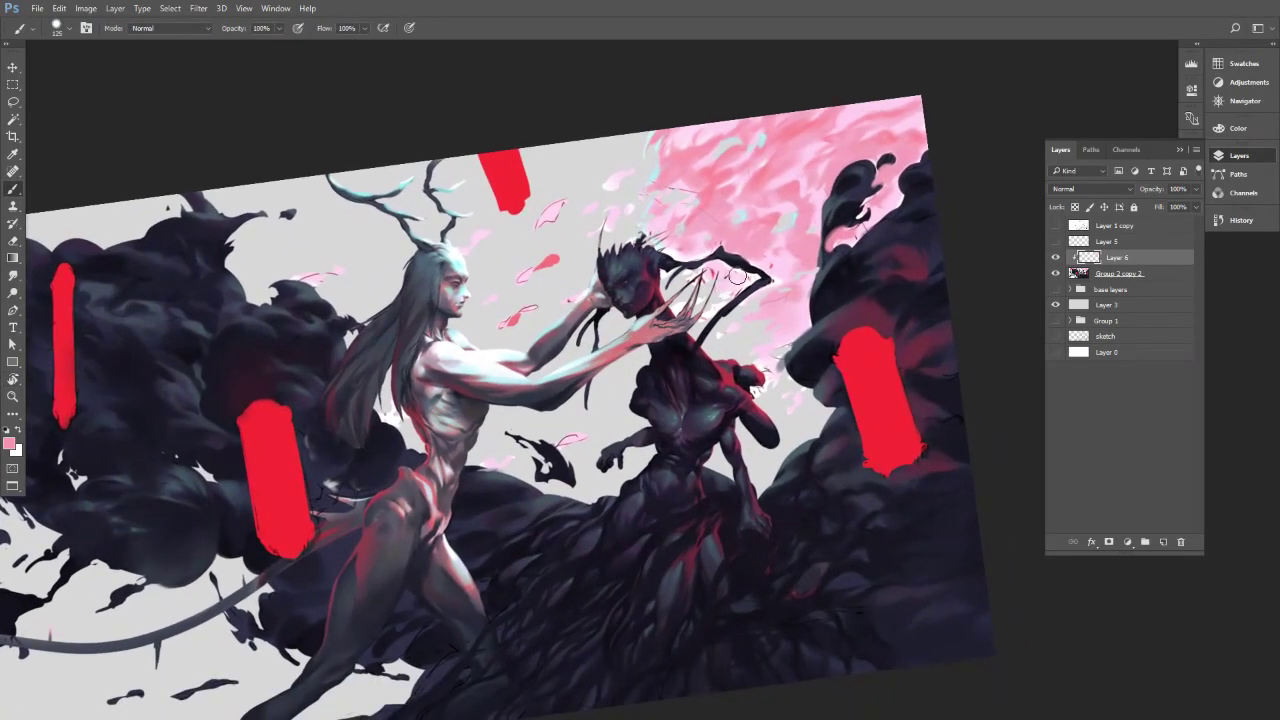
drag(815, 218, 770, 256)
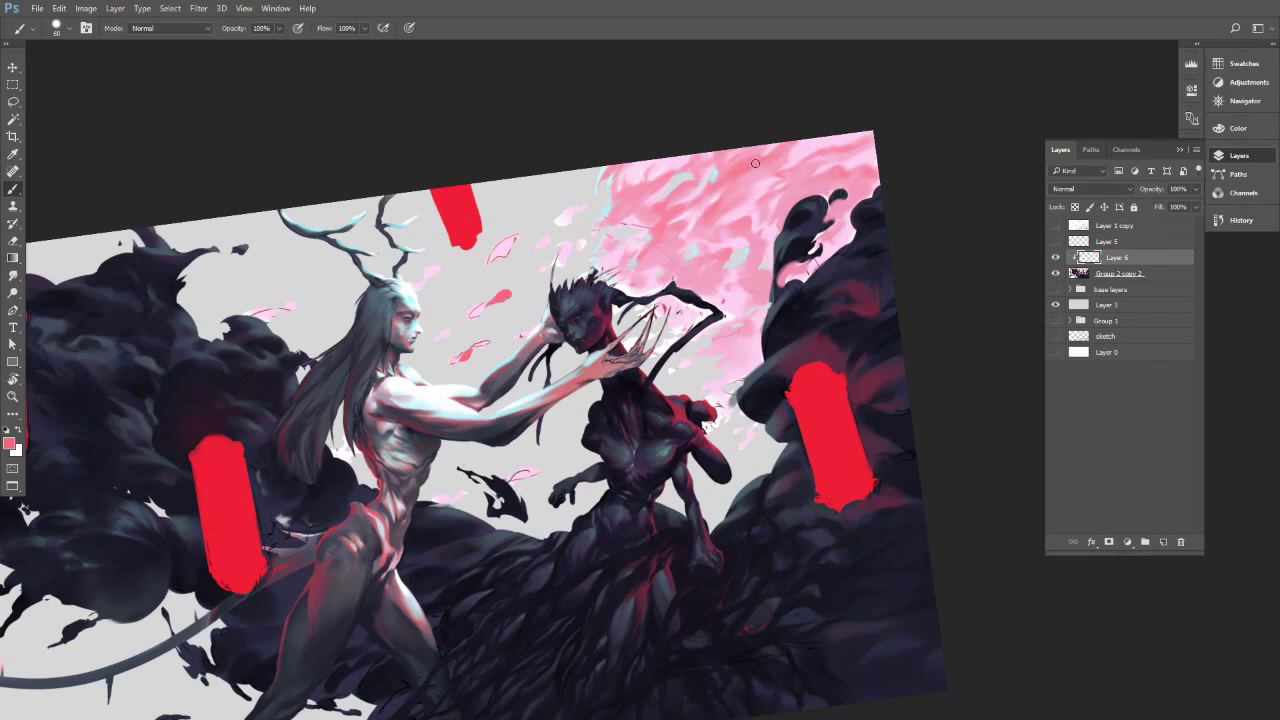
key(bracketright)
key(bracketright)
key(bracketright)
alt+click(730, 198)
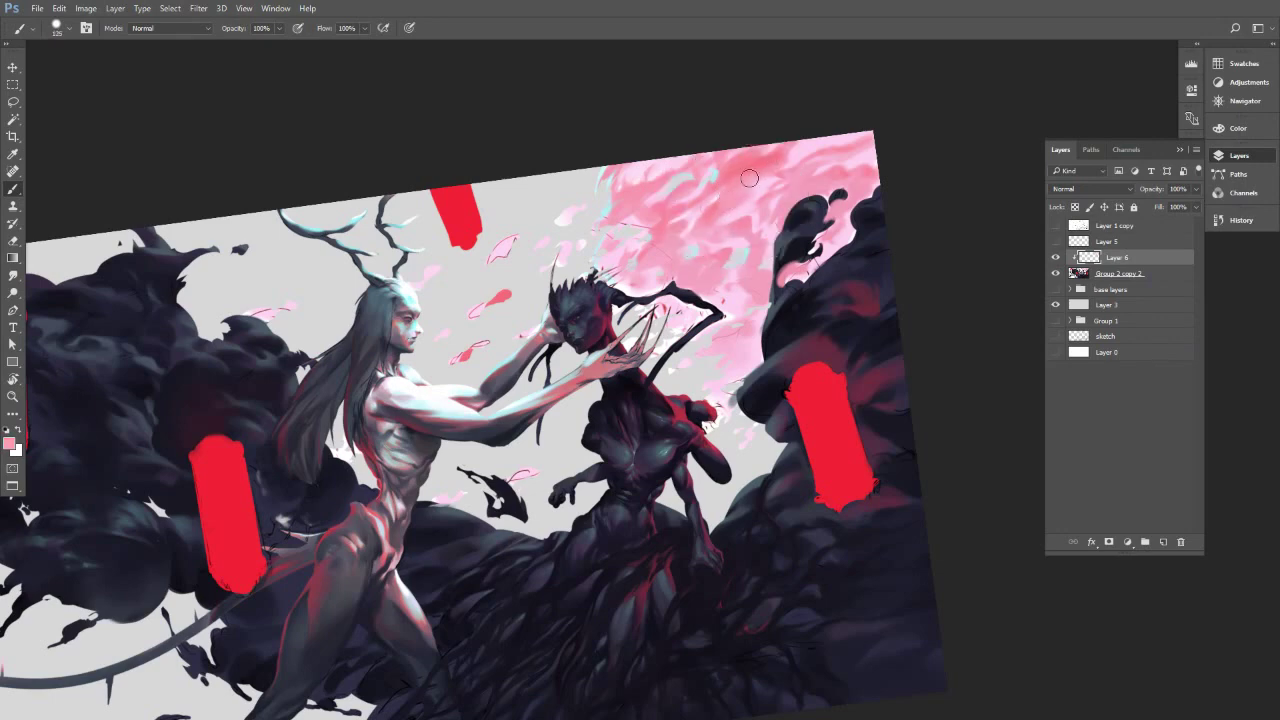
key(bracketright)
alt+click(749, 178)
alt+click(731, 192)
Pick a muted greyish pink in the colour picker and work it into the cloud's upper centre with sampled pinks.
click(1248, 159)
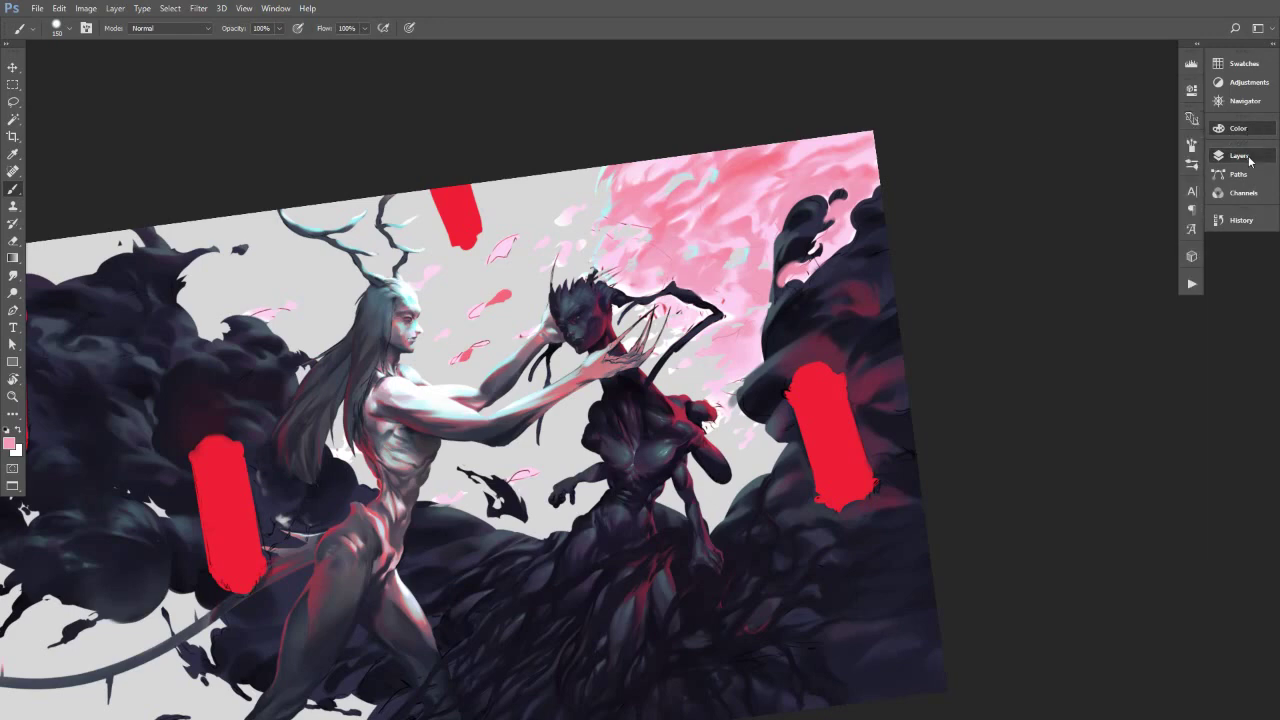
click(1249, 160)
click(1240, 157)
click(1238, 128)
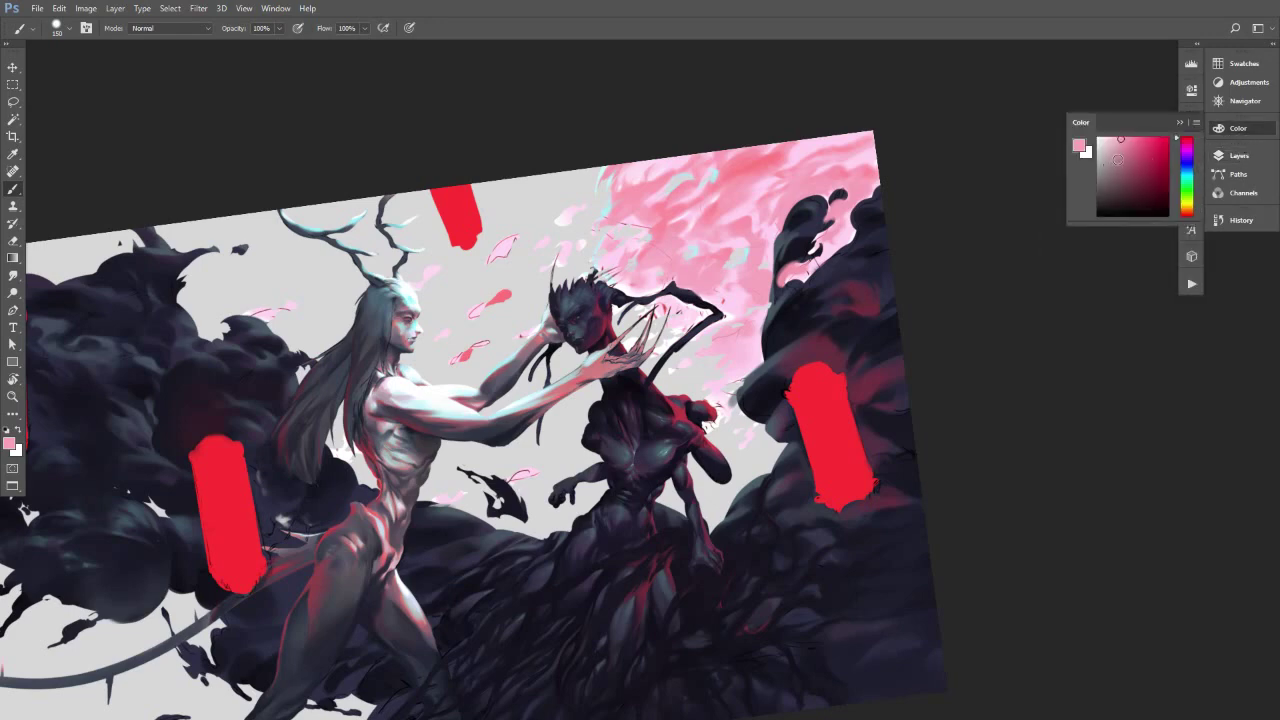
click(1110, 158)
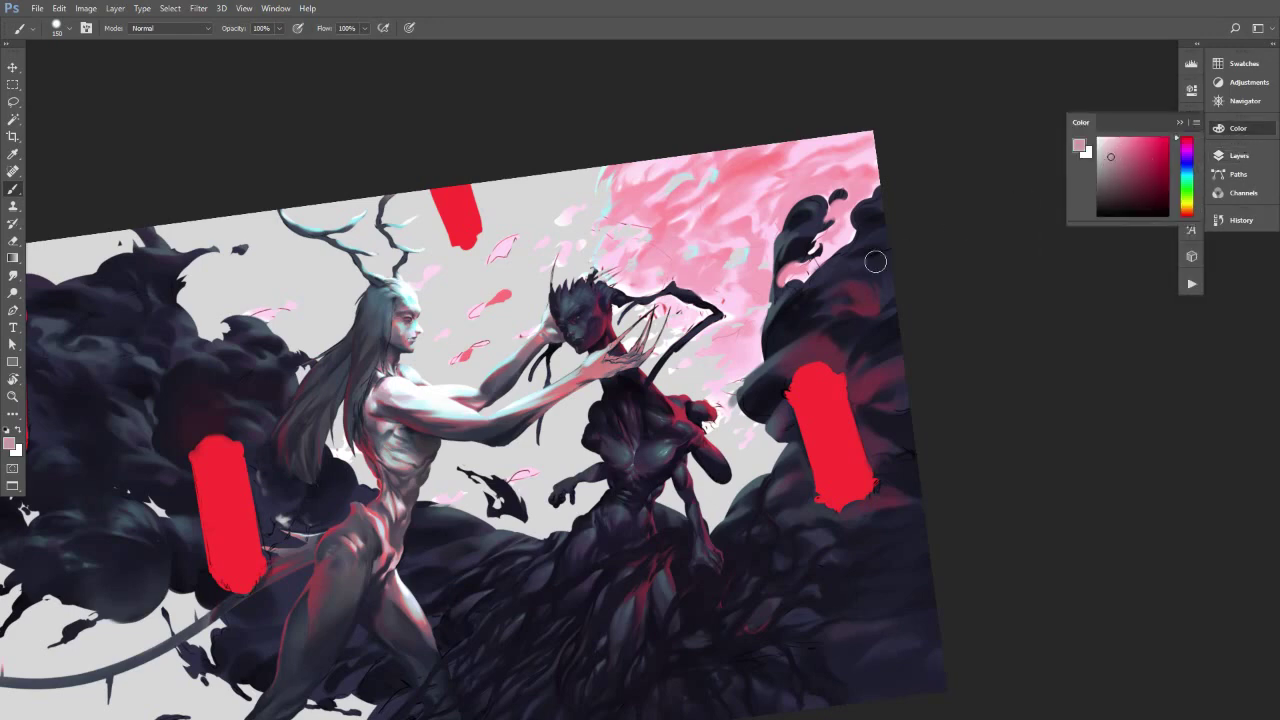
alt+click(739, 193)
alt+click(731, 237)
alt+click(745, 208)
key([)
key([)
alt+click(729, 207)
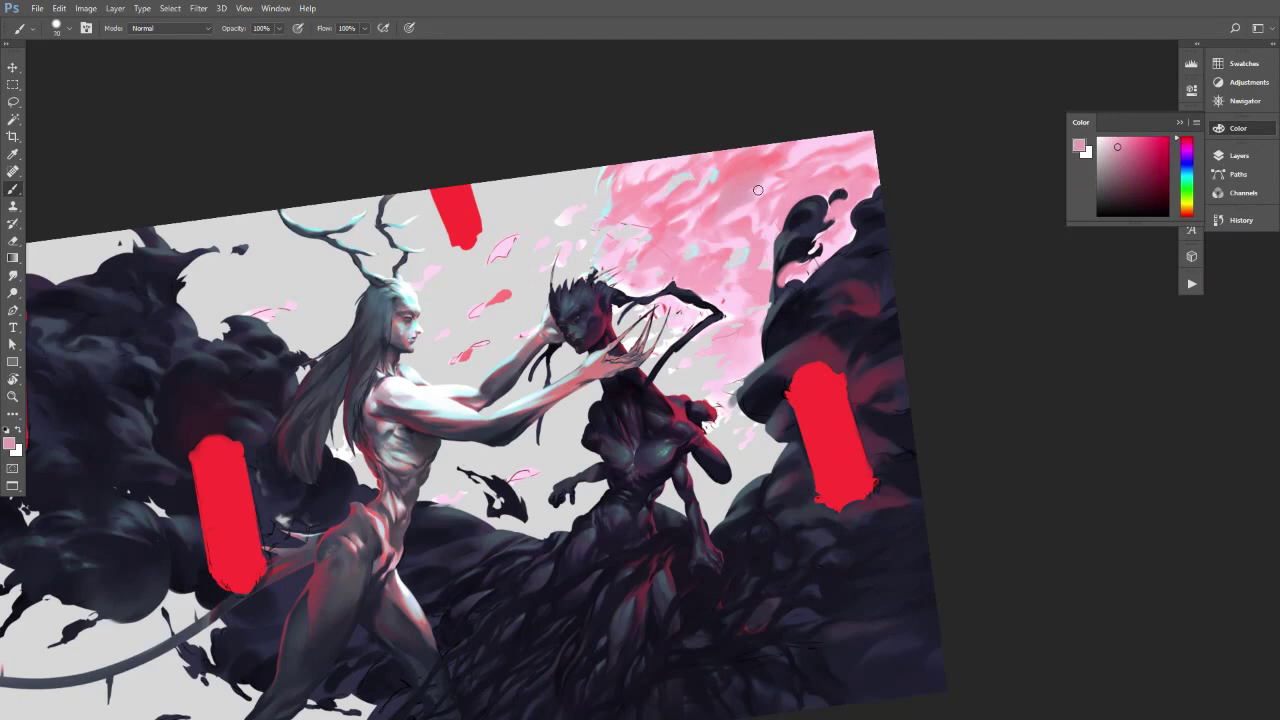
Blend the muted streaks in the cloud's upper centre with closely sampled pinks and a 45 to 80 px brush.
alt+click(757, 189)
alt+click(752, 183)
alt+click(732, 208)
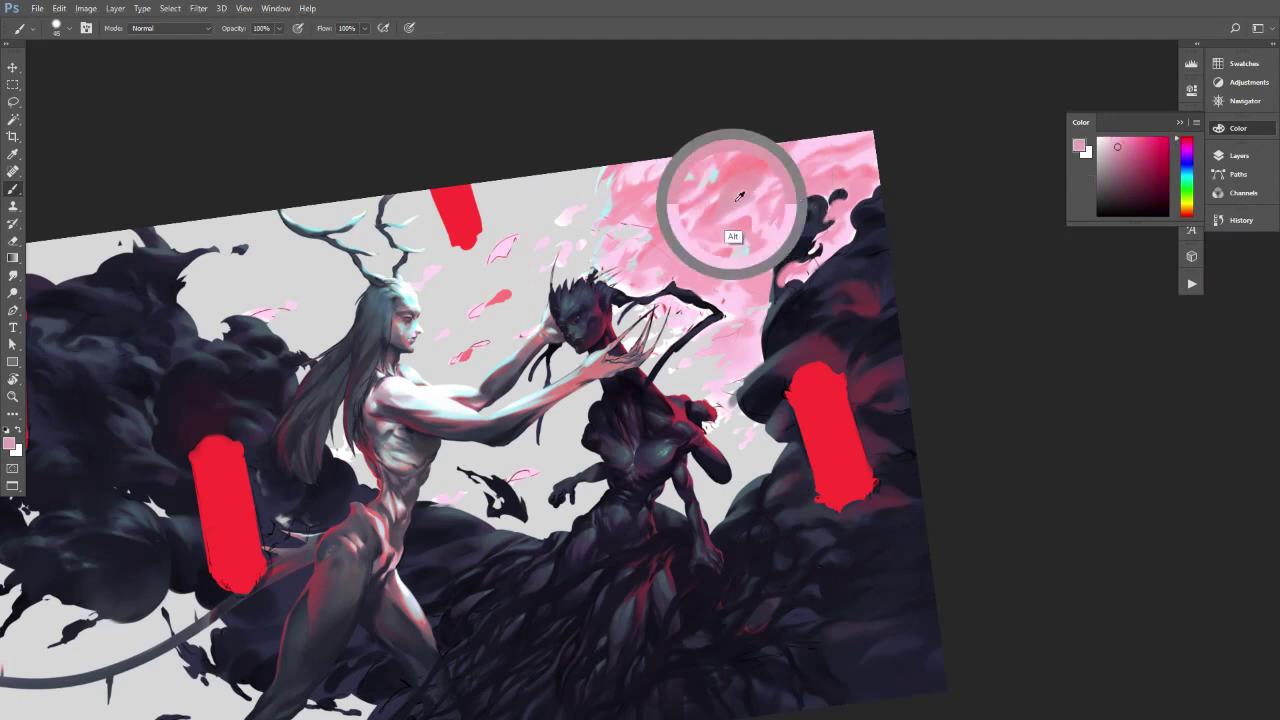
alt+click(738, 200)
key(])
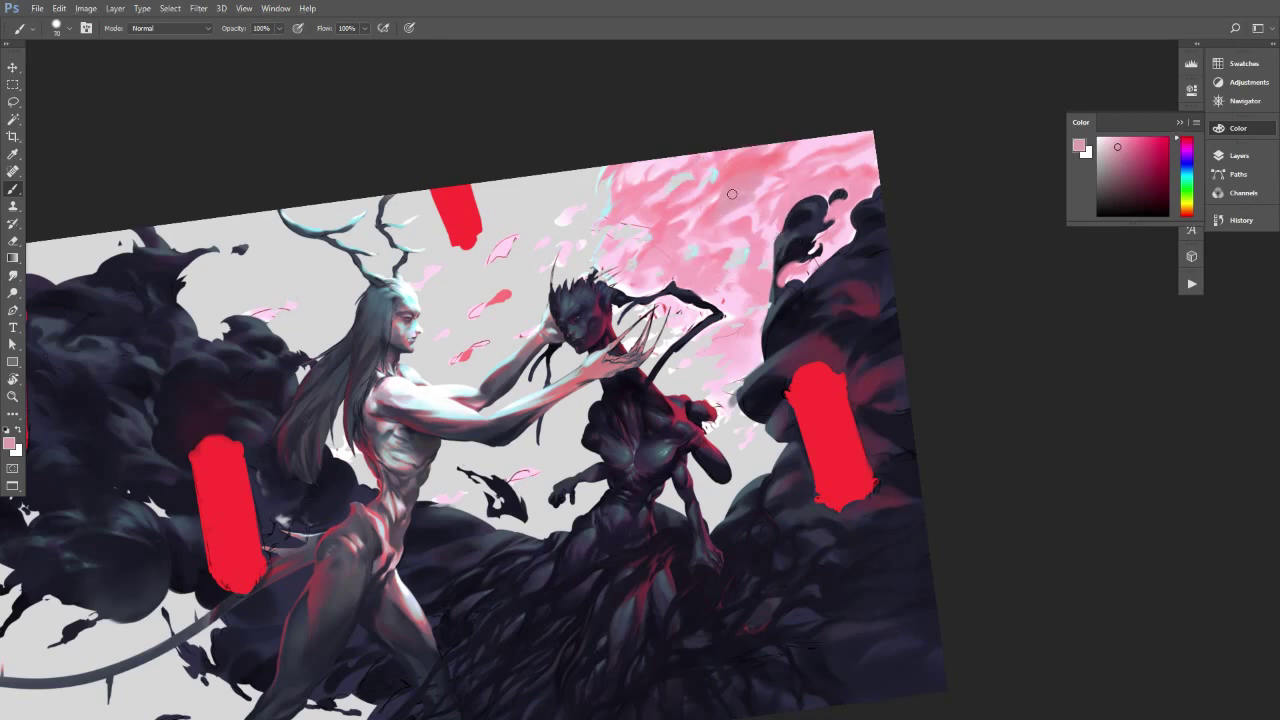
alt+click(717, 208)
alt+click(722, 205)
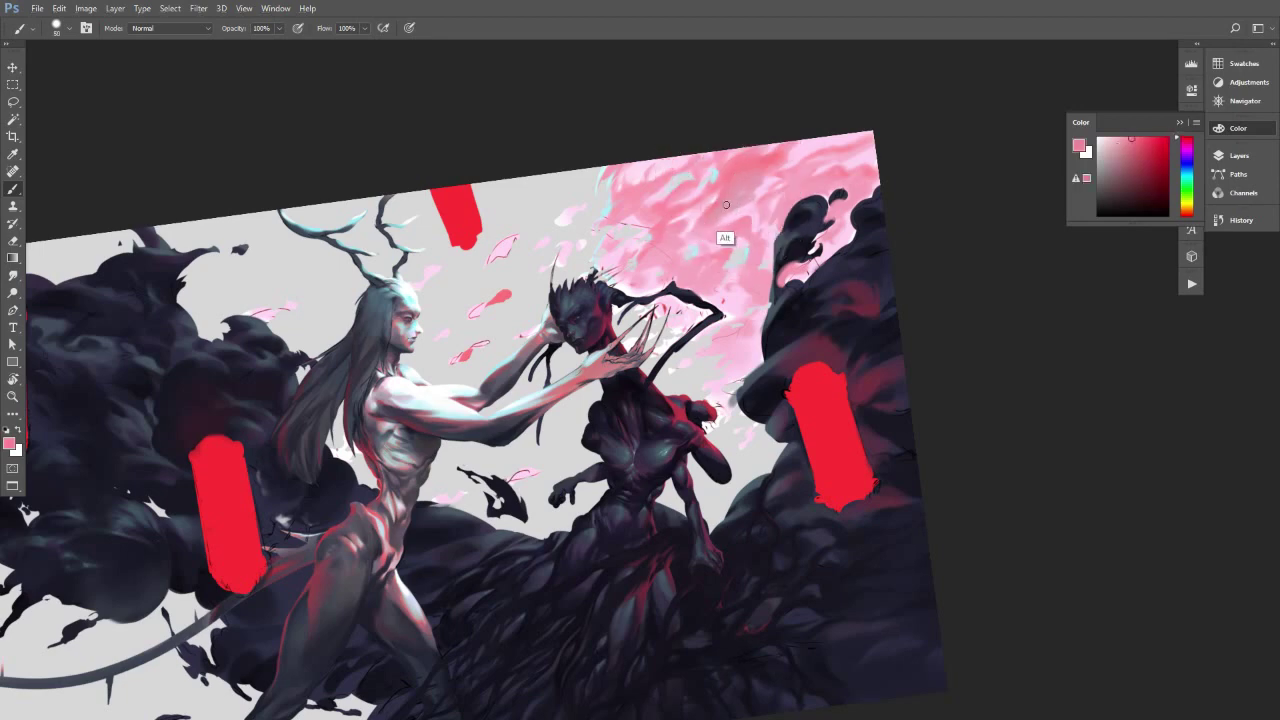
Vary the streaks from the cloud's centre toward its upper edge with sampled muted and saturated pinks.
key(])
key(])
key(])
alt+click(737, 199)
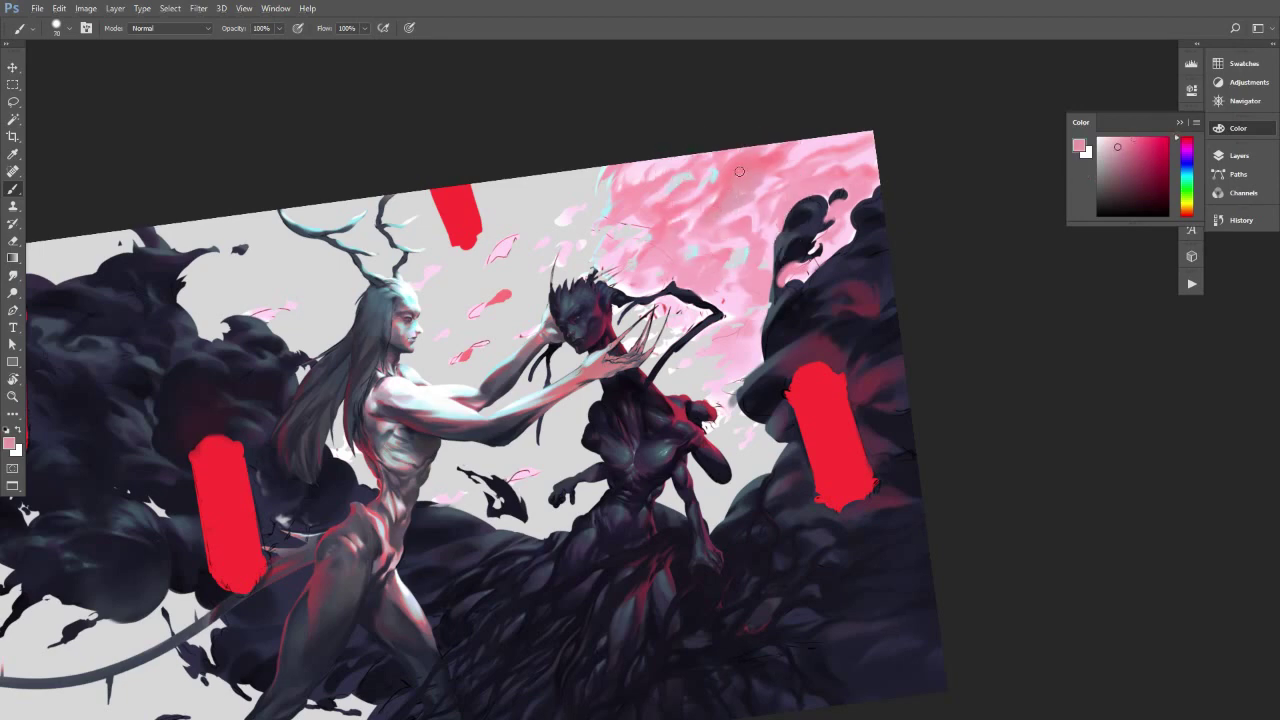
alt+click(730, 219)
alt+click(774, 160)
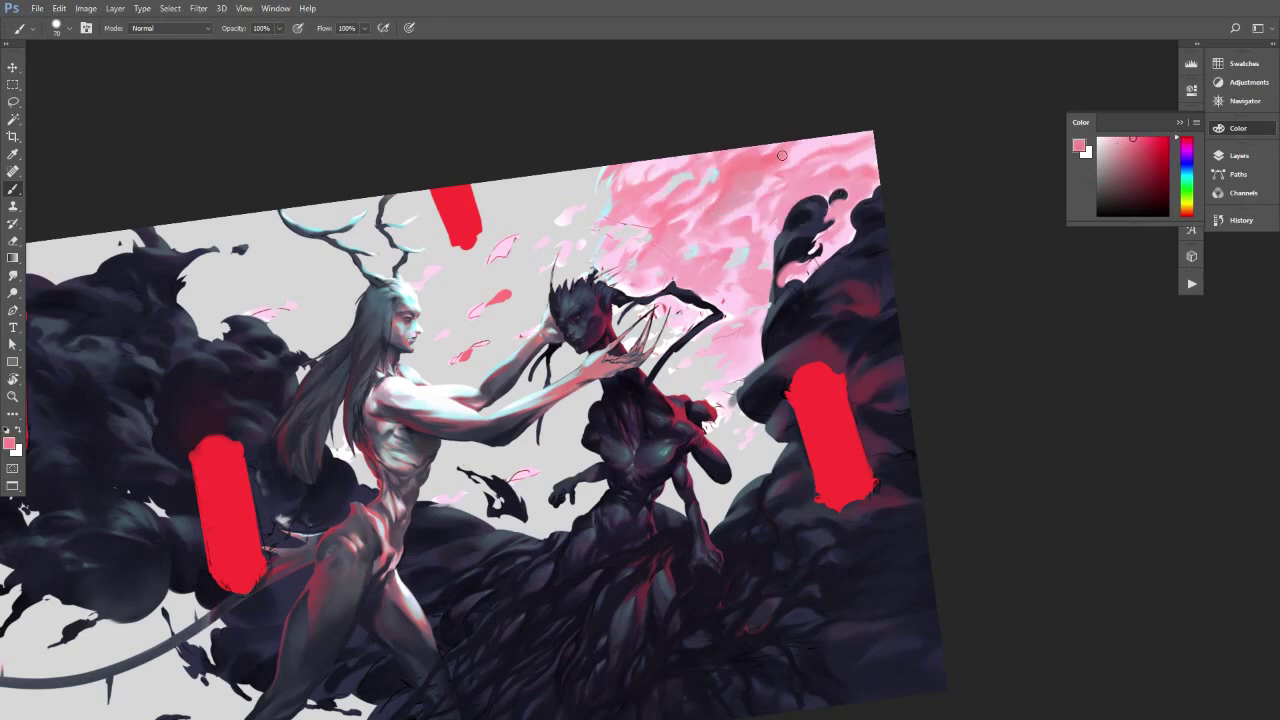
Strengthen the pink streaks in the cloud's upper right corner above the dark smoke with an 80 px brush.
alt+click(789, 192)
key(])
key(])
alt+click(786, 148)
alt+click(813, 166)
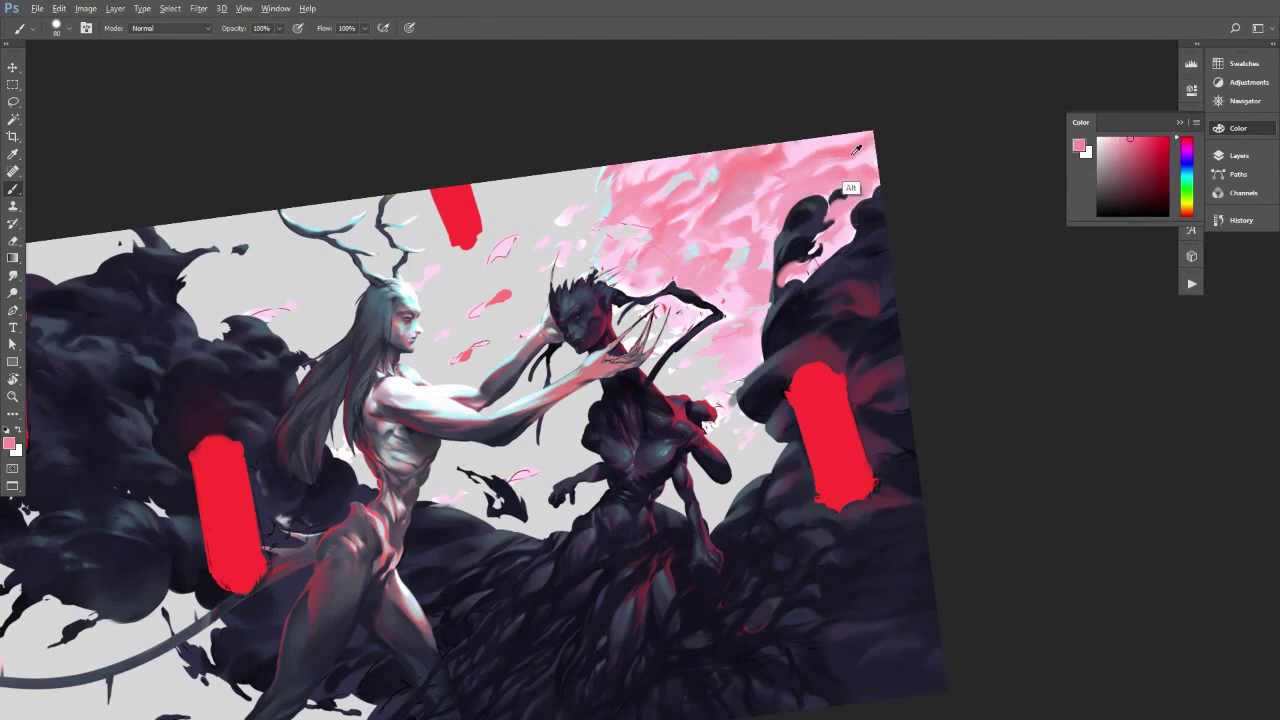
Level the canvas and work a sampled muted pink into the cloud above the dark figure's horn with a smaller brush.
key(r)
drag(762, 217, 823, 161)
alt+click(766, 204)
key([)
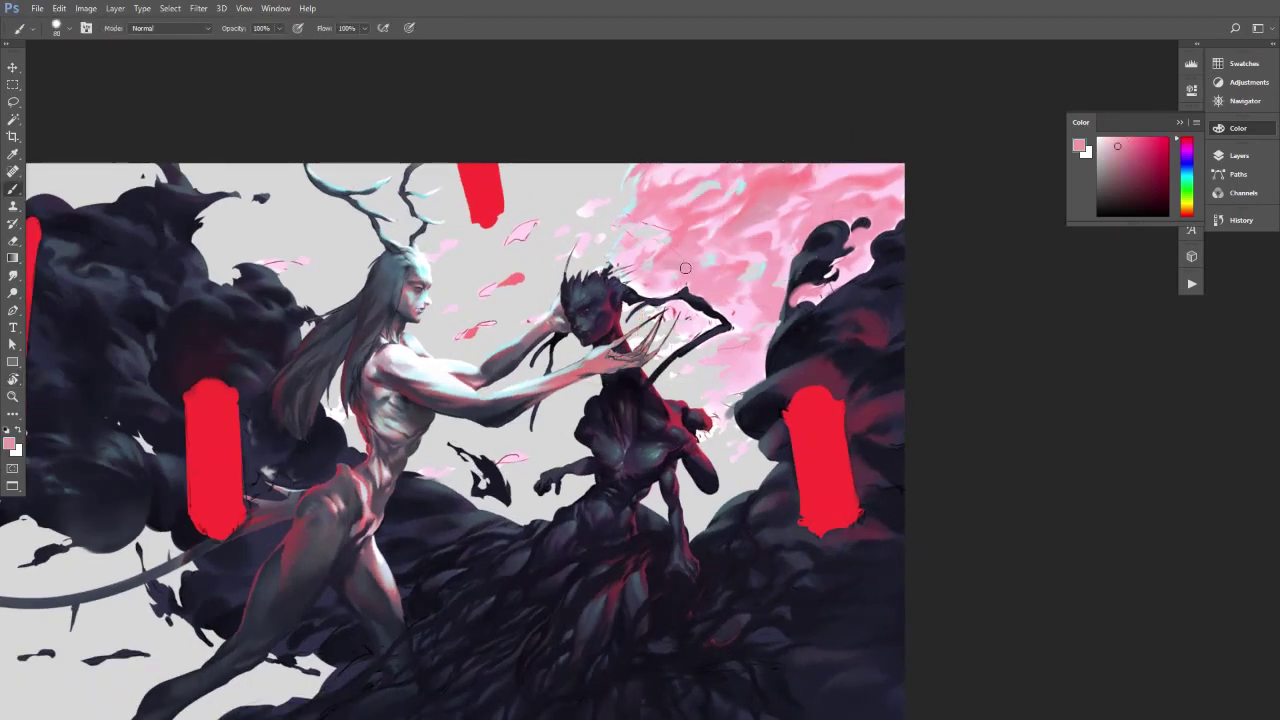
Blend dusty pink brush strokes into the pink petal cloud behind the dark figure's horn, adjusting the brush size to fit.
key(bracketright)
key(bracketright)
key(bracketright)
key(bracketright)
key(bracketleft)
key(bracketleft)
key(bracketleft)
key(bracketleft)
key(bracketleft)
key(bracketleft)
key(bracketleft)
key(bracketright)
key(bracketright)
key(bracketright)
key(bracketright)
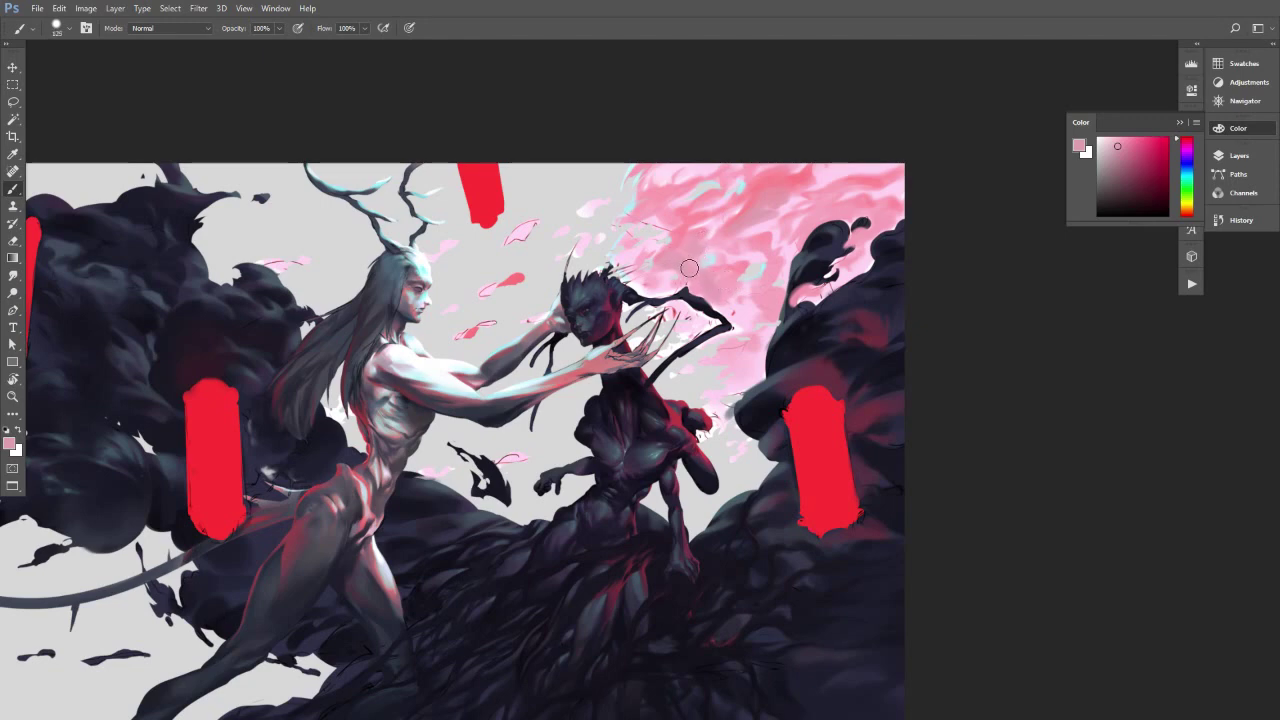
Sample pinks from the middle and upper part of the petal cloud and blend them there with a resized brush.
alt+click(681, 235)
key(bracketleft)
key(bracketleft)
key(bracketright)
key(bracketright)
key(bracketright)
key(bracketright)
alt+click(711, 200)
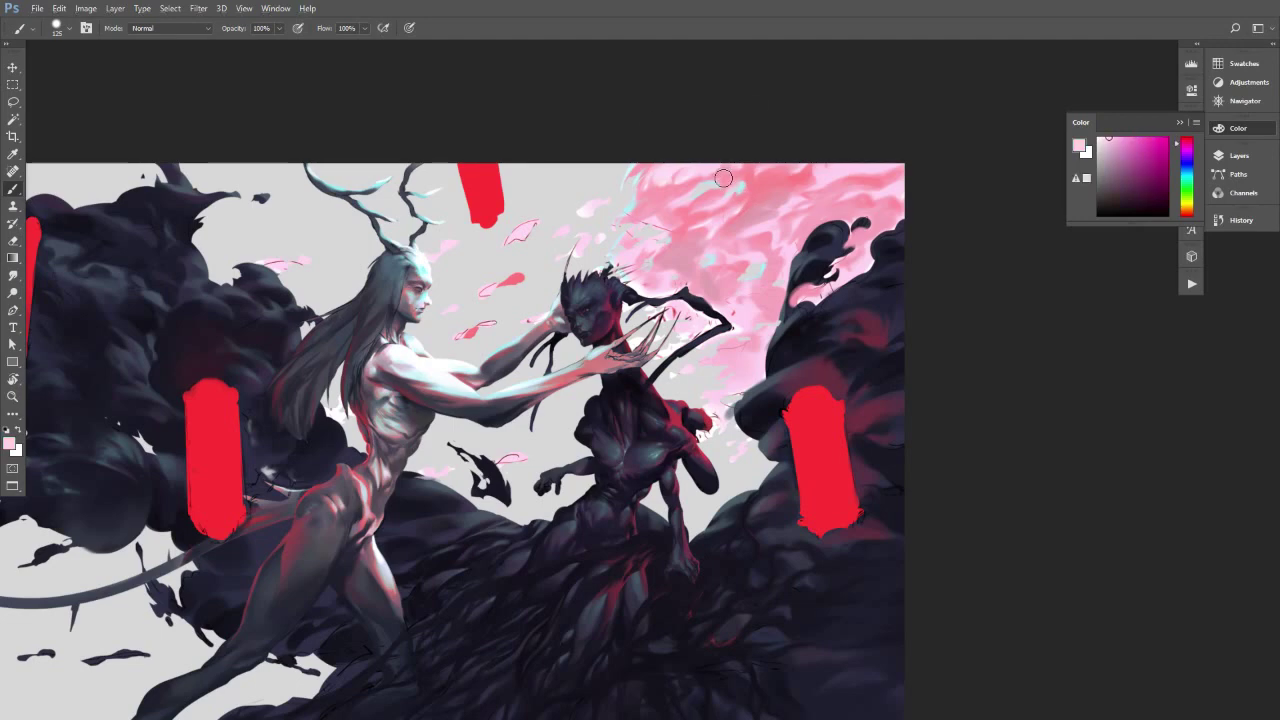
Refine the petal cloud's upper area with a smaller brush, using light and mid pinks sampled from the cloud.
key(bracketleft)
key(bracketleft)
key(bracketleft)
key(bracketleft)
alt+click(725, 176)
alt+click(684, 228)
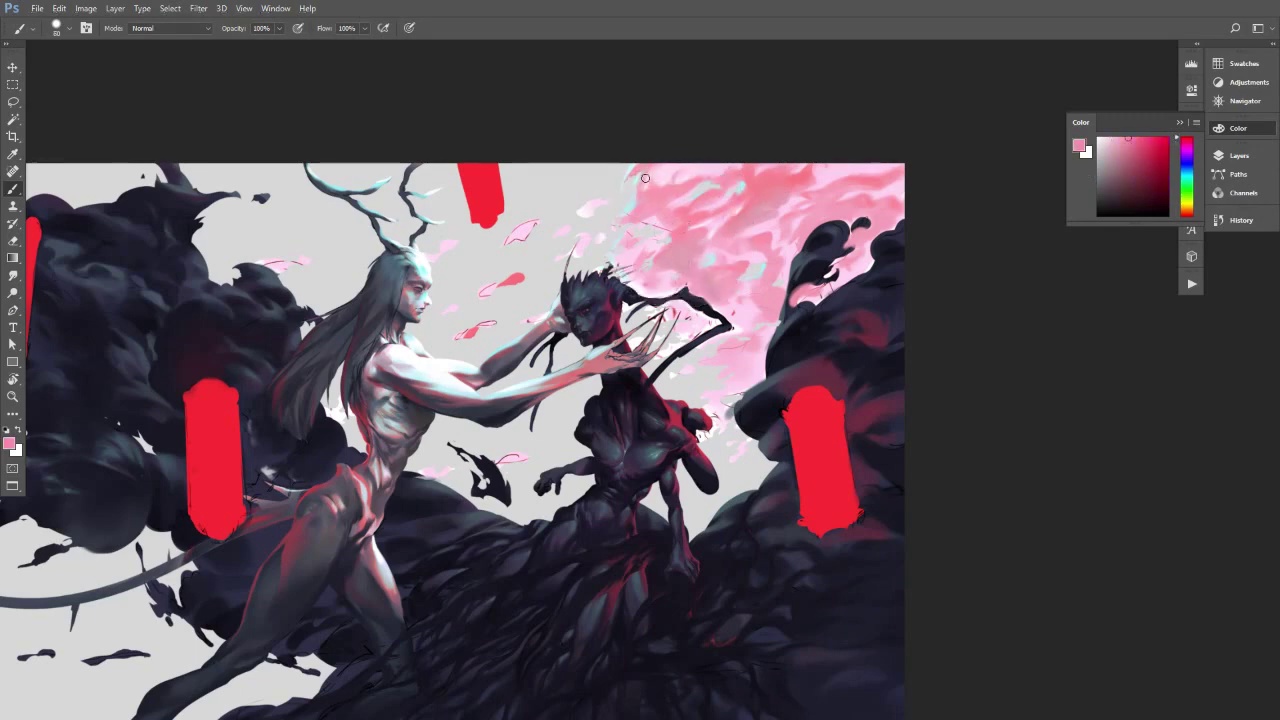
Sample the coral red of a floating petal and paint accents at the petal cloud's upper edge facing the antlered figure.
key(bracketleft)
alt+click(521, 279)
drag(644, 196, 675, 183)
key(bracketright)
key(bracketright)
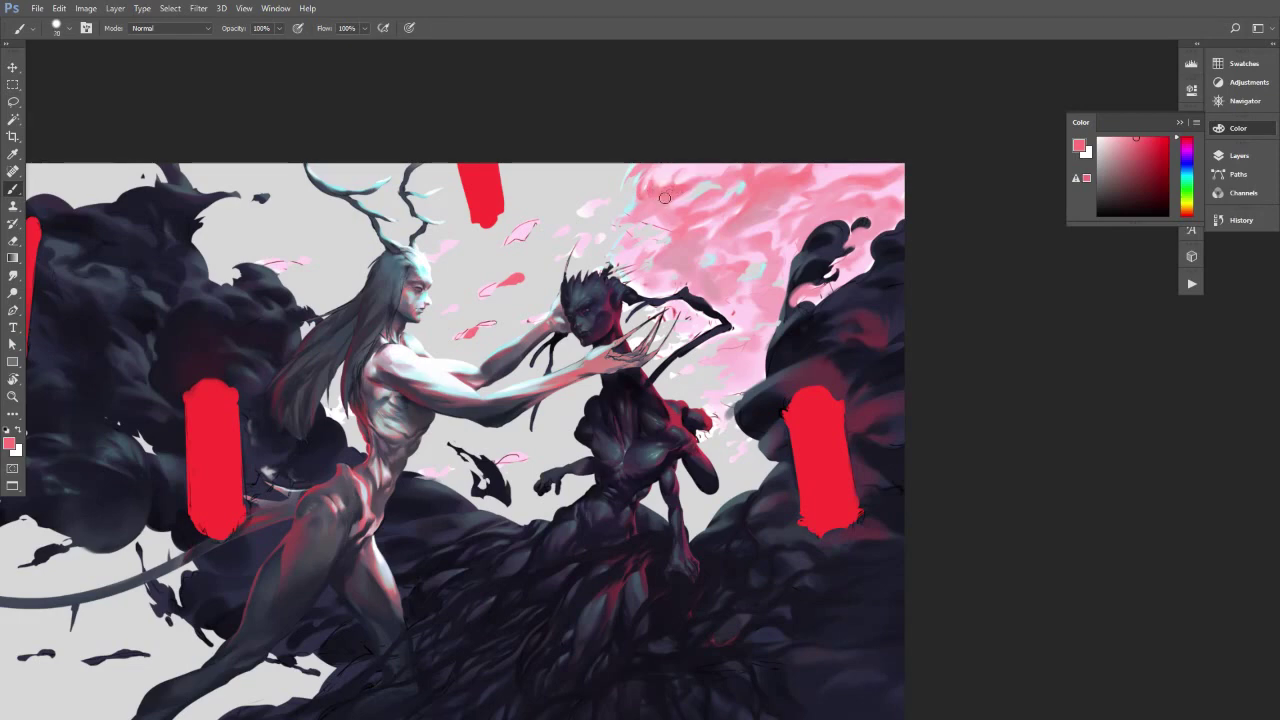
Soften the red accents in the petal cloud with a larger brush, using muted and saturated pinks sampled around them.
alt+click(680, 255)
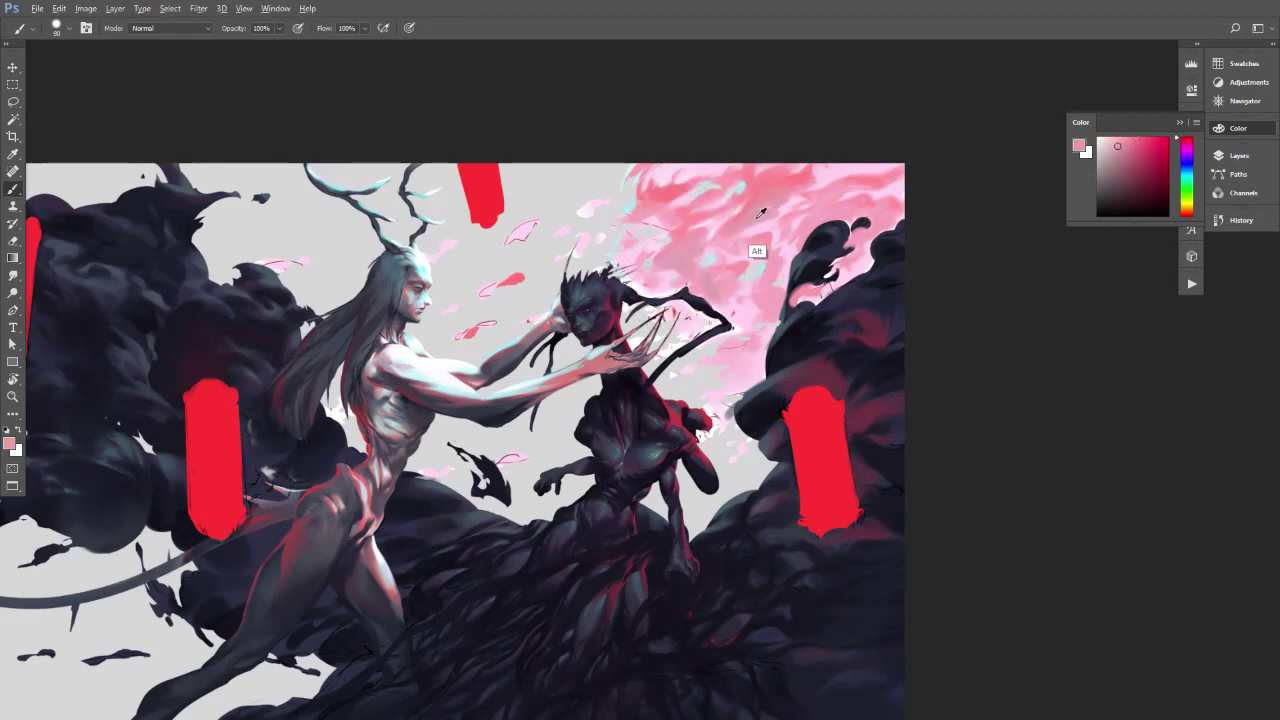
key(bracketright)
key(bracketleft)
key(bracketleft)
key(bracketright)
key(bracketright)
alt+click(663, 203)
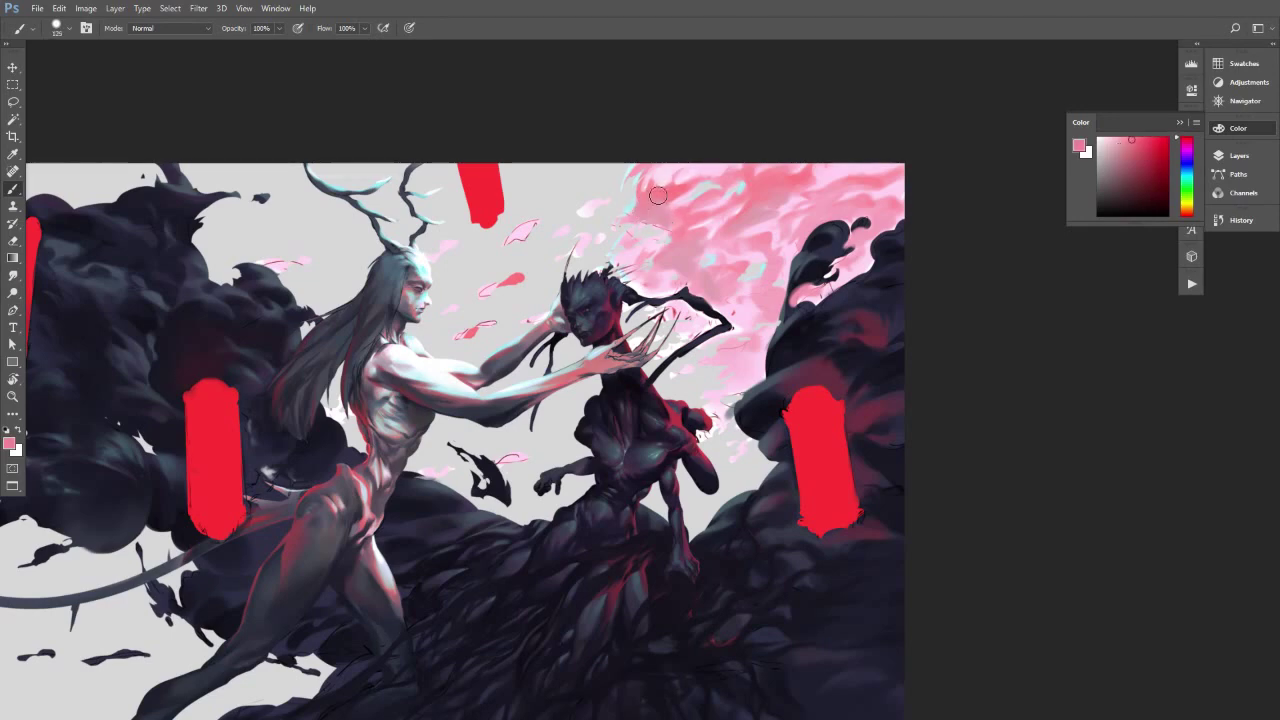
Add fine pale pink details inside the petal cloud's inner edge with a small brush and freshly sampled colors.
alt+click(660, 205)
key(bracketleft)
key(bracketleft)
key(bracketleft)
key(bracketleft)
key(bracketleft)
key(bracketleft)
key(bracketleft)
alt+click(674, 209)
alt+click(676, 208)
key(bracketleft)
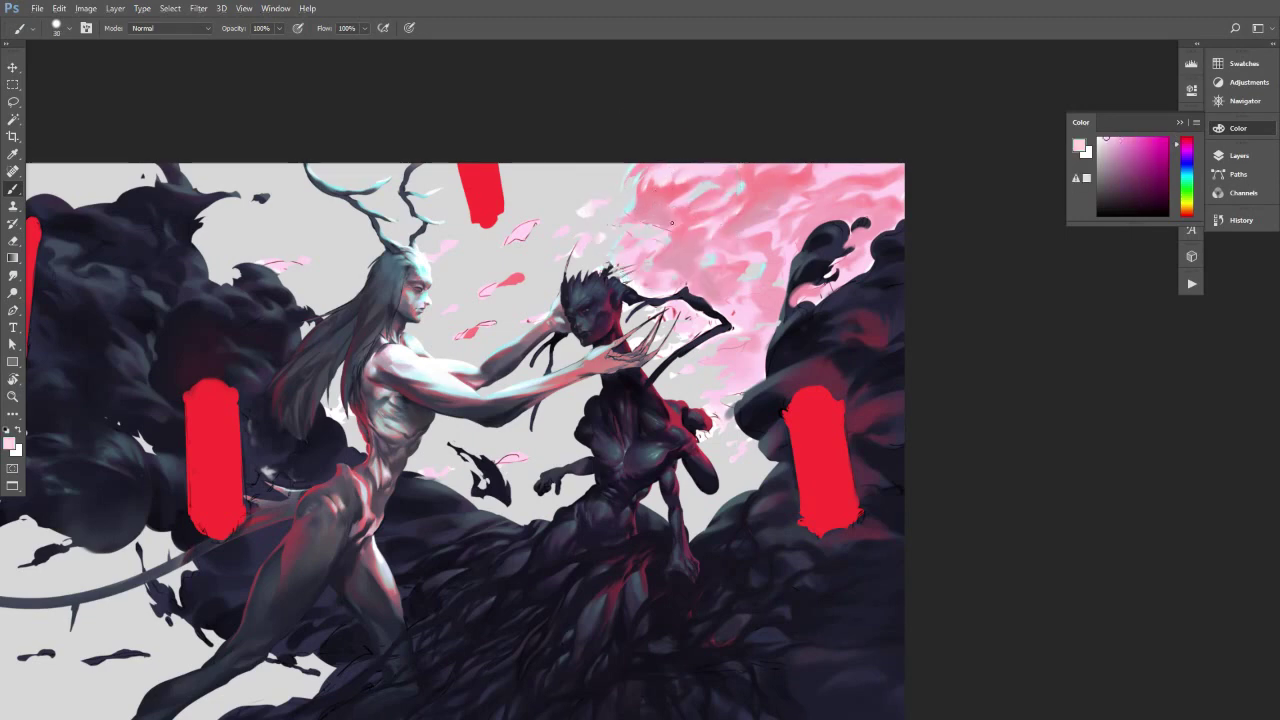
Smooth the petal cloud's inner edge with a slightly larger brush, using mid pinks sampled beside the pale details.
key(bracketright)
key(bracketright)
key(bracketright)
alt+click(686, 211)
alt+click(665, 217)
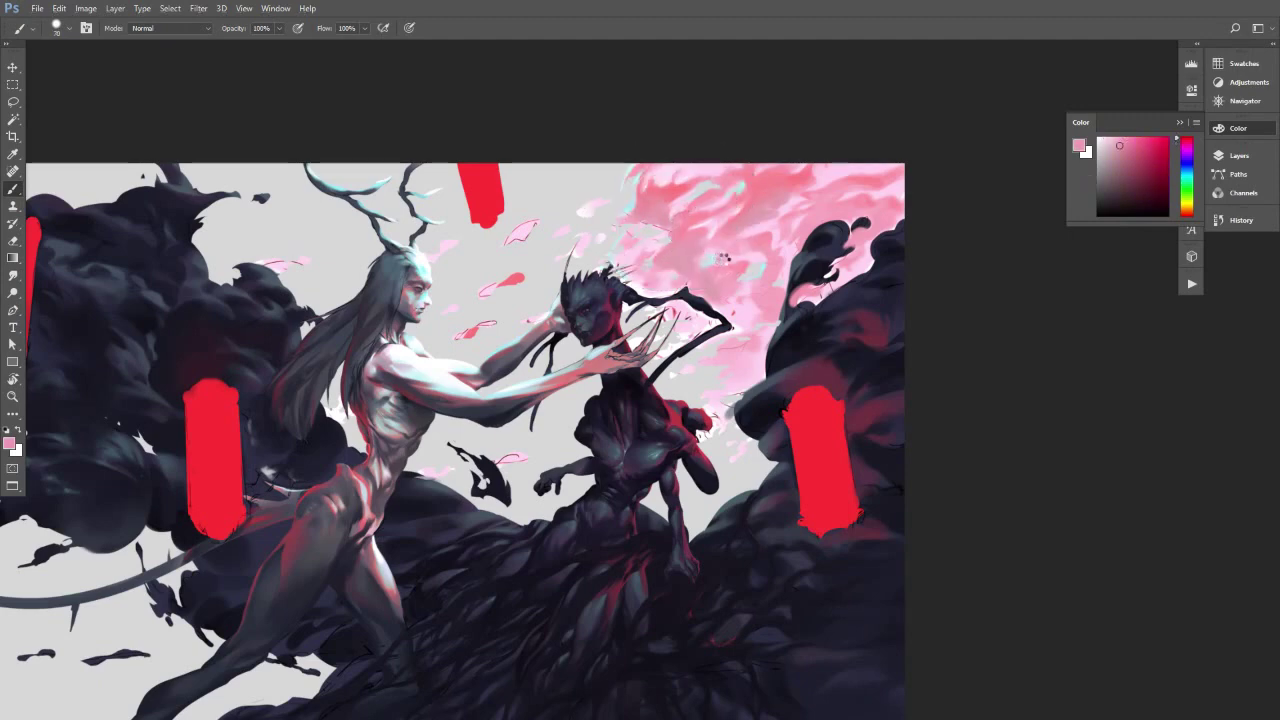
Flip the canvas horizontally and touch up the petal cloud around the curling smoke wisps with a sampled pink.
key(ctrl+shift+h)
drag(525, 364, 575, 374)
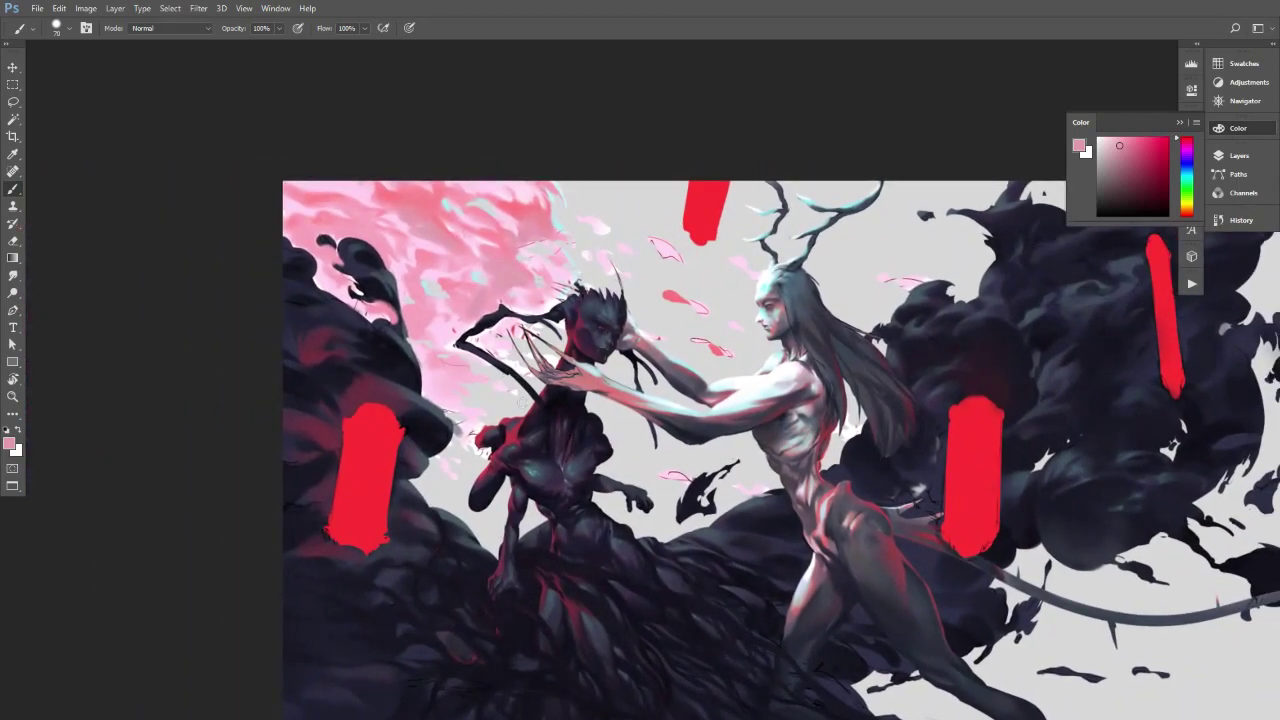
alt+click(330, 196)
drag(336, 260, 420, 254)
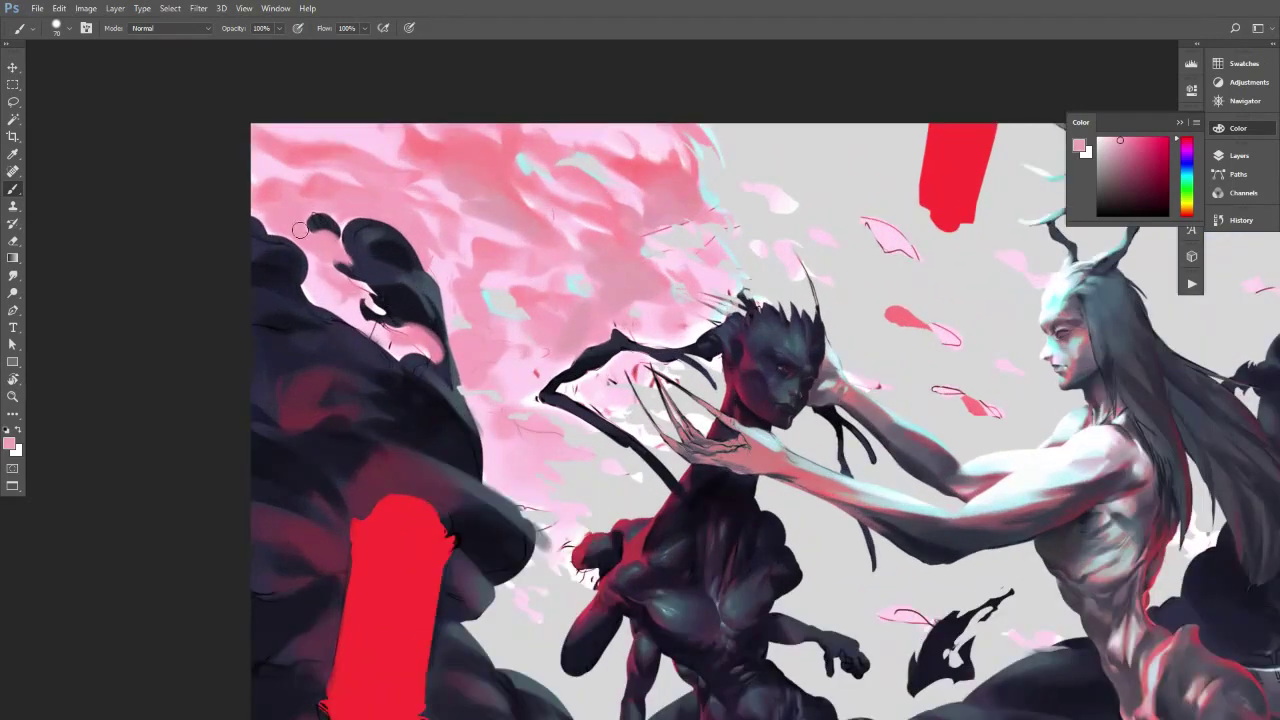
Reduce the brush size and paint sampled pale pink accents in the petal cloud beside the curling smoke wisp.
key([)
key([)
key([)
key([)
key([)
key([)
key([)
key([)
key([)
alt+click(452, 314)
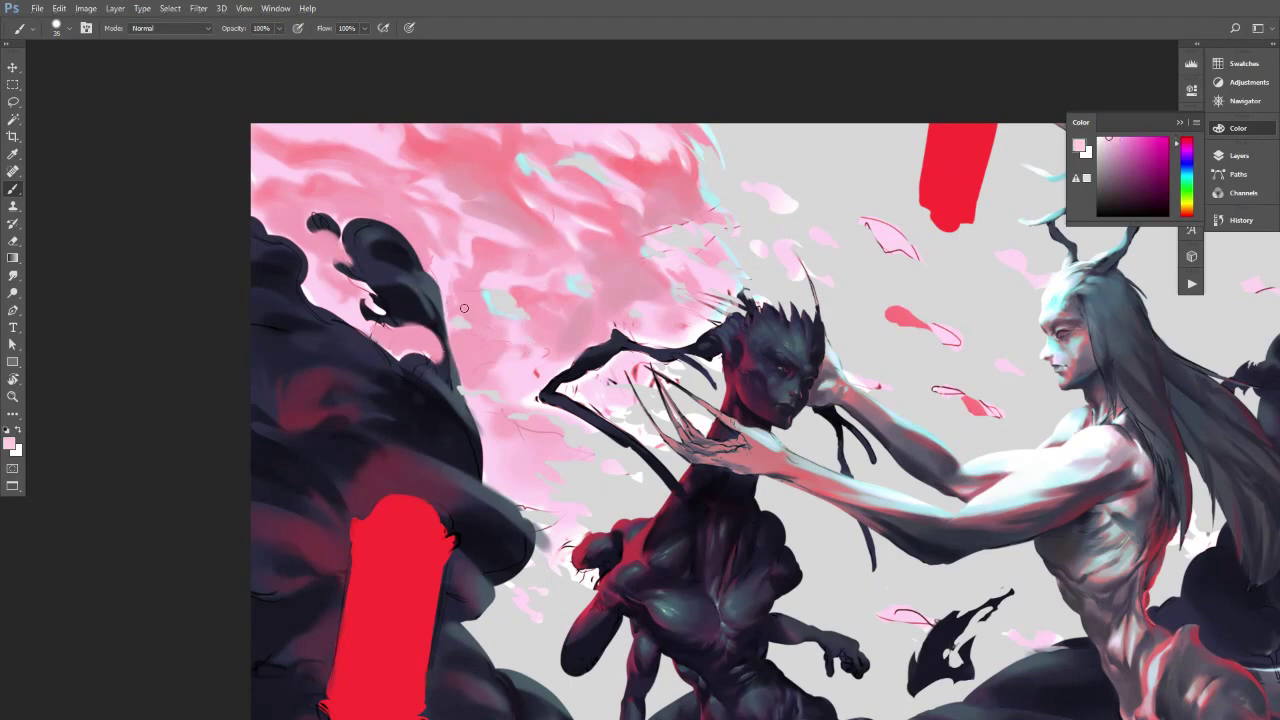
Touch up the small cyan patches in the petal cloud near the smoke wisp, using sampled cyan and surrounding pinks.
alt+click(460, 299)
alt+click(484, 300)
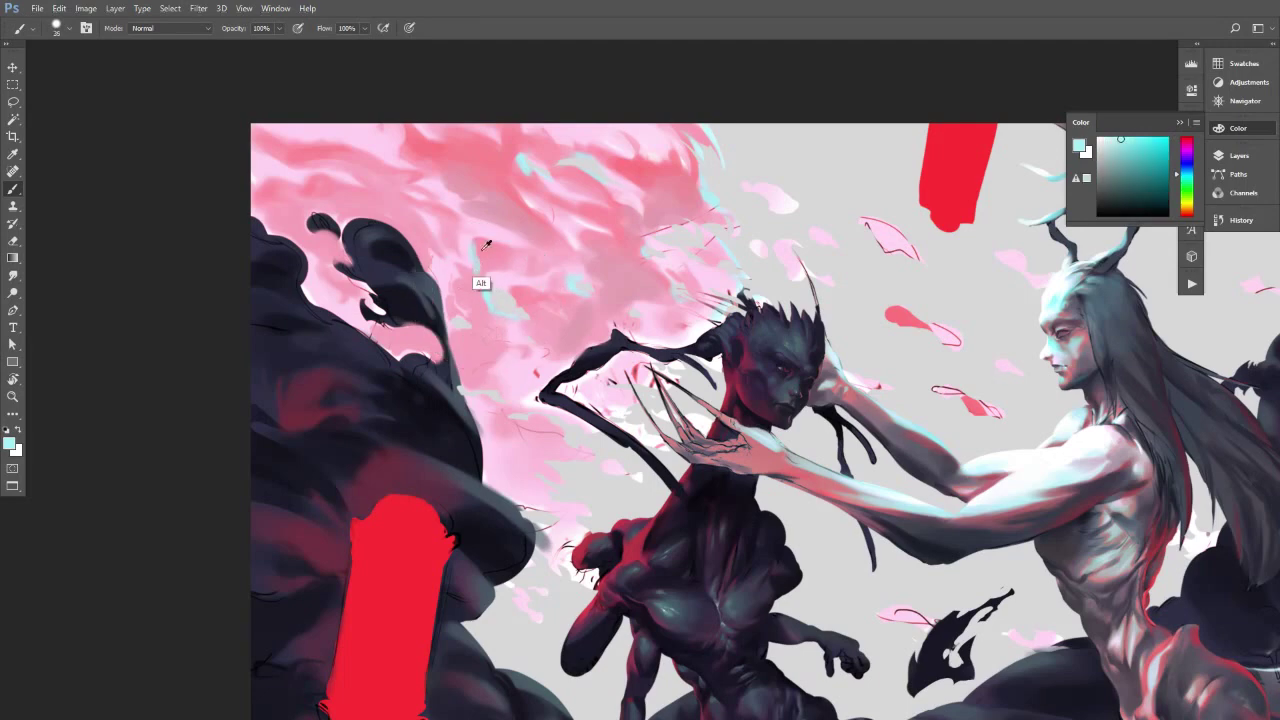
alt+click(480, 280)
alt+click(471, 284)
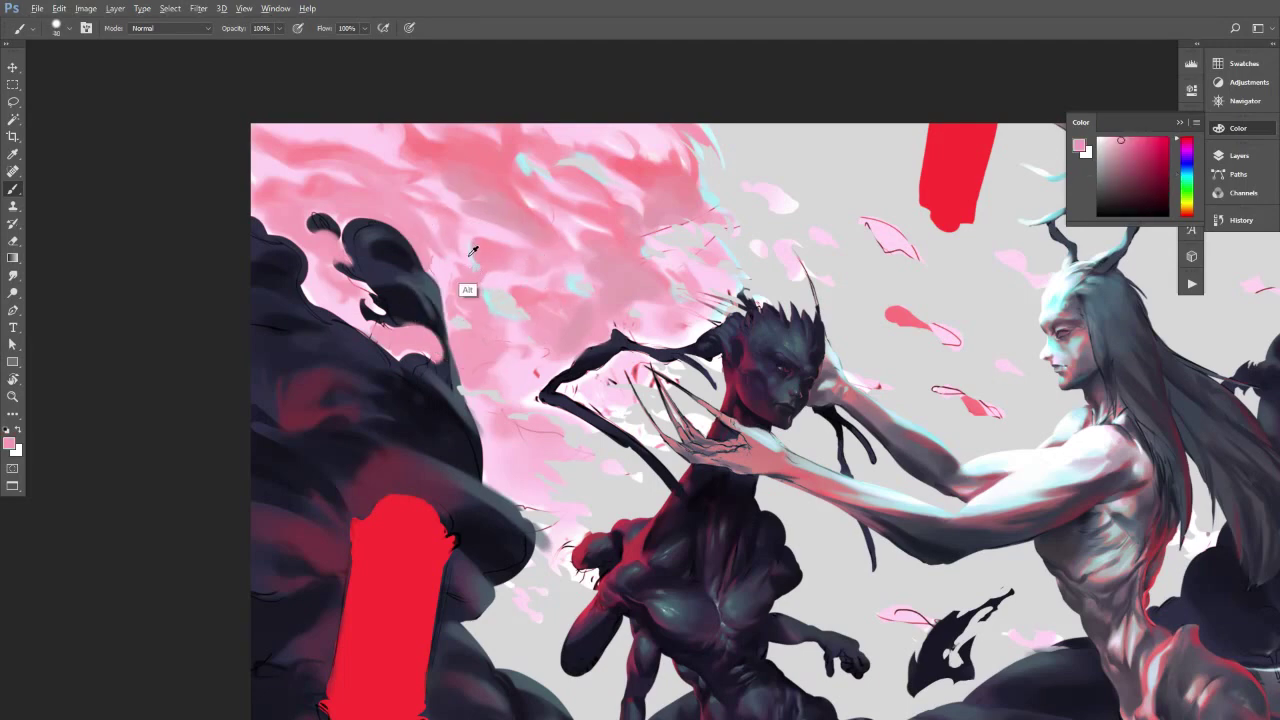
alt+click(470, 252)
alt+click(478, 252)
Clean up the petal cloud along the smoke wisp's outer edge with light and mid pinks sampled nearby.
alt+click(431, 272)
alt+click(430, 256)
alt+click(433, 256)
alt+click(440, 265)
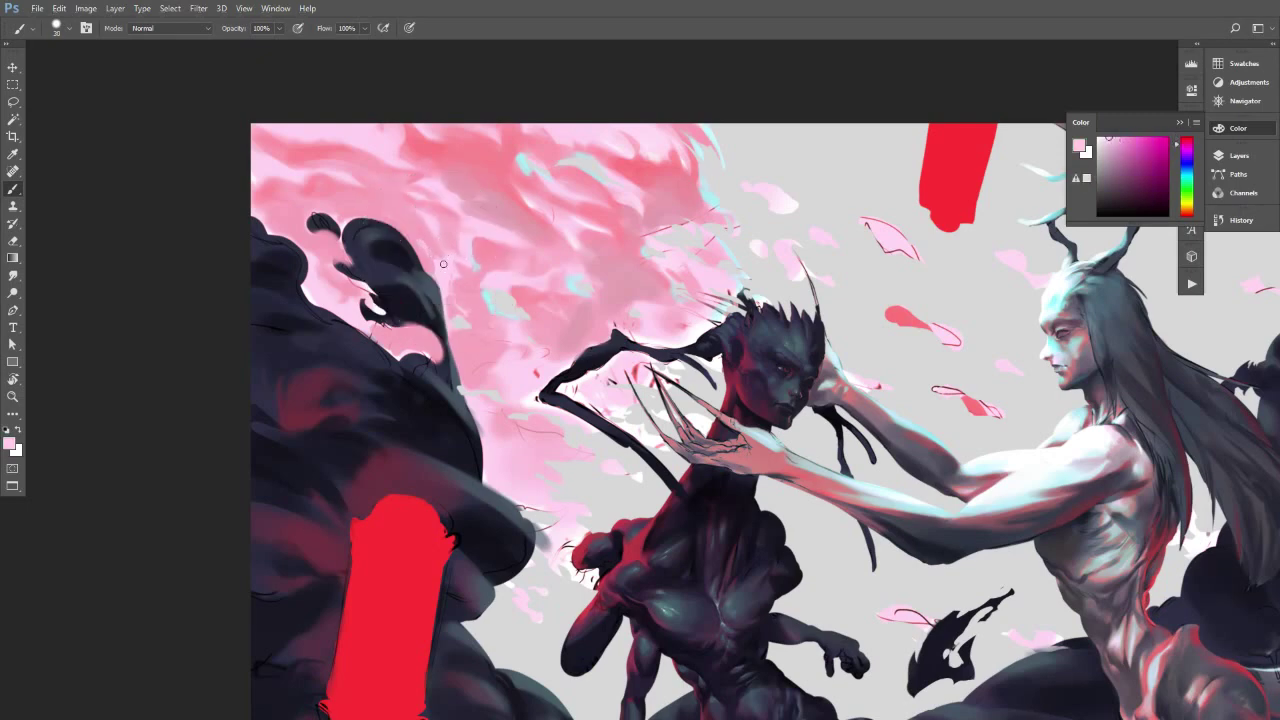
alt+click(412, 234)
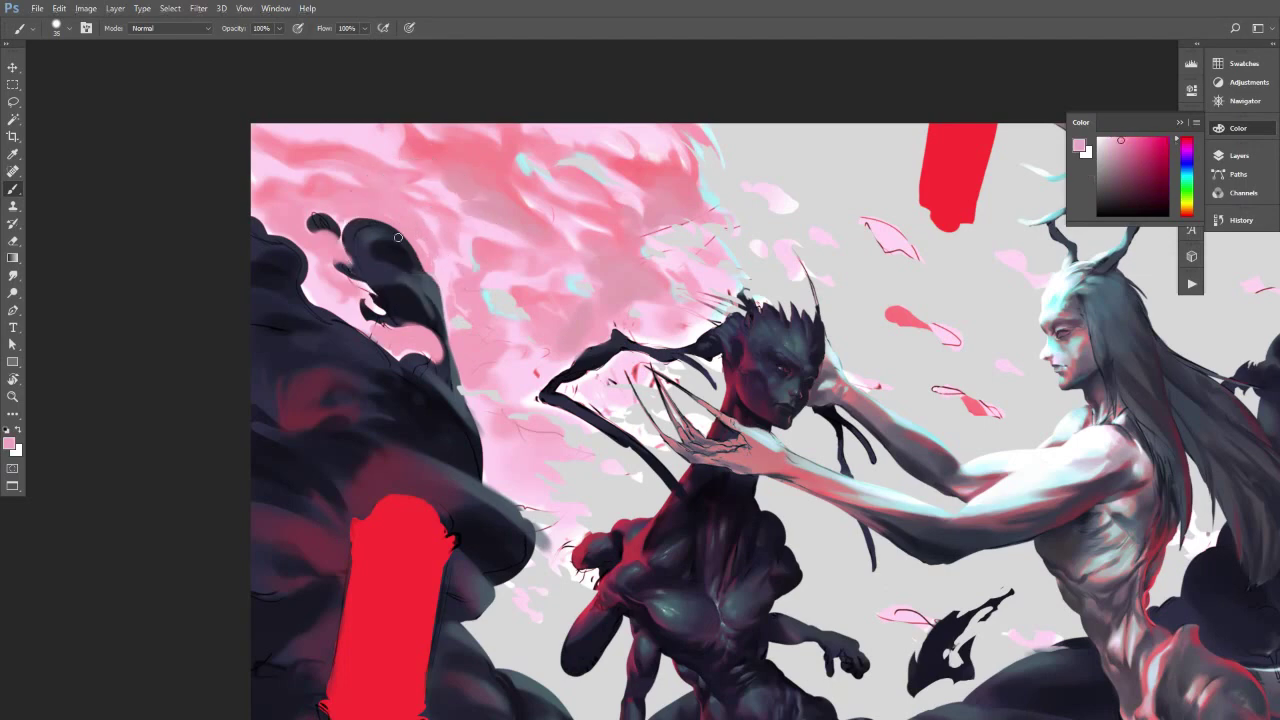
Reshape the inner contour of the large curling smoke wisp with sampled dark navy and the neighboring background pink.
alt+click(335, 250)
alt+click(355, 242)
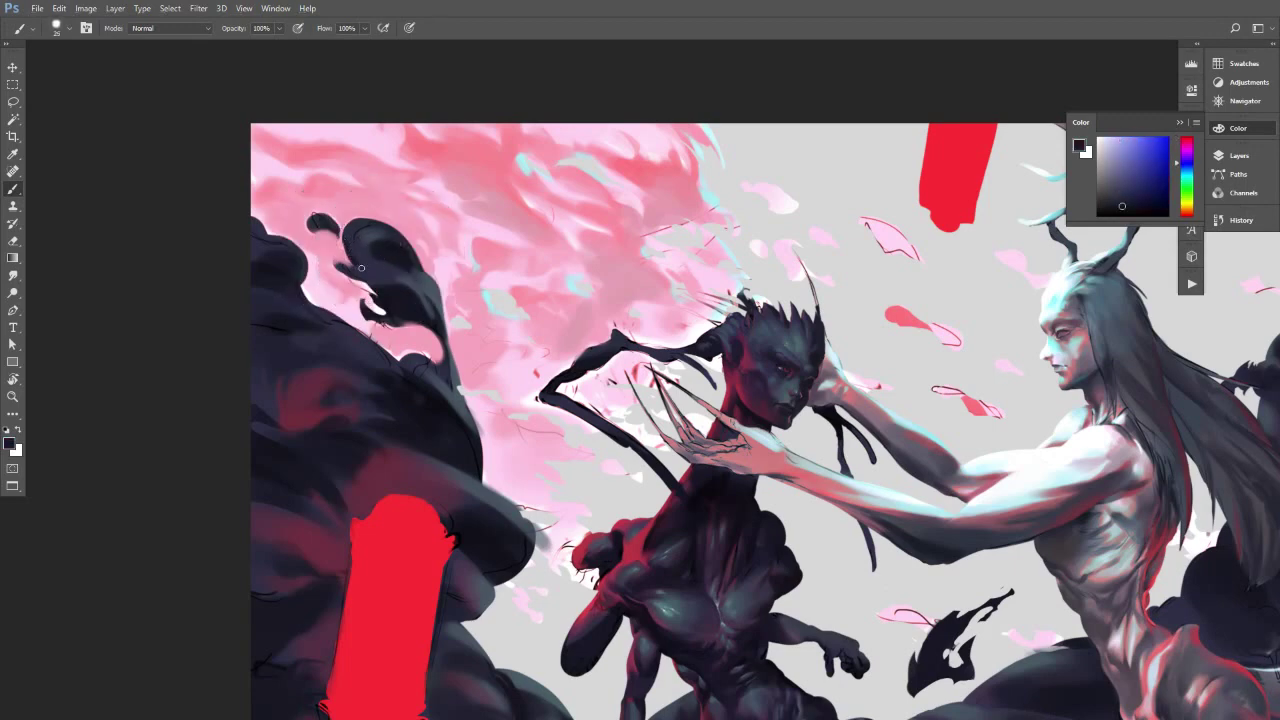
alt+click(350, 238)
alt+click(351, 240)
alt+click(366, 268)
key(bracketleft)
alt+click(340, 260)
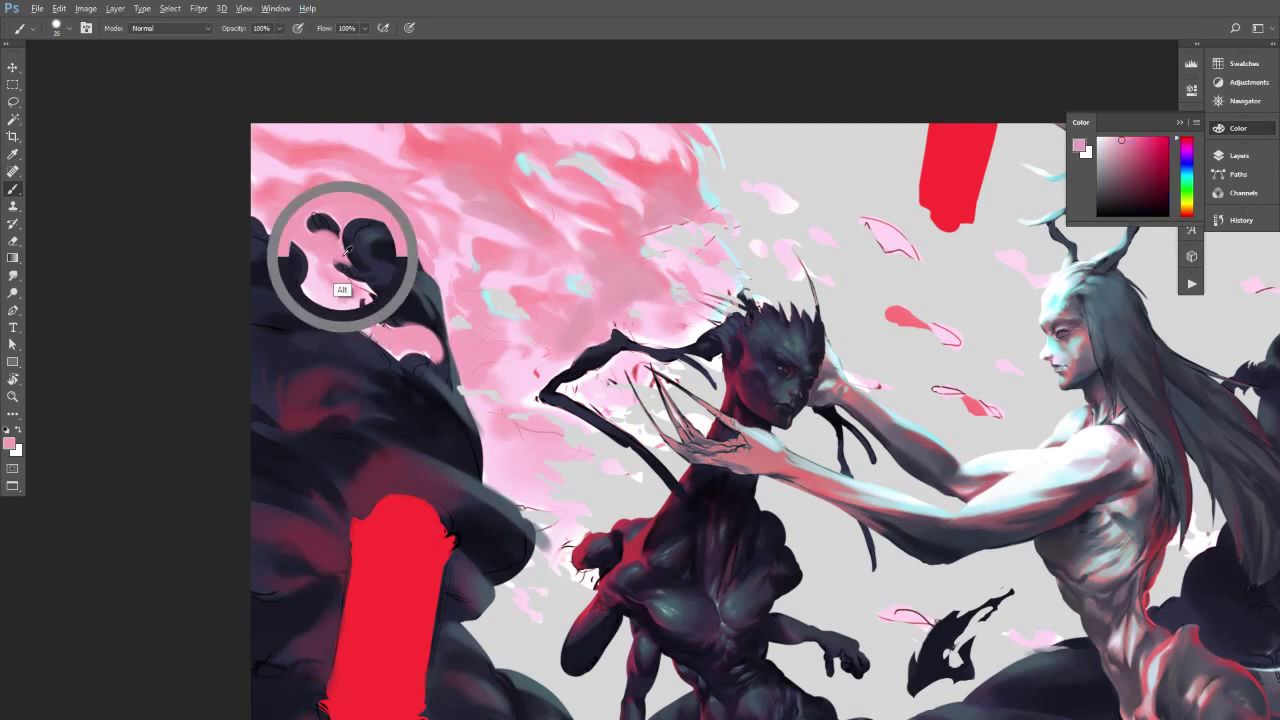
Fill the gap between the curling wisp and the dark smoke mass with soft pink, using a larger brush.
key(bracketright)
key(bracketright)
drag(331, 291, 338, 295)
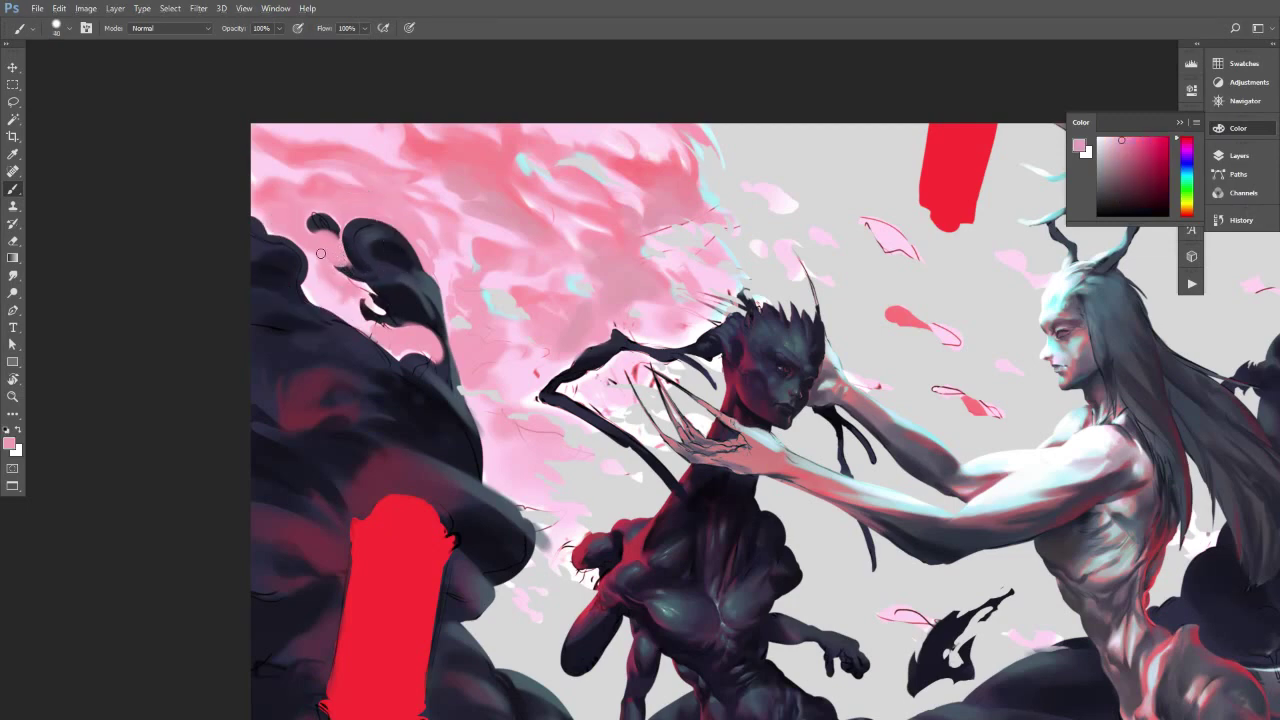
key(bracketright)
key(bracketright)
drag(324, 288, 354, 314)
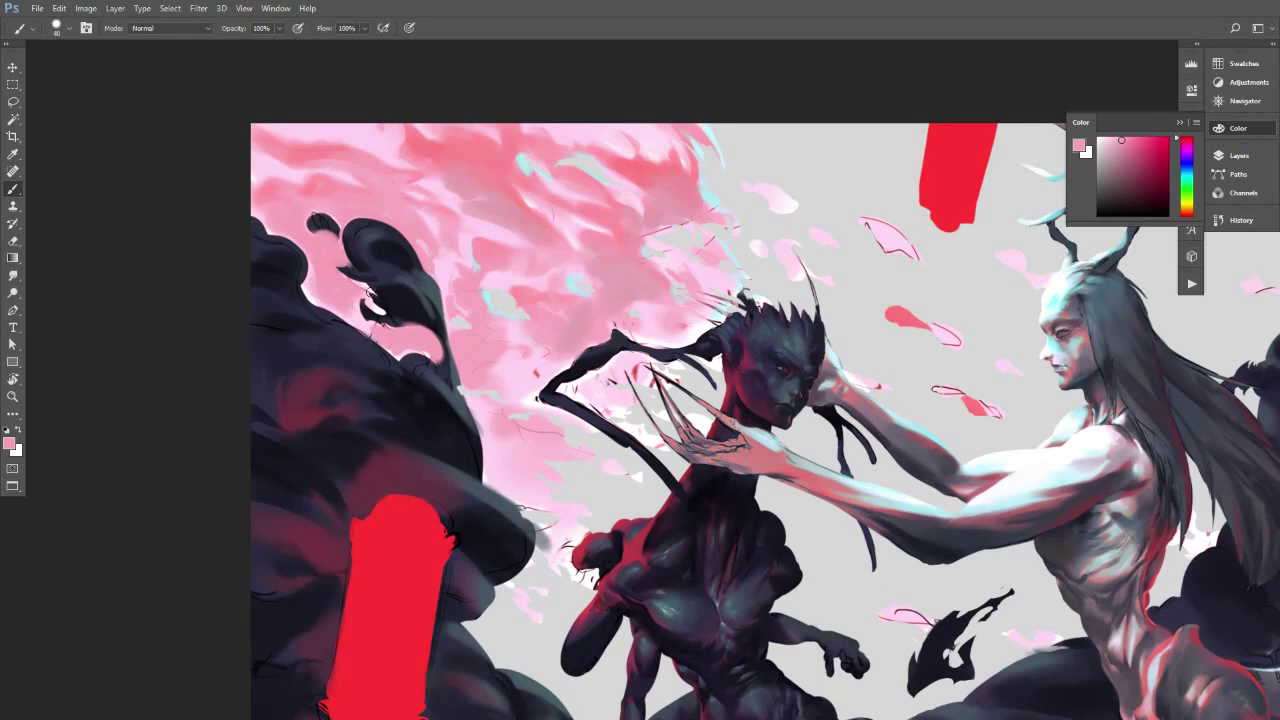
Refine the small hooked curl beneath the smoke wisp with sampled dark navy and clean its surroundings with pink.
alt+click(364, 280)
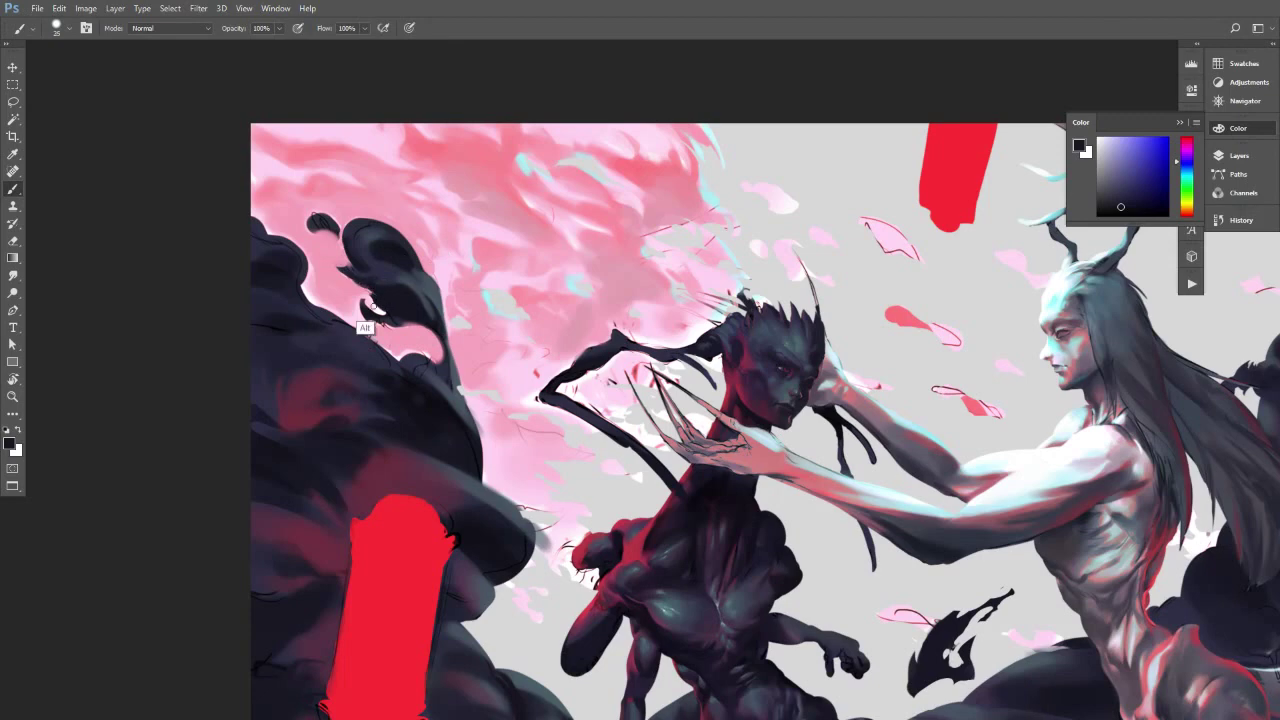
alt+click(364, 326)
alt+click(382, 336)
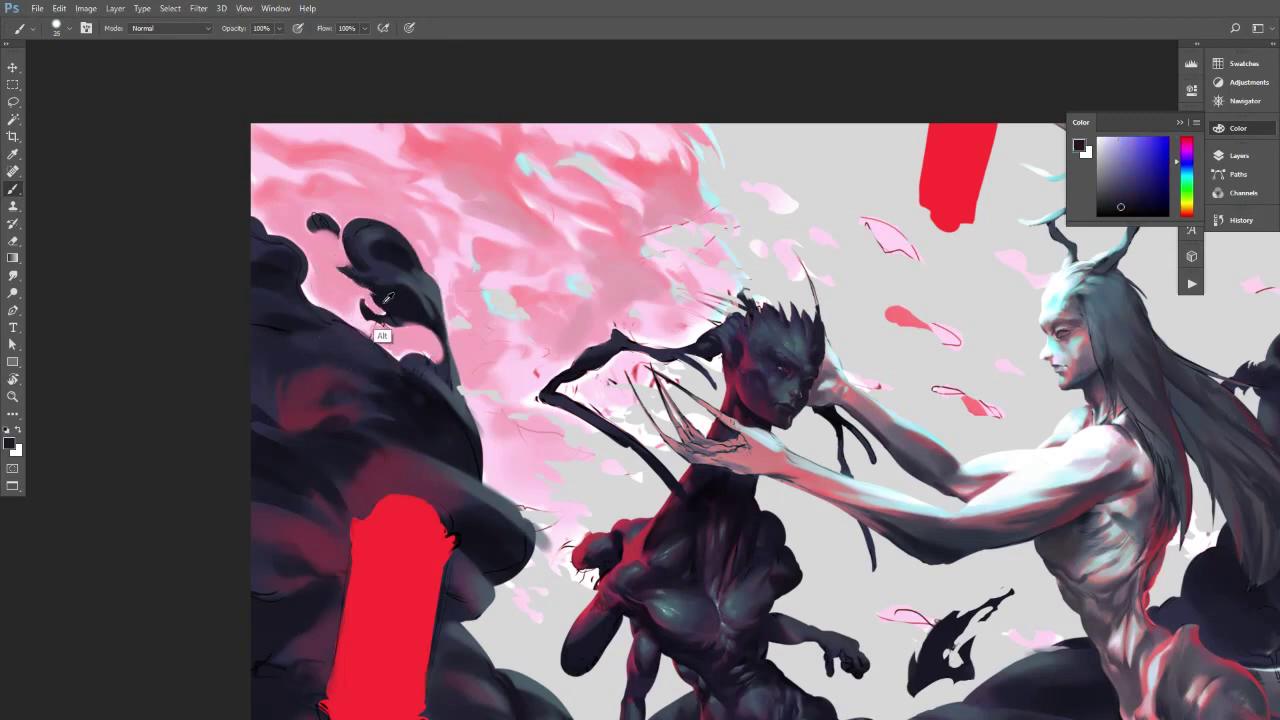
alt+click(369, 305)
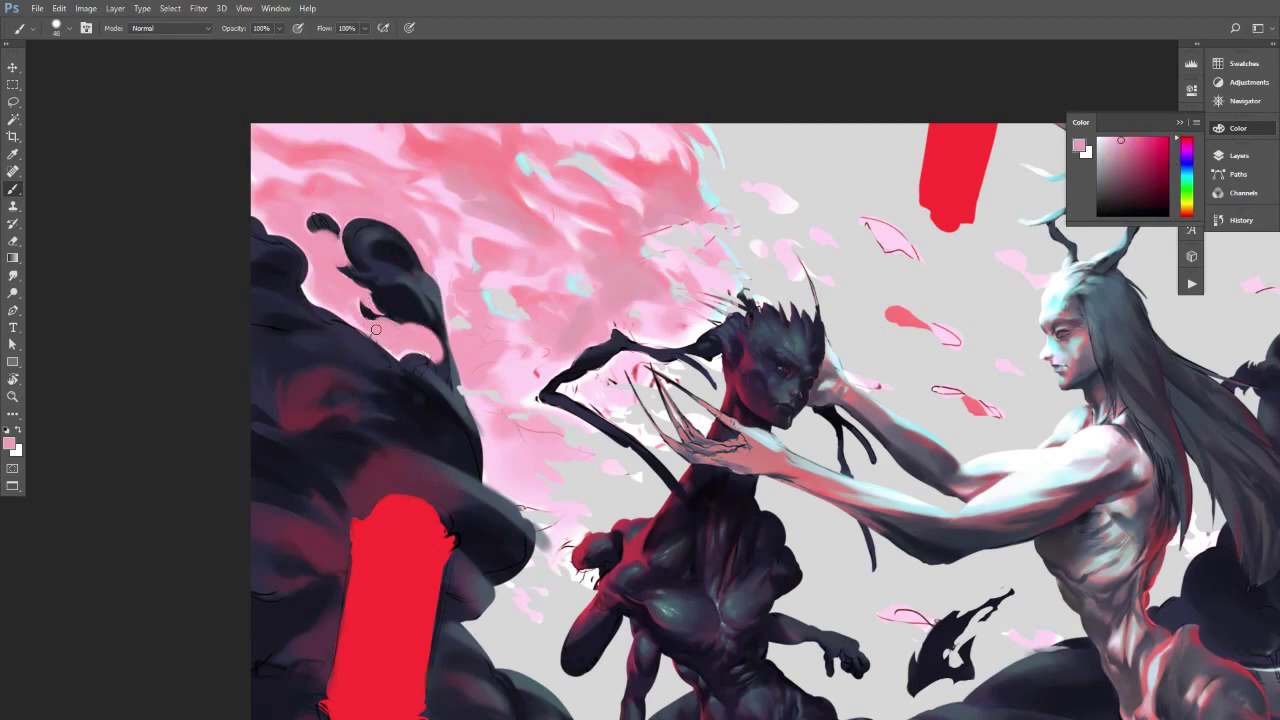
Rotate the canvas and repaint the smoke mass's edge below the pink gap with a sampled dark navy.
key(r)
mouse_move(376, 329)
mouse_down()
mouse_move(596, 333)
mouse_move(704, 139)
mouse_up()
key(b)
alt+click(620, 477)
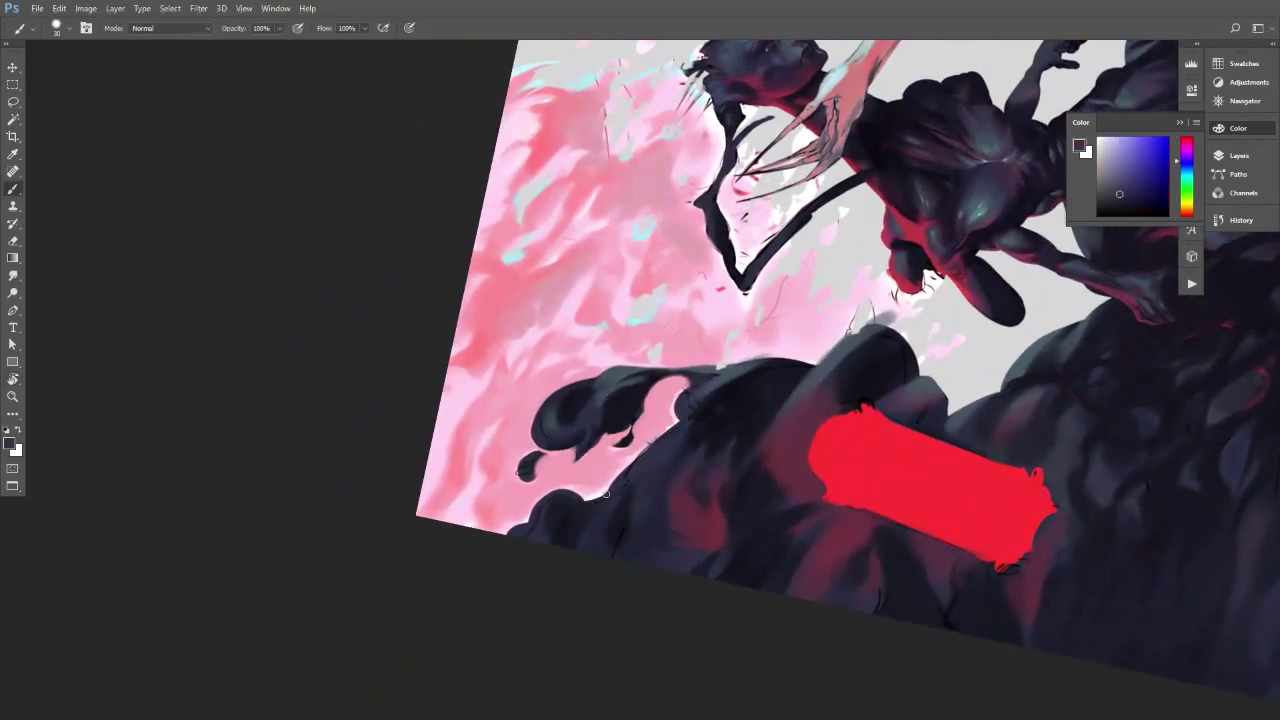
drag(628, 471, 676, 429)
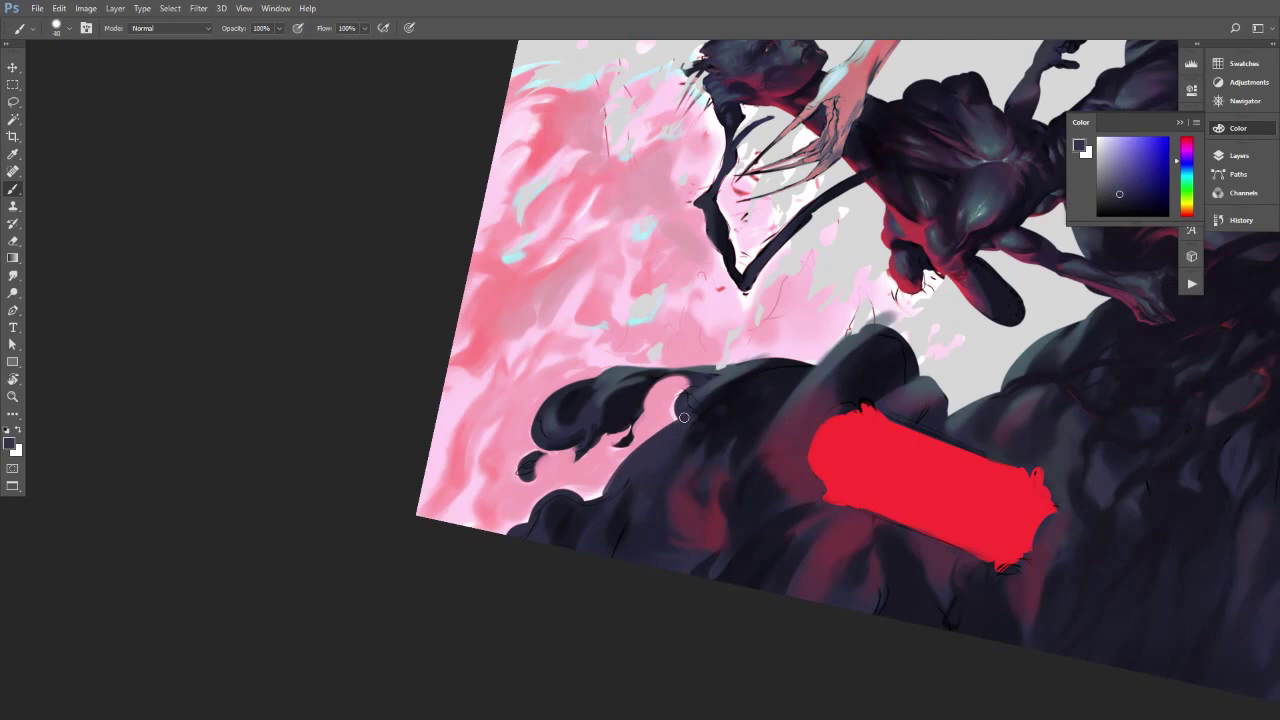
Clean up the rounded end of the pink gap where the wisp joins the smoke, alternating sampled pink and dark navy.
alt+click(679, 393)
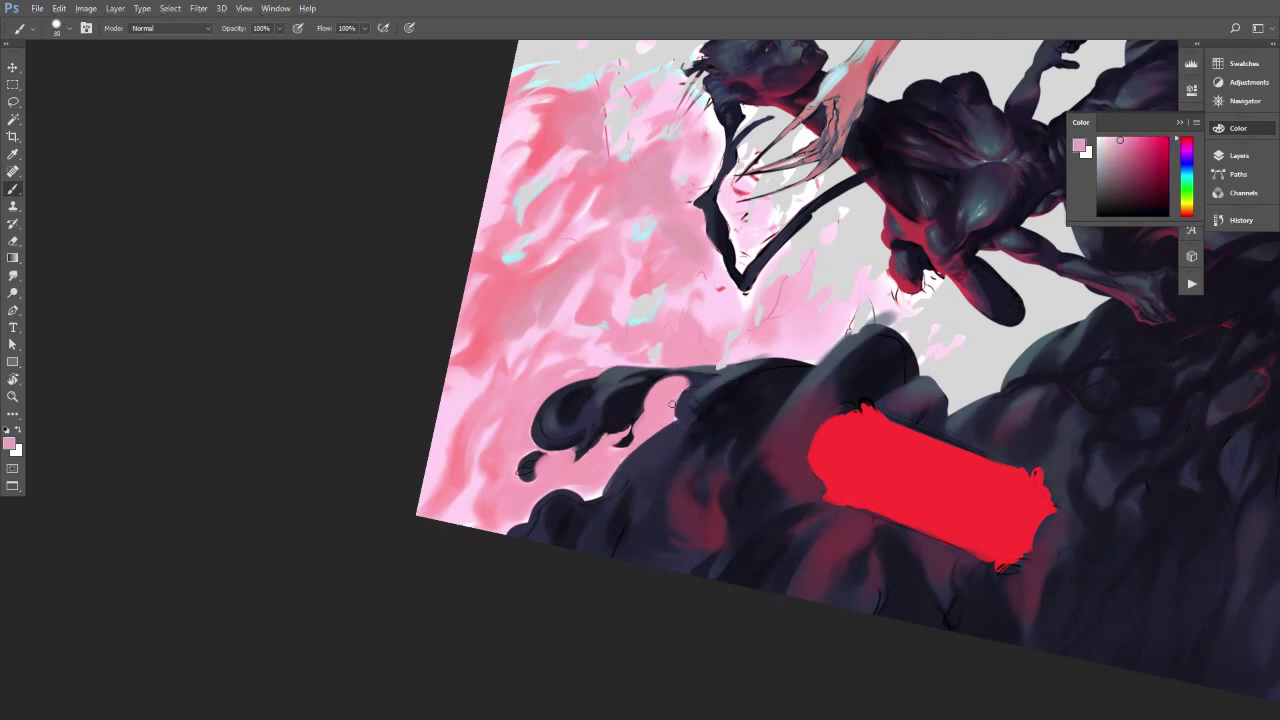
alt+click(683, 406)
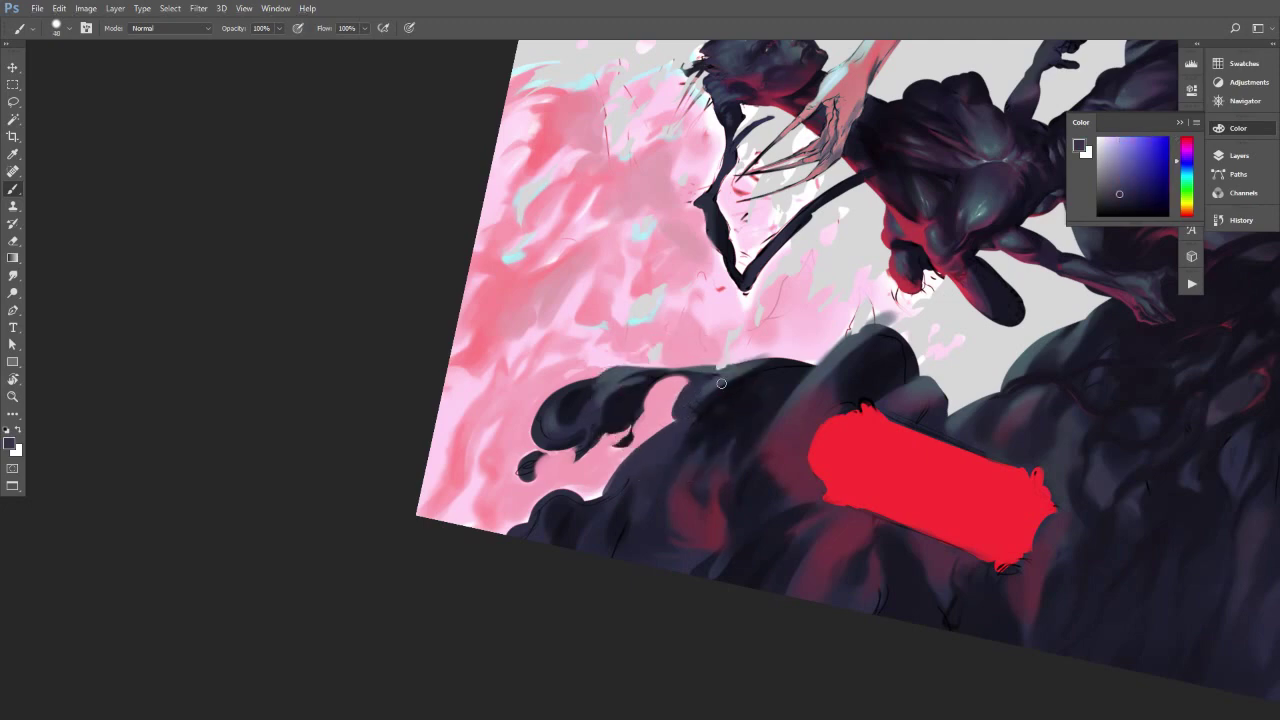
alt+click(721, 383)
Straighten the canvas rotation and examine the whole painting.
key(r)
mouse_move(721, 383)
mouse_down()
mouse_move(790, 380)
mouse_move(782, 358)
mouse_move(700, 376)
mouse_up()
drag(900, 395, 775, 302)
key(b)
key(ctrl+y)
key(ctrl+y)
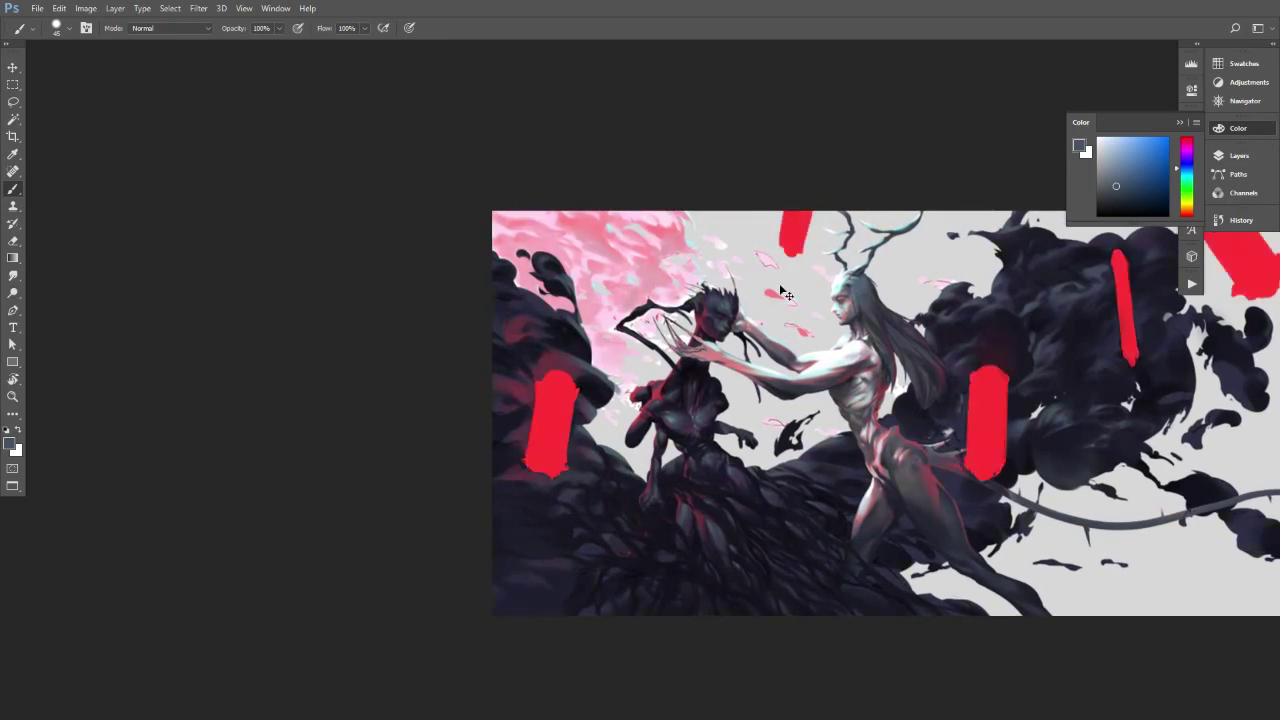
key(ctrl+y)
key(ctrl+y)
drag(832, 526, 654, 446)
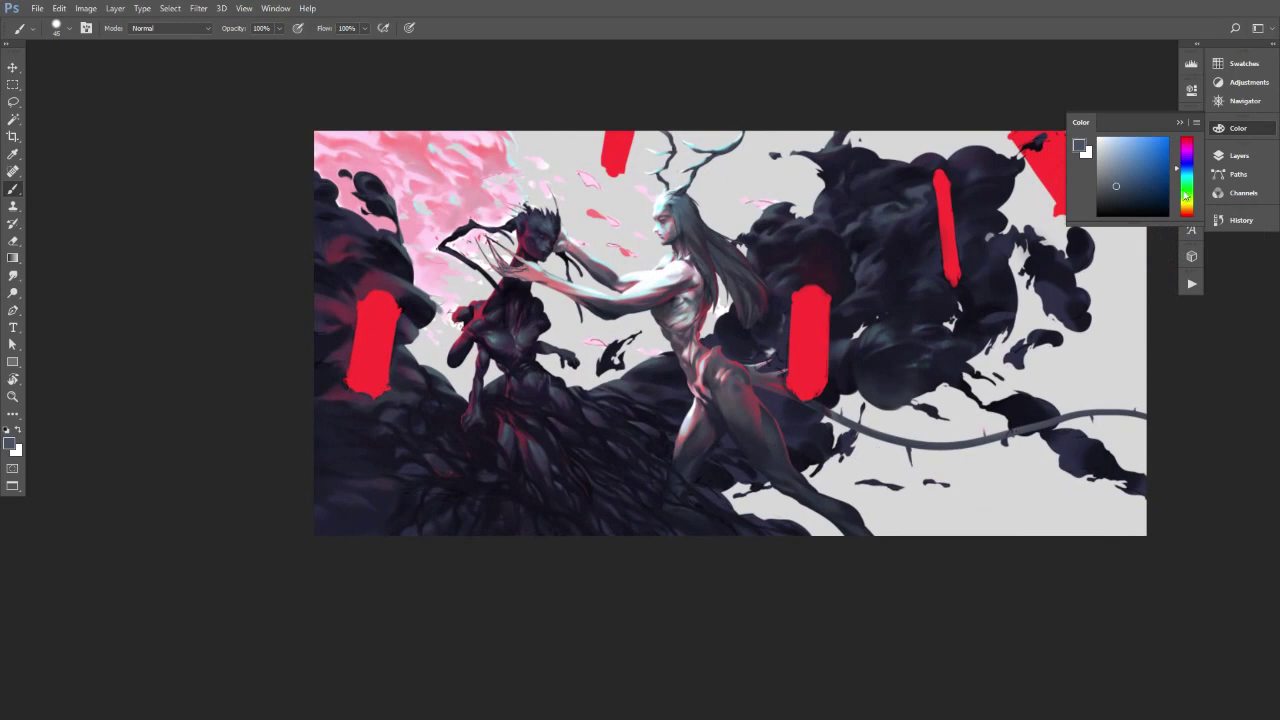
Add a new empty layer directly above the light grey background layer.
click(1238, 128)
click(1239, 156)
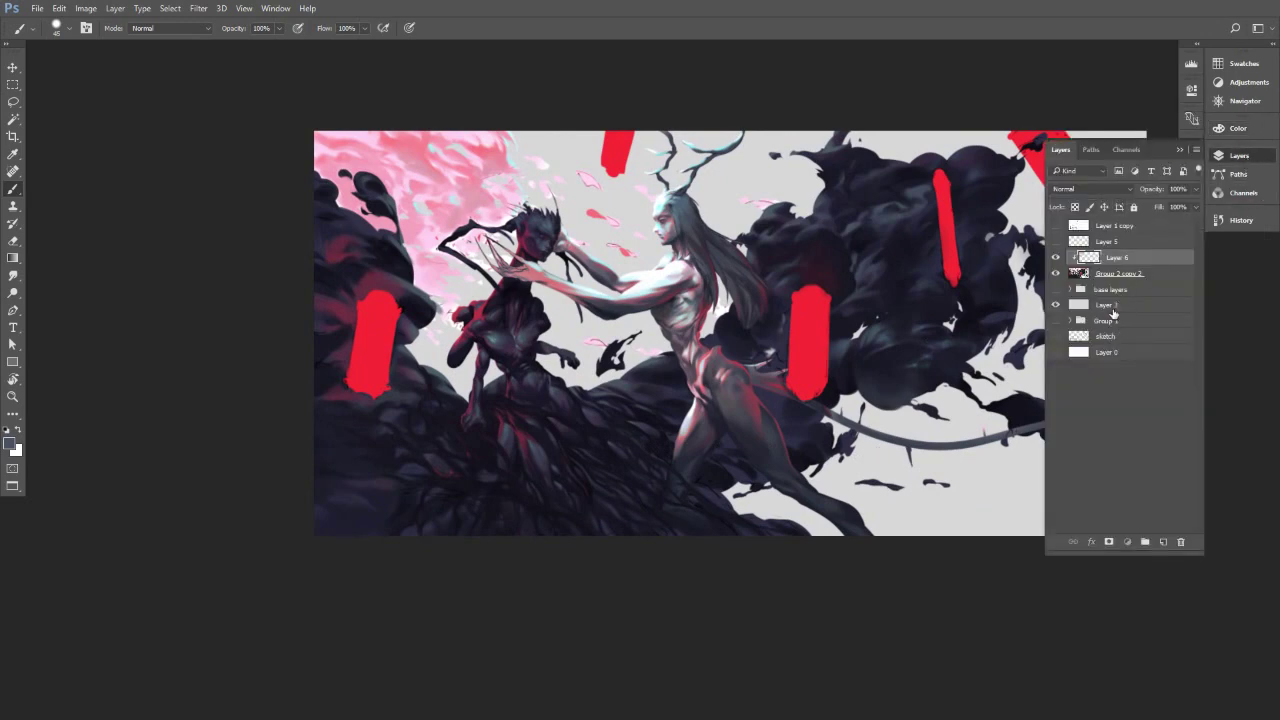
click(1113, 314)
key(ctrl+shift+alt+n)
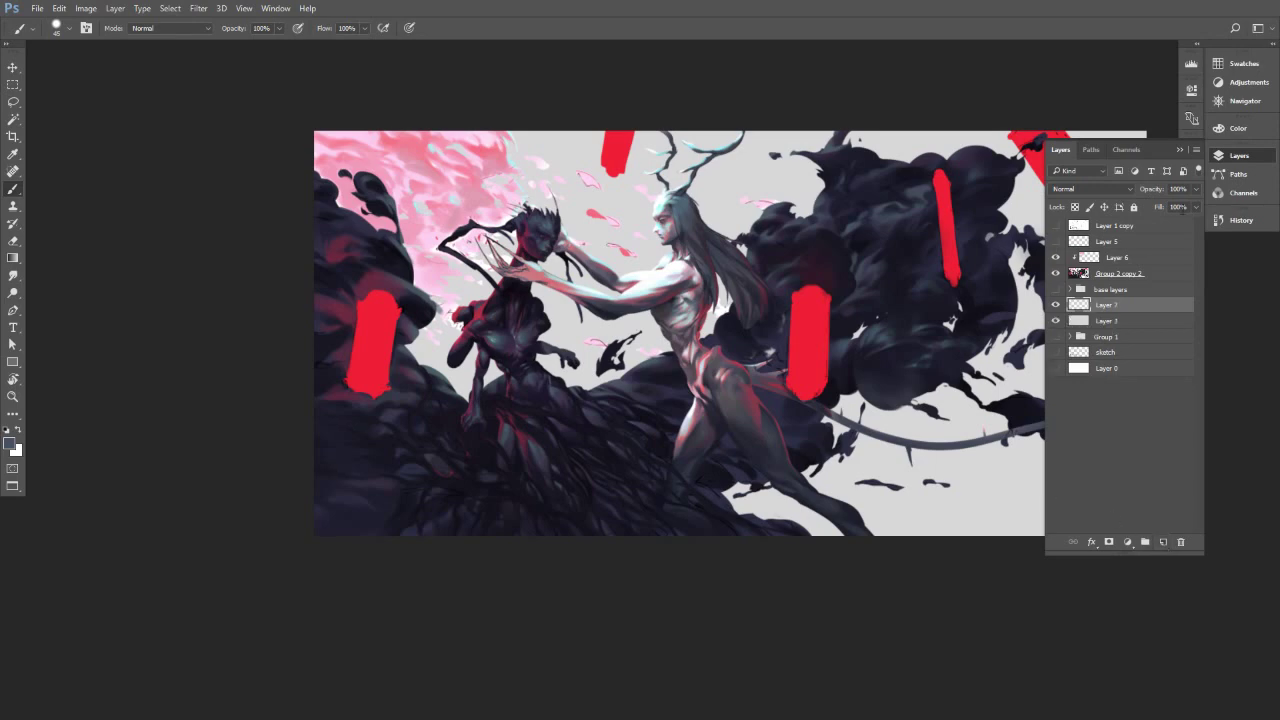
click(1239, 156)
Paint light strokes on the grey background behind the dark figure's shoulder and beneath the antlered figure's outstretched arms.
drag(981, 435, 910, 442)
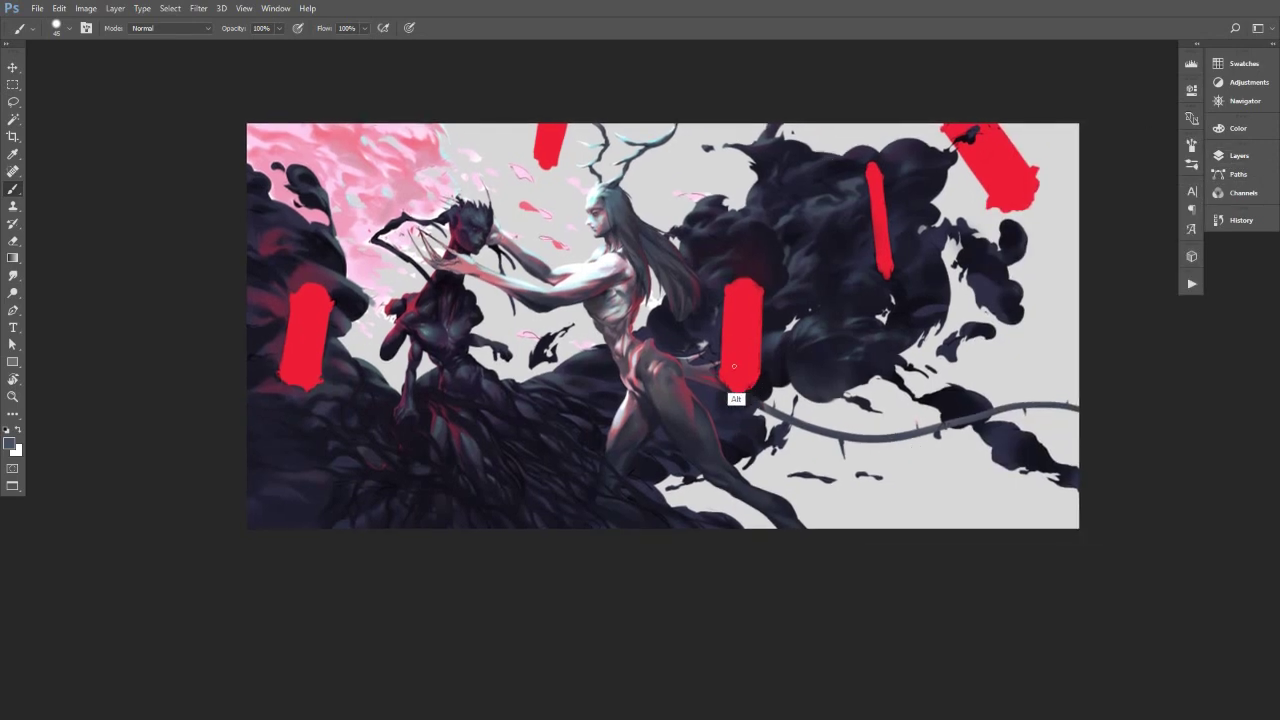
alt+click(406, 182)
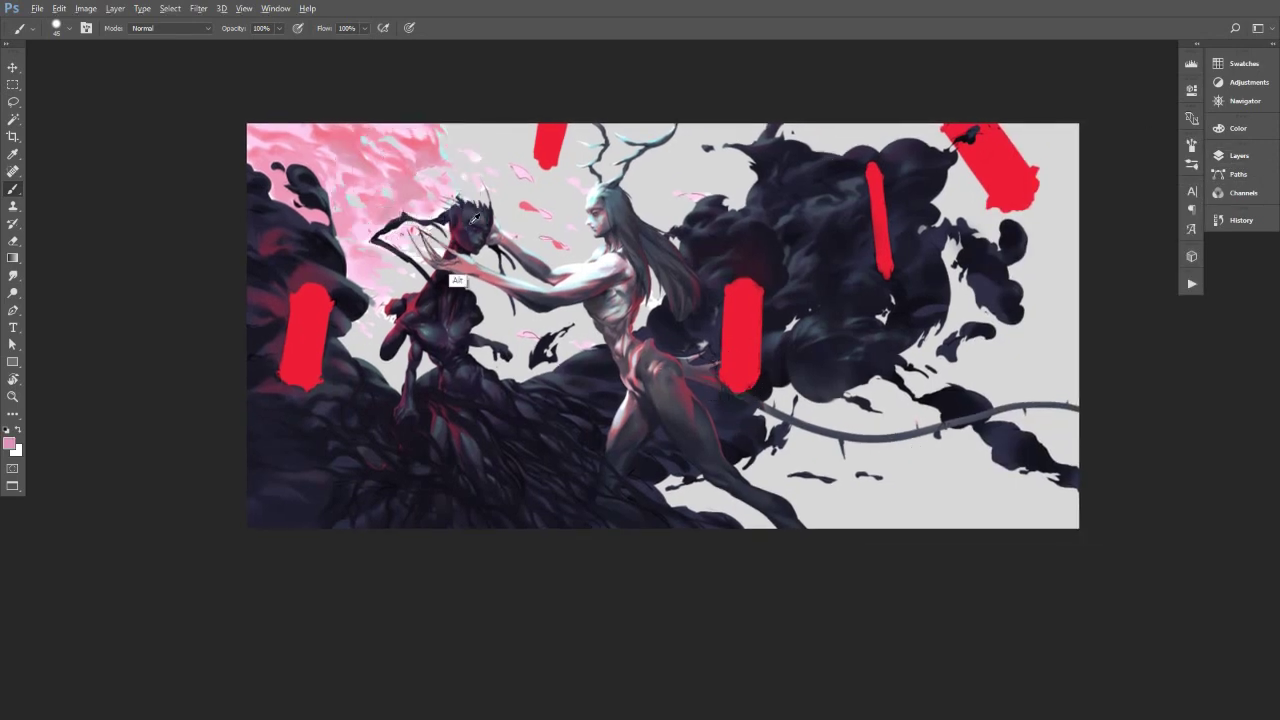
alt+click(418, 255)
drag(392, 303, 386, 316)
drag(485, 301, 506, 296)
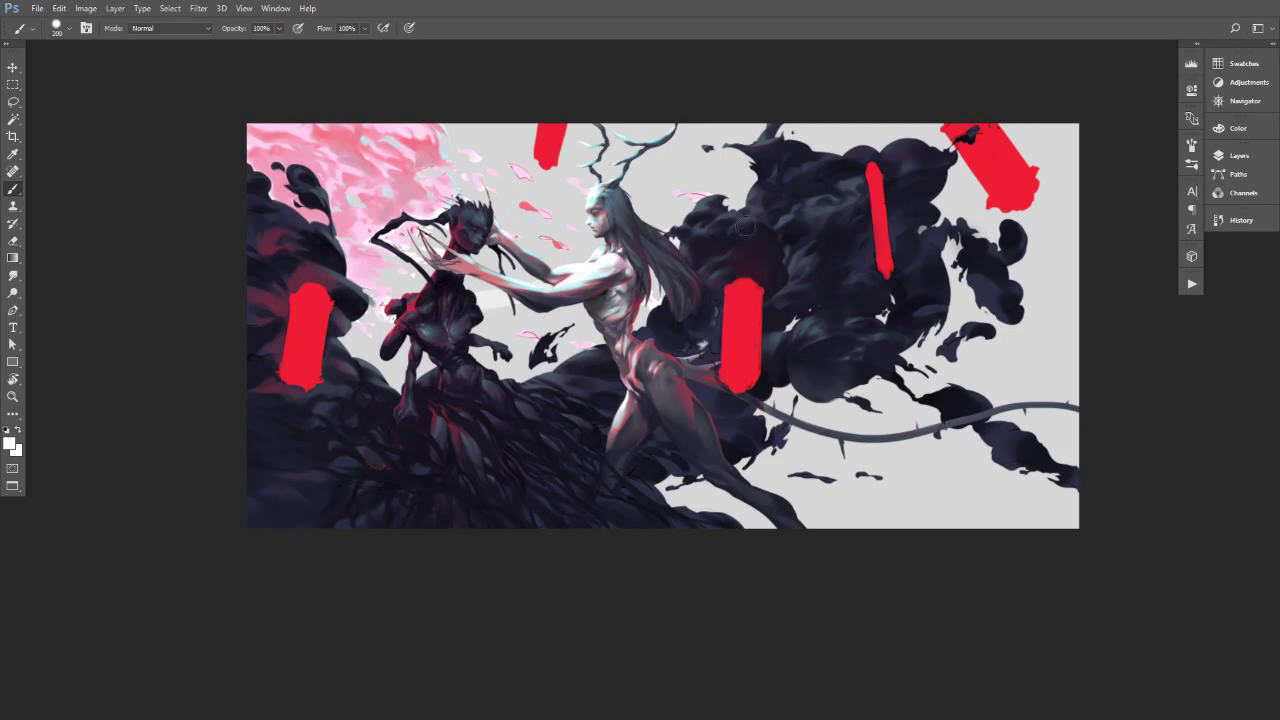
Paint a broad white band across the grey background beyond the dark smoke cloud, using a softer 300 px brush.
key(bracketright)
key(bracketright)
key(bracketright)
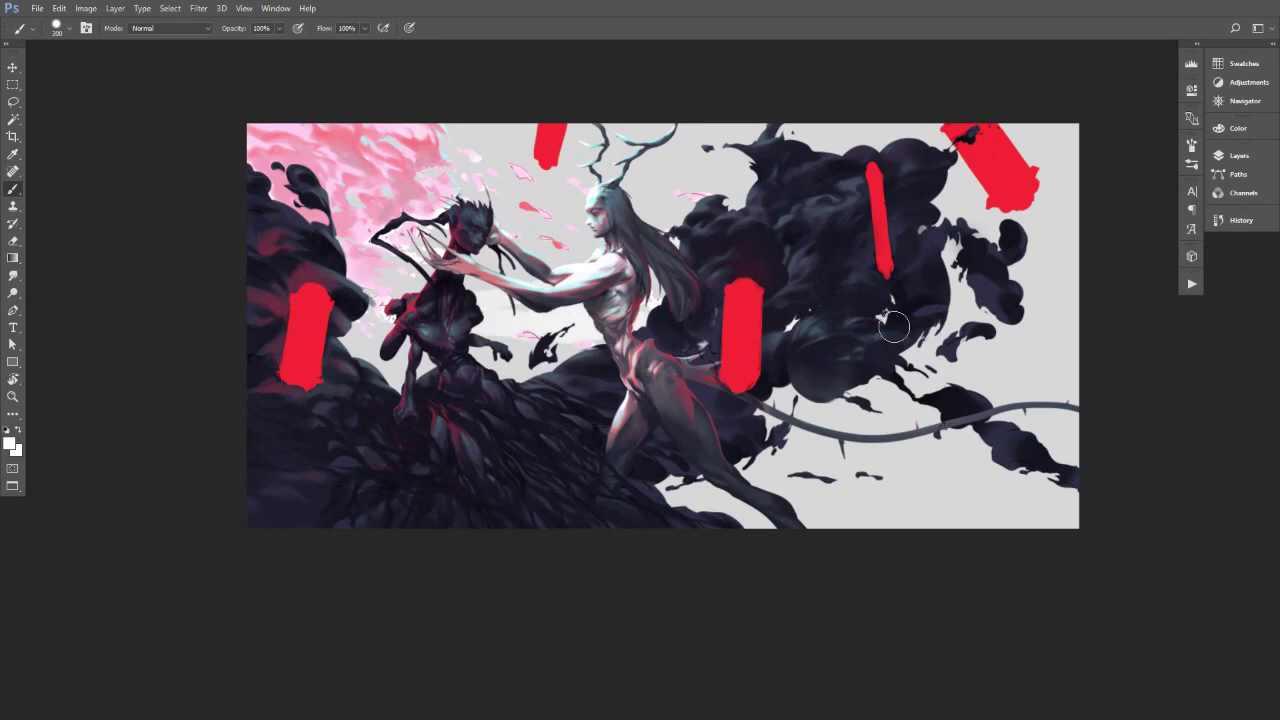
mouse_move(940, 338)
mouse_down()
mouse_move(1043, 337)
mouse_move(1072, 352)
mouse_up()
right_click(990, 336)
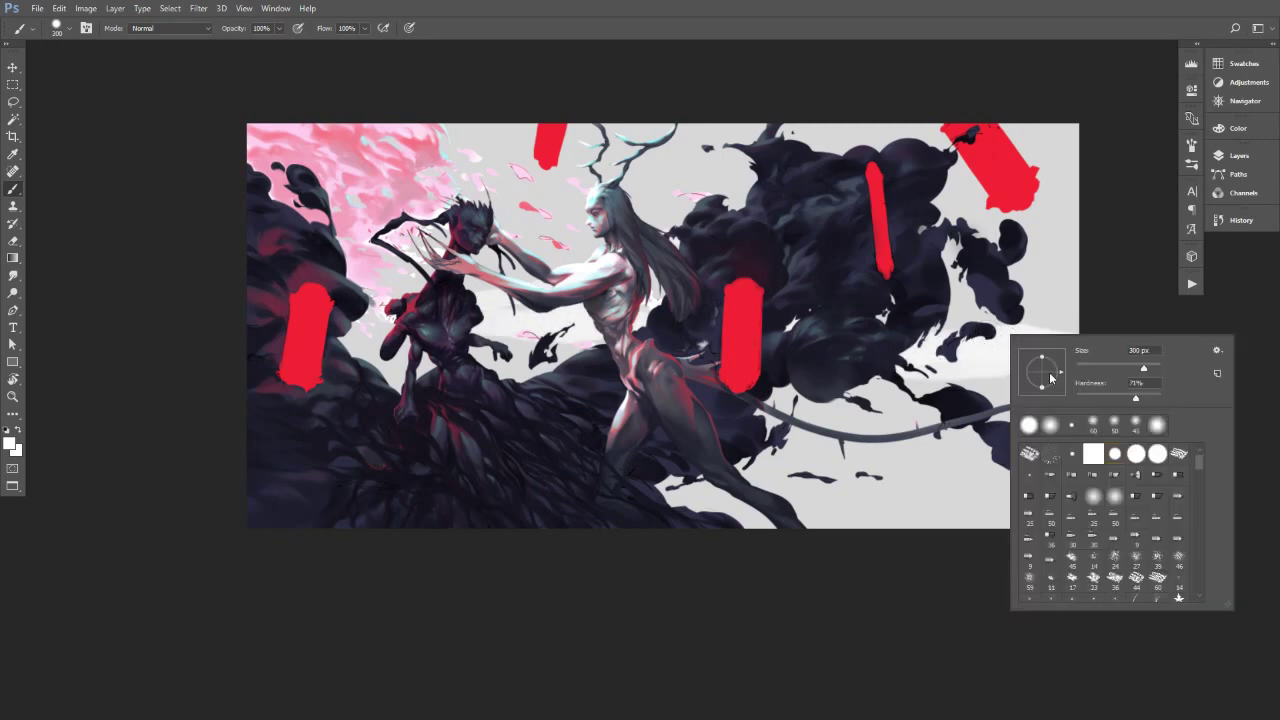
click(1117, 398)
drag(941, 344, 1094, 338)
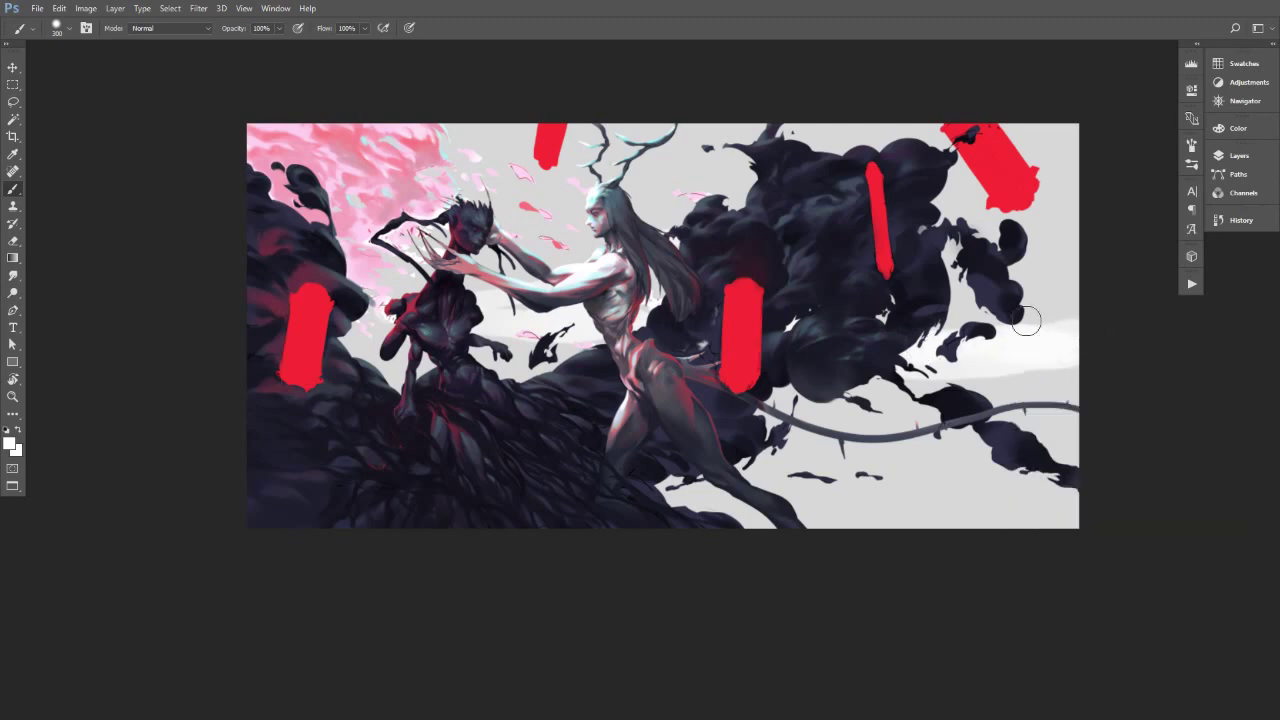
drag(950, 324, 1072, 318)
Soften the underside of the white band with sampled background grey and a 400 px brush.
alt+click(1055, 298)
drag(841, 405, 1134, 343)
key(bracketright)
key(bracketright)
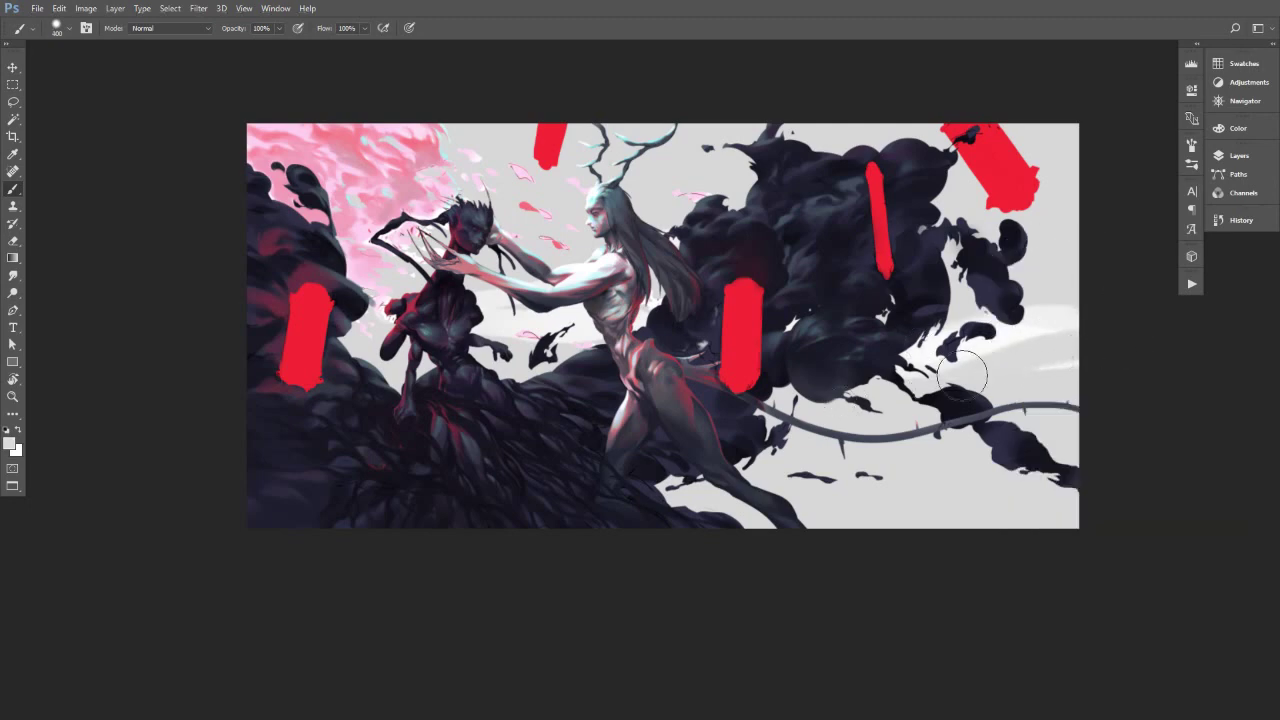
drag(956, 380, 1083, 356)
alt+click(1042, 318)
Paint a thin light streak beneath the large slanted red banner and soften its underside with sampled grey.
key(bracketleft)
key(bracketleft)
key(bracketleft)
key(bracketleft)
key(bracketleft)
key(bracketleft)
key(bracketleft)
key(bracketleft)
key(bracketleft)
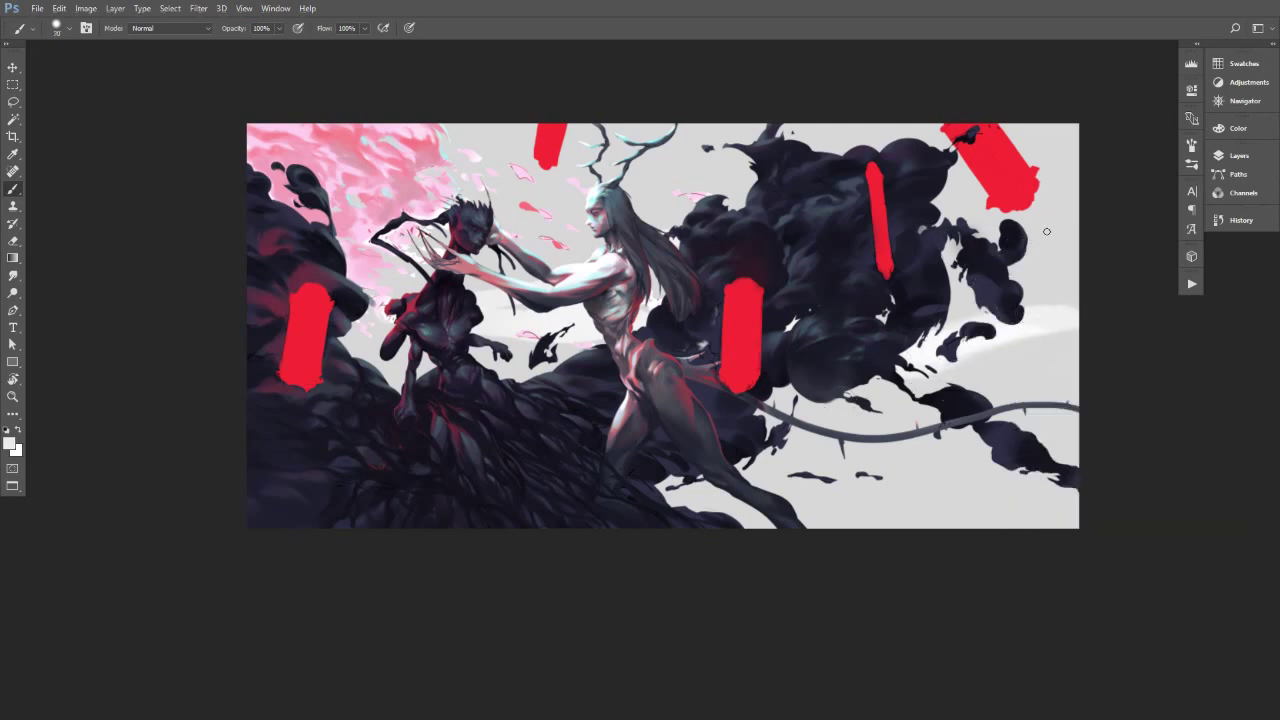
mouse_move(870, 259)
mouse_down()
mouse_move(1051, 202)
mouse_move(894, 248)
mouse_move(1112, 199)
mouse_up()
alt+click(1070, 228)
key(bracketright)
drag(990, 239, 1113, 192)
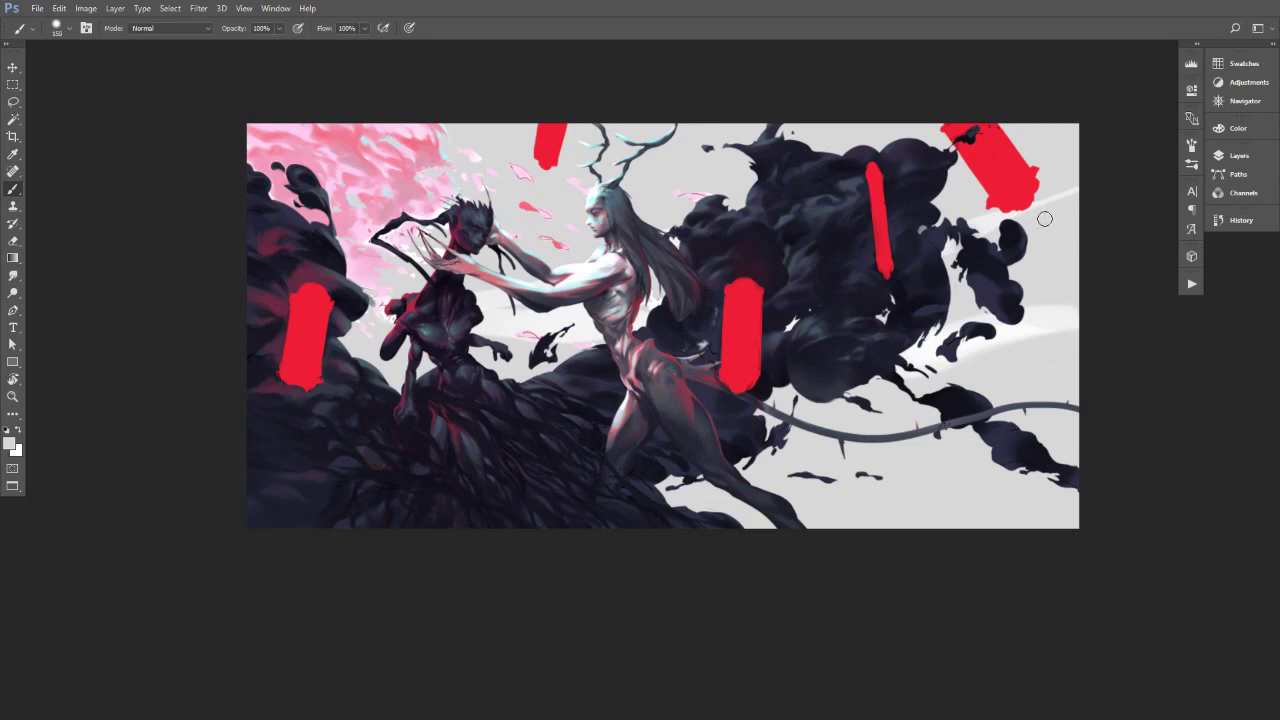
Try a muted beige stroke along the light streak beneath the slanted red banner, and undo it.
click(1266, 131)
click(1188, 210)
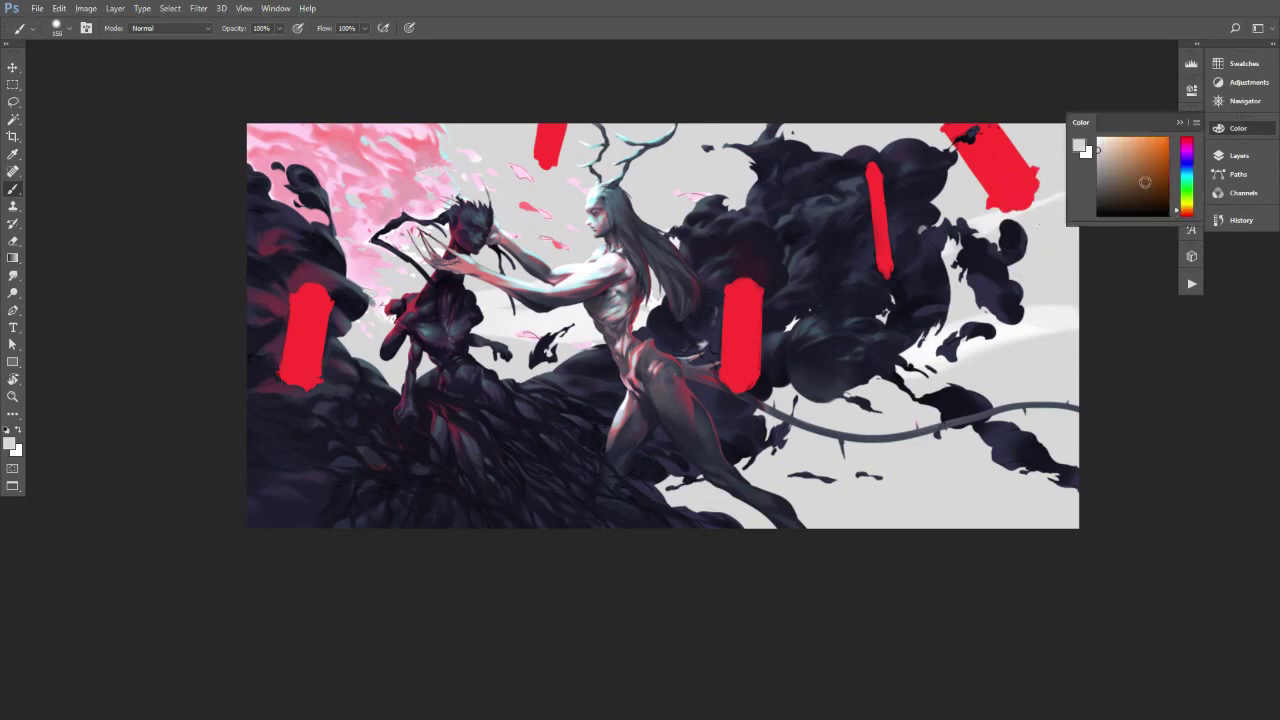
click(1134, 175)
alt+click(1054, 213)
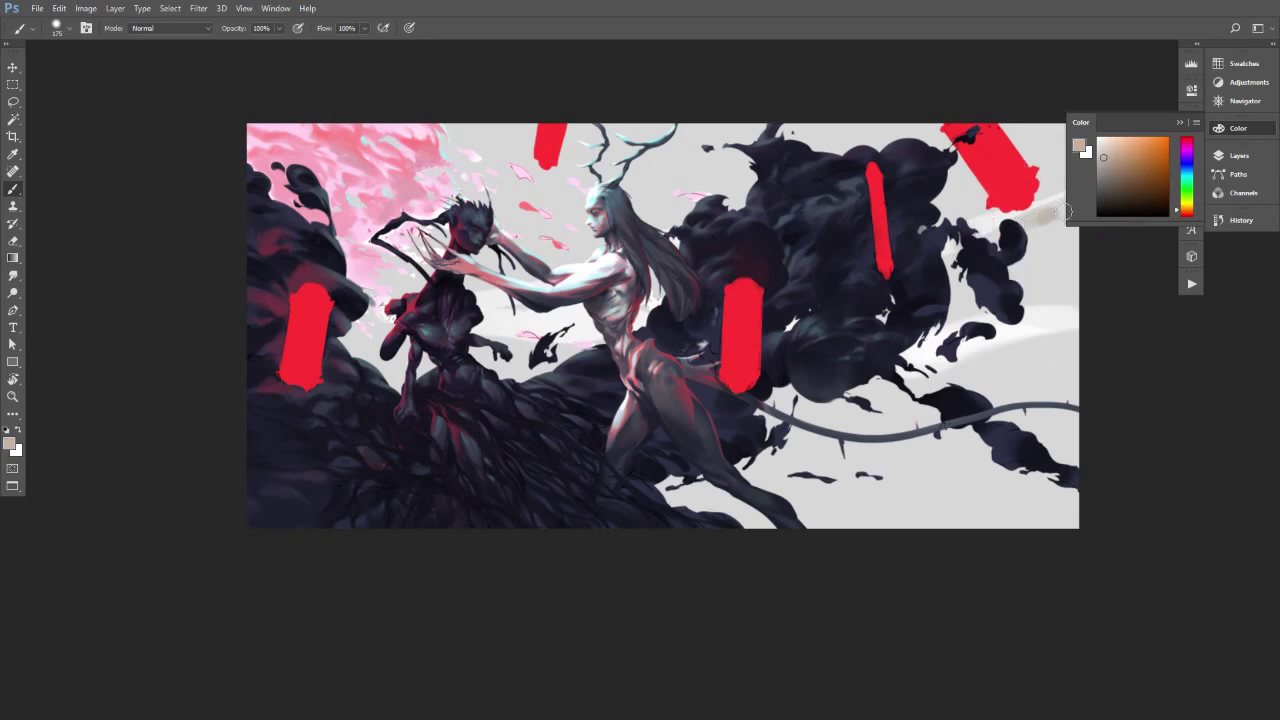
click(1236, 130)
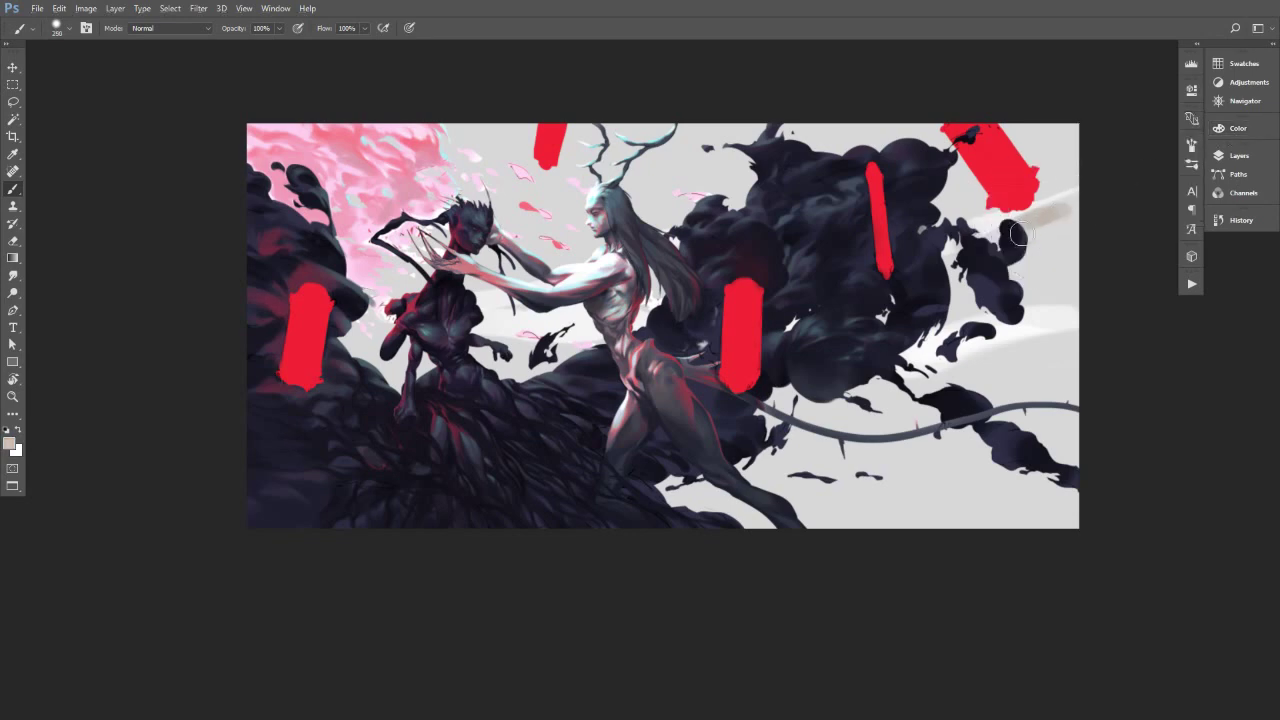
key(ctrl+z)
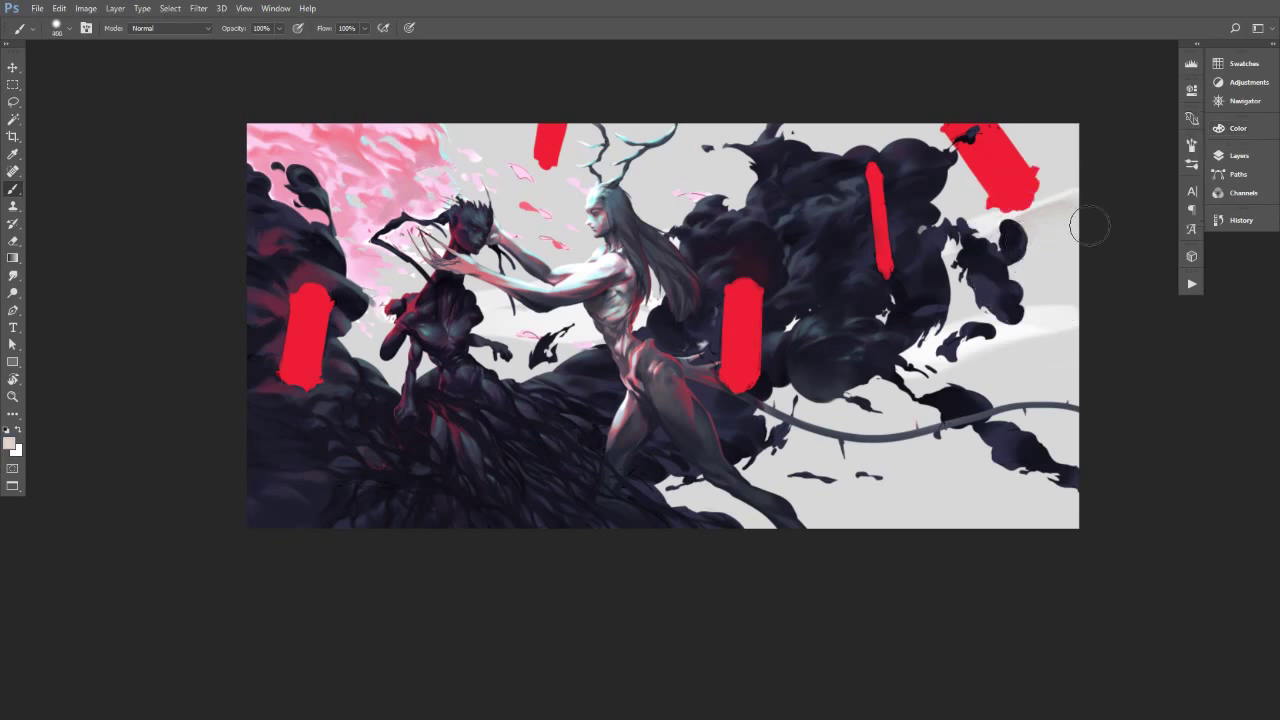
Blend the white band between the drifting smoke fragments using sampled light greys.
alt+click(1044, 226)
alt+click(1047, 320)
key(bracketleft)
key(bracketleft)
key(bracketleft)
alt+click(1003, 332)
key(bracketright)
key(bracketright)
drag(990, 318, 955, 309)
Paint a pink streak across the light background above the thorny tail, using red sampled from the slanted banner.
alt+click(1011, 203)
drag(943, 380, 1030, 347)
alt+click(990, 359)
key(bracketright)
key(bracketright)
key(bracketright)
key(bracketright)
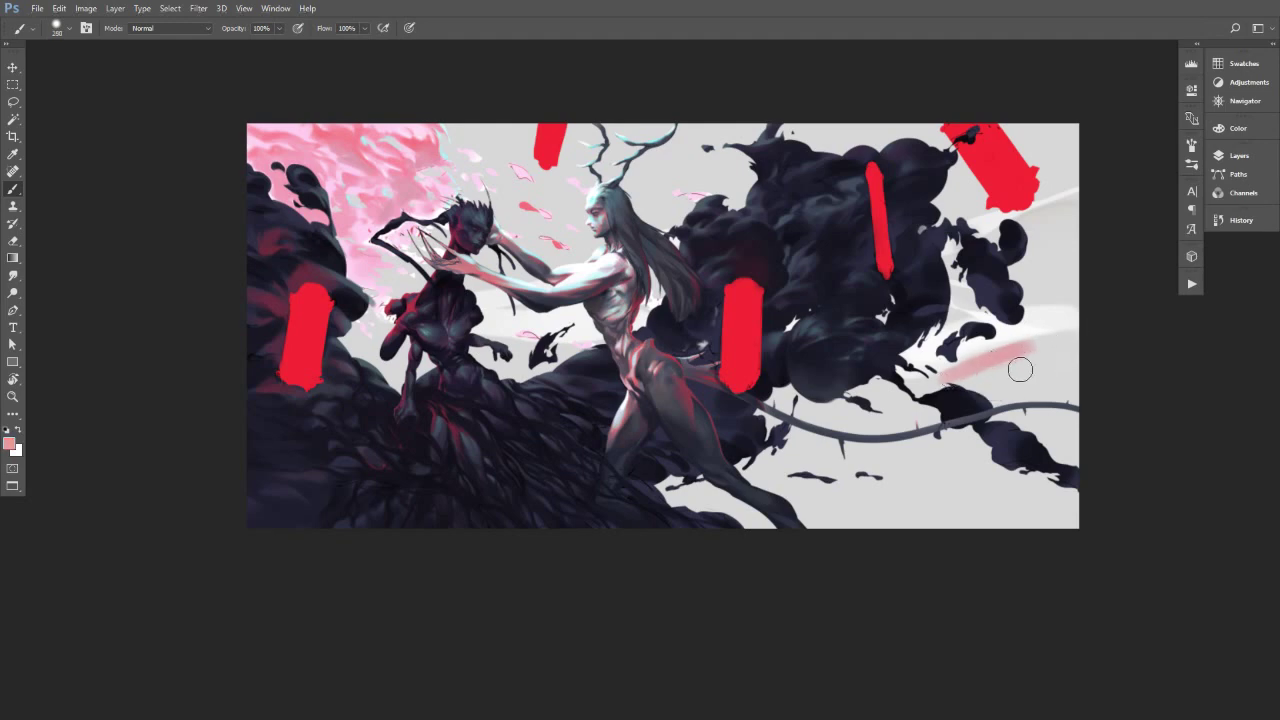
Fade the pink streak with sampled tones and add a pale pink patch above the thorny tail.
key(ctrl+alt+f)
alt+click(1008, 384)
drag(932, 391, 960, 378)
alt+click(960, 378)
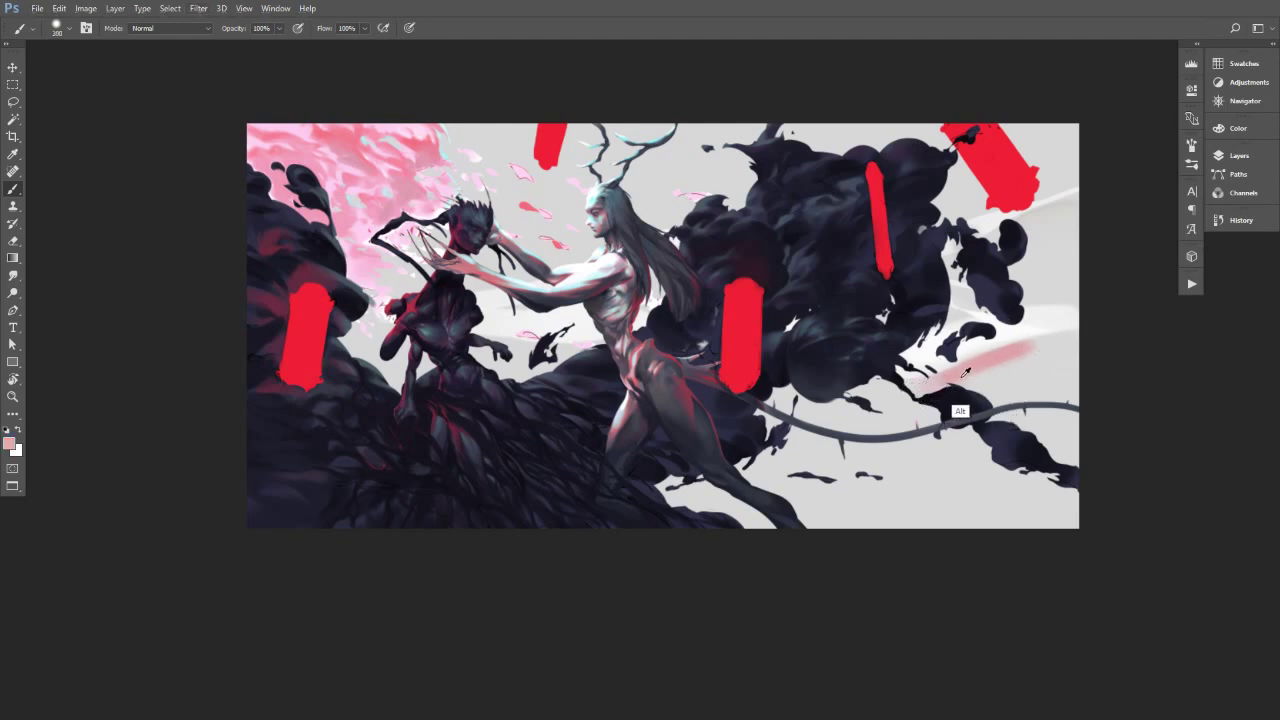
drag(880, 418, 925, 416)
alt+click(1006, 387)
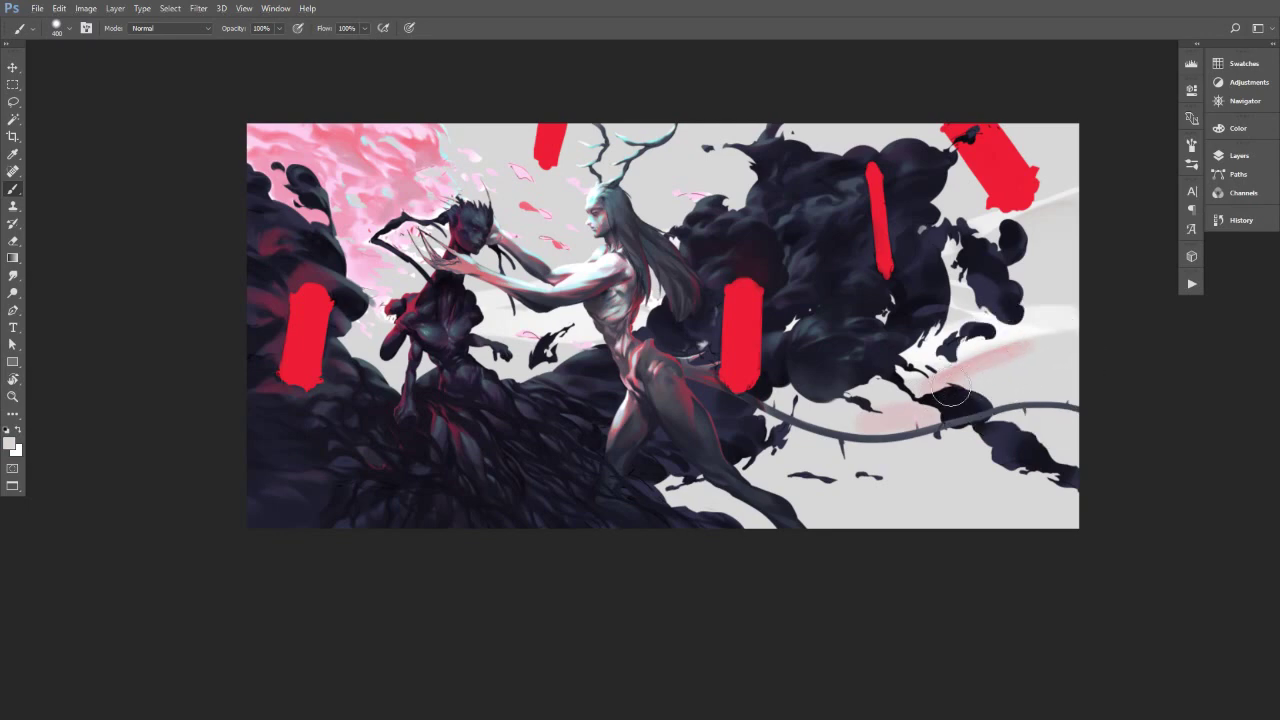
key(bracketleft)
key(bracketleft)
key(bracketleft)
key(bracketleft)
key(bracketleft)
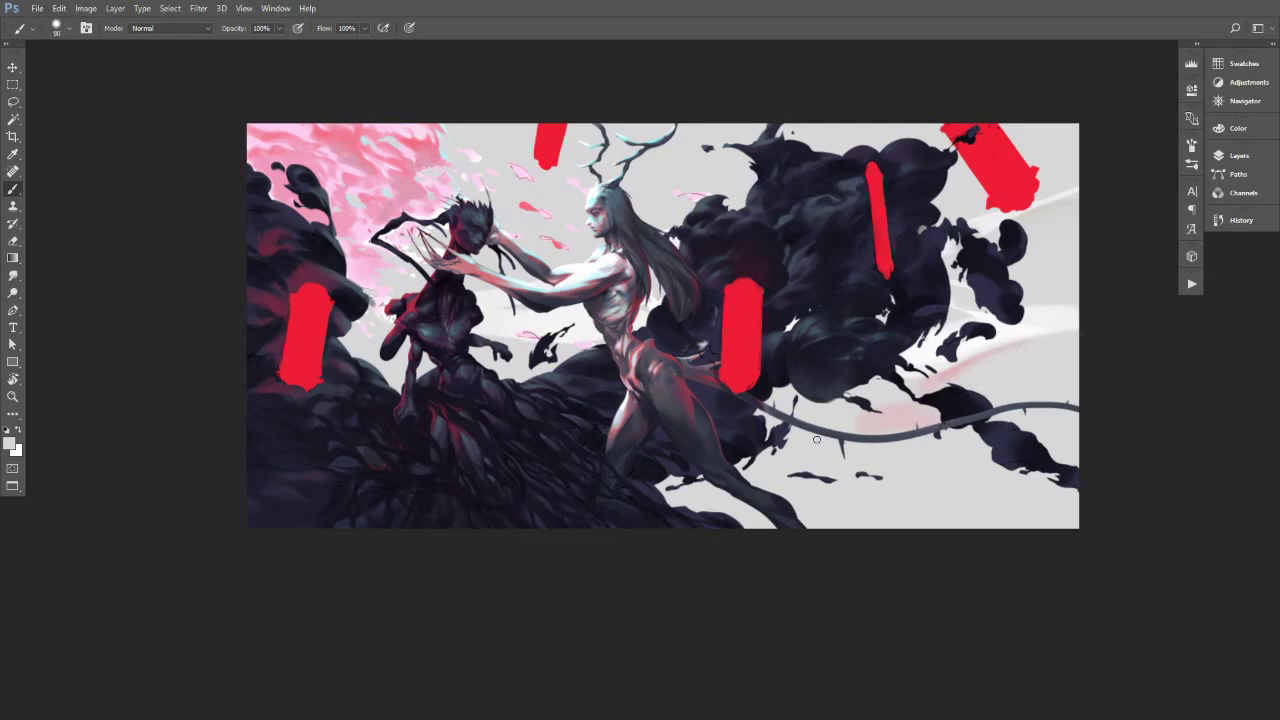
key(bracketleft)
Check the painting's values in the greyscale proof view and return to full colour.
key(alt+t)
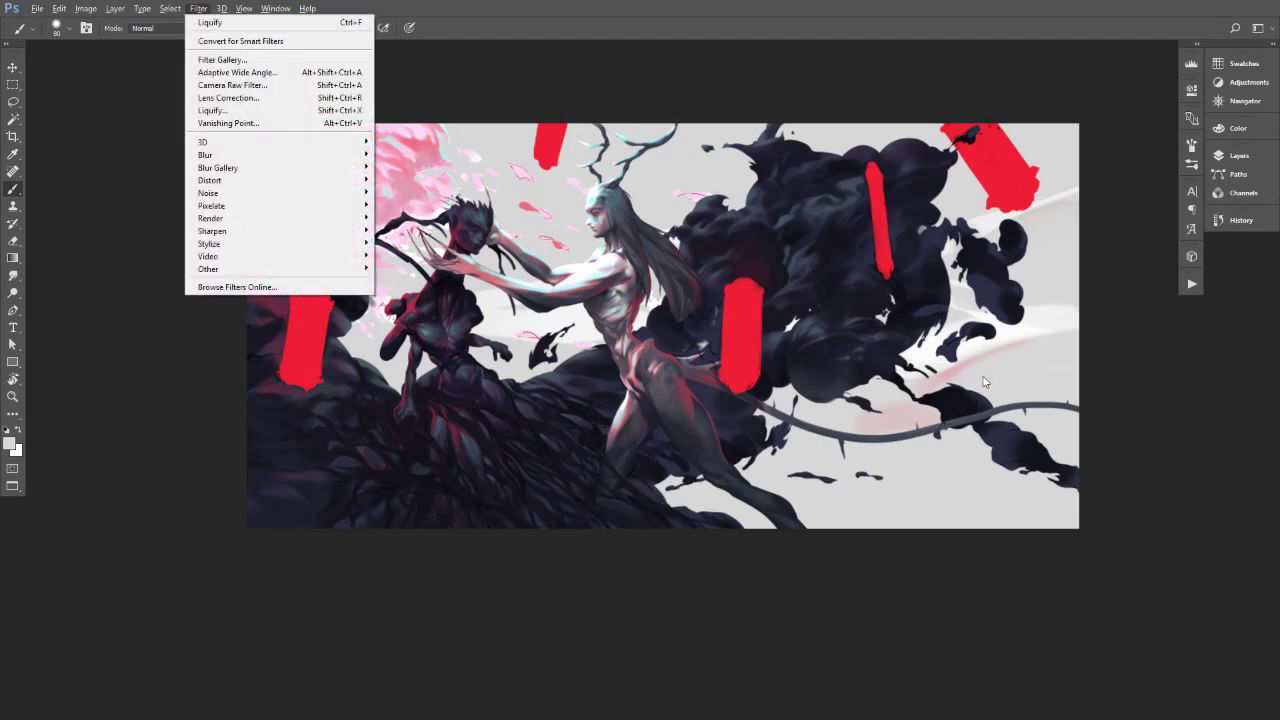
key(Escape)
key(ctrl+y)
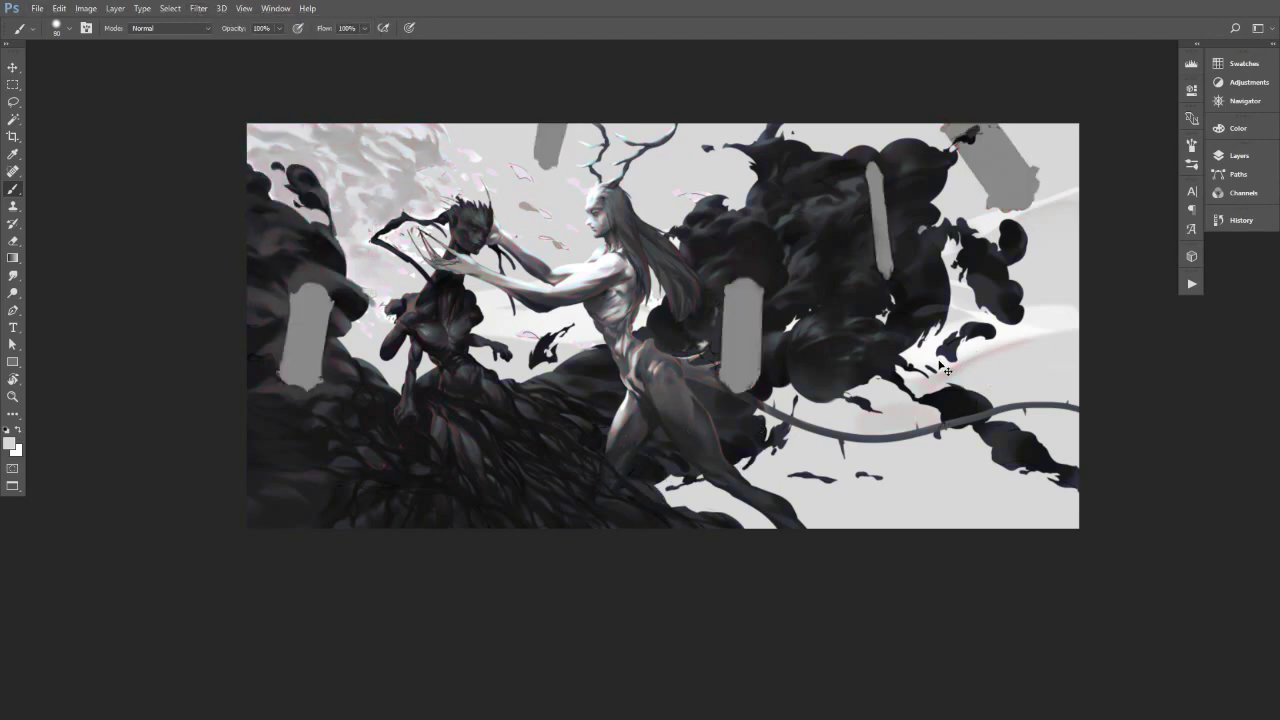
key(ctrl+y)
Paint thin crossing white streaks over the grey ground beneath the thorny tail.
alt+click(994, 371)
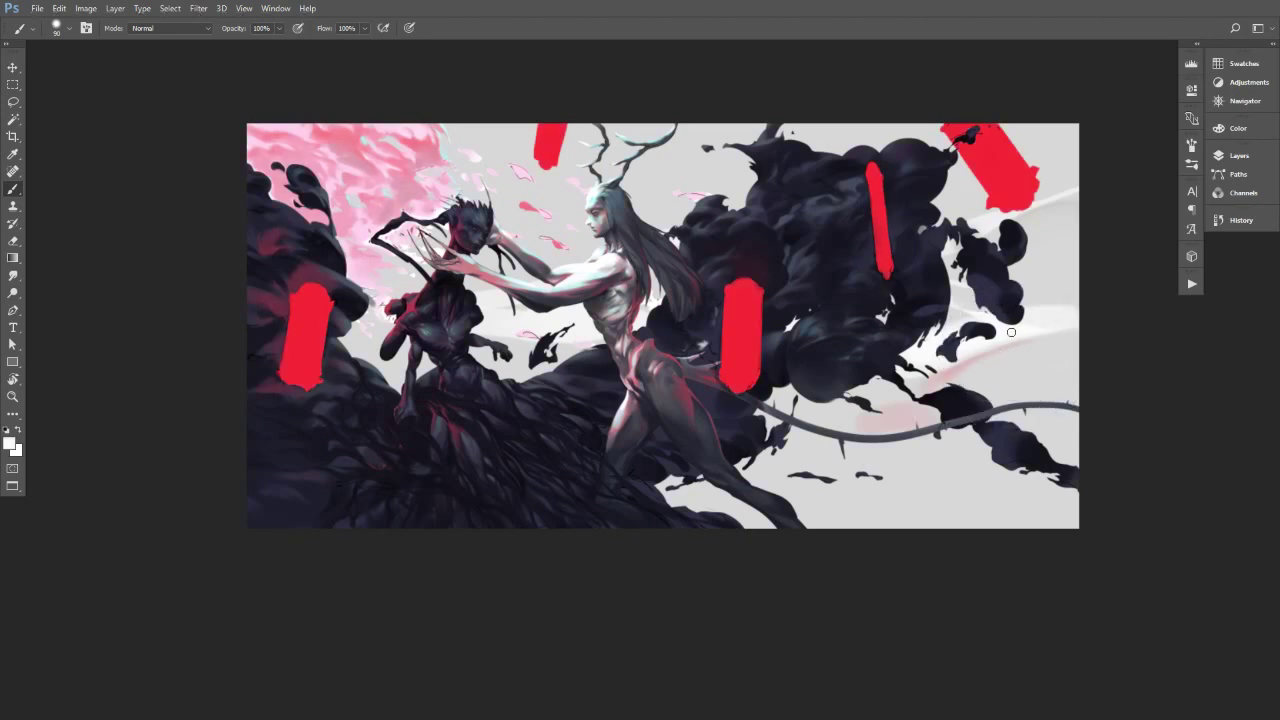
drag(757, 457, 915, 446)
drag(790, 458, 1076, 401)
key(])
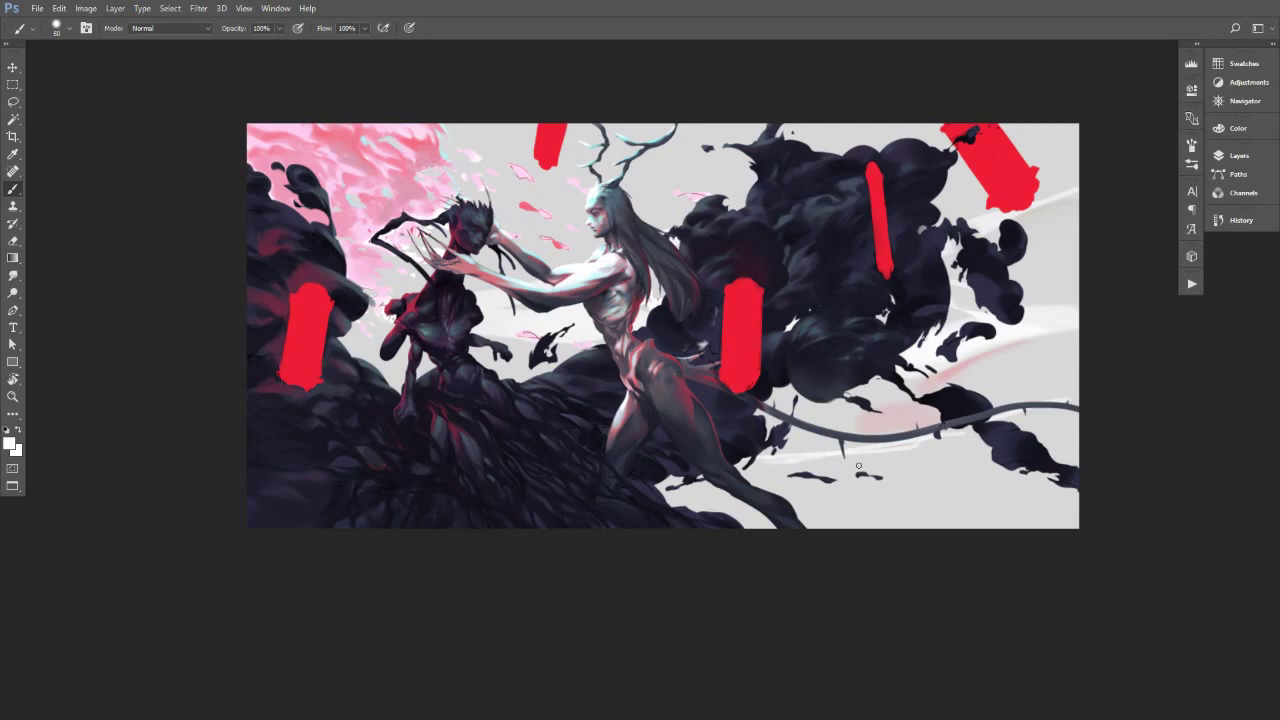
mouse_move(798, 462)
mouse_down()
mouse_move(1002, 489)
mouse_move(998, 500)
mouse_up()
mouse_move(870, 471)
mouse_down()
mouse_move(948, 462)
mouse_move(865, 452)
mouse_move(990, 452)
mouse_up()
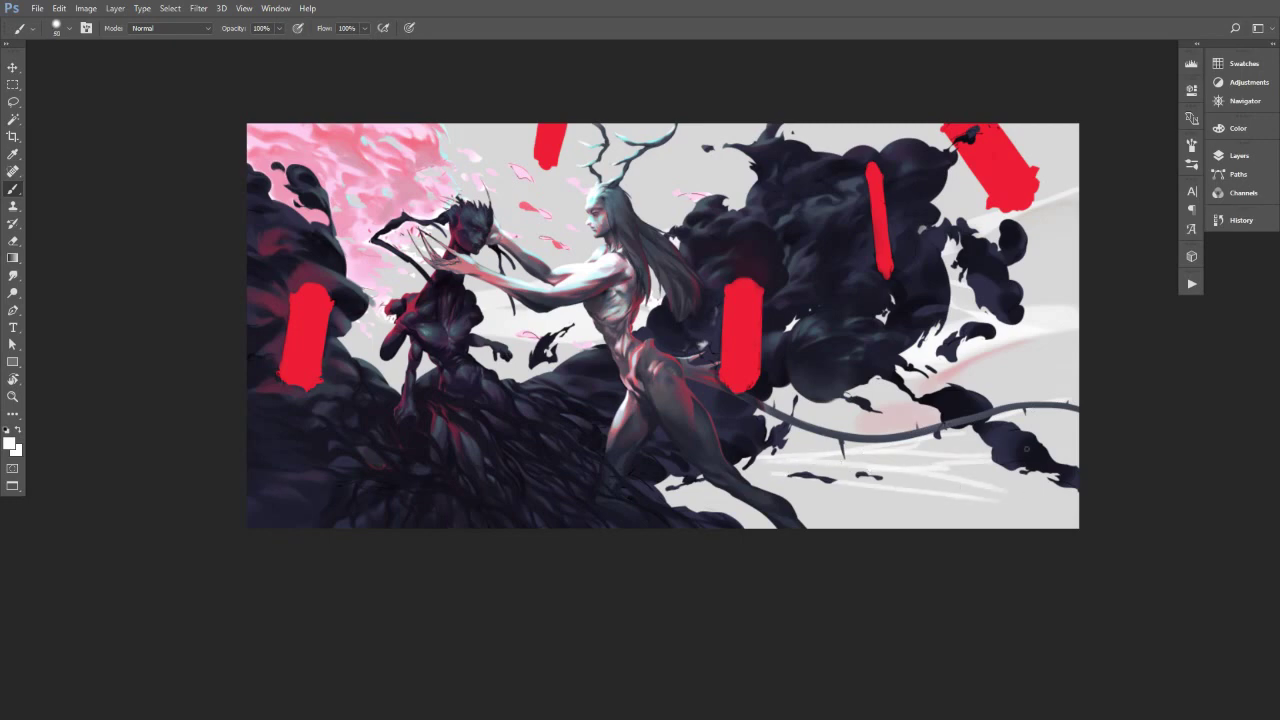
drag(750, 468, 898, 474)
drag(826, 473, 902, 468)
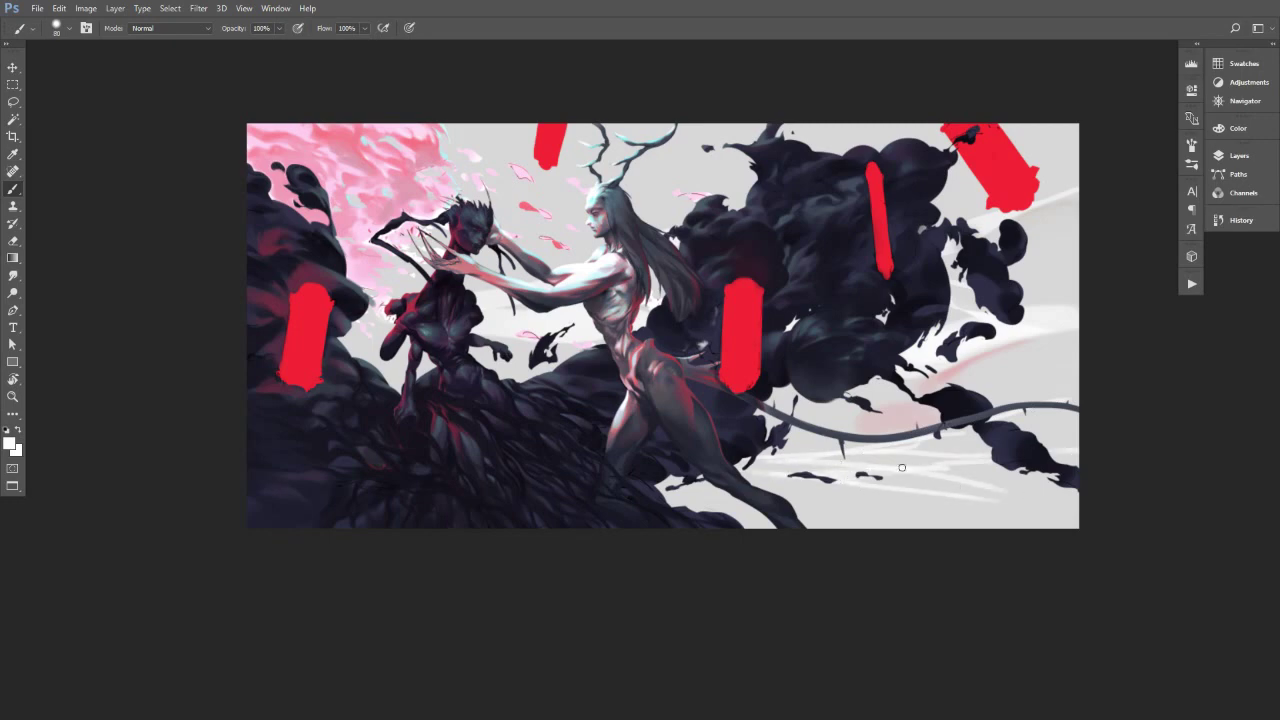
Paint broader white strokes along the low curve of the thorny tail, reaching into the pink patch.
key(])
key(])
key(])
key(])
drag(788, 449, 863, 445)
mouse_move(770, 447)
mouse_down()
mouse_move(868, 441)
mouse_move(788, 445)
mouse_move(821, 411)
mouse_move(806, 422)
mouse_move(940, 421)
mouse_up()
Blend the pale pink patch into the white around the tail using sampled tones and a larger brush.
alt+click(895, 425)
key(])
key(])
key(])
key(])
alt+click(805, 451)
key(])
key(])
key(])
key([)
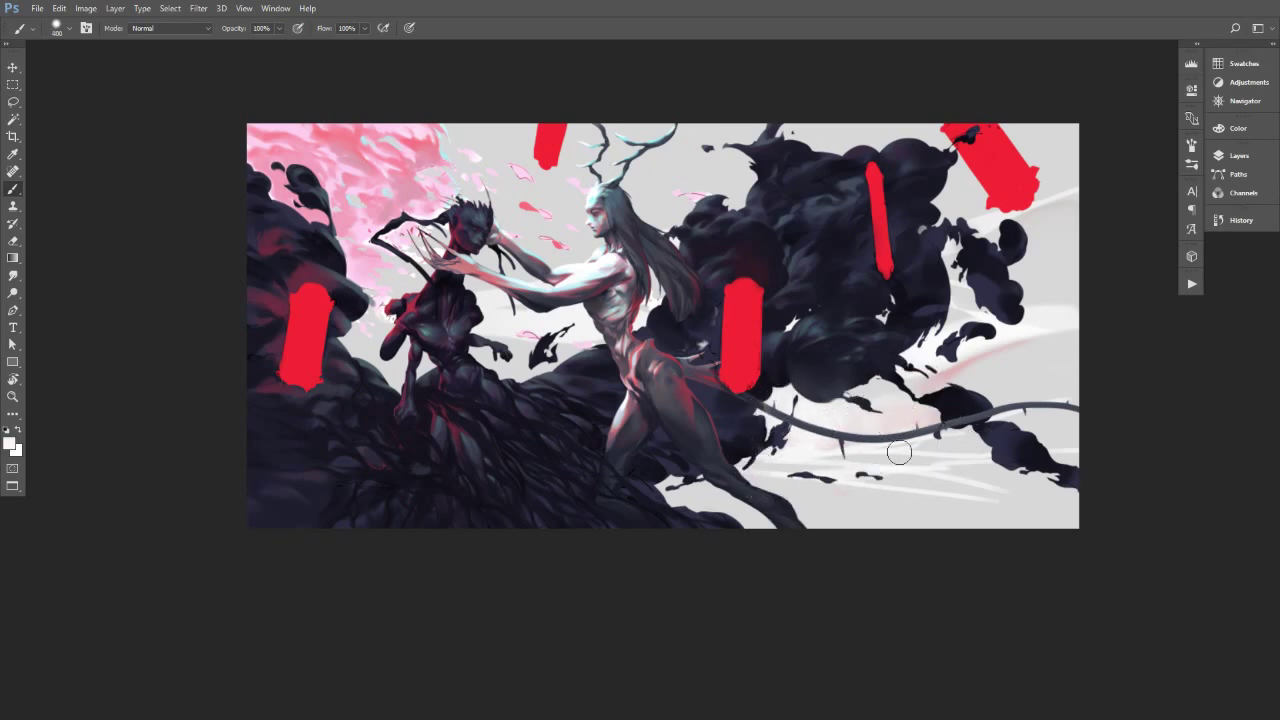
Add more light streaks to the ground below the tail in a sampled off-white.
alt+click(926, 470)
mouse_move(813, 495)
mouse_down()
mouse_move(1035, 515)
mouse_move(892, 499)
mouse_move(989, 490)
mouse_move(885, 499)
mouse_move(1022, 496)
mouse_move(939, 493)
mouse_move(1031, 477)
mouse_move(977, 476)
mouse_move(1071, 471)
mouse_up()
key(])
key(])
drag(887, 459, 969, 464)
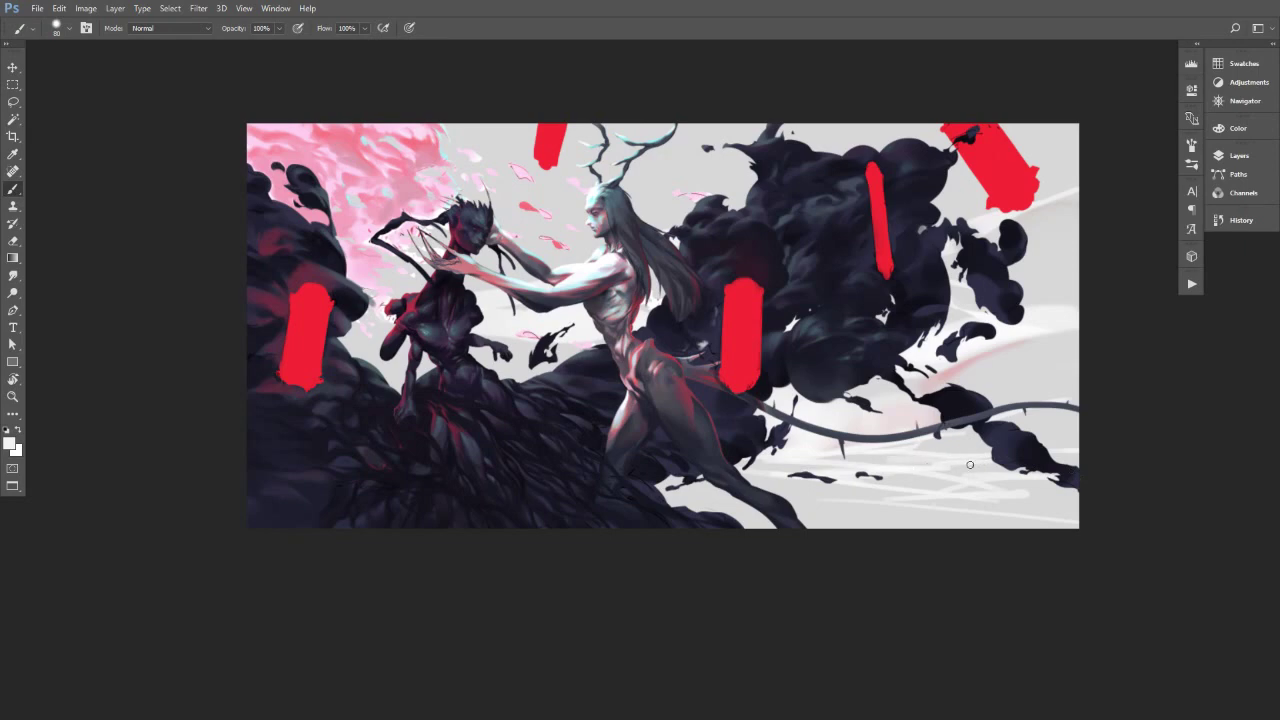
Choose a muted reddish grey and paint soft shadow strokes around the tail near the dark smoke fragment.
alt+click(938, 418)
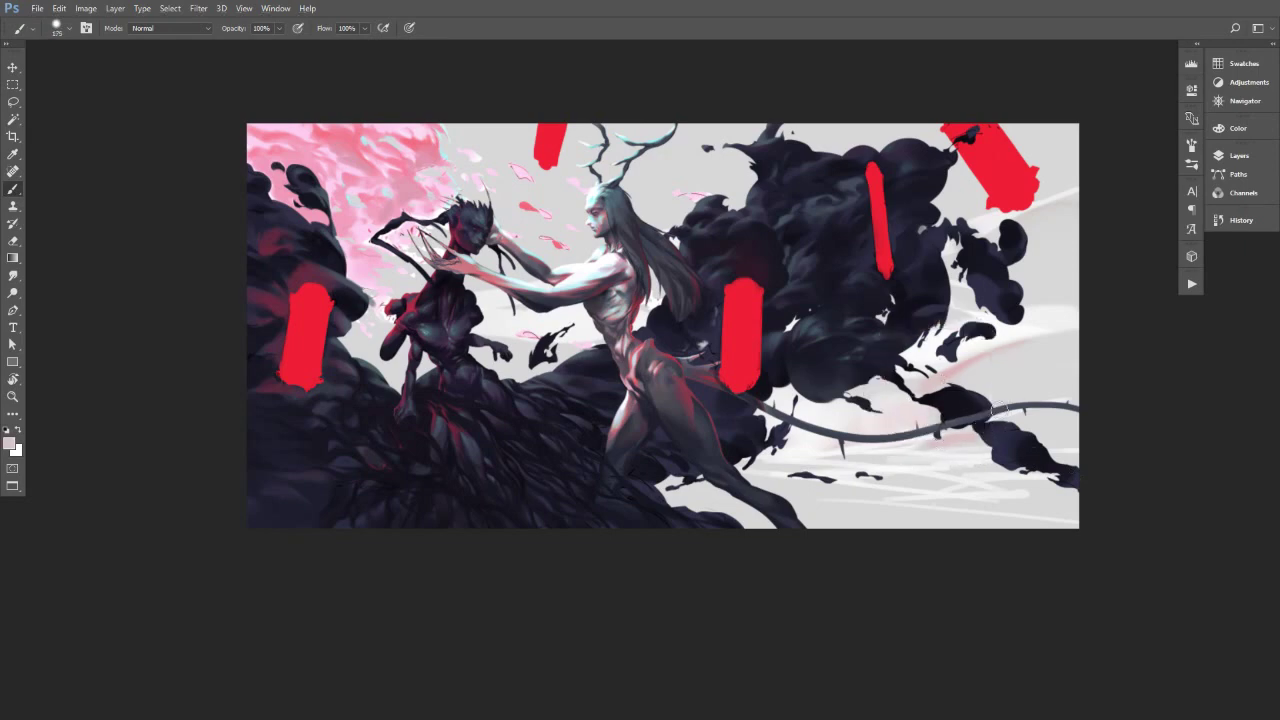
click(1238, 128)
drag(1118, 182, 1109, 182)
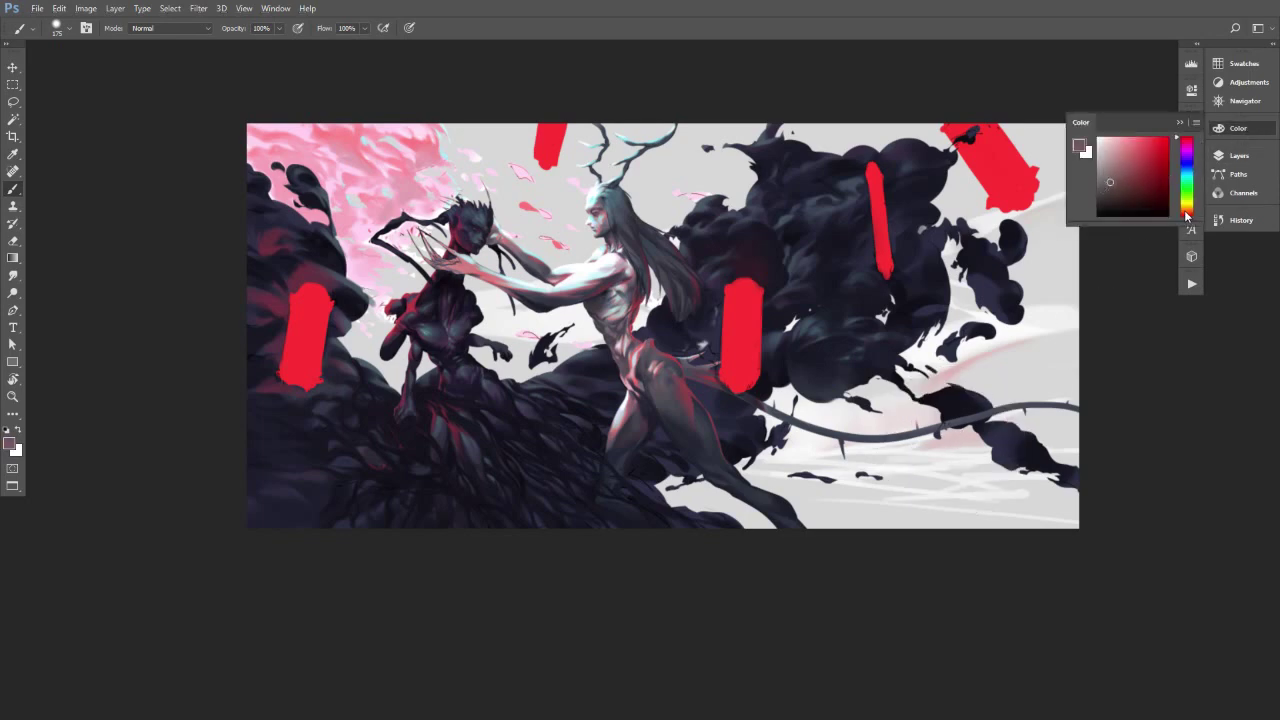
click(1186, 212)
alt+click(937, 443)
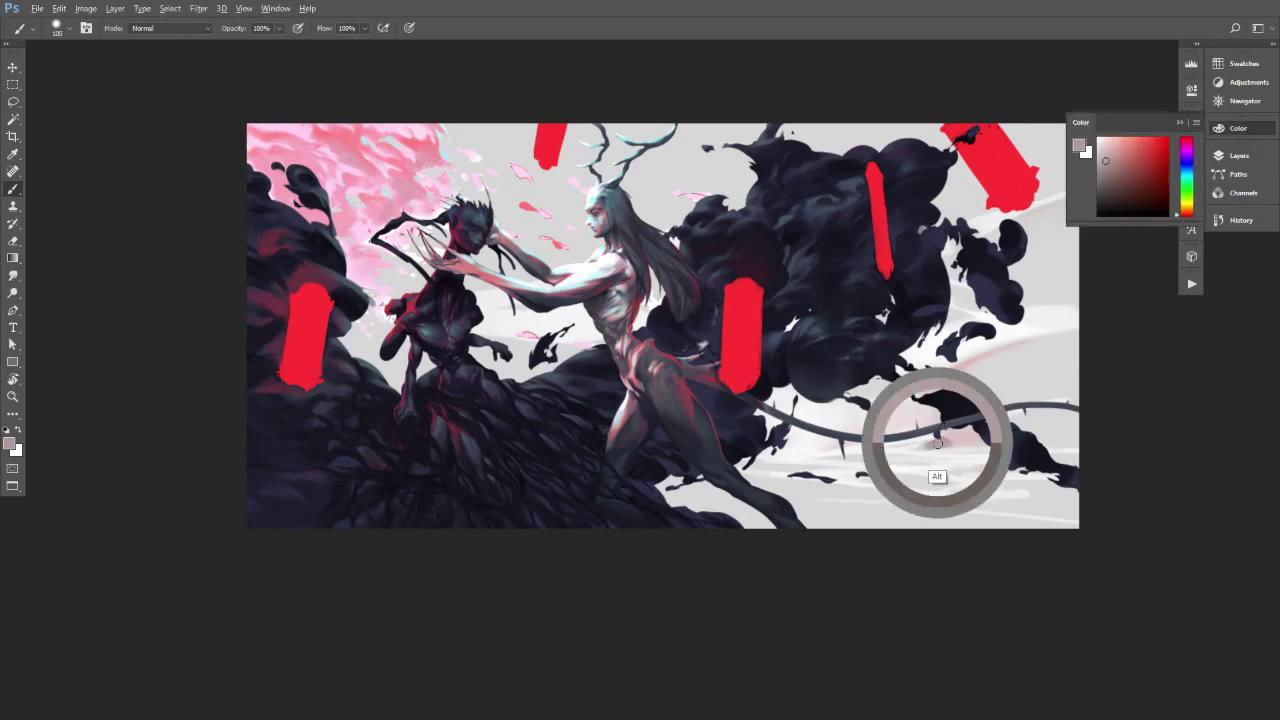
key(bracketright)
key(bracketright)
key(bracketright)
mouse_move(878, 442)
mouse_down()
mouse_move(928, 417)
mouse_move(922, 400)
mouse_up()
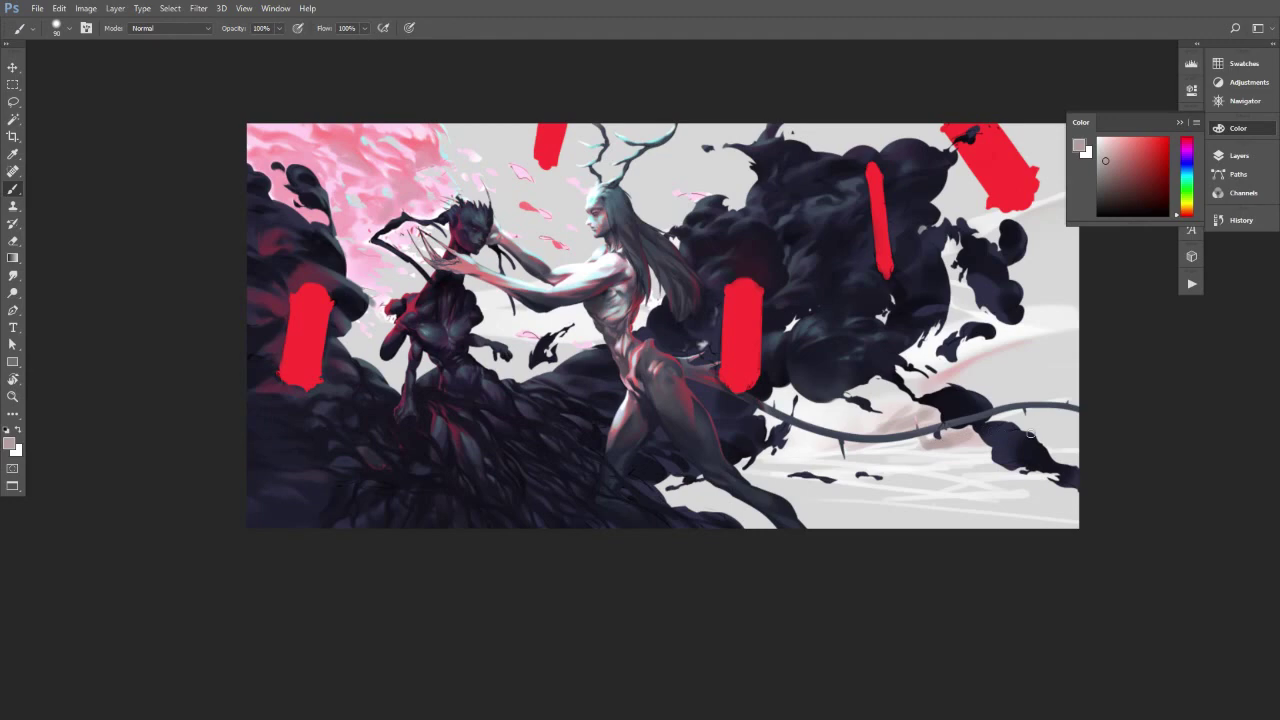
Extend the dusty grey-pink tone over the background above the tail's end and soften it with sampled tints.
key(bracketright)
key(bracketright)
drag(972, 369, 1040, 342)
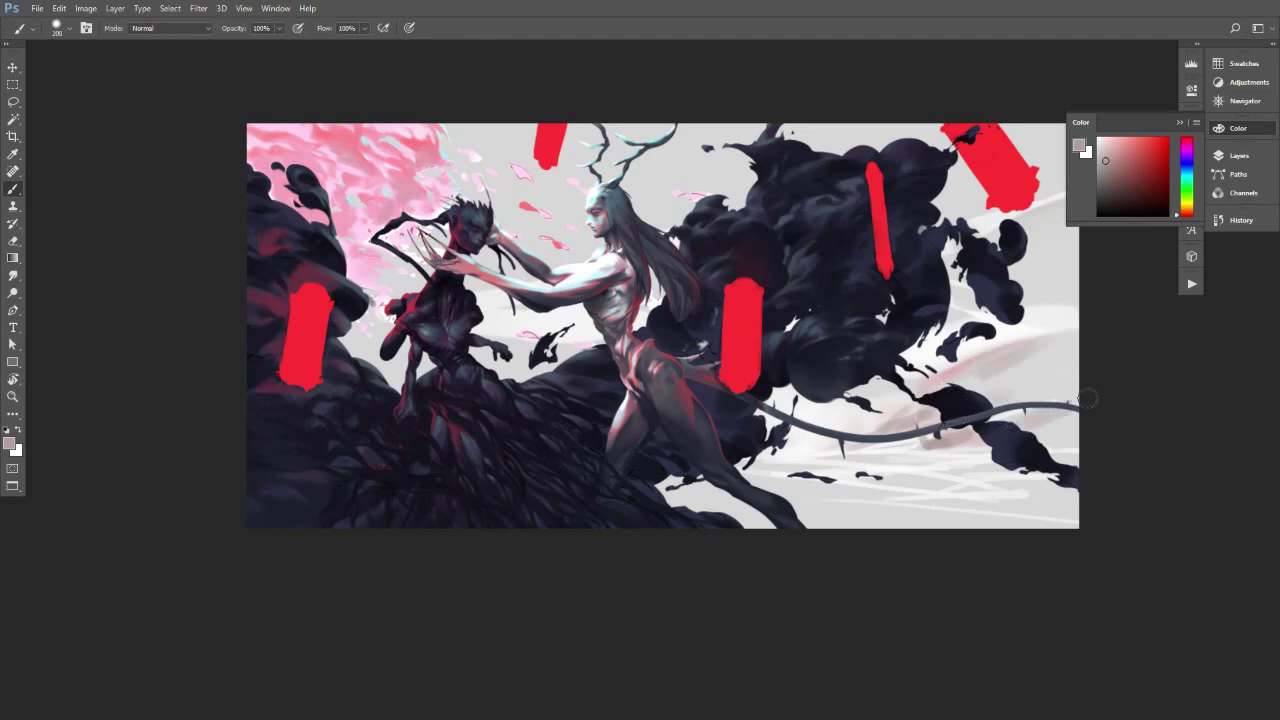
key(bracketright)
alt+click(1068, 424)
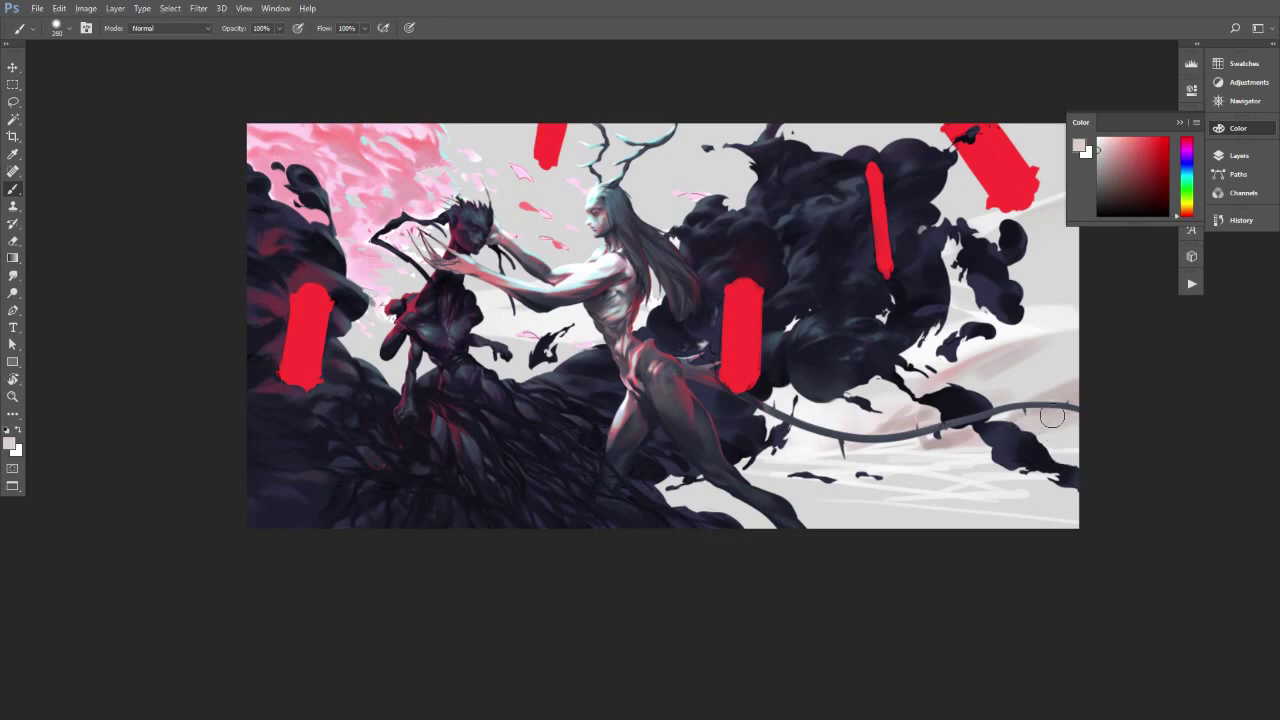
alt+click(1060, 432)
key(bracketright)
key(bracketright)
alt+click(1043, 356)
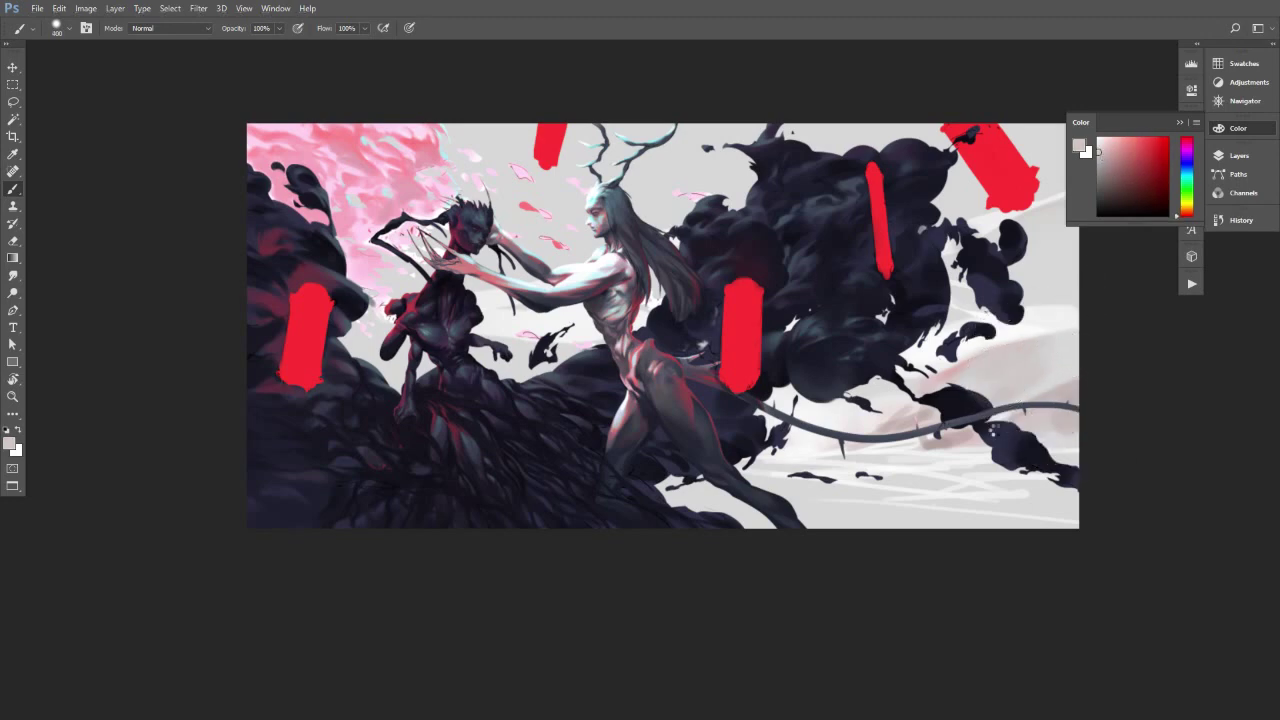
Flip the canvas horizontally and refine the dusty tones around the thorny tail with sampled colour.
key(h)
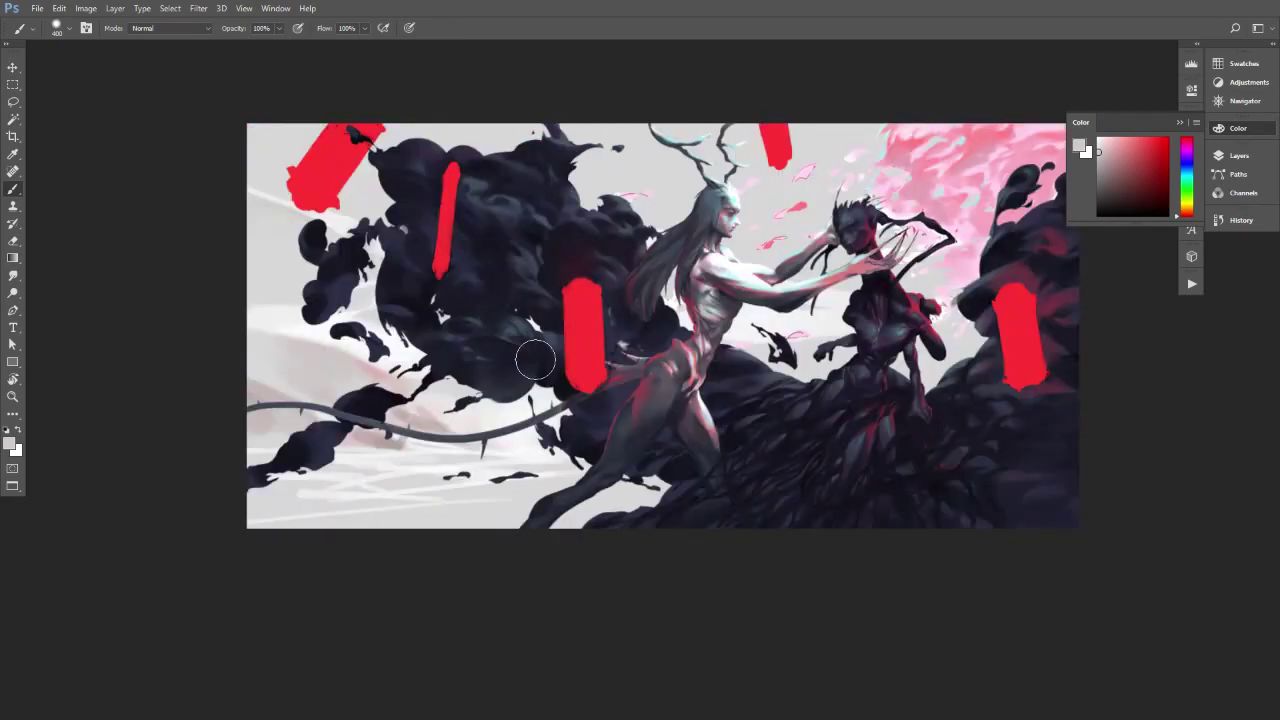
alt+click(386, 383)
key(bracketleft)
key(bracketleft)
key(bracketleft)
key(bracketleft)
key(bracketleft)
key(bracketleft)
key(bracketleft)
Brush sampled white under the tail and light grey beside the antlered figure's trailing leg.
alt+click(515, 451)
key(bracketright)
key(bracketright)
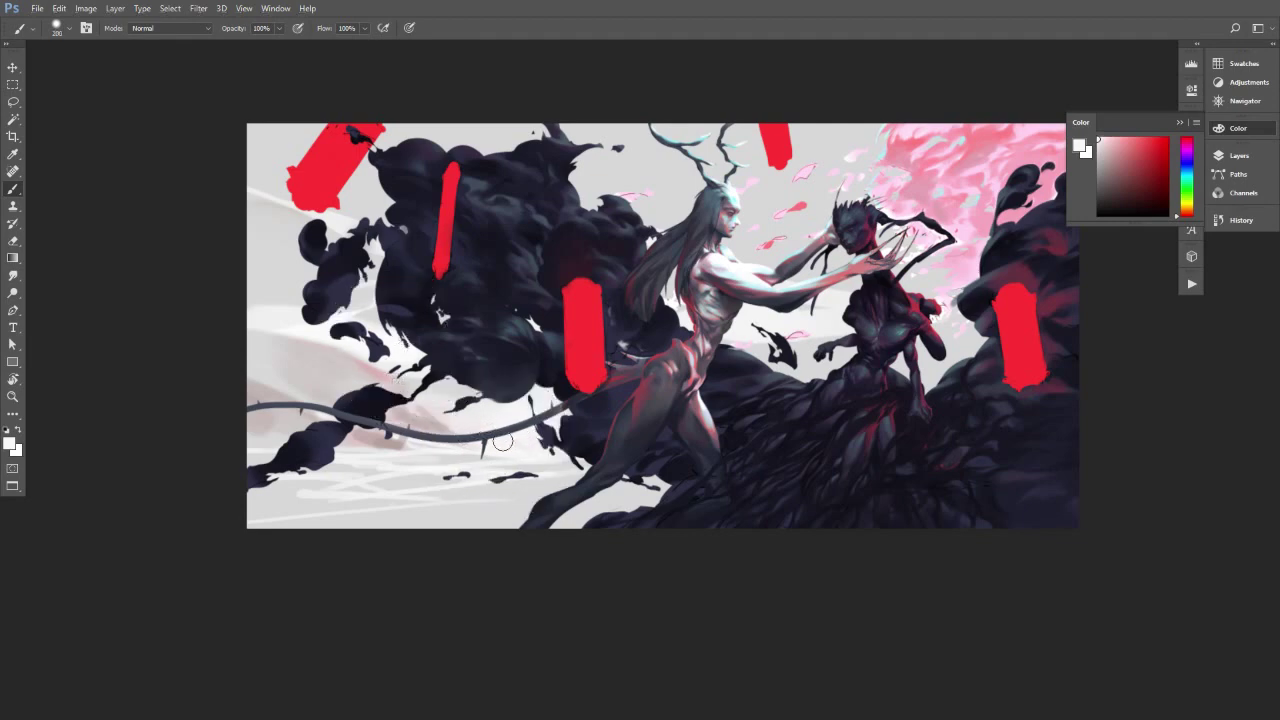
key(bracketright)
alt+click(565, 472)
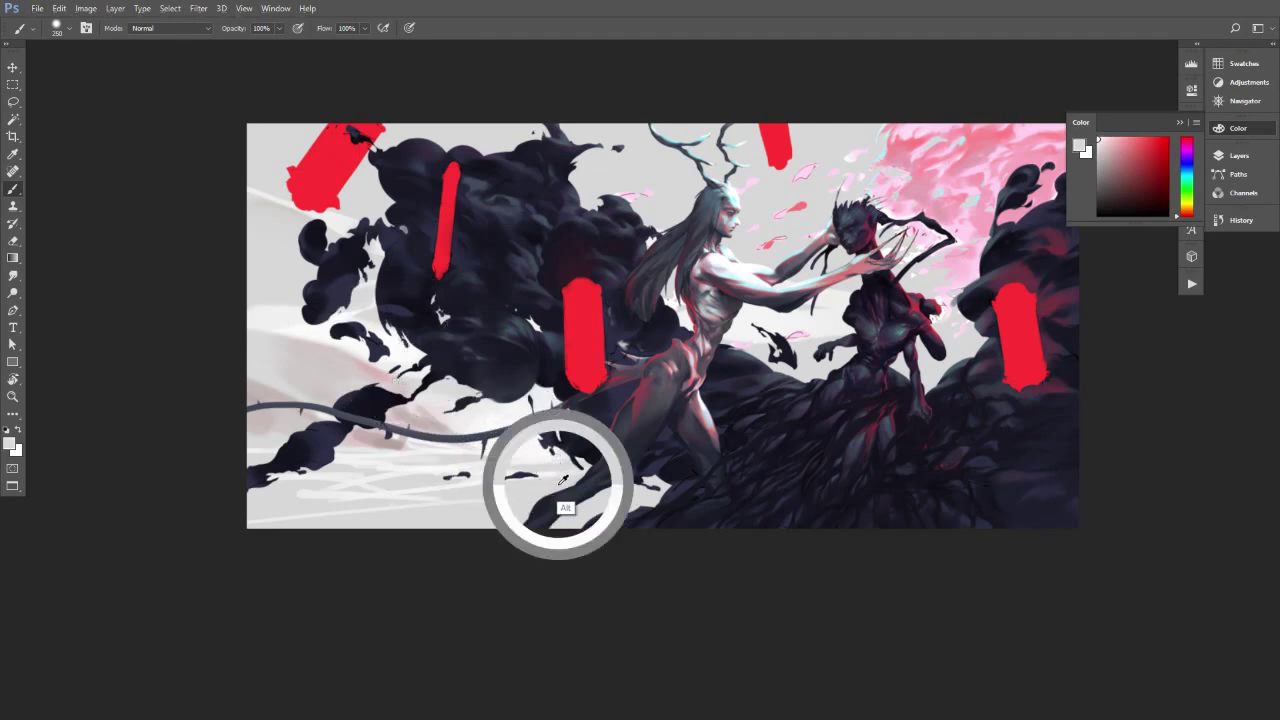
Paint thin mauve-grey streaks across the ground near the trailing foot, using a colour sampled beneath the tail.
alt+click(393, 443)
alt+click(397, 443)
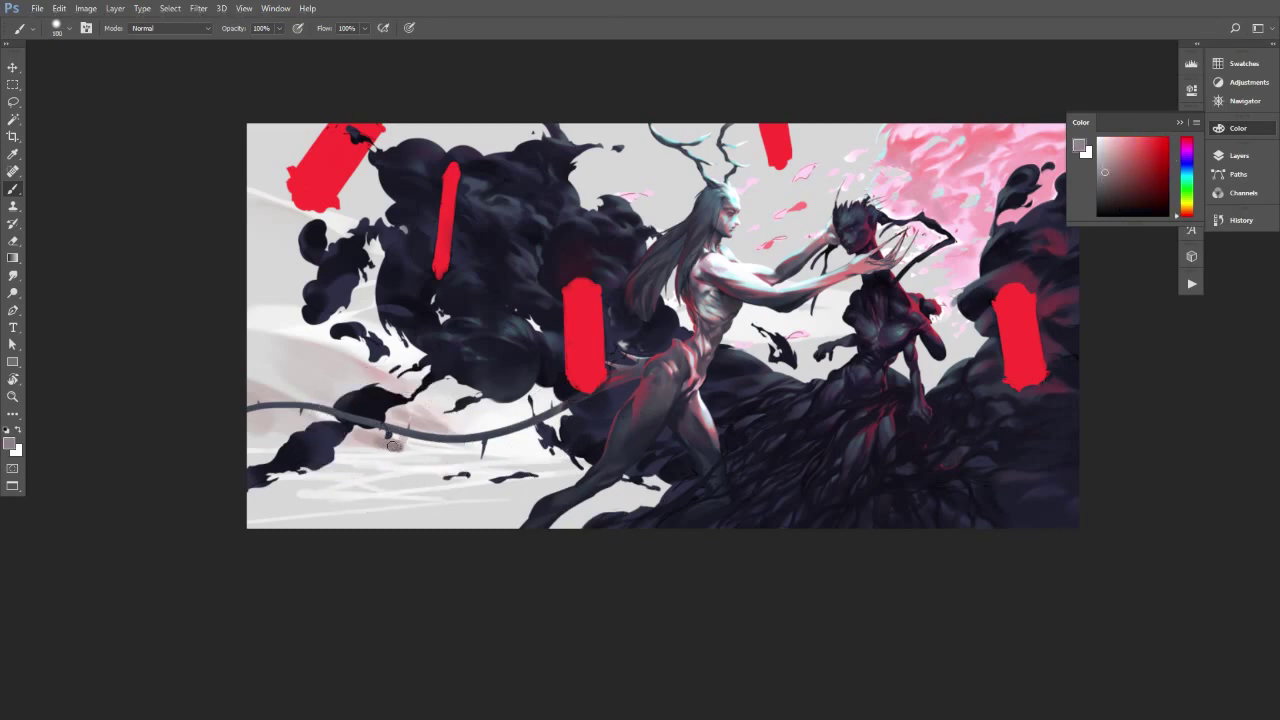
key(bracketleft)
key(bracketleft)
key(bracketleft)
key(bracketleft)
mouse_move(398, 481)
mouse_down()
mouse_move(500, 471)
mouse_move(575, 486)
mouse_move(450, 486)
mouse_move(548, 507)
mouse_move(626, 490)
mouse_move(434, 519)
mouse_move(532, 489)
mouse_move(519, 491)
mouse_up()
Refine the ground streaks around the antlered figure's trailing leg with sampled light greys.
alt+click(514, 497)
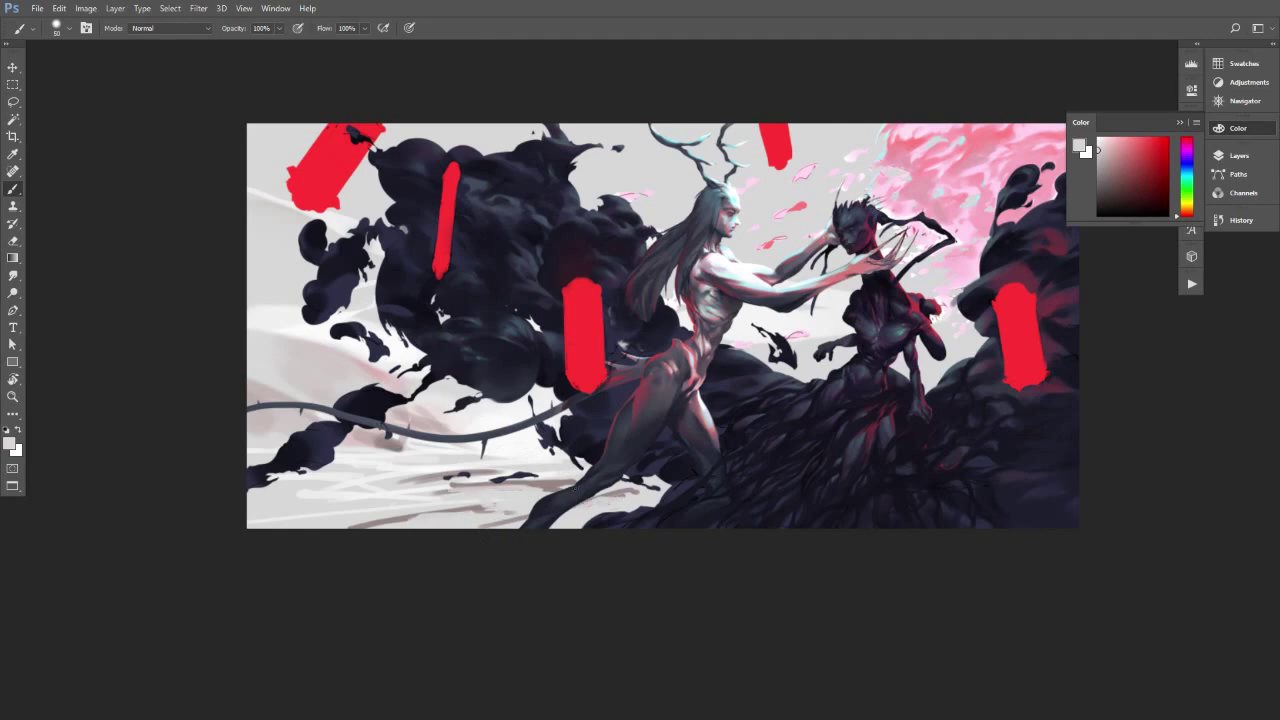
alt+click(540, 486)
alt+click(551, 481)
drag(604, 492, 636, 490)
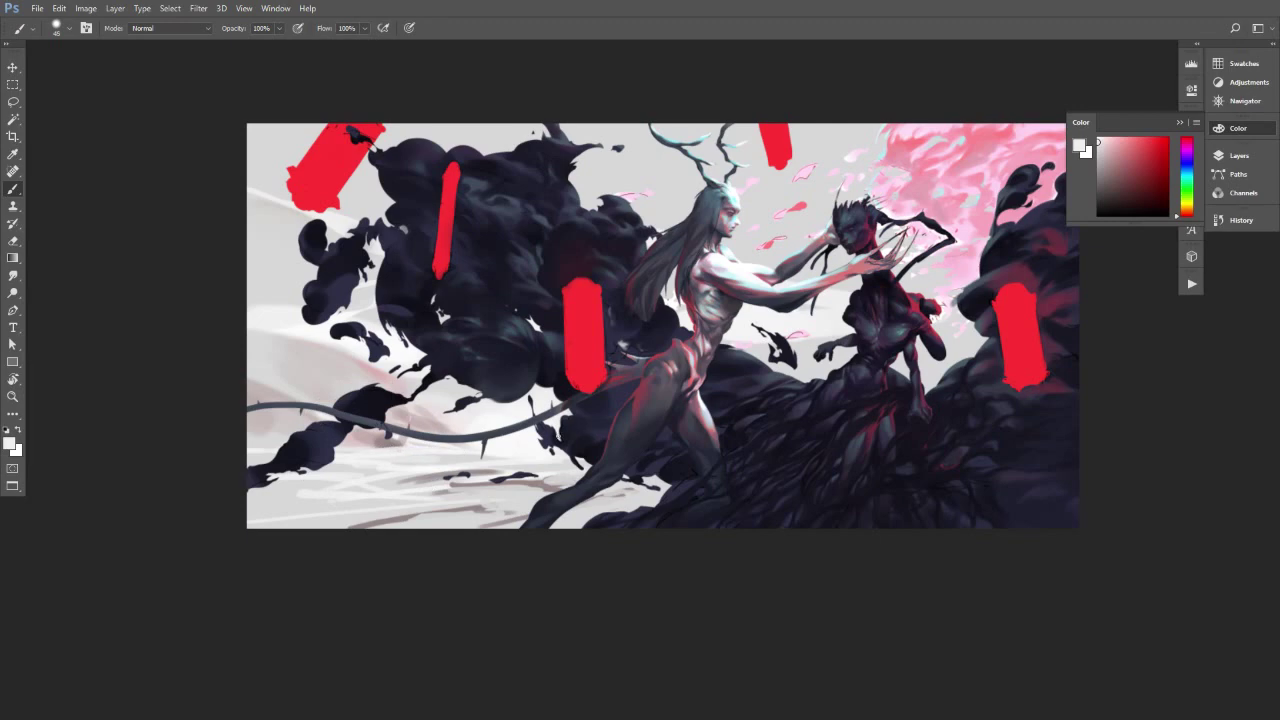
Brush sampled pale tones across the ground streaks beneath the thorny tail and check the painting in the greyscale proof view.
alt+click(966, 222)
alt+click(497, 458)
drag(450, 484, 575, 478)
drag(434, 492, 484, 504)
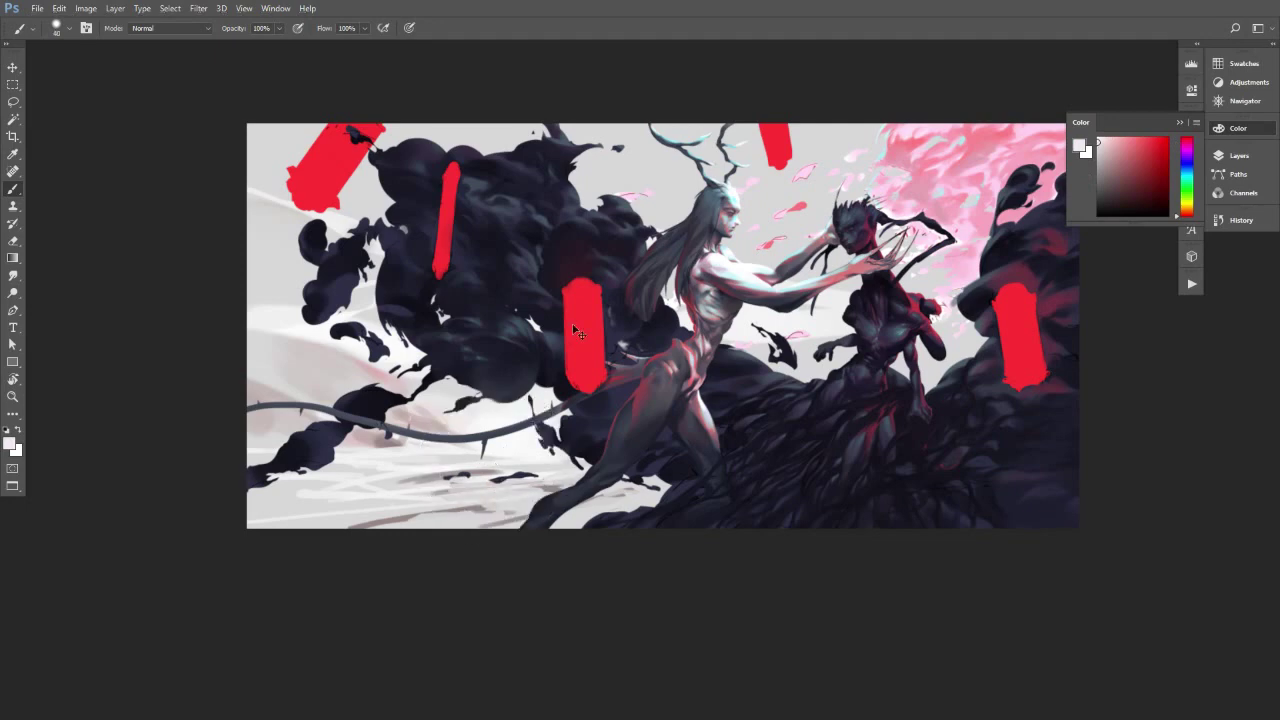
key(ctrl+y)
key(ctrl+y)
Refine the dusty ground tones just beneath the tail with sampled mauve-greys, adjusting the brush size.
alt+click(442, 473)
alt+click(474, 431)
alt+click(455, 430)
alt+click(463, 427)
key(bracketright)
key(bracketright)
key(bracketleft)
alt+click(388, 446)
alt+click(432, 426)
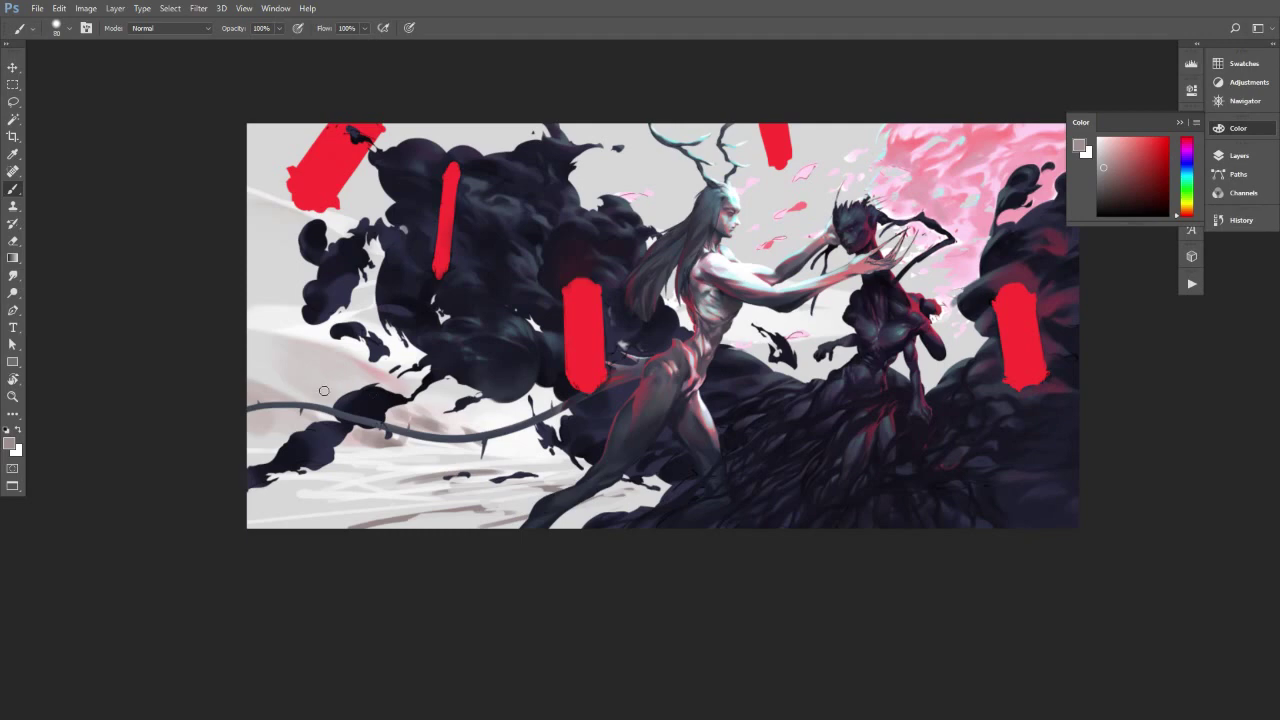
Paint a mauve-grey patch on the pale slope above the tail's end.
key(bracketright)
key(bracketright)
mouse_move(319, 393)
mouse_down()
mouse_move(280, 347)
mouse_move(317, 391)
mouse_move(284, 352)
mouse_move(376, 406)
mouse_up()
key(bracketleft)
key(bracketleft)
key(ctrl+z)
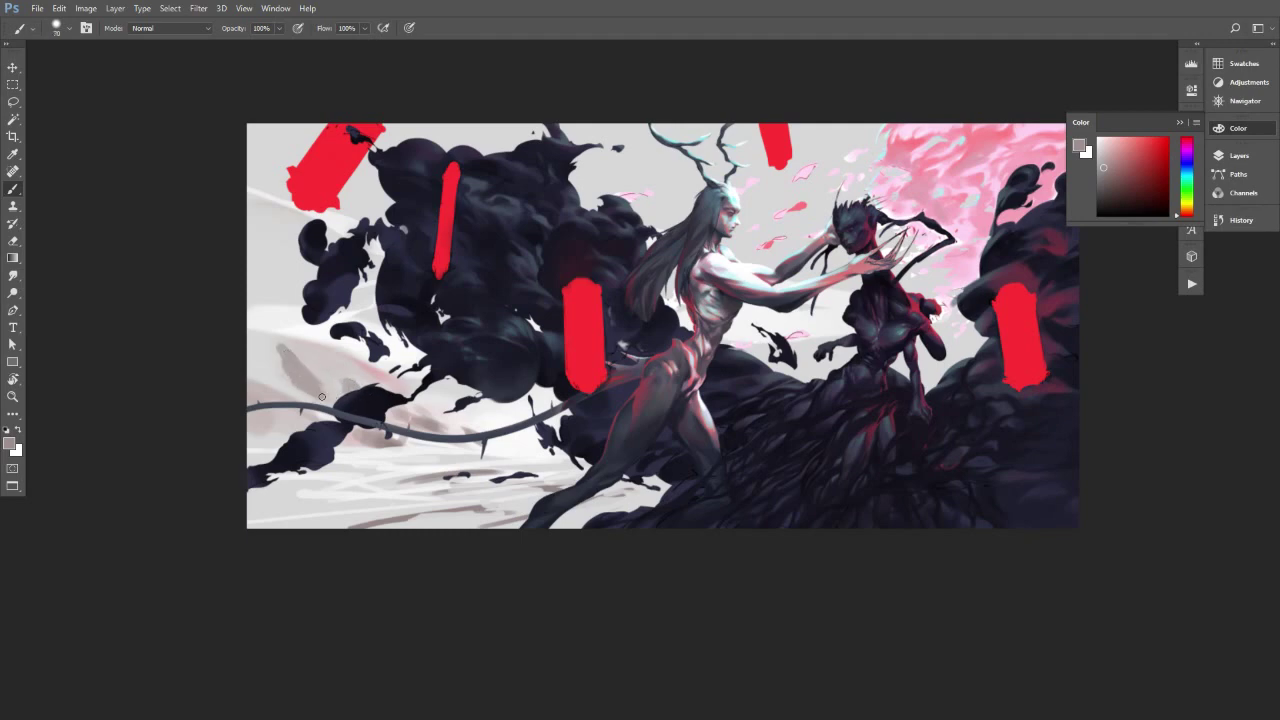
Shape the mauve-grey patch above the tail with sampled light and mid greys, varying the brush size.
alt+click(331, 385)
key(bracketright)
key(bracketright)
alt+click(312, 399)
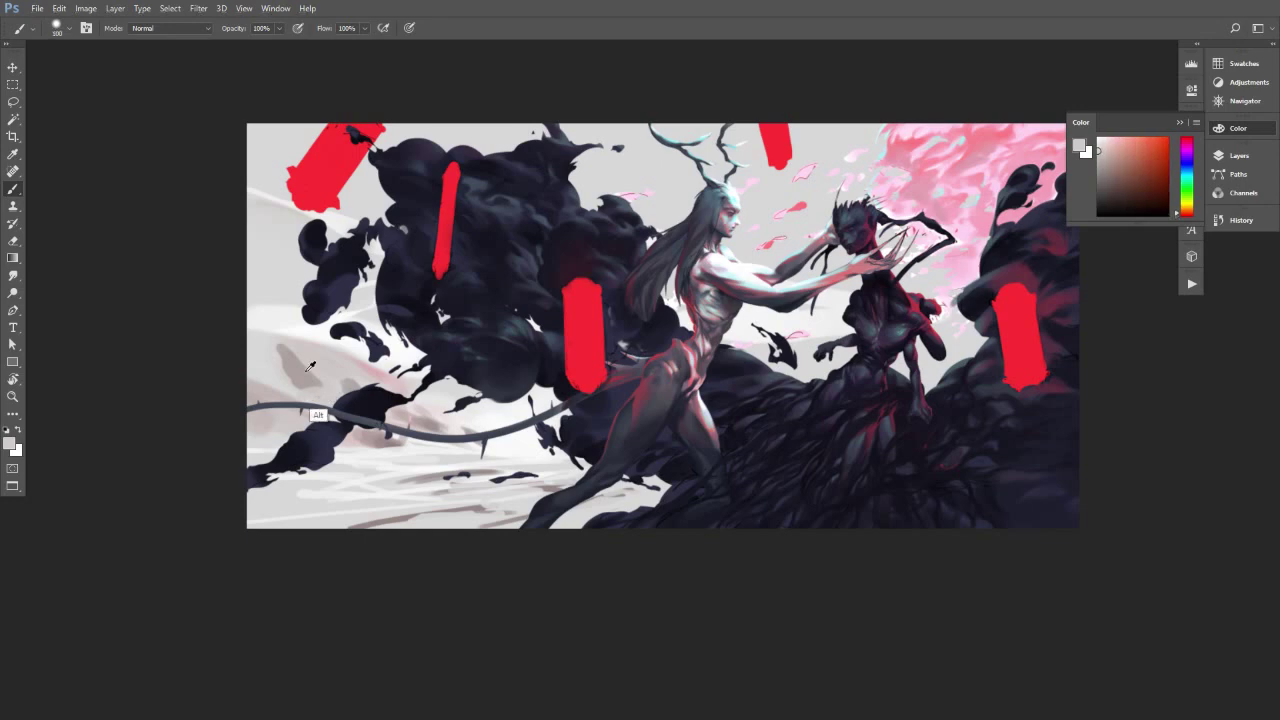
alt+click(320, 414)
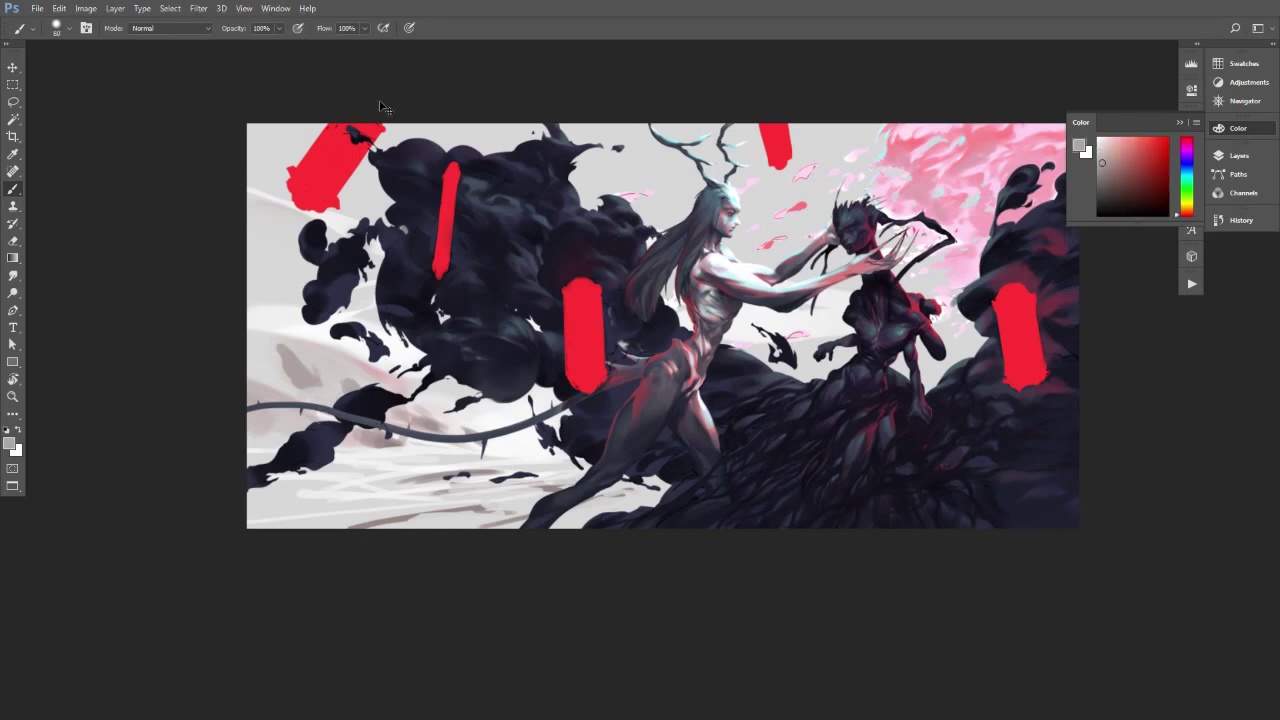
Flip the canvas horizontally and paint mauve-grey patches on the ground beneath the tail with a sampled dusty tone.
key(F2)
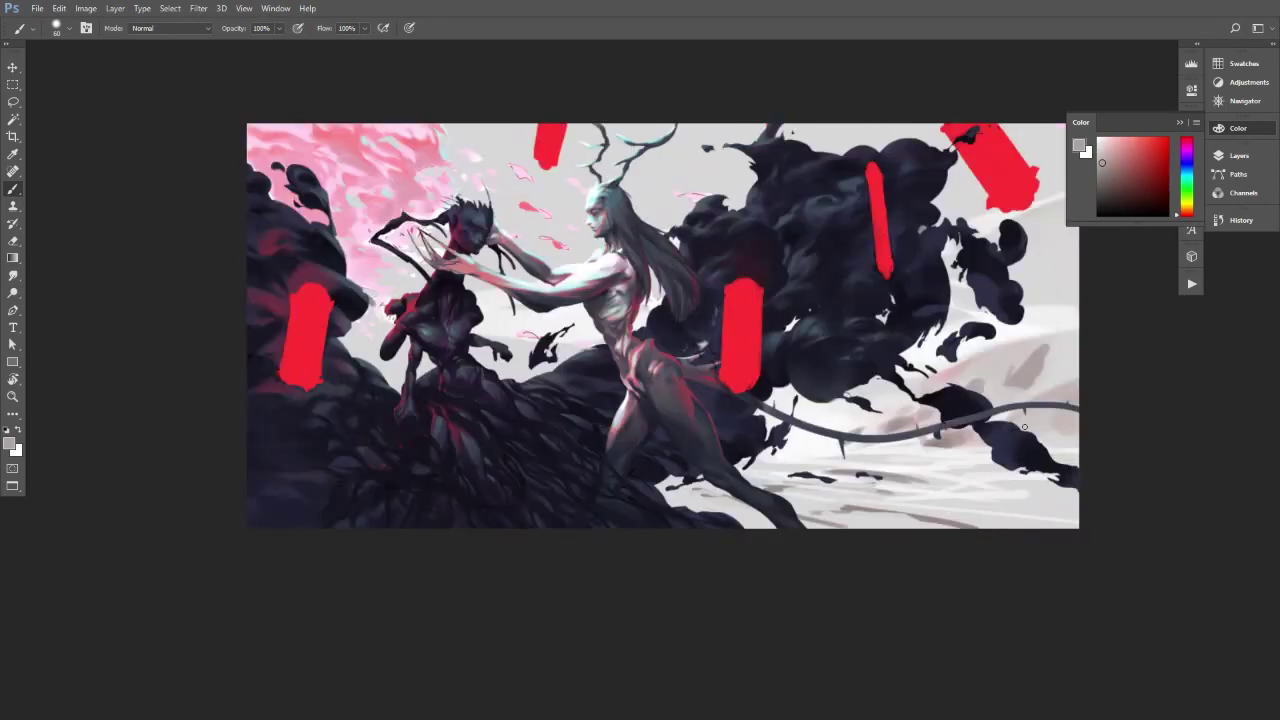
alt+click(945, 445)
key(bracketleft)
key(bracketleft)
mouse_move(887, 497)
mouse_down()
mouse_move(970, 492)
mouse_move(939, 492)
mouse_move(973, 478)
mouse_move(952, 490)
mouse_move(1020, 505)
mouse_move(991, 494)
mouse_up()
key(bracketright)
key(bracketright)
key(bracketright)
key(bracketright)
mouse_move(898, 470)
mouse_down()
mouse_move(910, 467)
mouse_move(891, 474)
mouse_up()
Refine the ground patches beneath the tail with sampled pale and mauve-grey tones, enlarging the brush to 100.
alt+click(920, 475)
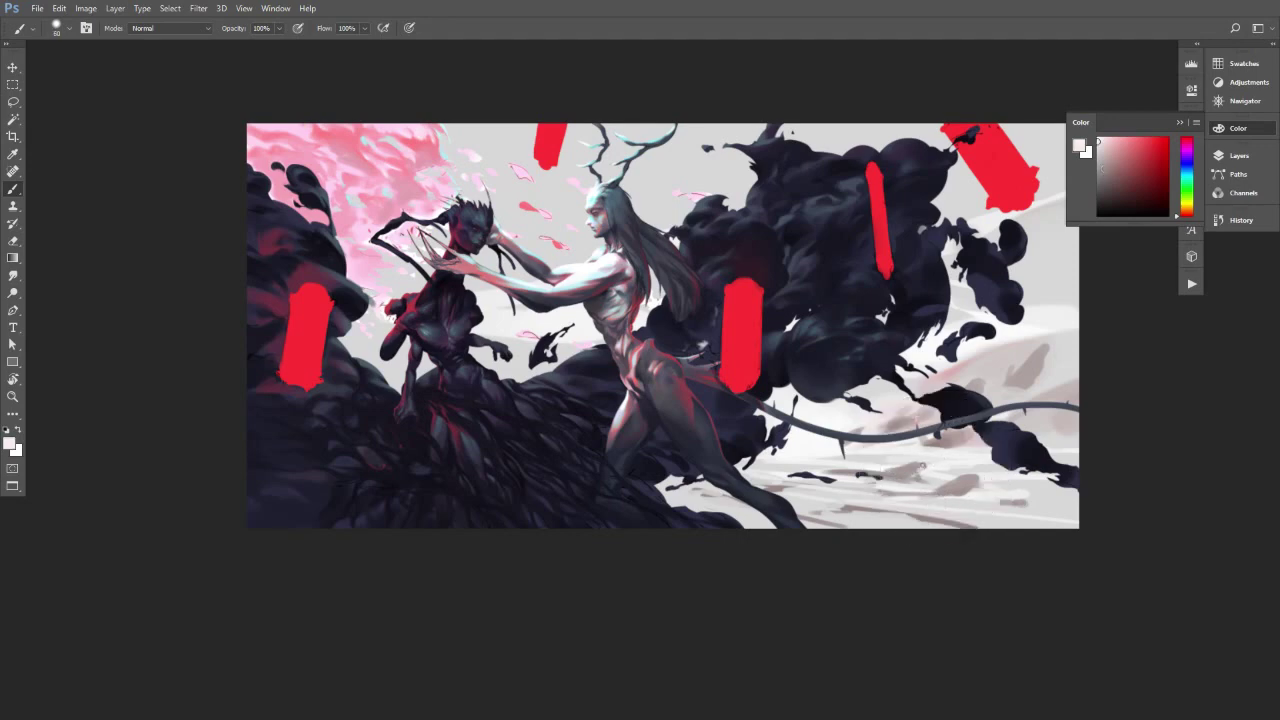
alt+click(894, 505)
click(848, 459)
alt+click(954, 440)
alt+click(961, 524)
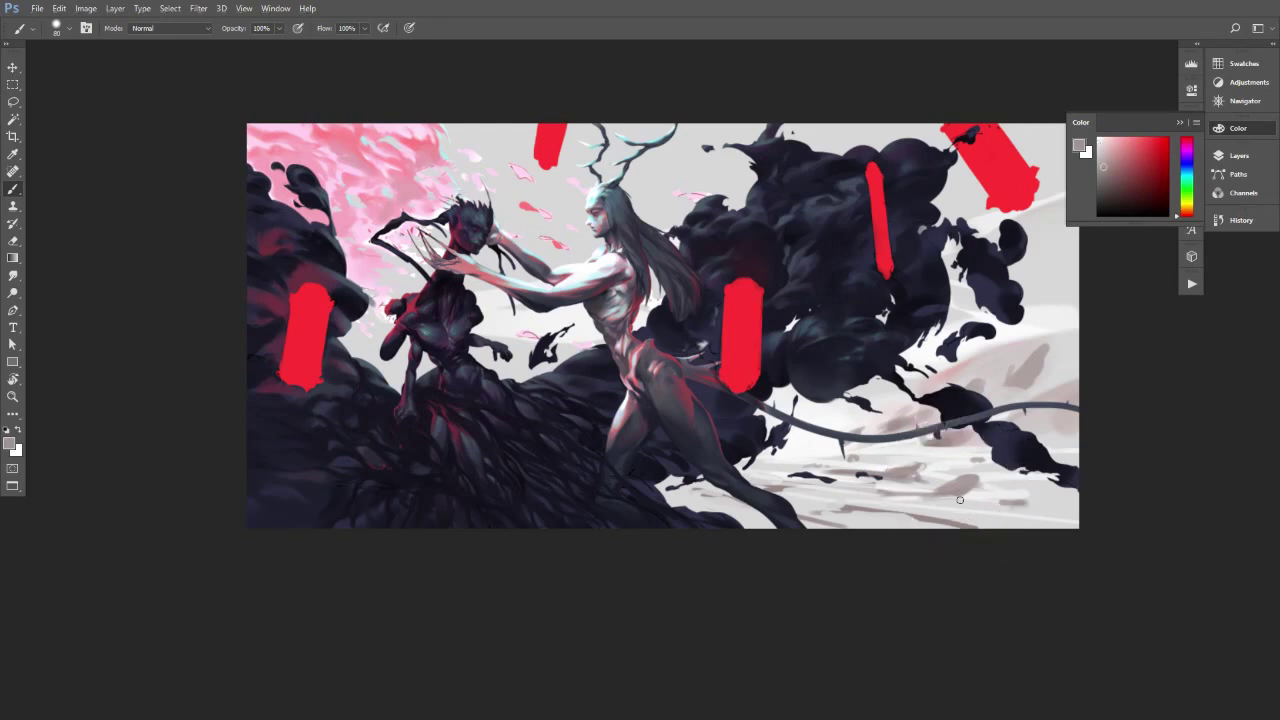
key(bracketright)
key(bracketright)
drag(890, 485, 911, 478)
alt+click(930, 502)
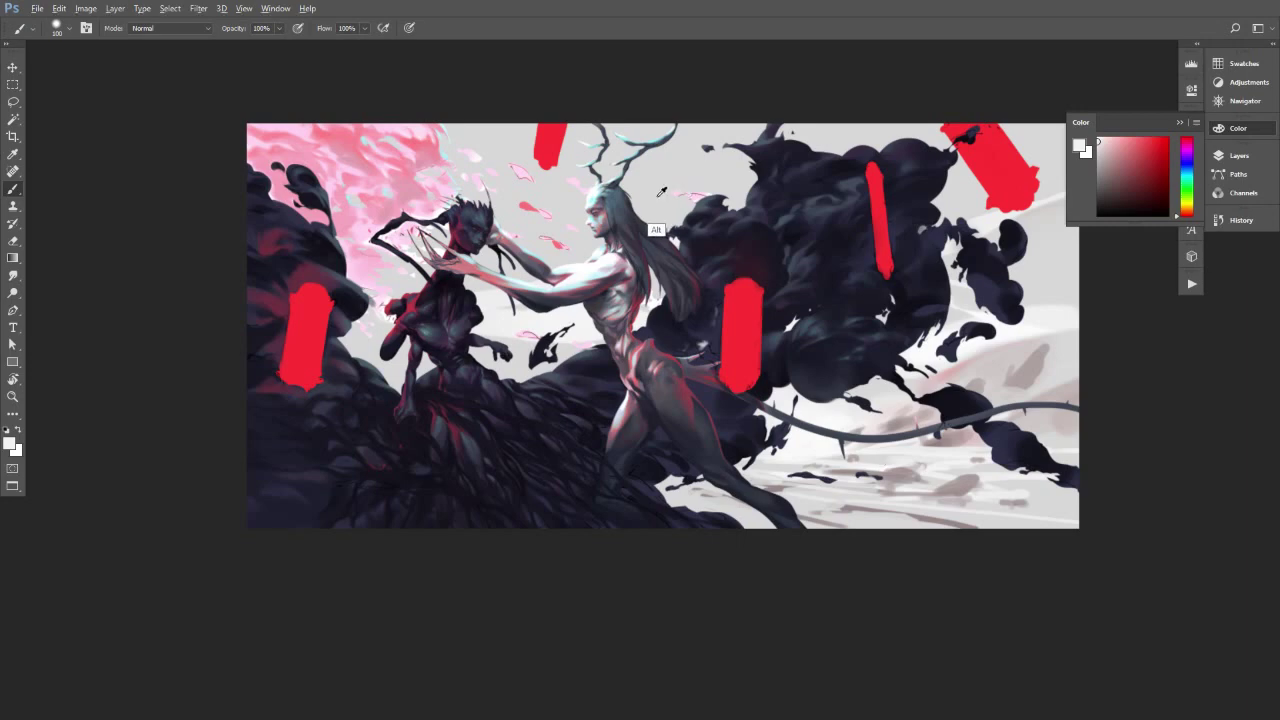
Soften the lower part of the mauve-grey patch above the tail with sampled light grey.
alt+click(1055, 370)
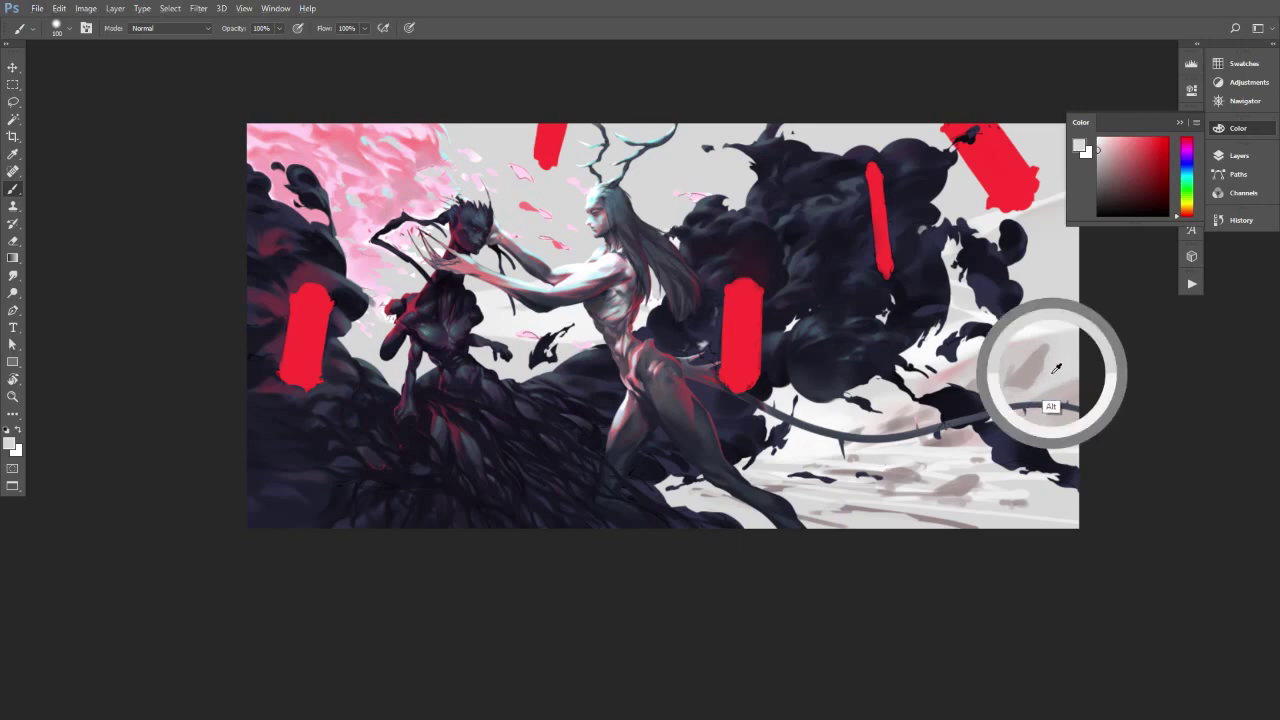
drag(1012, 388, 1060, 377)
key(])
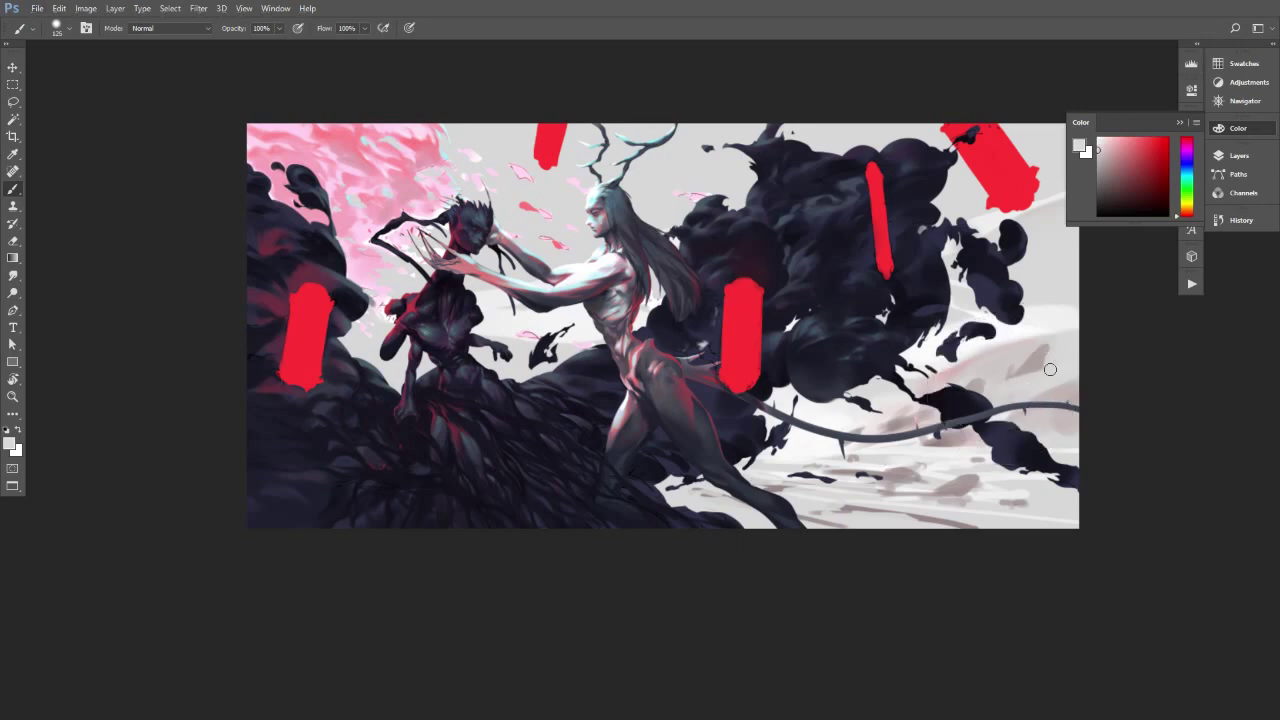
alt+click(1034, 358)
drag(1000, 385, 1070, 369)
key(])
alt+click(1014, 382)
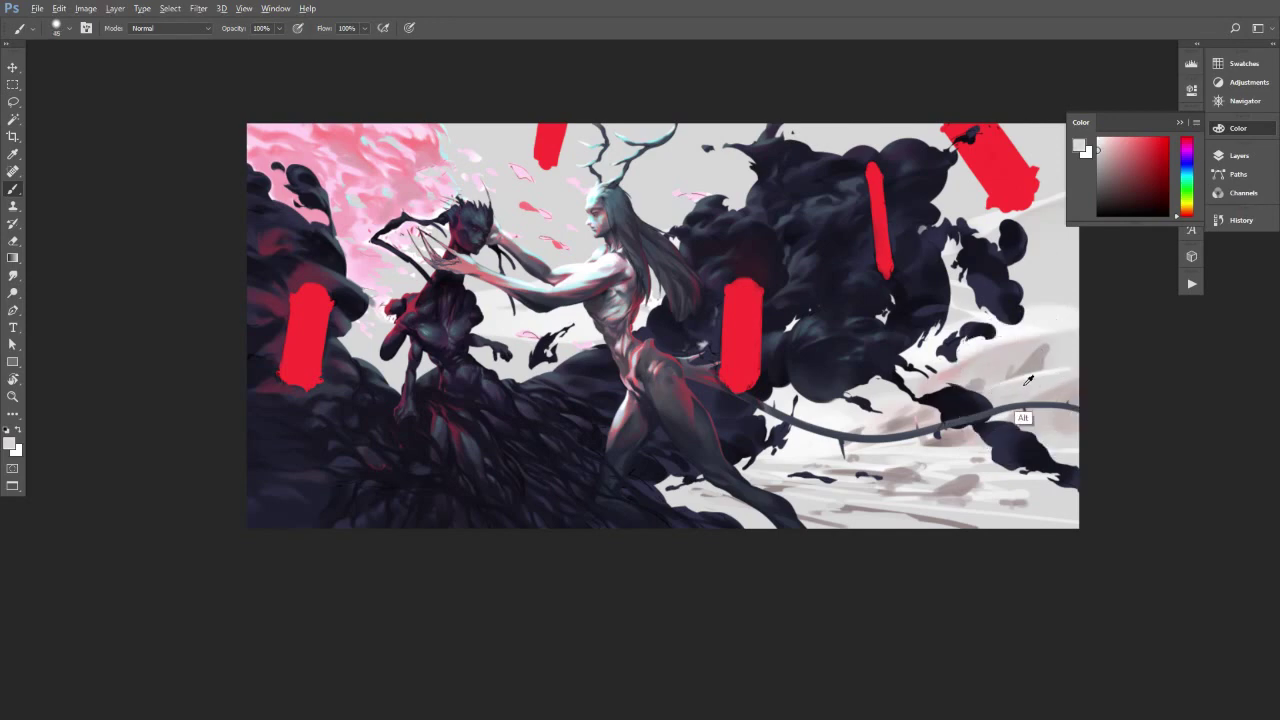
Extend the dusty shading from the patch above the tail toward the dark cloud with sampled mauve-greys.
alt+click(1059, 367)
alt+click(1036, 367)
alt+click(1031, 364)
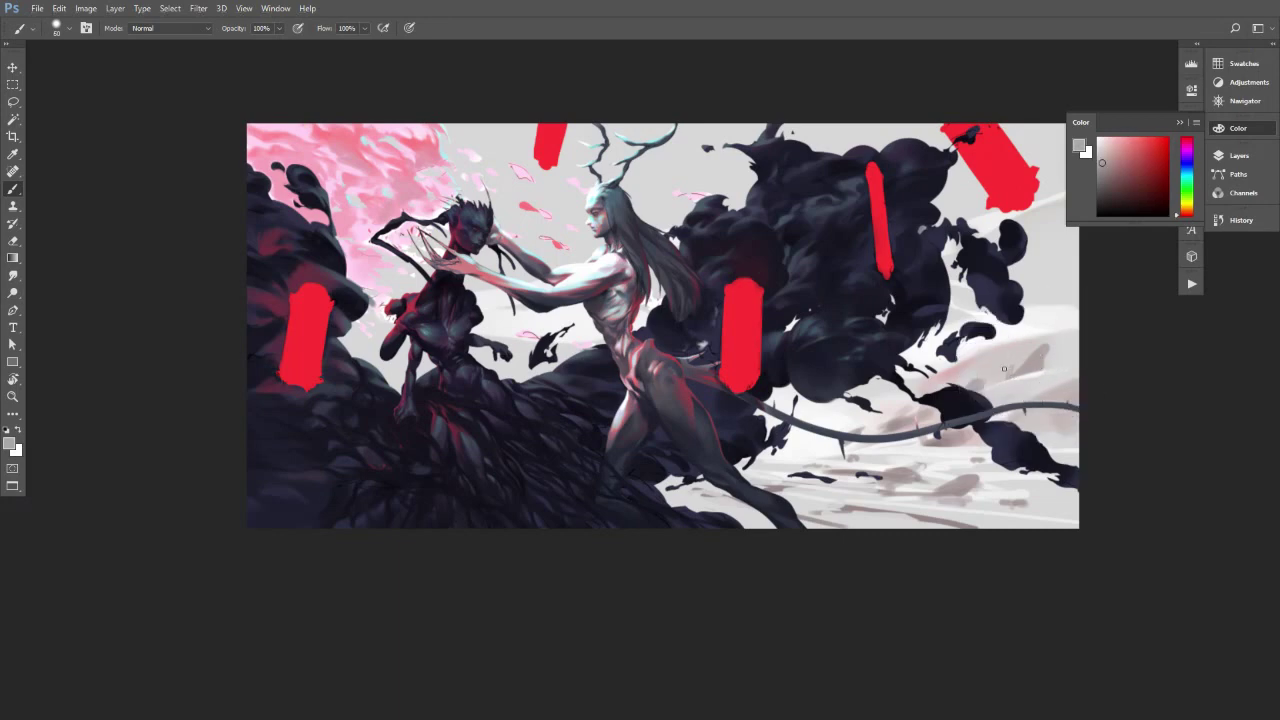
alt+click(955, 373)
alt+click(972, 374)
key([)
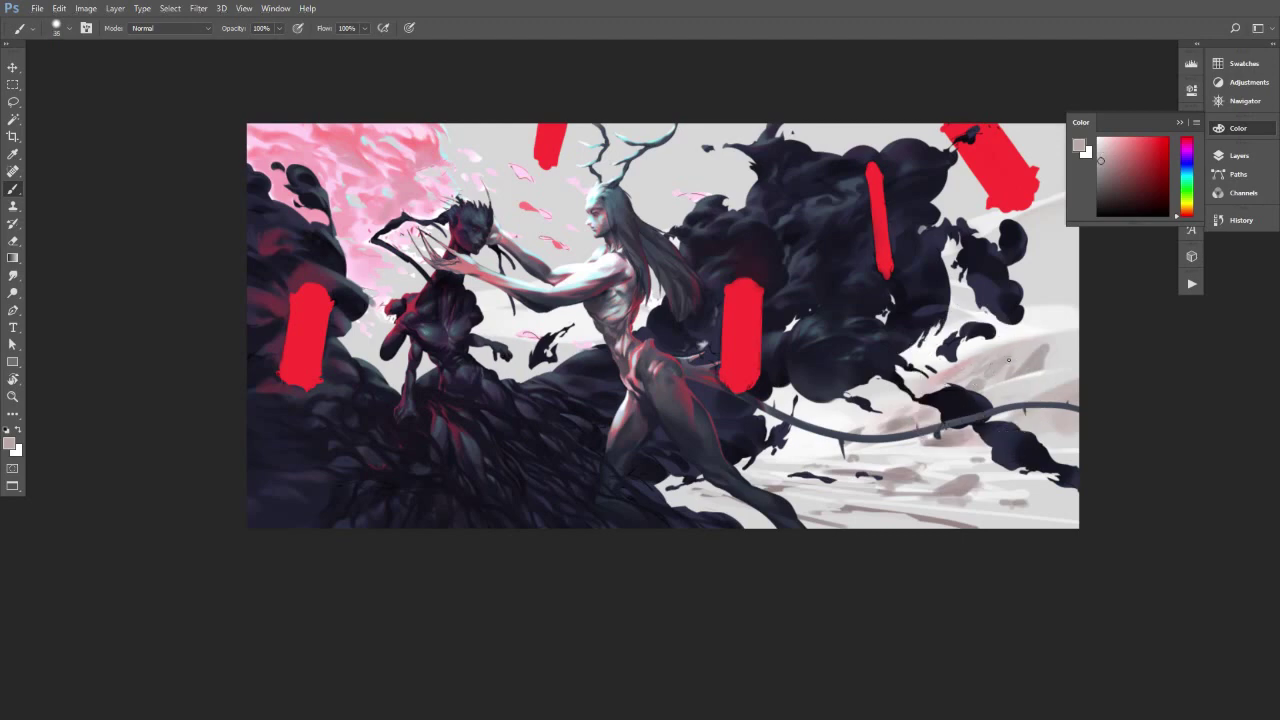
Paint fine pale strokes across the dusty slope above the tail with a small brush and sampled light tones.
alt+click(1021, 344)
key(bracketleft)
alt+click(1010, 355)
scroll(1031, 354, up, 4)
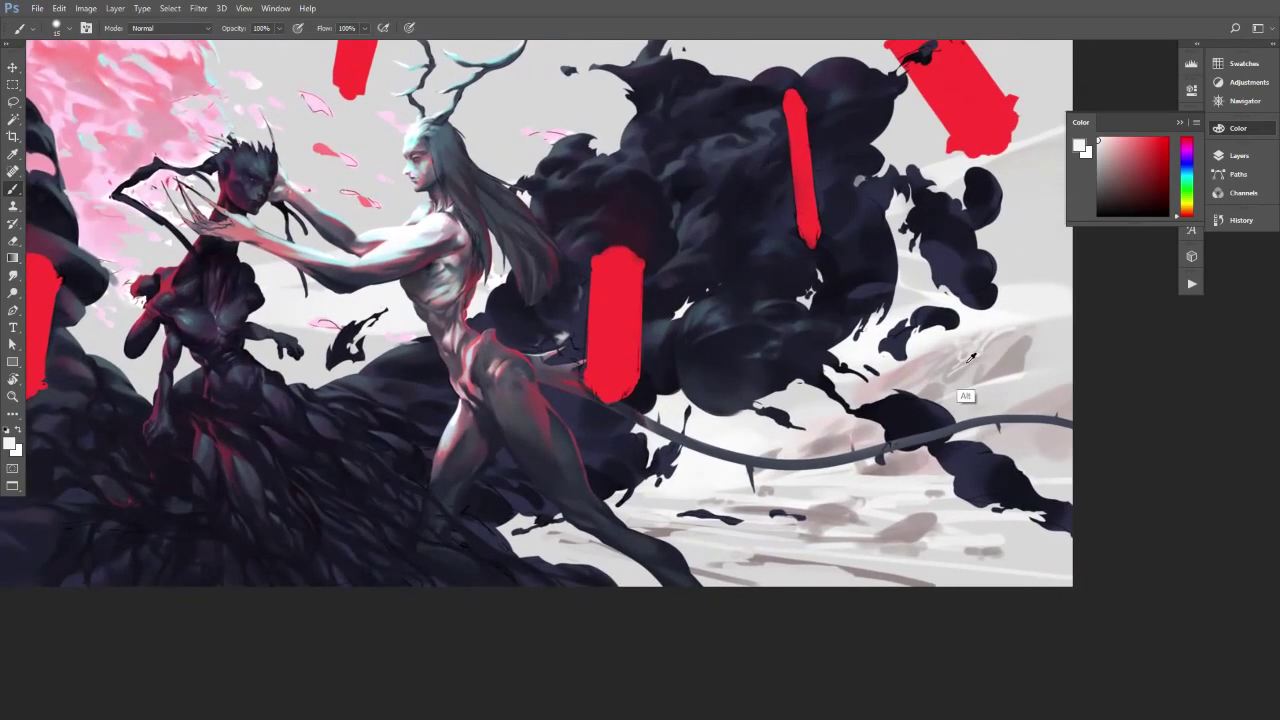
alt+click(968, 358)
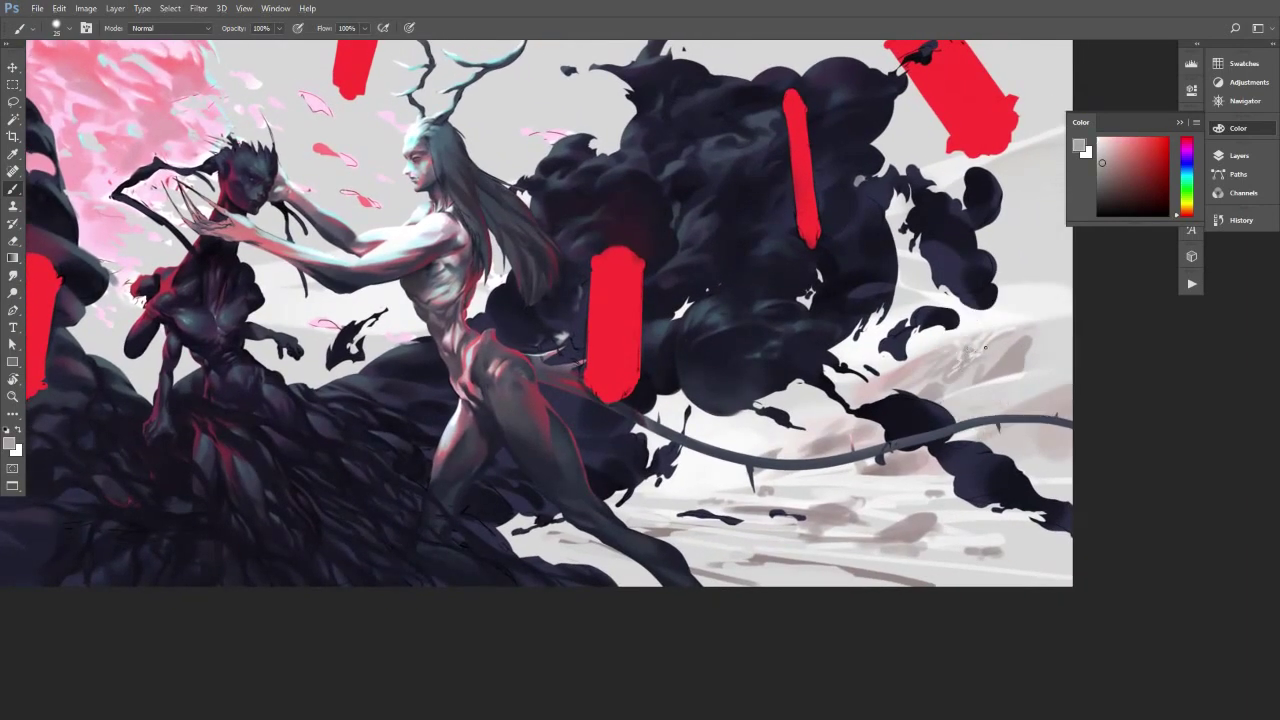
alt+click(995, 350)
alt+click(979, 346)
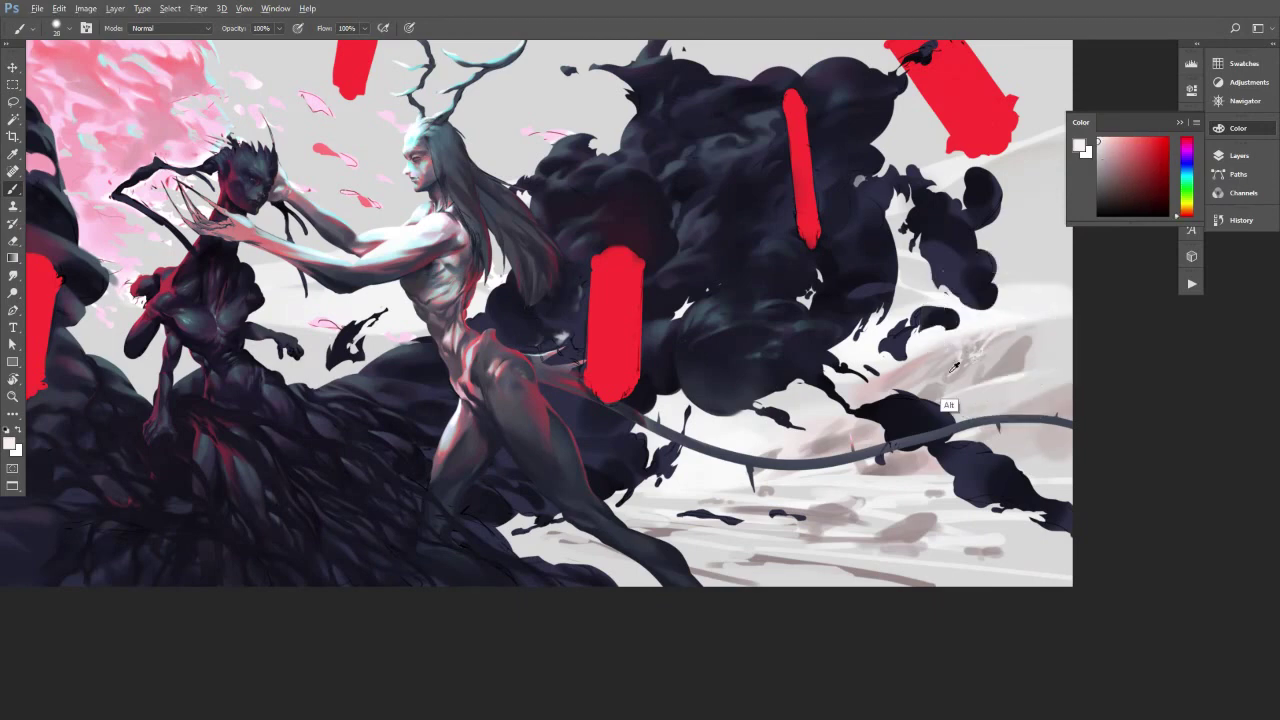
Rework the dusty slope around the pale strokes with sampled mauve-greys.
alt+click(954, 366)
alt+click(970, 325)
alt+click(956, 366)
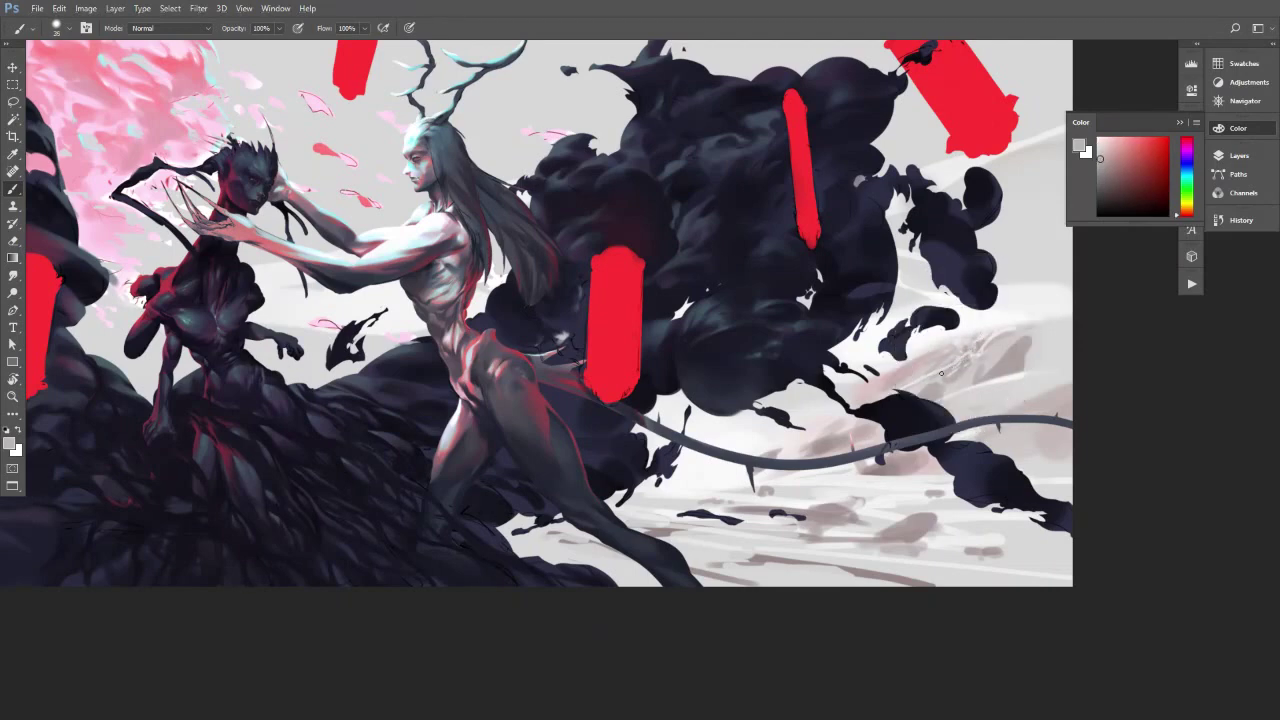
alt+click(954, 373)
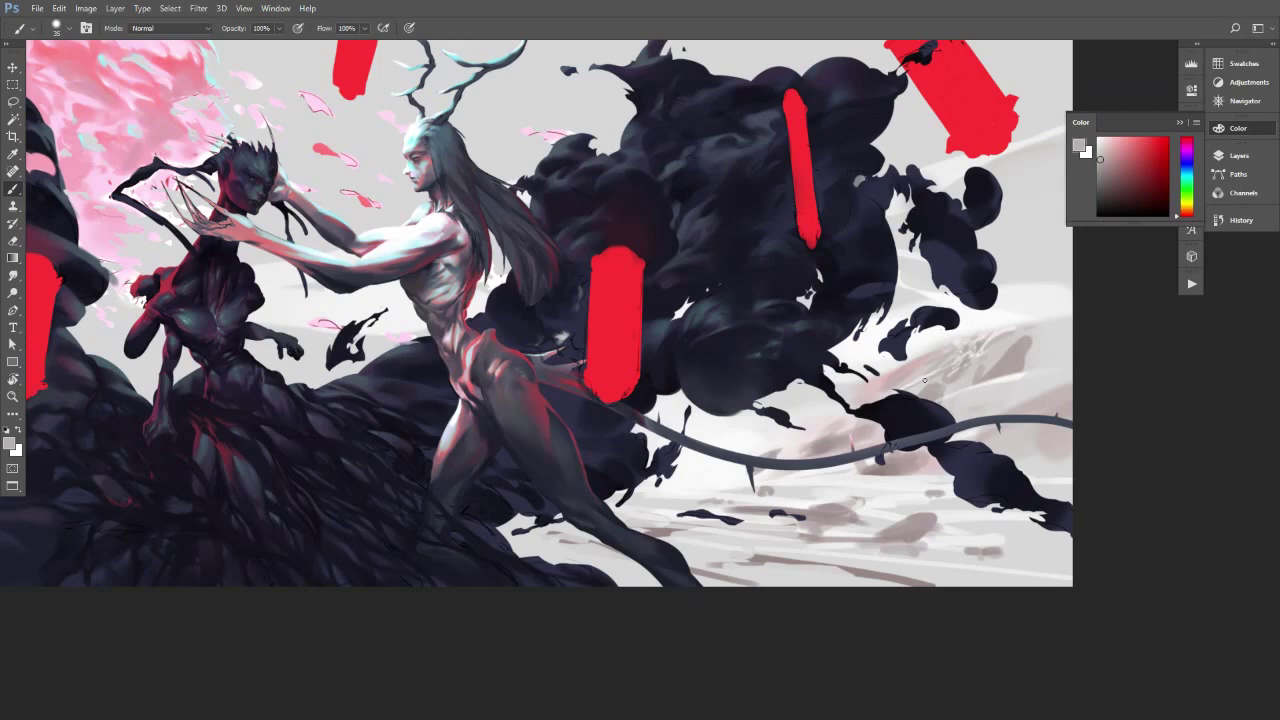
alt+click(988, 353)
alt+click(1010, 318)
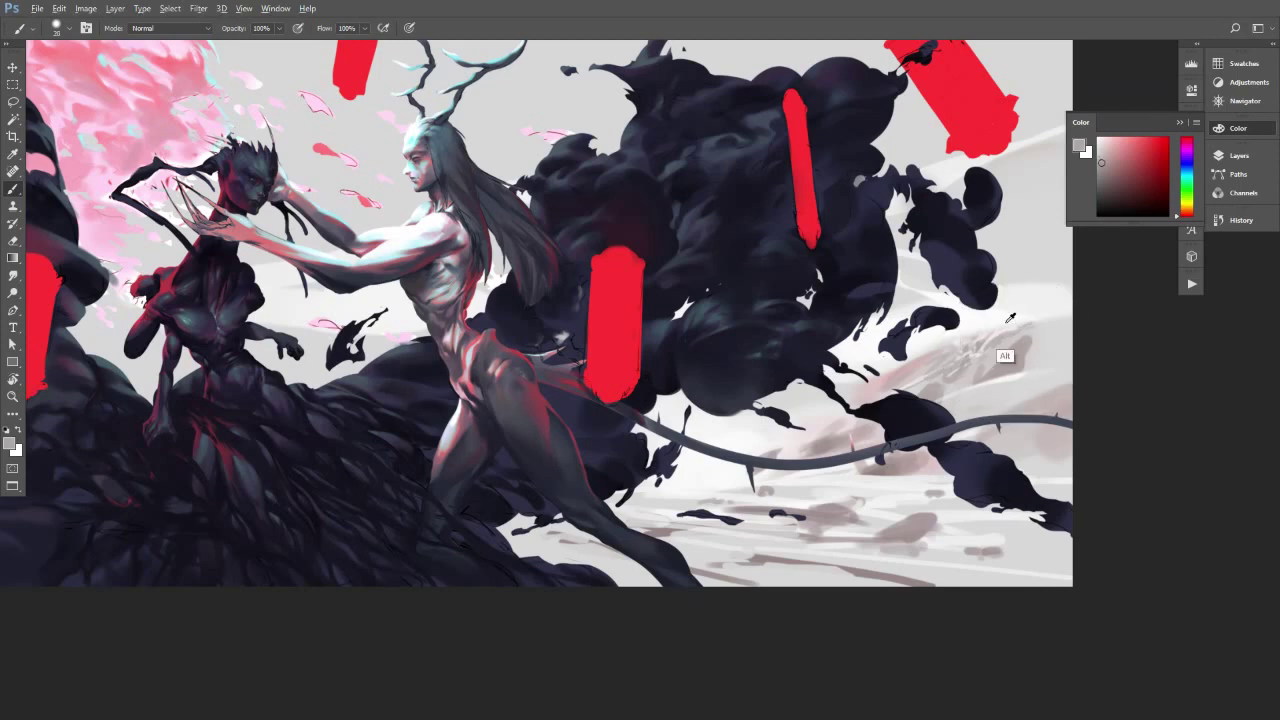
Refine the upper edge of the dusty slope with sampled off-white and grey tones.
alt+click(1028, 326)
alt+click(1005, 333)
alt+click(1002, 357)
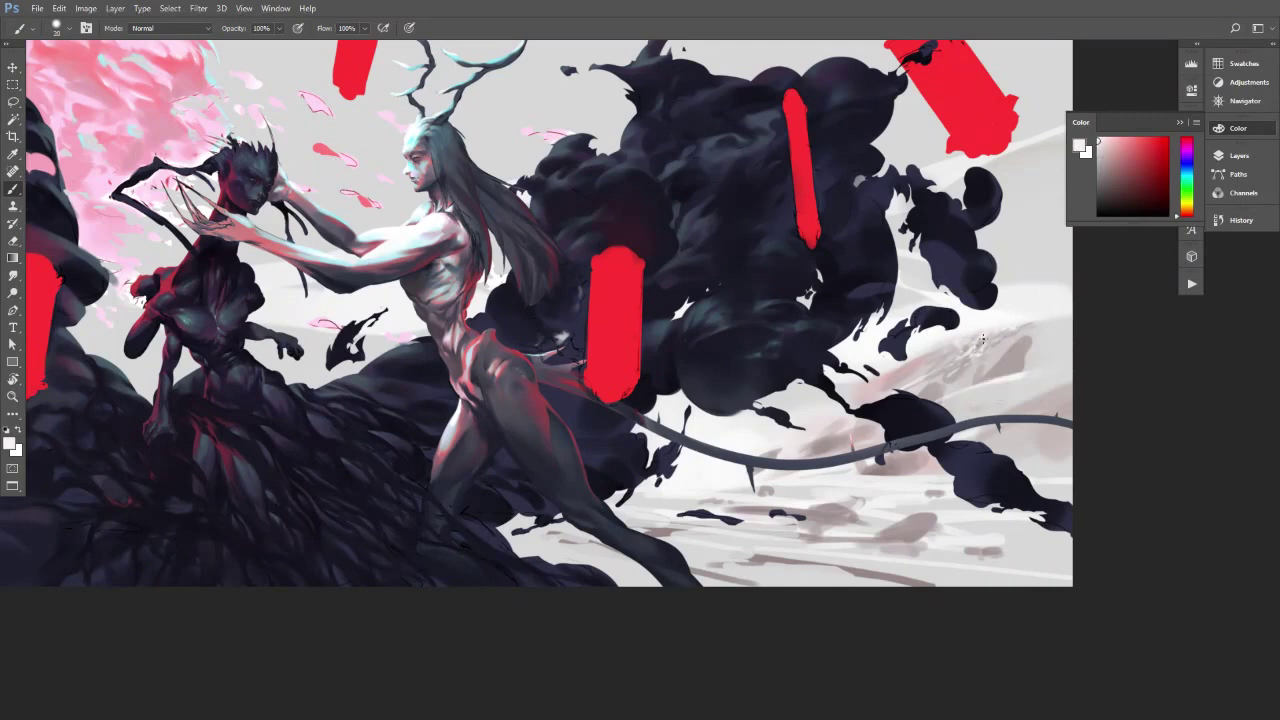
alt+click(975, 348)
alt+click(1027, 340)
Review the whole painting's values in the greyscale proof view and return to full colour.
scroll(1008, 406, down, 5)
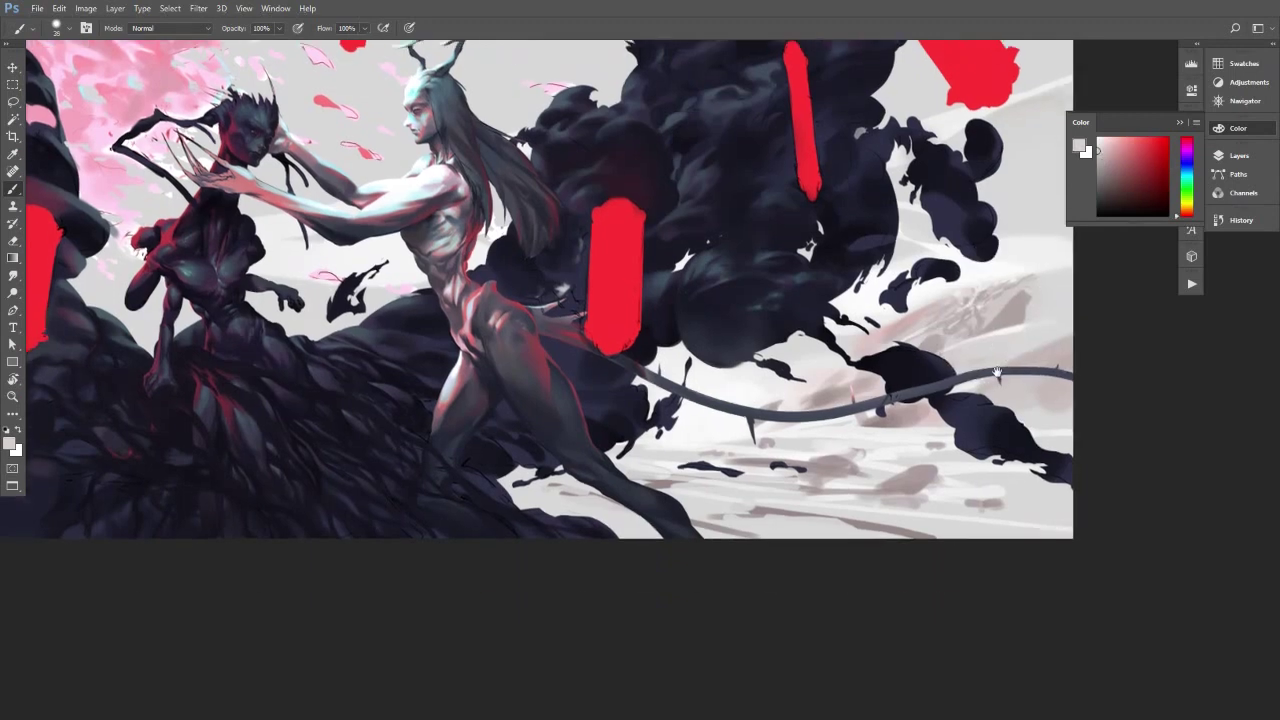
key(ctrl+y)
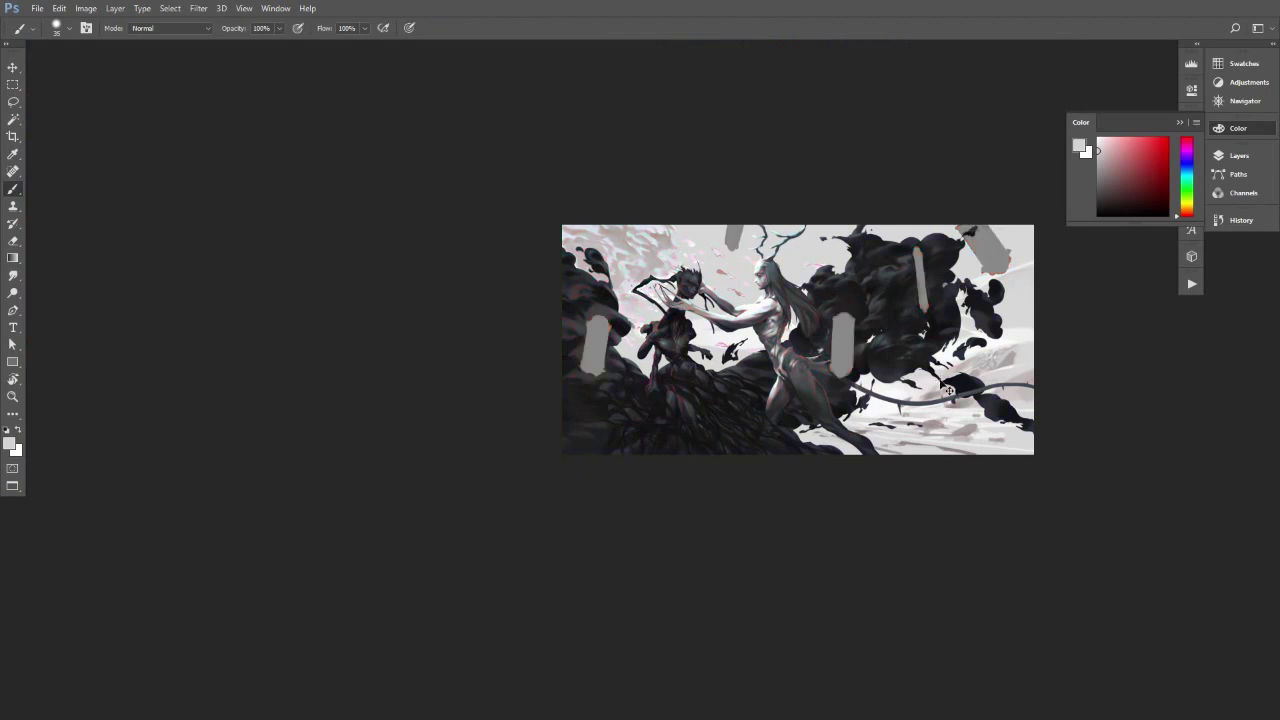
key(ctrl+y)
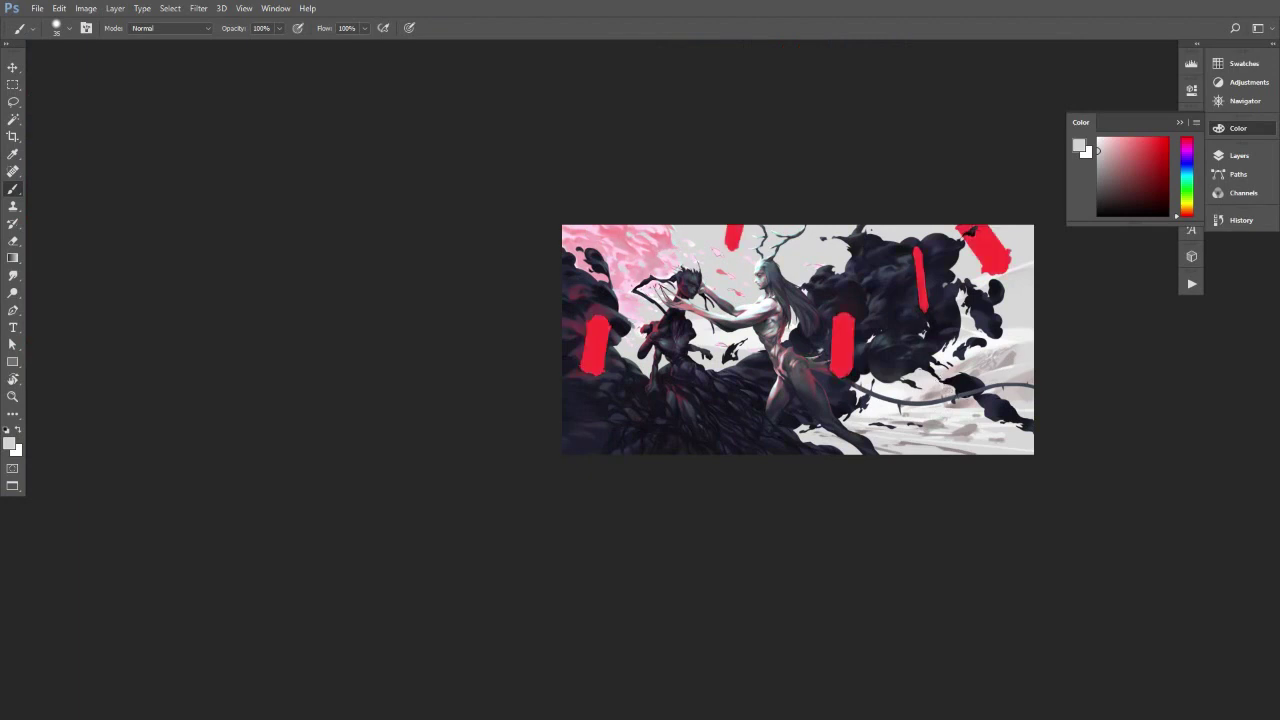
scroll(1007, 424, up, 4)
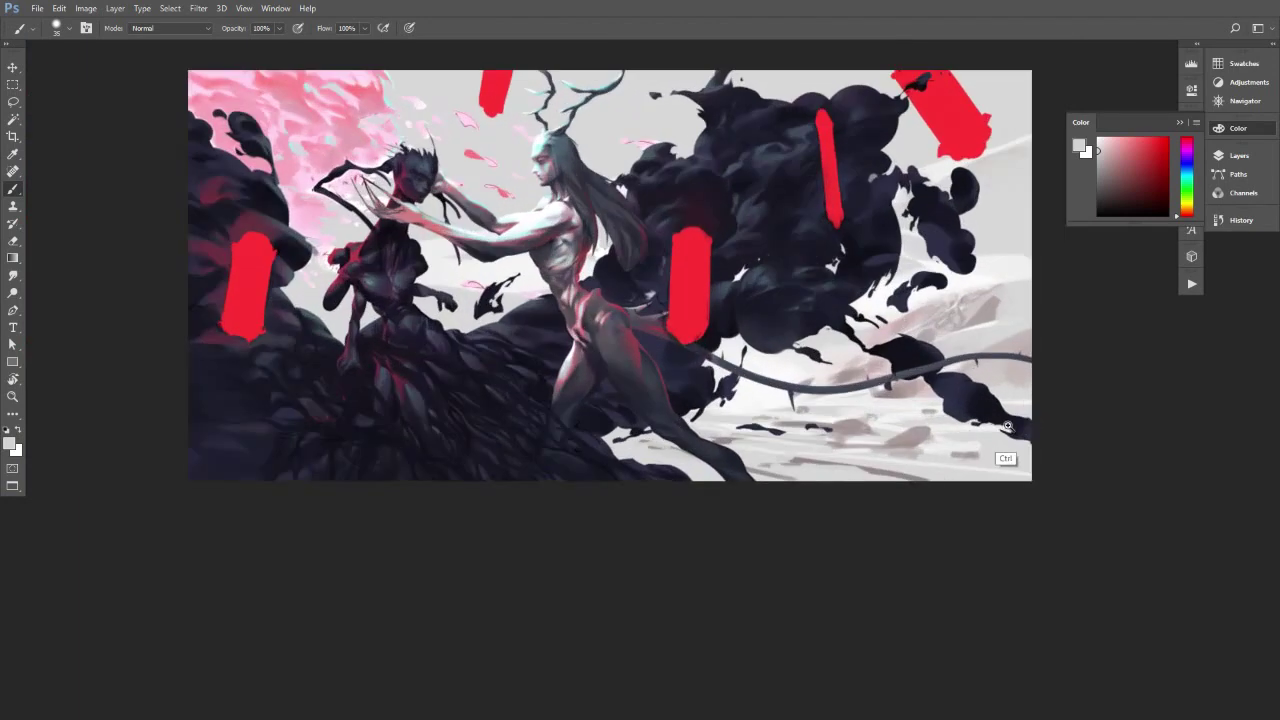
Paint sampled mauve-grey marks on the ground directly beneath the tail.
scroll(1007, 424, up, 2)
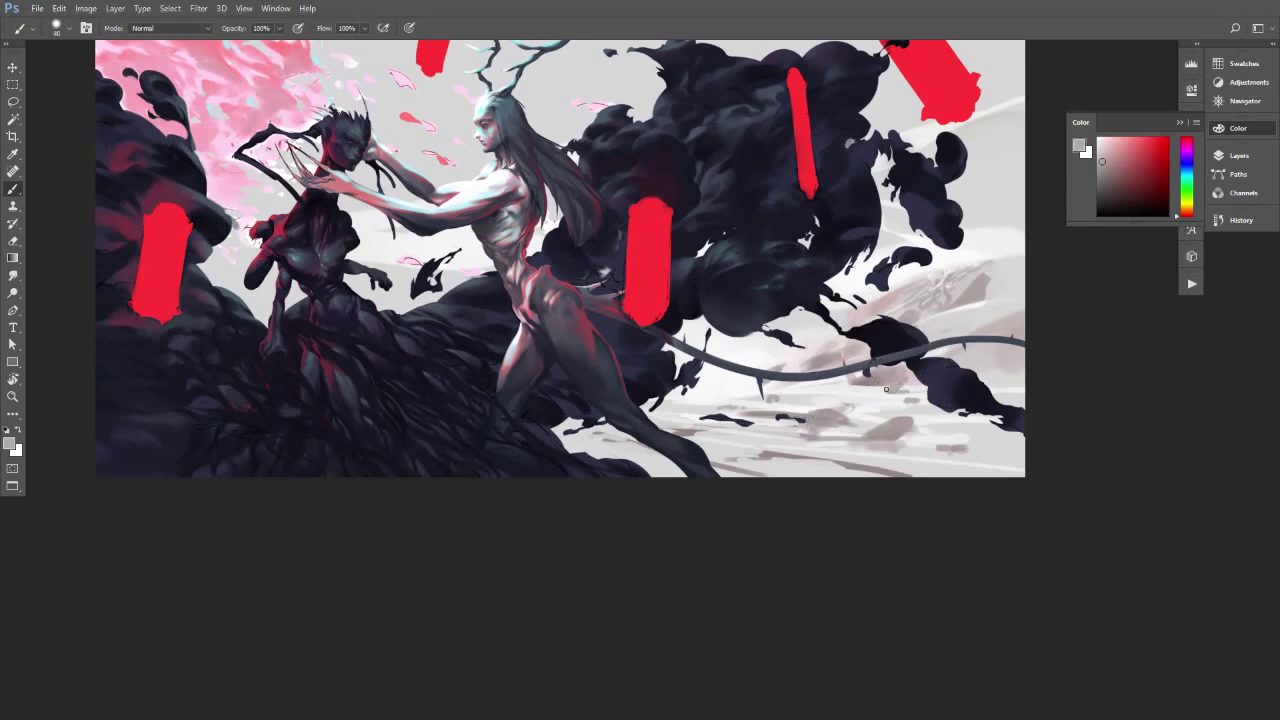
alt+click(861, 384)
alt+click(888, 386)
alt+click(908, 411)
drag(864, 417, 903, 414)
key(r)
drag(943, 543, 800, 281)
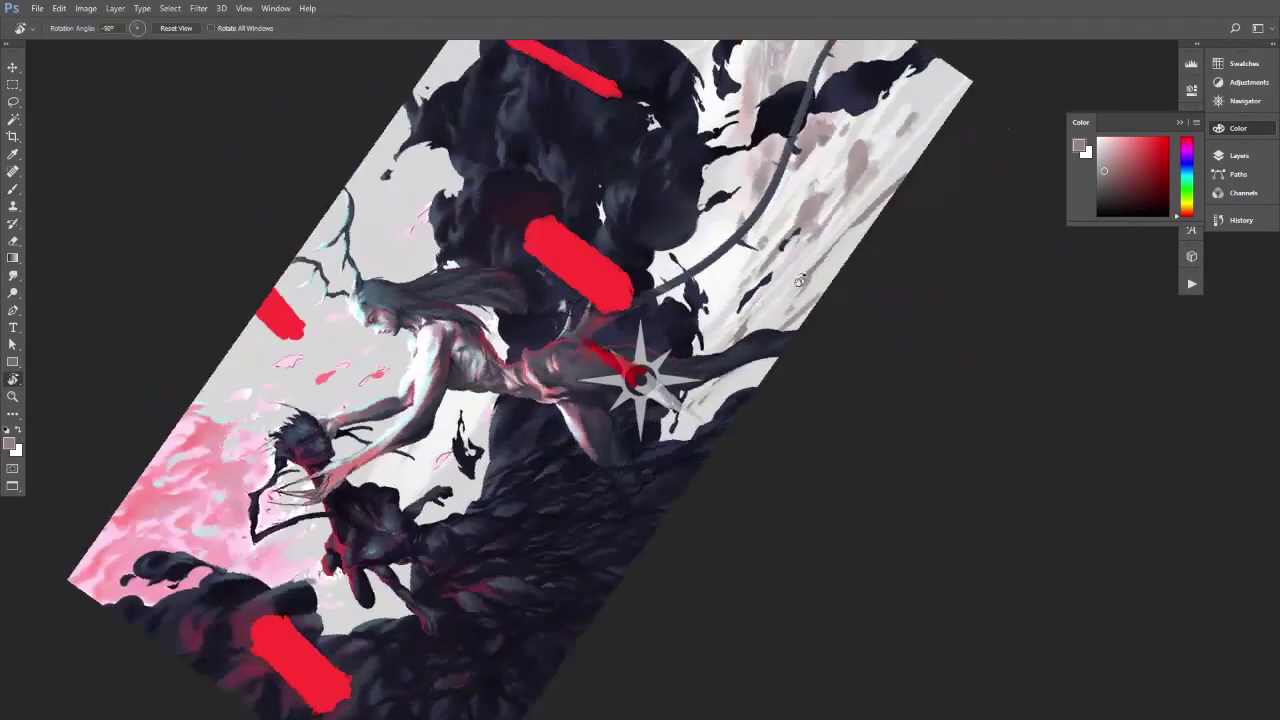
drag(900, 286, 520, 208)
click(176, 28)
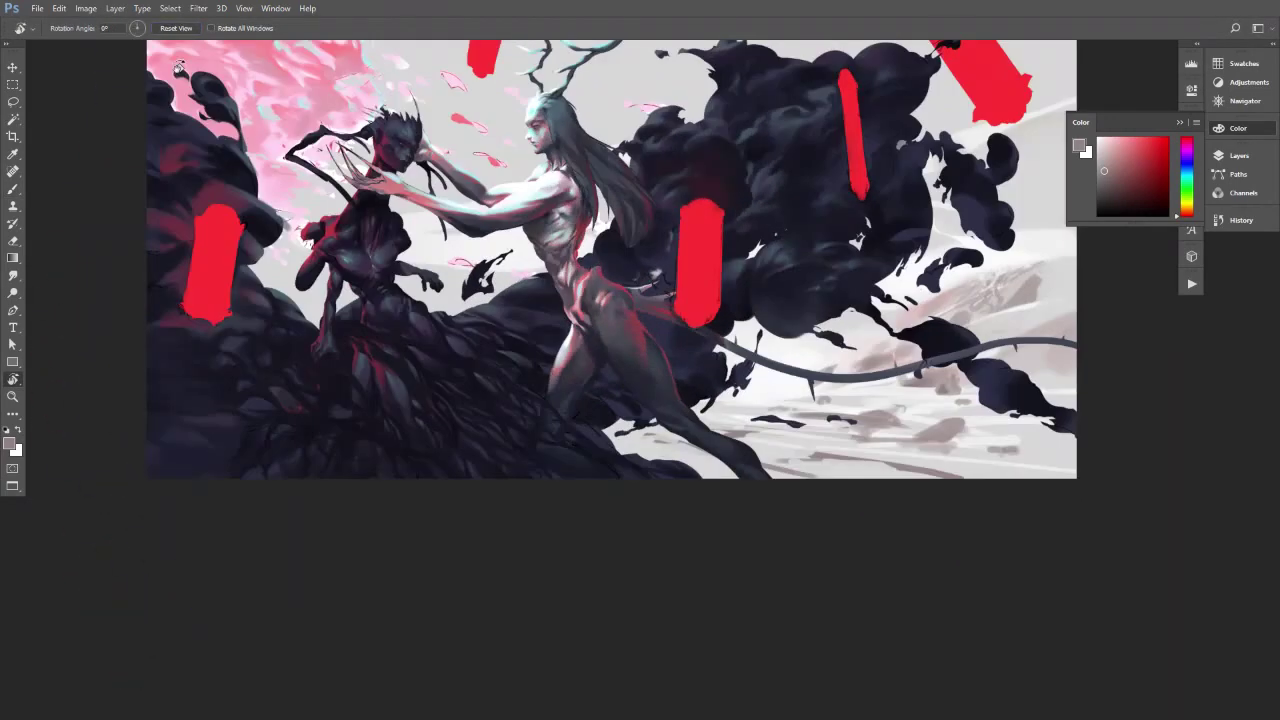
key(b)
Glaze soft cool grey shading across the foreground ground along the canvas's lower edge with a large brush.
drag(919, 467, 814, 459)
drag(866, 408, 895, 429)
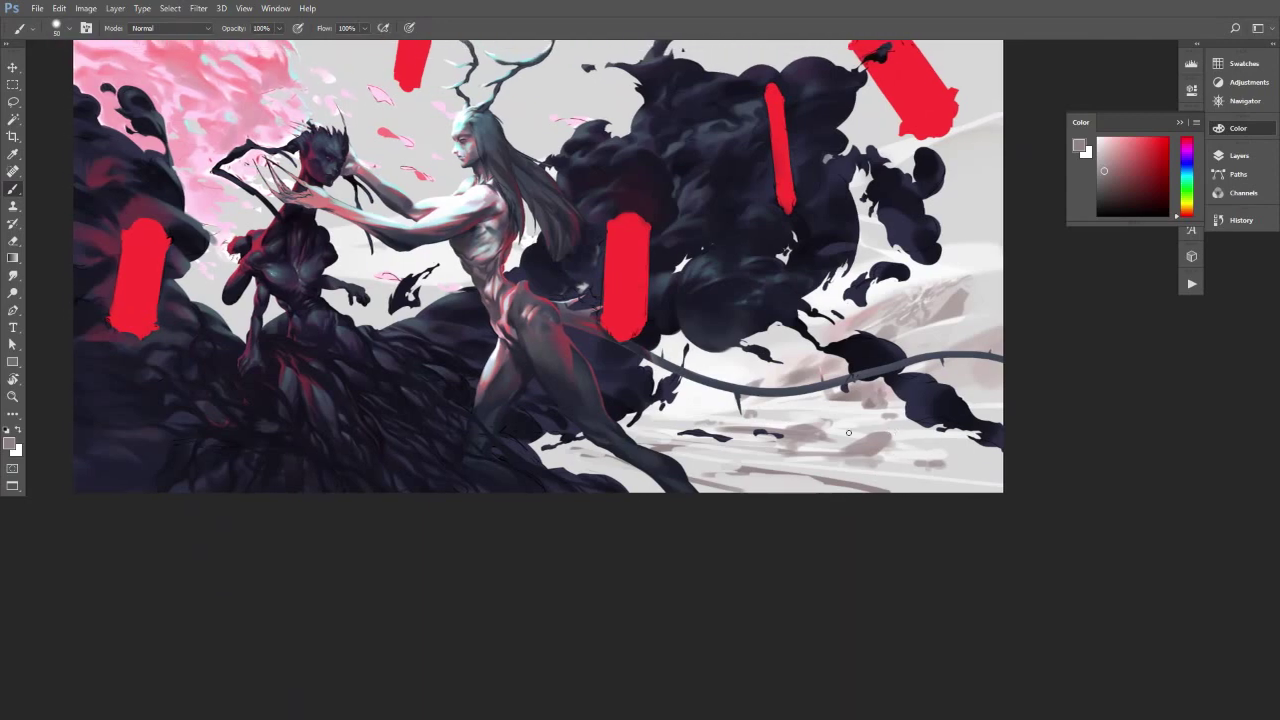
click(1104, 186)
key(bracketright)
key(bracketright)
key(bracketright)
key(bracketright)
key(bracketright)
key(bracketright)
key(bracketright)
key(bracketright)
key(bracketright)
key(bracketright)
key(bracketright)
key(bracketright)
key(bracketright)
key(bracketright)
key(bracketright)
key(bracketleft)
key(bracketleft)
key(bracketleft)
key(bracketleft)
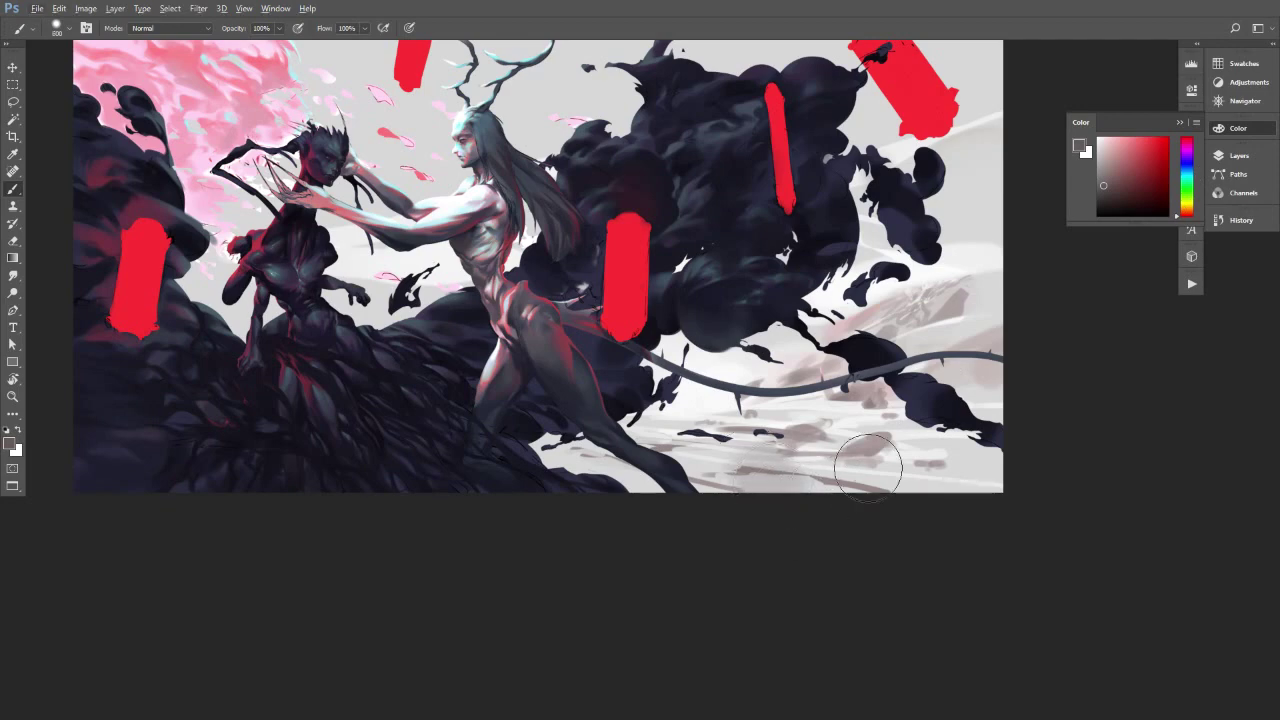
click(1186, 168)
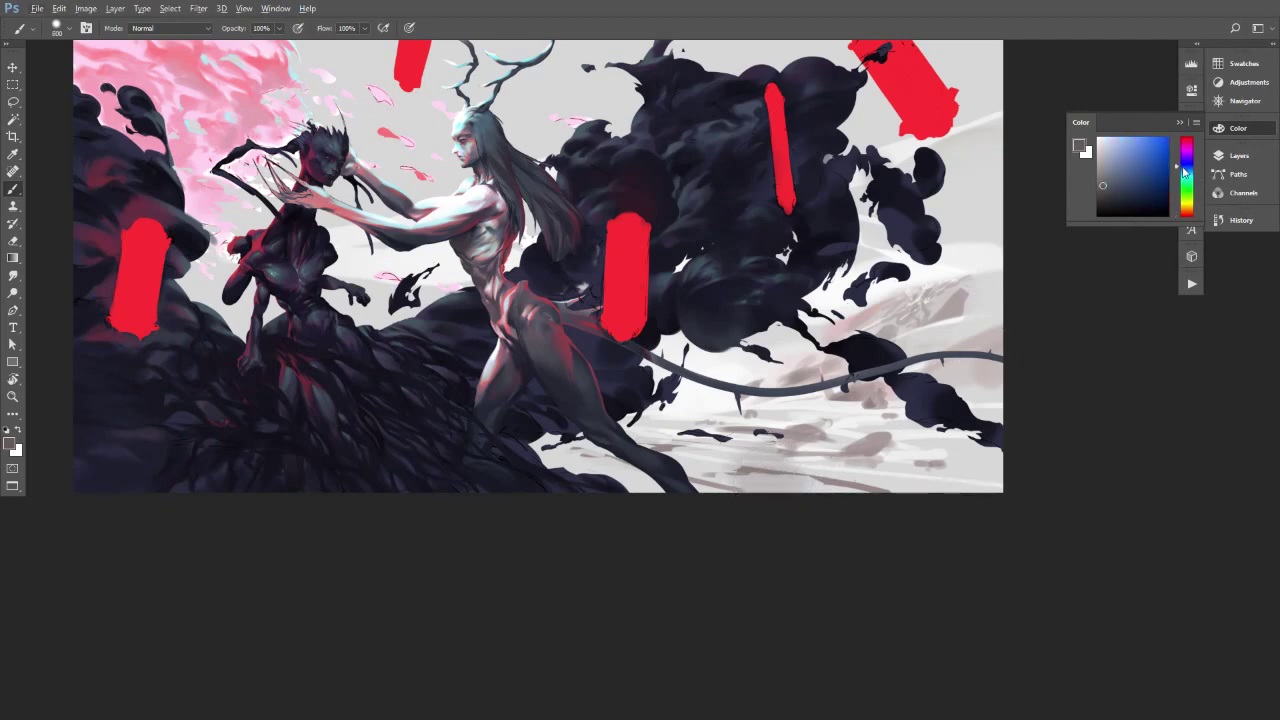
alt+click(791, 462)
key(bracketleft)
key(bracketleft)
drag(777, 439, 886, 502)
mouse_move(854, 453)
mouse_down()
mouse_move(940, 484)
mouse_move(894, 446)
mouse_move(907, 483)
mouse_move(917, 462)
mouse_move(967, 486)
mouse_move(921, 452)
mouse_move(934, 470)
mouse_move(914, 468)
mouse_move(970, 511)
mouse_up()
key(bracketright)
key(bracketright)
key(bracketright)
key(bracketright)
key(bracketleft)
key(bracketleft)
drag(937, 447, 1005, 478)
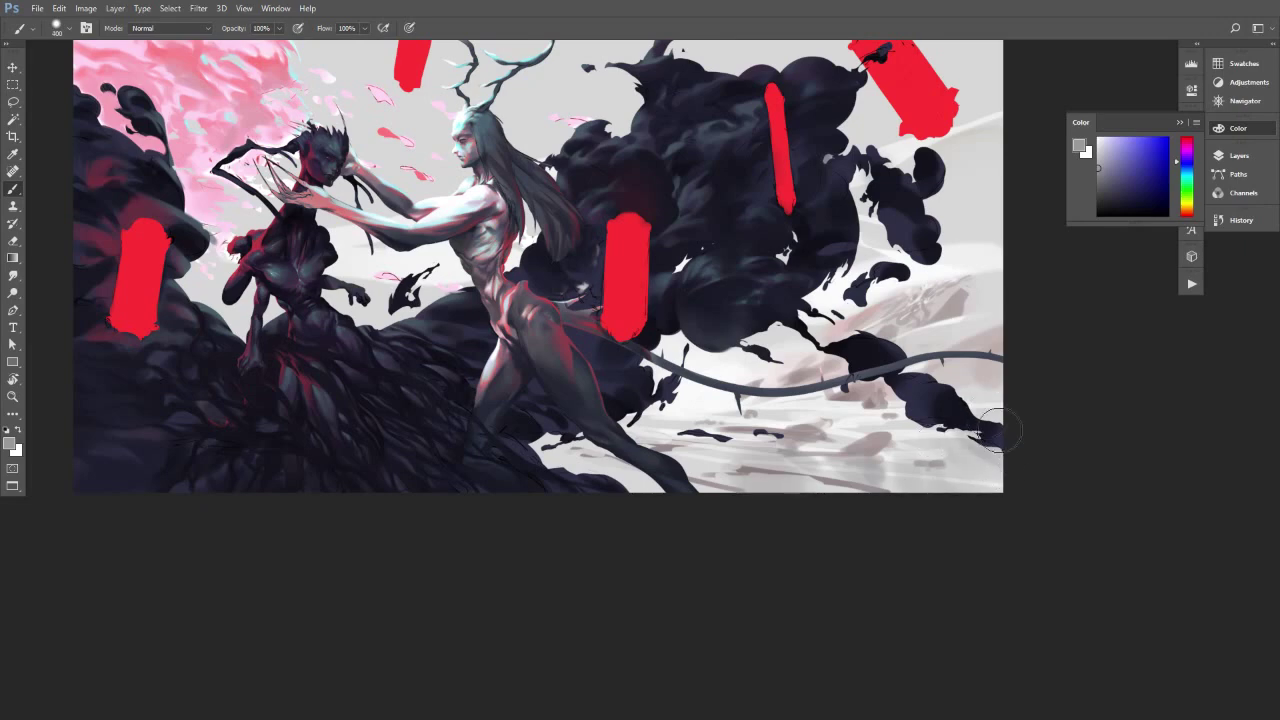
Soften the ground around the tail's end with broad grey strokes, sampling a lighter grey and using a brush size of 300.
click(918, 419)
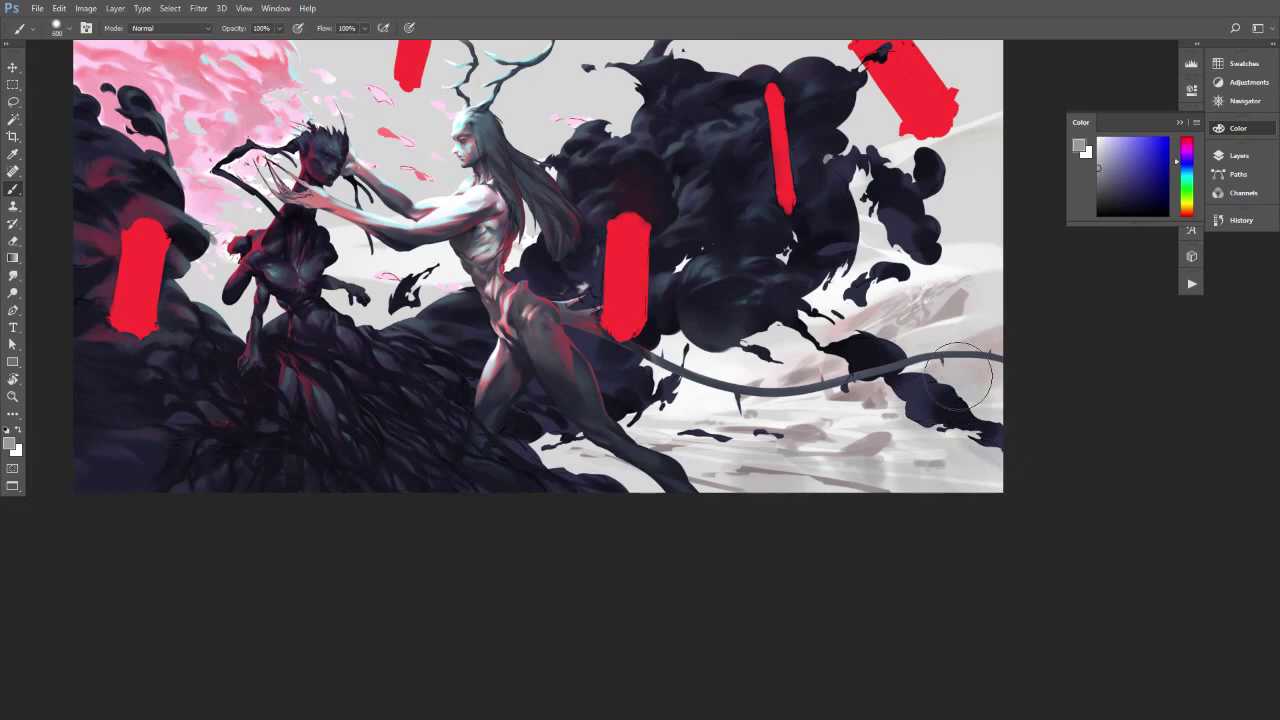
key(bracketleft)
key(bracketleft)
key(bracketleft)
key(bracketleft)
key(bracketleft)
key(bracketleft)
key(bracketleft)
key(bracketleft)
key(bracketleft)
key(bracketleft)
key(bracketleft)
key(bracketright)
key(bracketright)
key(bracketright)
key(bracketright)
key(bracketright)
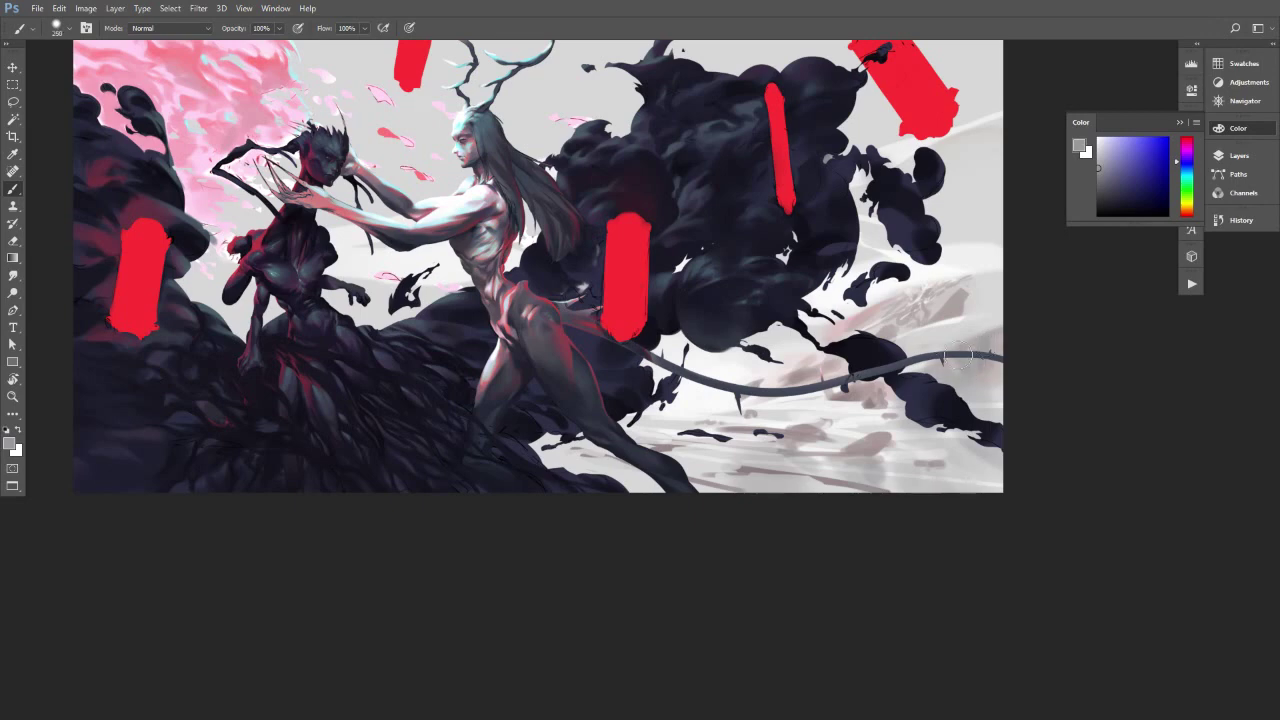
alt+click(980, 392)
key(bracketright)
key(bracketright)
key(bracketright)
key(bracketright)
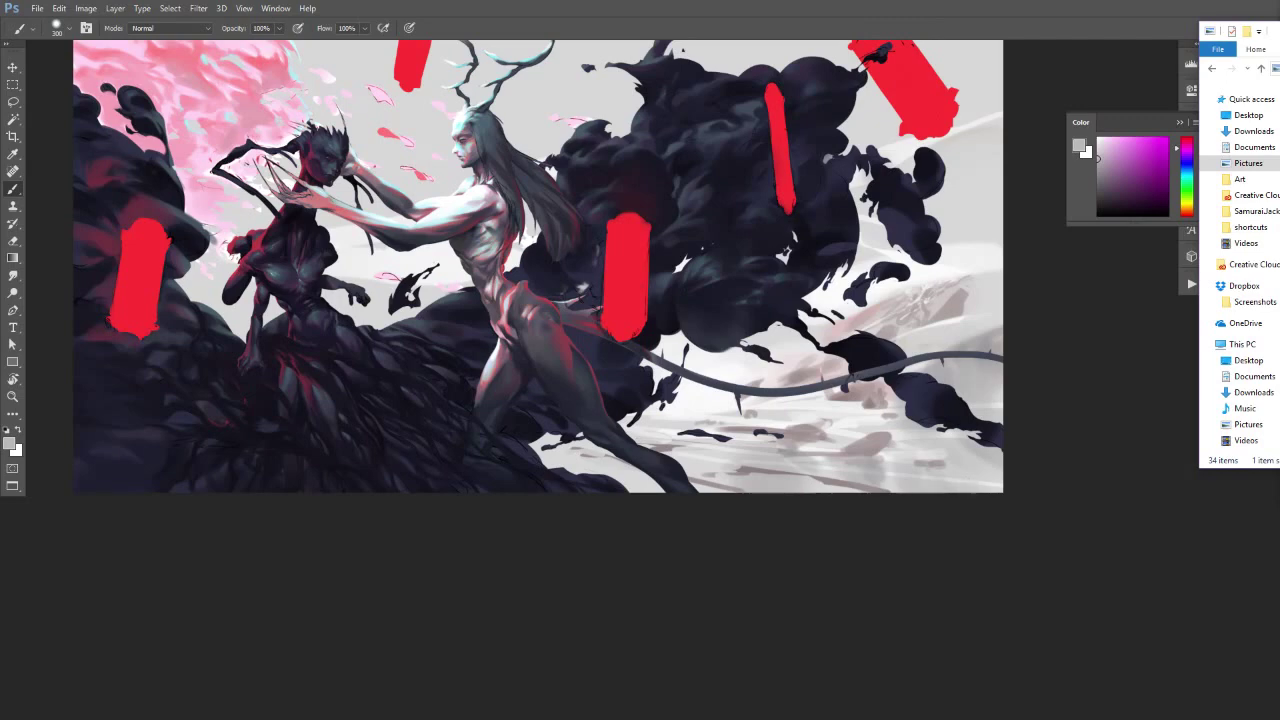
Clear the file browser window from the canvas and prepare a near-white brush at size 60.
drag(1274, 31, 1279, 38)
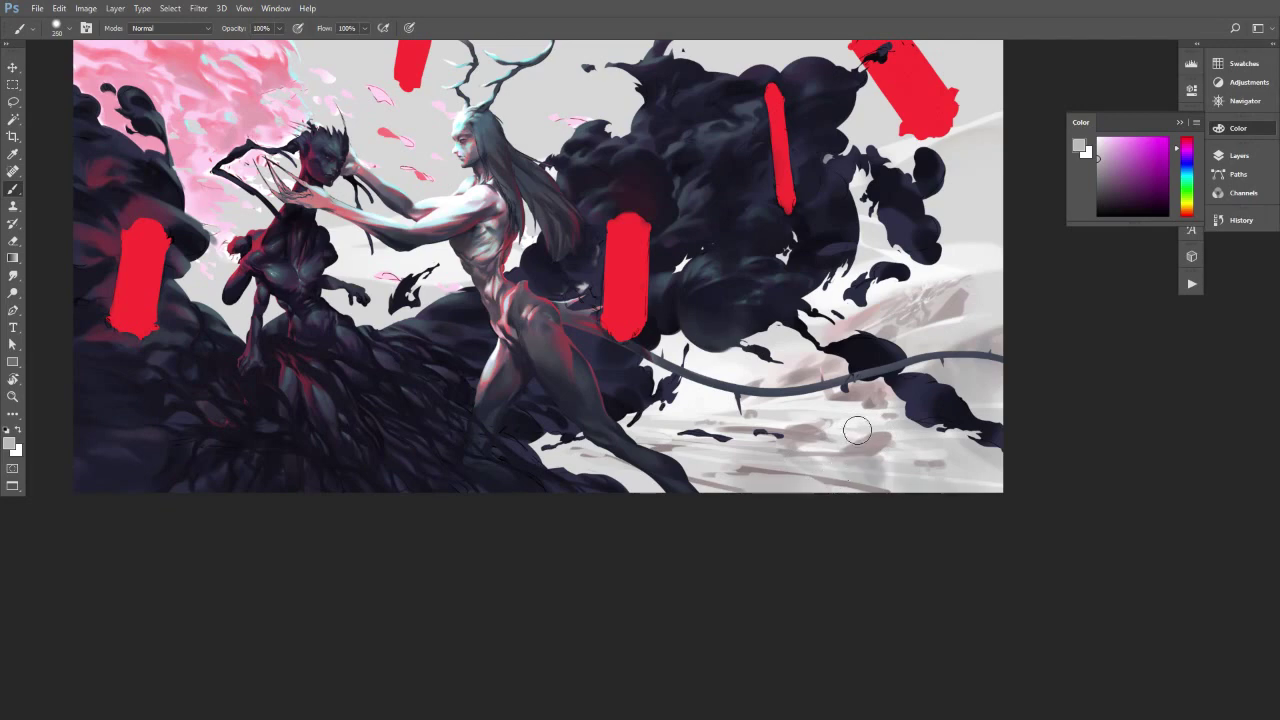
key(bracketleft)
key(bracketleft)
key(bracketleft)
key(bracketleft)
key(bracketleft)
key(bracketleft)
key(bracketleft)
key(bracketleft)
key(bracketleft)
key(bracketleft)
key(bracketleft)
key(x)
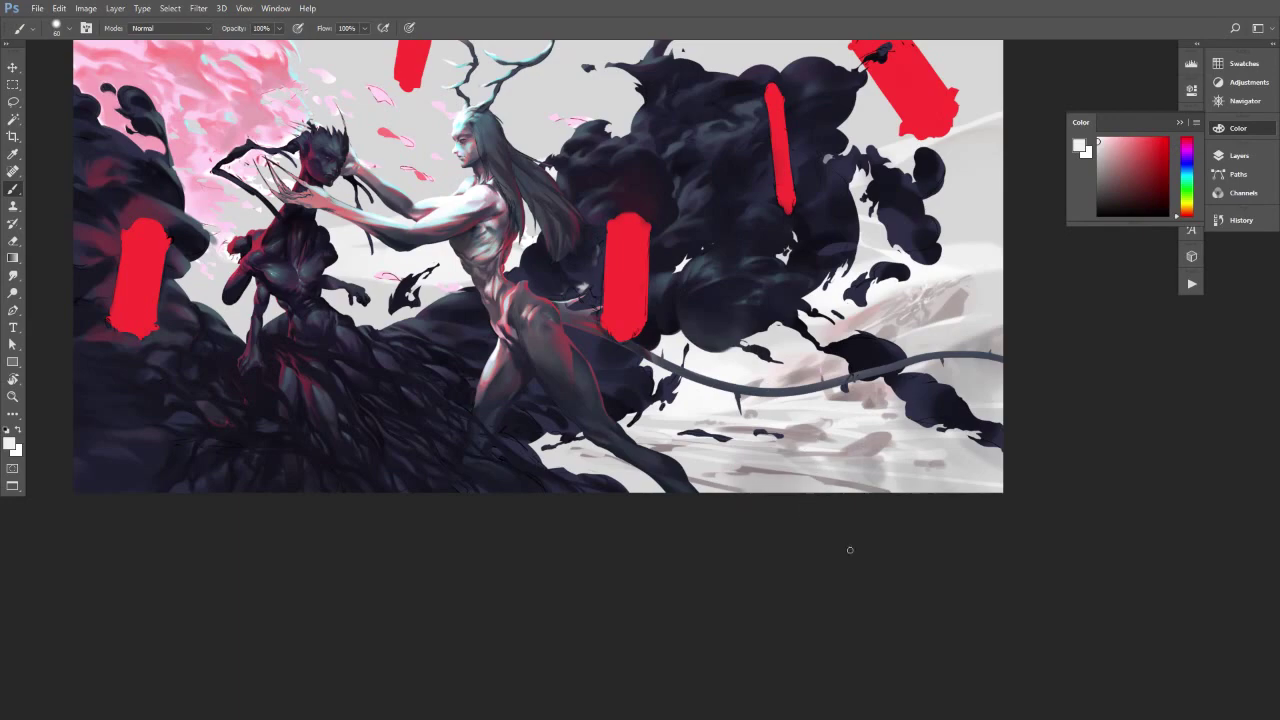
Paint thin pale highlights across the mauve-grey rock above the tail's end, sampling light and grey tones from the rock.
mouse_move(850, 549)
mouse_down()
mouse_move(766, 286)
mouse_move(809, 457)
mouse_up()
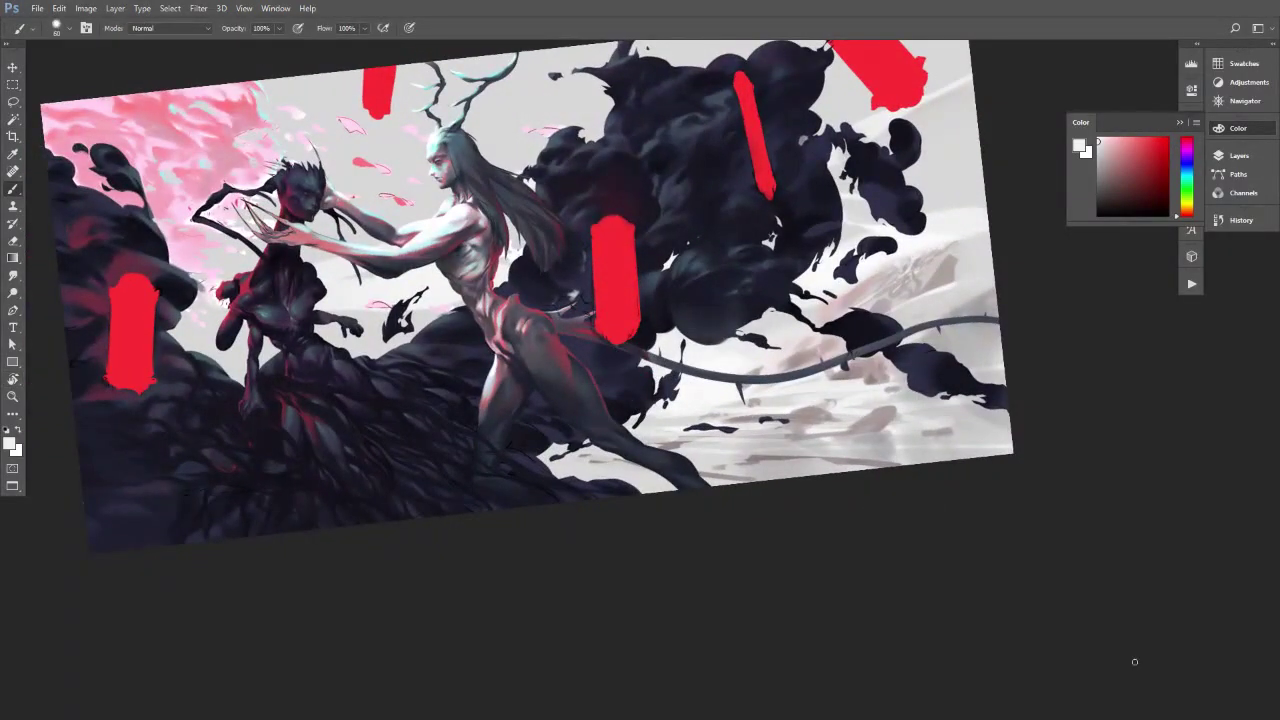
alt+click(909, 289)
drag(951, 283, 883, 285)
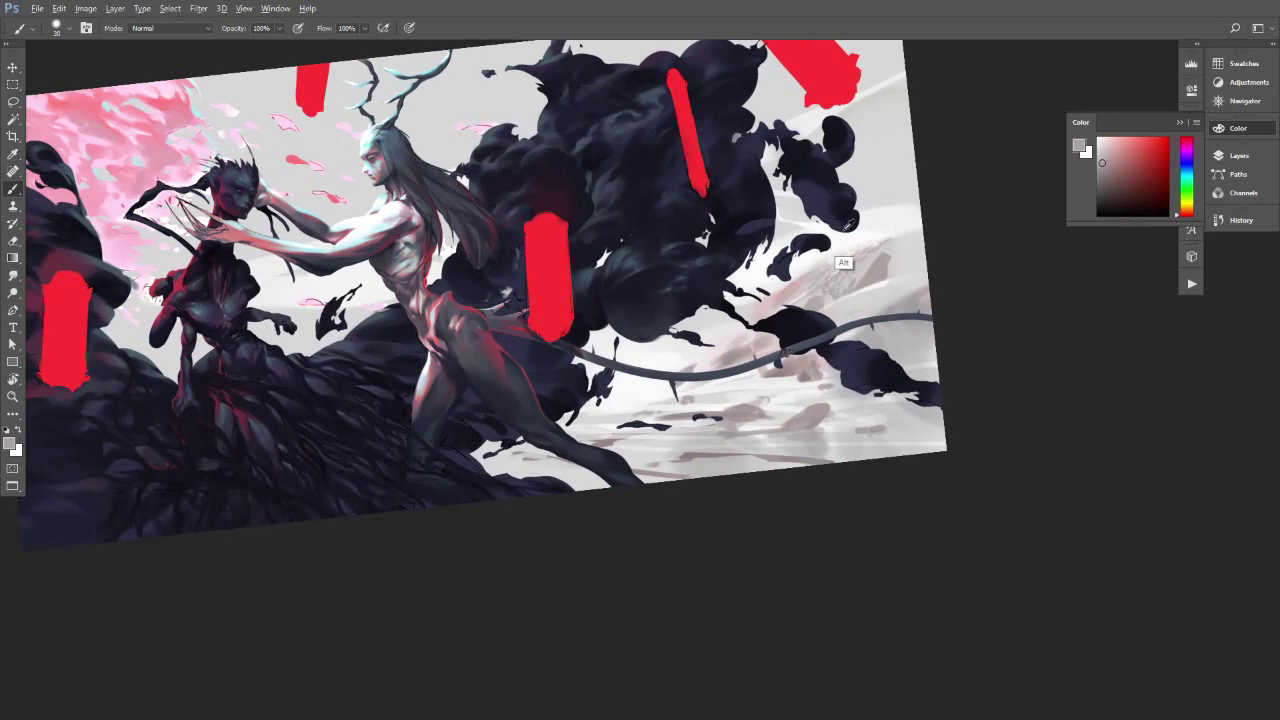
alt+click(836, 236)
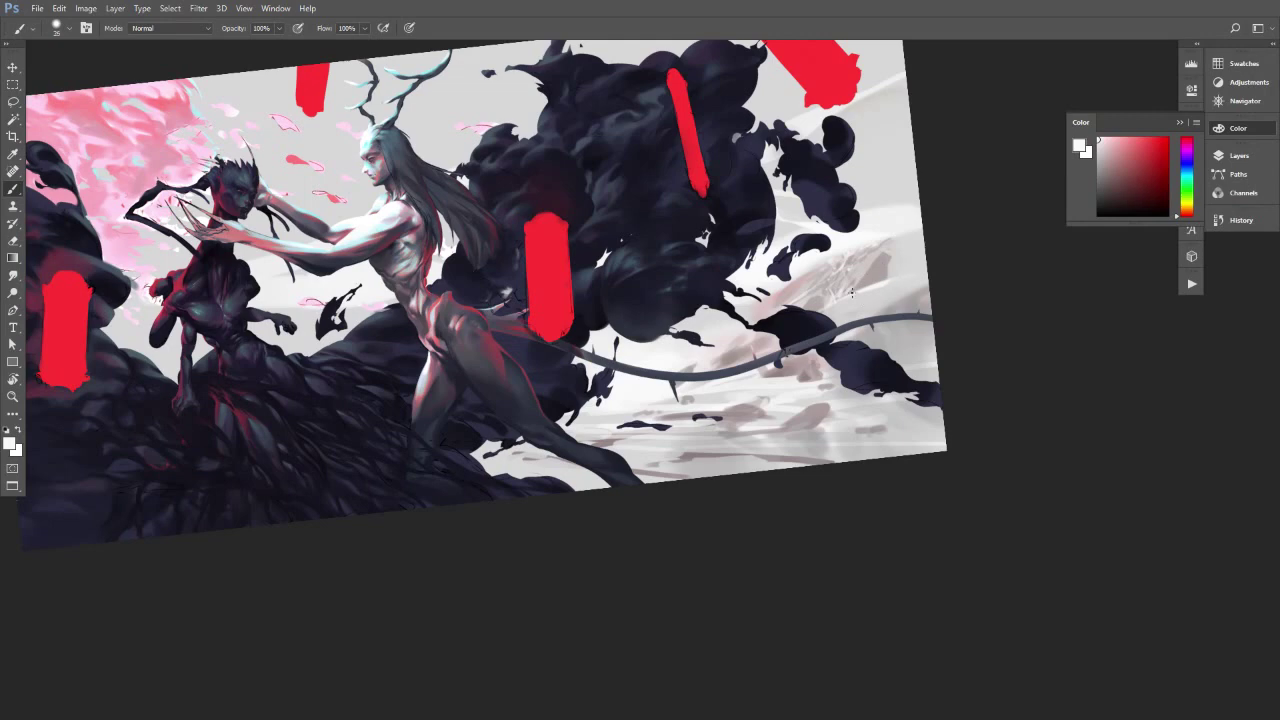
alt+click(864, 296)
alt+click(830, 309)
alt+click(867, 314)
alt+click(888, 326)
alt+click(884, 268)
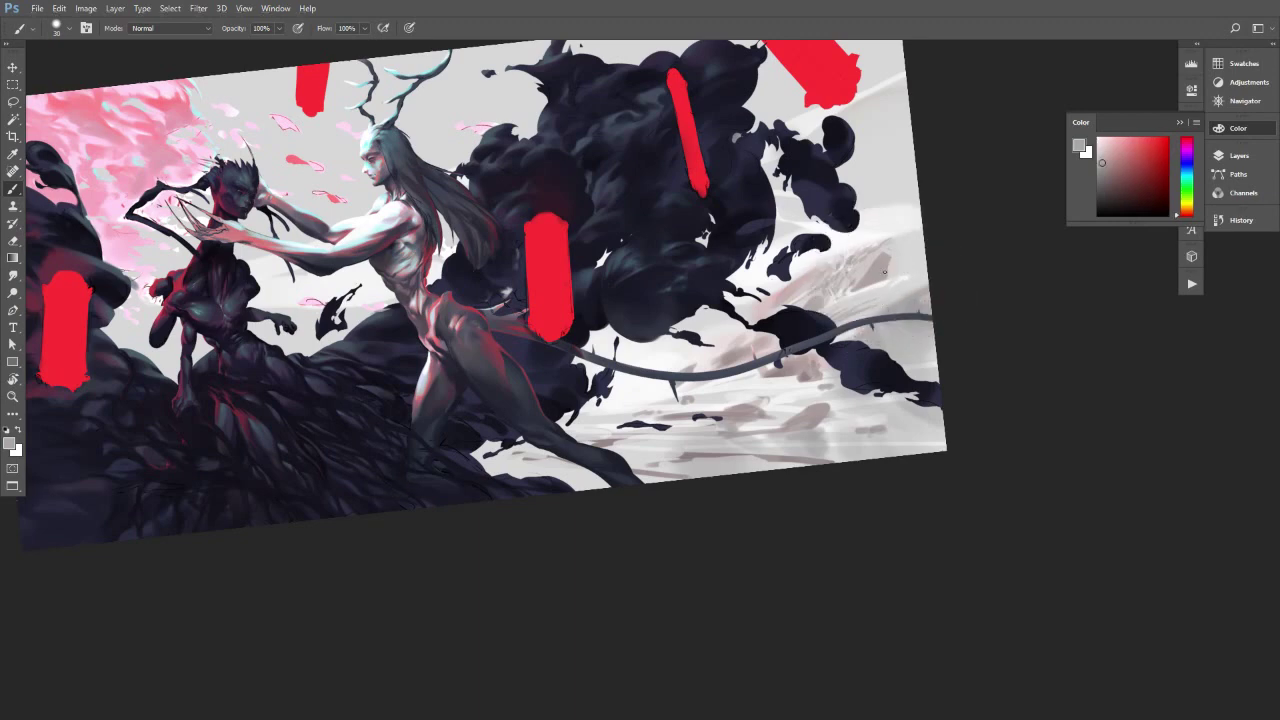
Refine the shaded faces and lower left slope of the rock with sampled mauve-greys at brush size 25.
alt+click(862, 288)
alt+click(867, 287)
key([)
drag(782, 294, 797, 282)
alt+click(764, 304)
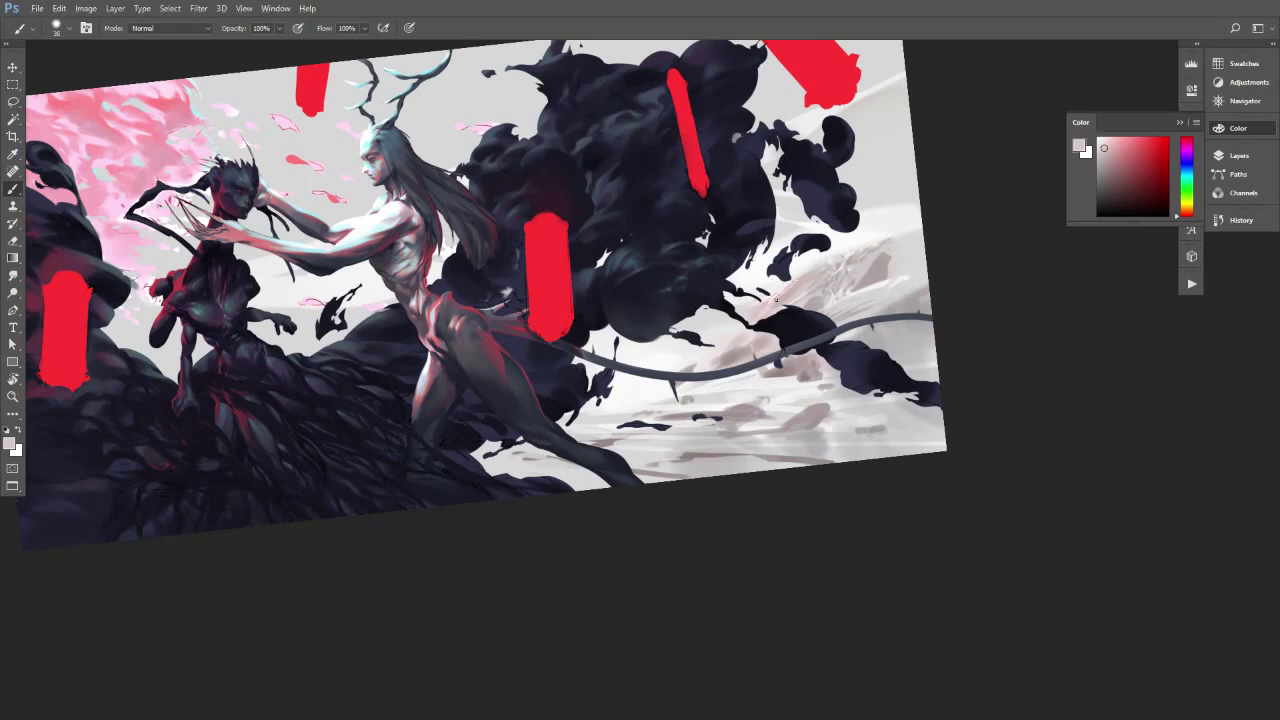
alt+click(781, 298)
Build up soft pink-grey rock shapes just above the middle of the tail, enlarging the brush and sampling nearby tones.
alt+click(704, 368)
key(alt+t)
key(bracketright)
key(bracketright)
key(bracketright)
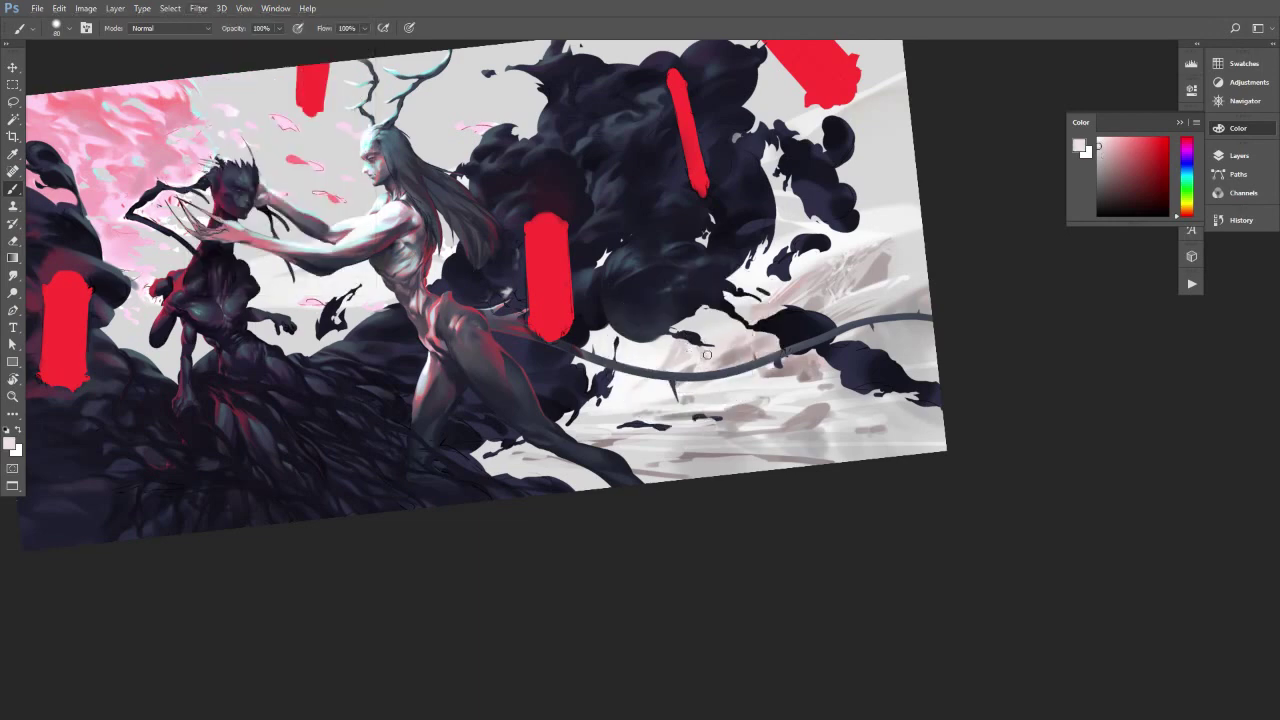
alt+click(727, 393)
alt+click(732, 372)
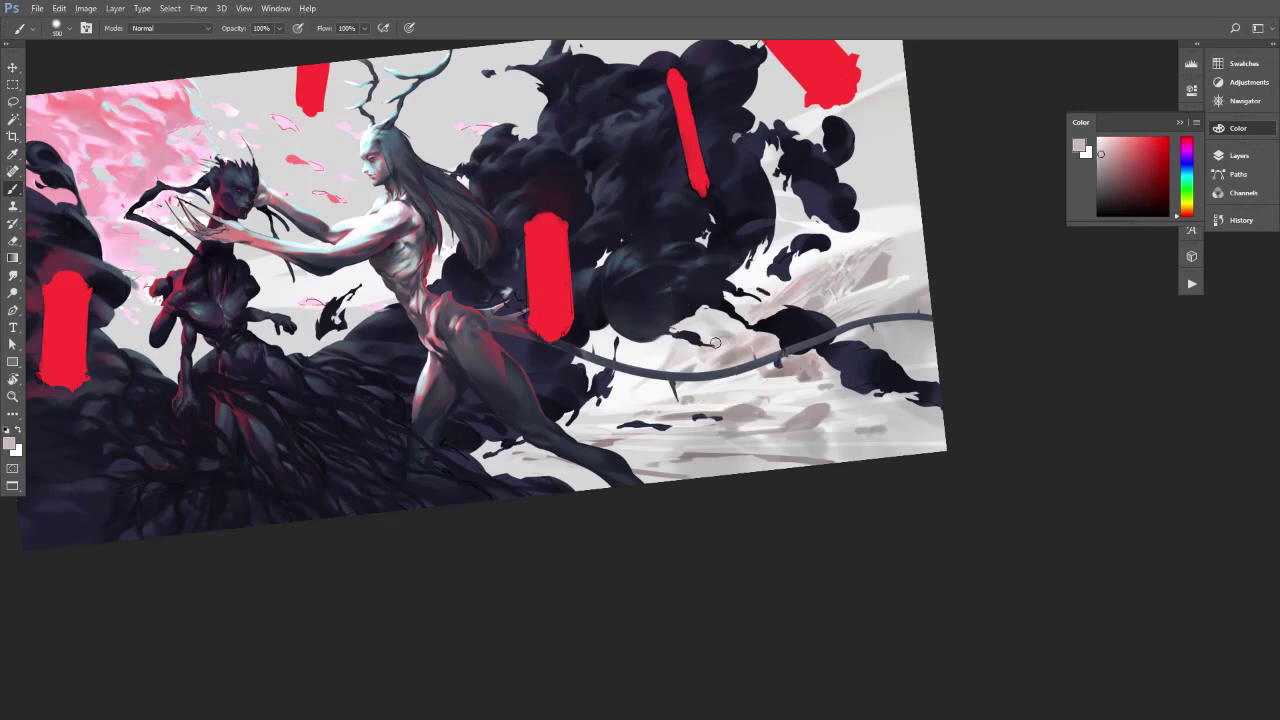
key(bracketright)
key(bracketright)
key(bracketright)
key(bracketright)
key(bracketright)
key(bracketleft)
Touch up the streaked ground beneath the tail with sampled light and mauve tones, using a much smaller brush.
alt+click(765, 398)
key(bracketleft)
key(bracketleft)
key(bracketleft)
key(bracketleft)
key(bracketleft)
key(bracketleft)
key(bracketleft)
key(bracketleft)
alt+click(745, 408)
alt+click(692, 408)
alt+click(808, 417)
Blend sampled pale greys around the mauve patches directly below the tail, enlarging the brush to 100.
key(bracketright)
key(bracketright)
key(bracketright)
key(bracketright)
alt+click(714, 430)
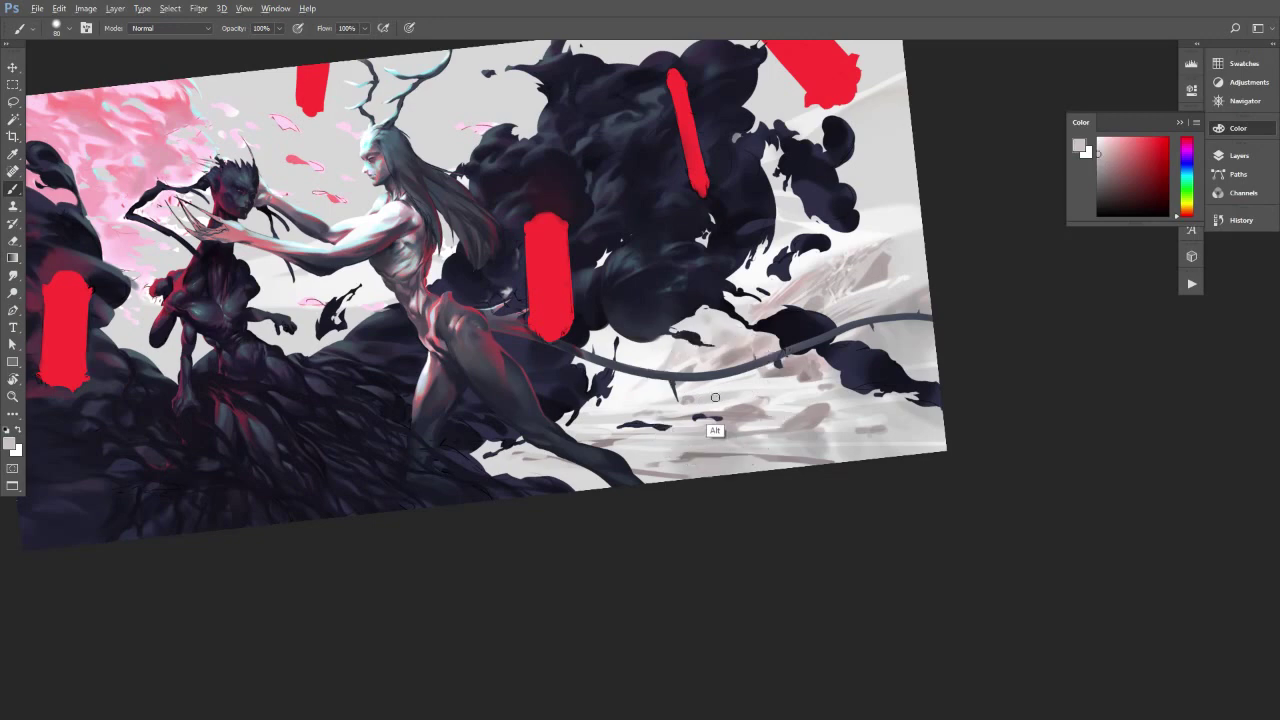
alt+click(777, 407)
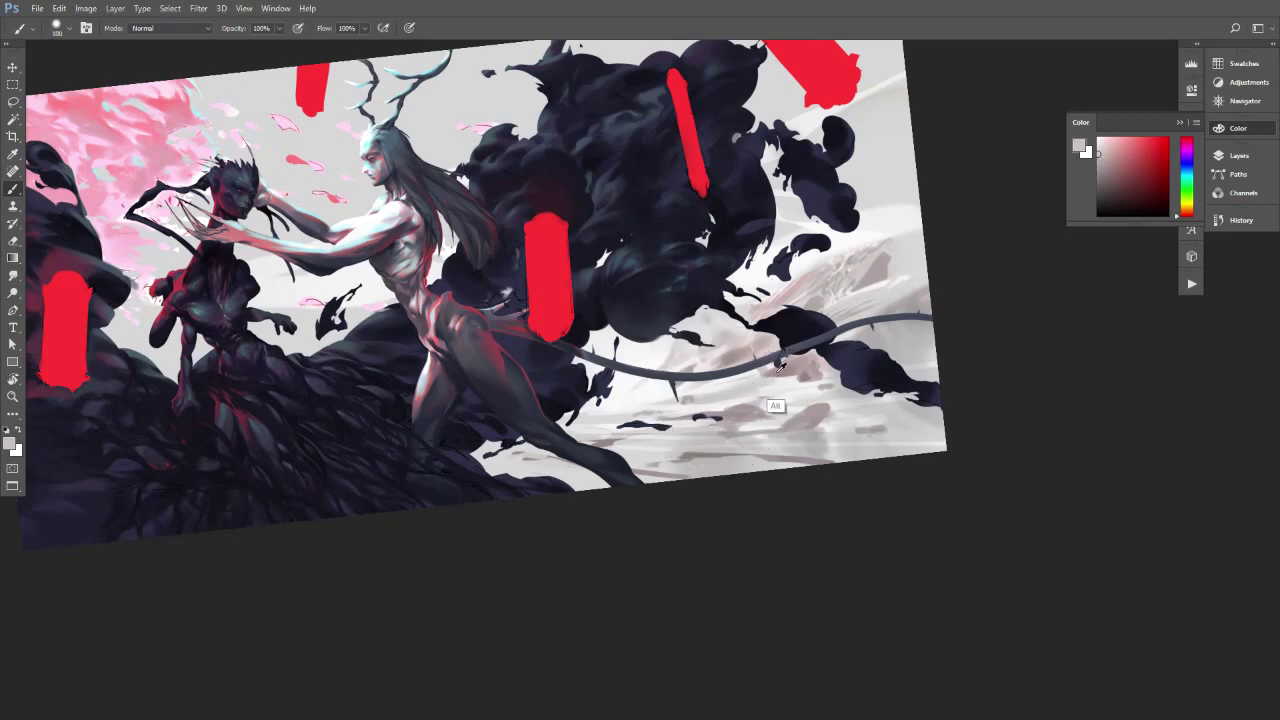
alt+click(730, 410)
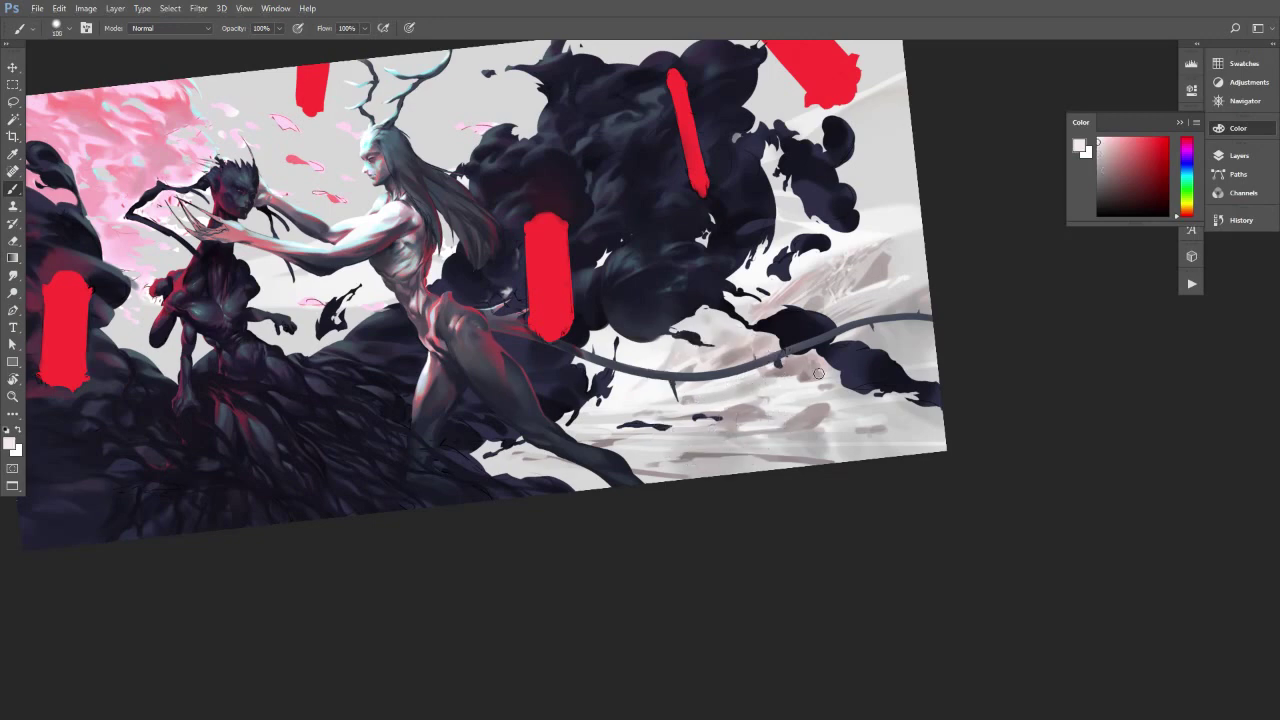
Rework the large mauve-grey ground patch below the tail with broader strokes of sampled light and mid greys.
key(bracketright)
key(bracketright)
drag(758, 393, 718, 398)
alt+click(814, 400)
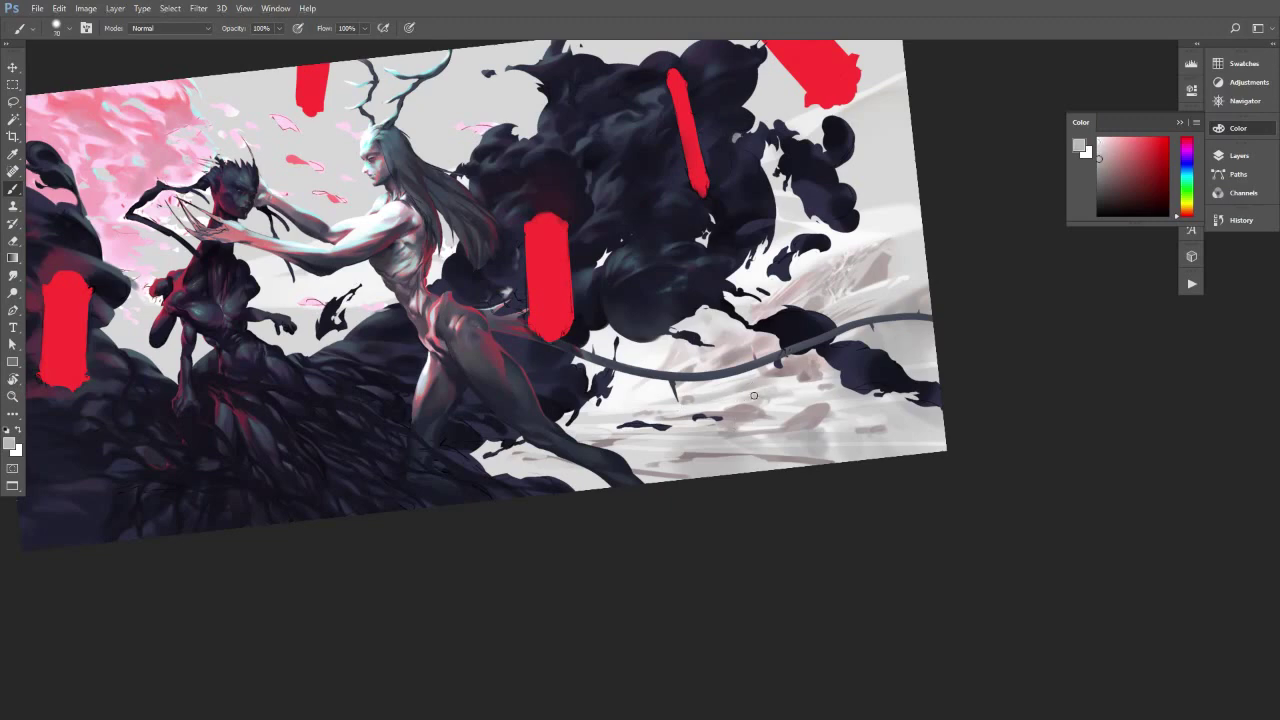
alt+click(774, 393)
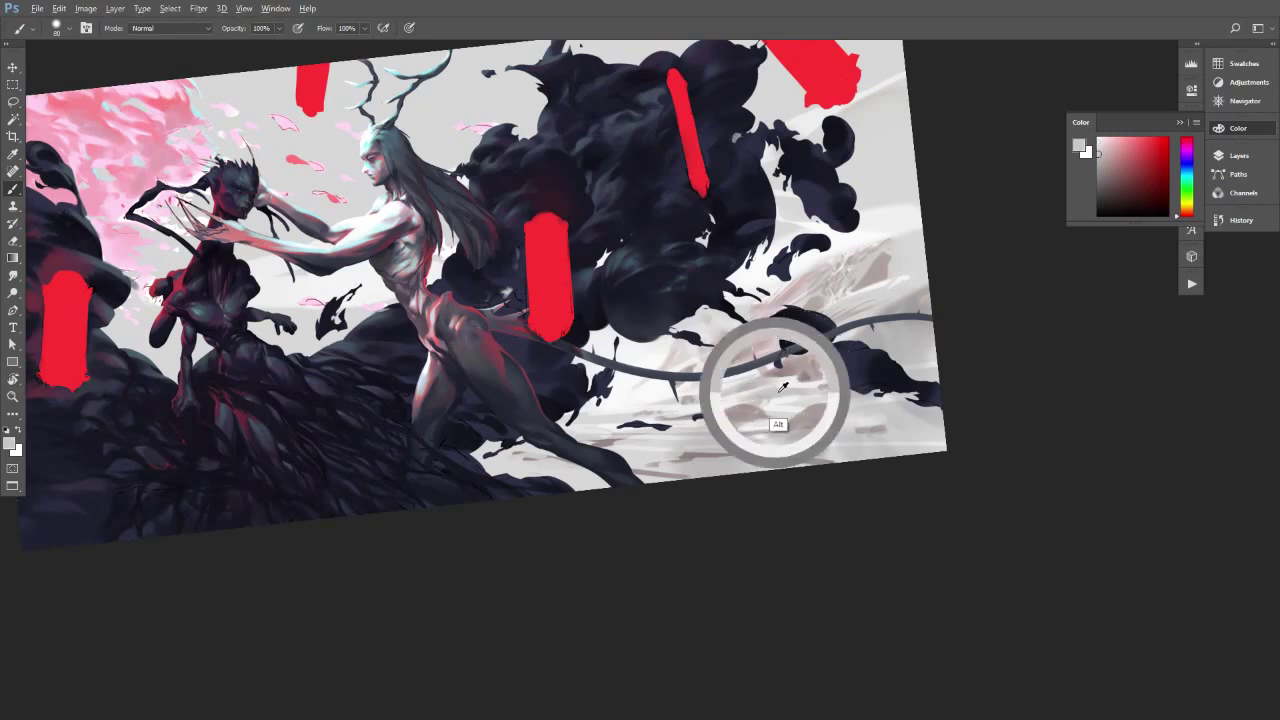
alt+click(817, 408)
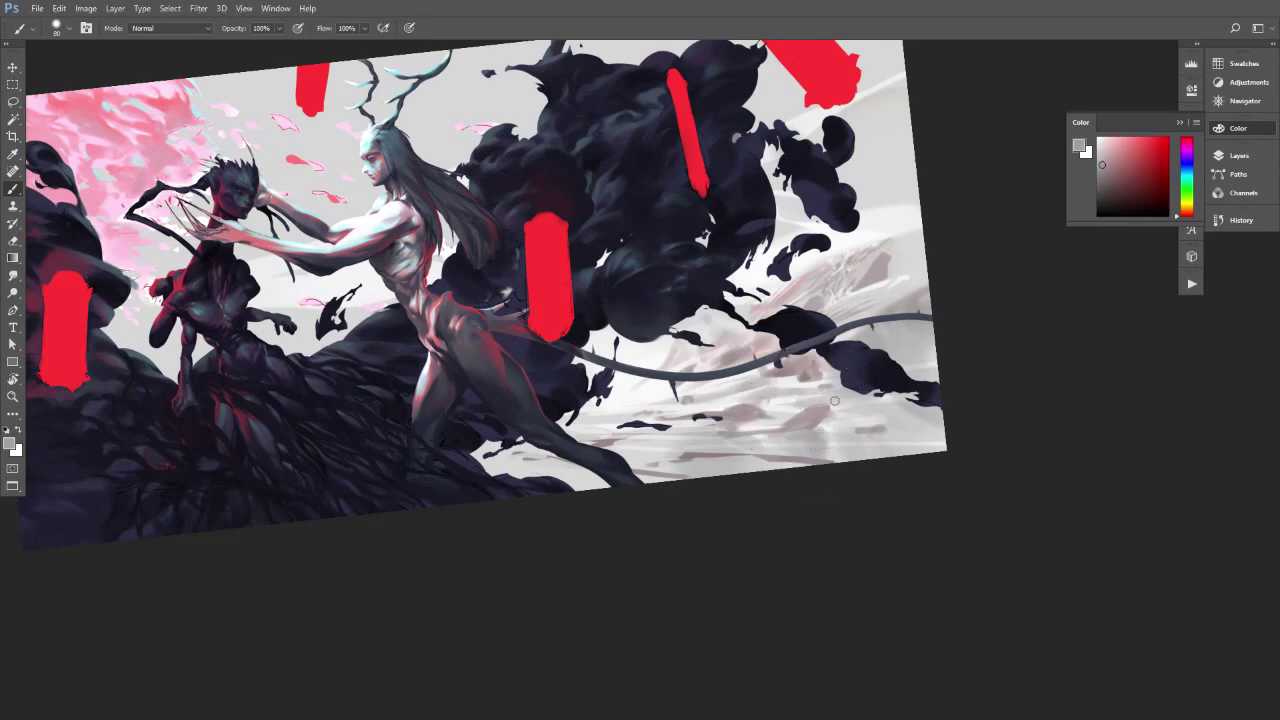
Reshape the rock patches beside the lower dark smoke trail with sampled mauve-grey and near-white at smaller brush sizes.
key(bracketright)
key(bracketright)
key(bracketleft)
key(bracketleft)
key(bracketleft)
key(bracketleft)
key(bracketleft)
alt+click(791, 419)
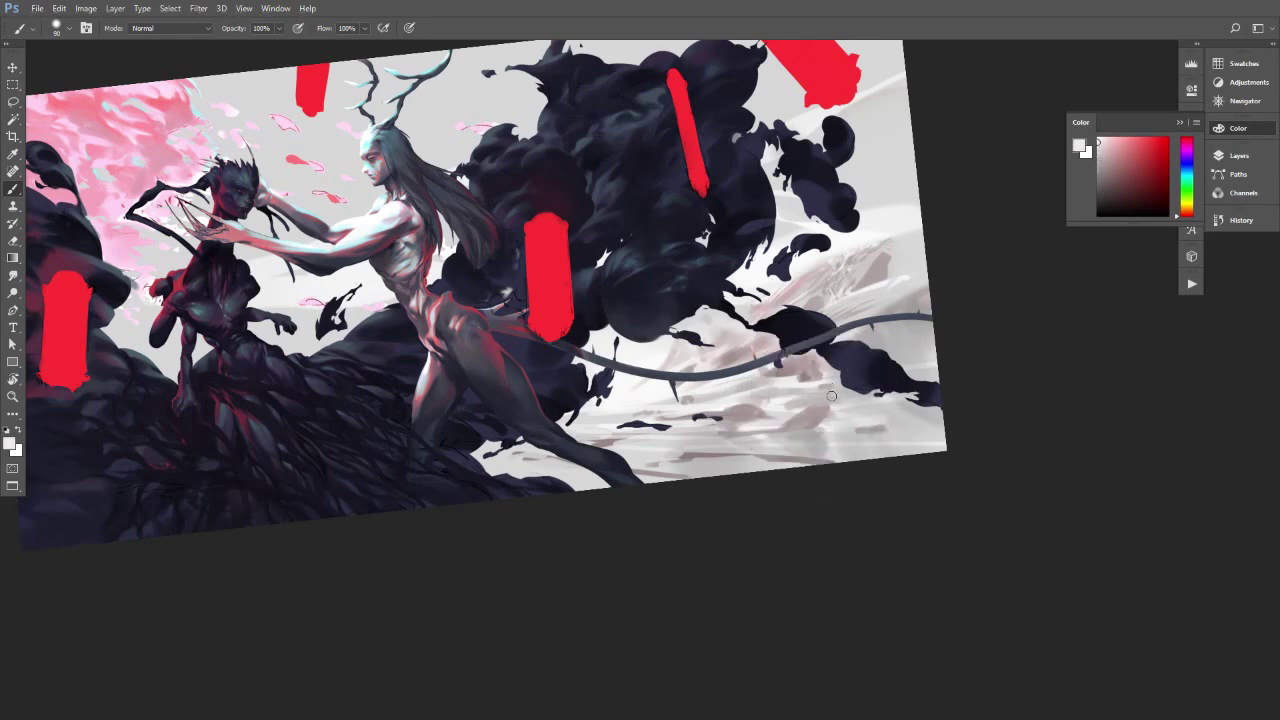
alt+click(839, 395)
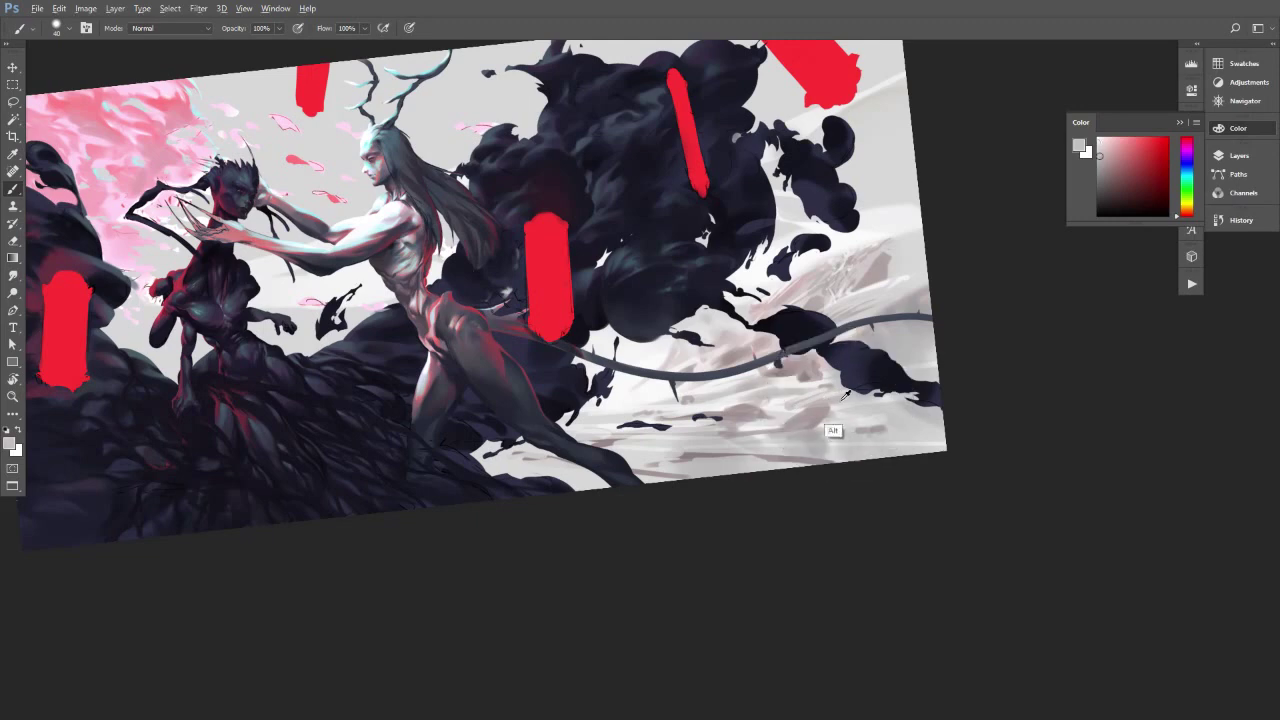
key(bracketright)
alt+click(817, 408)
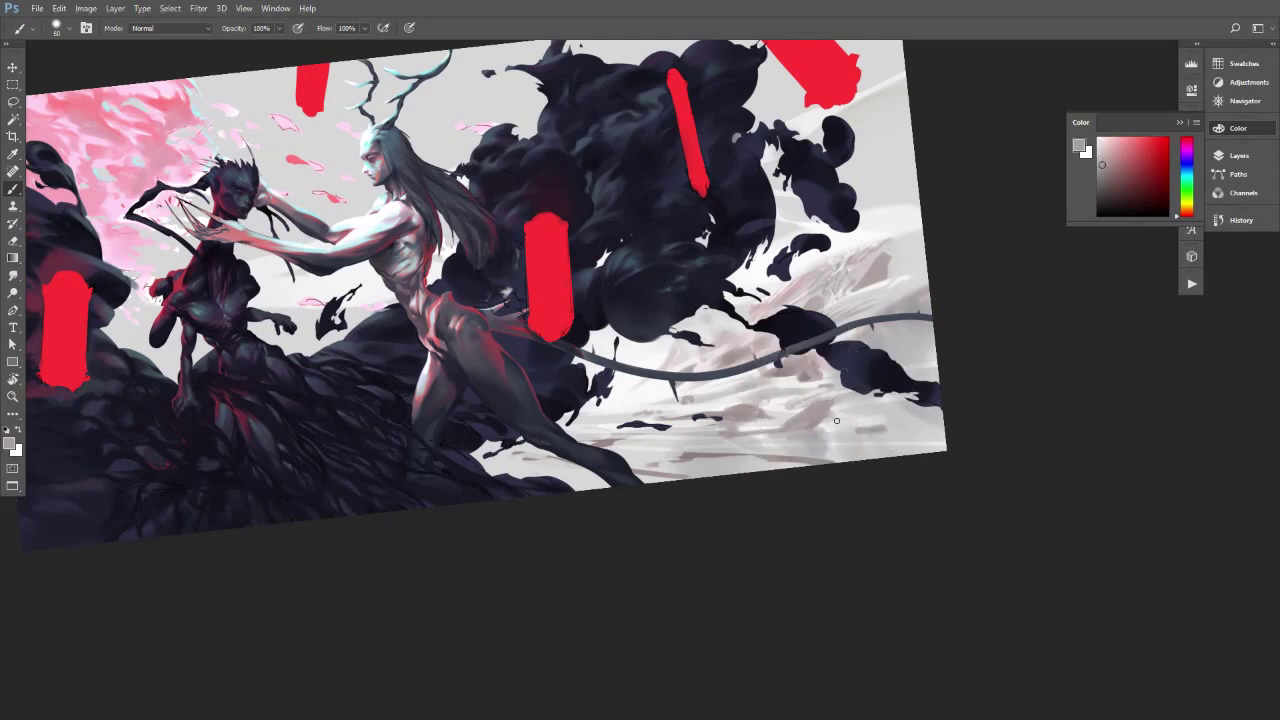
key(bracketleft)
Glaze sampled mauve-grey haze around the dark smoke fragments below the upper right red mark at brush size 200.
key(r)
mouse_move(928, 432)
mouse_down()
mouse_move(942, 463)
mouse_move(880, 466)
mouse_move(943, 477)
mouse_move(968, 458)
mouse_up()
click(951, 477)
key(b)
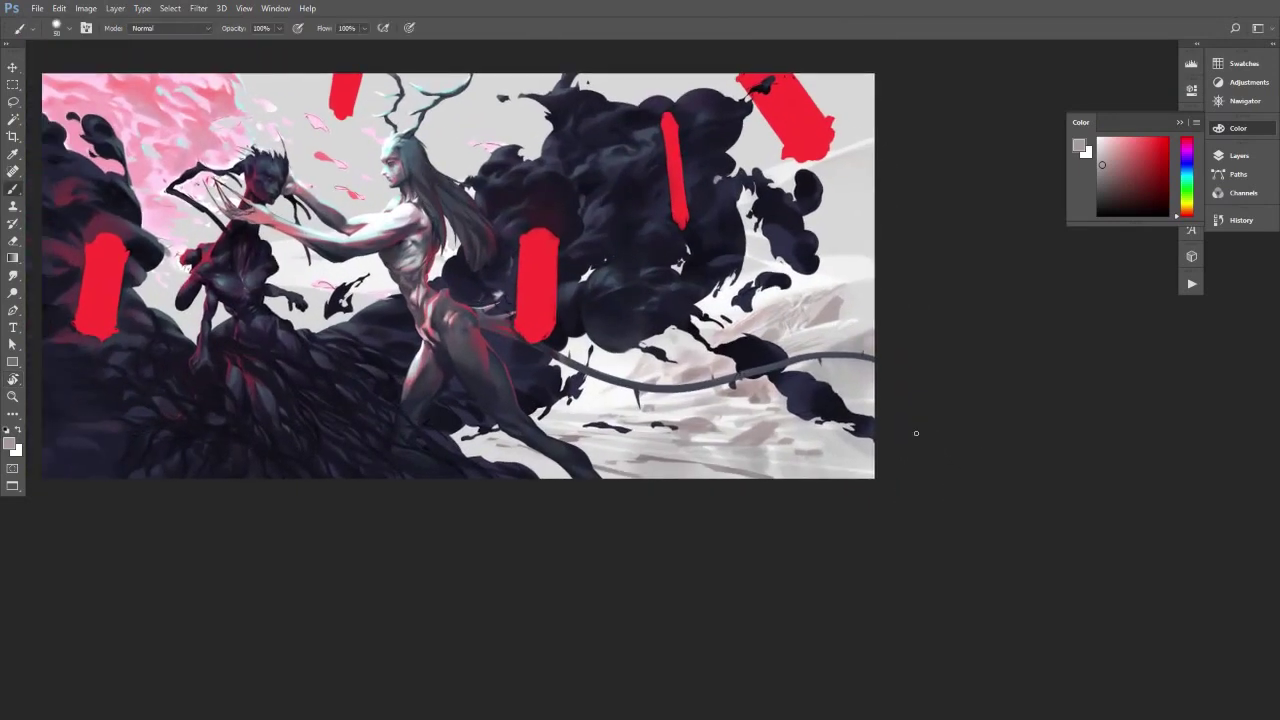
alt+click(833, 297)
alt+click(825, 310)
key(])
key(])
key(])
key(])
key(])
key(])
key(])
key(])
key(])
key(])
click(771, 159)
alt+click(810, 221)
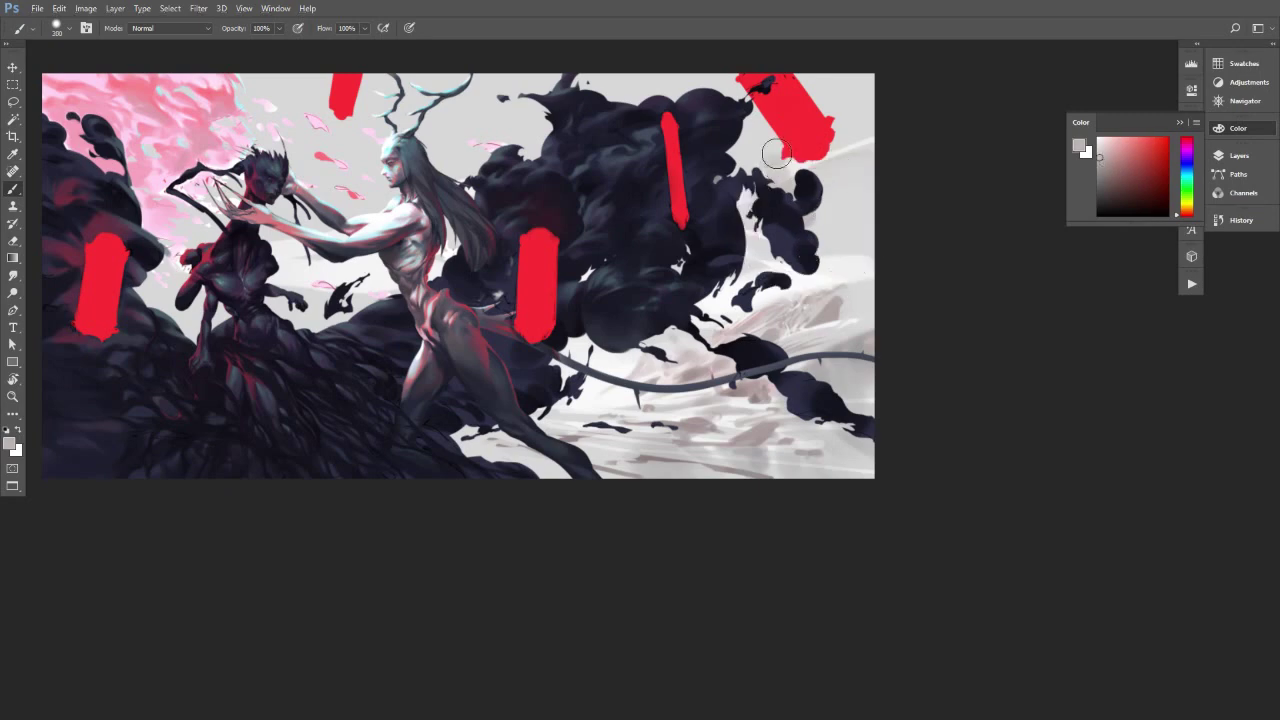
drag(784, 192, 759, 140)
alt+click(812, 212)
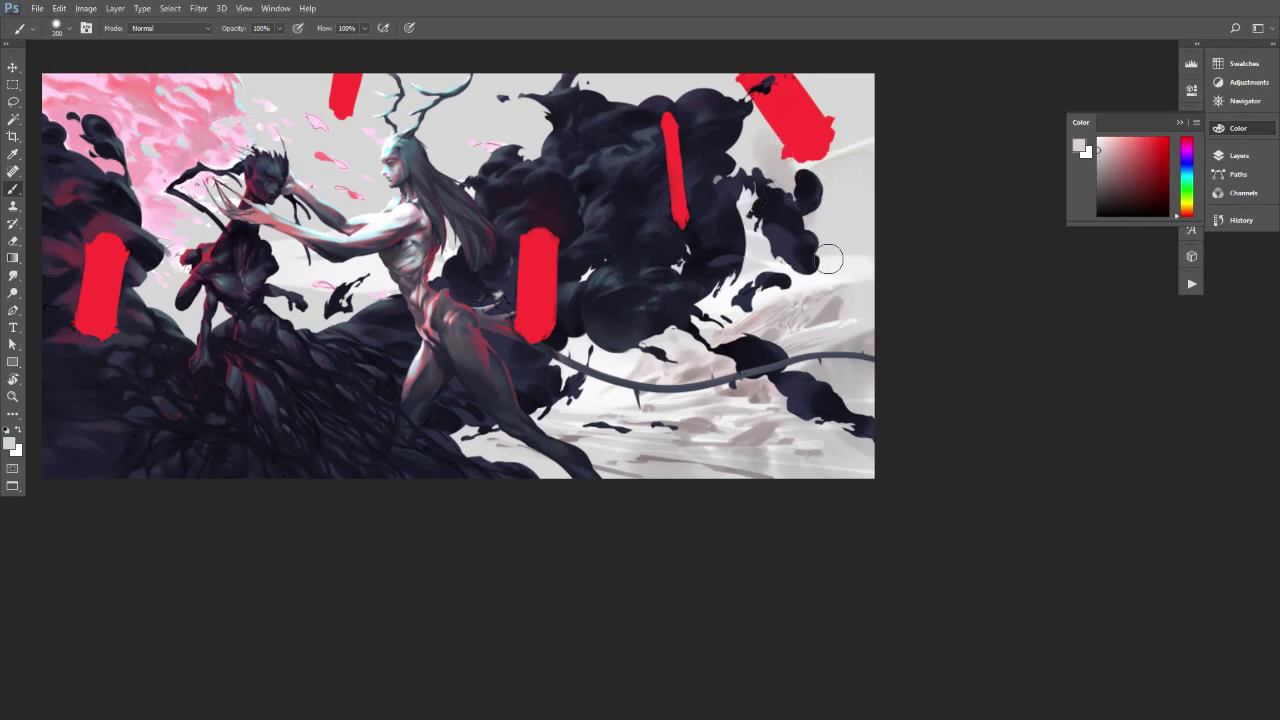
Lighten the background beside the right-hand smoke fragment with a sampled pale tone at brush size 100.
alt+click(828, 265)
key([)
key([)
key([)
key([)
key([)
key([)
key([)
key([)
key(])
key(])
drag(830, 244, 849, 256)
Lay sampled mauve-grey strokes over the body of the rock above the tail, varying the brush size.
alt+click(854, 297)
alt+click(818, 301)
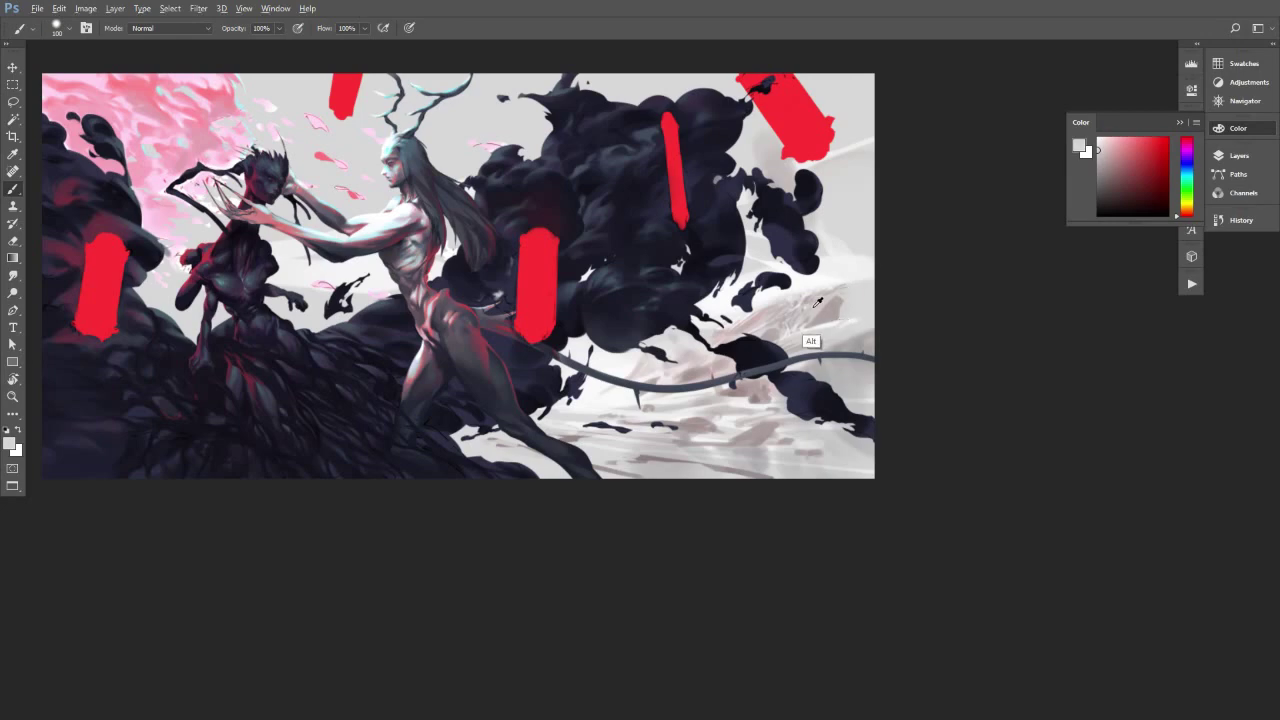
key(])
drag(800, 307, 780, 322)
alt+click(829, 305)
key(bracketleft)
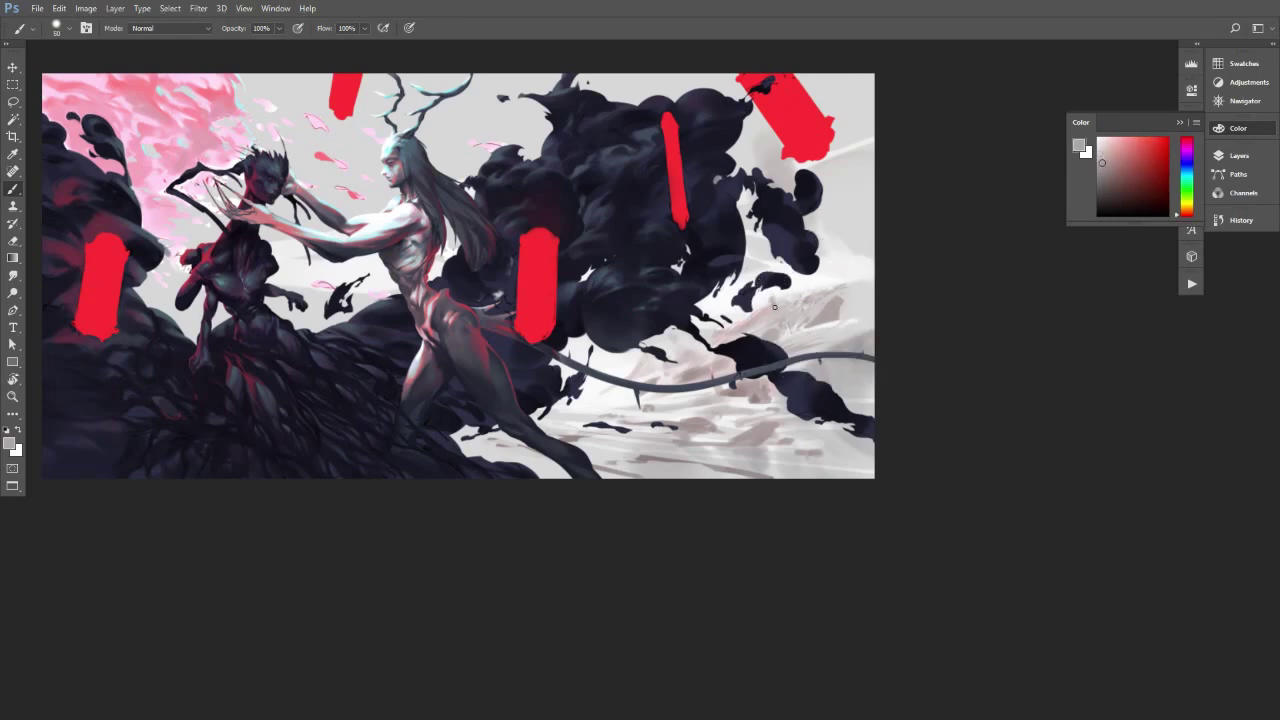
alt+click(827, 313)
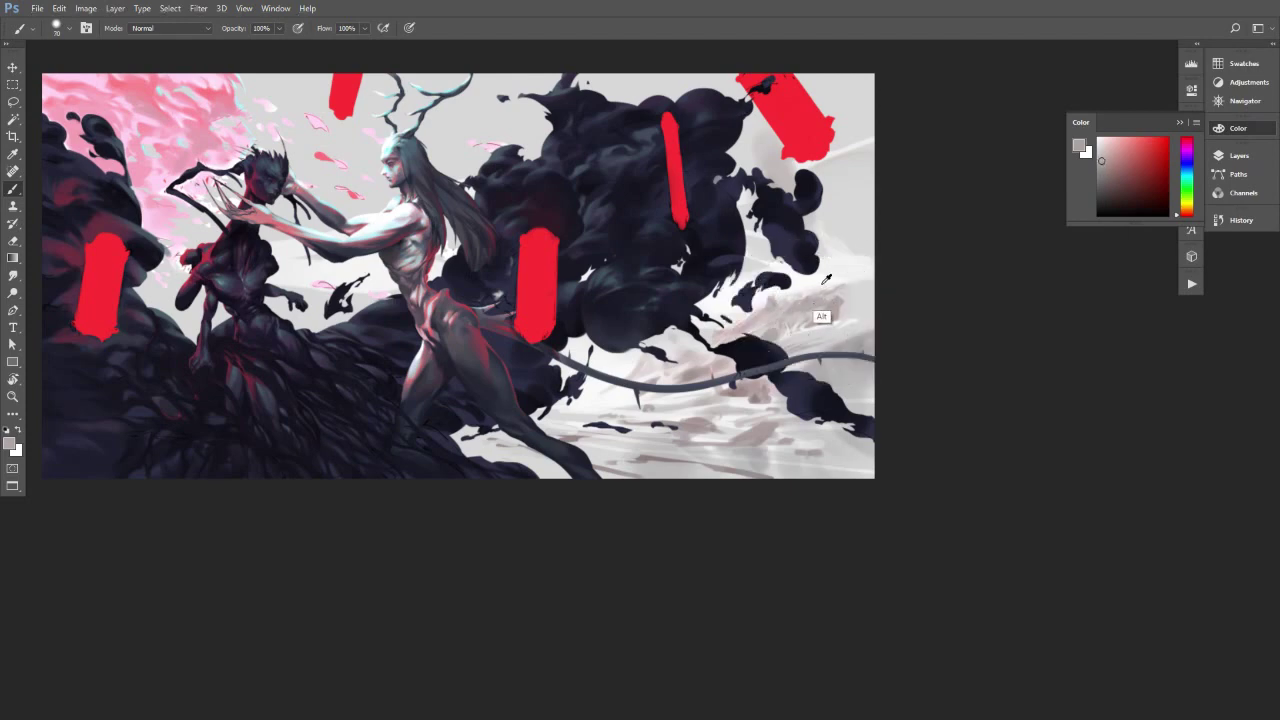
Cut near-white highlights into the left slope of the rock above the tail, sampling adjacent light tones.
alt+click(818, 288)
drag(768, 323, 772, 319)
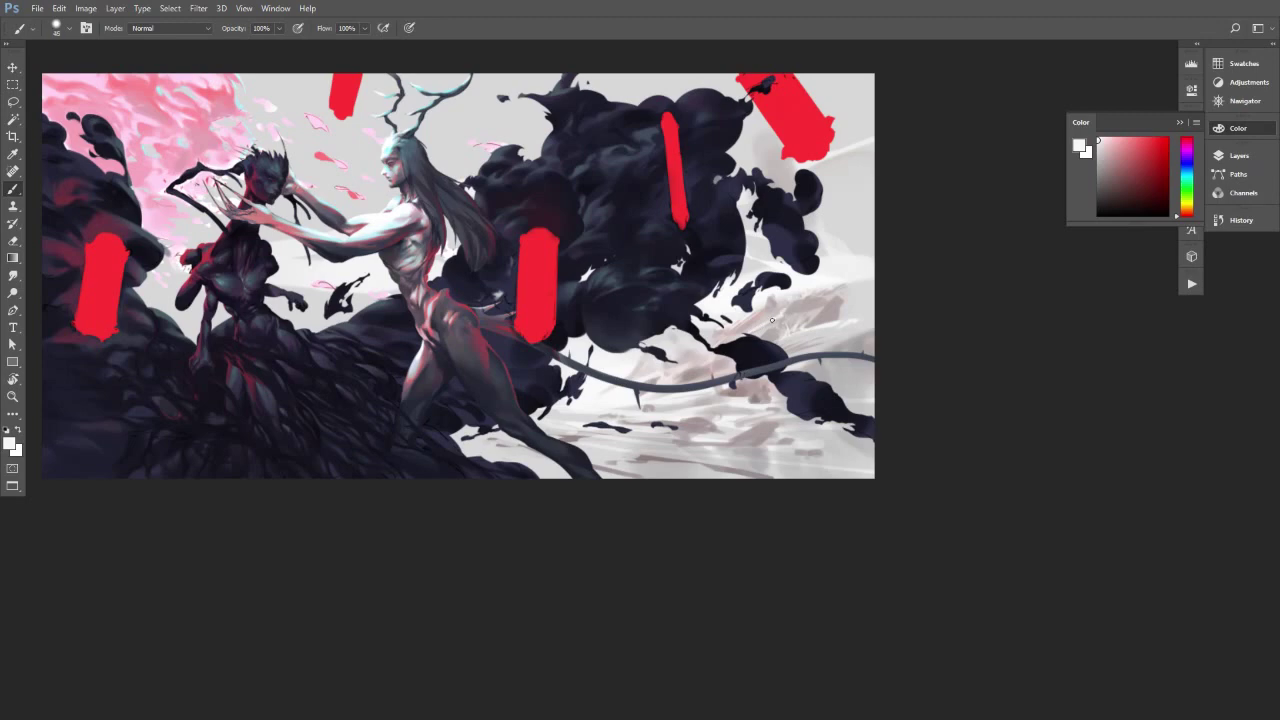
alt+click(777, 345)
key(bracketright)
alt+click(795, 328)
drag(804, 286, 783, 305)
alt+click(771, 319)
Define the rock's ridge and right-hand faces by alternating sampled pale and mauve-grey strokes.
alt+click(800, 286)
alt+click(829, 289)
alt+click(852, 337)
alt+click(826, 324)
alt+click(851, 305)
key(bracketright)
alt+click(834, 330)
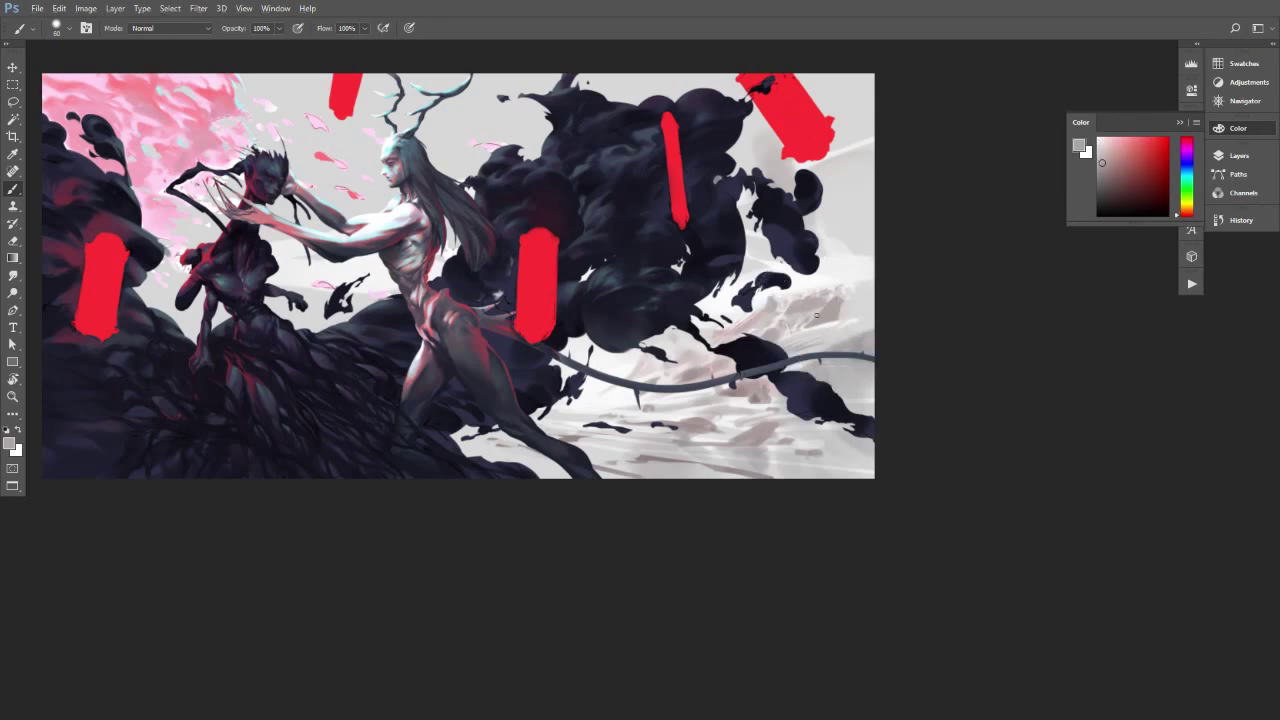
alt+click(822, 283)
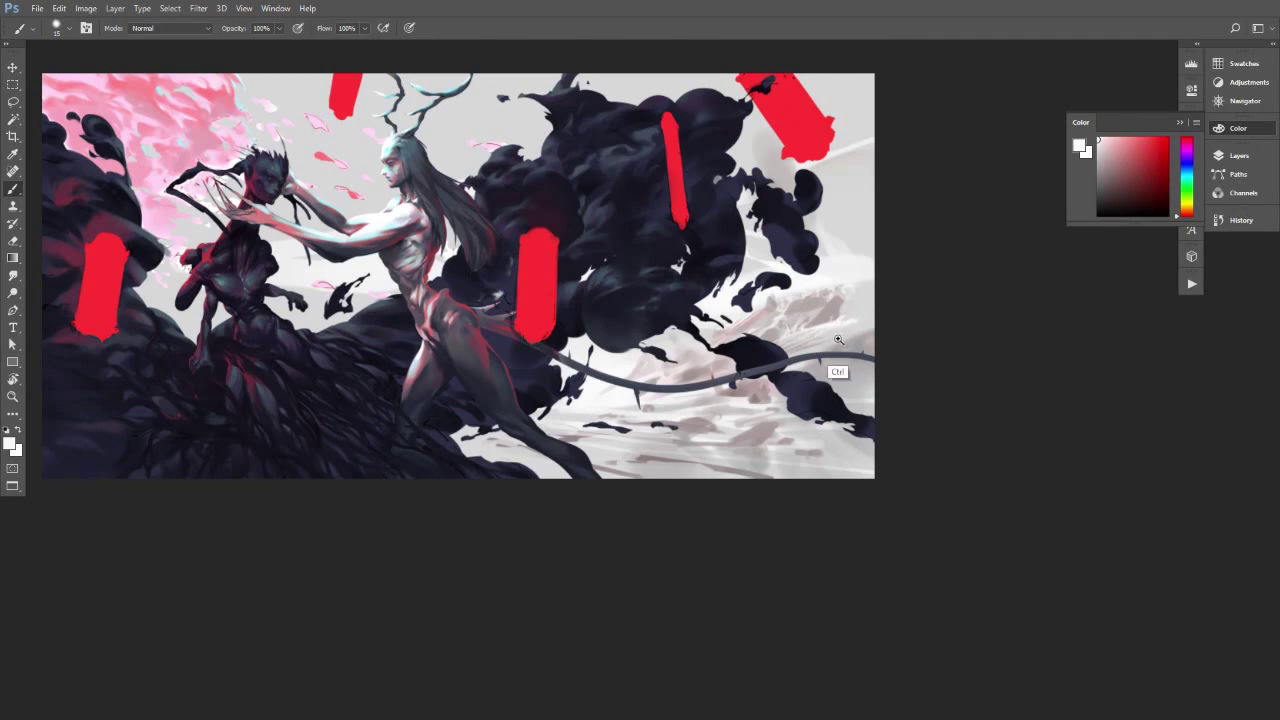
Brush sampled near-white over the pale ground between the horned figure's rear leg and the tail, using a larger brush.
drag(836, 336, 851, 359)
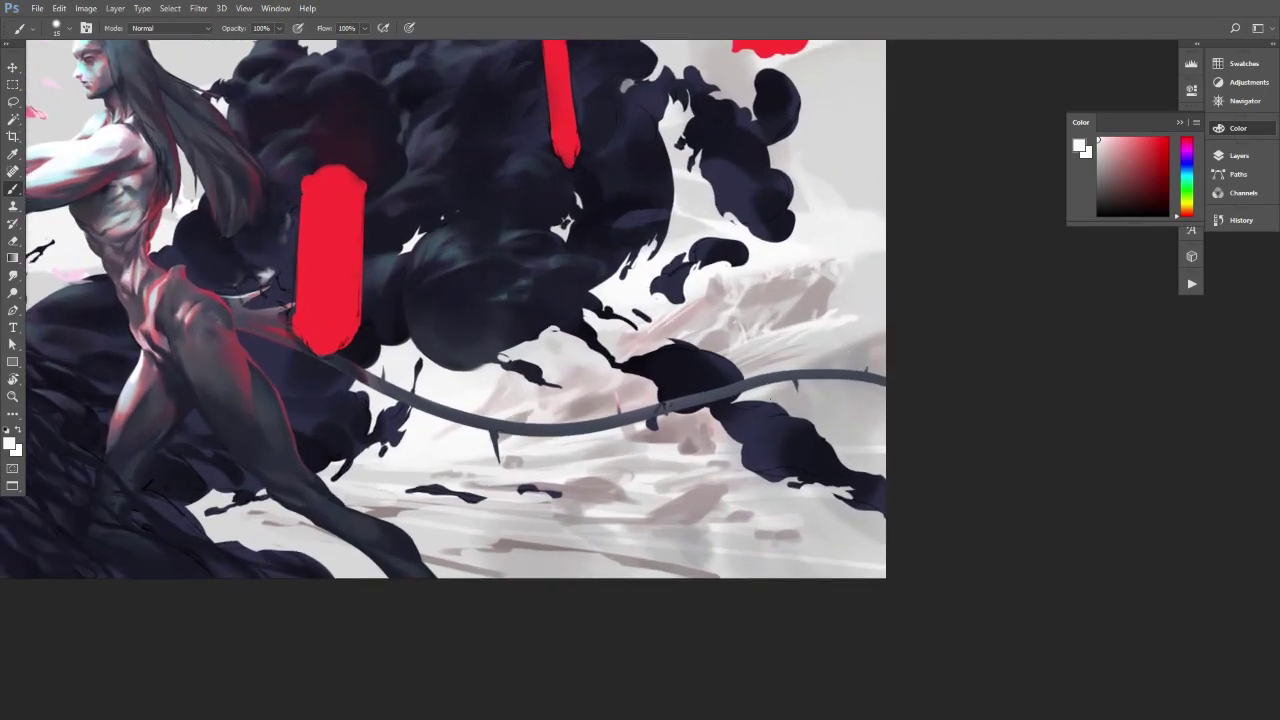
alt+click(690, 447)
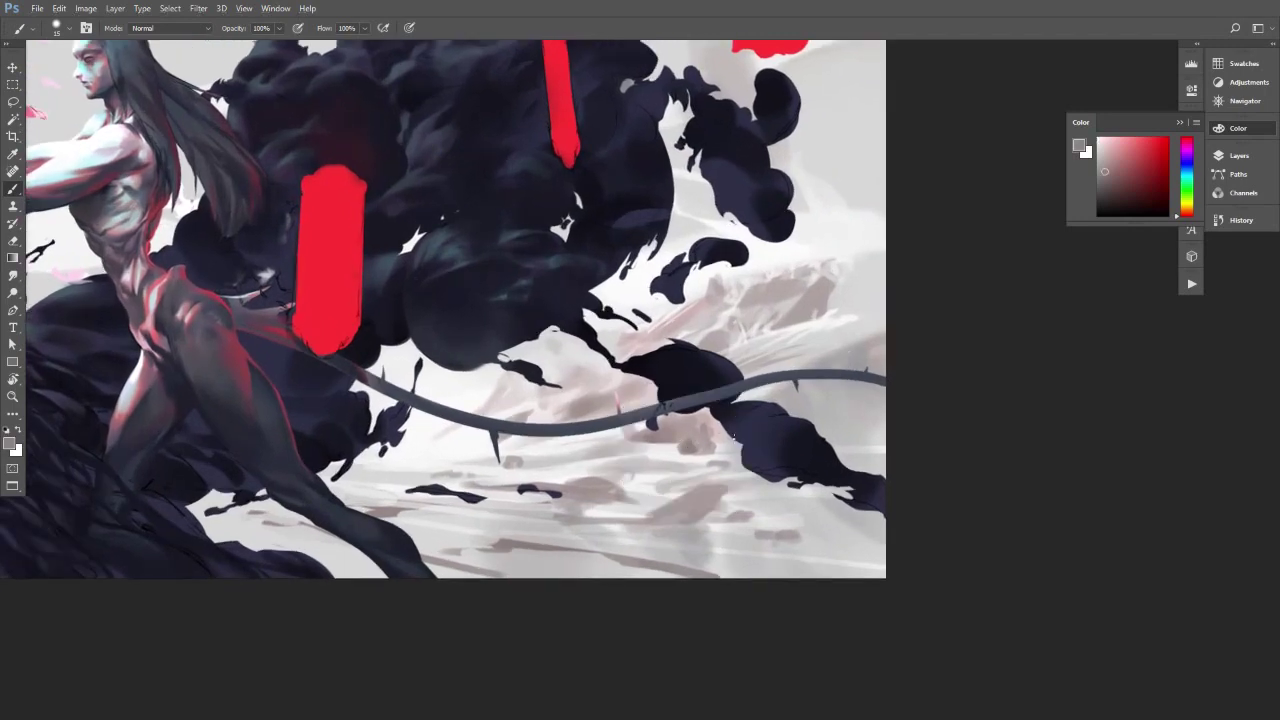
alt+click(694, 535)
alt+click(449, 443)
alt+click(414, 448)
key(bracketright)
key(bracketright)
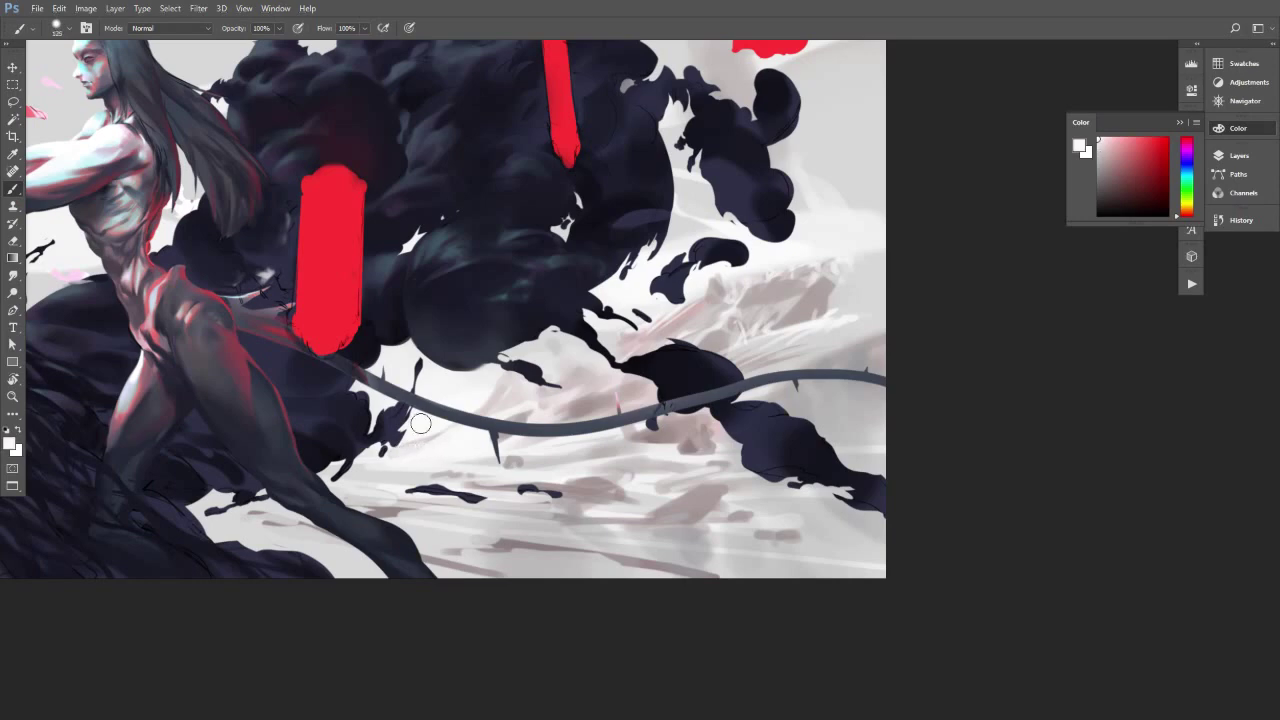
alt+click(436, 445)
key(bracketright)
key(bracketright)
Broaden the mauve-grey patches on the ground under the middle of the tail at brush size 175.
drag(575, 500, 597, 515)
alt+click(700, 496)
key(bracketleft)
alt+click(732, 478)
alt+click(651, 467)
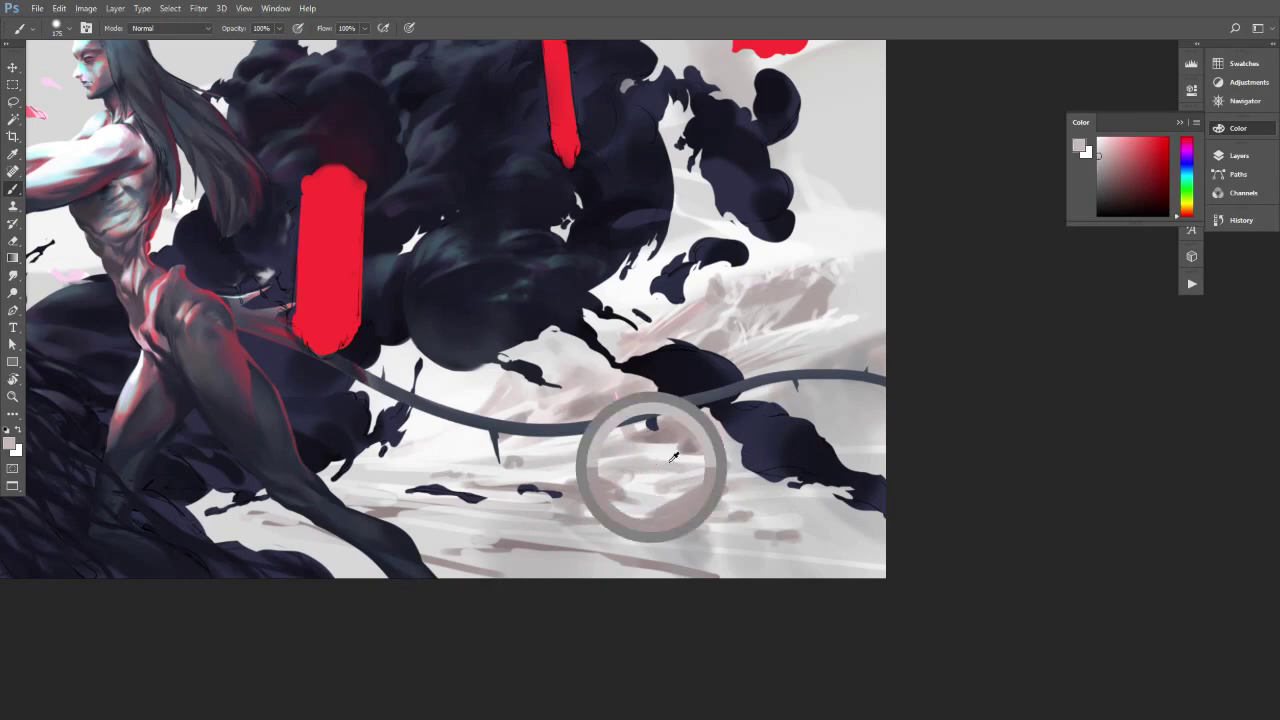
Blend sampled light greys into the pale ground beside the mauve-grey patches under the tail, using a smaller brush.
key(bracketleft)
key(bracketleft)
key(bracketleft)
key(bracketleft)
key(bracketleft)
key(bracketleft)
key(bracketleft)
alt+click(810, 503)
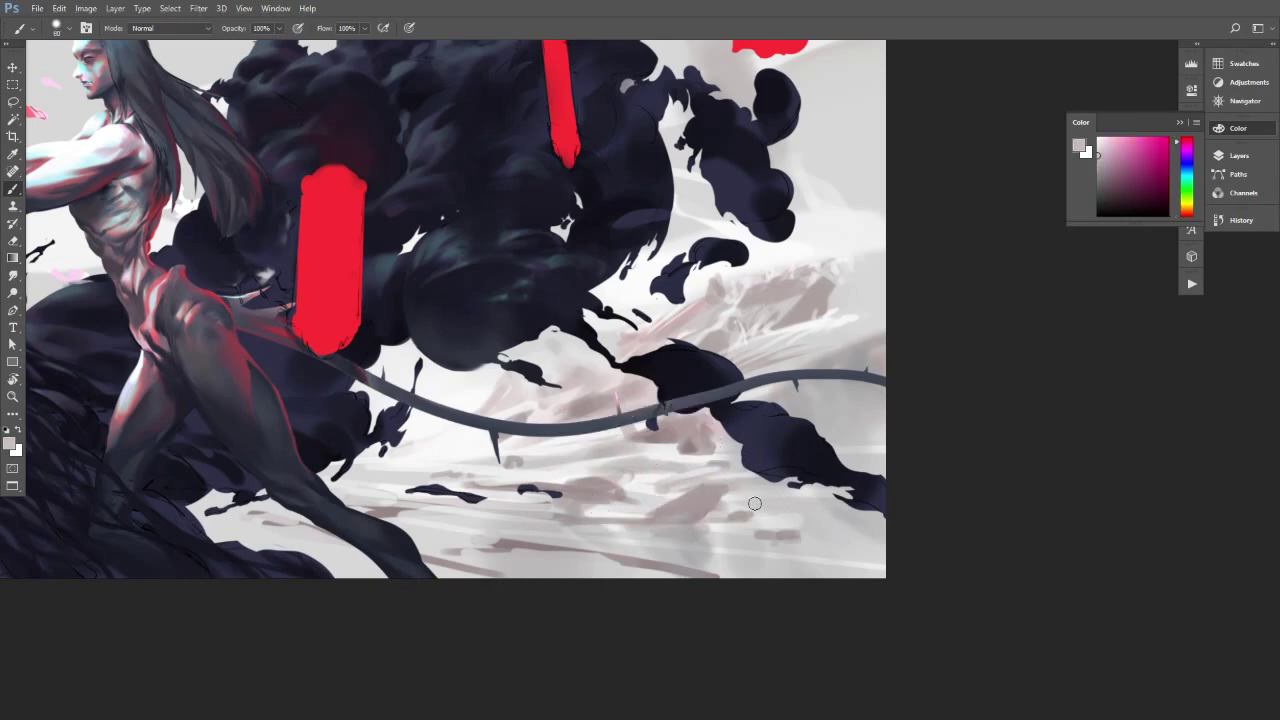
alt+click(753, 495)
alt+click(733, 505)
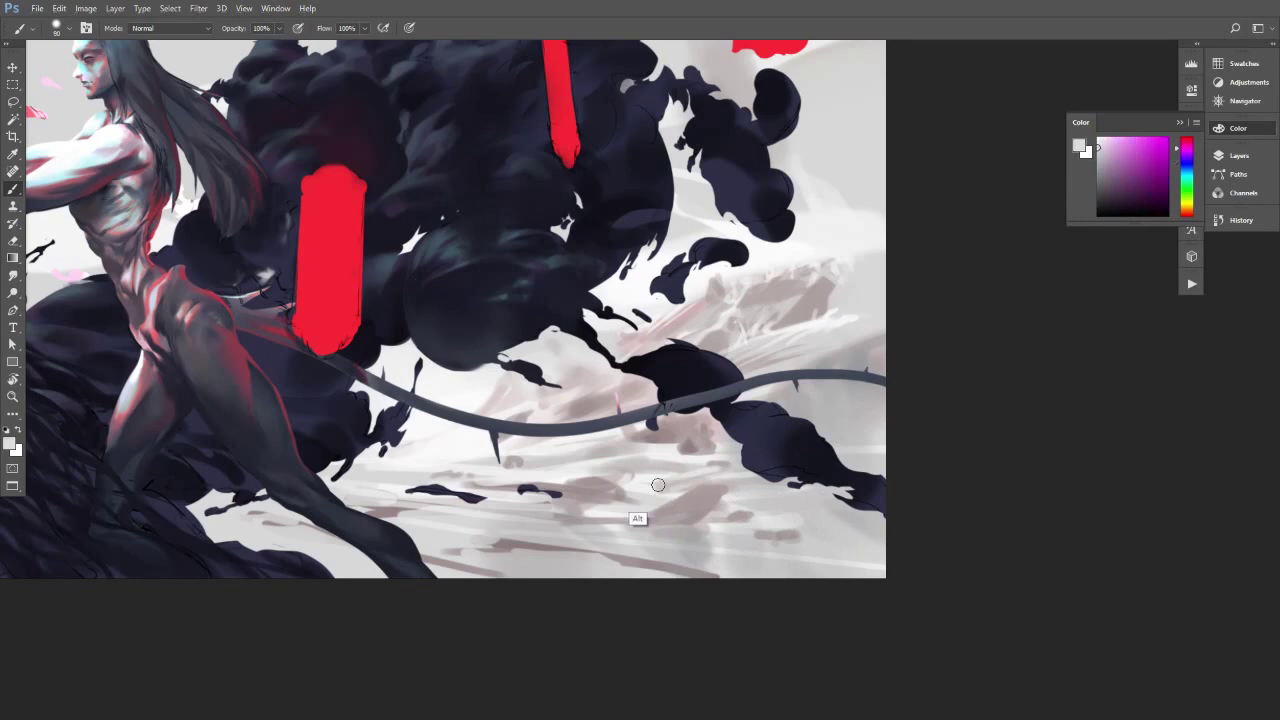
Work narrow near-white and light grey streaks into the ground below the trailing end of the dark smoke, using a finer brush.
alt+click(639, 486)
key(bracketleft)
key(bracketleft)
key(bracketleft)
key(bracketleft)
key(bracketleft)
key(bracketleft)
key(bracketleft)
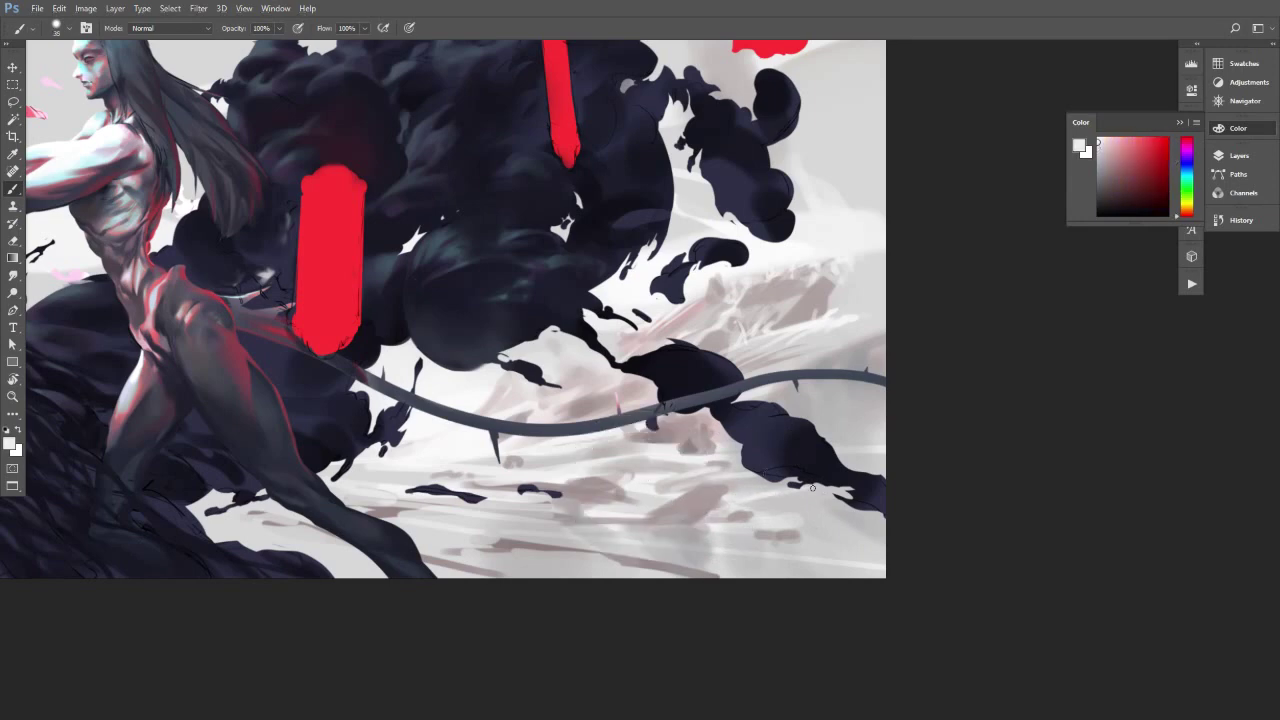
alt+click(751, 501)
alt+click(758, 490)
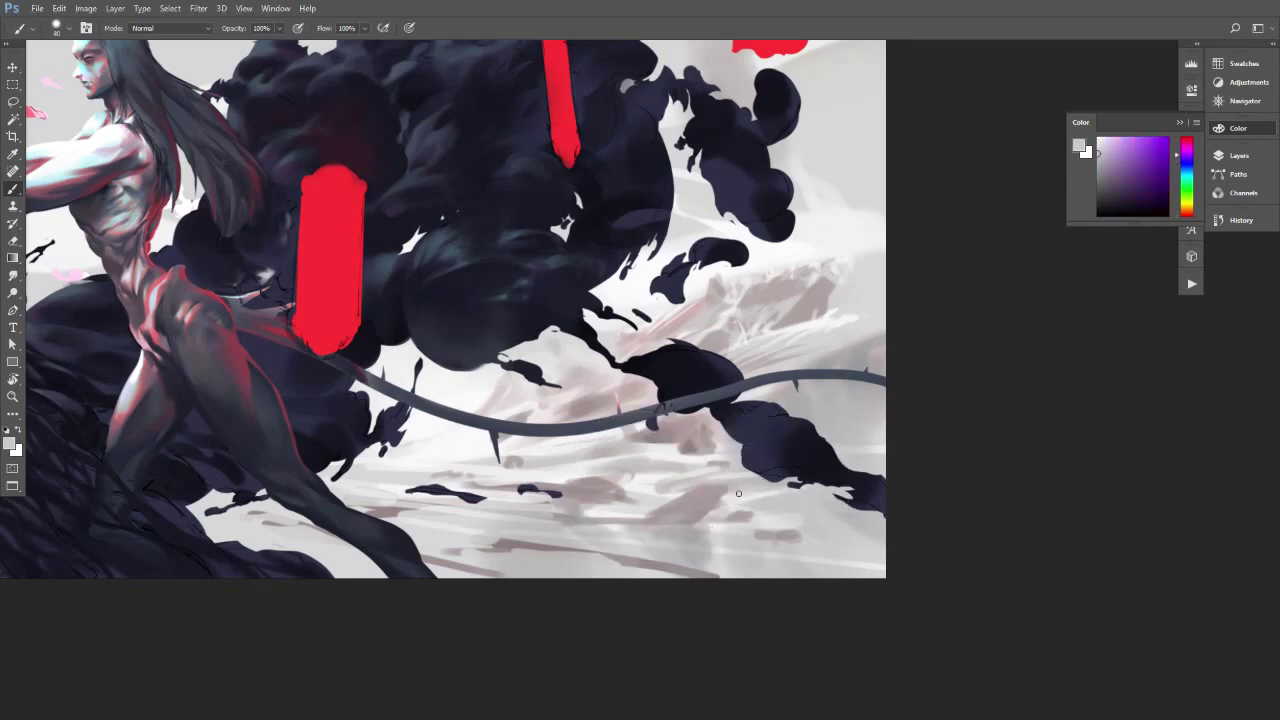
alt+click(790, 496)
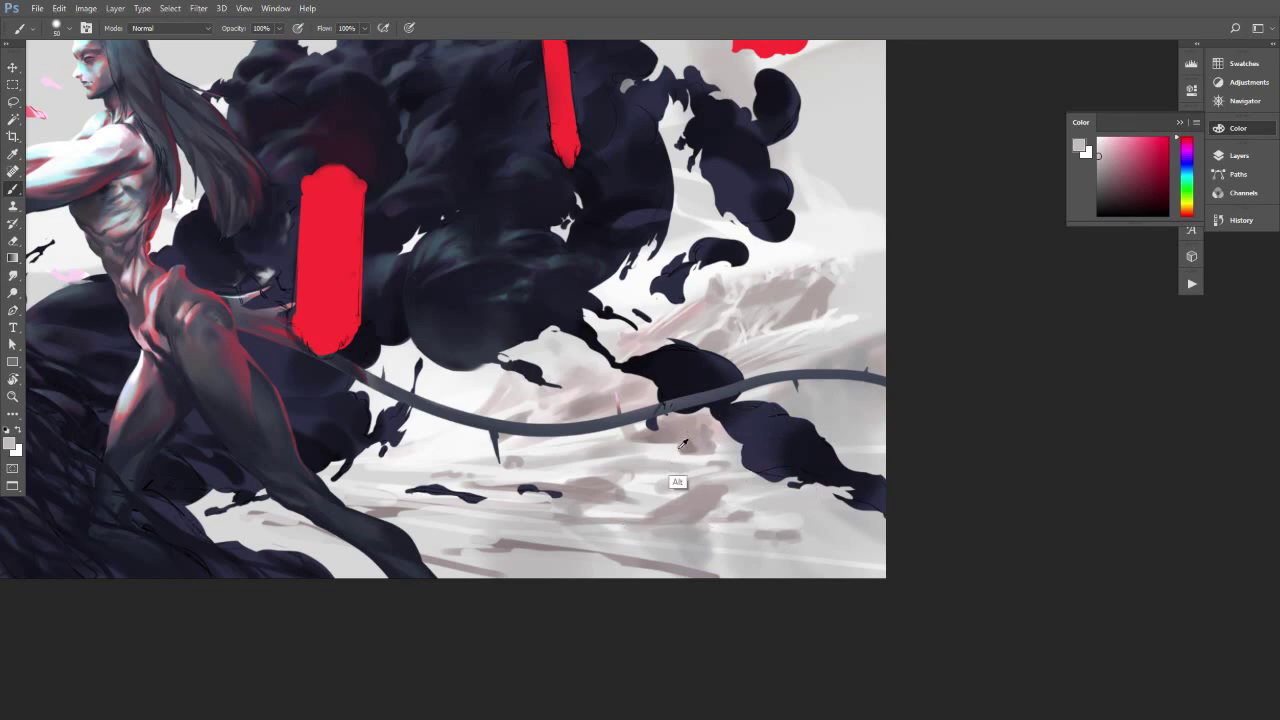
Shape the edges of the mauve-grey ground patches beneath the tail, alternating sampled mauve-grey and near-white strokes.
alt+click(664, 468)
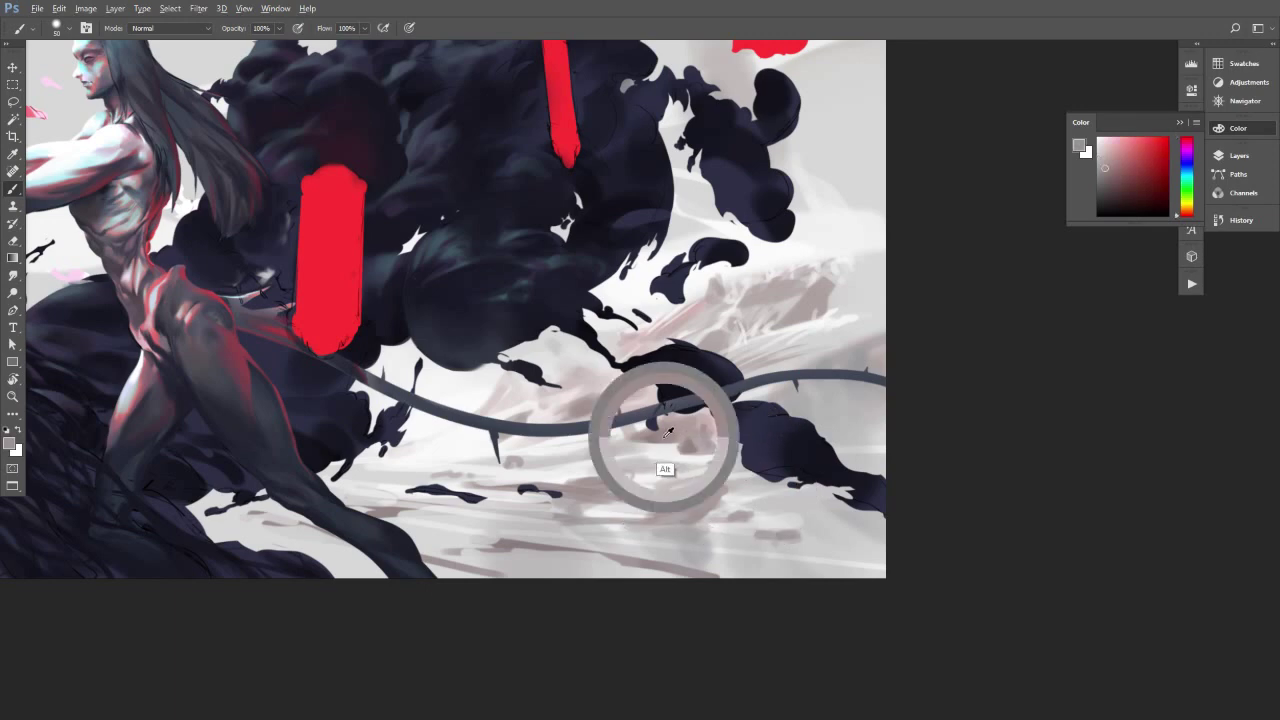
alt+click(658, 487)
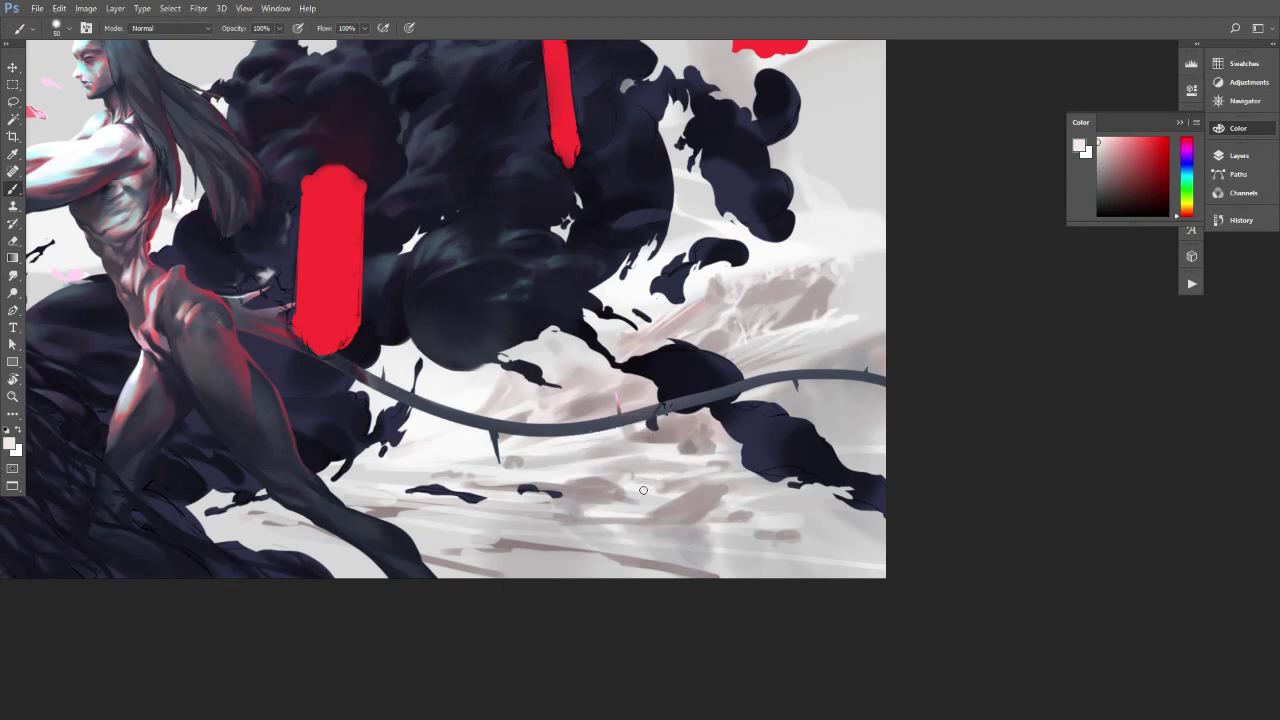
alt+click(664, 490)
alt+click(652, 524)
drag(625, 504, 654, 501)
alt+click(645, 490)
Vary the mauve-grey tones inside the long ground patch below the tail, sampling its neighbouring colours with a larger brush.
key(])
key(])
key(])
alt+click(667, 511)
alt+click(647, 508)
alt+click(639, 501)
alt+click(619, 505)
alt+click(601, 513)
key(])
Sweep diagonal strokes in sampled tones between the tail-side rock and the mauve-grey ground patch, enlarging the brush slightly.
alt+click(637, 470)
alt+click(631, 484)
key(bracketright)
key(bracketright)
drag(642, 488, 676, 508)
drag(650, 462, 690, 489)
Refine the mauve-grey rock directly under the tail and the patch below it with sampled light and dark tones.
alt+click(630, 447)
alt+click(650, 440)
alt+click(699, 428)
alt+click(689, 444)
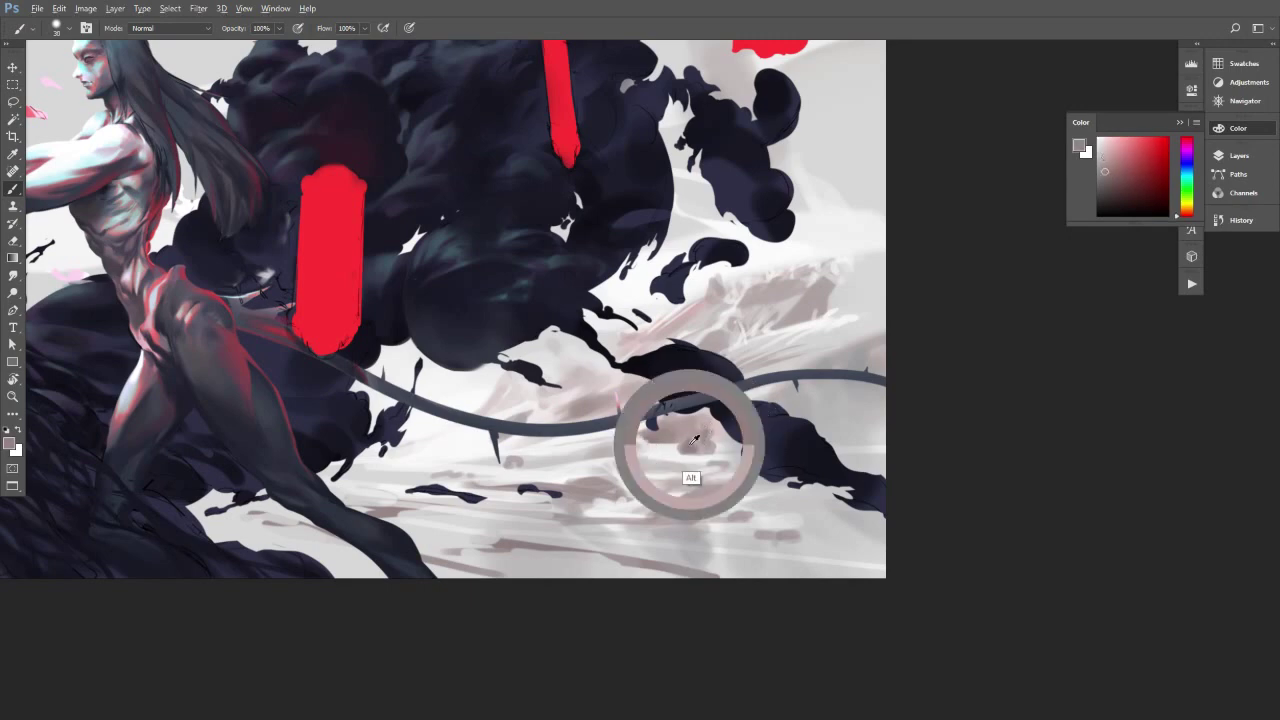
alt+click(716, 497)
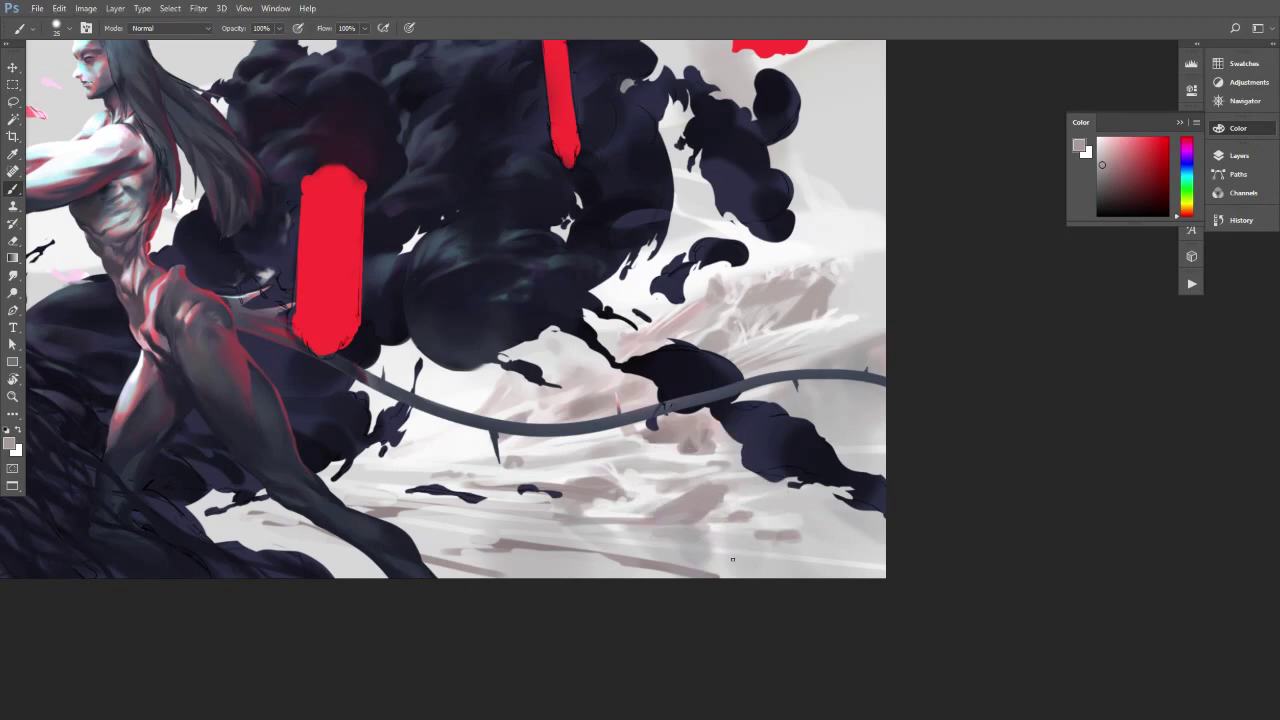
Break up the left part of the ground patch with fine sampled strokes and brush a streak towards the rear foot.
alt+click(609, 502)
alt+click(616, 498)
alt+click(620, 502)
alt+click(612, 498)
alt+click(617, 502)
key(bracketright)
alt+click(599, 513)
drag(486, 508, 540, 512)
key(bracketright)
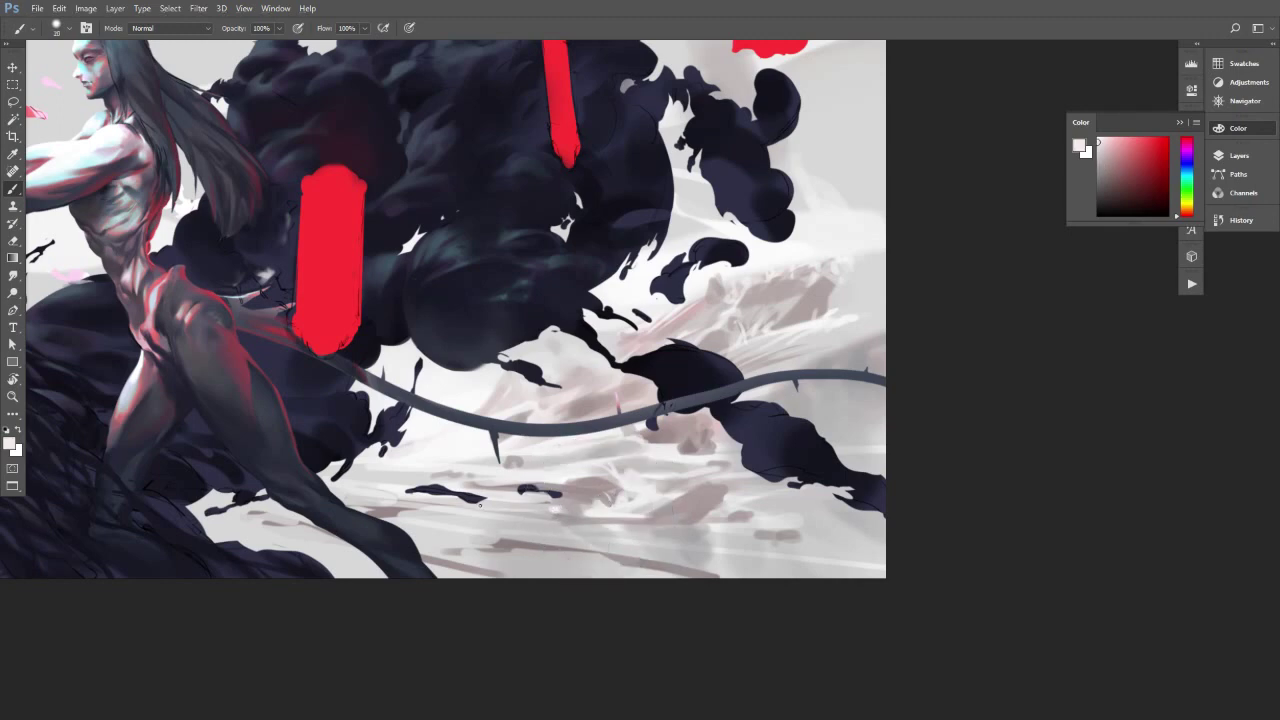
Dab small mauve-grey marks onto the pale ground around the small dark splatter beneath the tail, using a slightly larger brush.
alt+click(544, 508)
alt+click(549, 508)
key(bracketleft)
key(bracketright)
key(bracketright)
alt+click(508, 484)
alt+click(549, 483)
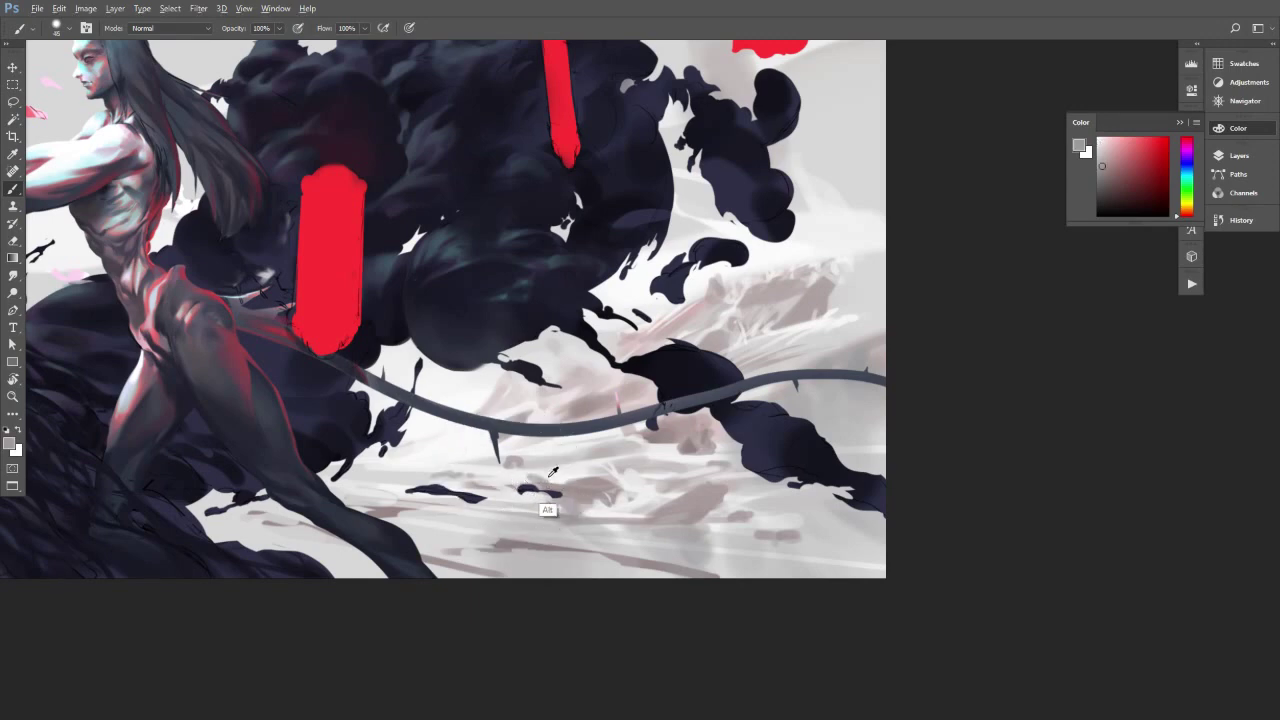
Develop the ground between the dark splatter and the tail-side rock with resampled mauve-grey tones and an enlarged brush.
alt+click(541, 481)
alt+click(553, 477)
alt+click(592, 490)
alt+click(690, 442)
key(bracketright)
key(bracketright)
key(bracketright)
key(bracketleft)
Tilt the canvas counterclockwise and blend sampled greys into the streaked ground along the painting's lower edge with a larger brush.
key(r)
drag(811, 600, 837, 566)
mouse_move(772, 538)
mouse_down()
mouse_move(723, 551)
mouse_move(756, 547)
mouse_up()
alt+click(716, 525)
key(bracketright)
key(bracketright)
key(bracketright)
key(bracketright)
alt+click(707, 560)
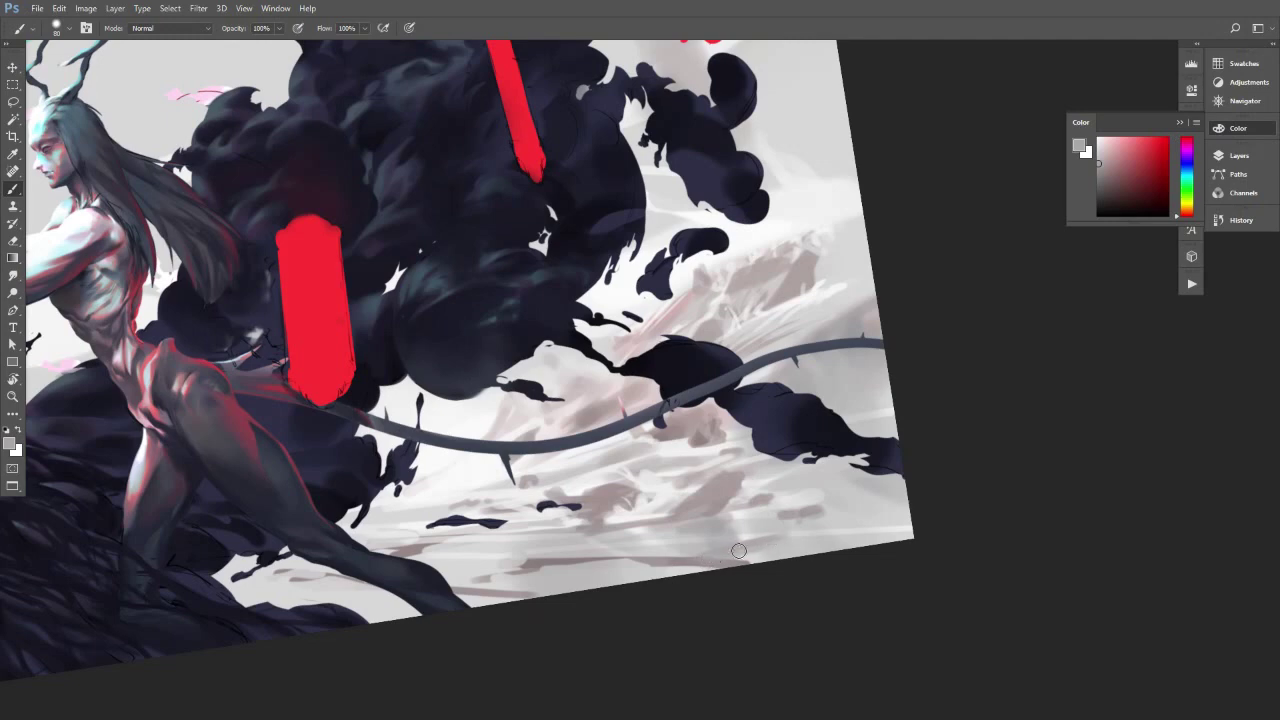
alt+click(780, 550)
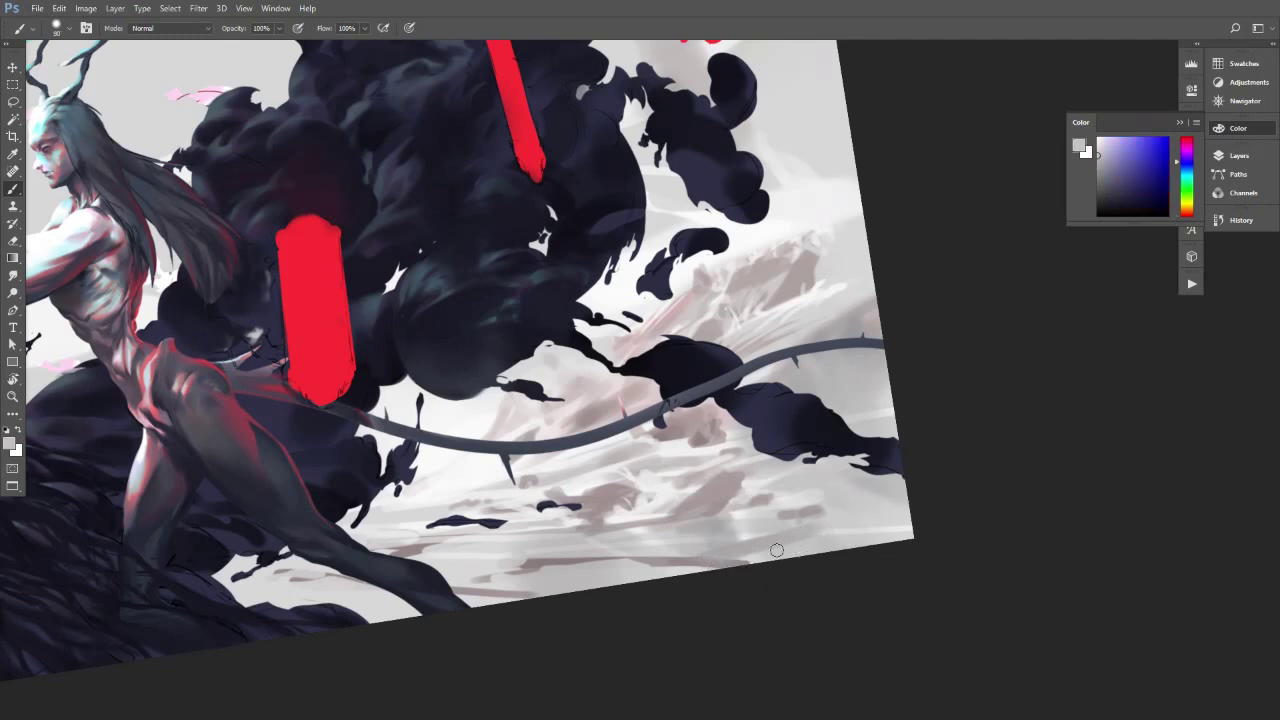
Smooth the painting's lower right corner with broad strokes of sampled light grey and near-white.
key(r)
click(857, 528)
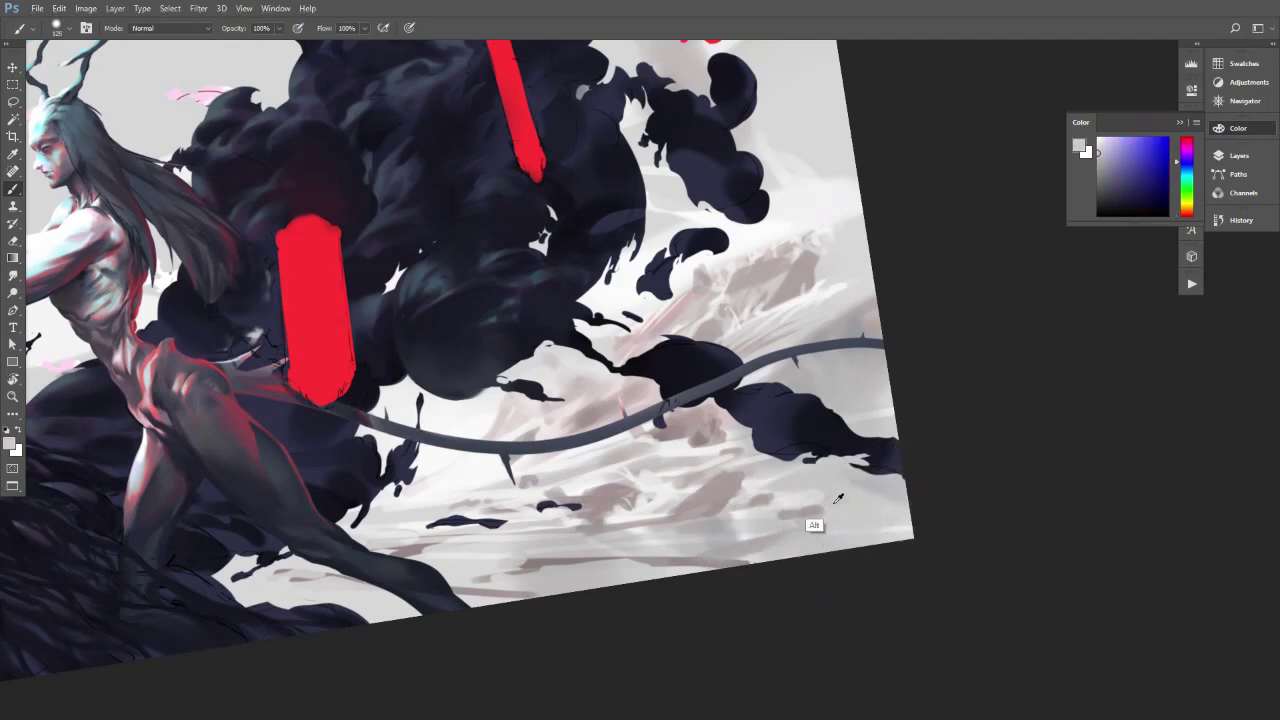
alt+click(807, 495)
key(bracketright)
key(bracketright)
alt+click(807, 255)
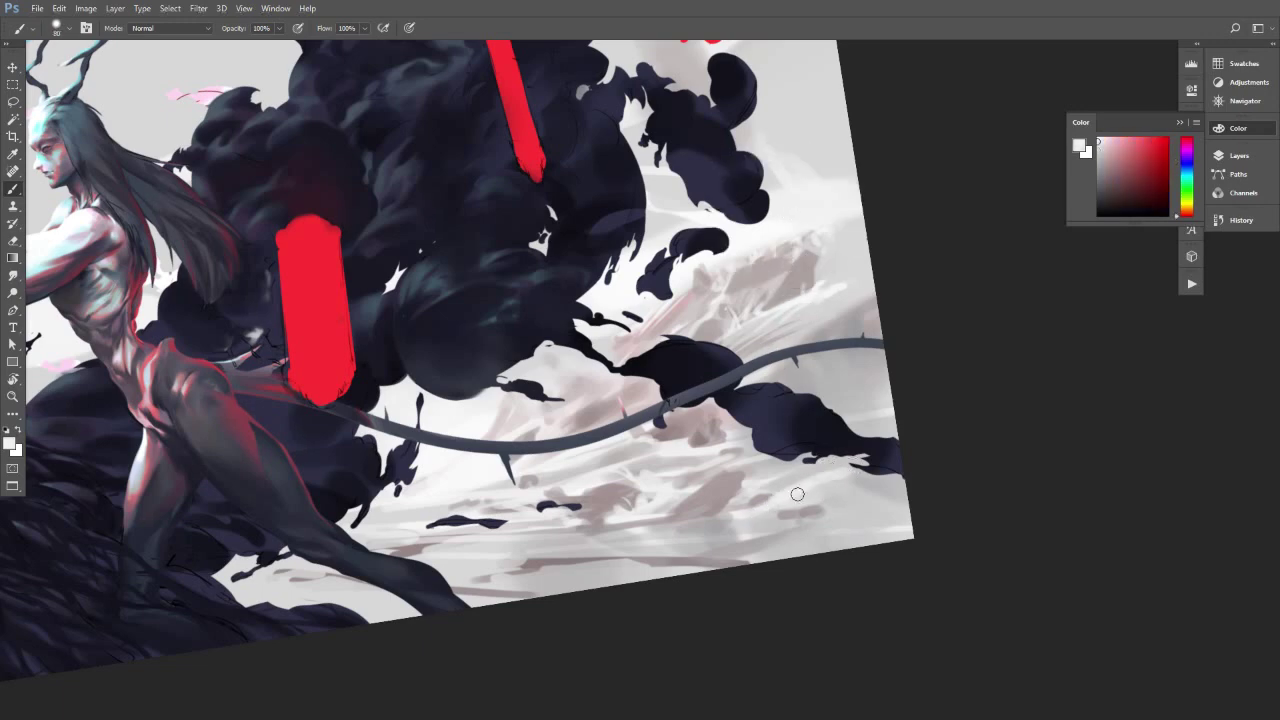
Add thin near-white and grey accents around the small ground stones near the lower right corner at brush size 25.
key(bracketleft)
key(bracketleft)
key(bracketleft)
key(bracketleft)
key(bracketleft)
key(bracketleft)
key(bracketleft)
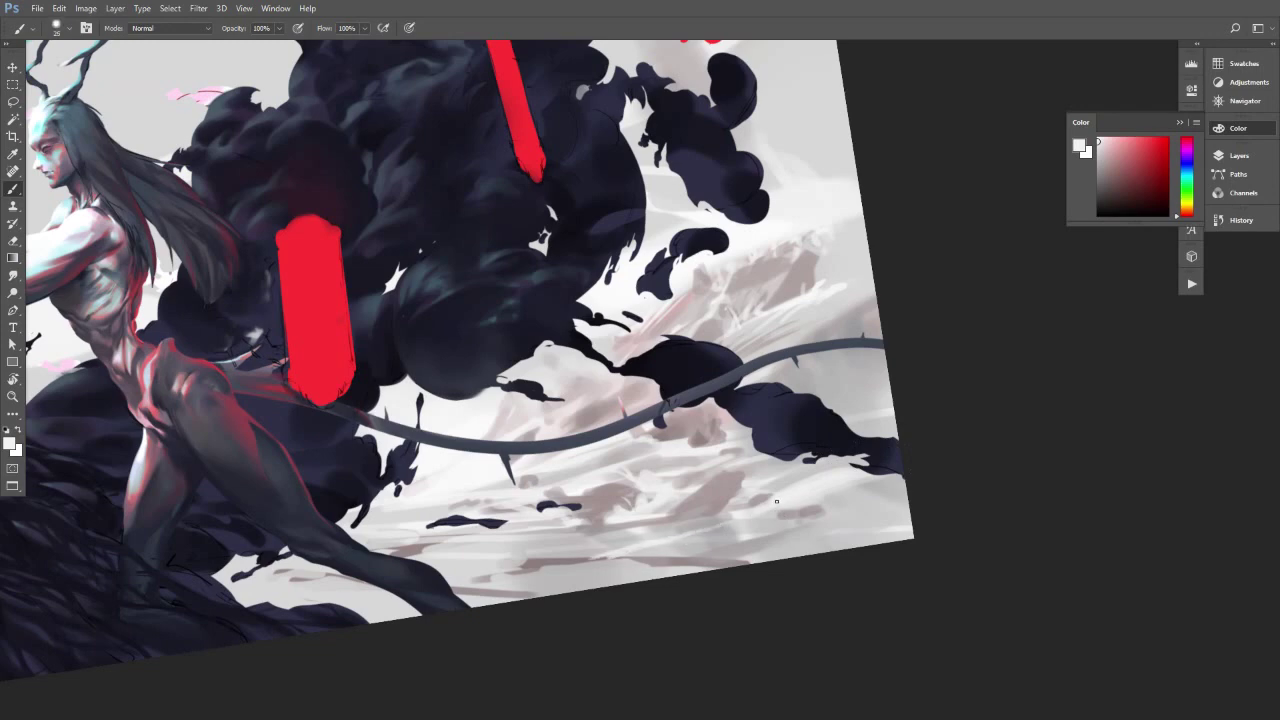
alt+click(700, 530)
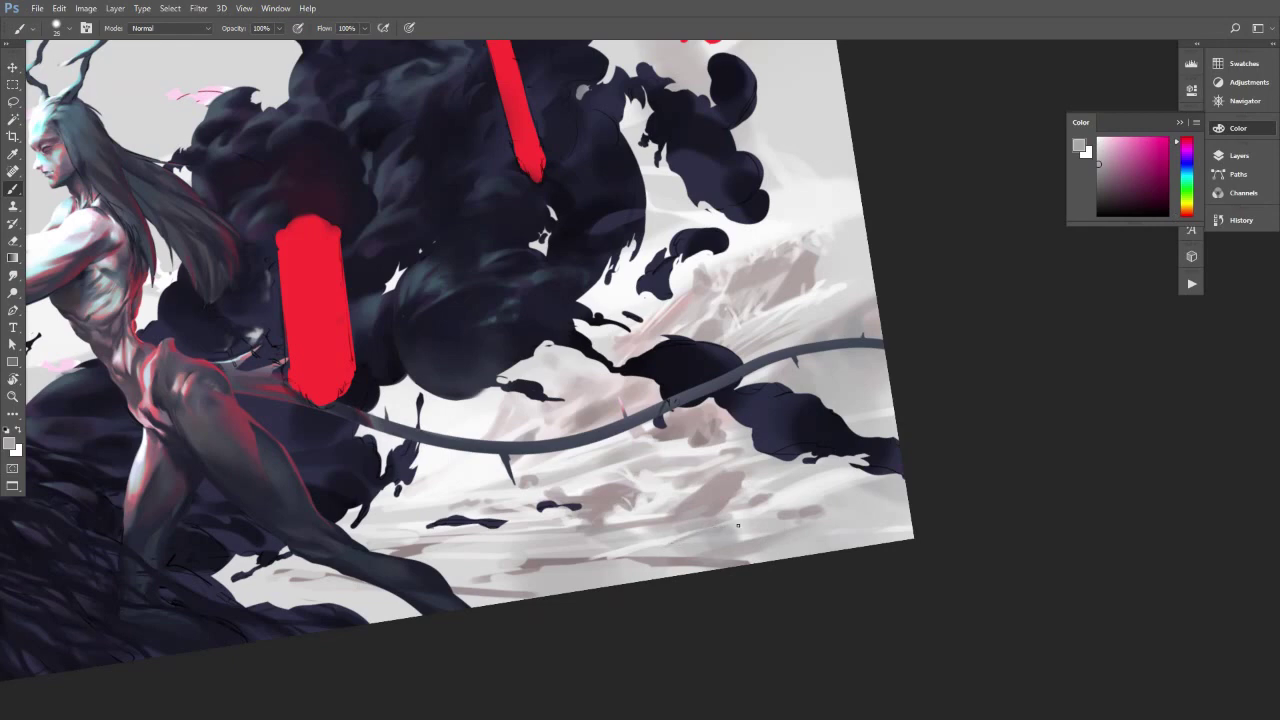
alt+click(679, 543)
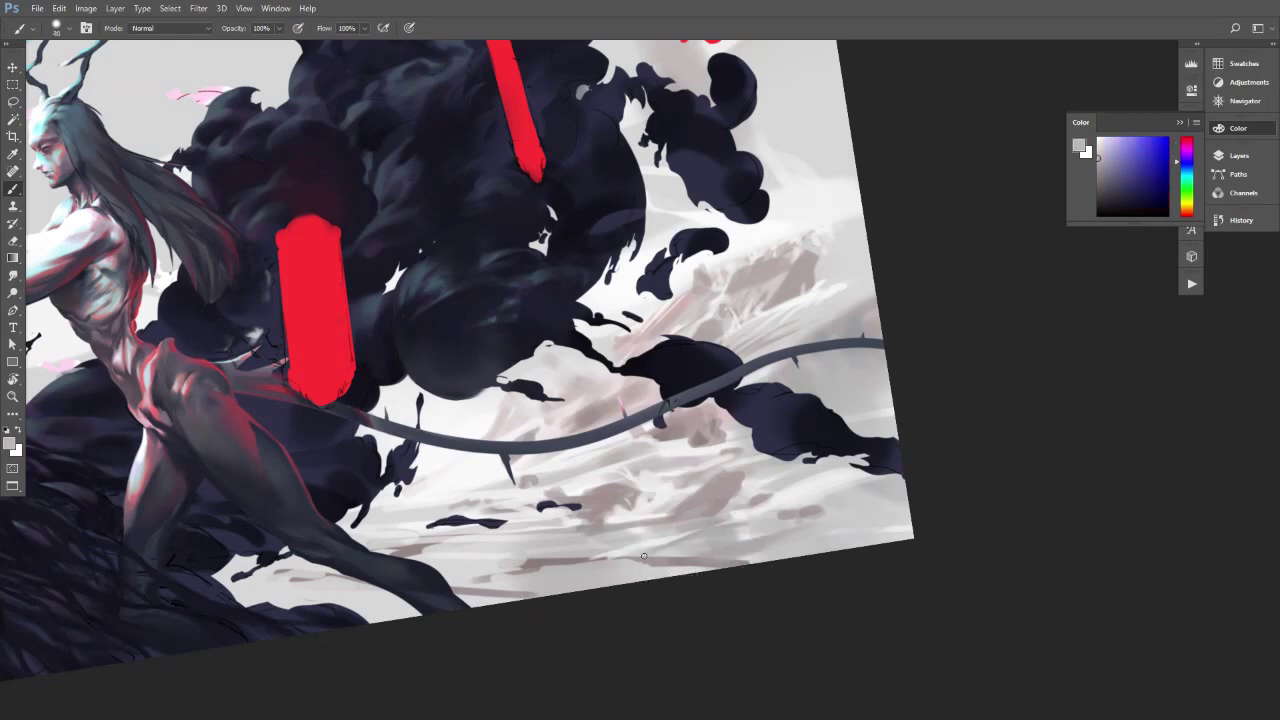
Soften the ground streaks near the lower edge with sampled pale greys up to brush size 100, and straighten the canvas.
alt+click(787, 497)
alt+click(760, 503)
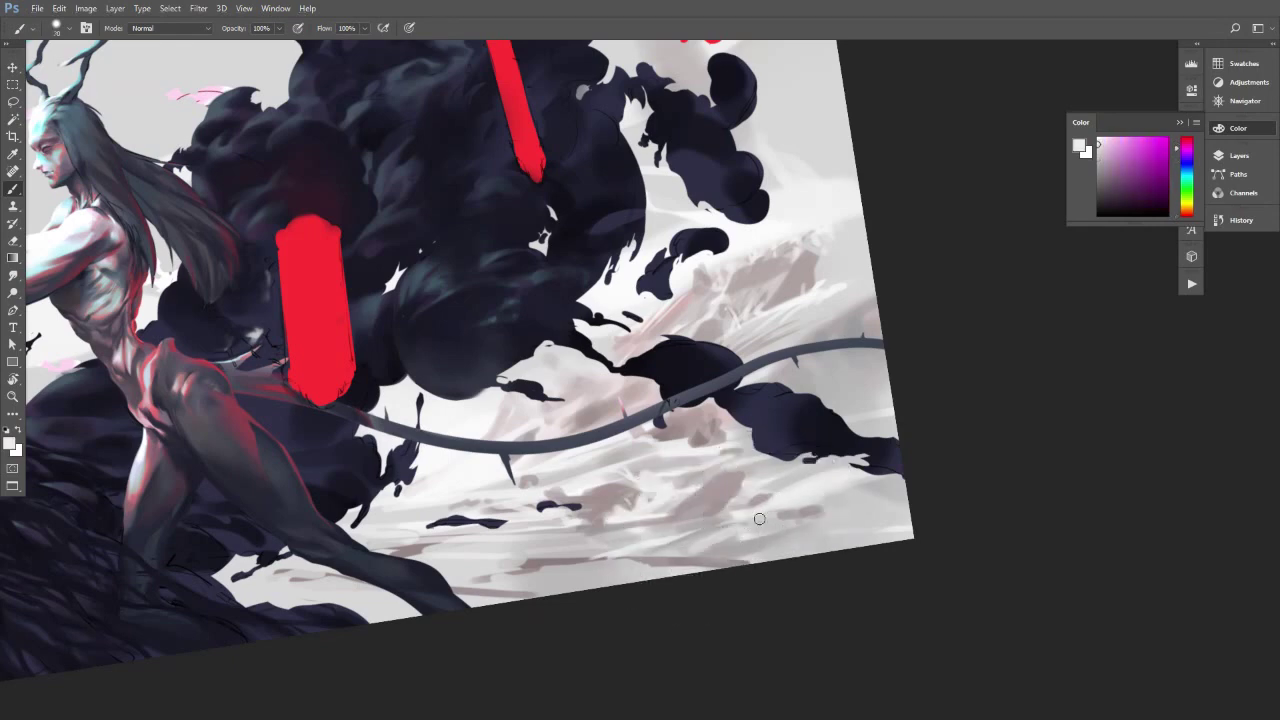
alt+click(728, 530)
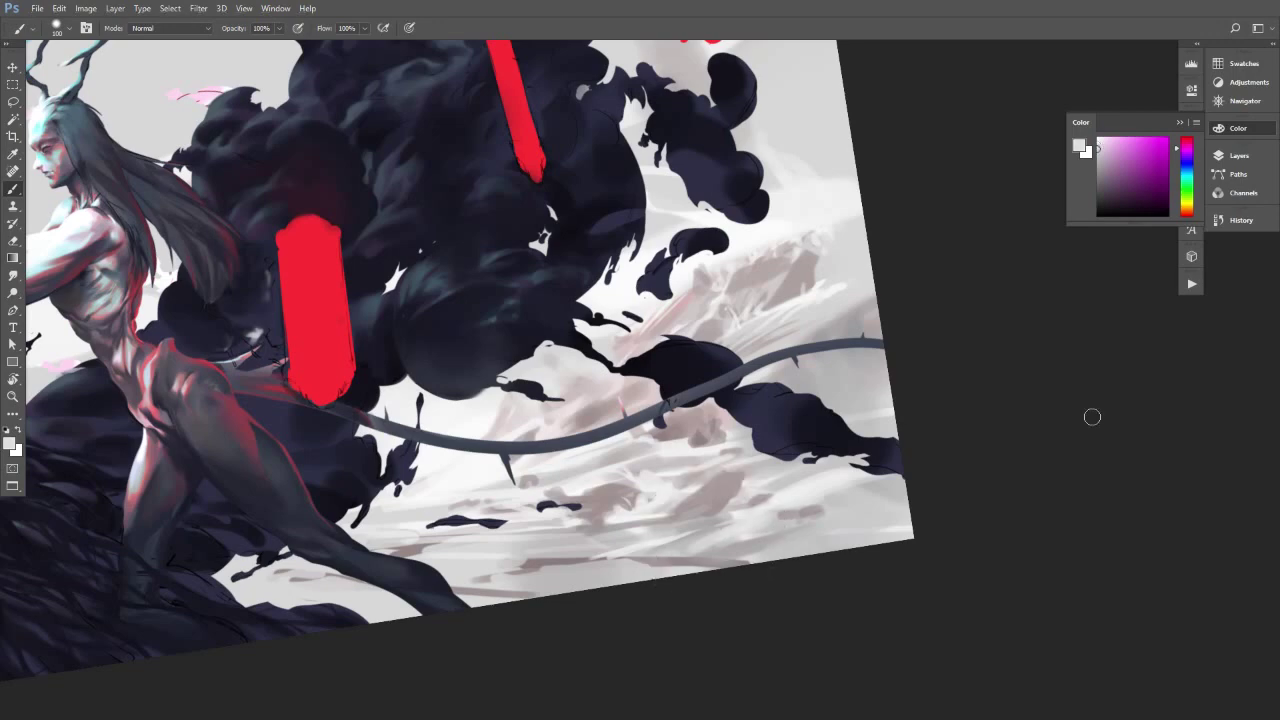
key(r)
mouse_move(1260, 390)
mouse_down()
mouse_move(1109, 520)
mouse_move(1117, 500)
mouse_up()
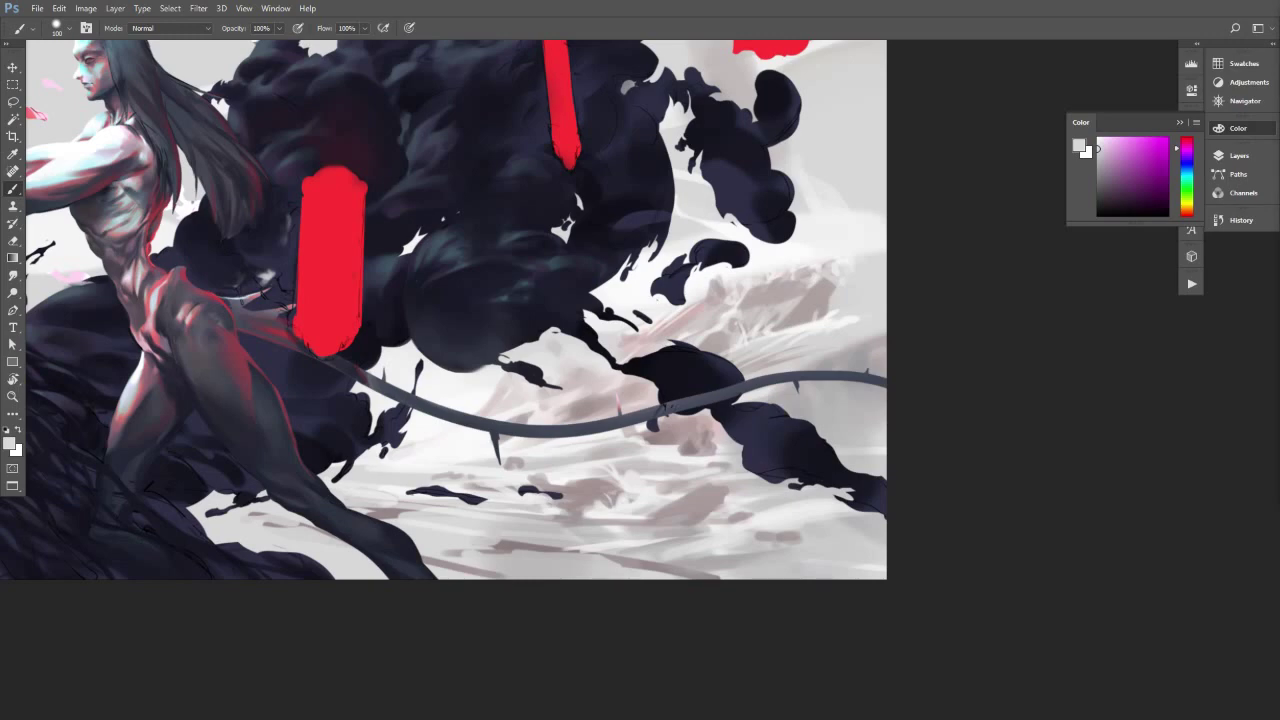
Paint a small mauve-grey shard rising beside the trailing end of the dark smoke below the tail.
alt+click(693, 444)
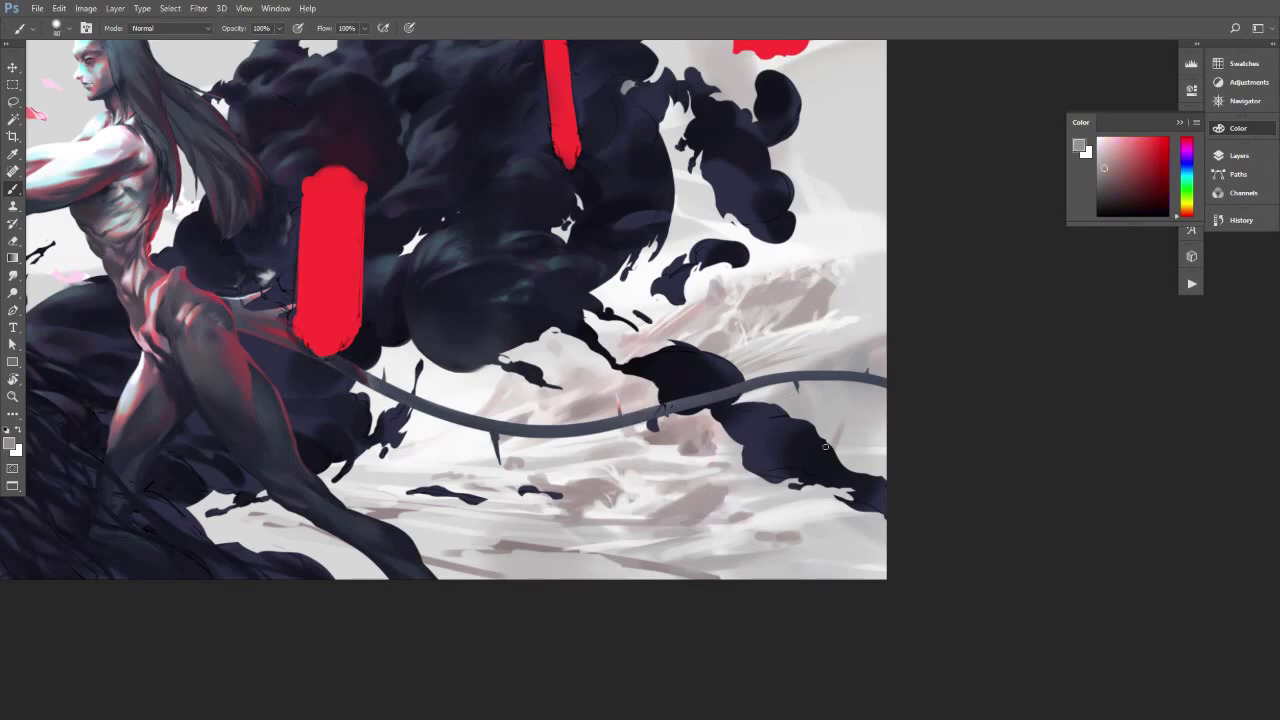
alt+click(840, 440)
key([)
drag(834, 437, 841, 420)
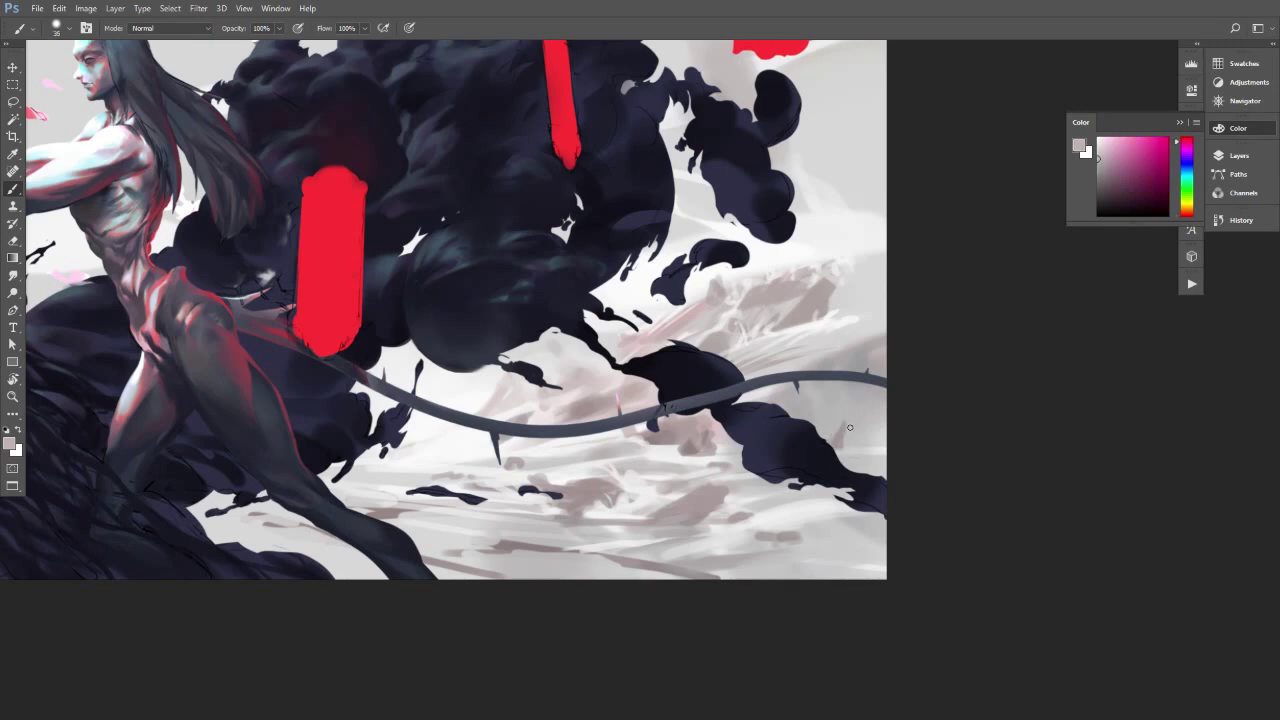
Brush sampled near-white across the slope between the large rock and the tail near the painting's right edge.
alt+click(822, 323)
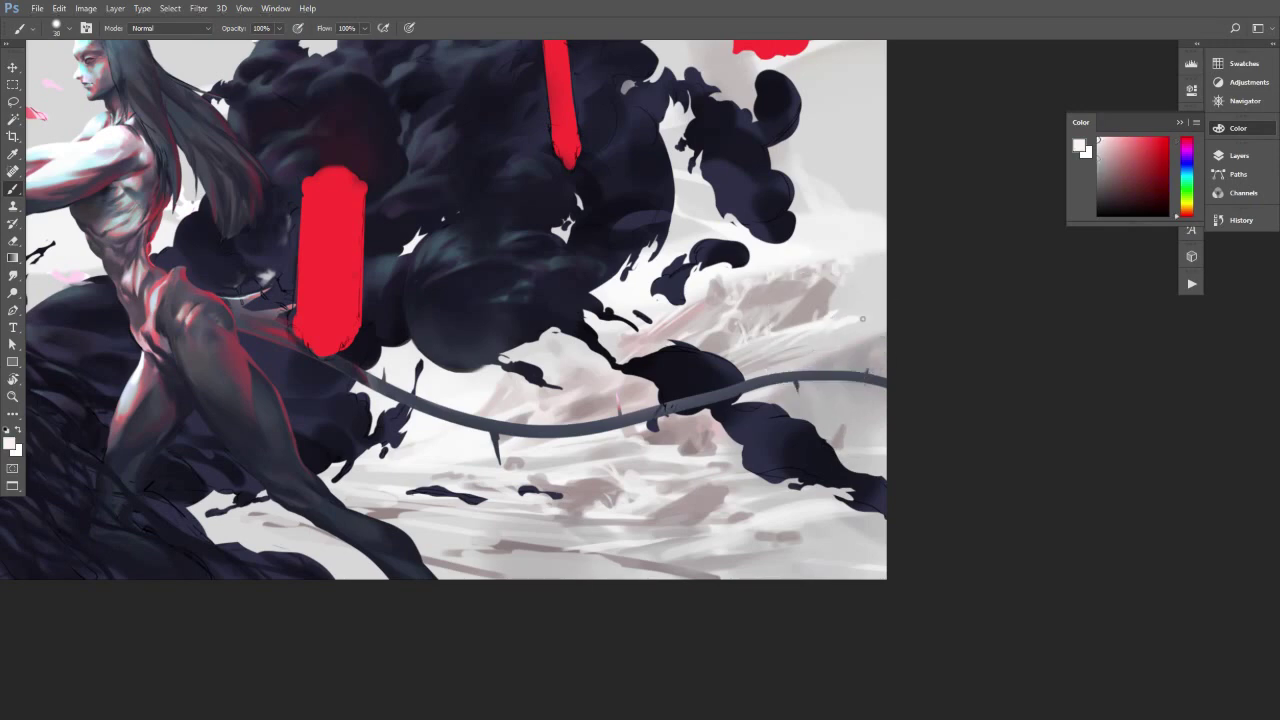
key([)
key([)
key([)
key([)
key([)
key(])
key(])
drag(872, 336, 835, 346)
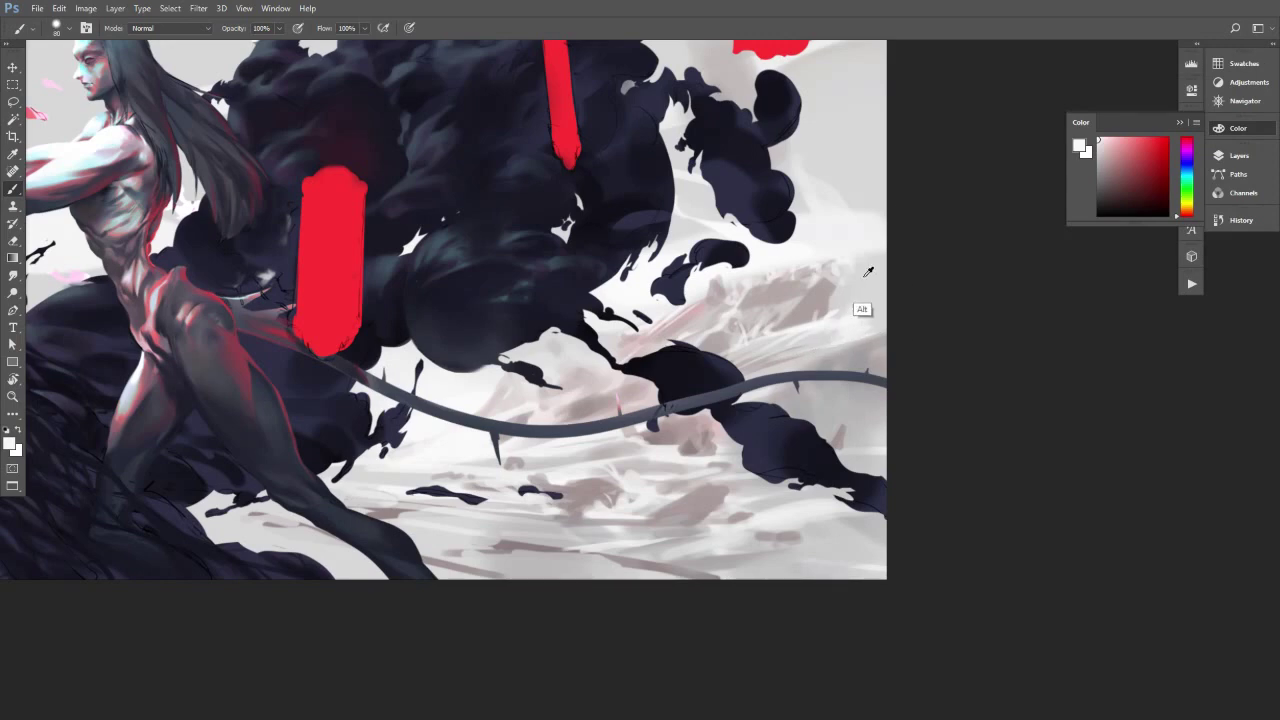
Lay light grey and near-white haze above the large rock's ridge, sampling the surrounding pale tones.
alt+click(862, 310)
drag(807, 241, 855, 238)
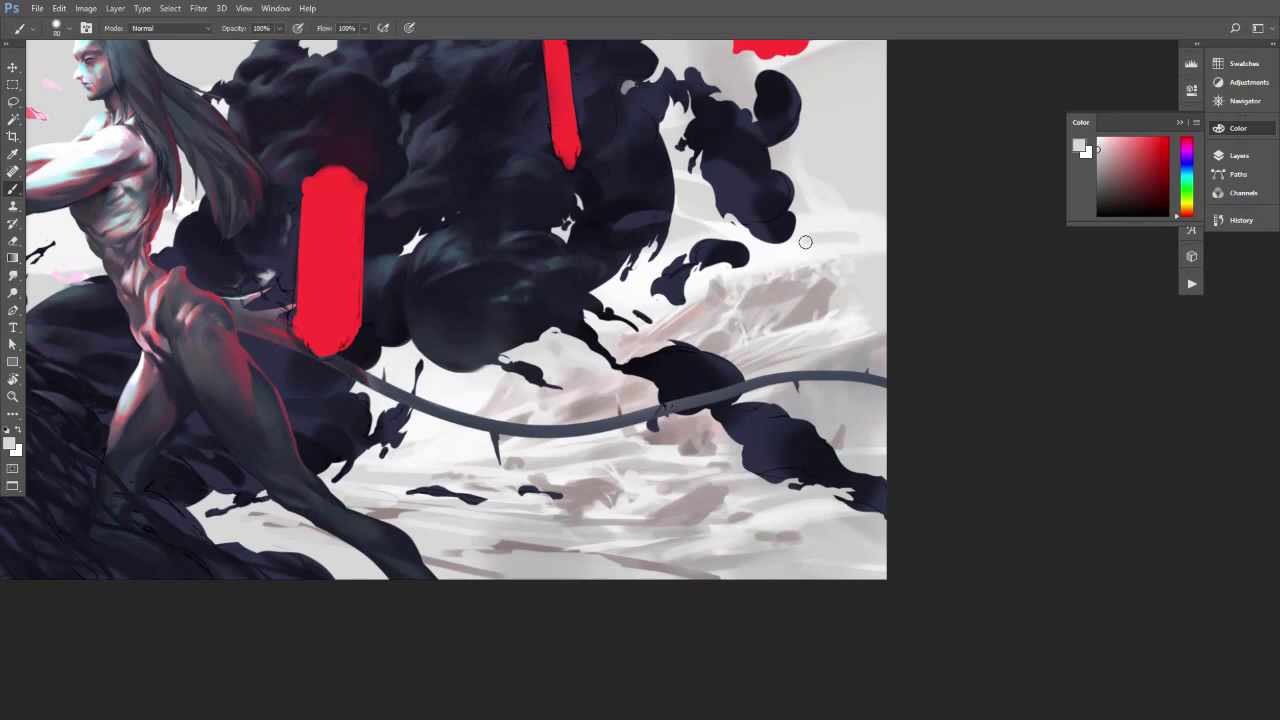
alt+click(818, 234)
alt+click(800, 240)
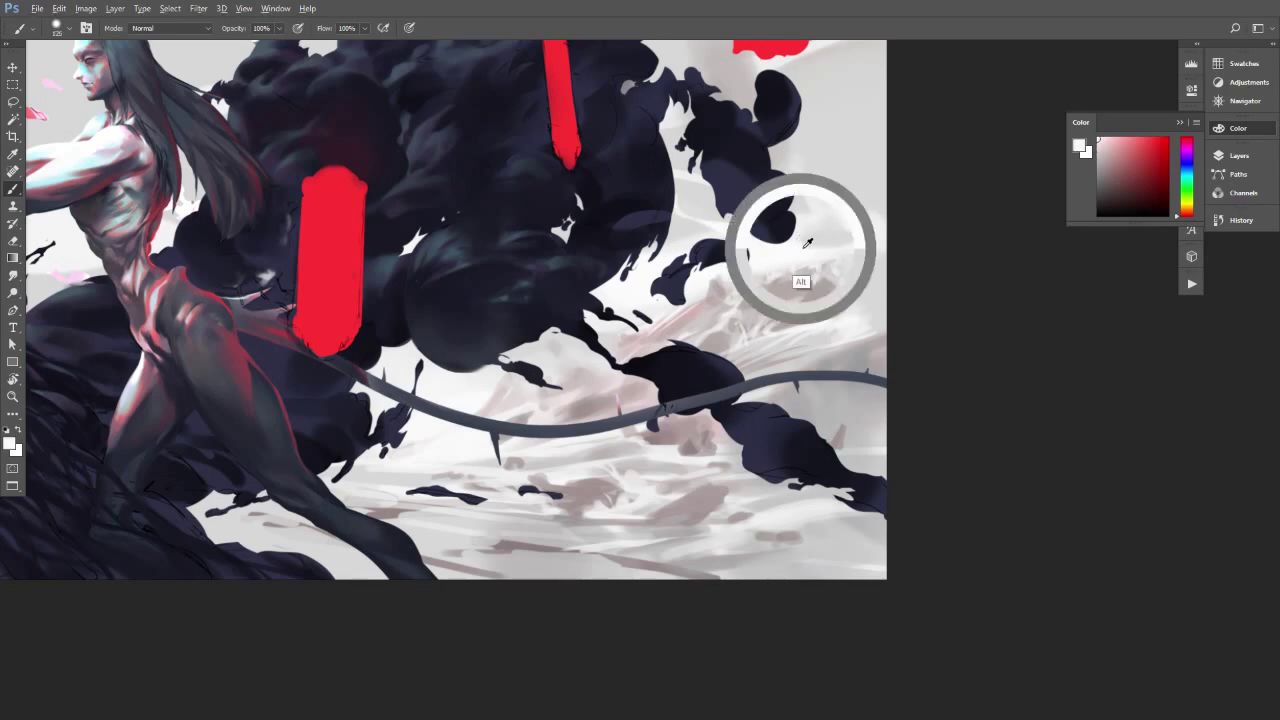
key(bracketright)
key(bracketright)
key(bracketleft)
key(bracketleft)
alt+click(836, 275)
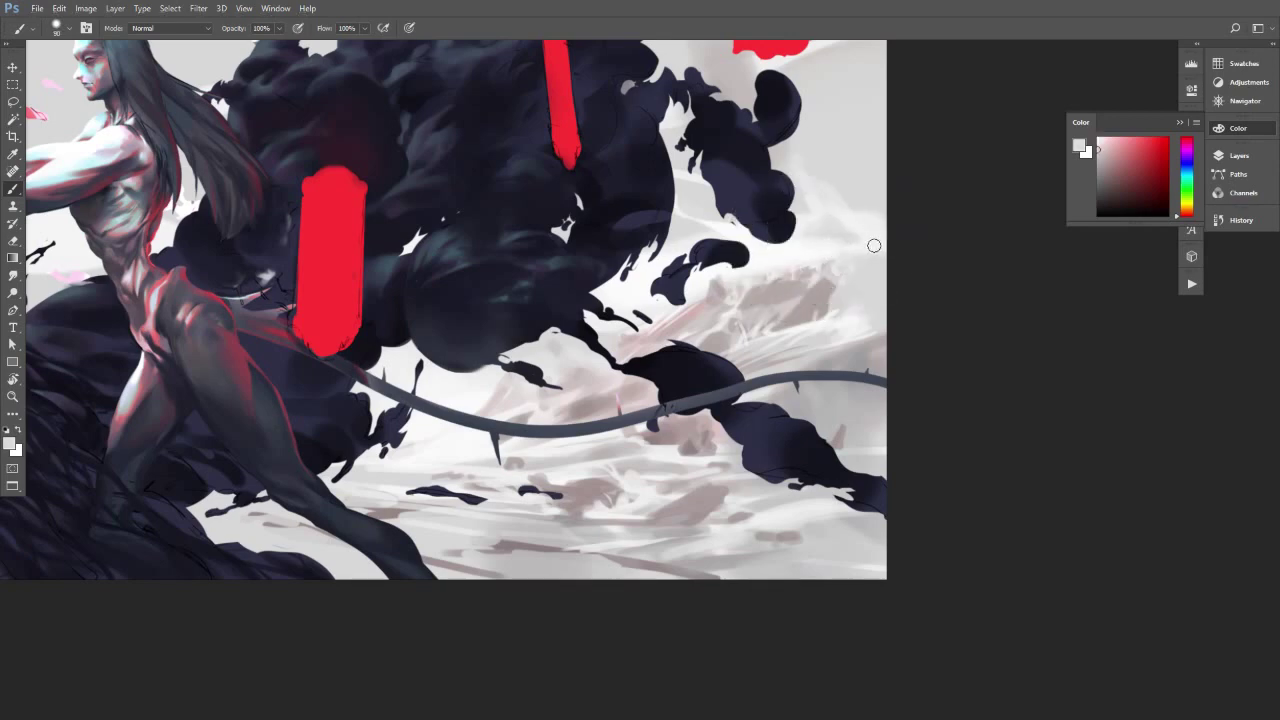
Refine the right end of the large rock's ridge with sampled pale greys, varying the brush size.
key(bracketleft)
key(bracketleft)
key(bracketleft)
key(bracketleft)
alt+click(863, 243)
alt+click(865, 288)
key(])
key(])
key(])
Rework the large rock's mauve-grey faces with sampled tones and add near-white to the slope beneath them.
alt+click(824, 286)
alt+click(788, 305)
alt+click(789, 295)
key([)
key(bracketright)
mouse_move(831, 331)
mouse_down()
mouse_move(780, 341)
mouse_move(812, 343)
mouse_up()
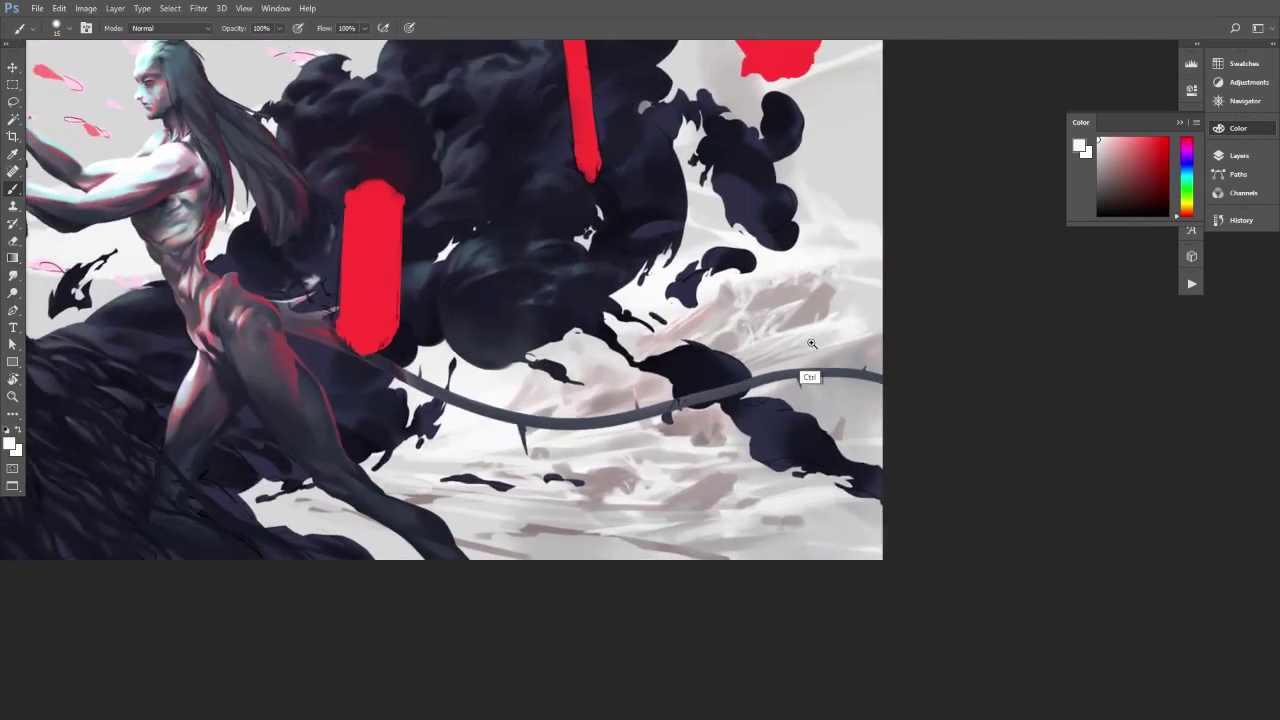
Paint fine light and mauve-grey strokes on the lower slope of the large rock above the tail at brush size 35 px.
alt+click(812, 318)
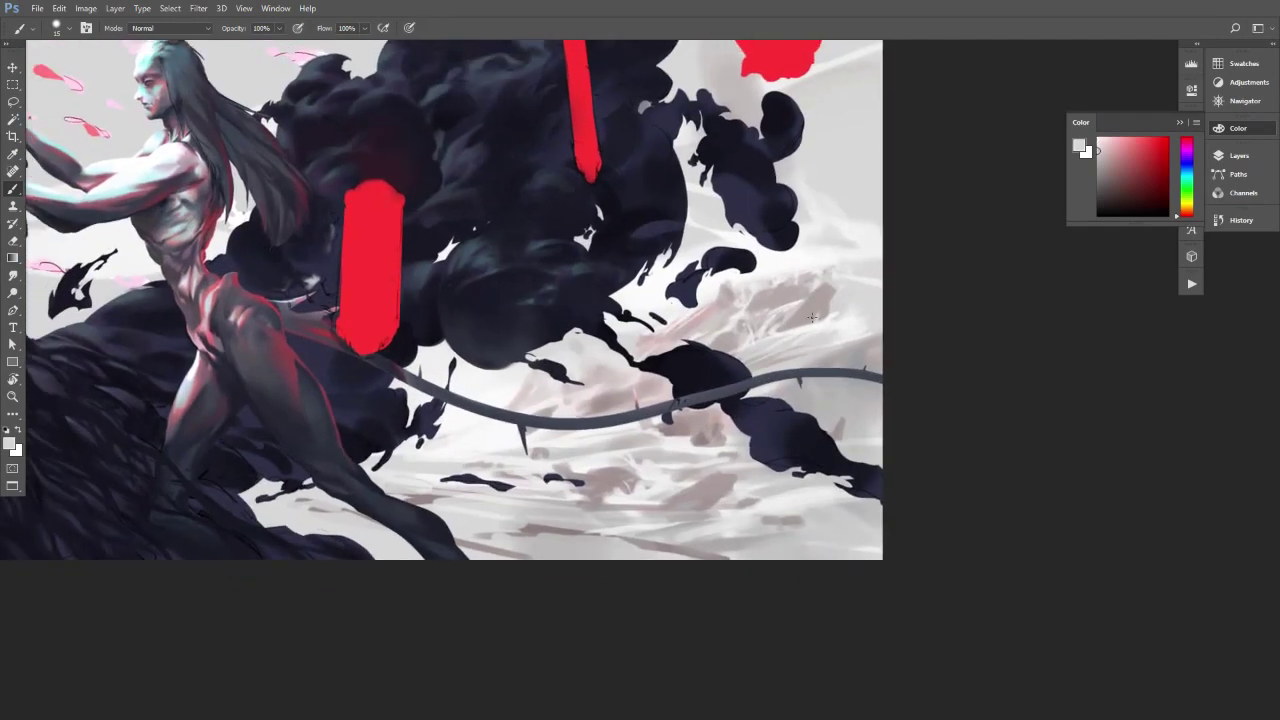
alt+click(765, 356)
alt+click(760, 358)
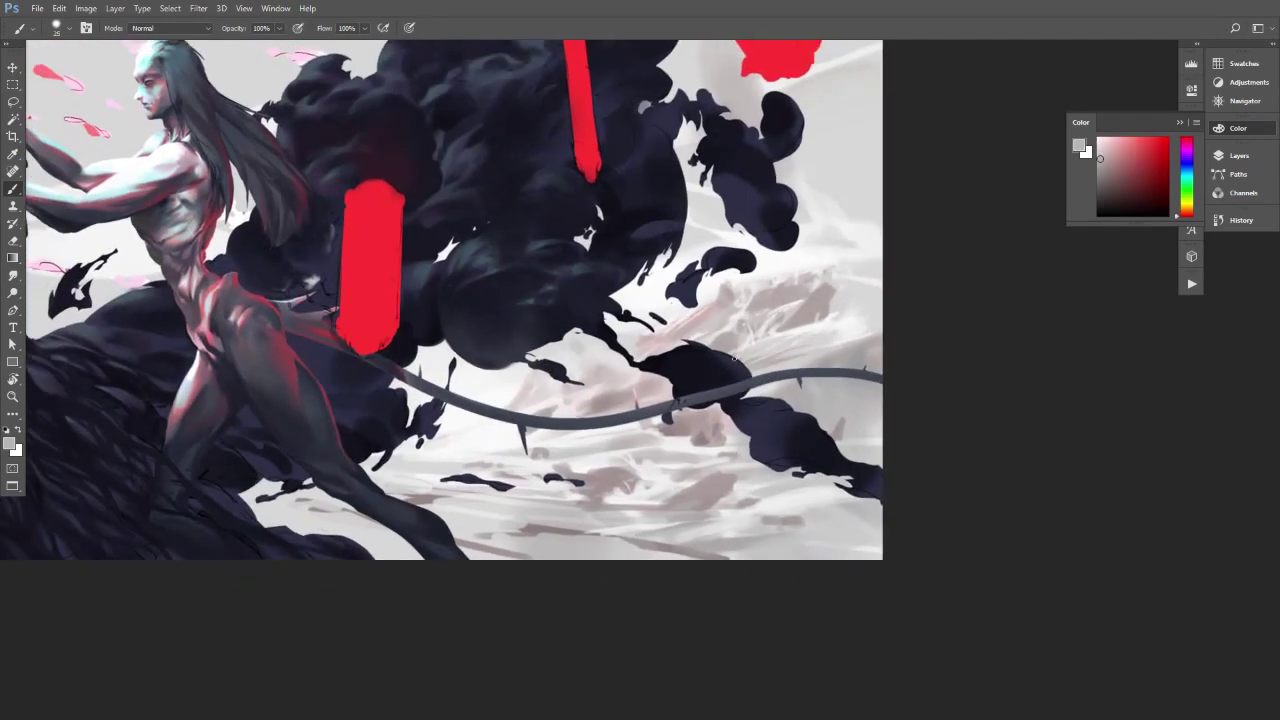
alt+click(788, 343)
alt+click(752, 360)
right_click(772, 363)
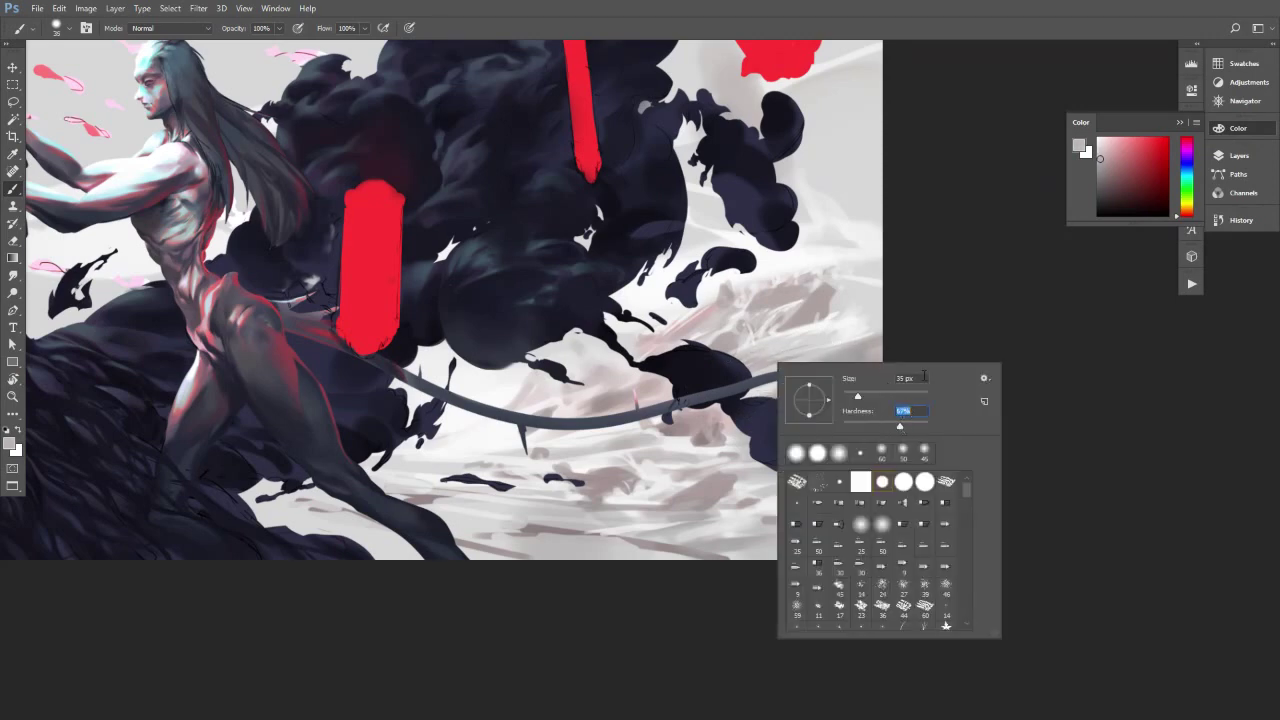
key(Return)
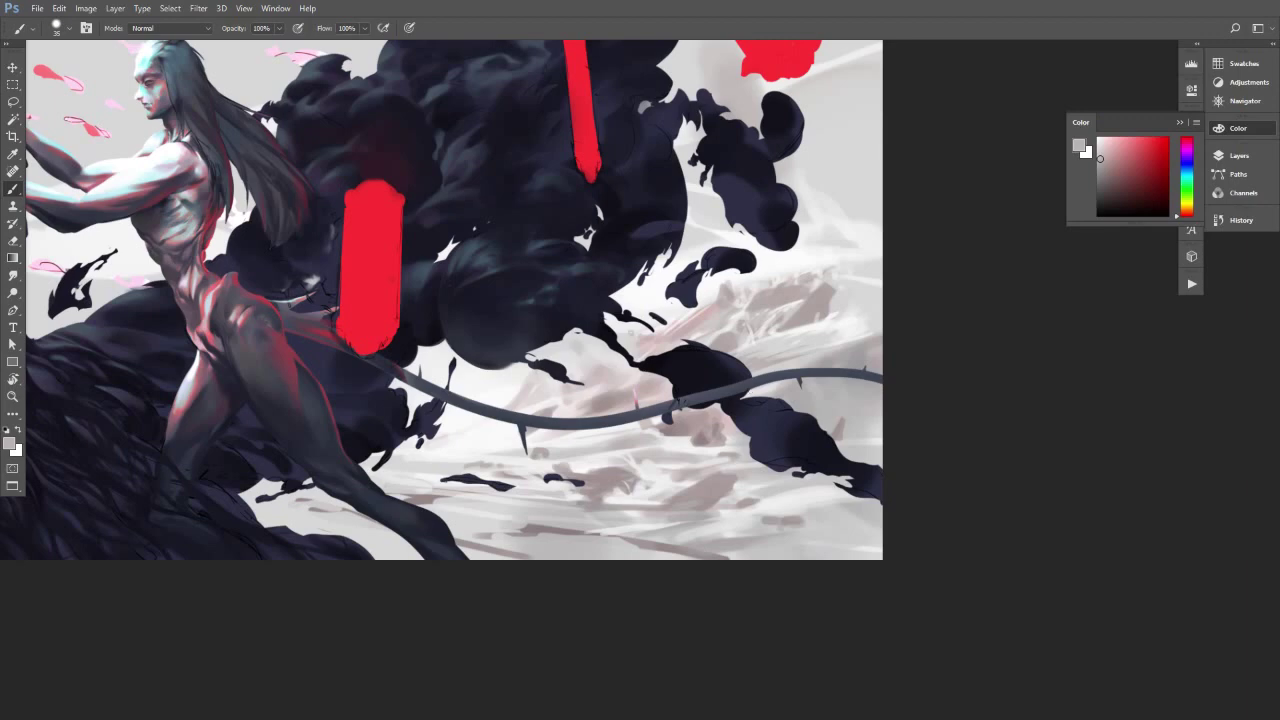
Blend sampled pinkish greys into the large rock's left slope beside the dark smoke at brush size 60.
alt+click(616, 410)
alt+click(628, 328)
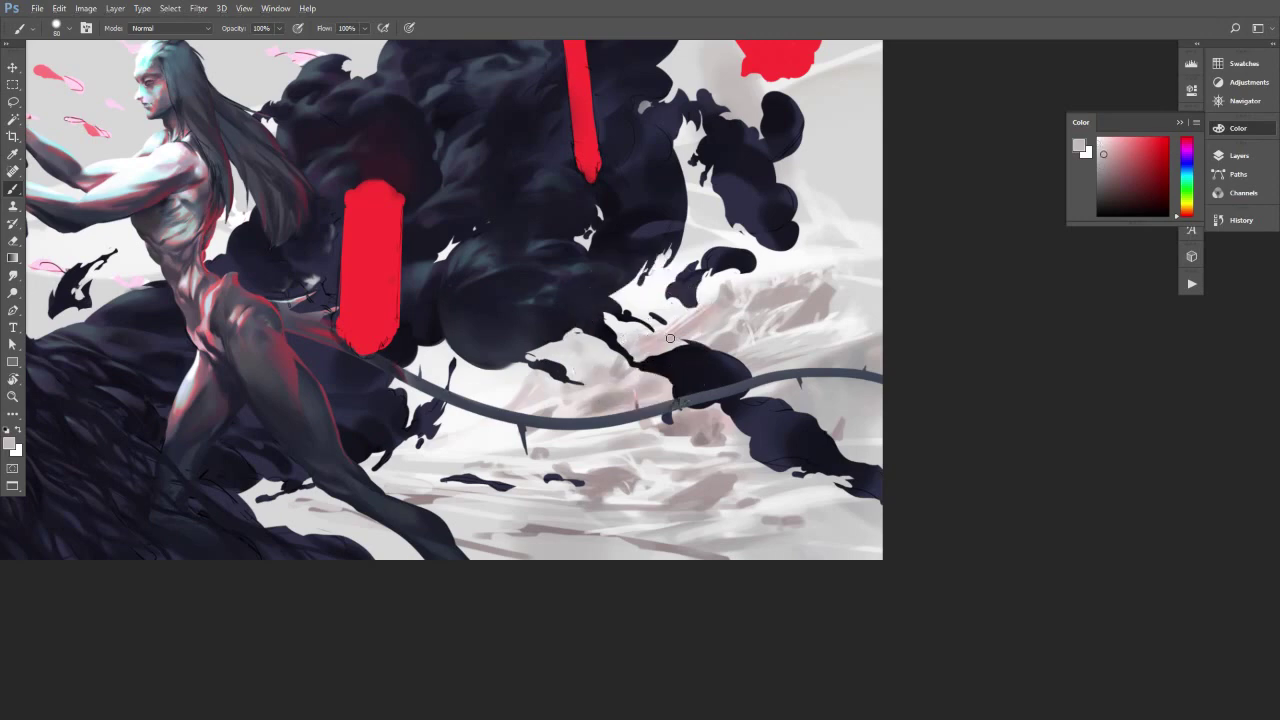
alt+click(670, 338)
alt+click(670, 320)
alt+click(657, 347)
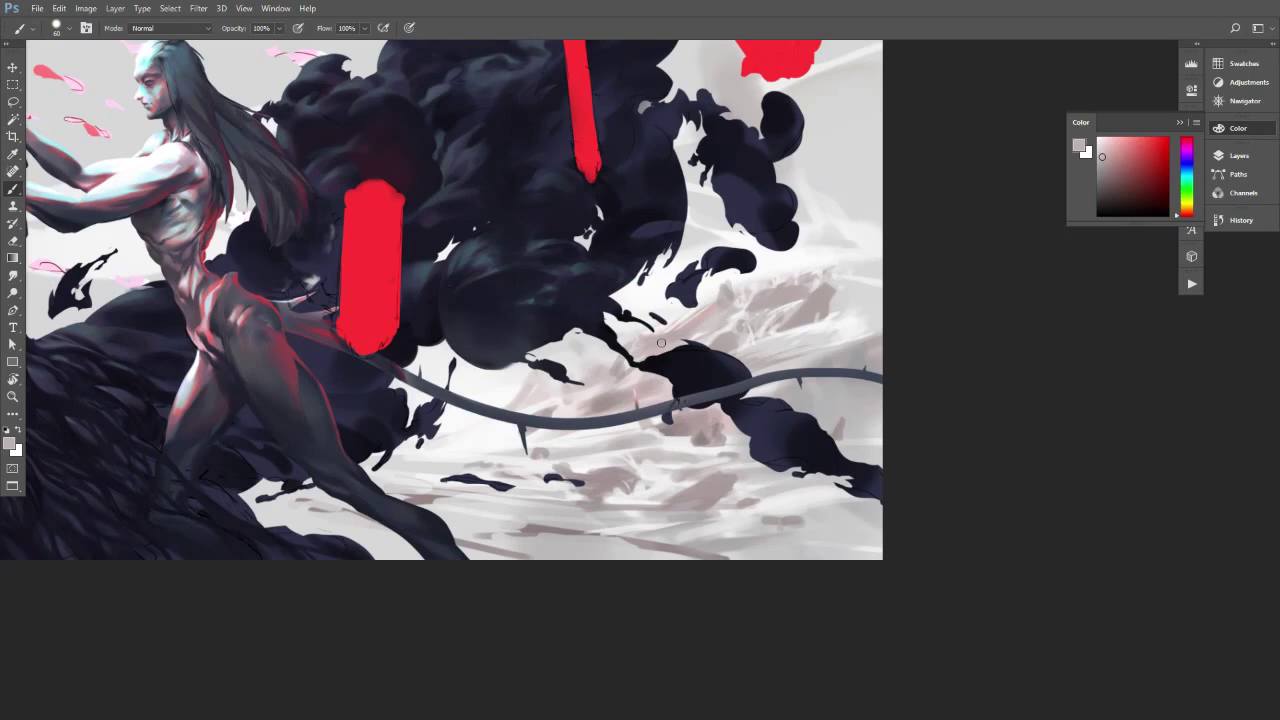
Blend sampled pinkish greys into the ground between the large rock, the dark smoke and the tail at brush size 40.
alt+click(783, 334)
alt+click(665, 340)
alt+click(640, 355)
alt+click(665, 341)
mouse_move(722, 474)
mouse_down()
mouse_move(668, 477)
mouse_move(688, 477)
mouse_move(686, 489)
mouse_up()
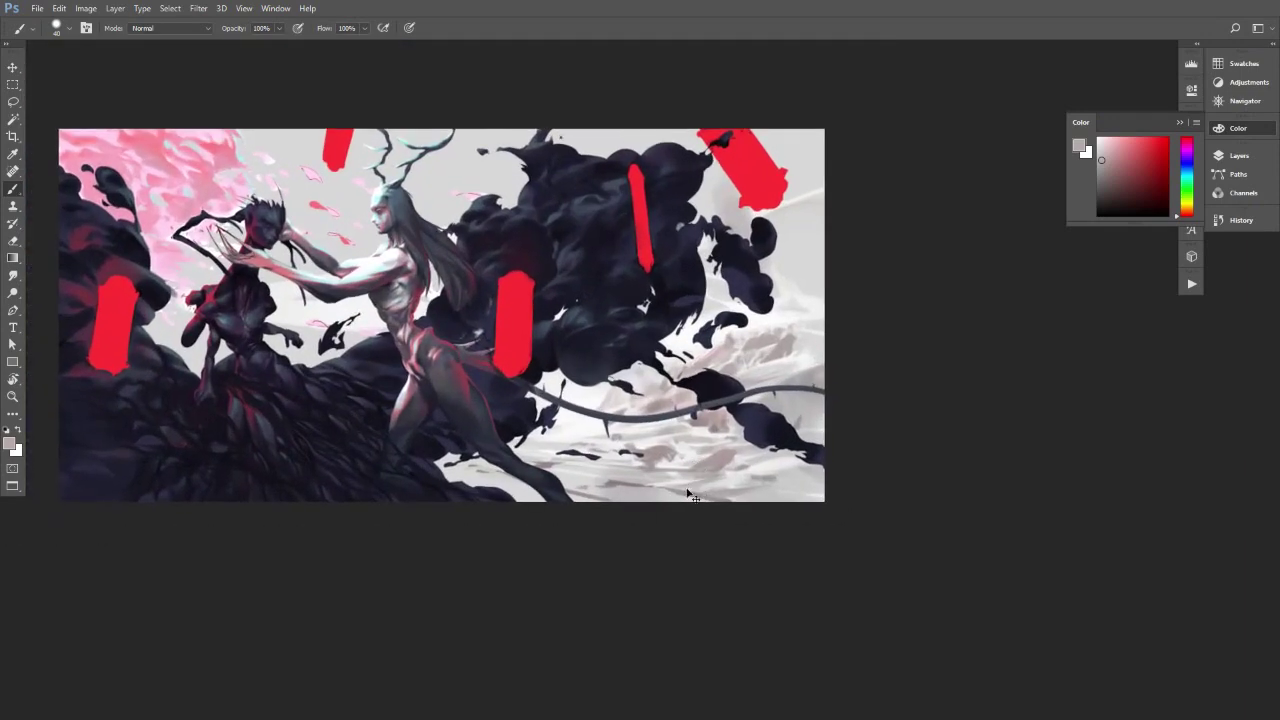
Flip the canvas horizontally to judge the composition mirrored, keeping the rocks and tail in view.
key(ctrl+h)
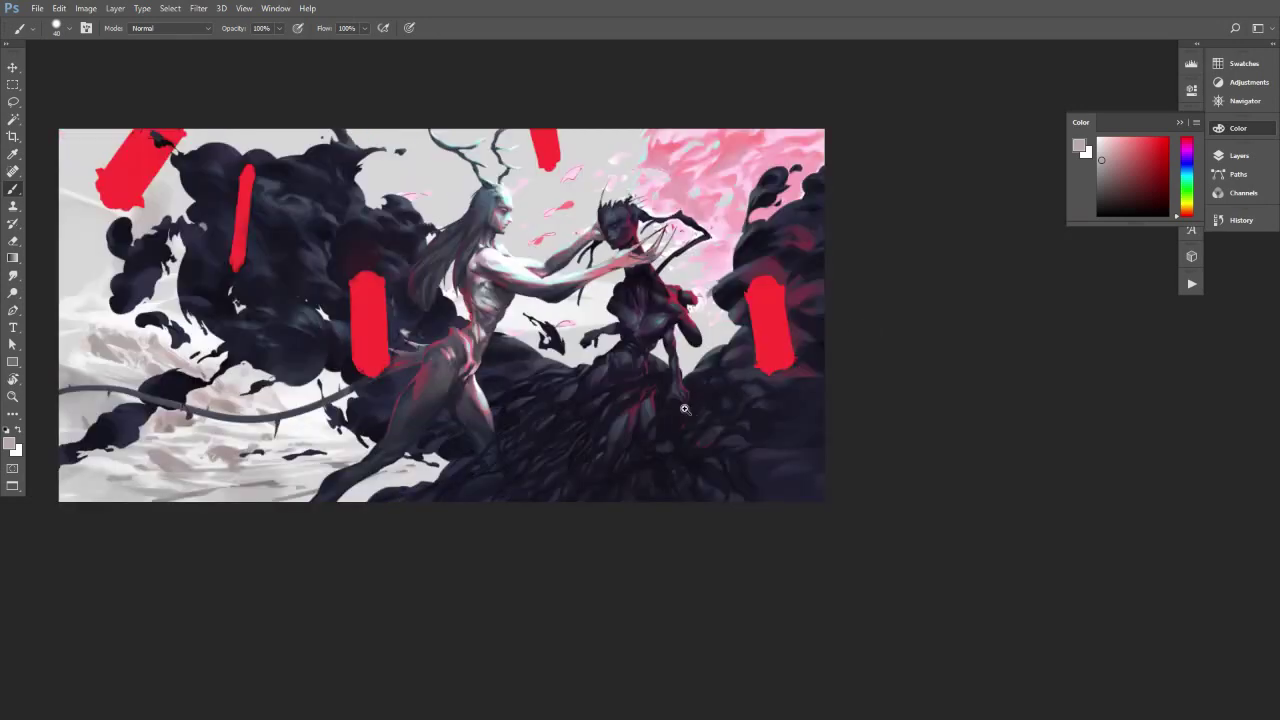
drag(685, 409, 620, 419)
mouse_move(365, 423)
mouse_down()
mouse_move(503, 424)
mouse_move(473, 428)
mouse_up()
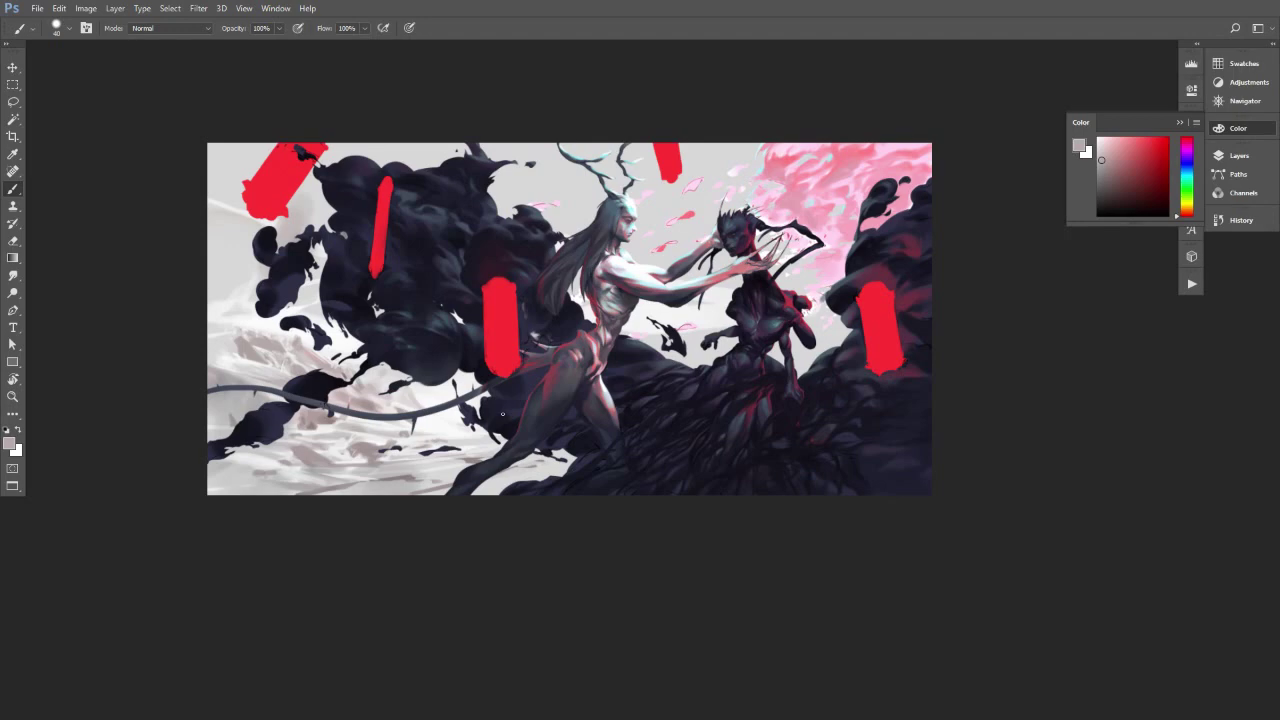
scroll(284, 366, up, 4)
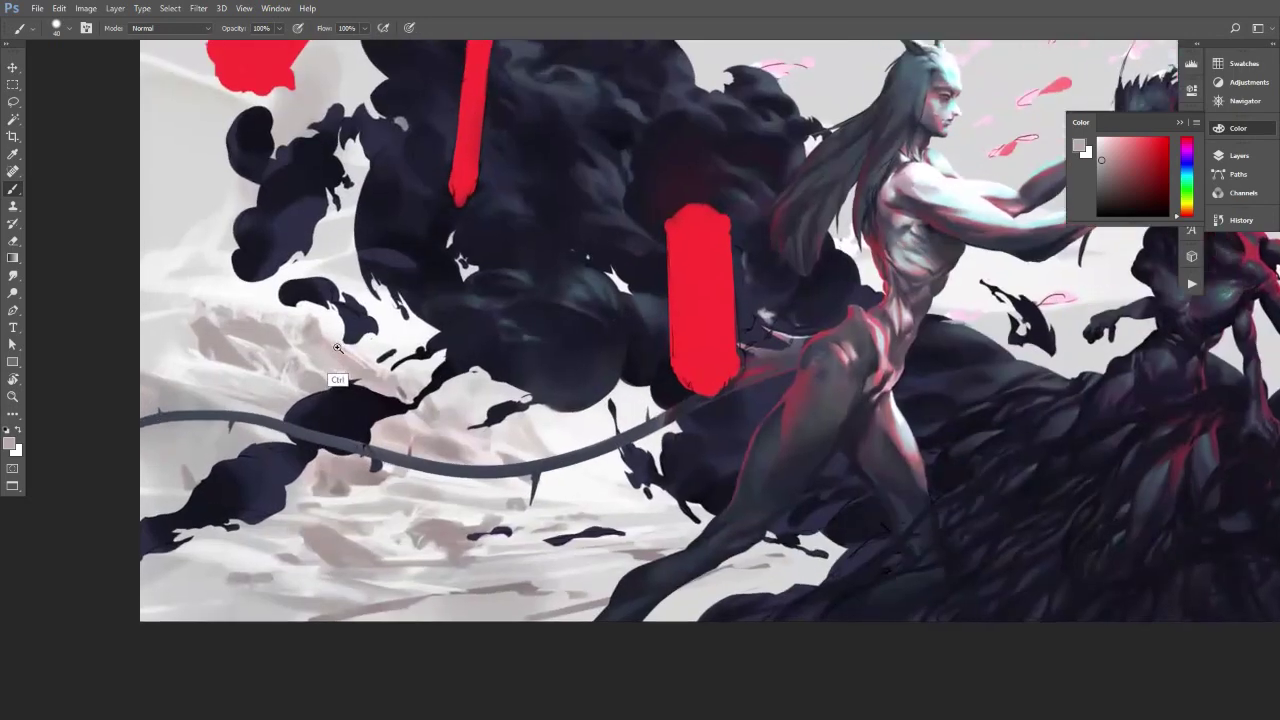
Refine the large rock's lower slope above the tail with fine strokes of sampled mauve-grey and pale grey at about brush size 25.
alt+click(274, 356)
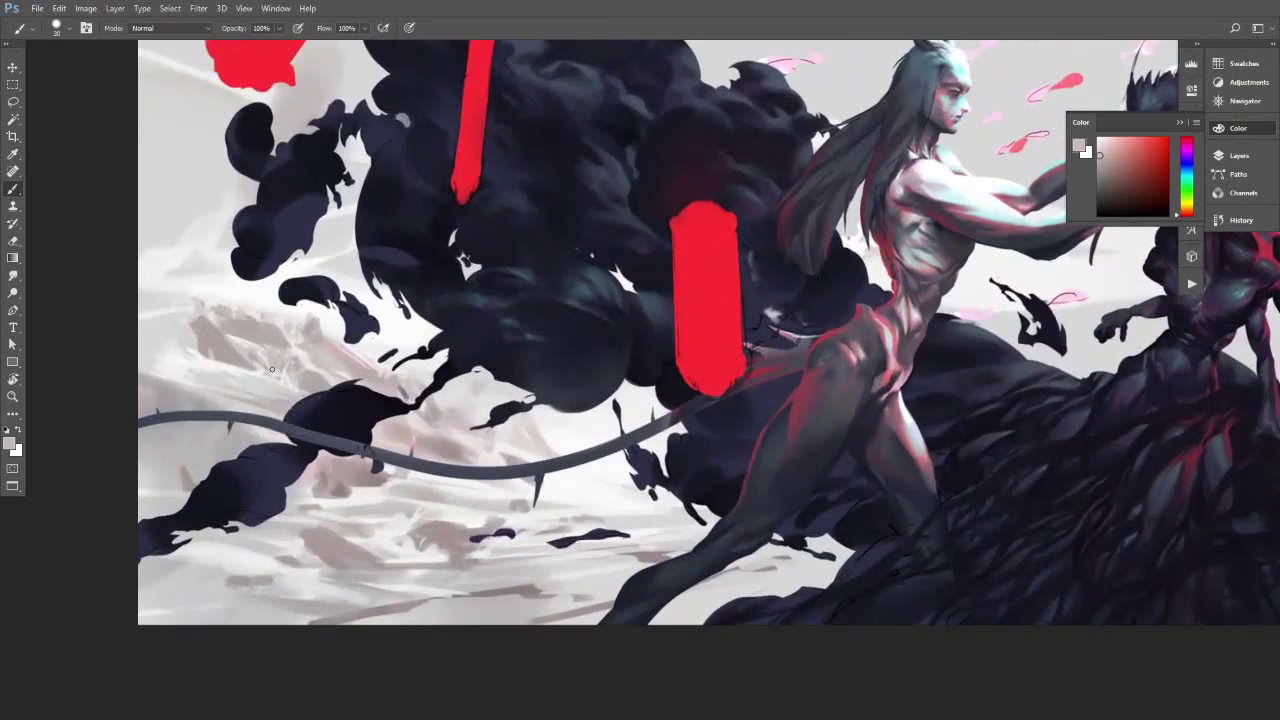
alt+click(271, 364)
alt+click(300, 380)
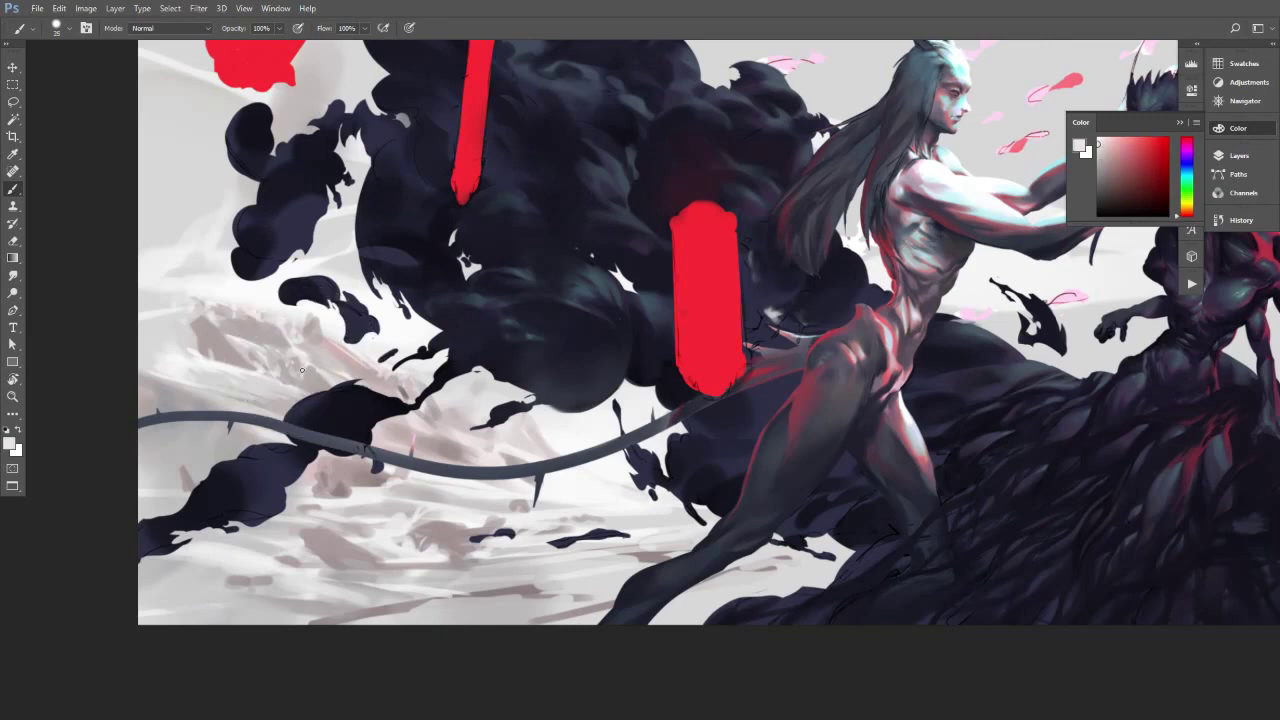
alt+click(306, 369)
alt+click(306, 372)
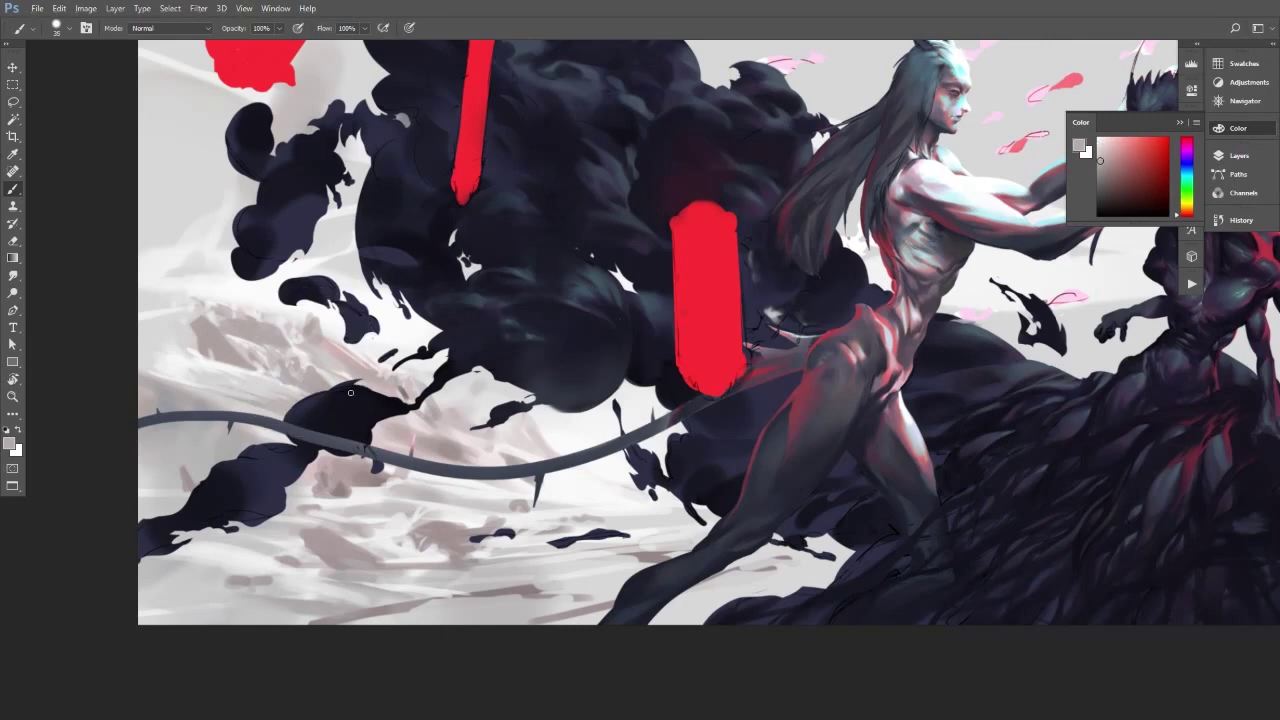
alt+click(216, 355)
alt+click(217, 362)
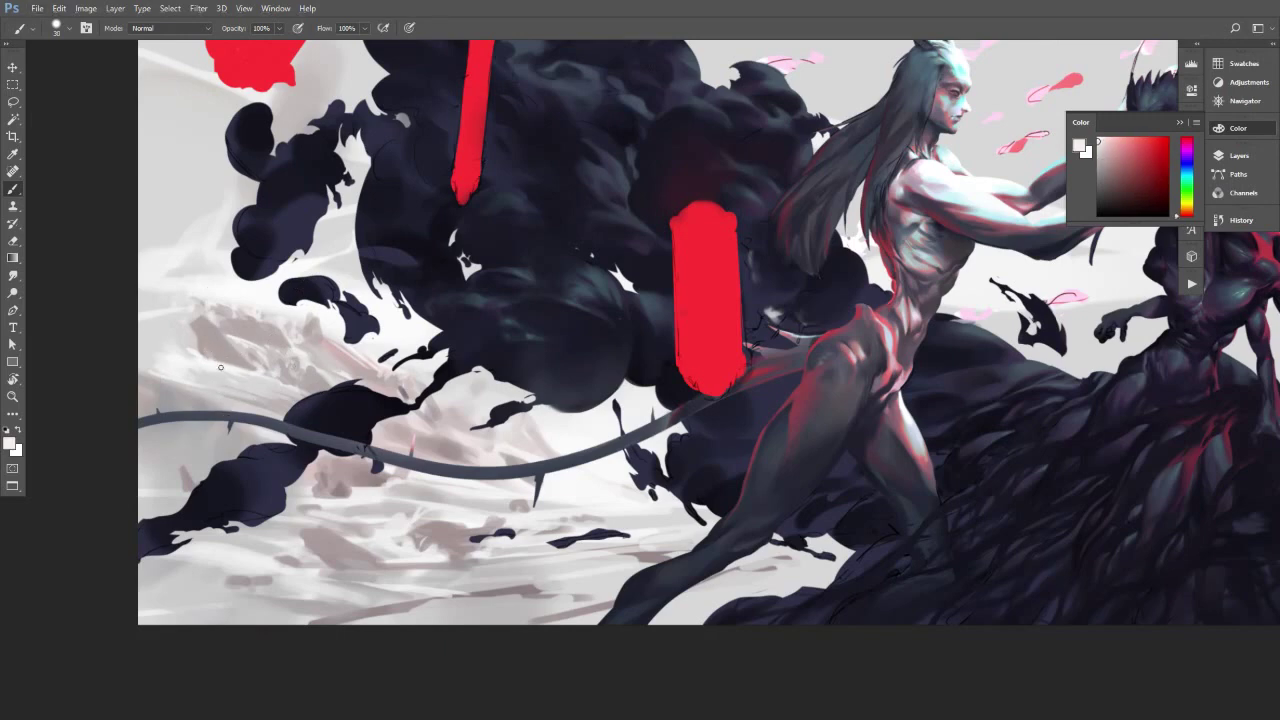
Break up the large rock's shaded face with fine strokes of near-white and sampled mauve-grey.
drag(197, 348, 230, 369)
alt+click(220, 356)
alt+click(190, 320)
alt+click(206, 341)
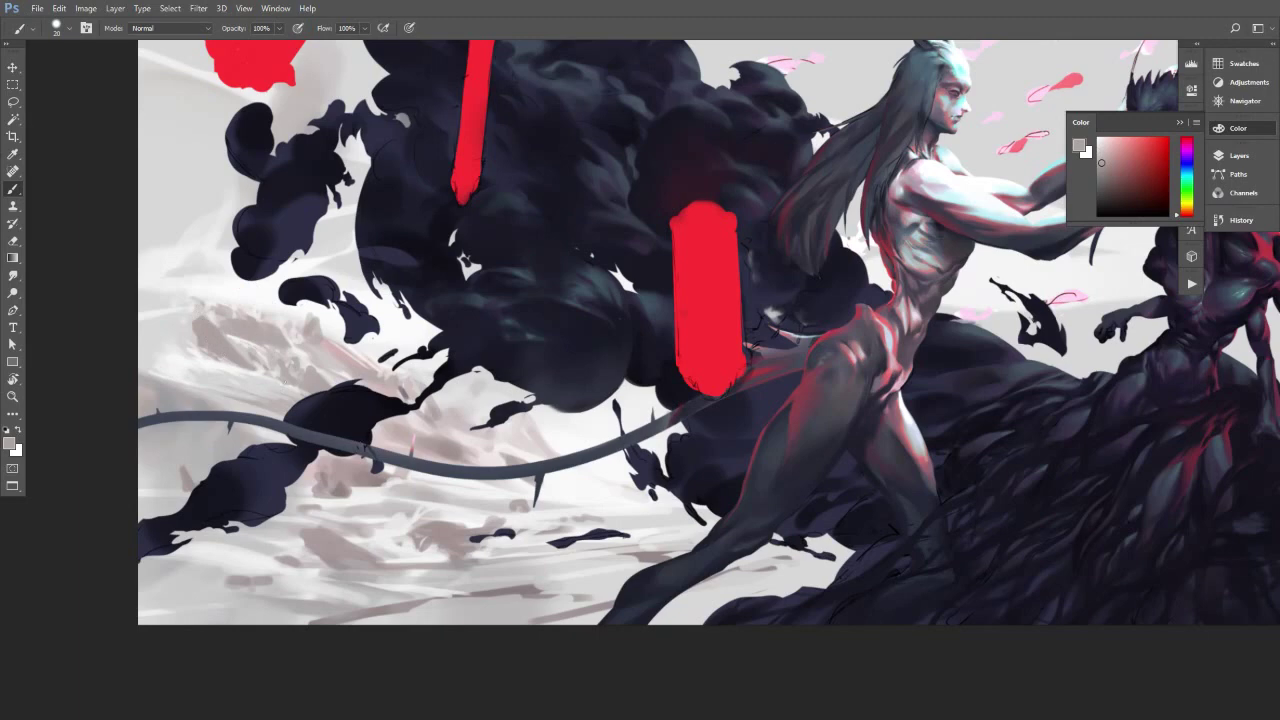
alt+click(203, 360)
Soften the outer end of the large rock near the canvas edge with sampled pale tones at brush size 25.
key(])
drag(160, 326, 175, 348)
alt+click(155, 330)
alt+click(182, 354)
alt+click(225, 366)
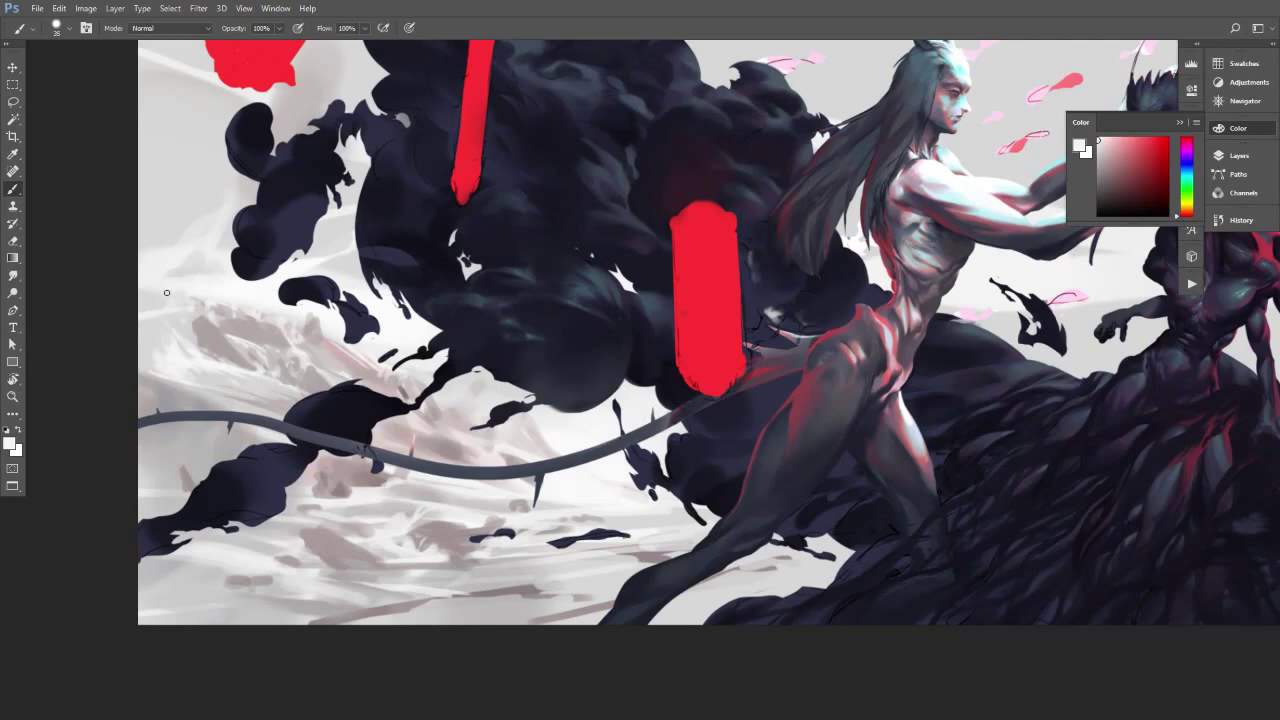
Blend a sampled pinkish grey into the slope between the large rock and the dark smoke at brush size 60.
key(])
key(])
key(])
key(])
key(])
key(])
alt+click(358, 364)
drag(355, 358, 376, 340)
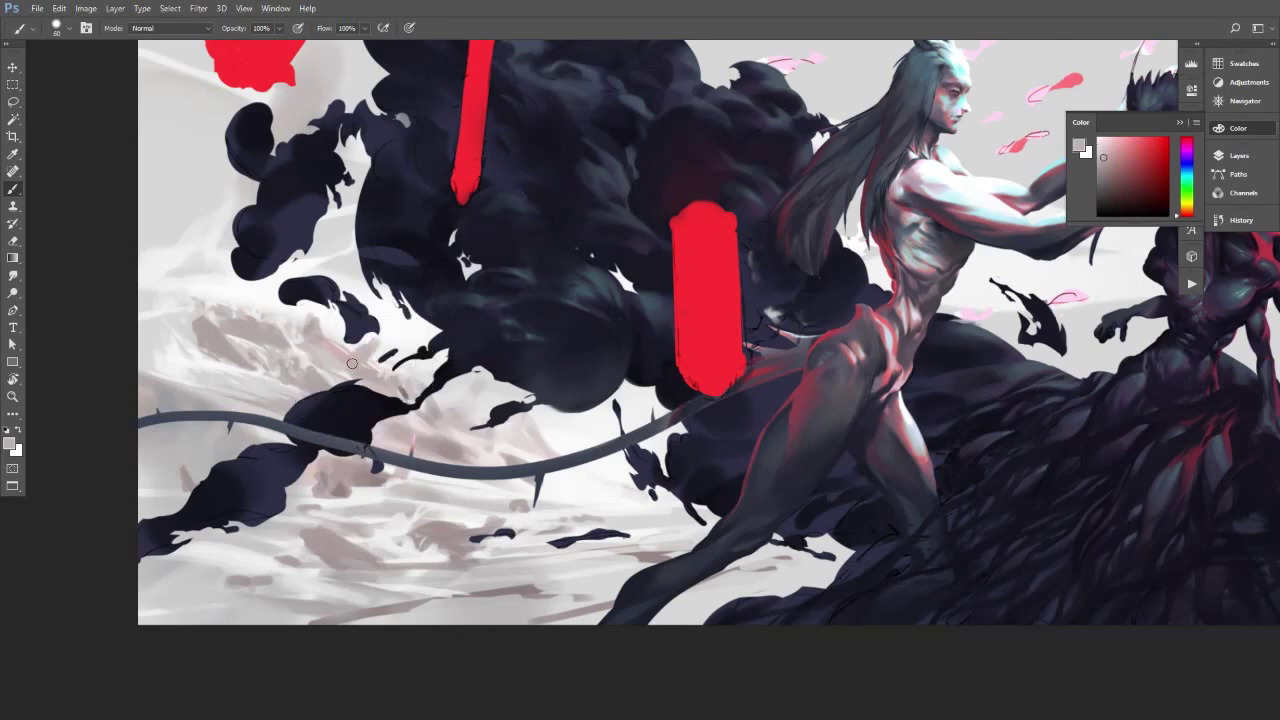
Refine the large rock's ridge and its slope toward the smoke with sampled greys, varying the brush size.
key([)
key([)
key([)
key([)
key([)
key([)
alt+click(241, 292)
key(bracketright)
key(bracketright)
alt+click(360, 368)
alt+click(363, 355)
alt+click(297, 357)
Add small sampled-tone strokes beside the smoke's splintered edge at the end of the large rock.
key(bracketleft)
key(bracketleft)
key(bracketleft)
key(bracketleft)
alt+click(381, 368)
key(bracketright)
key(bracketright)
Choose a darker mauve-grey and start fine detail on the smaller rock between the smoke and the tail at brush size 10.
alt+click(460, 472)
key(bracketright)
key(bracketright)
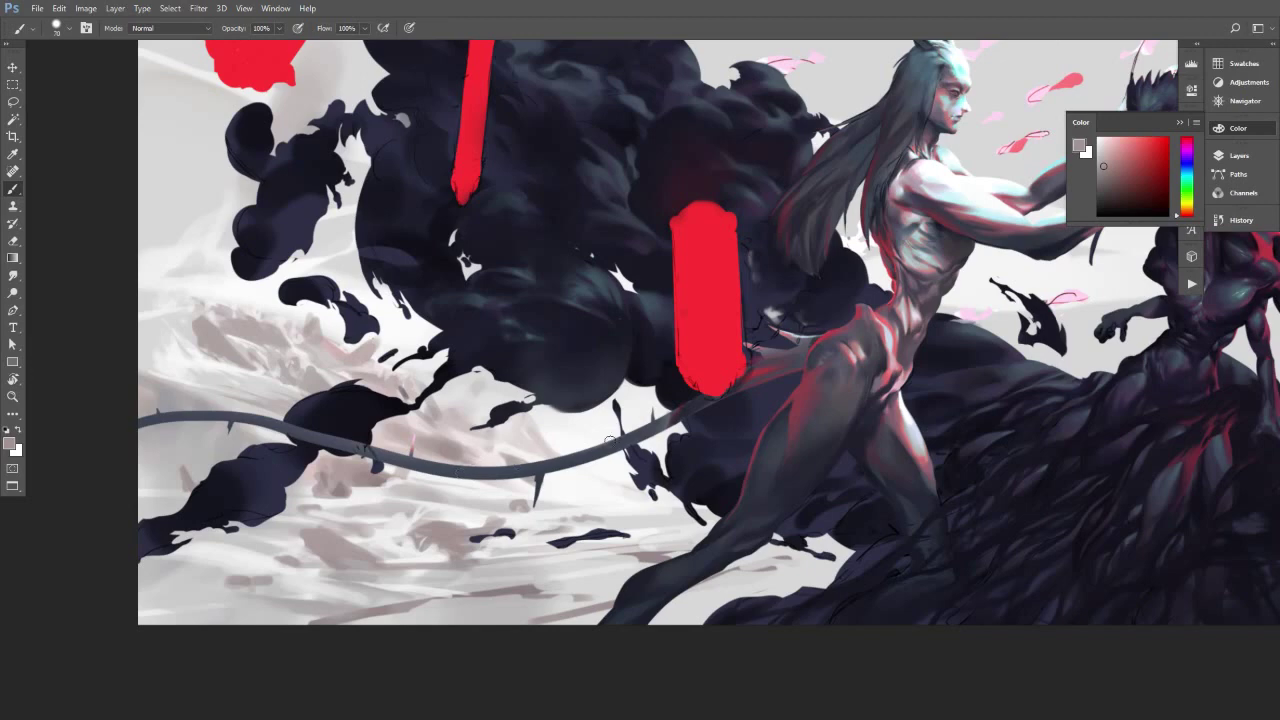
click(1119, 181)
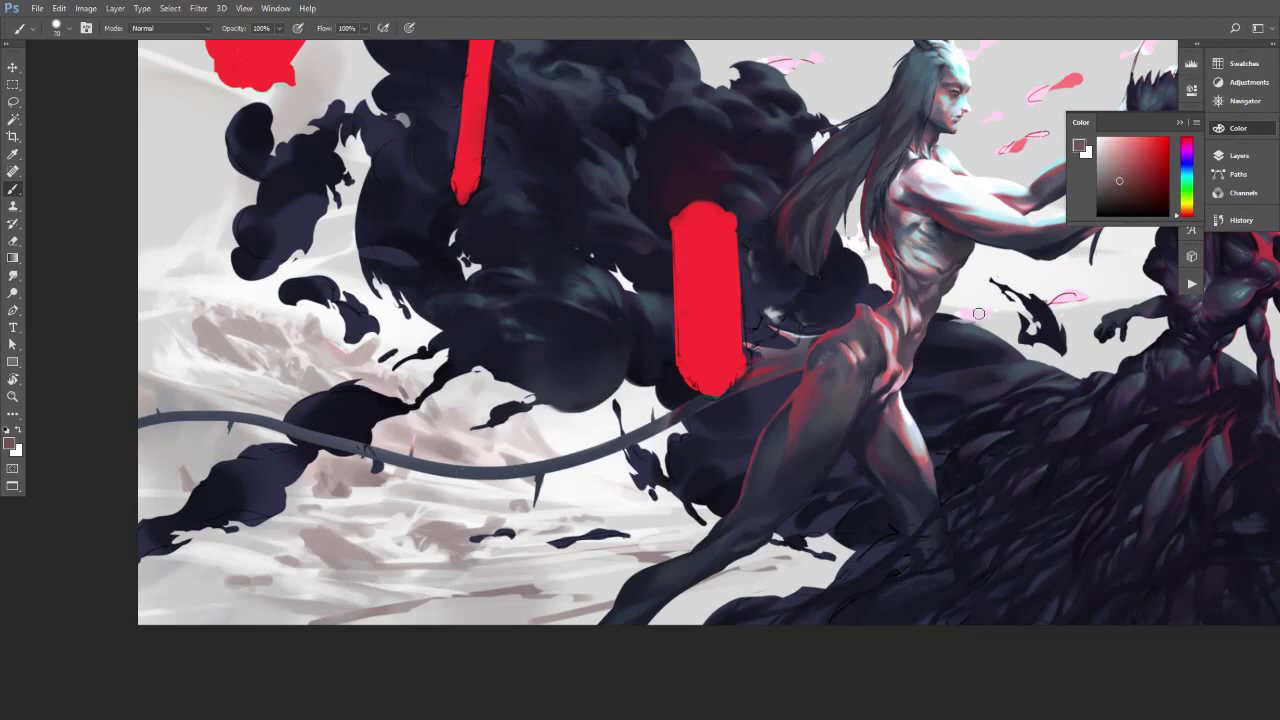
alt+click(460, 456)
key(bracketleft)
key(bracketleft)
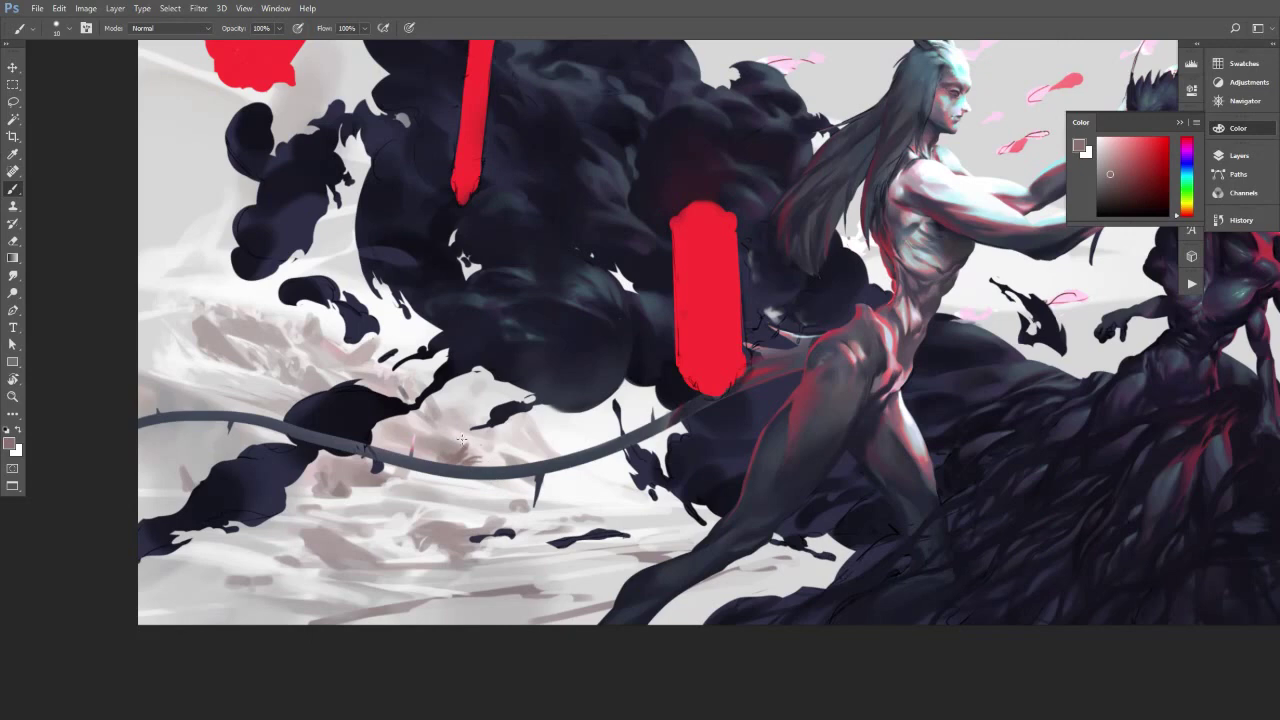
Paint darker mauve-grey marks on the smaller rock above the tail, enlarging the brush to 40.
key(bracketright)
key(bracketright)
key(bracketleft)
key(bracketright)
key(bracketright)
key(bracketright)
key(bracketright)
key(bracketright)
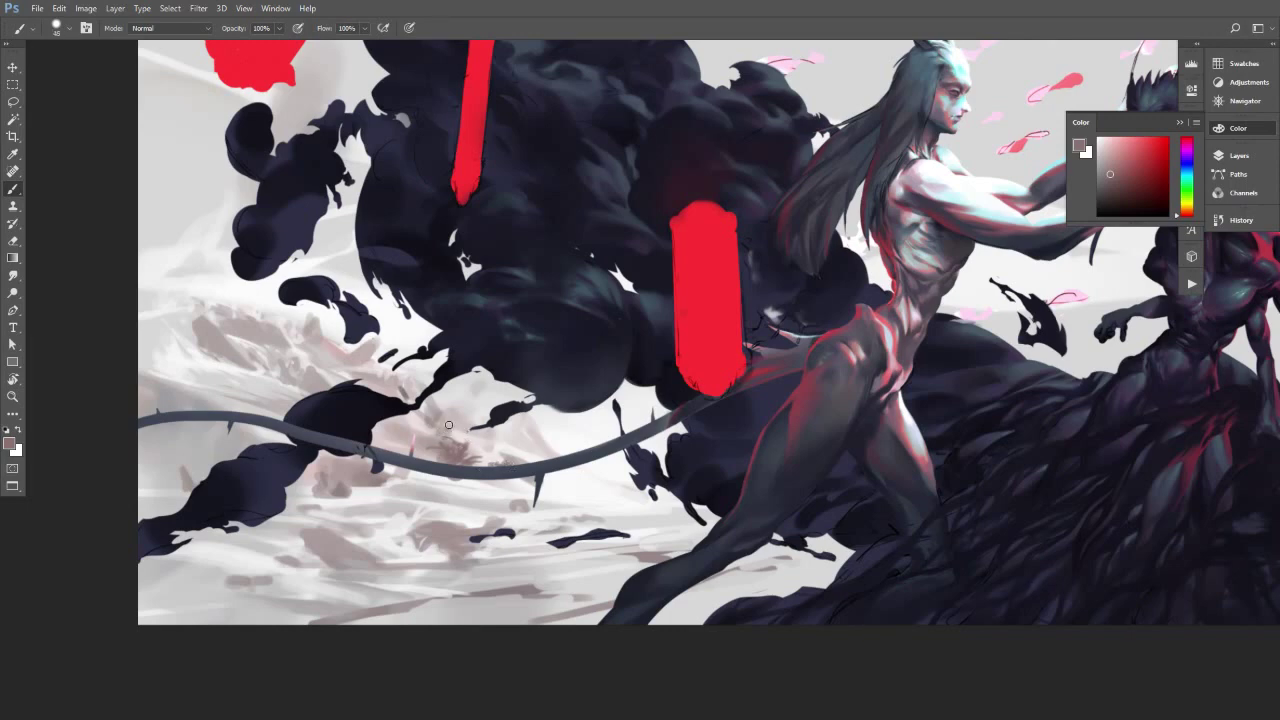
Build up the smaller rock's jagged dark mauve silhouette above the tail with strokes of varying brush size.
key(bracketleft)
key(bracketleft)
key(bracketleft)
key(bracketleft)
key(bracketleft)
key(bracketleft)
key(bracketright)
key(bracketright)
key(bracketright)
key(bracketright)
mouse_move(441, 430)
mouse_down()
mouse_move(448, 414)
mouse_move(455, 434)
mouse_move(462, 422)
mouse_move(430, 405)
mouse_move(450, 415)
mouse_up()
key(bracketright)
key(bracketright)
key(bracketright)
key(bracketright)
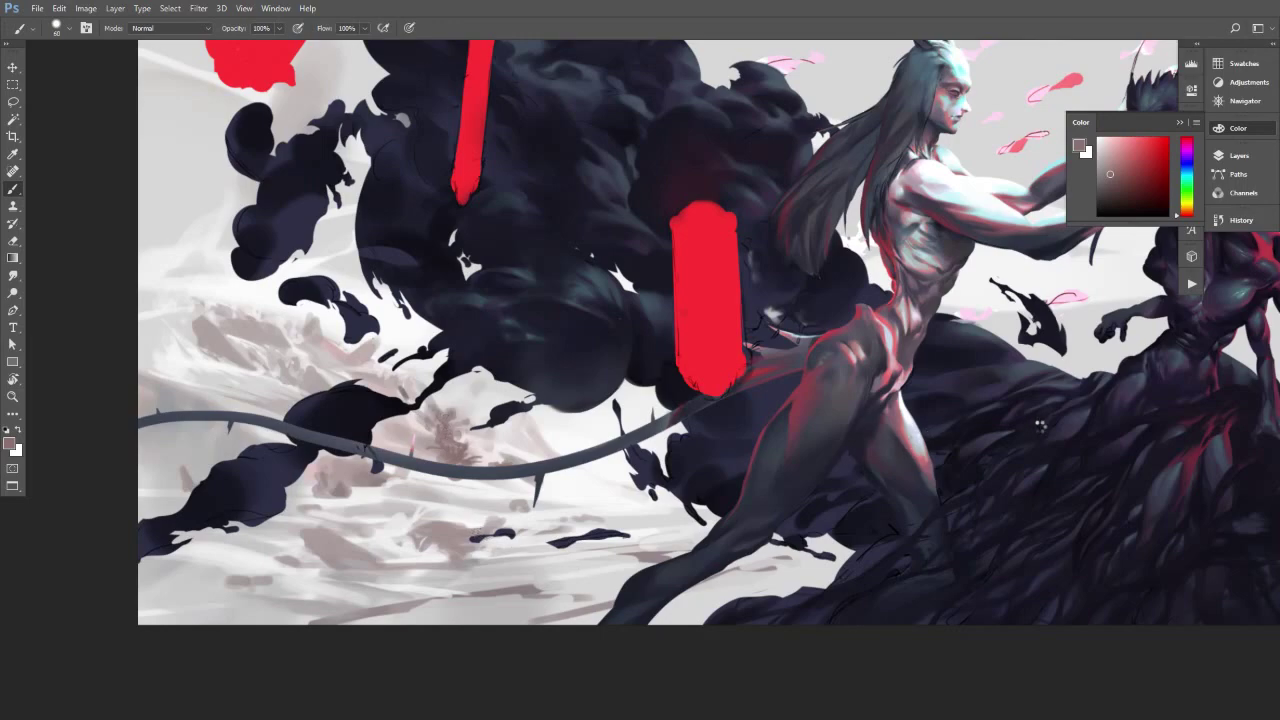
Flip the canvas horizontally back to its original orientation and bring the rocks beside the tail into view.
key(ctrl+shift+h)
drag(1034, 433, 684, 416)
drag(976, 432, 1005, 440)
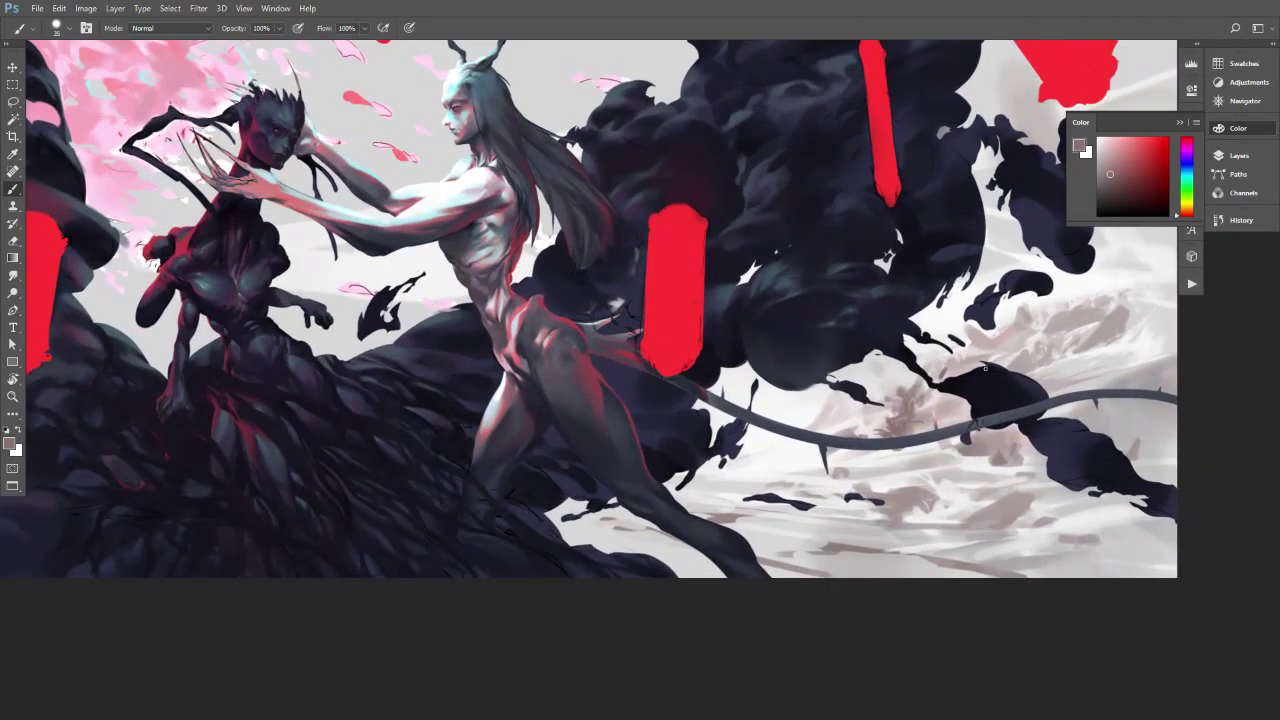
Shape the smaller rock beside the dark smoke with mauve strokes and sampled light pinkish grey.
key(bracketright)
key(bracketright)
key(bracketright)
mouse_move(936, 407)
mouse_down()
mouse_move(926, 410)
mouse_move(949, 400)
mouse_up()
key(bracketright)
key(bracketleft)
alt+click(931, 408)
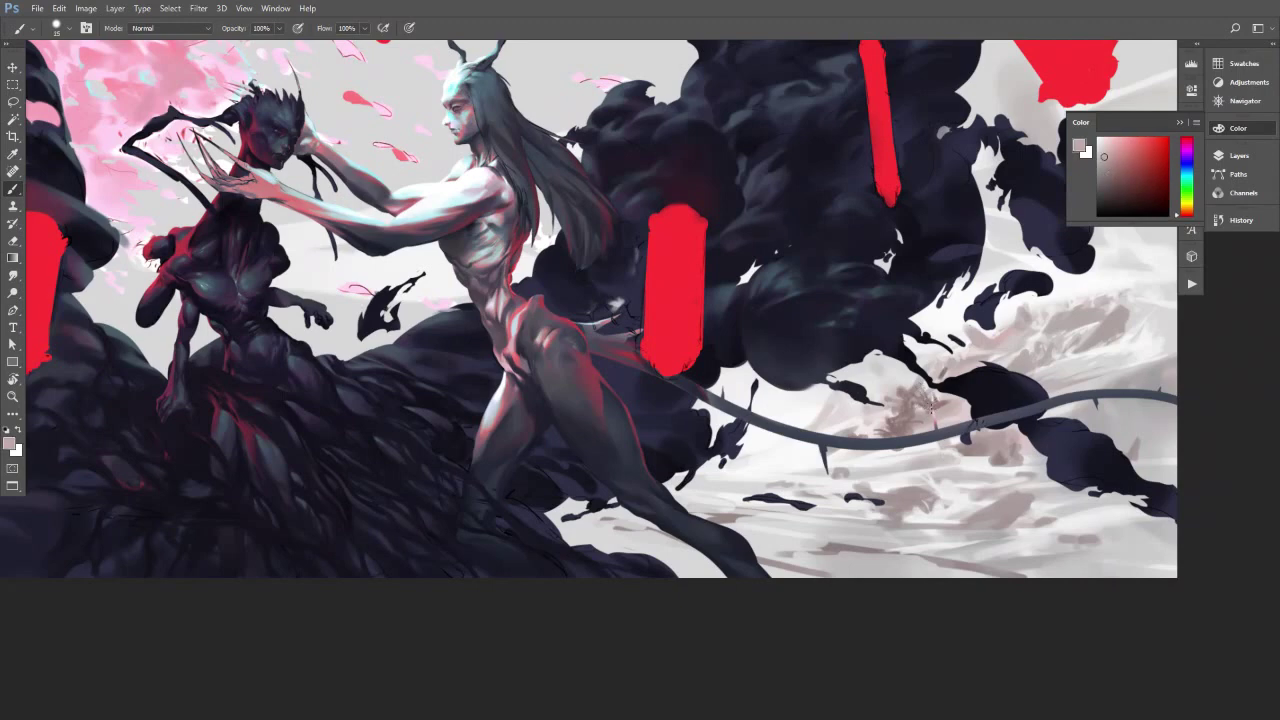
alt+click(931, 438)
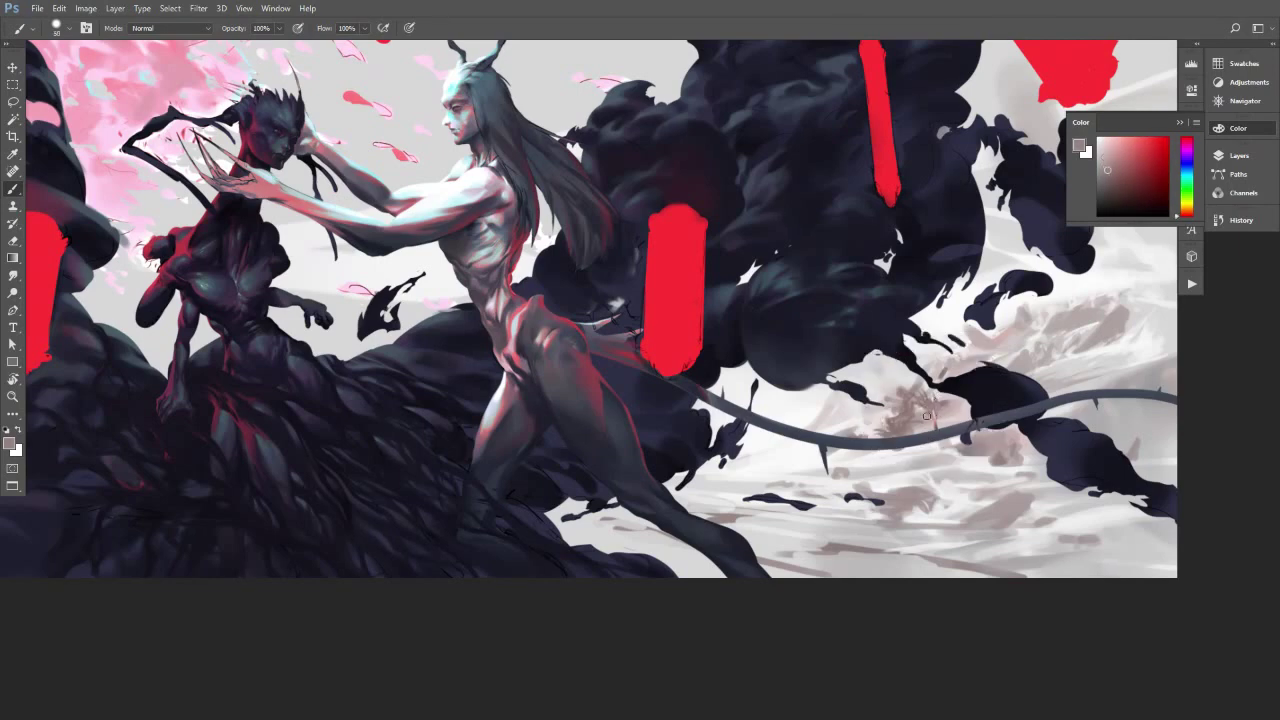
Extend the smaller rock's base toward the tail with fine strokes in sampled mauve tones.
alt+click(896, 430)
key([)
key([)
key([)
key([)
drag(903, 430, 870, 421)
alt+click(877, 430)
alt+click(893, 431)
Add small mauve-grey rock details around the middle of the tail at about brush size 25.
key(bracketright)
key(bracketright)
key(bracketleft)
key(bracketleft)
key(bracketright)
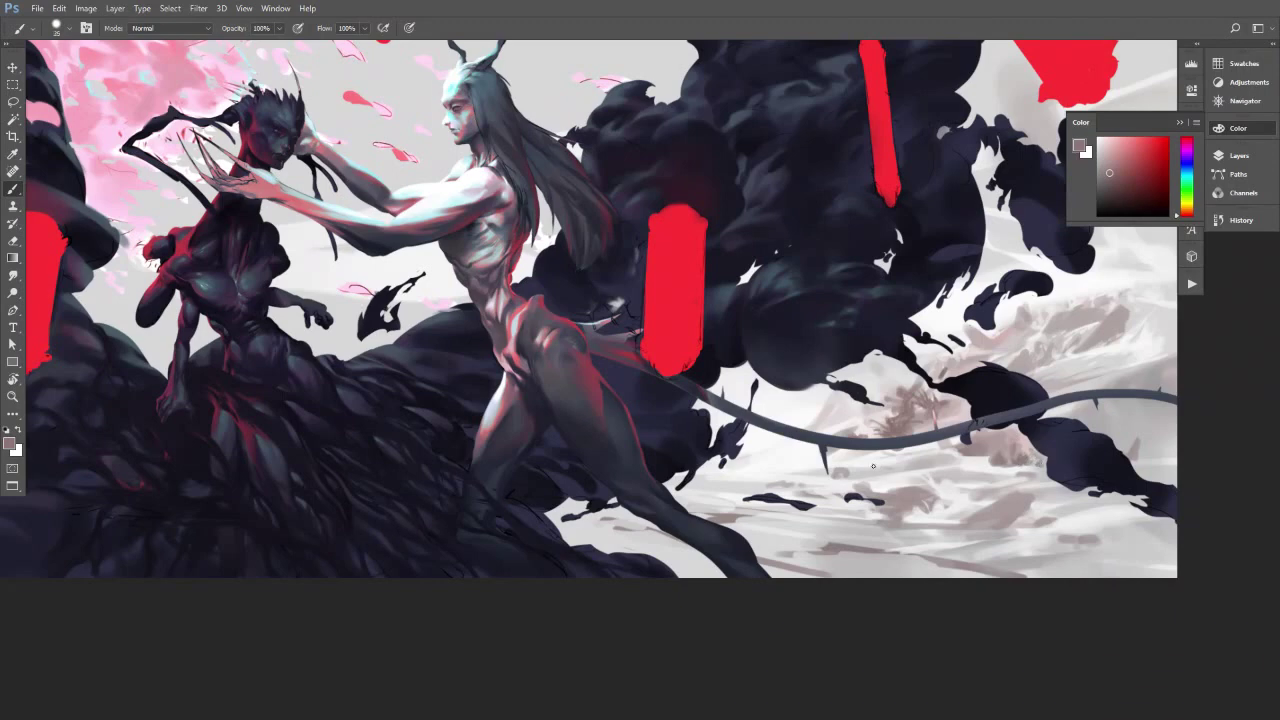
key(bracketleft)
key(bracketright)
Blend sampled light greys into the ground just below the tail, enlarging the brush to 40.
alt+click(868, 460)
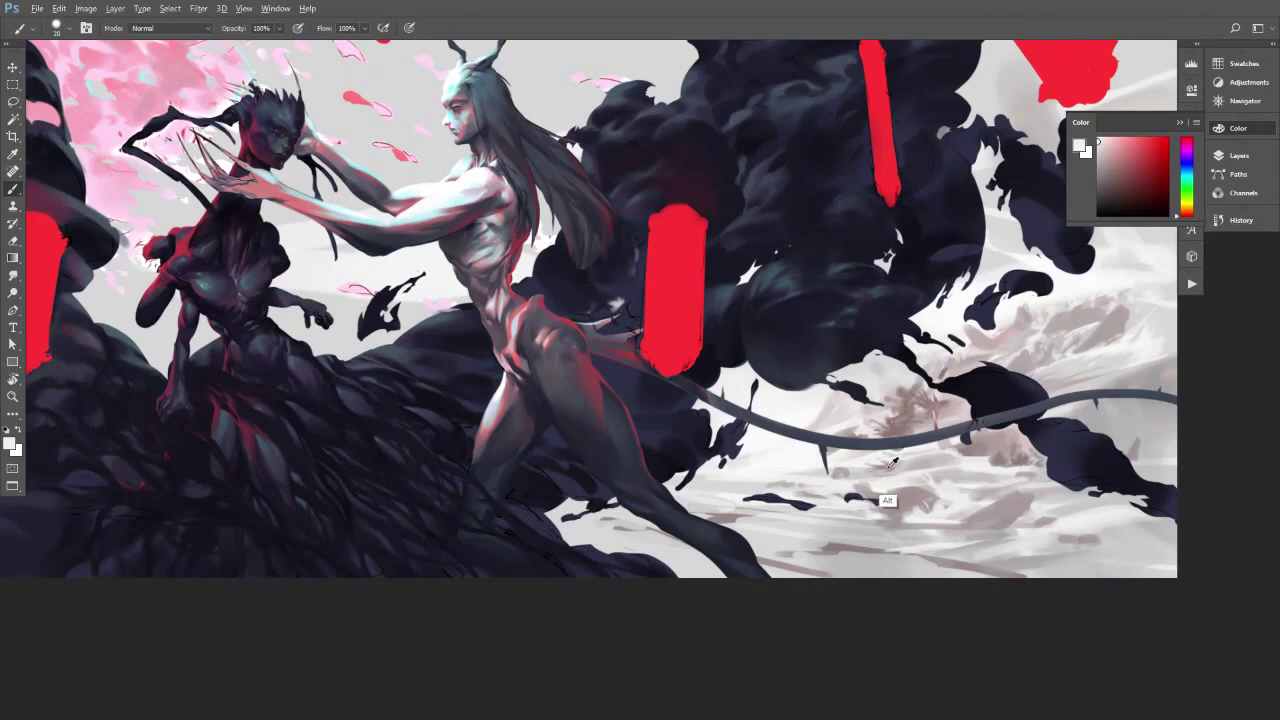
alt+click(887, 466)
alt+click(887, 480)
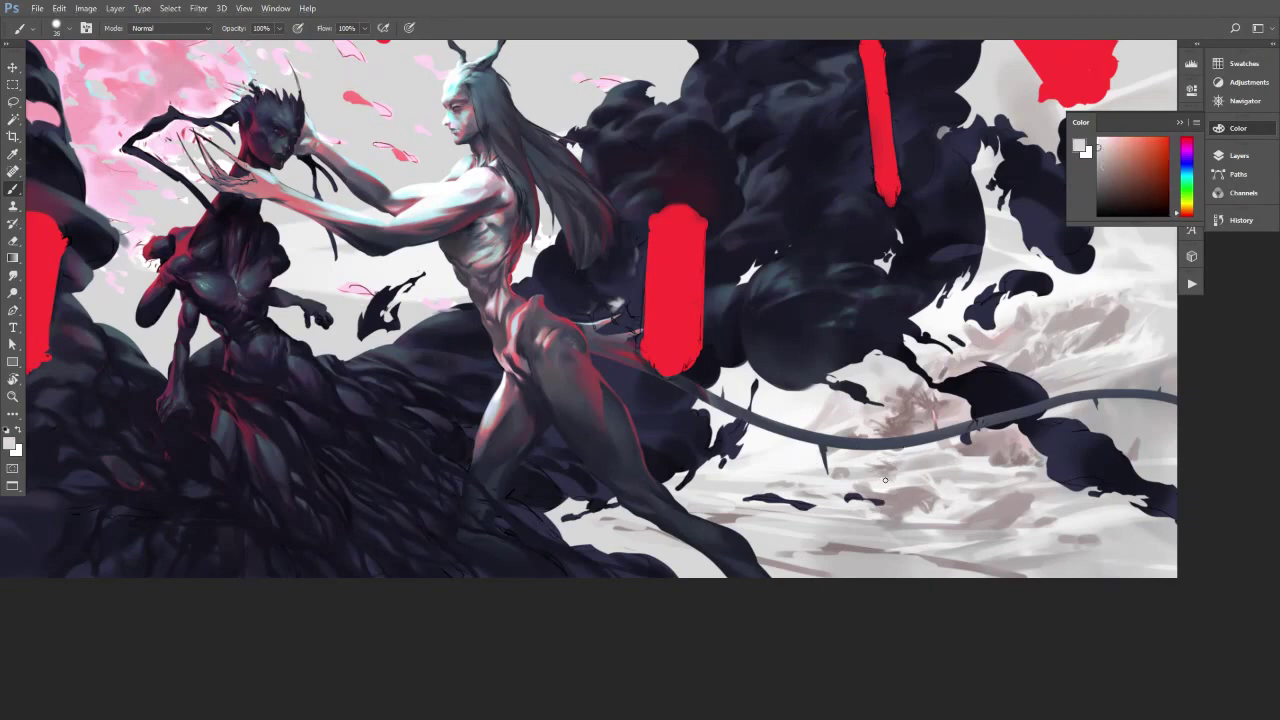
alt+click(897, 468)
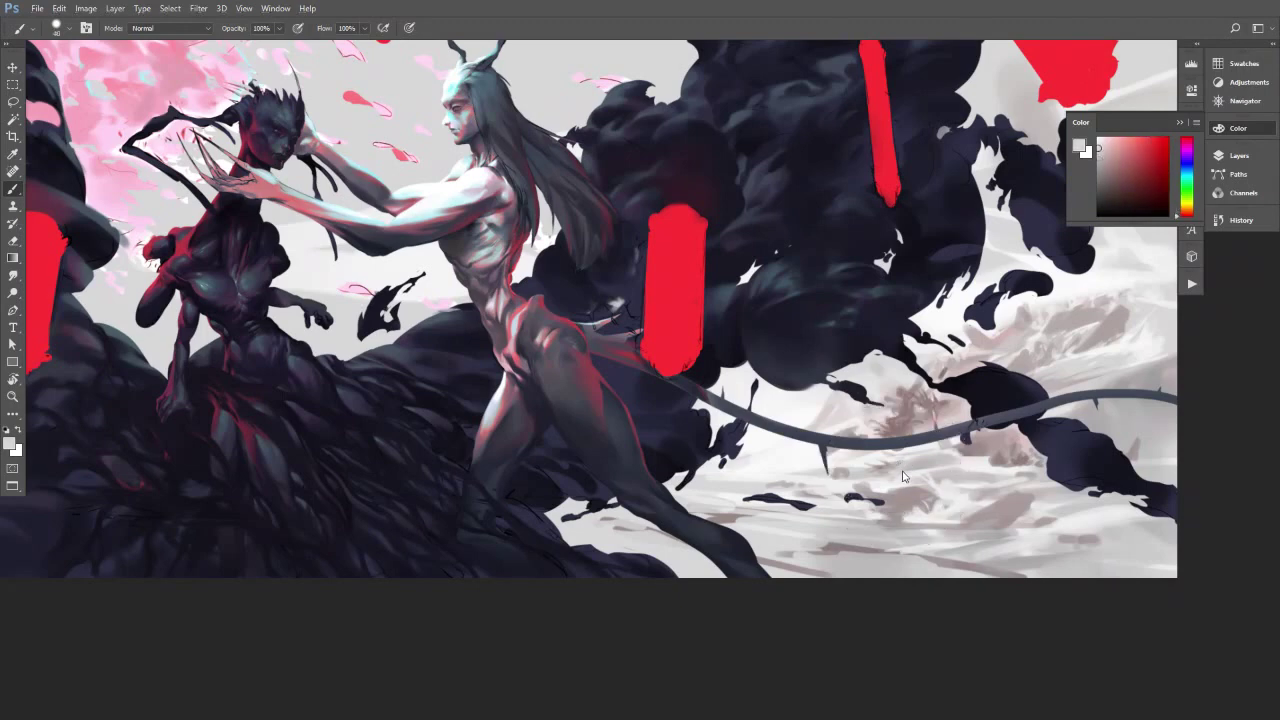
alt+click(925, 468)
drag(929, 477, 868, 469)
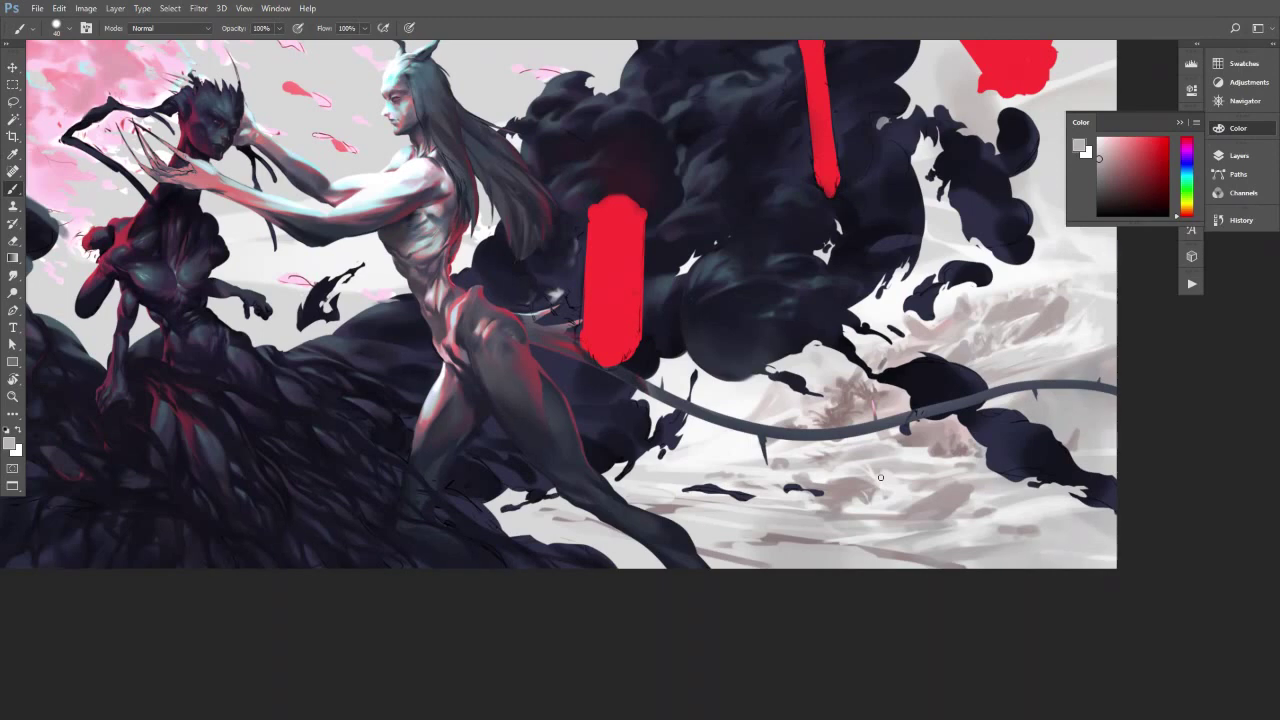
Smooth the pale sky beside the detached smoke clump with sampled light greys at brush size 150.
scroll(988, 440, down, 2)
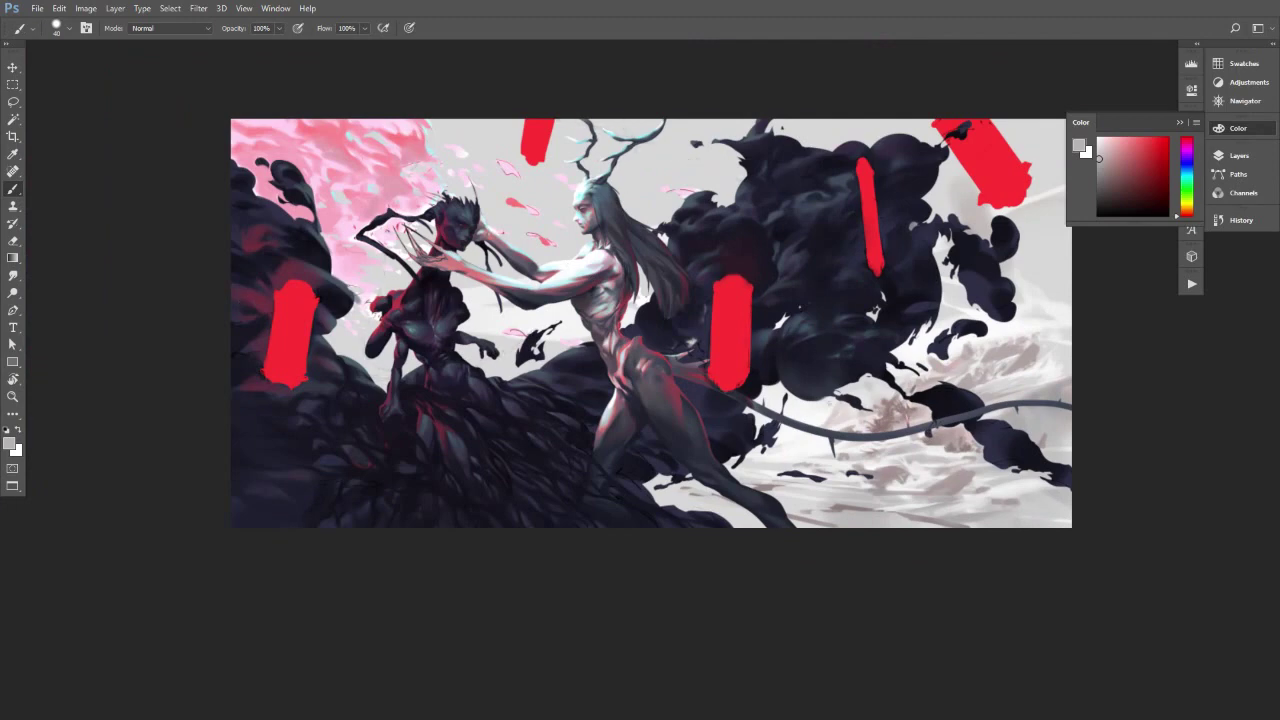
drag(890, 458, 868, 473)
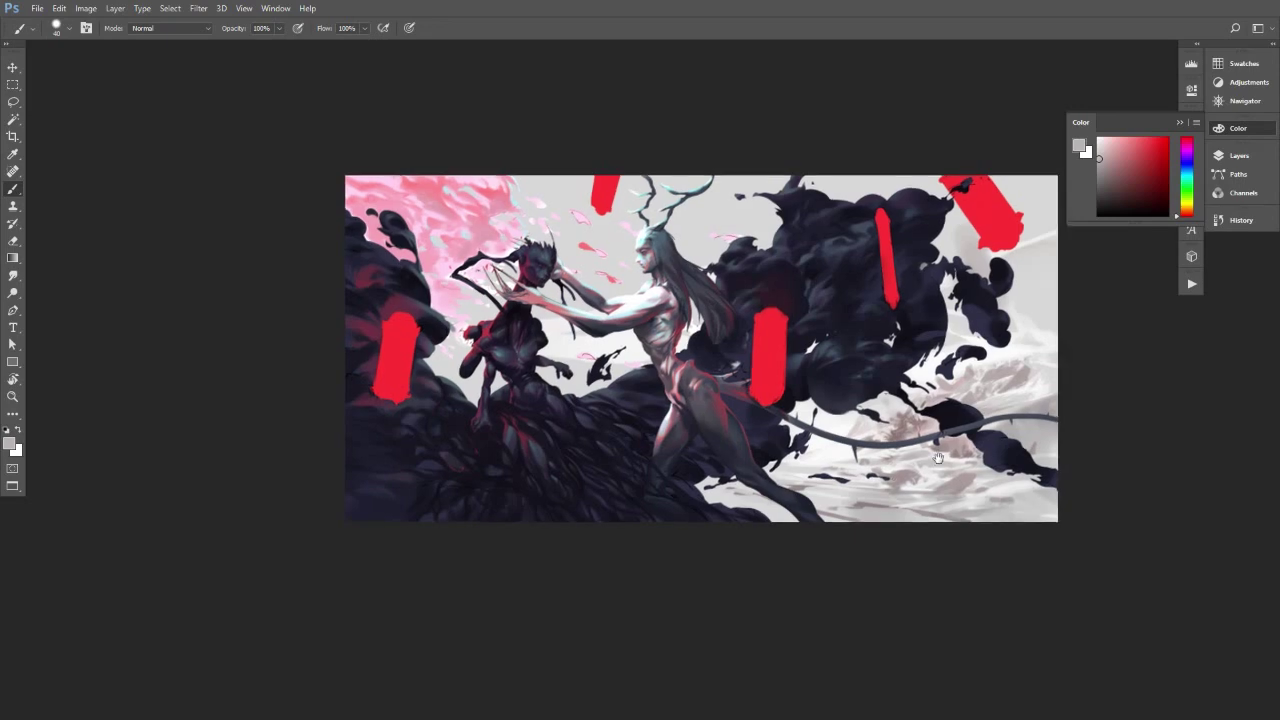
drag(893, 478, 791, 476)
alt+click(930, 236)
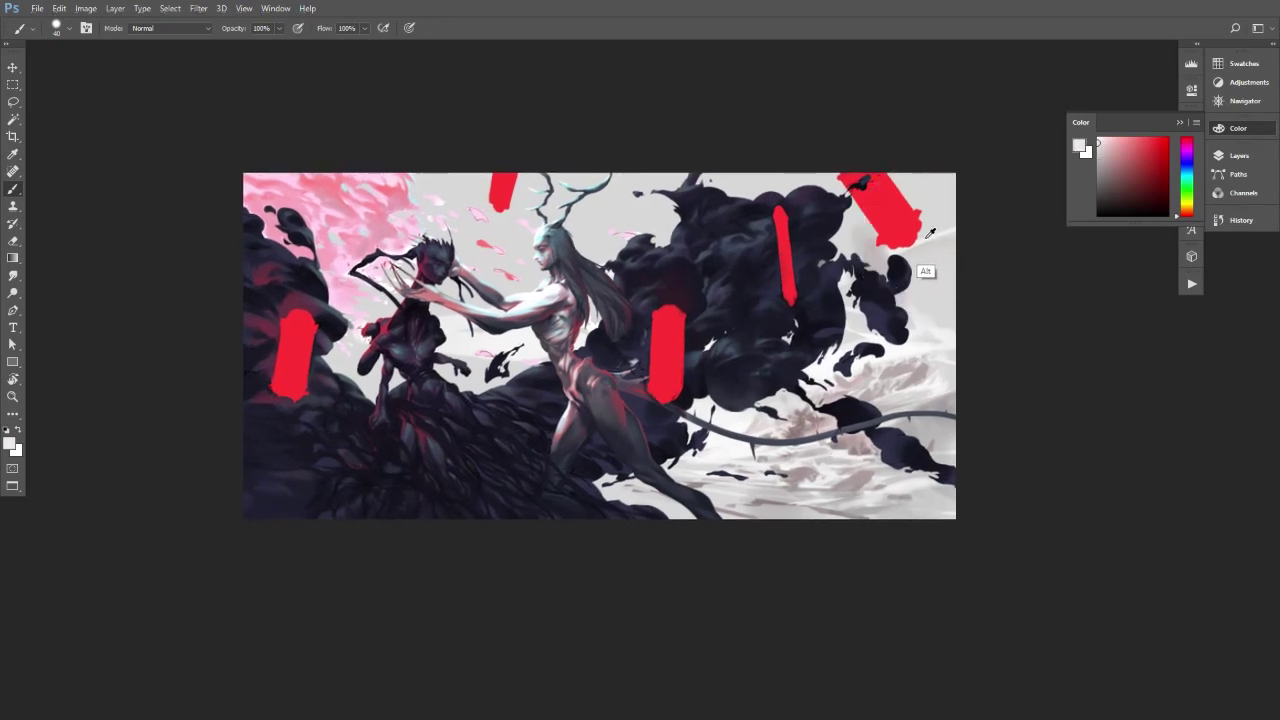
key(bracketright)
key(bracketright)
key(bracketright)
key(bracketright)
key(bracketright)
alt+click(941, 212)
alt+click(940, 284)
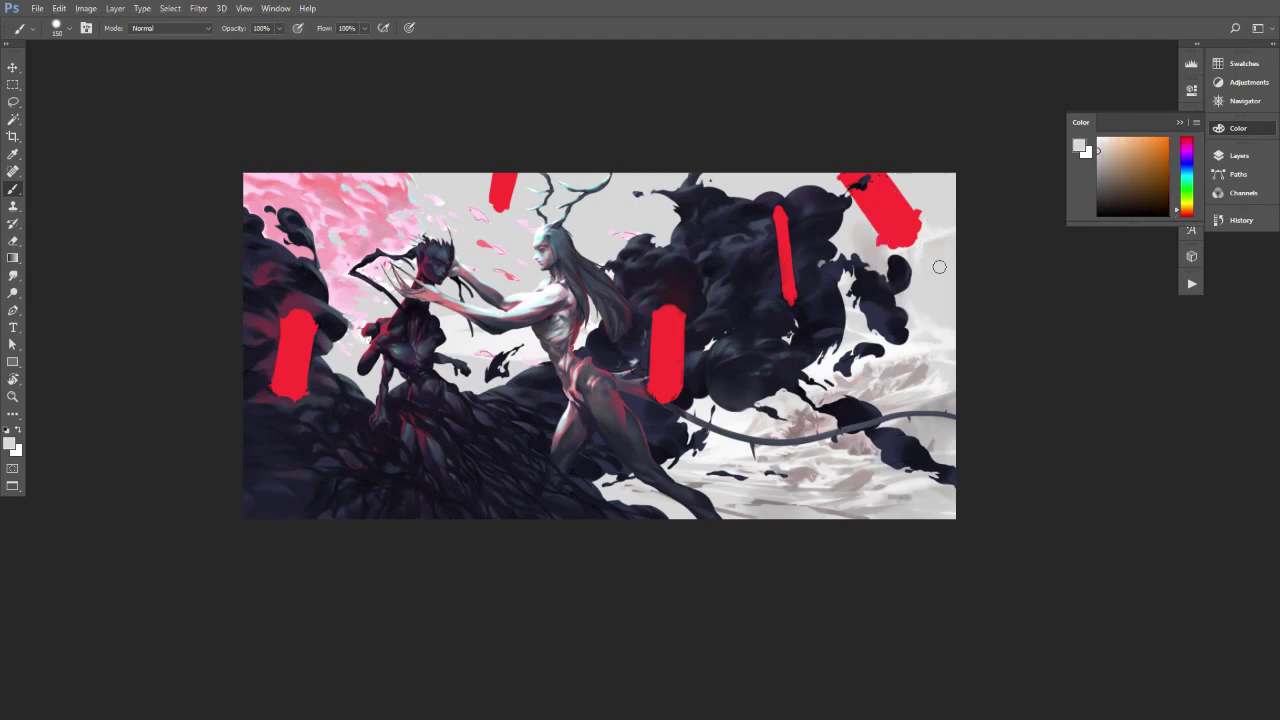
Paint a small mark in a sampled mauve-grey in the haze above the large rock and sample a lighter grey from it.
alt+click(918, 408)
key(bracketleft)
key(bracketleft)
key(bracketleft)
key(bracketleft)
key(bracketleft)
key(bracketleft)
drag(923, 337, 931, 335)
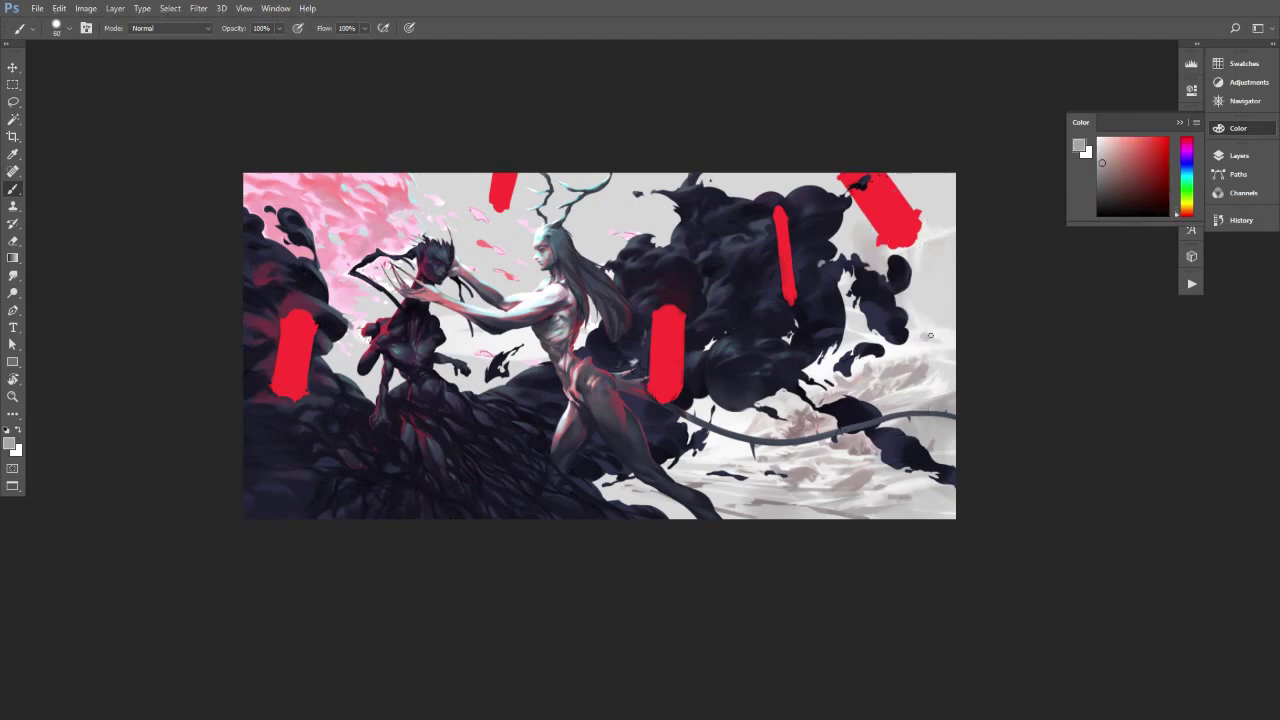
alt+click(930, 335)
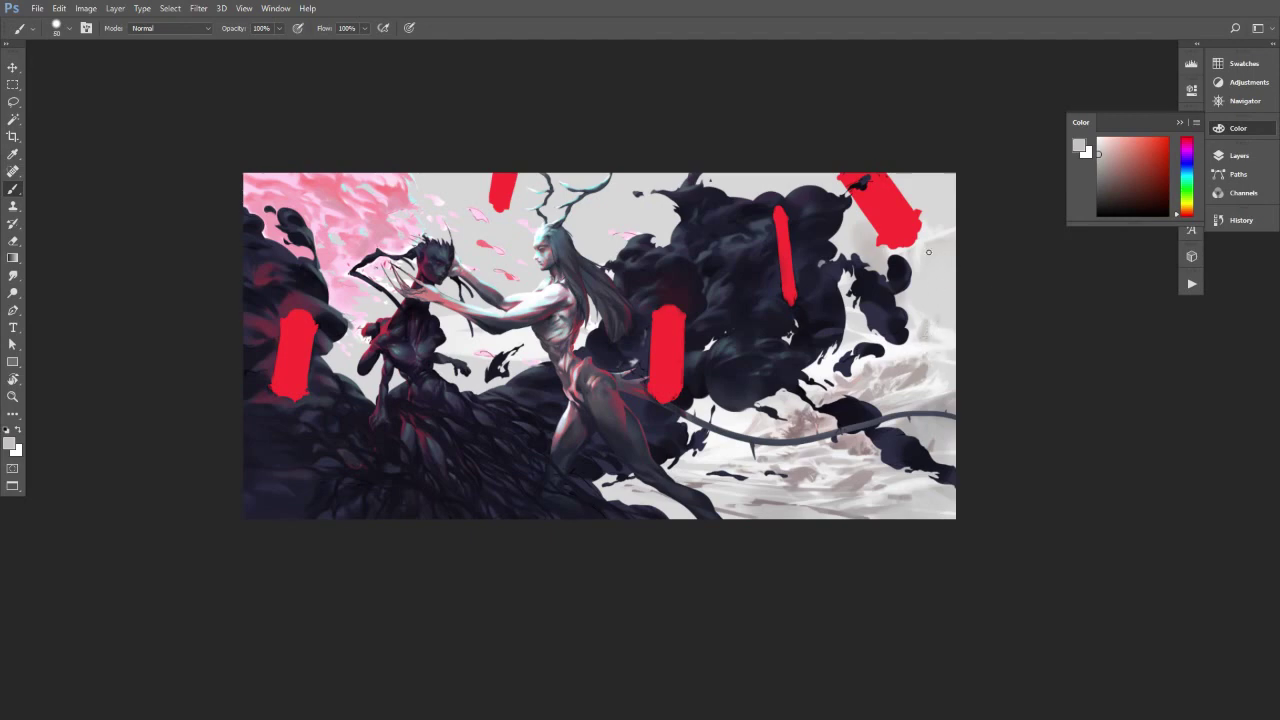
Paint a broad soft grey shape in the haze near the painting's right edge, enlarging the brush to 250.
key(bracketright)
key(bracketright)
key(bracketright)
key(bracketright)
key(bracketright)
key(bracketright)
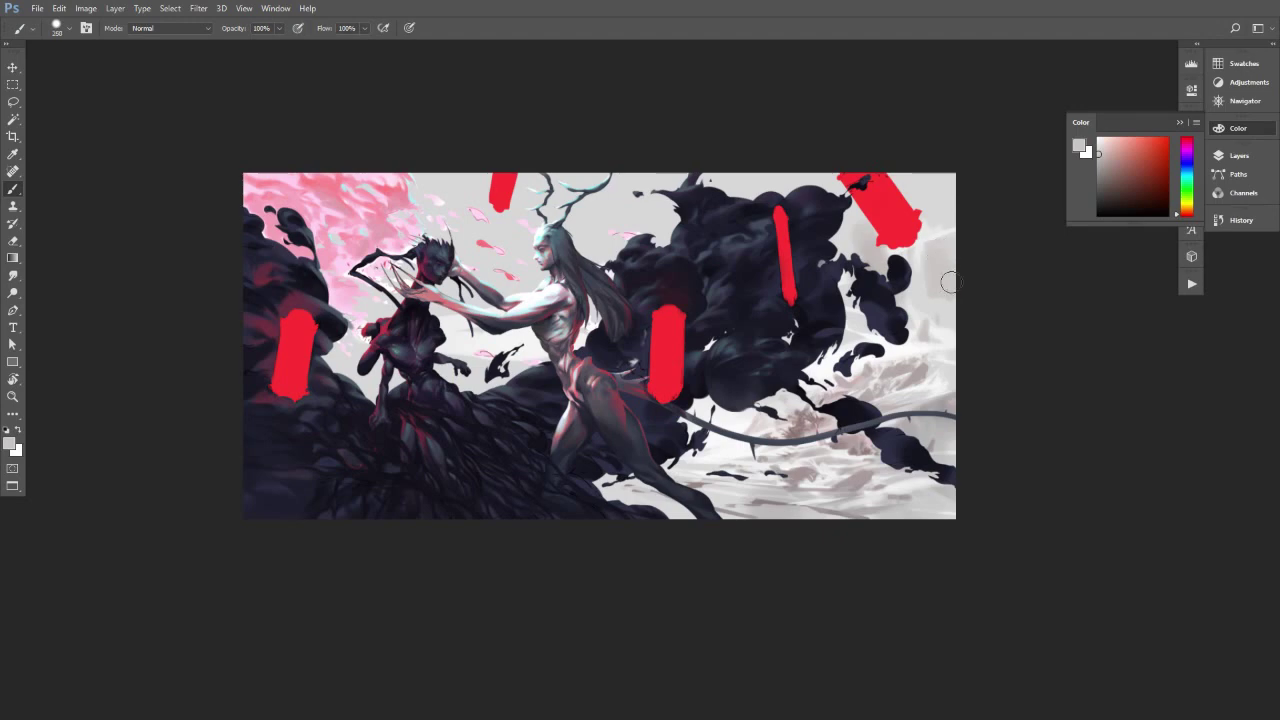
Work sampled pale greys into the hazy shape above the large rock with a smaller brush.
key(bracketleft)
key(bracketleft)
key(bracketleft)
key(bracketleft)
key(bracketleft)
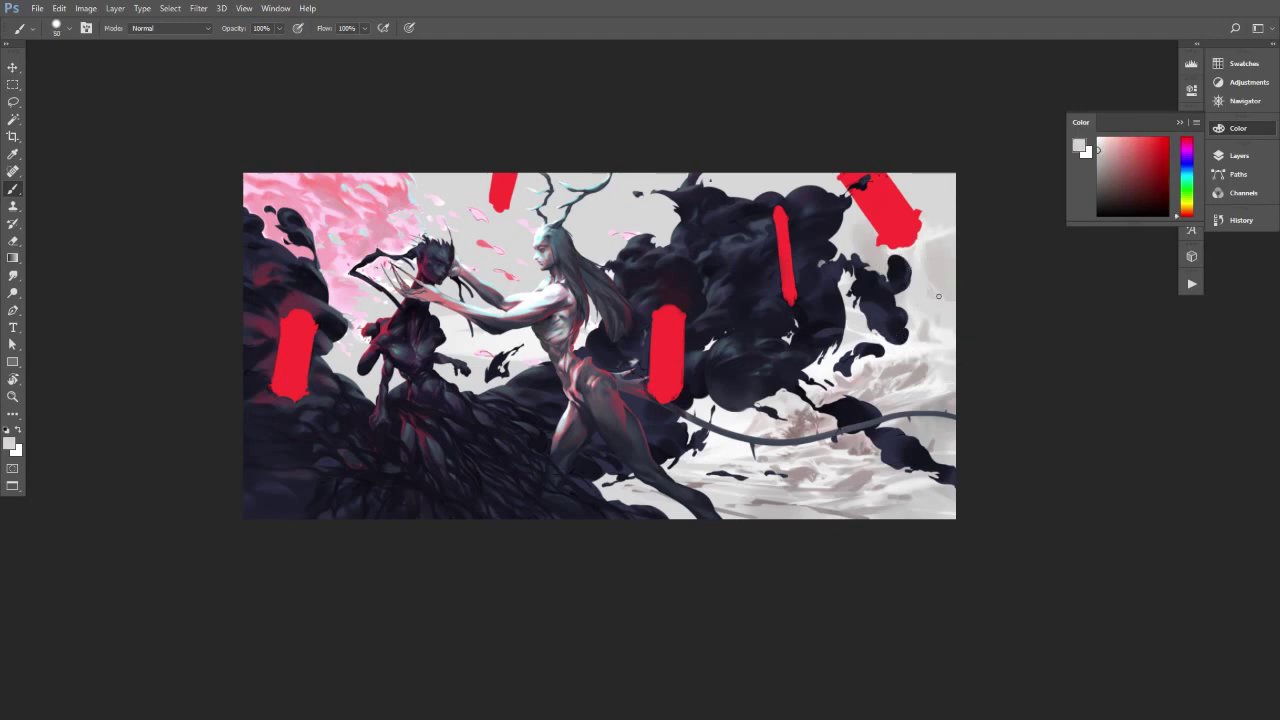
alt+click(943, 314)
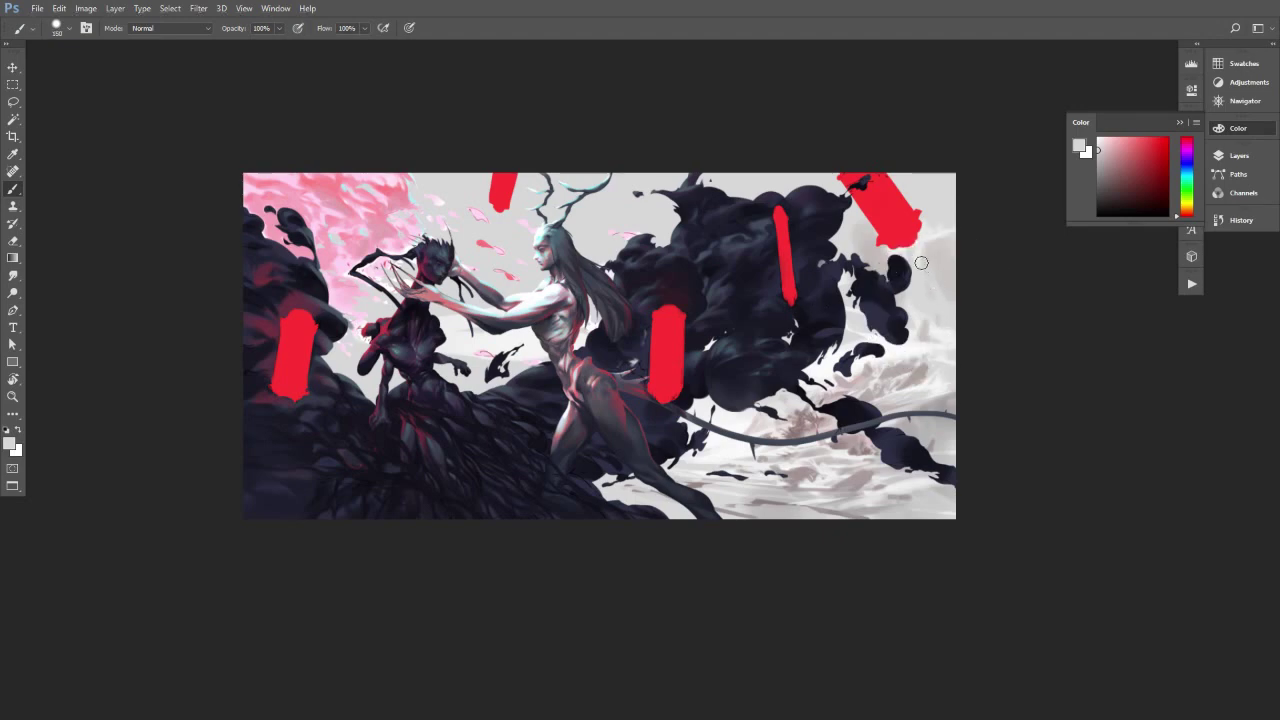
Refine the hazy shape near the painting's right edge with sampled pale greys at brush sizes 40 to 60.
key(bracketleft)
key(bracketleft)
key(bracketleft)
key(bracketleft)
key(bracketleft)
key(bracketleft)
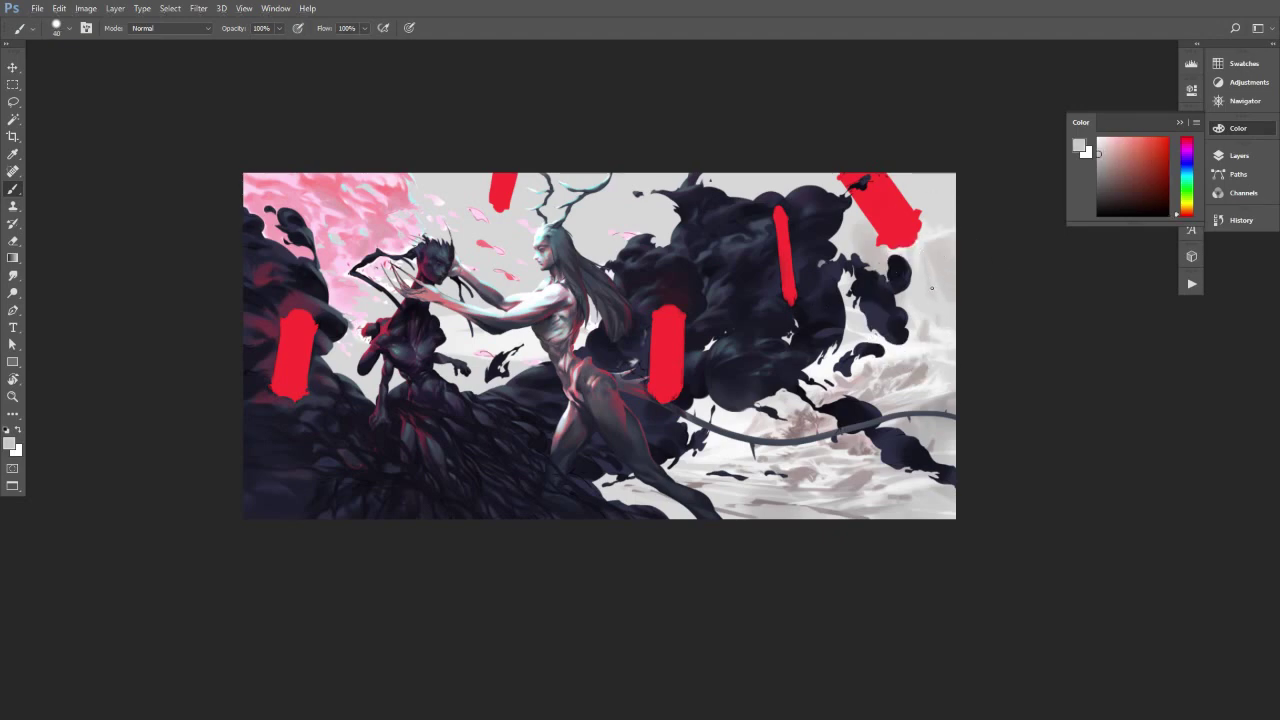
key(bracketright)
alt+click(936, 289)
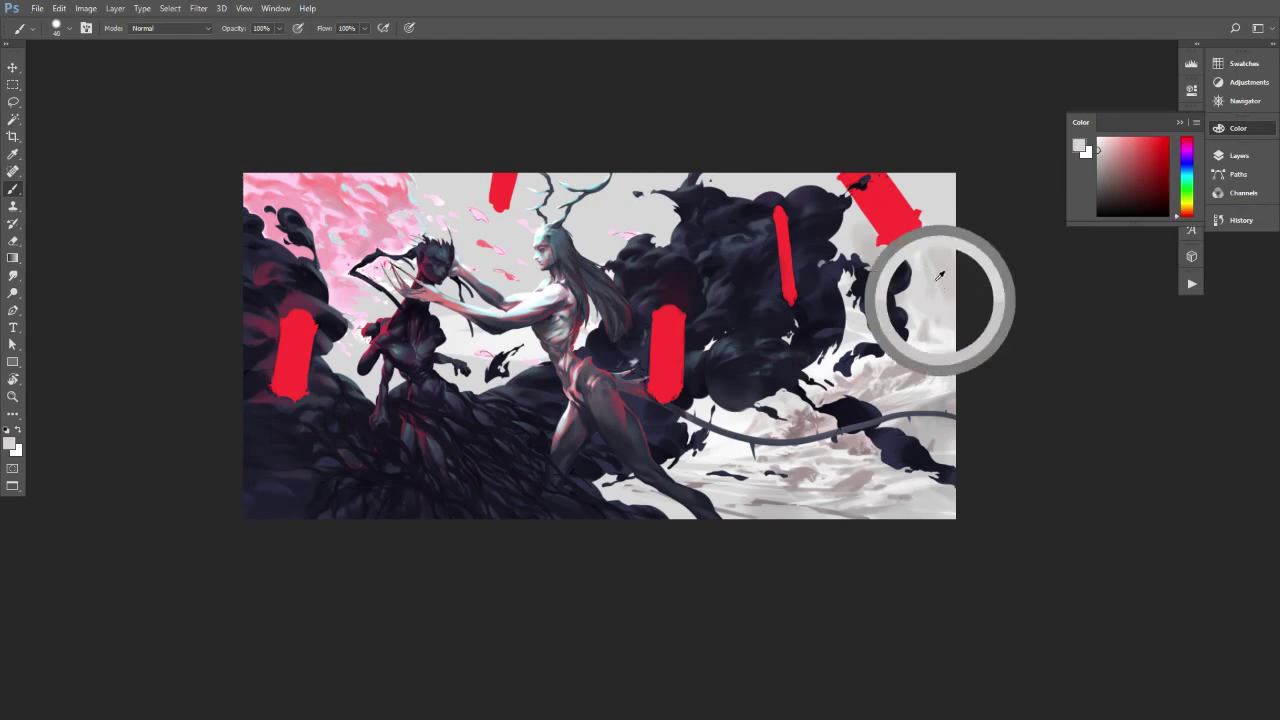
alt+click(941, 276)
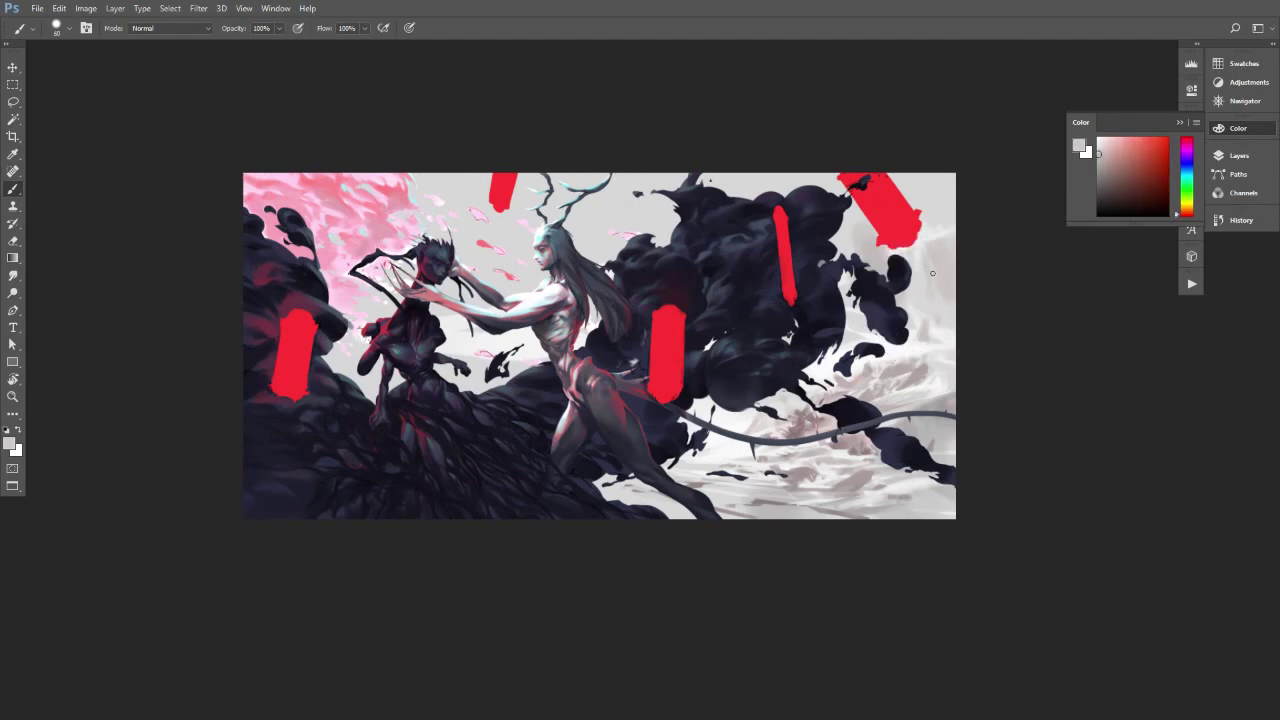
Soften the haze above the large rock with sampled light greys, enlarging the brush to 175.
alt+click(943, 349)
key(bracketright)
key(bracketright)
key(bracketright)
key(bracketright)
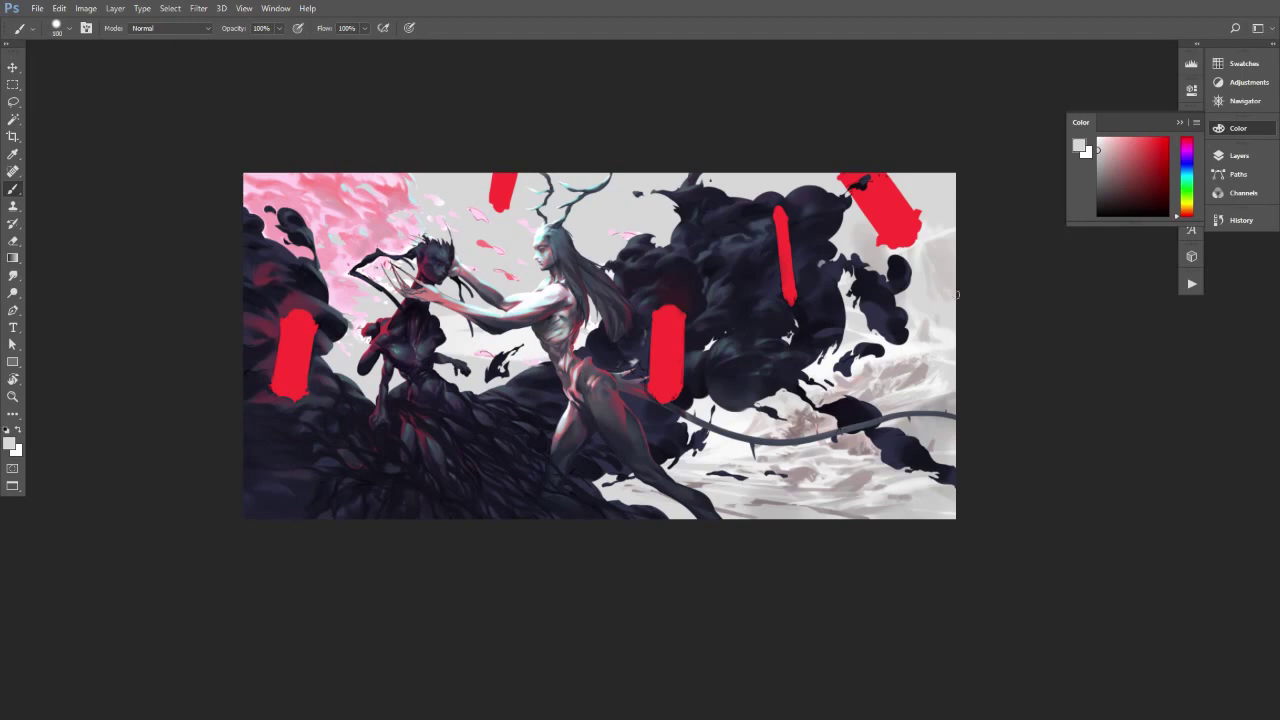
alt+click(945, 273)
key(bracketright)
alt+click(950, 308)
mouse_move(833, 432)
mouse_down()
mouse_move(877, 439)
mouse_move(851, 430)
mouse_up()
key(ctrl+y)
key(ctrl+y)
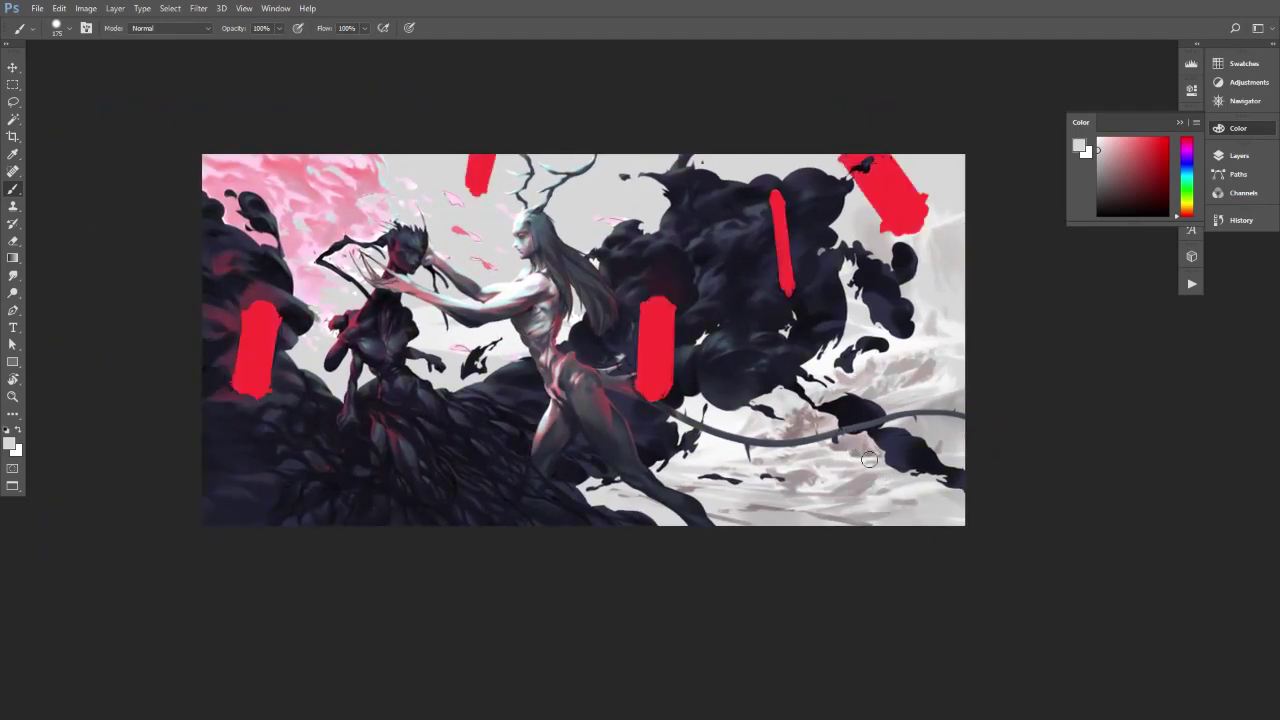
Lighten the haze between the detached smoke clump and the large rock with a broad near-white brush, up to size 300.
key(bracketright)
key(bracketleft)
key(alt)
key(alt)
key(bracketleft)
key(alt)
alt+click(917, 343)
key(bracketleft)
key(bracketleft)
key(bracketright)
key(bracketright)
key(bracketright)
key(bracketright)
key(bracketright)
key(bracketright)
key(bracketleft)
key(bracketleft)
key(bracketleft)
key(bracketleft)
key(bracketleft)
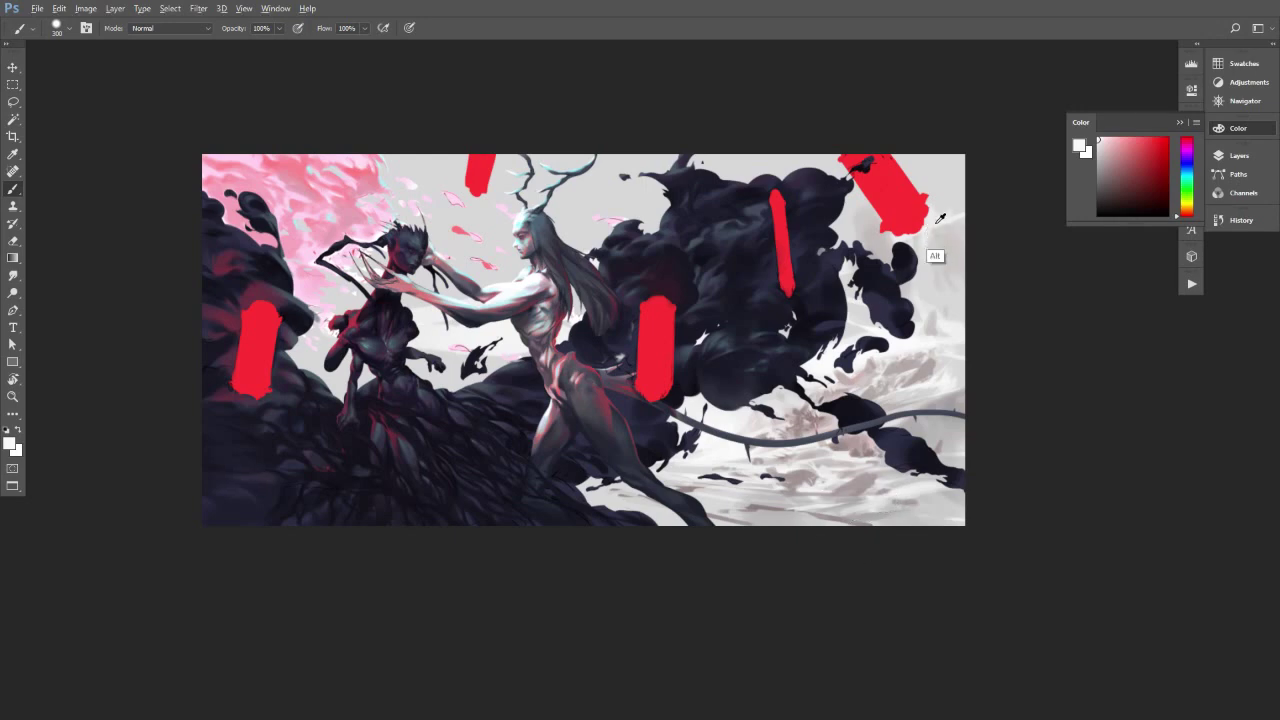
Blend pale grey into the sky between the slanted red banner and the detached smoke clump at brush size 250.
key(bracketleft)
key(bracketleft)
key(bracketleft)
key(bracketleft)
key(bracketleft)
key(bracketleft)
key(bracketleft)
key(bracketleft)
key(bracketleft)
key(bracketleft)
key(bracketright)
key(bracketright)
key(bracketright)
key(bracketright)
key(bracketright)
key(bracketright)
key(bracketright)
key(bracketright)
key(bracketright)
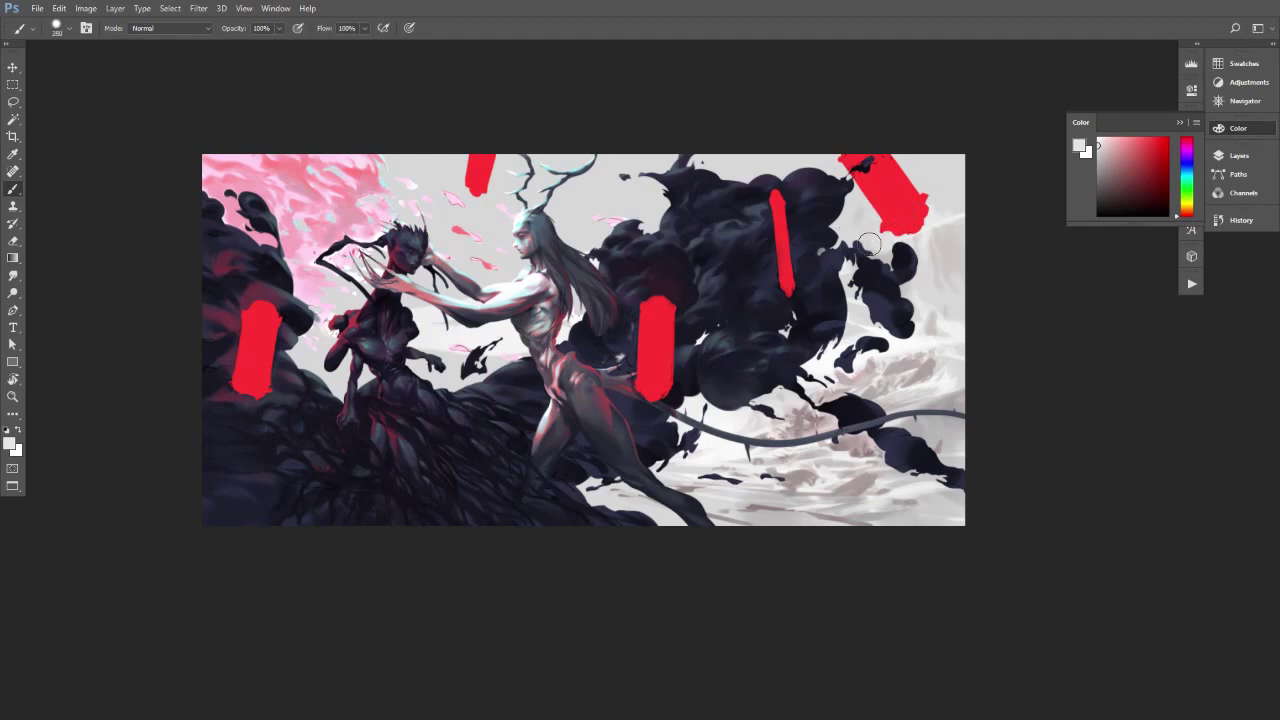
Touch up the edge of the hazy shape beside the slanted red banner in near-white, reducing the brush to size 15.
key(bracketleft)
key(bracketleft)
key(bracketleft)
key(bracketleft)
key(bracketleft)
key(bracketleft)
key(bracketleft)
key(bracketleft)
key(bracketleft)
alt+click(927, 226)
key(bracketleft)
scroll(875, 268, up, 2)
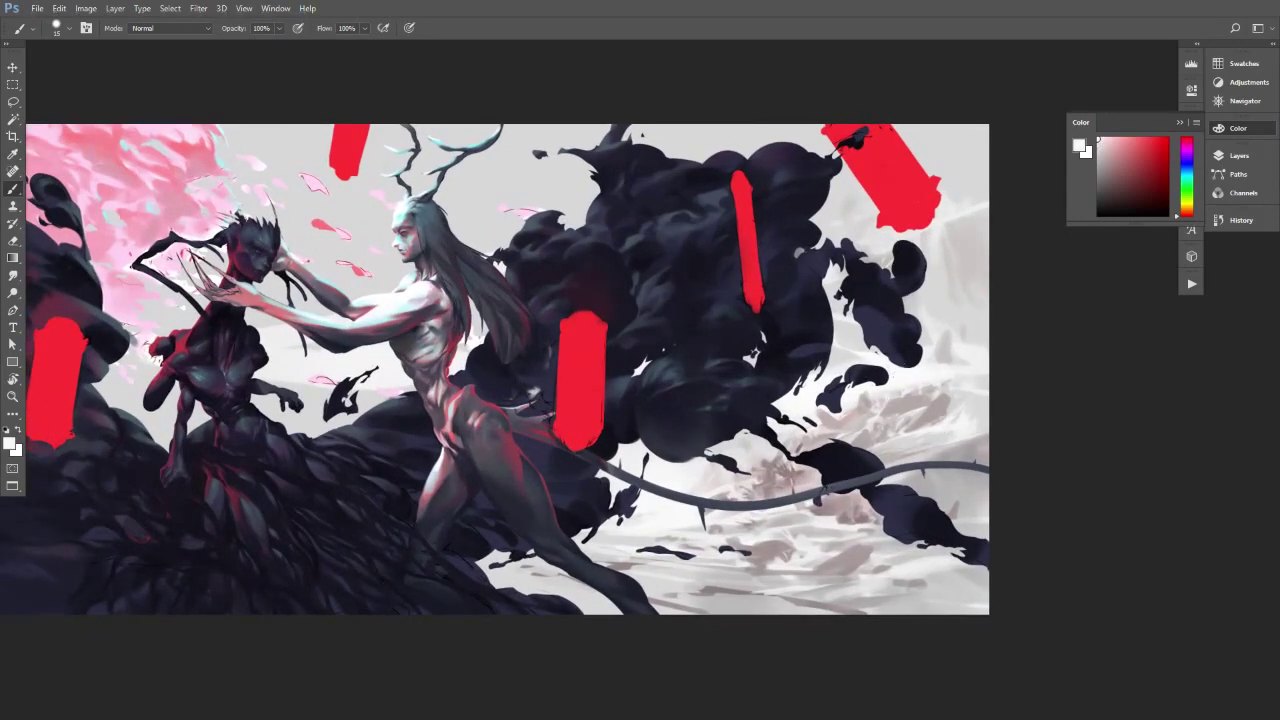
Paint small pale-grey details in the haze below the detached smoke clump and along the ridge behind the large rock.
alt+click(847, 341)
alt+click(876, 354)
alt+click(860, 349)
alt+click(916, 356)
alt+click(978, 337)
alt+click(973, 359)
alt+click(977, 336)
alt+click(968, 358)
alt+click(870, 404)
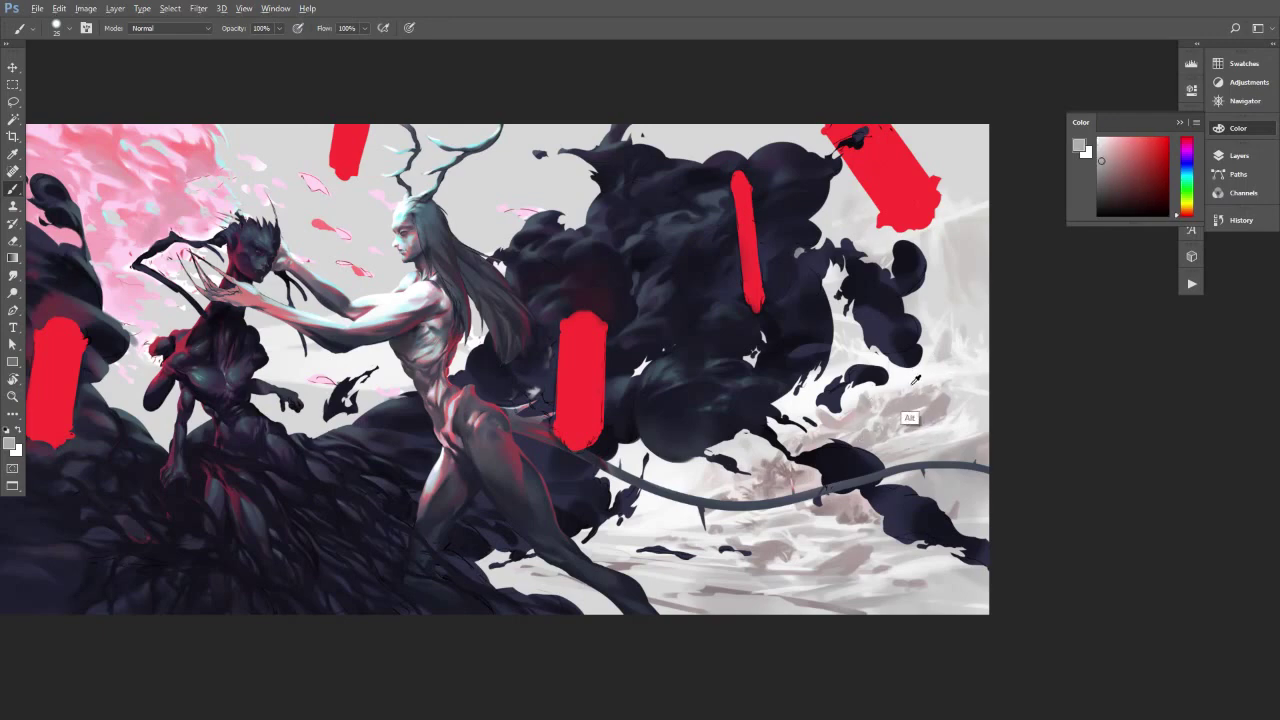
Work sampled near-white and light grey into the large rock's upper edge at brush sizes 25 to 30.
alt+click(918, 381)
key(bracketleft)
key(bracketright)
key(bracketright)
key(bracketright)
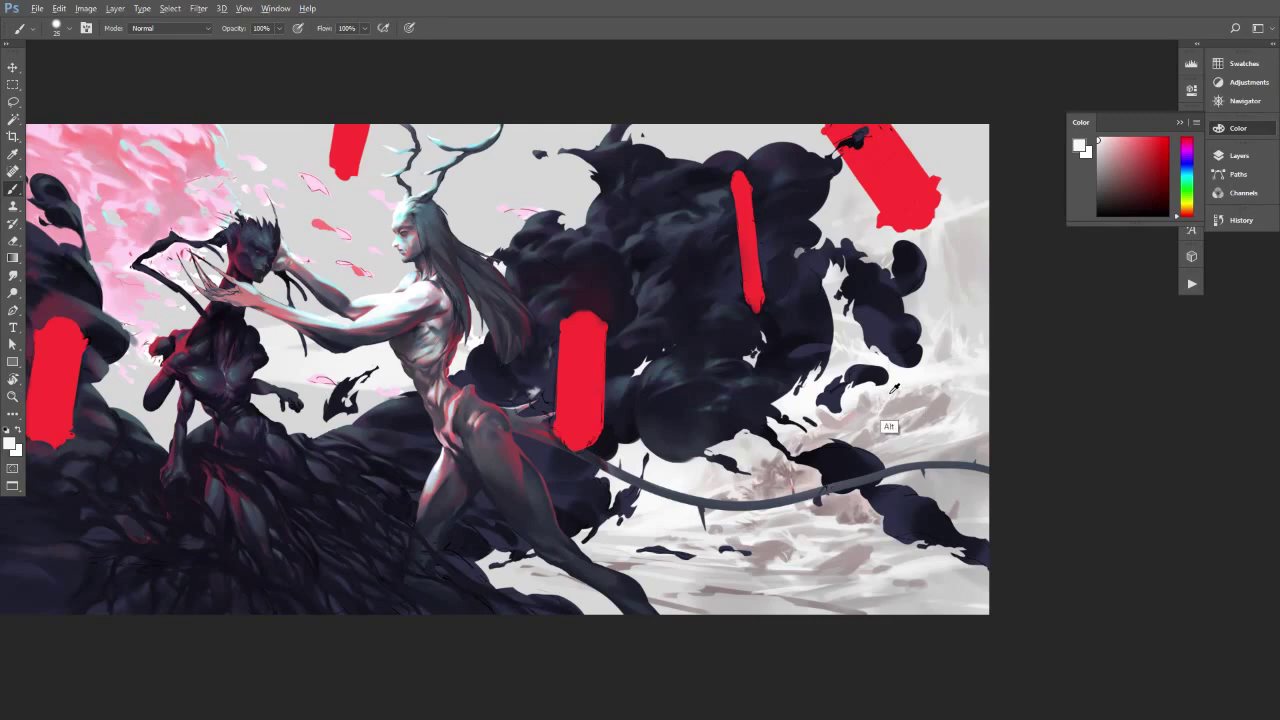
alt+click(889, 395)
key(bracketright)
alt+click(963, 421)
key(bracketright)
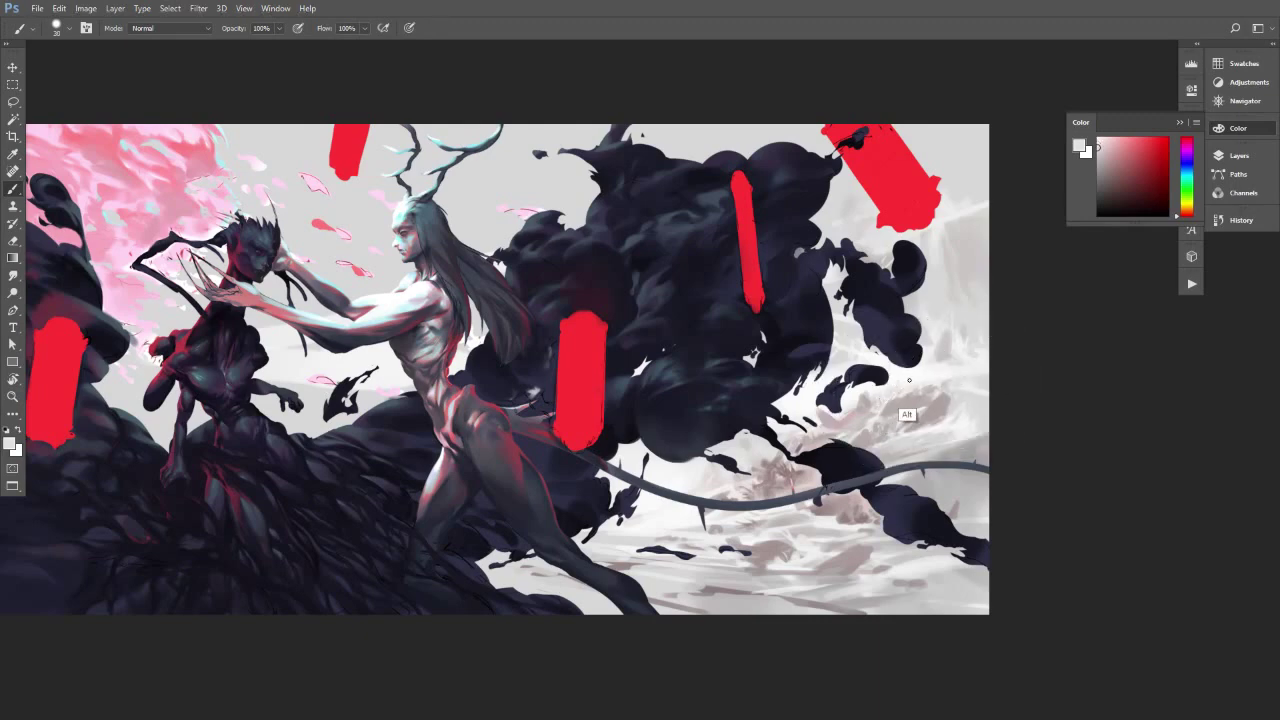
Define the large rock's crest and face with fine strokes of sampled mauve-grey and near-white.
alt+click(908, 381)
alt+click(894, 390)
key(bracketleft)
alt+click(906, 387)
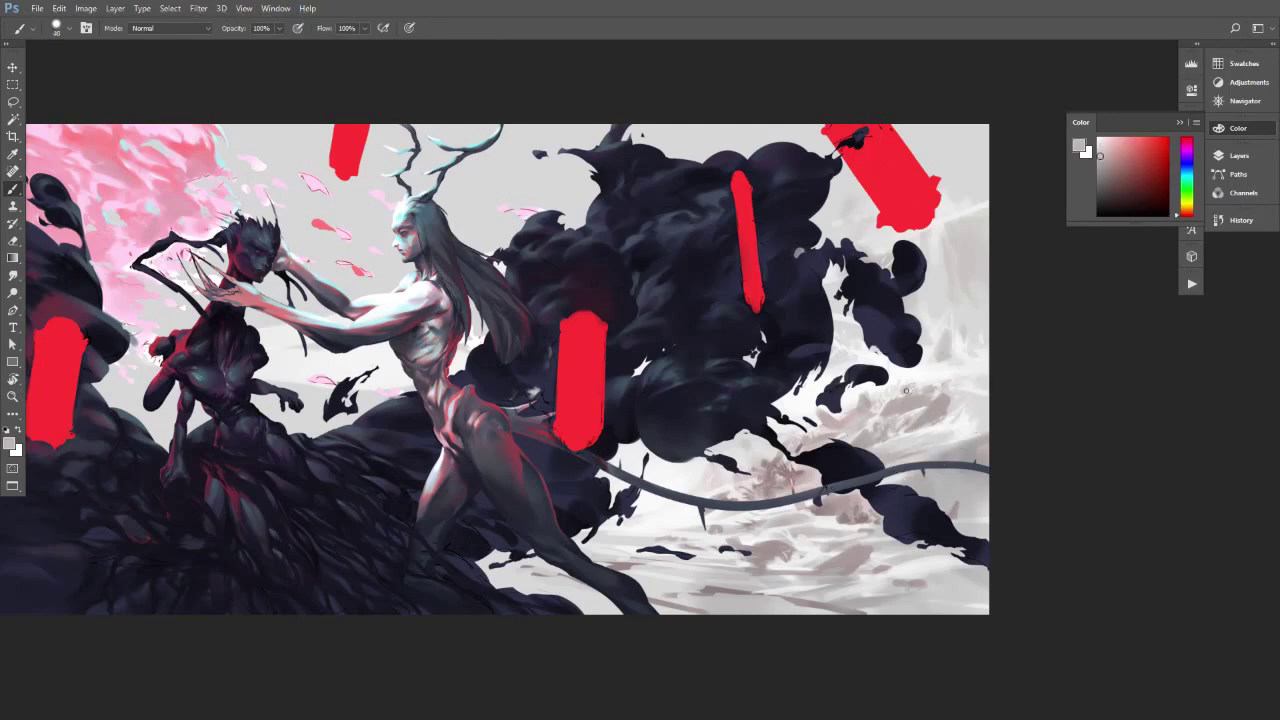
alt+click(916, 385)
alt+click(909, 404)
key(bracketleft)
alt+click(927, 450)
alt+click(944, 441)
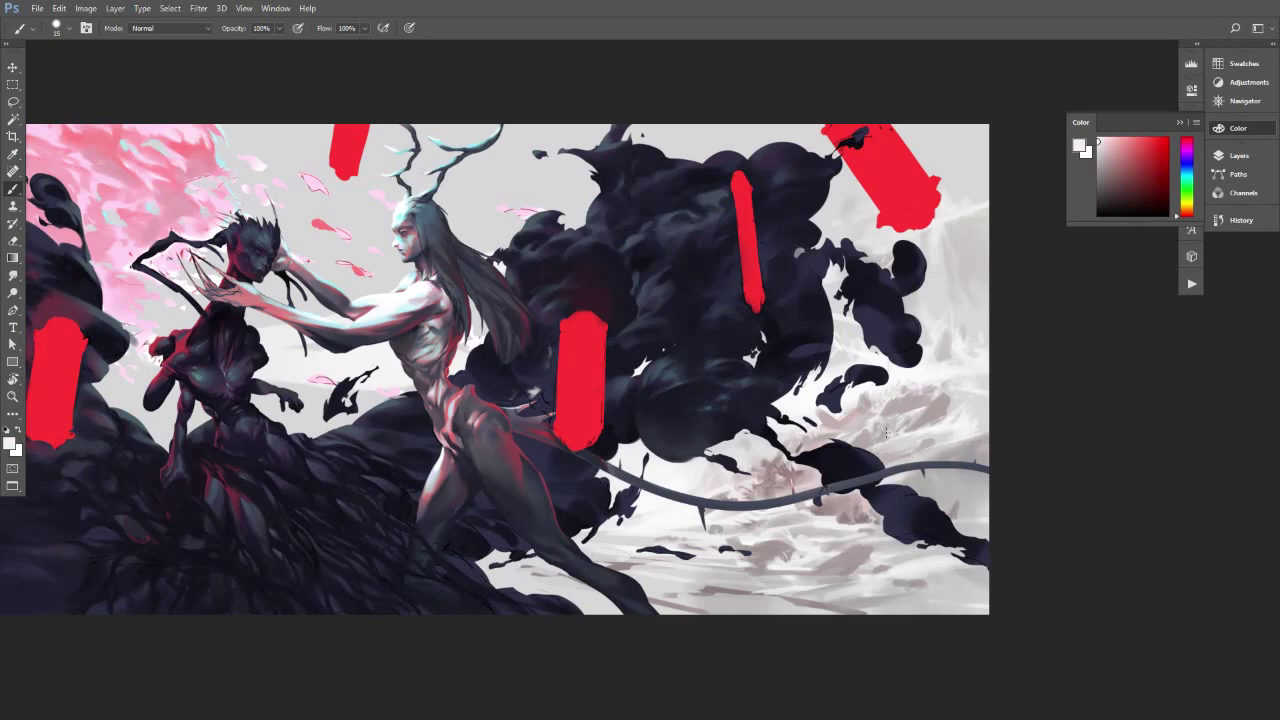
Sample pale tones and rework the ground around the tail below the dark smoke with a larger brush.
key(bracketright)
key(bracketright)
key(bracketright)
alt+click(711, 491)
alt+click(714, 481)
alt+click(770, 505)
alt+click(772, 508)
Paint fine spiky mauve-grey details on the distant form above the tail with a small brush, up to size 20.
key(bracketleft)
key(bracketleft)
key(bracketleft)
key(bracketleft)
alt+click(694, 487)
key(bracketleft)
key(bracketleft)
key(bracketleft)
key(bracketright)
alt+click(694, 490)
key(bracketleft)
key(bracketright)
alt+click(733, 493)
key(bracketright)
alt+click(767, 486)
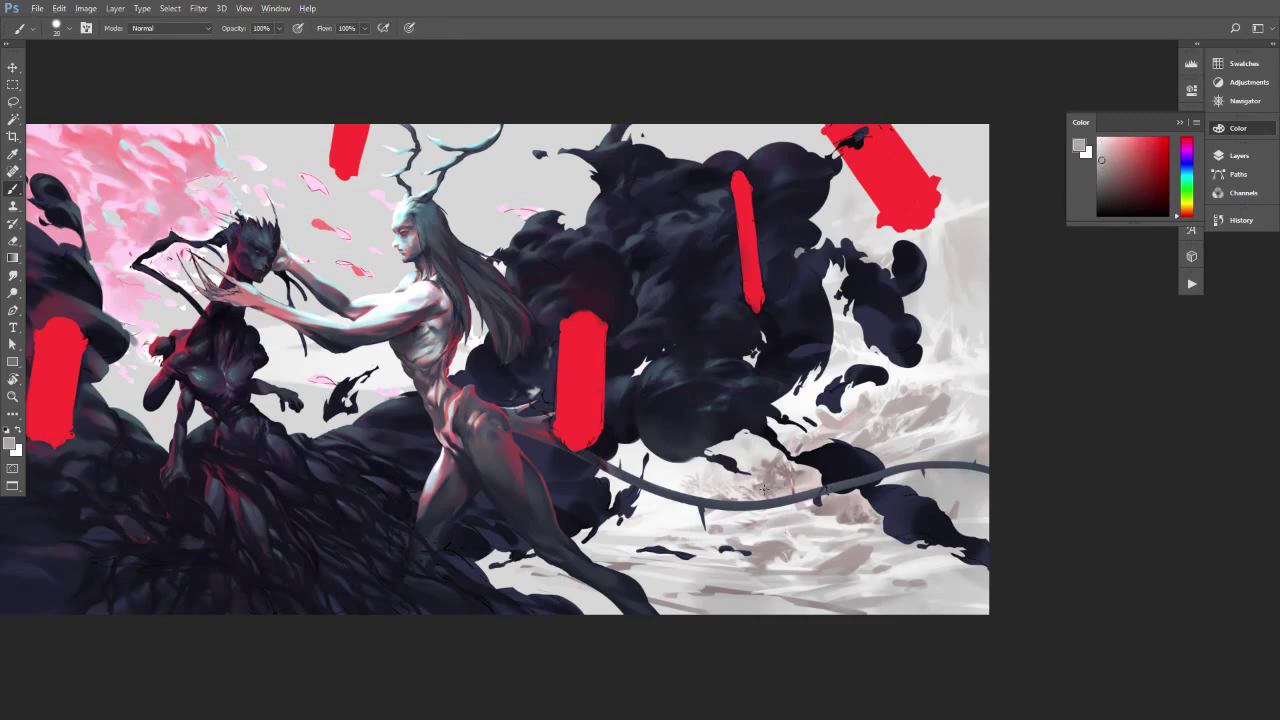
Build up the distant rocks on both sides of the tail with sampled mauve-greys, enlarging the brush.
key(bracketleft)
alt+click(776, 490)
key(bracketright)
key(bracketright)
alt+click(768, 481)
alt+click(789, 533)
key(bracketright)
key(bracketright)
key(bracketright)
alt+click(778, 519)
Refine the ground just below the tail with sampled light tones and a small brush.
key(bracketleft)
key(bracketleft)
key(bracketleft)
key(bracketleft)
key(bracketleft)
key(bracketleft)
key(bracketleft)
key([)
alt+click(796, 517)
key(])
alt+click(788, 508)
scroll(795, 510, down, 3)
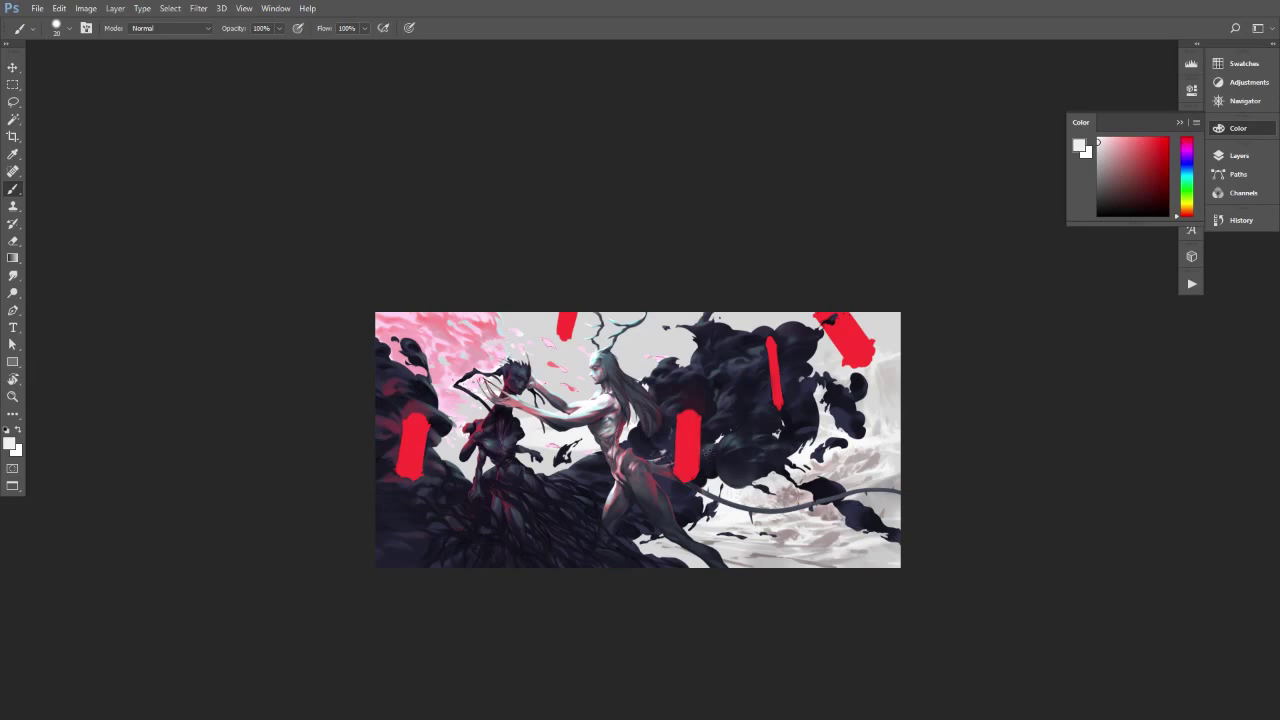
Flip the canvas horizontally and view the rocks and tail up close.
key(ctrl+shift+h)
scroll(555, 534, up, 4)
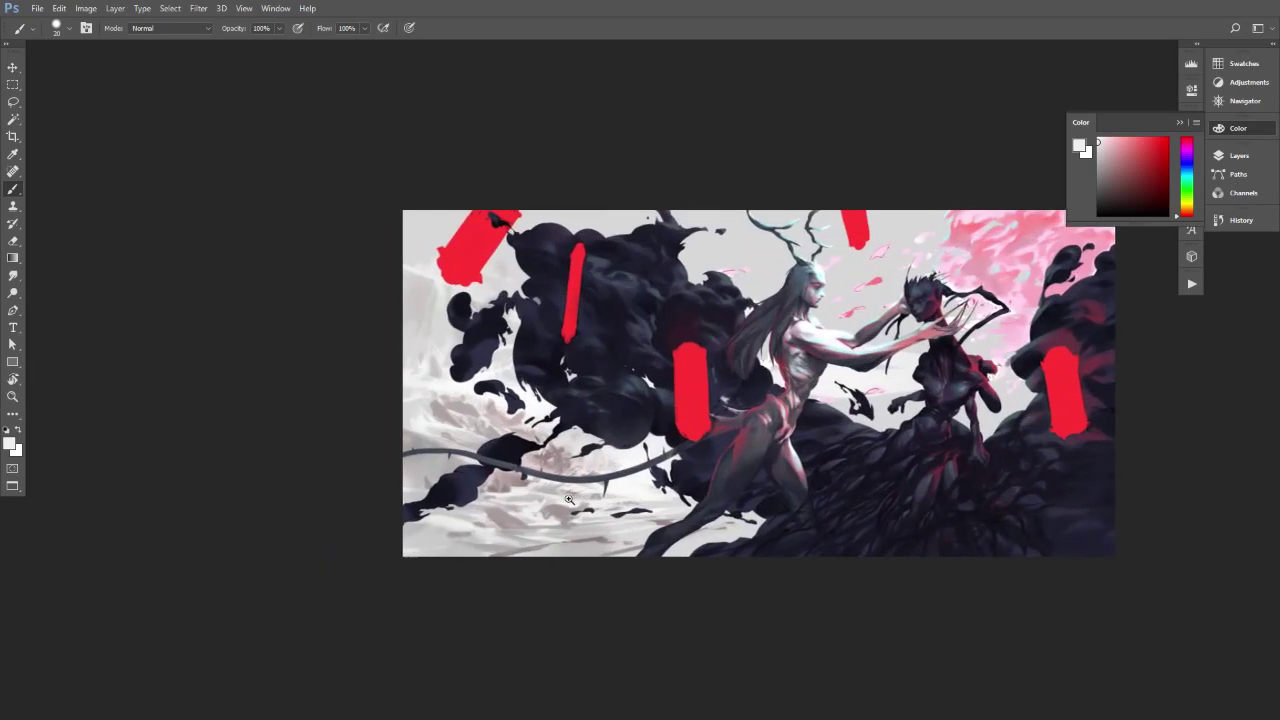
scroll(614, 503, down, 2)
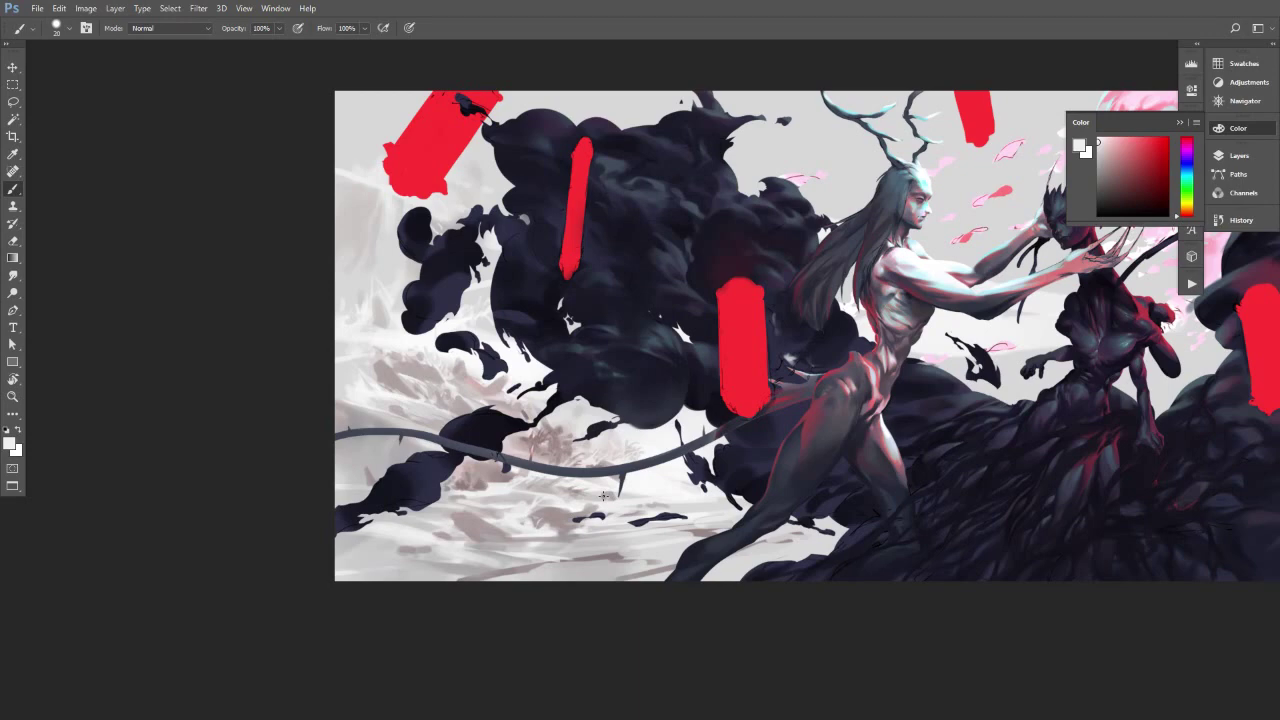
Brighten the large rock's edge around the small smoke wisp with sampled near-whites at brush sizes 40 to 80.
alt+click(474, 388)
alt+click(463, 375)
alt+click(476, 374)
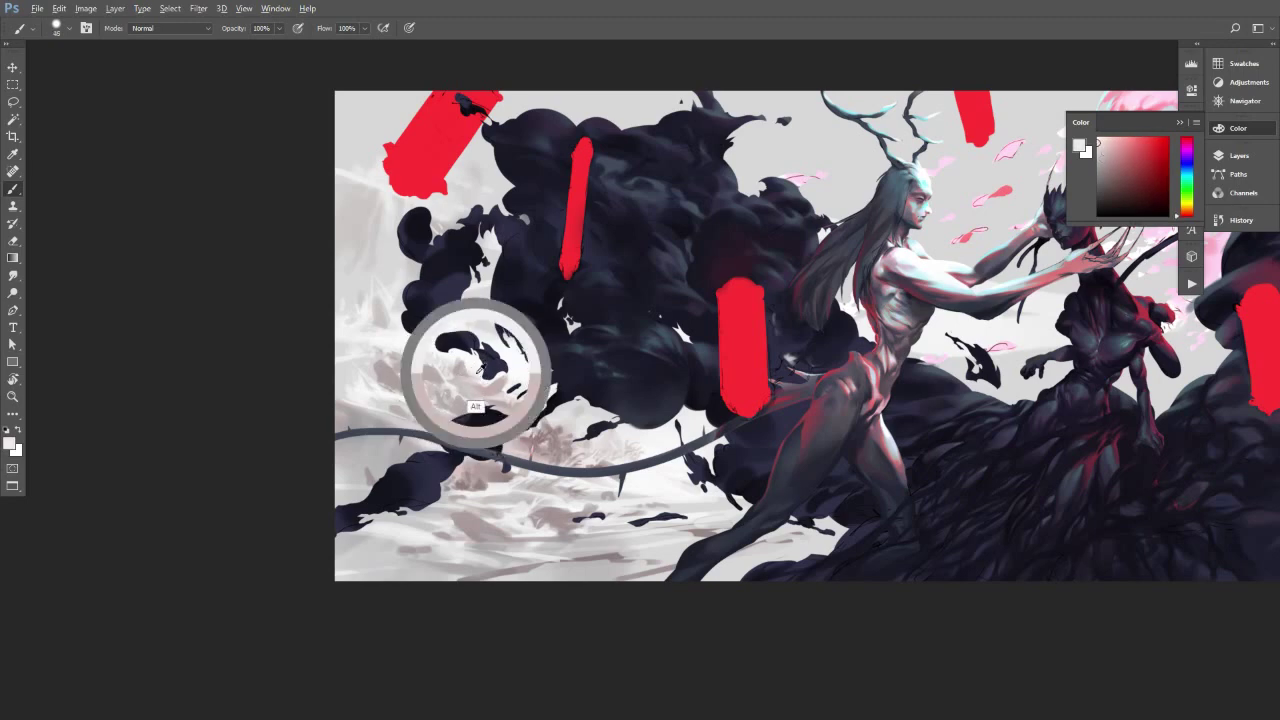
alt+click(494, 384)
alt+click(503, 374)
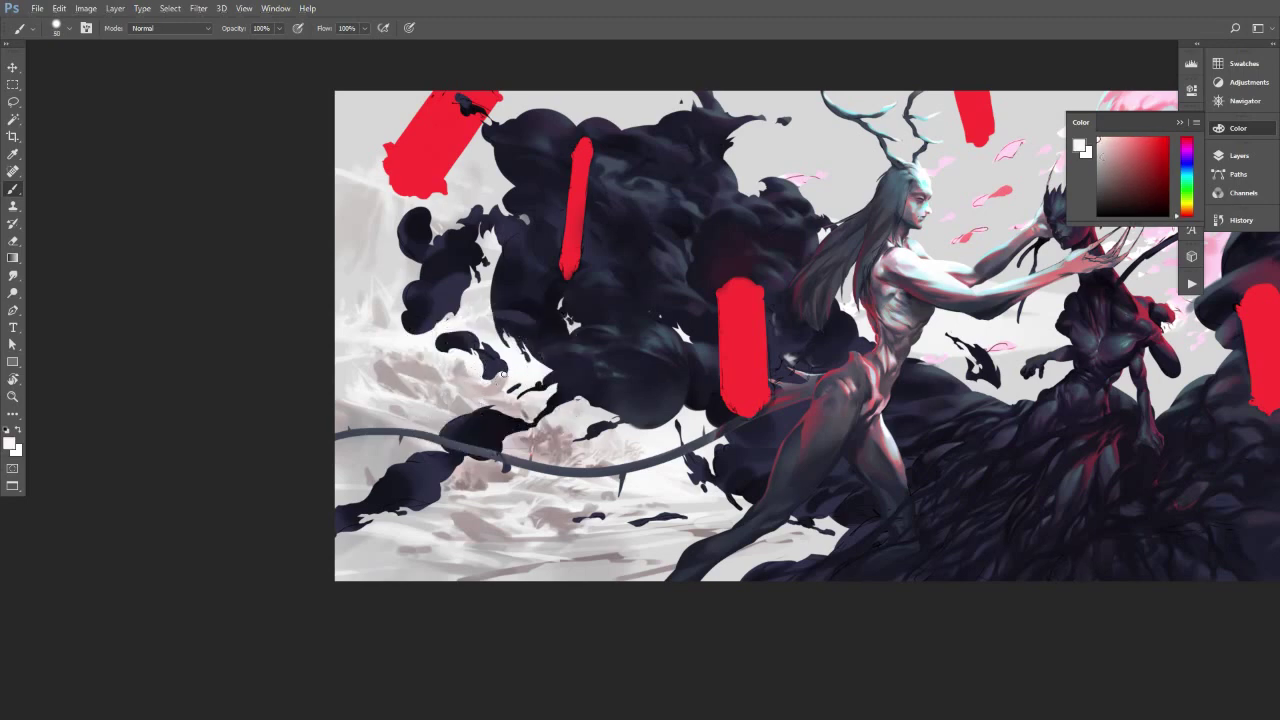
alt+click(501, 376)
Refine the rocks just above the tail beside the smoke wisp with sampled mauve-greys, varying the brush size.
alt+click(561, 415)
alt+click(564, 413)
alt+click(550, 422)
alt+click(565, 432)
alt+click(569, 431)
alt+click(562, 433)
alt+click(563, 433)
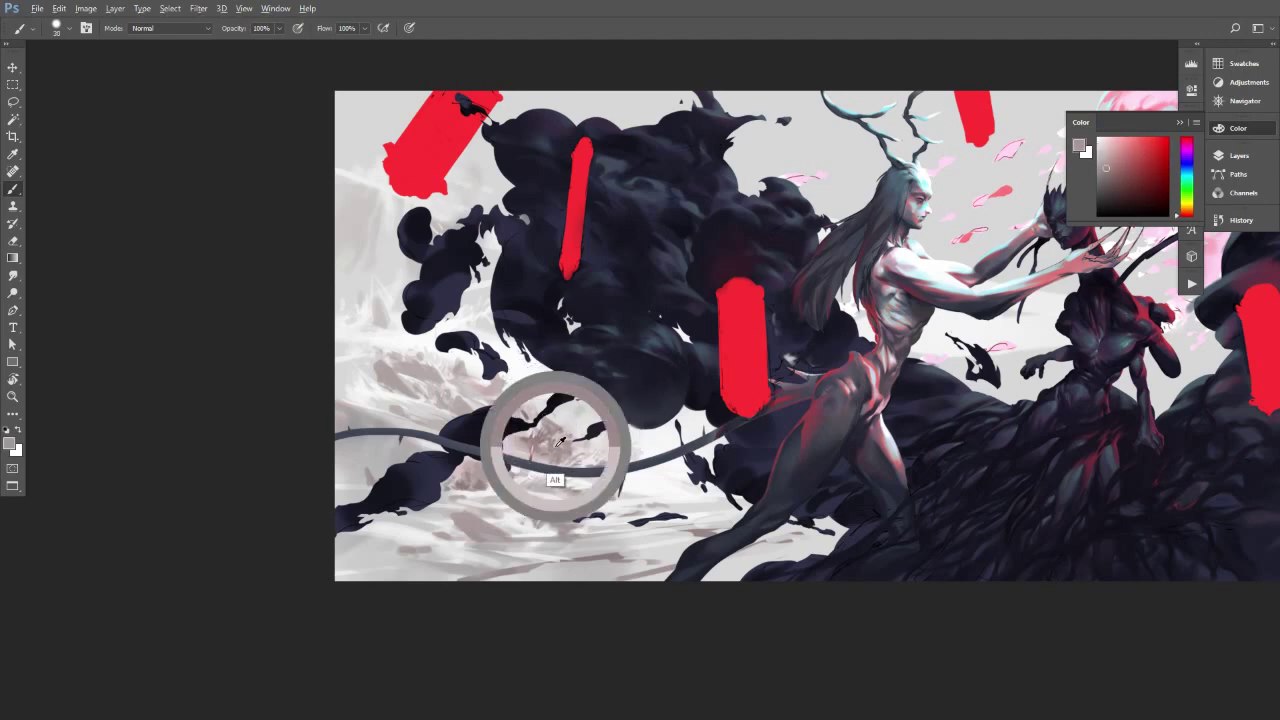
alt+click(548, 440)
key(])
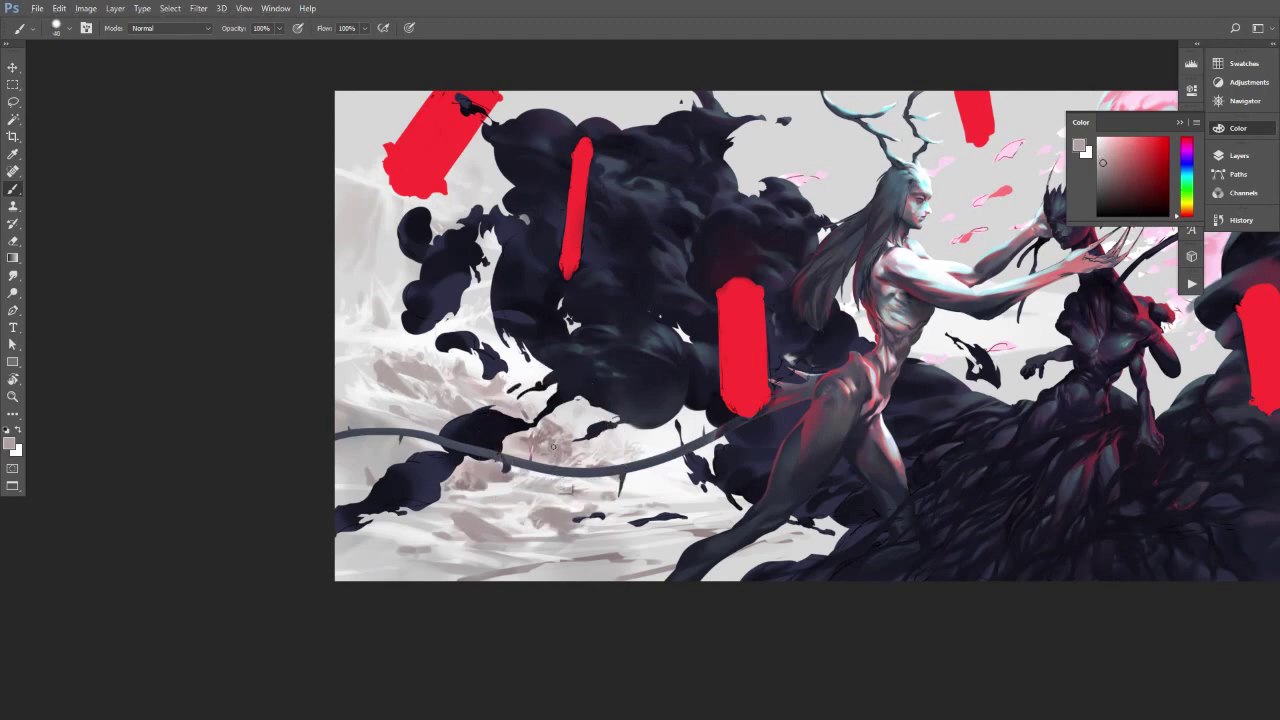
alt+click(553, 442)
alt+click(548, 429)
Soften the shadow patches on the foreground ground below the dark smoke streak with sampled mauve-greys, using an enlarged brush.
drag(548, 445, 516, 423)
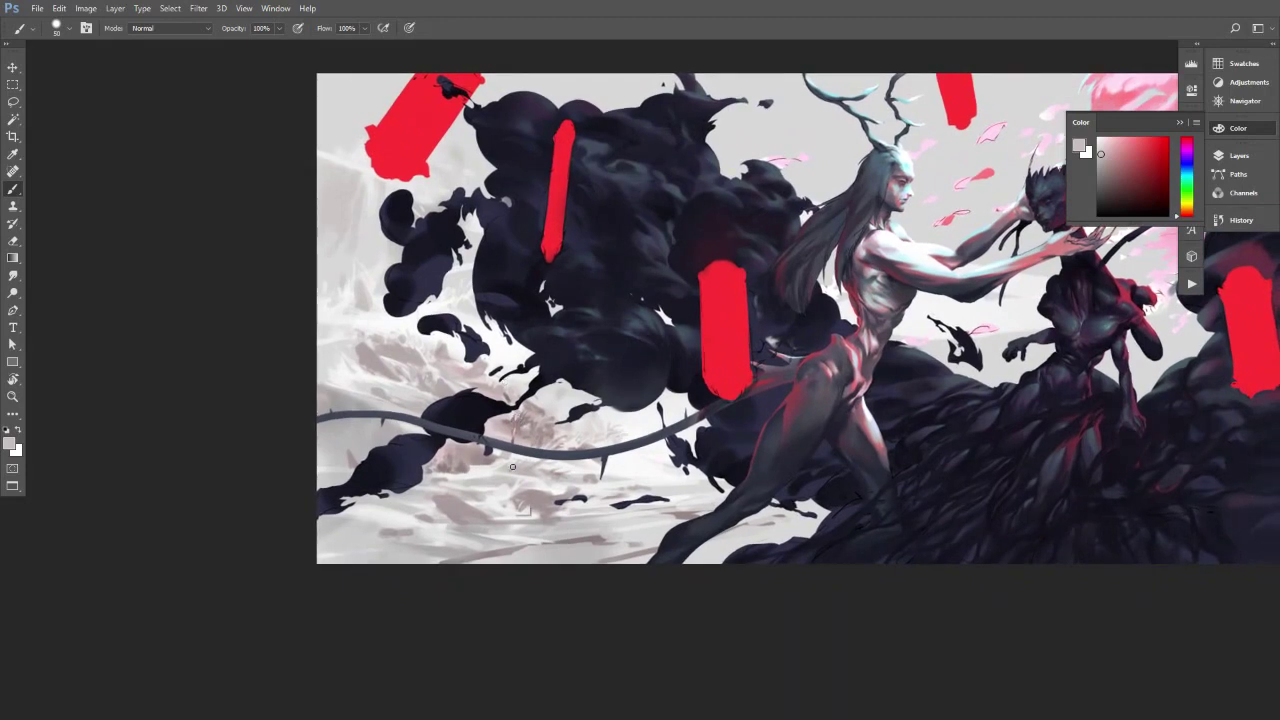
alt+click(458, 550)
key(bracketright)
key(bracketright)
key(bracketright)
key(bracketright)
key(bracketright)
key(bracketright)
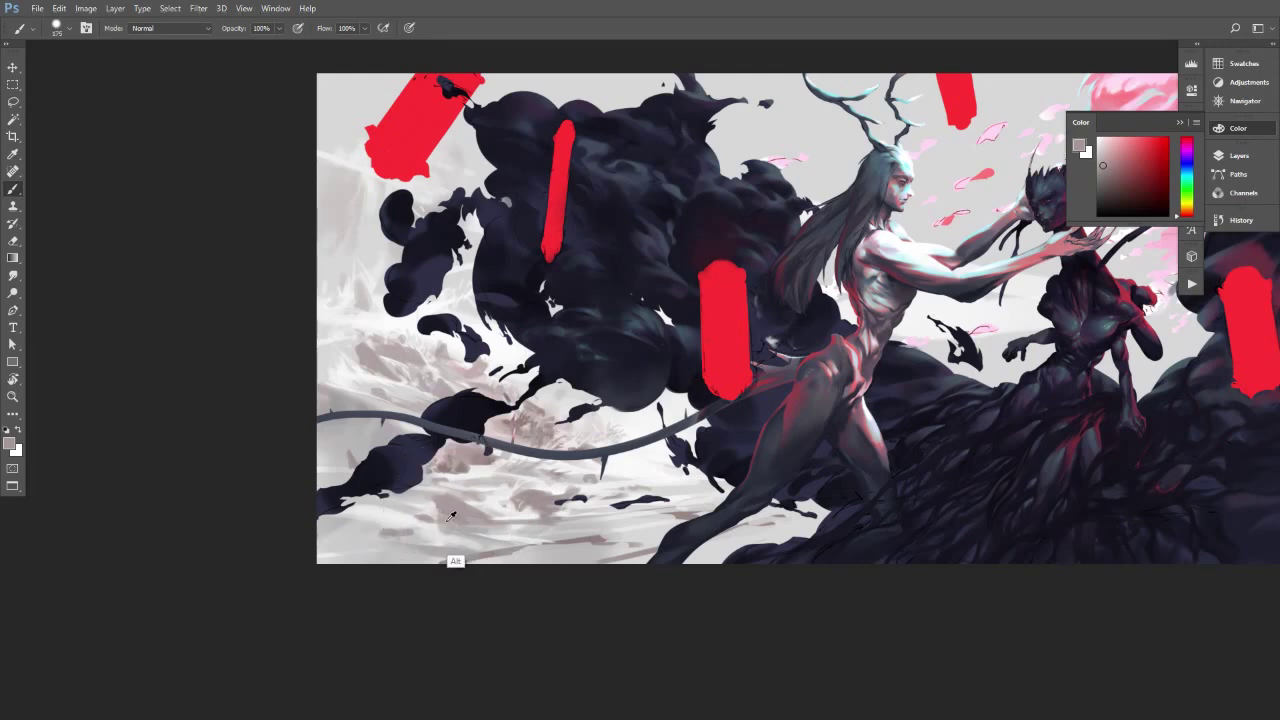
alt+click(440, 530)
alt+click(452, 545)
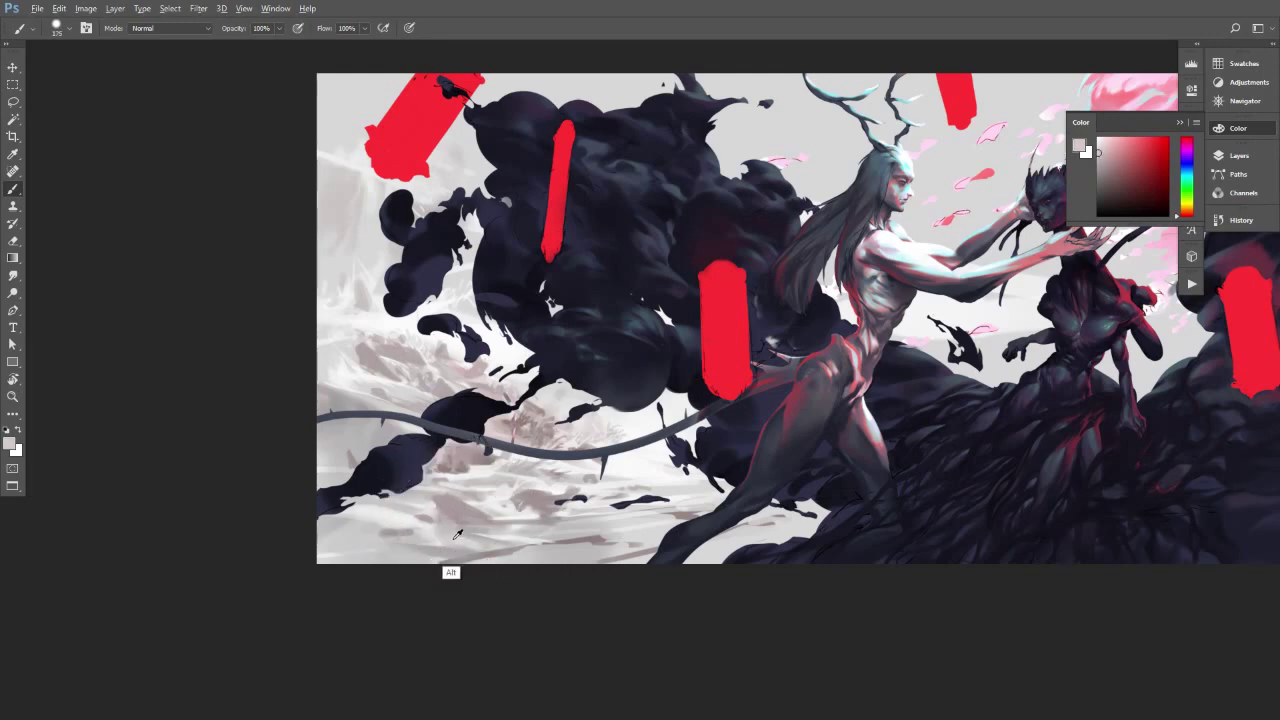
key(bracketleft)
key(bracketleft)
alt+click(450, 515)
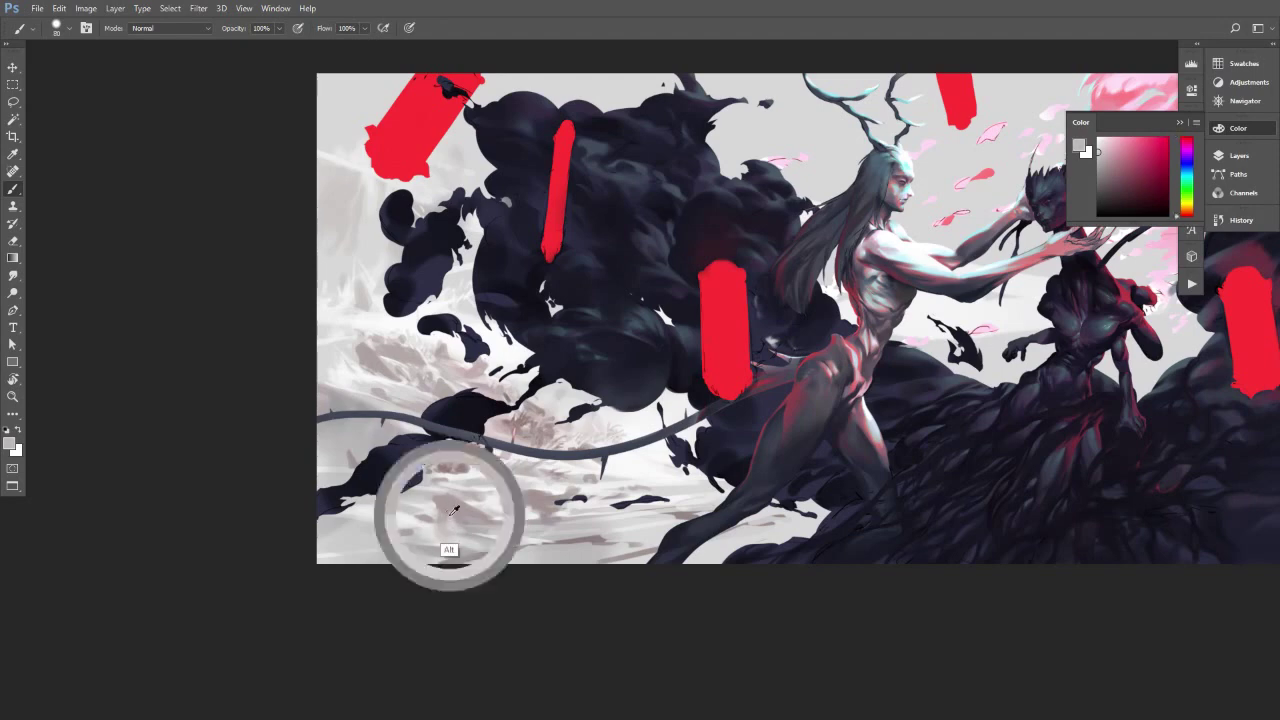
alt+click(452, 514)
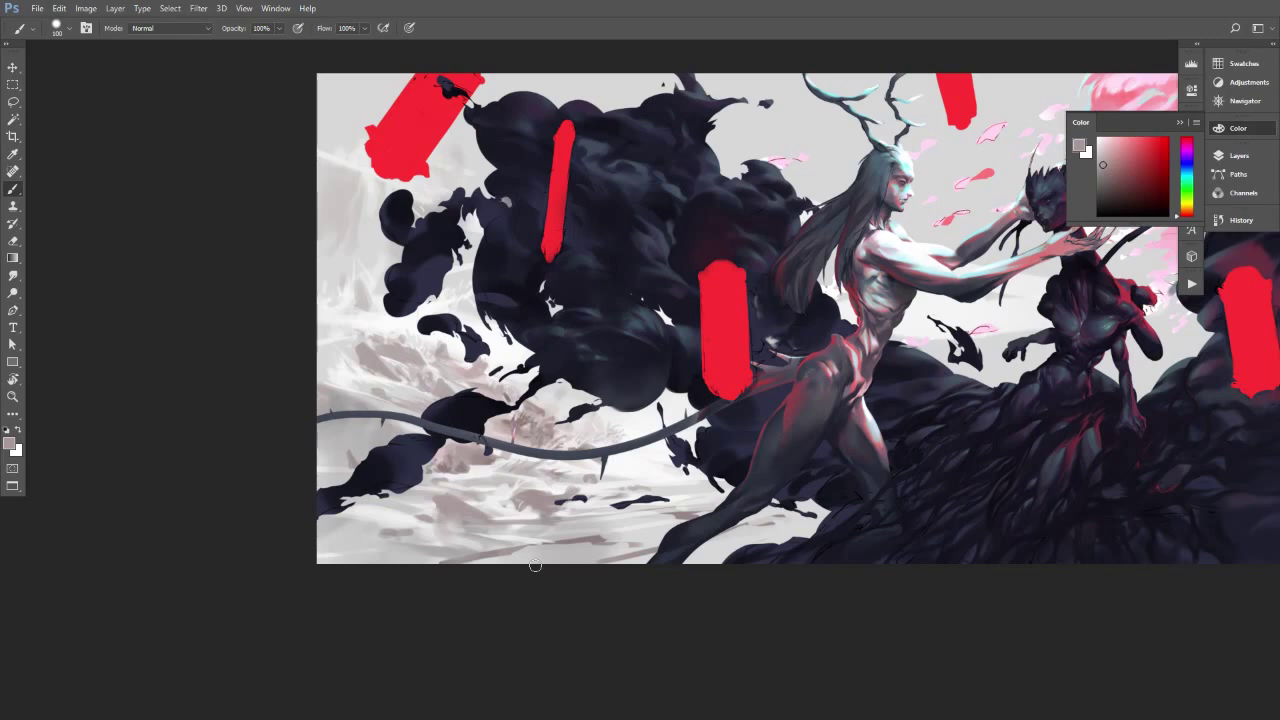
Detail the rocks directly below the tail beside the dark smoke streak with sampled tones and a much smaller brush.
key(bracketleft)
alt+click(478, 470)
alt+click(461, 469)
key(bracketleft)
key(bracketleft)
key(bracketleft)
key(bracketleft)
key(bracketleft)
key(bracketleft)
key(bracketleft)
key(bracketleft)
key(bracketleft)
key(bracketleft)
key(bracketleft)
alt+click(462, 468)
alt+click(468, 472)
drag(443, 459, 452, 474)
Refine the shadow shapes on the ground beneath the tail's lowest curve with a sampled tone and a fine brush.
alt+click(539, 496)
key([)
key([)
key([)
key([)
key(bracketright)
key(bracketright)
key(bracketright)
Work sampled light tones into the ground between the tail and the horned figure's rear leg, gradually enlarging the brush.
alt+click(635, 471)
key(bracketright)
alt+click(645, 461)
key(bracketright)
alt+click(506, 515)
key(bracketright)
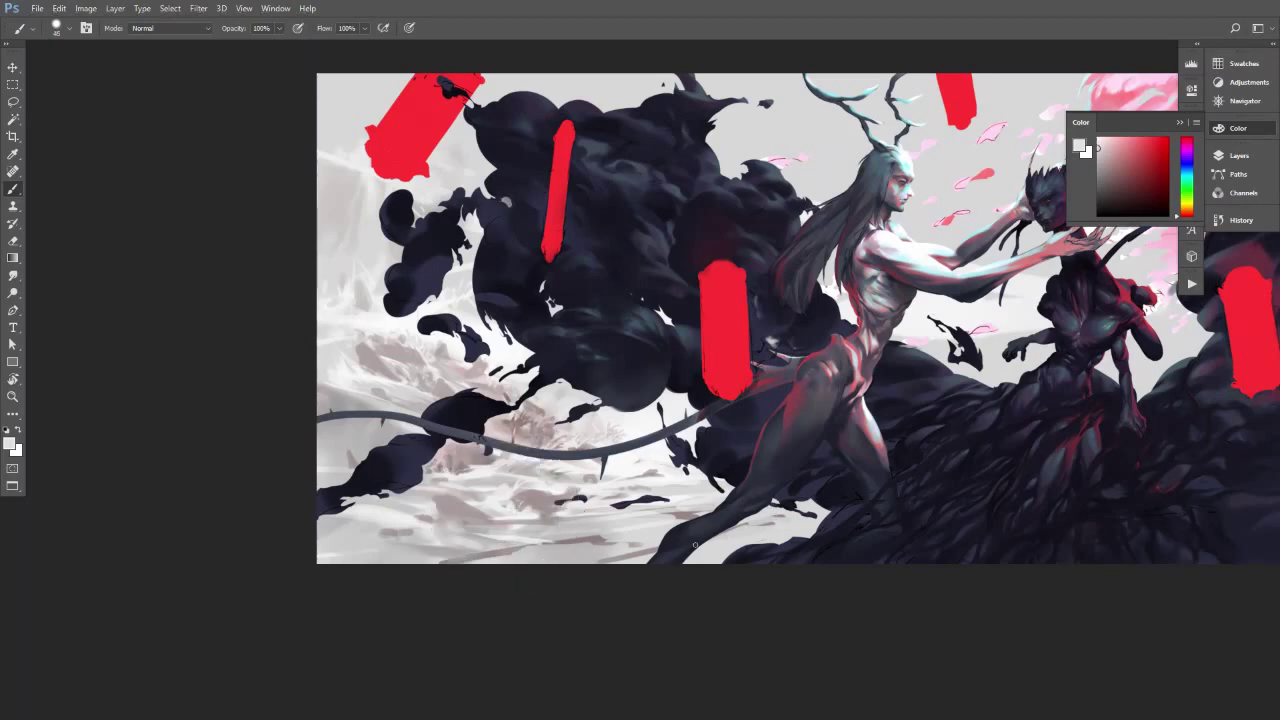
Brighten the ground around the horned figure's rear foot with a sampled near-white and a large brush.
alt+click(676, 518)
key(bracketright)
key(bracketright)
key(bracketright)
key(bracketright)
key(bracketright)
key(bracketright)
key(bracketright)
key(bracketright)
key(bracketright)
key(bracketright)
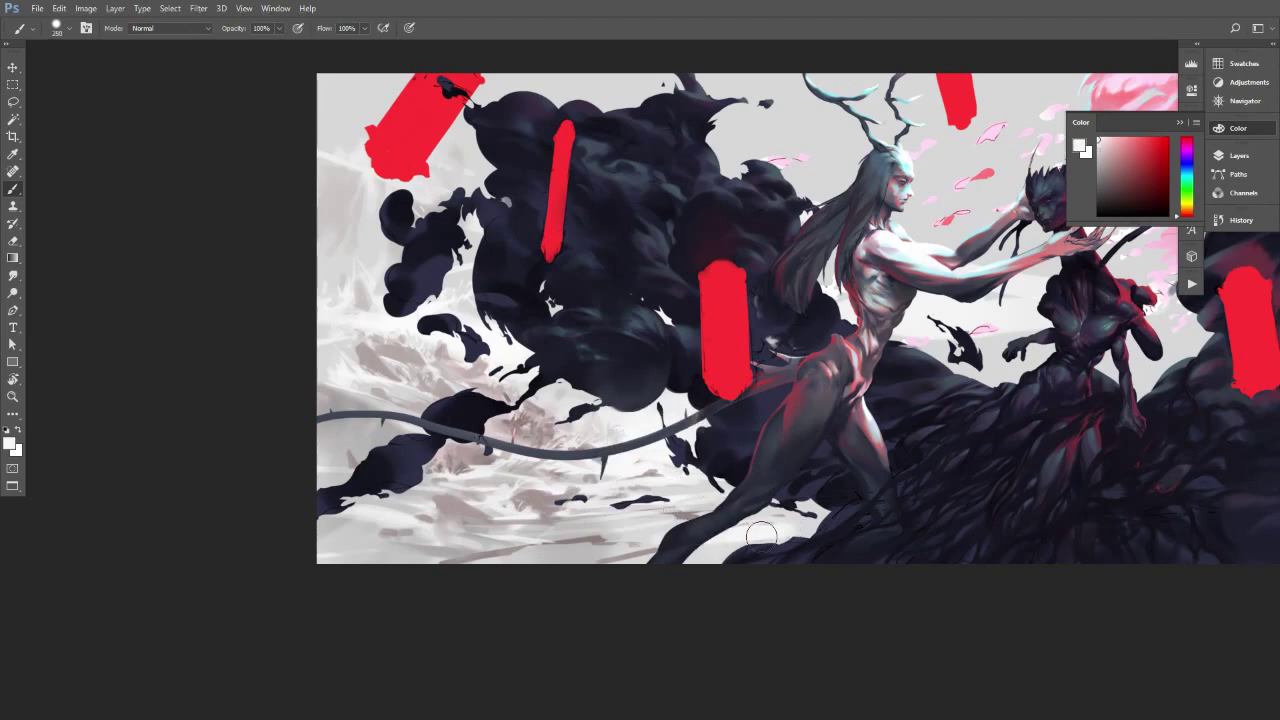
Refine the ground on both sides of the horned figure's rear foot with sampled mauve-grey and pale tones and a reduced brush.
alt+click(632, 548)
key(bracketleft)
key(bracketleft)
key(bracketleft)
key(bracketleft)
key(bracketleft)
key(bracketleft)
key(bracketleft)
key(bracketleft)
key(bracketleft)
key(bracketleft)
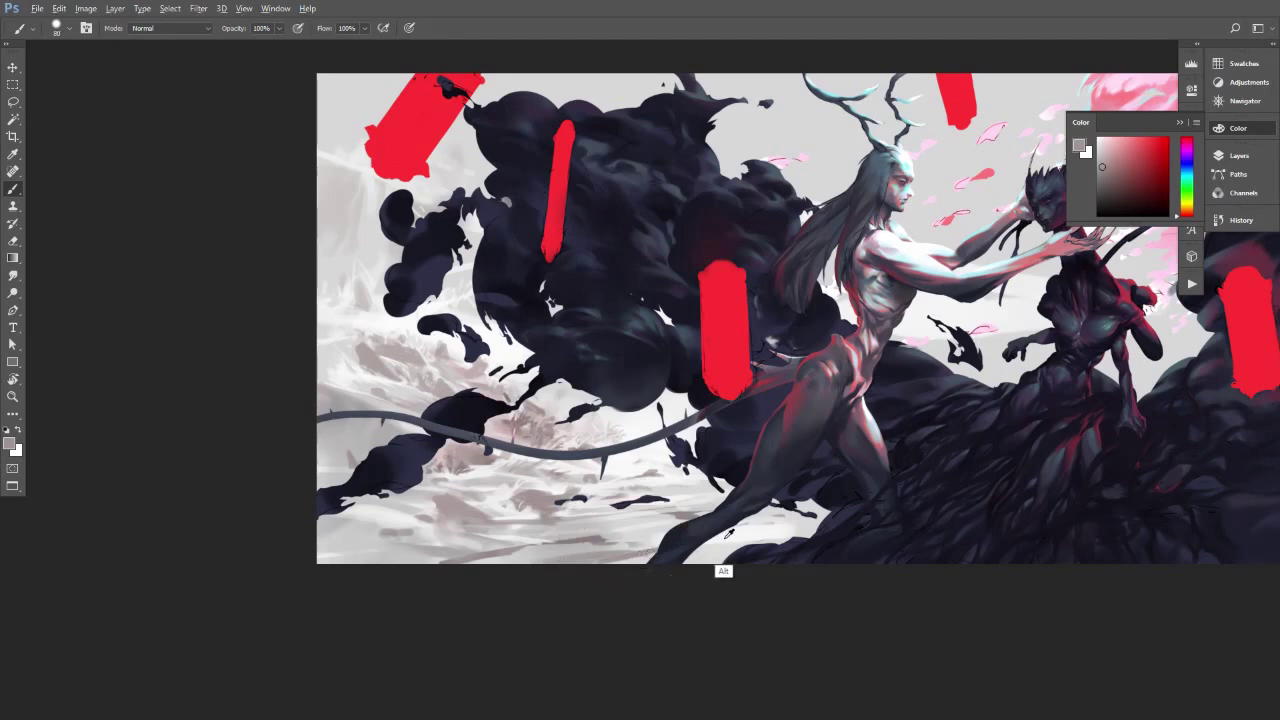
alt+click(645, 557)
alt+click(718, 540)
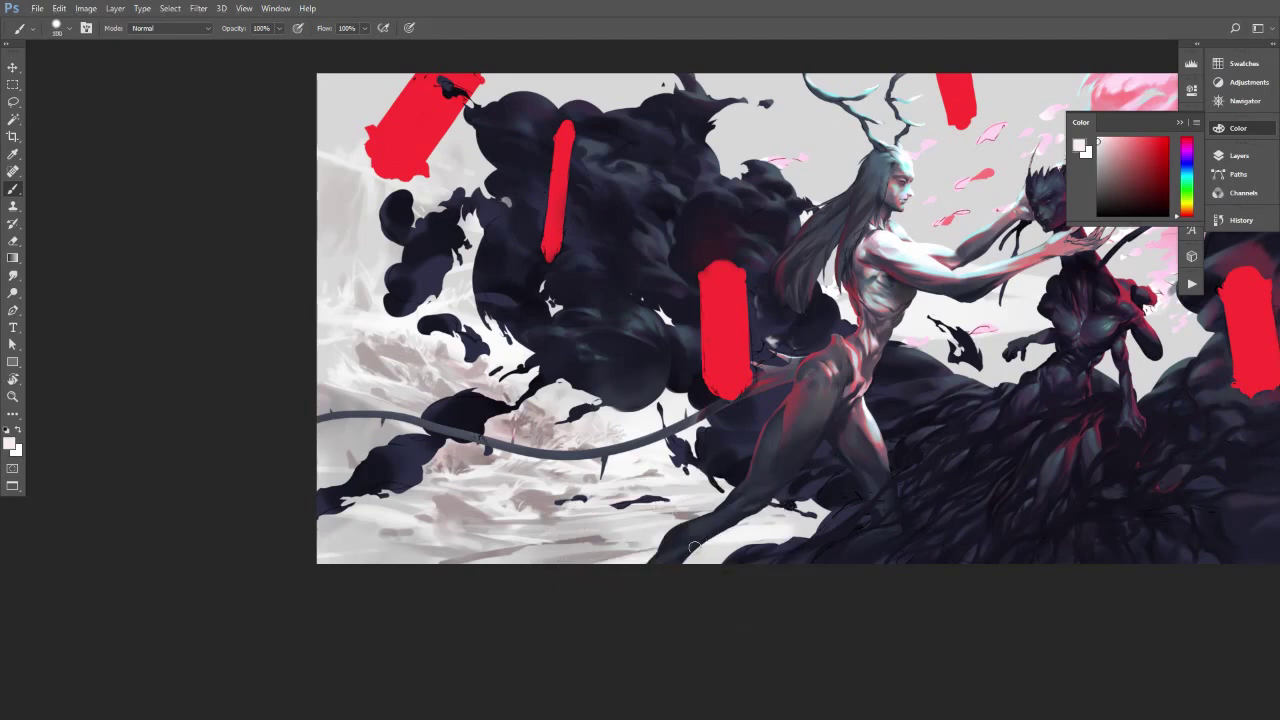
Paint long, gently rising streaks across the foreground ground toward the horned figure's rear leg with sampled tones.
alt+click(549, 549)
key(bracketleft)
key(bracketleft)
key(bracketleft)
key(bracketleft)
alt+click(508, 512)
key(bracketright)
key(bracketright)
key(bracketright)
drag(530, 530, 604, 522)
drag(518, 533, 640, 515)
alt+click(576, 560)
key(bracketright)
key(bracketright)
key(bracketright)
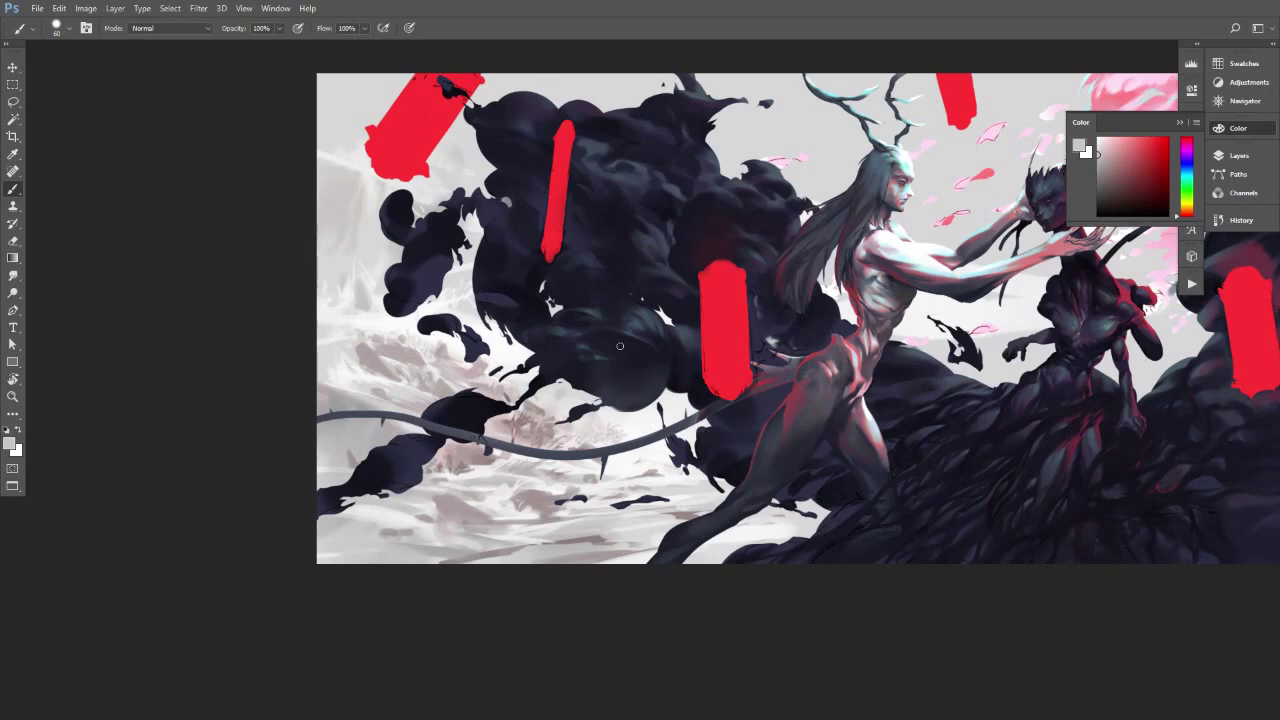
Develop the distant hazy cliff beside the detached smoke puffs with sampled pale pinkish-greys, checking the whole composition.
scroll(661, 342, down, 3)
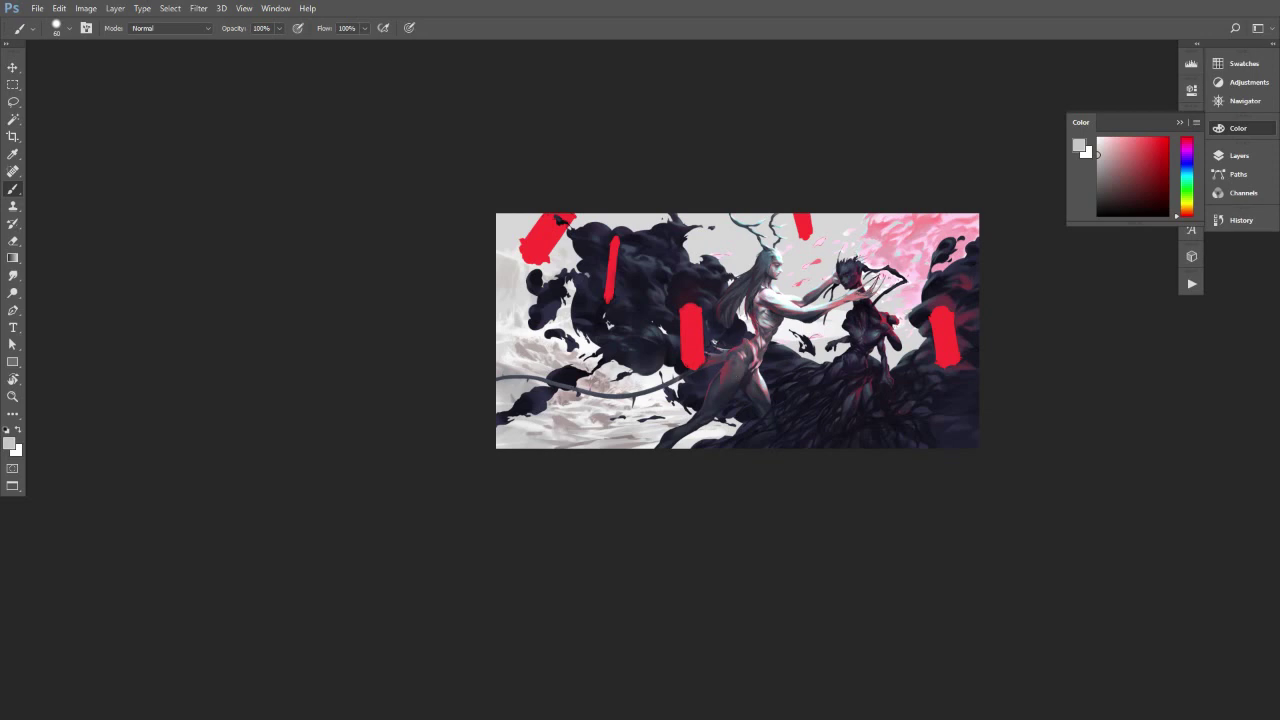
drag(758, 328, 844, 299)
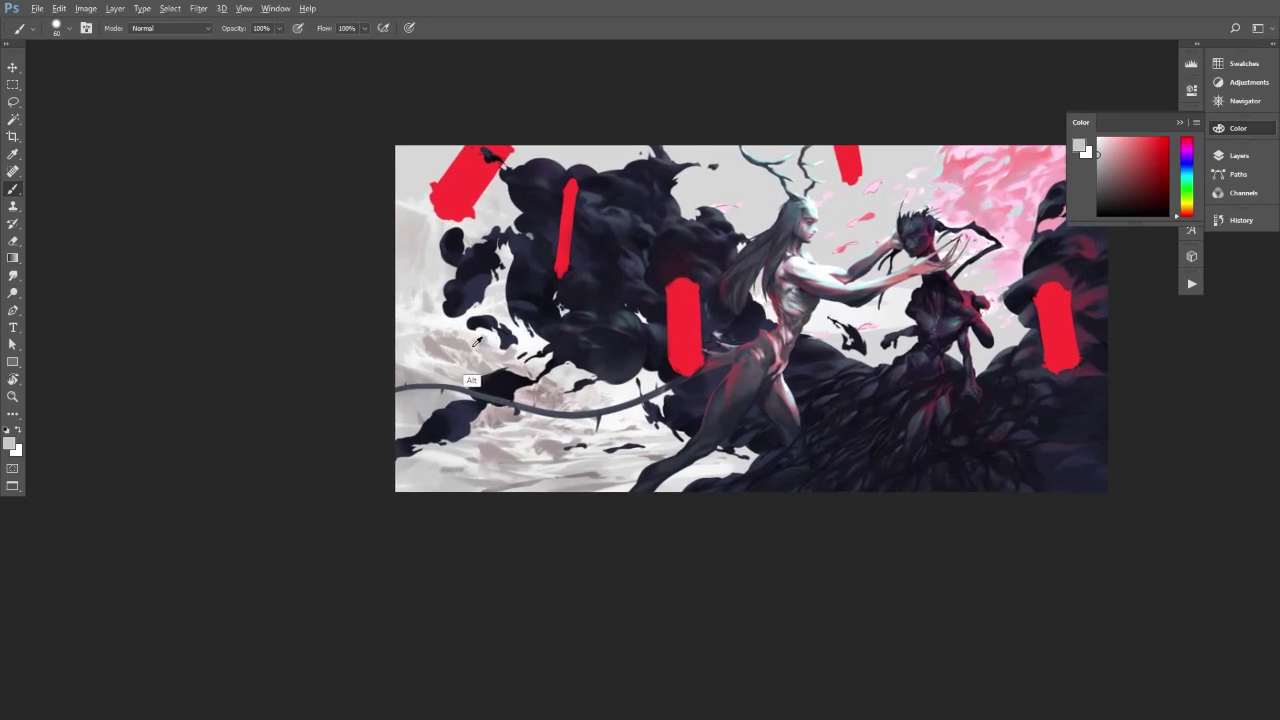
key(alt)
alt+click(542, 390)
alt+click(421, 290)
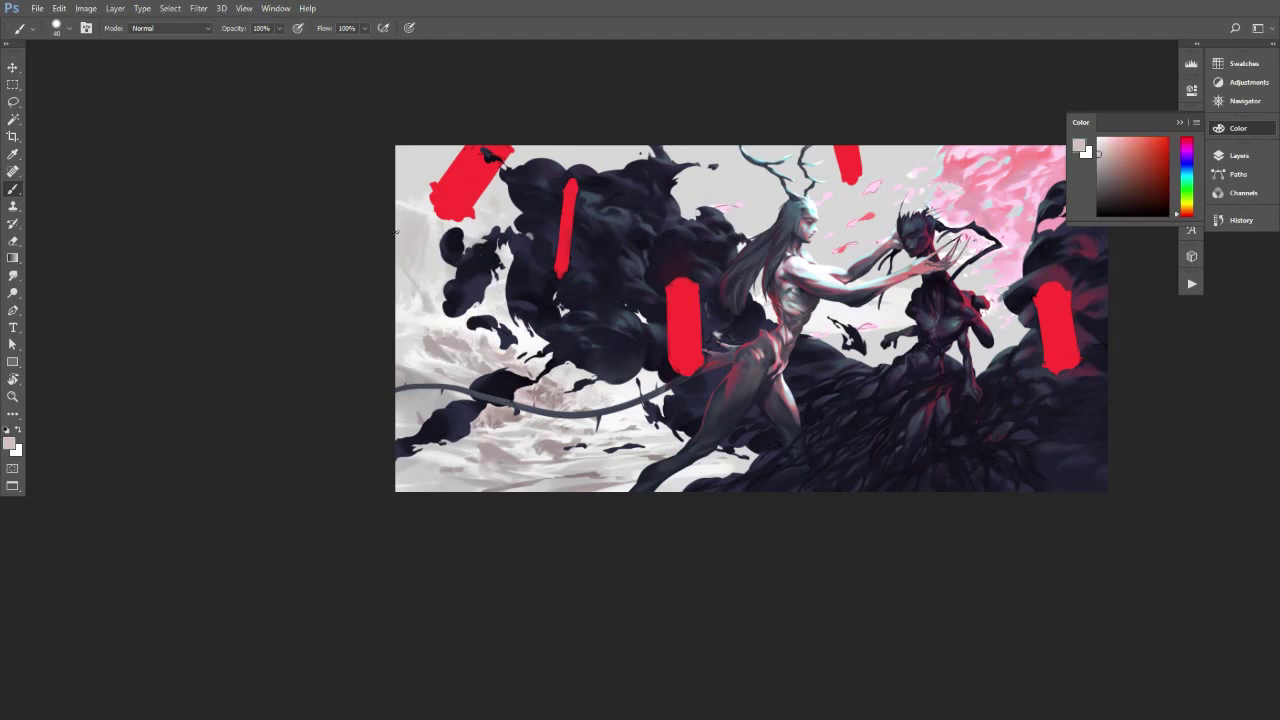
alt+click(424, 297)
key(bracketright)
alt+click(435, 350)
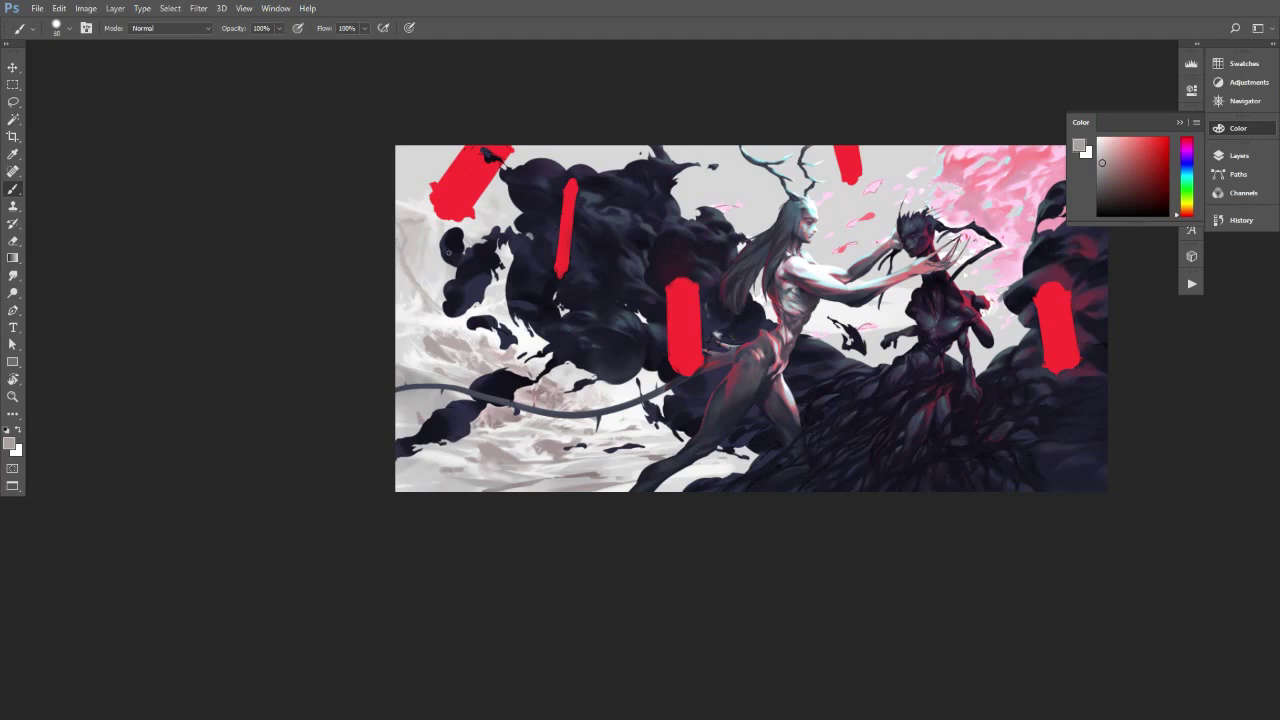
alt+click(420, 306)
alt+click(422, 296)
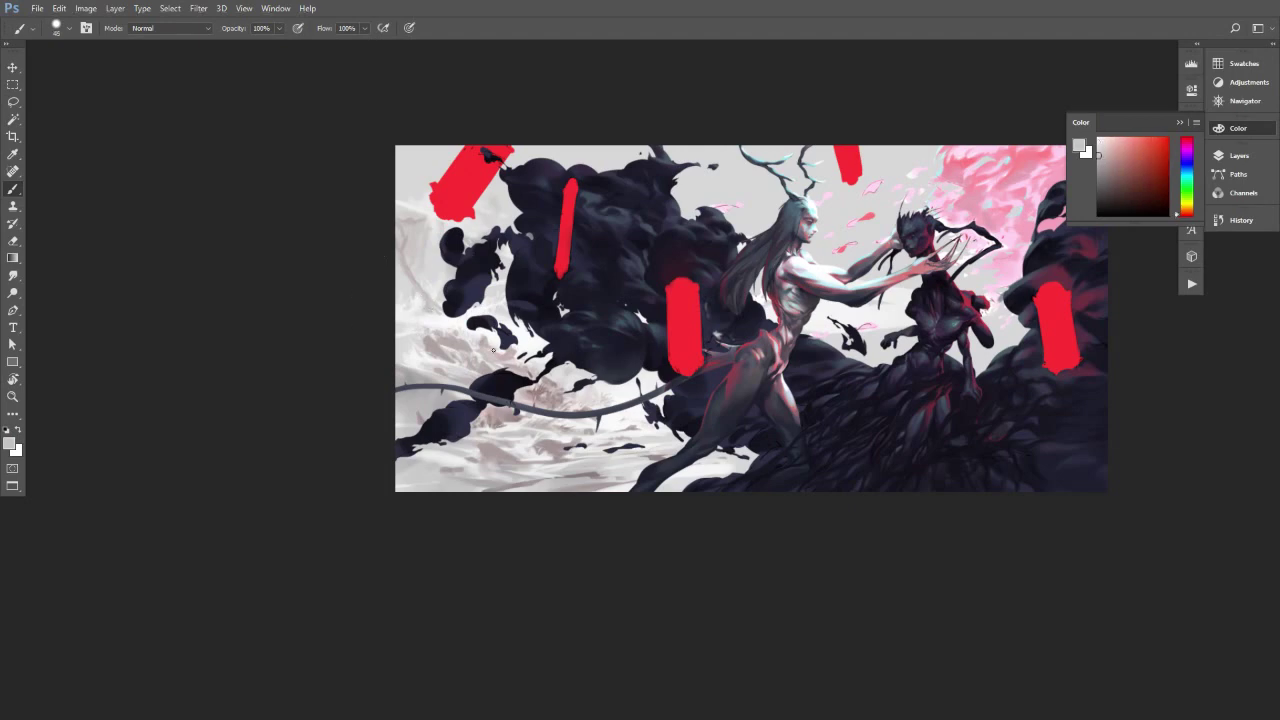
Add mauve-grey shading to the ground under the dark smoke streak with a sampled tone and a progressively larger brush.
drag(622, 500, 493, 525)
drag(507, 478, 556, 486)
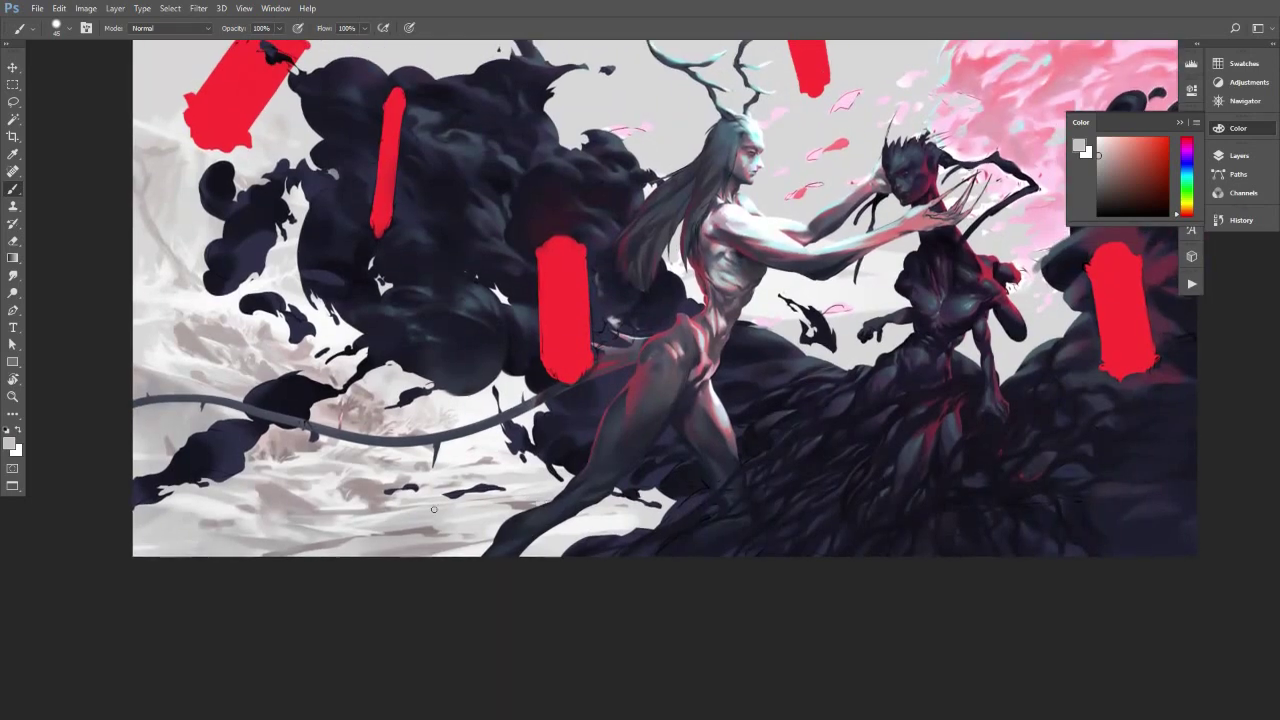
alt+click(276, 533)
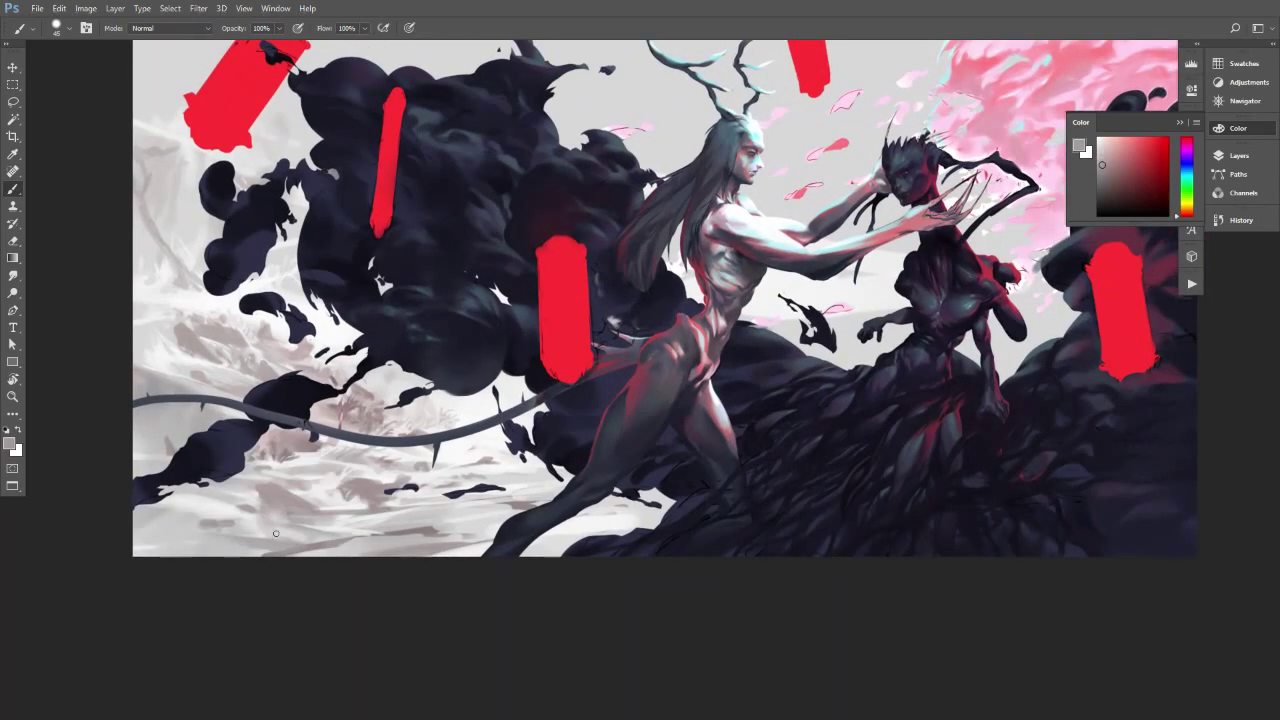
key(])
mouse_move(134, 451)
mouse_down()
mouse_move(191, 520)
mouse_move(178, 511)
mouse_move(193, 515)
mouse_move(190, 501)
mouse_move(217, 510)
mouse_up()
key(])
key(])
key(])
key(])
click(205, 510)
key(])
key(])
key(])
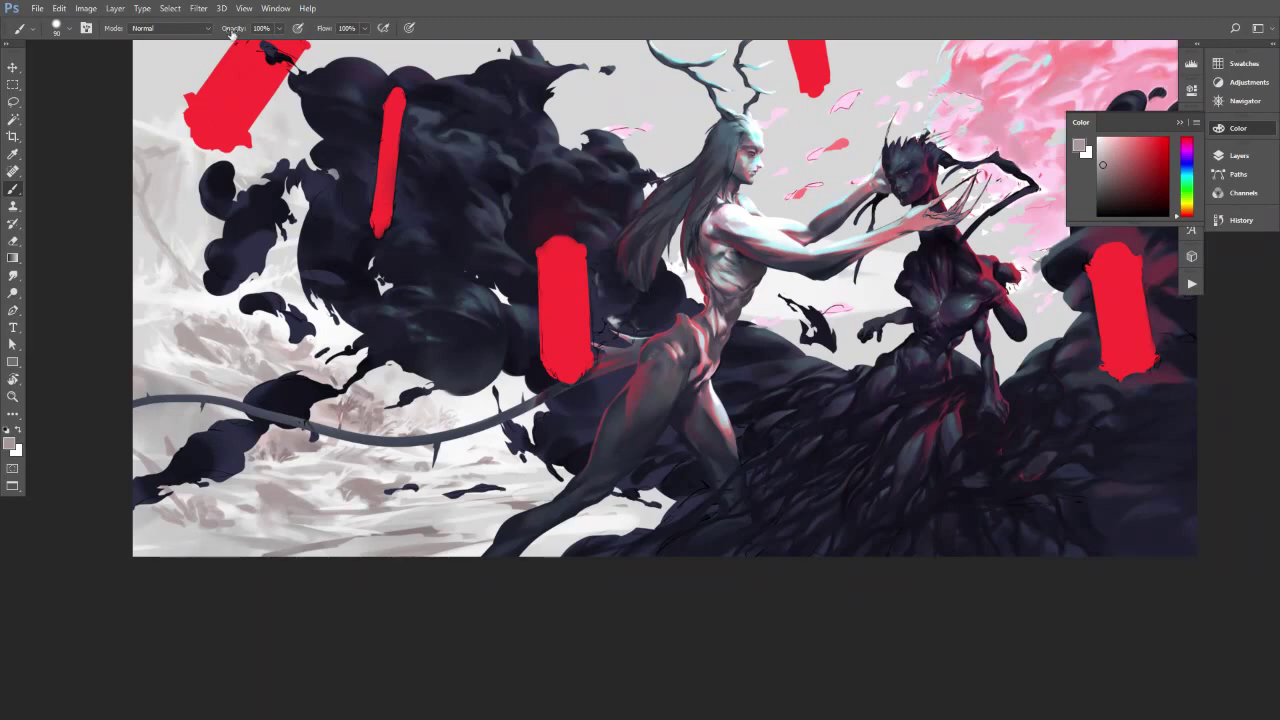
Set the brush blending mode to Color Burn and burn a dark red spot into the ground below the smoke streak.
click(194, 30)
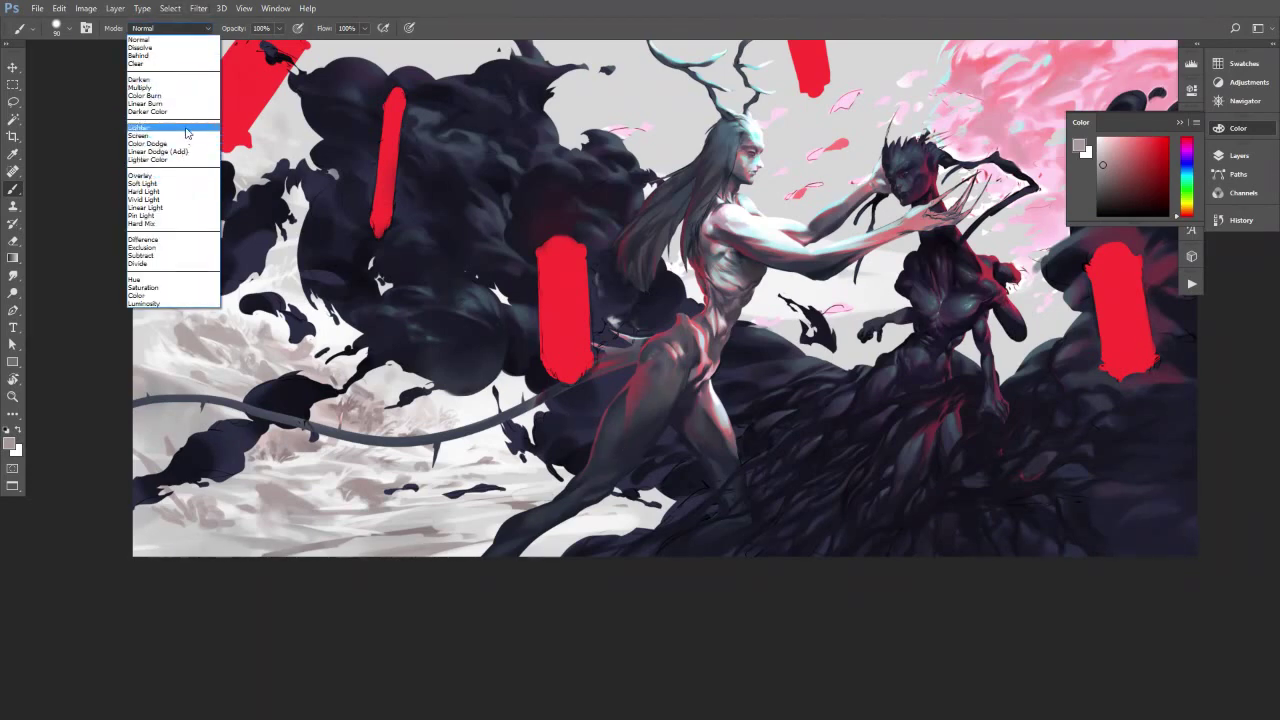
click(190, 95)
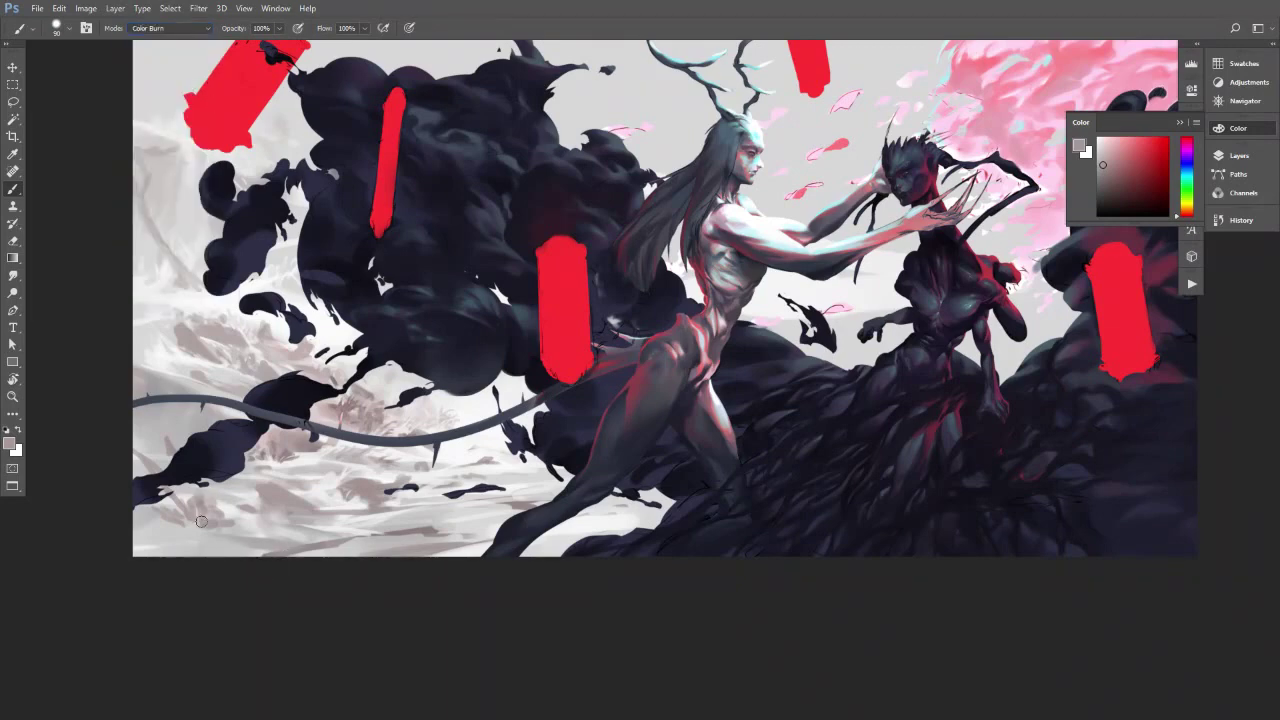
key(bracketright)
key(bracketright)
key(bracketright)
mouse_move(173, 497)
mouse_down()
mouse_move(217, 501)
mouse_move(192, 519)
mouse_move(228, 514)
mouse_move(157, 496)
mouse_up()
key(ctrl+z)
key(bracketright)
key(bracketright)
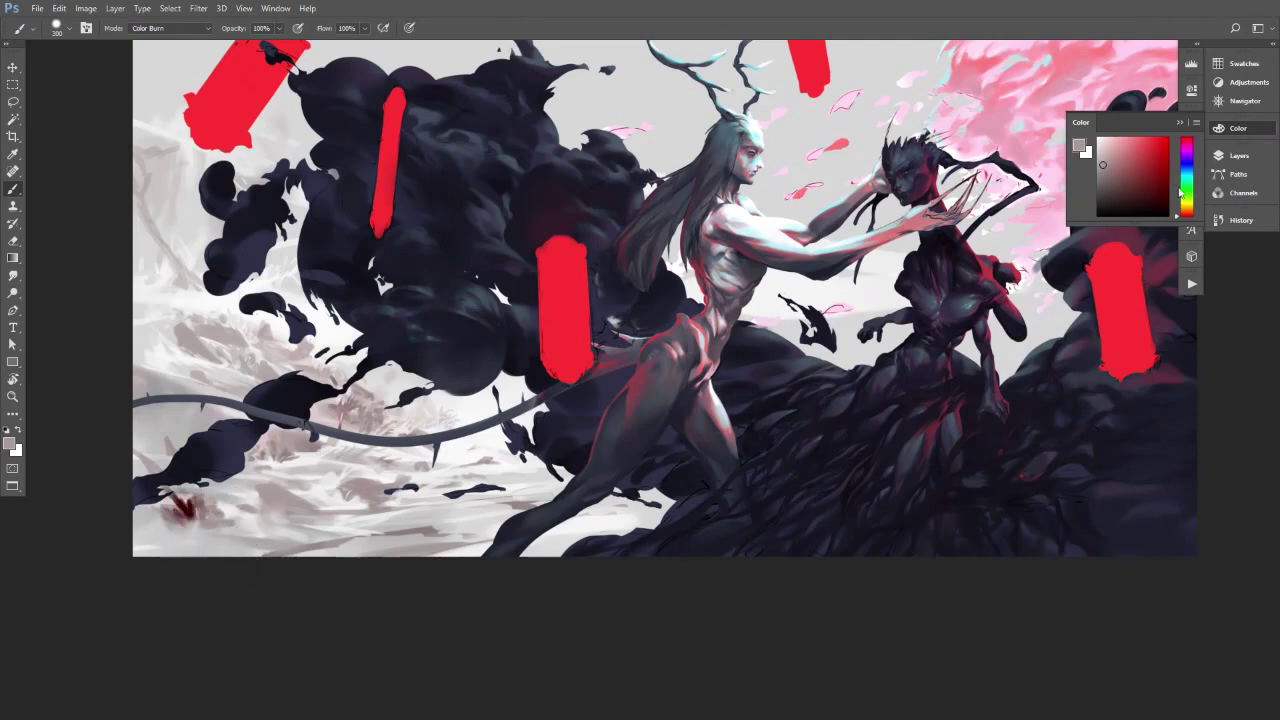
Choose a saturated orange-brown and burn a warm glow around the dark red ground spot with a large brush.
click(1186, 205)
click(1186, 208)
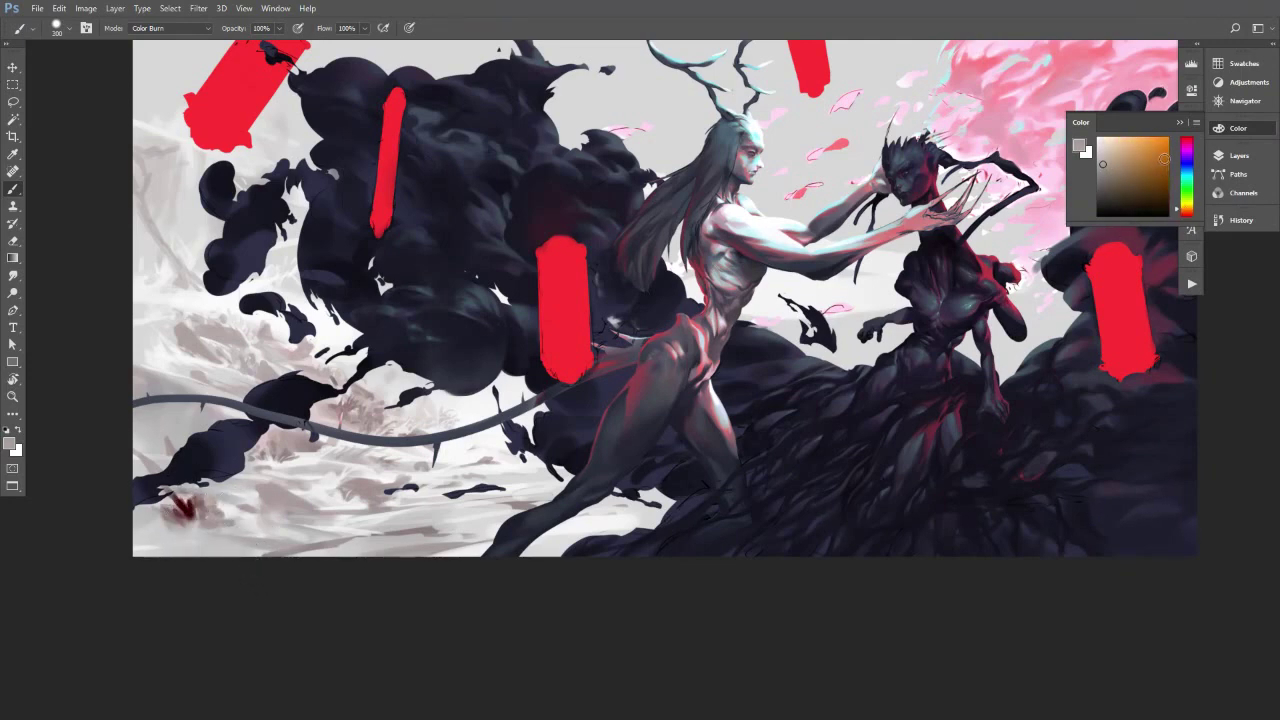
click(1164, 159)
click(198, 508)
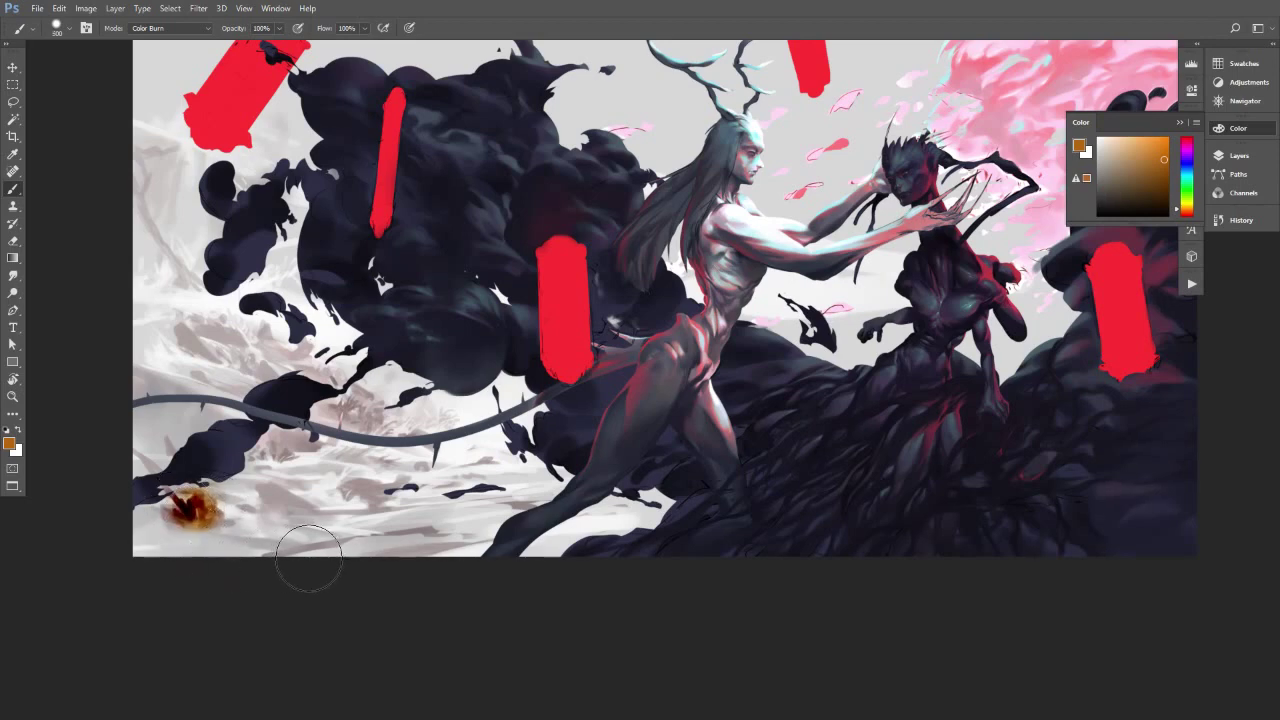
Return the brush to Normal mode and rework the burnt spot with sampled dark red and brown tones using a small brush.
click(199, 29)
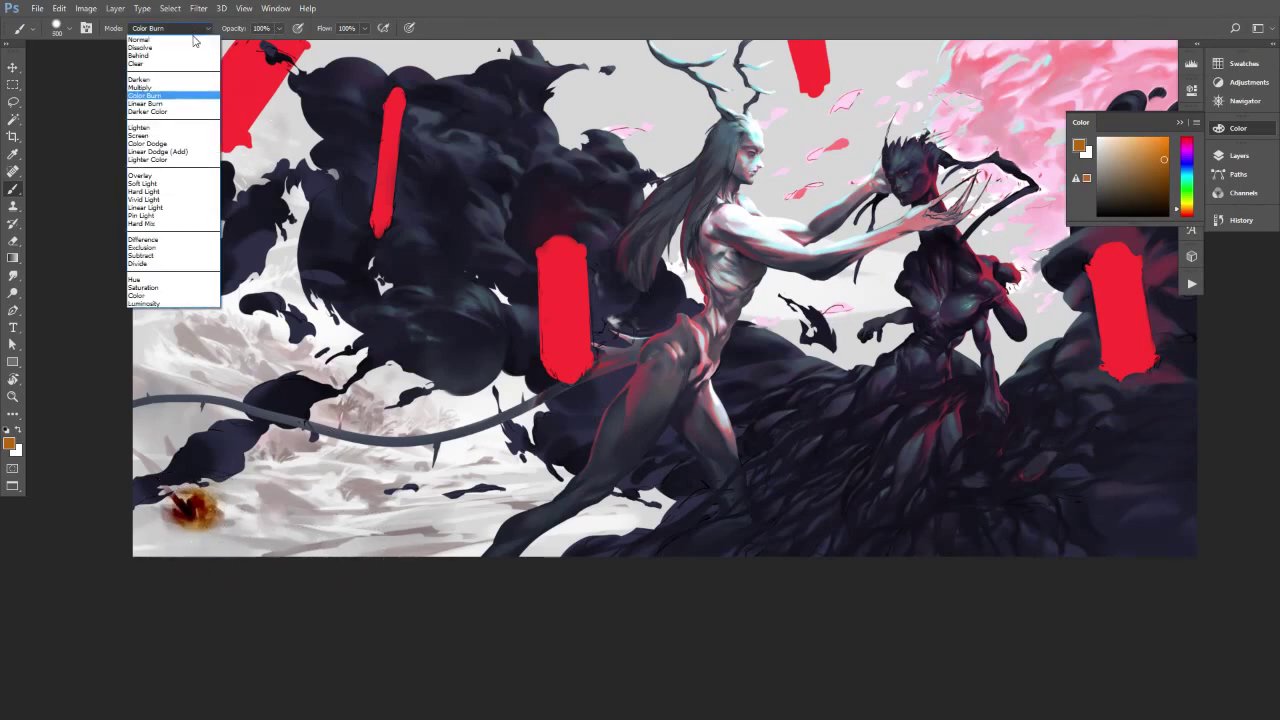
click(165, 39)
click(1237, 131)
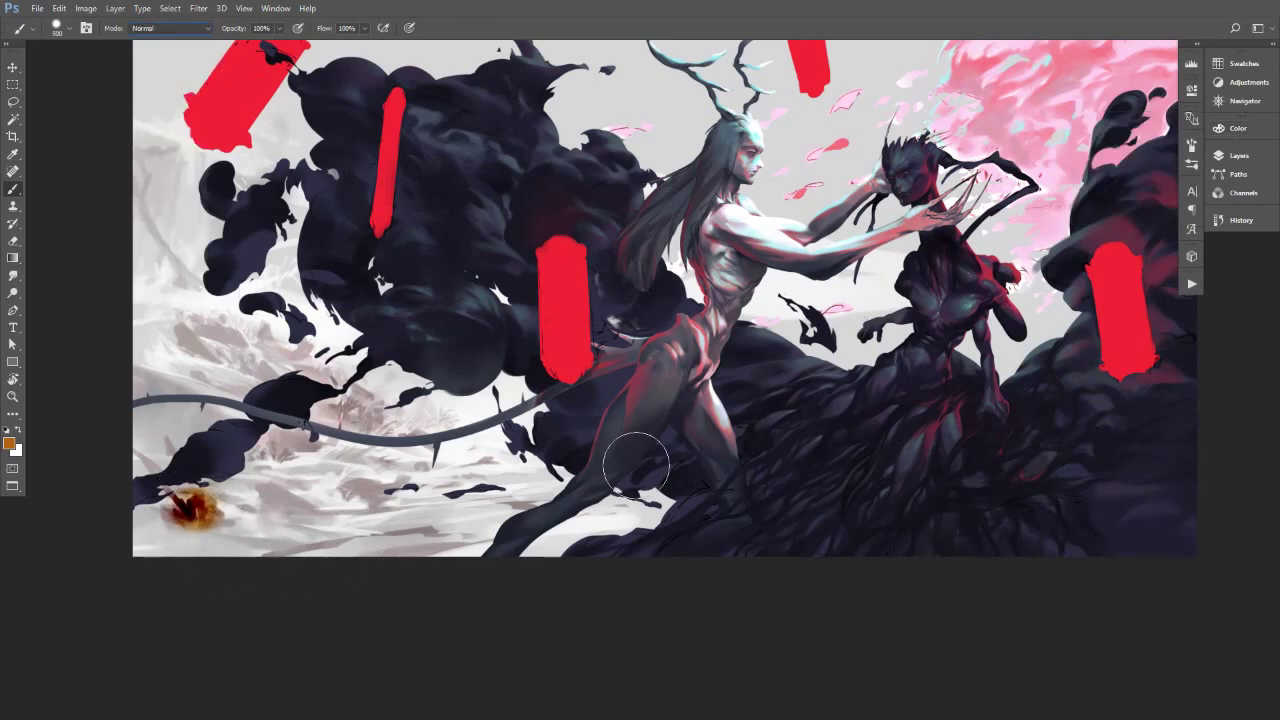
alt+click(205, 513)
key(bracketleft)
key(bracketleft)
key(bracketleft)
key(bracketleft)
key(bracketleft)
key(bracketleft)
key(bracketleft)
key(bracketleft)
key(bracketleft)
key(bracketleft)
key(bracketleft)
key(bracketleft)
key(bracketleft)
key(bracketleft)
key(bracketleft)
key(bracketleft)
key(bracketleft)
key(bracketleft)
alt+click(195, 505)
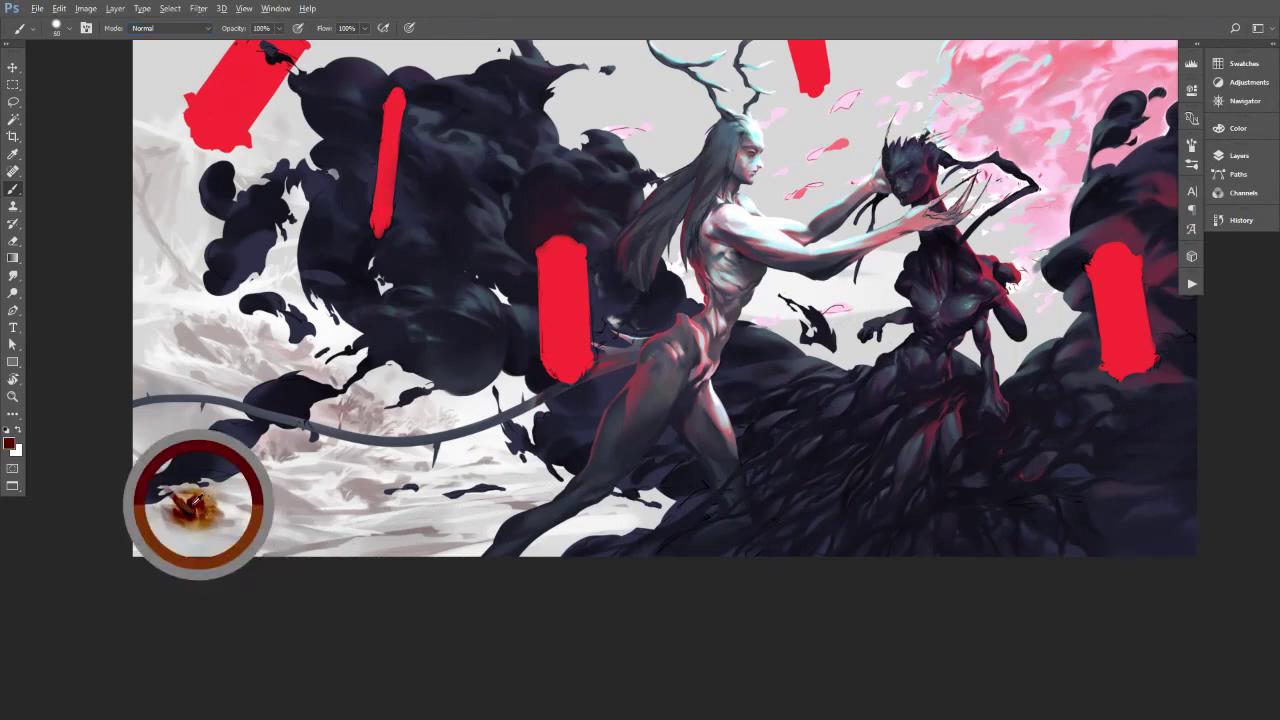
alt+click(200, 521)
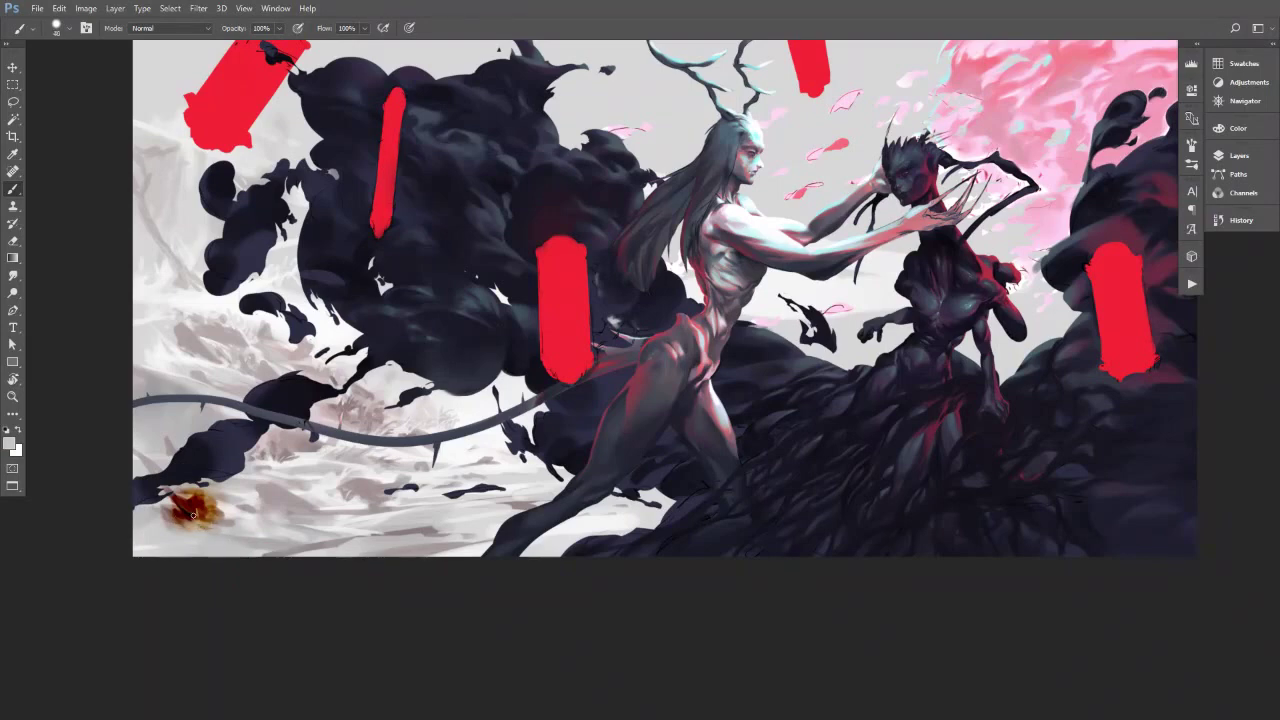
Paint a second dark red patch on the ground beside the burnt spot with a colour sampled from it.
alt+click(234, 526)
alt+click(203, 505)
click(268, 494)
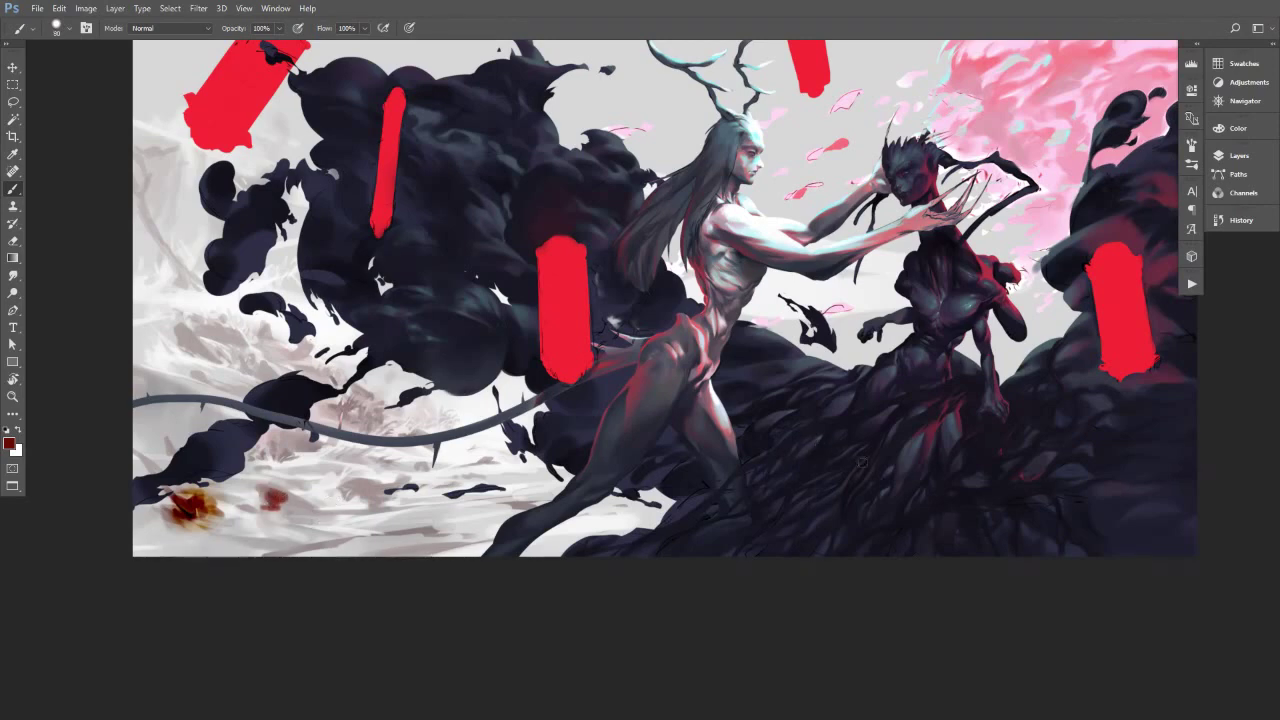
Mirror the canvas horizontally and stretch the second dark red ground patch into a streak with sampled reddish tones.
key(ctrl+shift+h)
drag(886, 468, 645, 463)
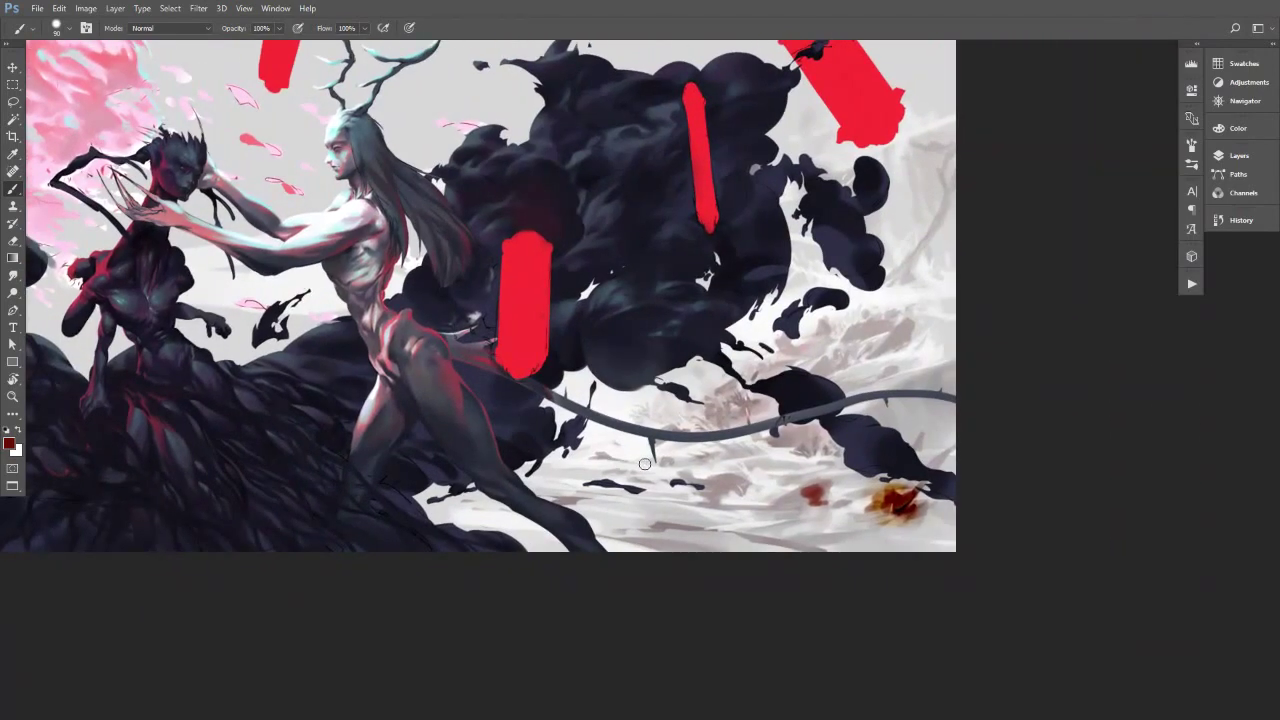
alt+click(902, 518)
key(bracketright)
key(bracketright)
key(bracketright)
alt+click(868, 496)
alt+click(812, 494)
drag(788, 499, 836, 486)
Blend the tapering end of the second red patch into the pale ground with brown-red tones sampled around it.
alt+click(879, 496)
alt+click(818, 496)
alt+click(798, 500)
alt+click(790, 501)
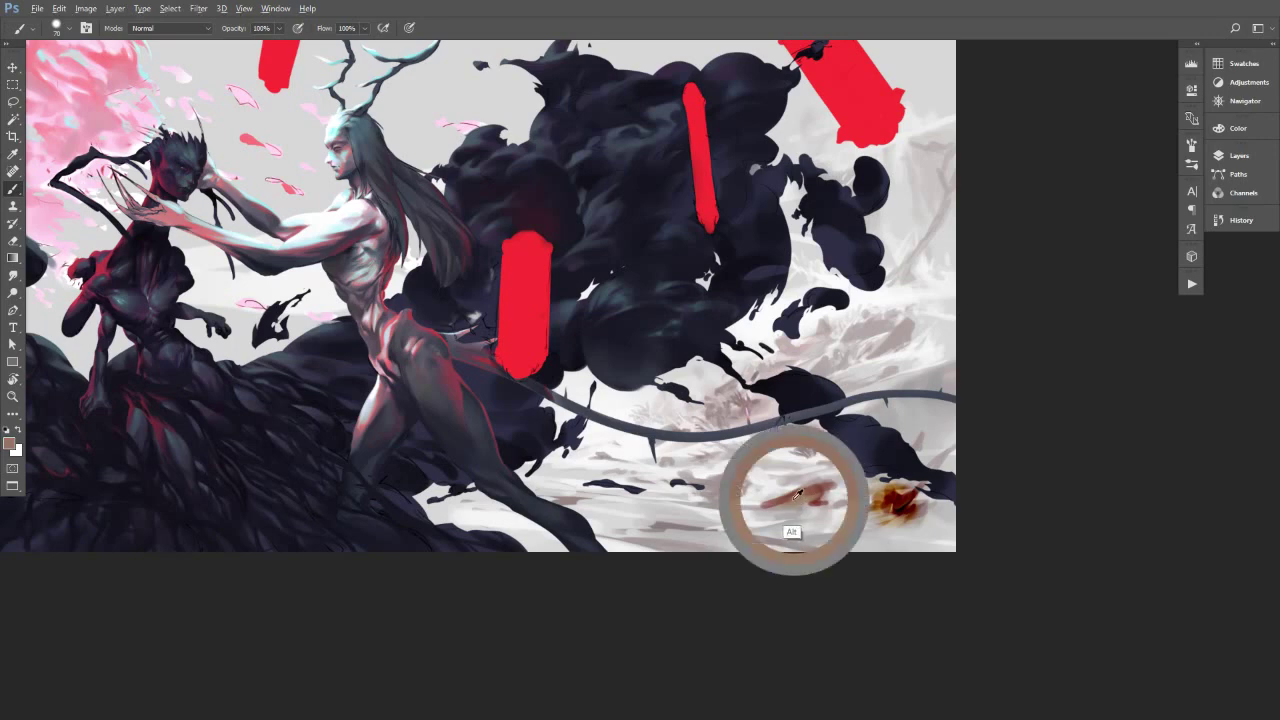
alt+click(790, 492)
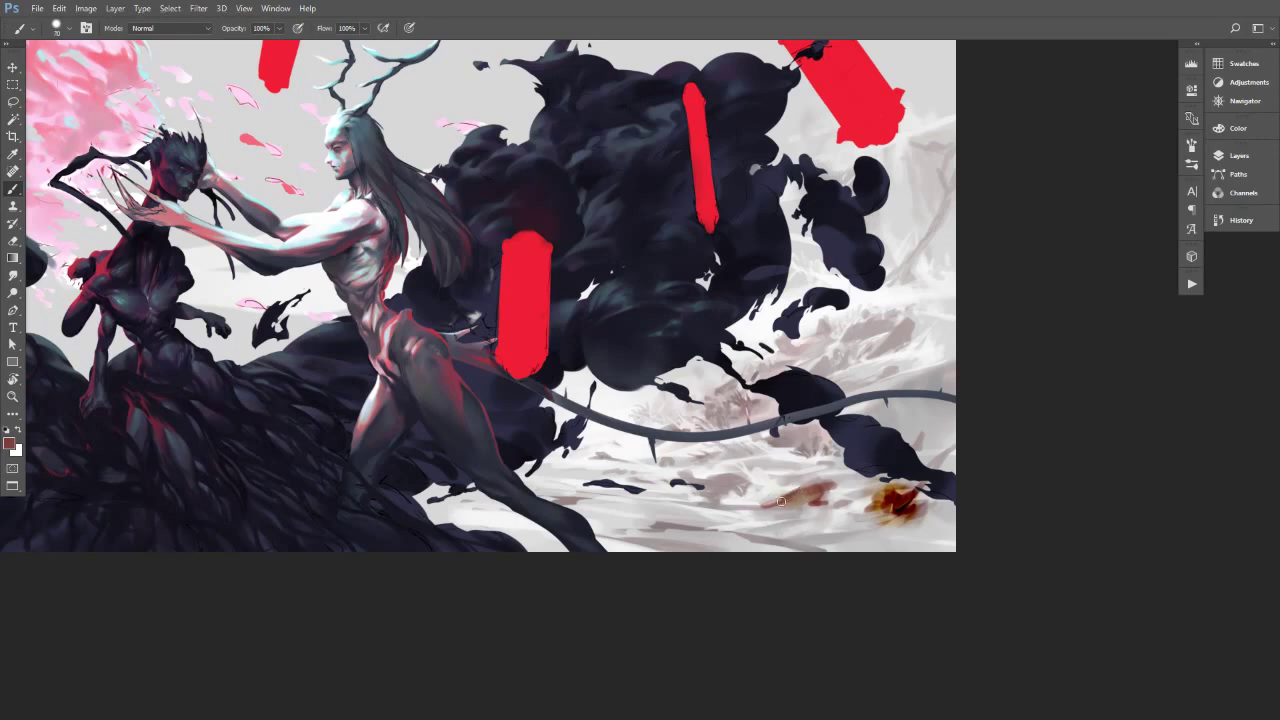
Paint a soft reddish-brown third patch on the ground beyond the red streak with a larger brush.
key(])
key(])
key(])
key(])
key(])
mouse_move(712, 494)
mouse_down()
mouse_move(728, 483)
mouse_move(740, 495)
mouse_up()
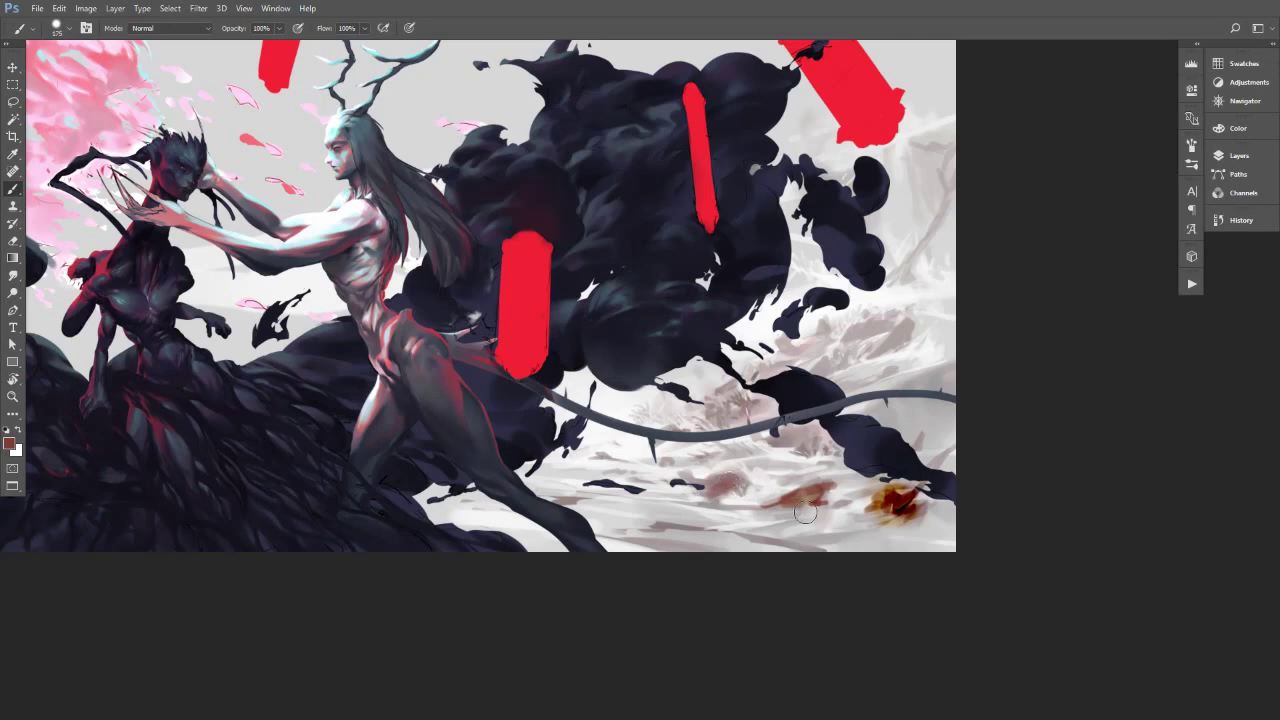
Soften the burnt red-orange spot with a larger brush and colours sampled from within it.
alt+click(890, 508)
key(])
key(])
key(])
drag(894, 502, 912, 506)
alt+click(900, 506)
alt+click(888, 514)
Dab dark red sampled from the burnt spot onto the rock beneath the tail with a small brush.
key([)
key([)
key([)
alt+click(899, 492)
key([)
key([)
key([)
key([)
key([)
key([)
key([)
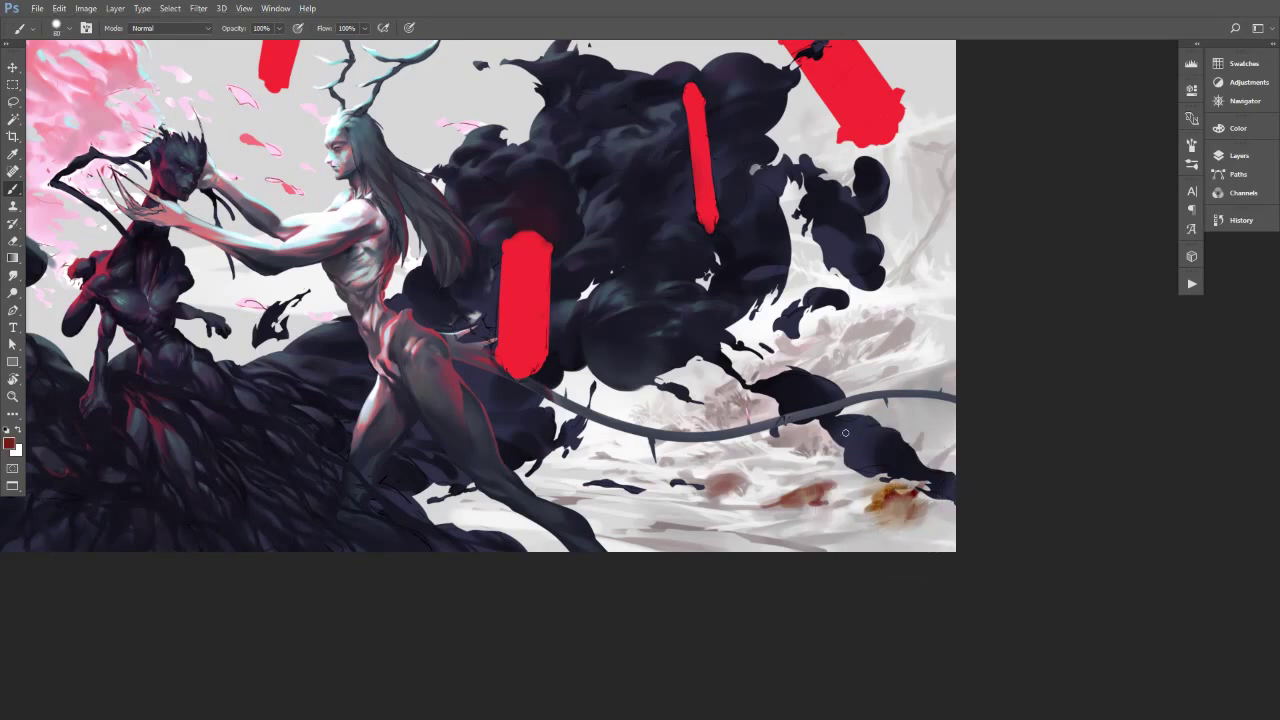
alt+click(776, 433)
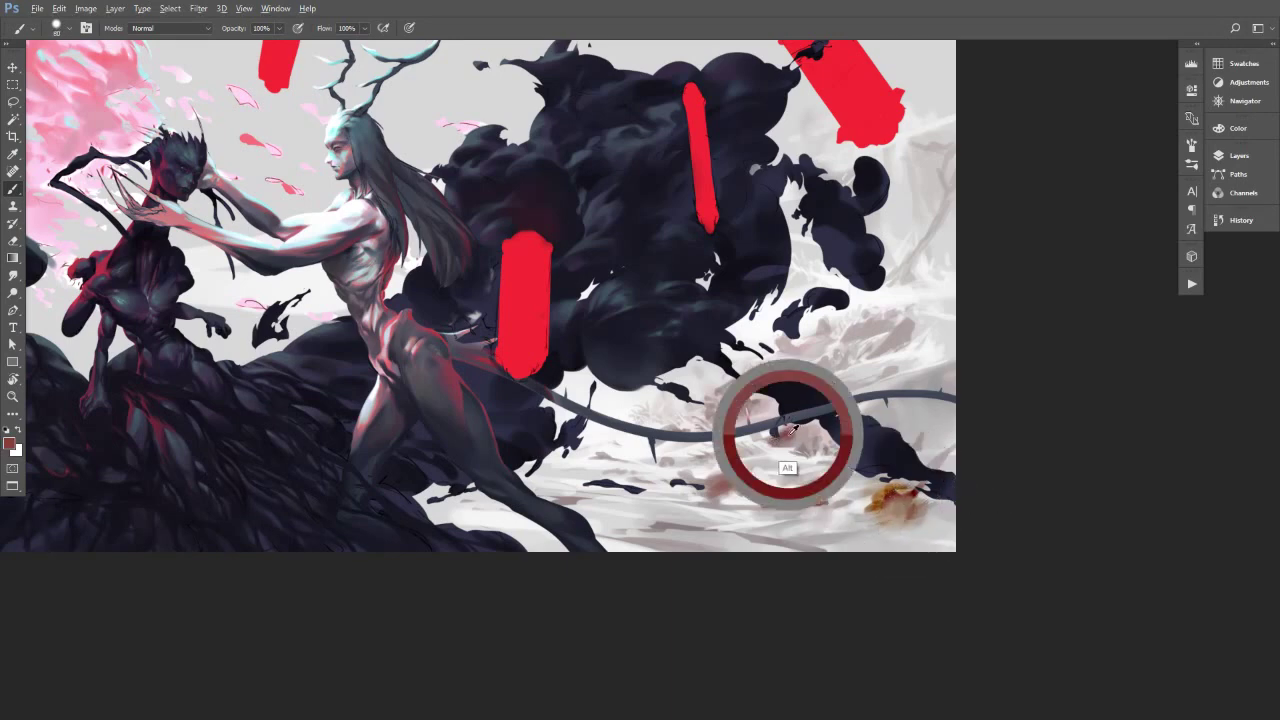
Spread a muted pinkish-red tint over the rock beneath the tail with an enlarged brush and sampled tones.
key(bracketright)
key(bracketright)
key(bracketright)
key(bracketright)
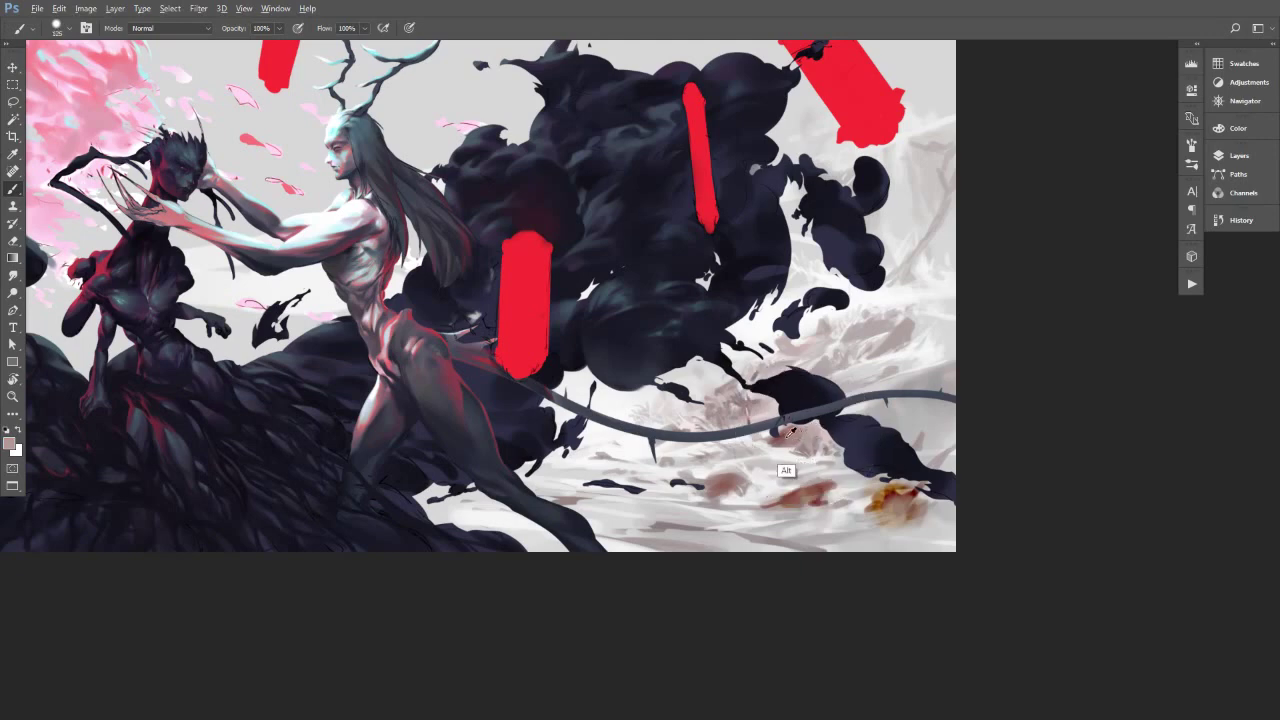
key(bracketright)
key(bracketright)
alt+click(814, 432)
key(bracketright)
key(bracketright)
key(bracketright)
Tint the mauve rocks just above the tail with a soft dark red glaze.
alt+click(886, 505)
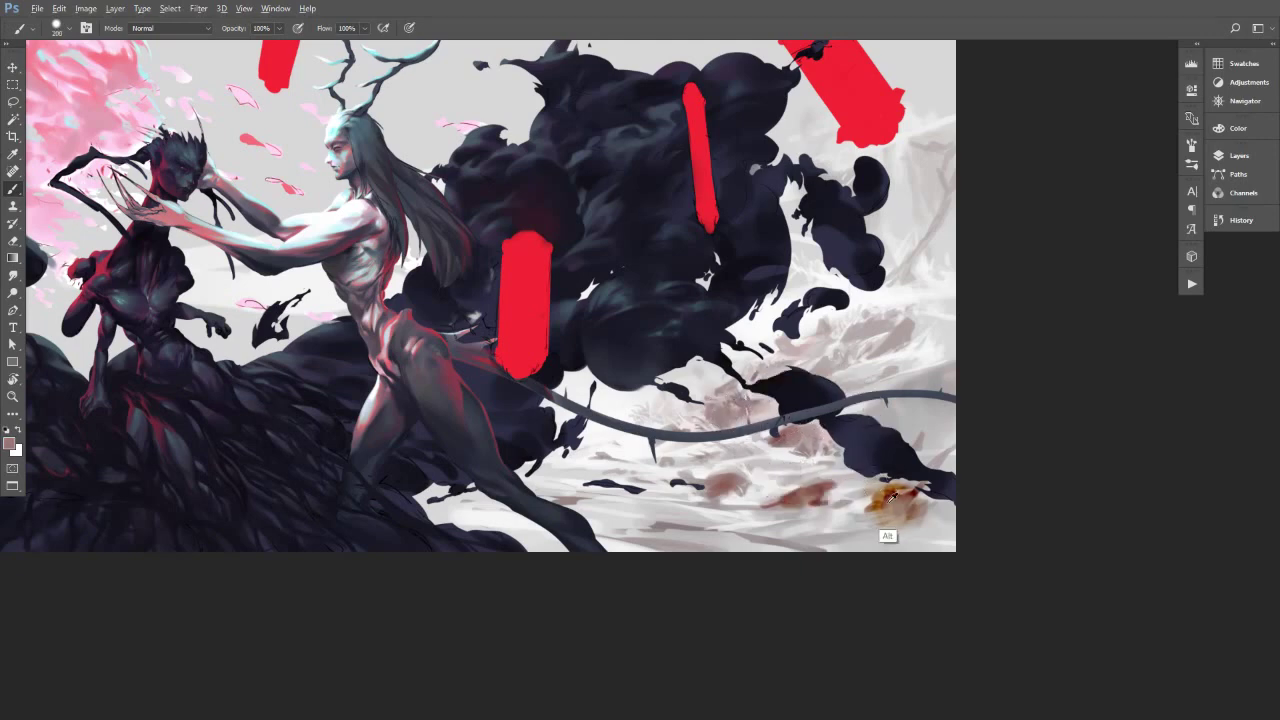
key(bracketleft)
mouse_move(718, 402)
mouse_down()
mouse_move(740, 420)
mouse_move(750, 405)
mouse_up()
key(bracketright)
key(bracketleft)
key(bracketleft)
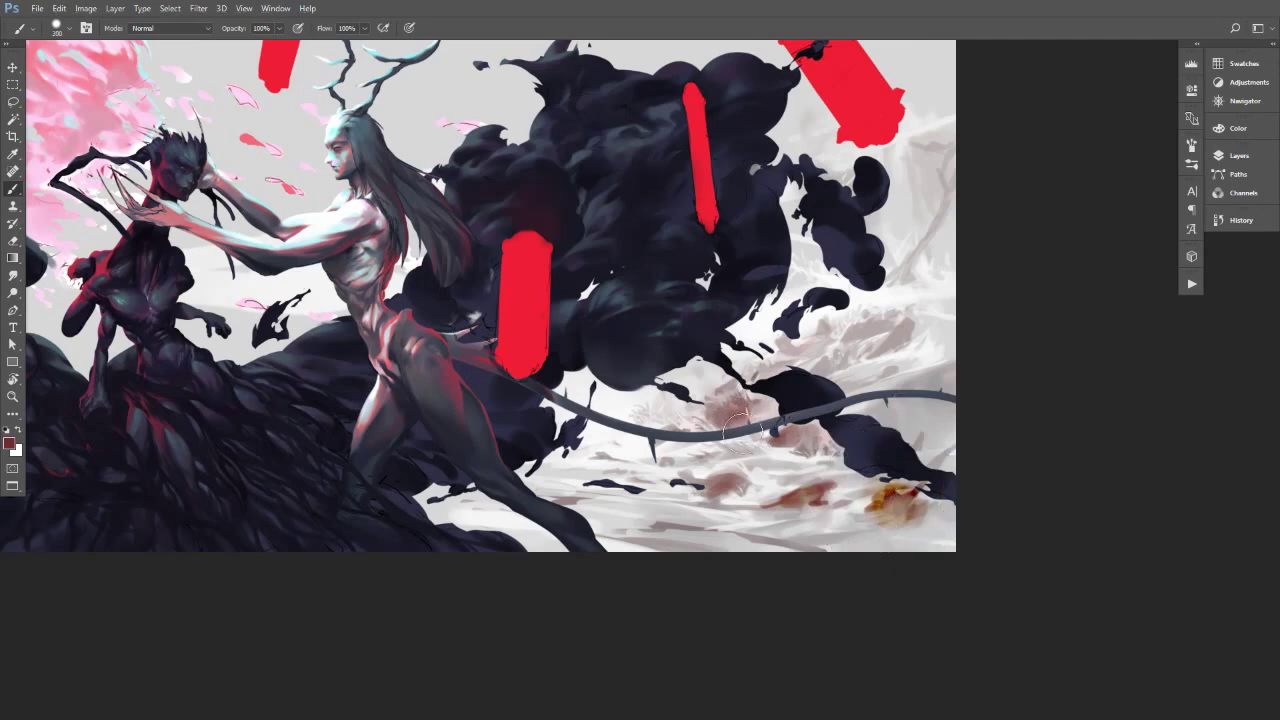
key(bracketright)
Add ochre accents sampled from the burnt spot over the reddish ground patches with a smaller brush.
alt+click(880, 496)
key(bracketleft)
key(bracketleft)
key(bracketleft)
mouse_move(735, 487)
mouse_down()
mouse_move(790, 498)
mouse_move(775, 494)
mouse_move(820, 482)
mouse_up()
key(bracketright)
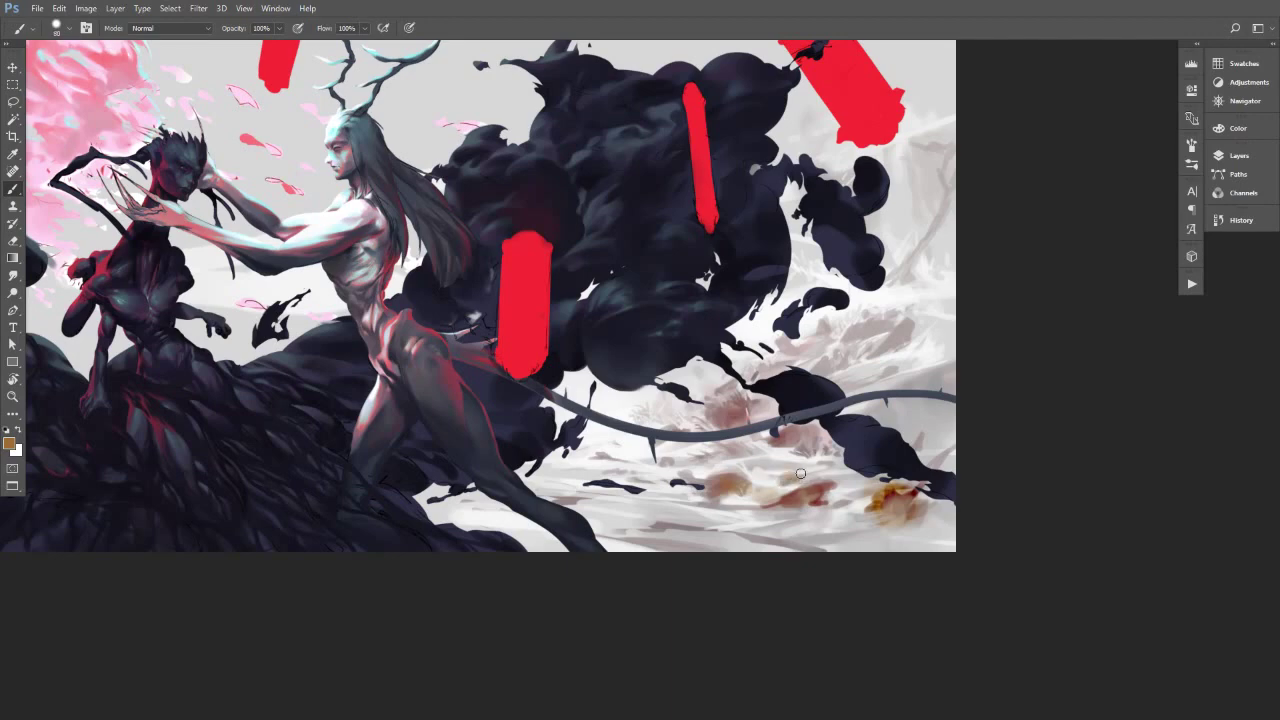
Wash ochre over the foreground ground from below the burnt spot towards the tall figure's leg, enlarging the brush gradually.
mouse_move(913, 533)
mouse_down()
mouse_move(881, 521)
mouse_move(935, 533)
mouse_up()
key(bracketright)
key(bracketright)
key(bracketright)
key(bracketright)
key(bracketright)
key(bracketright)
mouse_move(820, 540)
mouse_down()
mouse_move(866, 527)
mouse_move(840, 548)
mouse_up()
key(bracketright)
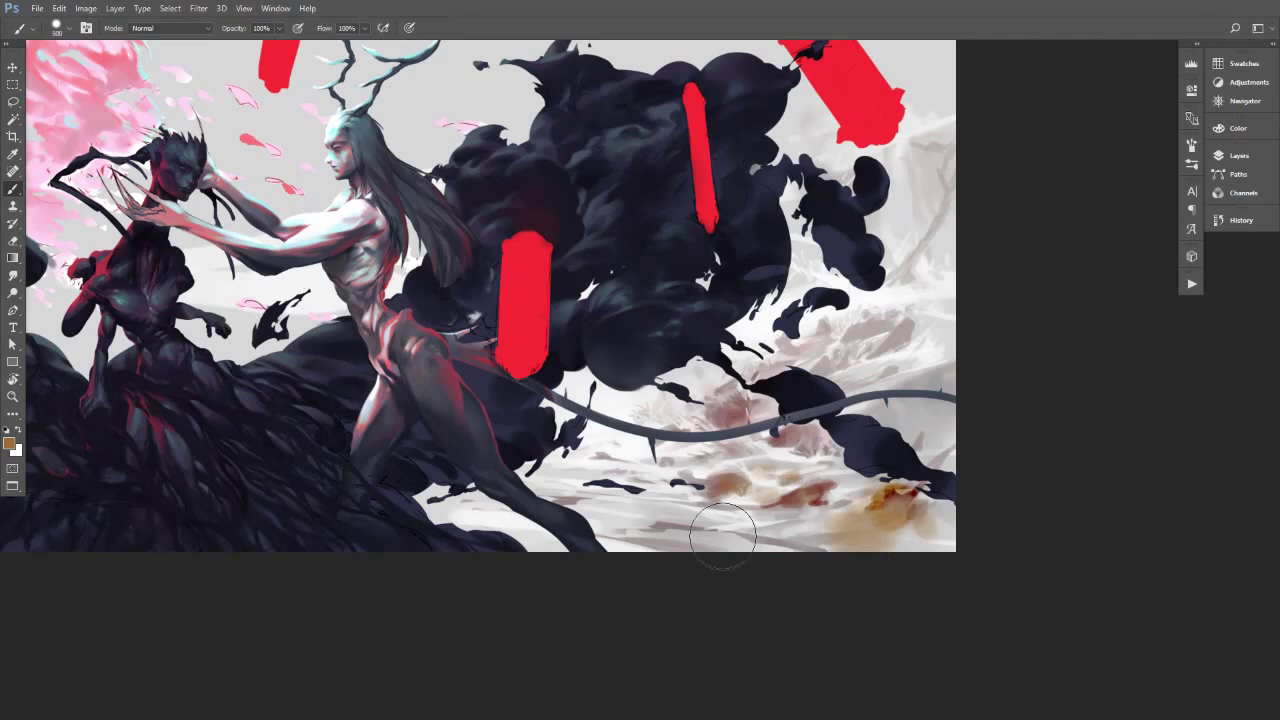
key(bracketright)
drag(709, 540, 680, 552)
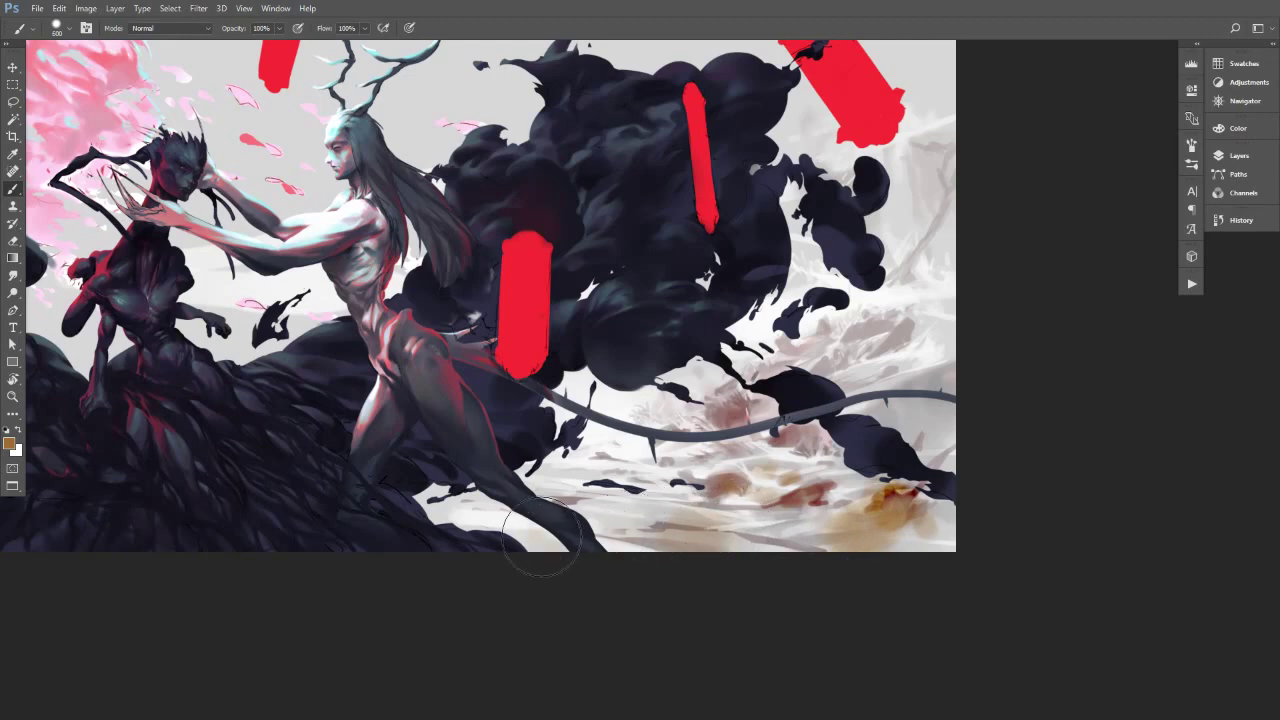
Paint pale streaks across the ochre-tinted foreground with a light ground colour, shrinking the brush for finer strokes.
alt+click(663, 506)
drag(663, 506, 787, 548)
key(bracketleft)
key(bracketleft)
key(bracketleft)
key(bracketleft)
key(bracketleft)
key(bracketleft)
key(bracketleft)
key(bracketleft)
key(bracketleft)
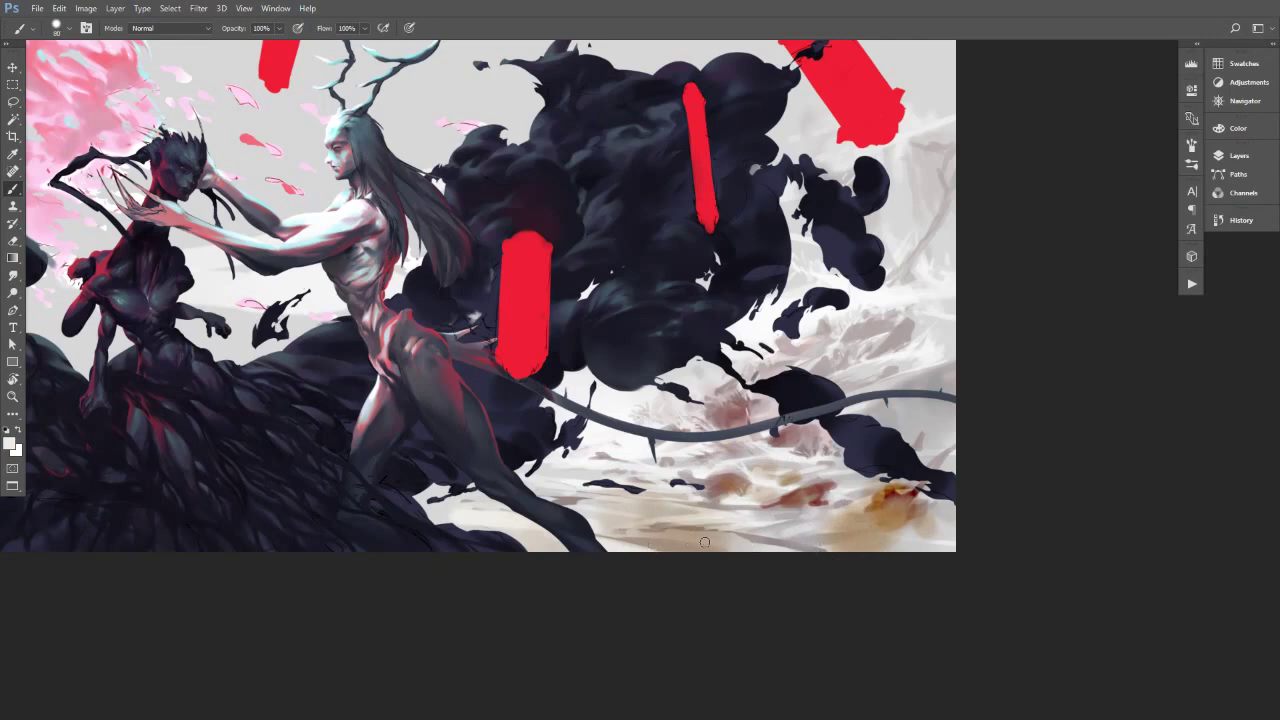
Break up the ochre wash below the burnt spot with light grey strokes.
key(bracketright)
key(bracketright)
key(bracketright)
key(bracketright)
key(bracketright)
key(bracketright)
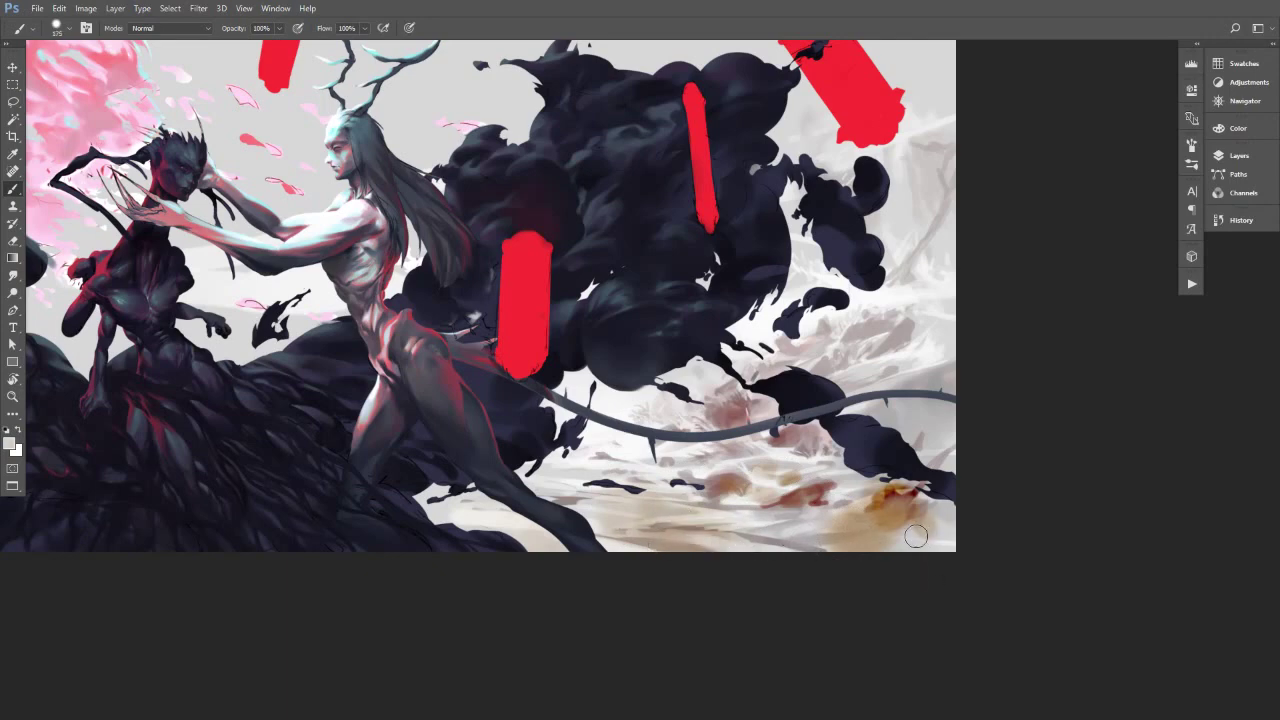
key(bracketleft)
key(bracketleft)
key(bracketleft)
mouse_move(832, 539)
mouse_down()
mouse_move(931, 529)
mouse_move(867, 536)
mouse_move(926, 519)
mouse_move(882, 527)
mouse_up()
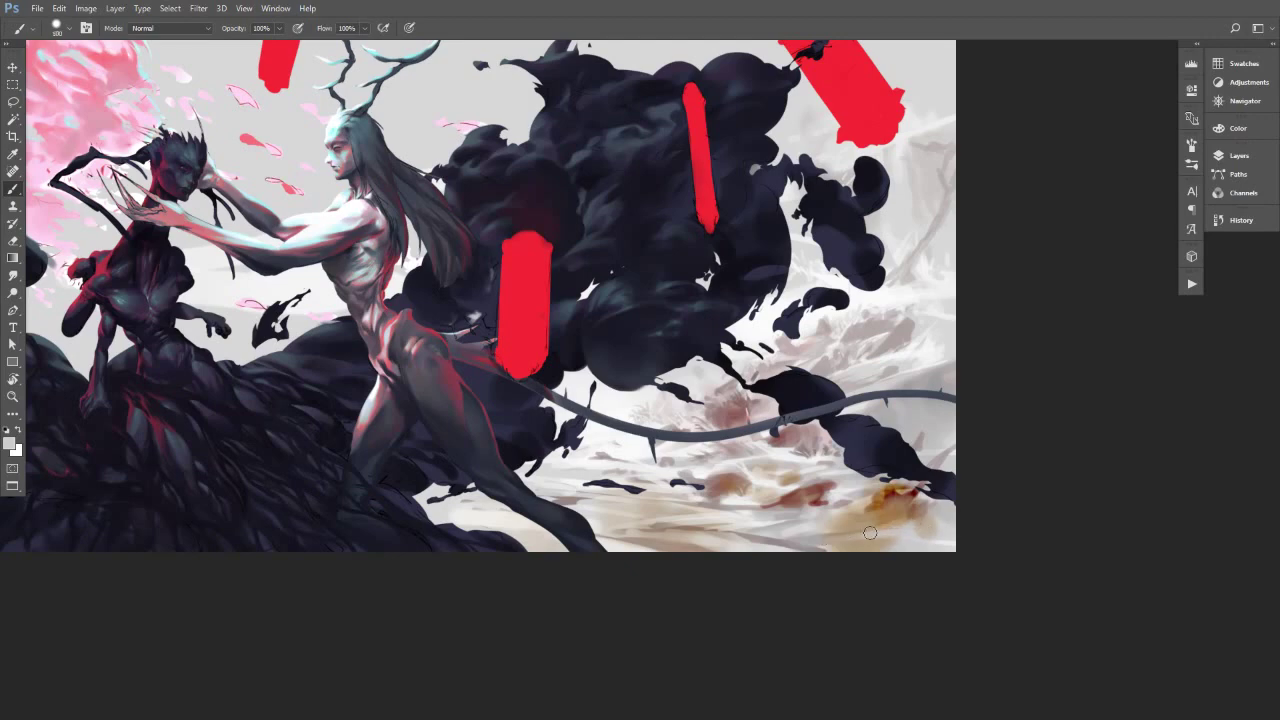
Rework the burnt spot's form and edges with sampled grey, red-brown and orange-brown tones using a small brush.
alt+click(895, 533)
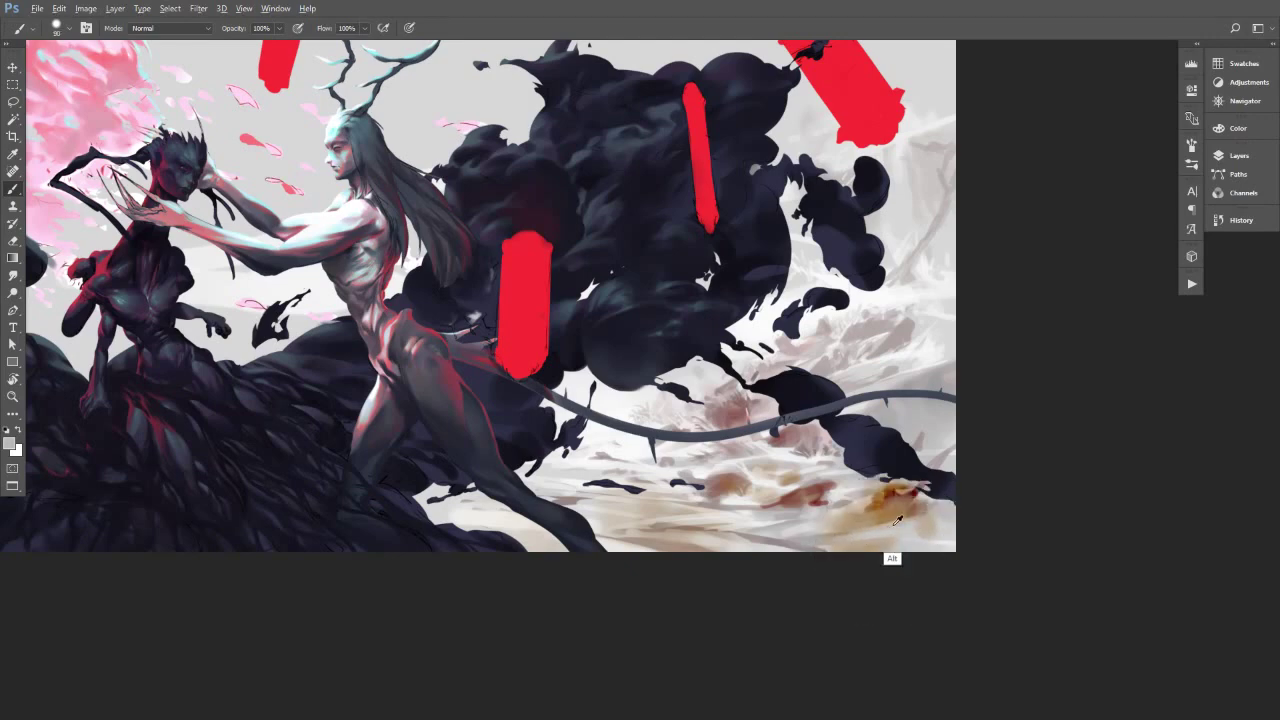
alt+click(895, 515)
alt+click(907, 499)
key(bracketleft)
alt+click(878, 519)
alt+click(885, 510)
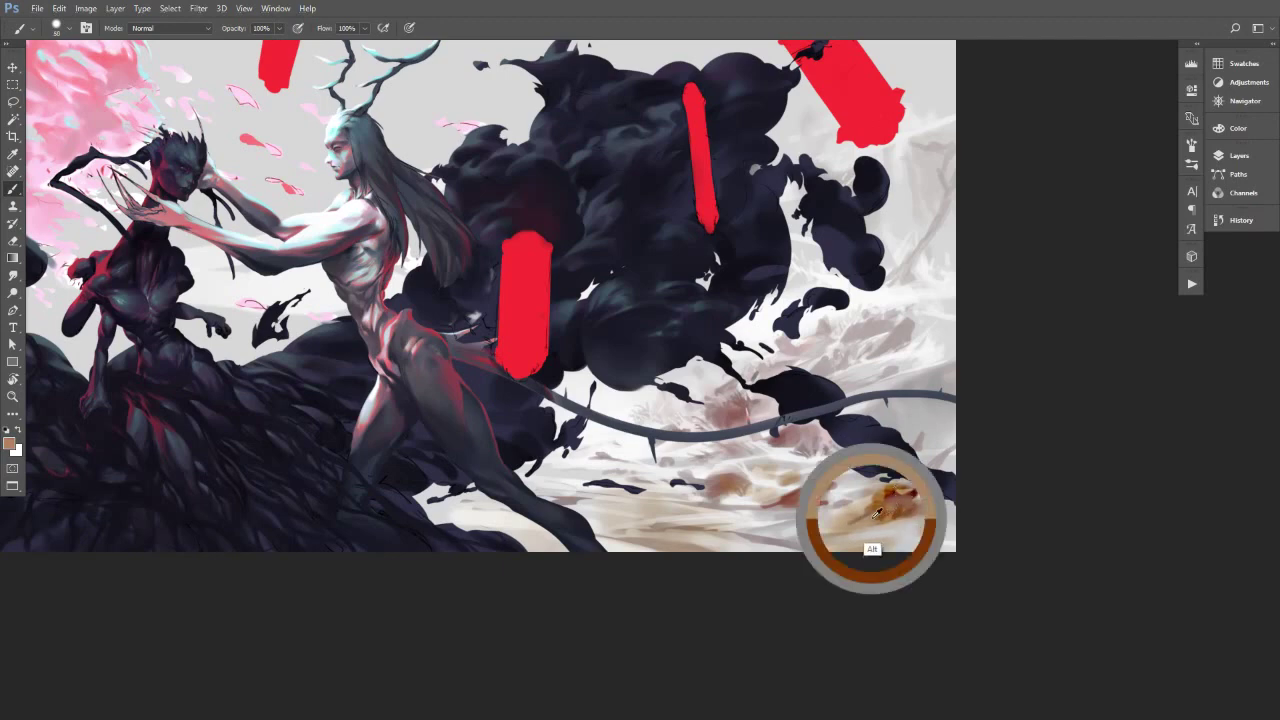
alt+click(886, 509)
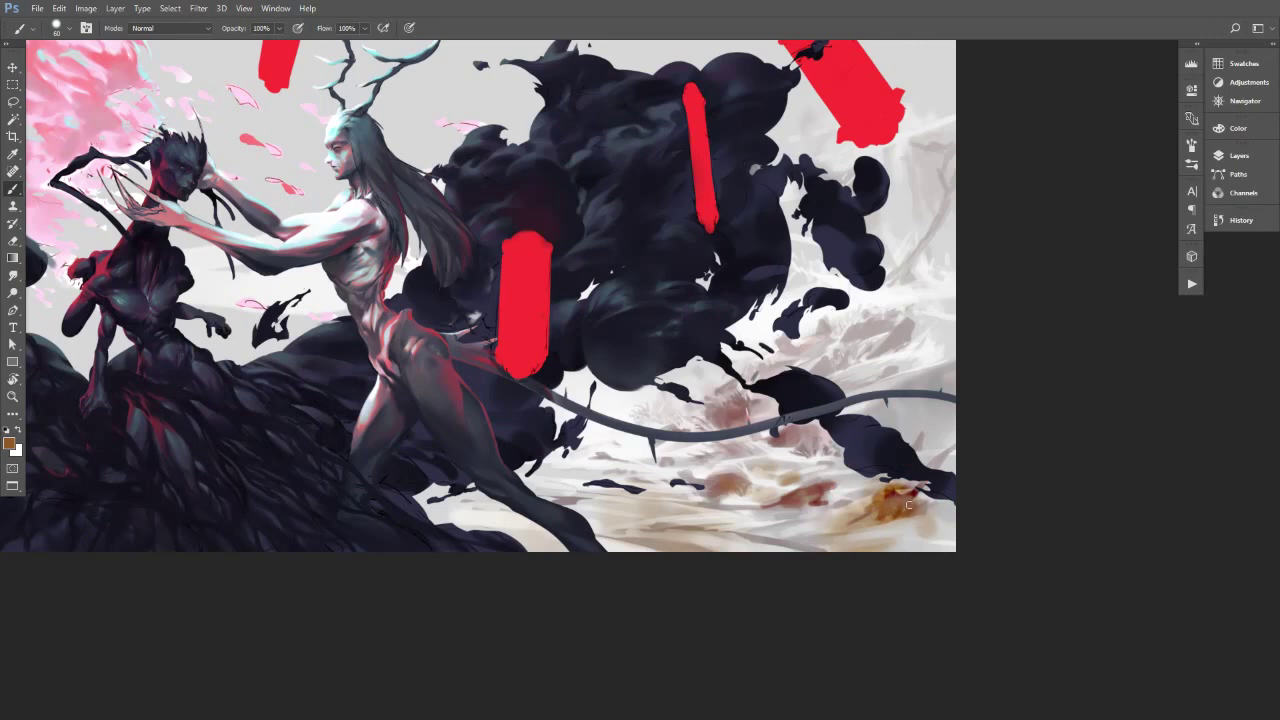
alt+click(862, 540)
alt+click(843, 518)
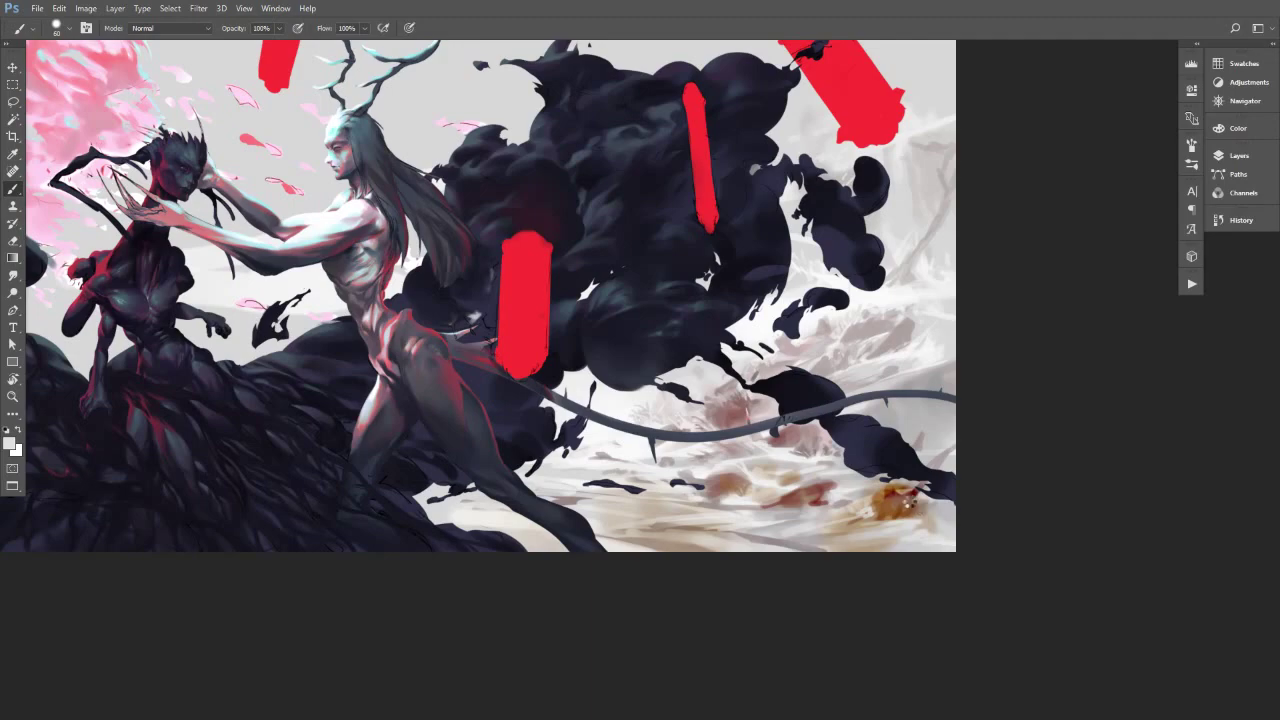
Mirror the canvas back and tint the pale ground around the tail's end with muted red using a large brush.
key(ctrl+shift+h)
drag(699, 425, 604, 438)
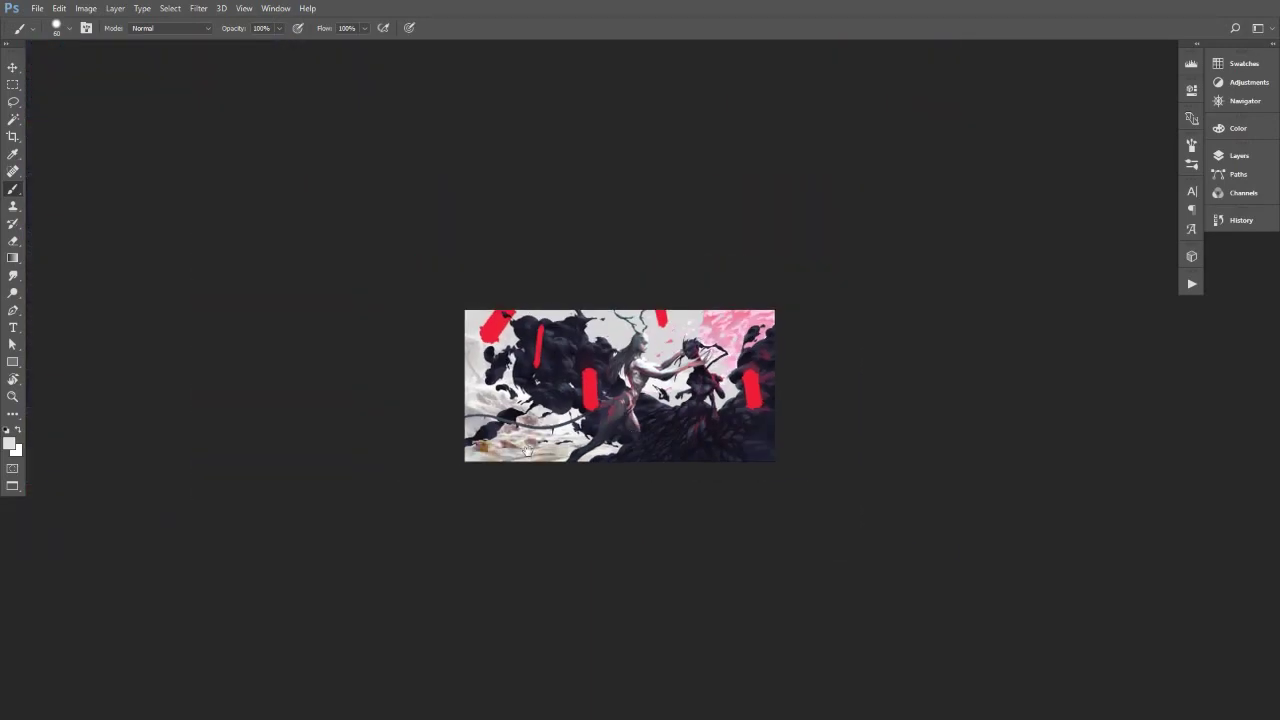
drag(527, 452, 584, 457)
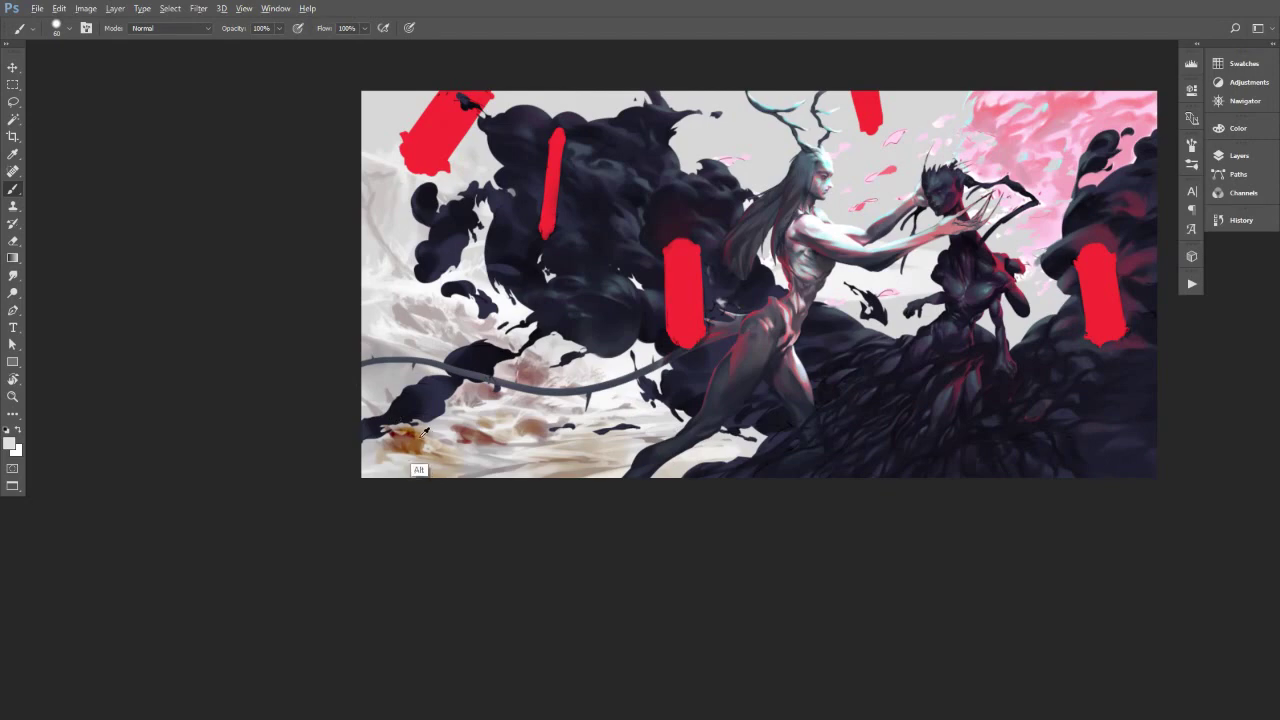
alt+click(462, 433)
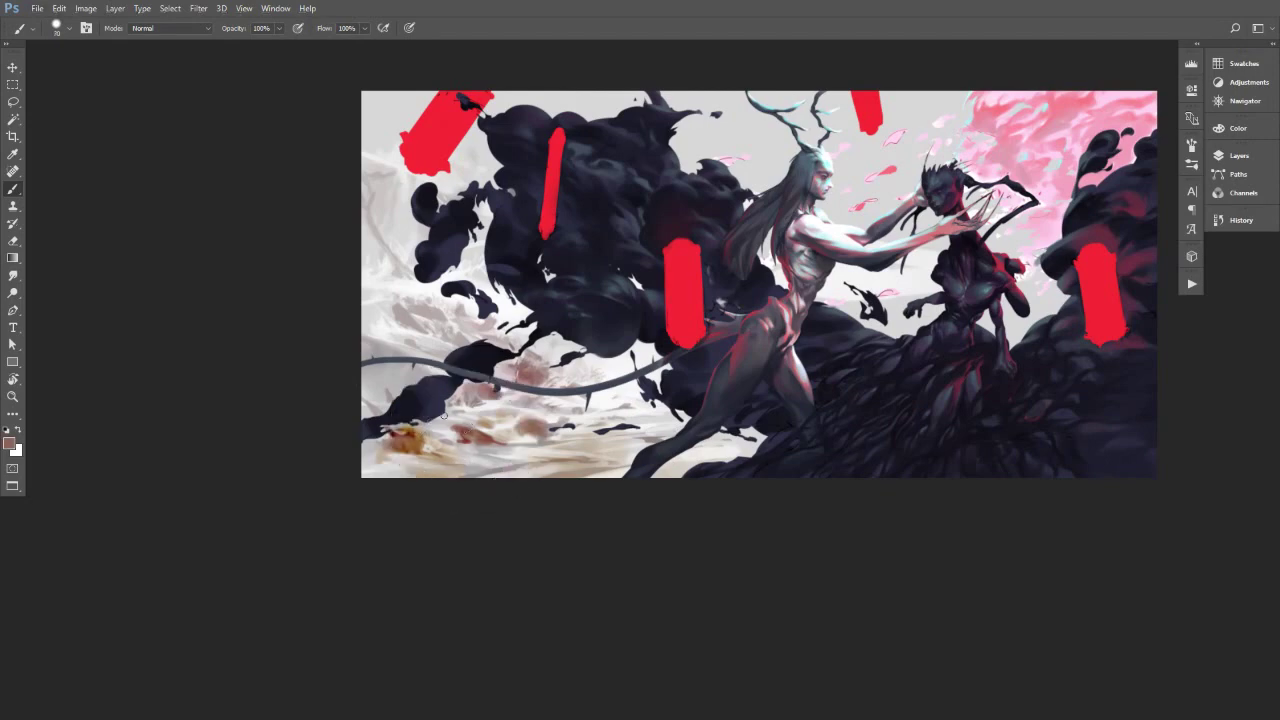
key(bracketright)
key(bracketright)
key(bracketright)
key(bracketright)
key(bracketright)
key(bracketright)
key(bracketright)
key(bracketright)
key(bracketright)
key(bracketright)
drag(368, 354, 388, 376)
Carry the muted red tint onto the pale rocks above the tail's end with sampled tones.
alt+click(388, 380)
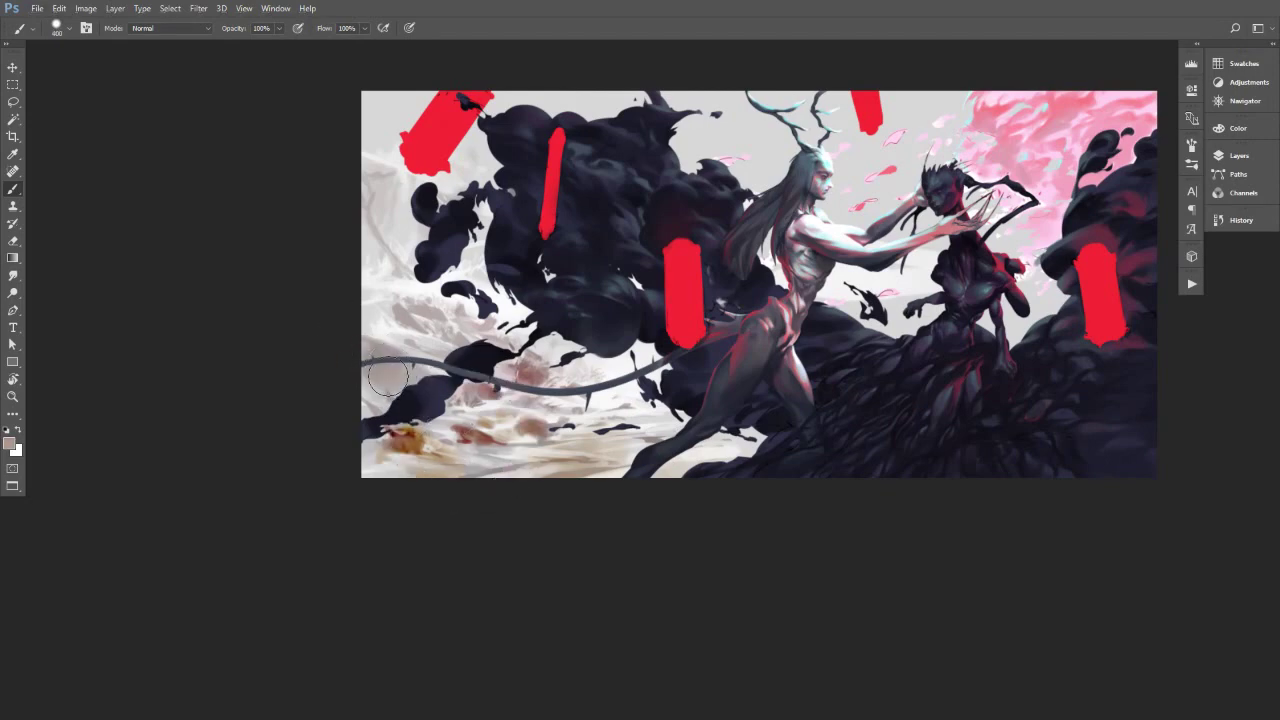
alt+click(375, 392)
alt+click(467, 431)
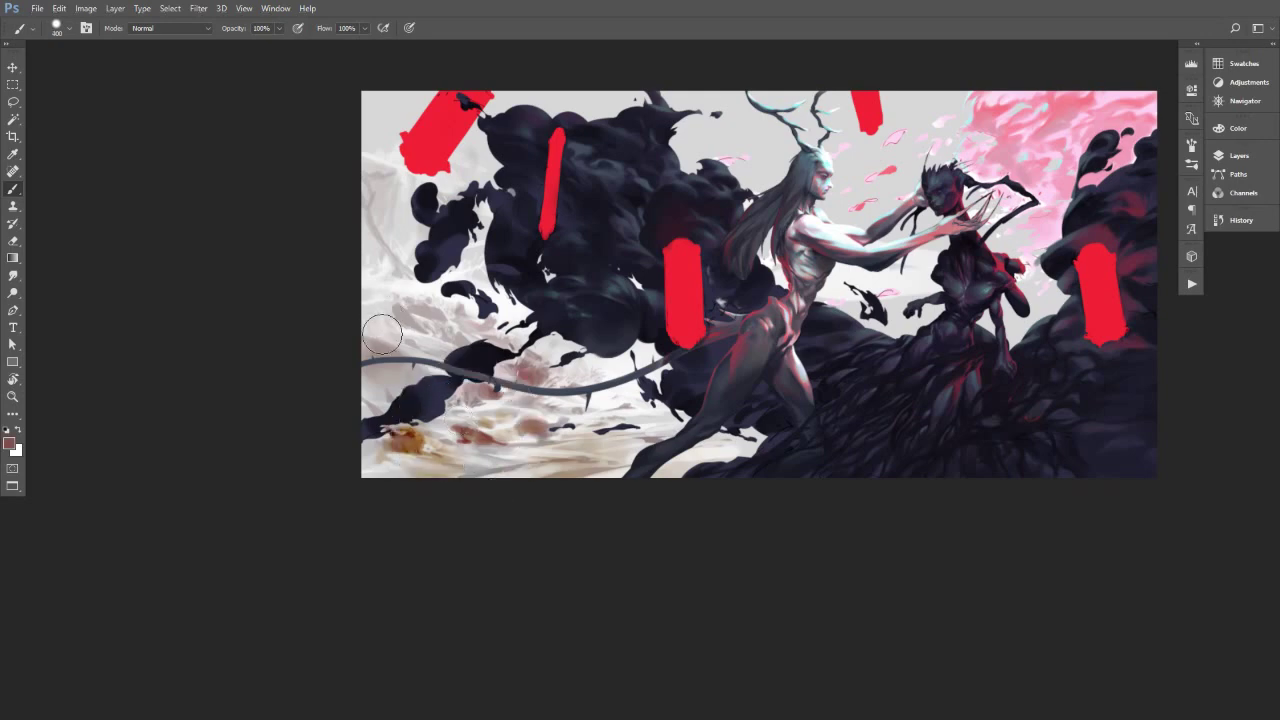
Refine the reddish ground patches below the smoke streak with a sampled colour and a much smaller brush.
alt+click(512, 422)
key(bracketleft)
key(bracketleft)
key(bracketleft)
key(bracketleft)
key(bracketleft)
key(bracketleft)
key(bracketleft)
key(bracketleft)
key(bracketleft)
key(bracketleft)
key(bracketleft)
key(bracketleft)
Mute the burnt spot's saturated red and orange with sampled brown tones using a medium brush.
alt+click(472, 445)
key(bracketright)
key(bracketright)
key(bracketright)
key(bracketright)
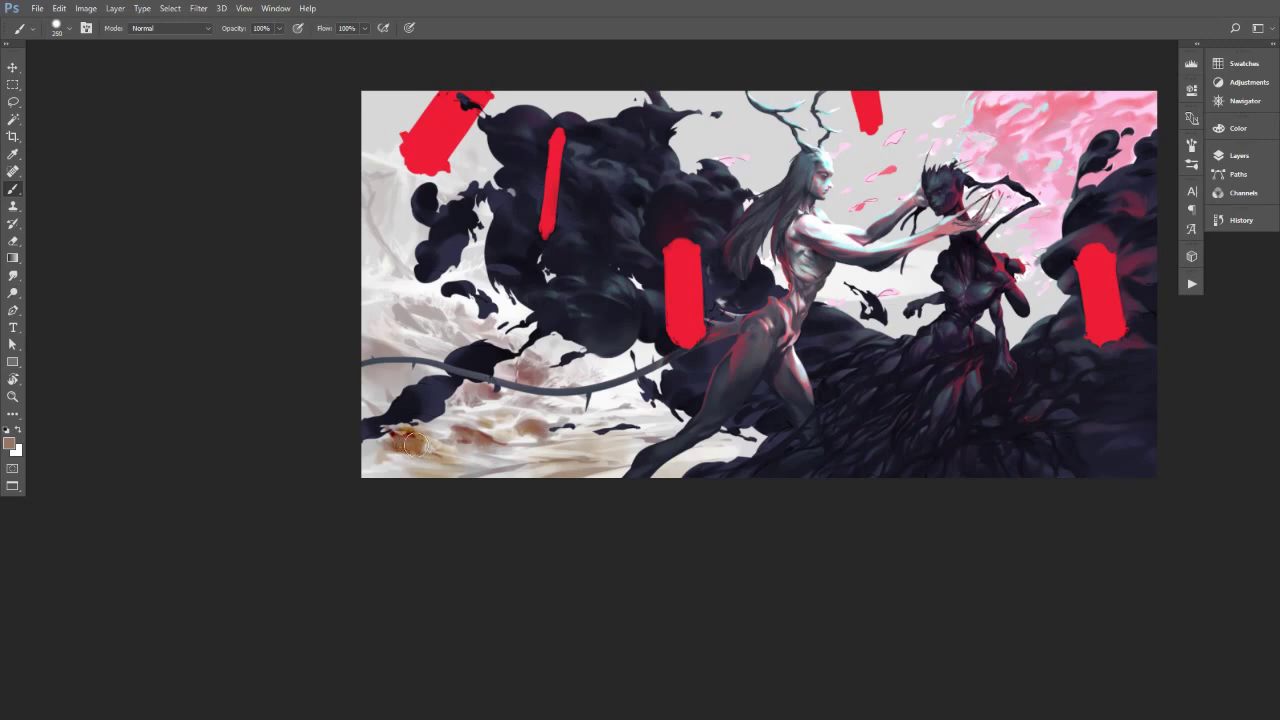
alt+click(426, 421)
alt+click(422, 440)
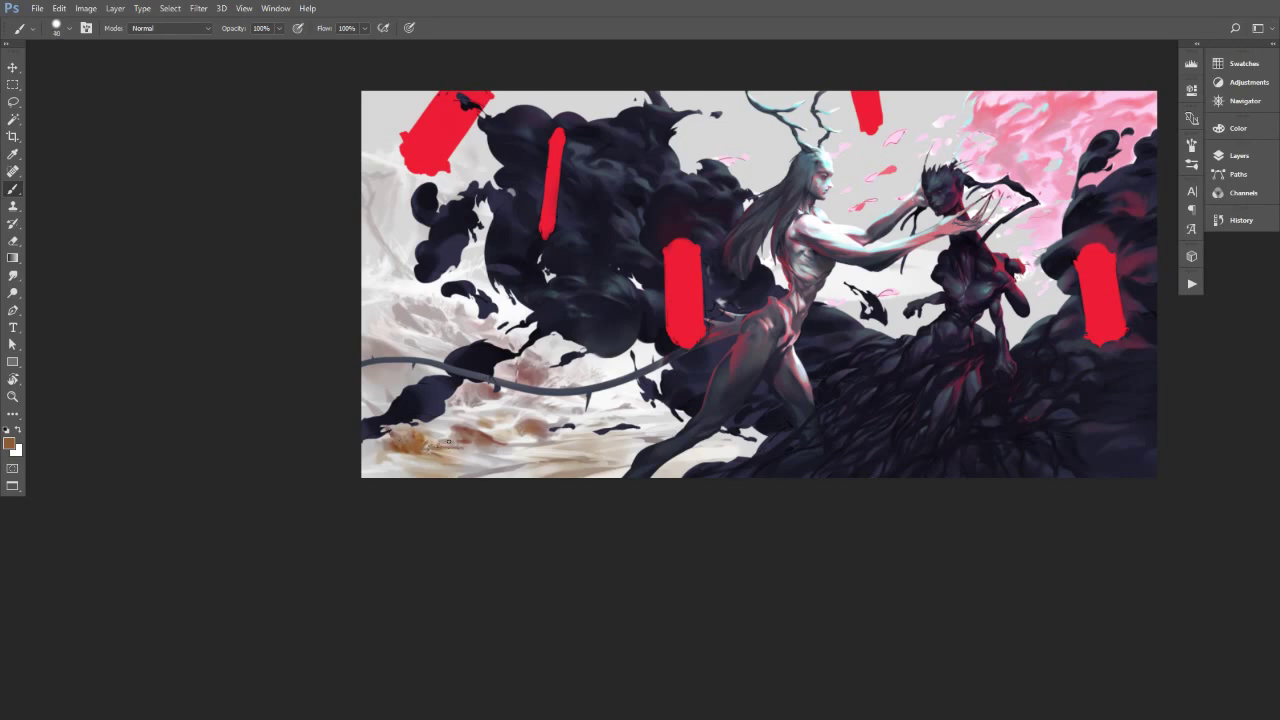
Shape the reddish patches into small rocks and lighten the ground beneath them with sampled red-brown and pale tones.
alt+click(470, 437)
alt+click(507, 420)
alt+click(441, 423)
alt+click(475, 425)
key(])
drag(451, 455, 477, 448)
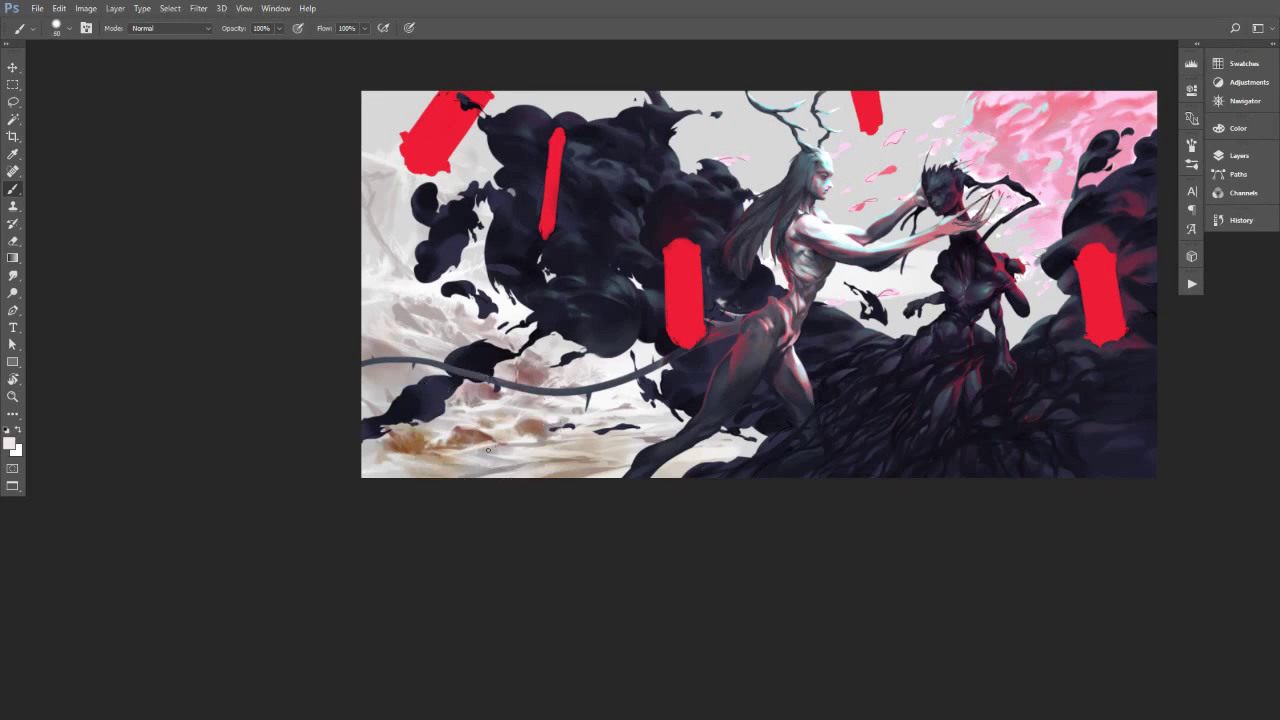
Refine the small rocks' edges and the foreground ground near the canvas corner with sampled brown and light grey tones.
alt+click(476, 448)
alt+click(489, 440)
alt+click(425, 468)
alt+click(394, 474)
key(])
key(])
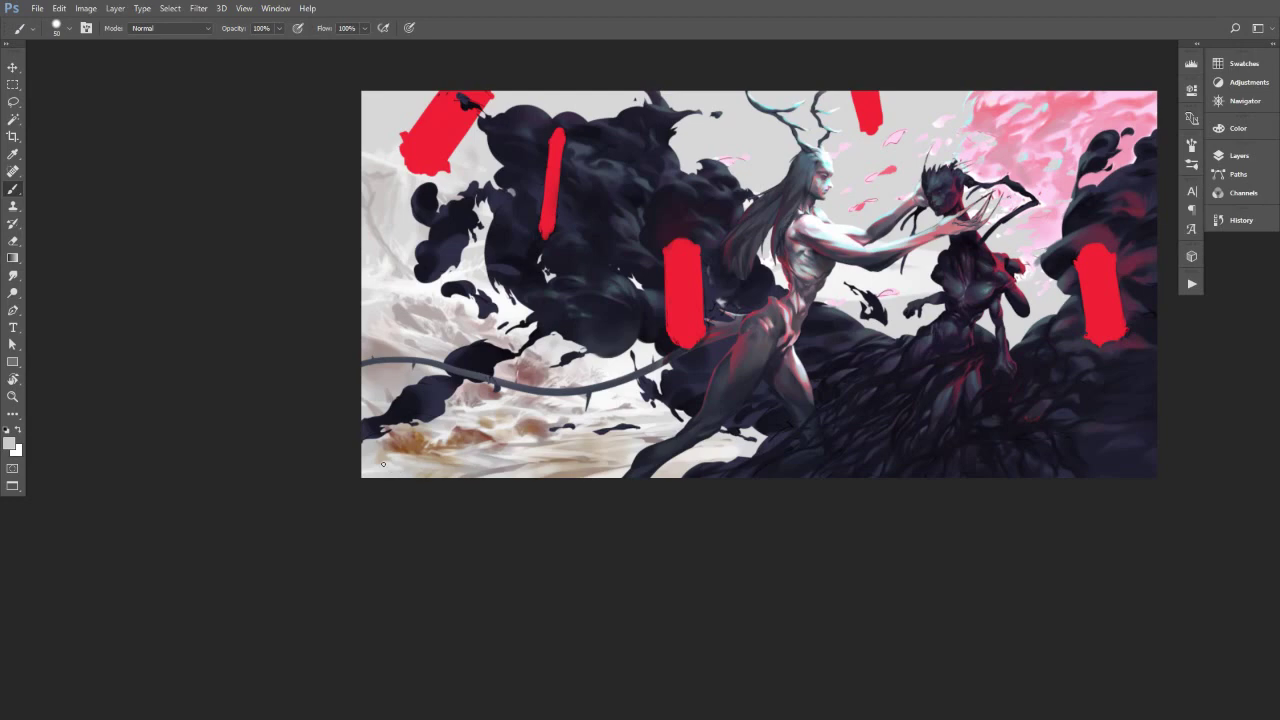
Paint sampled light grey tones on the pale ground around the burnt spot near the canvas corner, using a much smaller brush.
alt+click(401, 413)
alt+click(411, 381)
alt+click(440, 366)
key(bracketleft)
key(bracketleft)
key(bracketleft)
key(bracketleft)
key(bracketleft)
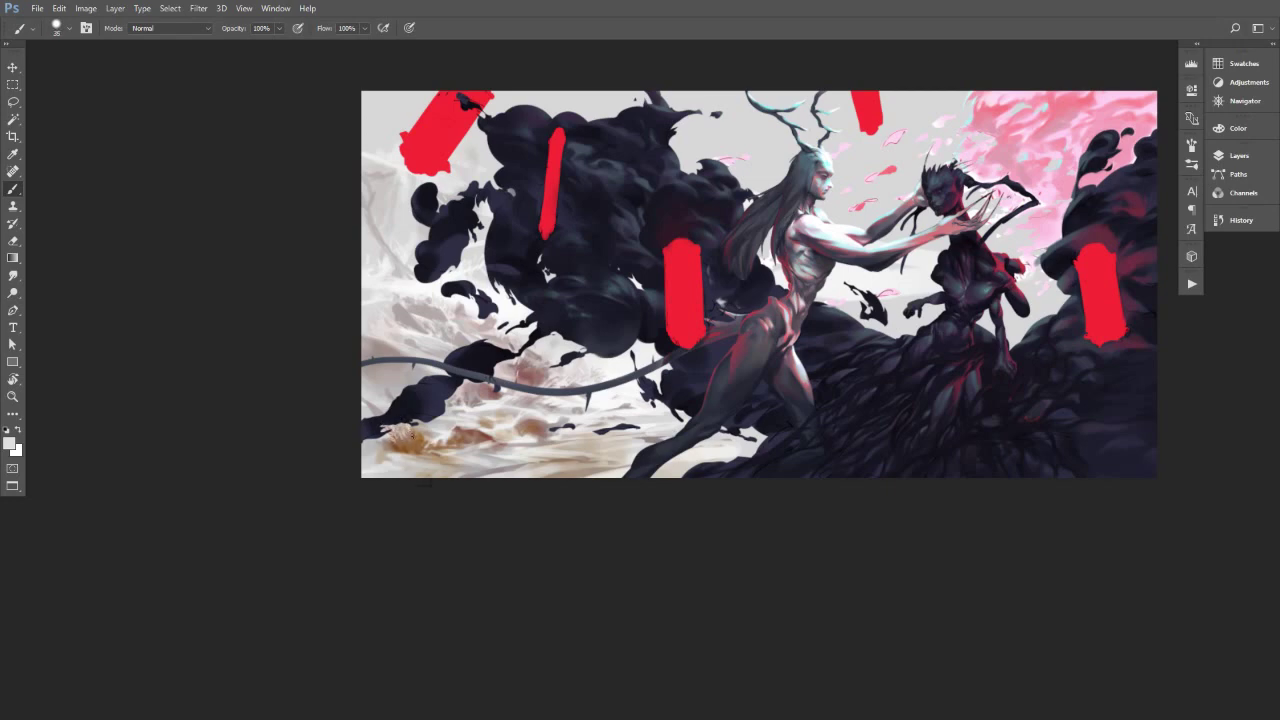
Refine the burnt orange-brown spot near the canvas corner with sampled brown, tan and pale grey tones.
alt+click(405, 443)
alt+click(398, 453)
alt+click(409, 446)
alt+click(404, 452)
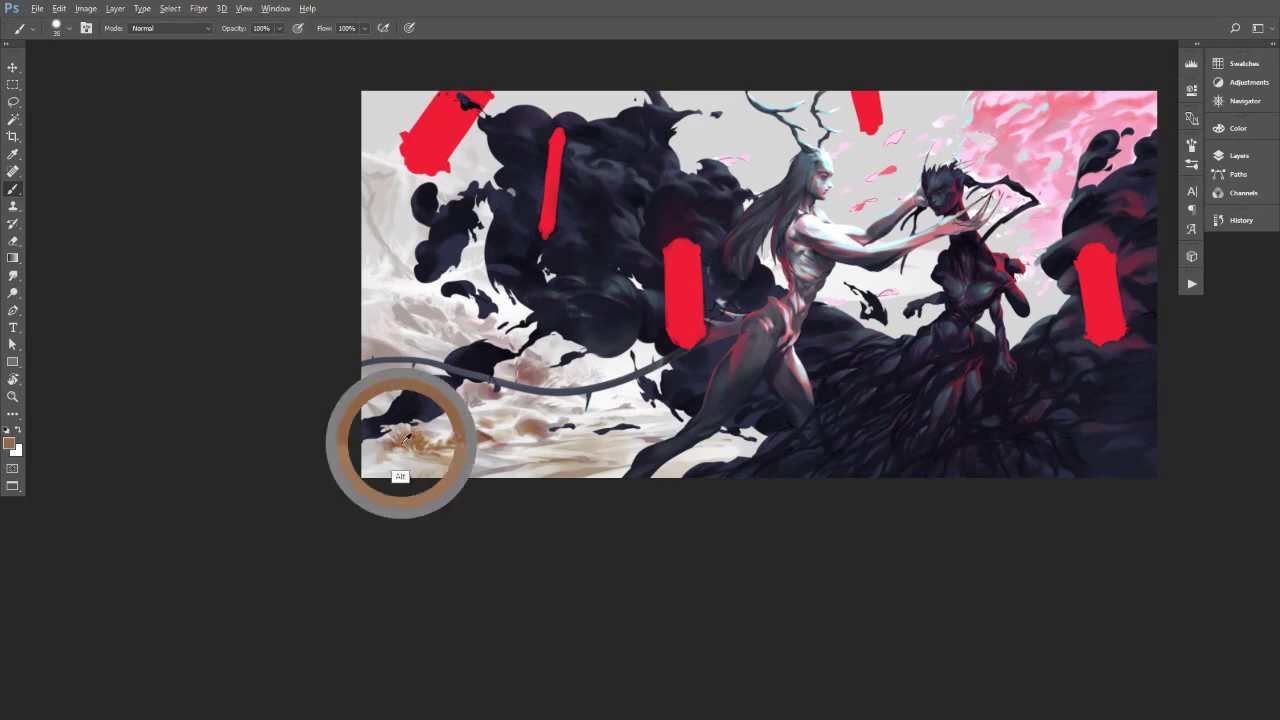
alt+click(404, 453)
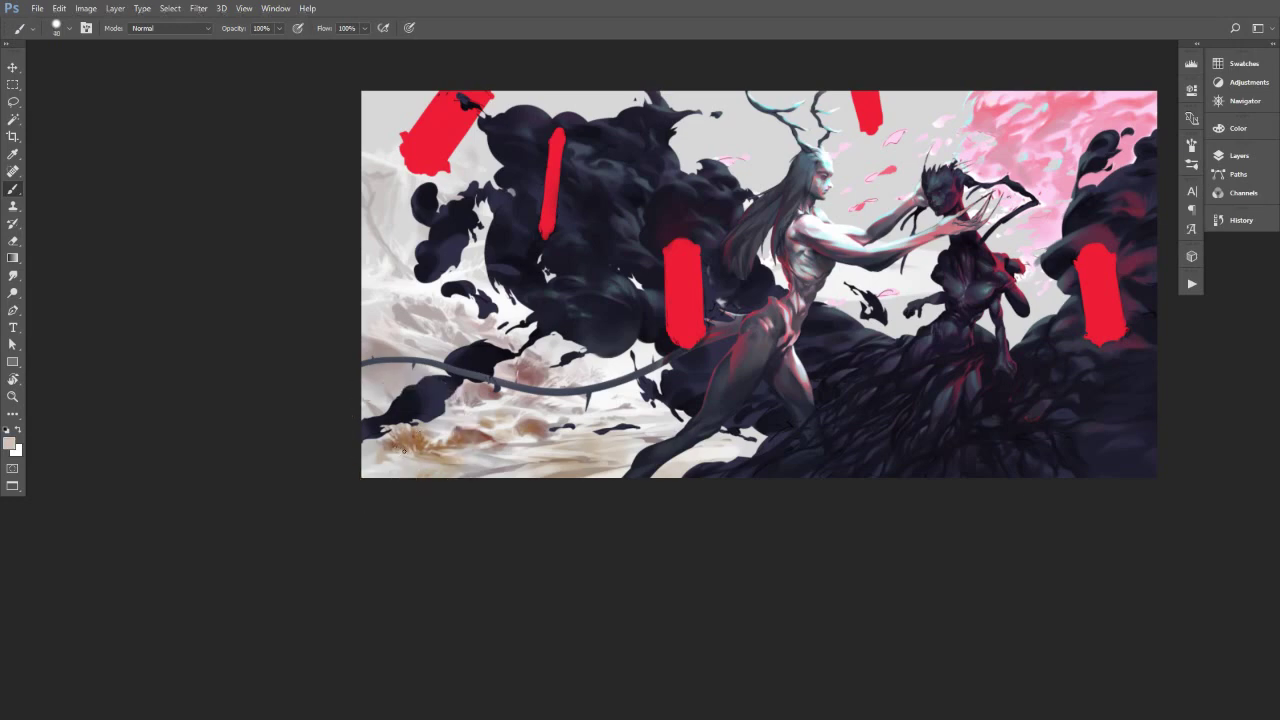
alt+click(406, 455)
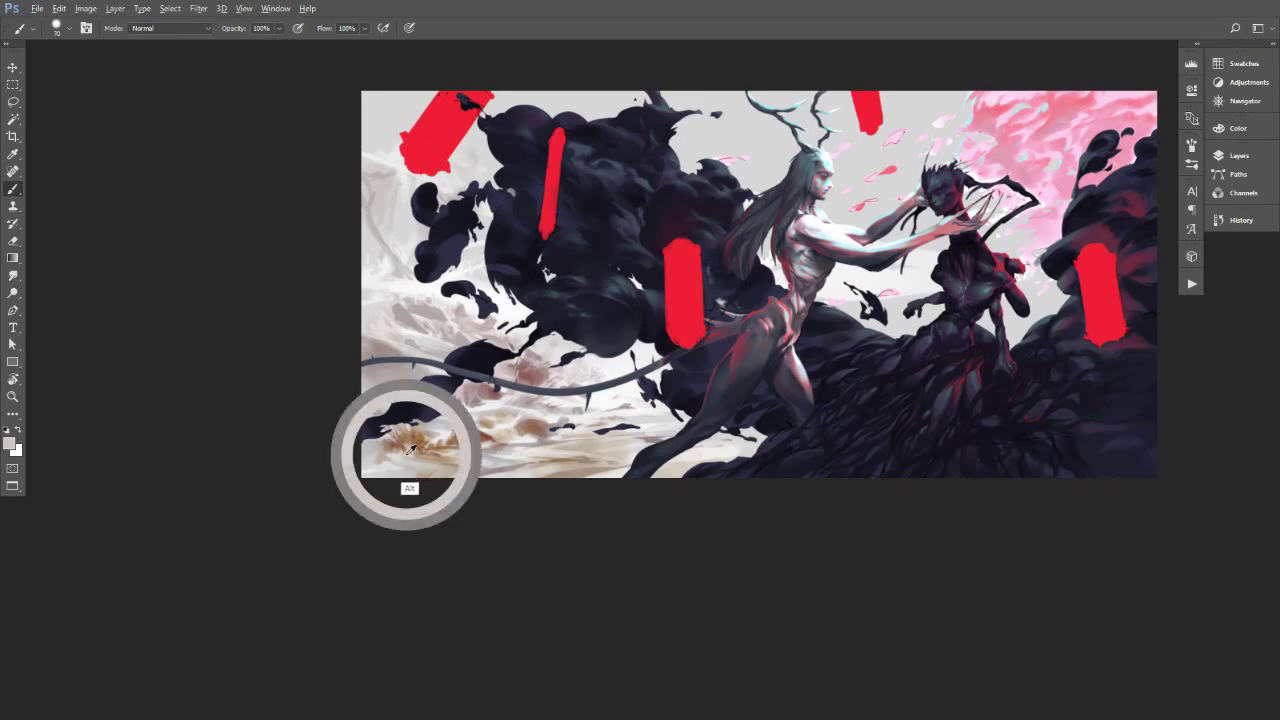
alt+click(421, 446)
alt+click(424, 450)
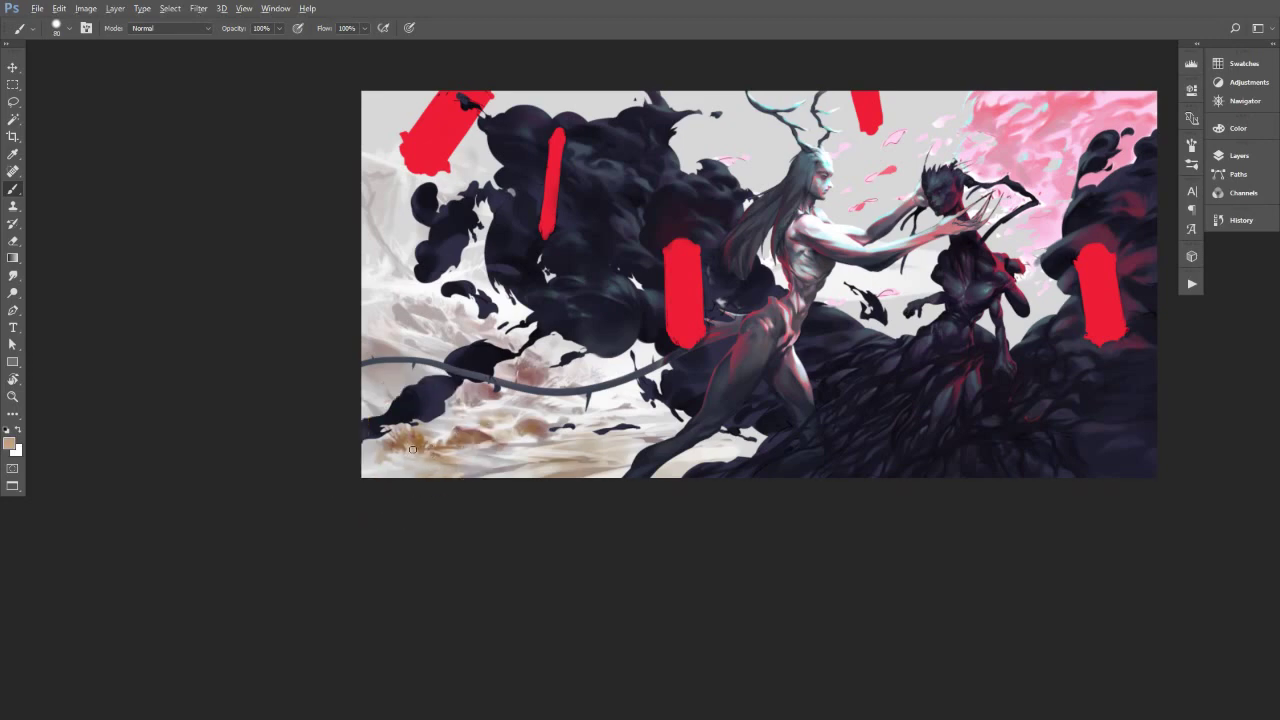
alt+click(414, 446)
Mirror the canvas horizontally and refine the small reddish rocks on the bright ground with sampled pale tones and a smaller brush.
key(F2)
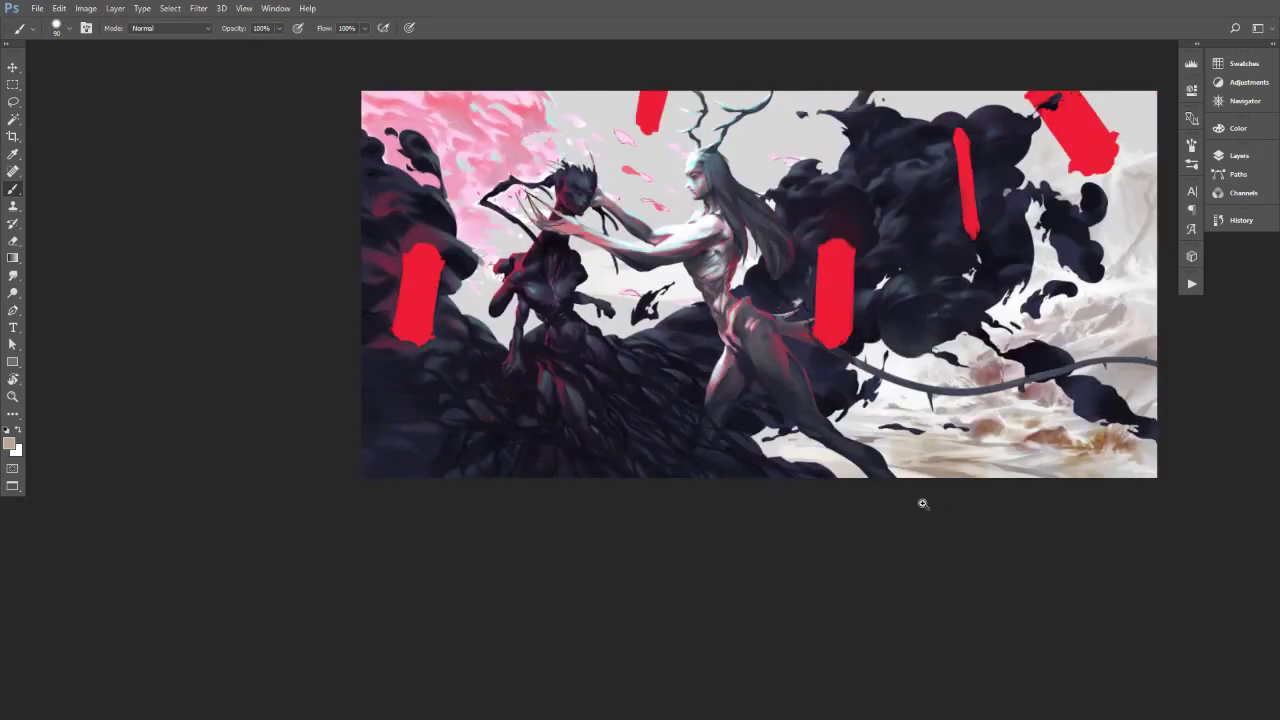
drag(923, 504, 880, 499)
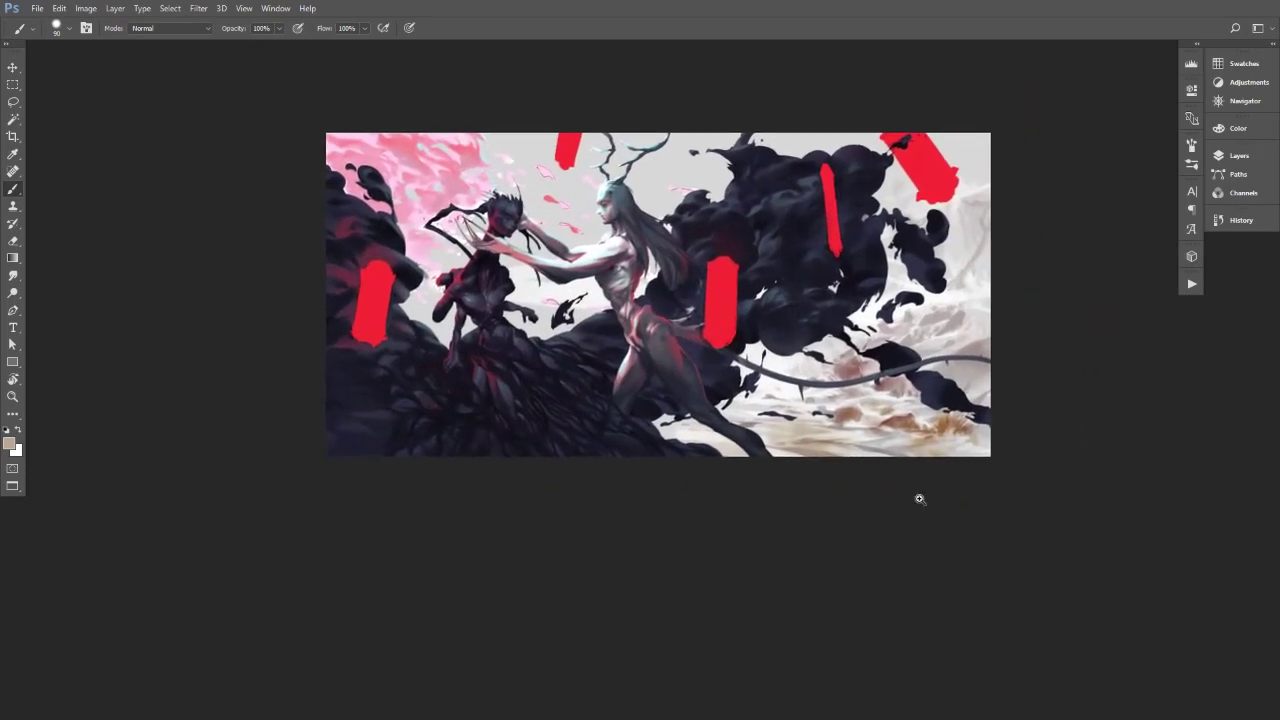
click(920, 498)
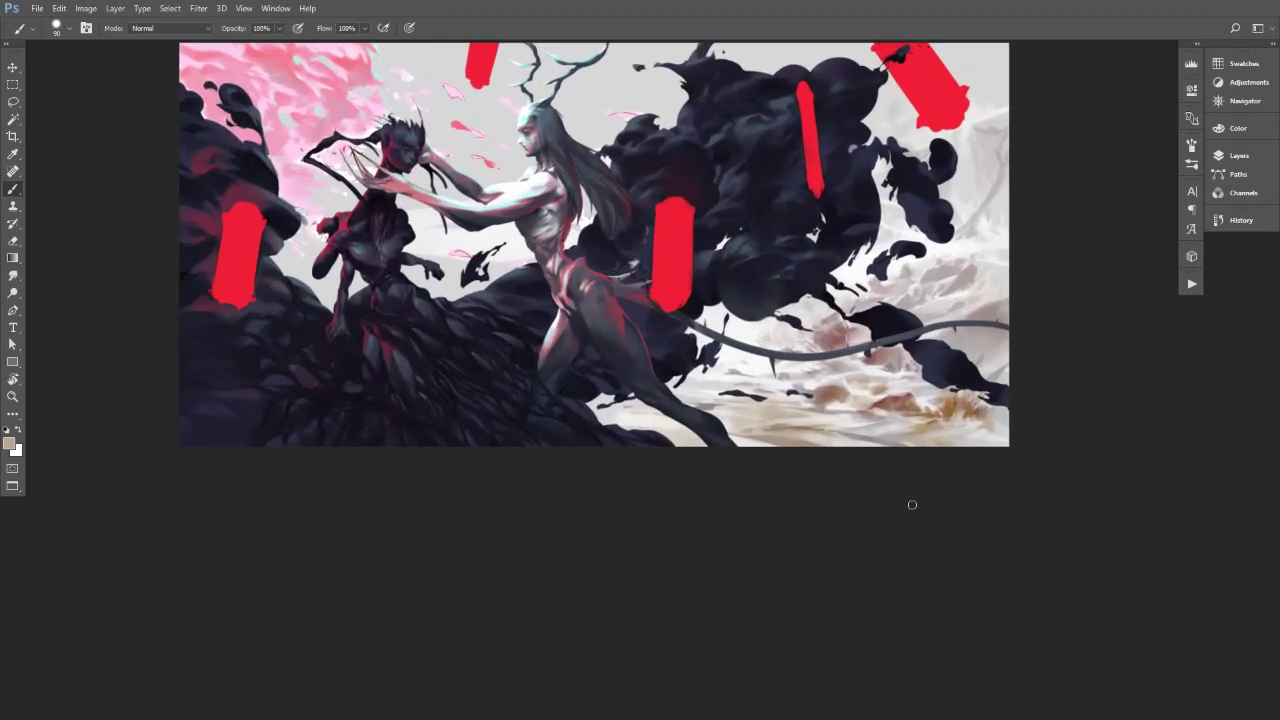
alt+click(978, 224)
alt+click(837, 440)
alt+click(818, 399)
alt+click(820, 397)
key(bracketleft)
key(bracketleft)
alt+click(807, 406)
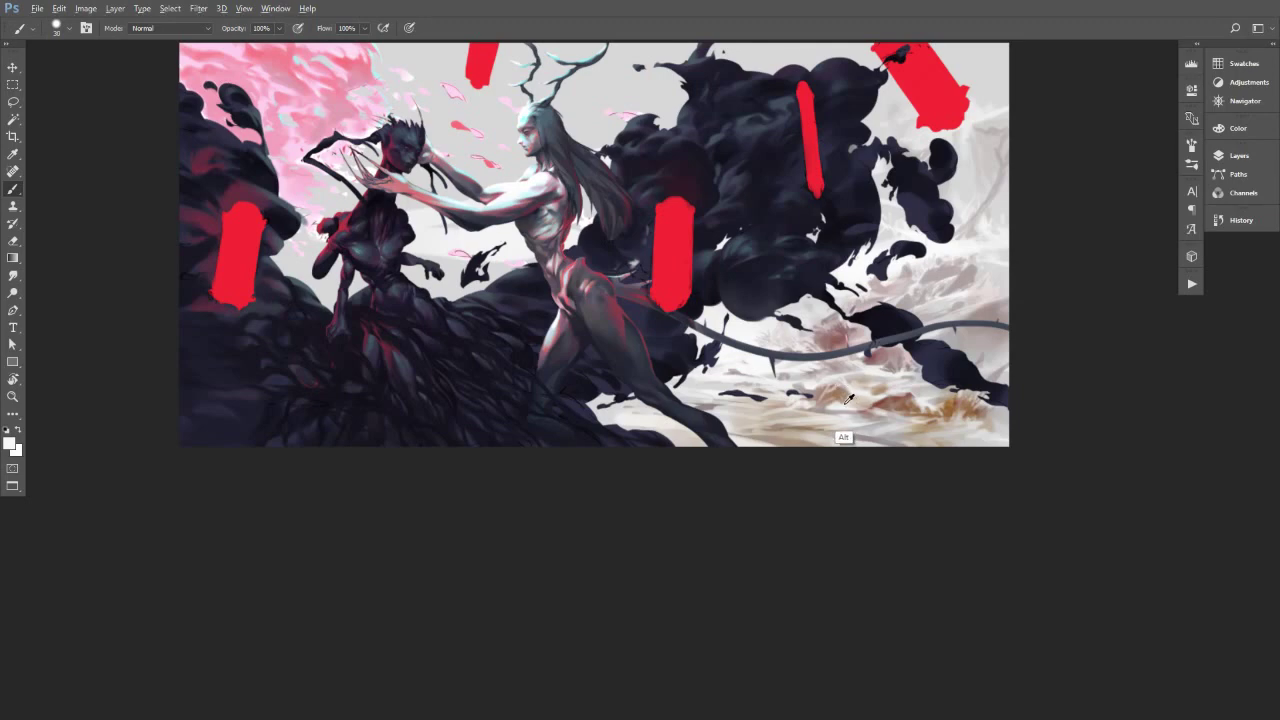
alt+click(844, 402)
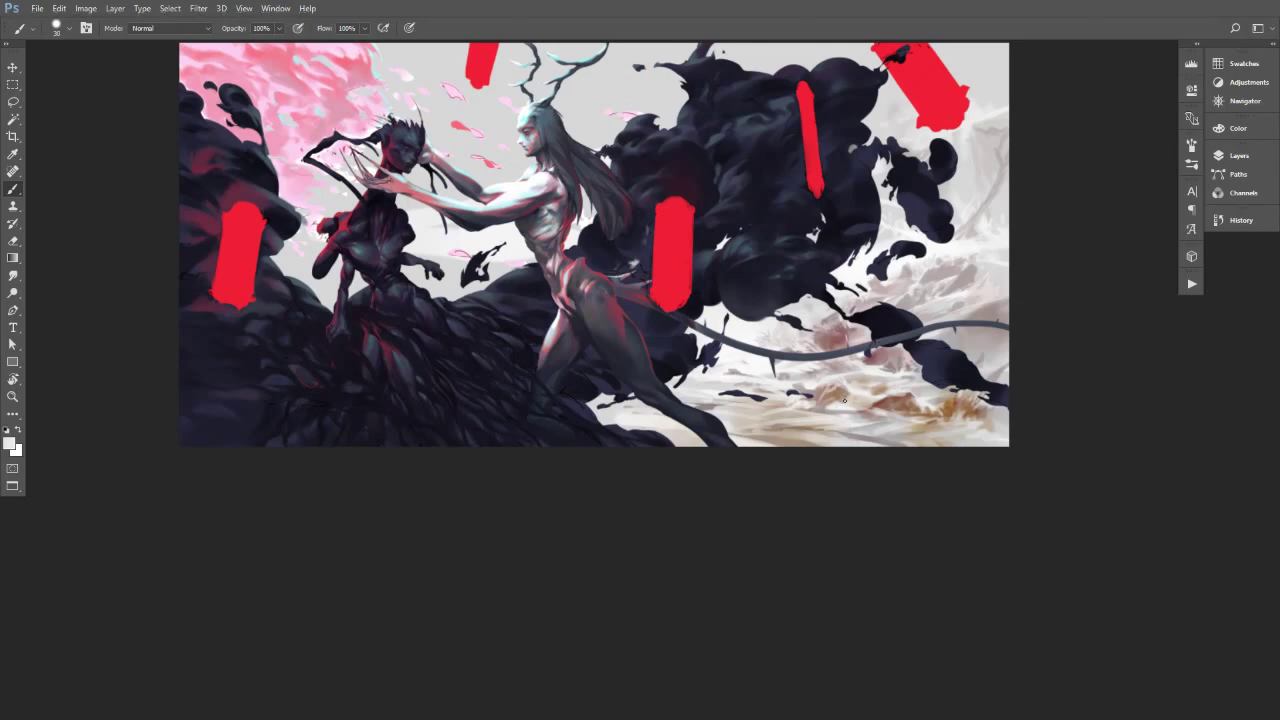
Soften and lighten the orange-brown rocks near the canvas corner with a sampled light grey and a much larger brush.
alt+click(898, 420)
key(bracketright)
drag(882, 405, 955, 405)
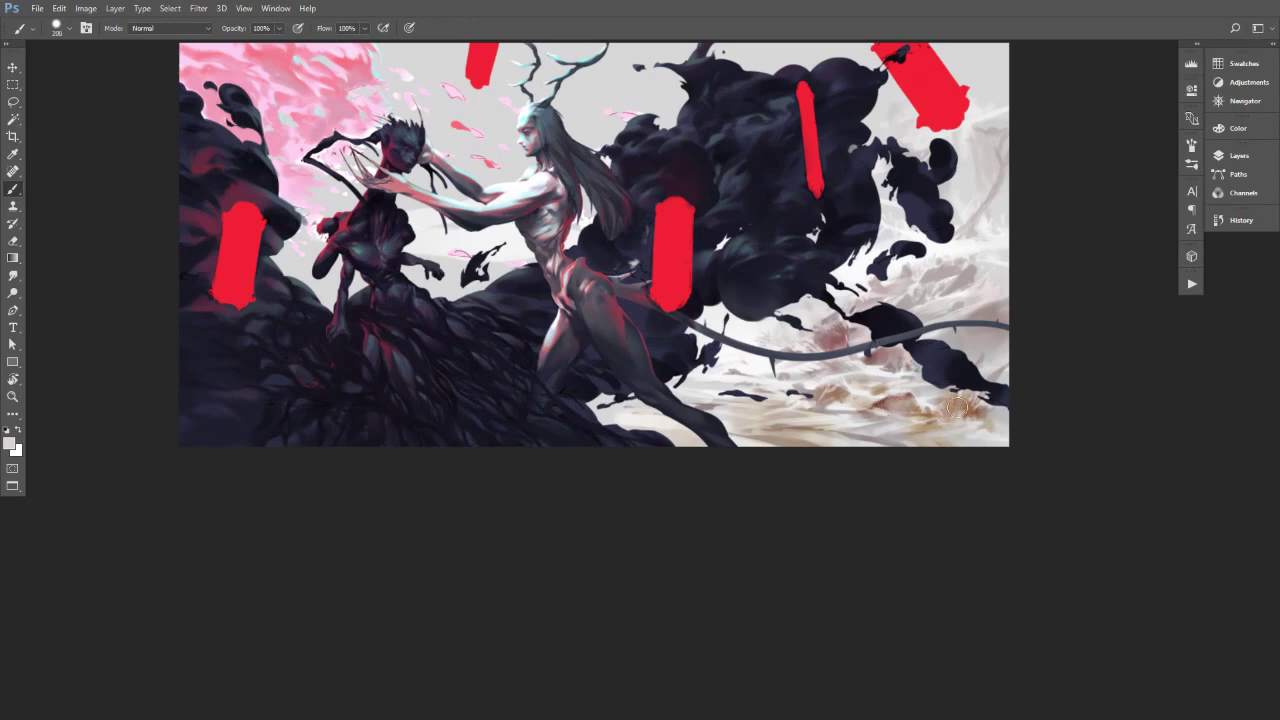
key(bracketleft)
key(bracketleft)
key(bracketleft)
key(bracketleft)
key(bracketleft)
key(bracketleft)
key(bracketleft)
key(bracketleft)
key(bracketright)
key(bracketright)
key(bracketright)
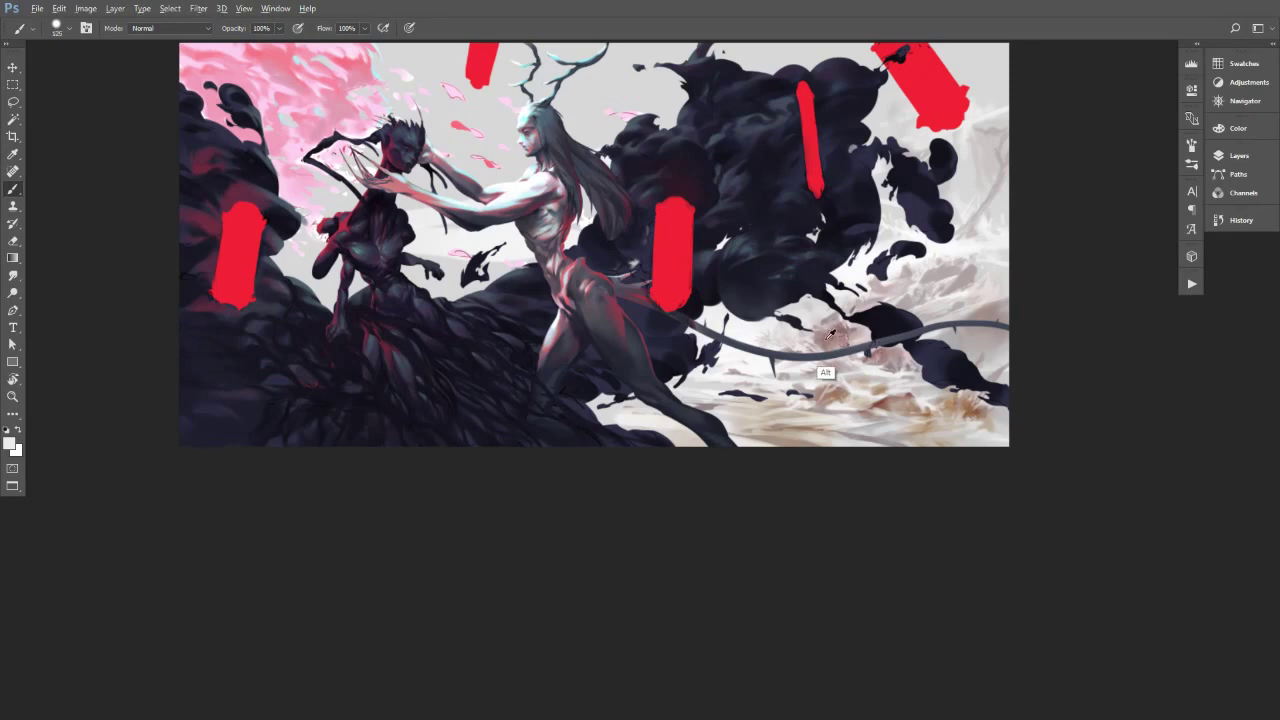
Rework the reddish rock just above the thorned tail with sampled mauve-brown tones and a much smaller brush of about 70.
alt+click(829, 335)
key(bracketleft)
key(bracketleft)
key(bracketleft)
key(bracketleft)
key(bracketleft)
key(bracketleft)
key(bracketleft)
key(bracketleft)
alt+click(850, 355)
key(bracketleft)
alt+click(845, 340)
drag(860, 337, 826, 325)
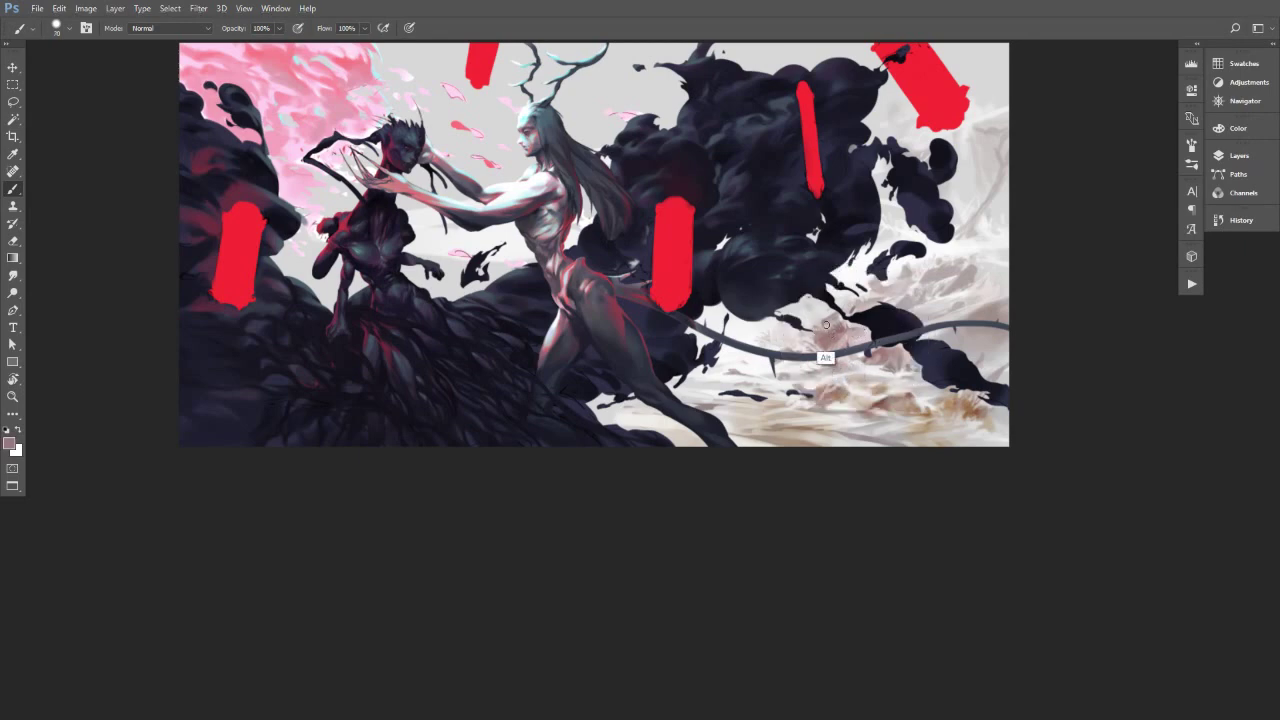
Shape the facets and upper edge of the reddish rock above the tail with sampled mauve and pale pink tones.
alt+click(826, 339)
alt+click(830, 334)
alt+click(831, 329)
alt+click(826, 343)
alt+click(807, 339)
alt+click(817, 335)
alt+click(809, 320)
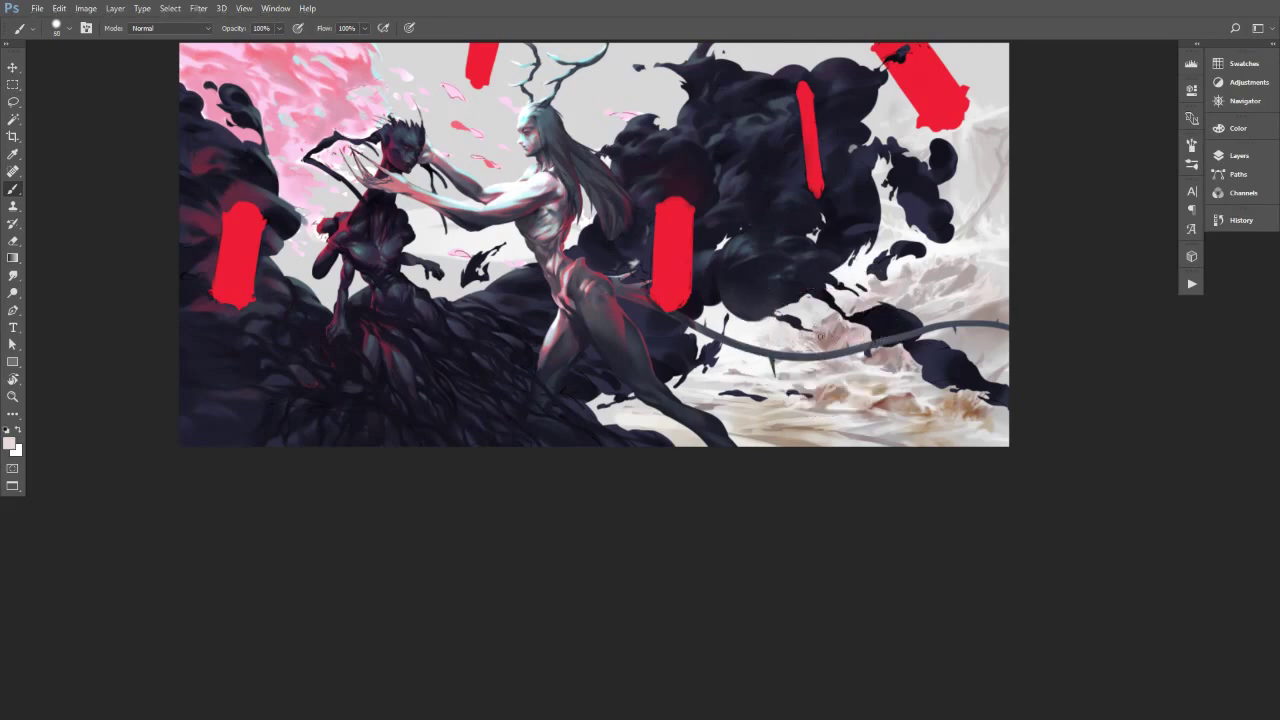
alt+click(822, 316)
alt+click(856, 336)
alt+click(839, 344)
Refine the pale rocky ridge above the tail at the canvas edge with sampled white and light grey tones.
alt+click(980, 333)
alt+click(986, 320)
alt+click(969, 244)
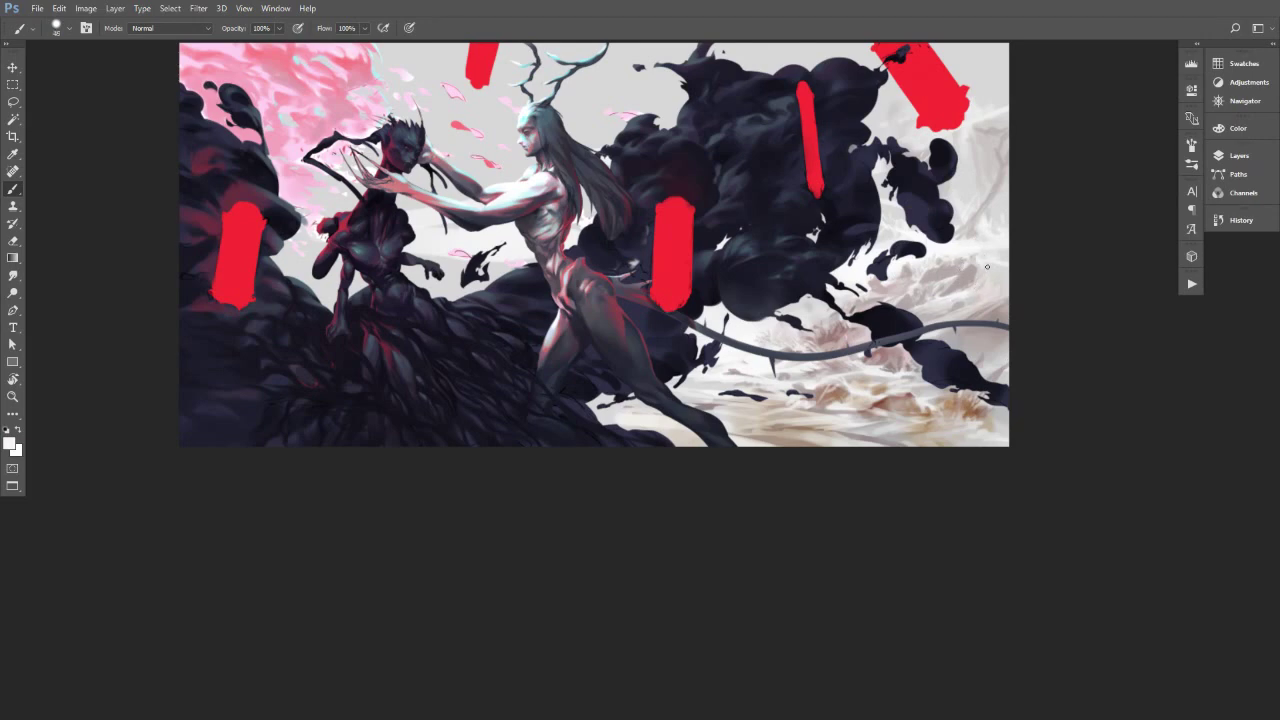
alt+click(980, 275)
alt+click(993, 272)
alt+click(973, 273)
alt+click(988, 318)
alt+click(992, 274)
key(])
alt+click(969, 240)
Blend the orange-brown ground near the canvas corner with sampled tan and light grey tones, enlarging the brush to 200.
alt+click(950, 425)
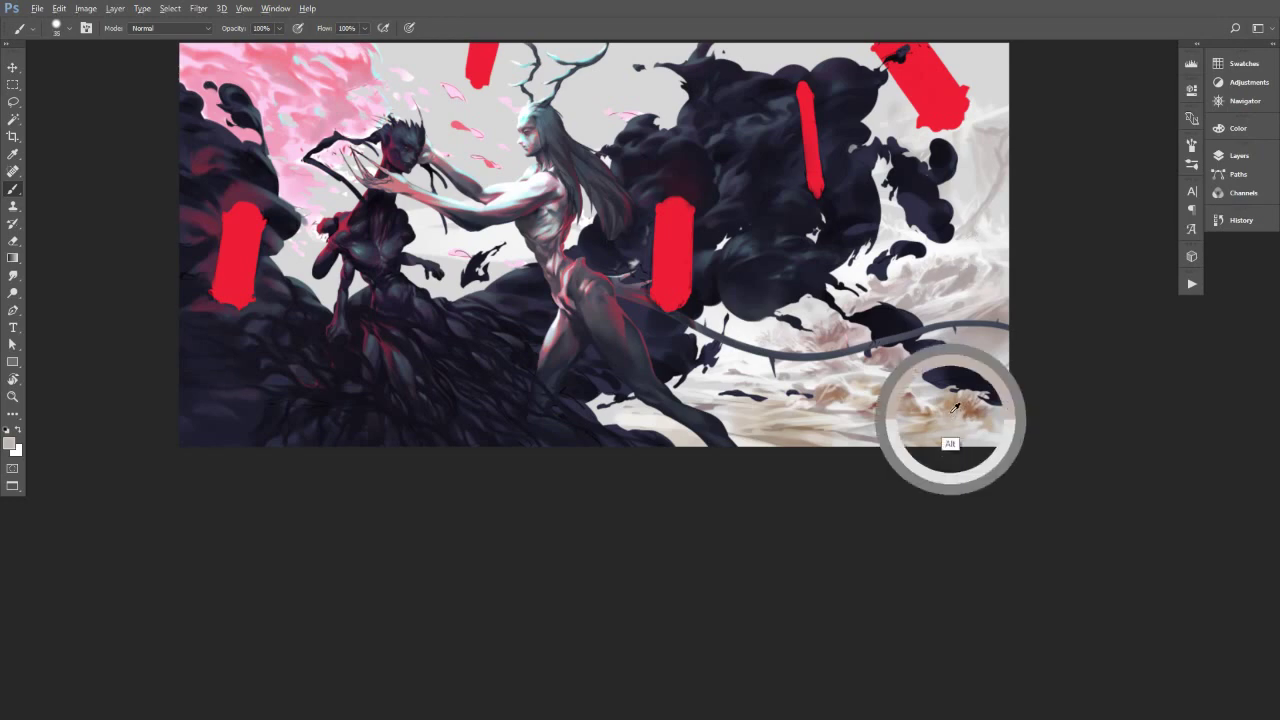
key(bracketright)
key(bracketright)
key(bracketright)
key(bracketright)
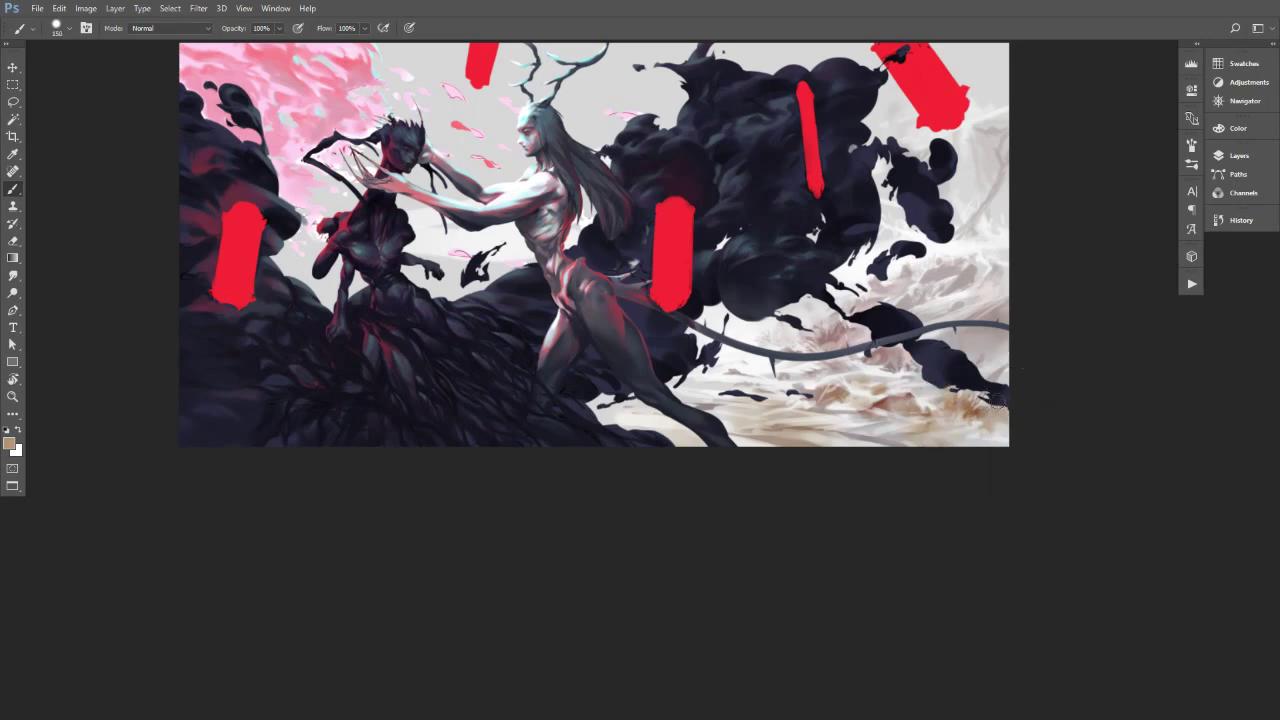
alt+click(993, 438)
key(bracketleft)
key(bracketleft)
key(bracketleft)
alt+click(995, 418)
key(bracketright)
key(bracketright)
key(bracketright)
alt+click(965, 425)
key(bracketright)
key(bracketright)
alt+click(898, 127)
Mirror the canvas back to its original orientation and check the painting with proof colours.
key(ctrl+shift+h)
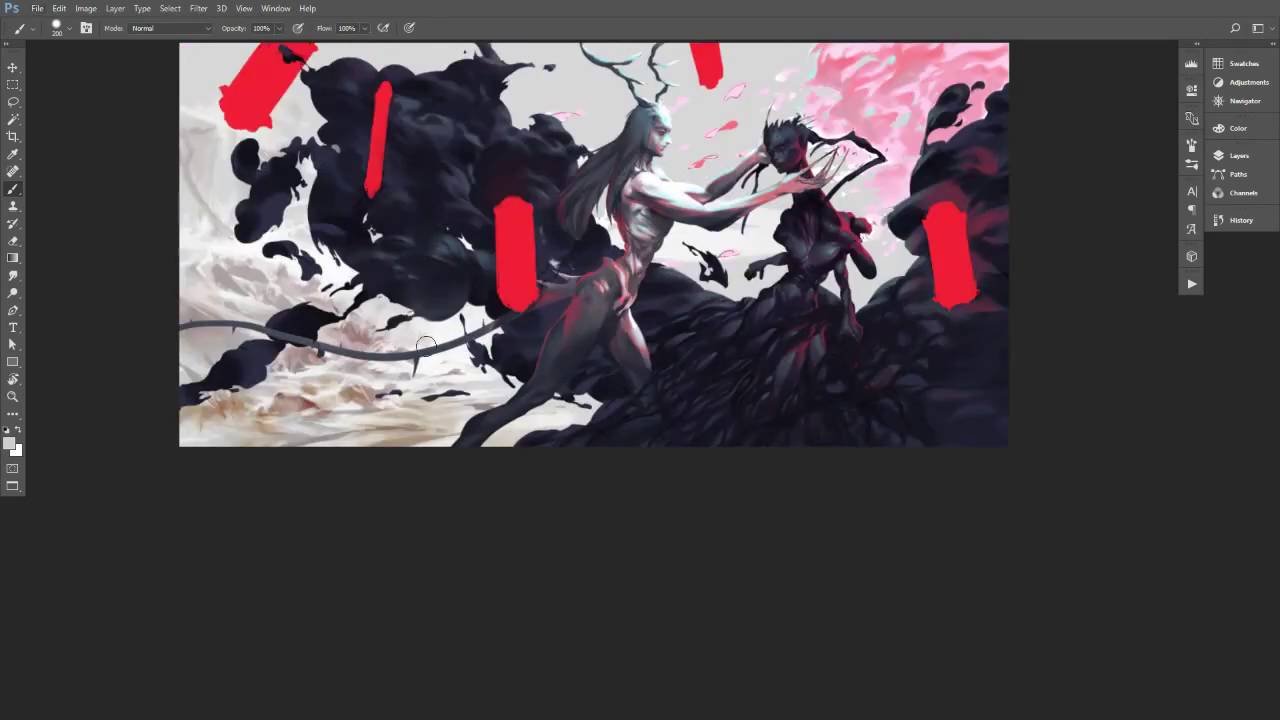
drag(352, 348, 388, 374)
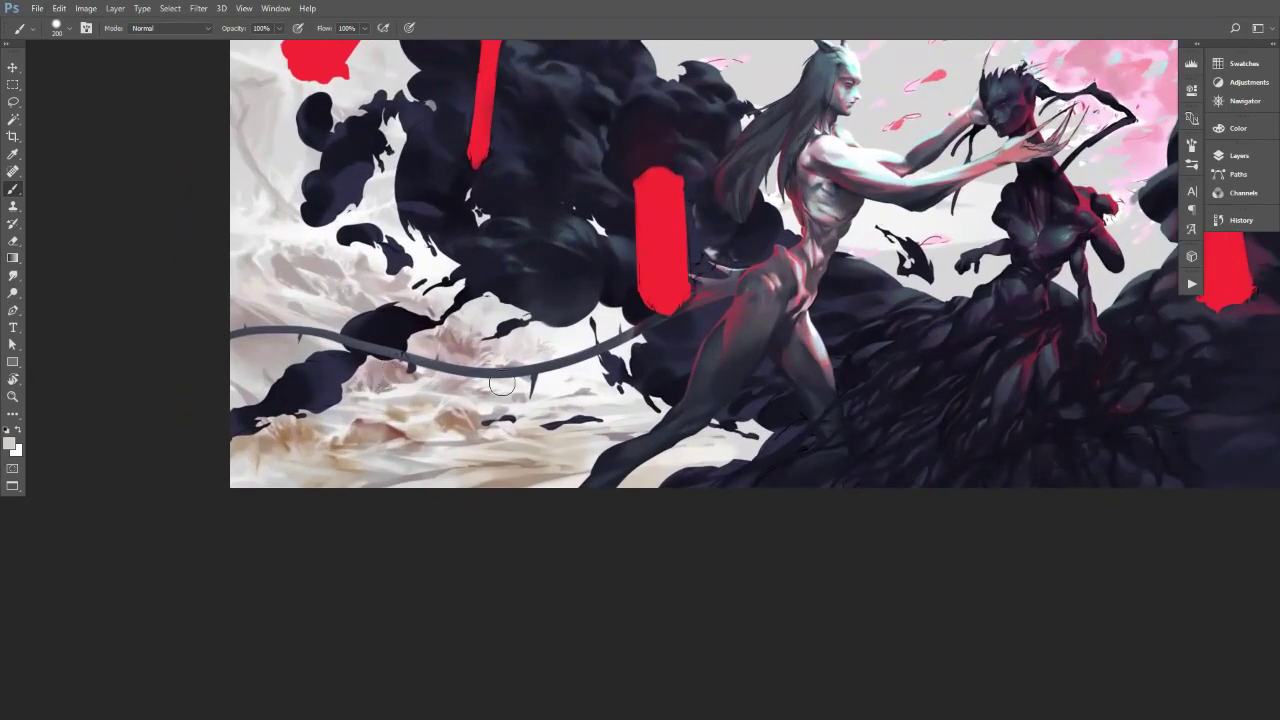
key(ctrl+y)
key(ctrl+y)
key(alt)
Refine the small reddish rocks on the bright ground below the tail with sampled red-brown and pale pink tones and a small brush.
alt+click(446, 435)
key(bracketleft)
key(bracketleft)
key(bracketleft)
key(bracketleft)
key(bracketleft)
key(bracketleft)
key(bracketleft)
key(bracketleft)
key(bracketleft)
key(bracketleft)
key(bracketleft)
key(bracketleft)
alt+click(389, 429)
alt+click(389, 435)
alt+click(386, 432)
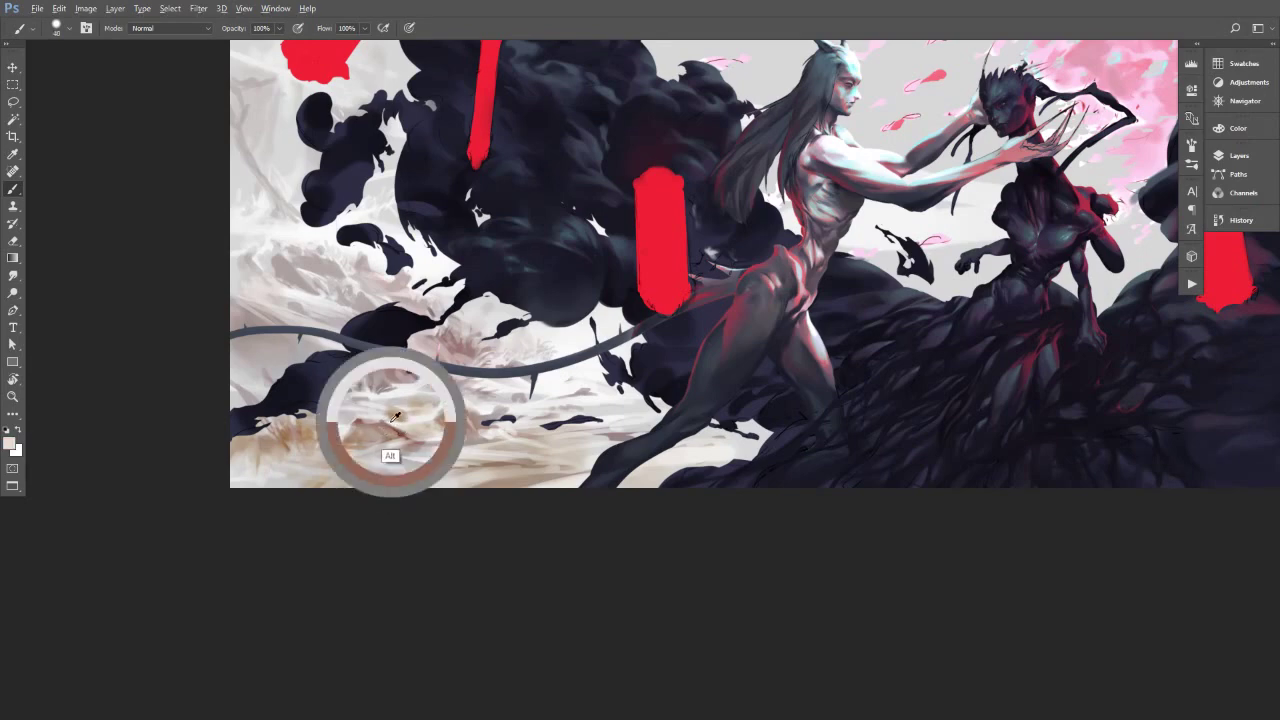
alt+click(392, 442)
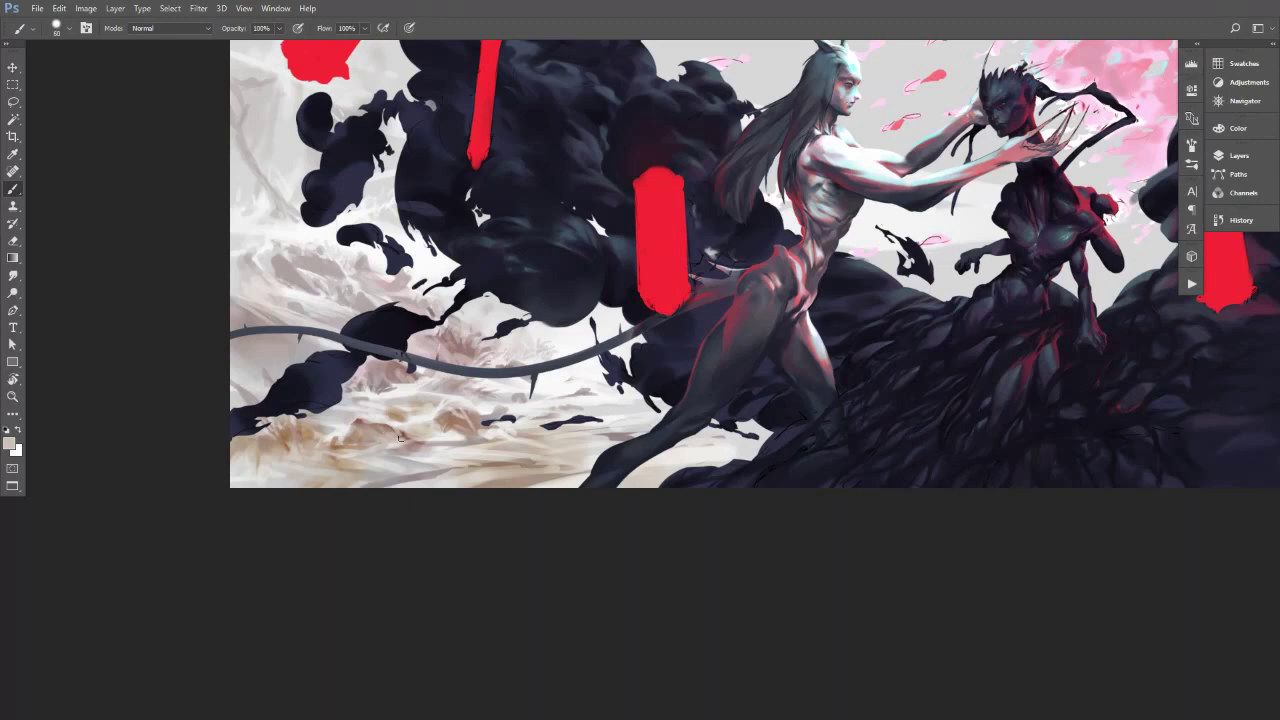
alt+click(396, 447)
alt+click(389, 445)
Lighten the ground beneath the small reddish rocks with a sampled pale tone and a brush of size 100.
key(])
key(])
alt+click(415, 463)
key(])
key(])
drag(391, 447, 408, 466)
Hide the Group 2 copy 2 layer to inspect the background painting alone, and show it again.
drag(687, 368, 624, 370)
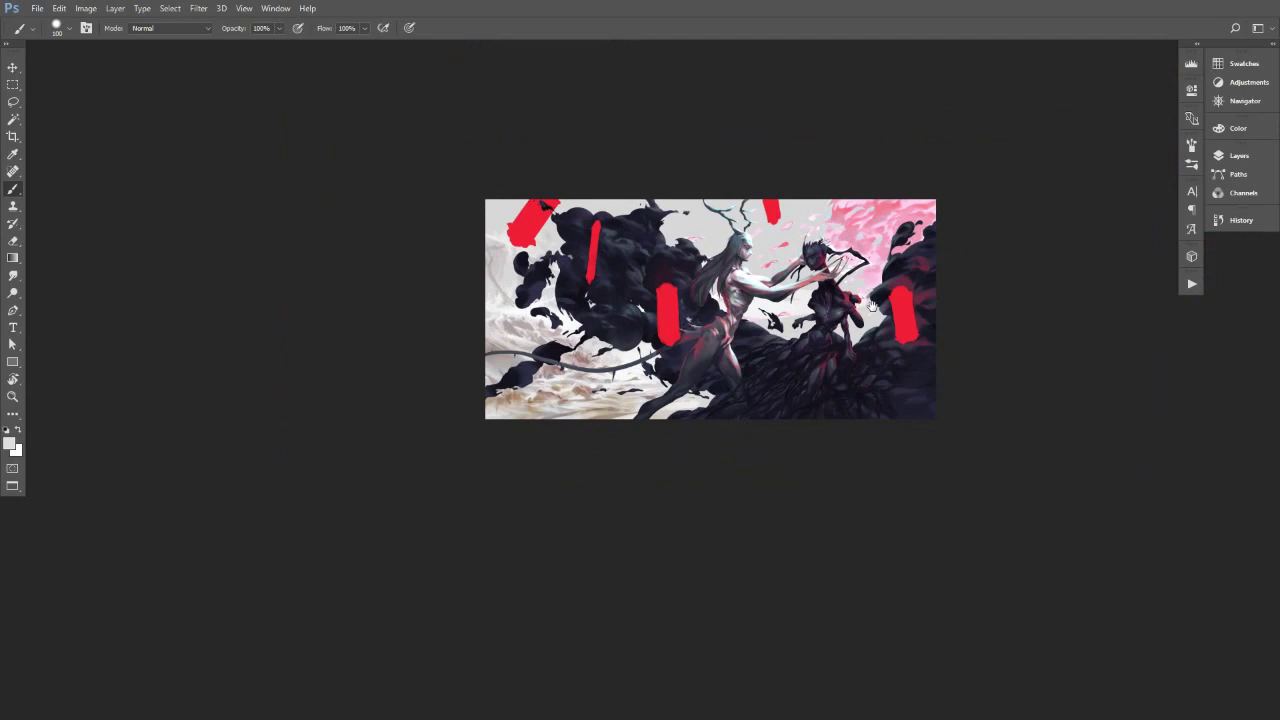
click(1239, 158)
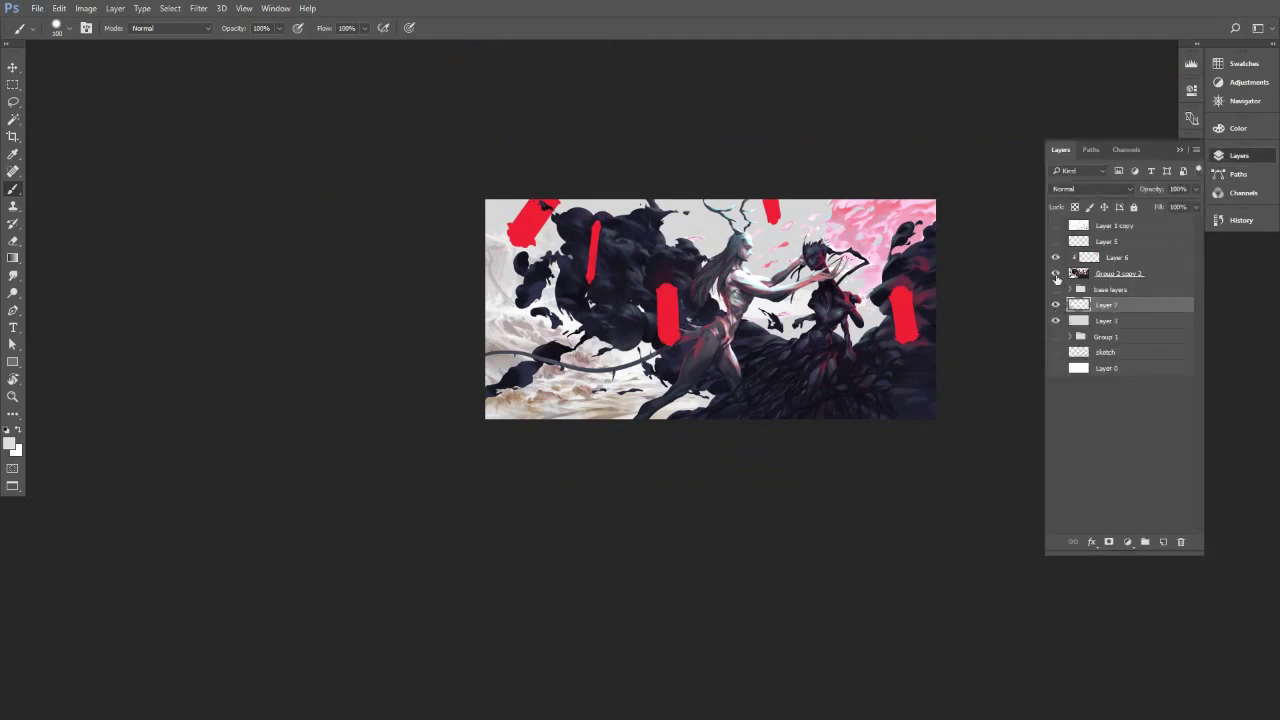
click(1056, 275)
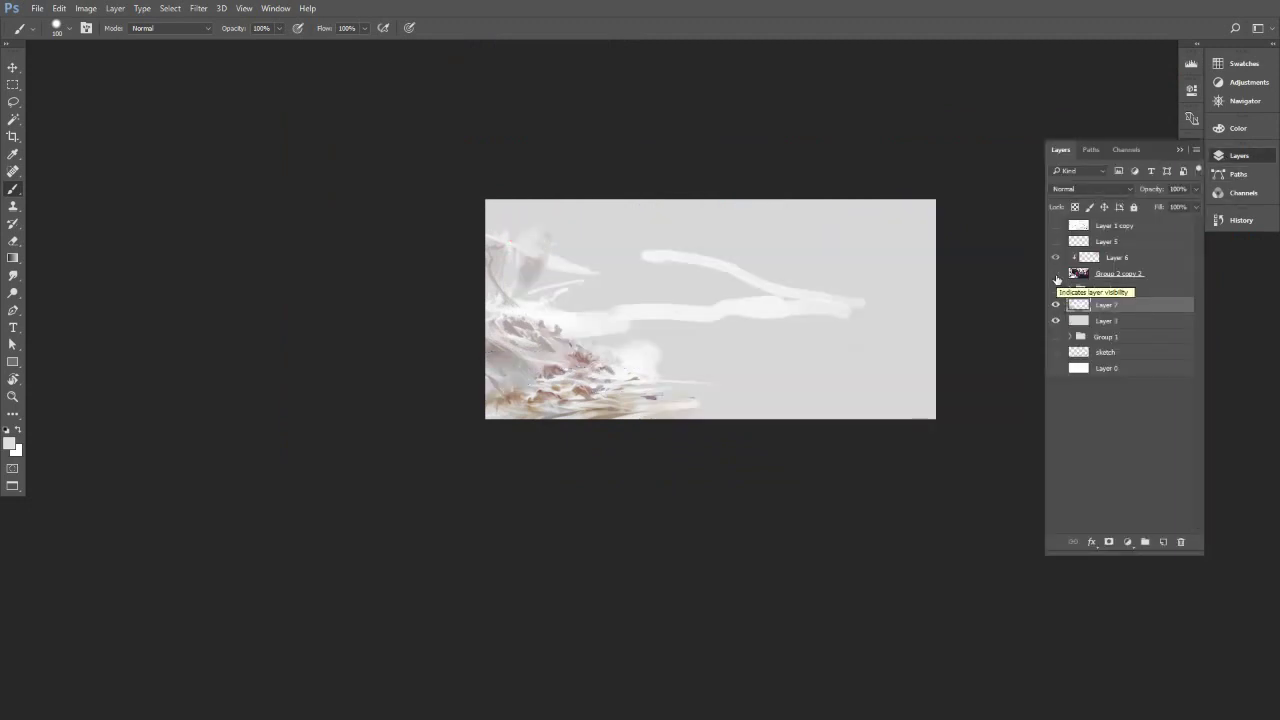
click(1056, 275)
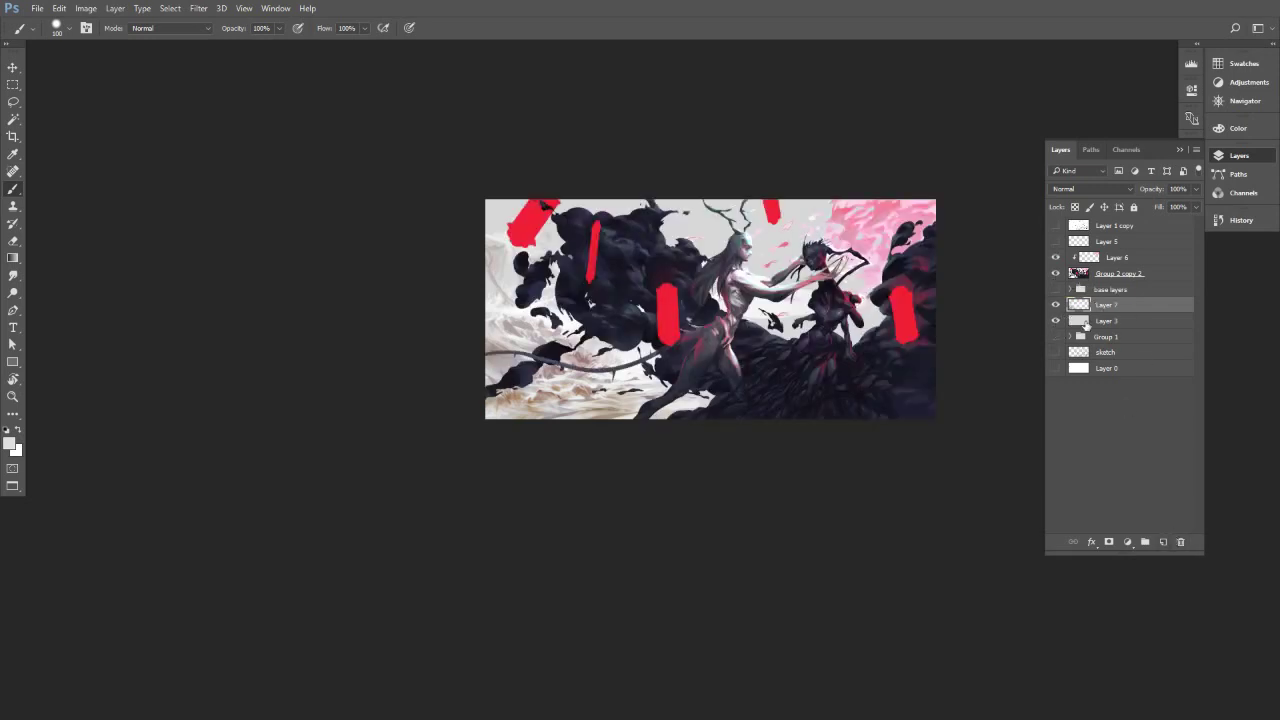
Duplicate the plain grey Layer 3 and merge the background painting on Layer 7 into the copy.
click(1100, 322)
key(ctrl+j)
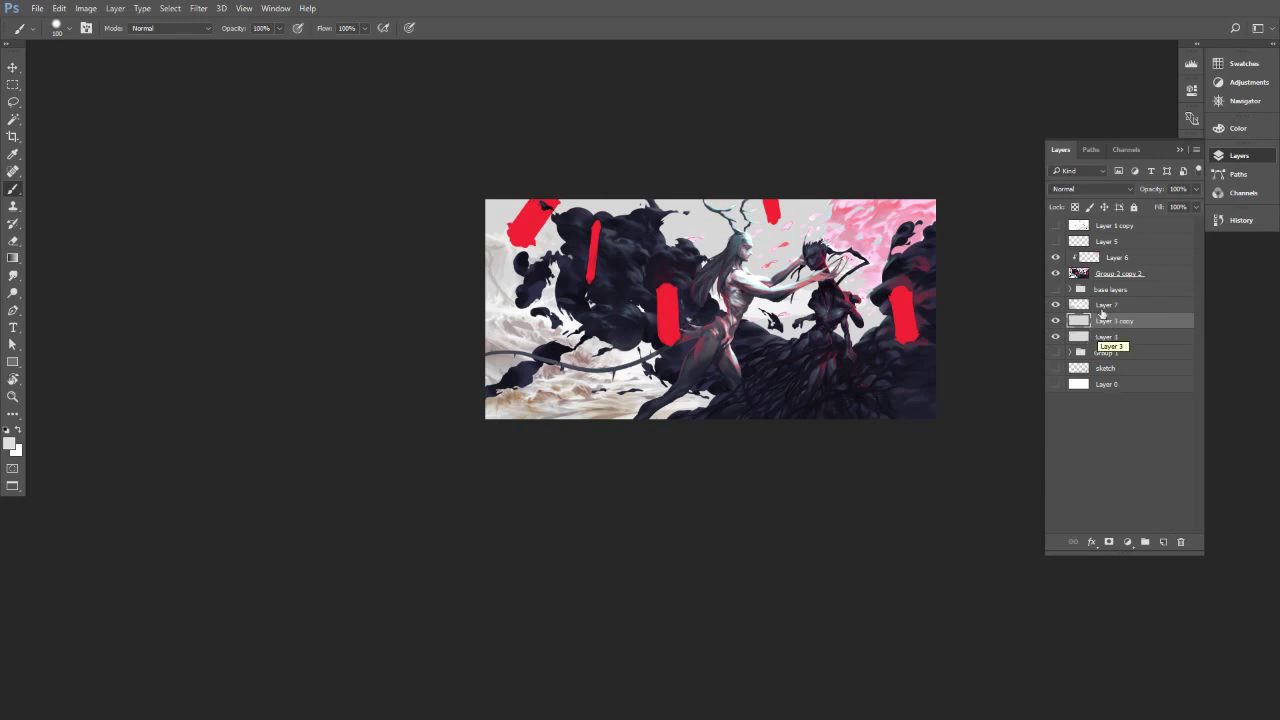
click(1100, 309)
key(ctrl+e)
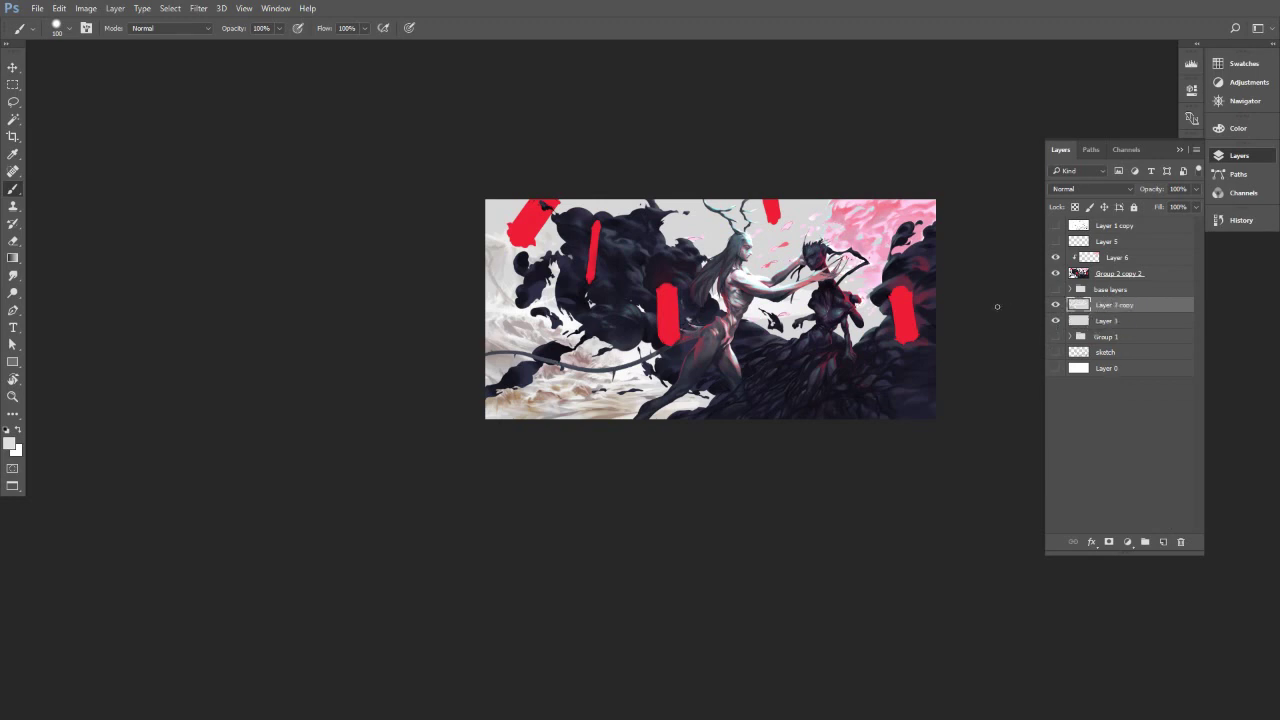
Add a Gradient Map adjustment above the merged background, choose the cream, red and navy preset, and reverse it.
click(1249, 85)
click(1168, 125)
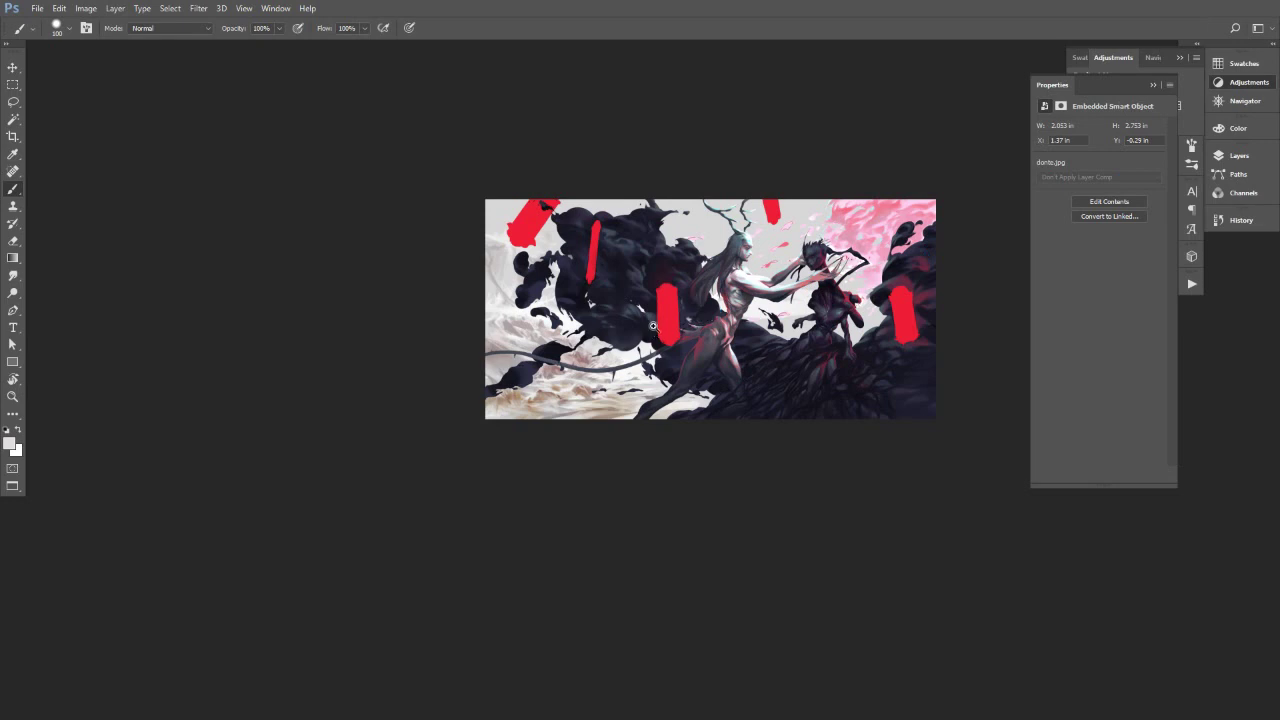
drag(635, 337, 669, 338)
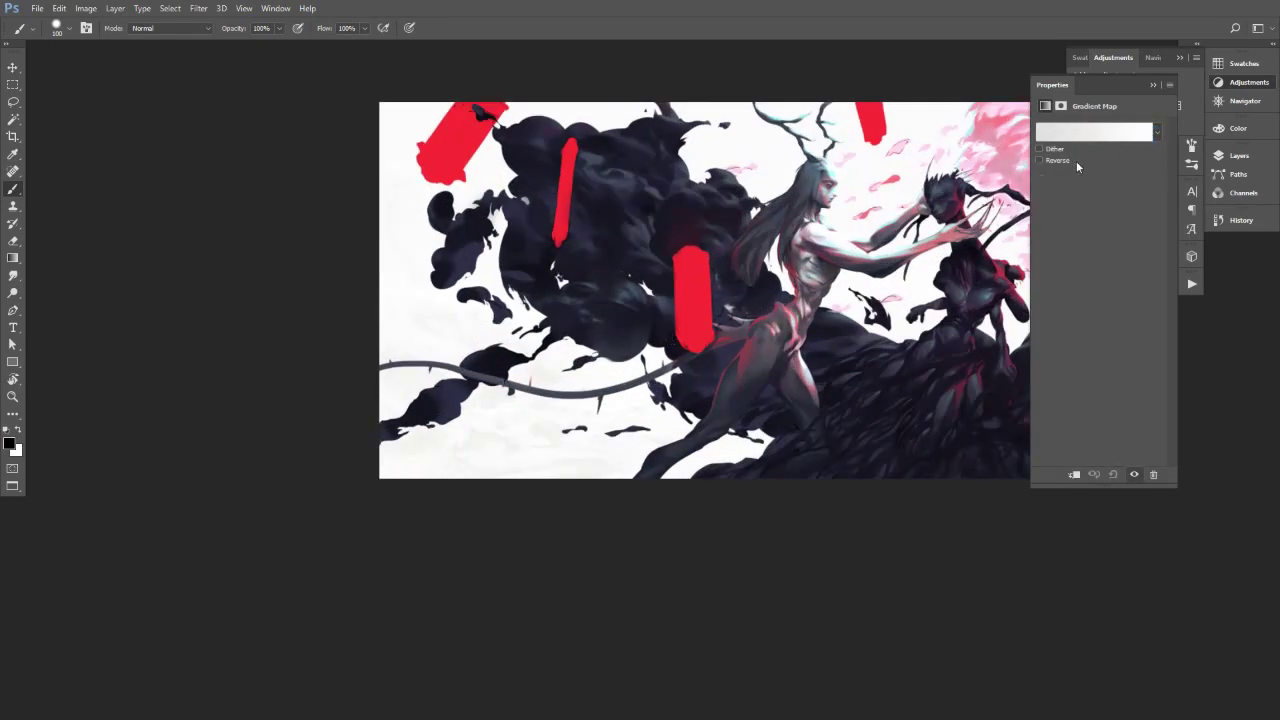
click(1156, 130)
click(1090, 228)
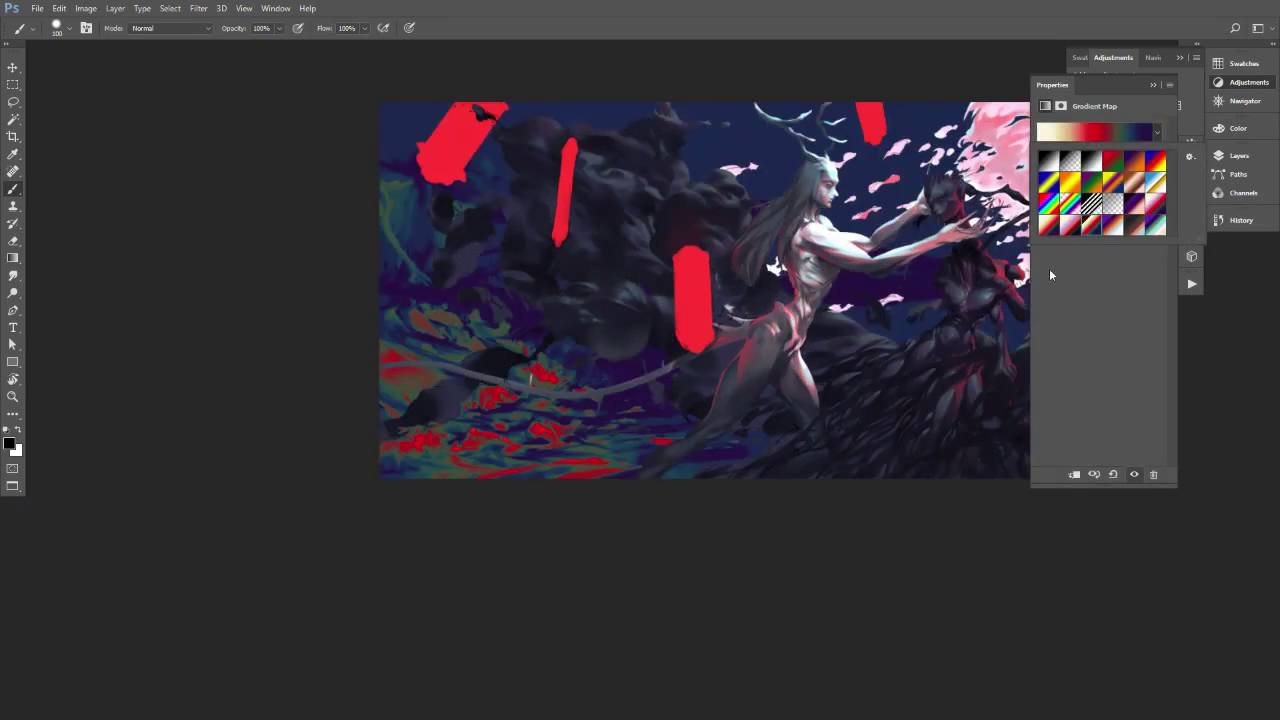
click(1049, 268)
click(1040, 160)
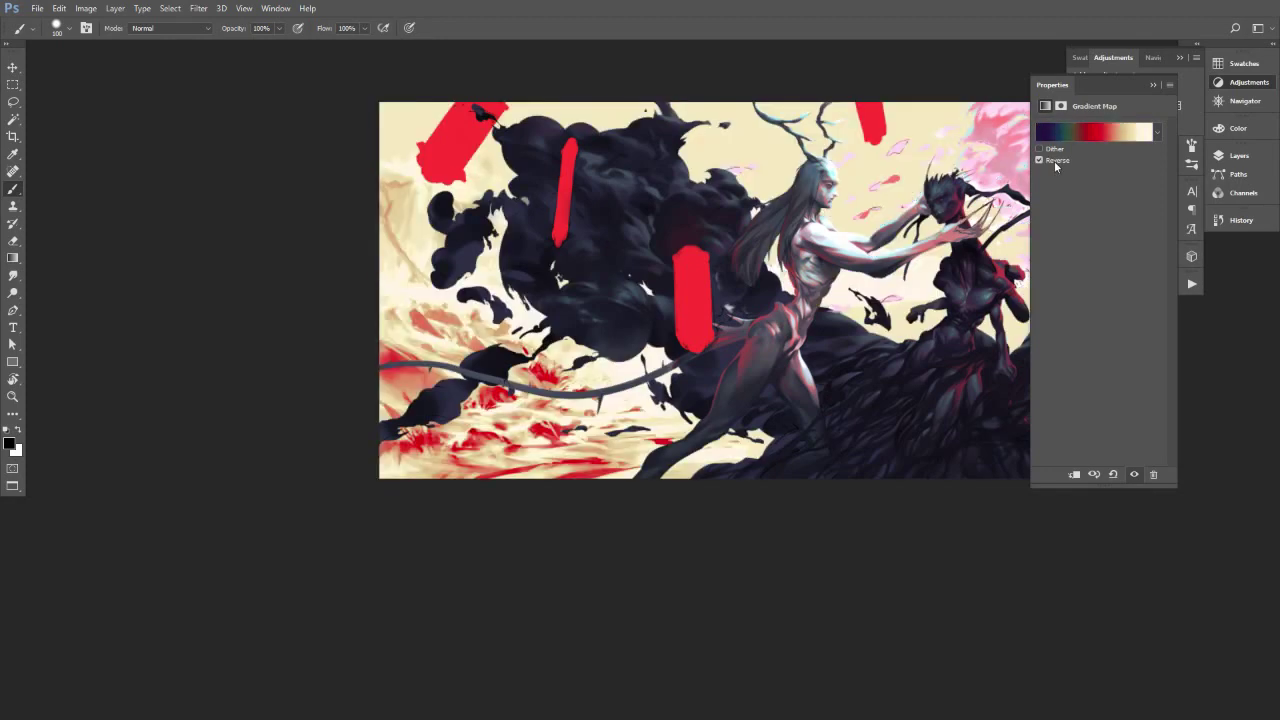
Try several preset gradients on the Gradient Map, ending with the pale blue, orange, maroon and purple one.
click(1157, 132)
click(1046, 224)
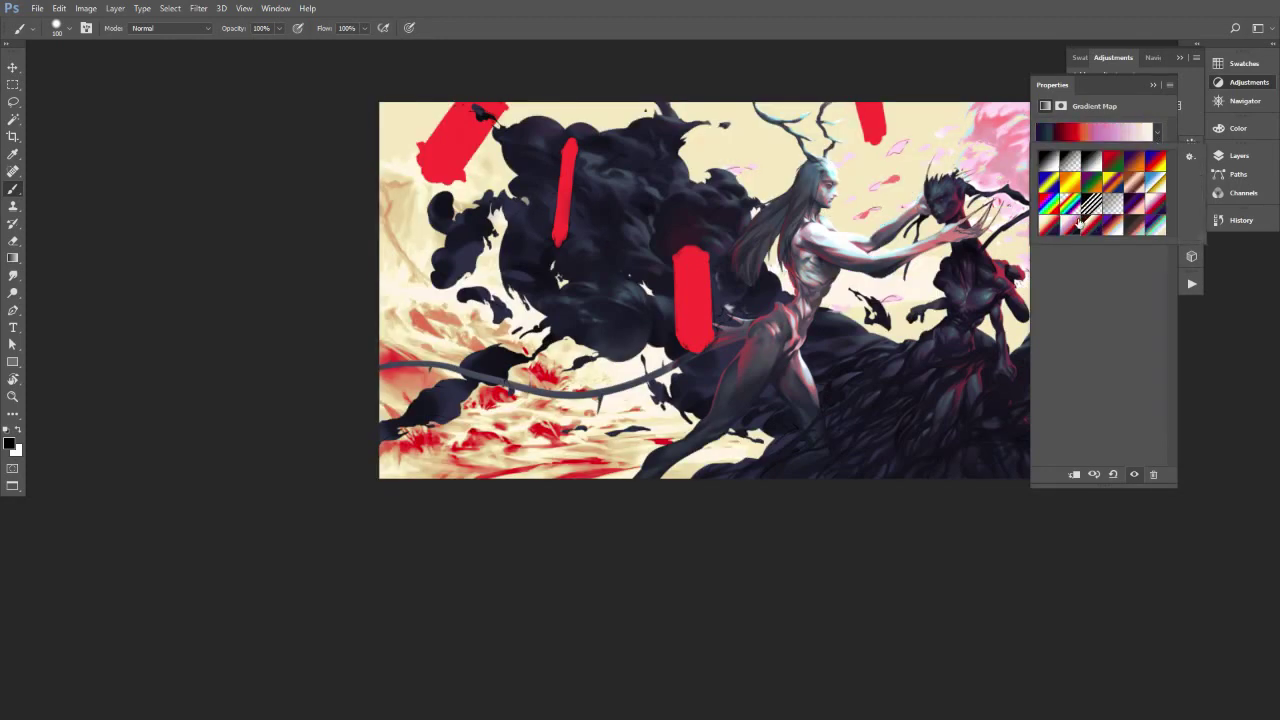
click(1138, 226)
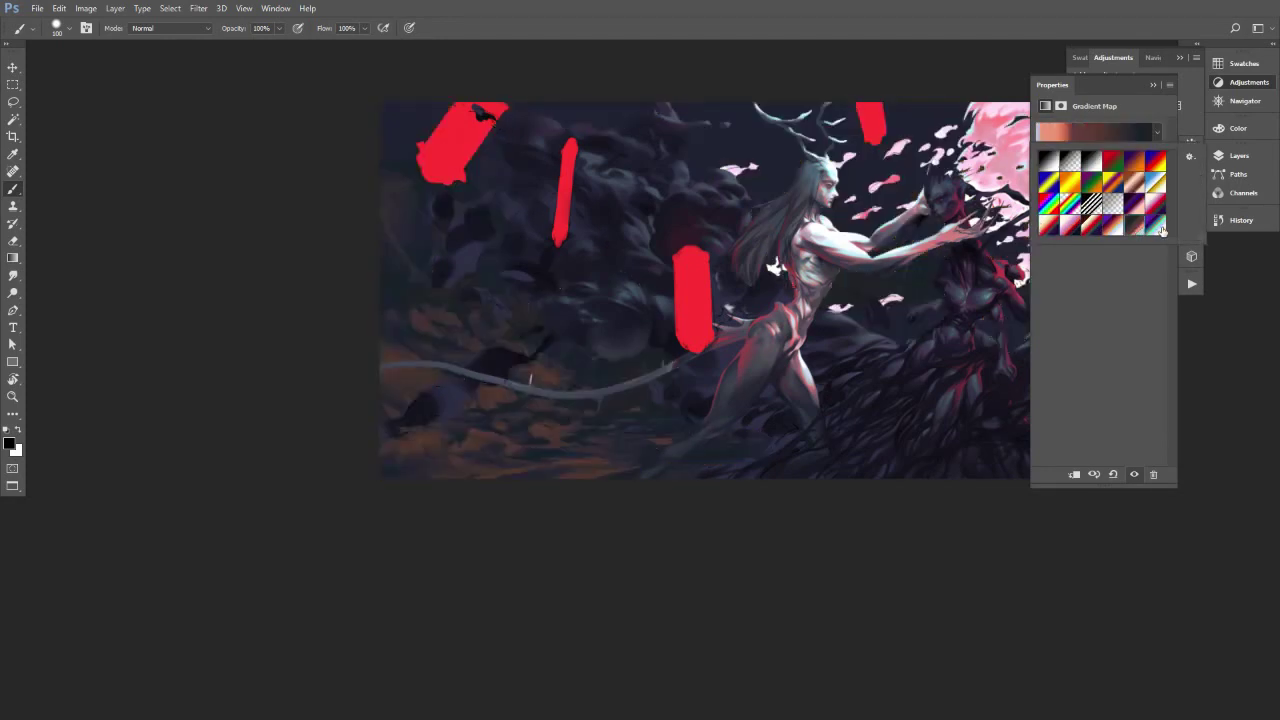
click(1159, 227)
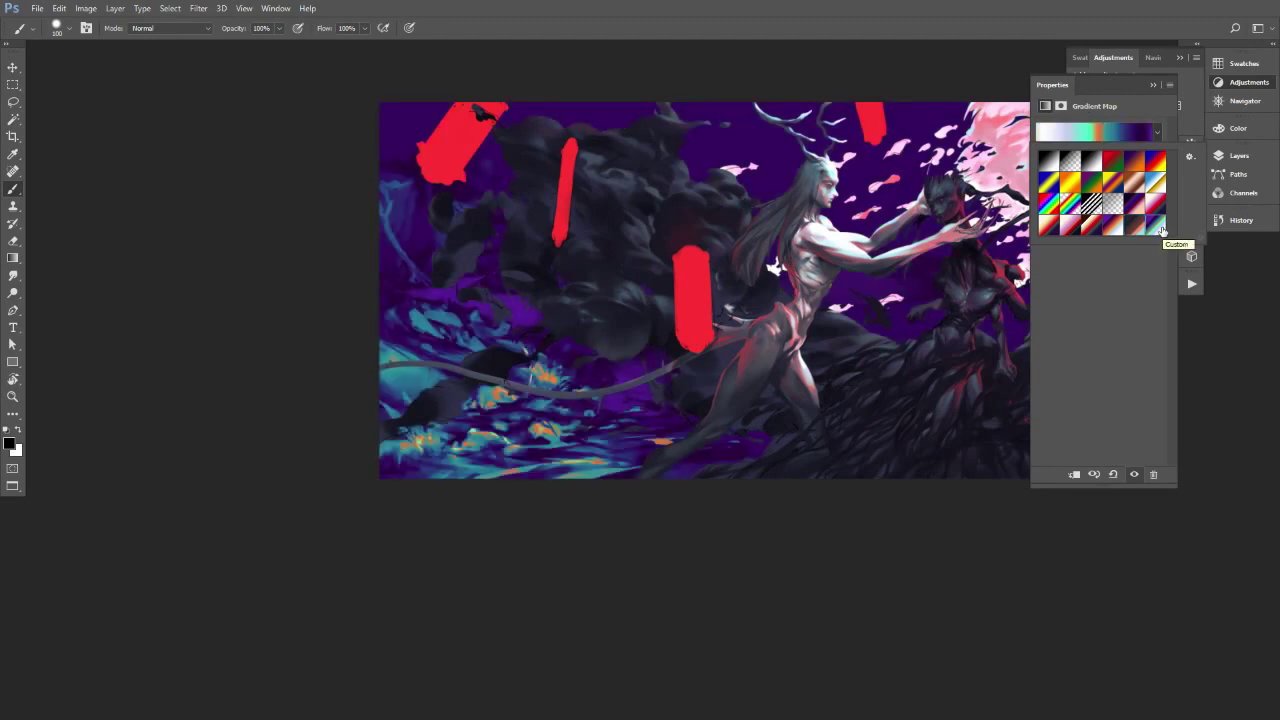
click(1096, 228)
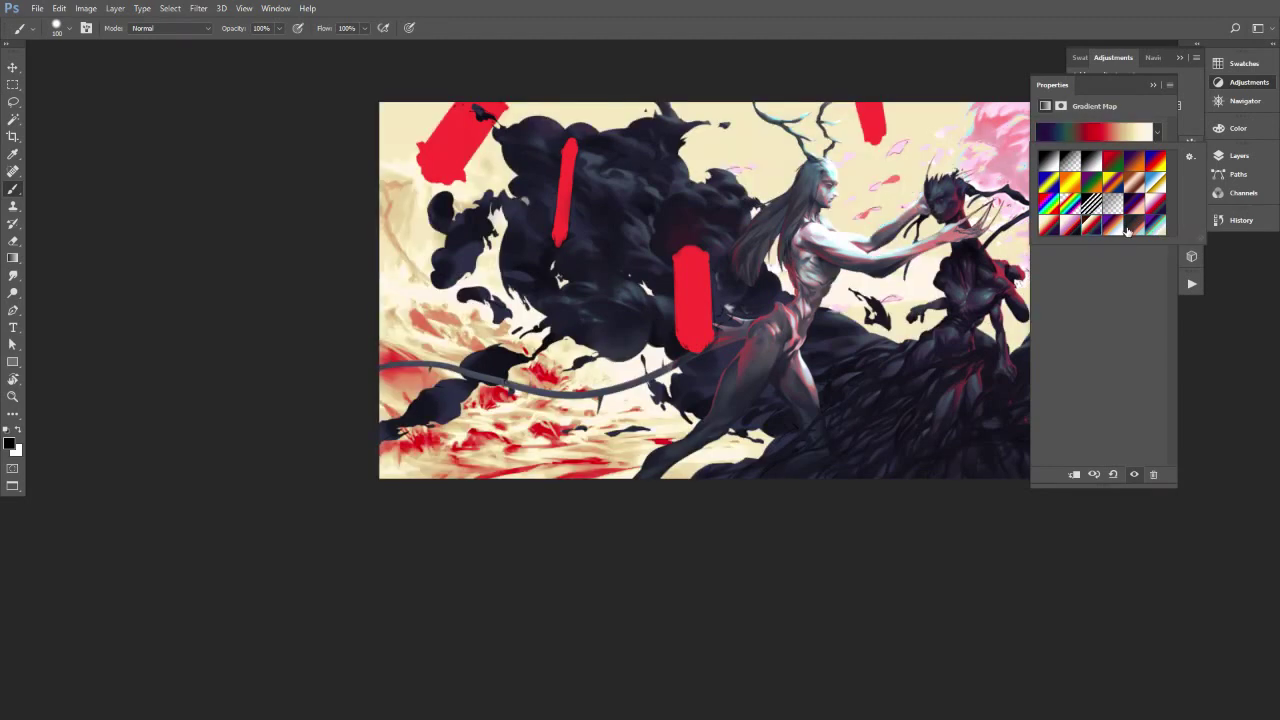
click(1121, 229)
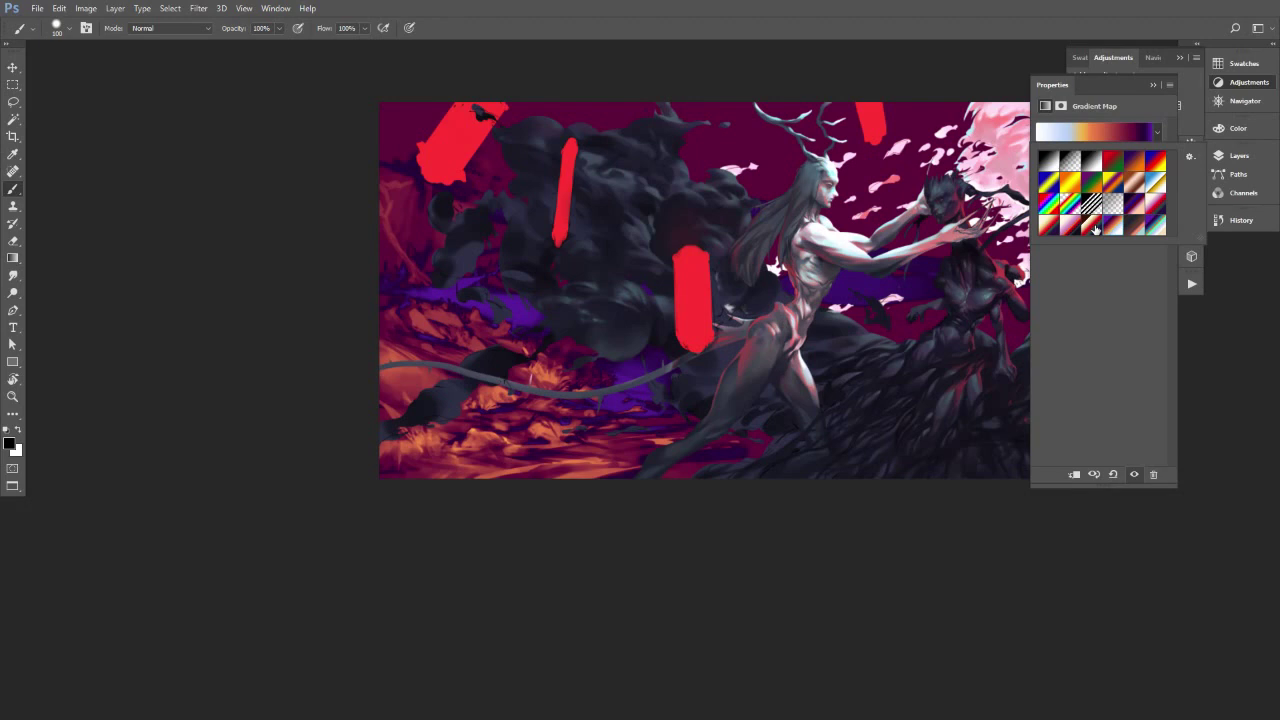
click(1232, 86)
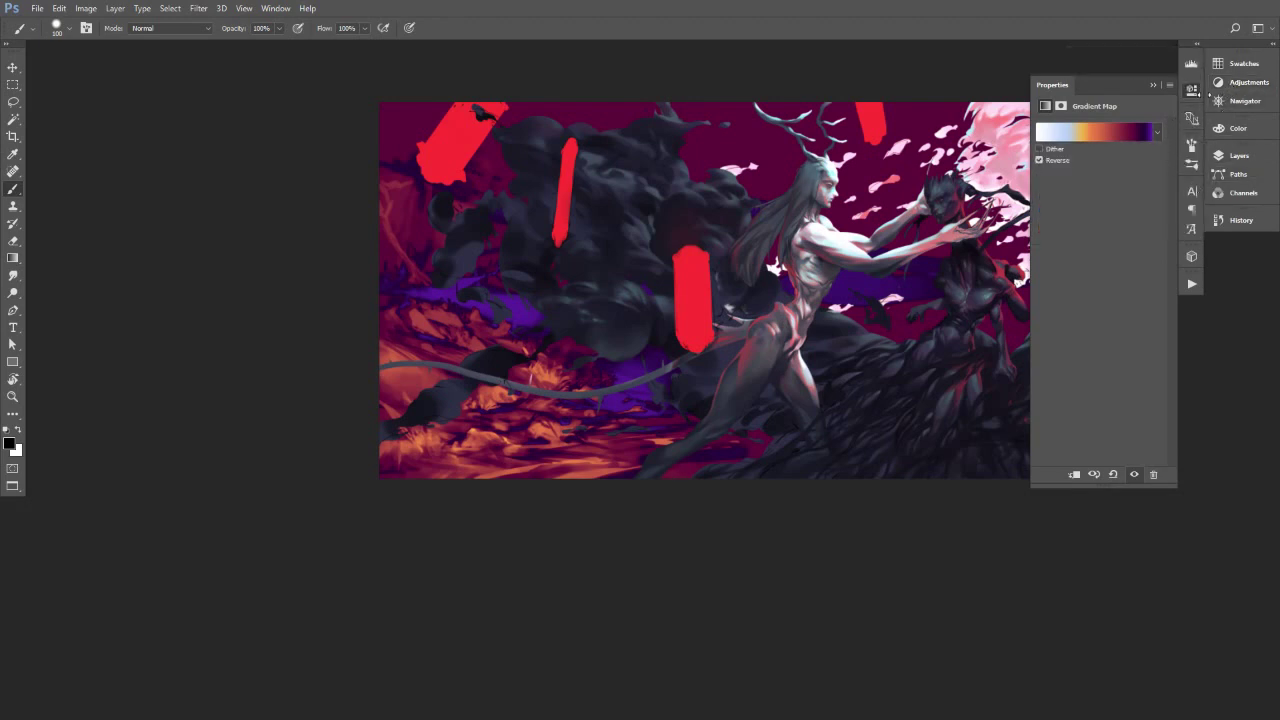
Try the Soft Light and Lighter Color blend modes on the Gradient Map 1 layer.
click(1239, 156)
click(1100, 188)
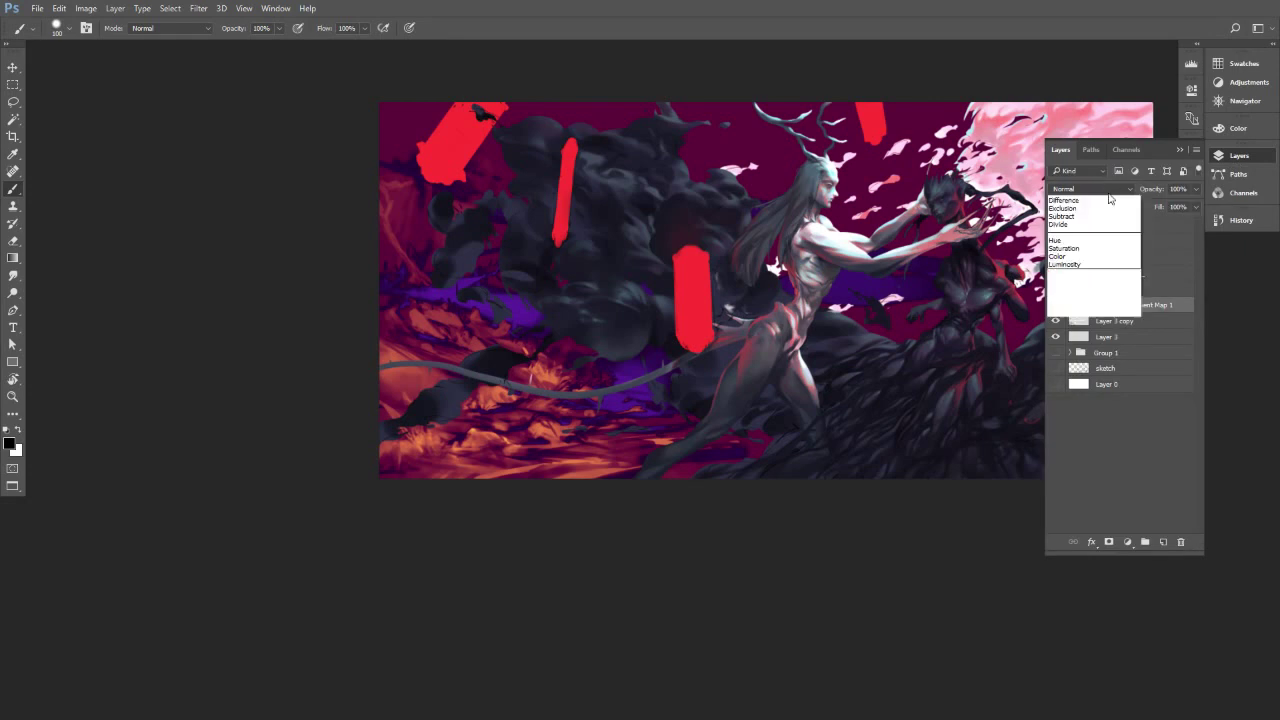
click(1090, 328)
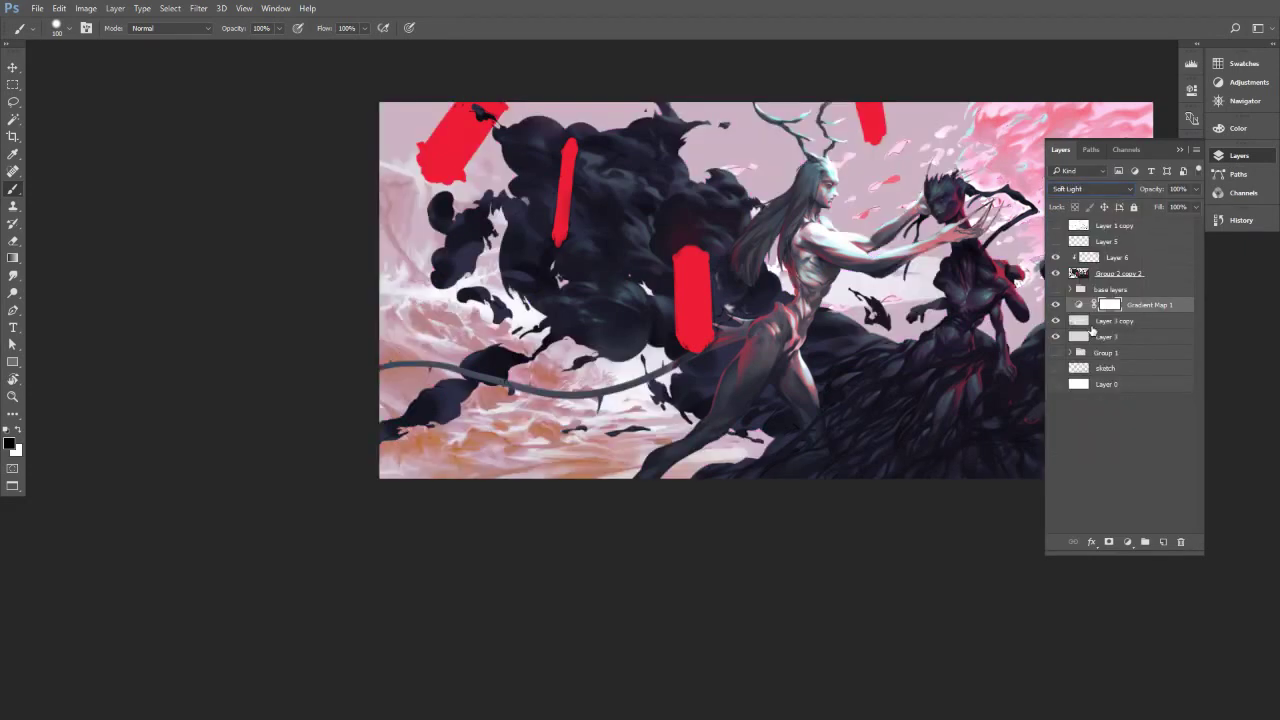
click(1100, 190)
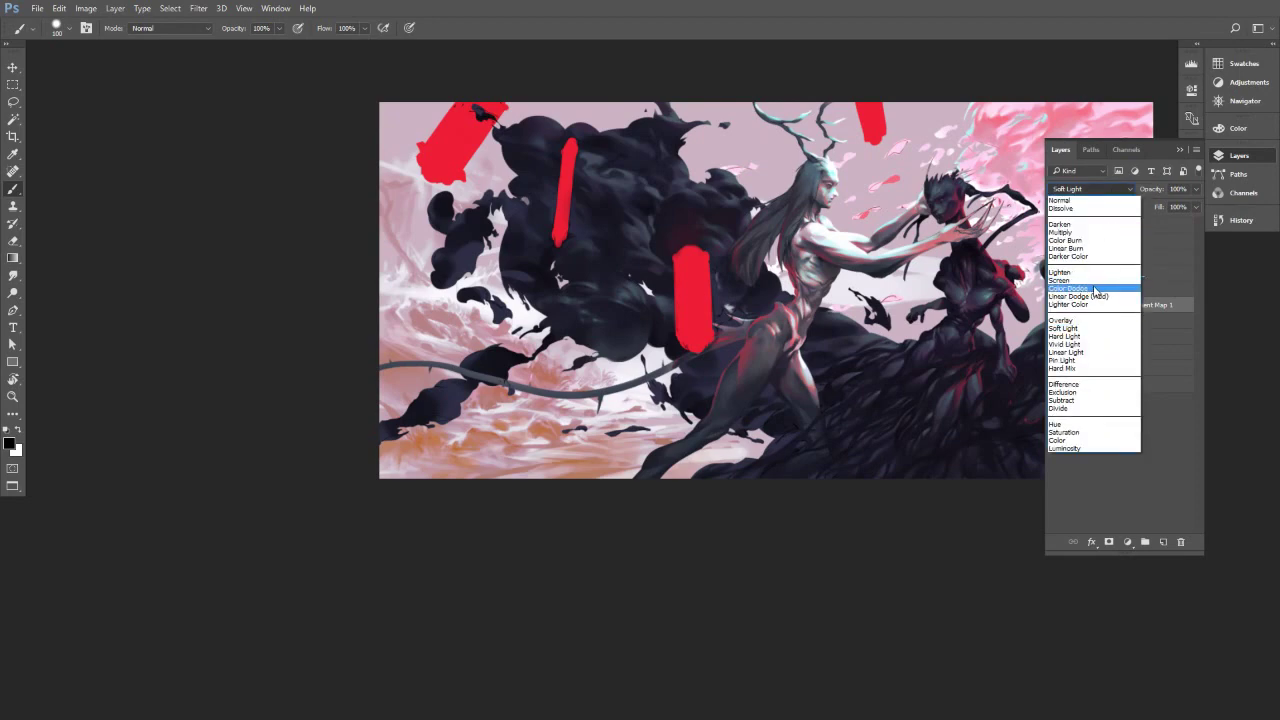
click(1080, 304)
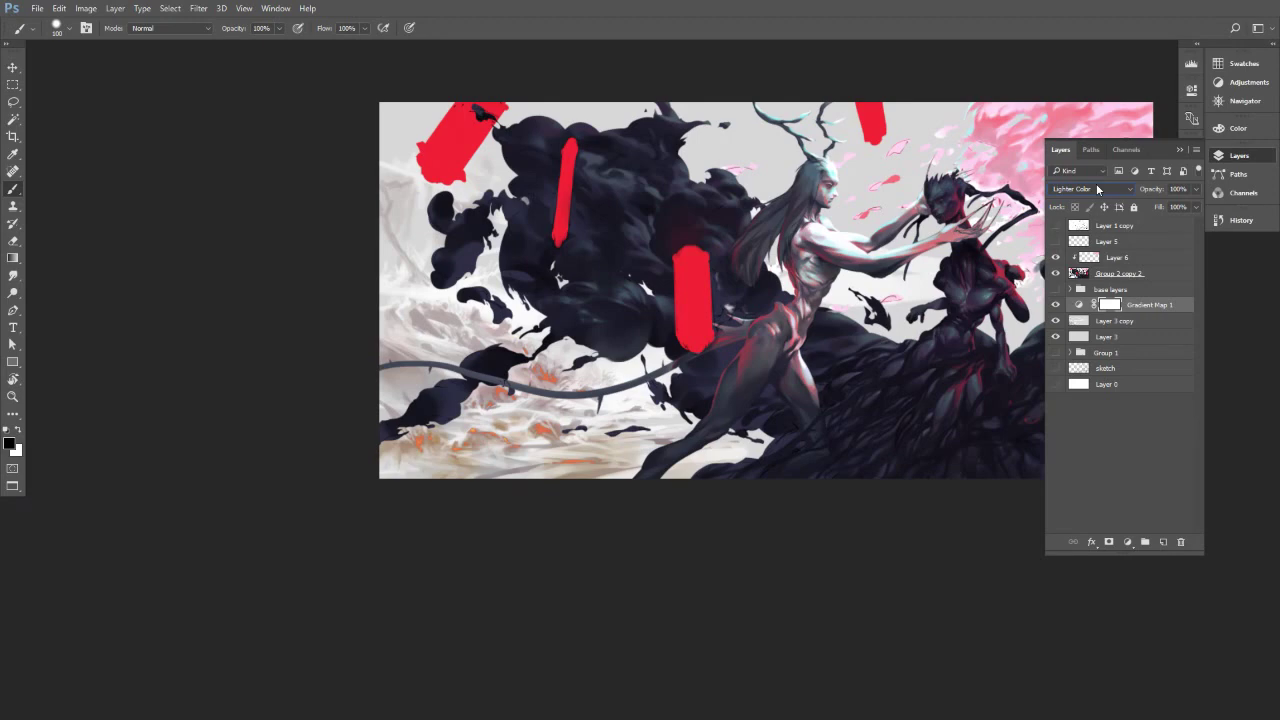
Cycle the Gradient Map 1 layer through further blend modes, including Hard Light, and stop at Exclusion.
scroll(1096, 188, down, 1)
scroll(1096, 188, down, 4)
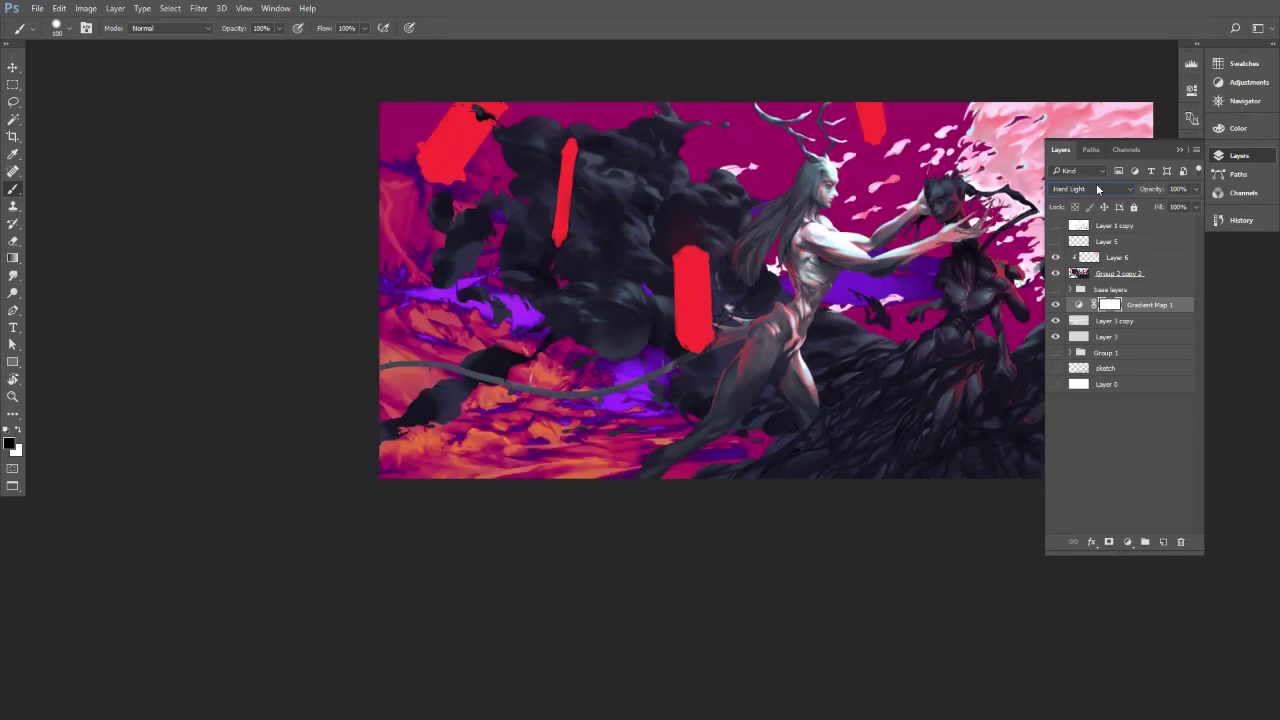
scroll(1096, 188, down, 4)
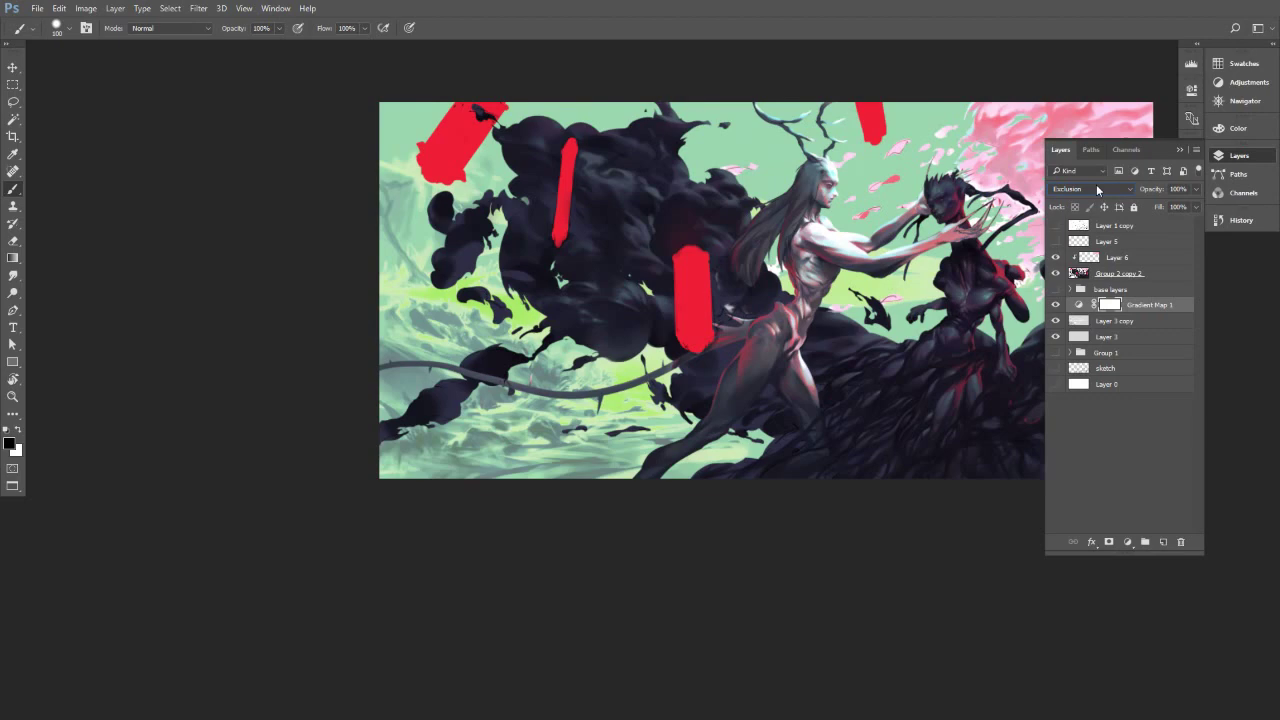
scroll(1096, 188, down, 1)
scroll(1096, 188, up, 1)
scroll(888, 300, down, 3)
drag(892, 292, 649, 362)
scroll(620, 389, up, 3)
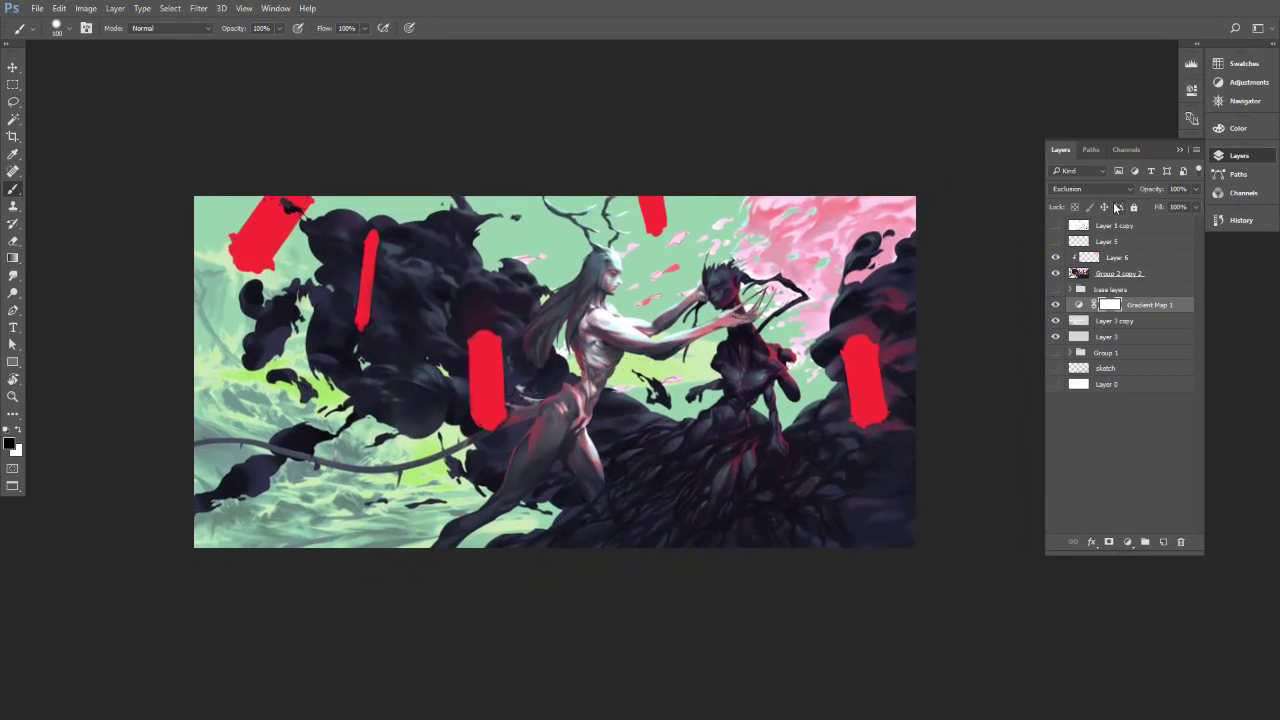
Switch Gradient Map 1 to Color Dodge and run through the following blend modes back to Exclusion.
click(1105, 189)
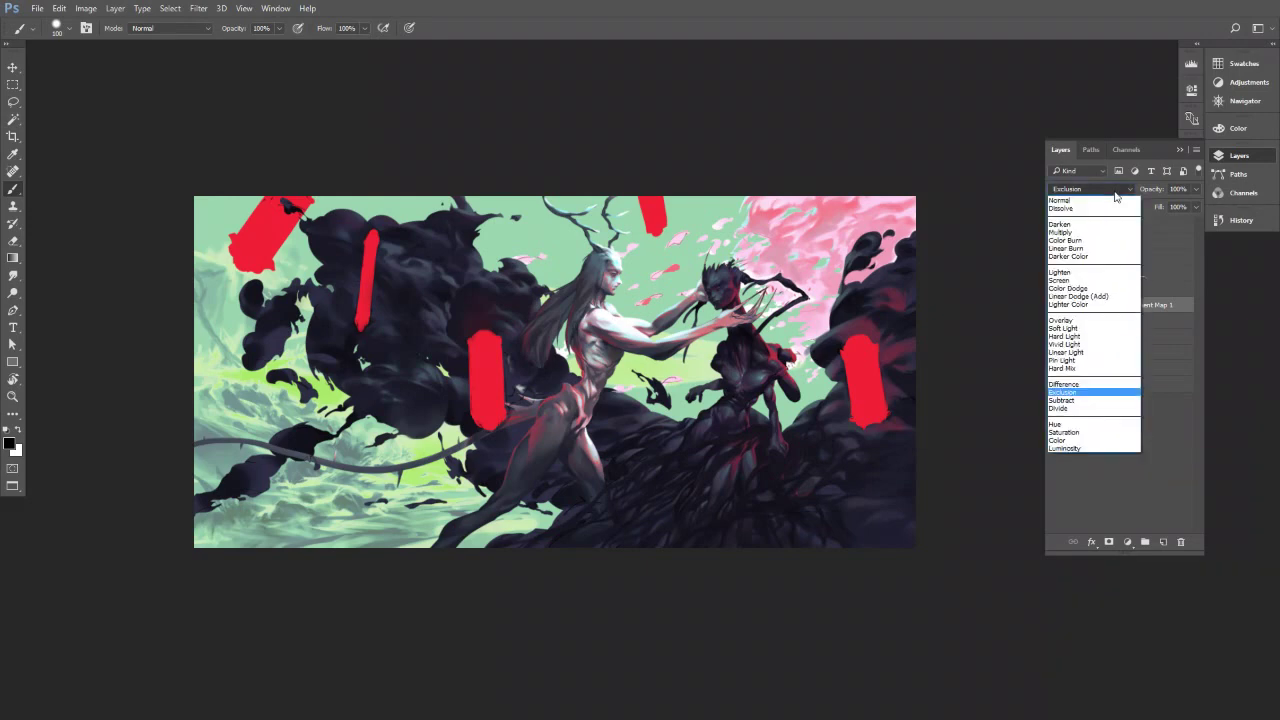
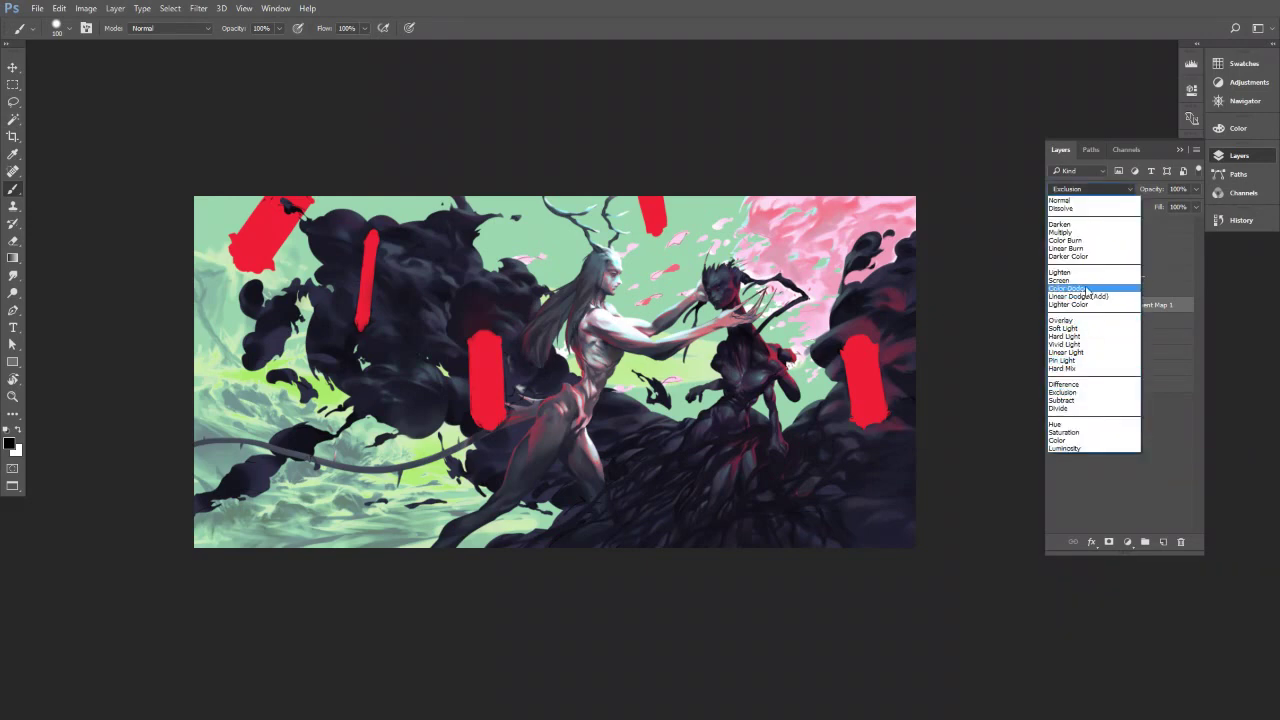
click(1086, 288)
scroll(1115, 197, down, 11)
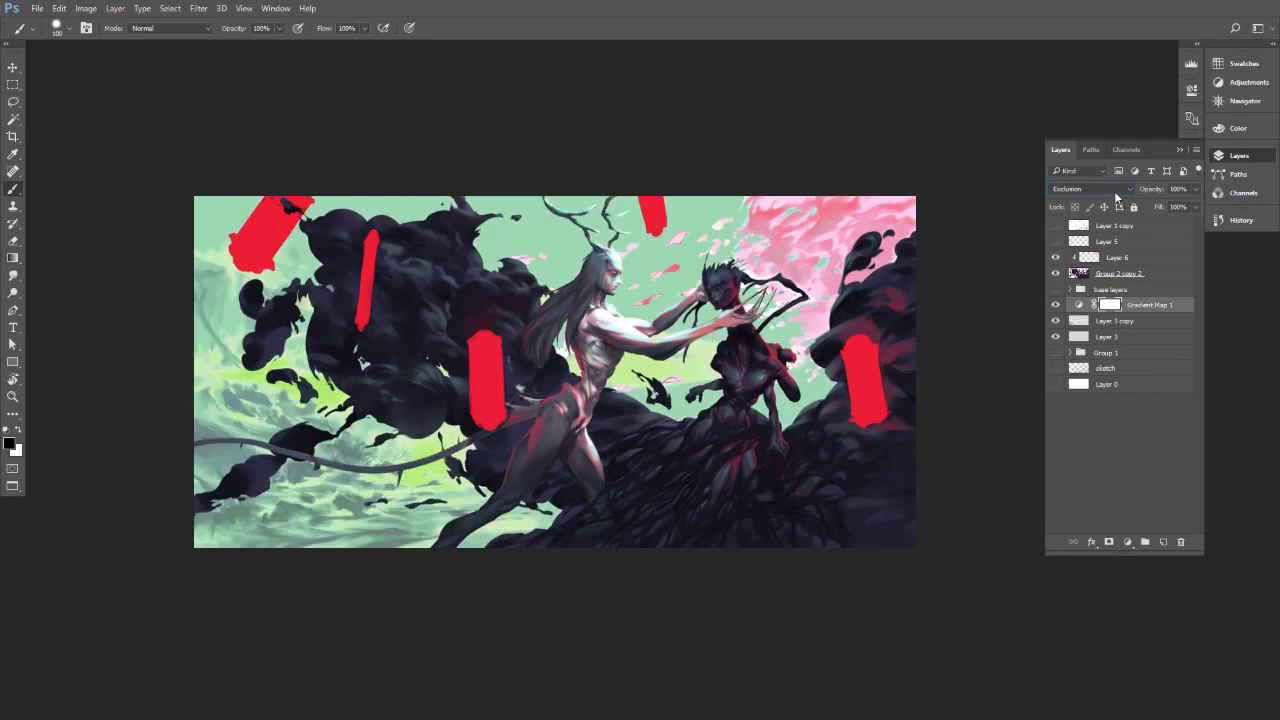
Compare the Overlay, Multiply, Screen, Linear Dodge (Add) and Lighter Color blend modes on Gradient Map 1.
click(1116, 190)
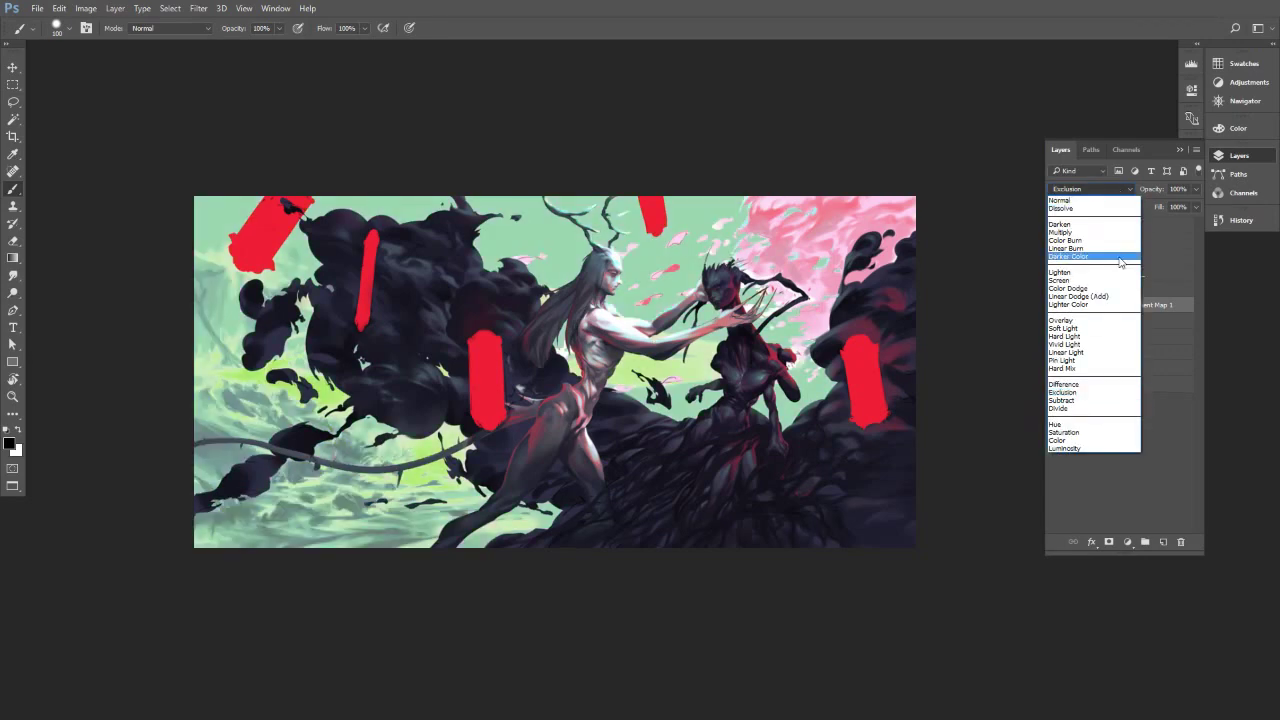
click(1095, 321)
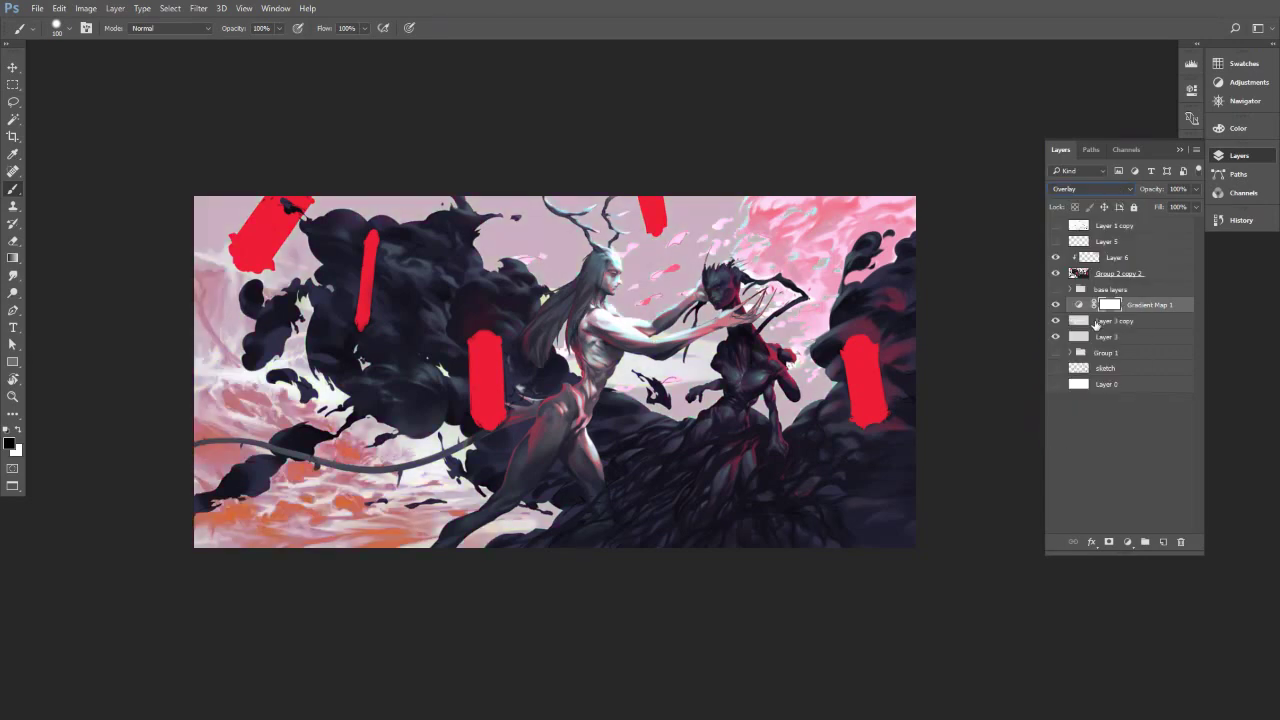
click(1092, 189)
click(1098, 221)
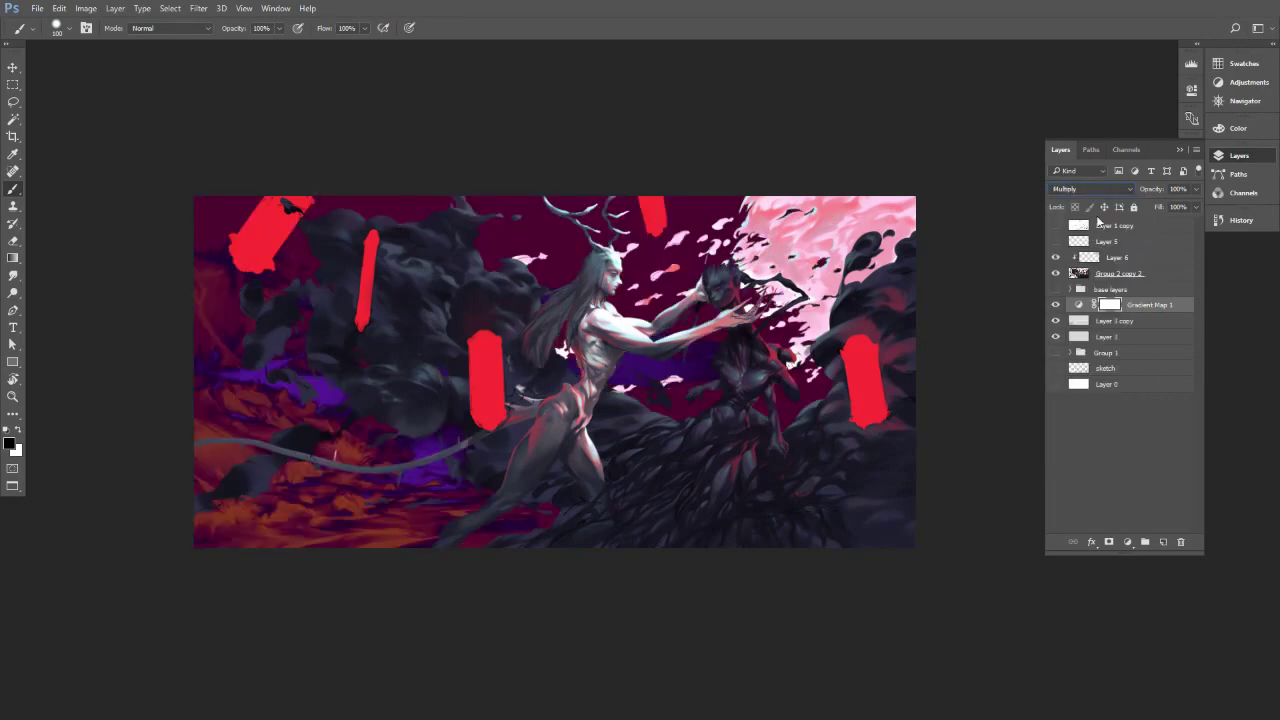
scroll(1108, 186, down, 6)
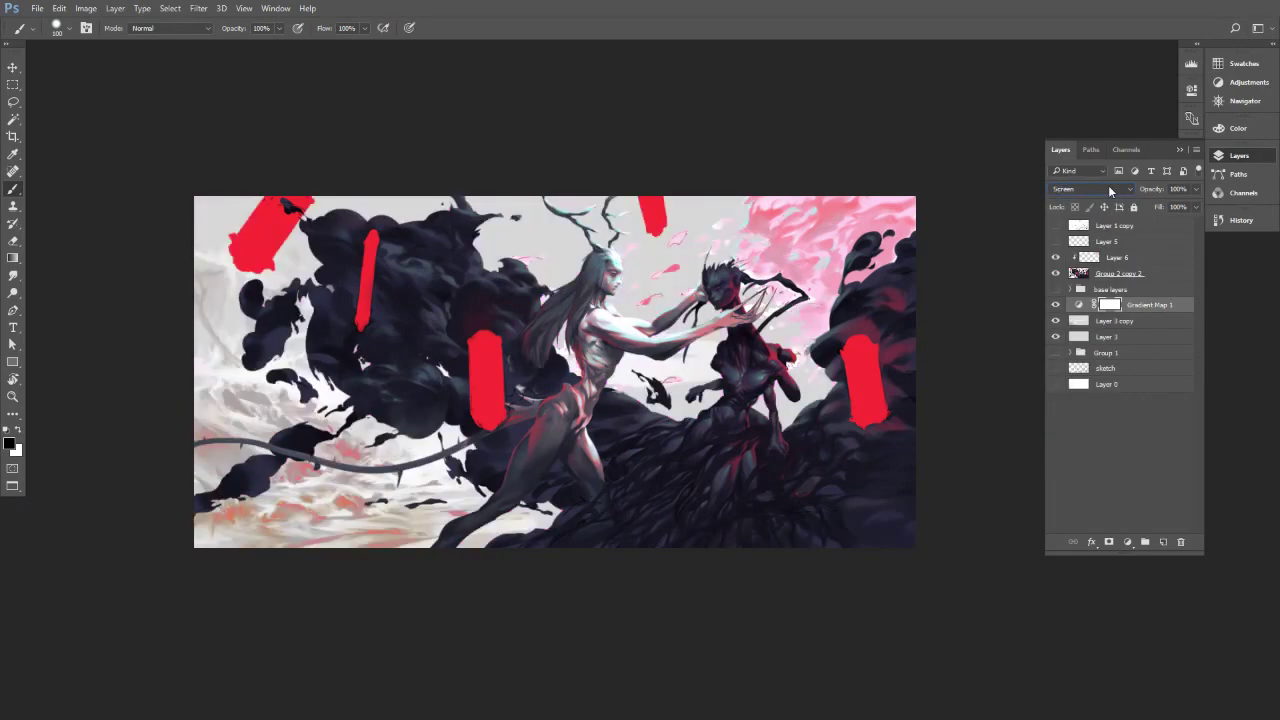
scroll(1108, 186, down, 1)
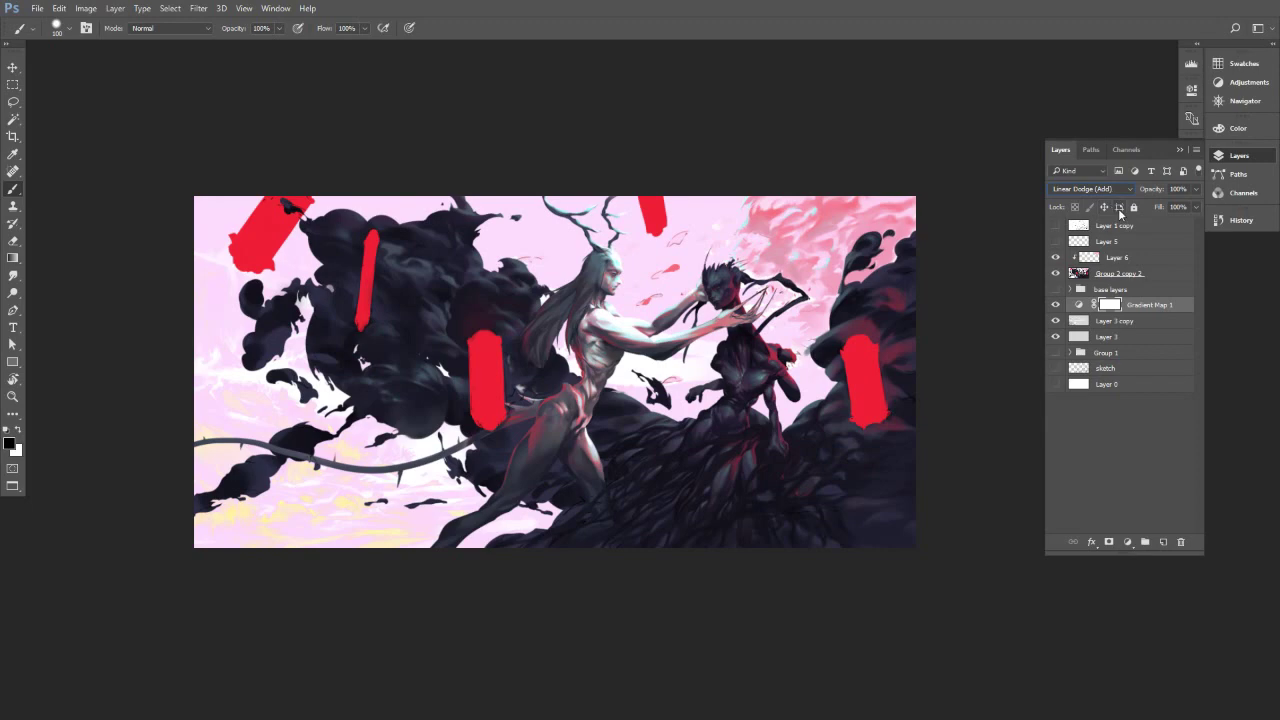
scroll(1097, 188, down, 1)
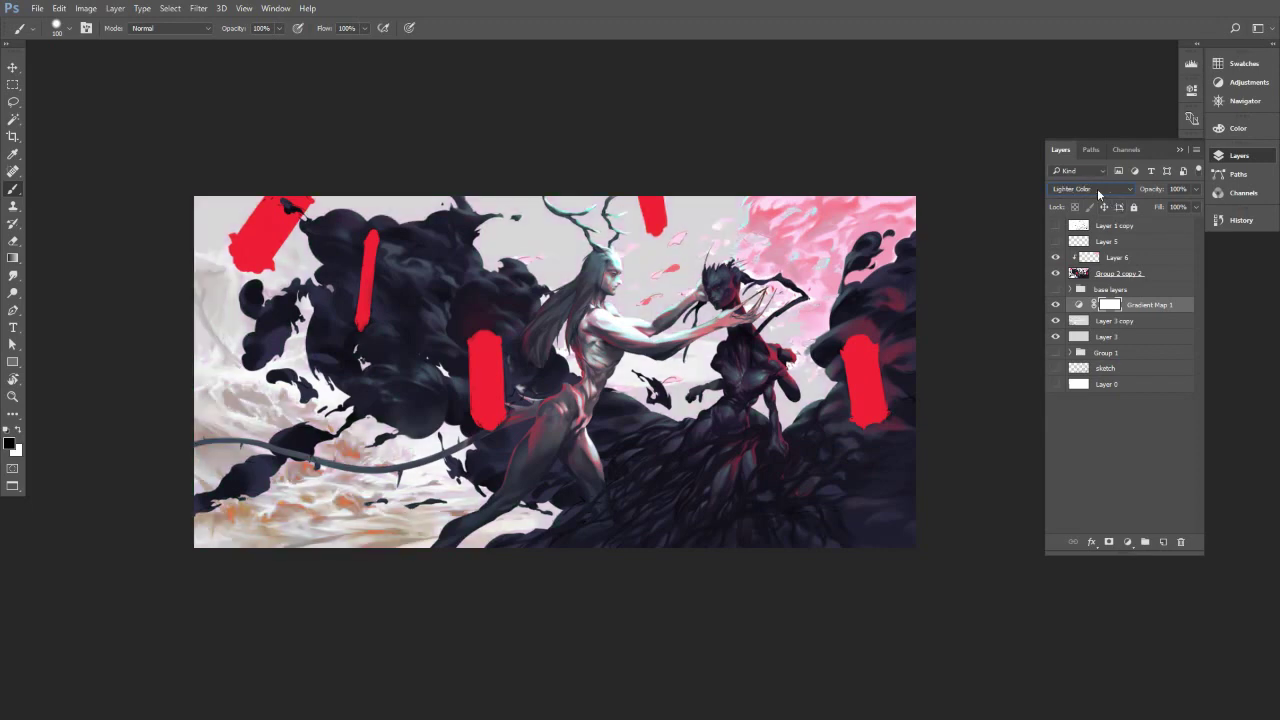
Lower the fill of Gradient Map 1 to 27% and turn the layer off and on to compare.
click(1195, 189)
click(1055, 305)
click(1055, 305)
Compare the Linear Light and Difference blend modes on Gradient Map 1 and set it to Subtract.
click(1124, 190)
click(1091, 346)
scroll(1118, 186, down, 1)
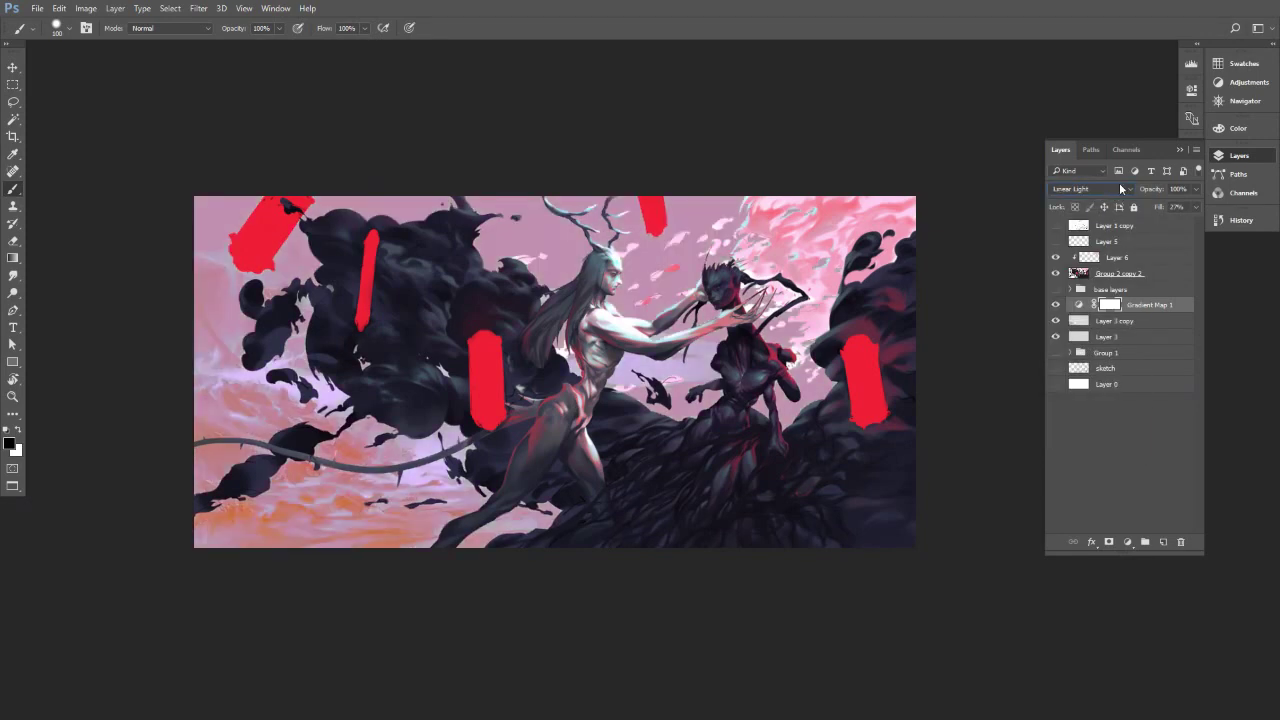
scroll(1119, 186, down, 3)
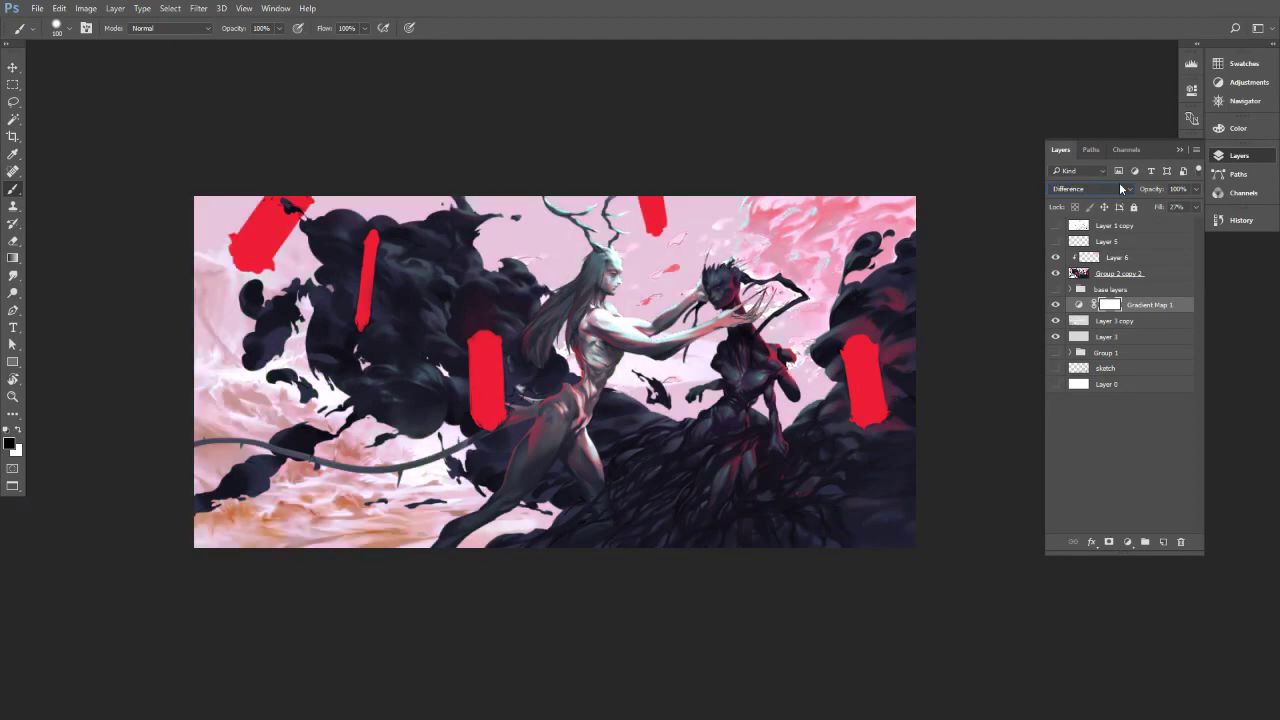
scroll(1120, 187, down, 2)
Set the fill of Gradient Map 1 to 16%, after trying 3% and comparing the background with the layer hidden.
click(1195, 207)
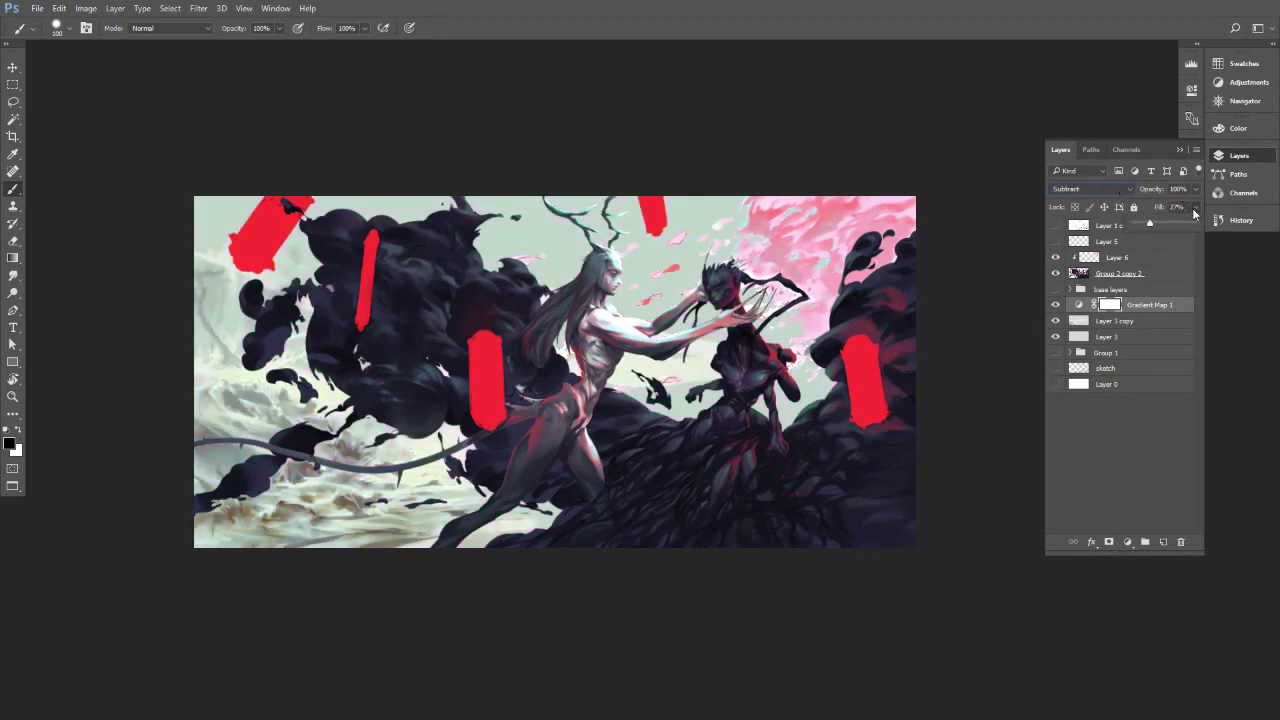
drag(1197, 222, 1135, 225)
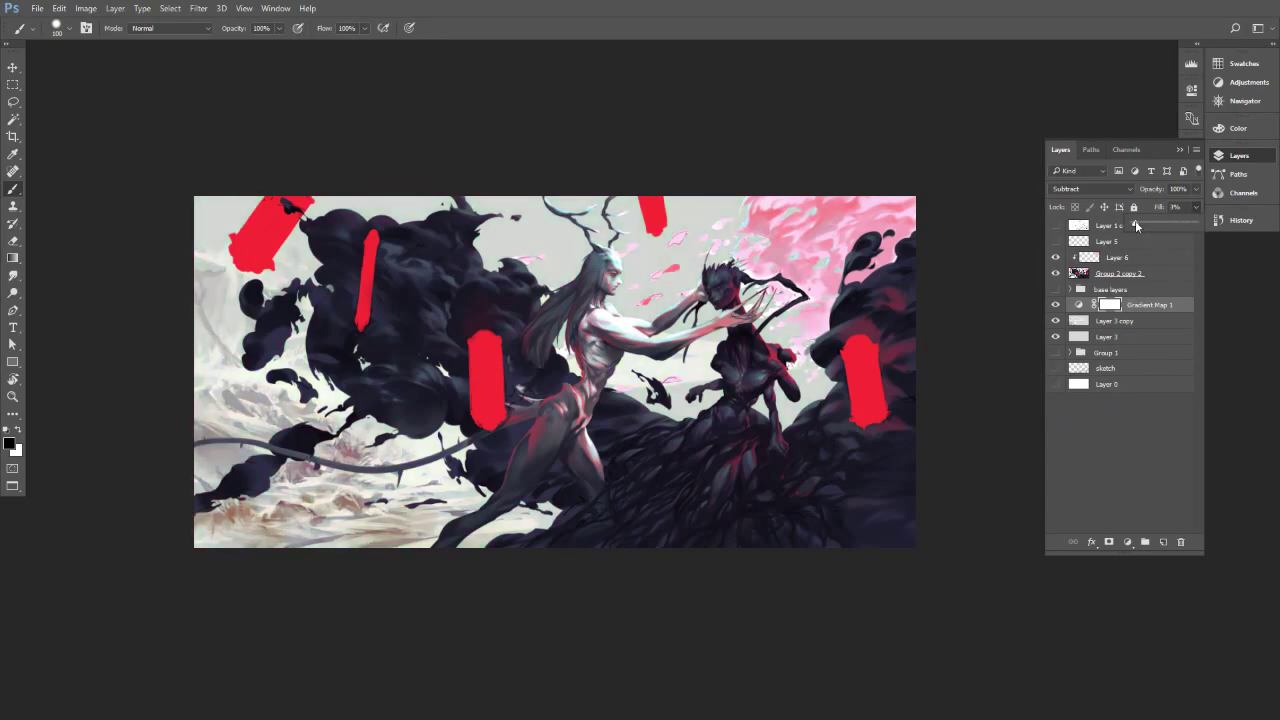
mouse_move(304, 514)
mouse_down()
mouse_move(426, 474)
mouse_move(313, 490)
mouse_up()
click(1055, 305)
click(1055, 305)
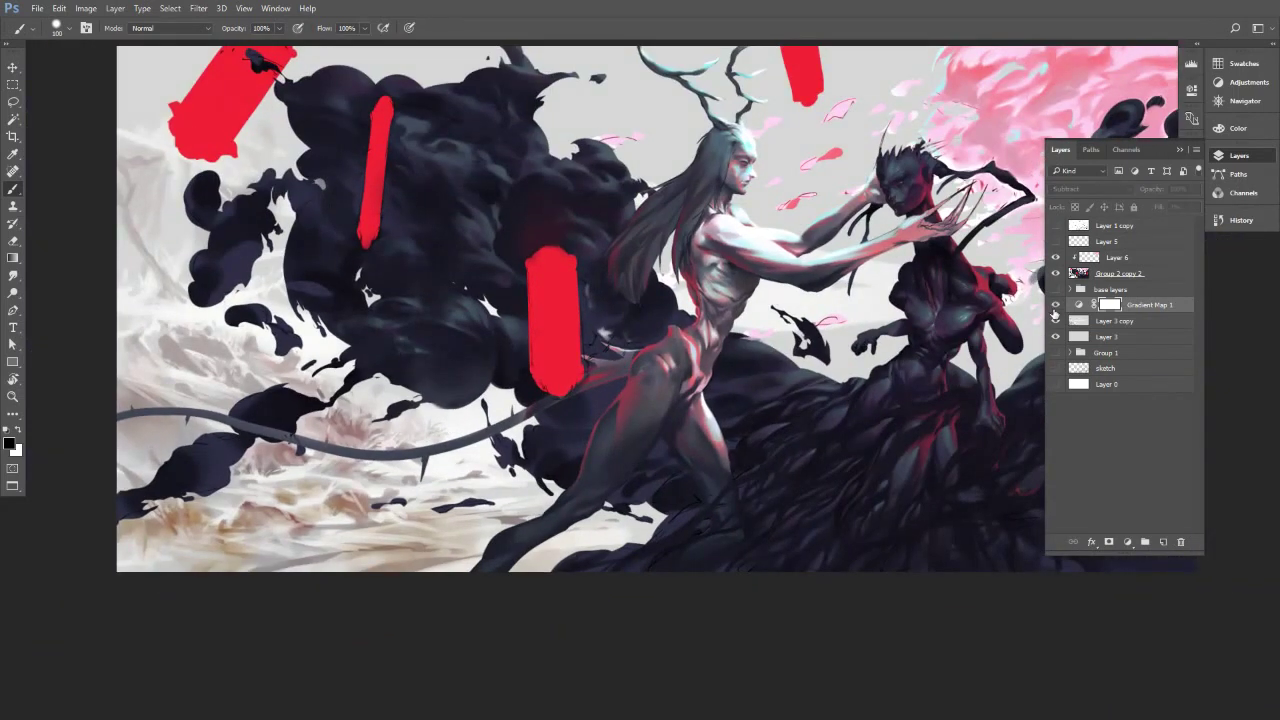
click(1055, 304)
click(1196, 207)
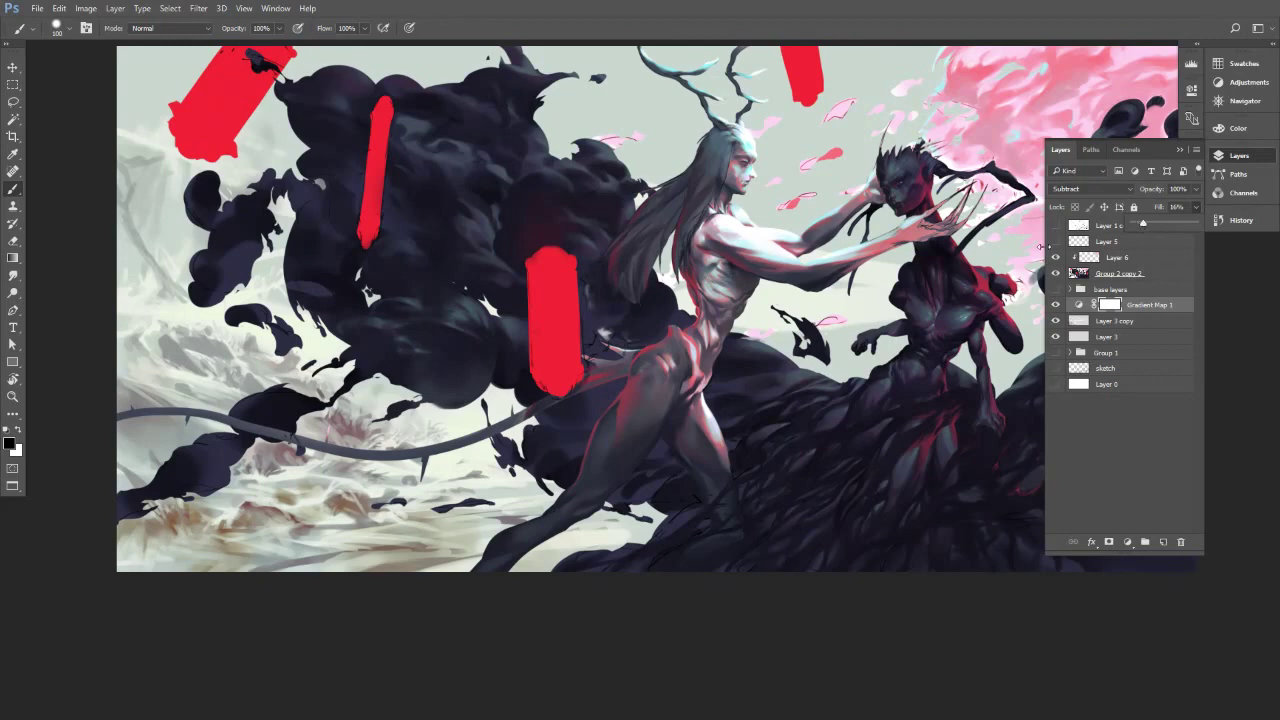
Turn Gradient Map 1 off and on repeatedly to compare the whole painting with and without the tint.
scroll(700, 294, down, 3)
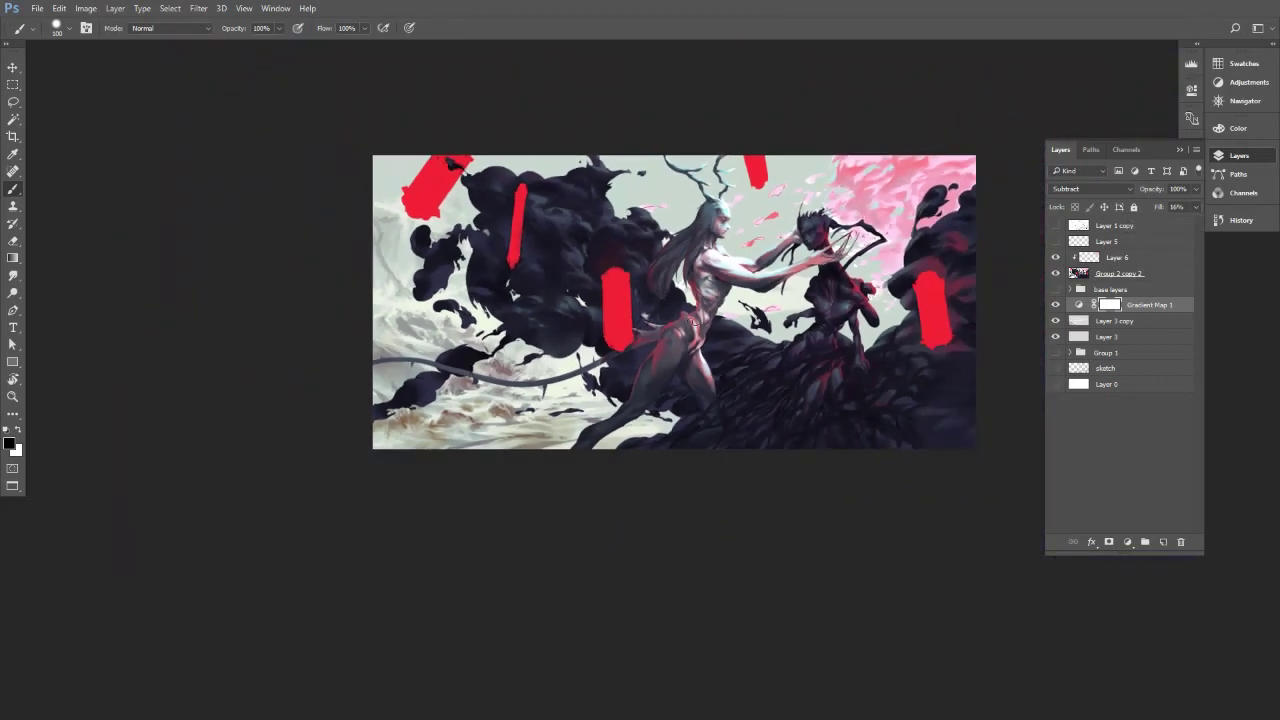
click(1056, 305)
click(1056, 305)
click(1056, 305)
click(1056, 305)
drag(866, 309, 794, 338)
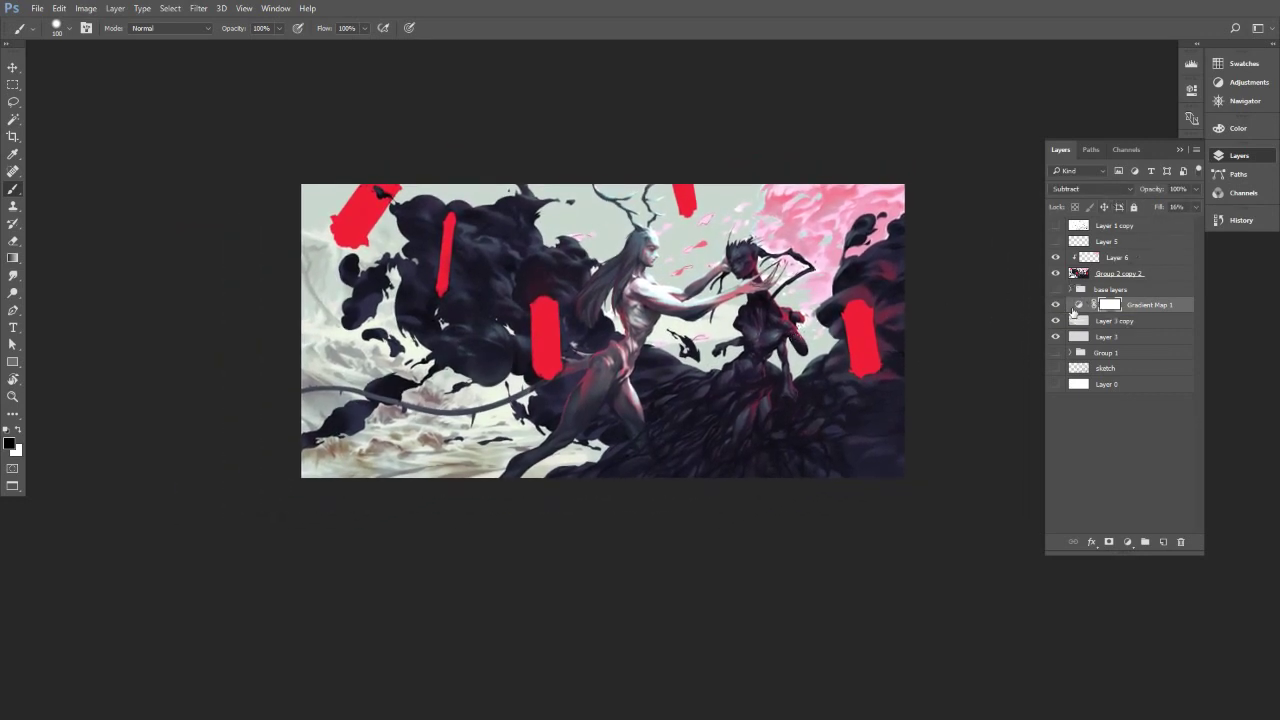
Change the gradient of Gradient Map 1 to the preset with white, turquoise, orange and dark purple.
click(1074, 308)
click(1192, 90)
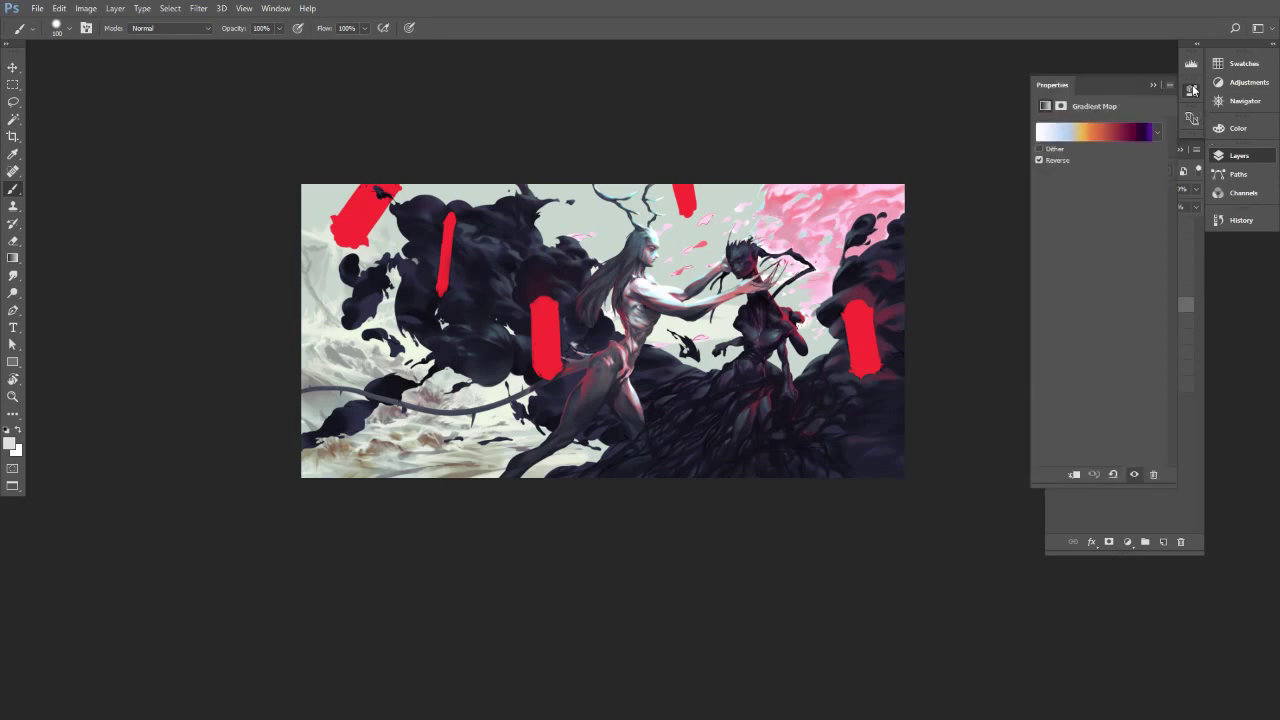
click(1157, 132)
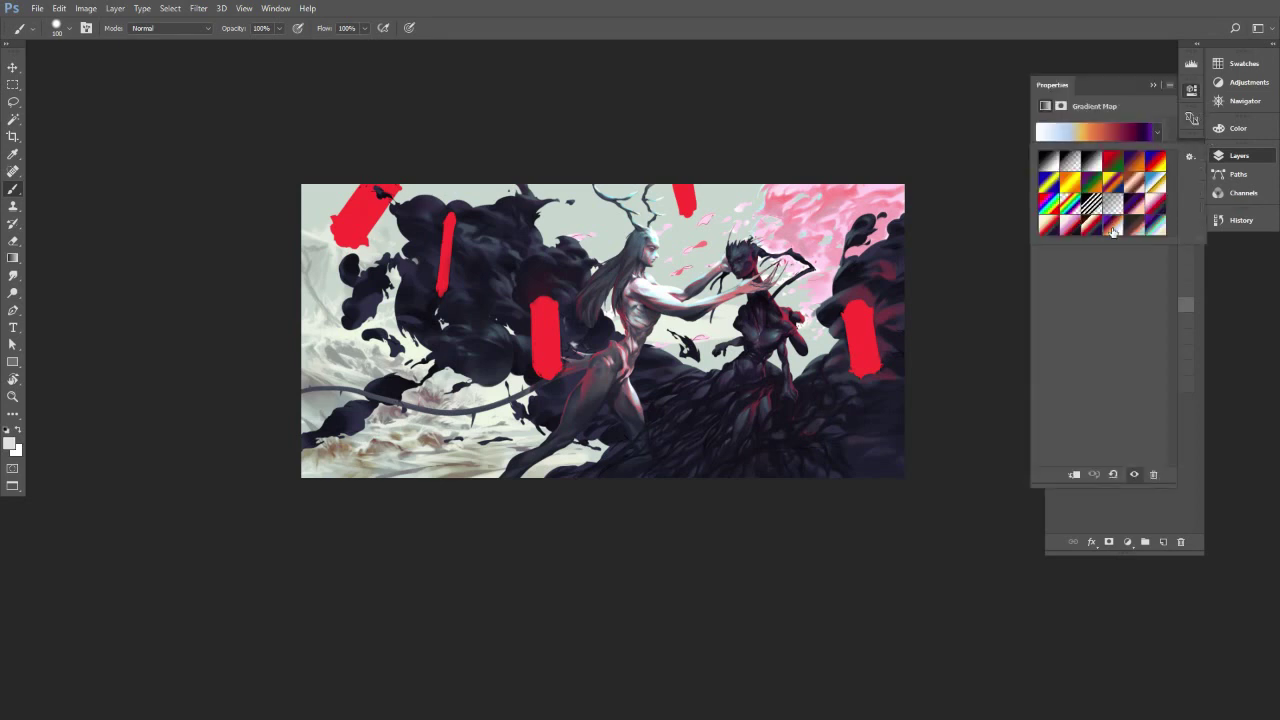
click(1152, 228)
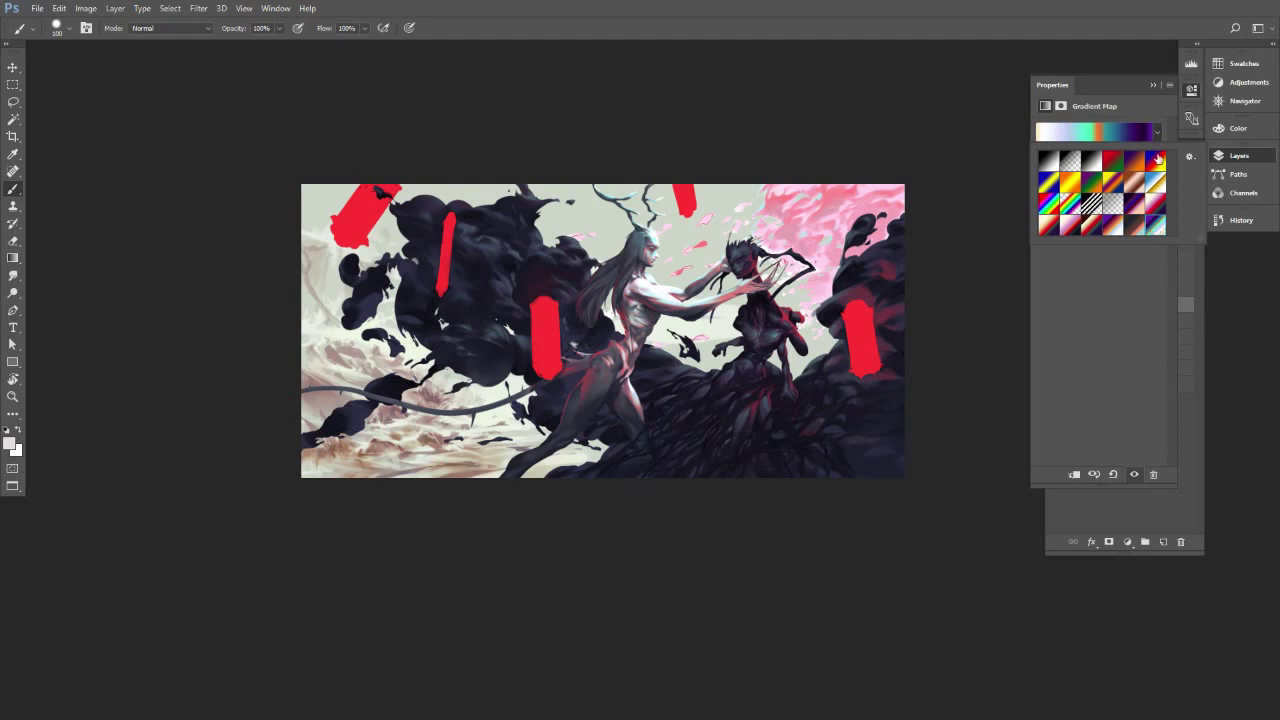
click(1156, 133)
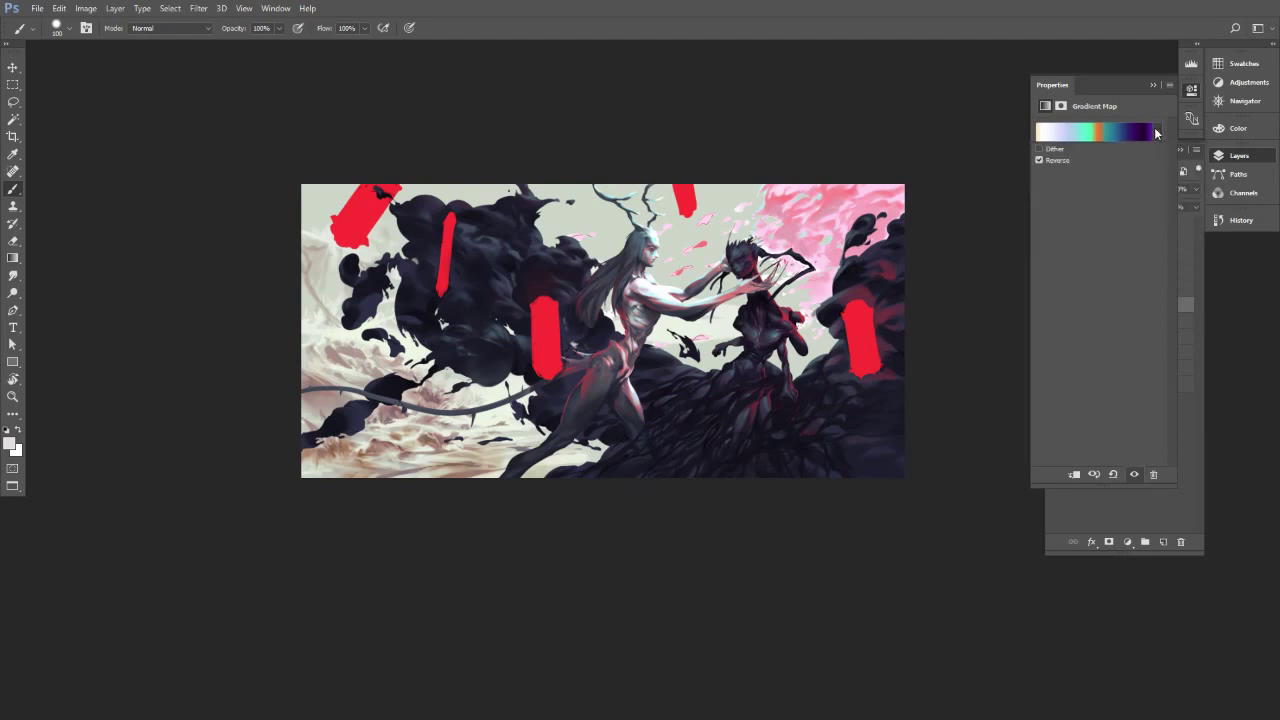
click(1191, 90)
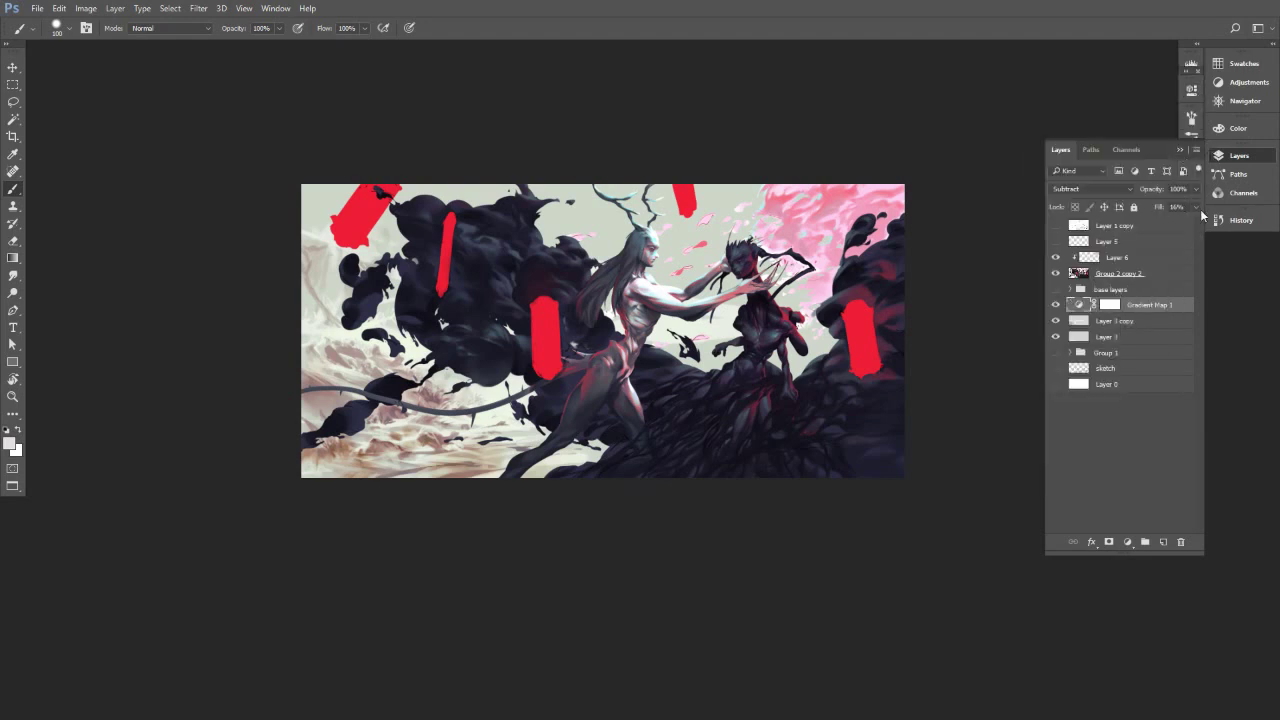
Raise the fill of Gradient Map 1 to 38% and try the Soft Light and Color Dodge blend modes.
click(1196, 207)
drag(1168, 218, 1147, 218)
click(1090, 188)
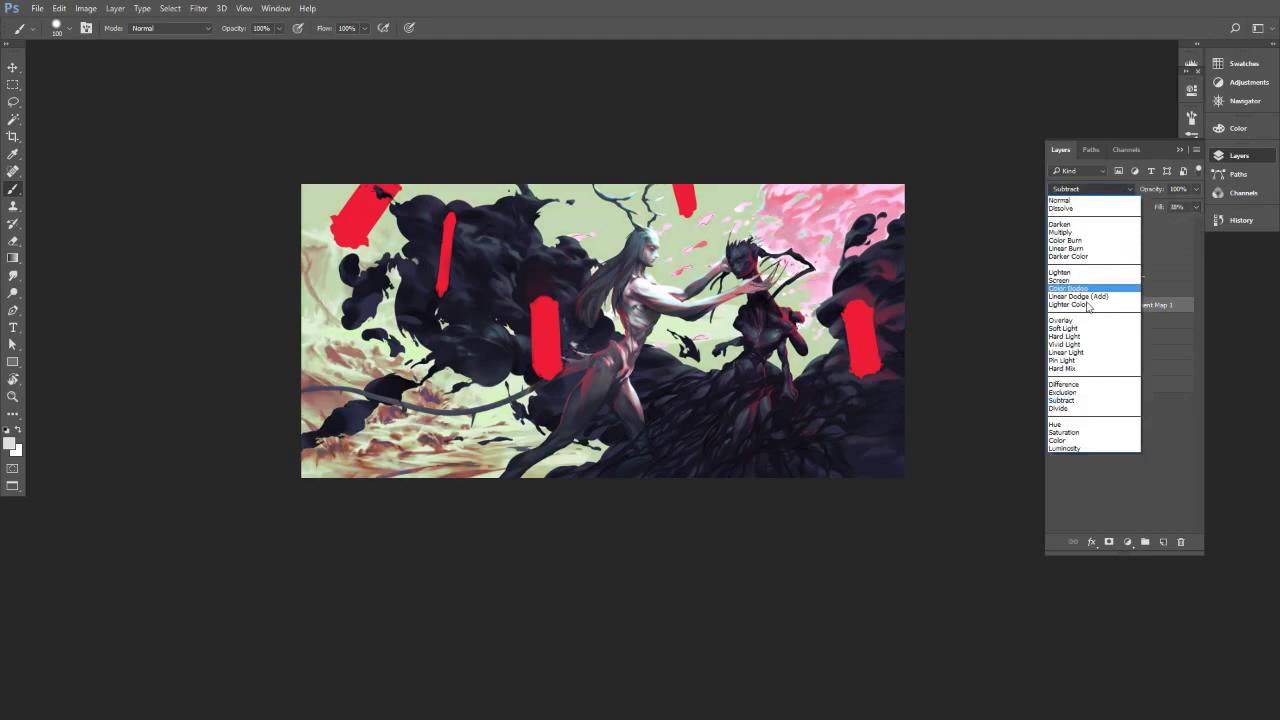
click(1091, 333)
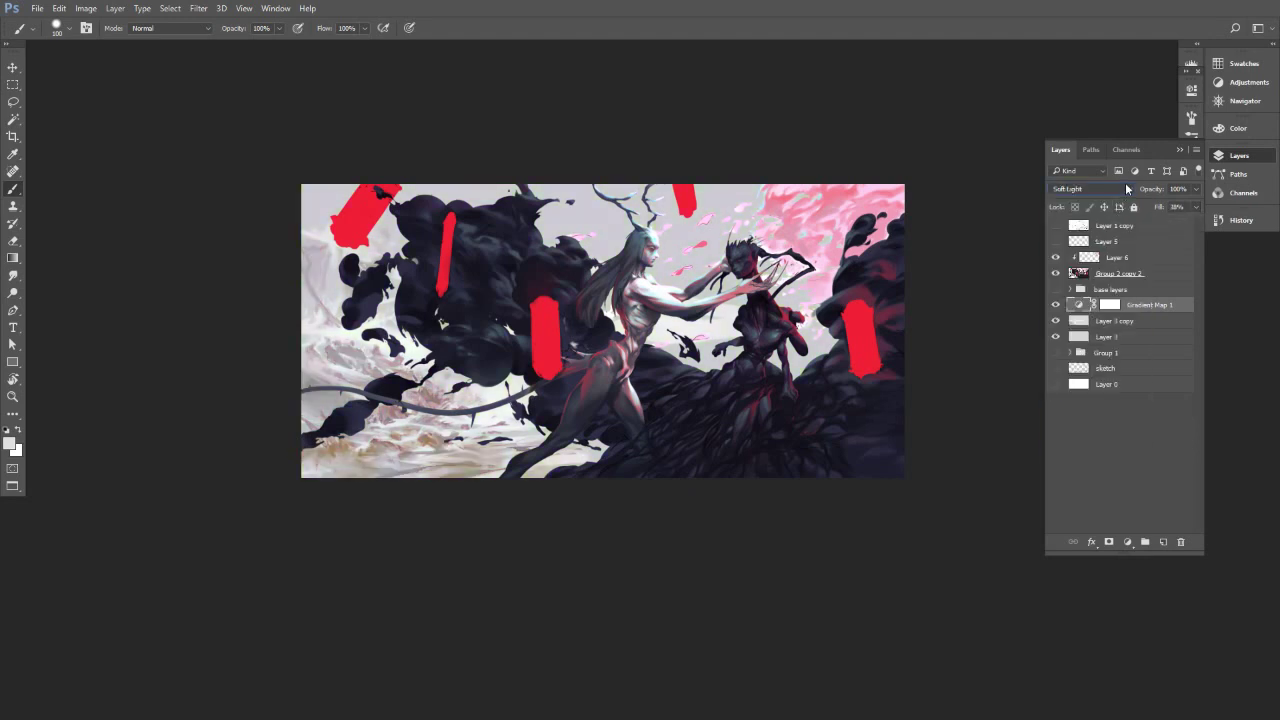
click(1090, 188)
click(1090, 290)
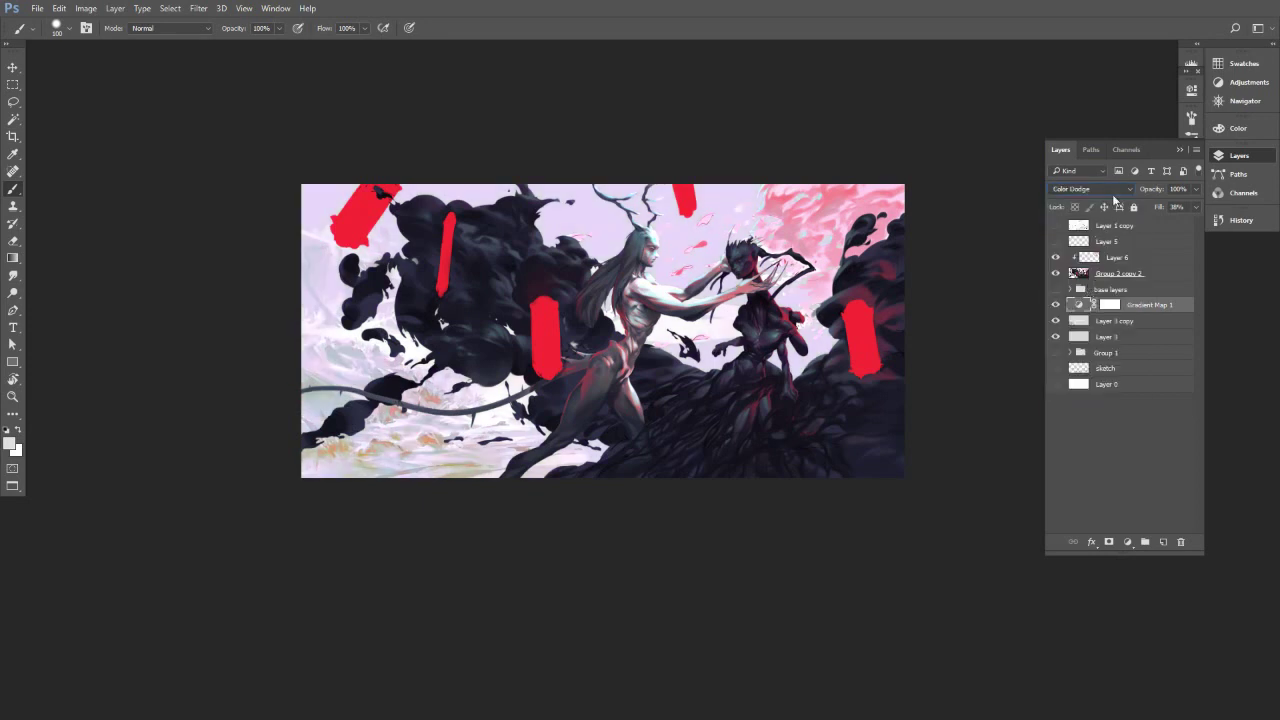
Step through the blend modes of Gradient Map 1, including Darker Color, Overlay and Vivid Light, and set it to Difference.
key(Up)
key(Up)
key(Up)
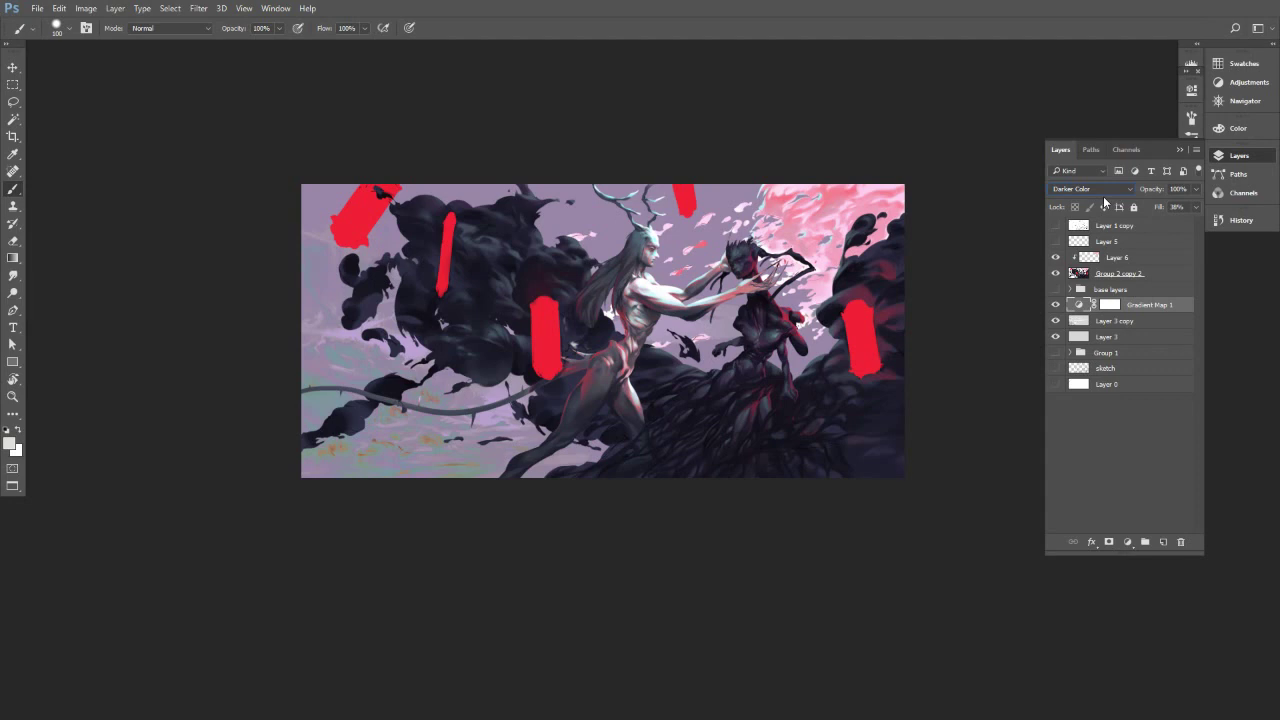
key(Down)
key(Down)
key(Down)
key(Down)
key(Down)
key(Down)
key(Down)
key(Down)
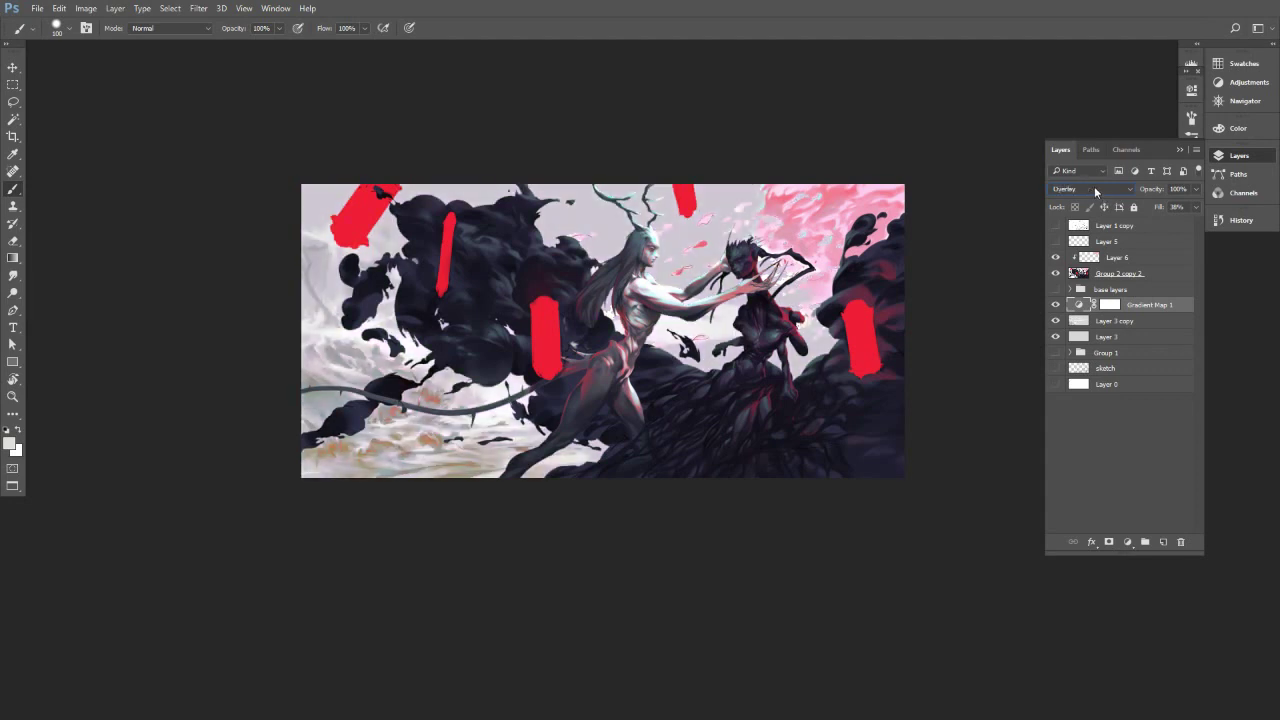
key(Down)
key(Up)
key(Down)
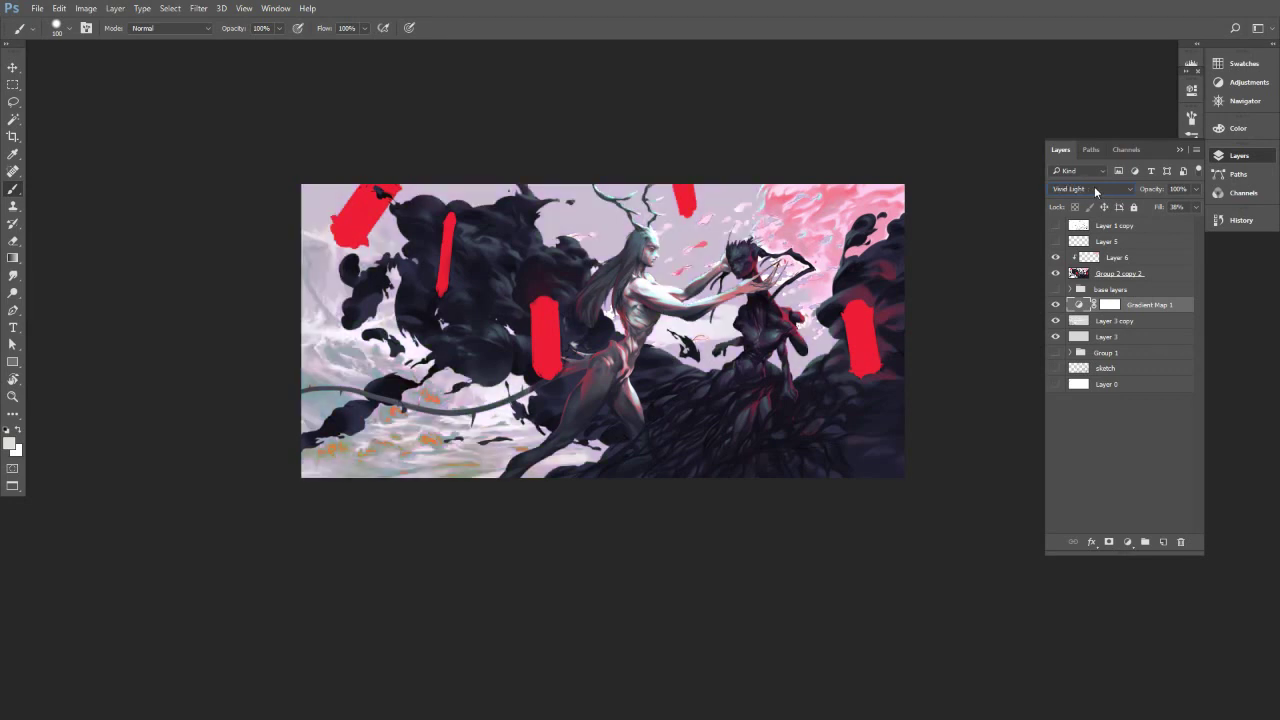
key(Down)
key(Down)
key(Down)
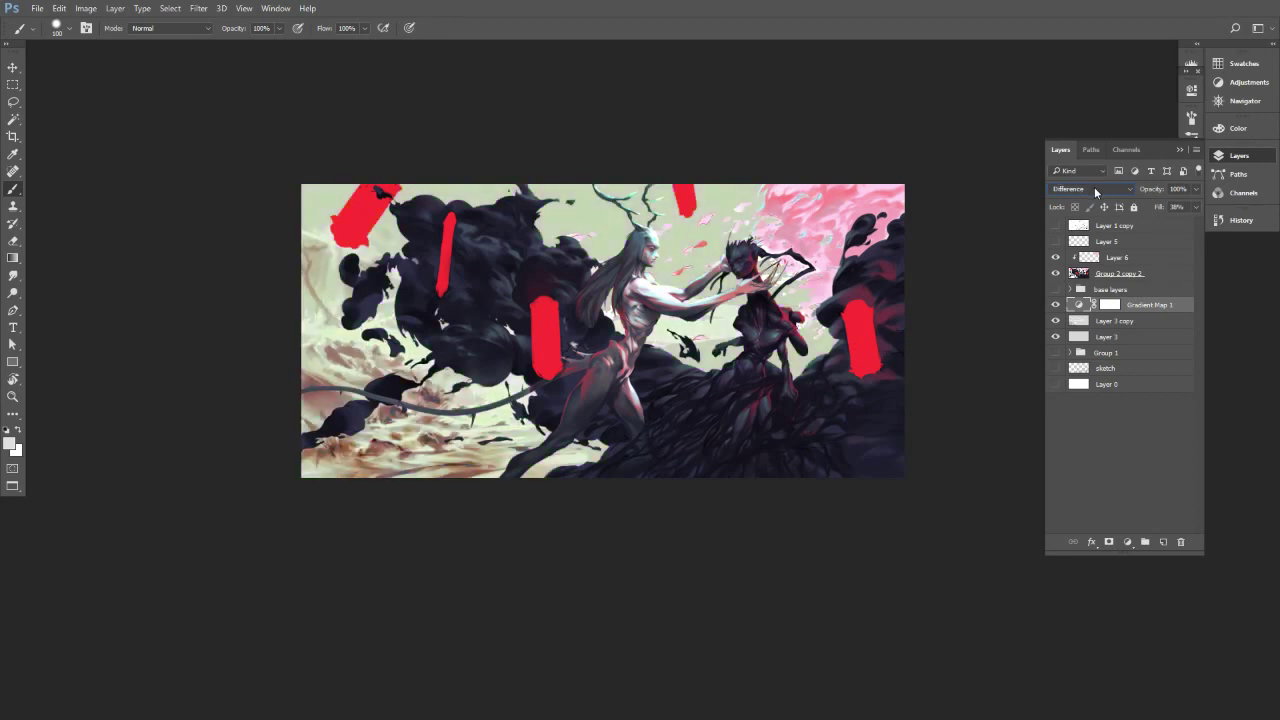
Lower the fill of Gradient Map 1 to 8% and compare the background with the layer hidden.
click(1195, 206)
drag(1153, 224, 1135, 226)
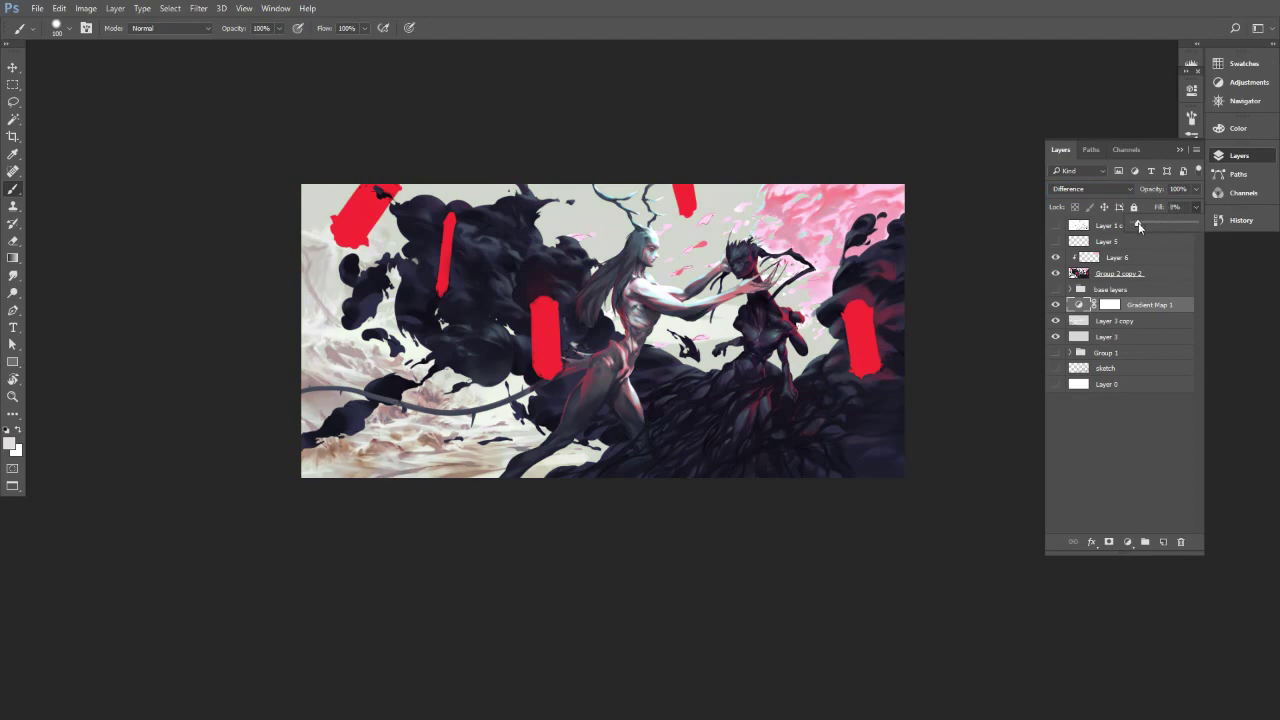
click(1055, 305)
click(1055, 305)
Compare the enlarged painting with and without Gradient Map 1 and delete that adjustment layer.
mouse_move(481, 402)
mouse_down()
mouse_move(536, 391)
mouse_move(498, 390)
mouse_up()
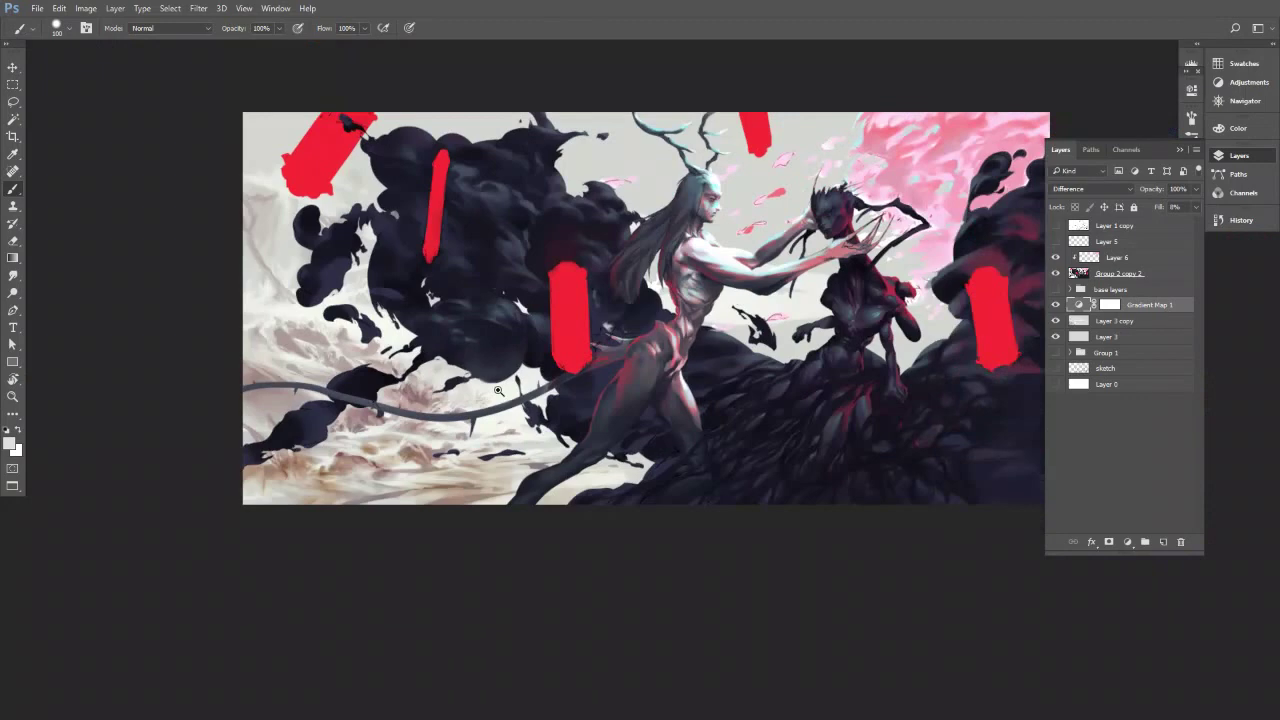
drag(648, 326, 598, 382)
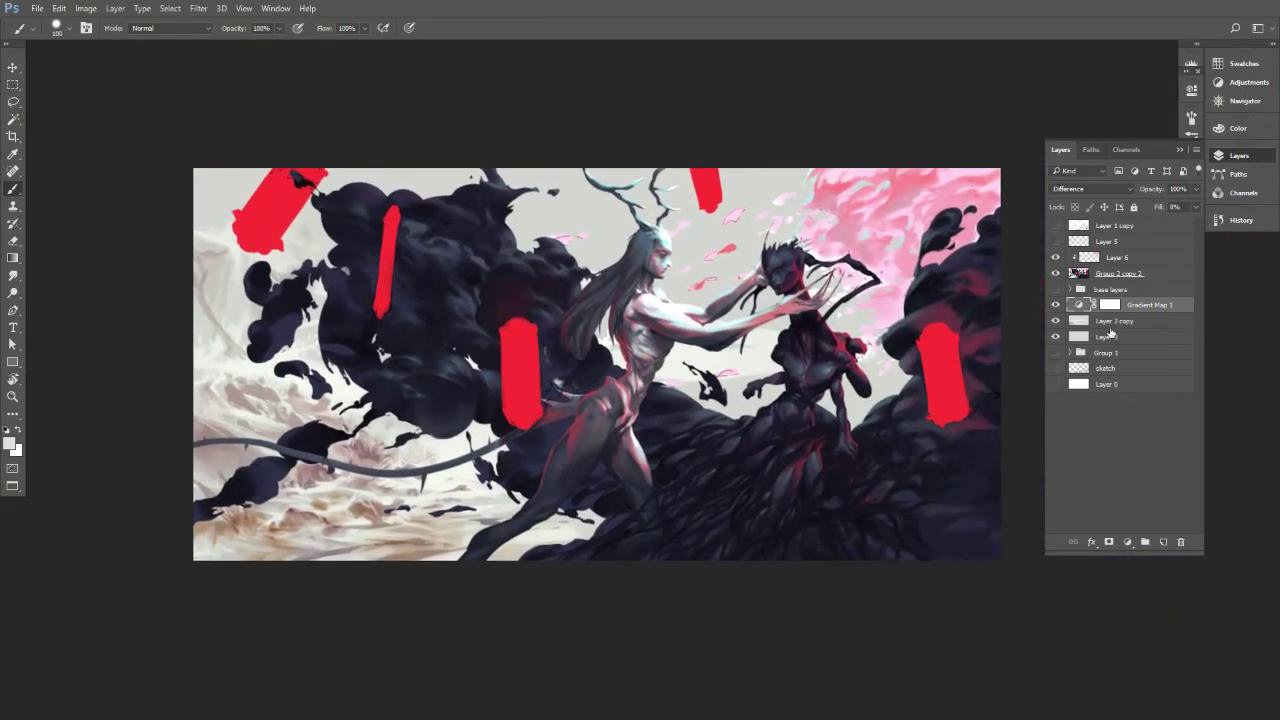
click(1057, 306)
click(1057, 306)
click(1057, 306)
click(1057, 306)
key(Delete)
Paint fine off-white grass strokes on Layer 3 copy over the brown ground below the thorny tail with a small brush.
drag(382, 485, 768, 390)
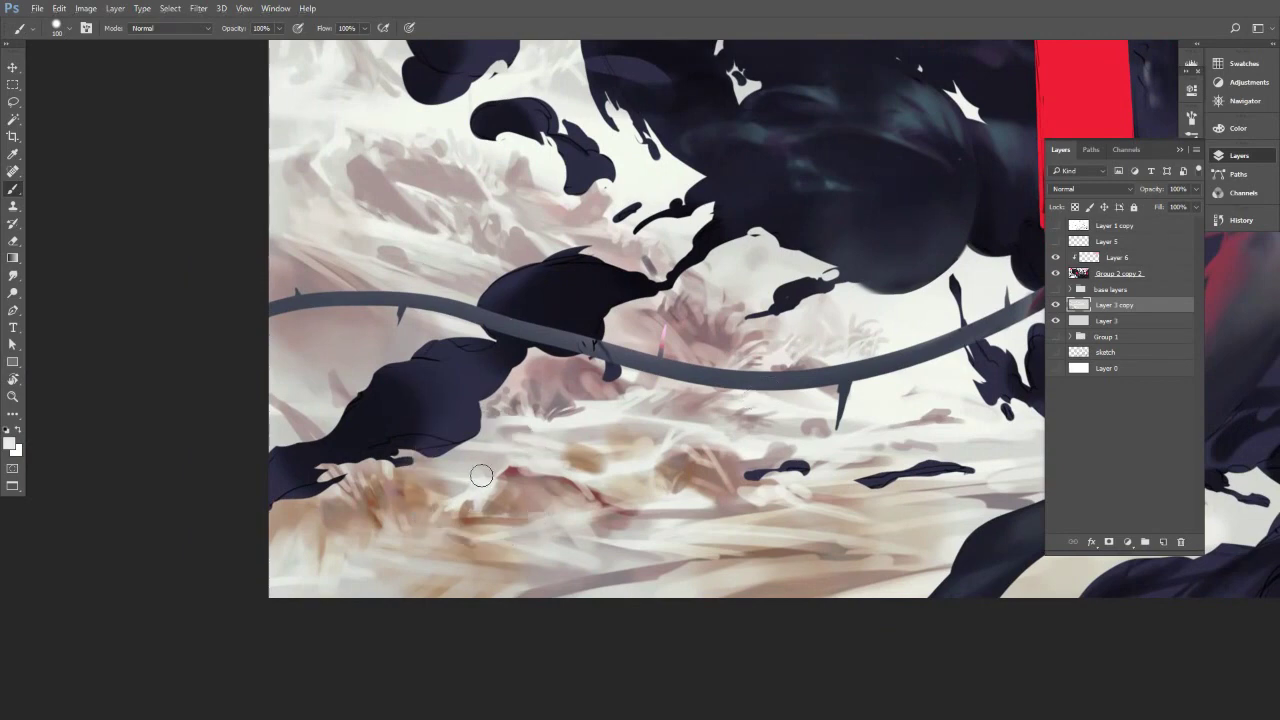
key(bracketleft)
key(bracketleft)
key(bracketleft)
key(bracketleft)
key(bracketleft)
key(bracketleft)
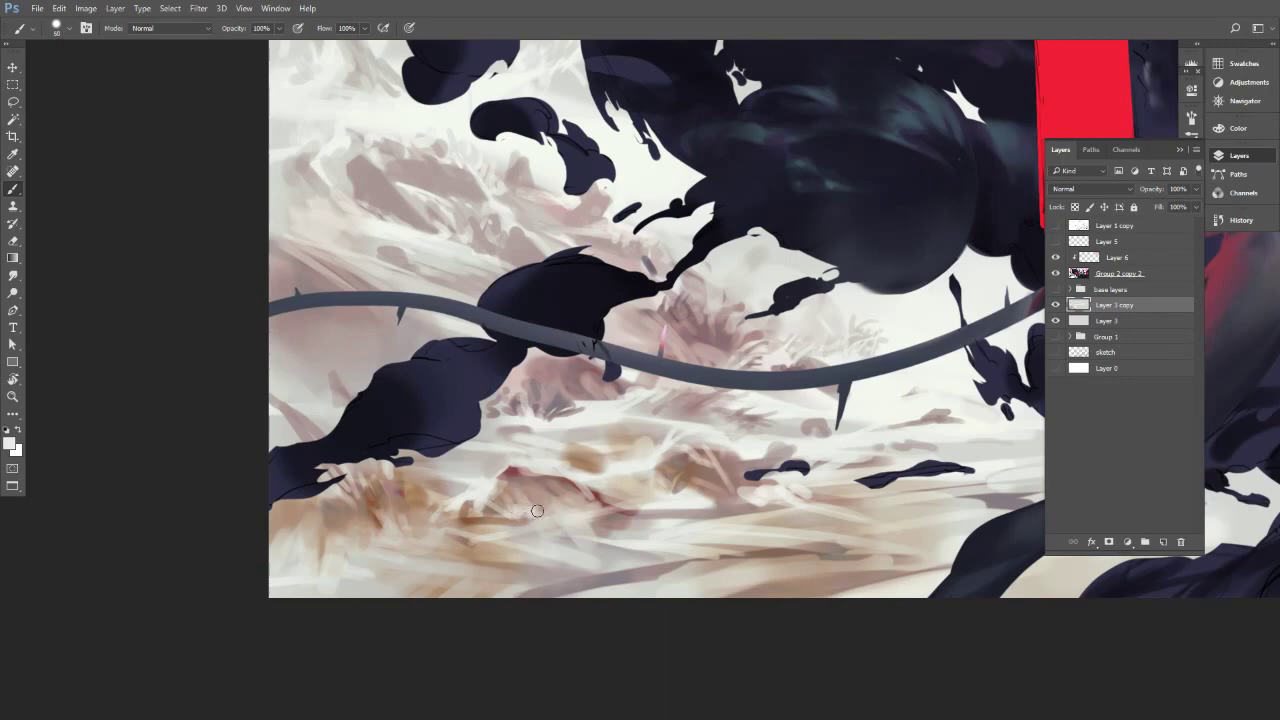
key(bracketright)
key(bracketleft)
key(bracketleft)
key(bracketright)
key(bracketright)
key(bracketright)
drag(580, 508, 602, 509)
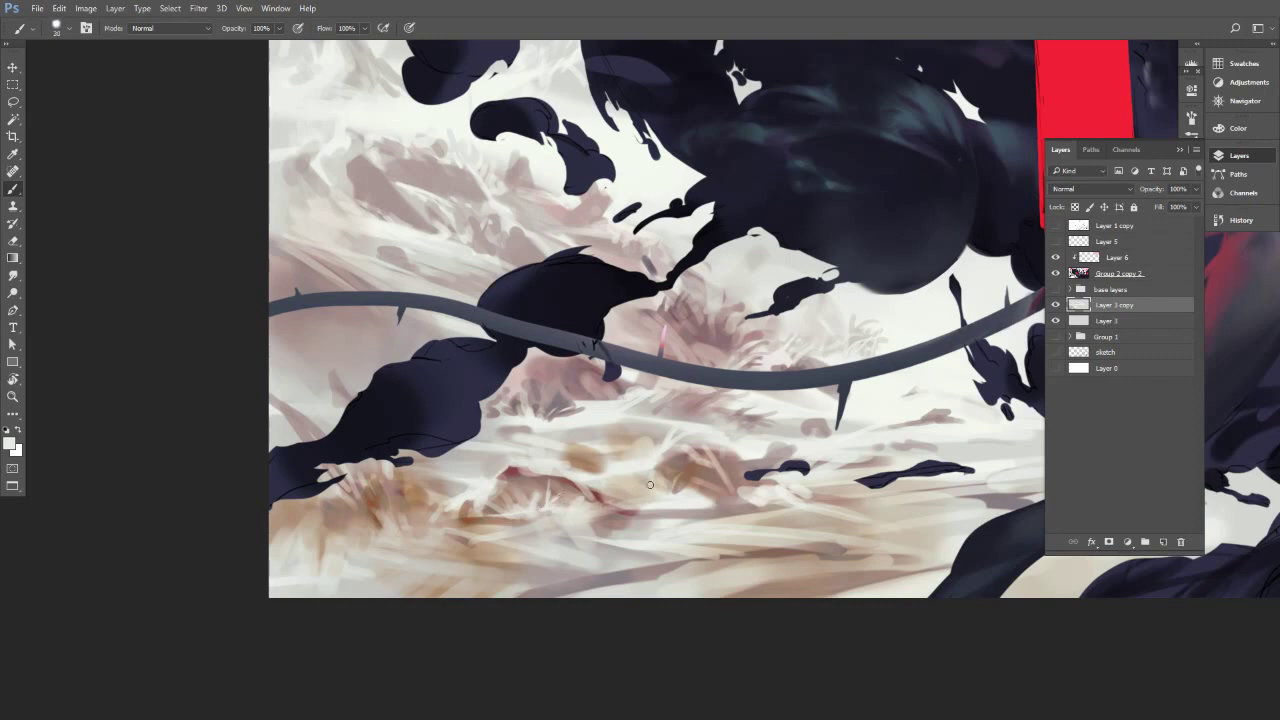
Rework the brown grass tuft beneath the dark splash at the painting's lower-left edge, sampling its own colours.
alt+click(372, 503)
key(bracketright)
key(bracketright)
alt+click(357, 506)
alt+click(352, 500)
key(bracketleft)
key(bracketright)
mouse_move(359, 494)
mouse_down()
mouse_move(354, 478)
mouse_move(369, 484)
mouse_up()
key(bracketright)
key(bracketright)
key(bracketright)
key(bracketright)
key(bracketright)
key(bracketright)
Refine the tuft's edges and the ground just below it with sampled beige and pinkish tones and a smaller brush.
alt+click(380, 483)
alt+click(368, 474)
key(bracketleft)
alt+click(367, 503)
alt+click(355, 533)
key(bracketleft)
key(bracketleft)
key(bracketleft)
alt+click(387, 525)
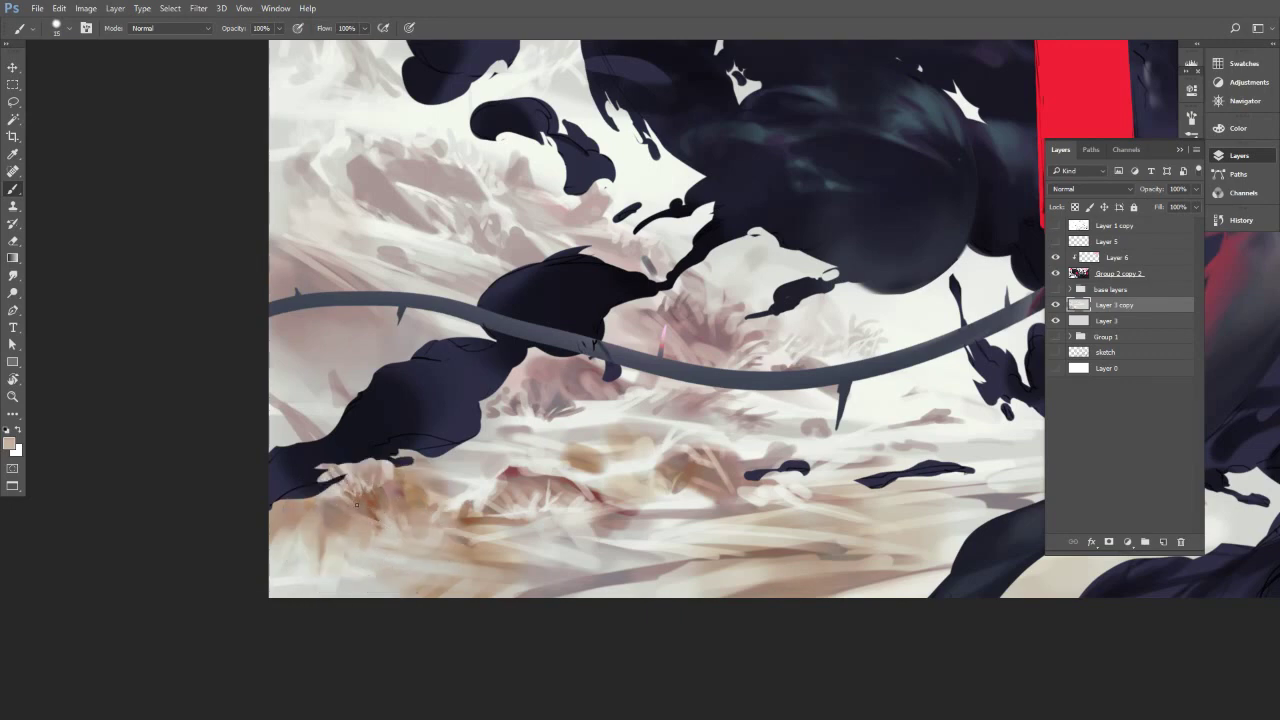
key(bracketleft)
key(bracketleft)
Brush sampled off-white over the ground beside the antlered figure's rear foot with an enlarged brush.
drag(506, 472, 425, 472)
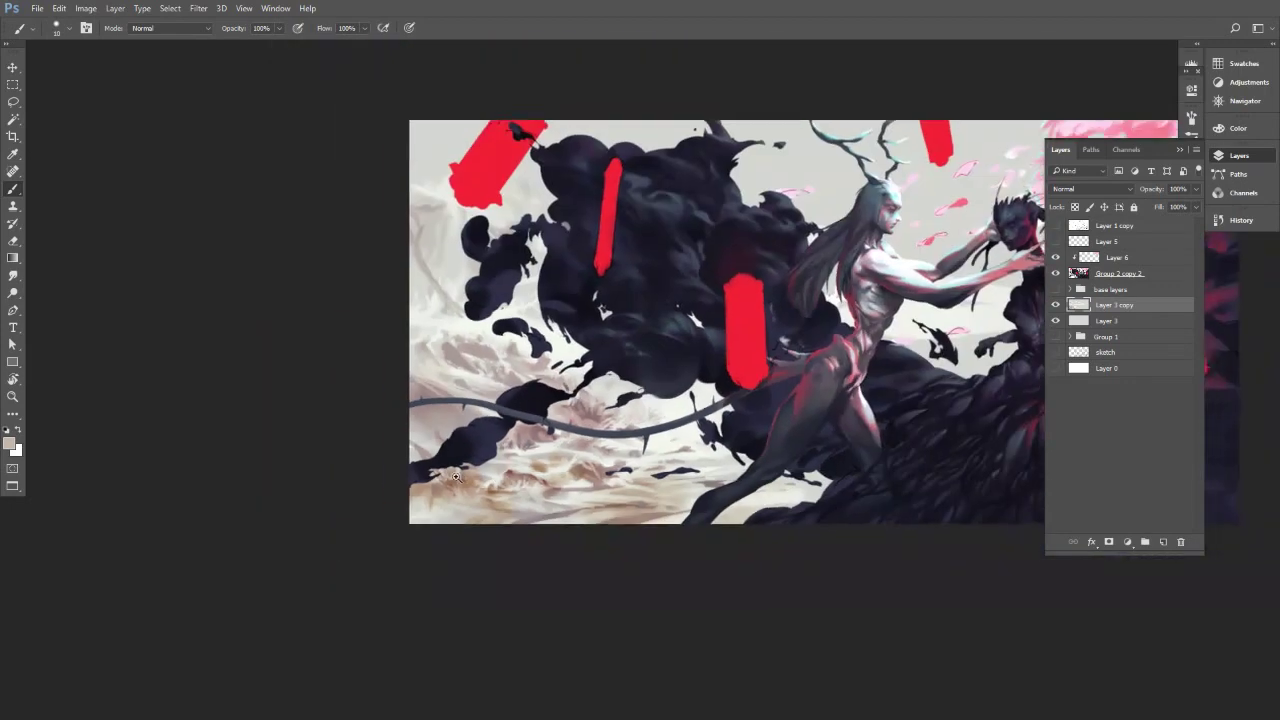
mouse_move(587, 481)
mouse_down()
mouse_move(424, 462)
mouse_move(424, 450)
mouse_up()
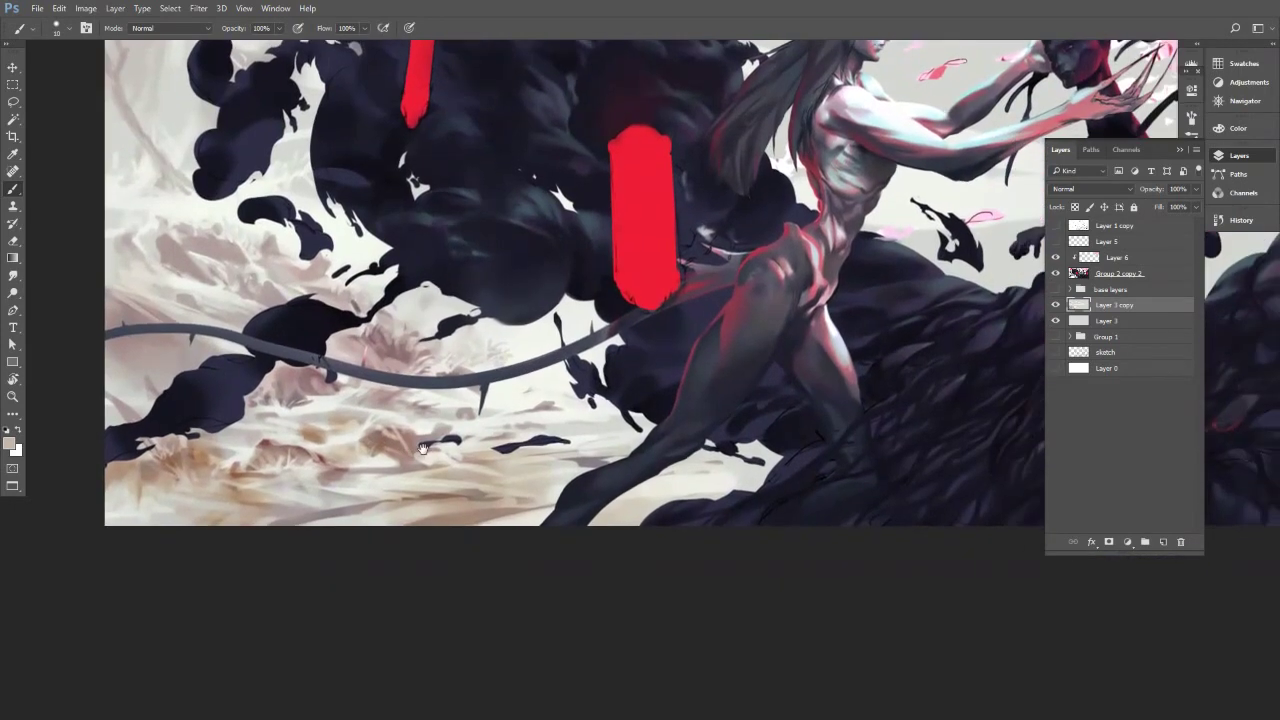
drag(535, 427, 489, 433)
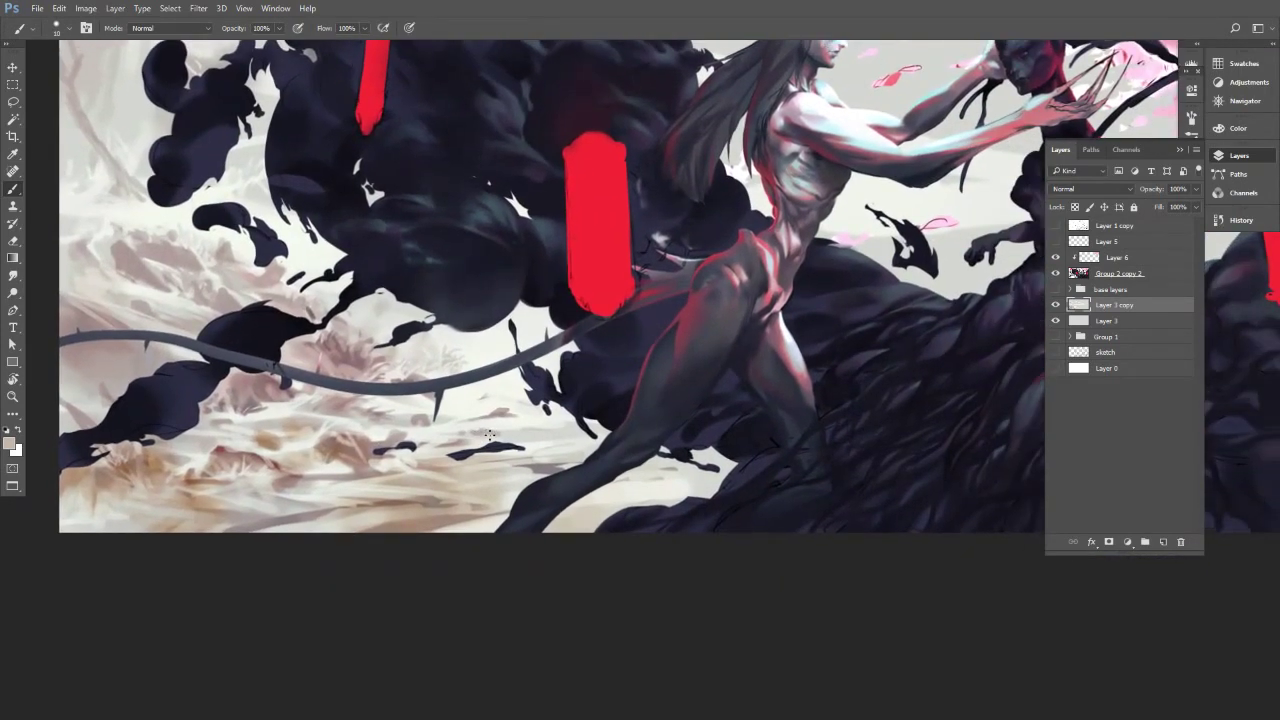
drag(663, 446, 632, 442)
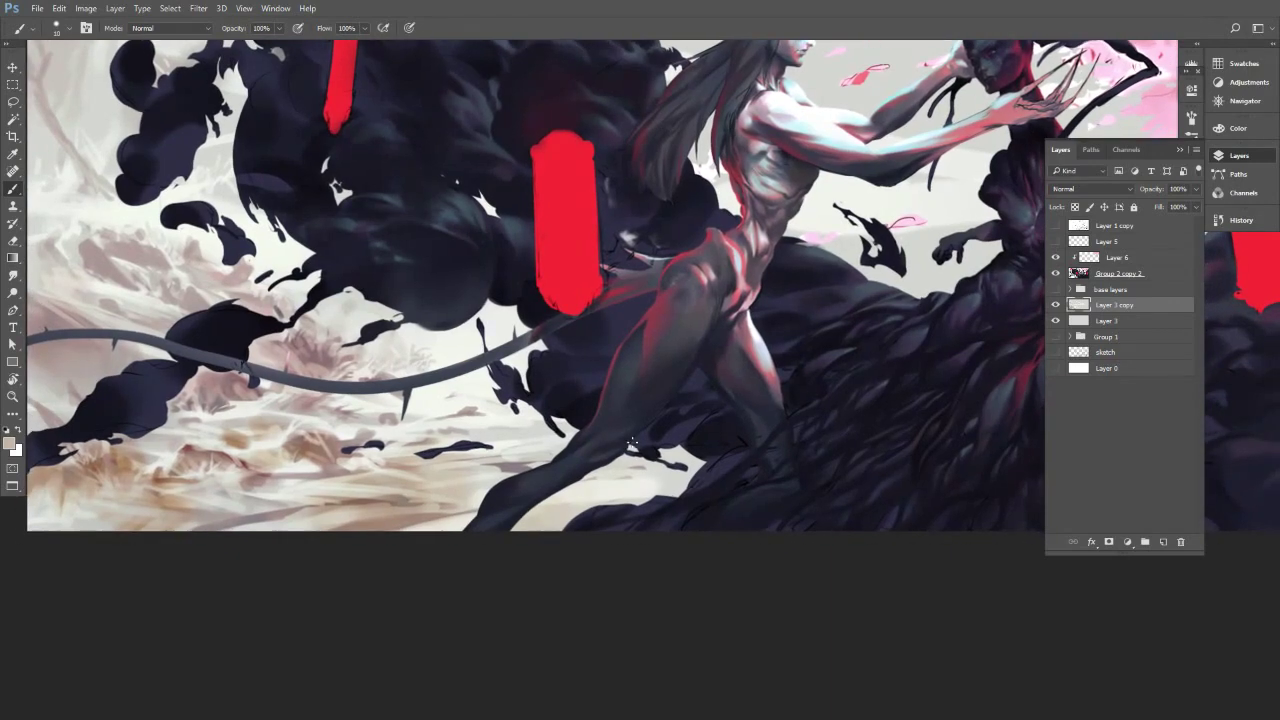
alt+click(307, 448)
alt+click(495, 504)
alt+click(458, 461)
alt+click(424, 452)
key(])
key(])
key(])
key(])
mouse_move(506, 486)
mouse_down()
mouse_move(450, 469)
mouse_move(519, 485)
mouse_up()
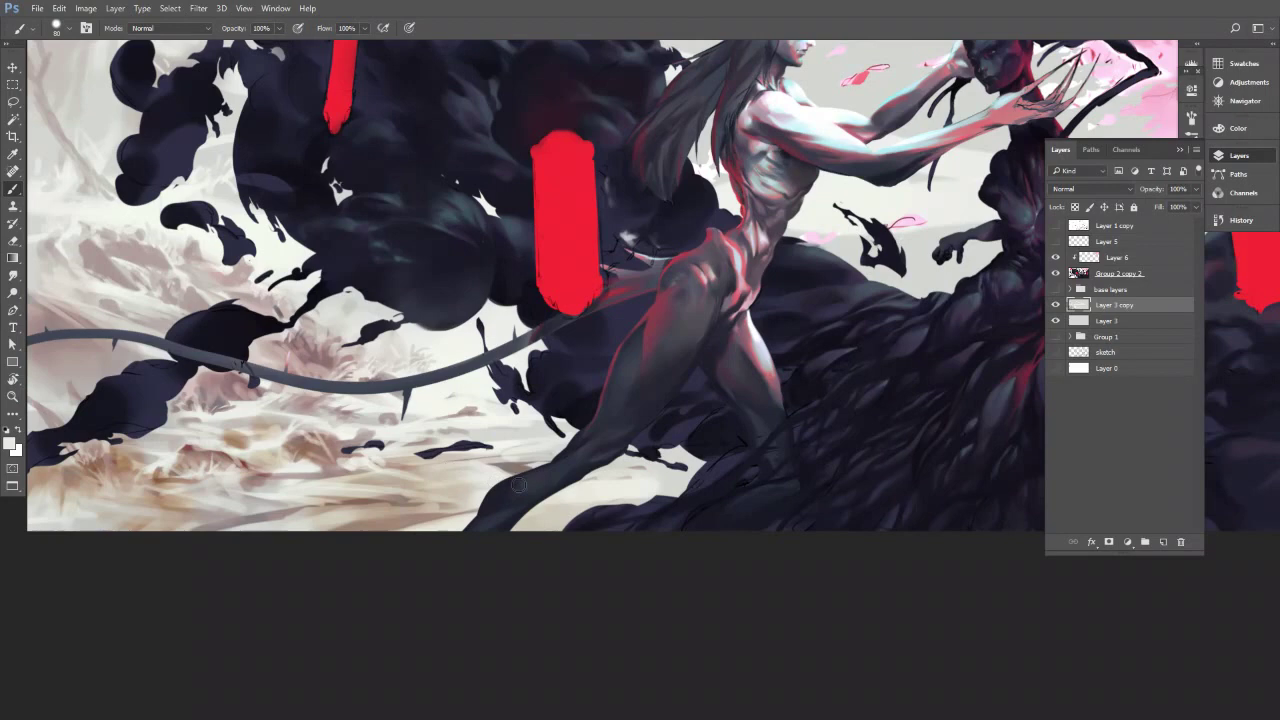
Sample a muted mauve for the ground near the rear foot and reduce the brush for detail strokes.
alt+click(475, 457)
alt+click(504, 465)
key([)
key([)
key([)
key([)
key([)
key([)
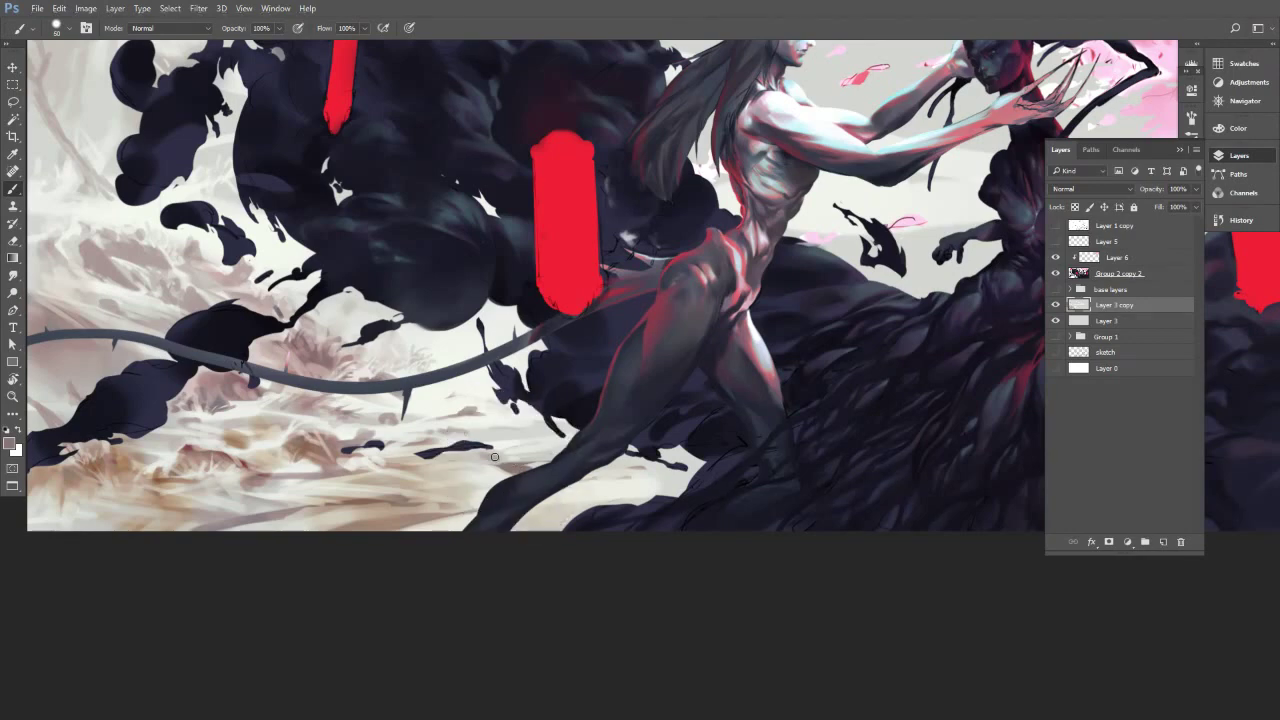
Paint mauve-brown ground accents between the small dark splatter and the antlered figure's rear leg.
alt+click(490, 456)
alt+click(326, 445)
alt+click(483, 464)
alt+click(492, 456)
key(bracketright)
key(bracketright)
drag(476, 449, 499, 452)
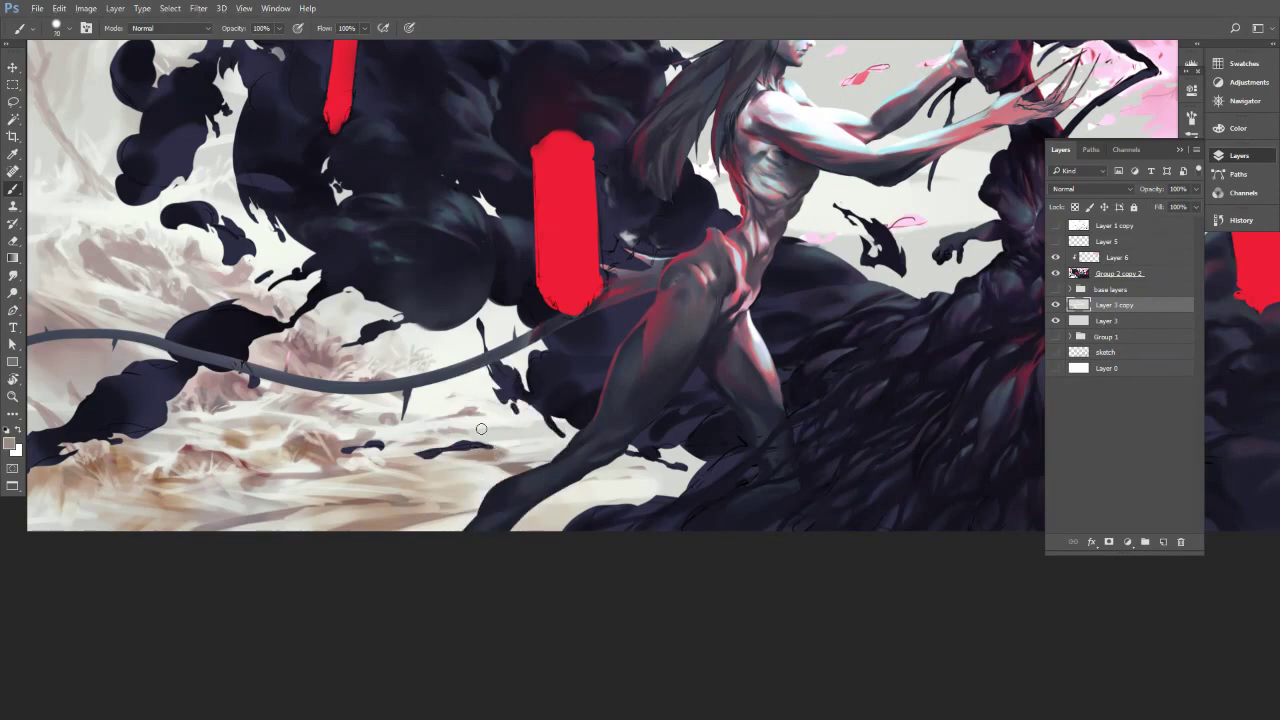
Blend sampled pale and mauve tones into the ground under the tail, then define the edges with a smaller off-white brush.
alt+click(491, 430)
alt+click(487, 427)
key(bracketright)
mouse_move(472, 431)
mouse_down()
mouse_move(449, 424)
mouse_move(529, 438)
mouse_move(528, 460)
mouse_up()
alt+click(487, 439)
alt+click(501, 452)
key(bracketleft)
alt+click(511, 446)
key(bracketleft)
key(bracketleft)
key(bracketleft)
key(bracketleft)
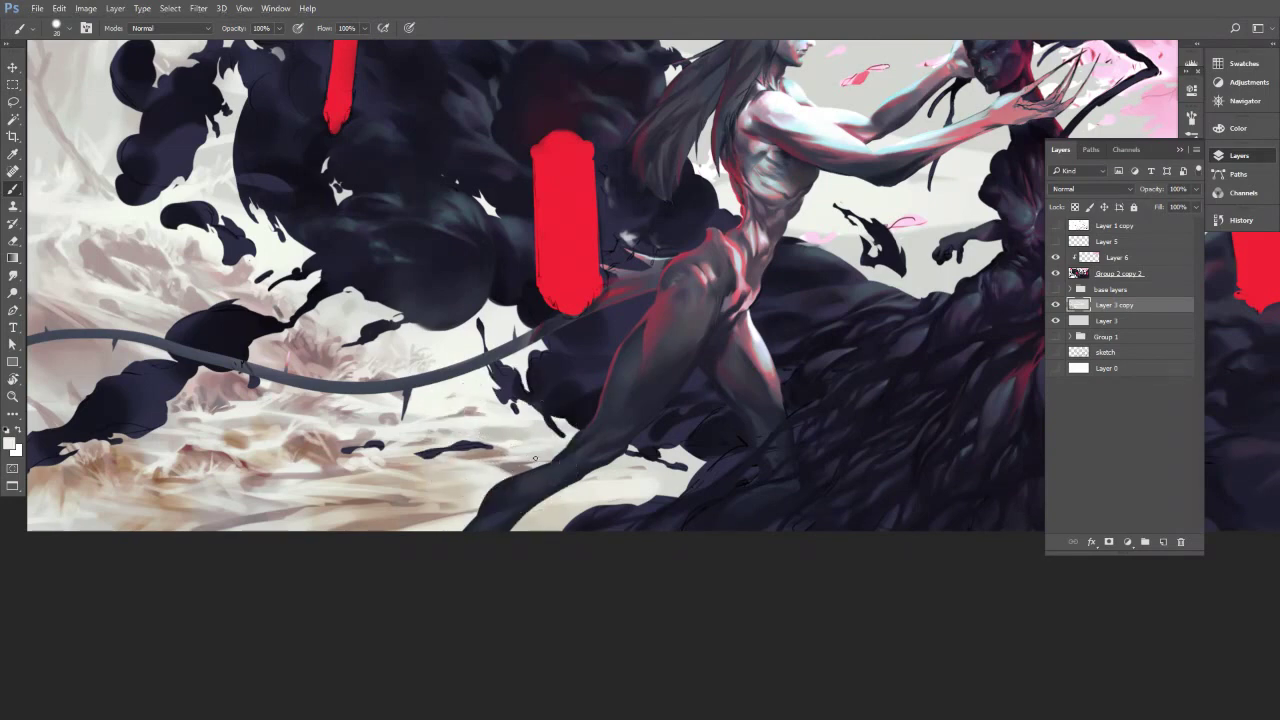
Add sampled ground tones beside the rear calf and touch up the brown mound near the small dark splatters.
alt+click(509, 449)
key(bracketright)
alt+click(501, 452)
drag(506, 449, 532, 447)
key(bracketright)
key(bracketright)
key(bracketright)
alt+click(542, 446)
alt+click(306, 475)
alt+click(318, 451)
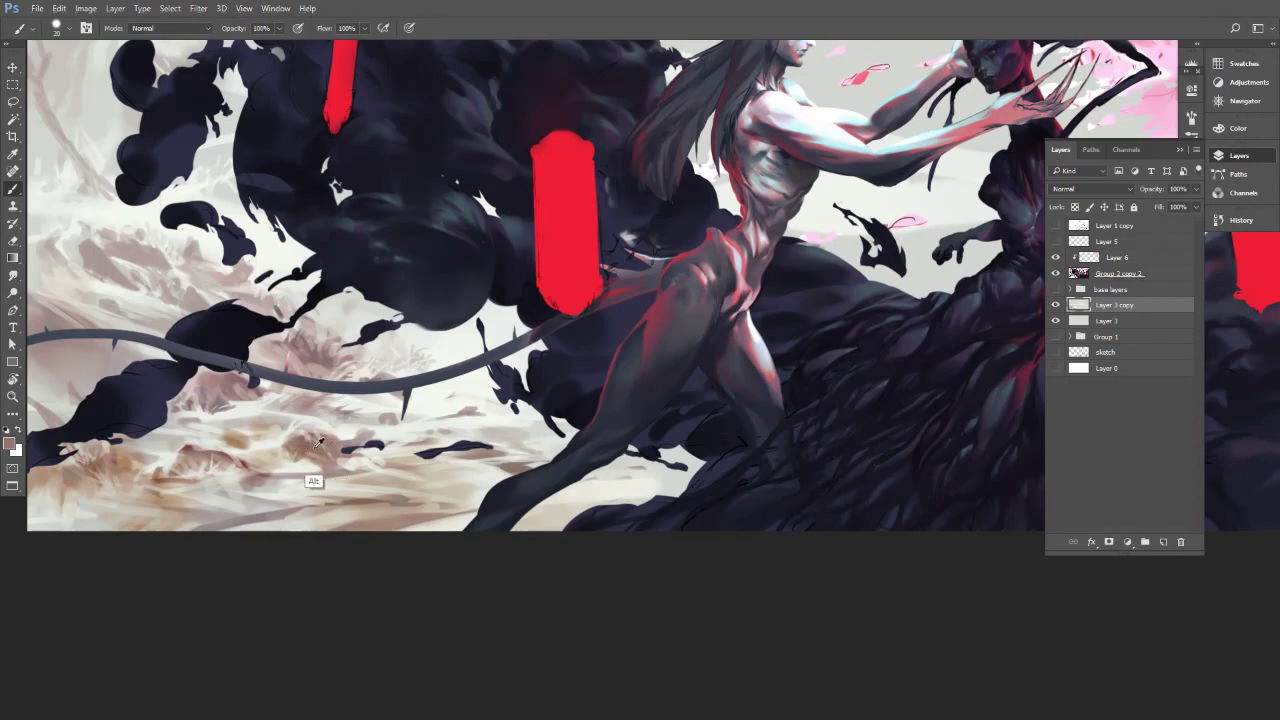
key(bracketright)
alt+click(316, 462)
alt+click(313, 470)
Brush a sampled light grey over the distant background between the two figures with the brush enlarged to 300.
drag(880, 349, 745, 398)
drag(733, 401, 610, 446)
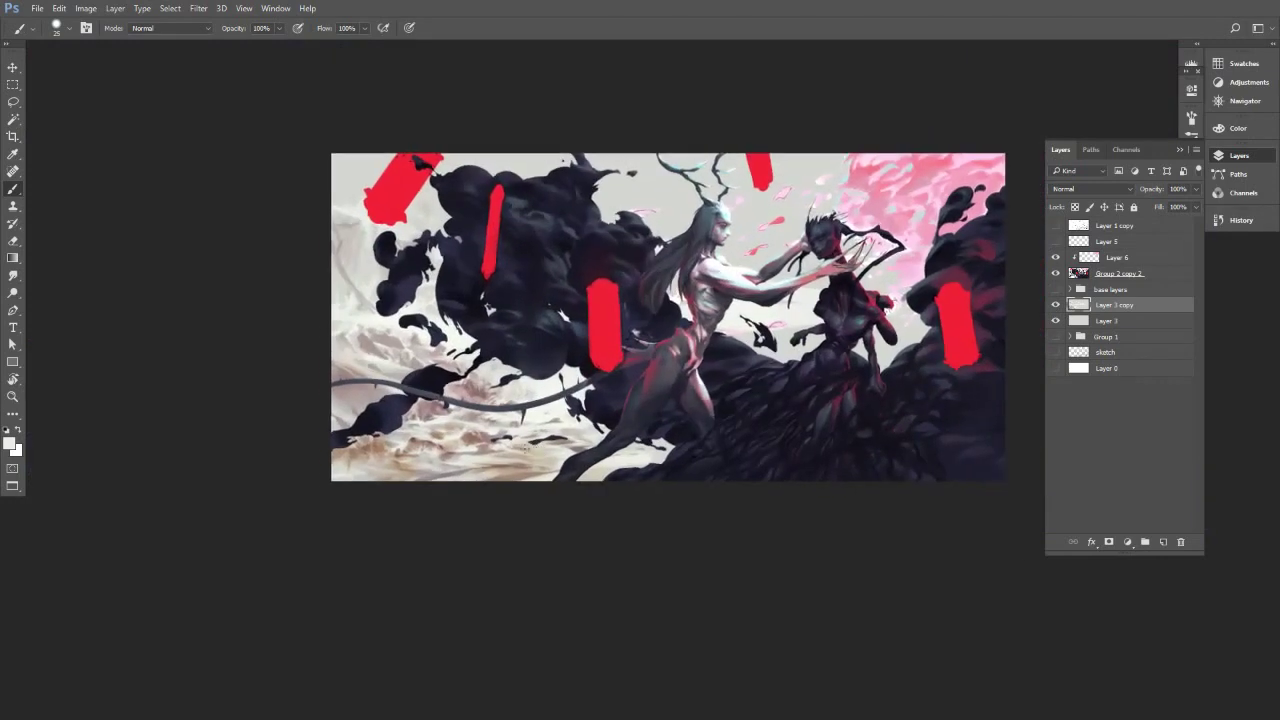
alt+click(345, 450)
key(bracketright)
key(bracketright)
key(bracketright)
key(bracketright)
key(bracketright)
key(bracketright)
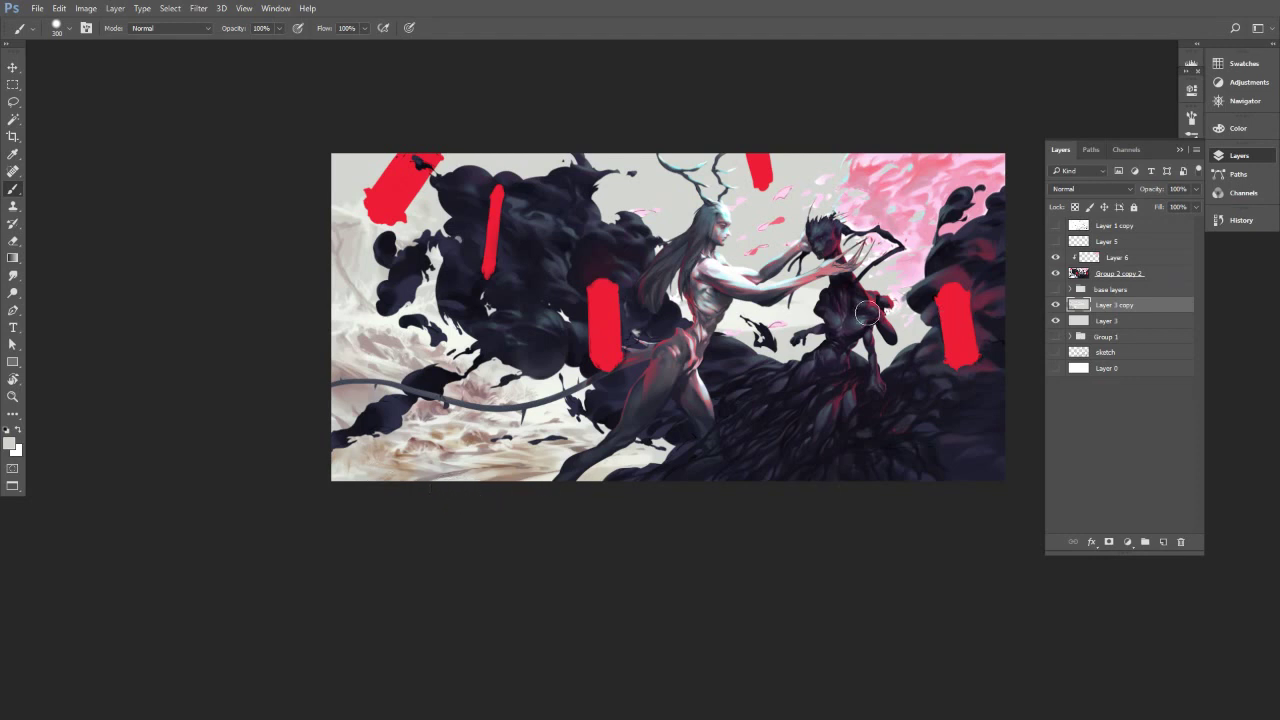
scroll(866, 313, up, 1)
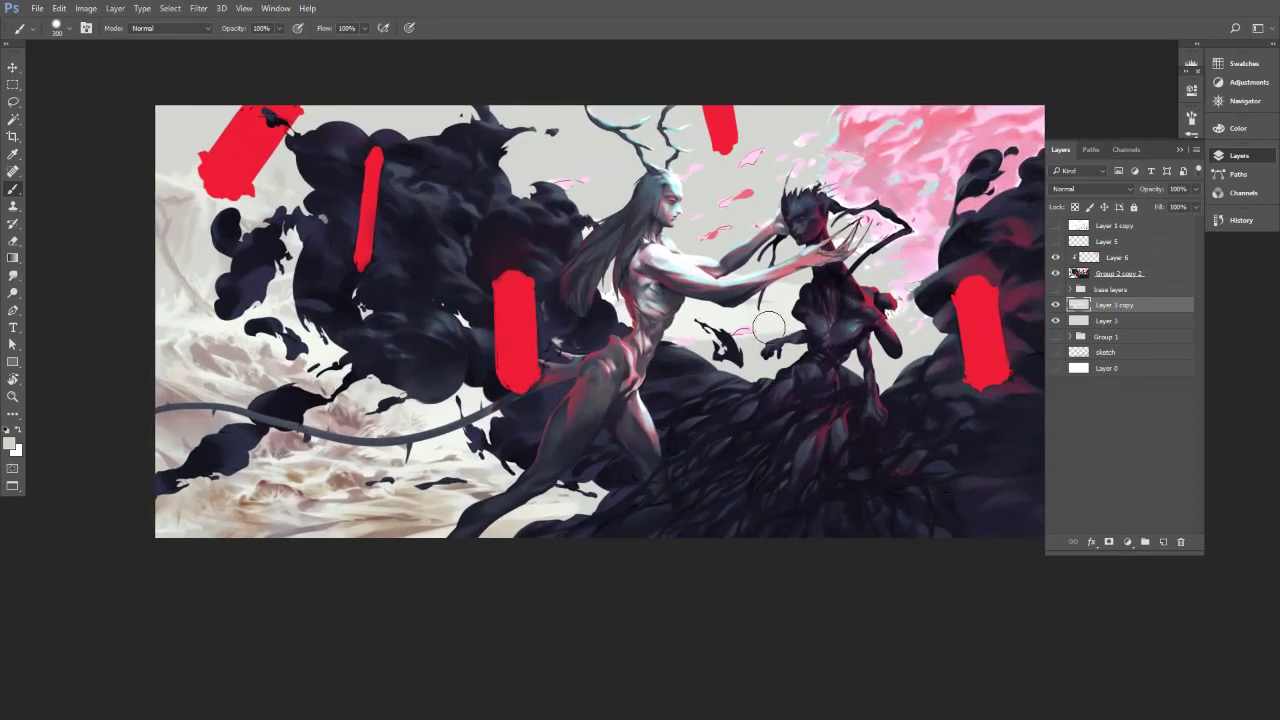
alt+click(335, 353)
mouse_move(685, 350)
mouse_down()
mouse_move(755, 335)
mouse_move(765, 354)
mouse_up()
Work sampled mauve and pale tones into the background just above the dark mound between the two figures.
key(bracketright)
key(bracketright)
alt+click(755, 361)
alt+click(386, 535)
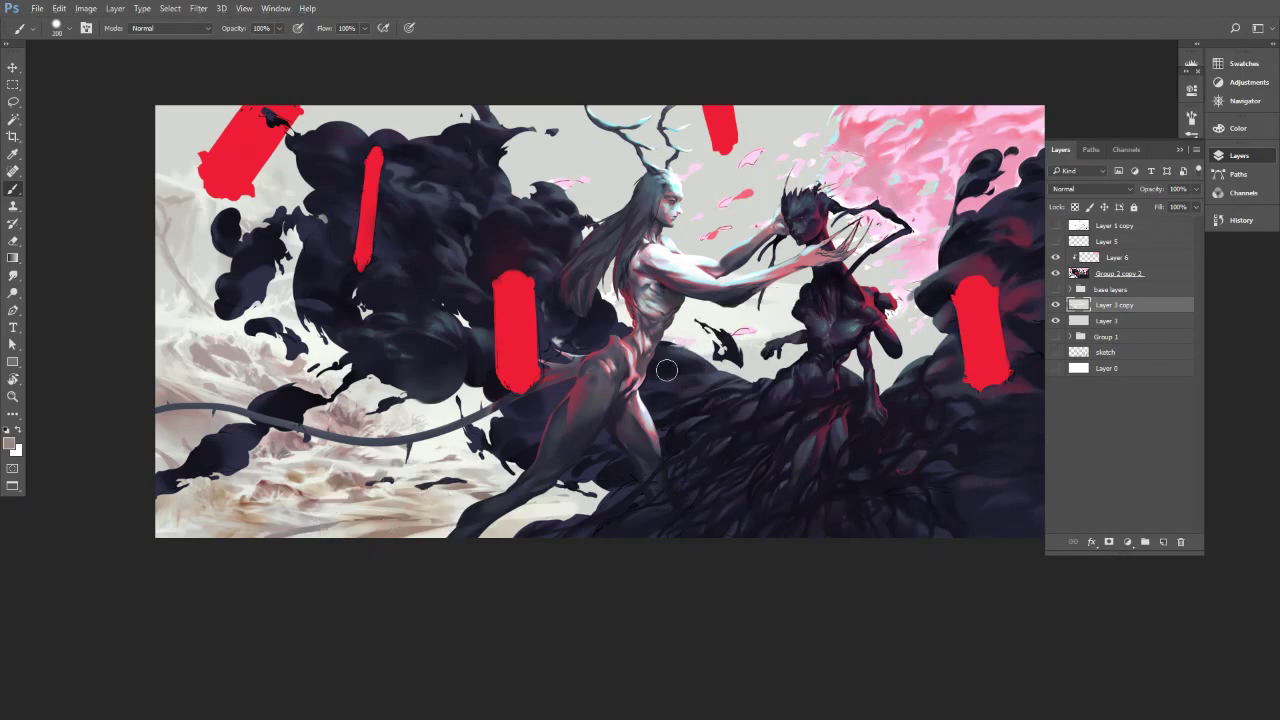
alt+click(769, 365)
key(bracketright)
mouse_move(778, 362)
mouse_down()
mouse_move(696, 384)
mouse_move(806, 349)
mouse_move(754, 352)
mouse_up()
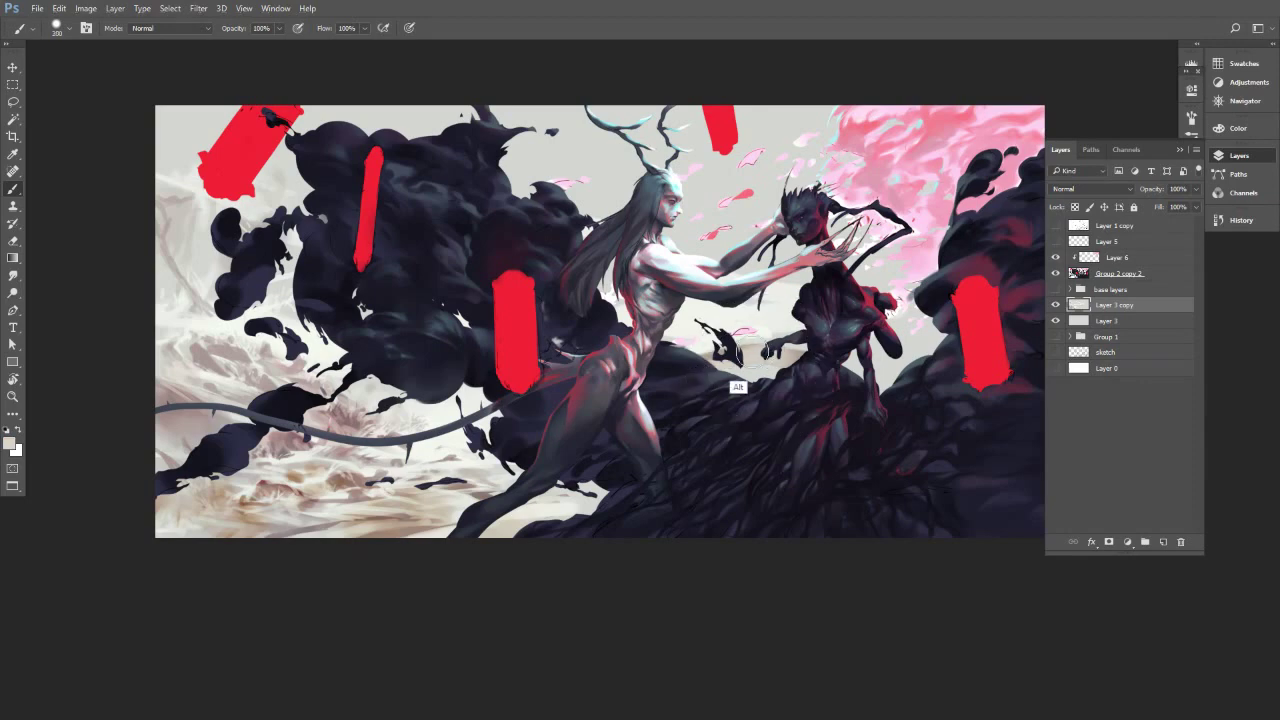
Paint a soft brown cloud into the pale sky behind the antlered figure's head, using brown sampled from the ground.
alt+click(395, 532)
key(bracketleft)
key(bracketleft)
key(bracketleft)
drag(637, 164, 541, 199)
key(bracketright)
key(bracketright)
key(bracketright)
key(bracketright)
mouse_move(567, 154)
mouse_down()
mouse_move(520, 184)
mouse_move(614, 149)
mouse_up()
drag(606, 194, 628, 171)
Brush a second brown cloud into the sky between the faces of the two figures with a smaller brush.
key(bracketleft)
key(bracketleft)
key(bracketleft)
mouse_move(676, 234)
mouse_down()
mouse_move(719, 204)
mouse_move(680, 228)
mouse_move(762, 192)
mouse_move(709, 220)
mouse_move(773, 208)
mouse_up()
key(bracketright)
key(bracketright)
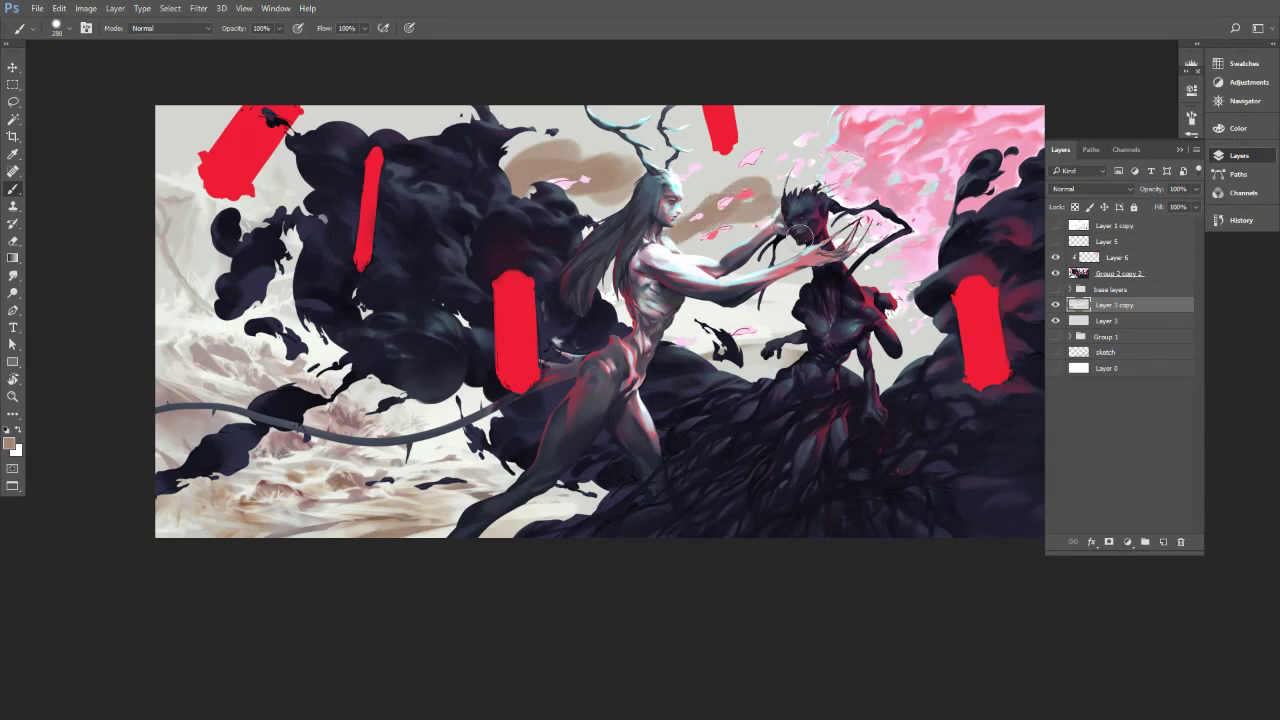
Flip the canvas horizontally and sample pale tones for a 60 px brush to work into the cloud behind the antlered head.
alt+click(720, 178)
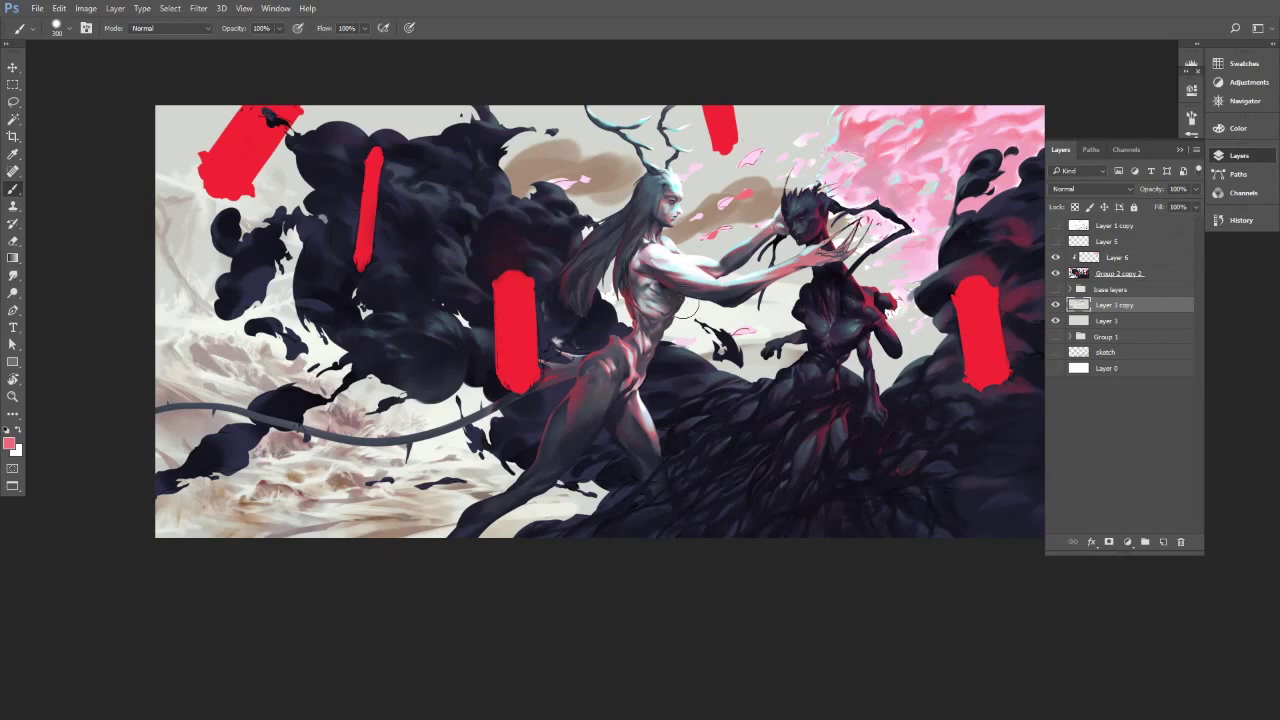
key(ctrl+shift+h)
drag(703, 299, 733, 315)
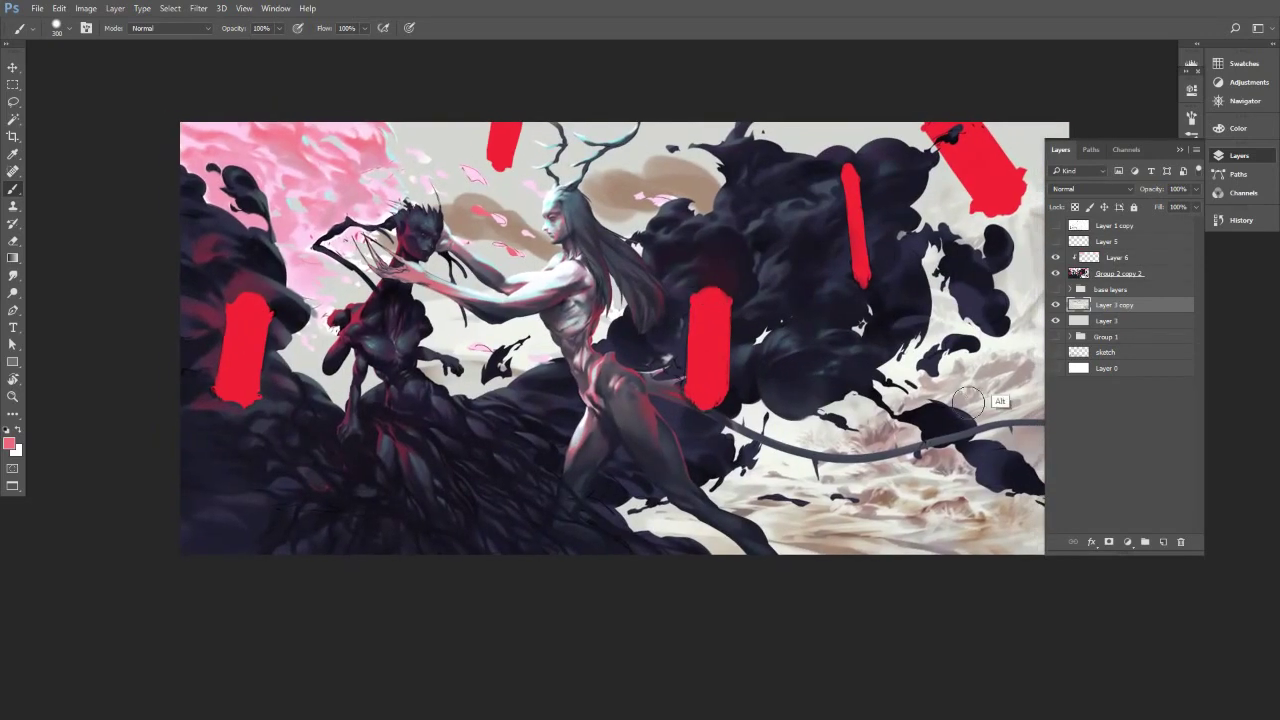
alt+click(968, 401)
key(bracketleft)
alt+click(636, 190)
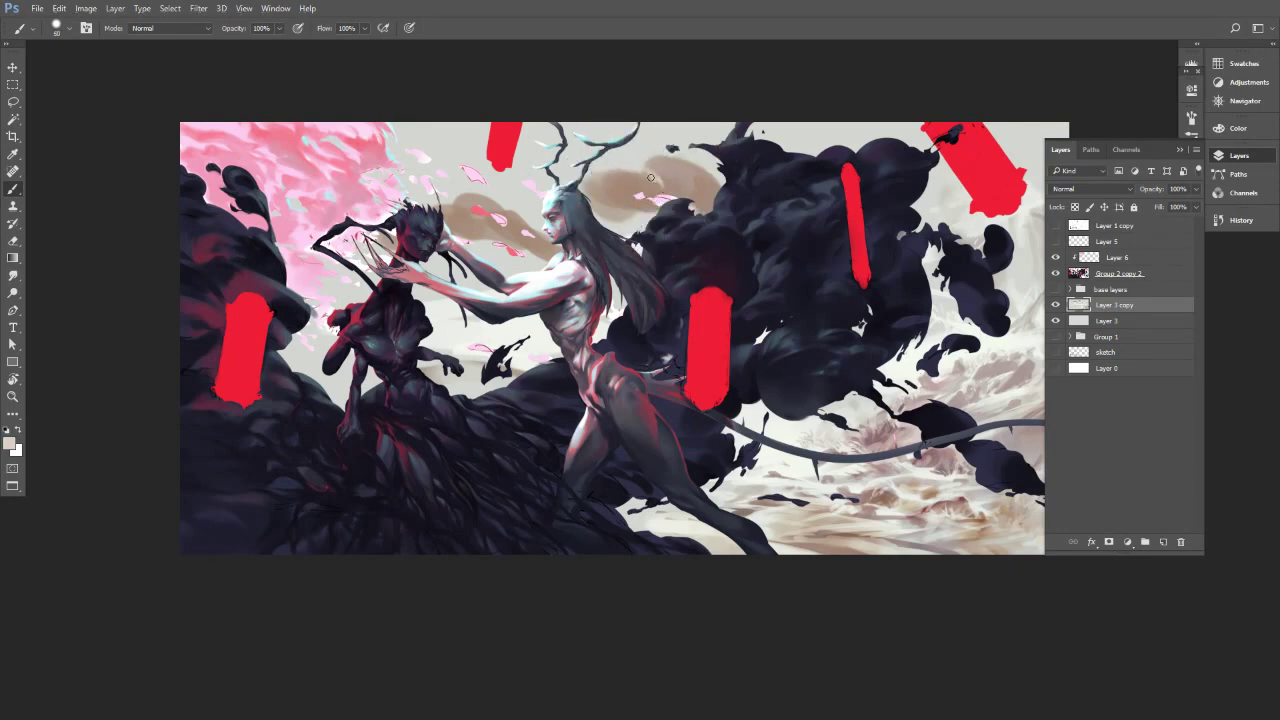
right_click(663, 180)
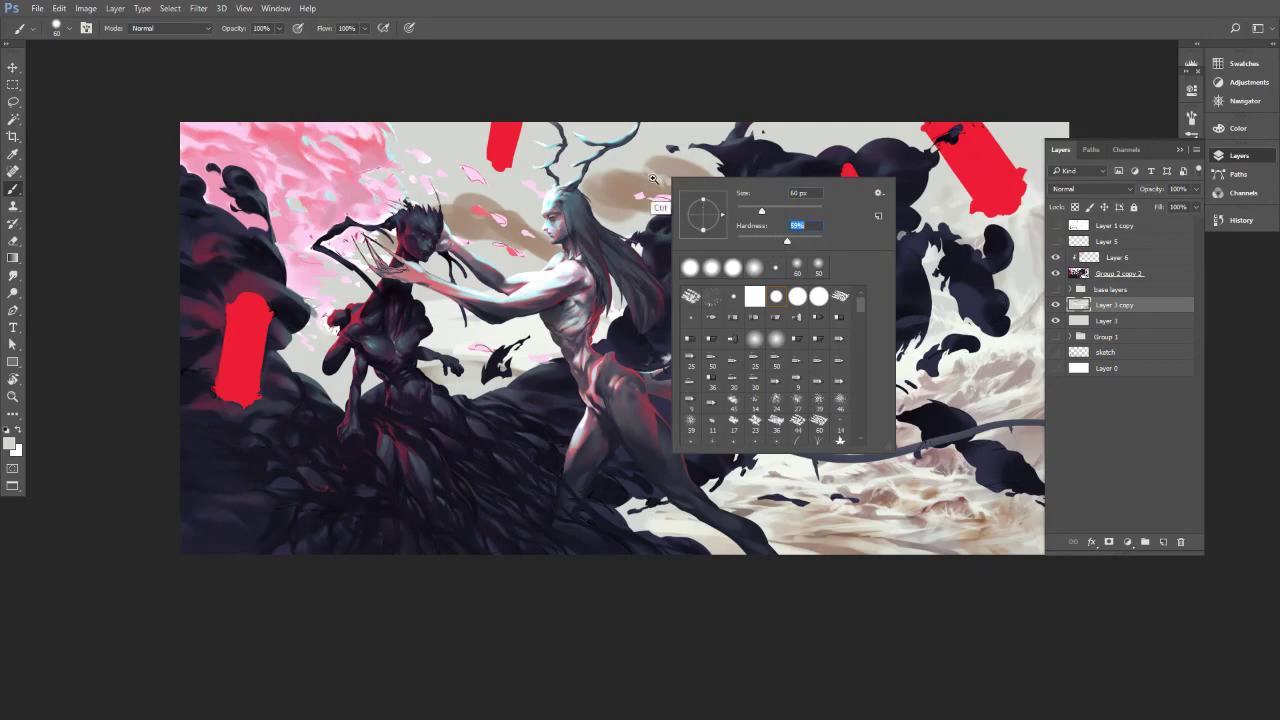
mouse_move(656, 179)
mouse_down()
mouse_move(686, 175)
mouse_move(720, 200)
mouse_up()
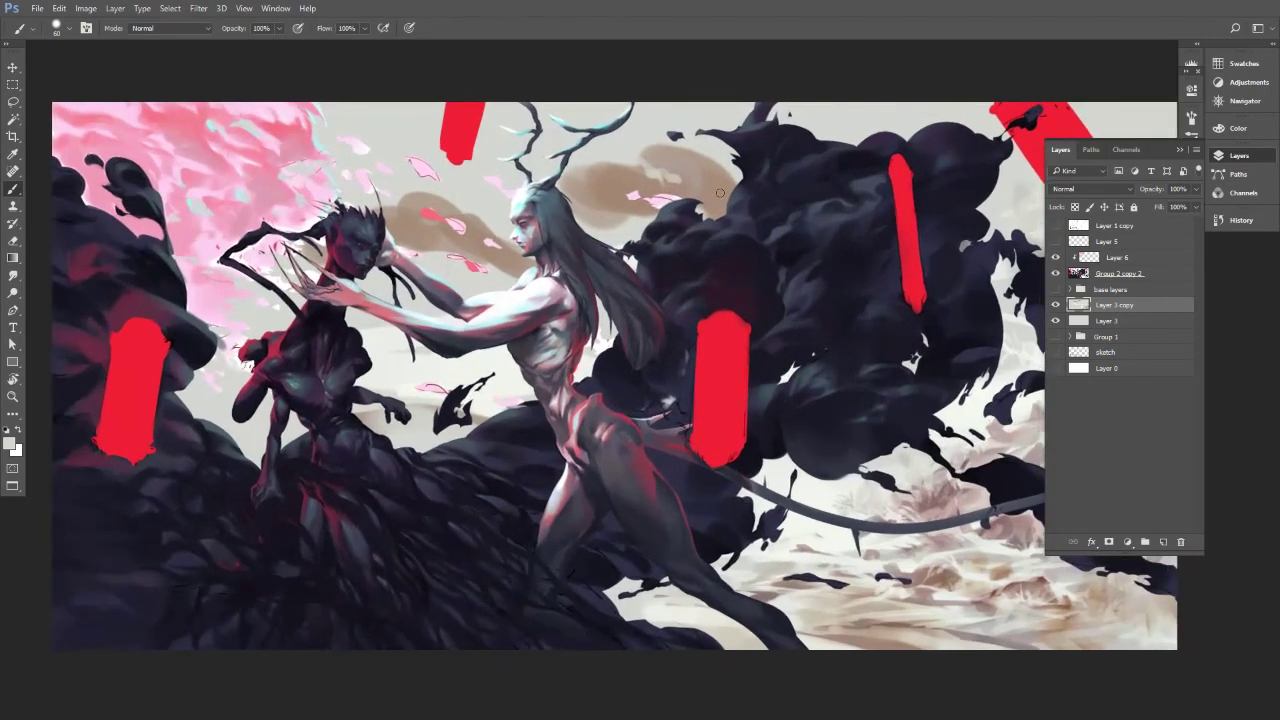
Spread the brown cloud across the sky behind the antlers with the brush enlarged.
key(bracketright)
key(bracketright)
key(bracketright)
key(bracketright)
key(bracketright)
key(bracketright)
key(bracketright)
key(bracketright)
key(bracketright)
key(bracketright)
mouse_move(508, 182)
mouse_down()
mouse_move(624, 173)
mouse_move(620, 204)
mouse_move(594, 175)
mouse_move(614, 183)
mouse_up()
key(bracketleft)
key(bracketleft)
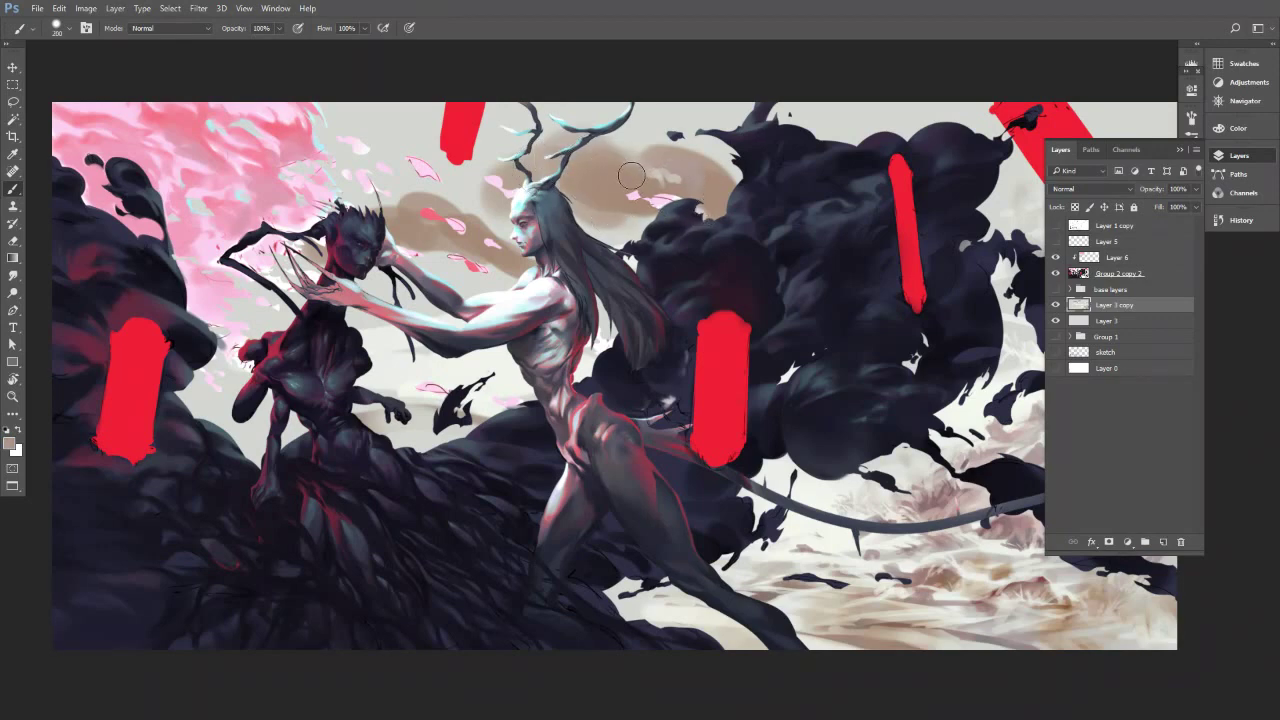
Build the brown cloud up beside the antlers and rework its edge near the dark smoke with sampled tones and a larger brush.
alt+click(716, 190)
key(bracketleft)
key(bracketright)
alt+click(682, 214)
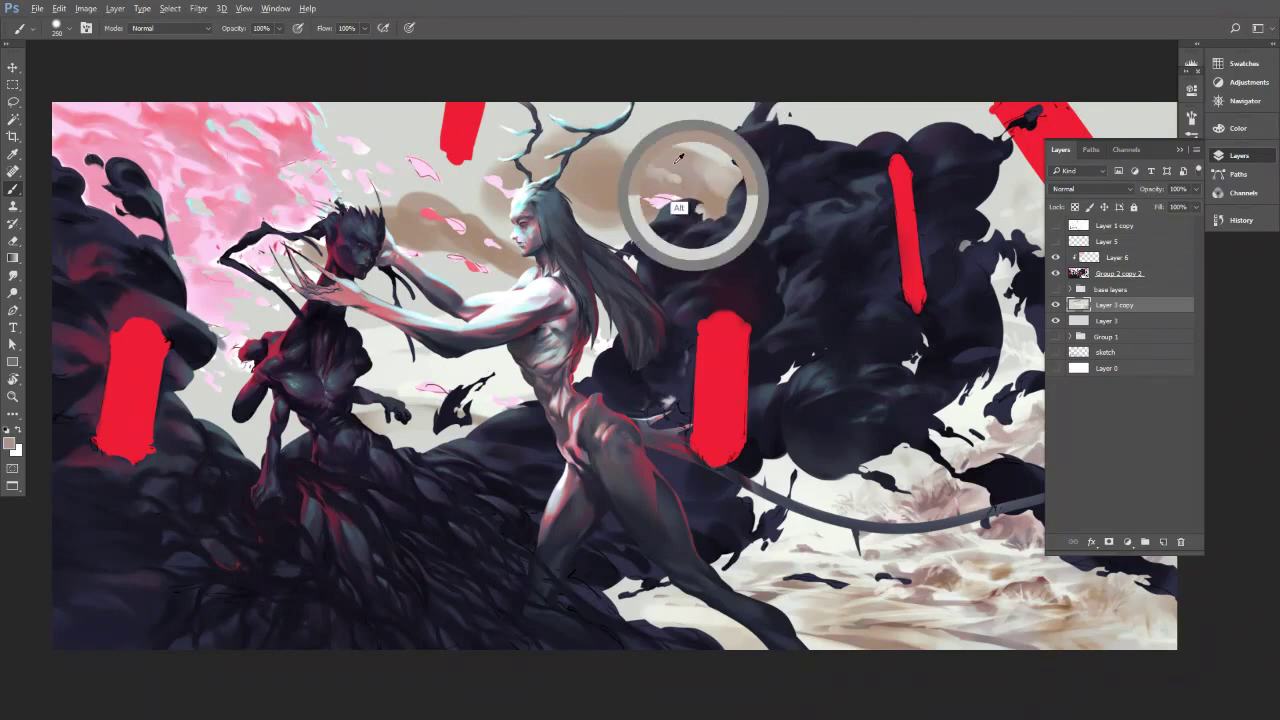
key(bracketright)
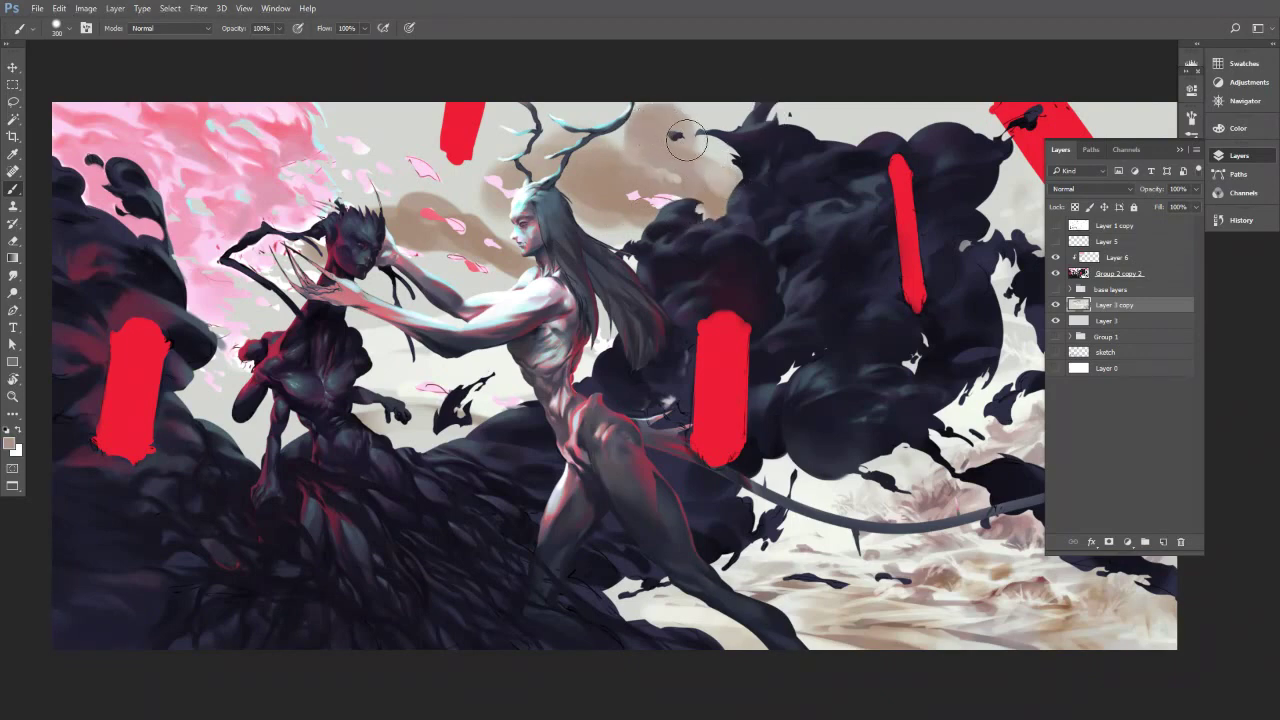
key(alt)
key(bracketright)
drag(612, 205, 642, 216)
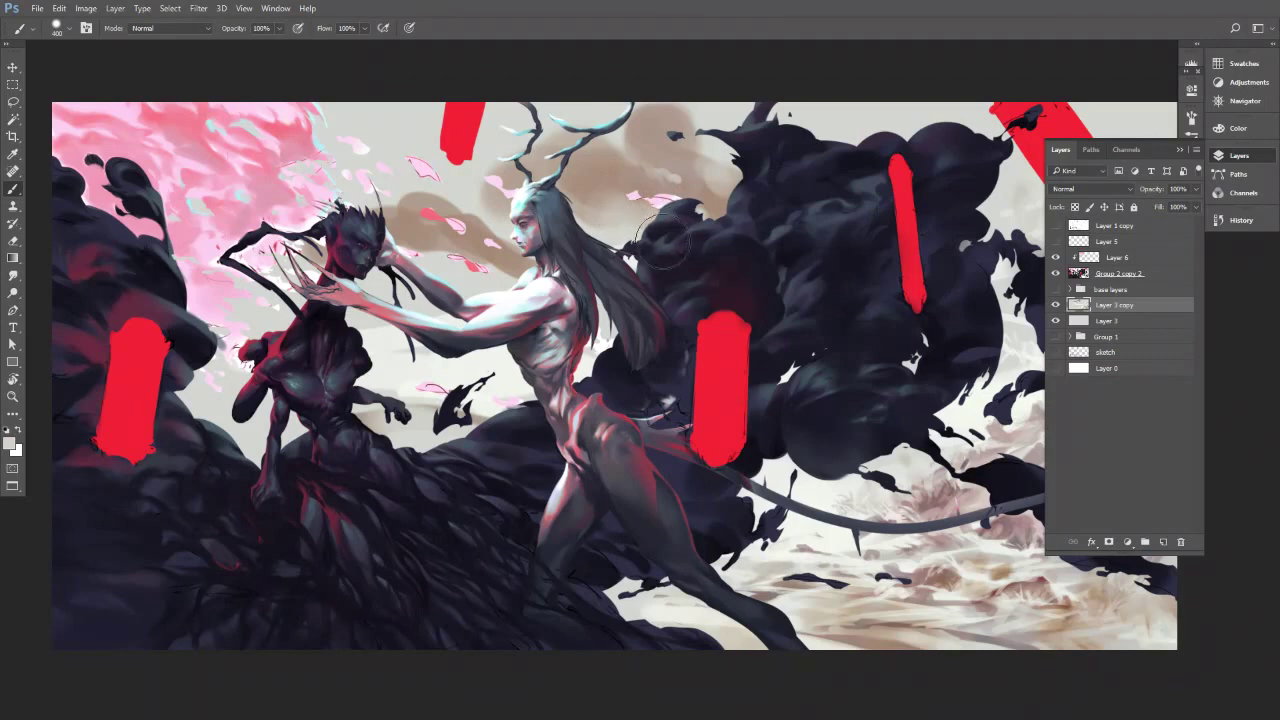
Reshape the cloud between the two figures' faces with sampled brown and pale tones, varying the brush size.
alt+click(614, 182)
key(bracketleft)
alt+click(473, 277)
alt+click(468, 233)
key(bracketleft)
key(bracketleft)
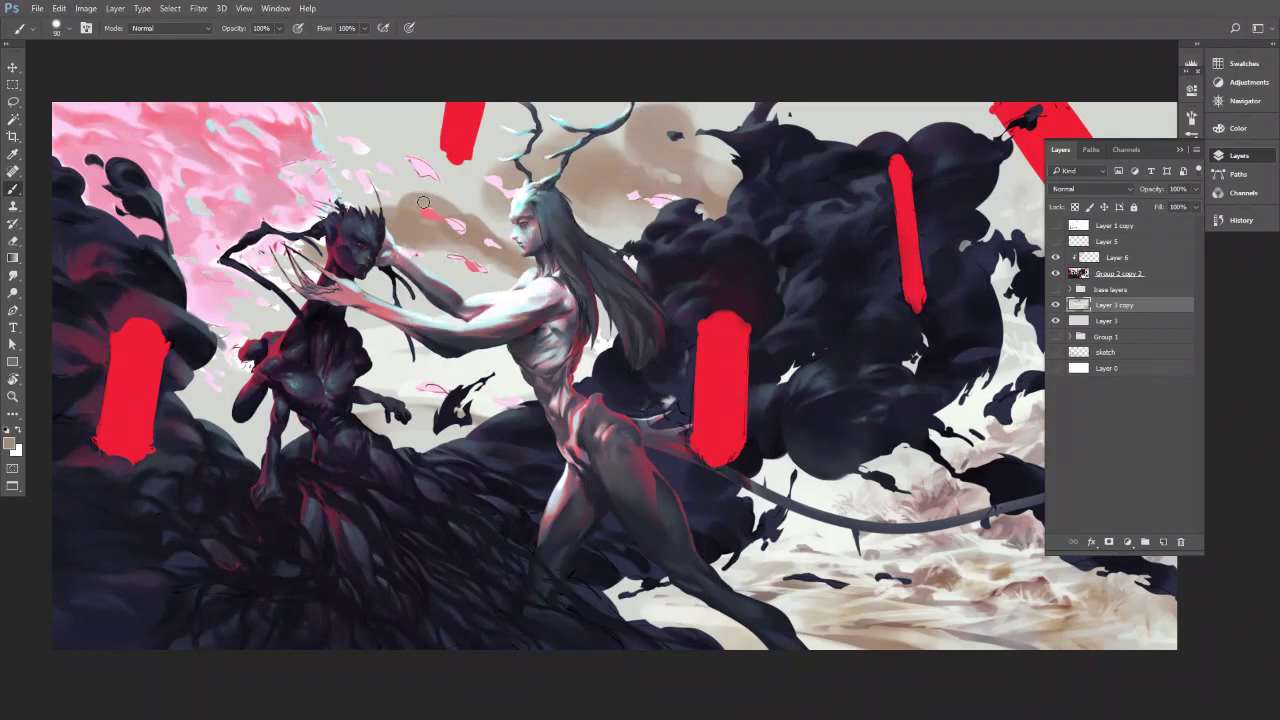
key(bracketright)
key(bracketright)
key(bracketright)
key(bracketright)
key(bracketleft)
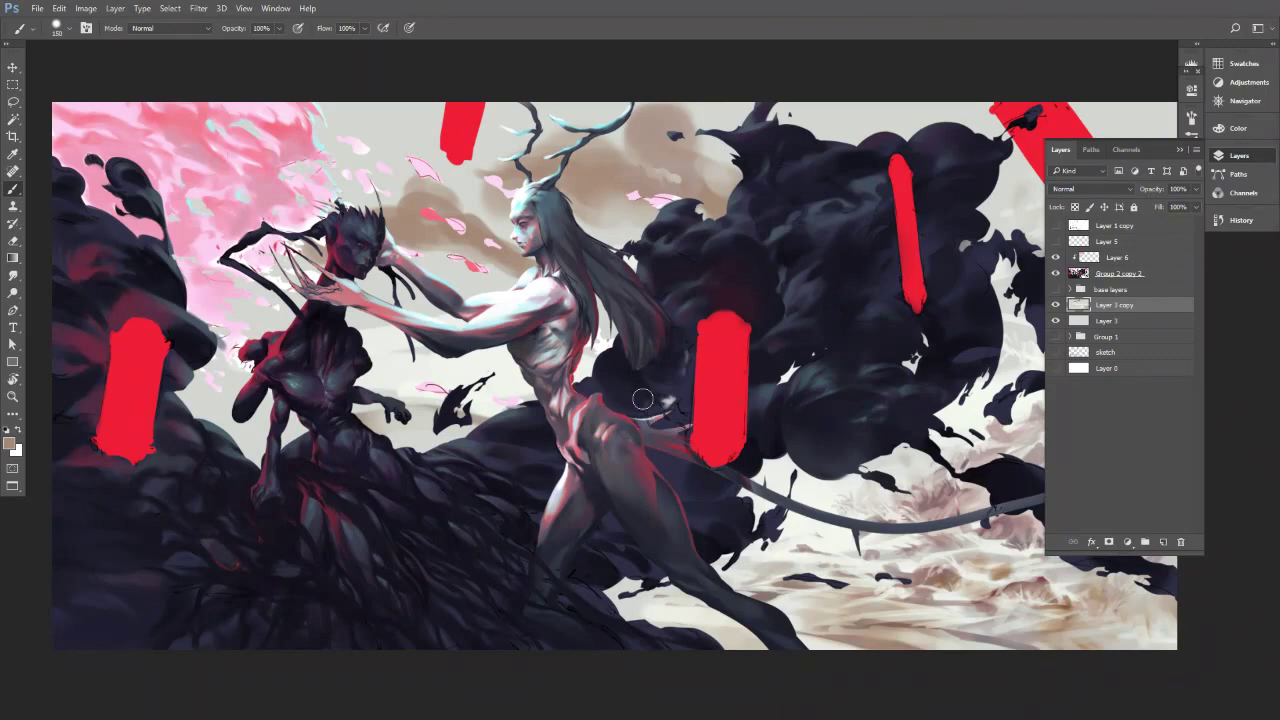
Fill out the cloud in front of the antlered figure's face with sampled browns, enlarging the brush to 400.
key(ctrl+minus)
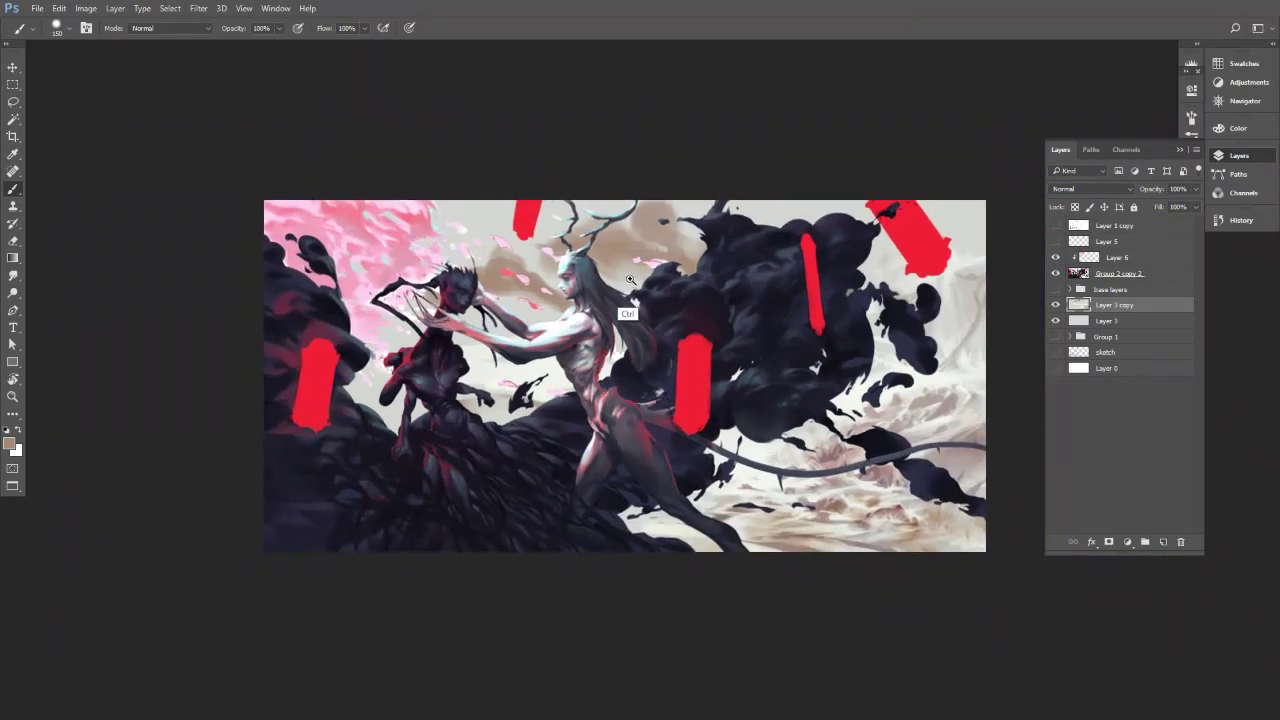
scroll(626, 279, up, 2)
key(bracketleft)
key(bracketleft)
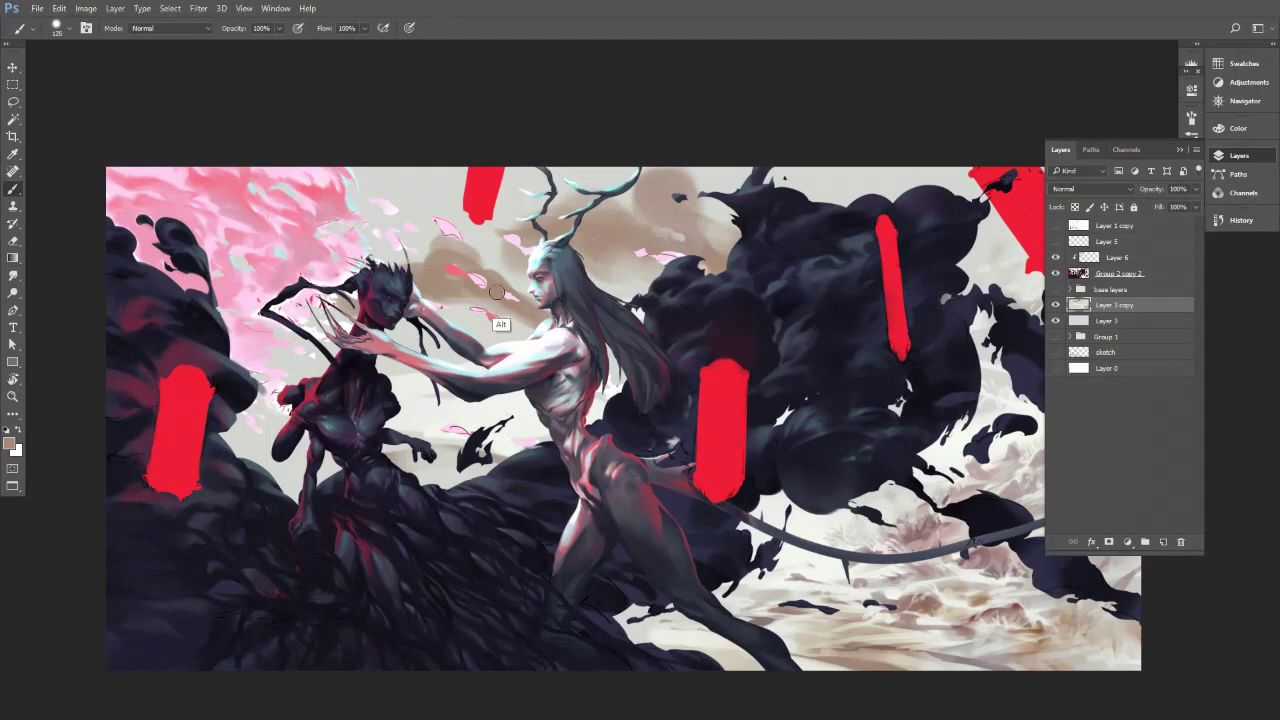
alt+click(498, 293)
key(bracketright)
key(bracketright)
key(bracketright)
key(bracketright)
mouse_move(515, 283)
mouse_down()
mouse_move(501, 281)
mouse_move(519, 281)
mouse_move(507, 306)
mouse_move(532, 310)
mouse_up()
alt+click(509, 316)
key(bracketright)
key(bracketright)
key(bracketright)
Blend sampled cloud tones into the sky just behind the antlered figure's hair with a reduced brush.
alt+click(605, 255)
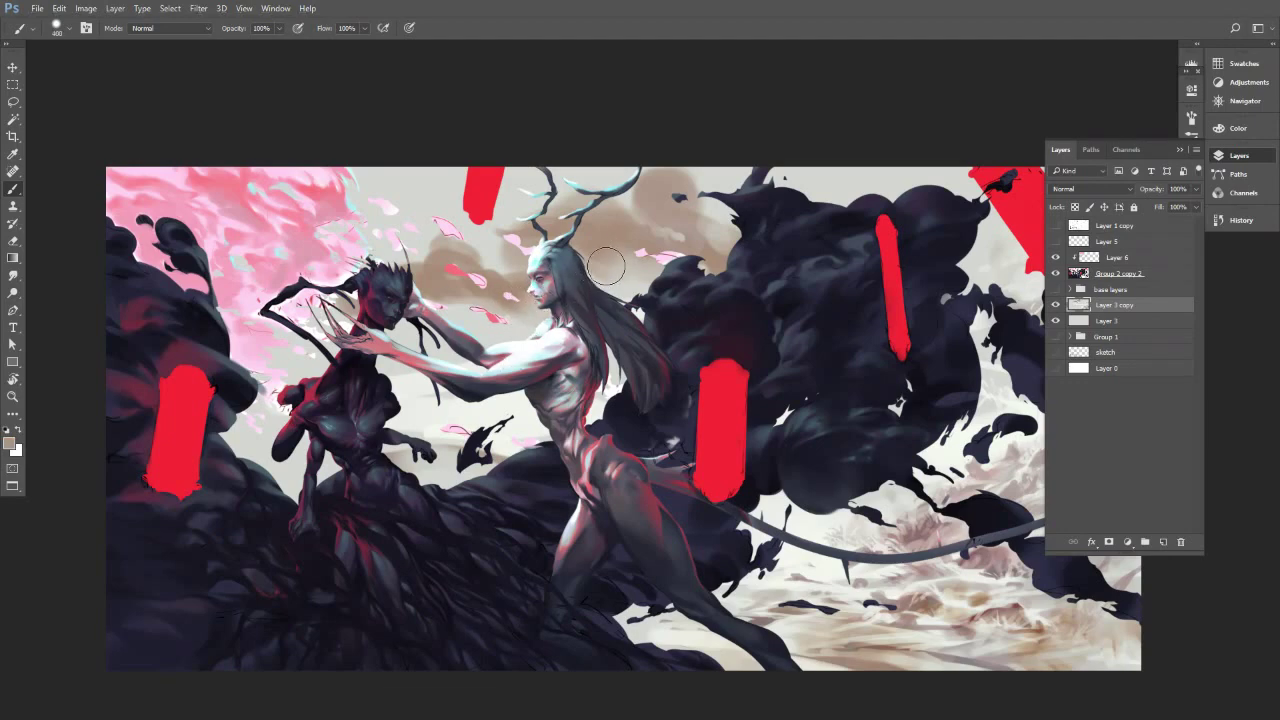
key(bracketleft)
key(bracketright)
key(bracketleft)
key(bracketleft)
alt+click(599, 249)
Deepen the cloud around the antlers with a darker brown sampled from the ground, using a brush of 200 to 250.
alt+click(1043, 627)
key(bracketright)
key(bracketright)
key(bracketright)
key(bracketright)
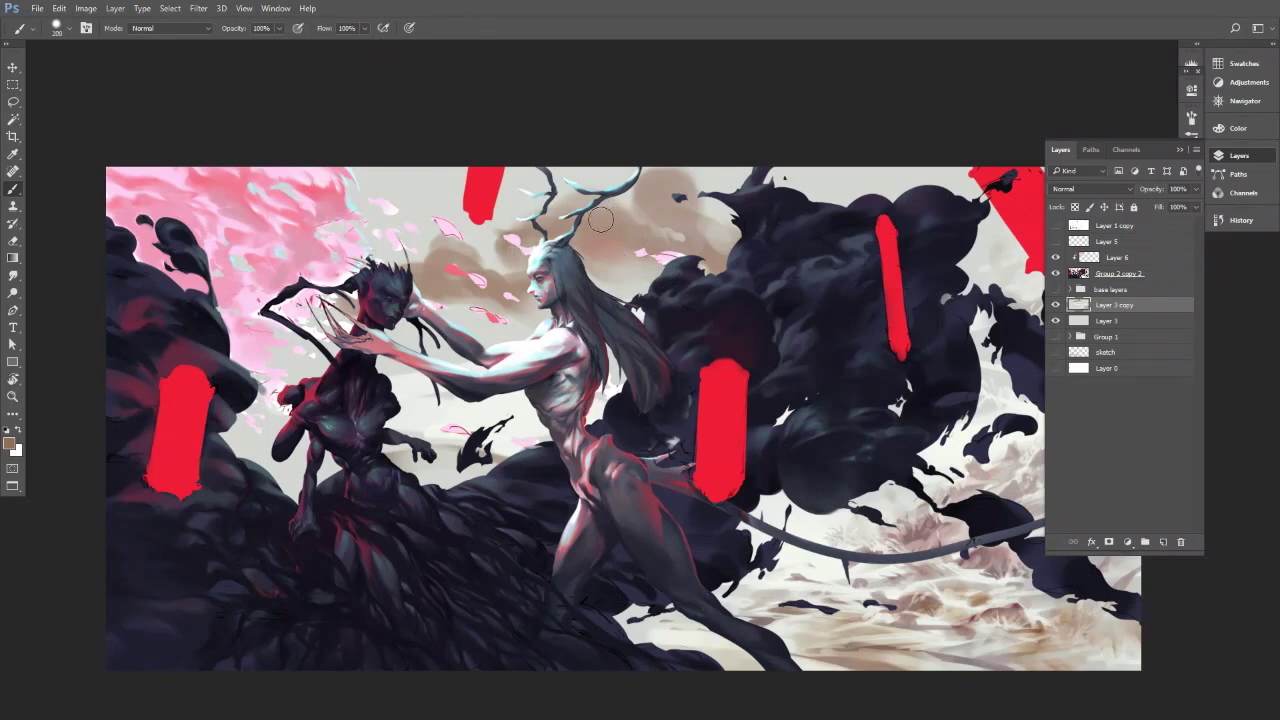
key(bracketright)
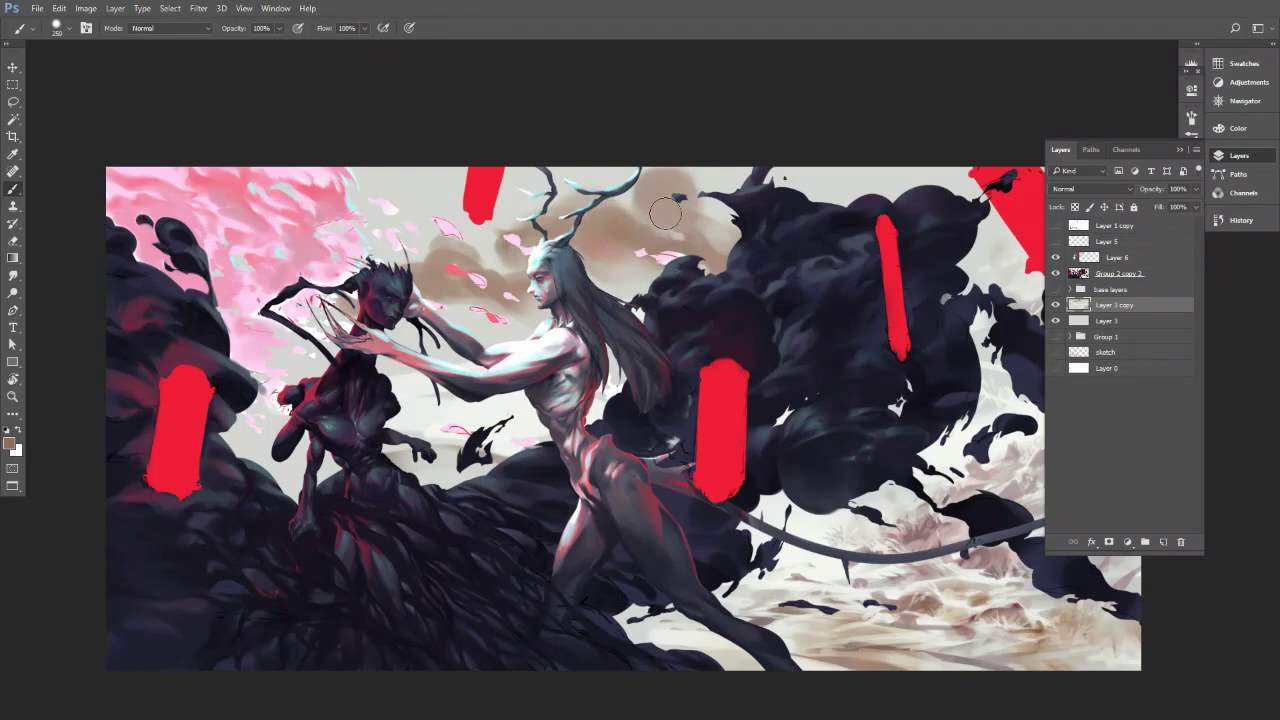
key(bracketleft)
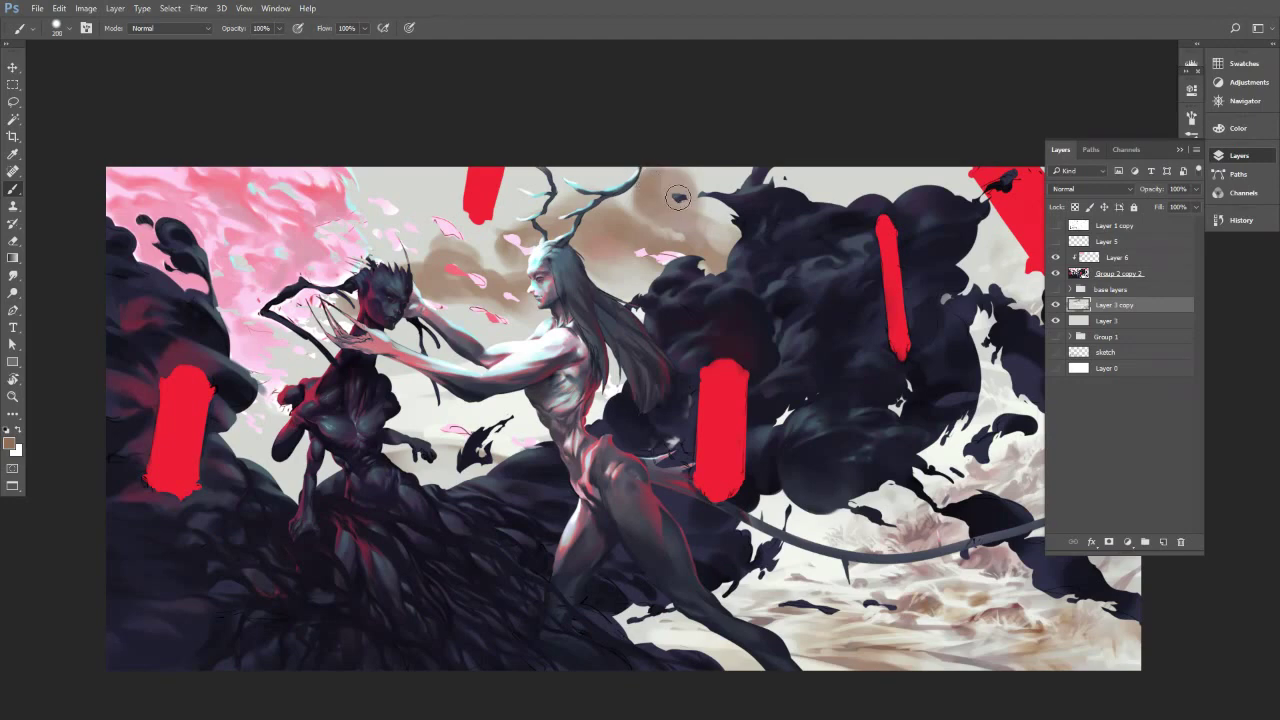
Paint the brown cloud behind the antlers on Layer 3 copy with sampled cloud colours, varying the brush size down to 150.
key(bracketright)
alt+click(677, 215)
alt+click(706, 238)
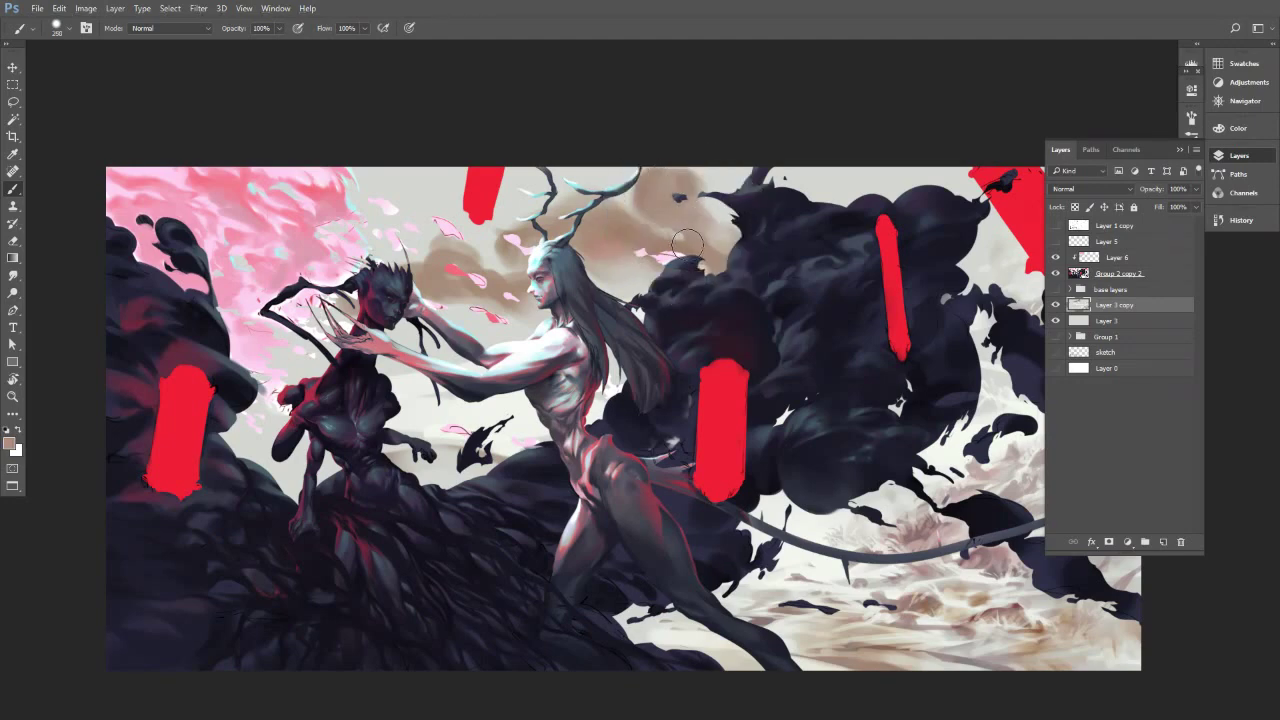
key(bracketleft)
key(bracketright)
key(bracketright)
key(bracketleft)
key(bracketleft)
key(bracketleft)
key(bracketleft)
key(bracketleft)
key(bracketleft)
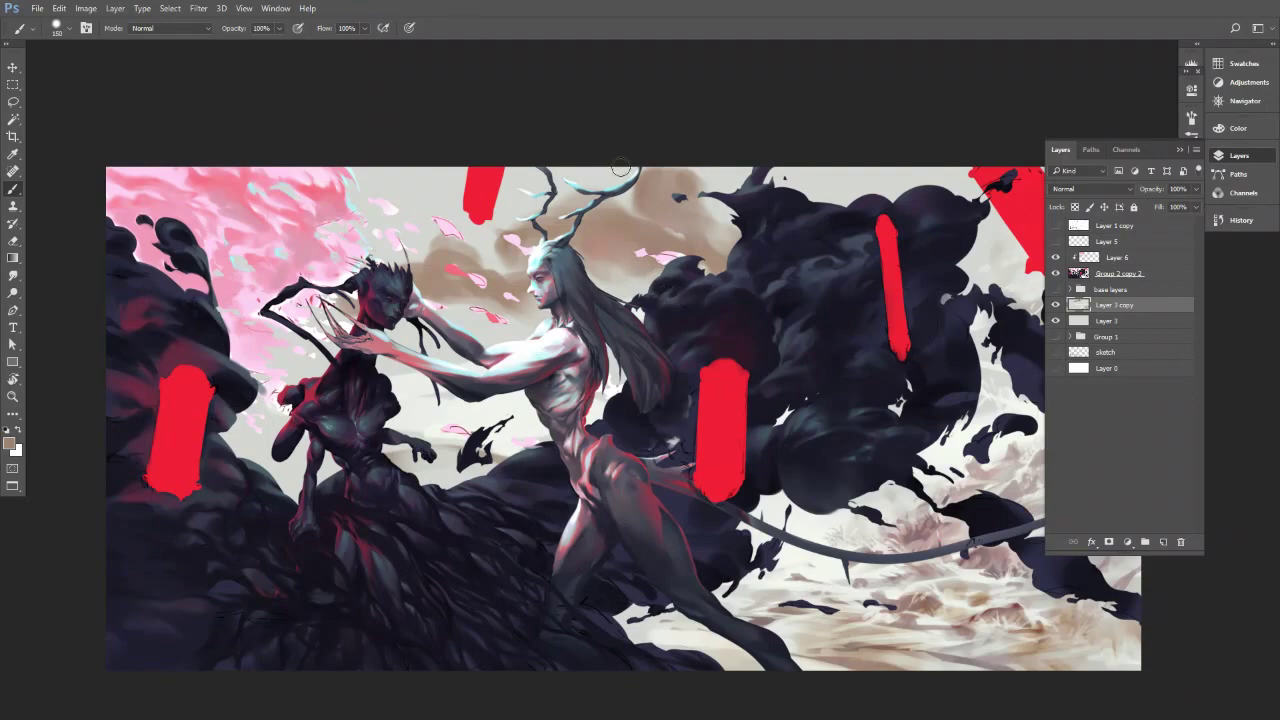
Flip the canvas horizontally and toggle the proof colours on and off to check the painting.
key(ctrl+shift+h)
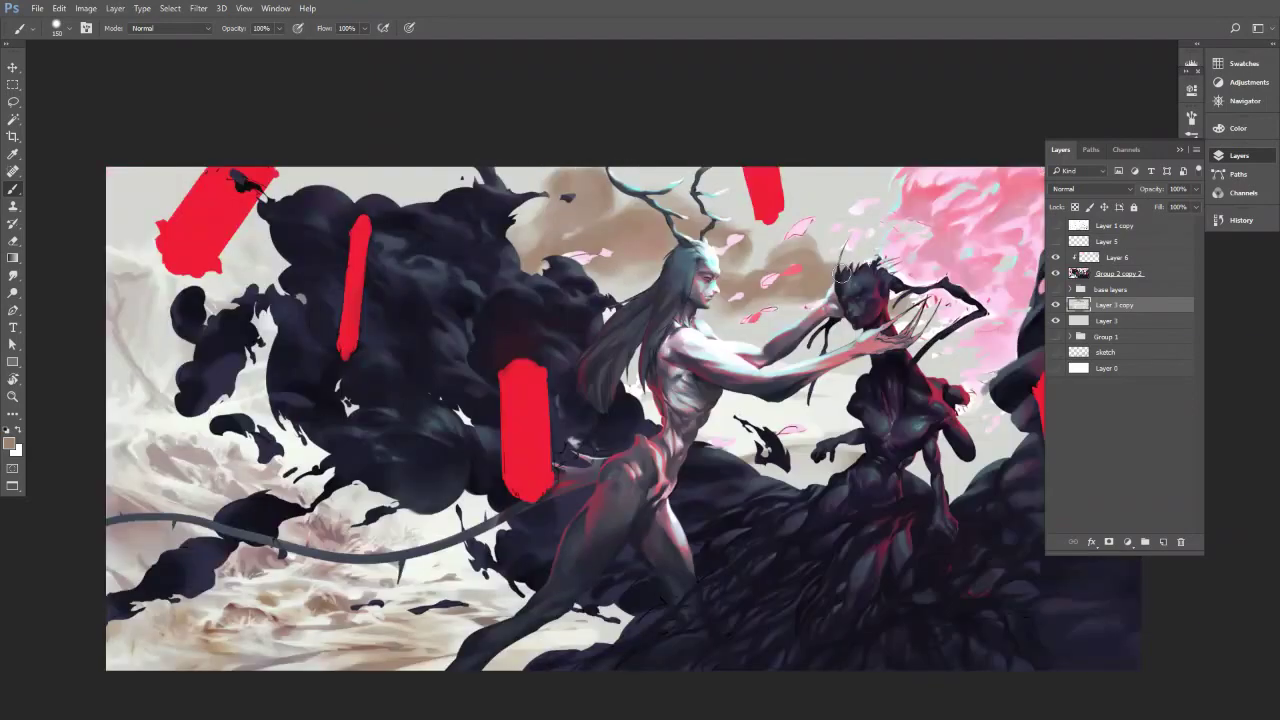
drag(815, 288, 771, 285)
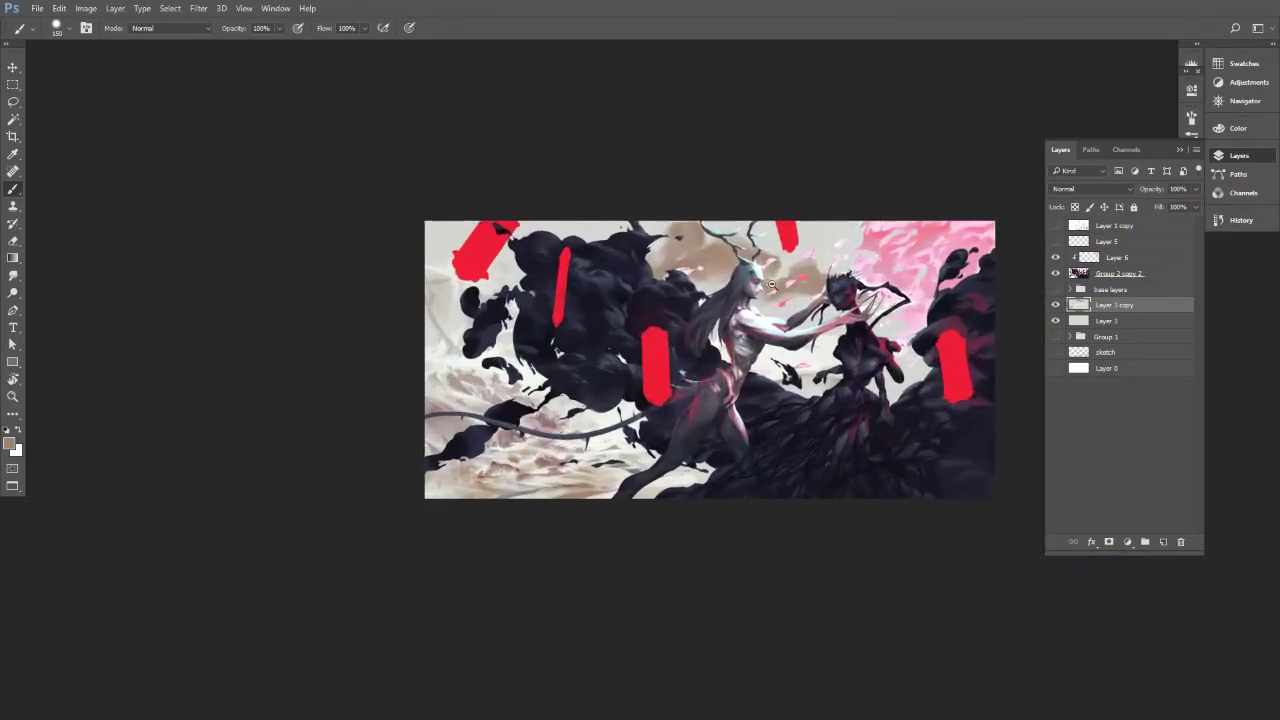
key(ctrl+y)
key(ctrl+y)
Lighten the brown cloud's edge beside the long-haired figure's hair with a sampled pale tone and a size 400 brush.
key(])
key(alt)
key(])
scroll(823, 310, up, 2)
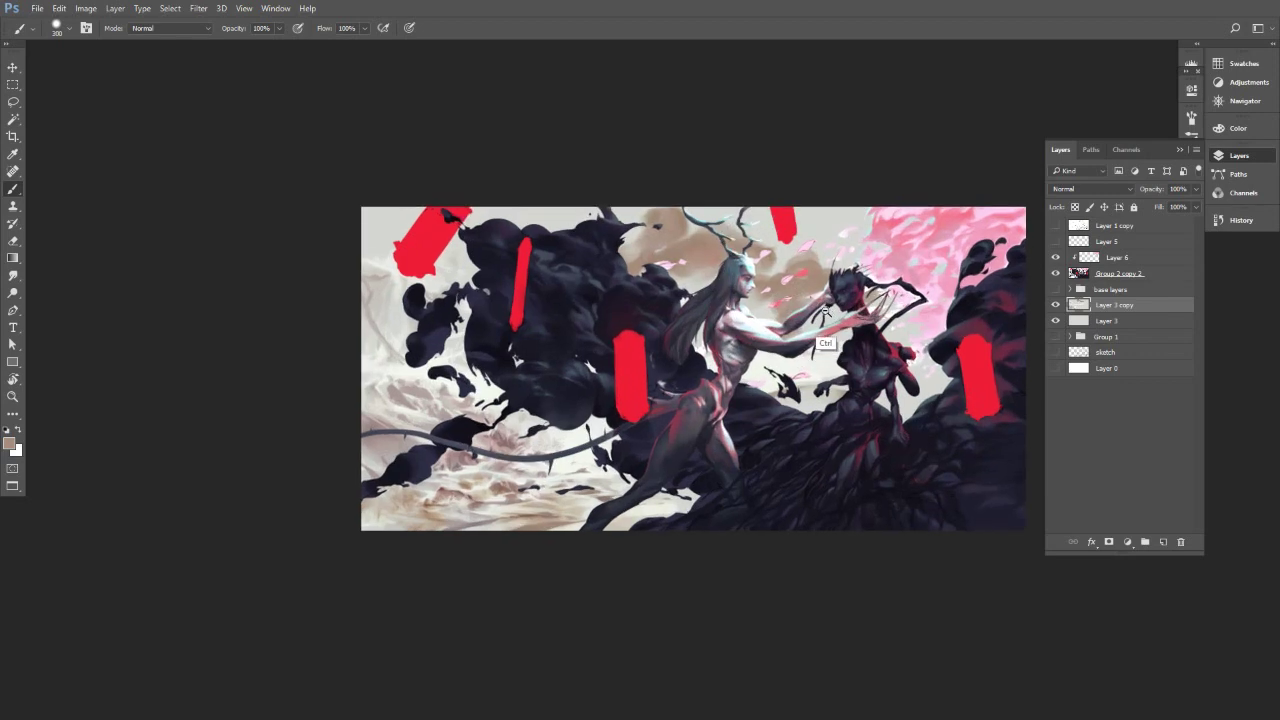
drag(818, 308, 802, 328)
alt+click(679, 302)
key(bracketright)
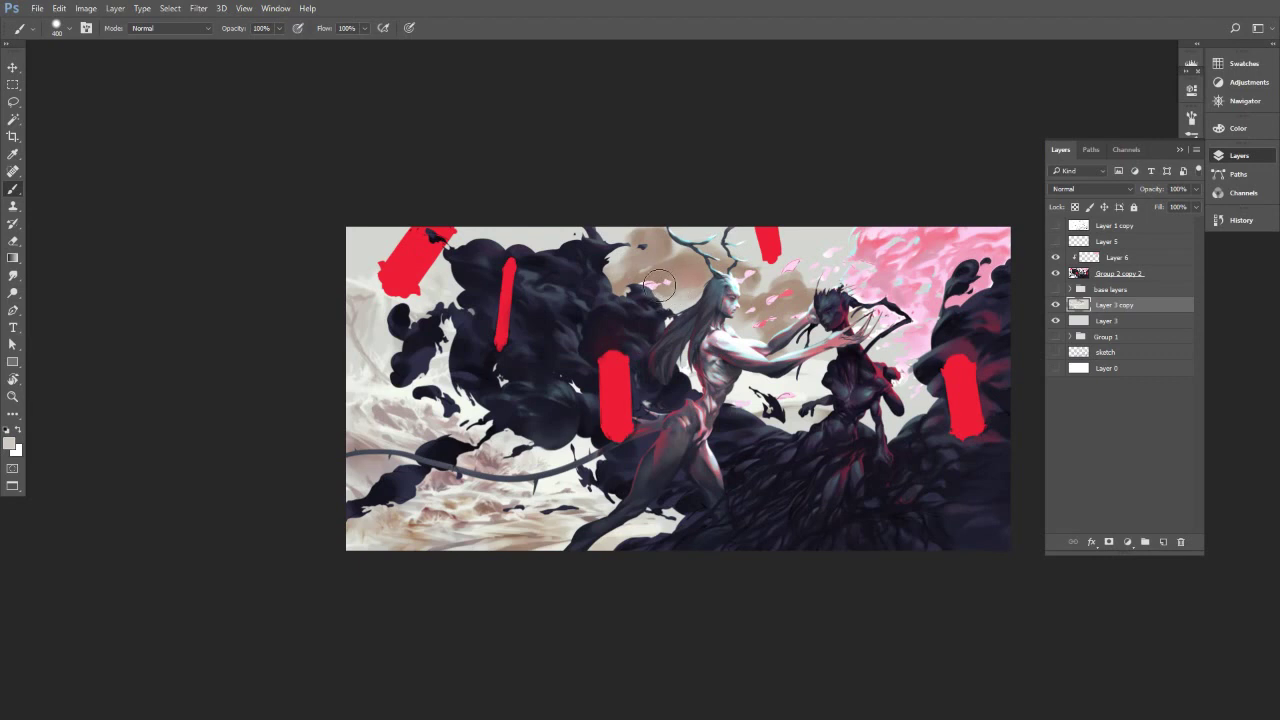
Tint the cloud beside the antlers with colours sampled from the cloud and the pink blossoms, using a size 125 brush.
key(bracketleft)
key(bracketleft)
alt+click(667, 264)
key(bracketleft)
alt+click(687, 272)
alt+click(893, 267)
alt+click(704, 266)
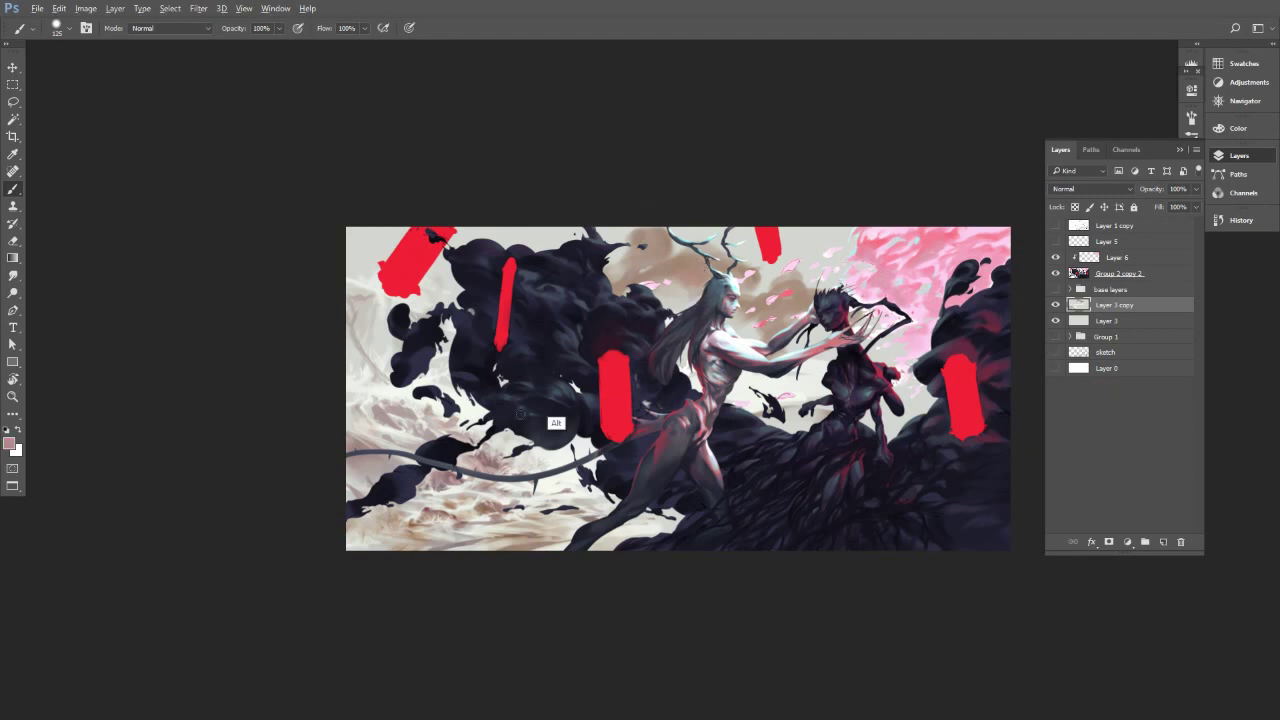
Refine the upper part of the cloud beside the antlers with tones sampled from the sandy ground and the cloud.
alt+click(418, 527)
key(bracketleft)
alt+click(687, 242)
alt+click(627, 253)
alt+click(648, 246)
alt+click(646, 237)
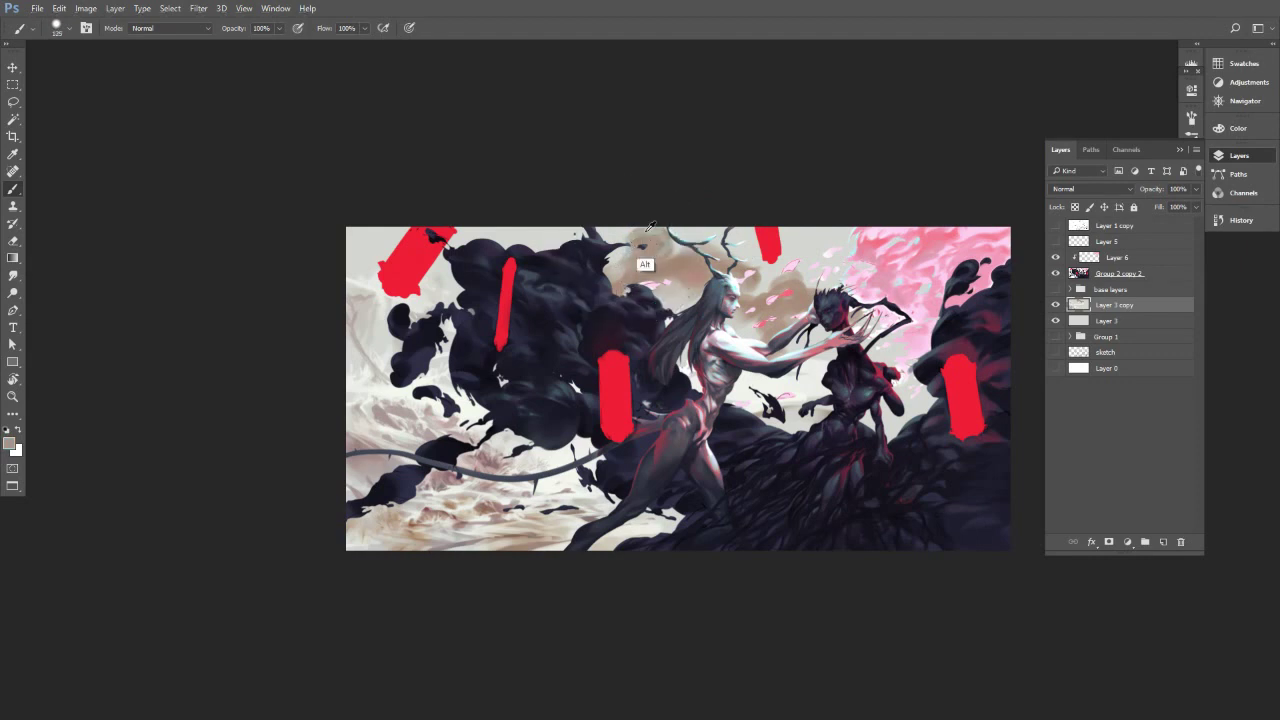
alt+click(657, 235)
Blend the cloud behind the antlered head with sampled greyish tones, using a size 300 brush.
key(bracketright)
key(bracketright)
key(bracketright)
mouse_move(681, 267)
mouse_down()
mouse_move(703, 270)
mouse_move(671, 271)
mouse_move(700, 268)
mouse_up()
alt+click(681, 291)
alt+click(692, 271)
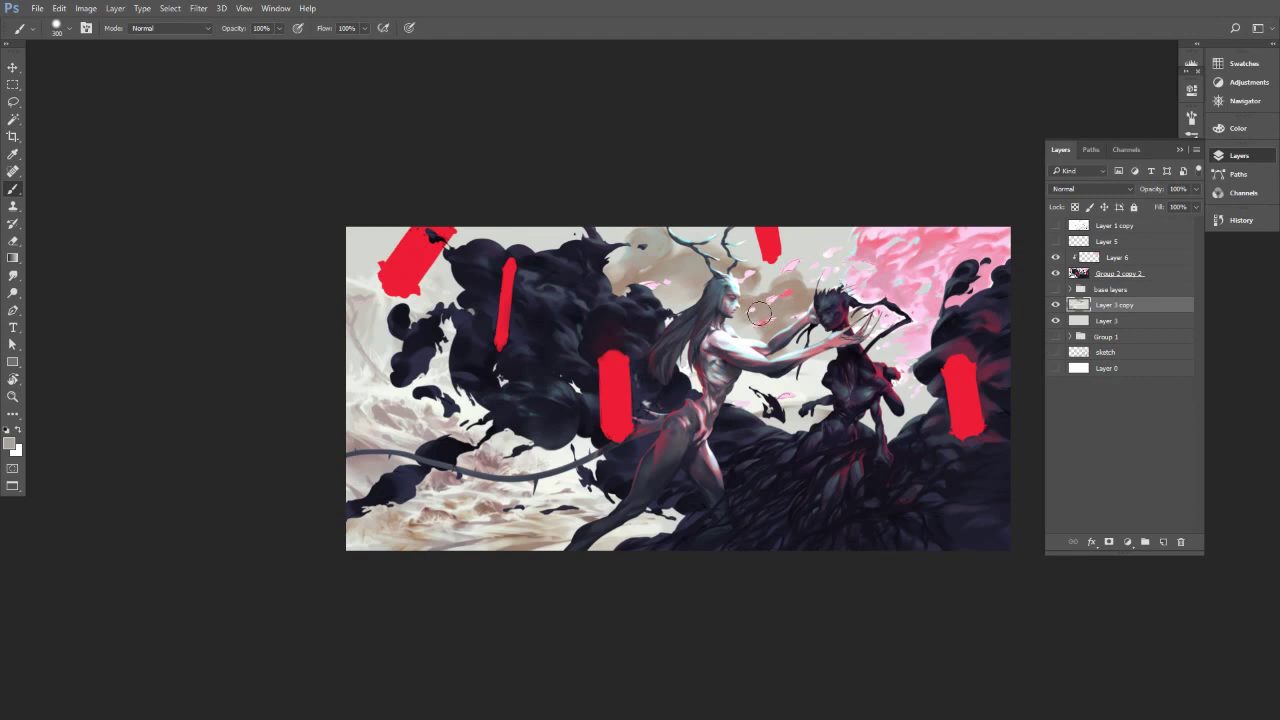
Brush a sampled off-white haze into the sky between the face and the outstretched arms with a size 600 brush.
key(bracketright)
alt+click(749, 331)
key(bracketright)
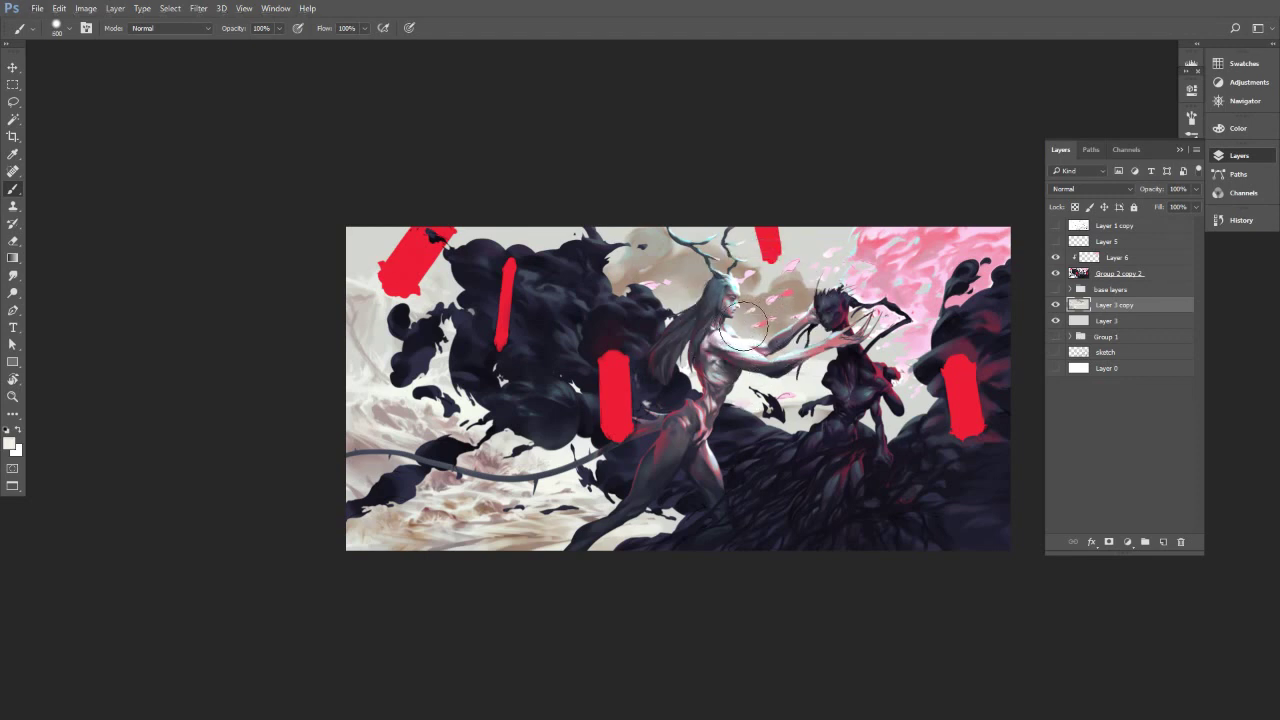
drag(762, 332, 745, 336)
alt+click(799, 302)
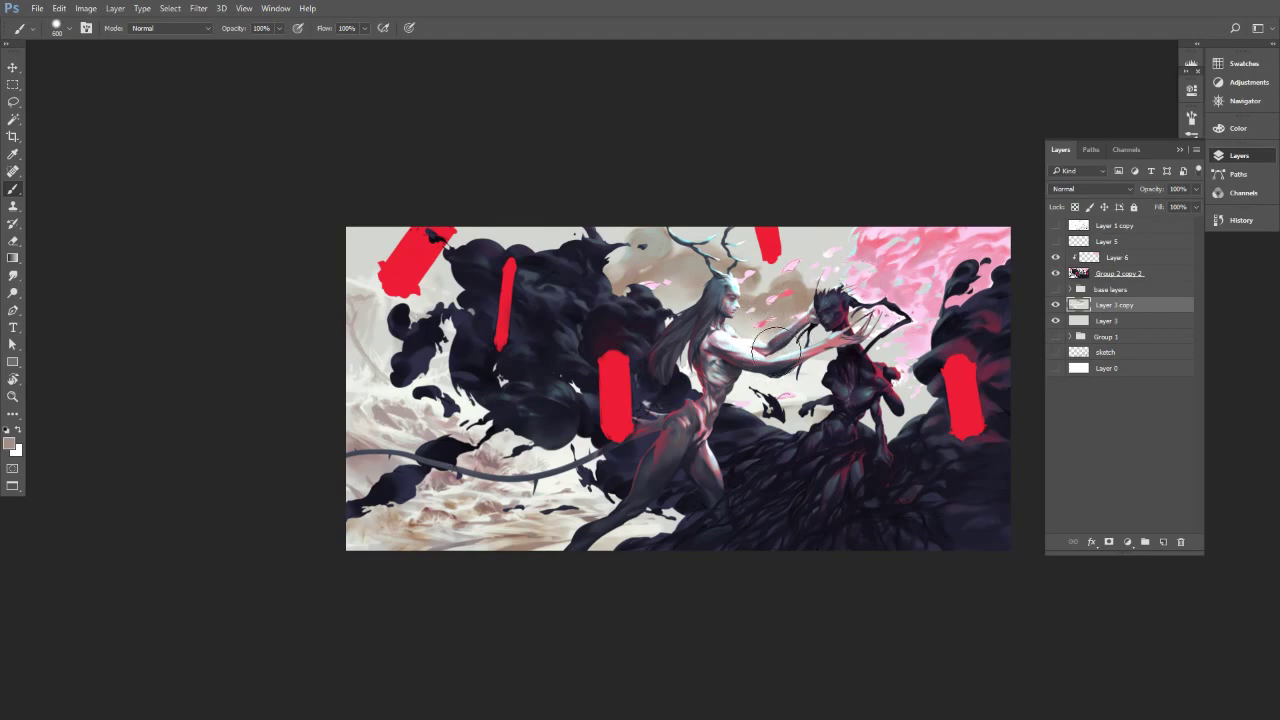
Toggle the proof colours to check the values, and rework the cloud behind the hair with sampled tones.
key(ctrl+y)
key(ctrl+y)
alt+click(659, 257)
alt+click(651, 277)
alt+click(662, 291)
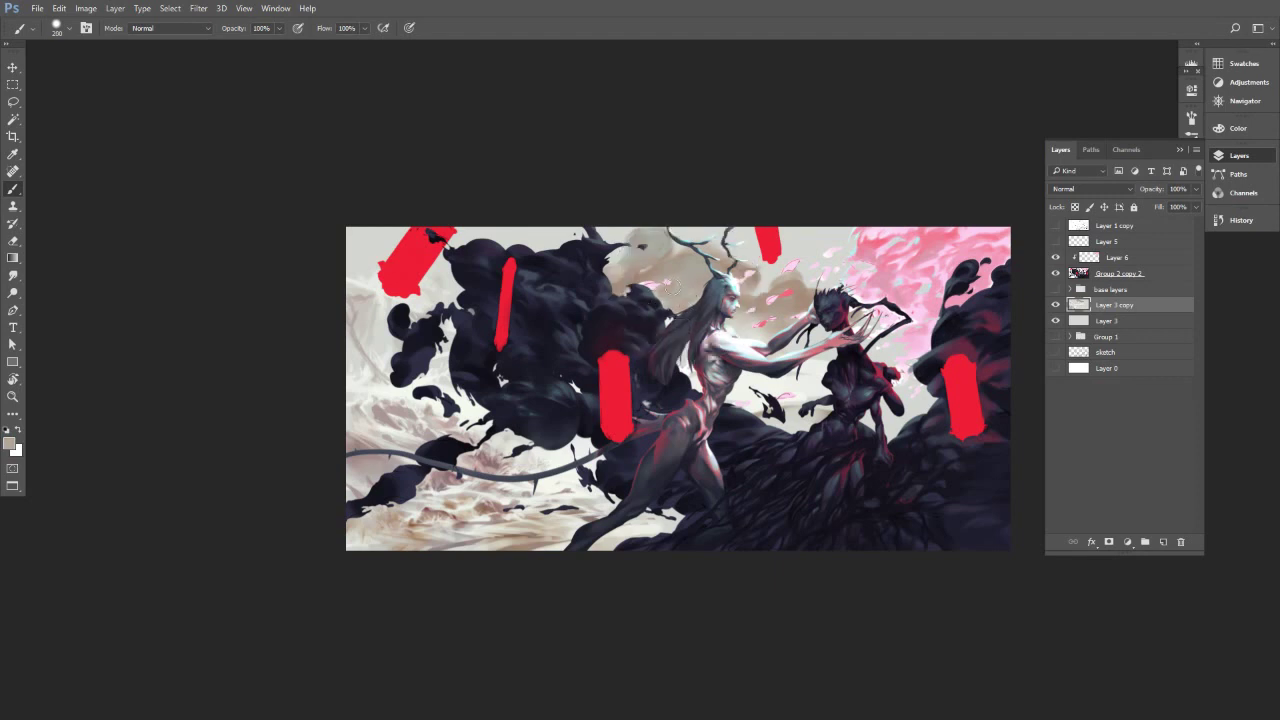
Blend the grey and brown transitions of the cloud around the antlers, resampling neighbouring tones with a smaller brush.
alt+click(746, 286)
alt+click(696, 268)
alt+click(648, 258)
key([)
key([)
alt+click(673, 245)
alt+click(685, 240)
alt+click(660, 252)
alt+click(649, 267)
Add finer strokes to the cloud around the antlers and above the hair with sampled tones and a size 90 brush.
key([)
key([)
key([)
key([)
key([)
key([)
key([)
key([)
key([)
alt+click(654, 288)
alt+click(709, 235)
scroll(750, 276, up, 1)
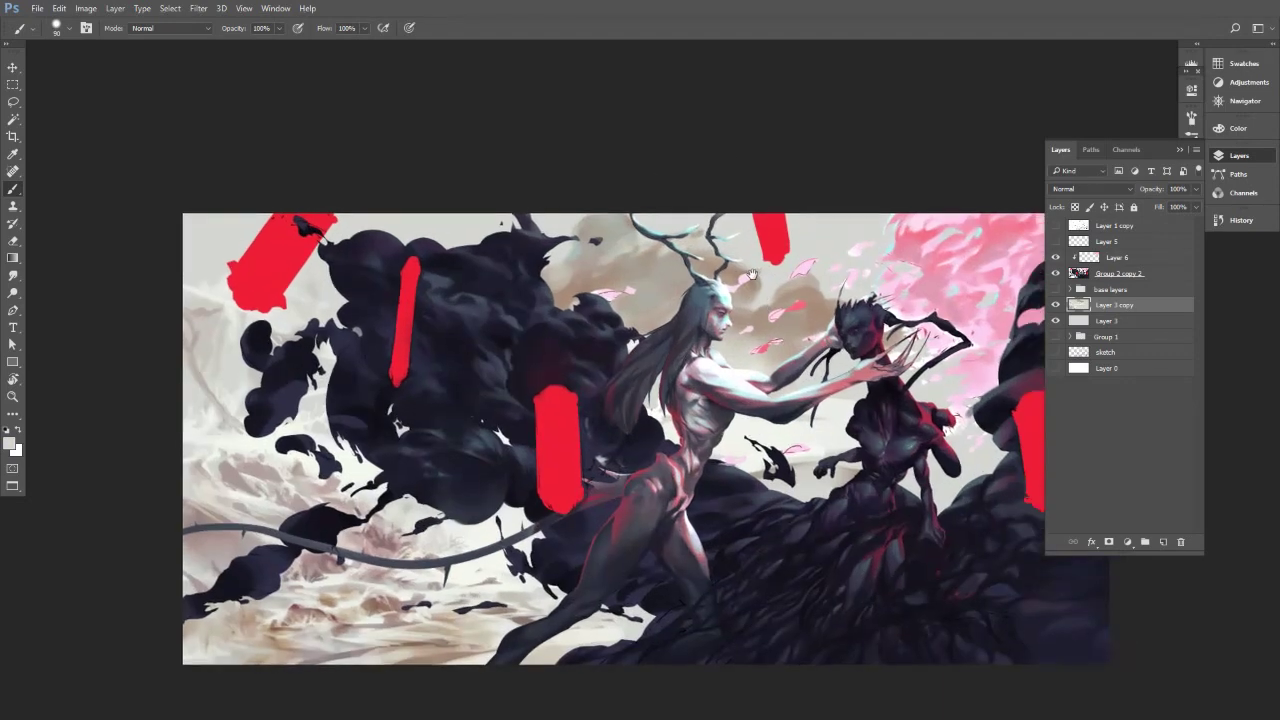
alt+click(650, 258)
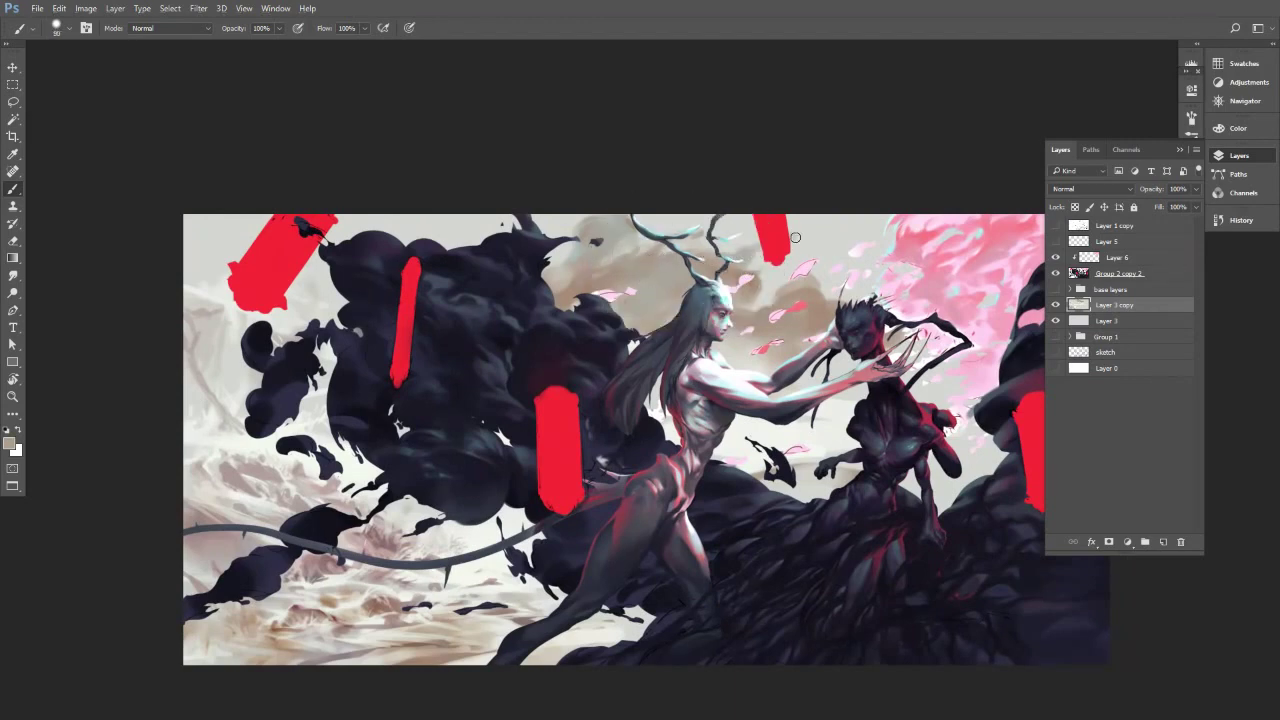
Extend the brown cloud across the sky around the red banner near the blossoms, enlarging the brush to 250.
drag(814, 231, 768, 245)
key(bracketright)
key(bracketright)
drag(809, 237, 851, 249)
key(bracketright)
key(bracketright)
key(bracketright)
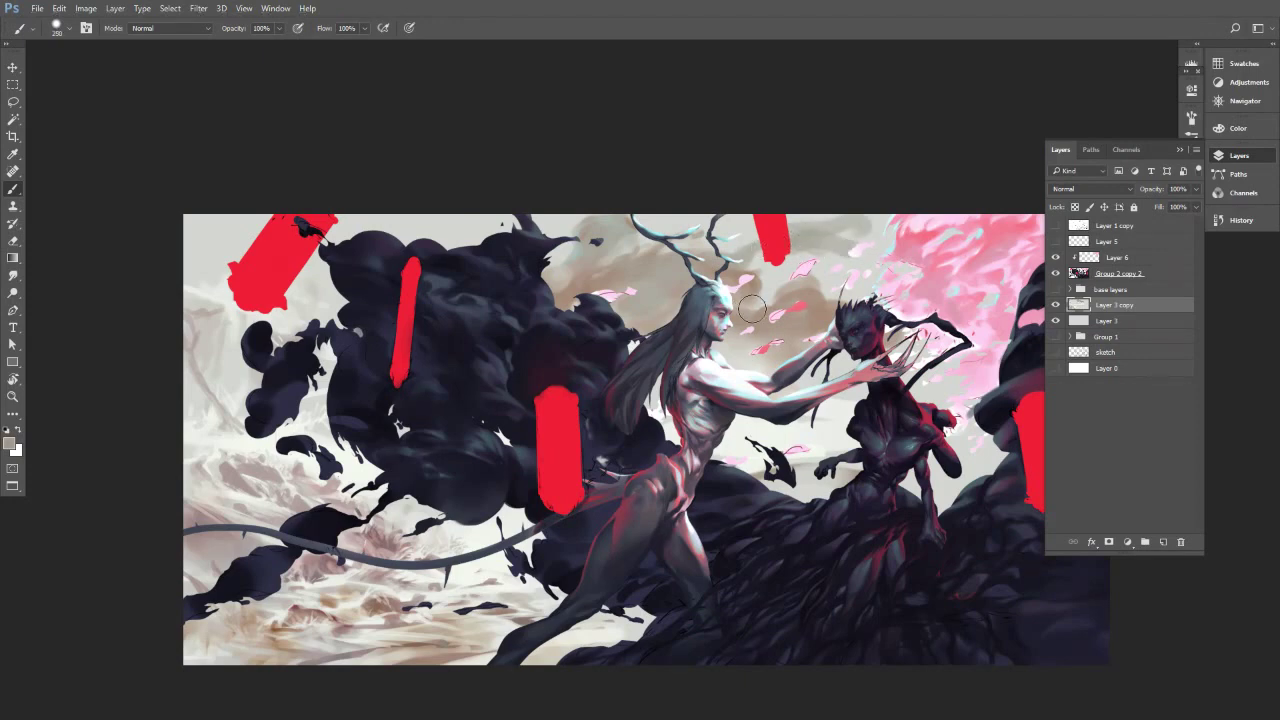
Soften the cloud between the antlers and the red banner with a sampled light grey and a size 700 brush.
alt+click(766, 285)
key(bracketright)
alt+click(760, 264)
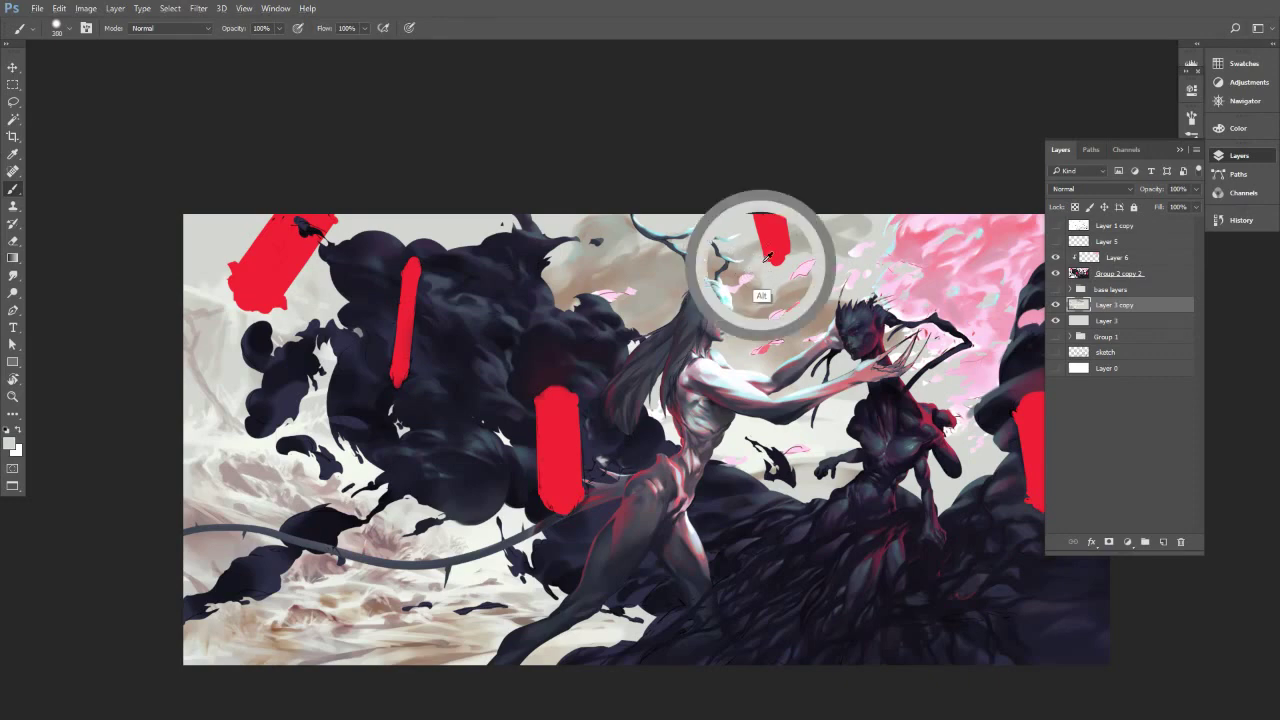
key(bracketright)
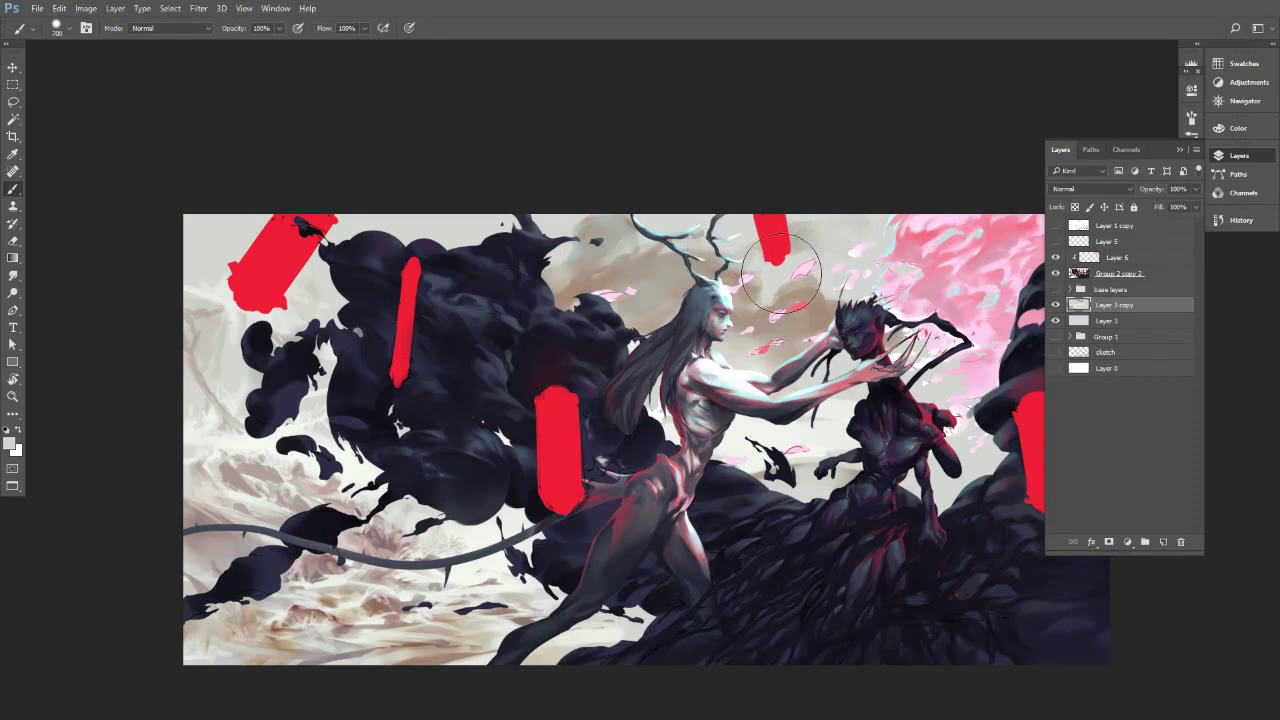
Refine the brown cloud around the drifting petals with sampled tones and a progressively smaller brush.
alt+click(806, 314)
key(bracketleft)
key(bracketleft)
key(bracketleft)
key(bracketleft)
key(bracketleft)
key(bracketleft)
key(bracketleft)
alt+click(815, 310)
Soften the lower cloud in front of the antlered figure's face with tones sampled near the hair.
alt+click(668, 286)
key(bracketright)
key(bracketright)
drag(749, 345, 749, 365)
alt+click(651, 317)
key(bracketleft)
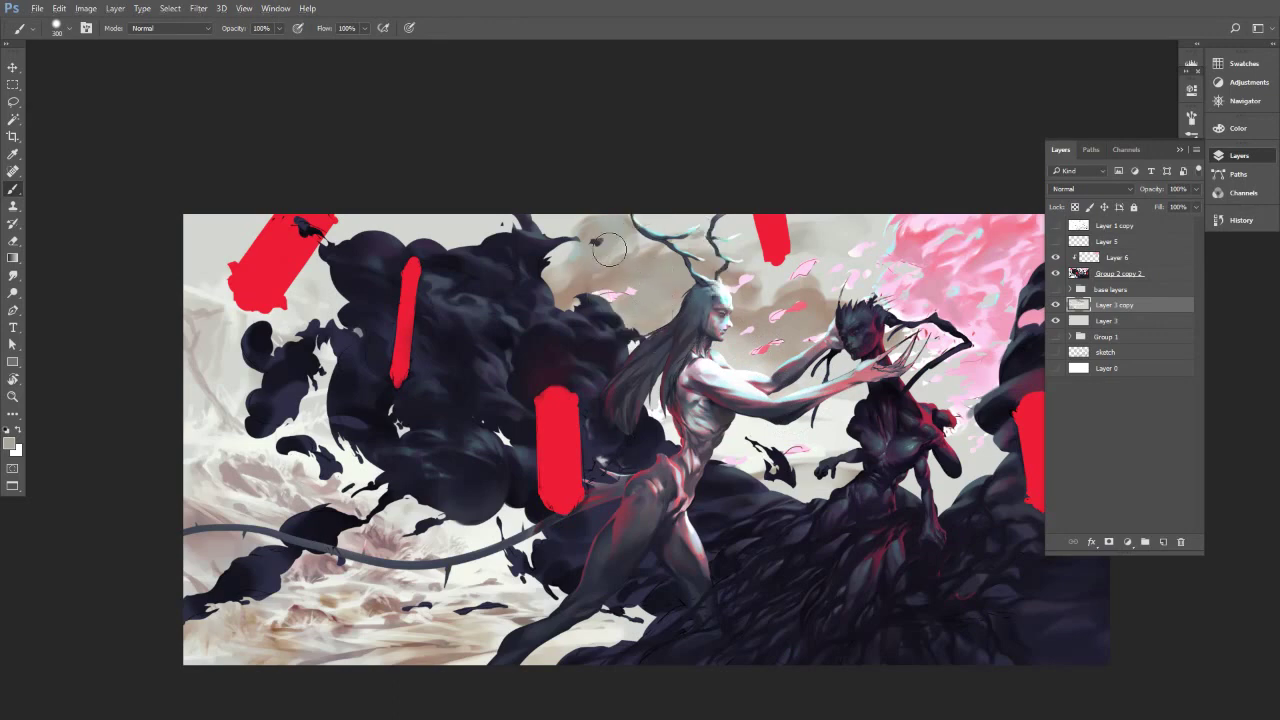
Rework the cloud with grey sampled beside the dark smoke tip and brush it into the sky around the reaching hands.
alt+click(608, 220)
key(bracketleft)
key(bracketleft)
key(bracketleft)
key(bracketleft)
key(bracketleft)
key(bracketleft)
key(bracketleft)
key(bracketleft)
key(bracketleft)
key(bracketleft)
key(bracketleft)
key(bracketright)
mouse_move(805, 330)
mouse_down()
mouse_move(737, 353)
mouse_move(820, 329)
mouse_move(772, 343)
mouse_move(729, 328)
mouse_move(754, 325)
mouse_move(778, 364)
mouse_move(822, 336)
mouse_move(819, 378)
mouse_up()
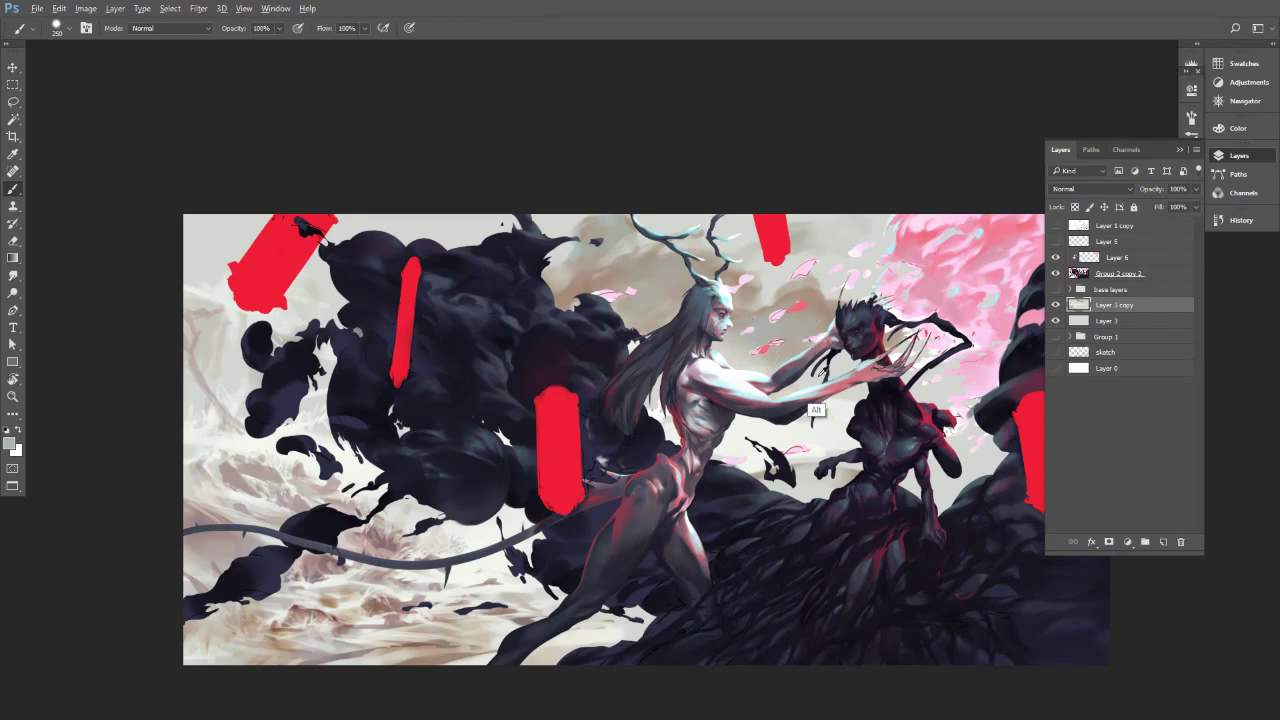
Blend the lower cloud edge into the sky above the outstretched arms with sampled pale tones.
key(bracketleft)
alt+click(832, 405)
drag(732, 352, 791, 327)
alt+click(754, 369)
key(bracketleft)
key(bracketleft)
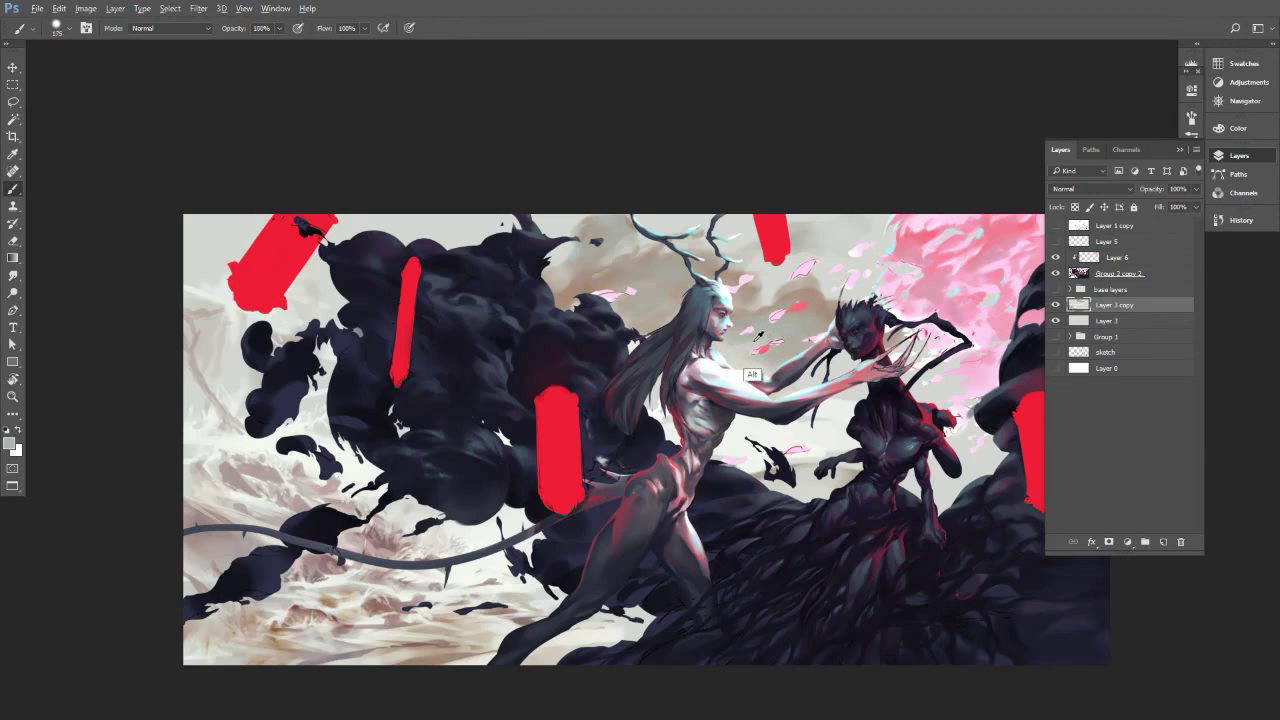
Paint brownish and pale cloud tones along the dark smoke's edge below its pointed tip, reducing the brush to 90.
key(bracketright)
alt+click(705, 280)
drag(569, 314, 563, 287)
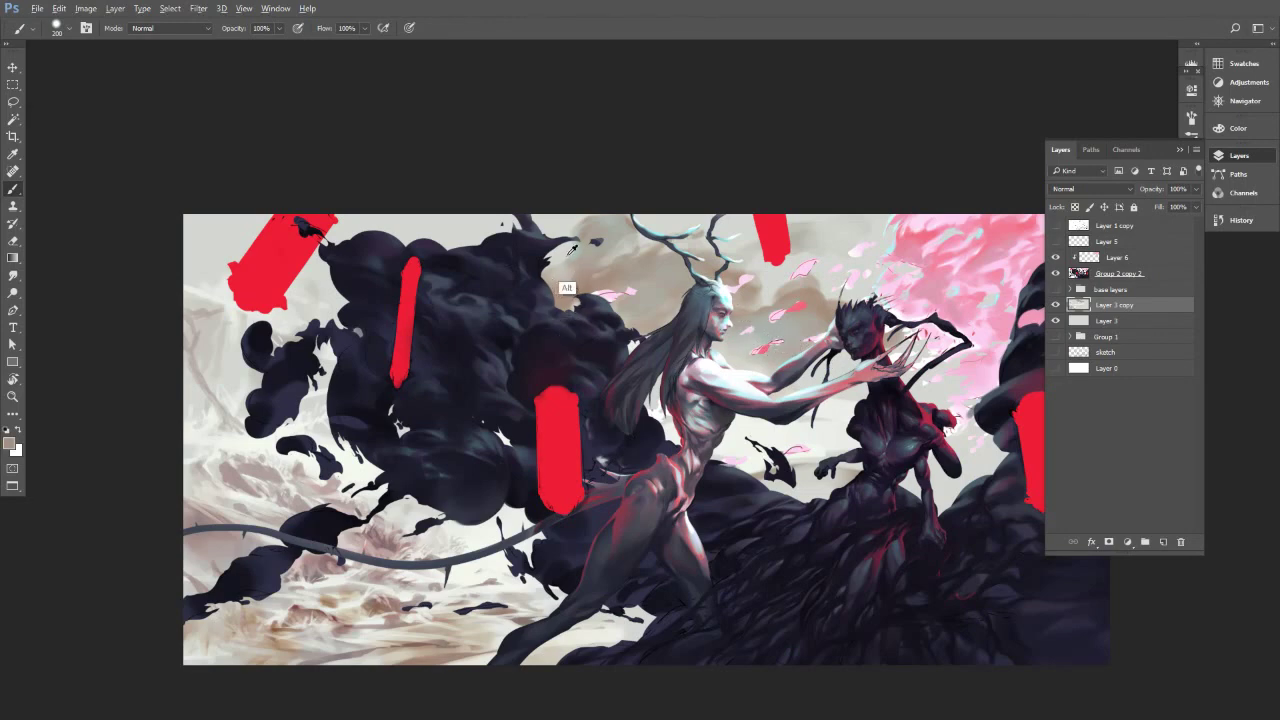
alt+click(563, 256)
key(bracketleft)
alt+click(557, 282)
key(bracketleft)
key(bracketleft)
alt+click(569, 257)
alt+click(558, 261)
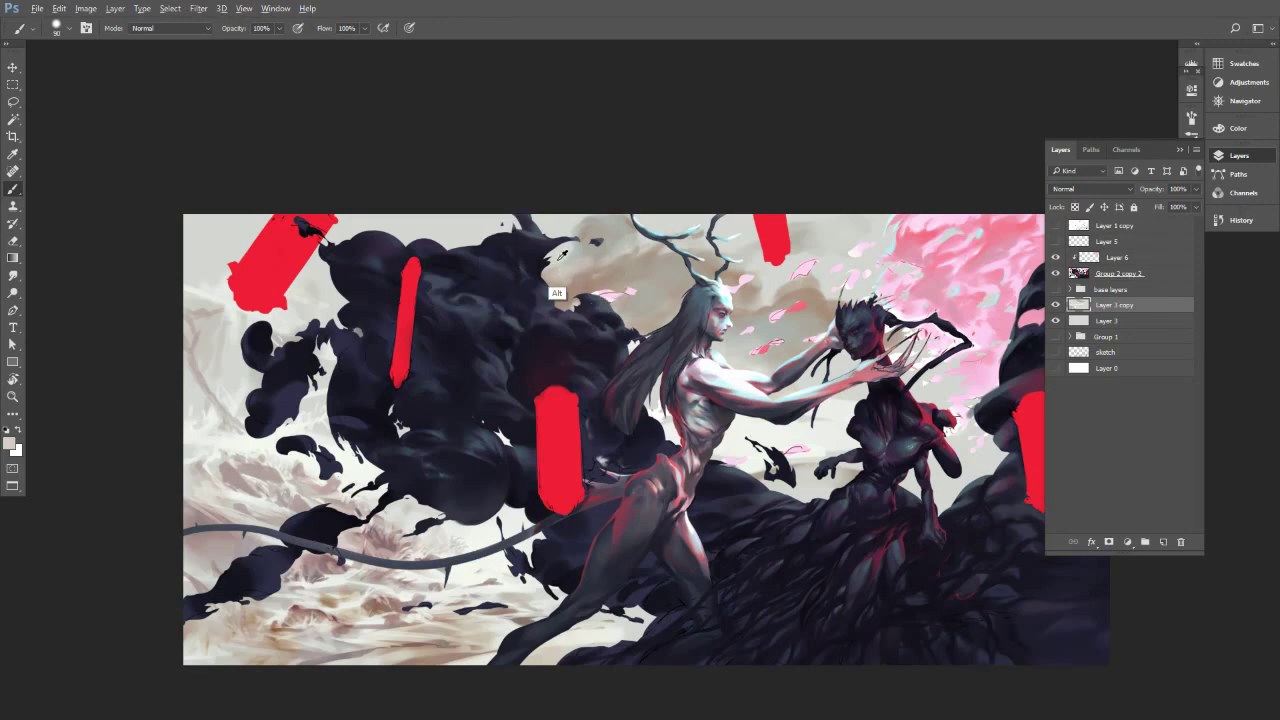
Brush light strokes into the cloud beside the dark smoke's pointed tip, reducing the brush to 80.
key(alt+t)
key(Escape)
key(bracketright)
key(bracketleft)
mouse_move(576, 257)
mouse_down()
mouse_move(620, 251)
mouse_move(602, 232)
mouse_up()
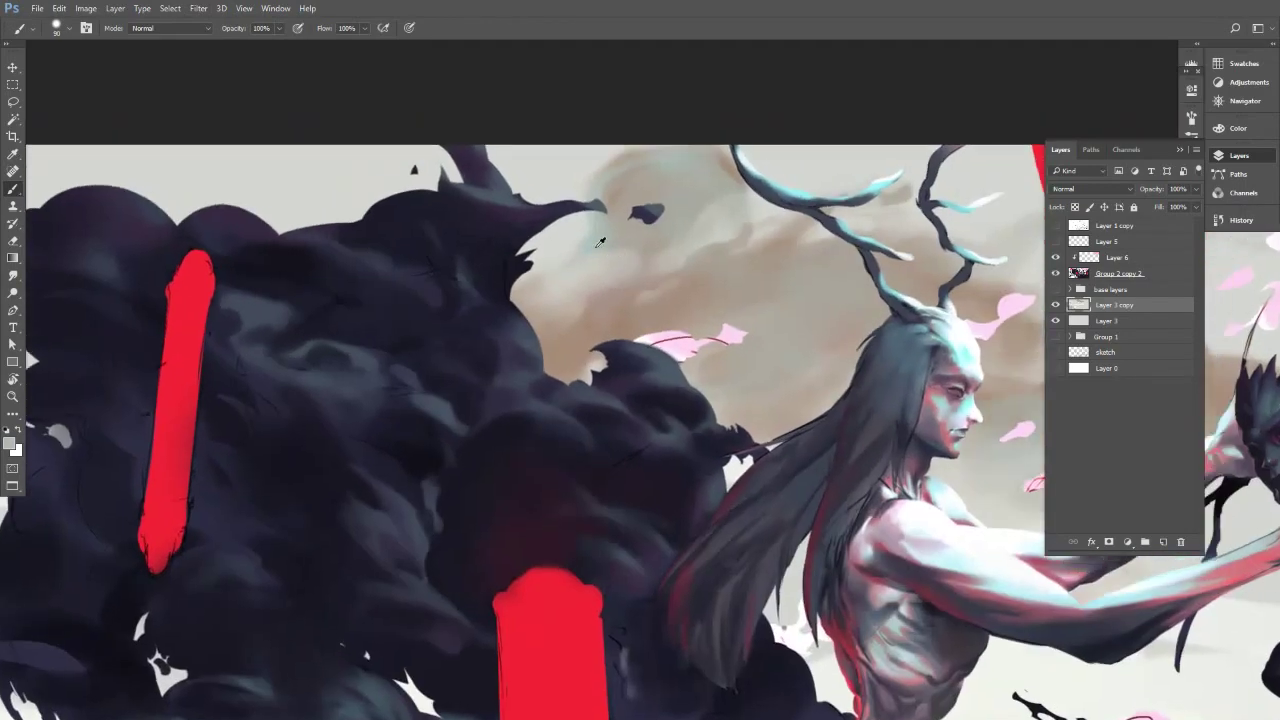
drag(542, 265, 569, 256)
key(bracketleft)
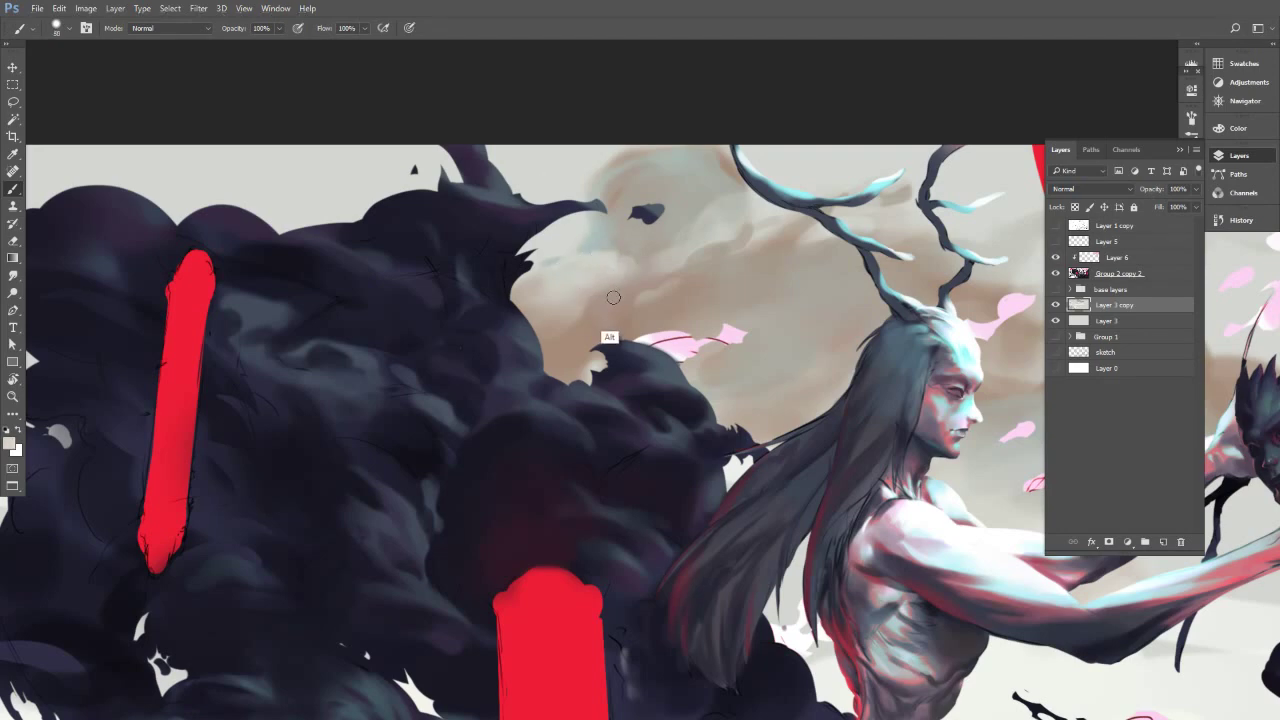
Blend the sampled warm tone into the cloud between the dark smoke and the pink petal.
alt+click(611, 298)
key(bracketright)
key(bracketright)
drag(552, 304, 590, 287)
key(bracketright)
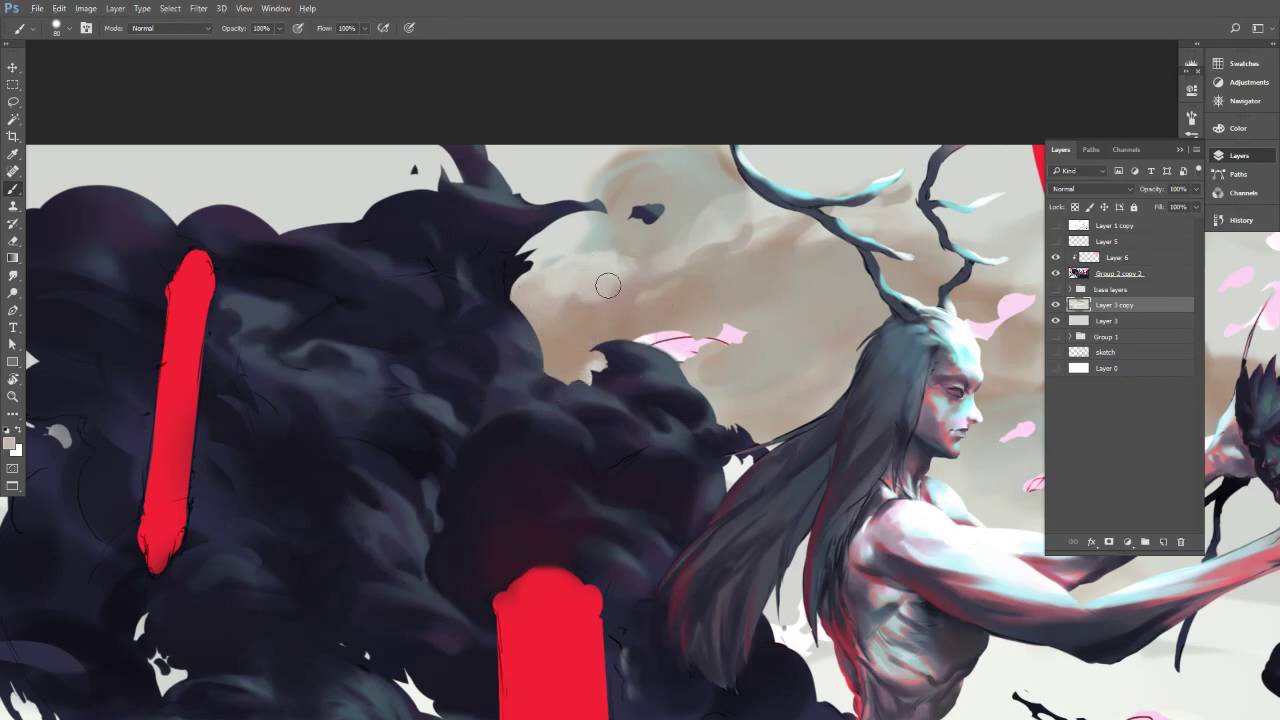
Paint a light greyish wisp across the brown cloud above the pink petal towards the antlers with sampled colours.
alt+click(624, 305)
key(bracketleft)
key(bracketright)
key(bracketright)
alt+click(597, 282)
key(bracketleft)
drag(641, 313, 708, 280)
key(bracketright)
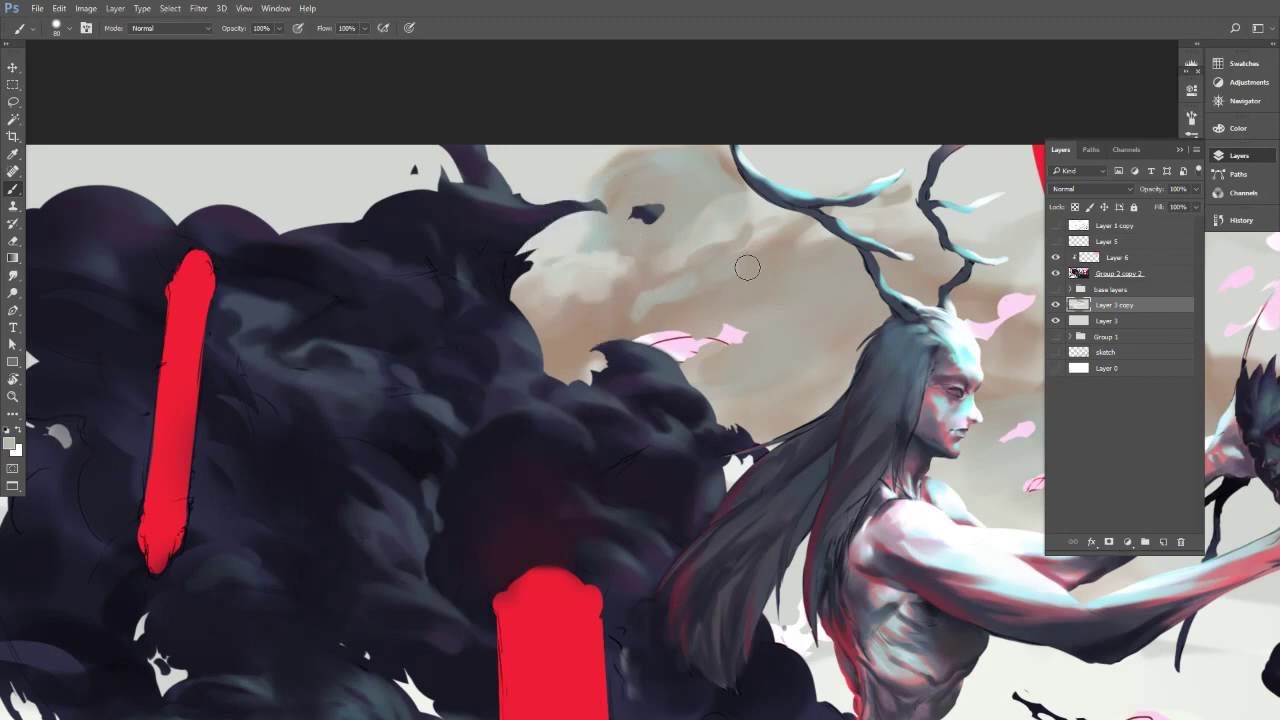
Refine the light wisp across the brown cloud above the pink petal with sampled tones, reducing the brush to 70.
key(bracketright)
alt+click(674, 308)
key(bracketleft)
key(bracketleft)
key(bracketleft)
key(bracketleft)
drag(627, 327, 694, 301)
alt+click(665, 290)
key(bracketright)
key(bracketright)
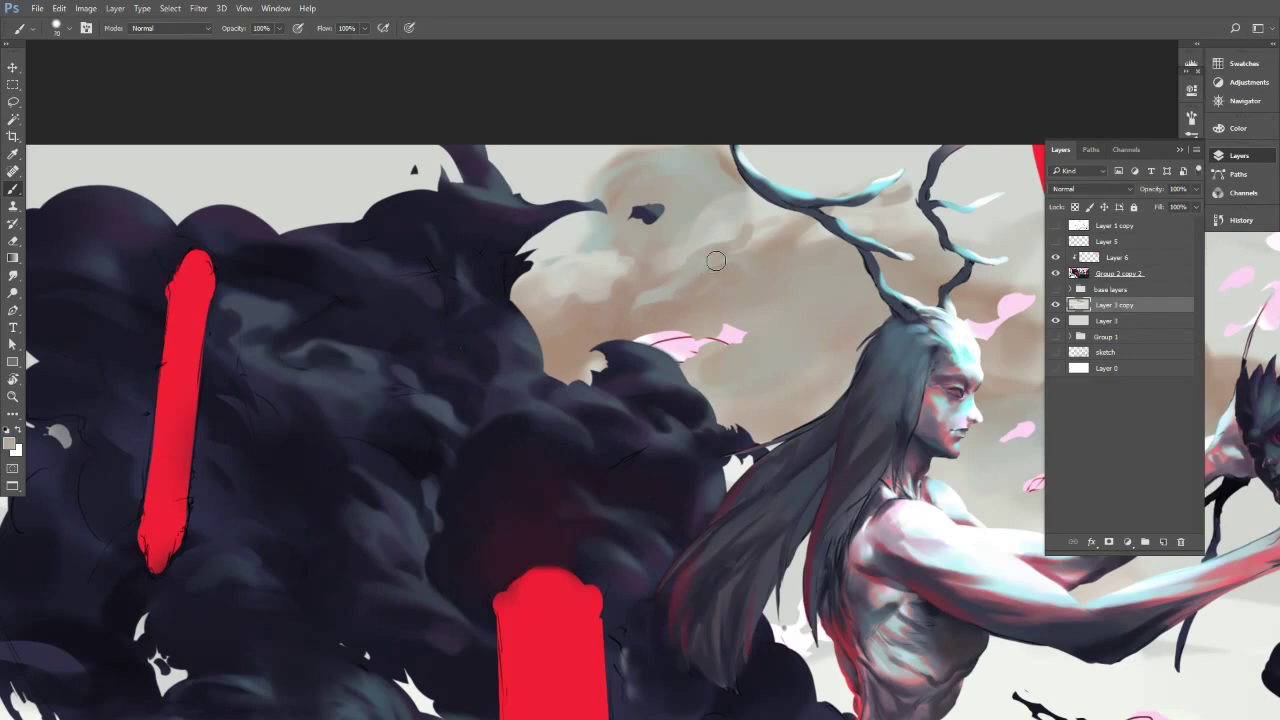
drag(794, 297, 708, 286)
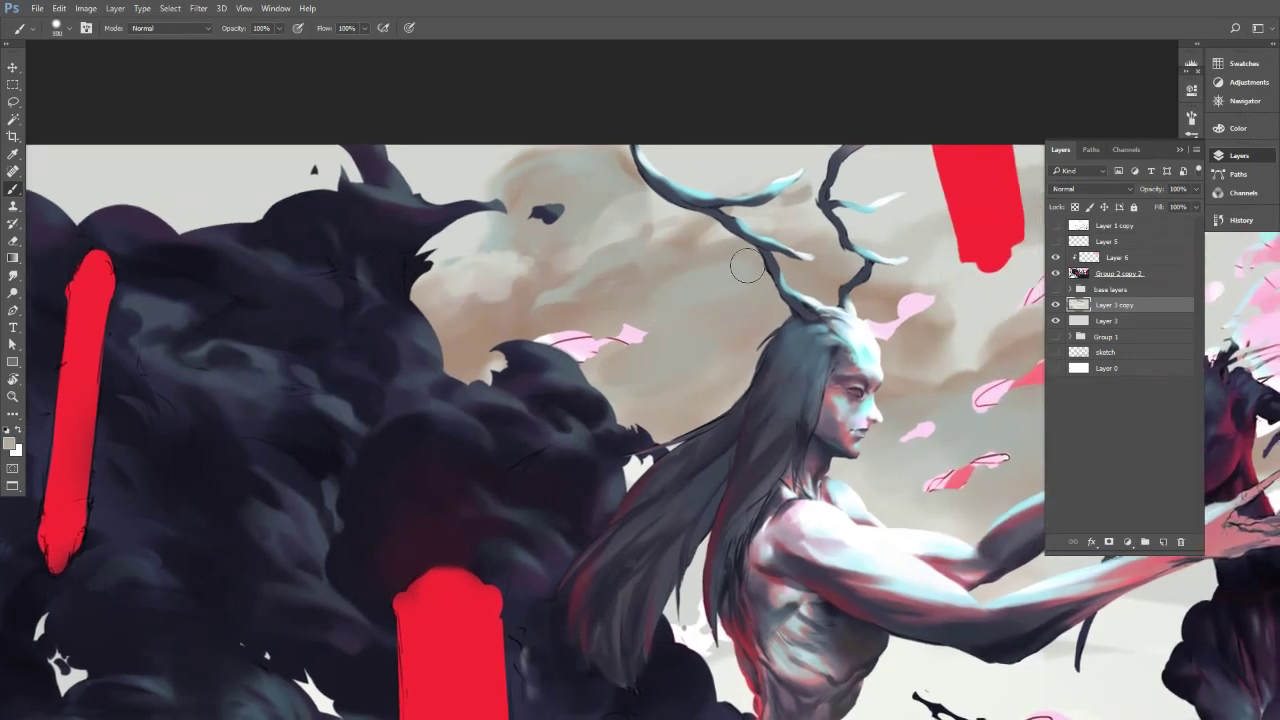
Blend sampled grey-brown tones into the cloud between the pink petal and the antlers, enlarging the brush to 150.
alt+click(651, 286)
alt+click(626, 261)
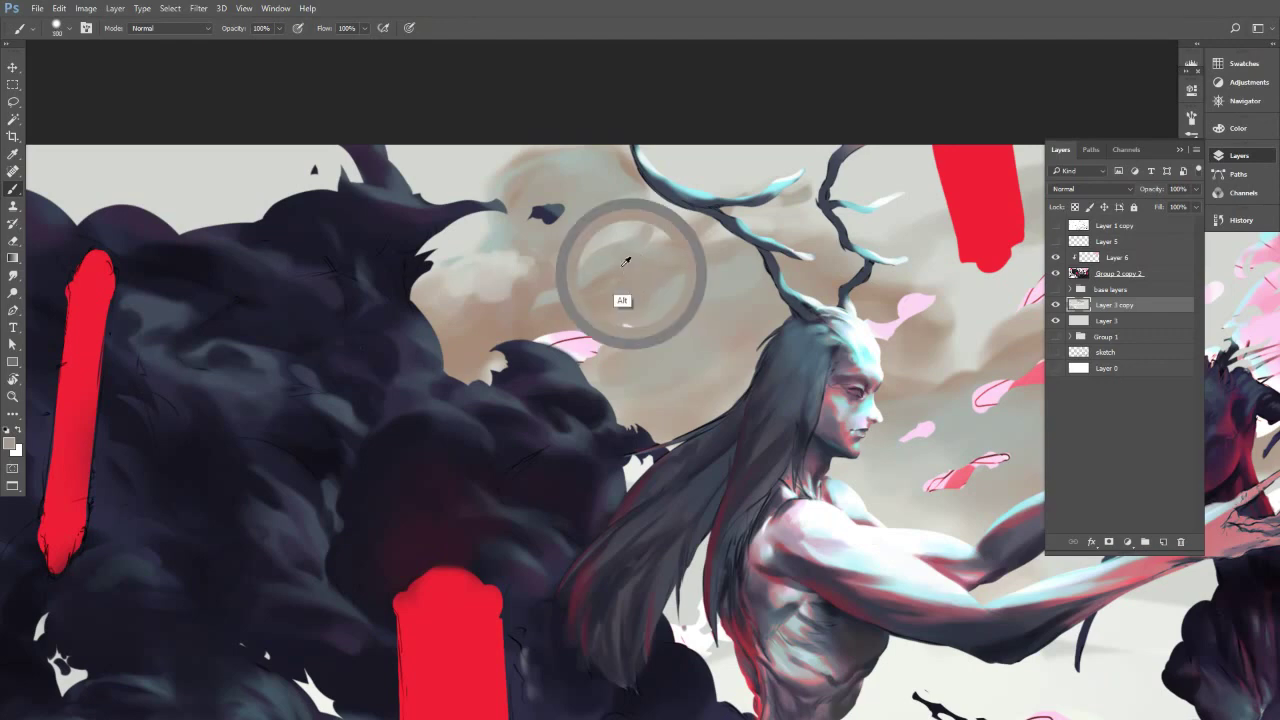
alt+click(678, 295)
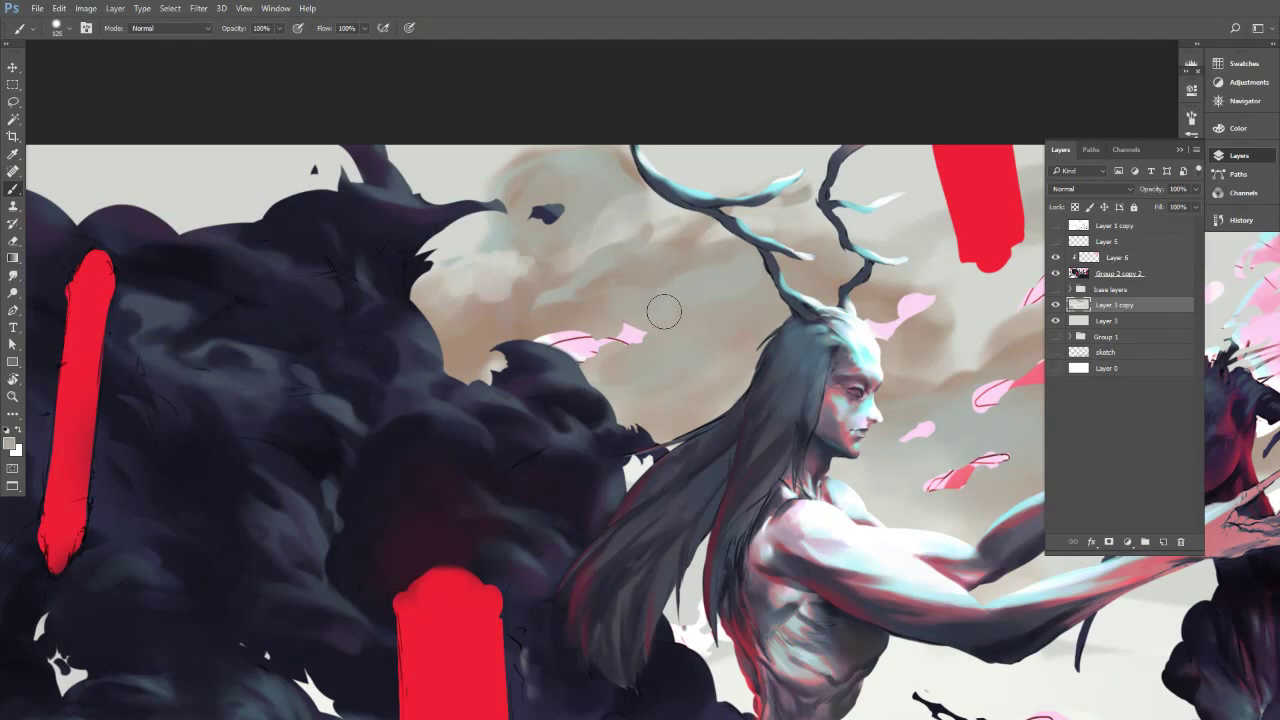
key(])
drag(740, 324, 582, 356)
drag(910, 346, 749, 389)
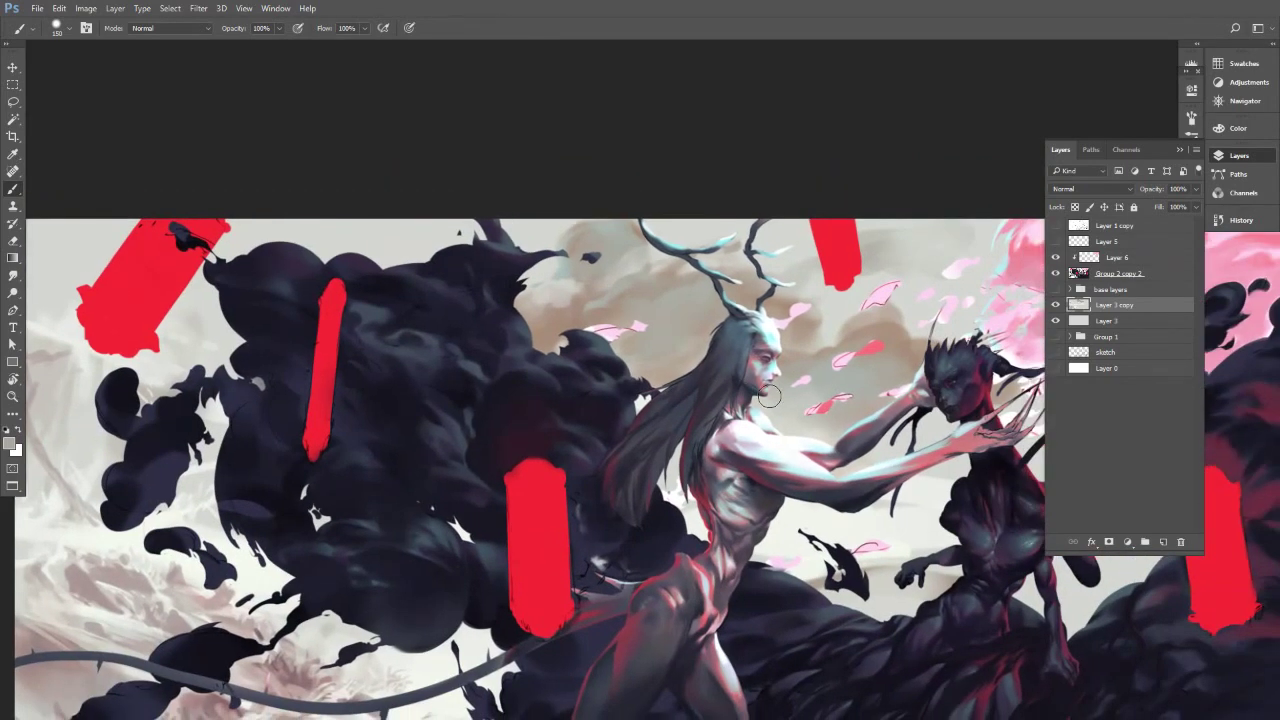
drag(798, 374, 698, 364)
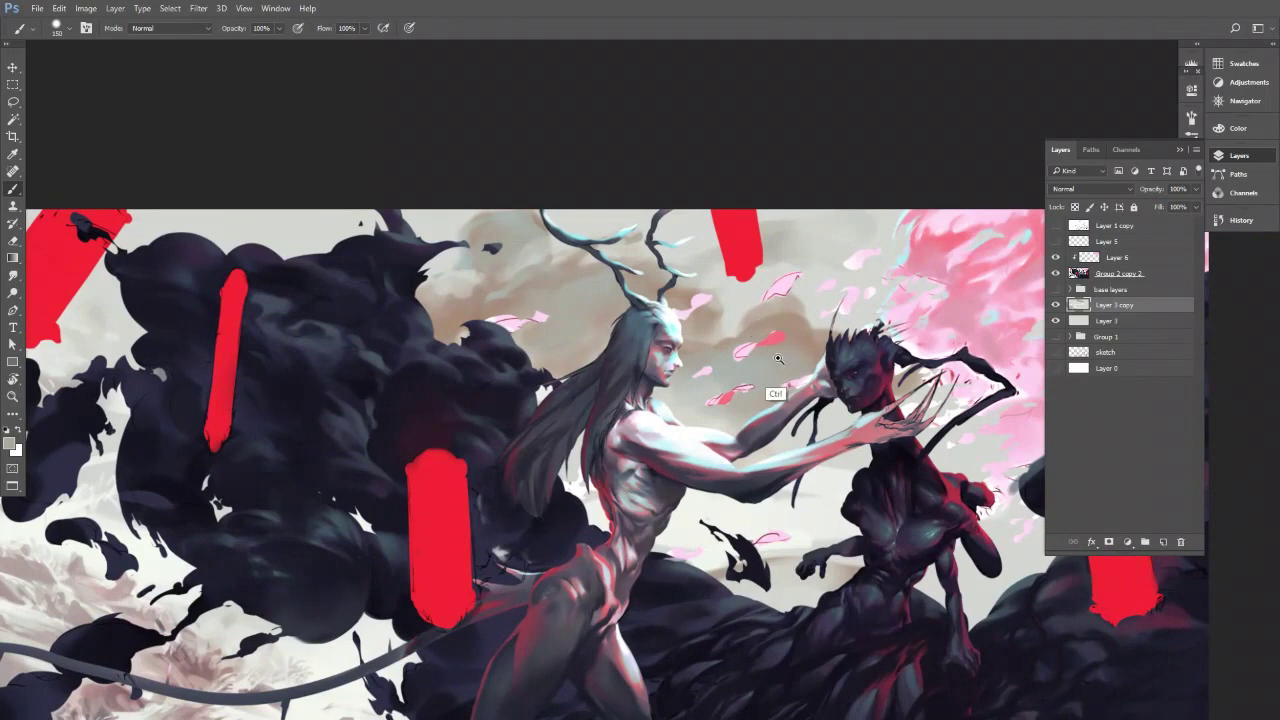
mouse_move(778, 358)
mouse_down()
mouse_move(695, 386)
mouse_move(713, 387)
mouse_up()
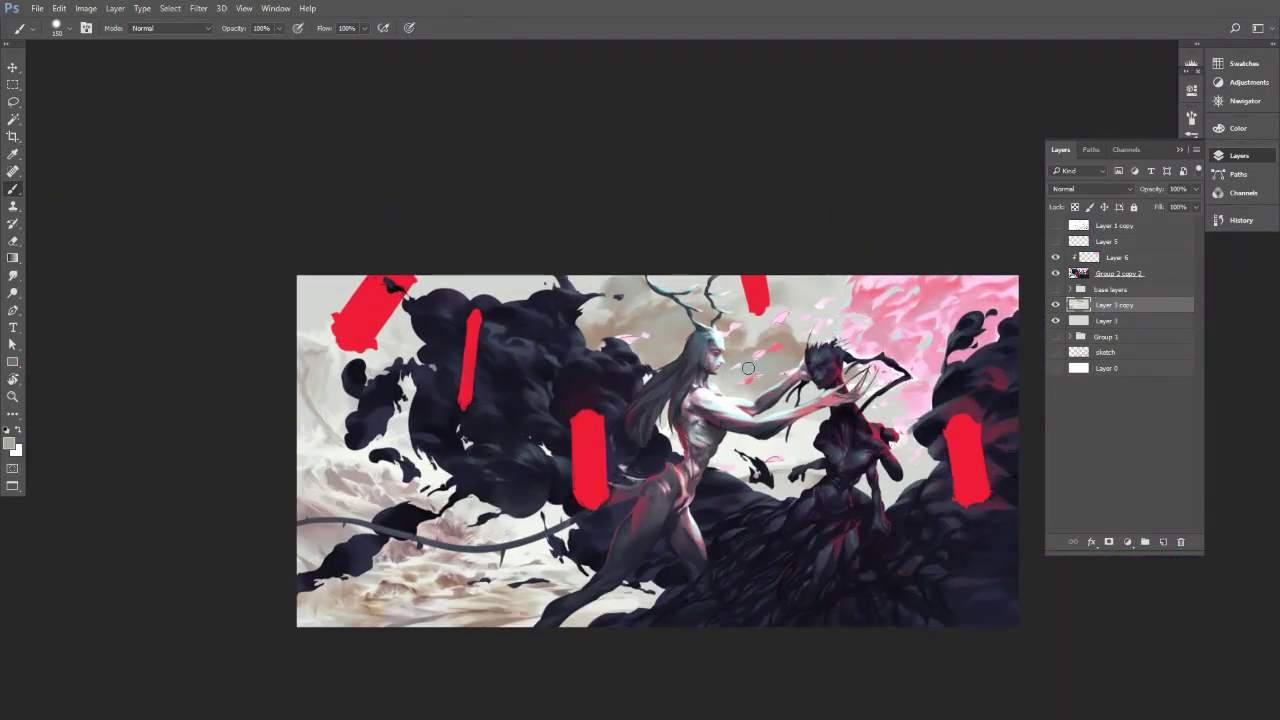
Mirror the canvas horizontally and paint a sampled greyish tone into the cloud in front of the antlered figure's face.
key(ctrl+shift+h)
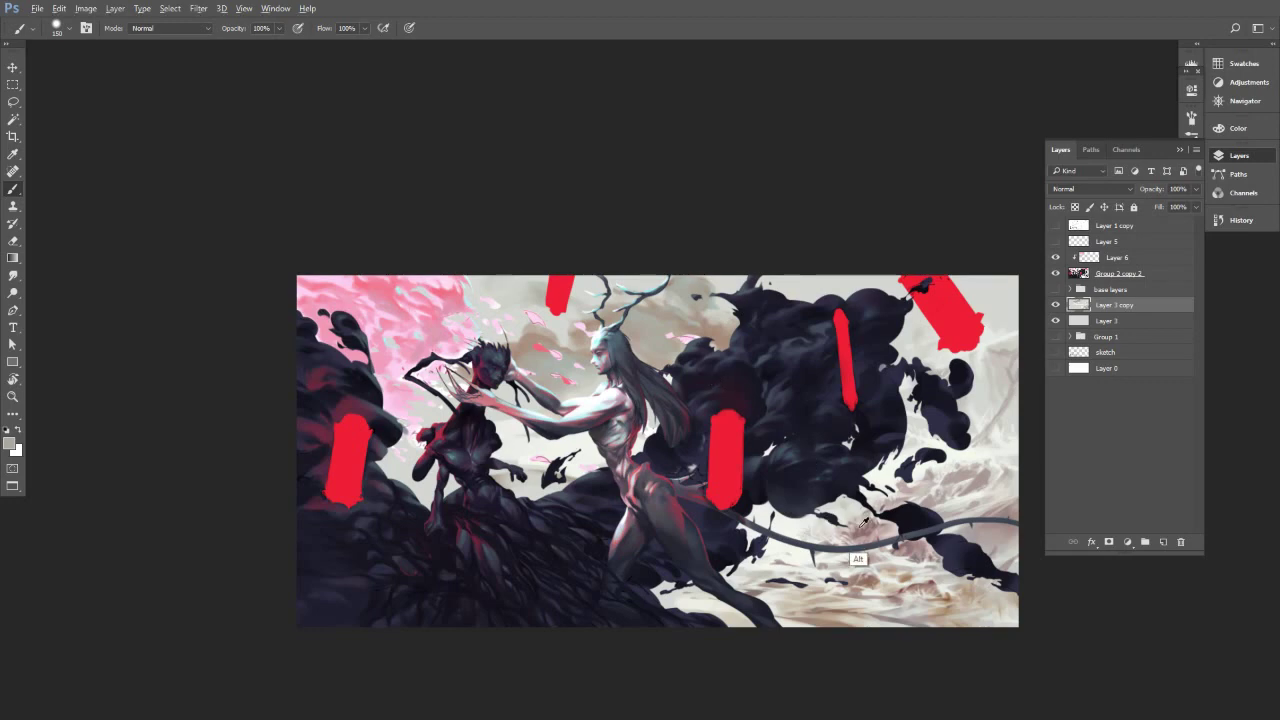
alt+click(851, 562)
key(])
key(bracketright)
key(bracketright)
alt+click(536, 338)
drag(534, 338, 556, 344)
key(bracketleft)
key(bracketleft)
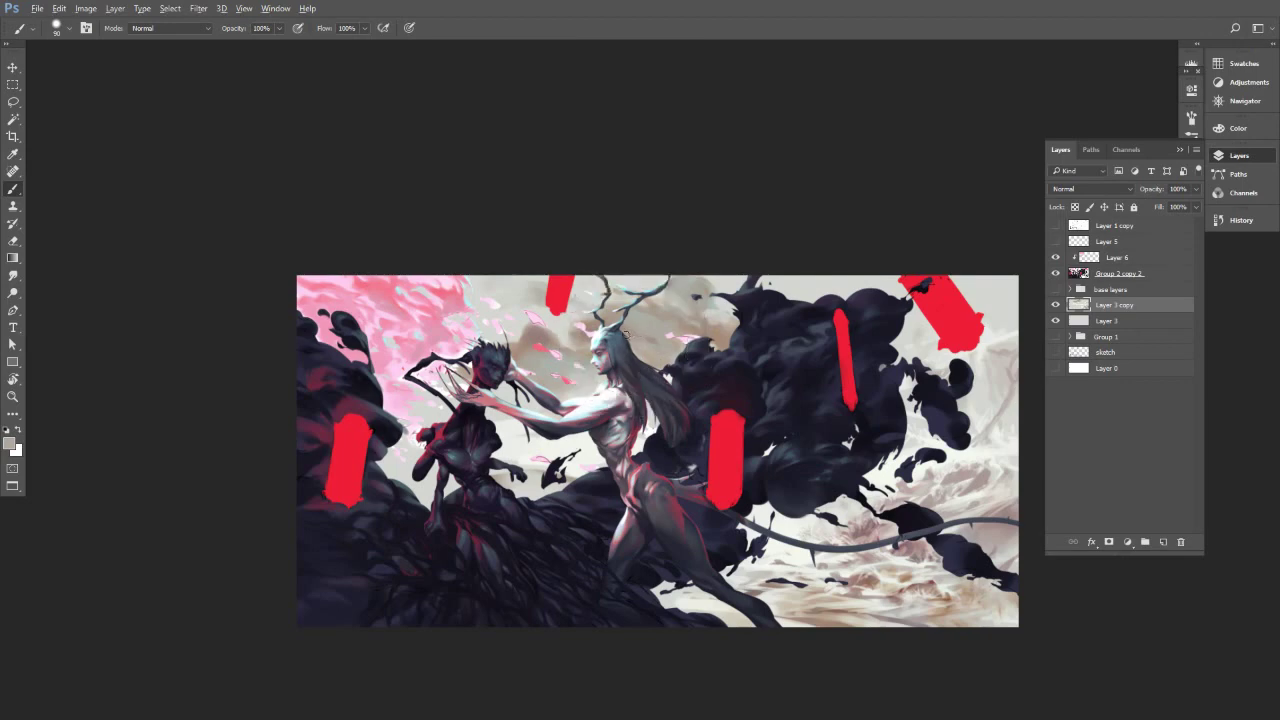
Paint sampled cloud tones behind the base of the antlers and towards the red shape above the figure, varying the brush size.
alt+click(660, 355)
key(bracketright)
alt+click(684, 340)
alt+click(625, 339)
key(bracketright)
drag(632, 314, 603, 307)
key(bracketright)
key(bracketright)
key(bracketright)
key(bracketright)
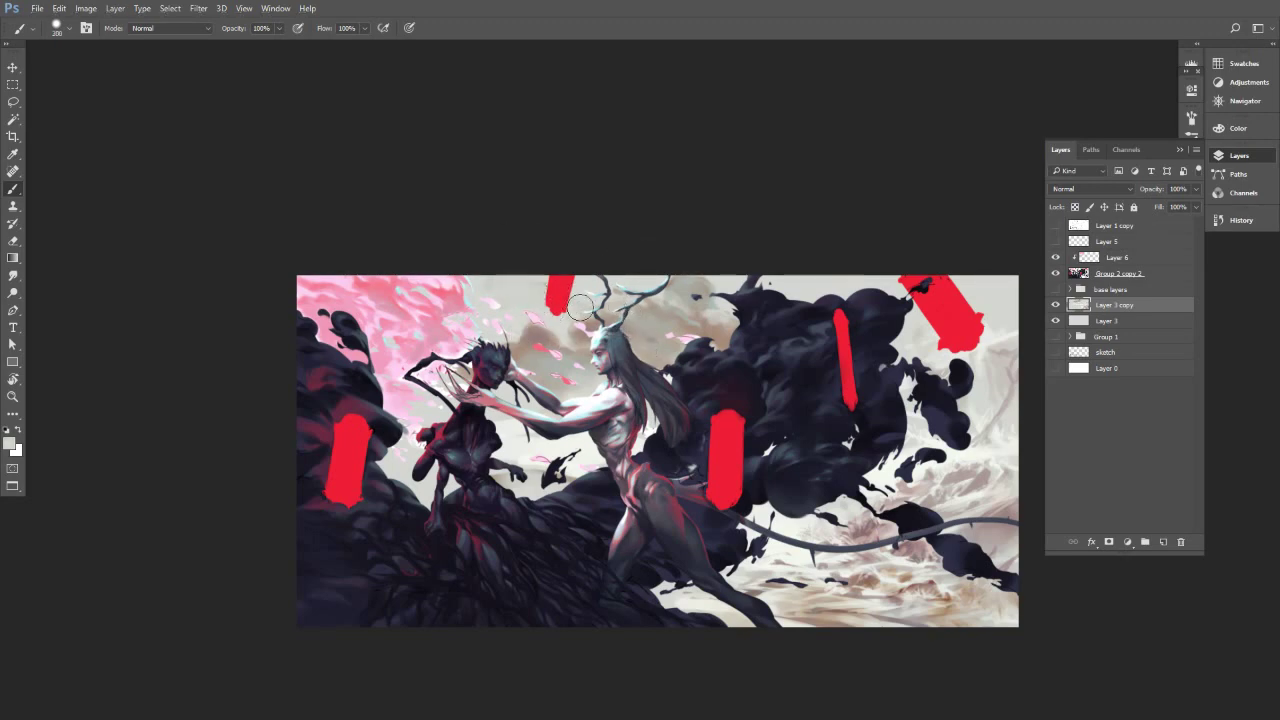
key(bracketleft)
key(bracketright)
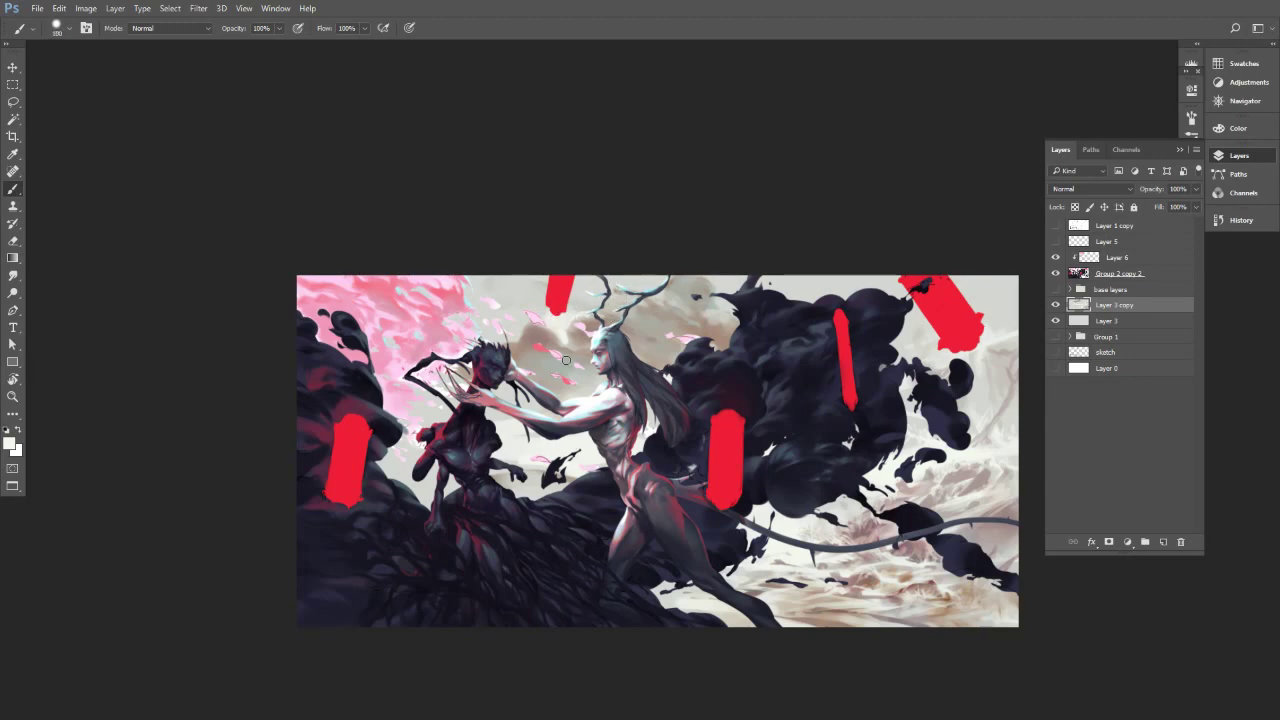
Sample the brown cloud tone and flip the canvas back and forth to check the composition, ending in its original orientation.
alt+click(545, 338)
key(ctrl+shift+h)
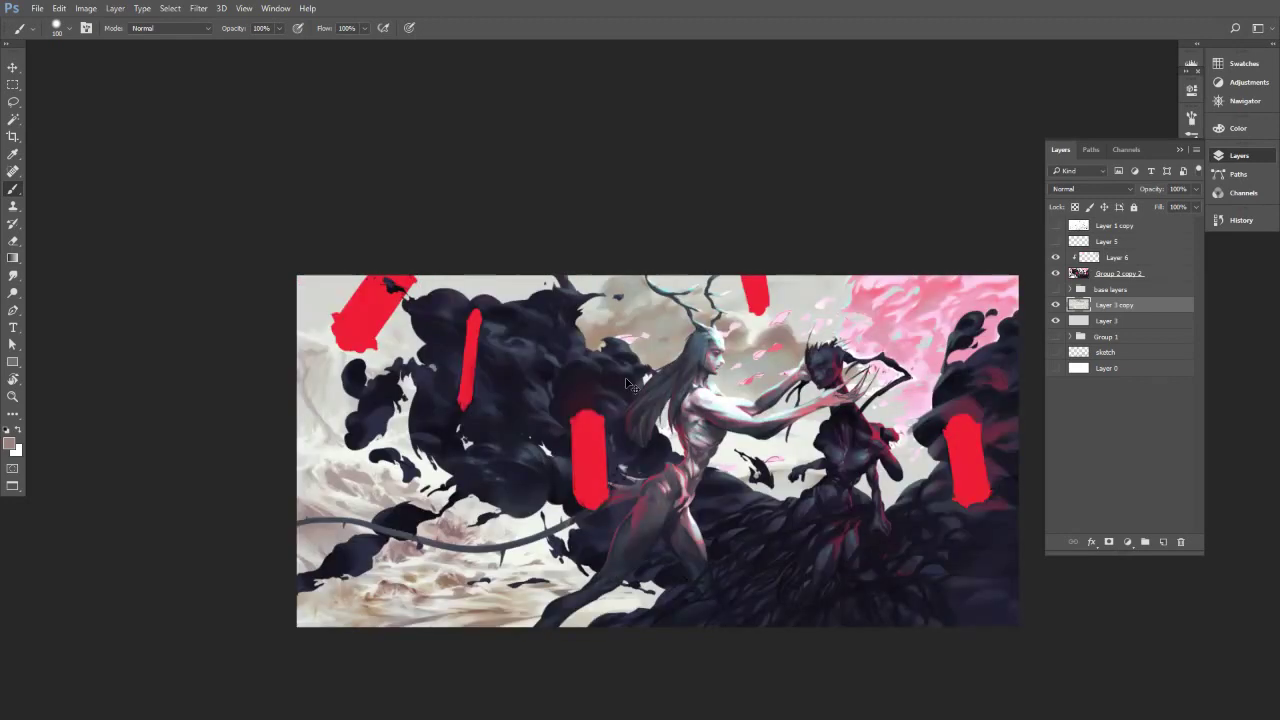
key(h)
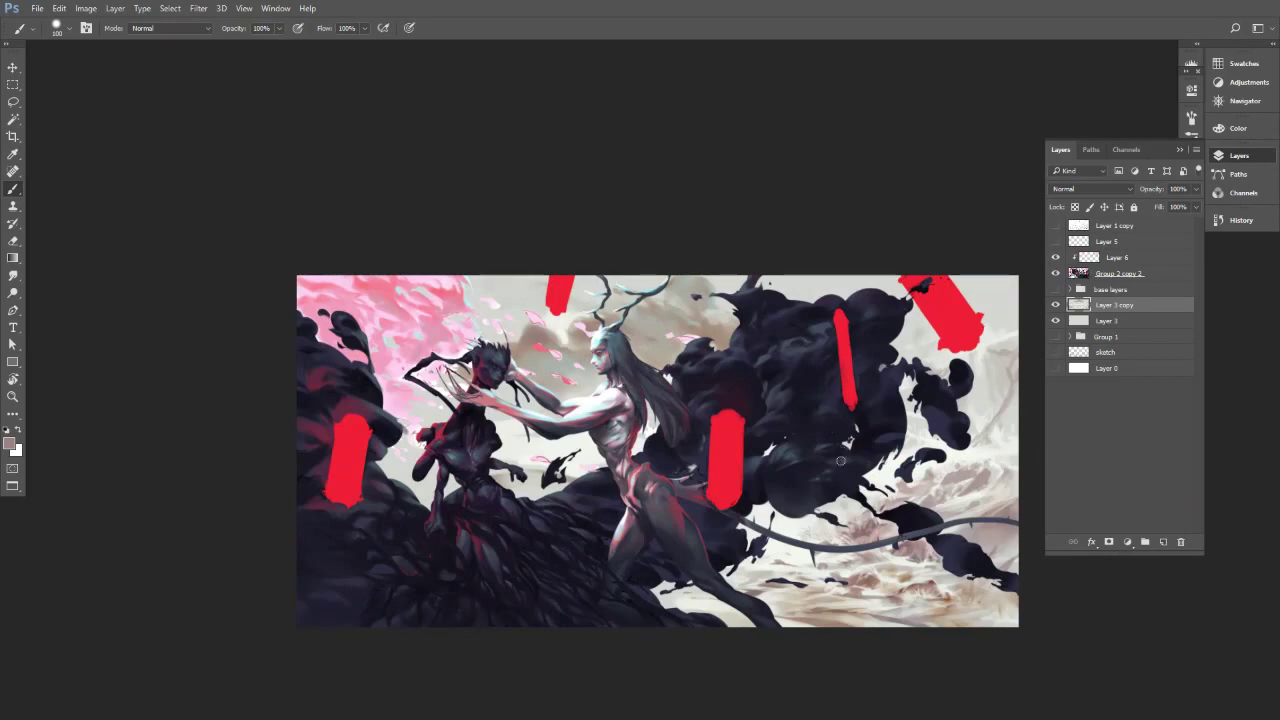
key(h)
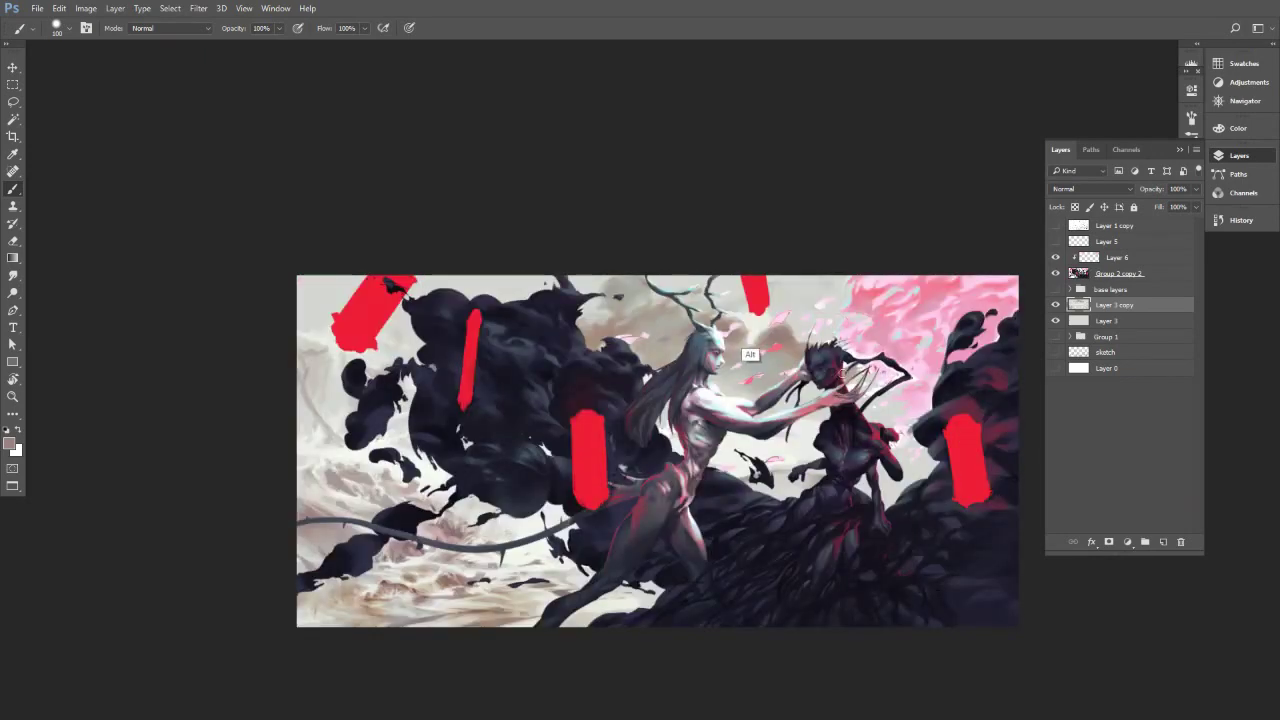
Paint a thin near-white streak across the brown cloud from above the pink petal towards the antlers.
alt+click(752, 318)
alt+click(753, 318)
key([)
mouse_move(615, 332)
mouse_down()
mouse_move(682, 309)
mouse_move(665, 311)
mouse_up()
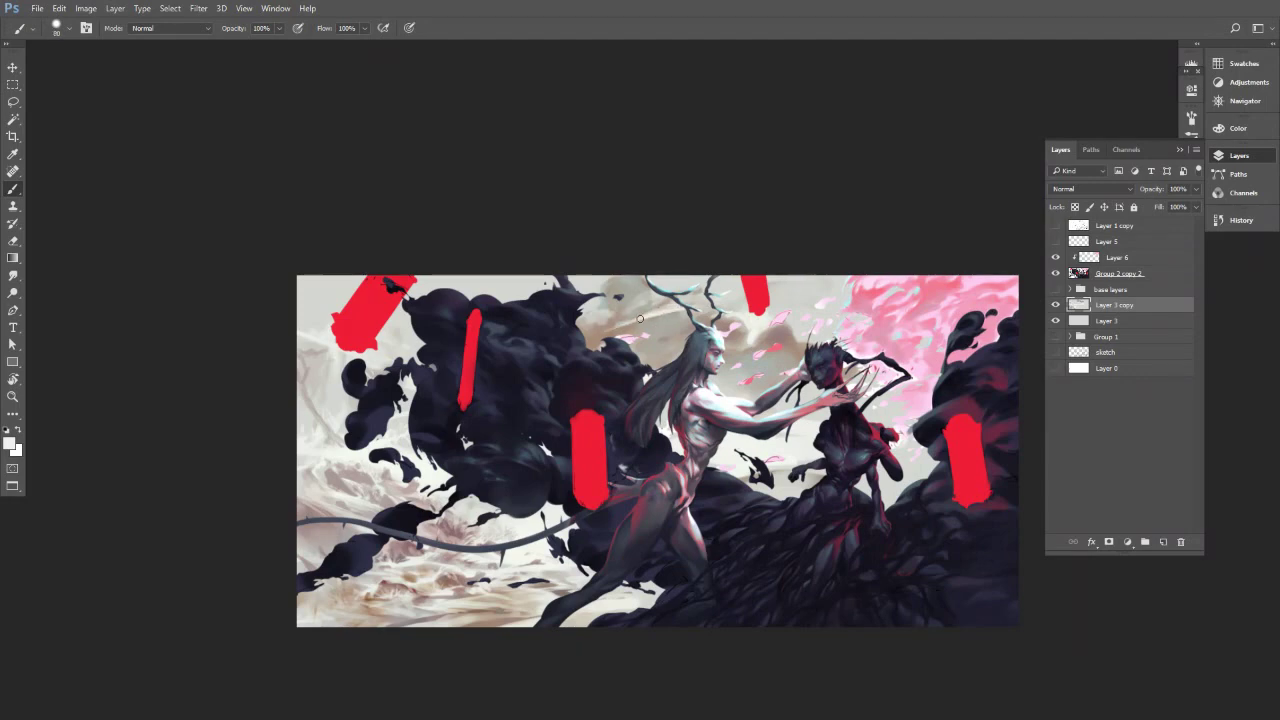
Soften the light streak above the pink petal with tones sampled from the surrounding cloud, using a smaller brush.
alt+click(636, 318)
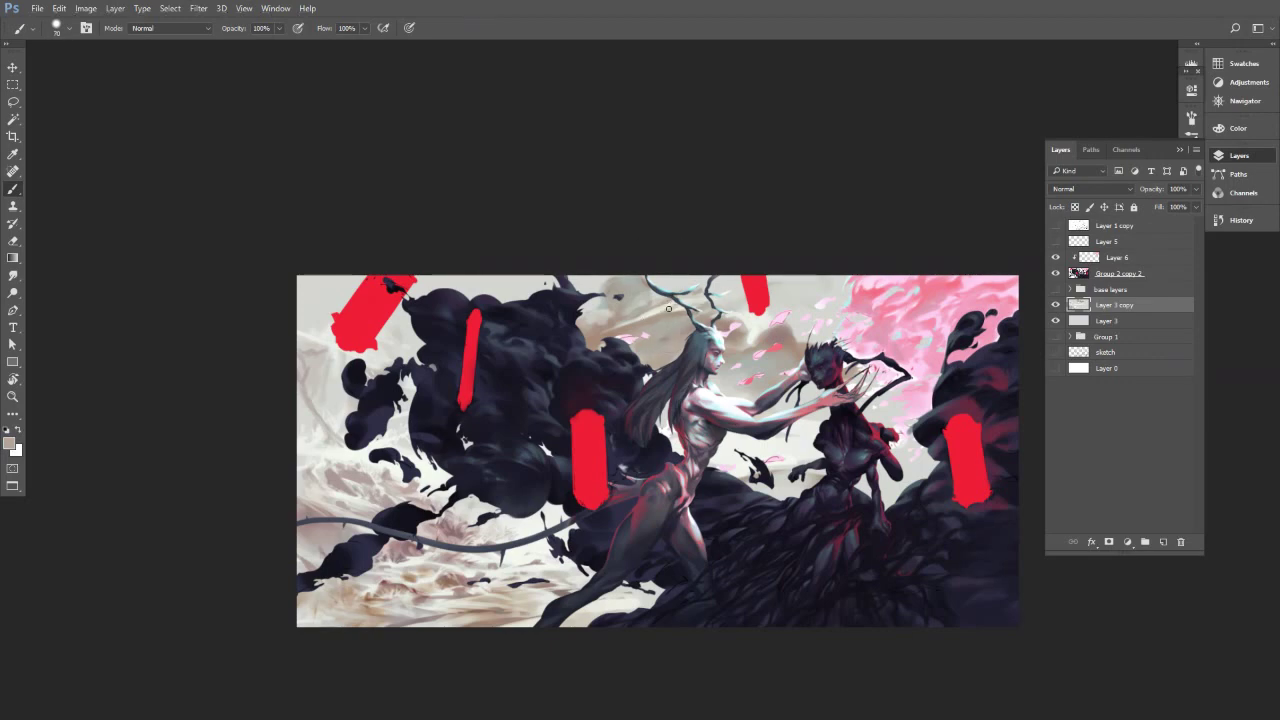
alt+click(658, 309)
alt+click(676, 311)
alt+click(669, 318)
alt+click(635, 325)
key([)
key([)
alt+click(657, 307)
key(bracketright)
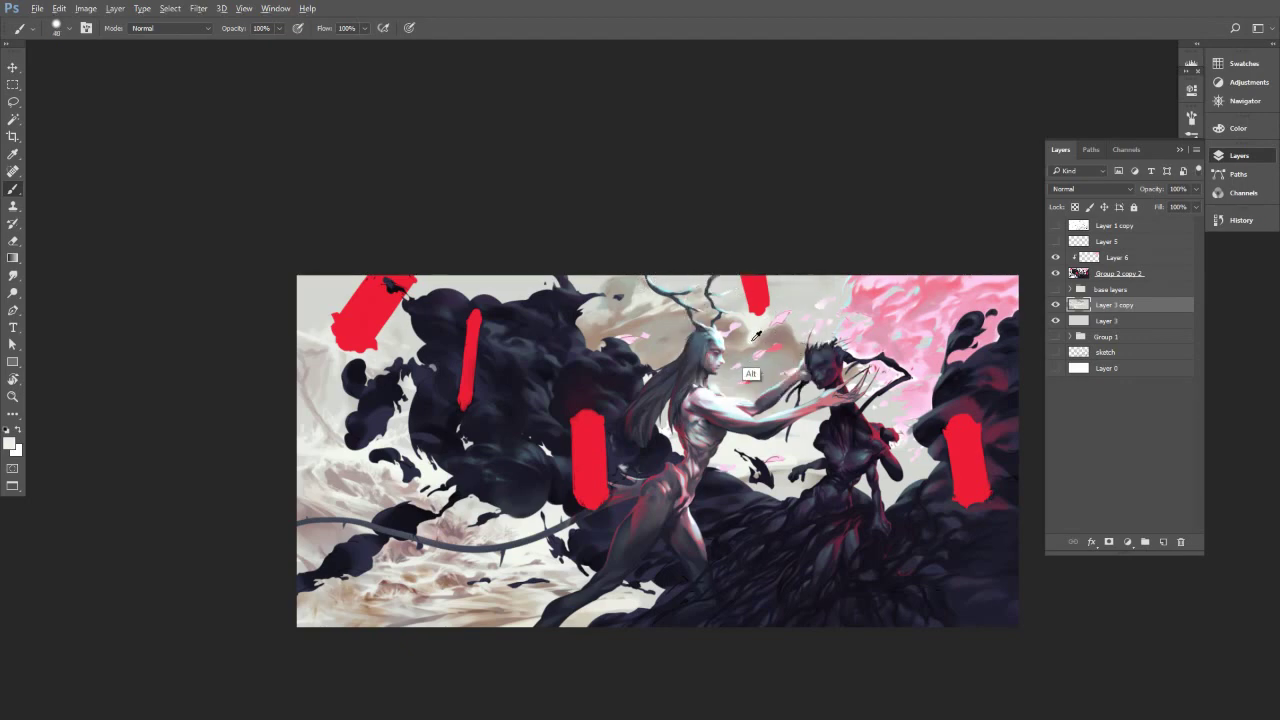
Work sampled pale and greyish tones into the cloud in front of the figure's face below the red shape.
key(bracketleft)
alt+click(757, 345)
alt+click(753, 336)
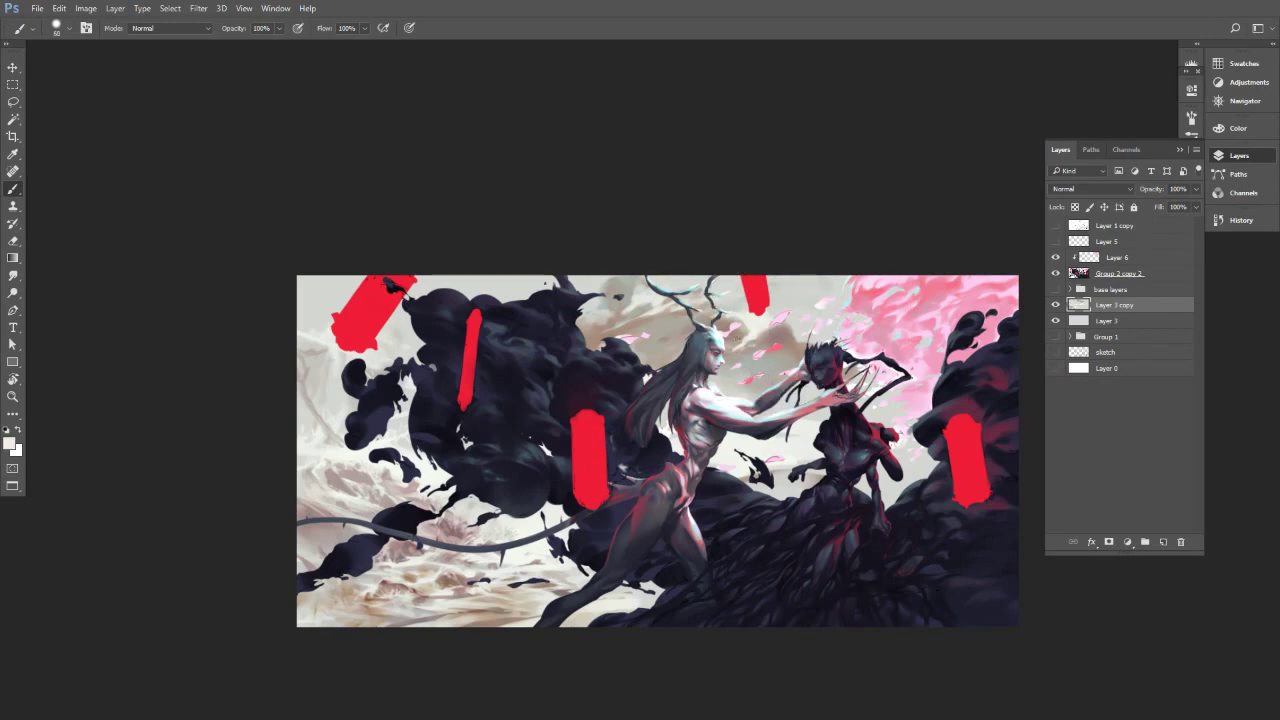
key(alt+t)
key(Escape)
key(bracketright)
key(bracketright)
key(bracketright)
alt+click(735, 336)
Rework the cloud between the pink petal and the antlers with sampled pale tones, reducing the brush for finer strokes.
alt+click(675, 330)
alt+click(656, 311)
key(bracketleft)
key(bracketleft)
key(bracketleft)
key(bracketleft)
key(bracketleft)
key(bracketleft)
key(bracketleft)
key(bracketleft)
alt+click(625, 342)
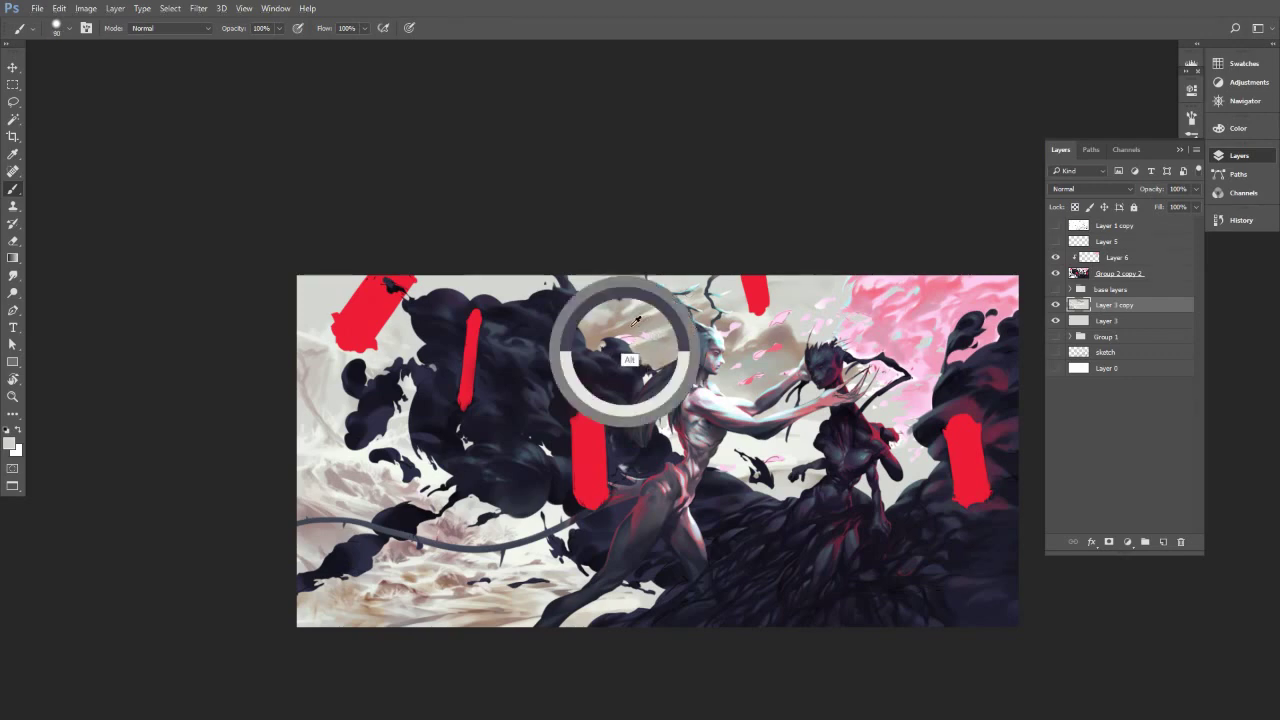
Paint a sampled brownish tone into the cloud between the pink petal and the figure's hair, enlarging the brush to 200.
alt+click(596, 338)
key(bracketleft)
key(bracketleft)
mouse_move(660, 336)
mouse_down()
mouse_move(630, 349)
mouse_move(667, 334)
mouse_up()
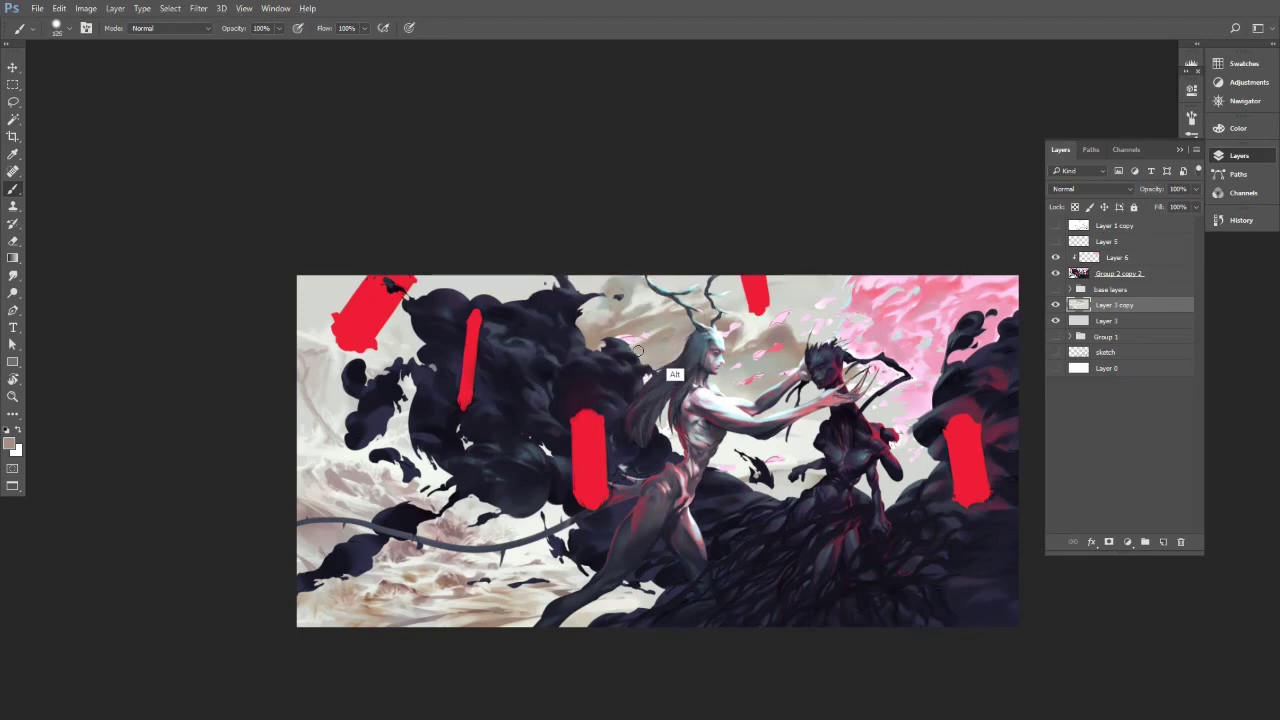
alt+click(687, 329)
key(bracketright)
key(bracketright)
click(669, 340)
Mirror the canvas and paint a sampled tone into the cloud beside the figure's hair near the pink petal with a smaller brush.
key(ctrl+shift+h)
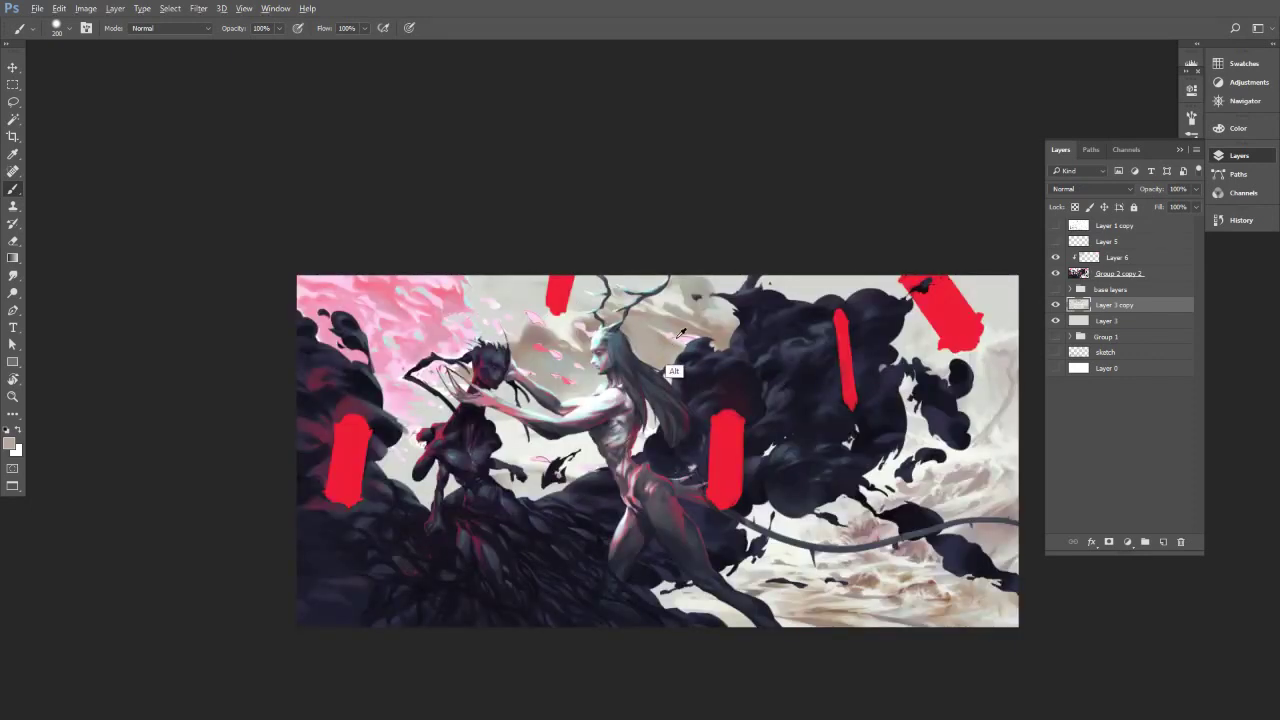
alt+click(720, 336)
key(bracketleft)
key(bracketleft)
key(bracketleft)
key(bracketleft)
drag(652, 326, 675, 330)
Brush sampled pale tones into the cloud behind the antlers and across the sky between their tips with a larger brush.
key(bracketright)
key(bracketright)
key(bracketright)
key(bracketright)
alt+click(625, 317)
alt+click(685, 307)
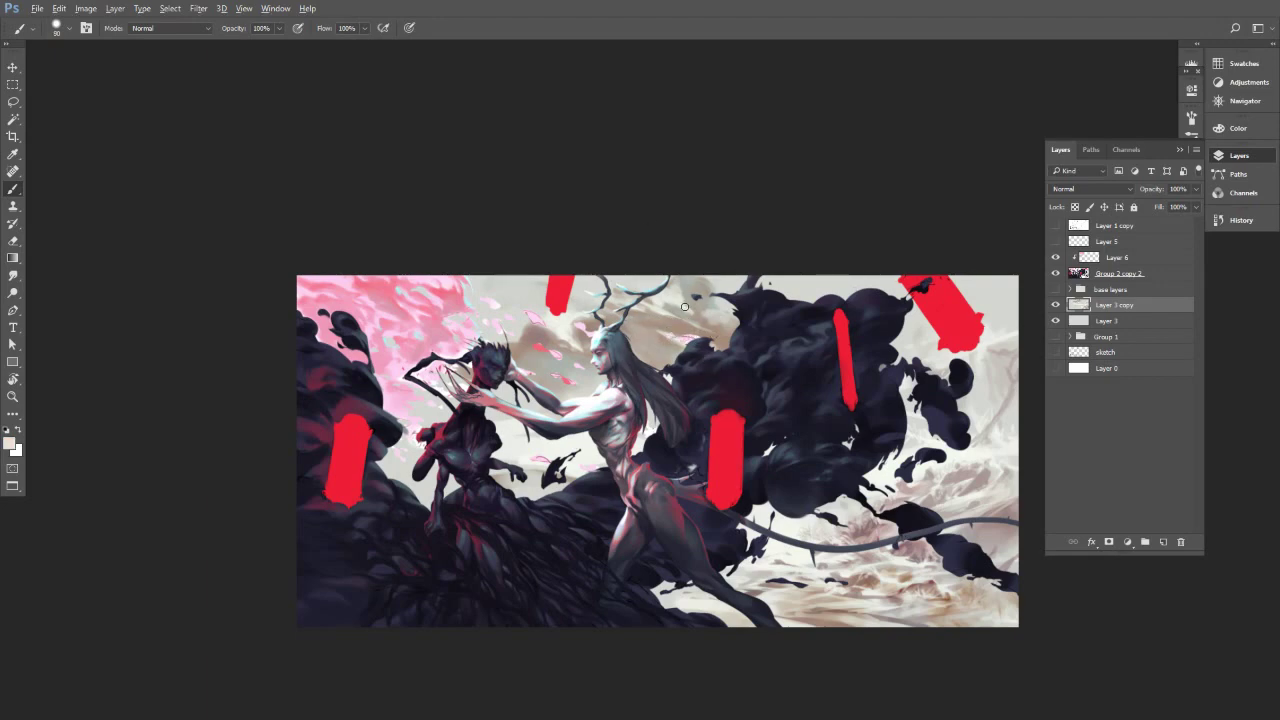
key(bracketright)
key(bracketright)
key(bracketright)
key(bracketright)
alt+click(642, 281)
drag(644, 281, 614, 283)
Sample the near-white sky beside the dark smoke and lighten the cloud between the antlers and the smoke, with the brush at 125.
alt+click(908, 444)
key(bracketright)
key(bracketleft)
key(bracketleft)
key(bracketleft)
key(bracketleft)
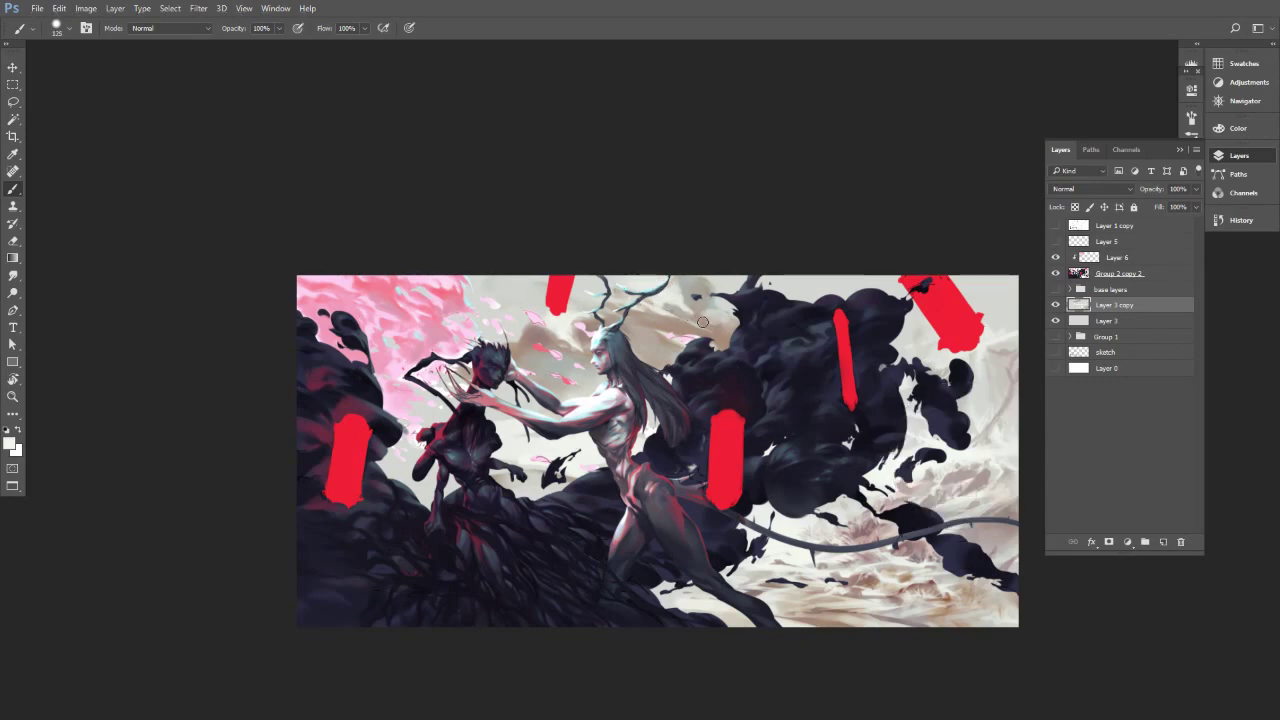
Sample the greyish cloud tone, check the brush size and hardness settings, and set the brush size to 125.
key(bracketright)
alt+click(673, 305)
alt+click(676, 309)
key(bracketleft)
key(bracketleft)
key(bracketleft)
key(bracketleft)
key(bracketleft)
right_click(691, 297)
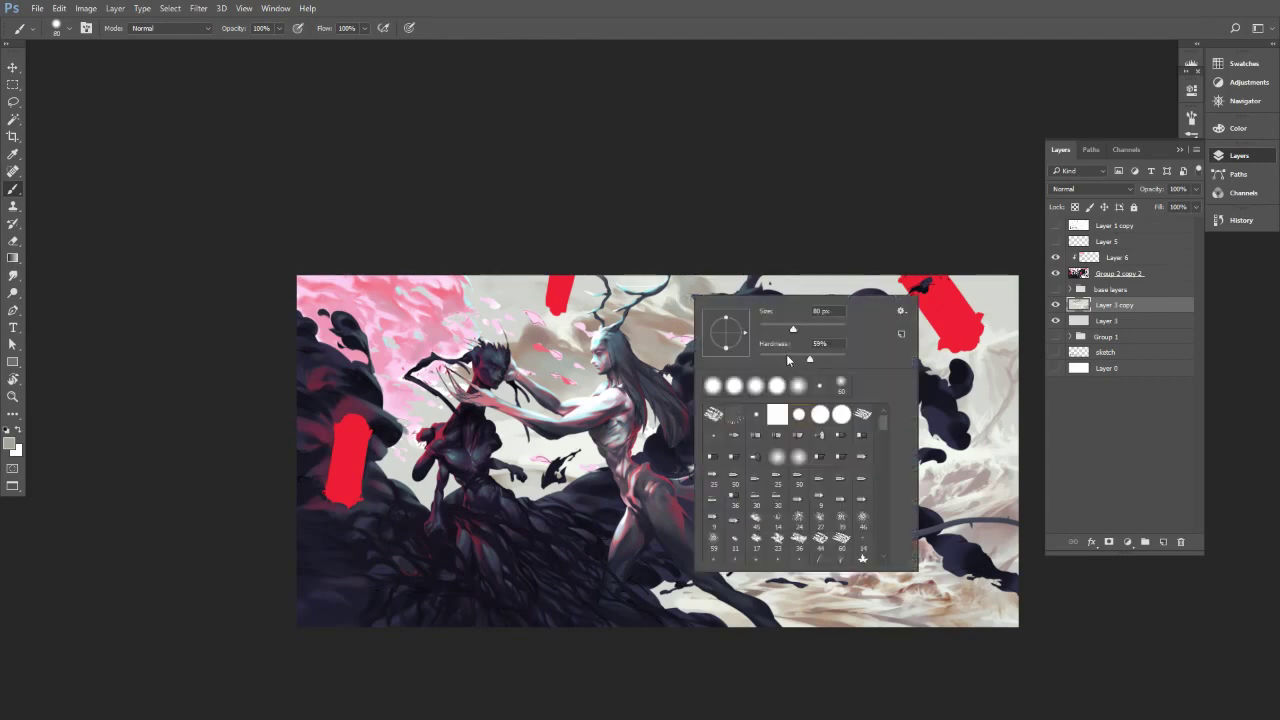
key(Return)
key(bracketright)
key(bracketright)
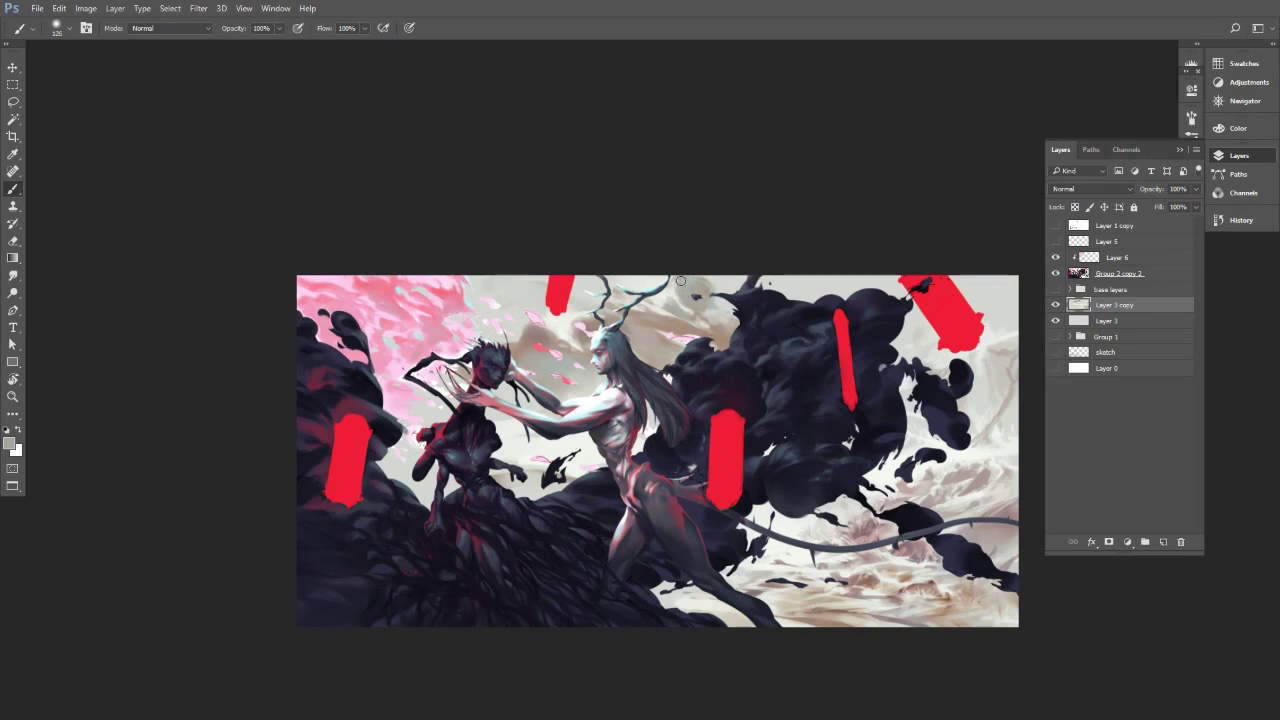
Model the cloud between the antlers and the dark smoke with successively sampled light and brown tones.
alt+click(698, 316)
alt+click(690, 315)
alt+click(677, 308)
alt+click(665, 312)
alt+click(678, 321)
alt+click(657, 309)
alt+click(566, 328)
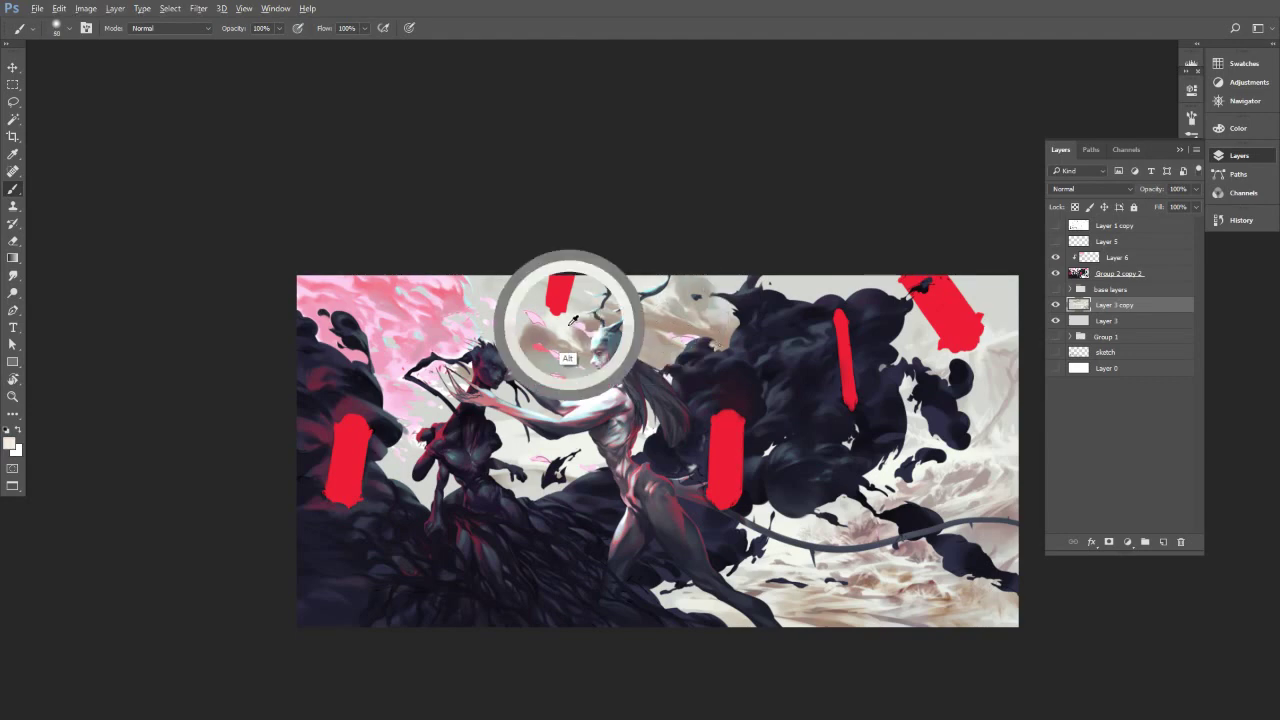
Paint pale highlights into the cloud above the pink petal and blend them with sampled neighbouring tones.
key(bracketright)
key(bracketright)
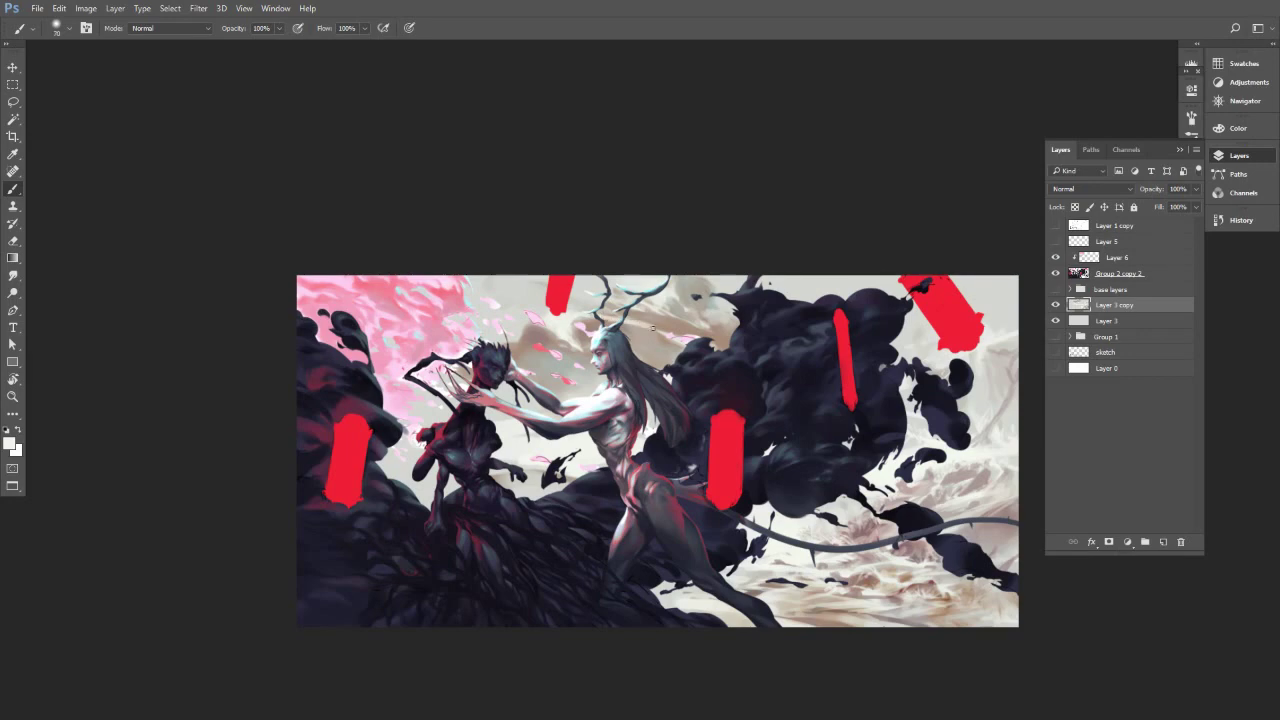
alt+click(646, 322)
alt+click(665, 338)
key(bracketright)
key(bracketright)
alt+click(673, 326)
key(bracketright)
key(bracketright)
Blend sampled tones into the lower cloud between the pink petal and the dark smoke, and return the canvas to its original orientation.
alt+click(644, 341)
alt+click(686, 347)
alt+click(698, 351)
key(bracketright)
key(bracketright)
alt+click(693, 349)
alt+click(811, 318)
click(719, 351)
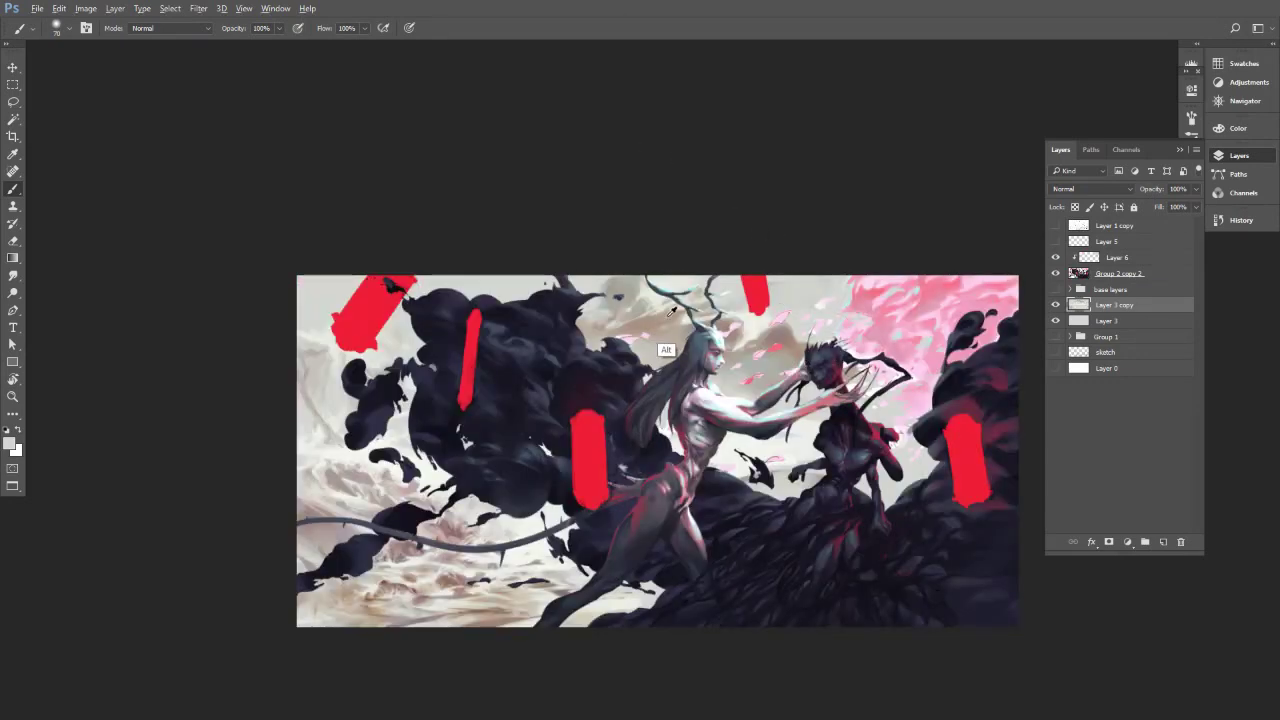
Paint a sampled greyish tone into the sky between the red shape and the pink foliage, enlarging the brush to 100.
key(bracketleft)
key(bracketleft)
key(bracketright)
key(bracketright)
key(bracketright)
key(bracketright)
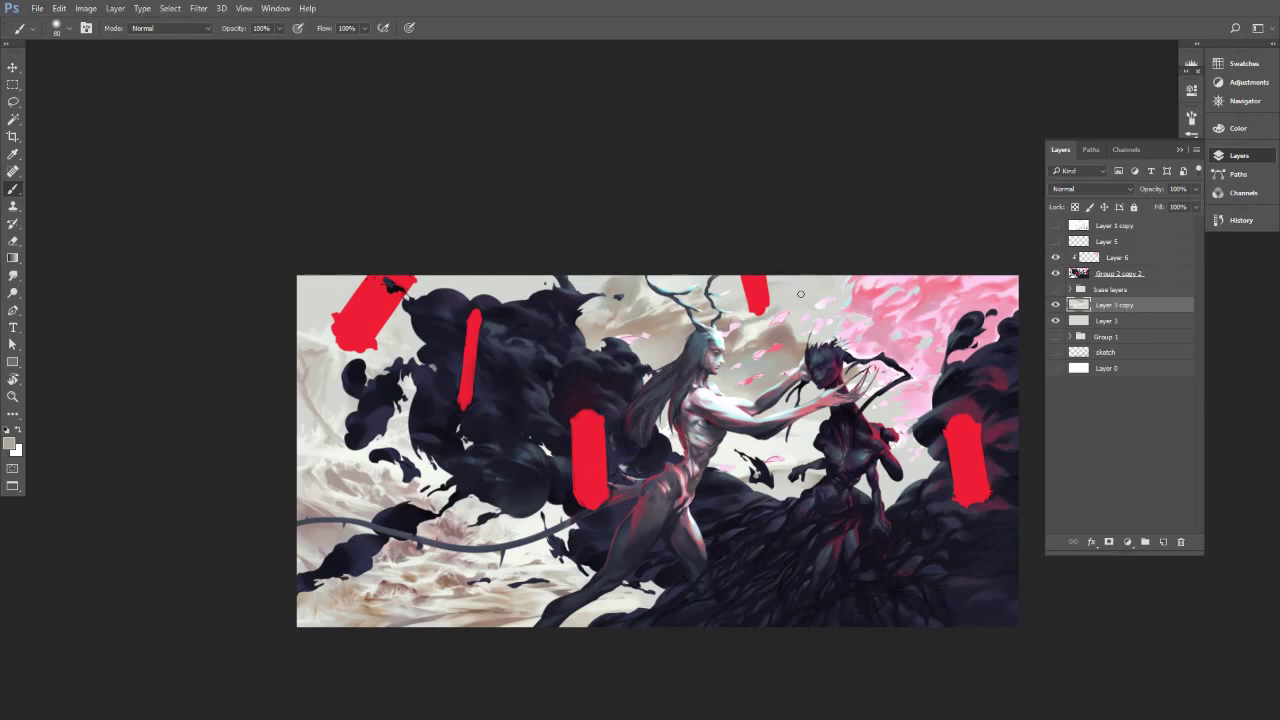
key(bracketright)
key(bracketright)
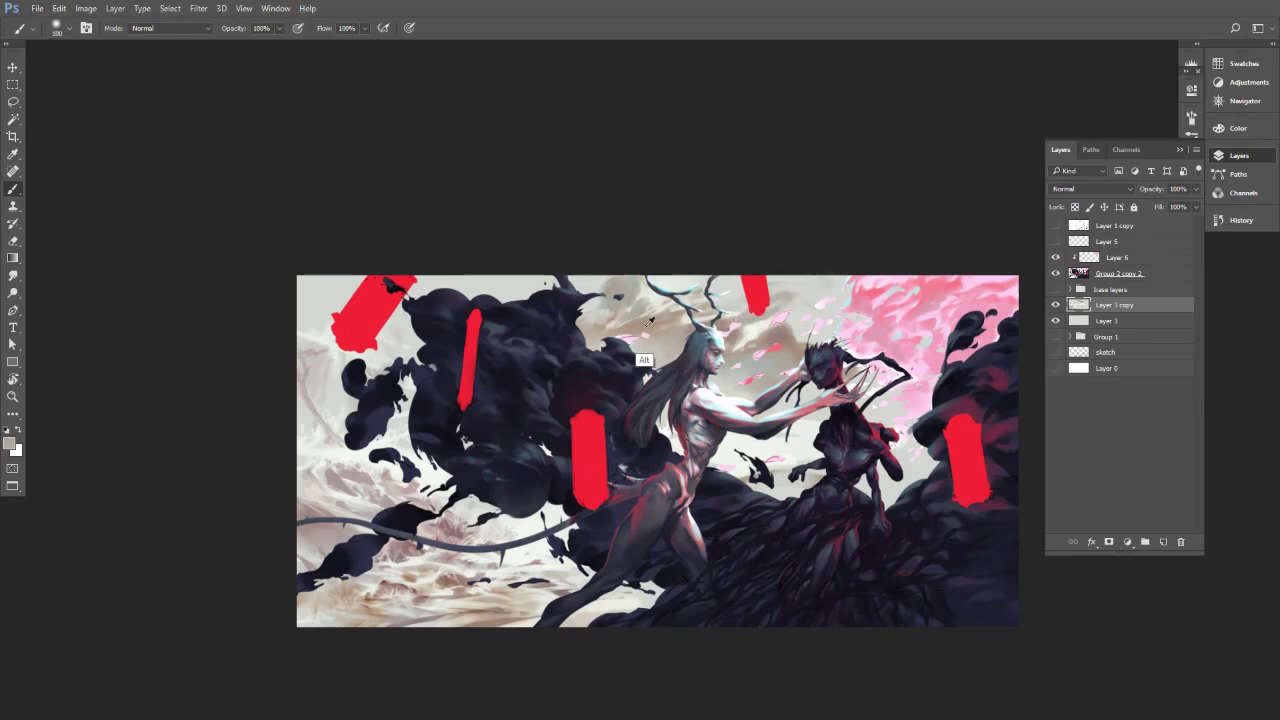
Blend sampled brownish and light tones into the clouds behind the antlers and beside the upper red shape with a smaller brush.
alt+click(646, 320)
key(bracketleft)
key(bracketleft)
key(bracketleft)
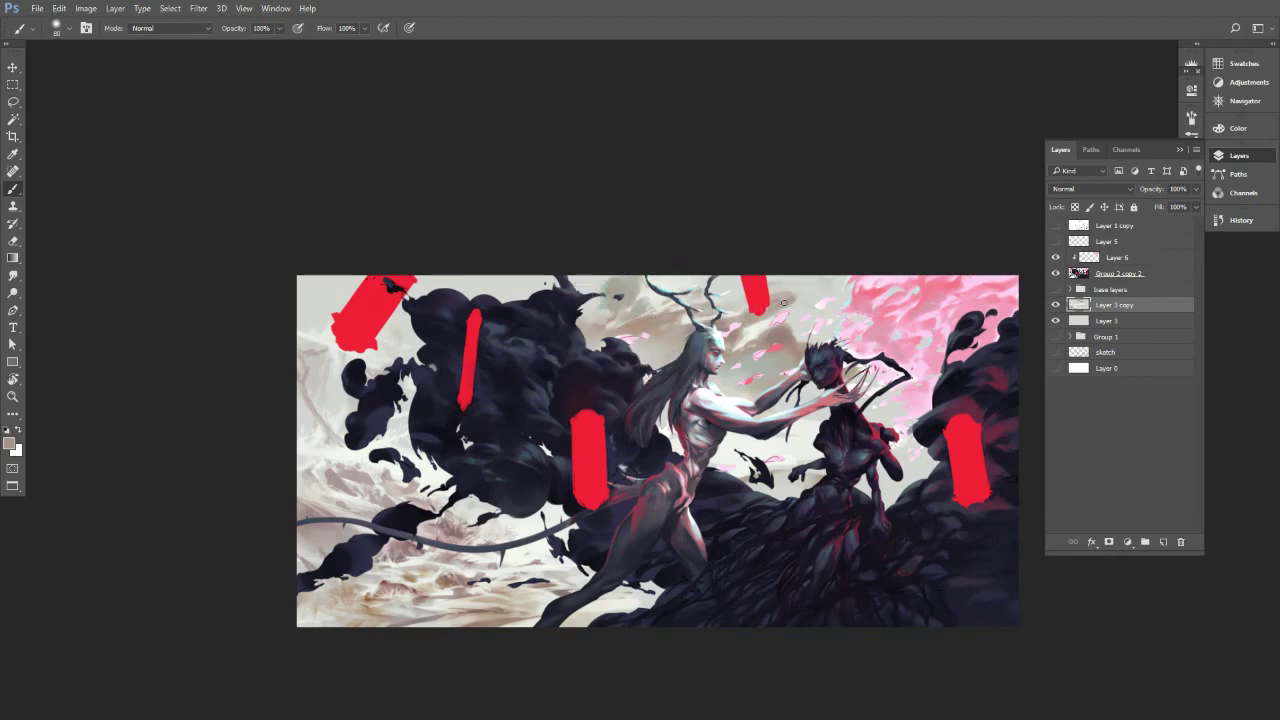
alt+click(695, 313)
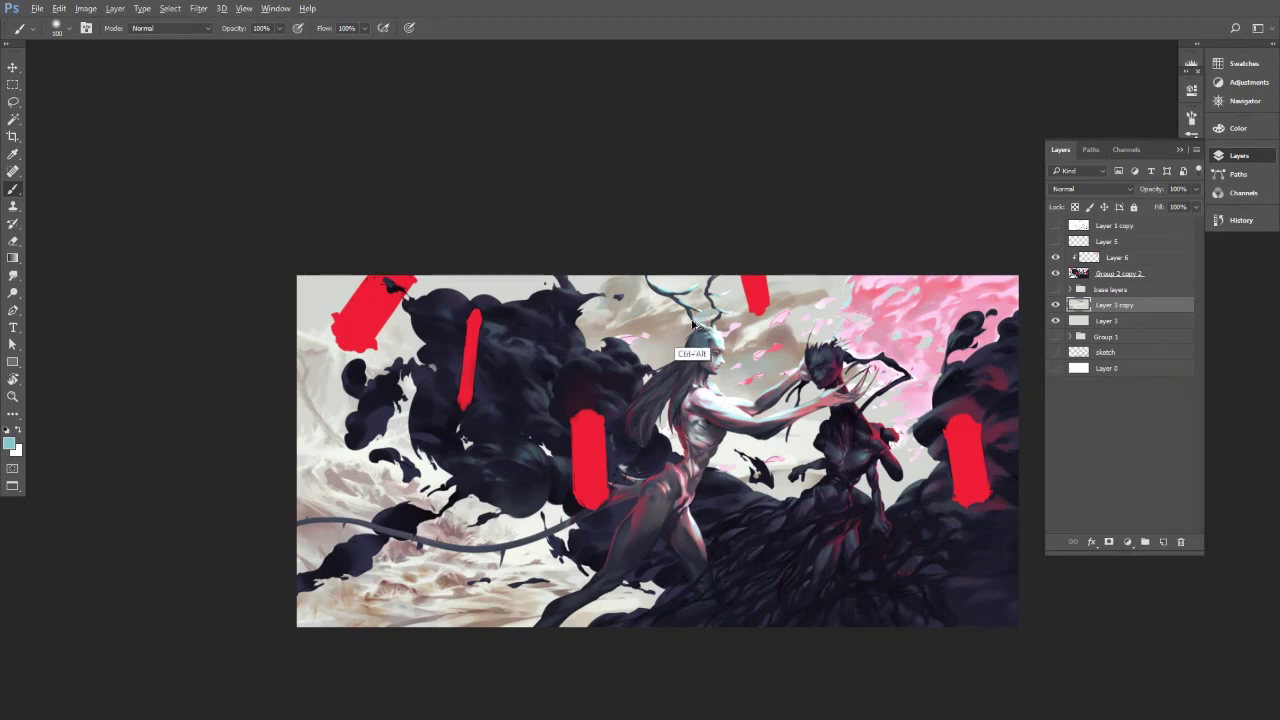
alt+click(690, 313)
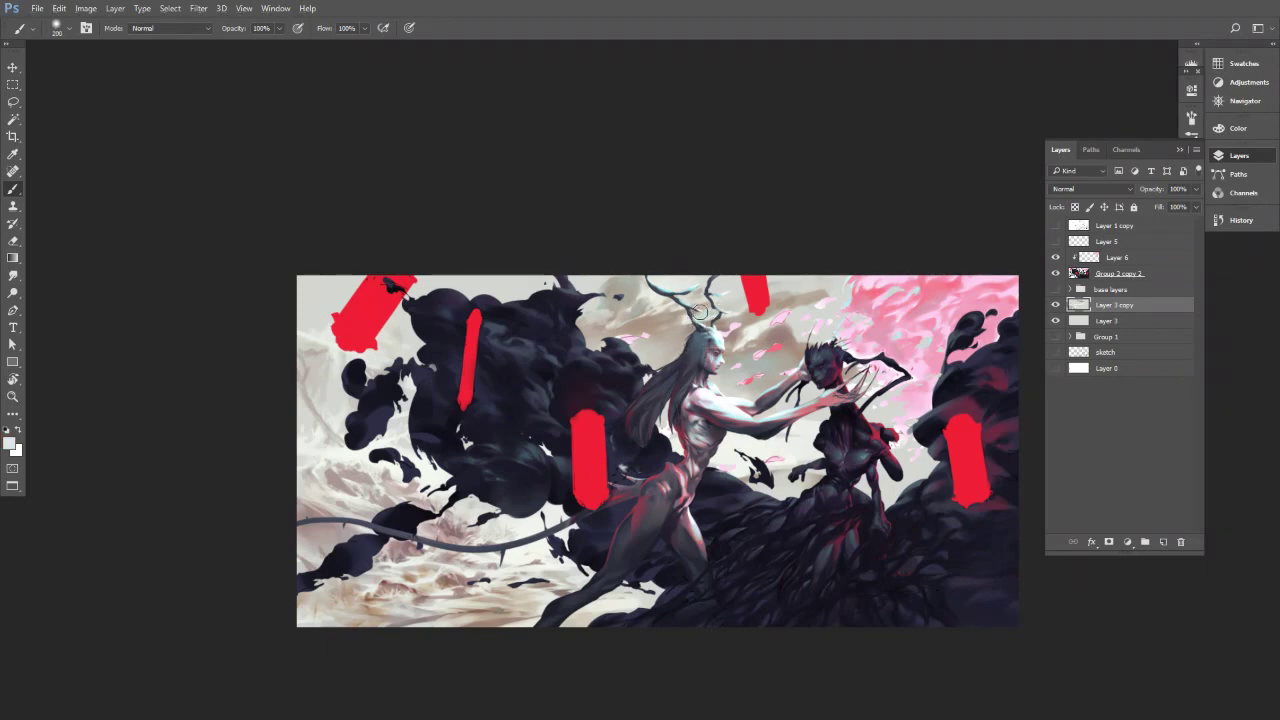
Restore the default colours with white in front, and brighten the clouds around the antlers with white and sampled cloud tones.
key(d)
key(x)
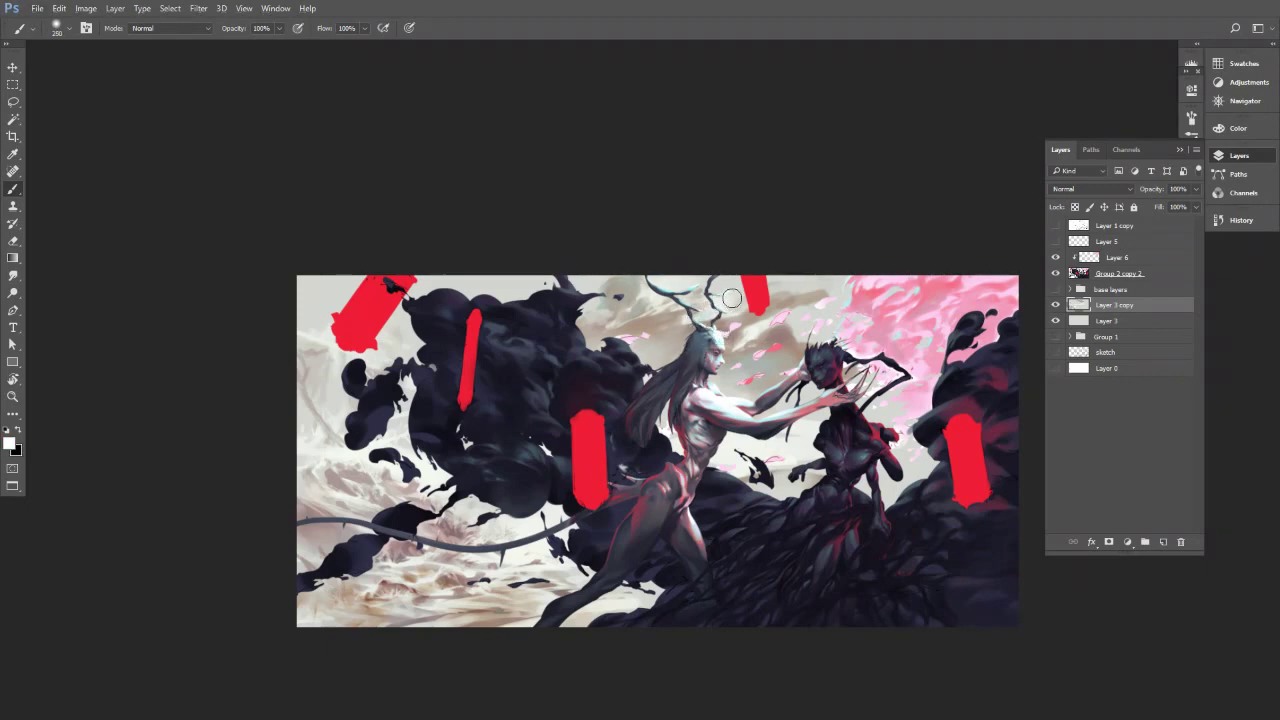
alt+click(722, 302)
alt+click(676, 317)
alt+click(606, 305)
alt+click(735, 335)
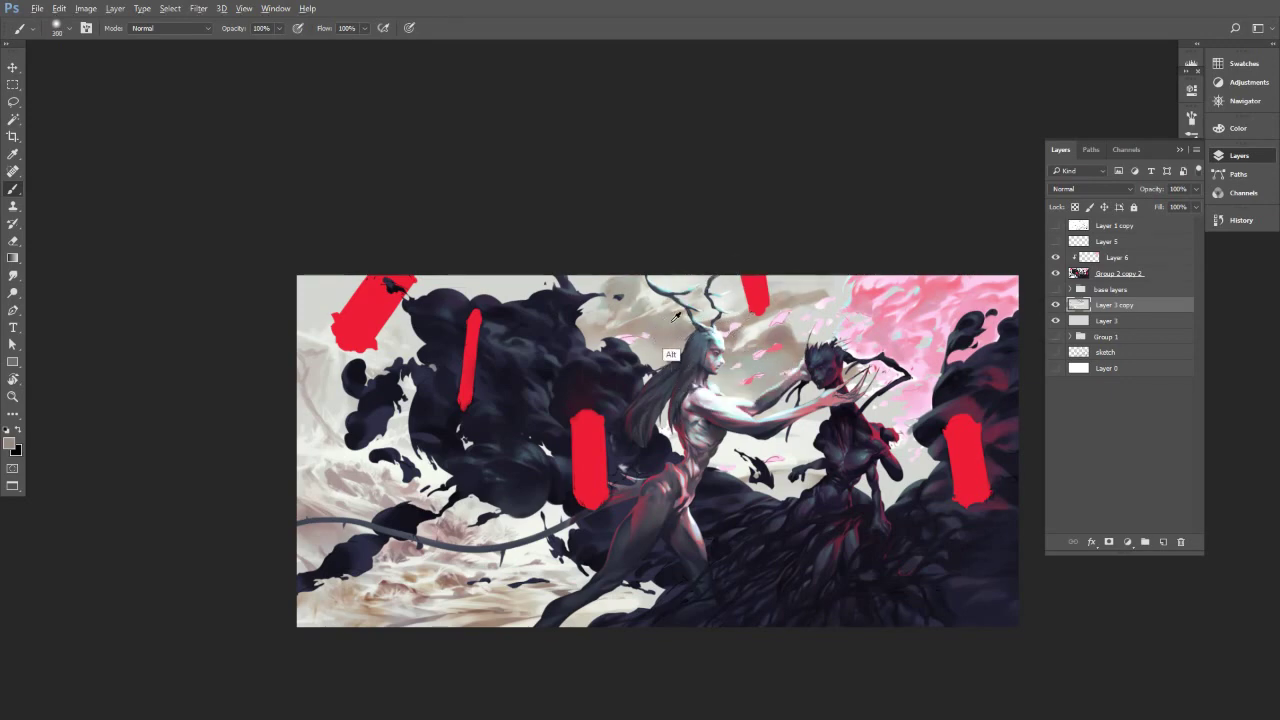
Paint sampled light and grey-brown tones into the cloud between the antlered figure's hair and the dark smoke at brush size 200.
alt+click(660, 358)
alt+click(655, 358)
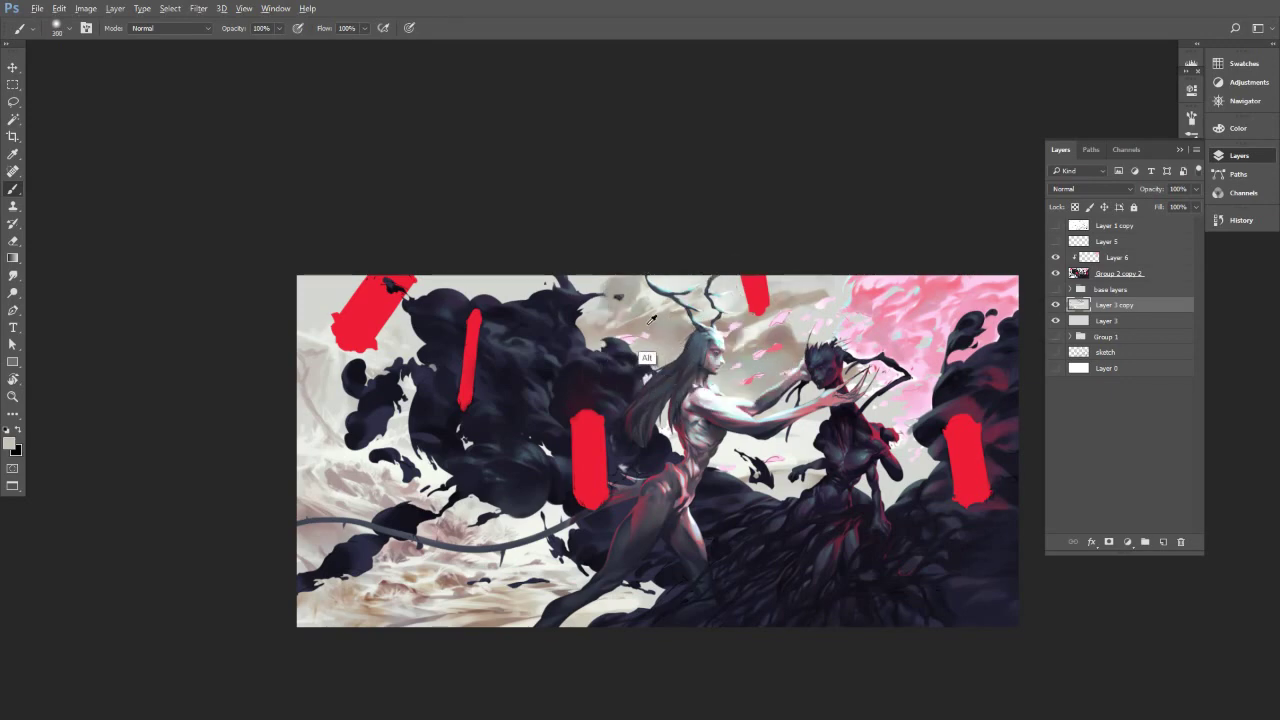
alt+click(646, 358)
alt+click(720, 360)
Refine the cloud edge along the antlered figure's hair with a finer brush and successively sampled tones.
key(bracketleft)
key(bracketleft)
key(bracketleft)
key(bracketleft)
key(bracketleft)
key(bracketleft)
key(bracketleft)
key(bracketright)
key(bracketright)
alt+click(660, 346)
alt+click(662, 349)
alt+click(673, 349)
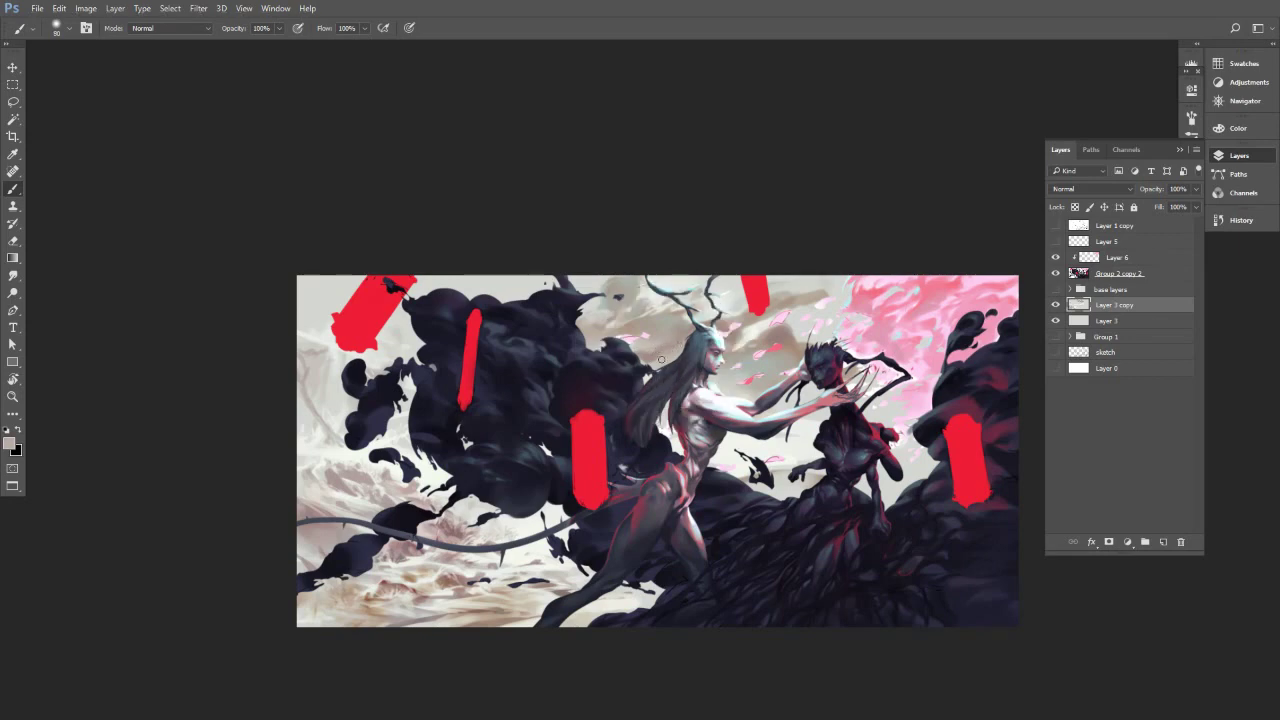
Enlarge the brush and blend sampled tones into the clouds on both sides of the antlered figure's head.
alt+click(681, 338)
key(bracketright)
key(bracketright)
key(bracketright)
key(bracketright)
alt+click(749, 330)
alt+click(782, 303)
Model the brown cloud between the upper red shape and the pink foliage with a sampled tone, varying the brush size.
key(bracketleft)
alt+click(786, 327)
key(bracketleft)
key(bracketright)
key(bracketright)
key(bracketright)
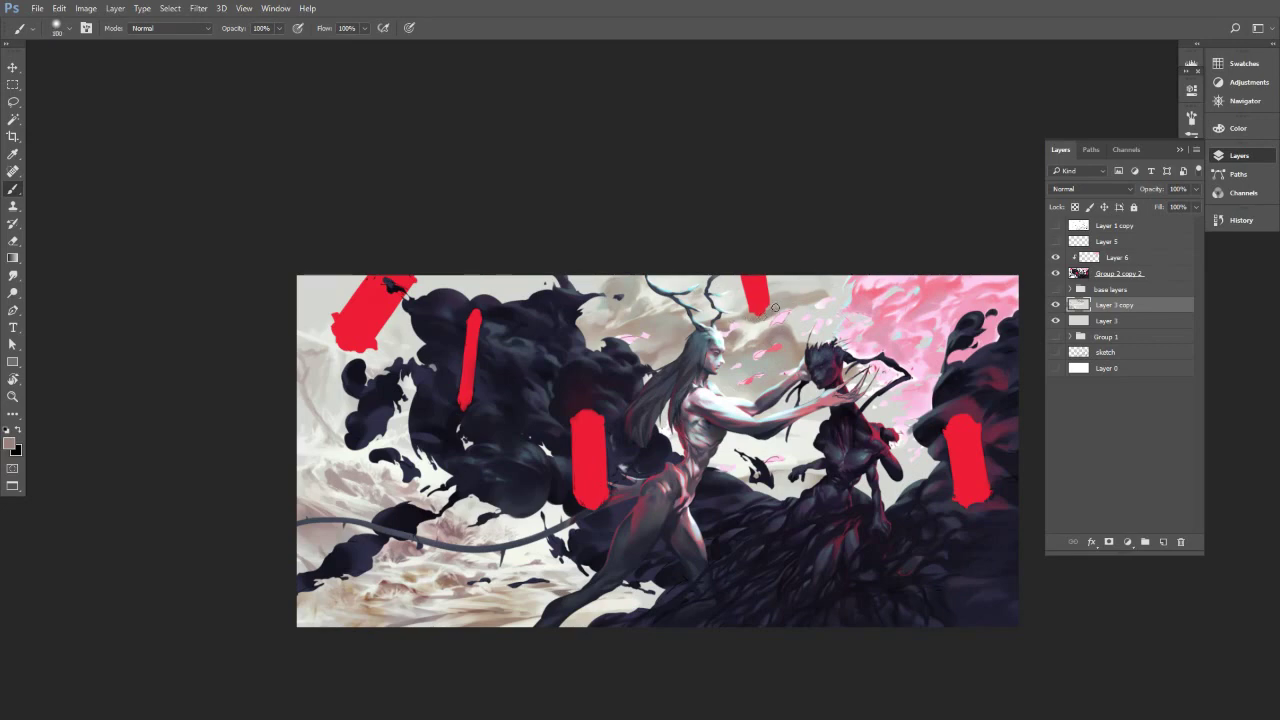
key(bracketright)
Soften the clouds around the antlers and the upper red shape with sampled lighter tones.
alt+click(787, 297)
key(bracketleft)
key(bracketleft)
key(bracketleft)
alt+click(600, 310)
alt+click(717, 312)
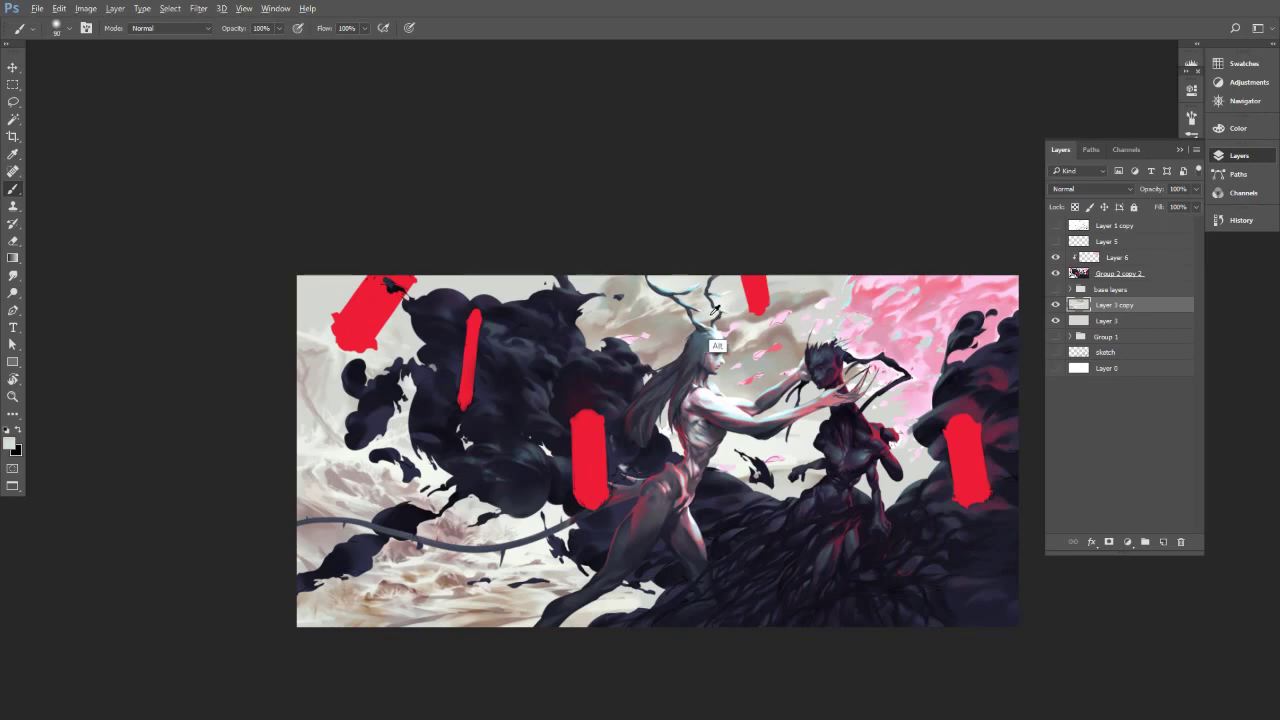
alt+click(766, 291)
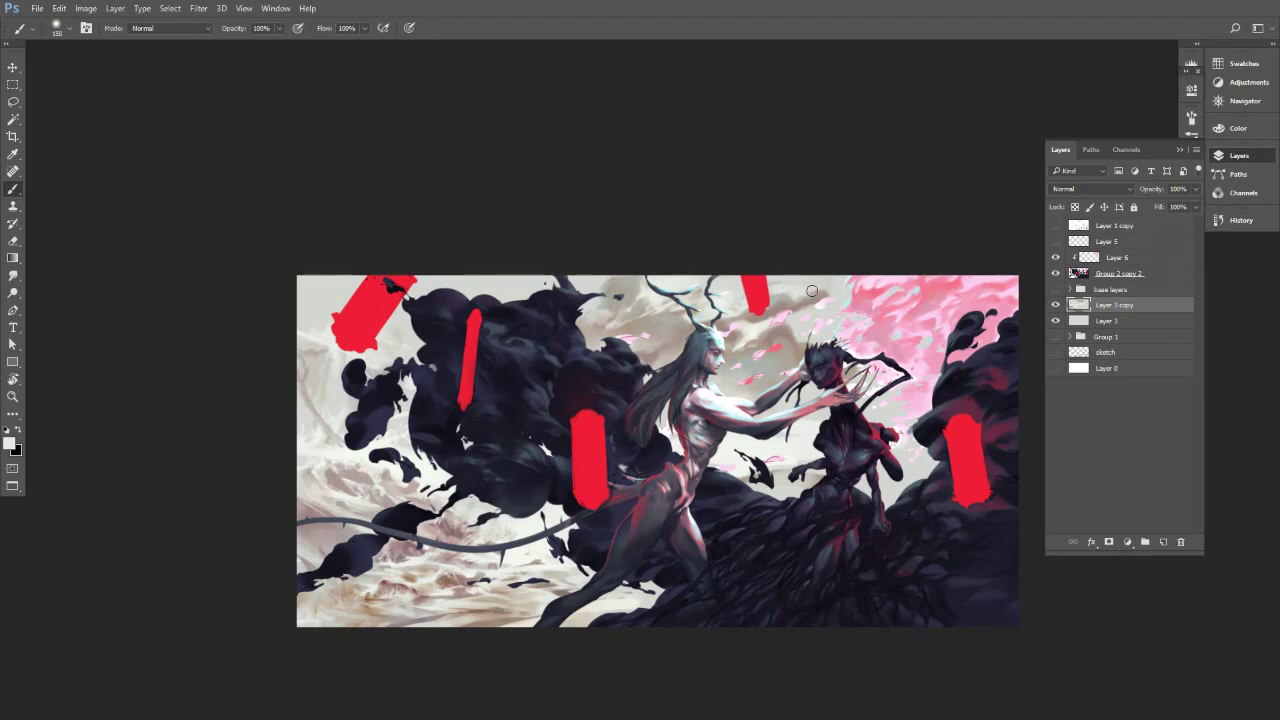
Paint a small light accent into the cloud just below the upper red shape with a reduced brush.
key(bracketleft)
key(bracketleft)
key(bracketleft)
mouse_move(754, 320)
mouse_down()
mouse_move(738, 327)
mouse_move(778, 314)
mouse_move(756, 321)
mouse_up()
Enlarge the brush to 175 and flip the canvas horizontally to check the painting mirrored.
key(bracketright)
key(bracketright)
key(bracketright)
key(bracketright)
key(bracketright)
key(bracketright)
key(bracketright)
key(bracketright)
key(ctrl+shift+h)
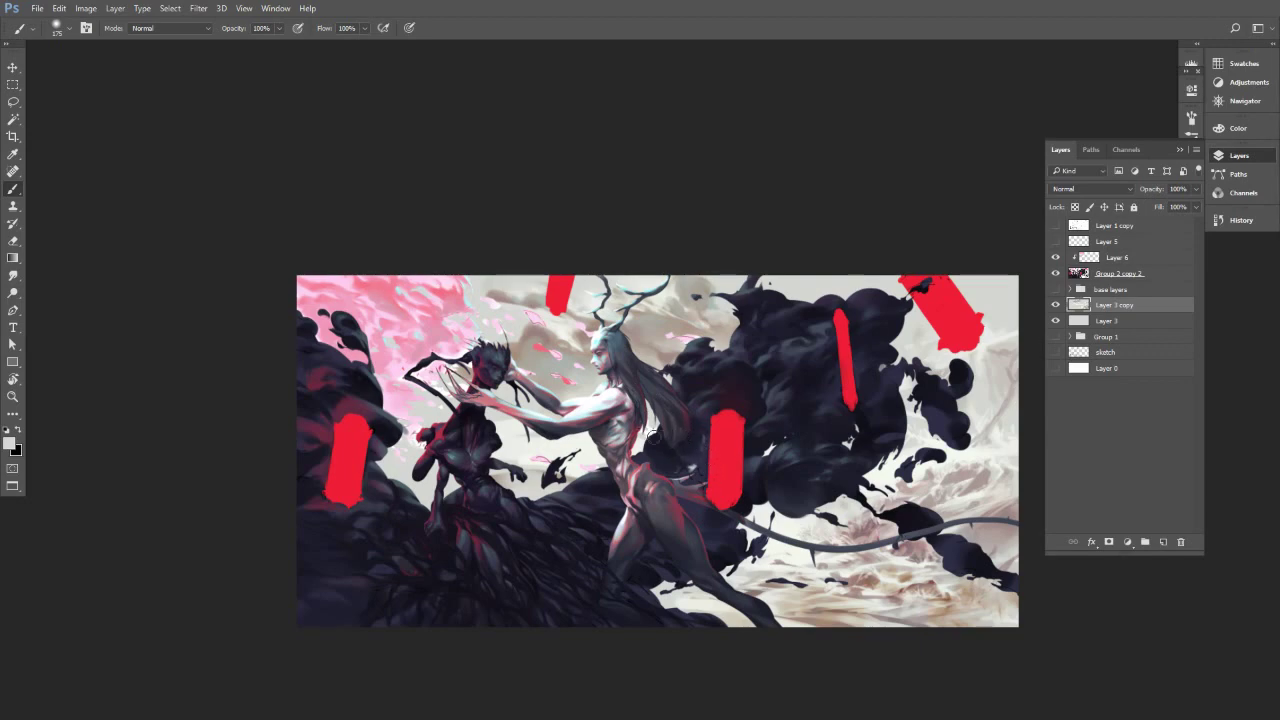
Rework the brown cloud beside the pink petals below the upper red shape with a sampled tone and a much finer brush.
drag(633, 452, 731, 438)
mouse_move(438, 301)
mouse_down()
mouse_move(593, 357)
mouse_move(612, 395)
mouse_move(601, 392)
mouse_up()
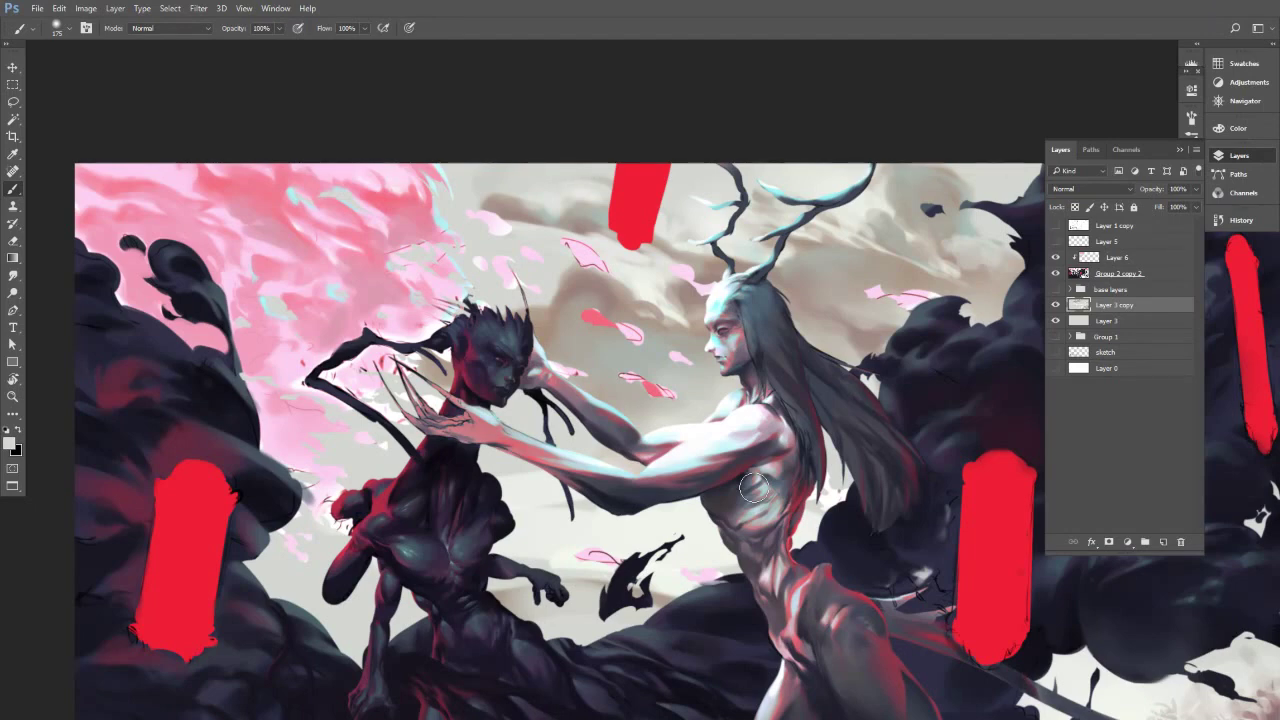
key(alt)
alt+click(592, 287)
key(bracketleft)
key(bracketleft)
key(bracketleft)
key(bracketleft)
key(bracketleft)
key(bracketleft)
key(bracketleft)
key(bracketleft)
key(bracketleft)
key(bracketleft)
key(bracketleft)
key(bracketright)
key(bracketright)
key(bracketright)
Detail the wispy light cloud edge in front of the antlered figure's forehead with sampled tones and a very small brush.
alt+click(666, 311)
key(bracketleft)
key(bracketleft)
key(bracketleft)
alt+click(649, 300)
key(bracketleft)
key(bracketleft)
key(bracketleft)
drag(654, 309, 642, 294)
alt+click(672, 323)
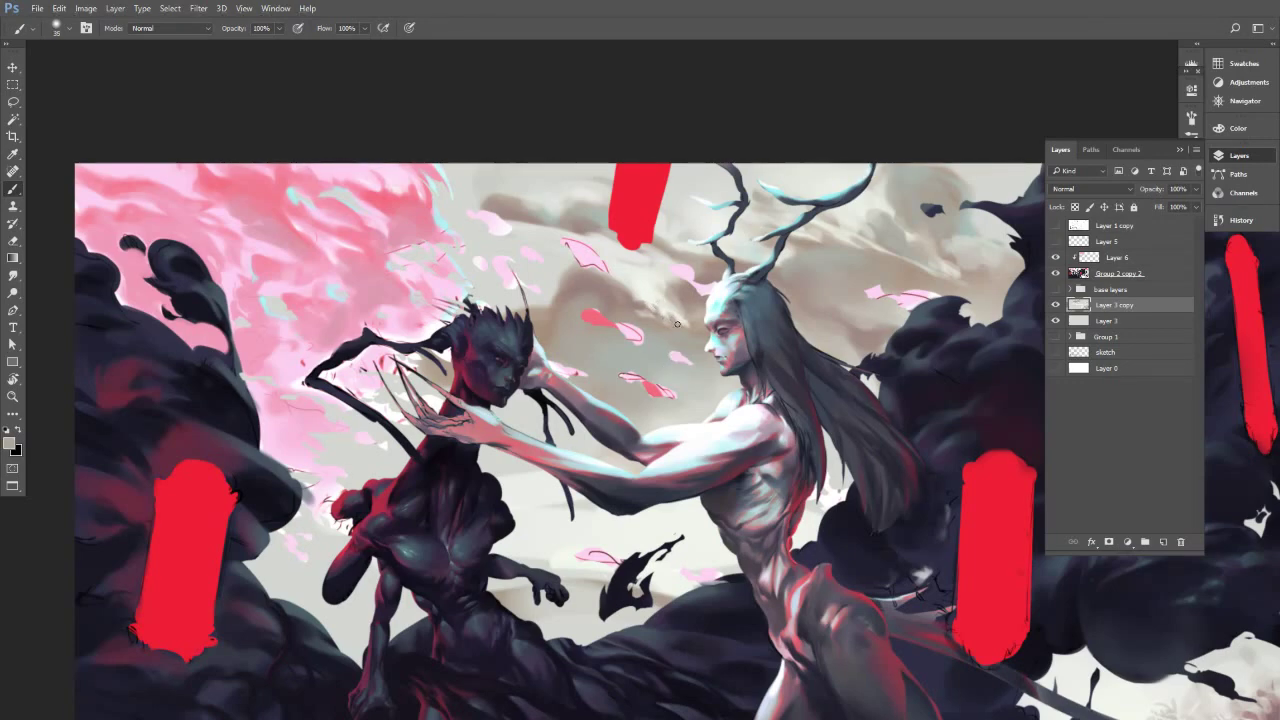
Blend sampled brown and grey tones under the light cloud wisp beside the antlered figure's face, varying the brush size.
drag(685, 298, 645, 312)
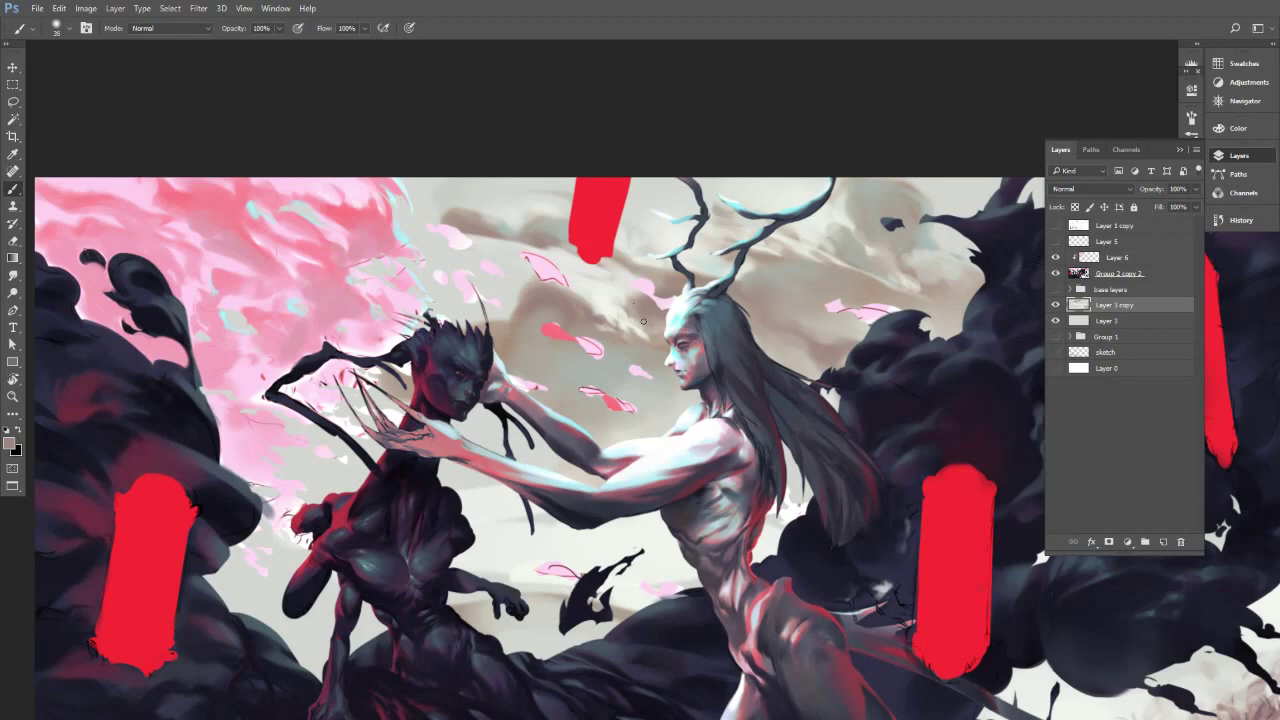
alt+click(646, 325)
key(bracketright)
key(bracketright)
key(bracketright)
key(bracketright)
key(bracketright)
key(bracketleft)
key(bracketleft)
key(bracketleft)
key(bracketleft)
key(bracketleft)
alt+click(646, 357)
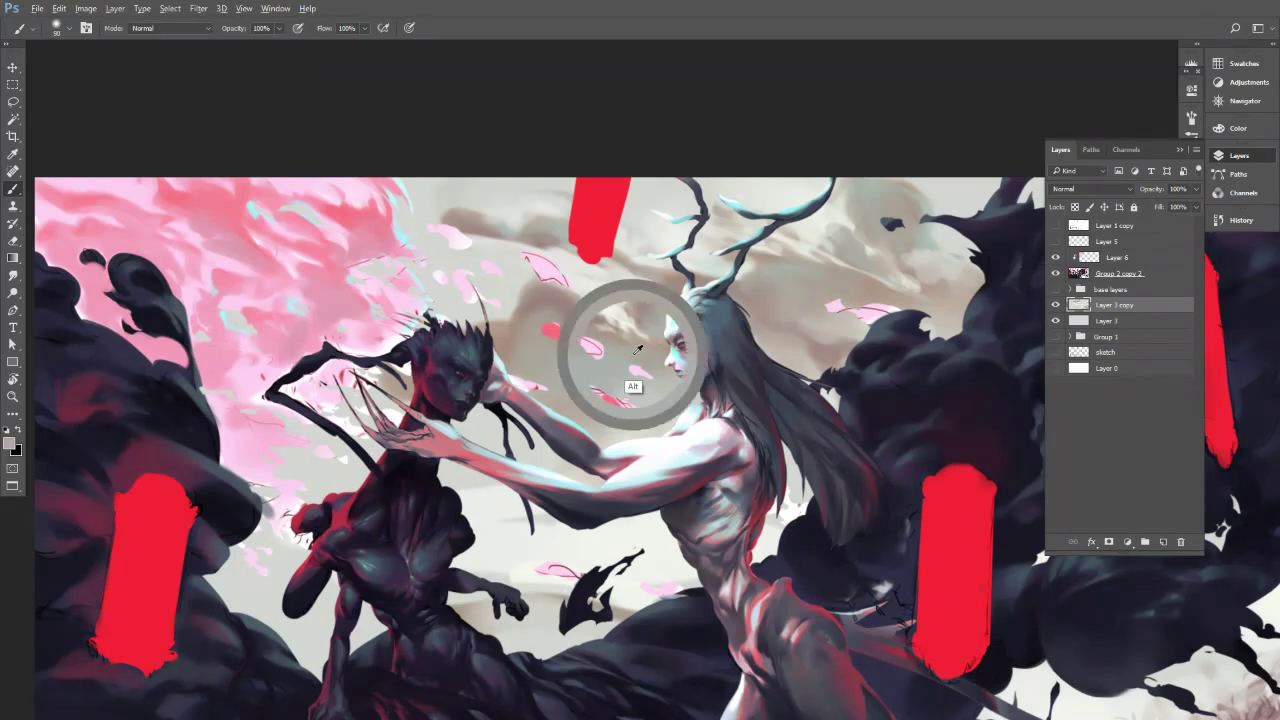
Lighten the sky around the two figures' outstretched arms with a sampled pale tone, enlarging the brush to 600.
alt+click(548, 463)
key(bracketright)
key(bracketright)
key(bracketright)
key(bracketright)
key(bracketright)
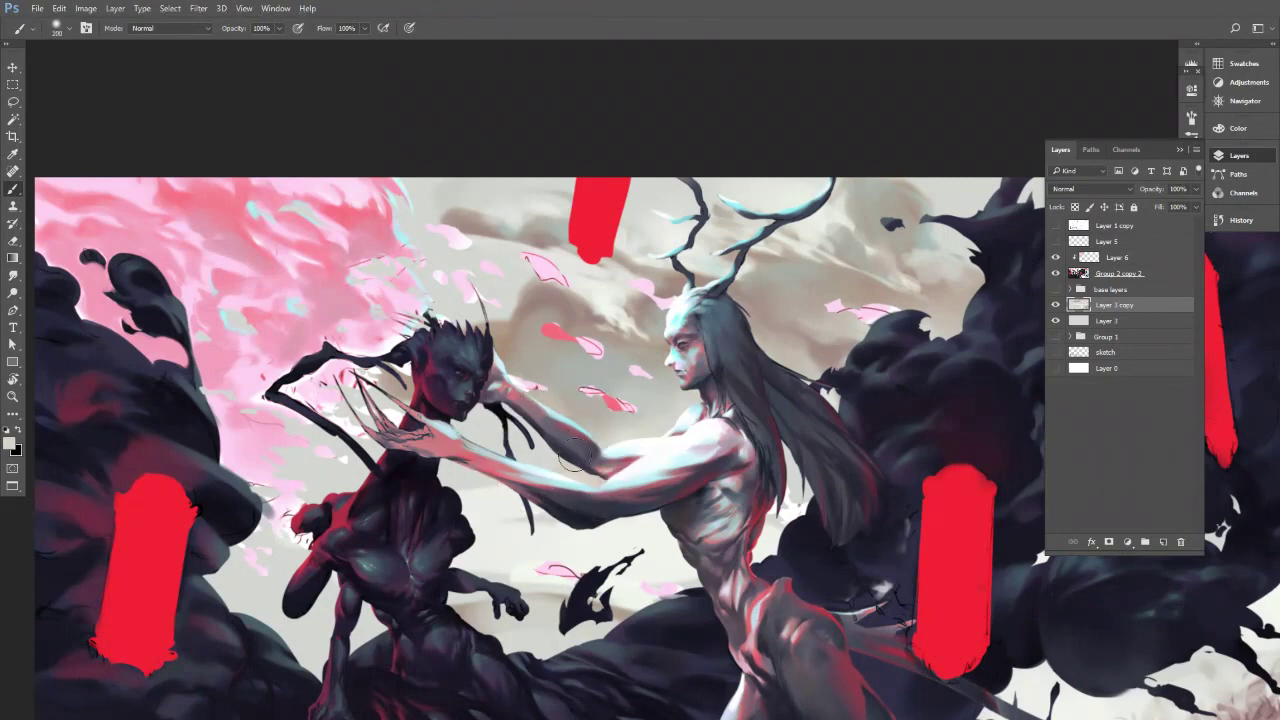
key(bracketright)
key(bracketright)
key(bracketright)
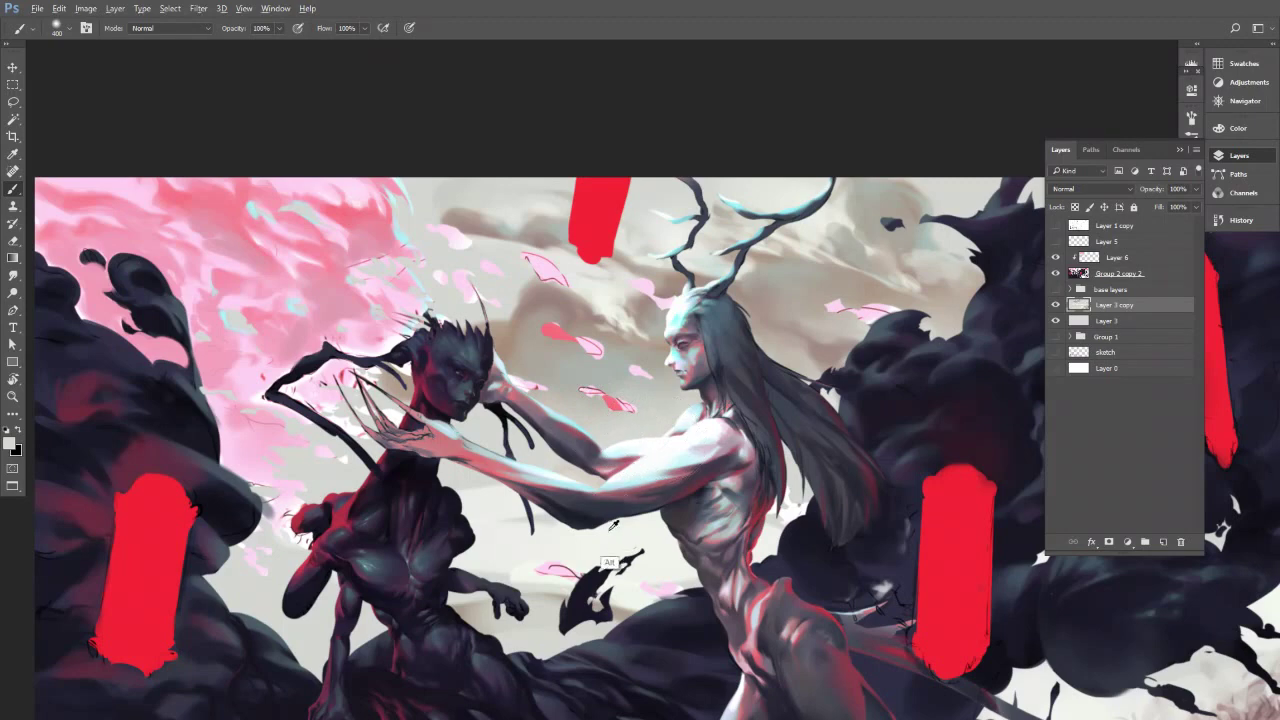
key(bracketright)
key(bracketright)
drag(506, 486, 606, 480)
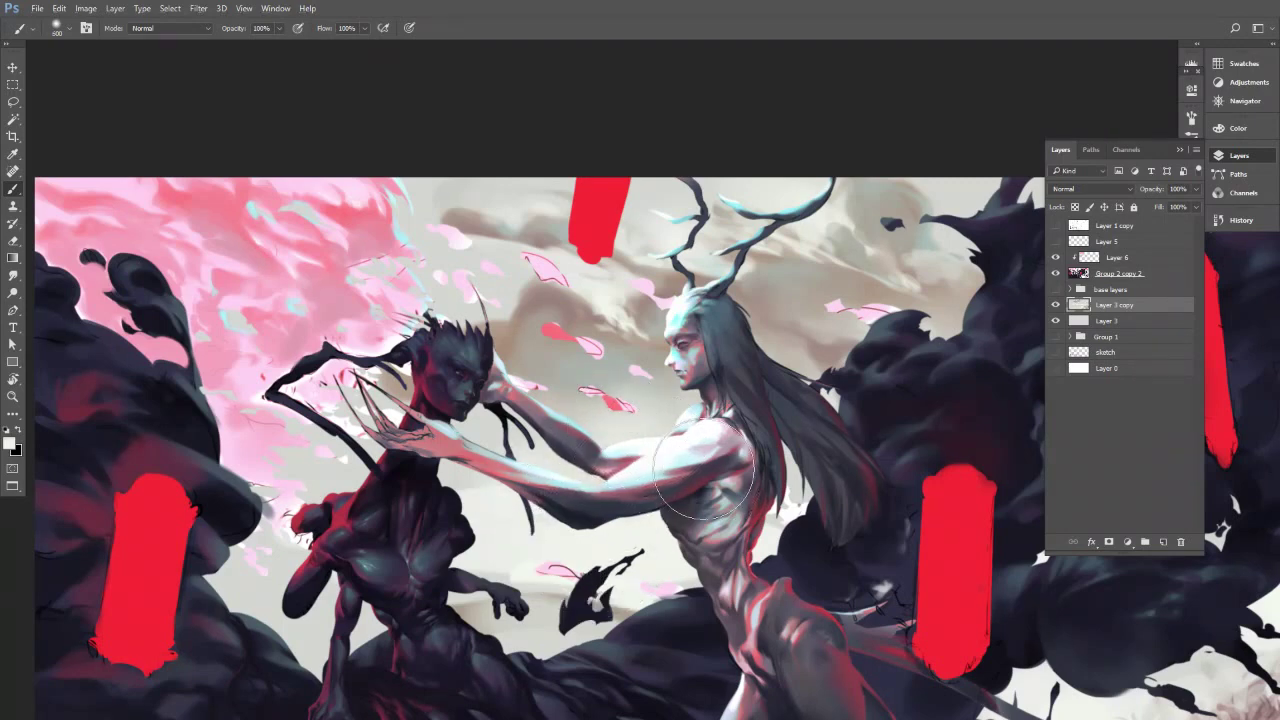
Reduce the brush and shade the cloud around the pink petals between the two heads with sampled brown and light tones.
key(alt)
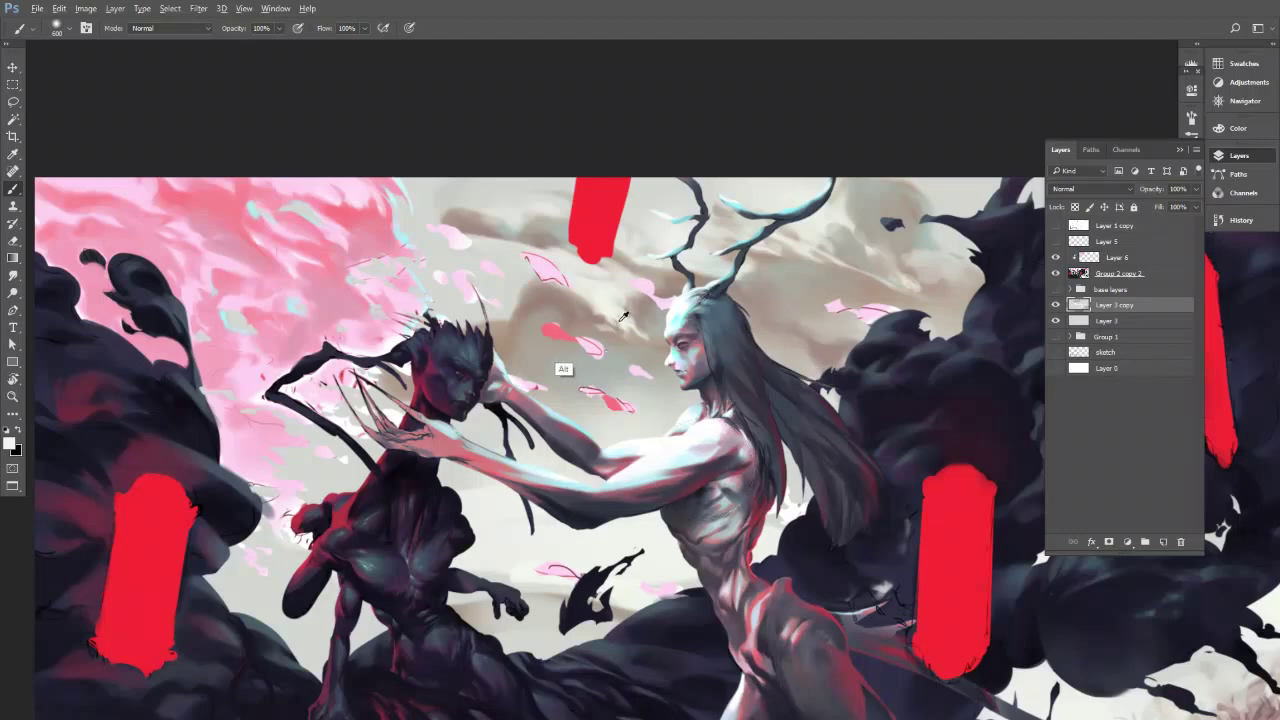
alt+click(538, 336)
key(bracketleft)
key(bracketleft)
key(bracketleft)
key(bracketleft)
key(bracketleft)
key(bracketleft)
key(bracketleft)
key(bracketleft)
alt+click(614, 304)
alt+click(636, 338)
key(bracketright)
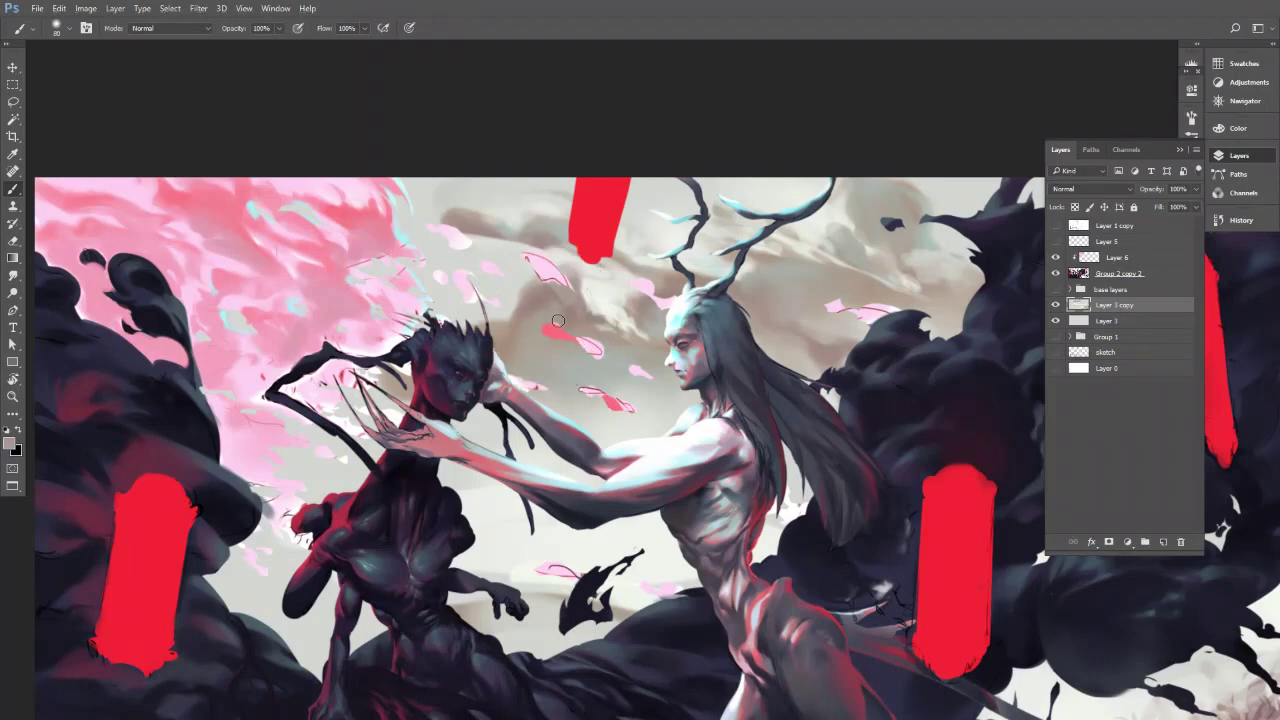
Blend successively sampled tones through the light cloud wisps between the pink petals and the antlers.
alt+click(598, 287)
alt+click(592, 315)
alt+right_click(634, 271)
alt+click(630, 275)
alt+click(641, 276)
alt+click(667, 291)
Paint a sampled brownish tone into the cloud between the bases of the two antlers.
key(bracketright)
key(bracketright)
alt+click(745, 282)
key(bracketleft)
key(bracketleft)
drag(691, 263, 718, 277)
key(bracketright)
key(bracketright)
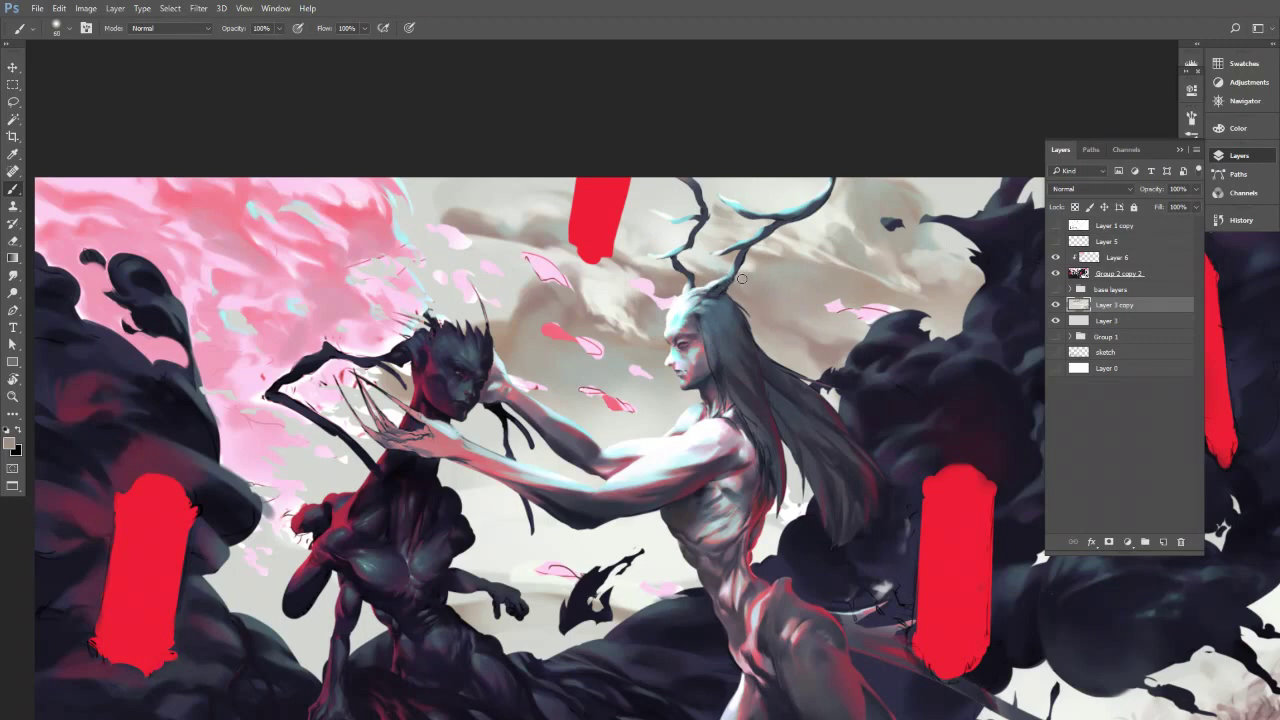
Sample cloud tones and paint a fine stroke into the cloud just behind the antlered figure's head.
alt+click(755, 281)
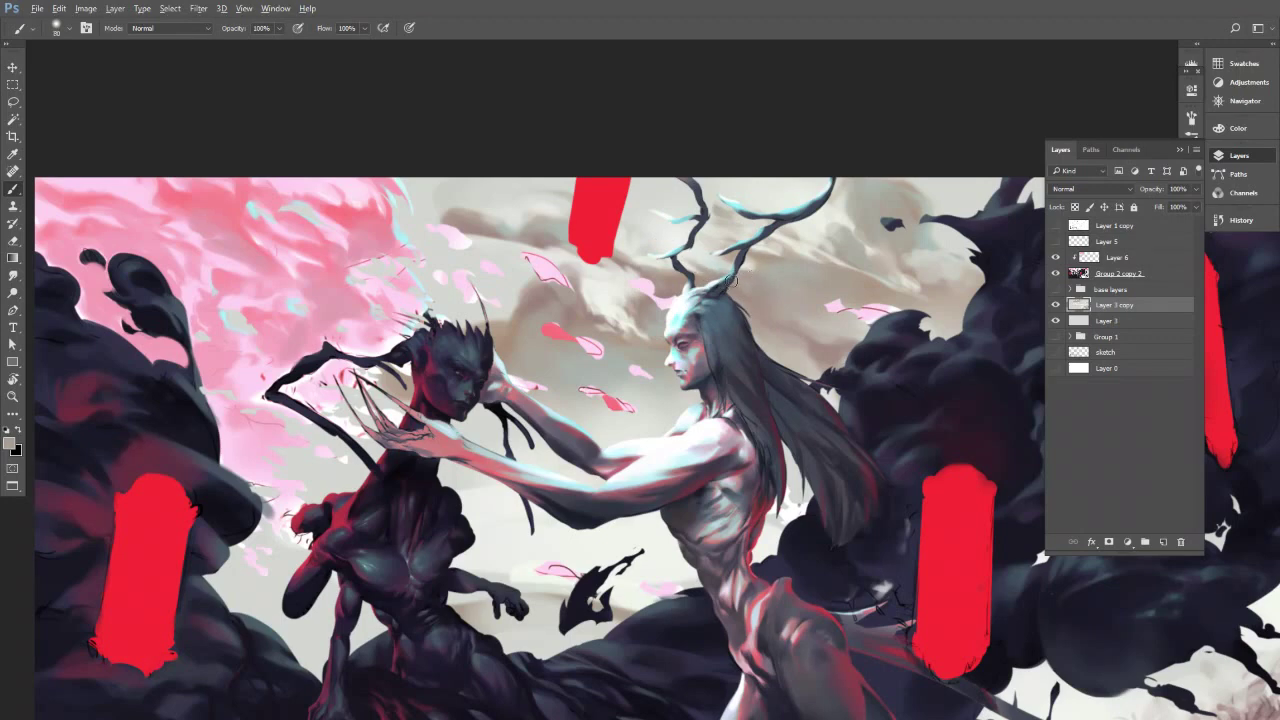
alt+click(823, 351)
key(bracketleft)
key(bracketleft)
key(bracketleft)
key(bracketleft)
key(bracketleft)
drag(761, 278, 791, 309)
Broaden the brown shading in the cloud between the figure's hair and the nearby pink petal, enlarging the brush to 175.
key(bracketright)
key(bracketright)
key(bracketright)
key(bracketright)
key(bracketright)
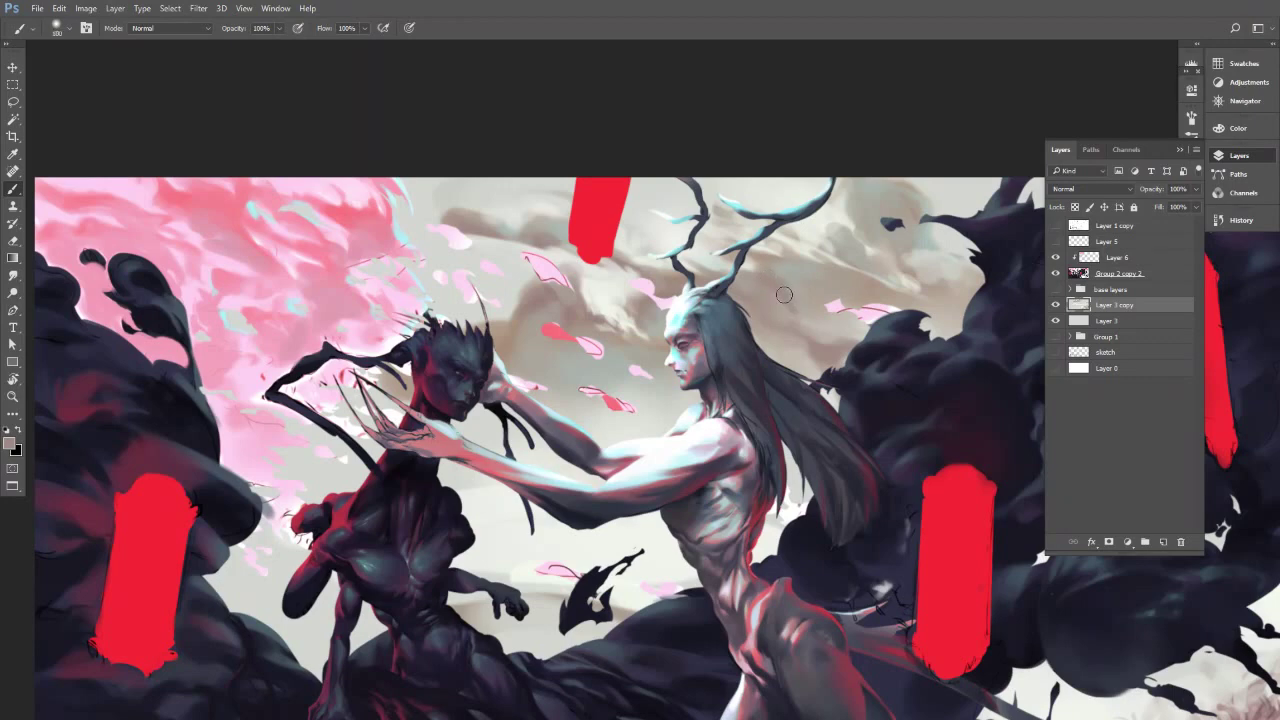
drag(783, 295, 792, 318)
key(bracketright)
key(bracketright)
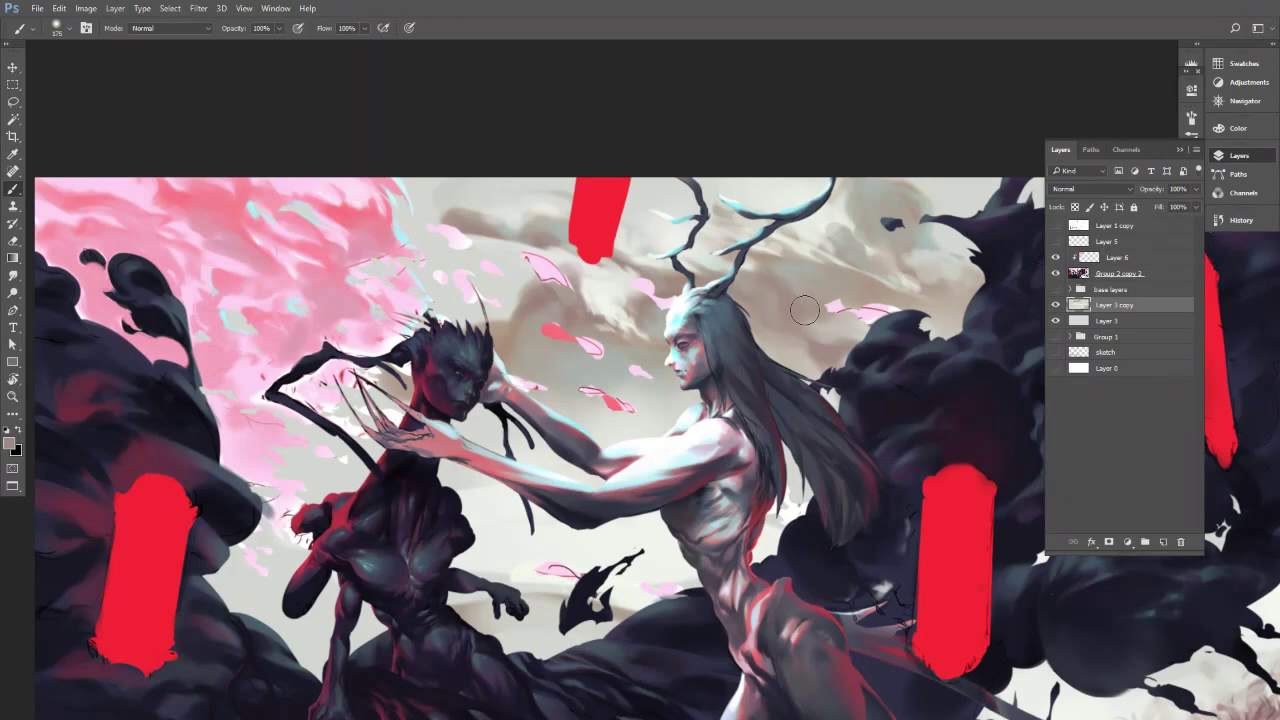
Sample the pale cloud tone beside the pink petal behind the antlered figure's hair and paint it softly with the brush enlarged to 250.
key(bracketleft)
key(bracketleft)
key(bracketleft)
key(bracketleft)
key(bracketleft)
key(bracketright)
key(bracketright)
key(bracketright)
key(bracketright)
key(bracketright)
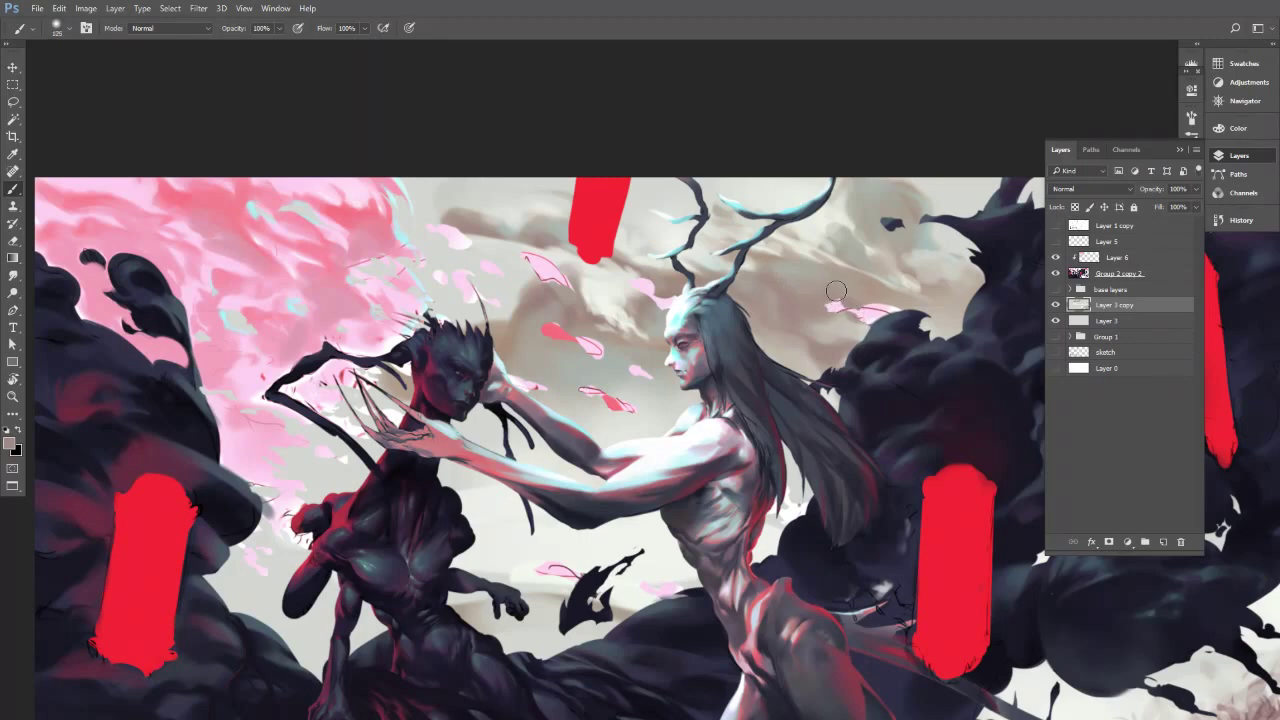
alt+click(861, 325)
key(bracketright)
key(bracketright)
key(bracketright)
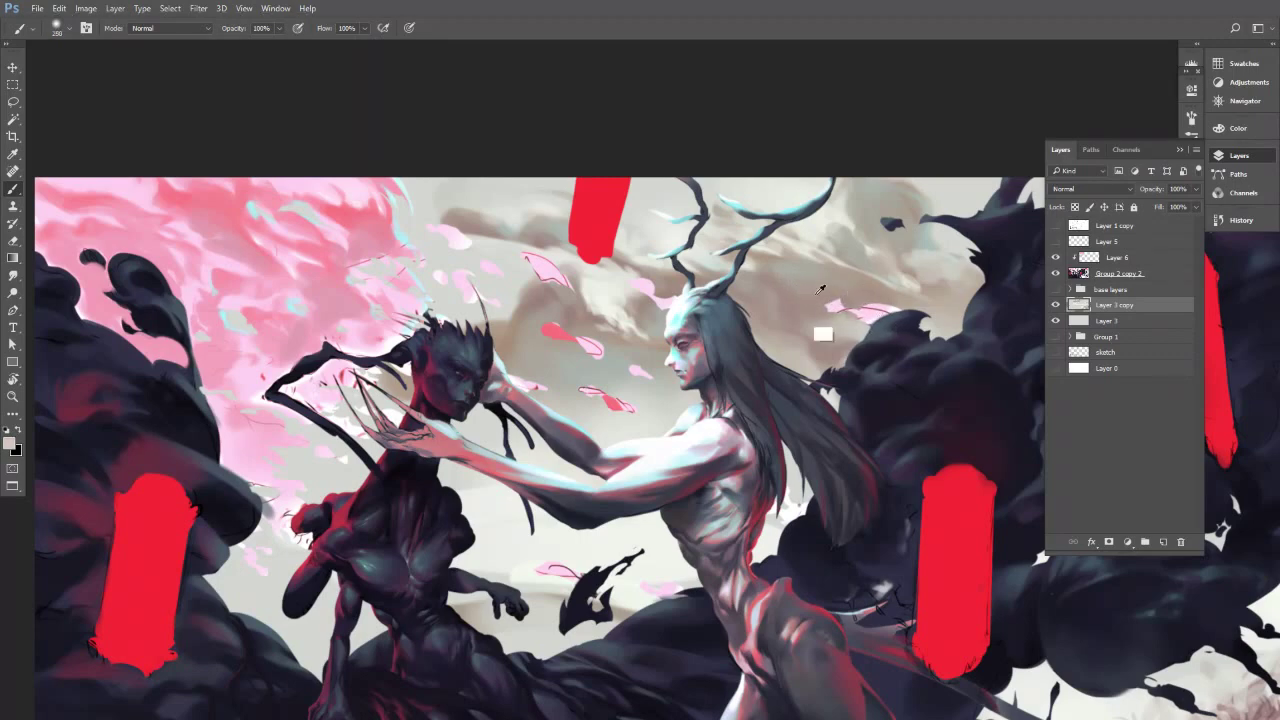
Blend successively sampled brown and light tones through the cloud between the antlers and the dark smoke, using a smaller brush of 125.
alt+click(801, 301)
key(bracketleft)
key(bracketleft)
key(bracketleft)
key(bracketleft)
key(bracketleft)
key(bracketleft)
alt+click(843, 246)
alt+click(824, 290)
alt+click(880, 289)
Flip the canvas horizontally and check the whole painting's values in a greyscale proof before returning to colour.
key(ctrl+shift+h)
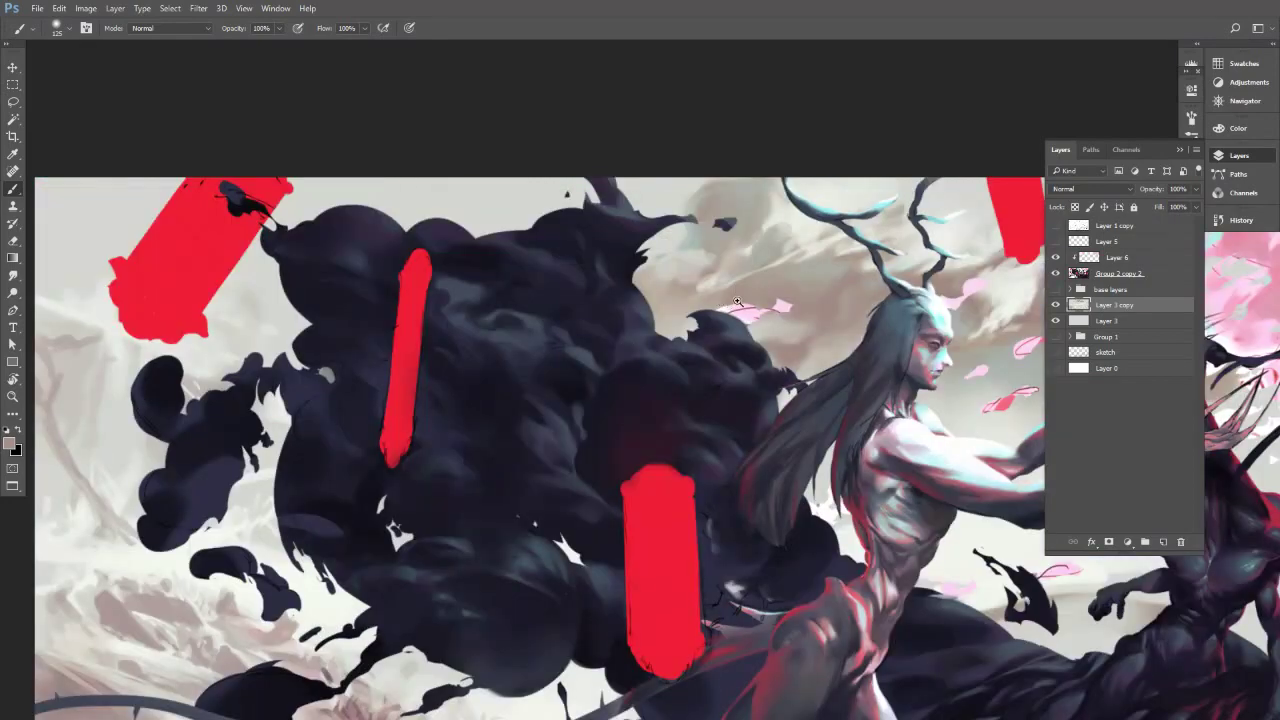
drag(732, 302, 669, 324)
drag(778, 340, 651, 314)
key(ctrl+y)
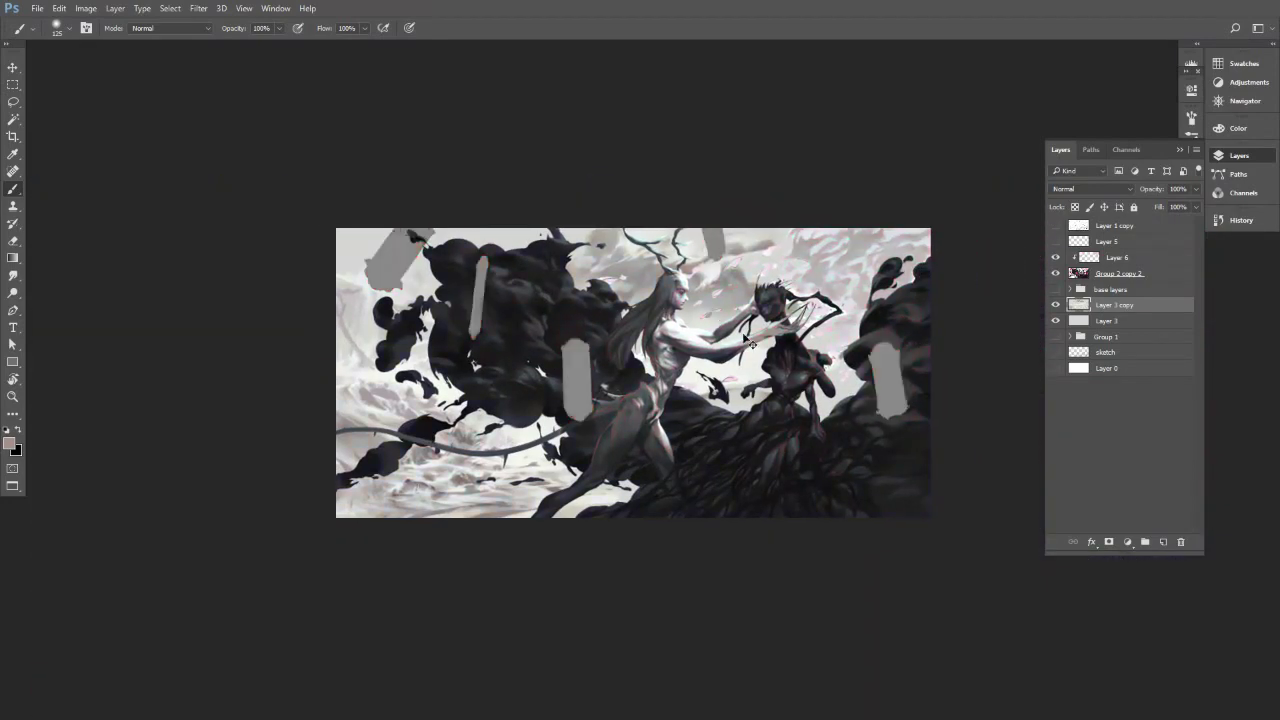
key(ctrl+y)
key(ctrl+plus)
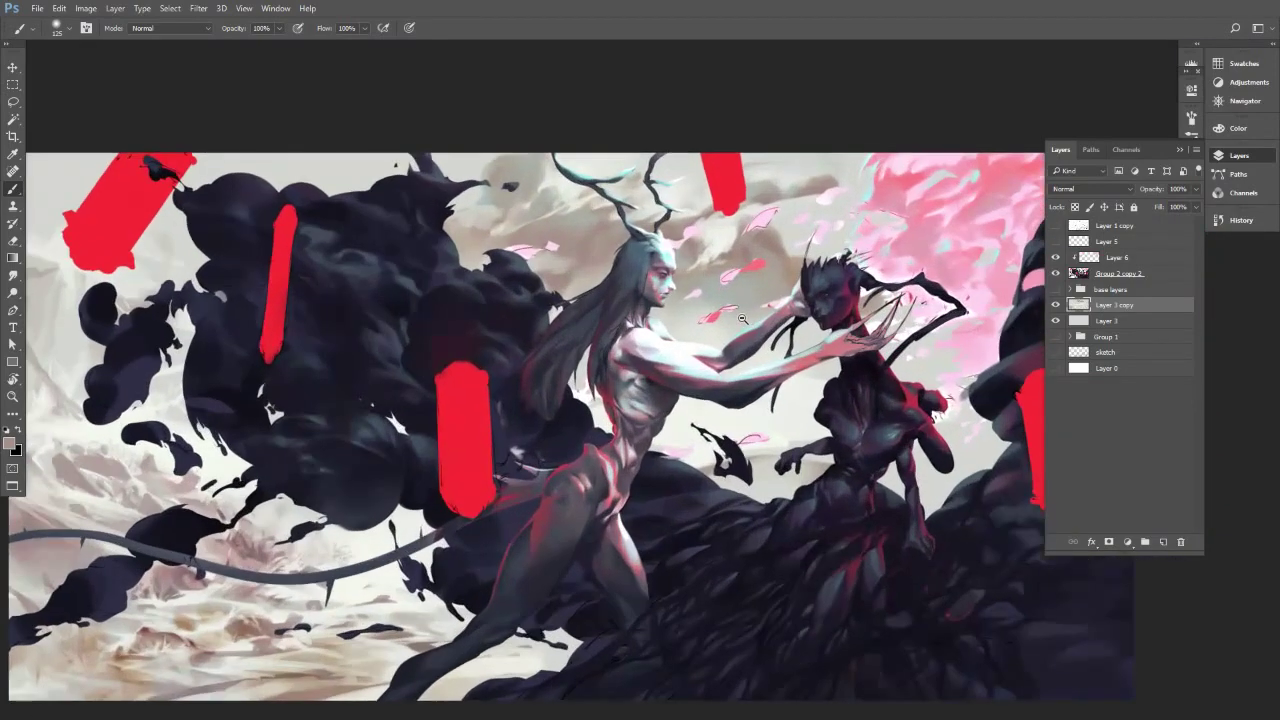
Paint a diagonal cloud streak in a sampled tone between the antlered figure's face and the dark figure's head with a small brush.
alt+click(719, 235)
key(bracketleft)
key(bracketleft)
key(bracketleft)
key(bracketleft)
key(bracketleft)
key(bracketleft)
key(bracketright)
key(bracketright)
key(bracketright)
drag(724, 315, 812, 251)
alt+click(780, 286)
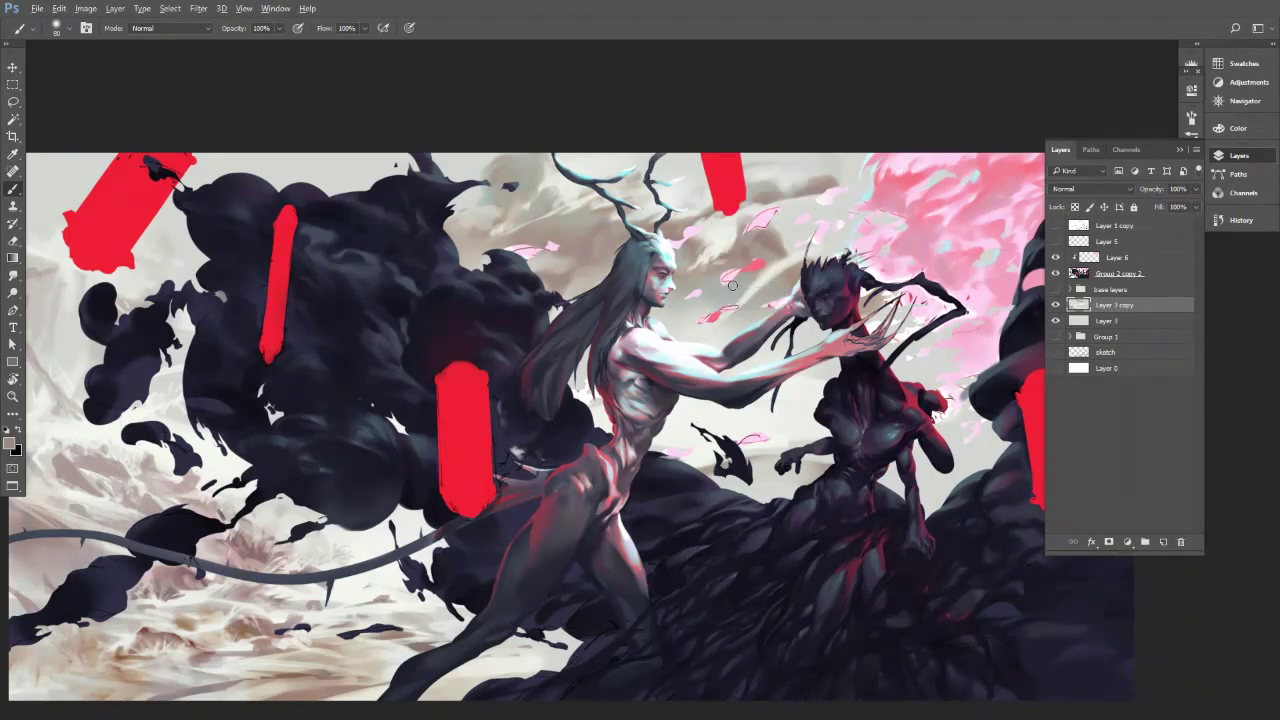
Shade the cloud around the pink petals between the two faces with a soft brownish tone, varying the brush size up to 250.
key(bracketright)
key(bracketright)
key(bracketright)
key(bracketright)
key(bracketright)
key(bracketright)
key(bracketright)
key(bracketright)
key(bracketleft)
key(bracketleft)
key(bracketleft)
key(bracketleft)
key(bracketleft)
key(bracketleft)
key(bracketleft)
key(bracketleft)
key(bracketleft)
key(bracketleft)
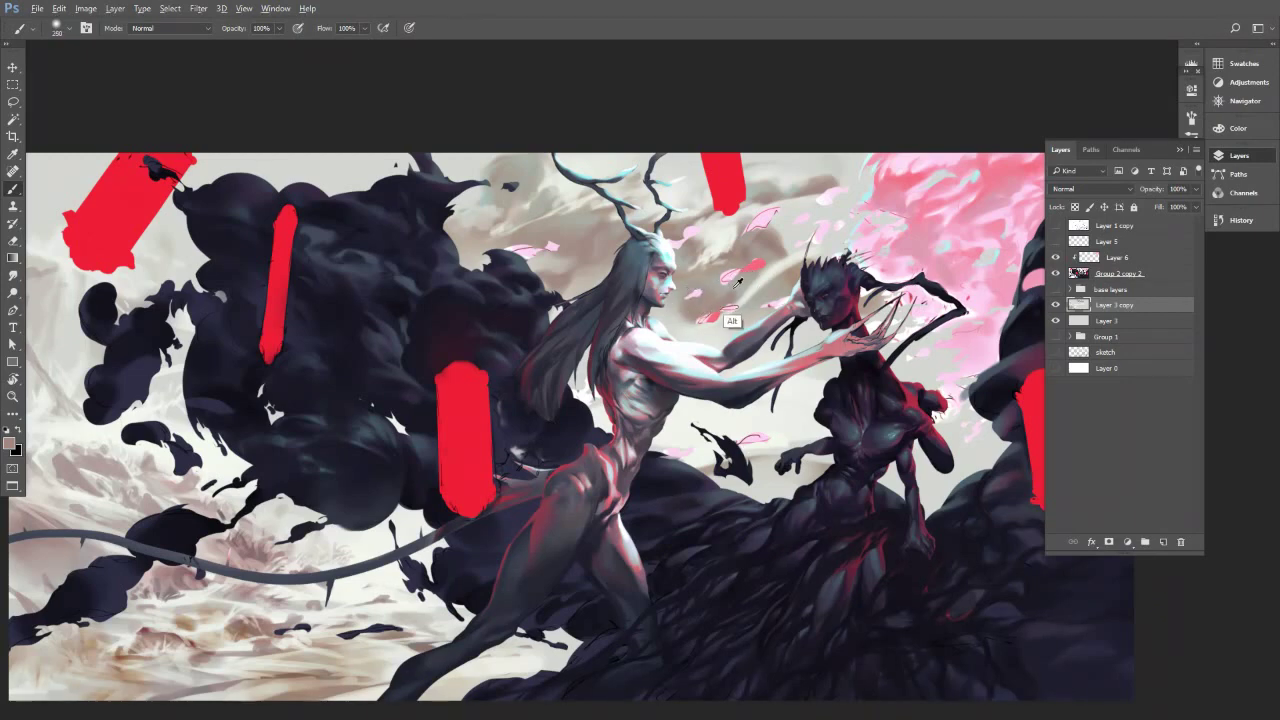
key(bracketright)
key(bracketright)
alt+click(788, 247)
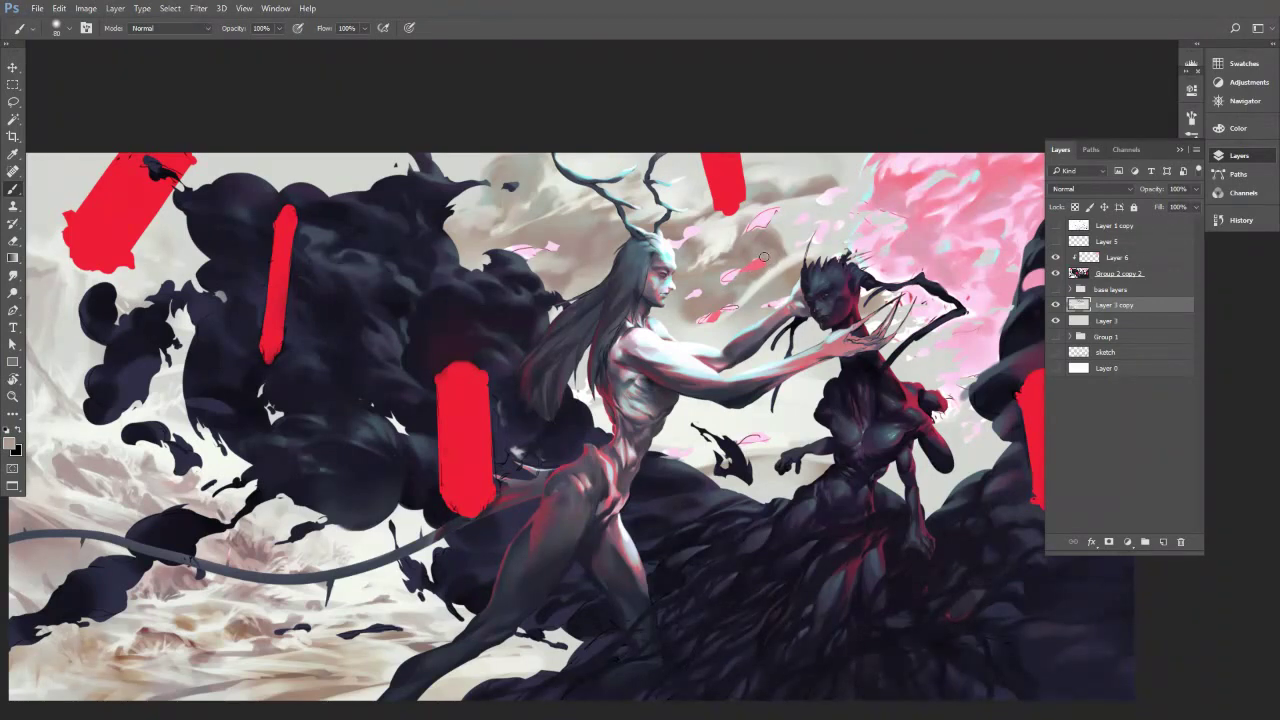
Blend sampled greyish-brown tones into the cloud just above the dark figure's head, beside the pink petals.
alt+click(783, 251)
alt+click(786, 238)
key(bracketright)
key(bracketright)
key(bracketright)
key(bracketright)
key(bracketright)
key(bracketright)
alt+click(758, 240)
alt+click(752, 241)
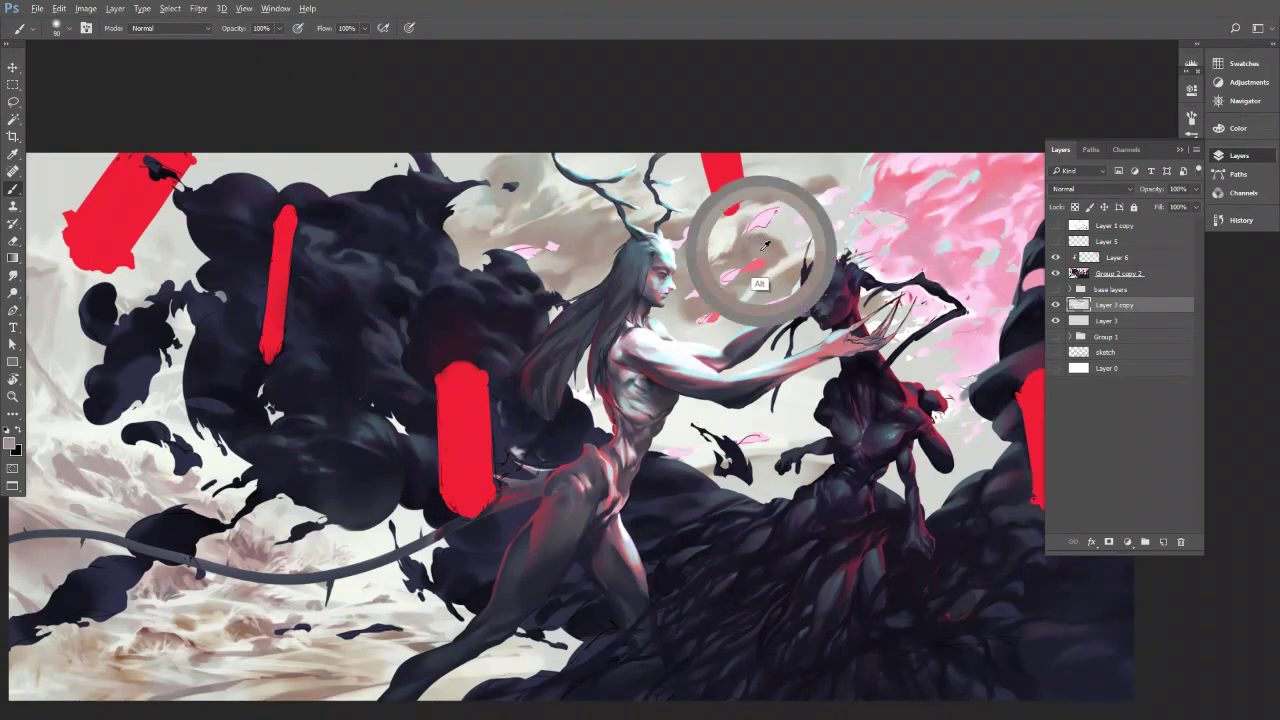
Paint grey sampled from the cloud beside the antlers around the red petal, and refine it with a light tone and a brush of 35.
alt+click(487, 190)
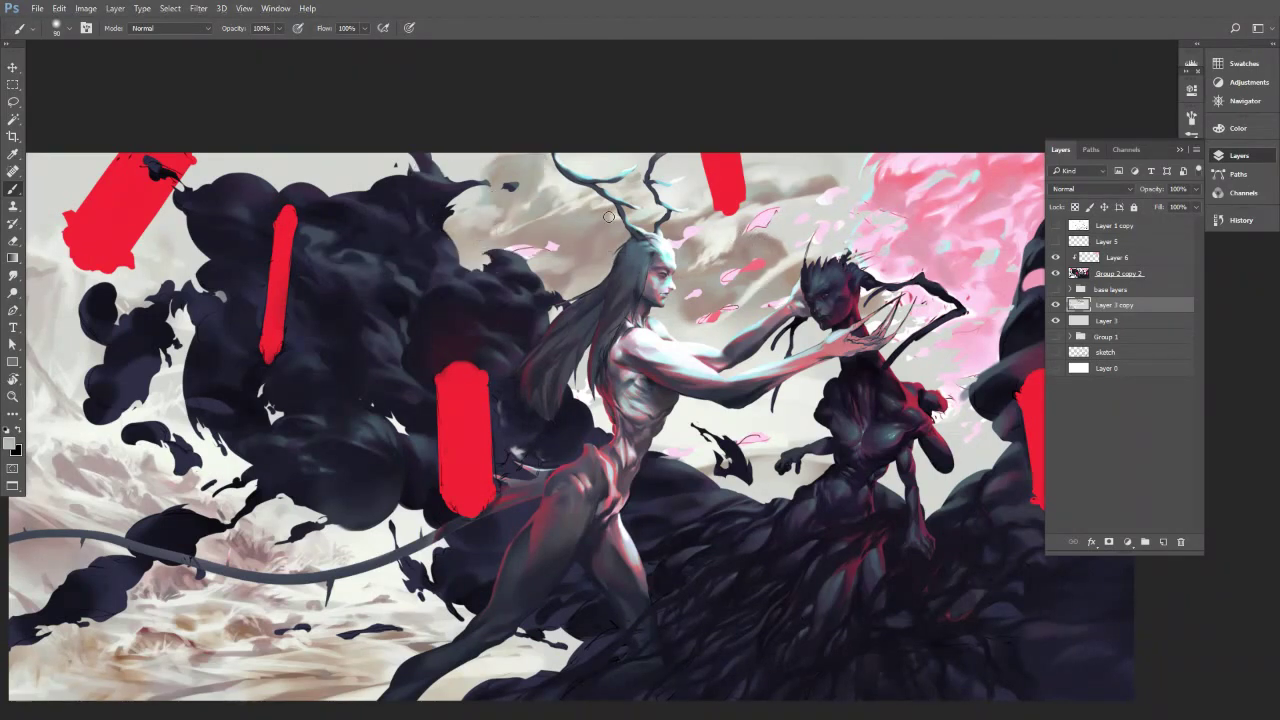
drag(759, 251, 744, 251)
key(bracketright)
key(bracketright)
key(bracketright)
alt+click(757, 250)
key(bracketleft)
key(bracketleft)
key(bracketleft)
key(bracketleft)
key(bracketleft)
key(bracketleft)
key(bracketleft)
key(bracketleft)
key(bracketleft)
key(bracketleft)
key(bracketleft)
key(bracketleft)
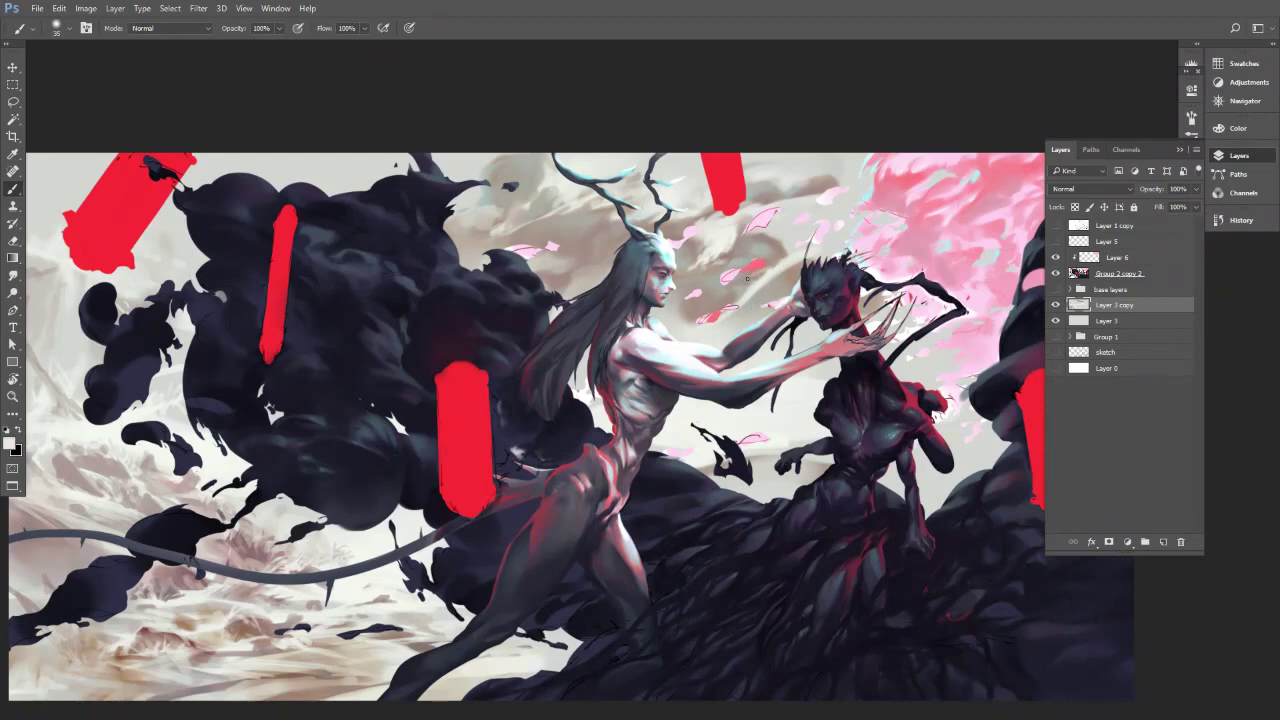
Refine the small cloud edges around the red petal with sampled light and brownish tones, using a fine brush.
alt+click(765, 268)
alt+click(790, 267)
alt+click(712, 338)
key(bracketleft)
key(bracketleft)
alt+click(781, 255)
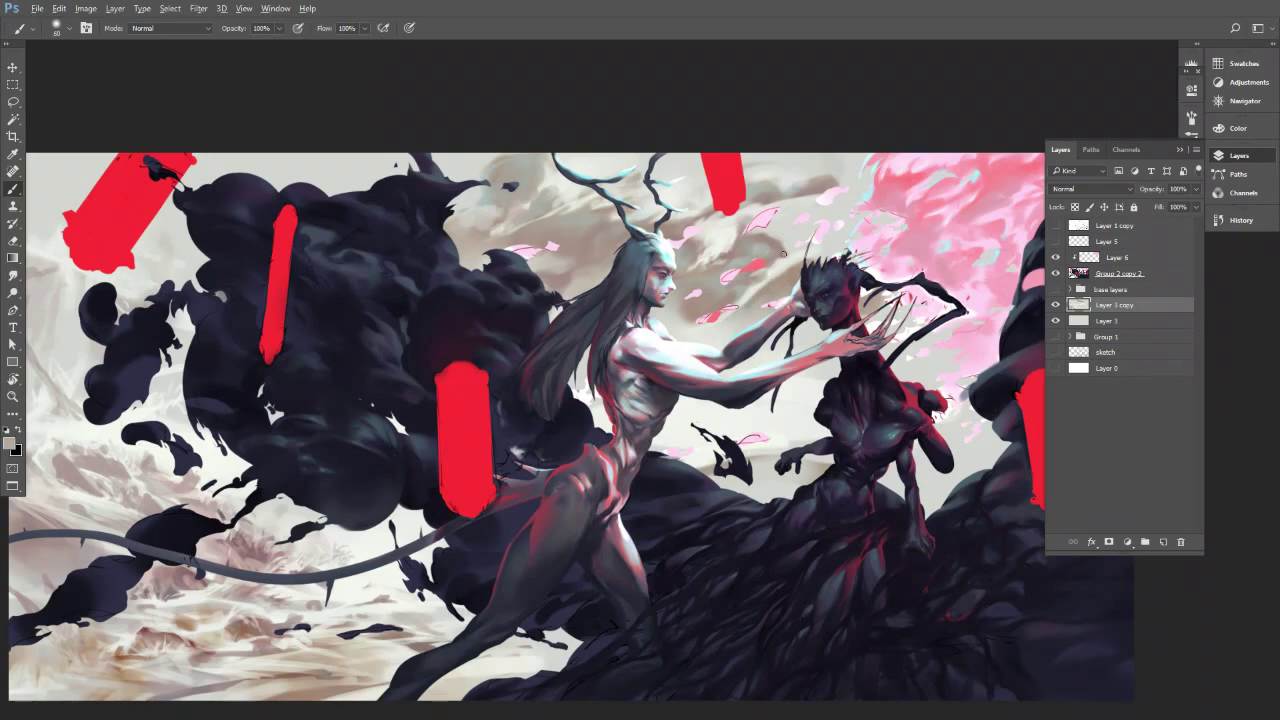
Soften the sky above the dark figure's head with sampled pale tones, enlarging the brush to 400.
key(bracketright)
key(bracketright)
alt+click(777, 321)
key(bracketright)
key(bracketright)
key(bracketright)
key(bracketright)
alt+click(830, 243)
alt+click(785, 259)
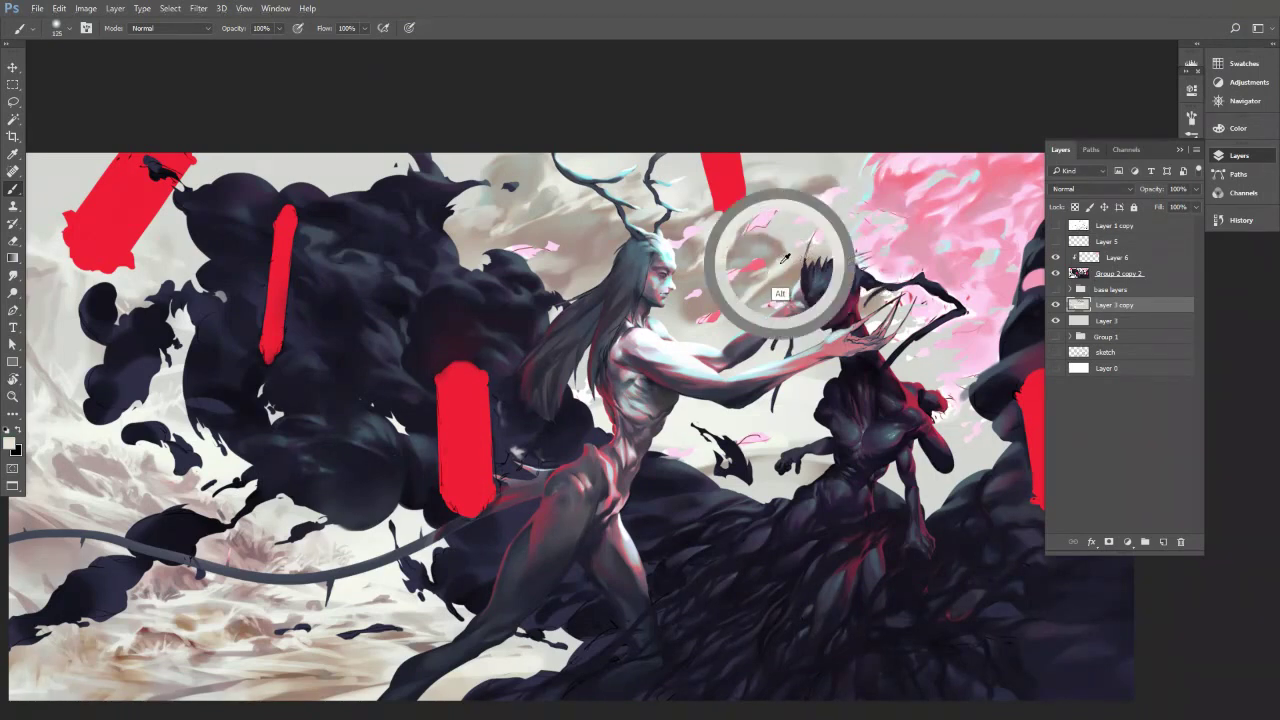
key(bracketright)
key(bracketright)
key(bracketright)
key(bracketright)
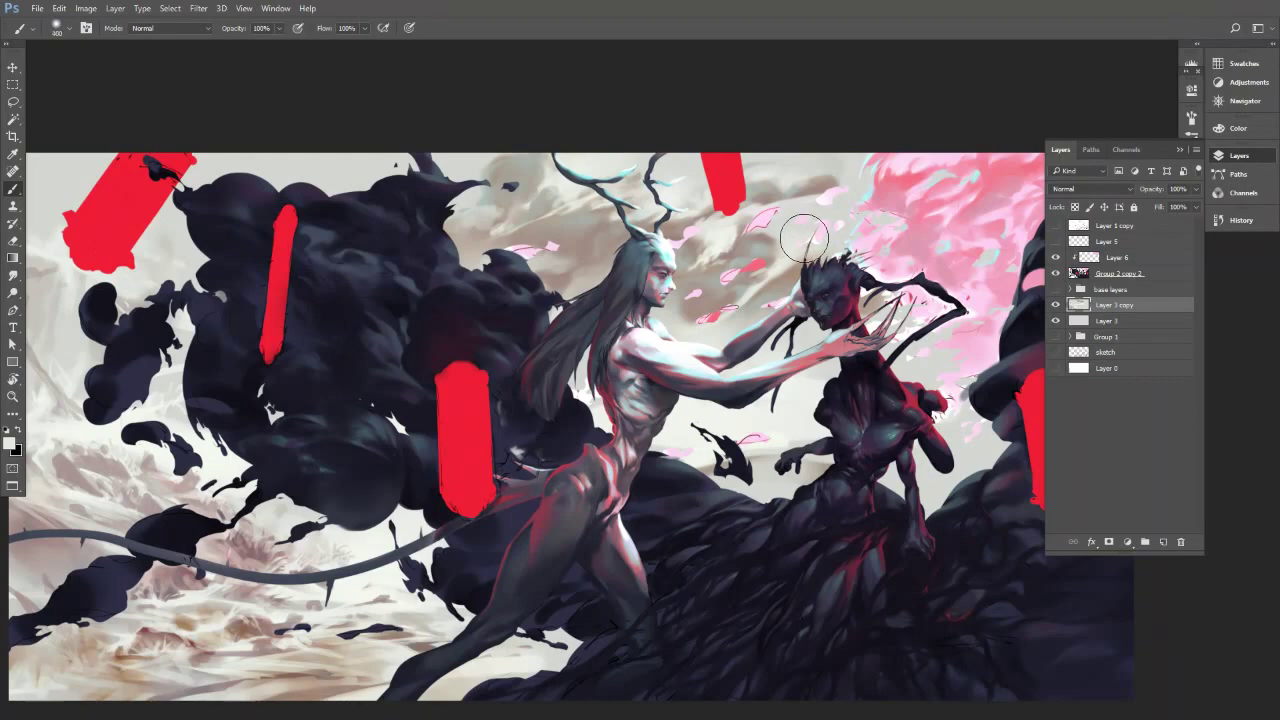
Paint brownish cloud detail near the sky's upper edge between the red bar and the pink foliage, using a small brush.
key(bracketleft)
key(bracketleft)
key(bracketleft)
key(bracketleft)
key(bracketleft)
key(bracketleft)
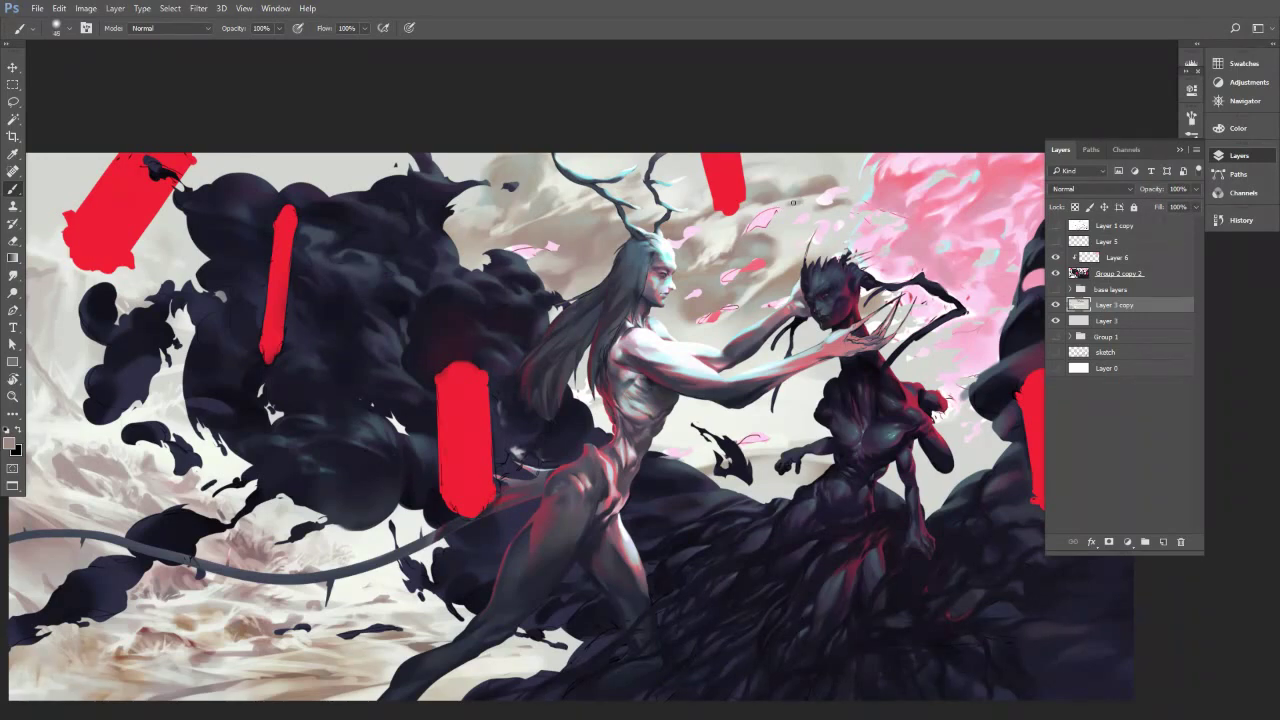
alt+click(802, 193)
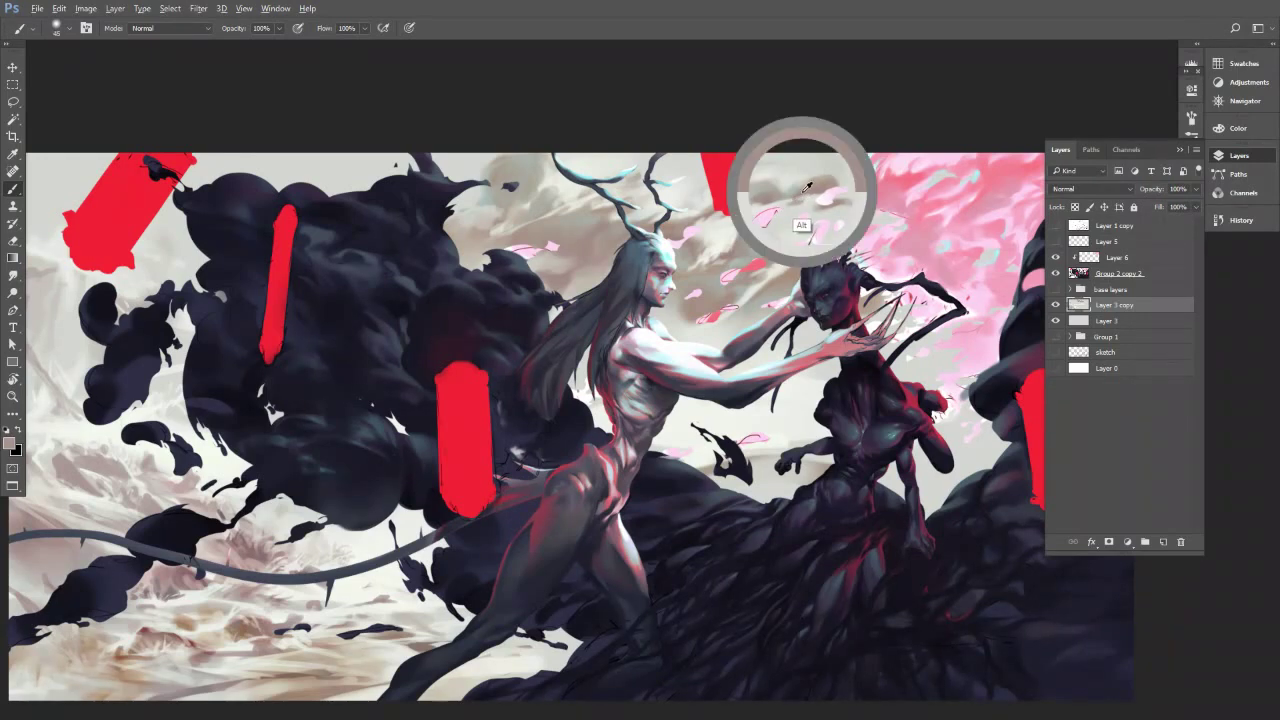
alt+click(803, 193)
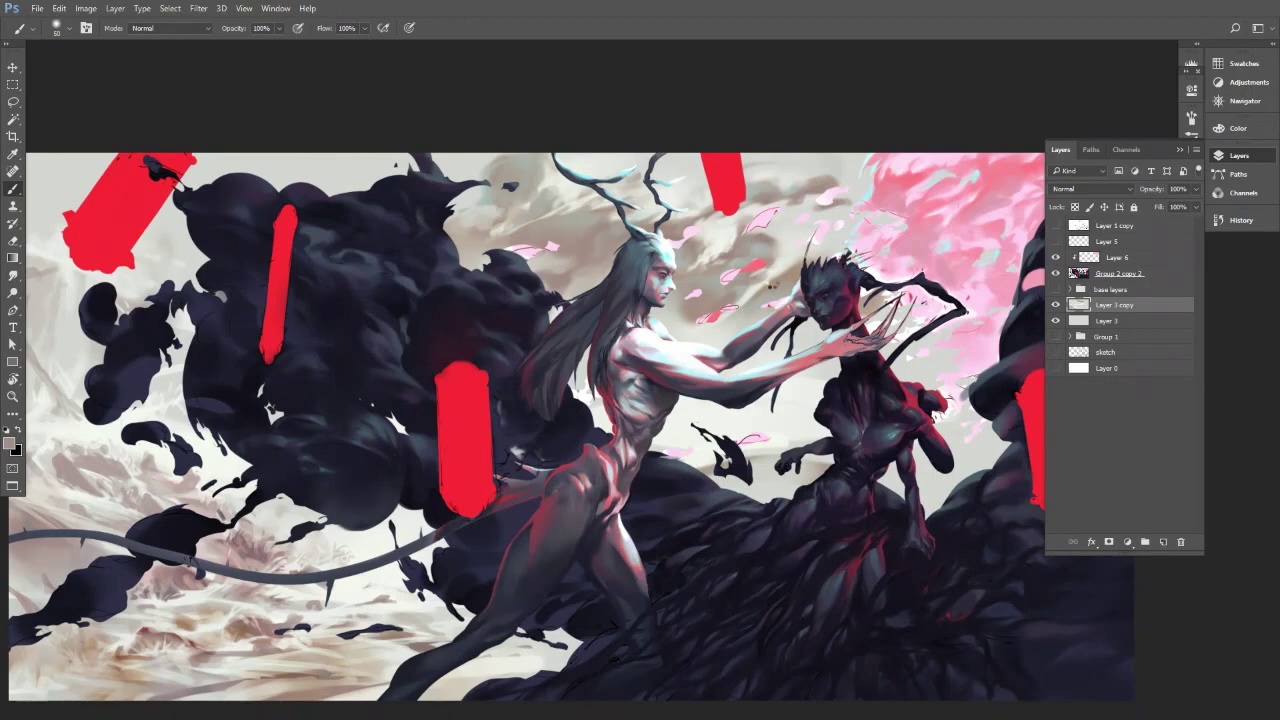
Flip the canvas back horizontally and blend sampled tones into the clouds between the two heads with the whole painting in view.
key(ctrl+shift+h)
mouse_move(710, 323)
mouse_down()
mouse_move(668, 327)
mouse_move(681, 329)
mouse_up()
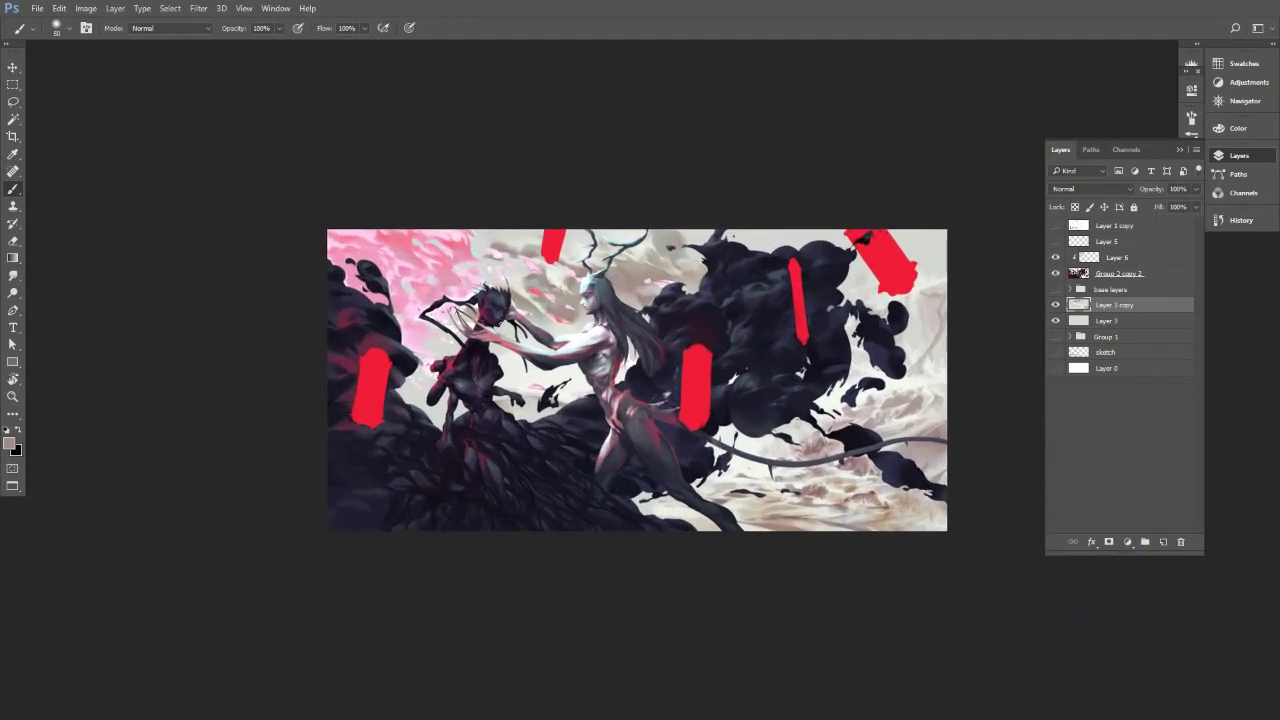
alt+click(570, 325)
alt+click(520, 290)
key([)
key([)
alt+click(520, 268)
alt+click(566, 298)
alt+click(578, 316)
key(bracketleft)
key(bracketright)
alt+click(574, 300)
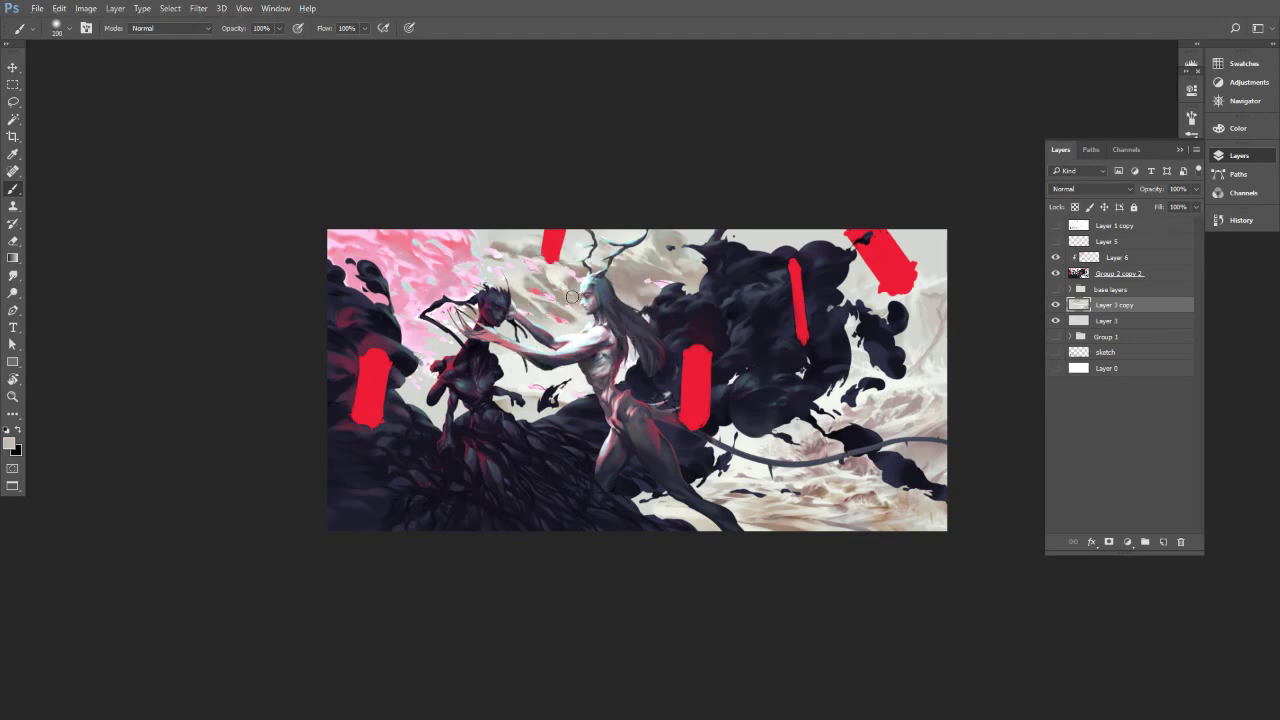
Sample light sky tones around the outstretched arms and soften the pale sky there, adjusting the brush size.
alt+click(564, 328)
key(bracketright)
key(bracketright)
alt+click(535, 408)
key(bracketleft)
key(bracketleft)
key(bracketleft)
key(bracketleft)
key(bracketleft)
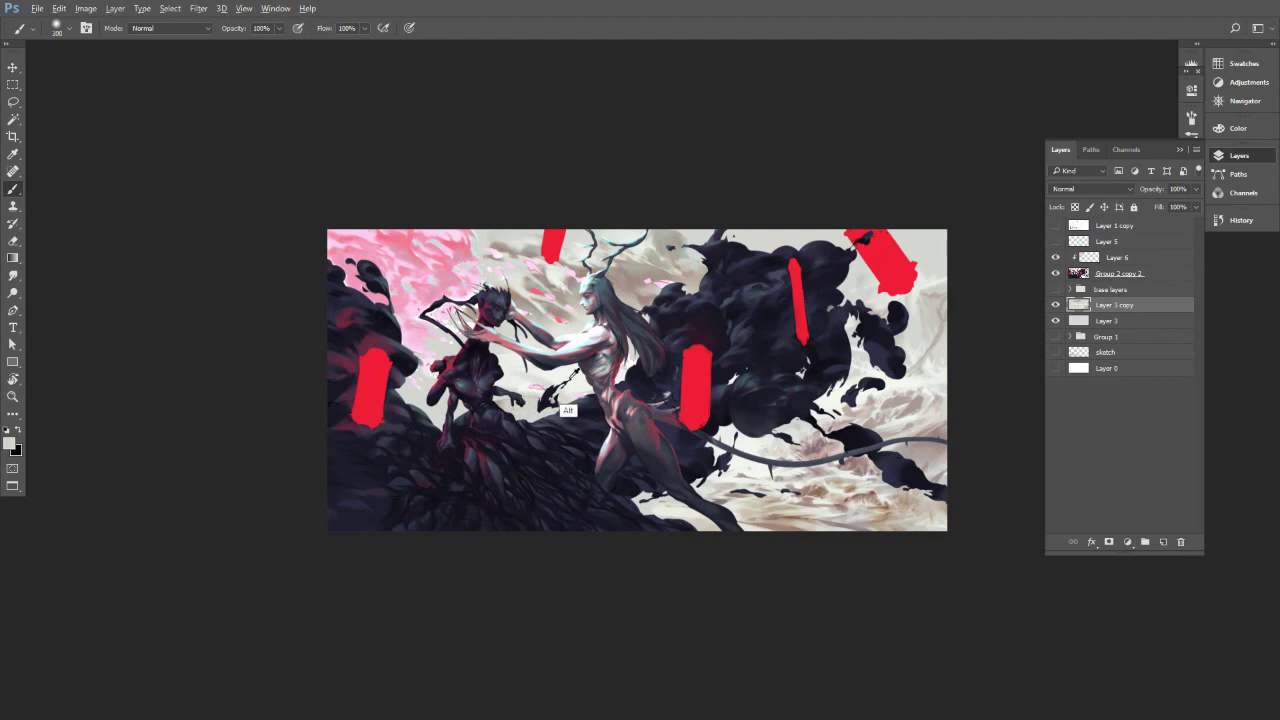
Sample a near-white sky tone and touch up the clouds above the dark figure's head, resizing the brush to 175 and 80.
alt+click(510, 260)
key(bracketleft)
key(bracketleft)
key(bracketleft)
key(bracketleft)
key(bracketleft)
key(bracketleft)
key(bracketleft)
key(bracketleft)
key(bracketleft)
key(bracketleft)
key(bracketleft)
key(bracketleft)
key(bracketleft)
key(bracketleft)
key(bracketleft)
key(bracketright)
key(bracketright)
key(bracketright)
key(bracketright)
key(bracketright)
key(bracketright)
key(bracketright)
key(bracketright)
key(bracketright)
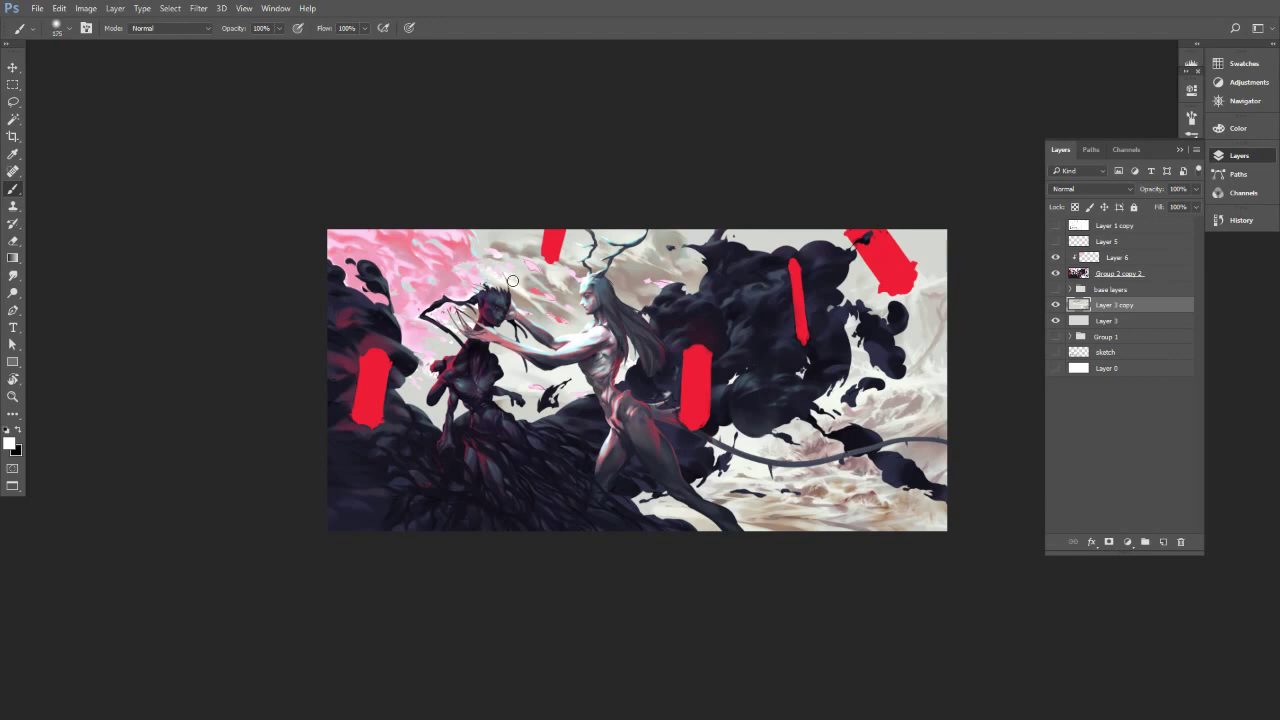
key(bracketleft)
key(bracketleft)
key(bracketleft)
key(bracketleft)
key(bracketleft)
key(bracketleft)
key(bracketleft)
key(bracketleft)
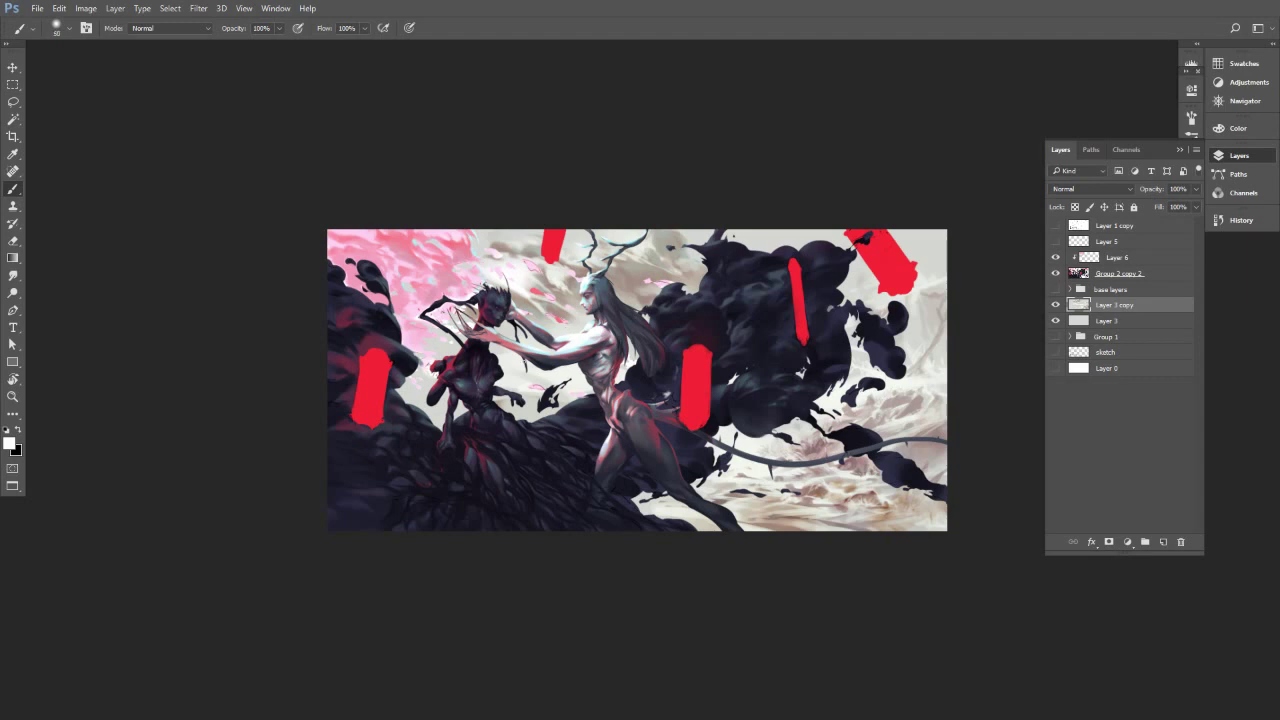
Soften the pale sky around the black fragment beneath the outstretched arms with sampled light tones, enlarging the brush to 200.
key(bracketright)
key(bracketright)
key(bracketright)
key(bracketright)
alt+click(537, 380)
drag(515, 366, 561, 391)
alt+click(530, 375)
key(bracketright)
key(bracketright)
Flip the canvas horizontally and paint a sampled cloud tone from behind the antlers toward the dark figure with a smaller brush.
key(ctrl+shift+h)
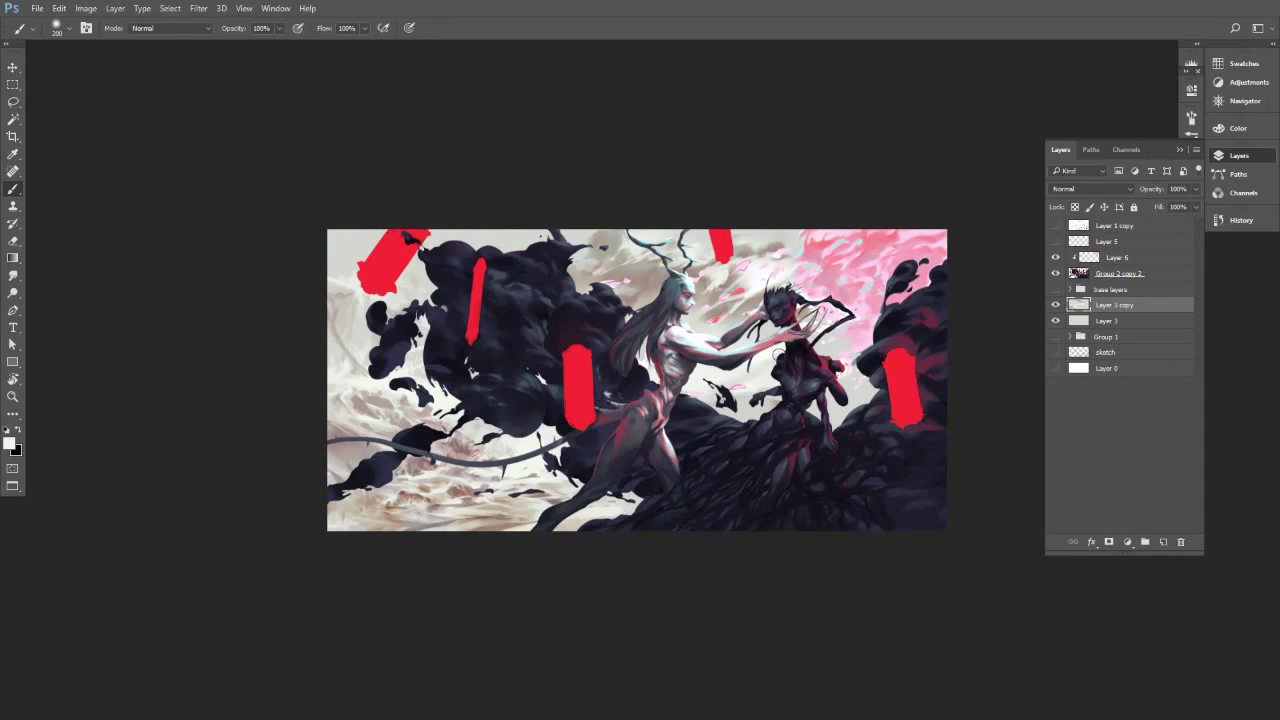
key(])
key([)
key([)
alt+click(616, 276)
key(bracketleft)
key(bracketleft)
key(bracketleft)
key(bracketleft)
key(bracketleft)
key(bracketleft)
key(bracketleft)
key(bracketleft)
key(bracketleft)
key(bracketright)
mouse_move(634, 263)
mouse_down()
mouse_move(624, 309)
mouse_move(724, 291)
mouse_up()
Blend several sampled cloud tones into the sky between the two heads, close to the dark figure's spiky hair.
key(bracketleft)
key(bracketleft)
key(bracketleft)
key(bracketleft)
key(bracketleft)
key(bracketleft)
key(bracketleft)
key(bracketleft)
key(bracketleft)
alt+click(751, 273)
alt+click(729, 283)
alt+click(755, 292)
alt+click(731, 305)
alt+click(743, 305)
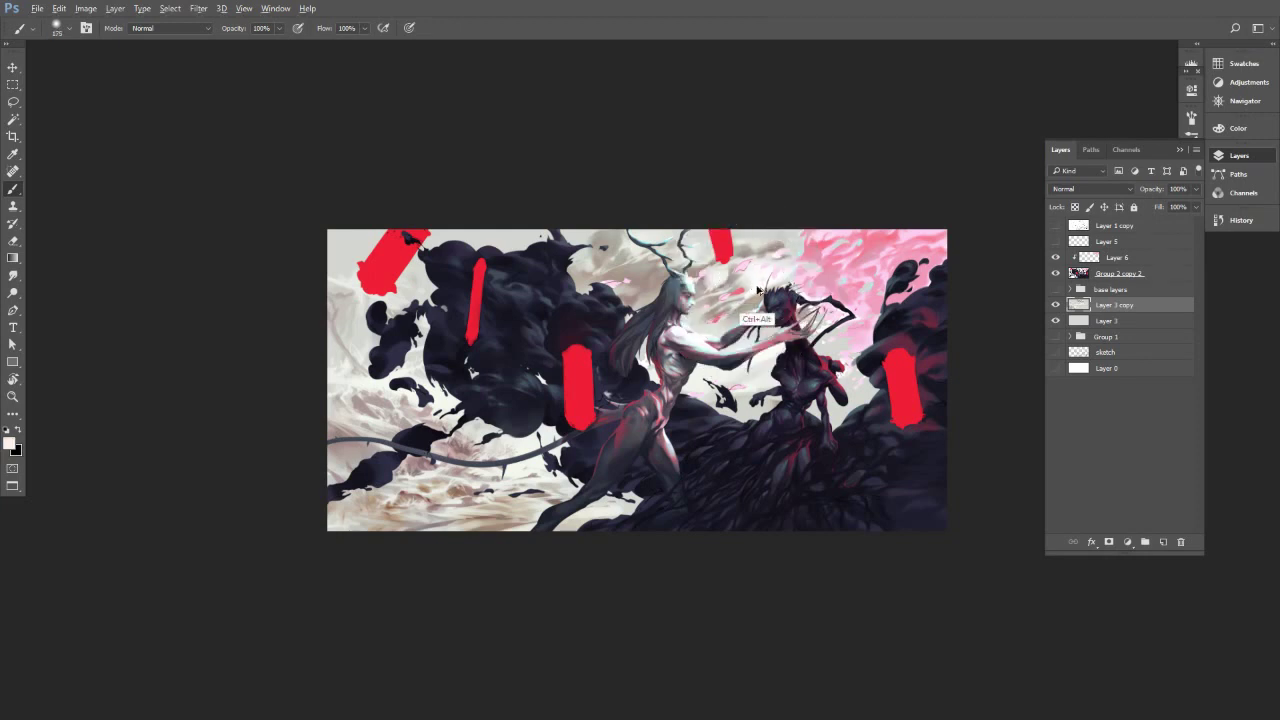
drag(745, 278, 798, 275)
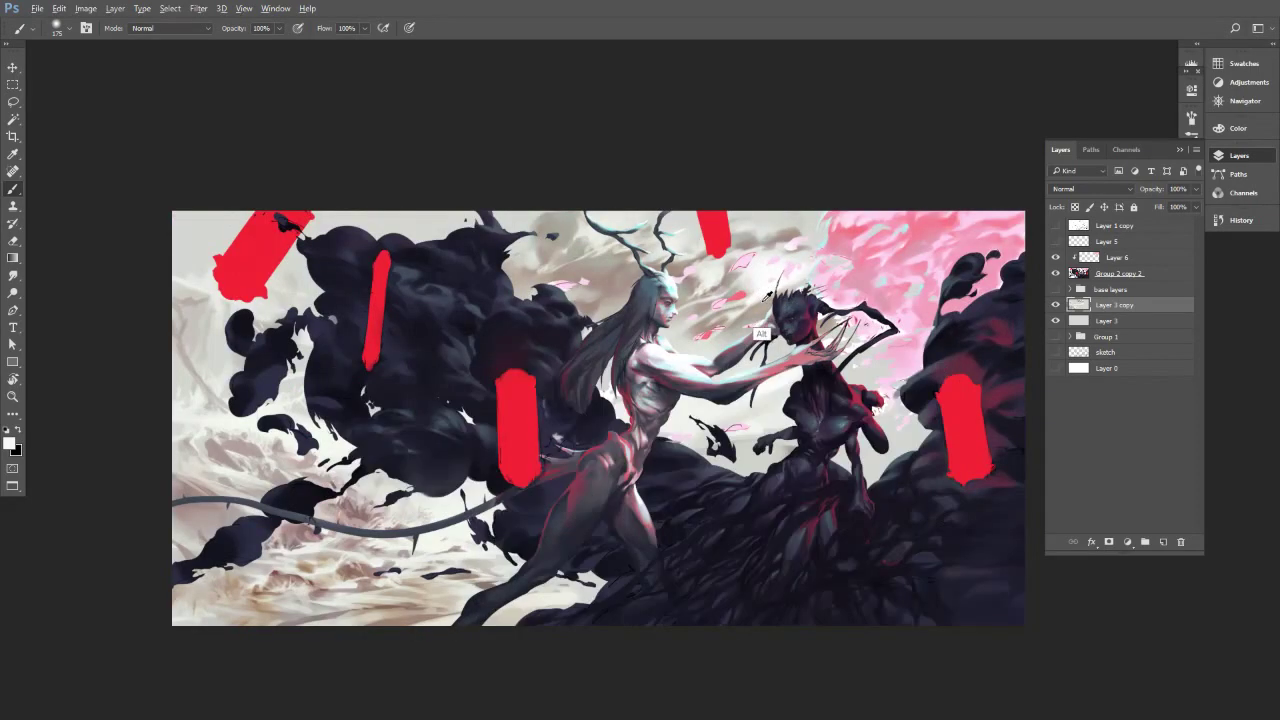
key([)
key([)
key([)
key([)
key([)
mouse_move(578, 305)
mouse_down()
mouse_move(680, 262)
mouse_move(830, 228)
mouse_up()
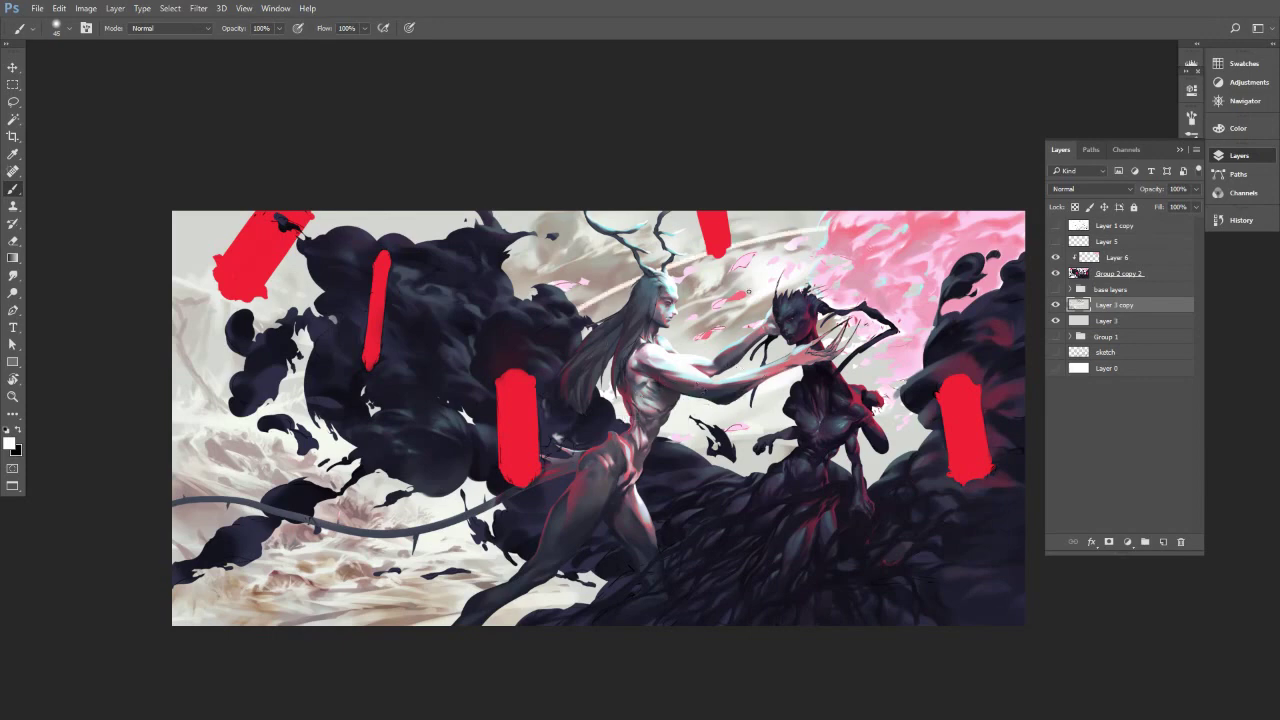
key(ctrl+z)
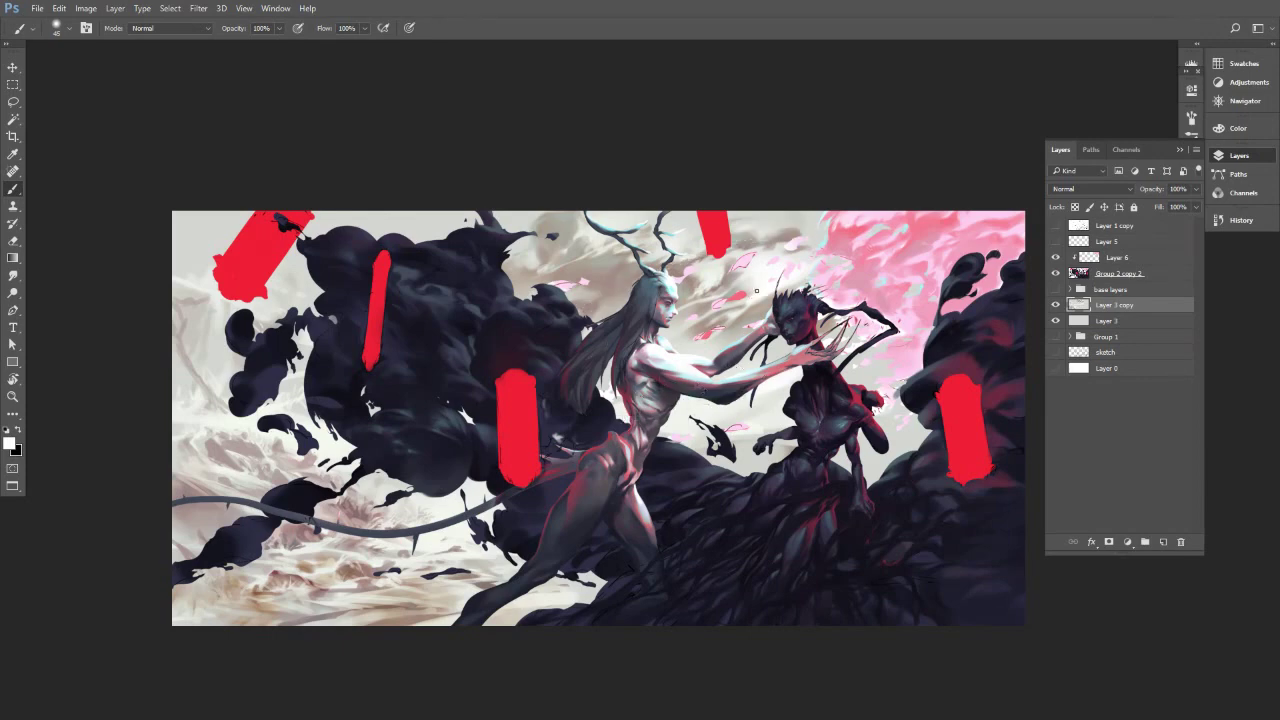
Refine the clouds beside and between the antlers with sampled tones, using a small brush.
key(x)
drag(592, 250, 660, 247)
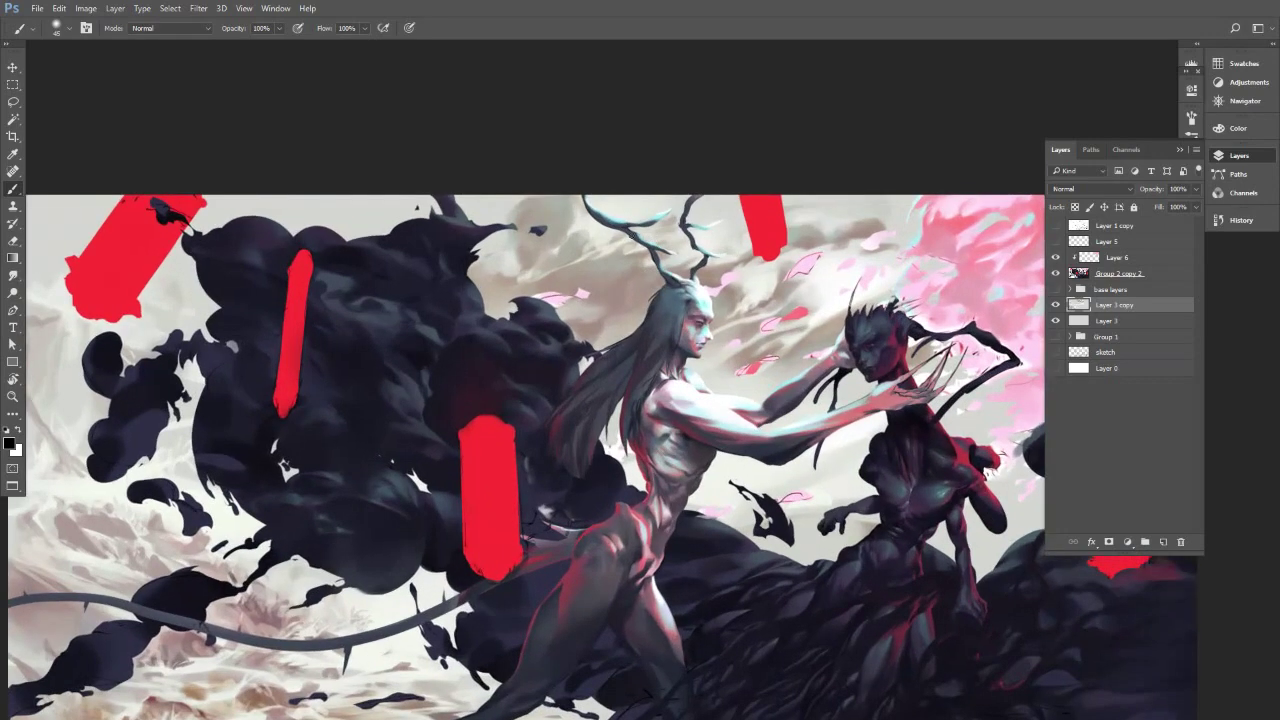
key(])
key(])
drag(530, 281, 543, 276)
key(x)
alt+click(529, 279)
key(])
alt+click(633, 272)
alt+click(650, 297)
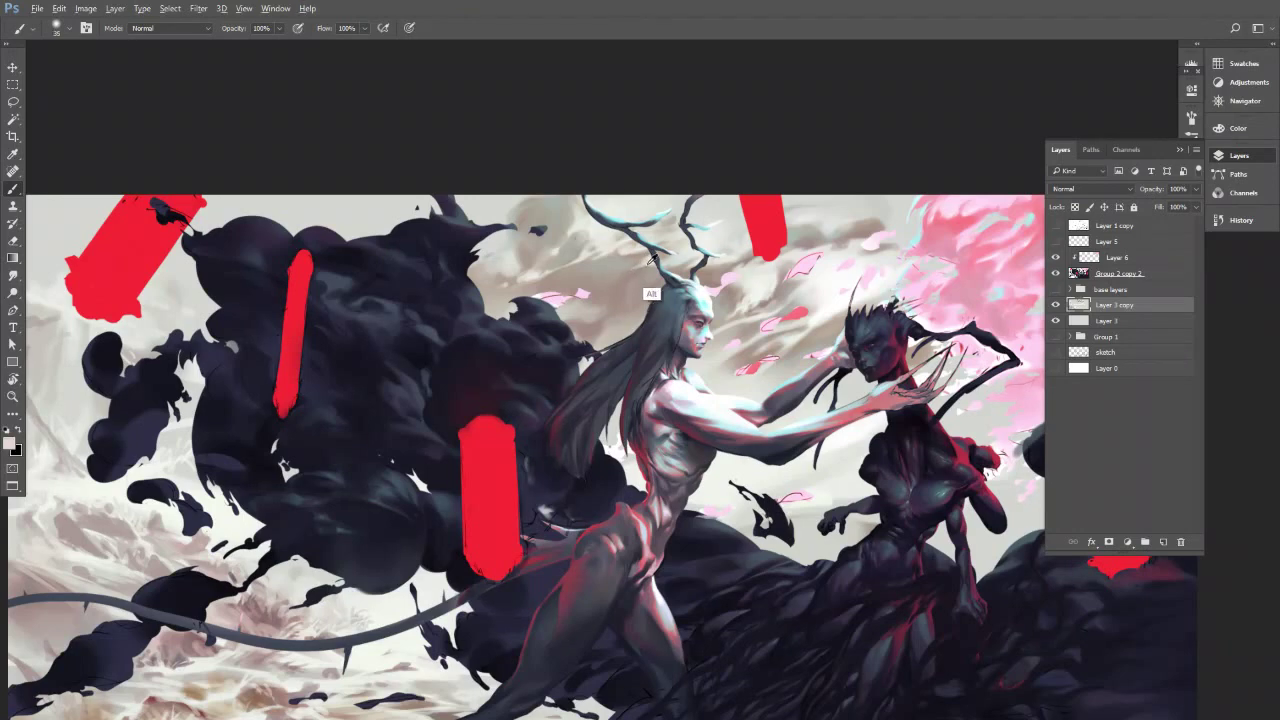
Sample grey and brown tones around the two figures and paint the clouds between their heads, enlarging the brush to 125.
drag(682, 302, 610, 306)
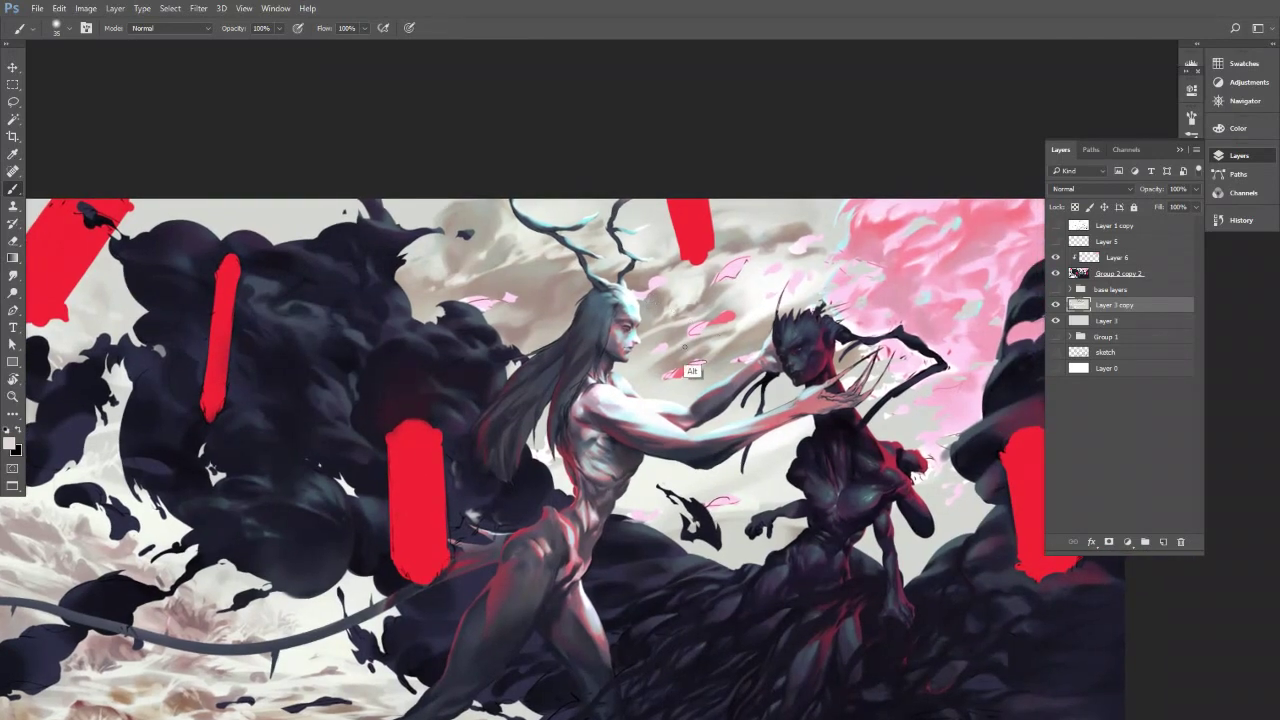
alt+click(680, 298)
key(bracketright)
key(bracketright)
alt+click(639, 409)
alt+click(686, 252)
key(bracketright)
key(bracketright)
key(bracketright)
key(bracketright)
key(bracketright)
key(bracketright)
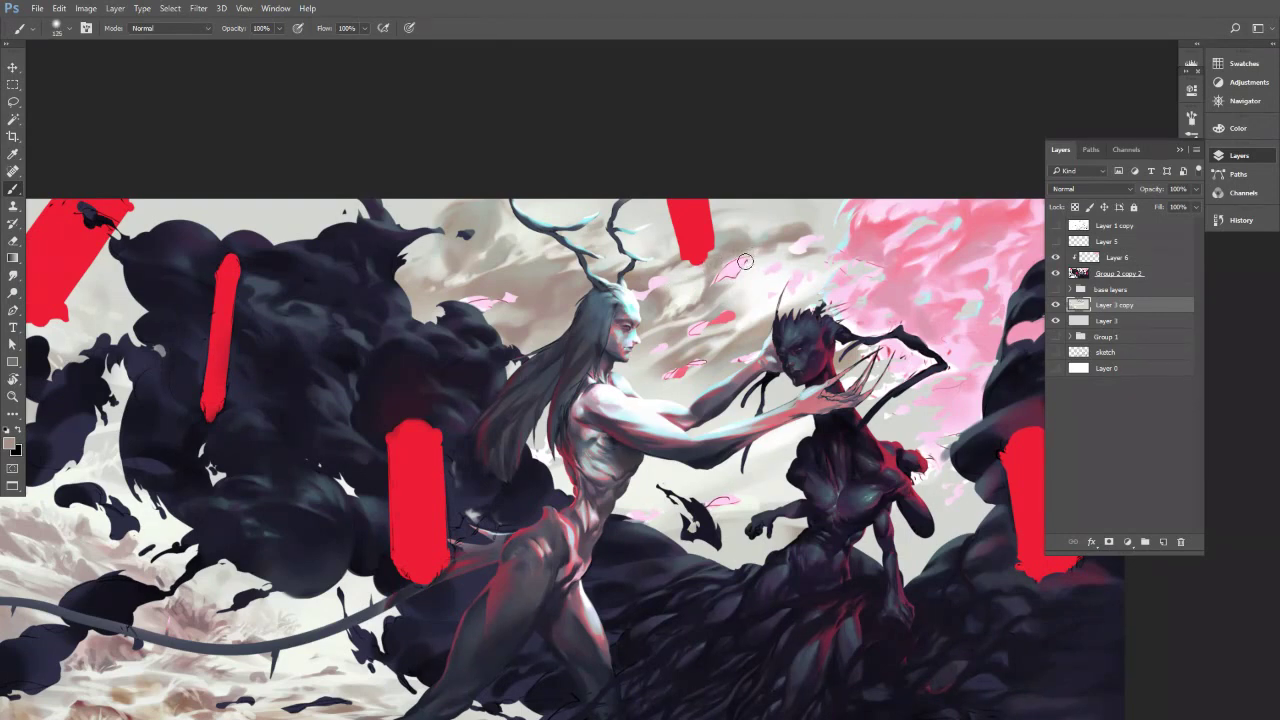
Detail the cloud edges in front of the antlered figure's face with sampled light and brown tones, using a small brush.
alt+click(708, 280)
key(bracketleft)
key(bracketleft)
key(bracketleft)
key(bracketleft)
key(bracketleft)
key(bracketleft)
key(bracketleft)
alt+click(691, 272)
alt+click(698, 305)
alt+click(688, 276)
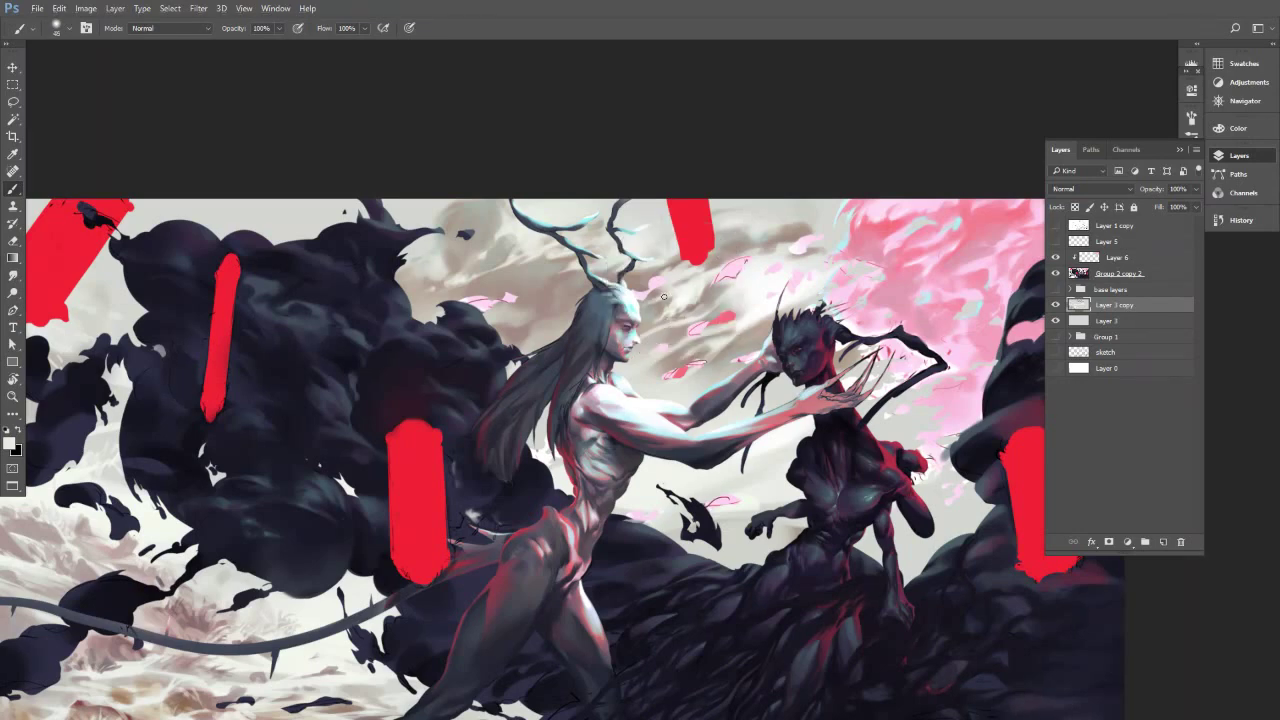
alt+click(653, 296)
alt+click(658, 292)
alt+click(649, 281)
Flip the canvas back horizontally and blend sampled tones into the clouds between the two faces.
key(h)
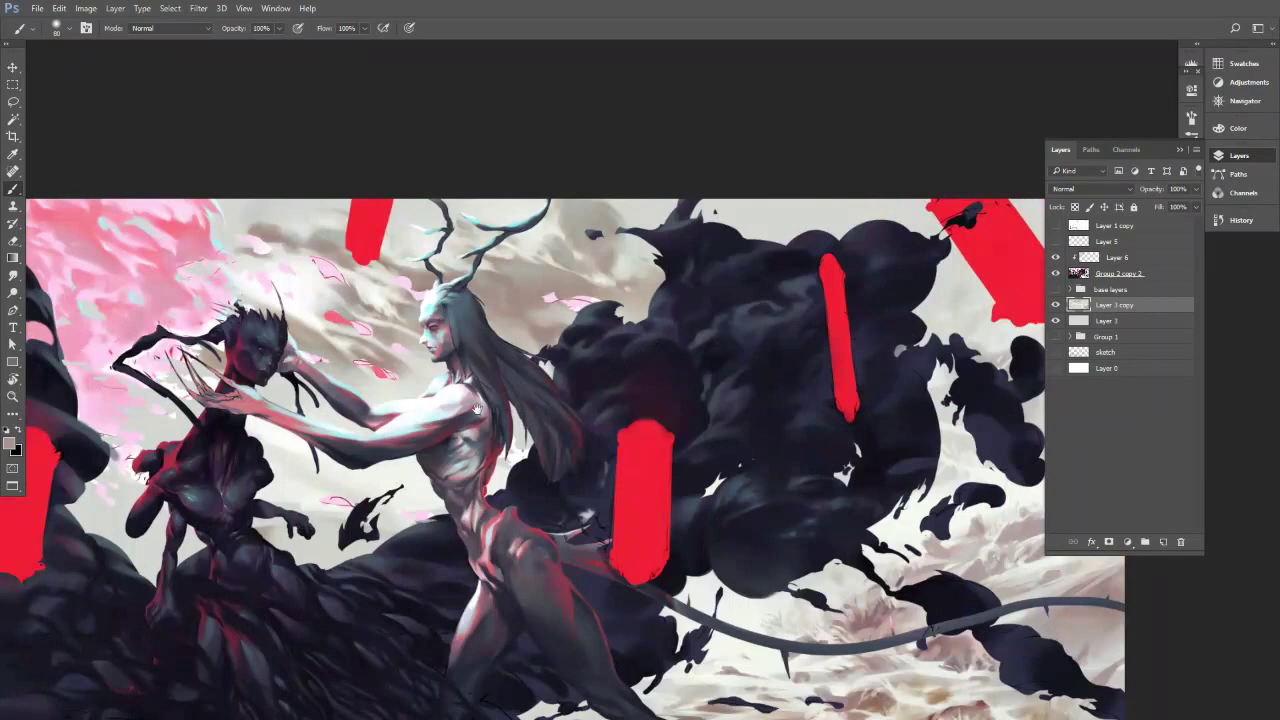
drag(478, 409, 608, 412)
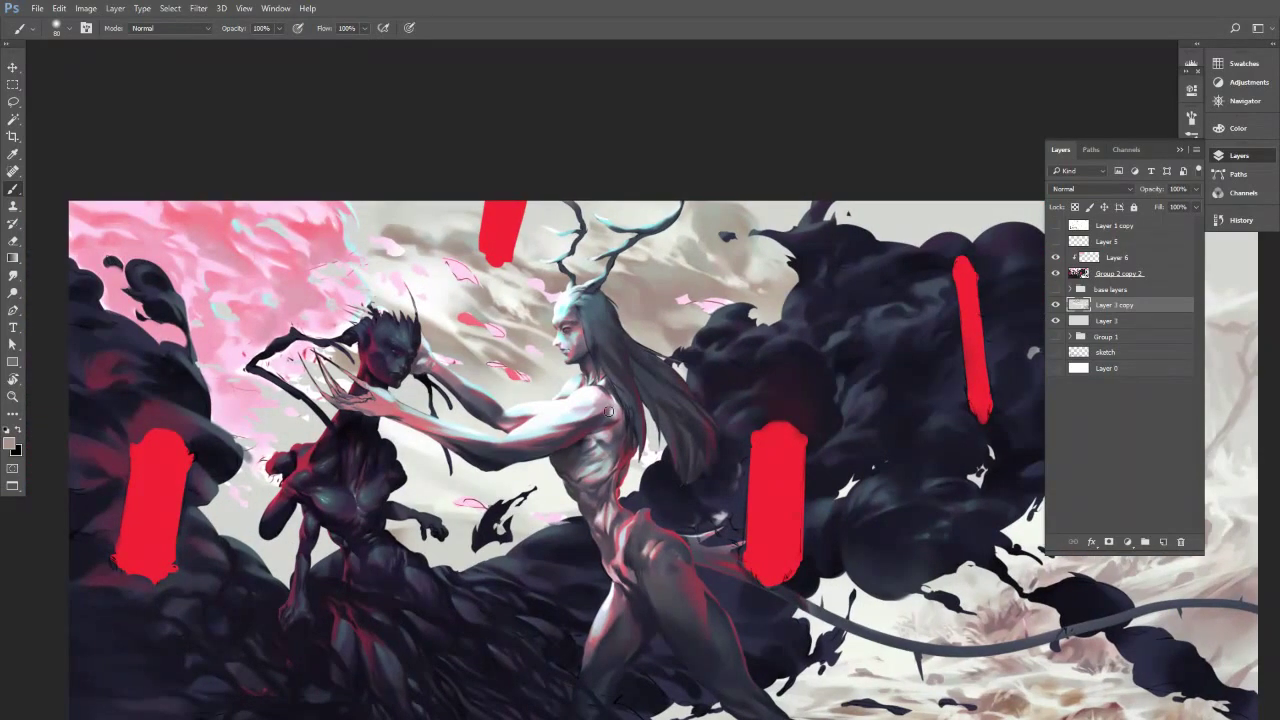
alt+click(448, 322)
alt+click(515, 332)
key(])
key(])
key(])
key(bracketright)
alt+click(536, 357)
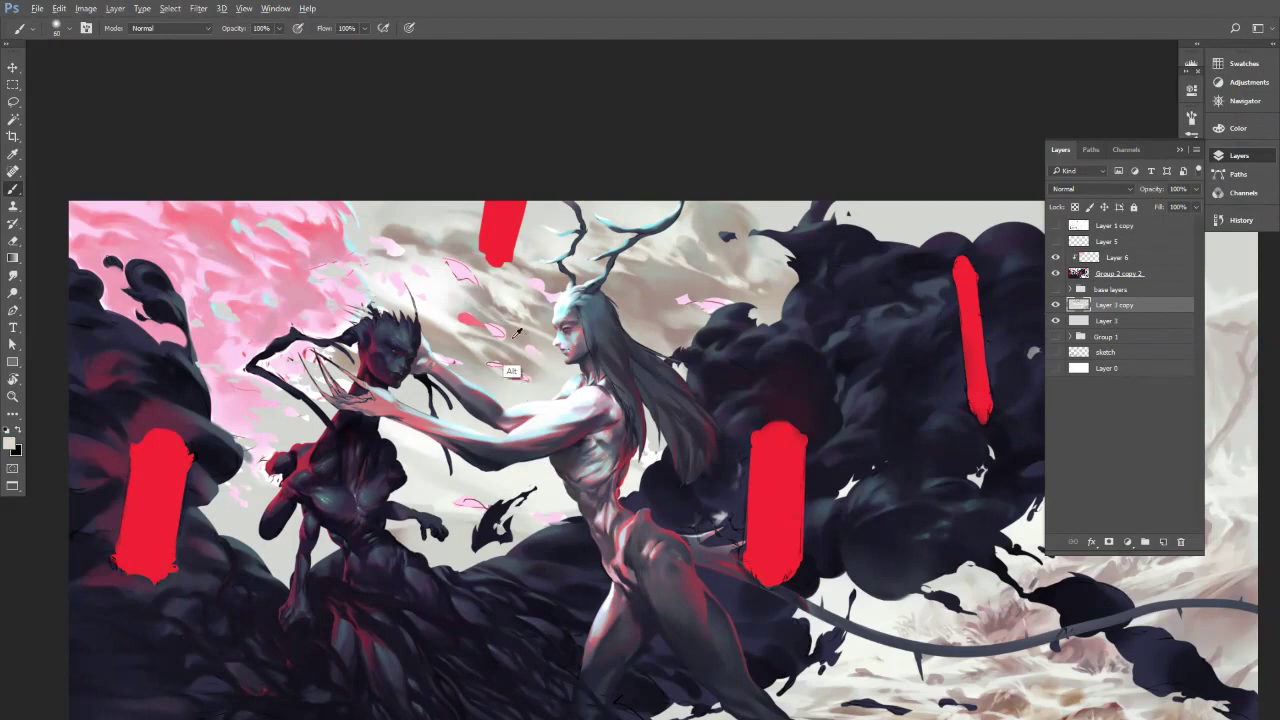
Sample brown tones behind the antlers and paint them into the clouds around the red bar's lower end with brush size 100.
alt+click(647, 295)
alt+click(656, 270)
key(])
key(])
key(])
key(])
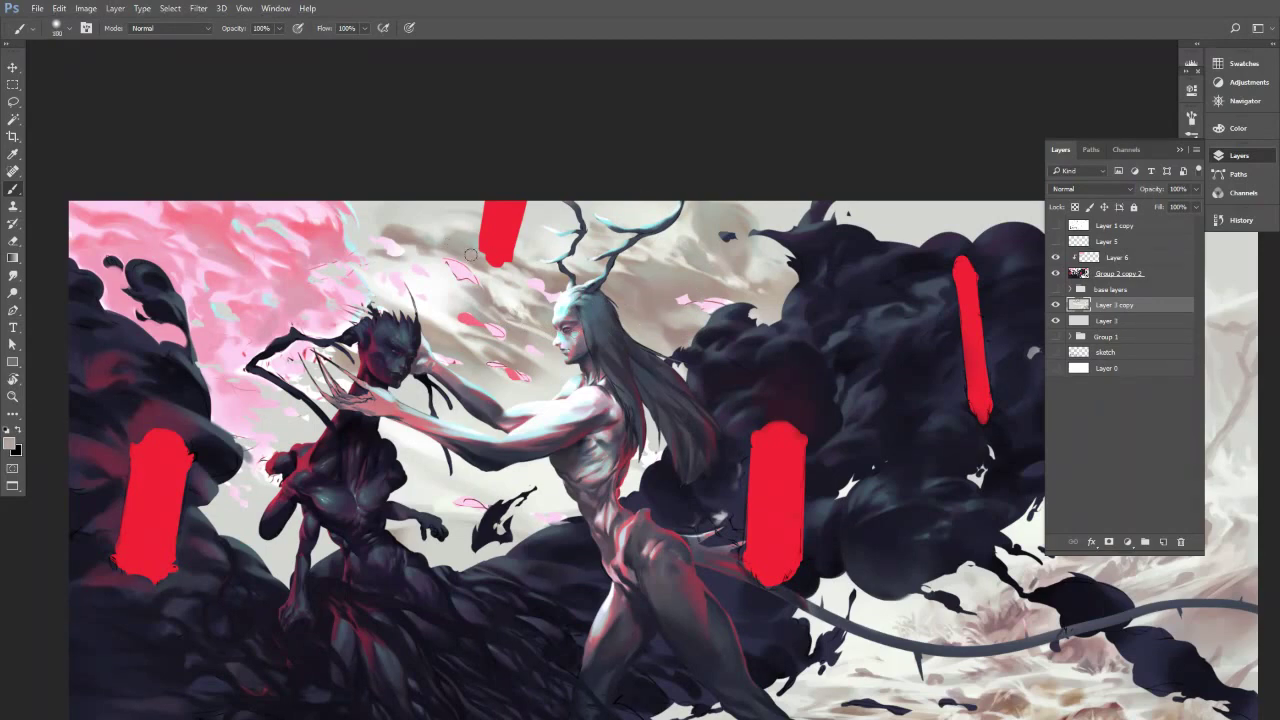
Refine the brown clouds among the pink petals between the faces with a smaller brush and sampled tones.
alt+click(555, 279)
key([)
key([)
key([)
key([)
key([)
key([)
key([)
key([)
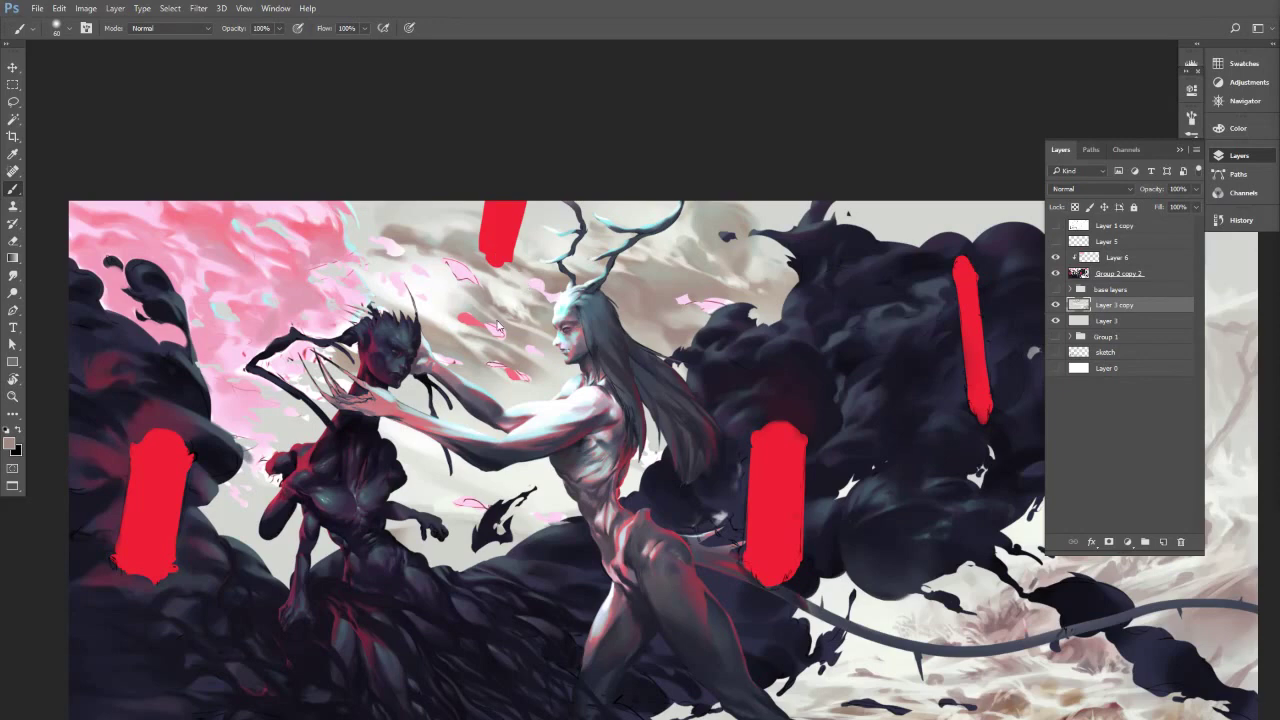
alt+click(499, 383)
alt+click(470, 360)
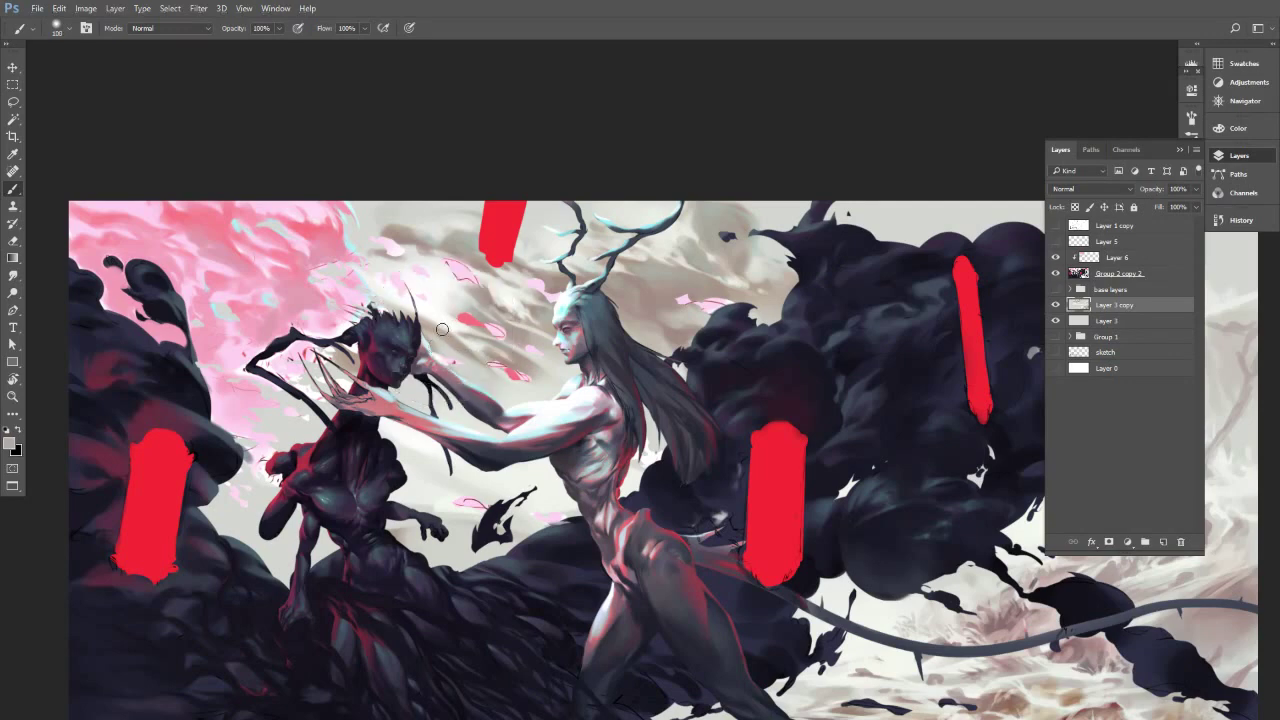
Blend sampled light and brown tones into the clouds above the dark figure's head, working up to brush size 400.
mouse_move(422, 312)
mouse_down()
mouse_move(406, 303)
mouse_move(437, 328)
mouse_move(403, 280)
mouse_up()
alt+click(434, 349)
key(bracketleft)
key(bracketleft)
key(bracketleft)
key(bracketleft)
key(bracketright)
key(bracketright)
alt+click(418, 286)
key(bracketright)
key(bracketright)
key(bracketright)
key(bracketright)
key(bracketright)
key(bracketright)
alt+click(412, 254)
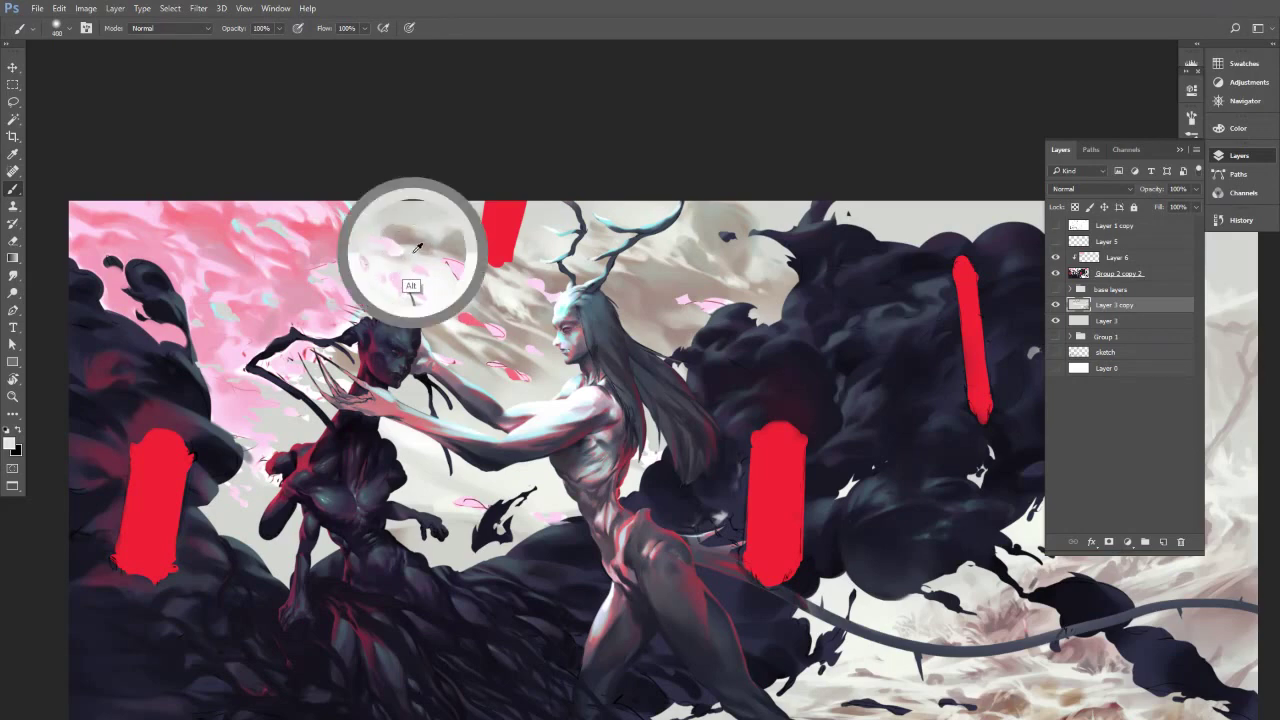
Soften the clouds along the canvas edge beside the upper red bar with sampled light greys, using brush sizes 400 and 300.
key(bracketright)
key(bracketright)
key(bracketright)
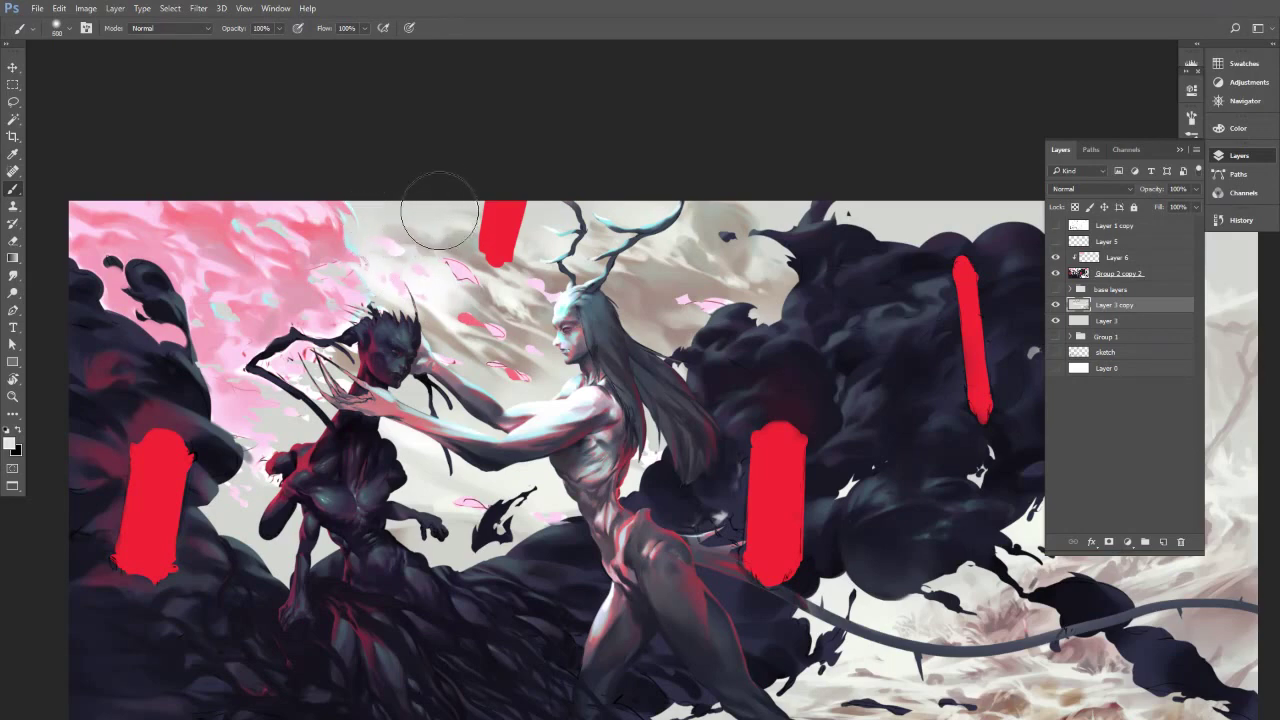
alt+click(449, 241)
key(bracketleft)
key(bracketleft)
alt+click(428, 214)
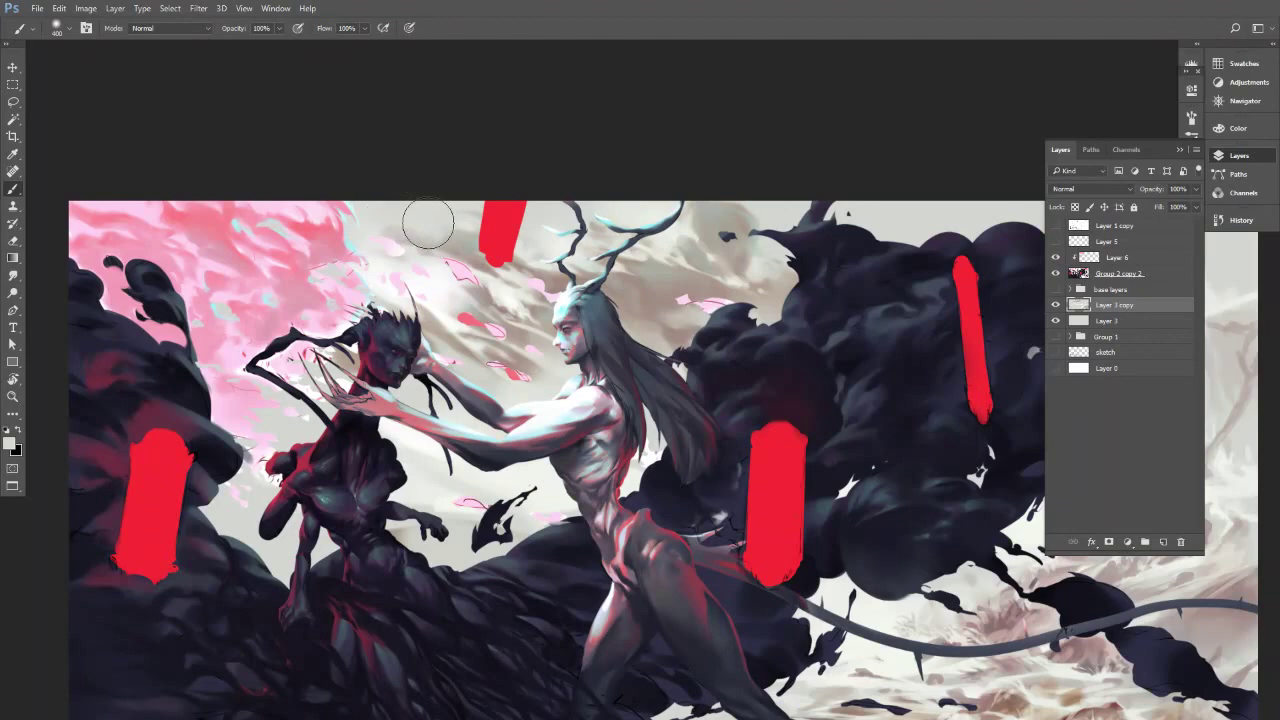
alt+click(436, 219)
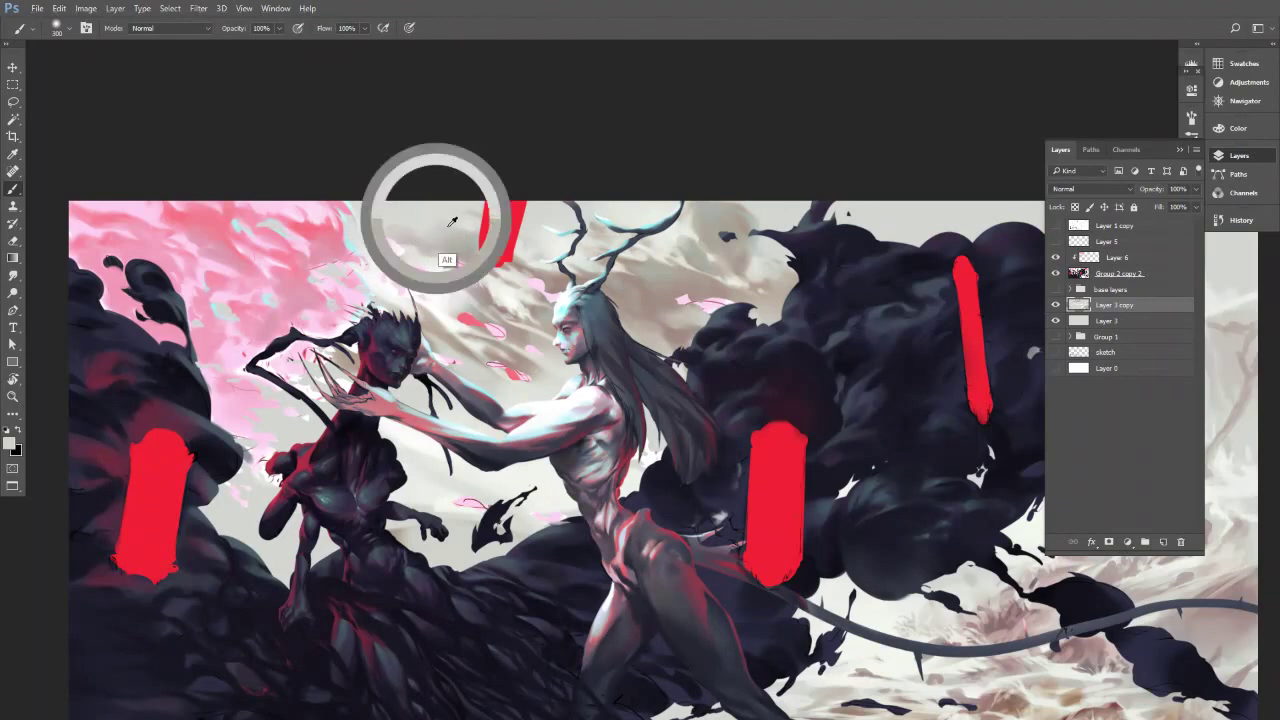
mouse_move(726, 336)
mouse_down()
mouse_move(668, 355)
mouse_move(744, 350)
mouse_up()
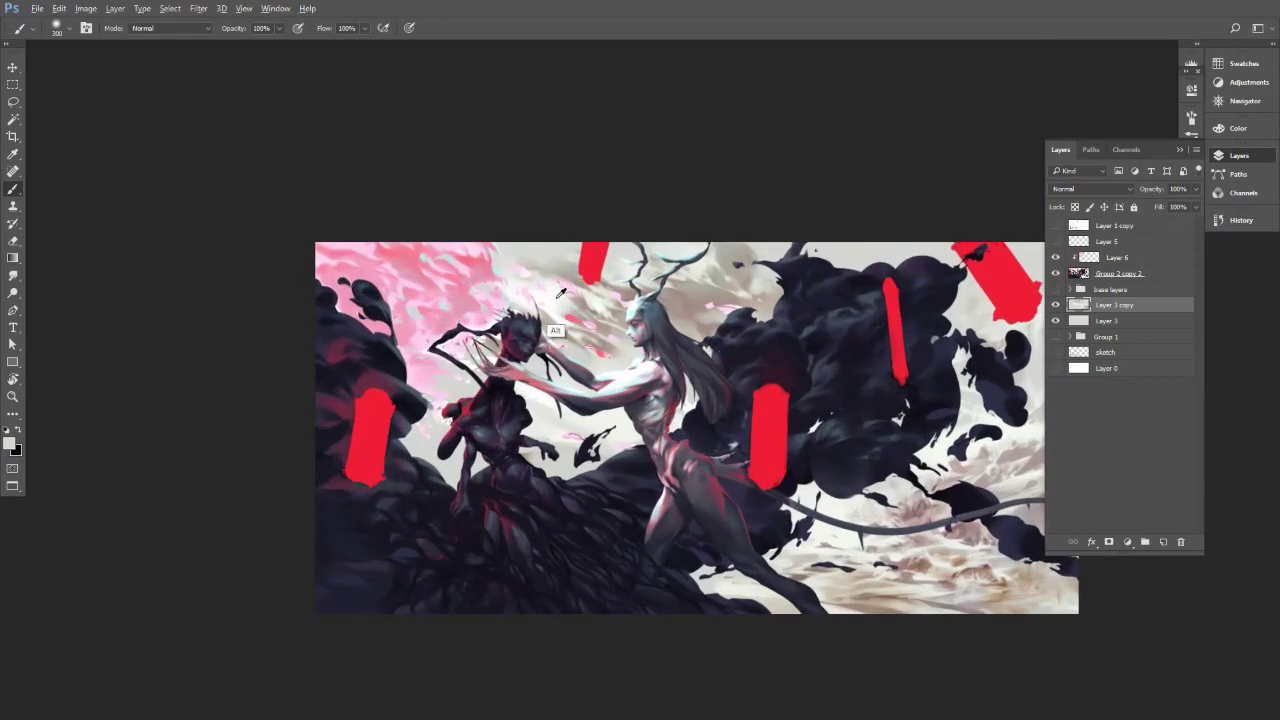
Paint light accents into the clouds between the pink area and the upper red bar with a brush up to size 175.
key(bracketleft)
key(bracketleft)
key(bracketleft)
key(bracketleft)
key(bracketleft)
drag(541, 252, 578, 288)
key(bracketright)
key(bracketright)
key(bracketright)
key(bracketright)
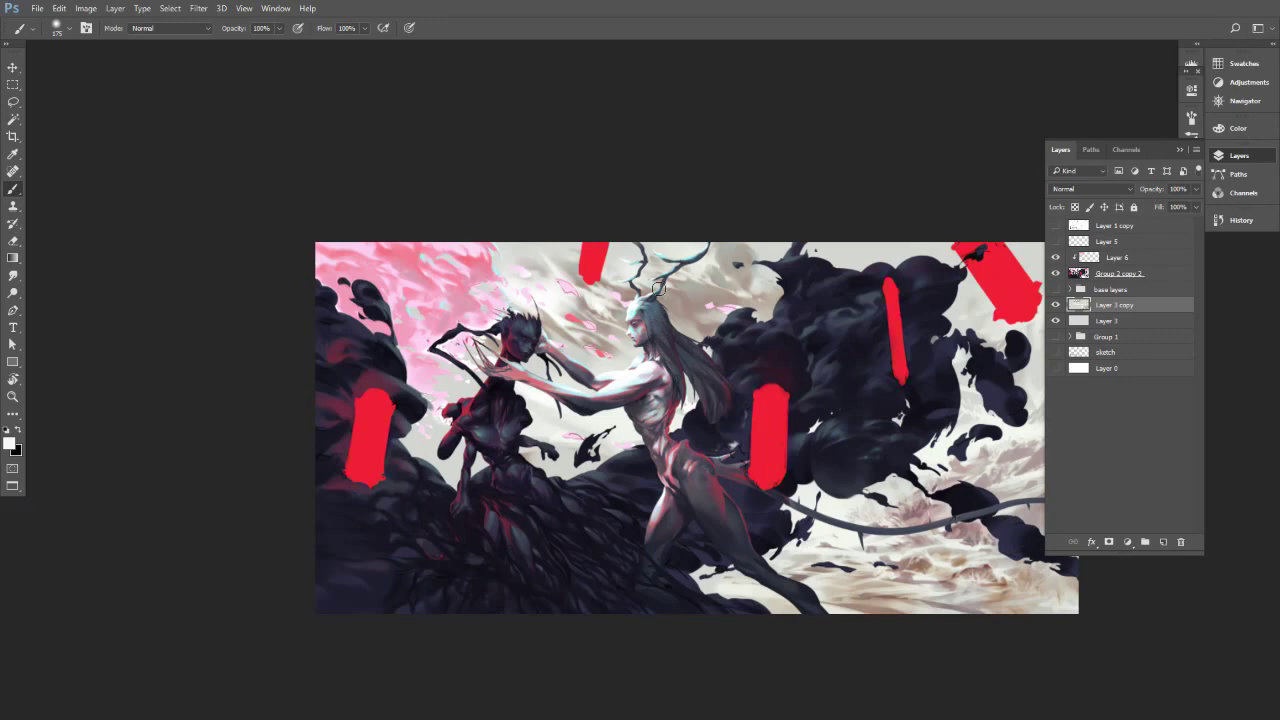
Sample brown tones behind the antlered figure's hair and paint them into the clouds there with brush size 150.
key(bracketleft)
key(bracketleft)
key(bracketleft)
key(bracketright)
alt+click(690, 310)
alt+click(714, 303)
alt+click(706, 328)
key(bracketright)
key(bracketright)
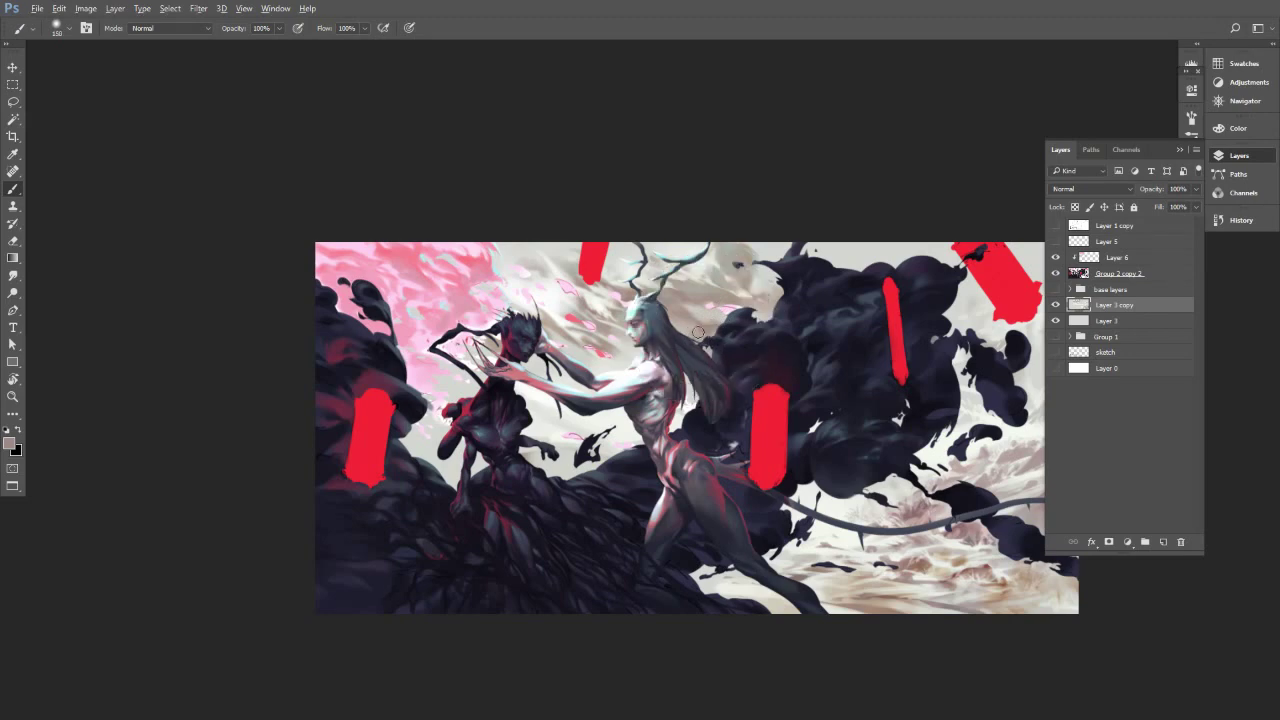
Refine the clouds behind the antlered figure's head with sampled tones down to brush size 40, and flip the canvas horizontally.
key(alt)
alt+click(703, 316)
alt+click(703, 325)
alt+click(750, 323)
key([)
key([)
key([)
key([)
key([)
key([)
key([)
key([)
key(ctrl+shift+h)
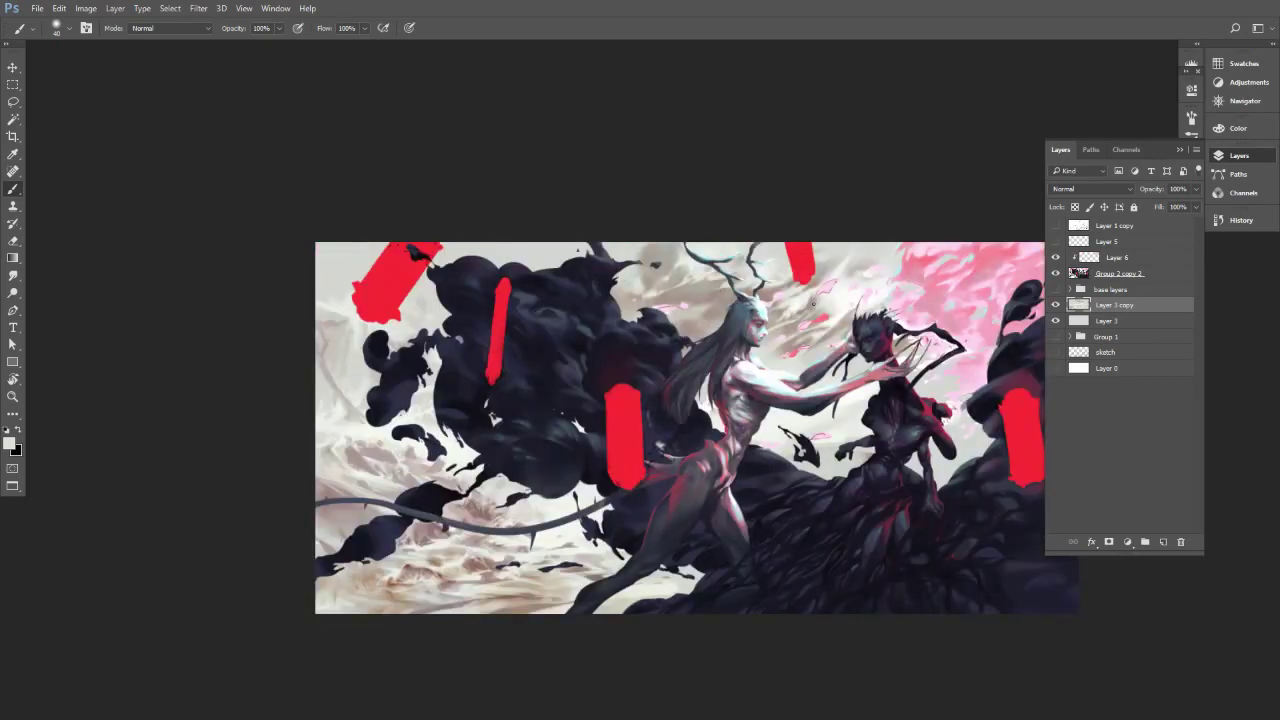
Sample a grey tone behind the antlered figure's hair and brush it softly into the background with brush size 500.
alt+click(706, 320)
key(bracketright)
key(bracketright)
key(bracketright)
key(bracketright)
key(bracketright)
key(bracketright)
key(bracketright)
key(bracketright)
key(bracketright)
key(bracketright)
key(bracketright)
key(bracketright)
mouse_move(982, 430)
mouse_down()
mouse_move(932, 455)
mouse_move(980, 439)
mouse_up()
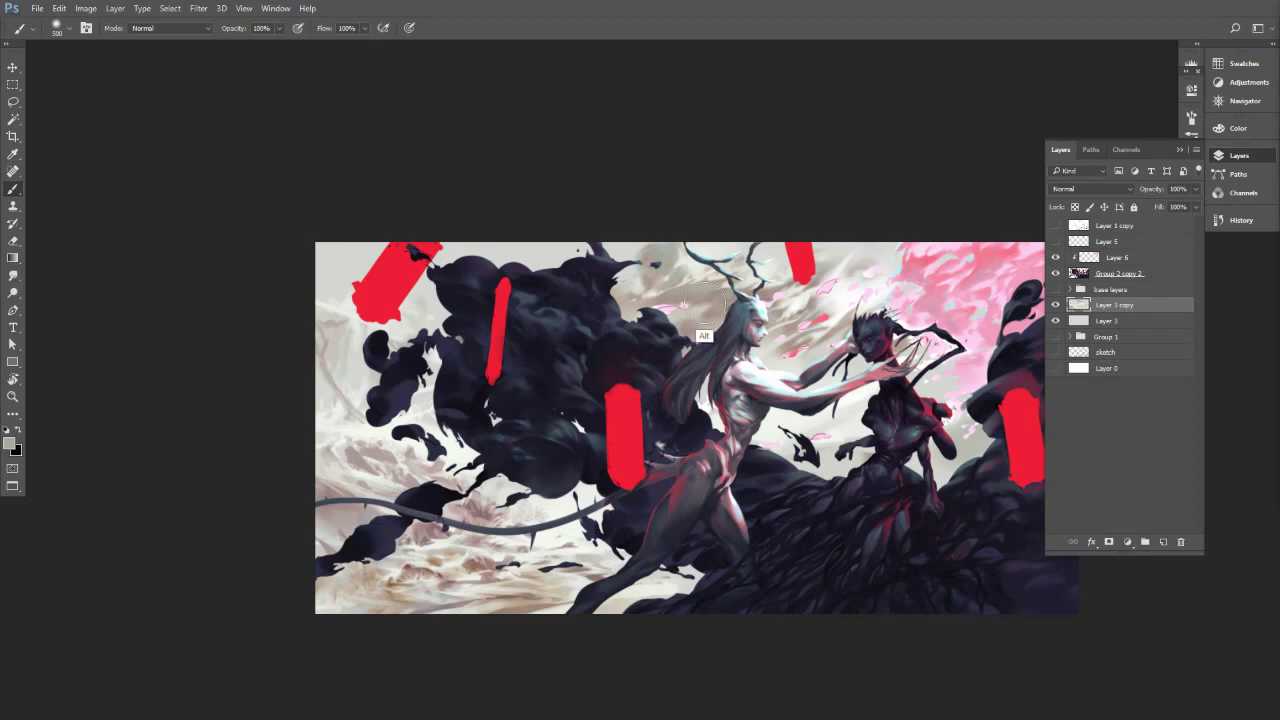
Paint muted grey and brown tones into the clouds beneath the outstretched arms with brush sizes 150 and 125.
key([)
key([)
key([)
key([)
key([)
key([)
key([)
key([)
key([)
key([)
key([)
key([)
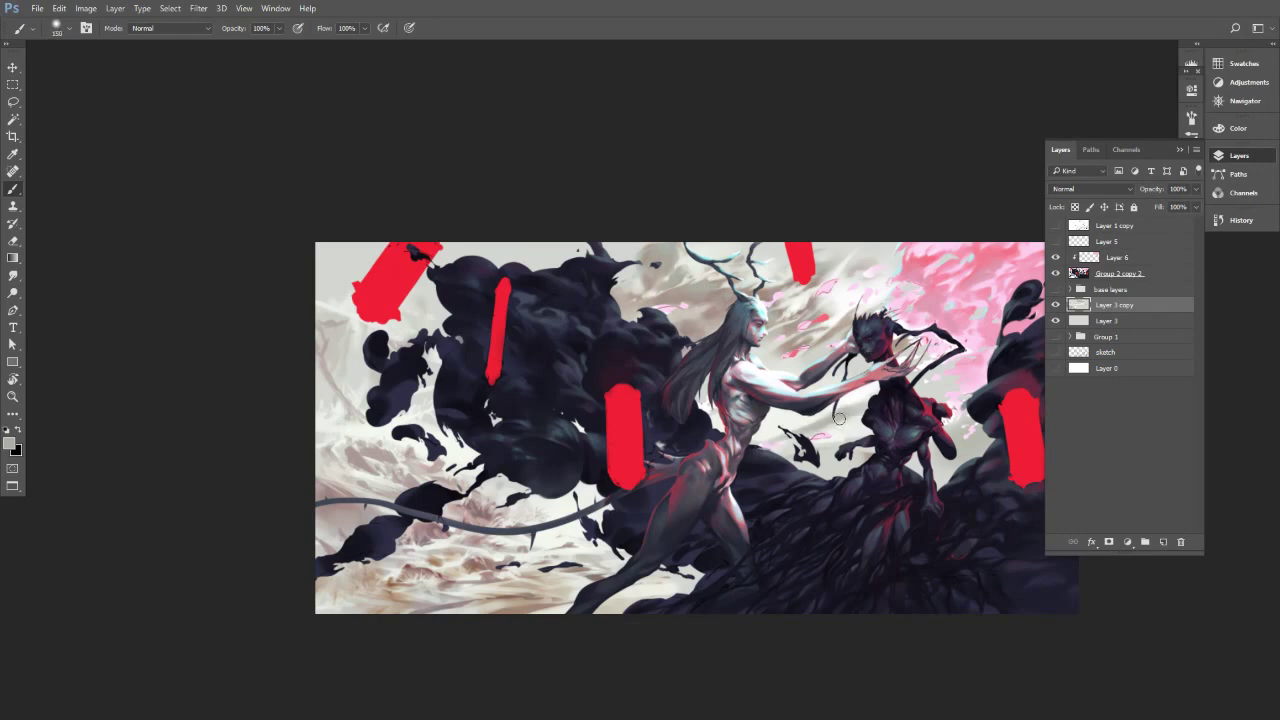
alt+click(706, 297)
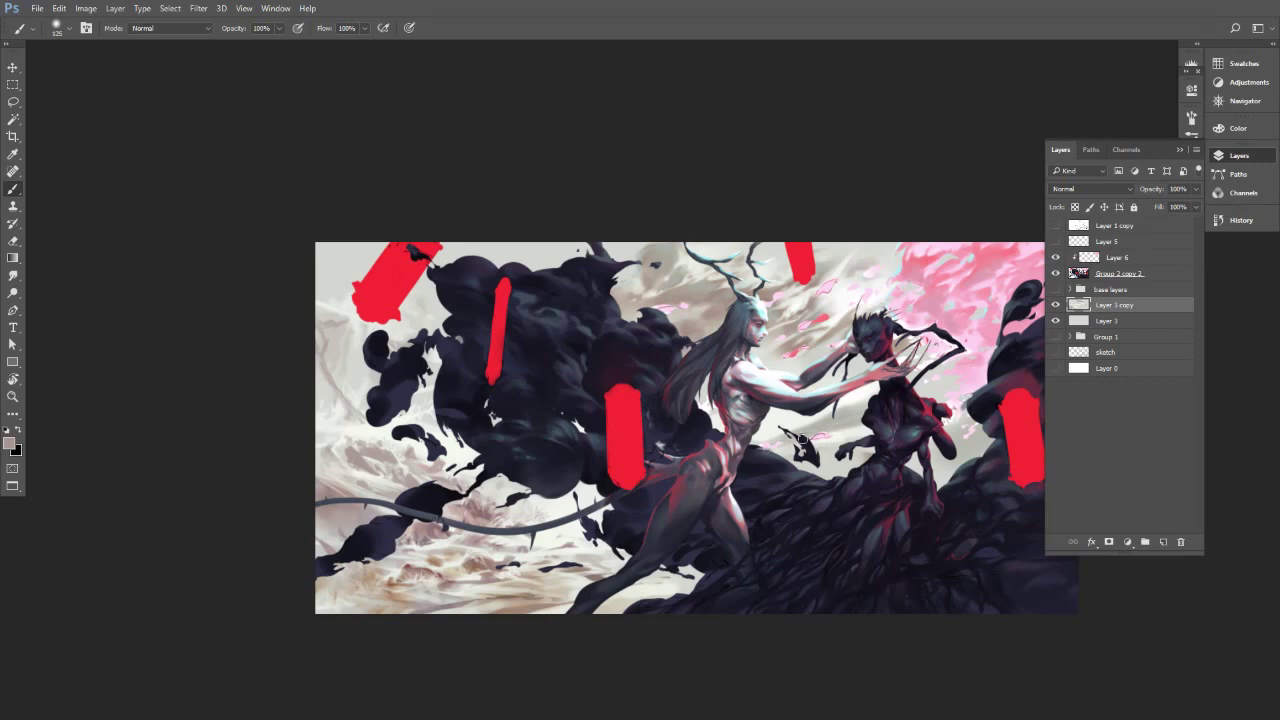
Lighten the clouds around the dark splash between the figures with a sampled near-white, enlarging the brush to 600.
alt+click(834, 424)
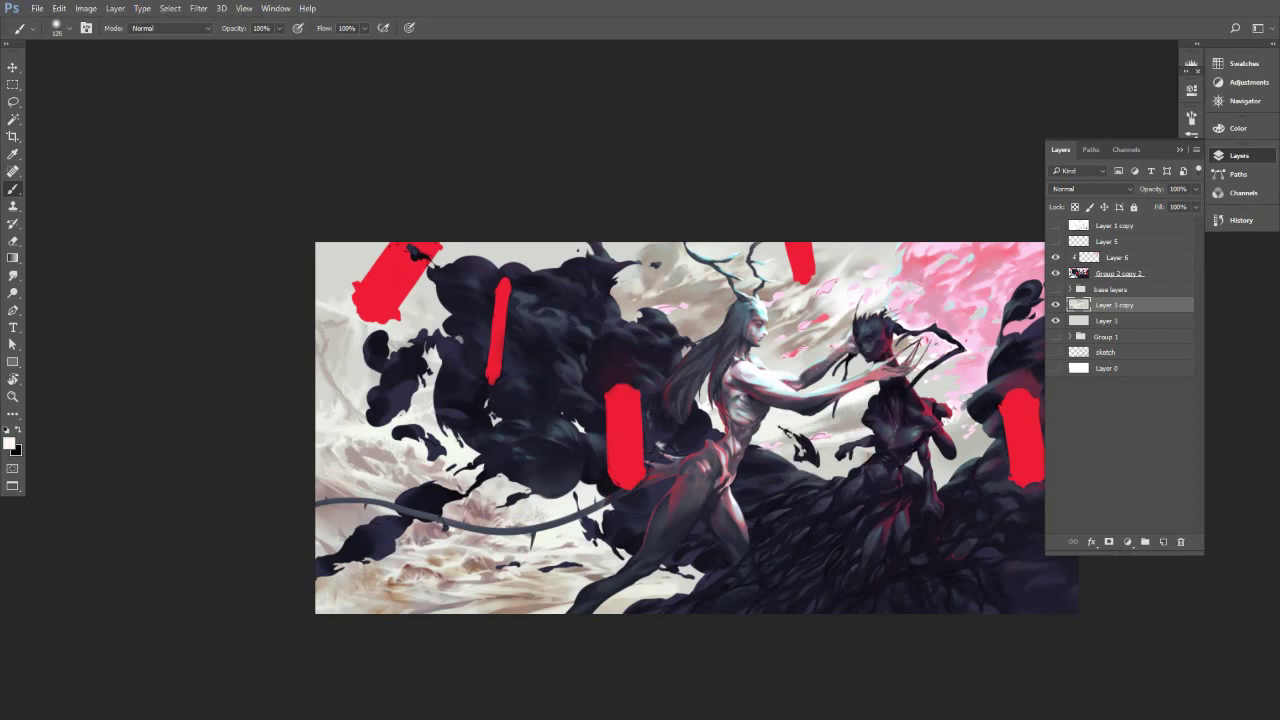
key(bracketright)
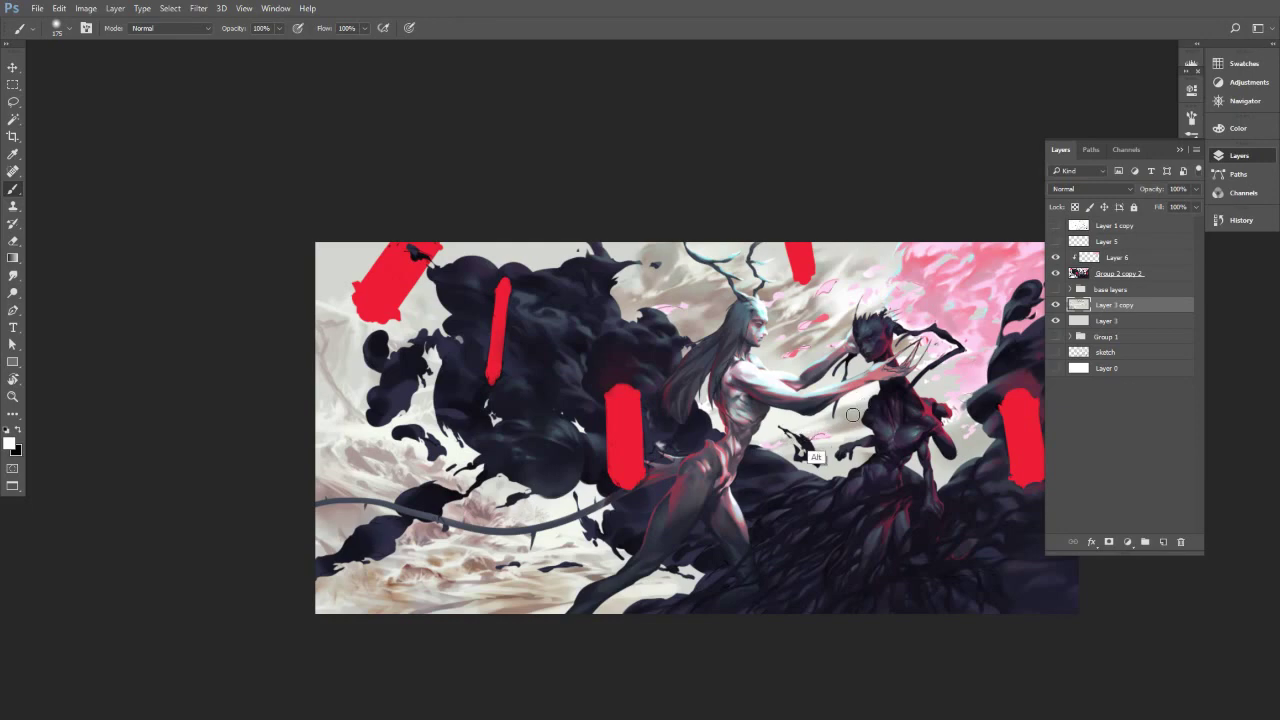
key(bracketright)
key(bracketright)
key(bracketright)
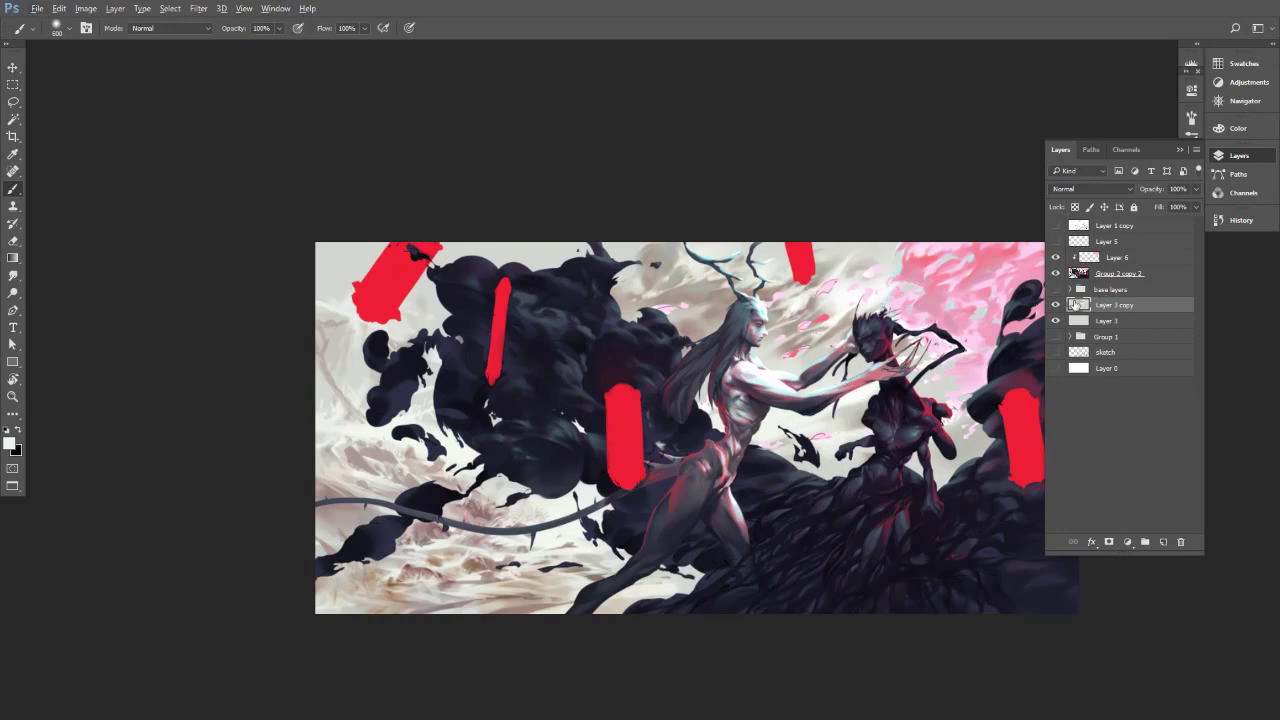
Compare the background with Layer 3 copy and Layer 3 toggled, leaving Layer 3 copy visible and Layer 3 hidden.
click(1056, 305)
click(1056, 305)
click(1056, 306)
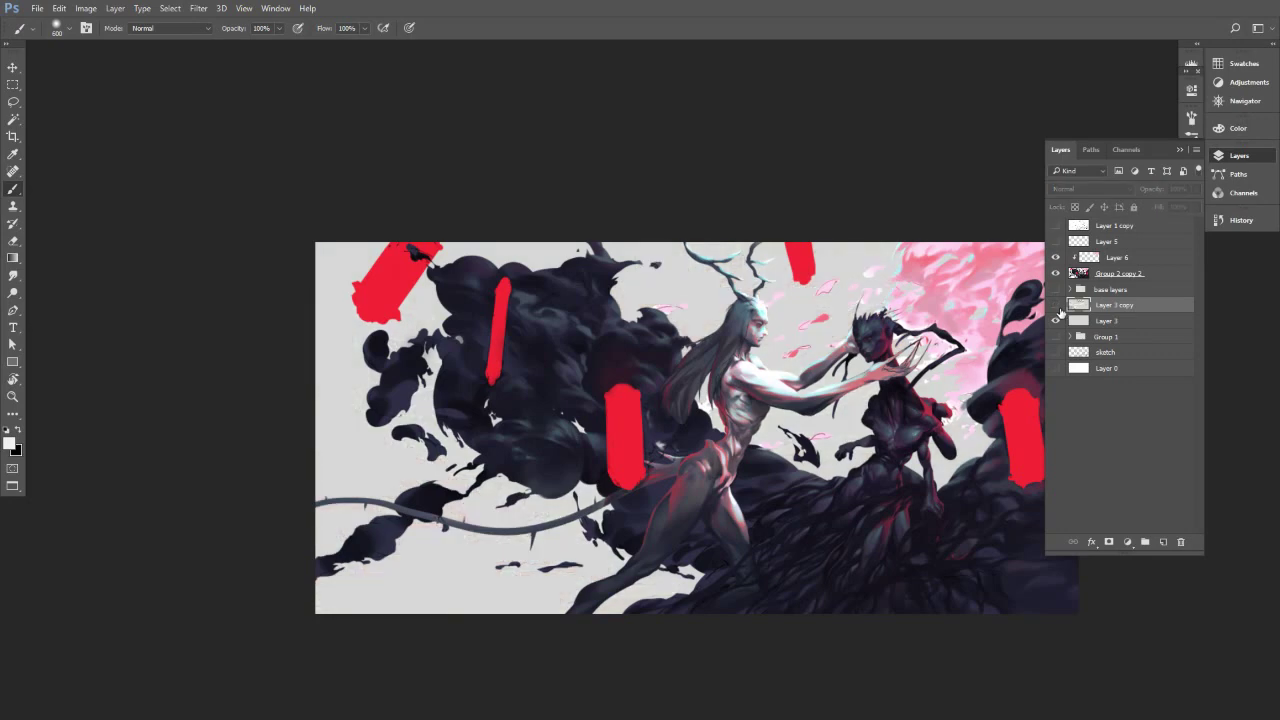
click(1057, 307)
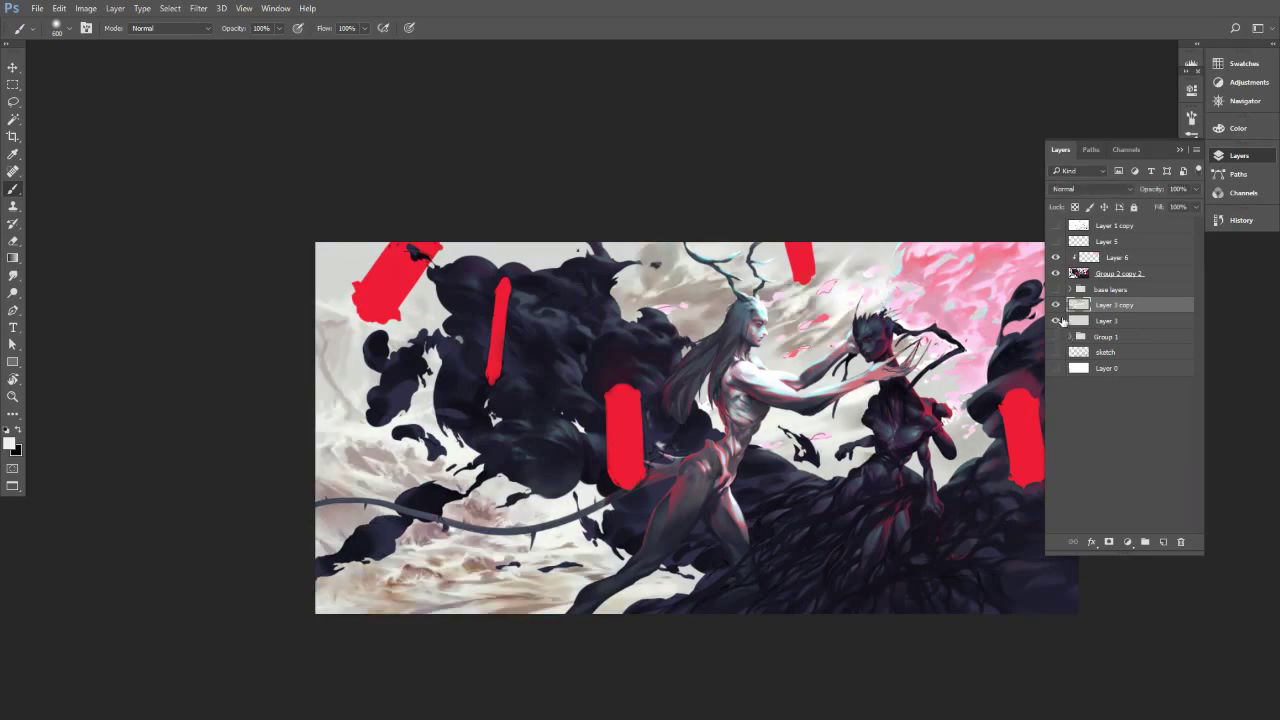
drag(1056, 320, 1057, 307)
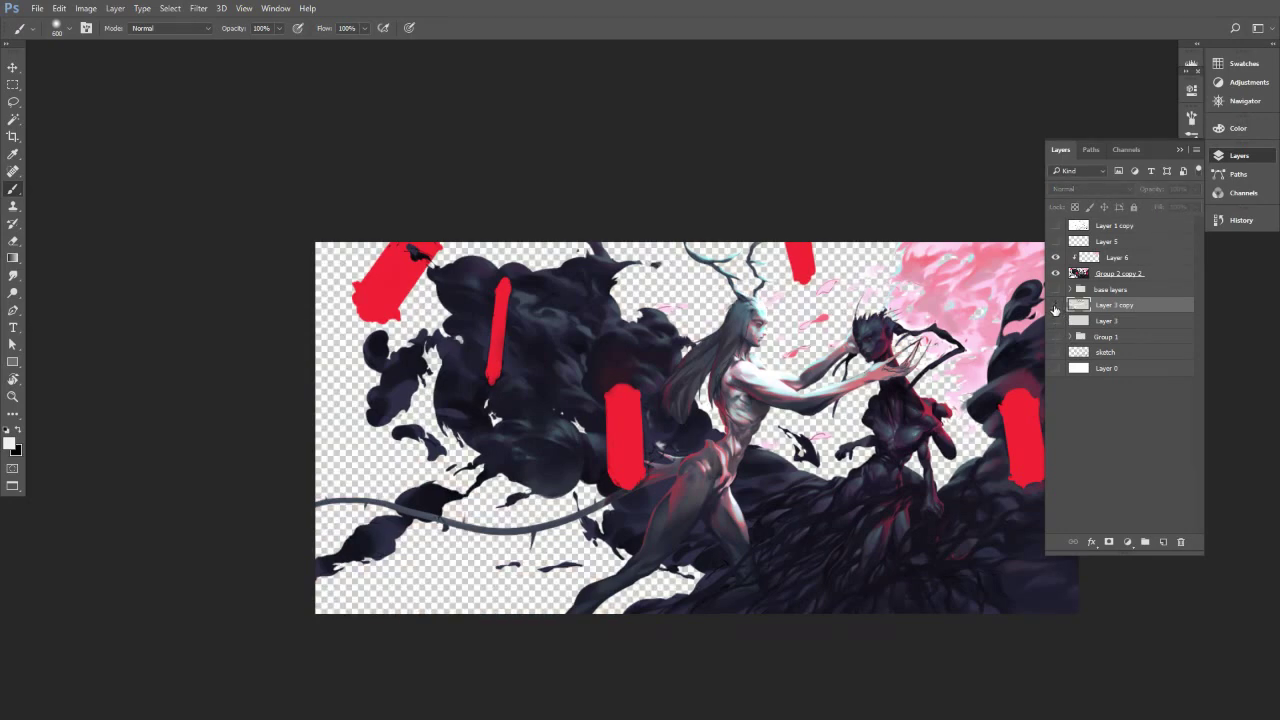
click(1056, 306)
click(1054, 321)
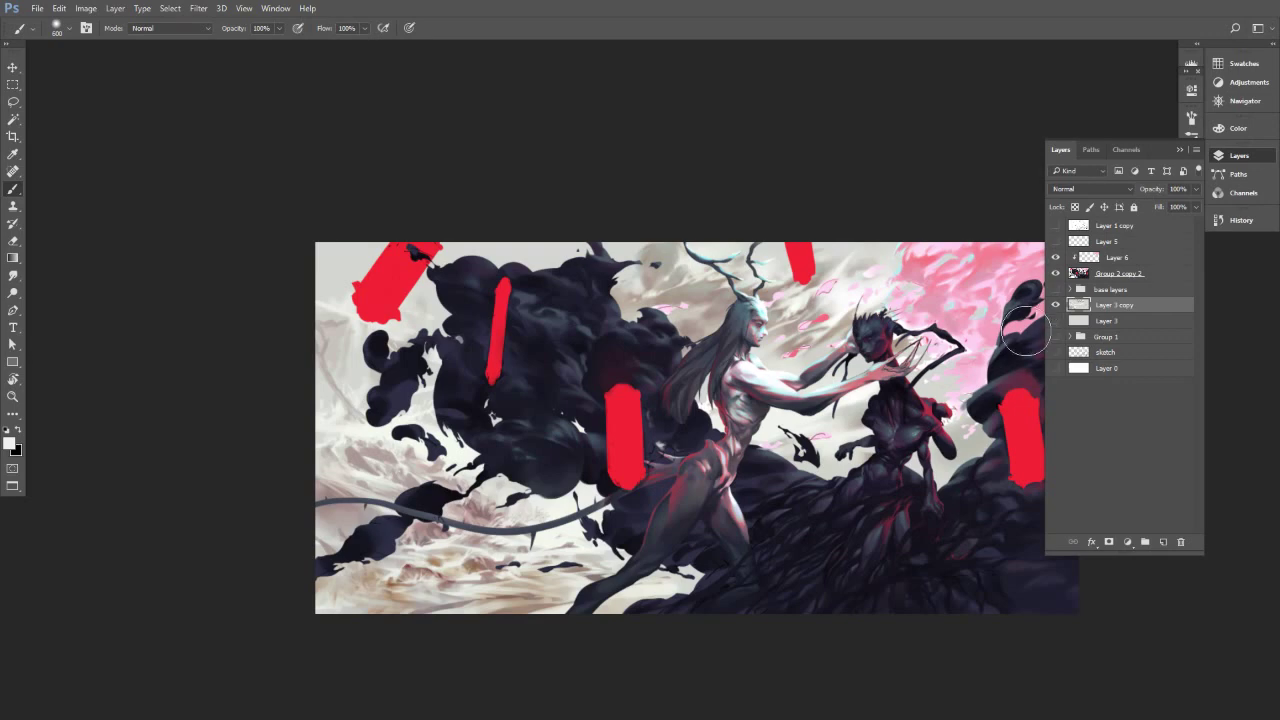
Brush sampled light tones softly over the ground and clouds around the antlered figure's tail with brush sizes 1000 to 1200.
drag(918, 398, 810, 401)
alt+click(668, 363)
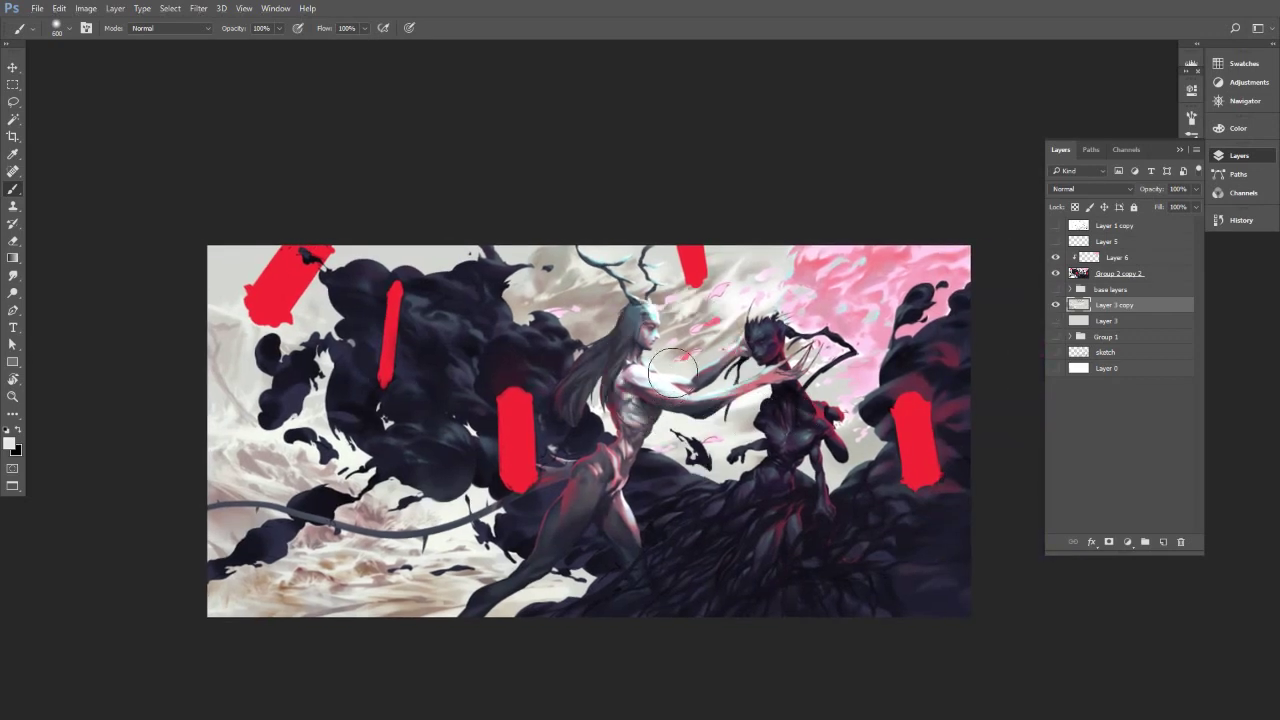
key(])
key(])
key(])
key(])
key(])
key(])
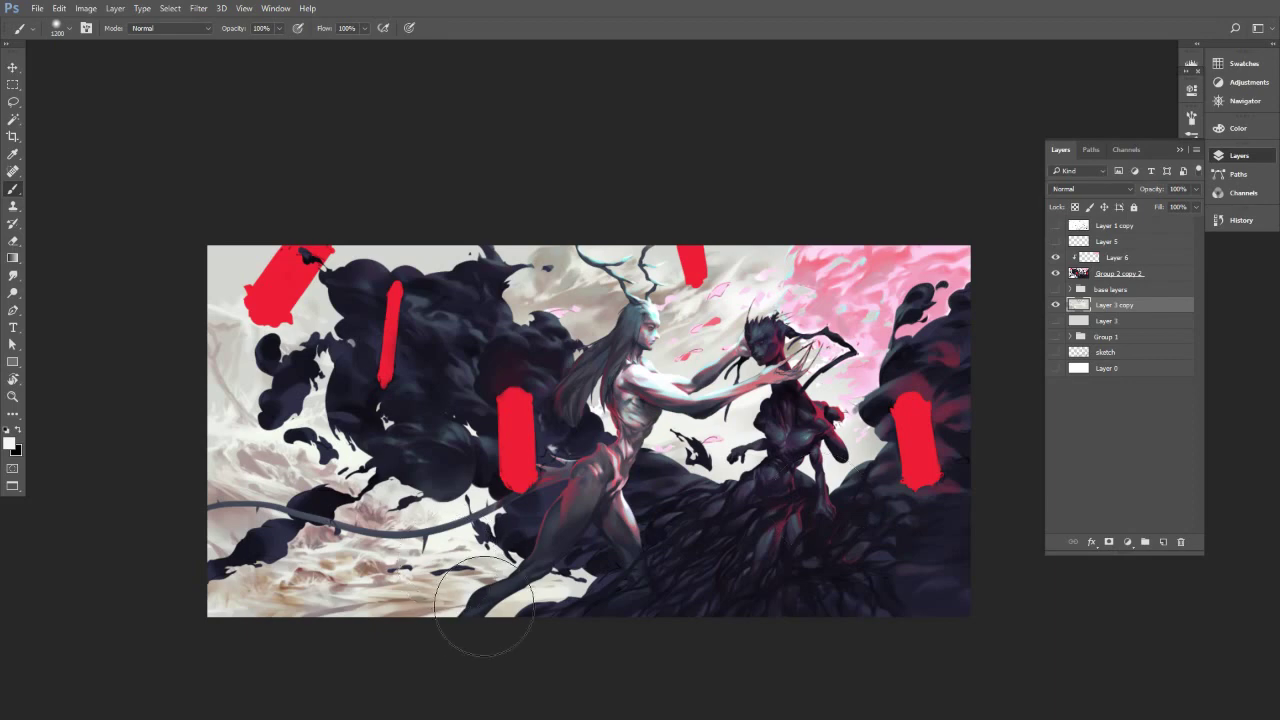
alt+click(526, 600)
alt+click(526, 600)
mouse_move(492, 578)
mouse_down()
mouse_move(461, 608)
mouse_move(440, 589)
mouse_move(432, 599)
mouse_move(411, 563)
mouse_move(386, 596)
mouse_move(436, 546)
mouse_move(513, 570)
mouse_move(390, 516)
mouse_move(390, 498)
mouse_move(411, 530)
mouse_move(381, 560)
mouse_move(391, 580)
mouse_move(369, 562)
mouse_move(337, 564)
mouse_move(376, 602)
mouse_up()
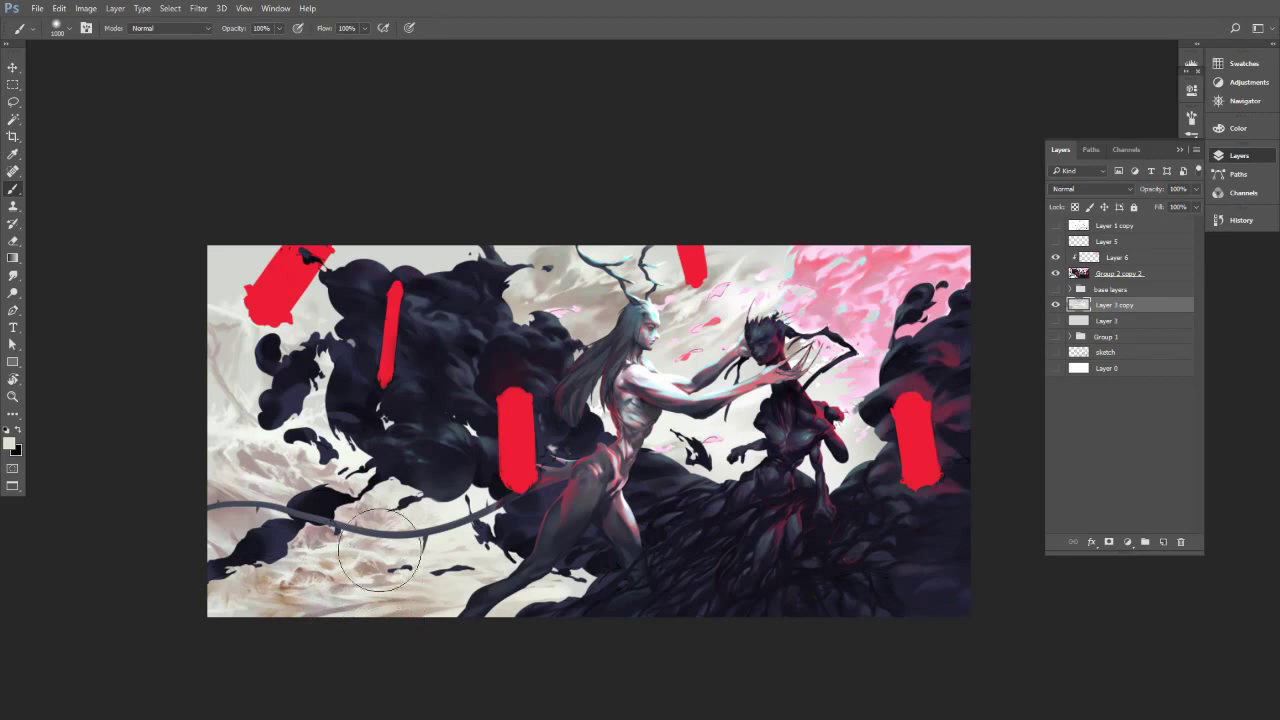
mouse_move(351, 498)
mouse_down()
mouse_move(304, 478)
mouse_move(307, 453)
mouse_move(380, 481)
mouse_move(329, 393)
mouse_move(260, 389)
mouse_up()
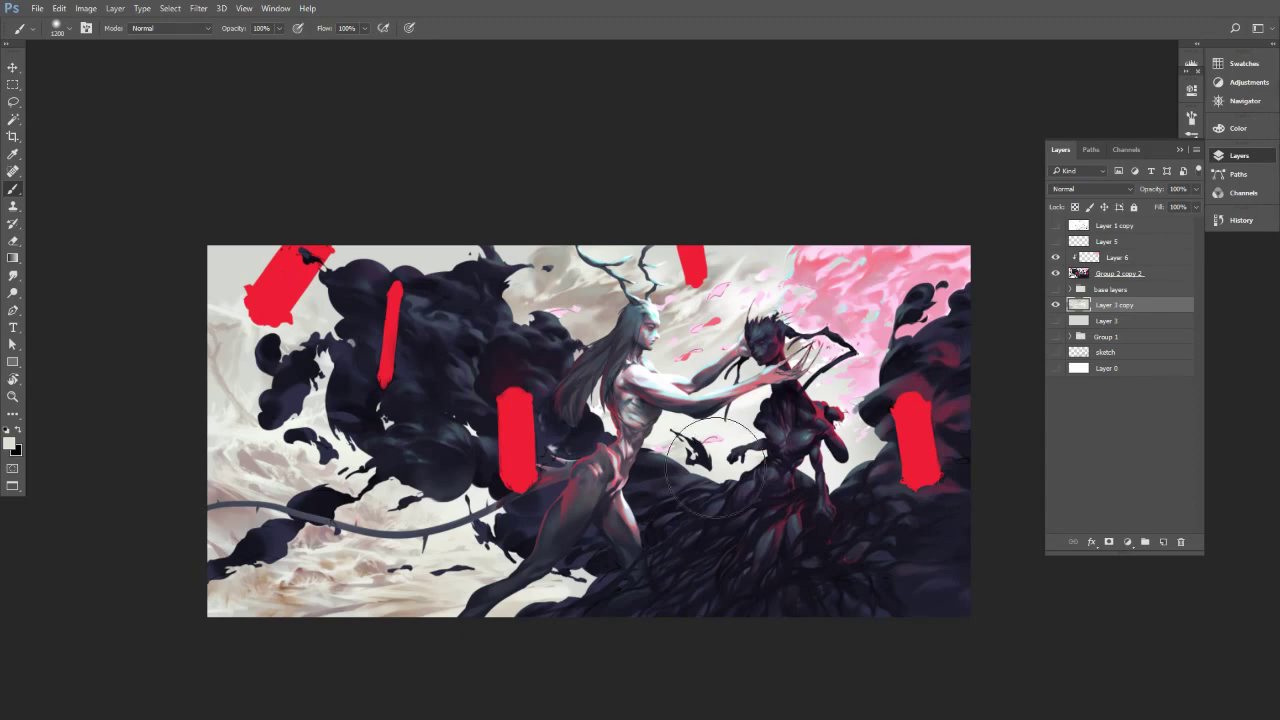
Toggle Layer 3 copy and Layer 6 off and on to compare the painting, and make Layer 6 the active layer.
ctrl+click(668, 413)
ctrl+alt+click(668, 413)
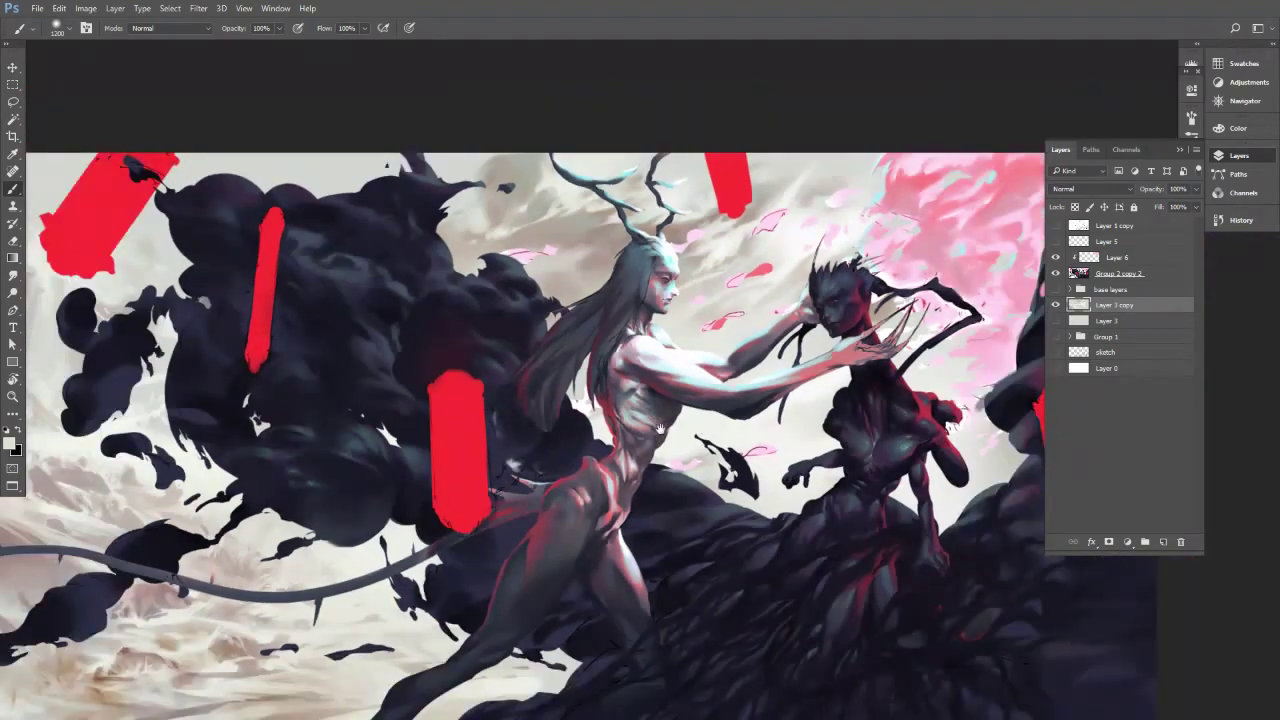
click(1056, 304)
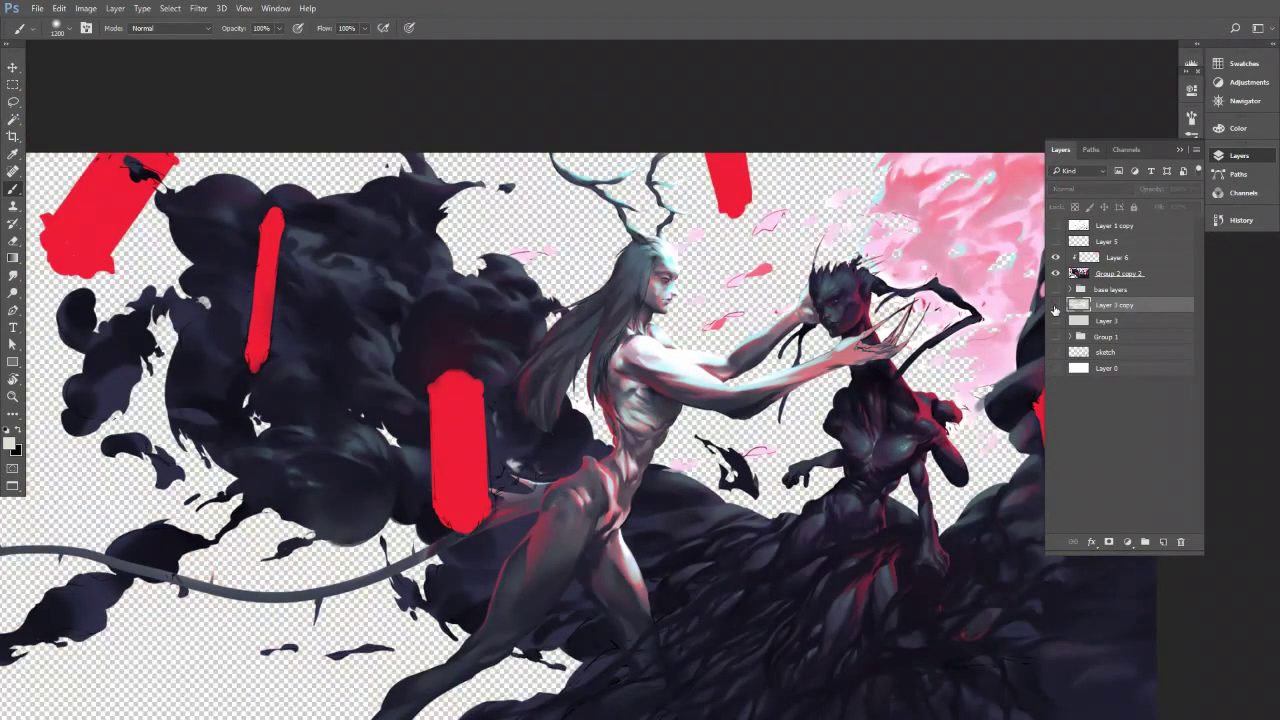
click(1056, 304)
click(1074, 258)
click(1056, 258)
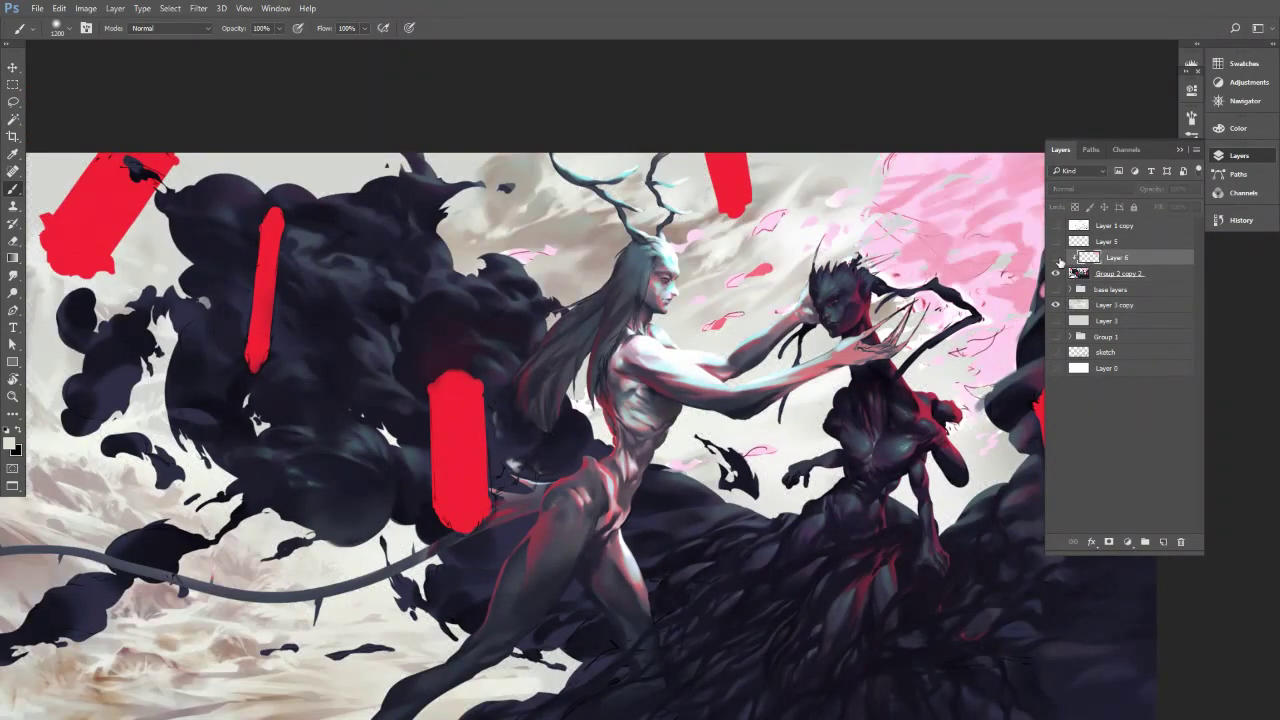
click(1056, 258)
Sample pink from the blossom area and fill in the floating petals around the antlered figure on Layer 6 with brush size 70.
drag(948, 270, 804, 347)
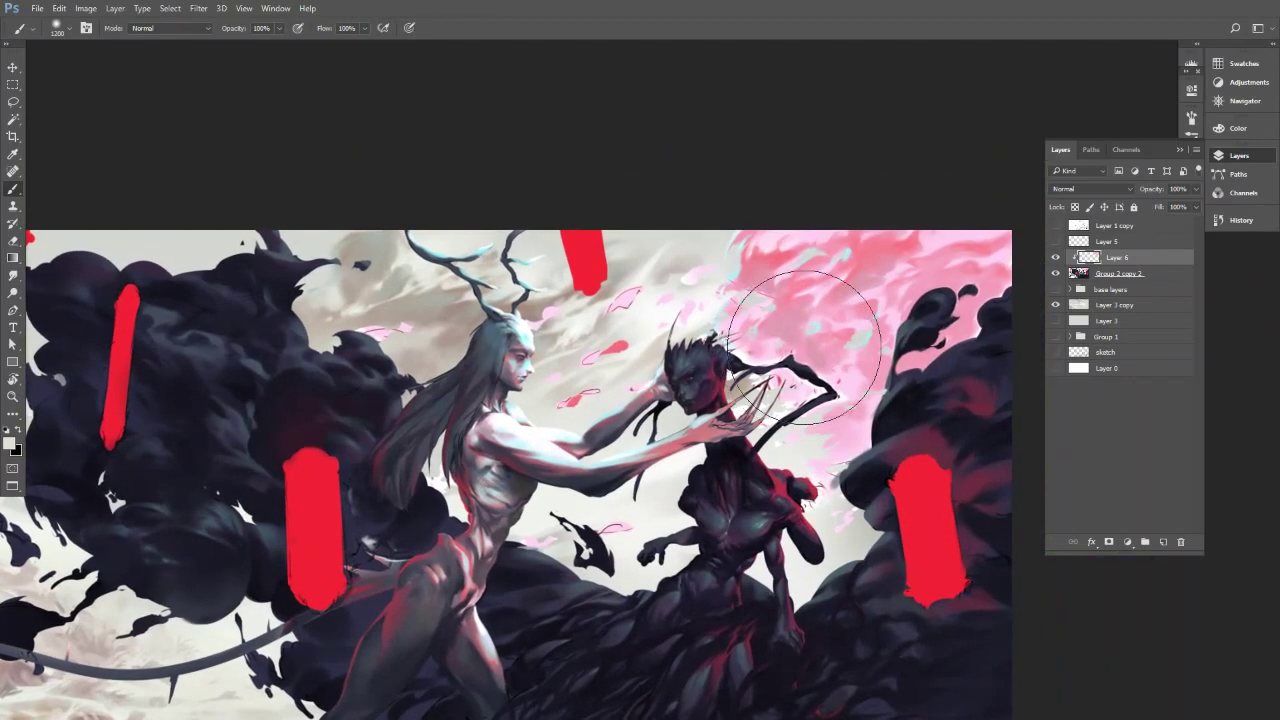
alt+click(761, 259)
key([)
key([)
key([)
key([)
key([)
key([)
key([)
key([)
key([)
key([)
key([)
key([)
key([)
key(bracketleft)
key(bracketleft)
key(bracketleft)
key(bracketleft)
key(bracketleft)
key(bracketleft)
key(bracketleft)
key(bracketleft)
key(bracketleft)
key(bracketleft)
key(bracketright)
key(bracketright)
key(bracketright)
drag(611, 309, 626, 307)
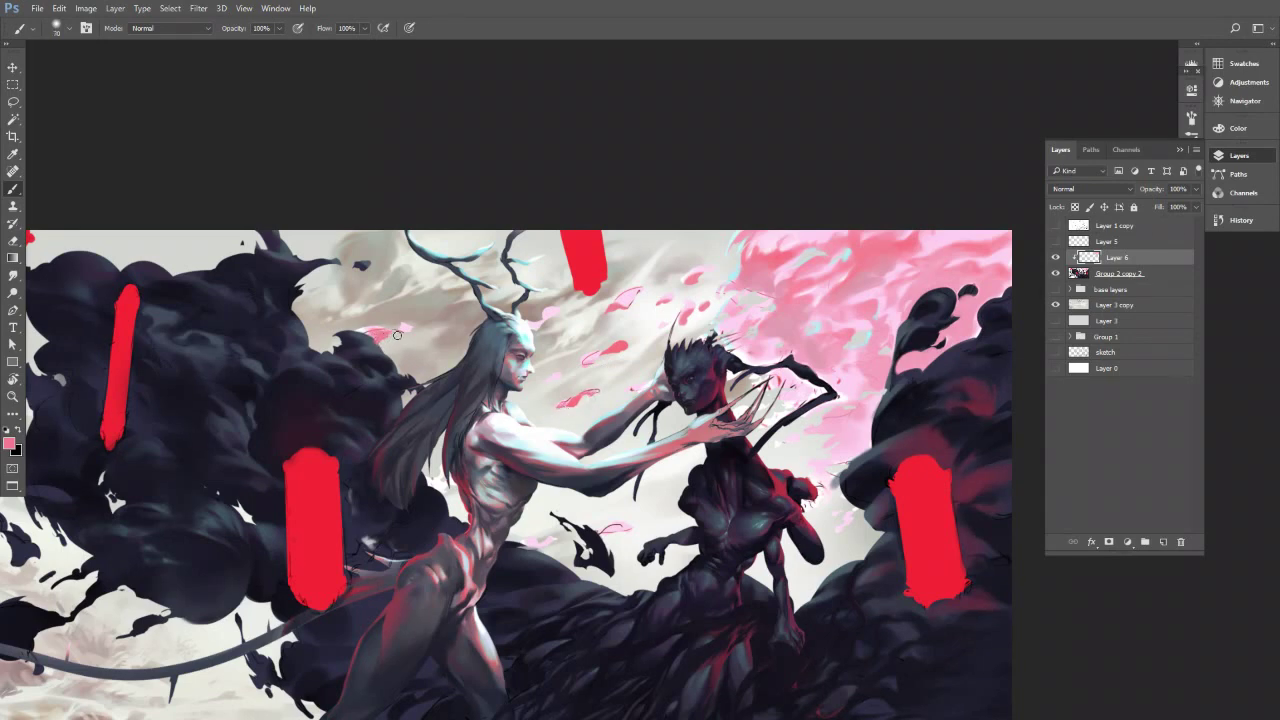
alt+click(380, 338)
Paint sampled pink around the spikes at the back of the dark figure's head.
drag(739, 381, 840, 381)
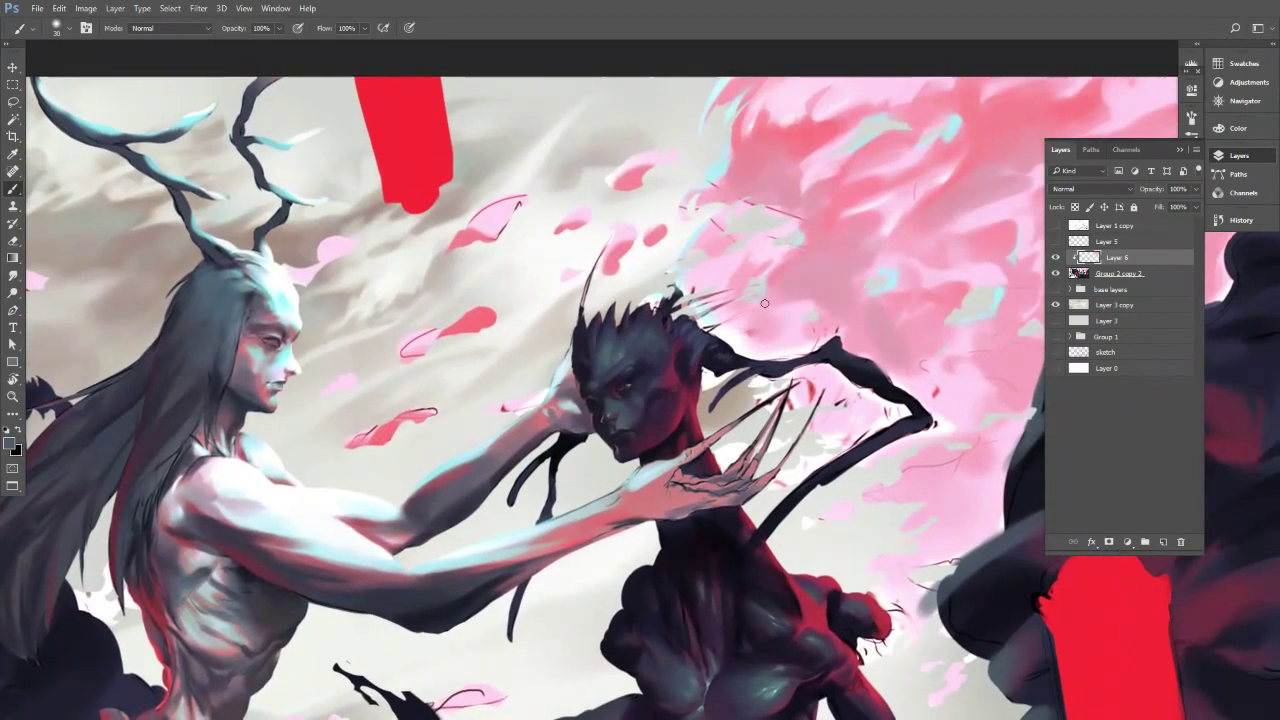
alt+click(786, 280)
key(])
key(])
key(])
mouse_move(693, 287)
mouse_down()
mouse_move(721, 272)
mouse_move(706, 276)
mouse_move(710, 316)
mouse_move(700, 307)
mouse_move(732, 293)
mouse_move(746, 338)
mouse_up()
Paint sampled pink with a small brush along the edges of the dark branching limb behind the dark figure's head.
key([)
key([)
key([)
key([)
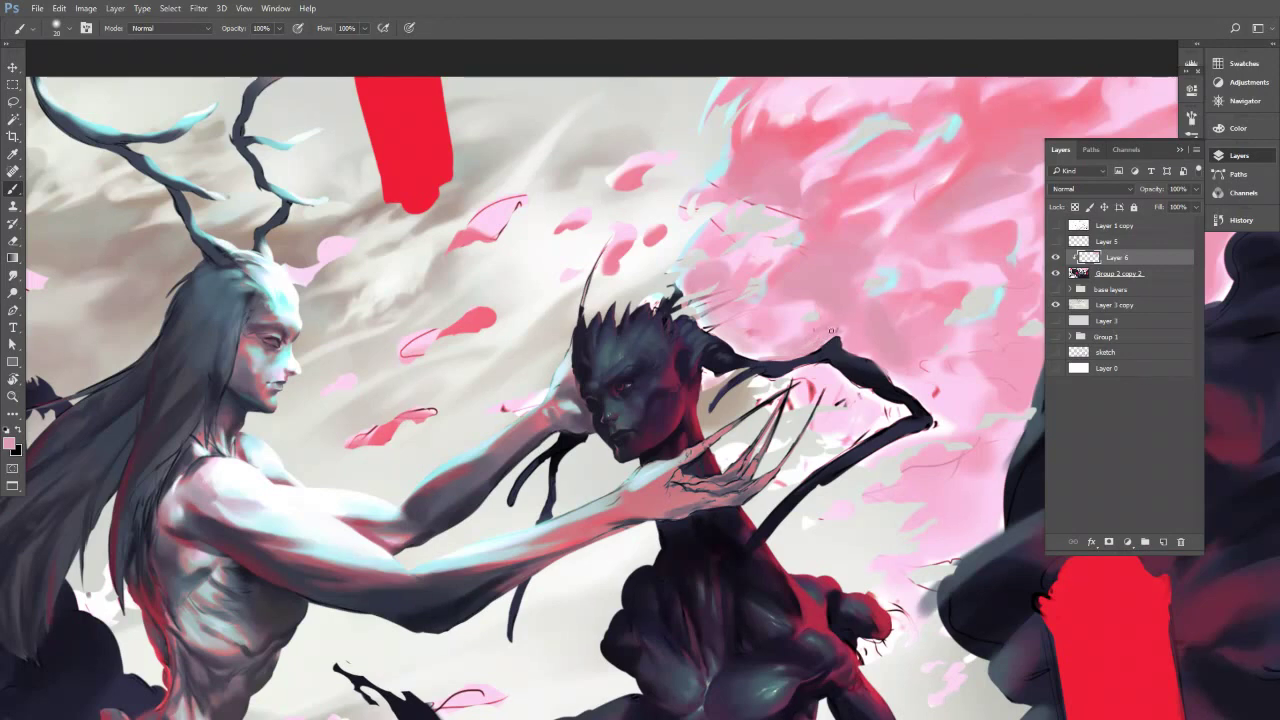
key(])
key(bracketright)
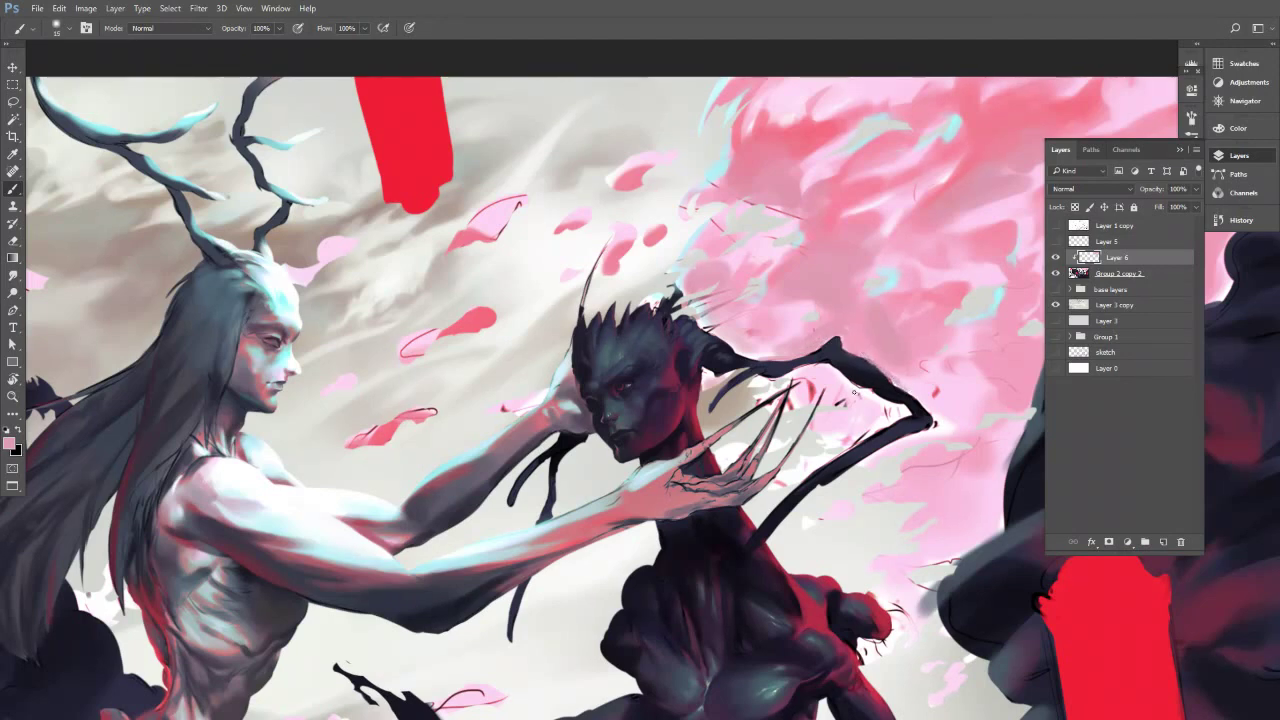
alt+click(839, 417)
key(bracketright)
key(bracketright)
Tidy the dark branching limb and the pale gaps beside the claws with sampled dark and light tones, using a finer brush.
alt+click(905, 404)
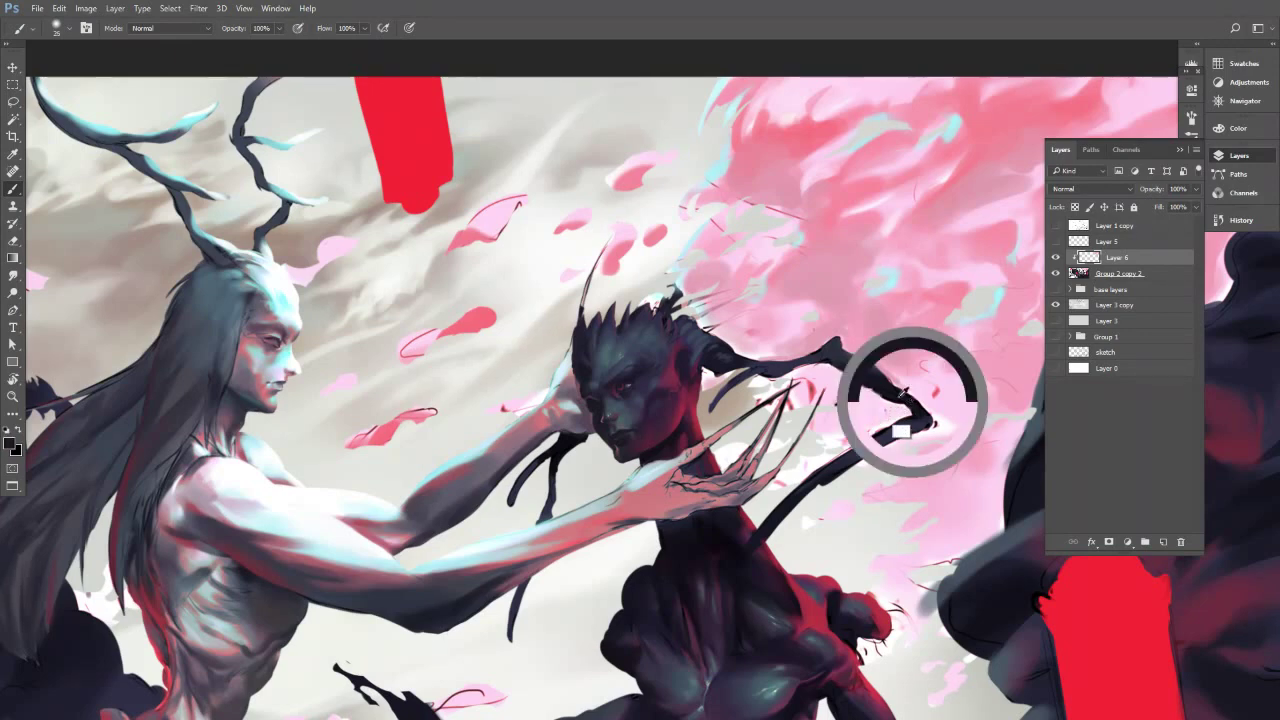
key(bracketleft)
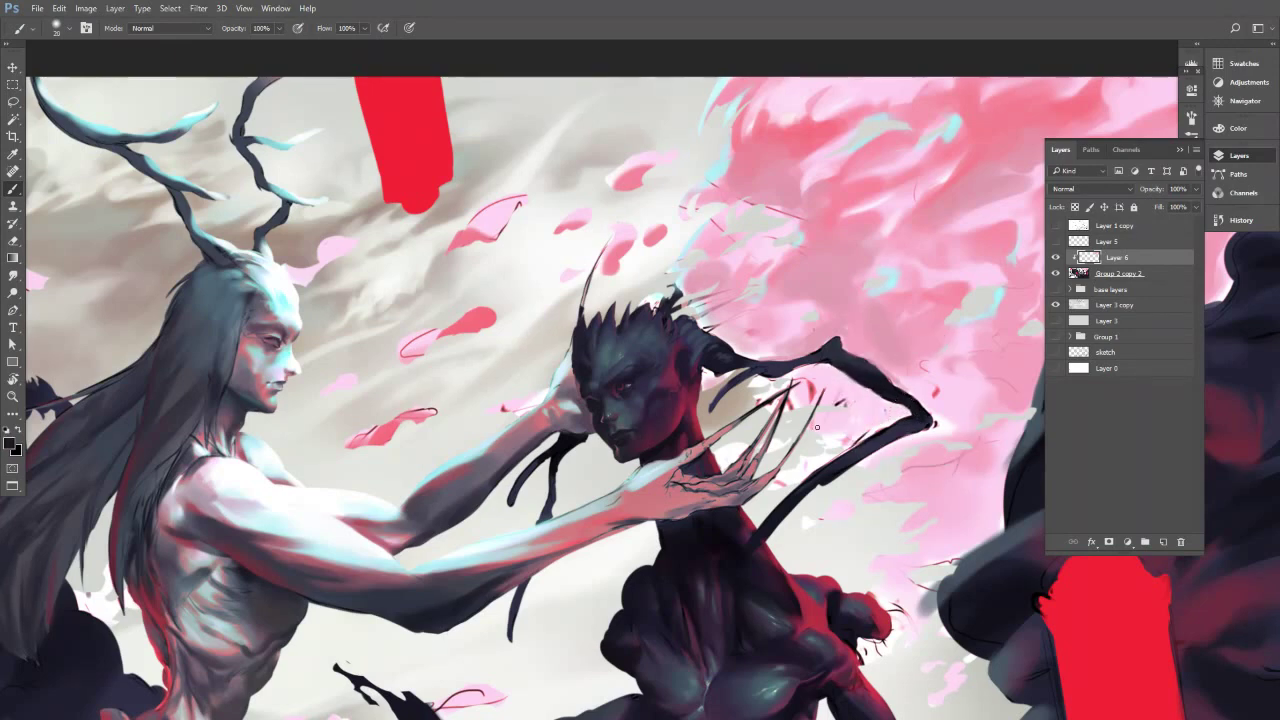
key(bracketleft)
key(bracketleft)
key(bracketleft)
key(e)
key(b)
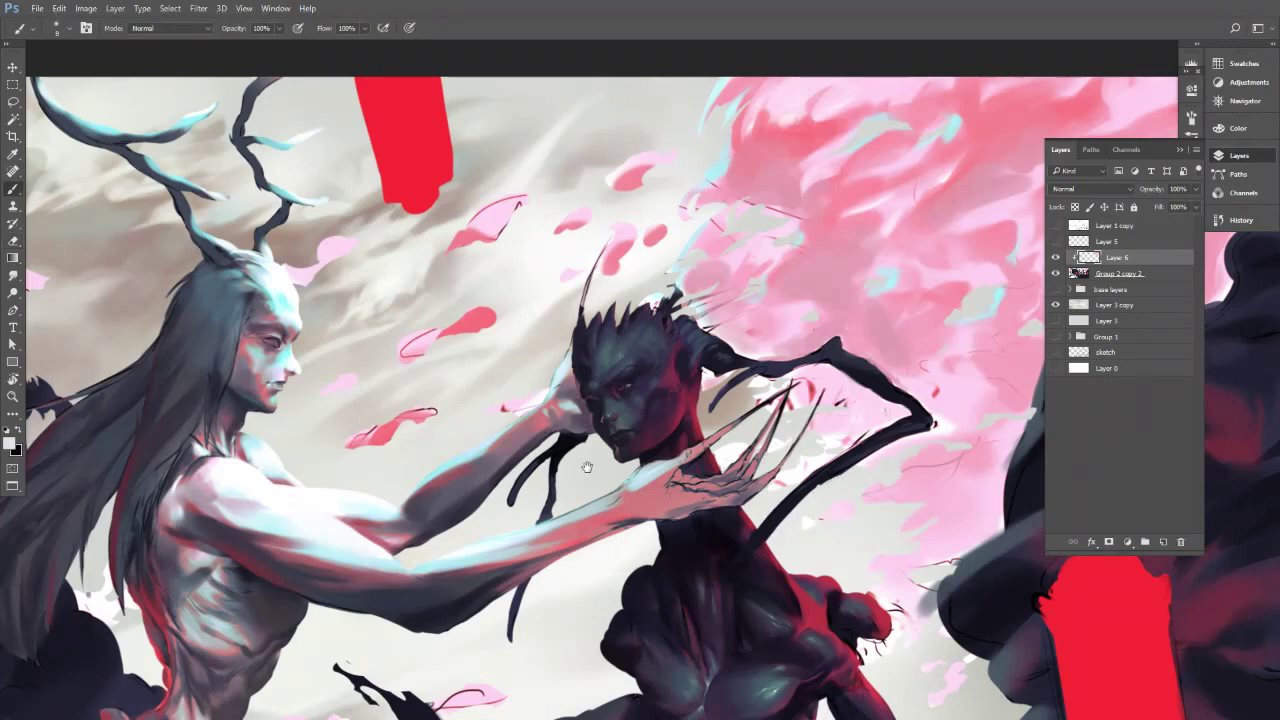
Paint sampled dark and skin-pink tones over the lower outline of the antlered figure's near forearm by the wrist.
drag(587, 467, 637, 374)
drag(634, 450, 658, 435)
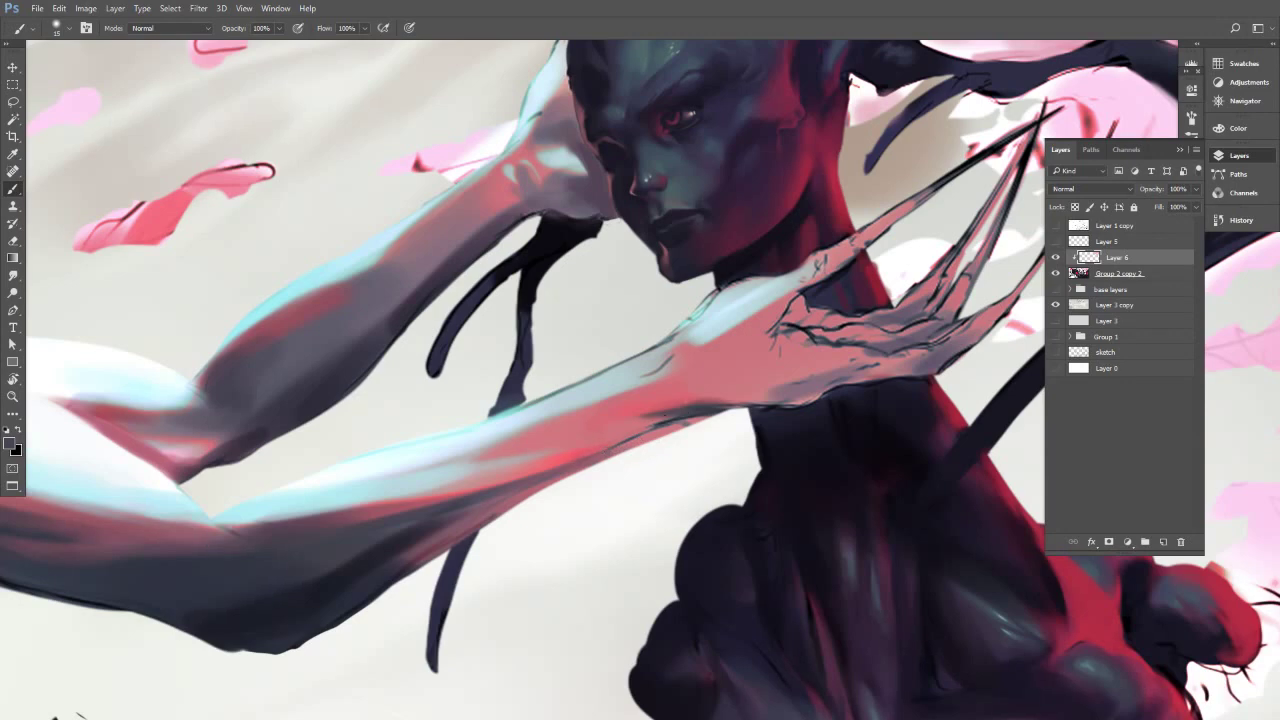
mouse_move(664, 415)
mouse_down()
mouse_move(632, 436)
mouse_move(688, 410)
mouse_up()
alt+click(622, 435)
key(])
drag(582, 444, 627, 430)
alt+click(586, 434)
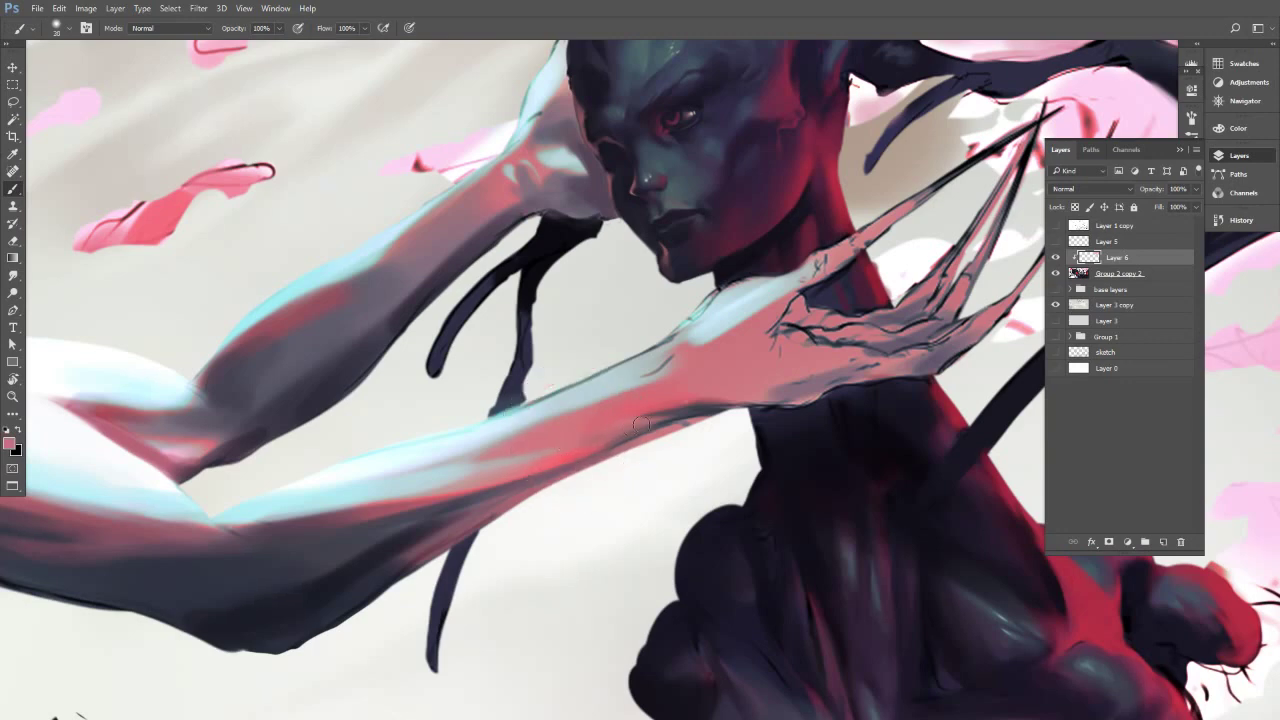
alt+click(648, 412)
drag(704, 417, 731, 415)
Blend sampled red-pink tones along the underside of the near forearm and refine its shadow edge with a smaller brush.
key(])
drag(584, 459, 684, 427)
alt+click(558, 476)
alt+click(654, 439)
key([)
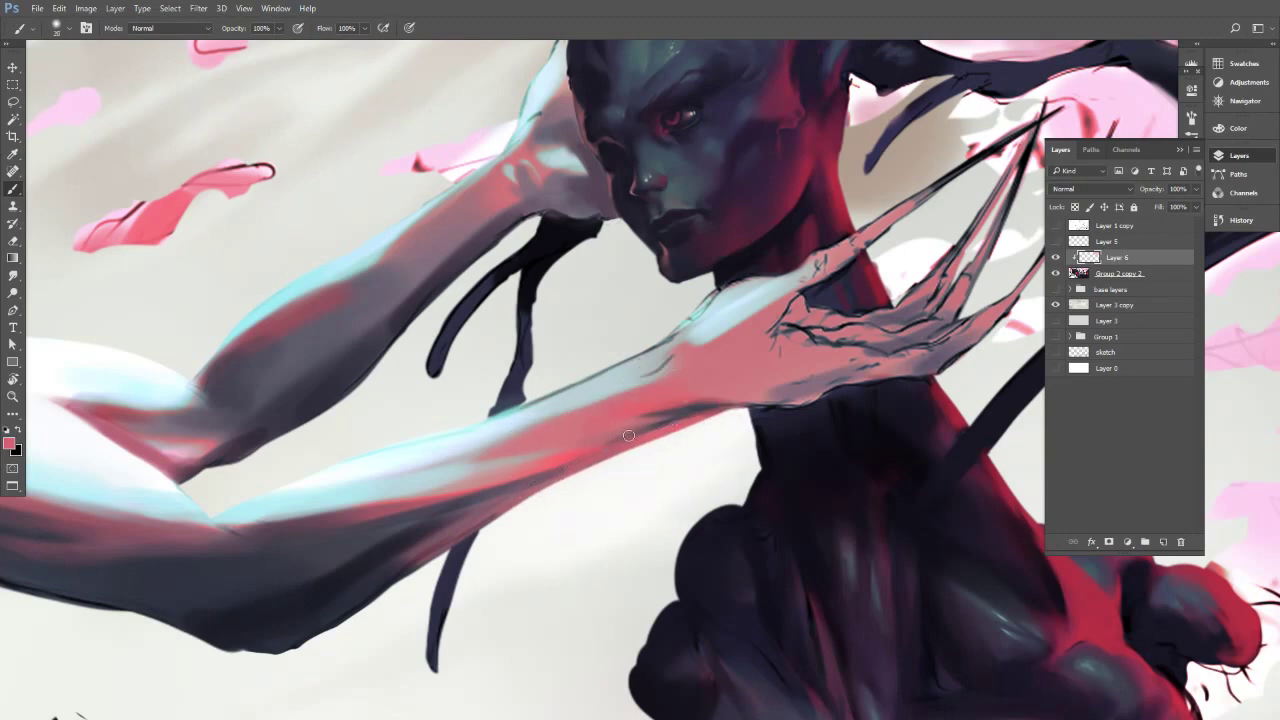
key(bracketleft)
drag(703, 418, 645, 432)
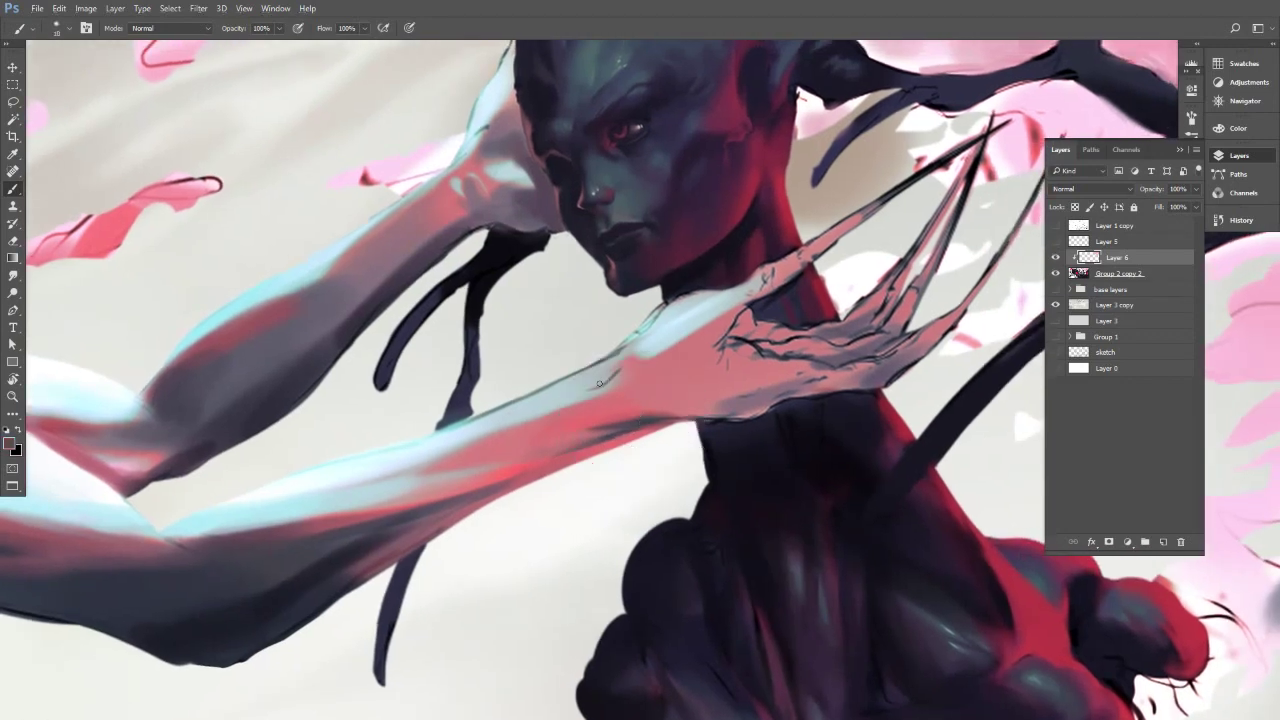
Paint sampled grey and light tones into the shadow on the upper edge of the near wrist, enlarging the brush for blending.
key(bracketright)
key(bracketright)
drag(592, 390, 617, 367)
alt+click(604, 416)
key(bracketright)
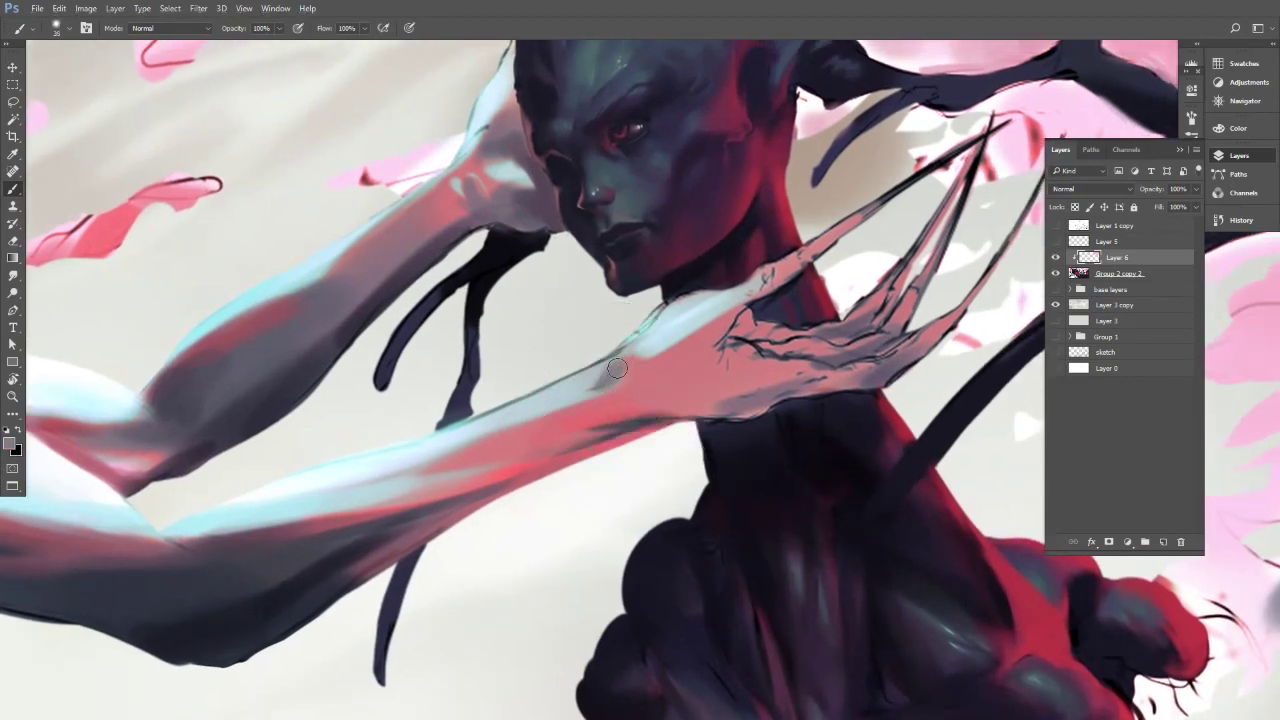
alt+click(647, 343)
key(bracketright)
key(bracketright)
key(bracketright)
key(bracketright)
key(bracketright)
alt+click(611, 431)
Turn the canvas so the near hand points upward and blend sampled pink from the wrist over the back of the hand.
key(r)
mouse_move(785, 420)
mouse_down()
mouse_move(823, 363)
mouse_move(731, 311)
mouse_move(749, 361)
mouse_up()
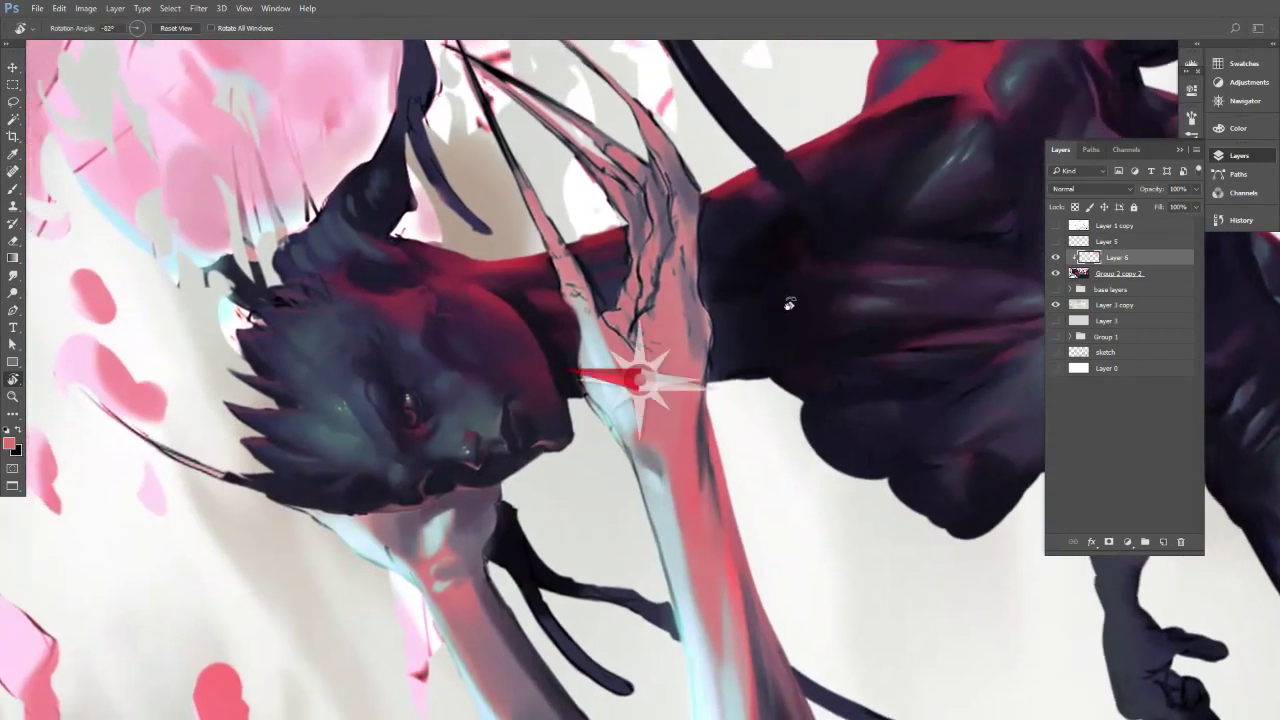
drag(789, 303, 806, 340)
key(b)
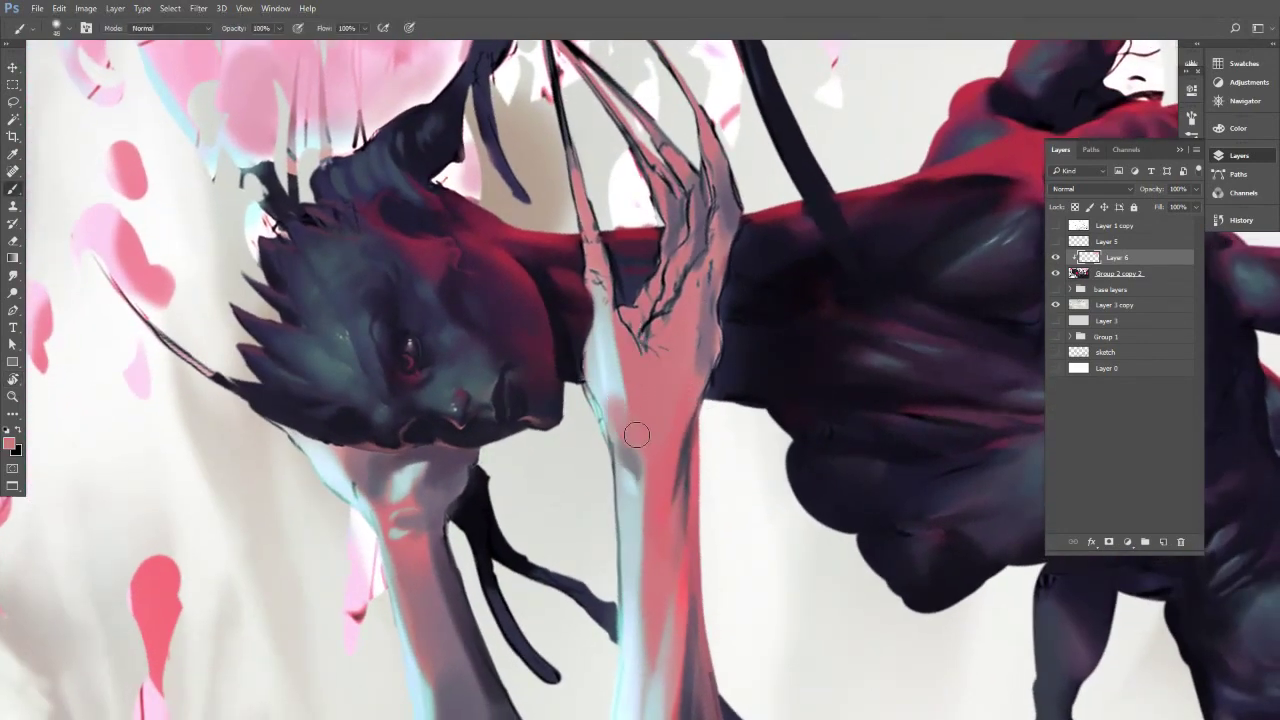
mouse_move(641, 428)
mouse_down()
mouse_move(619, 403)
mouse_move(643, 432)
mouse_move(669, 362)
mouse_move(624, 357)
mouse_move(620, 381)
mouse_move(605, 308)
mouse_move(620, 345)
mouse_up()
alt+click(608, 413)
Refine the pale blue light along the thumb side of the hand with sampled tones and a smaller brush.
key(bracketleft)
key(bracketleft)
key(bracketleft)
key(bracketleft)
key(bracketleft)
key(bracketleft)
key(bracketleft)
key(bracketleft)
key(bracketright)
alt+click(621, 350)
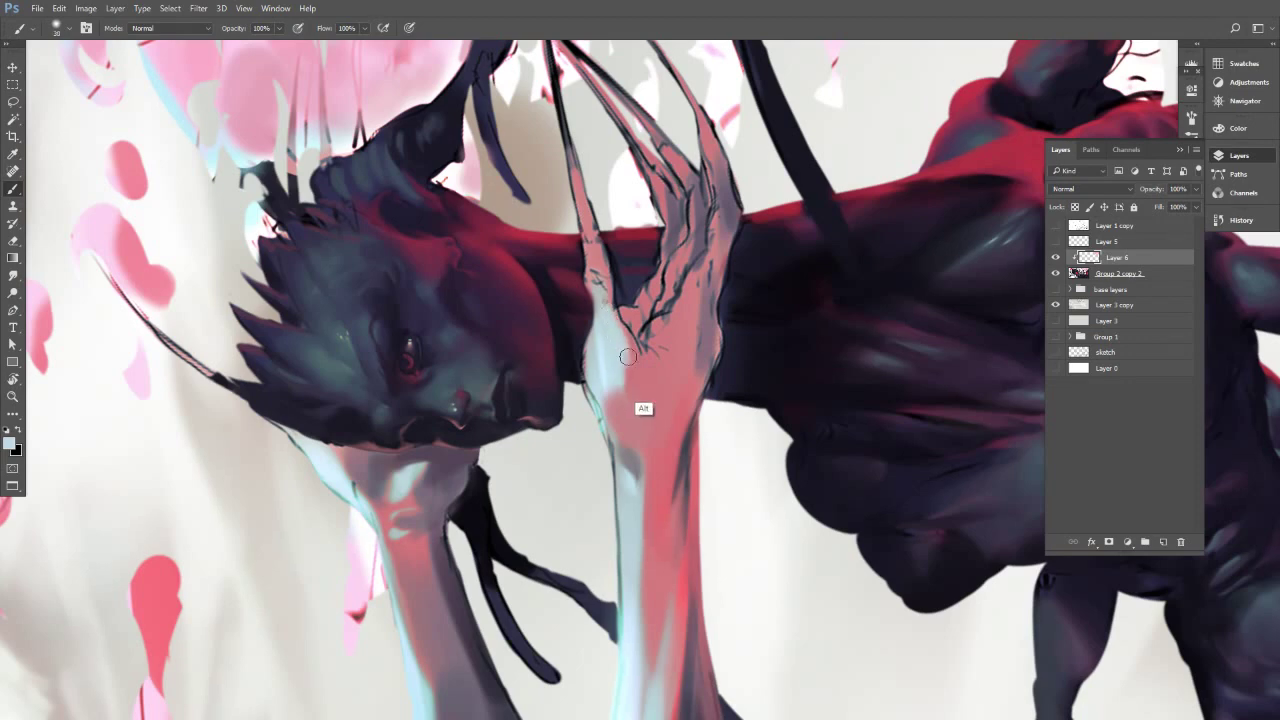
alt+click(688, 451)
Paint dark shading between the finger bases and along the sketched tendon lines on the back of the hand.
drag(682, 243, 688, 238)
mouse_move(642, 298)
mouse_down()
mouse_move(665, 225)
mouse_move(652, 270)
mouse_move(636, 256)
mouse_move(663, 284)
mouse_up()
key(])
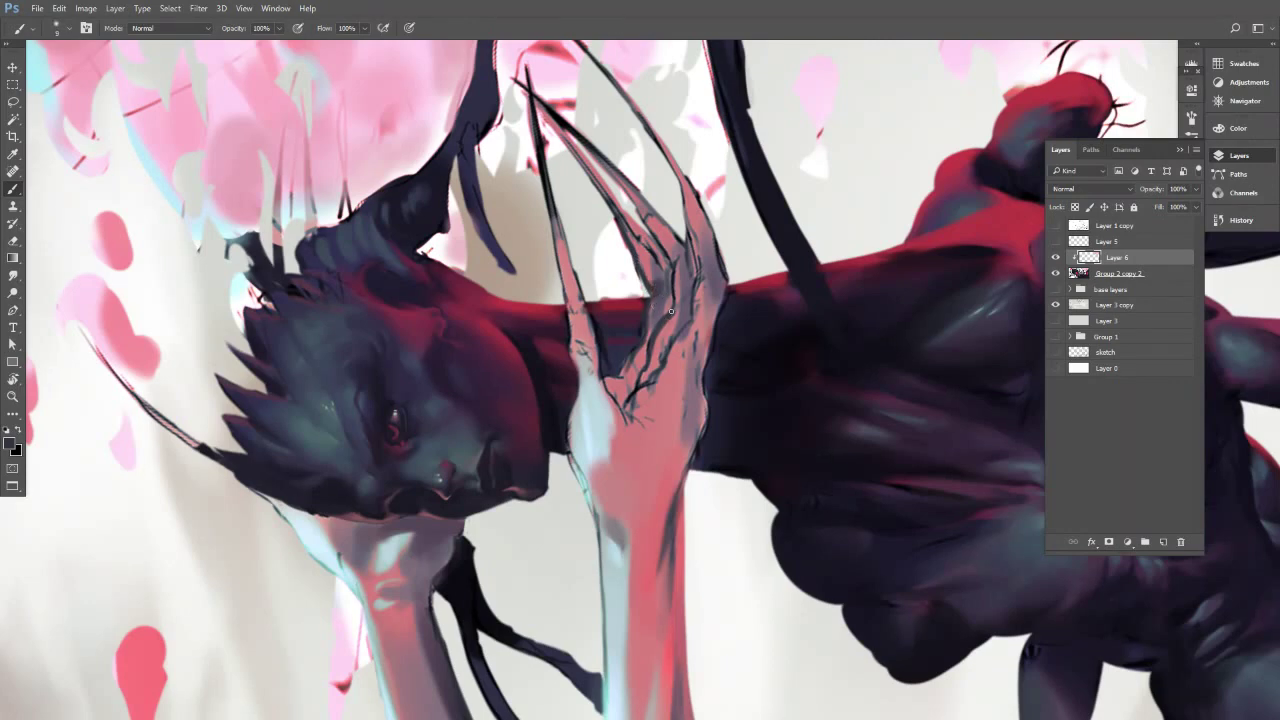
drag(669, 259, 673, 292)
key(r)
drag(680, 217, 712, 226)
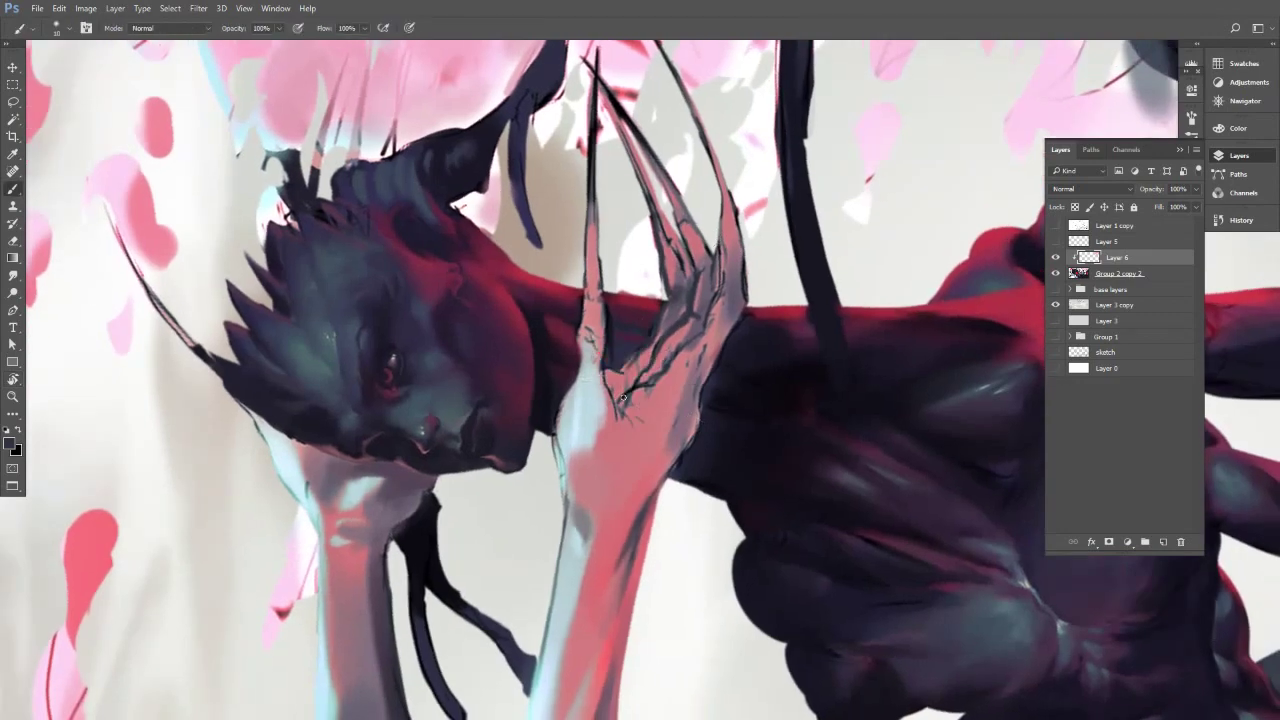
mouse_move(622, 398)
mouse_down()
mouse_move(655, 382)
mouse_move(716, 298)
mouse_up()
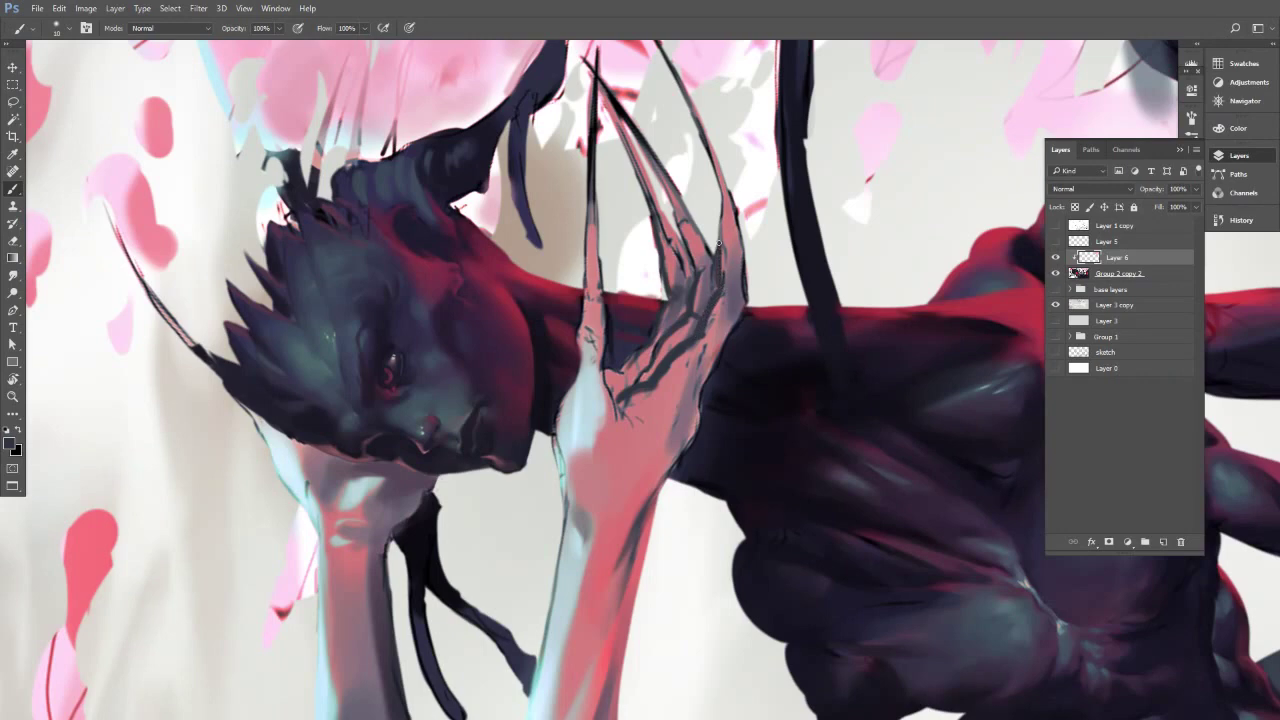
Darken the knuckles and lower segments of the clawed fingers with a slightly larger brush.
key(bracketright)
key(bracketright)
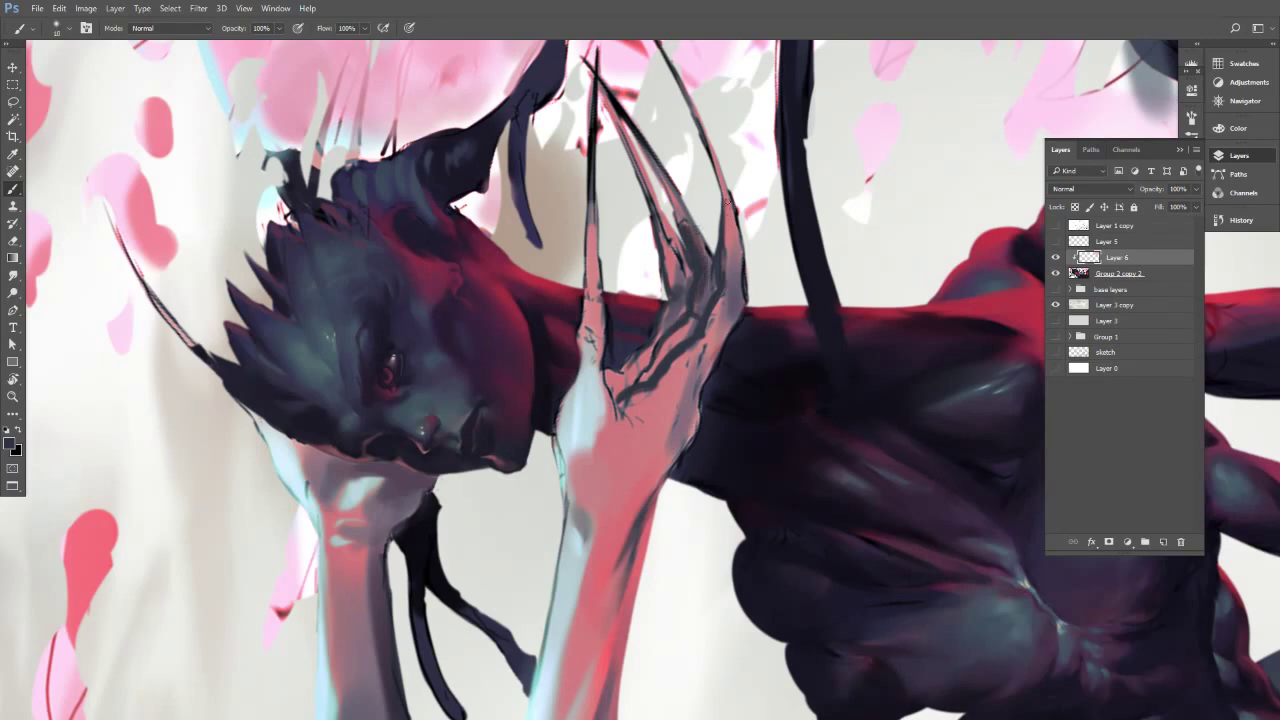
drag(728, 203, 726, 268)
key(bracketright)
drag(661, 232, 668, 262)
mouse_move(658, 217)
mouse_down()
mouse_move(681, 301)
mouse_move(659, 323)
mouse_move(671, 286)
mouse_move(661, 325)
mouse_move(675, 293)
mouse_up()
key(bracketright)
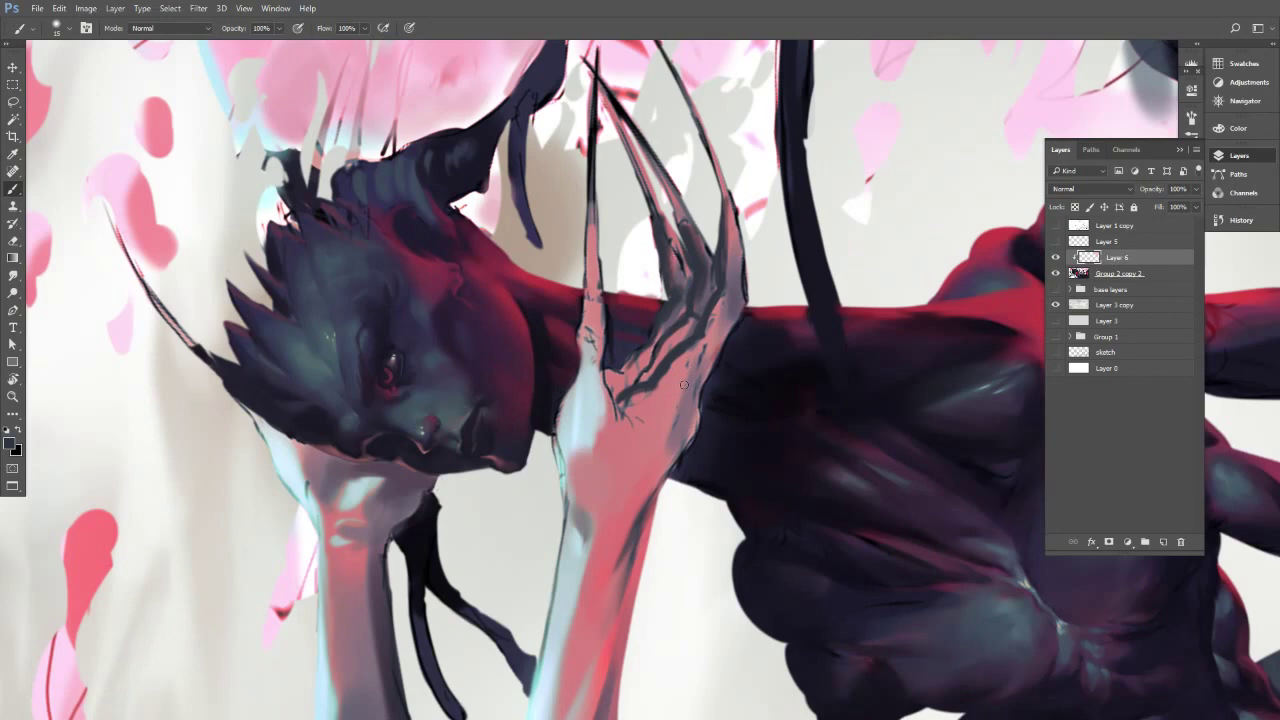
Paint sampled dark tones into the web of the hand between the thumb and the first finger.
drag(613, 375, 662, 338)
key(bracketright)
key(bracketright)
alt+click(626, 390)
mouse_move(628, 384)
mouse_down()
mouse_move(596, 377)
mouse_move(618, 419)
mouse_move(606, 347)
mouse_up()
alt+click(619, 398)
key(bracketright)
alt+click(610, 323)
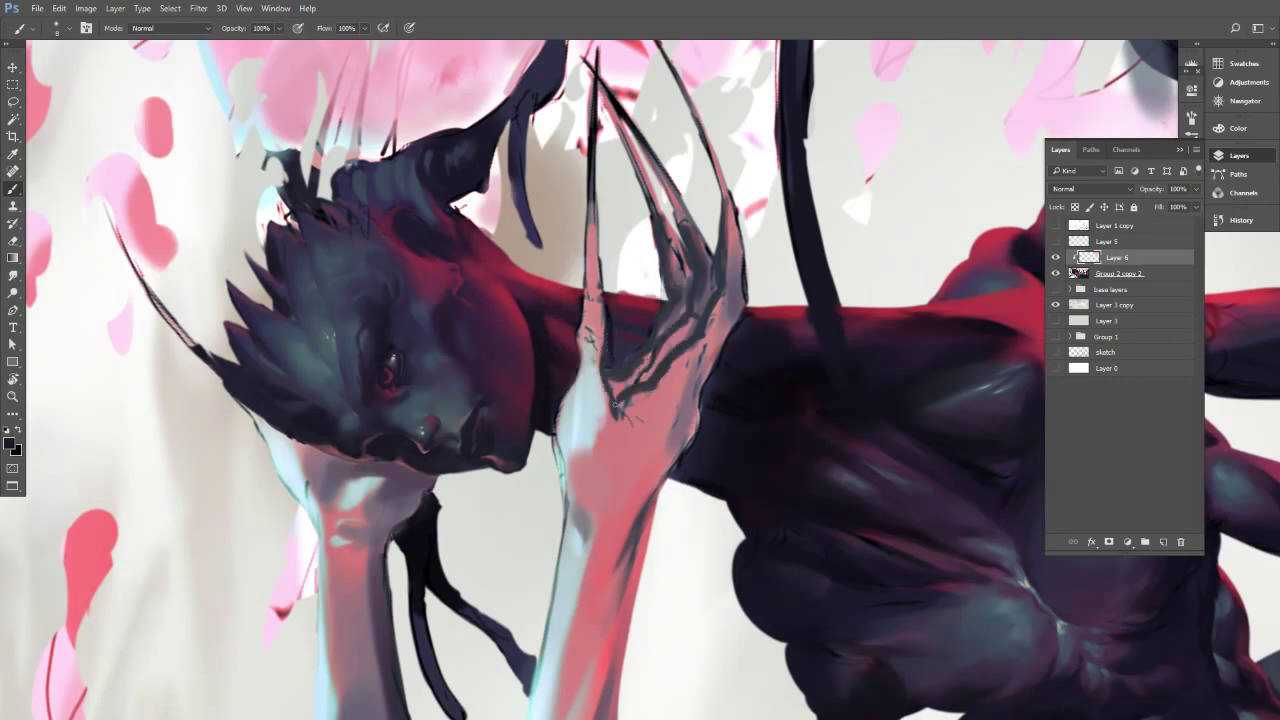
drag(611, 400, 603, 355)
Paint sampled light blue and muted pink tones along the base and length of the long thumb claw.
alt+click(586, 378)
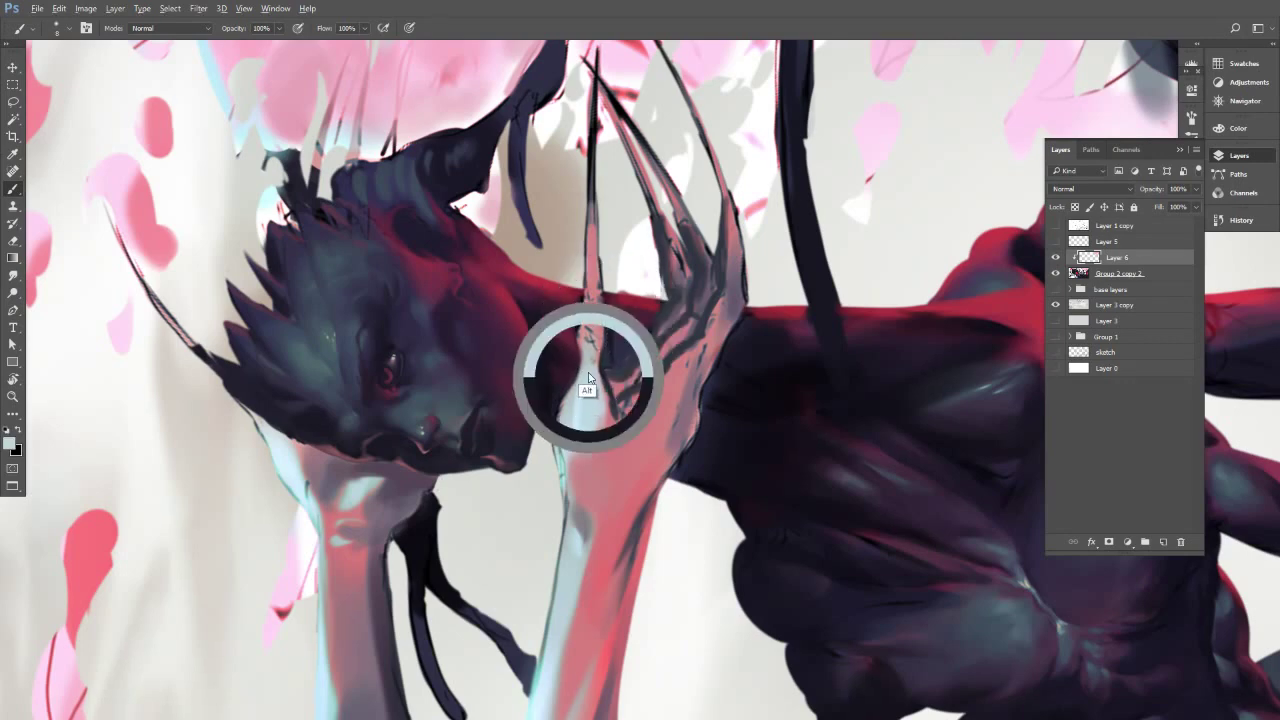
drag(596, 324, 598, 301)
alt+click(597, 283)
key(bracketleft)
alt+click(604, 325)
alt+click(590, 299)
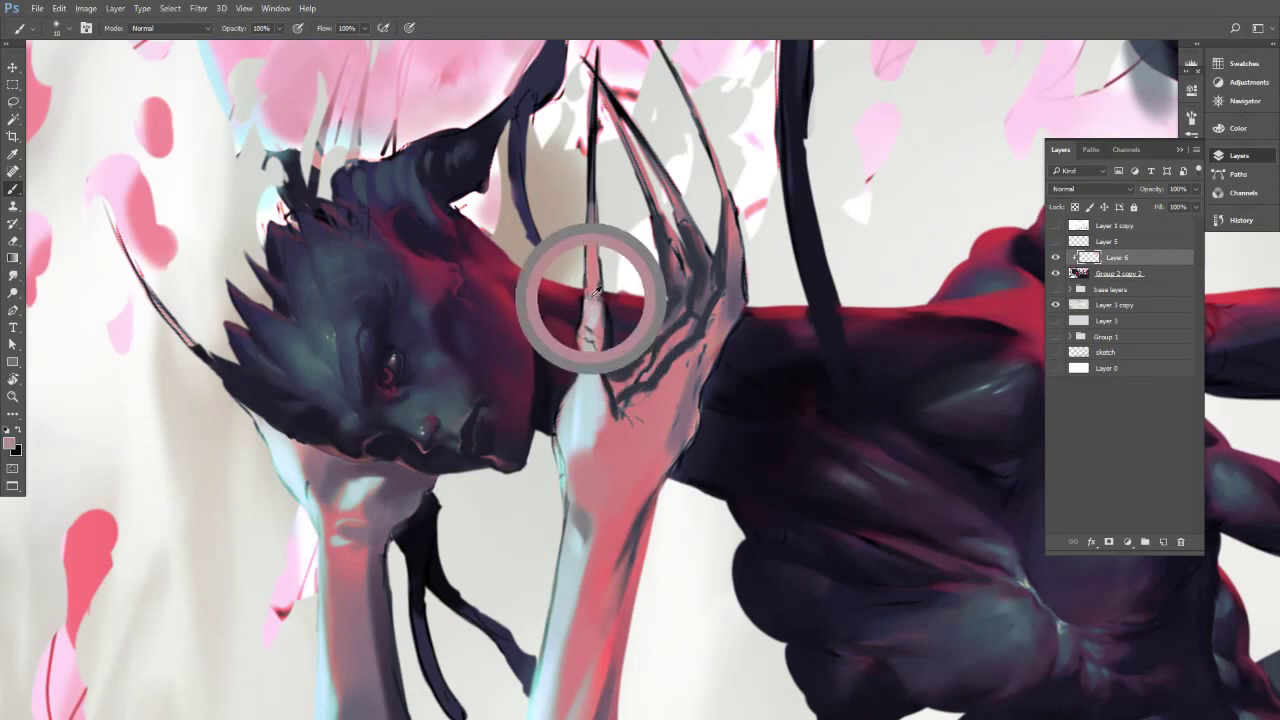
drag(602, 205, 596, 344)
Flip the canvas orientation so the claws point downward and smooth the long thumb with sampled pink tones.
key(r)
mouse_move(596, 362)
mouse_down()
mouse_move(604, 346)
mouse_move(590, 350)
mouse_up()
key(bracketleft)
key(bracketleft)
alt+click(600, 334)
key(bracketright)
key(bracketright)
key(bracketright)
mouse_move(610, 302)
mouse_down()
mouse_move(598, 354)
mouse_move(636, 240)
mouse_move(616, 292)
mouse_move(696, 403)
mouse_move(666, 435)
mouse_up()
alt+click(618, 302)
alt+click(634, 297)
key(bracketright)
key(r)
key(b)
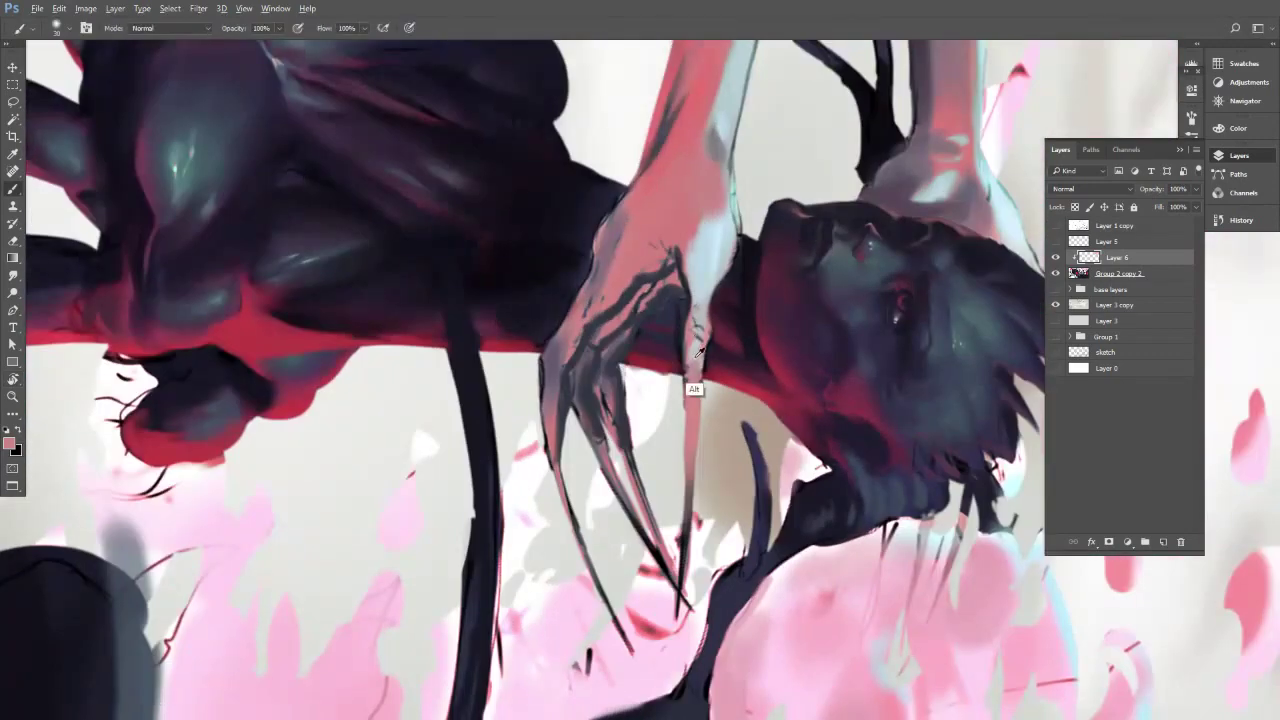
alt+click(690, 390)
drag(698, 348, 690, 388)
Refine the thumb's joint with a finer brush using closely sampled pink and light skin tones.
key(bracketleft)
key(bracketleft)
key(bracketleft)
key(bracketleft)
key(bracketleft)
alt+click(686, 379)
alt+click(689, 383)
alt+click(686, 372)
alt+click(691, 335)
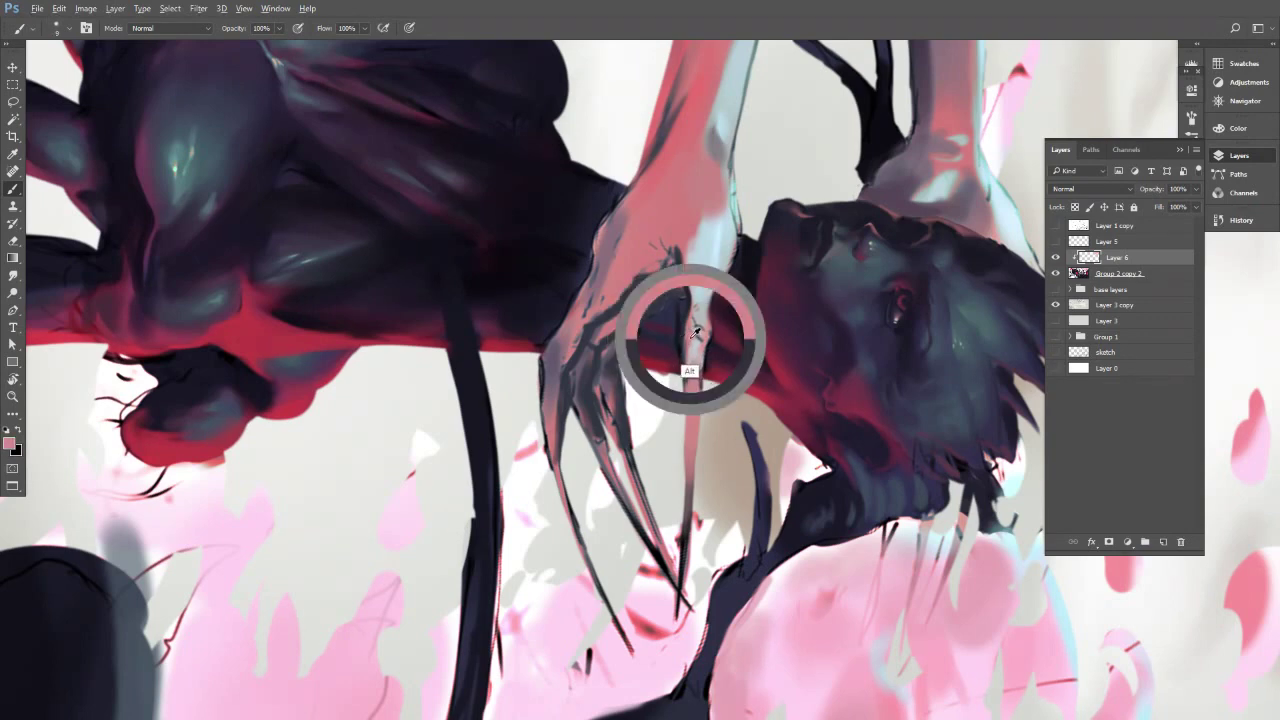
Paint sampled mauve and pink tones over the sketch lines along the outer edge of the near hand.
scroll(674, 325, up, 3)
alt+click(644, 267)
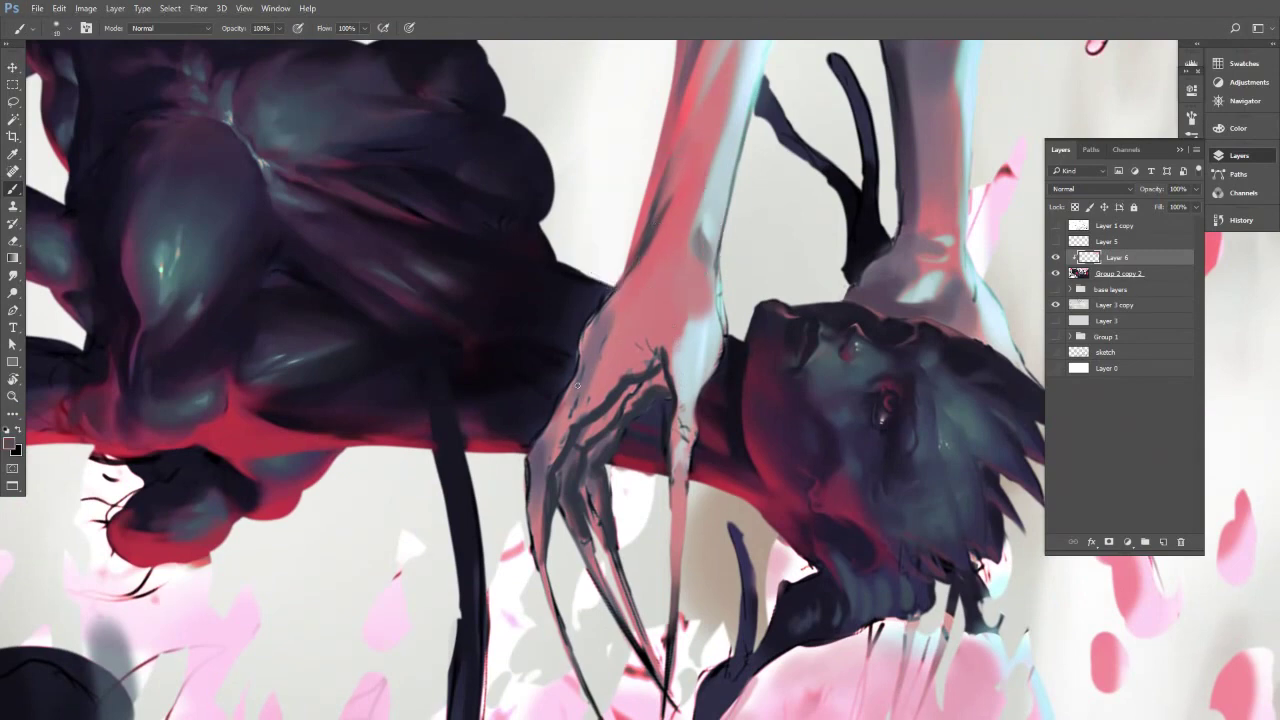
key(])
alt+click(583, 369)
drag(590, 342, 576, 385)
alt+click(600, 339)
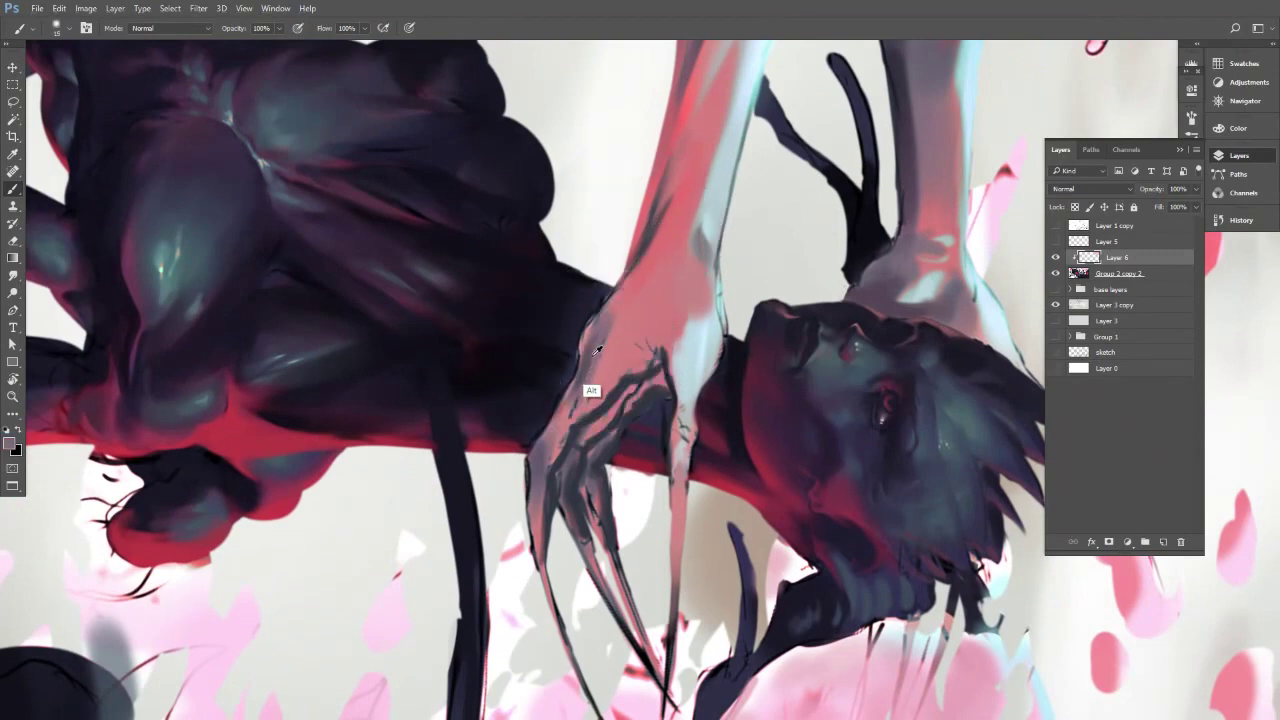
alt+click(620, 385)
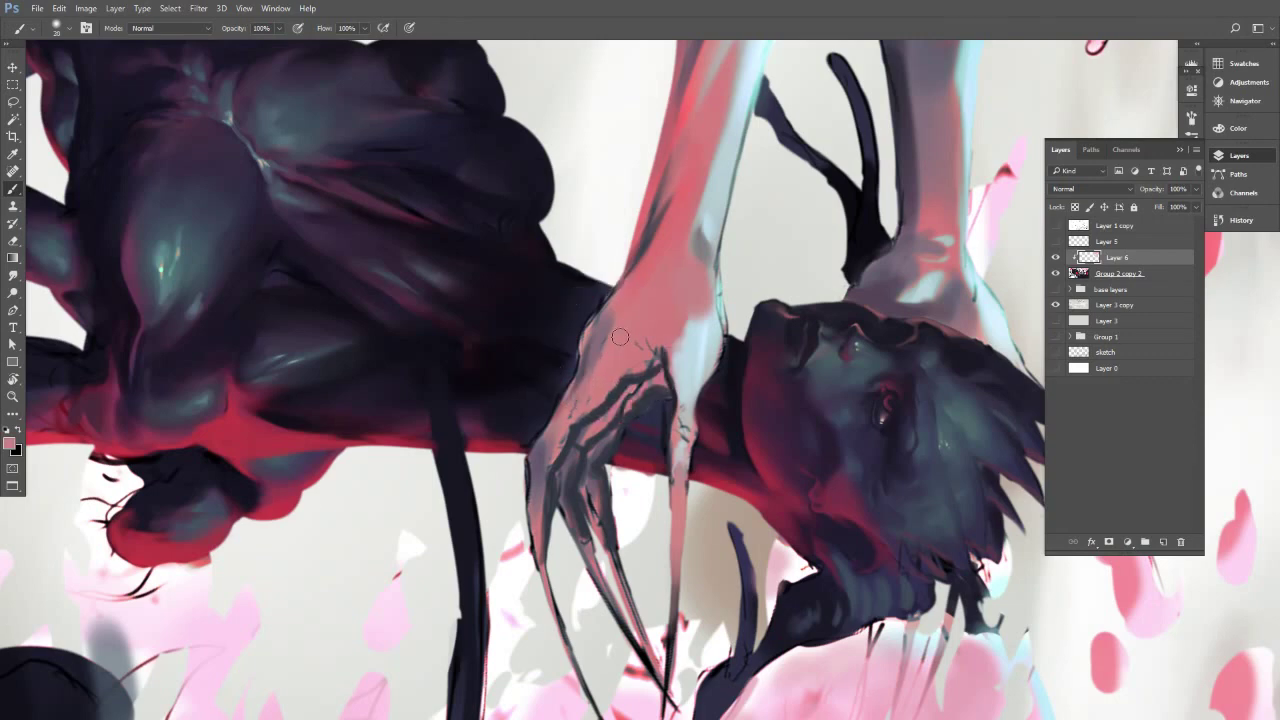
Paint sampled muted purple with a small brush from the outer finger up to the creases on the back of the hand.
alt+click(532, 505)
key([)
key([)
key([)
key([)
mouse_move(546, 470)
mouse_down()
mouse_move(623, 383)
mouse_move(576, 421)
mouse_move(655, 350)
mouse_up()
key(])
key(])
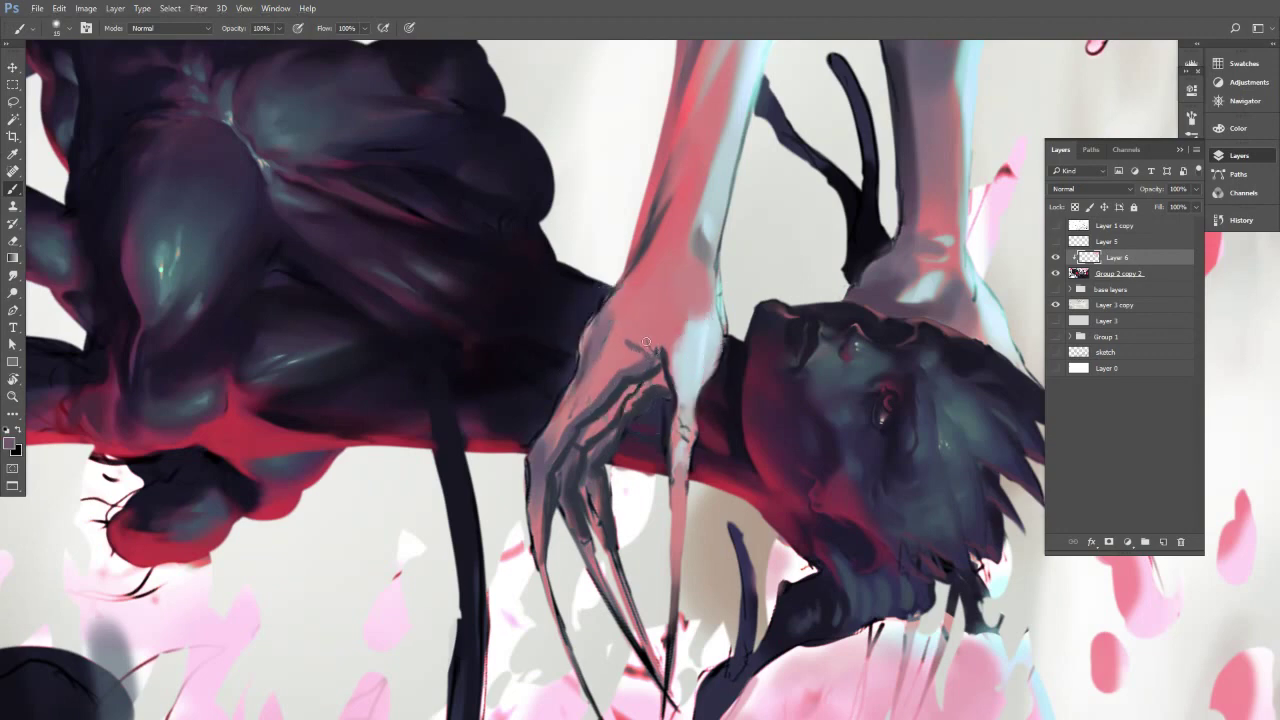
Soften the crease marks above the thumb web with sampled skin tones.
alt+click(660, 342)
drag(652, 340, 671, 363)
alt+click(649, 358)
key(])
Turn the claws upward again and paint sampled pale blue highlights between the tendons on the back of the hand.
key(r)
mouse_move(689, 272)
mouse_down()
mouse_move(760, 330)
mouse_move(700, 420)
mouse_move(760, 320)
mouse_move(719, 248)
mouse_move(778, 384)
mouse_up()
key(b)
alt+click(586, 412)
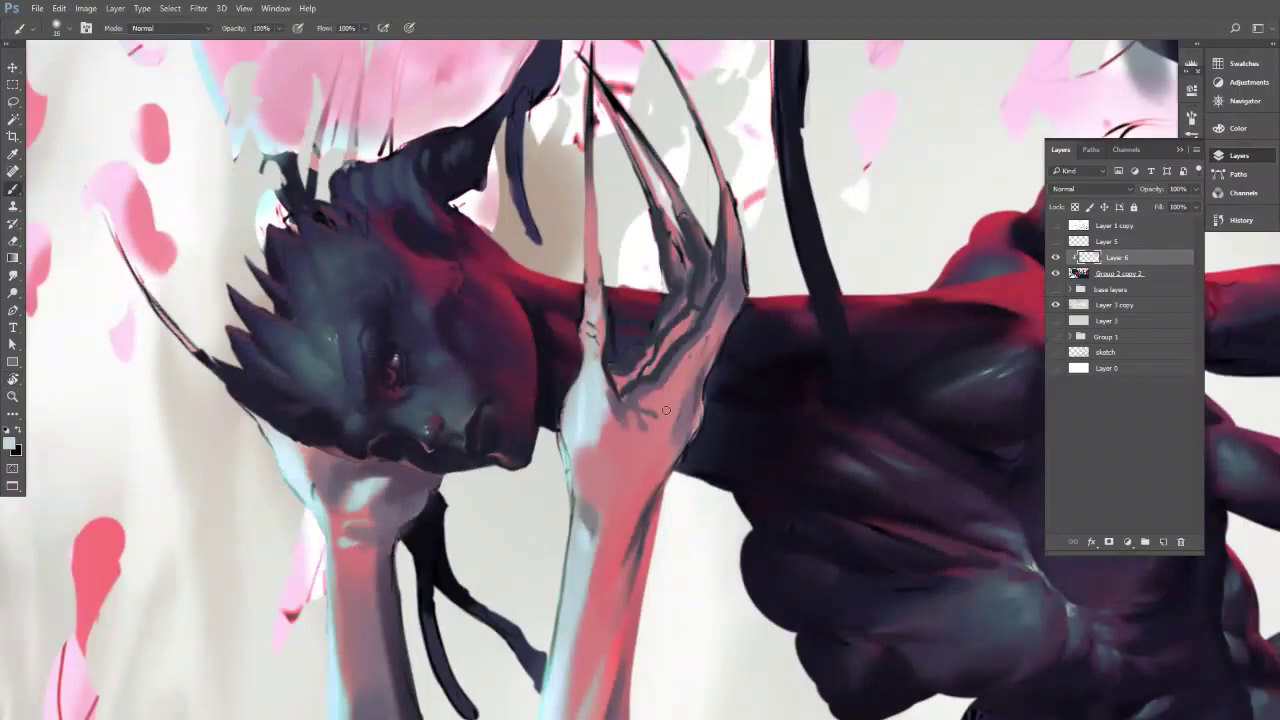
drag(650, 405, 668, 410)
key(bracketright)
drag(700, 357, 670, 396)
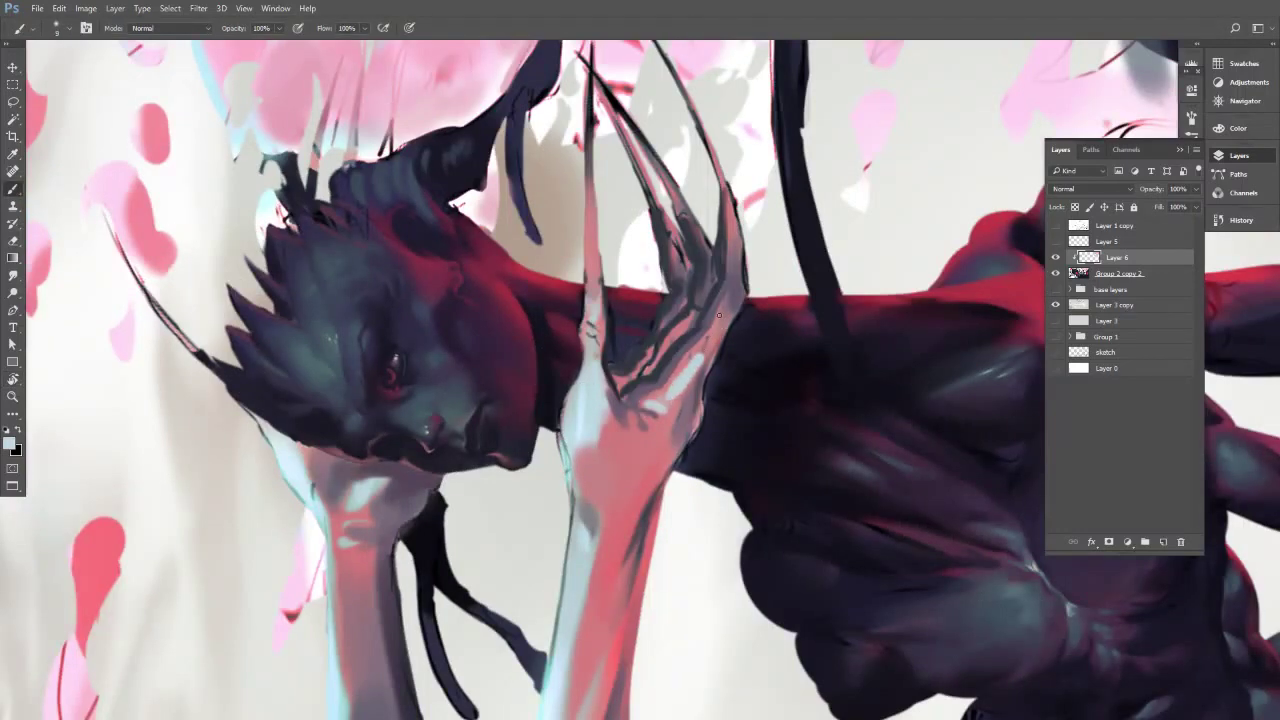
Blend the new tendon highlights into the outer side of the hand with sampled pink and mauve tones.
alt+click(709, 345)
alt+click(705, 362)
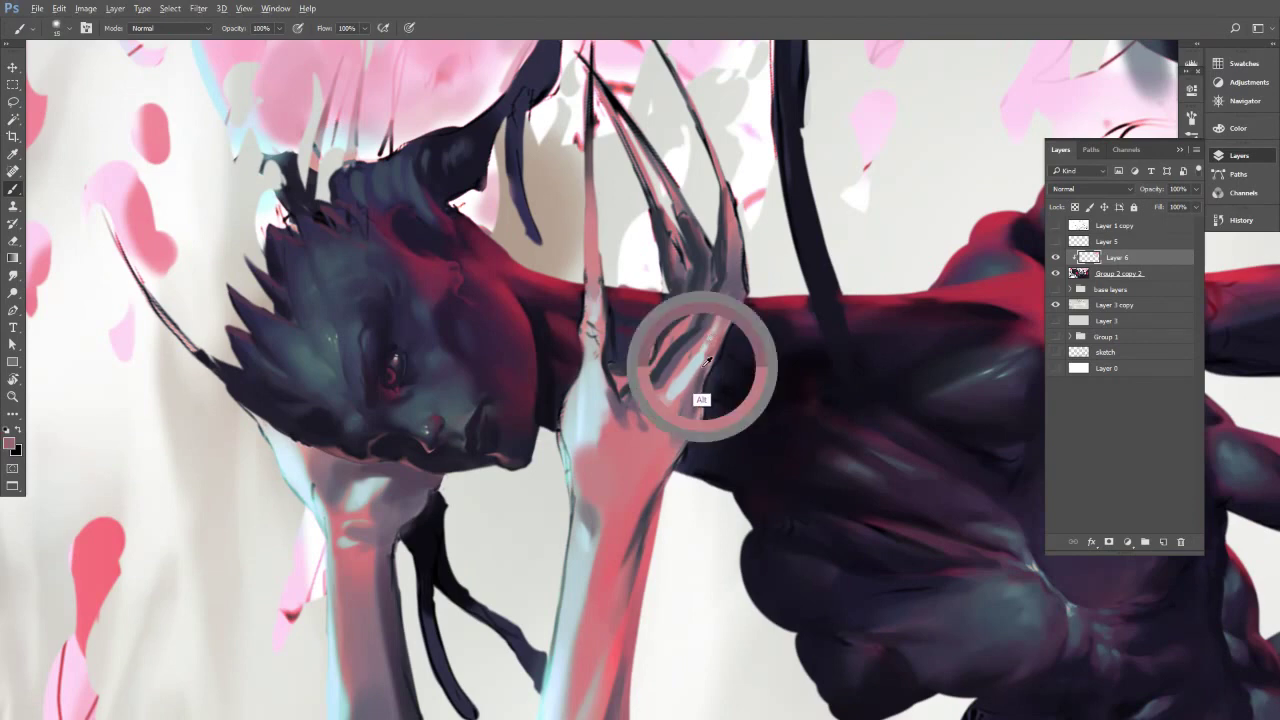
alt+click(683, 360)
key(bracketright)
drag(713, 342, 685, 393)
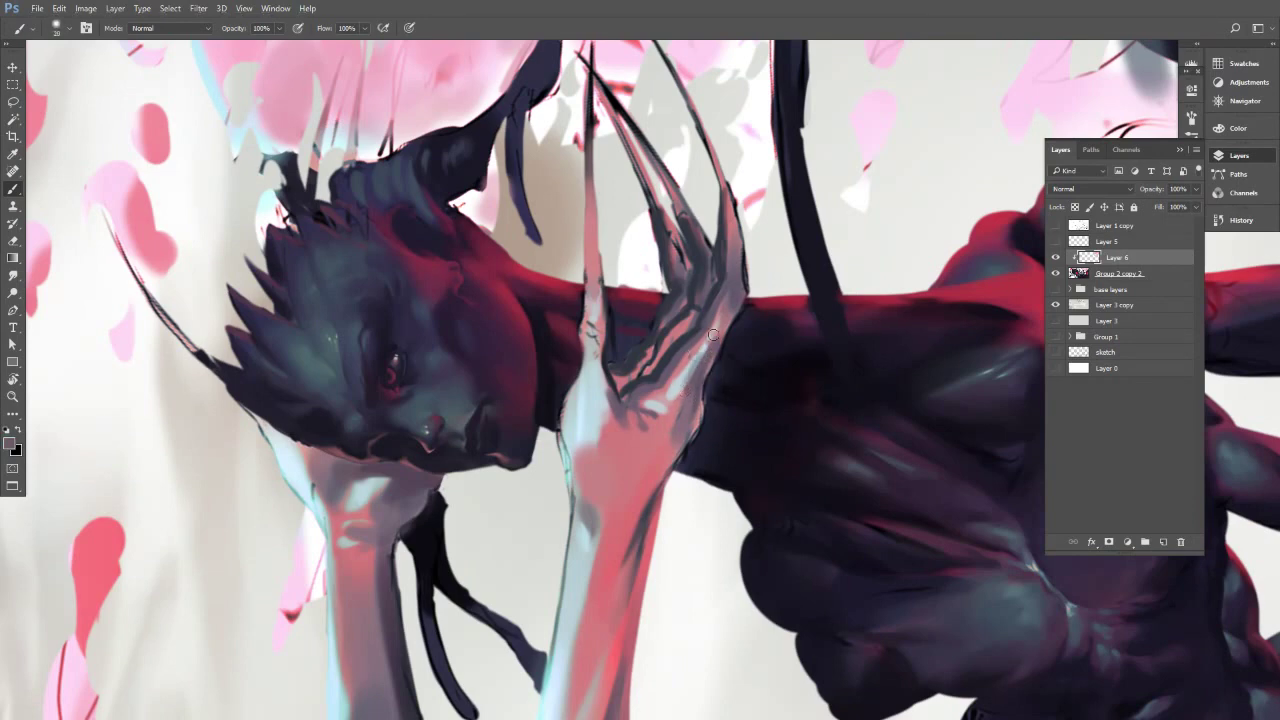
alt+click(711, 349)
alt+click(715, 335)
alt+click(710, 350)
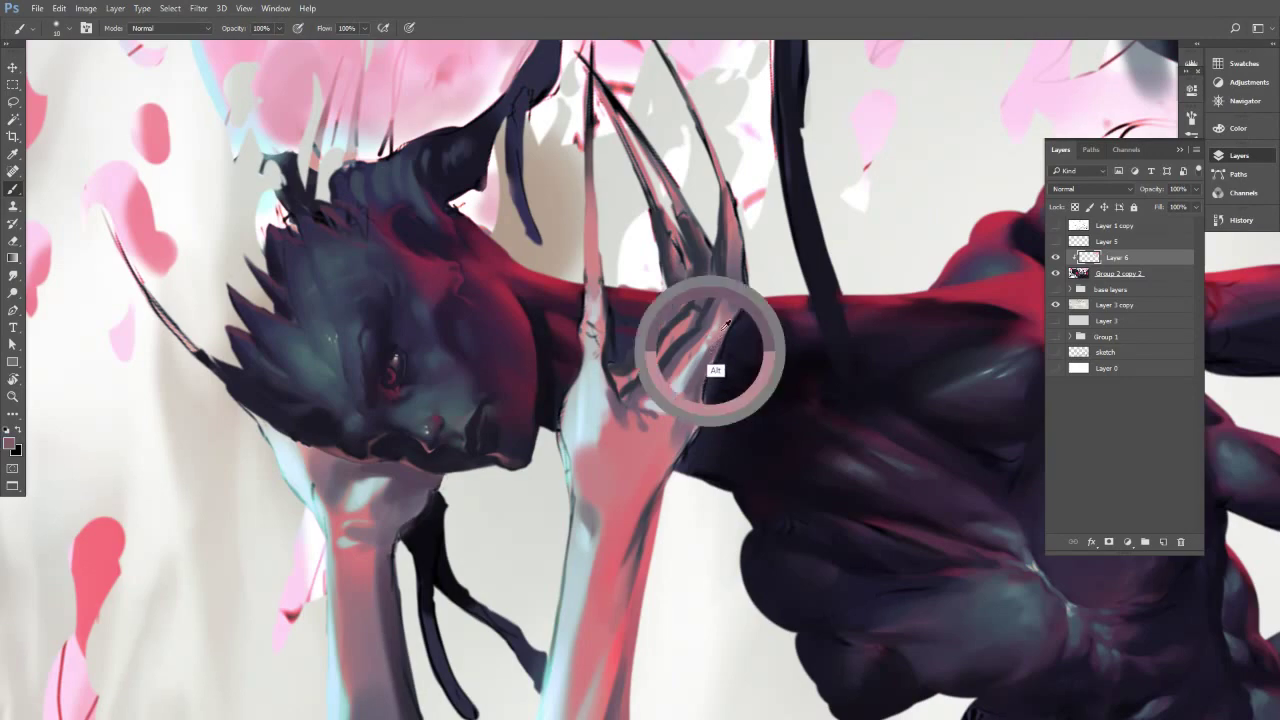
alt+click(738, 299)
Turn the claws downward and refine the hand's outer edge near the wrist with sampled pink and dark tones.
mouse_move(720, 340)
mouse_down()
mouse_move(730, 315)
mouse_move(775, 347)
mouse_move(752, 462)
mouse_move(564, 497)
mouse_up()
key(r)
key(b)
alt+click(602, 337)
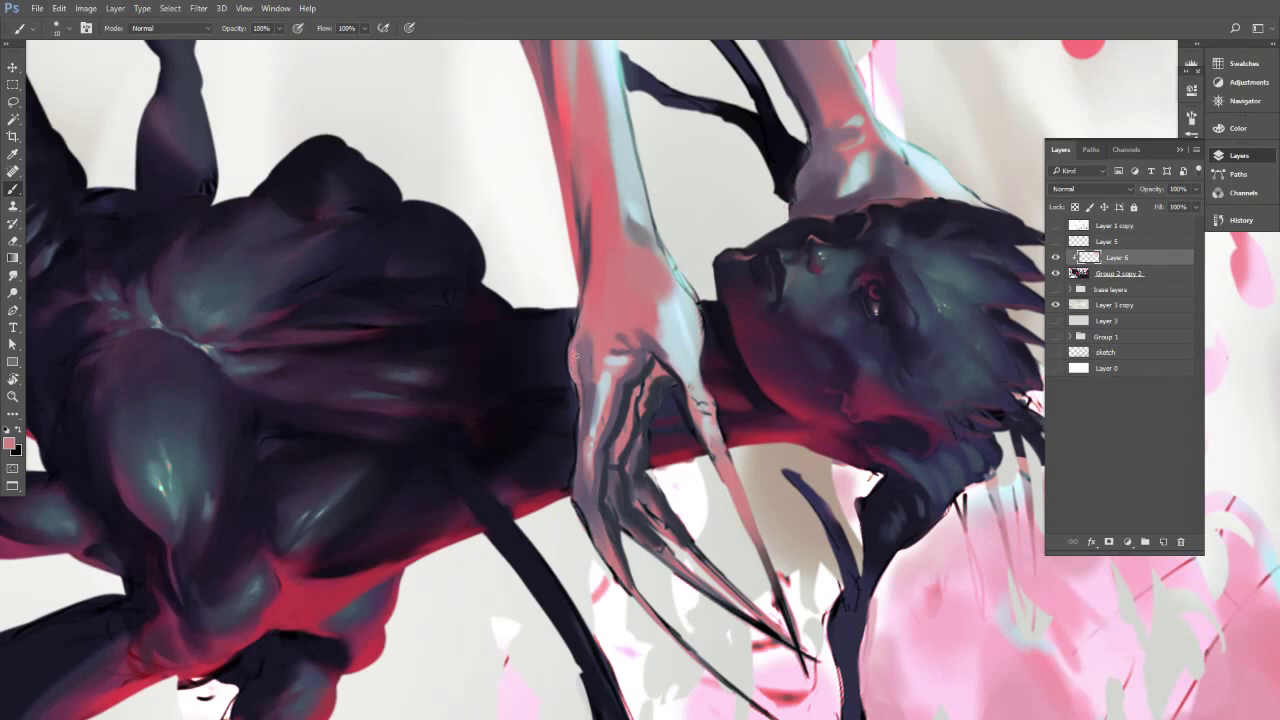
alt+click(584, 394)
alt+click(616, 420)
drag(568, 363, 579, 316)
alt+click(588, 264)
key(bracketright)
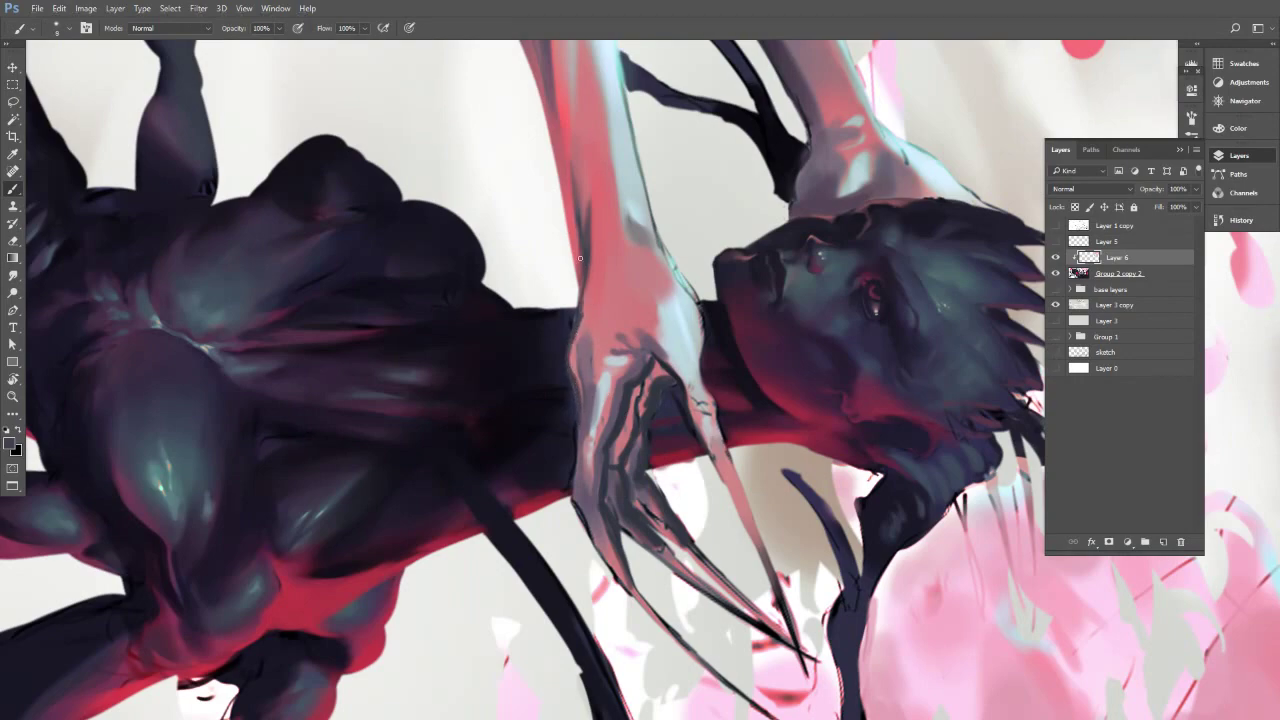
Paint sampled muted purple along the outer side of the hand, from the wrist toward the knuckles.
key(r)
drag(579, 258, 622, 482)
key(b)
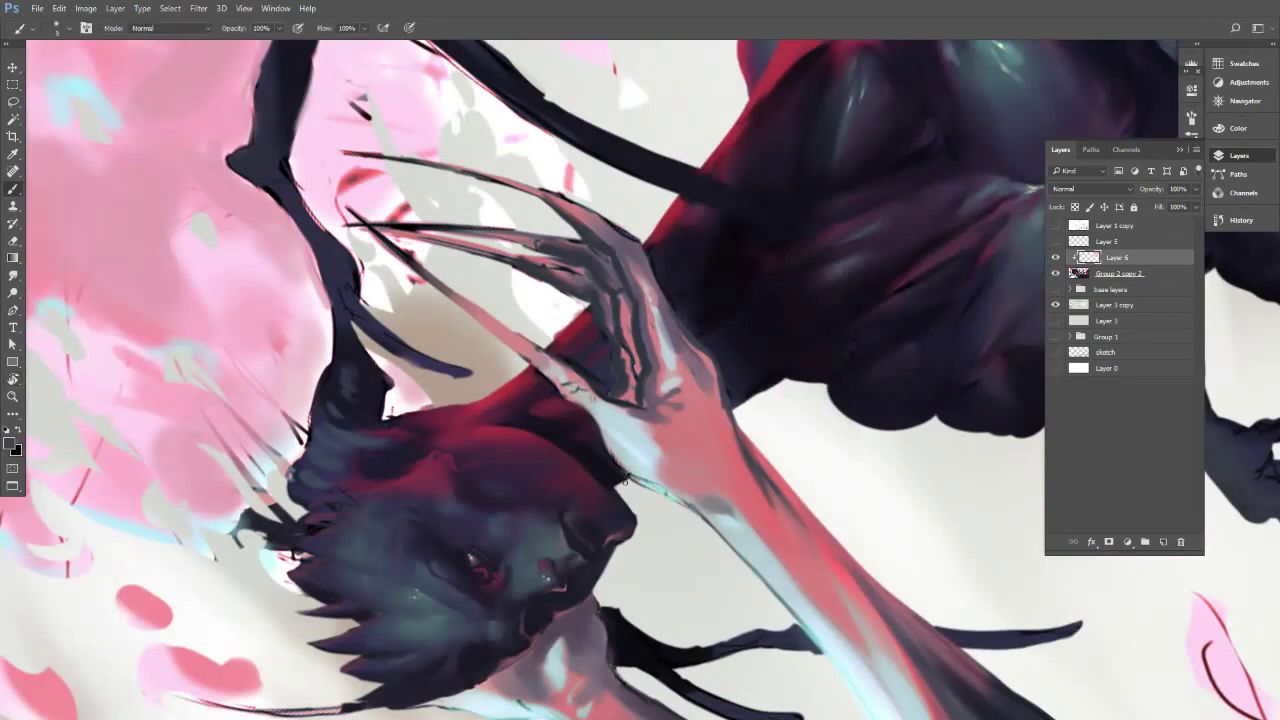
alt+click(712, 398)
key(r)
mouse_move(704, 268)
mouse_down()
mouse_move(760, 314)
mouse_move(765, 339)
mouse_move(692, 420)
mouse_move(662, 432)
mouse_up()
drag(764, 311, 780, 390)
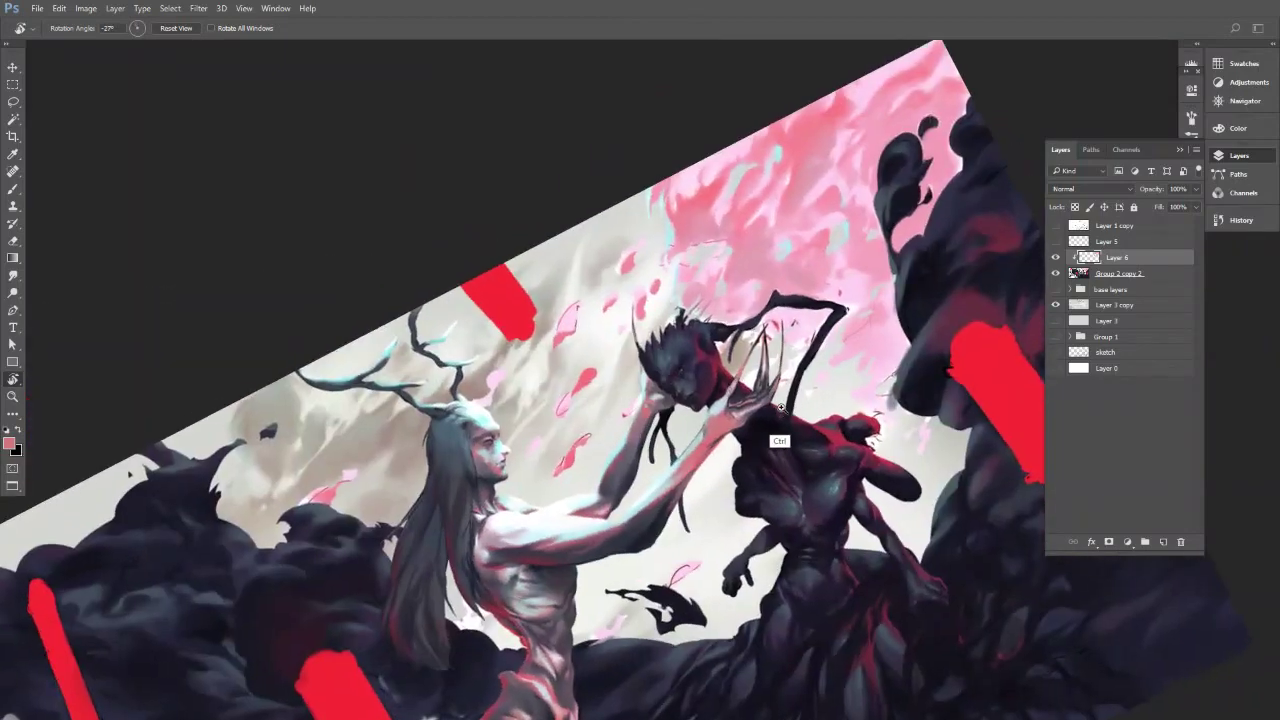
drag(777, 443, 815, 428)
key(b)
alt+click(736, 390)
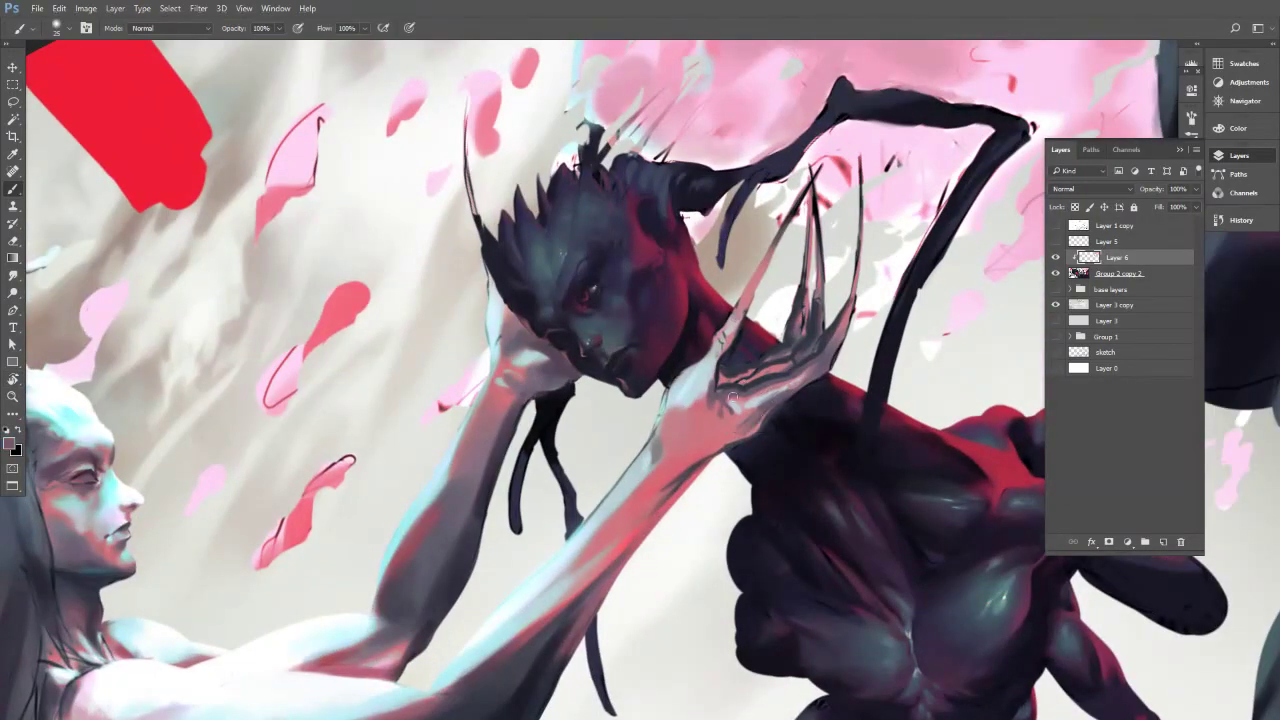
key(])
mouse_move(704, 454)
mouse_down()
mouse_move(666, 471)
mouse_move(771, 384)
mouse_up()
Blend the wrist shading with sampled pink tones and pick up pale blue near the thumb base.
alt+click(668, 505)
alt+click(698, 480)
key(bracketright)
key(bracketright)
alt+click(649, 488)
key(r)
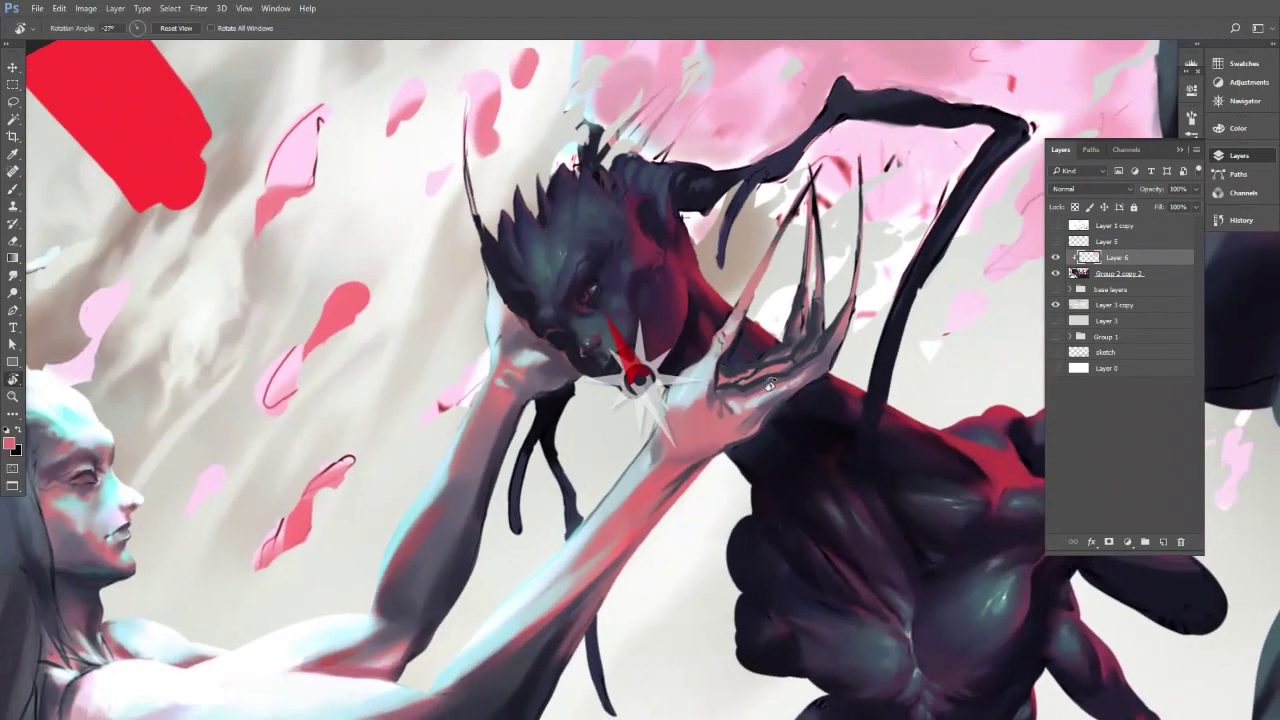
key(b)
key(bracketleft)
alt+click(699, 388)
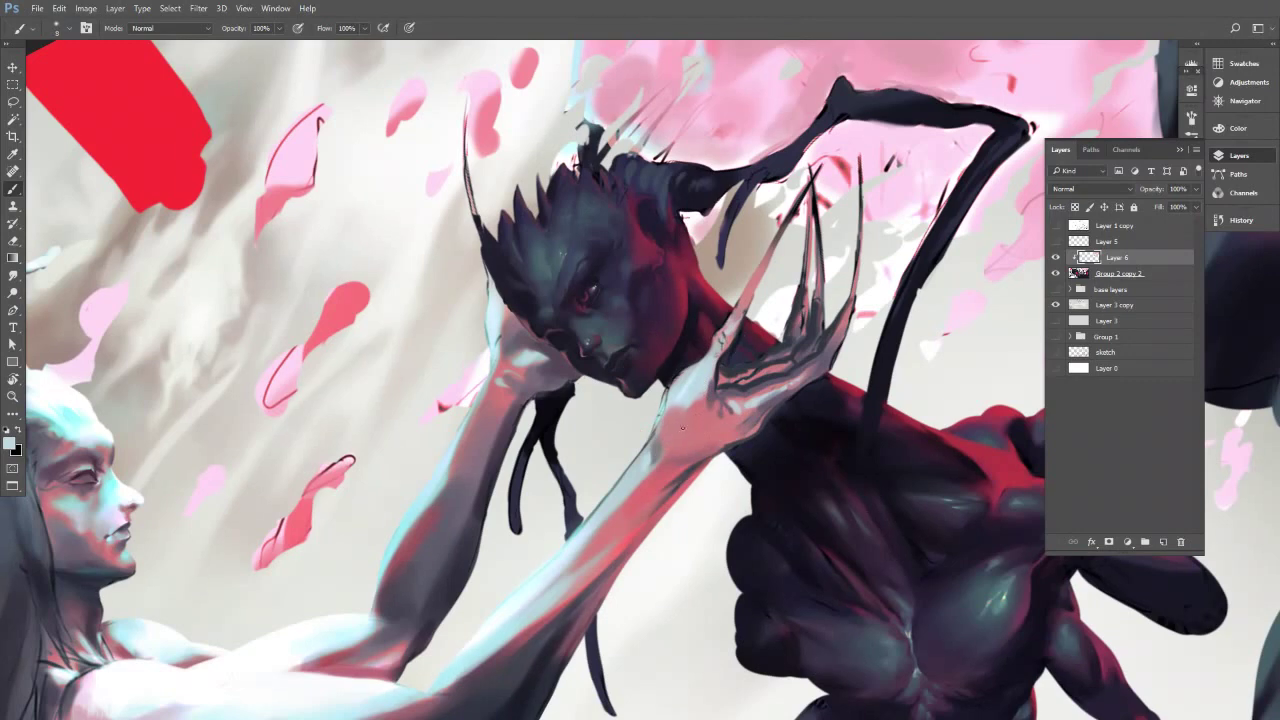
Blend sampled pale blue and pink tones across the thumb base, wrist and back of the hand.
key(bracketright)
alt+click(682, 456)
alt+click(691, 427)
alt+click(686, 399)
key(bracketleft)
alt+click(663, 446)
alt+click(758, 440)
alt+click(749, 412)
alt+click(749, 415)
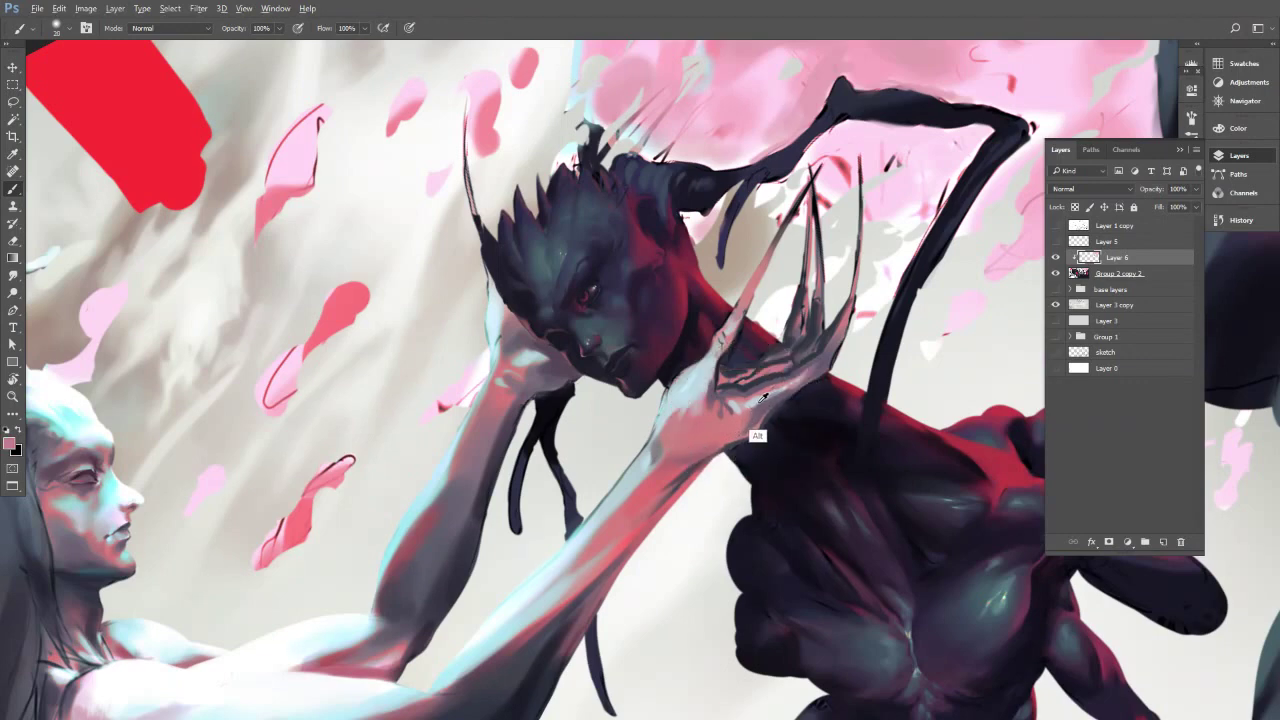
Turn the forearm nearly horizontal and smooth the back of the hand with sampled pink and mauve tones.
key(bracketleft)
key(bracketleft)
key(space)
drag(739, 365, 724, 436)
alt+click(681, 460)
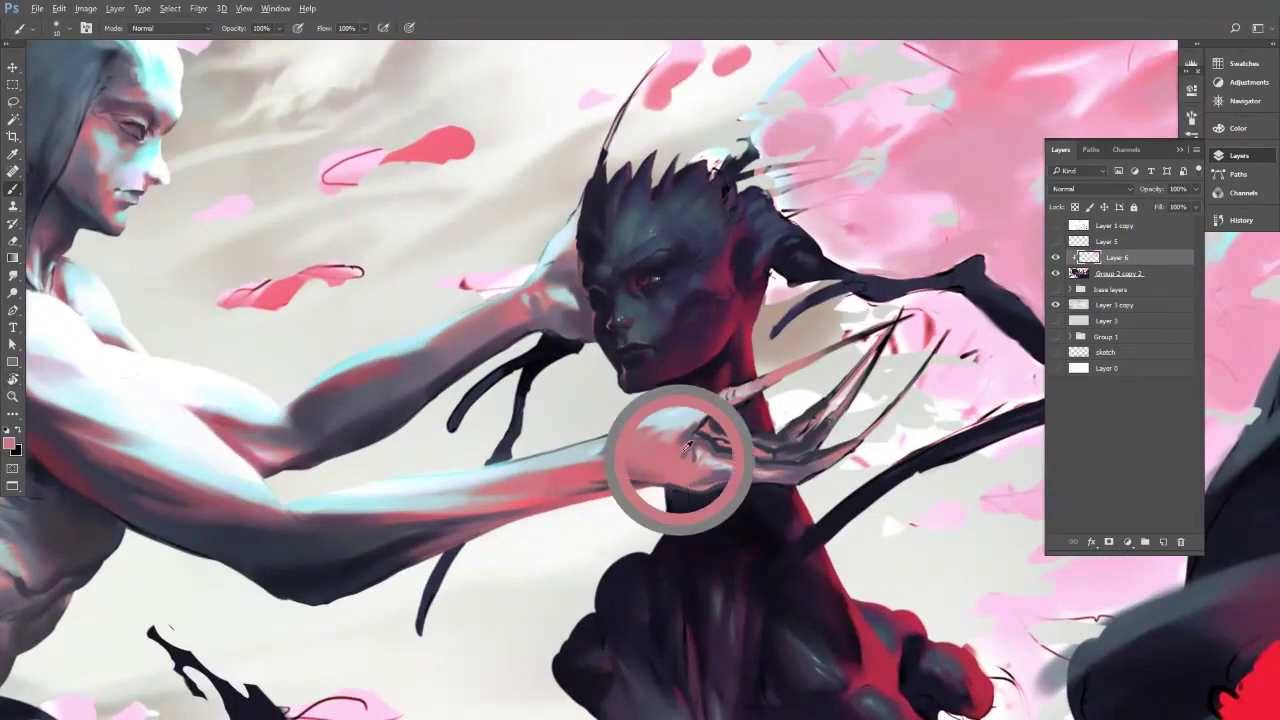
key(bracketright)
alt+click(693, 456)
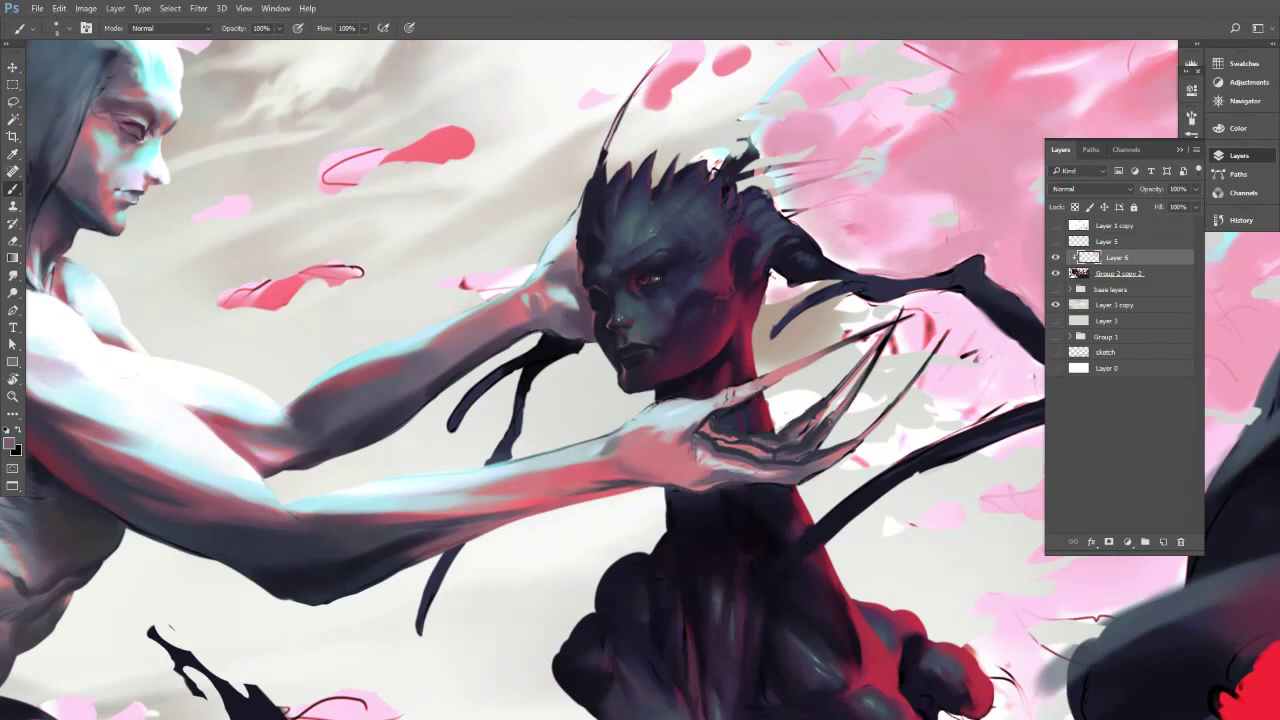
Paint a sampled teal rim light along the upper edge of the wrist and thumb base.
drag(652, 425, 718, 405)
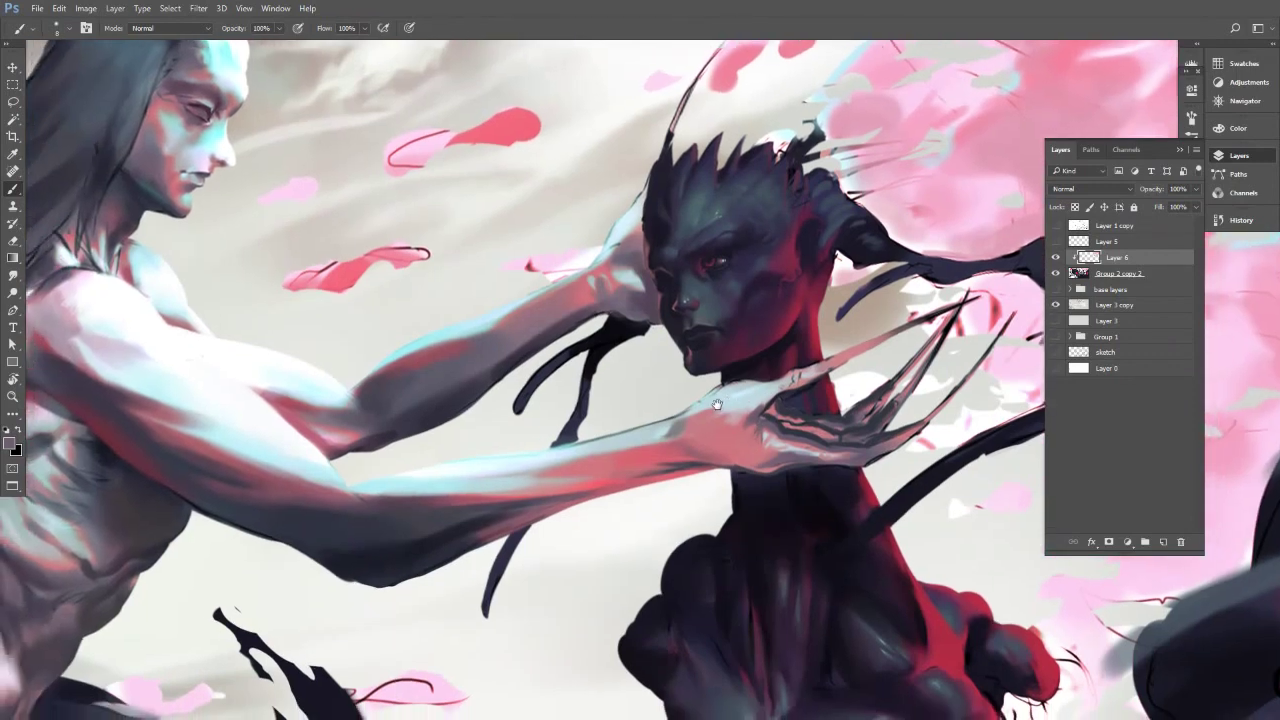
alt+click(433, 518)
alt+click(569, 477)
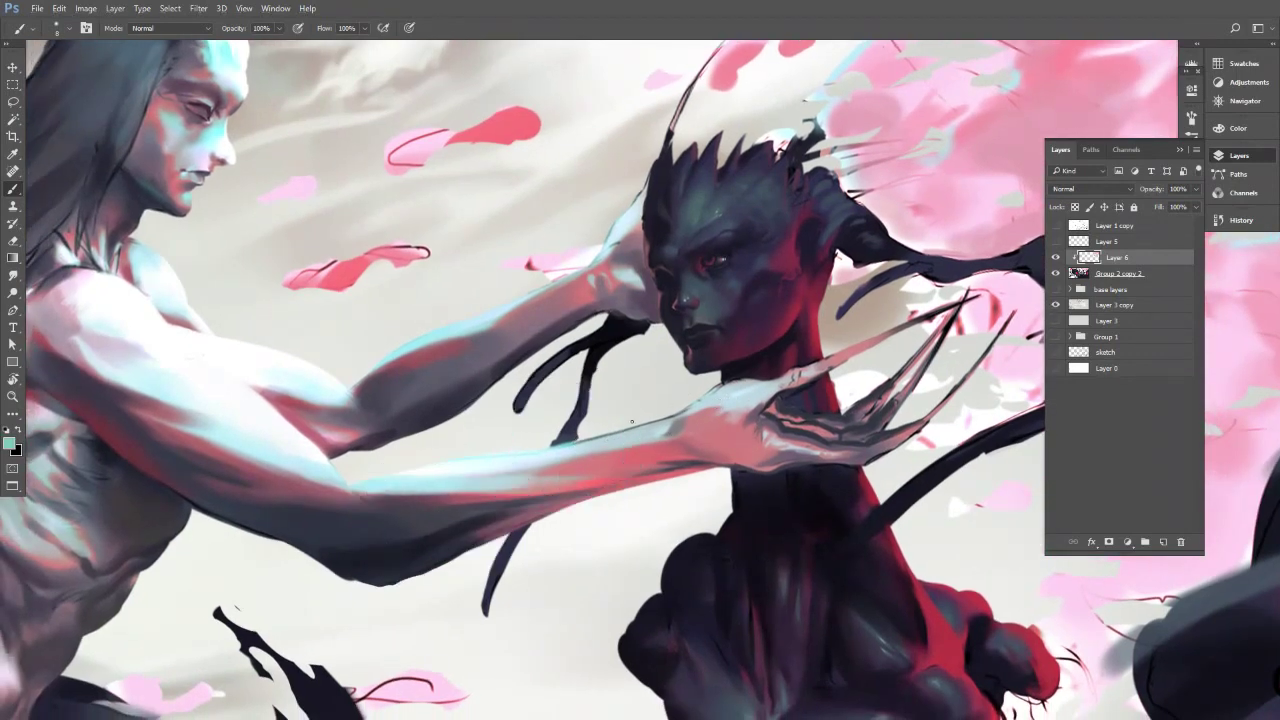
key(bracketright)
alt+click(727, 382)
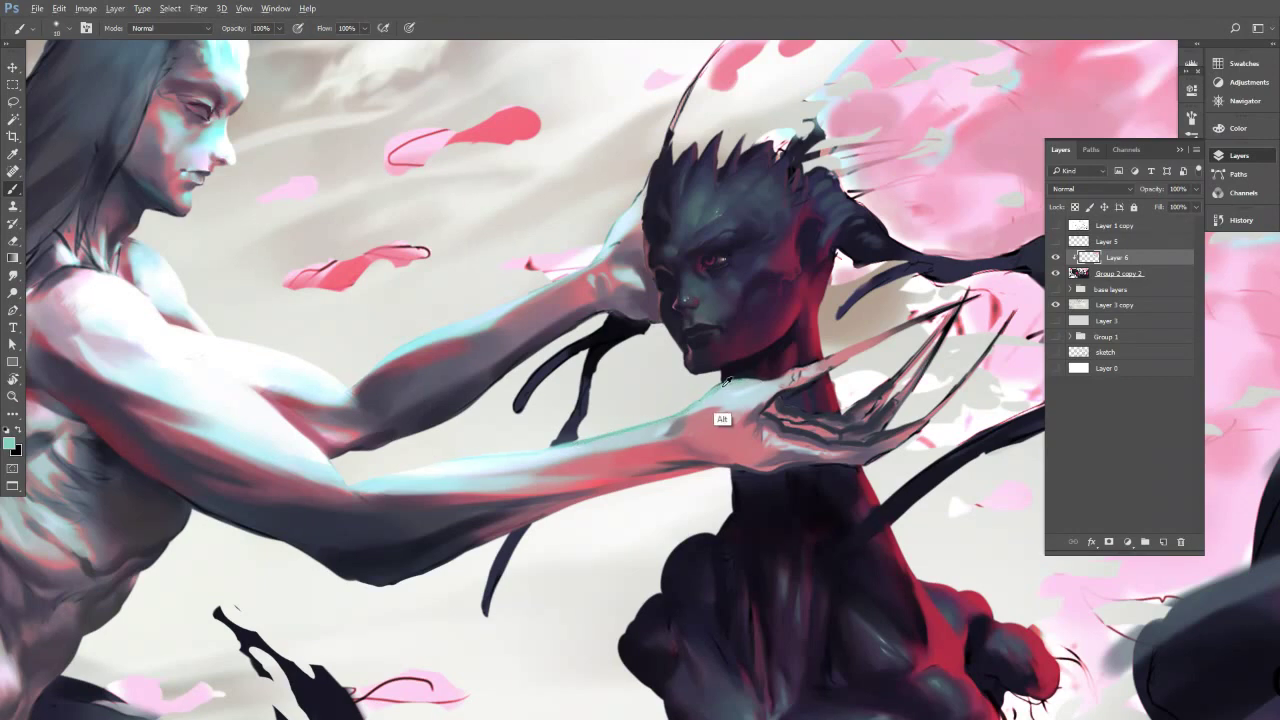
Blend the teal rim into the wrist and thumb base with a larger brush and sampled pale blue.
key(alt+t)
key(Escape)
key(bracketright)
key(bracketright)
key(bracketright)
alt+click(722, 398)
key(bracketleft)
key(bracketleft)
alt+click(651, 409)
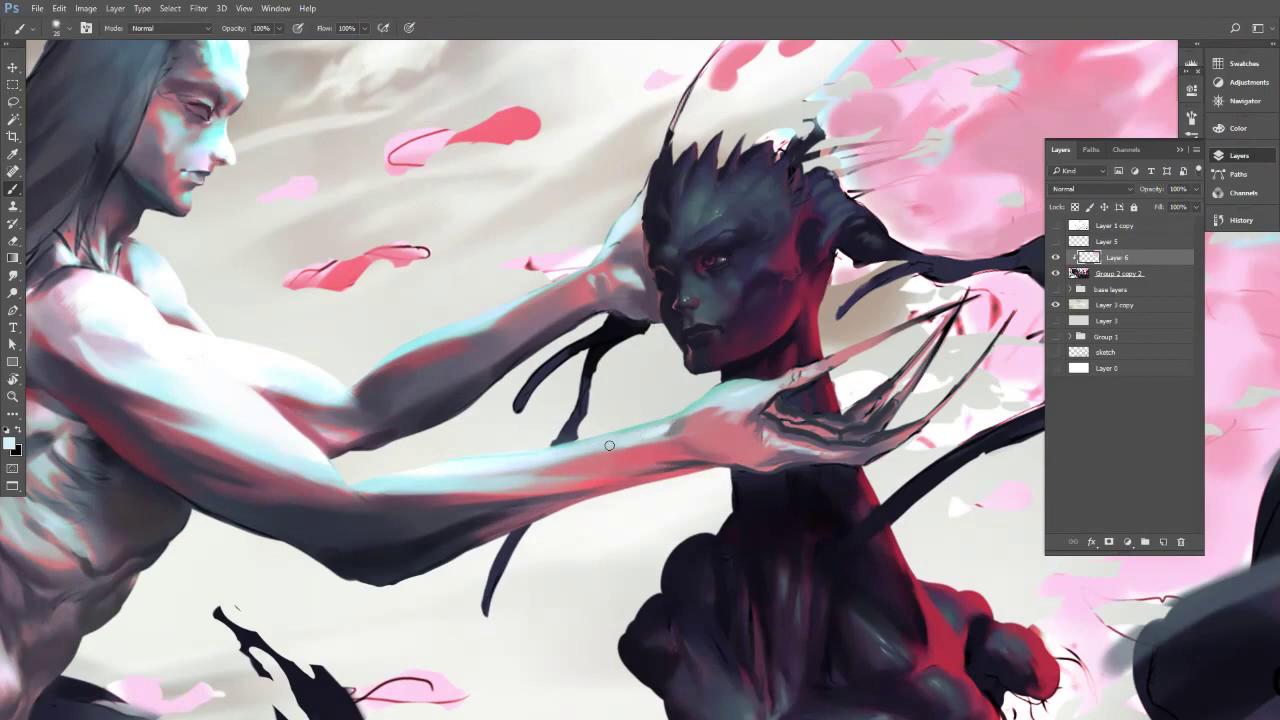
Turn the hand upright and shade the wrist with sampled grey and pink using a smaller brush.
key(r)
mouse_move(697, 415)
mouse_down()
mouse_move(706, 318)
mouse_move(637, 291)
mouse_move(750, 372)
mouse_move(697, 305)
mouse_up()
key(b)
alt+click(696, 365)
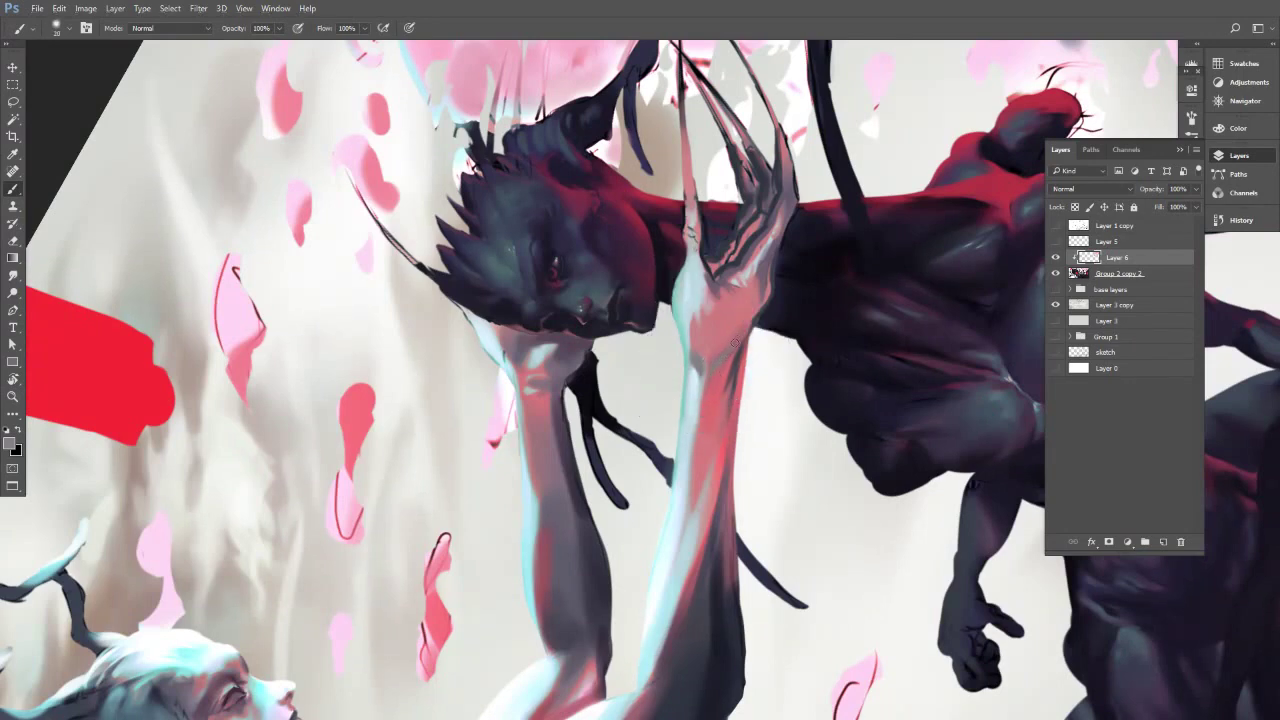
key(bracketleft)
key(bracketleft)
key(r)
drag(799, 217, 708, 473)
mouse_move(827, 443)
mouse_down()
mouse_move(824, 337)
mouse_move(855, 362)
mouse_move(817, 345)
mouse_move(851, 274)
mouse_move(850, 424)
mouse_up()
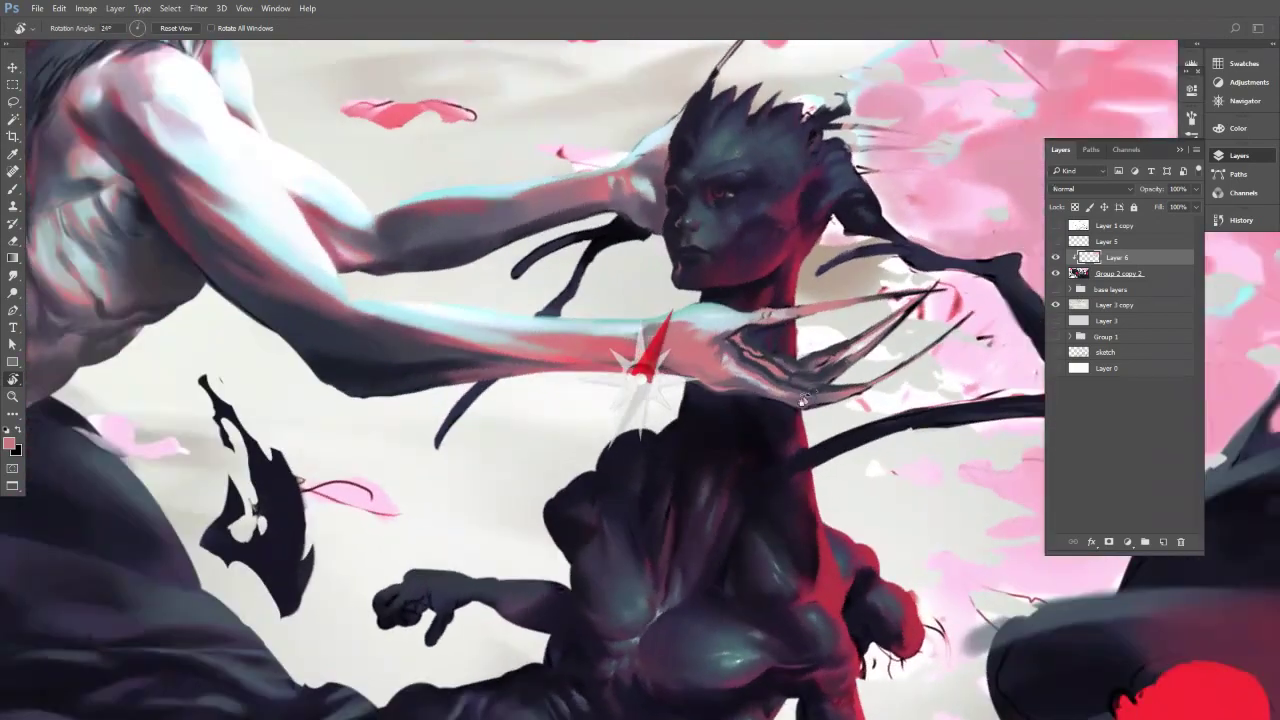
Turn the claws downward and paint sampled dark grey over the knuckle area of the middle fingers.
key(b)
key(r)
mouse_move(714, 297)
mouse_down()
mouse_move(706, 451)
mouse_move(728, 370)
mouse_move(765, 369)
mouse_up()
key(b)
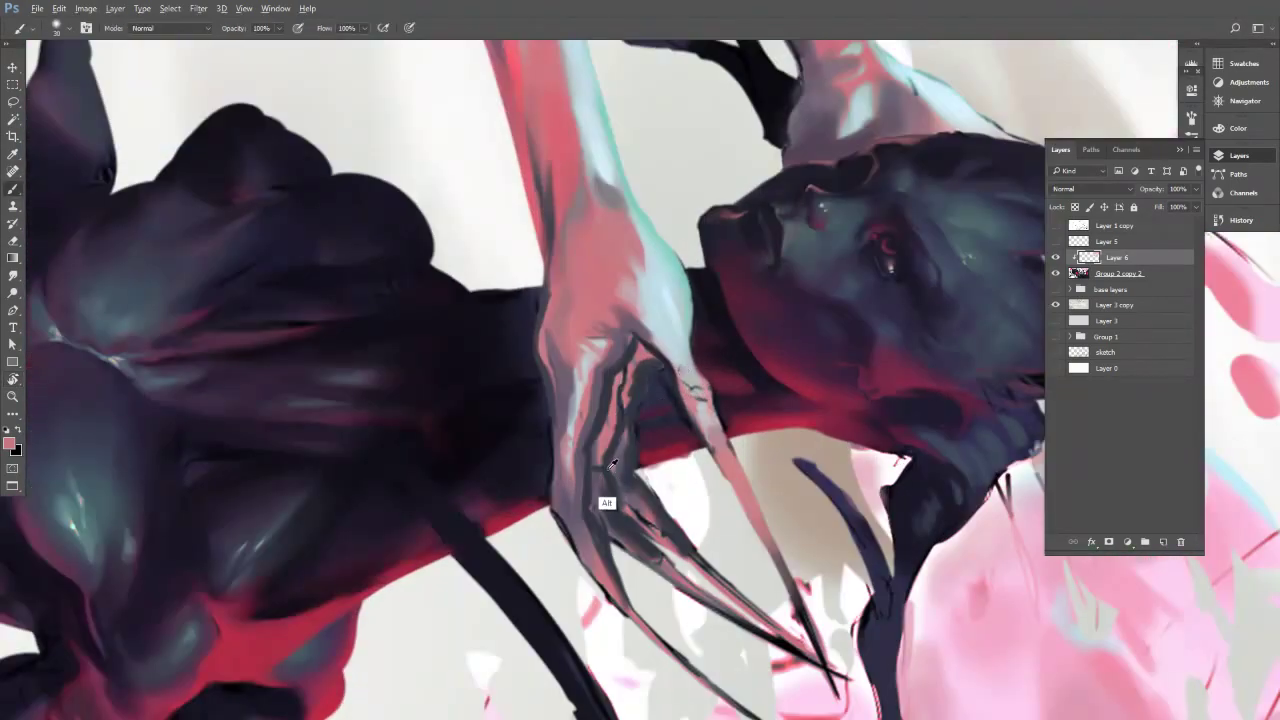
alt+click(606, 468)
key(bracketleft)
drag(602, 528, 600, 502)
alt+click(600, 532)
key(bracketright)
key(bracketright)
key(bracketleft)
key(bracketleft)
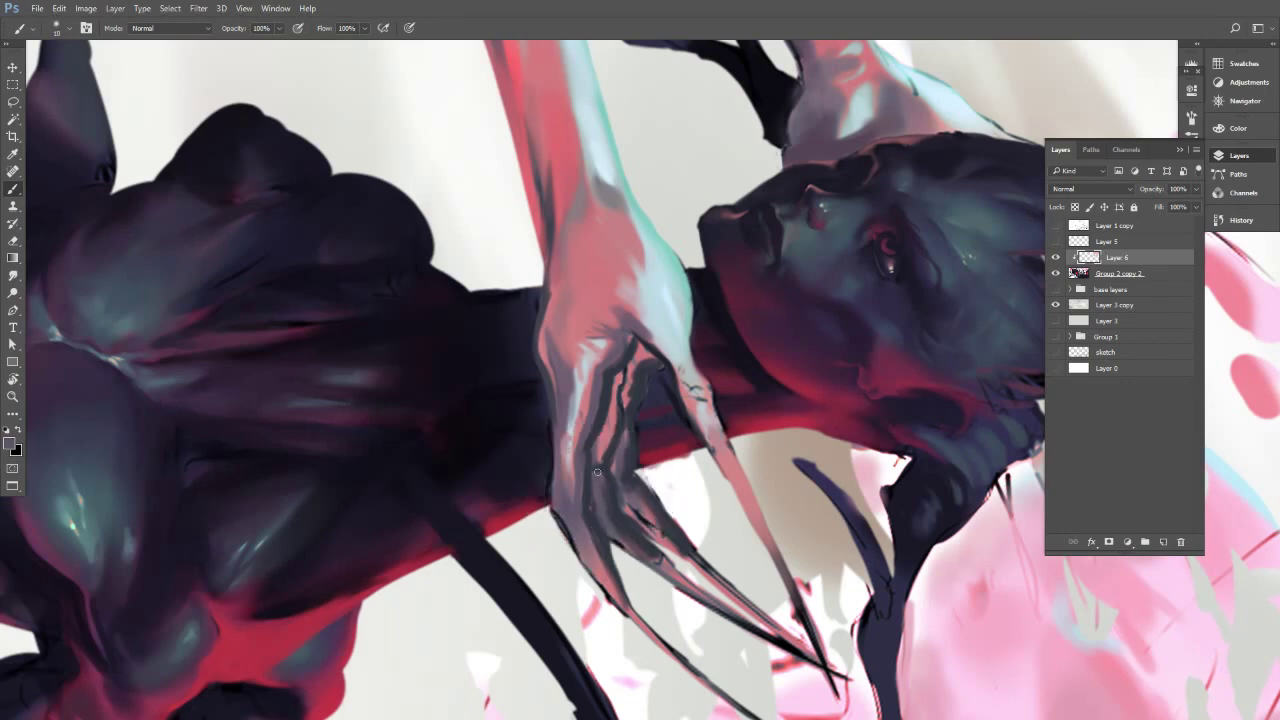
Paint sampled dark tones from the middle finger's knuckles along its claw to cover the light sketch patches.
alt+click(598, 481)
alt+click(598, 540)
alt+click(612, 523)
key(bracketright)
drag(606, 528, 738, 618)
drag(690, 582, 757, 630)
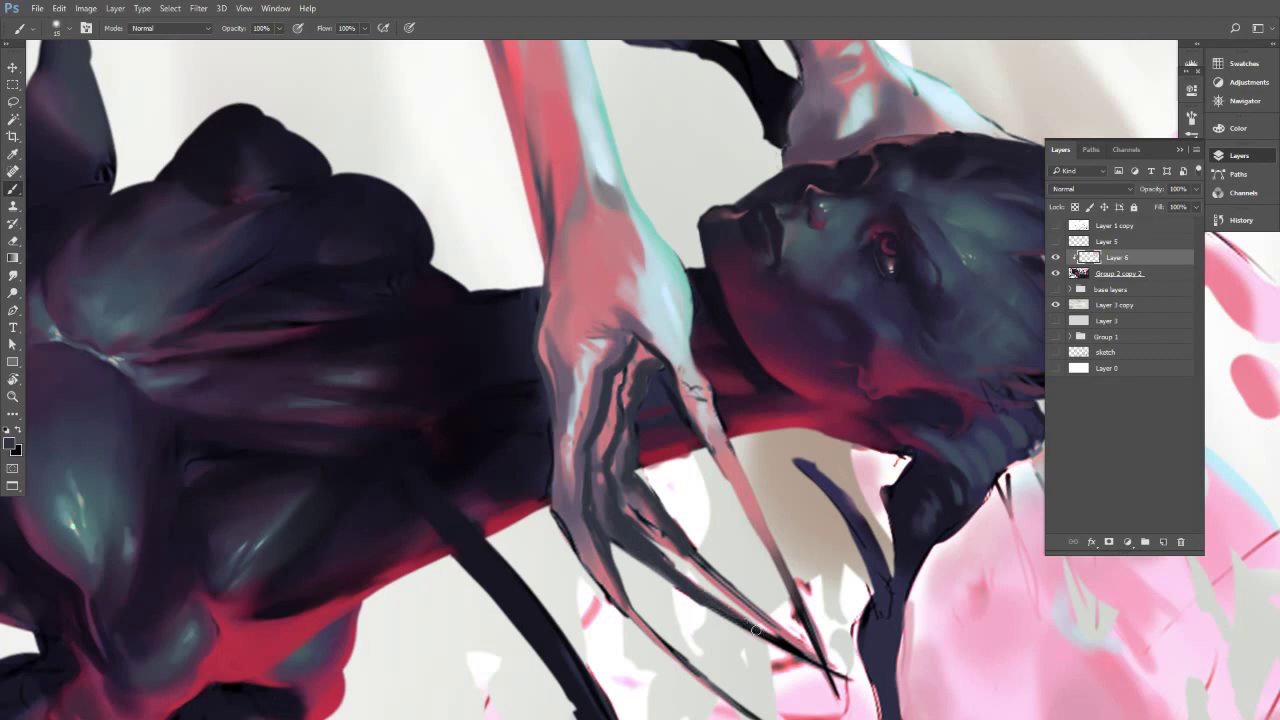
drag(682, 544, 805, 651)
drag(762, 615, 808, 652)
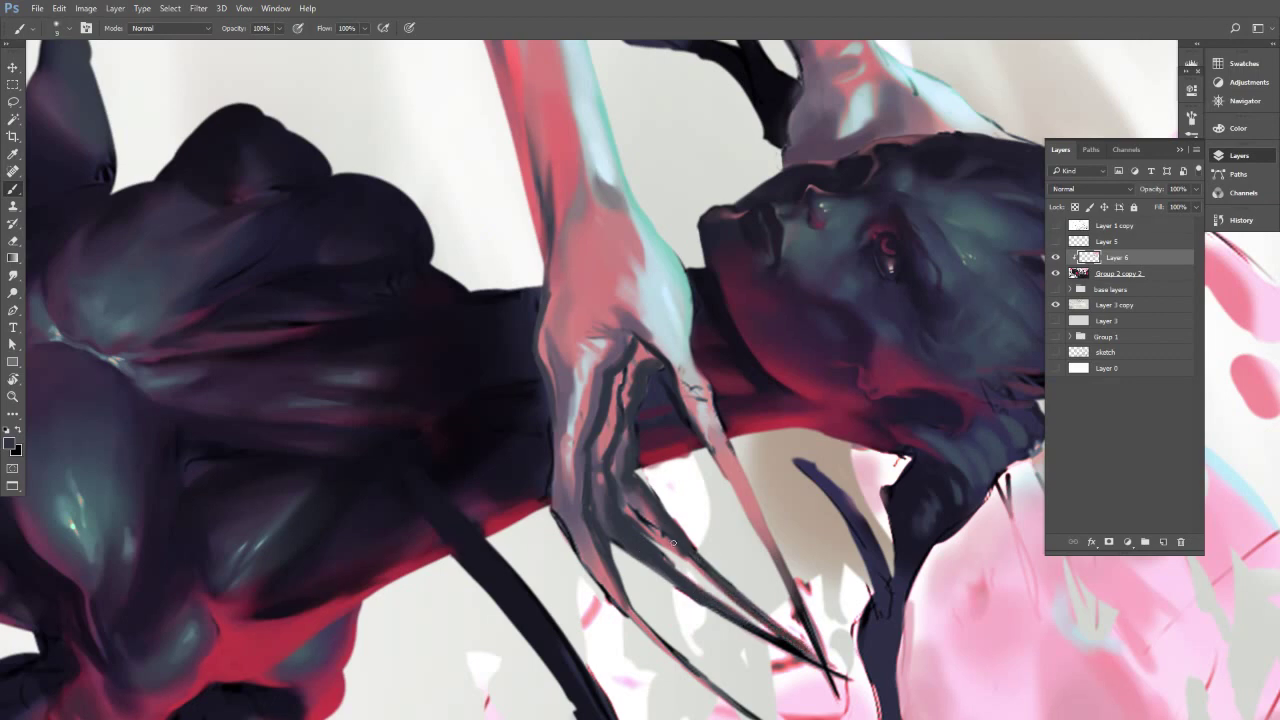
Fill the inner middle finger with the dark tone using a larger brush, from its knuckle toward the claw.
key(])
key(])
drag(655, 530, 690, 554)
mouse_move(634, 508)
mouse_down()
mouse_move(683, 545)
mouse_move(626, 500)
mouse_move(705, 572)
mouse_move(610, 480)
mouse_up()
key([)
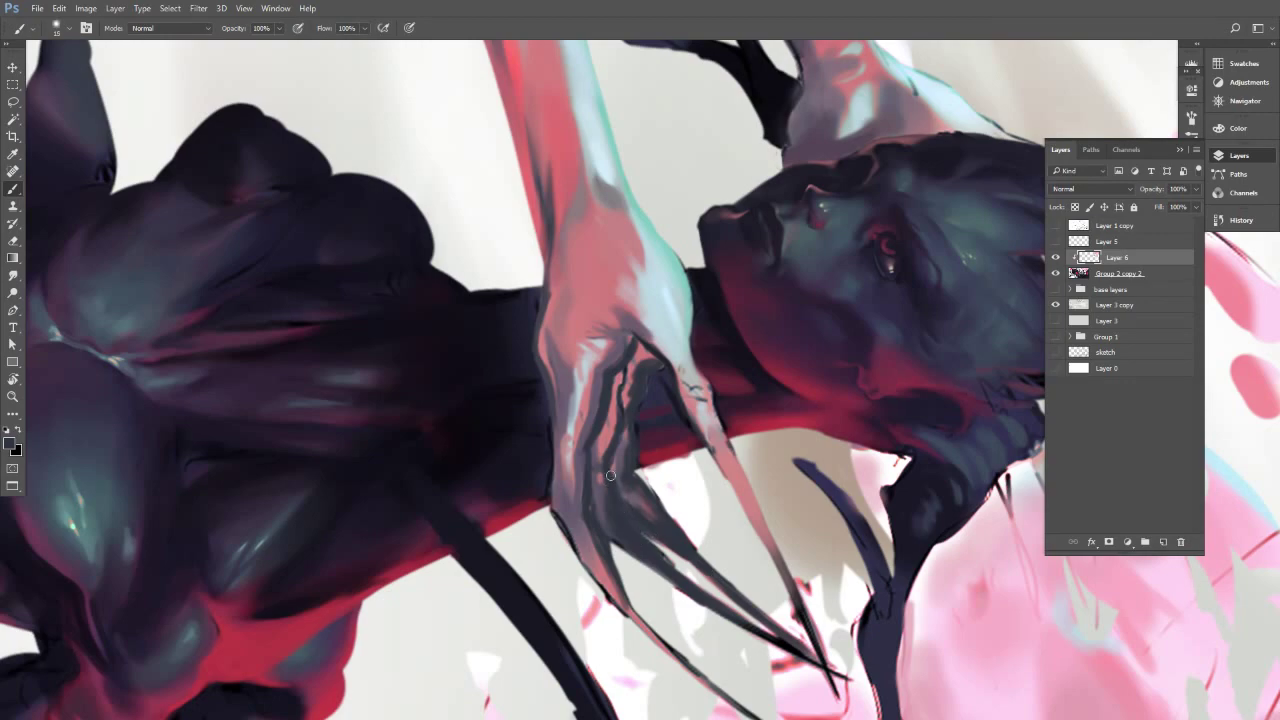
Turn the claws upward and paint sampled muted purple along the inner fingers beside the thumb web.
key(r)
mouse_move(516, 278)
mouse_down()
mouse_move(737, 251)
mouse_move(762, 476)
mouse_up()
alt+click(688, 350)
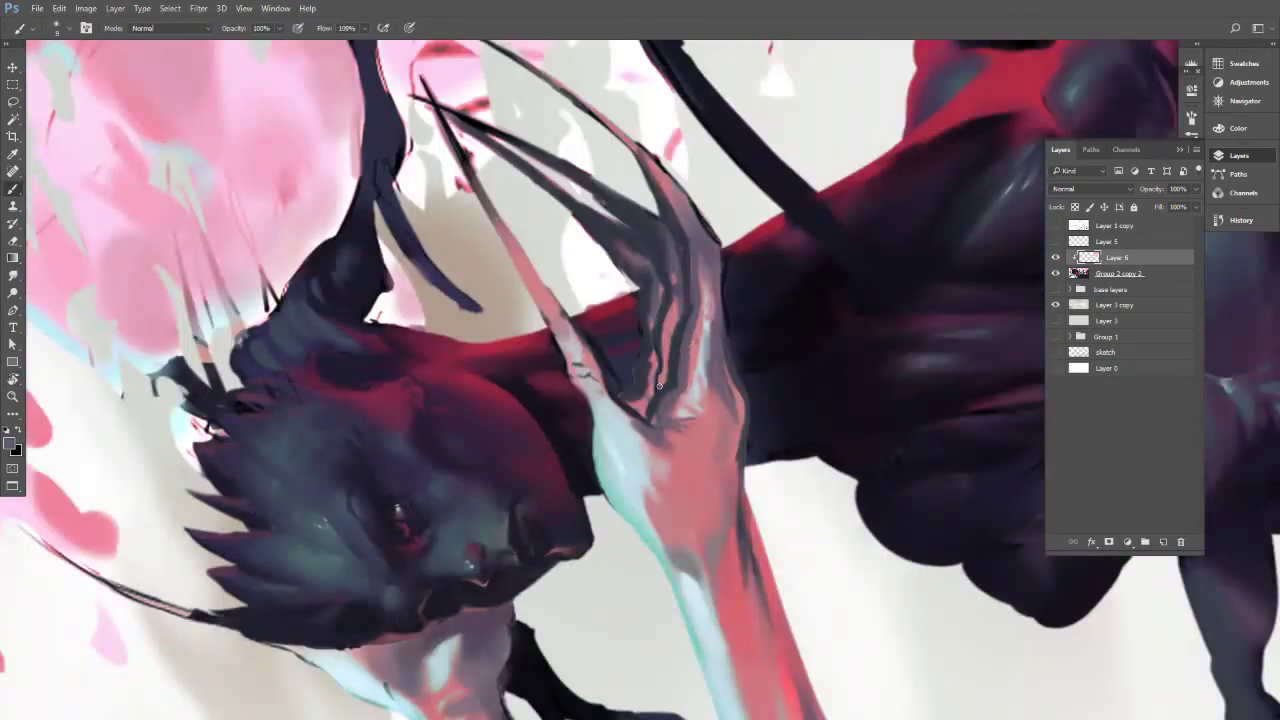
drag(659, 383, 672, 285)
key(bracketright)
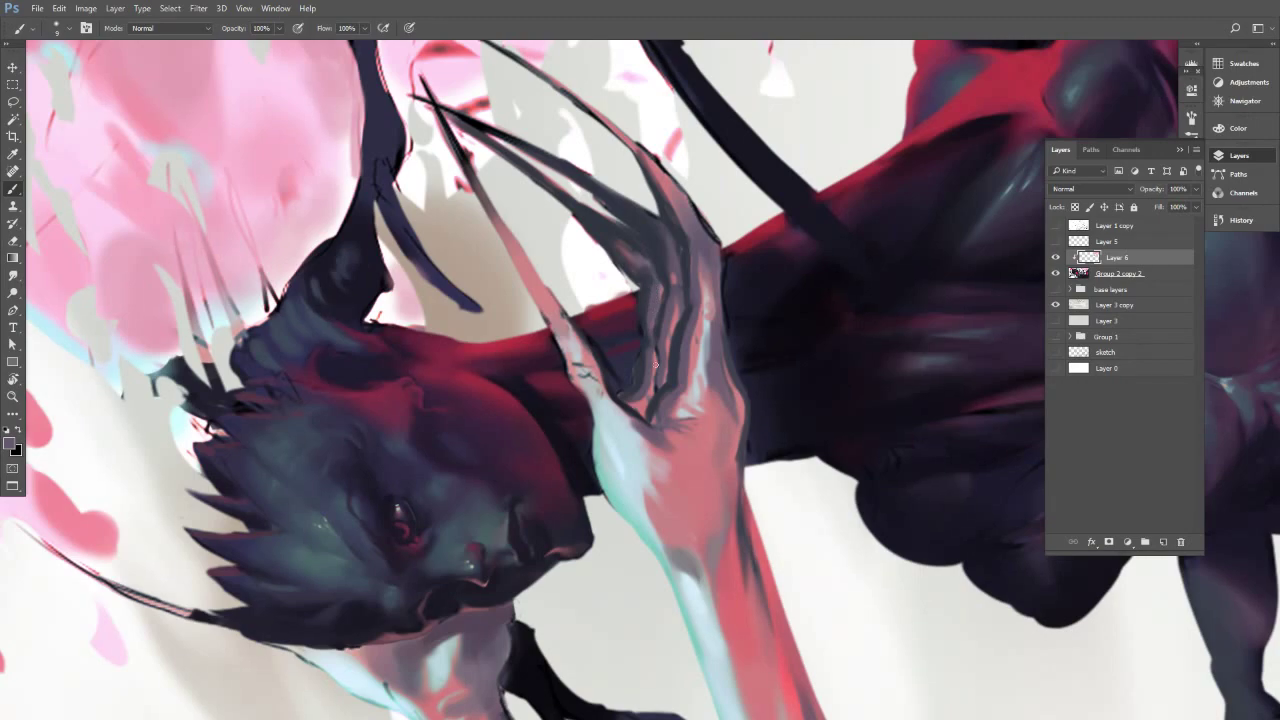
alt+click(642, 332)
Clean the gap between the thumb and inner finger with sampled background white and the neck's dark red.
key(r)
drag(647, 290, 766, 290)
alt+click(700, 273)
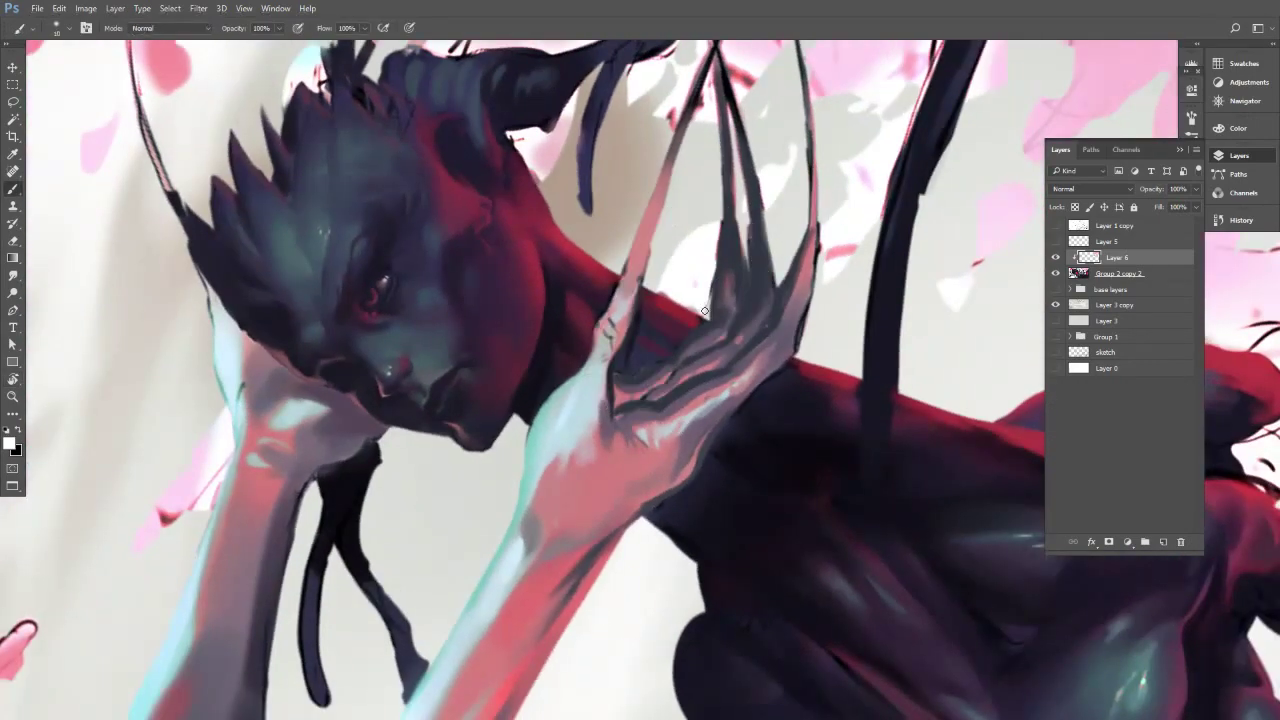
key(r)
drag(702, 252, 706, 289)
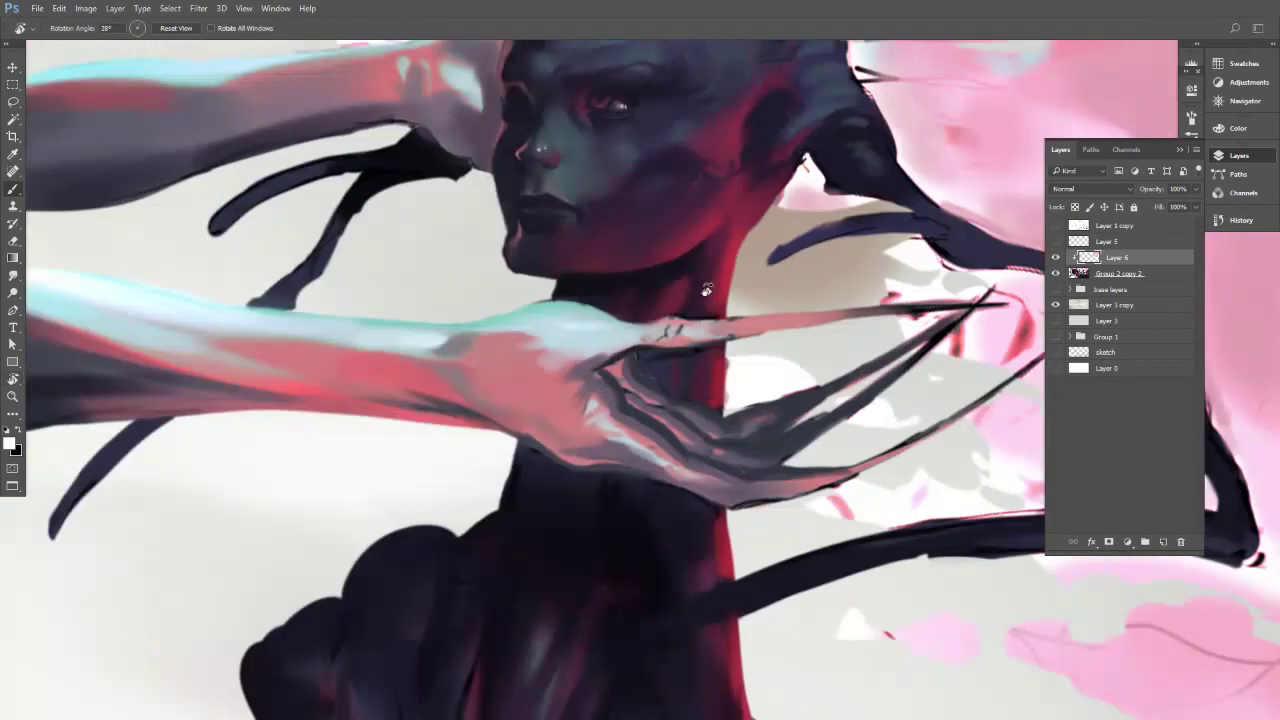
alt+click(709, 380)
Reset the canvas rotation and examine the whole illustration from a distance.
key(ctrl+space)
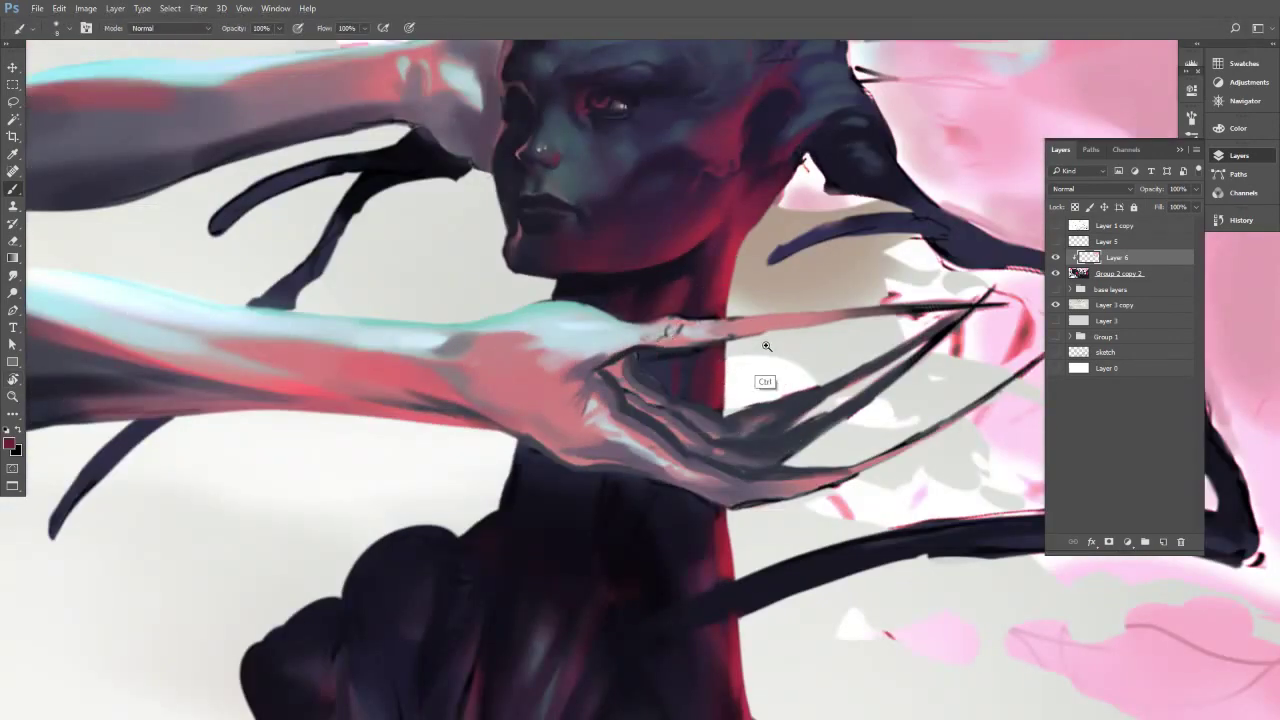
mouse_move(766, 347)
mouse_down()
mouse_move(697, 370)
mouse_move(692, 387)
mouse_up()
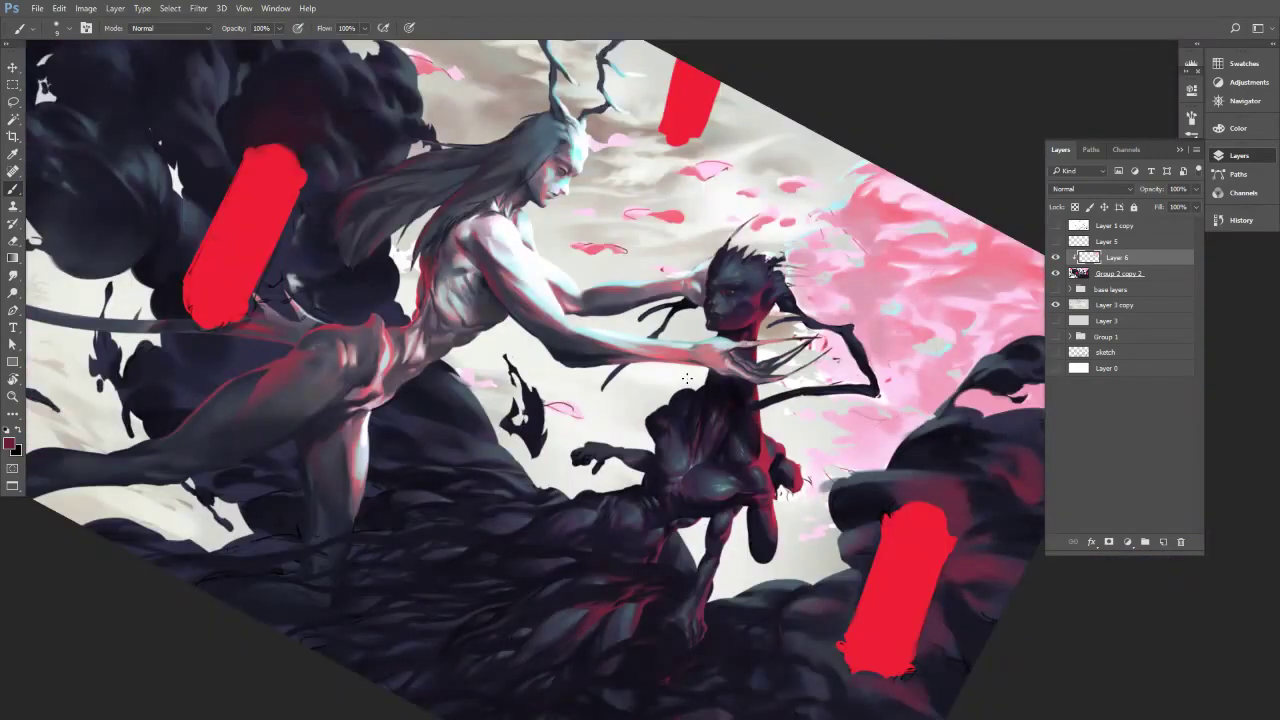
key(r)
drag(782, 400, 779, 391)
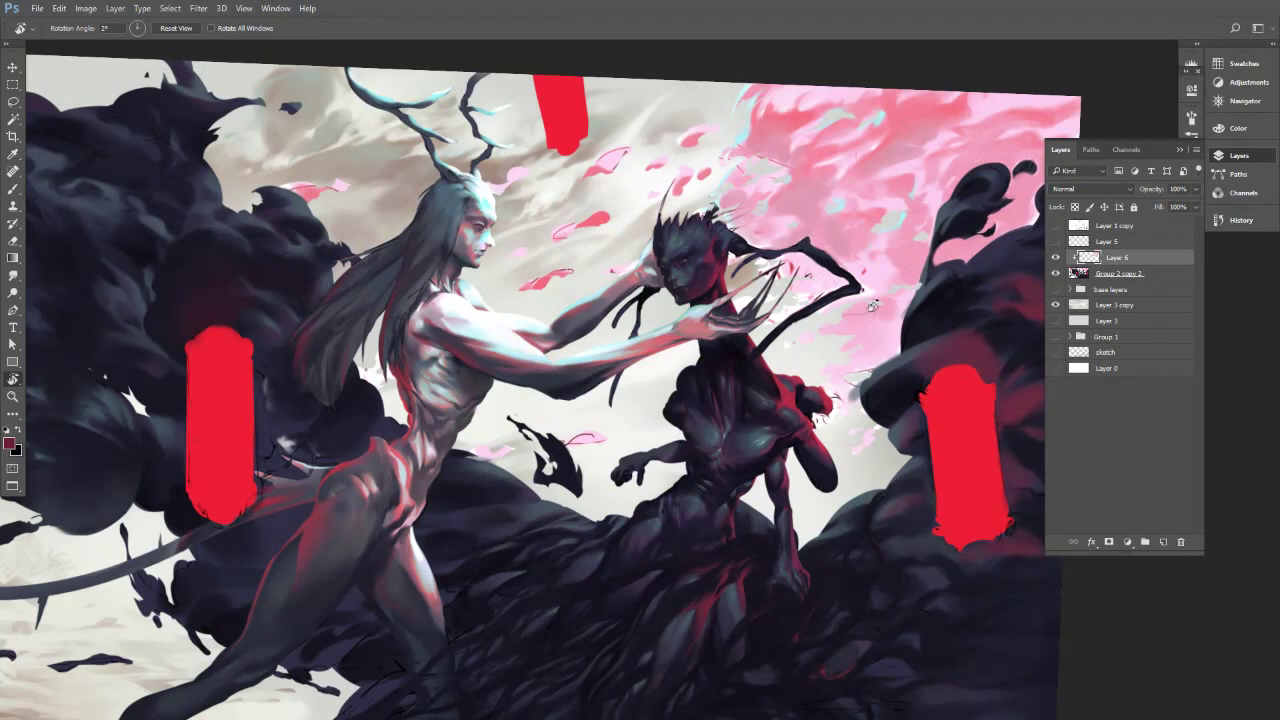
click(175, 29)
key(b)
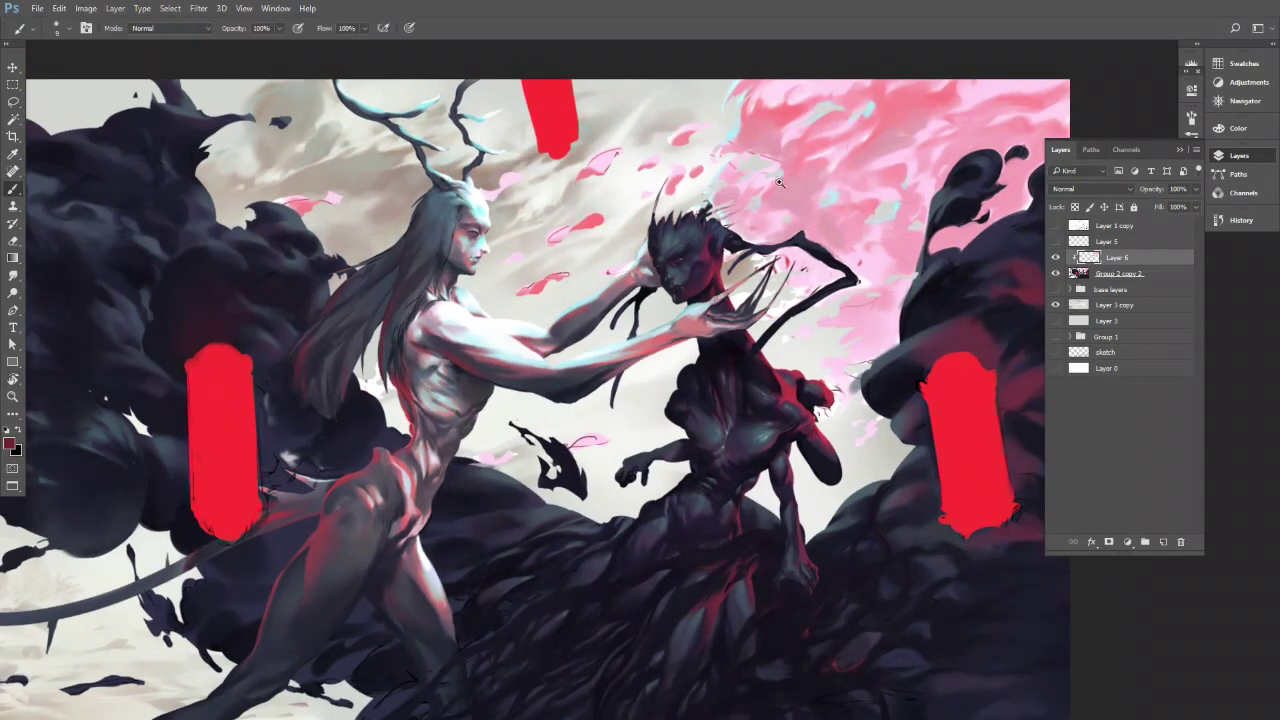
key(ctrl+minus)
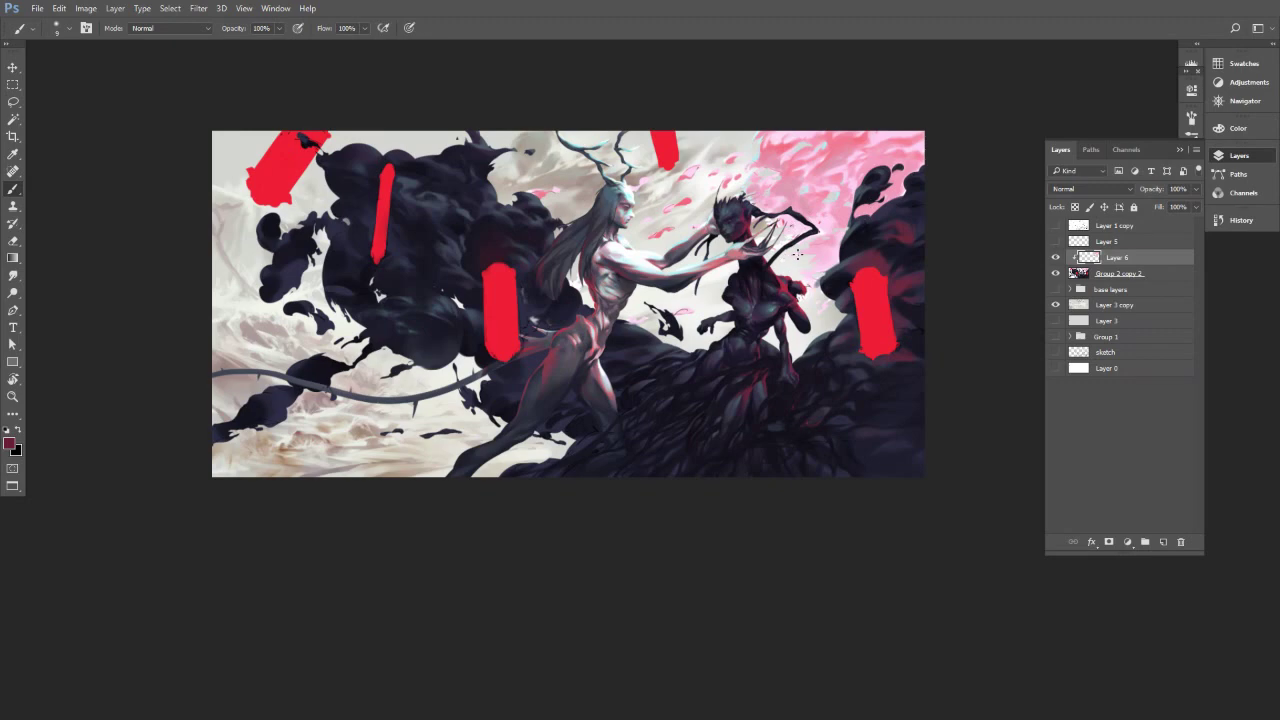
drag(618, 281, 649, 310)
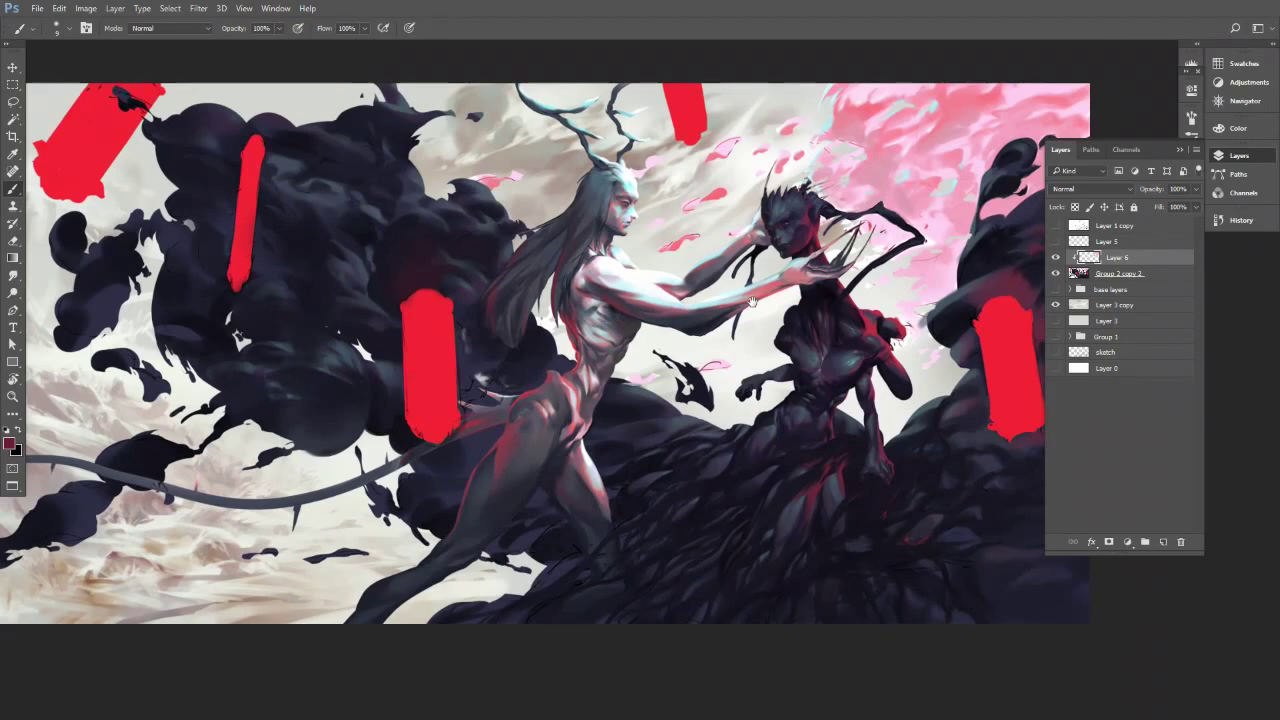
drag(917, 366, 782, 374)
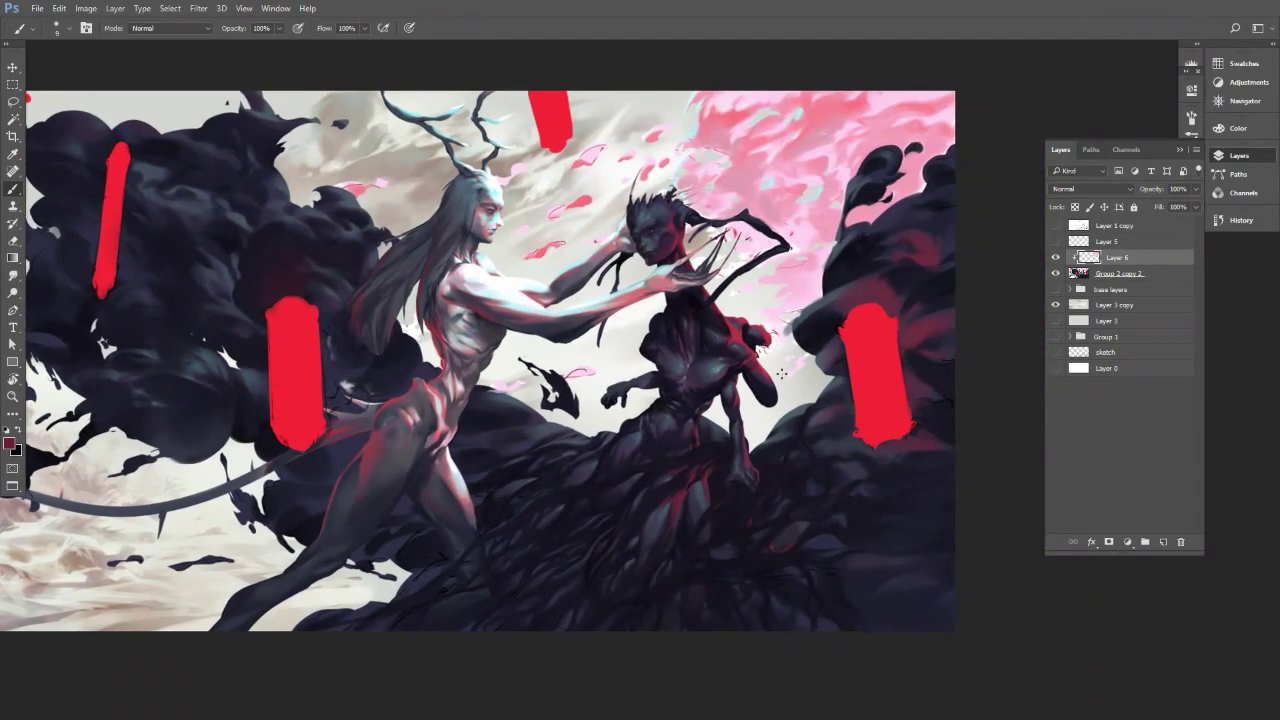
drag(341, 346, 514, 357)
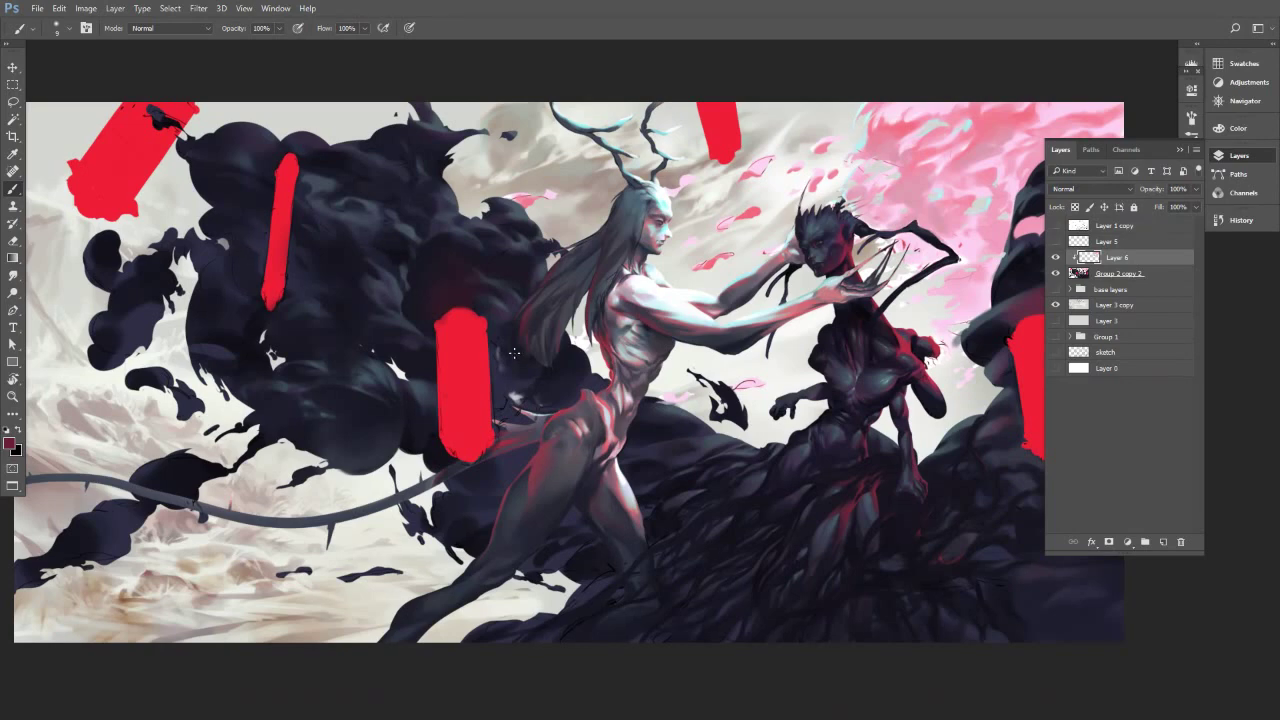
Compare the painting with Layer 6 hidden and shown, and merge that layer into Group 2 copy 2.
click(1055, 258)
click(1055, 258)
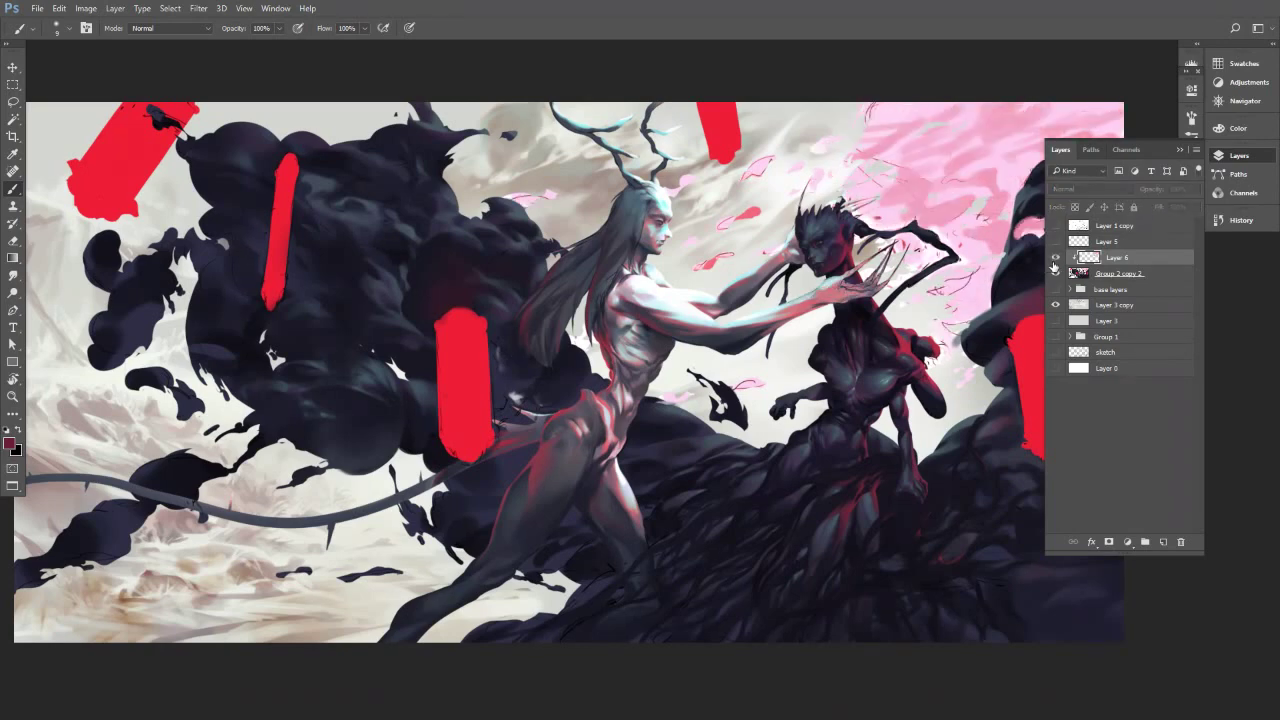
click(1055, 258)
click(1055, 258)
key(ctrl+e)
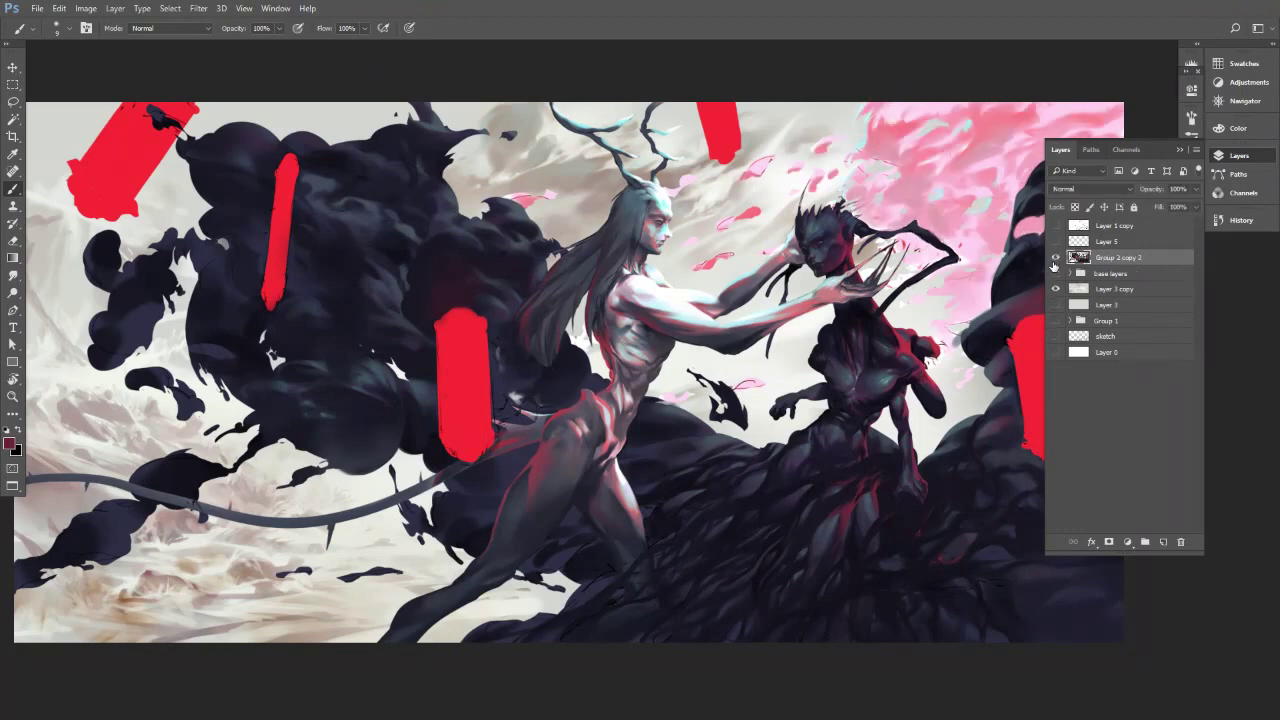
Toggle Layer 5's visibility for a check and add a new empty layer above Group 2 copy 2.
drag(823, 312, 637, 349)
click(1056, 241)
click(1056, 241)
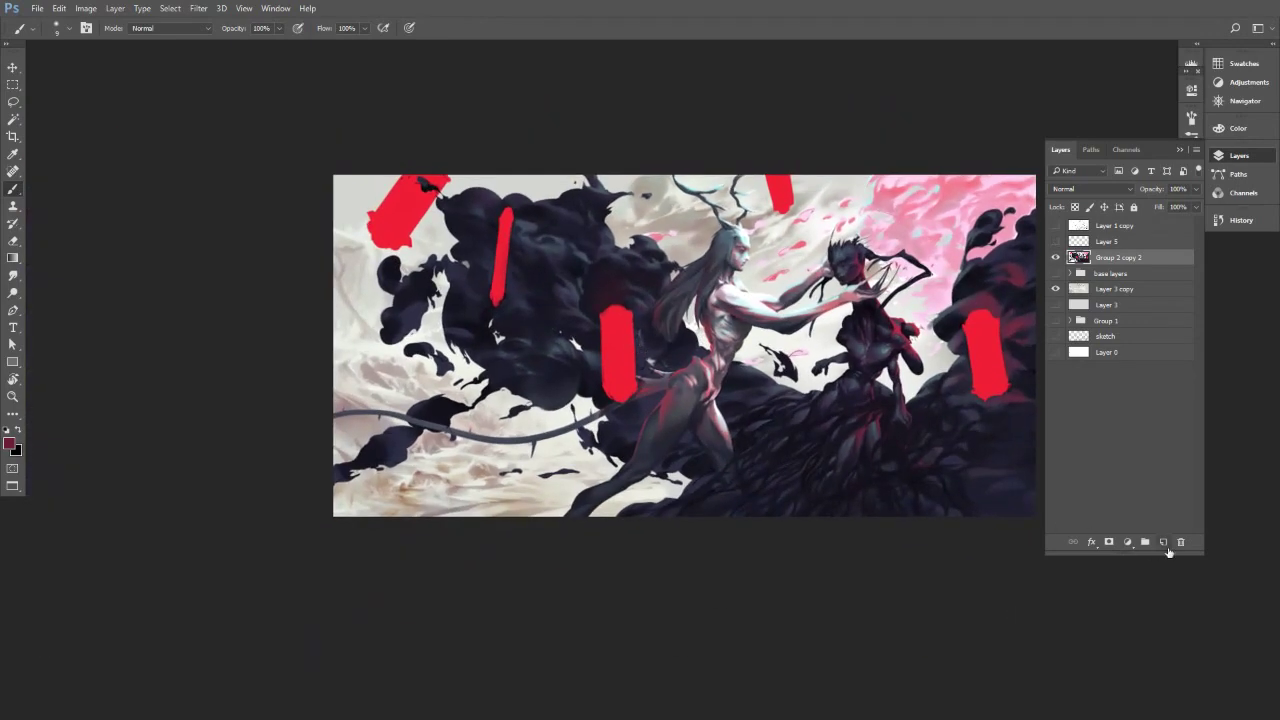
click(1163, 541)
scroll(635, 376, up, 2)
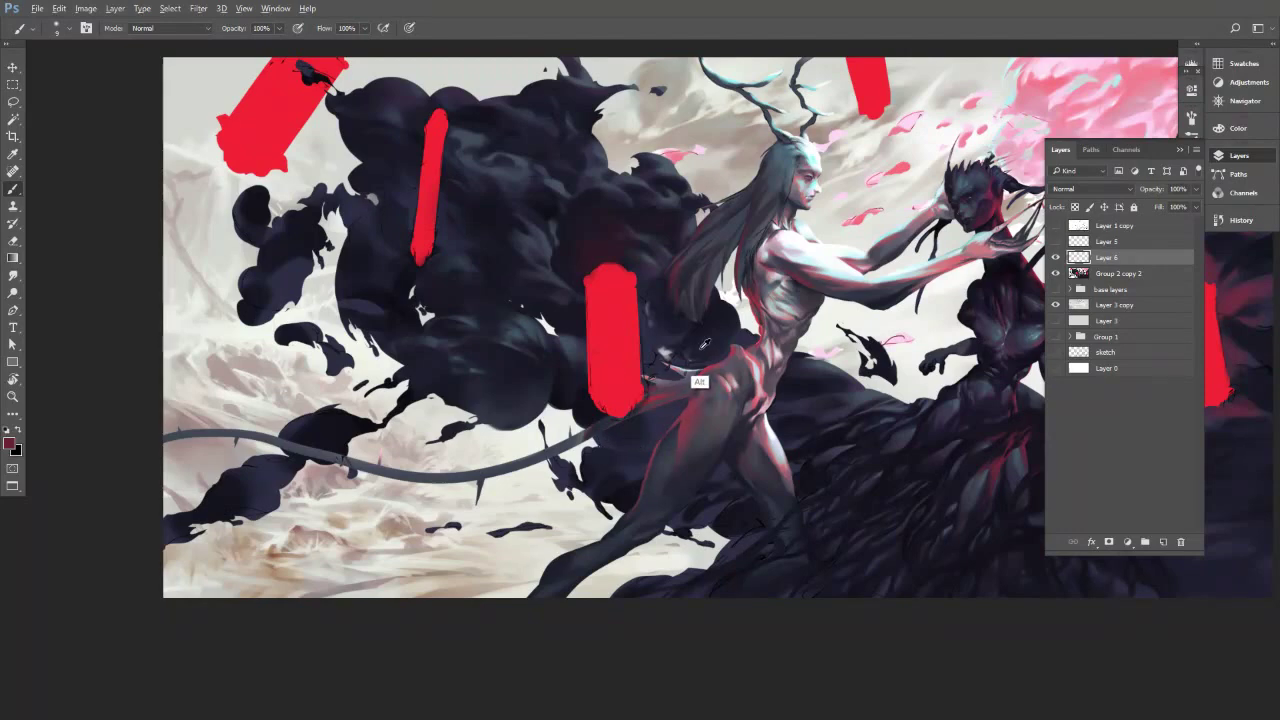
Paint sampled dark maroon shadow strokes over the lower-left end of the central red pillar behind the antlered figure.
scroll(600, 429, up, 2)
mouse_move(574, 451)
mouse_down()
mouse_move(743, 357)
mouse_move(734, 335)
mouse_move(691, 340)
mouse_up()
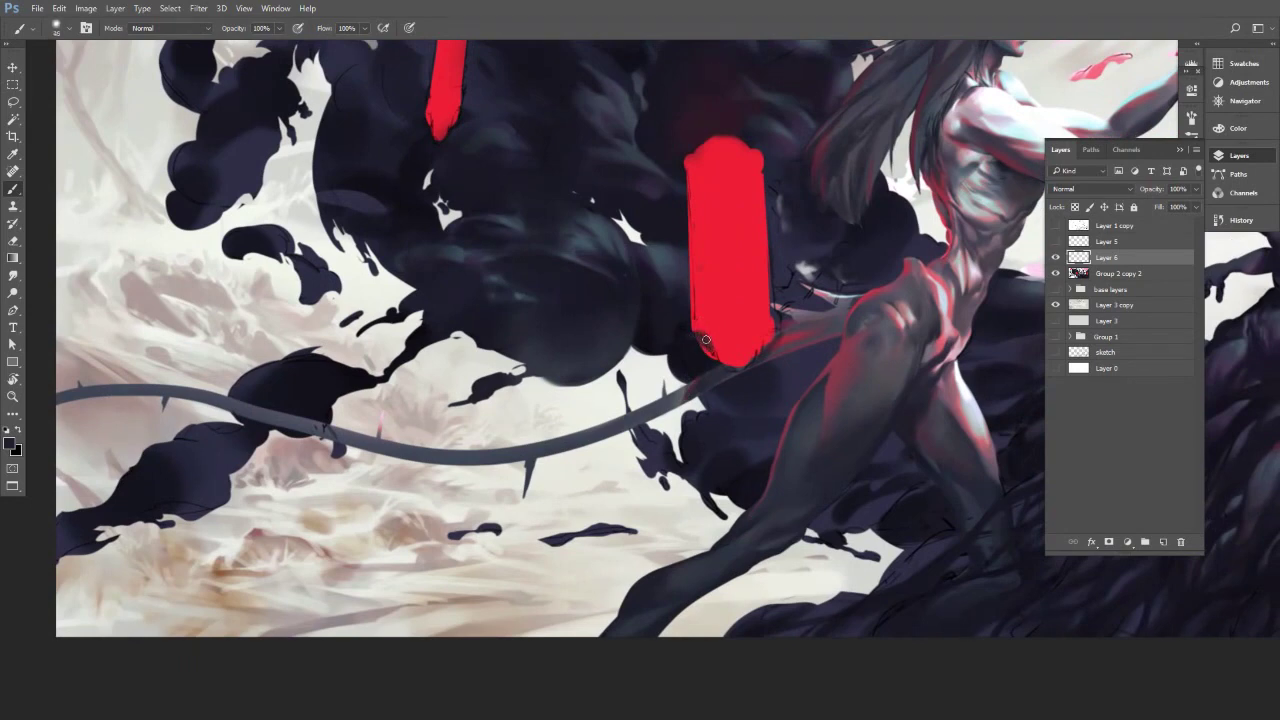
alt+click(696, 336)
alt+click(718, 340)
alt+click(699, 338)
drag(706, 333, 711, 355)
alt+click(705, 336)
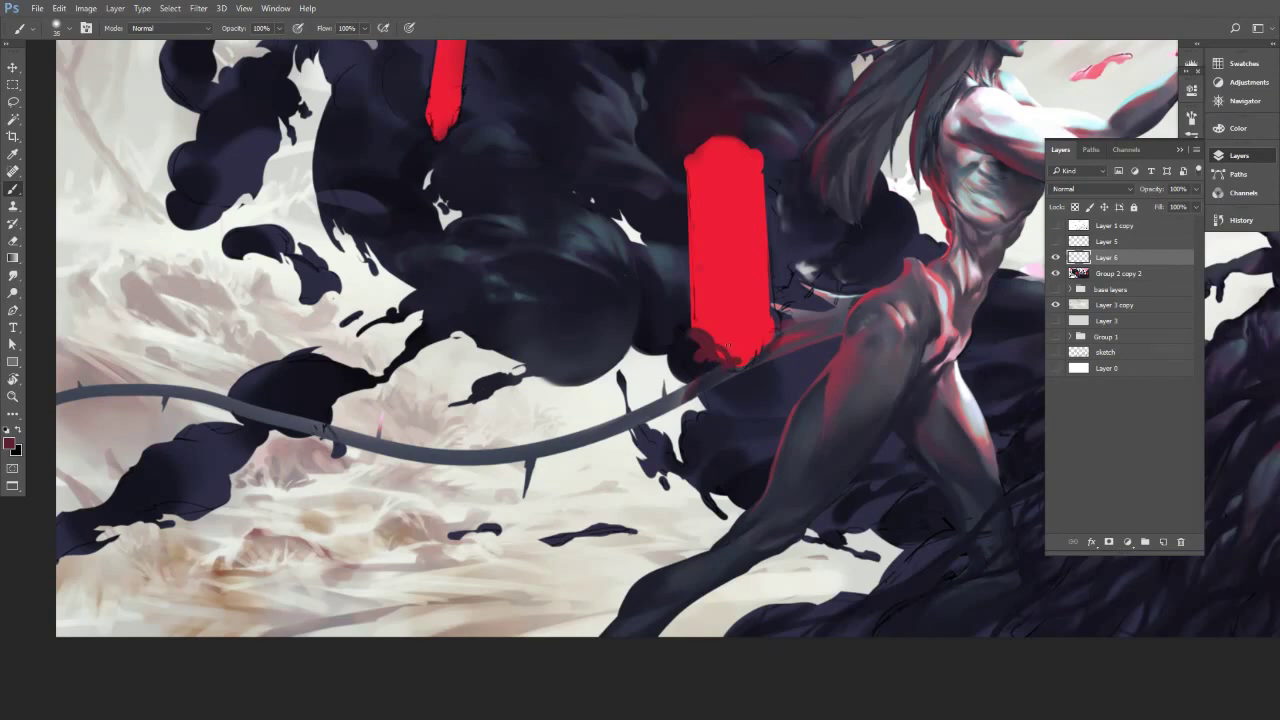
Add curved maroon strokes across the pillar's lower end and erase part of the shadow's outer left edge.
drag(723, 335, 808, 334)
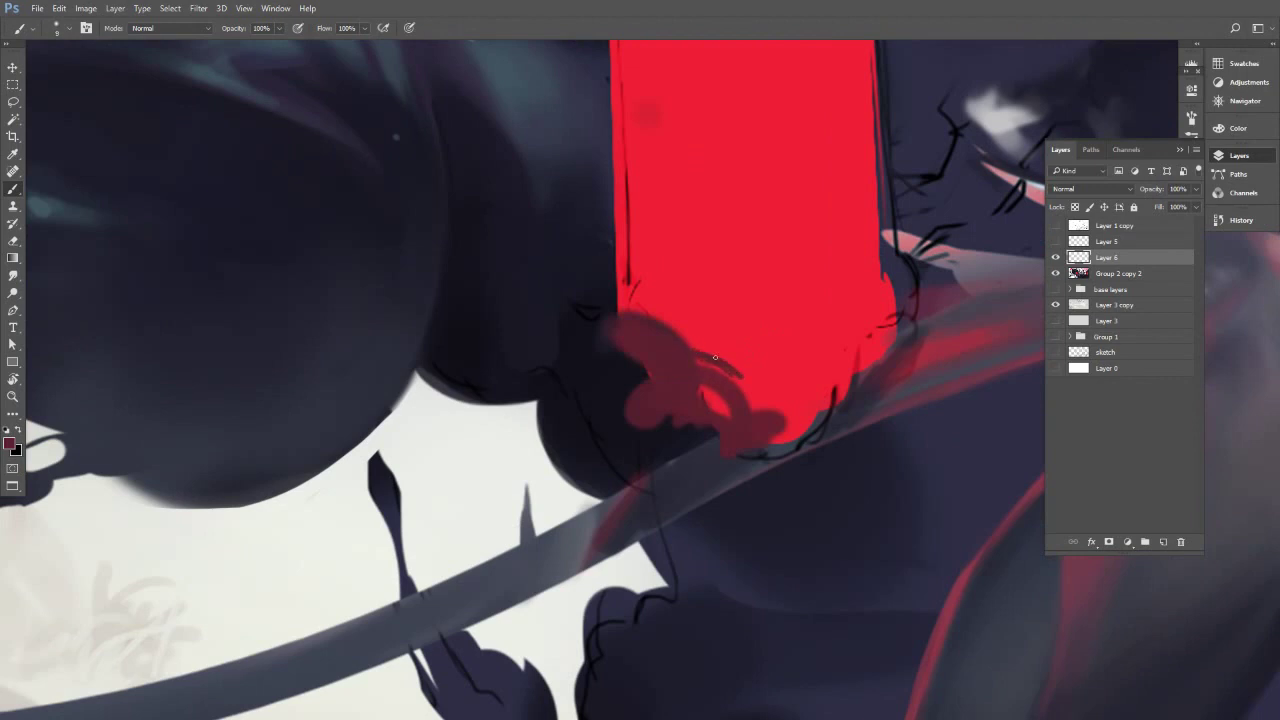
drag(715, 357, 755, 406)
alt+click(720, 370)
alt+click(674, 368)
key(e)
mouse_move(626, 357)
mouse_down()
mouse_move(653, 371)
mouse_move(628, 408)
mouse_move(645, 377)
mouse_up()
key(b)
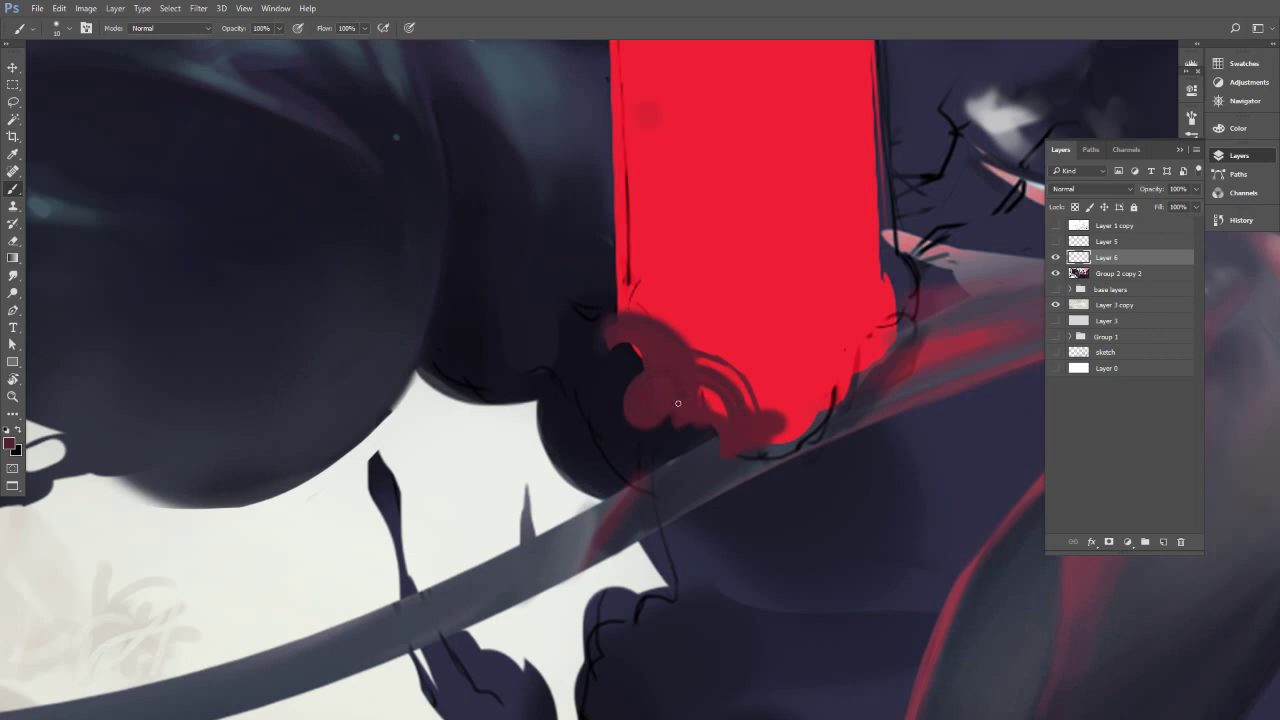
Trim the upper contour of the maroon base shadow with a small eraser.
key(bracketright)
key(bracketleft)
key(bracketleft)
key(bracketleft)
key(e)
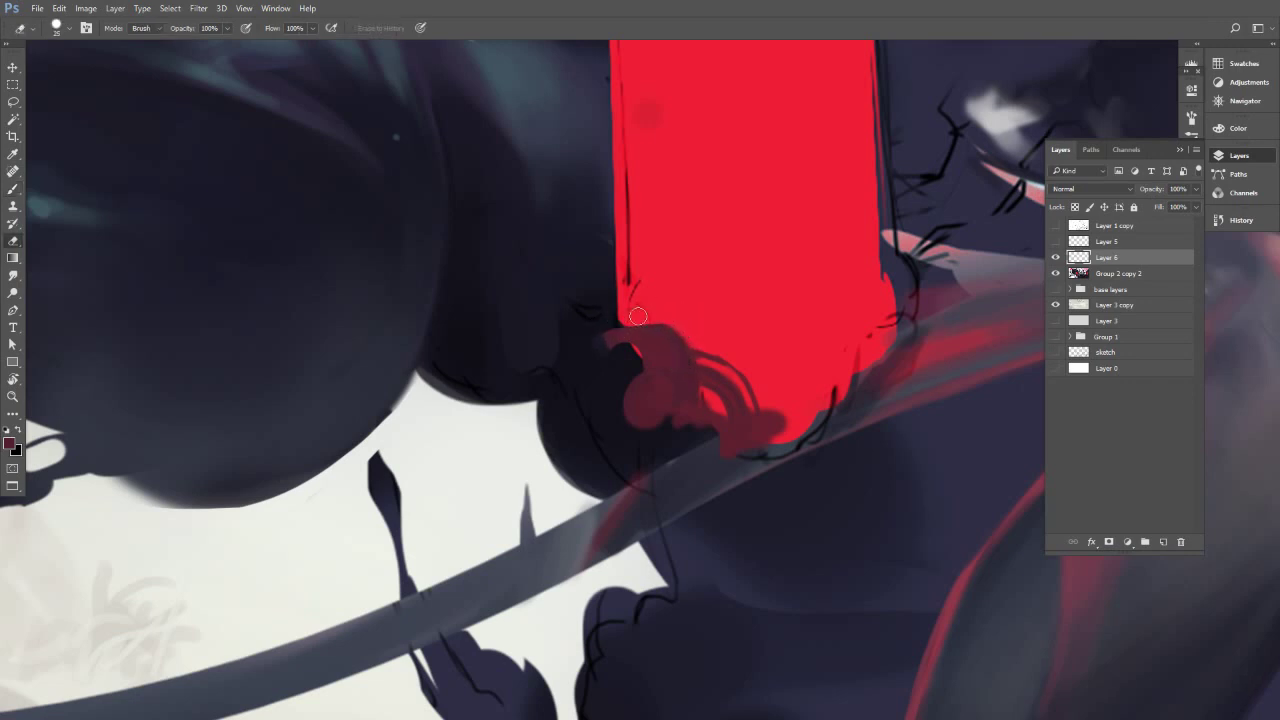
key(b)
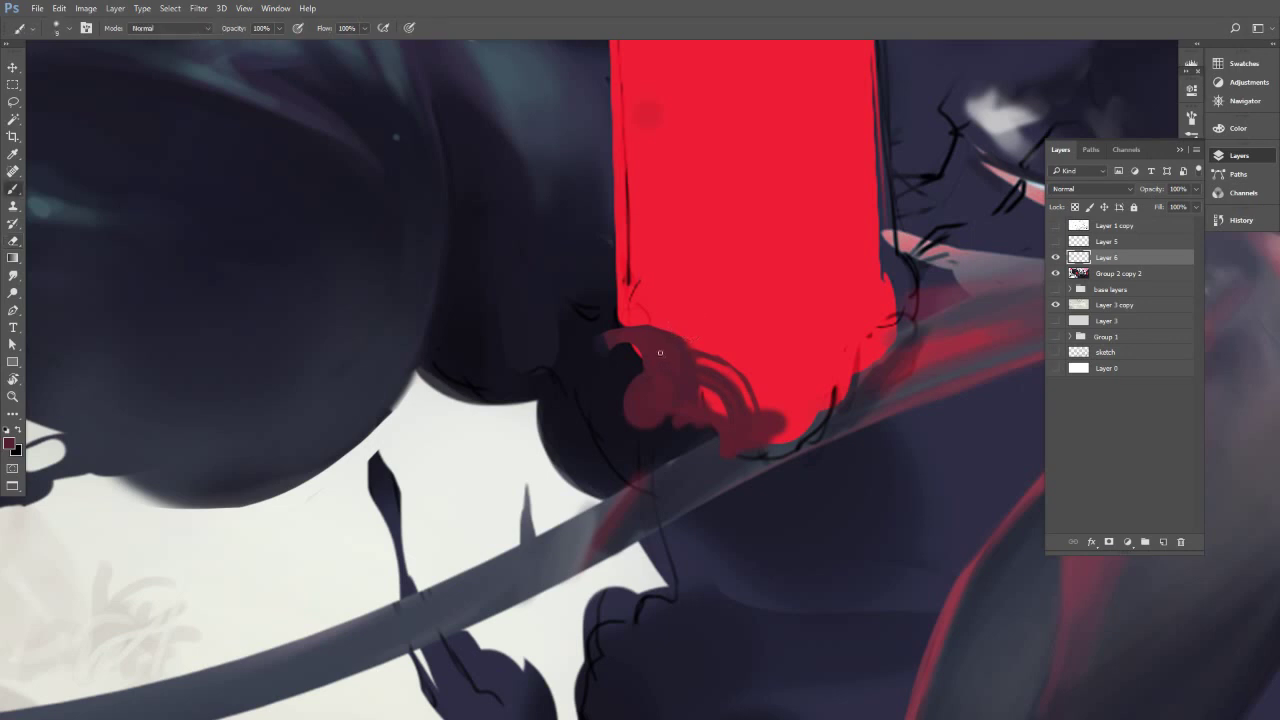
Resample maroon to even out the base shadow, and erase its spill where it meets the dark tail.
alt+click(664, 392)
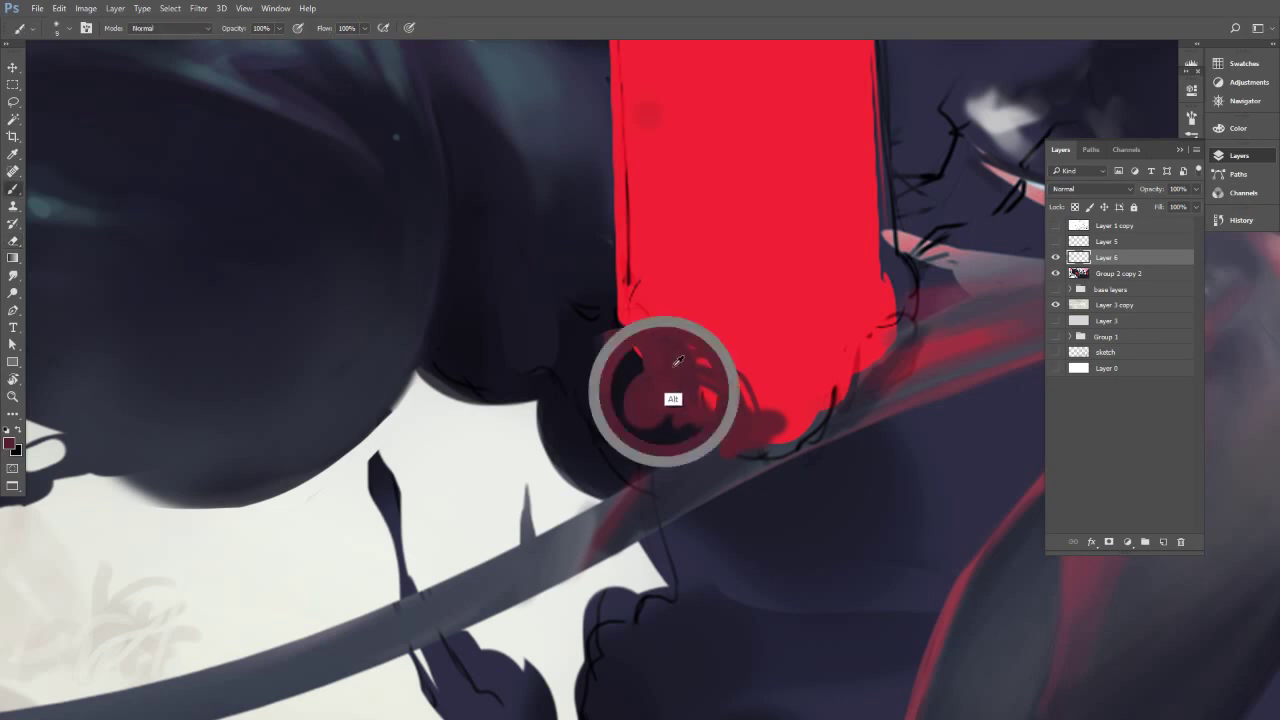
alt+click(675, 398)
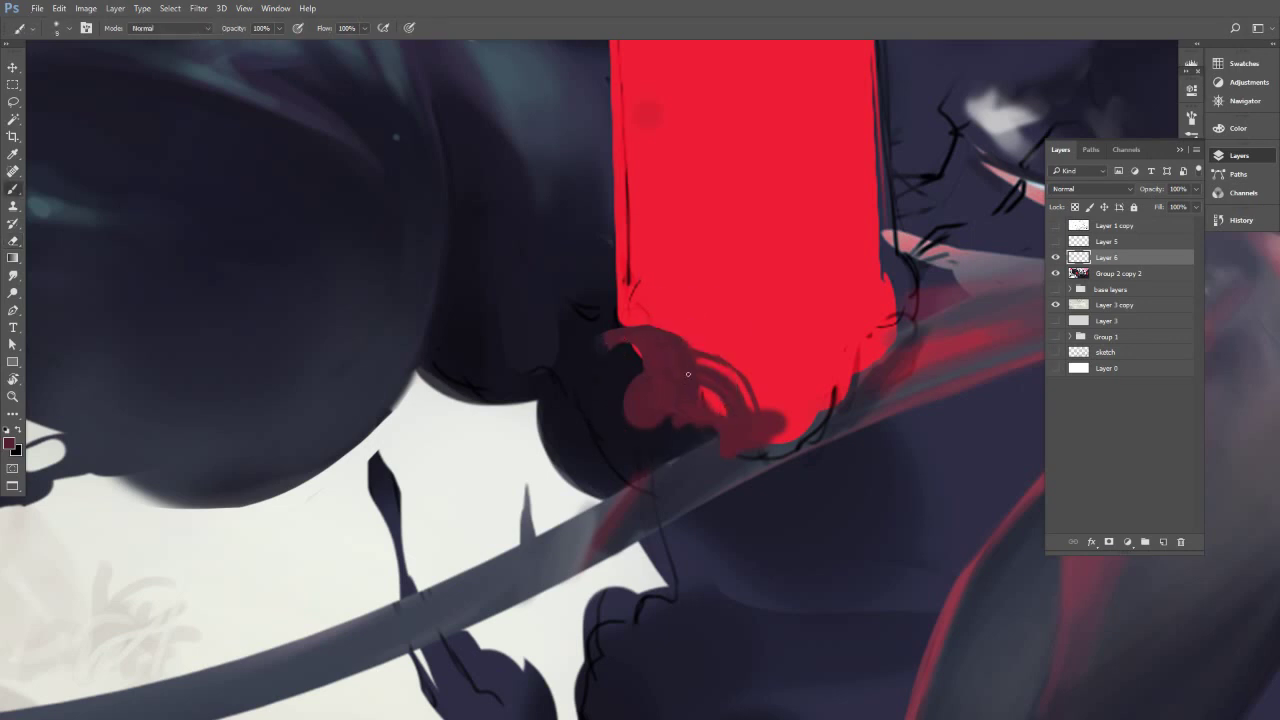
alt+click(686, 390)
key(])
alt+click(680, 392)
key([)
key(])
key(bracketleft)
key(e)
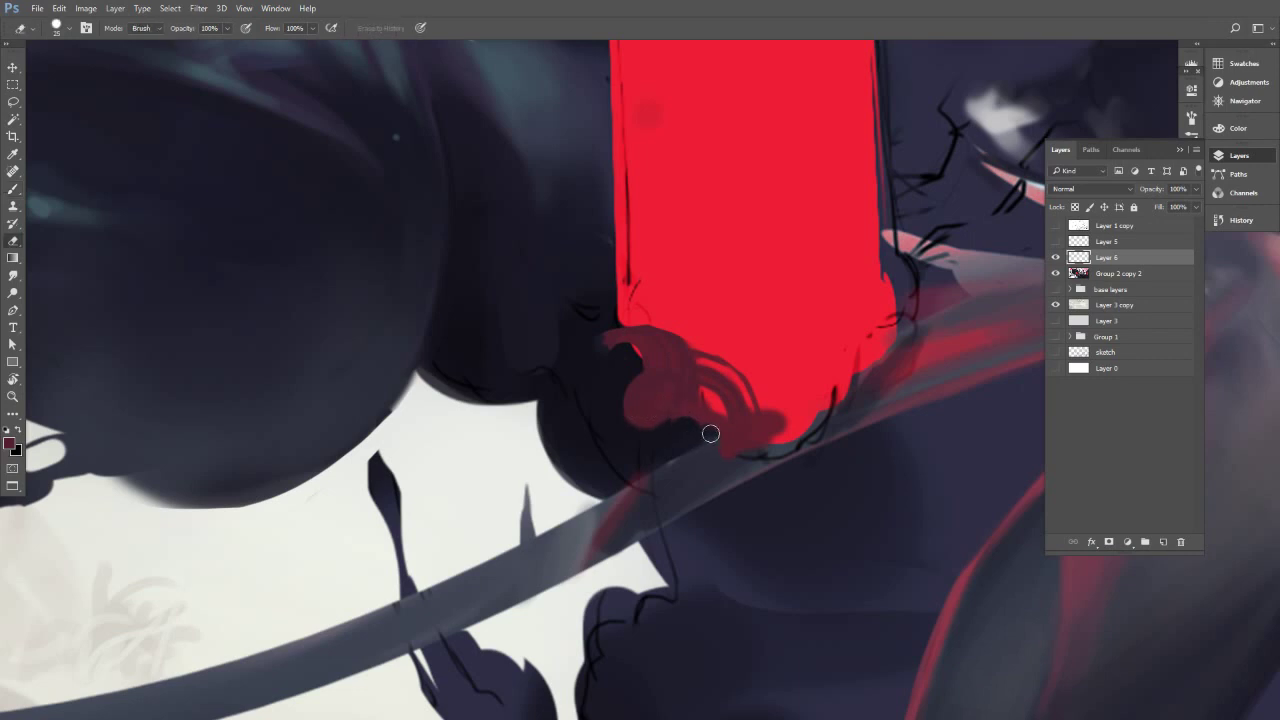
key(b)
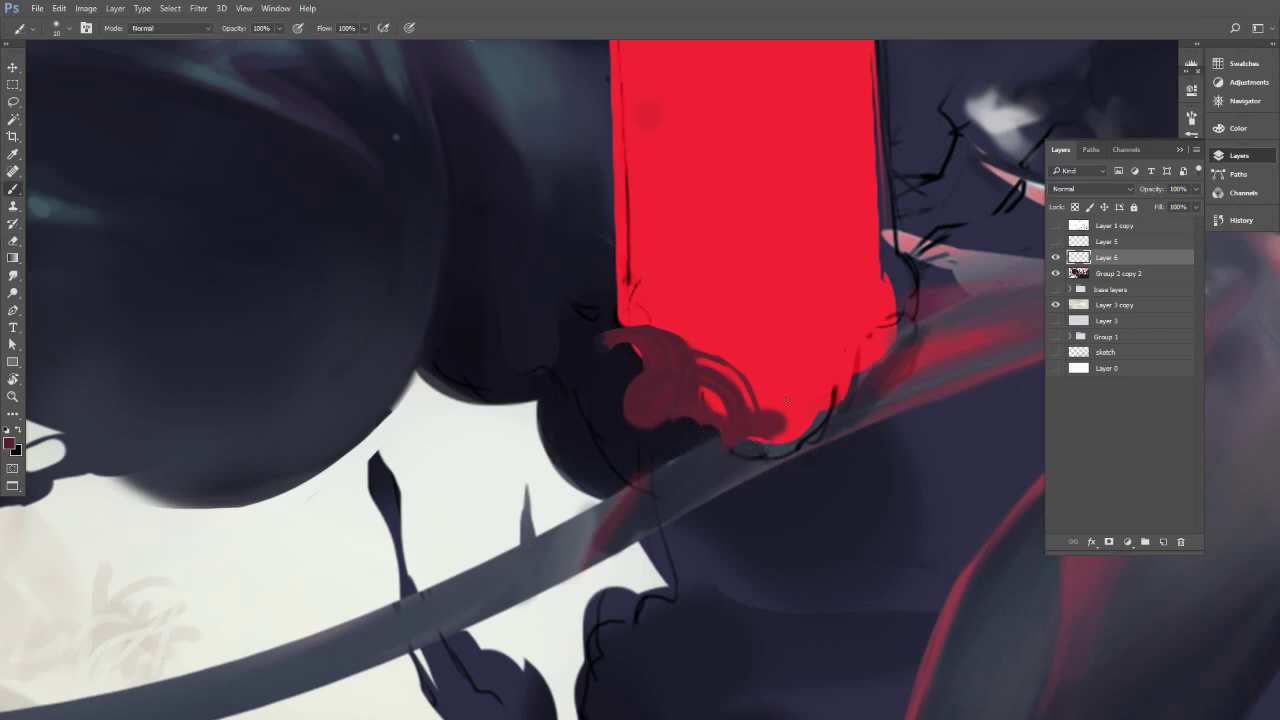
Thicken the maroon band along the pillar's base and erase a jagged, scalloped contour into its left side.
key(bracketleft)
mouse_move(699, 362)
mouse_down()
mouse_move(742, 398)
mouse_move(705, 367)
mouse_move(747, 394)
mouse_move(721, 368)
mouse_move(731, 372)
mouse_move(706, 356)
mouse_move(751, 414)
mouse_move(772, 417)
mouse_move(753, 399)
mouse_move(717, 446)
mouse_up()
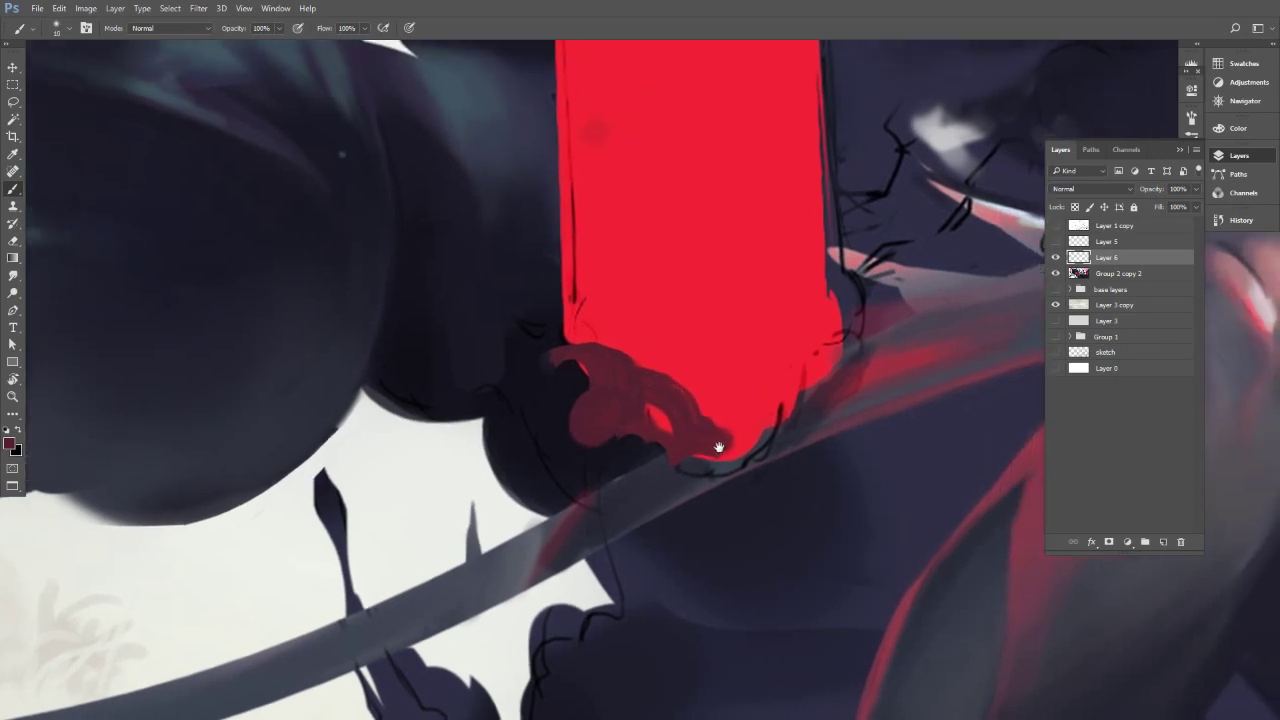
drag(708, 309, 655, 318)
key(e)
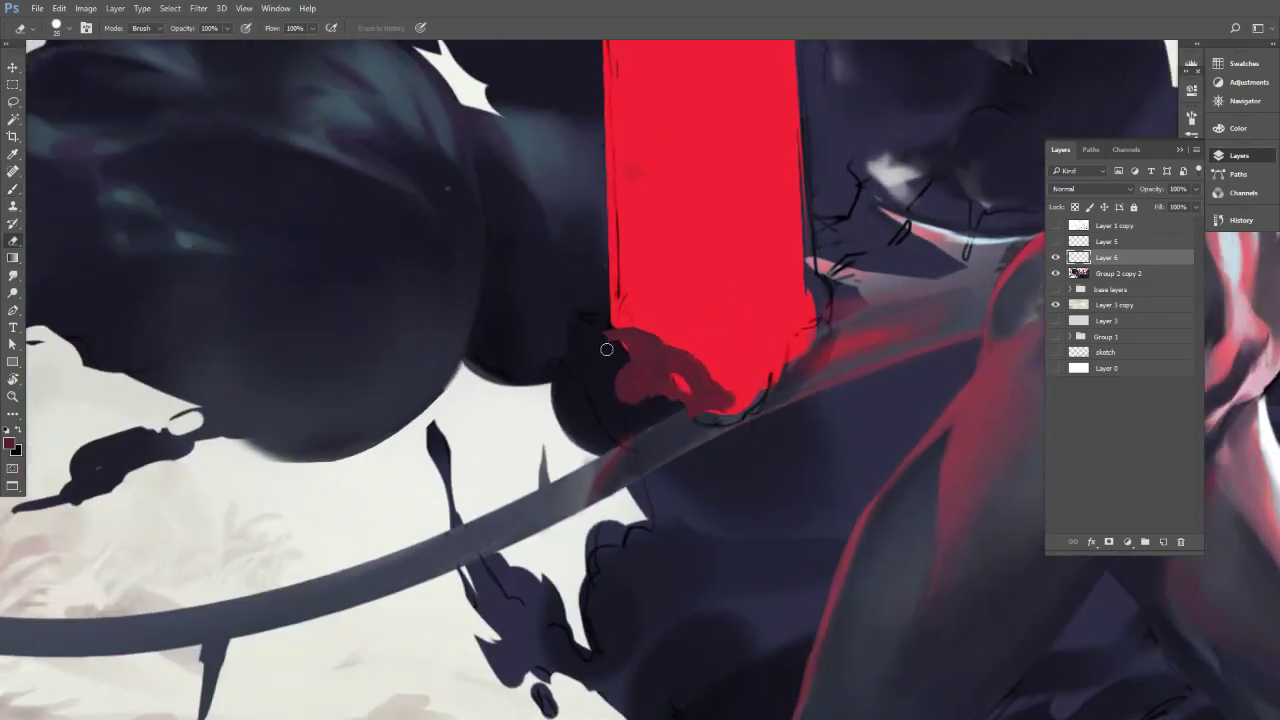
key(])
drag(611, 383, 629, 419)
drag(632, 343, 626, 442)
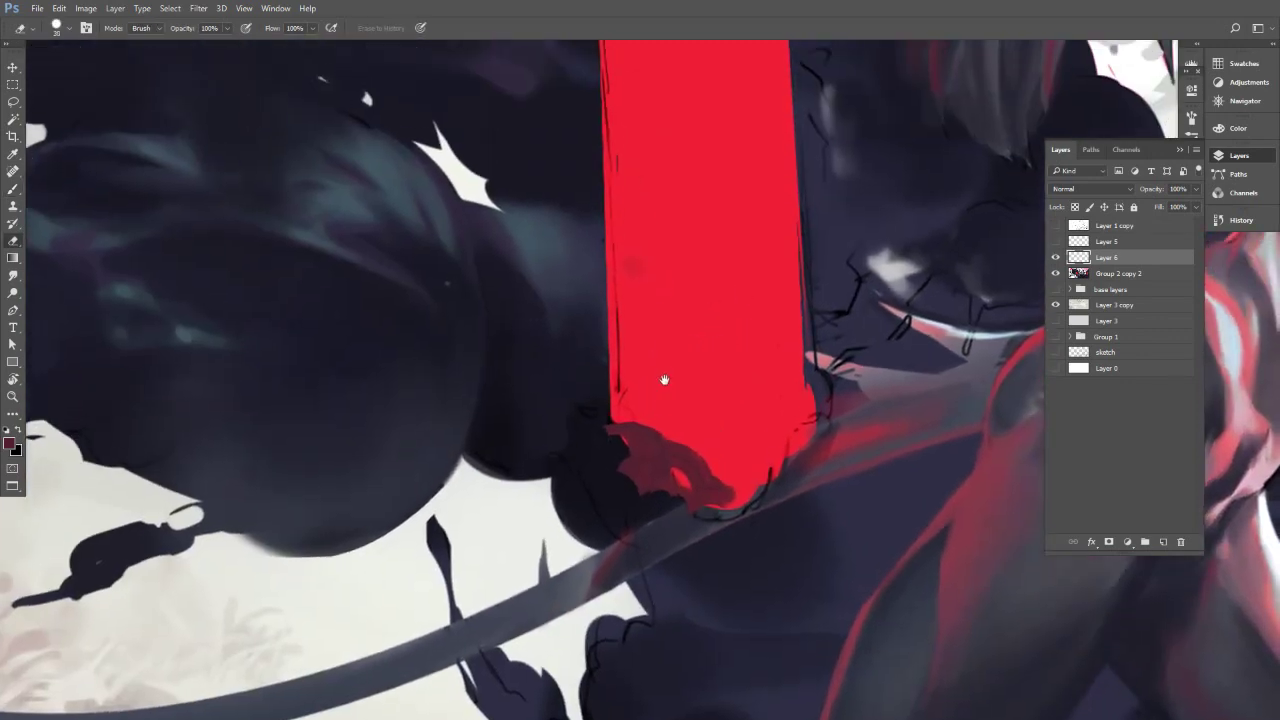
Extend the maroon to the pillar's lower-left corner and run a straight maroon strip along its whole left edge.
key(b)
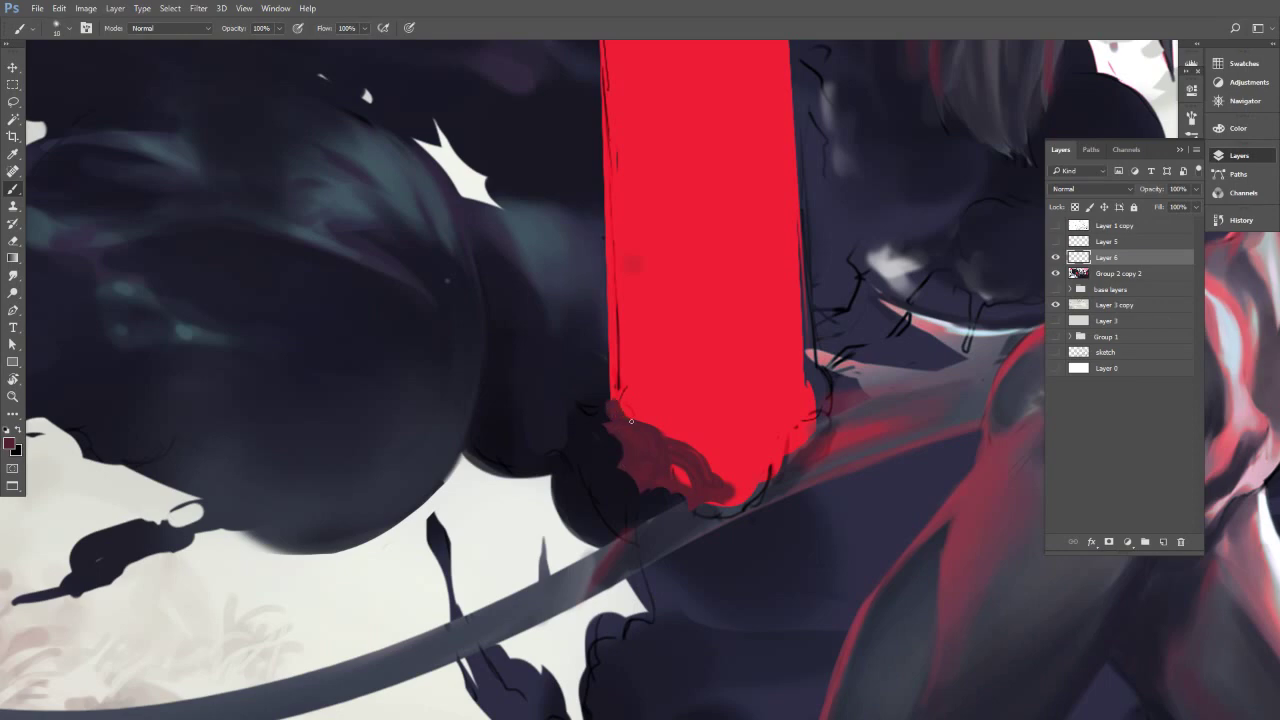
key(e)
key(b)
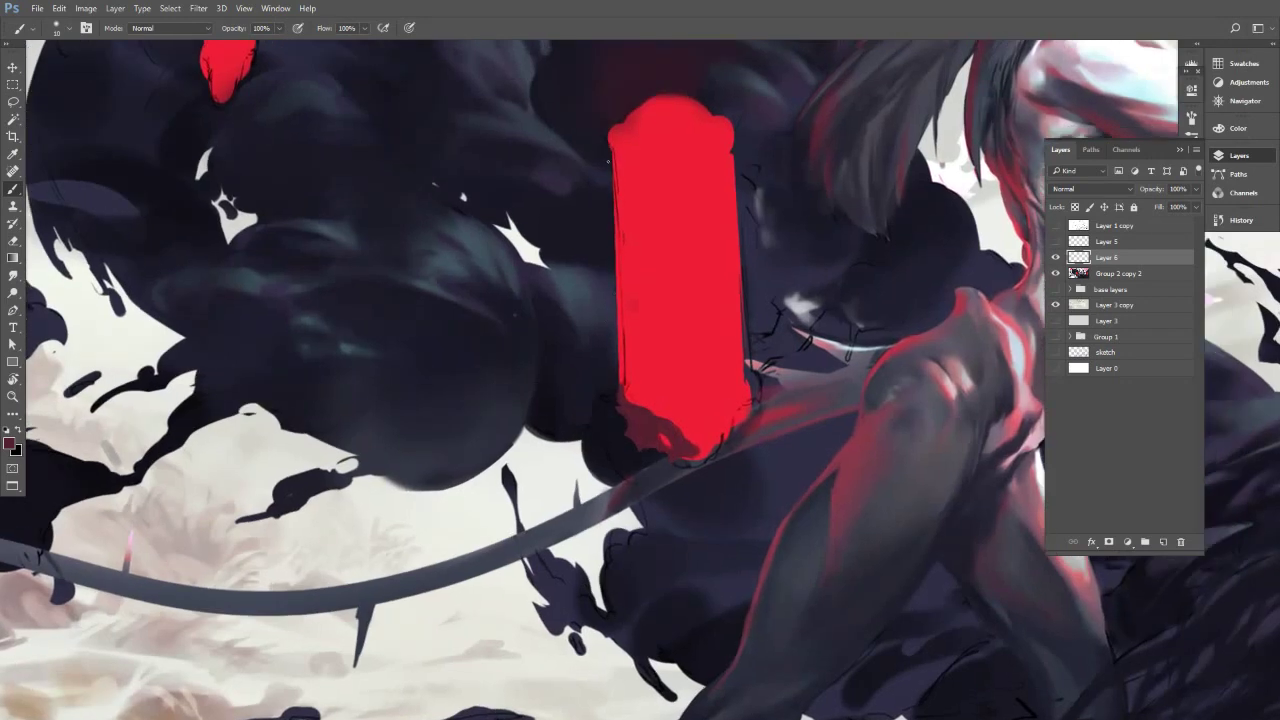
drag(621, 370, 621, 393)
drag(617, 165, 628, 408)
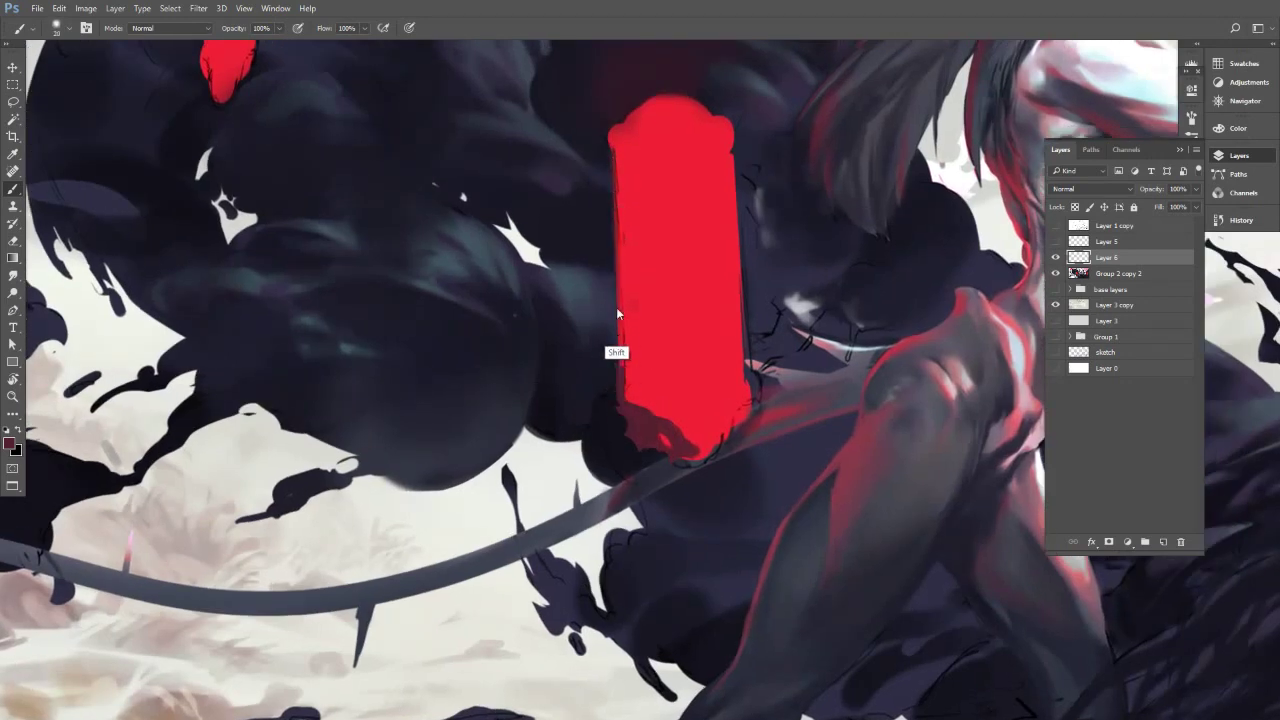
drag(619, 170, 624, 400)
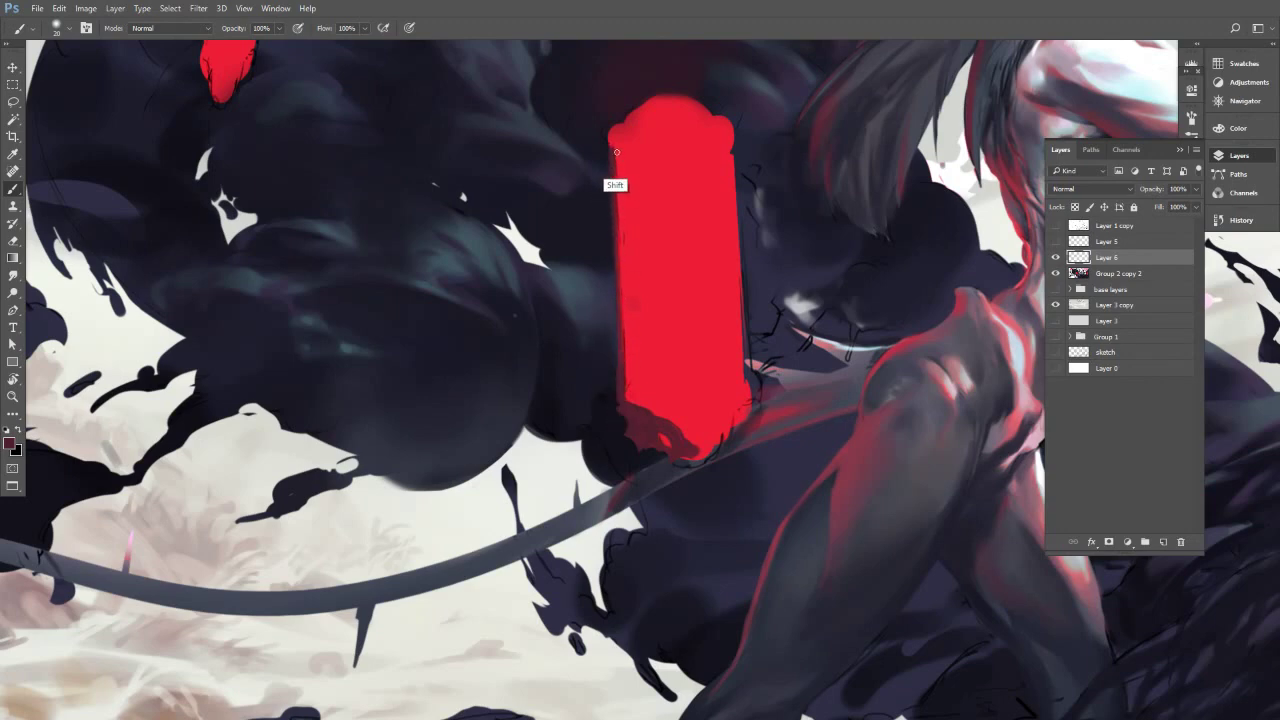
drag(614, 151, 619, 334)
key(e)
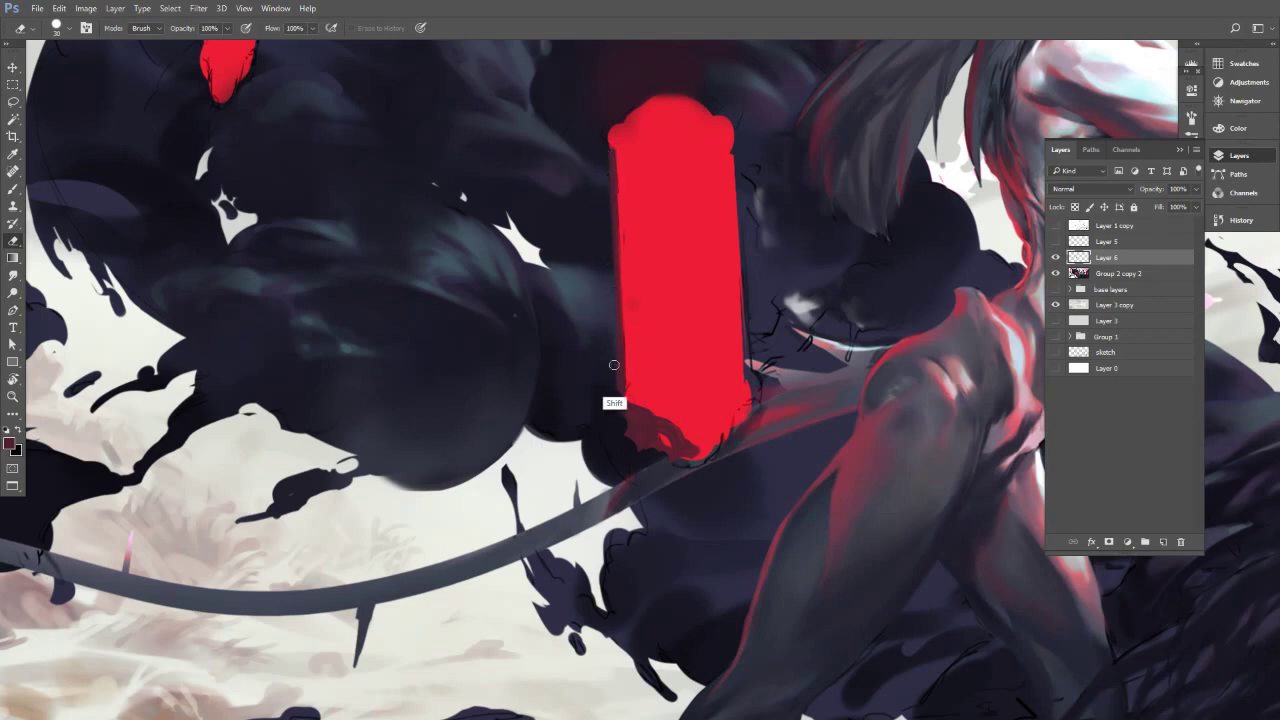
shift+click(619, 396)
key(b)
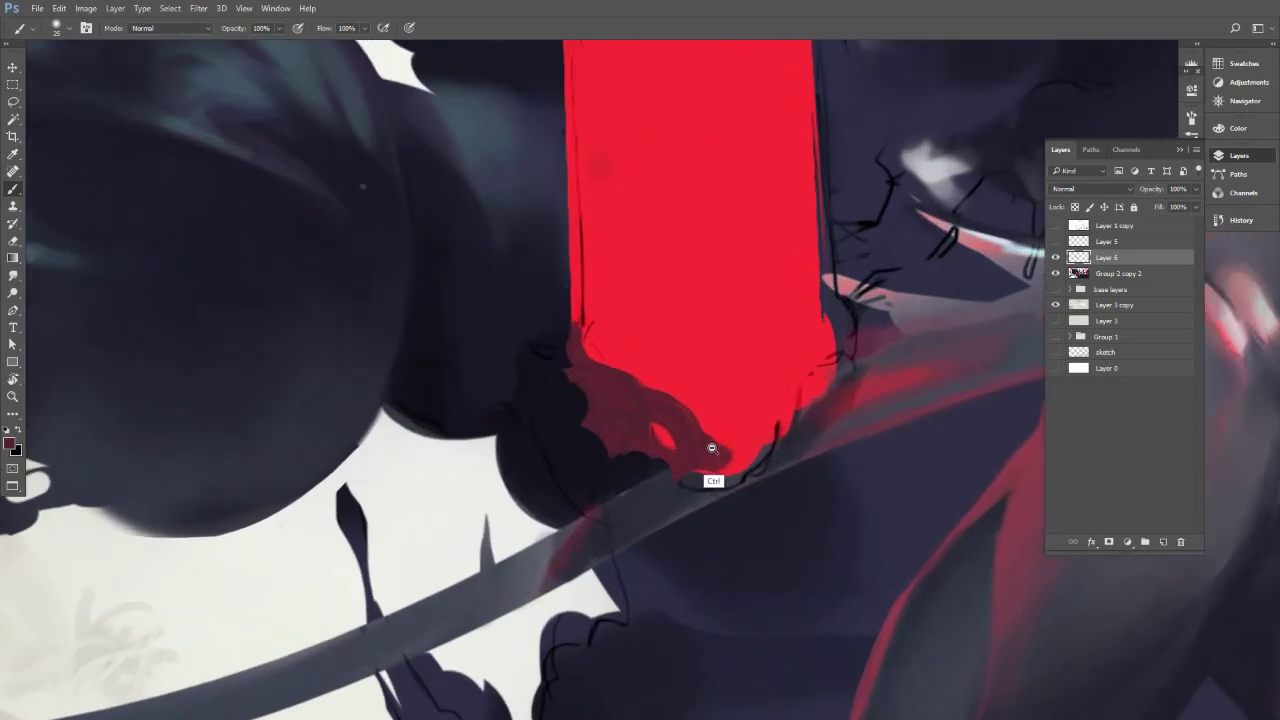
Fill the remaining red gap in the base shadow and clean its edges with the brush and a fine eraser.
scroll(701, 451, up, 2)
drag(649, 437, 651, 429)
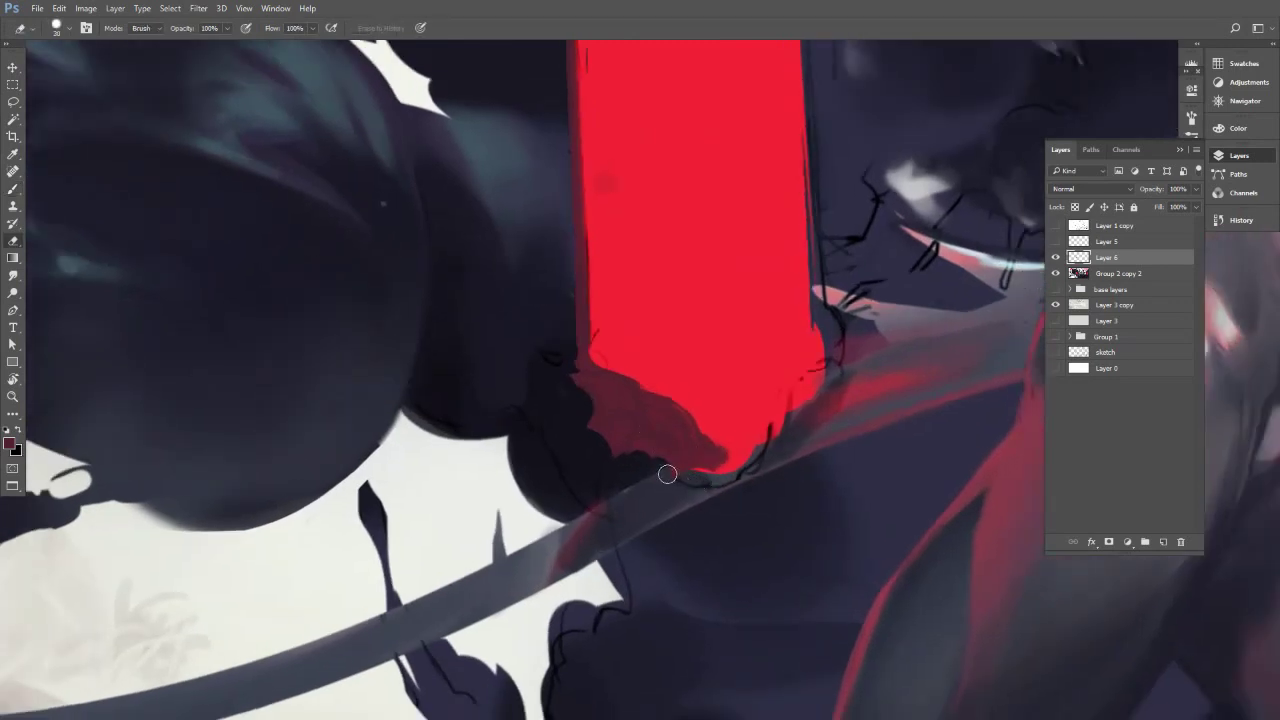
drag(697, 497, 686, 517)
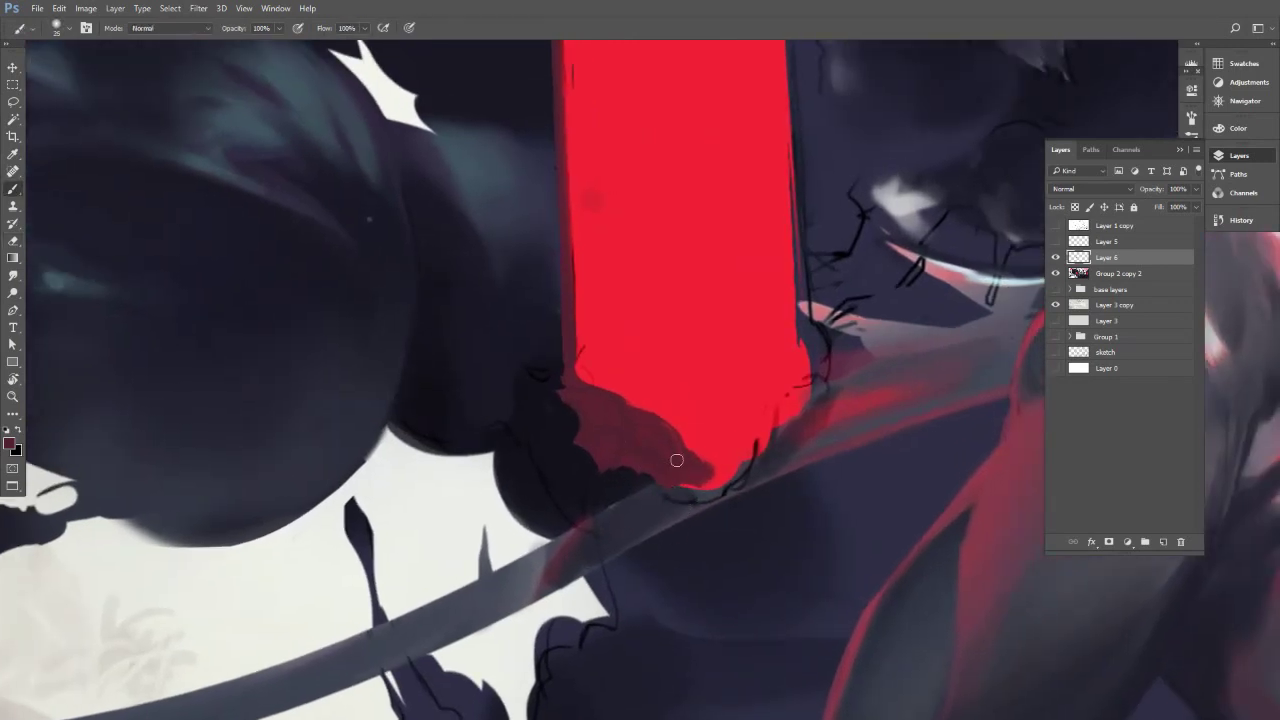
key(bracketleft)
key(bracketleft)
key(r)
mouse_move(673, 419)
mouse_down()
mouse_move(609, 277)
mouse_move(574, 280)
mouse_up()
key(e)
key(bracketleft)
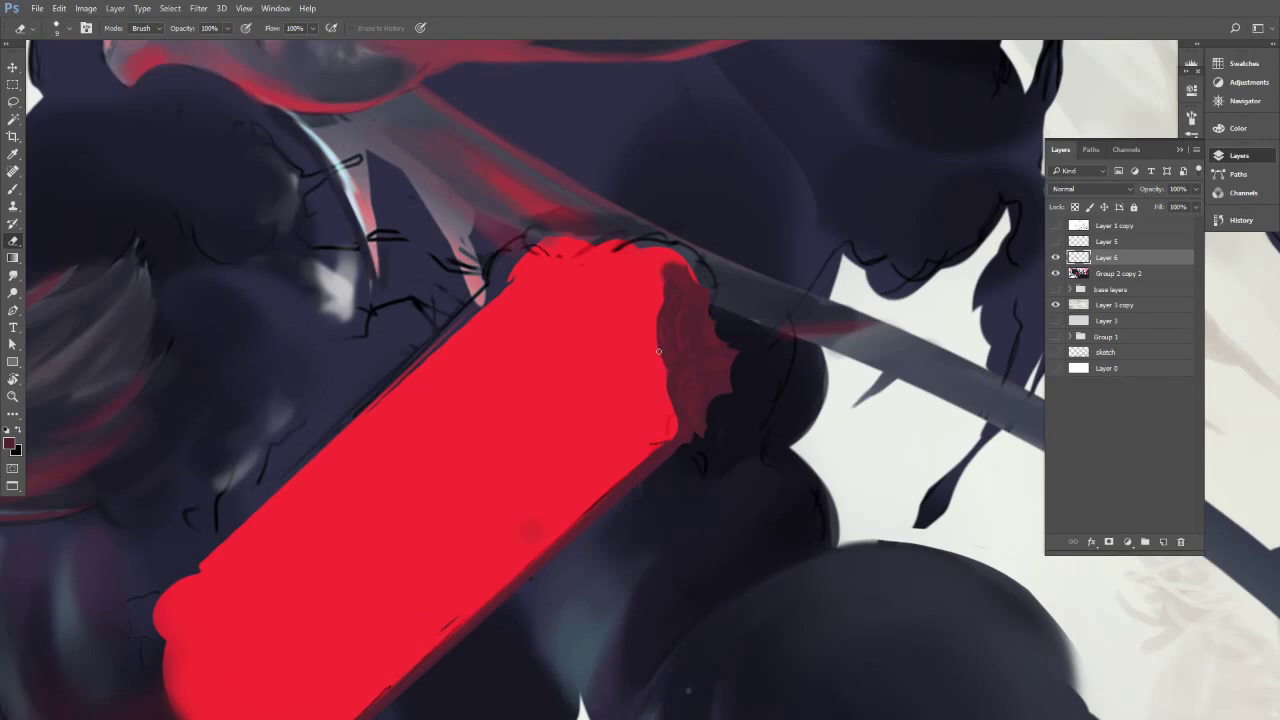
key(r)
drag(657, 214, 714, 409)
key(b)
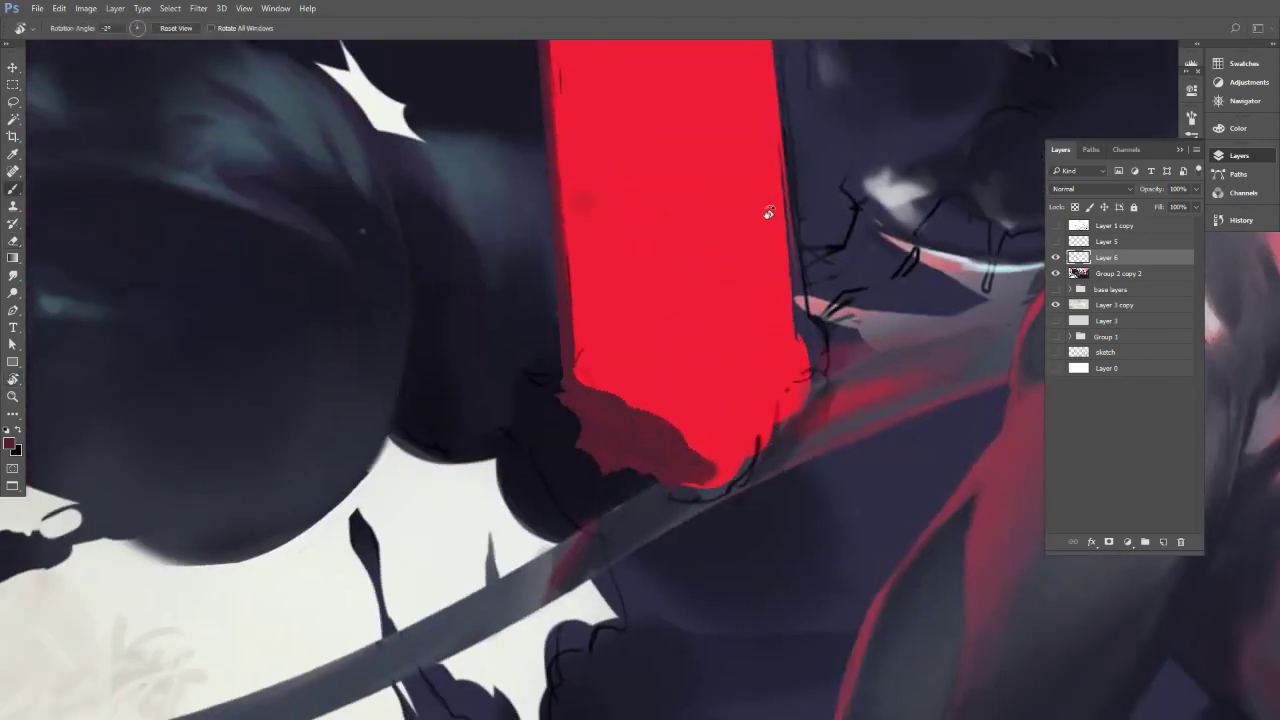
Examine the central pillar's shaded base and side from a distance and its upper end up close.
key(b)
key(ctrl+space)
mouse_move(723, 266)
mouse_down()
mouse_move(683, 285)
mouse_move(695, 247)
mouse_up()
key(ctrl)
drag(699, 314, 642, 364)
key(ctrl+z)
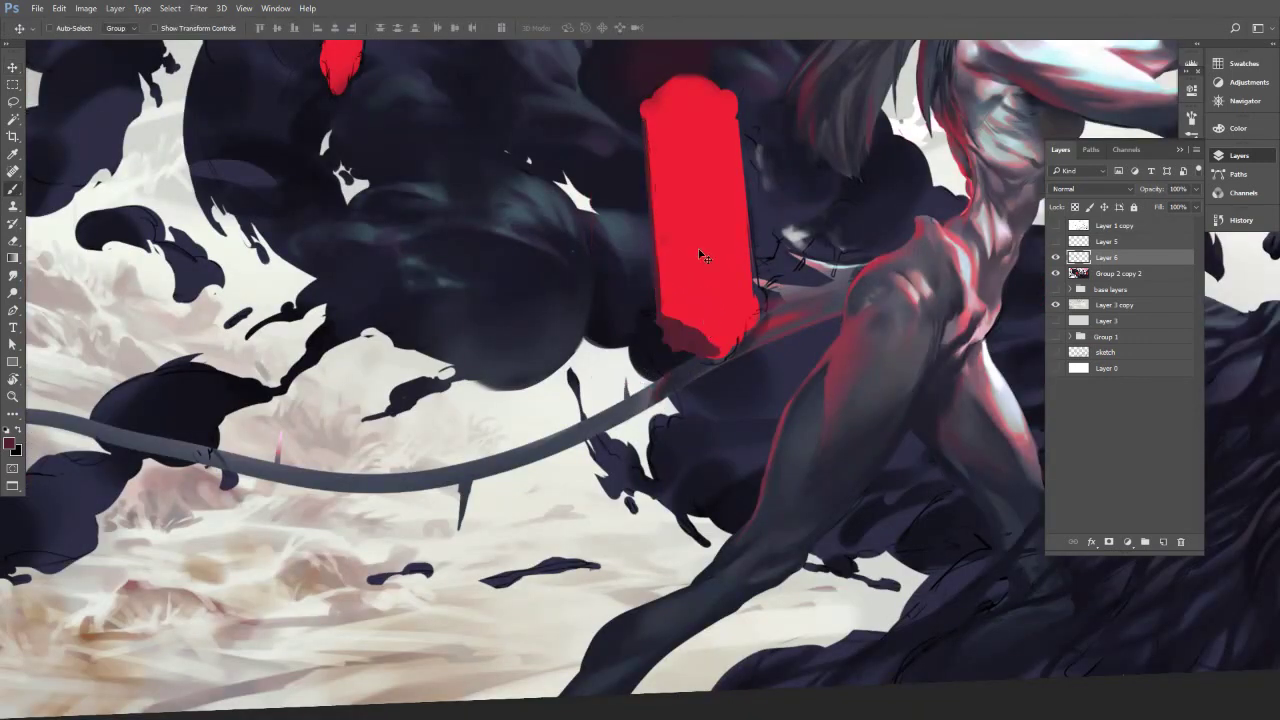
key(ctrl+space)
drag(705, 136, 695, 265)
key(ctrl+space)
drag(640, 231, 686, 229)
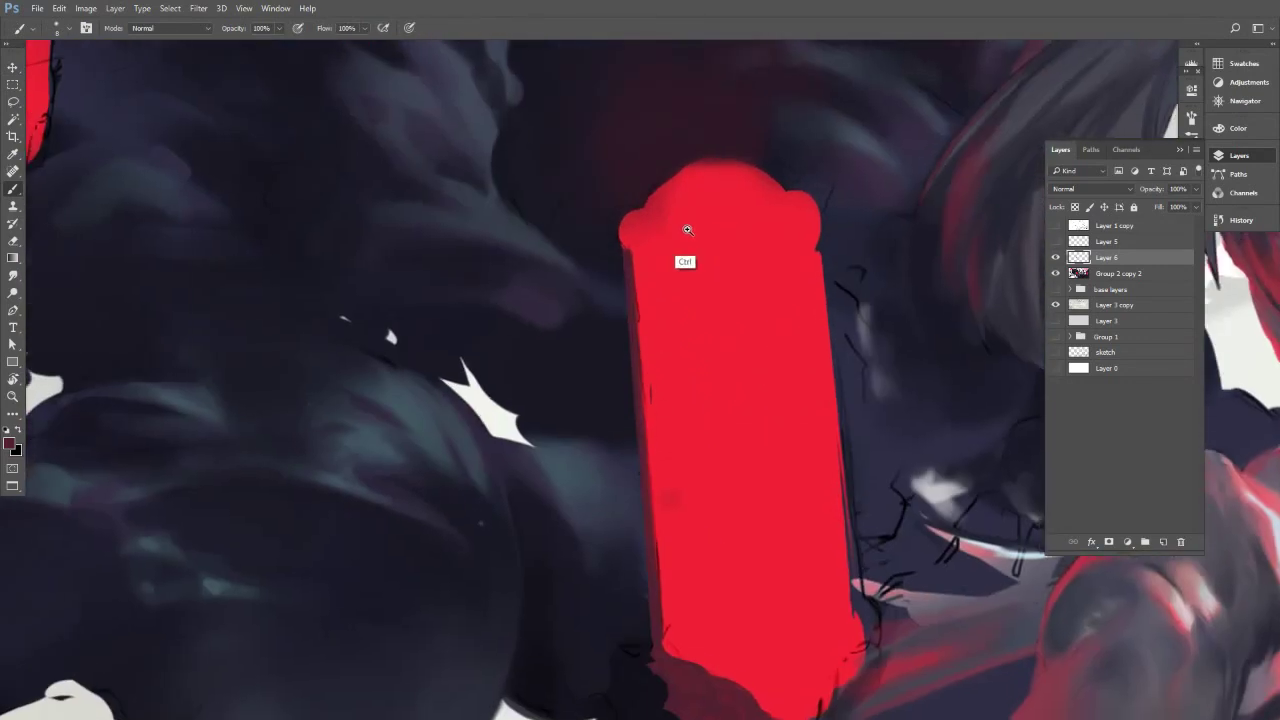
Paint maroon shadow over the upper-left lobe and the rounded crown of the central red pillar.
drag(636, 263, 616, 229)
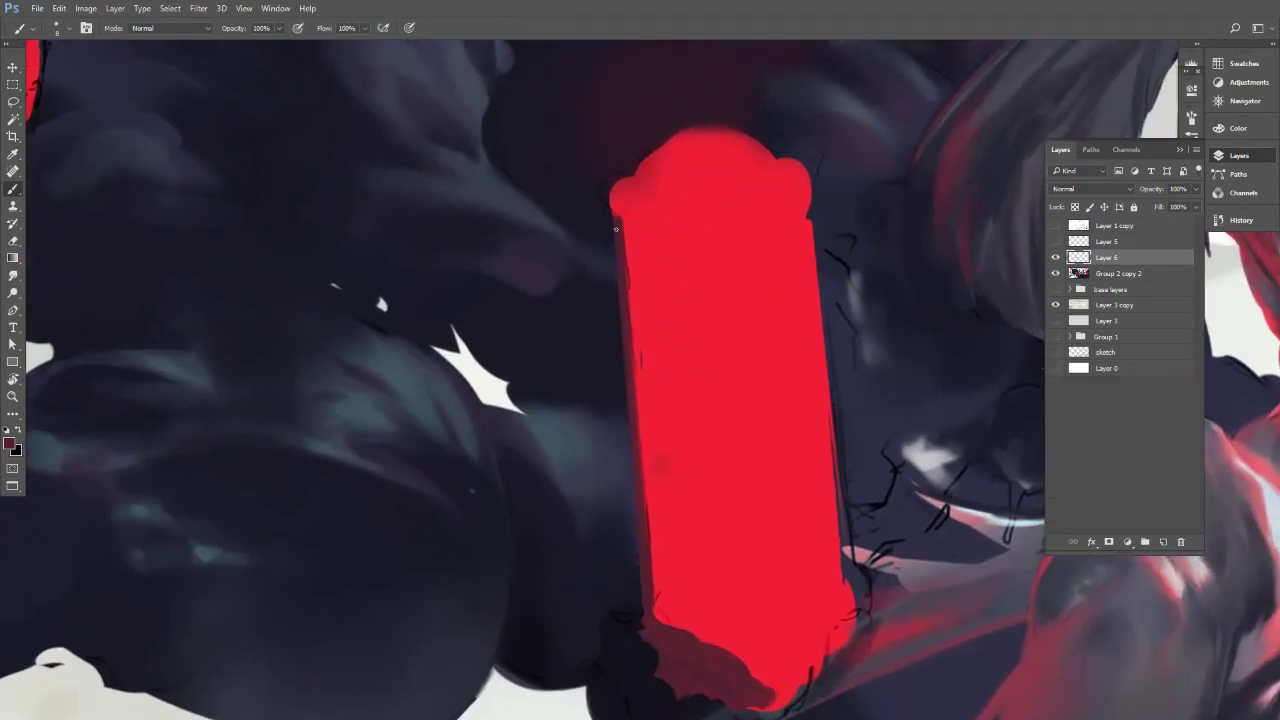
key(bracketright)
key(bracketright)
key(bracketright)
mouse_move(623, 221)
mouse_down()
mouse_move(639, 194)
mouse_move(626, 218)
mouse_move(669, 135)
mouse_move(657, 198)
mouse_move(636, 168)
mouse_move(682, 137)
mouse_up()
key(bracketleft)
key(bracketleft)
key(bracketleft)
key(bracketleft)
key(bracketleft)
key(bracketright)
key(bracketright)
key(bracketright)
key(bracketright)
key(bracketright)
mouse_move(639, 199)
mouse_down()
mouse_move(703, 132)
mouse_move(647, 187)
mouse_move(677, 144)
mouse_move(653, 176)
mouse_move(696, 170)
mouse_up()
Refine the inner edge of the crown's maroon shadow with a small brush and eraser.
key(bracketleft)
key(bracketleft)
key(bracketleft)
key(bracketleft)
key(bracketleft)
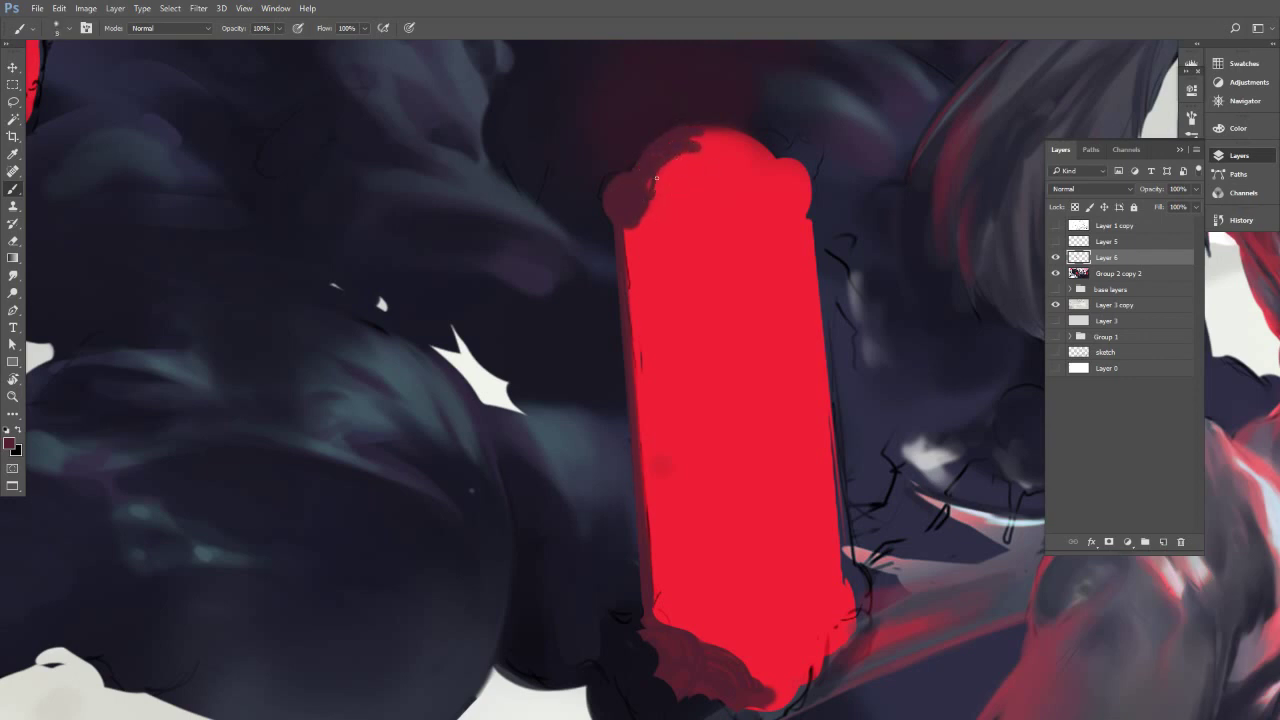
key(bracketright)
key(e)
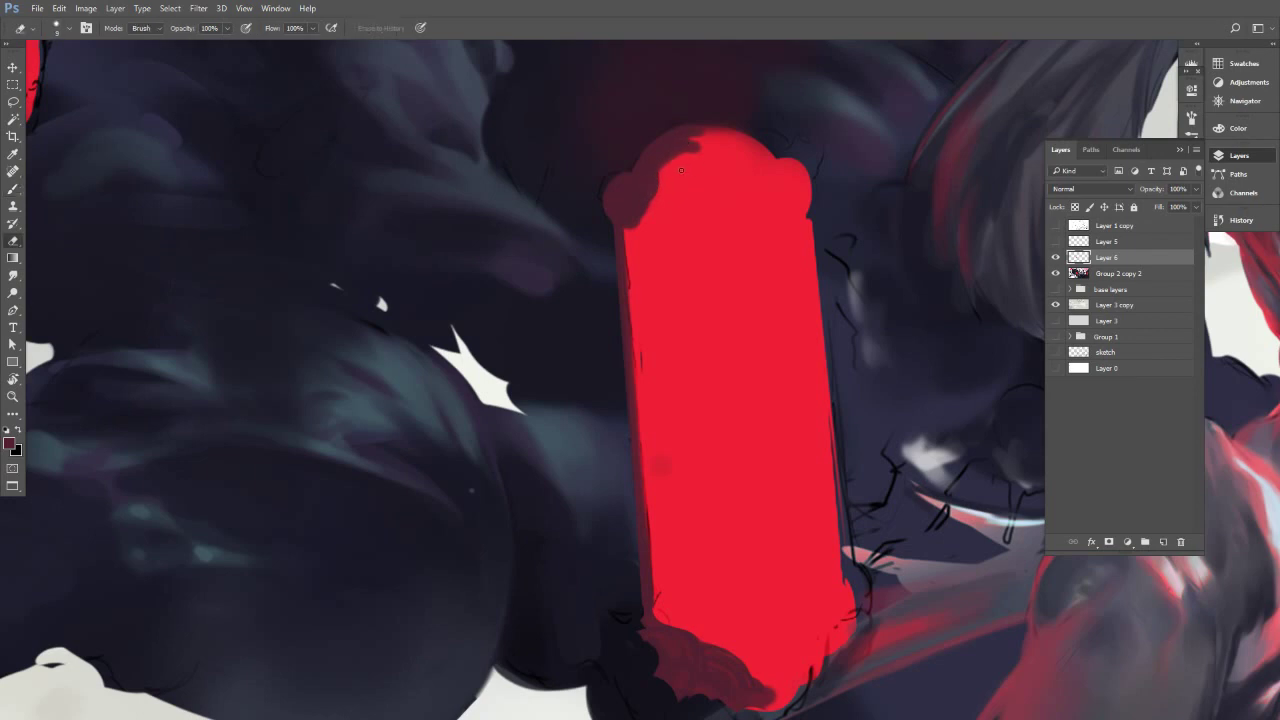
Restore sampled bright red along the crown shadow's inner edge and soften the tip with dark red.
key(b)
alt+click(680, 166)
key(bracketright)
drag(670, 162, 696, 152)
key(bracketright)
alt+click(686, 134)
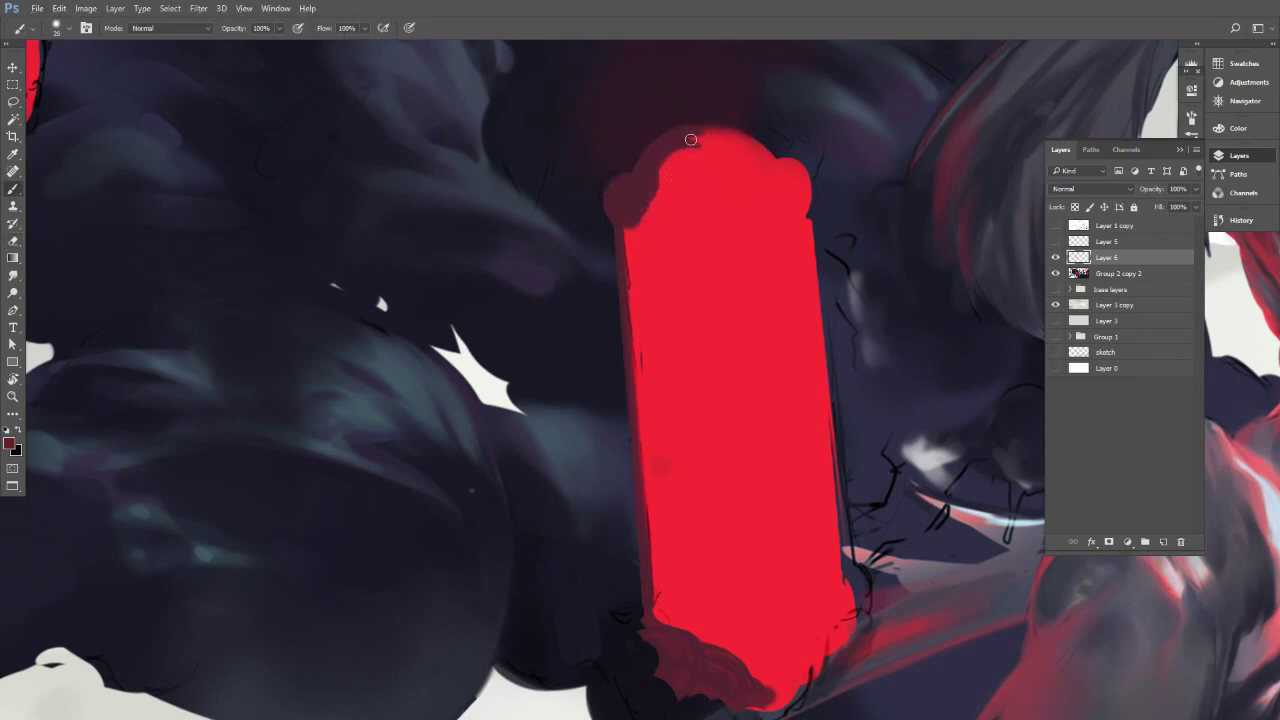
Reset the default colours, sample deep maroon from the base shadow, and paint darker shading within it.
key(d)
alt+click(686, 652)
alt+click(690, 652)
drag(726, 670, 667, 618)
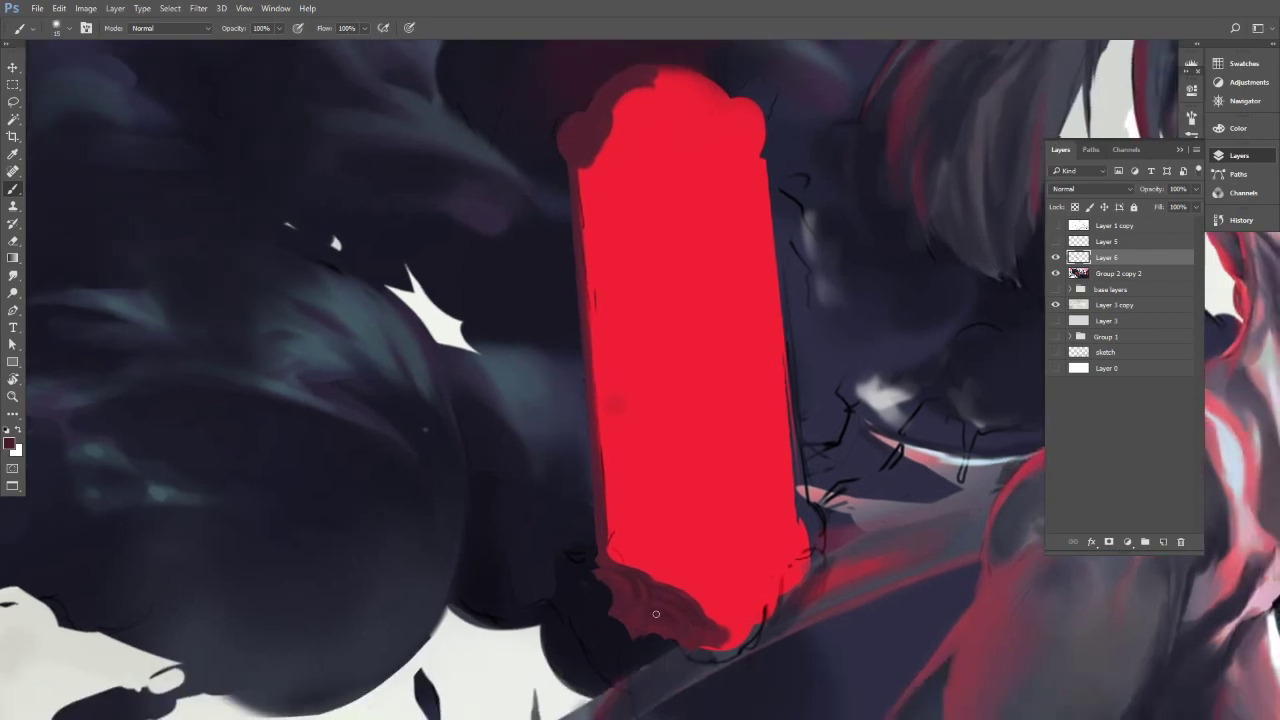
key(bracketright)
key(bracketleft)
key(bracketleft)
key(bracketright)
key(bracketleft)
key(bracketleft)
key(bracketright)
Paint darker maroon strokes along the outer rim of the pillar's upper-left lobe and crown.
scroll(598, 421, up, 3)
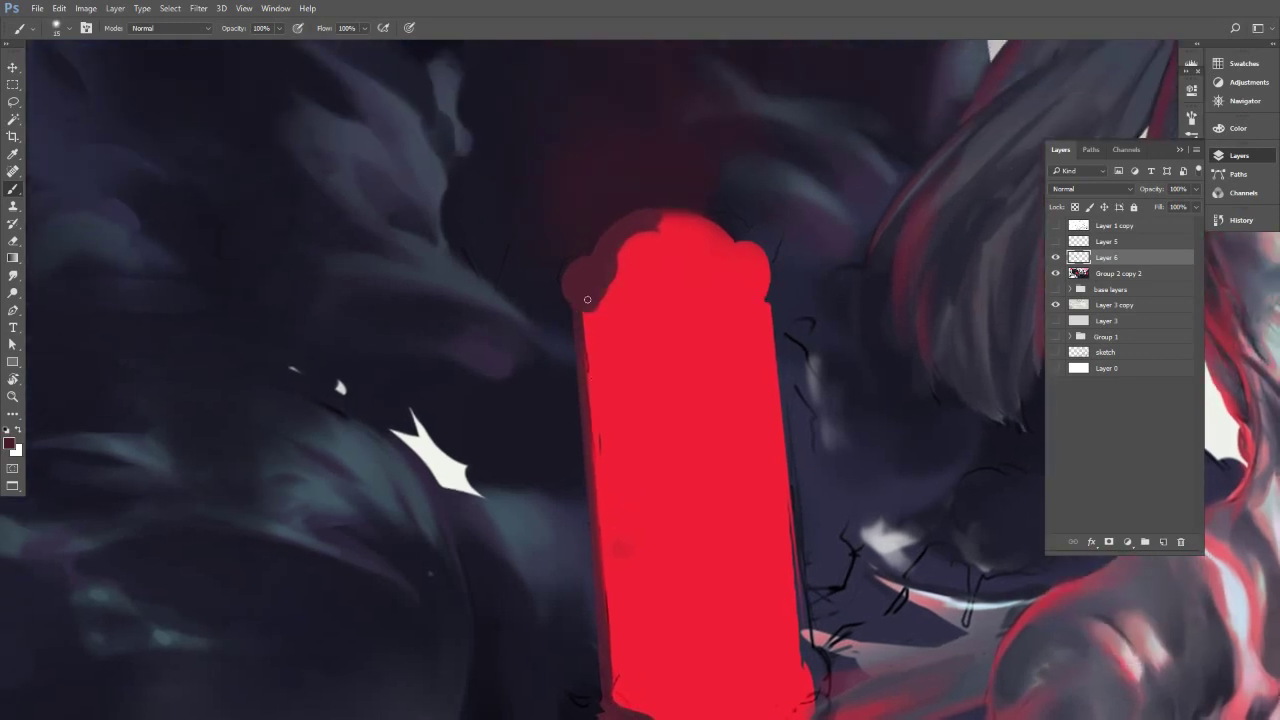
key(bracketright)
key(e)
key(b)
key(bracketright)
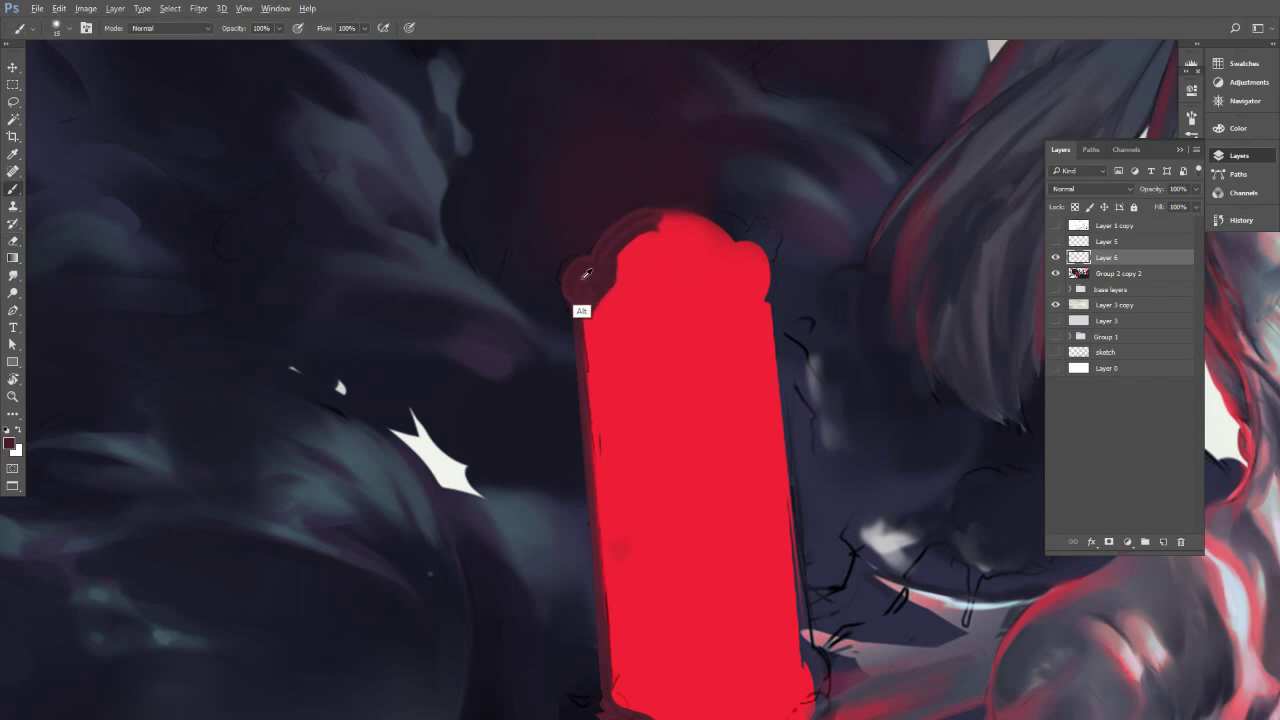
Blend the shading of the upper-left lobe with repeatedly sampled maroons and review the whole pillar.
alt+click(590, 294)
alt+click(619, 258)
drag(619, 258, 618, 276)
alt+click(605, 287)
key(bracketleft)
key(bracketleft)
key(bracketright)
alt+click(607, 284)
key(bracketleft)
key(bracketleft)
drag(722, 274, 612, 280)
mouse_move(737, 320)
mouse_down()
mouse_move(697, 306)
mouse_move(748, 312)
mouse_up()
drag(702, 360, 692, 366)
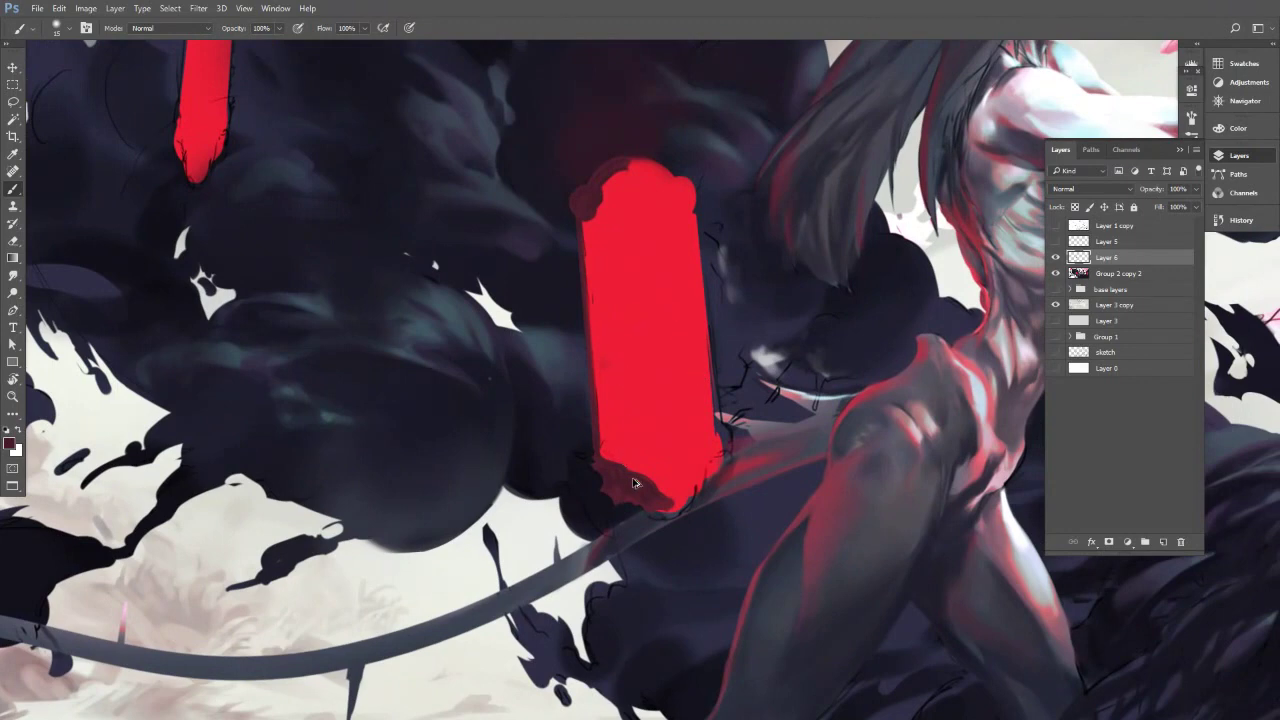
Try to duplicate the shading layer flipped horizontally and fit the mirrored copy to the red pillar's right side.
key(ctrl+t)
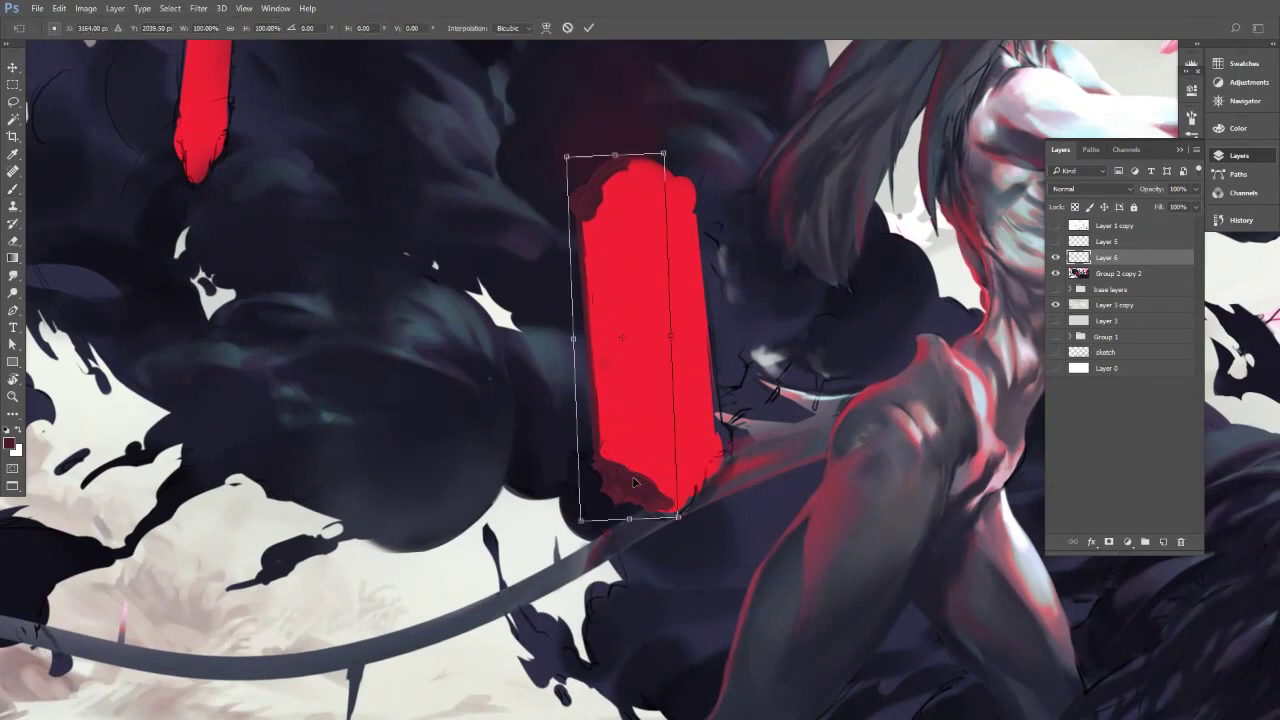
right_click(636, 448)
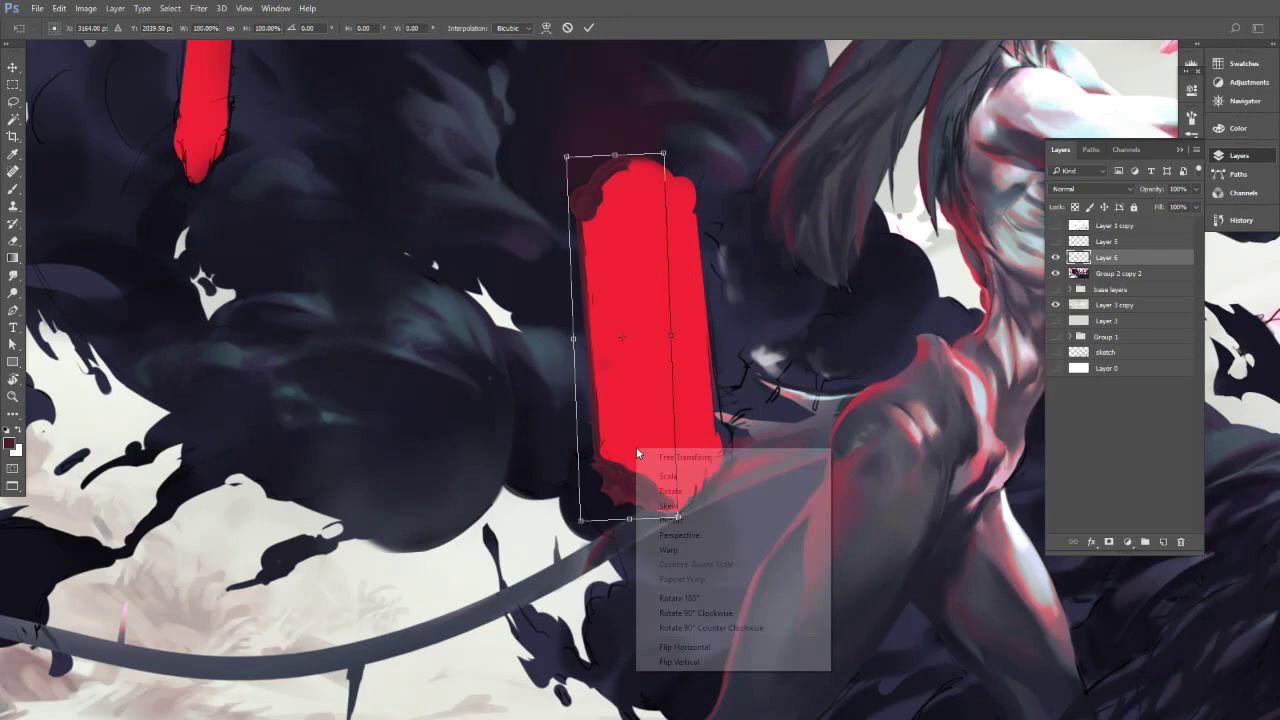
click(706, 648)
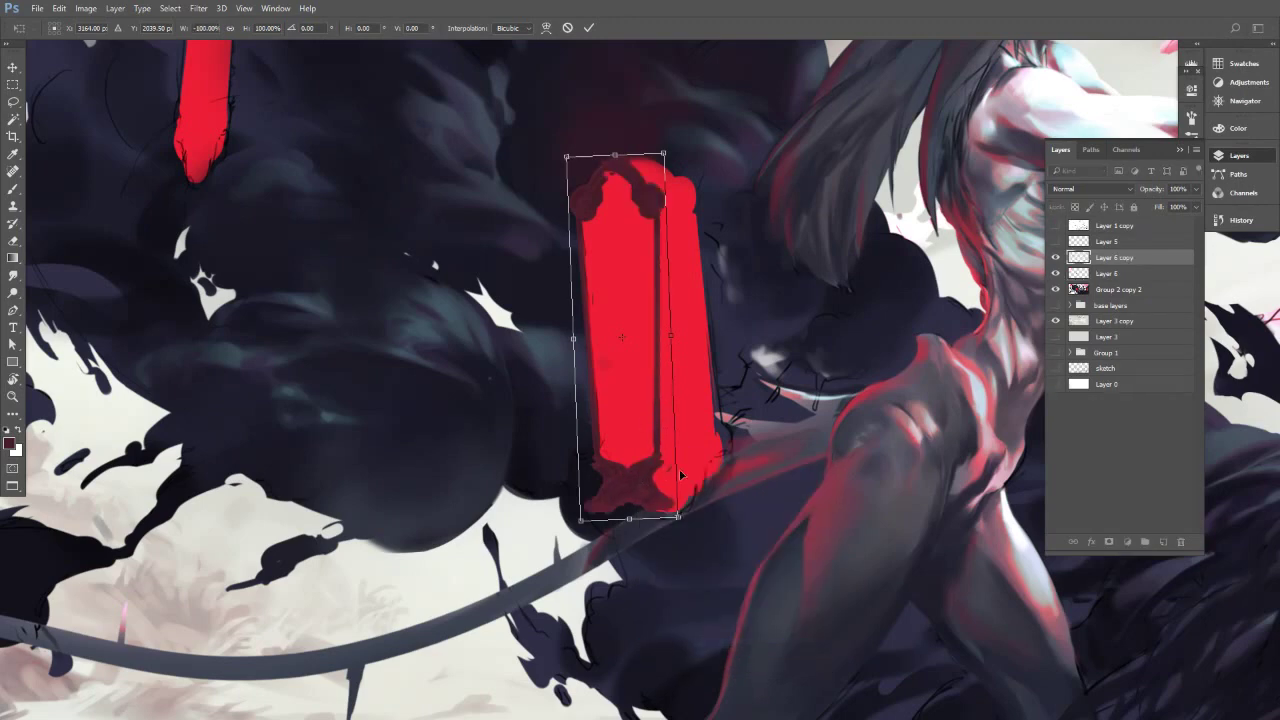
drag(677, 463, 707, 472)
mouse_move(808, 522)
mouse_down()
mouse_move(820, 508)
mouse_move(805, 515)
mouse_up()
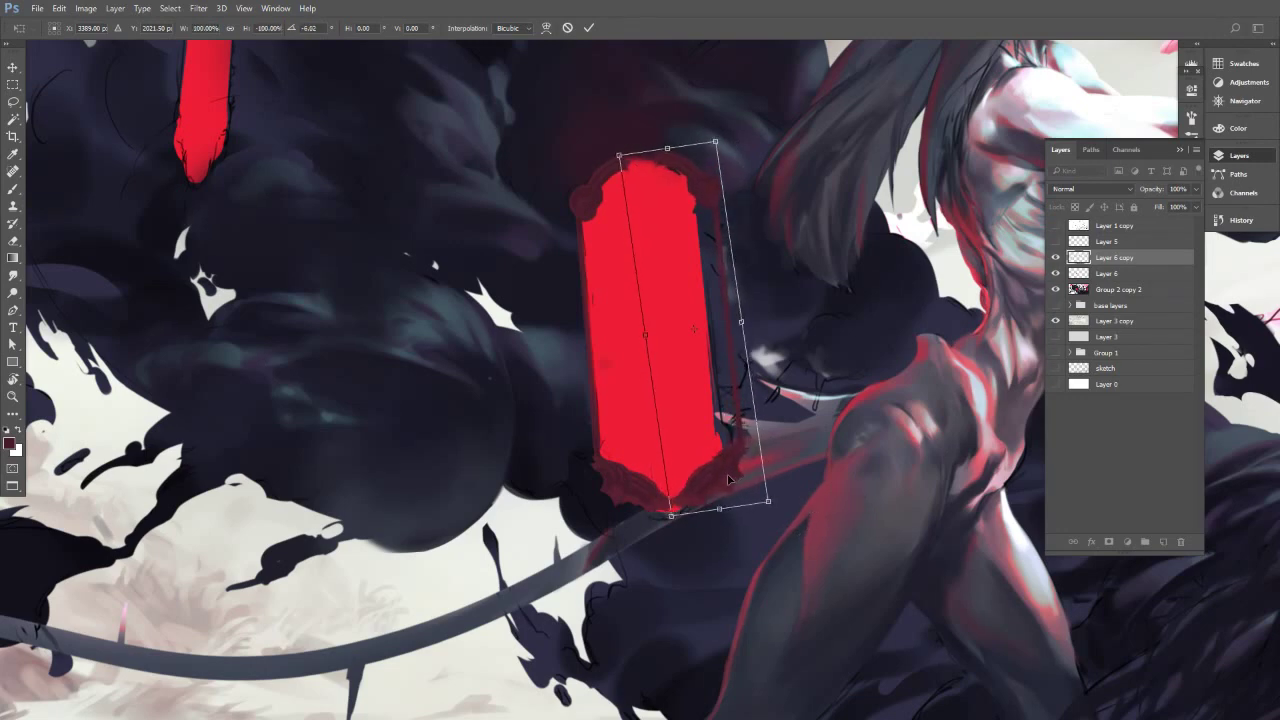
drag(733, 480, 700, 482)
drag(772, 462, 772, 478)
key(Return)
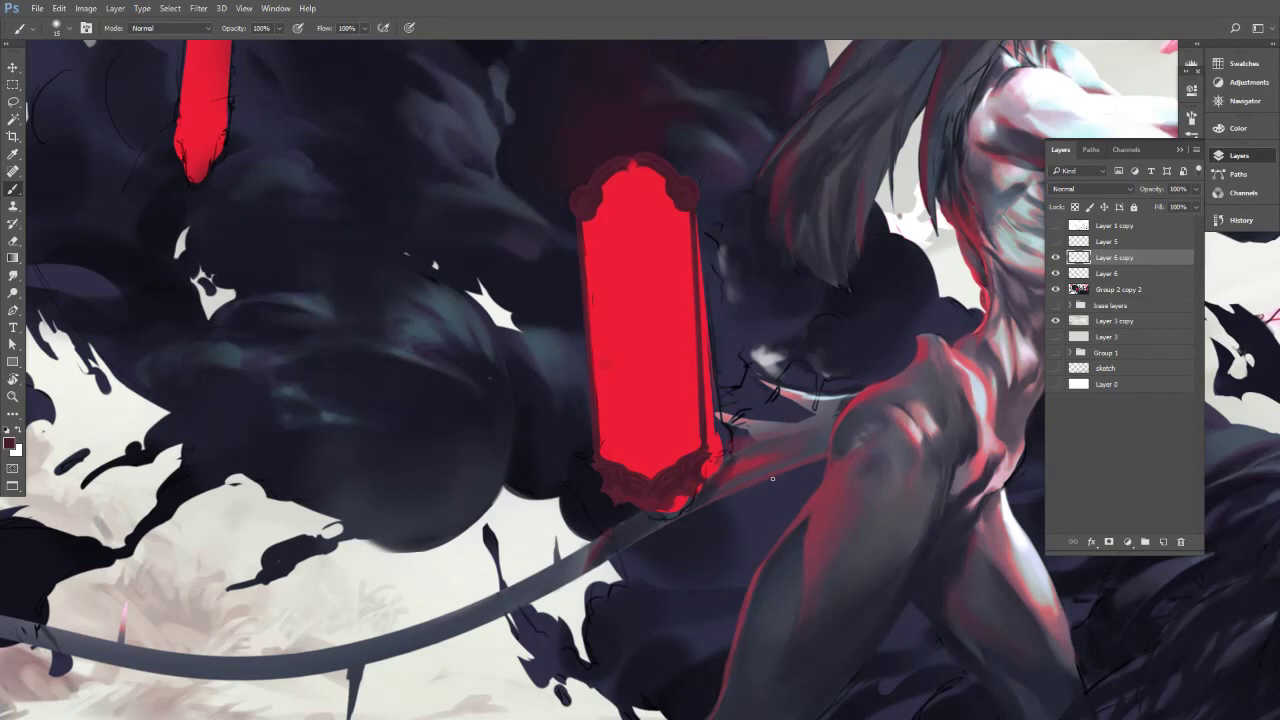
Try to rotate the mirrored shading about -3.1° and nudge it into line with the pillar's right edge.
key(v)
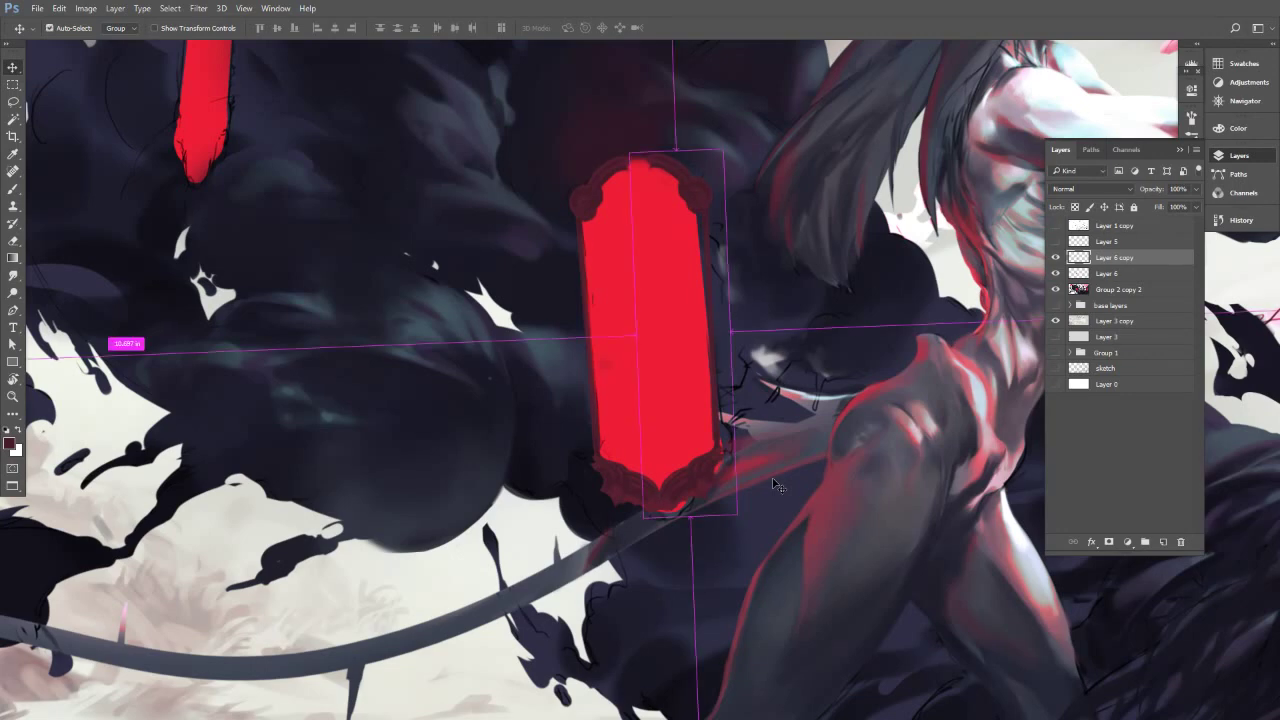
key(ctrl+t)
mouse_move(792, 621)
mouse_down()
mouse_move(829, 602)
mouse_move(812, 626)
mouse_up()
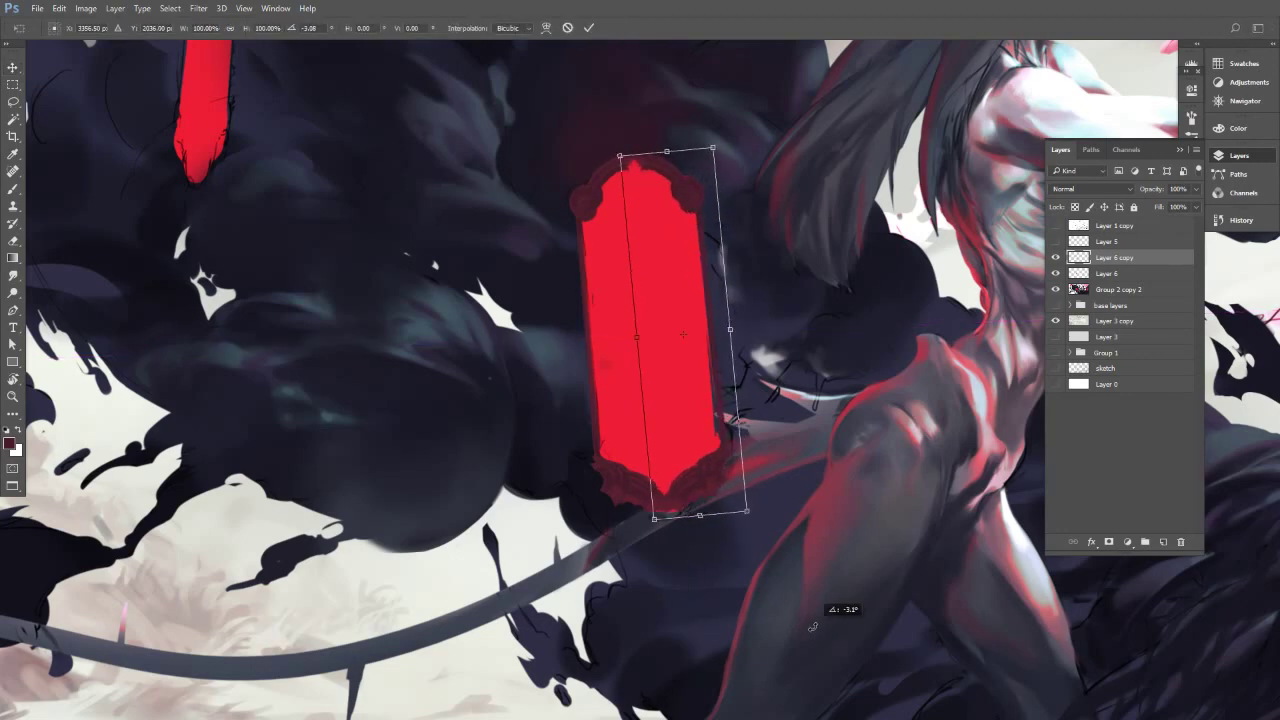
key(Return)
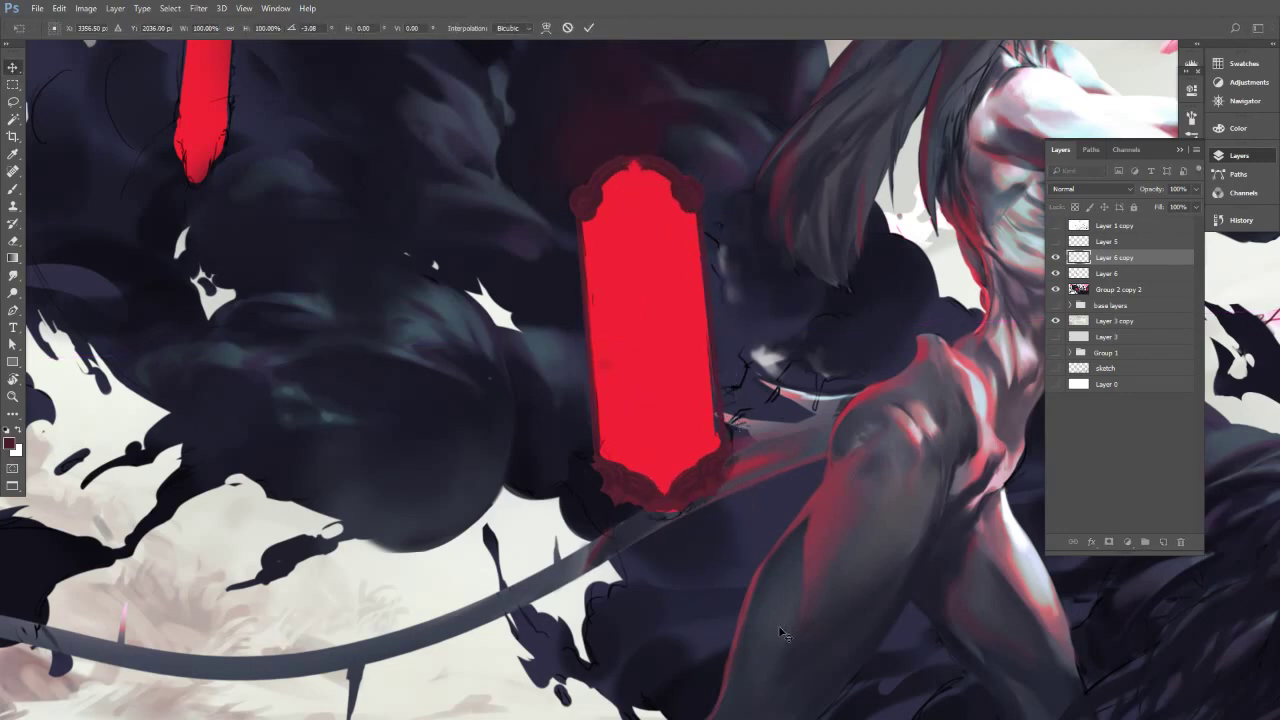
key(shift+Left)
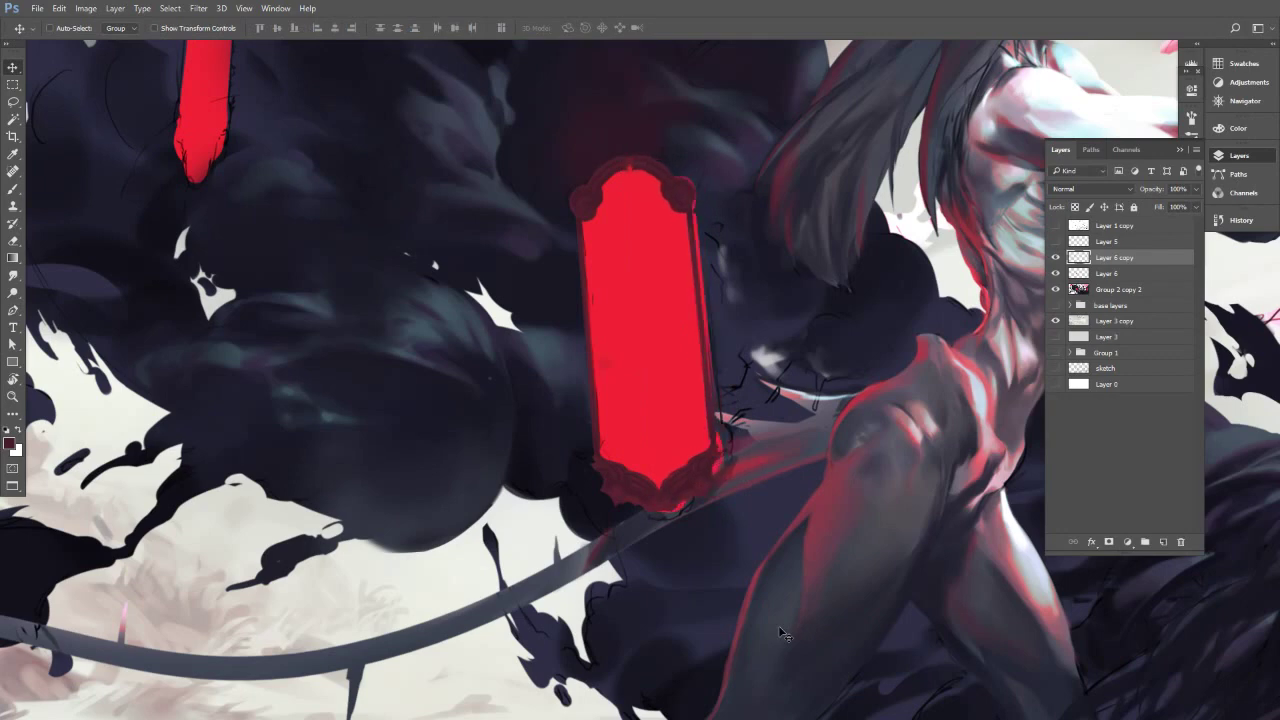
key(shift+Up)
key(shift+Left)
key(shift+Down)
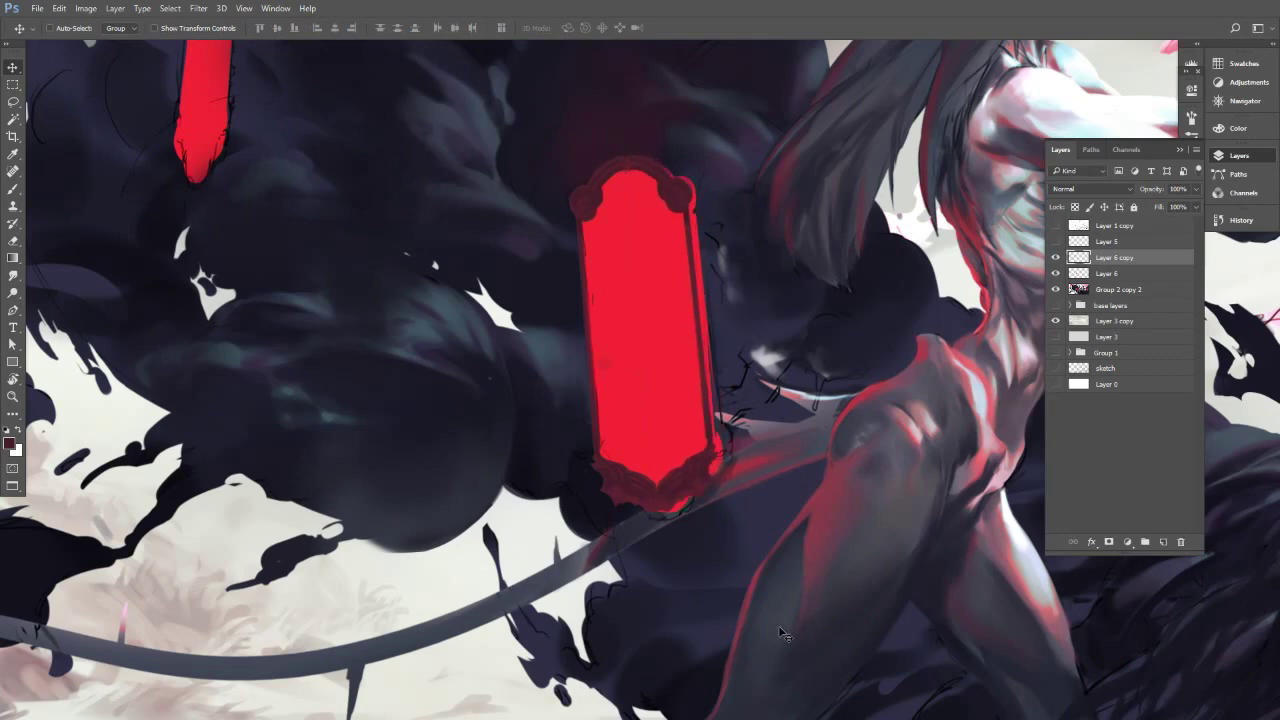
Nudge the mirrored shading right and up, review its fit on the pillar, and delete that layer copy.
ctrl+drag(794, 471, 756, 483)
key(e)
key(bracketright)
key(bracketright)
key(bracketright)
key(bracketright)
key(bracketright)
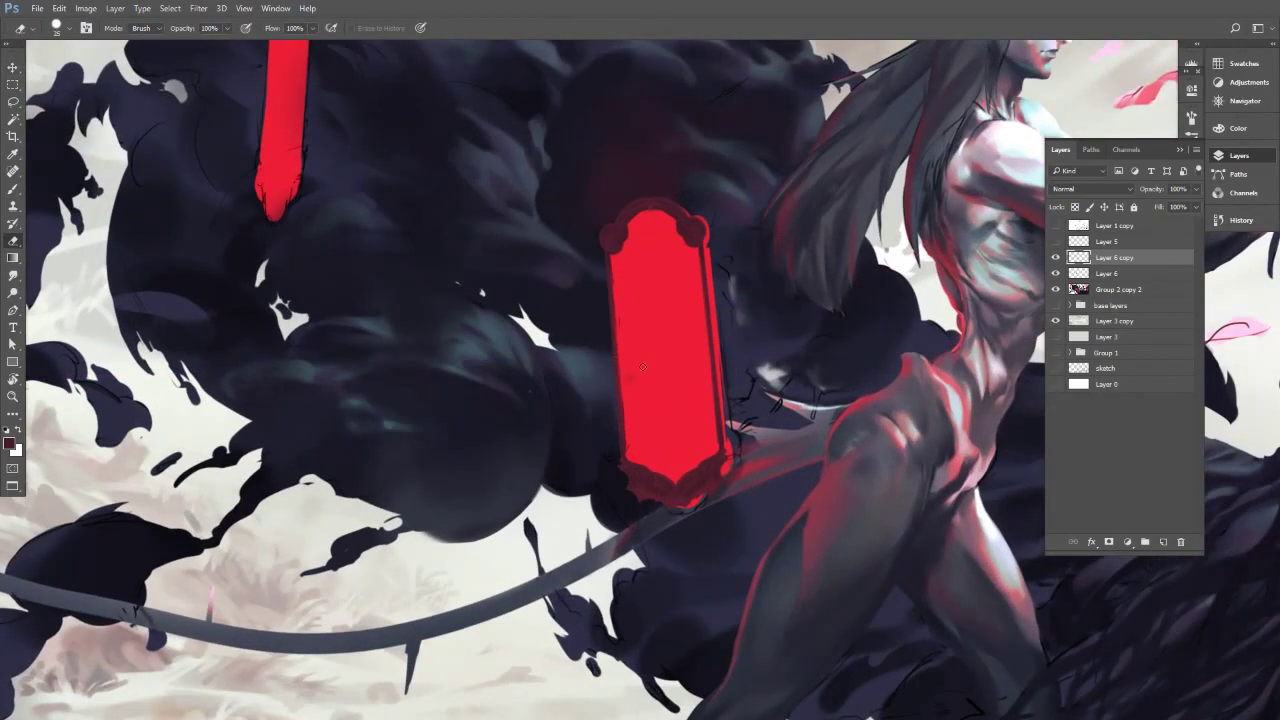
drag(727, 389, 681, 385)
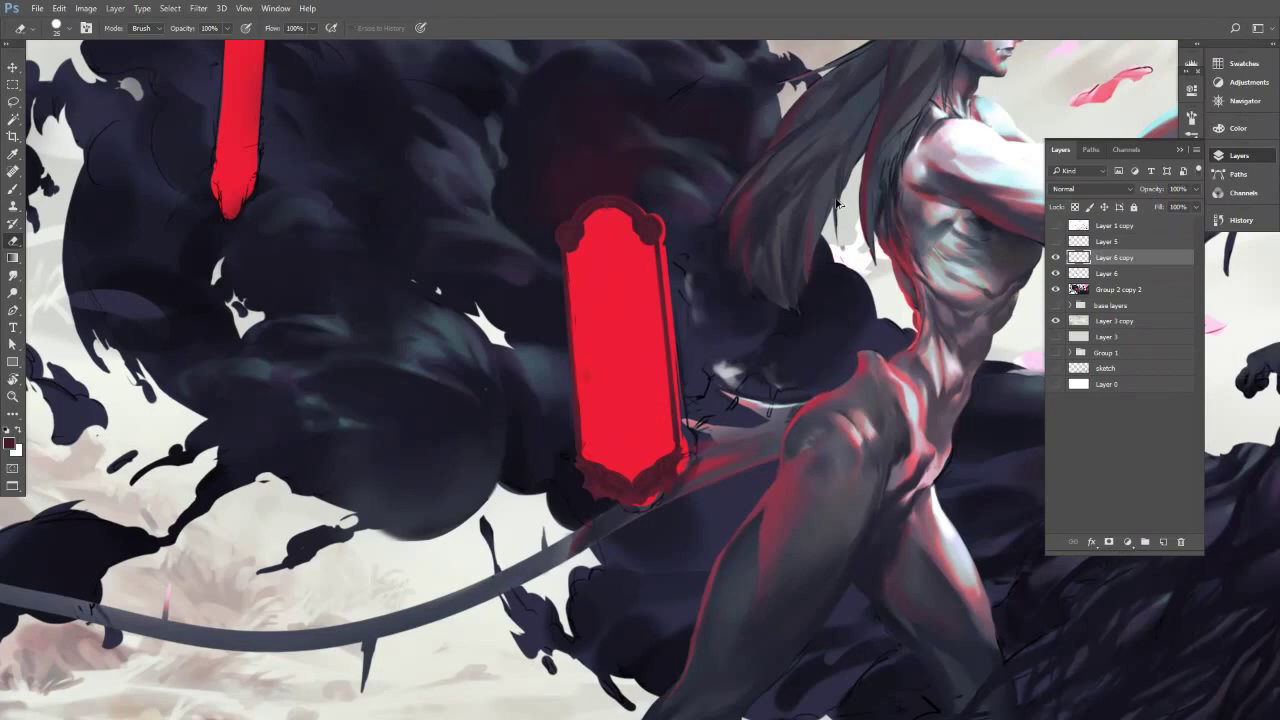
key(ctrl+Right)
key(ctrl+Up)
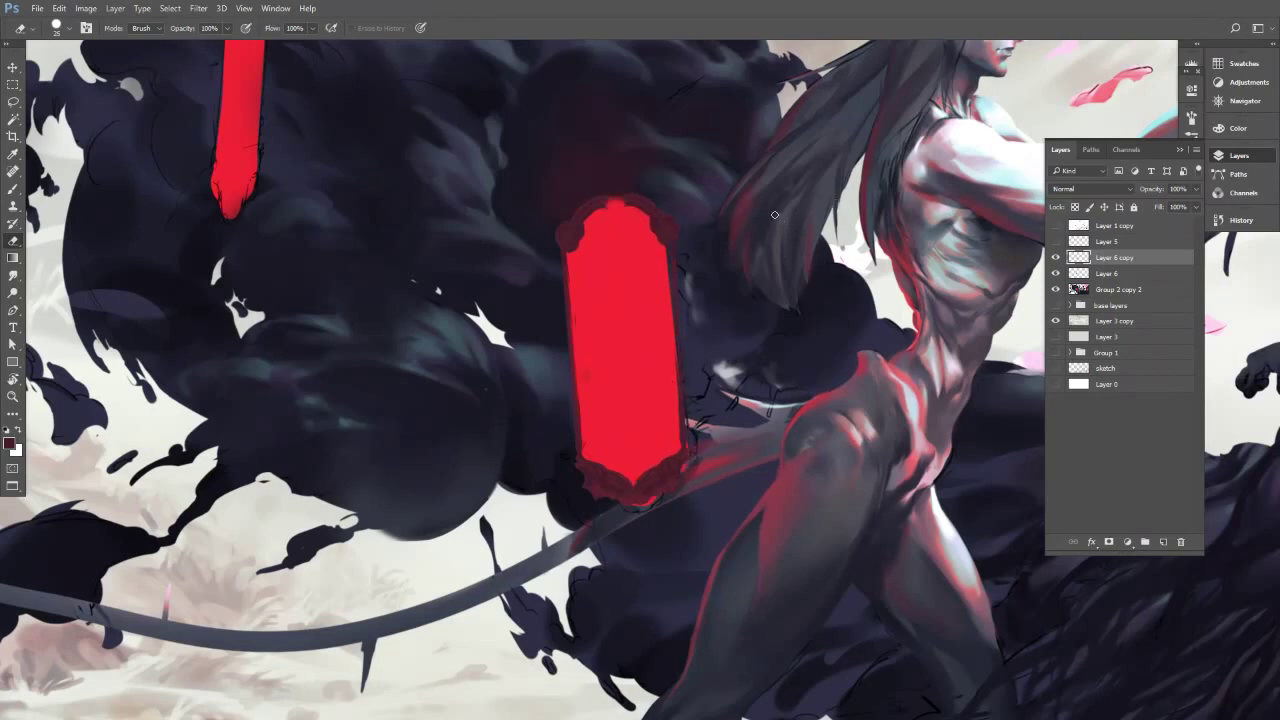
drag(776, 216, 717, 216)
key(Delete)
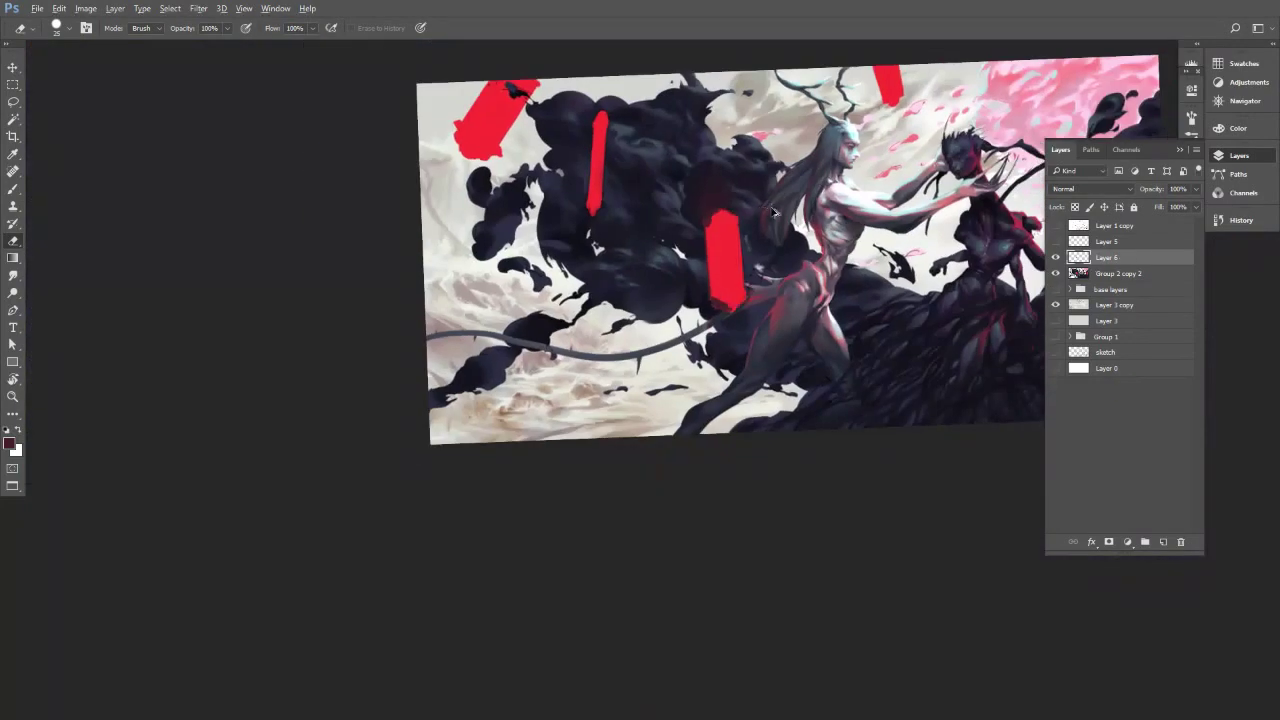
Duplicate Layer 6 and move the copied half frame onto the pale background near the canvas's left edge.
key(ctrl+j)
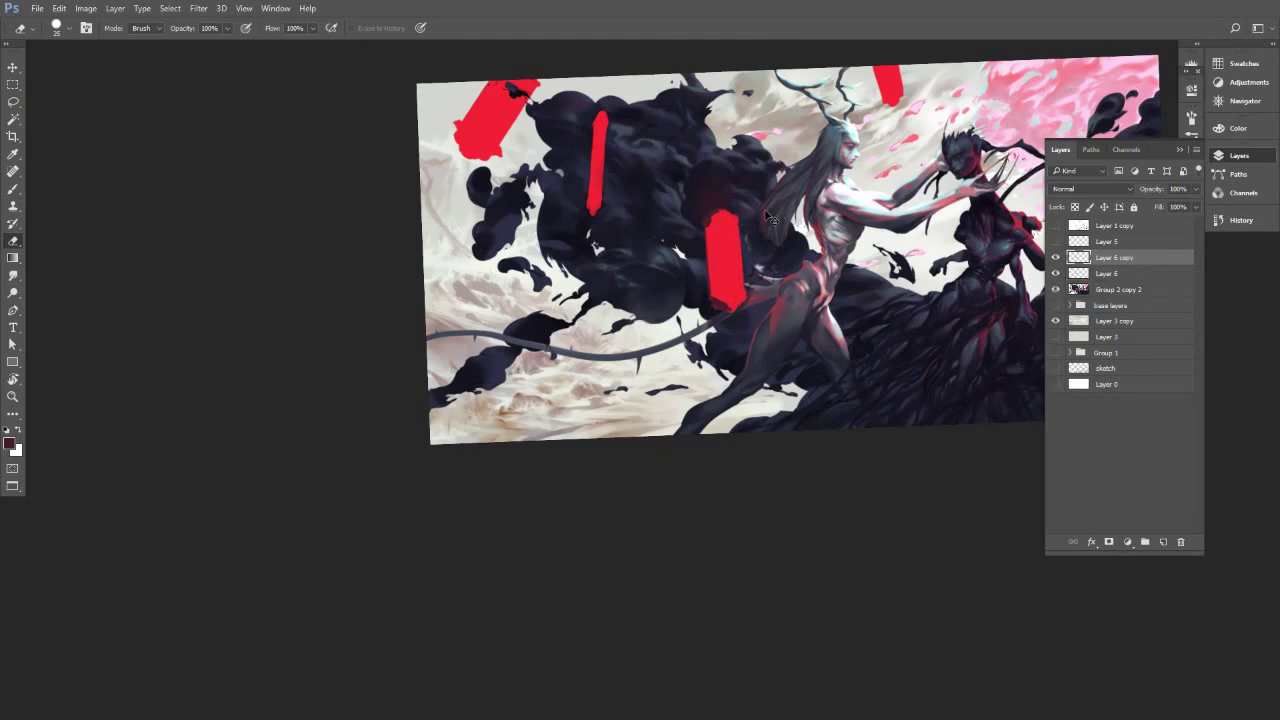
key(v)
mouse_move(709, 241)
mouse_down()
mouse_move(458, 292)
mouse_move(453, 250)
mouse_up()
drag(525, 241, 535, 250)
drag(464, 278, 542, 274)
Reset the canvas rotation and rotate the copied half frame clockwise until its side bar stands vertical.
key(r)
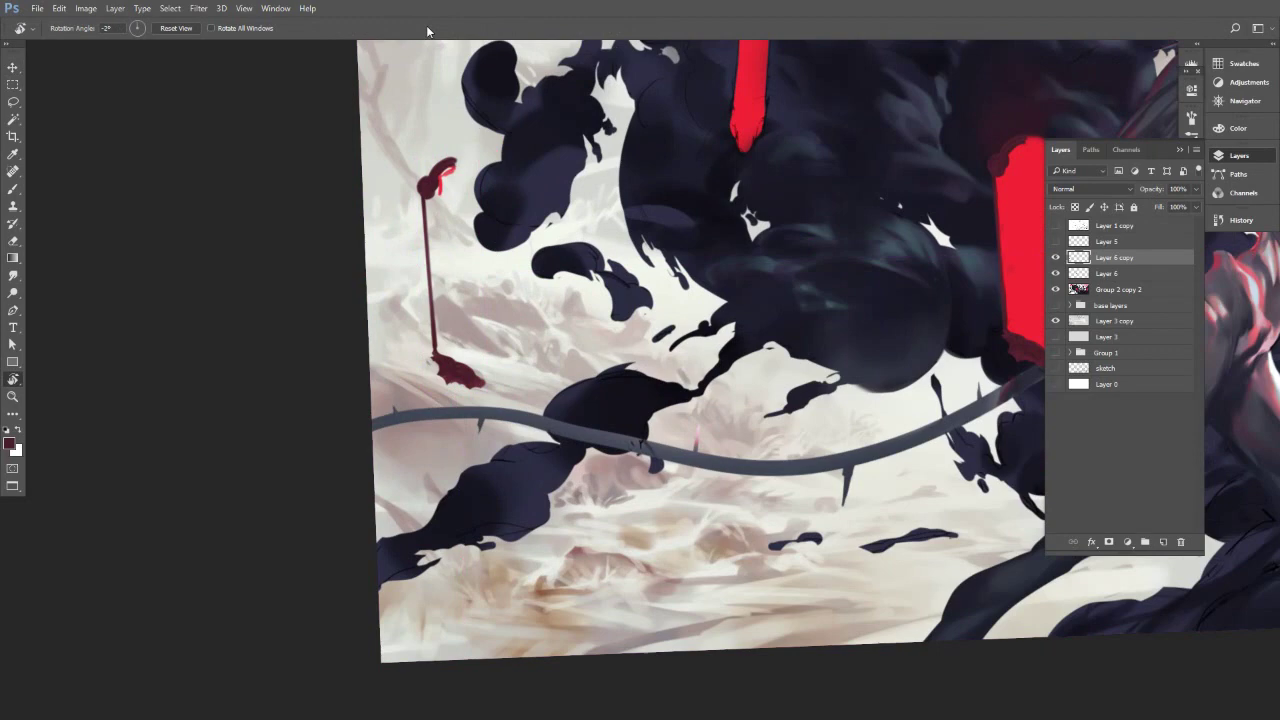
click(177, 28)
key(ctrl+t)
drag(610, 306, 626, 322)
click(588, 27)
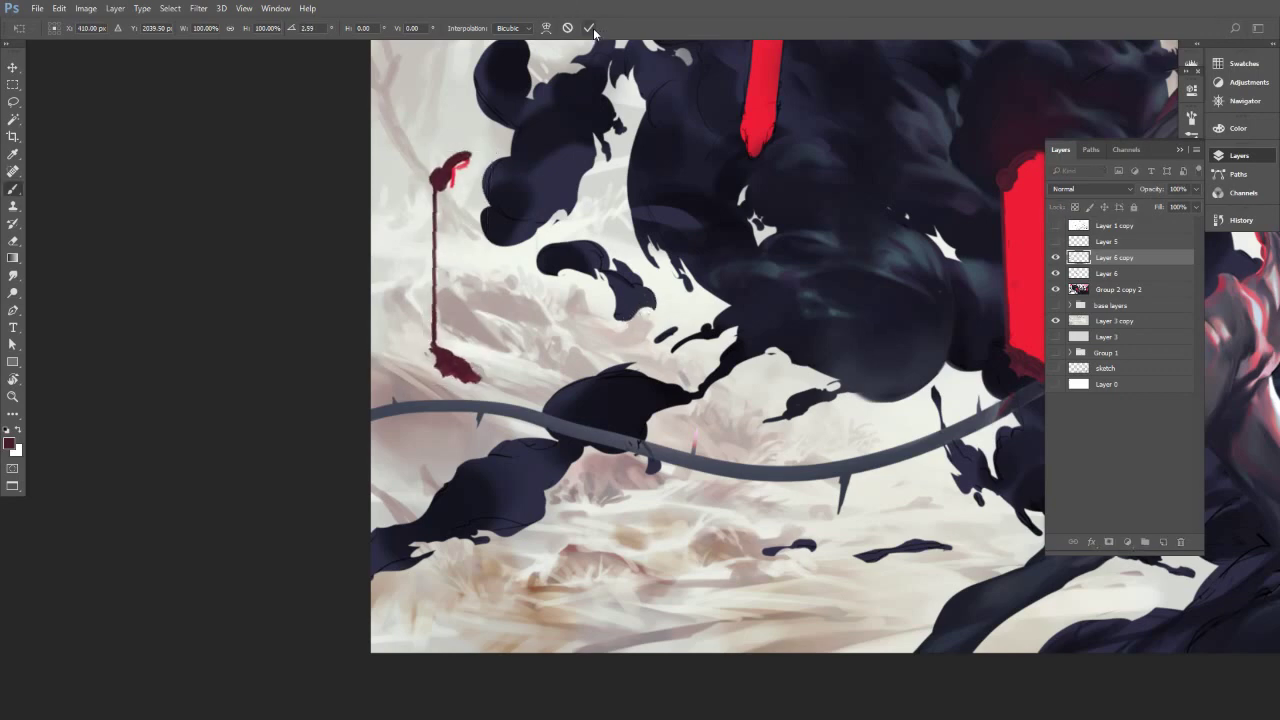
Duplicate the half frame, flip the copy horizontally, and place it opposite to form a symmetrical frame.
key(b)
drag(426, 307, 449, 308)
key(ctrl+j)
key(ctrl+t)
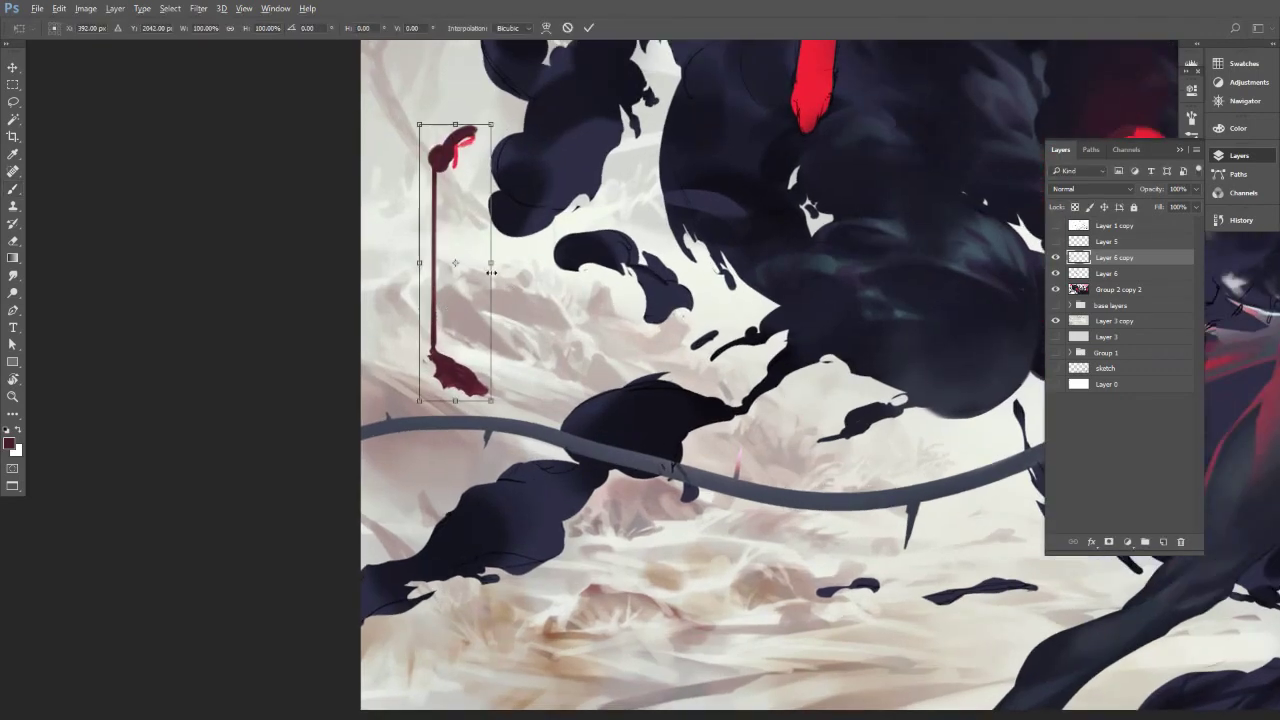
right_click(472, 284)
click(569, 486)
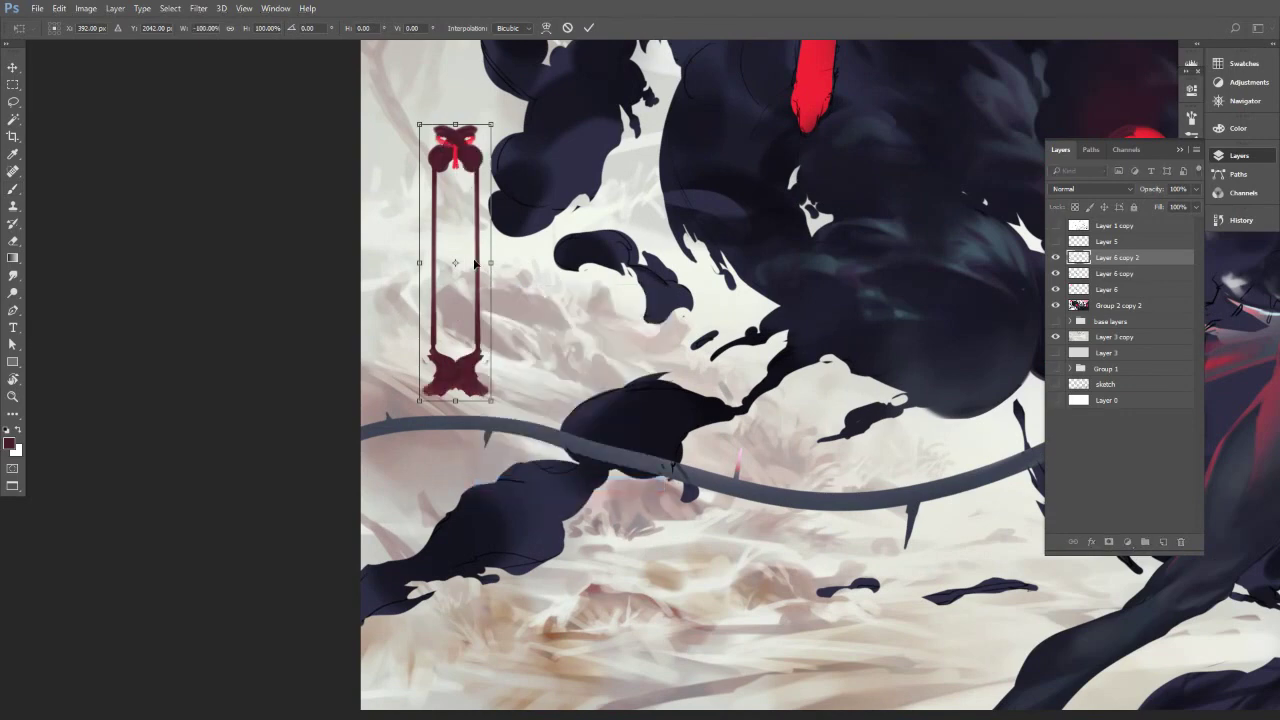
mouse_move(476, 262)
mouse_down()
mouse_move(545, 260)
mouse_move(514, 259)
mouse_move(507, 241)
mouse_move(505, 284)
mouse_up()
click(588, 27)
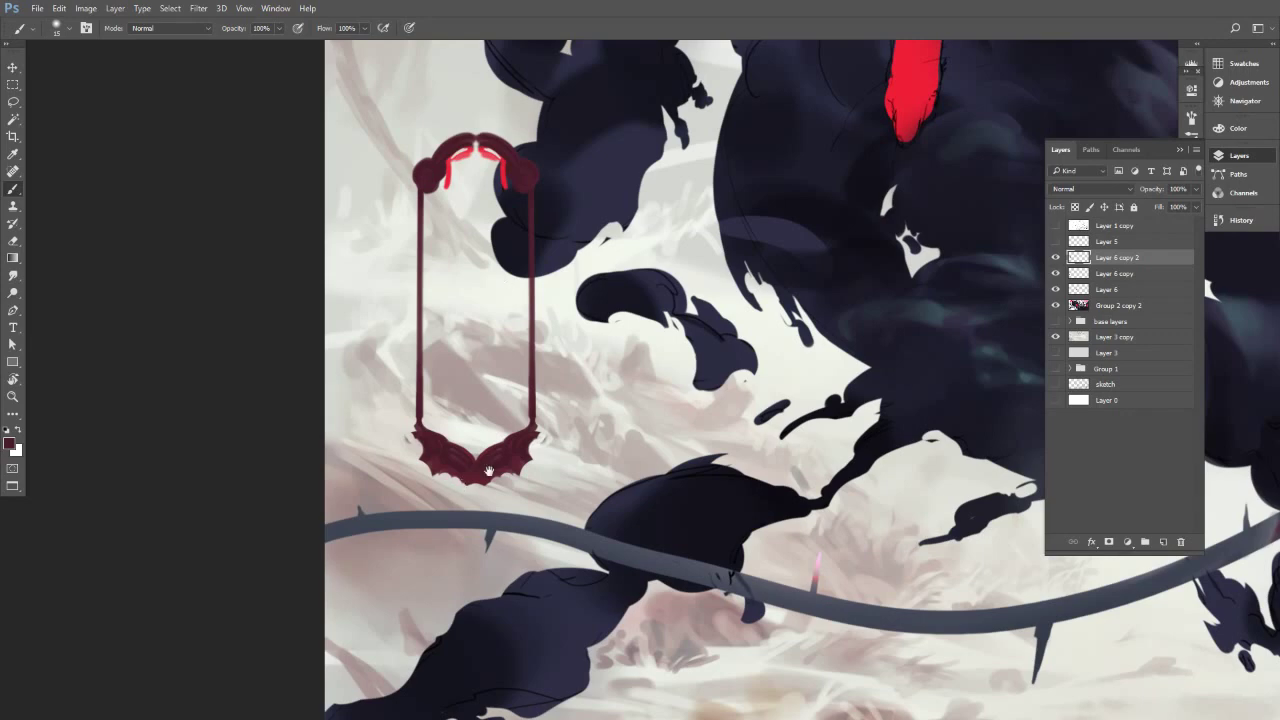
Check the mirrored half by toggling its visibility and merge it down into Layer 6 copy.
drag(489, 471, 561, 441)
drag(559, 441, 563, 441)
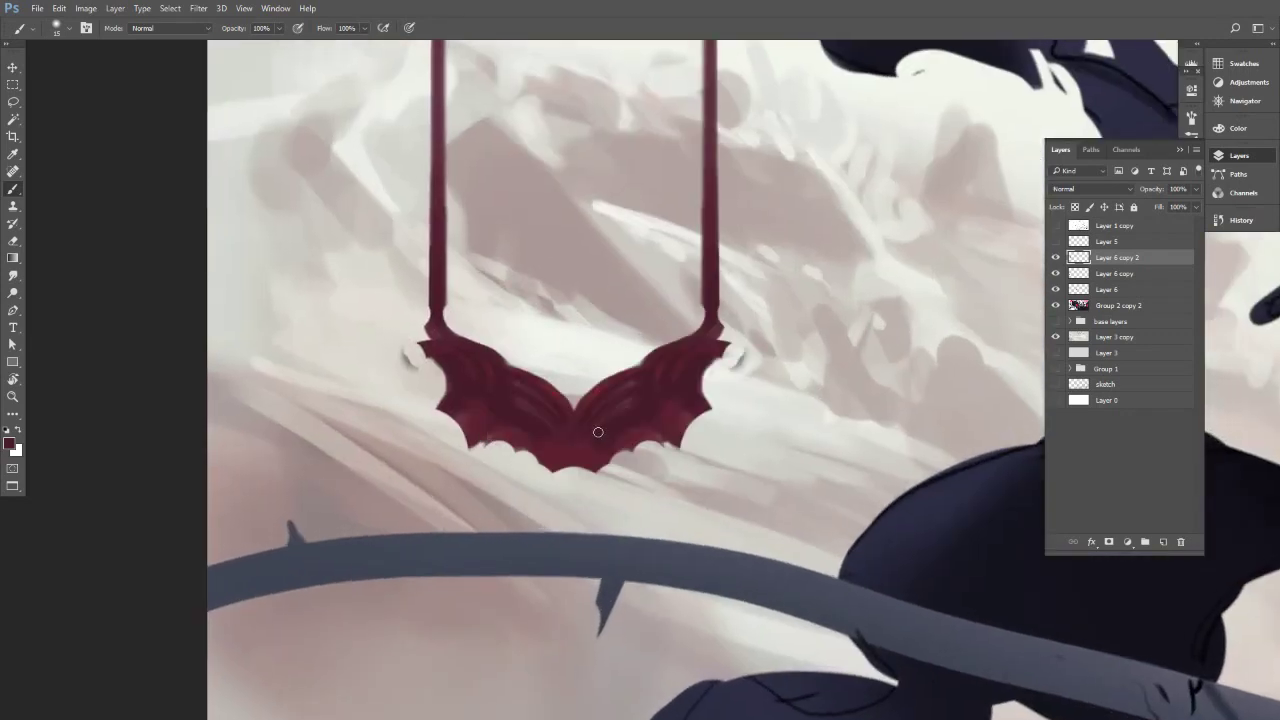
click(1056, 258)
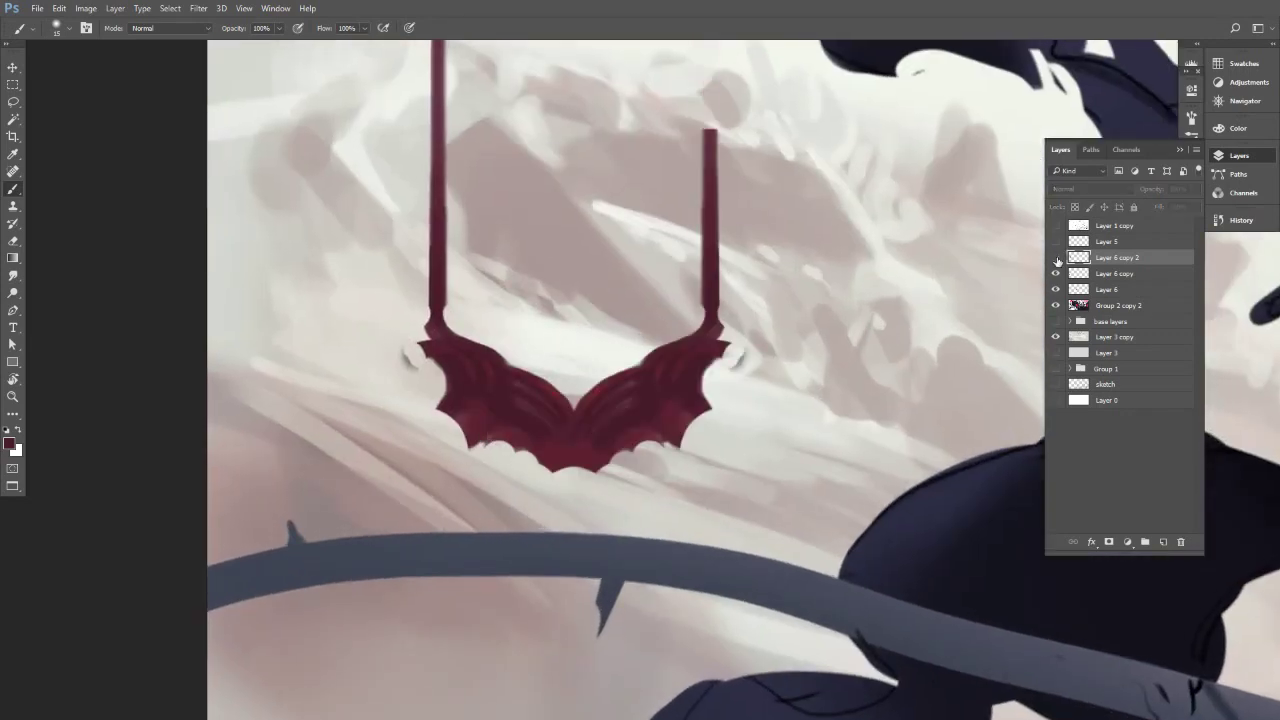
click(1056, 258)
key(ctrl+e)
click(1056, 258)
click(1056, 258)
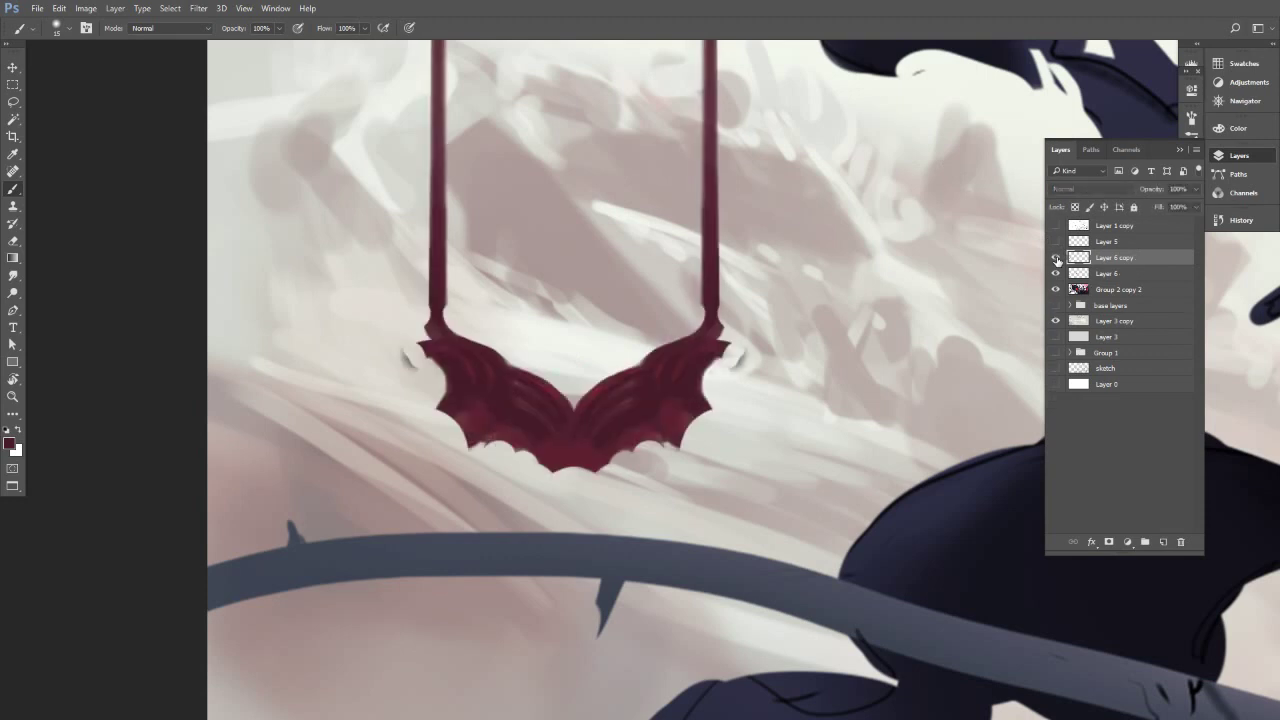
Add a new layer clipped to the merged frame and paint sampled maroon over the base ornament's centre with a larger brush.
key(ctrl+alt+shift+n)
key(ctrl+alt+g)
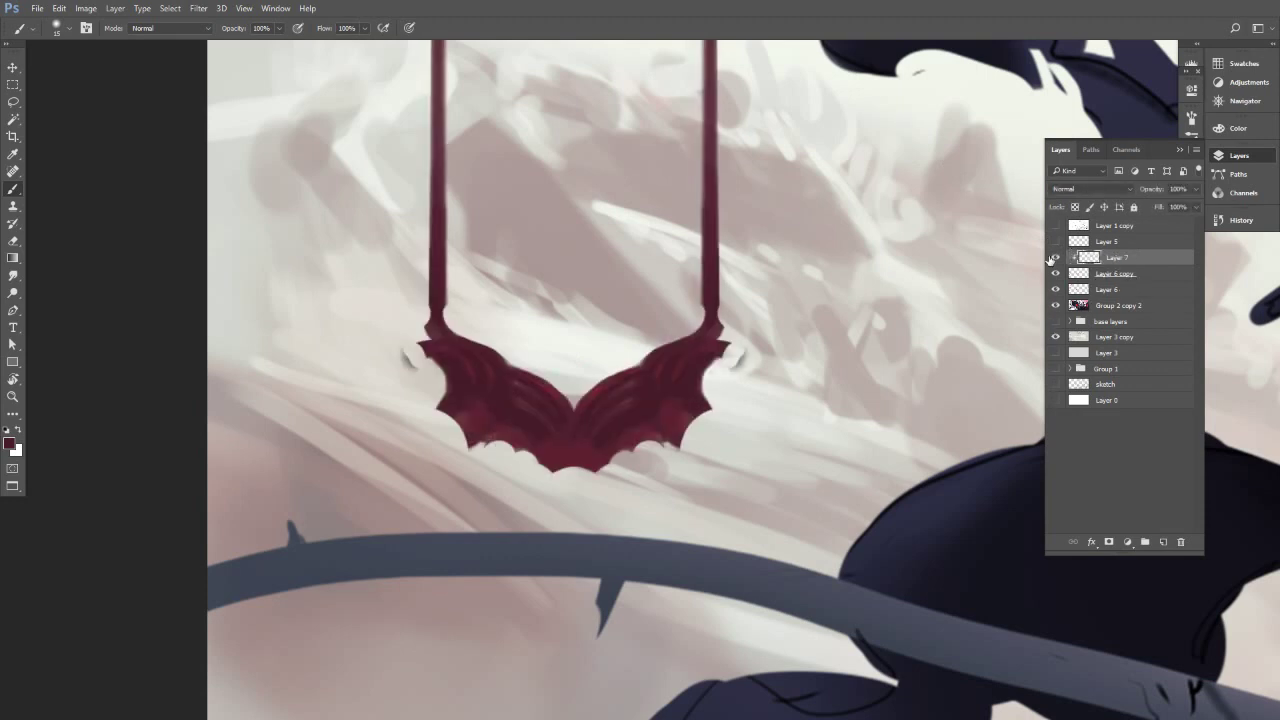
alt+click(623, 412)
key(bracketright)
key(bracketright)
key(bracketright)
key(bracketright)
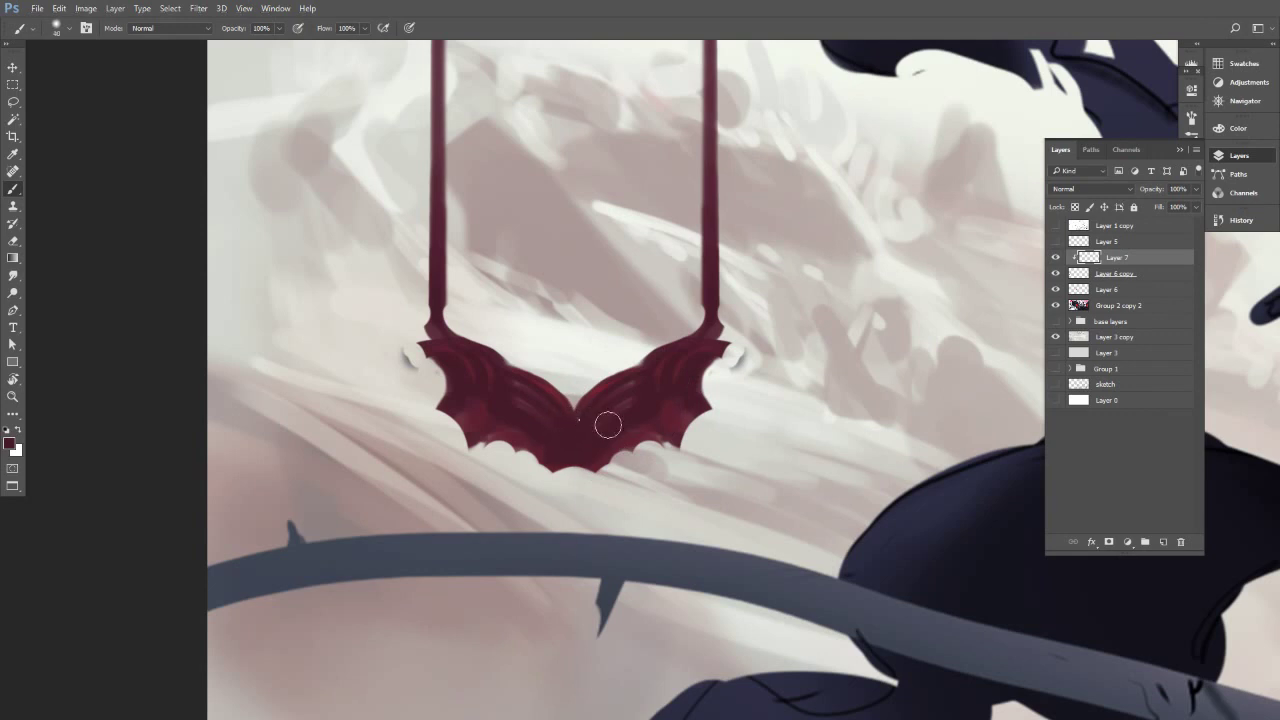
right_click(600, 422)
key(Return)
Erase the stray pale and grey marks beside the base ornament's outer tips on Layer 6 copy.
key(e)
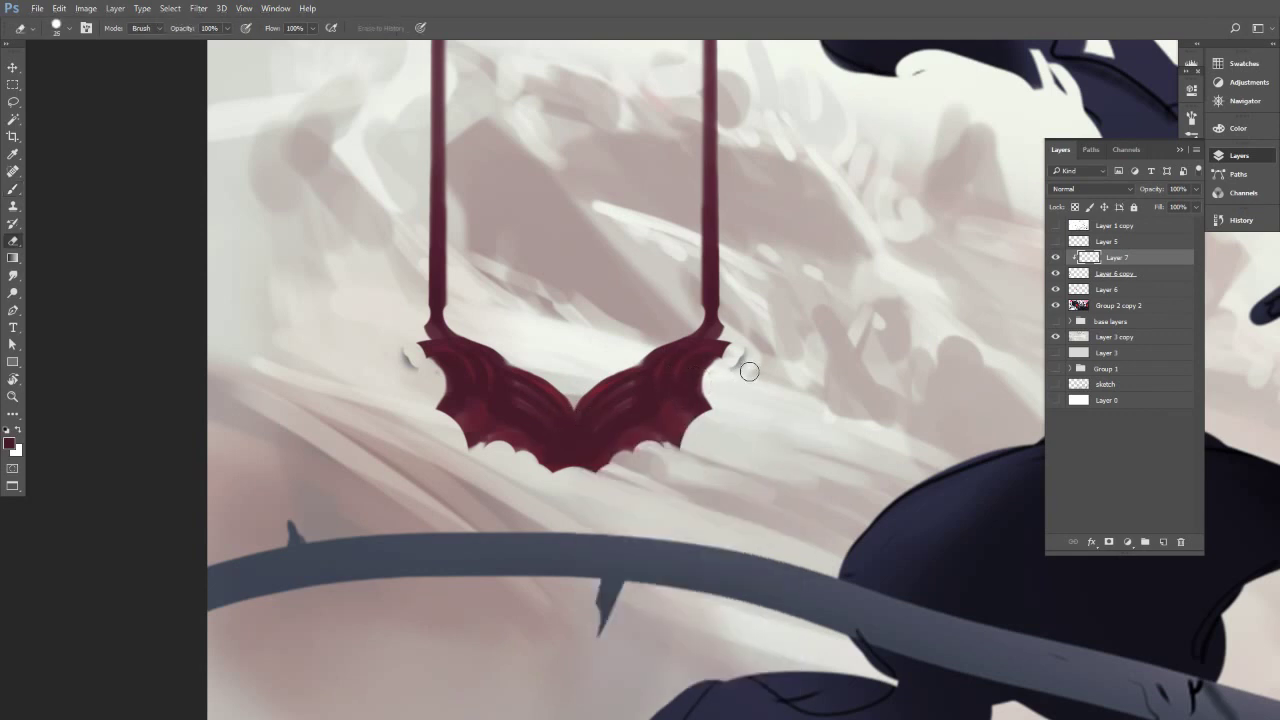
key(alt+bracketleft)
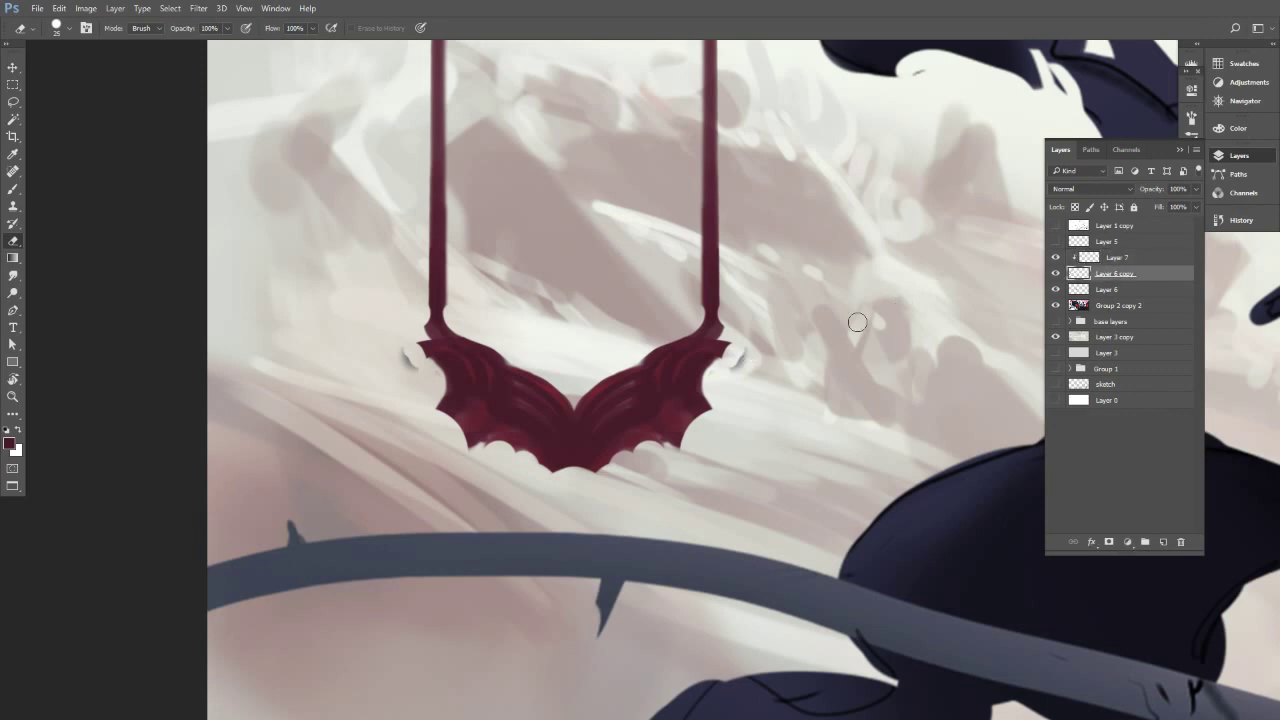
mouse_move(720, 388)
mouse_down()
mouse_move(714, 366)
mouse_move(711, 380)
mouse_up()
drag(401, 359, 411, 389)
Blend the seam at the base ornament's centre on clipped Layer 7 using a smaller brush and repeatedly sampled maroons.
key(b)
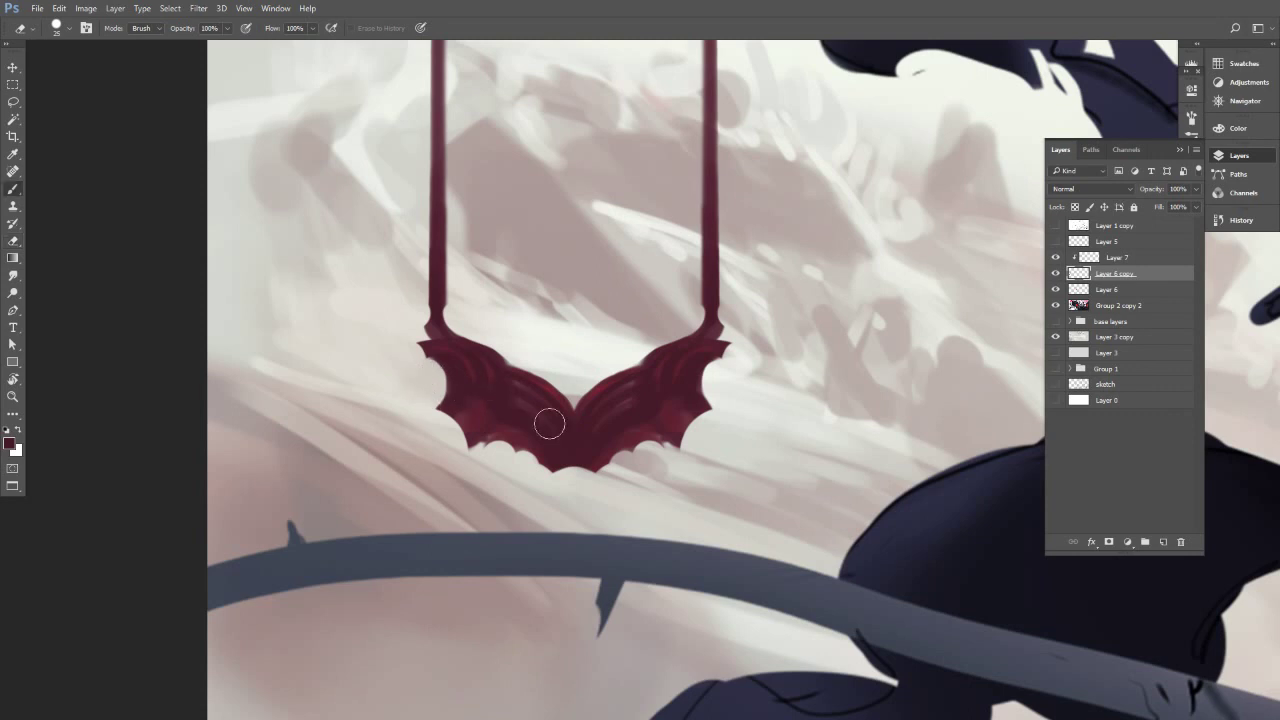
key(bracketleft)
key(bracketleft)
key(bracketleft)
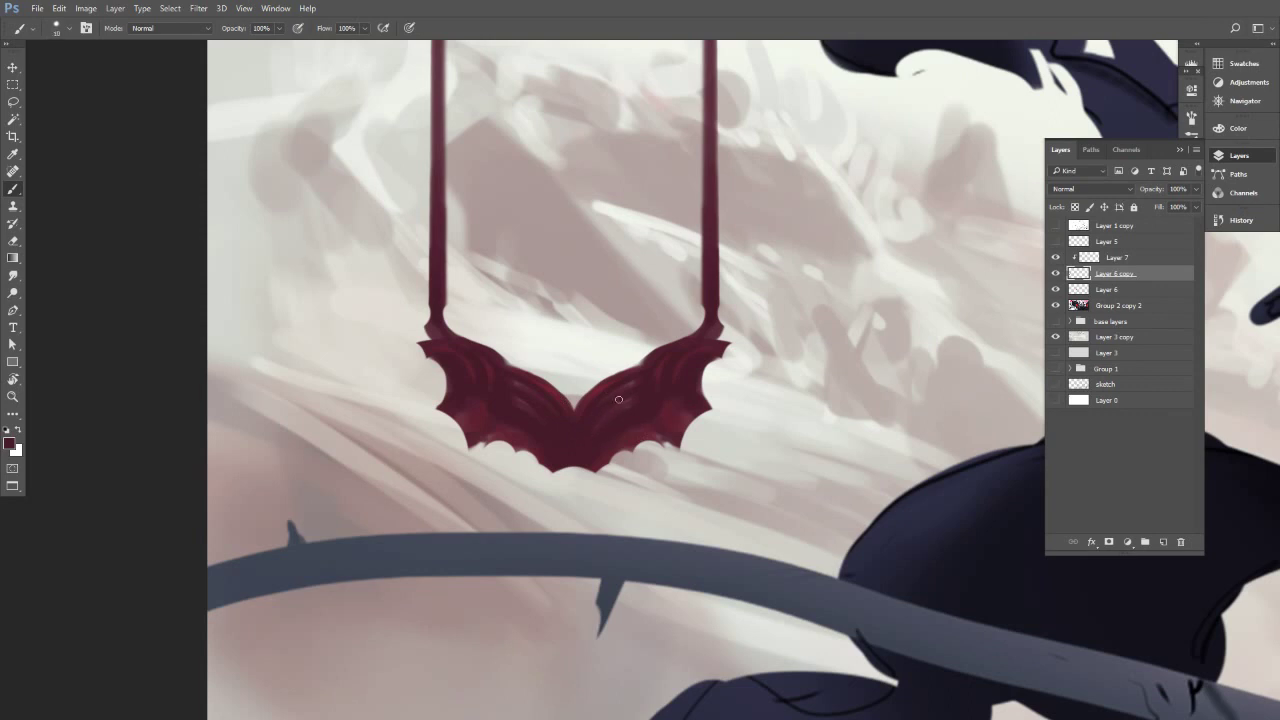
key(bracketleft)
key(])
click(1084, 259)
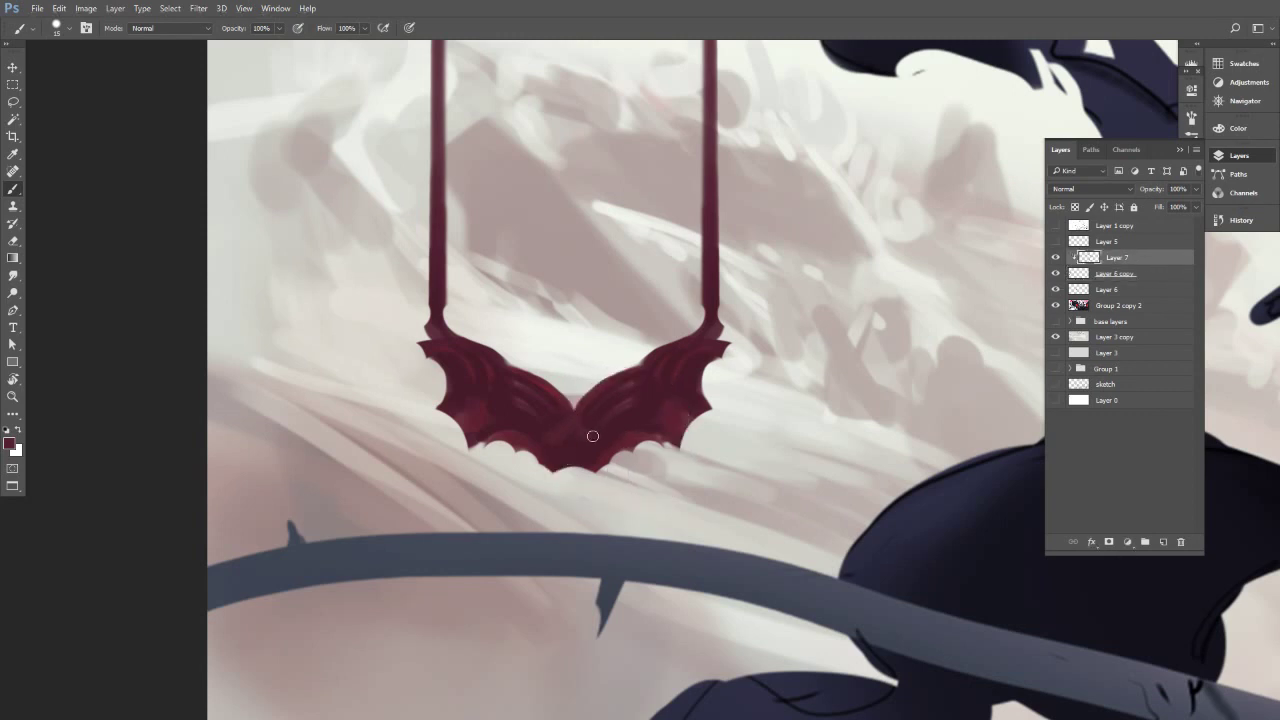
alt+click(594, 442)
key(bracketleft)
alt+click(580, 431)
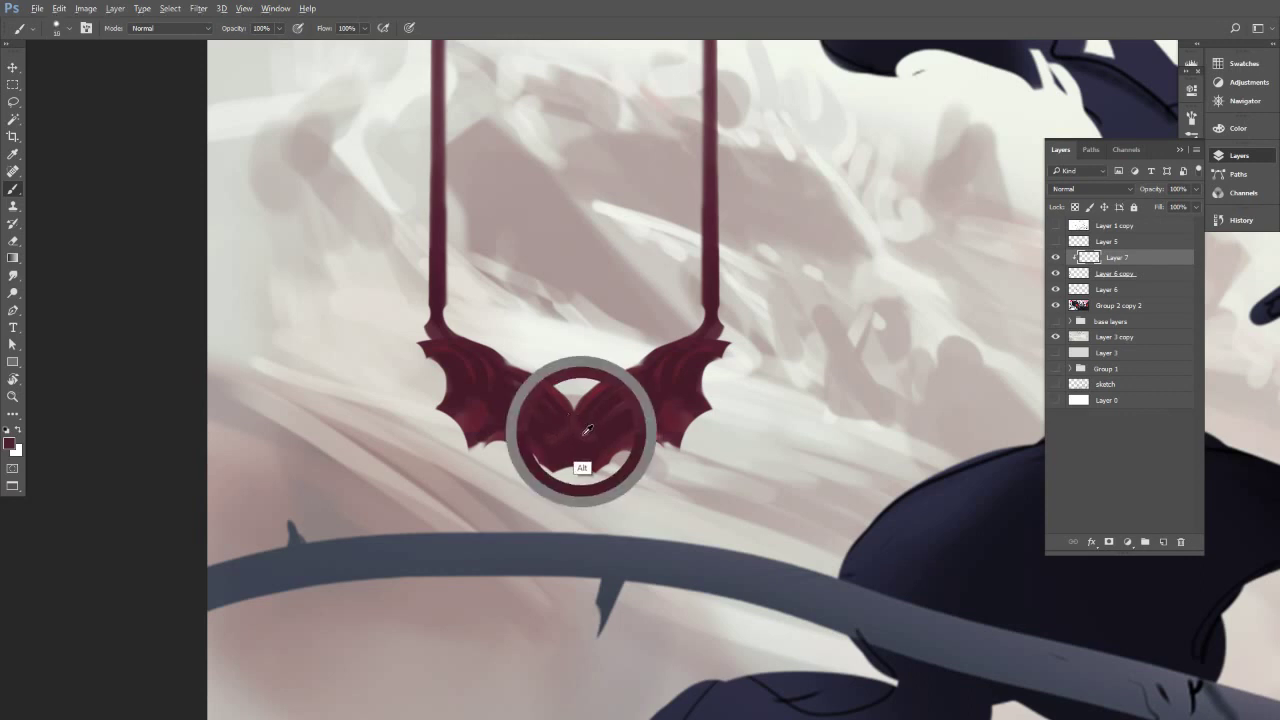
alt+click(572, 449)
alt+click(569, 447)
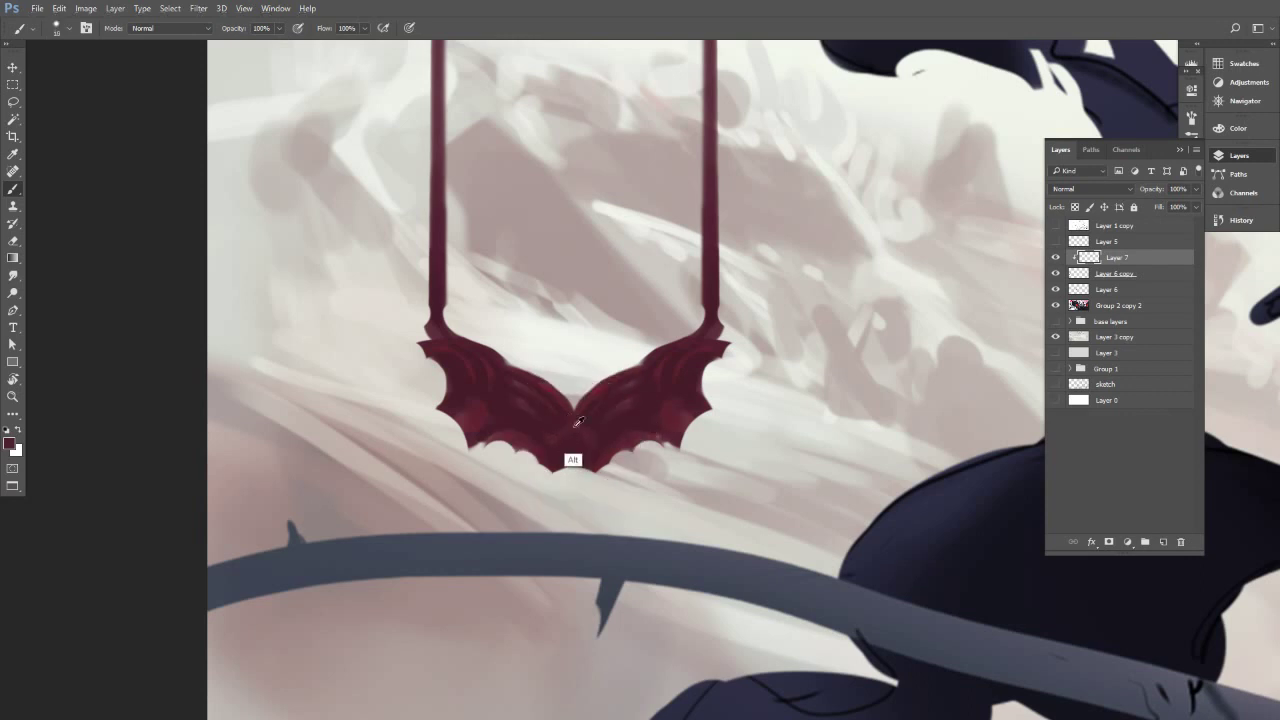
alt+click(581, 456)
mouse_move(601, 448)
mouse_down()
mouse_move(563, 458)
mouse_move(582, 458)
mouse_up()
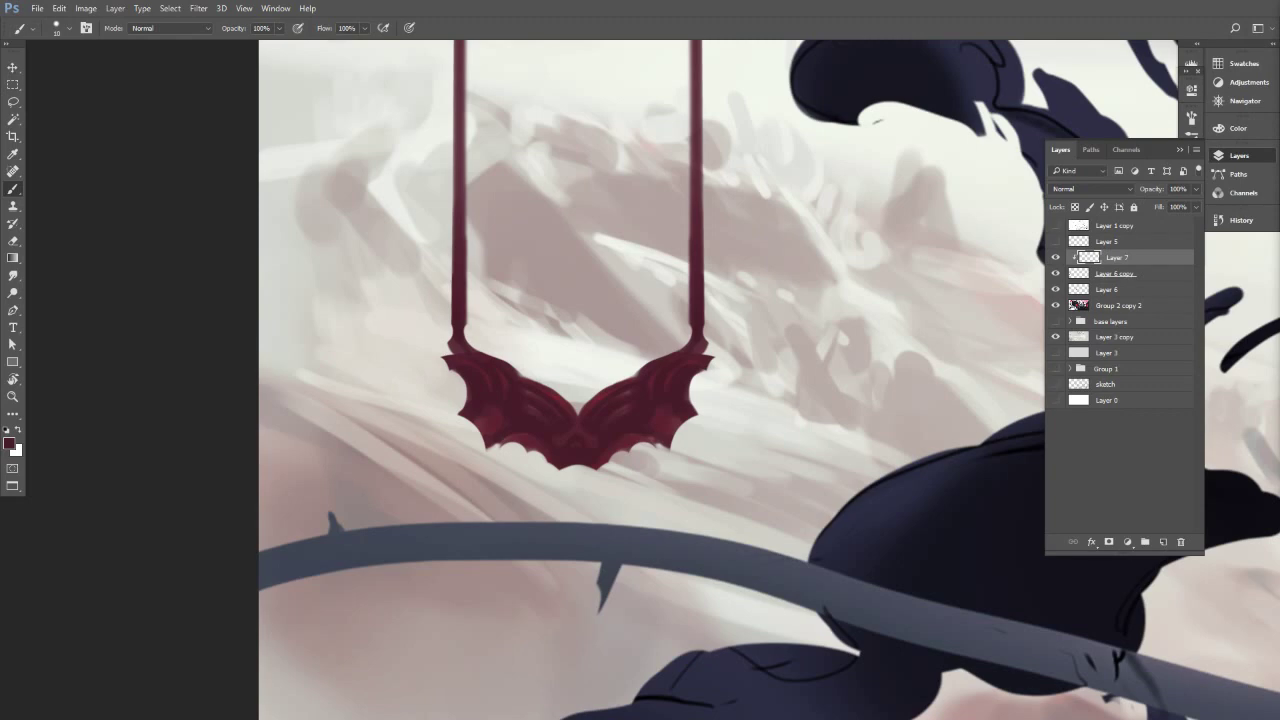
Refine the dark maroon folds where the base ornament's halves meet, adjusting the brush to a finer size.
mouse_move(612, 423)
mouse_down()
mouse_move(627, 419)
mouse_move(589, 434)
mouse_move(644, 425)
mouse_move(583, 426)
mouse_up()
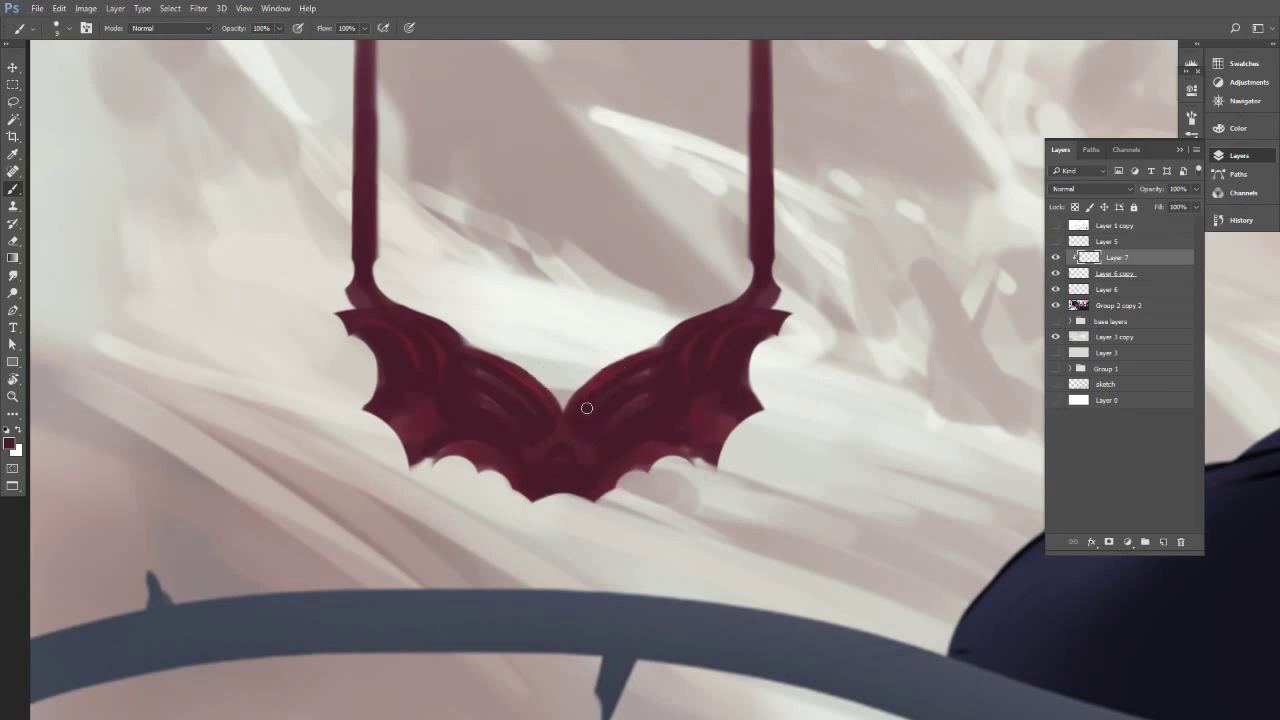
key(bracketright)
key(bracketright)
key(bracketleft)
key(bracketleft)
key(bracketleft)
key(bracketleft)
Close the gap at the crown of the frame's top arch with sampled maroon on Layer 6 copy.
drag(597, 460, 517, 481)
drag(796, 372, 703, 403)
drag(659, 292, 686, 293)
scroll(686, 292, up, 5)
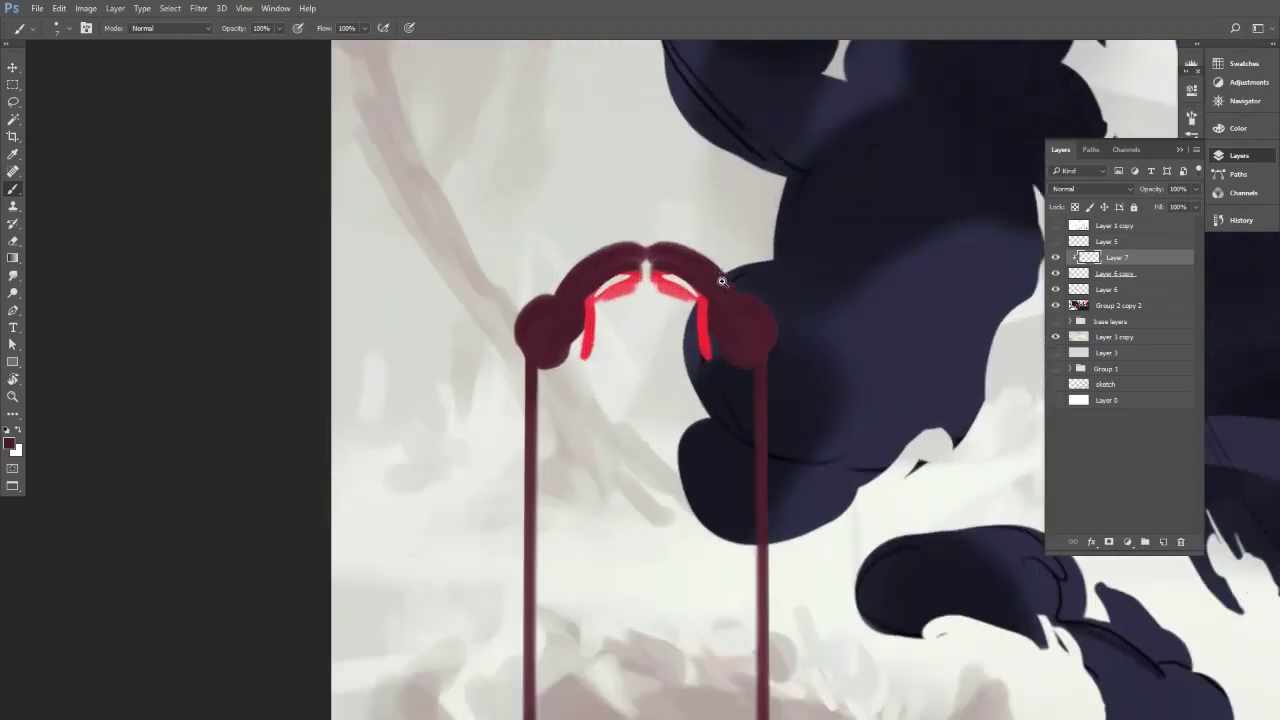
alt+click(569, 282)
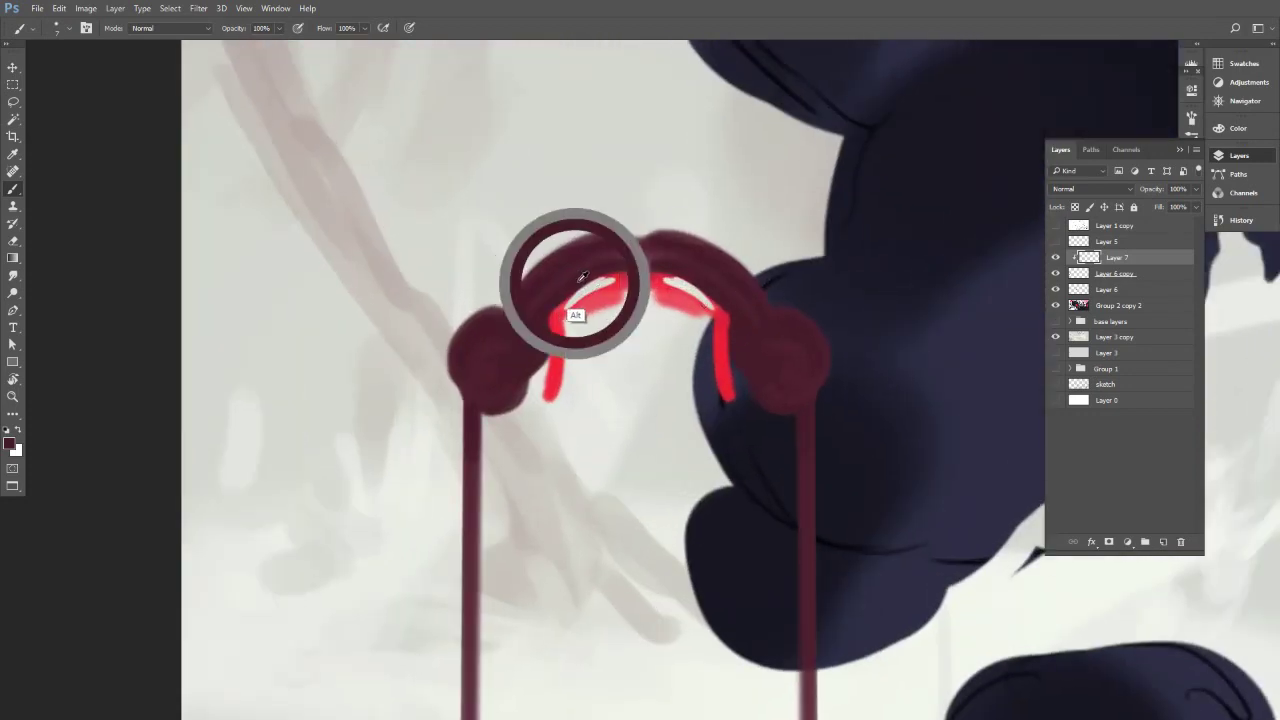
drag(598, 277, 632, 274)
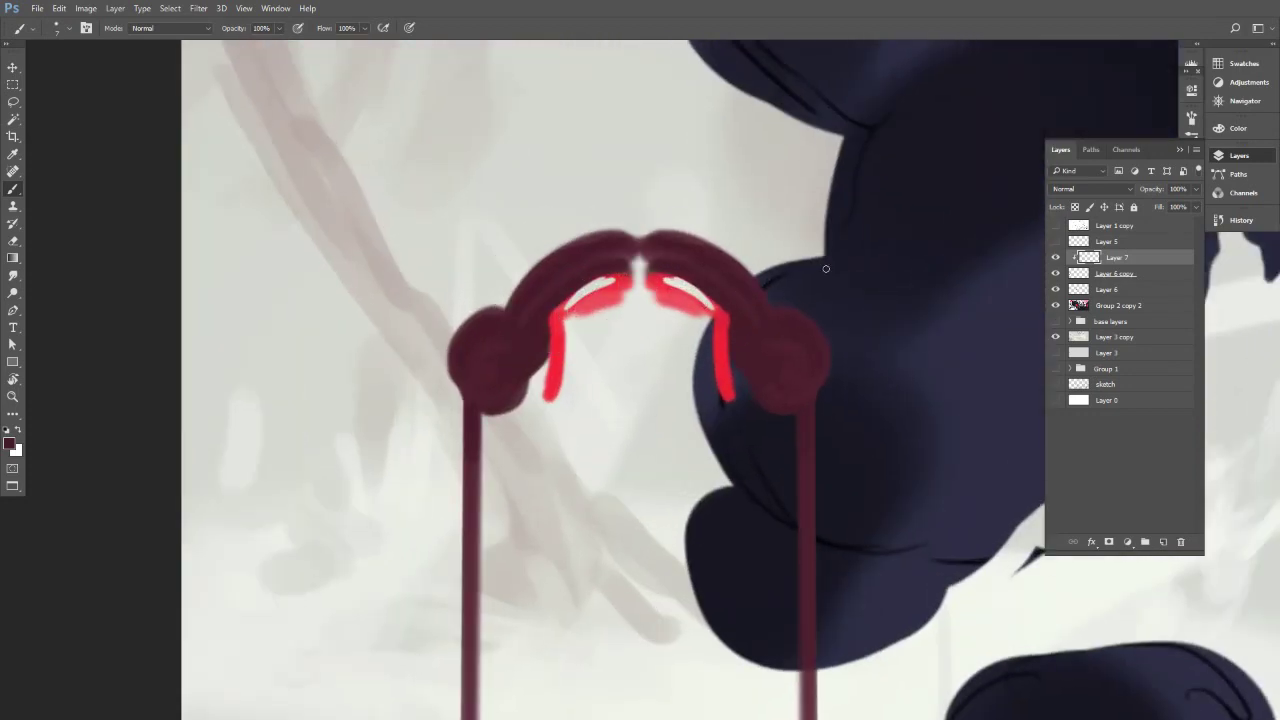
click(1084, 274)
mouse_move(628, 265)
mouse_down()
mouse_move(662, 270)
mouse_move(571, 255)
mouse_move(649, 242)
mouse_move(575, 245)
mouse_move(654, 238)
mouse_up()
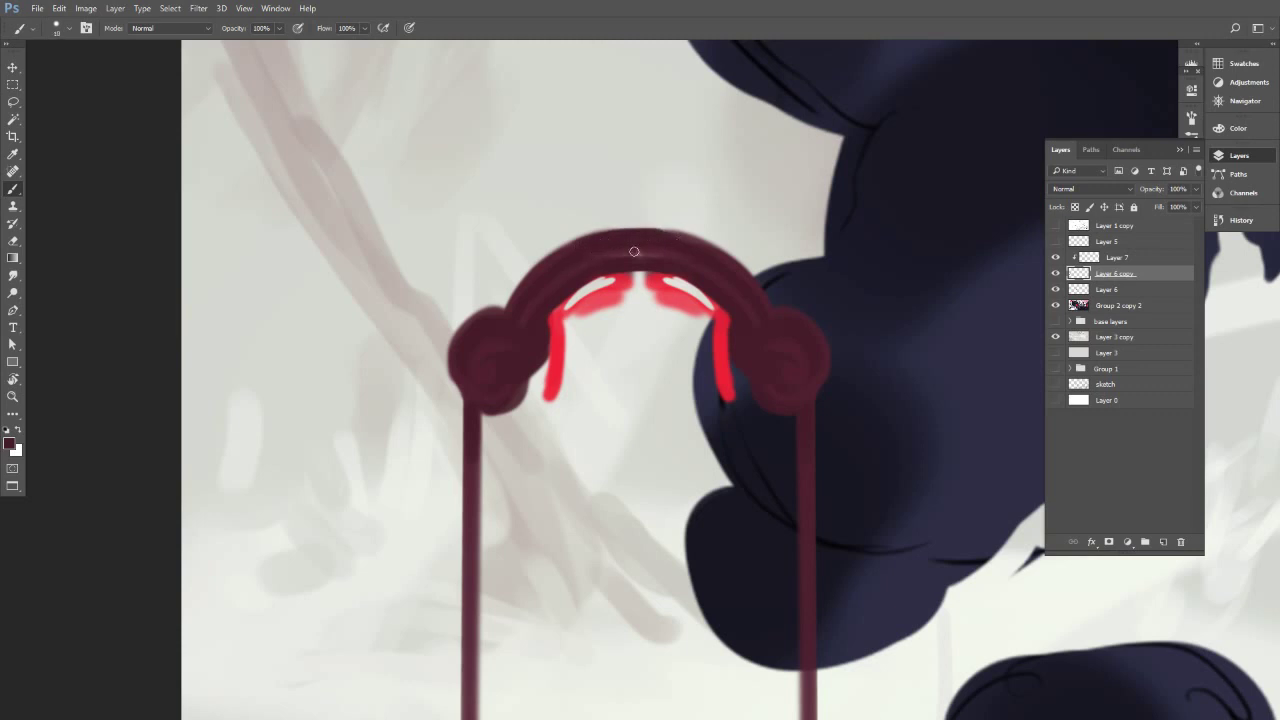
Blend the join across the frame's top arch with sampled reds and maroons, undoing one stray stroke.
alt+click(617, 306)
mouse_move(569, 278)
mouse_down()
mouse_move(647, 255)
mouse_move(686, 264)
mouse_up()
mouse_move(543, 303)
mouse_down()
mouse_move(612, 260)
mouse_move(674, 262)
mouse_up()
key(ctrl+z)
alt+click(624, 262)
drag(652, 315, 583, 325)
mouse_move(700, 350)
mouse_down()
mouse_move(663, 351)
mouse_move(688, 351)
mouse_up()
Paint three bright red gem dots at the base ornament's centre on clipped Layer 7, enlarging the brush for the outer two.
click(1078, 258)
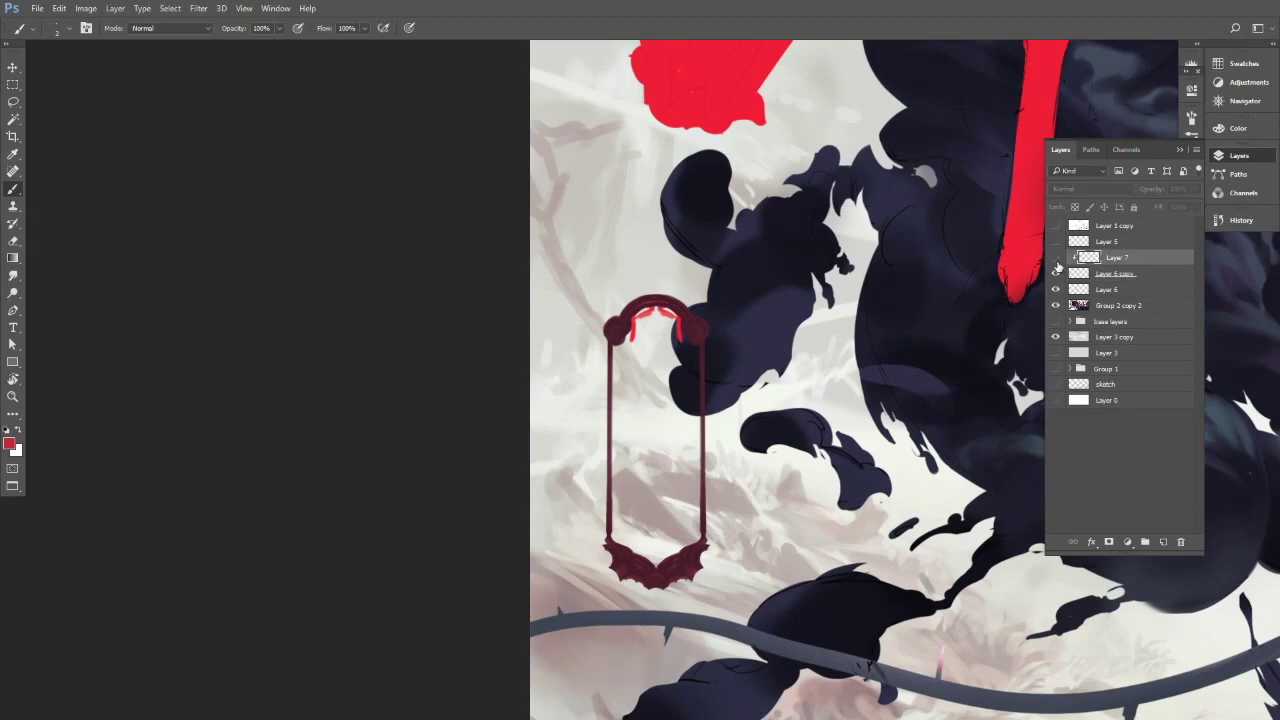
drag(738, 516, 785, 516)
drag(652, 592, 785, 454)
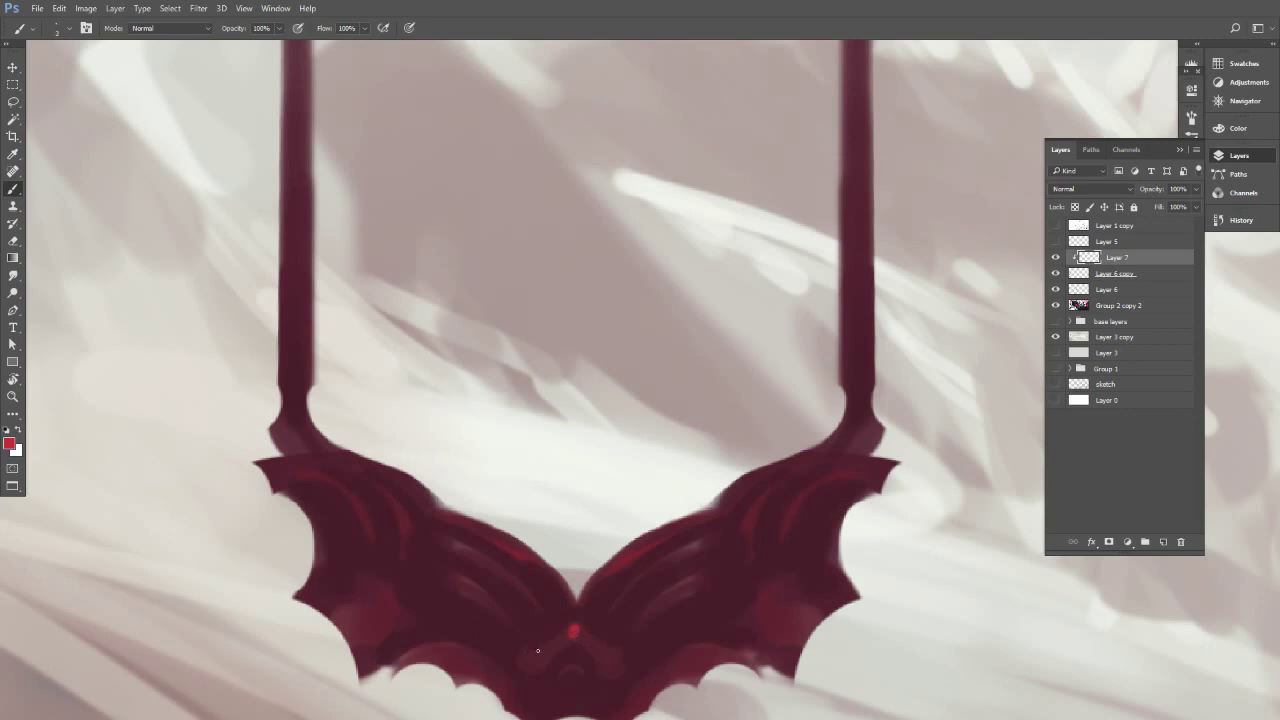
drag(530, 658, 539, 650)
click(533, 661)
drag(605, 668, 614, 656)
key(])
key(])
key(])
drag(536, 660, 609, 658)
click(609, 658)
Add small red highlights along the ridges of both base ornament wings with a finer brush.
key([)
key([)
key([)
key([)
drag(457, 545, 478, 553)
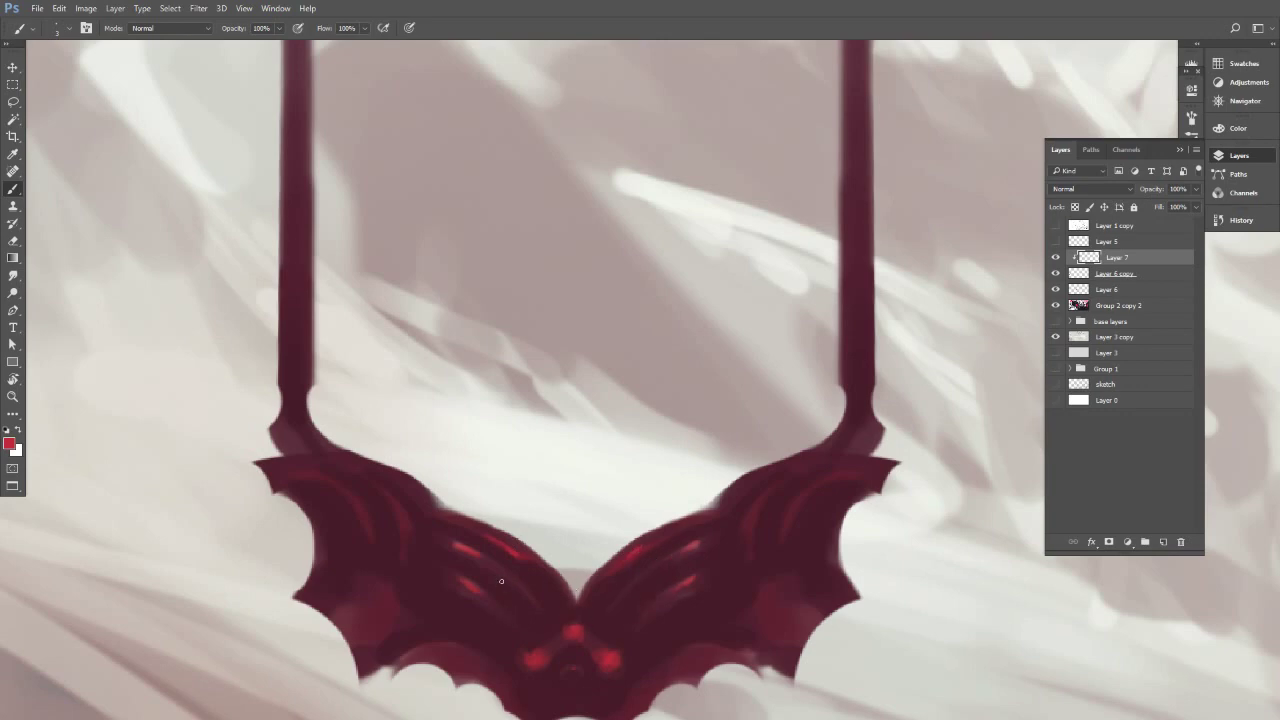
drag(665, 546, 600, 554)
drag(726, 555, 652, 590)
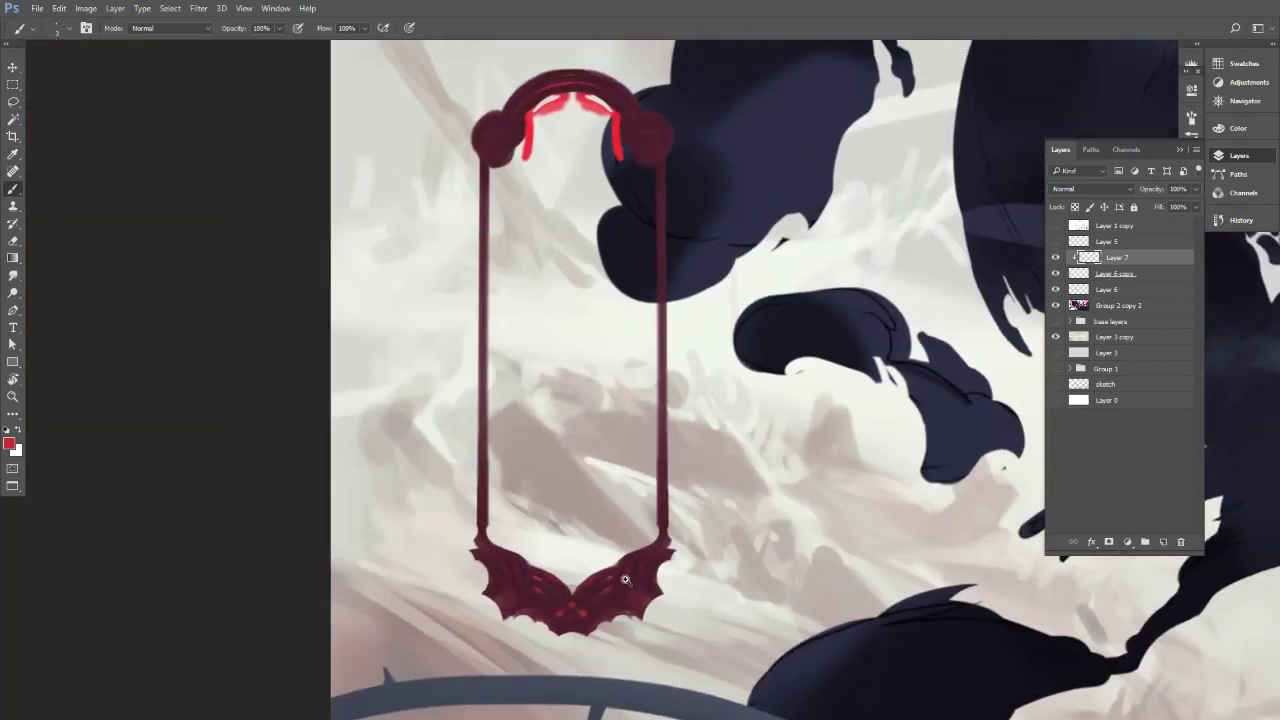
scroll(610, 578, down, 1)
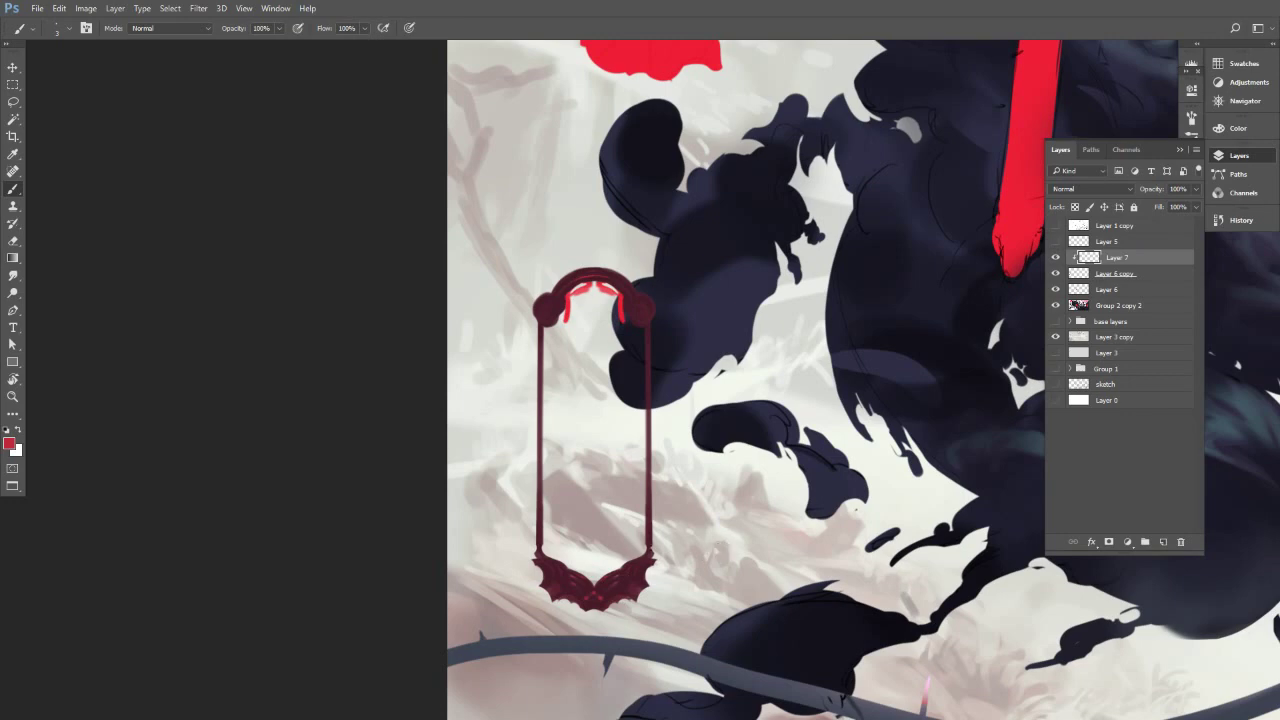
Merge the clipped Layer 7 into Layer 6 copy and add a new layer directly above Layer 6.
key(ctrl+e)
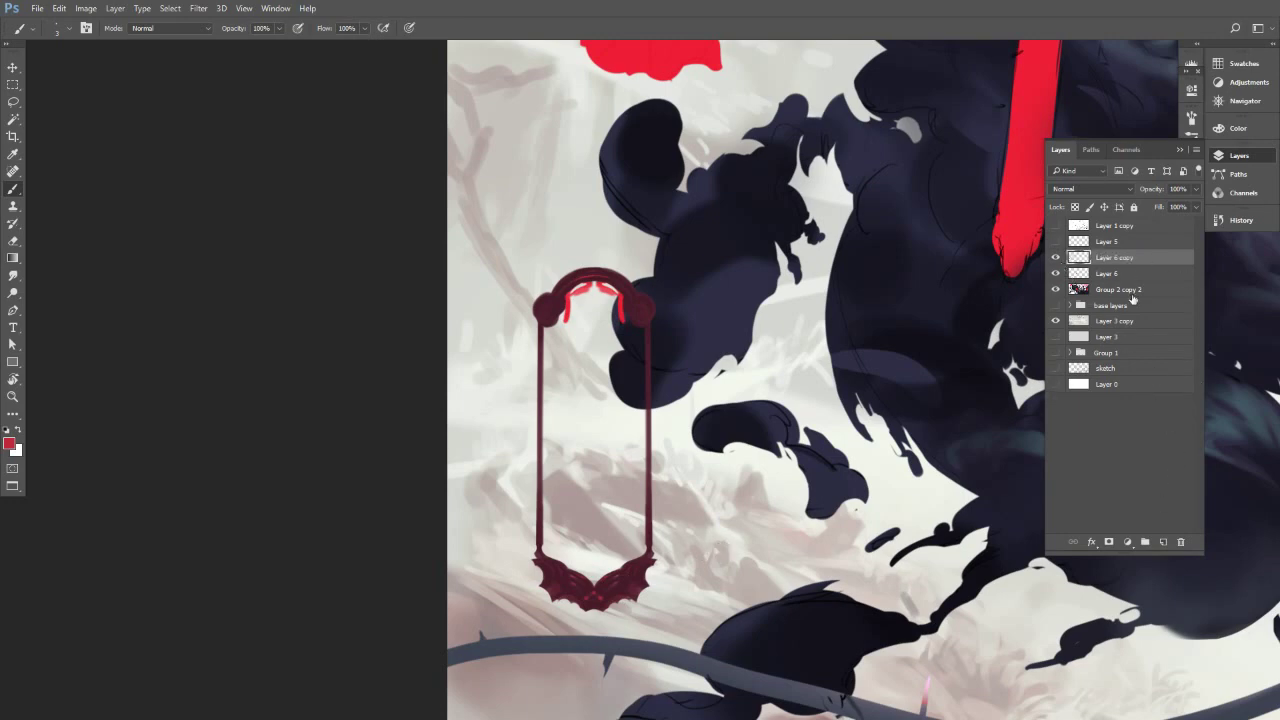
click(1055, 257)
click(1055, 257)
click(1105, 273)
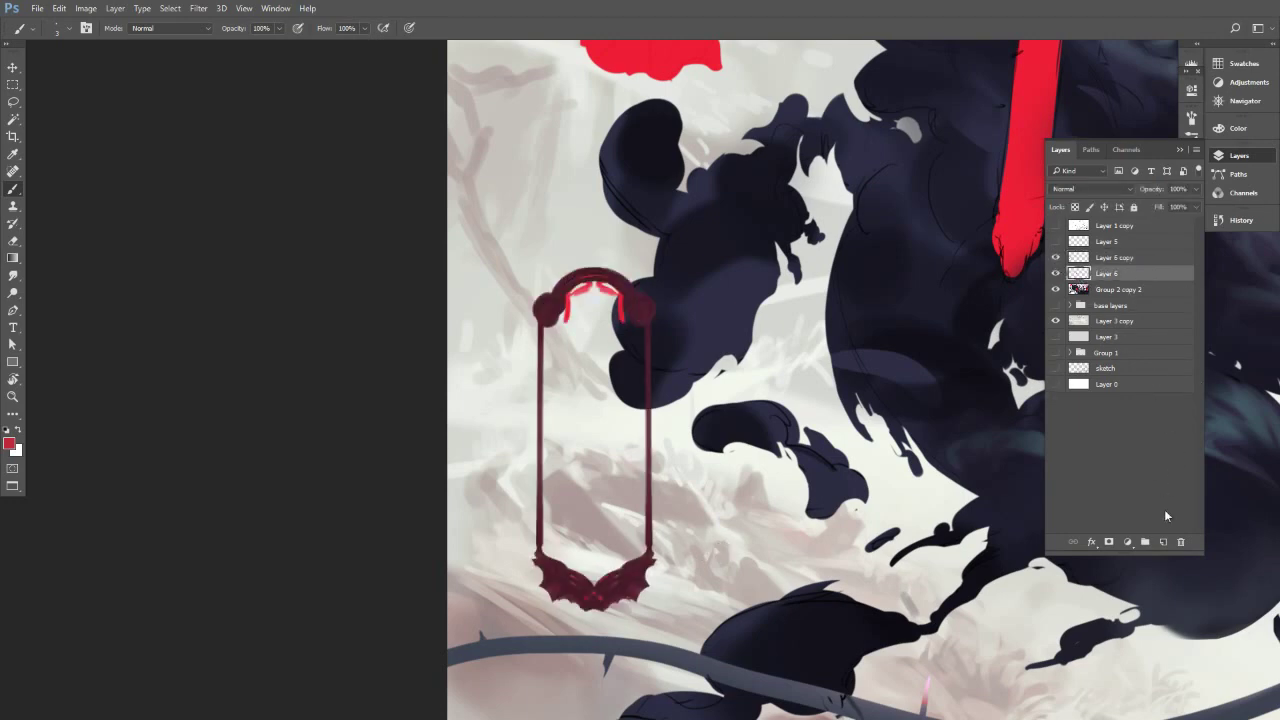
click(1162, 542)
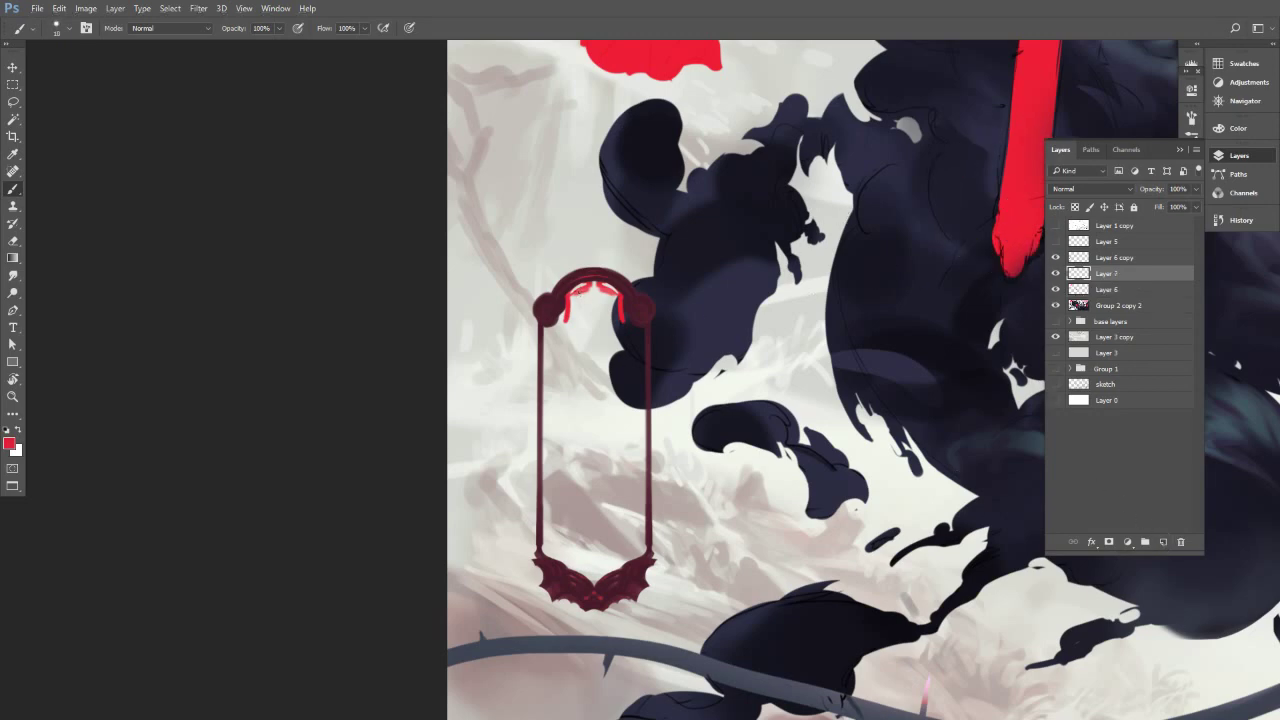
Fill the frame's whole interior with bright red on the new layer using an enlarged brush.
key(bracketright)
key(bracketright)
key(bracketright)
key(bracketright)
mouse_move(580, 296)
mouse_down()
mouse_move(611, 297)
mouse_move(625, 374)
mouse_up()
mouse_move(632, 325)
mouse_down()
mouse_move(574, 325)
mouse_move(575, 389)
mouse_up()
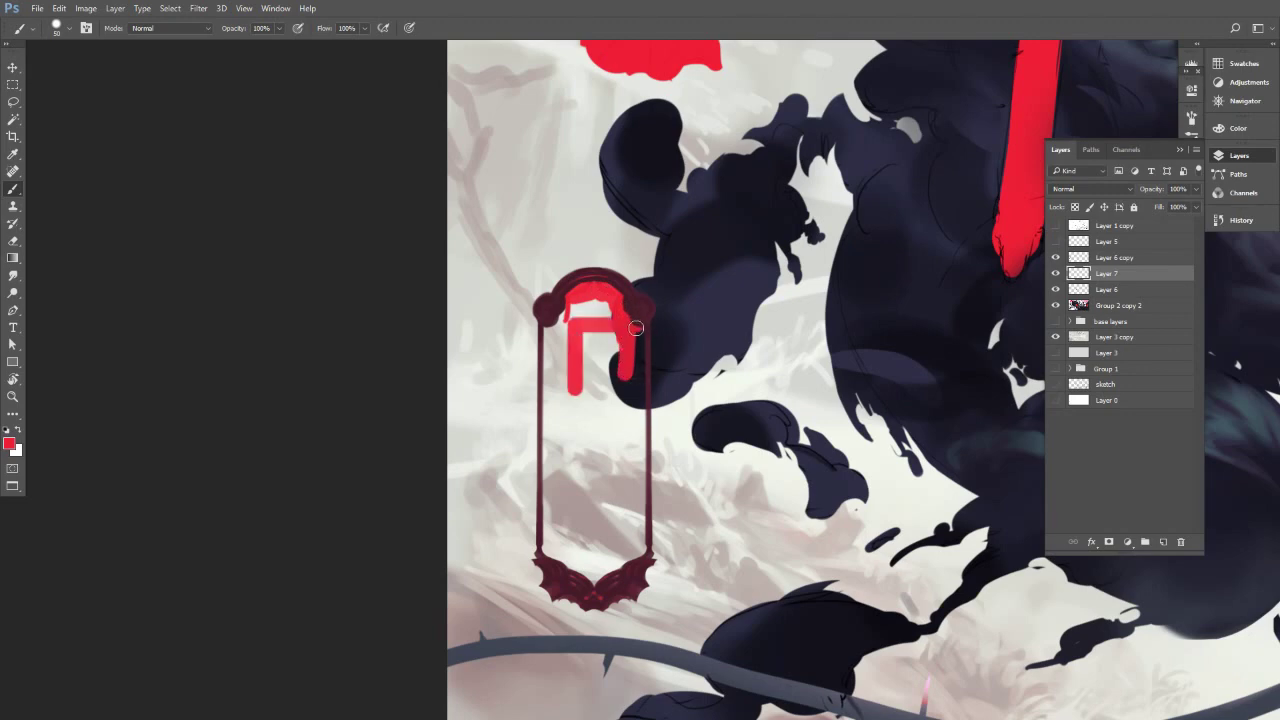
mouse_move(636, 328)
mouse_down()
mouse_move(634, 520)
mouse_move(638, 462)
mouse_move(641, 507)
mouse_up()
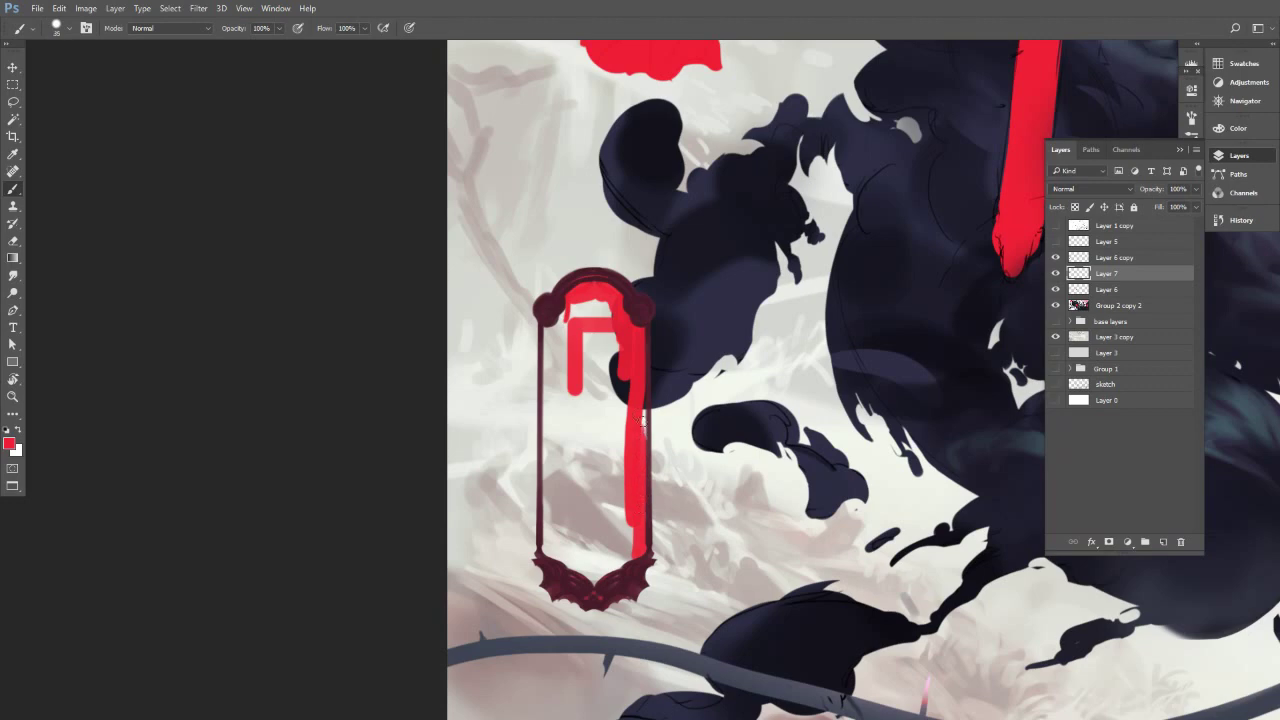
mouse_move(643, 421)
mouse_down()
mouse_move(638, 329)
mouse_move(619, 489)
mouse_move(628, 557)
mouse_move(600, 530)
mouse_move(616, 498)
mouse_move(592, 577)
mouse_move(611, 567)
mouse_move(553, 553)
mouse_move(550, 538)
mouse_move(580, 562)
mouse_move(580, 536)
mouse_move(606, 520)
mouse_move(620, 389)
mouse_up()
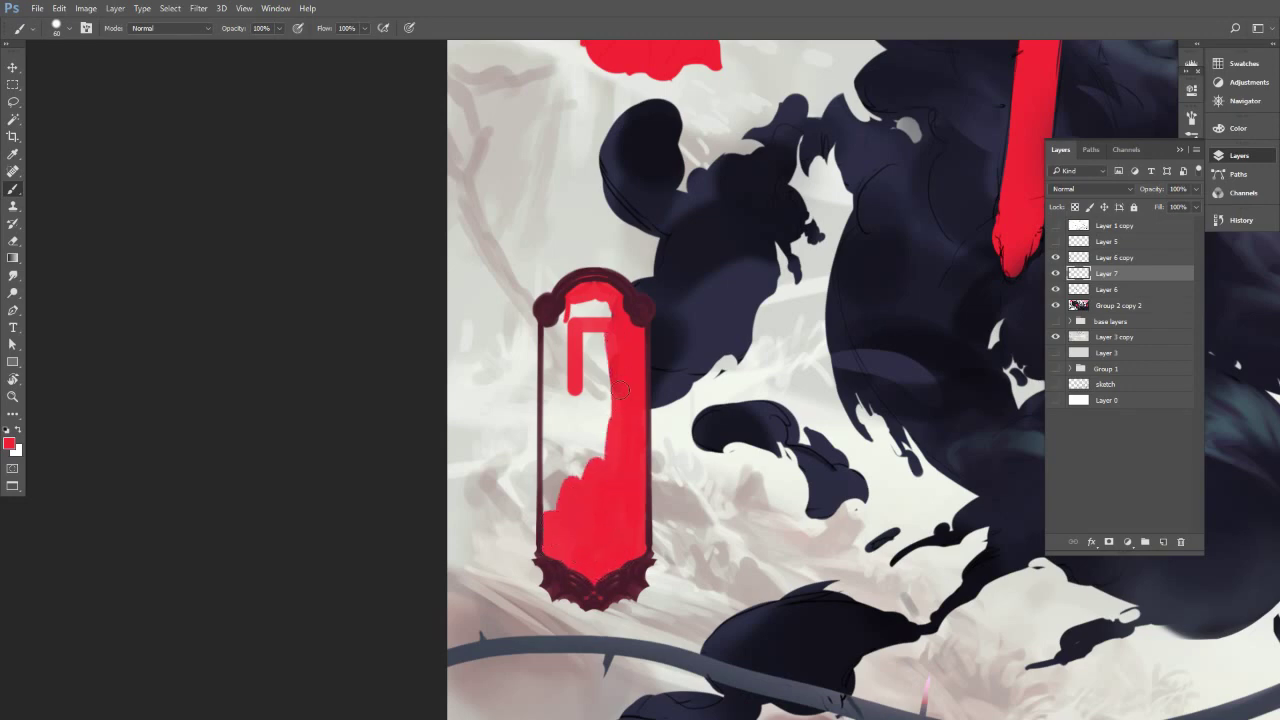
mouse_move(614, 342)
mouse_down()
mouse_move(598, 479)
mouse_move(624, 373)
mouse_up()
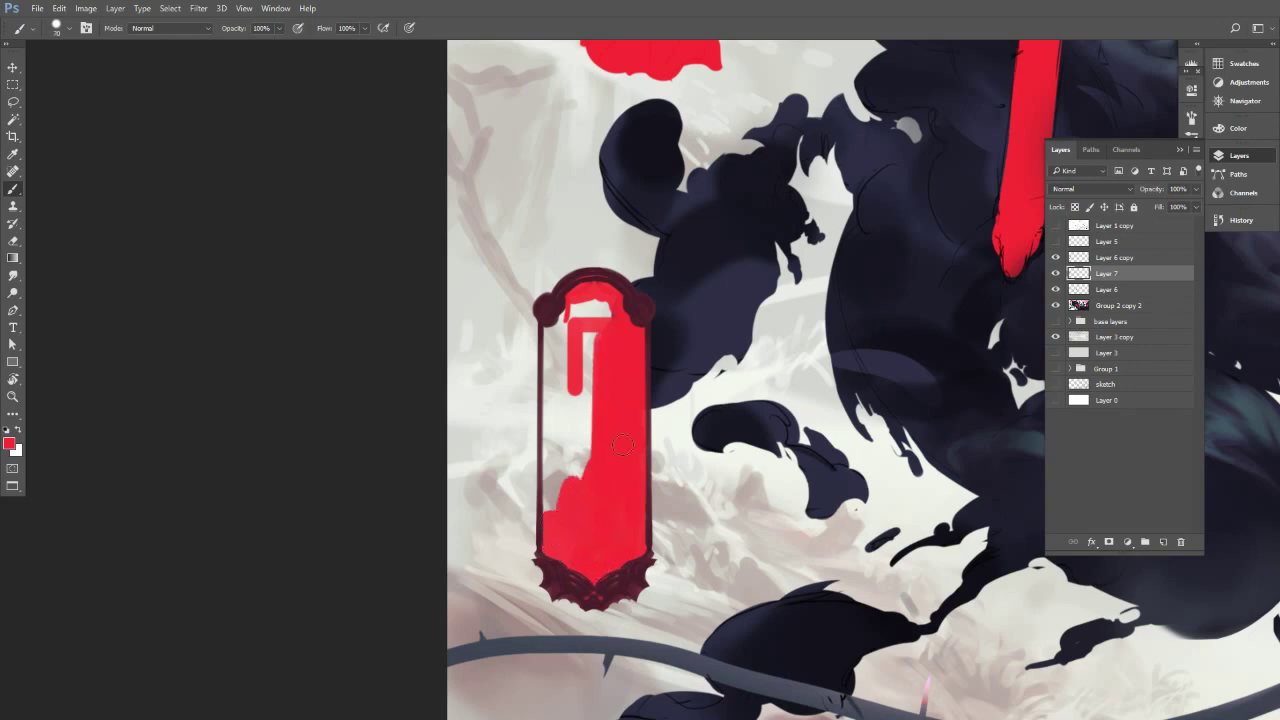
mouse_move(622, 446)
mouse_down()
mouse_move(598, 353)
mouse_move(572, 506)
mouse_move(572, 410)
mouse_move(543, 435)
mouse_move(551, 515)
mouse_move(554, 364)
mouse_move(563, 396)
mouse_move(549, 325)
mouse_move(553, 367)
mouse_move(611, 322)
mouse_up()
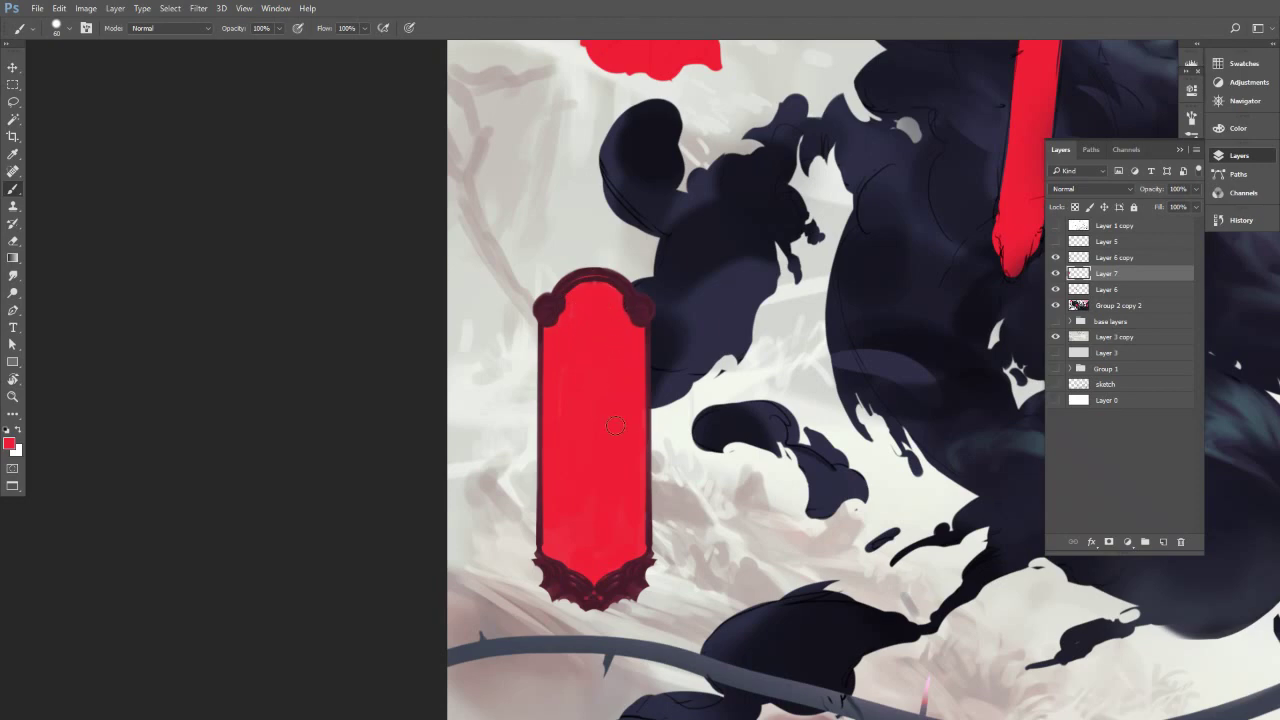
drag(609, 424, 617, 537)
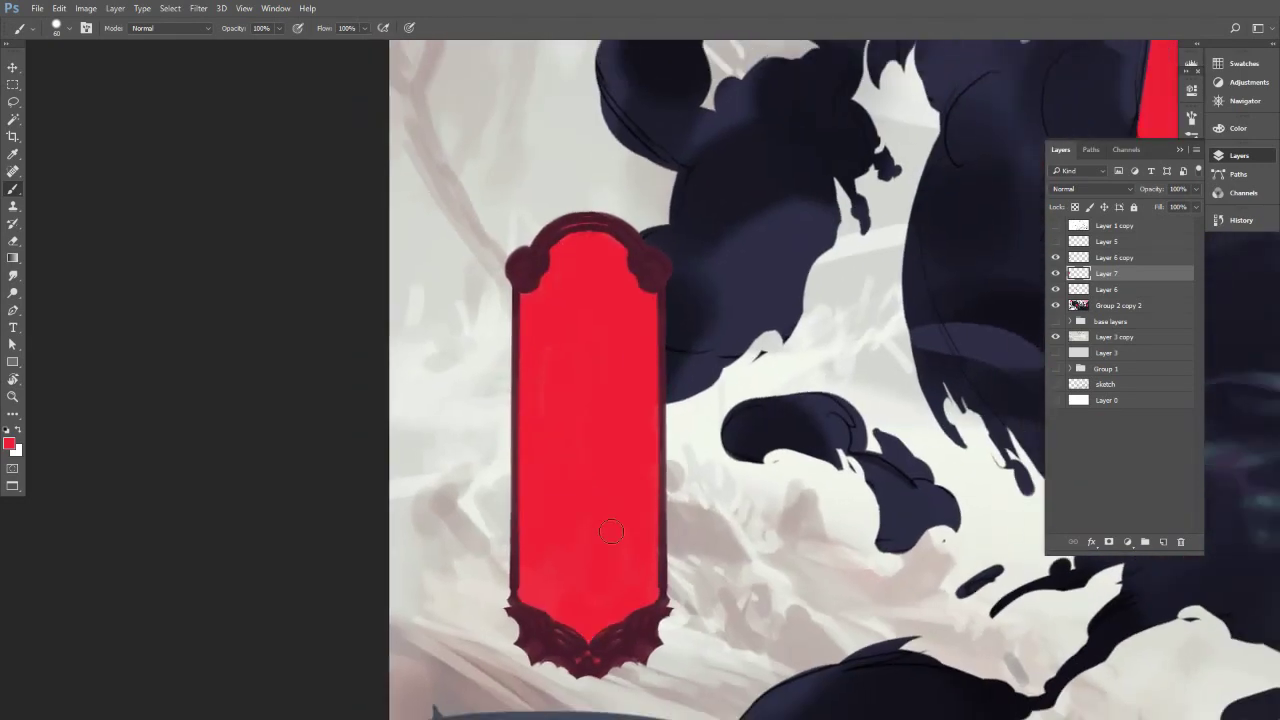
Draw straight thin vertical and horizontal maroon bars crossing the red panel, and erase the overshoot beyond the frame.
alt+click(603, 645)
click(588, 636)
shift+click(589, 232)
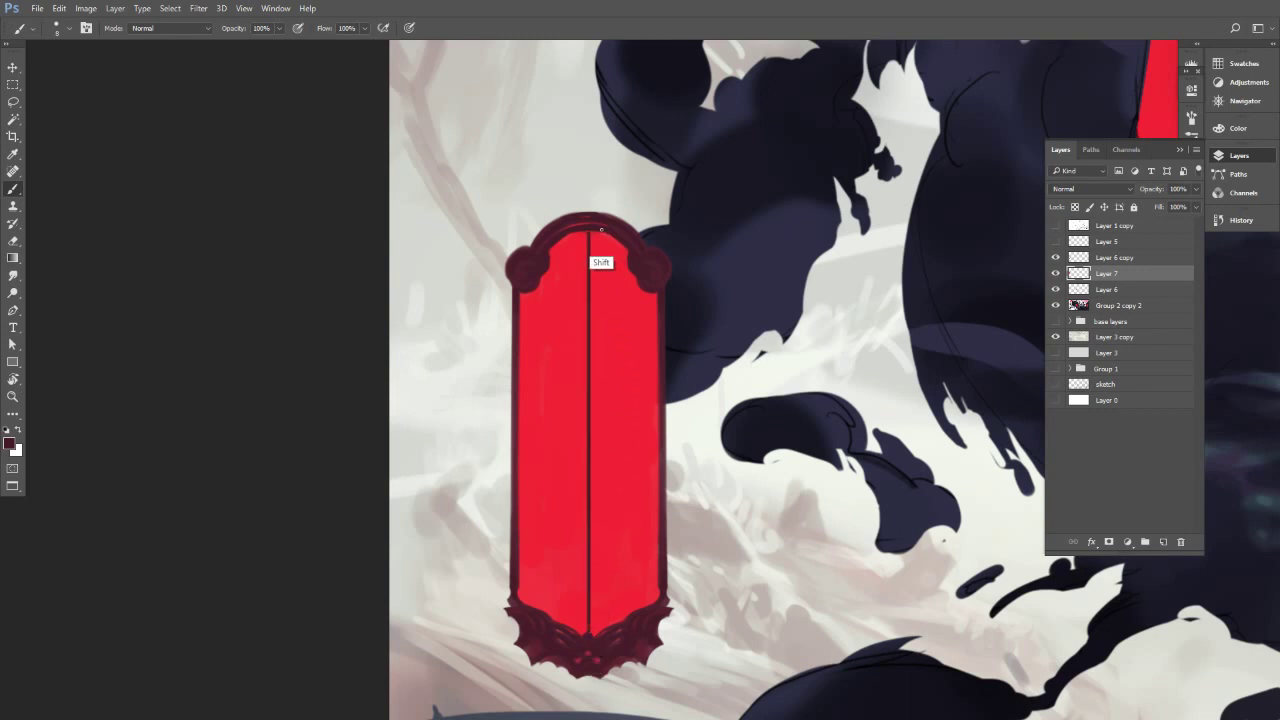
click(517, 430)
shift+click(667, 430)
key(e)
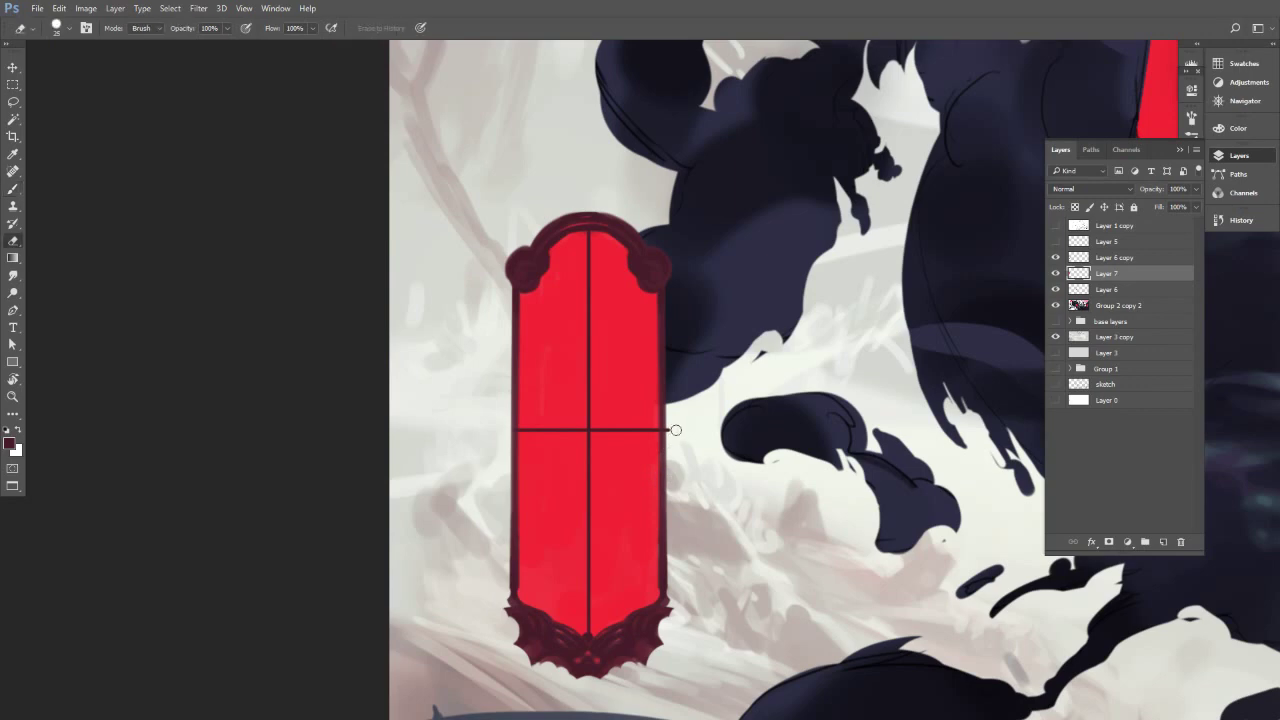
key(b)
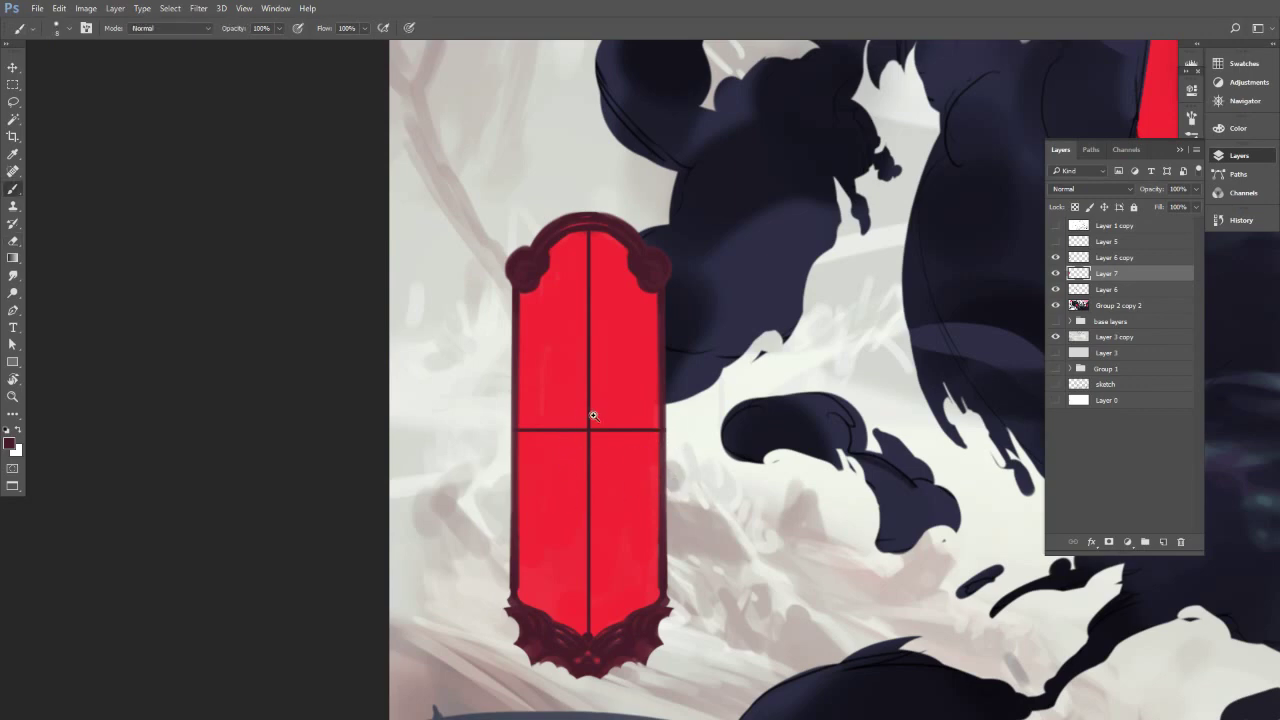
Thicken the panel's vertical and horizontal maroon bars with a larger brush, erasing the tip above the arch.
drag(593, 416, 504, 441)
drag(646, 419, 681, 421)
scroll(681, 421, up, 5)
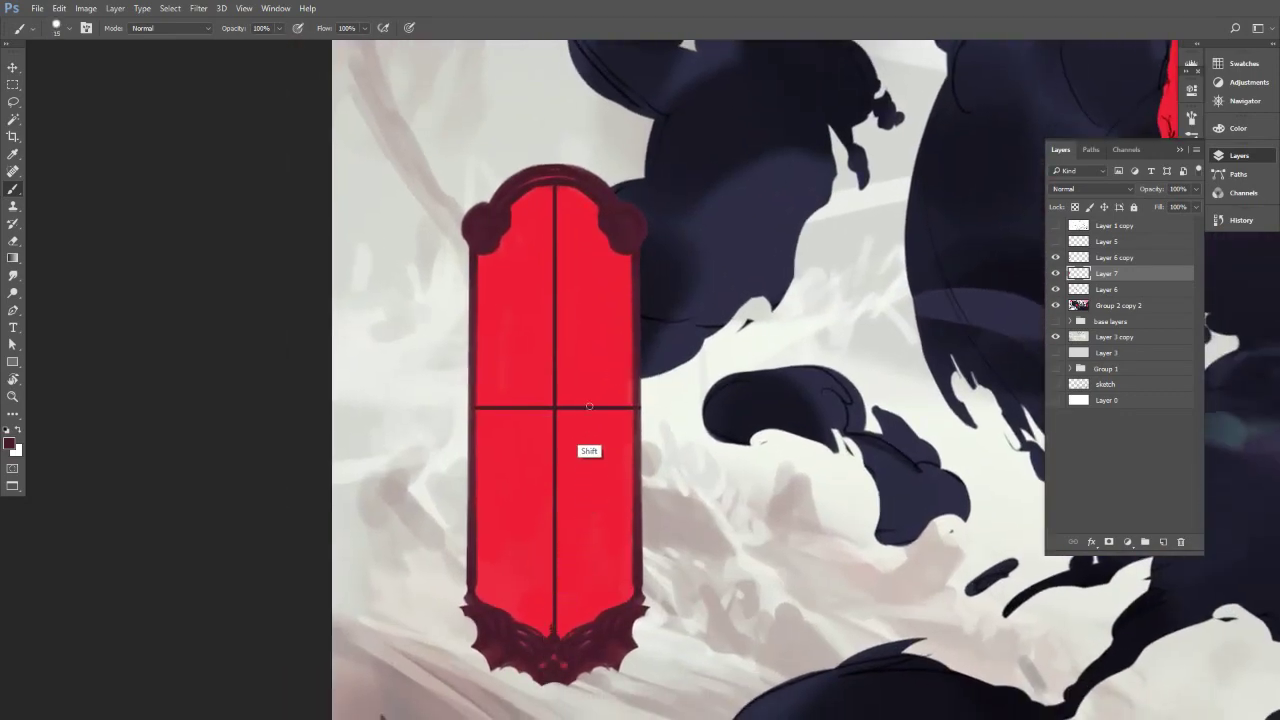
drag(572, 209, 571, 189)
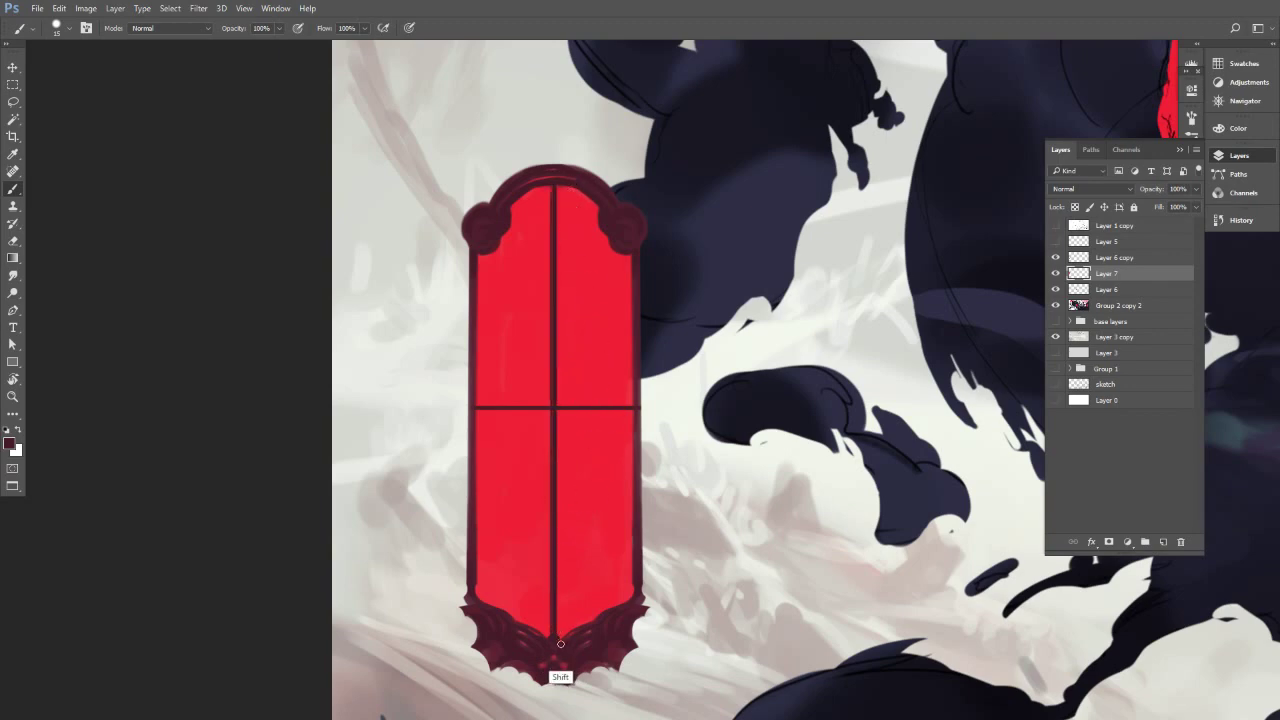
shift+click(557, 165)
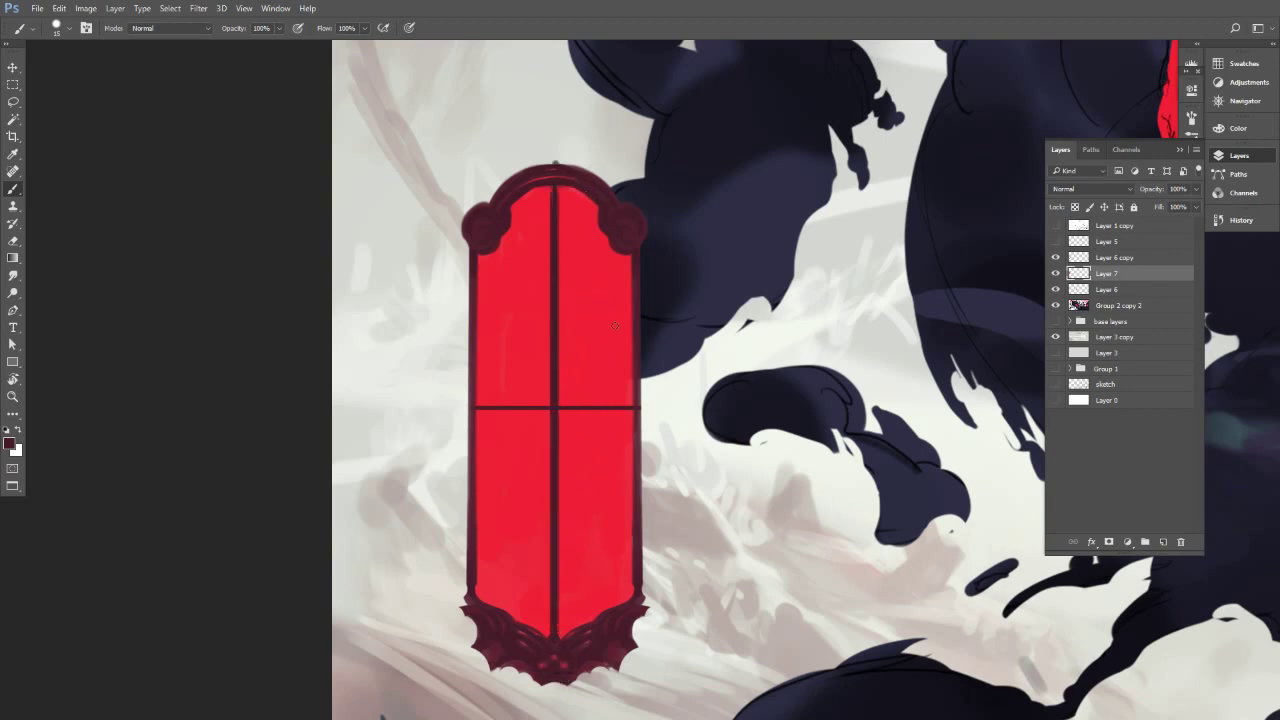
key(e)
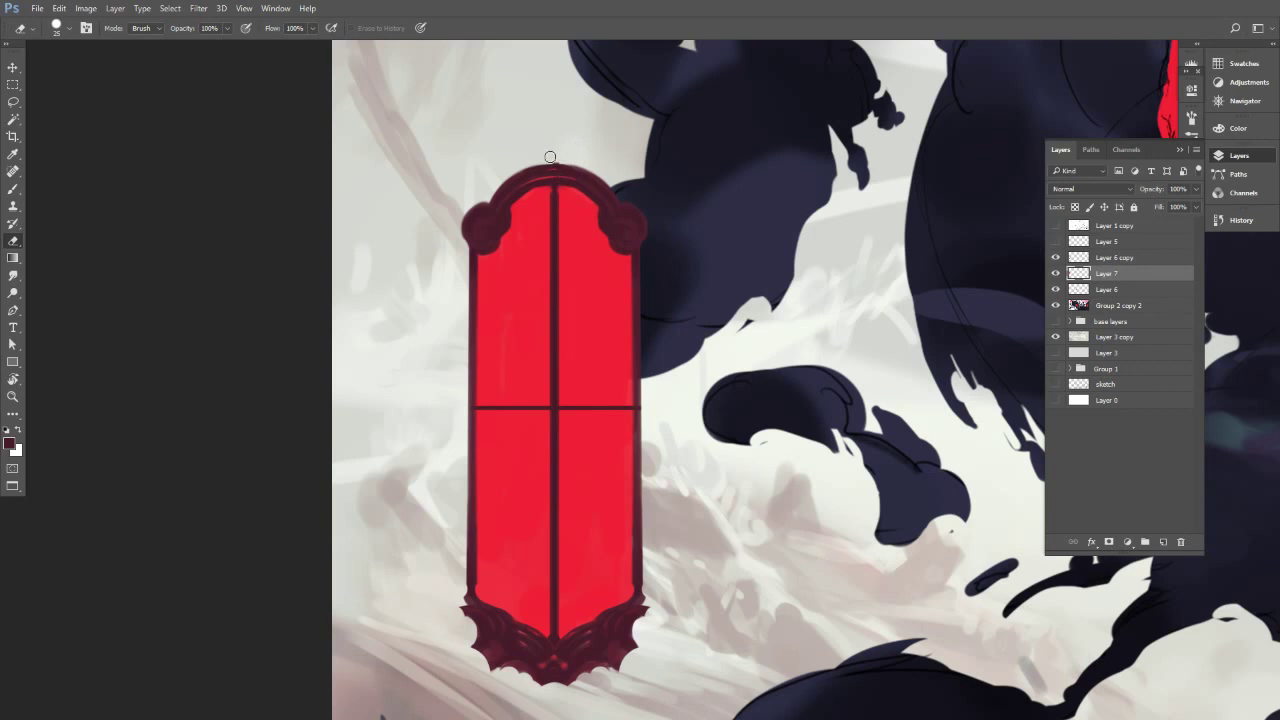
key(b)
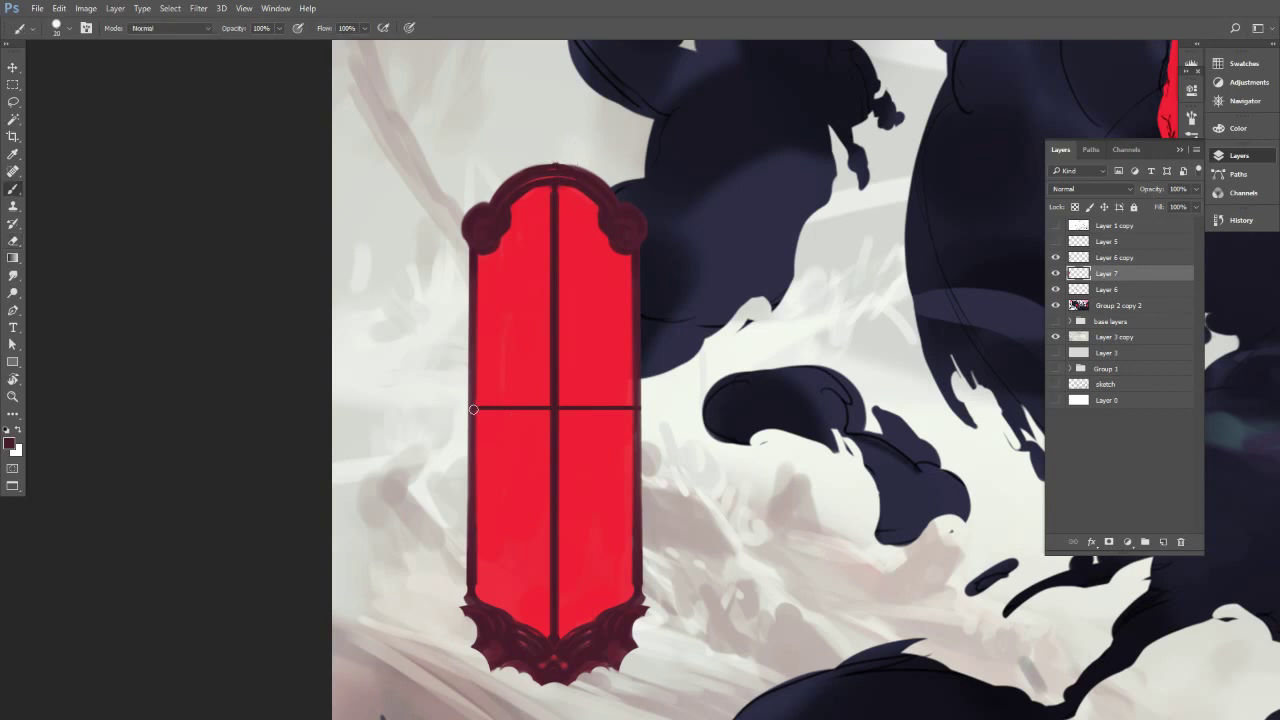
drag(473, 409, 636, 409)
Merge Layer 6 copy down into Layer 7 so the frame and red panel share one layer.
drag(880, 390, 822, 398)
drag(988, 418, 774, 432)
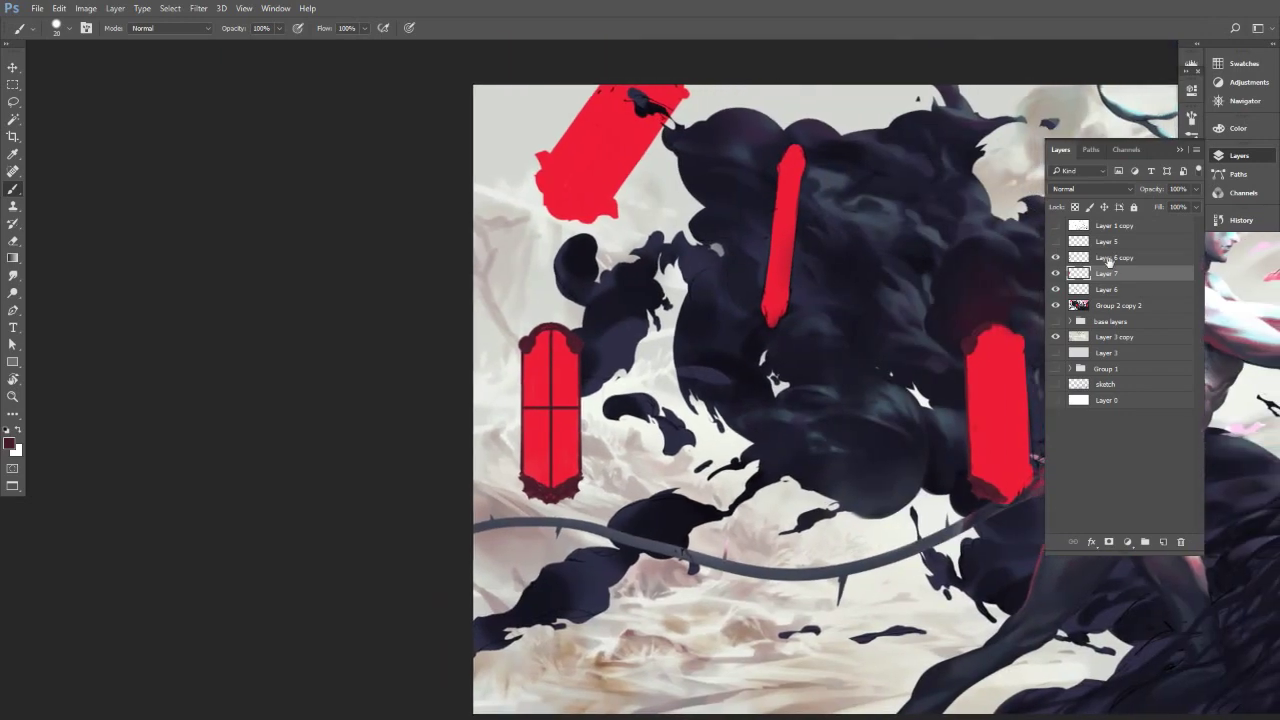
click(1055, 277)
click(1055, 277)
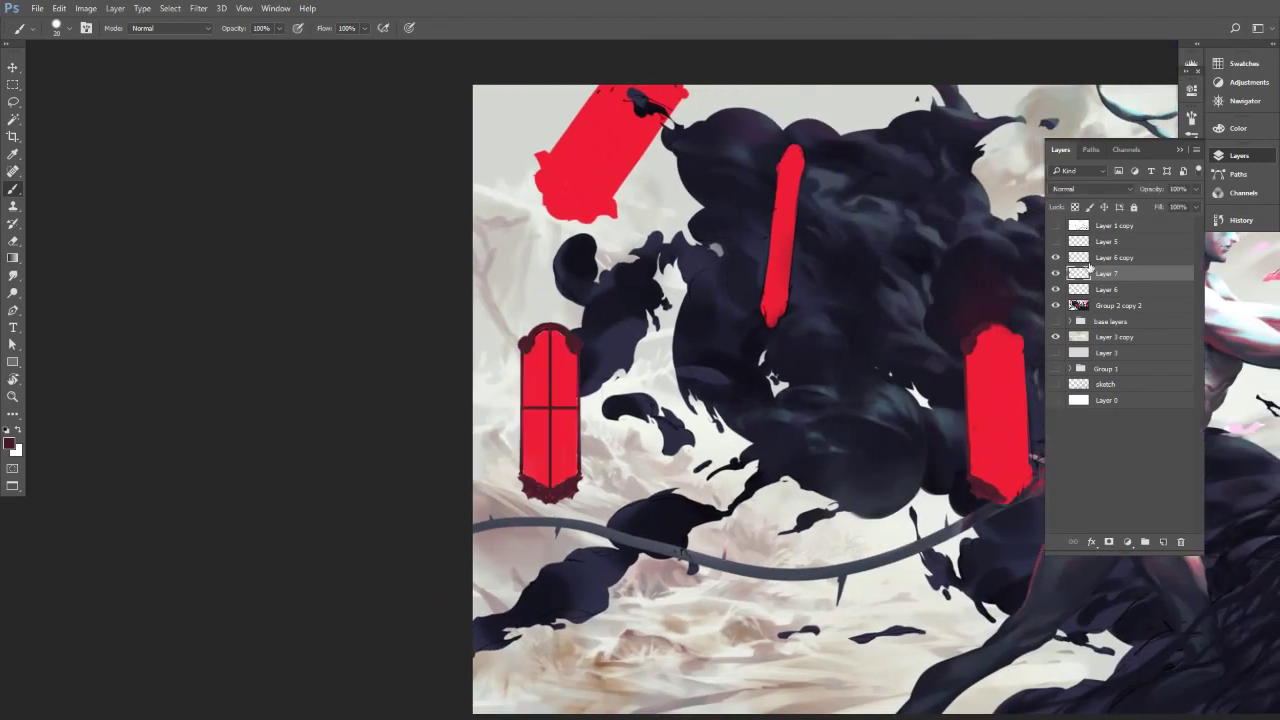
click(1101, 260)
key(ctrl+e)
click(1056, 258)
click(1056, 258)
Move the finished framed panel next to the red pillar behind the horned figure and delete Layer 6.
key(v)
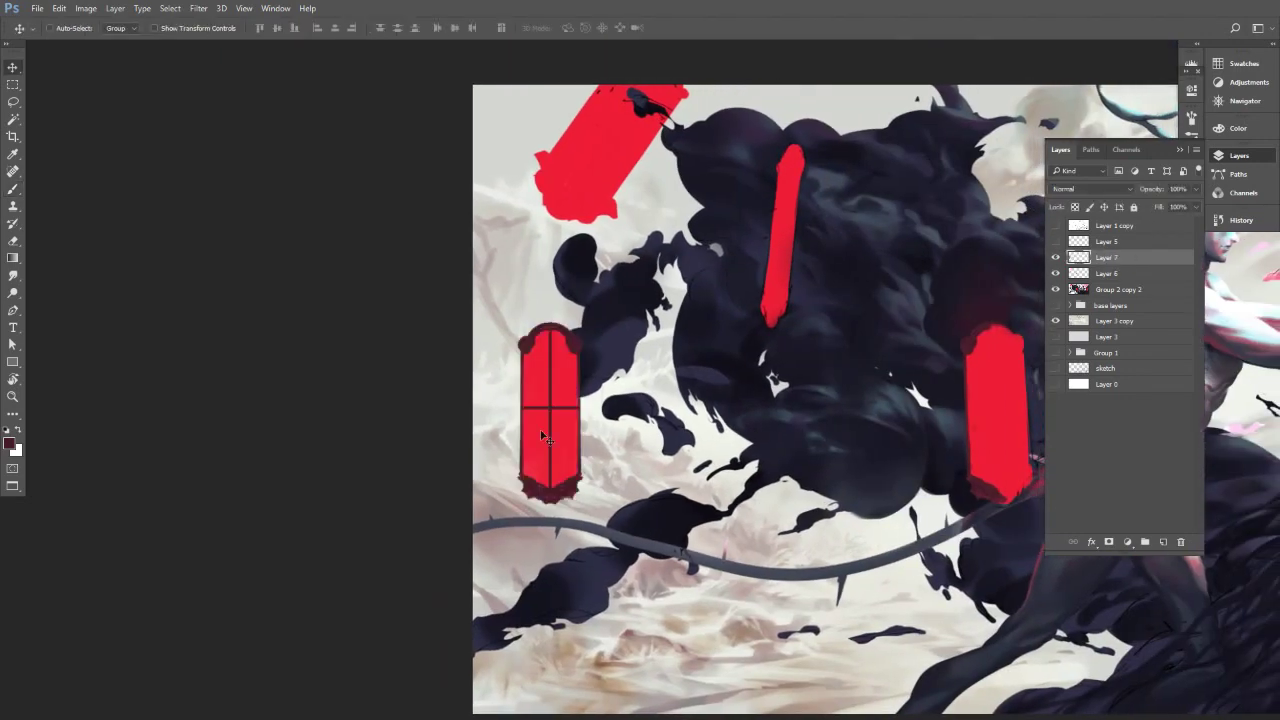
drag(543, 435, 726, 432)
click(1055, 273)
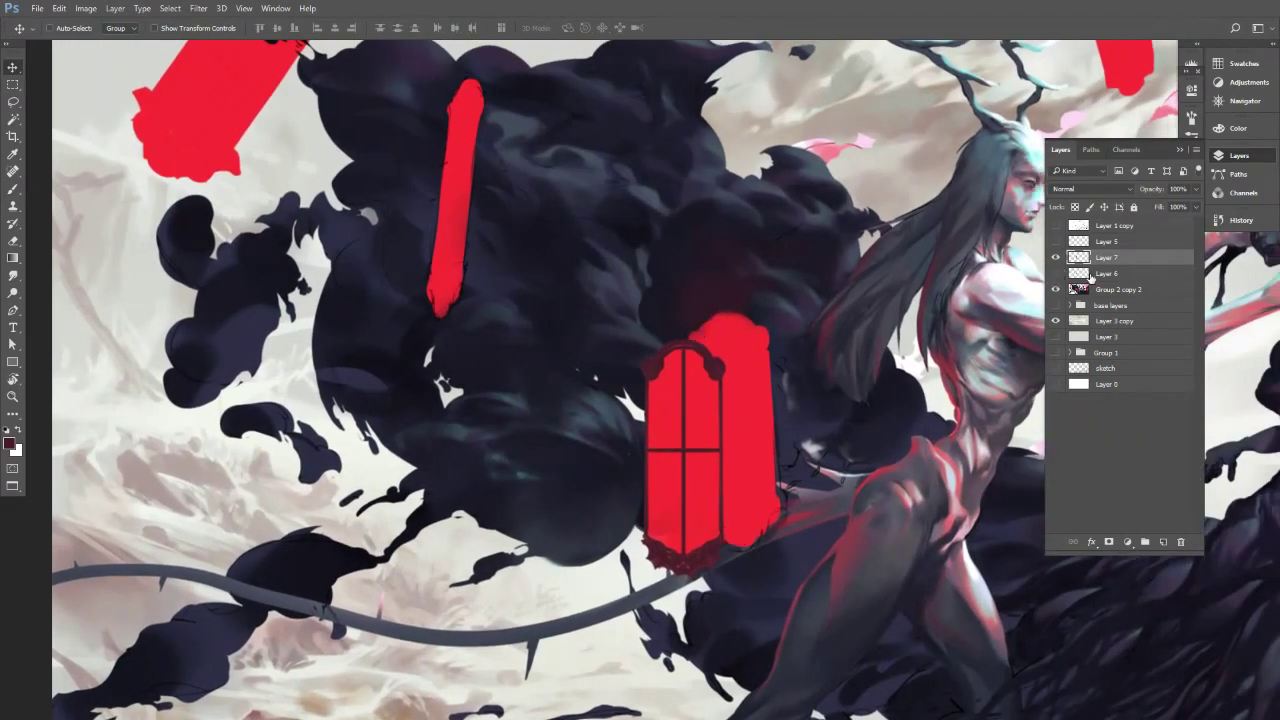
click(1105, 273)
click(1182, 541)
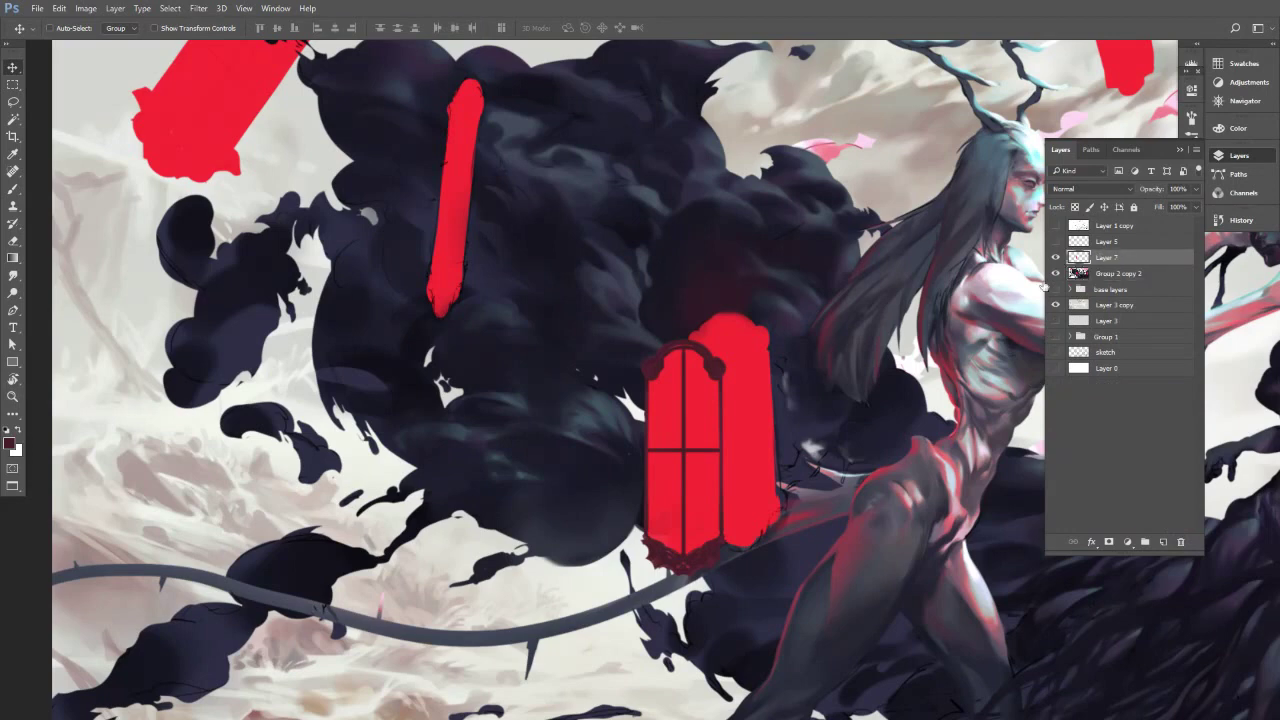
Shift the framed panel clear of the red pillar, duplicate Layer 7 and hide the original.
drag(691, 438, 679, 413)
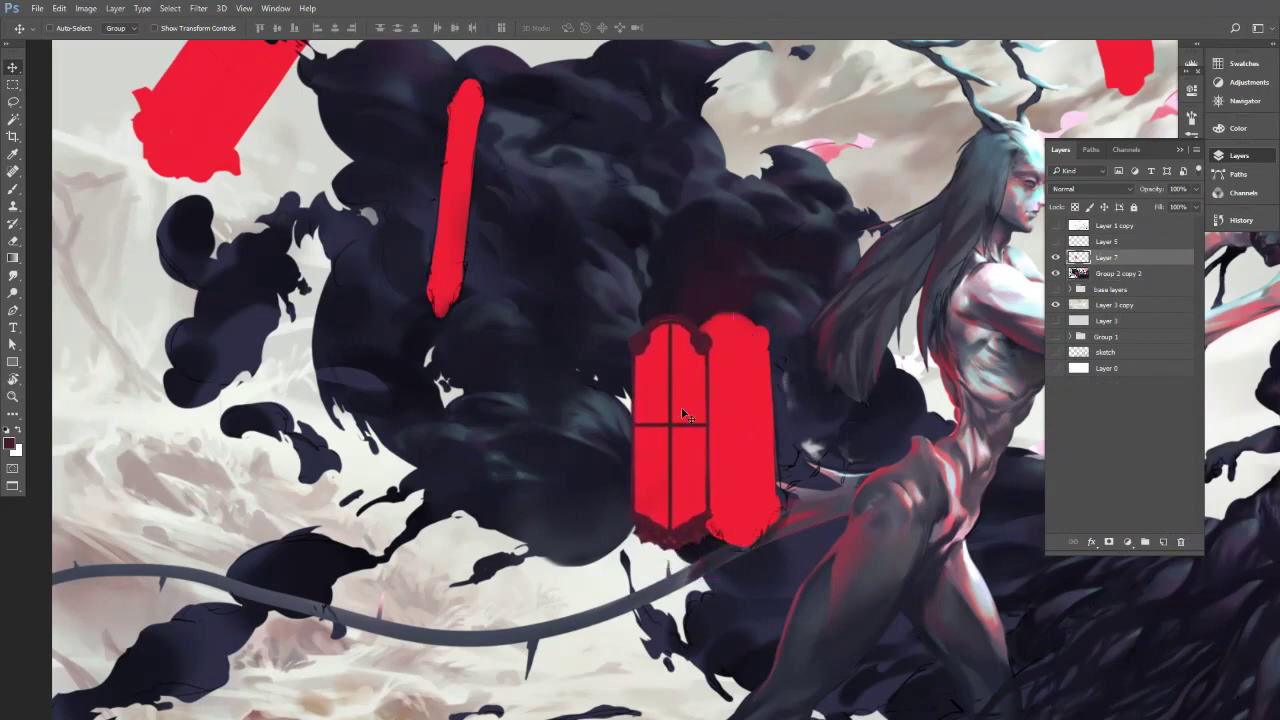
key(ctrl+j)
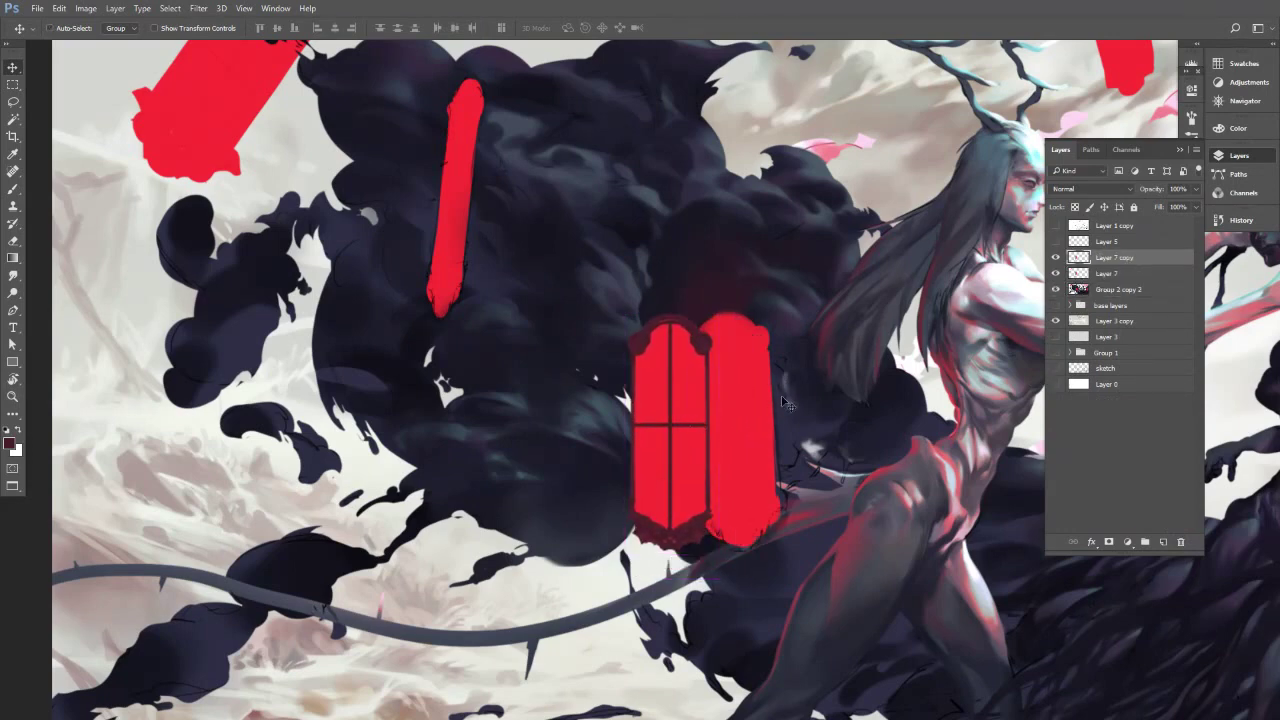
key(ctrl+z)
drag(675, 405, 610, 401)
key(ctrl+j)
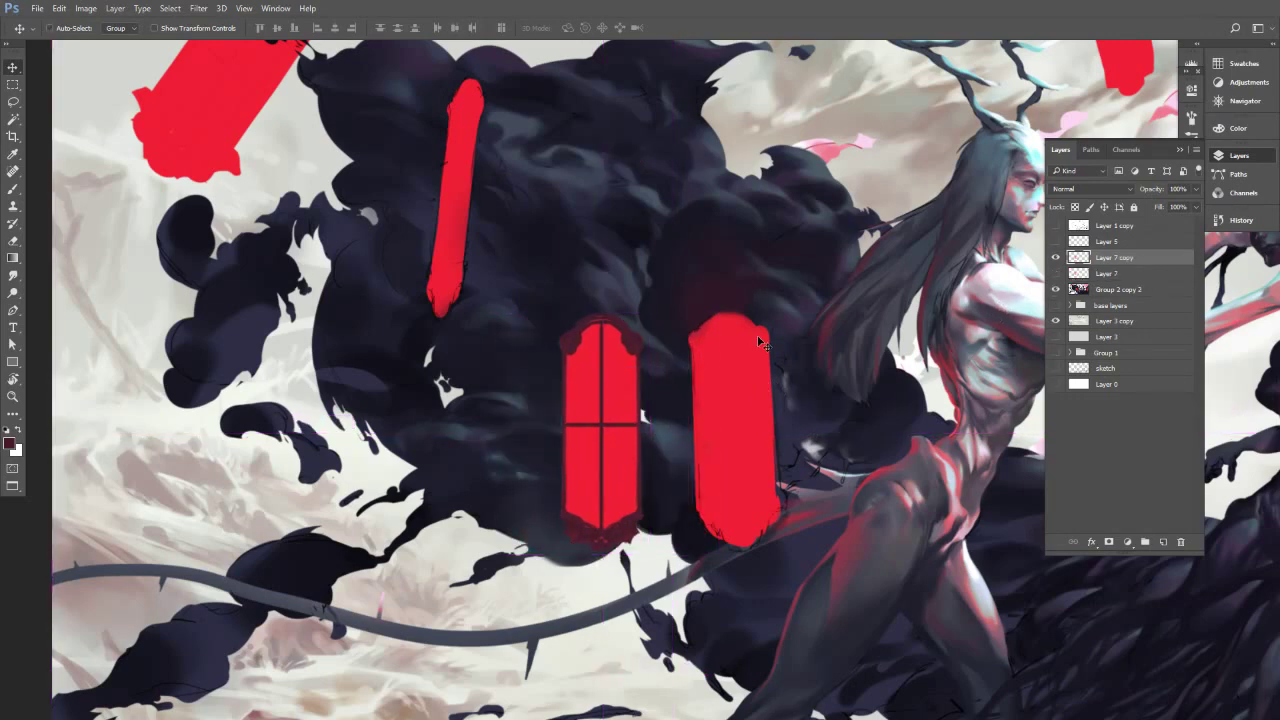
Move Layer 7 copy onto the red pillar behind the horned figure, then rotate and distort its corners to match the pillar.
key(ctrl+t)
drag(608, 418, 736, 421)
drag(849, 620, 862, 608)
drag(786, 546, 805, 556)
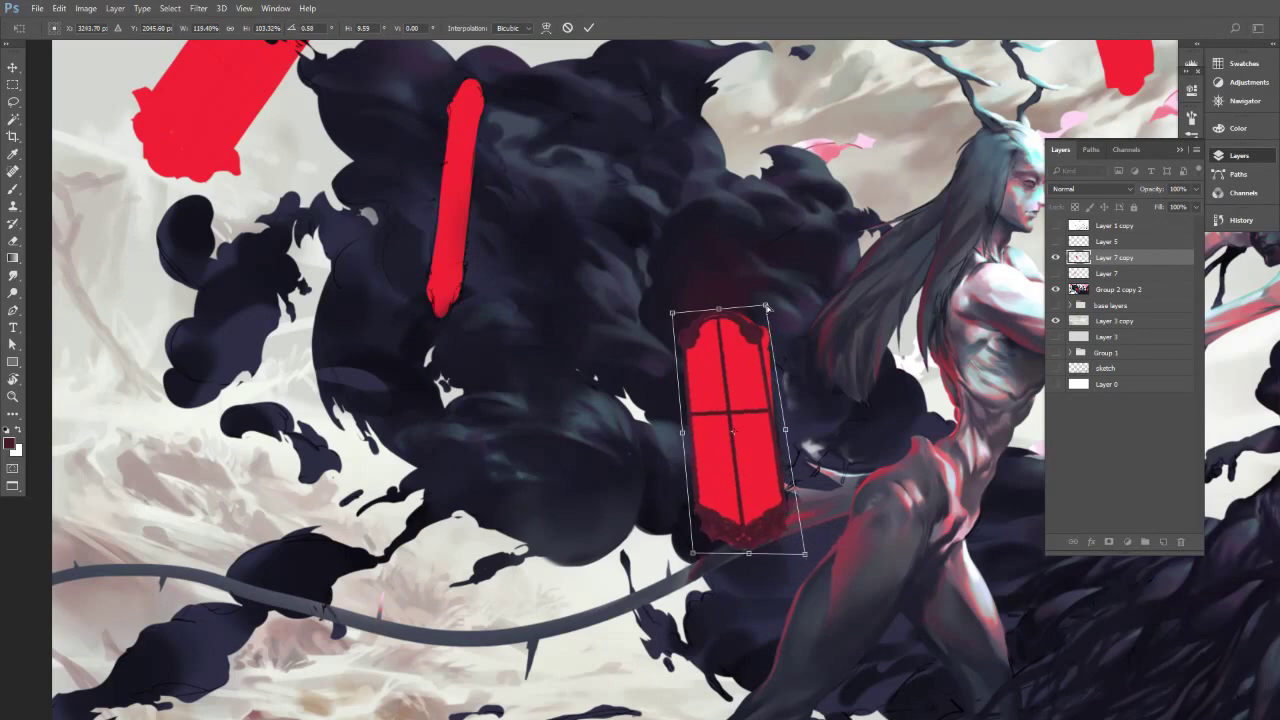
drag(767, 306, 779, 311)
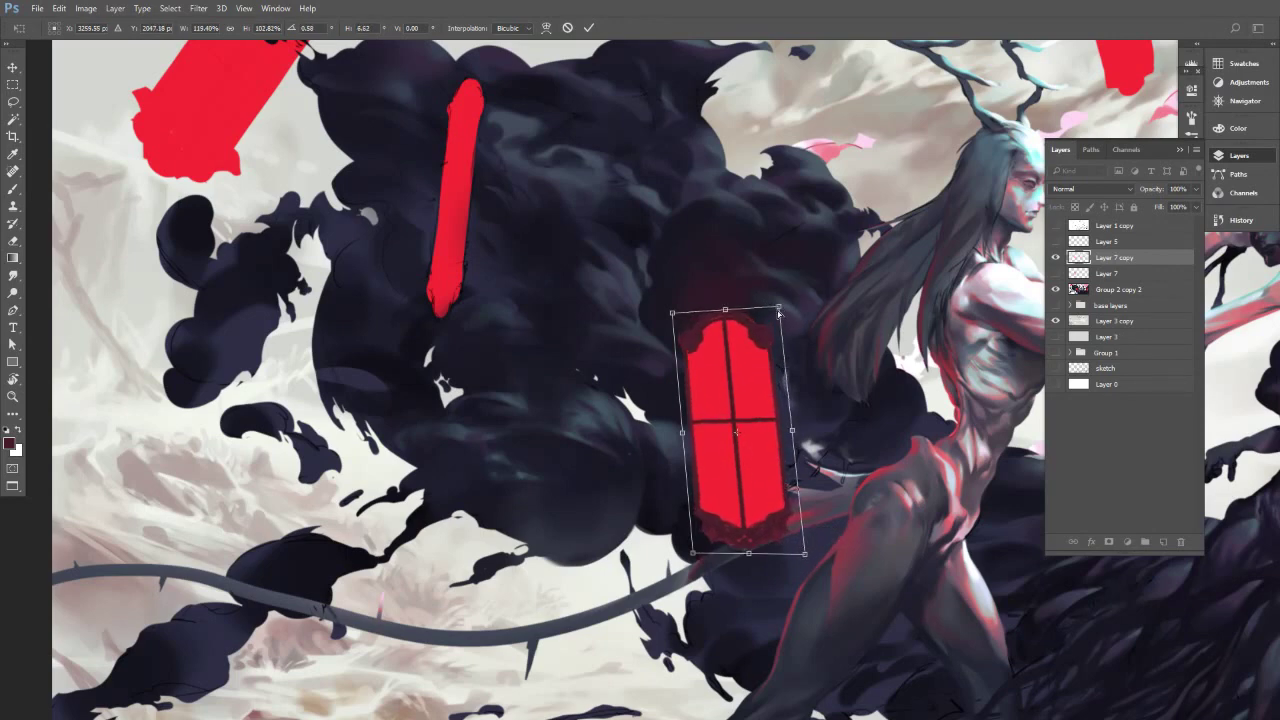
key(Return)
Duplicate Layer 7 again, show the copy and move it onto the red pillar behind the dark figure.
alt+click(849, 367)
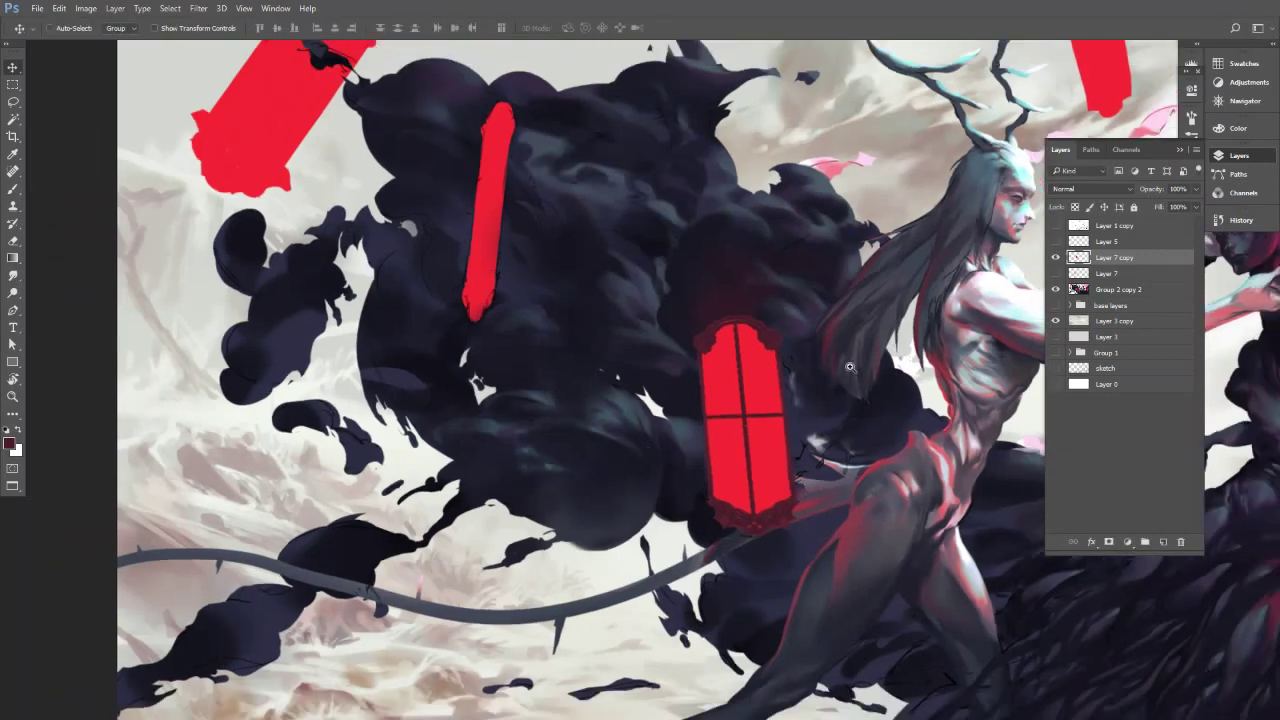
drag(850, 367, 795, 383)
drag(925, 421, 781, 390)
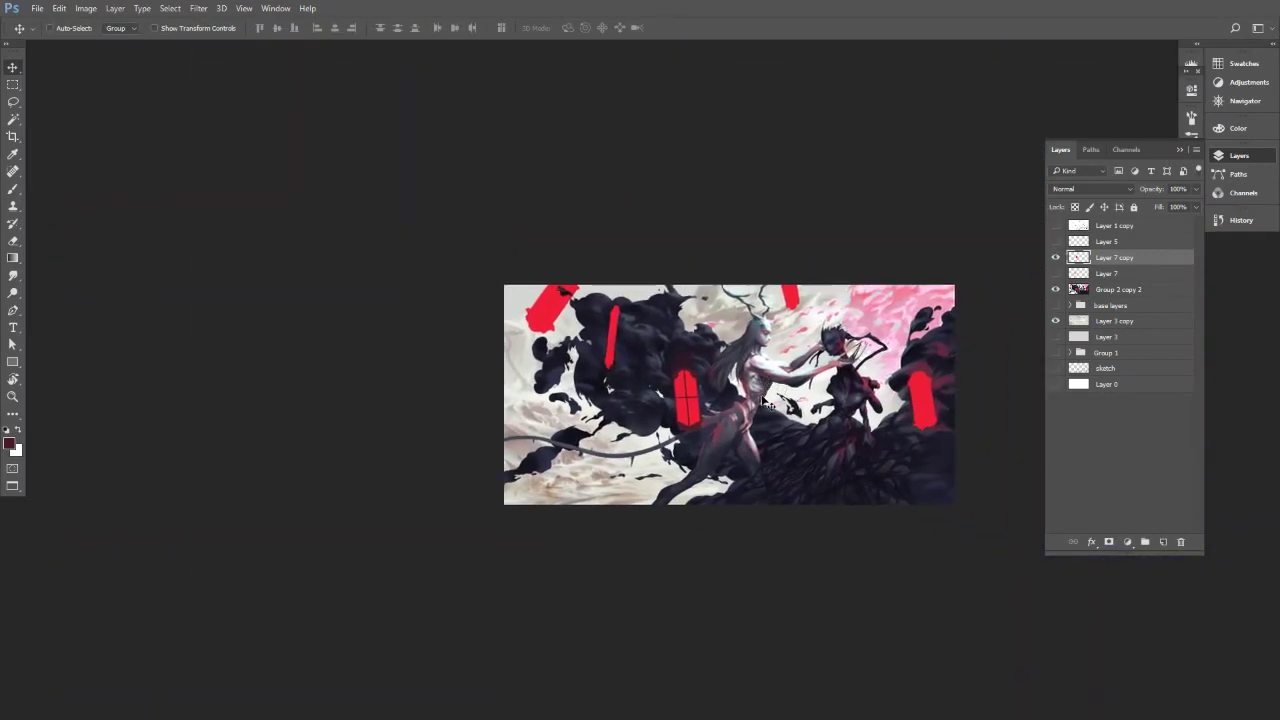
scroll(768, 402, up, 4)
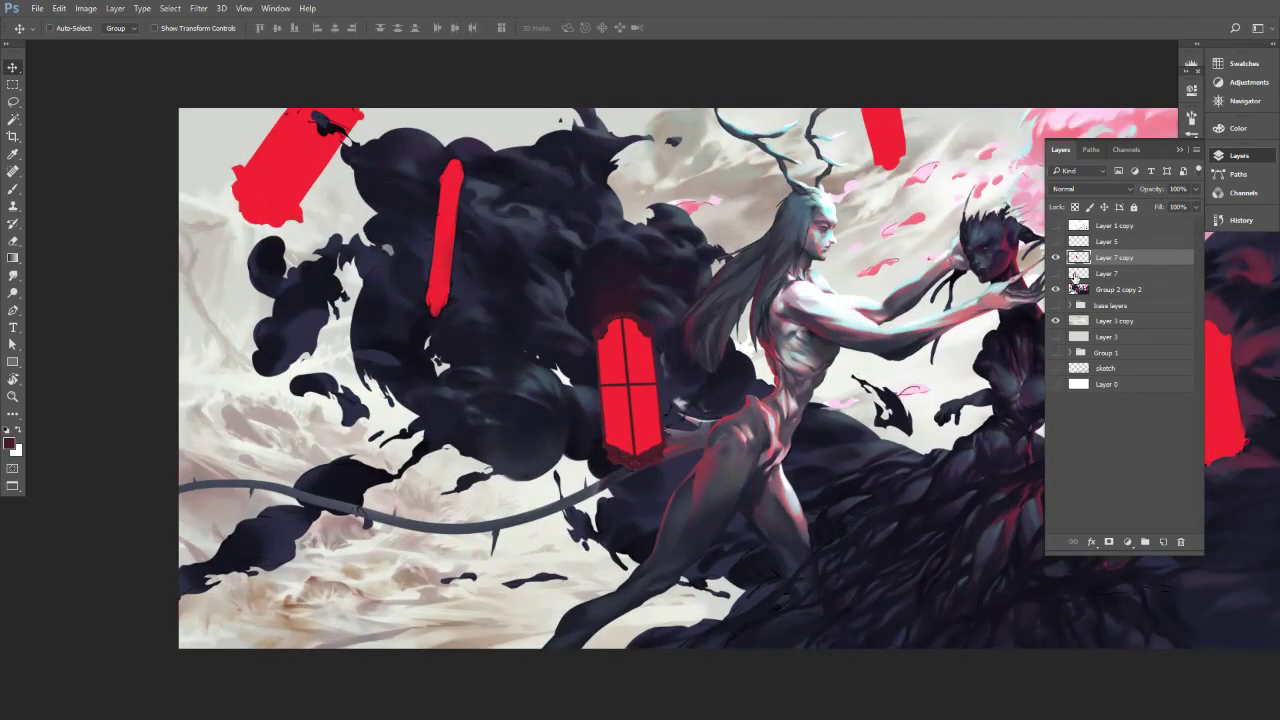
click(1080, 276)
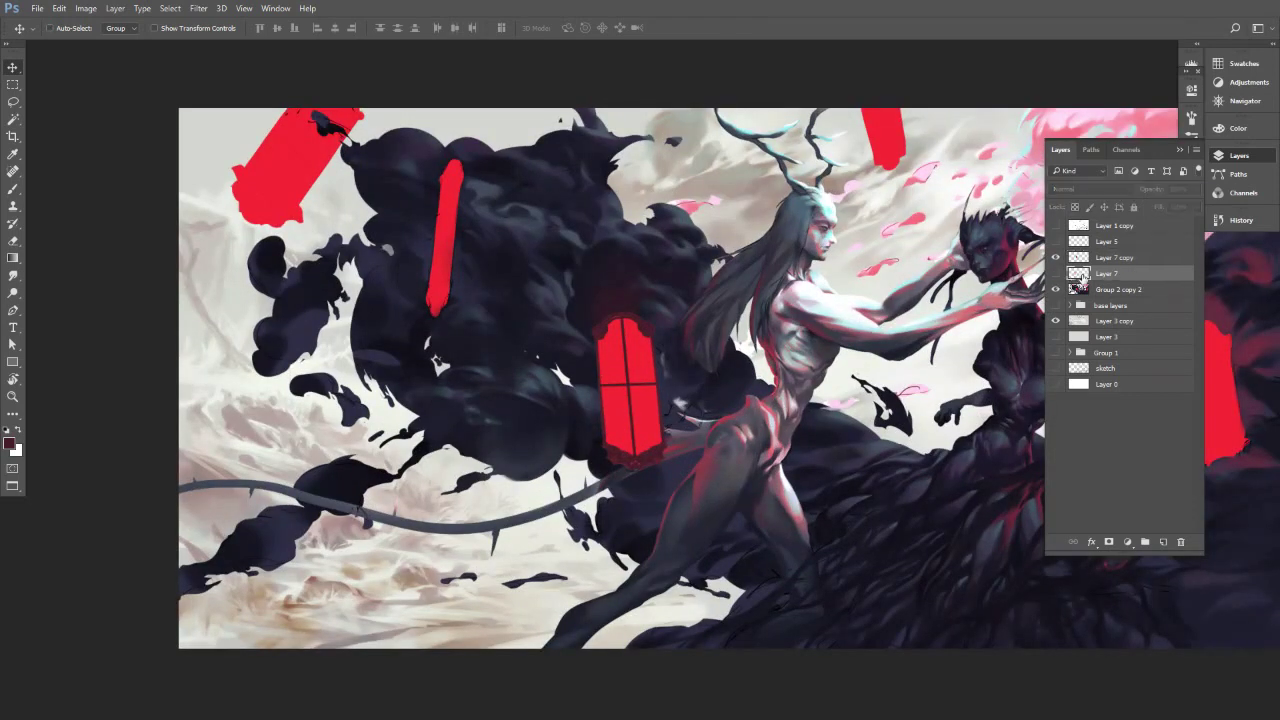
key(ctrl+j)
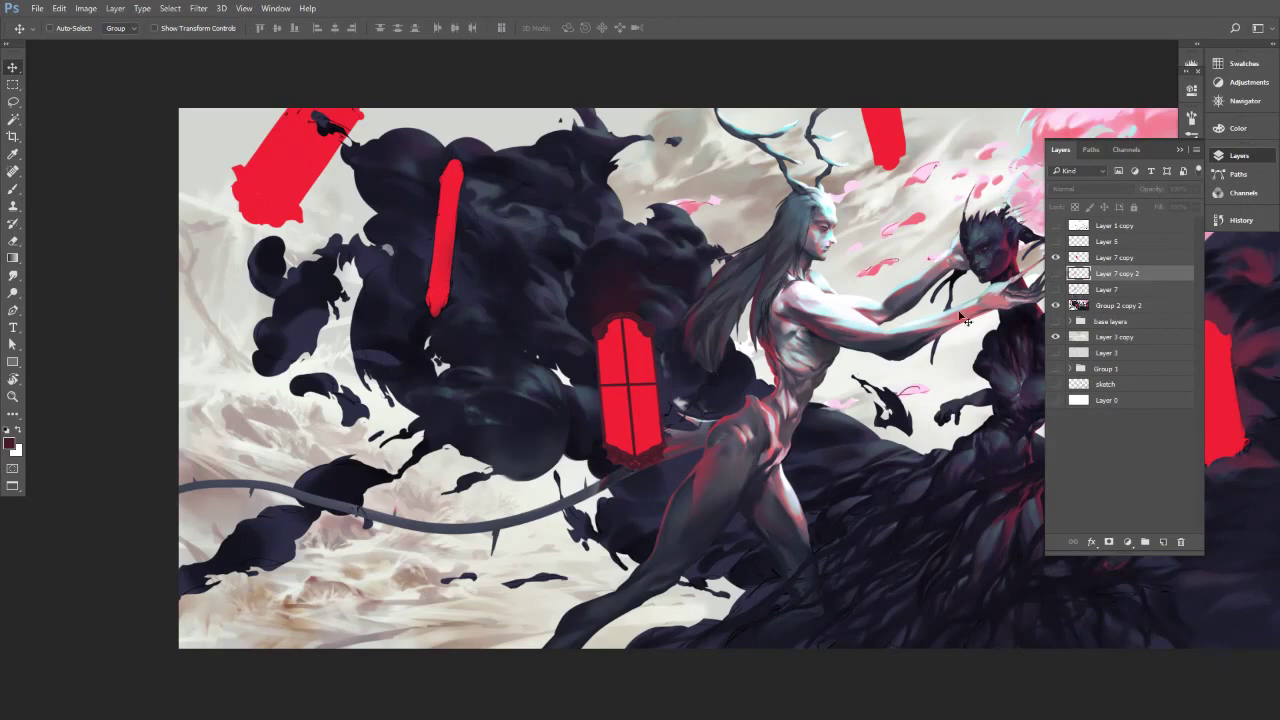
click(1056, 274)
drag(557, 388, 818, 378)
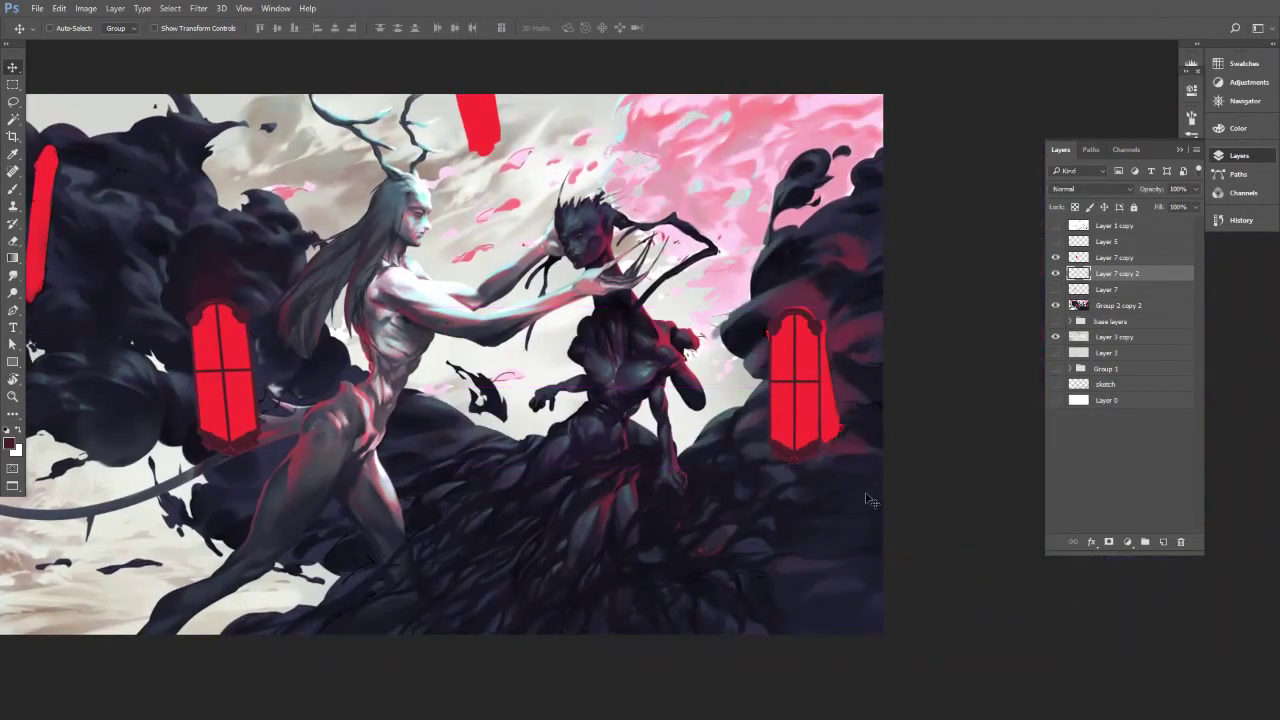
Rotate, enlarge and skew the new framed panel so it covers the tilted red pillar behind the dark figure.
key(ctrl+t)
drag(876, 506, 889, 485)
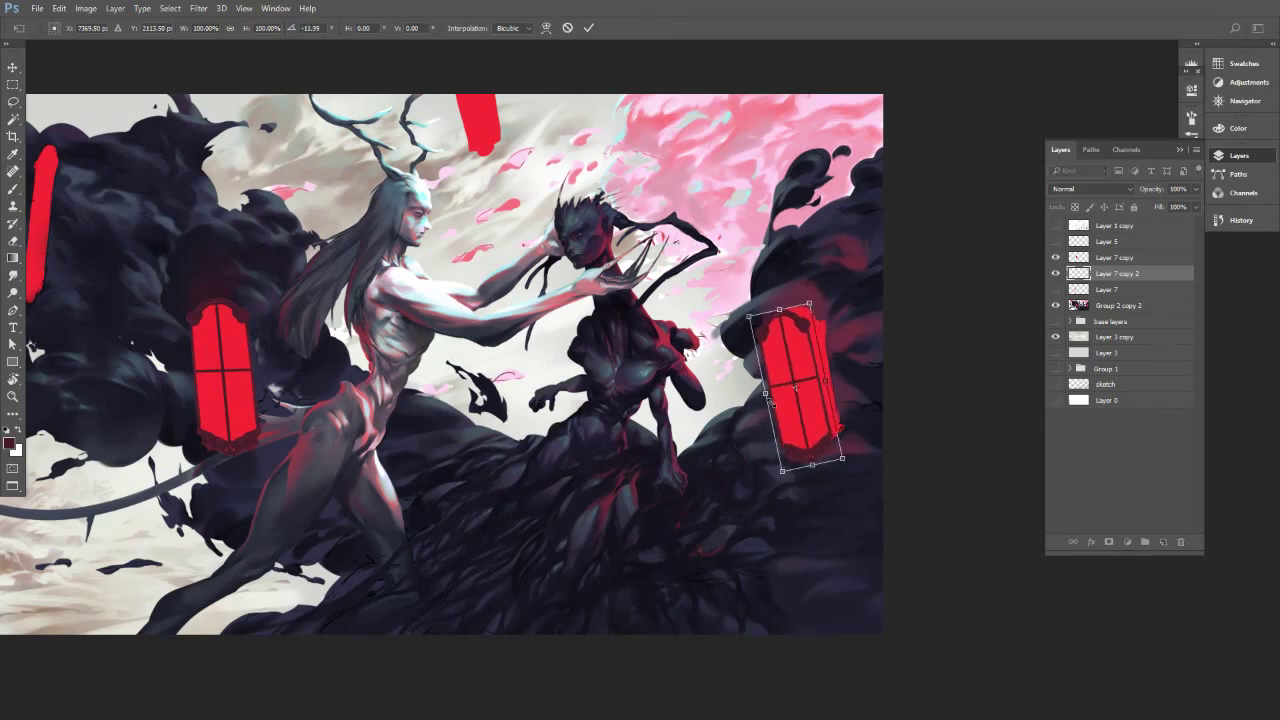
drag(791, 405, 805, 402)
drag(880, 440, 876, 450)
drag(833, 297, 836, 288)
drag(877, 339, 876, 336)
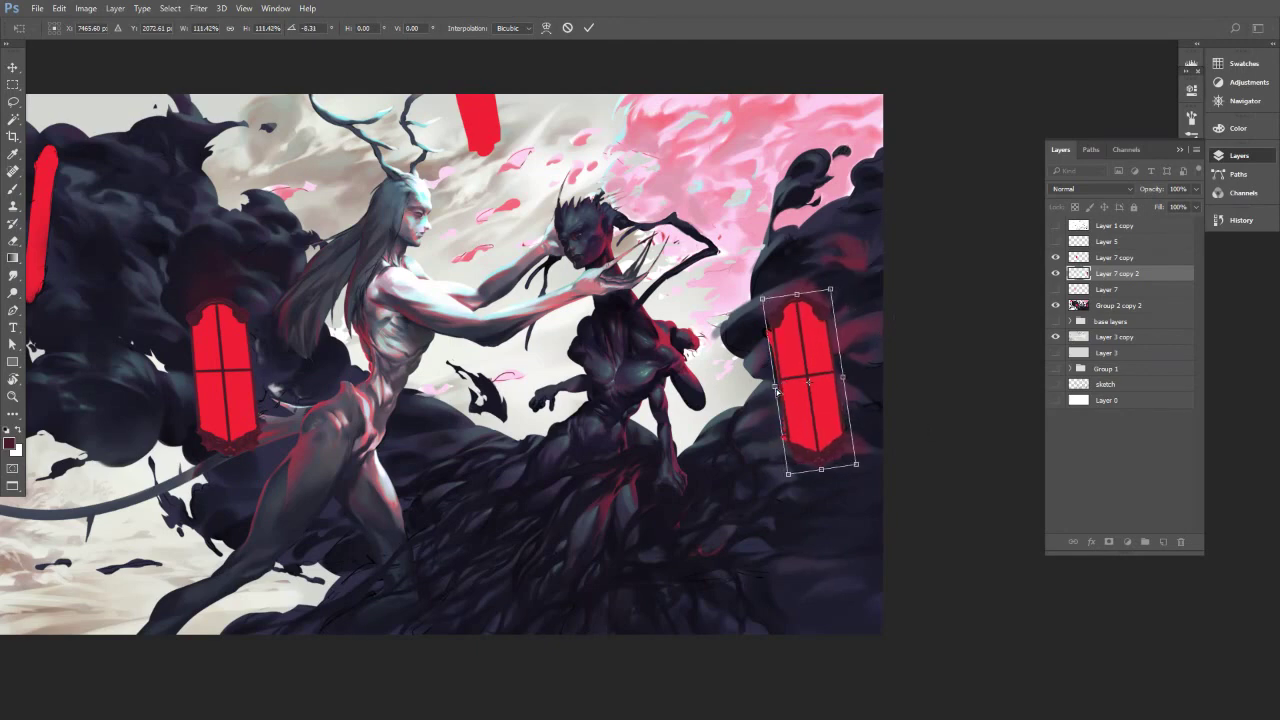
drag(777, 392, 770, 391)
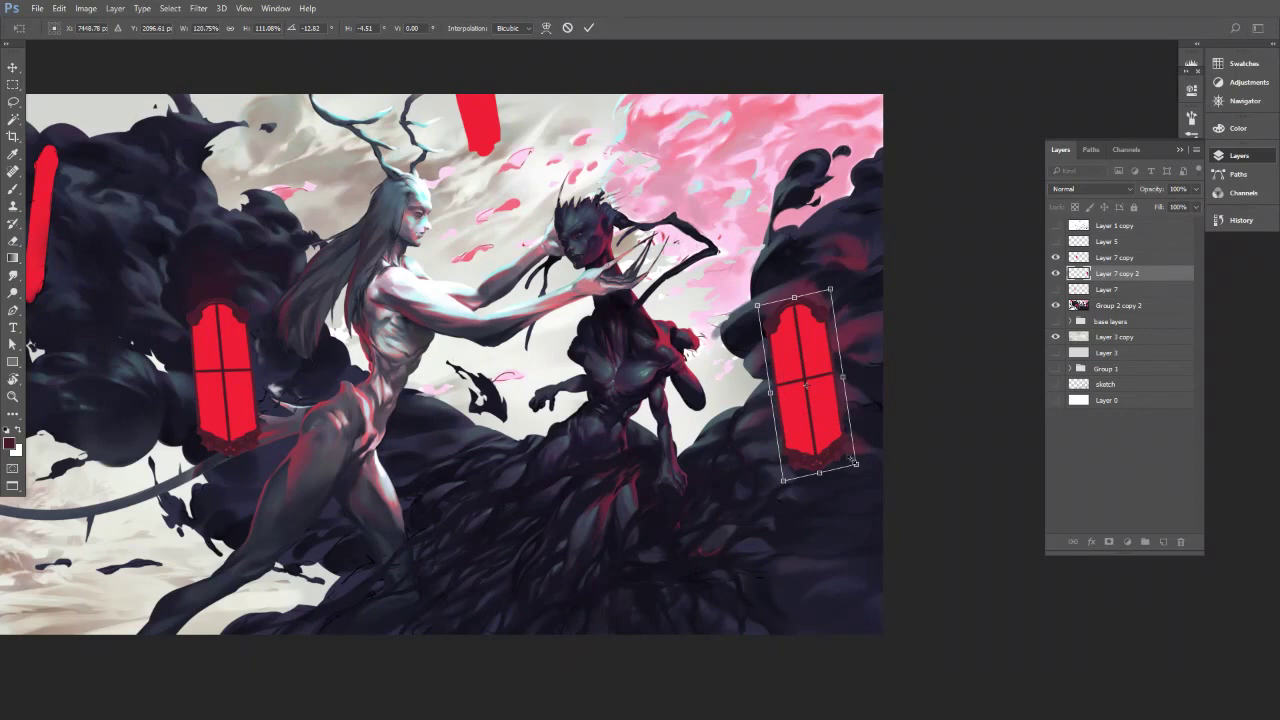
Fine-tune the panel's individual corners against the pillar's edges and apply the transformation.
scroll(843, 375, up, 2)
drag(867, 509, 874, 508)
drag(834, 255, 835, 264)
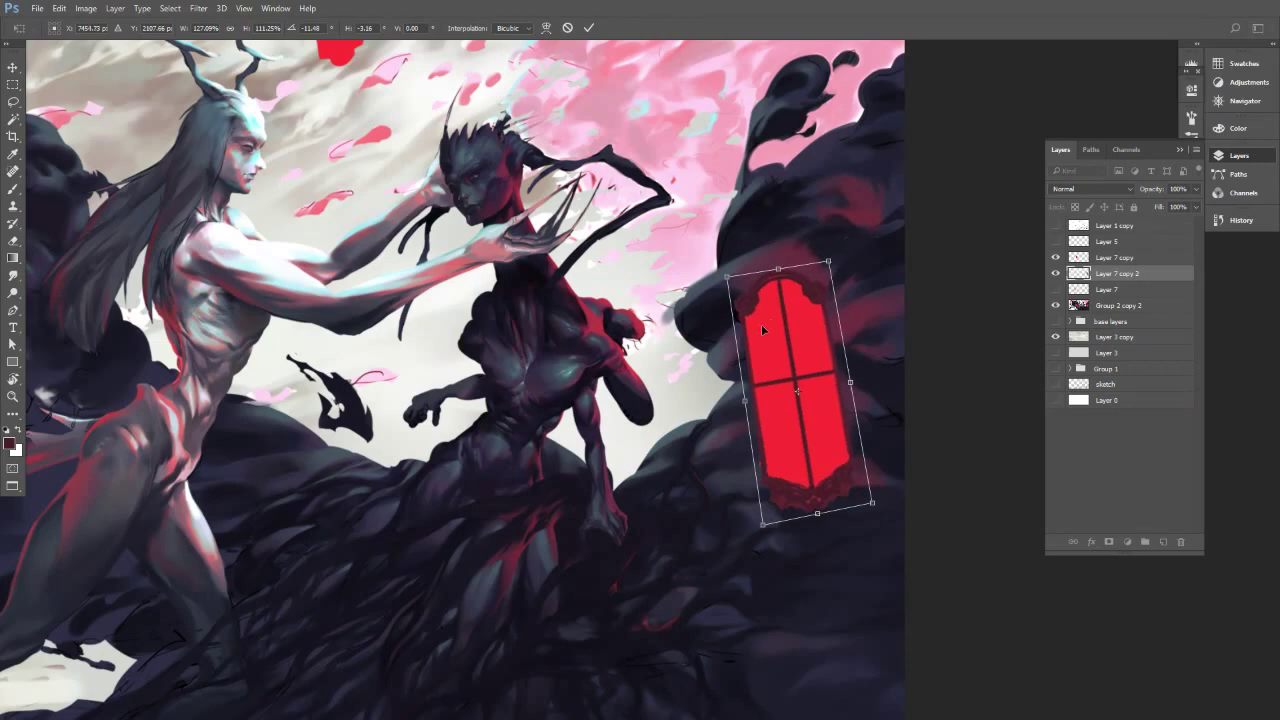
drag(729, 281, 727, 286)
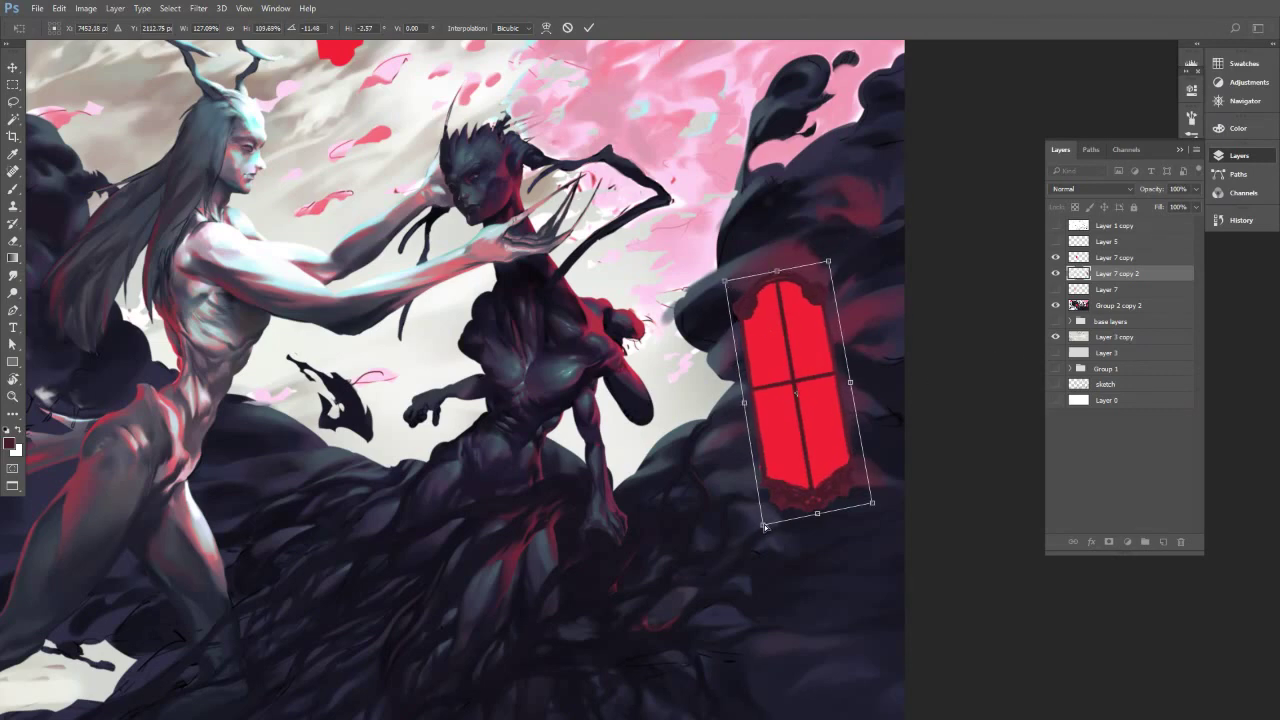
drag(764, 527, 759, 520)
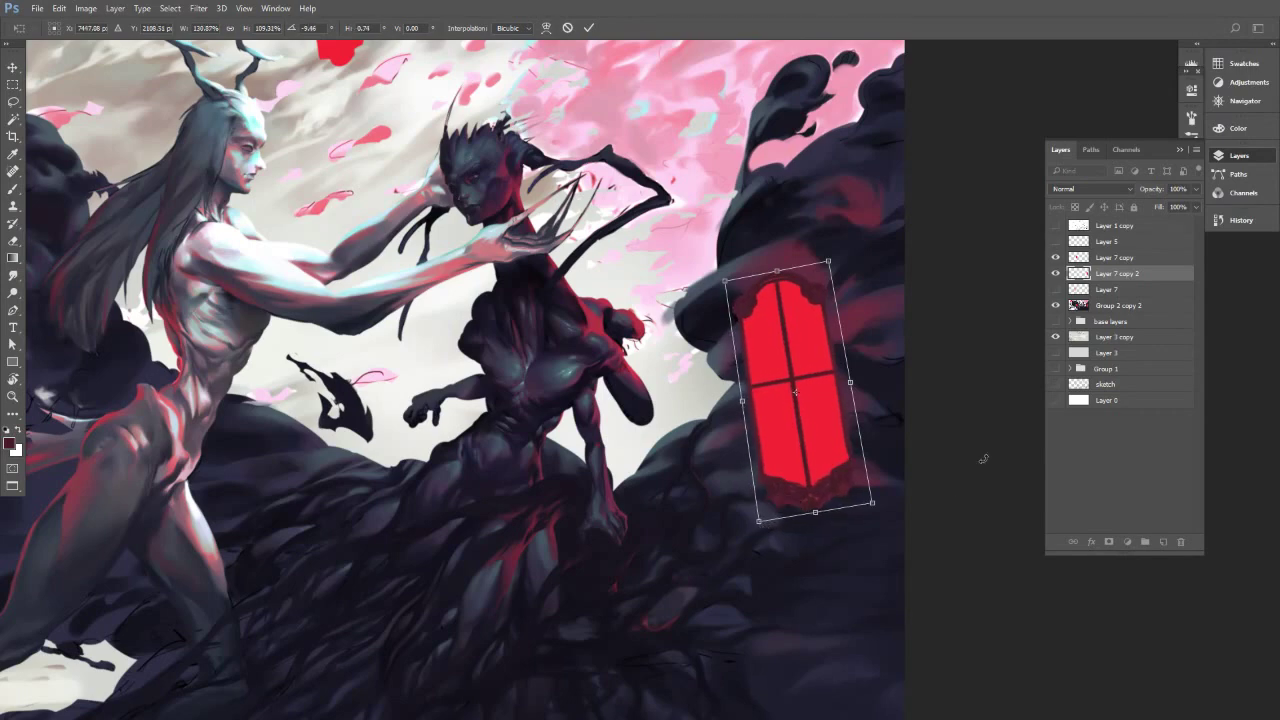
key(Return)
Compare Layer 7 copy 2 with the pillar underneath, then taper its base and widen its upper end with another transformation.
scroll(913, 363, down, 5)
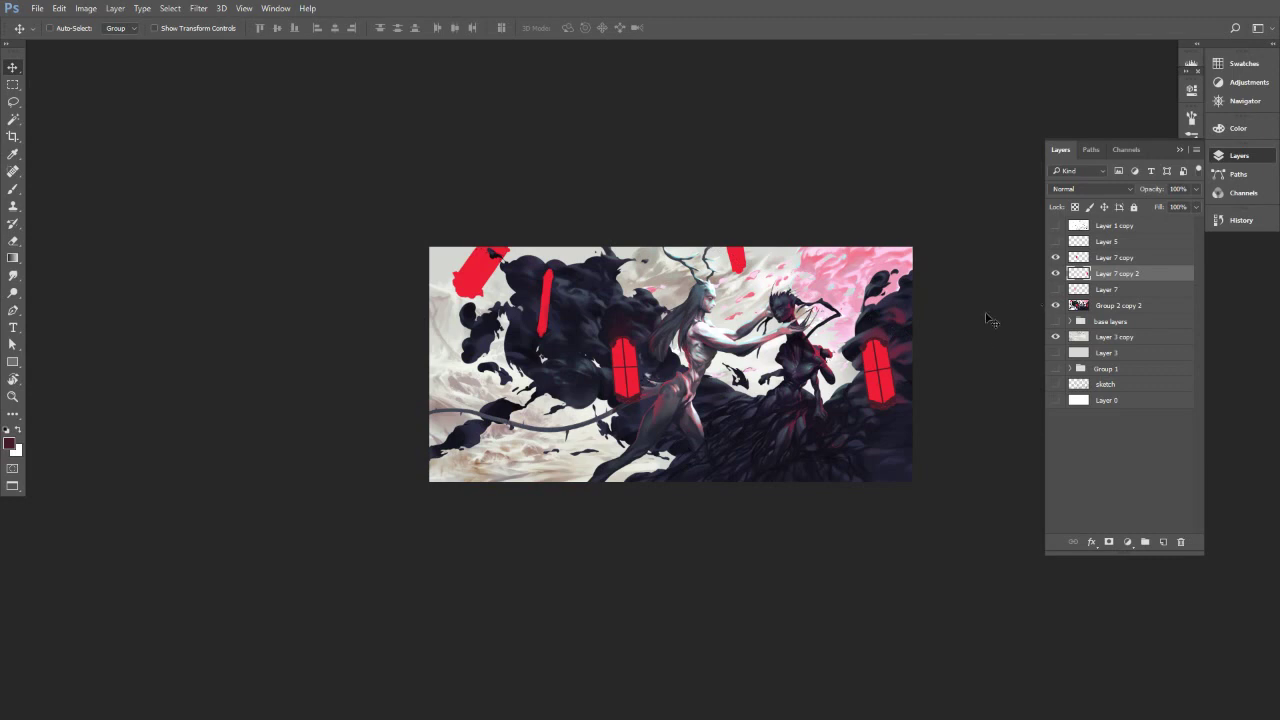
key(ctrl+t)
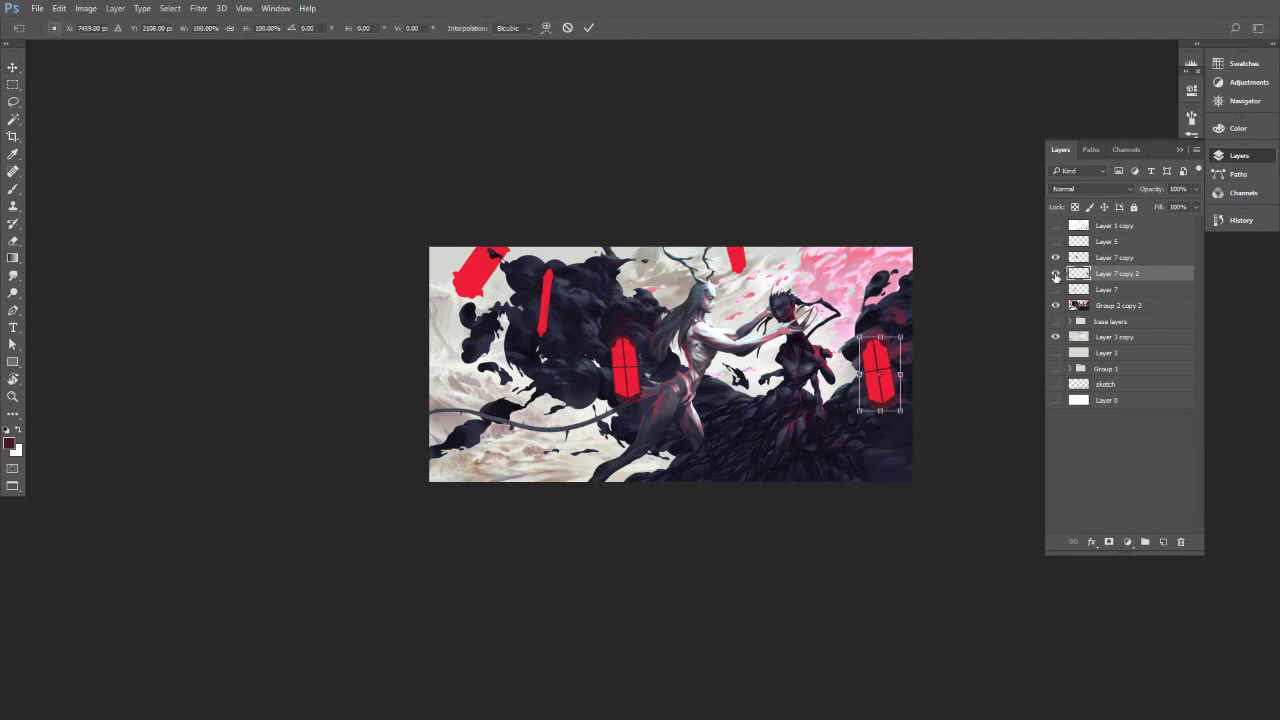
key(Return)
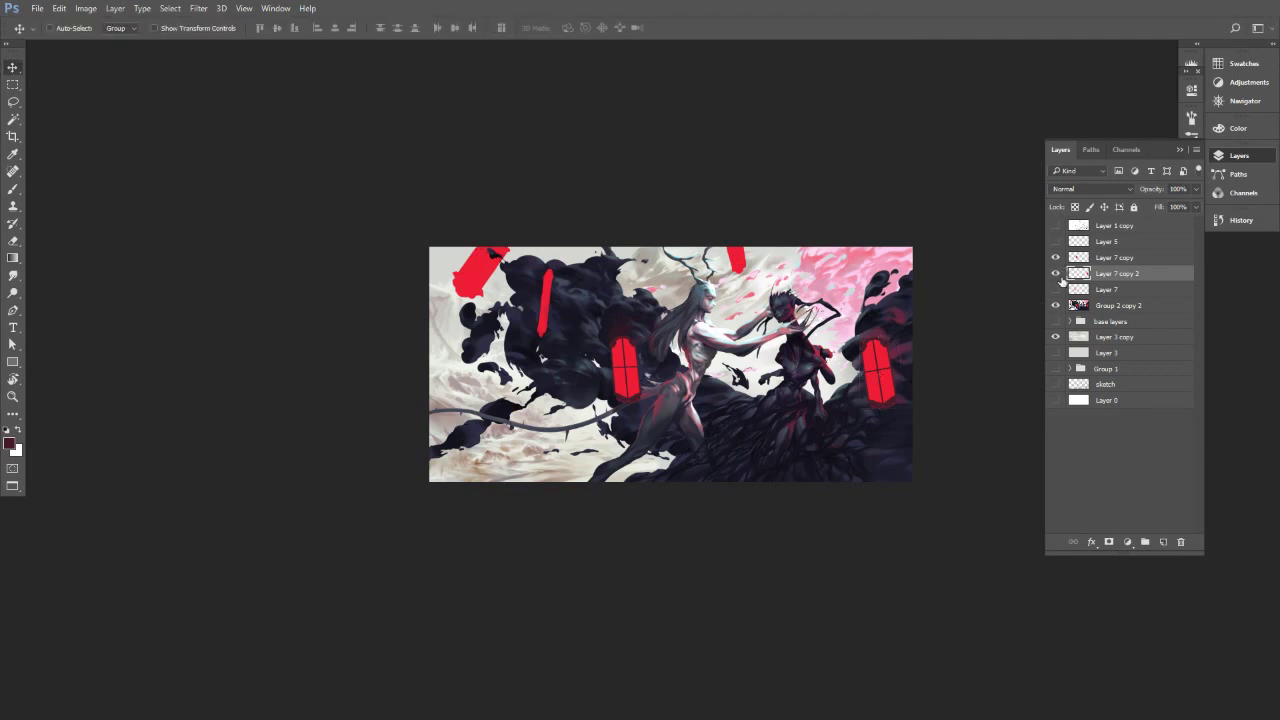
click(1056, 274)
click(1056, 273)
scroll(894, 362, up, 5)
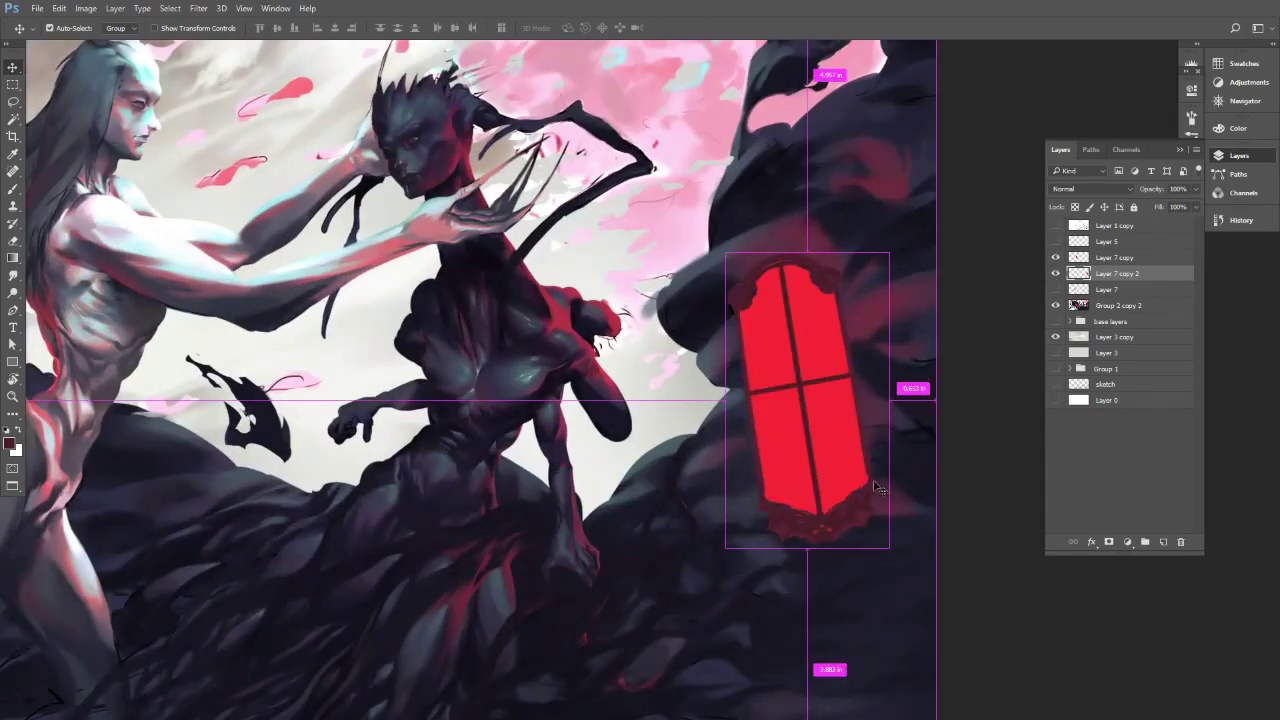
key(ctrl+t)
drag(727, 551, 737, 540)
drag(890, 548, 876, 531)
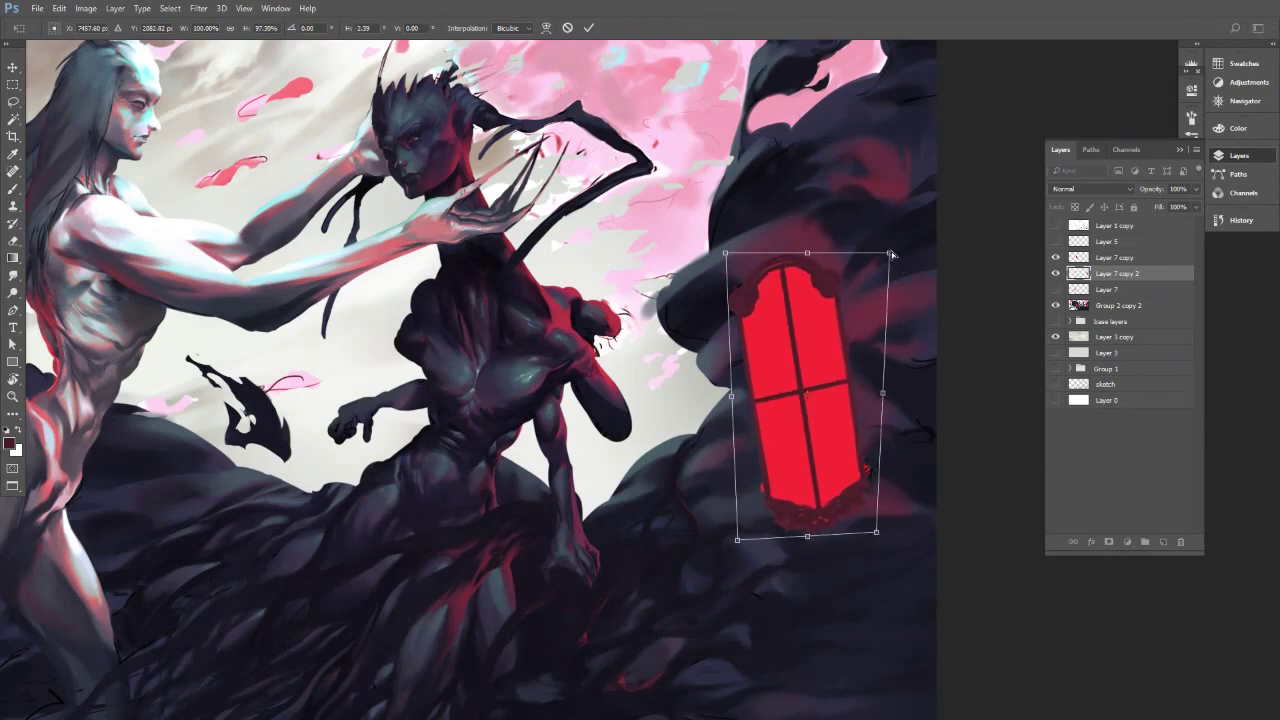
drag(891, 255, 901, 251)
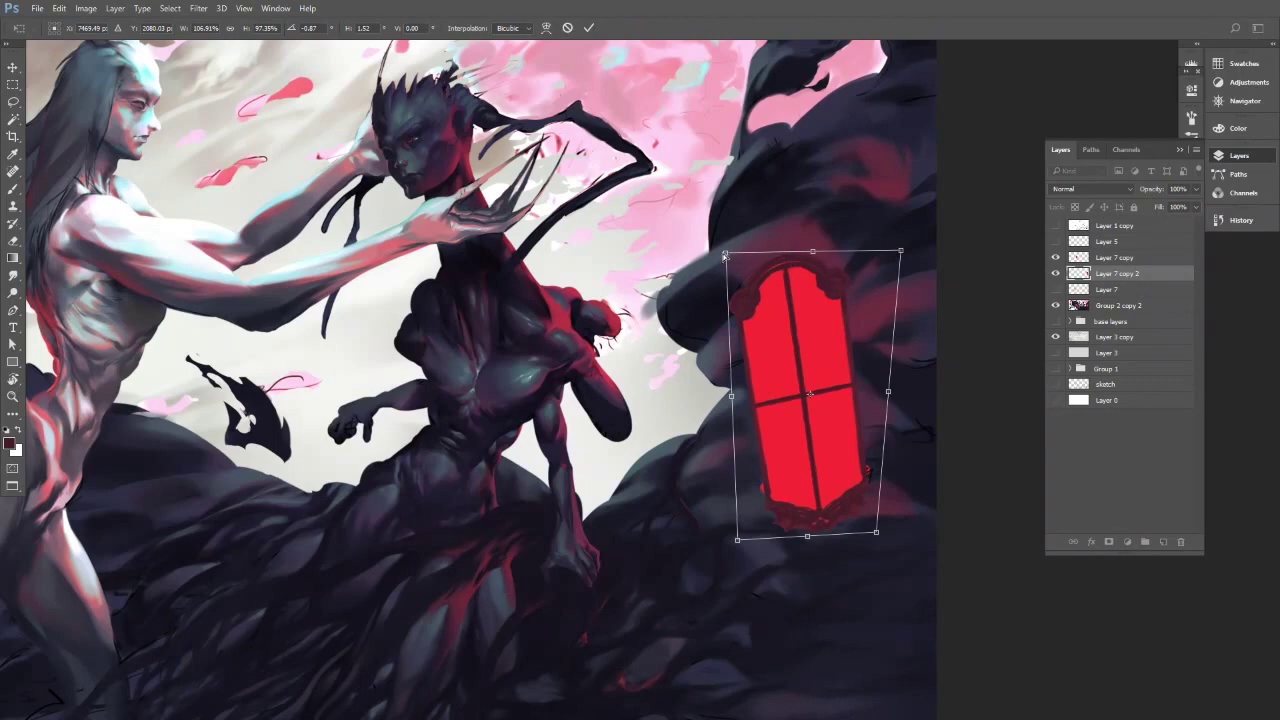
drag(725, 256, 722, 253)
drag(901, 251, 905, 243)
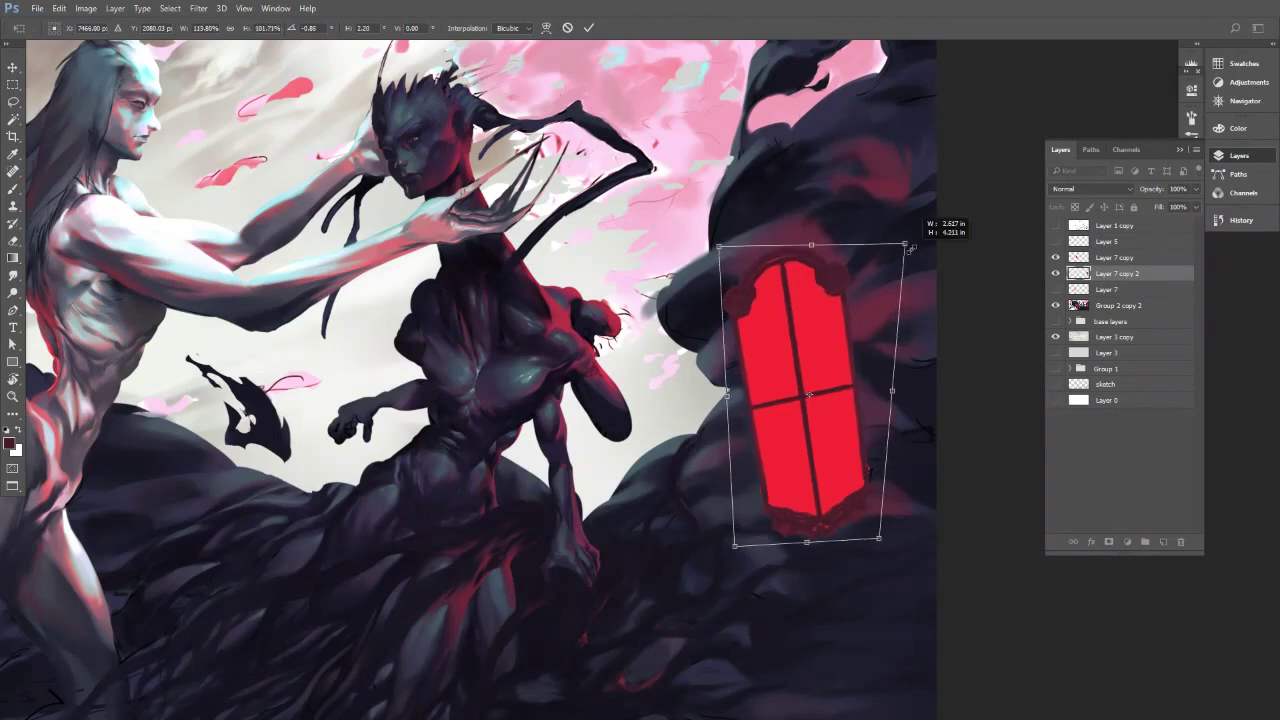
click(588, 28)
Merge Layer 7 copy down into Layer 7 copy 2 so both fitted panels share one layer.
scroll(905, 370, down, 5)
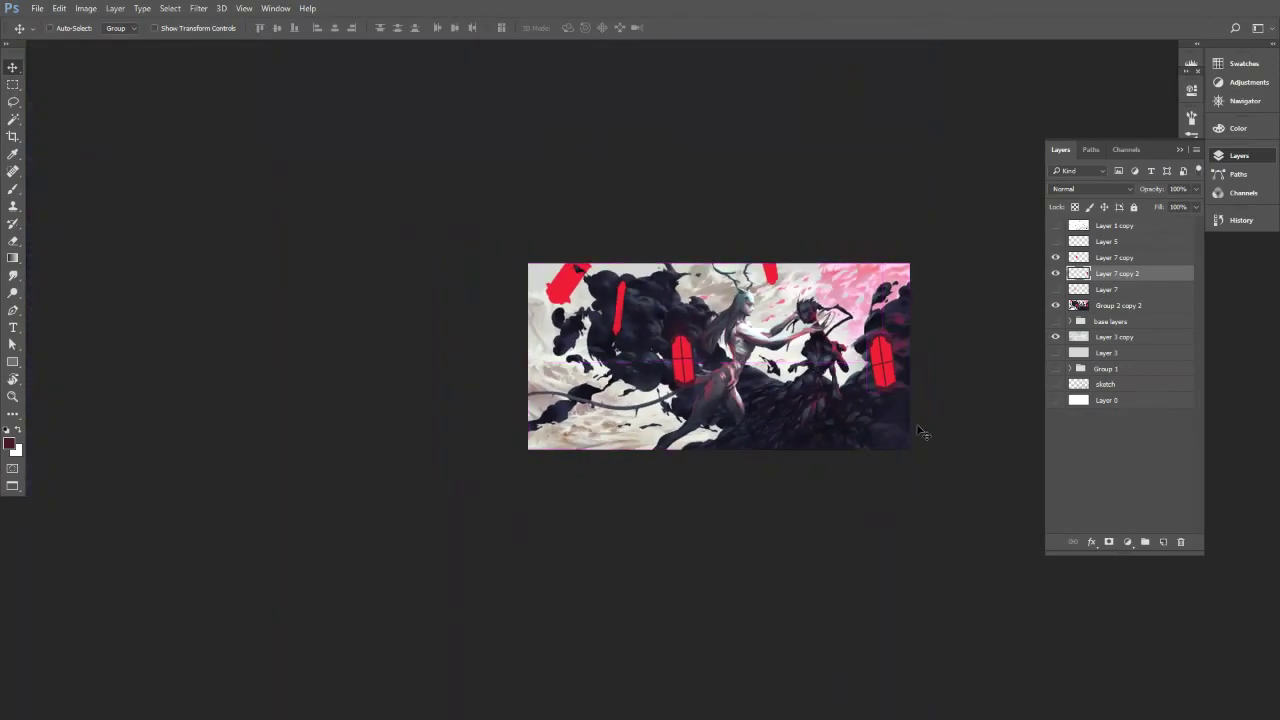
drag(906, 394, 934, 386)
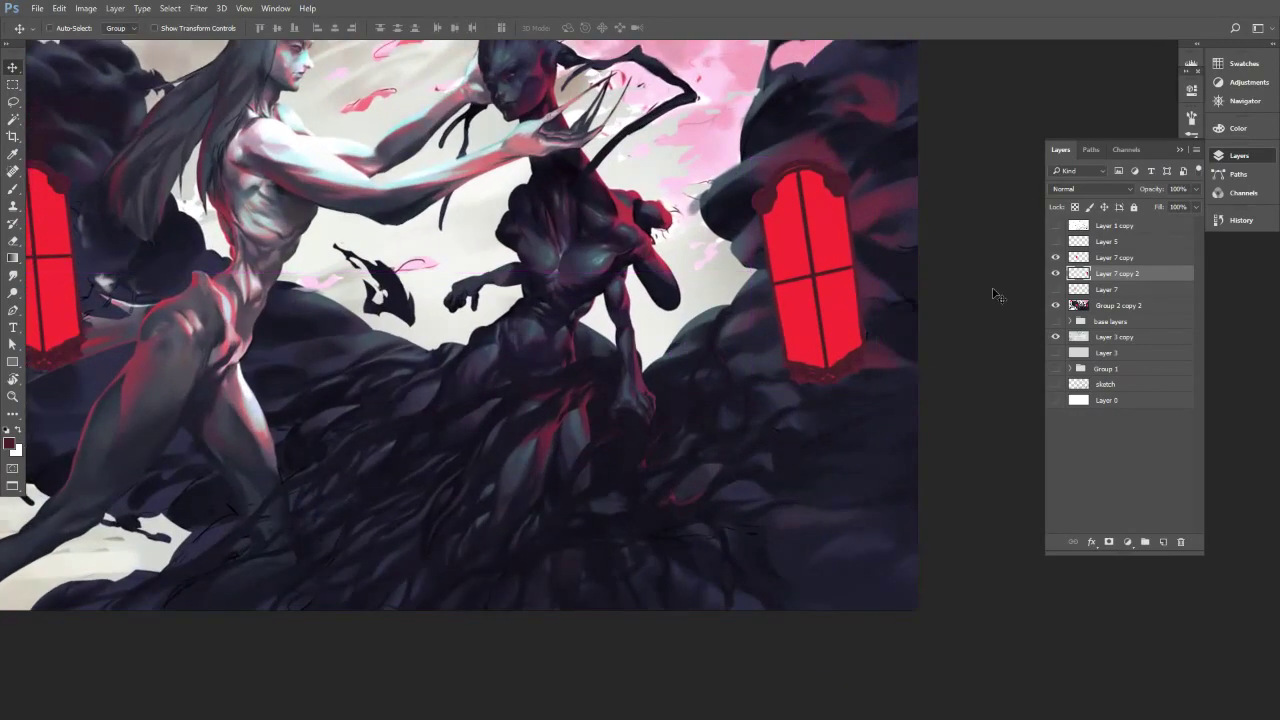
click(1055, 259)
click(1101, 260)
key(ctrl+e)
Duplicate Layer 7, show the copy and move it beside the thin red pillar in the dark cloud.
click(1079, 273)
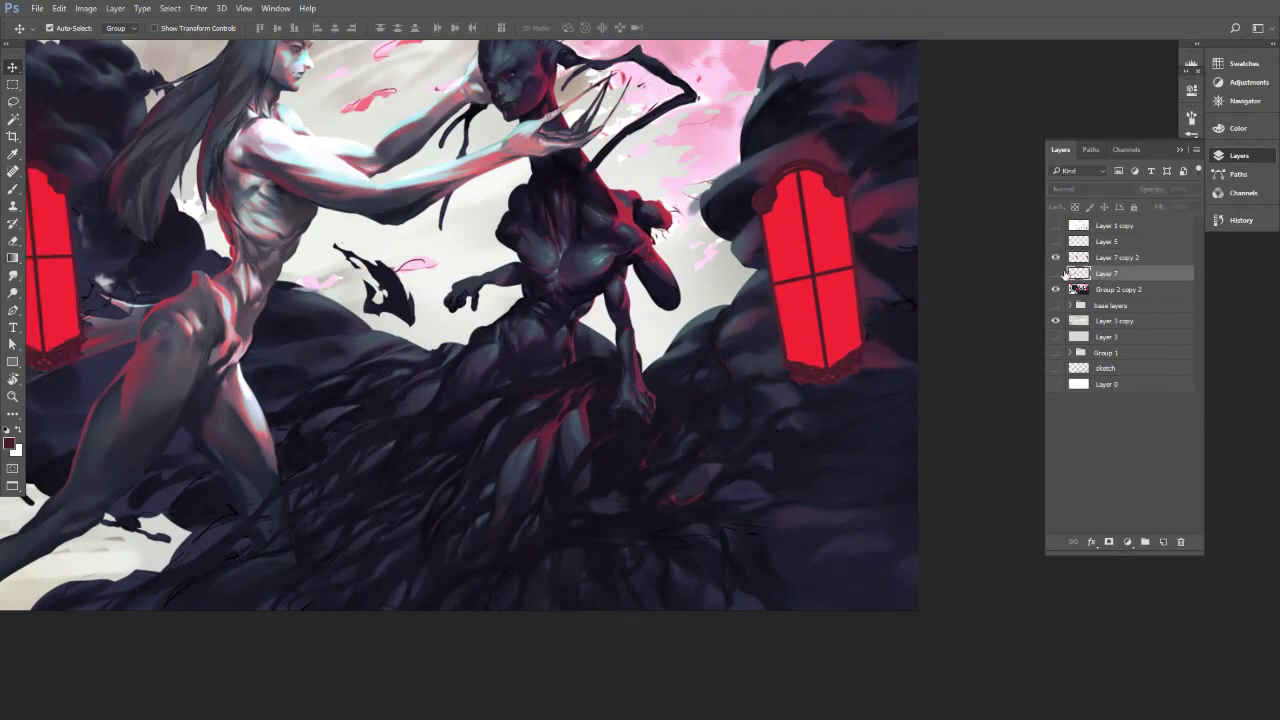
mouse_move(1065, 274)
mouse_down()
mouse_move(1061, 310)
mouse_move(1057, 291)
mouse_up()
click(1056, 275)
drag(185, 268, 714, 308)
drag(478, 306, 349, 302)
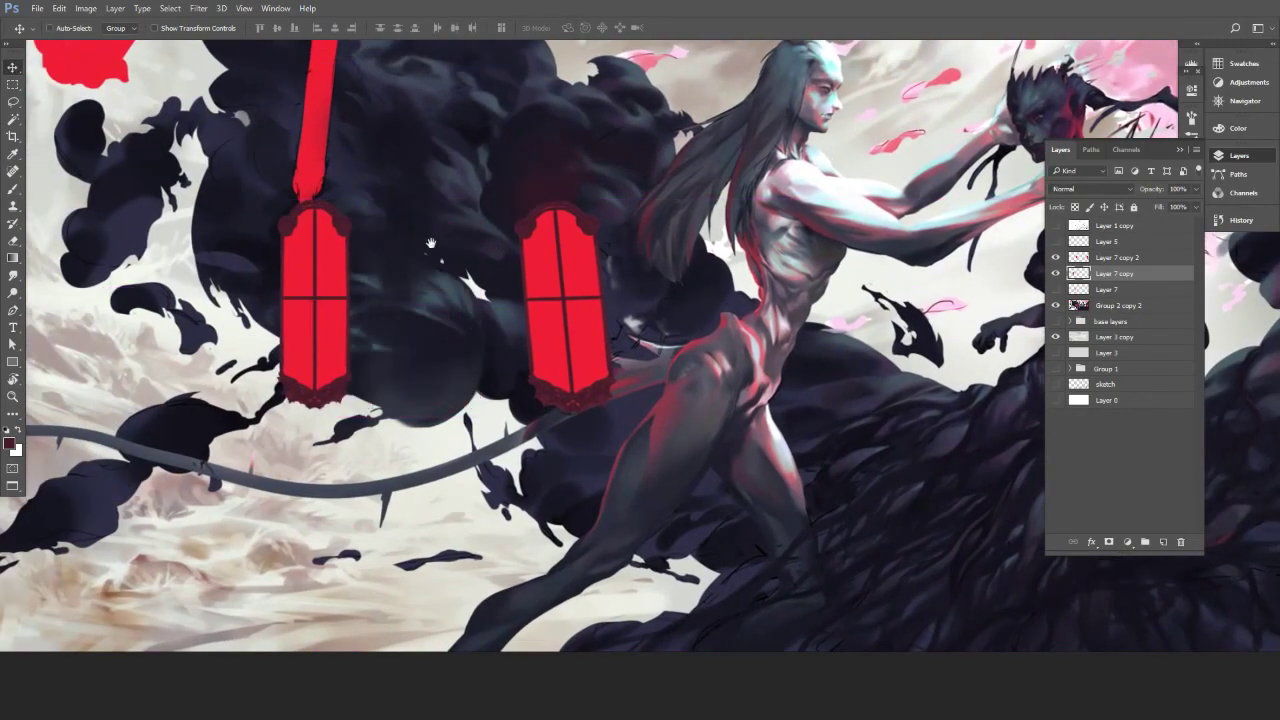
drag(429, 241, 527, 418)
mouse_move(421, 443)
mouse_down()
mouse_move(455, 238)
mouse_move(509, 249)
mouse_move(530, 275)
mouse_up()
Narrow the panel copy to about half its width, tilt it and fit it over the thin red pillar.
key(ctrl+t)
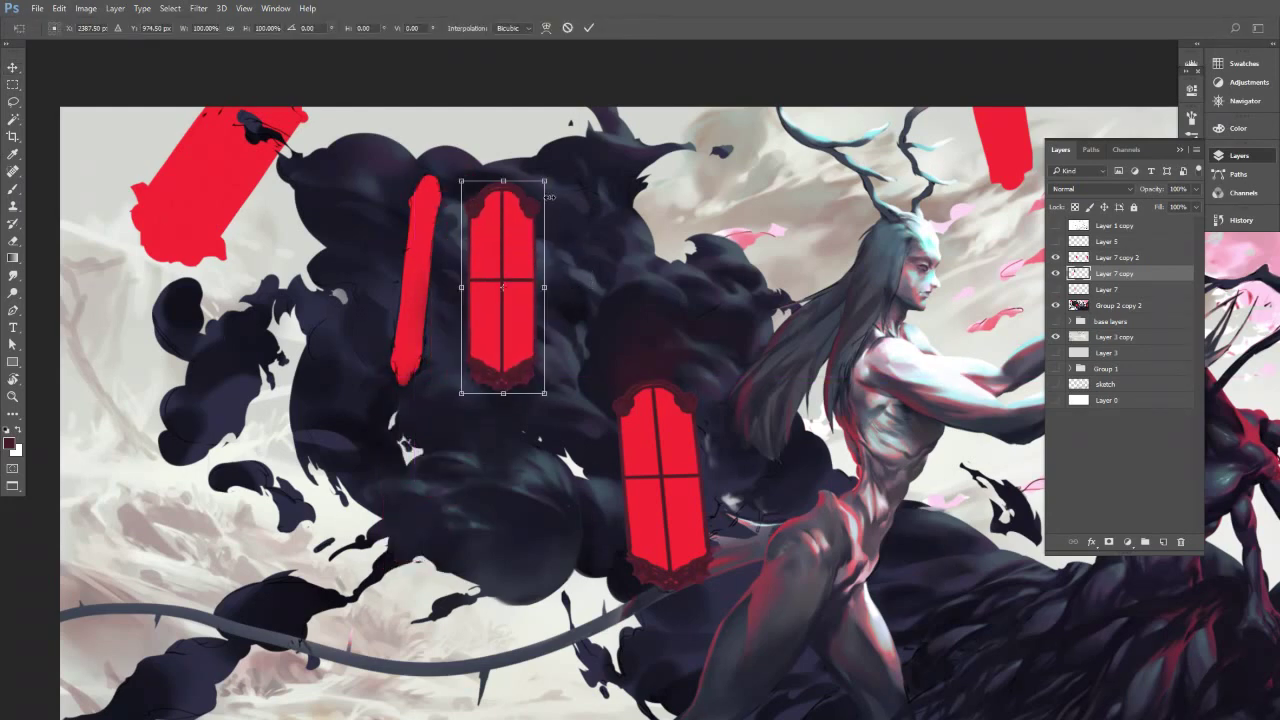
drag(544, 181, 549, 169)
drag(588, 216, 592, 231)
drag(548, 292, 425, 257)
click(588, 27)
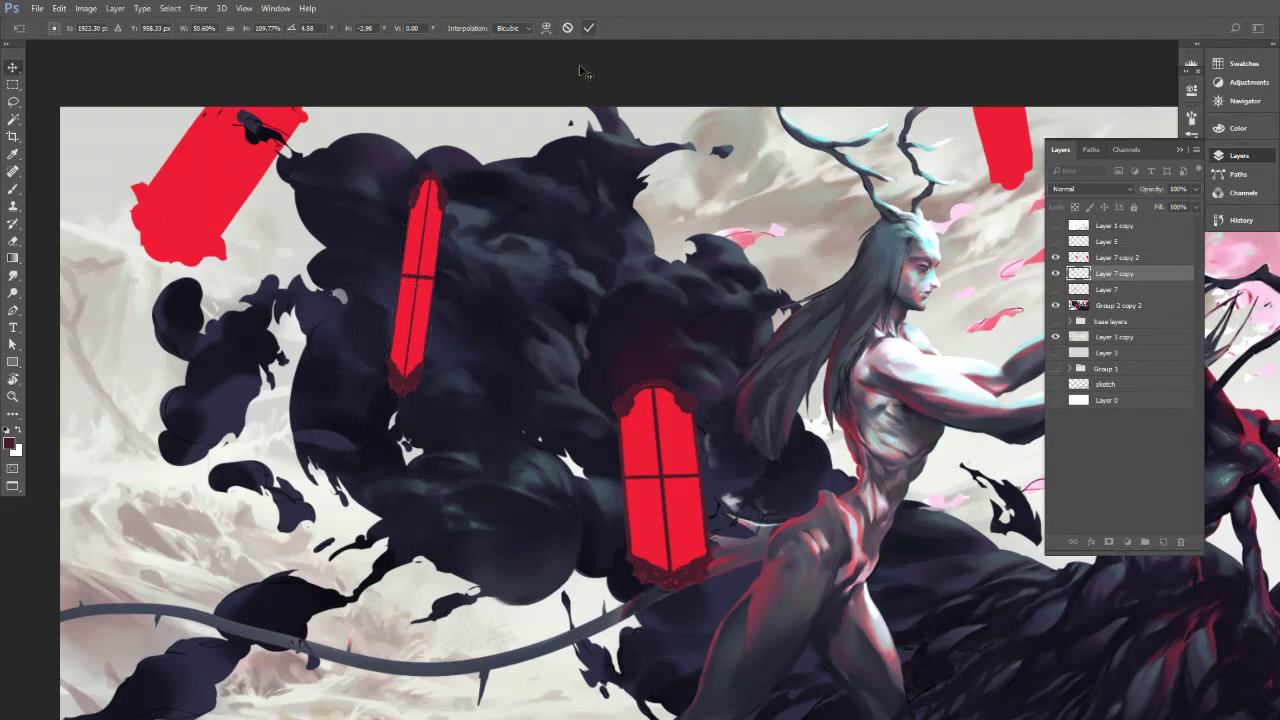
Compare the fitted panels with the pillars underneath, then merge Layer 7 copy 2 down into Layer 7 copy.
key(ctrl+minus)
key(ctrl+minus)
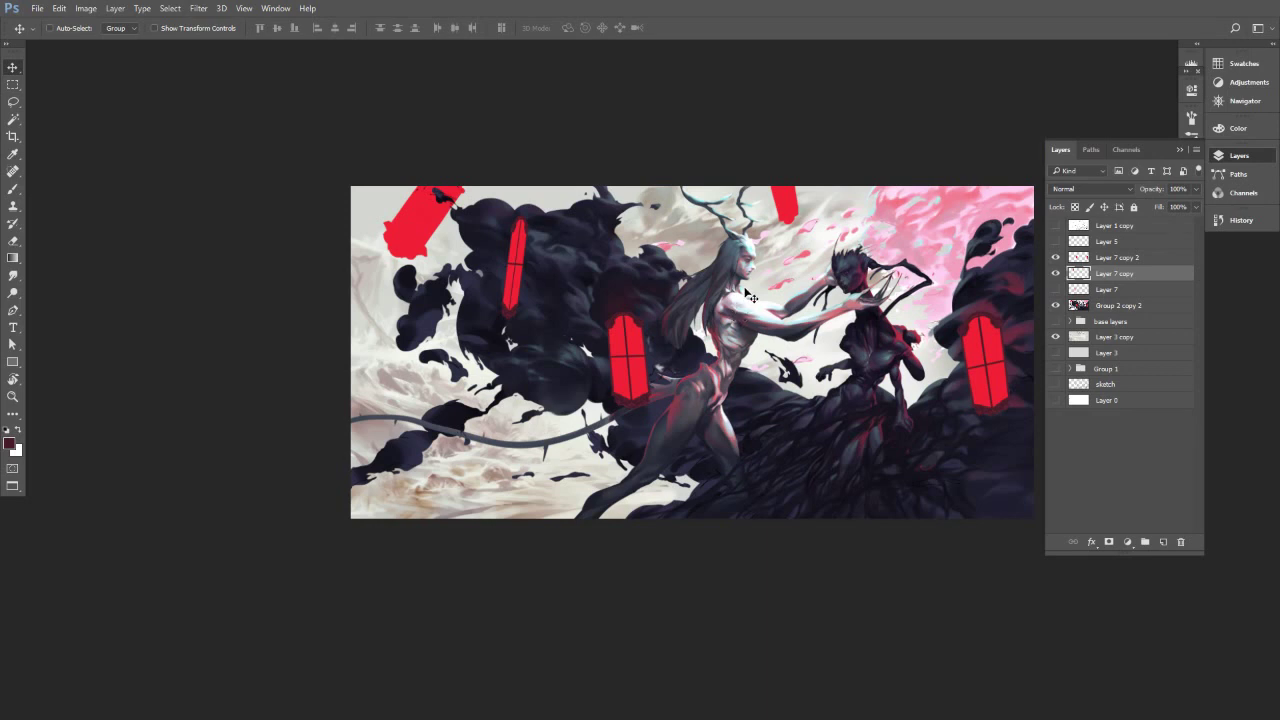
click(1054, 258)
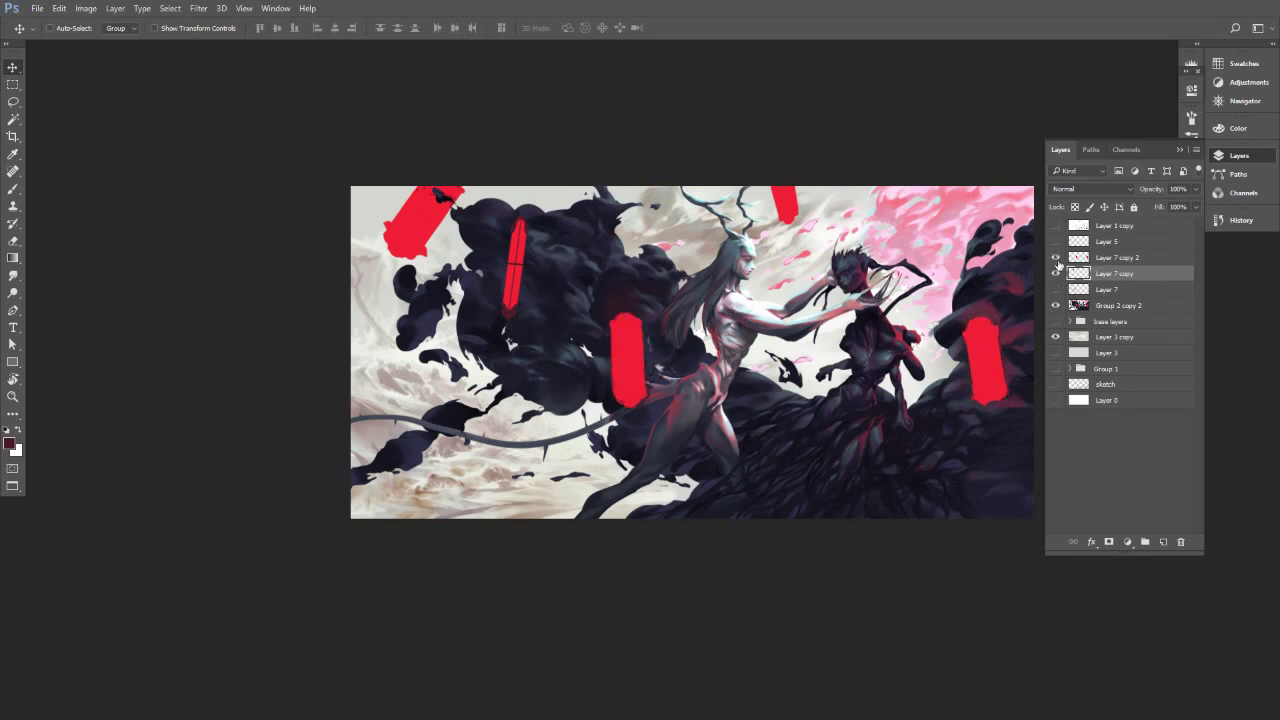
click(1054, 258)
click(1094, 261)
key(ctrl+e)
Make another copy of Layer 7, show it and move it between the two figures.
drag(888, 308, 716, 296)
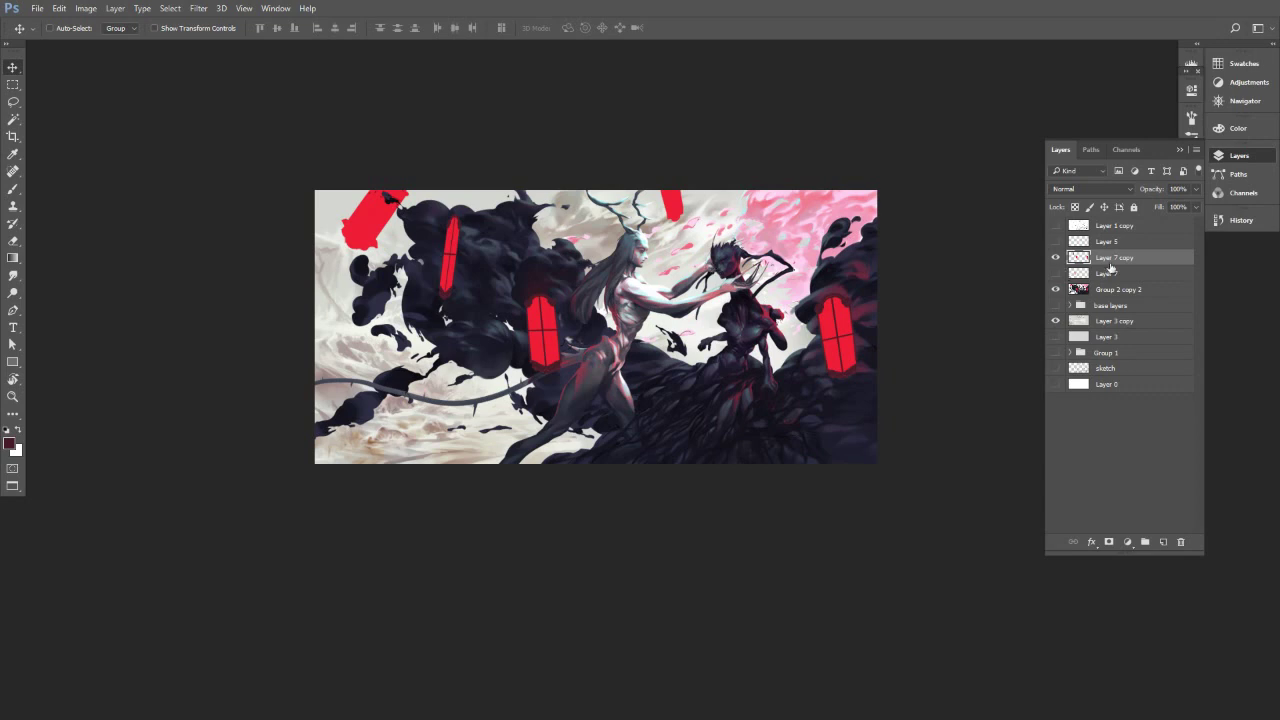
click(1106, 273)
key(ctrl+j)
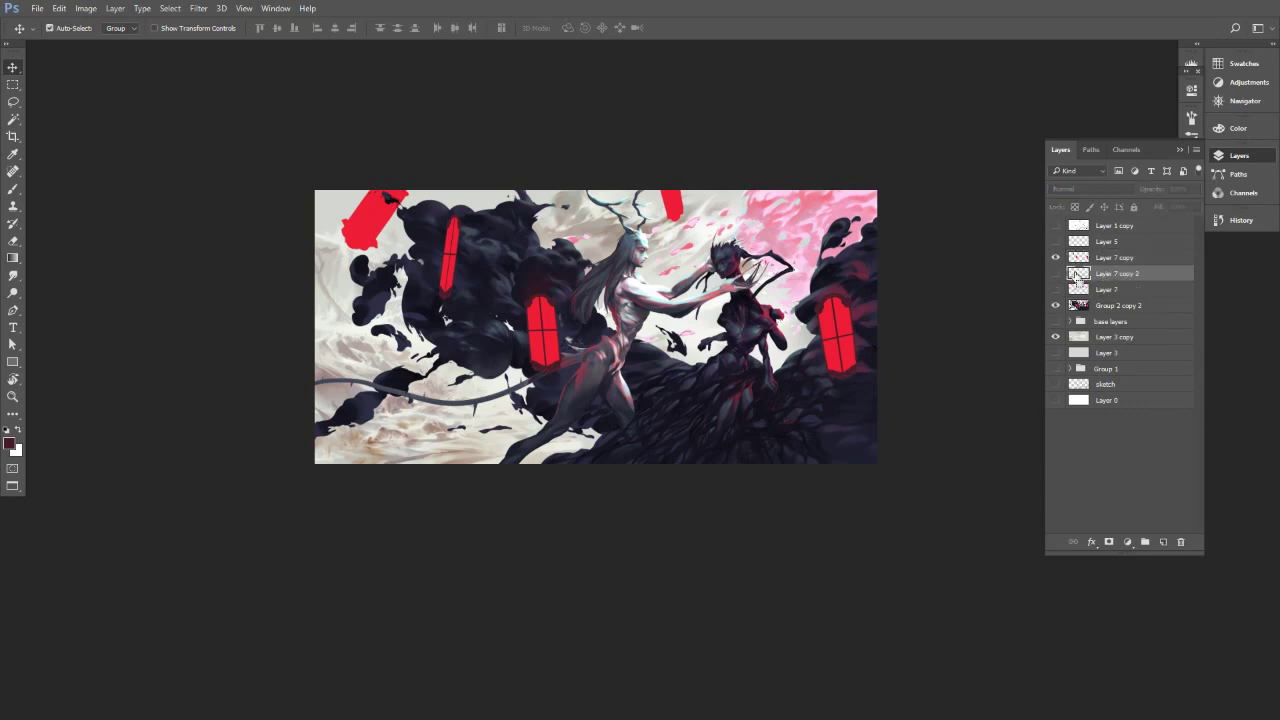
drag(451, 282, 667, 239)
click(1055, 273)
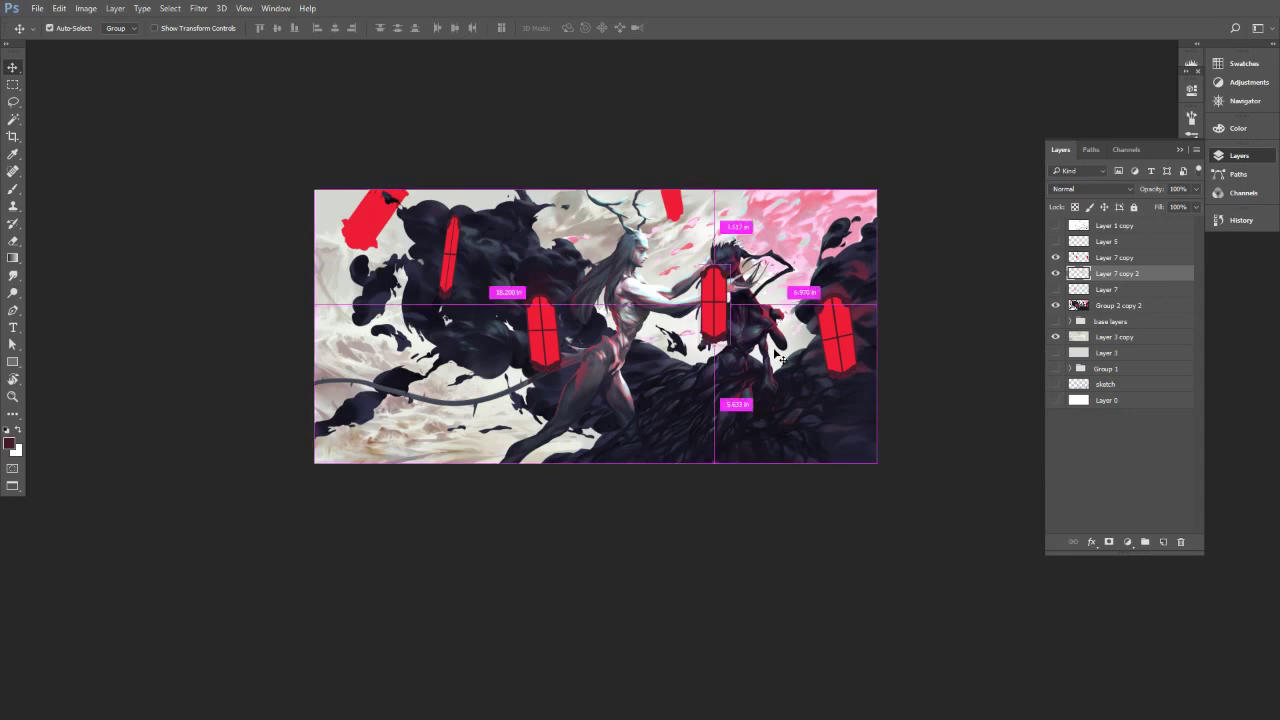
Rotate the panel copy slightly counterclockwise and place it over the cropped red pillar above the two figures.
key(ctrl+t)
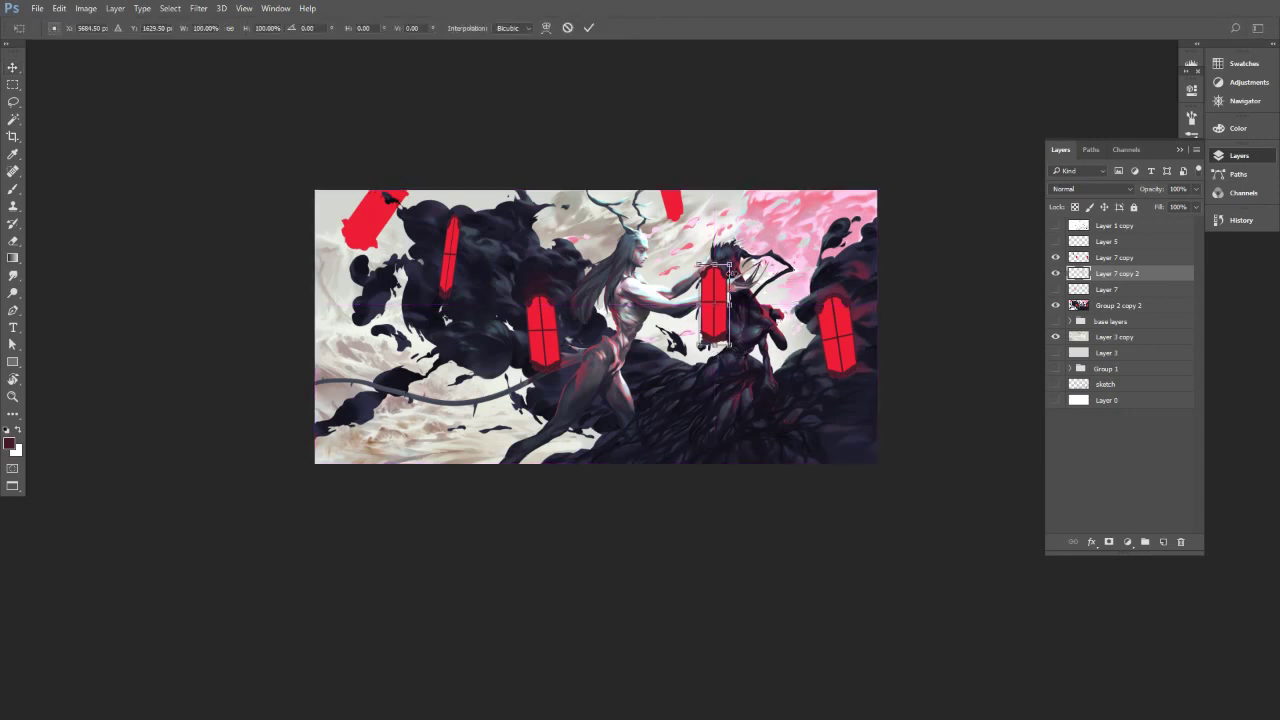
drag(730, 272, 727, 265)
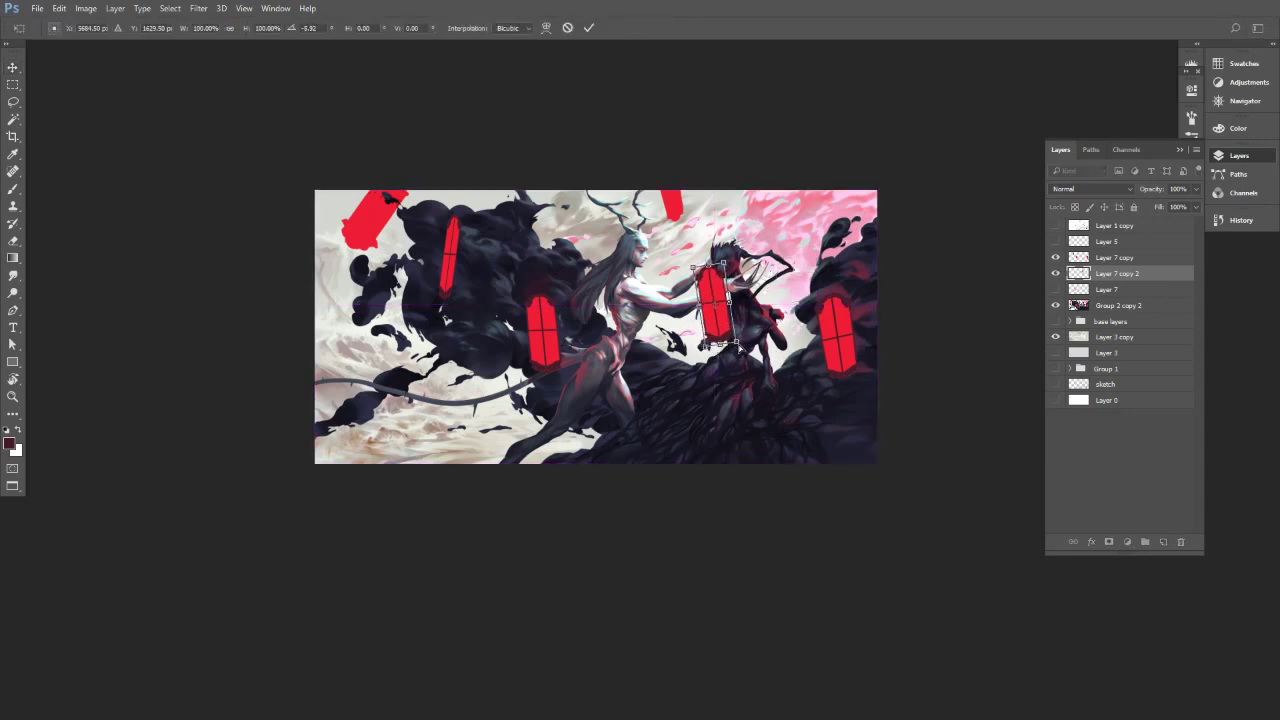
drag(739, 347, 681, 211)
key(Return)
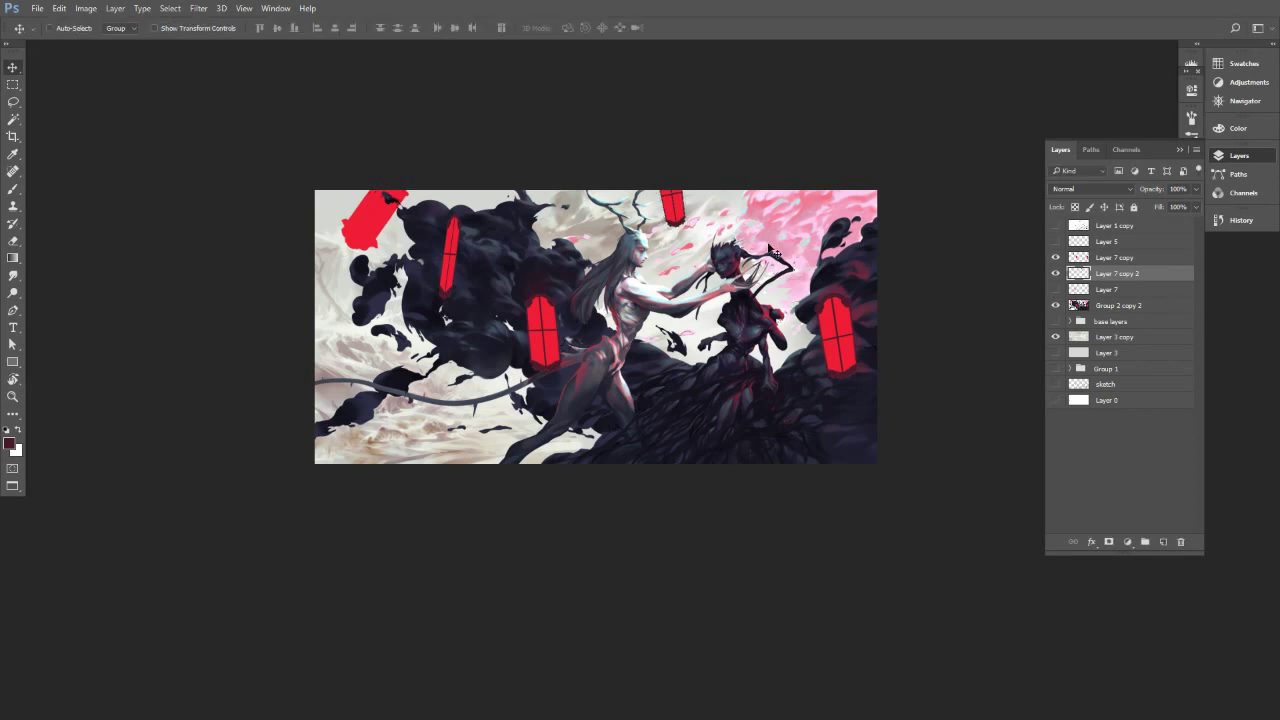
Merge Layer 7 copy down into Layer 7 copy 2 and compare the merged panels with the pillars underneath.
click(1100, 259)
key(ctrl+e)
click(1055, 257)
click(1055, 257)
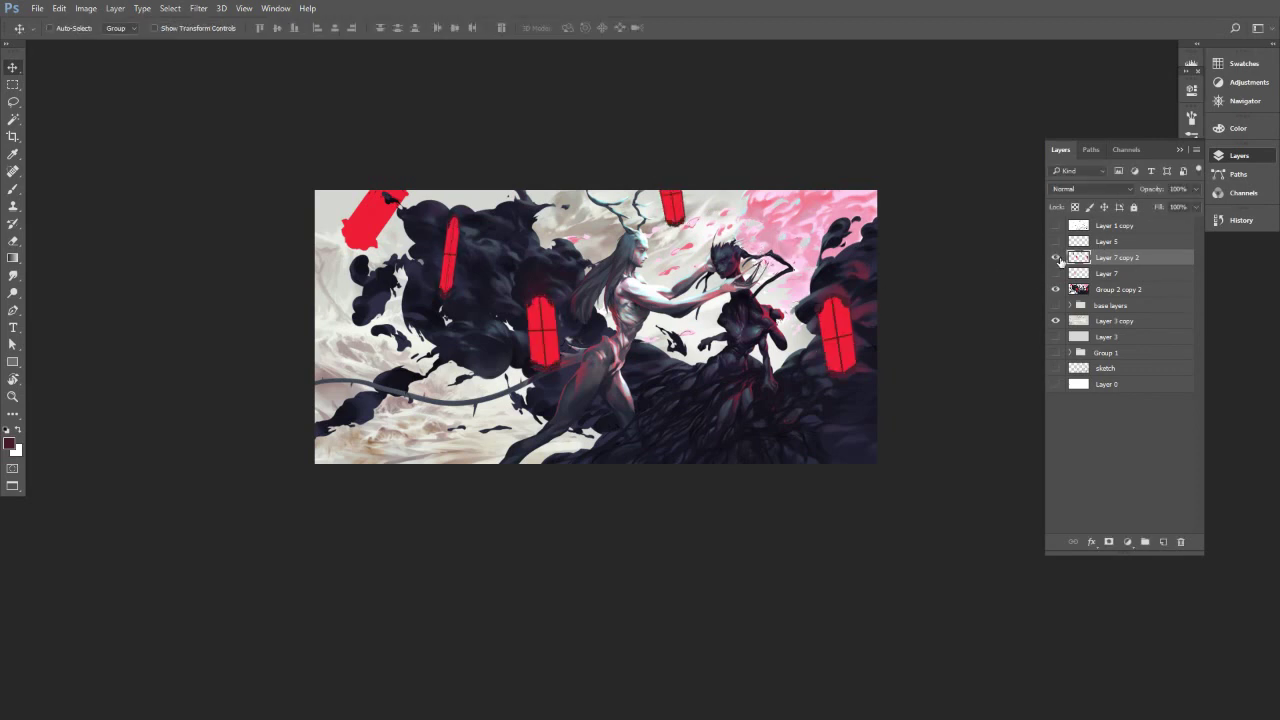
Duplicate Layer 7, show the copy and move it over the tilted red pillar in the illustration's upper-left corner.
click(1090, 274)
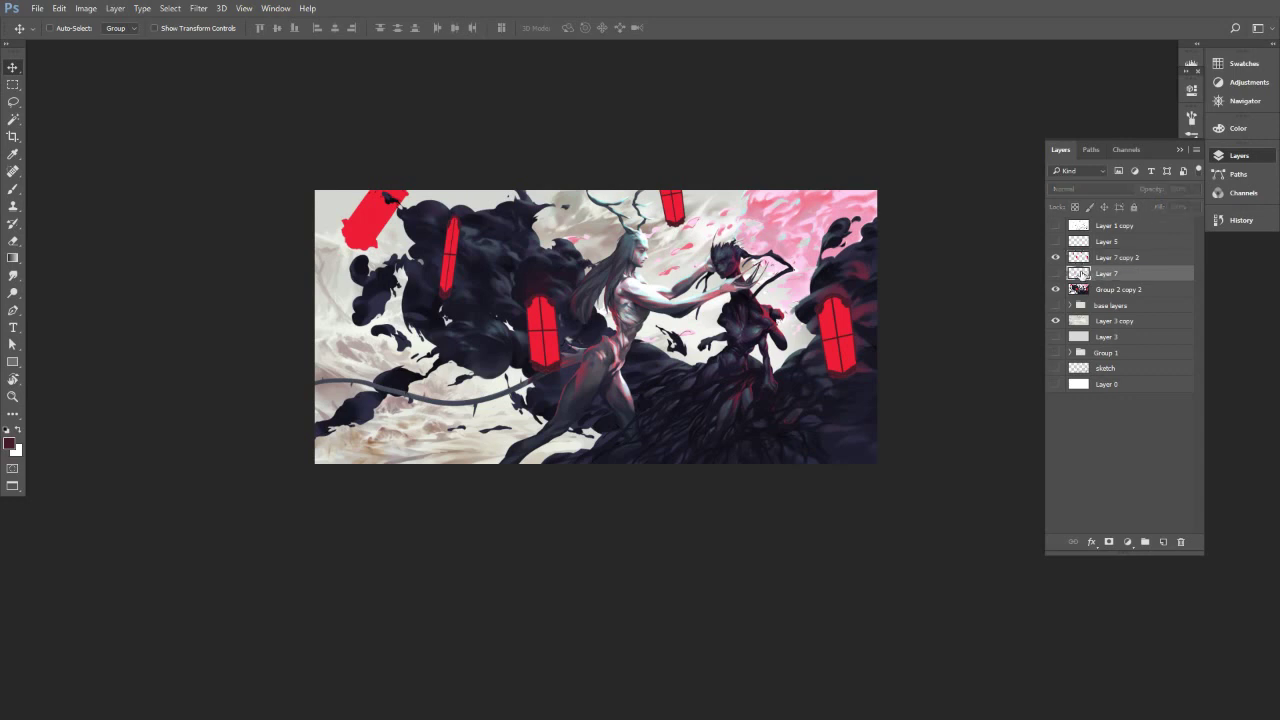
key(ctrl+j)
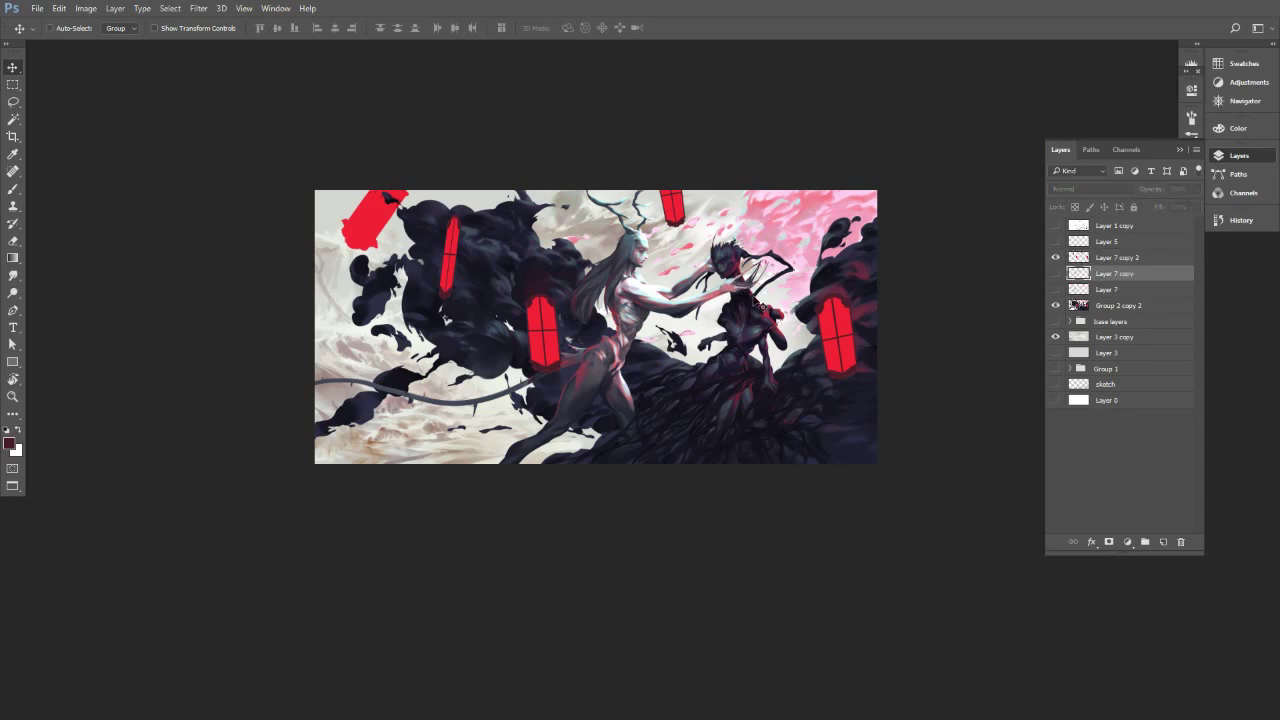
click(1055, 274)
drag(478, 328, 356, 222)
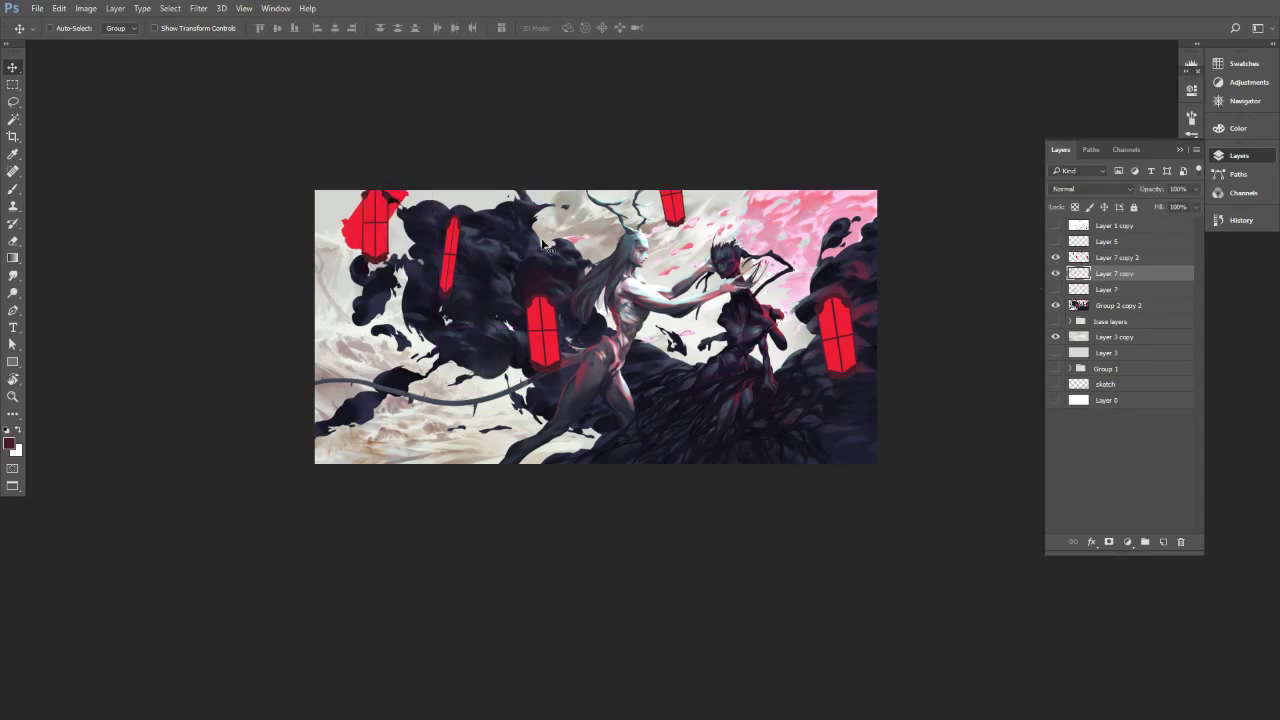
Rotate the panel copy about 44°, enlarge it to roughly one and a half times and fit it over the tilted corner pillar.
key(ctrl+t)
drag(523, 287, 480, 333)
drag(392, 261, 533, 299)
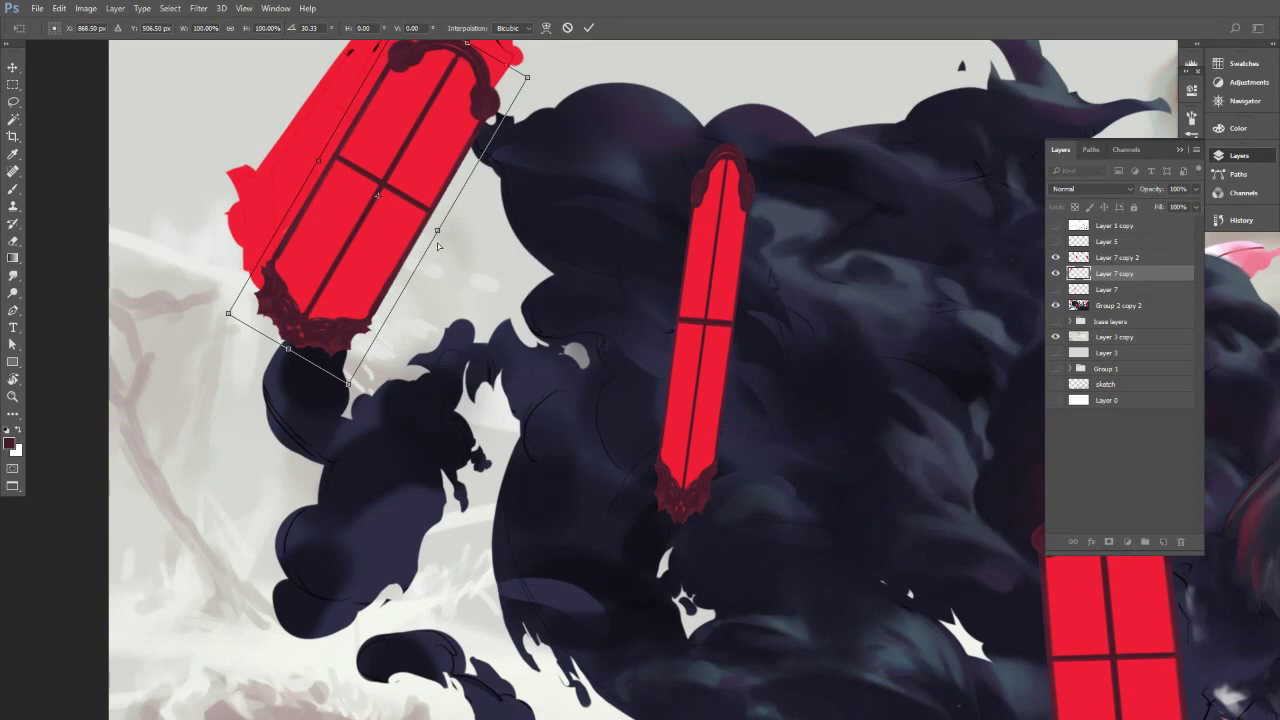
drag(437, 246, 427, 274)
scroll(568, 189, up, 2)
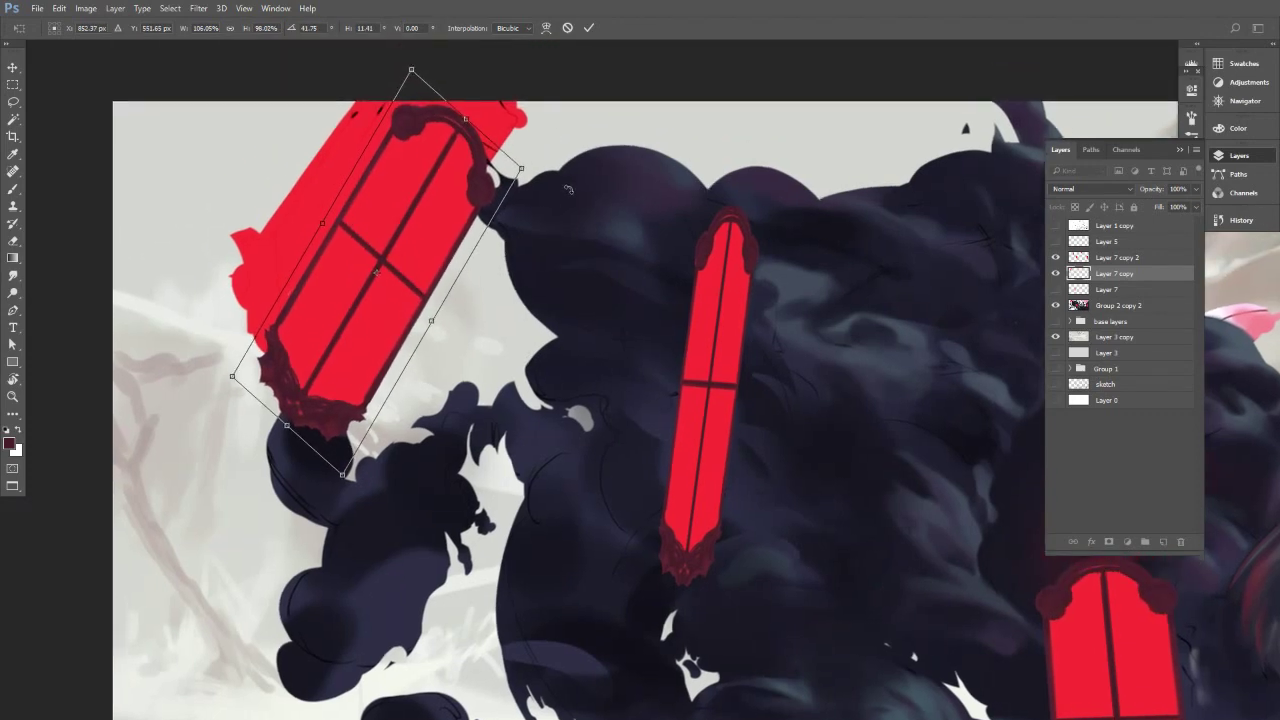
drag(568, 189, 597, 128)
drag(446, 231, 456, 142)
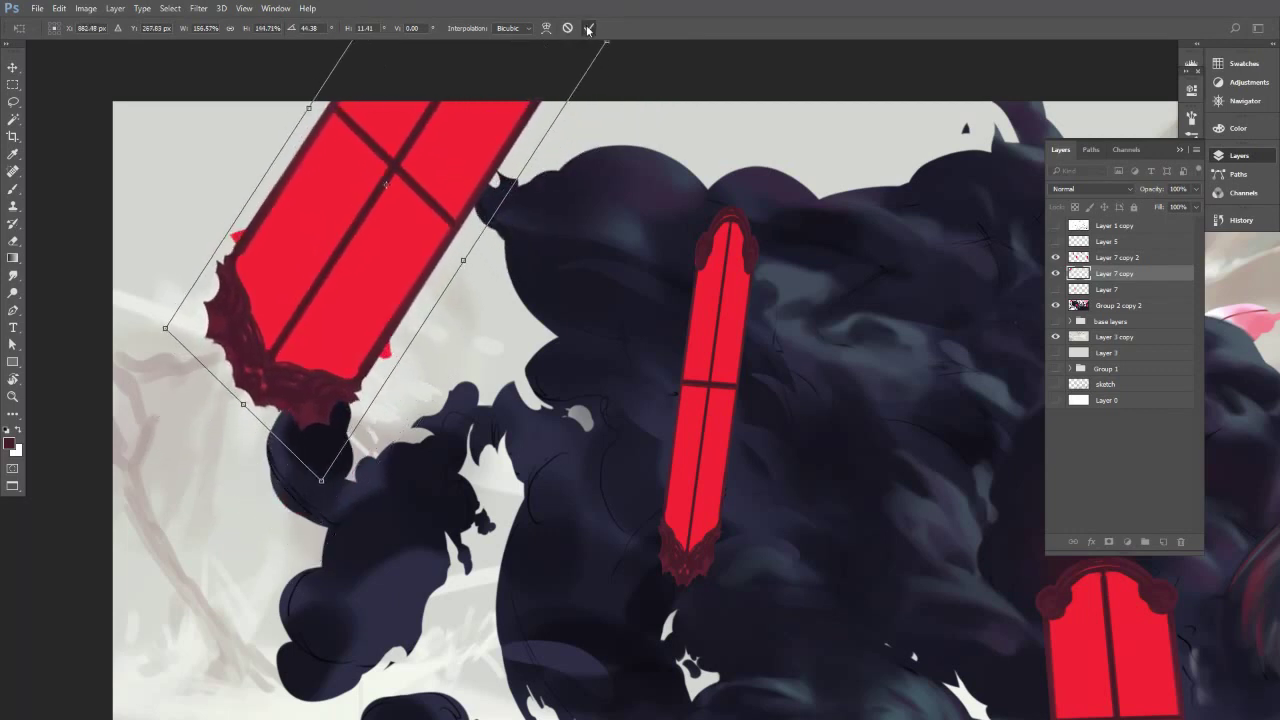
click(588, 28)
Compare the enlarged panel with the pillar underneath and shift it slightly up and to the right.
key(e)
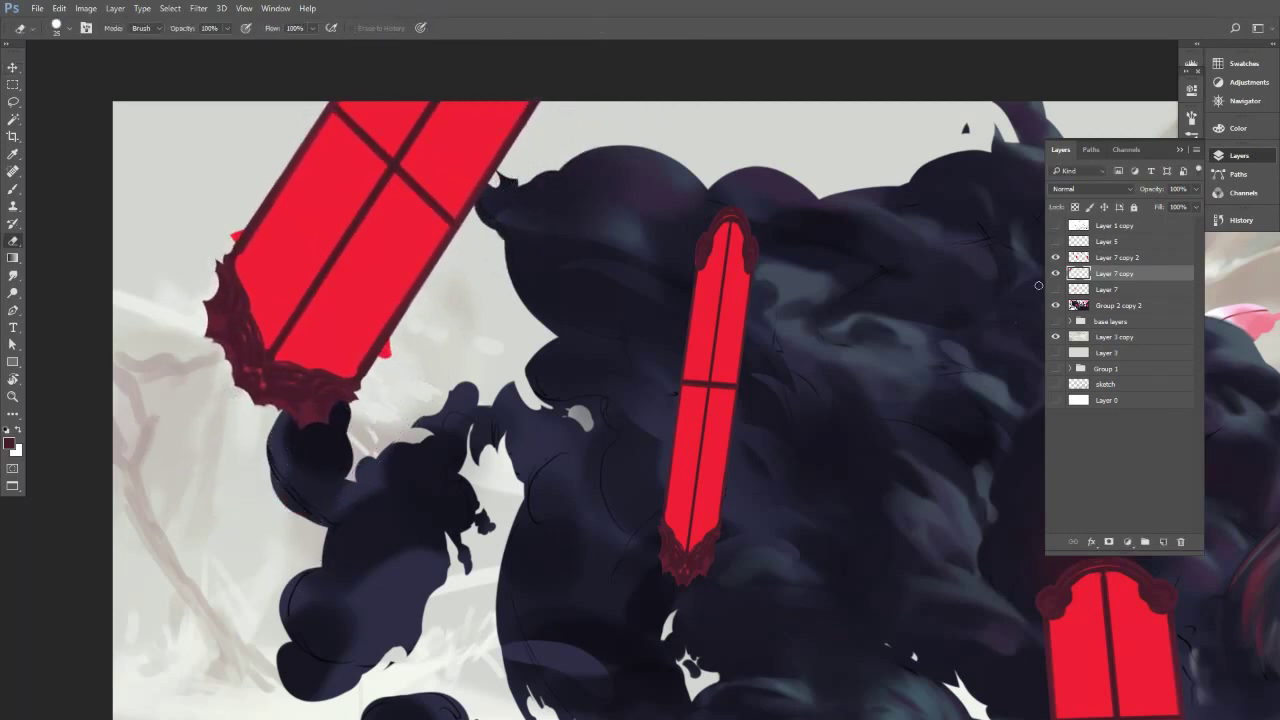
click(1057, 276)
click(1057, 276)
key(v)
drag(306, 255, 326, 230)
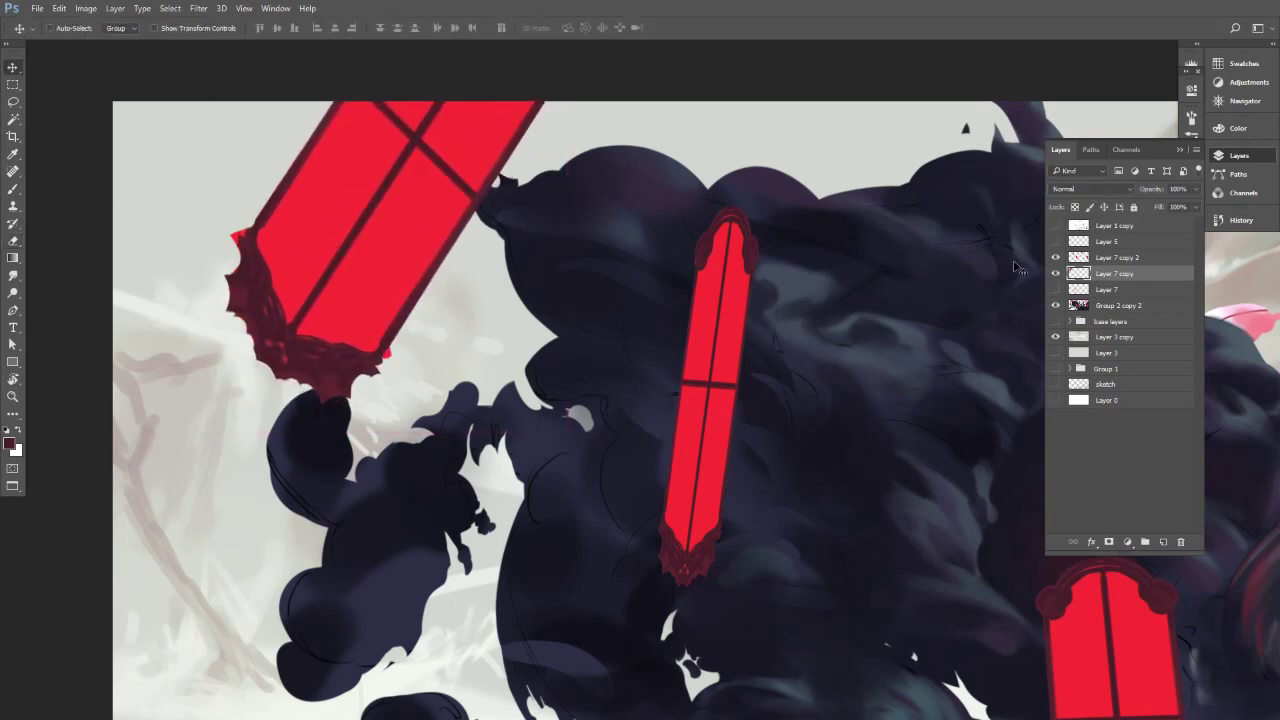
Merge Layer 7 copy 2 down into Layer 7 copy and check the combined panels against the pillars.
click(1082, 257)
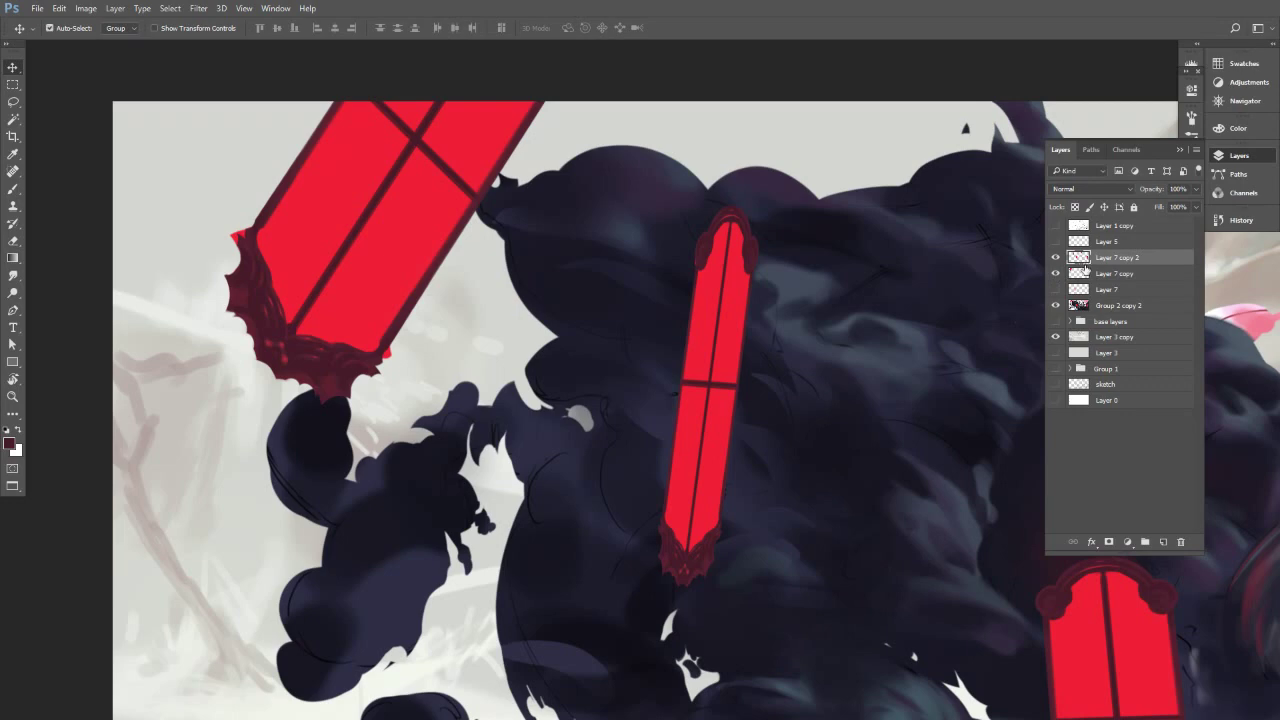
key(Delete)
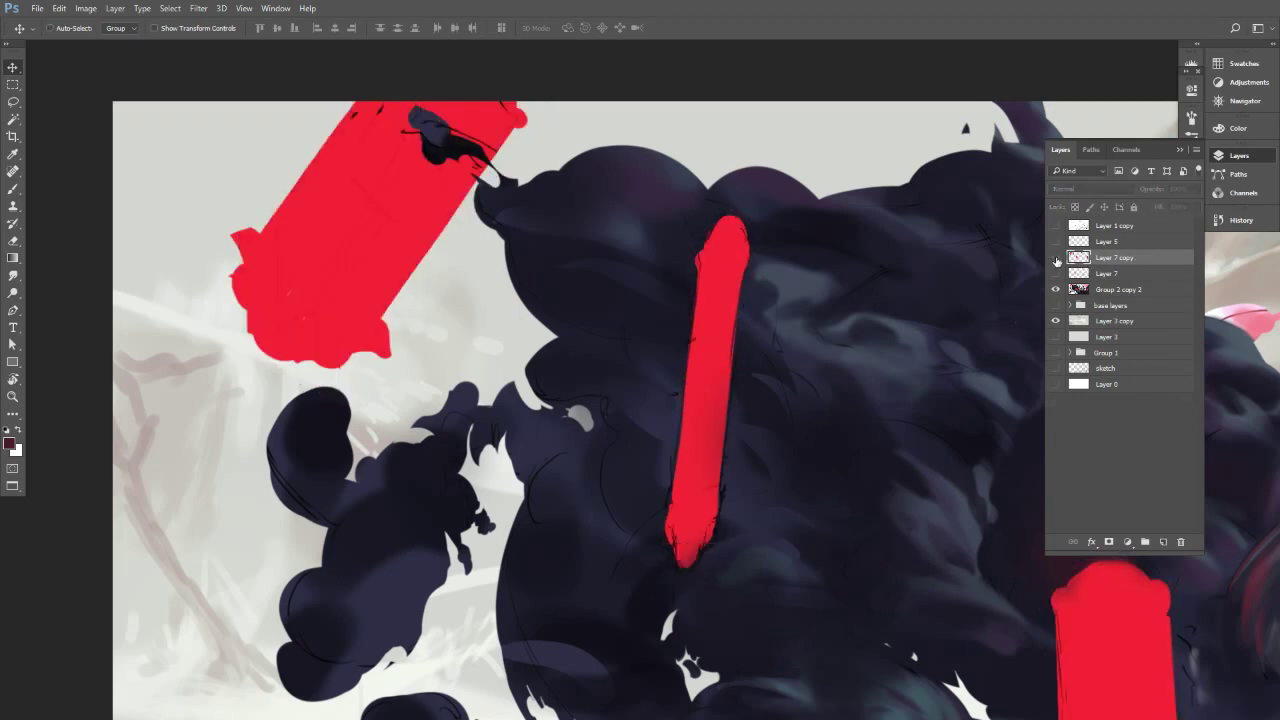
click(1056, 258)
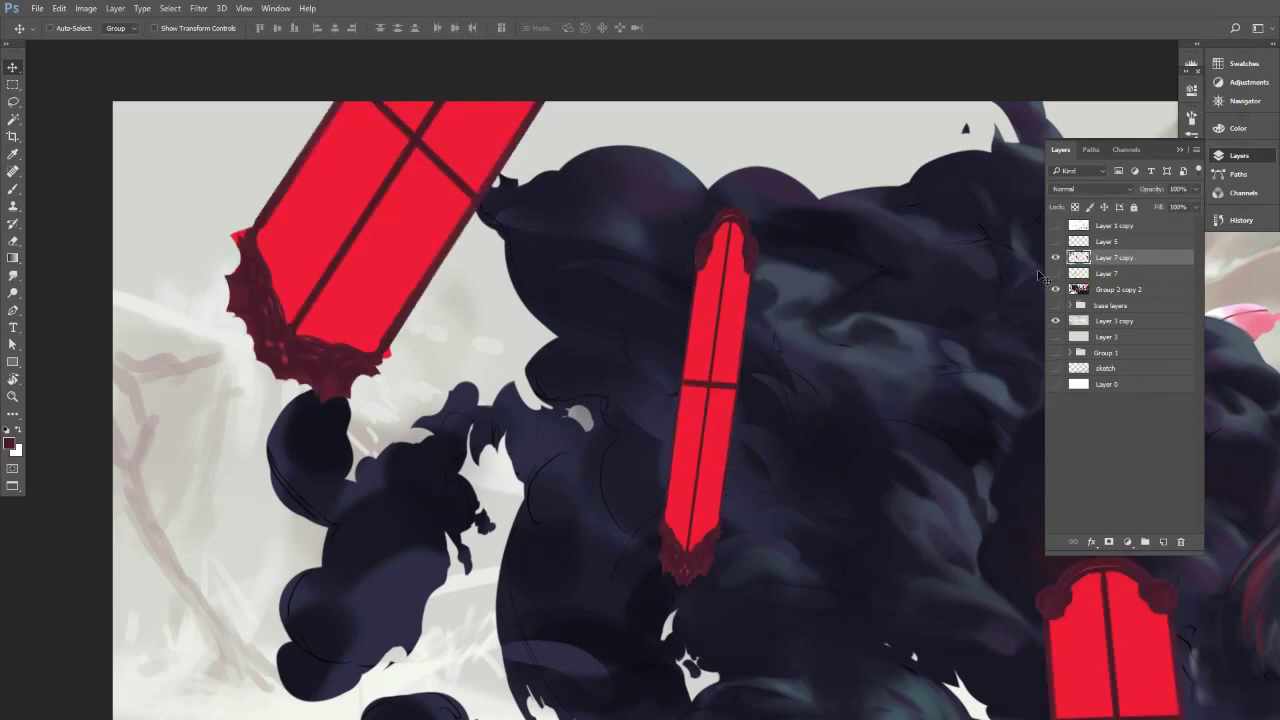
key(l)
mouse_move(492, 390)
mouse_down()
mouse_move(576, 247)
mouse_move(320, 60)
mouse_move(198, 335)
mouse_move(440, 410)
mouse_move(492, 390)
mouse_up()
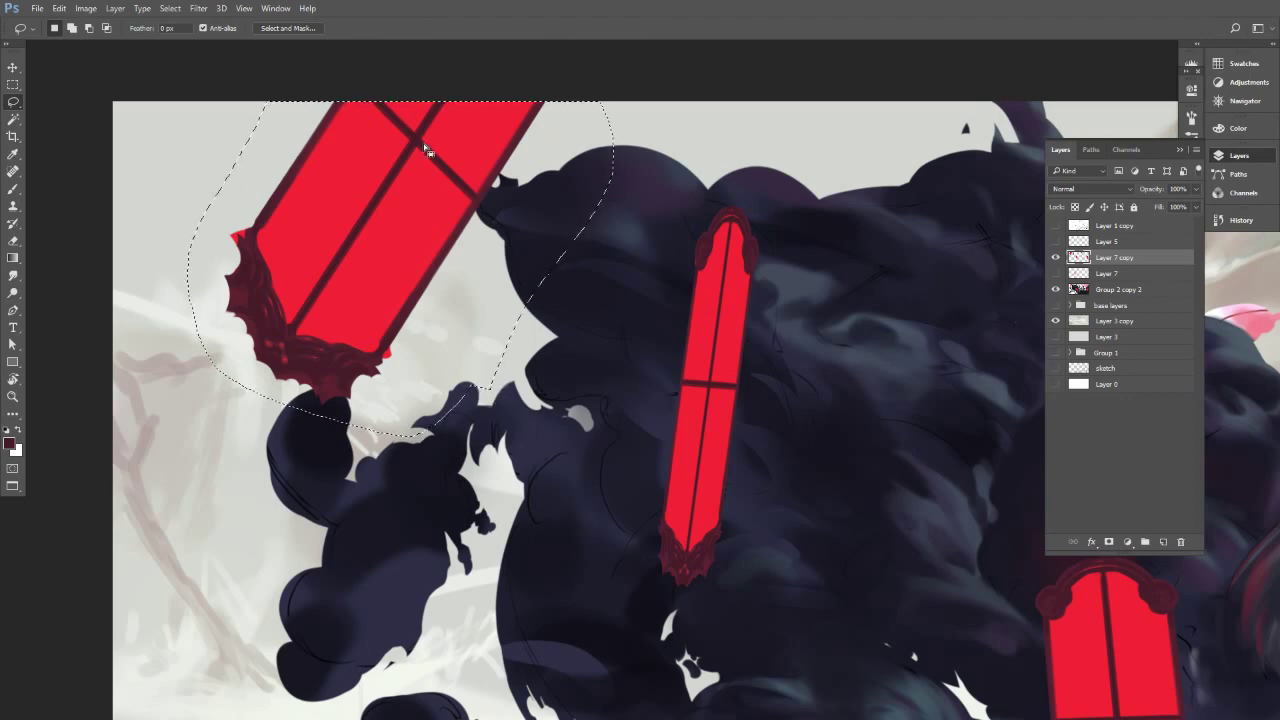
click(1055, 289)
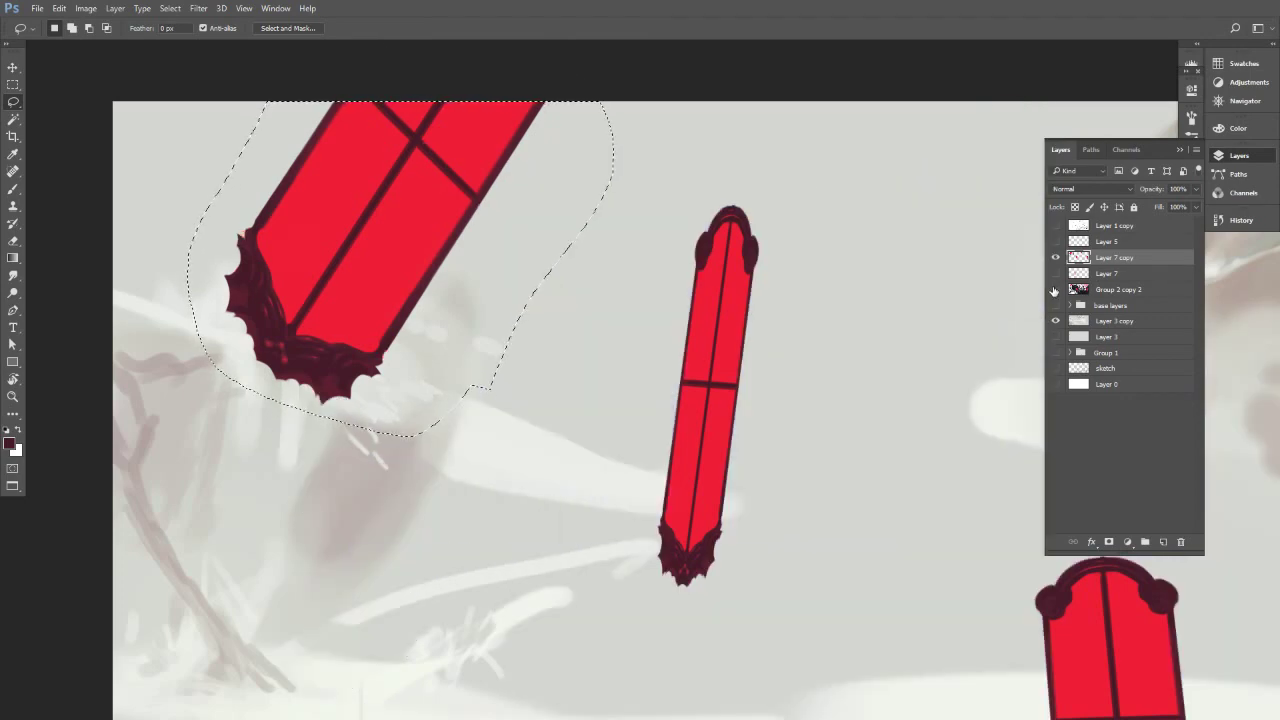
click(1055, 289)
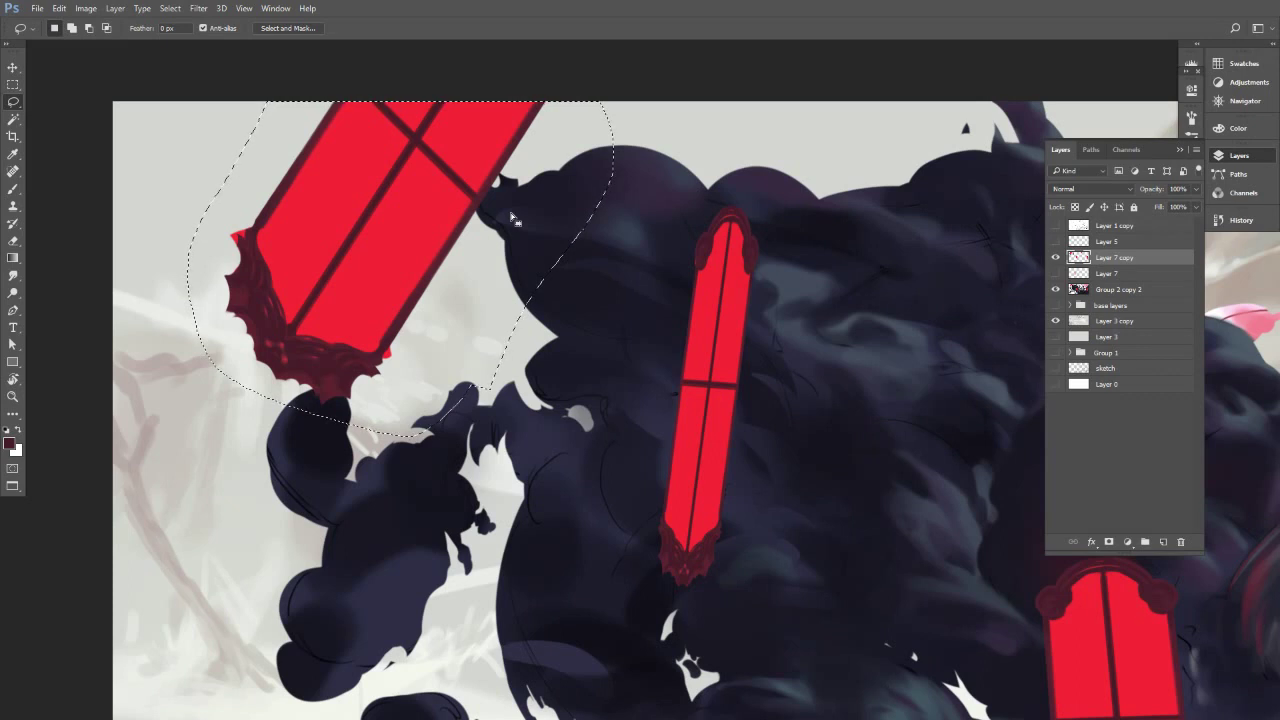
key(ctrl+d)
Add a layer mask to Layer 7 copy, try brushing out the panel over the dark wisp, and undo the strokes.
click(1108, 542)
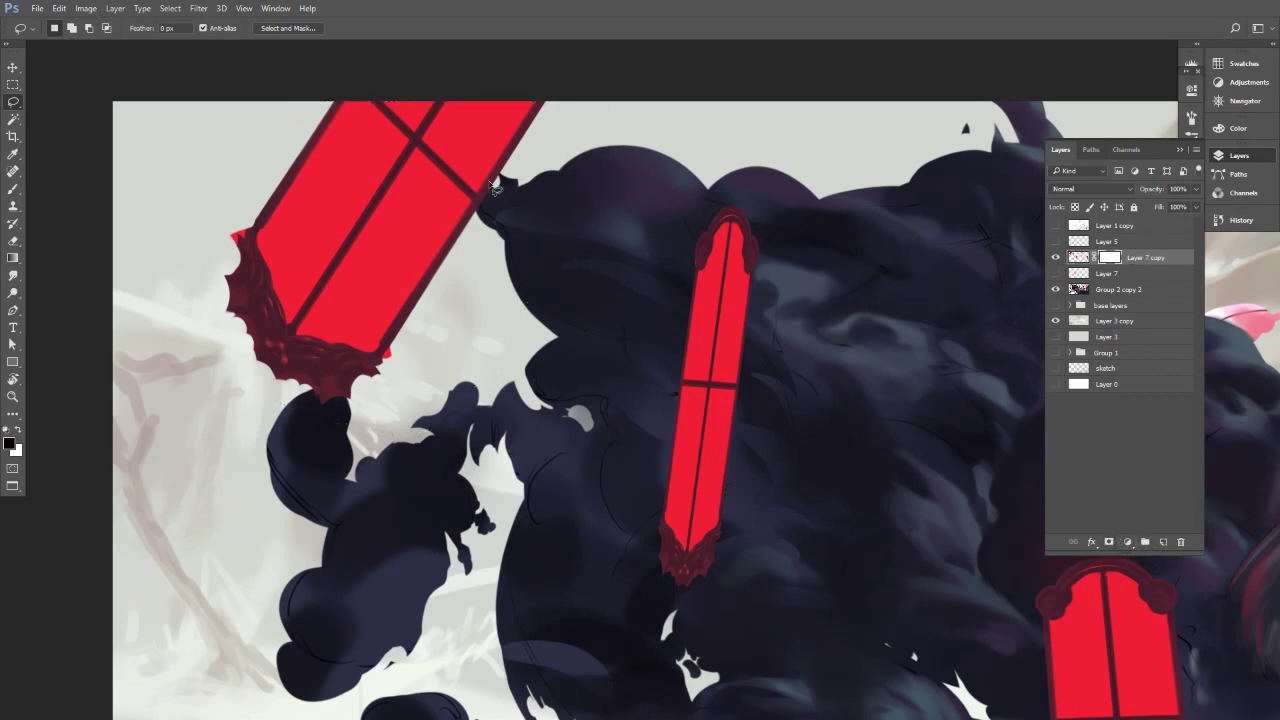
key(b)
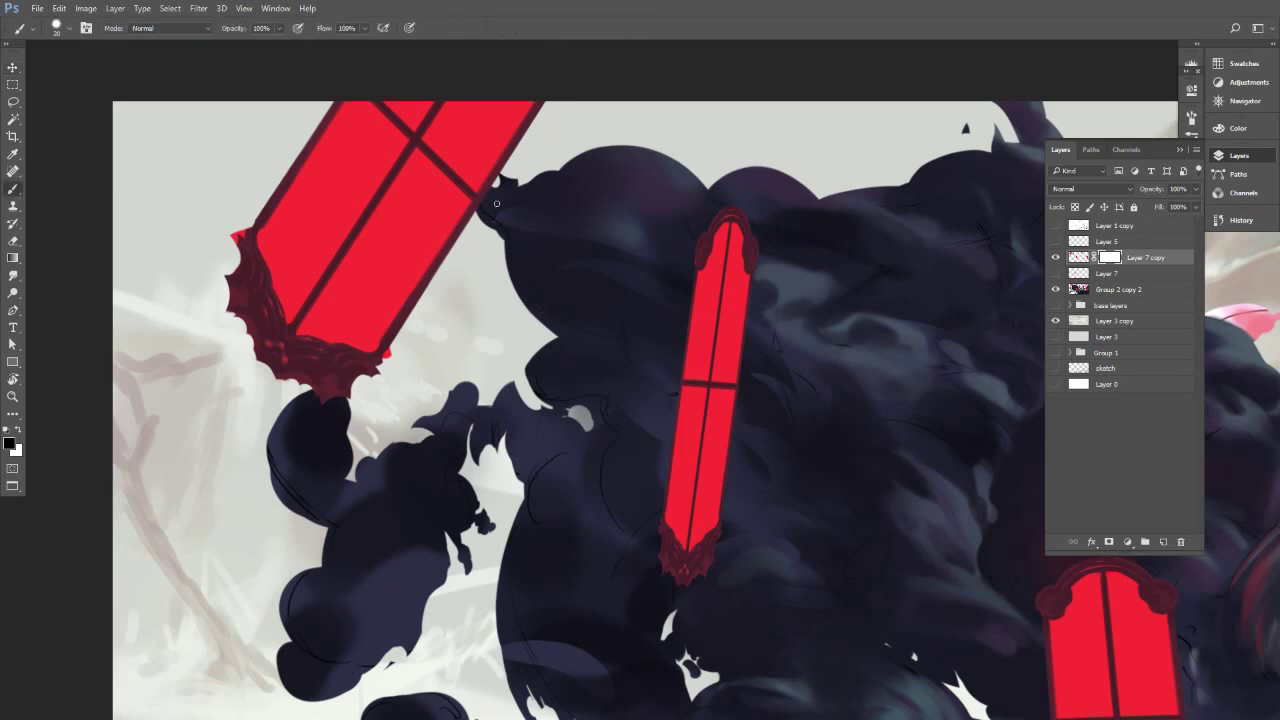
mouse_move(482, 170)
mouse_down()
mouse_move(452, 152)
mouse_move(442, 134)
mouse_move(457, 121)
mouse_move(423, 131)
mouse_move(424, 145)
mouse_move(411, 117)
mouse_move(434, 120)
mouse_move(403, 125)
mouse_move(464, 136)
mouse_move(457, 145)
mouse_move(415, 116)
mouse_up()
key(ctrl+z)
key(ctrl+alt+z)
key(ctrl+alt+z)
key(ctrl+alt+z)
Lasso the large corner panel, copy it onto its own layer and place that layer beneath Group 2 copy 2.
click(1078, 262)
key(l)
mouse_move(660, 163)
mouse_down()
mouse_move(506, 309)
mouse_move(326, 445)
mouse_move(207, 334)
mouse_move(243, 126)
mouse_move(451, 58)
mouse_move(631, 92)
mouse_move(490, 170)
mouse_up()
right_click(447, 160)
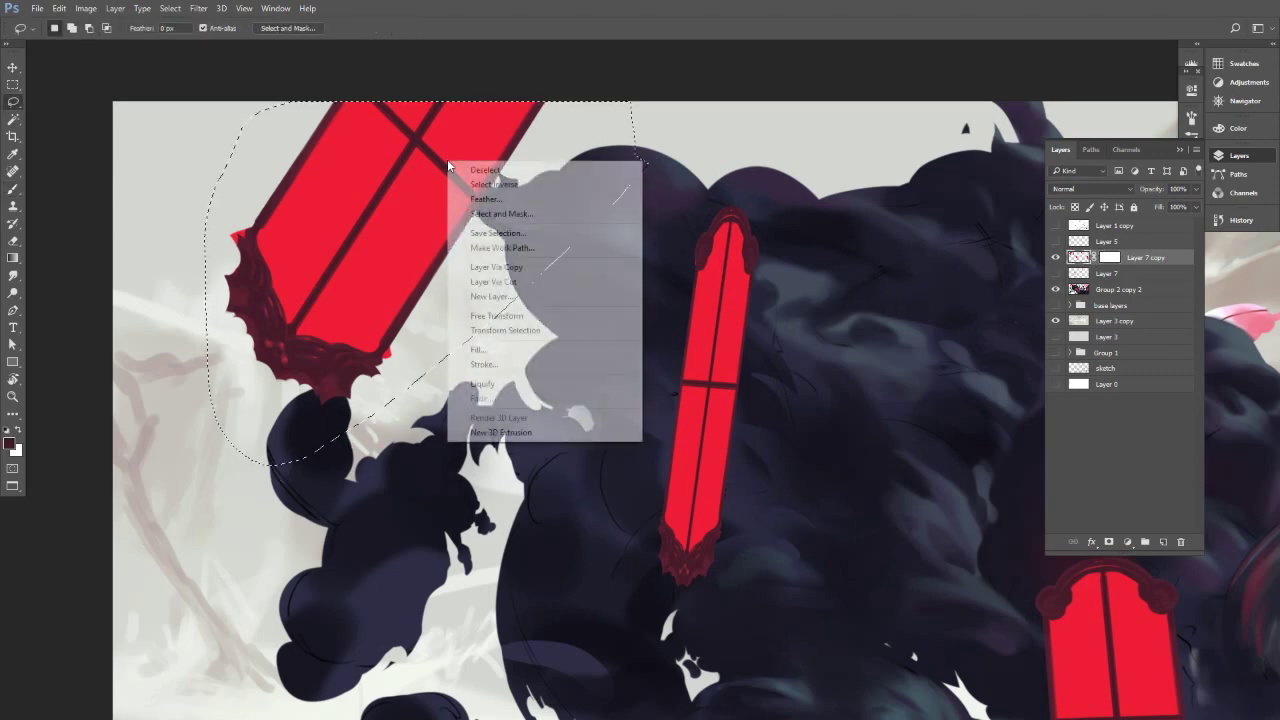
click(535, 268)
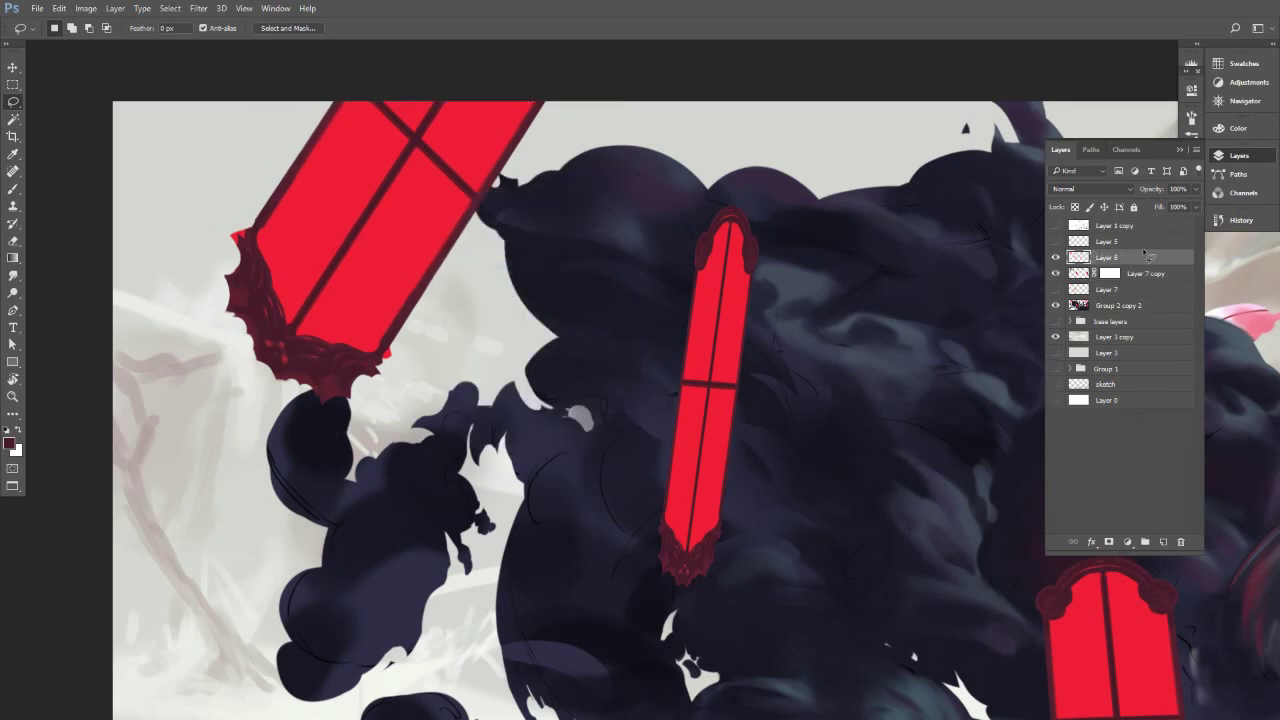
drag(1093, 317, 1091, 298)
click(1090, 292)
Paint black on the Layer 7 copy mask to hide the large panel's bars around the dark wisp.
click(1106, 257)
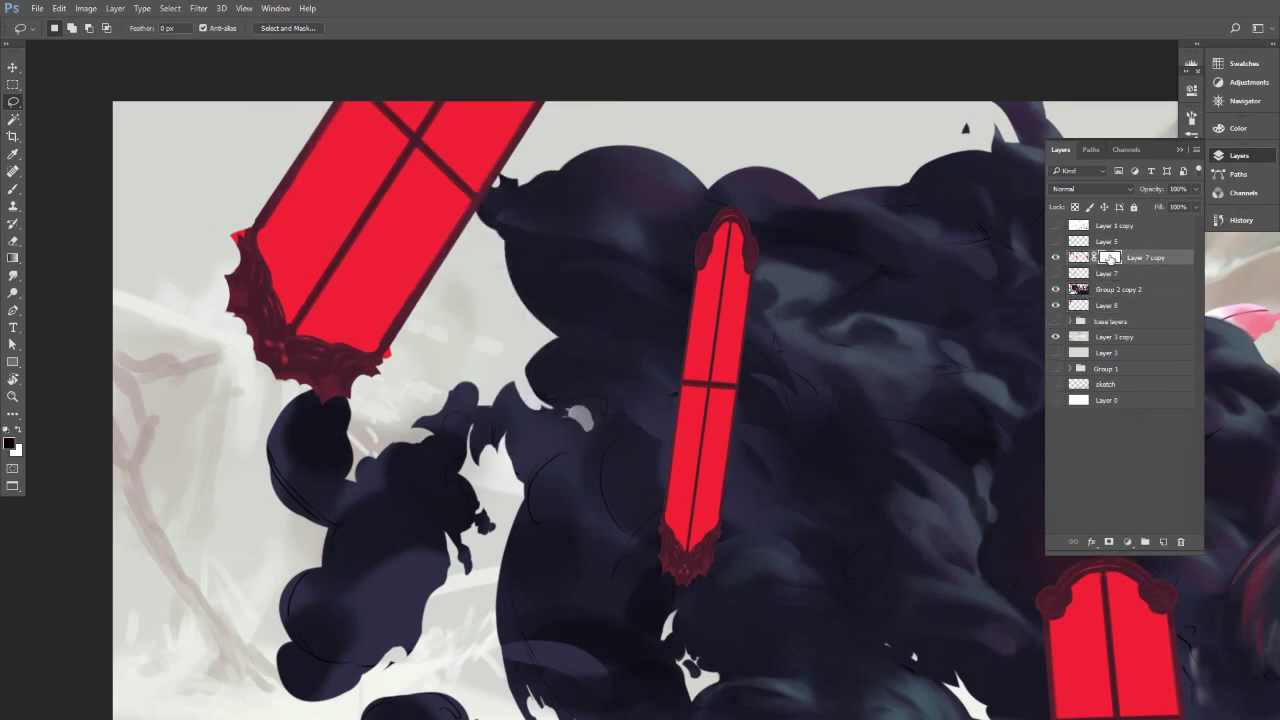
key(b)
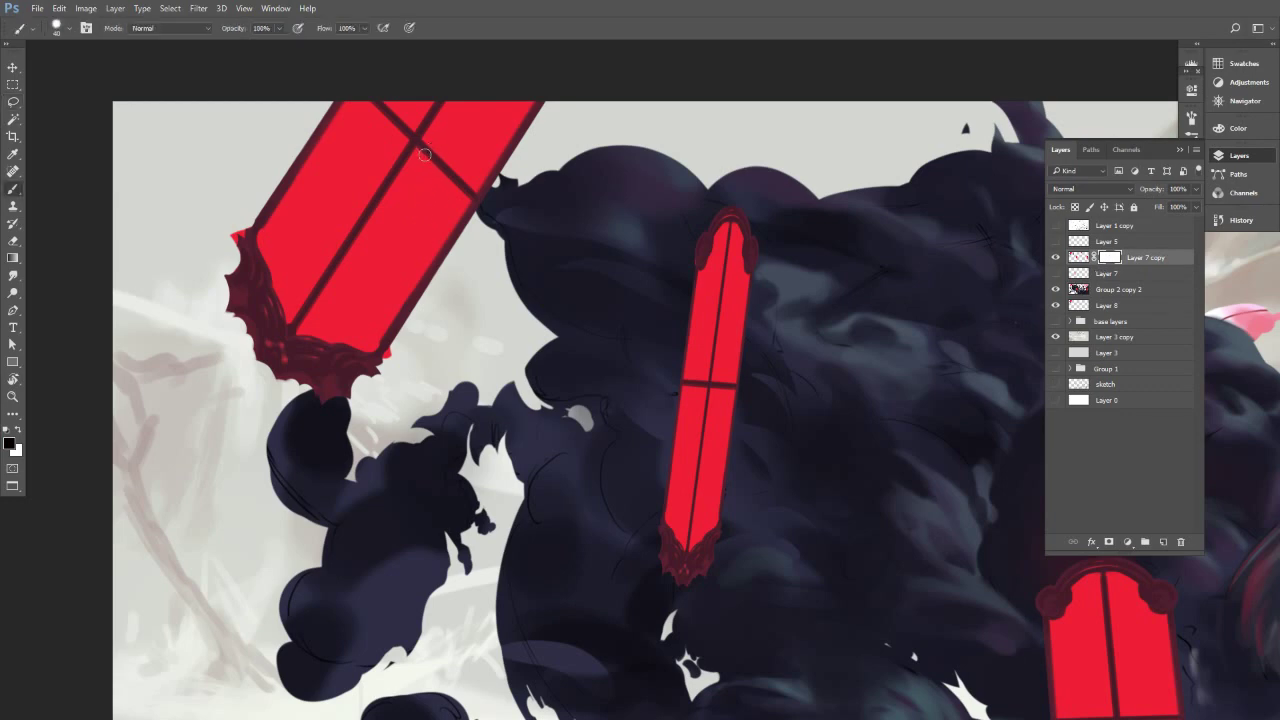
mouse_move(429, 154)
mouse_down()
mouse_move(383, 139)
mouse_move(405, 100)
mouse_move(436, 85)
mouse_move(454, 91)
mouse_move(415, 119)
mouse_move(410, 176)
mouse_move(493, 136)
mouse_move(492, 176)
mouse_up()
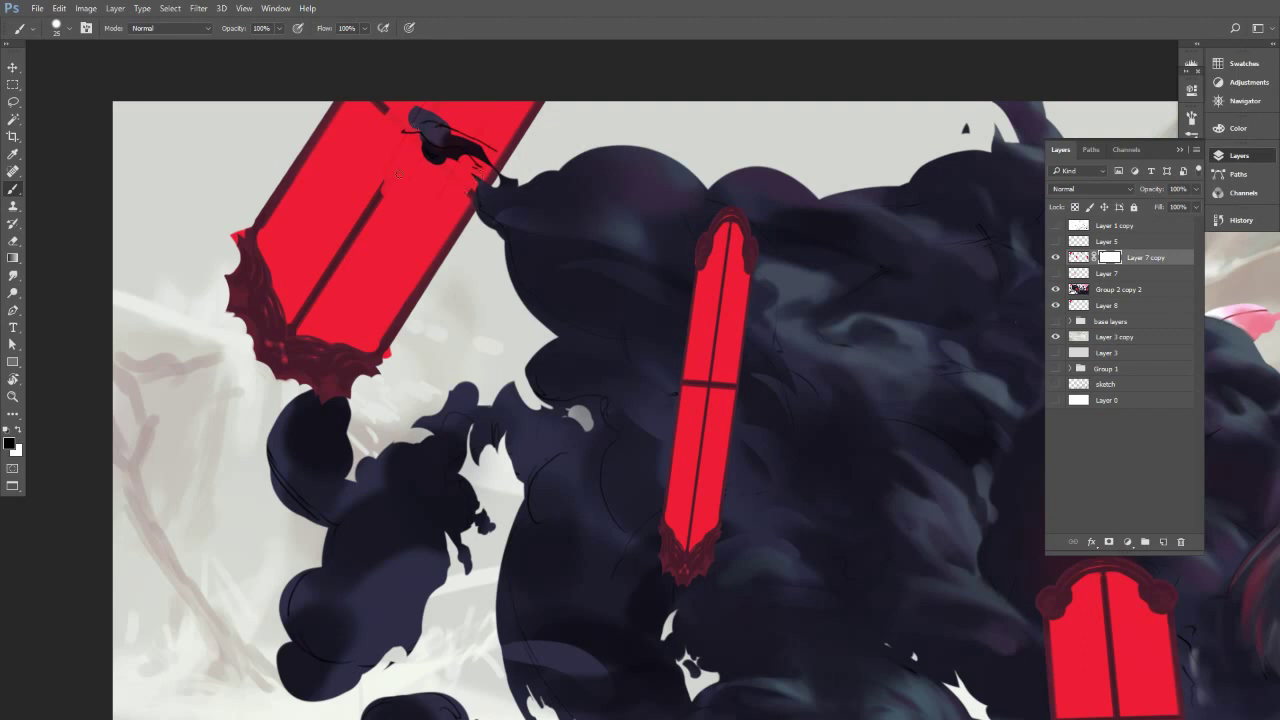
mouse_move(334, 264)
mouse_down()
mouse_move(420, 148)
mouse_move(359, 219)
mouse_move(378, 101)
mouse_up()
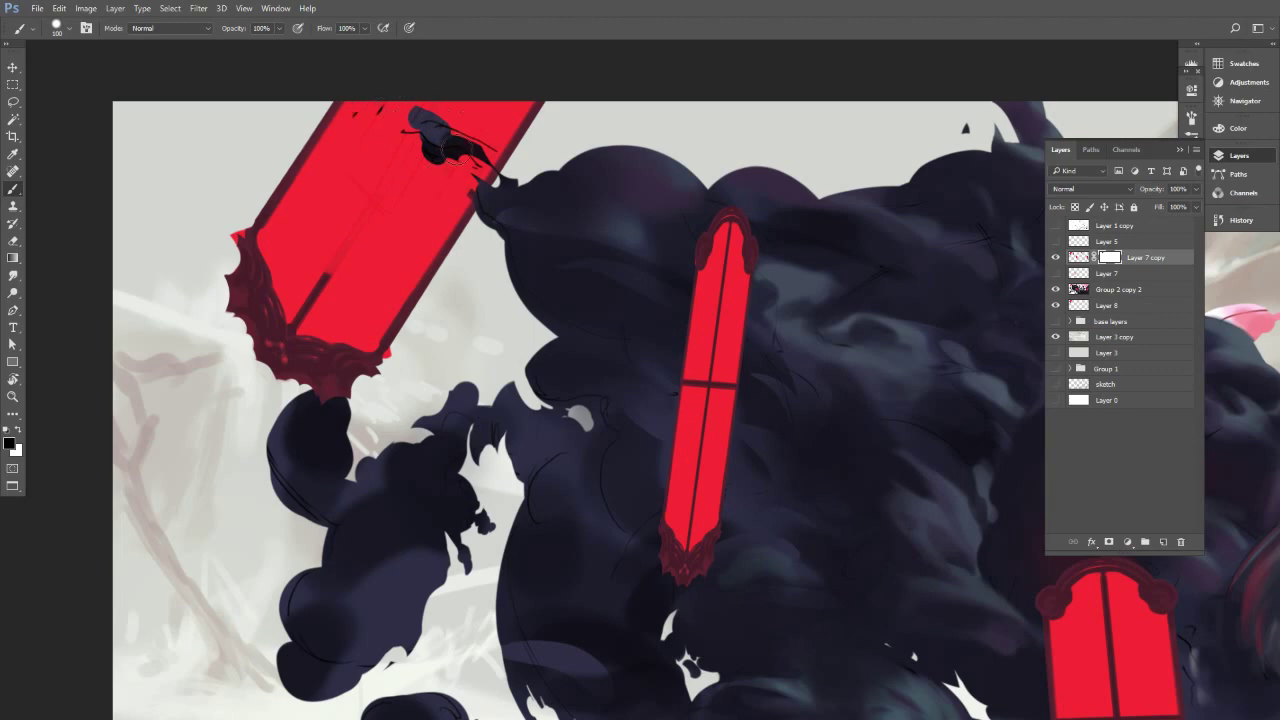
Try a thick maroon brush stroke along the large panel's middle on Group 2 copy 2.
click(1088, 276)
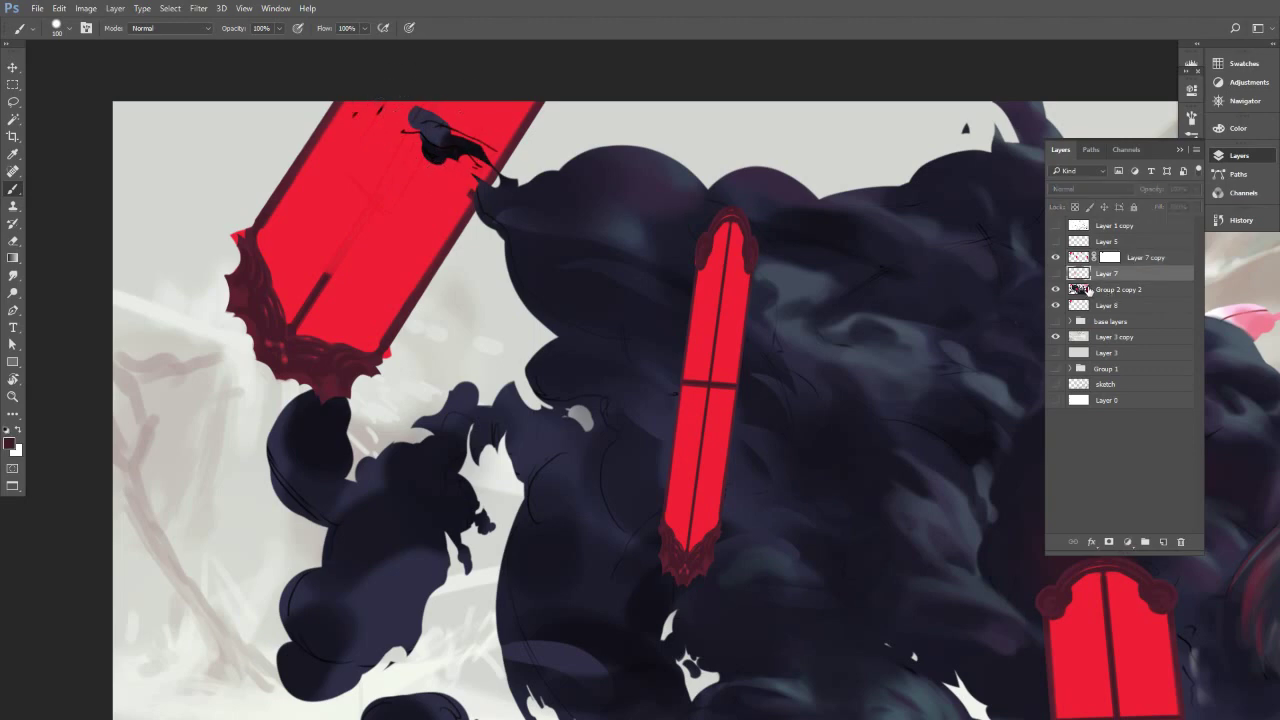
click(1088, 289)
mouse_move(330, 262)
mouse_down()
mouse_move(385, 192)
mouse_move(349, 257)
mouse_up()
key(ctrl+z)
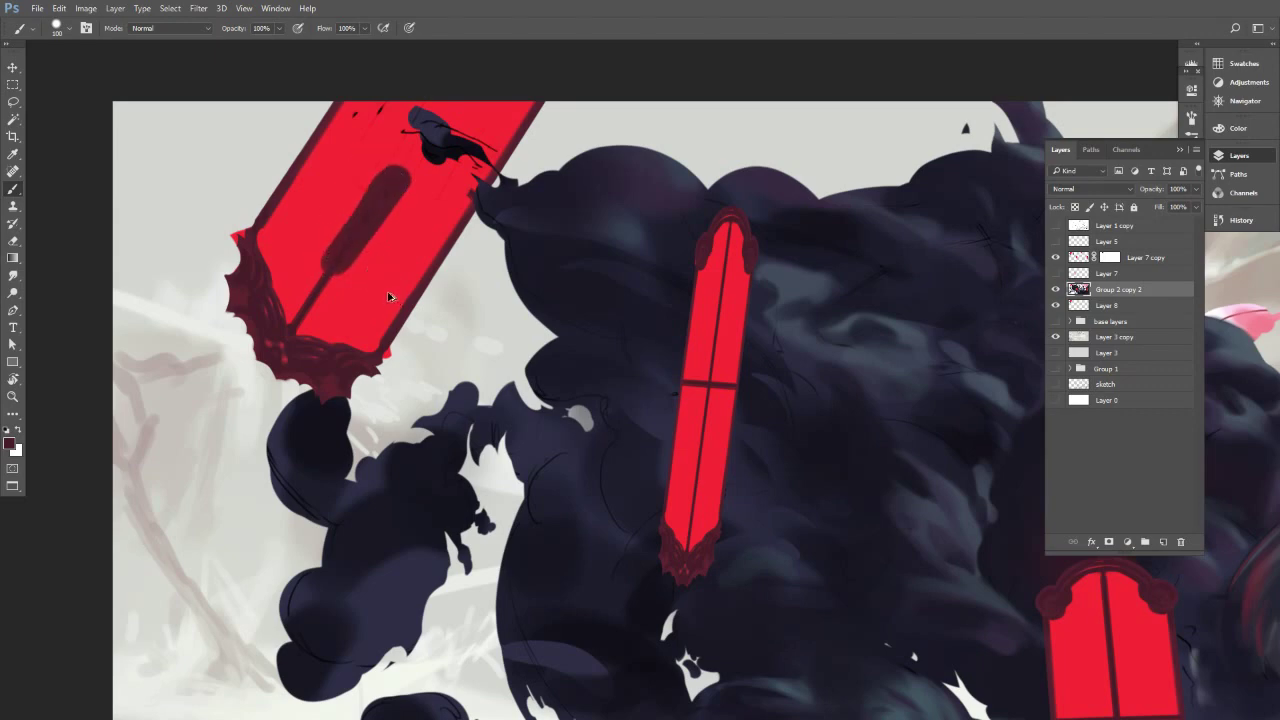
Toggle Group 2 copy 2, Layer 8 and Layer 7 copy in turn to examine what each contributes to the large panel.
click(1056, 289)
click(1057, 289)
click(1055, 305)
click(1055, 305)
click(1056, 258)
click(1056, 258)
Erase the maroon stroke and the flat red on Group 2 copy 2 to reveal the large panel's bars from Layer 8.
key(e)
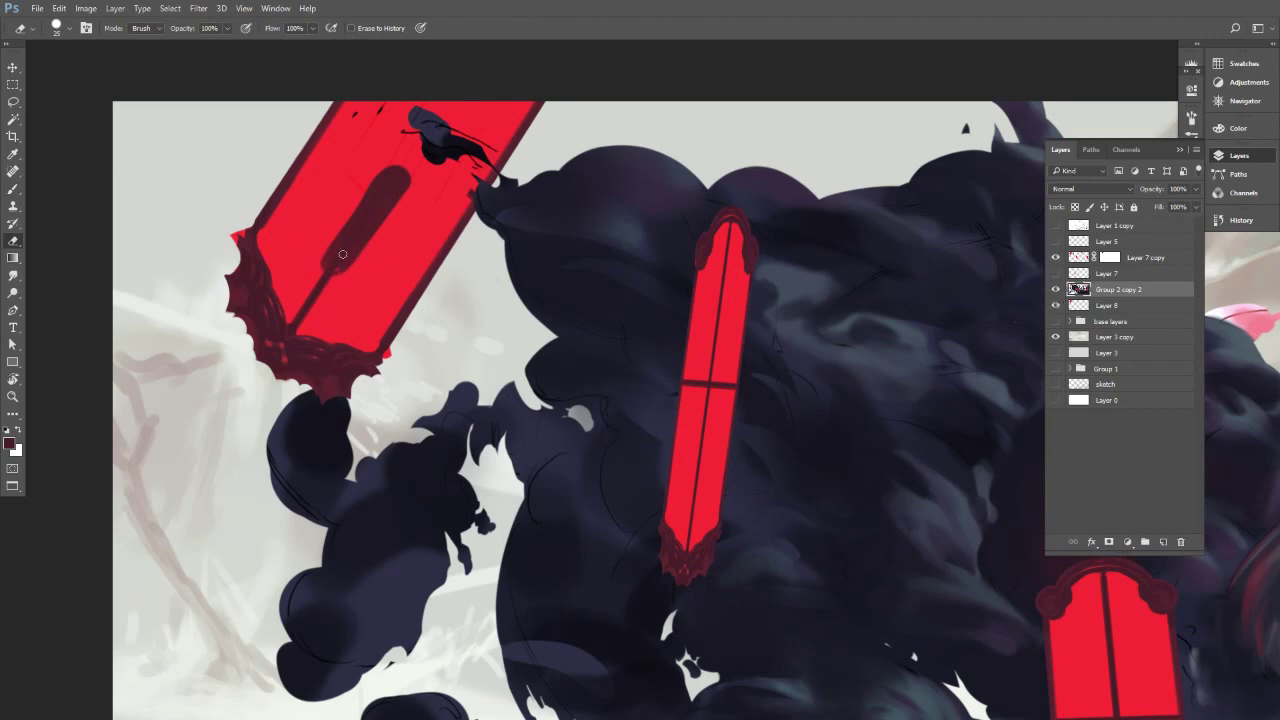
mouse_move(342, 254)
mouse_down()
mouse_move(392, 158)
mouse_move(343, 229)
mouse_move(380, 185)
mouse_move(397, 228)
mouse_move(401, 163)
mouse_move(327, 255)
mouse_move(344, 282)
mouse_up()
key(bracketright)
key(bracketright)
key(bracketright)
key(bracketright)
key(bracketright)
key(bracketright)
key(bracketright)
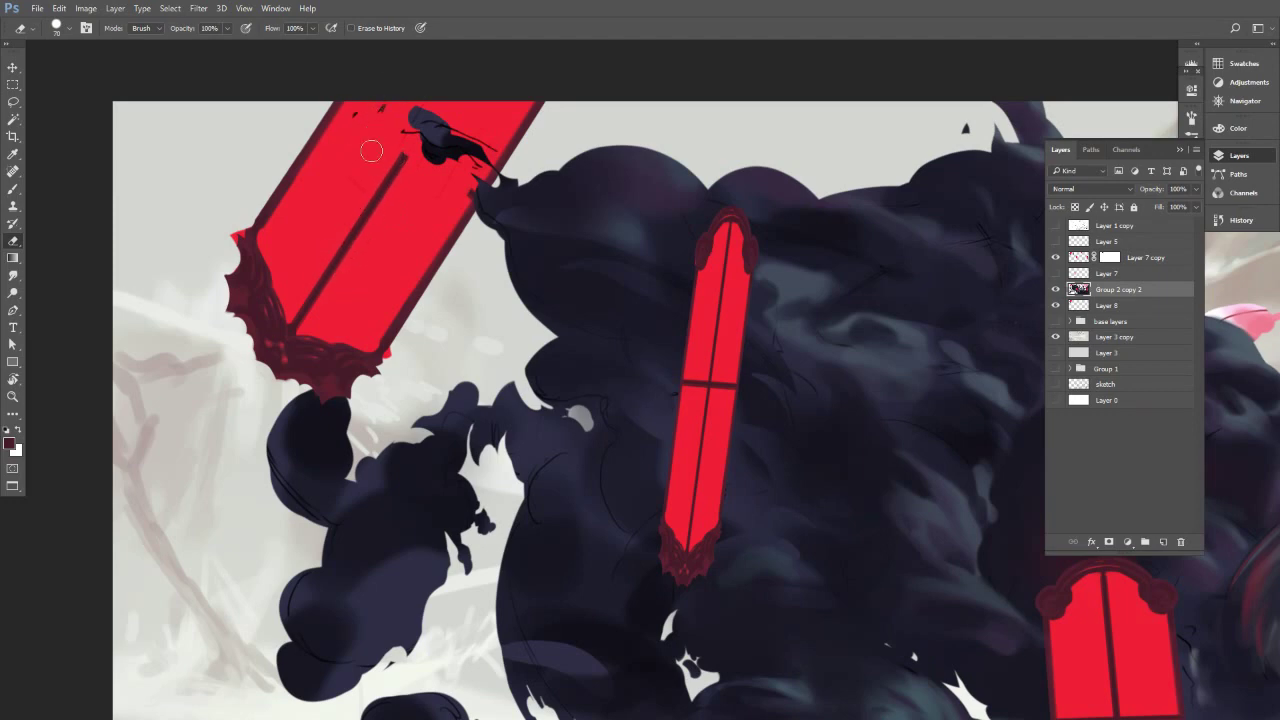
drag(384, 122, 394, 121)
Erase the remaining red around the dark wisp on the large panel with a smaller eraser, keeping the wisp intact.
key(bracketleft)
key(bracketleft)
key(bracketleft)
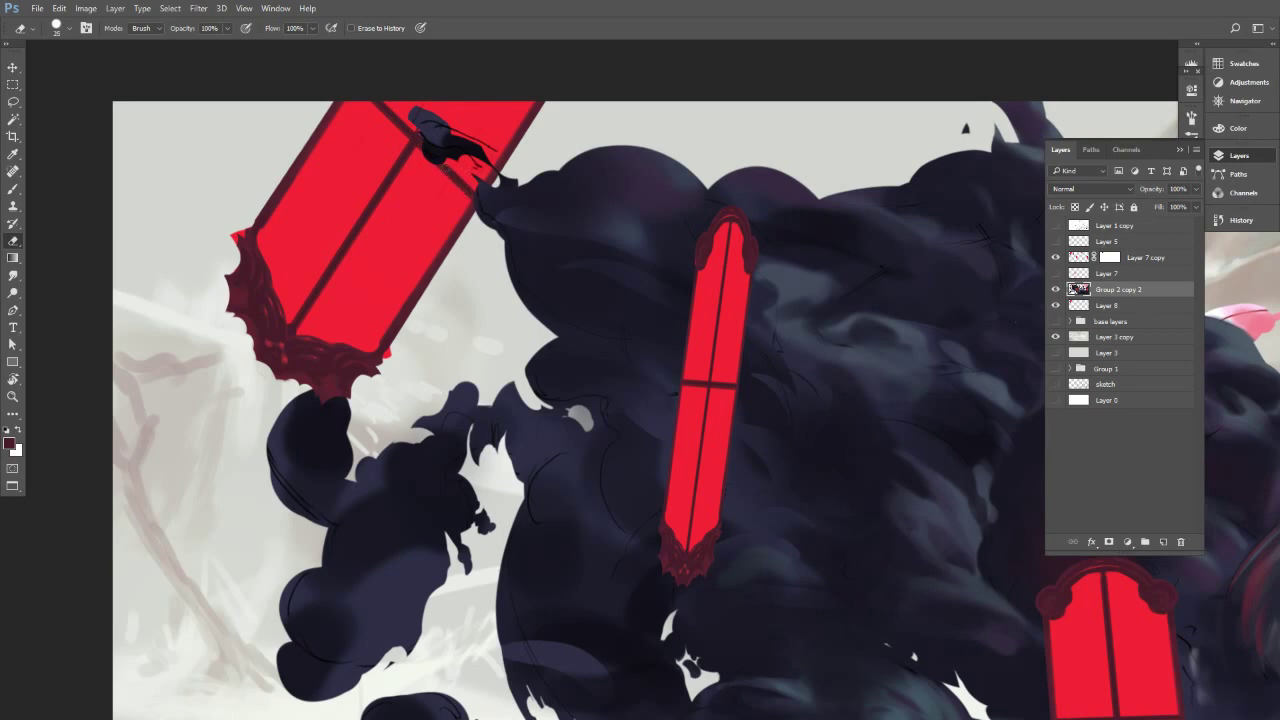
drag(472, 173, 473, 161)
key(r)
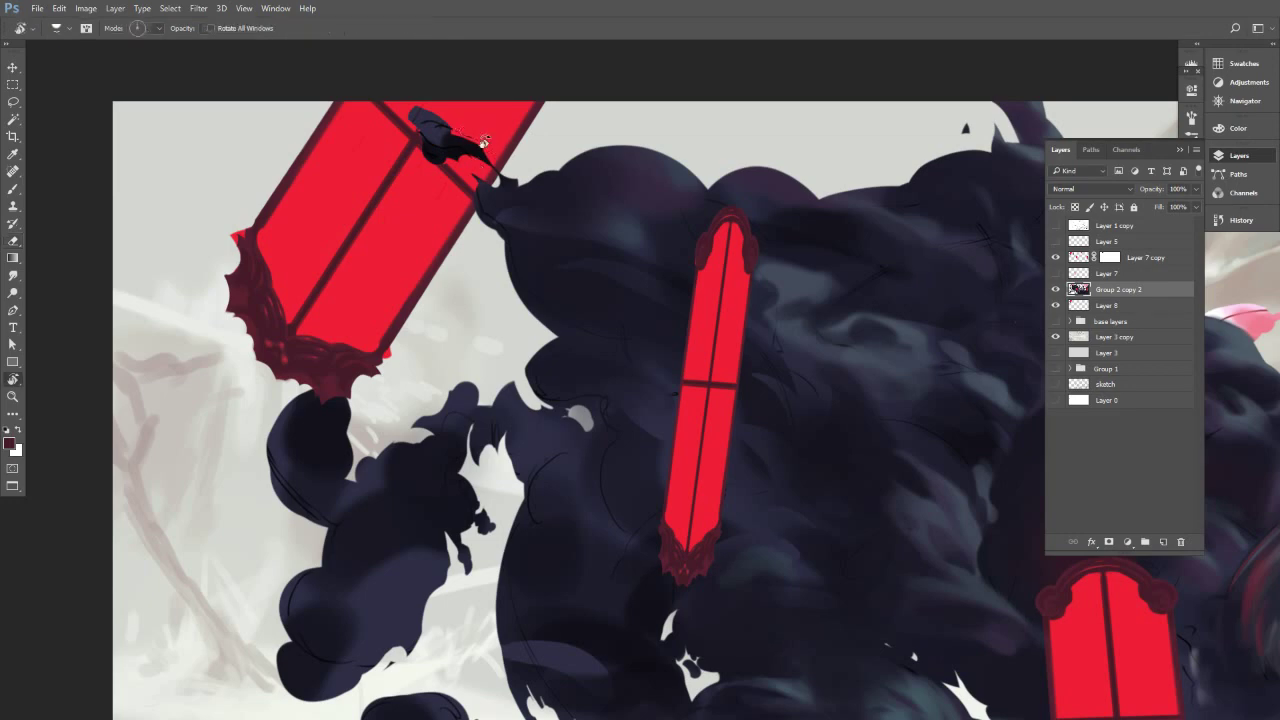
drag(493, 144, 594, 216)
key(e)
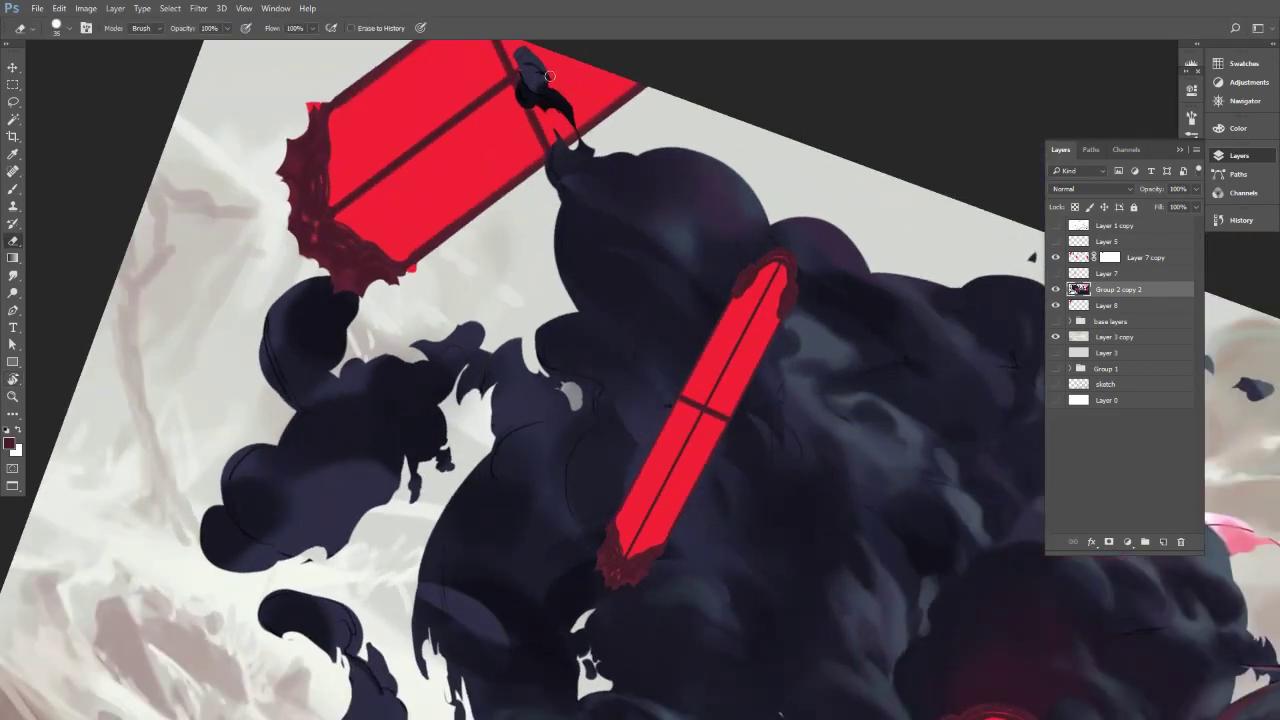
drag(549, 75, 545, 68)
Reset the canvas rotation and erase the excess red sticking out beside the large panel's lower ornament.
key(r)
drag(590, 110, 351, 277)
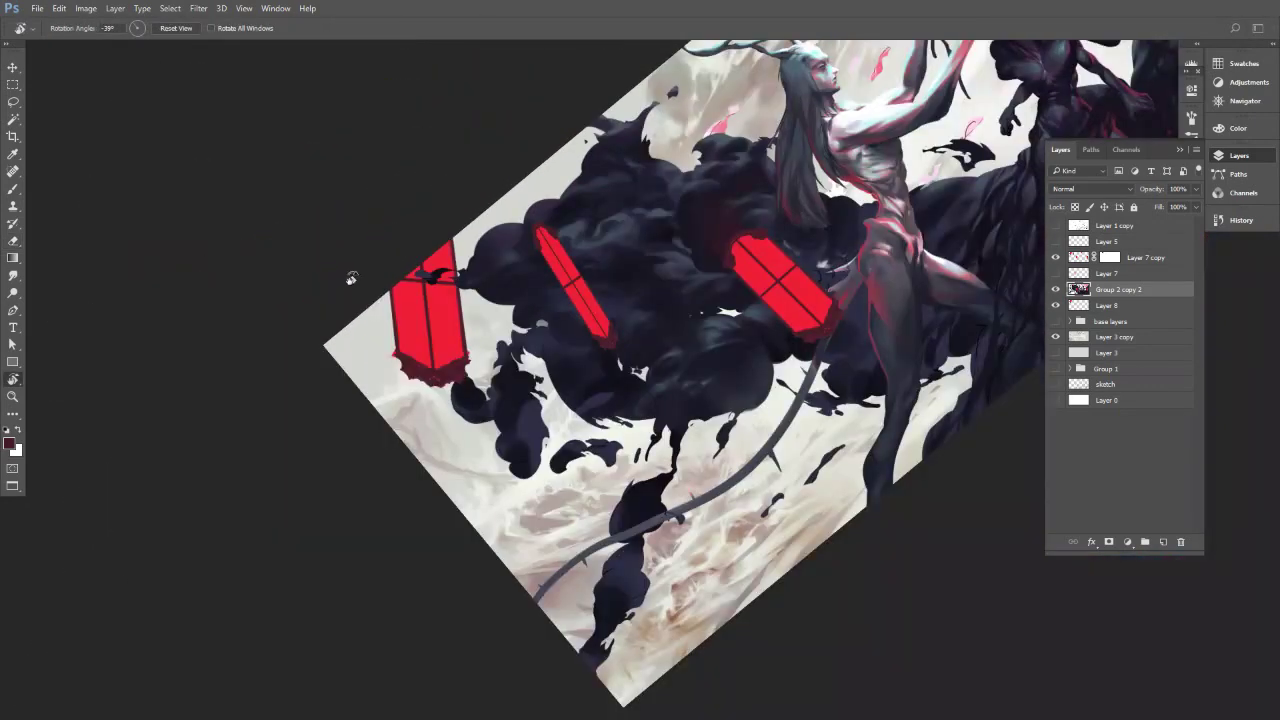
click(177, 28)
key(ctrl+minus)
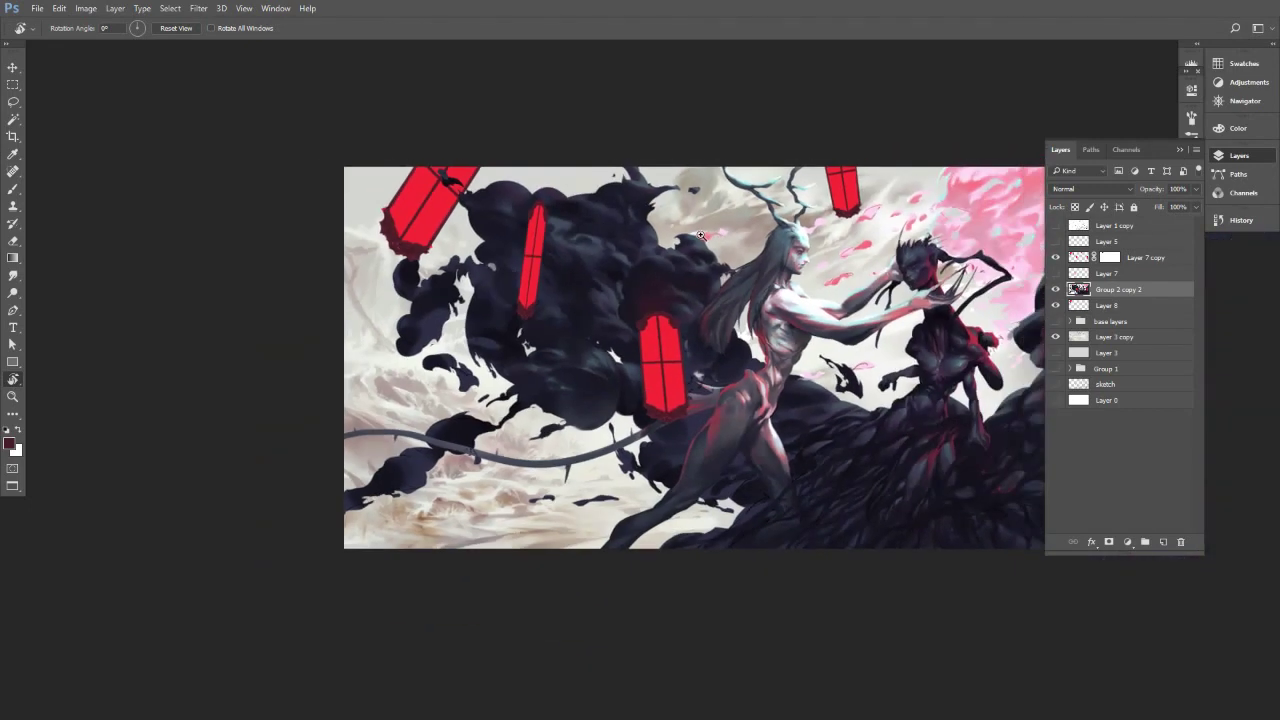
drag(779, 291, 711, 263)
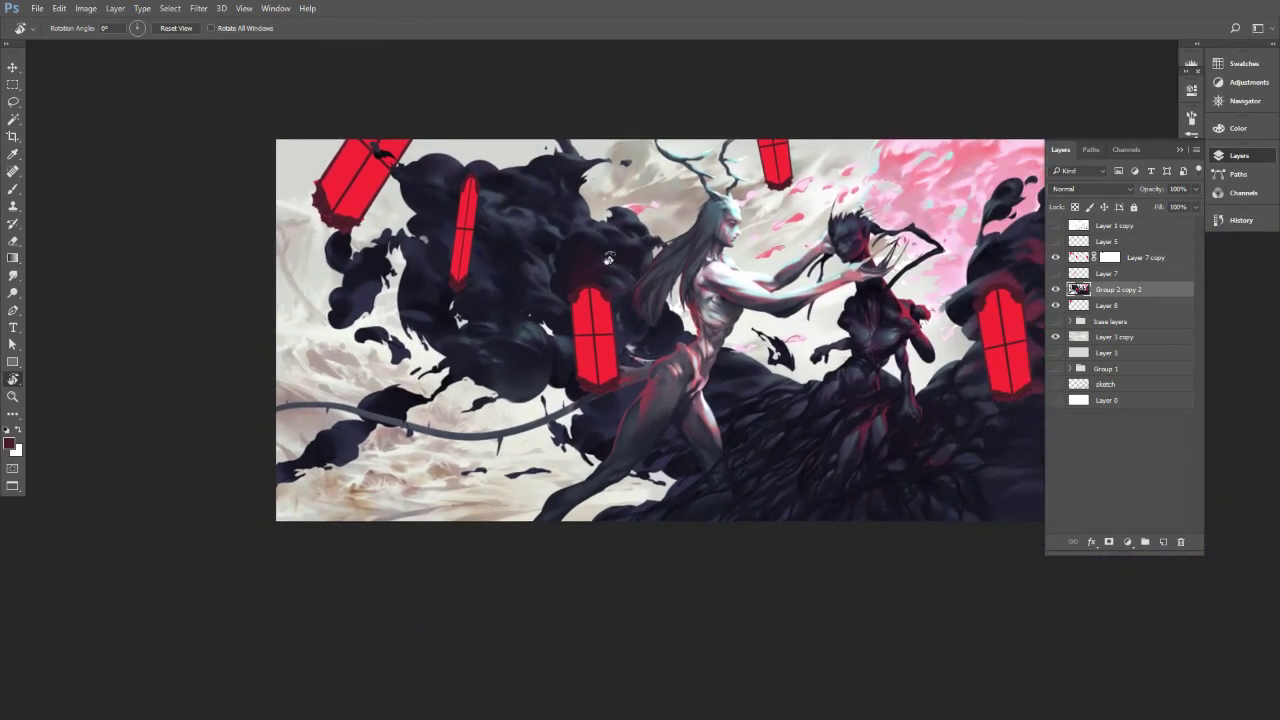
scroll(381, 225, up, 5)
drag(382, 225, 508, 264)
key(e)
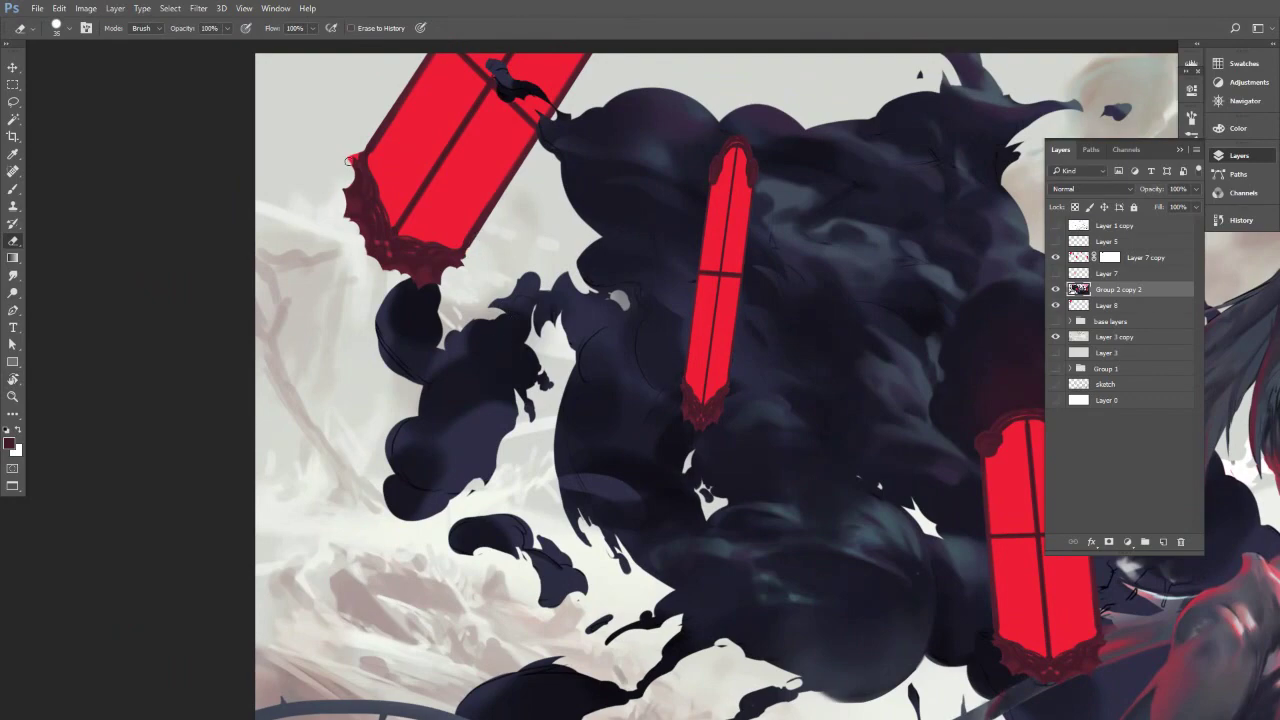
Paint sampled dark smoke colours around the lower edges of the rightmost red panel to clean up its outline.
drag(794, 184, 74, 252)
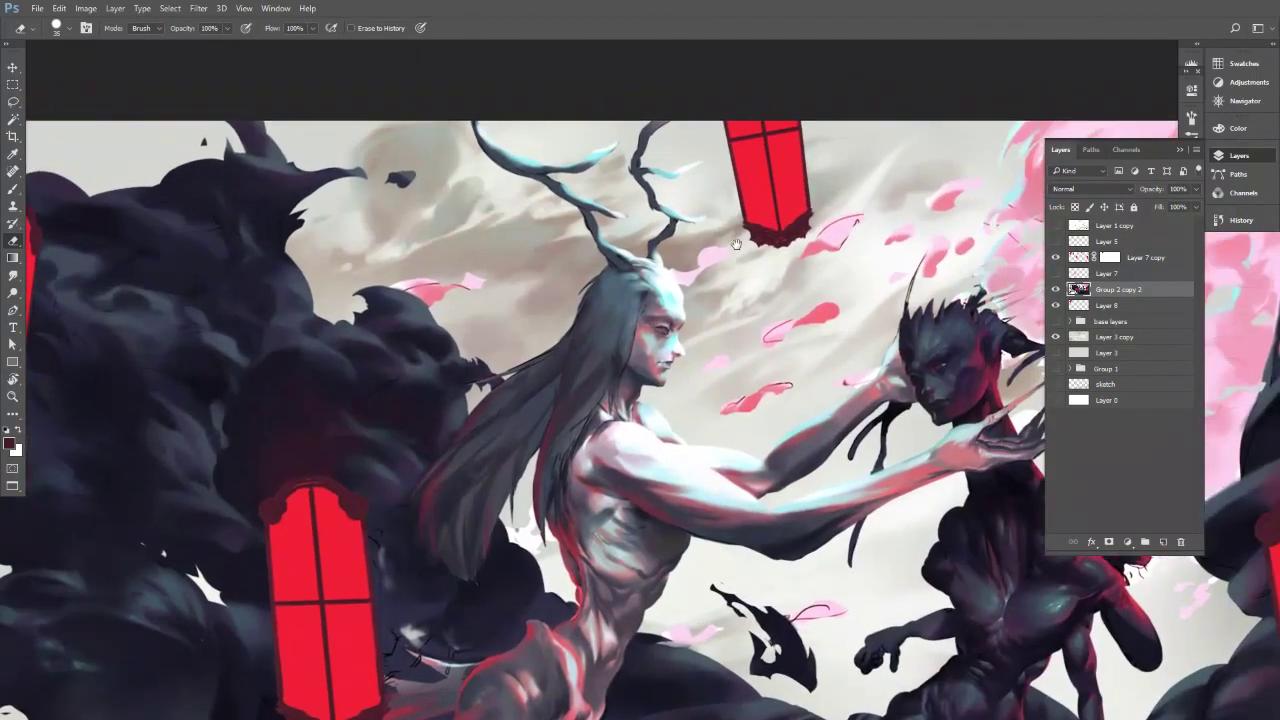
drag(1040, 346, 693, 301)
drag(982, 559, 677, 323)
key(b)
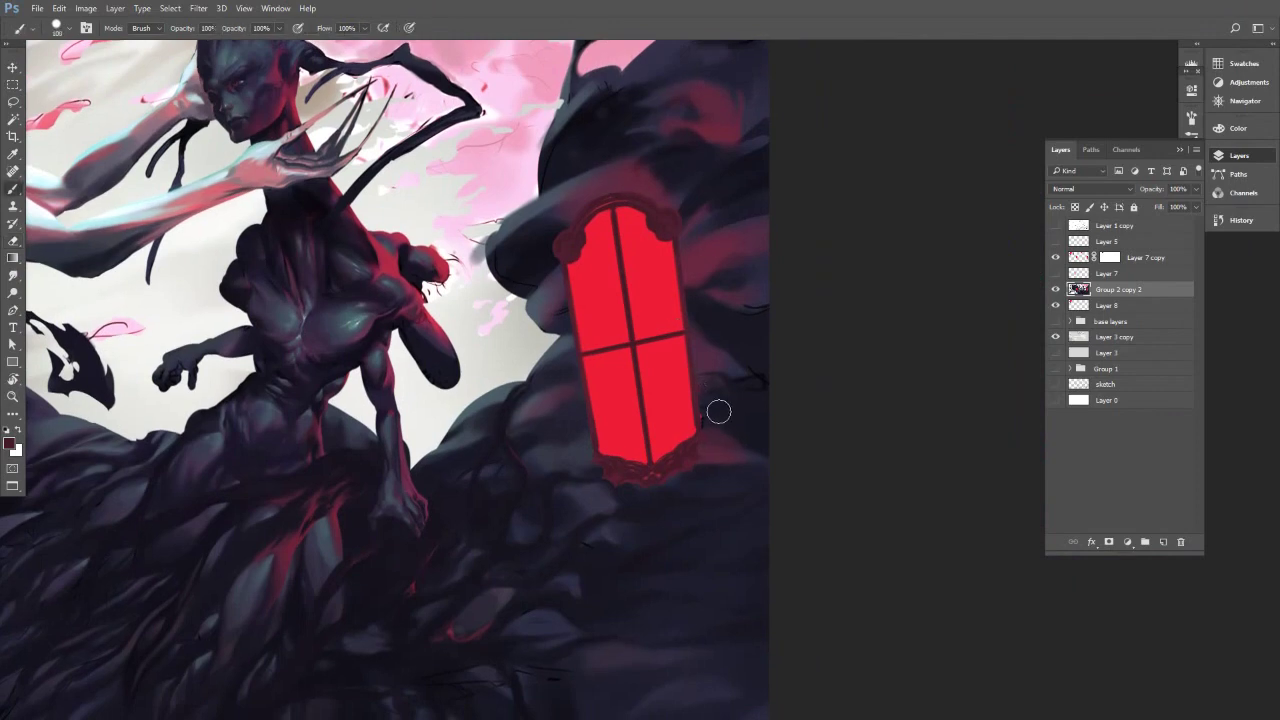
alt+click(710, 447)
key(bracketleft)
key(bracketleft)
alt+click(587, 431)
alt+click(588, 446)
key(bracketright)
click(587, 457)
scroll(766, 360, down, 4)
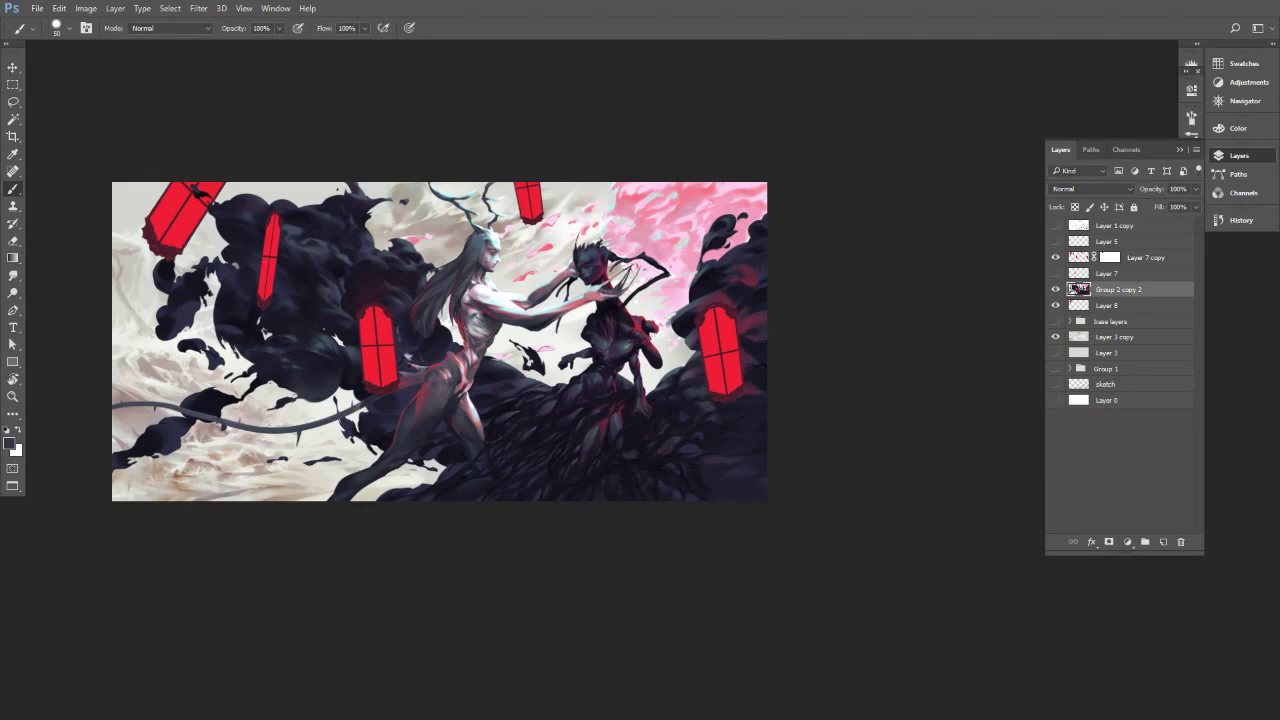
Select Layer 5 and hide Layer 7 copy to examine the red pillars beneath the panels.
scroll(187, 242, up, 4)
drag(232, 236, 443, 251)
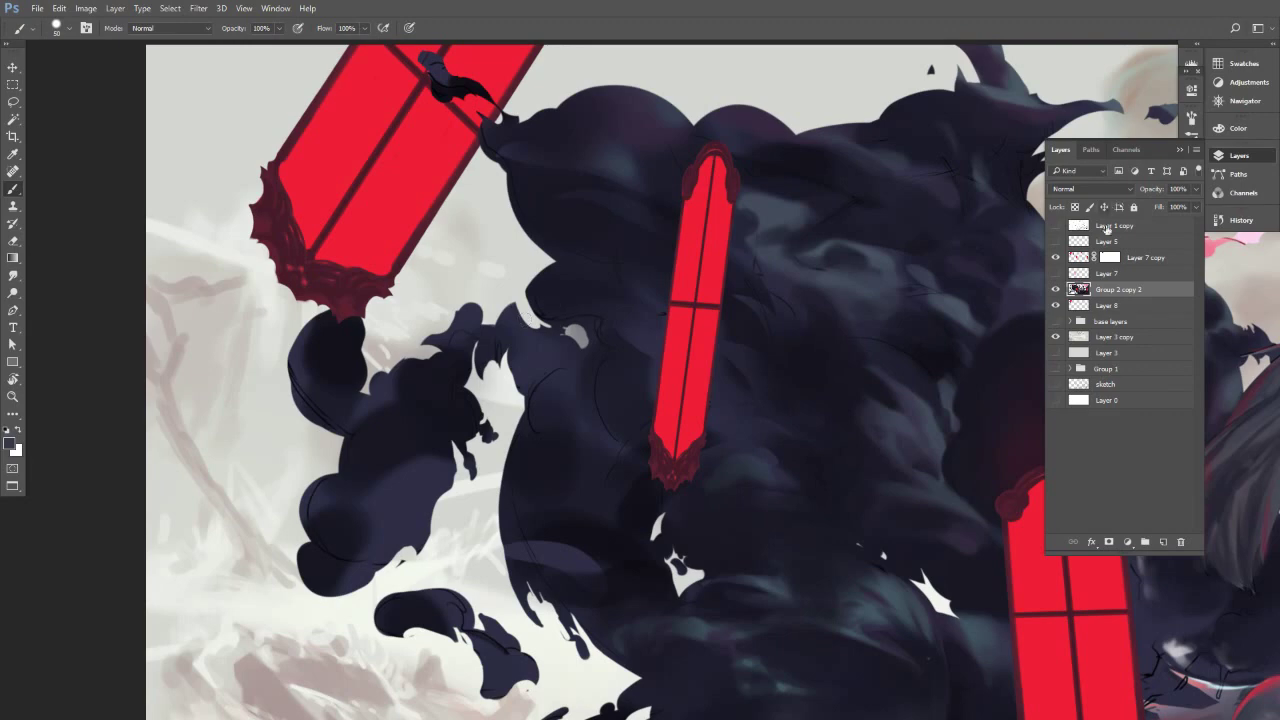
click(1066, 243)
click(1056, 257)
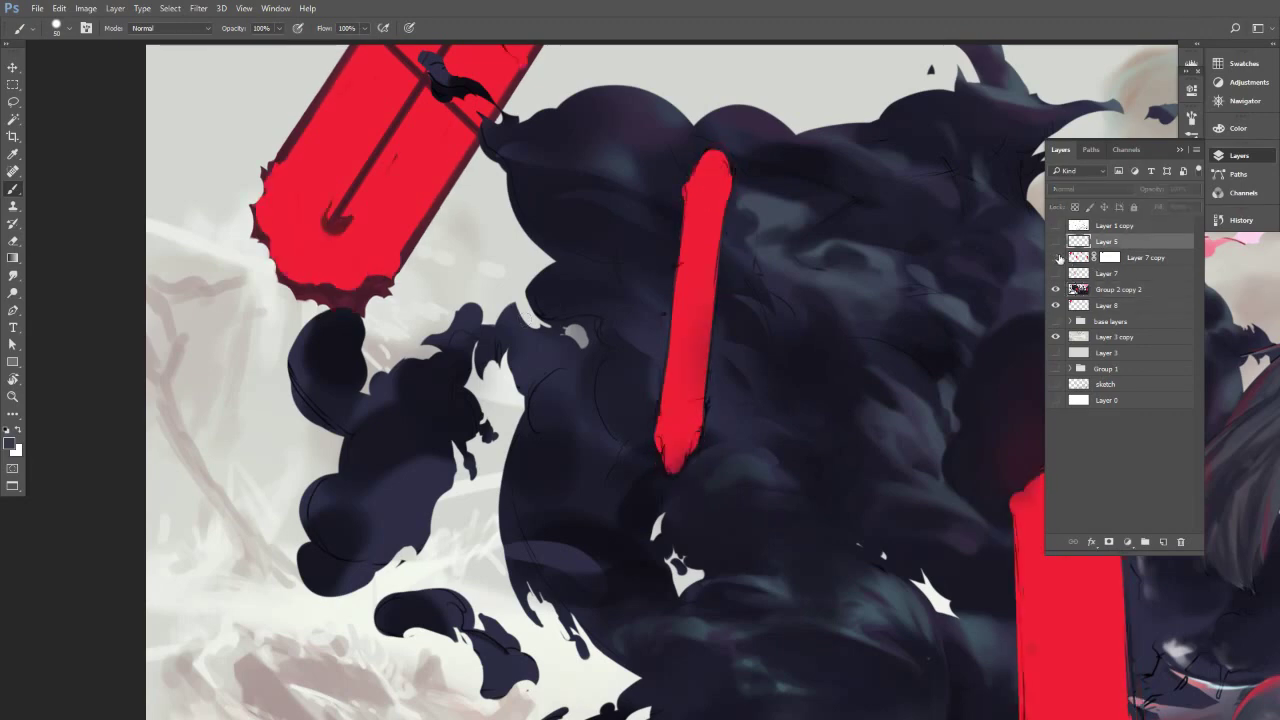
Show Layer 7 copy and paint its mask black to clean up the upper large lantern's broken tip against the smoke.
click(1056, 257)
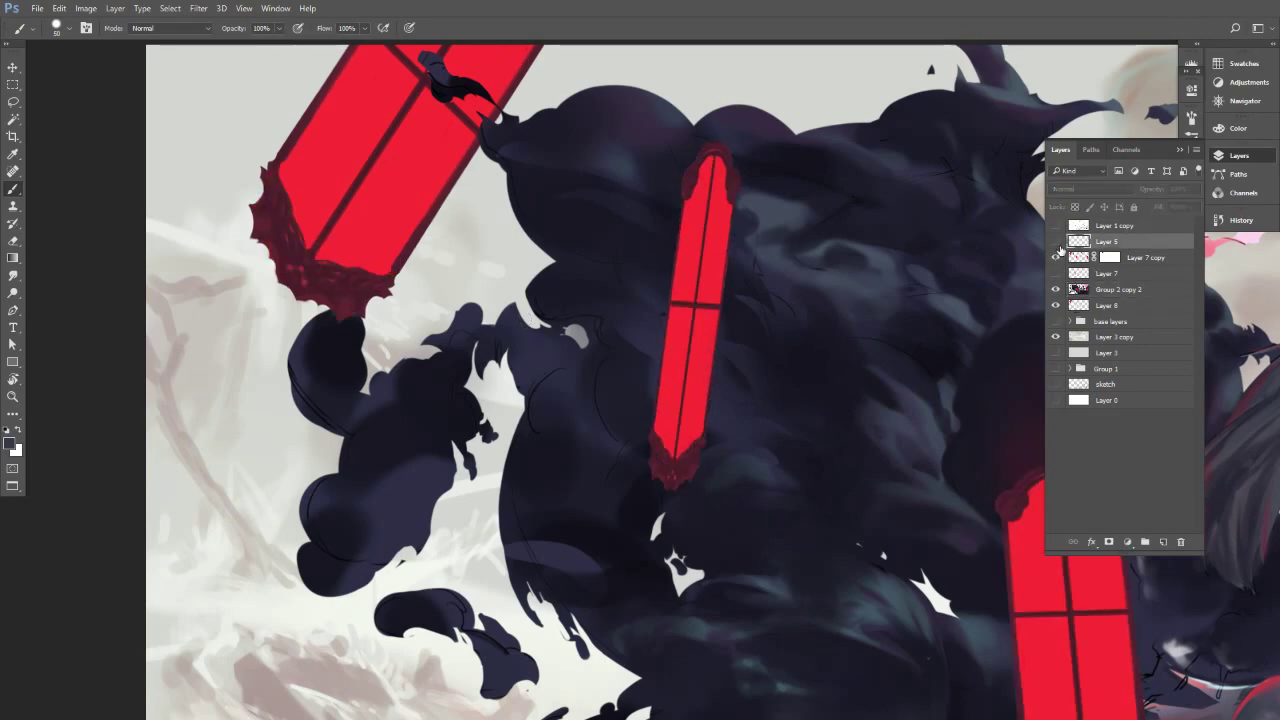
click(1056, 257)
click(1056, 257)
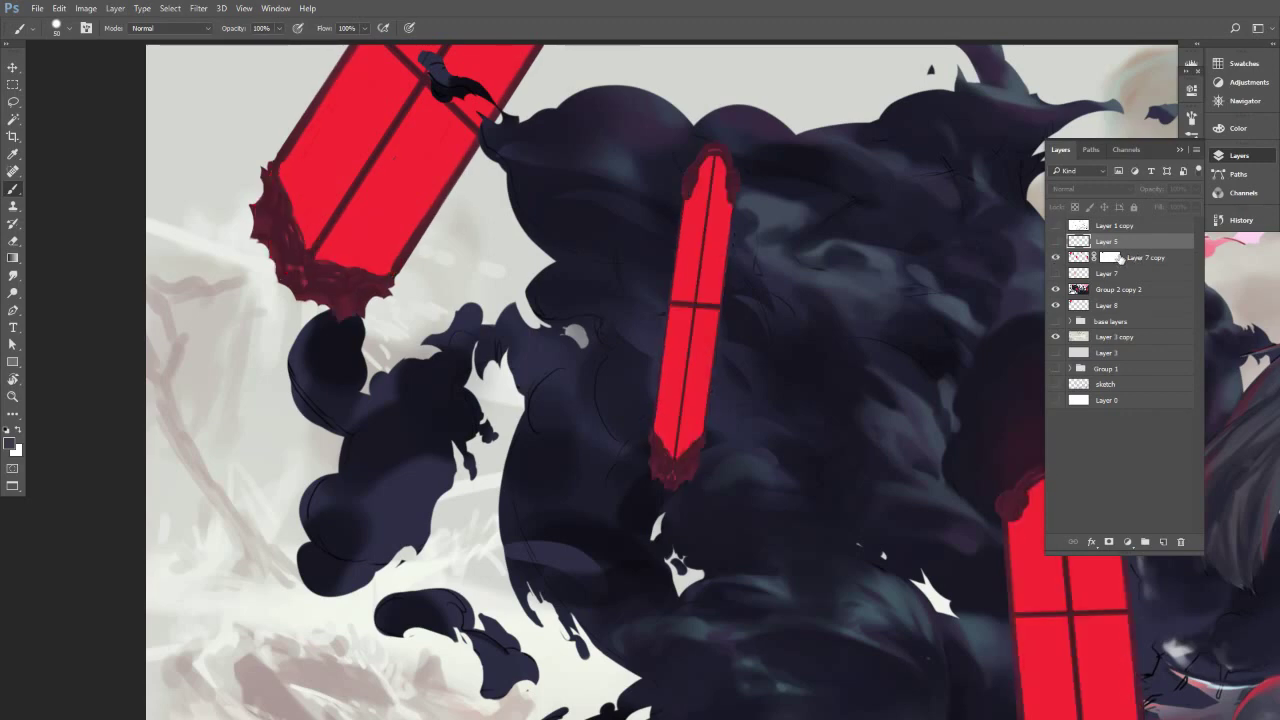
click(1097, 257)
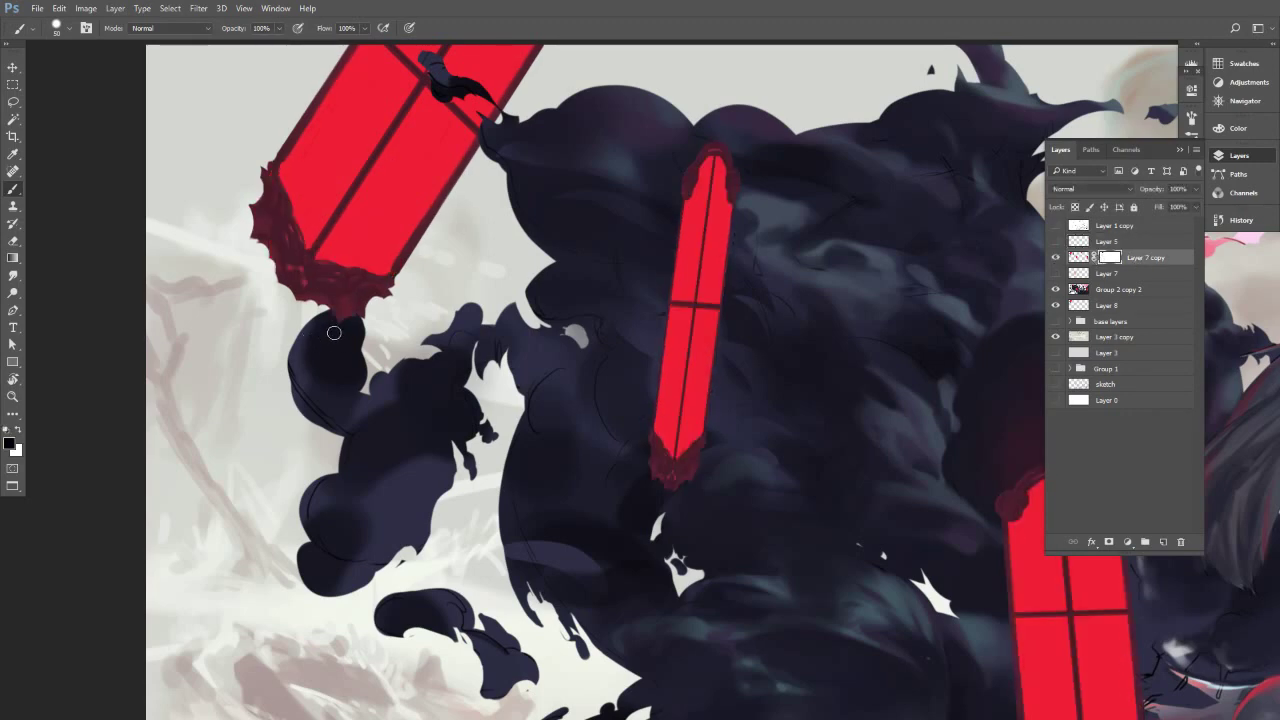
drag(336, 328, 352, 322)
drag(470, 301, 399, 323)
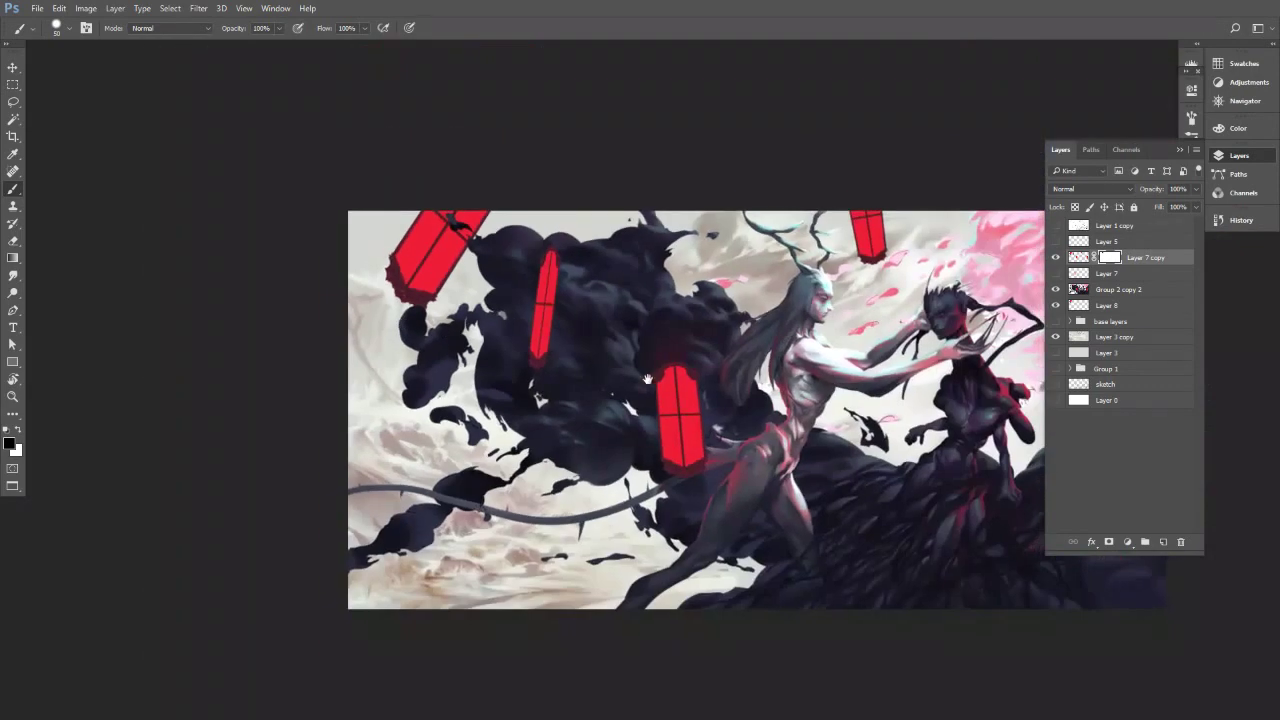
Move Layer 7 copy directly above Group 2 copy 2, then merge both layers down into Layer 8.
drag(649, 378, 442, 338)
scroll(593, 325, down, 1)
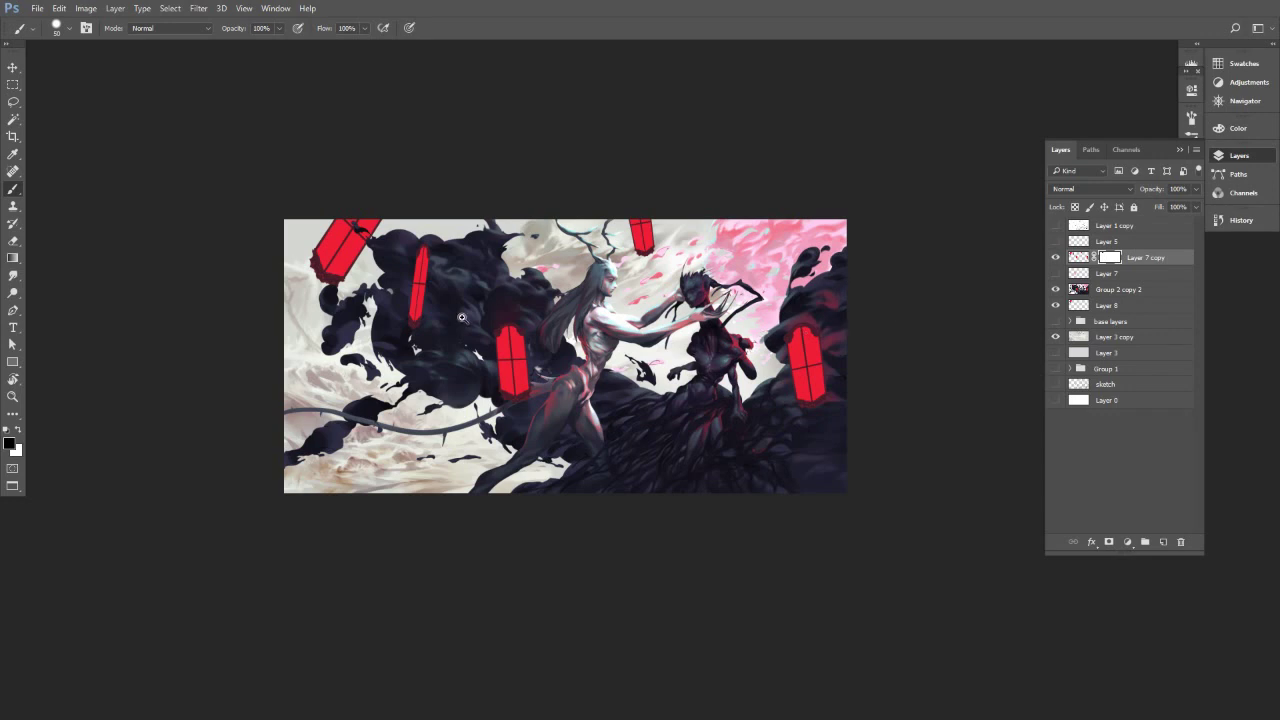
scroll(462, 317, up, 3)
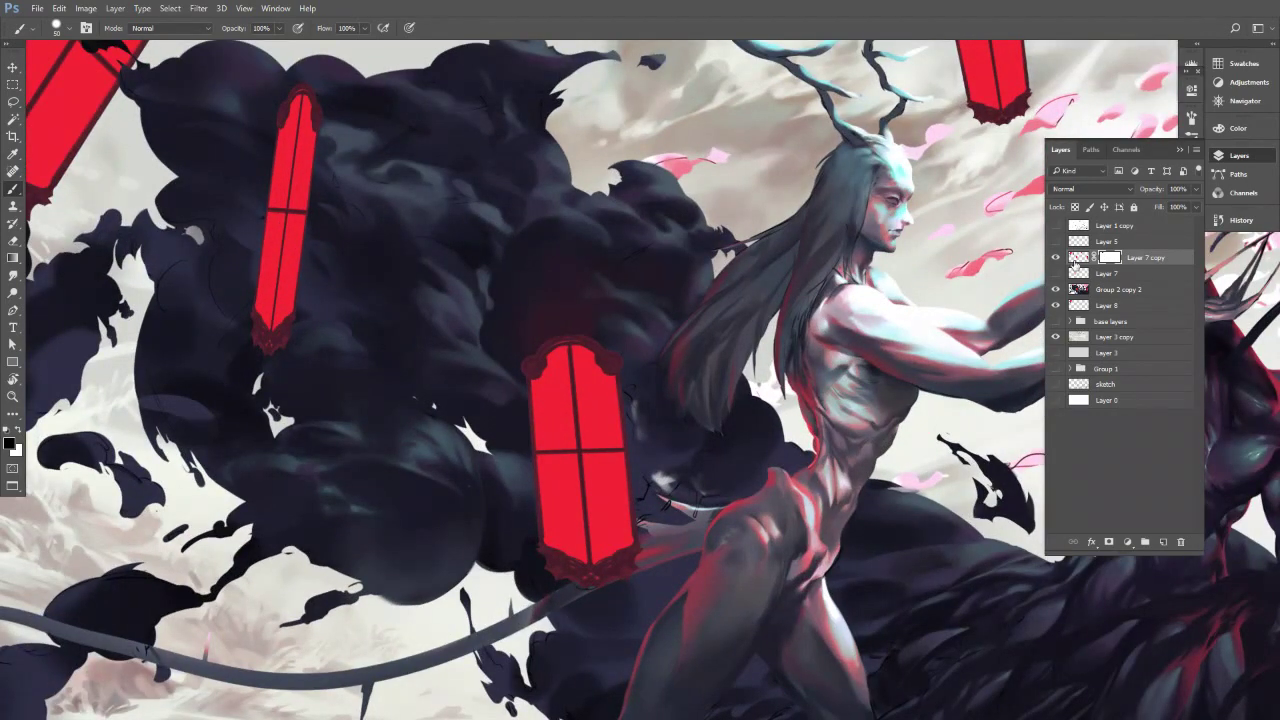
click(1056, 258)
click(1056, 258)
drag(1088, 258, 1089, 284)
key(ctrl+e)
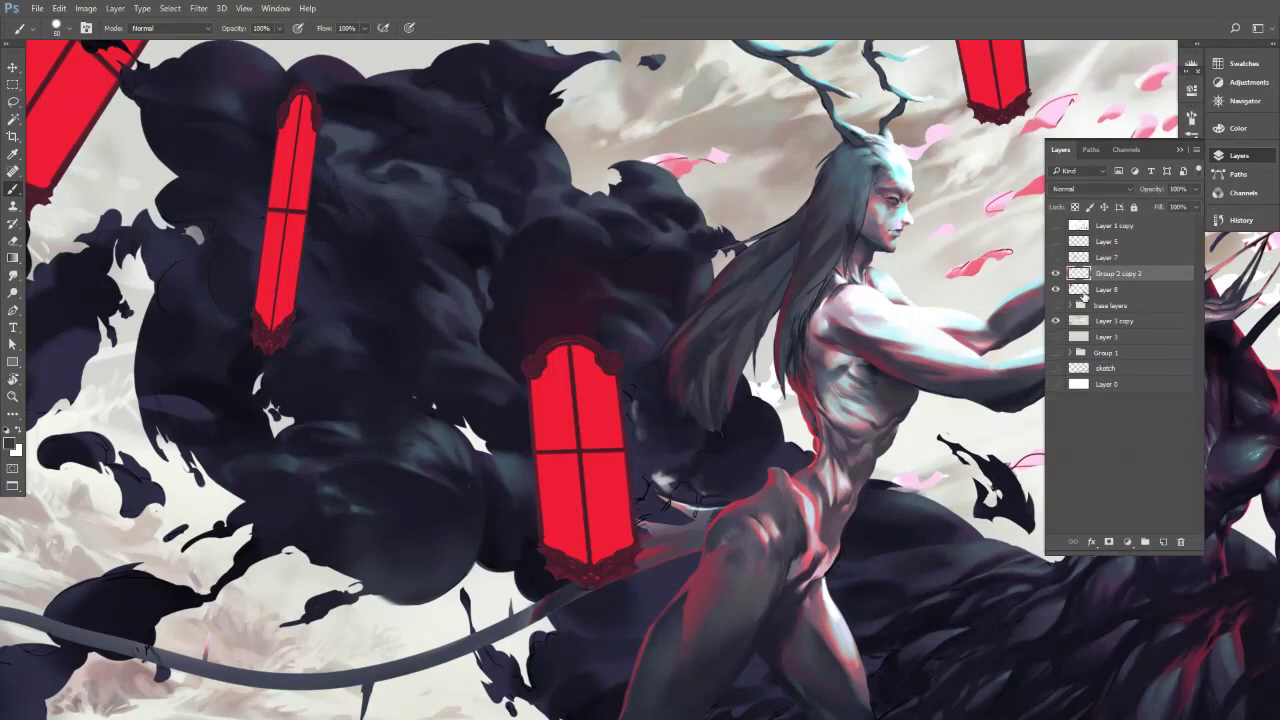
key(ctrl+e)
Sample the central lantern's red and dab a glow with a 175 px brush on the smoke beside its crown.
drag(964, 295, 790, 294)
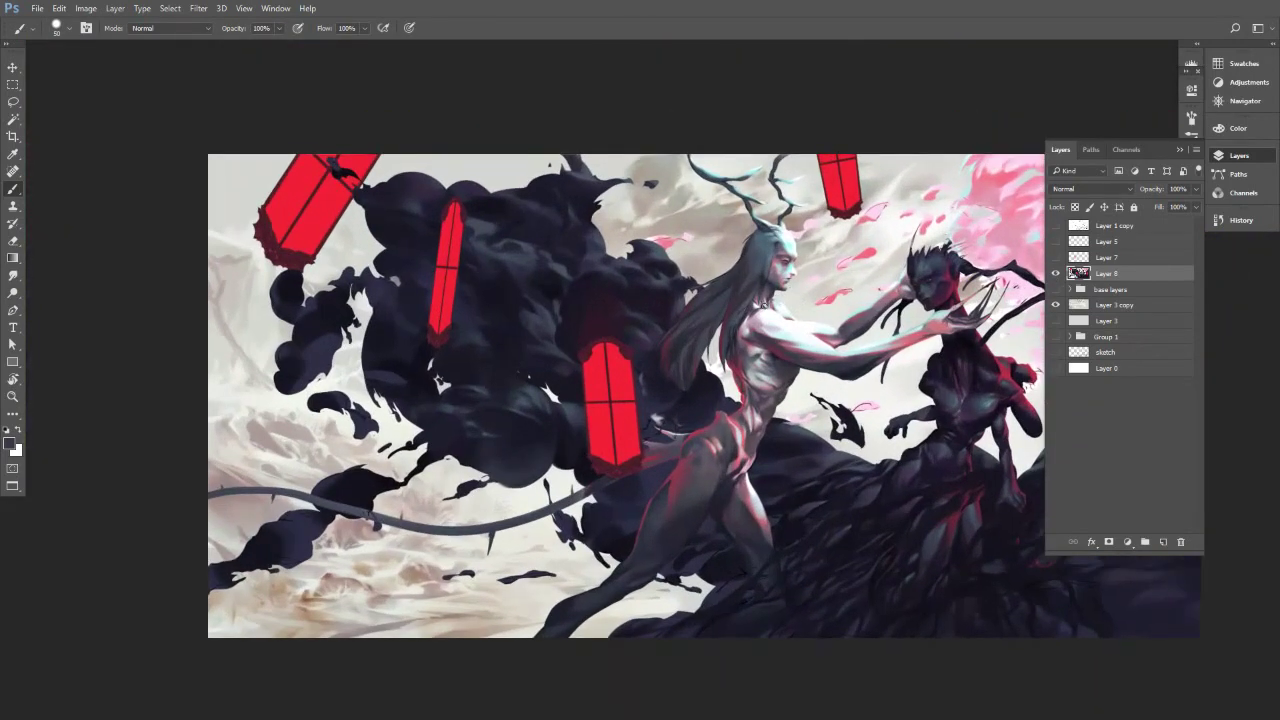
alt+click(619, 381)
scroll(600, 300, up, 3)
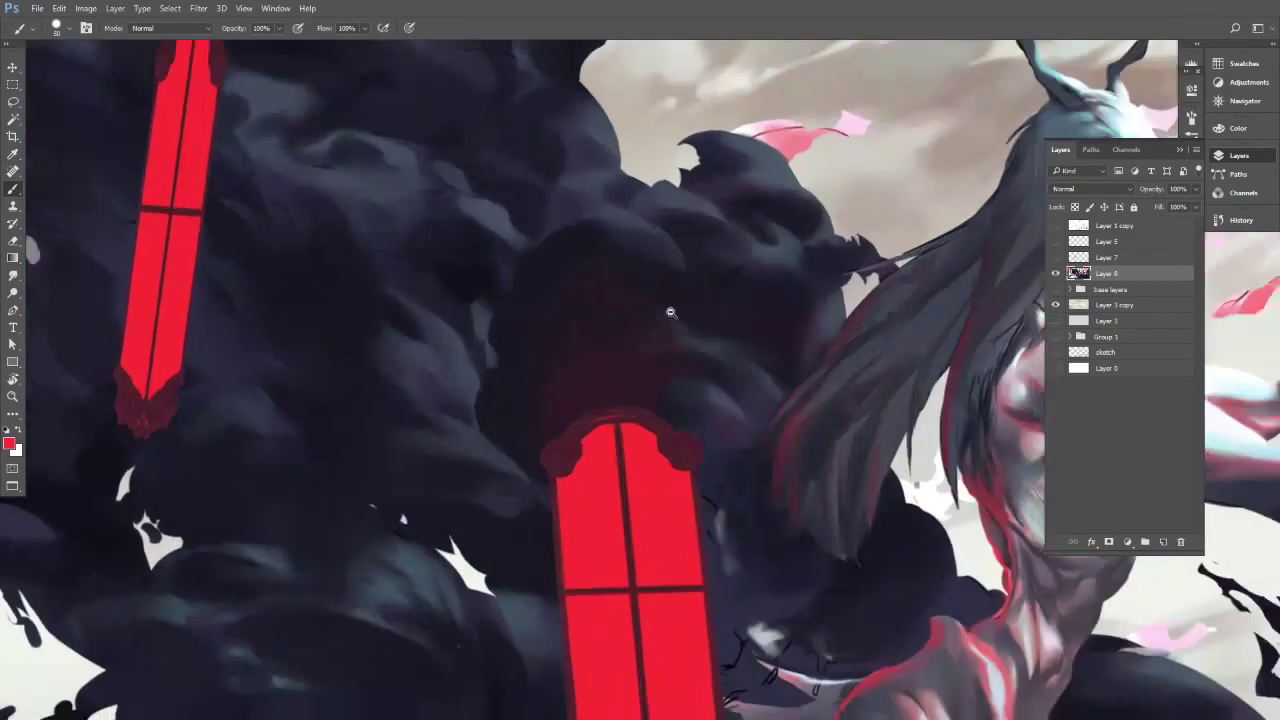
key(bracketright)
key(bracketright)
key(bracketright)
key(bracketright)
key(bracketright)
key(bracketright)
key(bracketright)
key(bracketright)
click(526, 438)
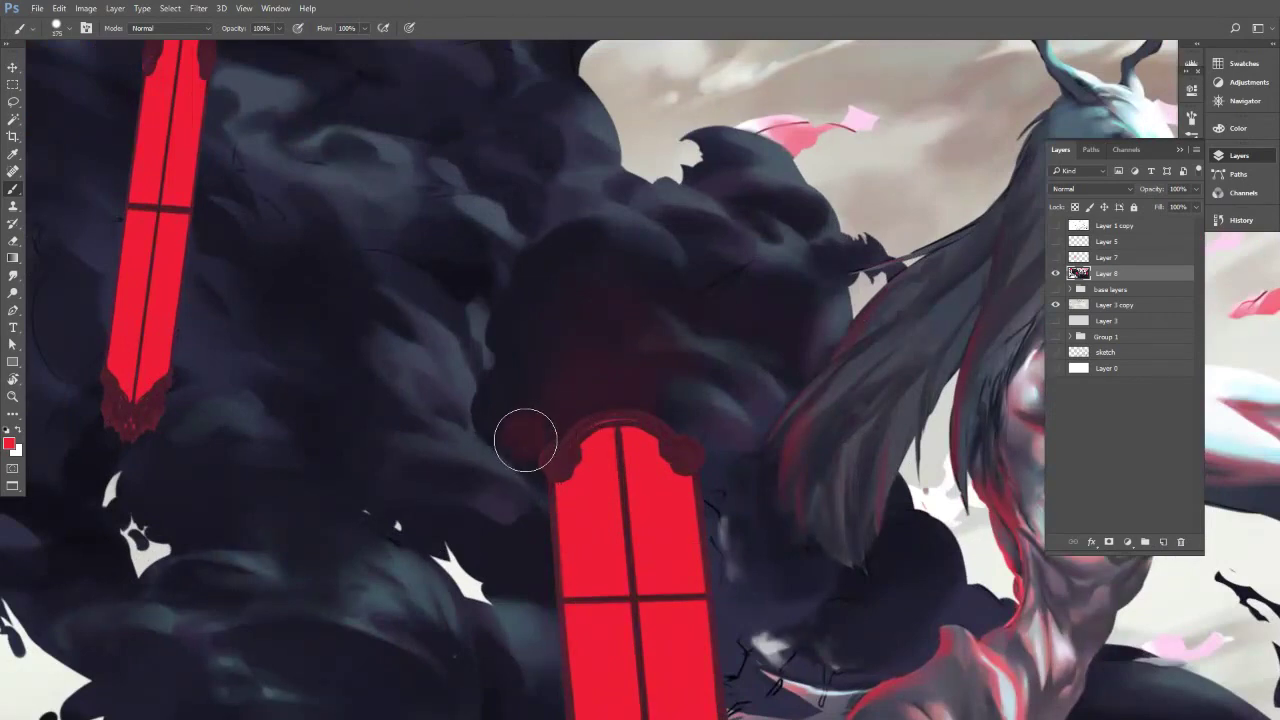
Sample the dark red of the glow and shape its outer edge along the smoke lobe with a smaller brush.
alt+click(523, 431)
key(bracketleft)
key(bracketleft)
key(bracketleft)
key(bracketleft)
key(bracketleft)
key(bracketleft)
key(bracketleft)
drag(500, 423, 498, 431)
Extend the dark red glow upward over the smoke beside the central lantern's crown, resampling tones to blend it.
key(bracketright)
key(bracketright)
mouse_move(512, 414)
mouse_down()
mouse_move(514, 372)
mouse_move(522, 406)
mouse_move(523, 372)
mouse_move(506, 393)
mouse_move(514, 440)
mouse_move(527, 318)
mouse_move(529, 420)
mouse_up()
alt+click(512, 393)
key(bracketright)
alt+click(506, 399)
key(bracketright)
key(bracketright)
alt+click(535, 427)
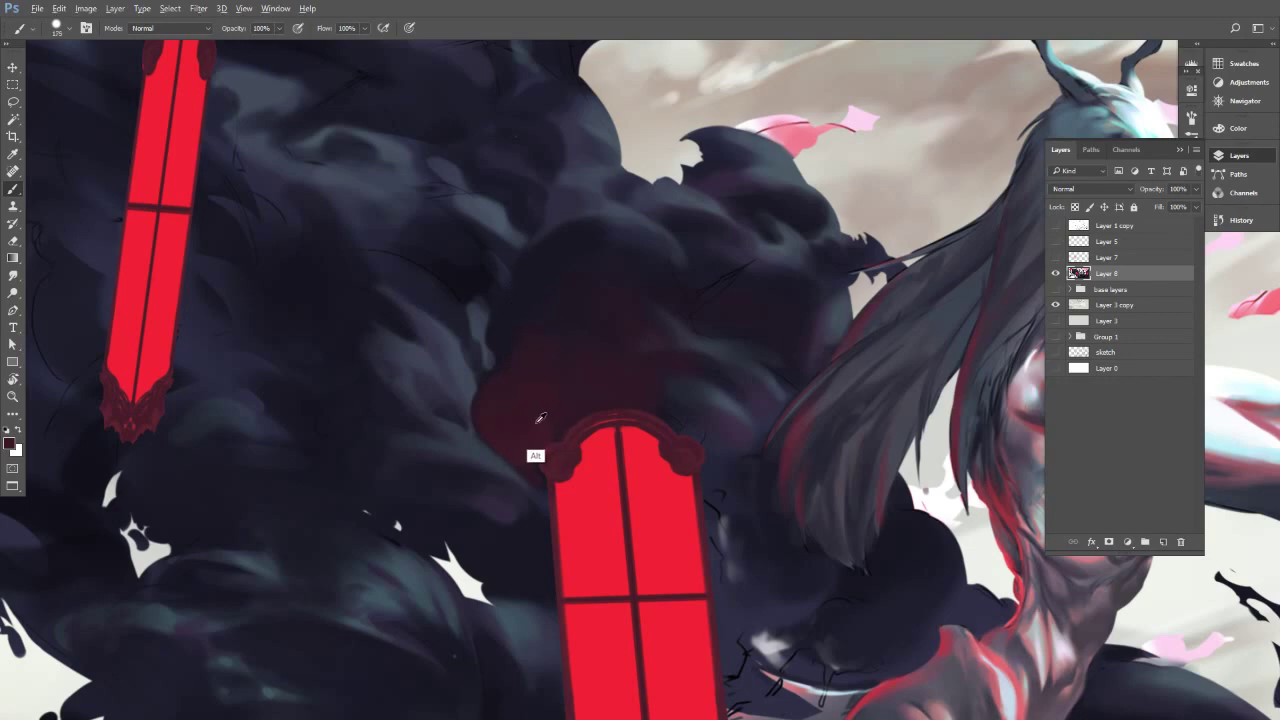
Paint sampled dark red over the smoke just above the central lantern's crown with a smaller brush.
key(bracketleft)
key(bracketleft)
key(bracketleft)
key(bracketleft)
key(bracketleft)
key(bracketleft)
key(bracketleft)
alt+click(564, 412)
mouse_move(579, 378)
mouse_down()
mouse_move(551, 411)
mouse_move(562, 396)
mouse_up()
Sample the smoke's dark red and paint a fine edge up the smoke lobe above the existing glow.
key(alt+t)
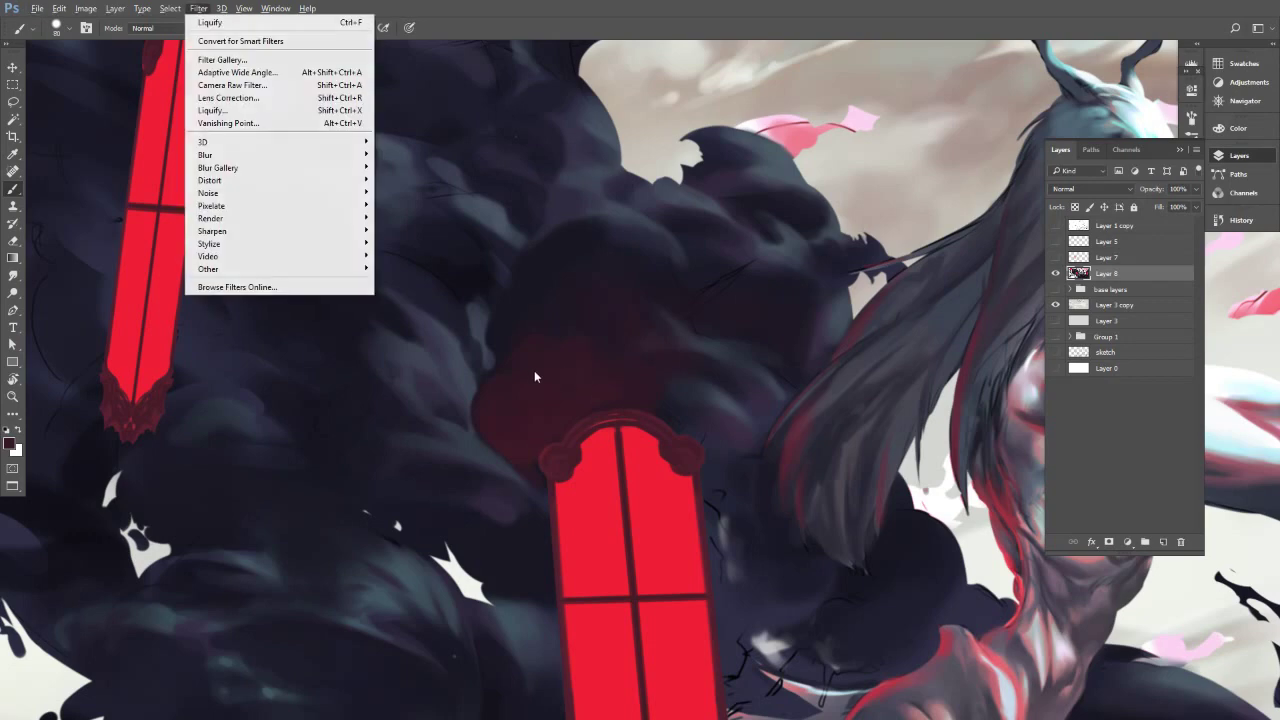
alt+click(530, 366)
key(])
key(])
key(])
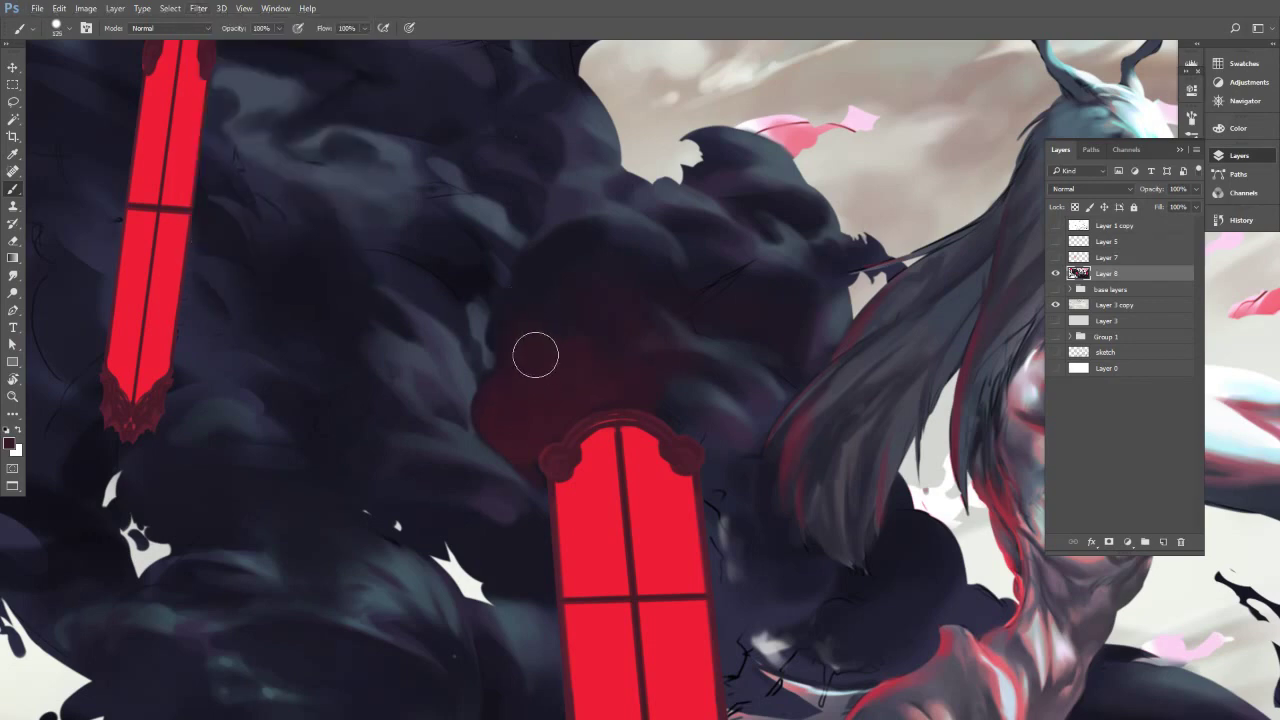
key(bracketright)
key(bracketright)
key(bracketright)
key(bracketright)
key(bracketleft)
key(bracketleft)
key(bracketleft)
key(bracketleft)
key(bracketleft)
key(bracketleft)
key(bracketleft)
key(bracketleft)
key(bracketleft)
key(bracketleft)
drag(503, 357, 509, 309)
Fill the gap between the two glowing smoke lobes beside the central lantern with dark red.
key(bracketright)
key(bracketright)
key(bracketright)
mouse_move(503, 383)
mouse_down()
mouse_move(512, 317)
mouse_move(514, 371)
mouse_up()
key(bracketright)
key(bracketright)
key(bracketright)
key(bracketright)
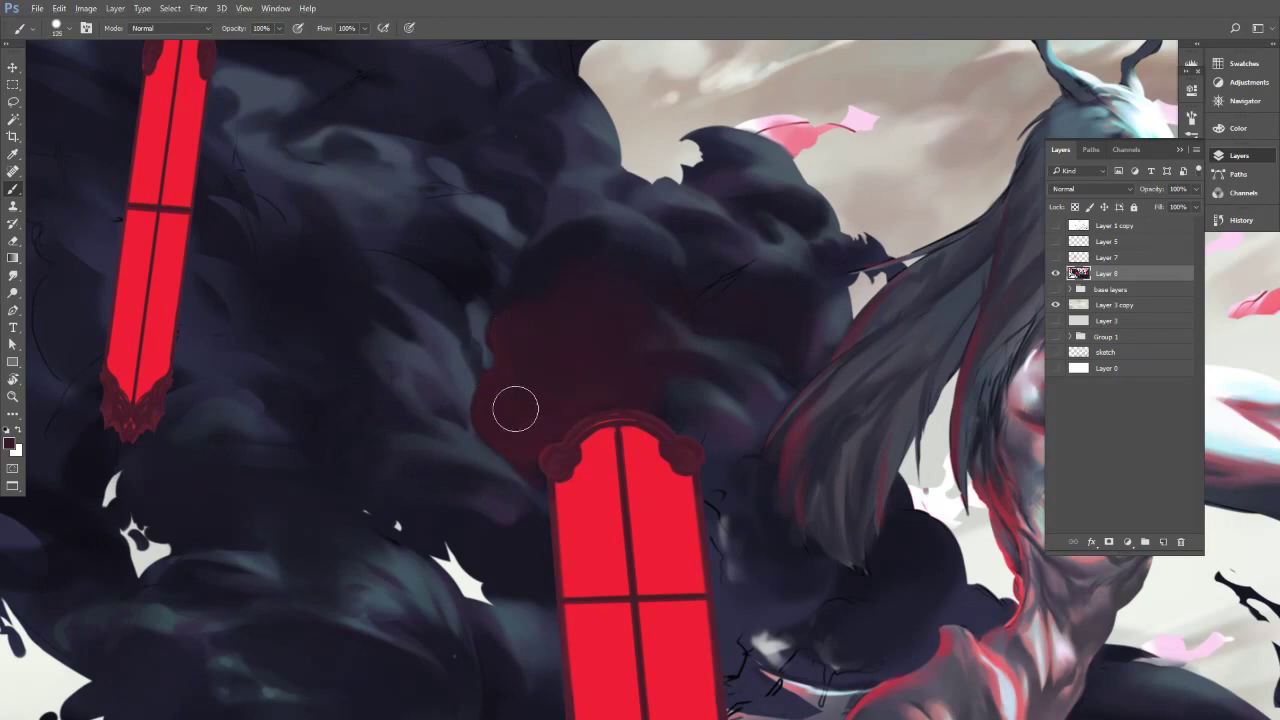
Smudge the red glow above the central lantern at 20% strength to blend it into the smoke.
click(14, 280)
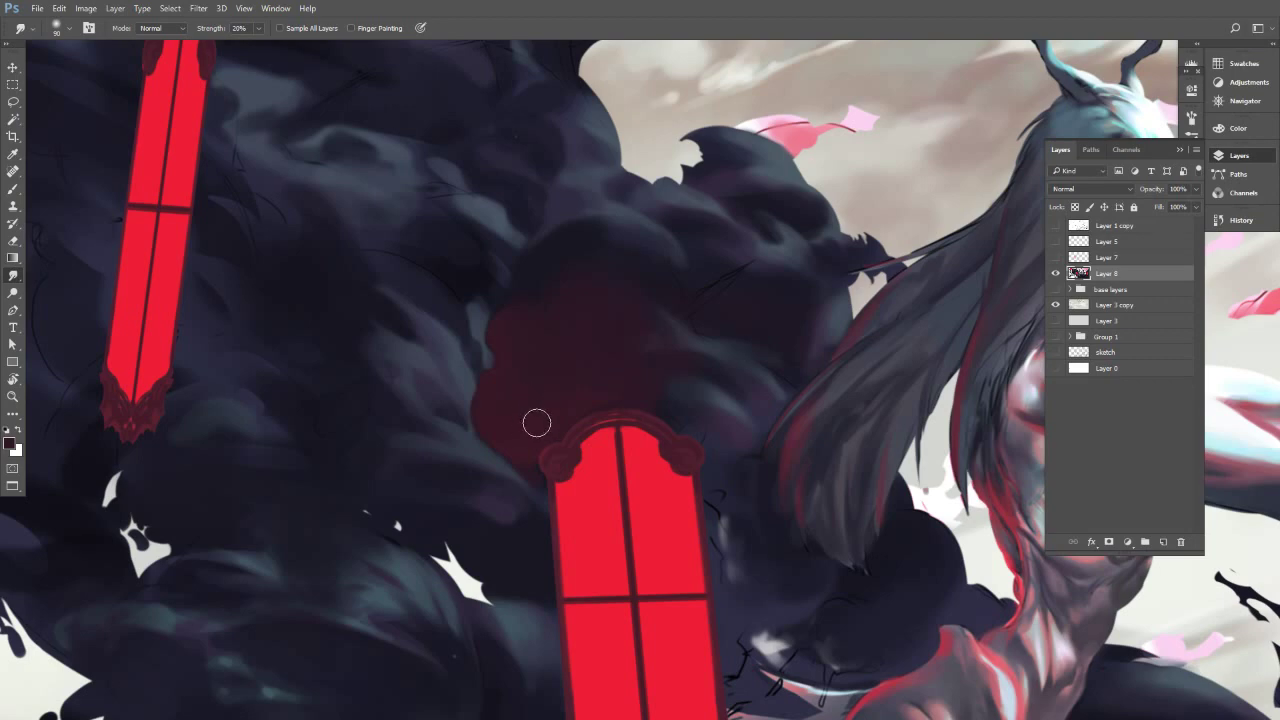
key(bracketright)
key(bracketright)
key(bracketright)
key(bracketleft)
drag(630, 413, 494, 414)
drag(790, 462, 745, 396)
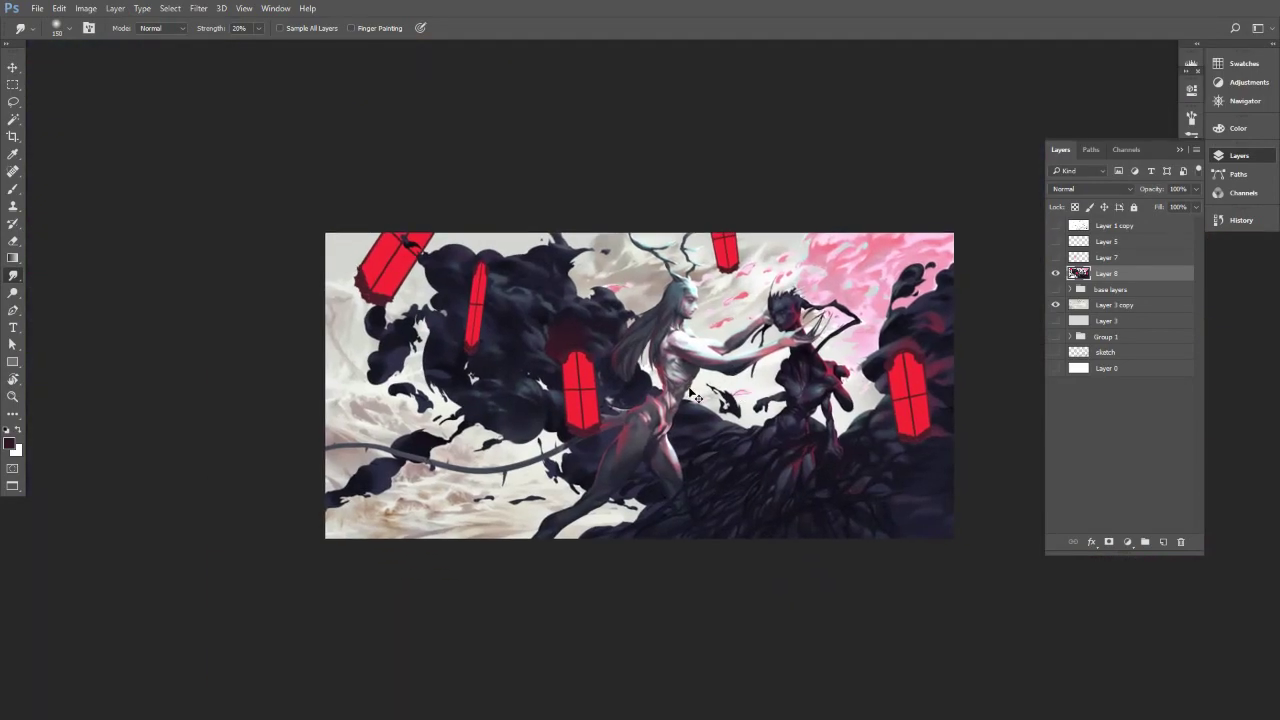
Sample the dark smoke colour, soften the brush's hardness and tone down the upper edge of the red glow.
scroll(562, 324, up, 5)
key(b)
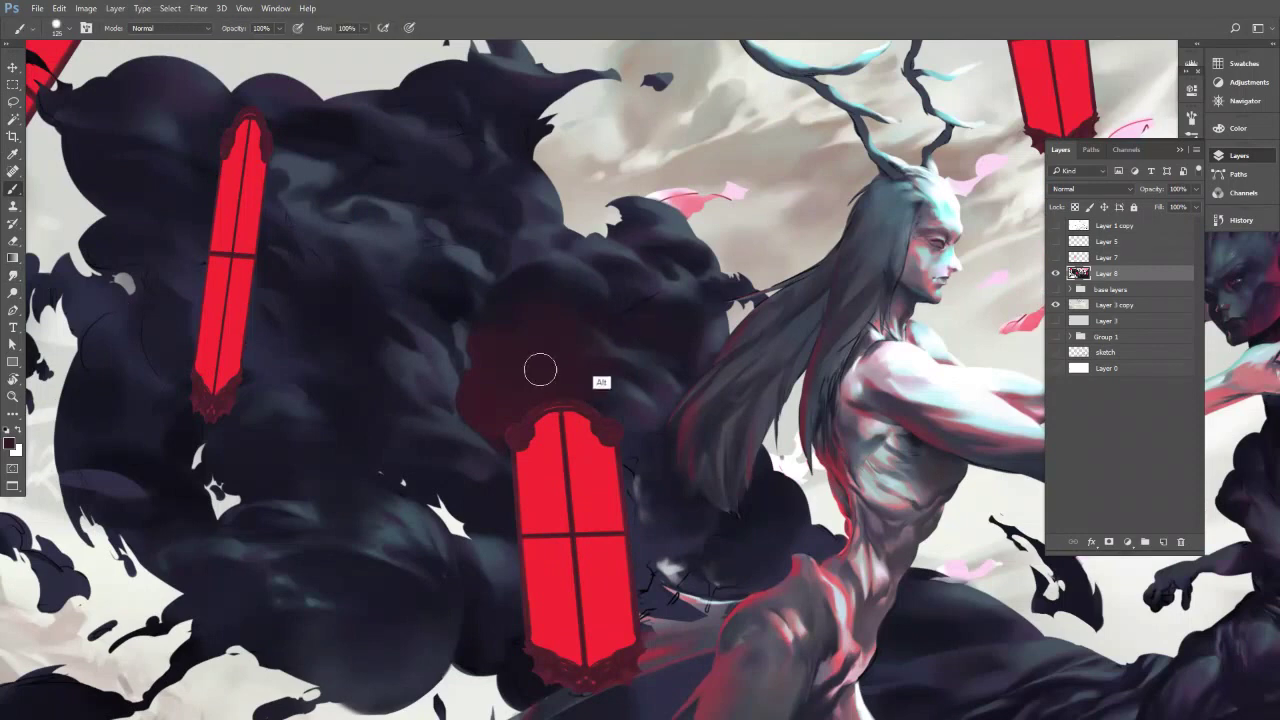
alt+click(591, 305)
key([)
key([)
key([)
right_click(641, 387)
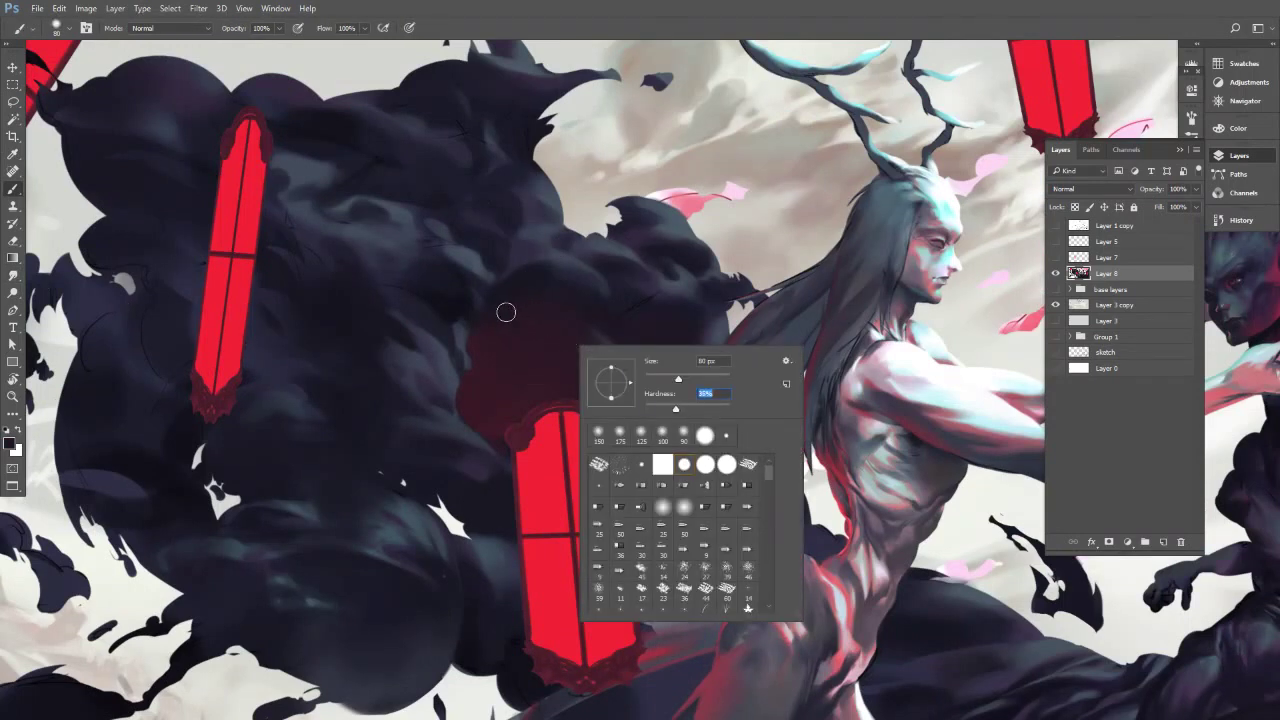
key(Return)
key([)
key(])
key(])
key(])
key(])
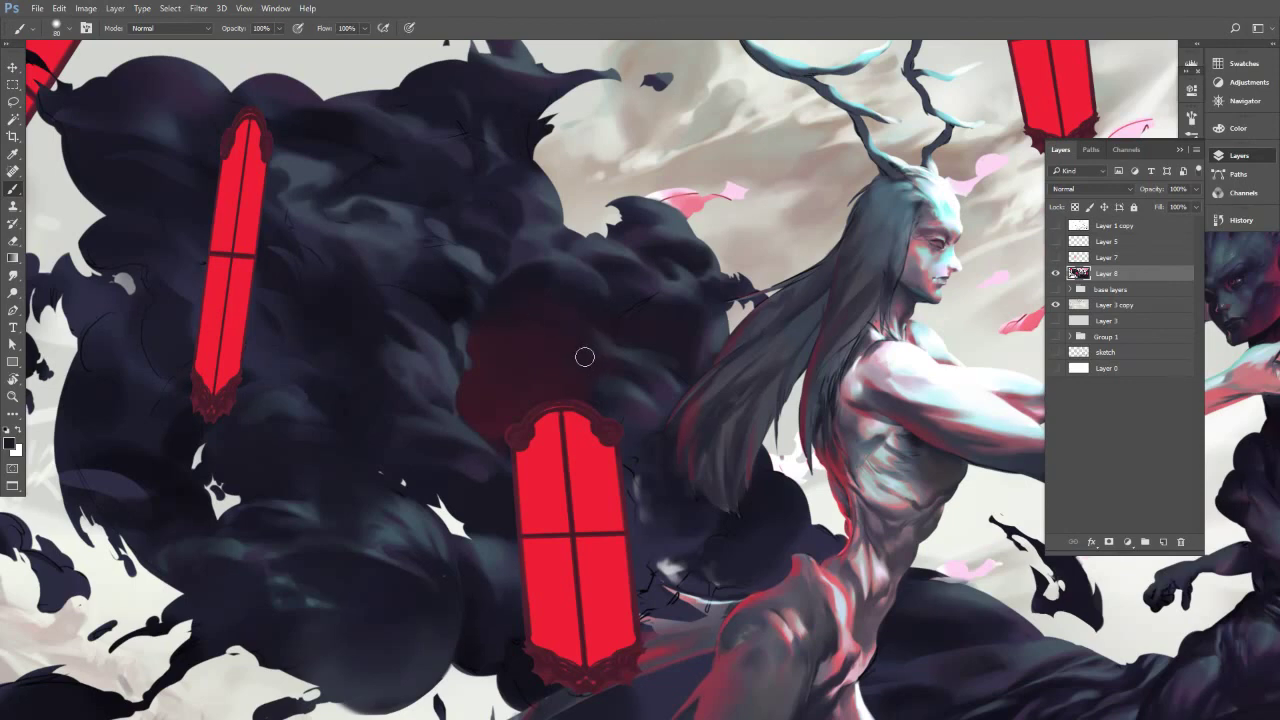
Sample a tone inside the glow and paint a soft transition around the central lantern's crown at 150 px.
key([)
key(alt)
alt+click(560, 370)
key(bracketright)
key(bracketright)
drag(563, 403, 449, 457)
Flip the canvas horizontally and paint a red stroke on the smoke beside the narrow lantern.
key(ctrl+plus)
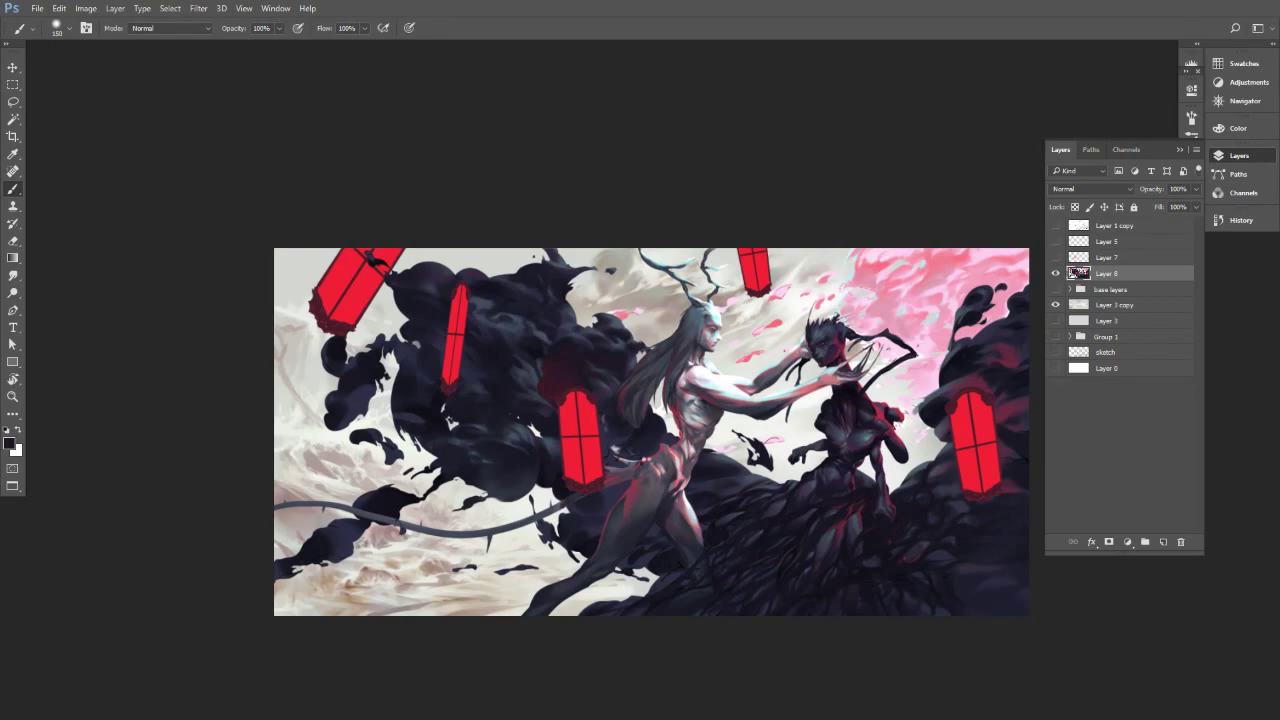
key(ctrl+shift+h)
drag(856, 394, 716, 324)
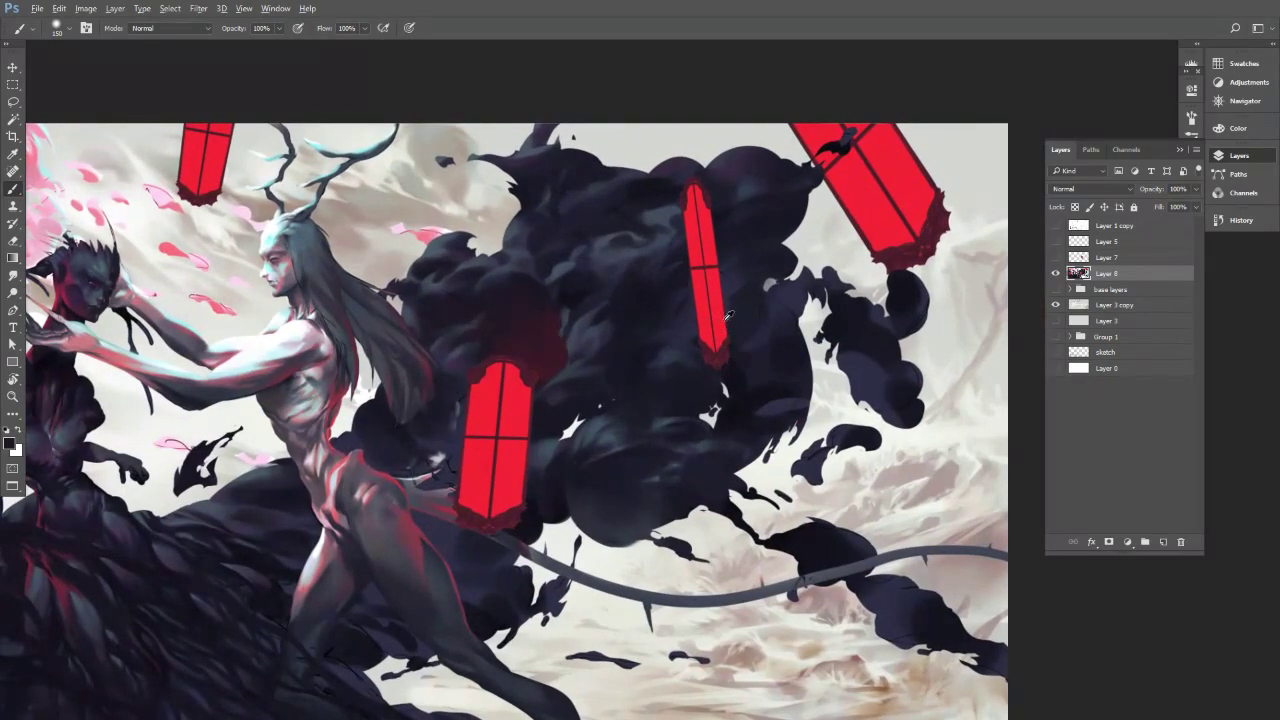
key(bracketleft)
drag(640, 312, 678, 284)
alt+click(653, 299)
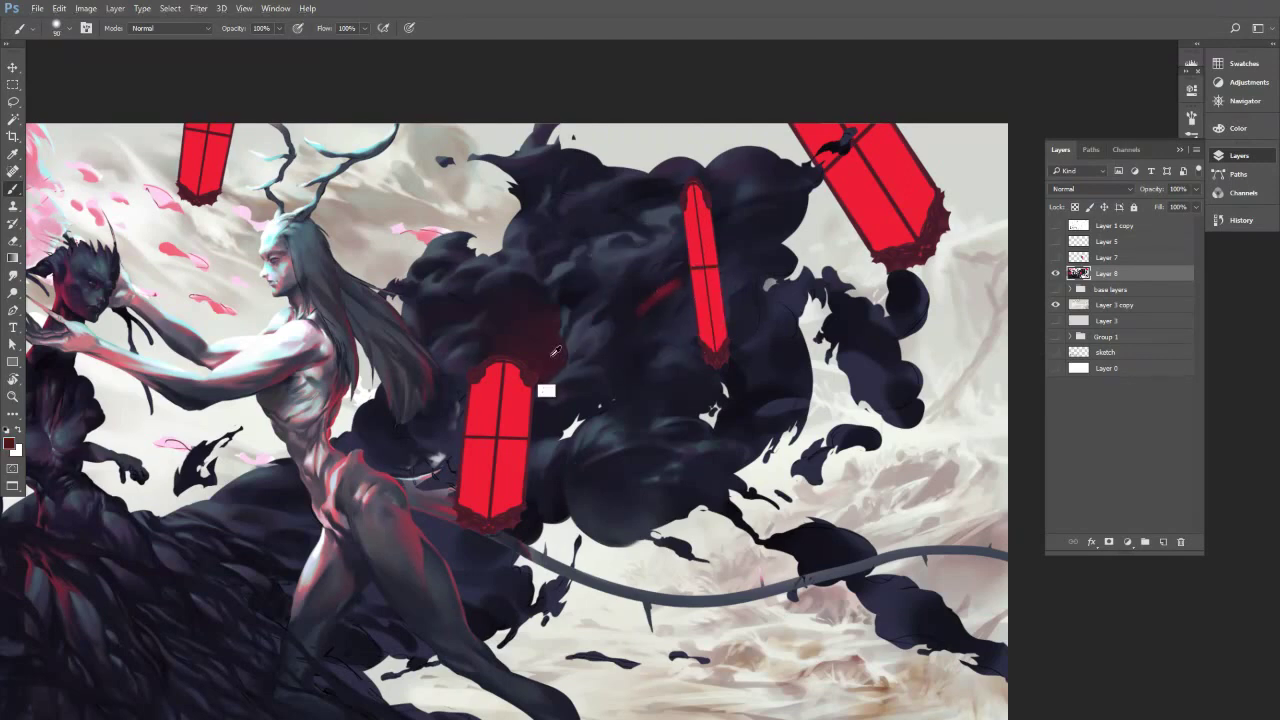
Spread the narrow lantern's red glow down over the neighbouring smoke with a sampled dark red and larger brush.
alt+click(638, 296)
key(bracketright)
key(bracketright)
key(bracketright)
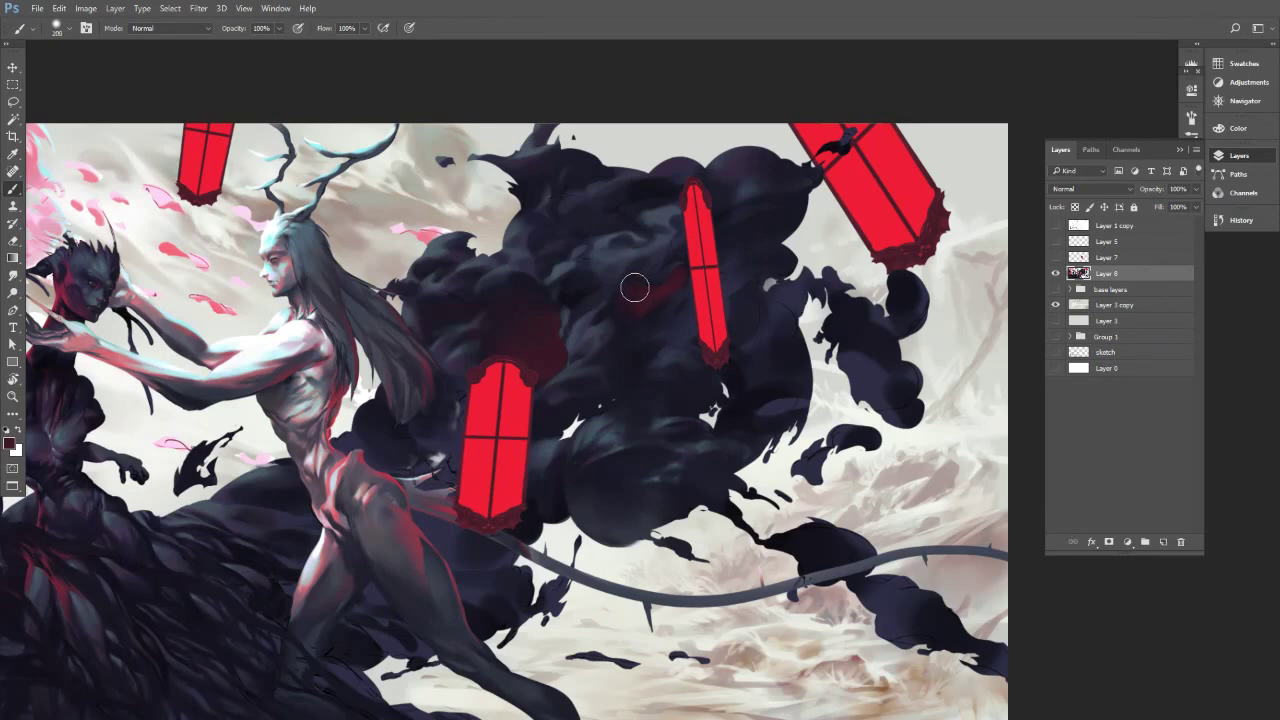
drag(630, 310, 623, 345)
Paint a red glow on the rounded smoke lobe beside the large corner lantern and blend its inner edge.
key(bracketleft)
mouse_move(775, 200)
mouse_down()
mouse_move(786, 200)
mouse_move(779, 229)
mouse_up()
key(bracketright)
key(bracketright)
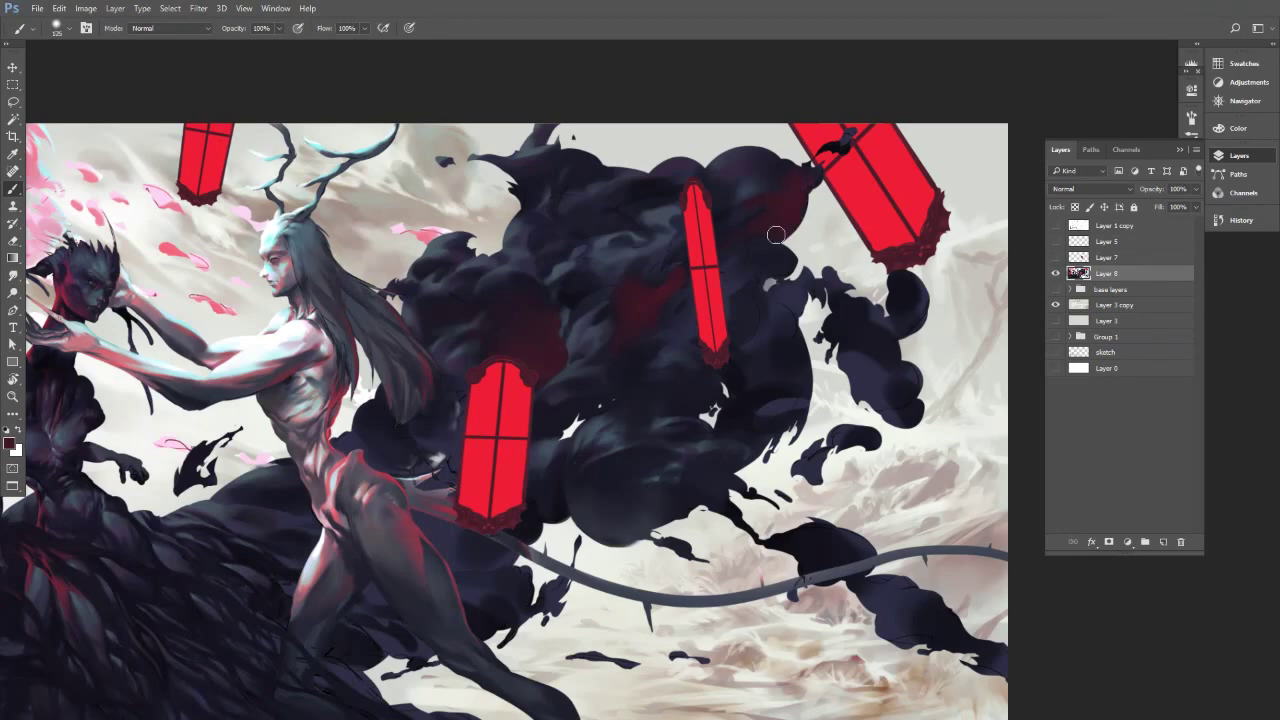
alt+click(756, 238)
key(bracketright)
alt+click(753, 243)
Paint a dark red glow on the outer smoke lobe beyond the narrow lantern's tip, using sampled tones.
alt+click(675, 285)
alt+click(740, 339)
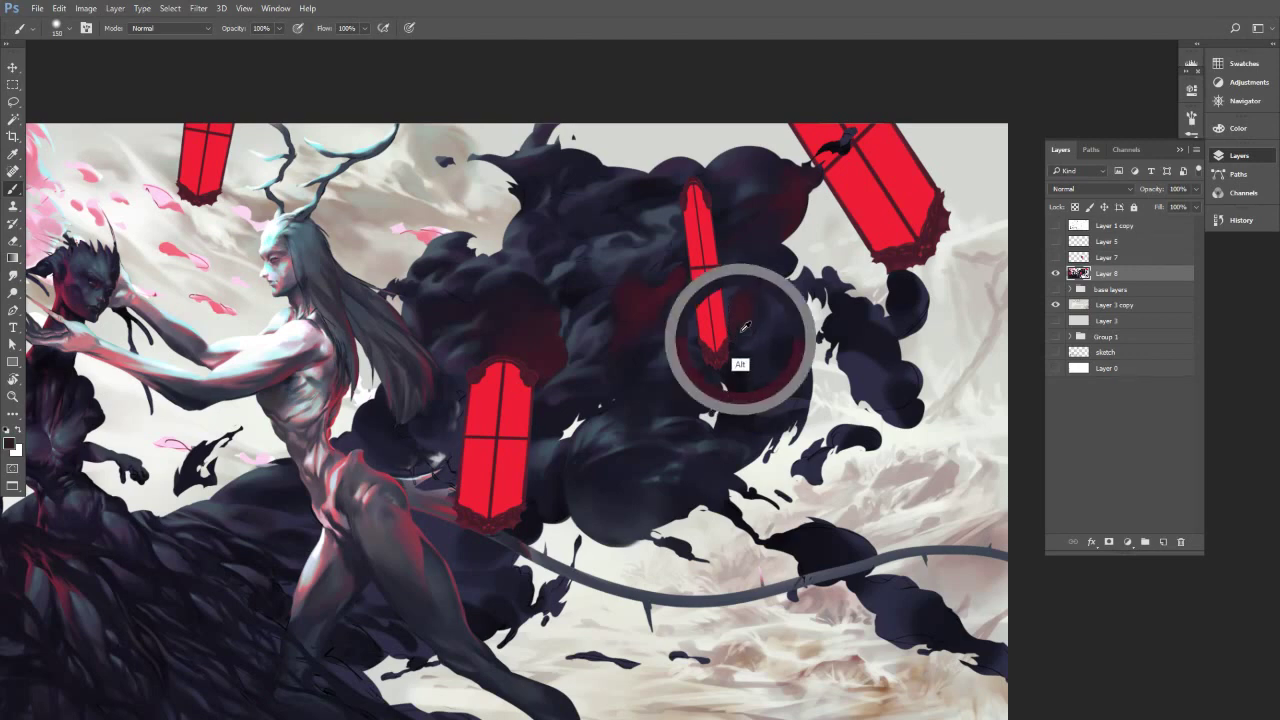
key(bracketleft)
key(bracketleft)
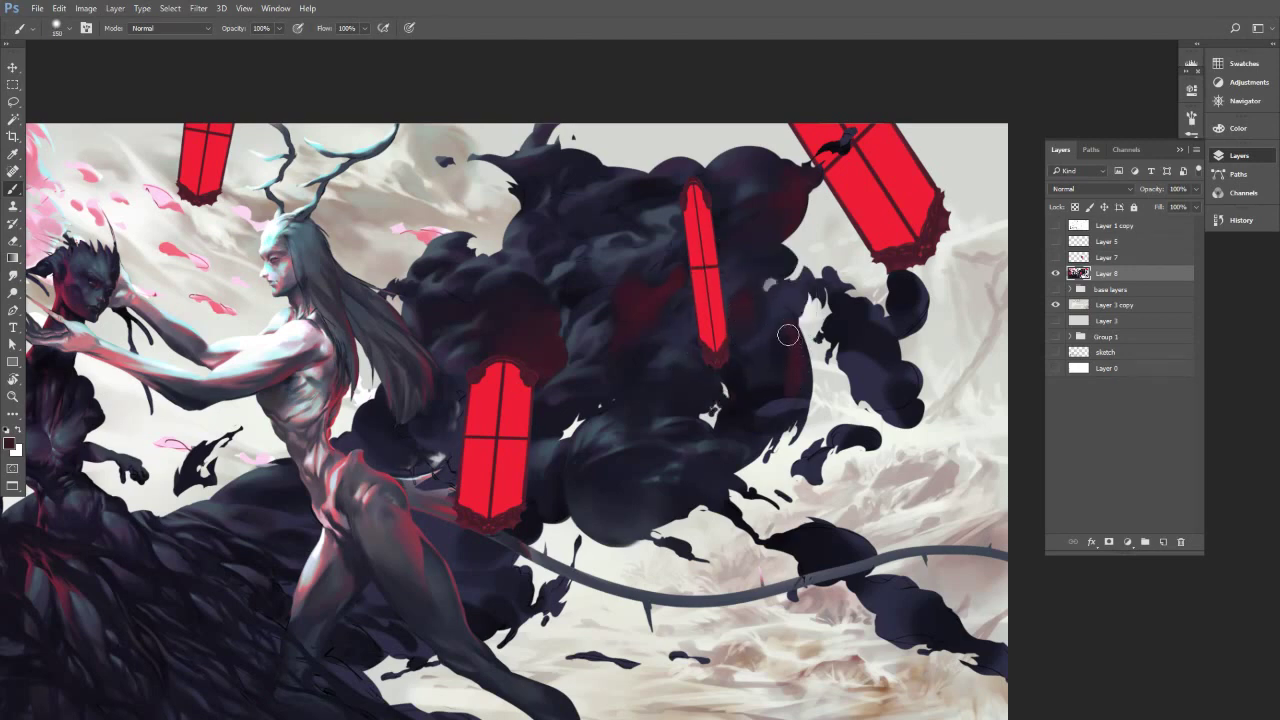
alt+click(776, 366)
key(bracketleft)
key(bracketleft)
mouse_move(799, 339)
mouse_down()
mouse_move(809, 391)
mouse_move(804, 359)
mouse_up()
Add a new layer clipped to Layer 8 and paint dark red on the small smoke clumps beneath the corner lantern.
key(ctrl+shift+alt+n)
key(ctrl+alt+g)
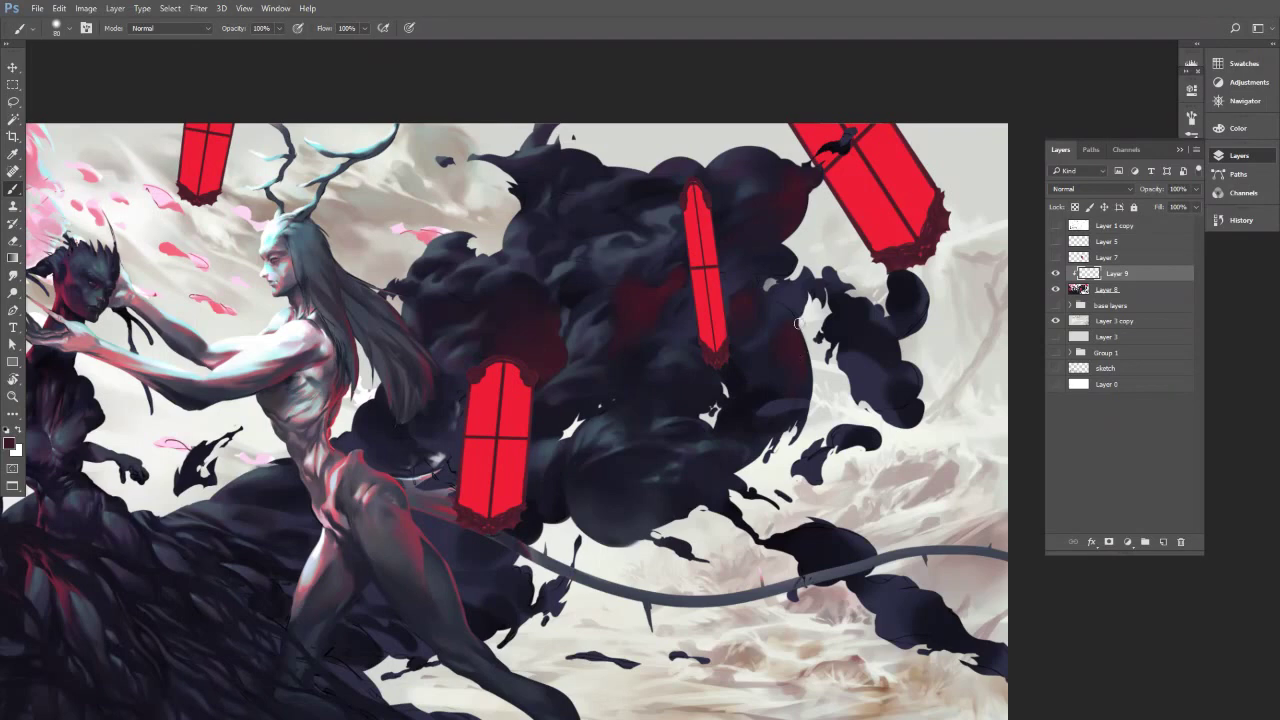
key(bracketright)
key(bracketright)
key(bracketright)
key(bracketright)
mouse_move(855, 317)
mouse_down()
mouse_move(850, 308)
mouse_move(861, 318)
mouse_move(893, 293)
mouse_up()
key(bracketright)
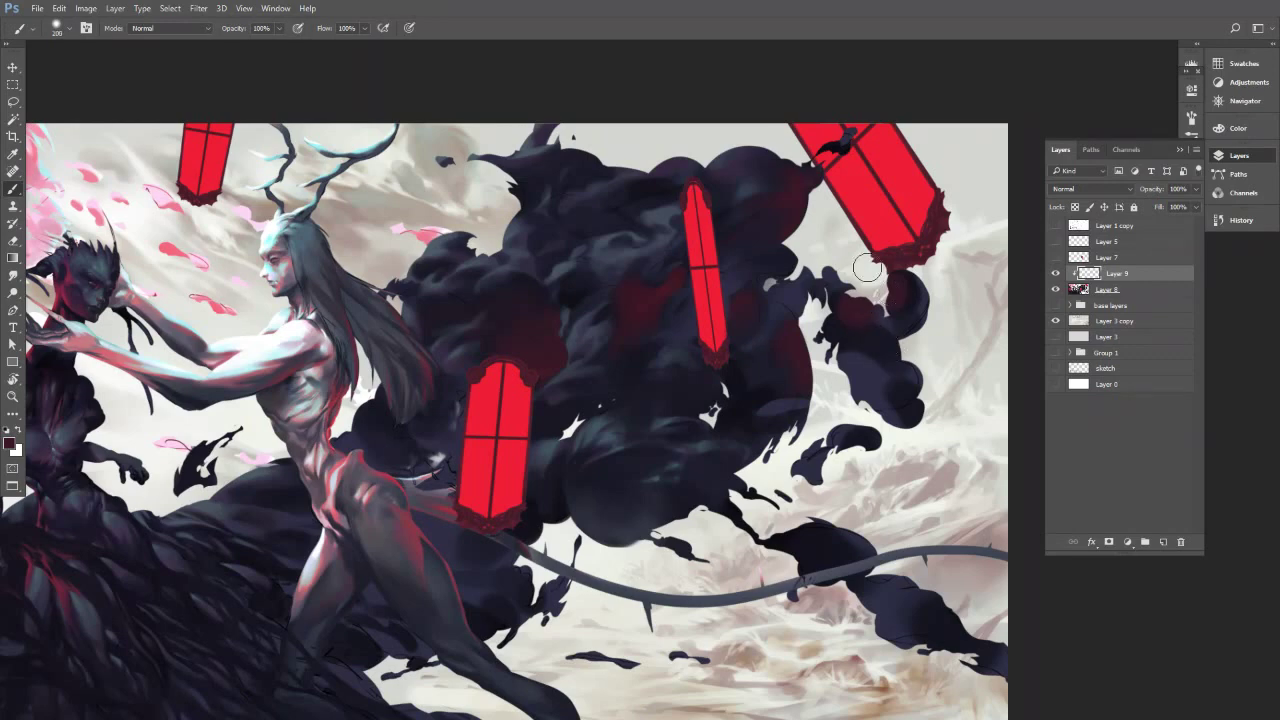
Brighten the small smoke clumps beneath the corner lantern with red sampled from the lantern.
alt+click(882, 232)
key(bracketleft)
key(bracketleft)
alt+click(849, 300)
alt+click(885, 231)
Paint a bright red rim on the large smoke mass's outer edge and sample its tones for blending.
mouse_move(797, 362)
mouse_down()
mouse_move(802, 328)
mouse_move(806, 371)
mouse_up()
key(bracketright)
key(bracketright)
key(bracketright)
key(bracketright)
key(bracketright)
alt+click(800, 338)
alt+click(788, 357)
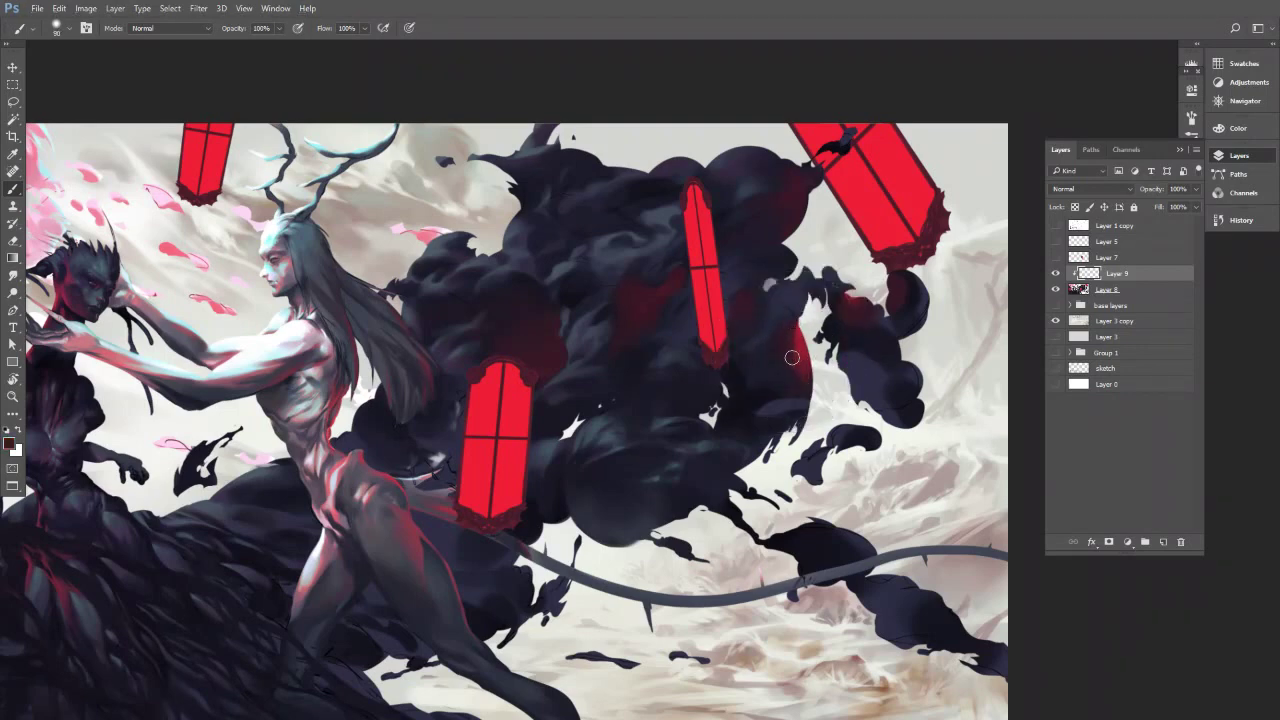
Broaden the red glow along the large smoke mass's outer edge with a larger brush and sampled reds.
key(bracketright)
key(bracketright)
alt+click(802, 380)
key(bracketright)
key(bracketright)
drag(796, 349, 801, 384)
alt+click(802, 339)
drag(791, 300, 777, 361)
Paint red light on the smoke lobe beside the corner lantern with a smaller brush and a sampled red.
key(bracketleft)
key(bracketleft)
key(bracketleft)
key(bracketleft)
key(bracketleft)
key(bracketleft)
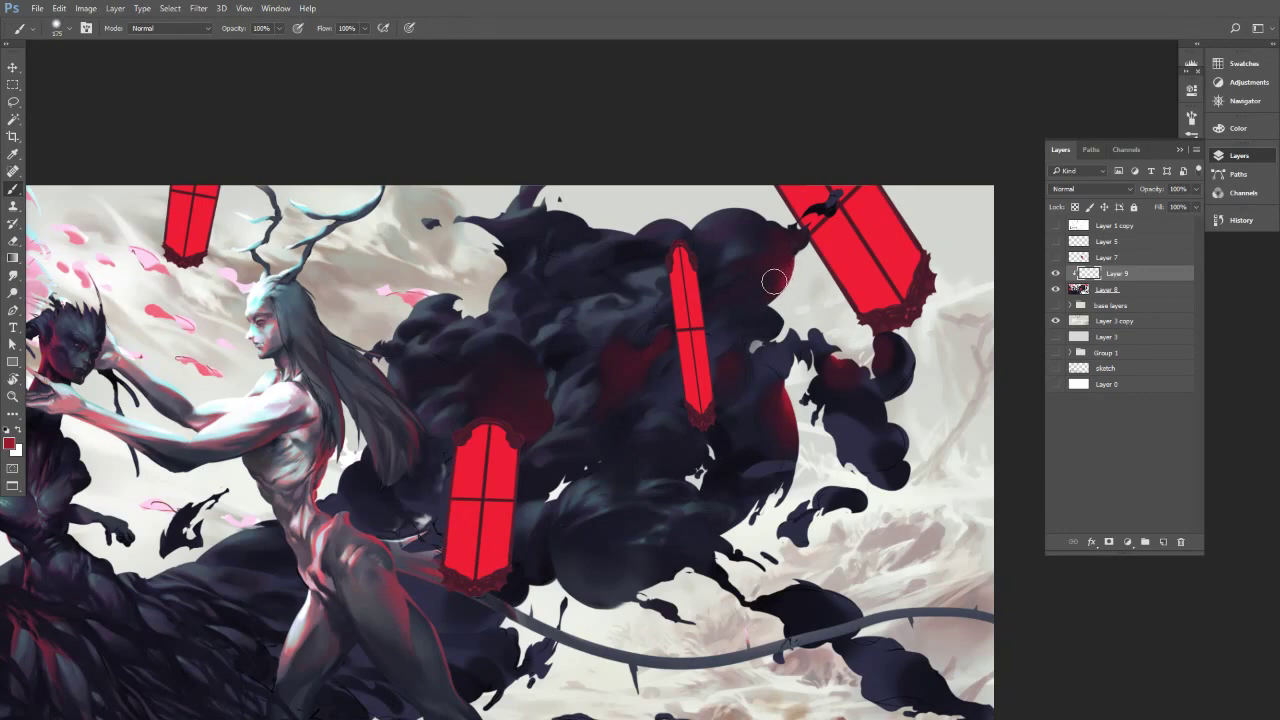
alt+click(797, 262)
Flip the view horizontally and strengthen the red rim on the smoke lobes facing the corner lantern.
scroll(867, 330, down, 2)
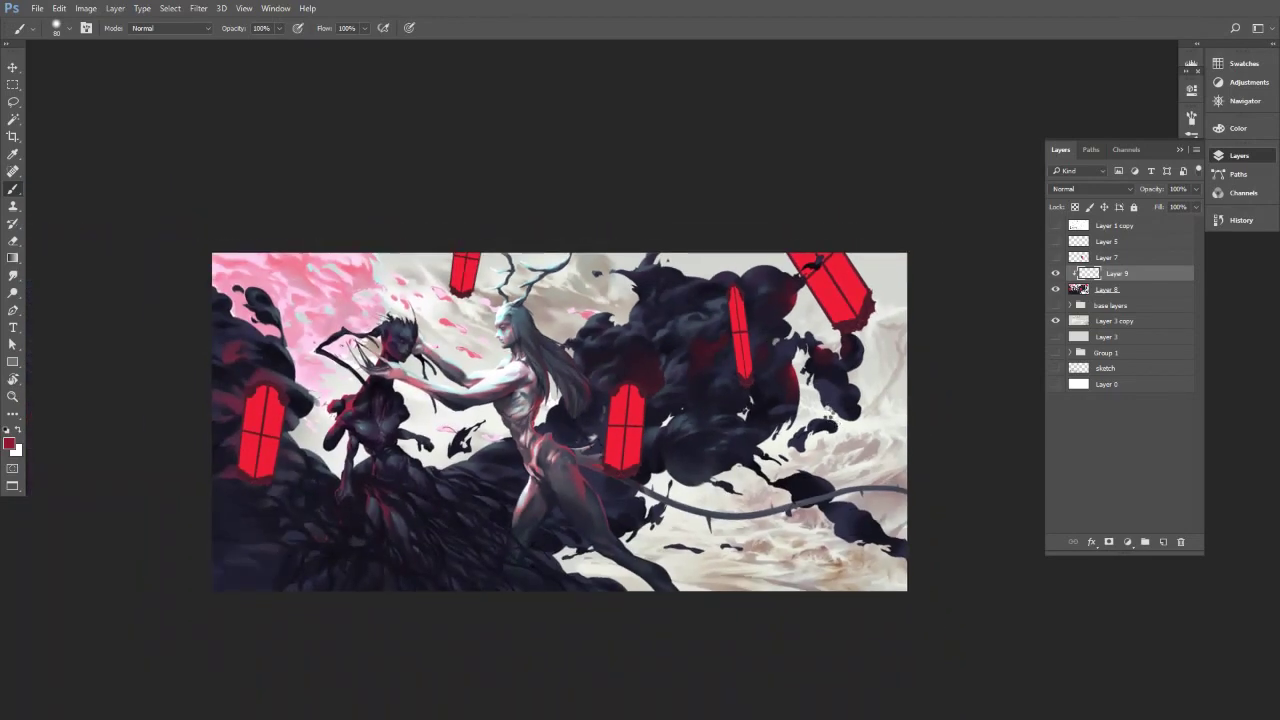
key(ctrl+shift+h)
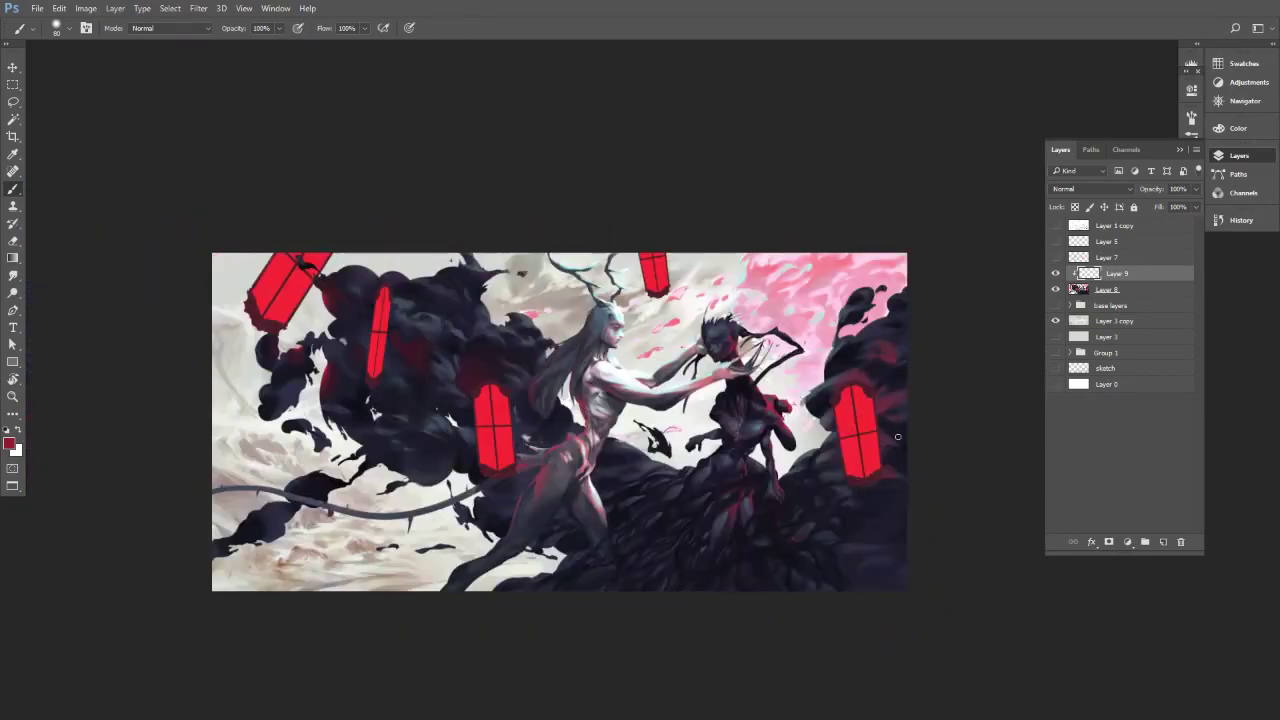
scroll(443, 379, up, 2)
drag(611, 385, 723, 357)
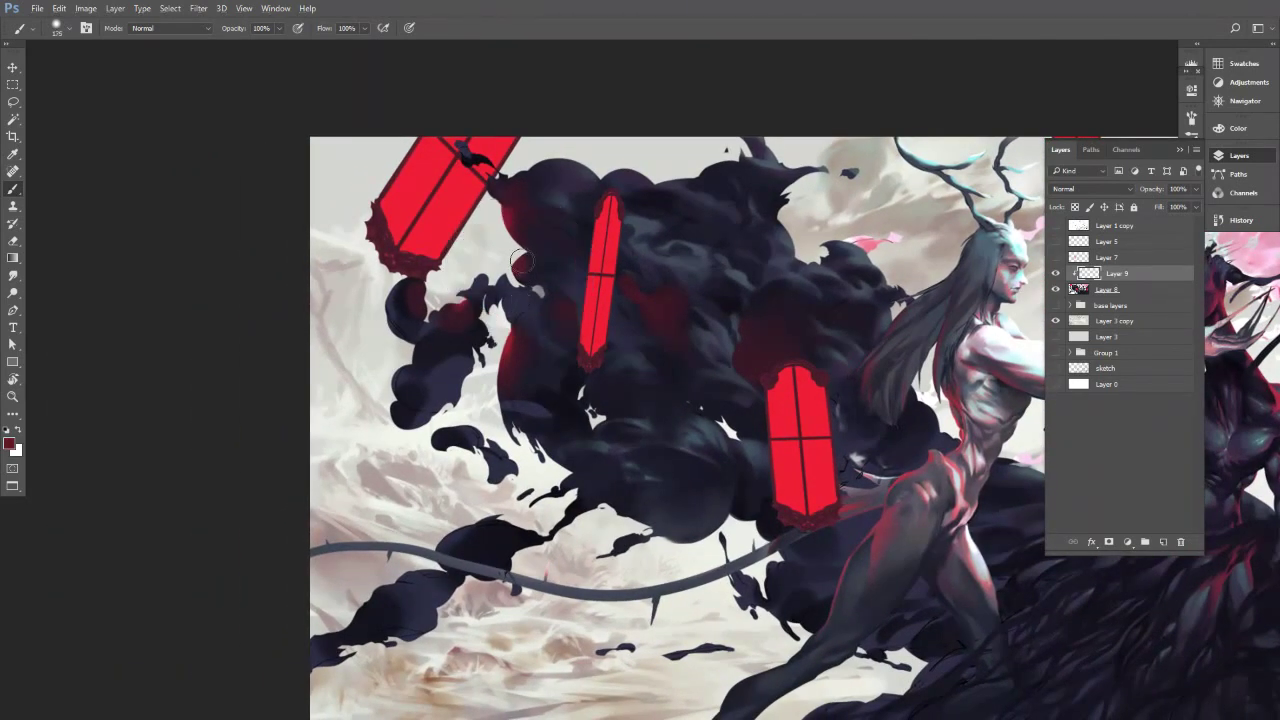
alt+click(475, 200)
key(bracketleft)
key(bracketright)
alt+click(526, 262)
key(alt)
alt+click(498, 210)
alt+click(517, 189)
Blend the red patch beside the narrow lantern into the smoke using nearby sampled tones and a smaller brush.
drag(626, 338, 571, 330)
alt+click(603, 313)
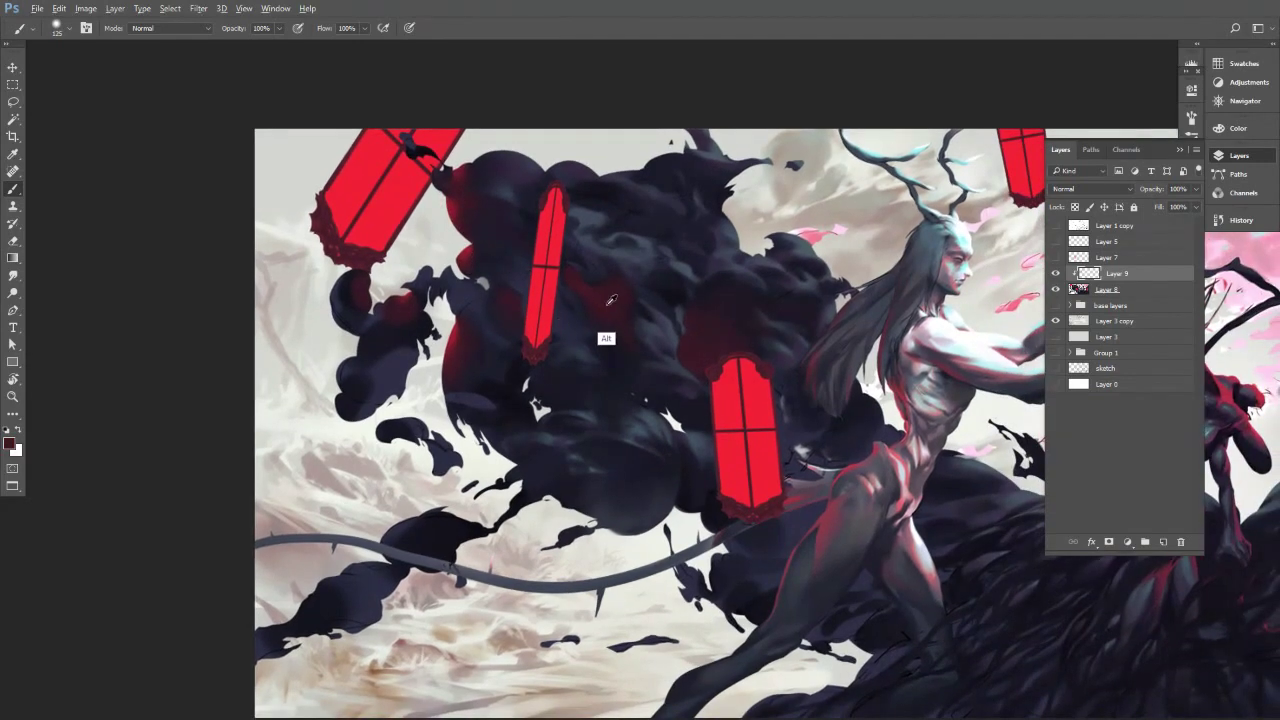
alt+click(612, 287)
key([)
drag(596, 259, 580, 262)
alt+click(611, 267)
alt+click(583, 302)
alt+click(619, 287)
Soften the inner edge of the narrow lantern's red glow with darker smoke tones and a larger brush.
key(])
key(])
alt+click(640, 291)
alt+click(656, 300)
key(])
alt+click(668, 296)
drag(660, 307, 611, 257)
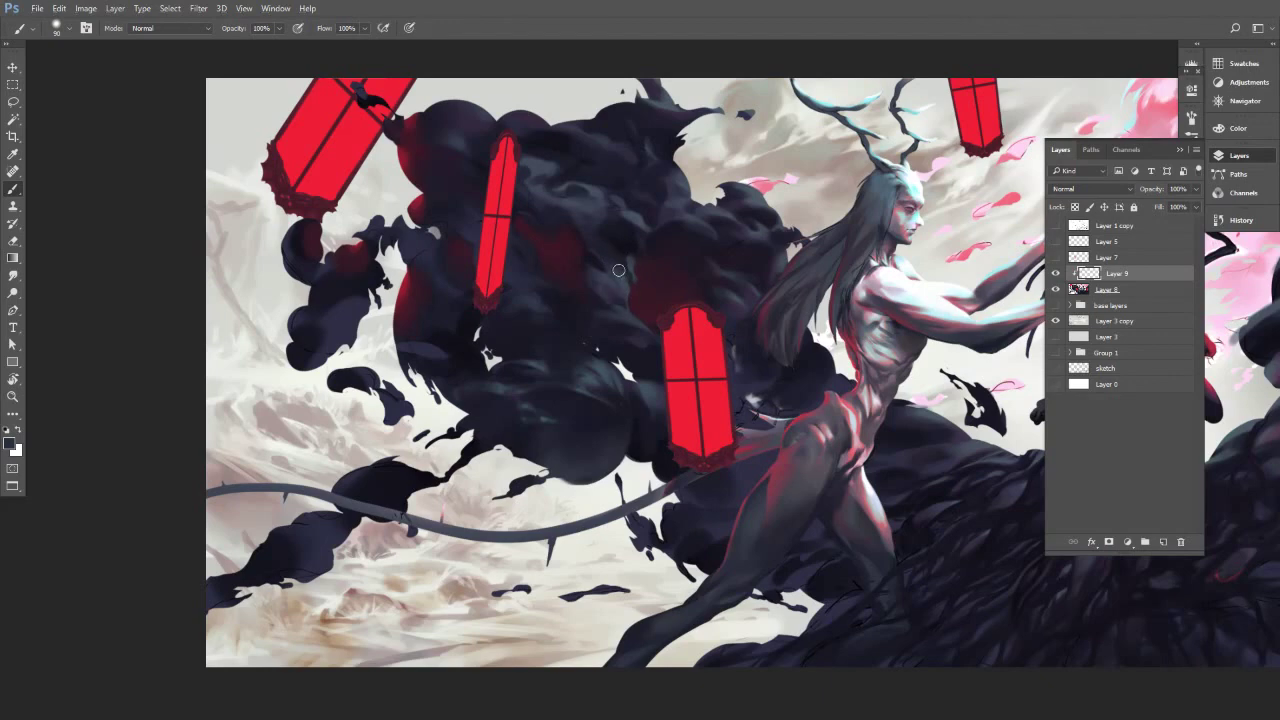
Refine the smoke forms between the narrow and central lanterns with sampled dark and red tones, then flip the view to check.
alt+click(618, 240)
alt+click(596, 278)
alt+click(590, 264)
key(bracketright)
key(bracketright)
alt+click(577, 282)
alt+click(573, 298)
alt+click(569, 262)
alt+click(571, 310)
alt+click(490, 290)
alt+click(546, 198)
key(bracketright)
key(bracketright)
key(ctrl+shift+h)
drag(838, 219, 794, 231)
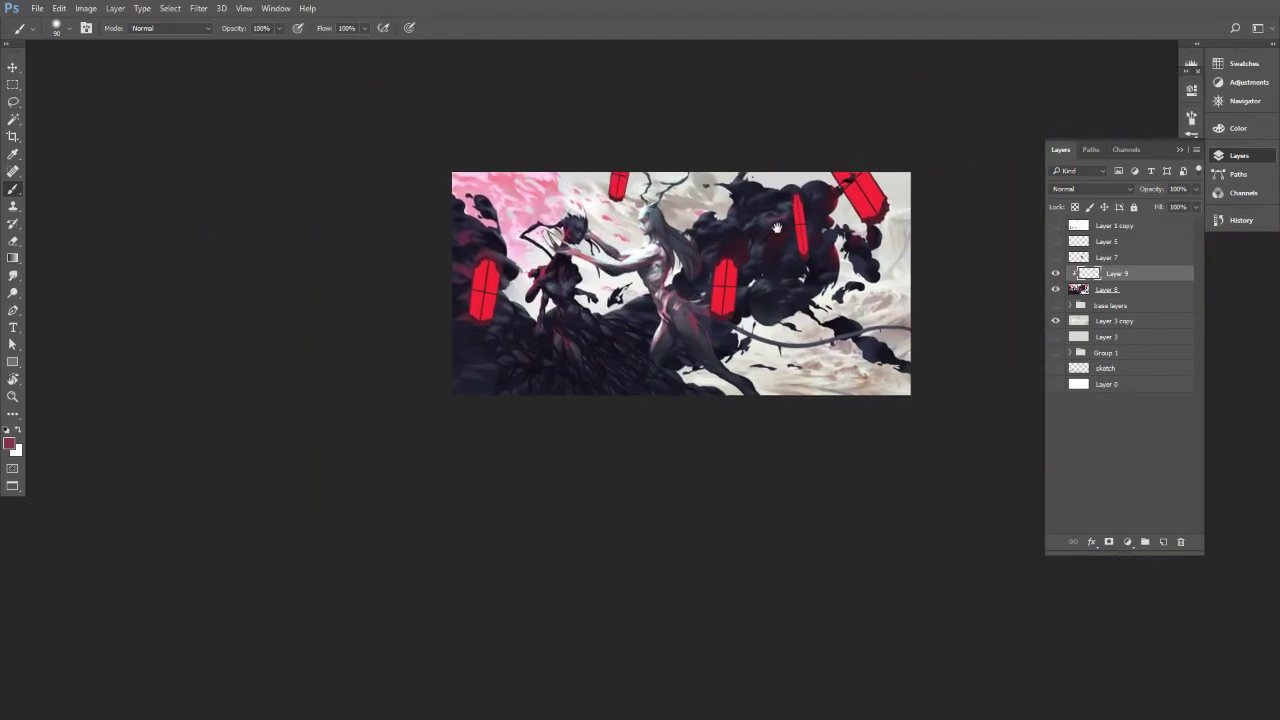
scroll(812, 216, up, 3)
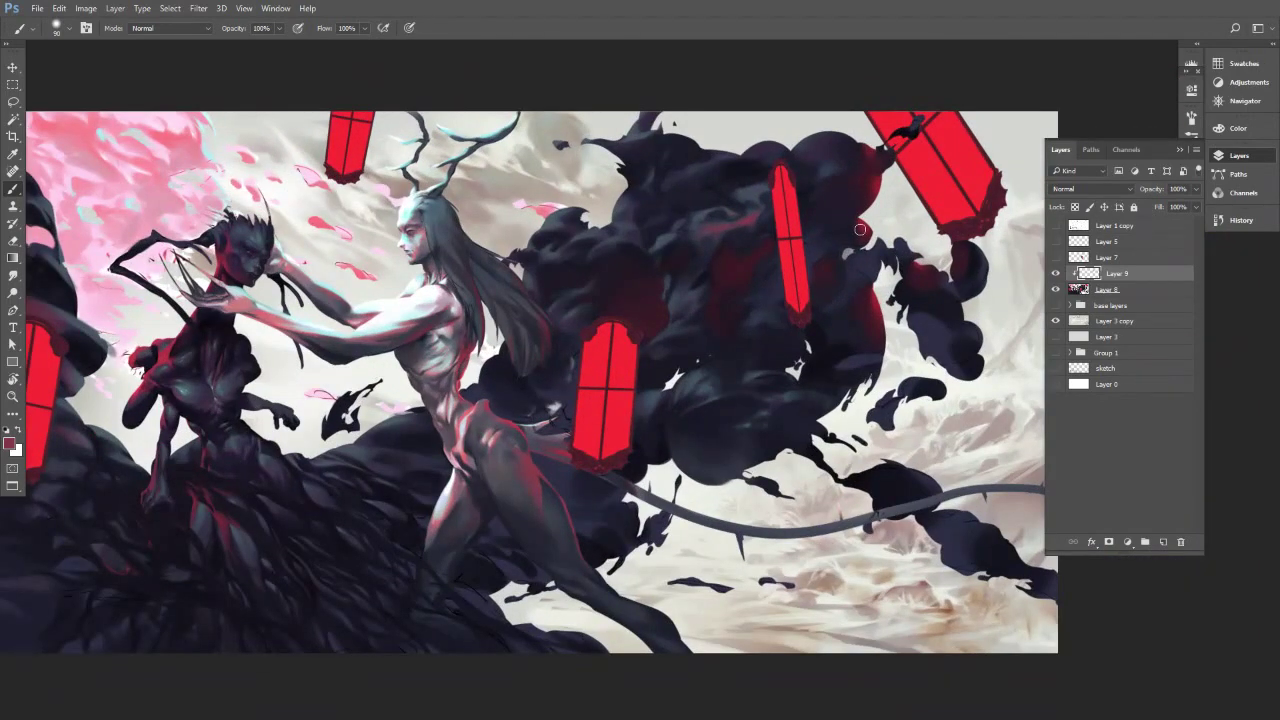
Flip the view again and brush a soft glow along the narrow lantern with red sampled from it.
key(h)
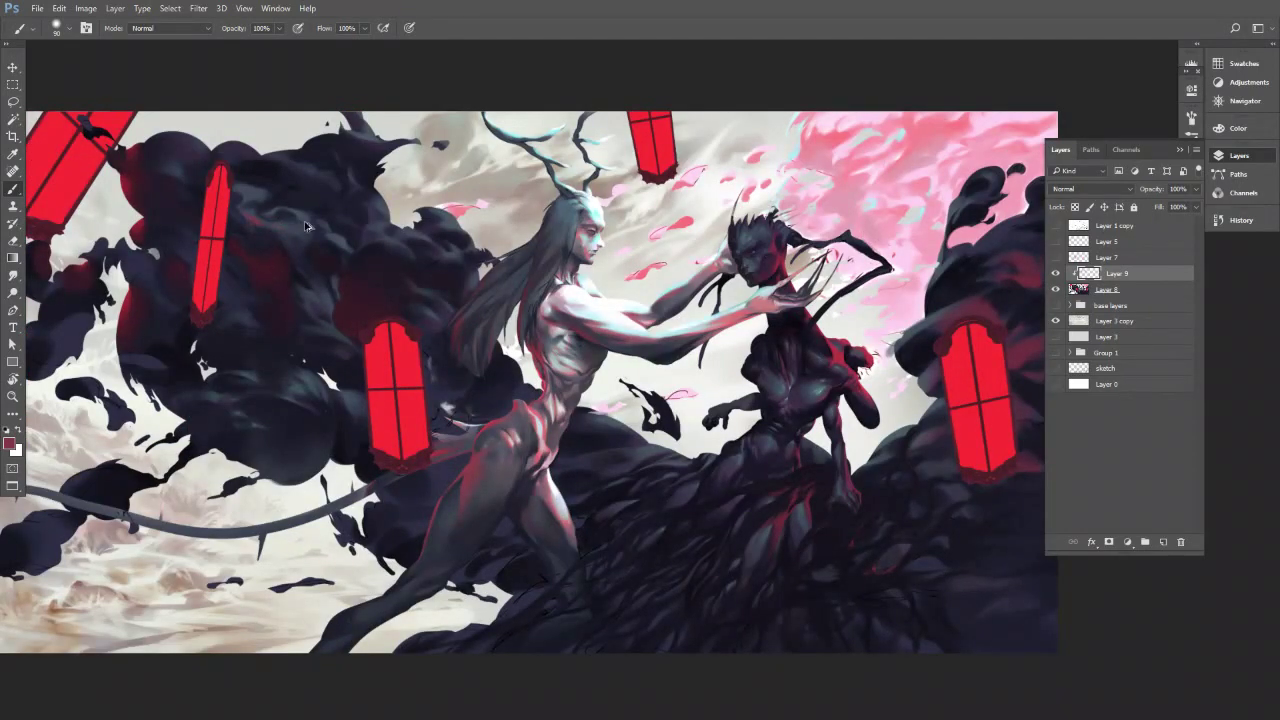
scroll(290, 237, left, 3)
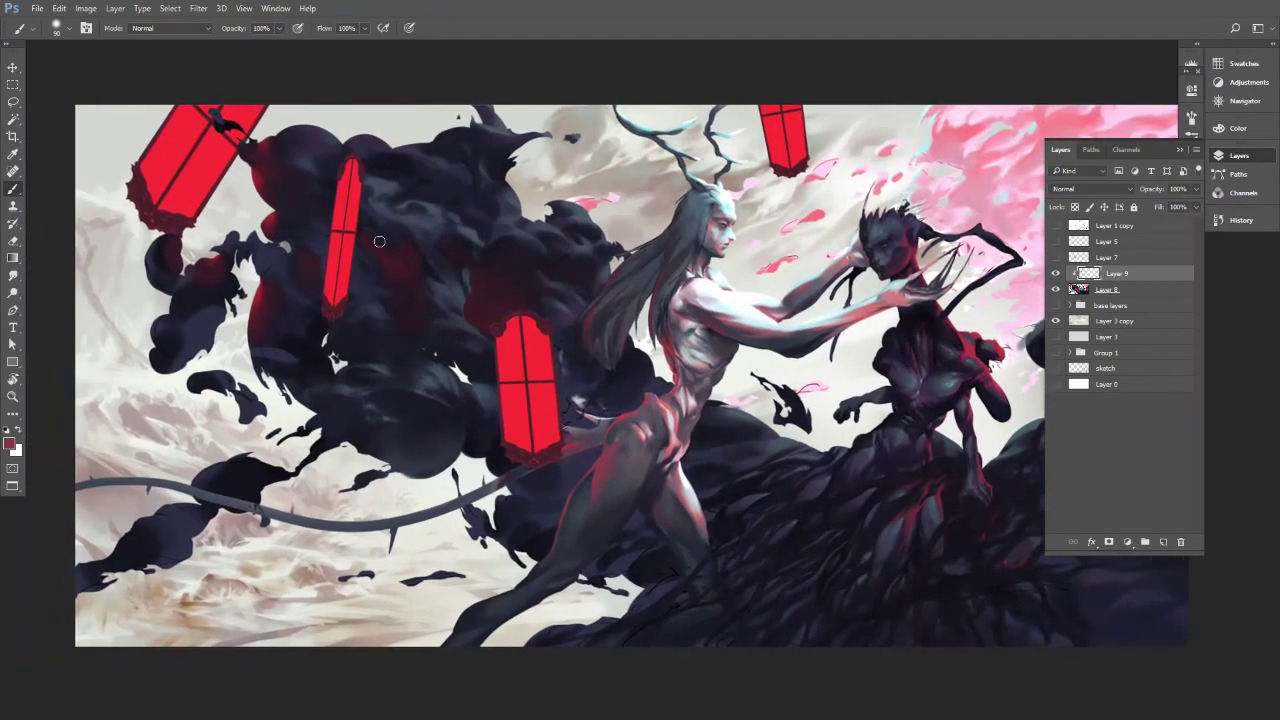
alt+click(338, 308)
key(])
key(])
key(])
key(])
key(])
mouse_move(327, 289)
mouse_down()
mouse_move(356, 156)
mouse_move(345, 294)
mouse_move(360, 184)
mouse_up()
Brush a soft bright red glow around the central lantern's edges.
key(bracketleft)
key(bracketleft)
key(bracketleft)
key(bracketleft)
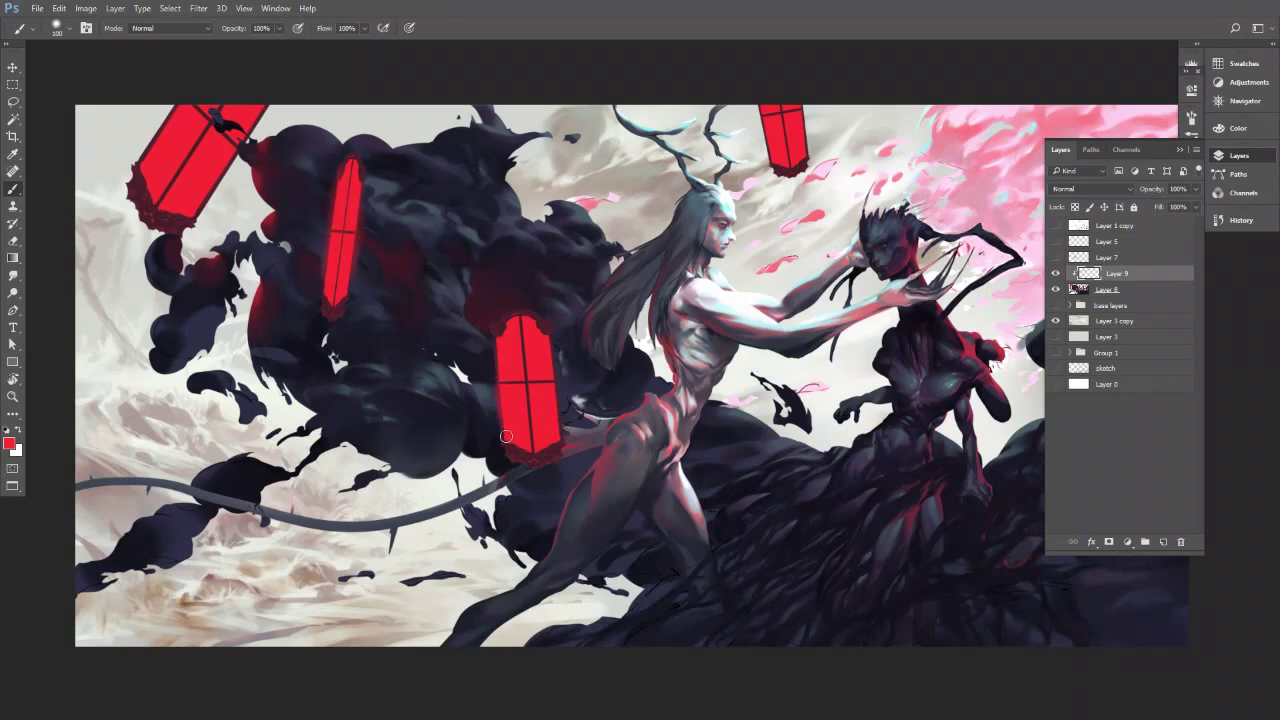
key(bracketright)
key(bracketright)
Rework the smoke beside the central lantern's upper corner with a small brush and sampled dark tones.
key(bracketleft)
key(bracketleft)
key(bracketleft)
key(bracketleft)
key(bracketleft)
alt+click(467, 313)
key(bracketleft)
key(bracketleft)
key(bracketleft)
alt+click(460, 316)
alt+click(462, 324)
alt+click(474, 342)
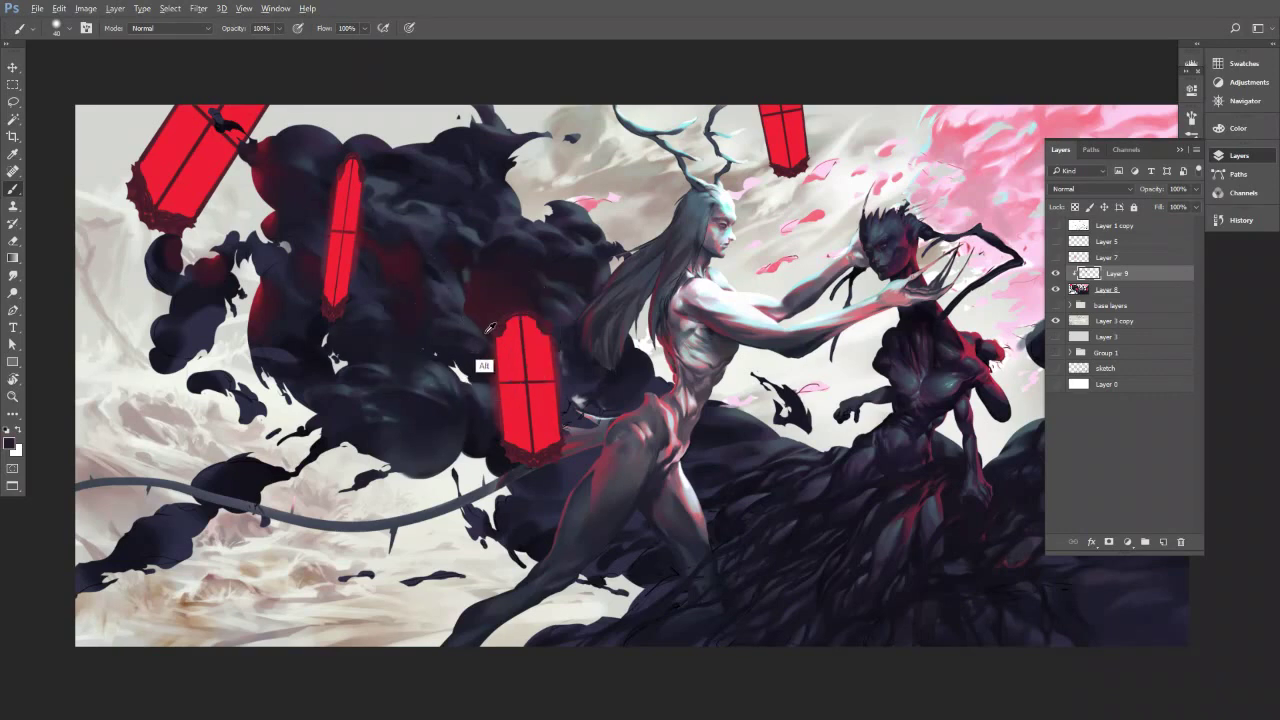
alt+click(466, 328)
alt+click(474, 318)
key(bracketright)
Paint a muted red glow on the smoke between the central lantern and the tail base using sampled colors.
scroll(596, 326, down, 5)
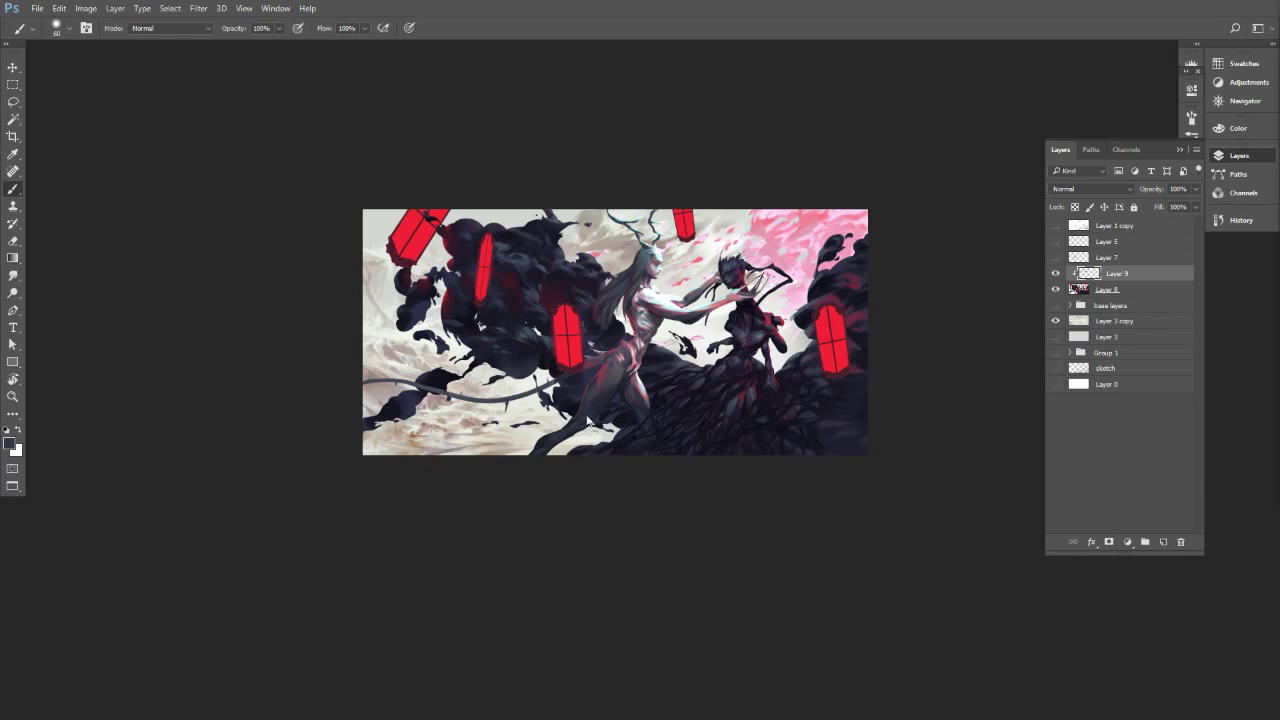
scroll(602, 394, up, 3)
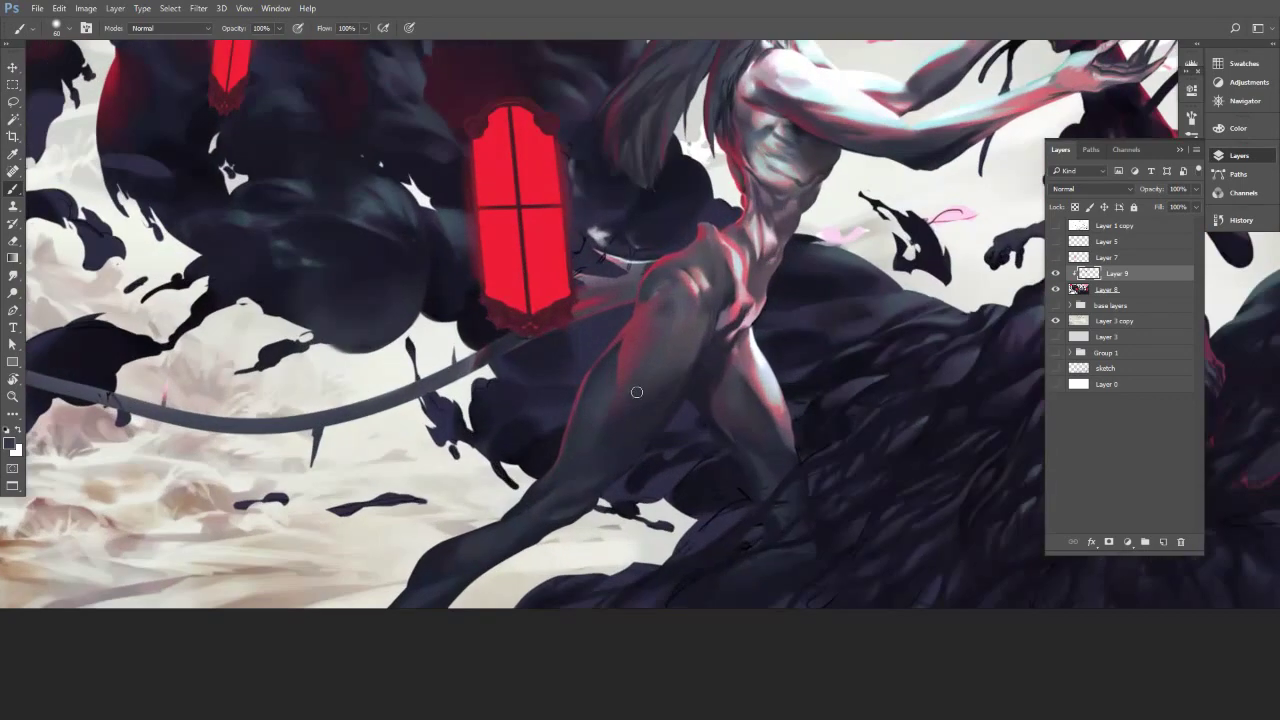
alt+click(634, 341)
alt+click(588, 274)
alt+click(573, 212)
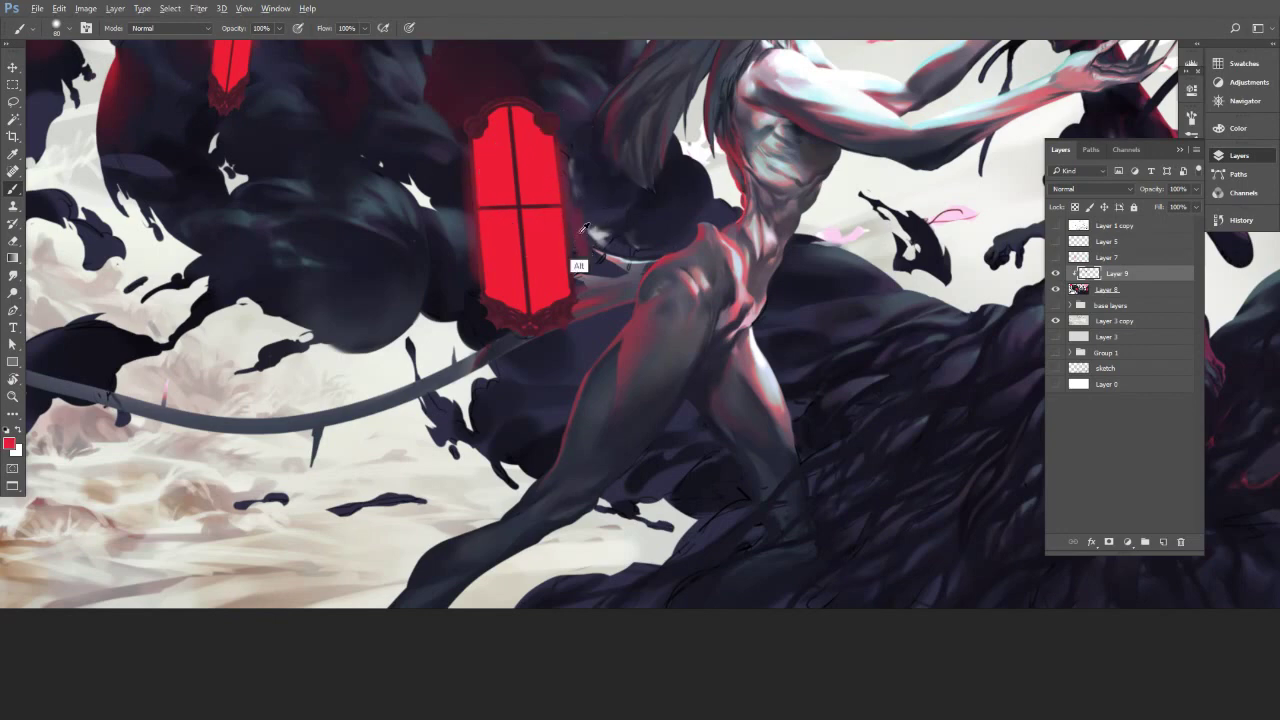
key(alt+t)
key(alt)
key(bracketleft)
key(bracketleft)
key(alt+t)
key(alt)
alt+click(583, 236)
key(])
key(])
key(])
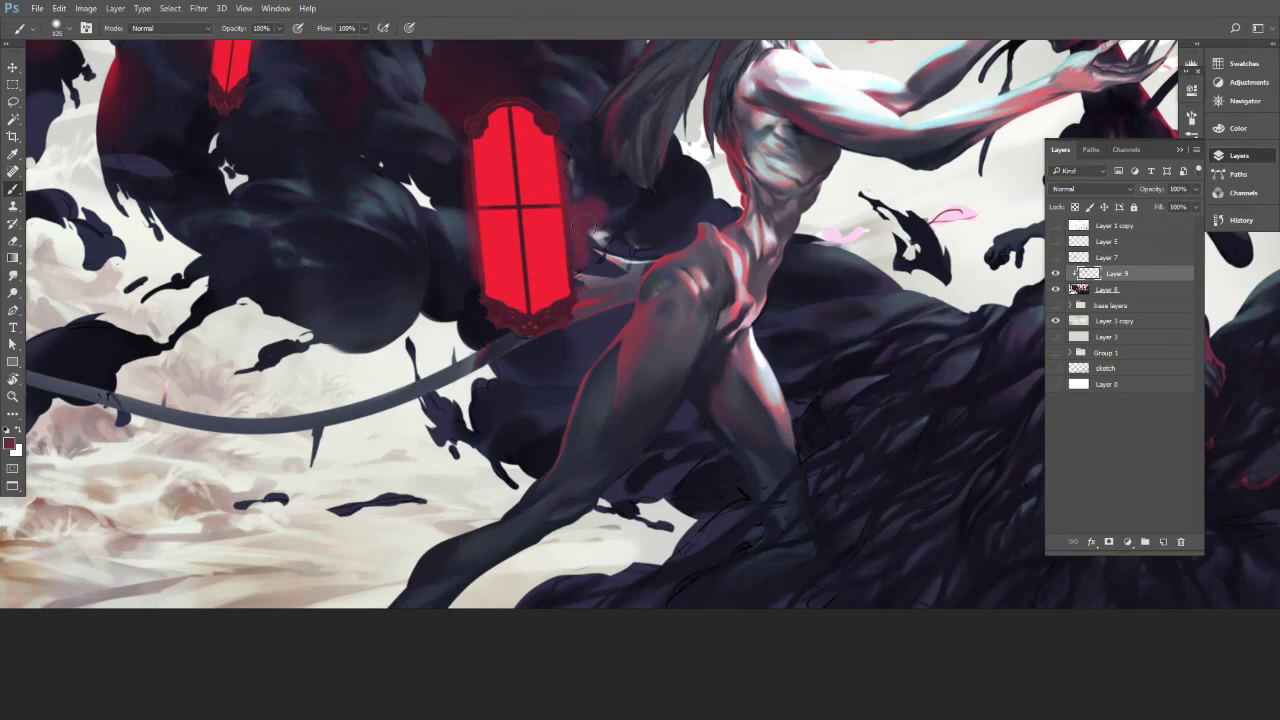
click(593, 218)
alt+click(590, 219)
drag(594, 209, 586, 230)
Cover the pale patch above the tail base with sampled dark smoke tones.
key([)
key([)
key([)
key([)
key([)
key([)
key([)
alt+click(610, 269)
key(])
key(])
alt+click(596, 241)
mouse_move(582, 223)
mouse_down()
mouse_move(607, 247)
mouse_move(620, 209)
mouse_move(597, 211)
mouse_up()
Blend the covered patch above the tail base into the reddish smoke with a larger brush and sampled tones.
alt+click(620, 269)
key(])
key(])
key(])
key(])
alt+click(589, 211)
alt+click(606, 205)
key([)
alt+click(584, 230)
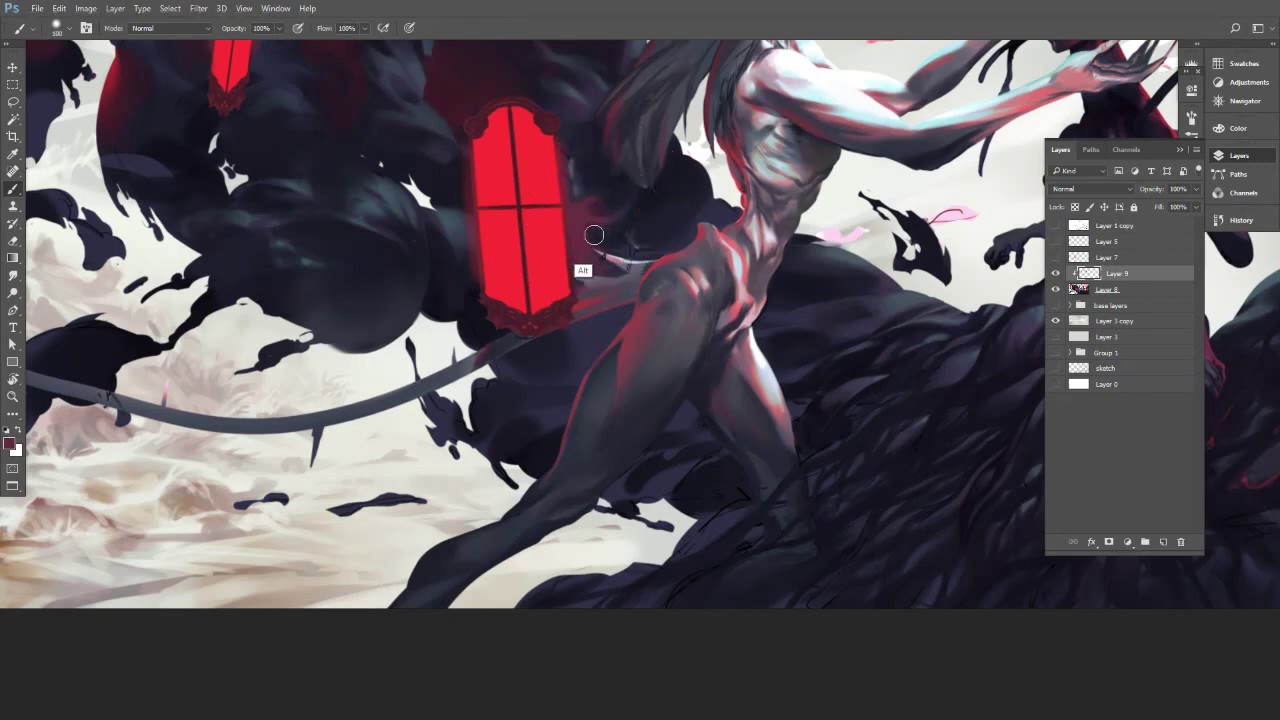
Extend the soft dark red glow across the smoke behind the horned figure's hip with an enlarged brush.
key(bracketleft)
key(bracketleft)
key(bracketleft)
key(bracketright)
key(bracketright)
key(bracketright)
alt+click(649, 244)
key(bracketright)
key(bracketright)
key(bracketright)
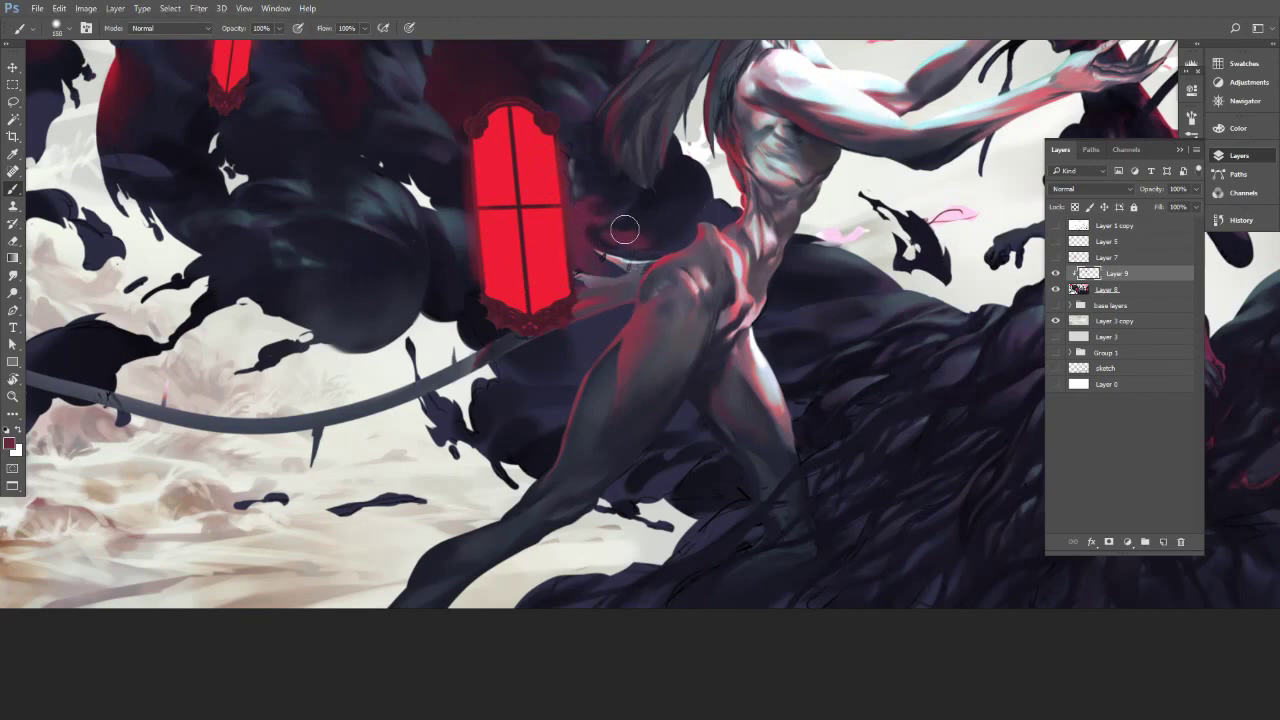
alt+click(645, 230)
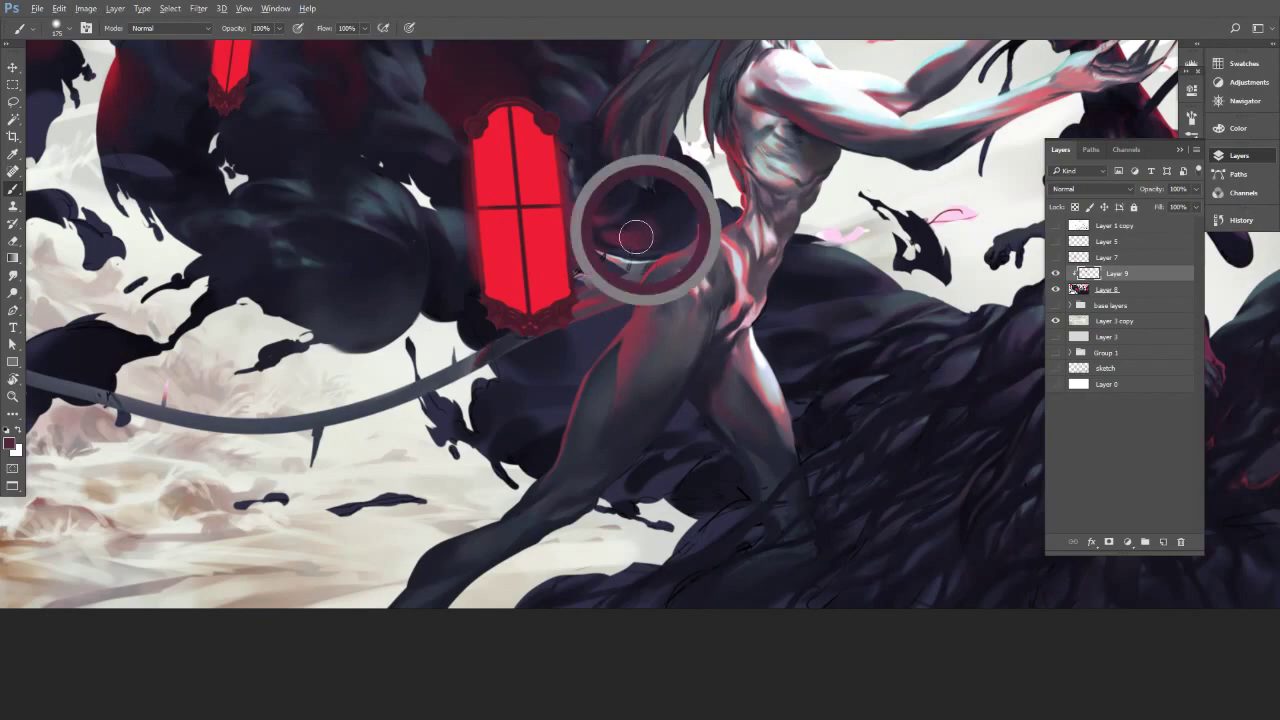
key(bracketright)
key(bracketright)
alt+click(667, 220)
Repaint the spikes at the horned figure's tail base with a small brush and sampled grey and red tones.
key(r)
drag(660, 255, 717, 285)
alt+click(722, 302)
key(bracketleft)
key(bracketleft)
key(bracketleft)
key(bracketleft)
key(bracketleft)
key(bracketleft)
key(bracketleft)
key(bracketleft)
key(bracketleft)
key(bracketleft)
key(bracketleft)
key(bracketleft)
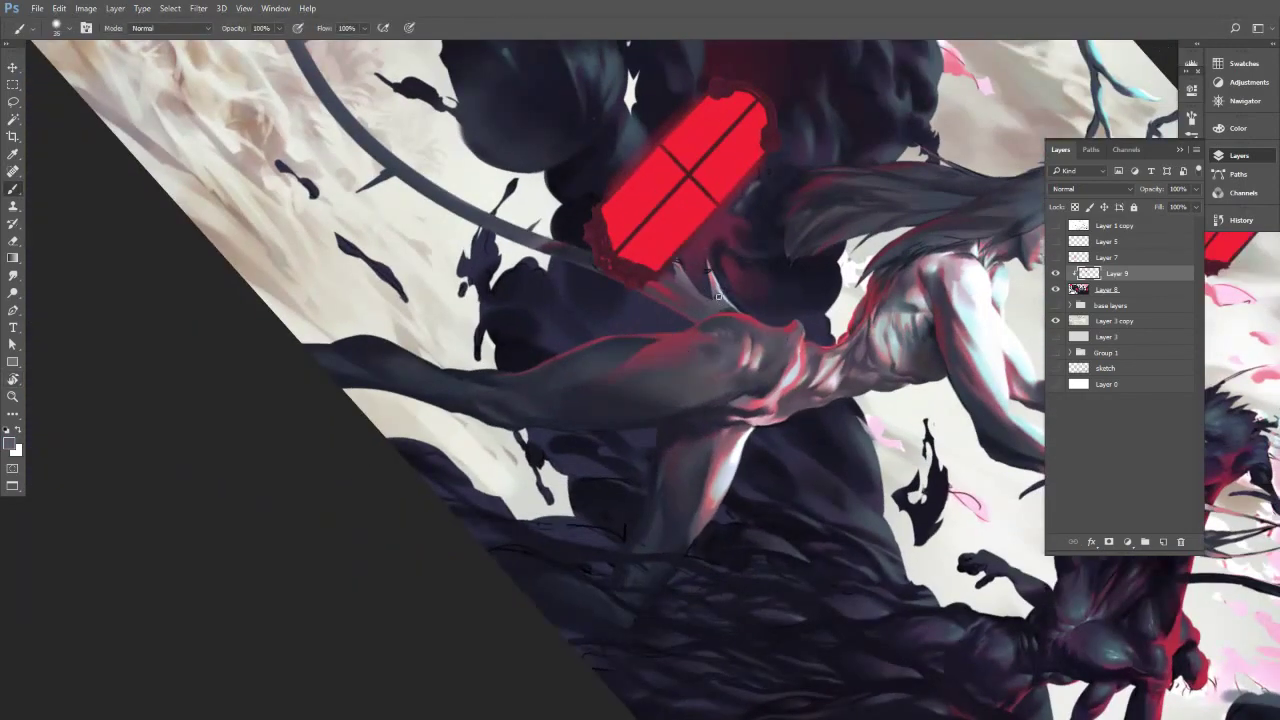
alt+click(716, 300)
alt+click(718, 300)
key(bracketleft)
key(bracketleft)
alt+click(697, 291)
drag(711, 286, 706, 269)
Refine the shading around the tail-base spikes with nearby sampled tones and a finer brush.
key(bracketright)
alt+click(695, 301)
key(bracketleft)
key(bracketleft)
key(bracketleft)
key(bracketleft)
alt+click(690, 269)
alt+click(676, 301)
alt+click(679, 305)
alt+click(693, 310)
key(bracketleft)
alt+click(711, 305)
alt+click(708, 285)
Sharpen the pale upper tail spike against the dark smoke beside the hip with sampled tones.
key(r)
drag(702, 301, 694, 246)
alt+click(615, 250)
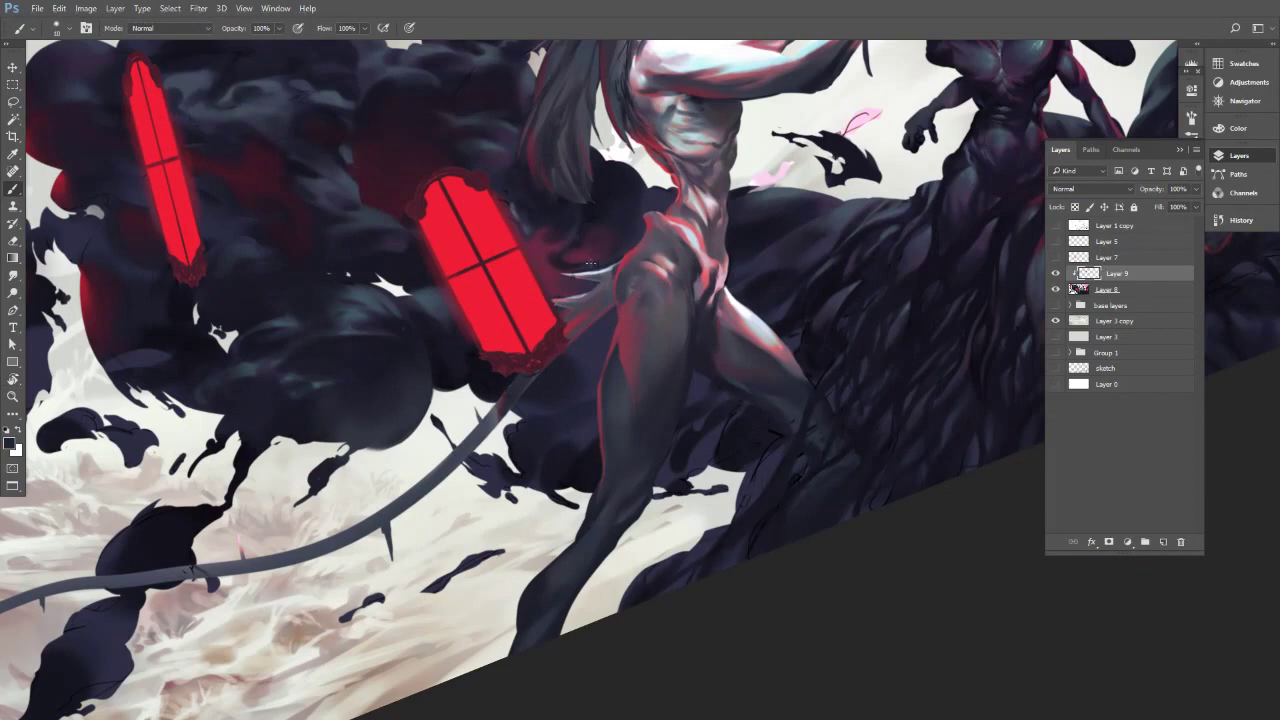
alt+click(607, 261)
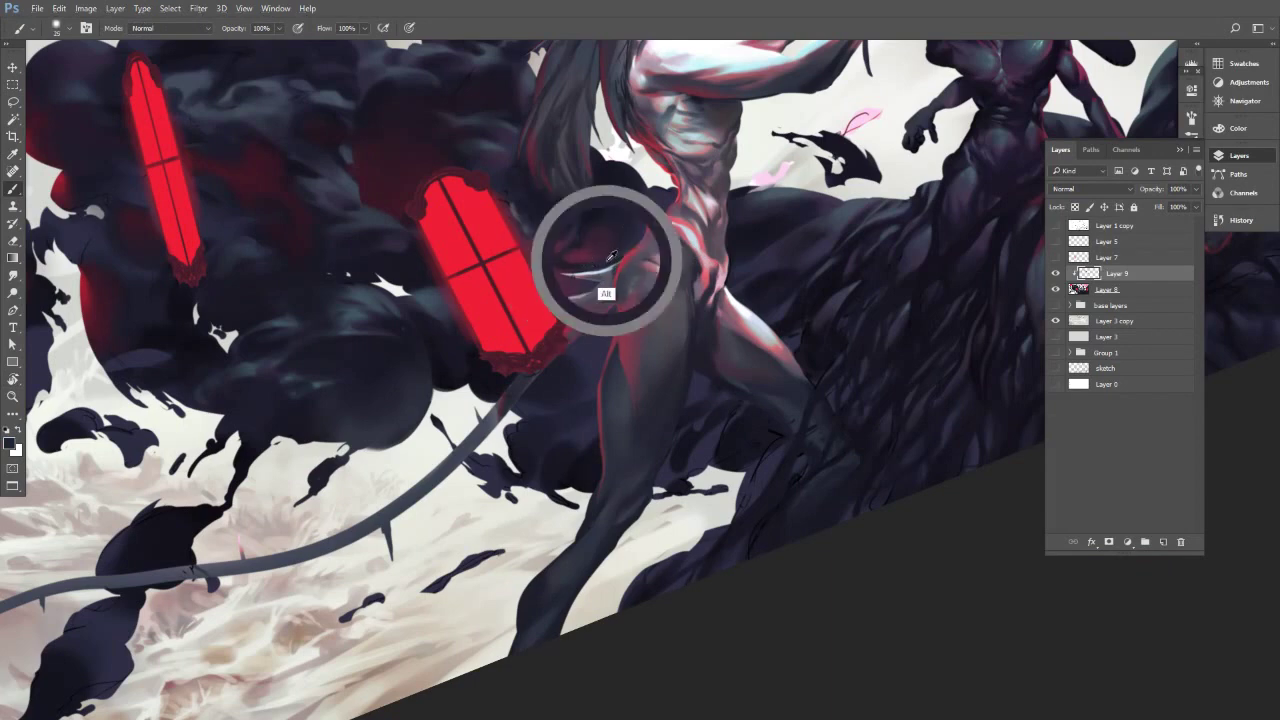
alt+click(614, 270)
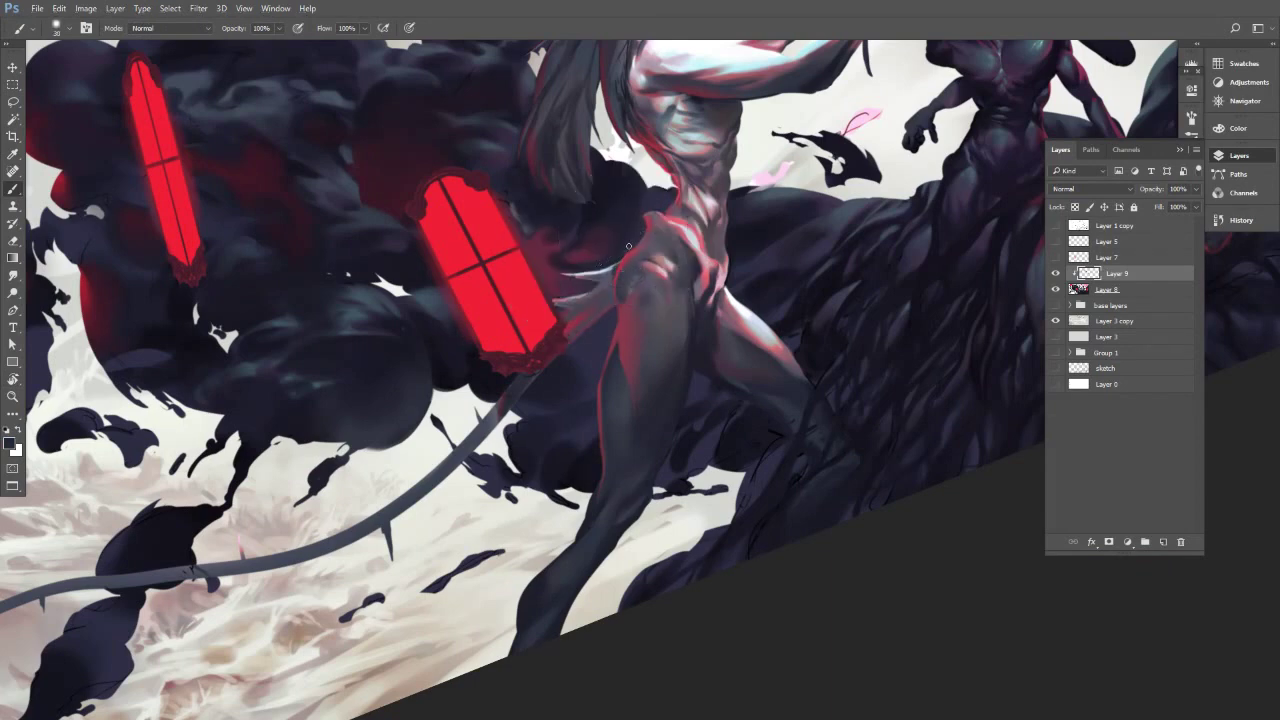
alt+click(605, 280)
alt+click(604, 264)
key([)
alt+click(623, 259)
key(])
Strengthen the red rim light along the outer thigh using sampled lantern red and muted skin tones.
key(r)
drag(680, 218, 764, 306)
key(b)
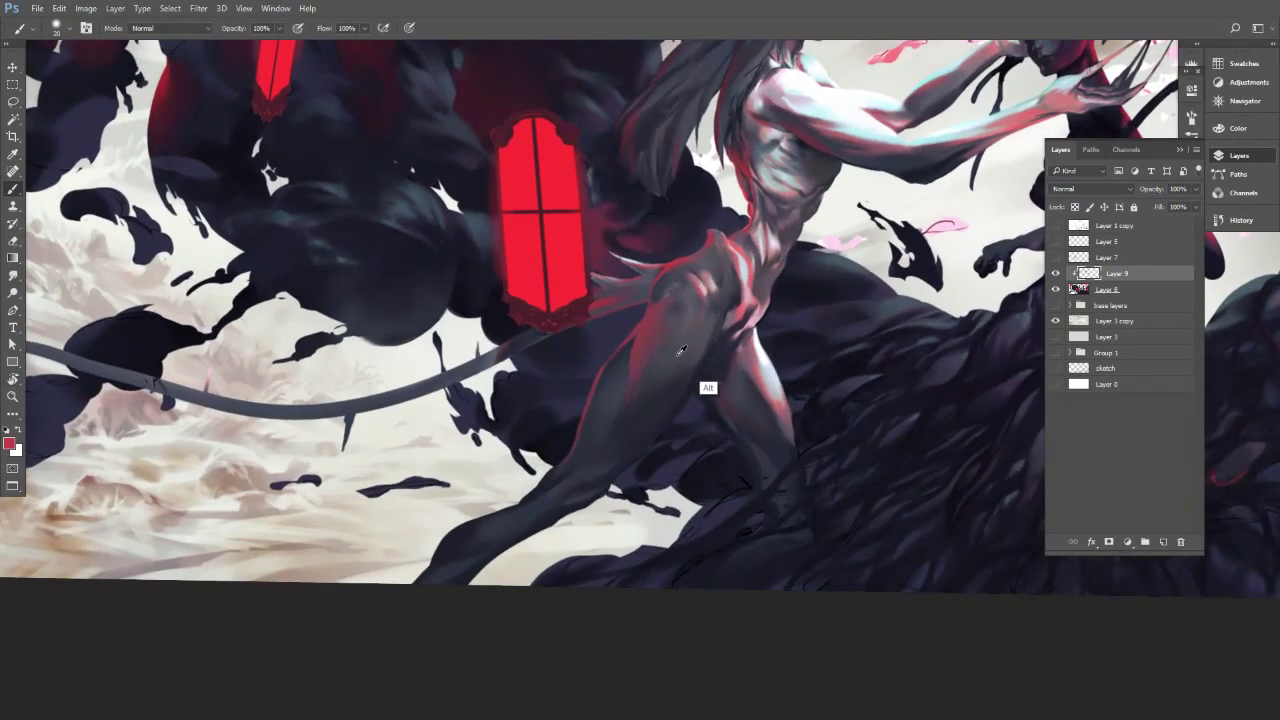
alt+click(722, 336)
alt+click(637, 364)
alt+click(649, 321)
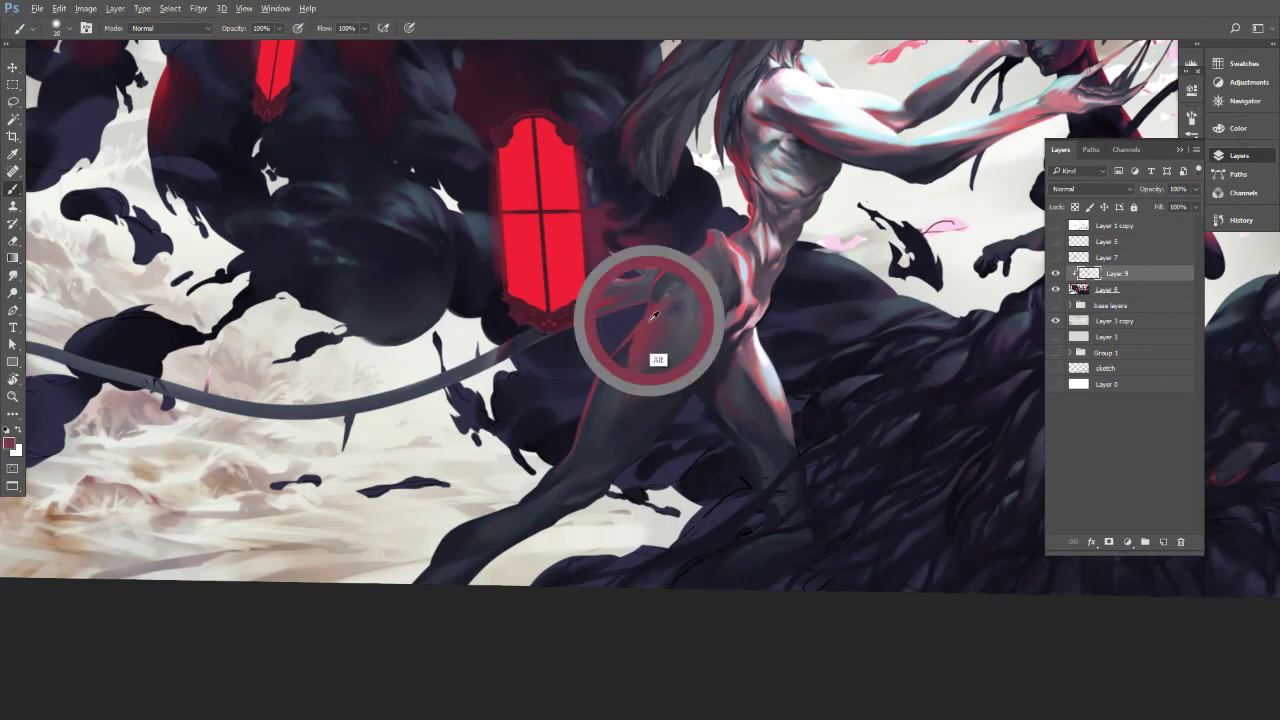
alt+click(566, 268)
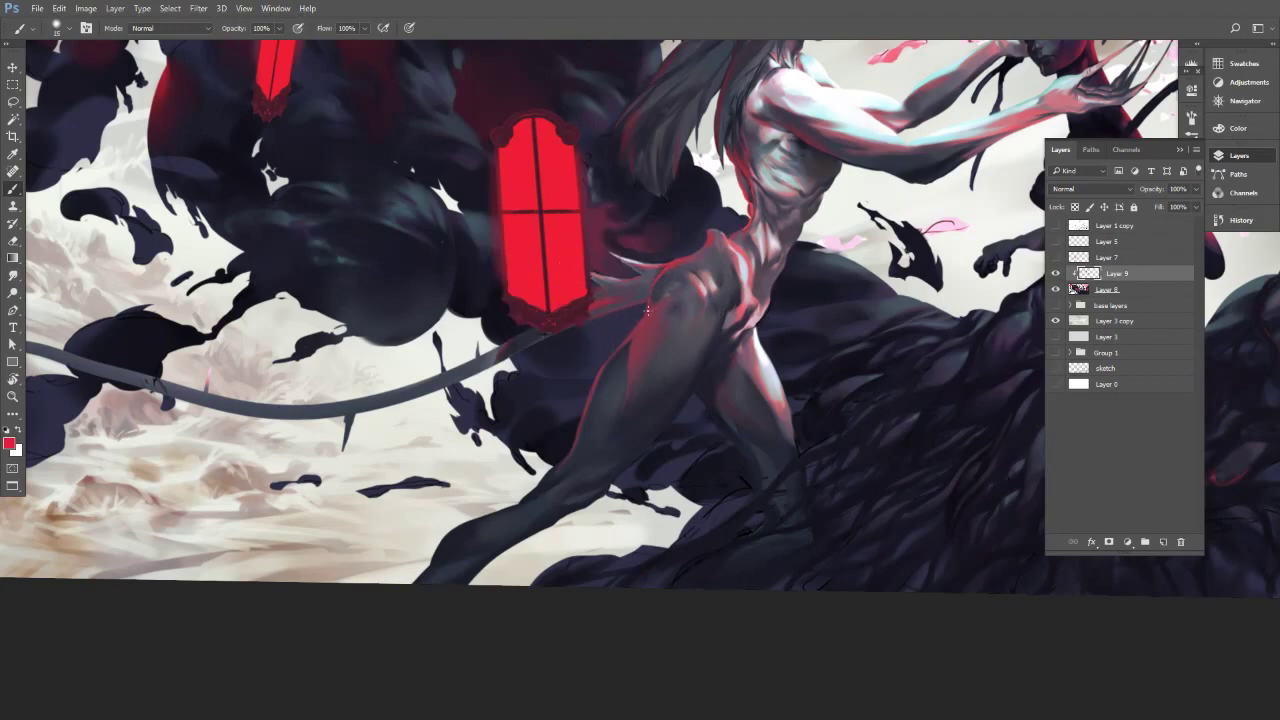
alt+click(643, 356)
alt+click(647, 359)
Soften the thigh's red light with the Smudge tool and merge the clipped paint layer into Layer 8.
click(13, 274)
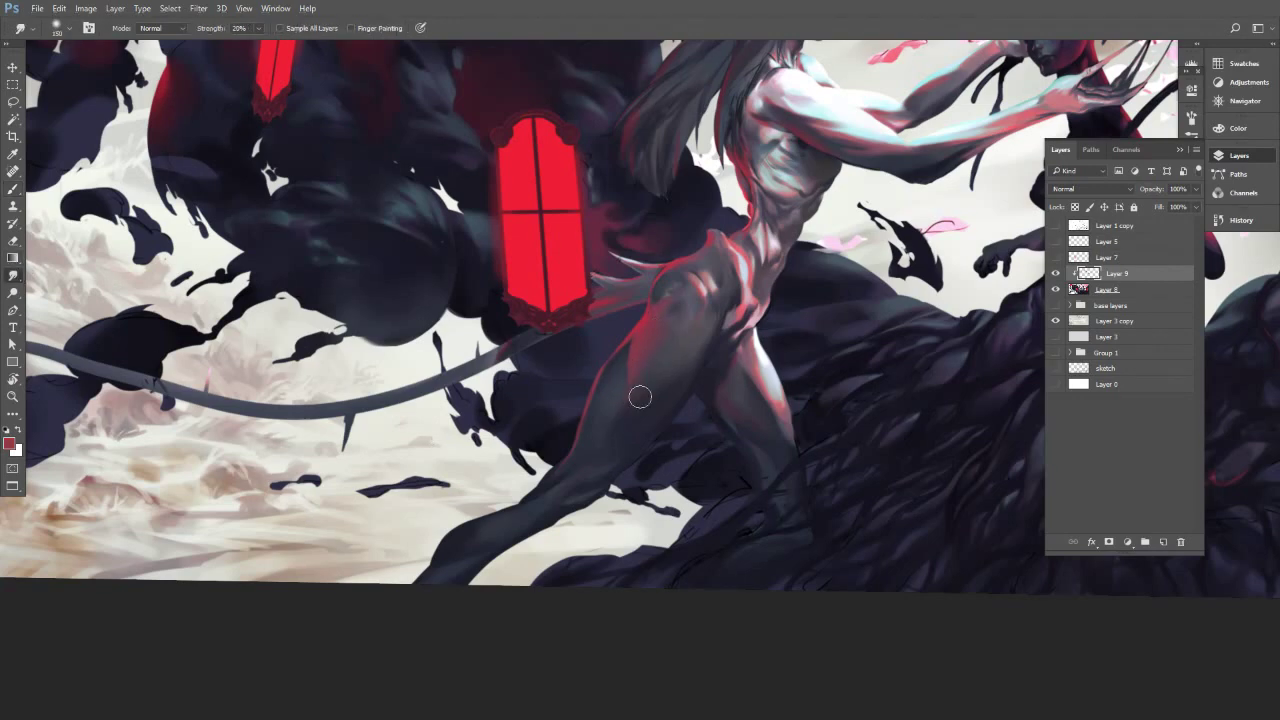
key(ctrl+e)
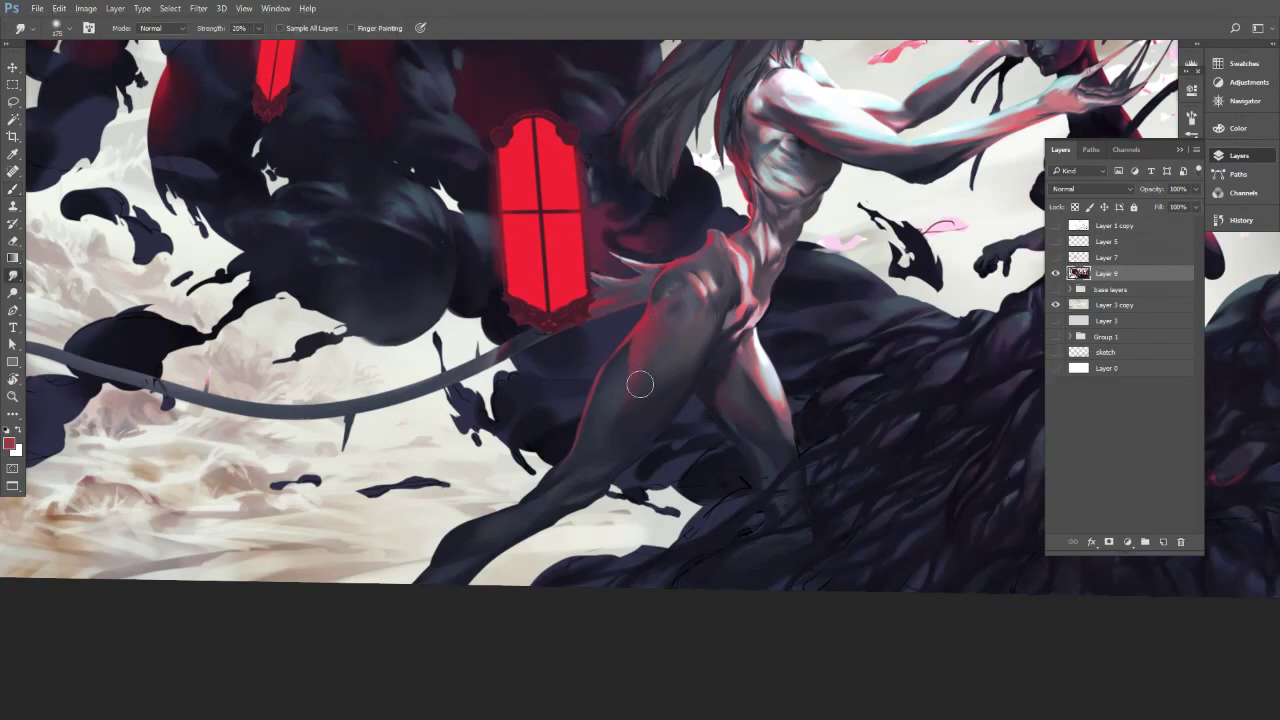
key(bracketleft)
key(bracketleft)
key(bracketleft)
key(bracketleft)
Paint over the black sketch lines where the far leg meets the dark feathery mass with sampled dark tones.
key(b)
mouse_move(779, 297)
mouse_down()
mouse_move(701, 366)
mouse_move(662, 368)
mouse_up()
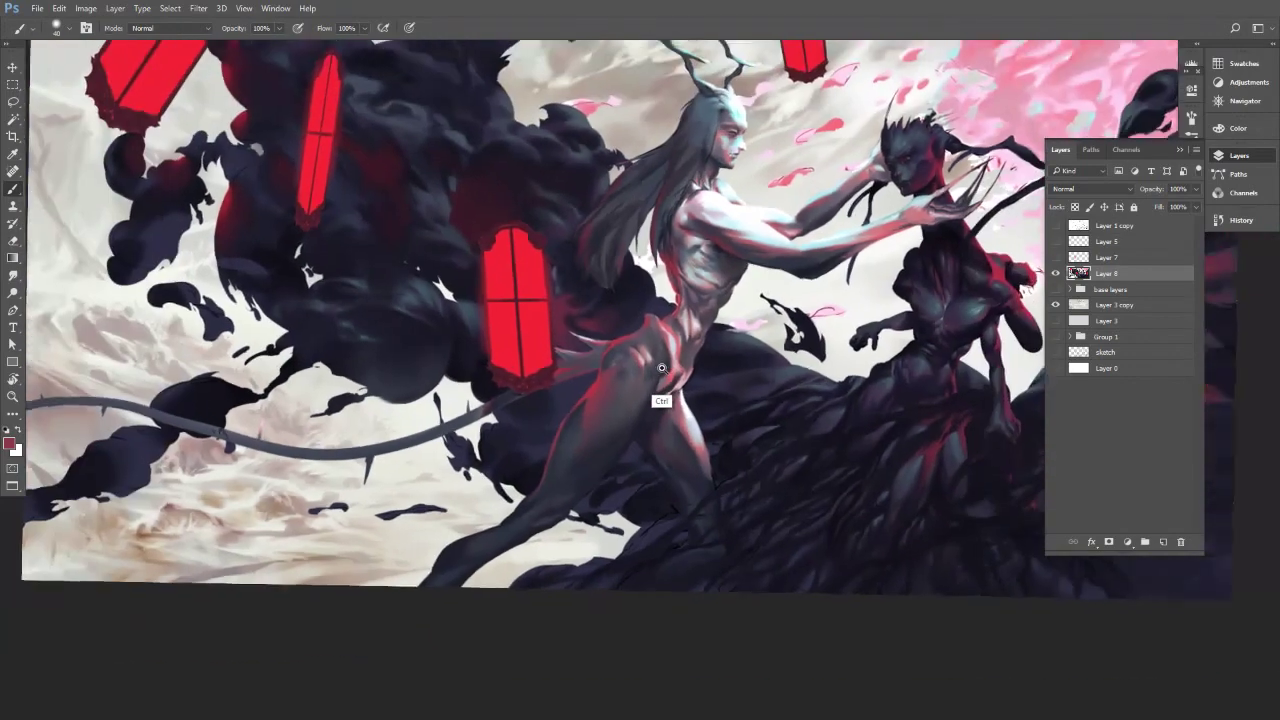
key(ctrl+plus)
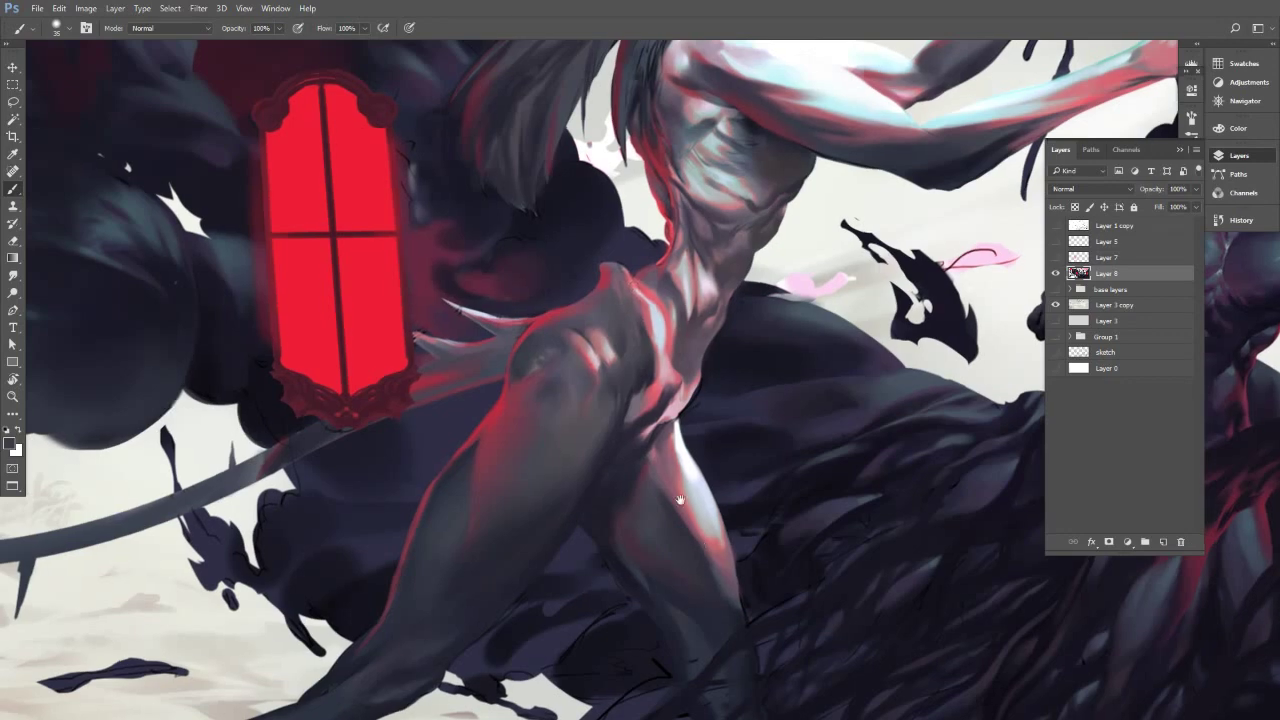
scroll(640, 290, down, 5)
drag(649, 222, 625, 318)
drag(717, 396, 687, 314)
alt+click(711, 402)
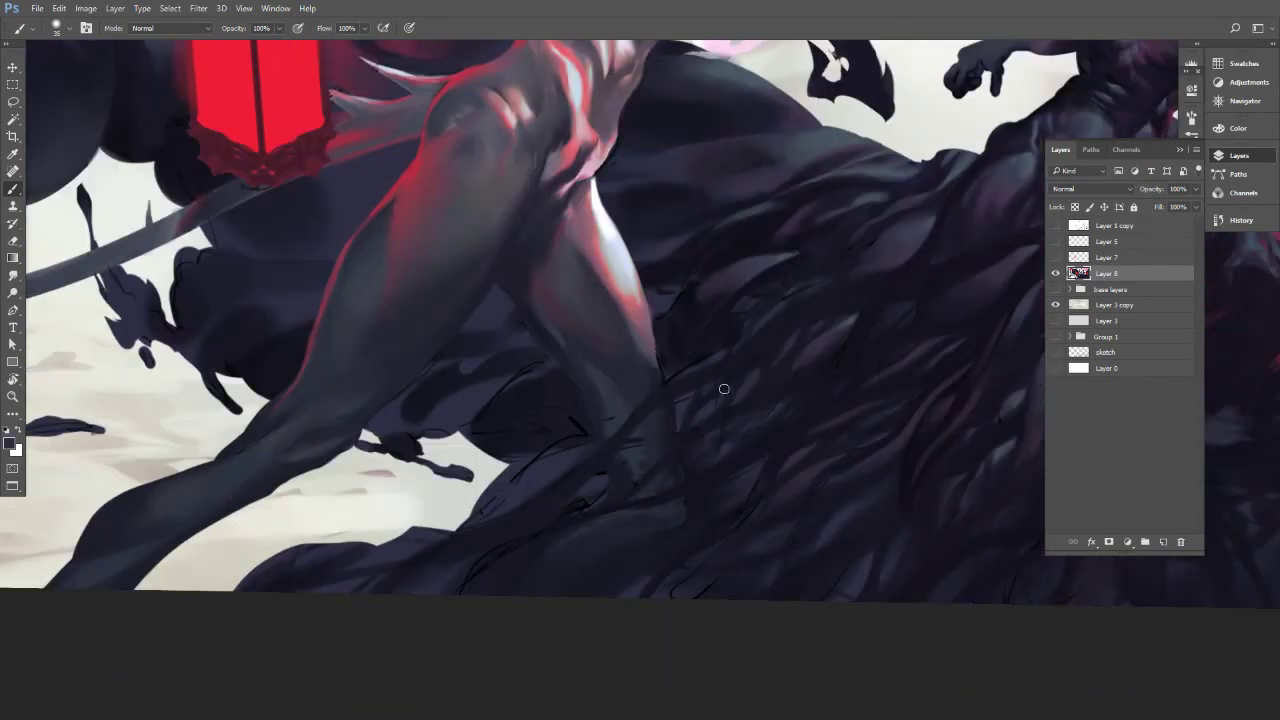
alt+click(632, 451)
key(])
key(])
key(])
drag(575, 509, 641, 456)
key(bracketright)
key(bracketright)
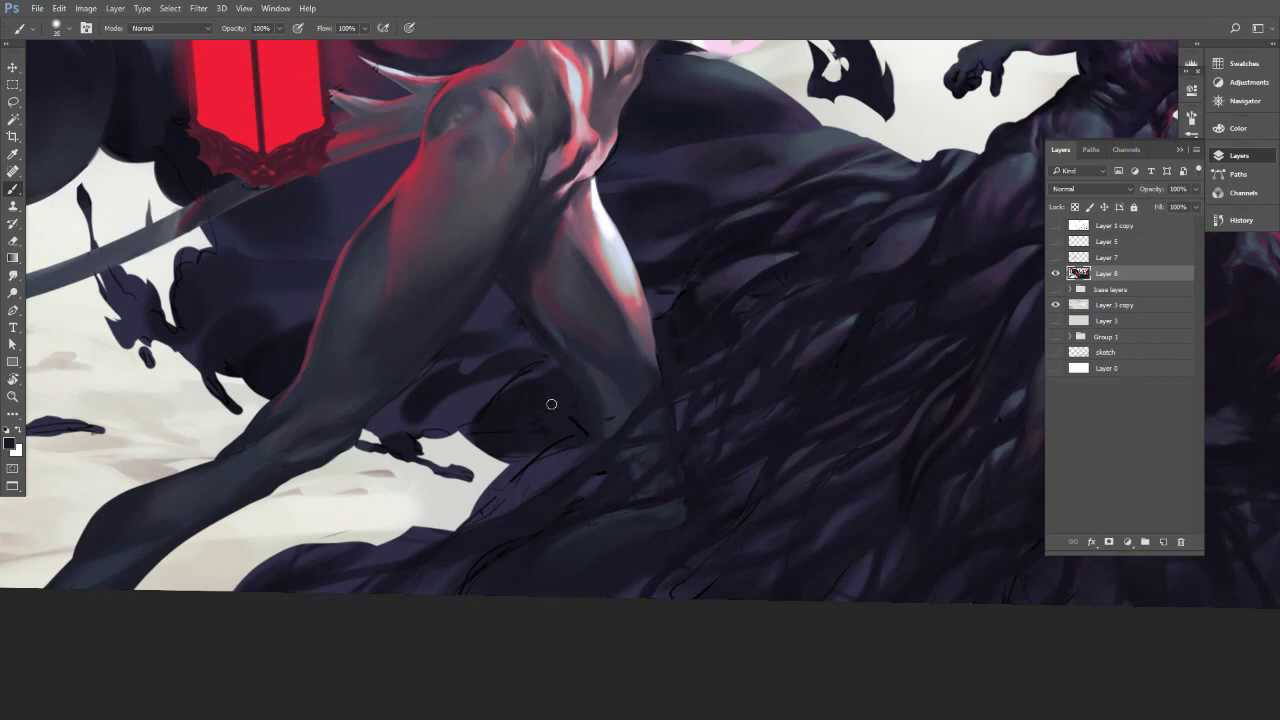
Cover the leftover sketch lines in the dark smoke behind the far leg's knee and below it.
drag(570, 418, 581, 432)
key(bracketleft)
key(bracketleft)
key(bracketright)
key(bracketright)
key(bracketright)
mouse_move(524, 463)
mouse_down()
mouse_move(505, 495)
mouse_move(535, 458)
mouse_up()
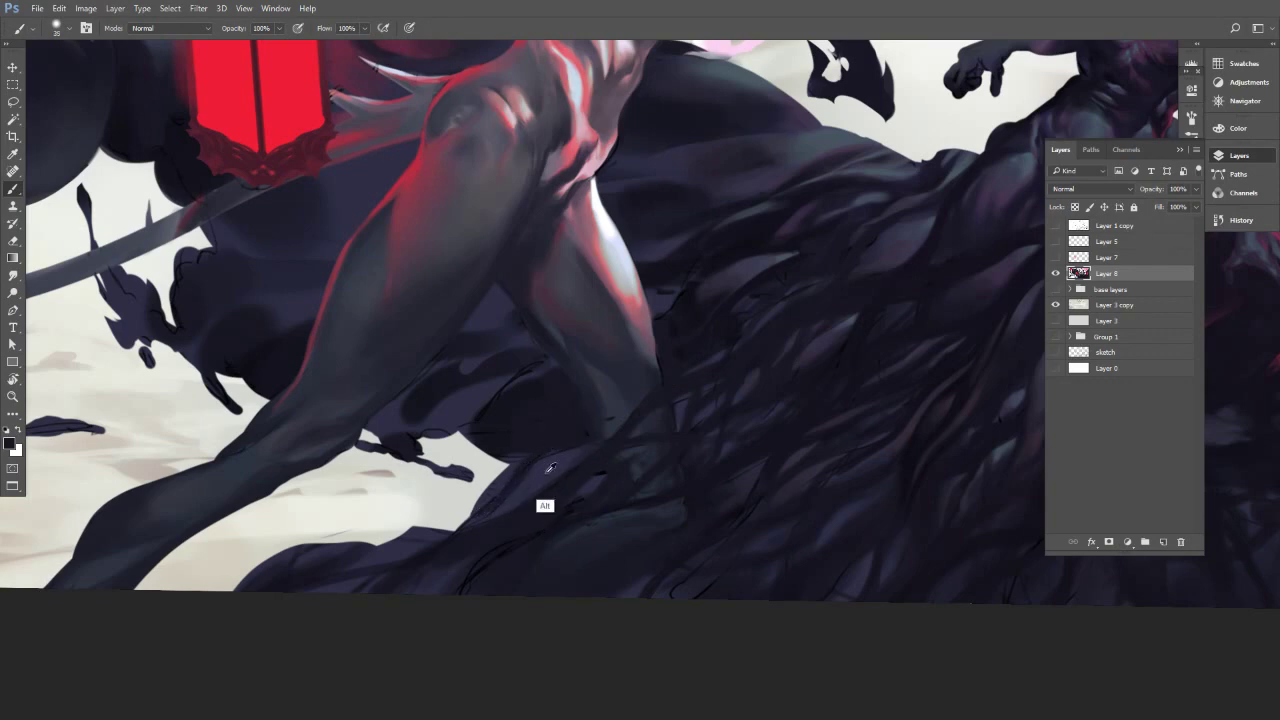
alt+click(548, 469)
Clean up the remaining sketch lines in the dark feathery mass near the canvas's lower edge.
drag(742, 532, 717, 503)
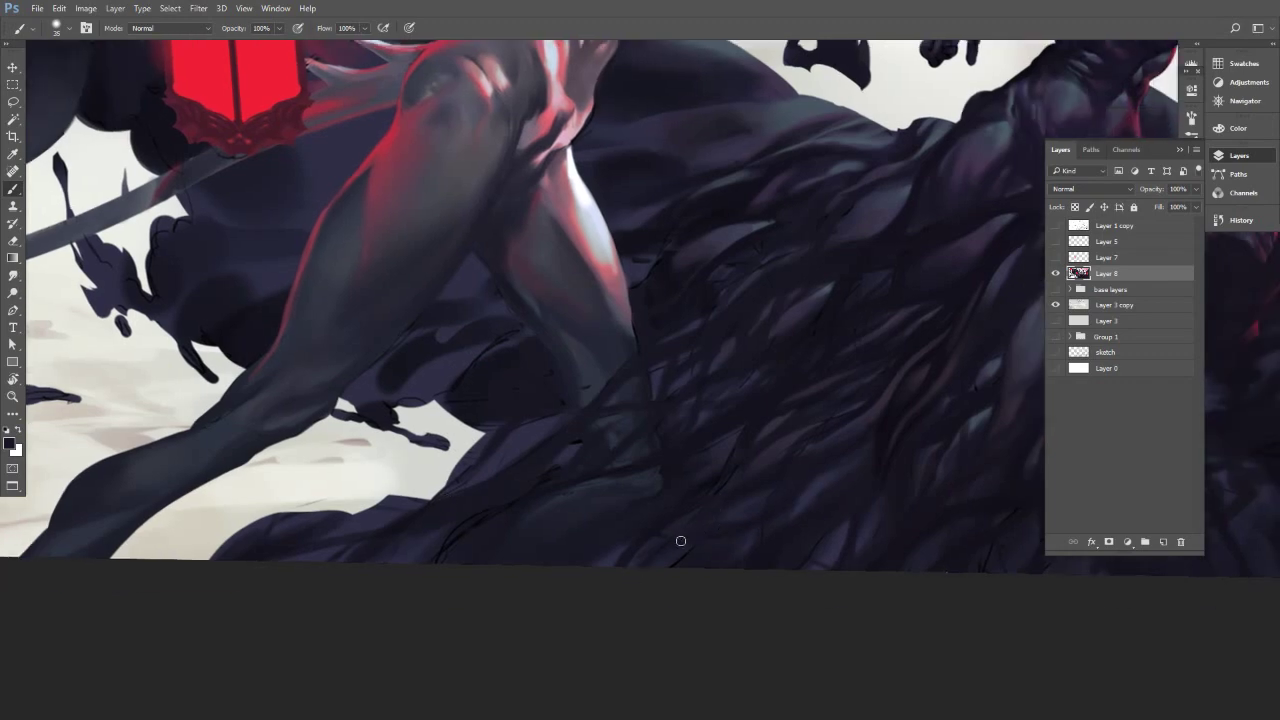
mouse_move(938, 602)
mouse_down()
mouse_move(800, 591)
mouse_move(855, 597)
mouse_up()
key(r)
key(b)
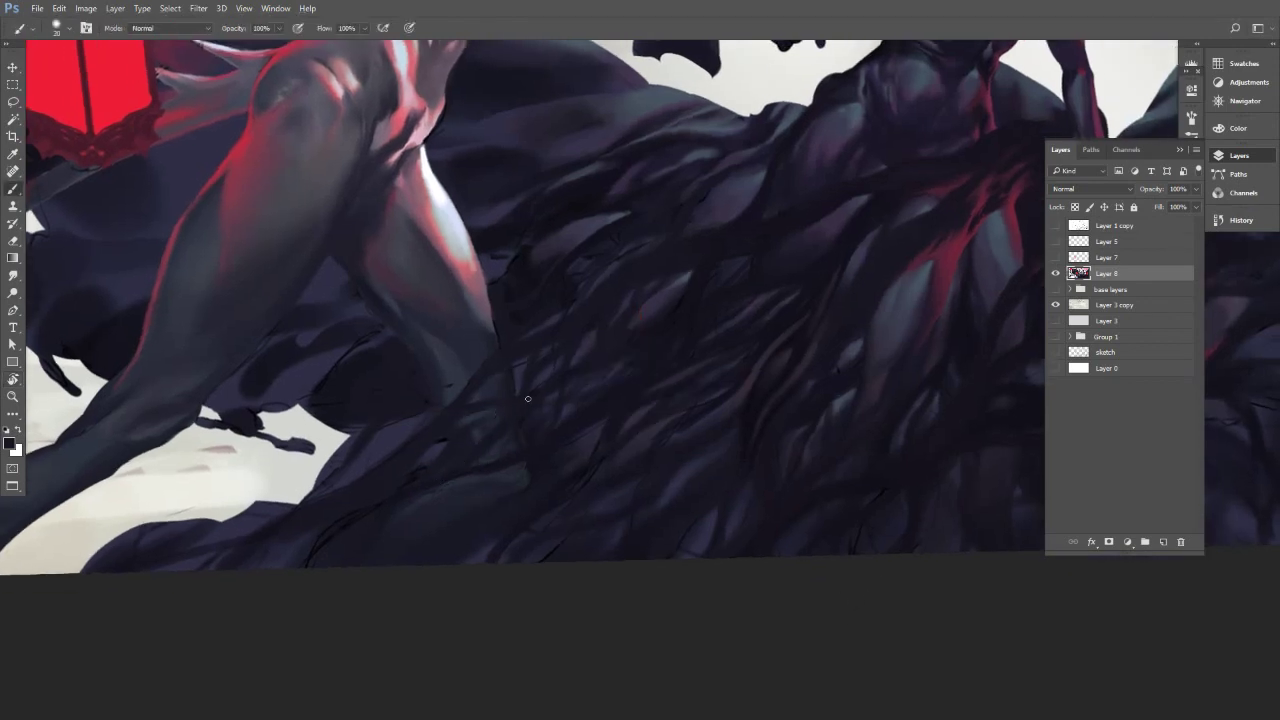
Clean the far thigh's inner contour and fill the smoke between the legs with sampled dark tones.
drag(497, 405, 643, 588)
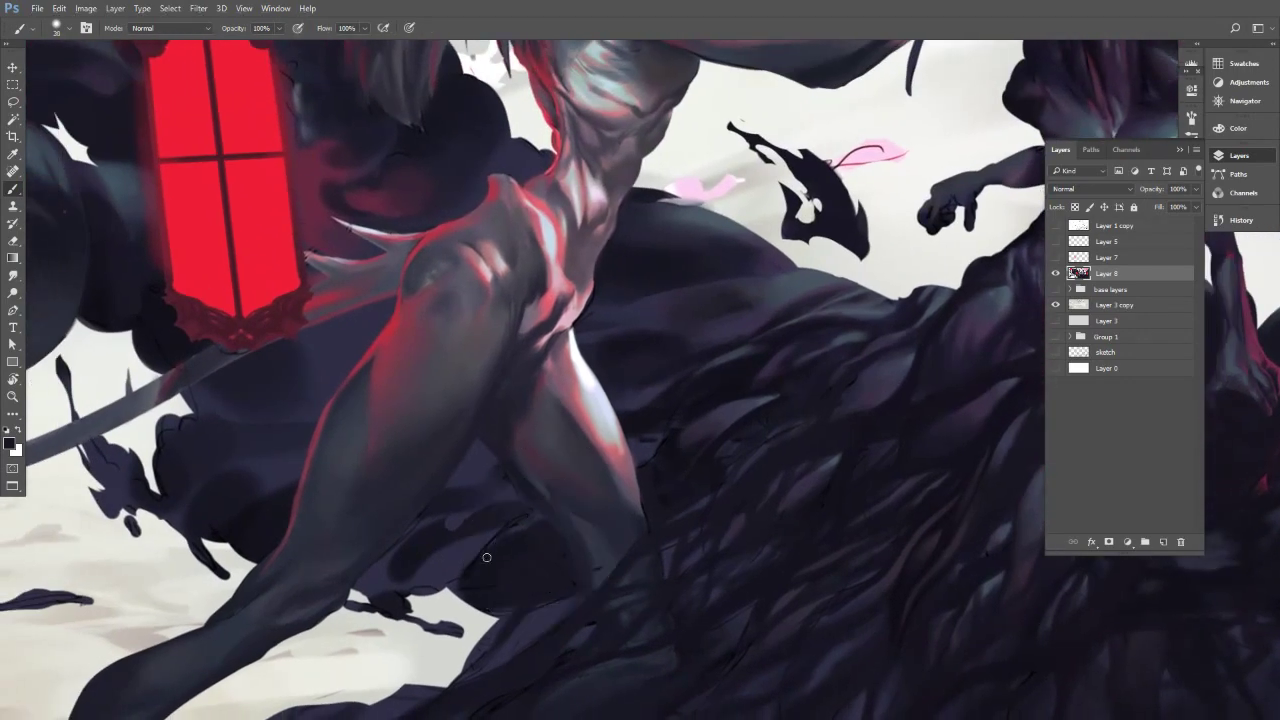
alt+click(520, 484)
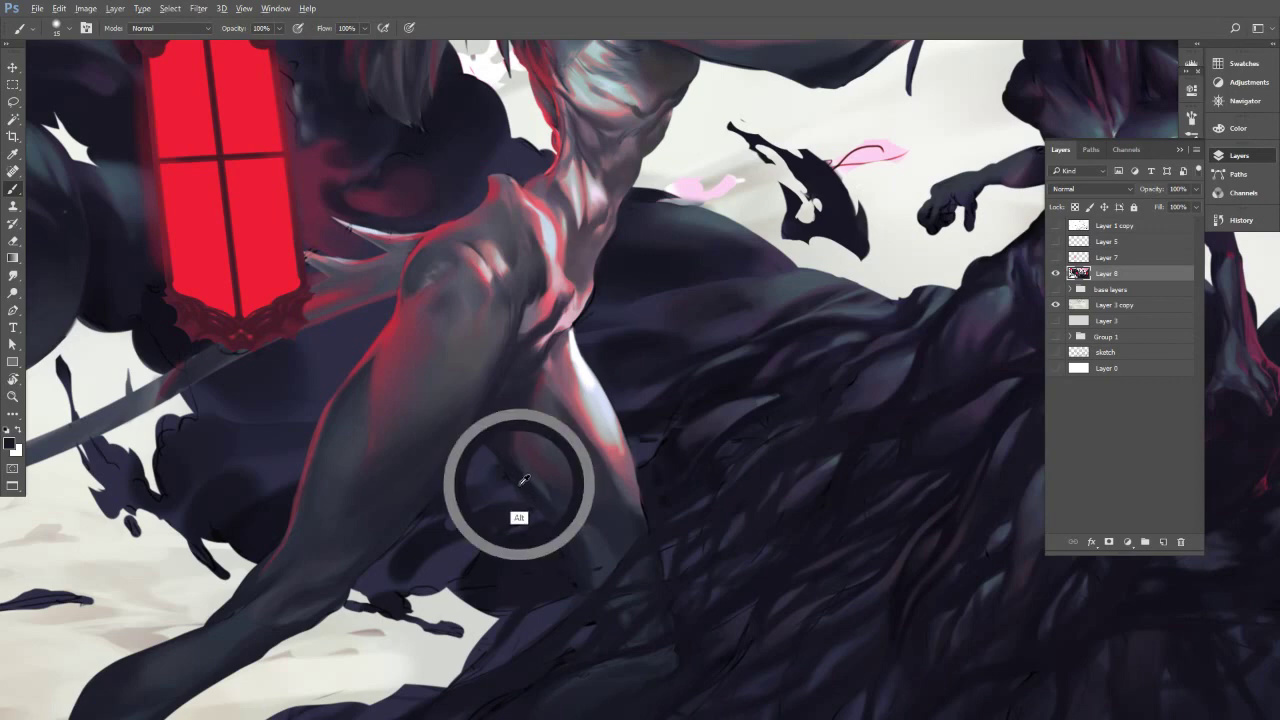
alt+click(511, 490)
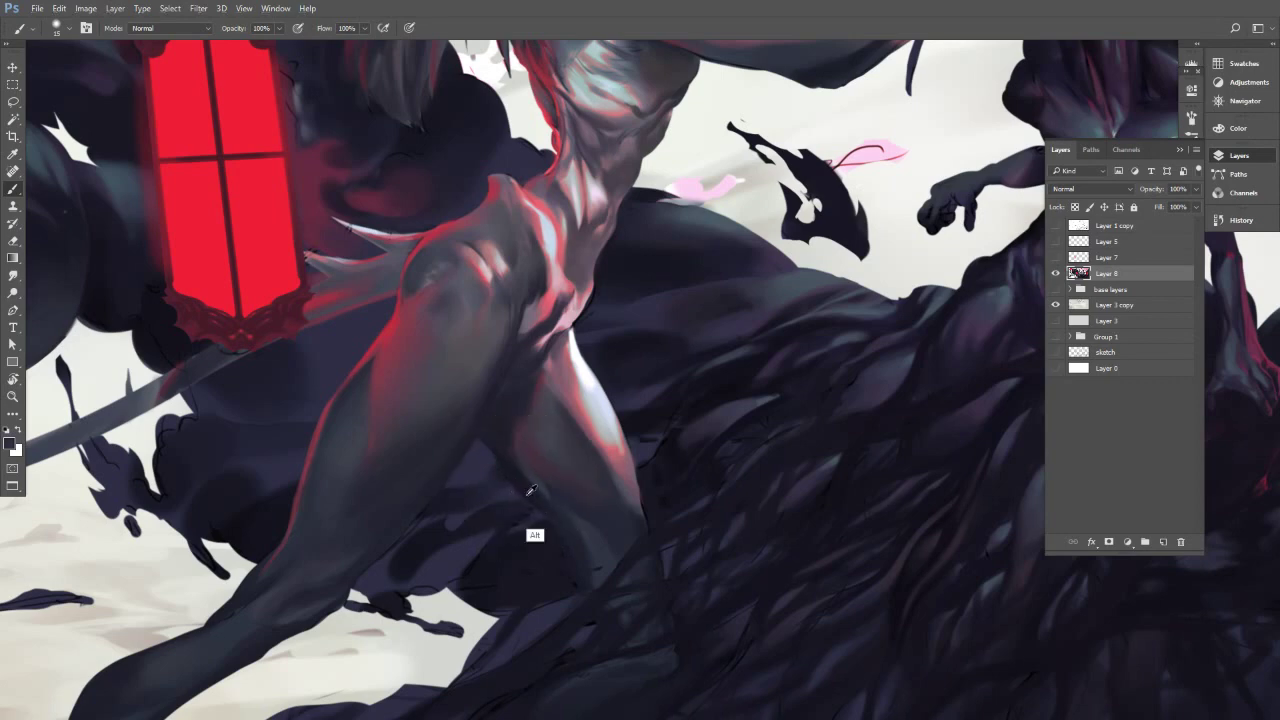
key([)
drag(509, 456, 553, 484)
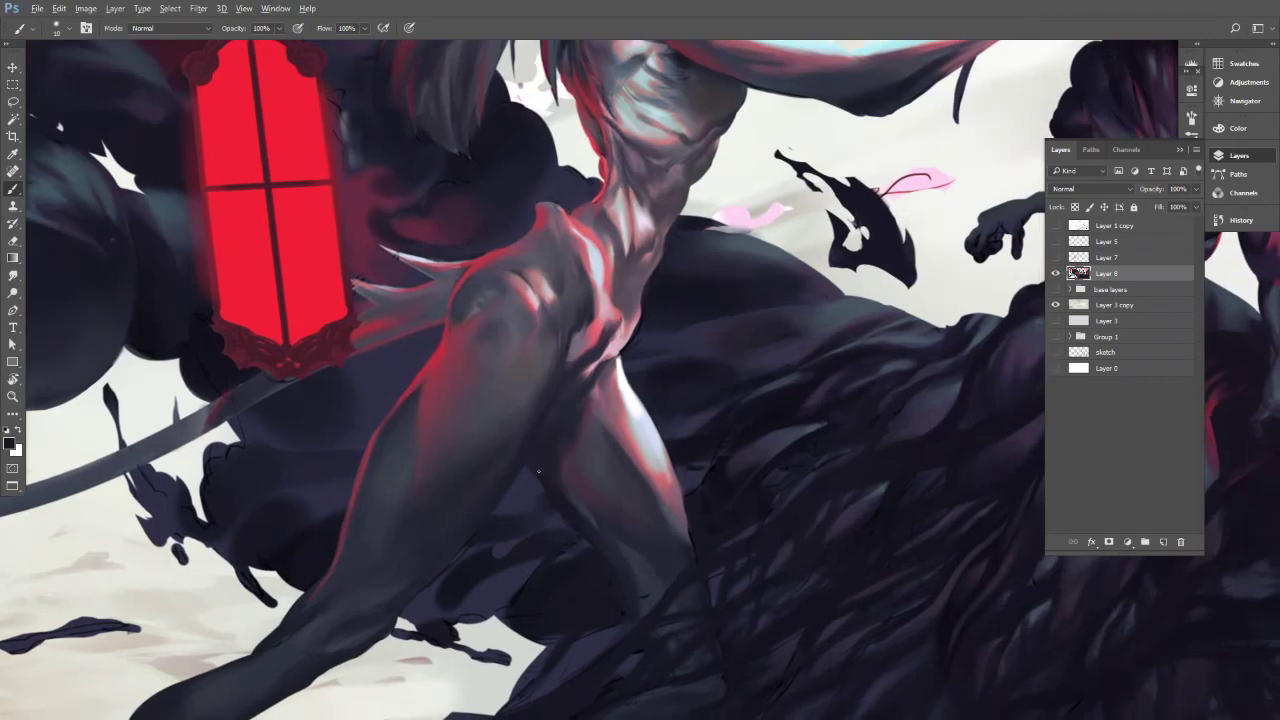
key(])
key(])
key(])
drag(596, 388, 592, 416)
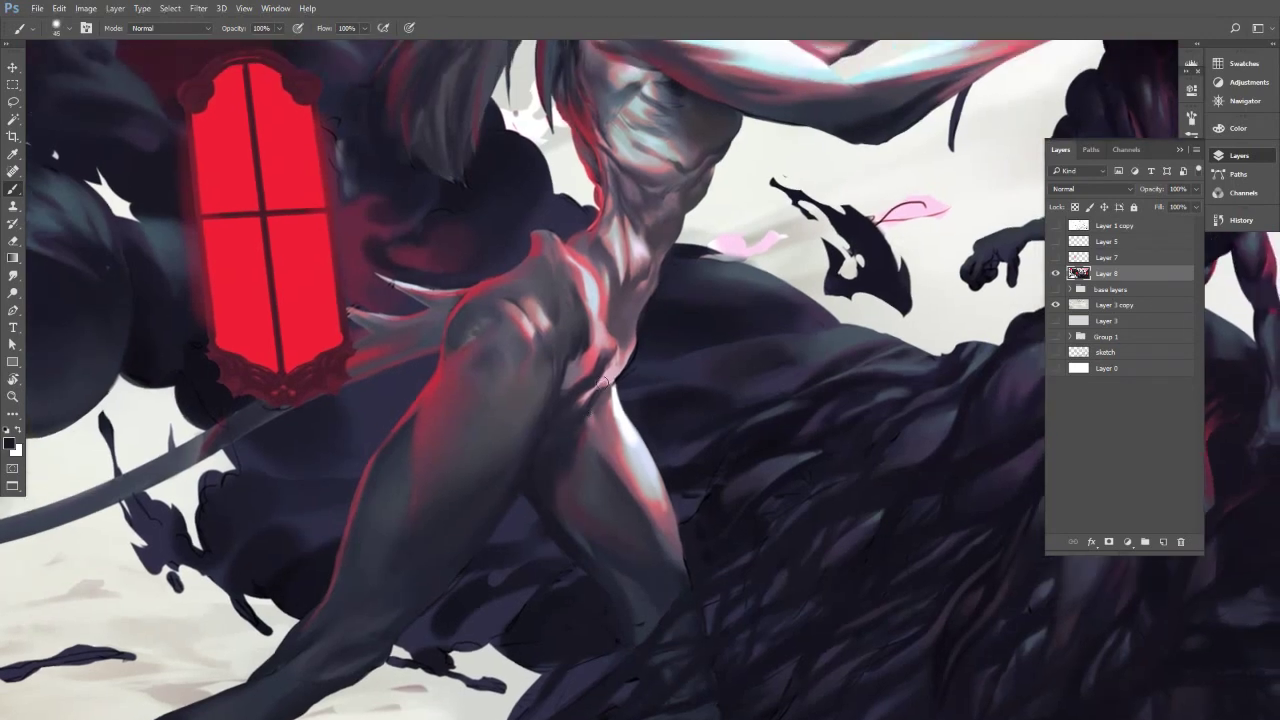
Refine the shadows of the pelvis and upper inner thigh with a small brush and a sampled tone.
alt+click(592, 382)
key([)
key([)
key([)
key([)
key([)
key([)
key([)
key(])
key(])
Trim the edge of the upper tail spike with a sampled dark purple smoke tone.
scroll(571, 393, up, 2)
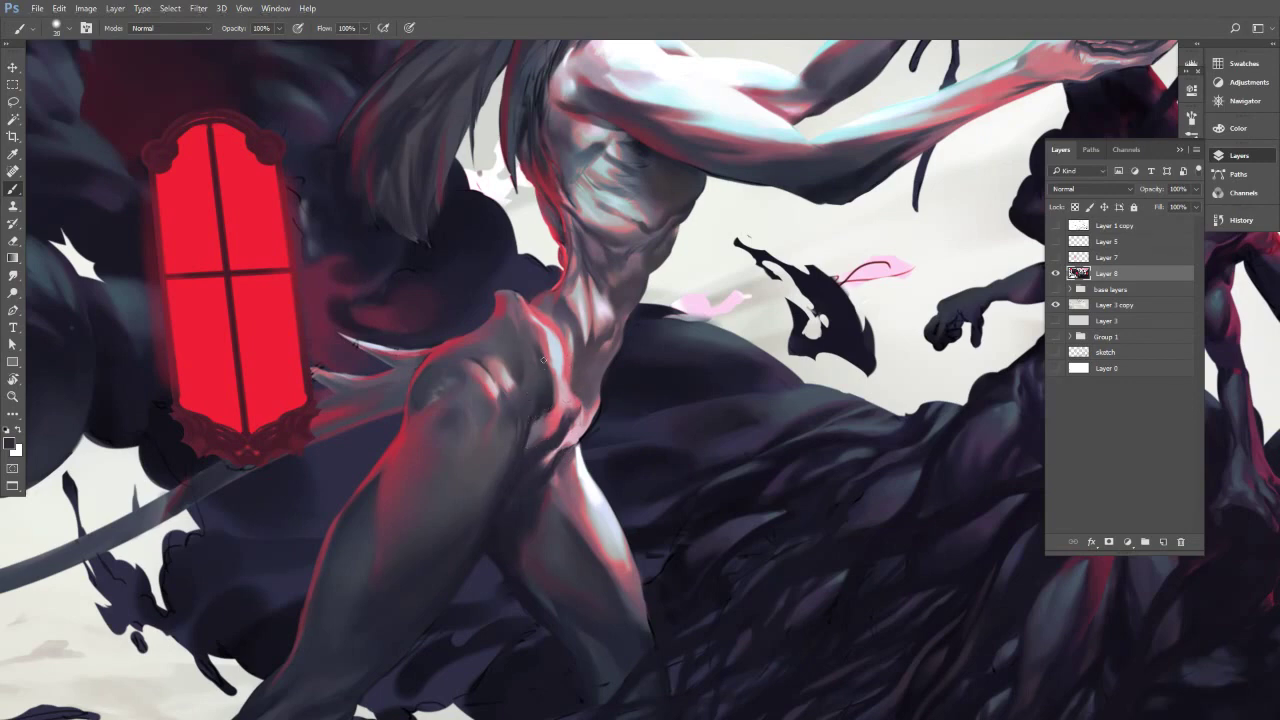
alt+click(314, 336)
key(bracketleft)
drag(340, 331, 410, 348)
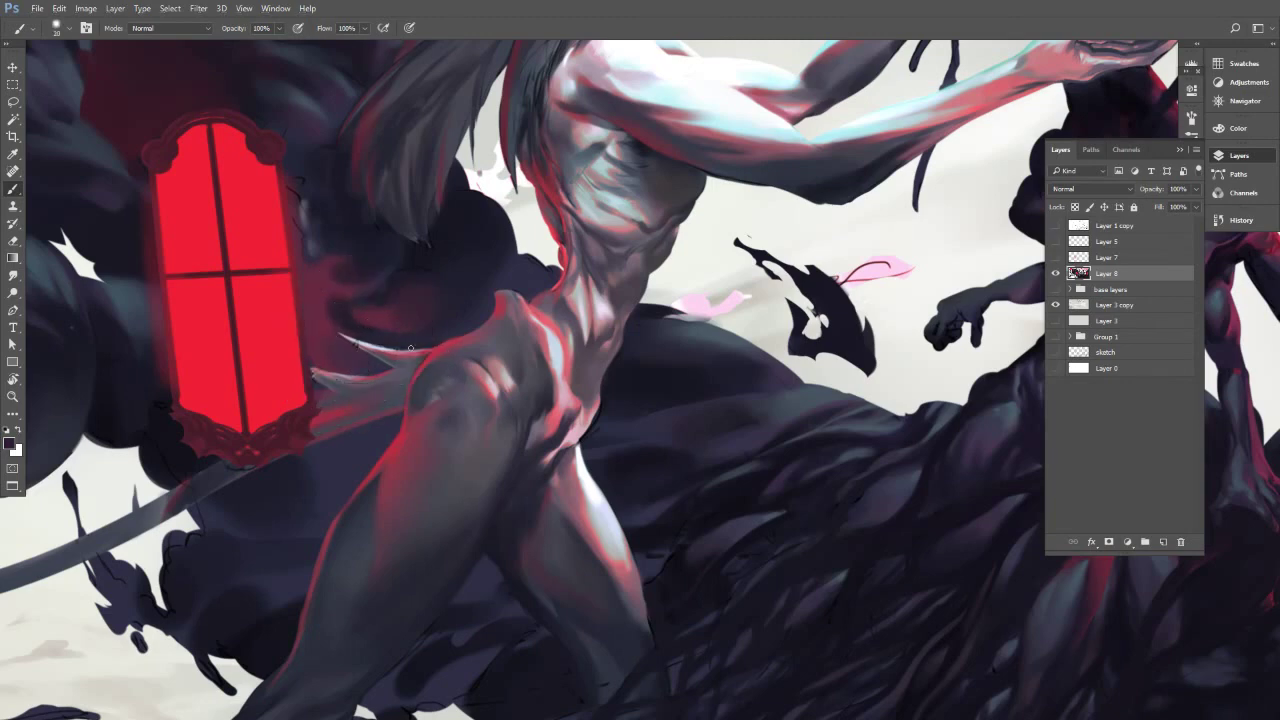
Blend the muted red glow in the smoke above the tail spikes using sampled reddish tones and a larger brush.
alt+click(335, 316)
alt+click(340, 302)
alt+click(330, 306)
alt+click(336, 289)
key(bracketright)
drag(374, 312, 335, 309)
key(bracketright)
key(bracketright)
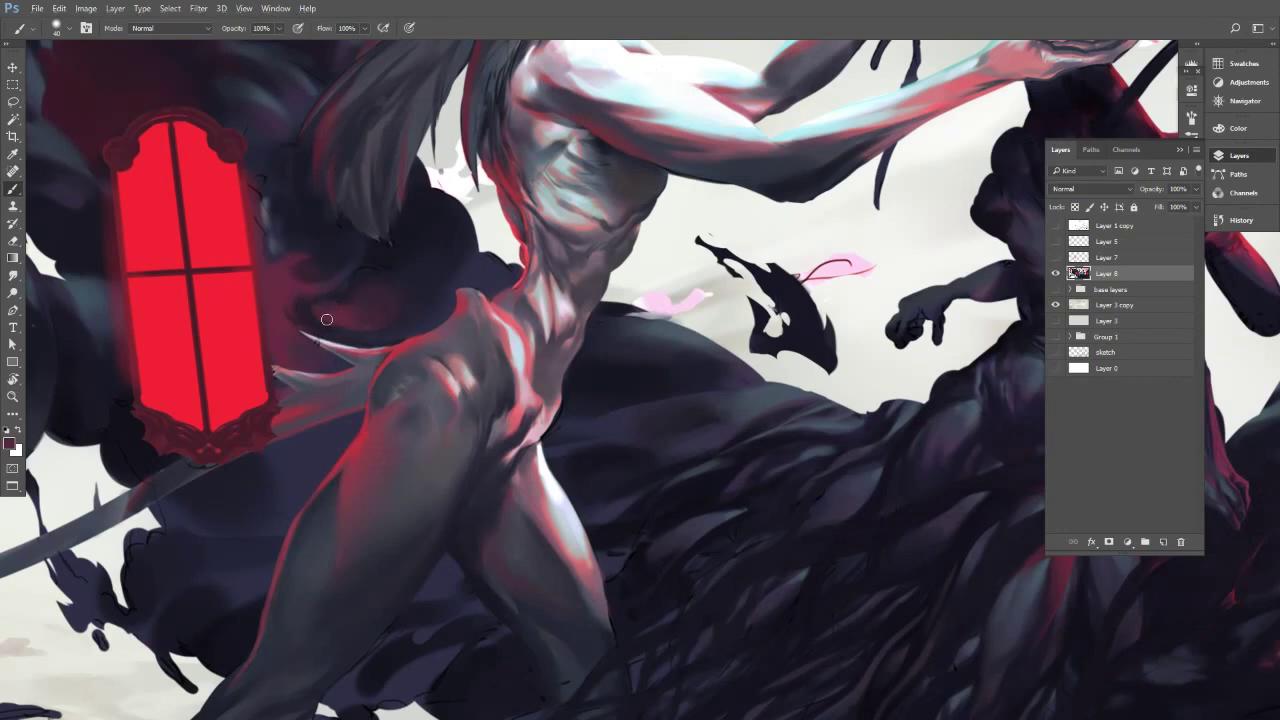
drag(342, 308, 294, 306)
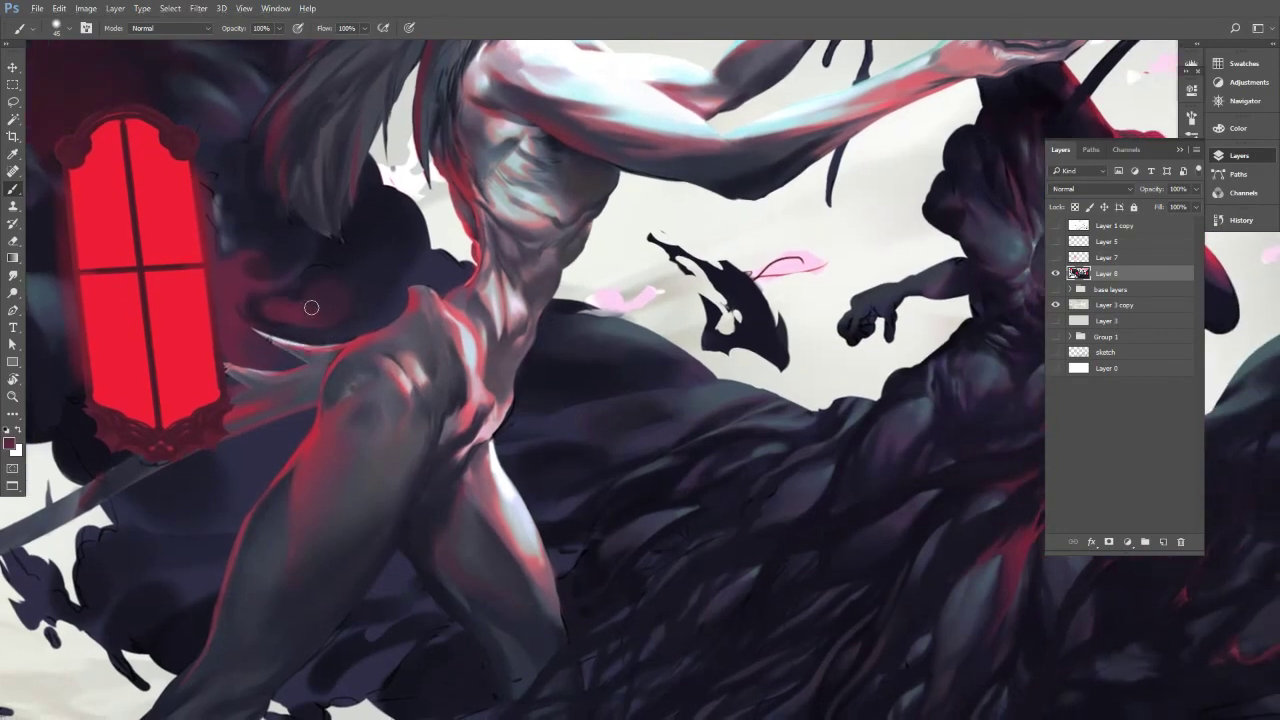
Shade the hip's upper edge above the tail base with sampled dark and muted purple tones.
alt+click(361, 340)
key(bracketleft)
alt+click(376, 323)
alt+click(458, 393)
key(bracketright)
key(bracketright)
key(bracketright)
key(bracketright)
key(bracketright)
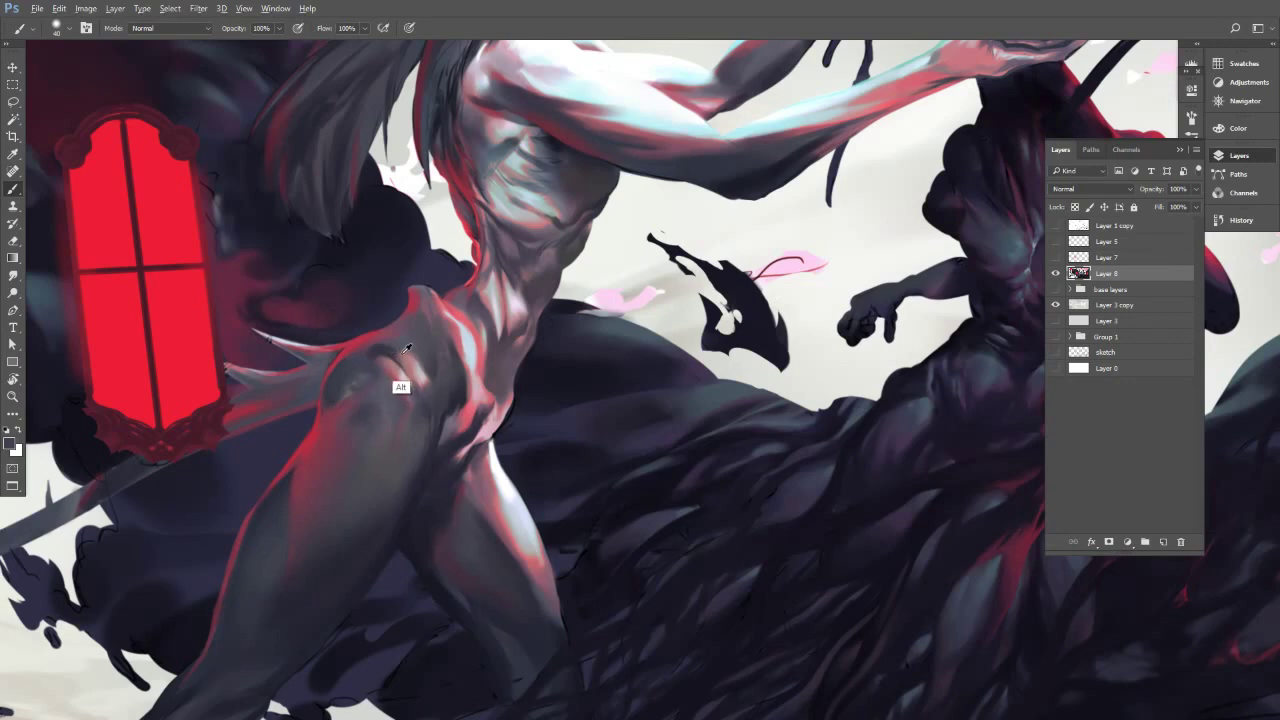
alt+click(400, 358)
alt+click(390, 348)
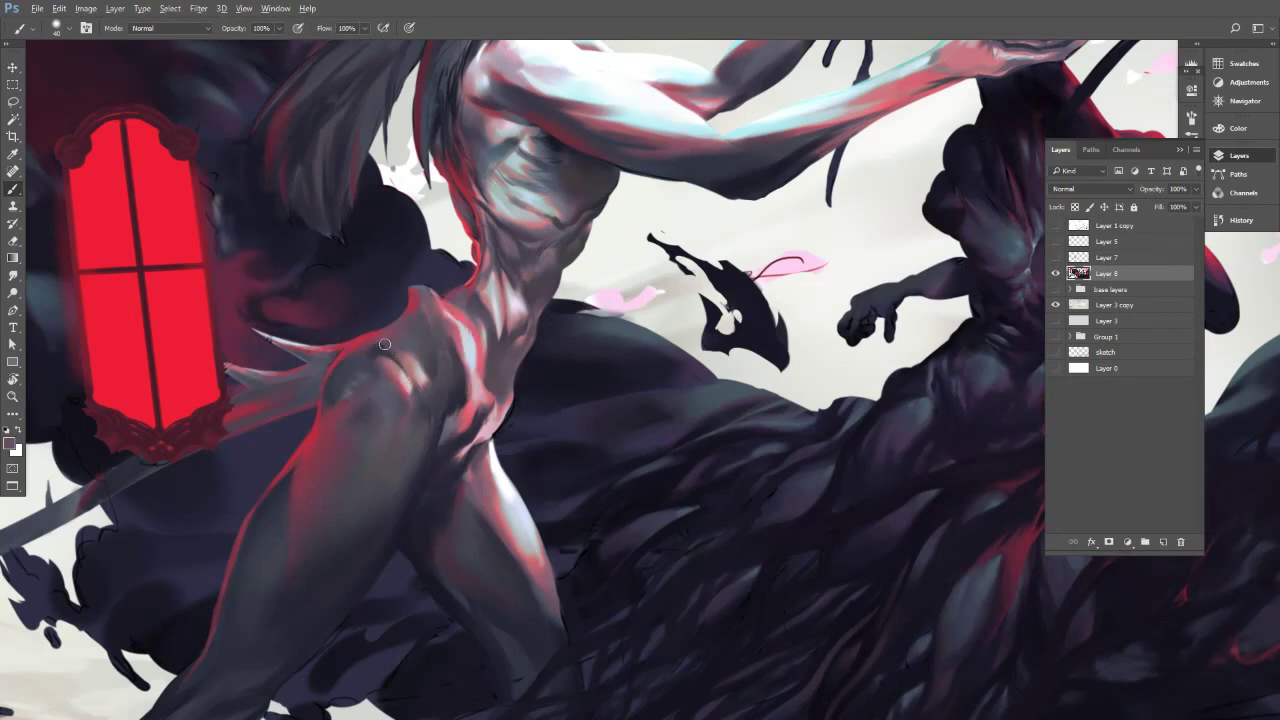
Model the side of the hip below the hip bone with sampled greys and progressively smaller brushes.
alt+click(437, 374)
key(bracketleft)
key(bracketleft)
key(bracketleft)
key(bracketright)
alt+click(419, 347)
key(bracketleft)
key(bracketleft)
key(bracketleft)
key(bracketleft)
key(bracketleft)
alt+click(409, 316)
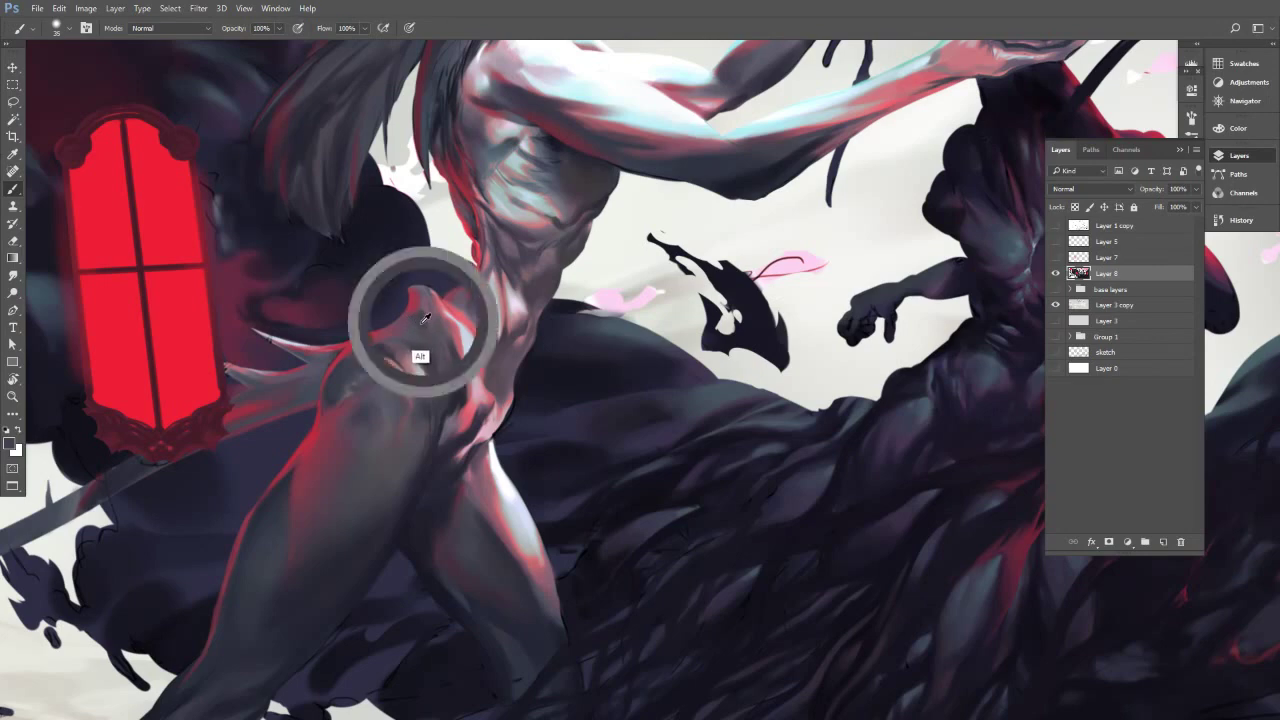
Refine the protruding hip bone's tip and contour with sampled muted purple and grey tones.
alt+click(424, 316)
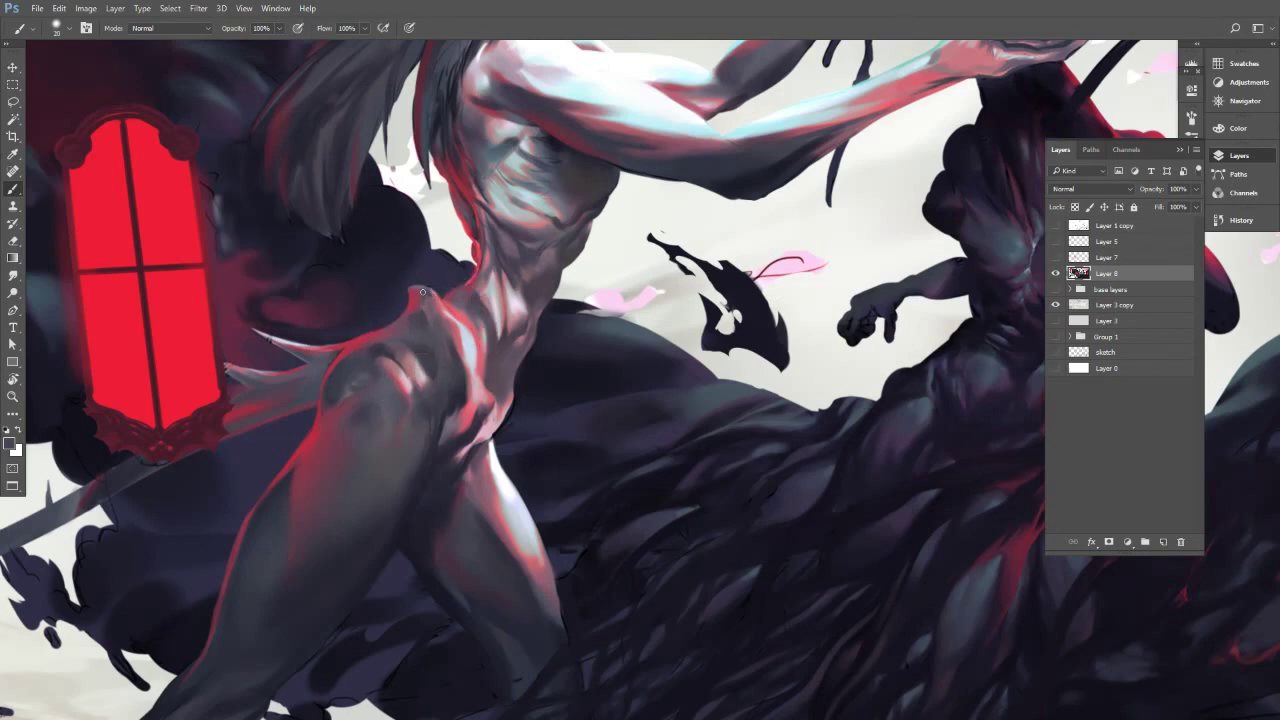
alt+click(428, 316)
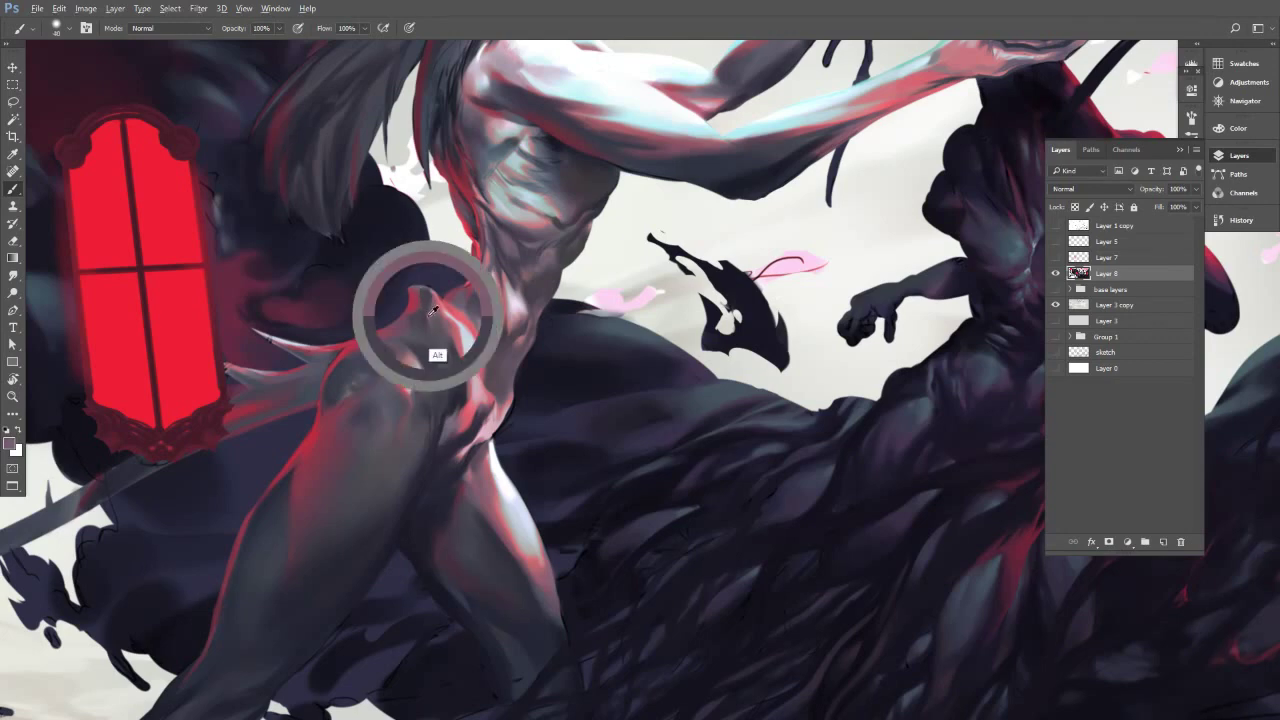
alt+click(416, 303)
alt+click(419, 306)
alt+click(428, 294)
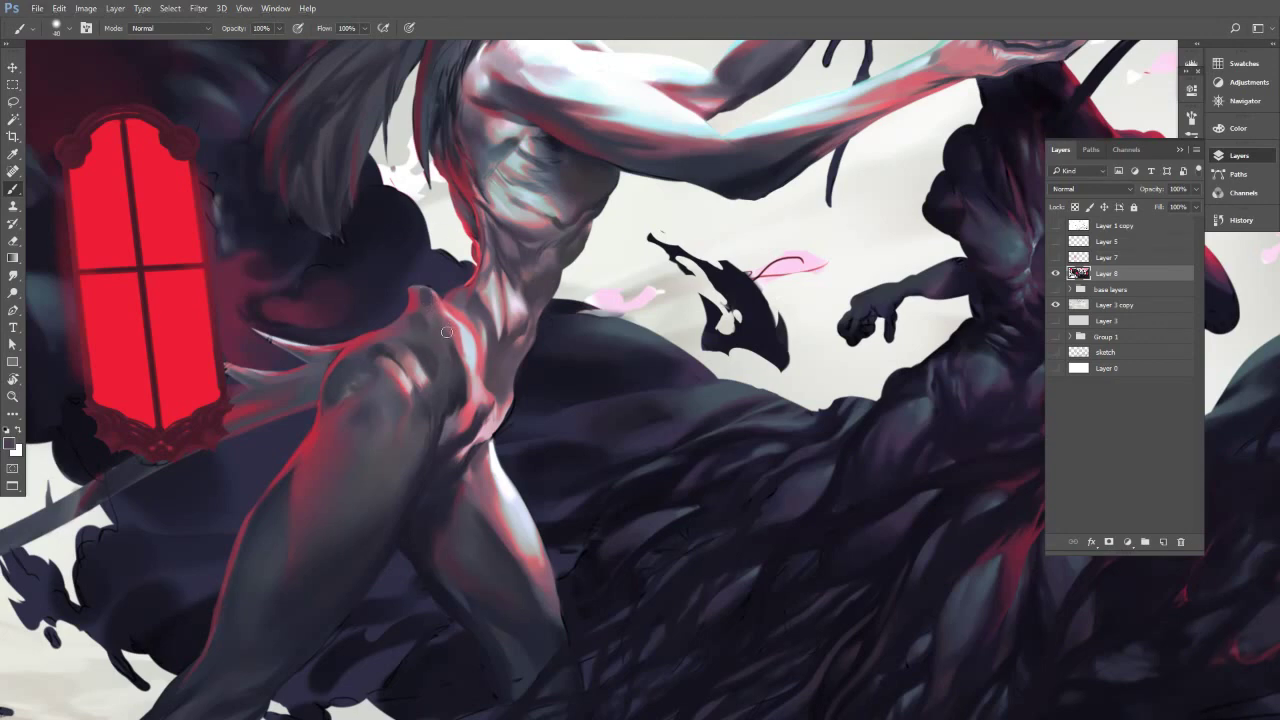
Refine the upper contour of the protruding hip bone with sampled purple and grey tones and a finer brush.
alt+click(456, 366)
key(bracketleft)
key(bracketleft)
key(bracketleft)
key(bracketleft)
key(bracketleft)
alt+click(434, 305)
drag(430, 303, 420, 292)
alt+click(426, 301)
key(bracketright)
key(bracketright)
alt+click(428, 291)
Paint pinkish highlights and grey transitions on the muscle ridges at the side of the hip.
alt+click(414, 326)
mouse_move(437, 355)
mouse_down()
mouse_move(363, 352)
mouse_move(429, 367)
mouse_move(397, 408)
mouse_up()
alt+click(393, 374)
alt+click(379, 389)
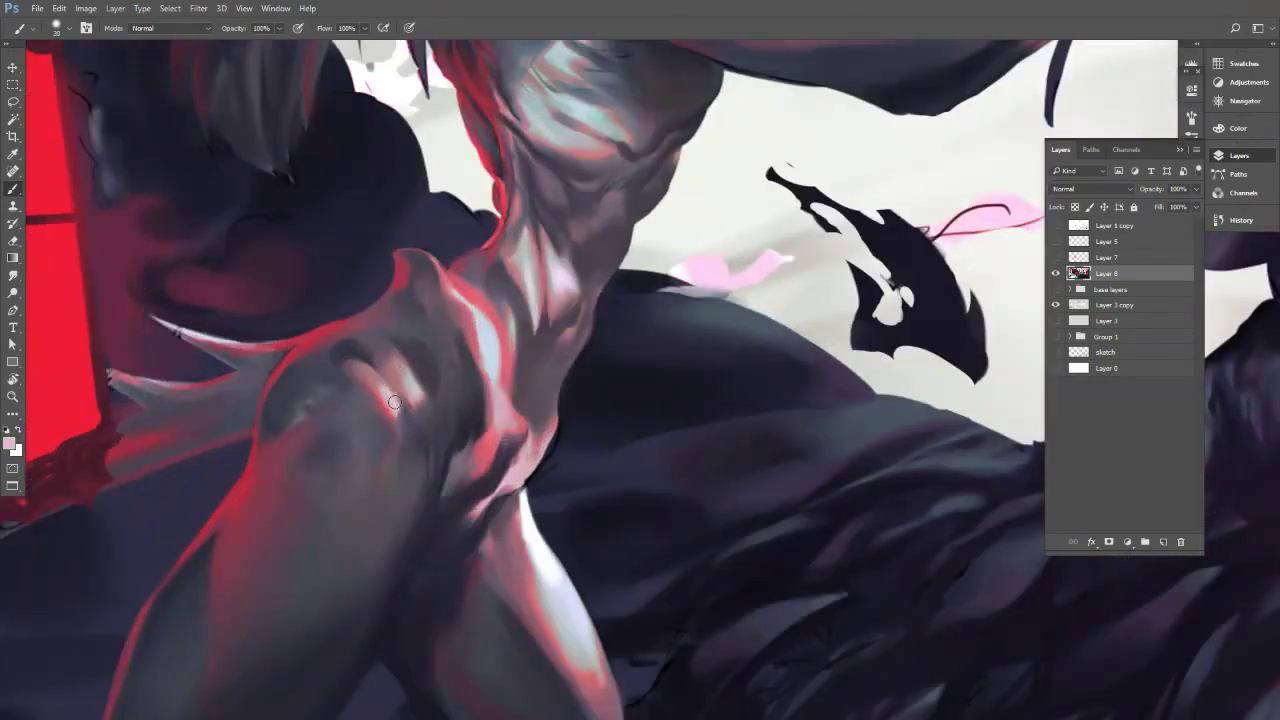
alt+click(395, 379)
key(bracketleft)
key(bracketleft)
key(bracketleft)
alt+click(403, 391)
key(bracketright)
alt+click(415, 386)
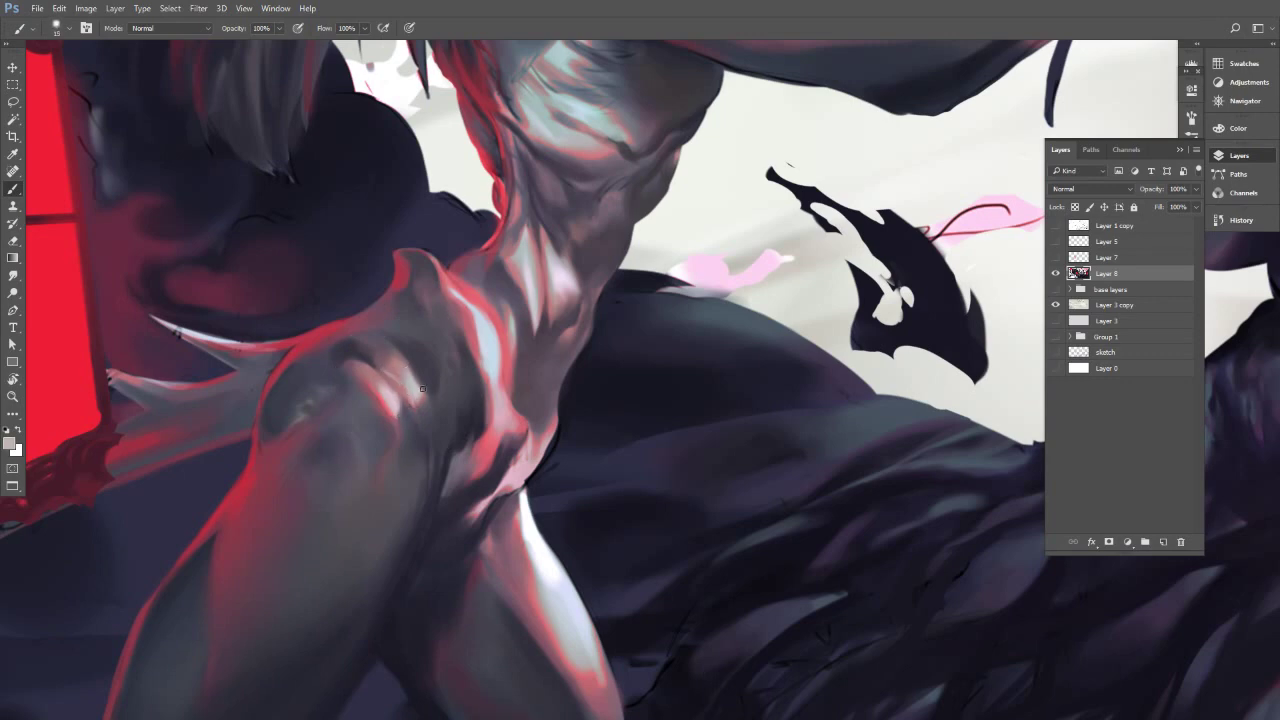
Shade the crease between the groin and upper thigh and the hip's outer edge with sampled dark and grey tones.
alt+click(456, 441)
alt+click(416, 490)
alt+click(436, 445)
alt+click(419, 413)
alt+click(388, 412)
alt+click(322, 445)
alt+click(271, 435)
key(bracketleft)
alt+click(272, 402)
key(bracketleft)
drag(617, 341, 549, 343)
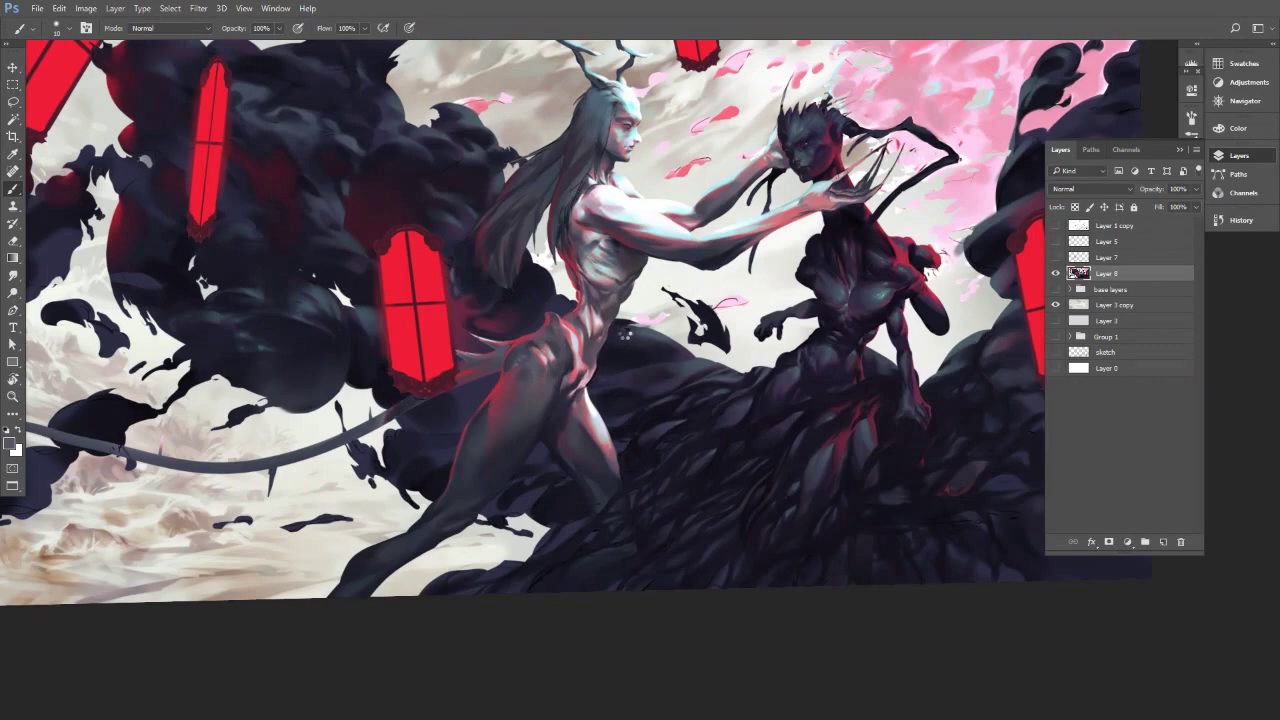
Flip the canvas horizontally and darken the shadowed ribs beneath the horned figure's raised arm.
key(F2)
drag(607, 275, 712, 292)
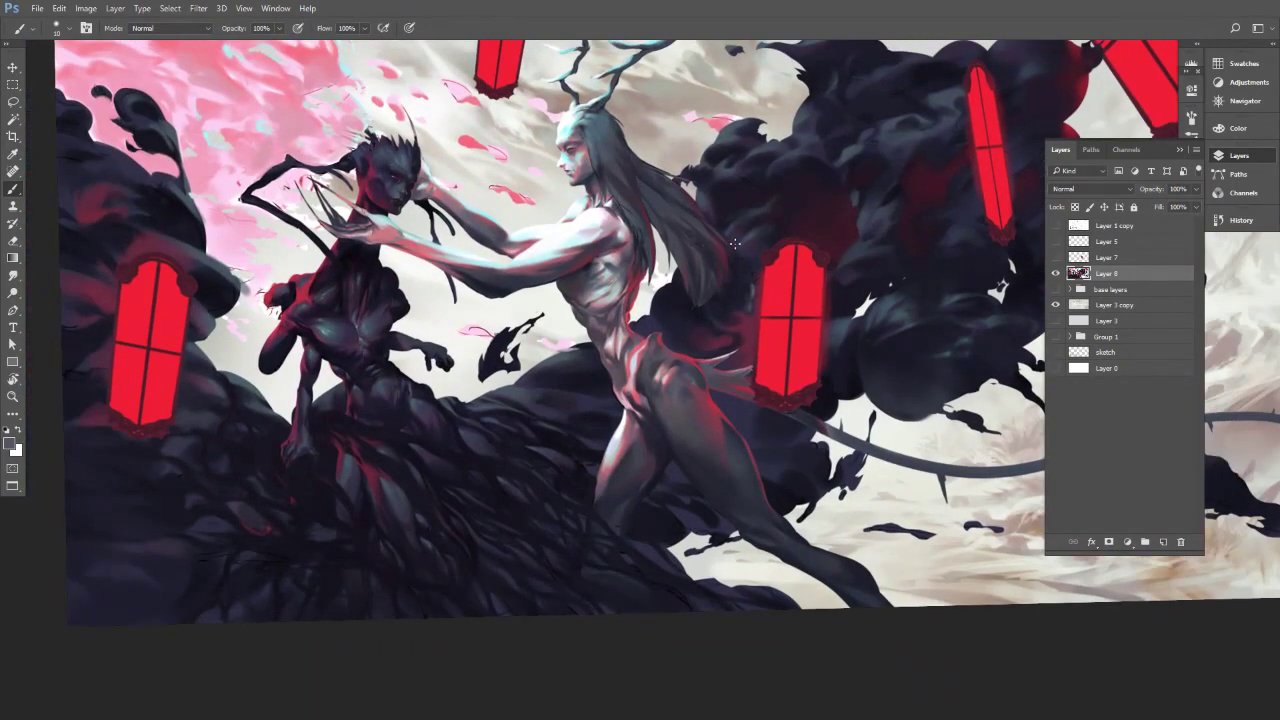
ctrl+click(655, 203)
drag(630, 211, 626, 226)
scroll(624, 224, up, 3)
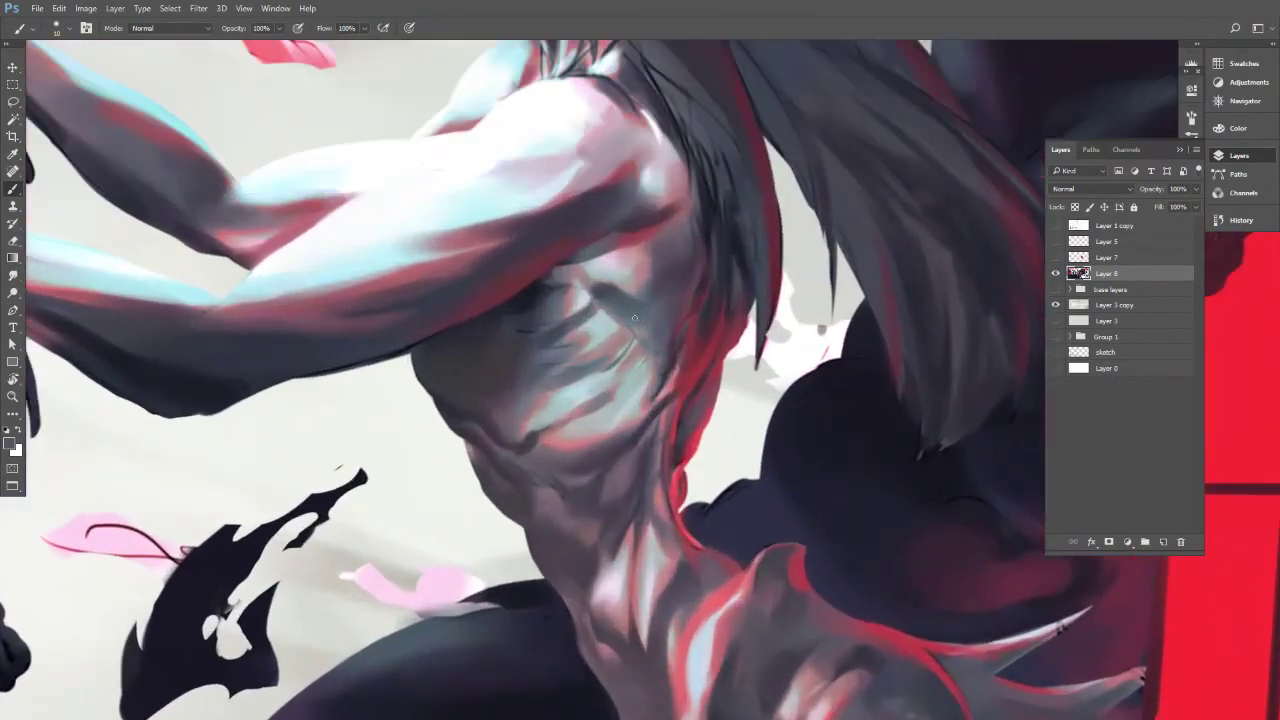
scroll(594, 457, up, 2)
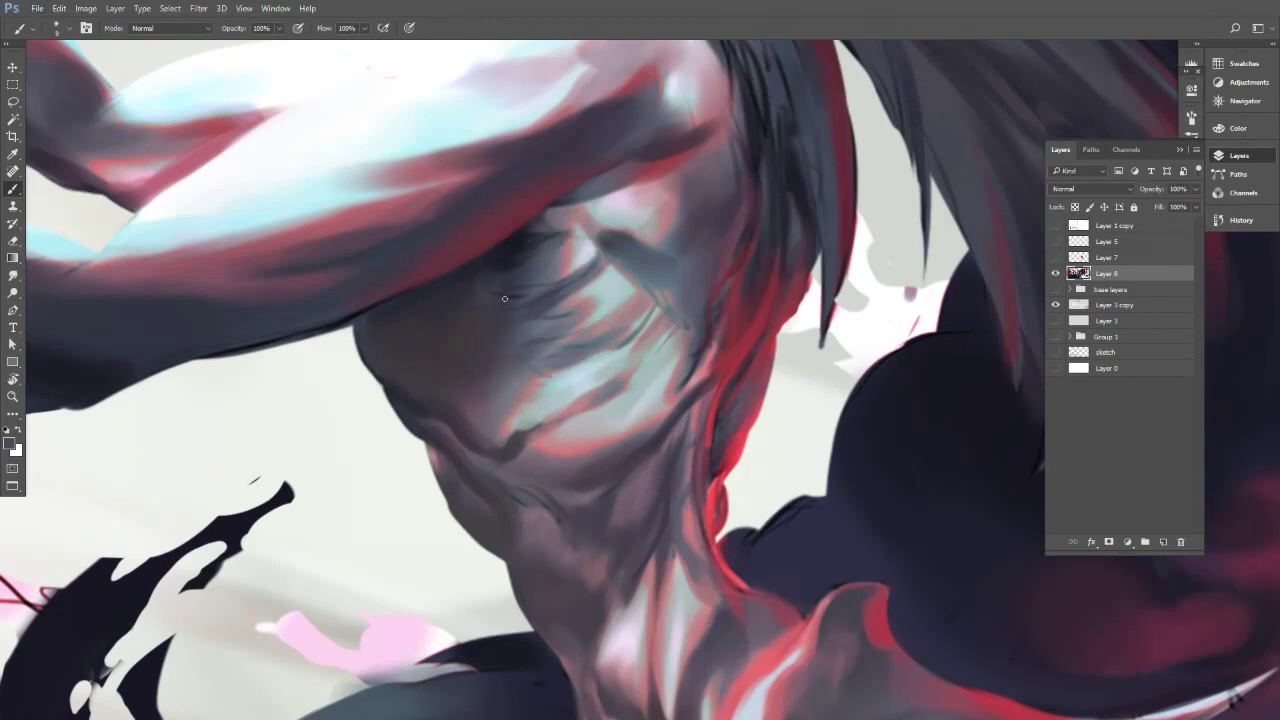
alt+click(469, 298)
drag(523, 287, 554, 282)
key(bracketright)
key(bracketright)
key(bracketright)
Shape the upper ribs under the armpit with closely sampled light and dark tones and a smaller brush.
alt+click(561, 270)
alt+click(563, 262)
alt+click(575, 266)
key(bracketleft)
key(bracketleft)
alt+click(563, 274)
alt+click(549, 279)
alt+click(548, 293)
Define the dark crease curving between the upper ribs below the armpit using sampled shadow tones.
key([)
drag(595, 264, 586, 276)
alt+click(586, 276)
alt+click(600, 285)
alt+click(571, 260)
alt+click(598, 318)
alt+click(598, 263)
key([)
key(bracketright)
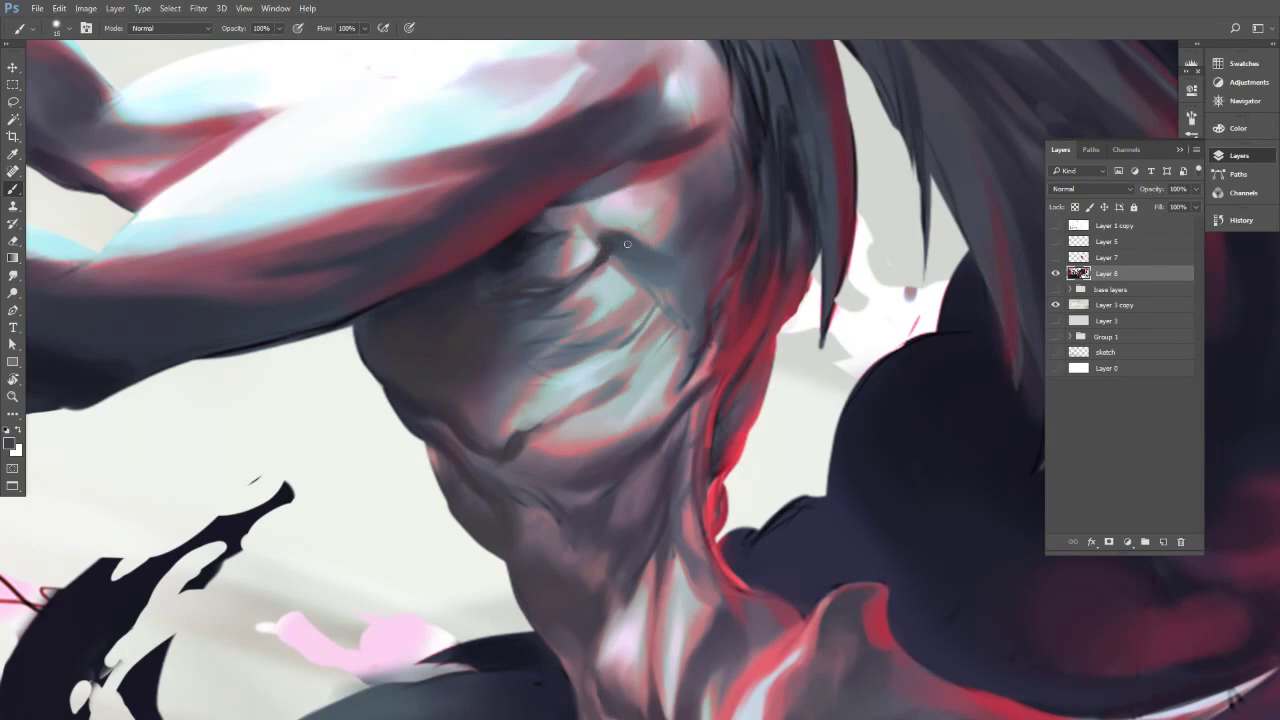
Extend the dark muscle fold from the armpit crease toward the figure's back and blend its edge.
key(bracketleft)
drag(625, 258, 664, 289)
key(bracketright)
key(bracketright)
alt+click(681, 283)
alt+click(696, 304)
key(bracketleft)
Soften the light patch directly below the armpit with sampled pale pink and purple-grey tones.
alt+click(587, 218)
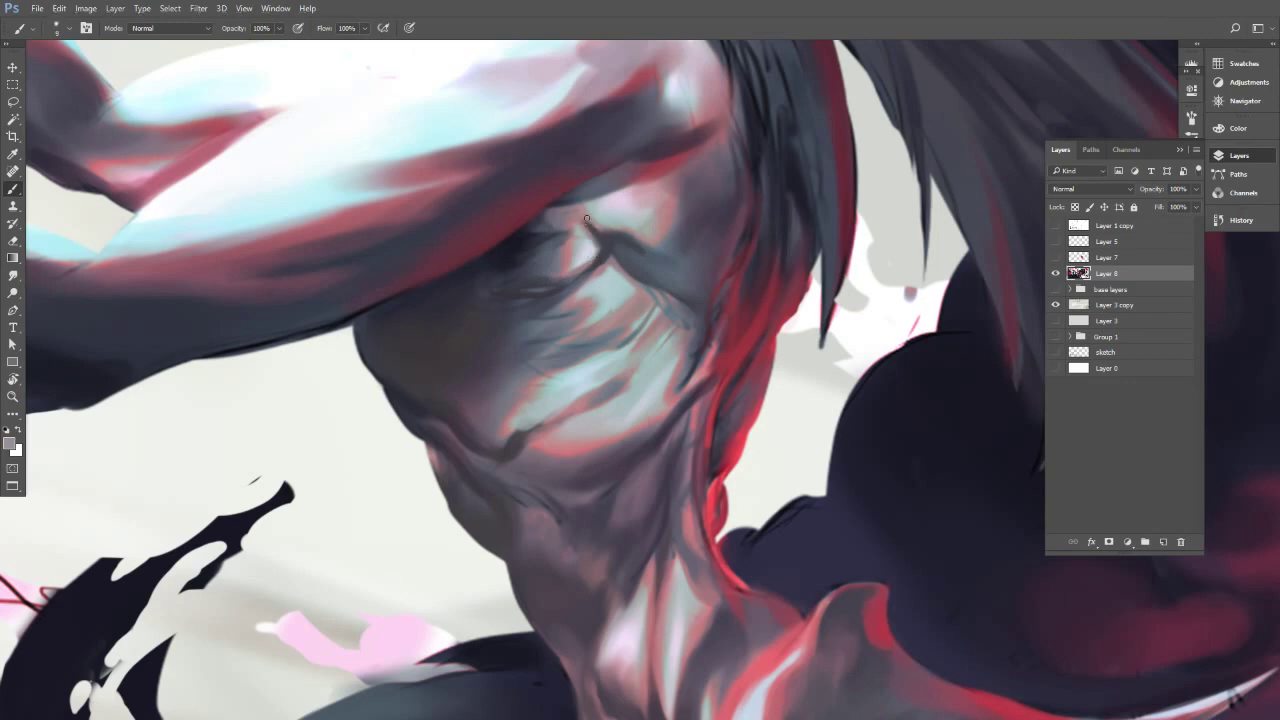
alt+click(586, 221)
alt+click(603, 216)
key(bracketright)
alt+click(589, 216)
alt+click(600, 238)
Sharpen the thin fold lines where the armpit meets the ribs using a much finer brush.
key(bracketleft)
key(bracketleft)
key(bracketleft)
key(bracketleft)
key(bracketleft)
key(bracketleft)
key(bracketleft)
alt+click(585, 226)
drag(621, 259, 589, 272)
scroll(589, 272, down, 2)
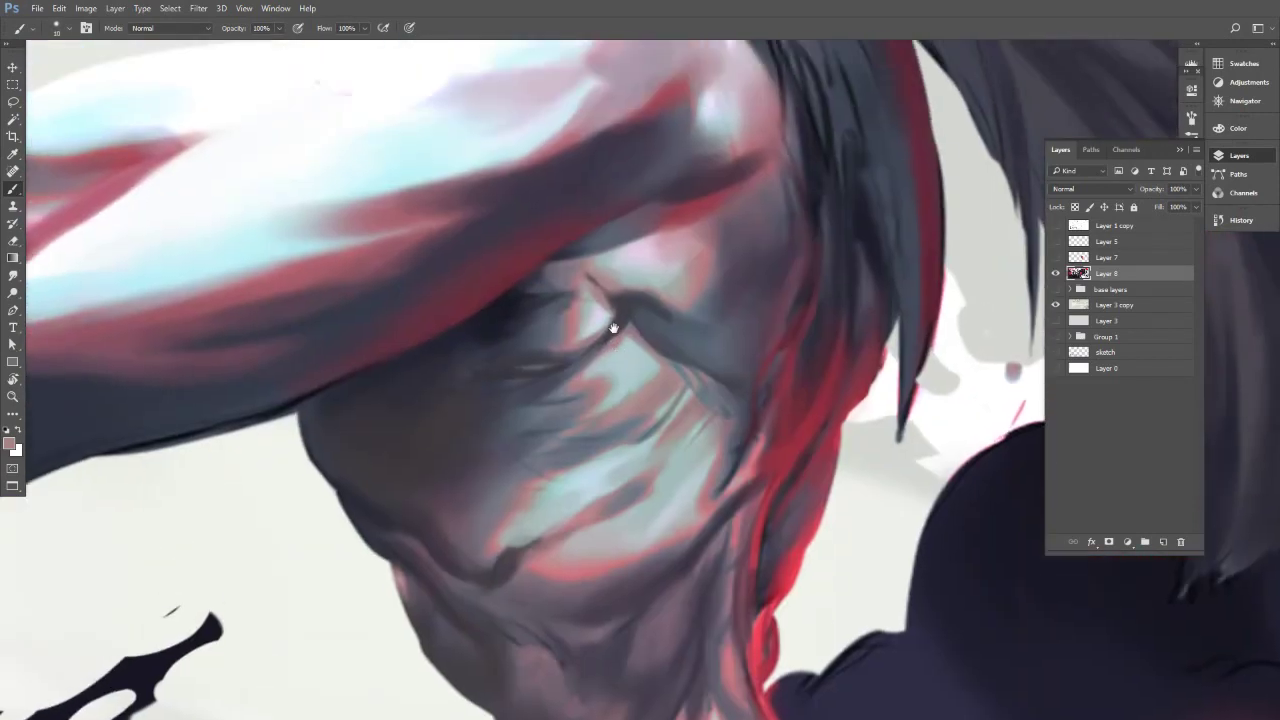
Add fine muted pink strokes along the rear edge of the lower ribs.
scroll(644, 338, up, 2)
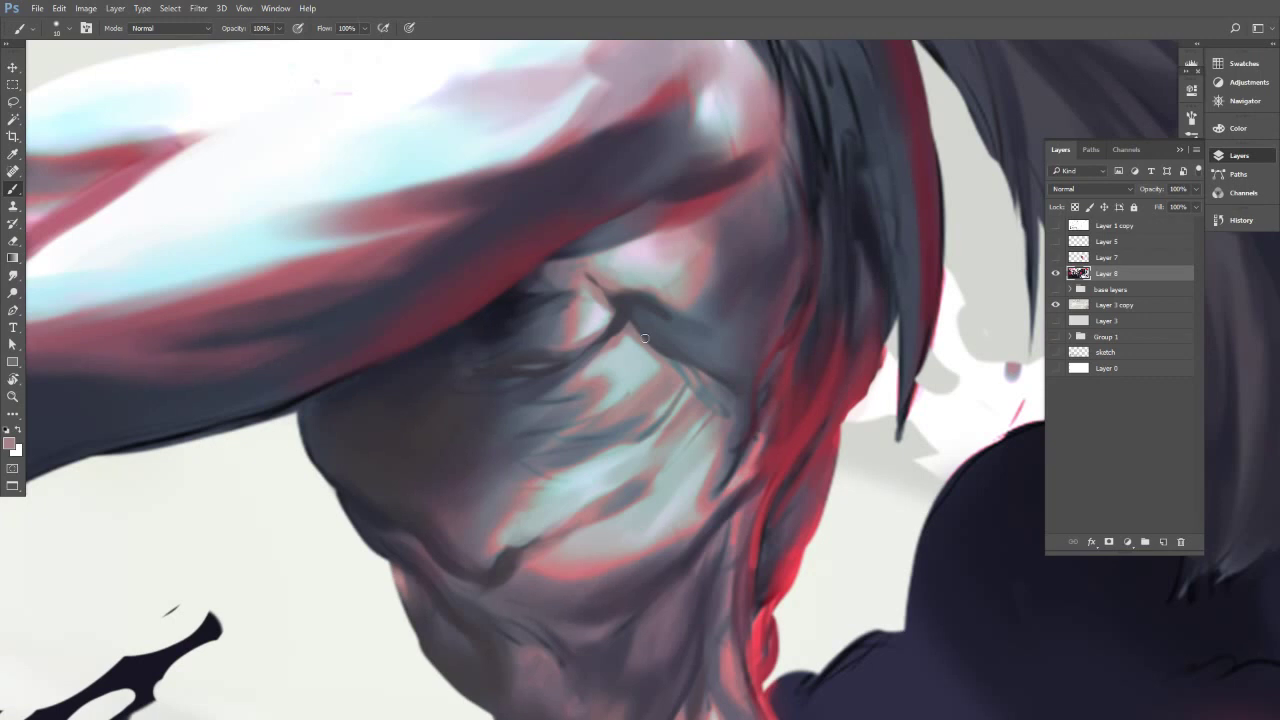
alt+click(726, 458)
alt+click(712, 478)
alt+click(688, 510)
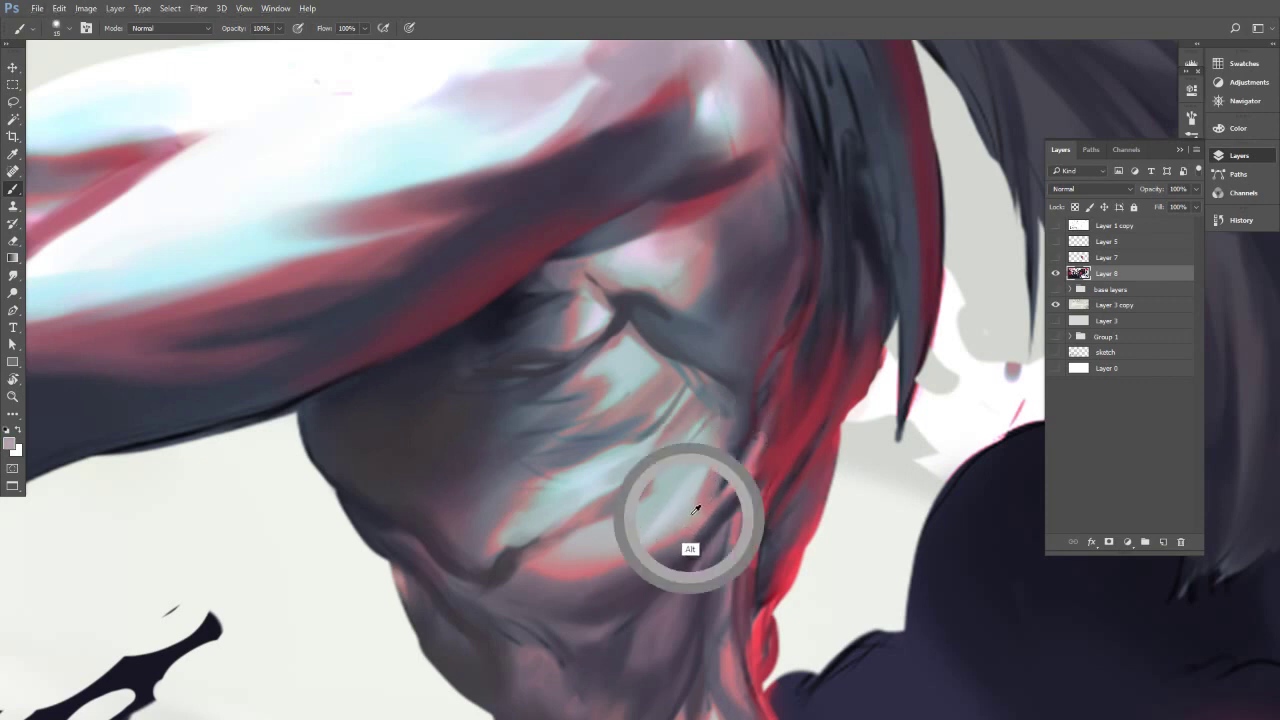
alt+click(709, 514)
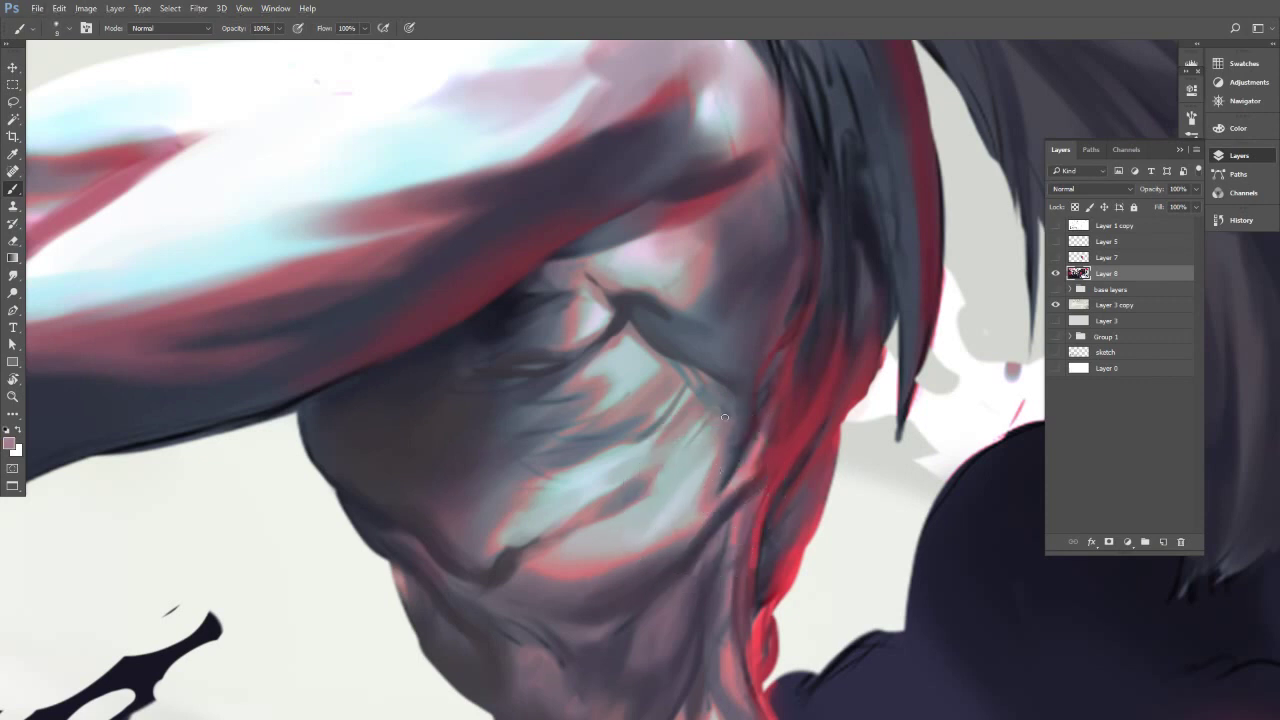
mouse_move(708, 445)
mouse_down()
mouse_move(684, 478)
mouse_move(685, 466)
mouse_up()
key(])
key(])
key(])
Blend the lower ribs' highlights with sampled pale teal and grey tones, then restore the canvas's original orientation.
alt+click(660, 492)
alt+click(601, 508)
key(bracketleft)
alt+click(696, 443)
alt+click(666, 445)
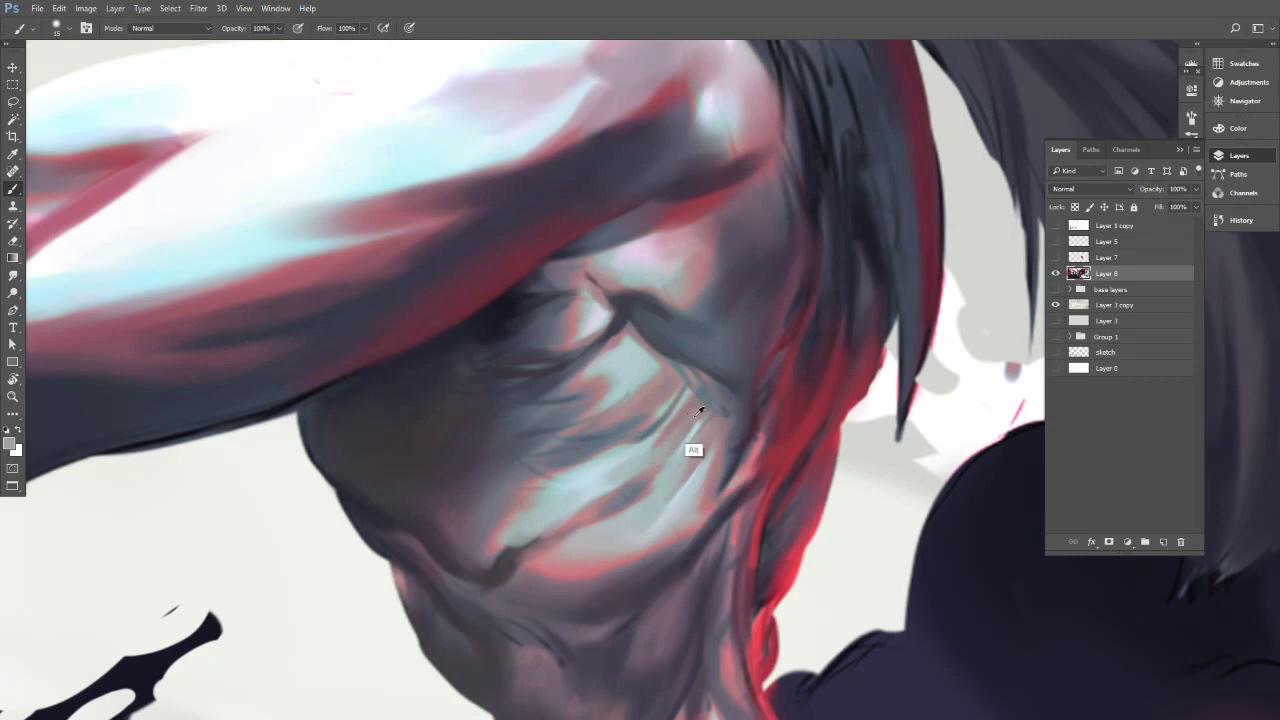
alt+click(672, 432)
key(])
alt+click(648, 454)
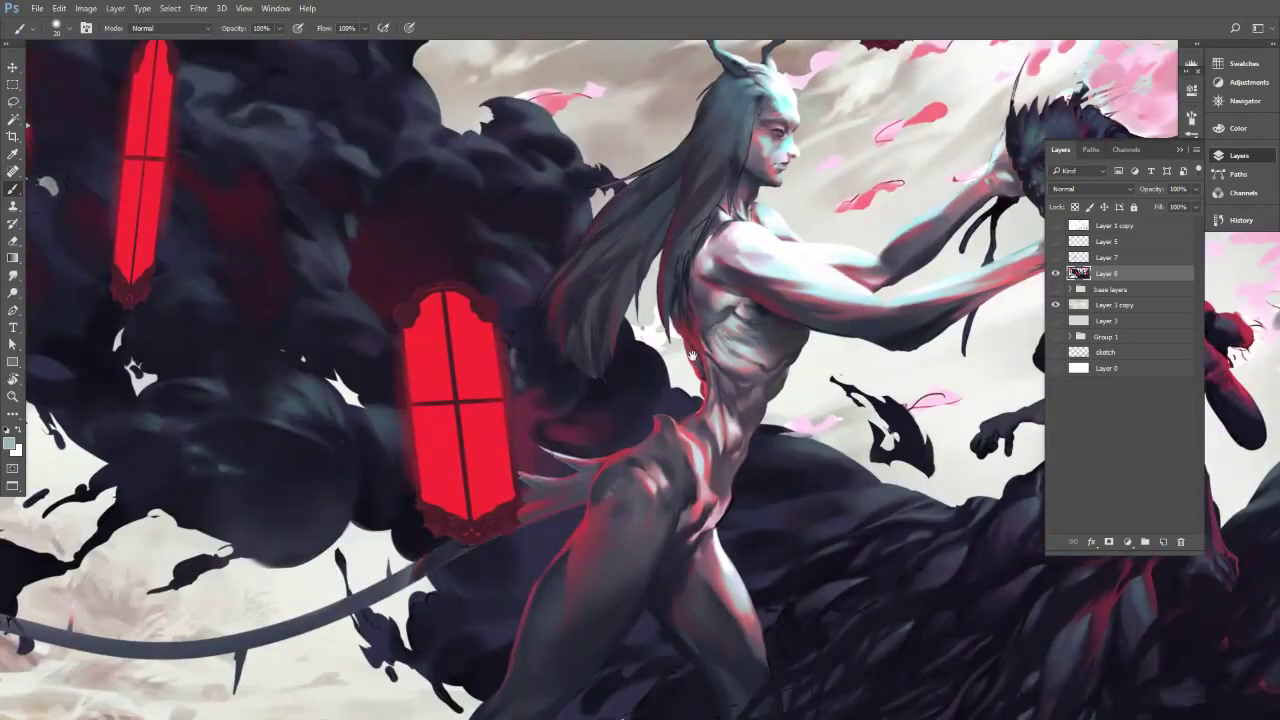
mouse_move(789, 344)
mouse_down()
mouse_move(826, 309)
mouse_move(812, 367)
mouse_up()
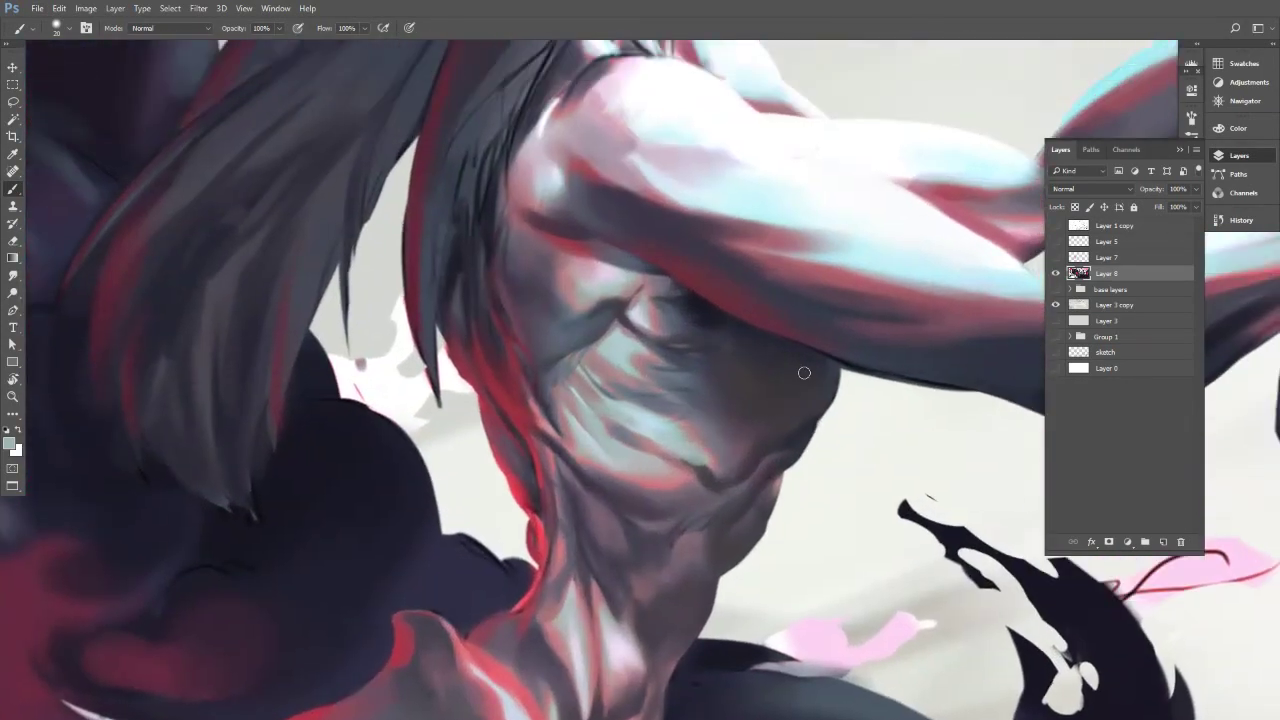
Shade the back muscle behind the armpit and the underside of the rear shoulder with sampled muted tones.
alt+click(569, 290)
key(bracketleft)
key(bracketleft)
key(bracketleft)
alt+click(544, 295)
alt+click(508, 288)
alt+click(535, 215)
key(bracketright)
drag(523, 212, 520, 205)
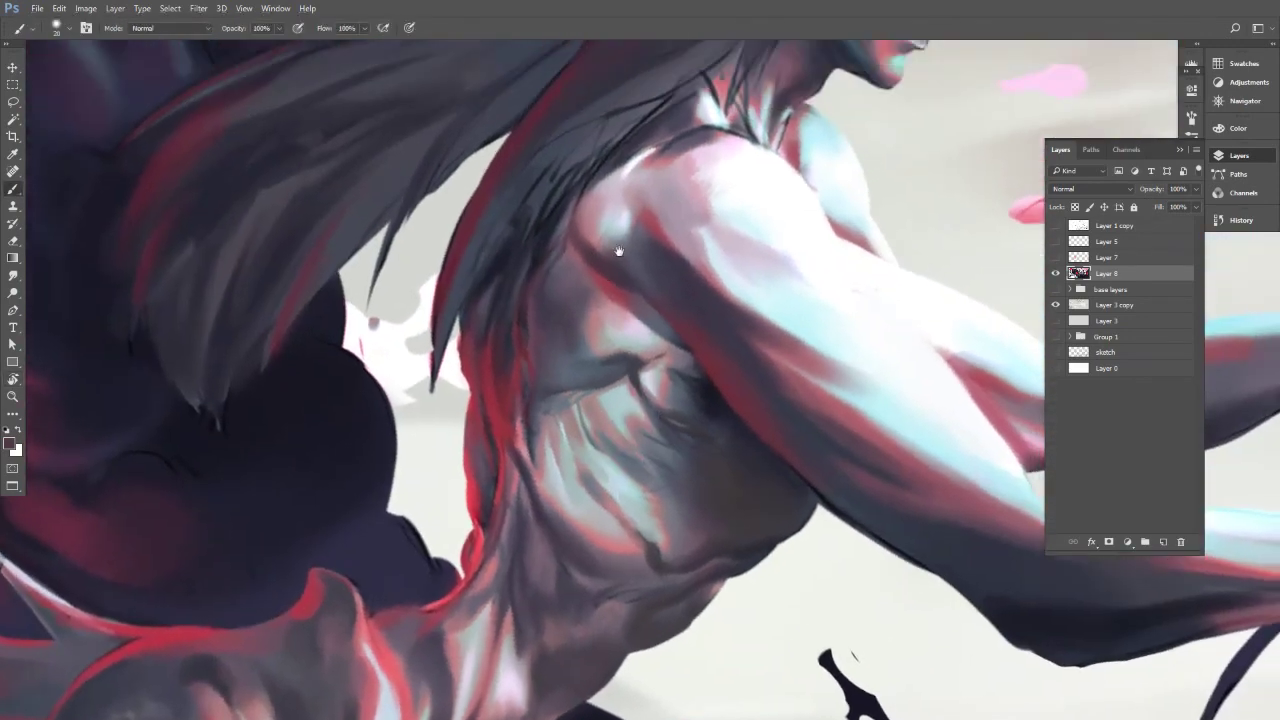
Darken the lower edge of the rear shoulder muscle with sampled dark purple tones.
alt+click(665, 250)
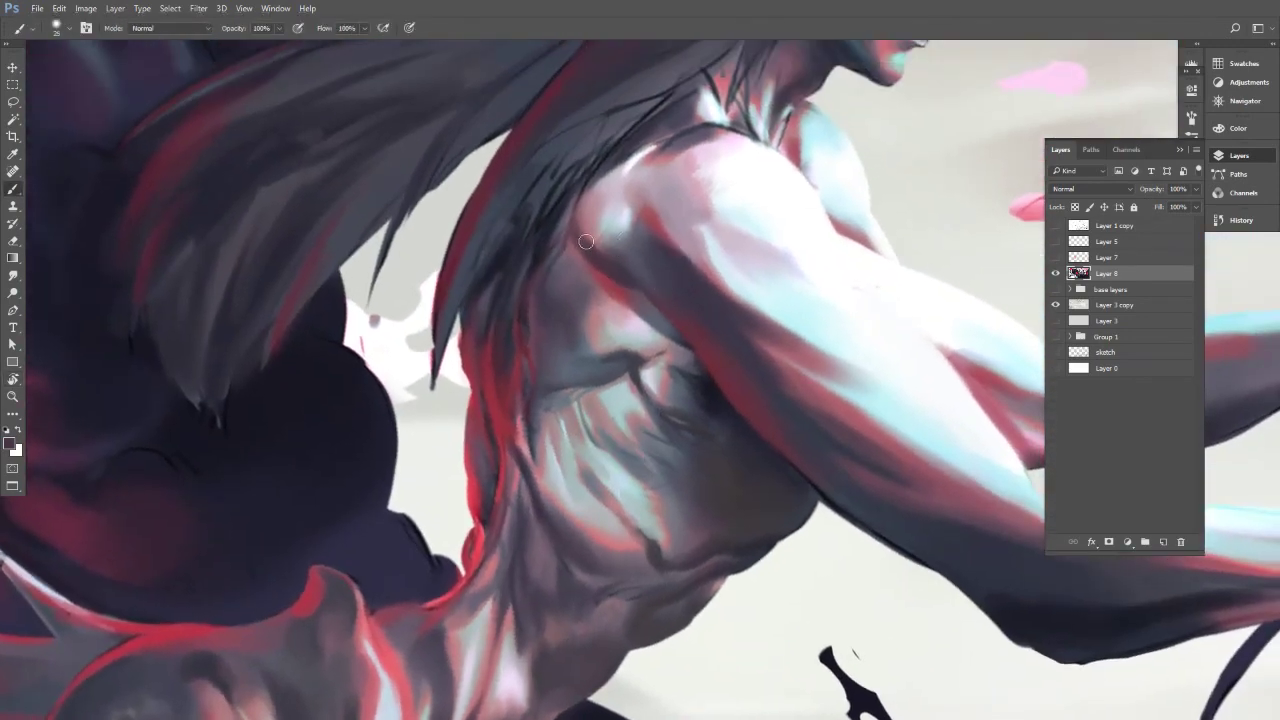
alt+click(610, 261)
key(bracketleft)
key(bracketleft)
key(bracketright)
key(bracketright)
key(bracketright)
drag(597, 205, 595, 234)
Model the small bulge at the back of the shoulder with alternating sampled shadow and light tones.
alt+click(593, 231)
key(ctrl+alt+f)
right_click(602, 211)
alt+click(602, 211)
alt+click(592, 225)
key(bracketleft)
key(bracketleft)
drag(590, 214, 599, 229)
alt+click(607, 229)
alt+click(580, 214)
alt+click(588, 266)
alt+click(586, 214)
Rotate the view and deepen the shadow under the shoulder bulge with a larger brush and sampled dark purple.
key(r)
mouse_move(664, 206)
mouse_down()
mouse_move(529, 223)
mouse_move(572, 216)
mouse_up()
alt+click(532, 292)
key(])
key(])
key(])
key(])
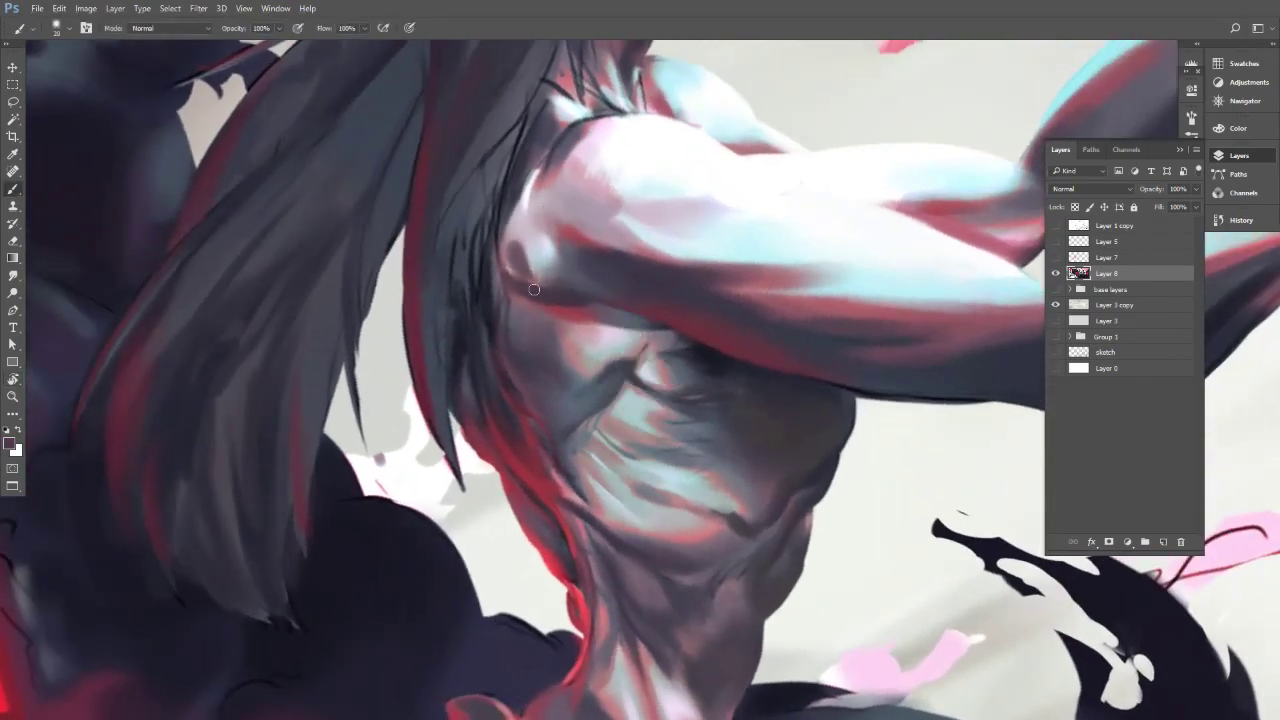
drag(517, 269, 536, 287)
Rework the highlight on top of the shoulder with sampled pale pink tones, rotating the canvas as needed.
key(r)
mouse_move(563, 140)
mouse_down()
mouse_move(668, 146)
mouse_move(596, 214)
mouse_move(504, 267)
mouse_move(589, 219)
mouse_up()
drag(687, 160, 639, 155)
key(b)
alt+click(639, 150)
alt+click(636, 190)
key([)
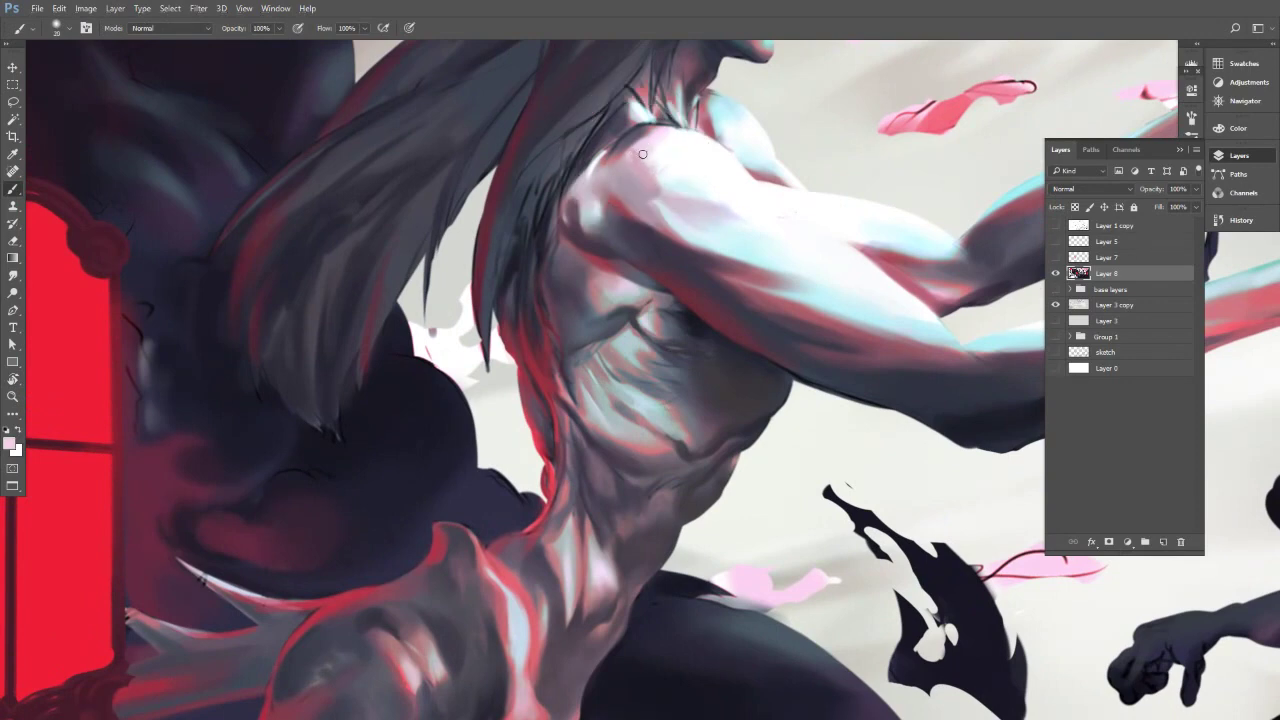
alt+click(633, 182)
key(r)
mouse_move(640, 175)
mouse_down()
mouse_move(600, 118)
mouse_move(599, 243)
mouse_up()
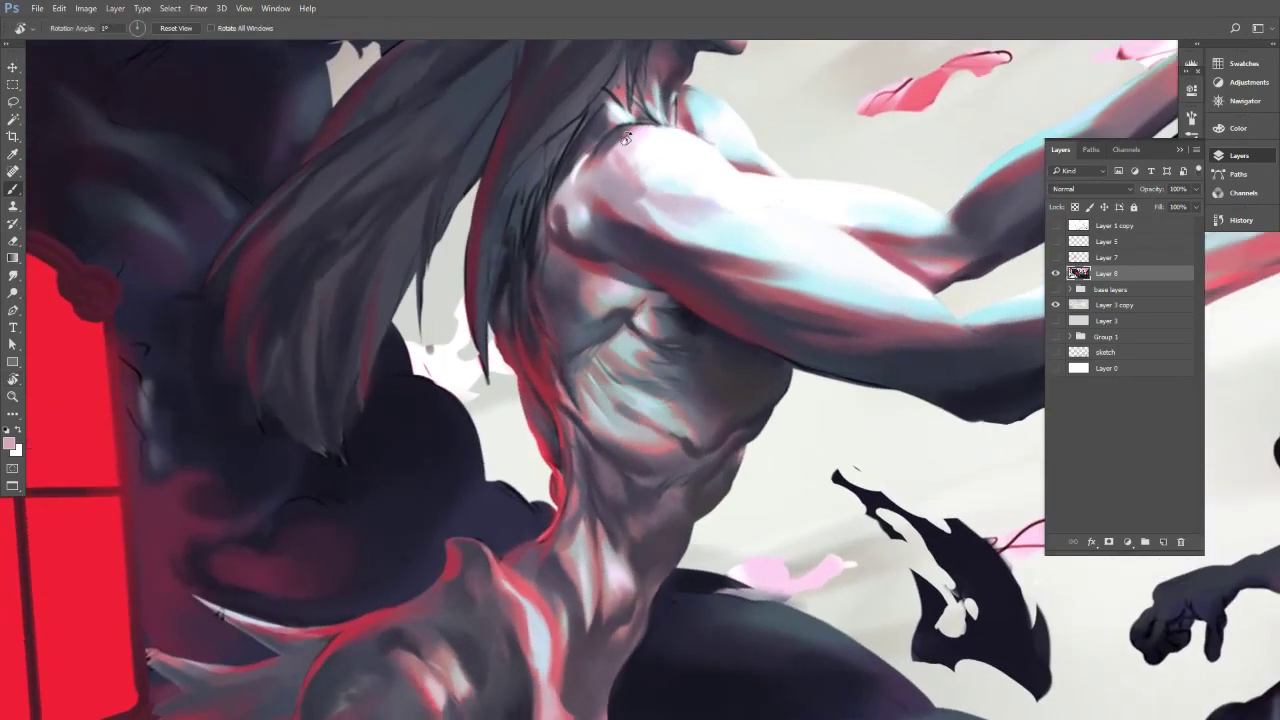
Blend muted red and pink tones into the transition between the shoulder's highlight and its rear edge.
alt+click(600, 195)
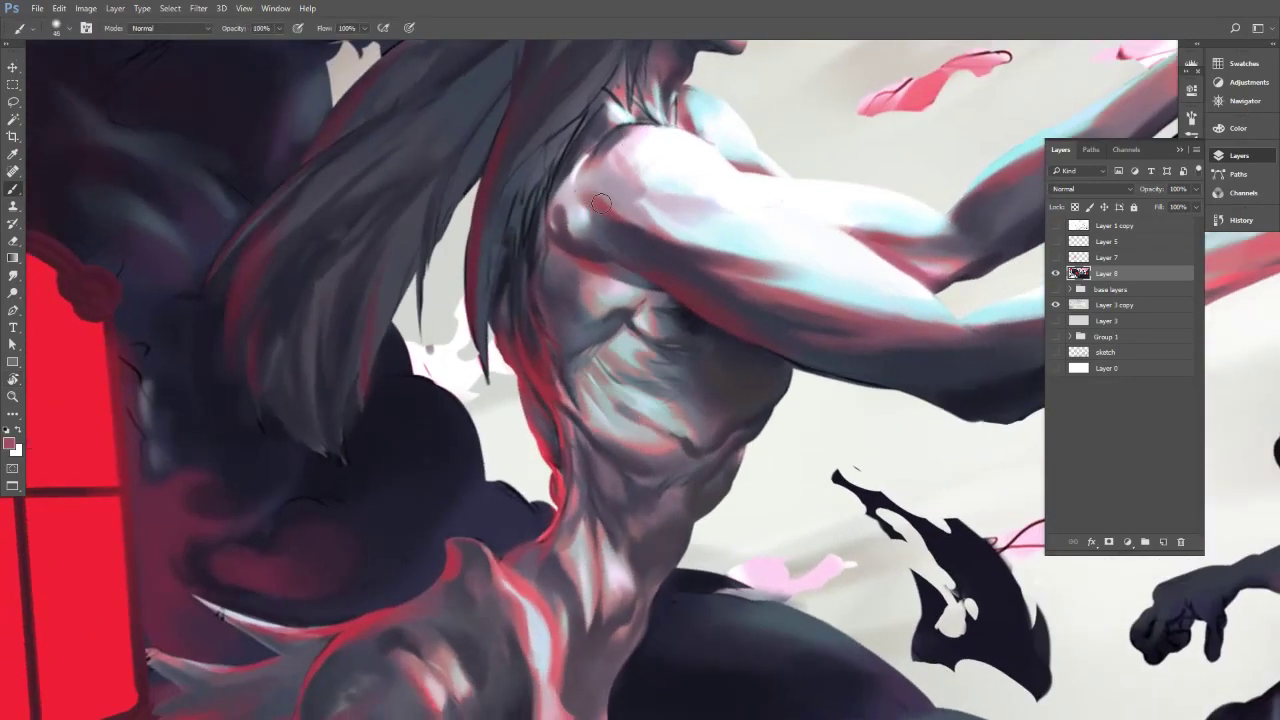
alt+click(604, 184)
alt+click(604, 180)
alt+click(618, 198)
alt+click(535, 290)
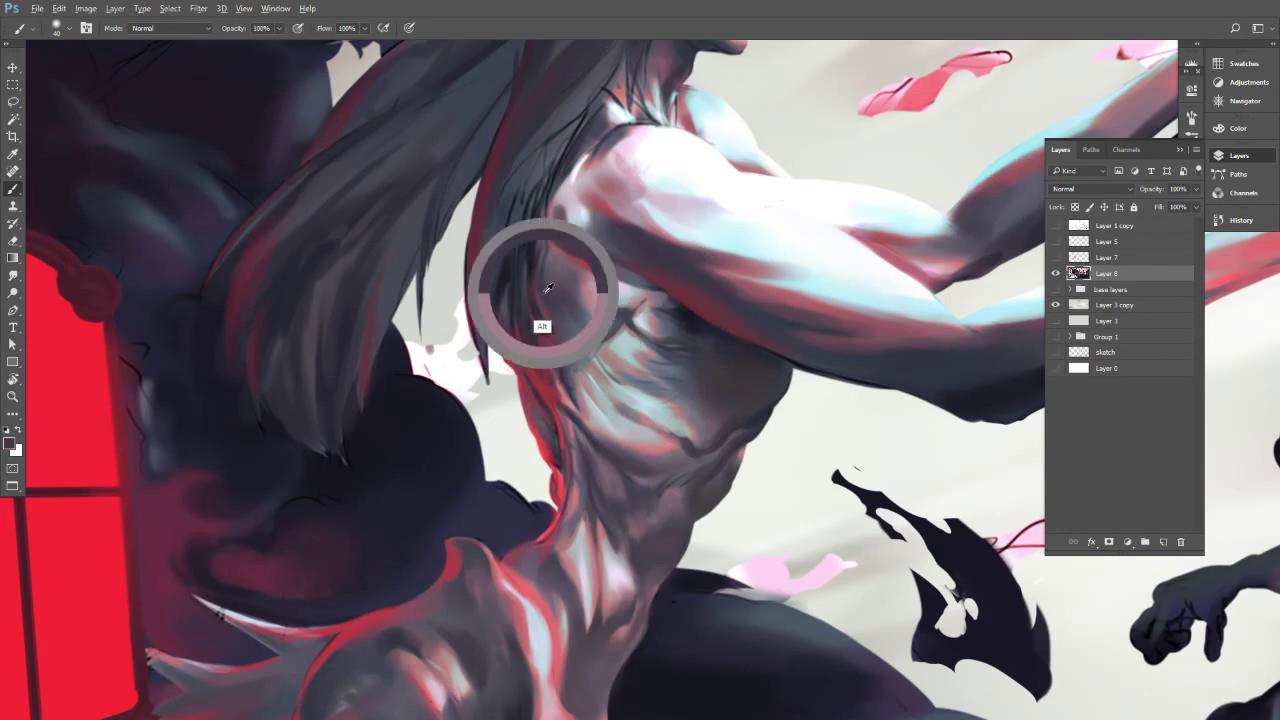
Refine the dark crease behind the armpit with sampled shadow tones and a slightly larger brush.
ctrl+click(607, 331)
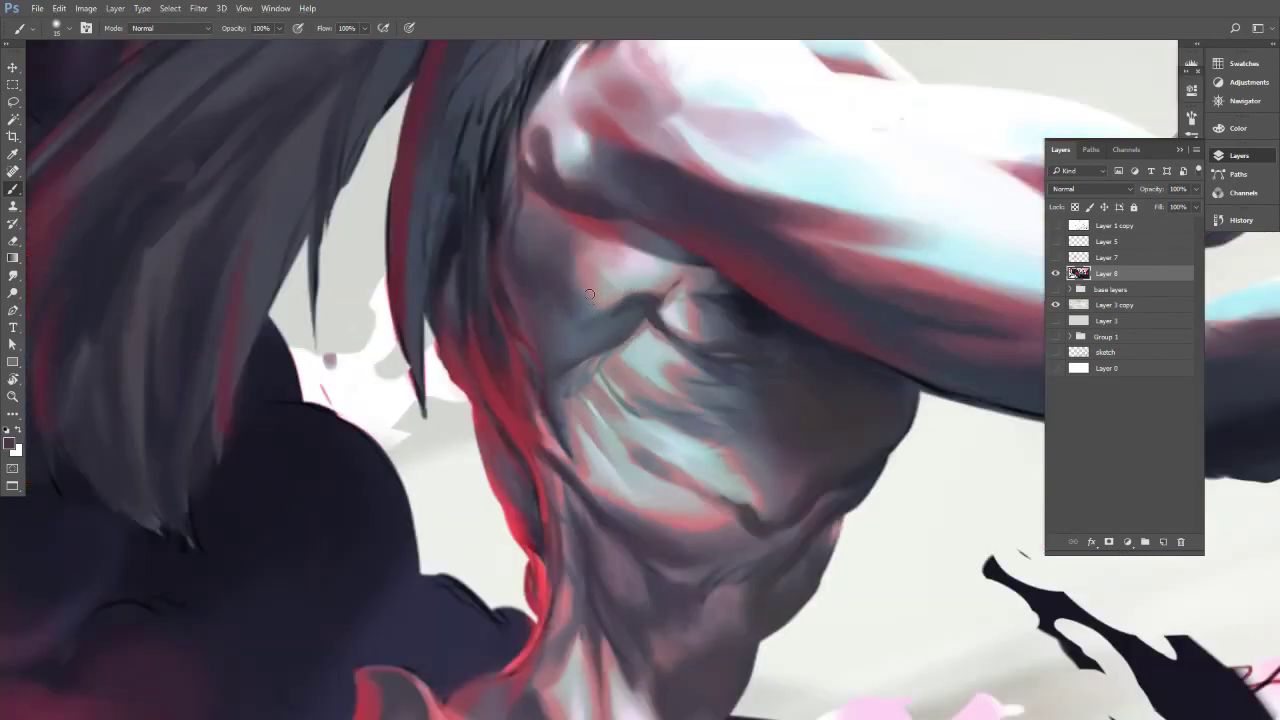
alt+click(622, 304)
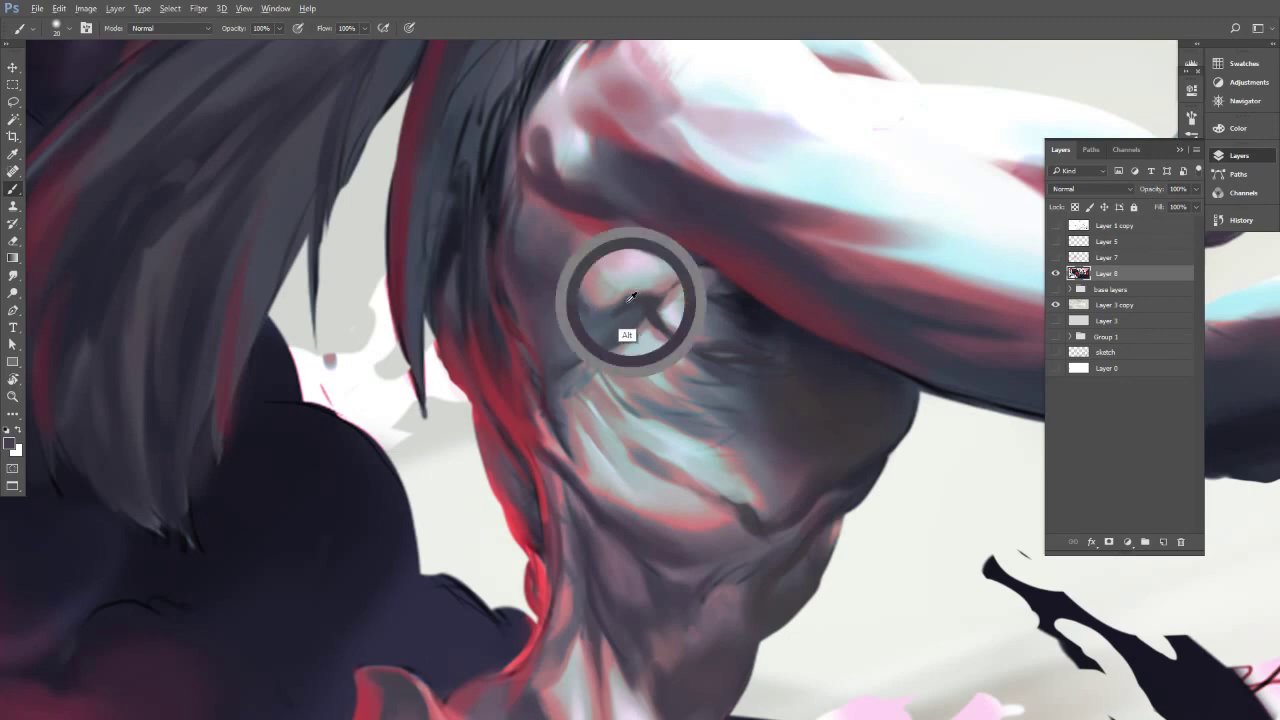
key(])
key(])
key(])
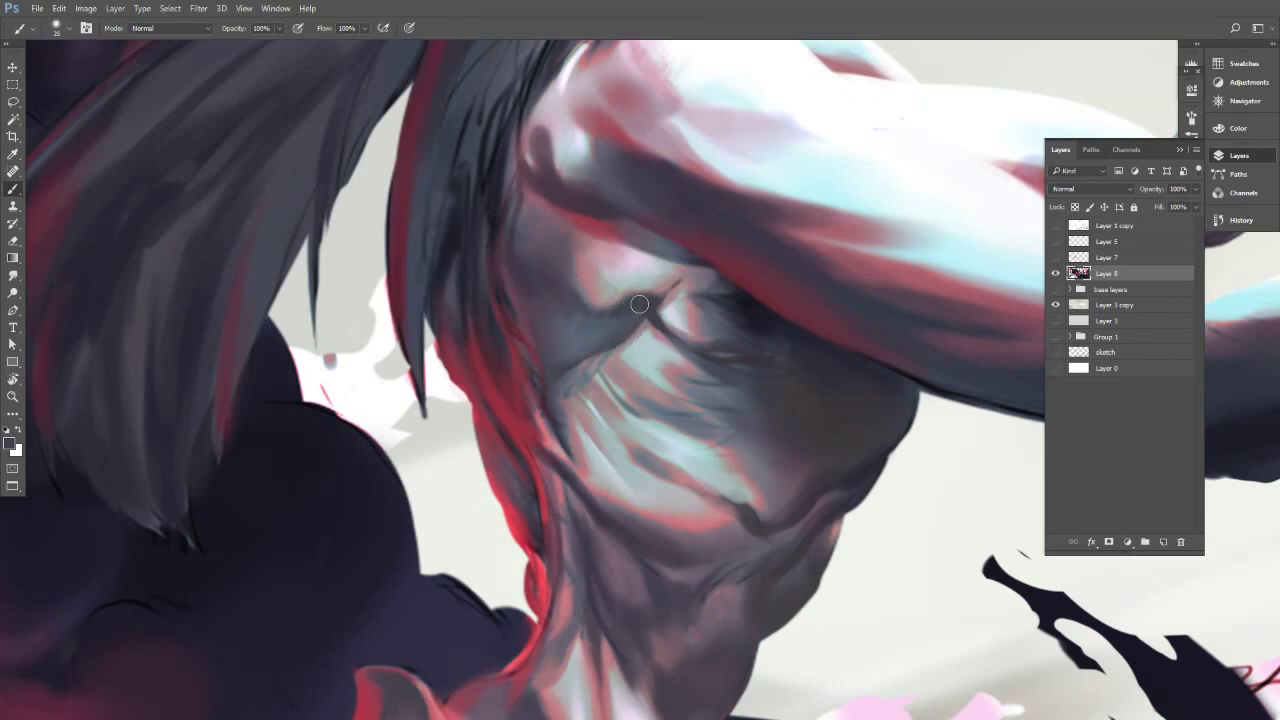
alt+click(625, 311)
alt+click(598, 321)
Blend sampled blue-grey tones into the back muscle below the pink highlight behind the armpit.
alt+click(576, 316)
alt+click(582, 334)
key(bracketleft)
key(bracketleft)
key(bracketright)
key(bracketright)
alt+click(577, 330)
alt+click(573, 340)
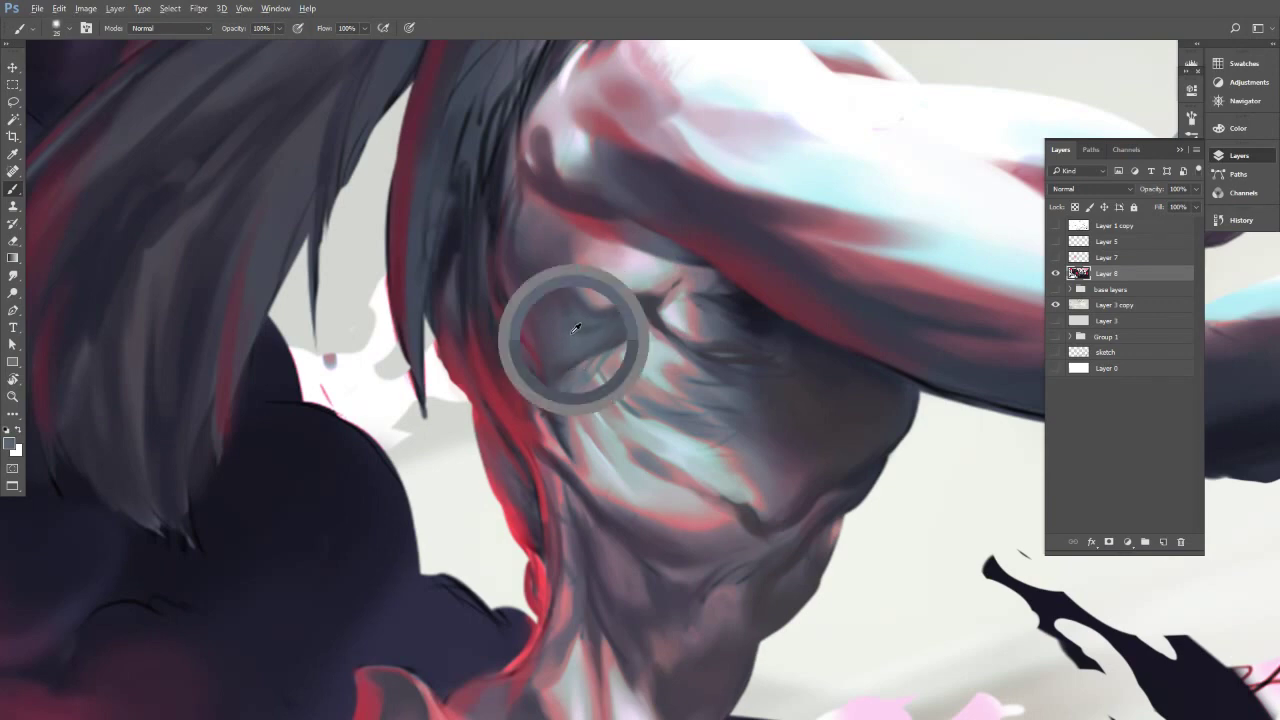
Define the boundary between the red-lit back and the side muscle with sampled dark purple, varying the brush size.
alt+click(561, 419)
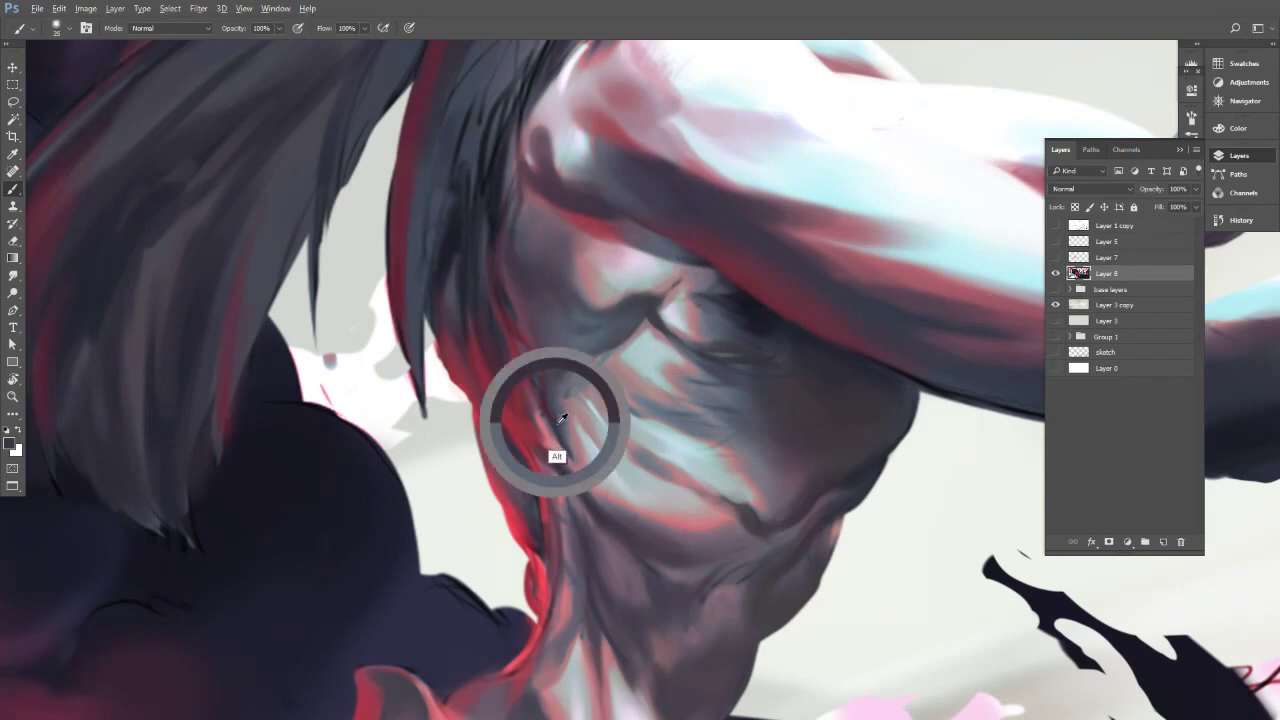
key(bracketleft)
key(bracketleft)
key(bracketleft)
key(bracketleft)
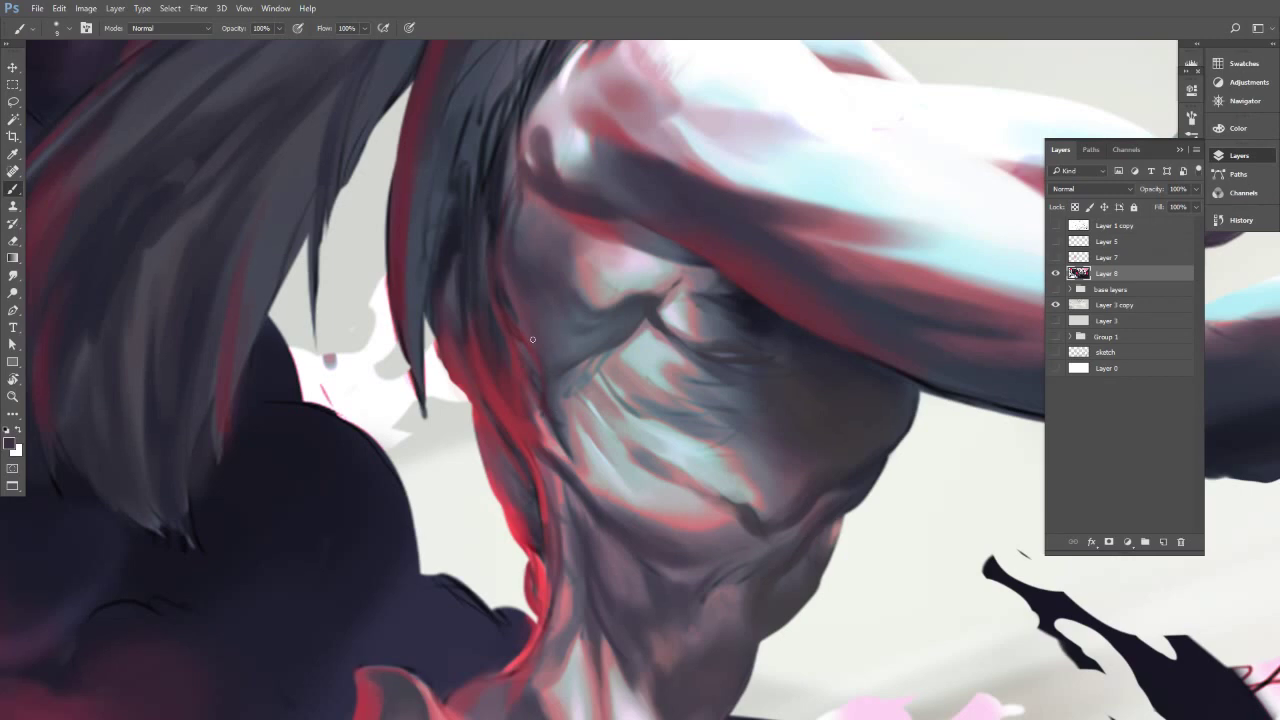
alt+click(548, 364)
key(bracketright)
key(bracketright)
alt+click(548, 361)
alt+click(517, 376)
Soften the shadow at the rear edge of the ribcage with sampled grey-purple tones.
key(bracketleft)
alt+click(565, 407)
alt+click(571, 424)
alt+click(564, 395)
key(bracketright)
key(bracketleft)
alt+click(580, 377)
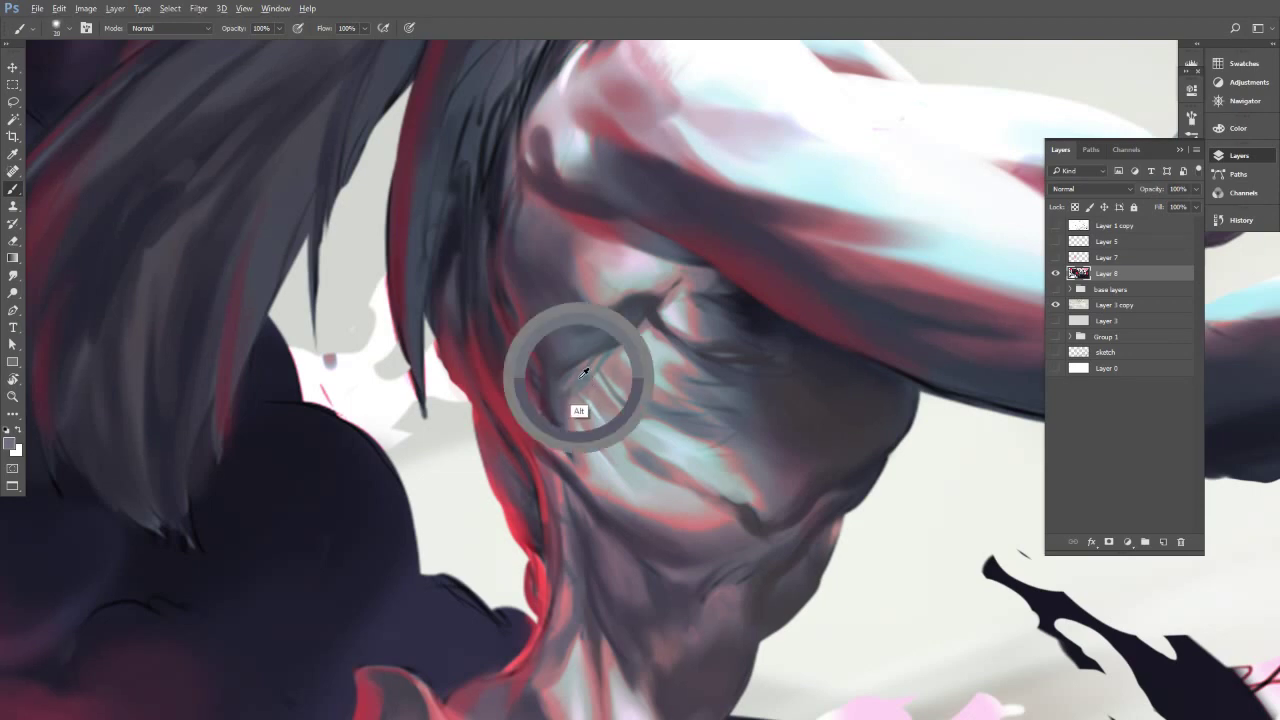
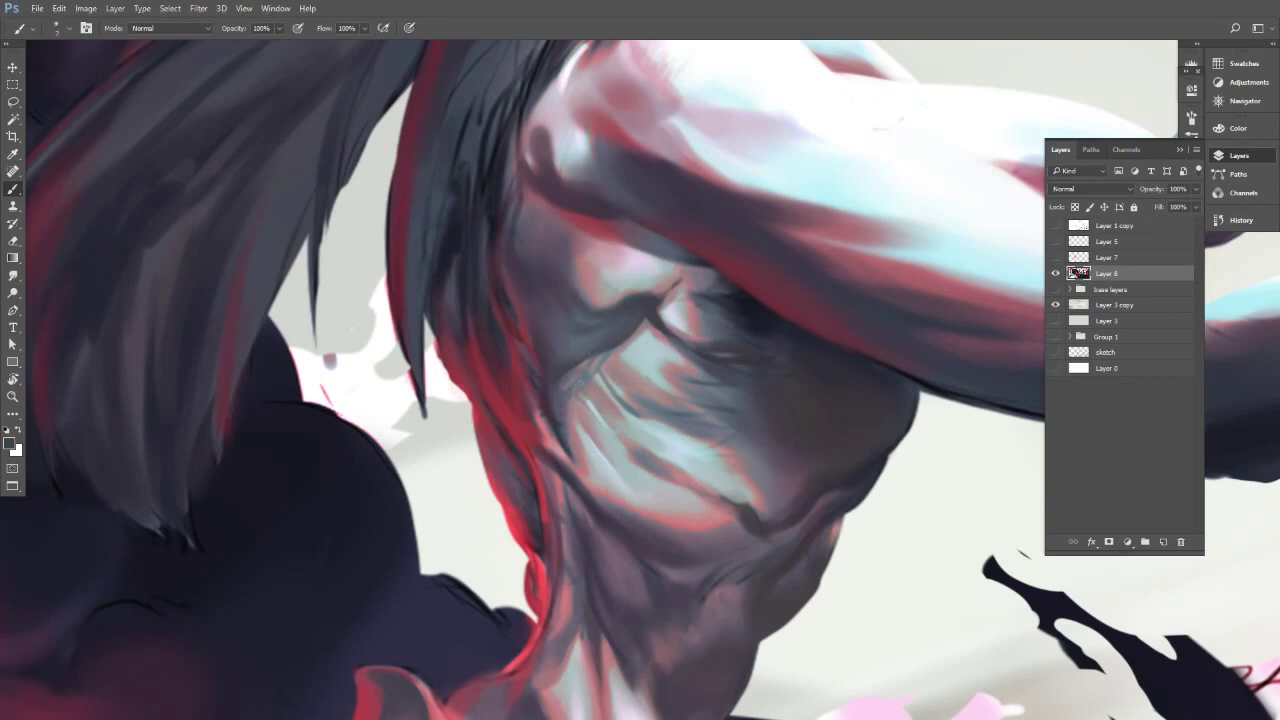
Paint fine dark fold lines across the rear end of the upper rib highlight with a small brush.
key([)
alt+click(589, 369)
alt+click(608, 400)
key(])
key(])
Rework the small pink highlight and dark crease under the armpit with sampled tones and a smaller brush.
drag(746, 315, 719, 341)
scroll(718, 341, up, 1)
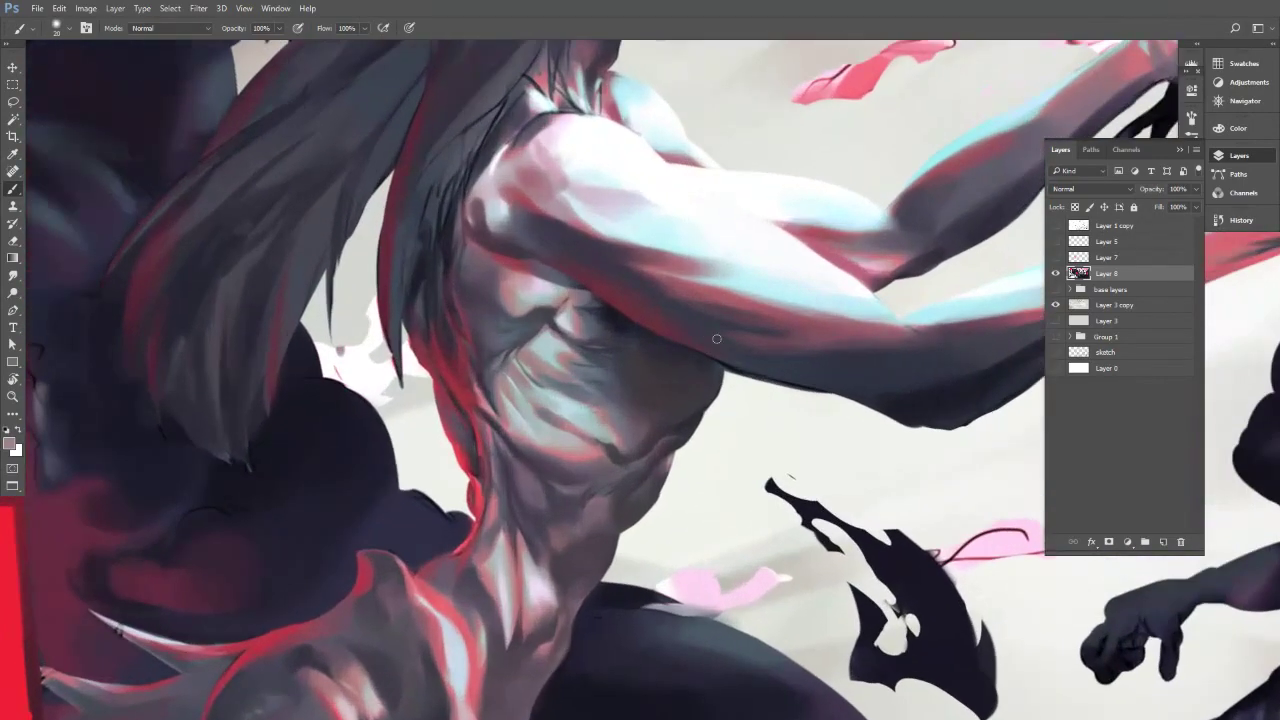
scroll(502, 335, up, 3)
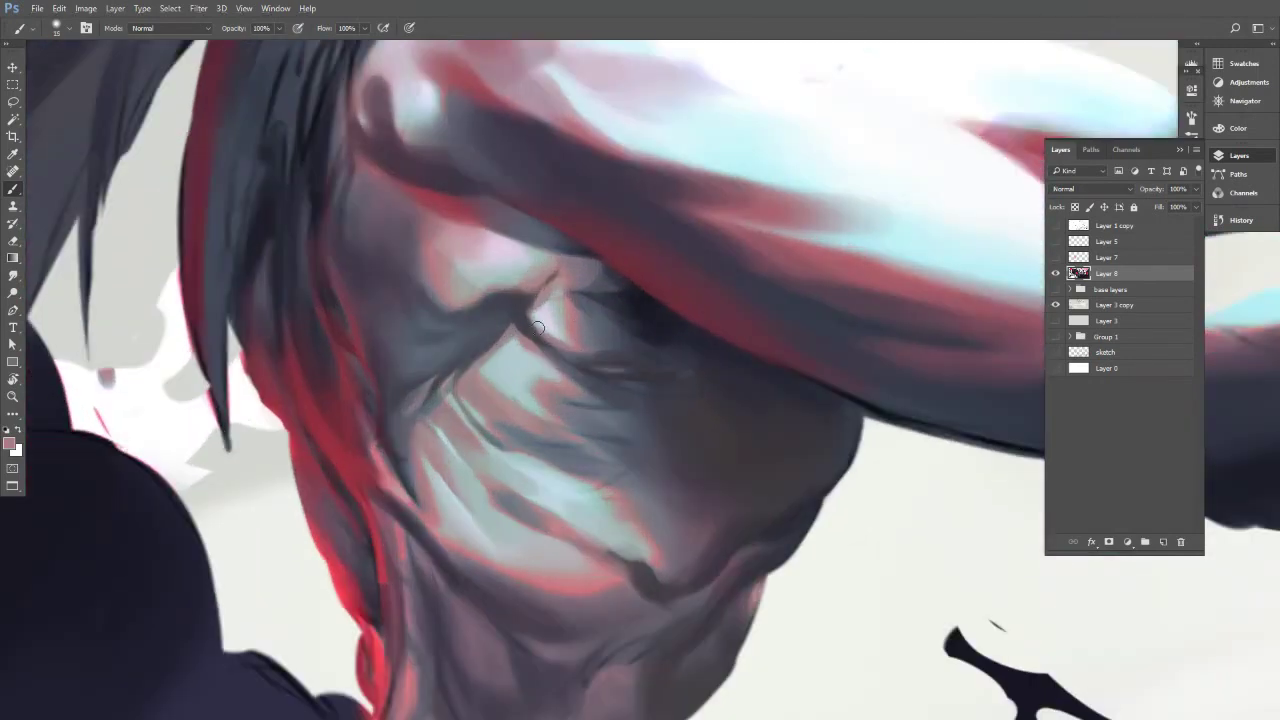
mouse_move(530, 320)
mouse_down()
mouse_move(574, 344)
mouse_move(566, 332)
mouse_up()
alt+click(556, 328)
key(bracketleft)
key(bracketleft)
alt+click(556, 314)
Extend the dark fold under the armpit and blend its surroundings with sampled shadow and arm tones.
mouse_move(546, 323)
mouse_down()
mouse_move(555, 313)
mouse_move(587, 345)
mouse_up()
alt+click(572, 346)
key(])
alt+click(589, 316)
alt+click(604, 304)
alt+click(631, 276)
alt+click(580, 248)
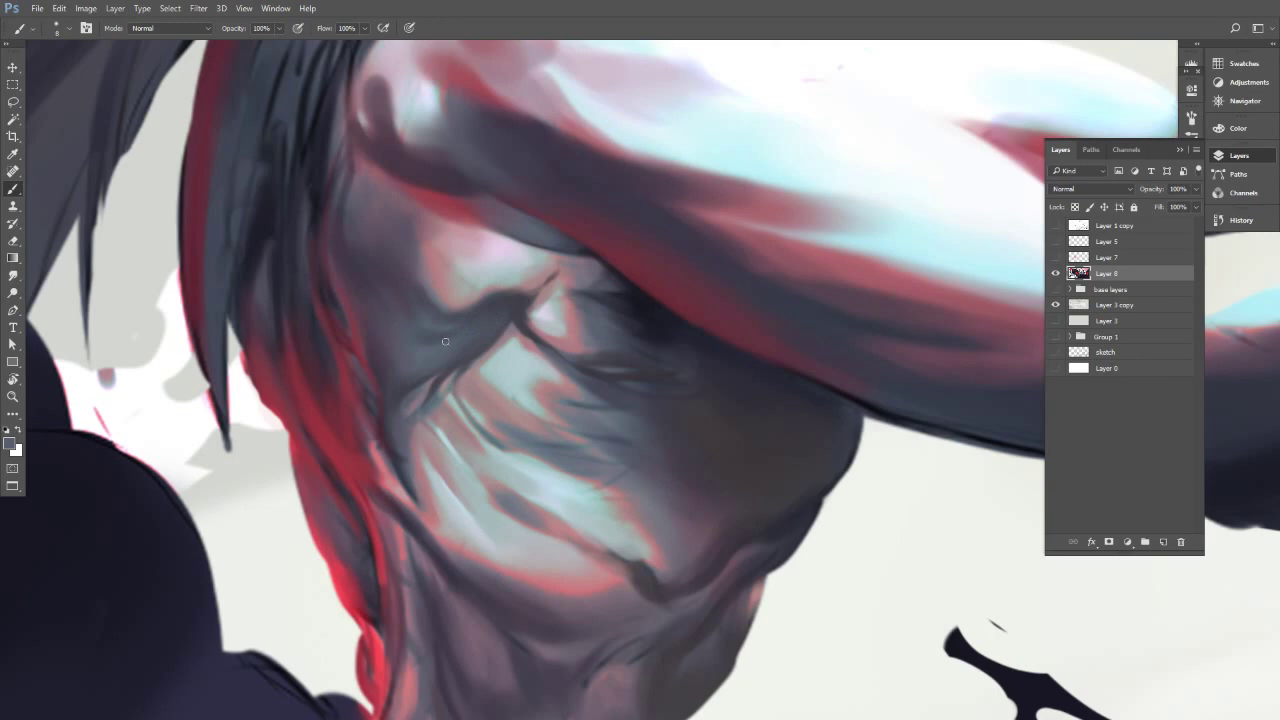
Mirror the canvas and refine the tendon-like fold where the ribcage meets the red-lit back.
drag(620, 407, 586, 412)
drag(740, 429, 688, 395)
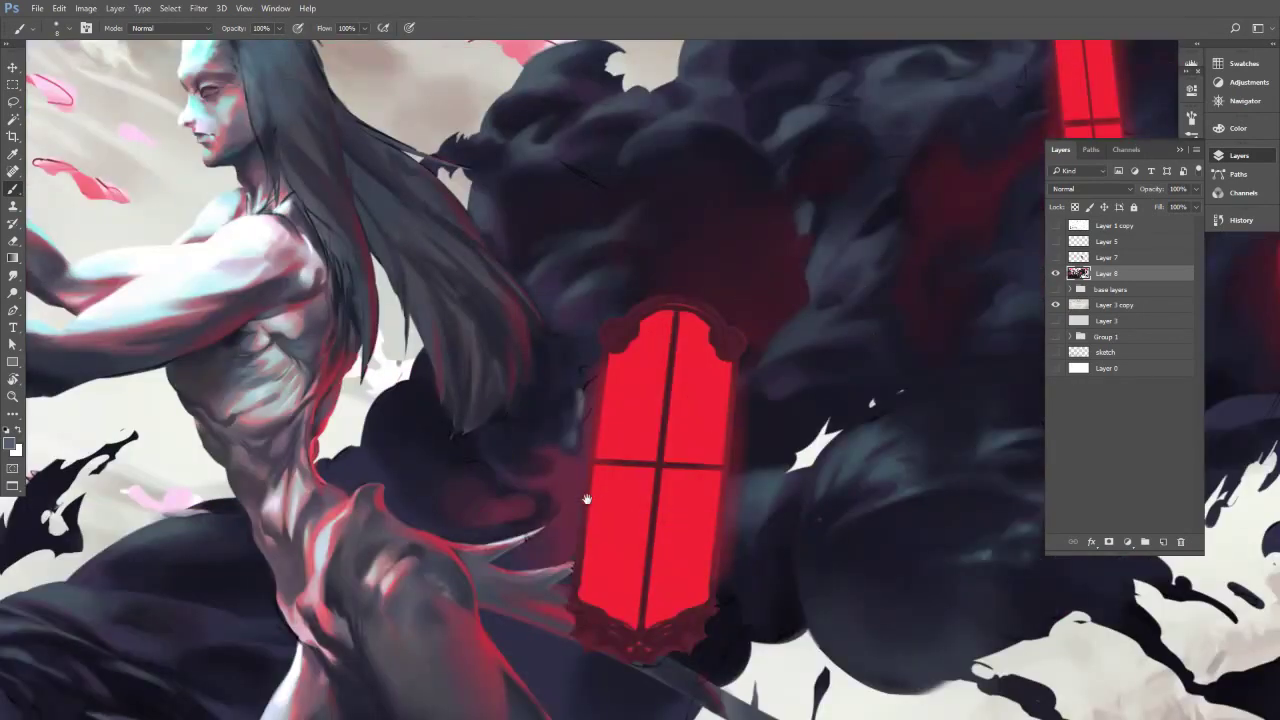
drag(586, 491, 820, 402)
scroll(636, 524, up, 2)
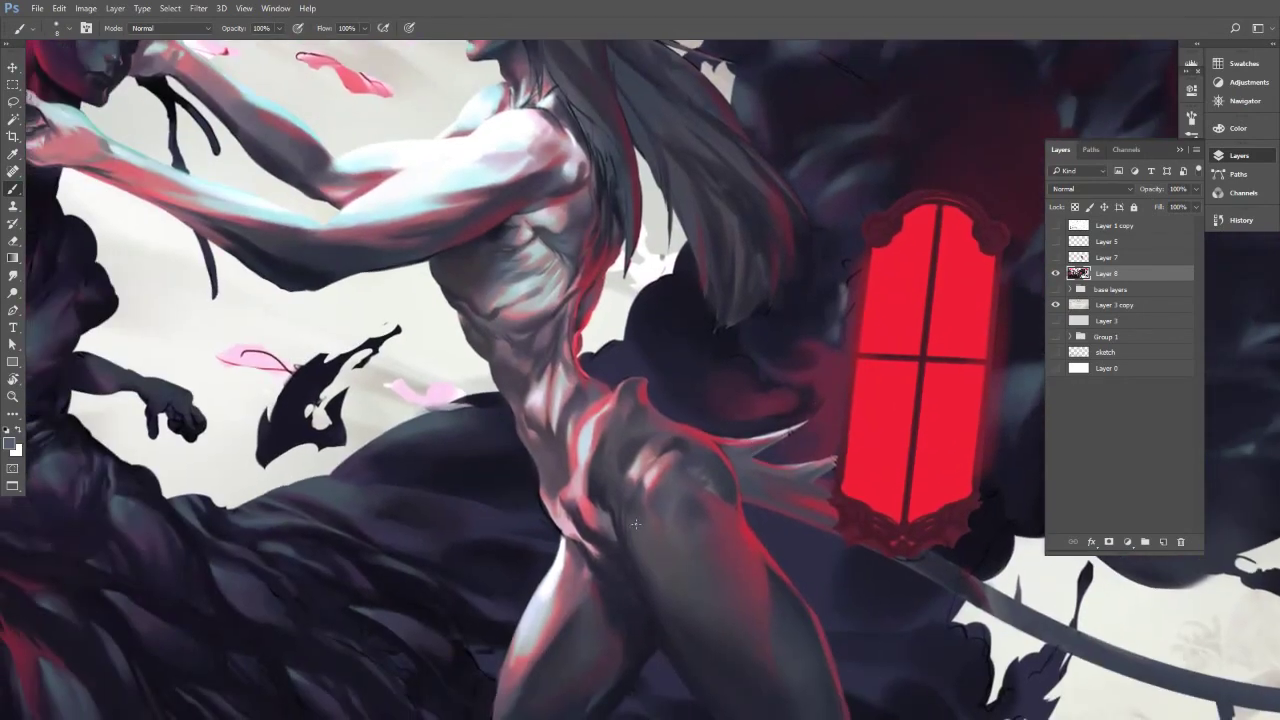
drag(568, 347, 635, 346)
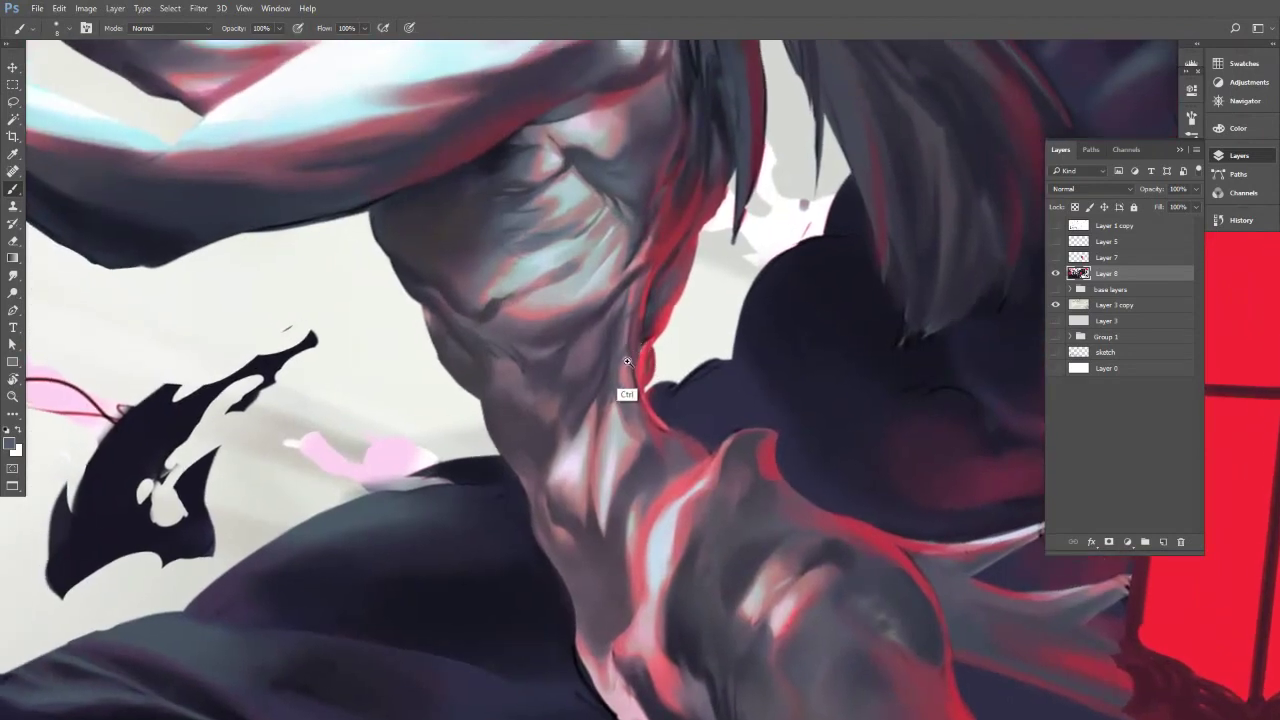
scroll(627, 361, up, 2)
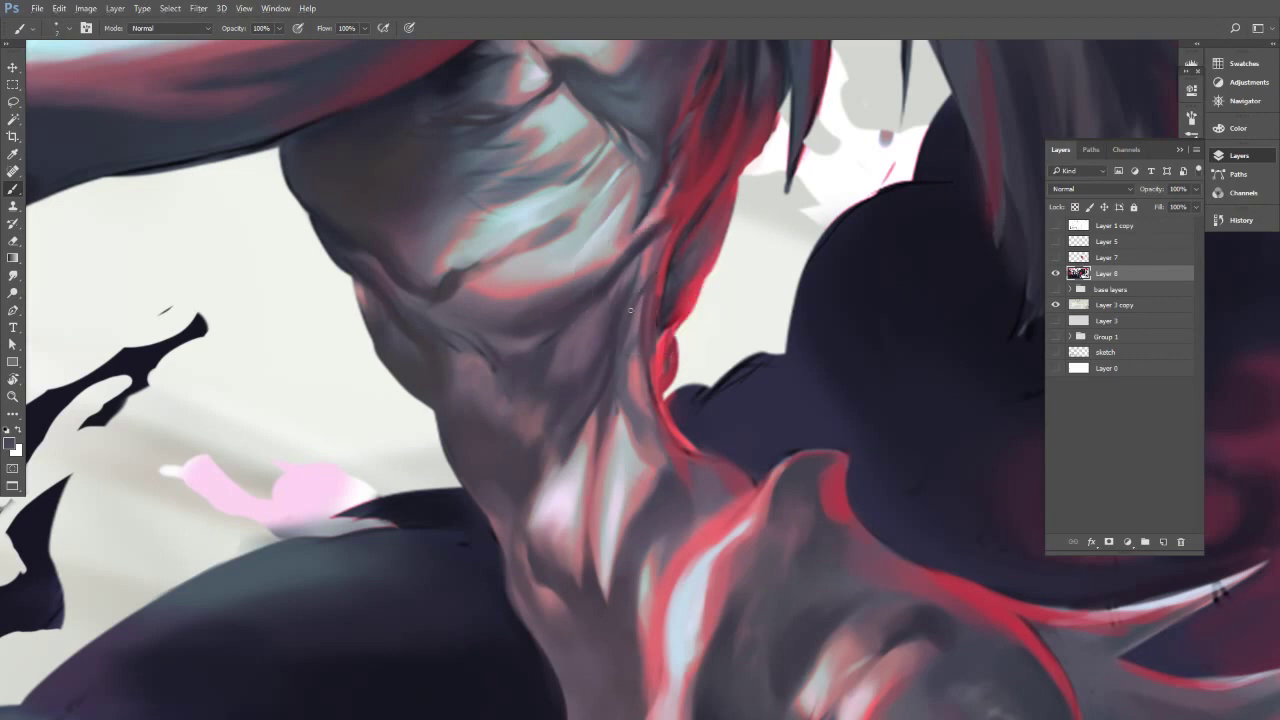
alt+click(637, 296)
alt+click(652, 258)
alt+click(658, 254)
alt+click(658, 250)
alt+click(657, 251)
Model the lower back beside the red rim light down to the waist with alternating sampled purple and red tones.
alt+click(650, 281)
alt+click(668, 286)
alt+click(658, 382)
alt+click(651, 338)
alt+click(658, 333)
drag(577, 347, 619, 401)
alt+click(637, 343)
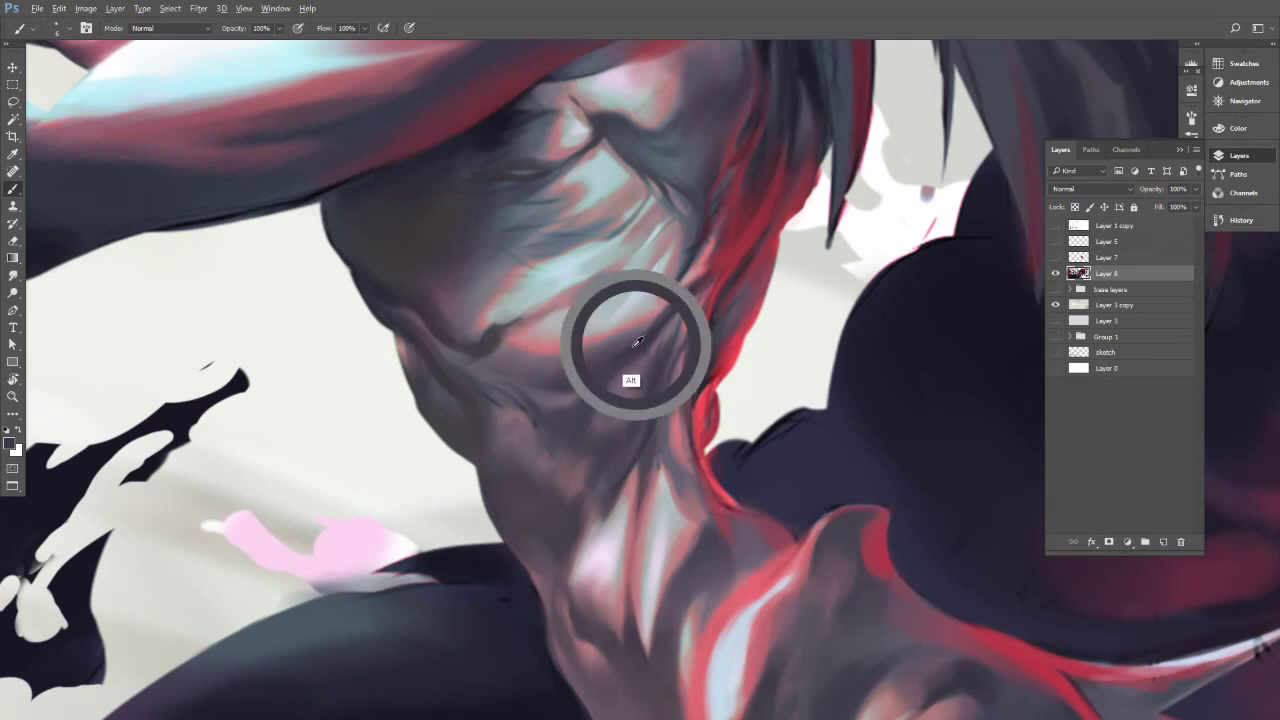
Smooth the purple shading beneath the lowest rib highlight with sampled tones and a larger brush.
alt+click(535, 410)
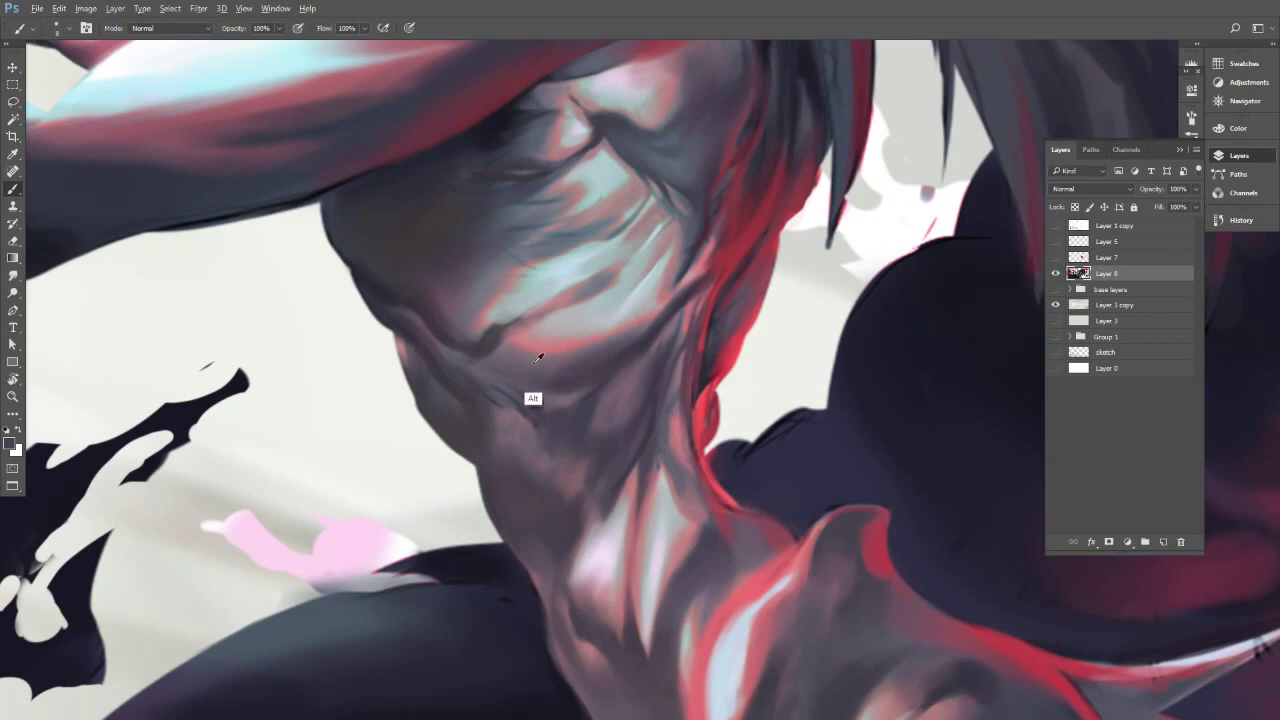
alt+click(531, 362)
alt+click(535, 395)
alt+click(505, 372)
key(bracketright)
key(bracketright)
key(bracketright)
alt+click(526, 360)
Draw the small dark folds below the ribcage with a smaller brush and sampled dark and mauve tones.
key([)
key([)
key([)
alt+click(530, 404)
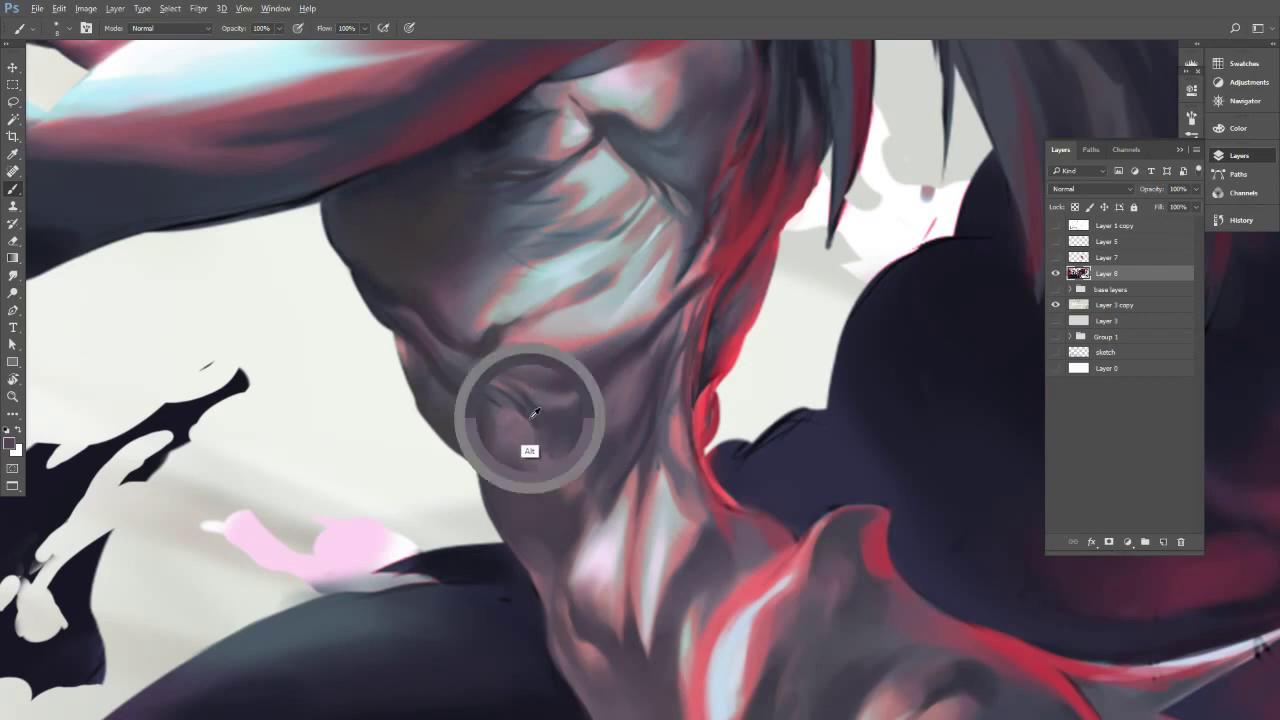
alt+click(524, 412)
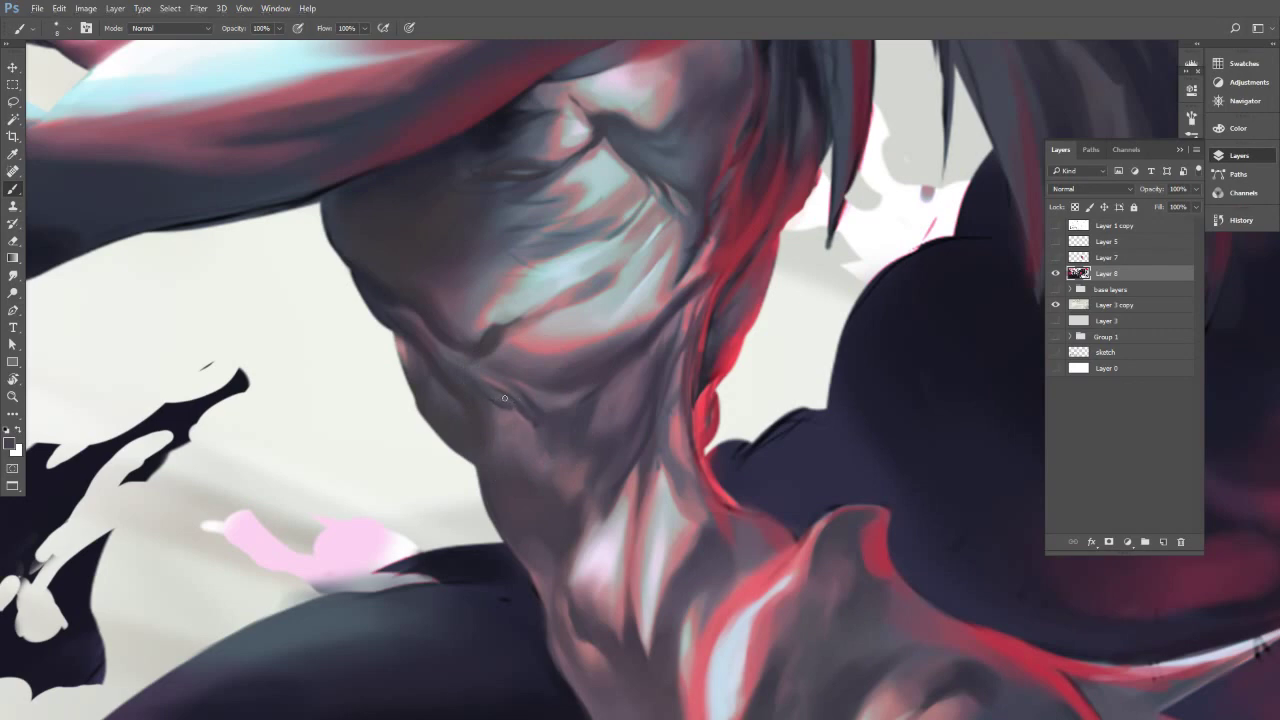
alt+click(497, 393)
alt+click(495, 389)
key([)
alt+click(508, 390)
Shade the front lower edge of the ribcage with sampled tones, undoing the last contour stroke.
key(])
key(])
key(])
key(])
alt+click(446, 336)
alt+click(389, 296)
key([)
key(bracketleft)
key(bracketright)
drag(405, 336, 355, 276)
key(ctrl+alt+z)
Outline the front contour of the chest up to the arm with a thin dark stroke and sampled shadow tones.
key(bracketleft)
key(bracketleft)
key(bracketleft)
key(bracketleft)
drag(352, 270, 323, 203)
alt+click(336, 240)
key(bracketright)
key(bracketright)
alt+click(332, 220)
Darken the chest's front contour down to the notch below the ribs, finishing with a much smaller brush.
key(bracketright)
key(bracketright)
key(bracketright)
key(bracketright)
key(bracketleft)
key(bracketleft)
key(bracketleft)
key(bracketleft)
key(bracketleft)
key(bracketleft)
key(bracketleft)
key(bracketleft)
key(bracketleft)
key(bracketleft)
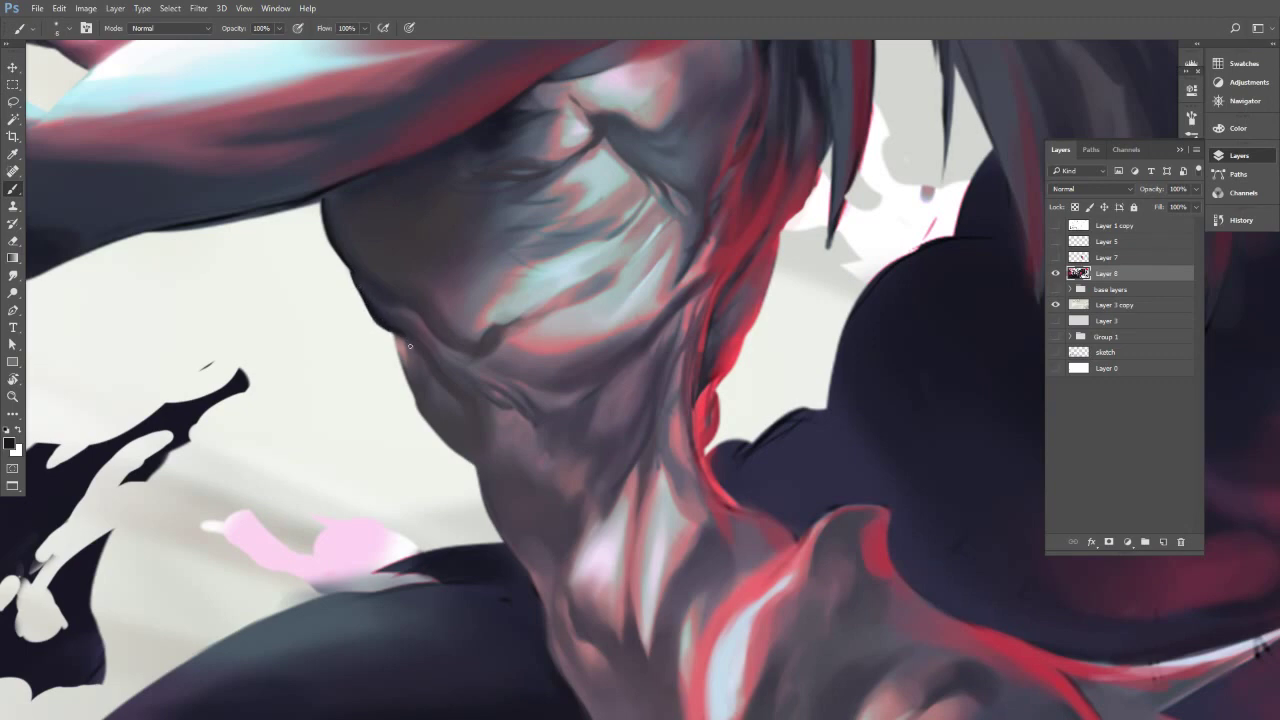
Clean up the belly's front contour just below the ribcage with sampled dark tones.
alt+click(401, 376)
key(])
drag(400, 353, 414, 398)
alt+click(415, 390)
alt+click(402, 374)
key(bracketright)
key(bracketright)
Flip the canvas horizontally and rework the front tip of the lowest rib highlight with sampled pink tones.
scroll(427, 300, down, 4)
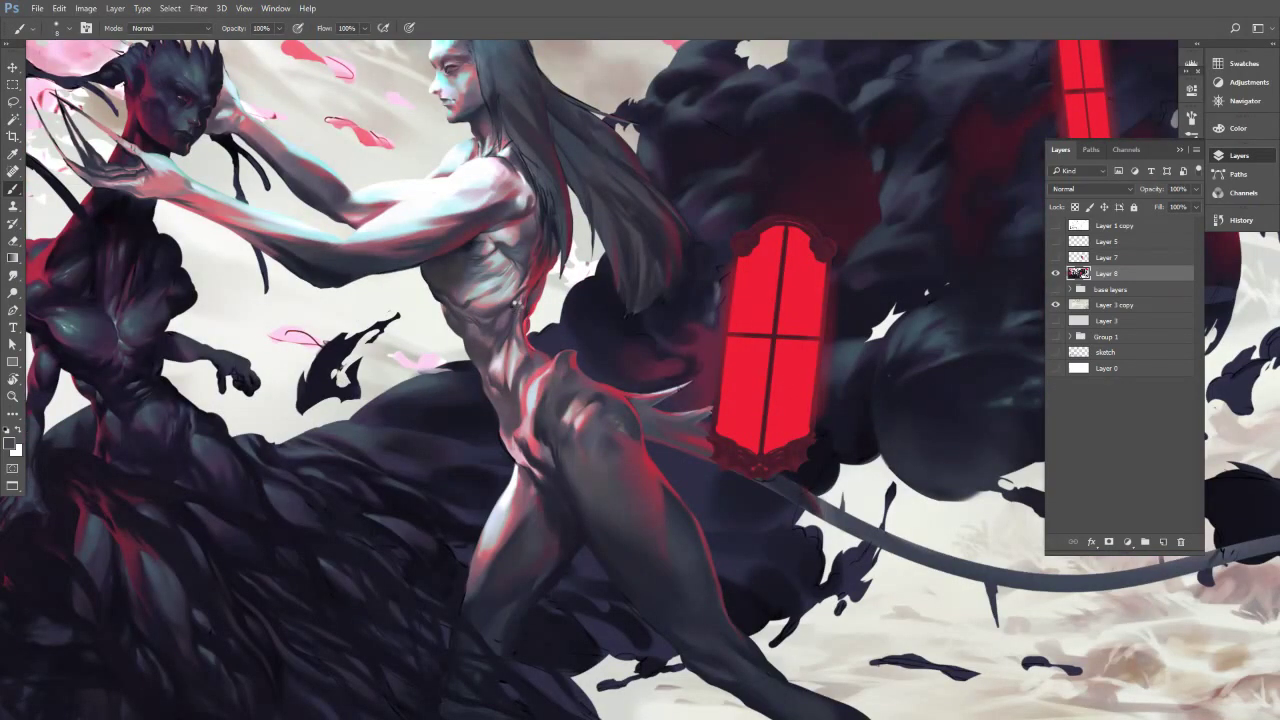
key(ctrl+shift+h)
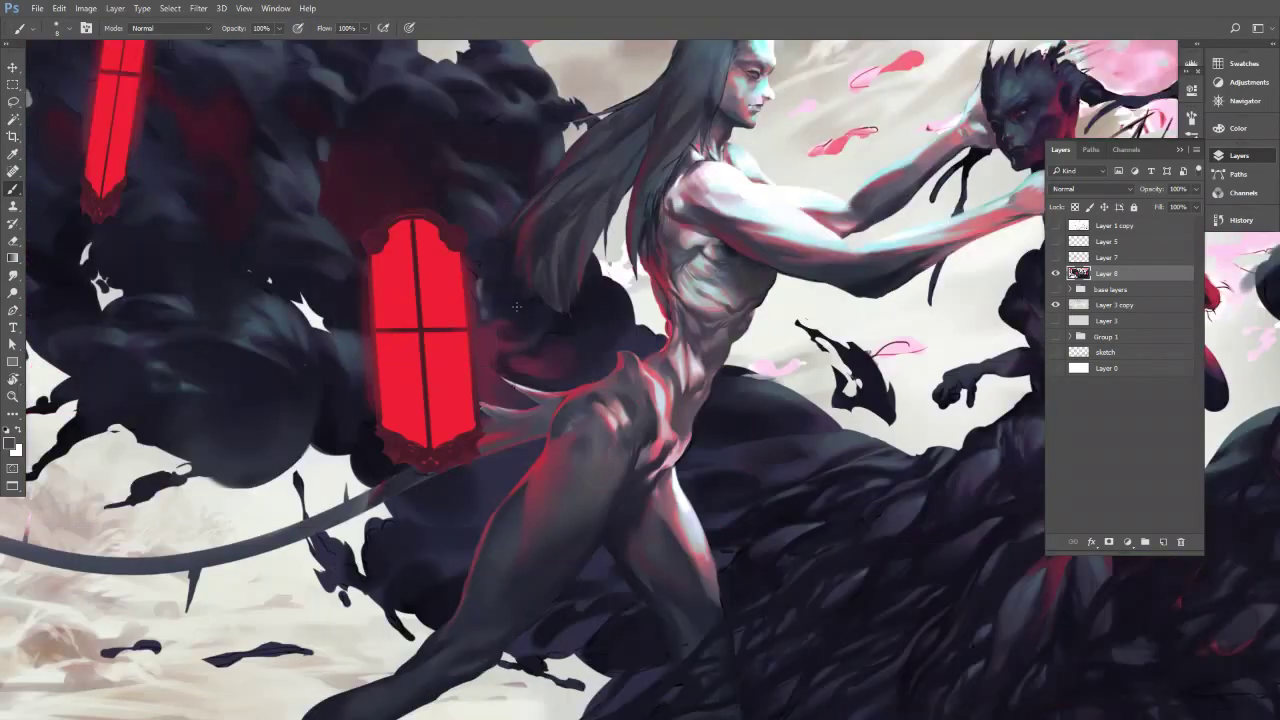
scroll(686, 266, up, 5)
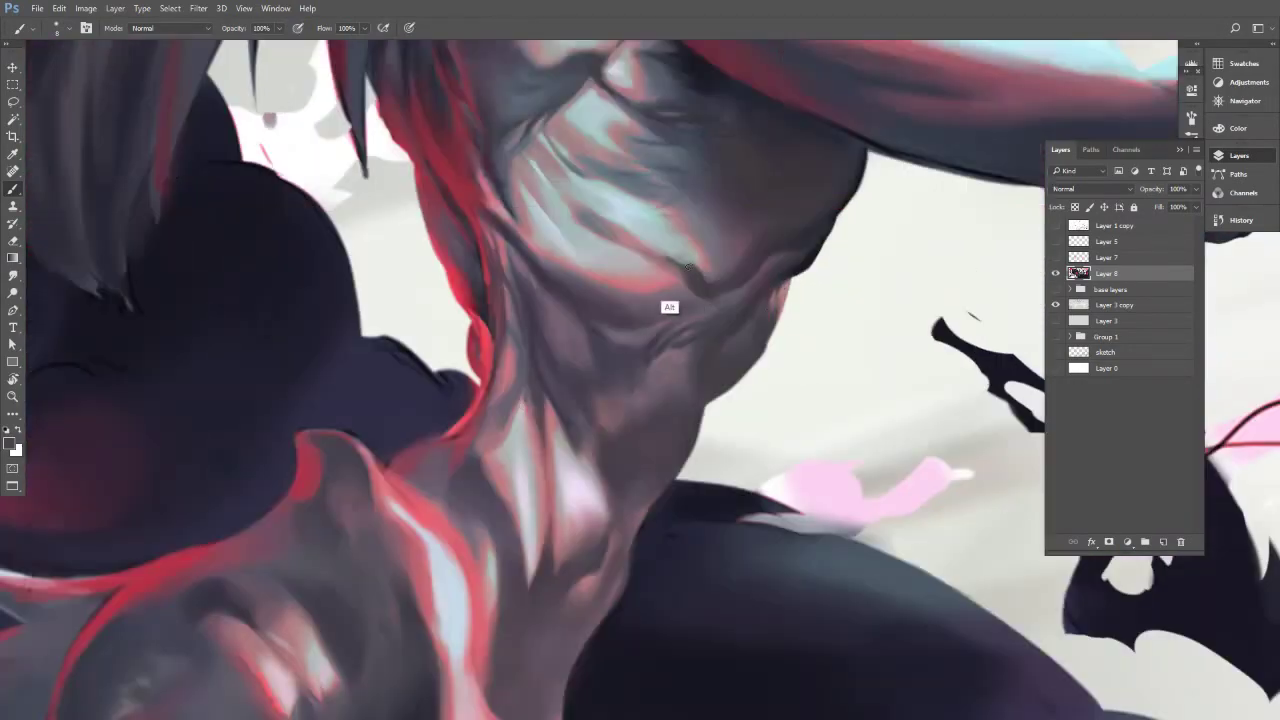
alt+click(651, 286)
drag(742, 288, 690, 335)
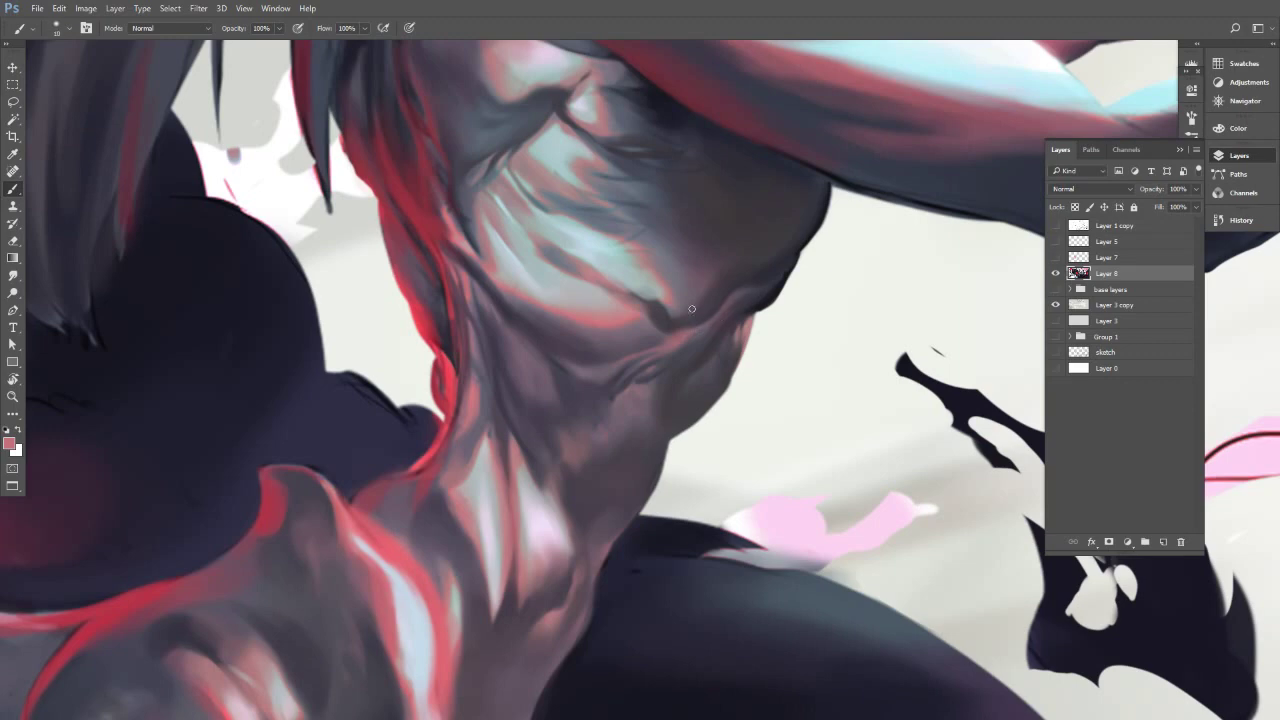
alt+click(668, 287)
key(bracketright)
key(bracketright)
key(bracketright)
Blend the lowest rib highlight's tip into the chest shadow with sampled mauve and dark tones.
alt+click(665, 270)
alt+click(678, 300)
key(bracketleft)
key(bracketleft)
key(bracketright)
key(bracketright)
alt+click(701, 251)
key(bracketleft)
key(bracketleft)
Tighten the dark crease under the rib highlight's front tip with resampled shadow and mauve tones.
key(bracketleft)
key(bracketleft)
key(bracketright)
key(bracketright)
alt+click(694, 289)
alt+click(681, 300)
alt+click(668, 262)
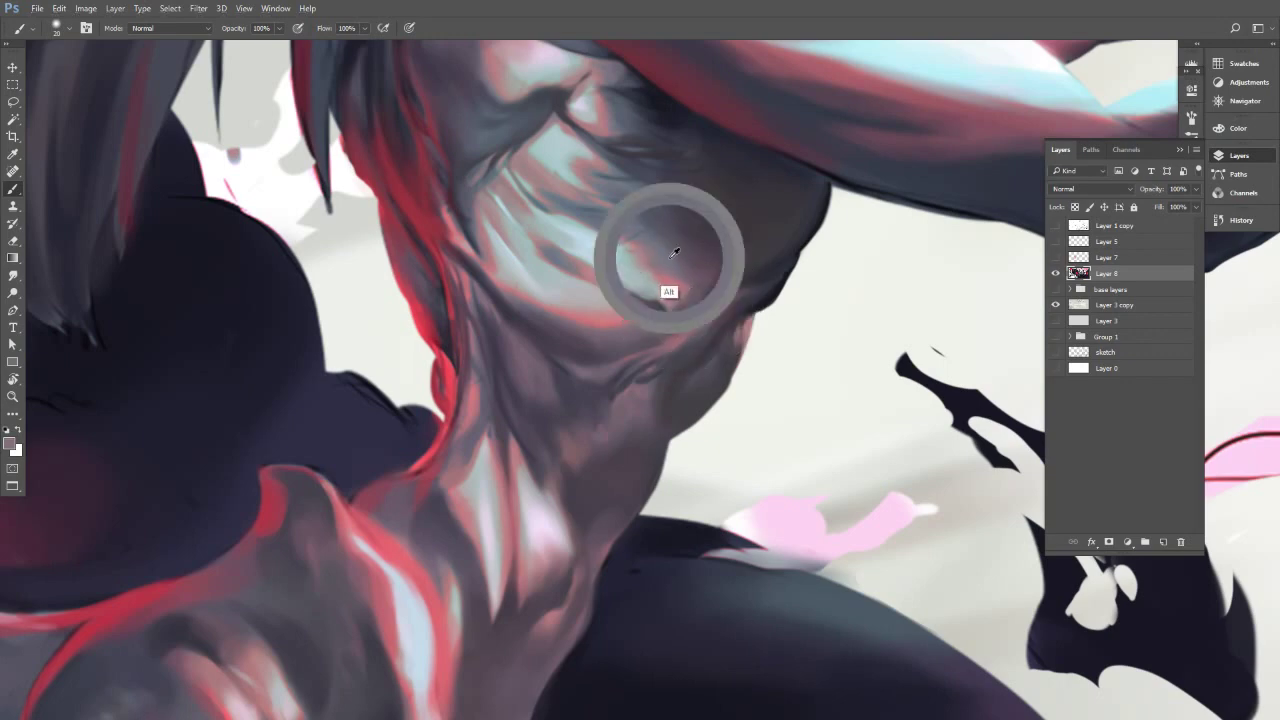
Rework the front tip of the lowest rib highlight with resampled mauve and pale pink tones.
key(bracketleft)
key(bracketright)
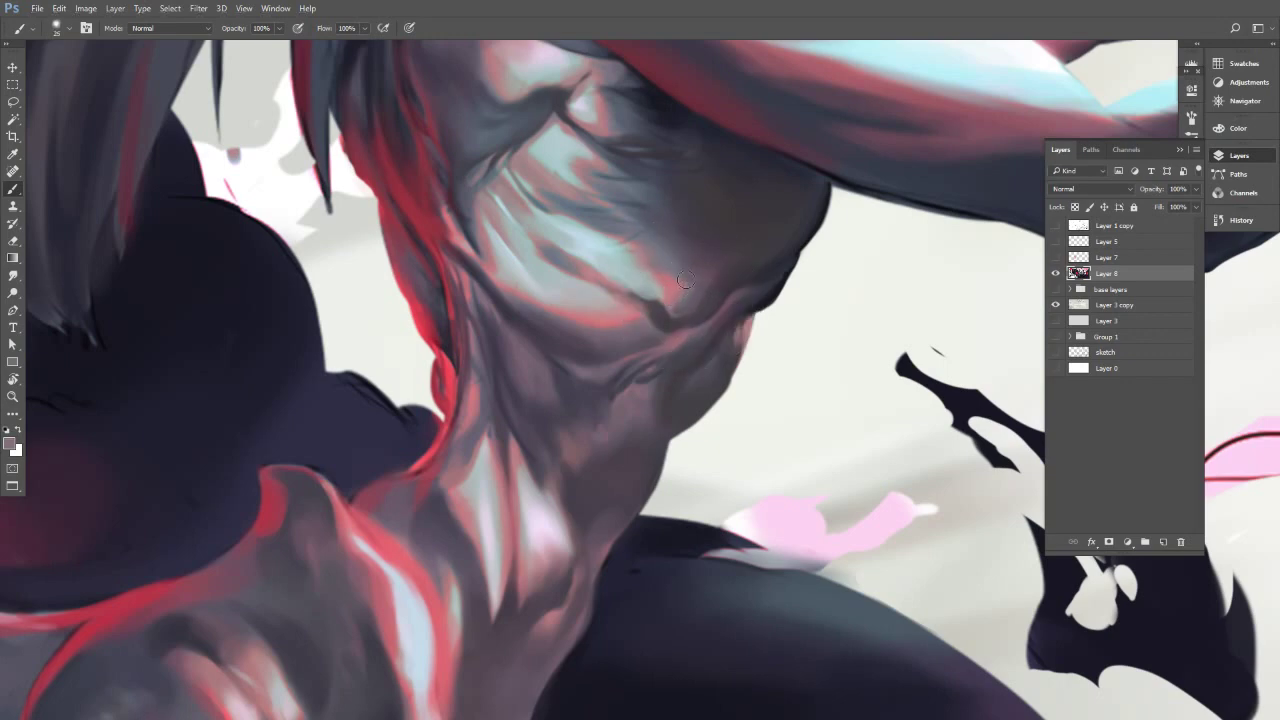
key(alt)
alt+click(691, 293)
key(bracketright)
alt+click(679, 294)
alt+click(646, 280)
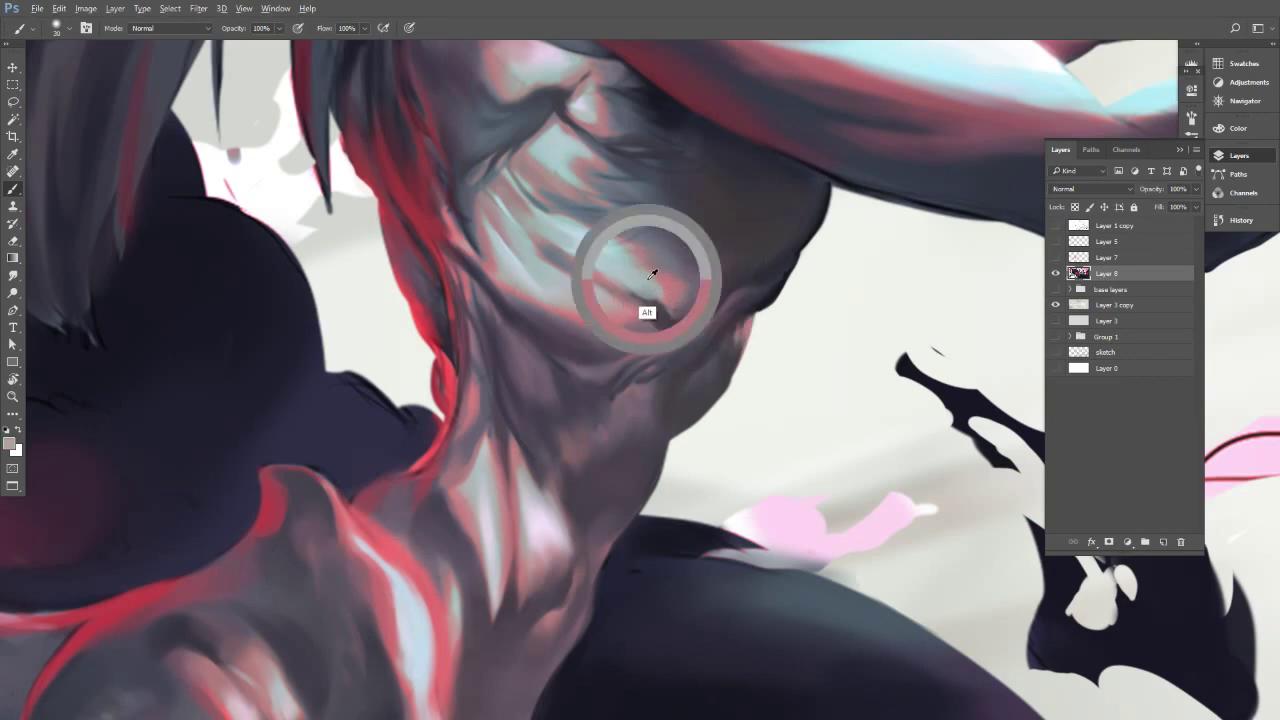
Refine the skin fold below the lowest rib highlight's tip with sampled grey, shadow and mauve tones.
key(bracketleft)
key(bracketleft)
key(bracketleft)
key(bracketleft)
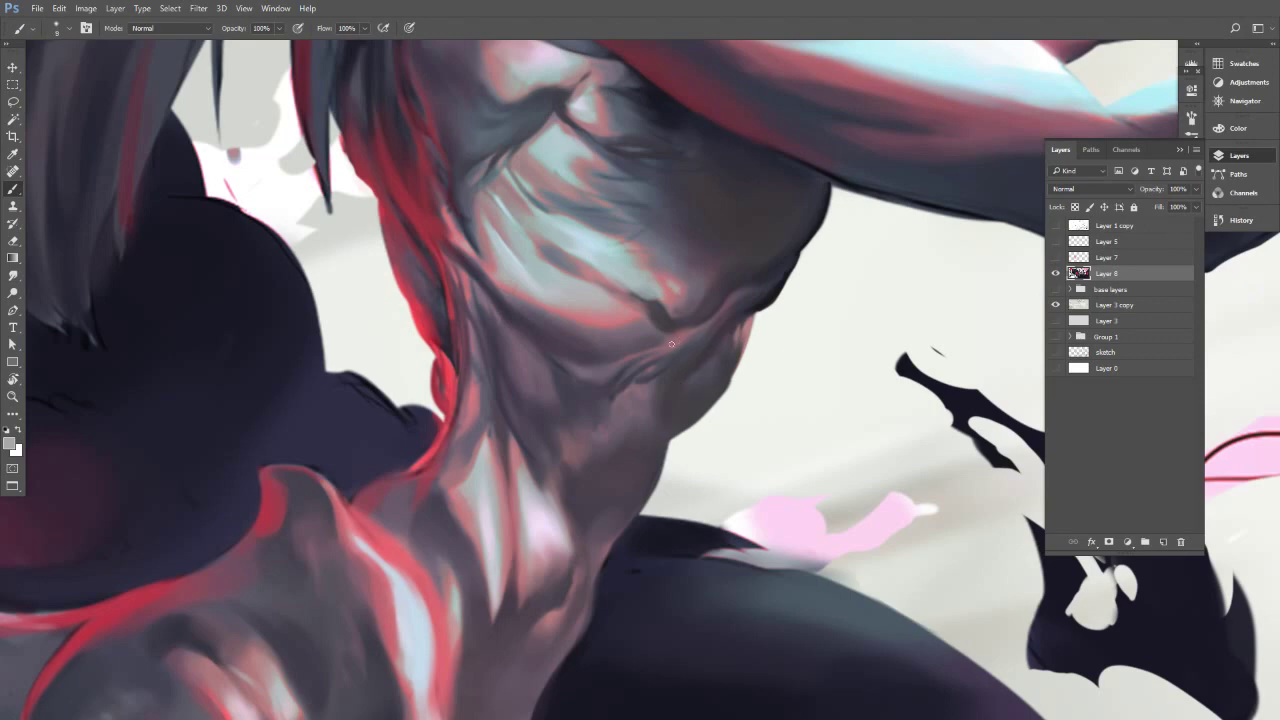
alt+click(657, 334)
alt+click(716, 298)
key(bracketright)
key(bracketright)
key(bracketright)
alt+click(700, 340)
Blend the chest shadow above the lowest rib highlight's tip with sampled purple-grey tones.
key(r)
drag(700, 270, 620, 217)
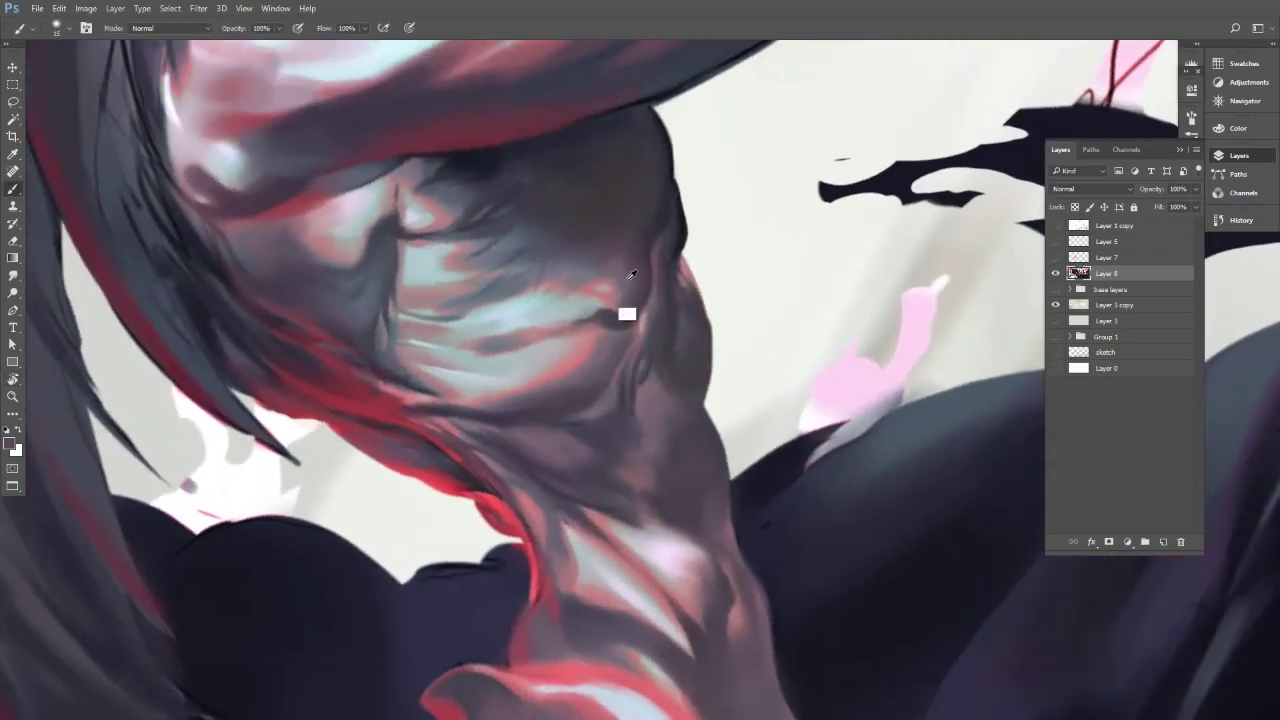
alt+click(624, 258)
key(bracketleft)
key(bracketleft)
key(bracketright)
key(bracketright)
key(bracketright)
alt+click(616, 298)
alt+click(586, 274)
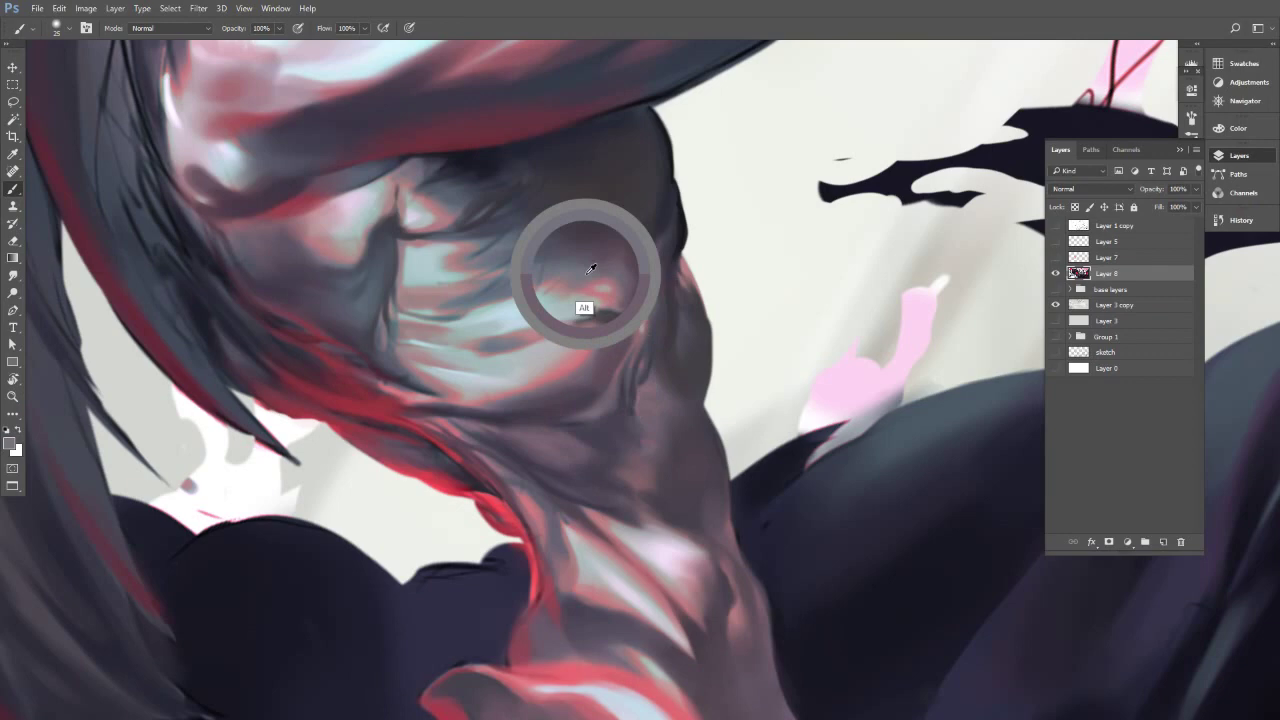
Touch up the dark crease between the rib highlight's tip and the belly fold with sampled shadow tones.
alt+click(604, 348)
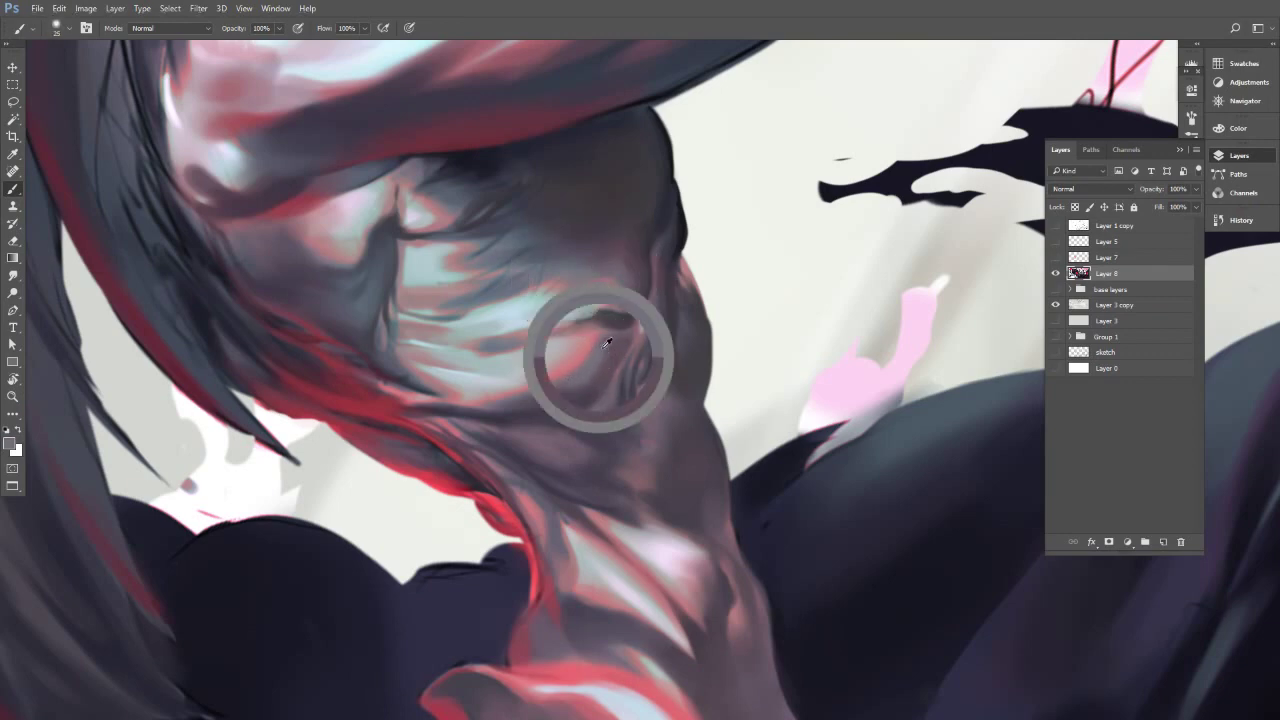
alt+click(618, 316)
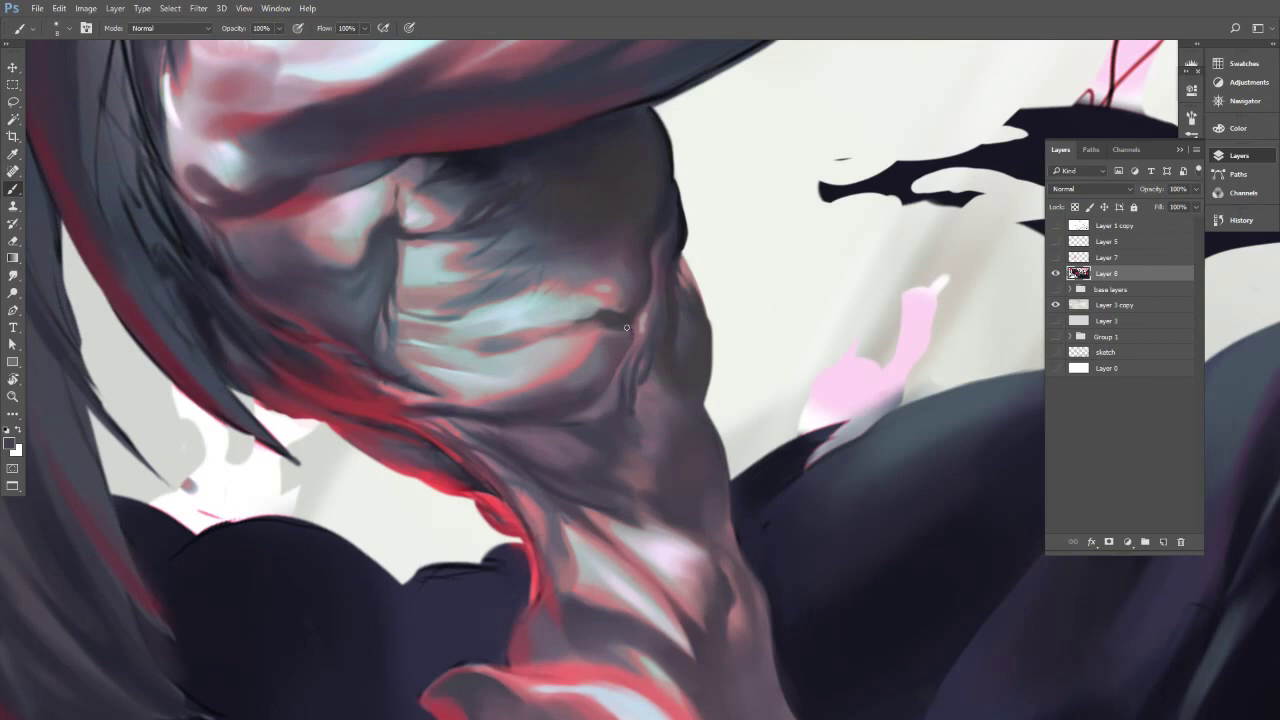
alt+click(626, 327)
alt+click(615, 348)
Narrow the dark crease at the rib highlight's tip using a small brush and colours sampled around it.
key(r)
drag(621, 326, 743, 280)
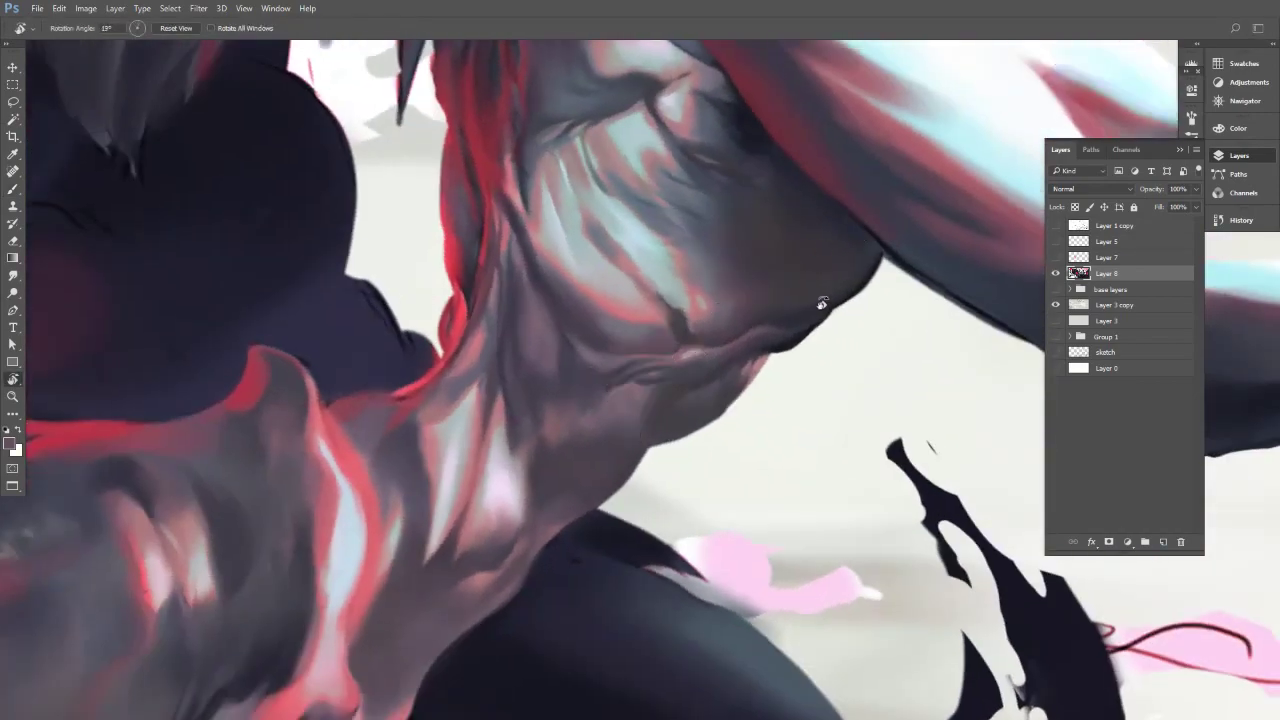
drag(822, 303, 789, 223)
scroll(795, 218, down, 3)
drag(838, 280, 752, 339)
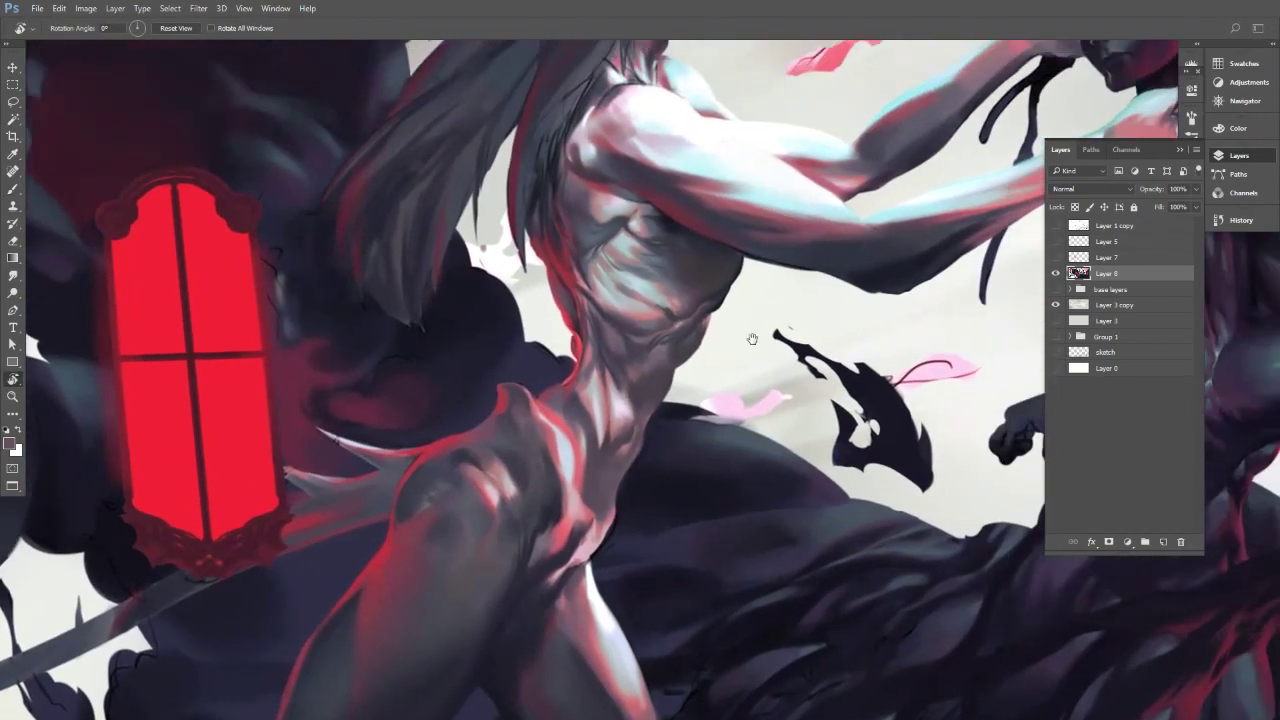
key(b)
key(ctrl+plus)
key(ctrl+plus)
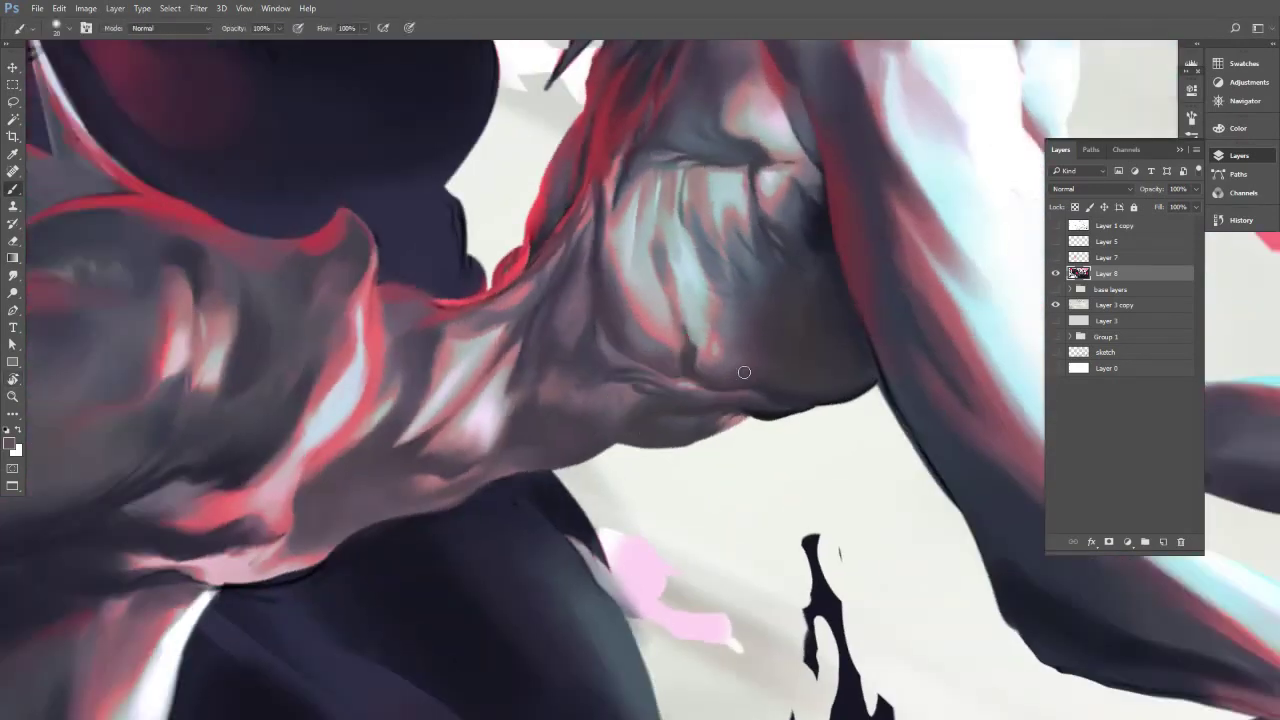
alt+click(650, 331)
key(bracketleft)
key(bracketleft)
alt+click(687, 352)
key(bracketleft)
alt+click(693, 365)
alt+click(699, 346)
Accent the crease's front end with sampled pink and even out the adjoining chest shadow.
key(r)
mouse_move(690, 270)
mouse_down()
mouse_move(571, 243)
mouse_move(515, 340)
mouse_up()
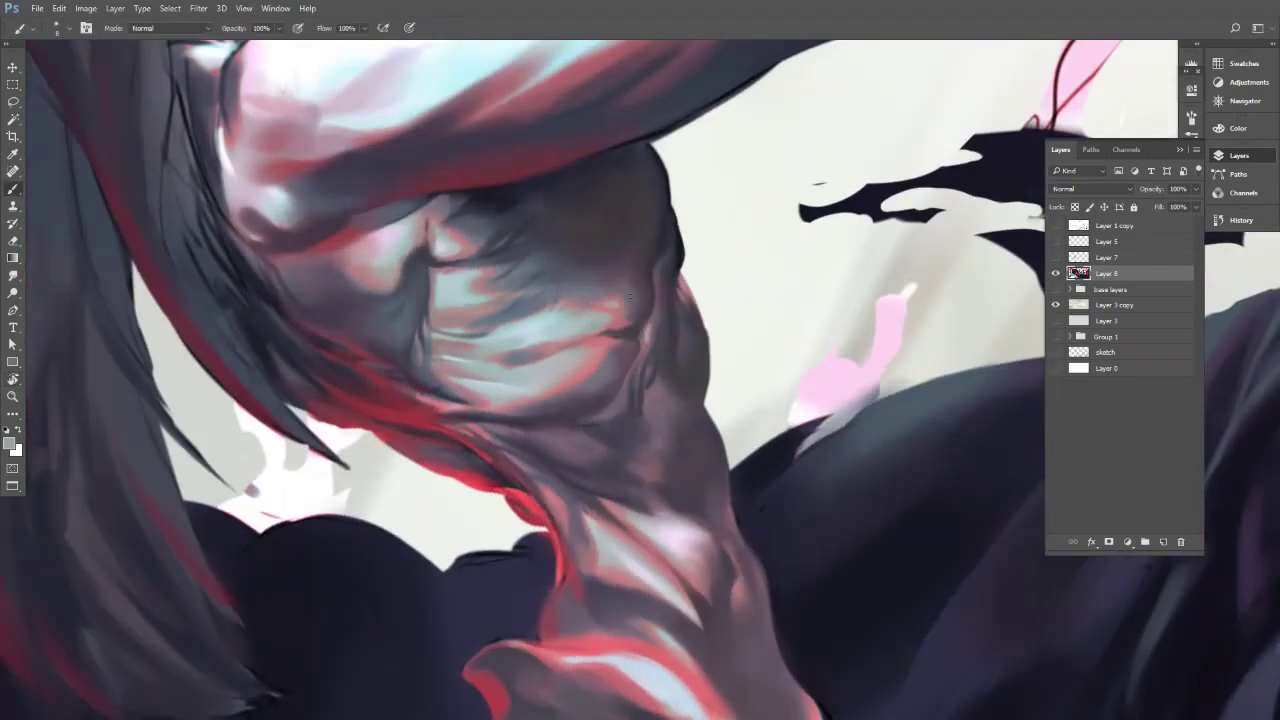
alt+click(630, 321)
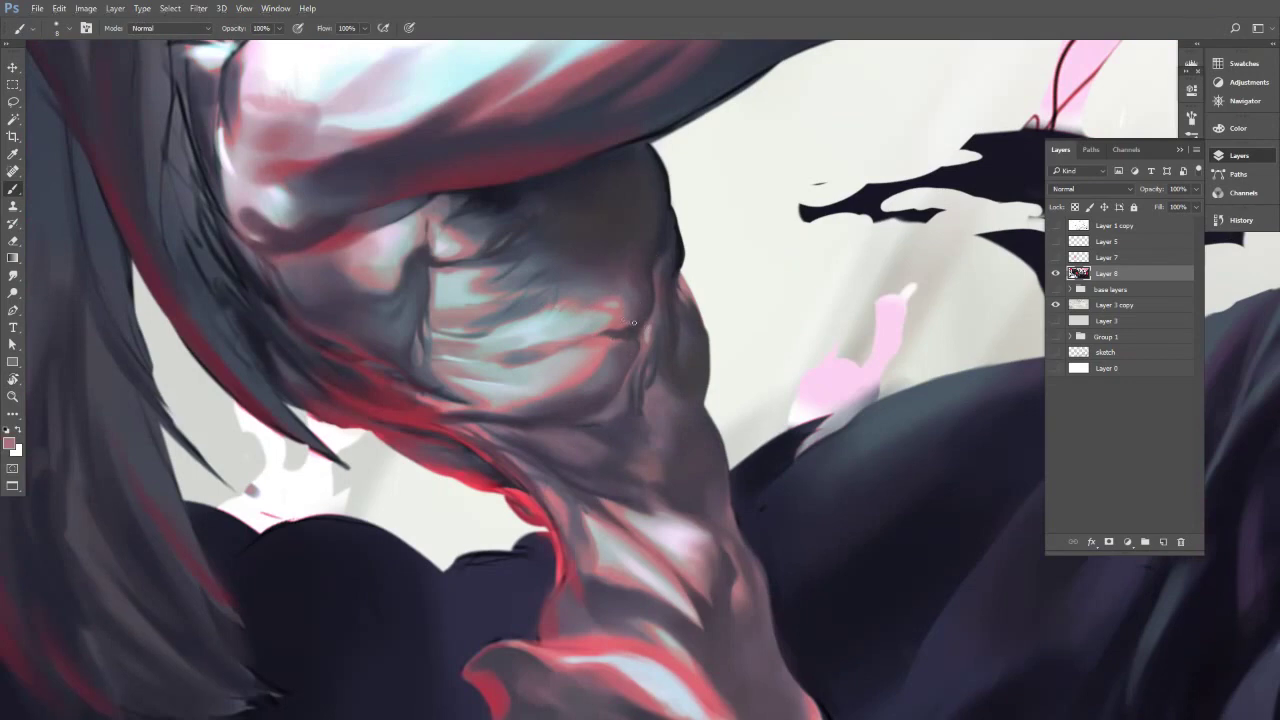
alt+click(622, 268)
key(bracketright)
Break up the boundary between the middle rib highlights and the chest shadow with fine strokes of sampled tones.
key(r)
drag(641, 285, 573, 249)
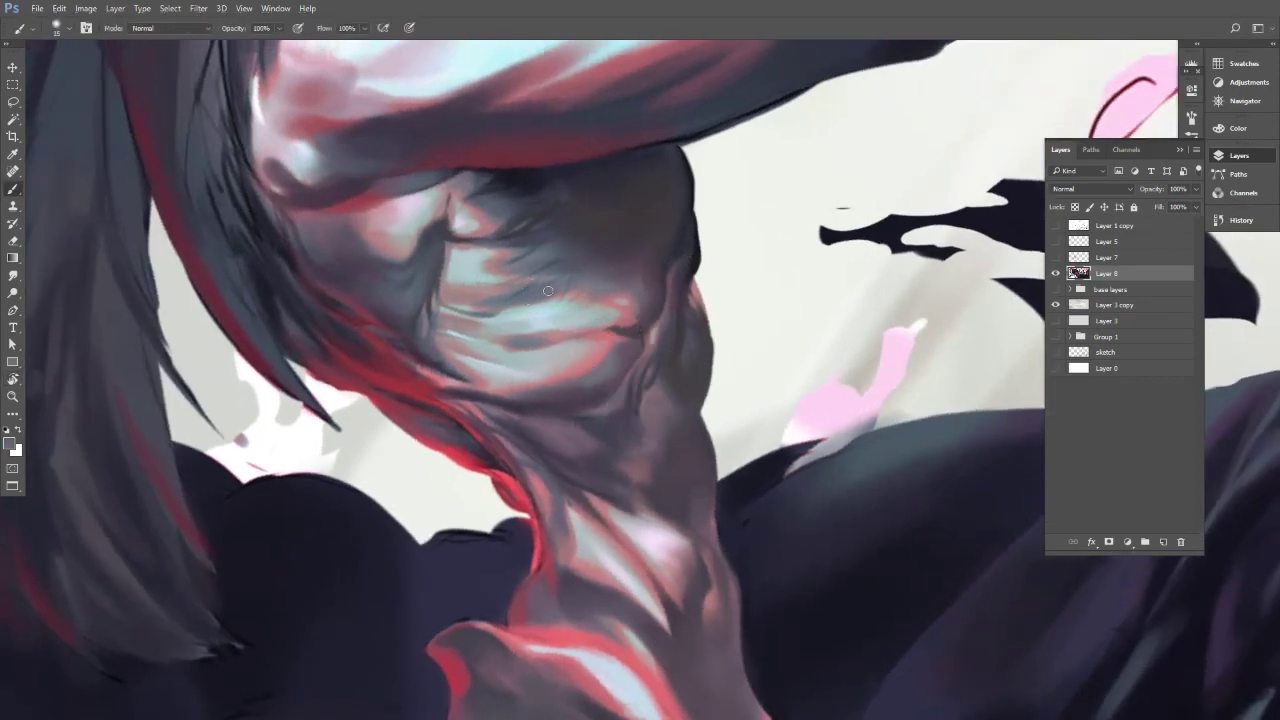
key(bracketleft)
key(bracketleft)
key(bracketleft)
key(bracketleft)
key(bracketleft)
key(bracketleft)
alt+click(576, 243)
key(bracketright)
alt+click(548, 260)
alt+click(591, 241)
alt+click(515, 271)
Sharpen the striations crossing the upper rib highlight with sampled pink and dark blue tones.
key(])
alt+click(497, 262)
alt+click(519, 251)
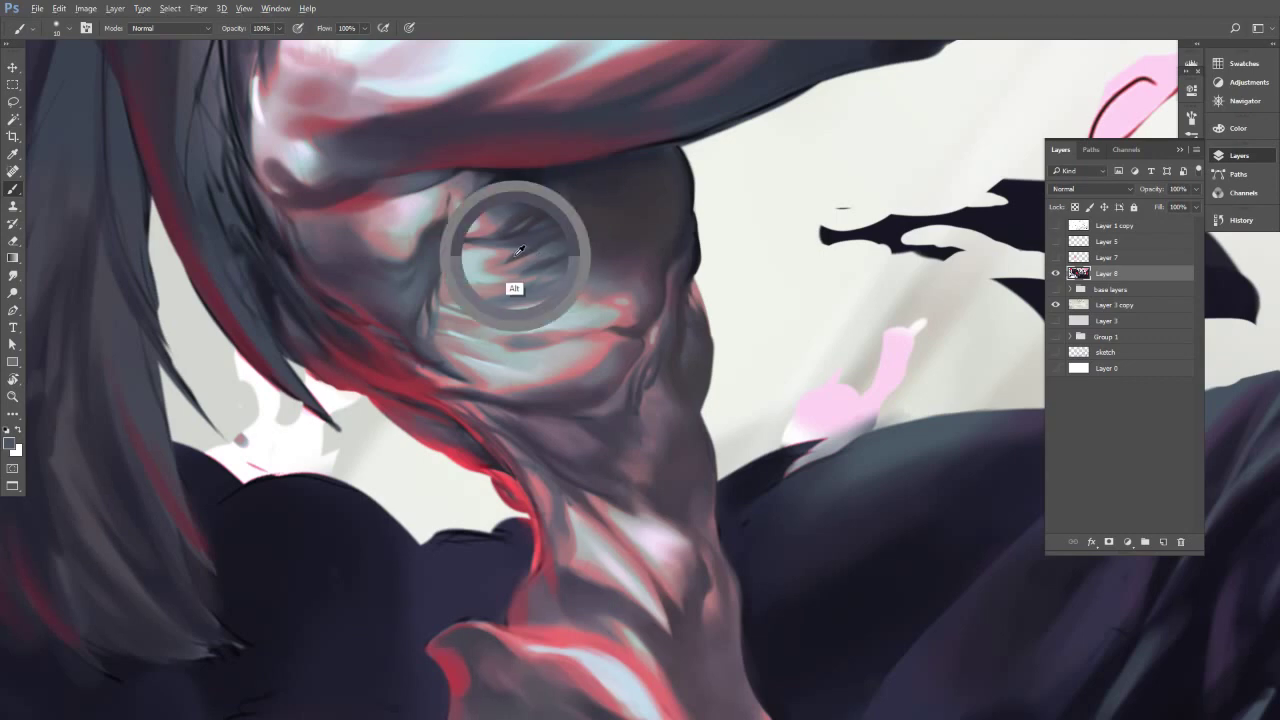
alt+click(518, 250)
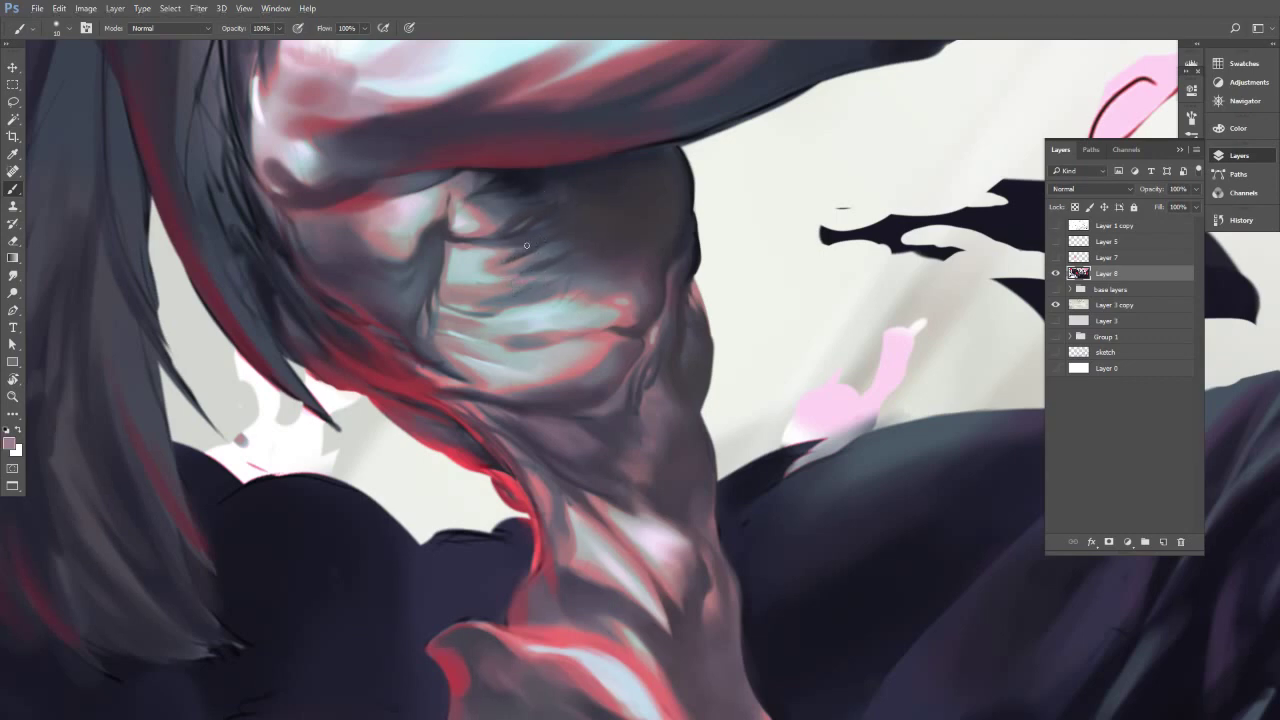
alt+click(536, 246)
key(])
key([)
key([)
key(])
Paint dark muscle striations beneath the armpit with sampled shadow tones.
alt+click(526, 192)
drag(520, 200, 497, 215)
alt+click(506, 248)
key([)
key([)
alt+click(499, 203)
key(])
alt+click(524, 202)
key([)
alt+click(529, 192)
key(bracketright)
alt+click(529, 205)
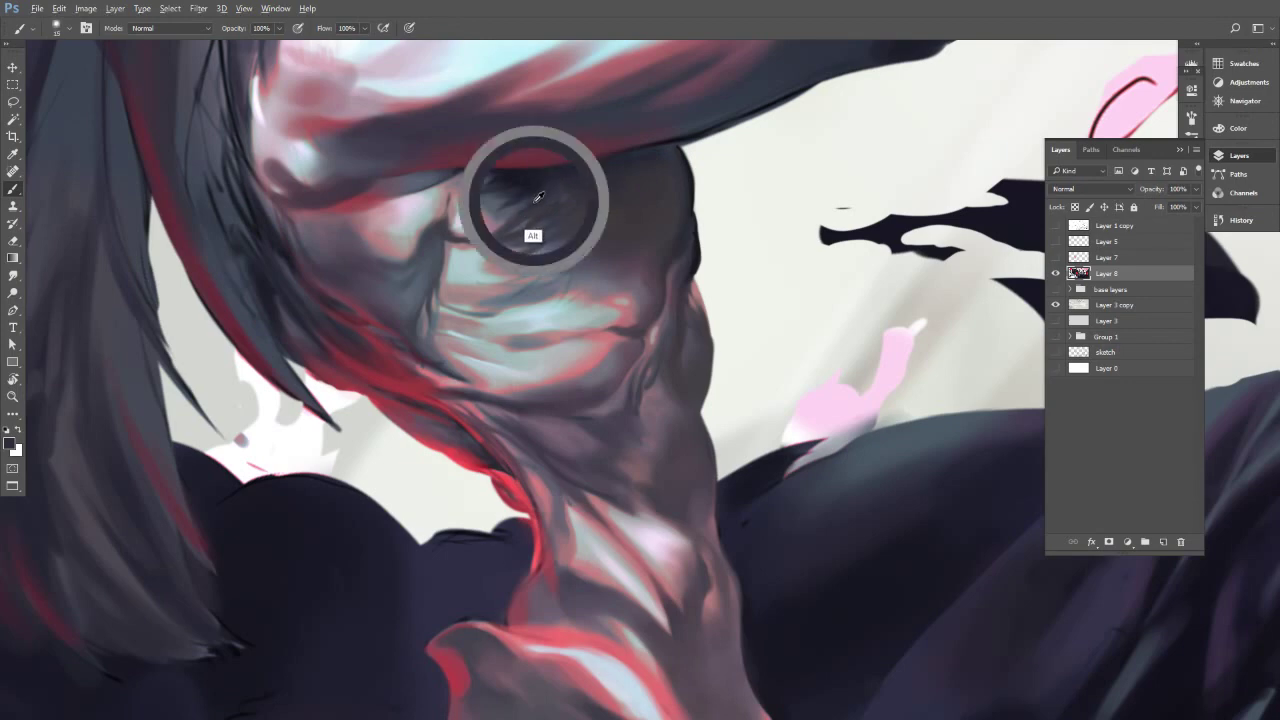
key(bracketright)
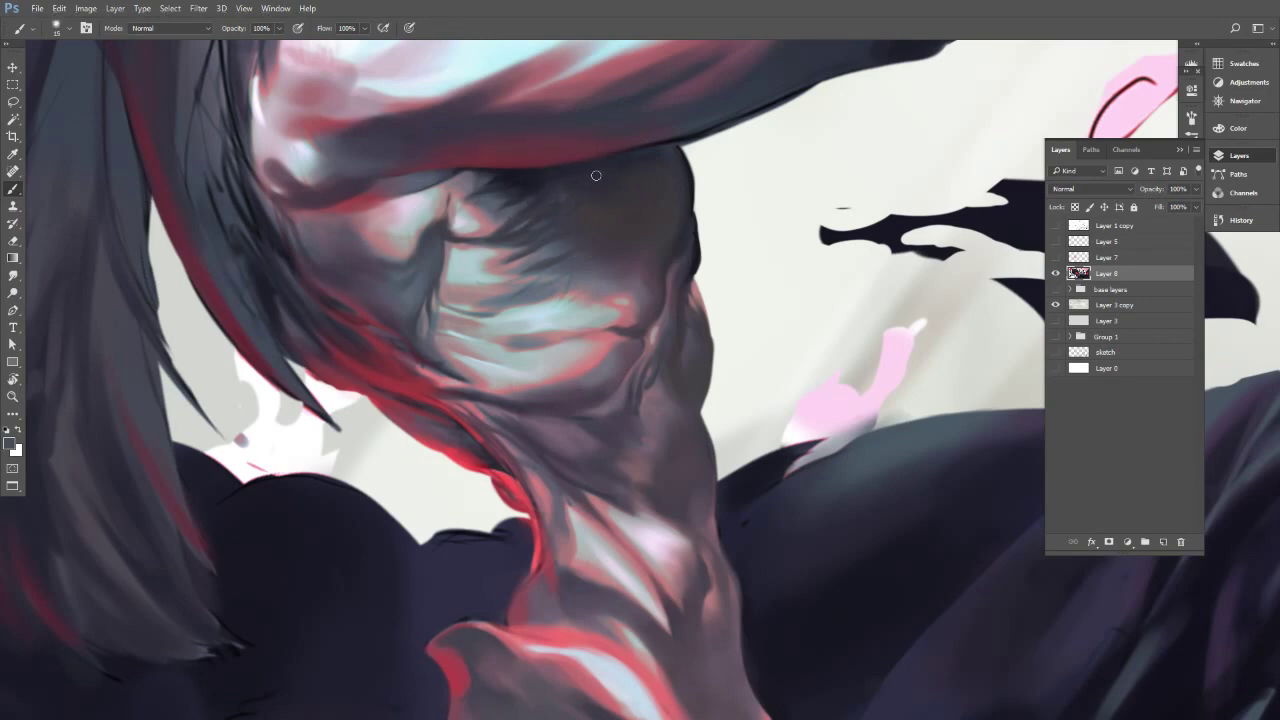
Reshape the small highlight just below the armpit with sampled pink and grey tones.
alt+click(492, 230)
key(r)
drag(609, 292, 671, 298)
key(b)
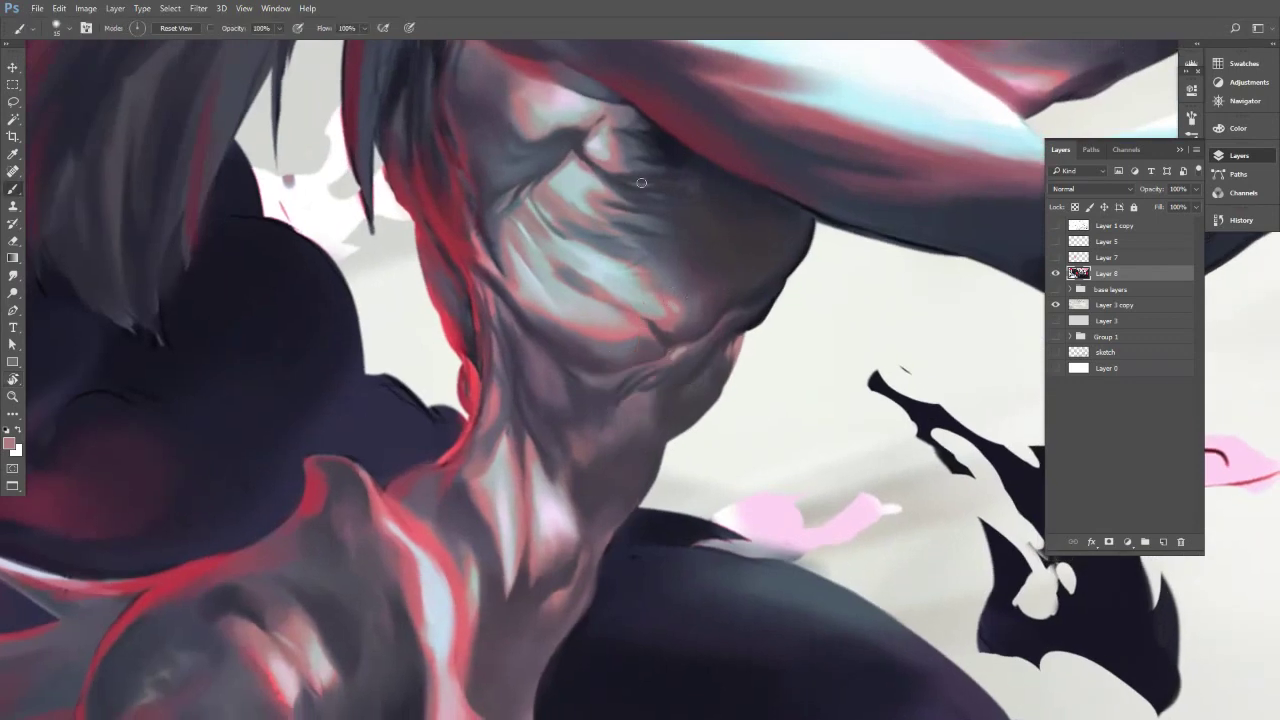
alt+click(617, 161)
key(bracketleft)
alt+click(623, 176)
alt+click(589, 157)
key(bracketleft)
key(bracketleft)
alt+click(588, 160)
alt+click(612, 194)
key(bracketright)
Soften the striations under the armpit into the chest shadow with a larger brush in dark mauve.
key(r)
drag(670, 232, 634, 366)
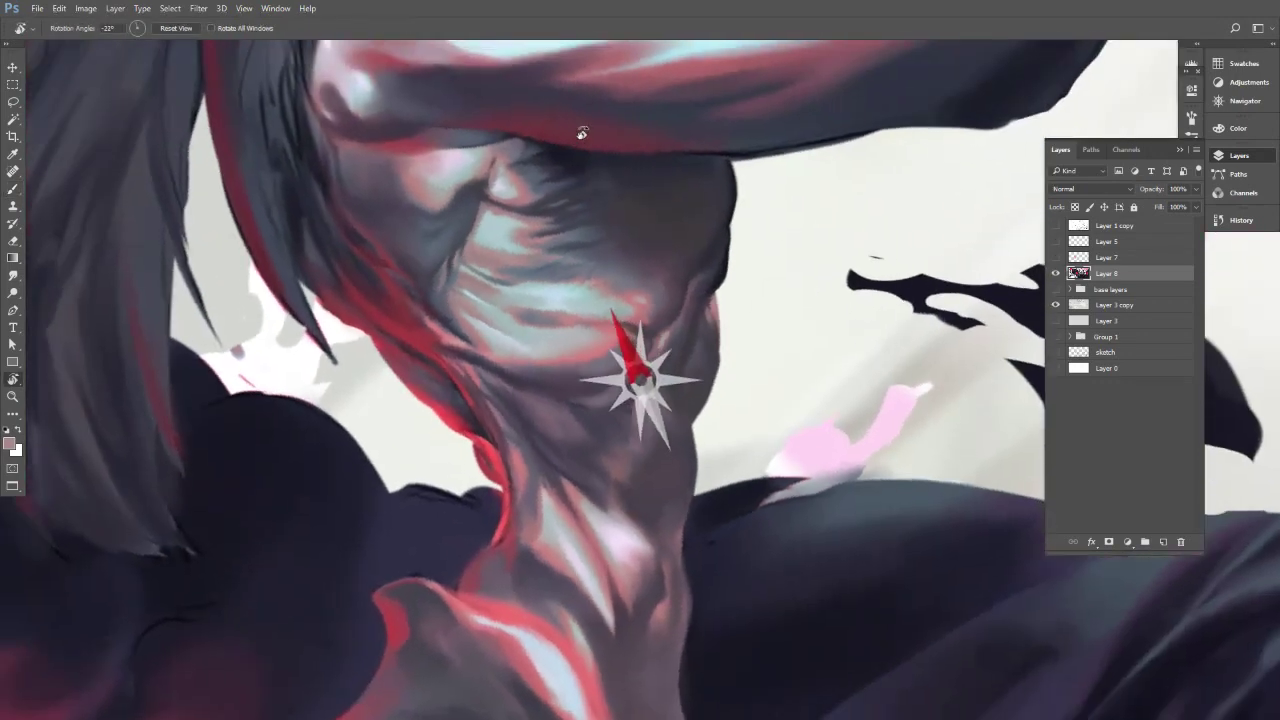
key(bracketright)
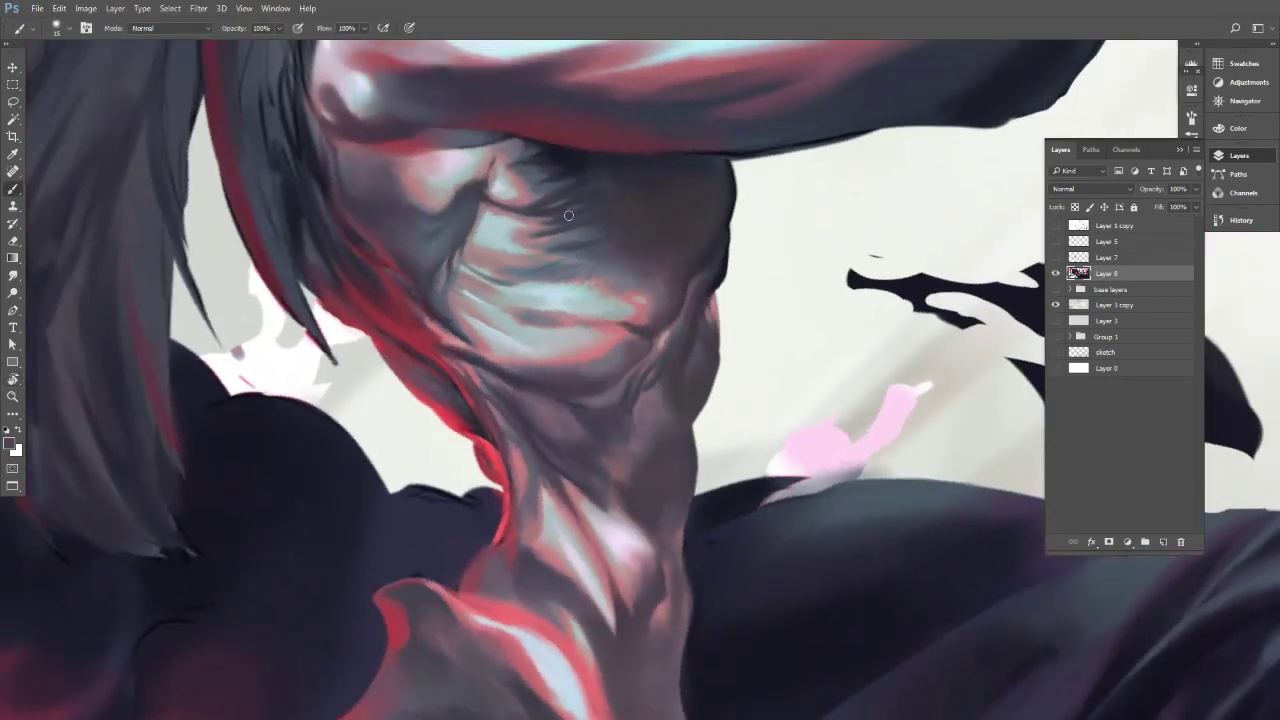
mouse_move(653, 262)
mouse_down()
mouse_move(574, 279)
mouse_move(610, 268)
mouse_up()
Draw a dark crease from the armpit down between the back muscle and the ribs, refining its edges with sampled tones.
key(r)
mouse_move(668, 223)
mouse_down()
mouse_move(673, 240)
mouse_move(676, 221)
mouse_move(630, 206)
mouse_up()
key(b)
alt+click(703, 182)
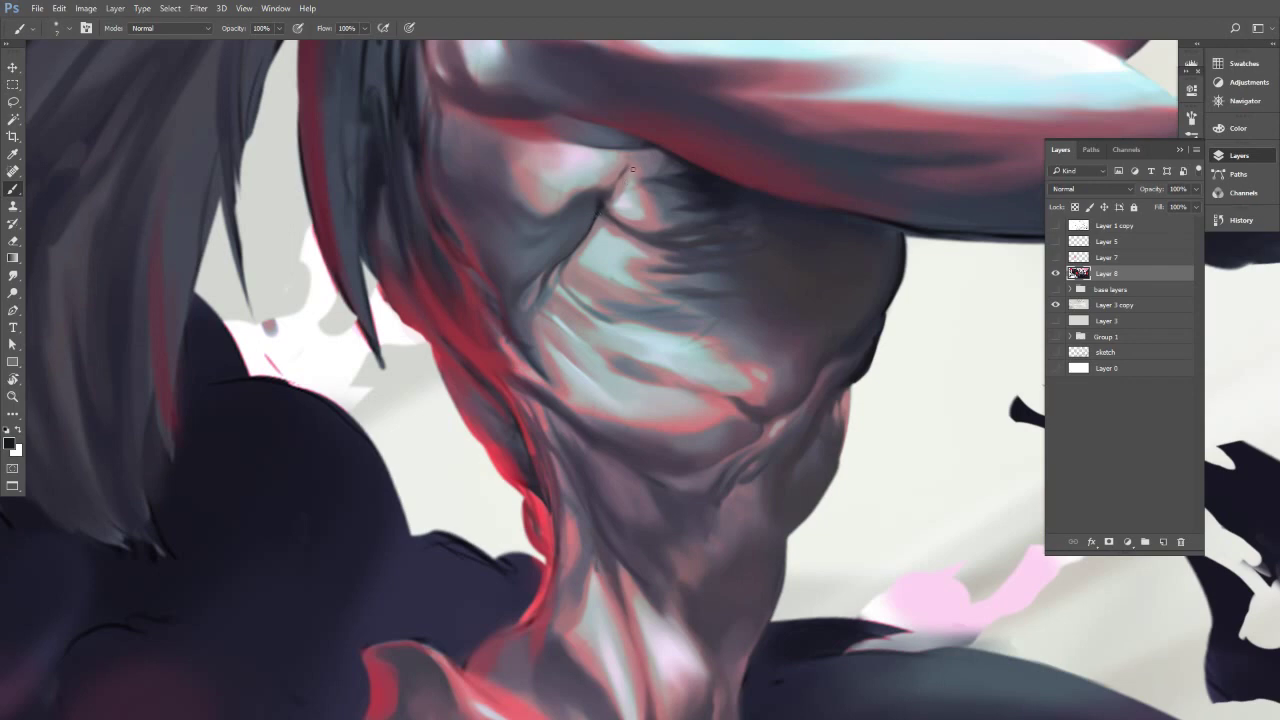
drag(632, 170, 604, 228)
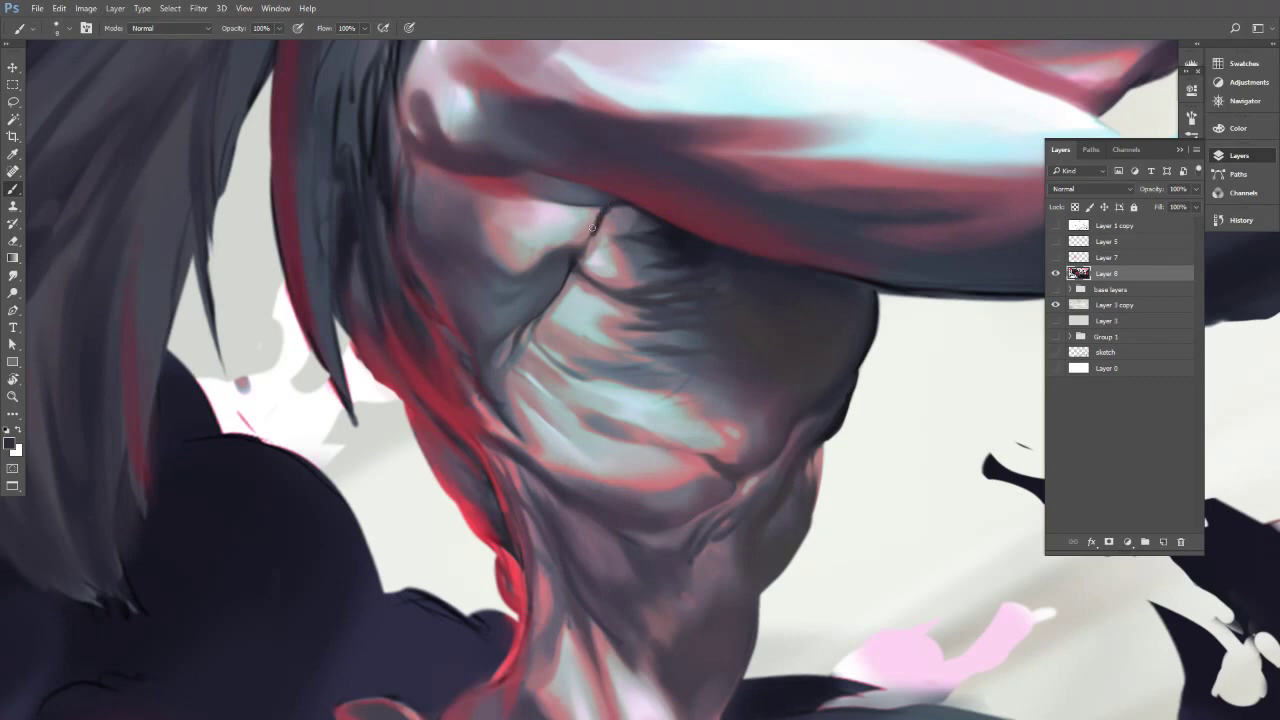
alt+click(602, 256)
alt+click(596, 237)
alt+click(740, 377)
alt+click(616, 256)
key(bracketright)
key(bracketleft)
key(bracketleft)
key(bracketright)
Check the whole illustration with proof colors switched on and off.
mouse_move(641, 257)
mouse_down()
mouse_move(508, 288)
mouse_move(685, 225)
mouse_move(726, 188)
mouse_up()
key(r)
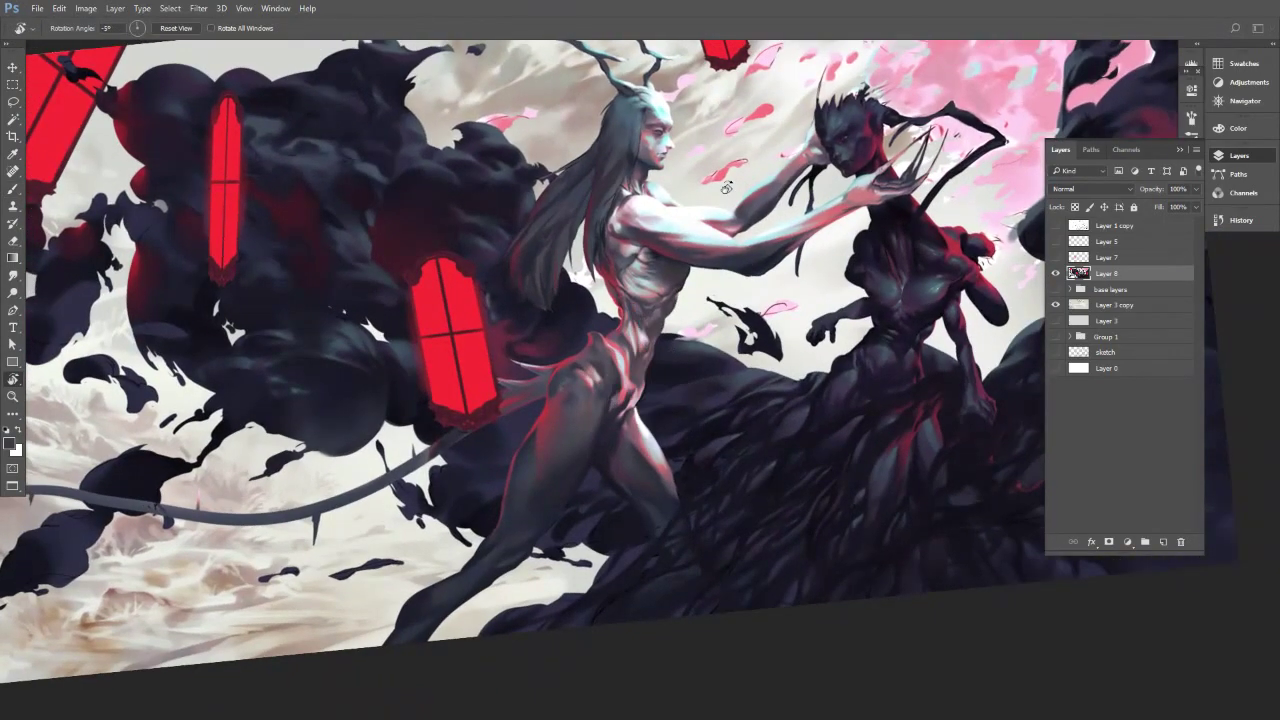
key(ctrl+y)
key(ctrl+y)
scroll(655, 248, up, 1)
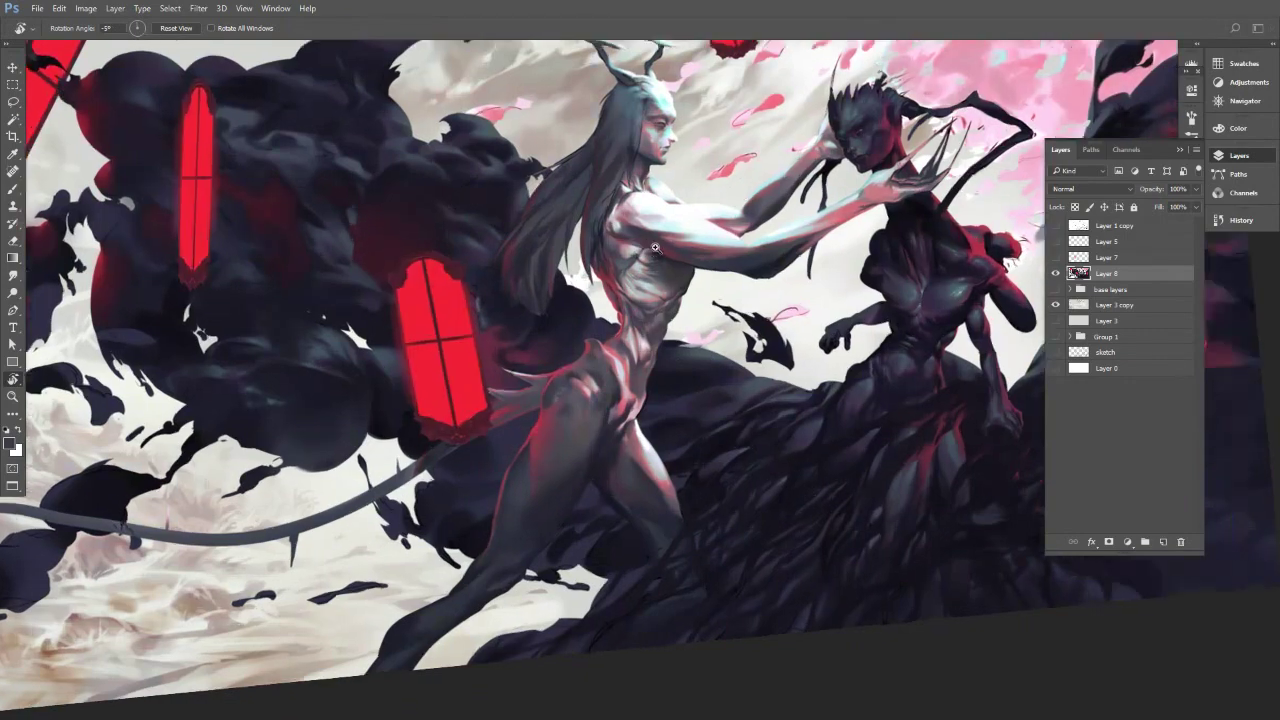
Refine the fine line across the rear end of the rib highlights with sampled mauve and pale tones.
scroll(655, 248, up, 3)
drag(622, 324, 626, 330)
scroll(628, 335, up, 4)
key(b)
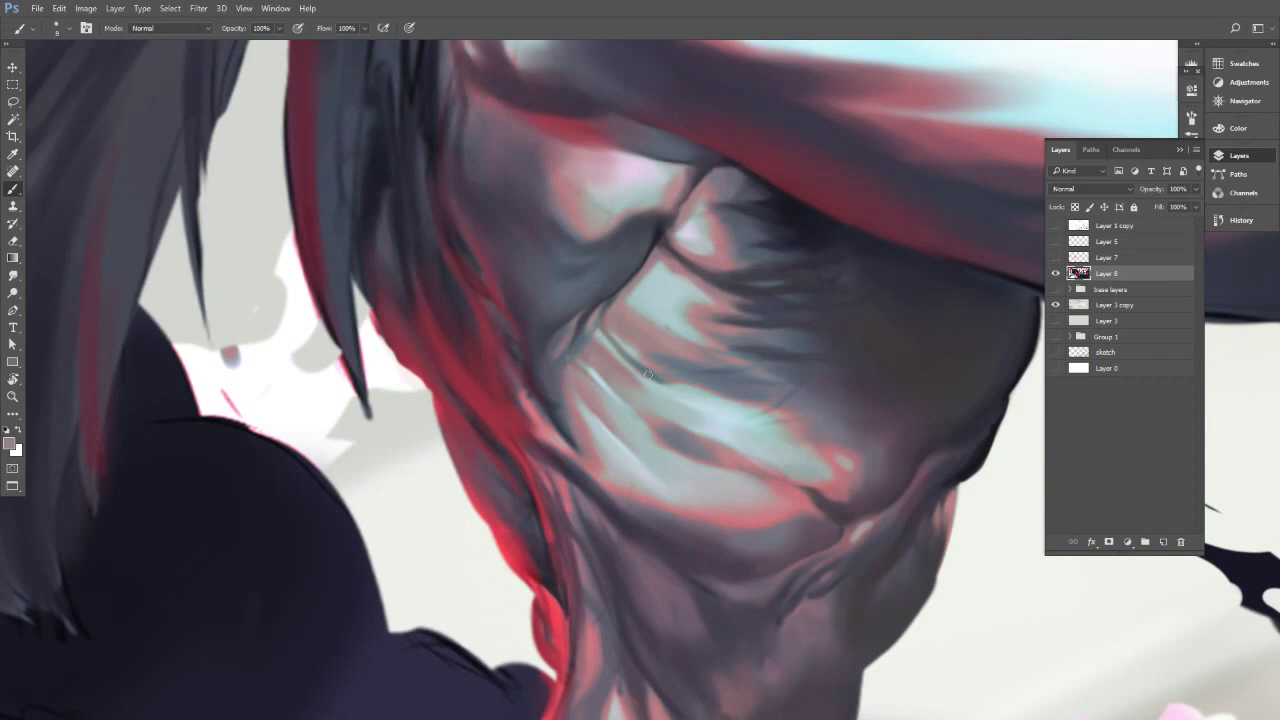
alt+click(638, 380)
key(bracketright)
key(bracketright)
key(bracketright)
alt+click(602, 345)
drag(590, 367, 606, 386)
alt+click(601, 342)
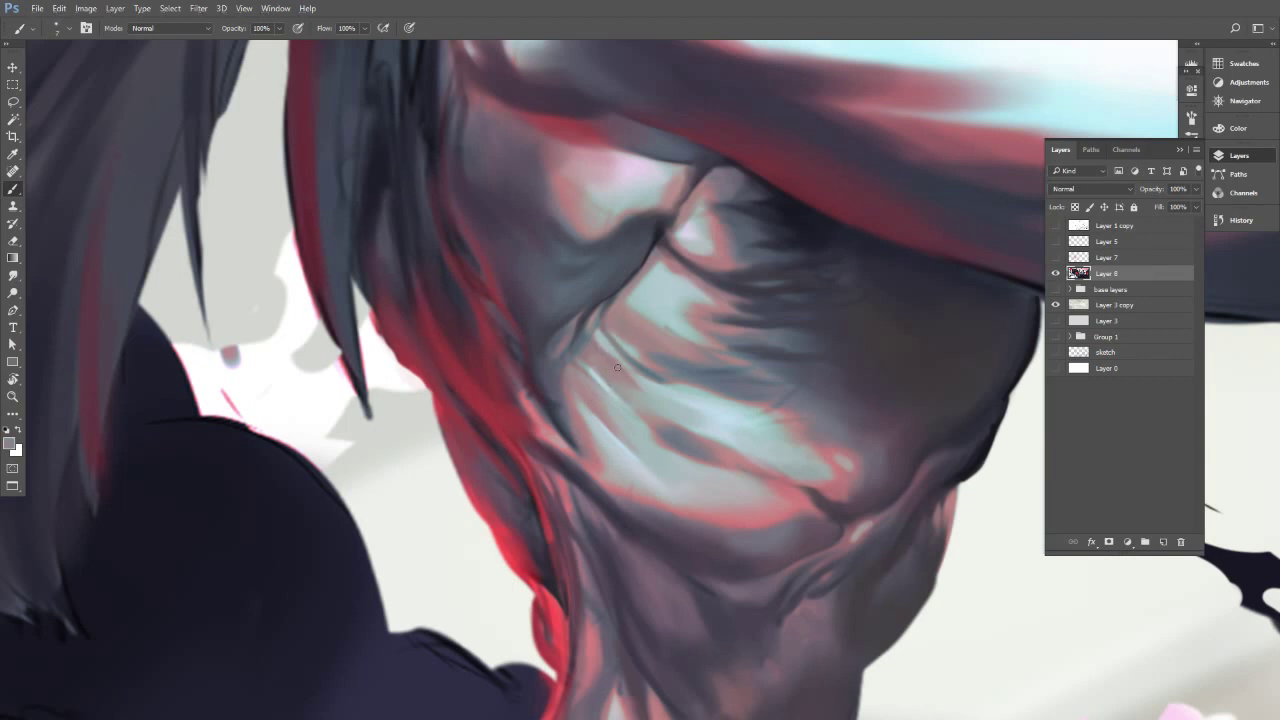
alt+click(662, 405)
Detail the rear edge of the rib highlights with a small brush and locally sampled tones.
key(bracketleft)
key(bracketleft)
key(bracketleft)
alt+click(587, 367)
alt+click(581, 367)
alt+click(578, 362)
key(bracketright)
key(bracketright)
key(bracketright)
Shade the groove between the back muscle and the rear of the ribs, finishing with fine strokes.
alt+click(551, 367)
alt+click(553, 356)
drag(556, 373, 554, 388)
key(bracketleft)
key(bracketleft)
key(bracketleft)
key(bracketleft)
key(bracketleft)
drag(598, 338, 563, 395)
mouse_move(654, 392)
mouse_down()
mouse_move(574, 383)
mouse_move(680, 372)
mouse_up()
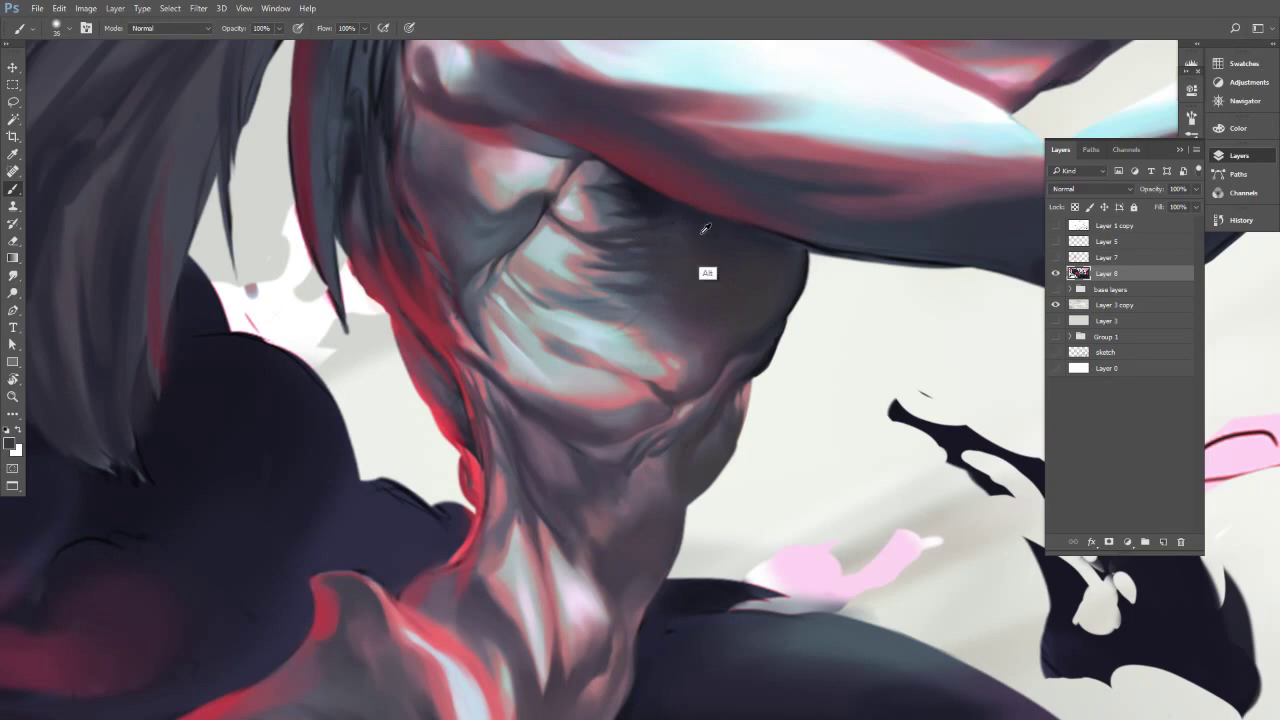
Add a thin pink stroke where the middle rib highlight meets the chest shadow, using sampled tones.
key(bracketright)
alt+click(672, 300)
alt+click(640, 321)
alt+click(653, 318)
alt+click(660, 312)
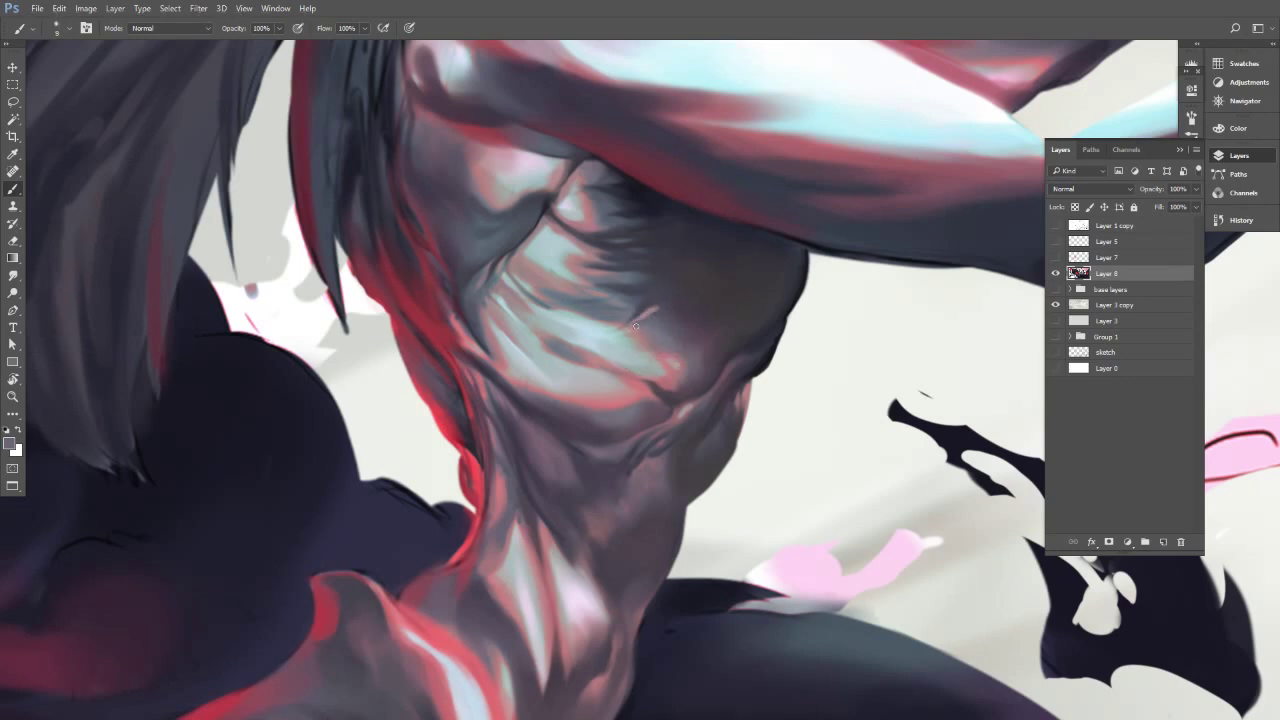
Blend the chest shadow into the front ends of the rib highlights with tones sampled from the chest.
key(bracketright)
alt+click(664, 306)
key(bracketright)
alt+click(654, 324)
drag(651, 328, 620, 371)
Refine the front tips of the upper rib highlights with sampled mauve and dark chest tones.
alt+click(554, 307)
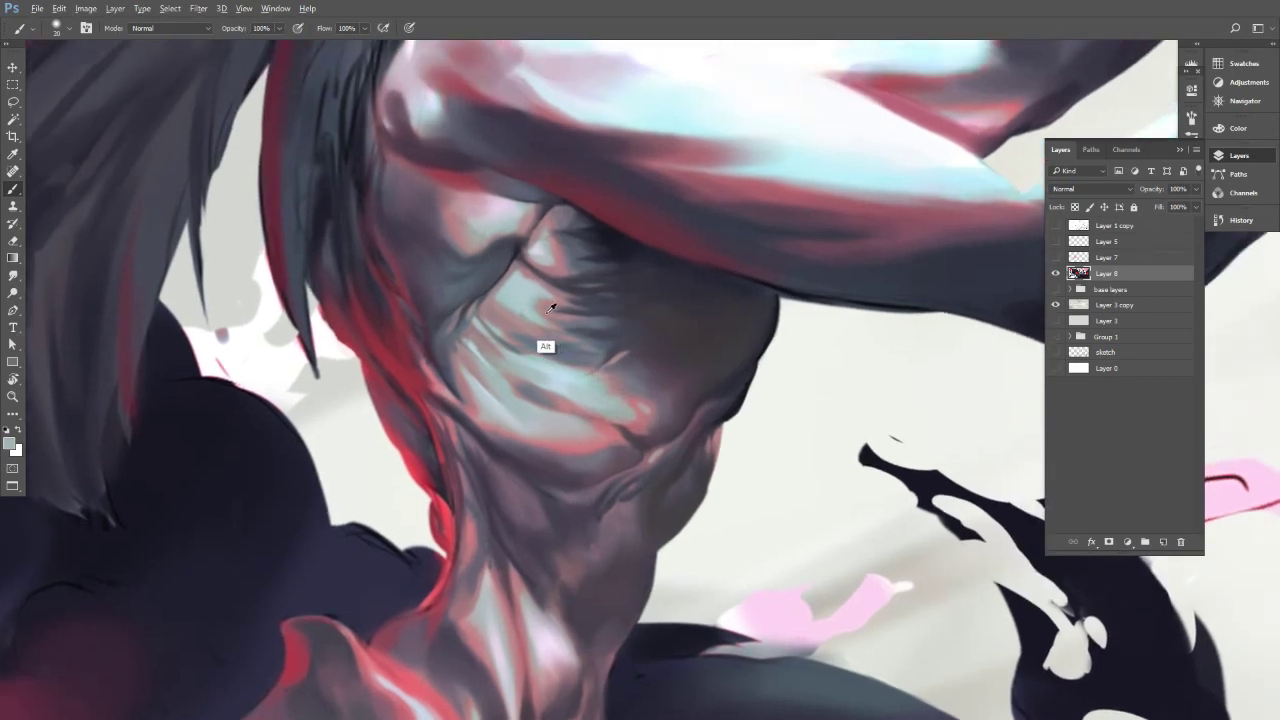
key(bracketleft)
alt+click(607, 354)
alt+click(612, 350)
alt+click(610, 304)
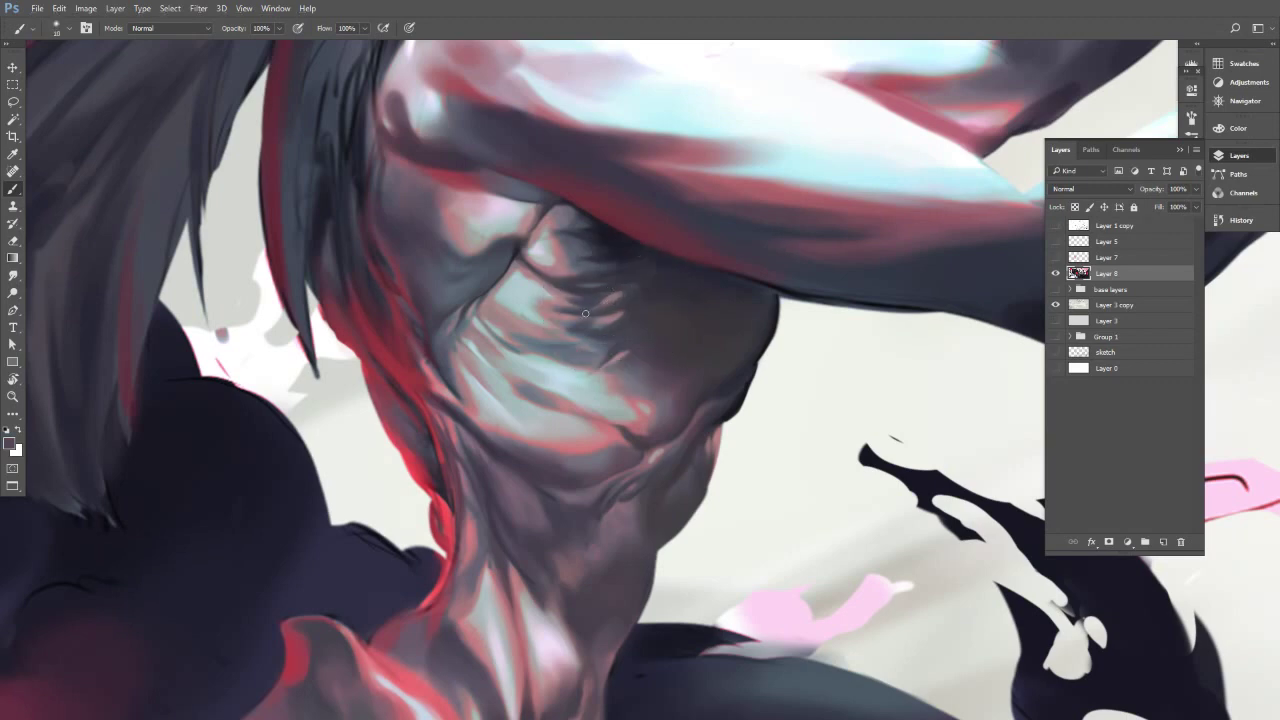
alt+click(641, 296)
key(])
drag(687, 306, 605, 331)
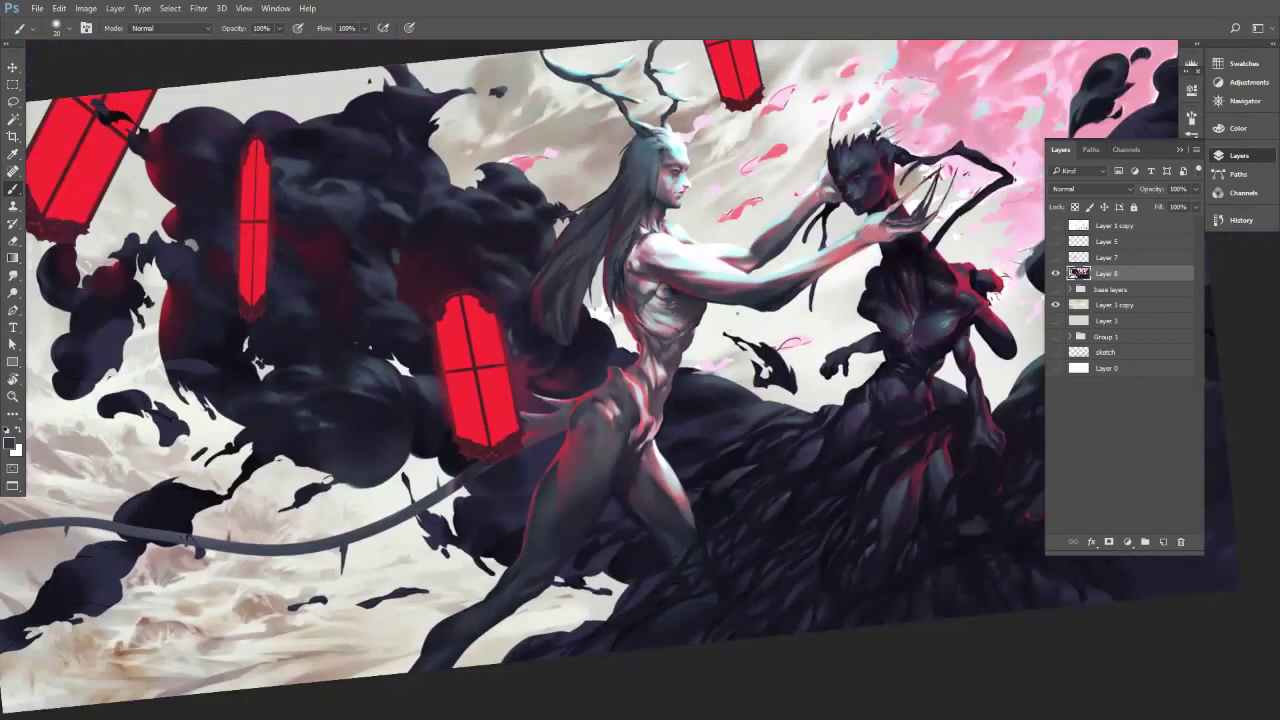
Define the small highlight and dark fold just below the armpit crease, using locally sampled tones.
key(r)
drag(737, 313, 766, 287)
scroll(717, 297, up, 3)
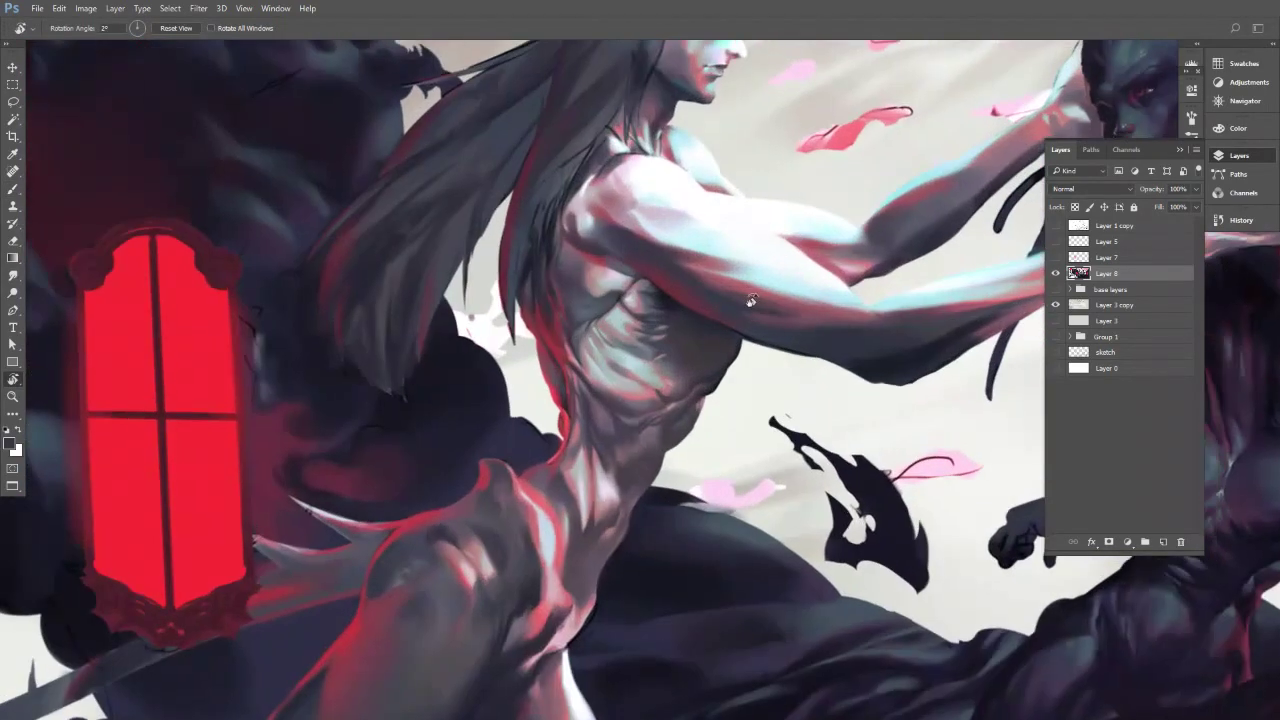
key(b)
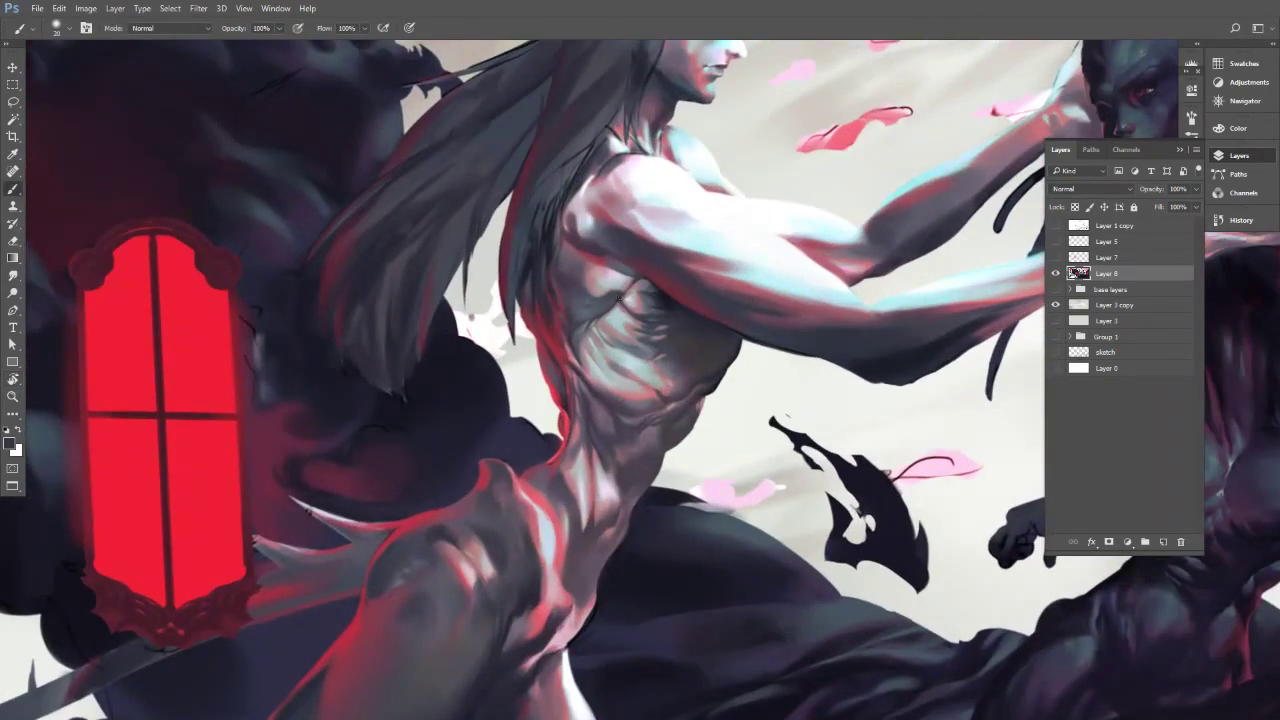
scroll(650, 360, up, 5)
alt+click(620, 280)
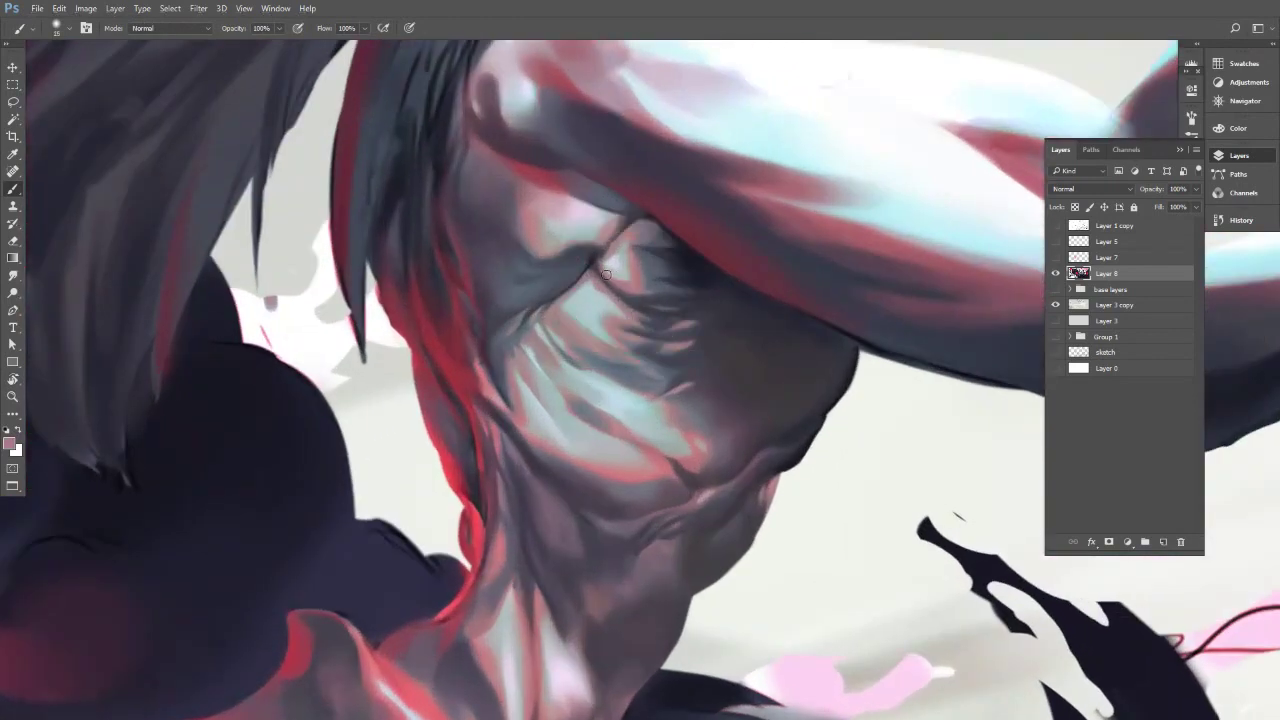
alt+click(619, 290)
alt+click(608, 285)
alt+click(605, 280)
key(])
drag(597, 264, 603, 276)
key(bracketright)
Deepen the thin dark crease separating the armpit muscle from the upper rib highlight with a small brush.
scroll(540, 310, up, 2)
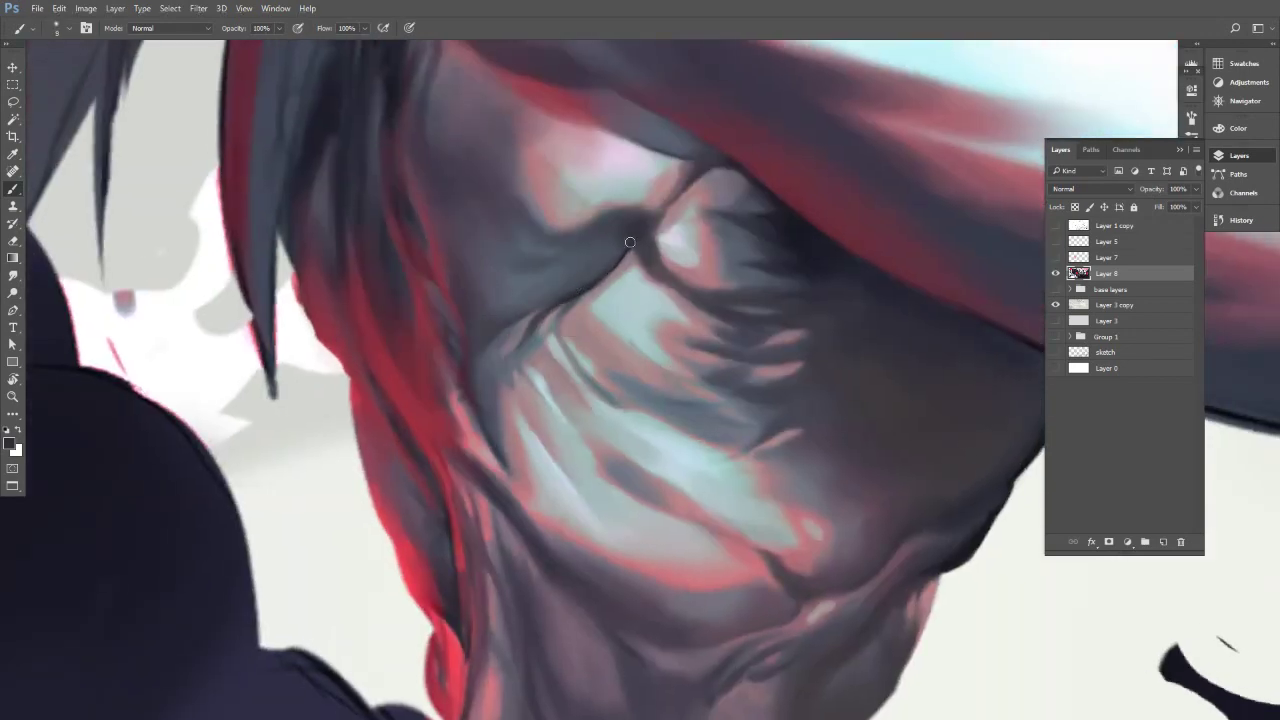
key(bracketright)
drag(708, 264, 691, 277)
scroll(690, 276, up, 2)
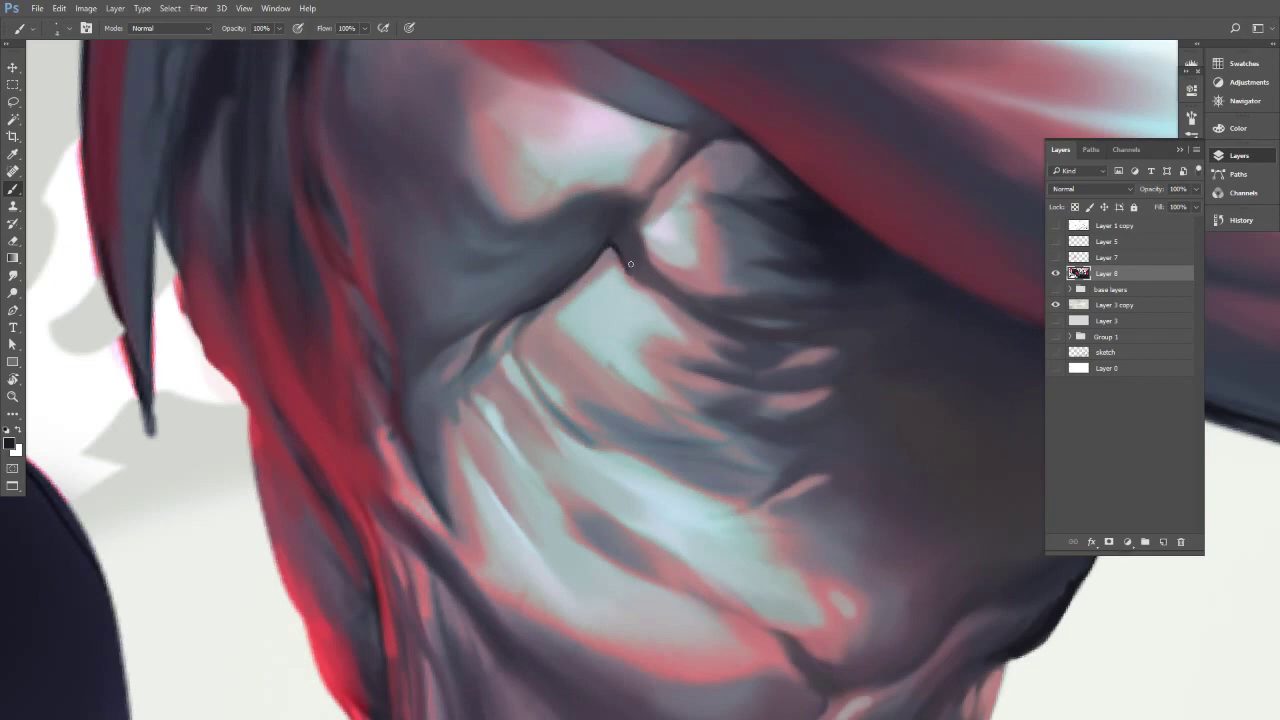
Check the whole figure's values in the grayscale proof view and return to colour.
scroll(654, 294, down, 5)
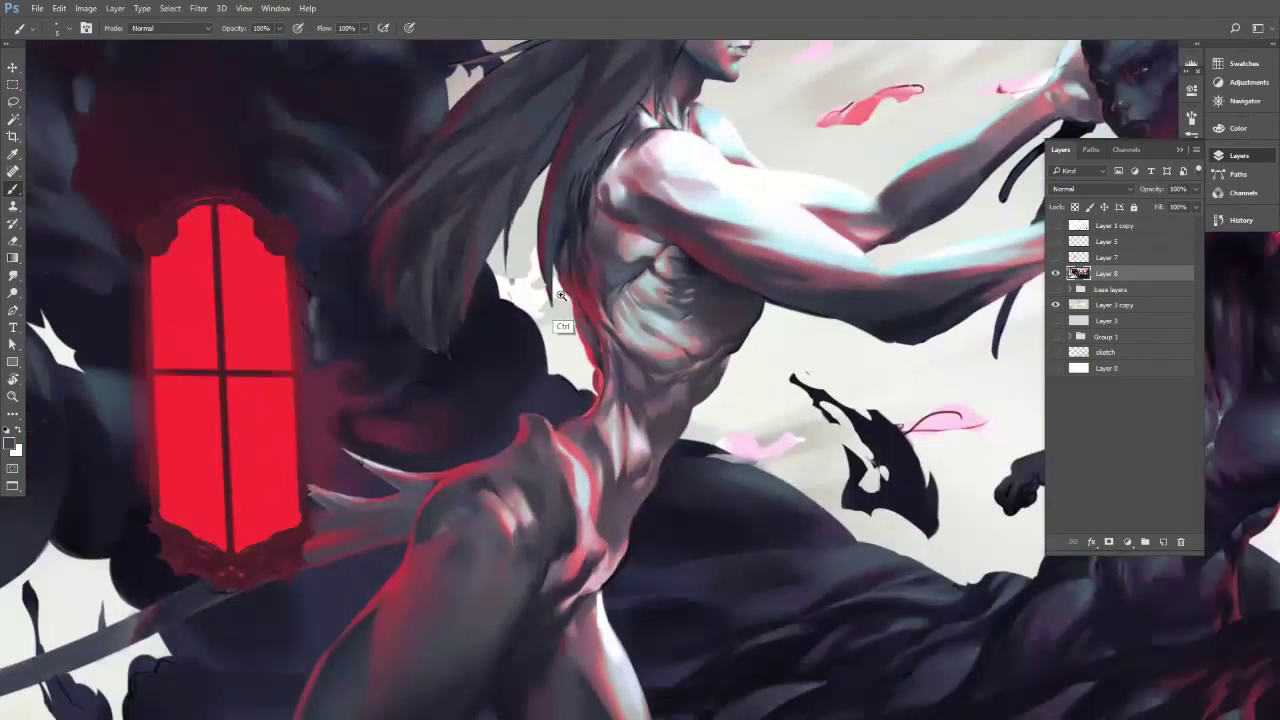
key(ctrl+y)
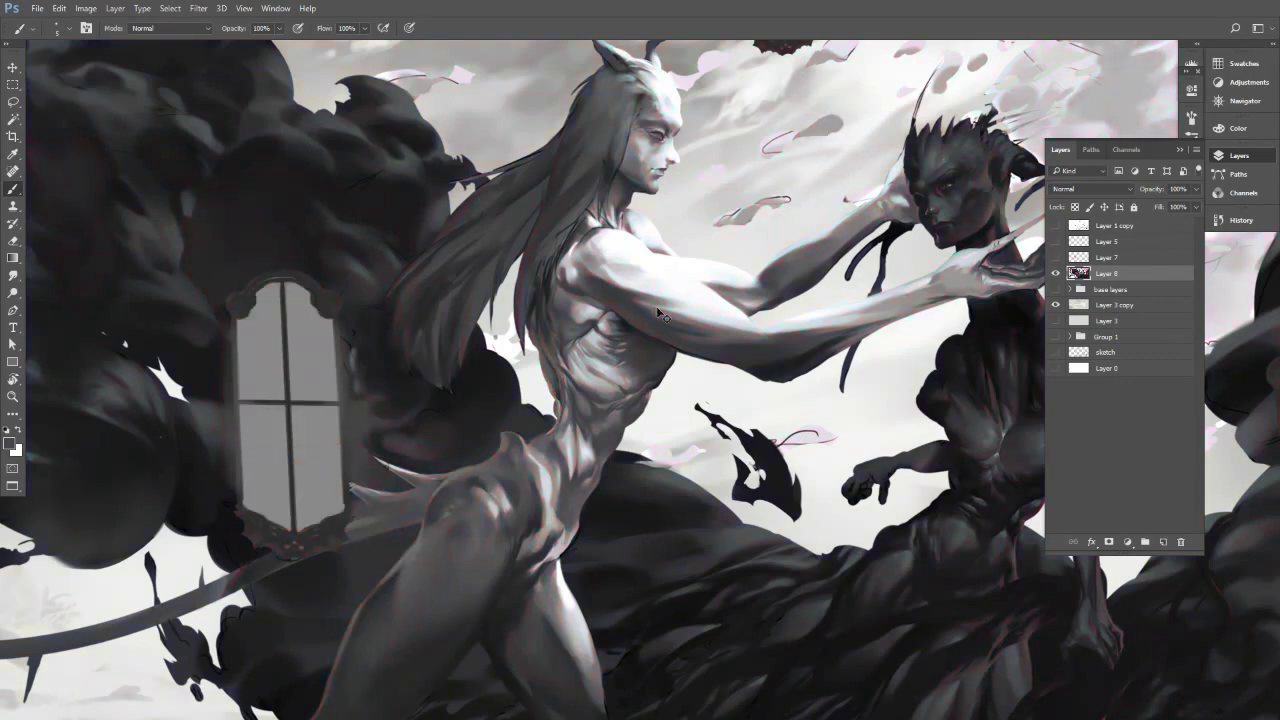
key(ctrl+y)
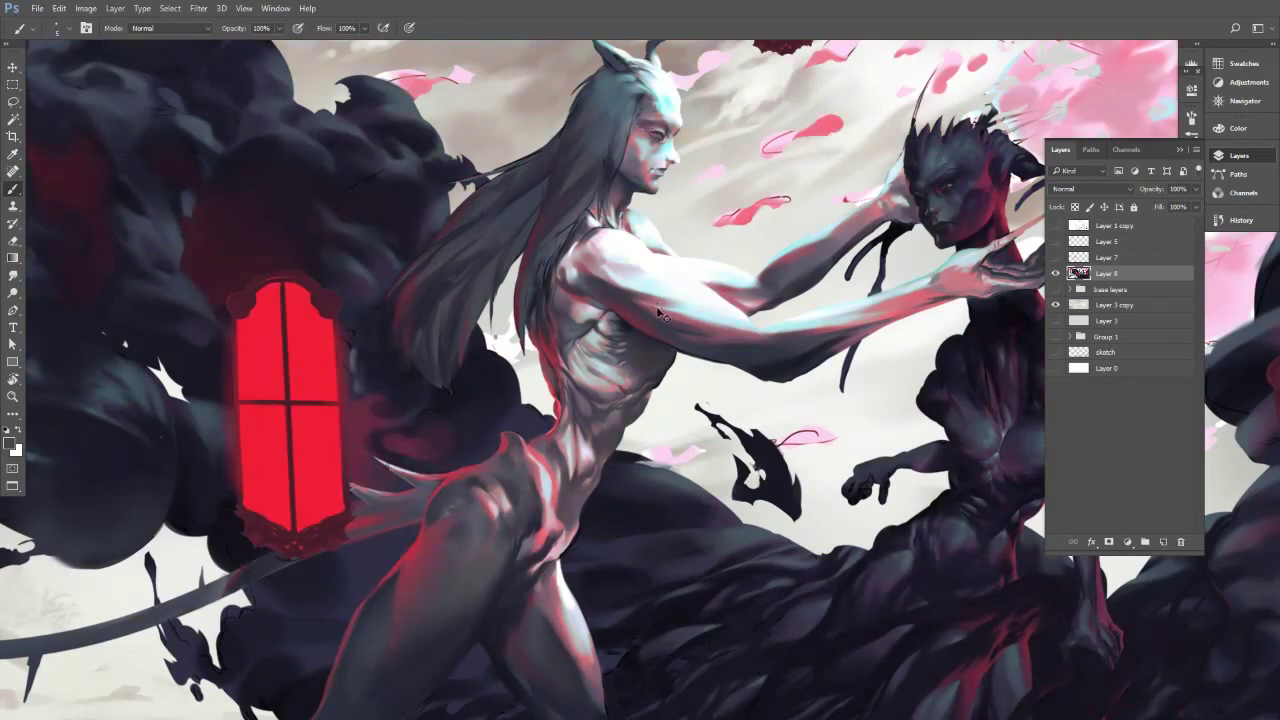
Darken the rear corner of the horned figure's jaw beside the hair with sampled dark tones.
scroll(634, 242, up, 2)
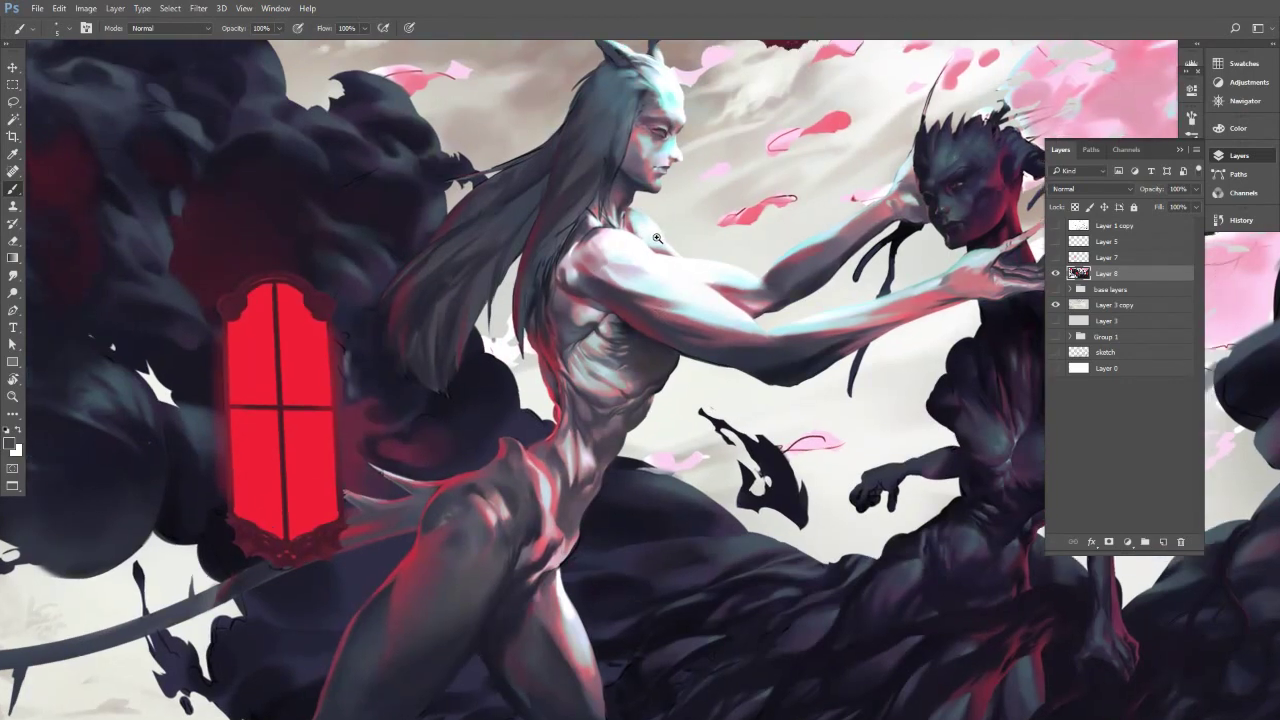
scroll(634, 242, up, 2)
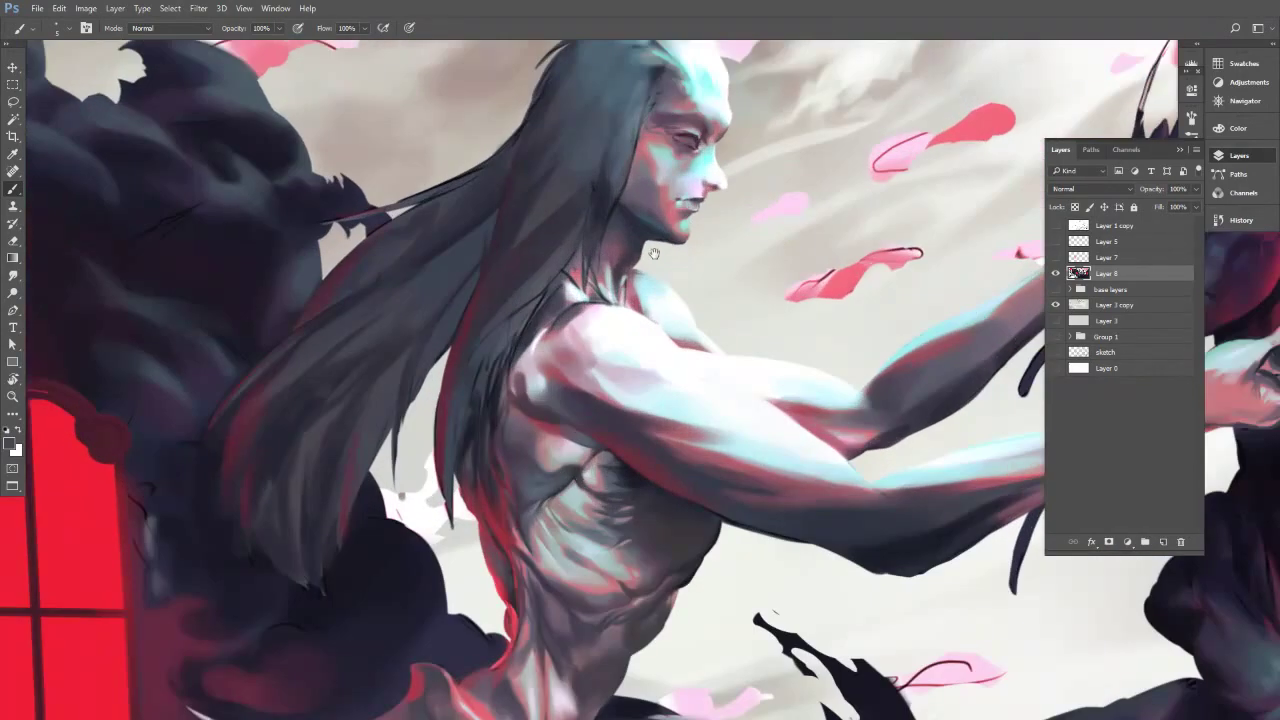
drag(653, 253, 598, 426)
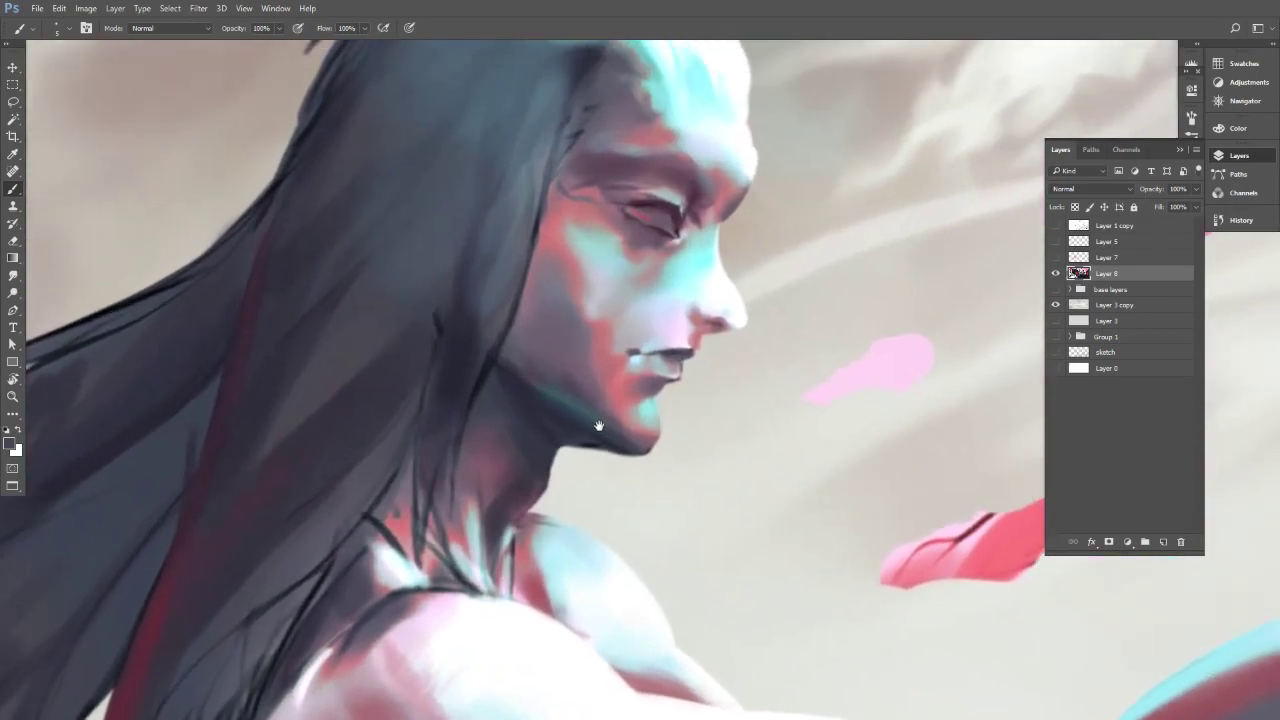
alt+click(492, 523)
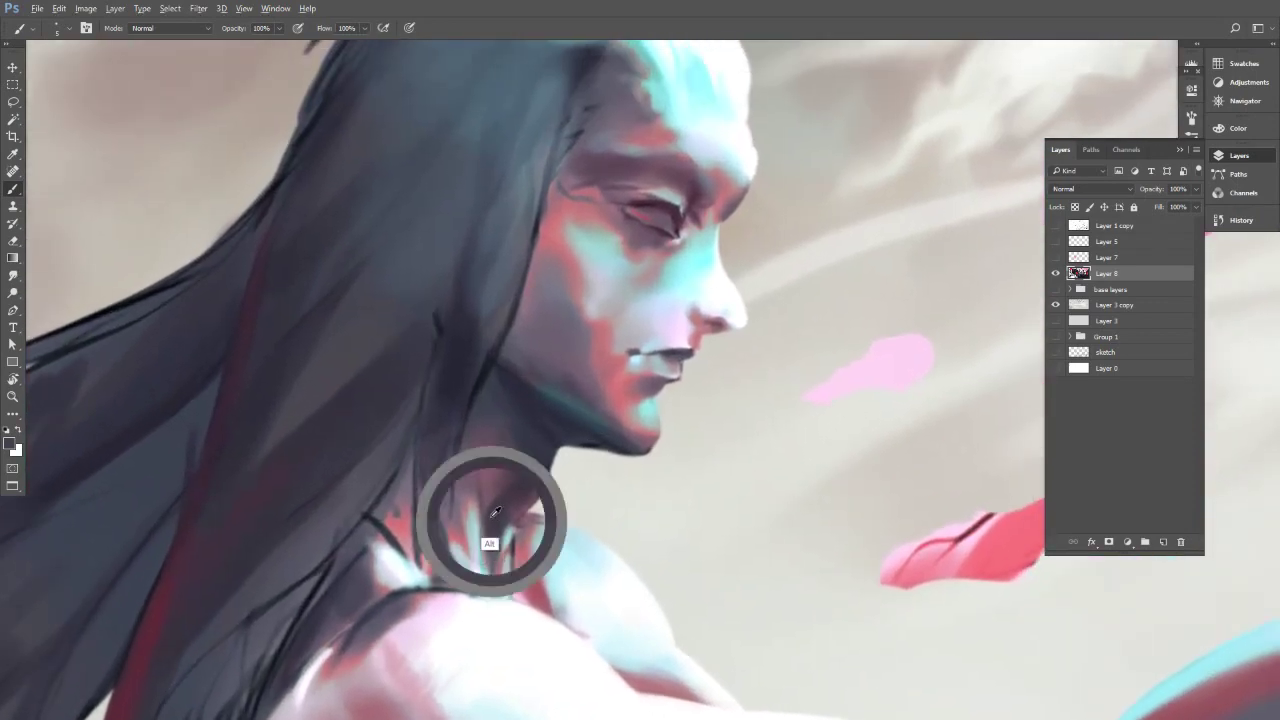
alt+click(504, 366)
key([)
key([)
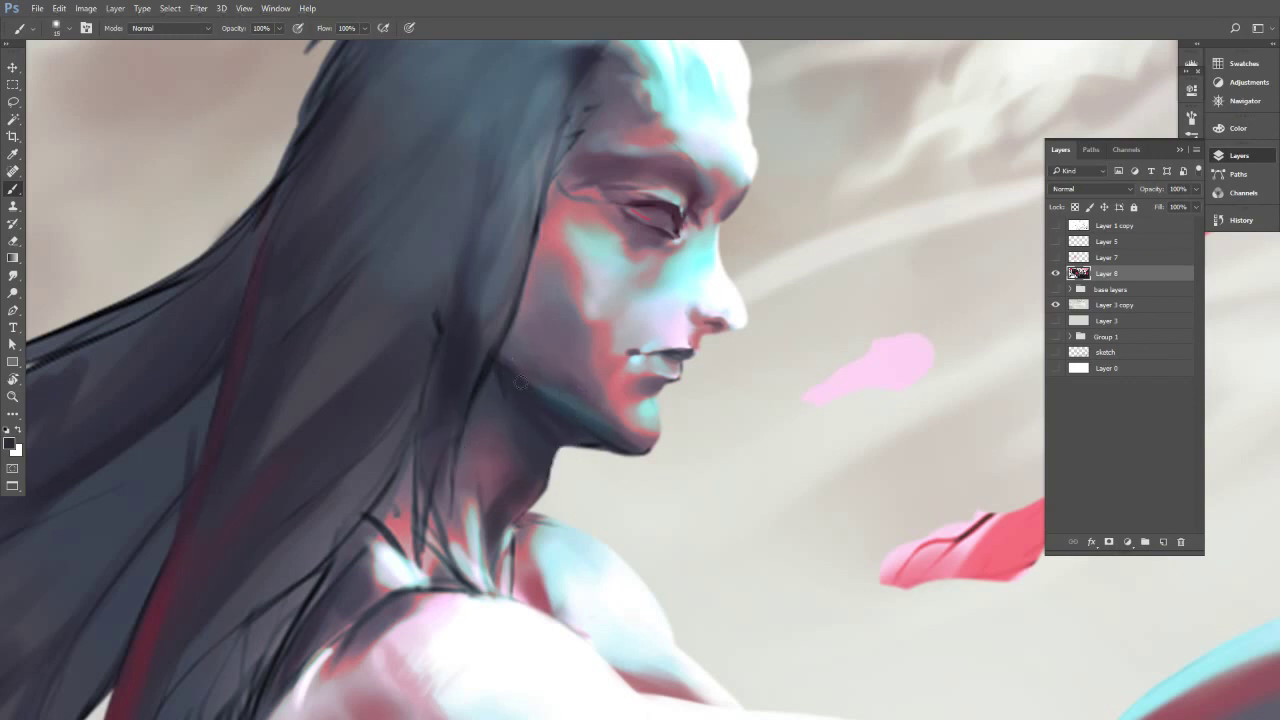
Shade the lower cheek and jawline next to the hair with sampled slate and mauve tones.
key(])
alt+click(548, 378)
key(])
key(bracketleft)
alt+click(554, 328)
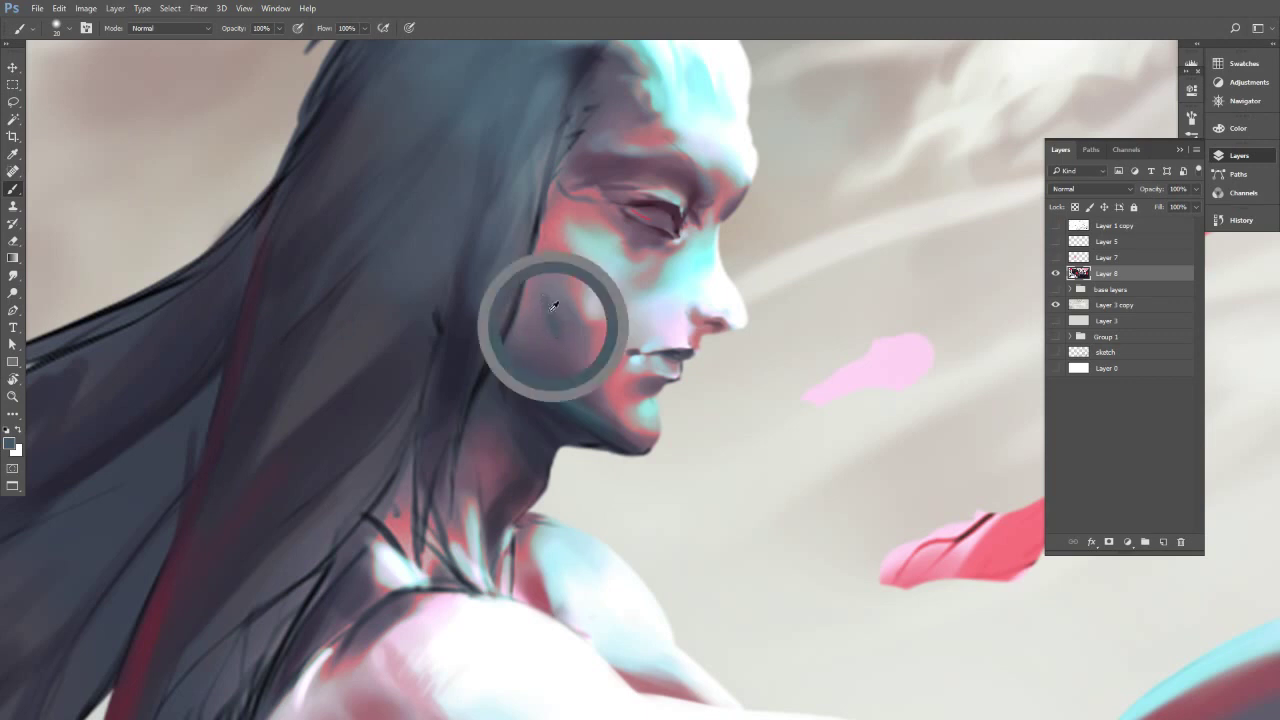
key(bracketright)
alt+click(566, 359)
alt+click(557, 284)
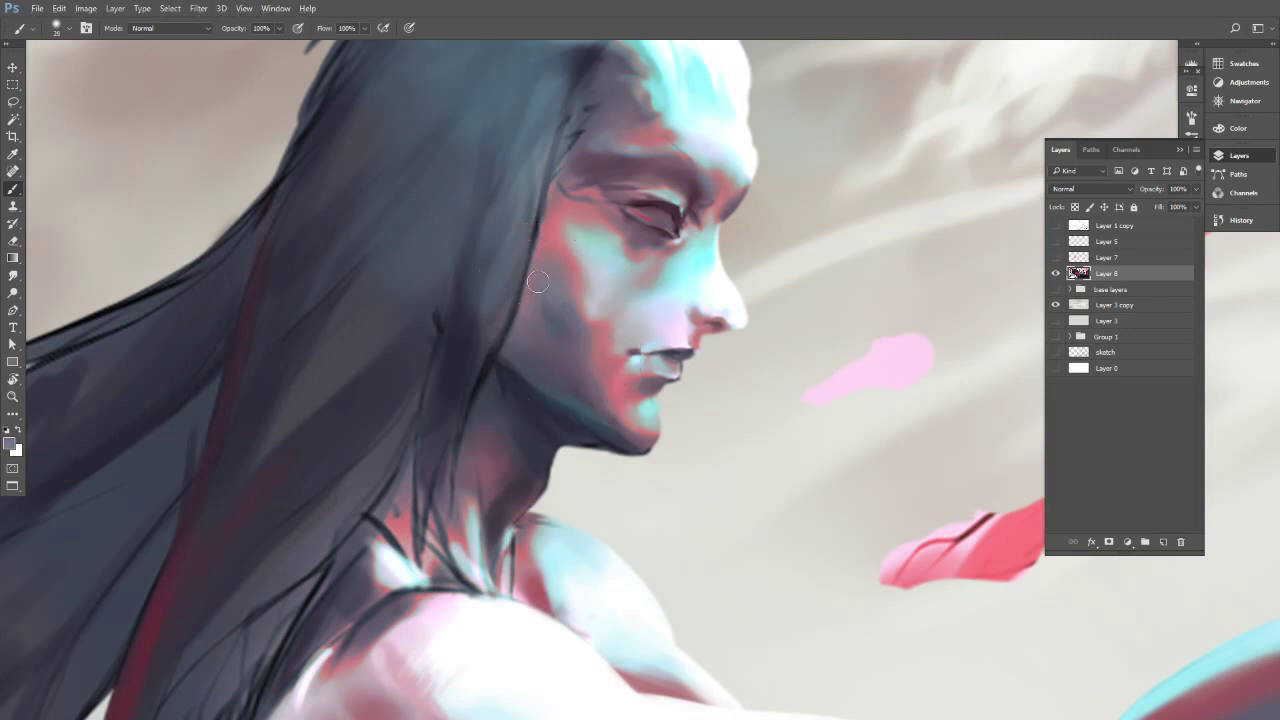
alt+click(546, 332)
alt+click(562, 386)
Retouch the underside of the chin on a new clipped layer and merge it into the figure layer.
key(ctrl+shift+alt+n)
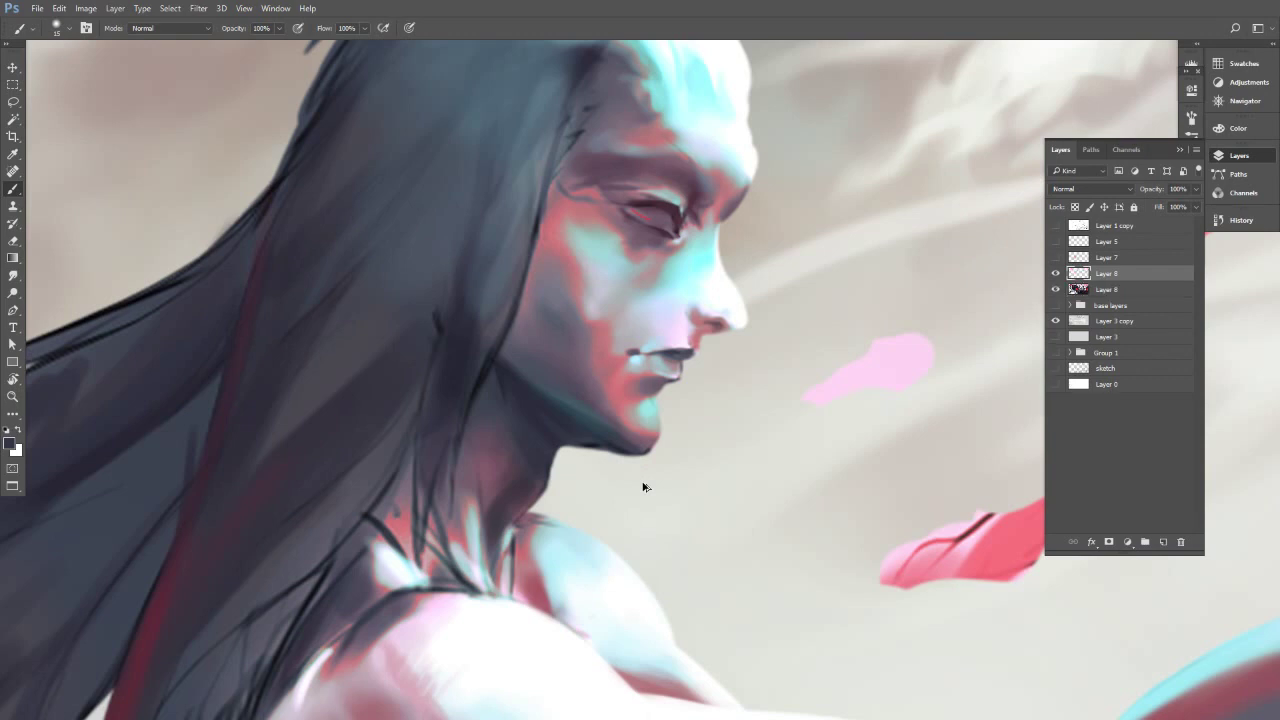
key(ctrl+alt+g)
alt+click(610, 444)
key(ctrl+e)
Clean the outline of the chin with a very small eraser in a rotated view.
key(r)
mouse_move(657, 478)
mouse_down()
mouse_move(680, 420)
mouse_move(694, 300)
mouse_up()
key(e)
key(bracketleft)
key(bracketleft)
key(bracketleft)
key(bracketleft)
key(bracketleft)
key(bracketleft)
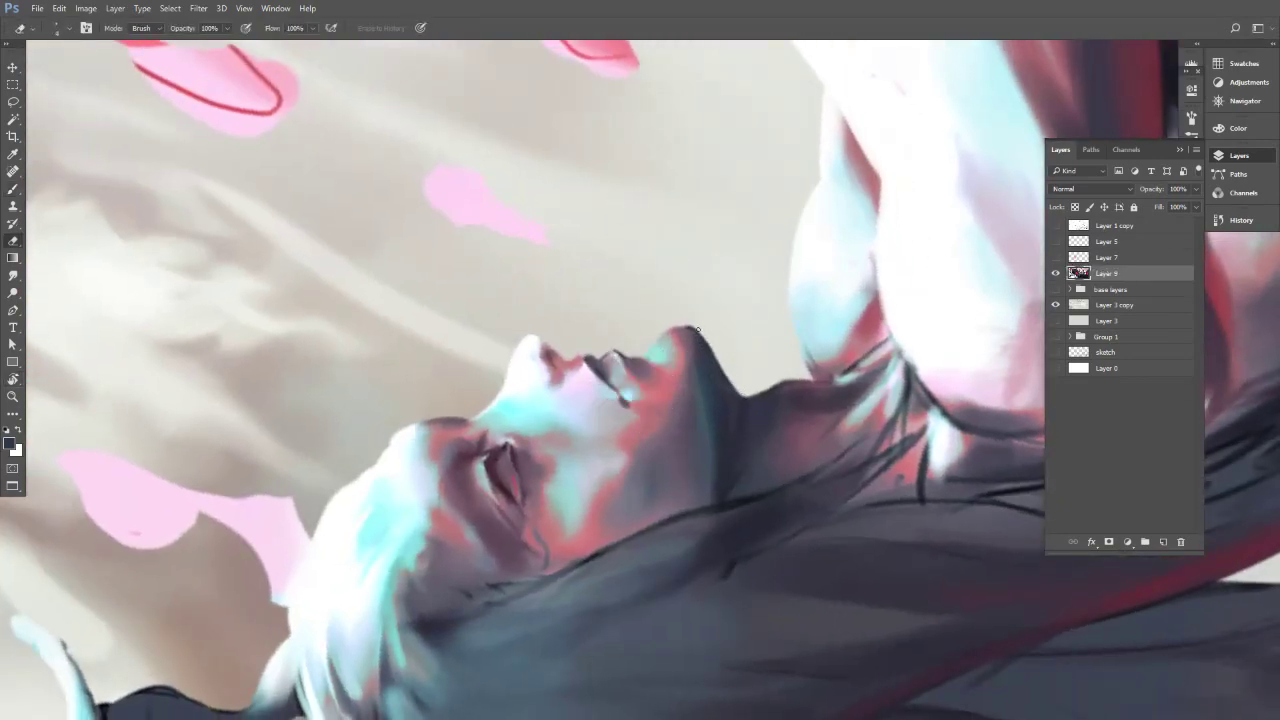
Restore the upright view and tidy the front outline of the neck with the eraser.
key(r)
mouse_move(677, 295)
mouse_down()
mouse_move(749, 366)
mouse_move(741, 452)
mouse_up()
key(e)
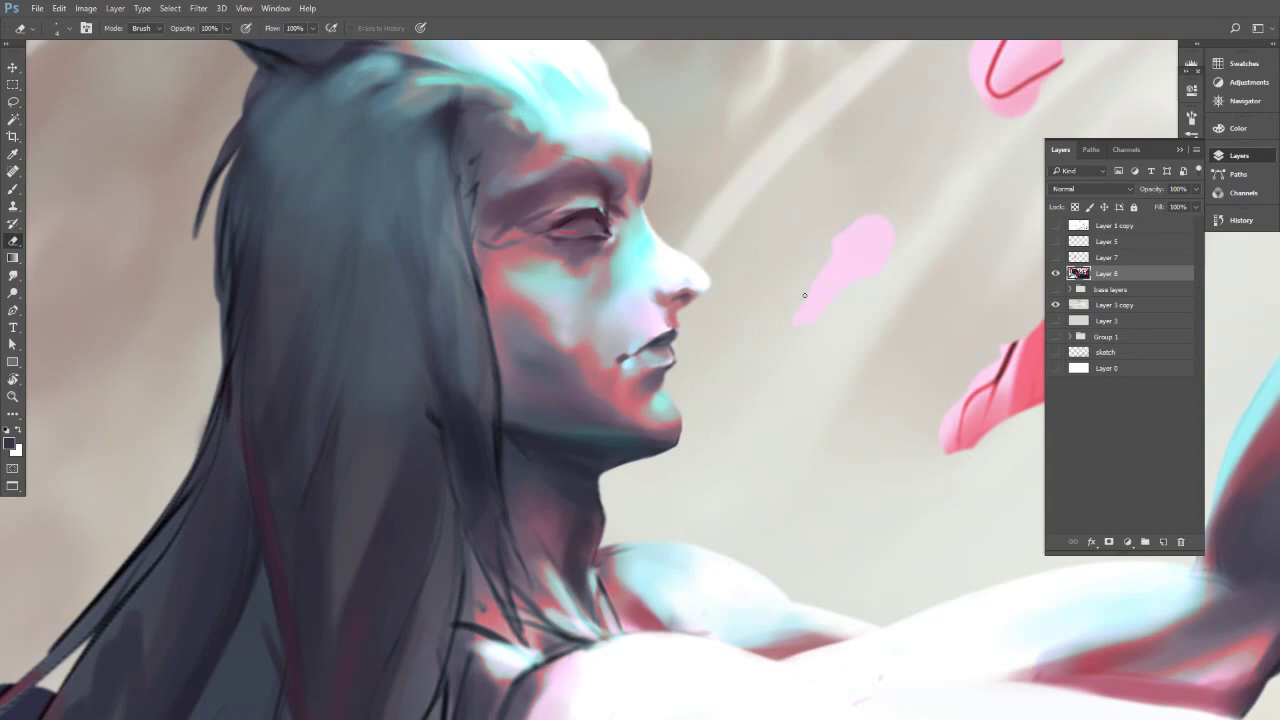
key(r)
drag(805, 295, 548, 262)
mouse_move(649, 363)
mouse_down()
mouse_move(680, 523)
mouse_move(728, 428)
mouse_move(560, 521)
mouse_up()
key(e)
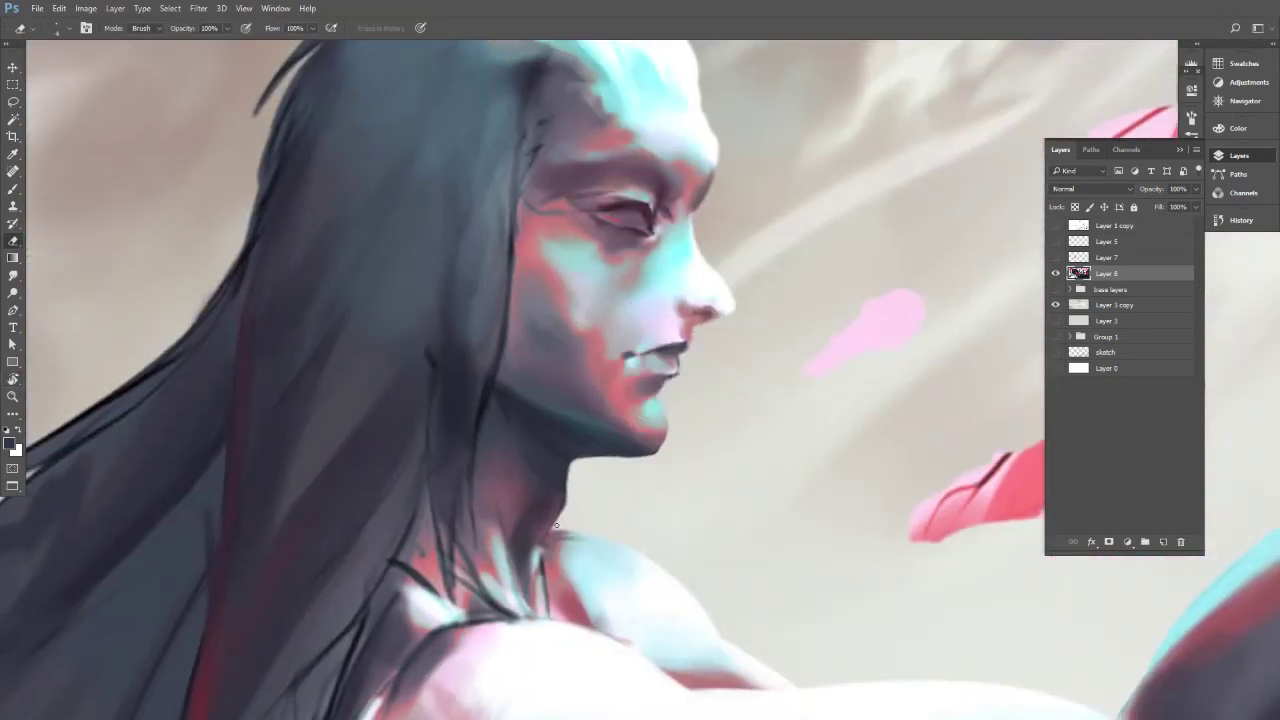
Shade the front of the neck below the jaw with sampled dark mauve tones.
key(b)
drag(535, 581, 555, 508)
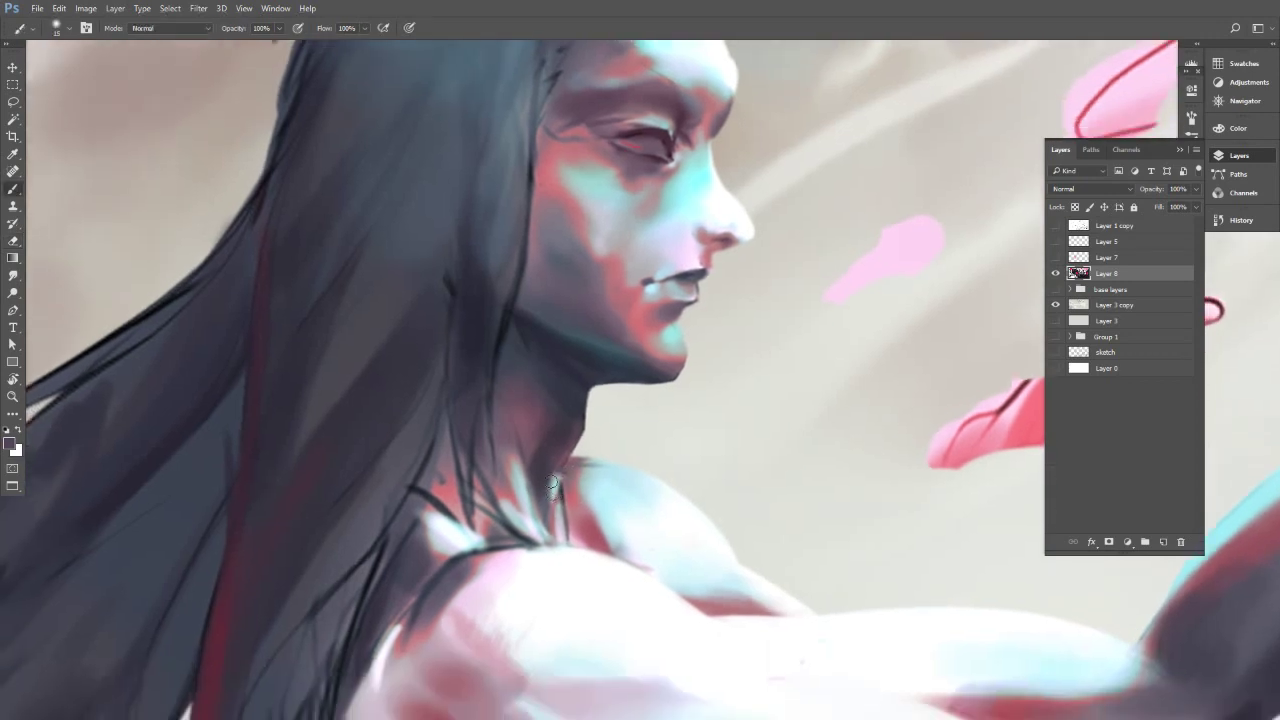
alt+click(546, 455)
alt+click(567, 396)
Refine the pale highlight and red edge at the base of the throat with sampled tones.
alt+click(573, 540)
alt+click(572, 542)
alt+click(569, 524)
alt+click(569, 522)
alt+click(567, 491)
alt+click(556, 500)
alt+click(548, 513)
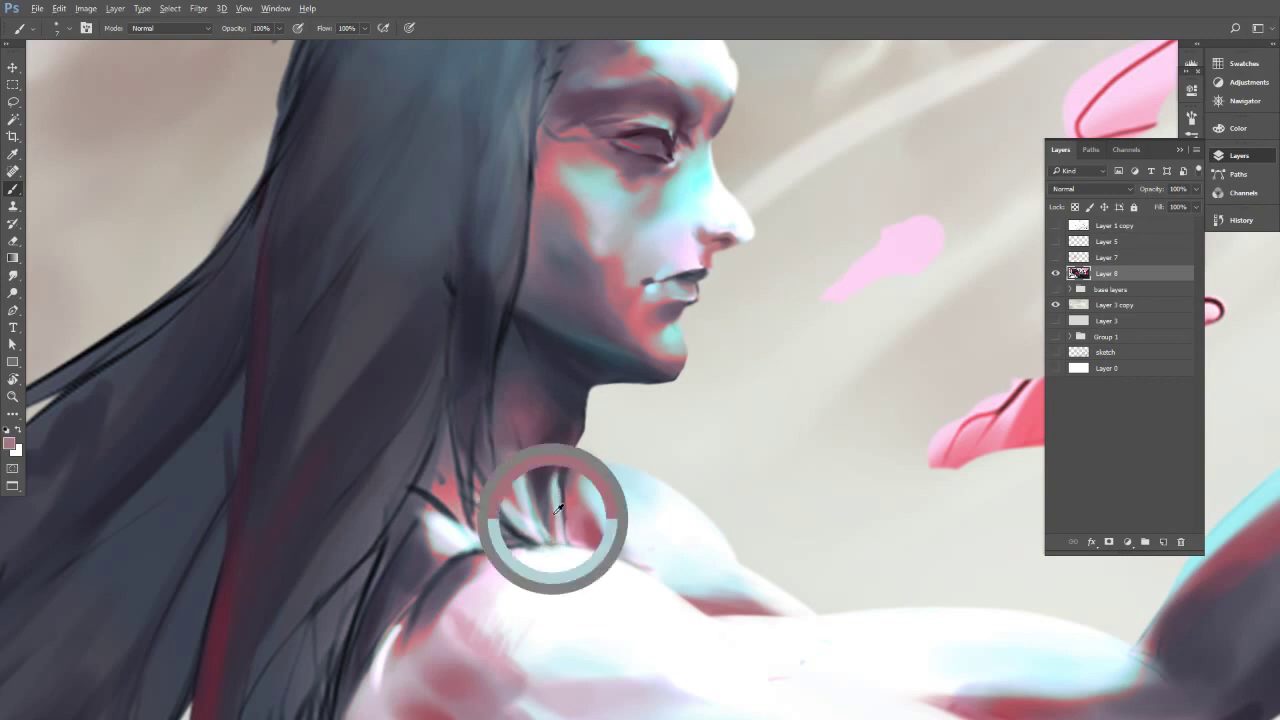
alt+click(560, 485)
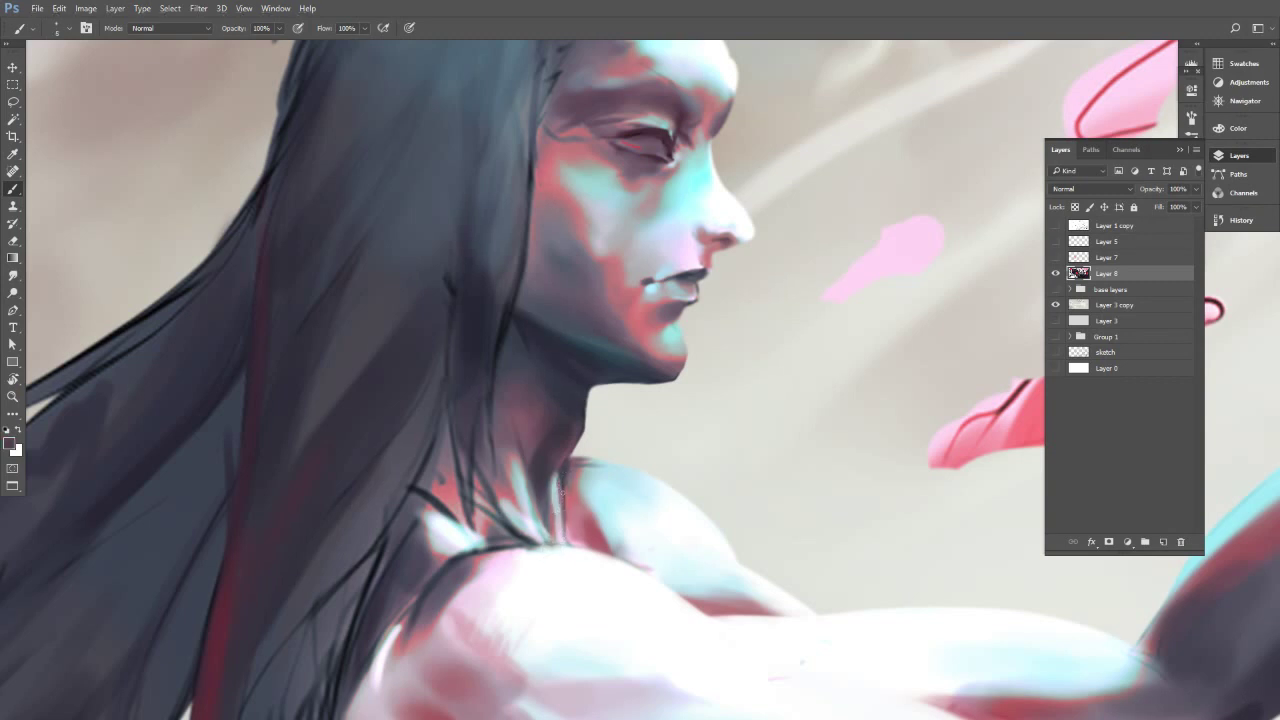
Sharpen the narrow dark gap between the neck tendons above the shoulder with sampled tones.
alt+click(557, 489)
alt+click(560, 535)
alt+click(555, 540)
alt+click(548, 520)
alt+click(547, 457)
Soften the shadow across the middle of the neck with a larger brush and sampled mauve tones.
key(bracketright)
key(bracketright)
drag(569, 424, 559, 440)
key(bracketleft)
alt+click(541, 431)
alt+click(523, 452)
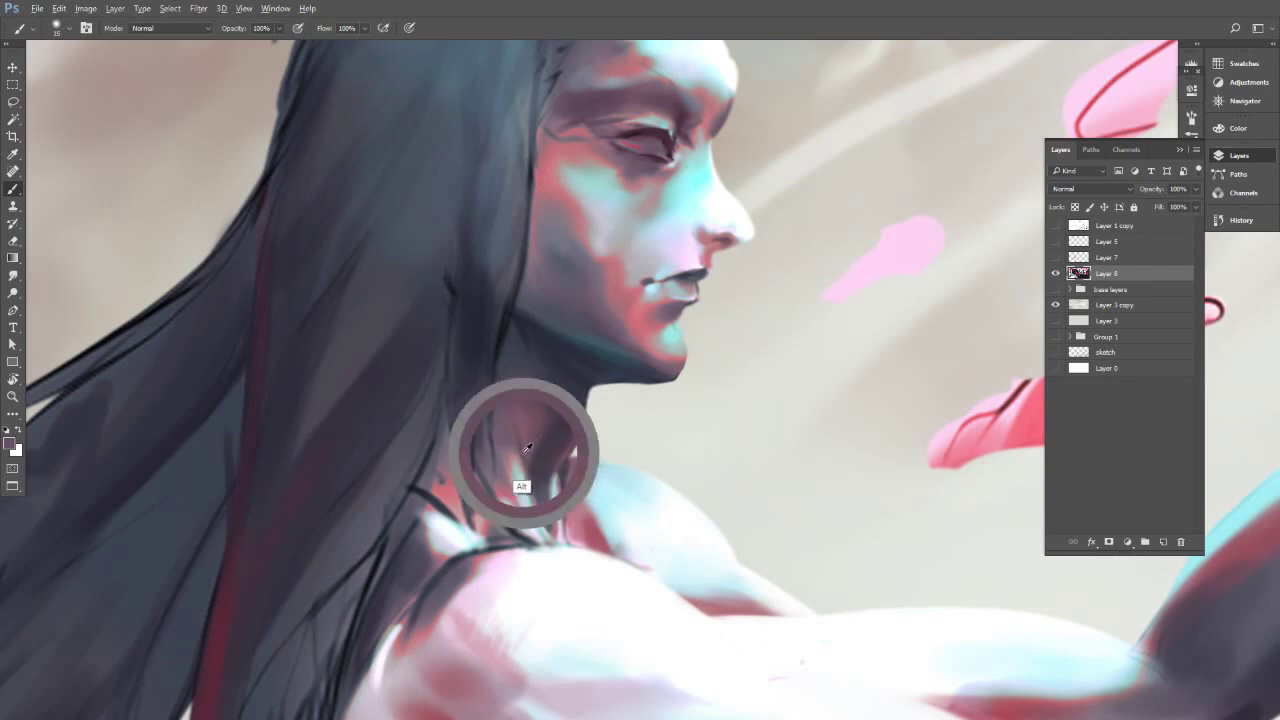
Model the long neck muscle beside the hair with sampled pink, mauve and pale tones.
alt+click(520, 420)
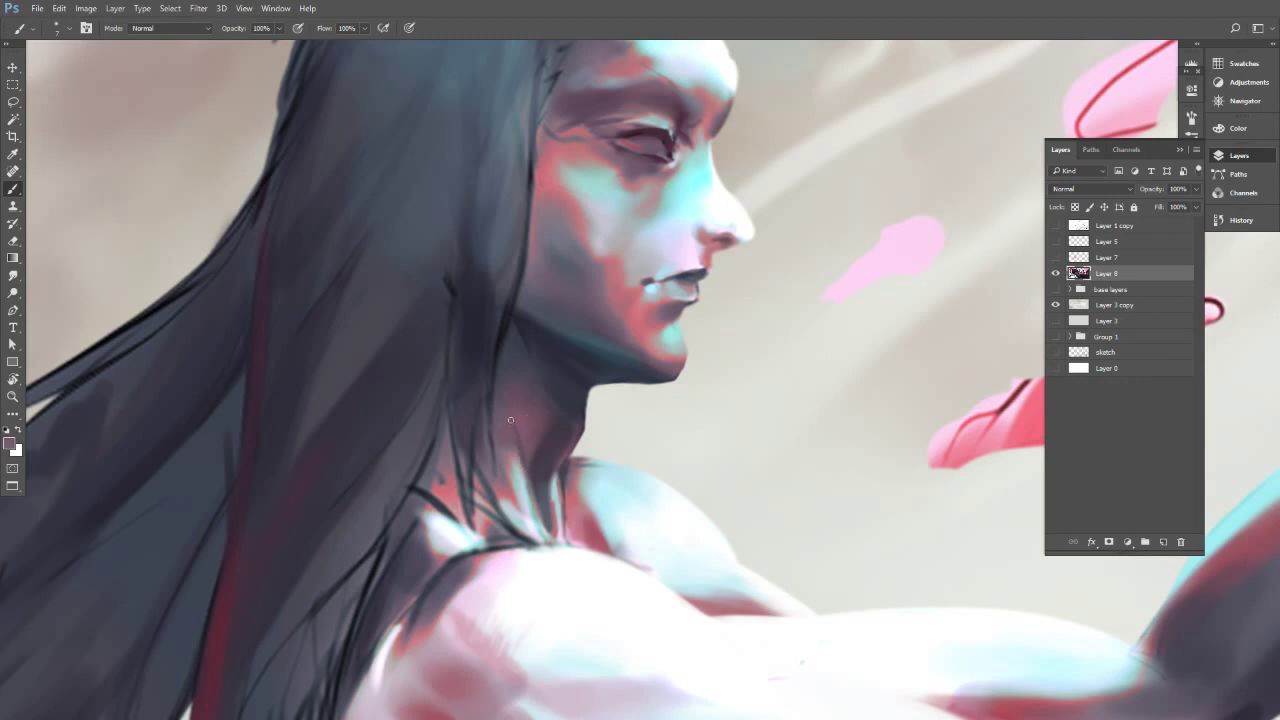
alt+click(509, 428)
alt+click(511, 450)
alt+click(511, 450)
alt+click(519, 479)
alt+click(510, 502)
alt+click(532, 510)
alt+click(531, 518)
Paint a muted teal highlight in the hollow where the neck meets the shoulder.
drag(513, 526, 533, 536)
key(bracketright)
key(bracketleft)
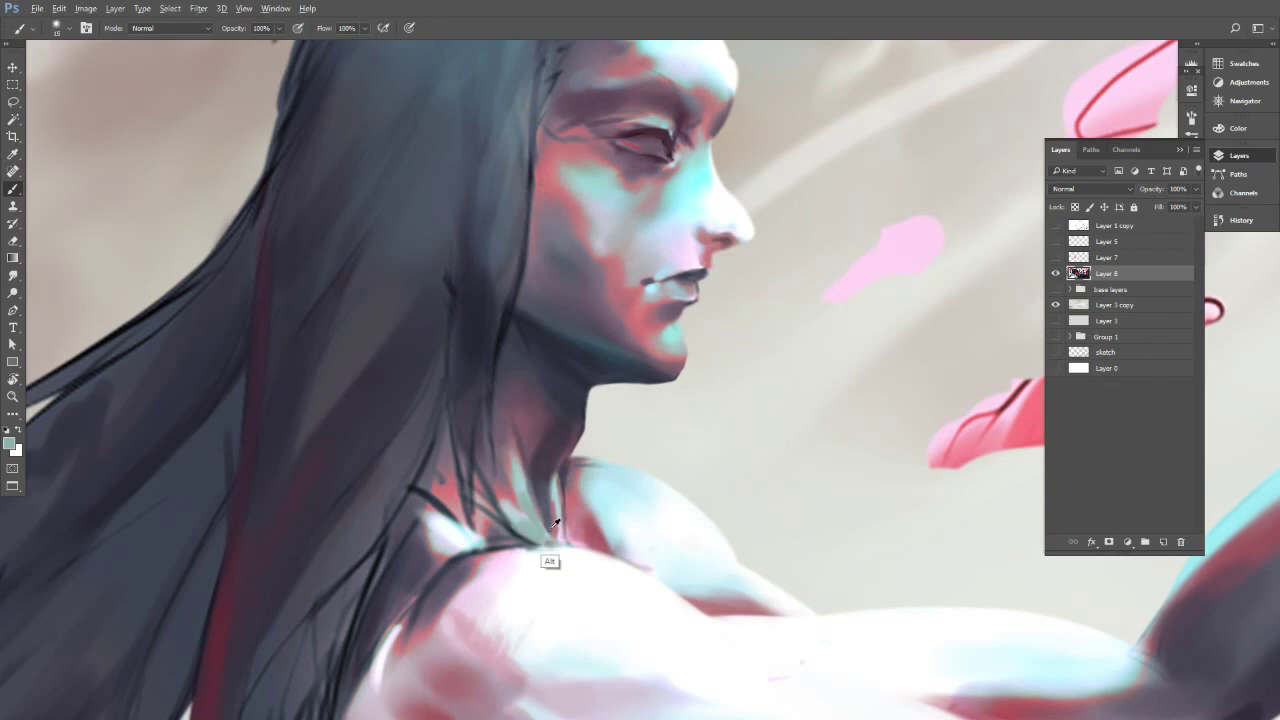
alt+click(554, 534)
alt+click(520, 535)
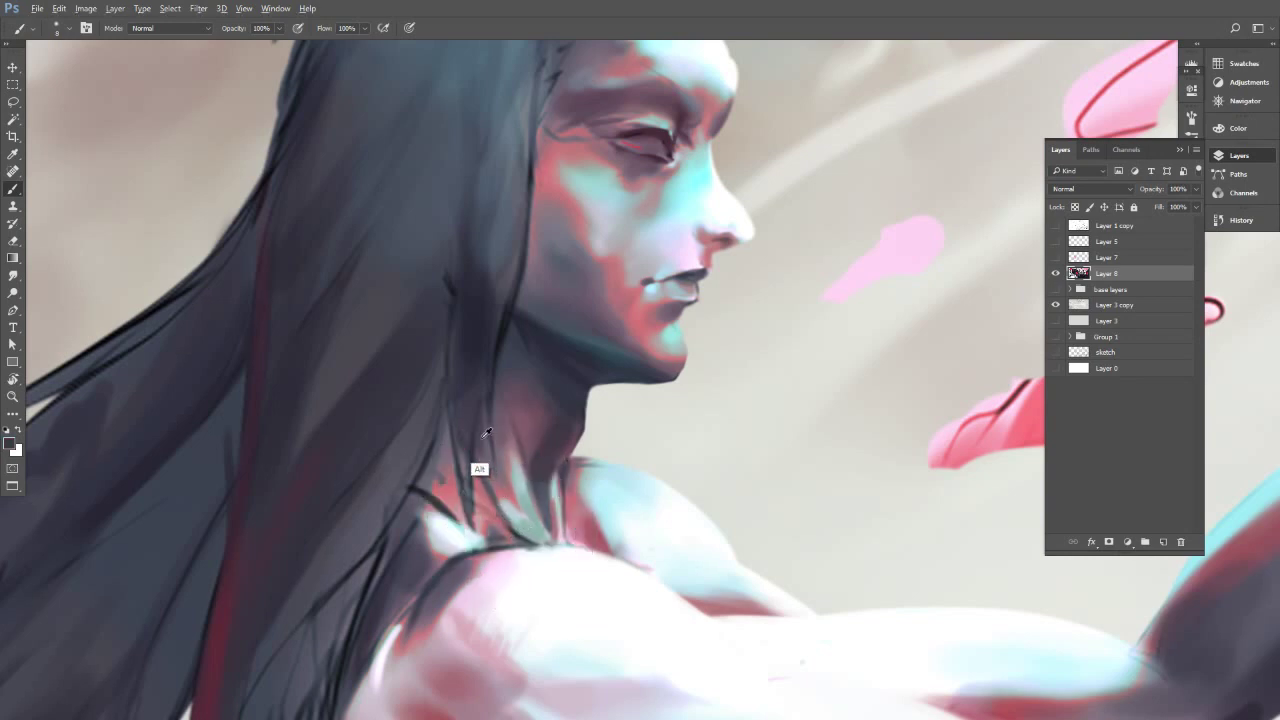
Blend the neck tones around the hair strands above the shoulder with sampled dark and reddish colours.
alt+click(547, 445)
alt+click(485, 481)
alt+click(504, 518)
alt+click(515, 514)
alt+click(481, 505)
drag(528, 541, 508, 519)
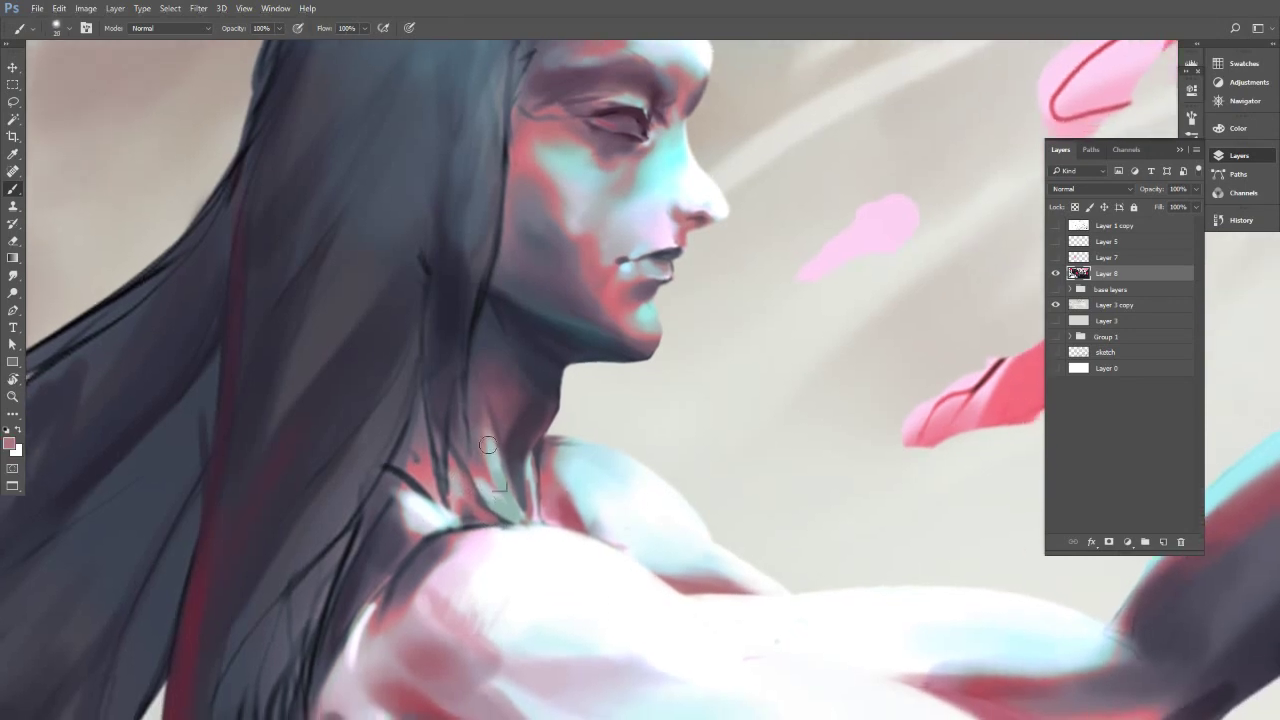
alt+click(480, 415)
Refine the shadow between the inner eye corner and the brow with sampled dark mauve tones.
mouse_move(498, 376)
mouse_down()
mouse_move(491, 363)
mouse_move(507, 490)
mouse_up()
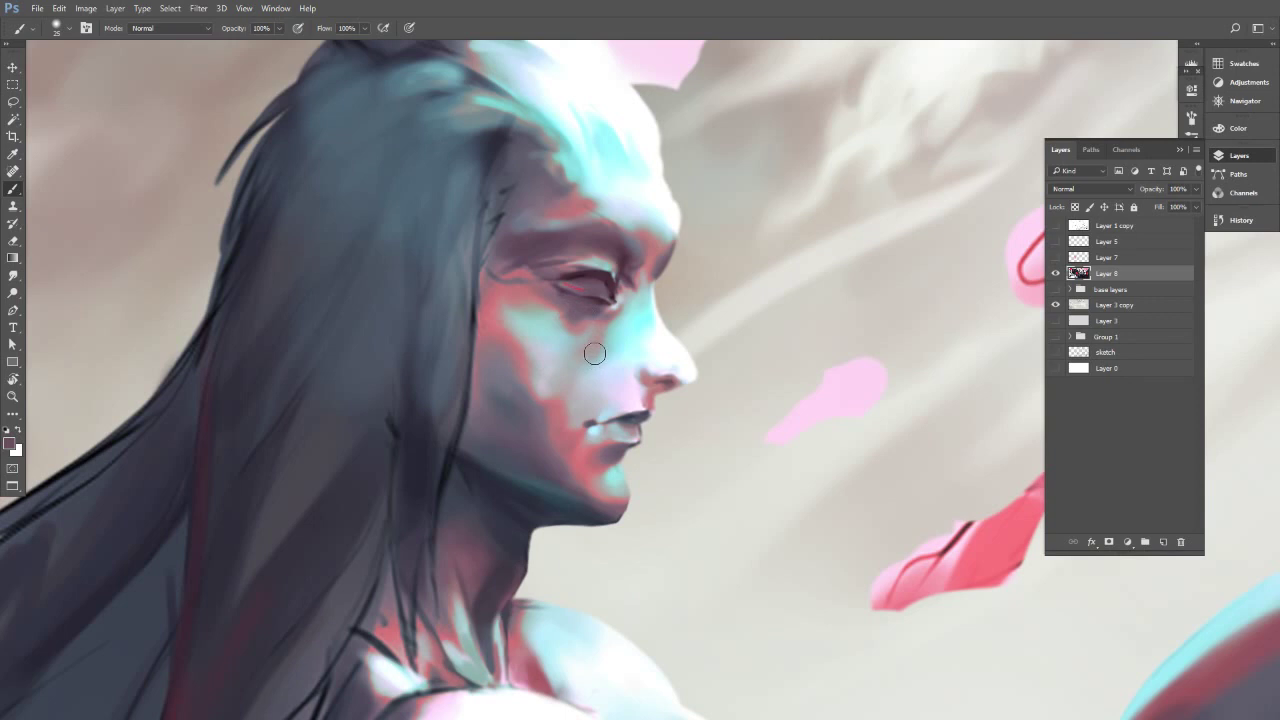
drag(630, 243, 641, 286)
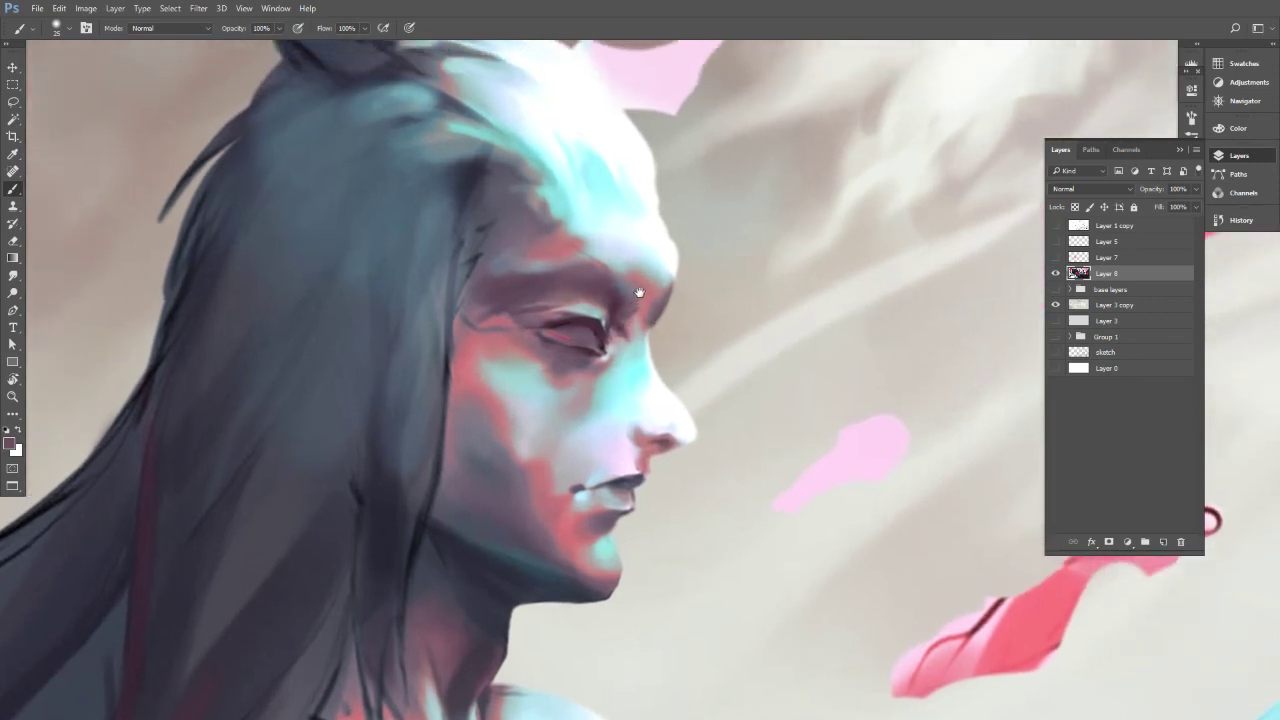
alt+click(630, 314)
alt+click(615, 314)
key([)
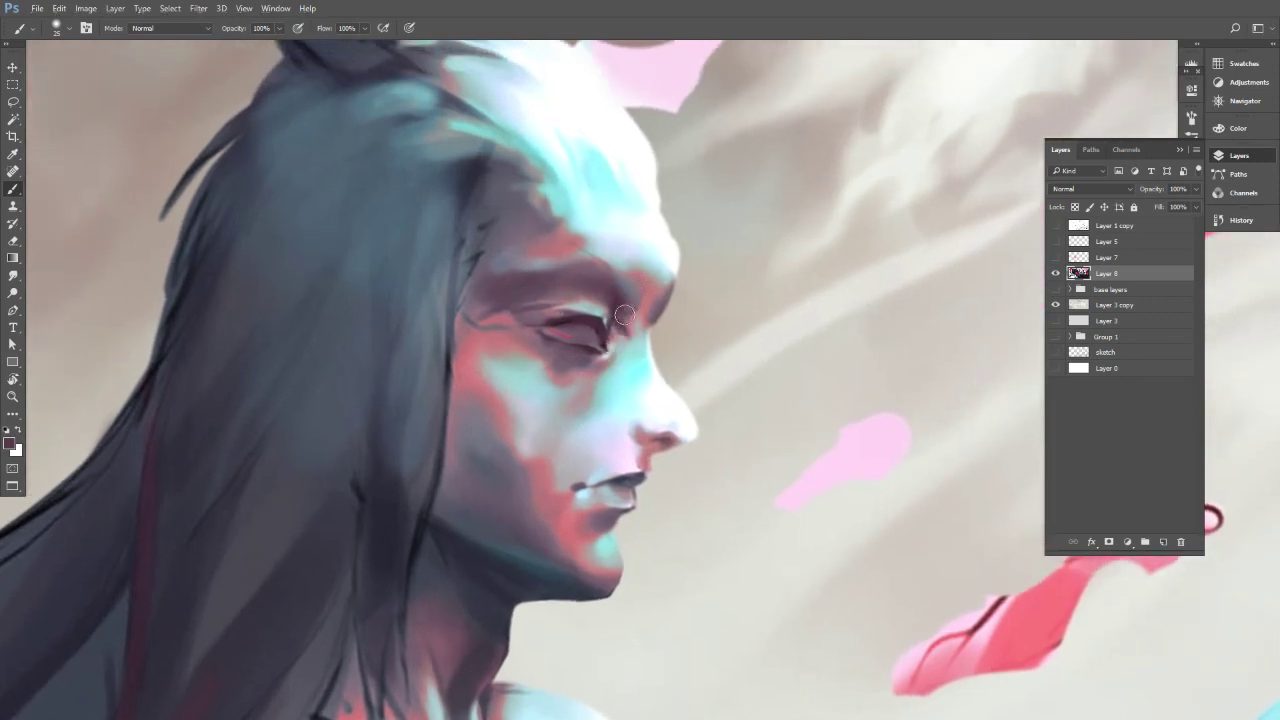
key(bracketleft)
key(bracketleft)
Shade the nostril and underside of the nose with sampled reddish tones and trim the nose tip with the eraser.
alt+click(639, 440)
drag(629, 450, 662, 436)
alt+click(681, 387)
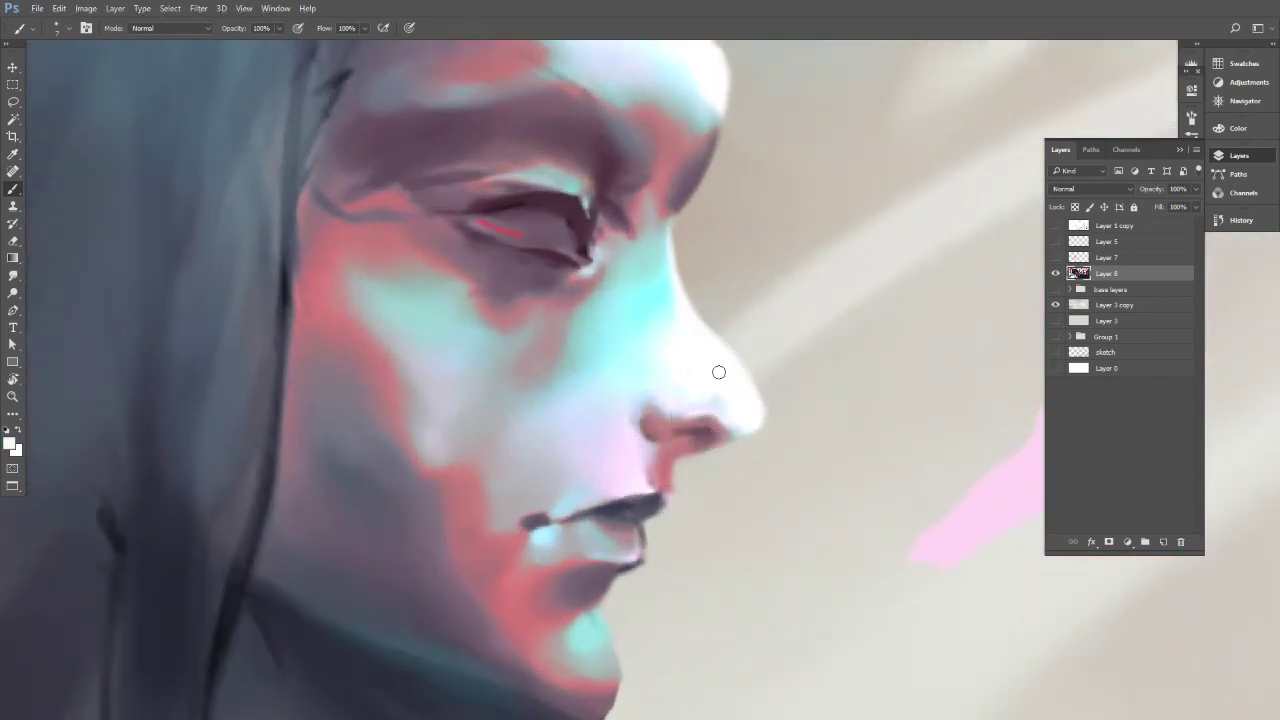
alt+click(726, 430)
key(])
key(])
key(])
drag(726, 436, 757, 428)
key(e)
drag(678, 474, 767, 427)
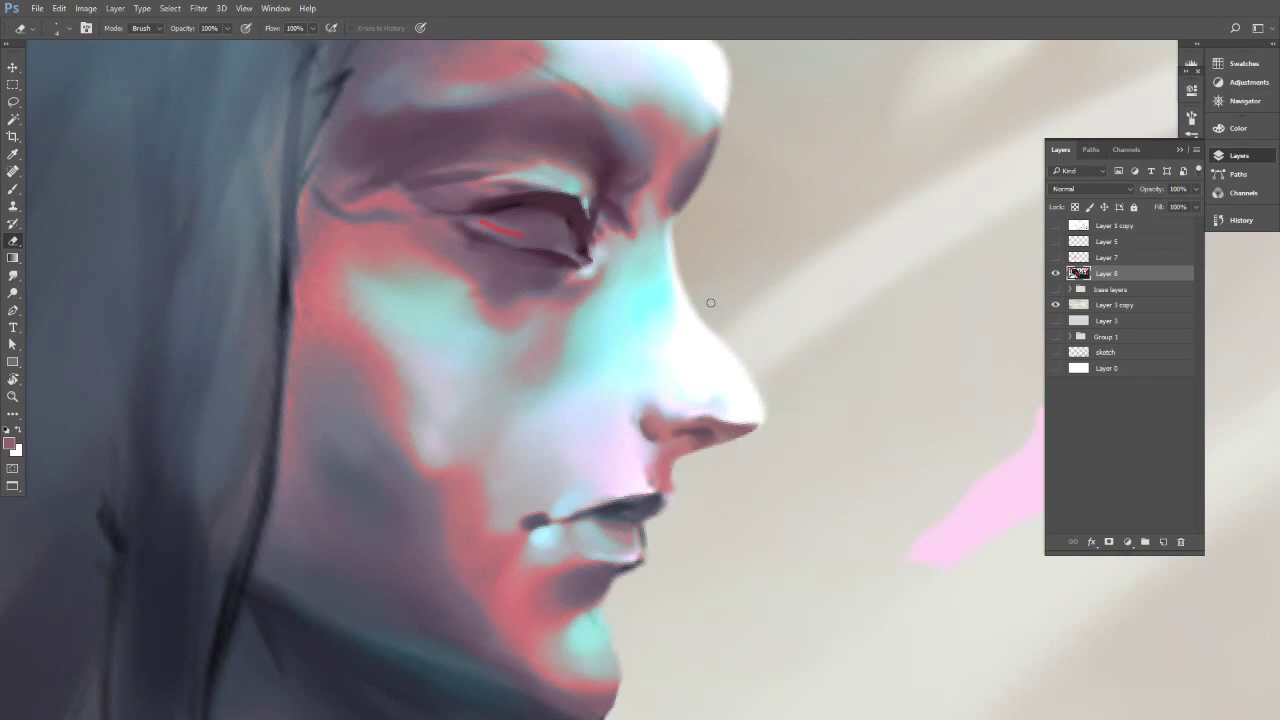
Trim the outer contour of the nose bridge and tip with the eraser.
drag(679, 229, 723, 331)
drag(687, 289, 751, 378)
mouse_move(700, 316)
mouse_down()
mouse_move(753, 386)
mouse_move(743, 407)
mouse_move(762, 394)
mouse_move(754, 440)
mouse_up()
mouse_move(750, 374)
mouse_down()
mouse_move(695, 383)
mouse_move(736, 375)
mouse_up()
Soften the transition around the nostril wing with sampled pale cyan and pink skin tones.
key(b)
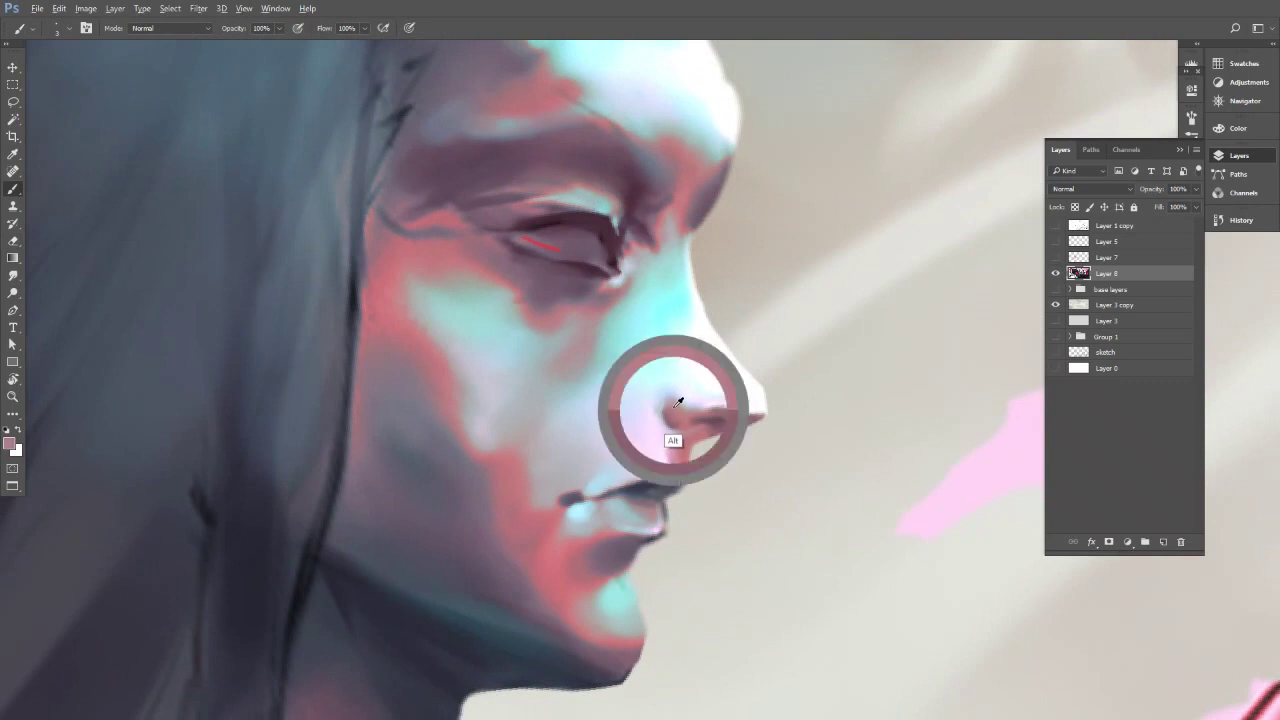
alt+click(668, 393)
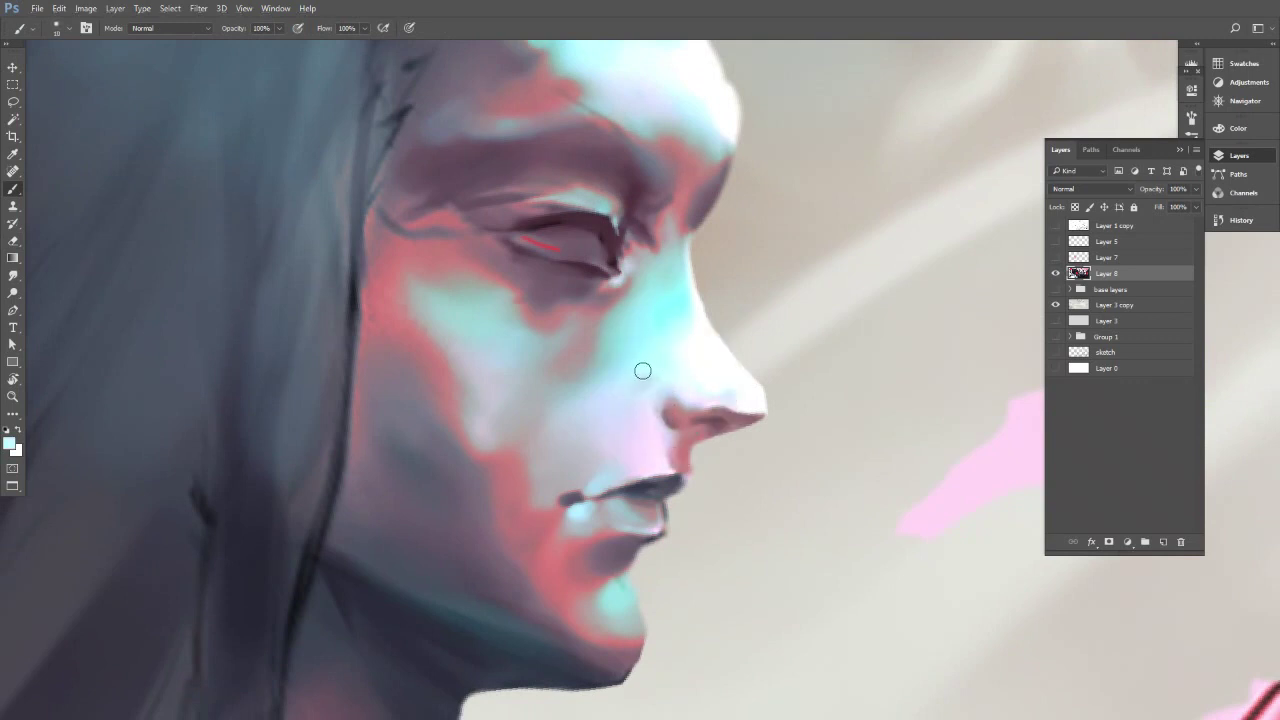
alt+click(705, 362)
alt+click(663, 372)
Soften the dark mouth corner with sampled reddish and mauve tones.
alt+click(576, 512)
alt+click(532, 525)
drag(556, 501, 568, 500)
alt+click(576, 496)
alt+click(564, 499)
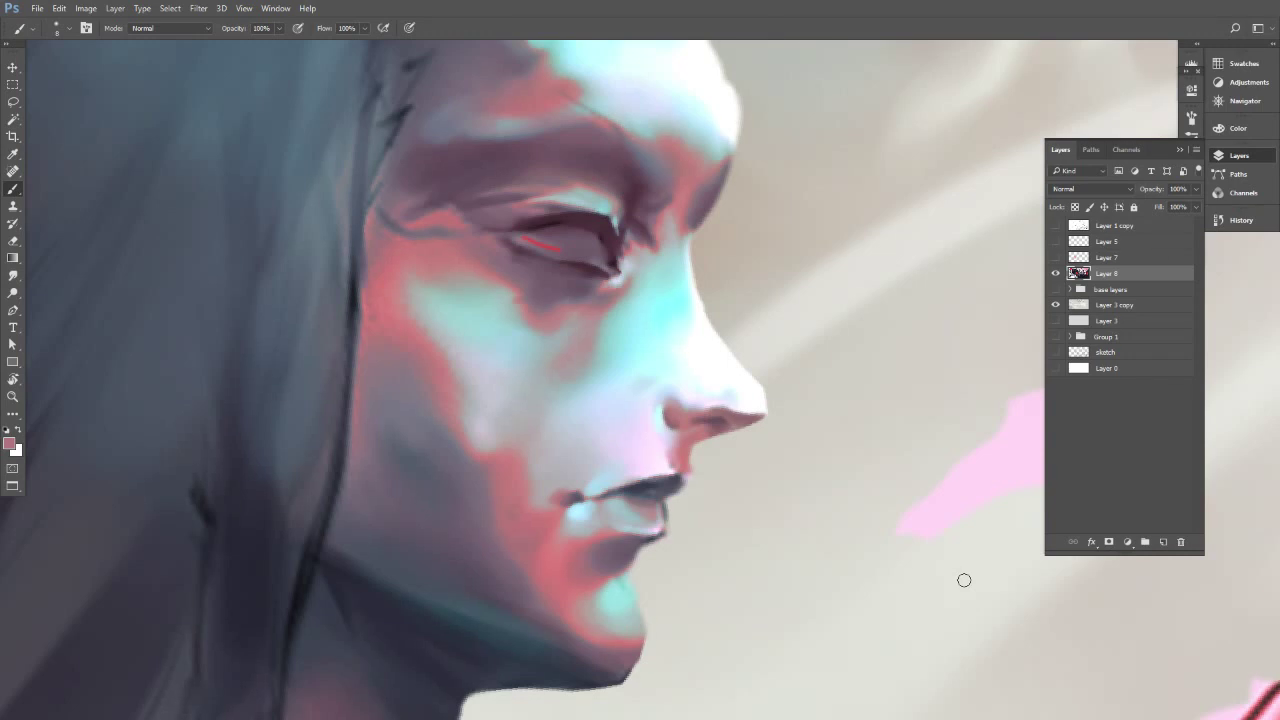
Define the upper lip's dark shape and upper edge with sampled dark violet and light skin tones.
alt+click(632, 494)
alt+click(656, 512)
alt+click(644, 492)
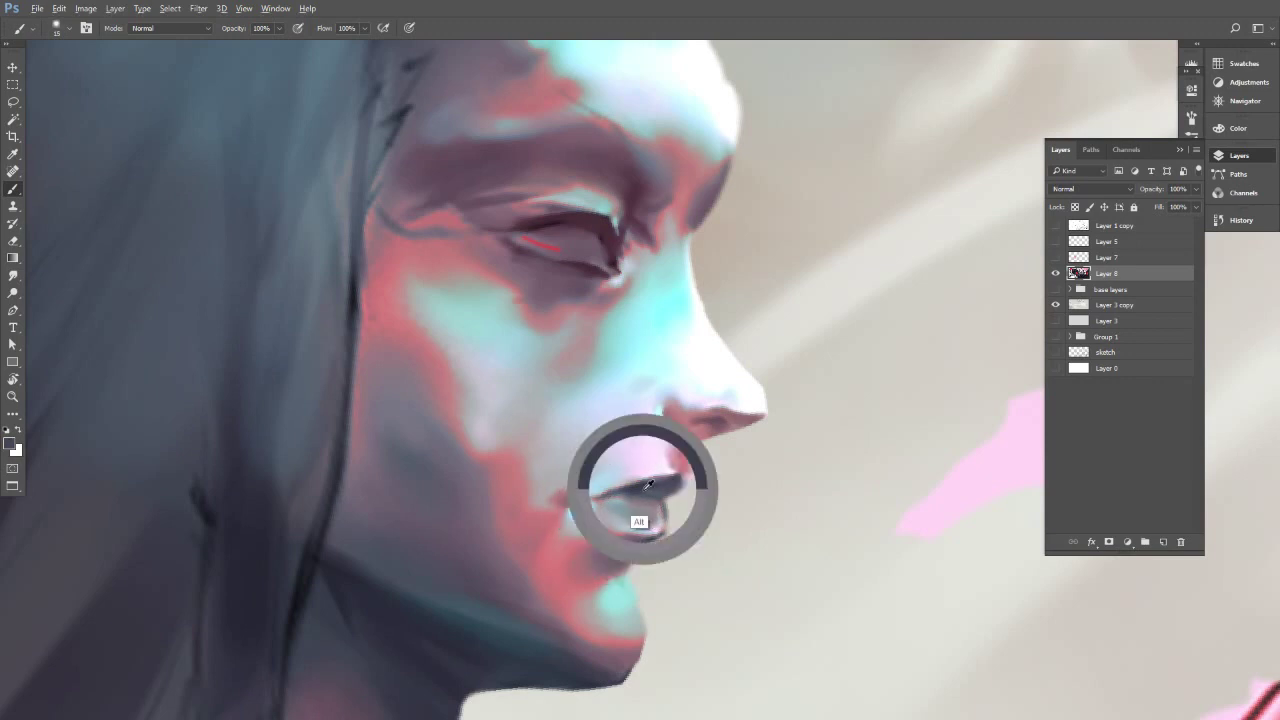
alt+click(663, 508)
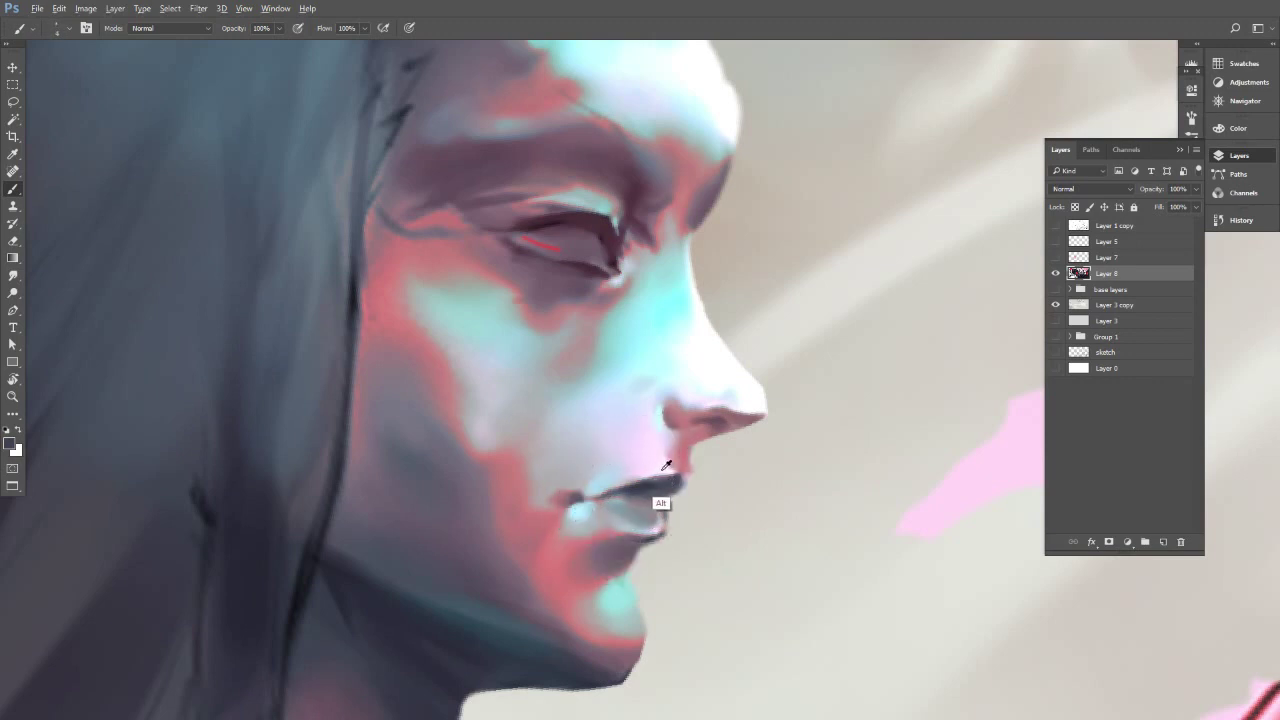
key(])
drag(600, 493, 642, 476)
alt+click(618, 476)
alt+click(658, 470)
Refine the nose tip's underside with sampled pale and reddish tones and darken the nostril opening.
alt+click(721, 380)
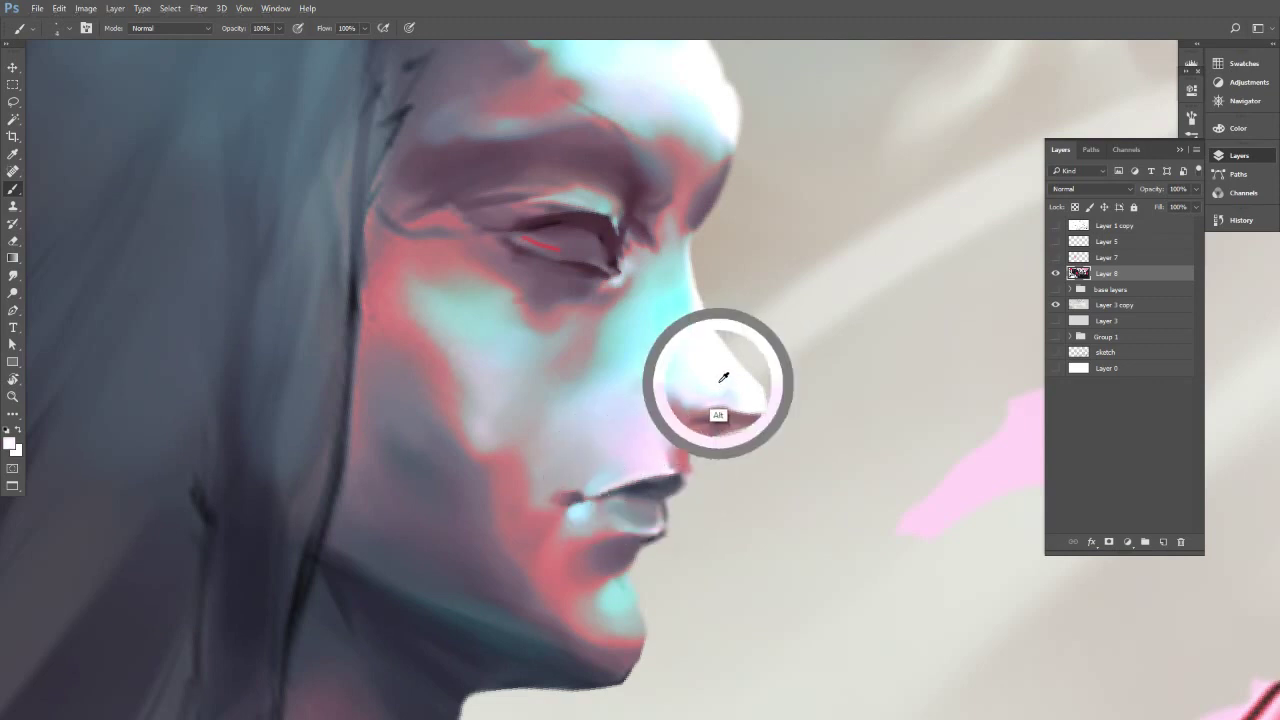
alt+click(738, 414)
key(])
key(])
drag(714, 410, 749, 412)
alt+click(737, 418)
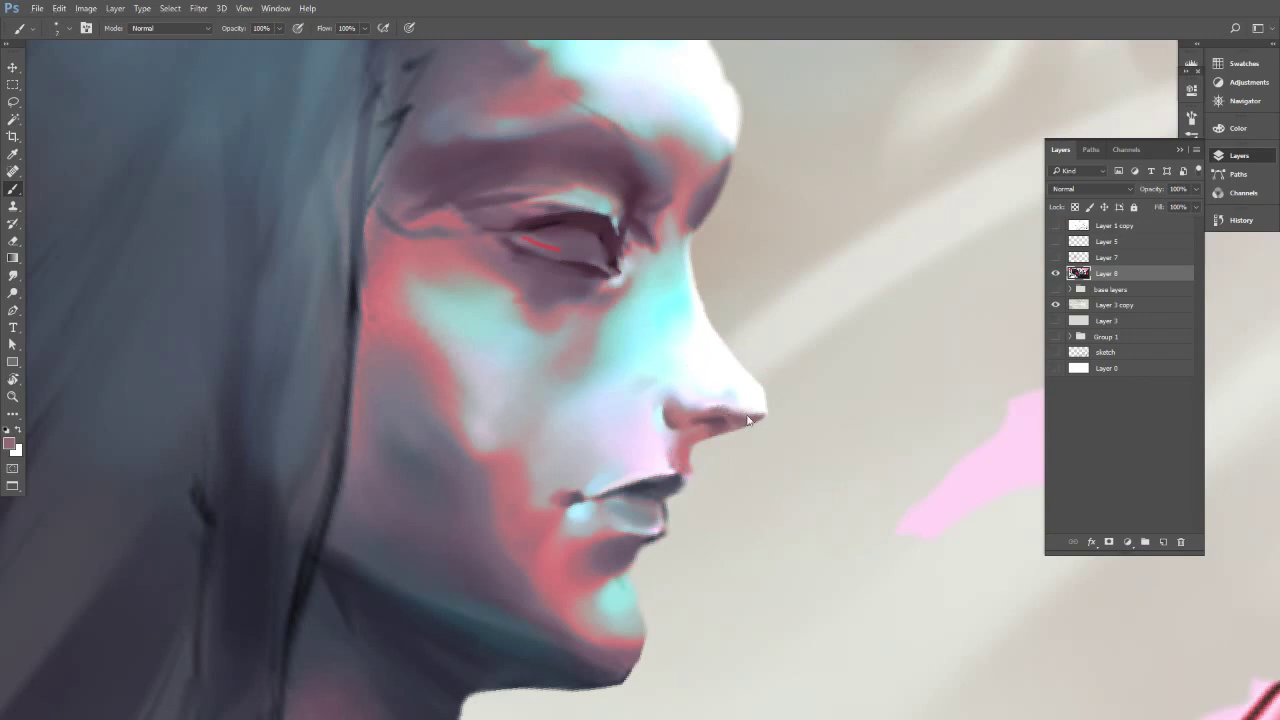
alt+click(648, 487)
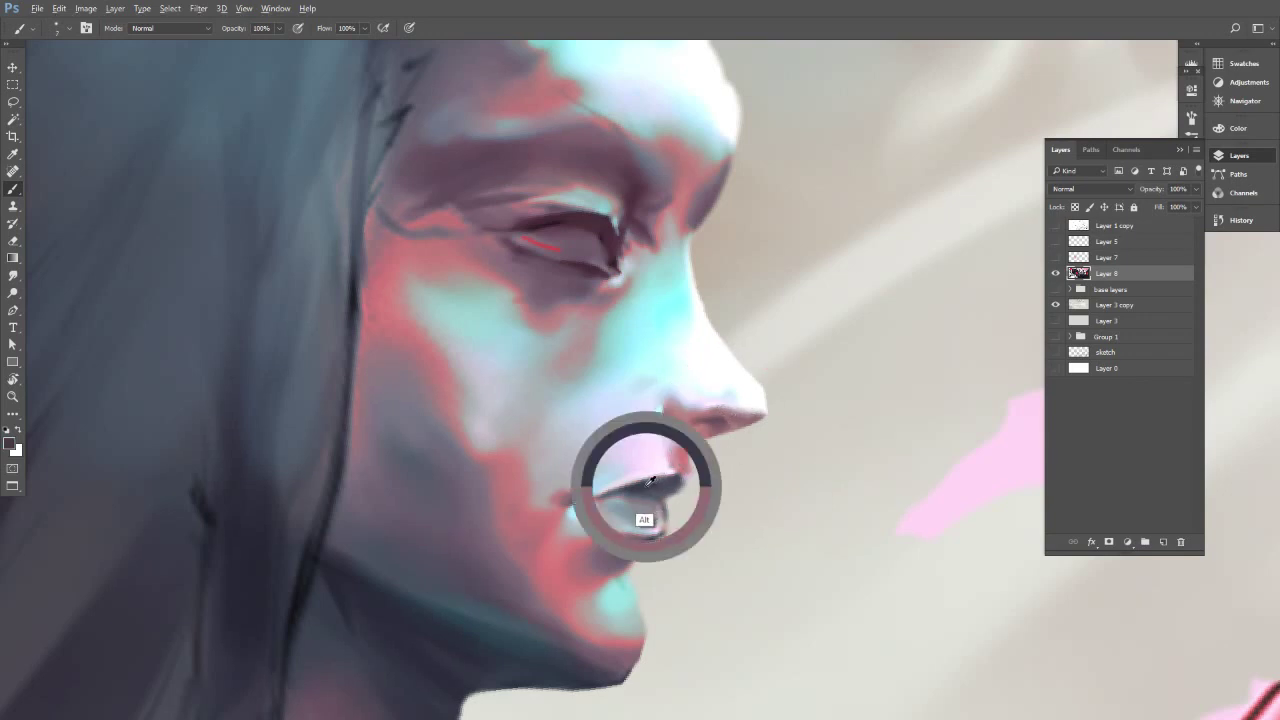
click(720, 420)
alt+click(696, 420)
alt+click(682, 415)
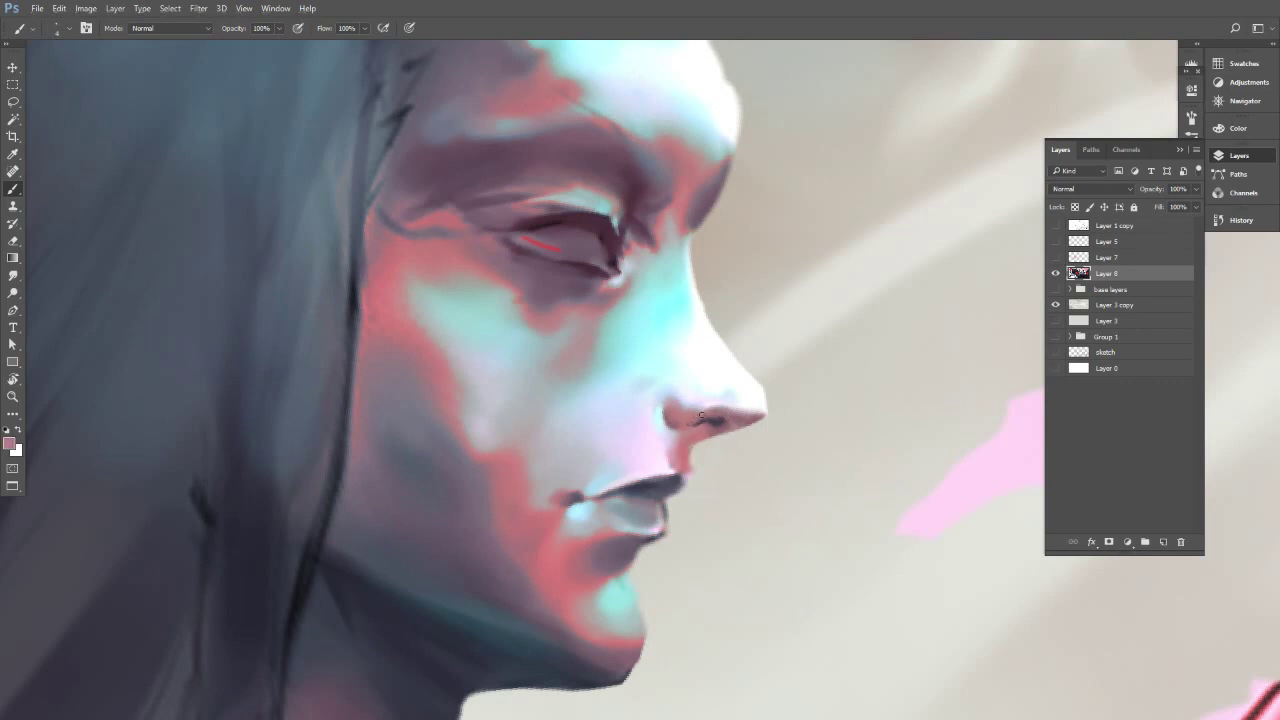
alt+click(717, 421)
Blend the shadow between the lower lip and chin with sampled mauve and cyan tones.
alt+click(627, 544)
alt+click(617, 556)
key(])
key(])
alt+click(615, 593)
Fill out the lower lip with sampled grey tones and clean up its outer contour.
key(bracketright)
key(bracketright)
key(bracketright)
key(bracketright)
drag(654, 521, 644, 525)
alt+click(645, 522)
key(bracketleft)
alt+click(656, 534)
drag(663, 505, 661, 521)
alt+click(662, 510)
key(bracketright)
key(bracketright)
key(e)
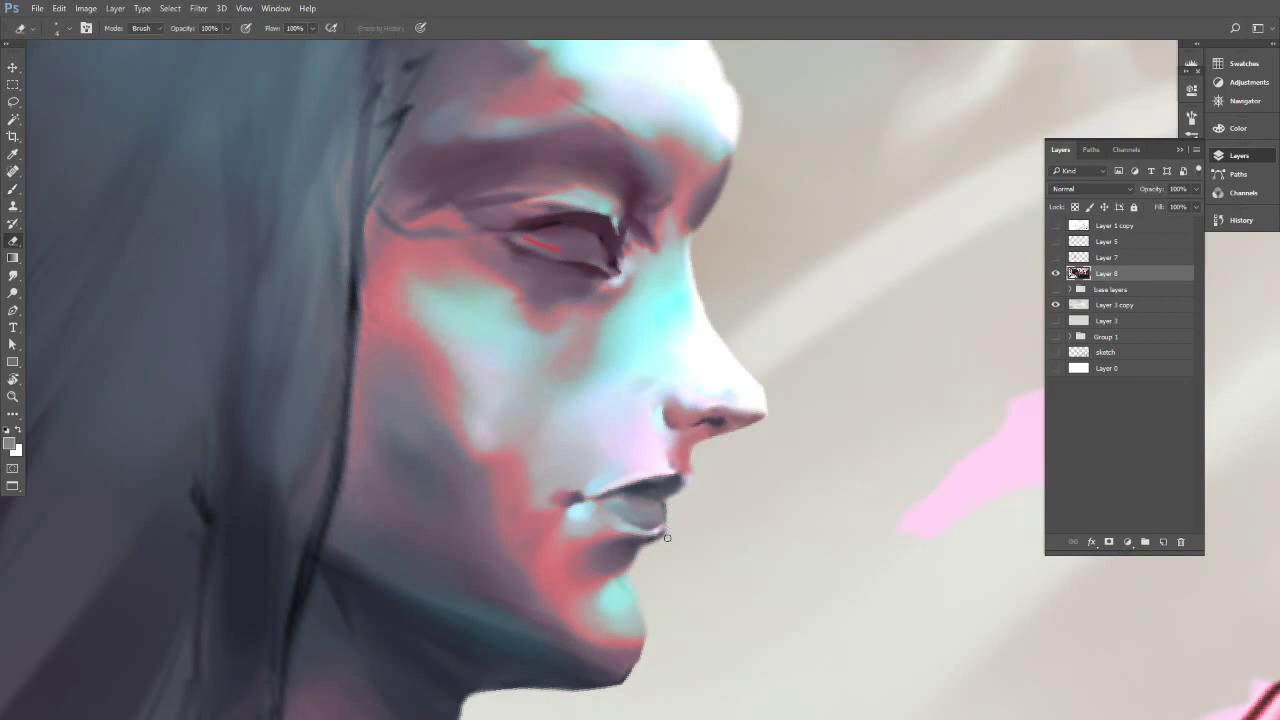
key(b)
Paint a saturated red glow in the hollow between the inner eye corner and the brow.
drag(660, 337, 663, 413)
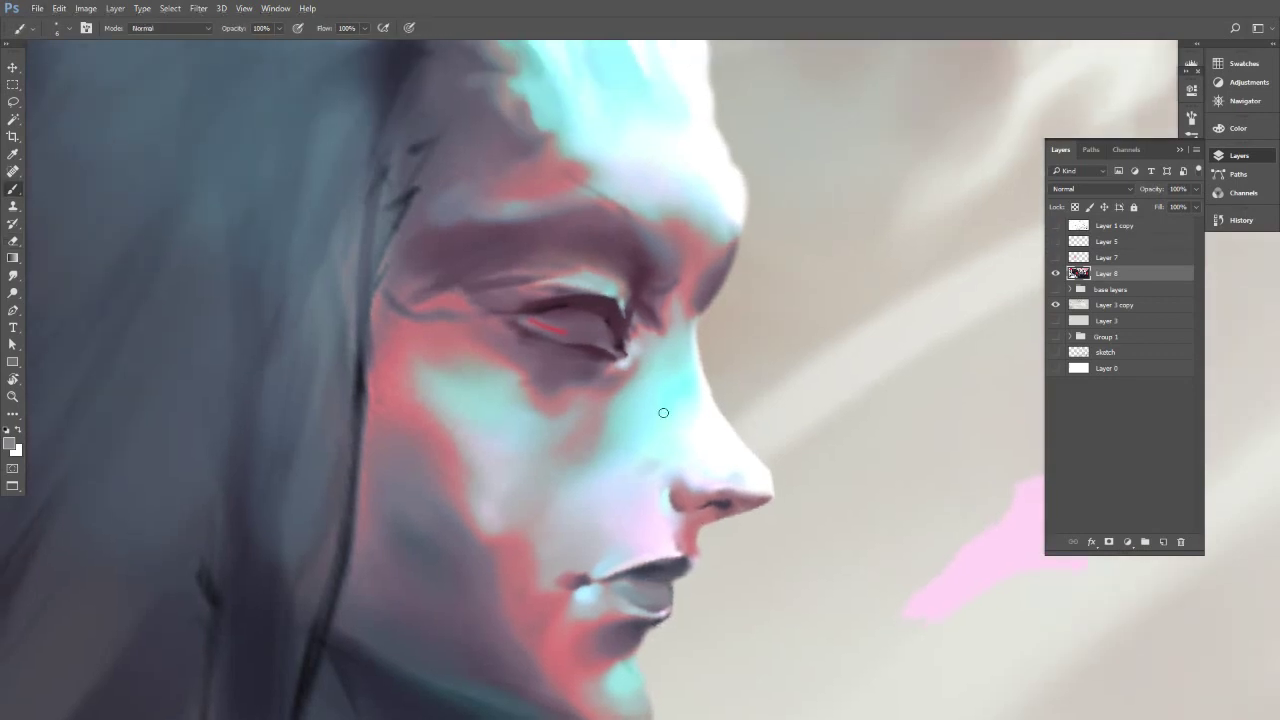
alt+click(547, 321)
drag(668, 342, 652, 388)
alt+click(543, 372)
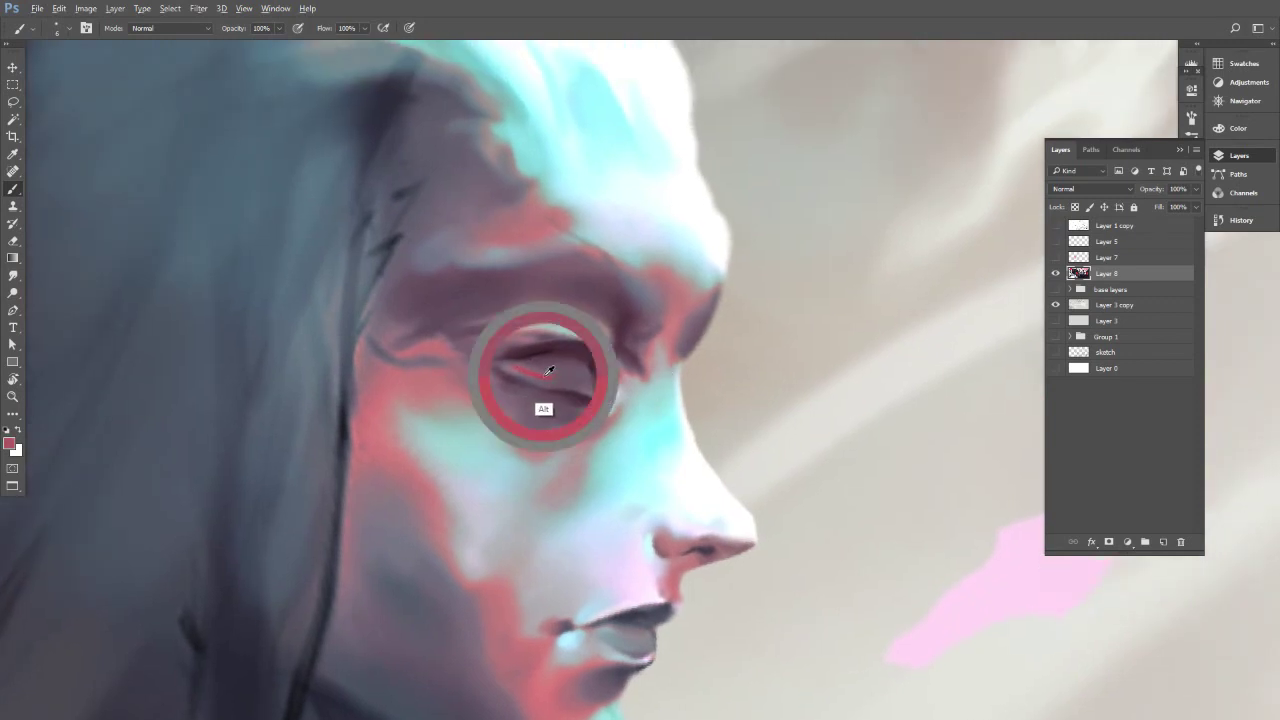
key(bracketright)
key(bracketright)
key(bracketright)
key(bracketright)
key(bracketright)
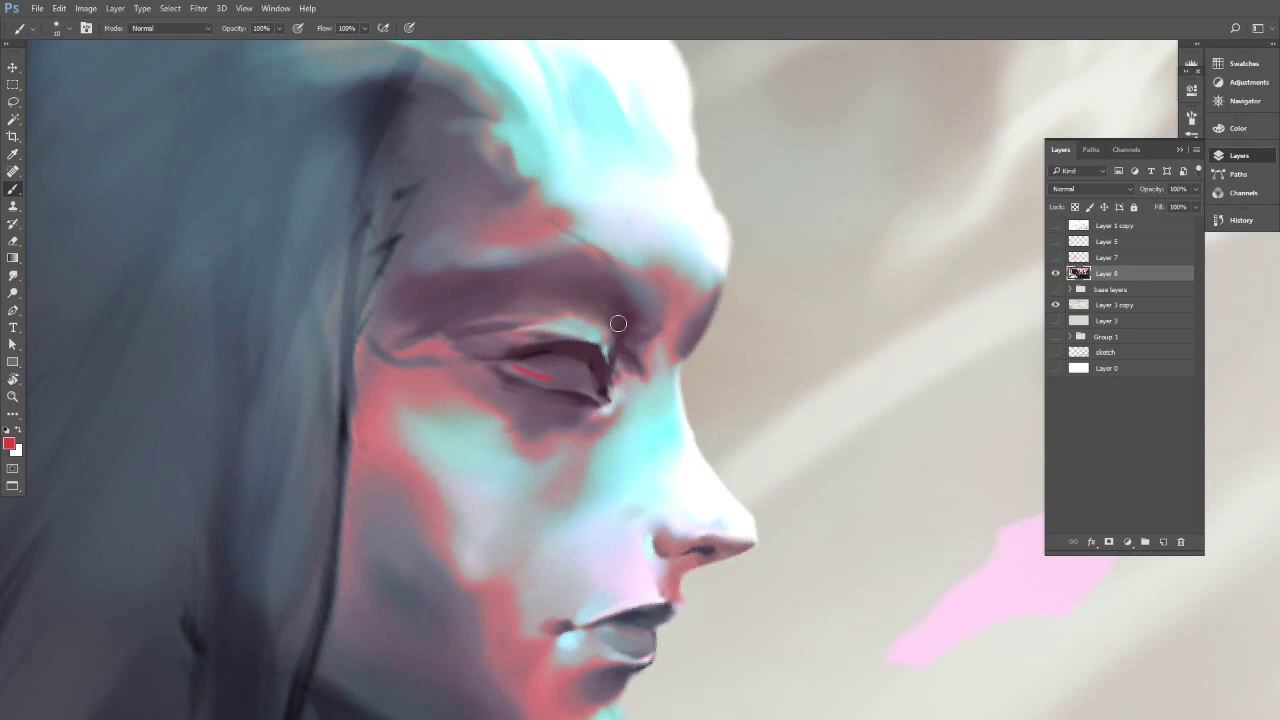
drag(620, 326, 621, 355)
alt+click(616, 340)
key(bracketleft)
key(bracketleft)
key(bracketleft)
drag(631, 340, 627, 349)
Darken the upper lash line and inner edge of the eye with sampled deep maroon tones.
alt+click(603, 359)
alt+click(533, 352)
key(bracketleft)
key(bracketleft)
key(bracketleft)
key(bracketleft)
key(bracketleft)
alt+click(526, 356)
alt+click(532, 353)
key(bracketright)
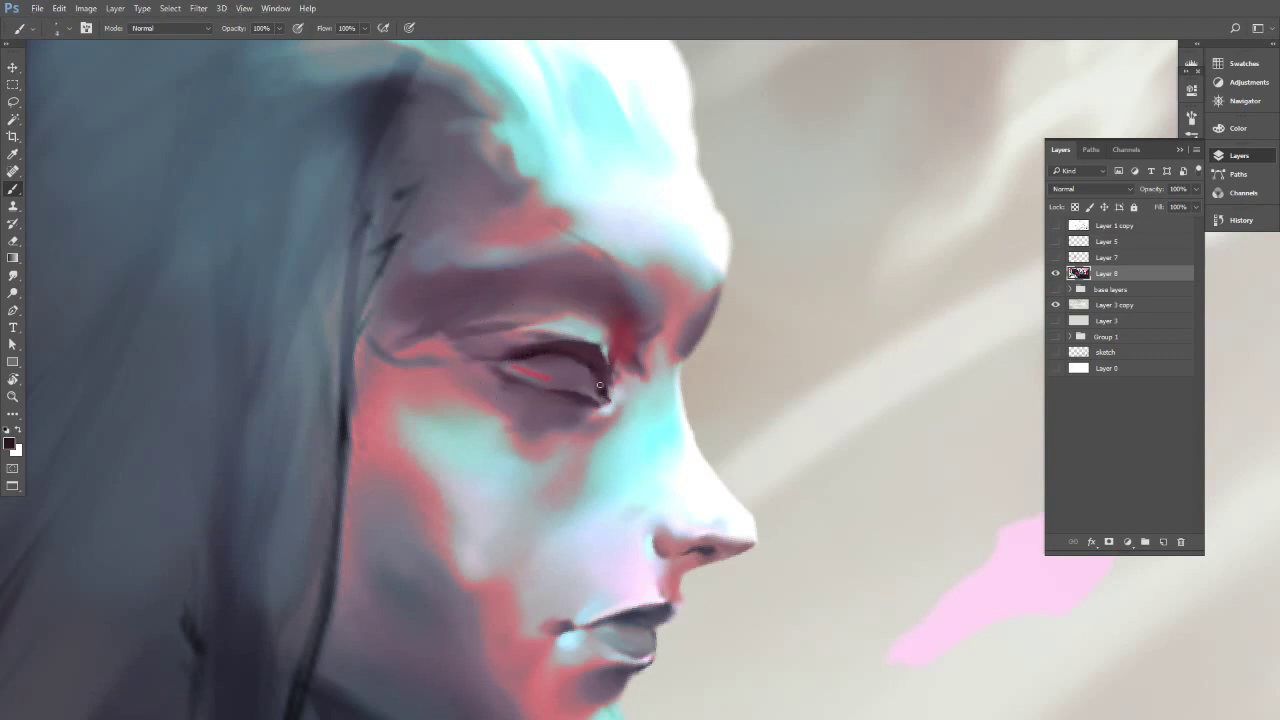
drag(600, 385, 597, 374)
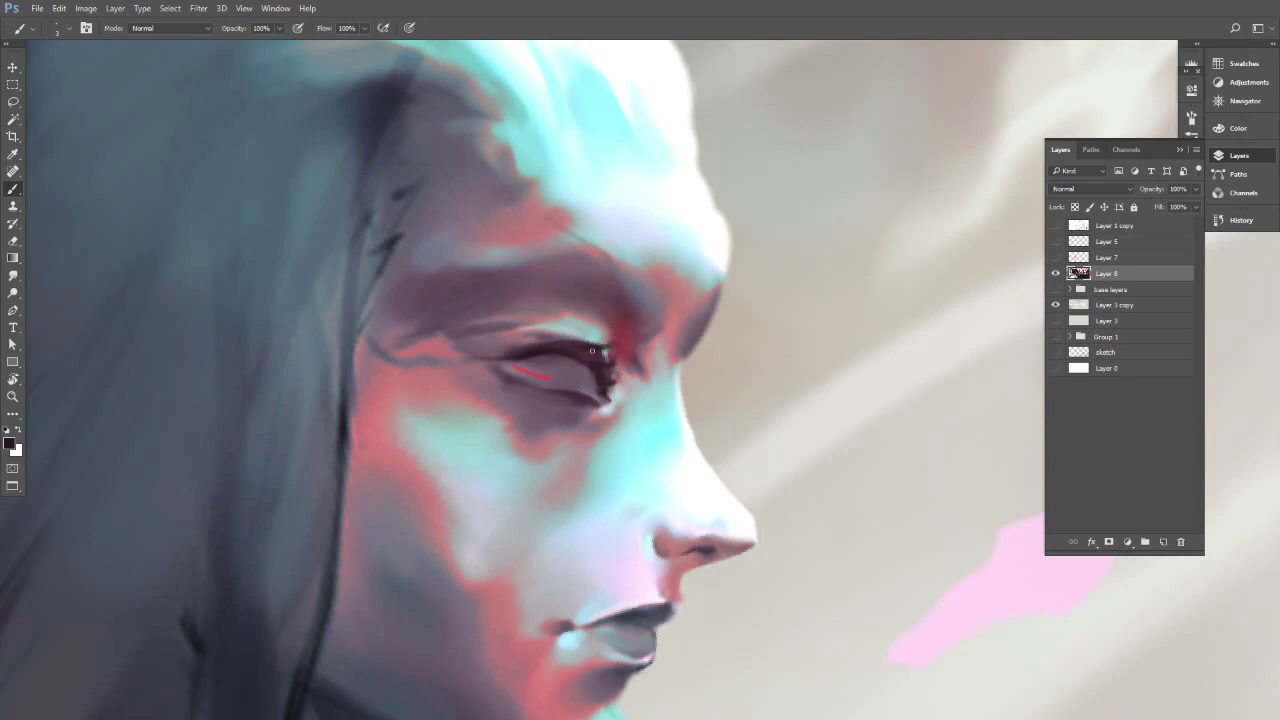
alt+click(582, 354)
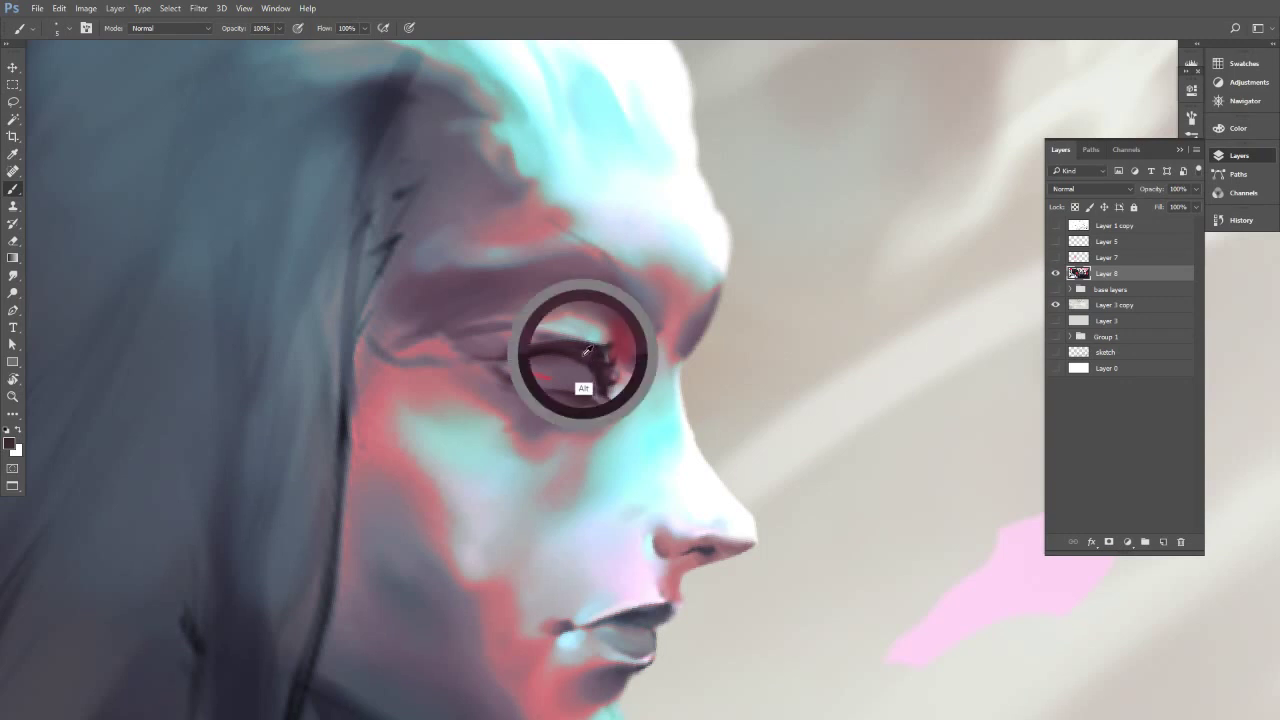
alt+click(579, 356)
Draw thin folds above the upper eyelid toward the outer eye corner with sampled dark and light mauve tones.
key(r)
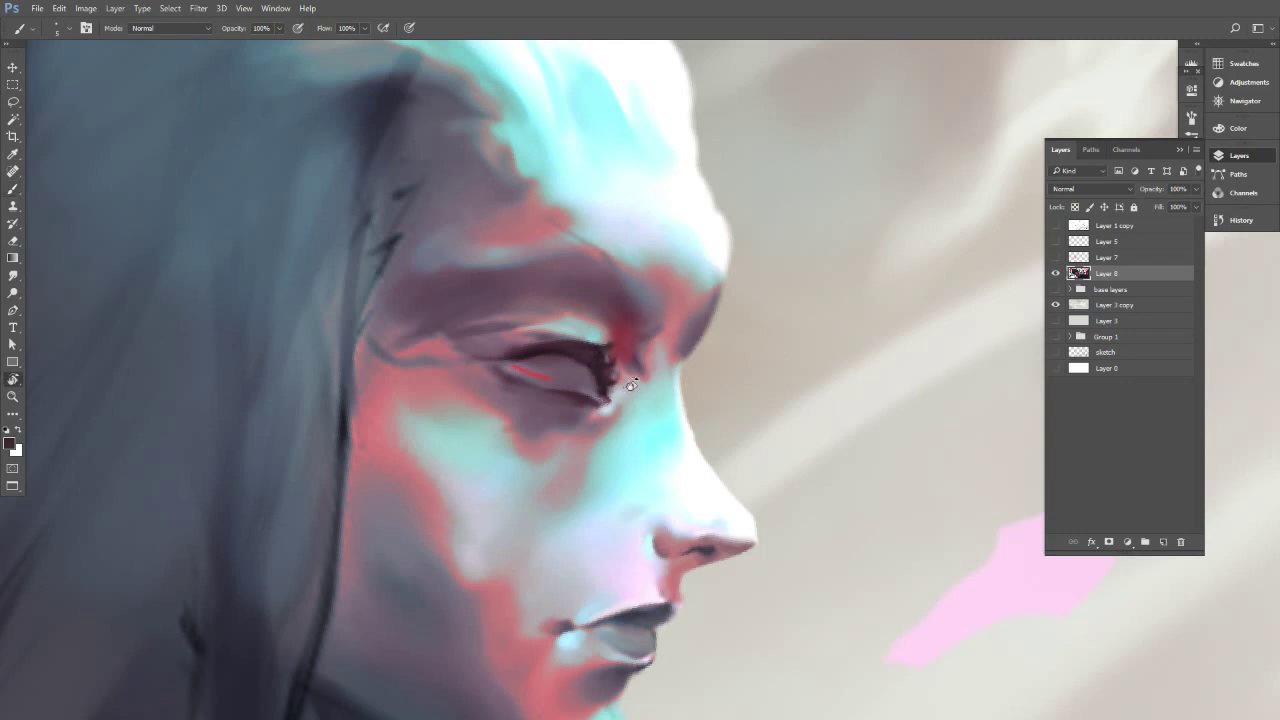
mouse_move(594, 372)
mouse_down()
mouse_move(545, 345)
mouse_move(557, 327)
mouse_move(554, 346)
mouse_up()
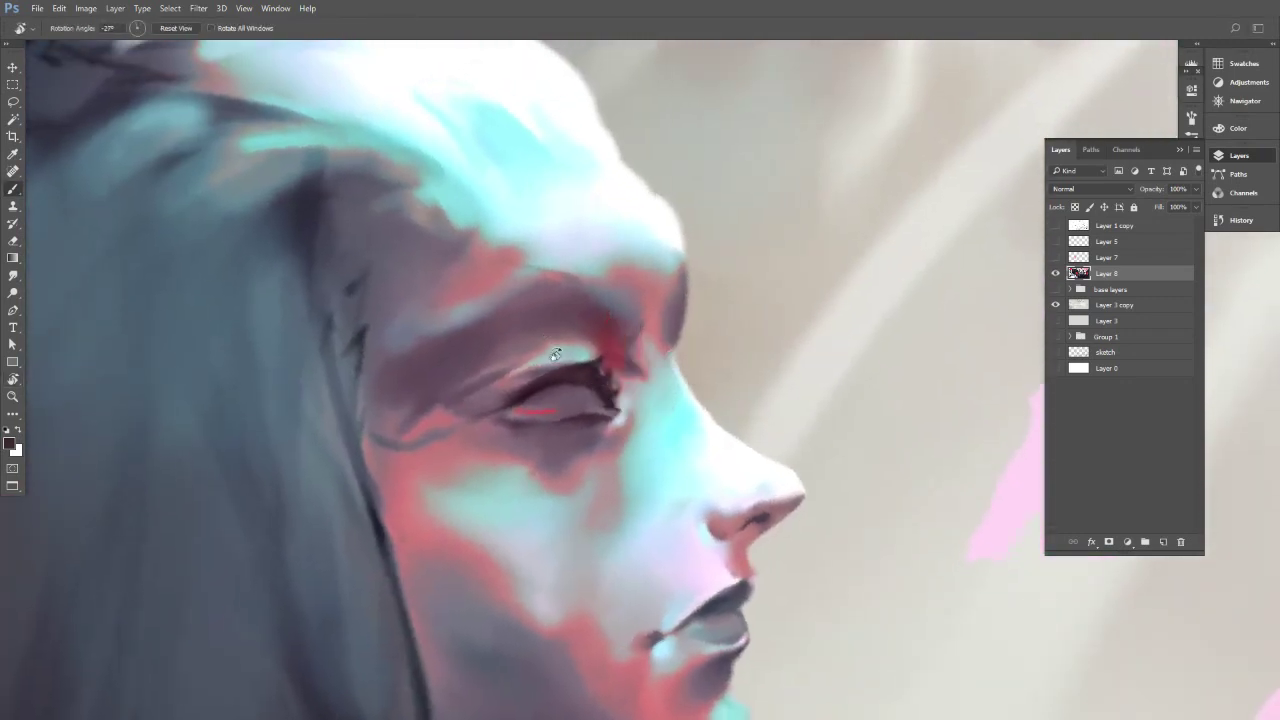
key(b)
alt+click(588, 376)
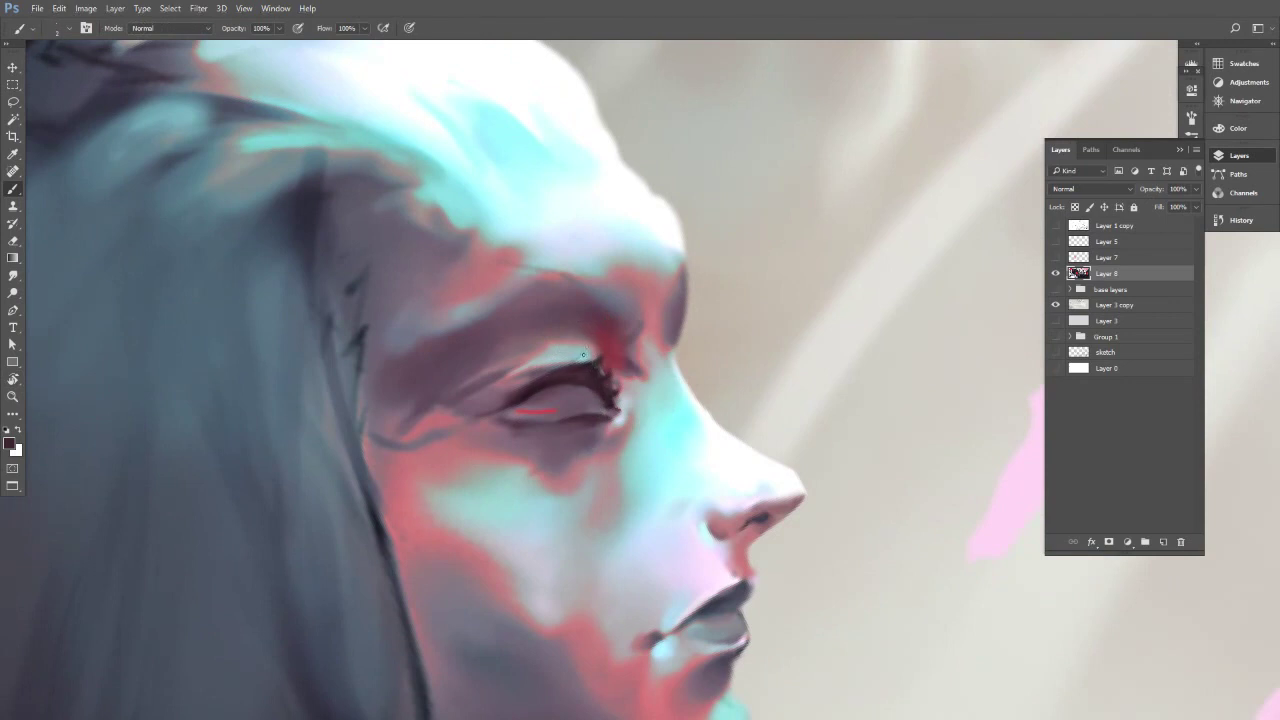
alt+click(474, 369)
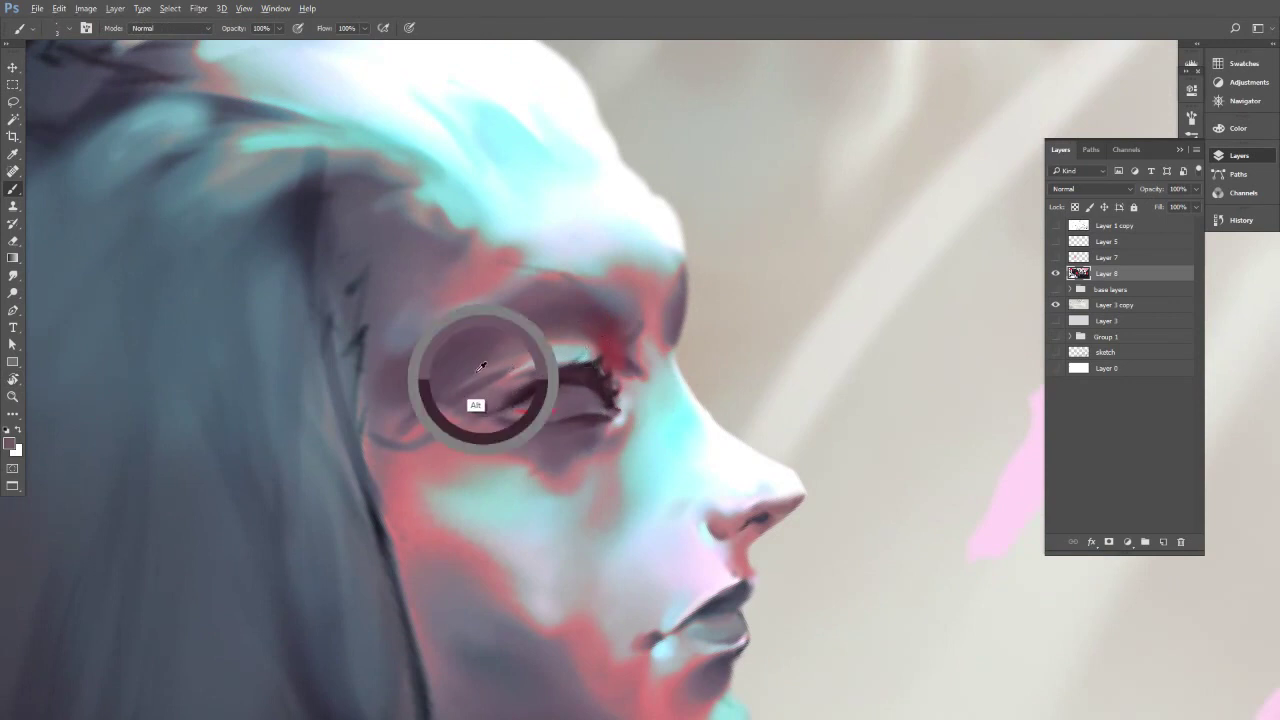
alt+click(520, 393)
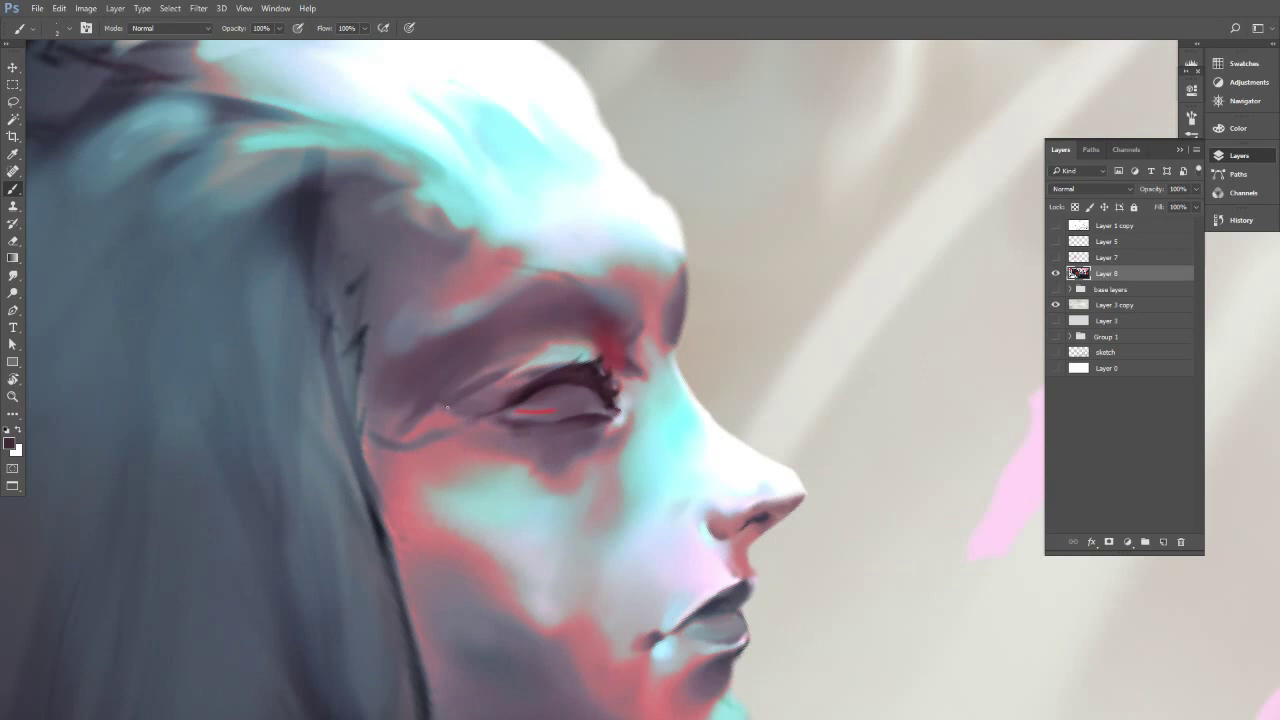
alt+click(500, 372)
alt+click(497, 378)
alt+click(551, 387)
alt+click(530, 382)
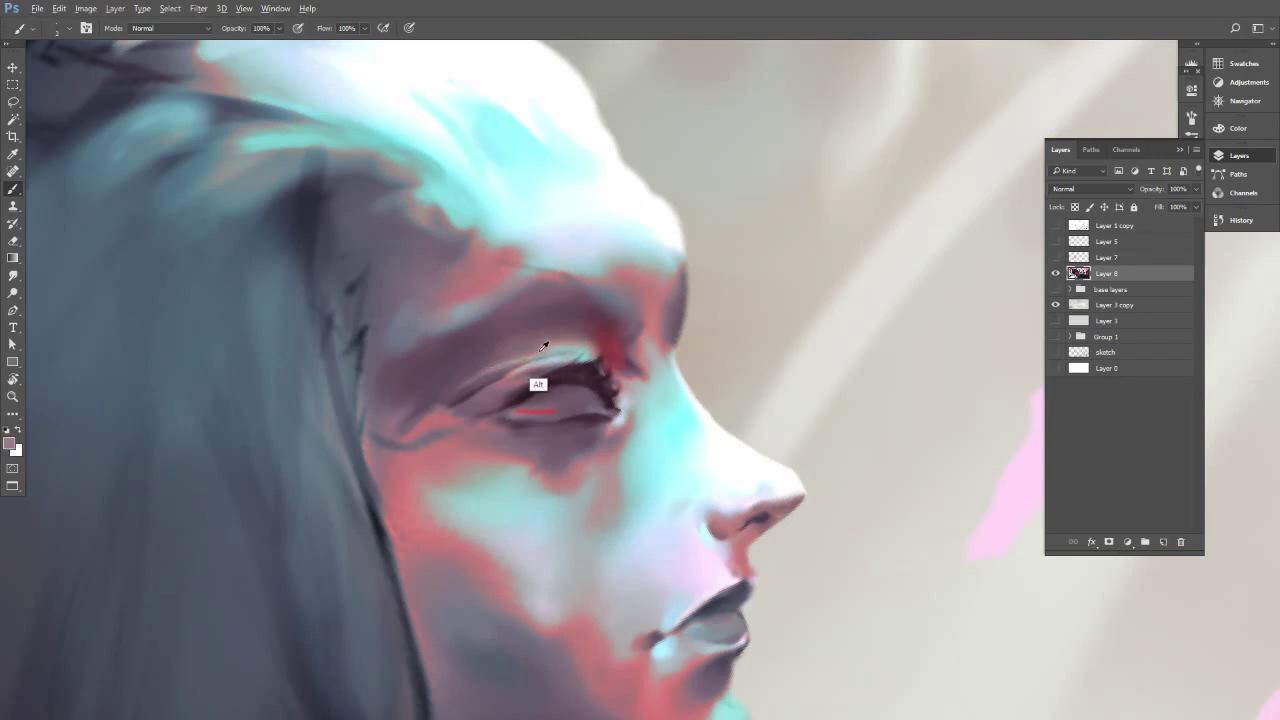
alt+click(499, 373)
alt+click(570, 352)
alt+click(609, 351)
Touch up the inner-corner lashes and refine the outer eyelid crease with sampled mauve tones.
drag(600, 362, 614, 392)
alt+click(509, 433)
alt+click(497, 415)
key(bracketleft)
key(bracketleft)
drag(480, 400, 515, 383)
alt+click(505, 392)
alt+click(495, 390)
alt+click(484, 403)
alt+click(524, 391)
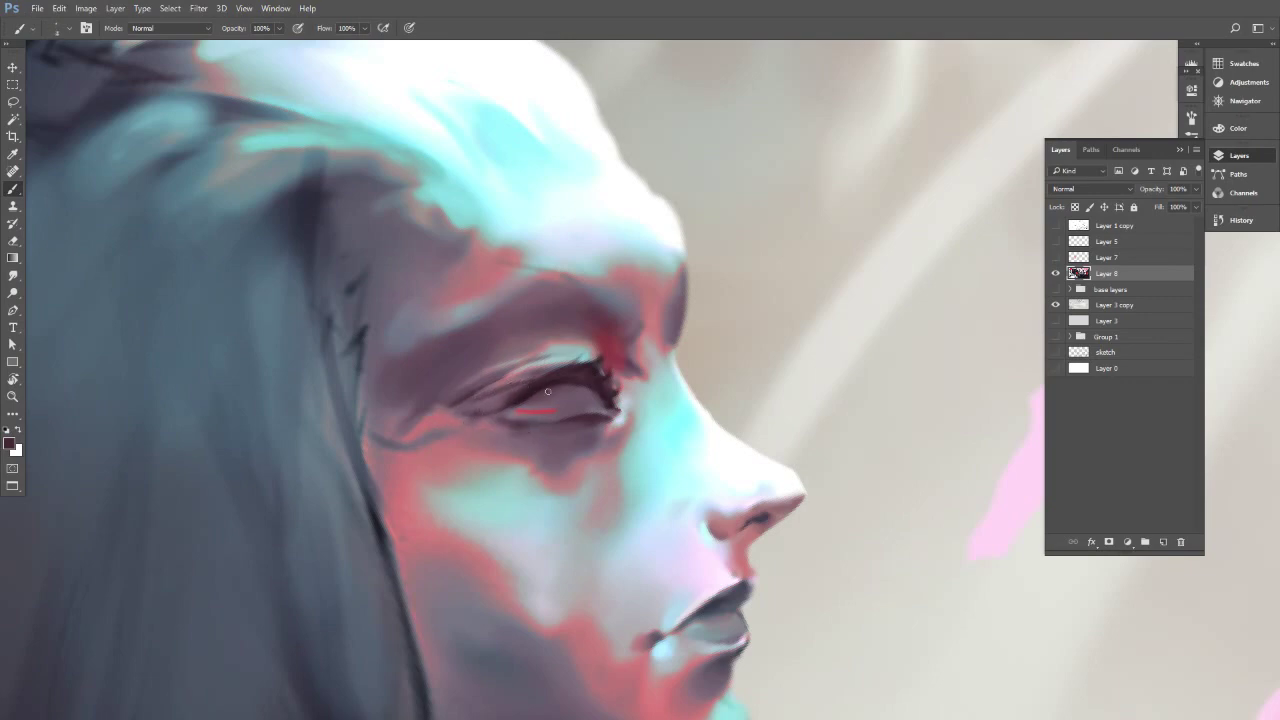
Blend the shaded skin between the outer eye corner and the temple with a larger brush and sampled mauve tones.
drag(552, 404, 428, 443)
drag(428, 443, 481, 425)
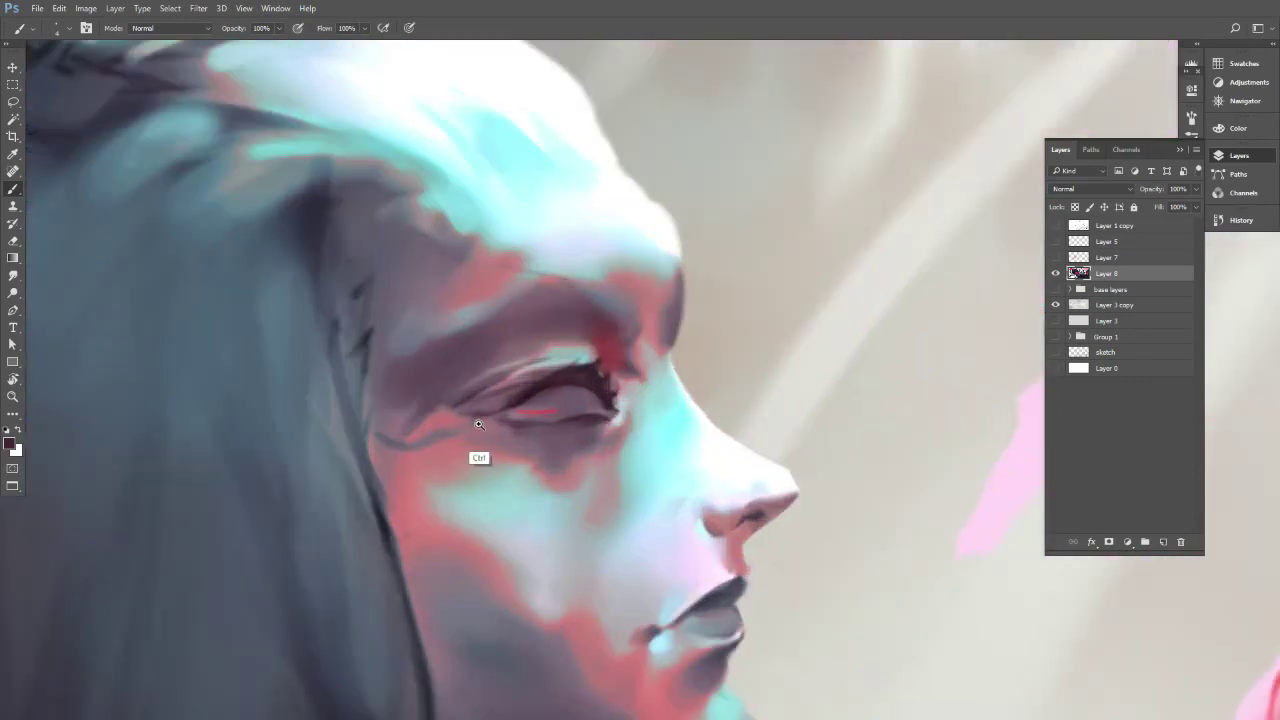
key(])
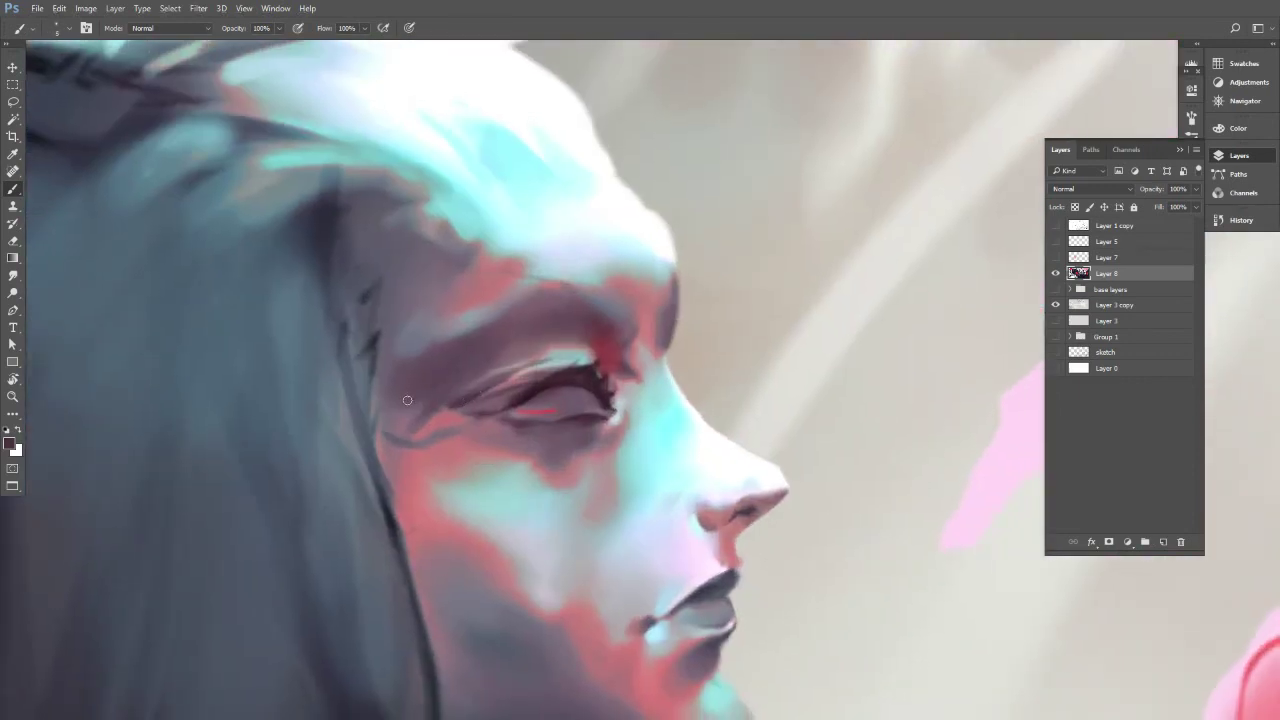
key(])
key(])
key(])
key(])
key(])
alt+click(436, 385)
alt+click(465, 370)
alt+click(437, 381)
Deepen the socket shadow above the inner part of the upper eyelid with sampled dark maroon.
key([)
key([)
key([)
key([)
key([)
alt+click(605, 349)
alt+click(588, 376)
alt+click(590, 322)
key(bracketright)
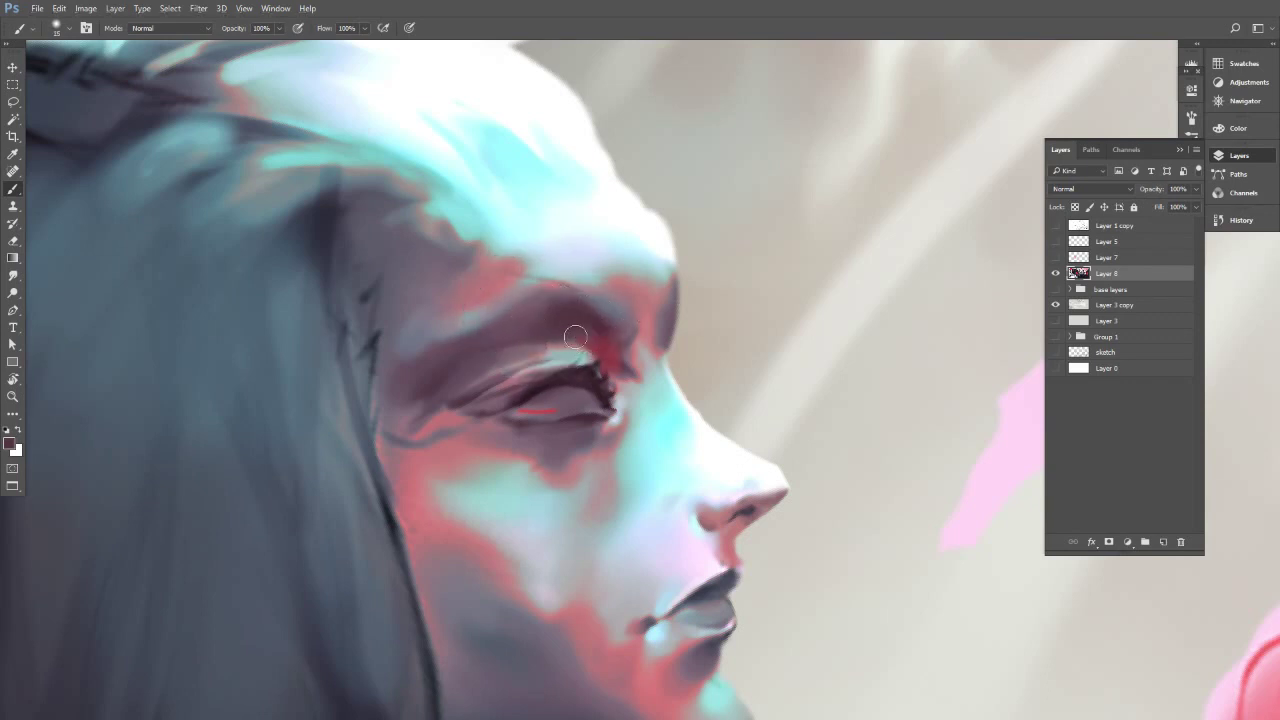
Blend the red glow at the inner eye socket into the brow shadow with sampled crimson tones.
key([)
key([)
alt+click(643, 358)
alt+click(598, 354)
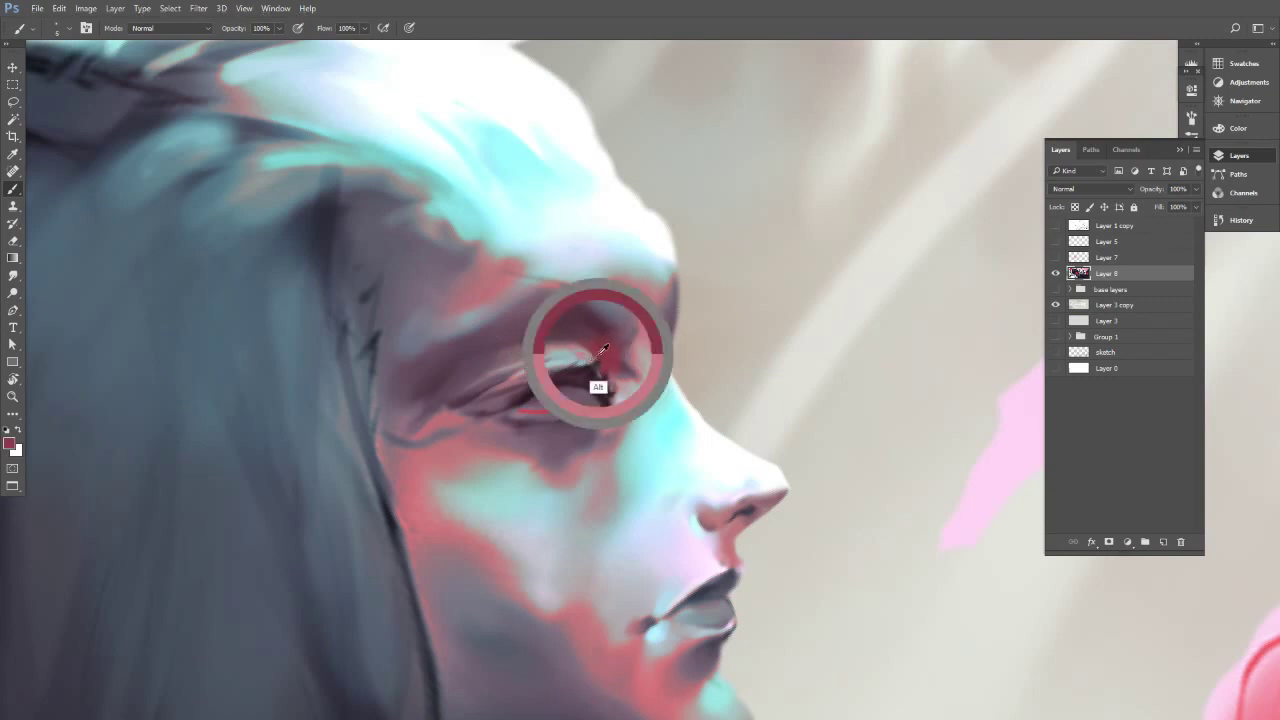
key(])
key(])
drag(595, 356, 578, 355)
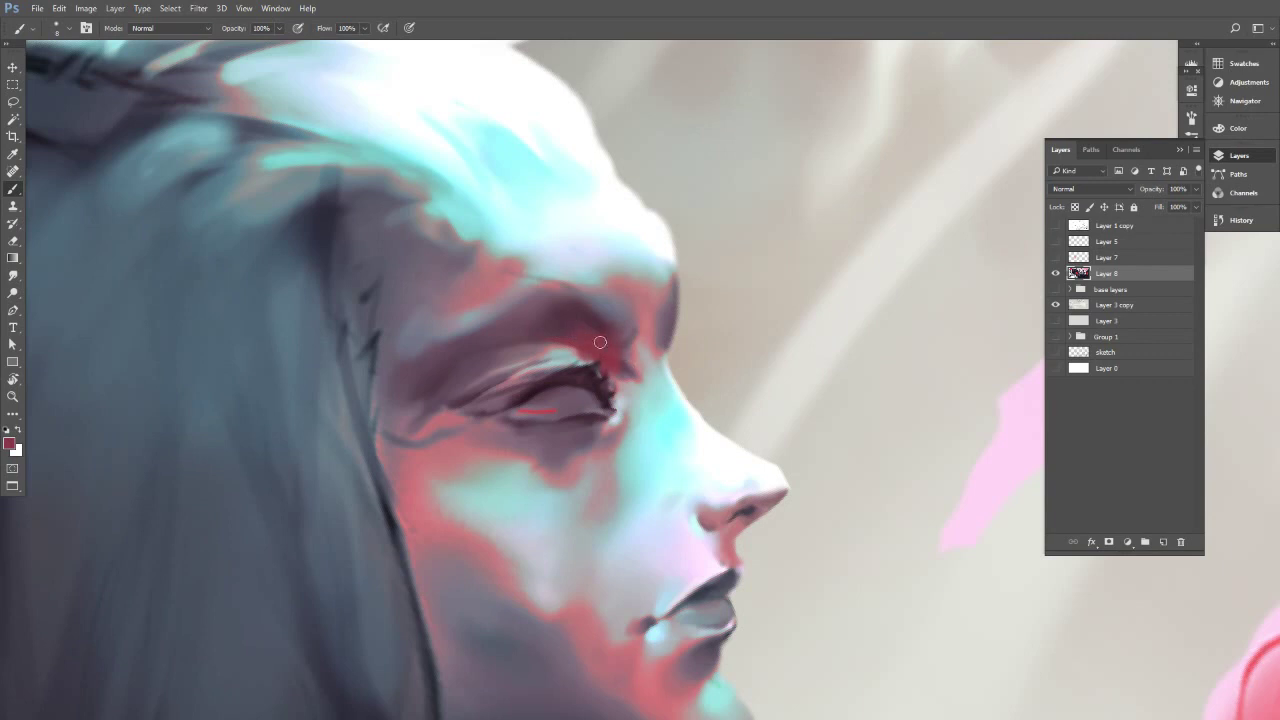
alt+click(562, 316)
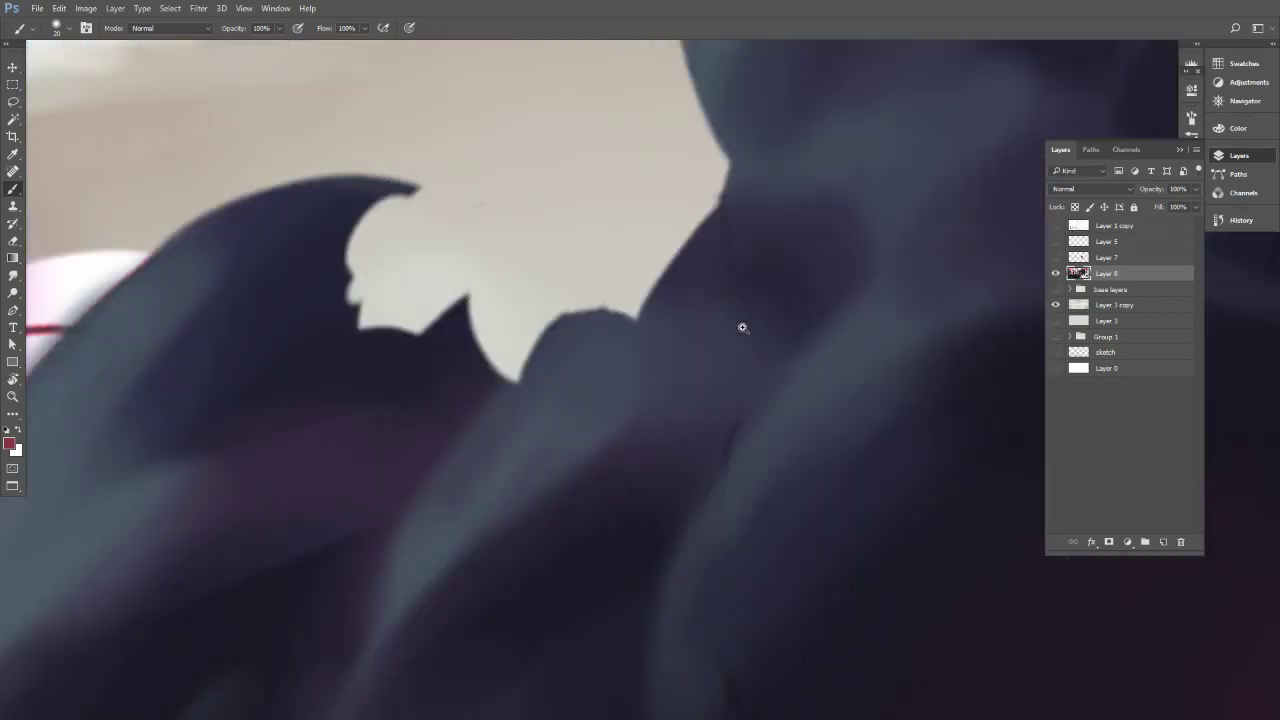
Model the lower lip on the mirrored face with small sampled grey and pale blue strokes and touch up the upper lip edge.
drag(743, 328, 591, 376)
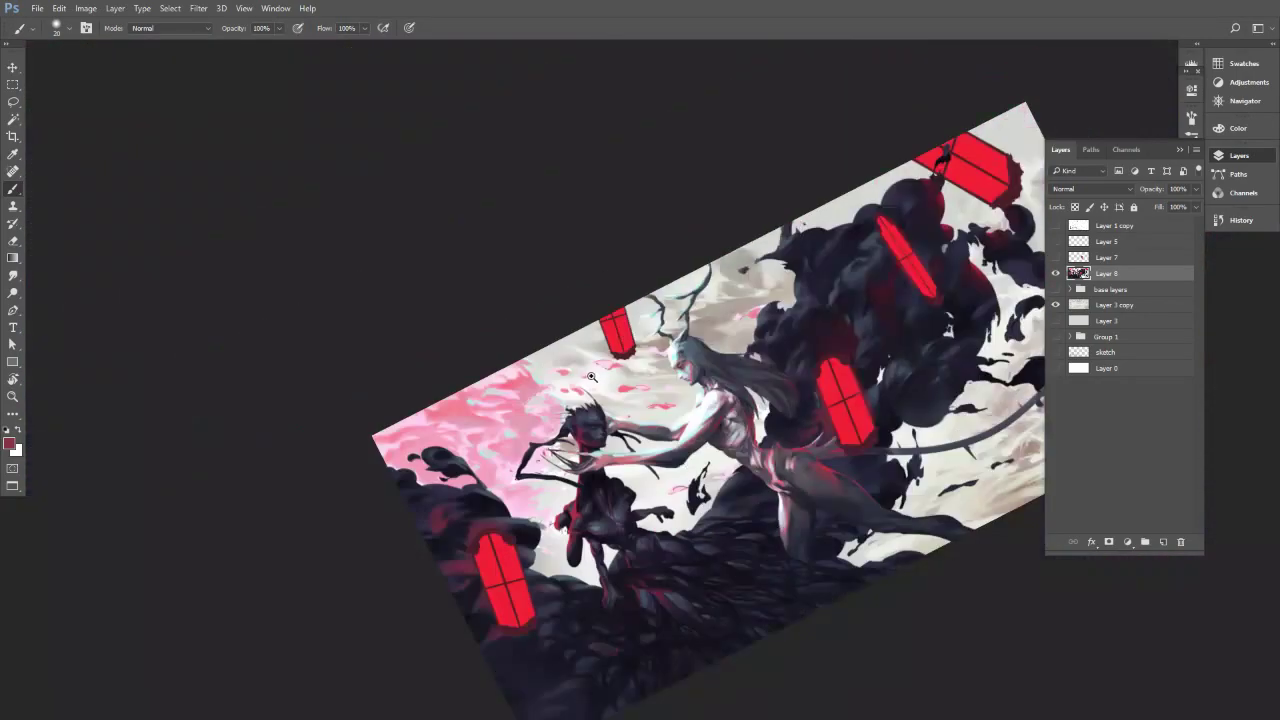
key(r)
mouse_move(692, 388)
mouse_down()
mouse_move(668, 426)
mouse_move(778, 394)
mouse_move(754, 378)
mouse_move(820, 340)
mouse_up()
key(b)
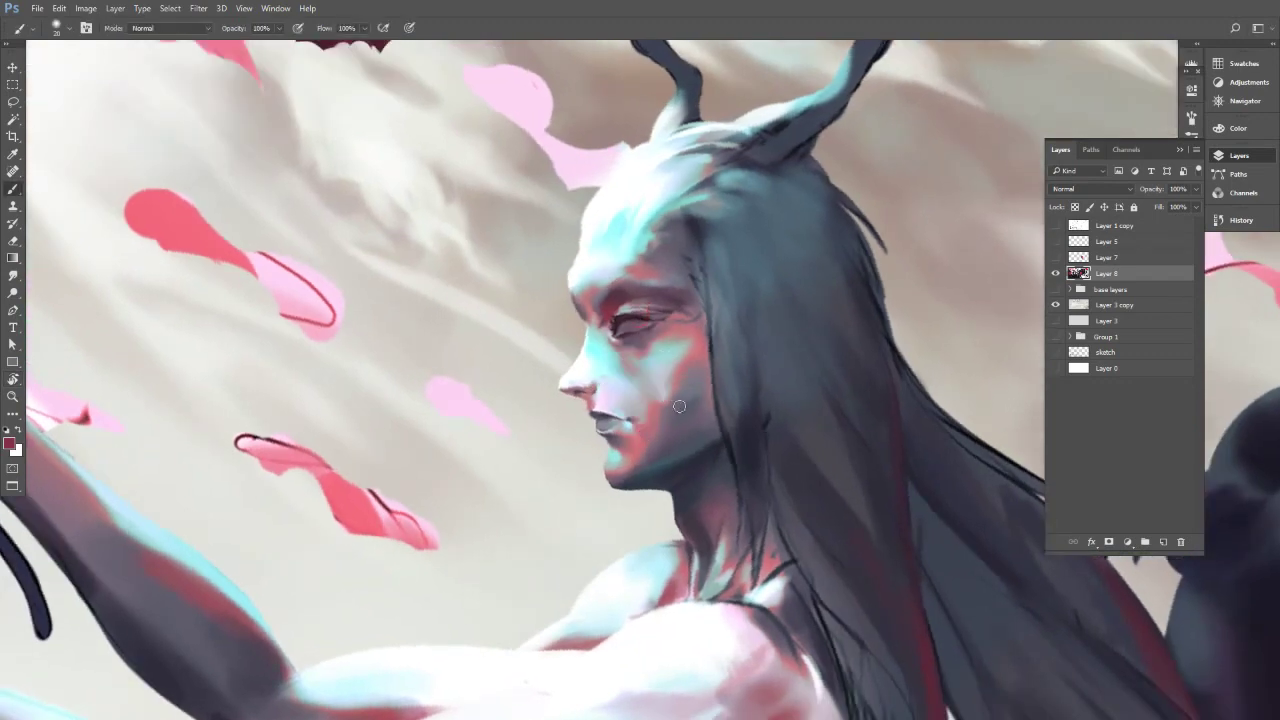
scroll(614, 423, up, 3)
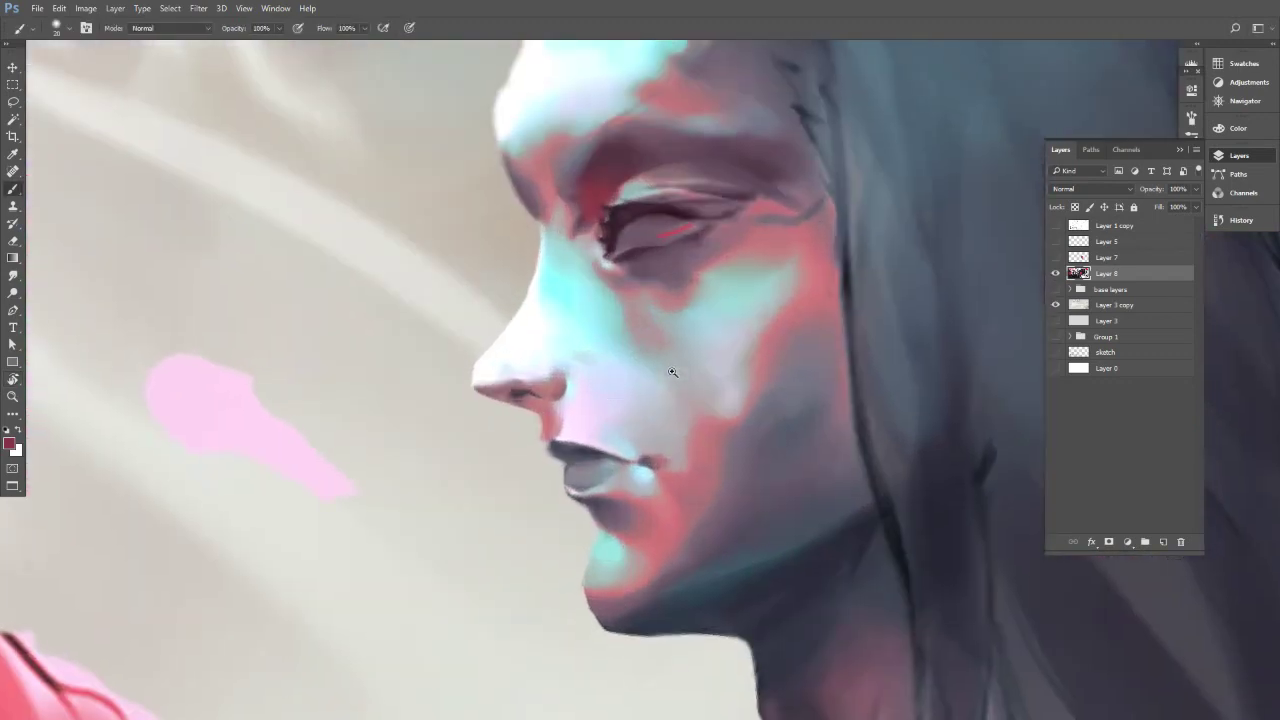
alt+click(618, 443)
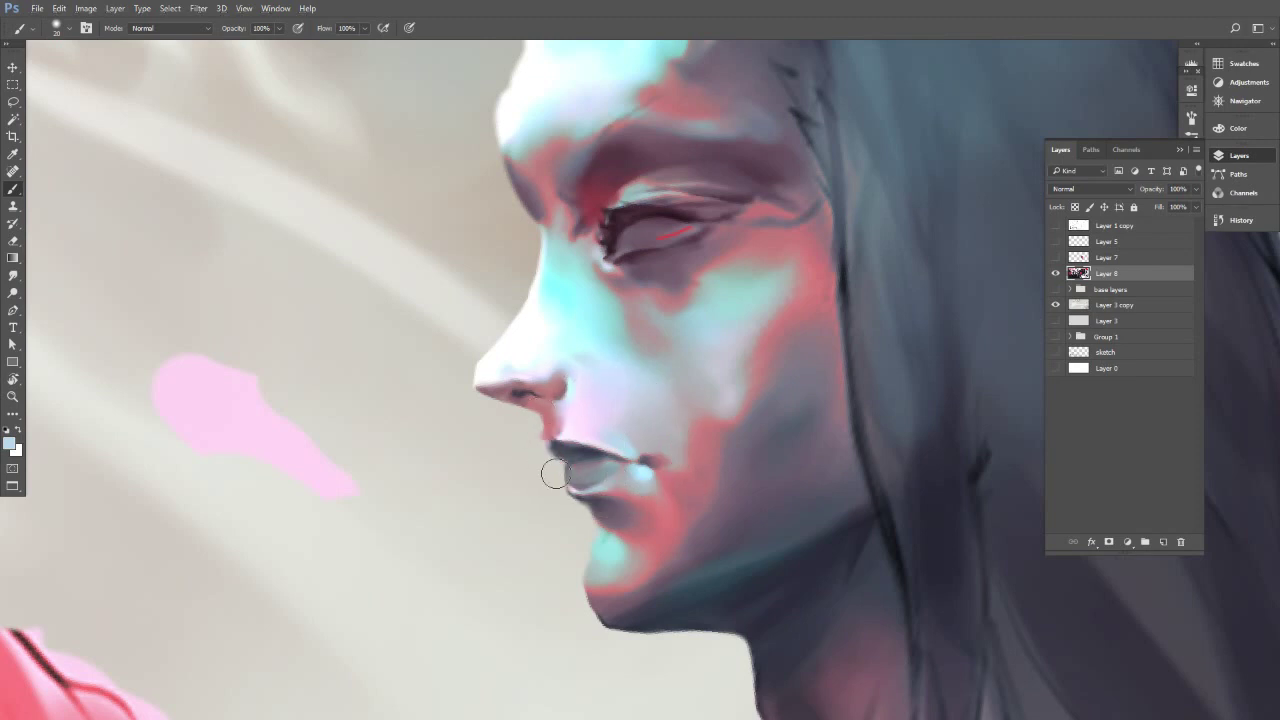
key([)
key([)
key([)
key([)
key([)
key([)
key([)
key([)
key([)
alt+click(593, 473)
alt+click(593, 474)
alt+click(593, 463)
alt+click(587, 465)
alt+click(582, 474)
alt+click(578, 474)
alt+click(554, 447)
alt+click(572, 416)
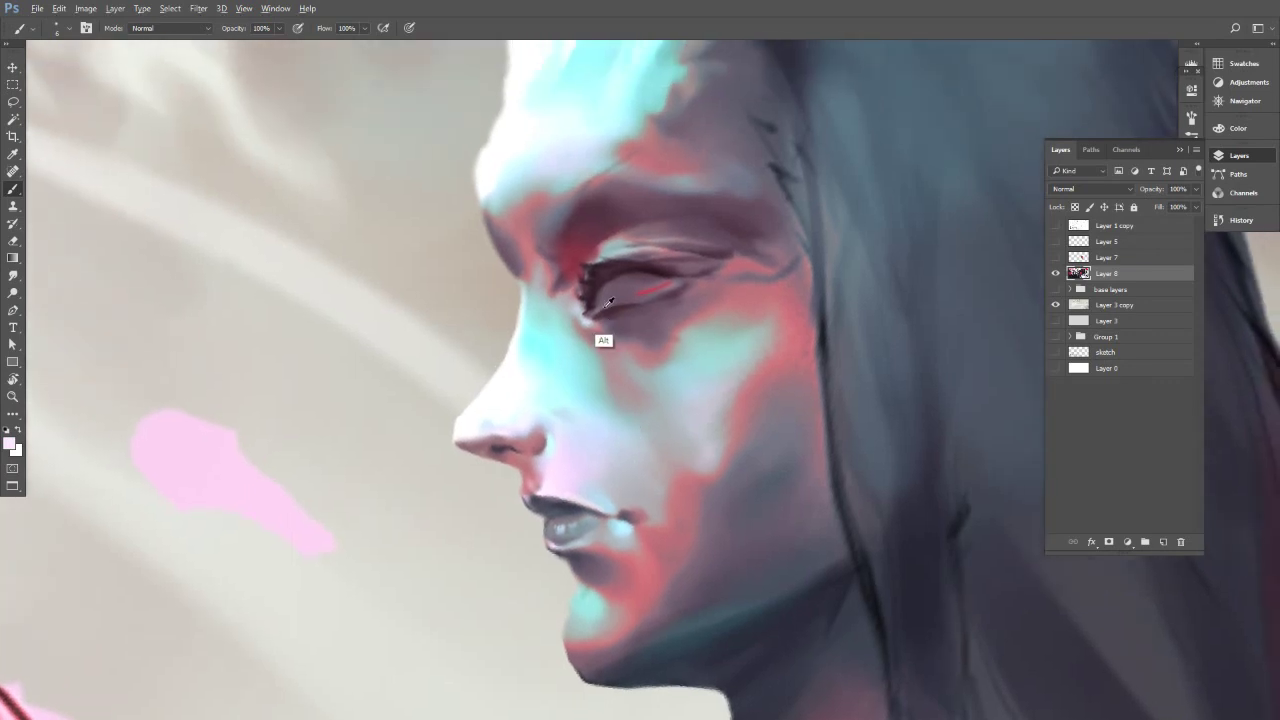
Refine the inner corner and lower lid of the horned figure's eye with fine strokes in sampled dark maroon and mauve.
alt+click(592, 312)
alt+click(589, 311)
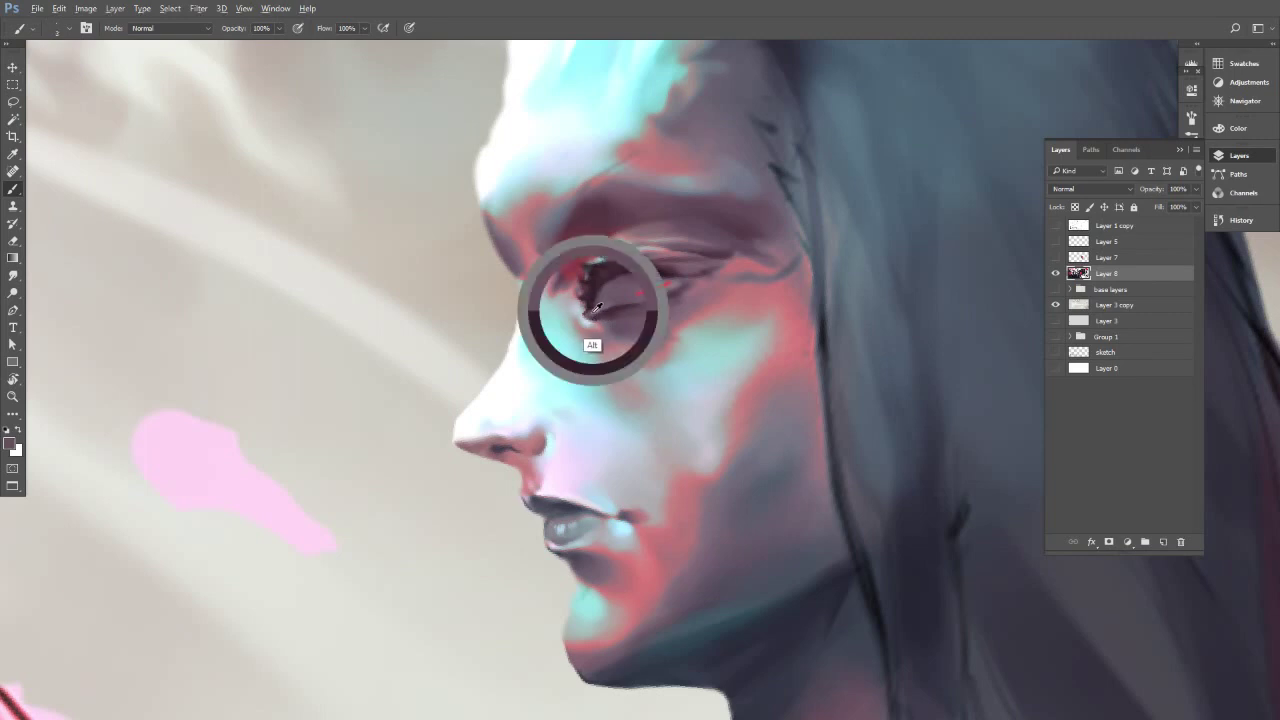
alt+click(588, 318)
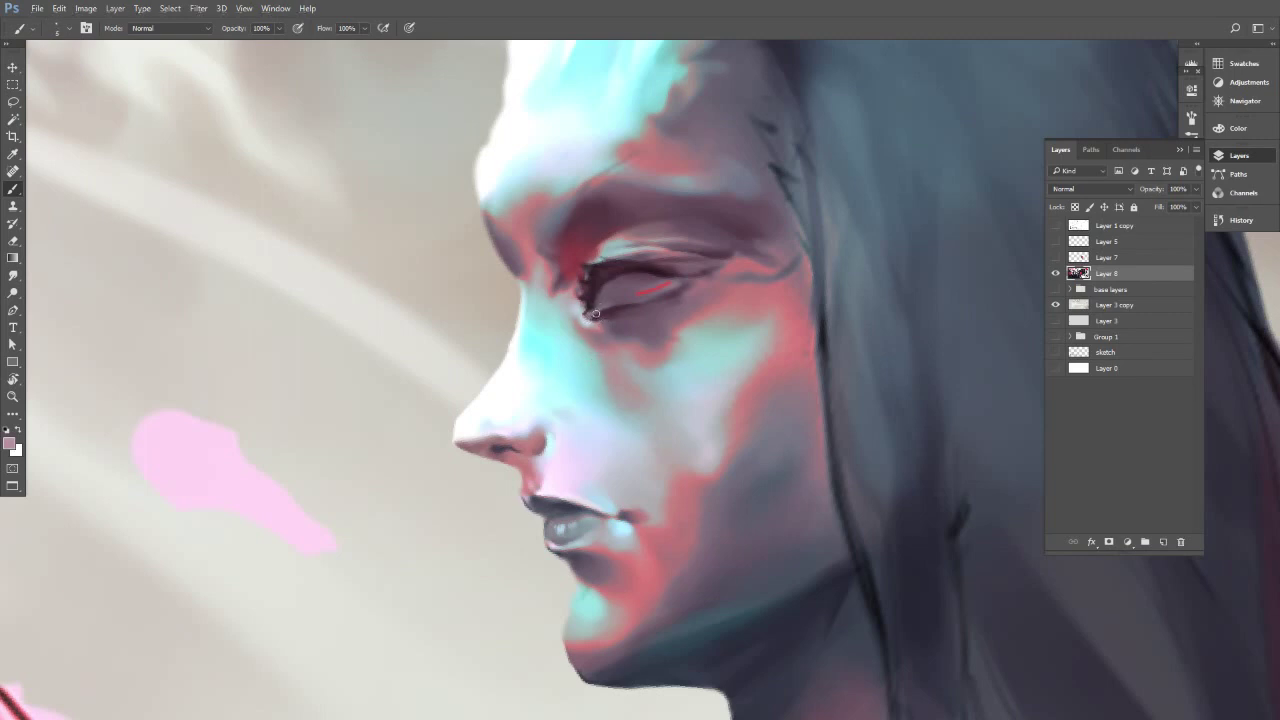
alt+click(592, 313)
alt+click(606, 305)
alt+click(591, 311)
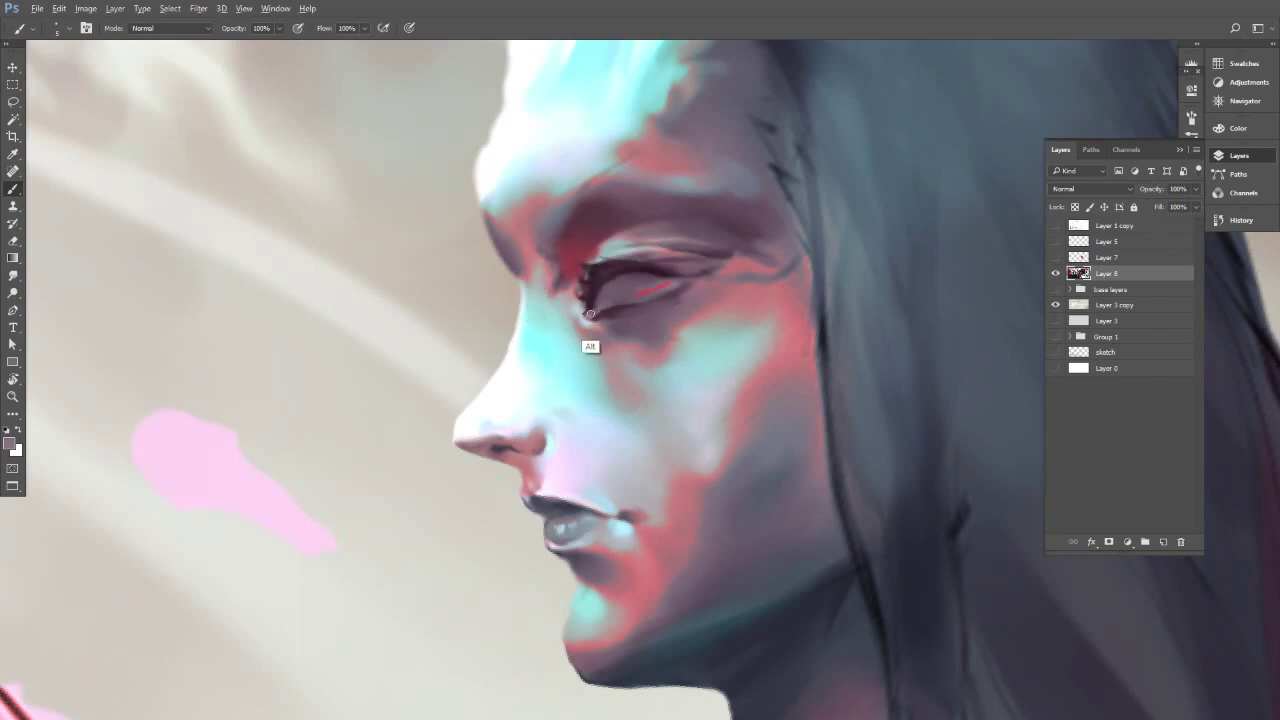
Soften the red reflection and shadow across the eyeball with a larger brush and tones sampled around the eye.
alt+click(671, 279)
key(bracketright)
key(bracketright)
drag(652, 285, 666, 283)
alt+click(627, 280)
alt+click(600, 271)
key(bracketleft)
drag(606, 298, 599, 284)
drag(600, 329, 591, 326)
Blend the inner brow and nose bridge shadow with sampled maroon and reddish skin tones.
key(bracketleft)
key(bracketleft)
drag(567, 262, 574, 327)
alt+click(569, 314)
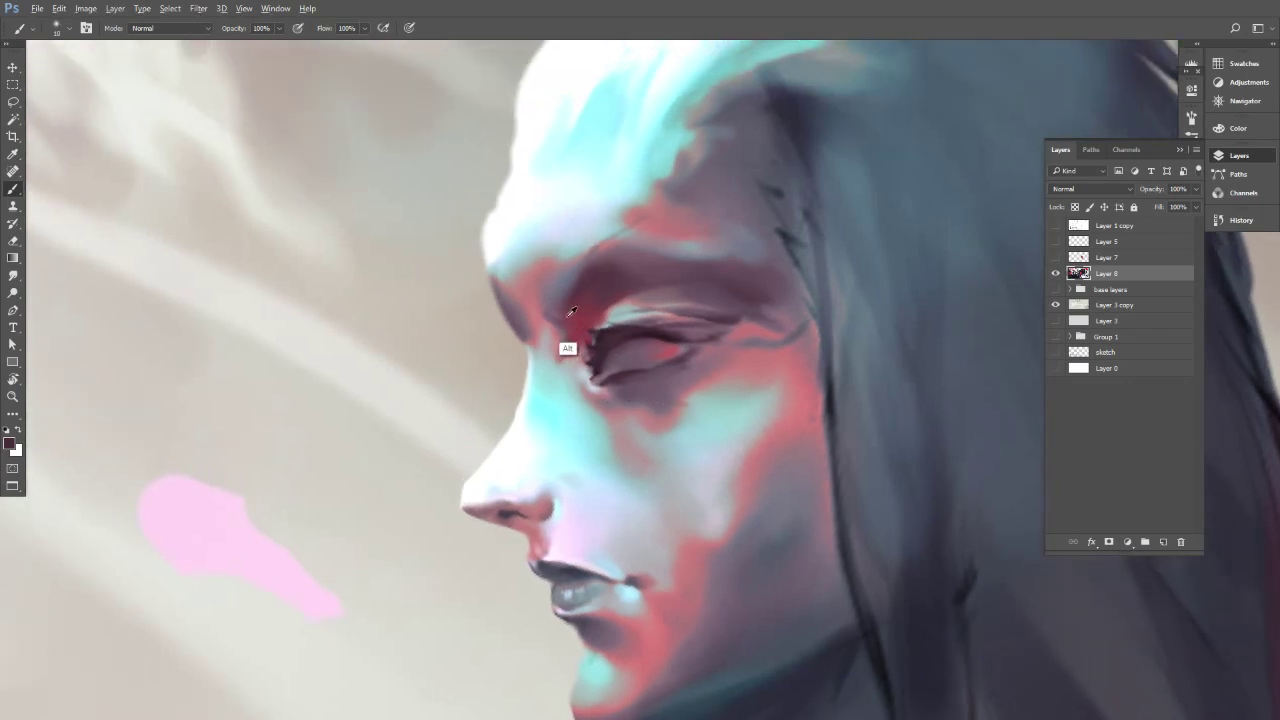
alt+click(583, 280)
alt+click(566, 318)
alt+click(556, 316)
alt+click(554, 305)
alt+click(539, 307)
Rework the red glow at the inner eye socket with a small brush and sampled crimson.
key(bracketright)
key(bracketright)
key(bracketleft)
key(bracketleft)
key(bracketleft)
key(bracketleft)
key(bracketleft)
key(bracketleft)
key(bracketleft)
key(bracketleft)
alt+click(567, 324)
drag(609, 306, 549, 362)
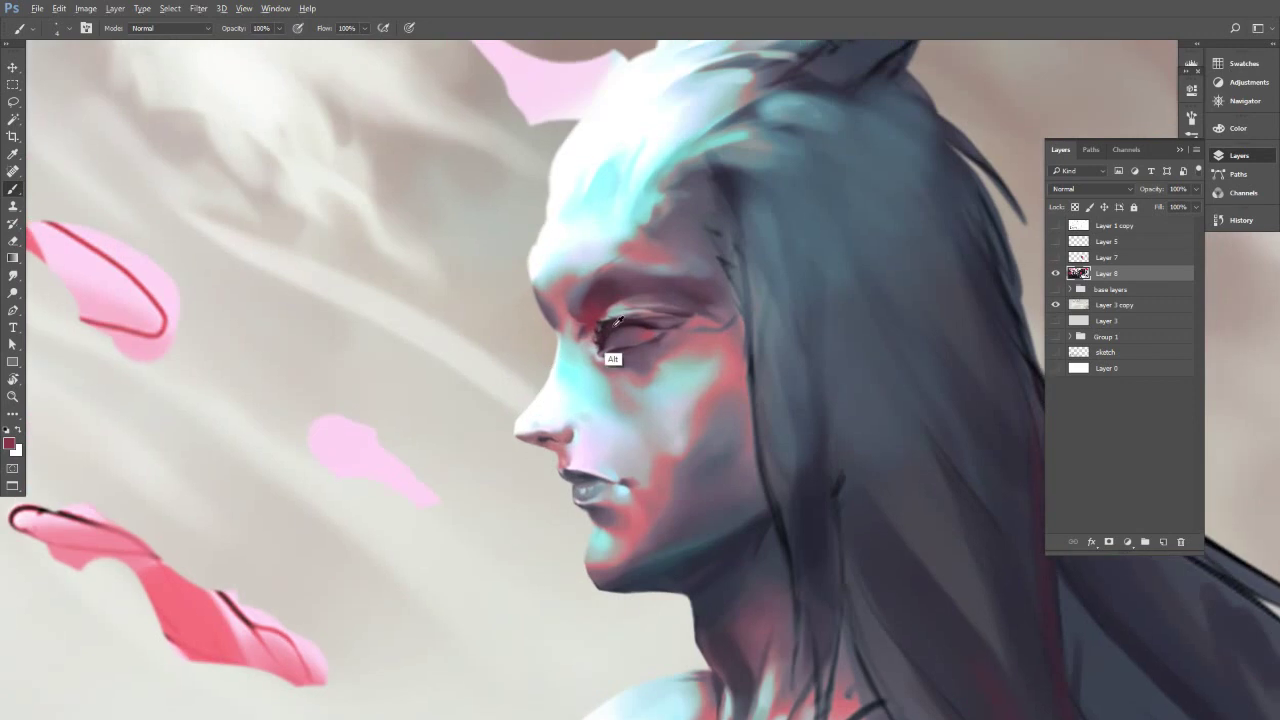
Sketch the arched eyebrow above the eye socket as a thin line in sampled dark maroon.
click(621, 268)
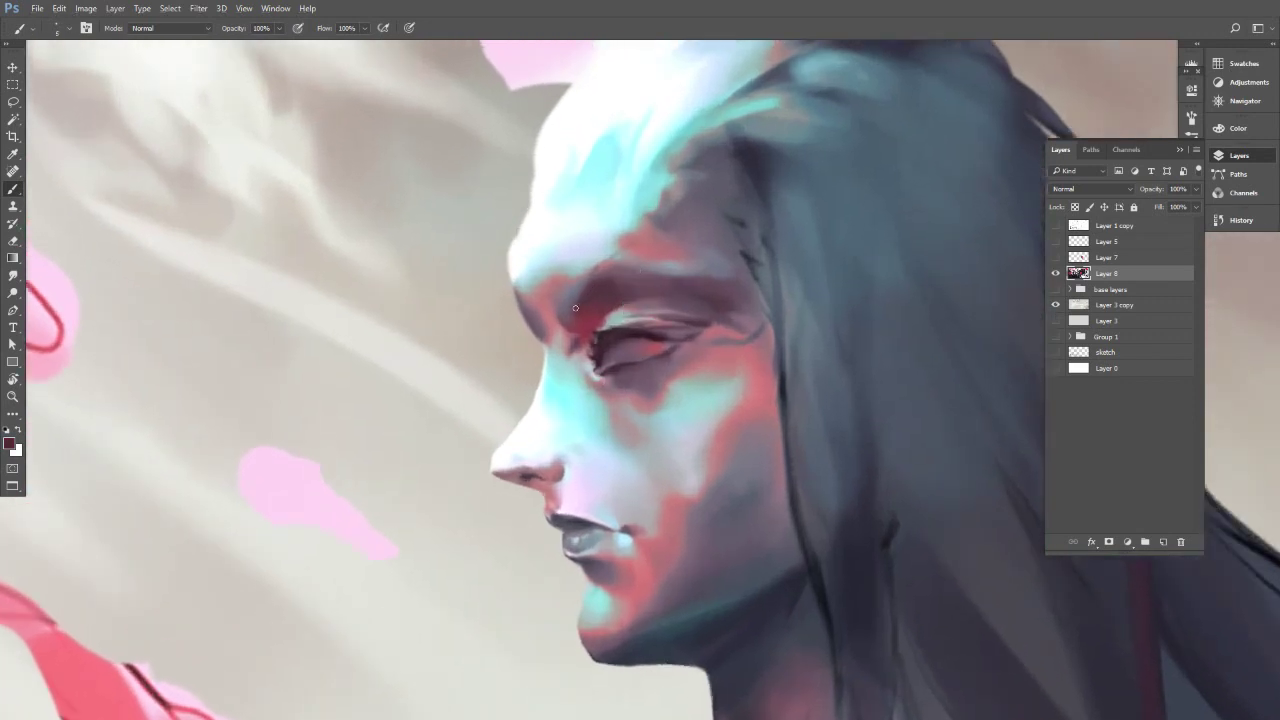
alt+click(619, 278)
key(bracketleft)
key(bracketleft)
mouse_move(622, 254)
mouse_down()
mouse_move(656, 244)
mouse_move(741, 253)
mouse_move(707, 256)
mouse_up()
drag(594, 274, 664, 242)
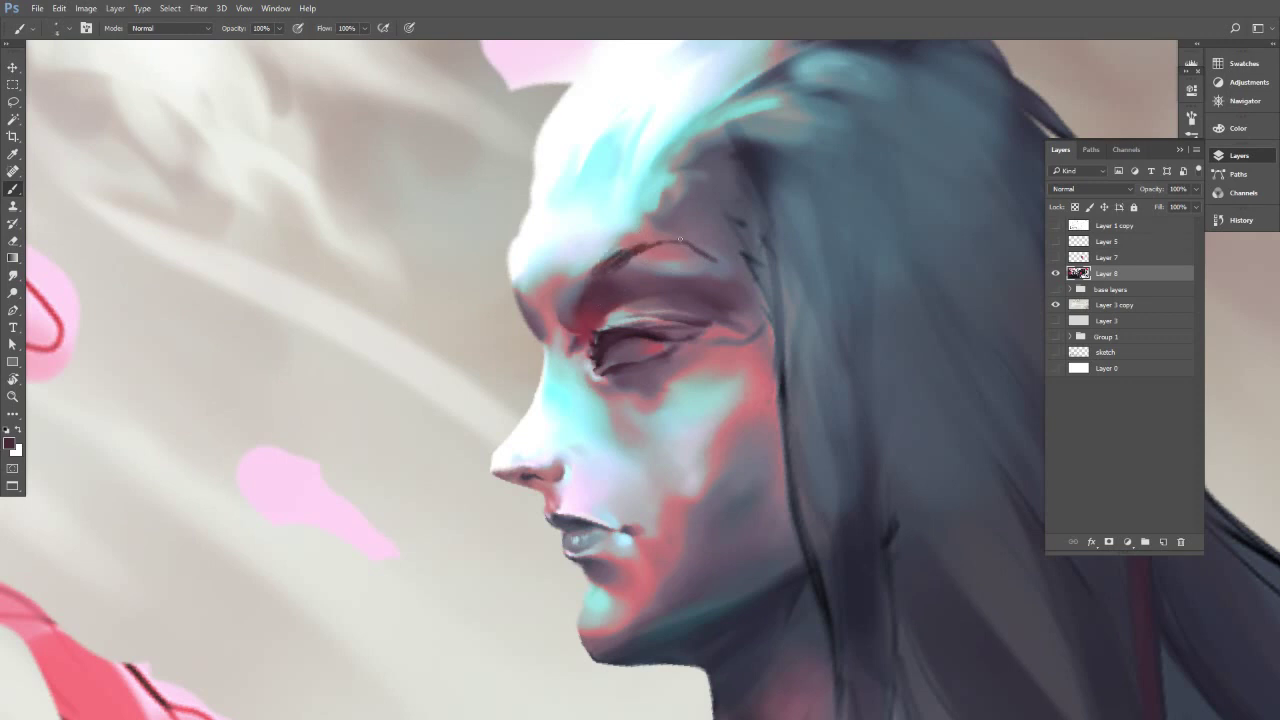
Thicken the eyebrow's inner half and blend it into the socket shadow with sampled maroon tones.
alt+click(646, 241)
alt+click(624, 260)
drag(625, 263, 664, 246)
alt+click(605, 284)
key(bracketright)
drag(611, 285, 641, 255)
alt+click(629, 271)
alt+click(592, 308)
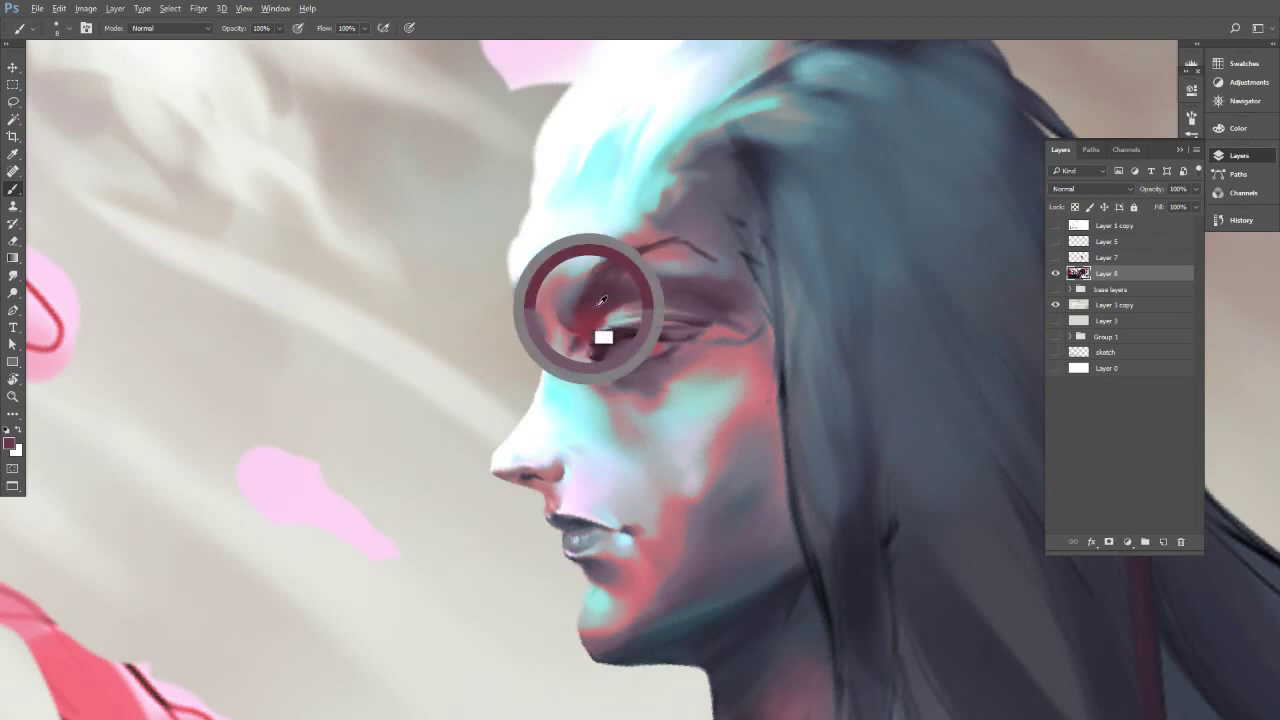
Add small pale blue-grey highlights along the inner part of the upper eyelid.
alt+click(610, 350)
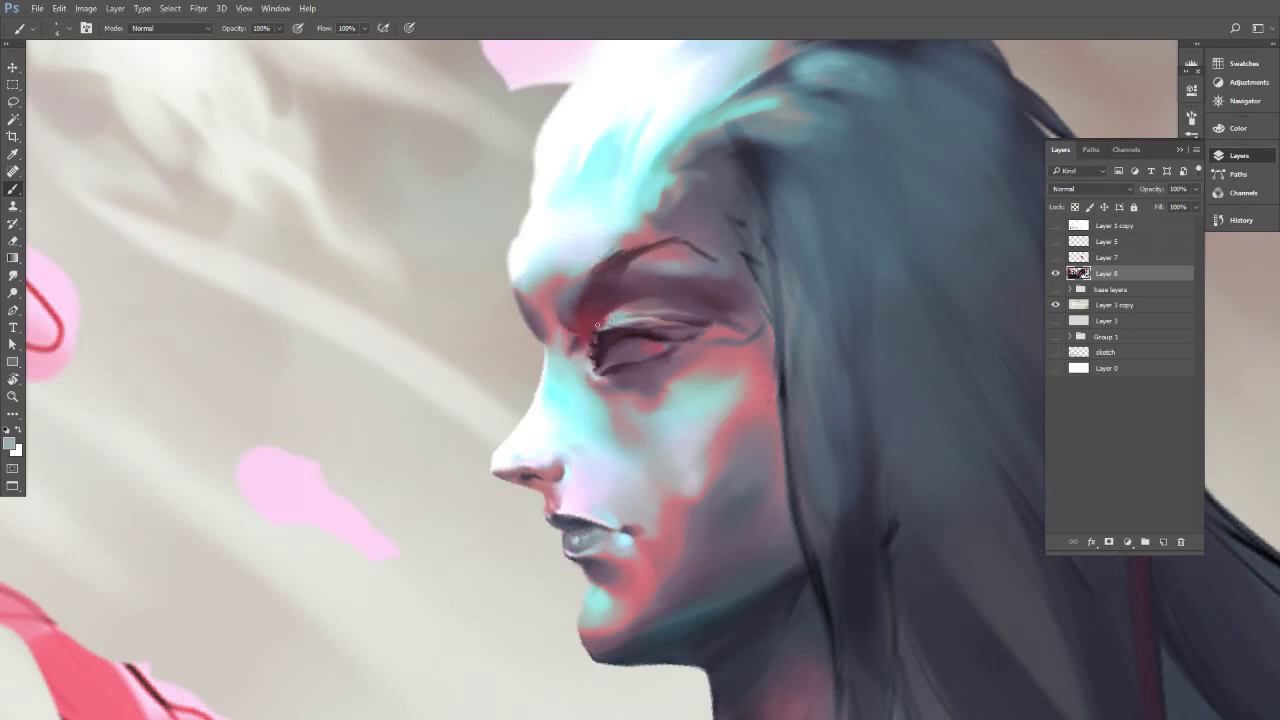
alt+click(597, 326)
alt+click(606, 325)
drag(664, 378, 569, 394)
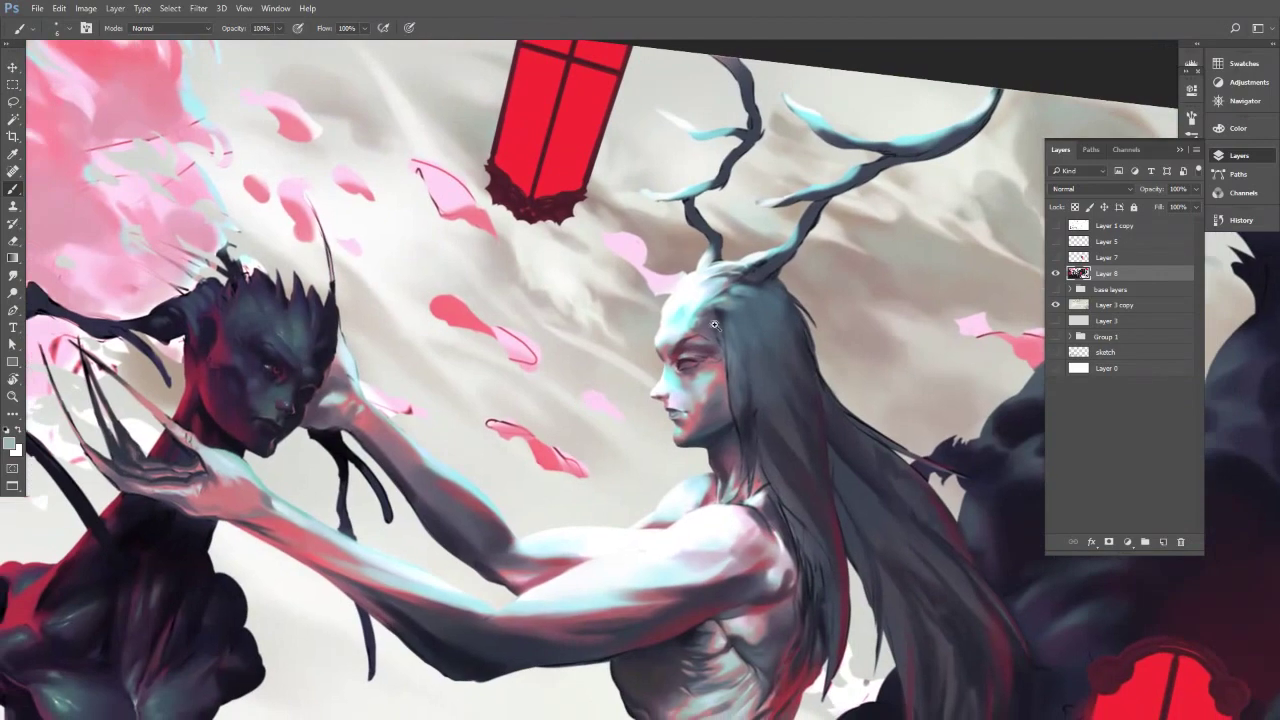
Refine the profile at the nose bridge with sampled tones and clean the brow contour with the Eraser.
drag(638, 326, 700, 332)
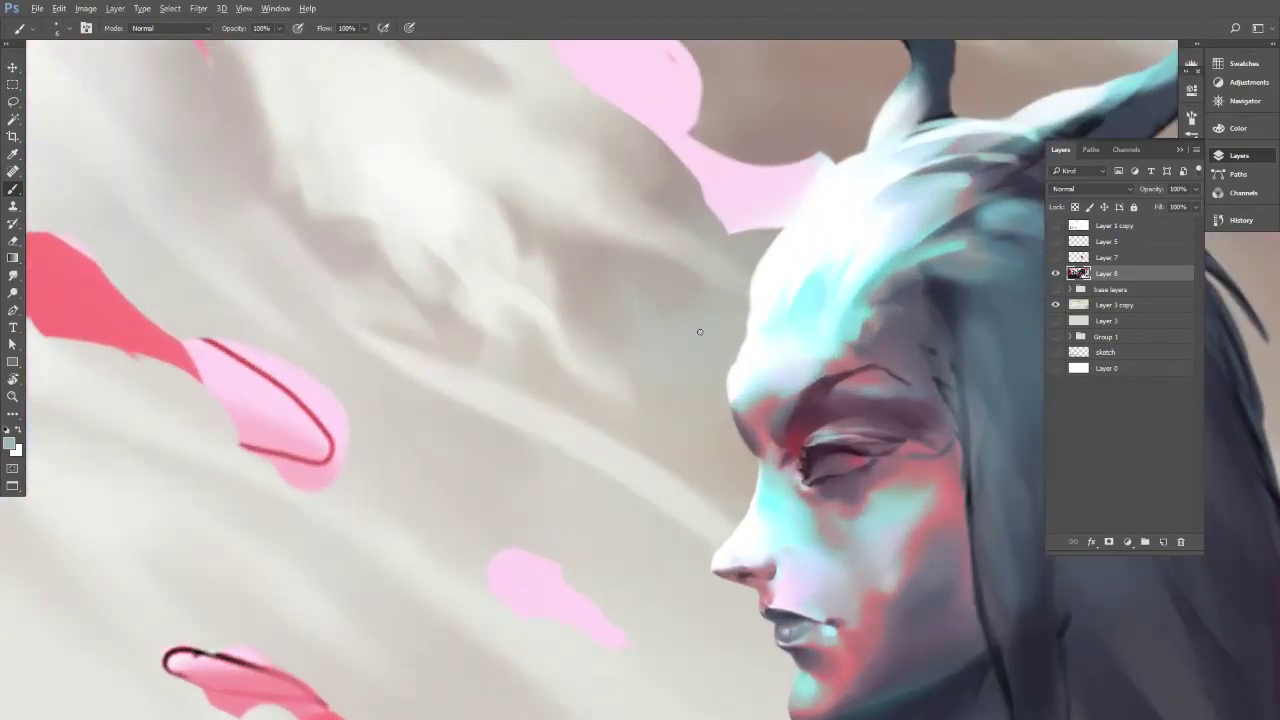
drag(765, 466, 786, 466)
alt+click(758, 474)
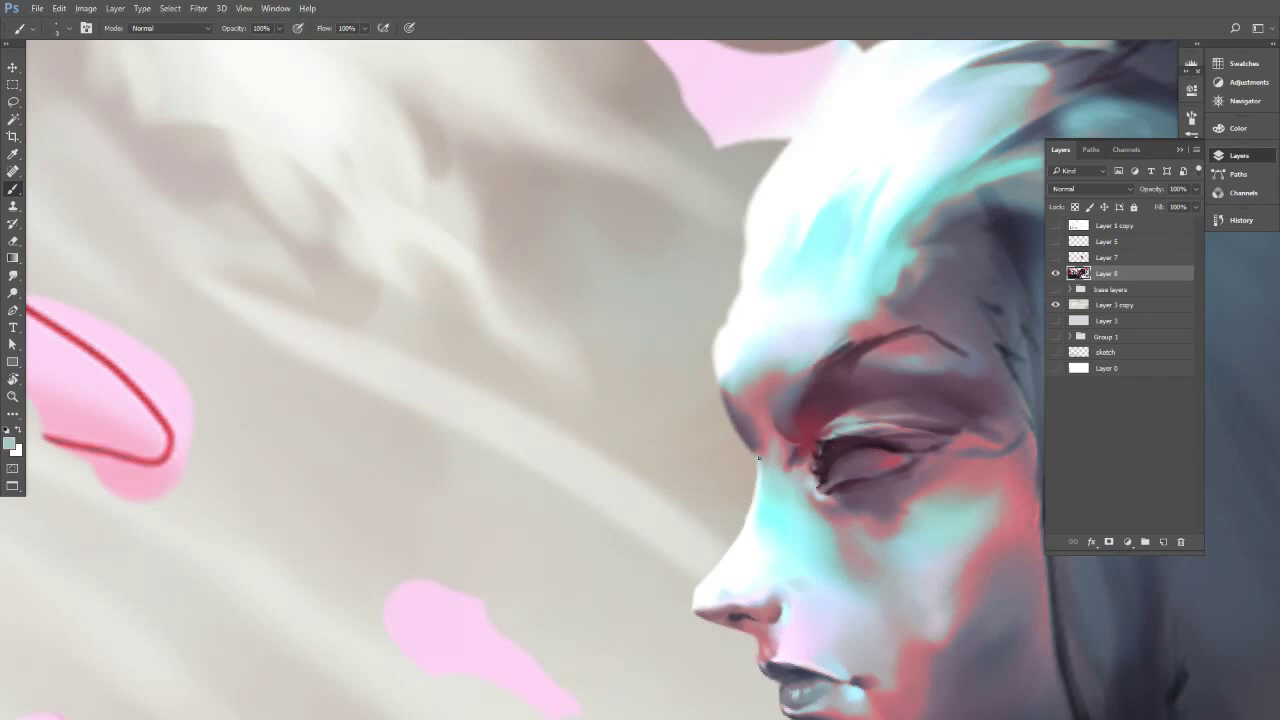
alt+click(754, 452)
alt+click(761, 462)
alt+click(740, 425)
key(e)
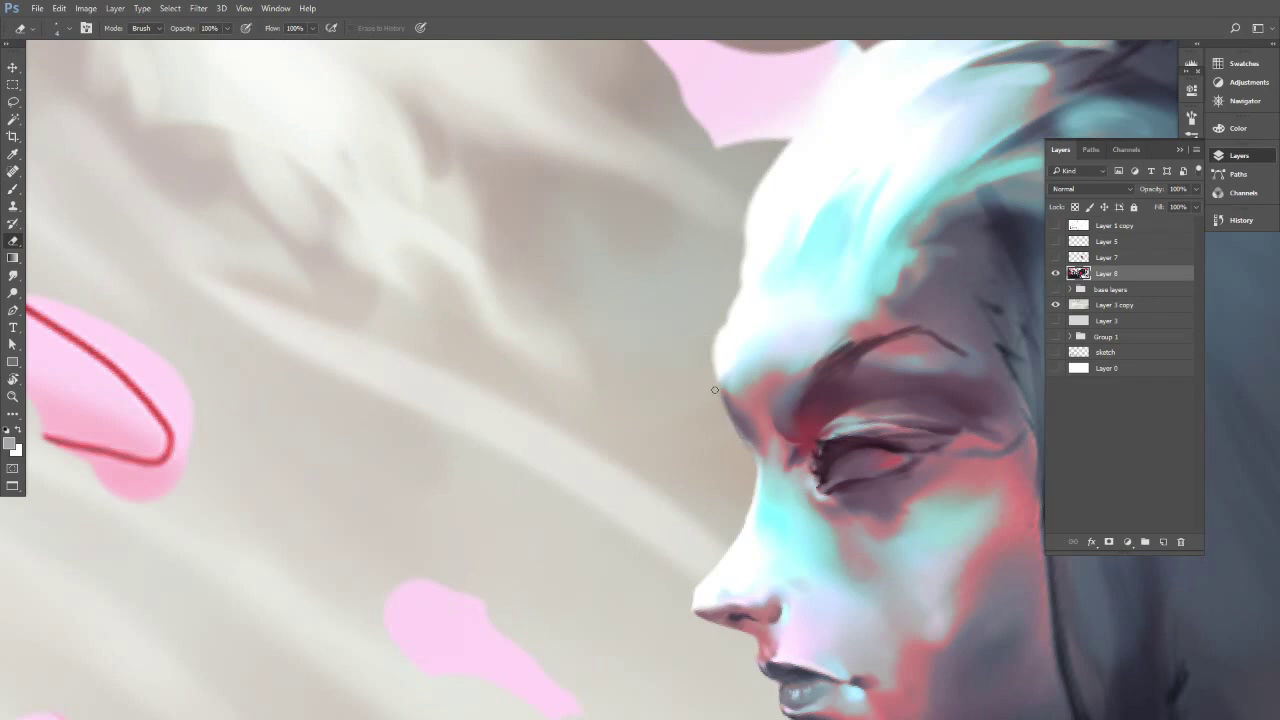
drag(740, 294, 694, 340)
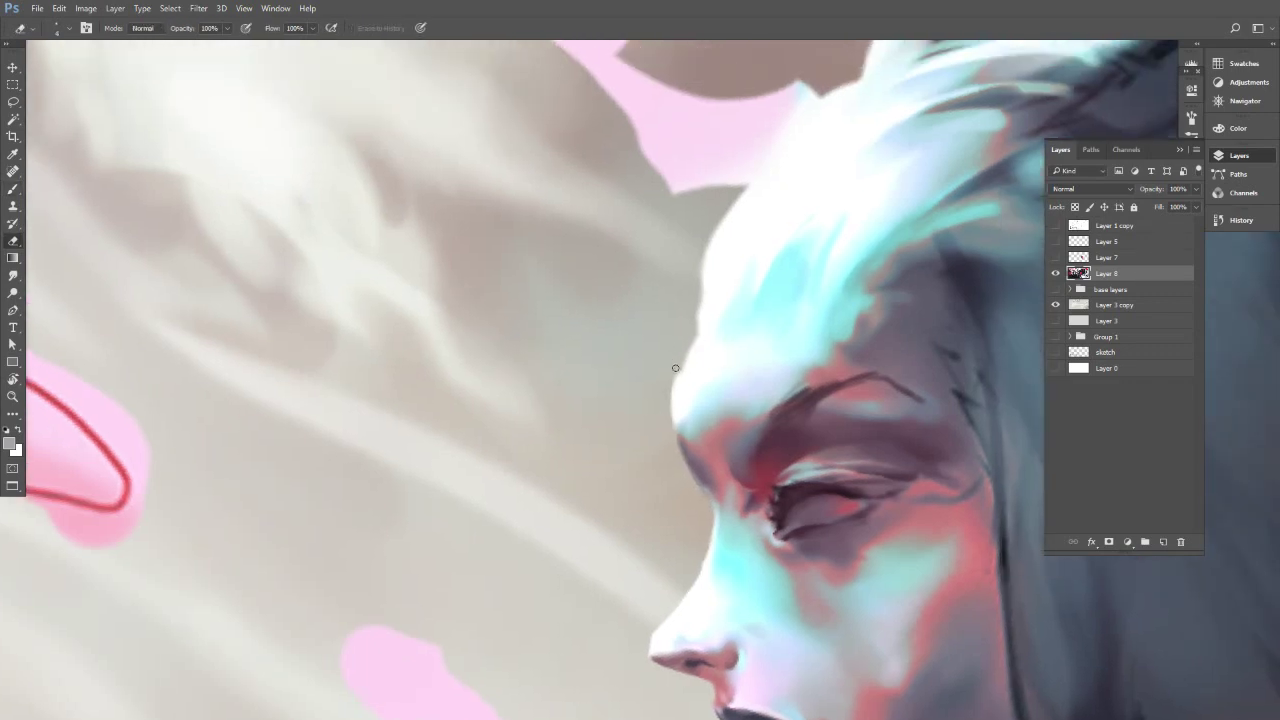
Smooth the forehead's outer contour with white brush strokes and sample the cyan forehead tone.
key(b)
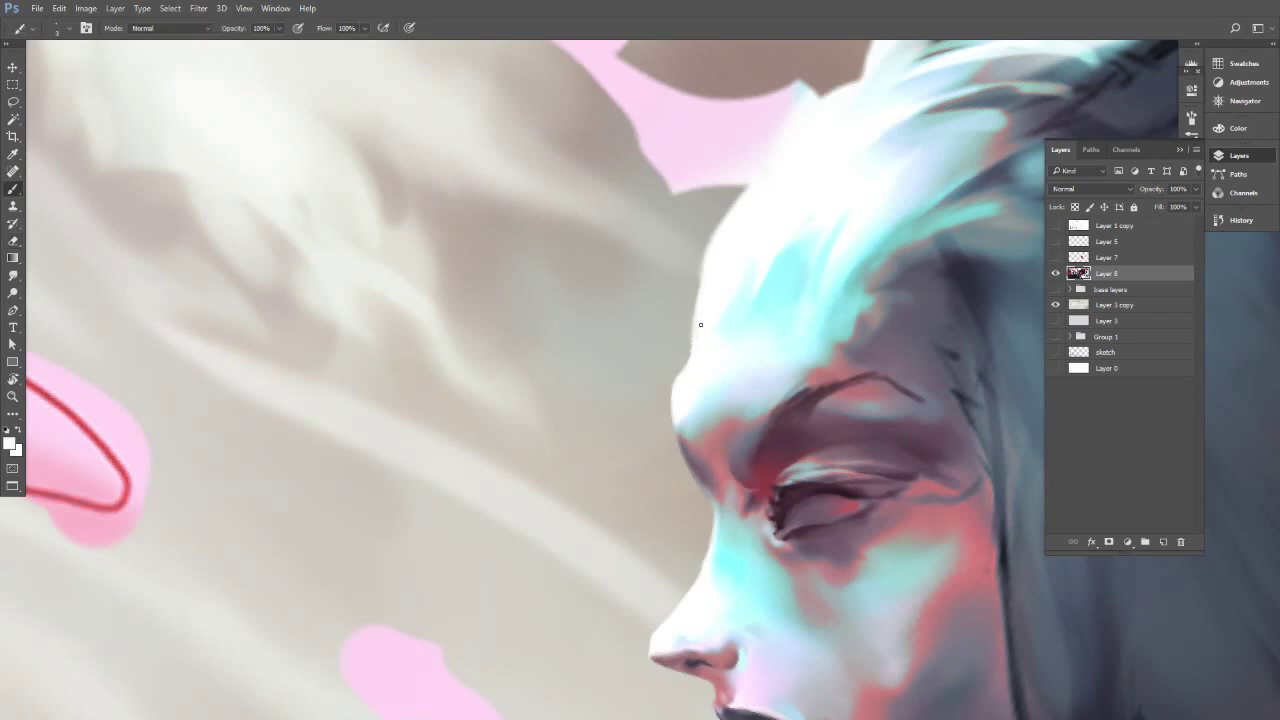
drag(700, 324, 733, 207)
drag(751, 277, 702, 117)
drag(786, 262, 711, 336)
scroll(710, 337, up, 5)
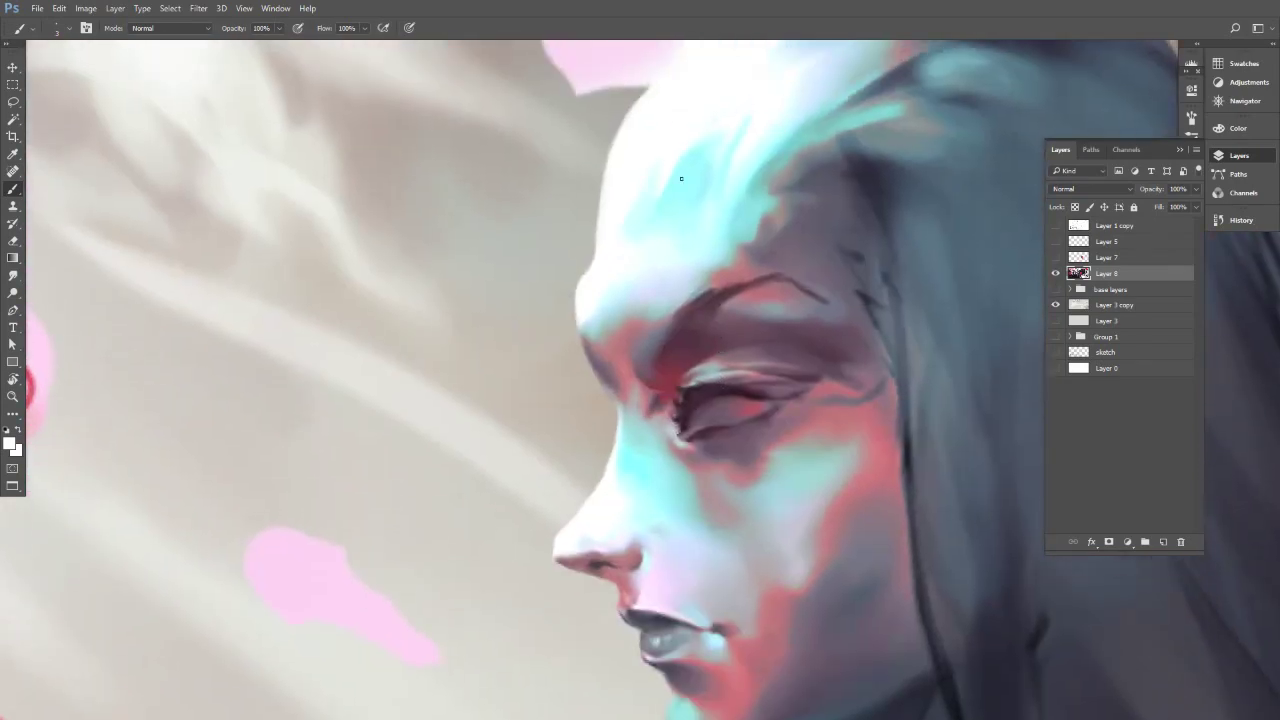
alt+click(687, 165)
Touch up the upper and lower eyelid lines with small strokes in sampled maroon and mauve.
alt+click(713, 439)
alt+click(711, 440)
alt+click(703, 390)
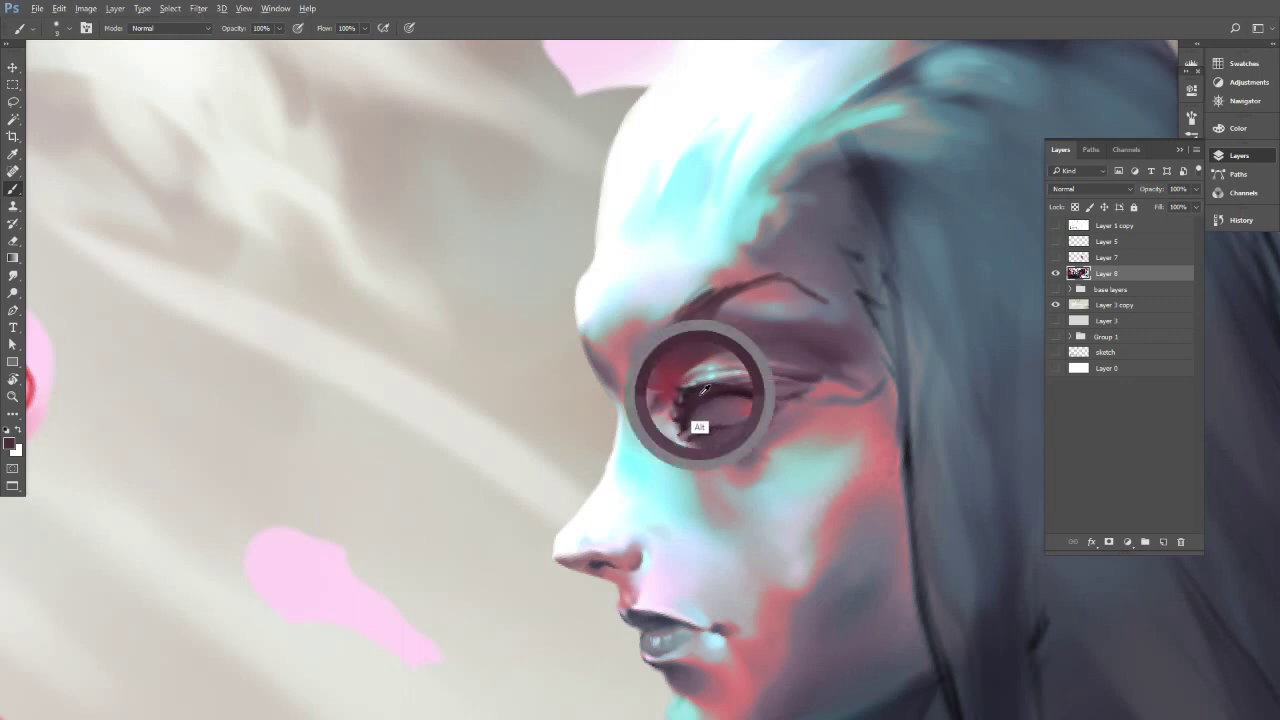
alt+click(757, 437)
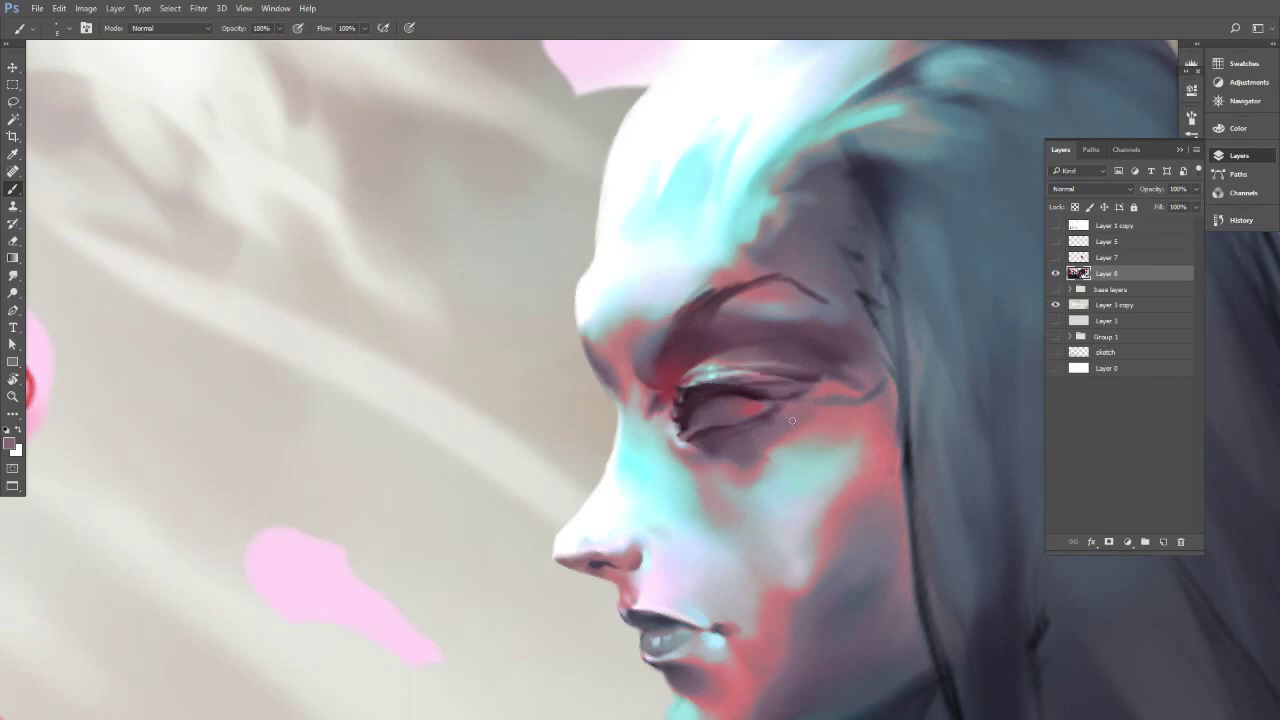
Blend the mauve shadow under the eye into the cheek with a progressively larger brush.
alt+click(754, 465)
key(bracketright)
key(bracketright)
key(bracketright)
drag(749, 442, 768, 433)
alt+click(735, 450)
key(bracketright)
key(bracketright)
key(bracketright)
ctrl+drag(831, 443, 739, 470)
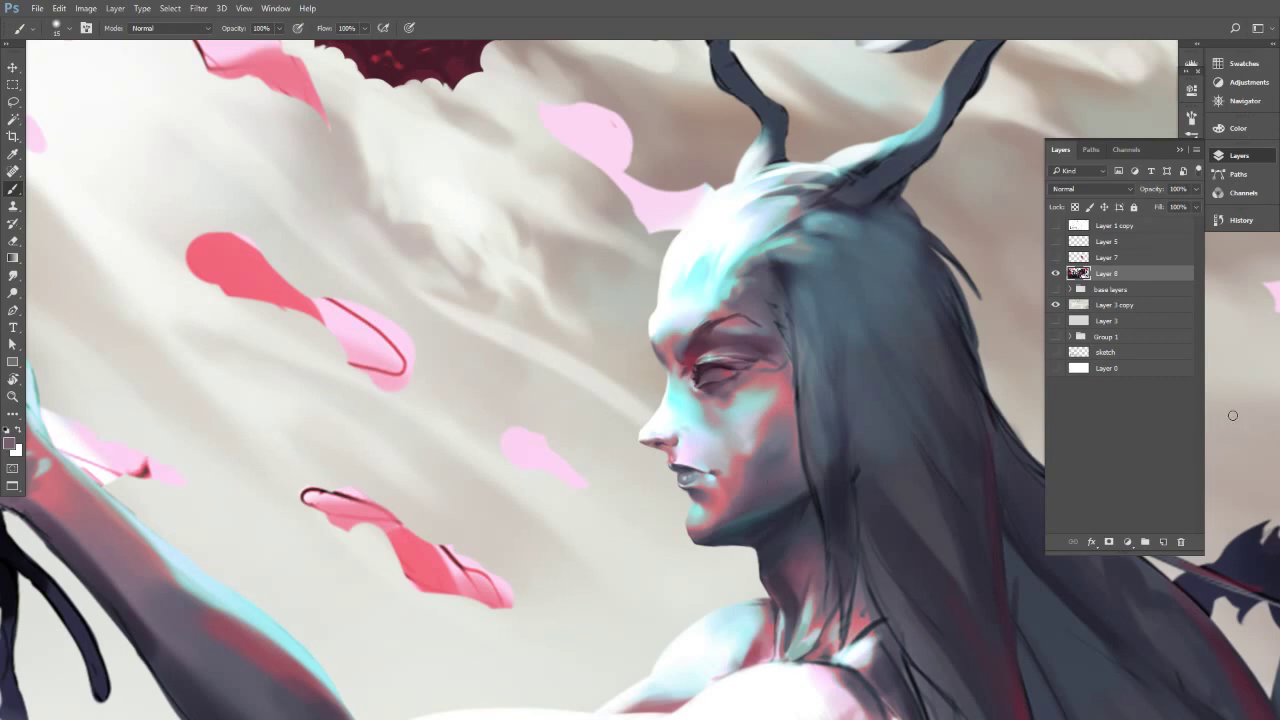
scroll(737, 286, up, 2)
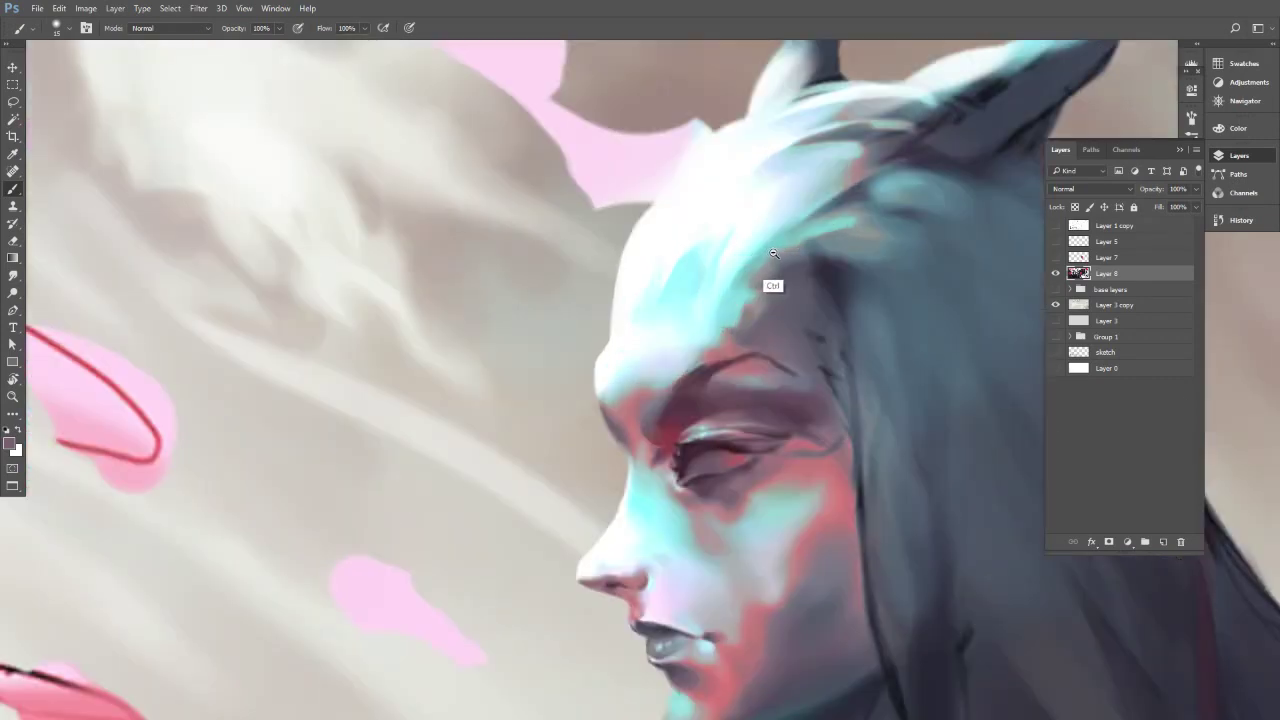
Blend the cyan forehead highlights into the temple shadow with sampled intermediate tones at varied brush sizes.
alt+click(688, 266)
key(bracketright)
key(bracketright)
key(bracketright)
alt+click(723, 269)
alt+click(738, 233)
key(bracketleft)
key(bracketleft)
alt+click(726, 260)
alt+click(736, 294)
alt+click(738, 309)
drag(763, 377, 747, 329)
Build up the eyebrow's inner end with sampled dark maroon and soften it toward the nose bridge.
alt+click(692, 432)
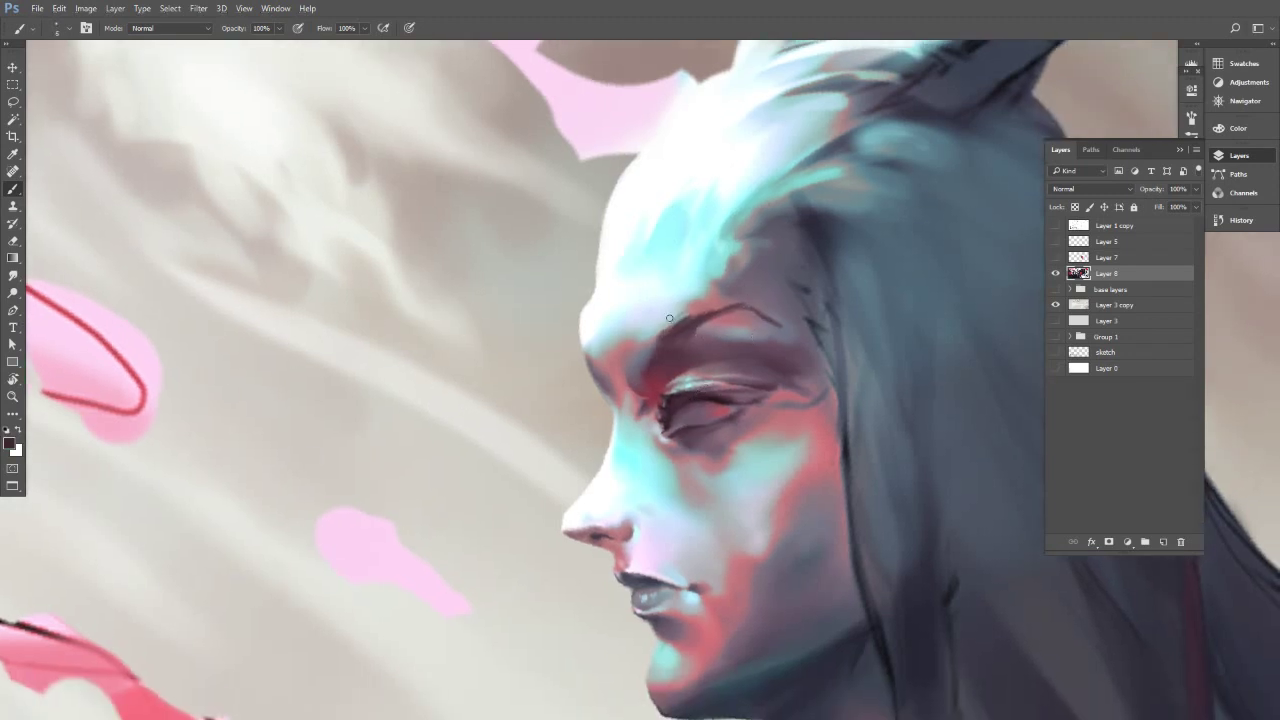
drag(671, 316, 661, 348)
key(bracketright)
key(bracketright)
drag(645, 362, 650, 340)
drag(762, 378, 657, 434)
scroll(724, 470, up, 2)
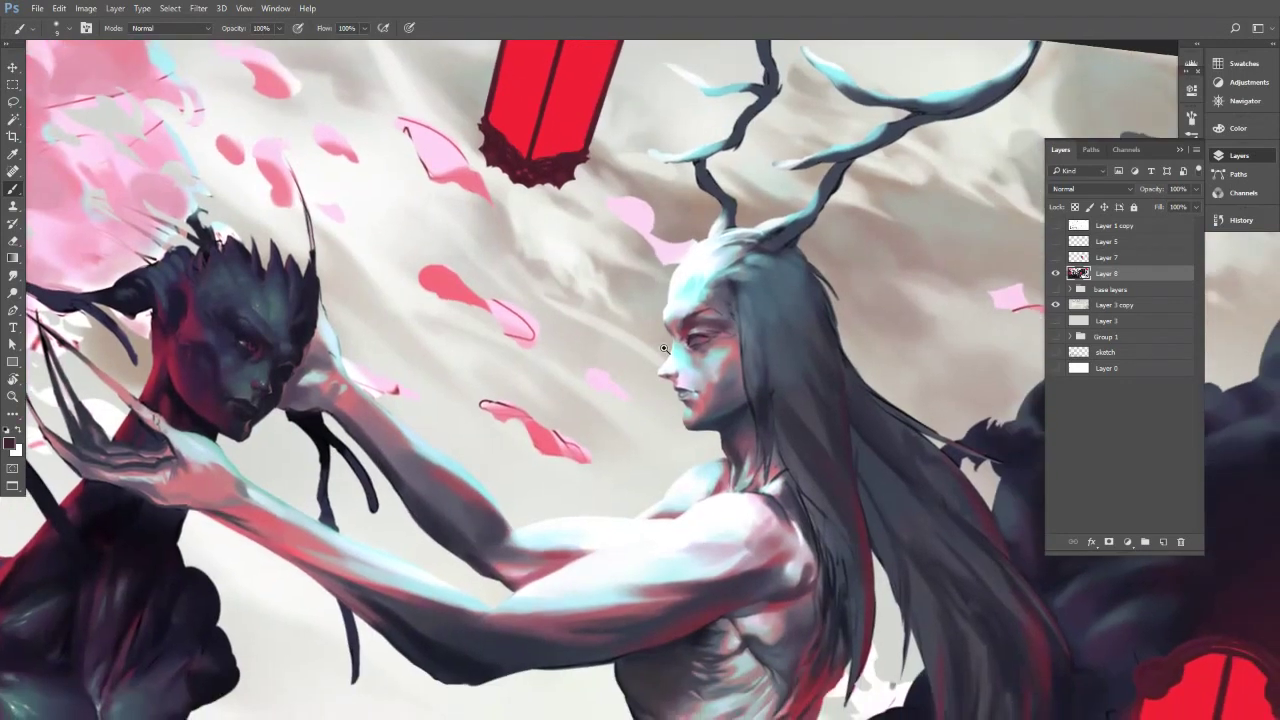
scroll(697, 256, up, 4)
Paint pale cyan highlights on the upper cheek below the eye with colors sampled from the forehead and cheek.
alt+click(695, 258)
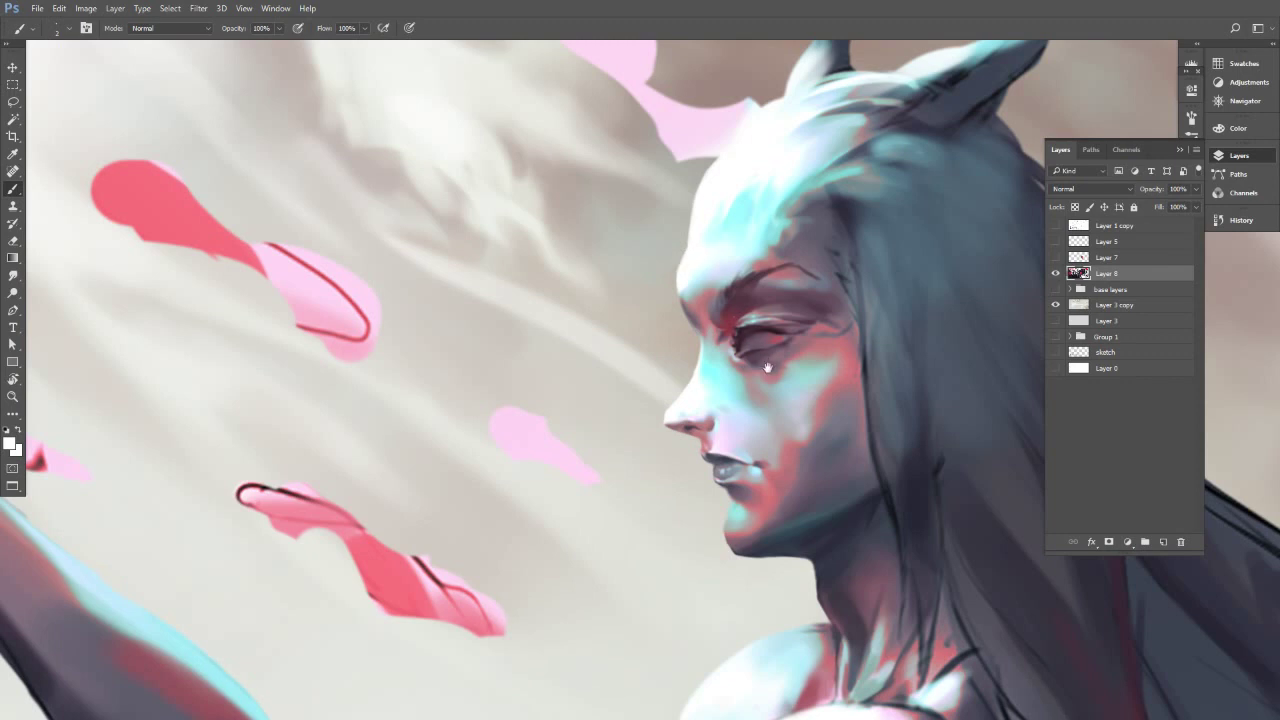
drag(767, 368, 655, 312)
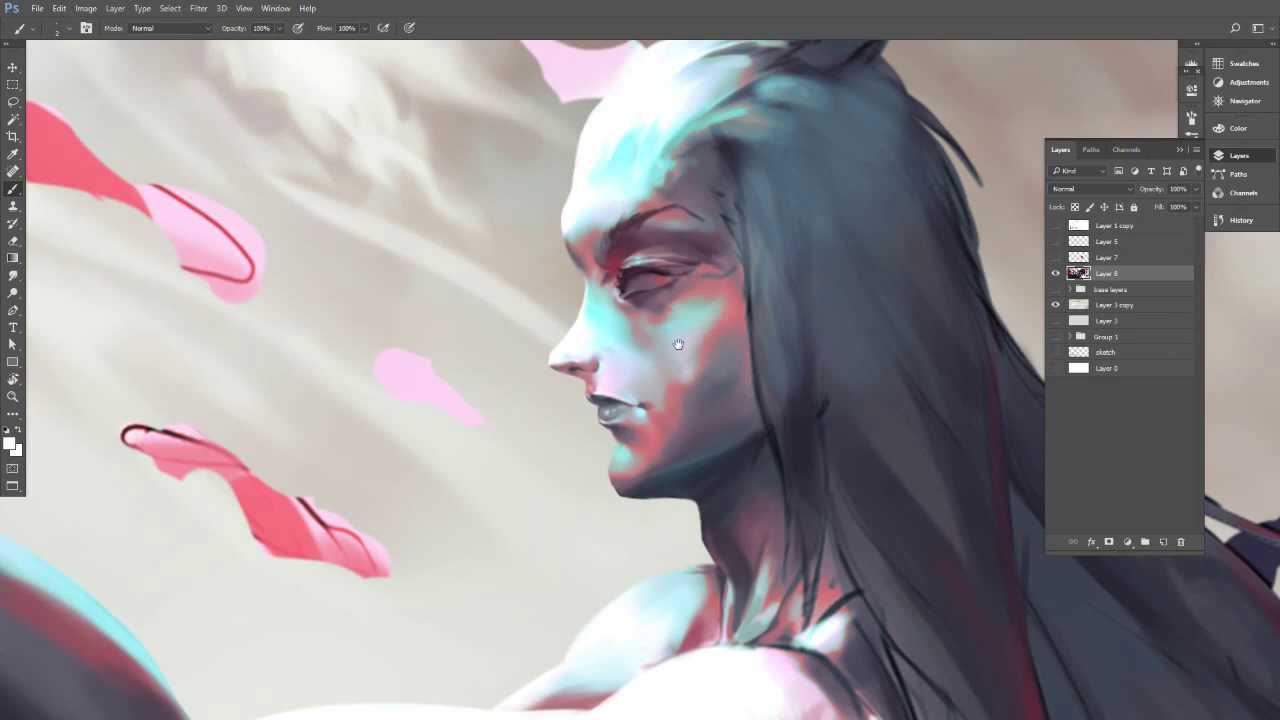
scroll(692, 330, up, 2)
alt+click(633, 92)
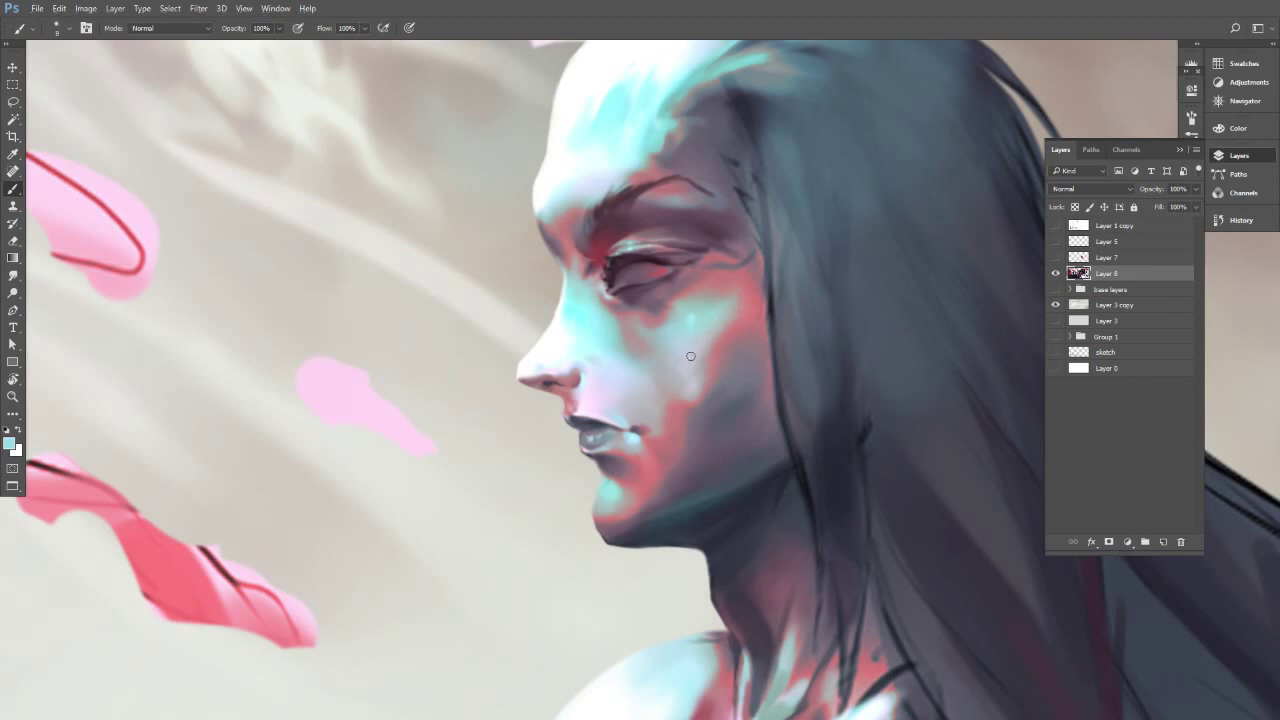
alt+click(679, 320)
alt+click(687, 327)
key(bracketright)
drag(719, 330, 707, 339)
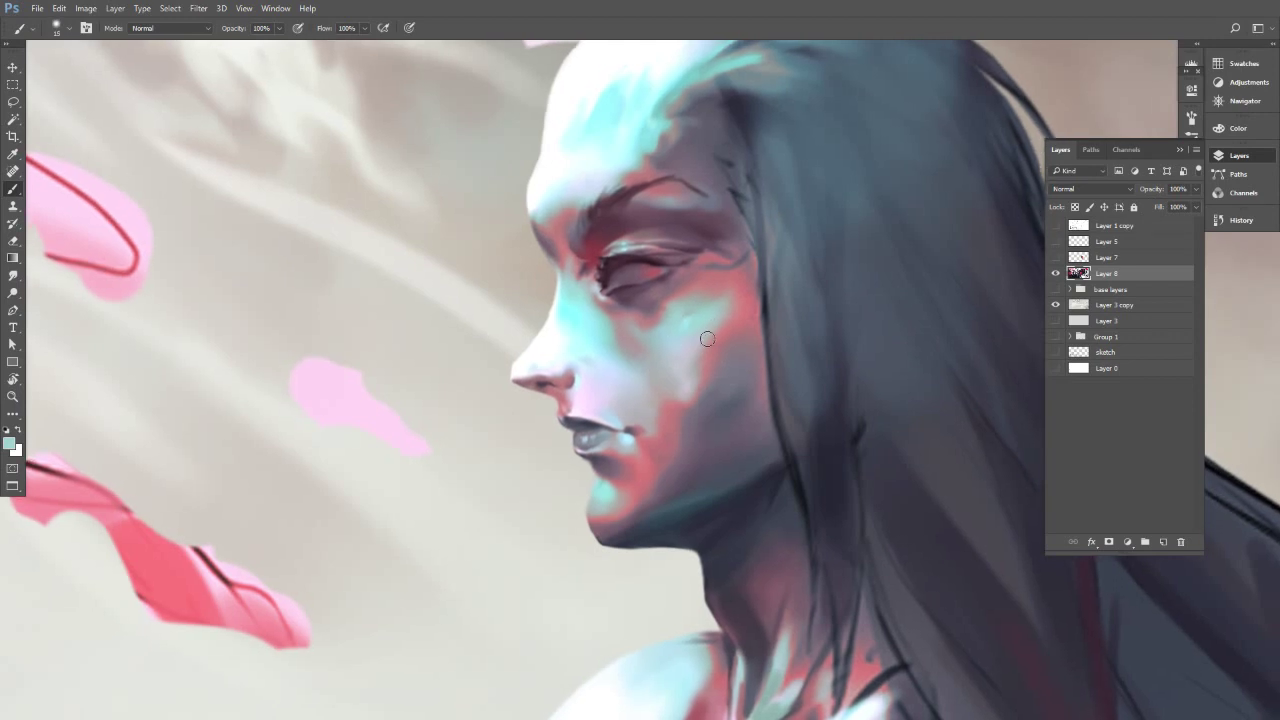
drag(755, 338, 720, 385)
Smooth the lower lip's shading and edge with fine strokes in sampled grey-blue tones.
drag(546, 490, 568, 490)
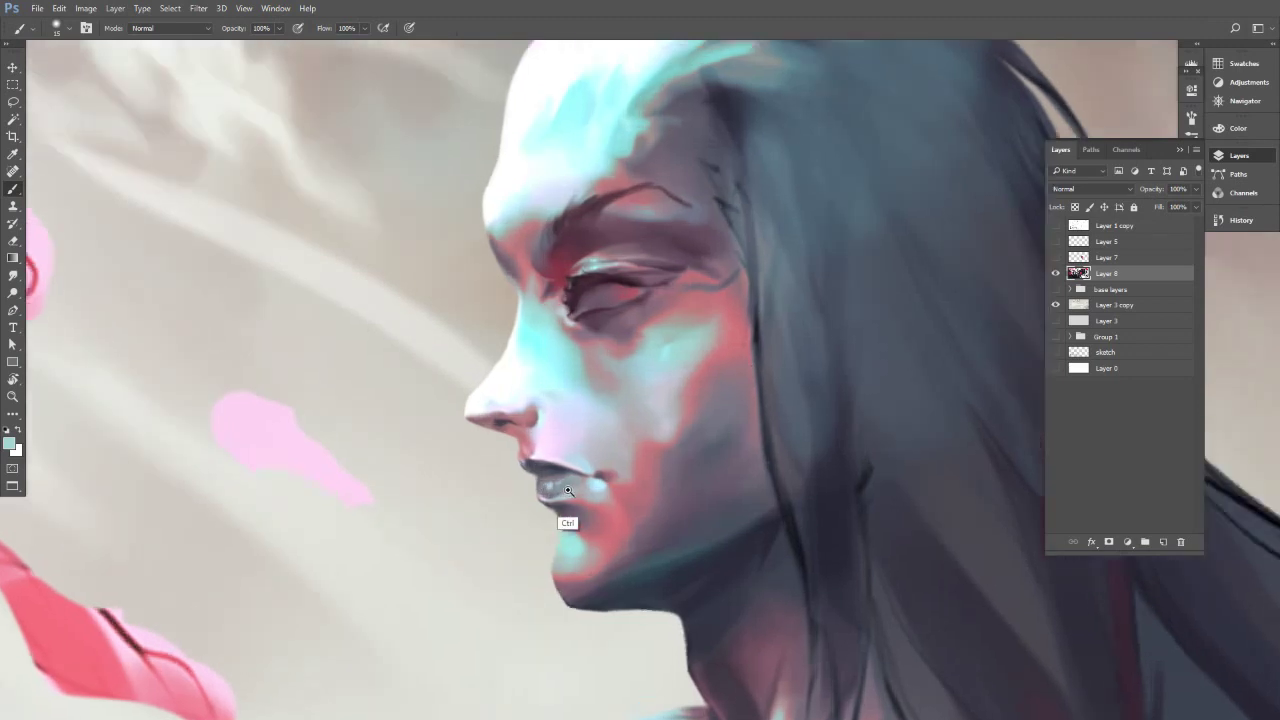
ctrl+click(567, 490)
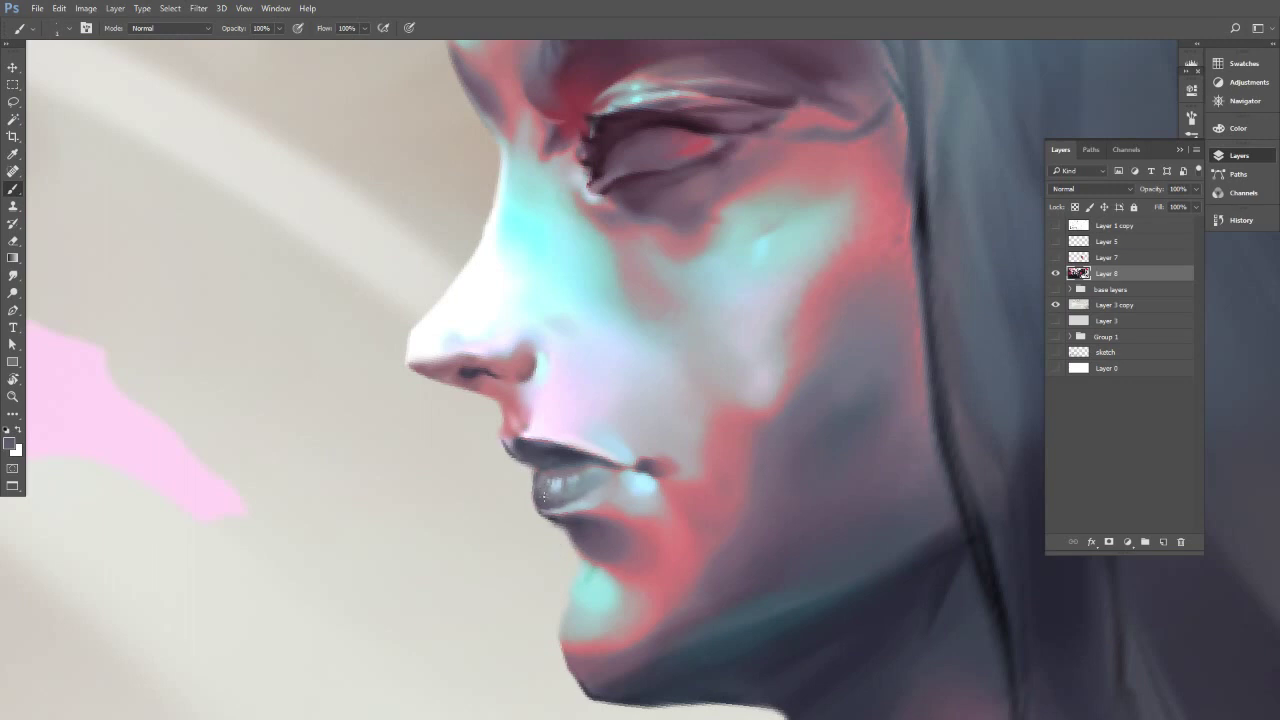
alt+click(592, 482)
drag(644, 492, 483, 547)
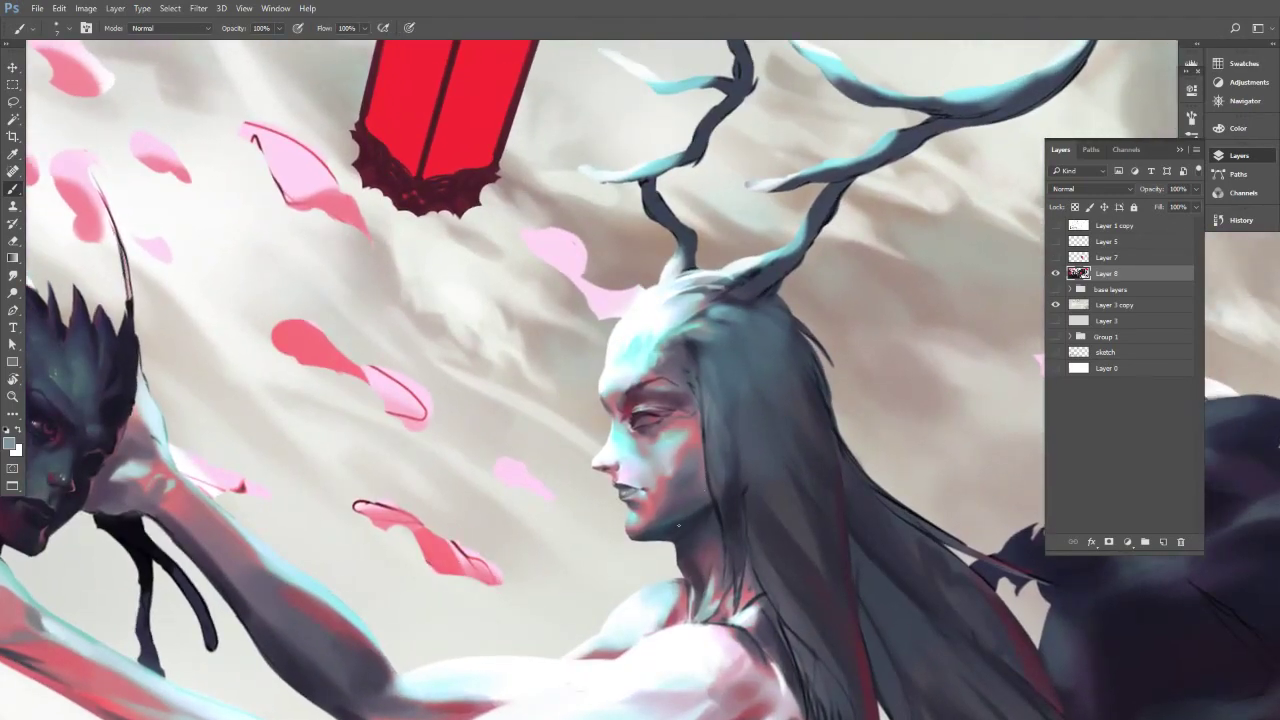
scroll(650, 537, up, 5)
Clean the chin's contour with the Eraser and add a small white highlight below the lower lip.
key(e)
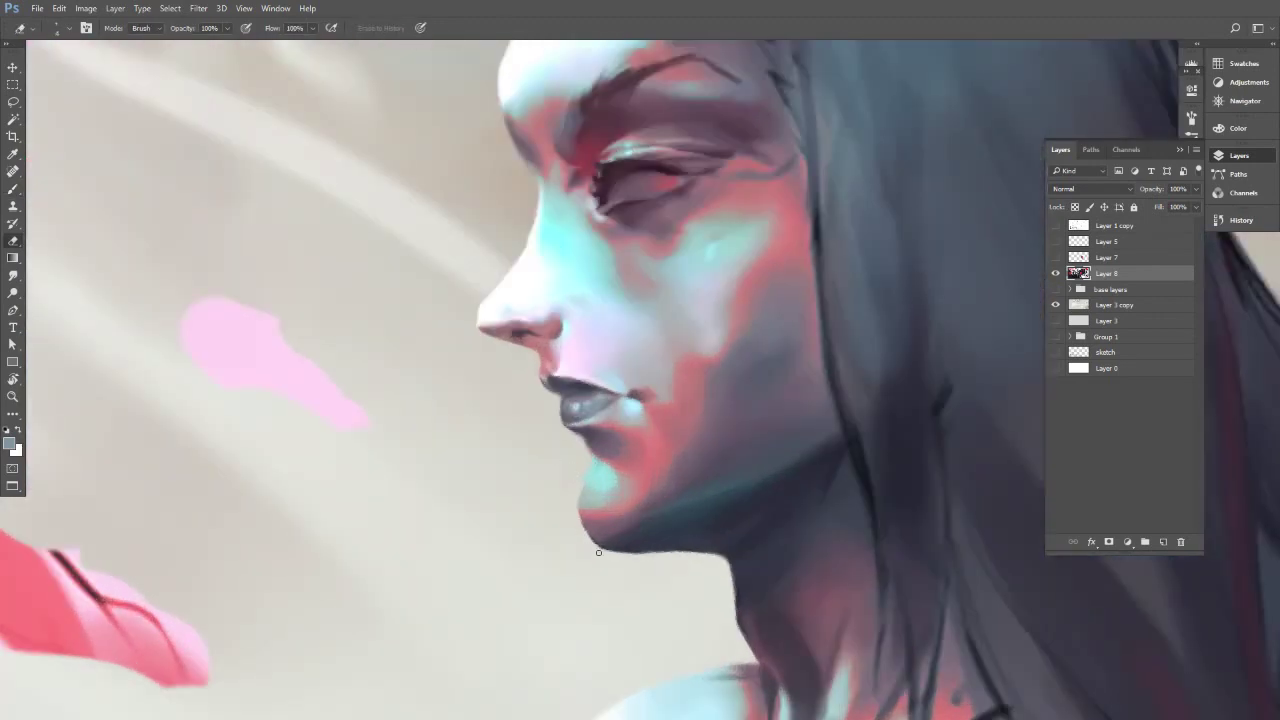
key(b)
alt+shift+right_click(522, 254)
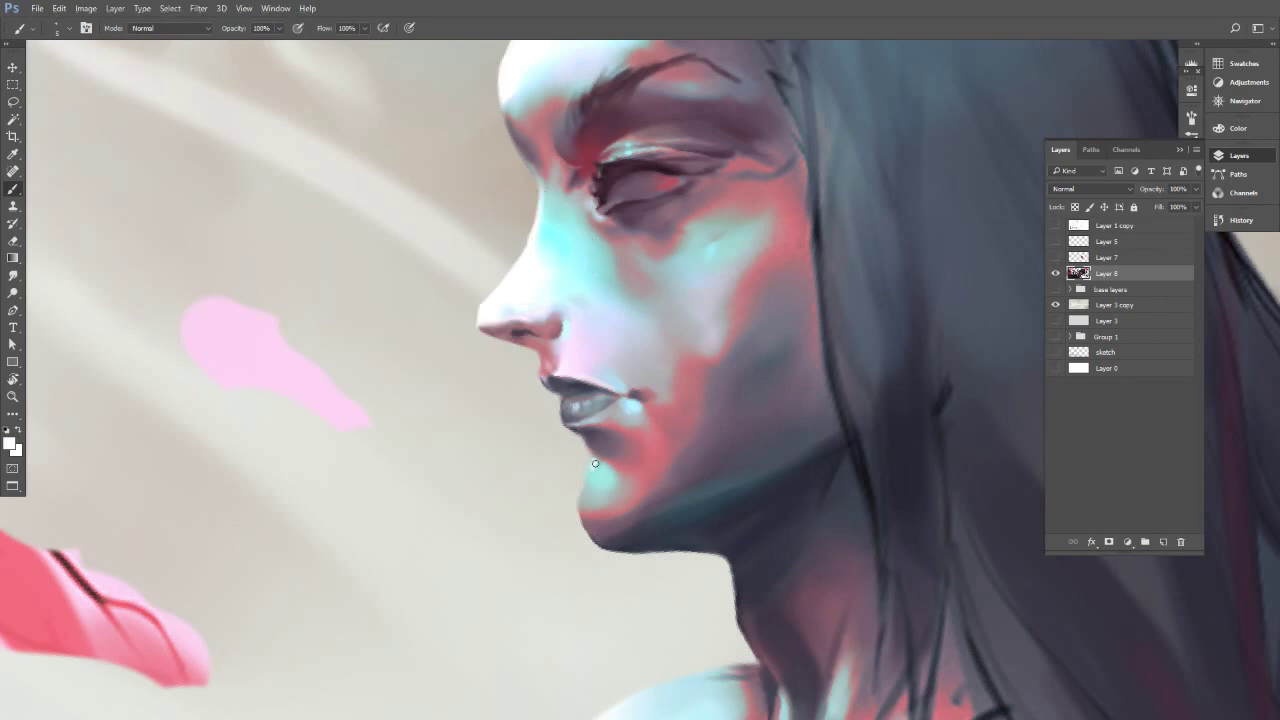
key(e)
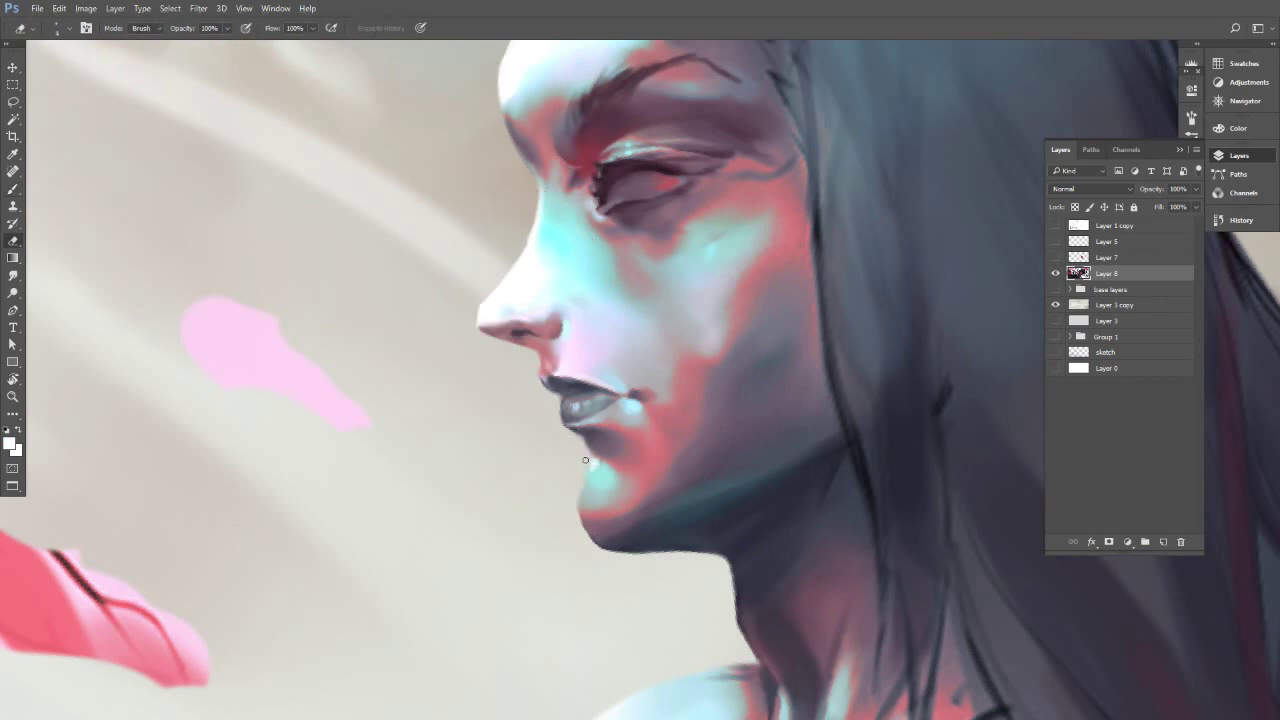
drag(654, 408, 561, 708)
On a new layer, draw a straight dark guide line from the dark figure's eye to the horned figure's eye.
key(b)
ctrl+click(543, 503)
mouse_move(540, 508)
mouse_down()
mouse_move(452, 510)
mouse_move(649, 460)
mouse_move(717, 411)
mouse_move(760, 401)
mouse_up()
key(r)
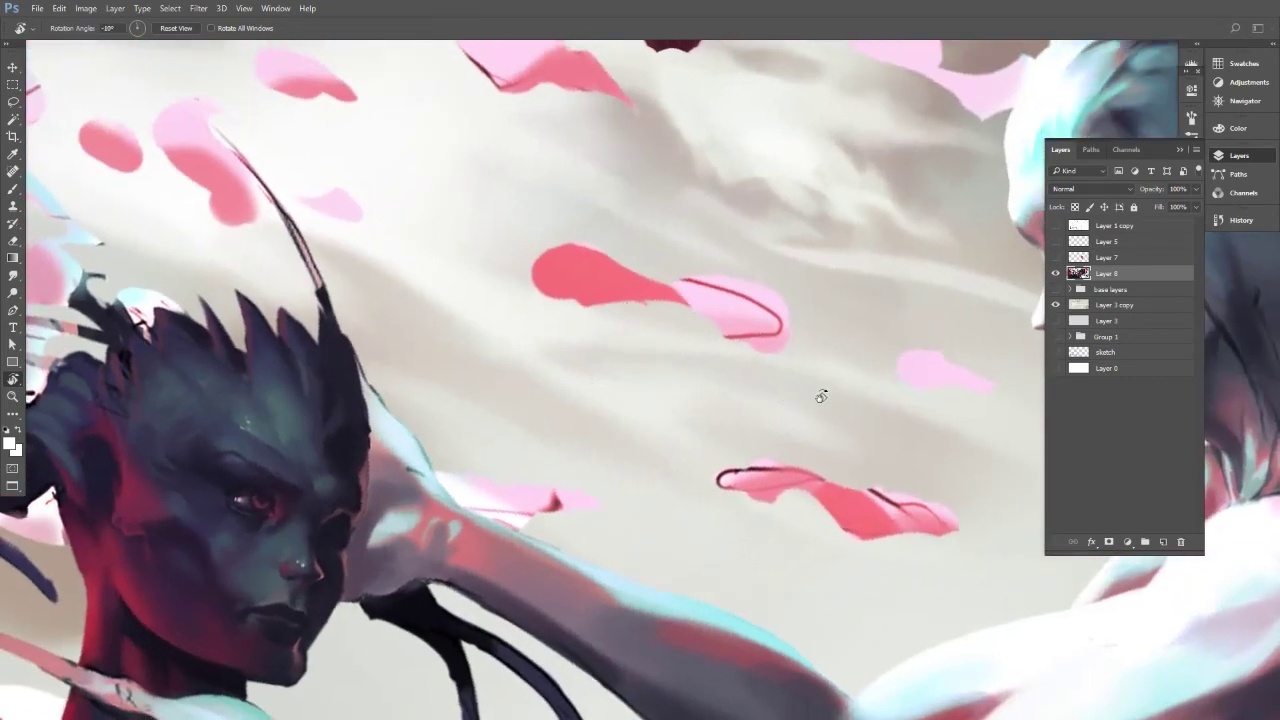
key(b)
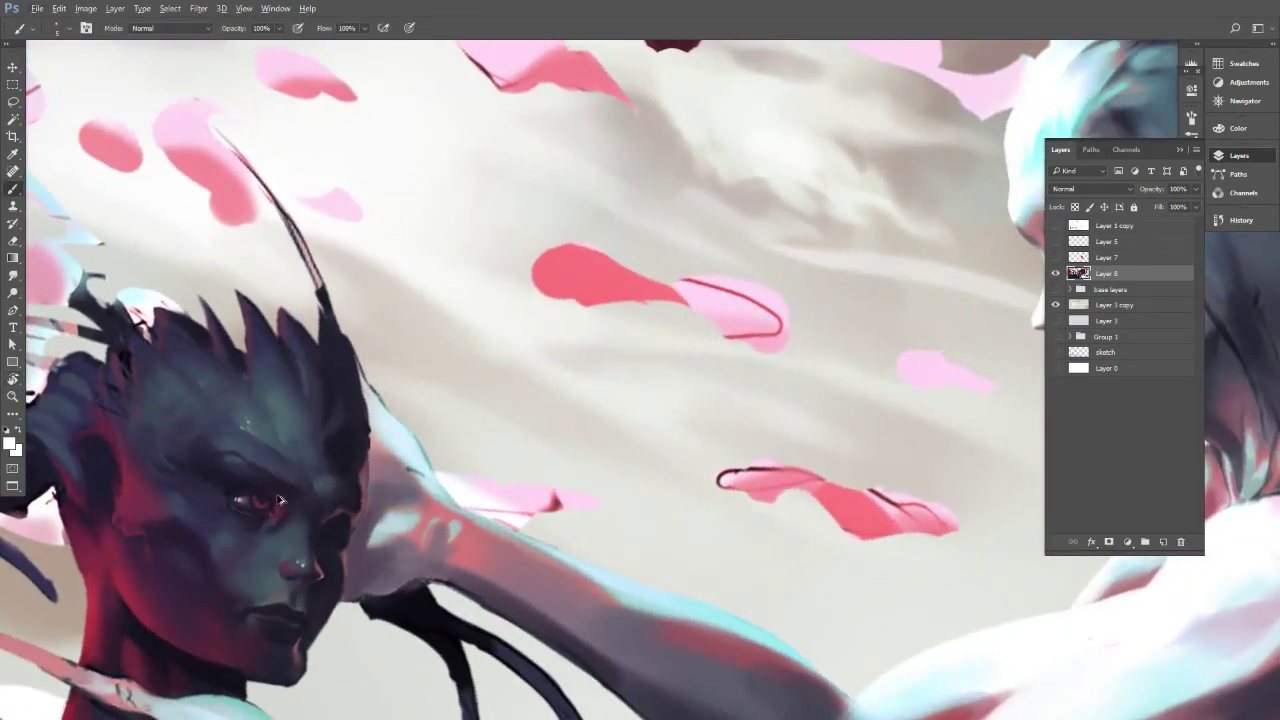
key(ctrl+shift+alt+n)
alt+click(264, 498)
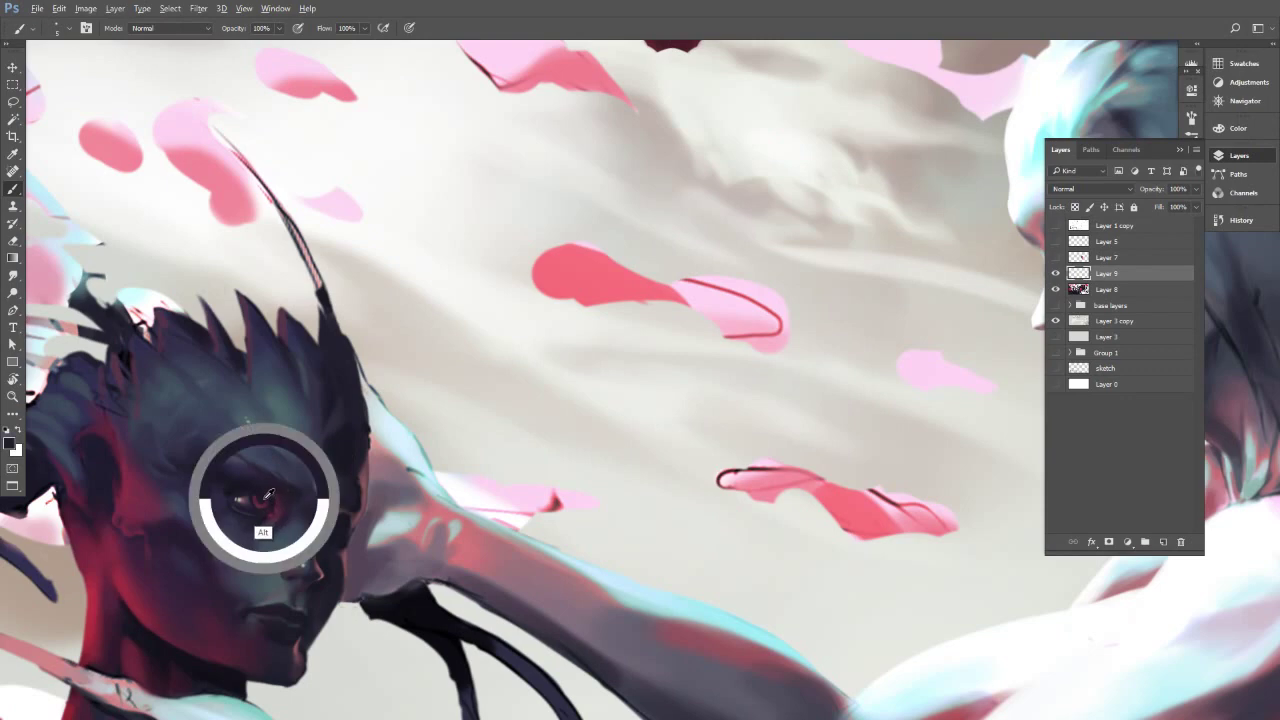
drag(557, 434, 502, 426)
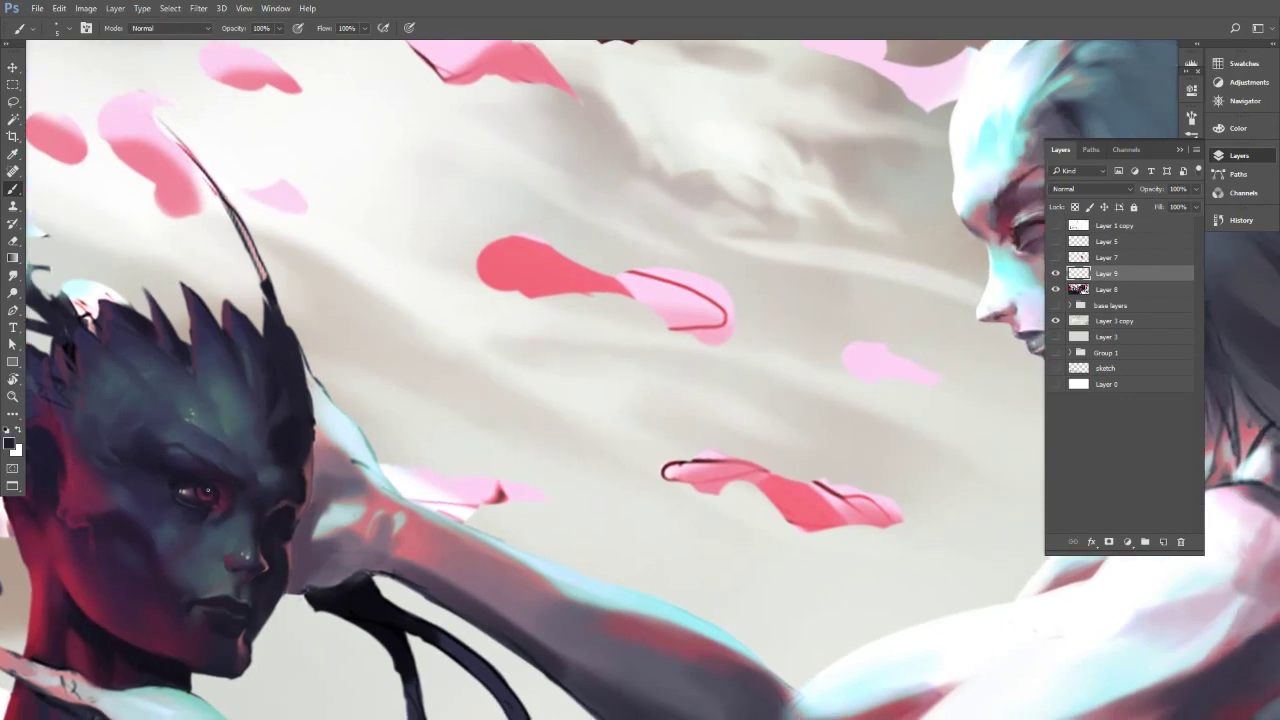
drag(951, 243, 923, 258)
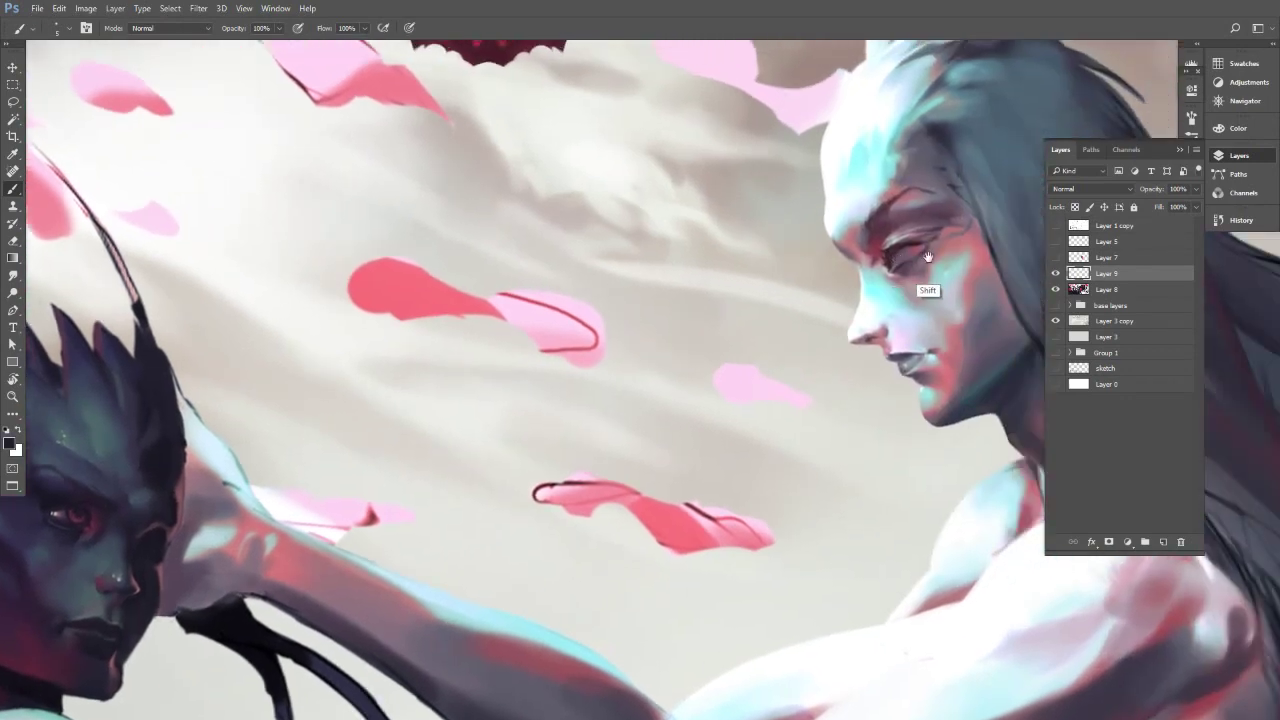
shift+click(881, 265)
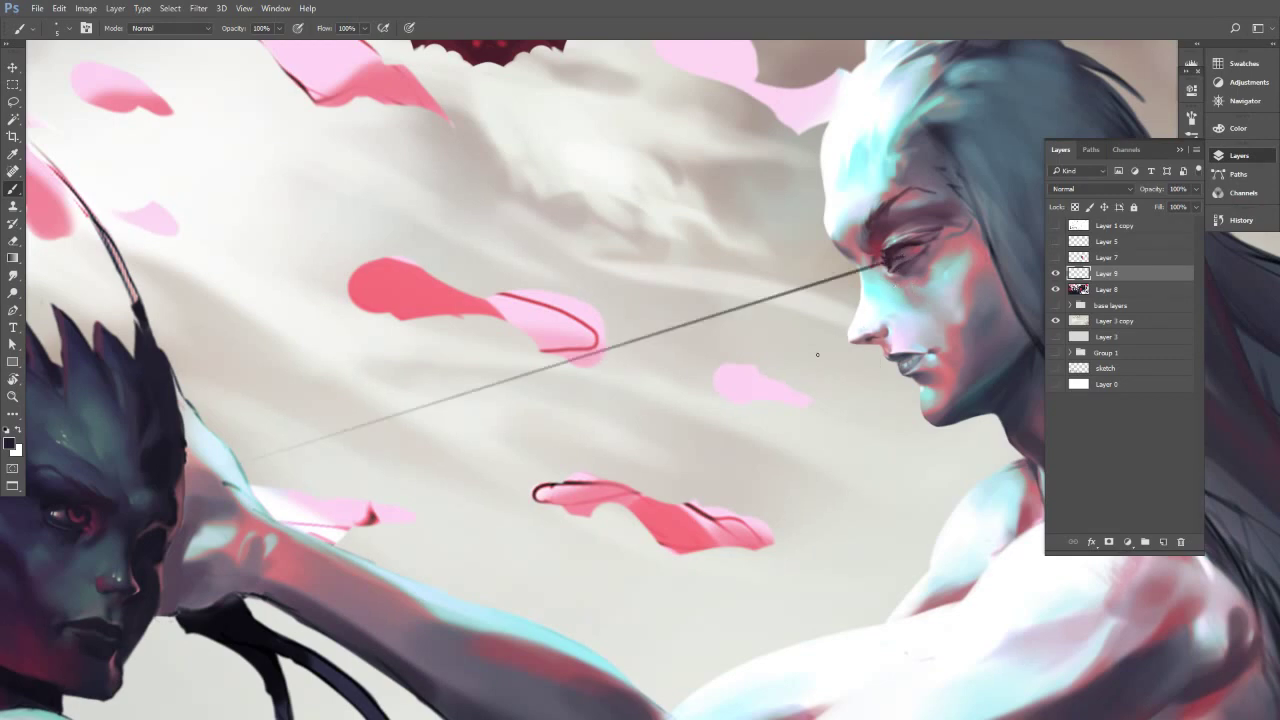
Return to Layer 8 and paint a dark pupil in the horned figure's eye where the guide line meets it.
click(1123, 289)
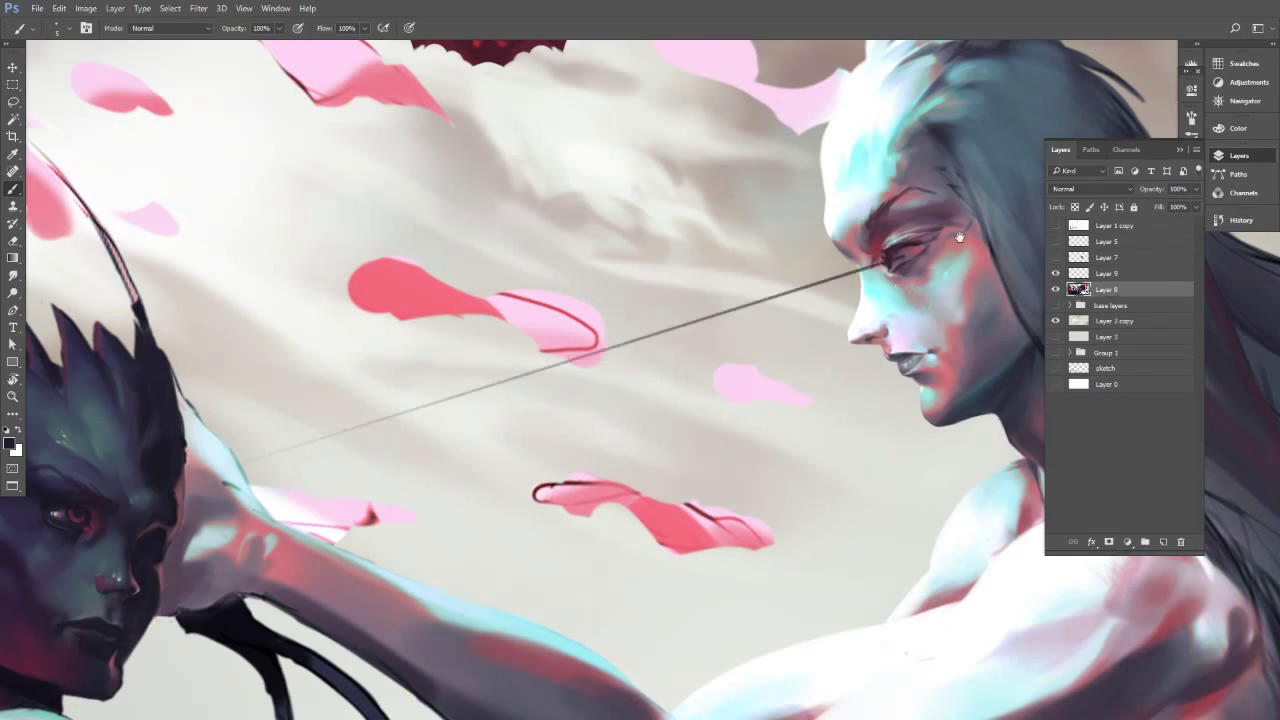
drag(958, 238, 881, 312)
scroll(880, 311, down, 2)
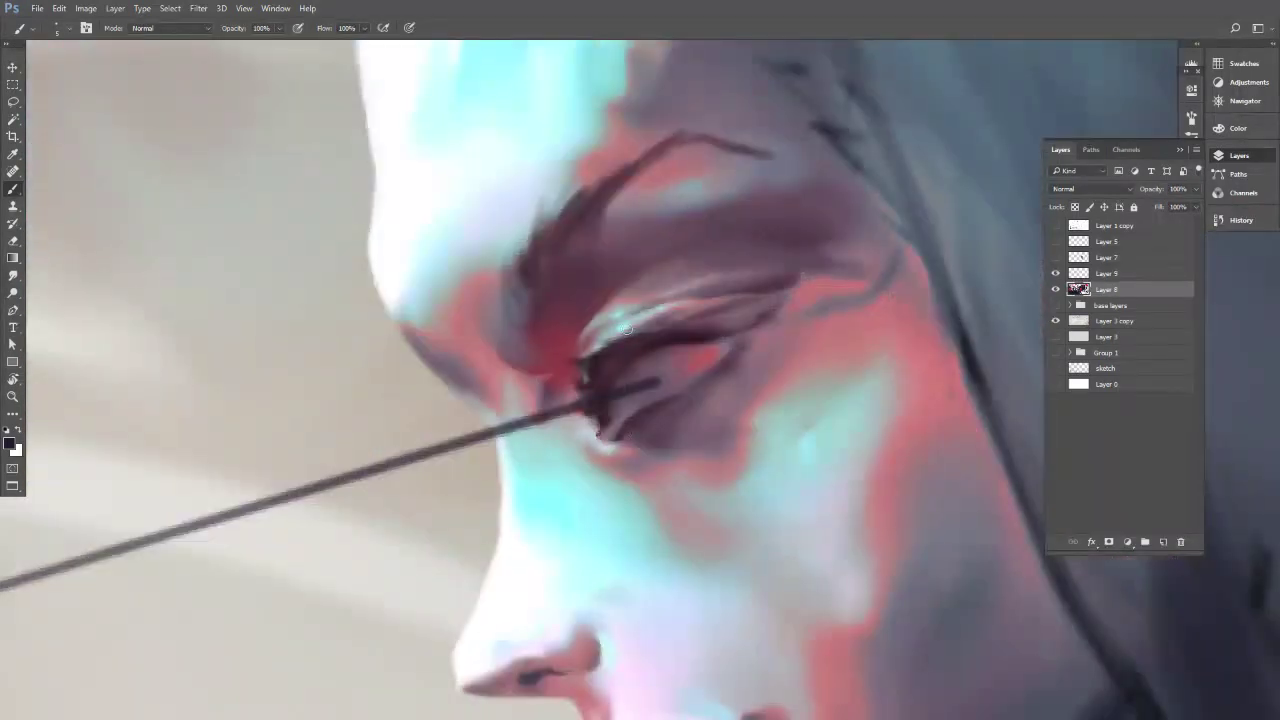
scroll(627, 330, down, 2)
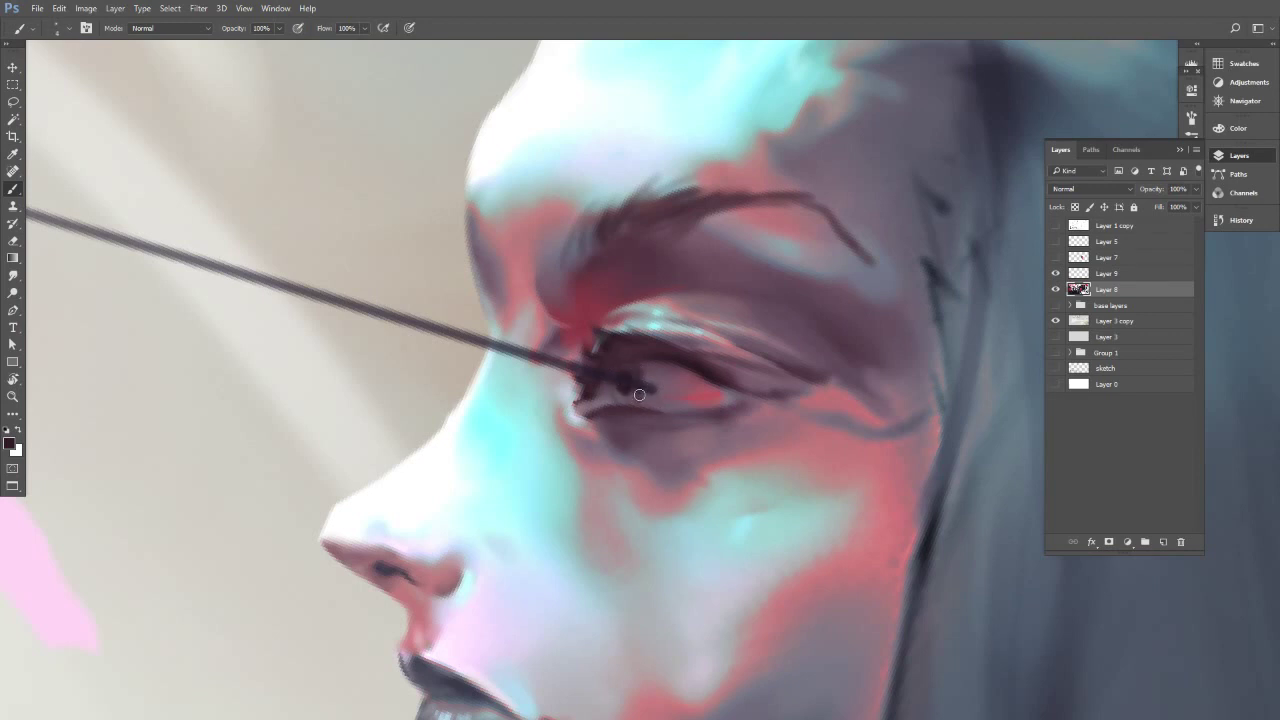
alt+click(588, 348)
alt+click(617, 390)
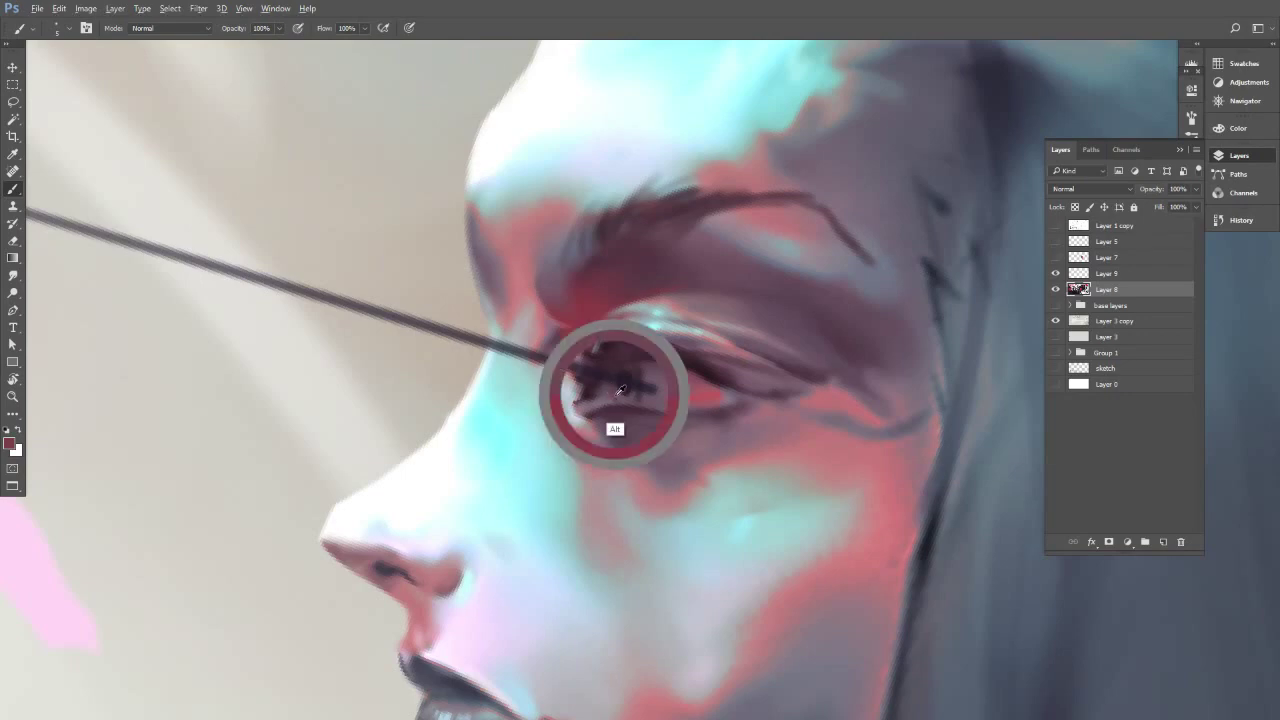
Hide the guide line layer and add sampled dark red around the horned figure's iris.
key(r)
drag(698, 395, 692, 331)
click(1055, 274)
drag(843, 275, 600, 462)
drag(827, 465, 853, 330)
key(b)
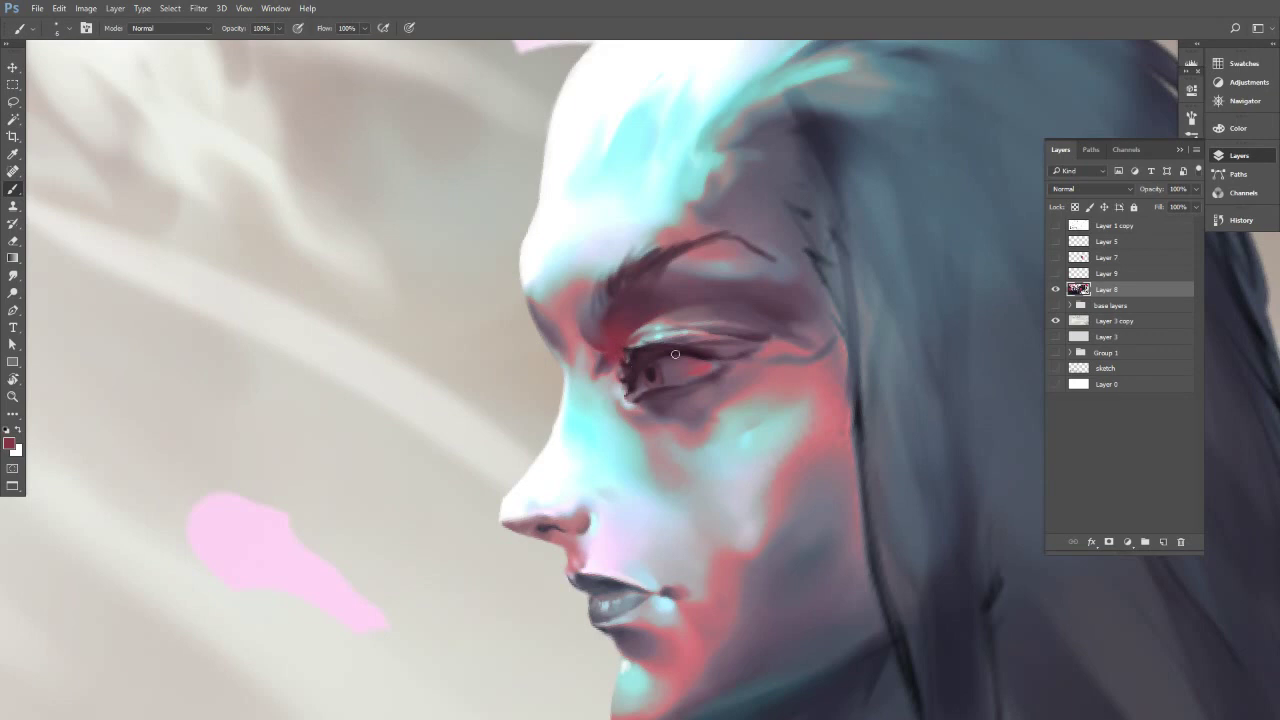
scroll(660, 405, up, 2)
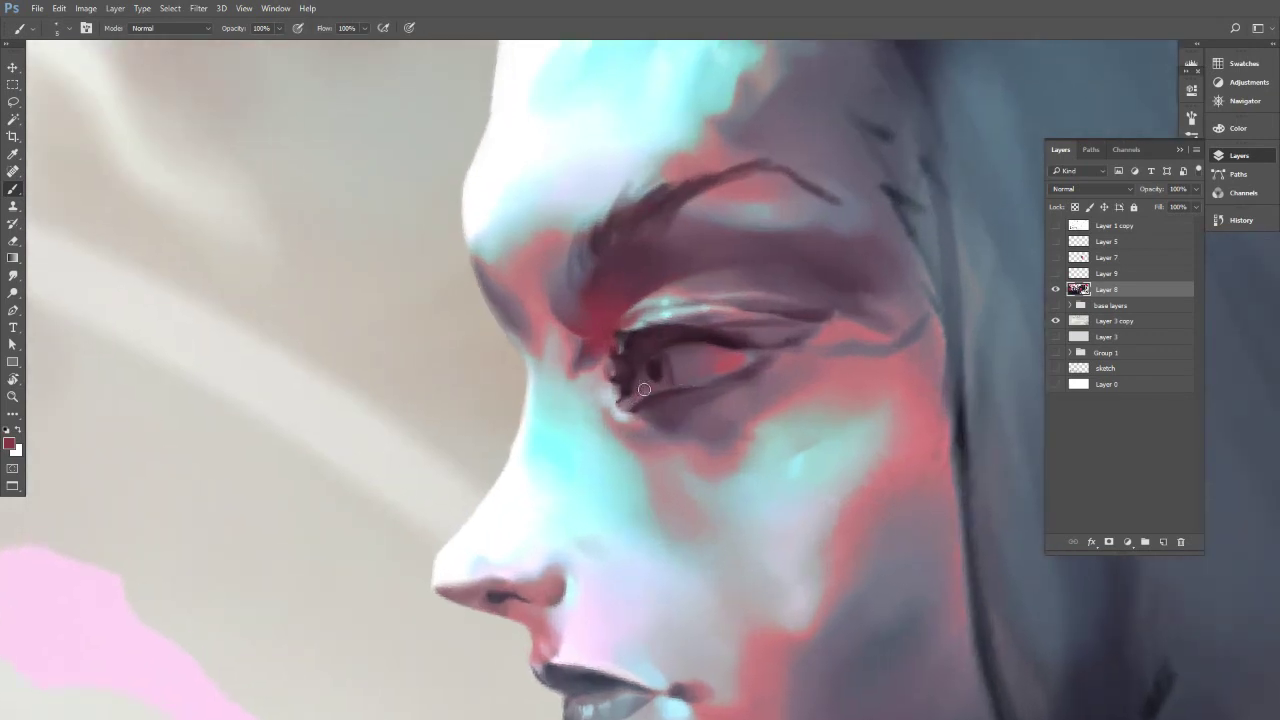
Refine the horned figure's iris, pupil and eyeball with sampled maroon and muted purple tones.
key(alt)
alt+click(655, 364)
drag(655, 350, 642, 373)
key(])
key(])
key(])
alt+click(654, 367)
alt+click(686, 366)
drag(706, 438, 583, 506)
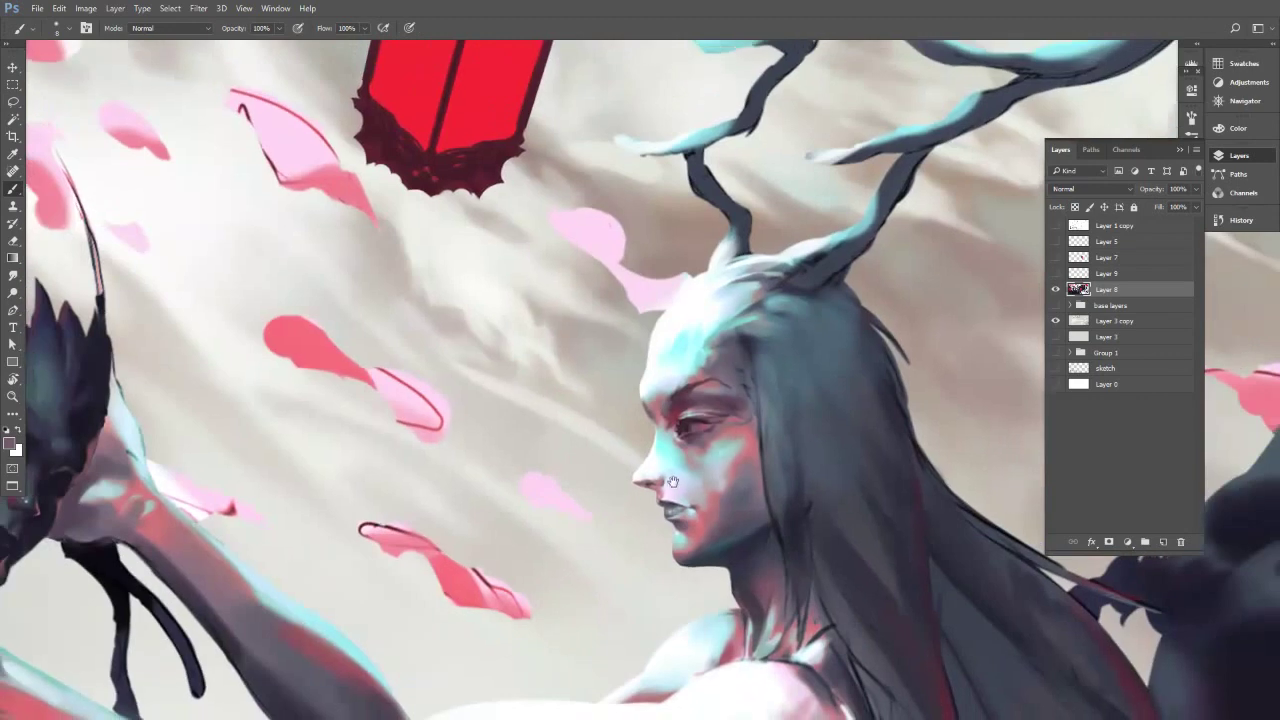
Touch up the pink petal beside the horned figure's forehead and delete the guide line layer.
scroll(673, 482, down, 2)
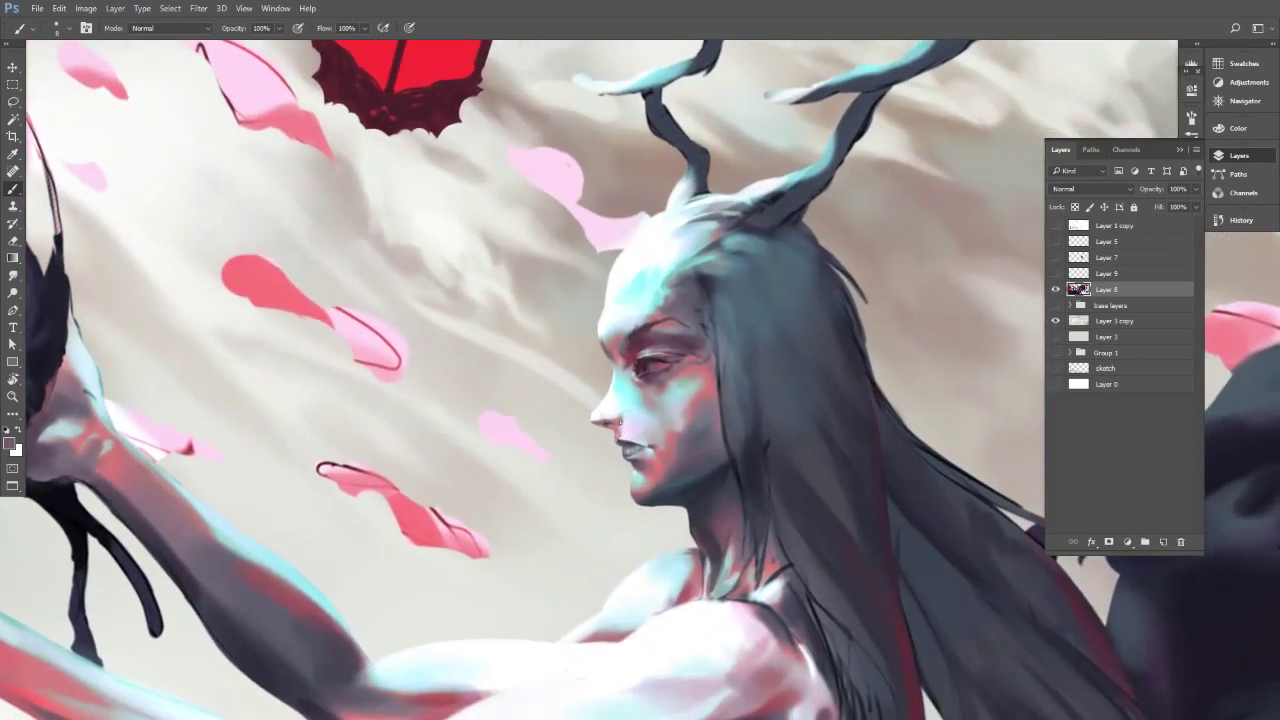
drag(722, 319, 693, 327)
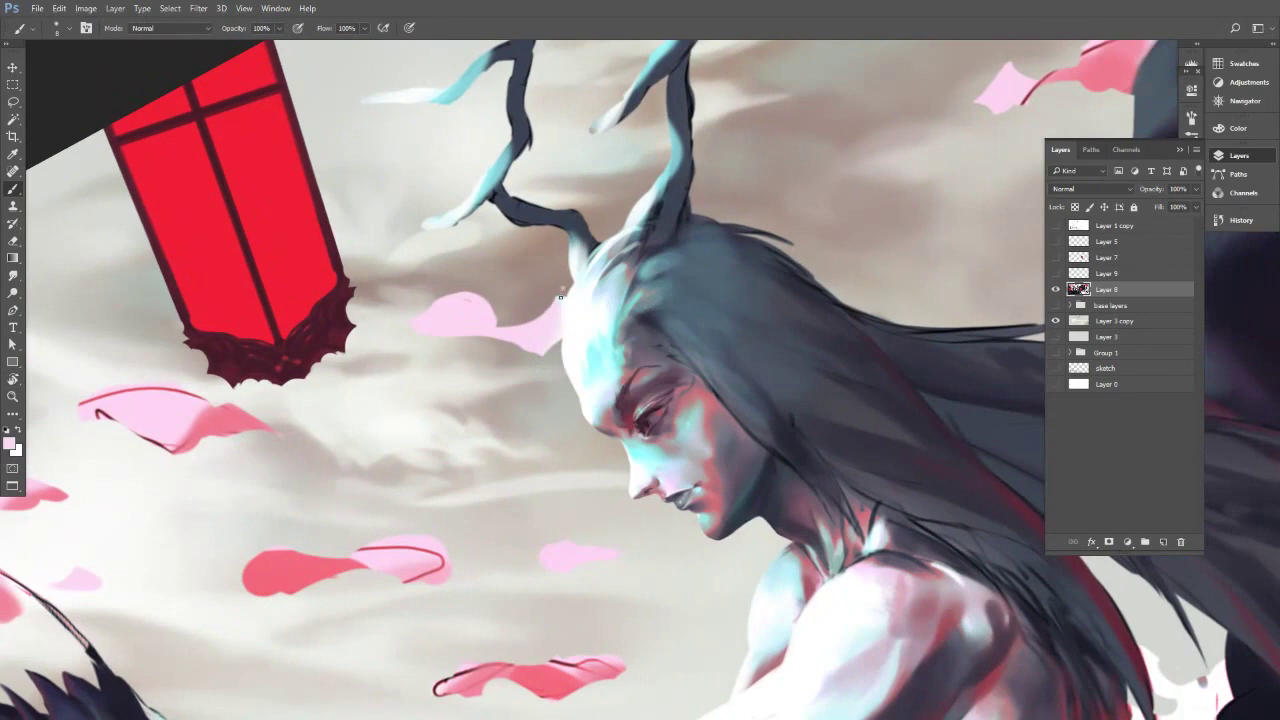
drag(561, 297, 557, 283)
click(1086, 274)
click(1179, 541)
Paint light teal strands in the front hair beside the temple with colors sampled from the hairline.
key(r)
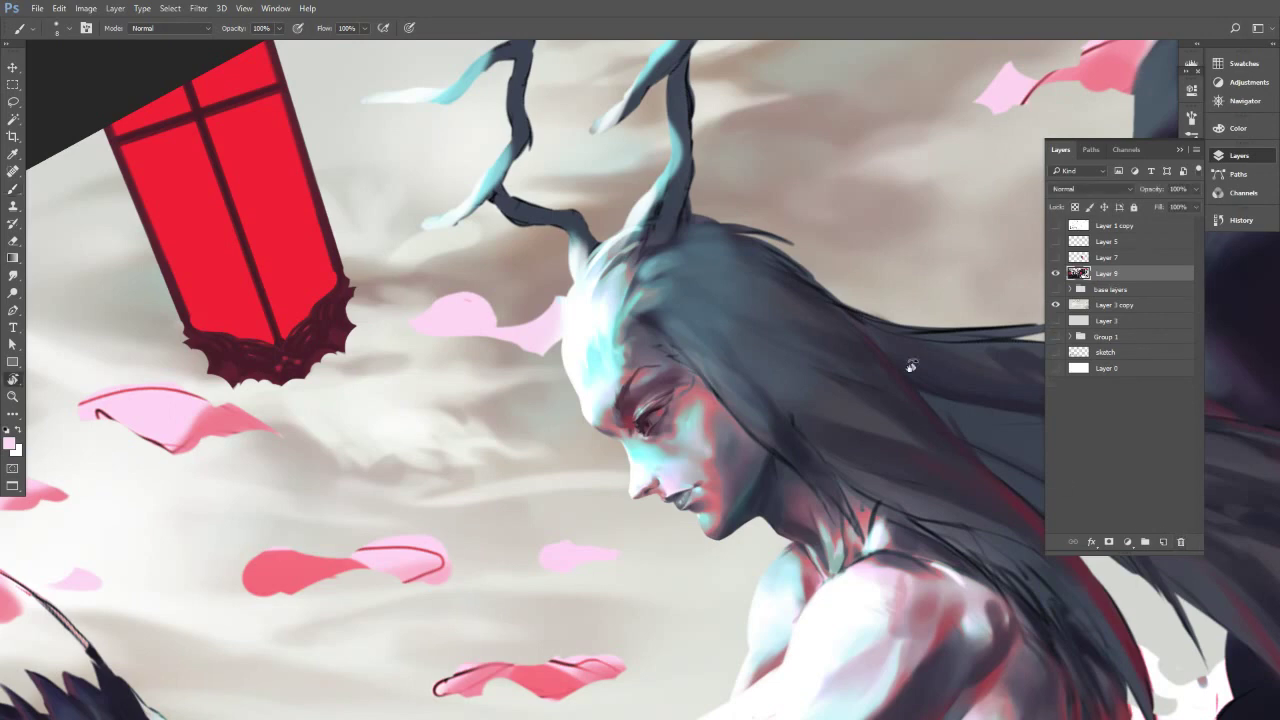
drag(908, 363, 922, 452)
key(ctrl+minus)
mouse_move(840, 350)
mouse_down()
mouse_move(806, 264)
mouse_move(831, 282)
mouse_up()
key(b)
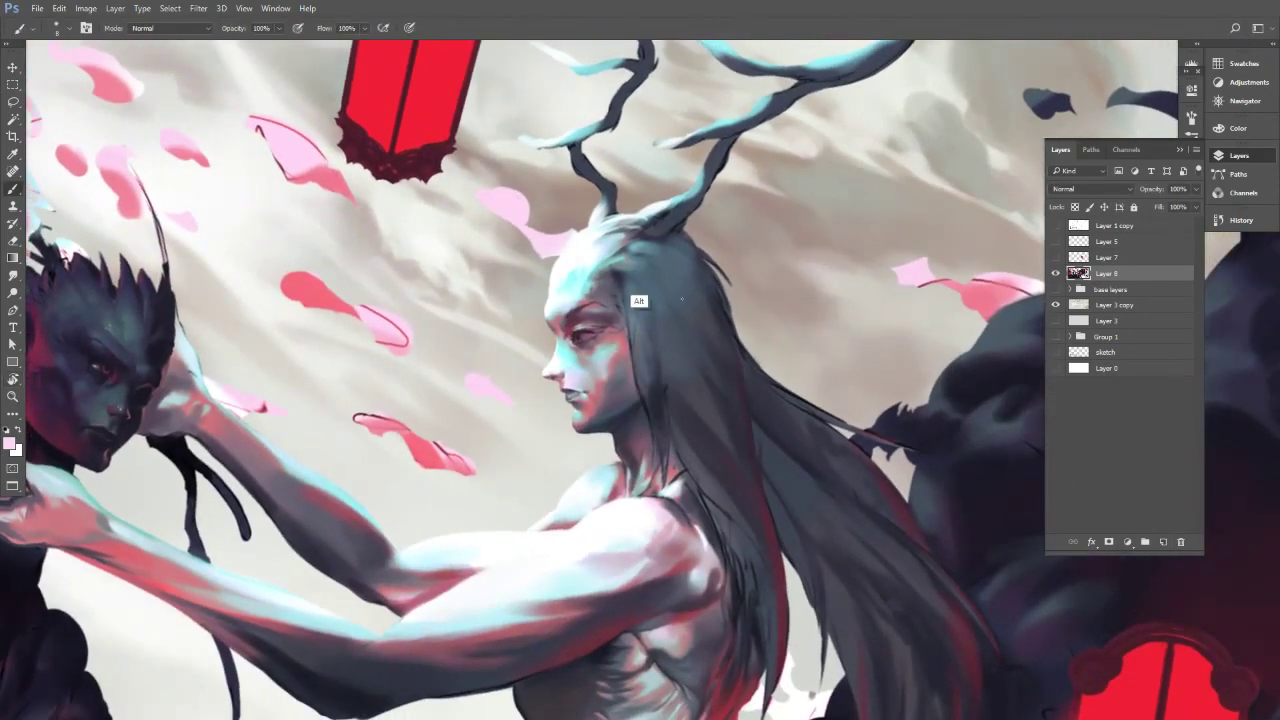
alt+click(624, 248)
alt+click(624, 250)
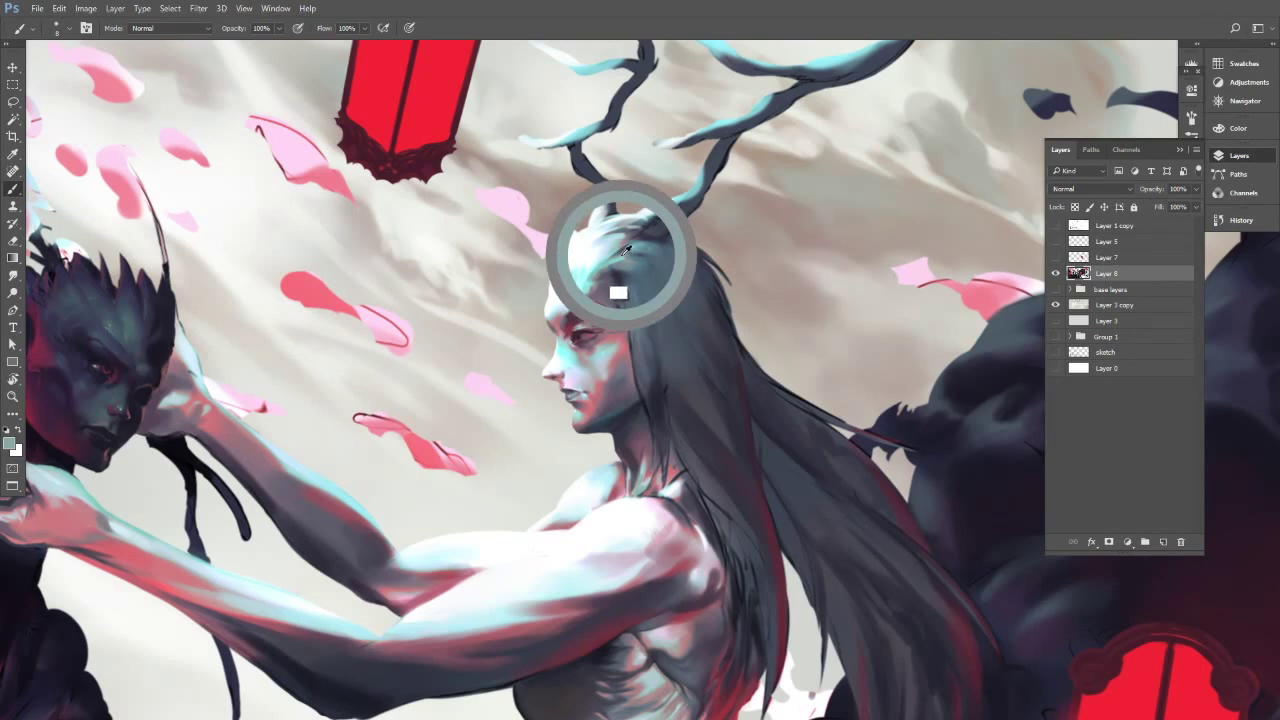
alt+click(620, 256)
drag(651, 334, 686, 351)
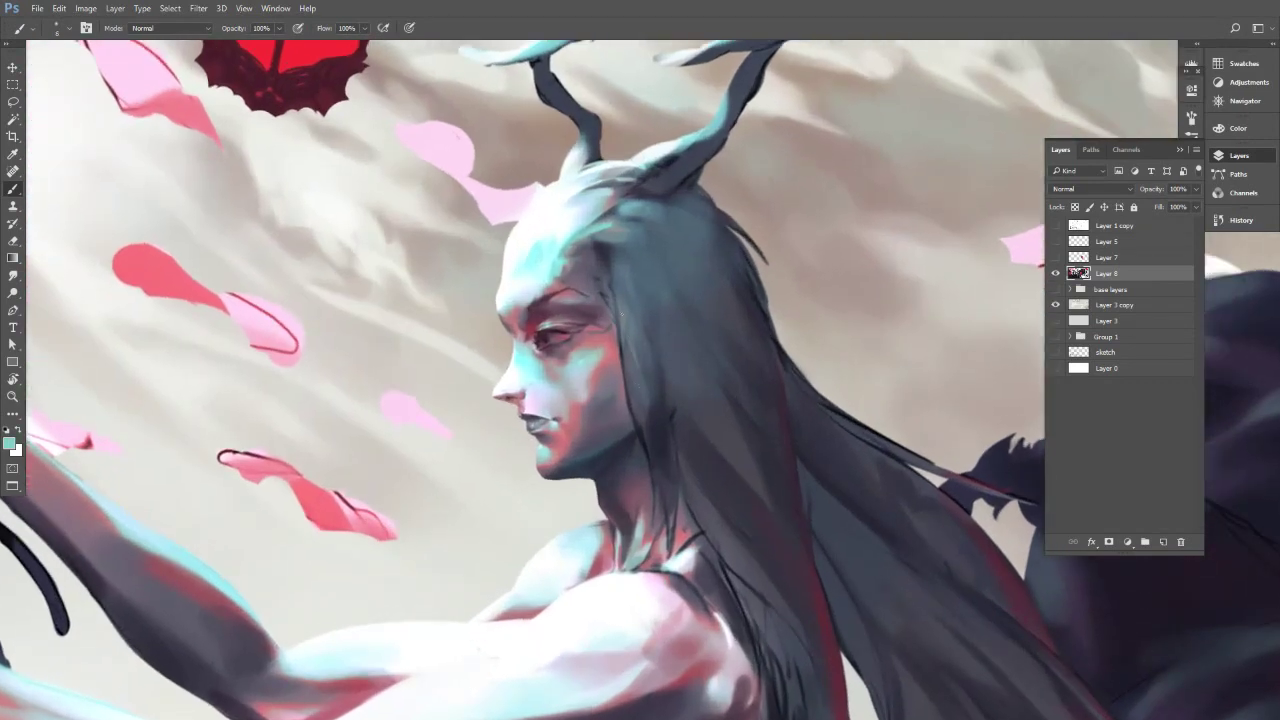
drag(625, 350, 619, 312)
Blend the front hair beside the face with varied brush sizes in sampled teal and grey-blue tones.
key(bracketright)
key(bracketright)
key(bracketleft)
key(bracketleft)
alt+click(633, 305)
drag(638, 322, 632, 300)
alt+click(636, 312)
key(bracketleft)
alt+click(632, 272)
alt+click(634, 269)
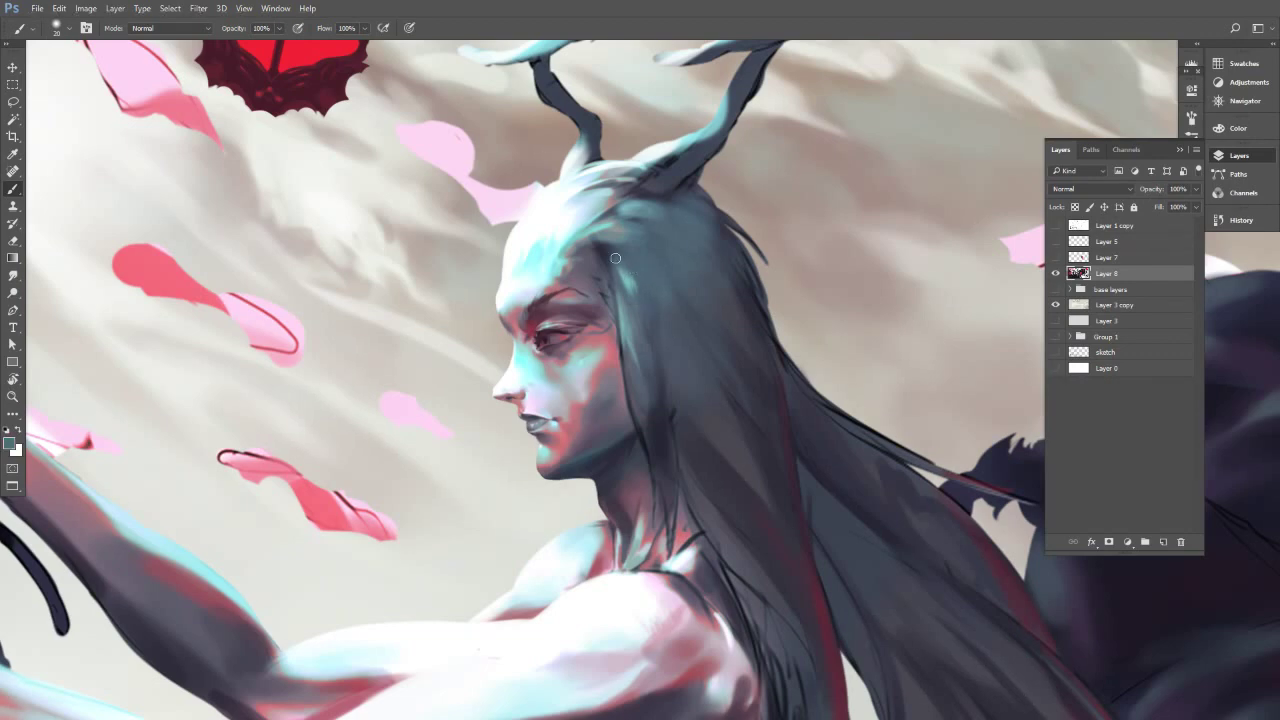
Rework the dark hairline beside the temple with fine strokes in sampled dark blue and purple.
alt+click(600, 295)
key(bracketleft)
key(bracketleft)
key(bracketleft)
scroll(622, 330, up, 1)
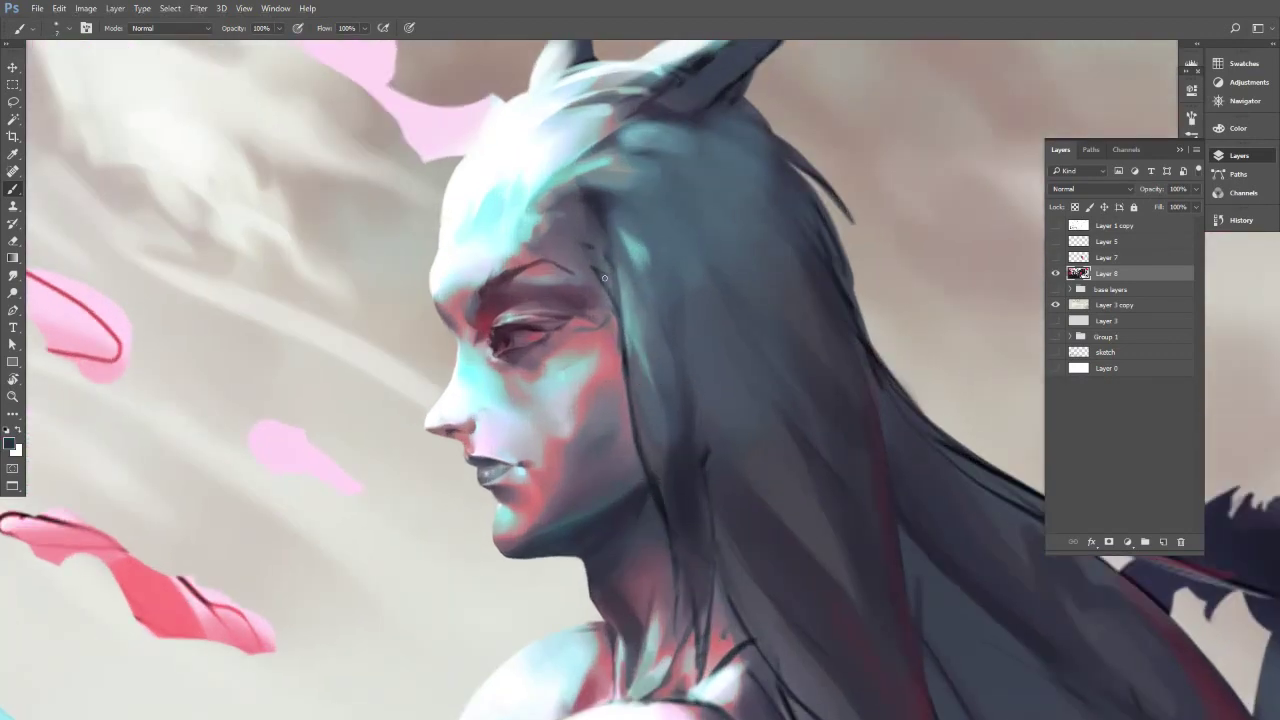
alt+click(618, 296)
key(bracketright)
key(bracketright)
alt+click(611, 290)
alt+click(599, 243)
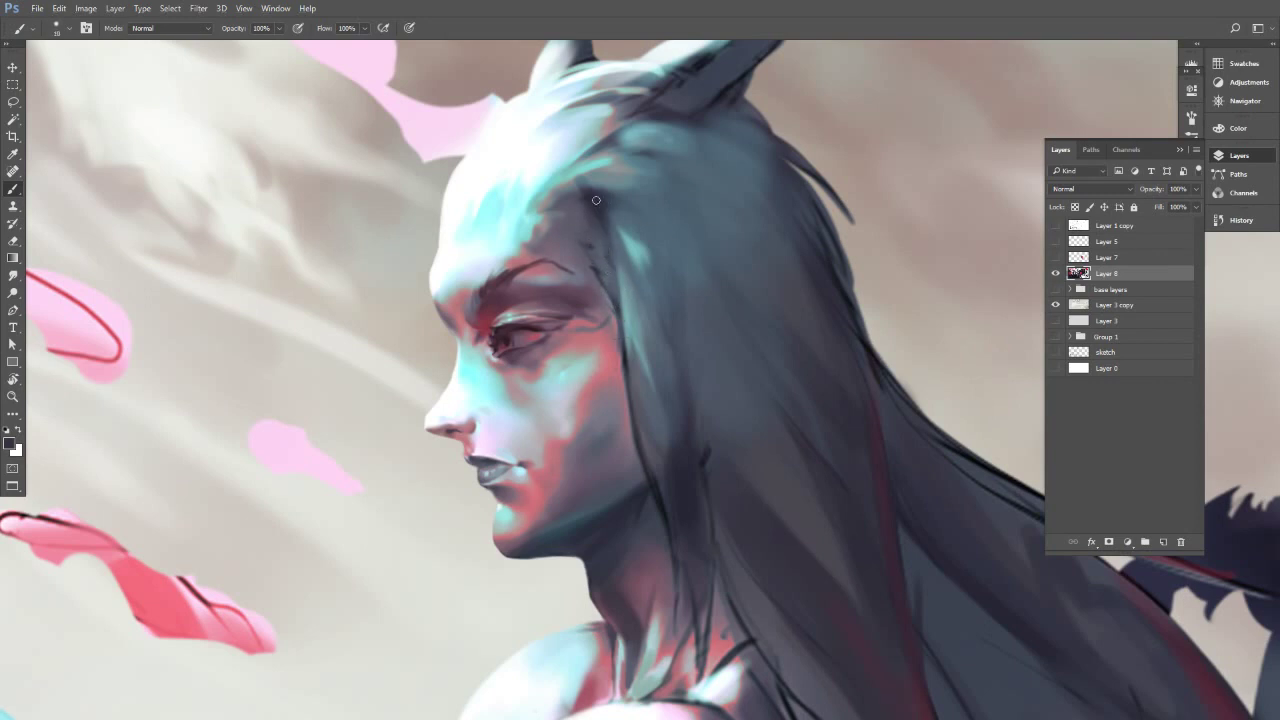
Smooth the shading between the temple and the hairline with sampled muted purple and grey-blue.
alt+click(596, 257)
key(])
key(])
alt+click(570, 205)
alt+click(584, 205)
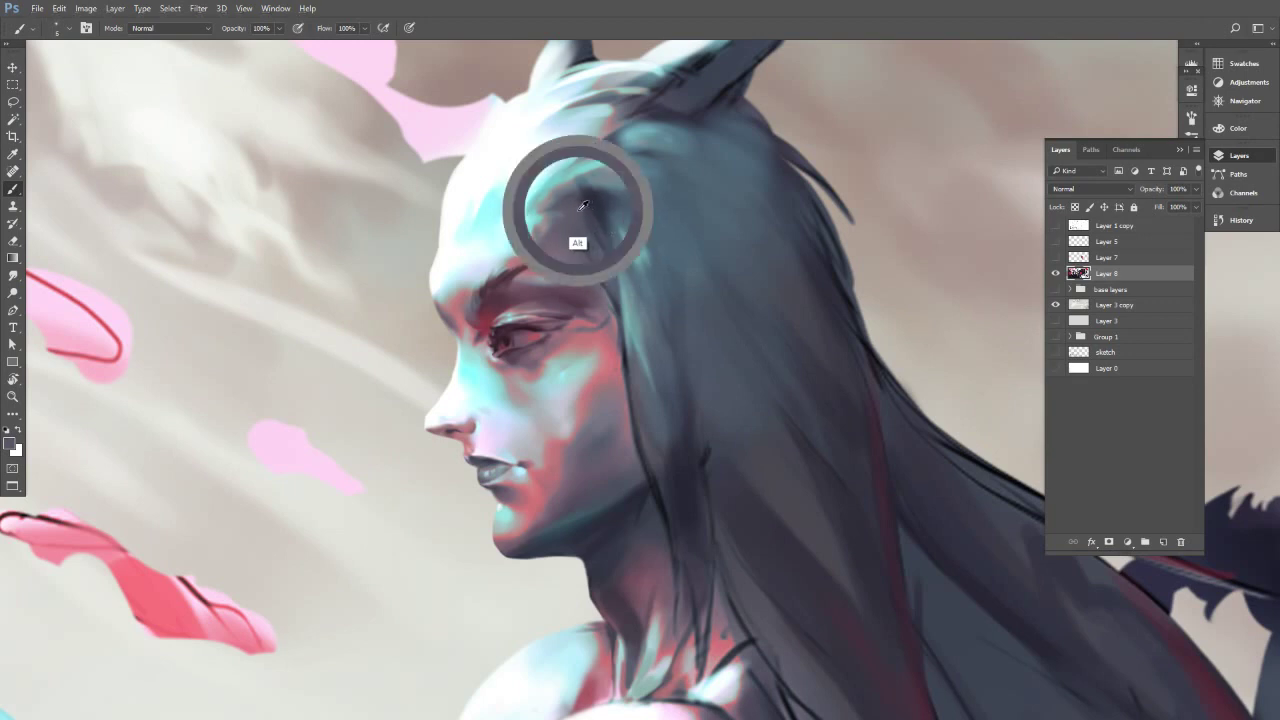
alt+click(614, 222)
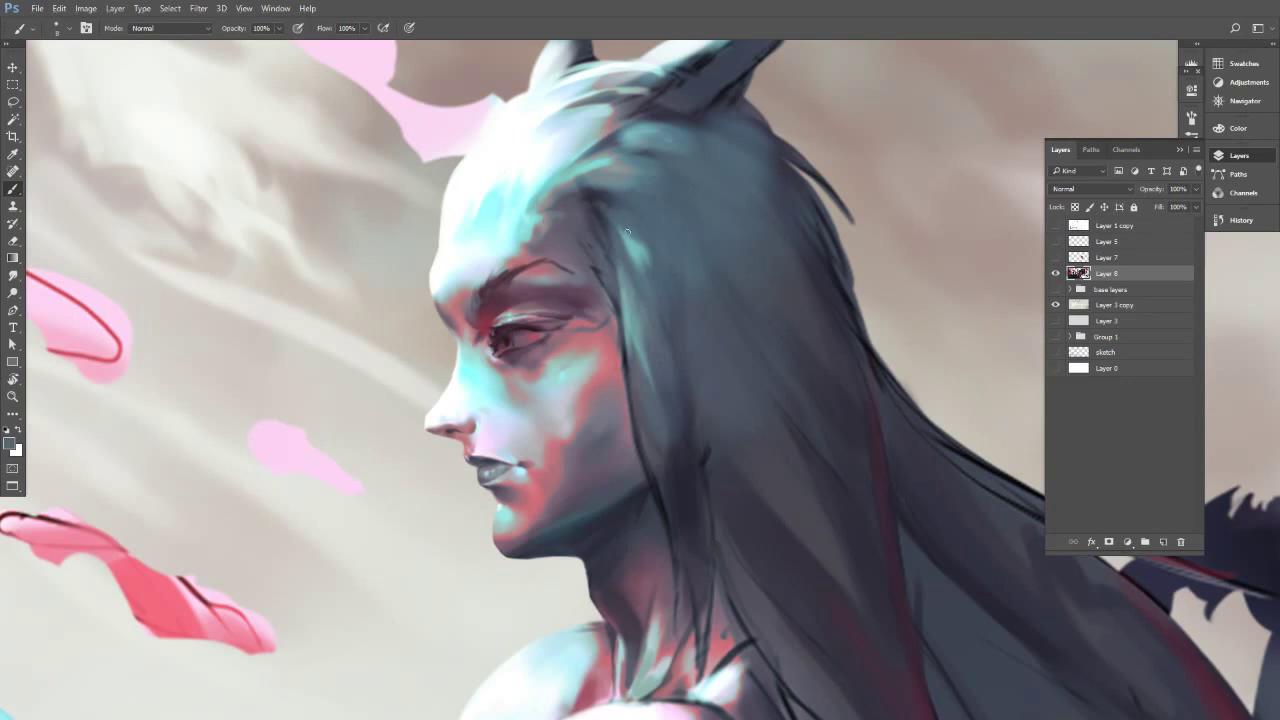
Paint fine hair strands over the upper hairline, alternating dark and blue-grey colors sampled nearby.
alt+click(596, 194)
alt+click(606, 248)
alt+click(623, 259)
alt+click(594, 198)
alt+click(597, 204)
alt+click(616, 240)
alt+click(623, 277)
alt+click(621, 258)
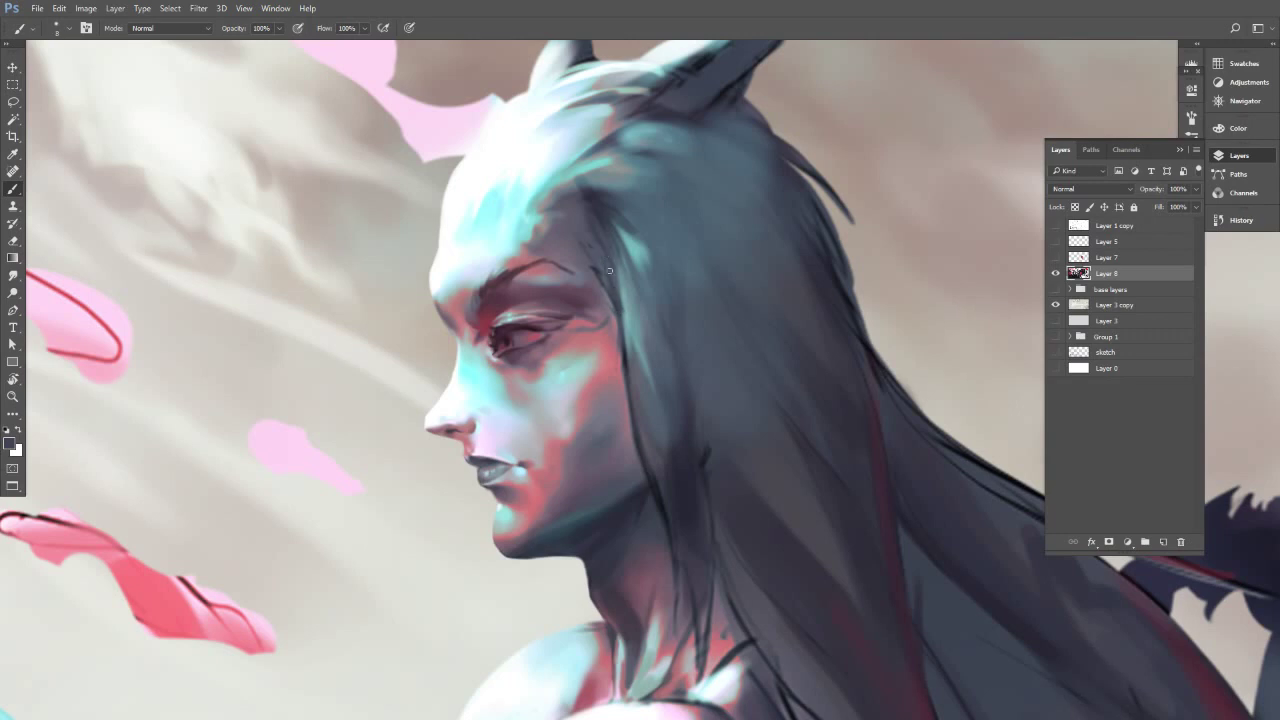
Redraw the edge of the face-framing hair beside the eye and cheek with thin dark strokes in sampled colors.
alt+click(625, 330)
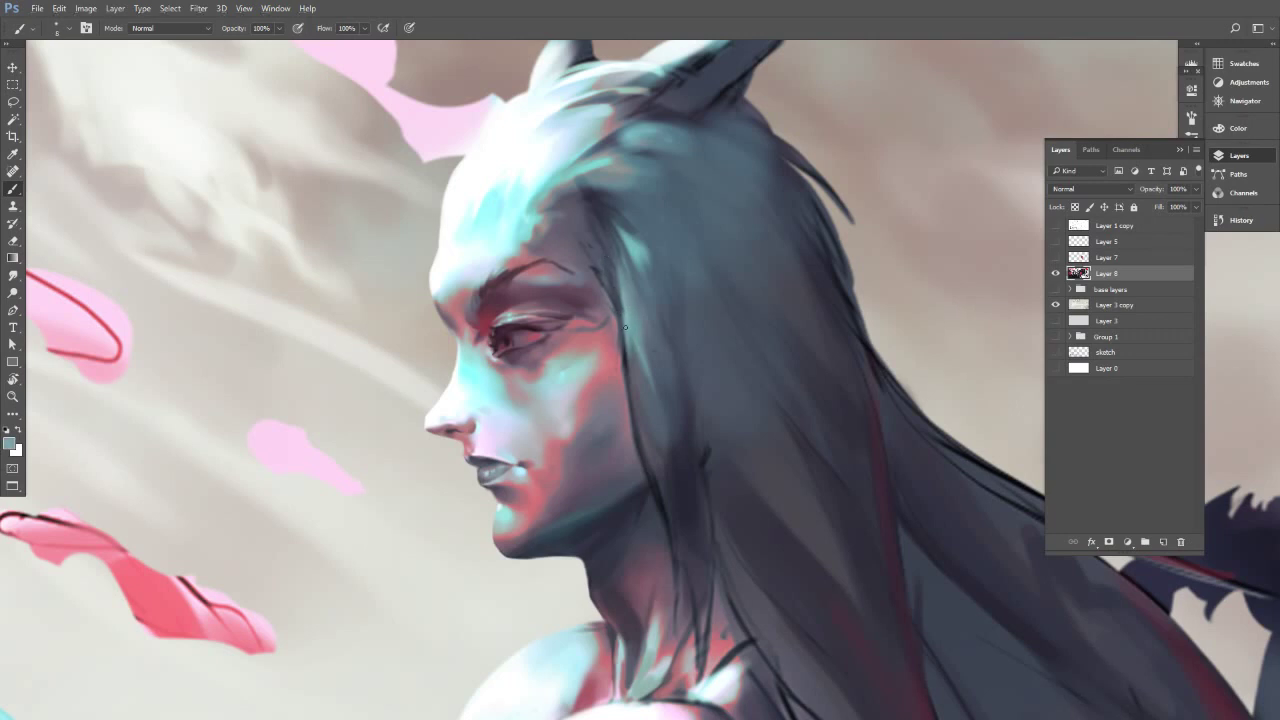
alt+click(641, 430)
key([)
drag(618, 348, 623, 422)
drag(618, 358, 608, 290)
key(])
key(])
drag(618, 357, 608, 288)
alt+click(620, 358)
mouse_move(620, 332)
mouse_down()
mouse_move(620, 373)
mouse_move(616, 288)
mouse_up()
Refine the dark strand along the cheek and jaw with small strokes in sampled dark tones.
key(])
key(])
key(])
key([)
key([)
alt+click(640, 421)
alt+click(639, 442)
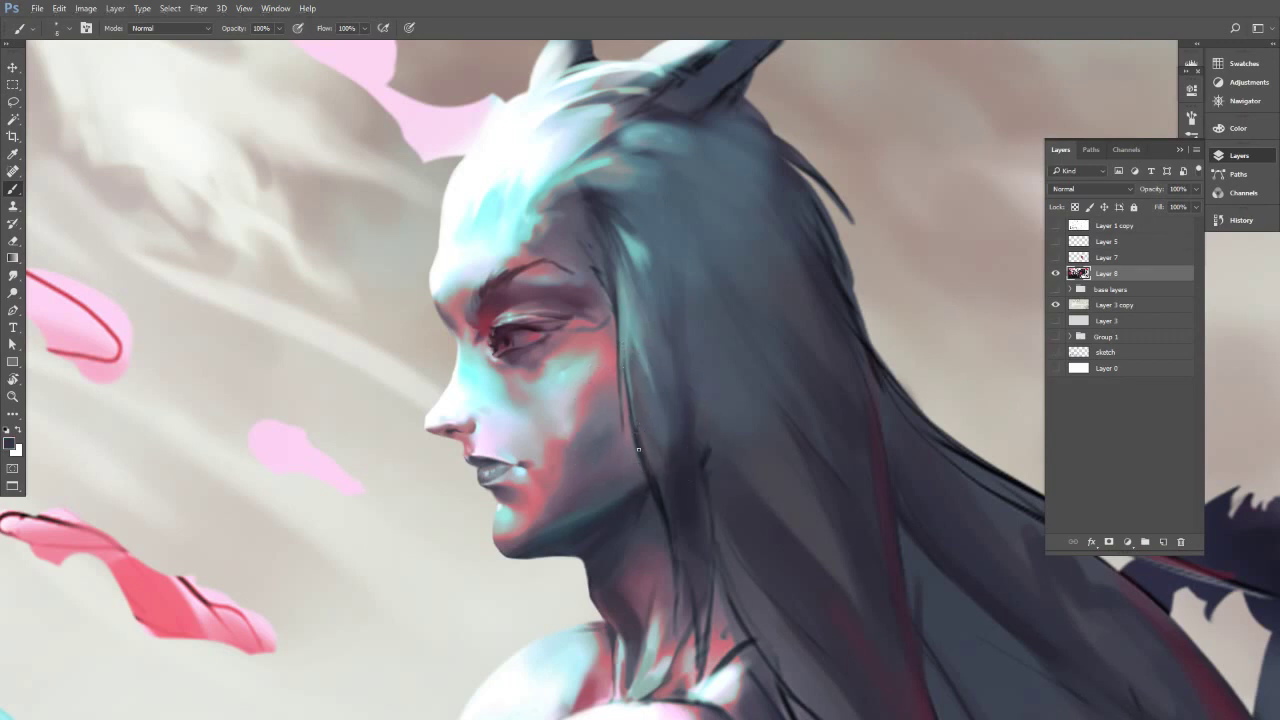
alt+click(644, 446)
Build up the teal highlight on the hair strand beside the cheek with a larger brush and sampled colors.
key(])
key(])
key(])
mouse_move(638, 416)
mouse_down()
mouse_move(664, 489)
mouse_move(633, 350)
mouse_up()
key(])
key(])
key(])
key(])
alt+click(636, 402)
alt+click(630, 328)
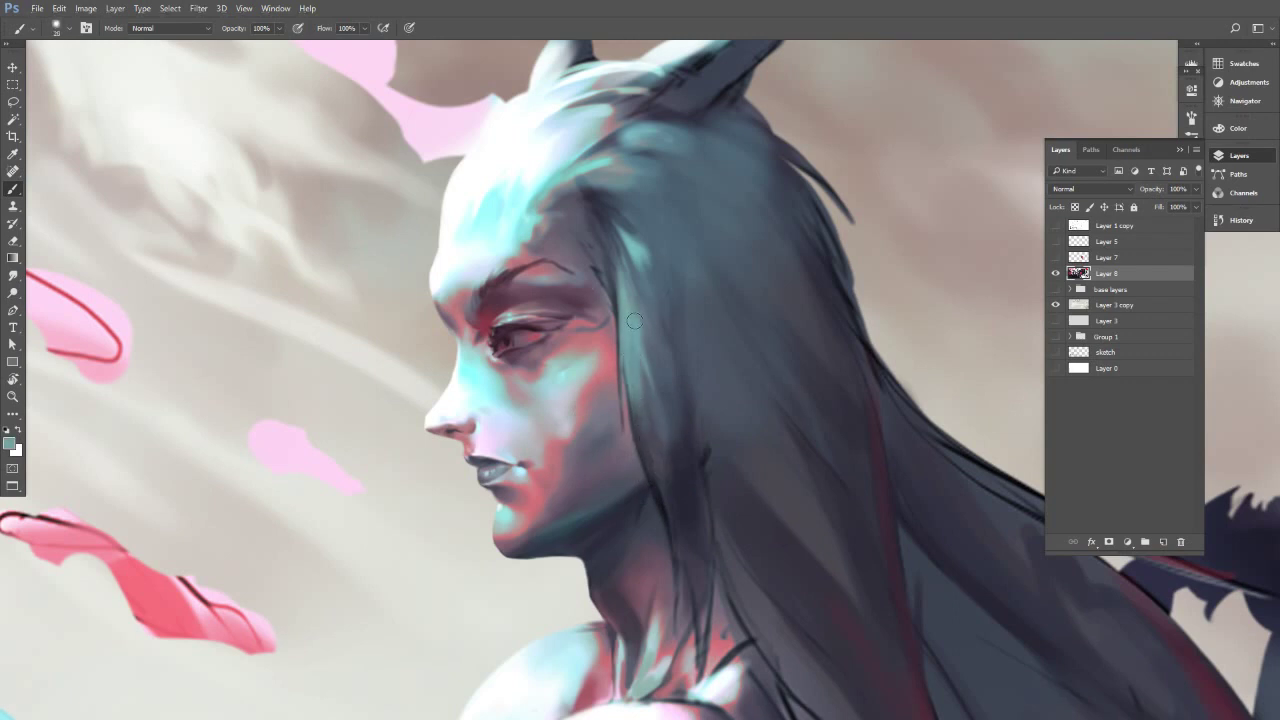
alt+click(630, 164)
key([)
drag(651, 451, 637, 401)
key(ctrl+alt+z)
Repaint the face-framing hair strand beside the lower cheek with colors sampled around its edge.
alt+click(611, 349)
key(])
drag(645, 450, 638, 374)
alt+click(641, 424)
key(bracketleft)
key(bracketright)
Blend broader teal and blue-grey tones through the hair beside the temple, adjusting the brush size.
alt+click(608, 122)
key(bracketright)
alt+click(662, 283)
key(bracketright)
alt+click(606, 217)
key(bracketleft)
key(bracketleft)
key(bracketleft)
key(bracketleft)
key(bracketleft)
key(bracketleft)
key(bracketleft)
Shade the hair mass behind the face-framing strand with sampled dark blue-grey and teal.
alt+click(664, 356)
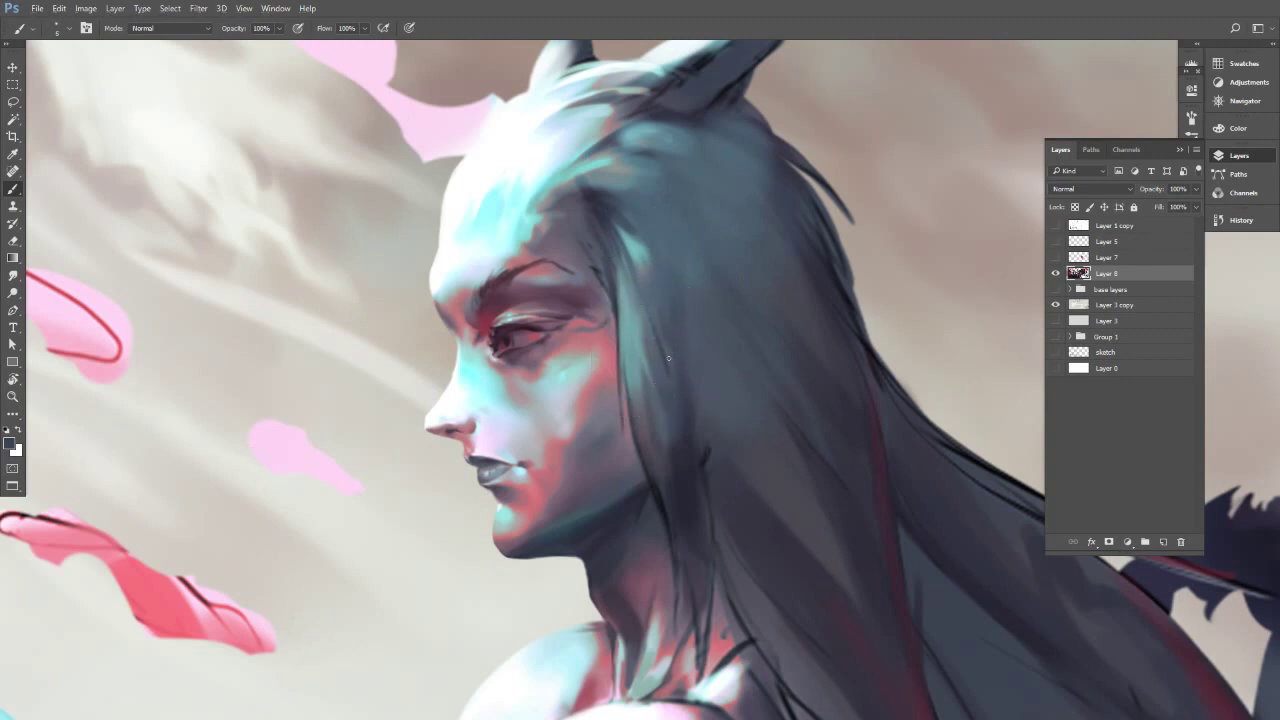
alt+click(646, 352)
alt+click(666, 358)
key(bracketright)
key(bracketright)
alt+click(656, 304)
Flip the canvas horizontally and bring the horned figure's head and hair back into a close, tilted view.
scroll(775, 279, down, 3)
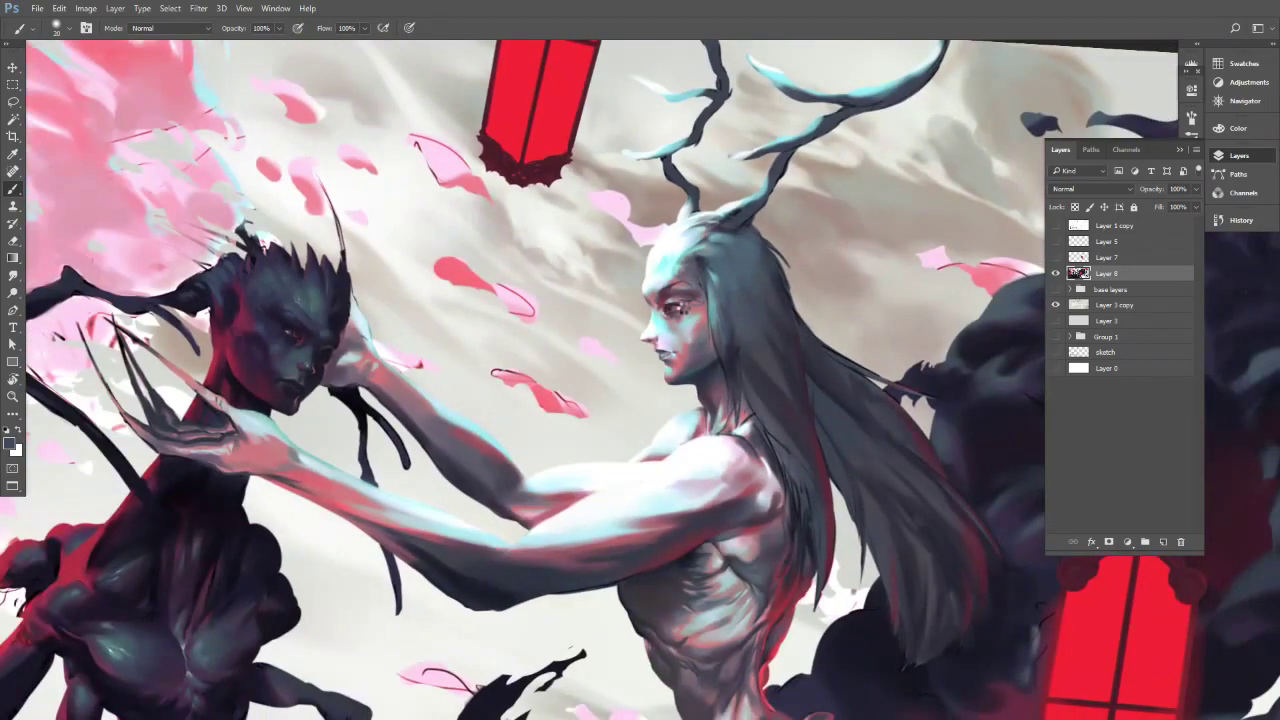
key(ctrl+shift+h)
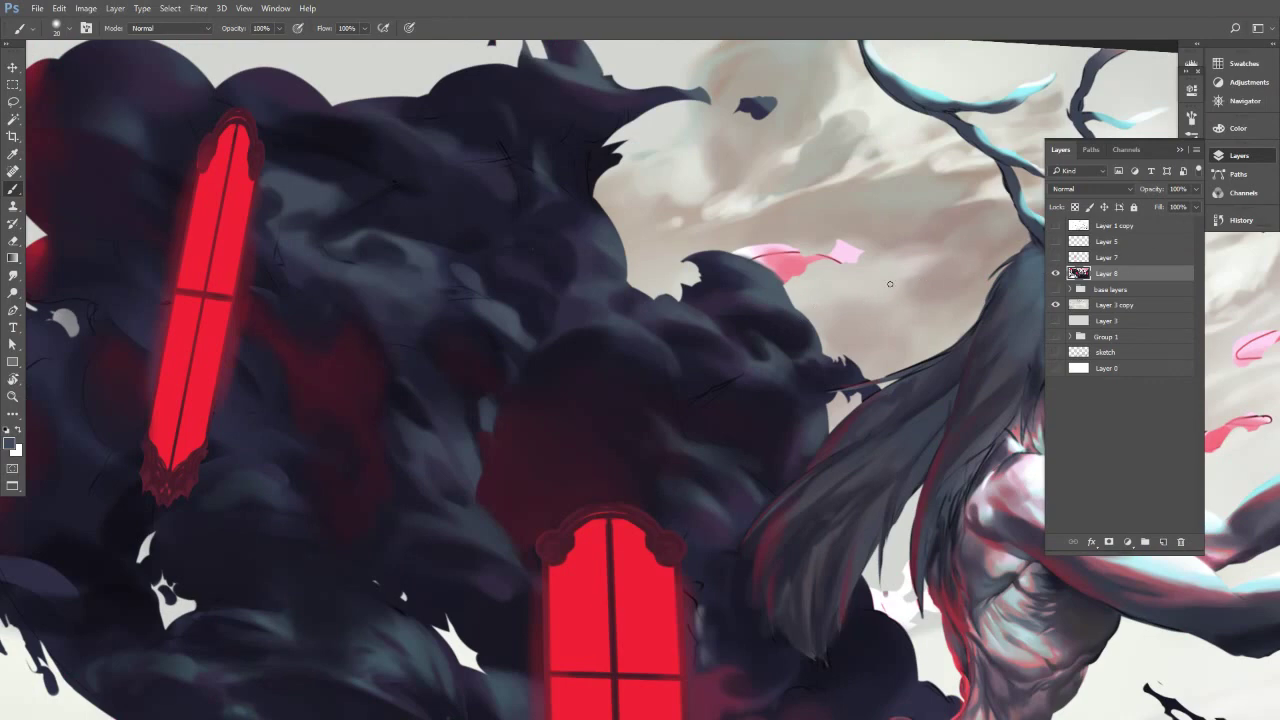
drag(882, 287, 546, 279)
key(r)
drag(824, 339, 829, 286)
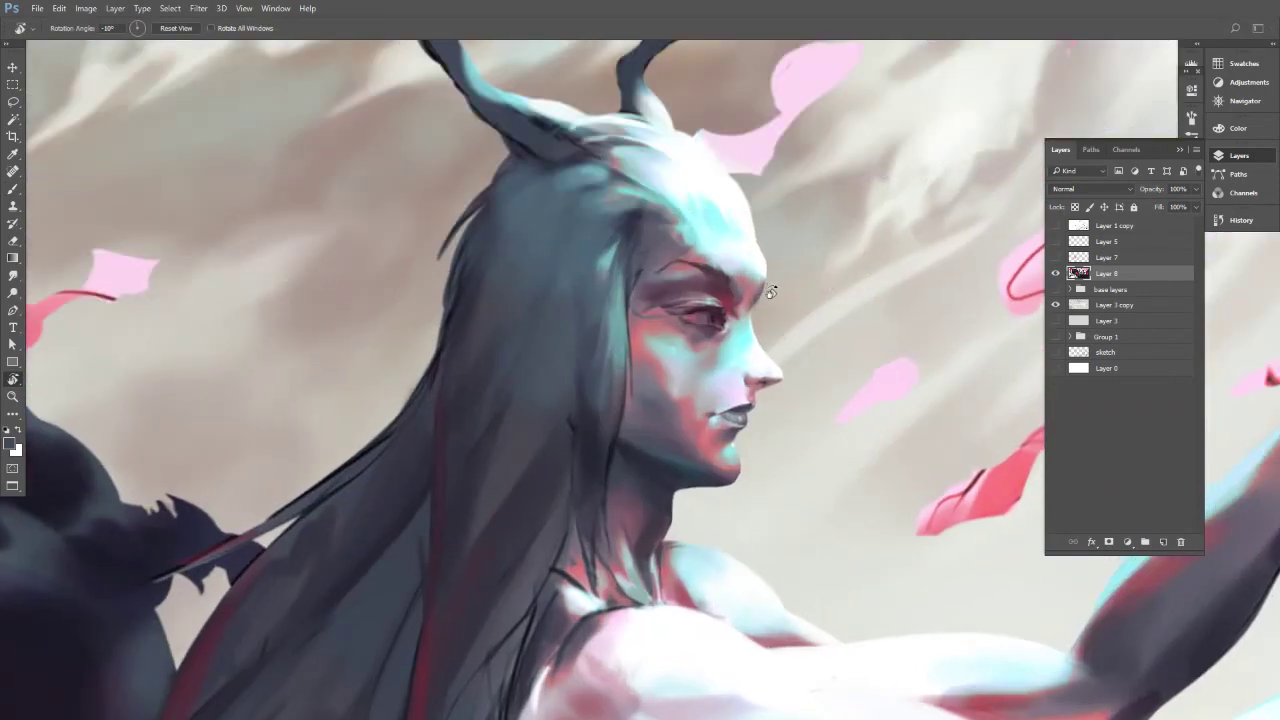
mouse_move(643, 400)
mouse_down()
mouse_move(660, 360)
mouse_move(650, 352)
mouse_move(546, 333)
mouse_move(571, 443)
mouse_move(572, 390)
mouse_up()
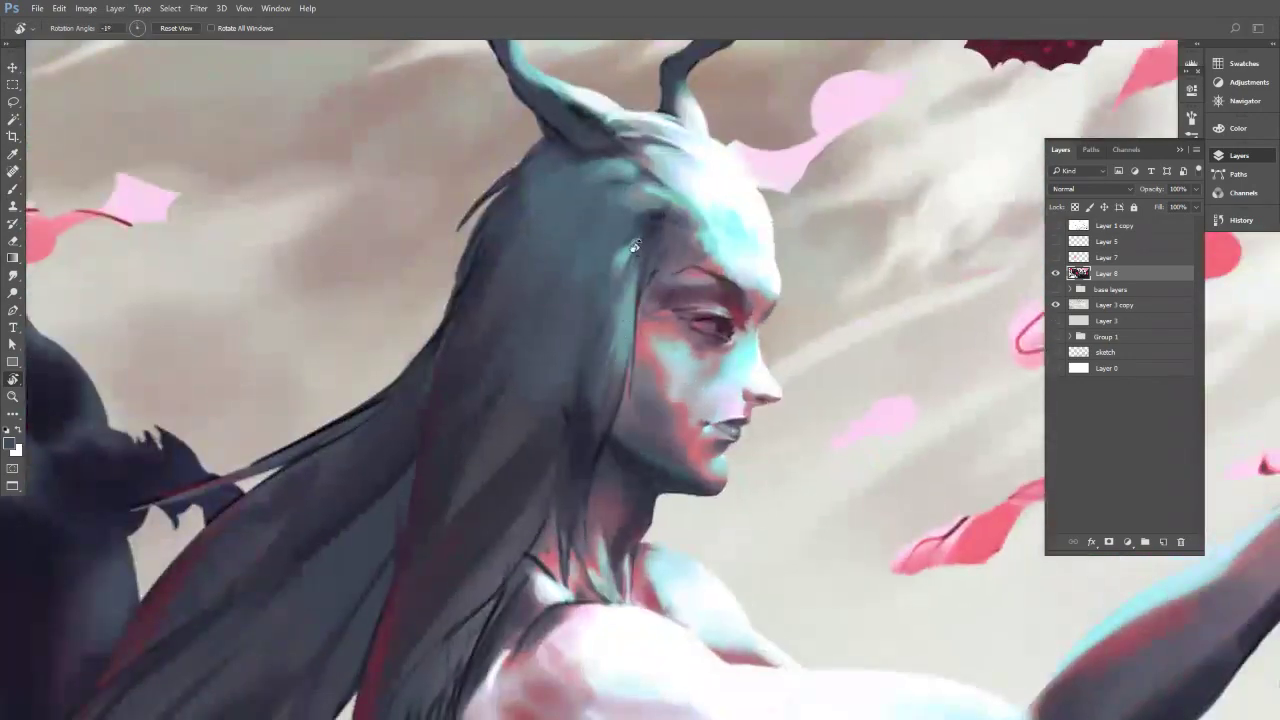
drag(632, 249, 597, 276)
Paint the loose dark strand at the back of the head with a sampled hair color, and trim its edge with the Eraser.
key(b)
key(b)
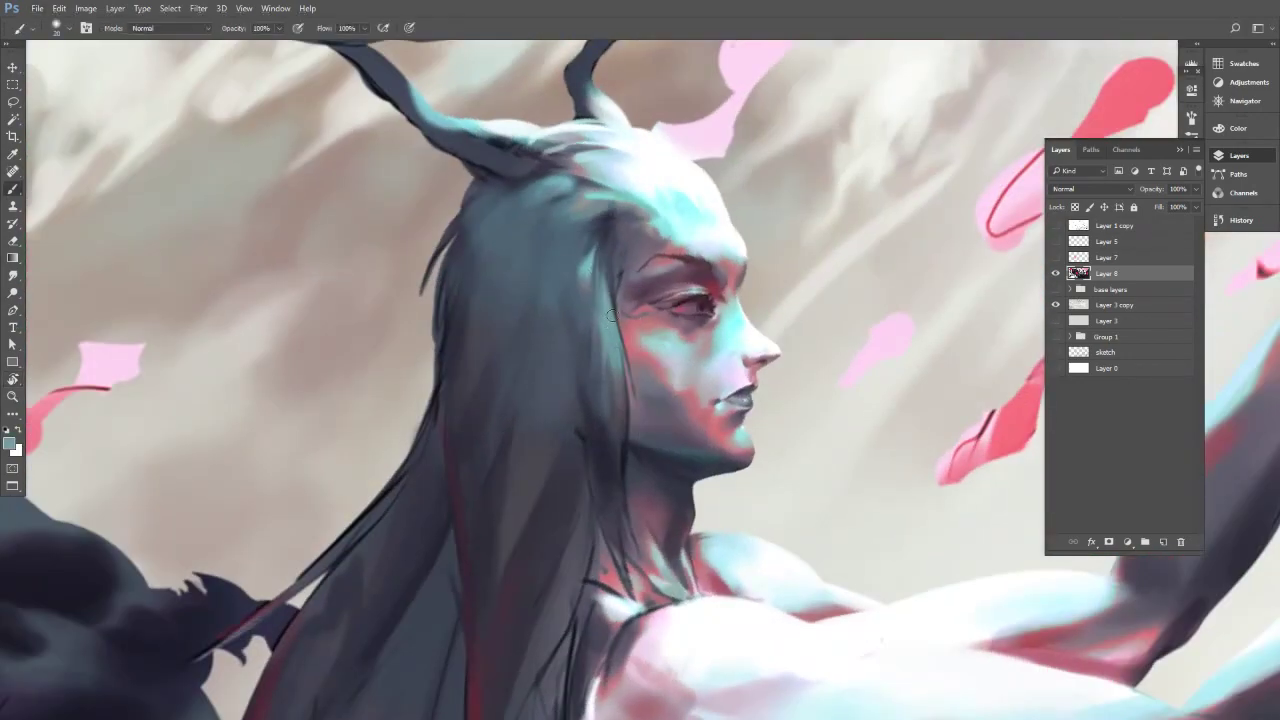
alt+click(484, 172)
mouse_move(445, 246)
mouse_down()
mouse_move(432, 258)
mouse_move(458, 212)
mouse_move(454, 222)
mouse_up()
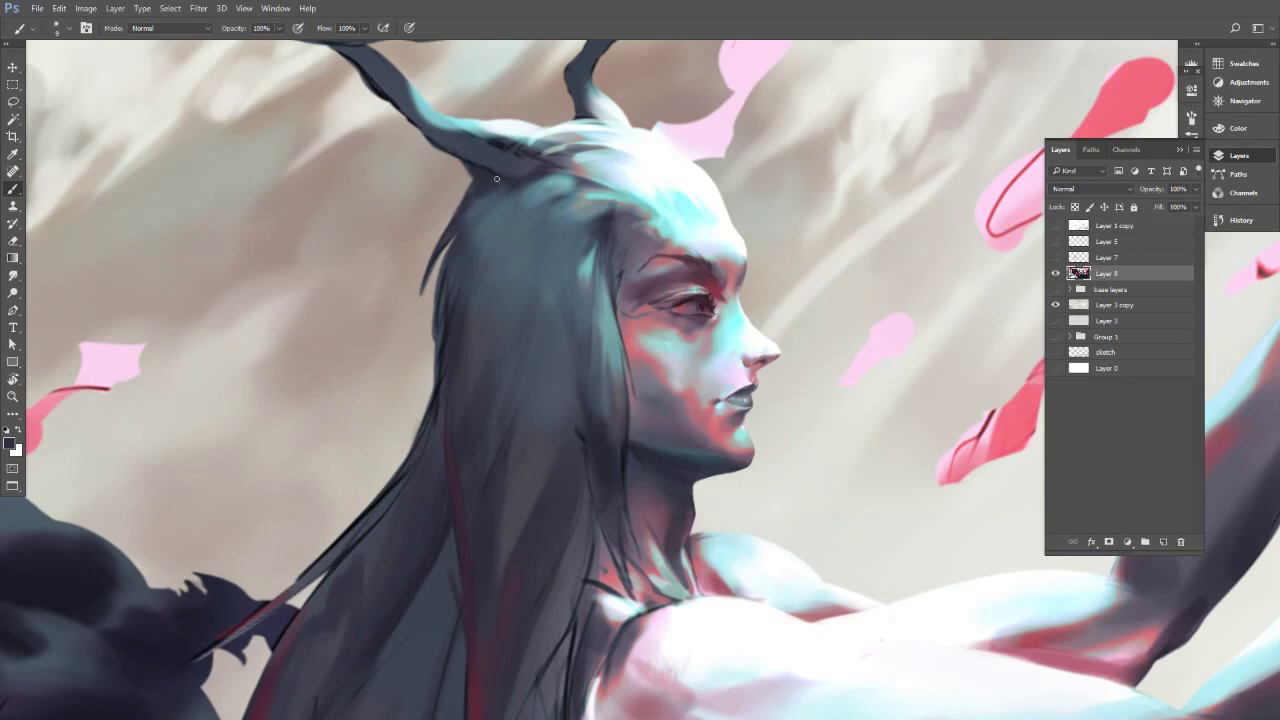
key(e)
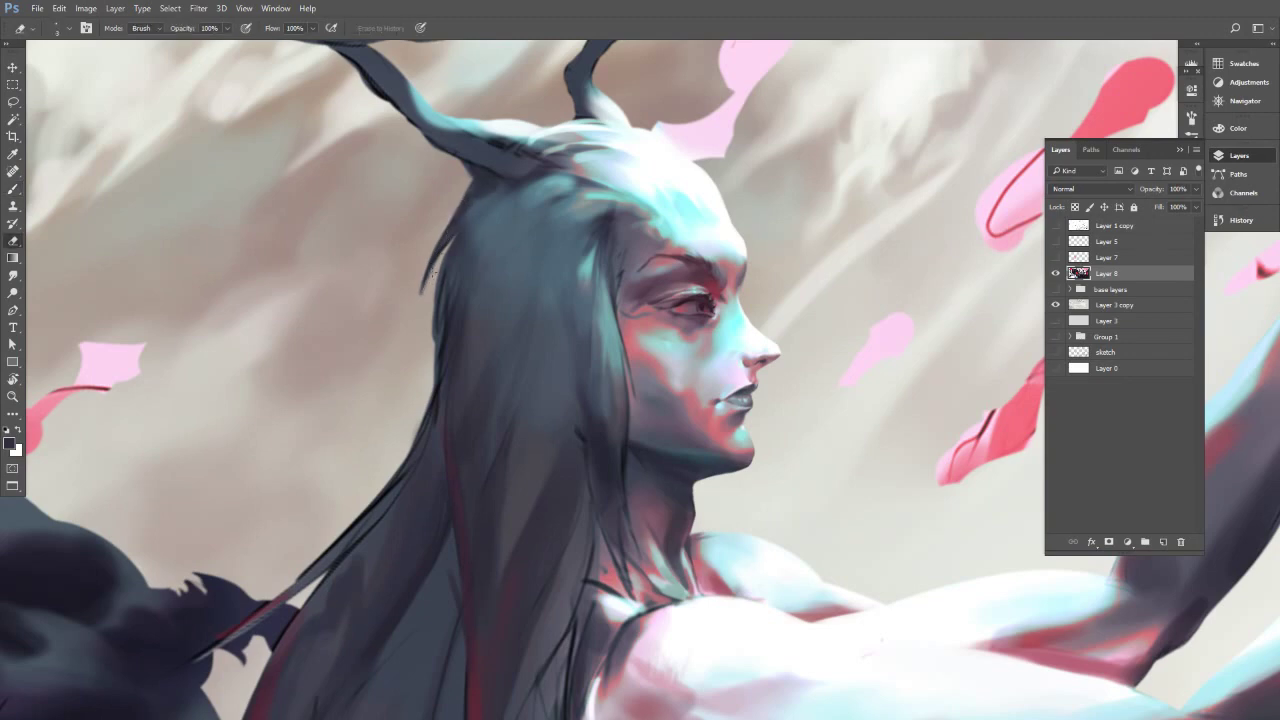
mouse_move(443, 248)
mouse_down()
mouse_move(418, 298)
mouse_move(448, 248)
mouse_up()
Brush a broad, soft tone over the upper hair behind the temple with an enlarged brush.
key(b)
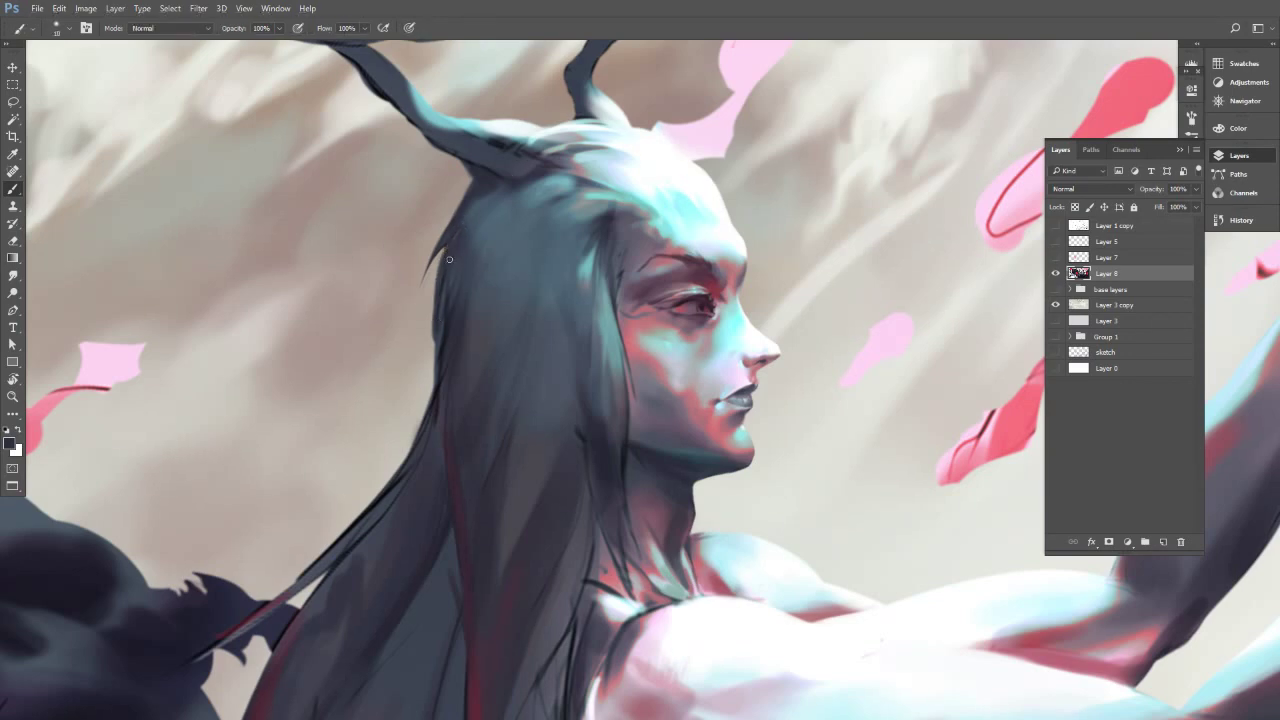
key(])
key(])
key(])
drag(500, 291, 526, 246)
Add a thin highlight in cyan sampled from the forehead to the face-framing strand, and tone the hair around it with sampled blue-grey.
alt+click(758, 158)
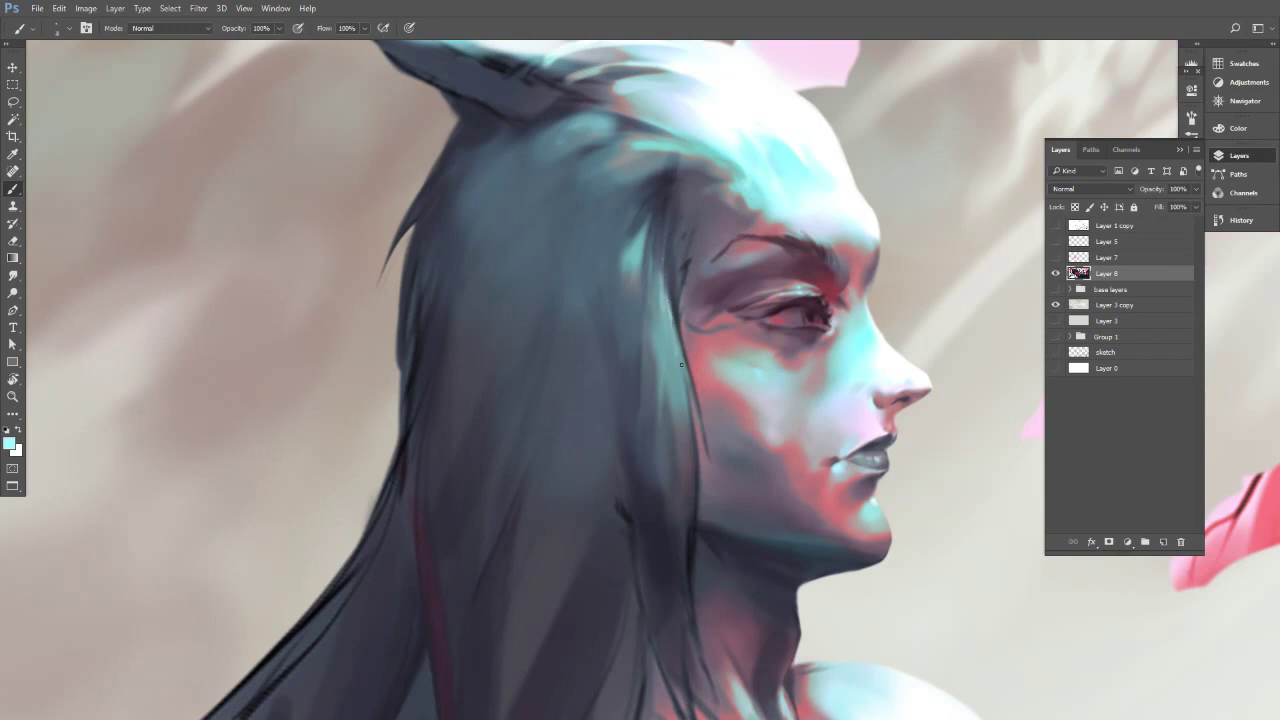
drag(681, 364, 682, 428)
alt+click(651, 211)
drag(668, 265, 616, 283)
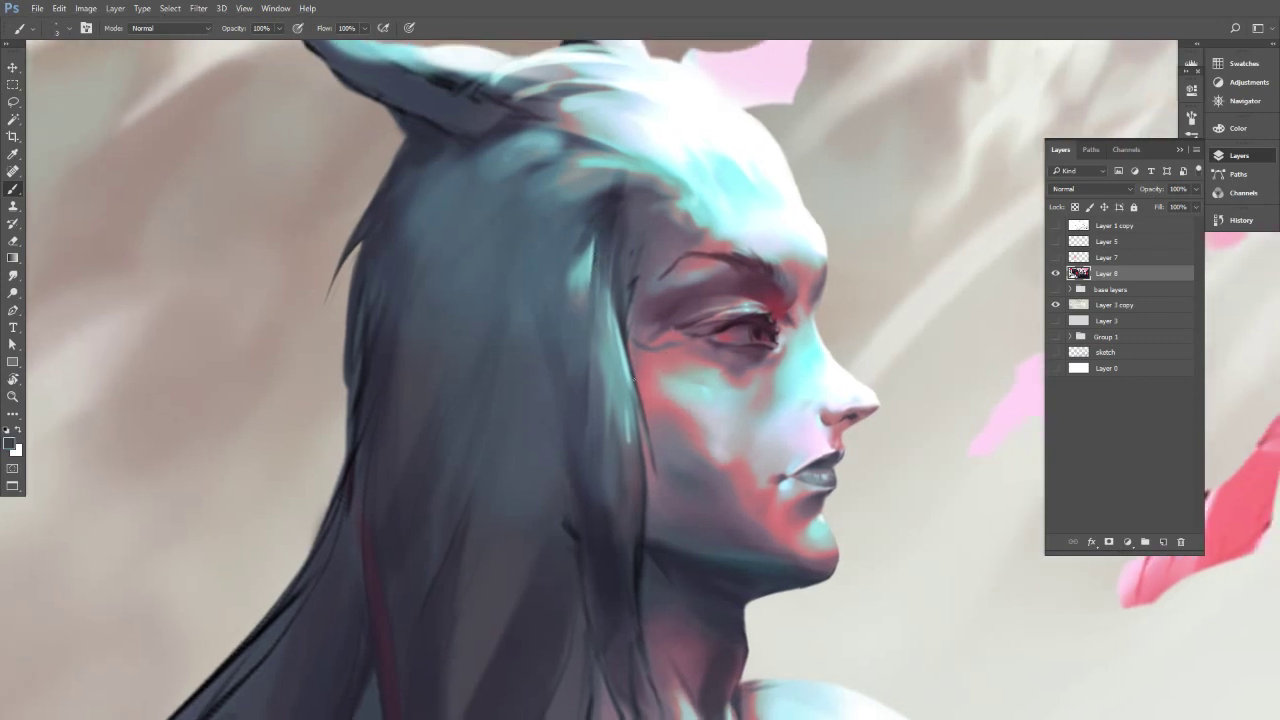
Paint fine dark hairline strands at the temple with colors sampled around the strand's edge.
alt+click(623, 324)
alt+click(636, 266)
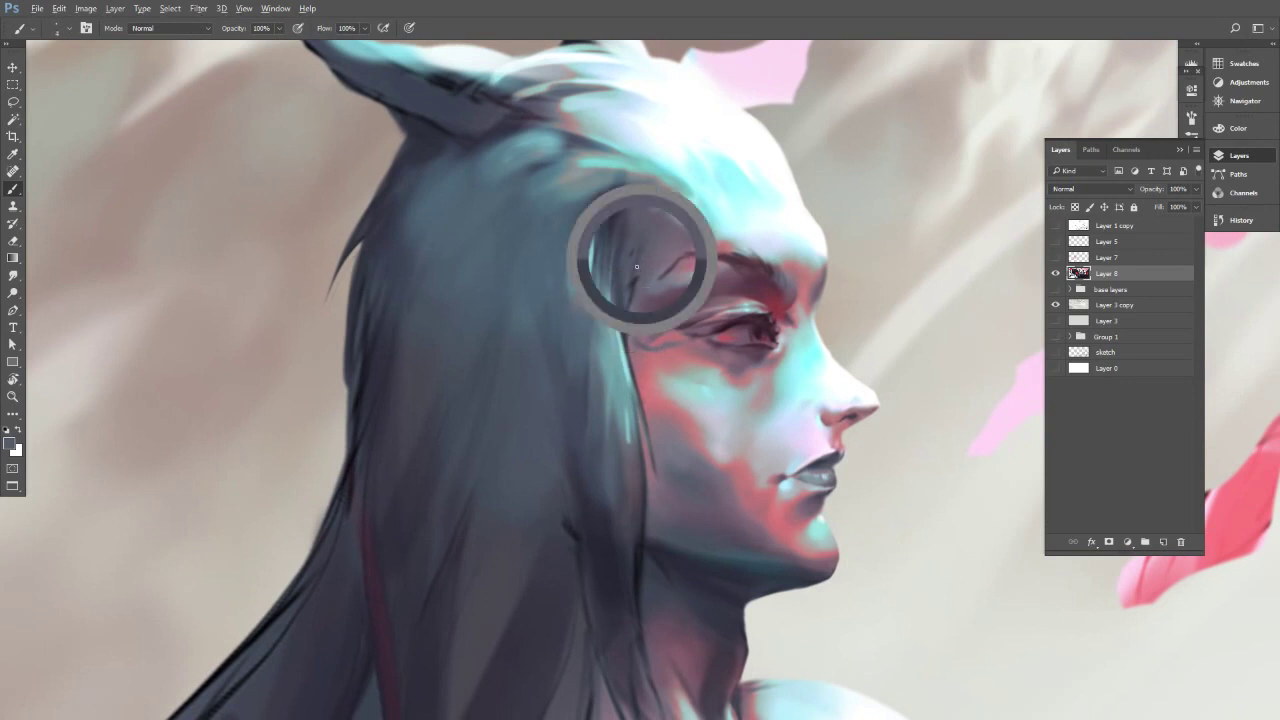
alt+click(638, 276)
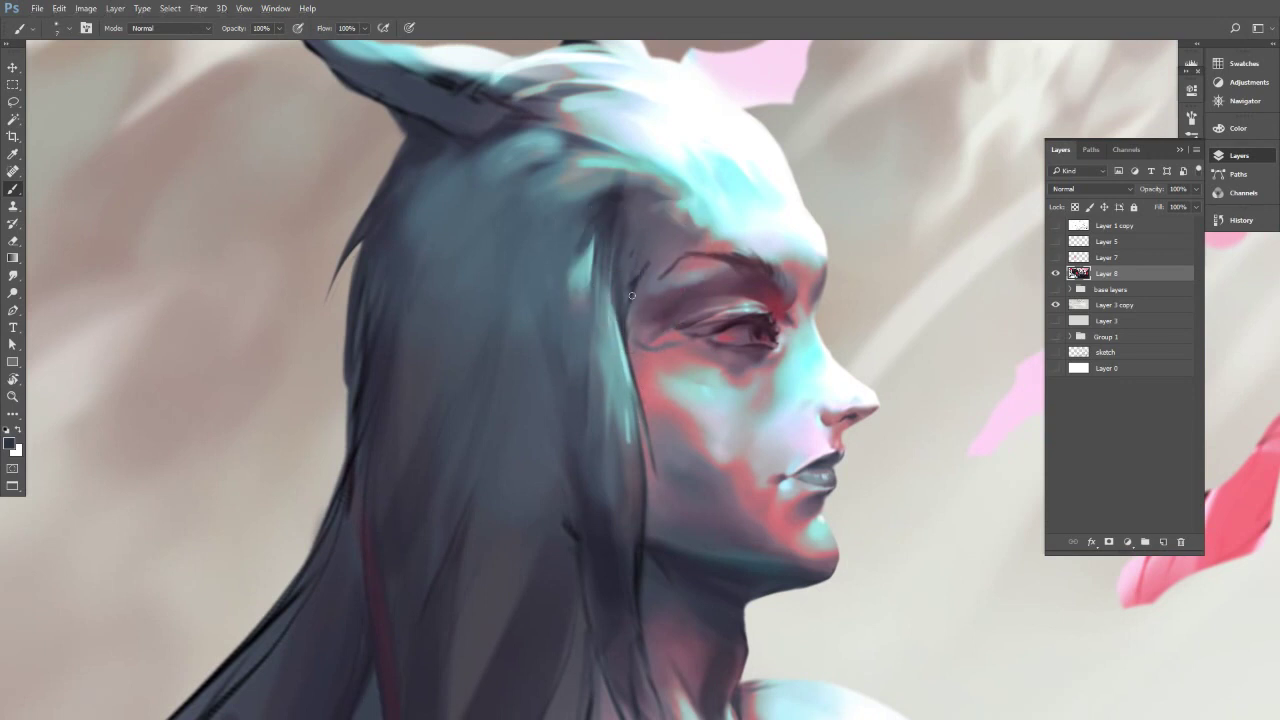
alt+click(630, 276)
alt+click(628, 274)
alt+click(654, 252)
Soften the temple hairline into the skin with a larger brush and sampled mauve and dark blue-grey tones.
key(bracketright)
key(bracketright)
alt+click(622, 278)
alt+click(623, 230)
alt+click(634, 210)
alt+click(621, 259)
alt+click(642, 279)
alt+click(640, 285)
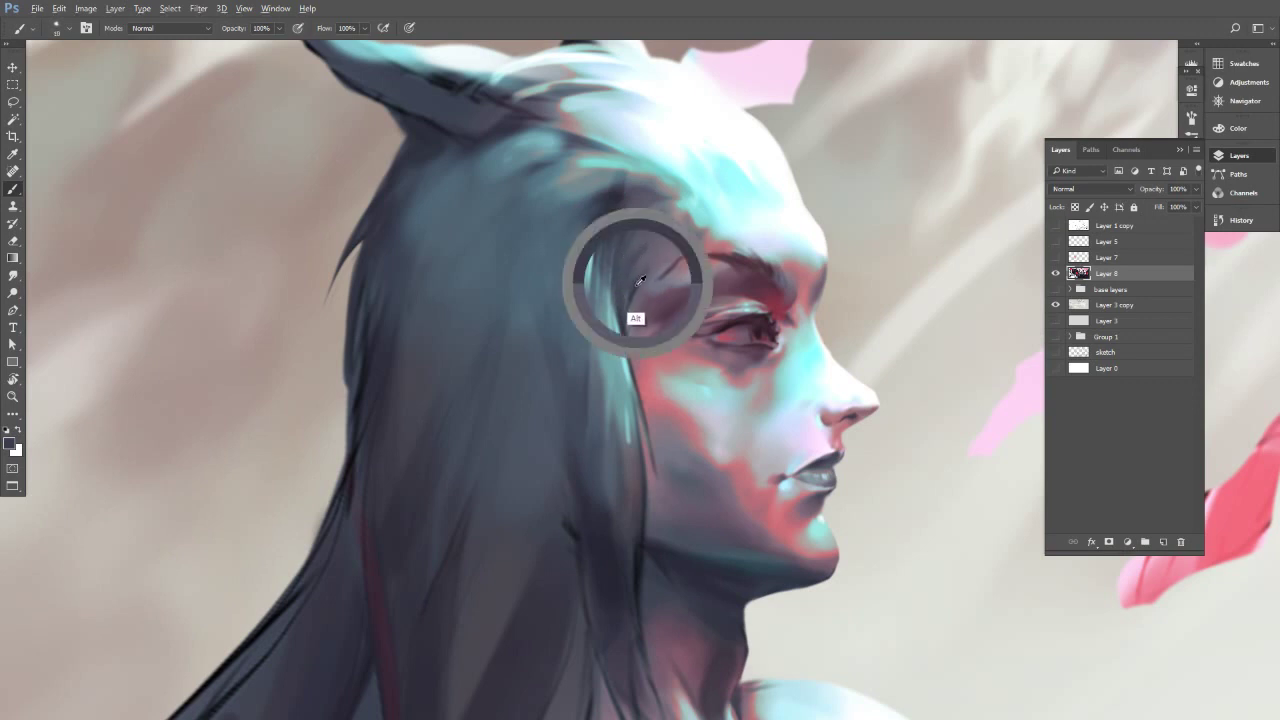
alt+click(651, 251)
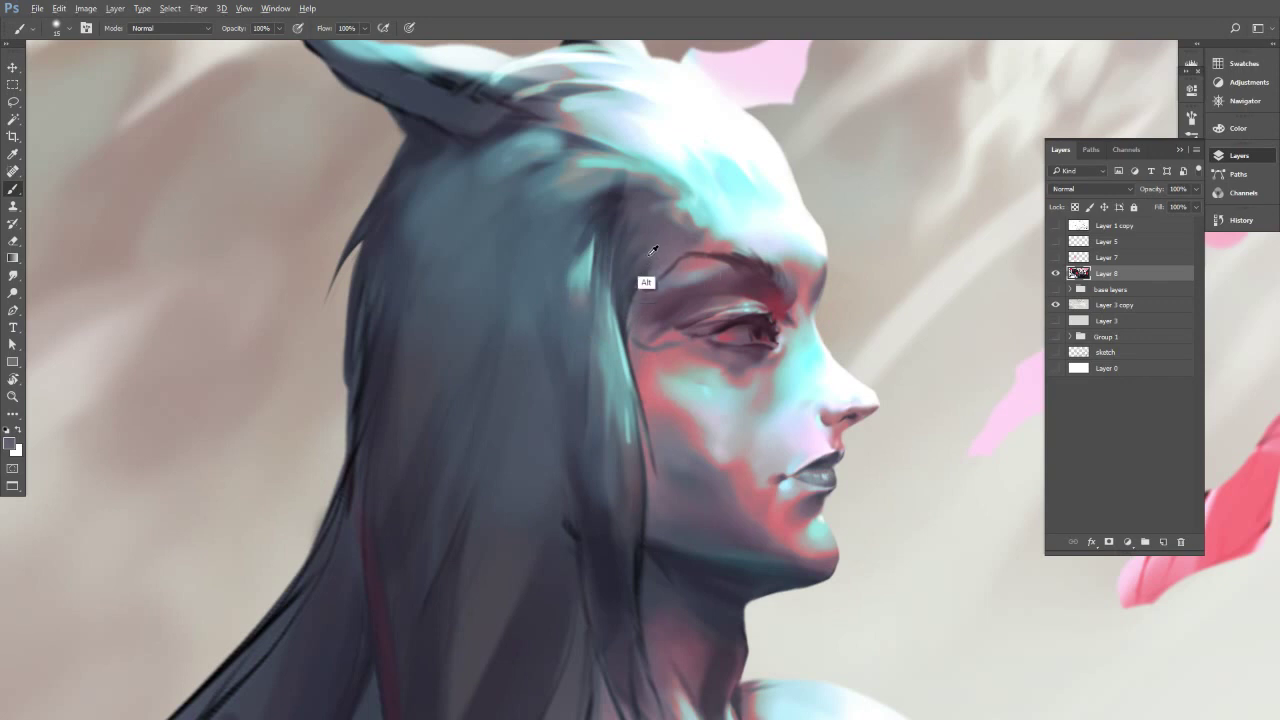
key(])
alt+click(618, 208)
Shade the hair just behind the face-framing strand with a sampled dark tone and a smaller brush.
key(bracketleft)
drag(547, 360, 586, 289)
alt+click(545, 311)
key(bracketleft)
key(bracketleft)
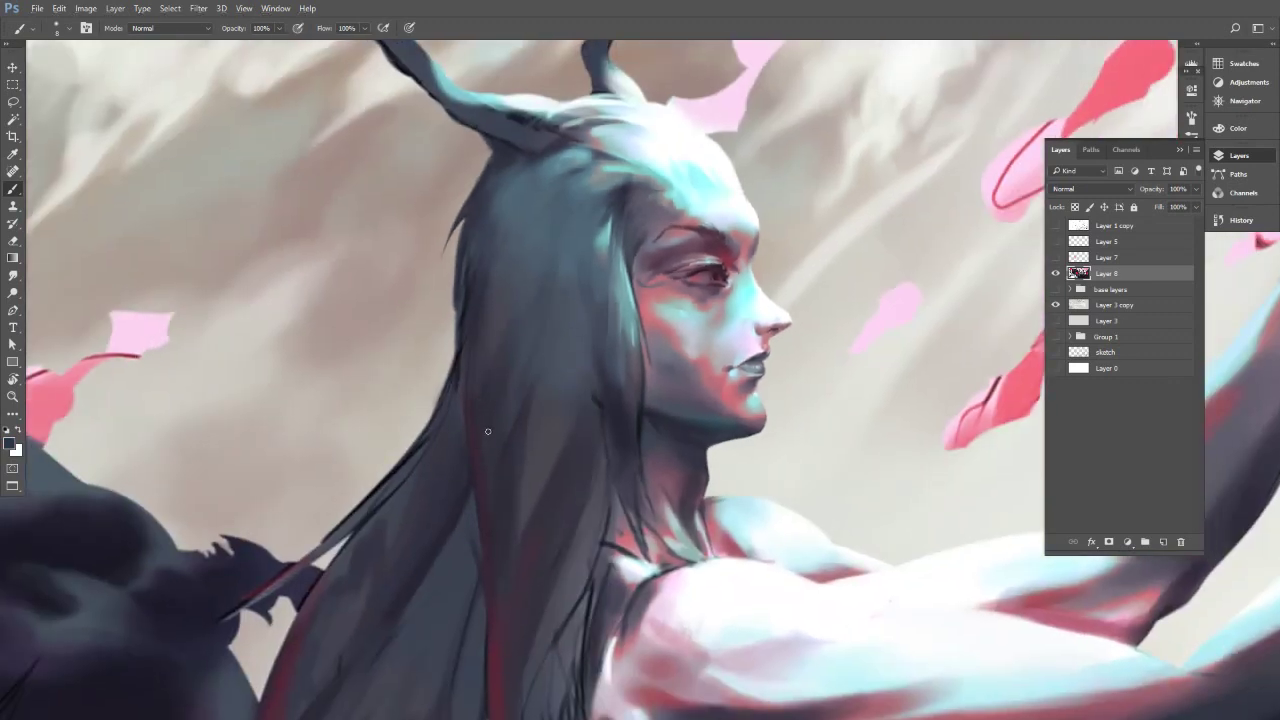
Blend sampled blue-grey tones through the hair at the back of the crown, below the horns.
drag(503, 217, 510, 245)
alt+click(511, 225)
key(bracketright)
alt+click(502, 286)
alt+click(509, 256)
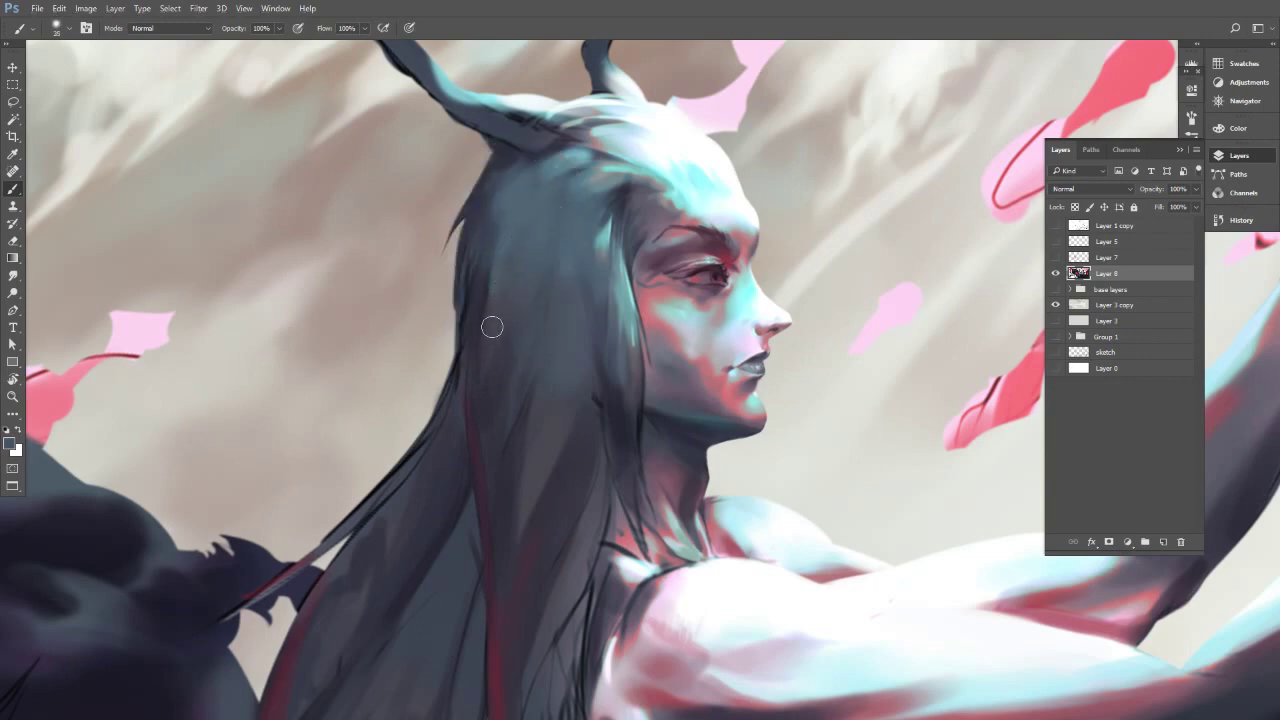
alt+click(530, 252)
alt+click(557, 191)
alt+click(533, 208)
Deepen the hair along the back of the head with sampled dark purple and slate tones.
alt+click(648, 330)
alt+click(491, 206)
alt+click(480, 230)
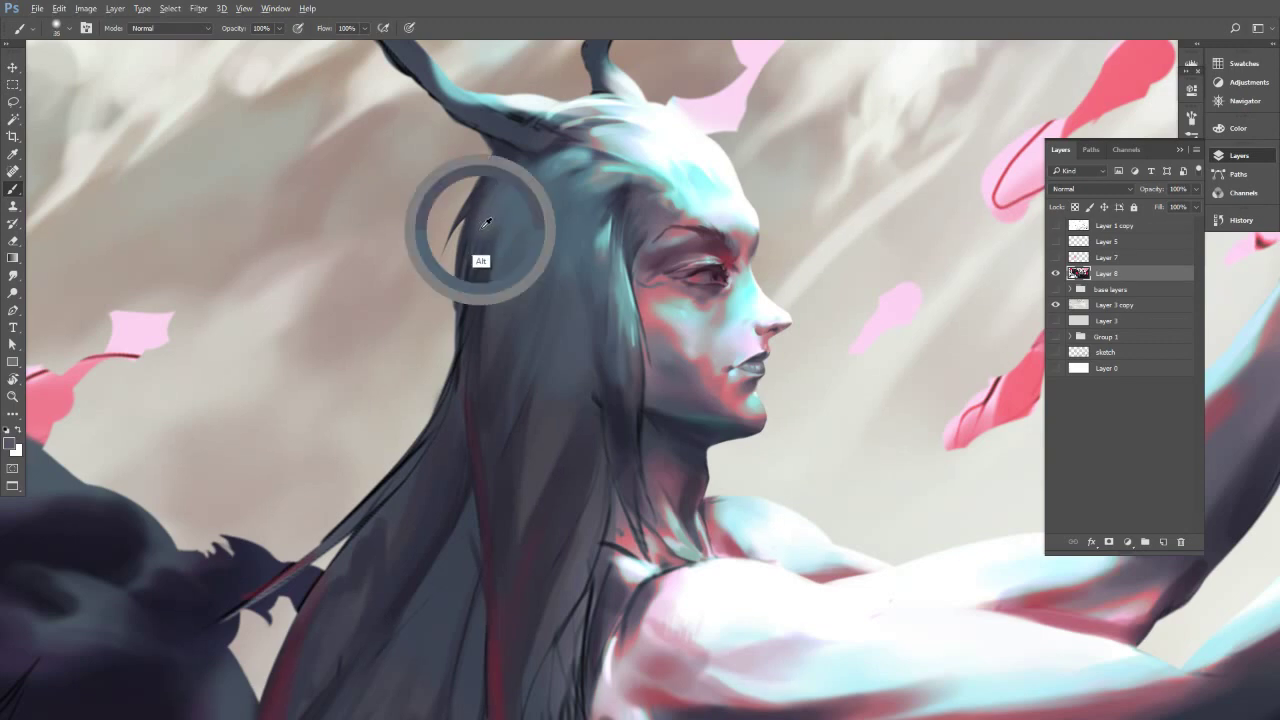
alt+click(474, 445)
alt+click(489, 302)
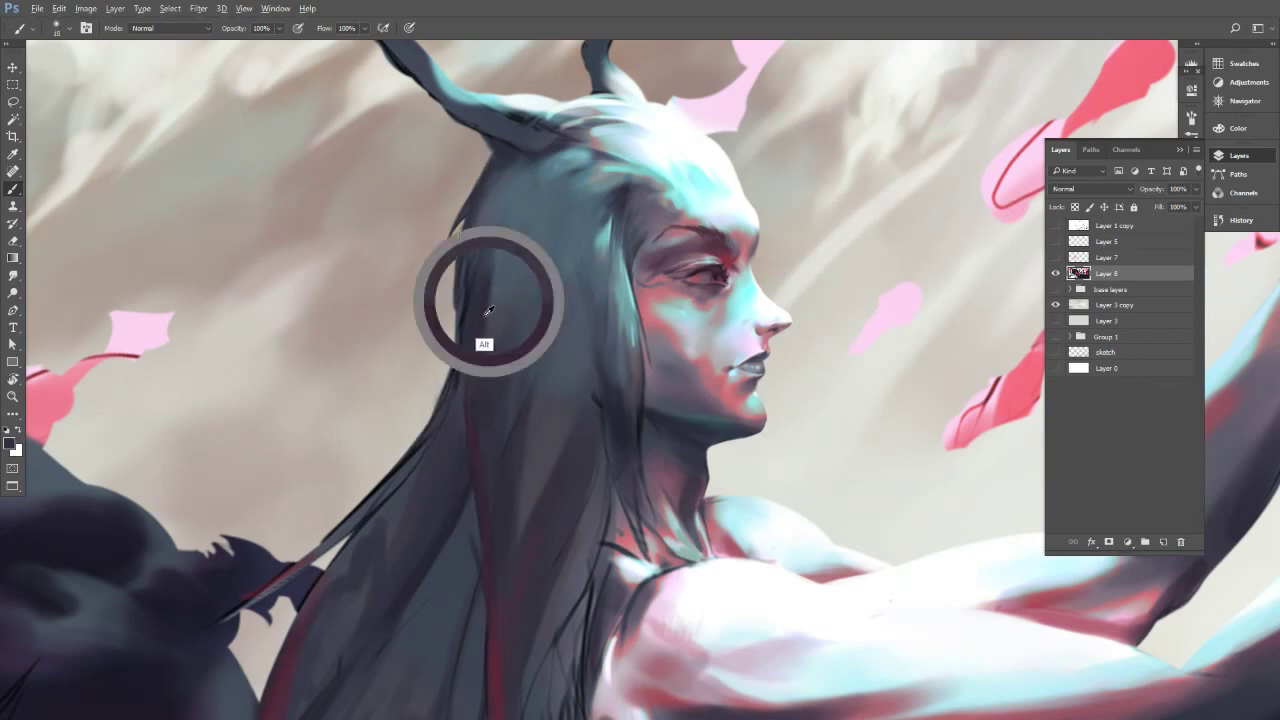
alt+click(508, 238)
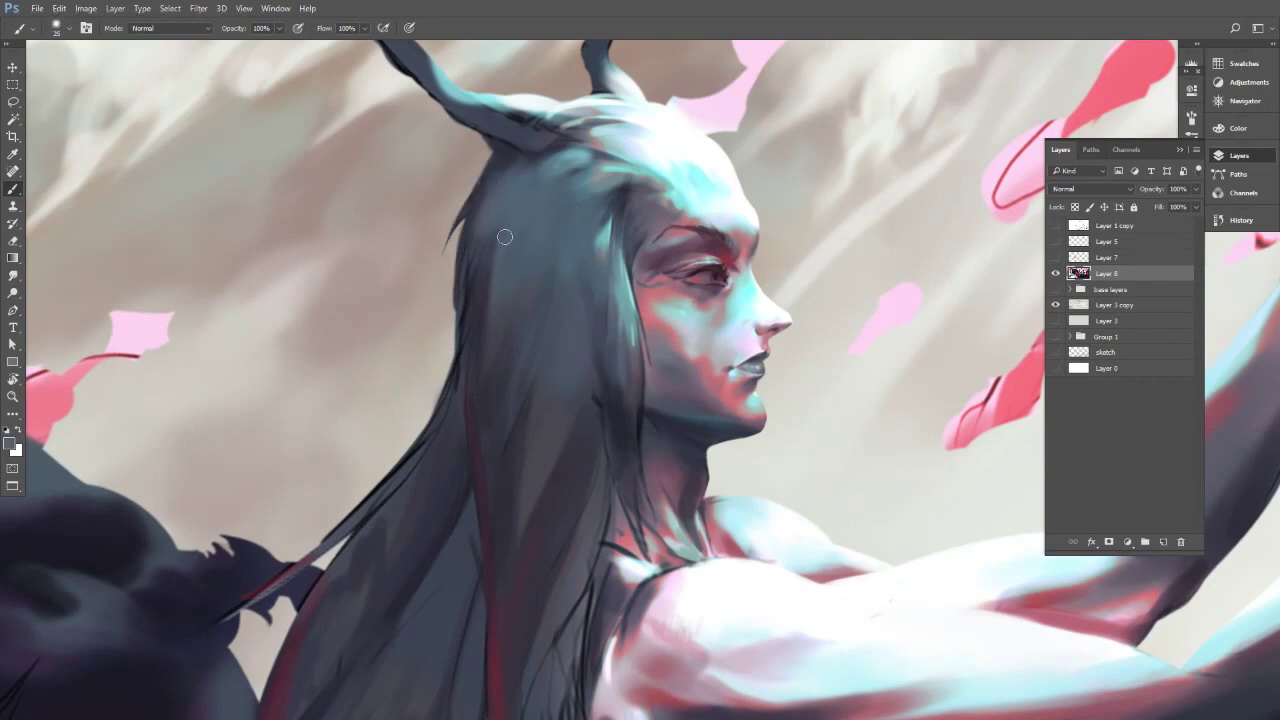
alt+click(499, 206)
drag(564, 223, 425, 266)
drag(509, 363, 463, 242)
Tone down the teal face-framing strand beside the cheek with colors sampled along it.
key(r)
click(650, 228)
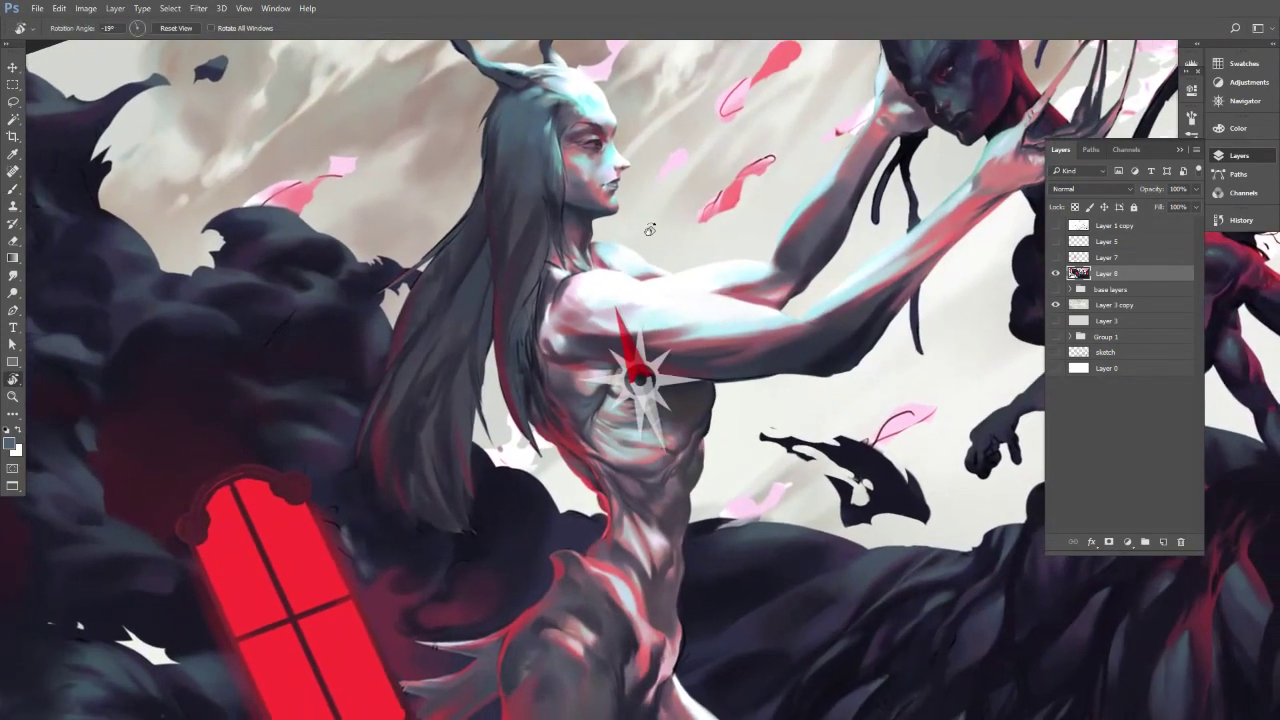
drag(586, 194, 654, 194)
drag(617, 118, 610, 180)
key(b)
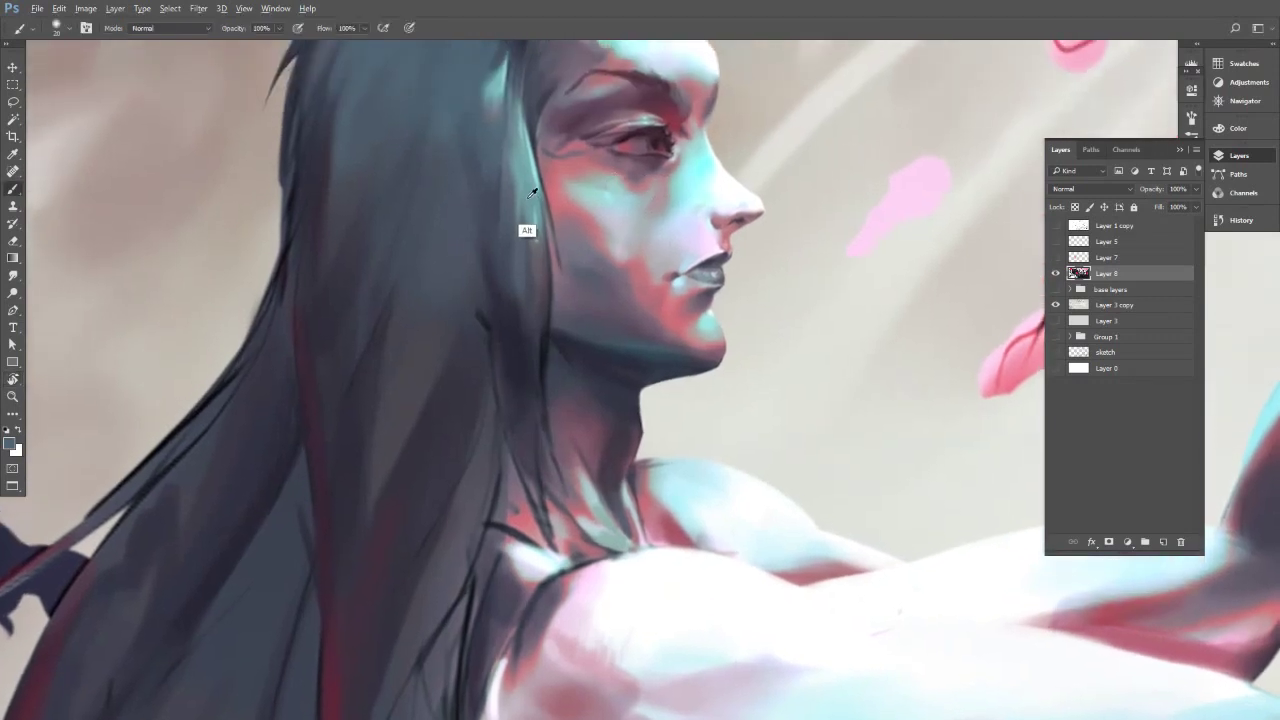
alt+click(532, 191)
alt+click(536, 250)
alt+click(536, 250)
drag(495, 520, 518, 403)
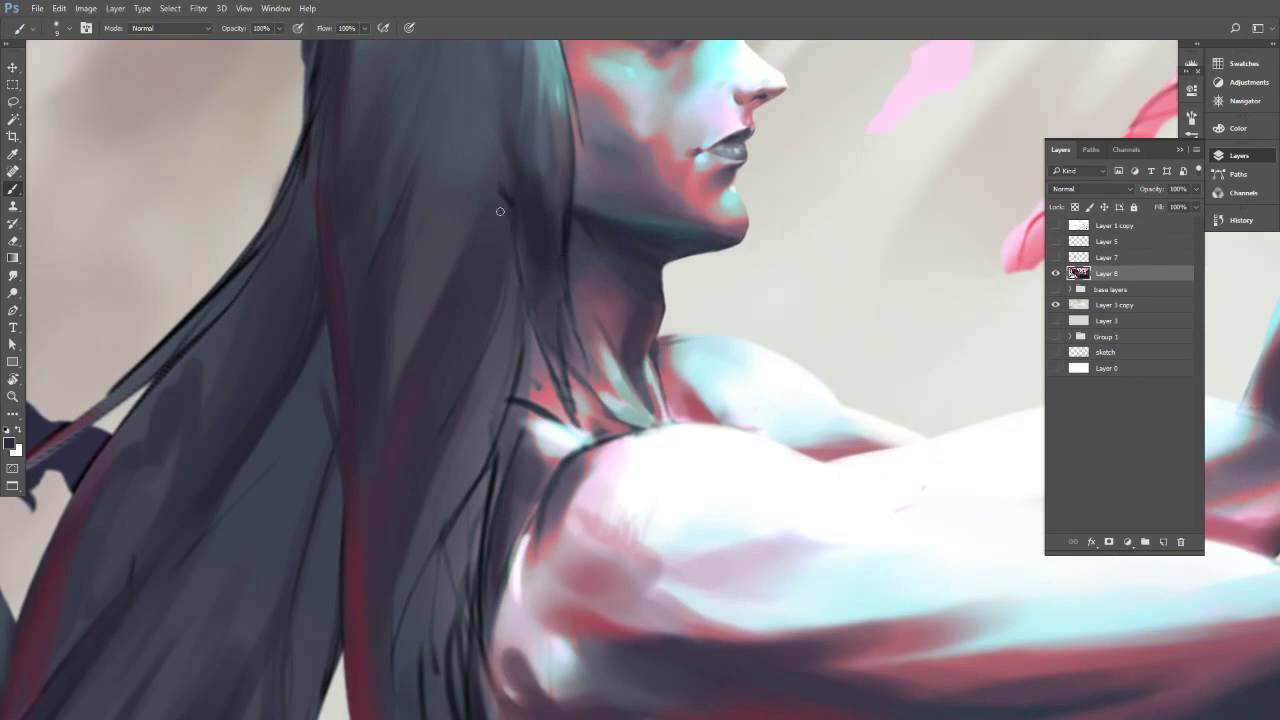
Paint over the dark notch in the hair level with the jaw, using a sampled dark tone.
key(bracketright)
key(bracketright)
alt+click(523, 175)
mouse_move(505, 190)
mouse_down()
mouse_move(504, 156)
mouse_move(526, 274)
mouse_up()
key(bracketleft)
key(bracketleft)
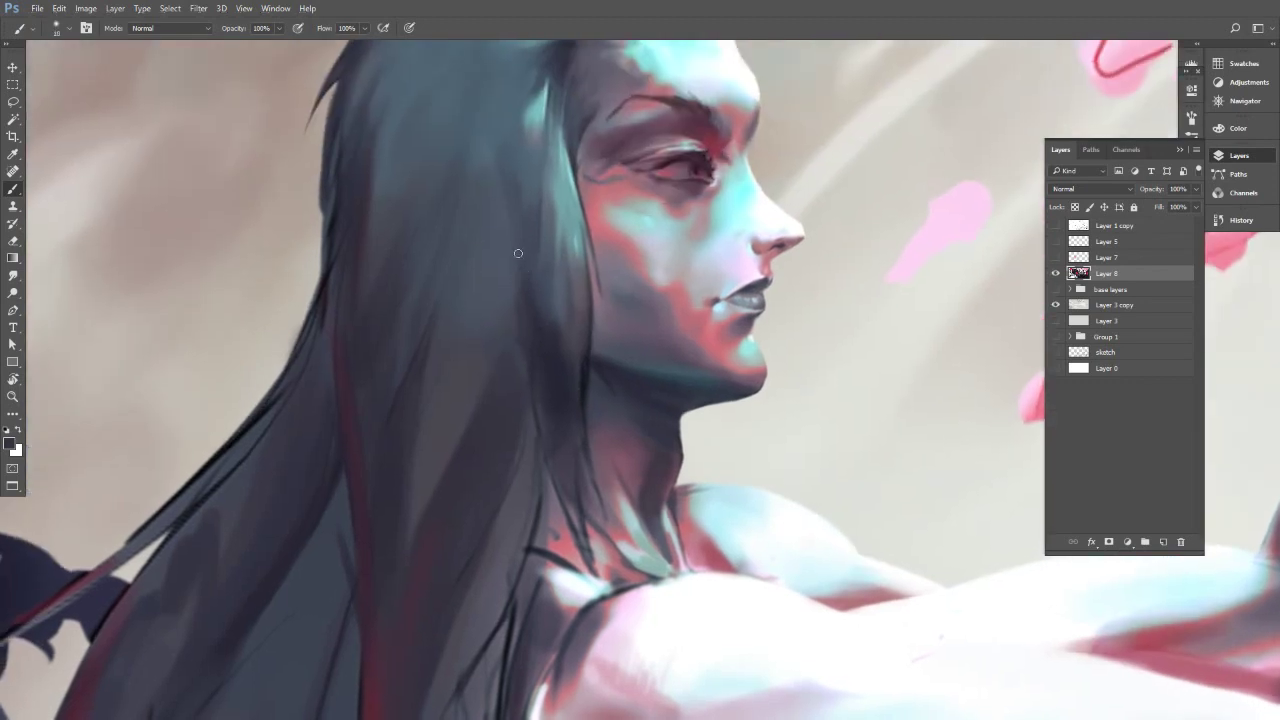
Refine the dark shadow lock behind the face-framing strand with smaller strokes in a sampled tone.
mouse_move(513, 216)
mouse_down()
mouse_move(523, 296)
mouse_move(513, 243)
mouse_up()
alt+click(511, 277)
key(bracketleft)
drag(540, 363, 513, 228)
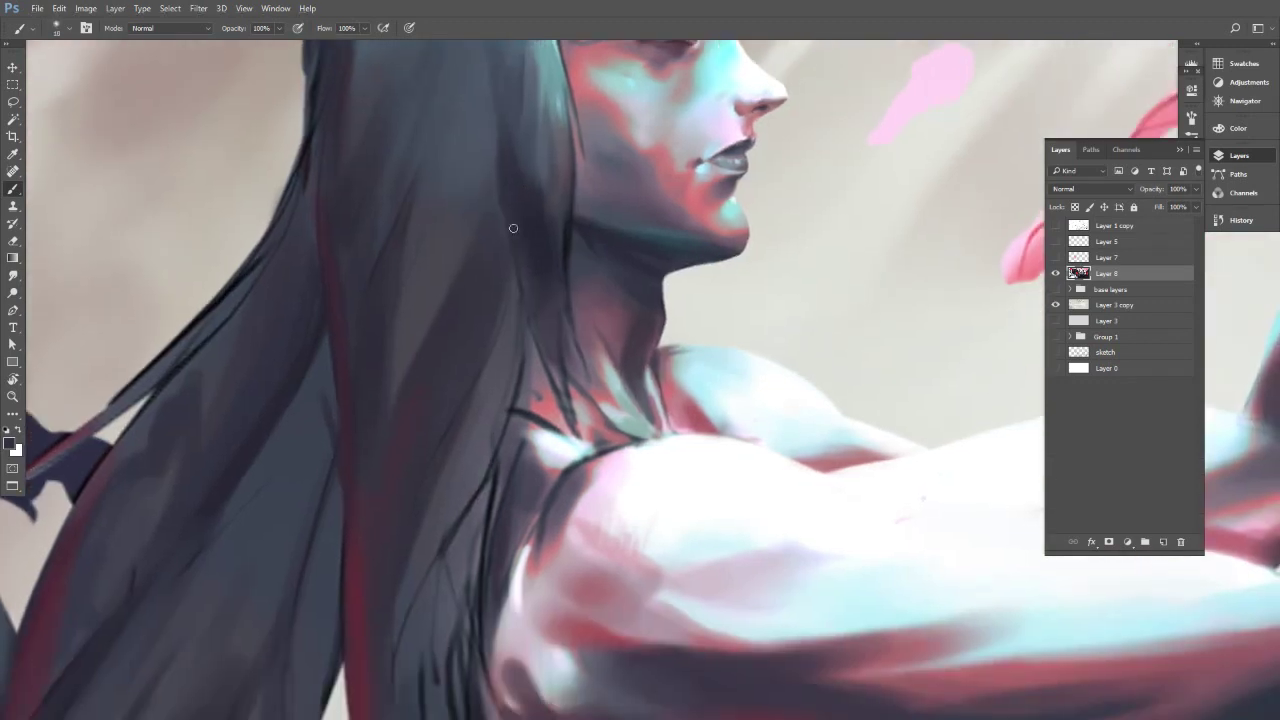
Fill in the hair beside the neck above the shoulder with broad dark strokes from an enlarged brush.
key(bracketright)
key(bracketright)
key(bracketright)
mouse_move(558, 388)
mouse_down()
mouse_move(517, 280)
mouse_move(534, 323)
mouse_up()
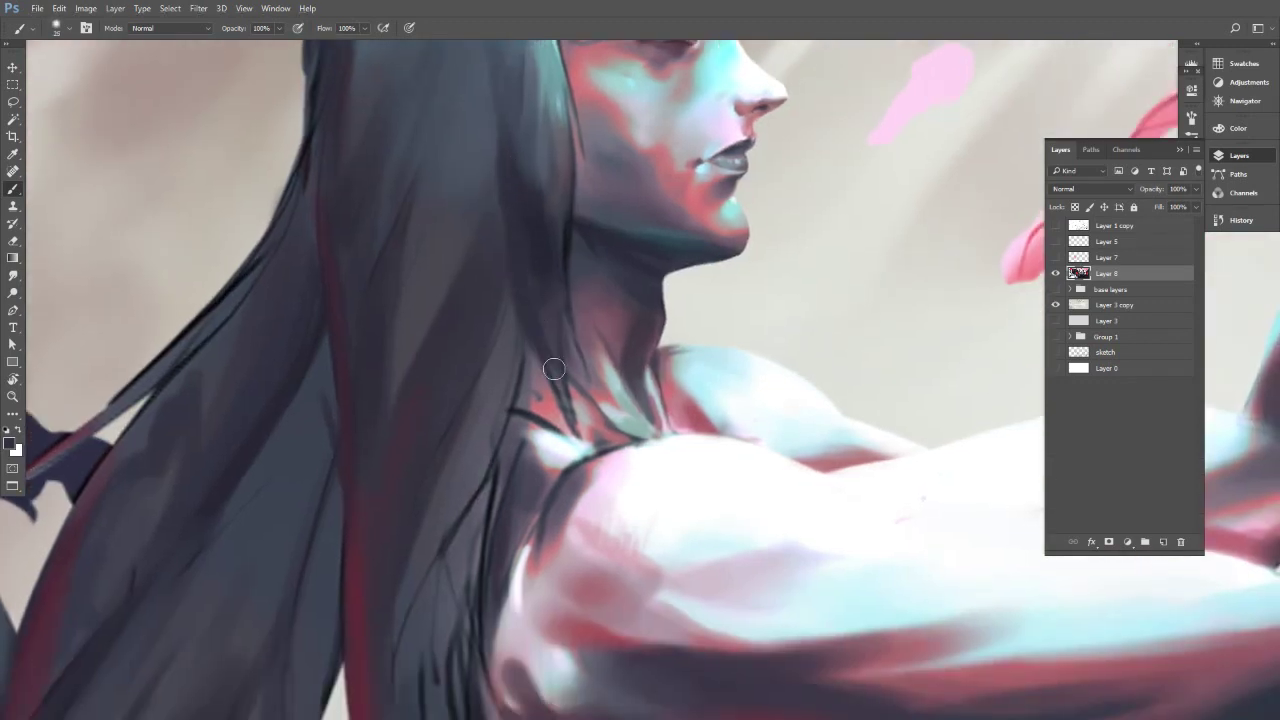
drag(554, 370, 540, 305)
Draw thin tapering dark strands falling over the neck with a much smaller brush.
alt+click(552, 287)
key(bracketleft)
key(bracketleft)
key(bracketleft)
key(bracketleft)
key(bracketleft)
key(bracketleft)
key(bracketleft)
key(bracketleft)
key(bracketleft)
mouse_move(556, 388)
mouse_down()
mouse_move(534, 330)
mouse_move(548, 305)
mouse_up()
drag(556, 350, 550, 262)
drag(586, 394, 558, 296)
Rework the hair ends beside the neck with a sampled grey-purple tone, adjusting the brush size.
alt+click(546, 290)
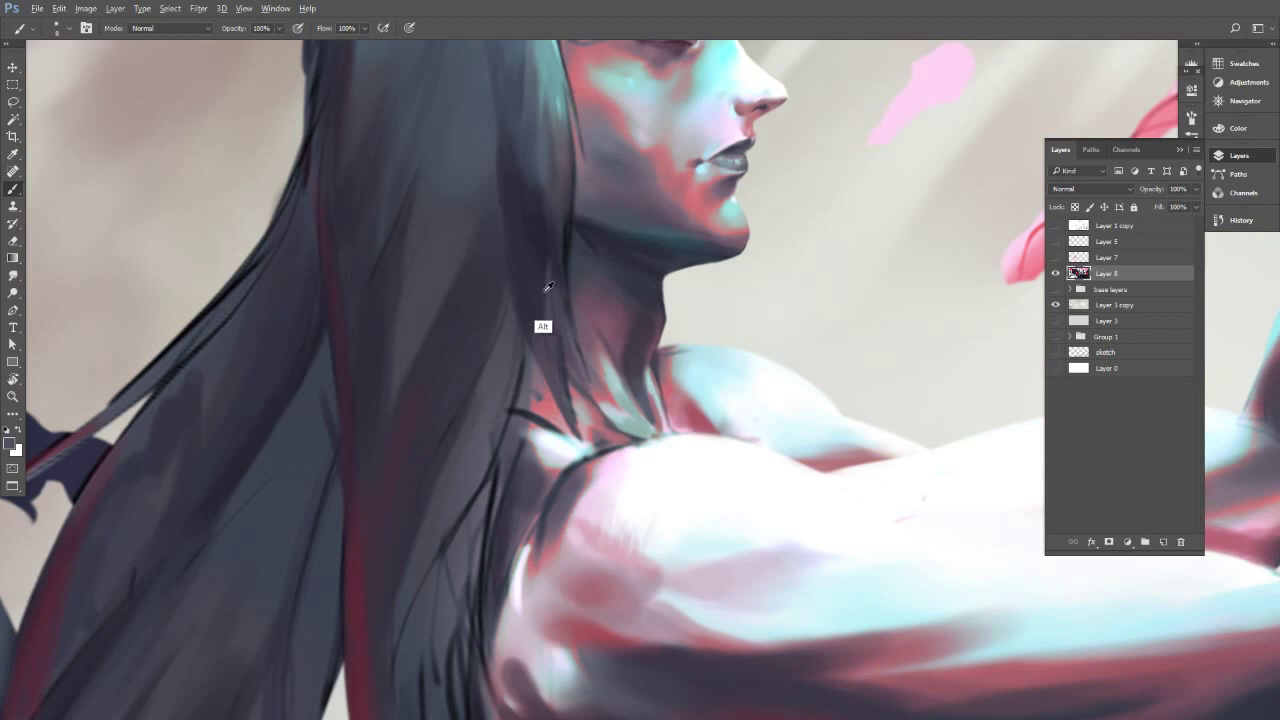
drag(557, 375, 537, 317)
key(bracketright)
key(bracketright)
key(bracketright)
key(bracketright)
key(bracketright)
key(bracketleft)
key(bracketleft)
key(bracketleft)
scroll(555, 310, up, 2)
alt+click(557, 317)
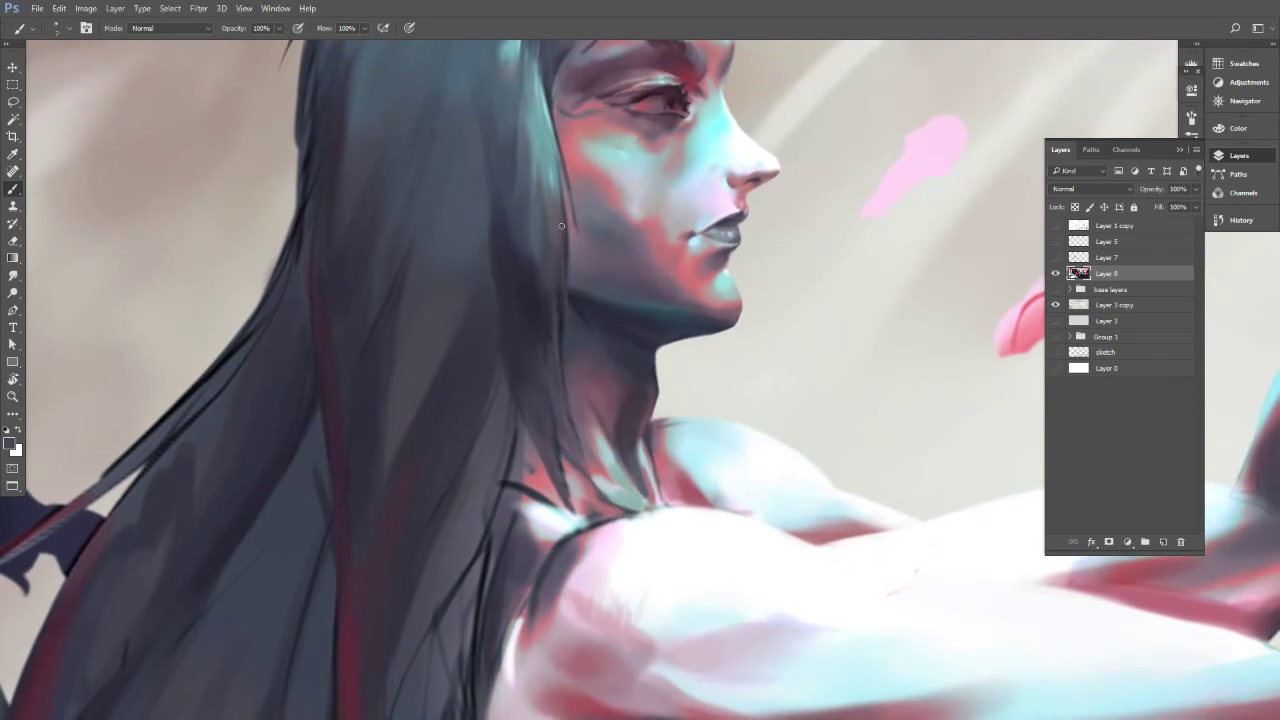
Redraw the edge of the face-framing strand against the lower cheek and jaw with fine strokes in sampled colors.
alt+click(554, 276)
alt+click(557, 206)
drag(563, 259, 560, 206)
alt+click(558, 245)
alt+click(558, 183)
drag(563, 178, 566, 274)
drag(556, 204, 559, 296)
Blend the face-framing strand into the hair beside the jaw and neck with a larger brush and sampled dark tones.
alt+click(551, 332)
key(bracketright)
key(bracketright)
key(bracketright)
mouse_move(556, 245)
mouse_down()
mouse_move(551, 346)
mouse_move(555, 225)
mouse_up()
alt+click(550, 296)
drag(560, 371, 479, 398)
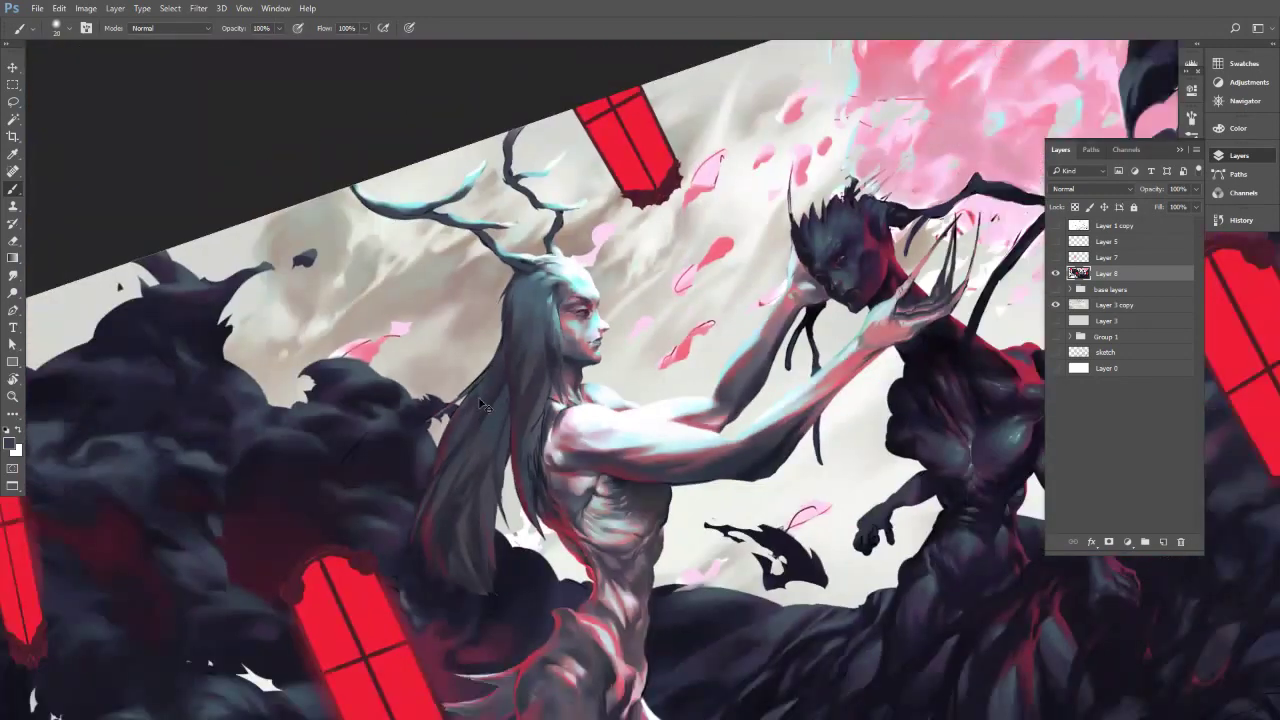
Flip the canvas horizontally and straighten the tilted view around the horned figure's head and hair.
key(ctrl+shift+h)
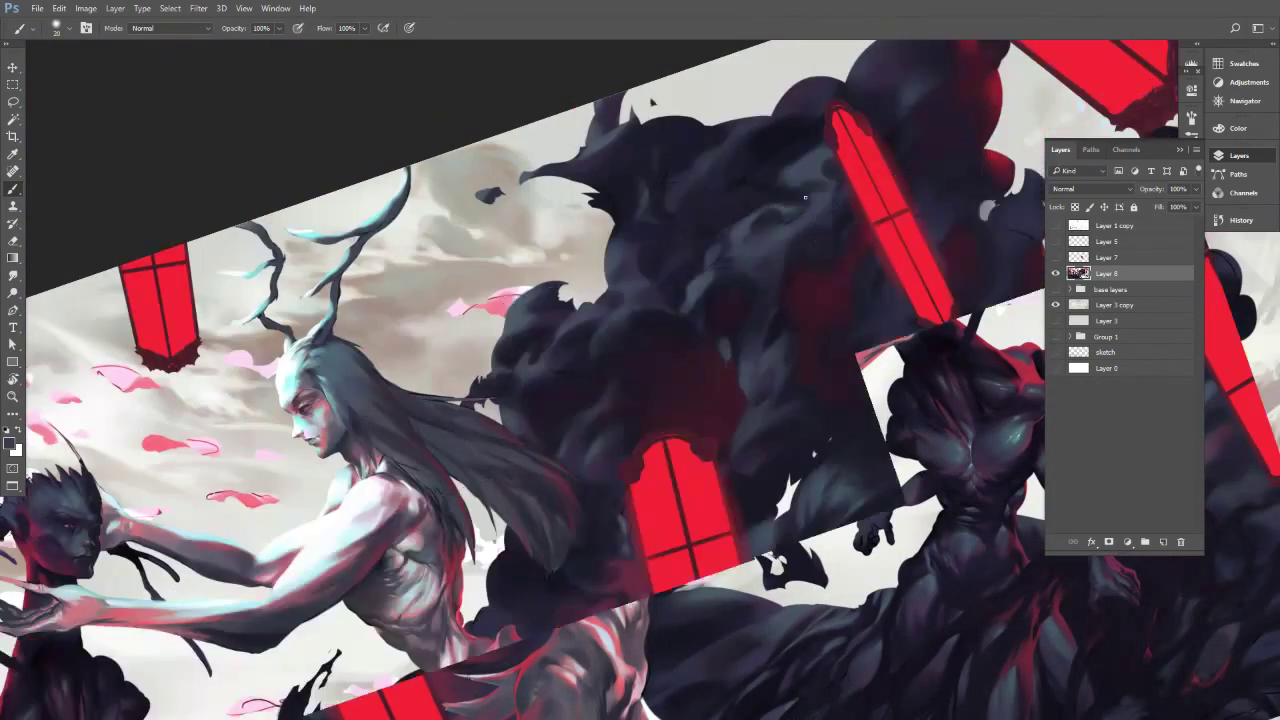
key(r)
drag(805, 197, 838, 239)
mouse_move(341, 247)
mouse_down()
mouse_move(506, 222)
mouse_move(534, 237)
mouse_up()
key(b)
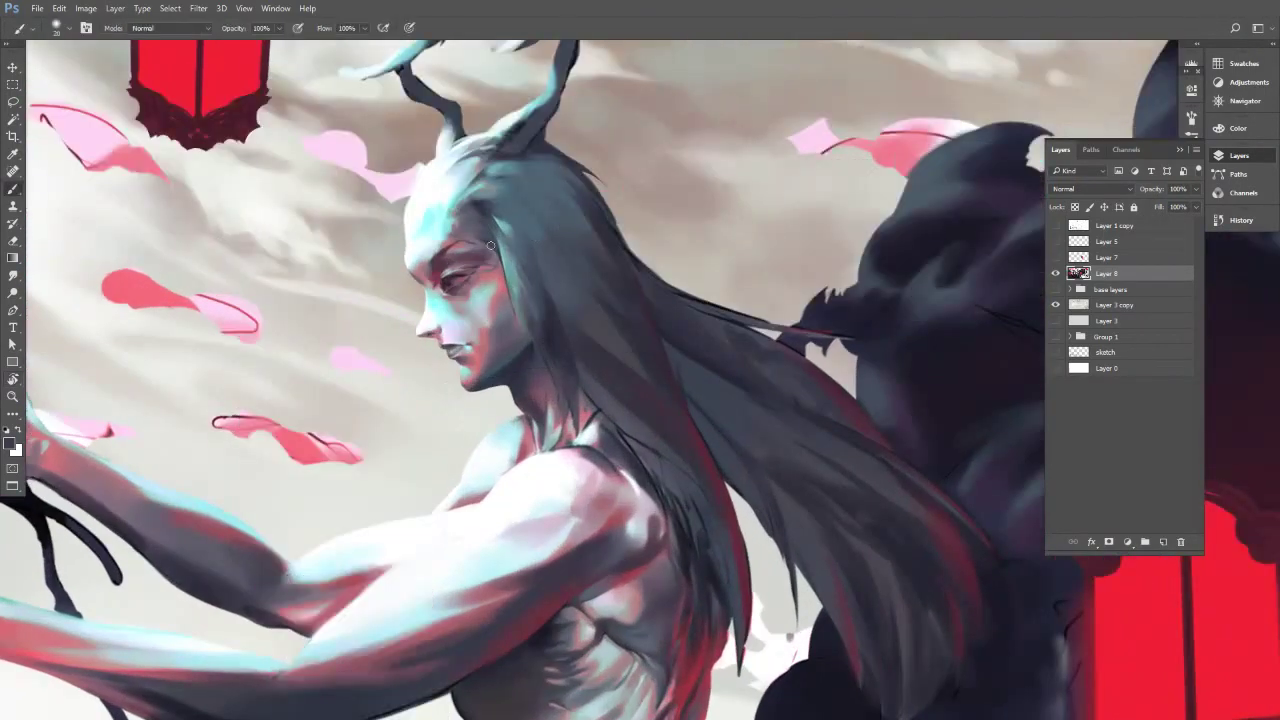
Brush a broad teal tone sampled beside the cheek over the hair behind the face.
alt+click(514, 266)
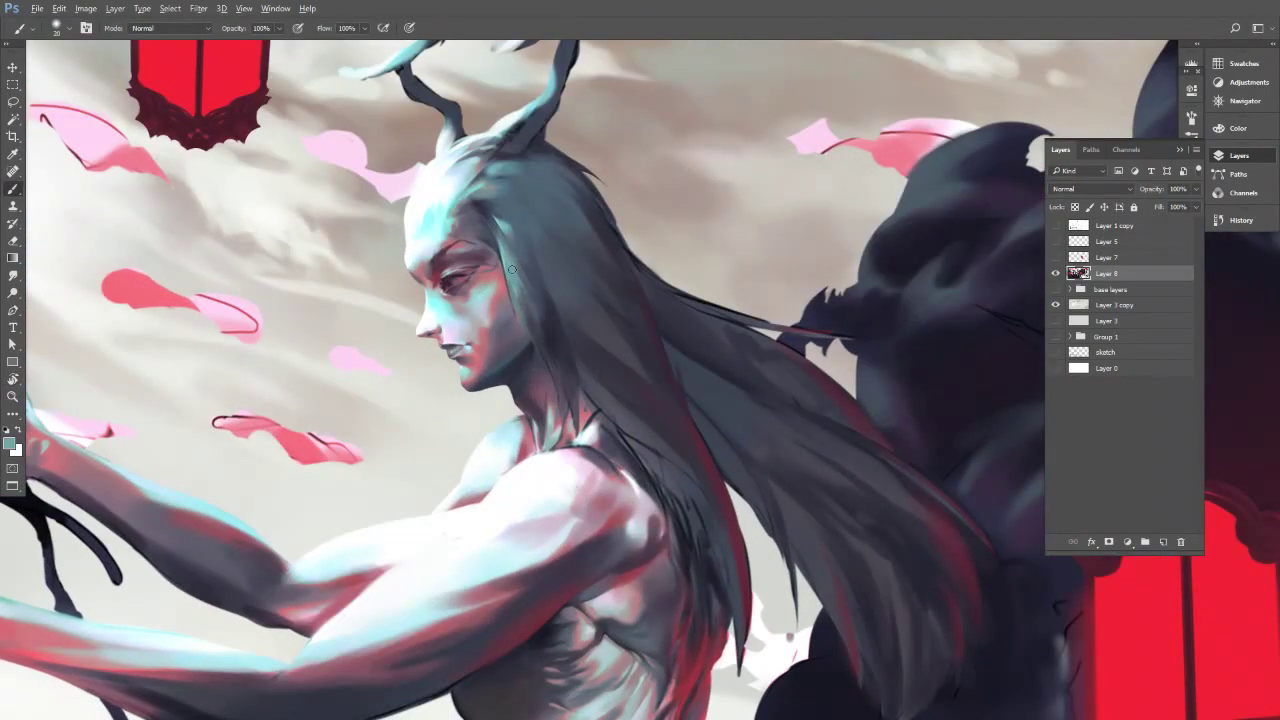
key(bracketright)
key(bracketright)
key(bracketright)
key(bracketright)
key(bracketright)
mouse_move(549, 270)
mouse_down()
mouse_move(592, 326)
mouse_move(568, 280)
mouse_up()
Shade the middle hair lock below ear level with sampled greys and a progressively smaller brush.
alt+click(571, 298)
key(bracketleft)
alt+click(598, 326)
alt+click(606, 337)
key(bracketleft)
key(bracketleft)
key(bracketleft)
alt+click(560, 290)
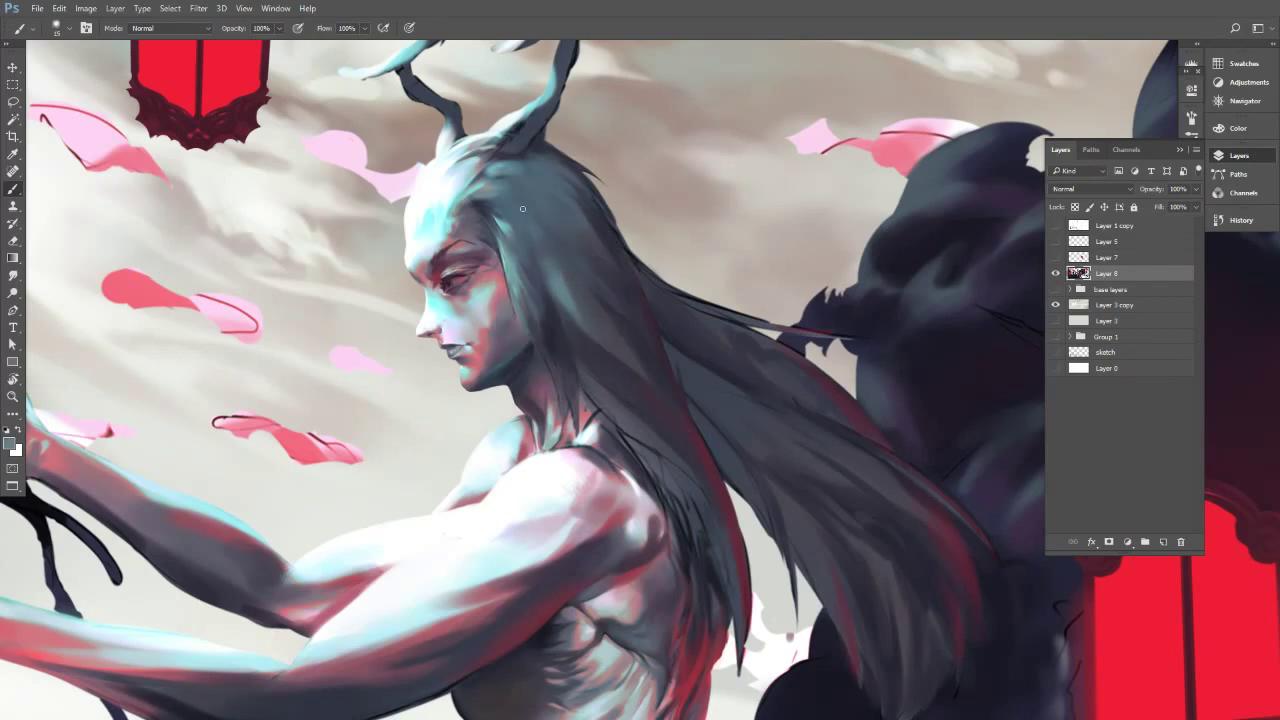
Paint a sweeping lighter lock through the hair behind the temple with sampled blue-grey tones.
alt+click(538, 240)
alt+click(574, 325)
drag(560, 244, 616, 302)
Blend the hair toward the nape with an enlarged brush and sampled dark grey tones.
key(])
key(])
key(])
key(])
key(])
alt+click(611, 279)
alt+click(610, 292)
alt+click(627, 297)
drag(617, 293, 636, 323)
Shade the hair lock behind the temple with a smaller brush and tones sampled from the surrounding hair.
alt+click(591, 261)
key([)
key([)
drag(538, 205, 590, 236)
alt+click(545, 205)
alt+click(586, 226)
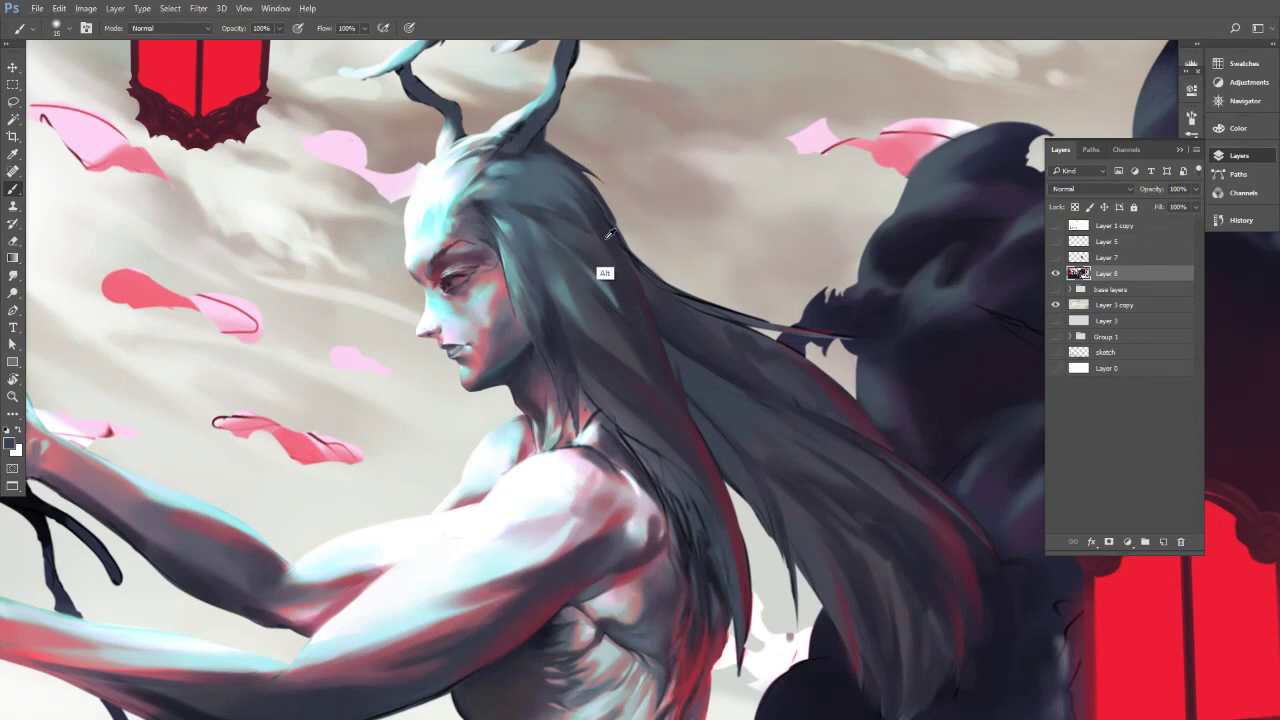
Refine the strands between the temple and the back of the head with sampled greys and teals.
alt+click(607, 237)
key([)
alt+click(572, 295)
alt+click(580, 237)
alt+click(558, 277)
alt+click(483, 220)
alt+click(544, 190)
alt+click(533, 174)
Blend the hair at the crown below the antler with an enlarged brush and sampled blue-grey tones.
key(])
key(])
alt+click(529, 192)
drag(518, 176, 508, 189)
alt+click(538, 176)
alt+click(549, 188)
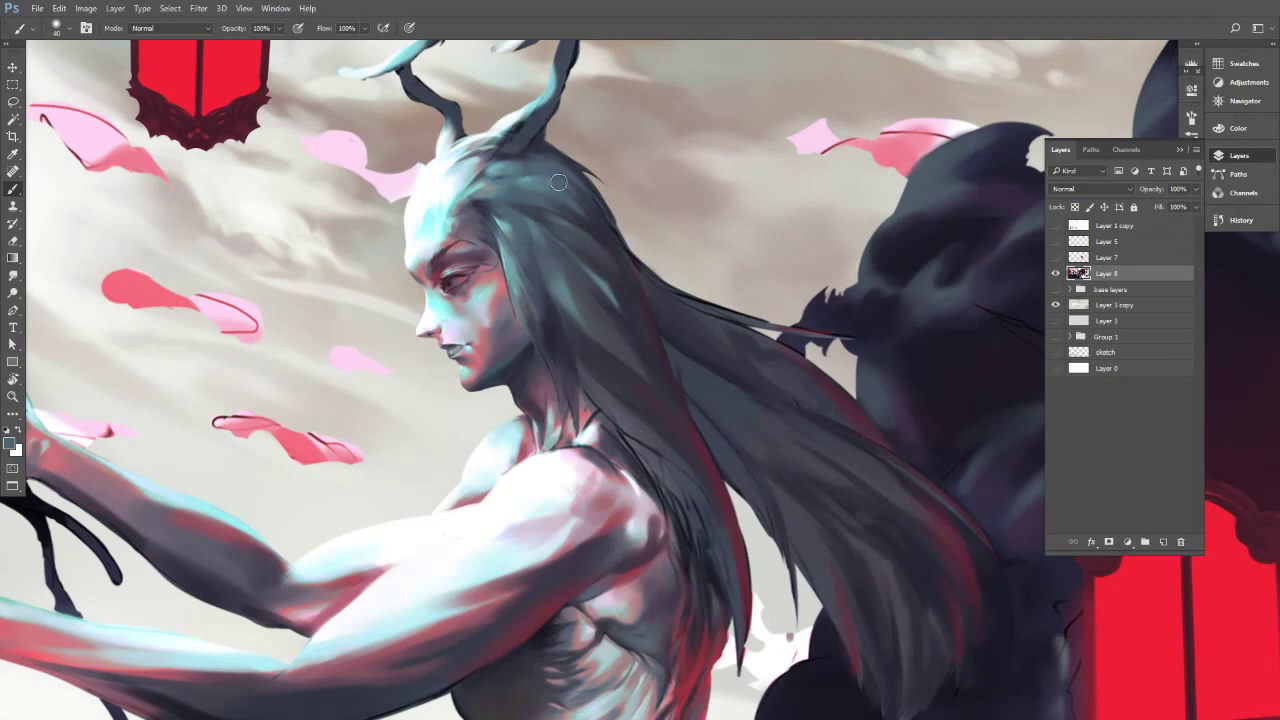
Detail the crown hair behind the antler base with a finer brush and sampled teal-grey tones.
alt+click(529, 180)
alt+click(529, 177)
key([)
key([)
key([)
key([)
key([)
key([)
alt+click(554, 171)
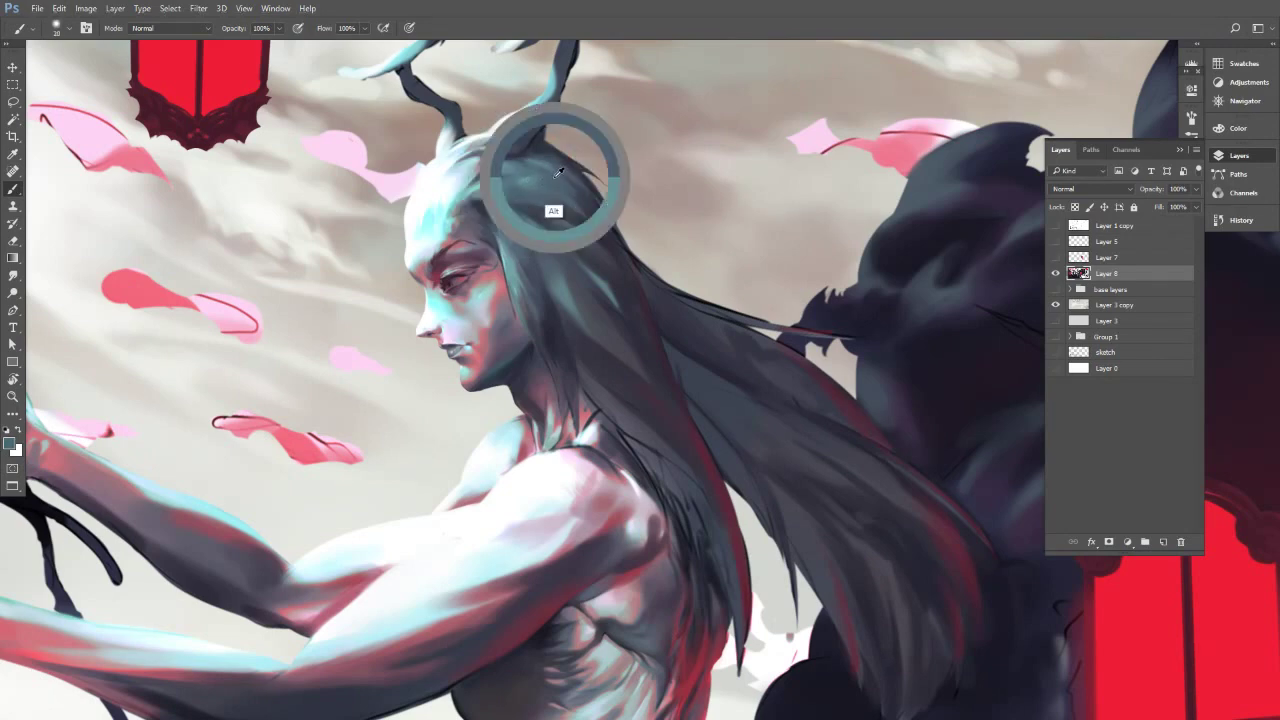
alt+click(556, 175)
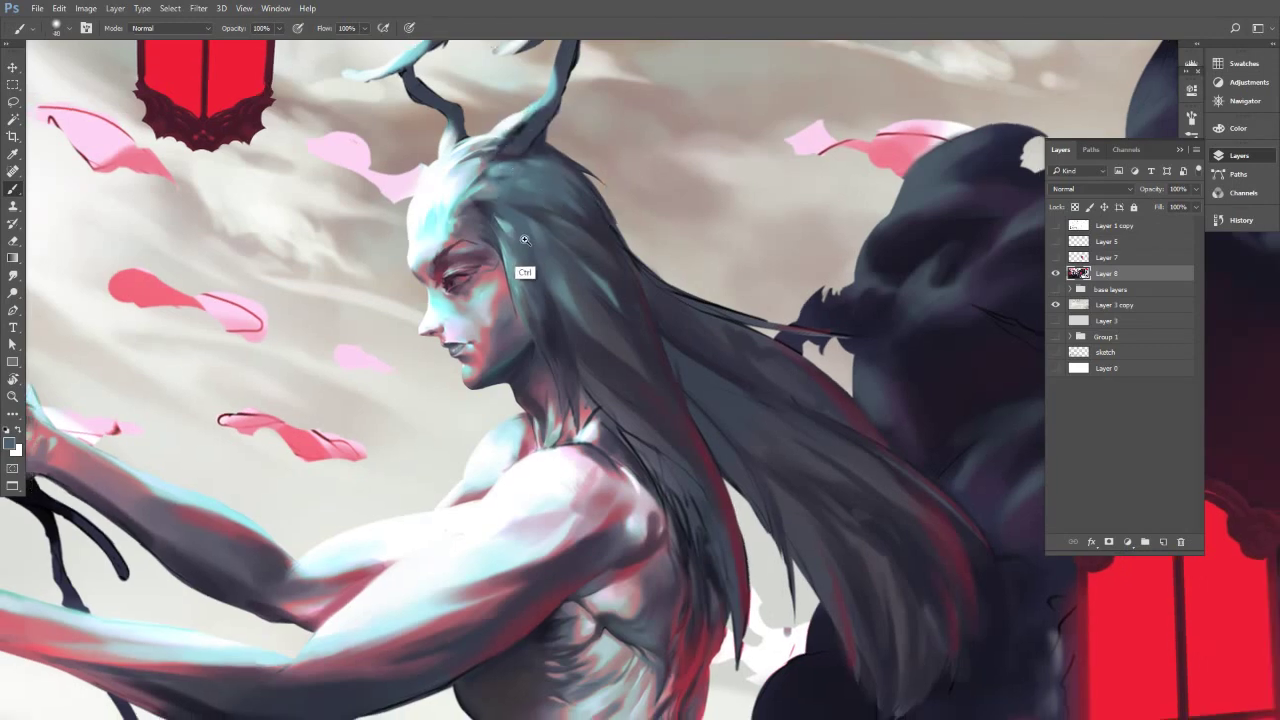
Refine the muscle folds and ribs beneath the horned figure's armpit with sampled skin tones and a small brush.
drag(525, 240, 400, 280)
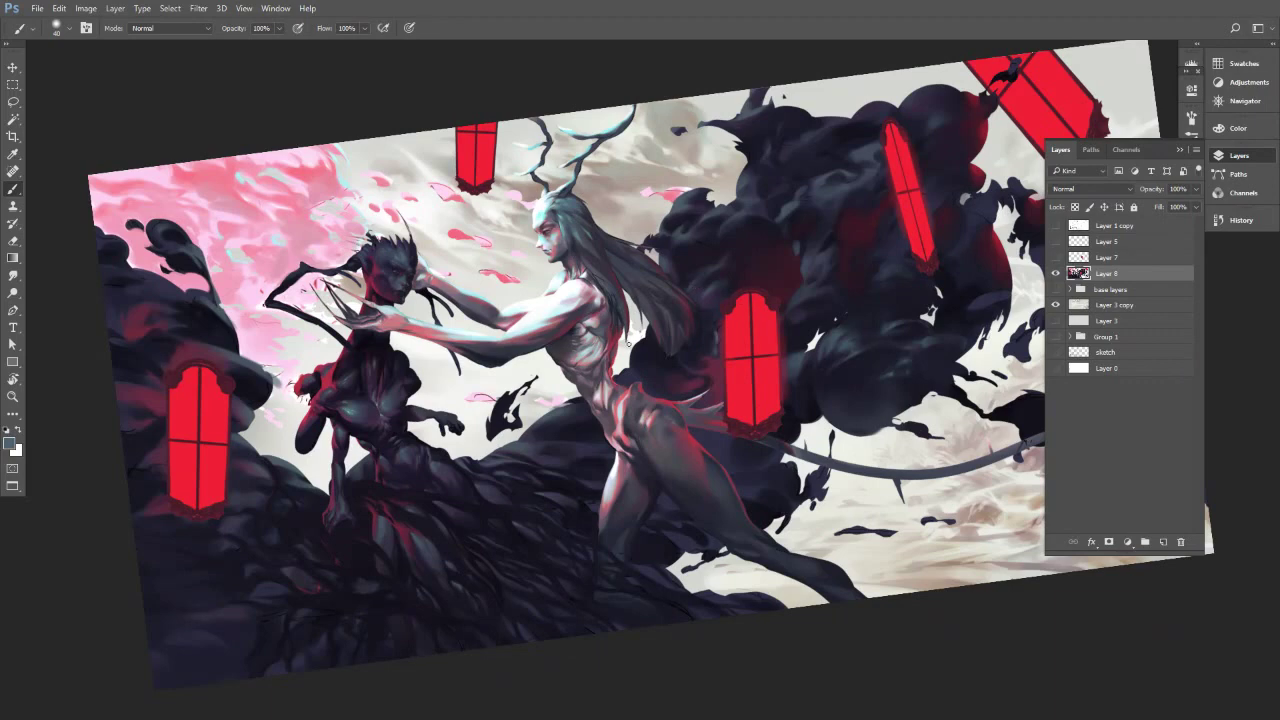
key(r)
drag(723, 267, 745, 300)
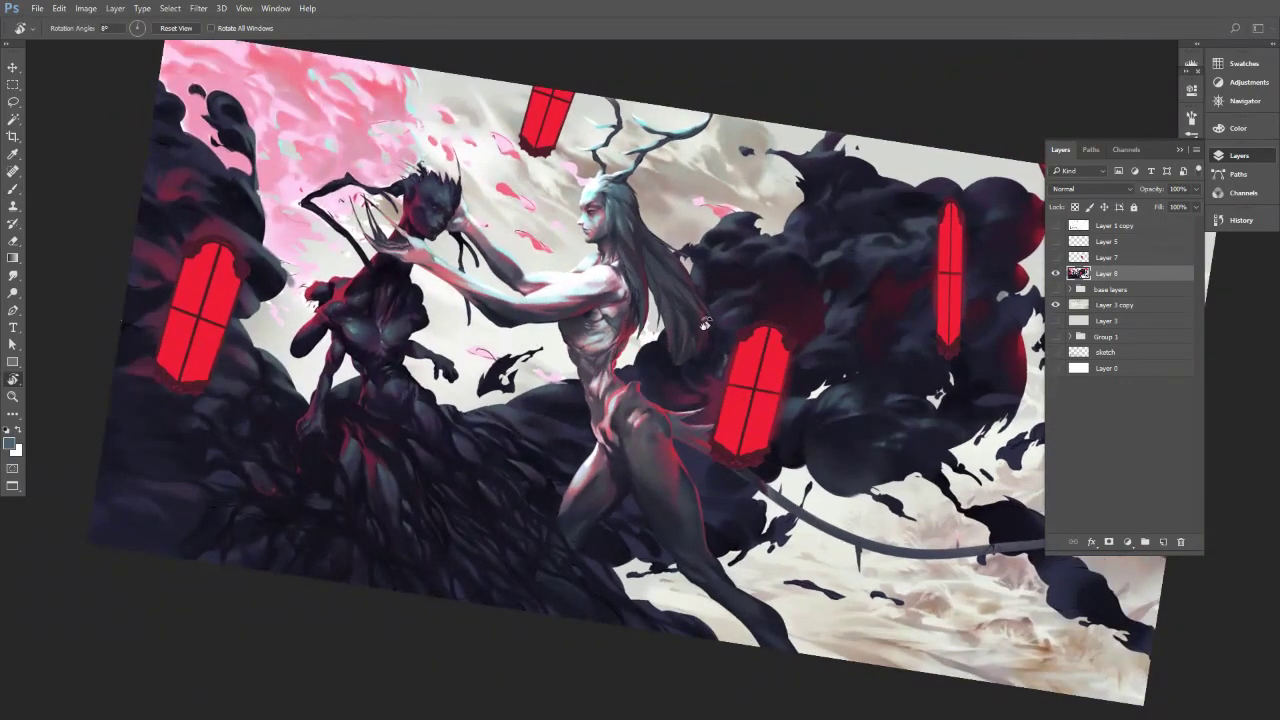
mouse_move(645, 317)
mouse_down()
mouse_move(593, 320)
mouse_move(654, 321)
mouse_up()
key(b)
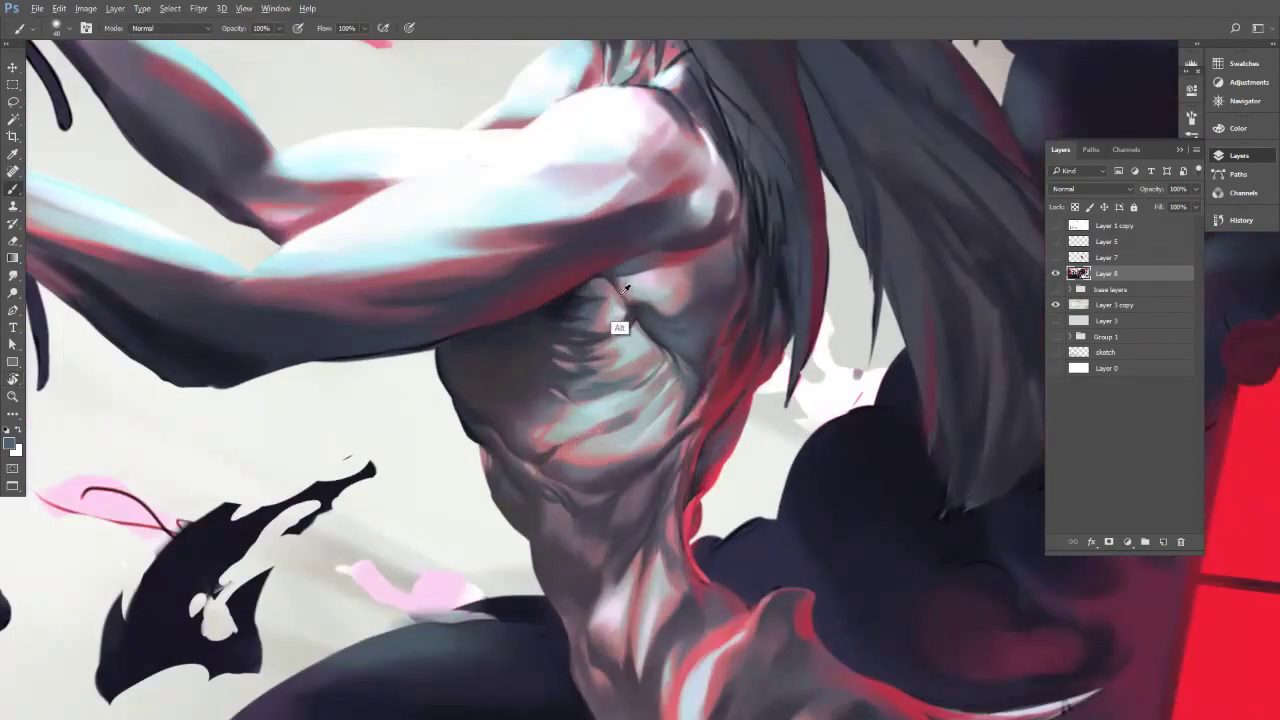
alt+click(620, 297)
alt+click(645, 297)
key([)
alt+click(601, 322)
alt+click(582, 330)
alt+click(643, 322)
alt+click(631, 306)
Shade the shadowed front of the horned figure's rib cage with a larger brush.
key([)
key(])
key(])
key(])
drag(606, 372, 571, 386)
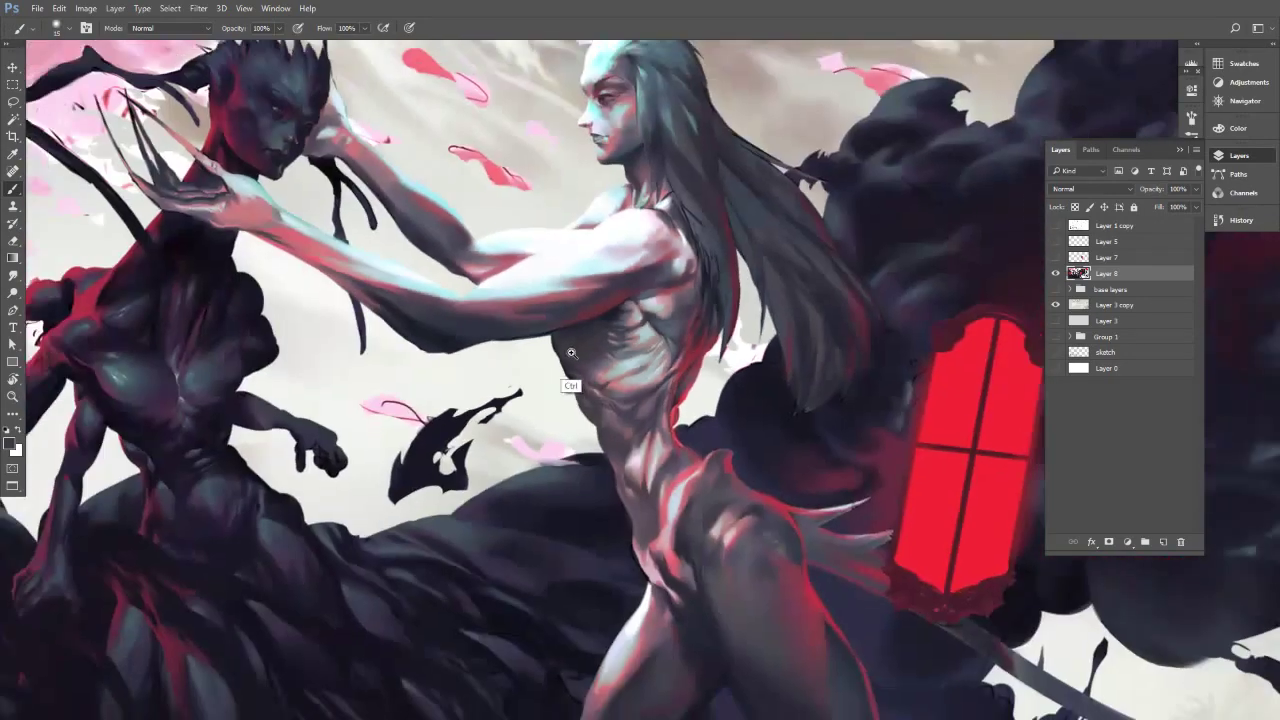
Darken the hair falling behind the horned figure's shoulder with long strokes of an enlarged brush.
key(r)
mouse_move(660, 356)
mouse_down()
mouse_move(620, 364)
mouse_move(652, 346)
mouse_up()
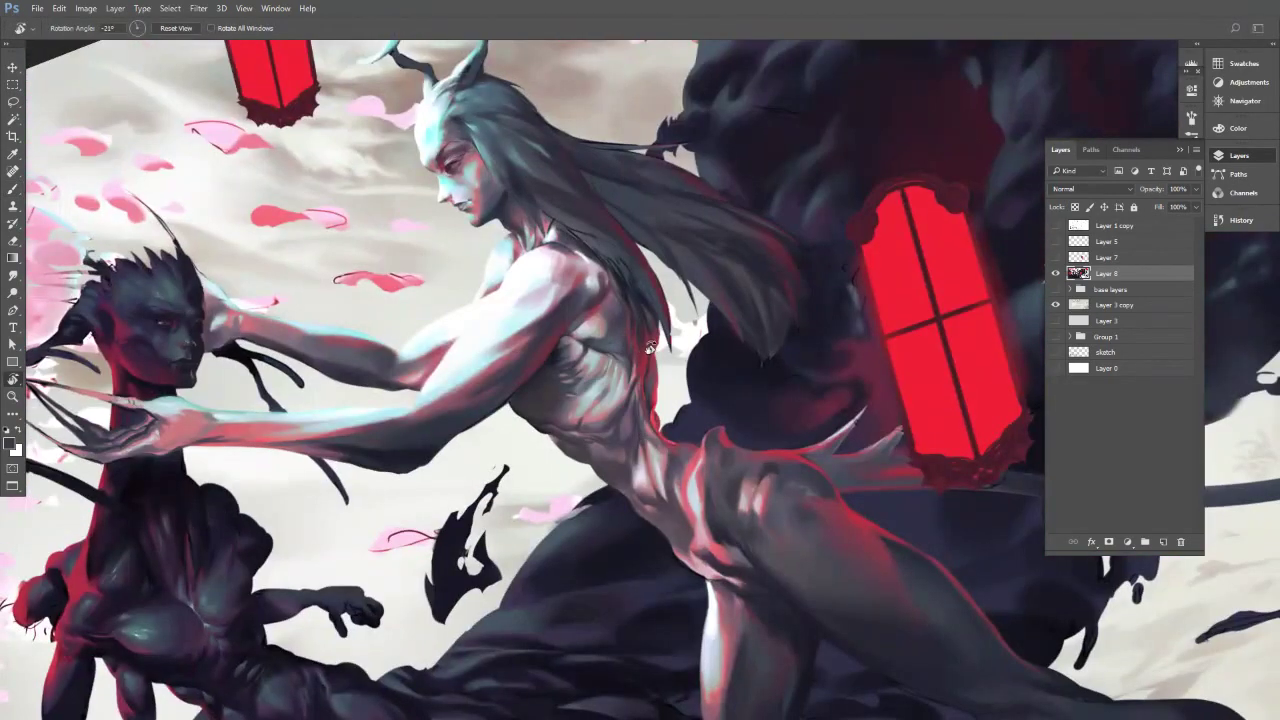
key(ctrl+y)
key(ctrl+y)
drag(681, 339, 687, 330)
key(b)
scroll(686, 330, up, 2)
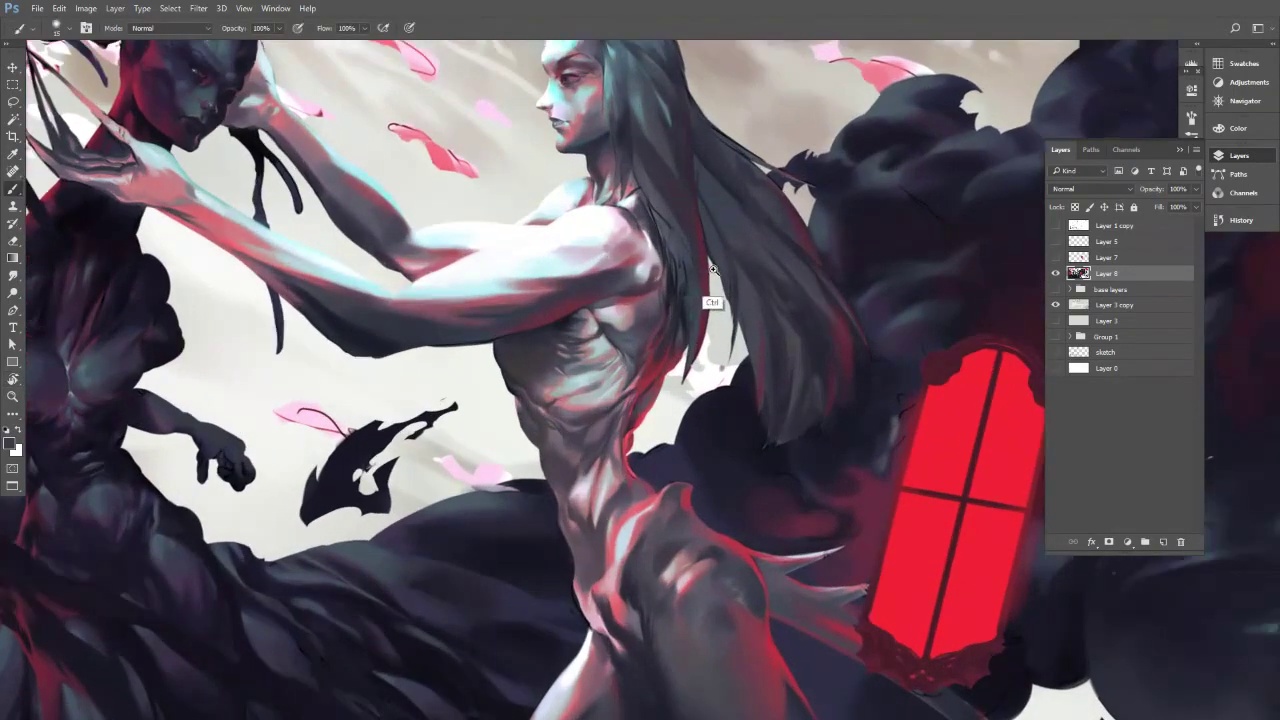
key(])
key(])
key(])
key(])
key(])
key(])
drag(674, 258, 684, 306)
drag(668, 204, 678, 292)
scroll(668, 243, up, 2)
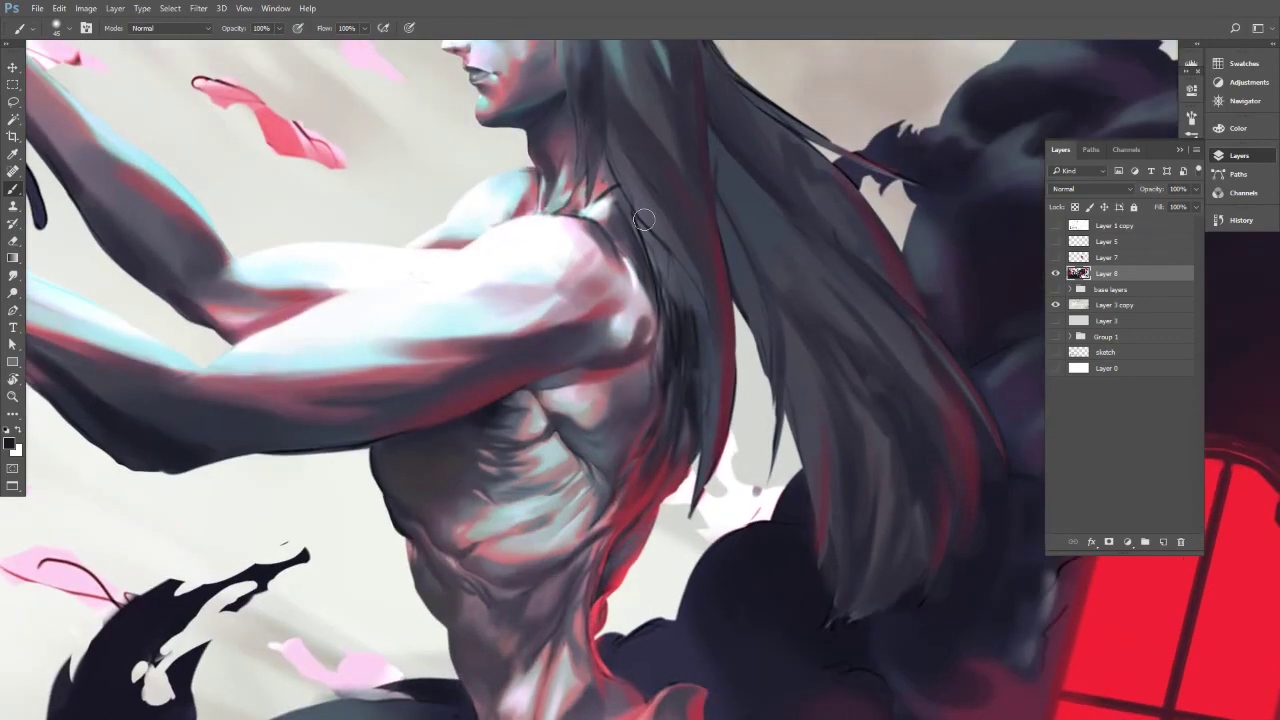
Paint over the sketch lines in the hair beside the shoulder with a grey sampled from the upper hair.
alt+click(640, 76)
drag(650, 268, 630, 200)
mouse_move(687, 344)
mouse_down()
mouse_move(654, 254)
mouse_move(687, 304)
mouse_move(626, 178)
mouse_move(684, 299)
mouse_move(658, 261)
mouse_move(659, 357)
mouse_up()
key(])
key([)
key([)
key([)
key([)
key(bracketleft)
key(bracketleft)
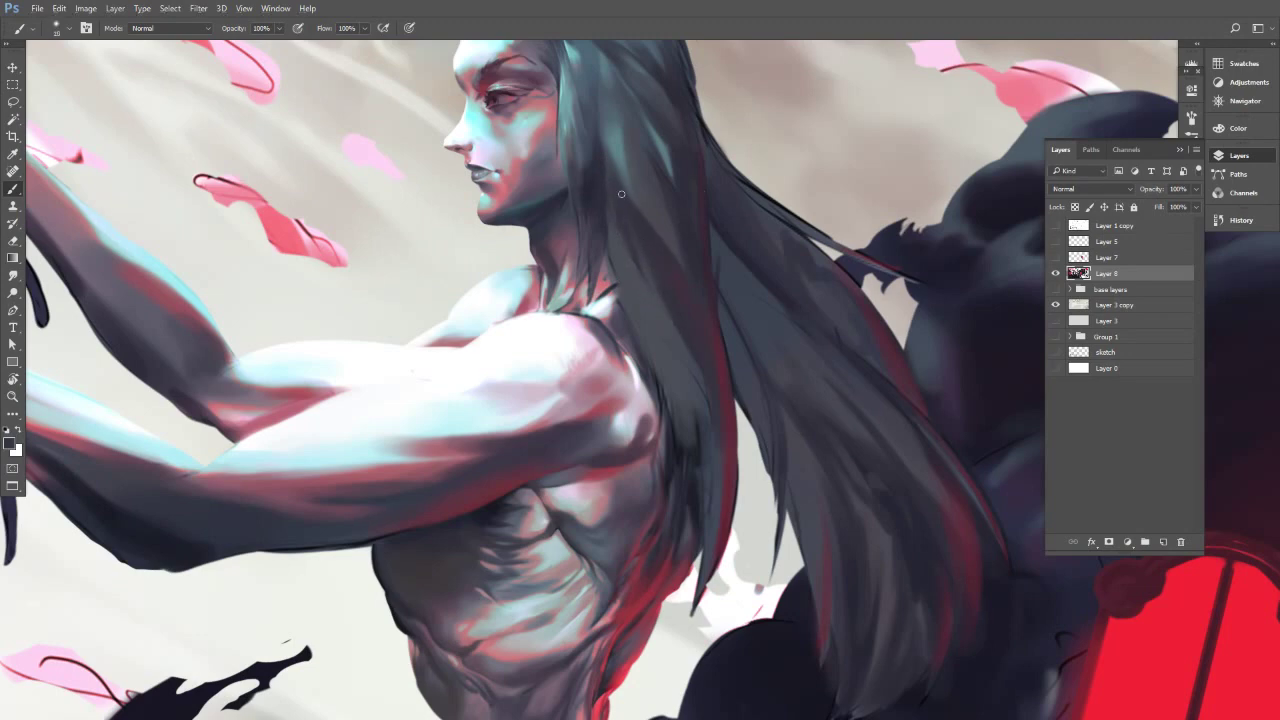
Paint the strands over the side of the neck with sampled dark hair tones, varying the brush size.
alt+click(649, 309)
key(bracketright)
alt+click(597, 237)
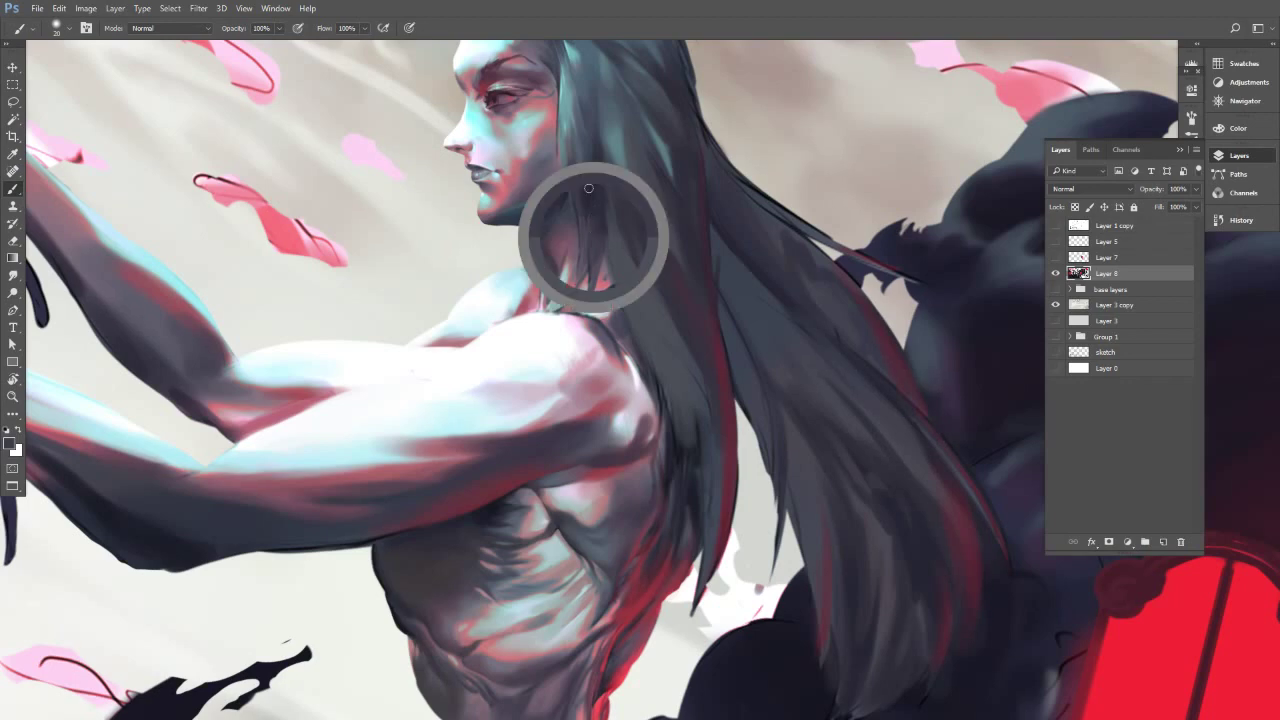
alt+click(628, 270)
key(bracketleft)
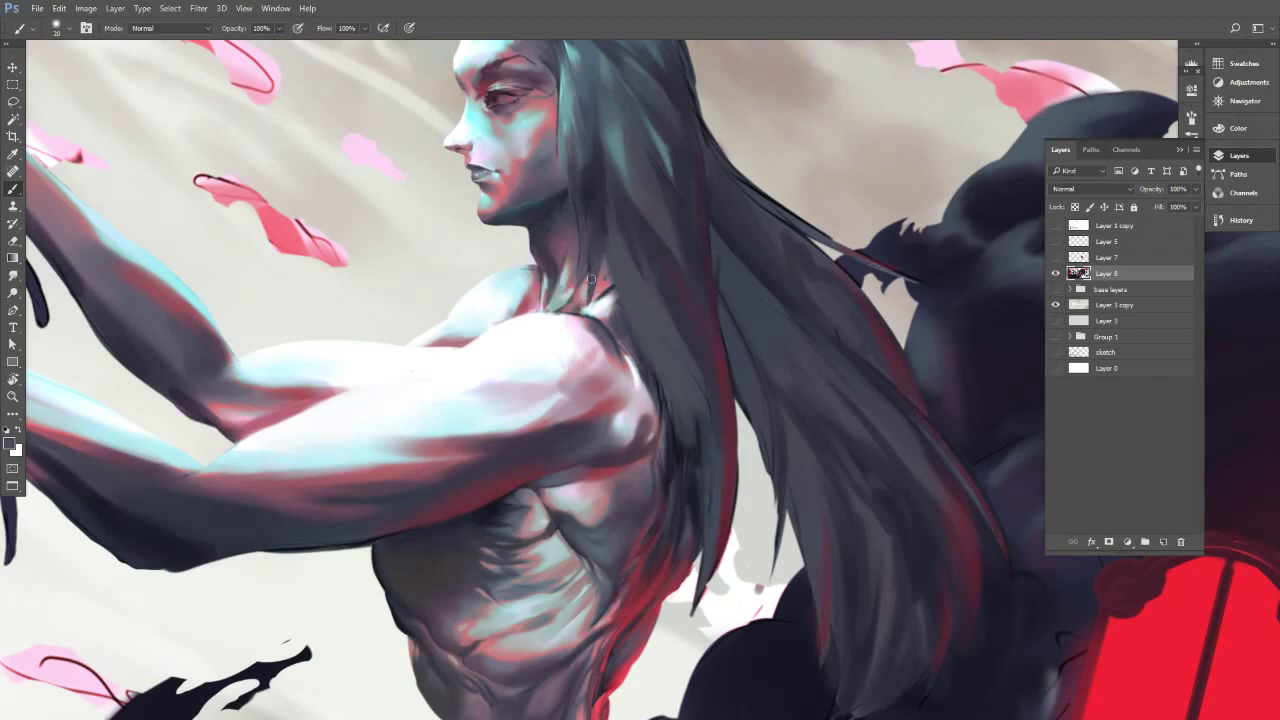
key(bracketright)
key(bracketright)
key(bracketleft)
key(bracketleft)
key(bracketleft)
key(bracketleft)
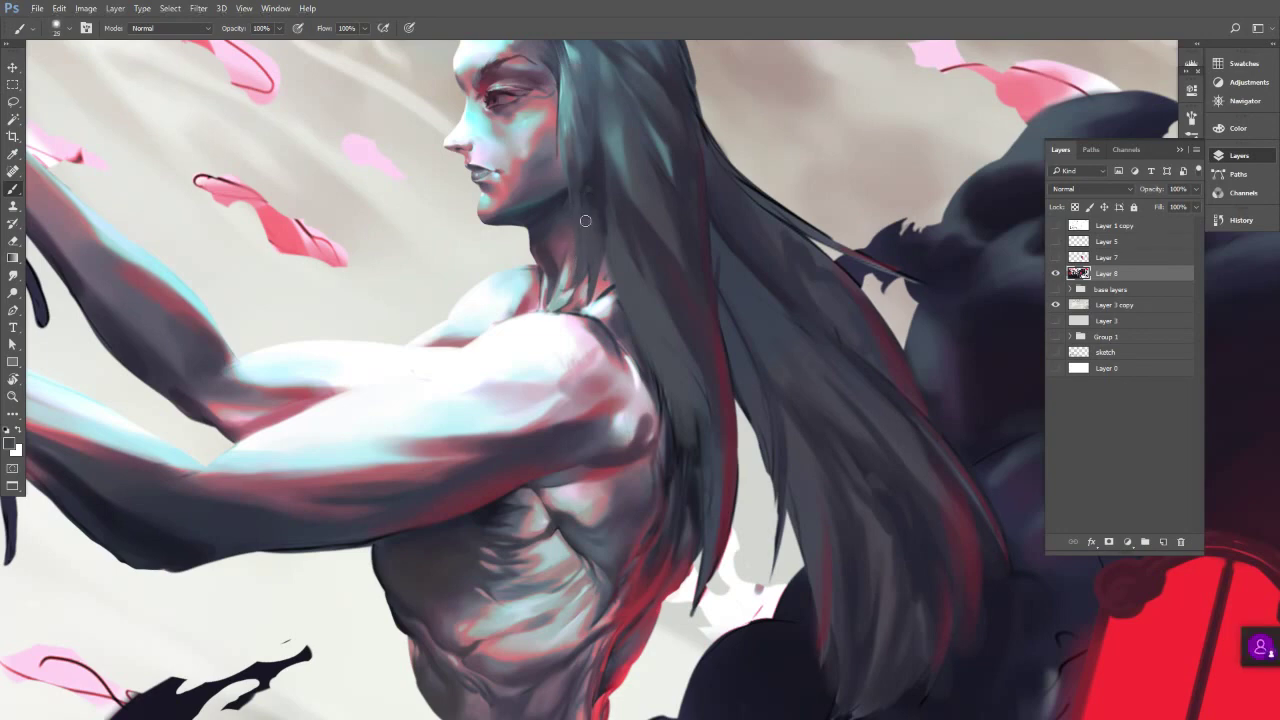
Blend the neck strands between jaw and collarbone with tones sampled along the strands.
alt+click(594, 178)
alt+click(590, 205)
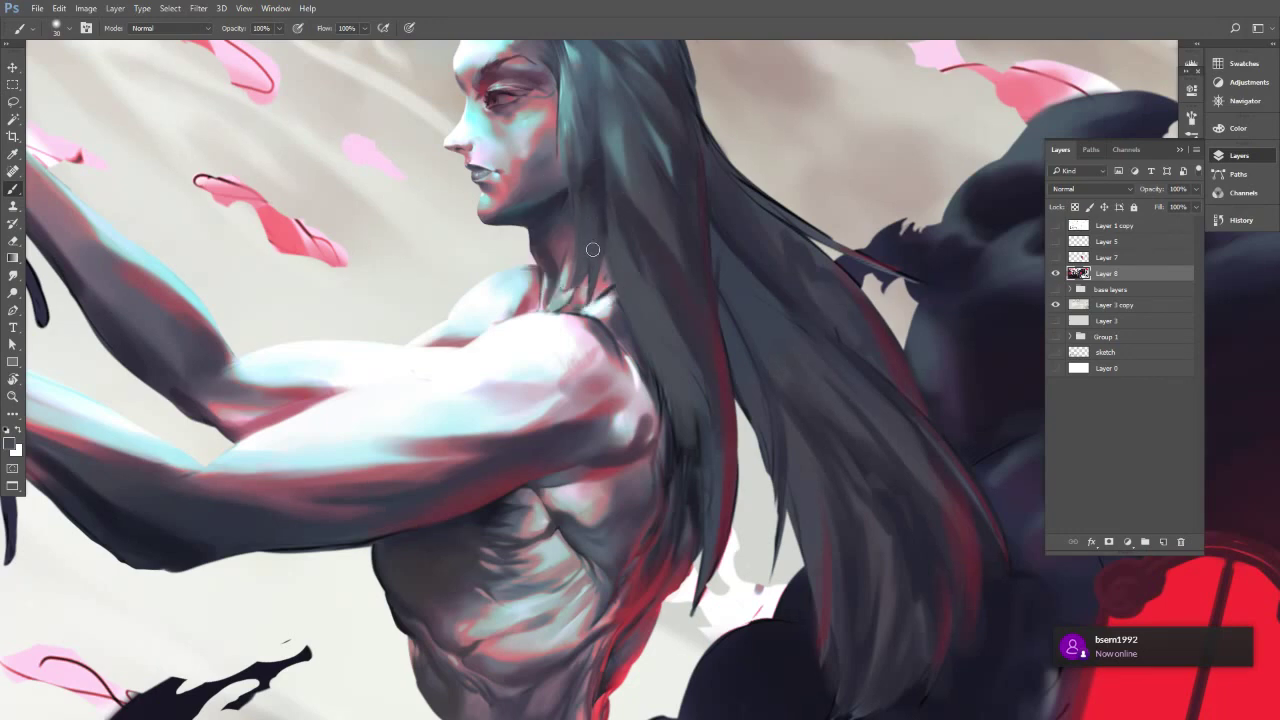
alt+click(593, 243)
key([)
mouse_move(616, 262)
mouse_down()
mouse_move(614, 275)
mouse_move(594, 270)
mouse_up()
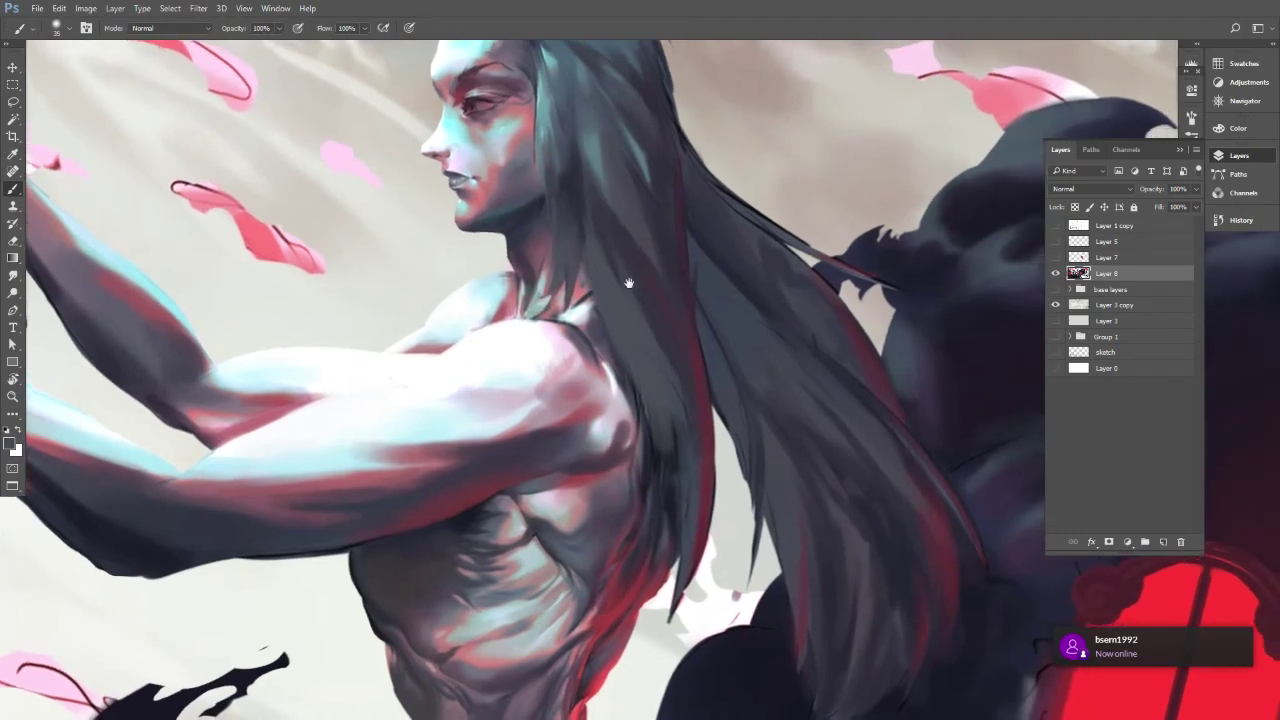
Paint a lighter blue-grey strand down the front hair lock from jaw level to the shoulder.
alt+click(596, 187)
key([)
key([)
key([)
key([)
key([)
key([)
key([)
key([)
key([)
key([)
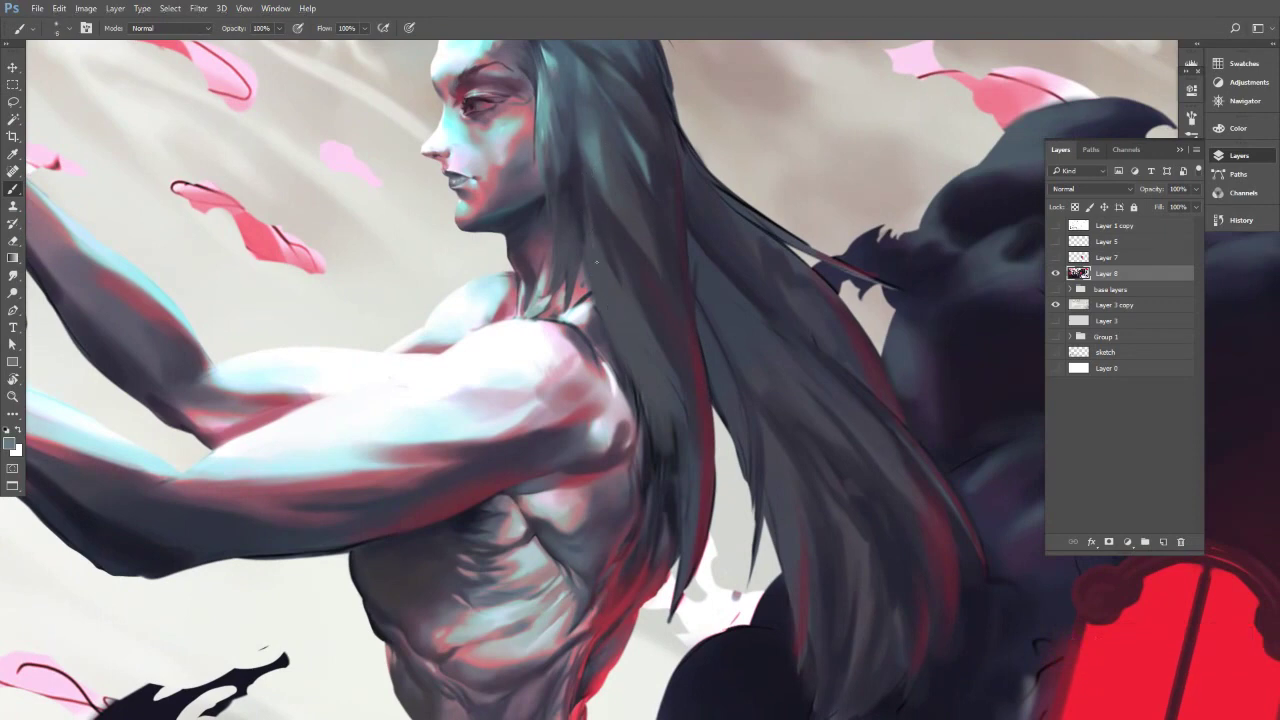
key(])
key(])
key(])
key(])
drag(586, 206, 600, 294)
Extend the lighter grey strokes down the long hair lock behind the shoulder, varying the brush size.
key(bracketleft)
key(bracketleft)
key(bracketleft)
key(bracketright)
key(bracketright)
key(bracketright)
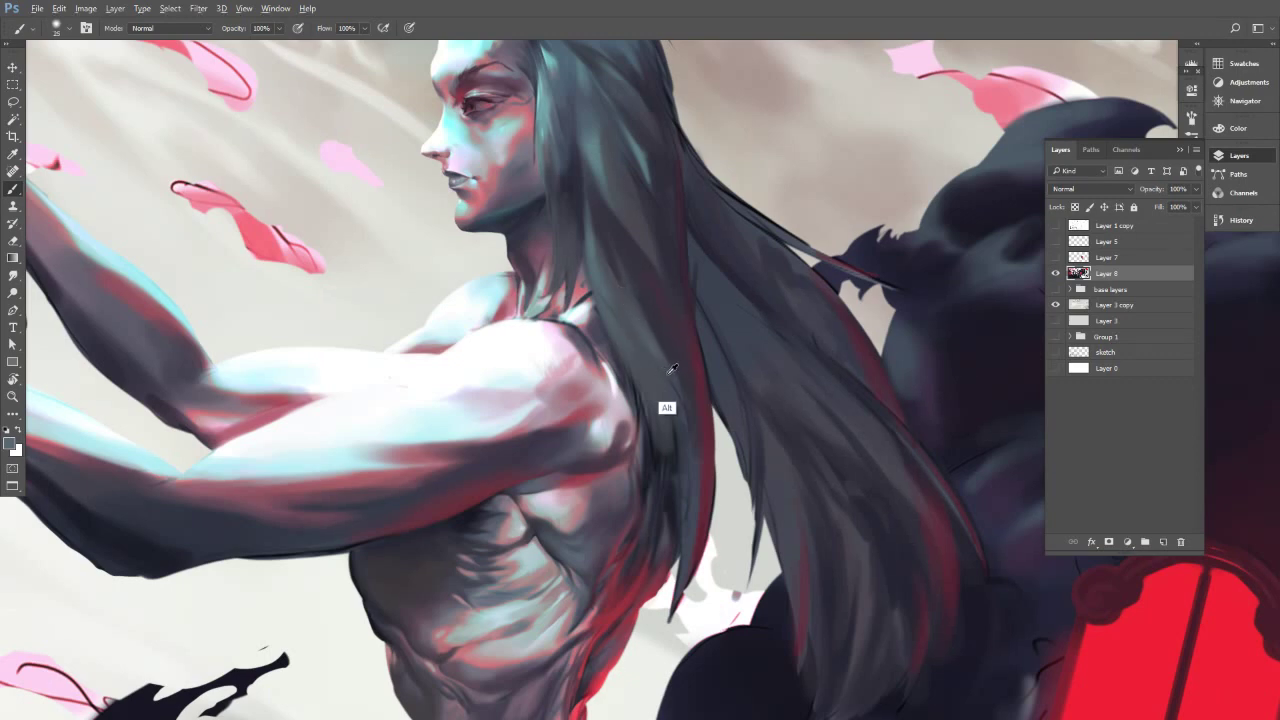
key(bracketleft)
key(bracketleft)
key(bracketleft)
key(bracketleft)
key(bracketright)
key(bracketright)
key(bracketright)
drag(657, 250, 665, 359)
Deepen the separation between the front and back hair masses with a sampled dark tone.
key(r)
drag(702, 394, 636, 398)
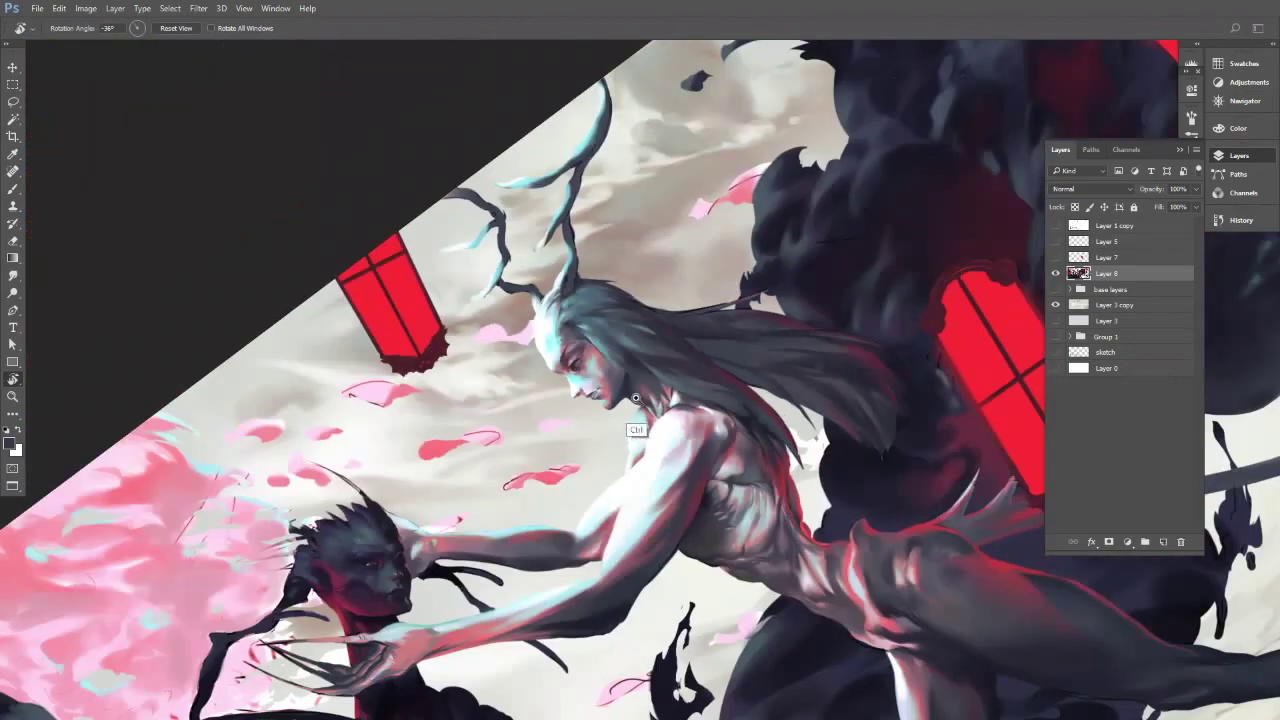
drag(730, 289, 746, 386)
drag(746, 386, 733, 357)
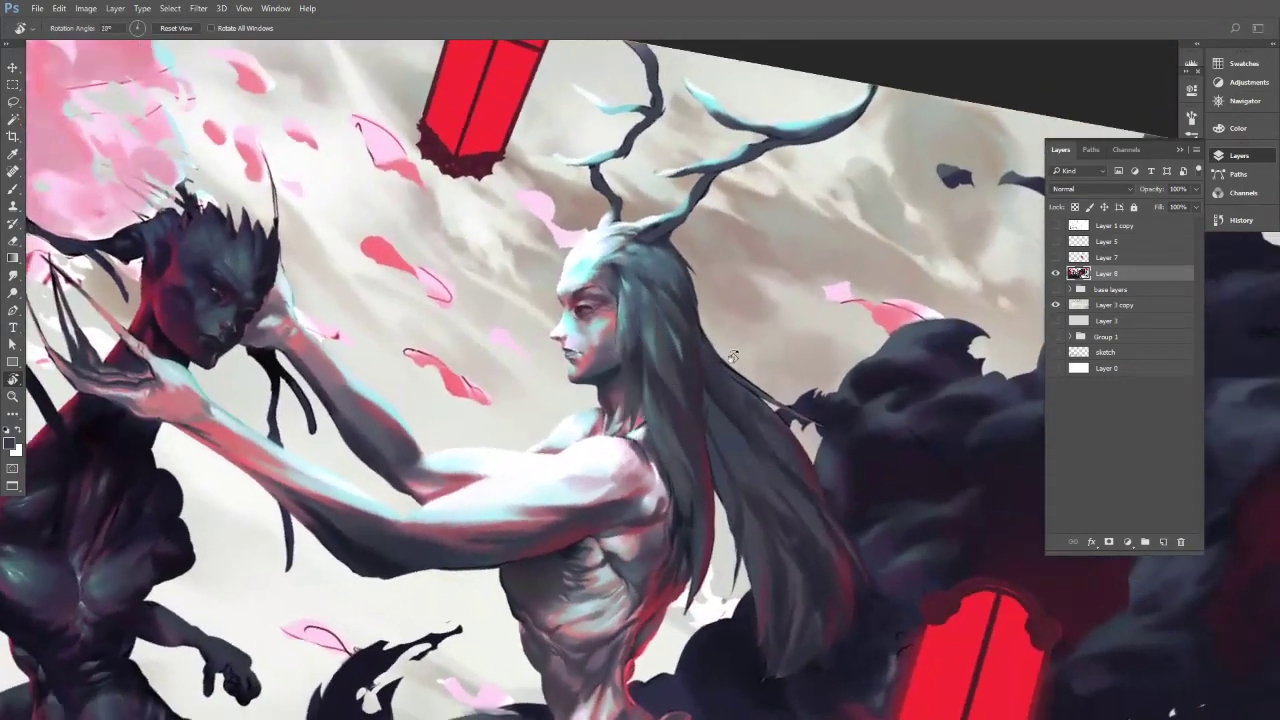
key(b)
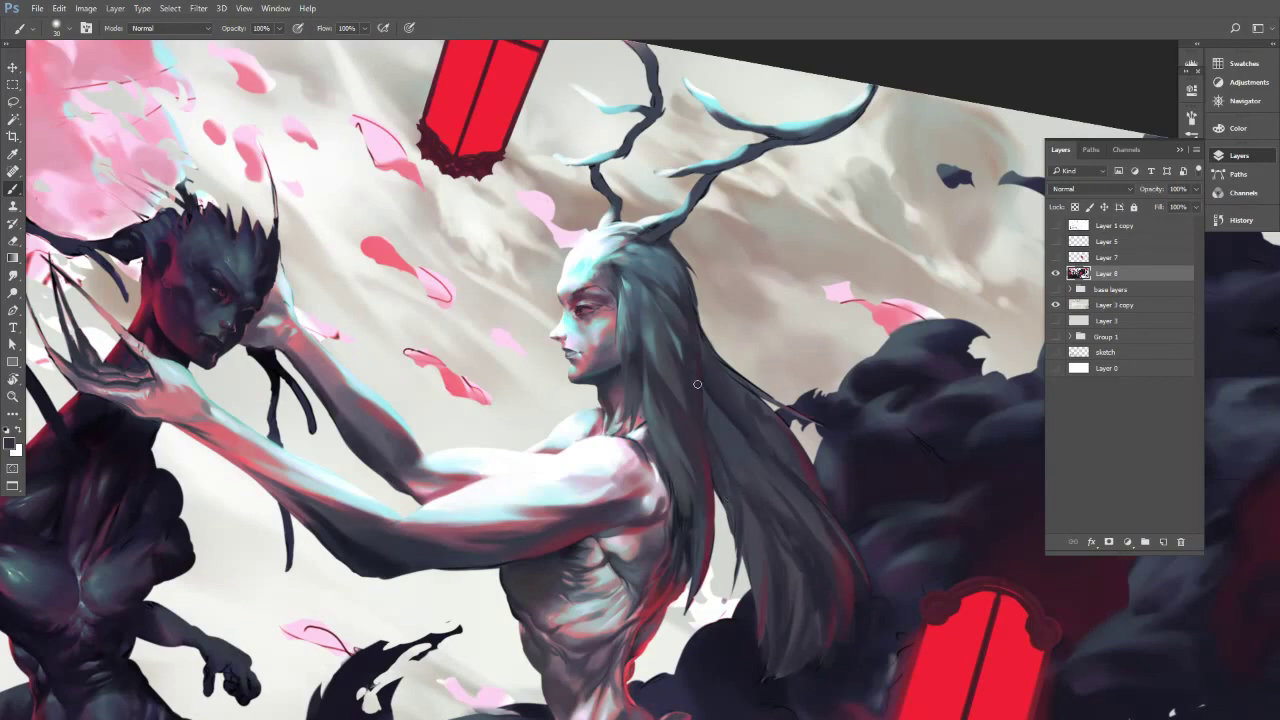
key(bracketleft)
key(bracketleft)
key(bracketleft)
key(bracketleft)
alt+click(710, 416)
key(bracketright)
key(bracketright)
key(r)
mouse_move(751, 453)
mouse_down()
mouse_move(749, 375)
mouse_move(741, 421)
mouse_up()
key(b)
drag(680, 306, 695, 306)
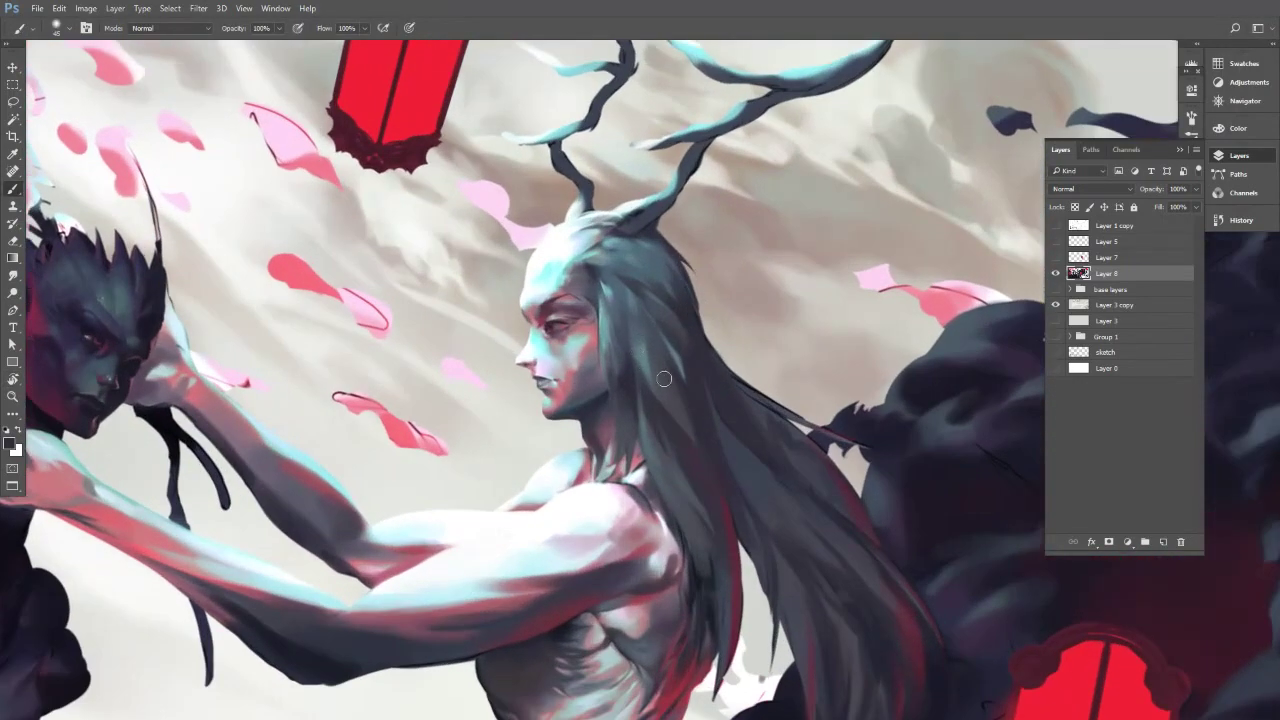
Refine the central hair strands and add dark red tones along the rear edge of the front lock.
key(bracketleft)
key(bracketleft)
key(bracketleft)
key(bracketright)
key(bracketright)
key(bracketright)
alt+click(680, 344)
drag(765, 560, 730, 500)
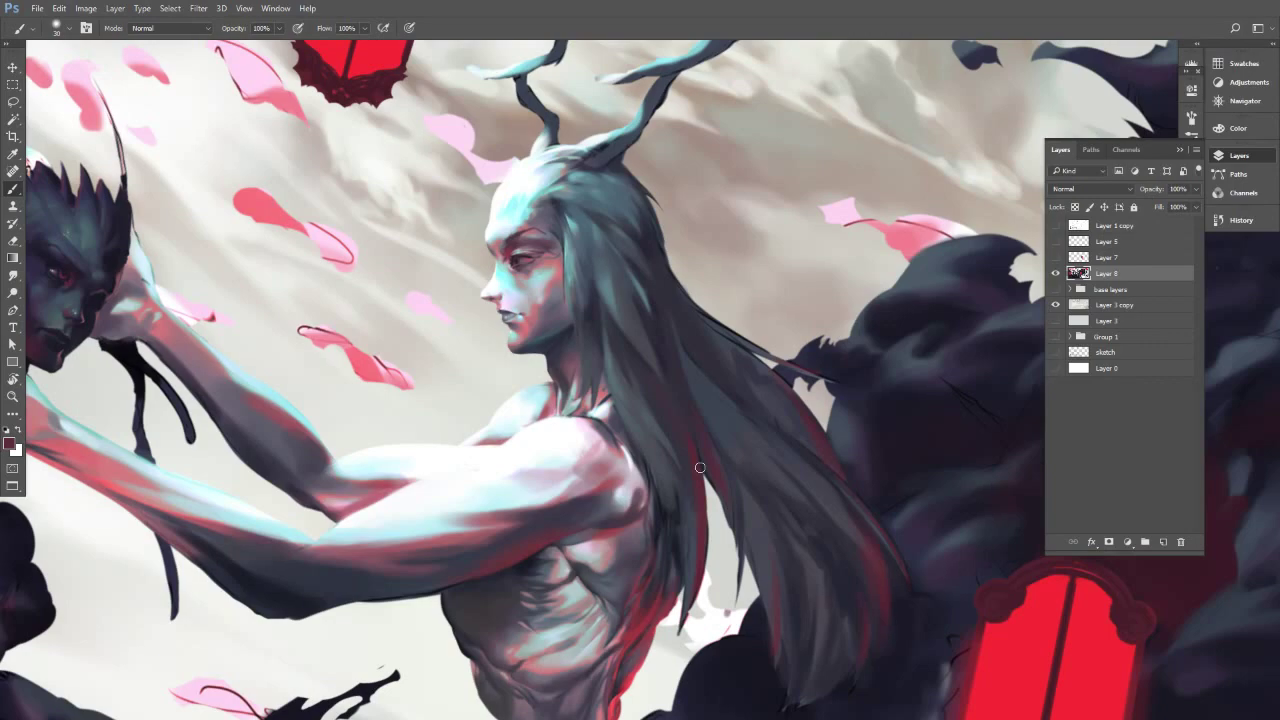
key(r)
mouse_move(777, 414)
mouse_down()
mouse_move(803, 392)
mouse_move(808, 460)
mouse_up()
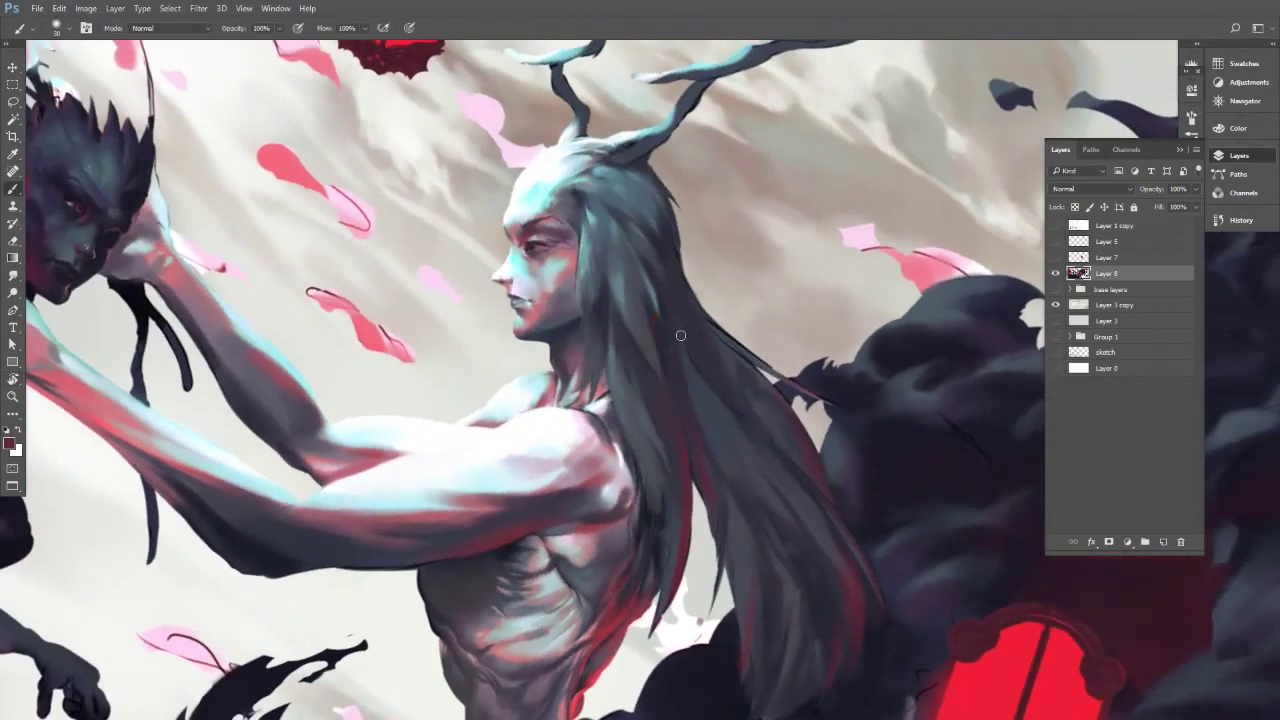
Darken the upper back edge of the hair behind the head with sampled hair tones and prepare to clean its contour.
alt+click(703, 353)
key([)
drag(662, 283, 666, 280)
alt+click(668, 252)
key(e)
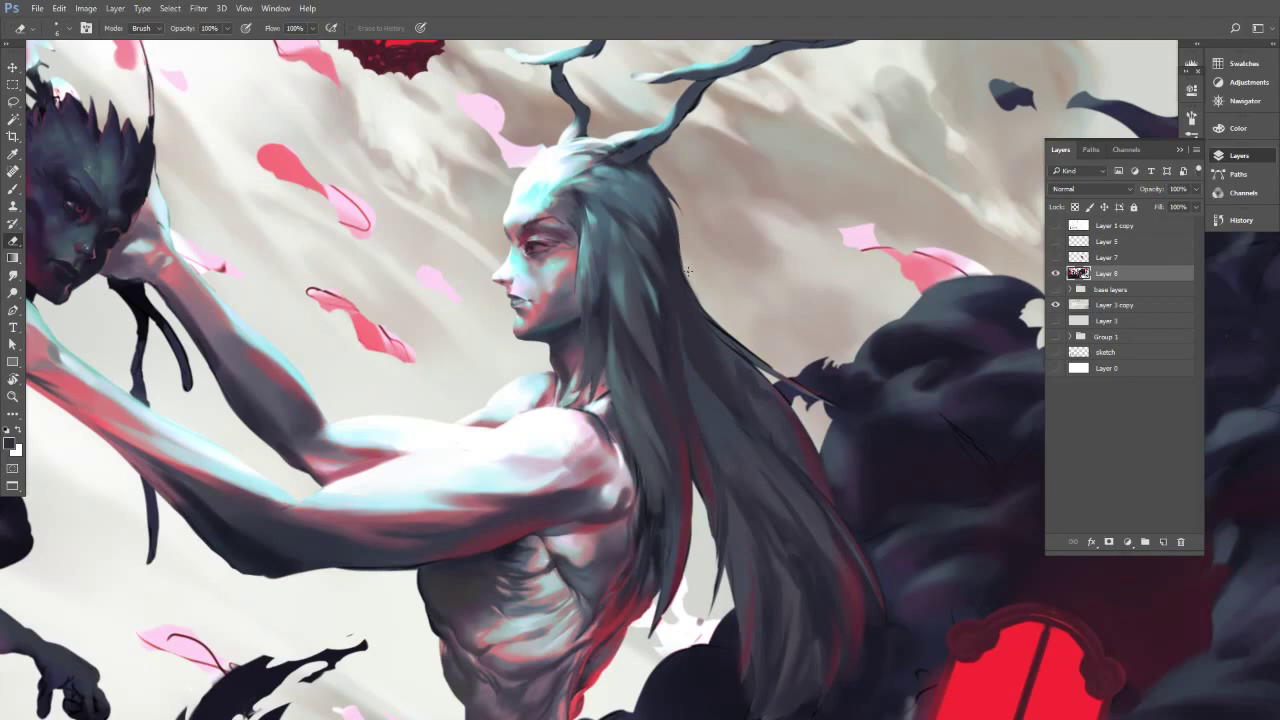
key(r)
drag(706, 316, 652, 174)
key(e)
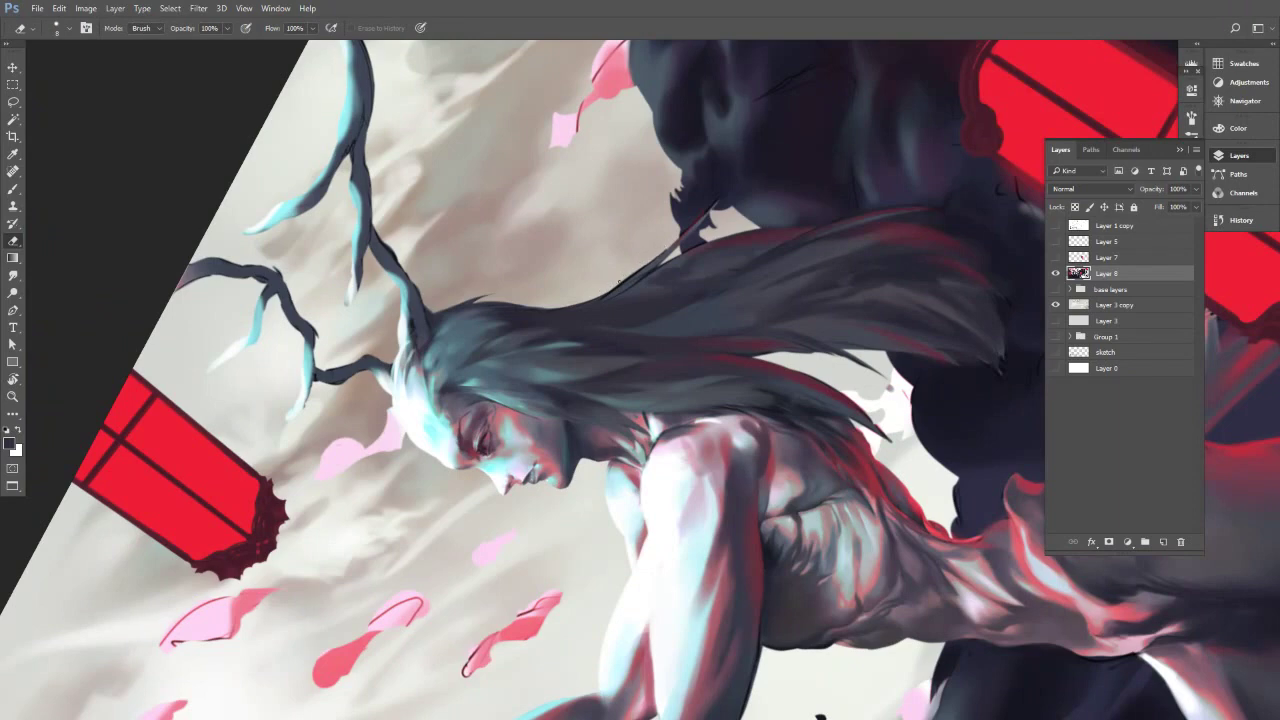
Repaint the rear hair contour with dark strokes where the hair flares away from the back.
key(b)
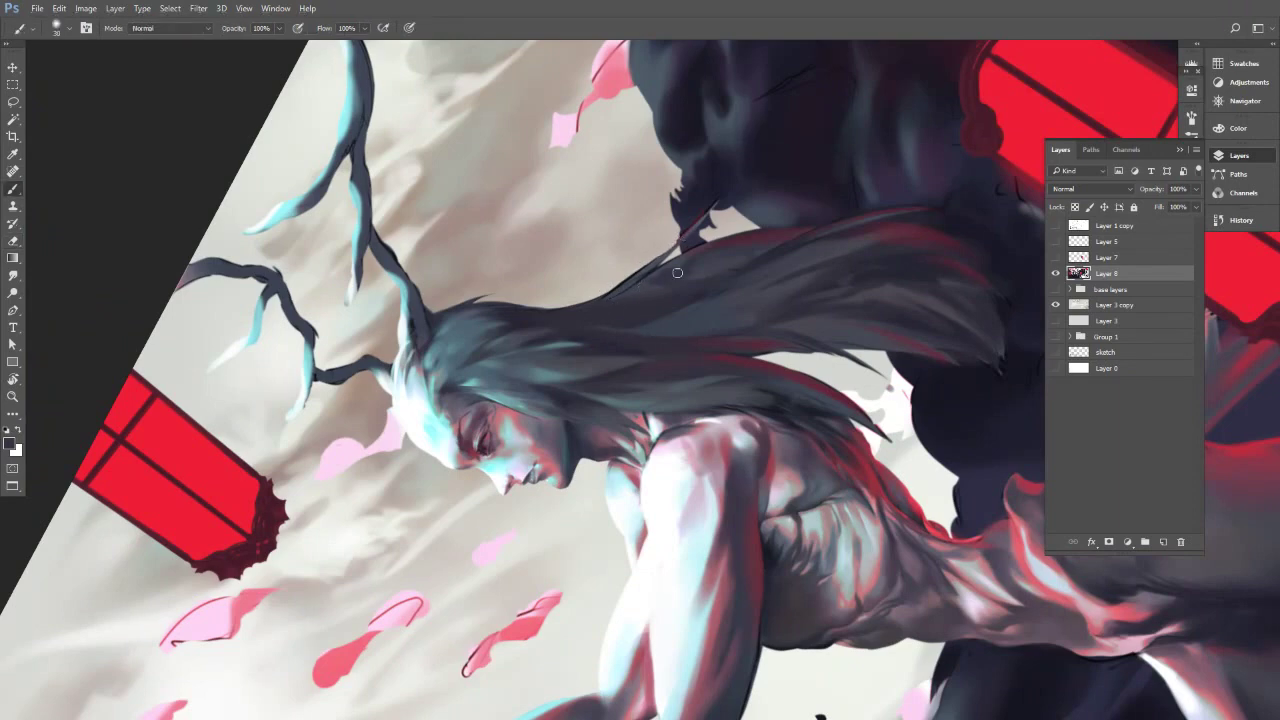
key(bracketleft)
drag(687, 233, 628, 288)
key(bracketright)
key(bracketright)
key(bracketleft)
drag(686, 276, 735, 265)
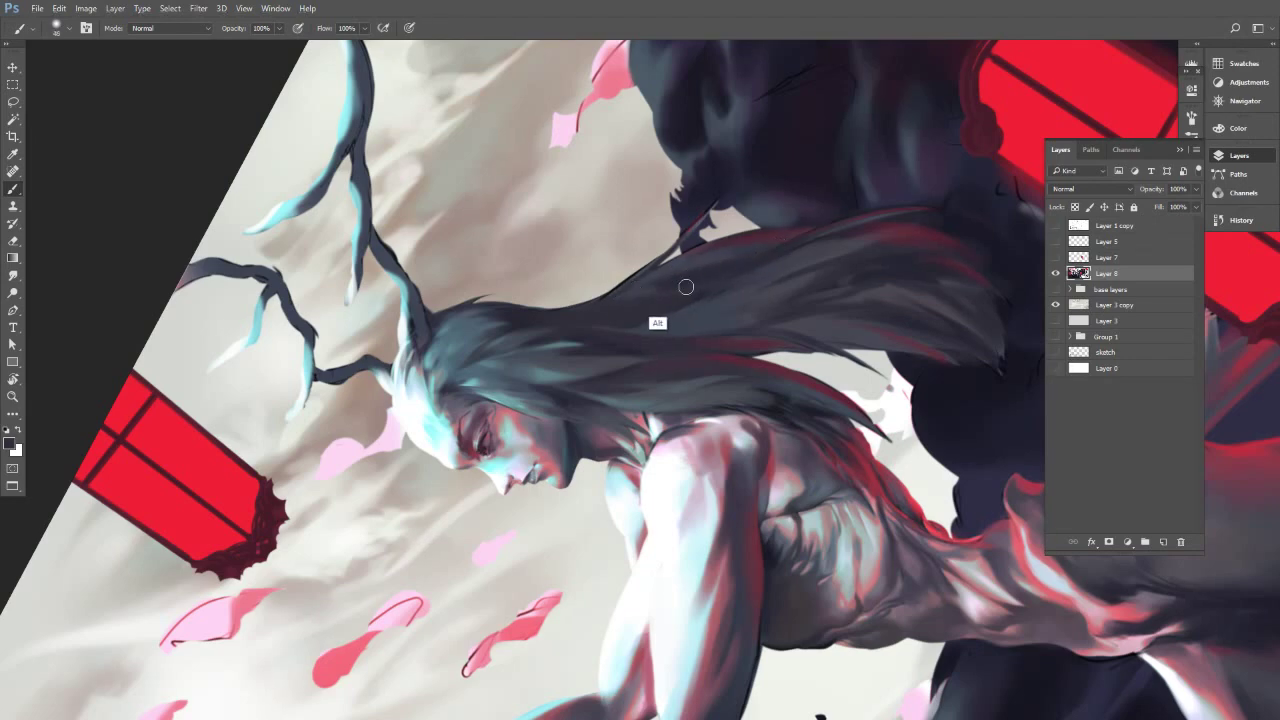
Paint a fine blue-grey strand through the middle of the hair with a tone sampled from the lit hair.
alt+click(670, 308)
key(bracketleft)
alt+click(582, 346)
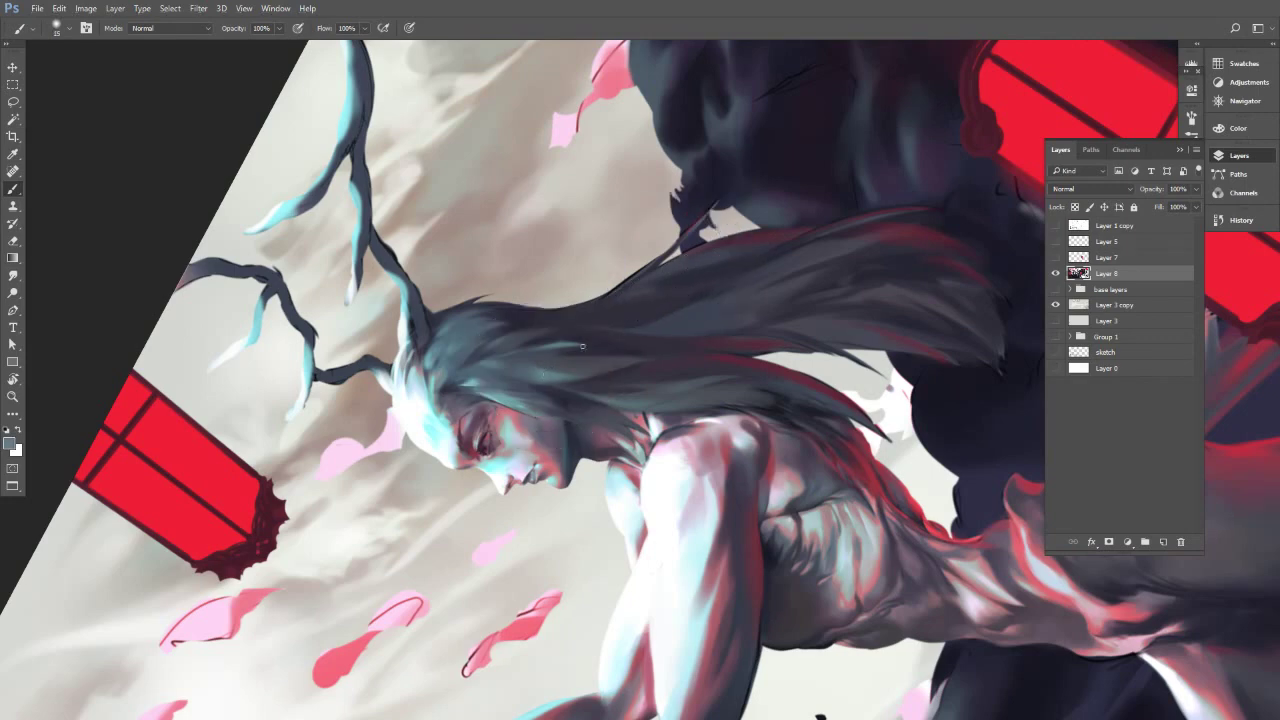
drag(640, 332, 676, 325)
key(bracketright)
key(bracketright)
key(bracketright)
key(bracketright)
alt+click(688, 321)
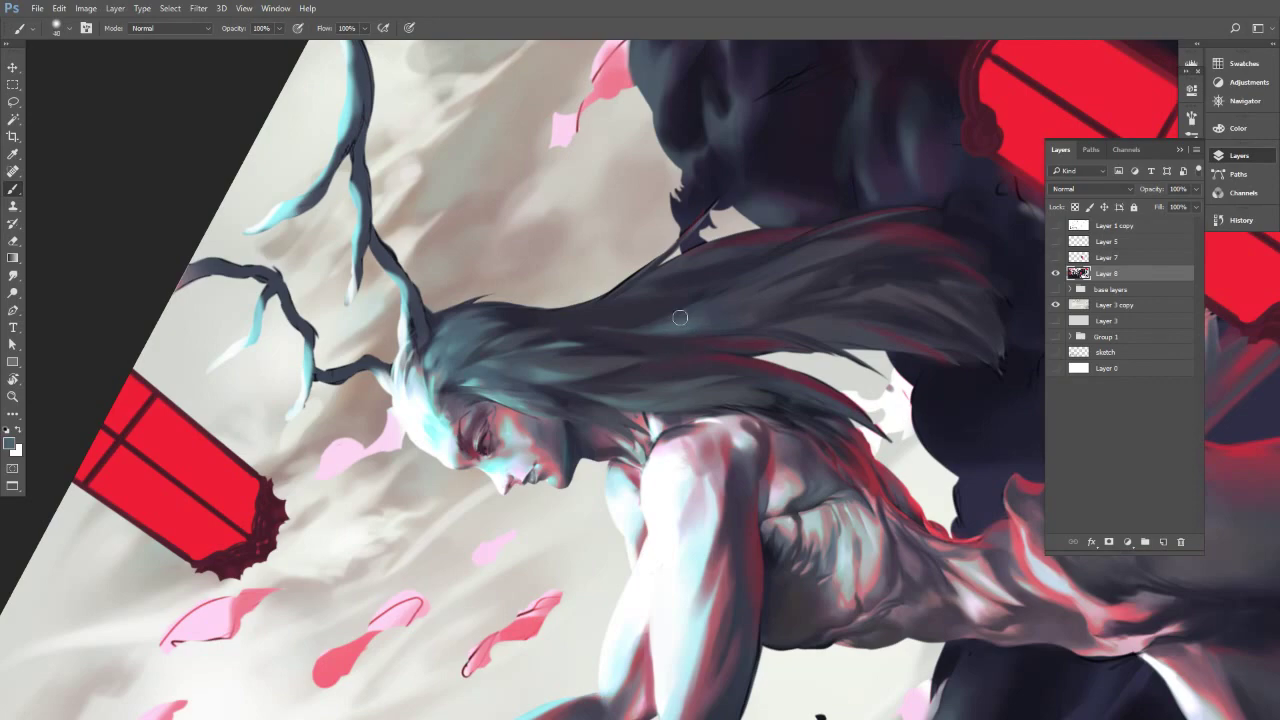
Blend darker sampled tones into the middle of the hair above the split between the front and back locks.
alt+click(699, 318)
key(bracketright)
key(bracketright)
key(bracketright)
key(r)
mouse_move(806, 280)
mouse_down()
mouse_move(749, 426)
mouse_move(755, 414)
mouse_up()
key(b)
alt+click(686, 371)
key(bracketleft)
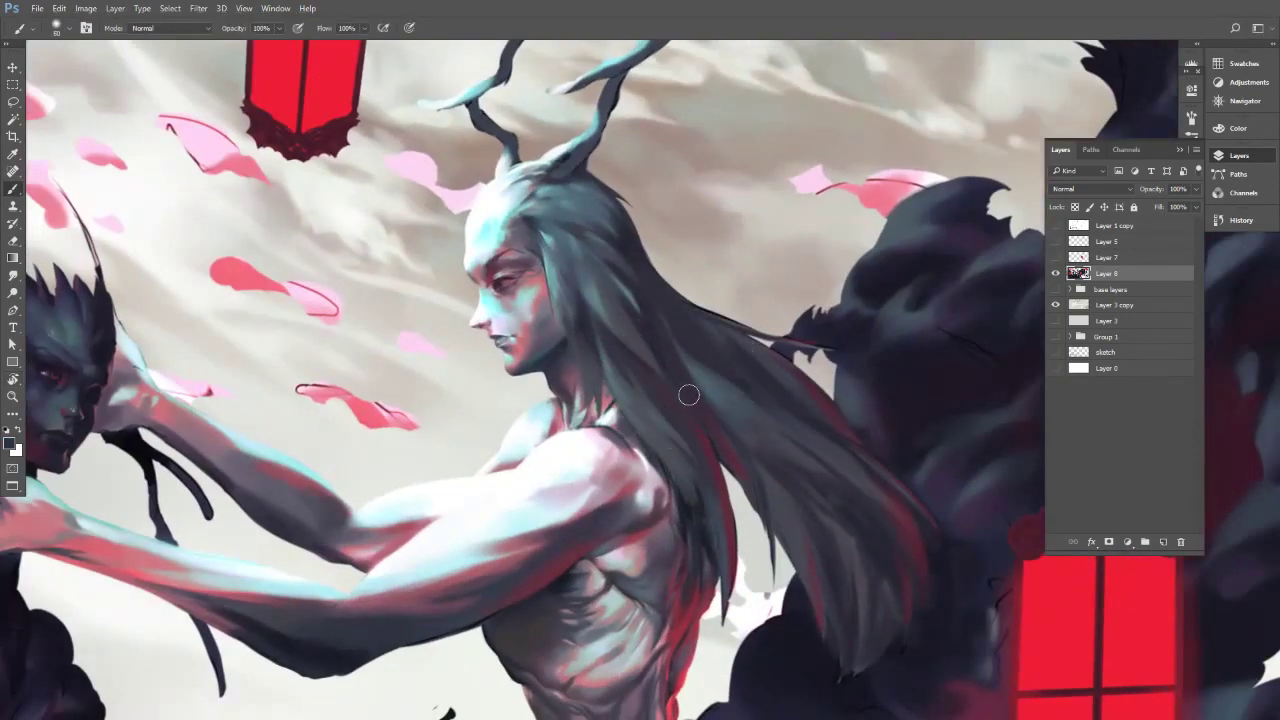
key(bracketleft)
key(bracketleft)
key(bracketleft)
key(bracketleft)
key(bracketleft)
key(bracketleft)
Refine the strands above the hair split with a small brush, alternating sampled blue-grey and dark tones.
alt+click(501, 233)
key(bracketleft)
key(bracketleft)
key(bracketleft)
key(bracketleft)
key(bracketleft)
key(bracketleft)
alt+click(709, 388)
alt+click(700, 414)
alt+click(749, 414)
alt+click(711, 389)
alt+click(705, 386)
alt+click(697, 374)
alt+click(682, 410)
key([)
Add thin teal strands to the front hair beside the cheek and jaw using sampled hair colors.
alt+click(551, 310)
alt+click(569, 358)
alt+click(597, 338)
drag(611, 346, 601, 315)
alt+click(608, 328)
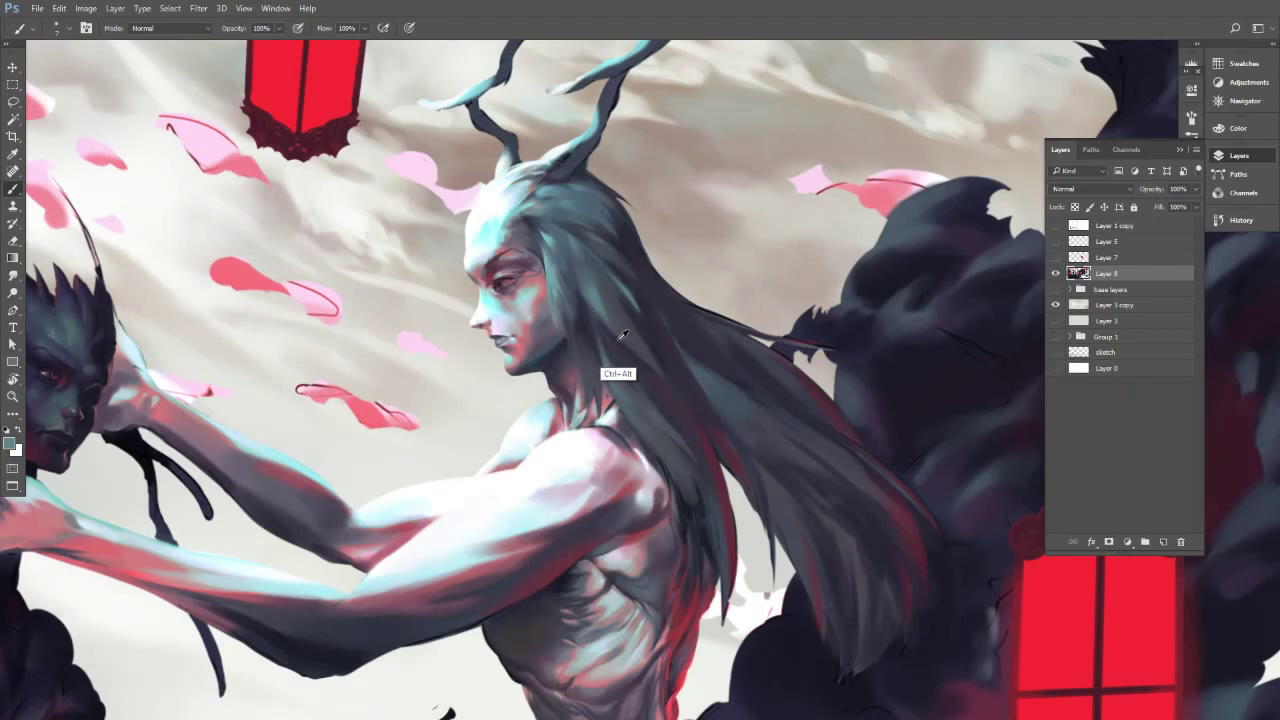
alt+click(614, 331)
alt+click(601, 300)
alt+click(613, 338)
alt+click(597, 330)
Blend the front strands down from cheek level with sampled tones and check the painting's values in the greyscale proof.
alt+click(600, 336)
alt+click(616, 325)
alt+click(600, 306)
alt+click(612, 310)
alt+click(628, 302)
alt+click(629, 326)
alt+click(655, 336)
key(bracketright)
alt+click(672, 372)
alt+click(636, 336)
key(ctrl+y)
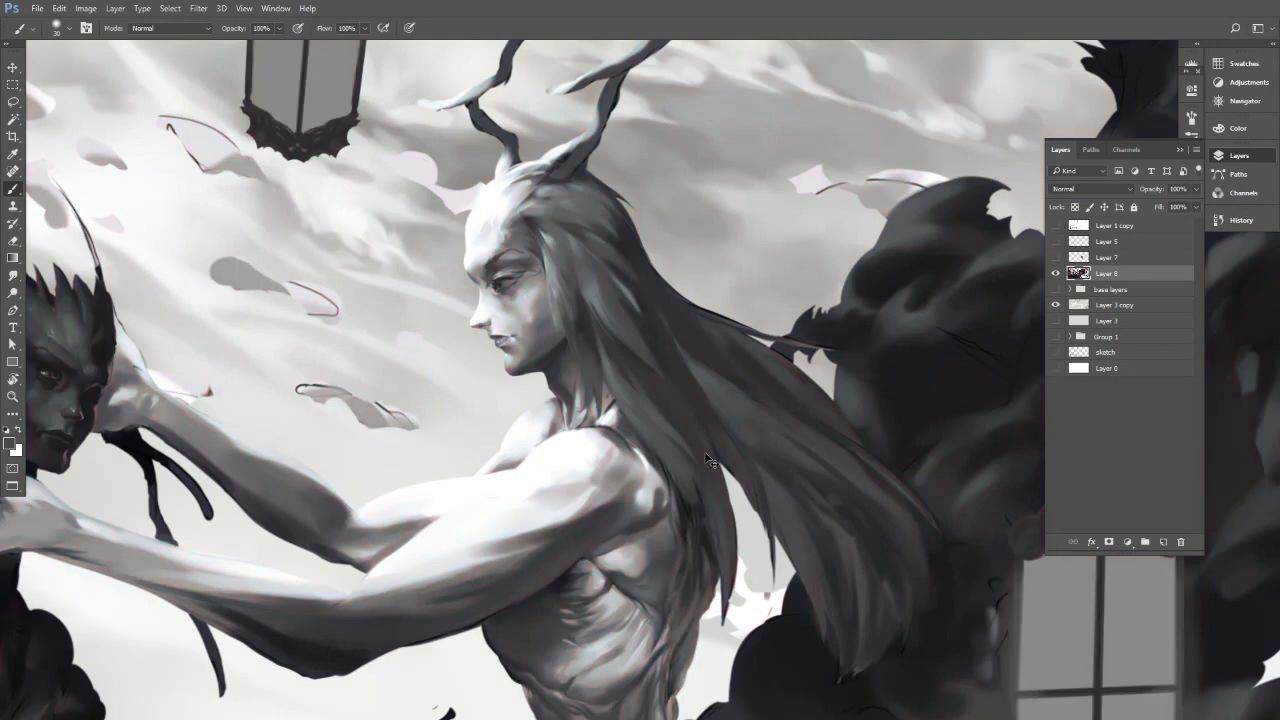
key(ctrl+y)
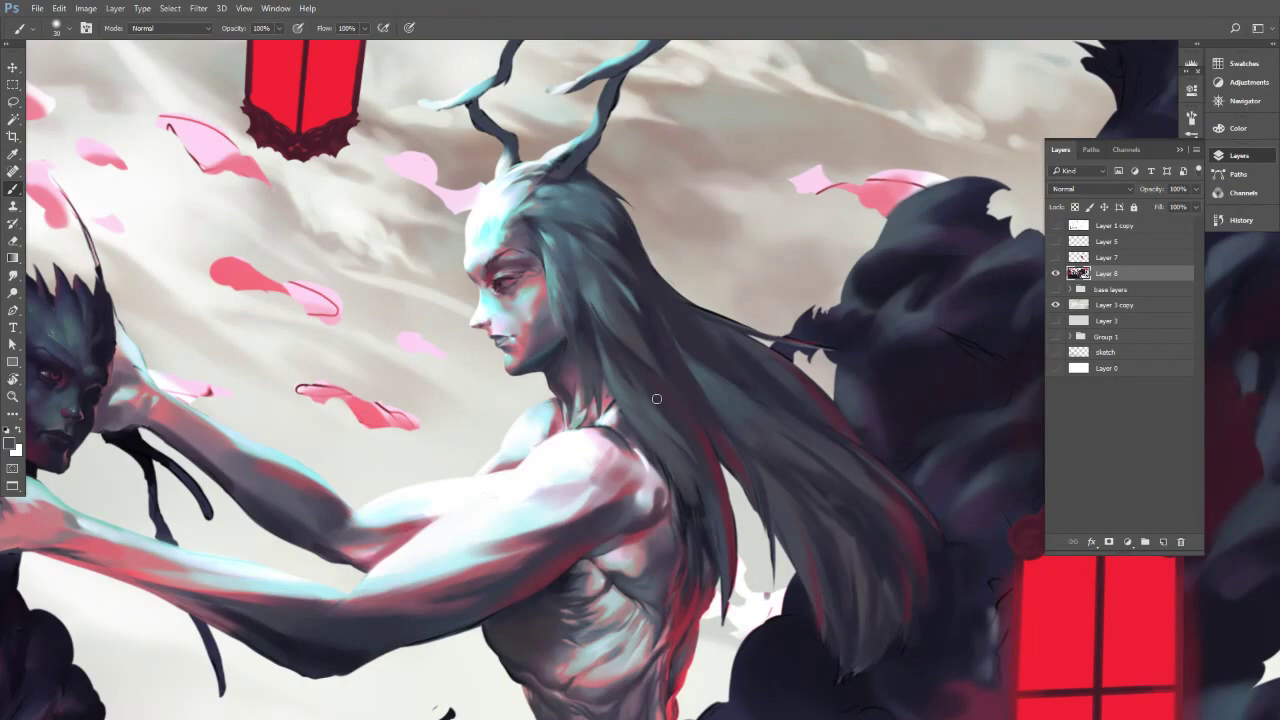
Refine the hair edge and small highlight where the neck meets the shoulder using a very small brush.
key(r)
drag(680, 340, 733, 416)
key(b)
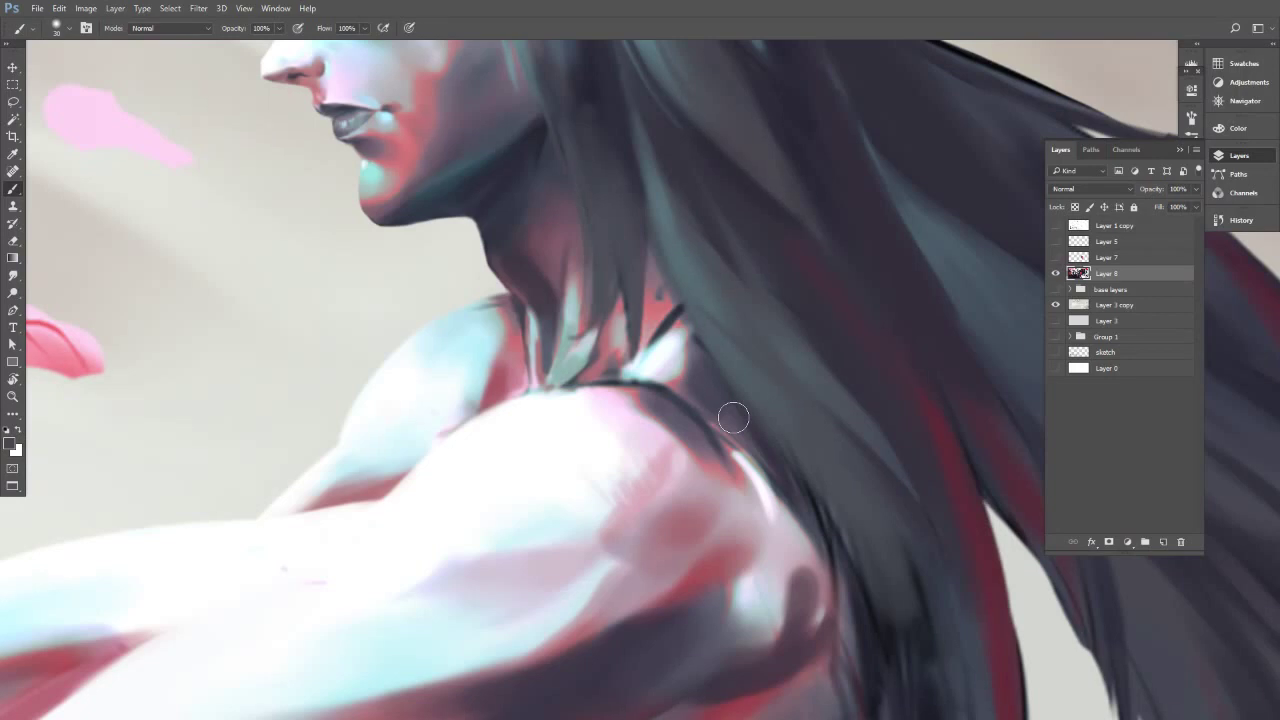
alt+click(661, 303)
key(bracketleft)
key(bracketleft)
key(bracketleft)
key(bracketleft)
key(bracketleft)
key(bracketleft)
key(bracketleft)
key(bracketleft)
alt+click(676, 324)
drag(678, 317, 652, 344)
alt+click(673, 322)
alt+click(660, 331)
Extend the front hair lock's edge over the base of the neck with sampled dark and blue-grey tones.
alt+click(631, 134)
mouse_move(674, 290)
mouse_down()
mouse_move(692, 338)
mouse_move(683, 323)
mouse_up()
alt+click(720, 341)
key(])
key(])
key(])
drag(678, 325, 681, 339)
alt+click(661, 207)
alt+click(696, 388)
drag(673, 290, 714, 364)
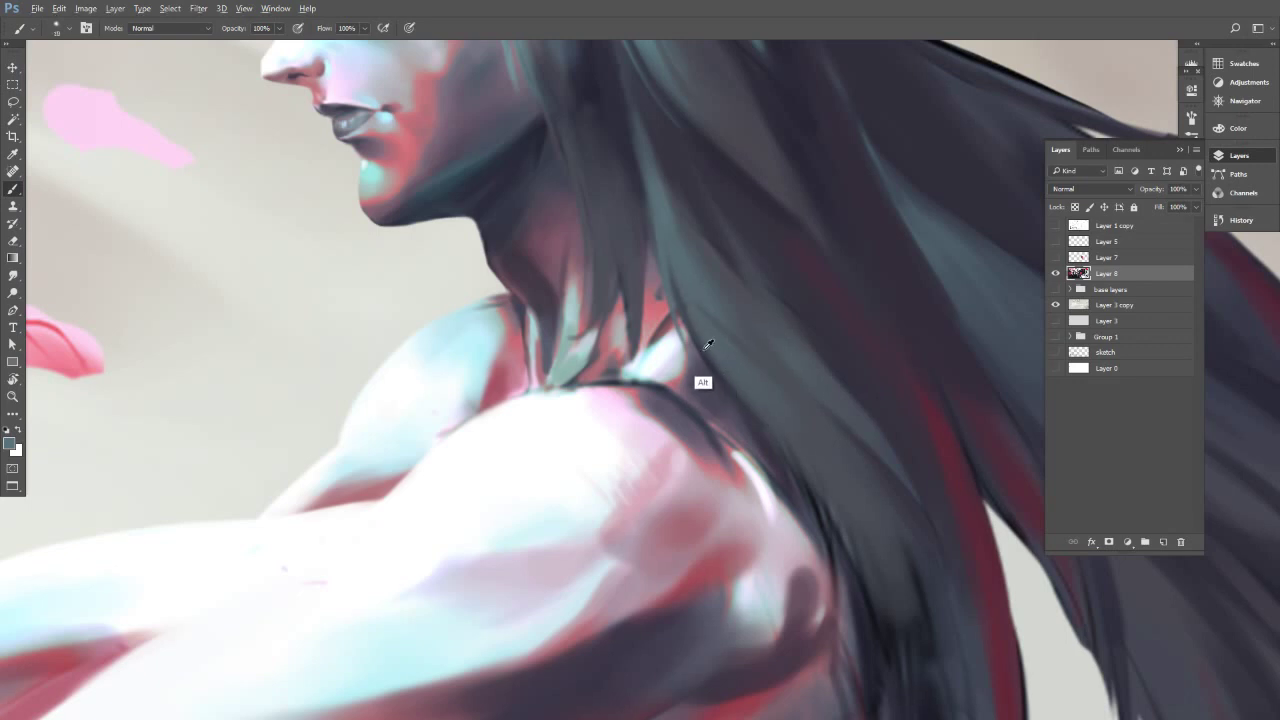
Paint broader blue-grey strokes down the front hair lock just above the shoulder.
key(bracketright)
key(bracketright)
key(bracketright)
alt+click(705, 312)
drag(682, 279, 766, 351)
alt+click(754, 341)
drag(706, 306, 758, 342)
alt+click(737, 295)
key(bracketright)
mouse_move(699, 273)
mouse_down()
mouse_move(764, 352)
mouse_move(645, 390)
mouse_move(574, 444)
mouse_move(654, 409)
mouse_up()
Repaint the dark contour along the top of the near shoulder with a small brush and a sampled tone.
key(r)
mouse_move(745, 340)
mouse_down()
mouse_move(674, 260)
mouse_move(560, 310)
mouse_up()
alt+click(624, 326)
key(bracketleft)
key(bracketleft)
key(bracketleft)
key(bracketleft)
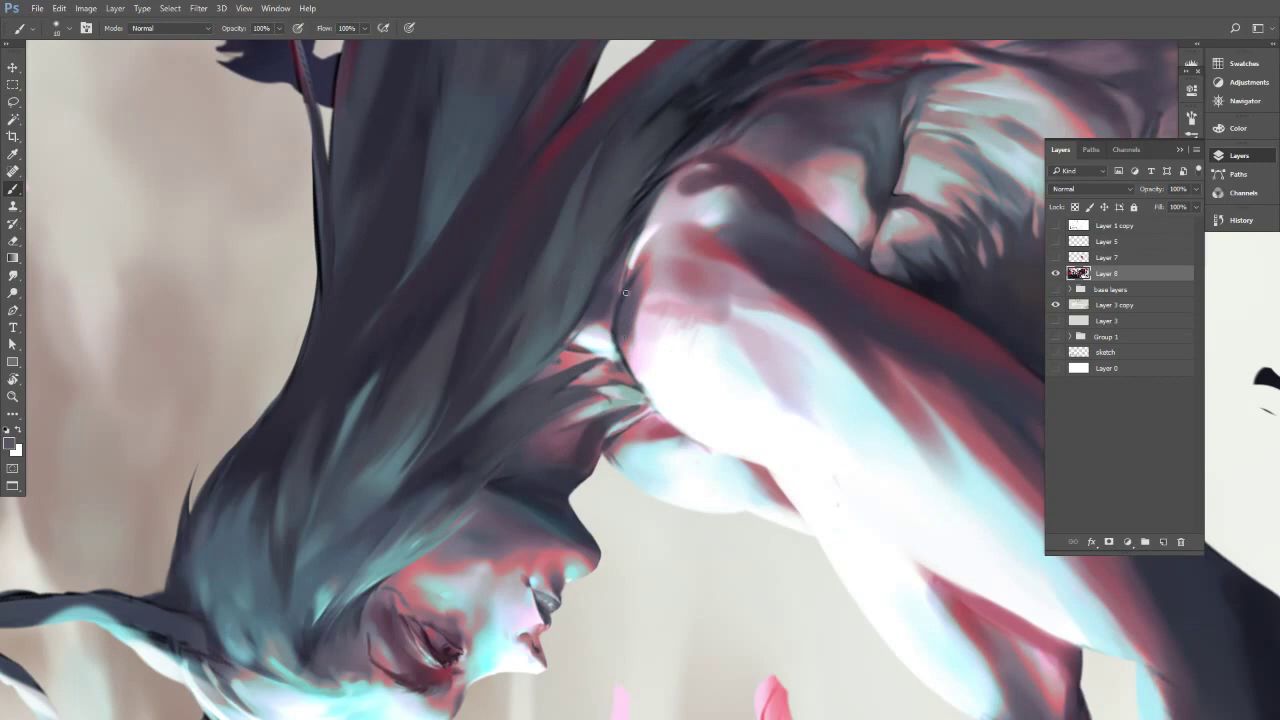
drag(668, 421, 628, 362)
Soften the shoulder's top contour into the skin with sampled pink and muted purple tones.
alt+click(633, 276)
alt+click(634, 342)
alt+click(630, 345)
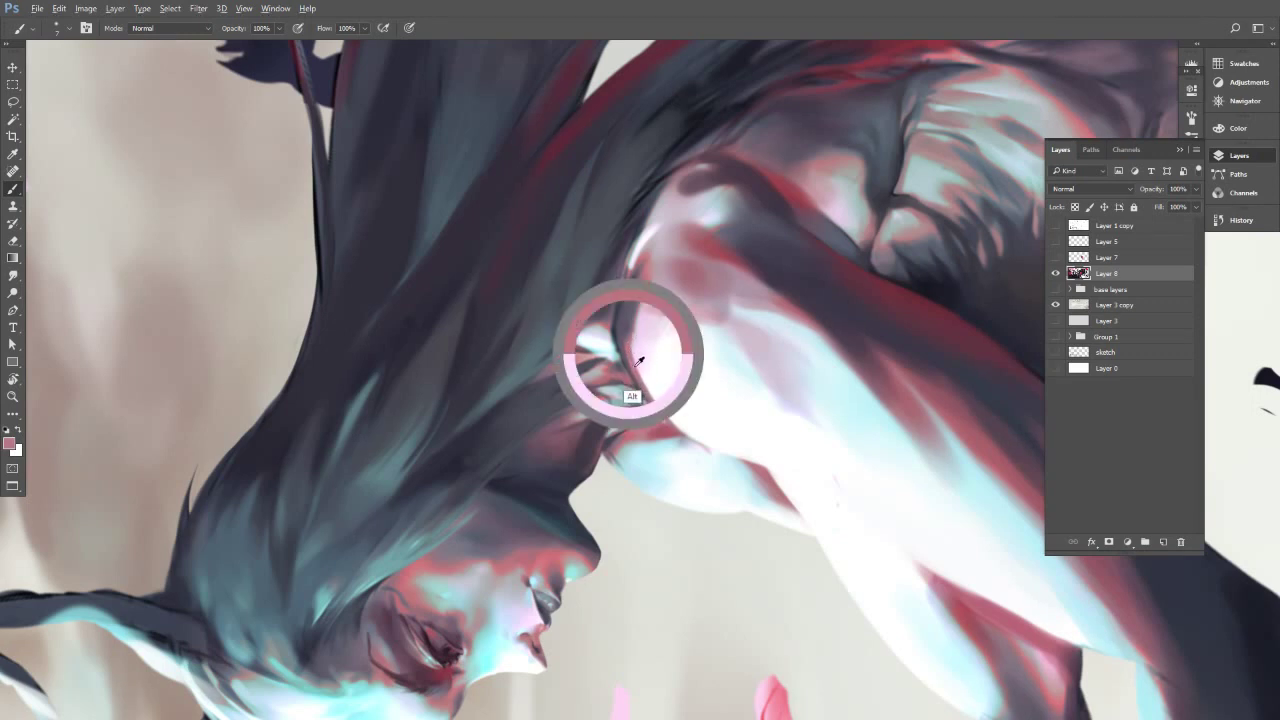
alt+click(624, 335)
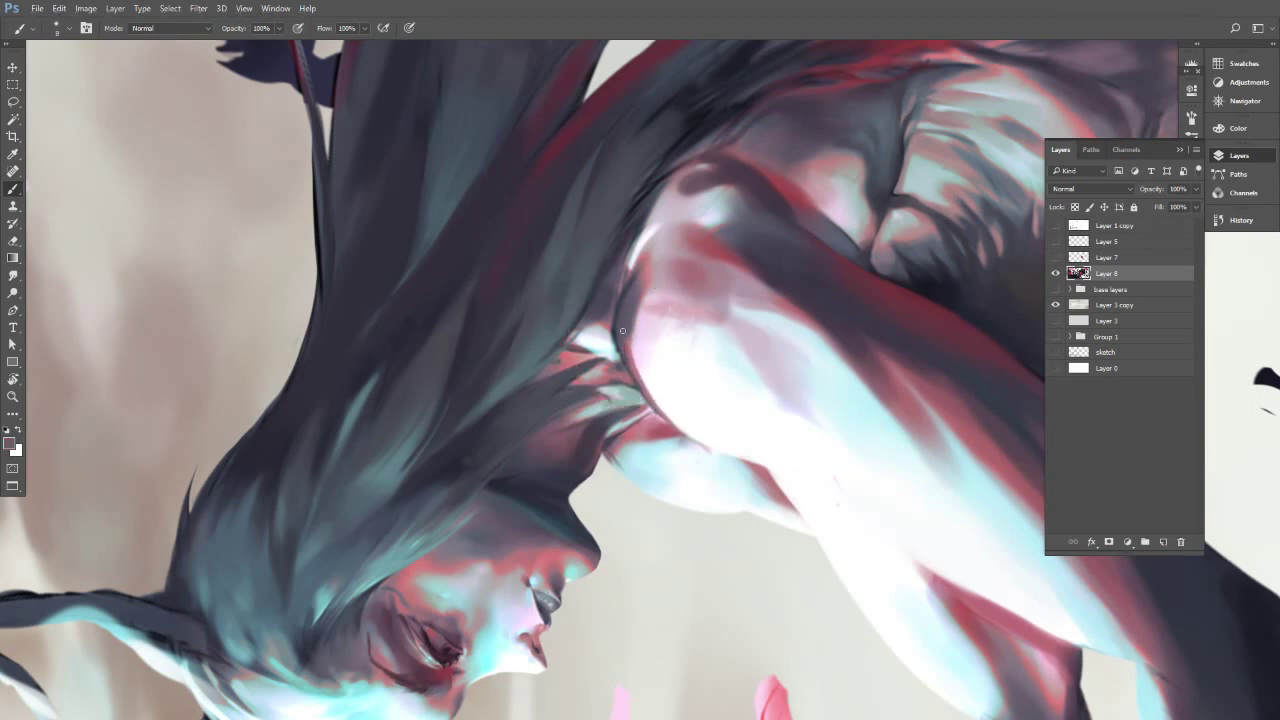
alt+click(614, 334)
alt+click(614, 322)
key(r)
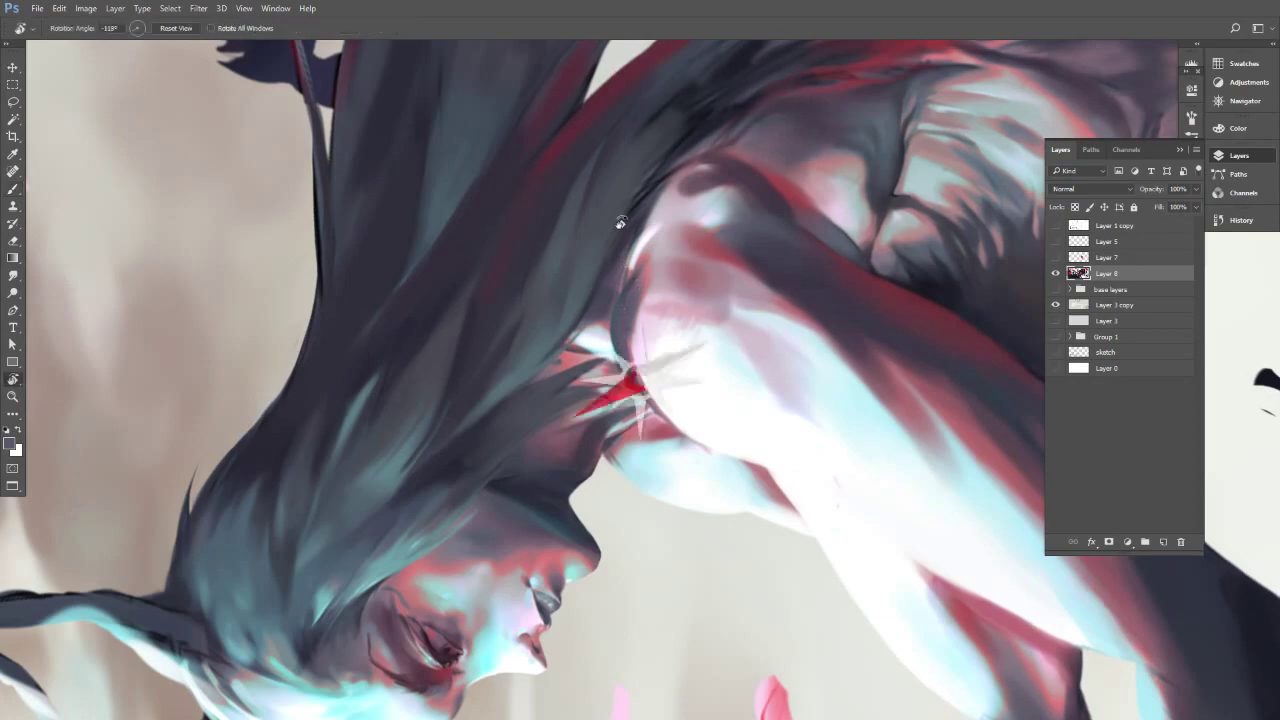
Blend reddish-pink tones along the top of the near shoulder where it meets the hair shadow.
drag(621, 305, 740, 280)
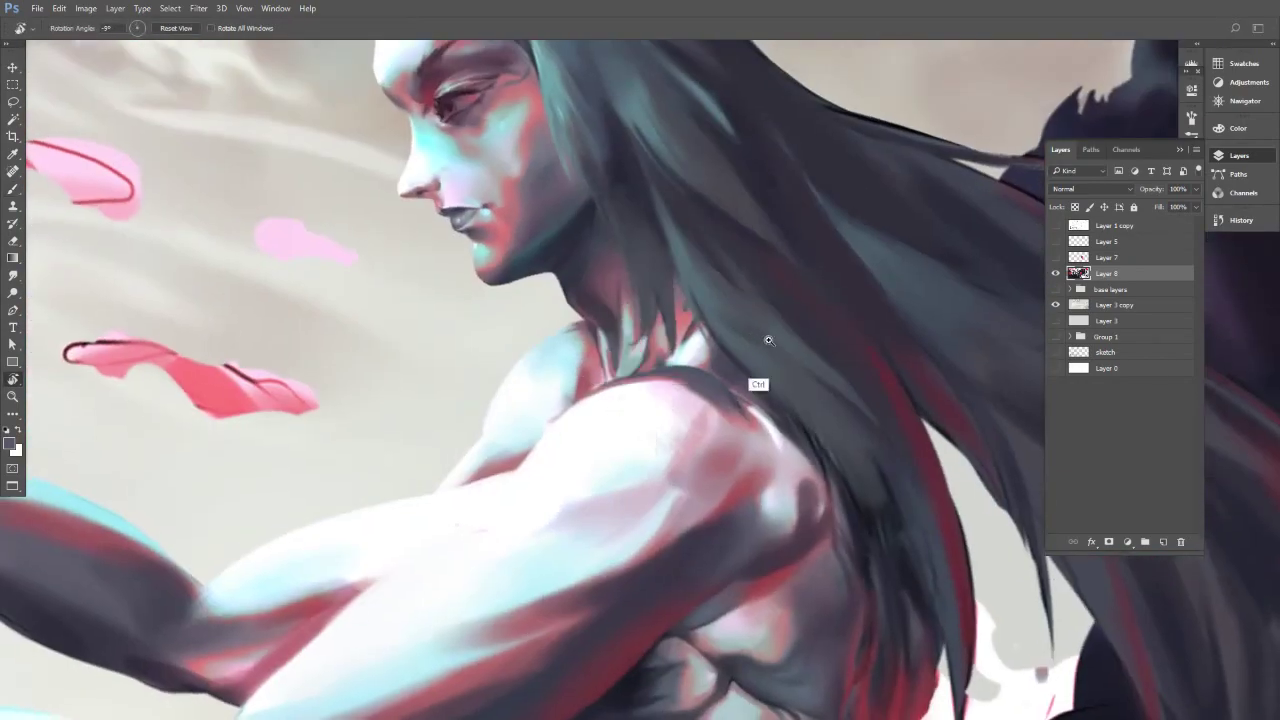
mouse_move(748, 368)
mouse_down()
mouse_move(714, 411)
mouse_move(680, 394)
mouse_move(716, 334)
mouse_move(750, 327)
mouse_up()
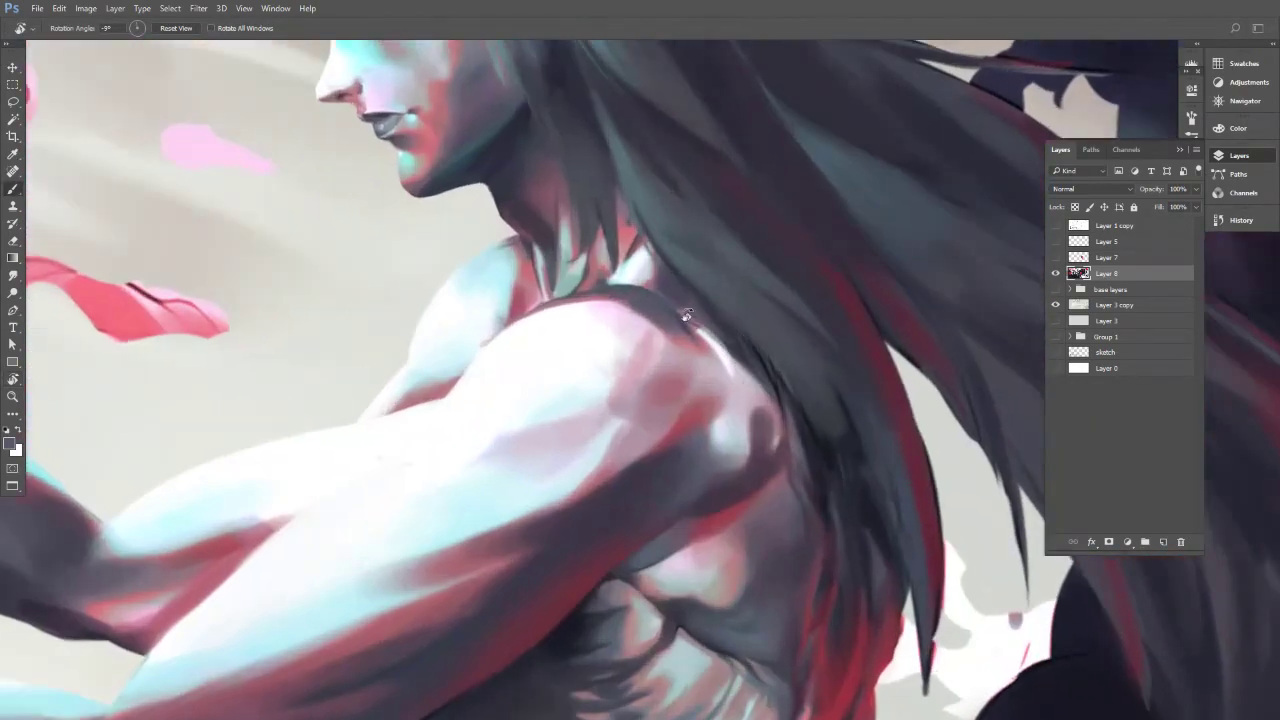
key(b)
alt+click(678, 328)
alt+click(686, 336)
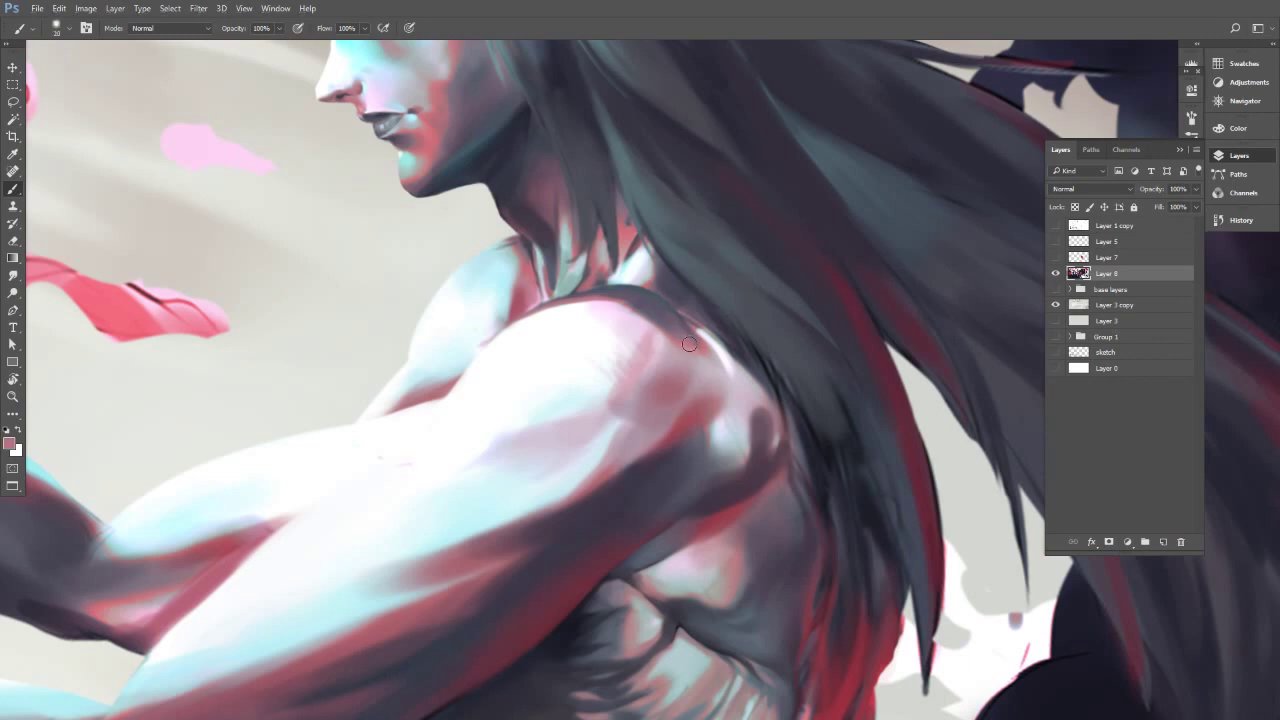
alt+click(648, 301)
alt+click(686, 331)
alt+click(686, 333)
alt+click(686, 337)
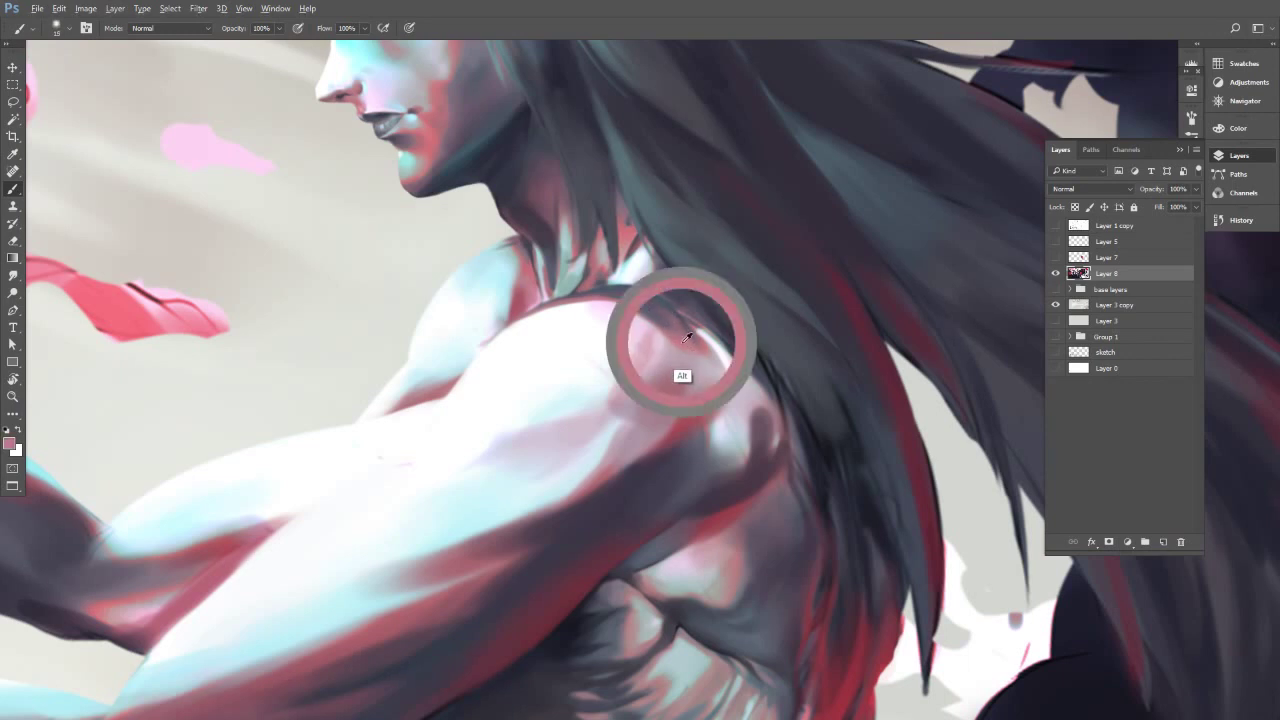
Model the back of the near shoulder with pale pink and light blue-grey strokes.
alt+click(693, 361)
key(bracketleft)
key(bracketleft)
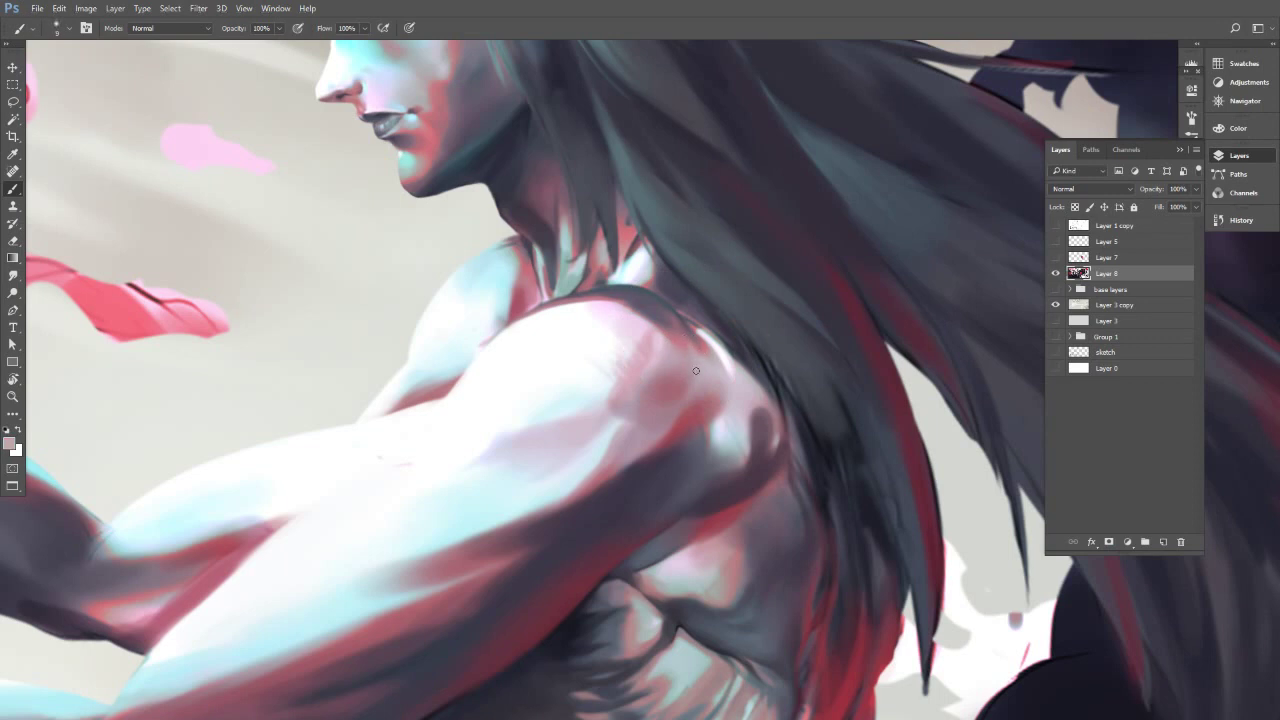
drag(719, 376, 683, 350)
alt+click(687, 416)
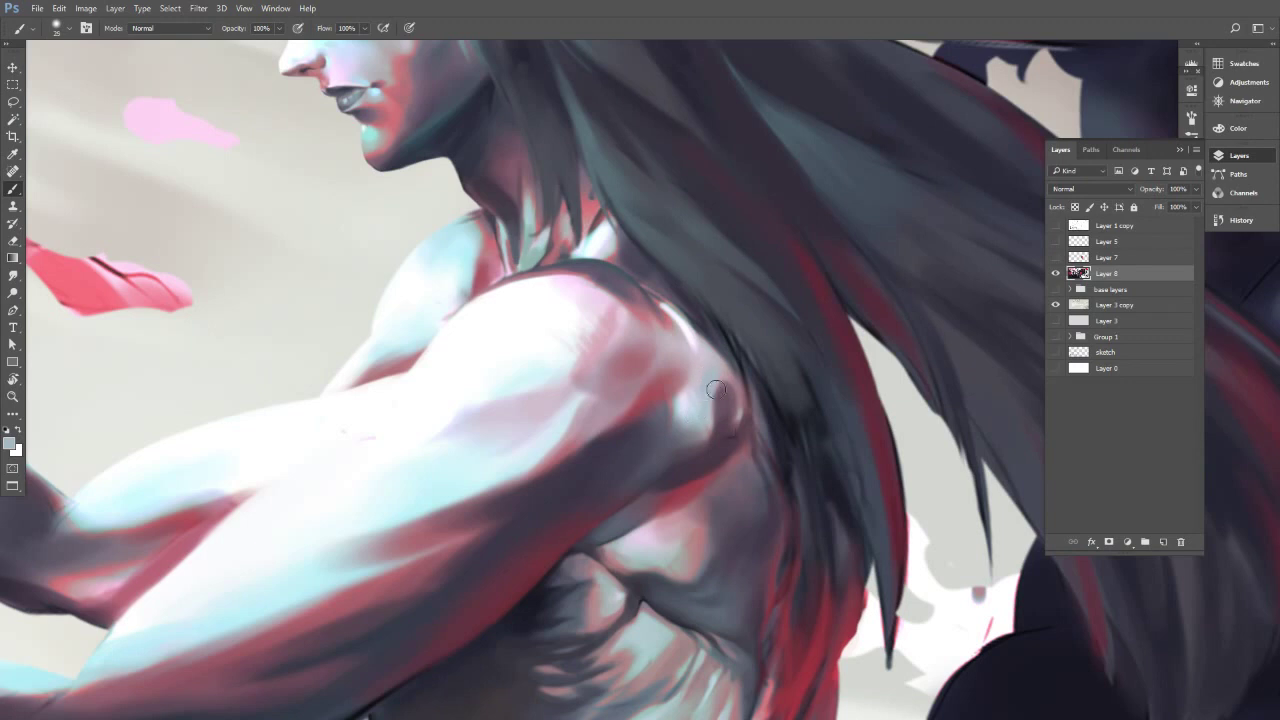
alt+click(716, 390)
mouse_move(712, 372)
mouse_down()
mouse_move(700, 402)
mouse_move(699, 385)
mouse_up()
alt+click(711, 388)
Refine the highlight transitions on the rear shoulder muscle with a sampled skin tone and varied brush sizes.
key(bracketleft)
alt+click(681, 376)
key(bracketright)
key(bracketright)
key(bracketleft)
key(bracketleft)
Blend the muscle transitions on top of the near shoulder with sampled pink and mauve skin tones.
alt+click(668, 355)
alt+click(661, 350)
alt+click(638, 378)
drag(626, 350, 660, 324)
key(bracketright)
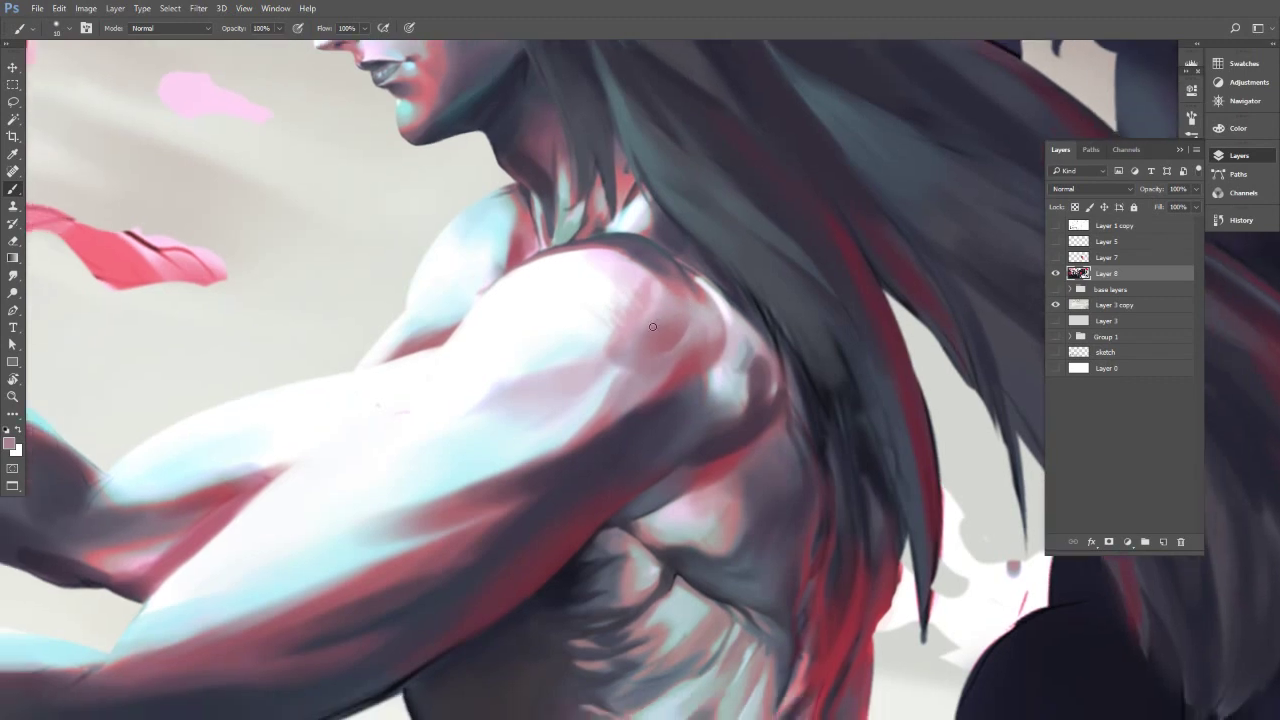
Soften the shadow edge between the near shoulder and upper arm with sampled dark purple and a larger brush.
alt+click(693, 360)
alt+click(609, 434)
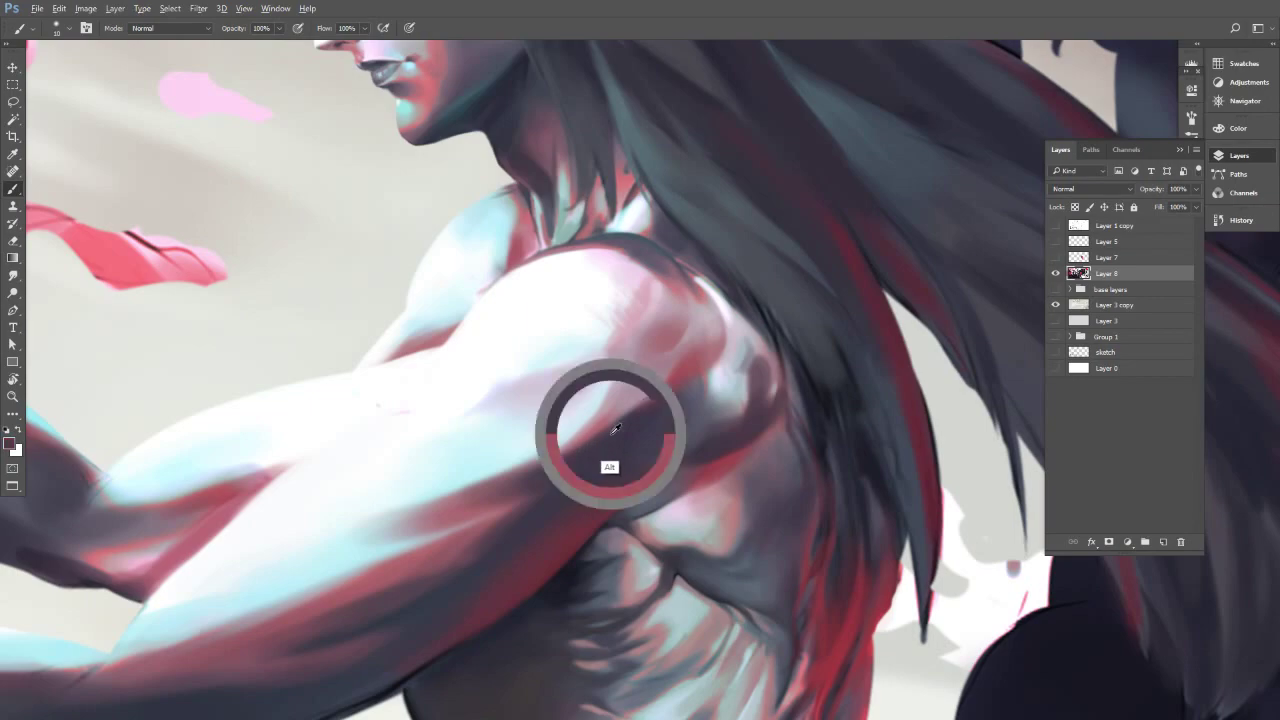
key(bracketright)
key(bracketright)
key(bracketright)
mouse_move(540, 502)
mouse_down()
mouse_move(647, 395)
mouse_move(577, 430)
mouse_move(557, 337)
mouse_move(551, 363)
mouse_move(640, 298)
mouse_up()
Rework the shadow transition beside the near elbow crease with a sampled tone.
key(r)
drag(622, 308, 606, 366)
key(b)
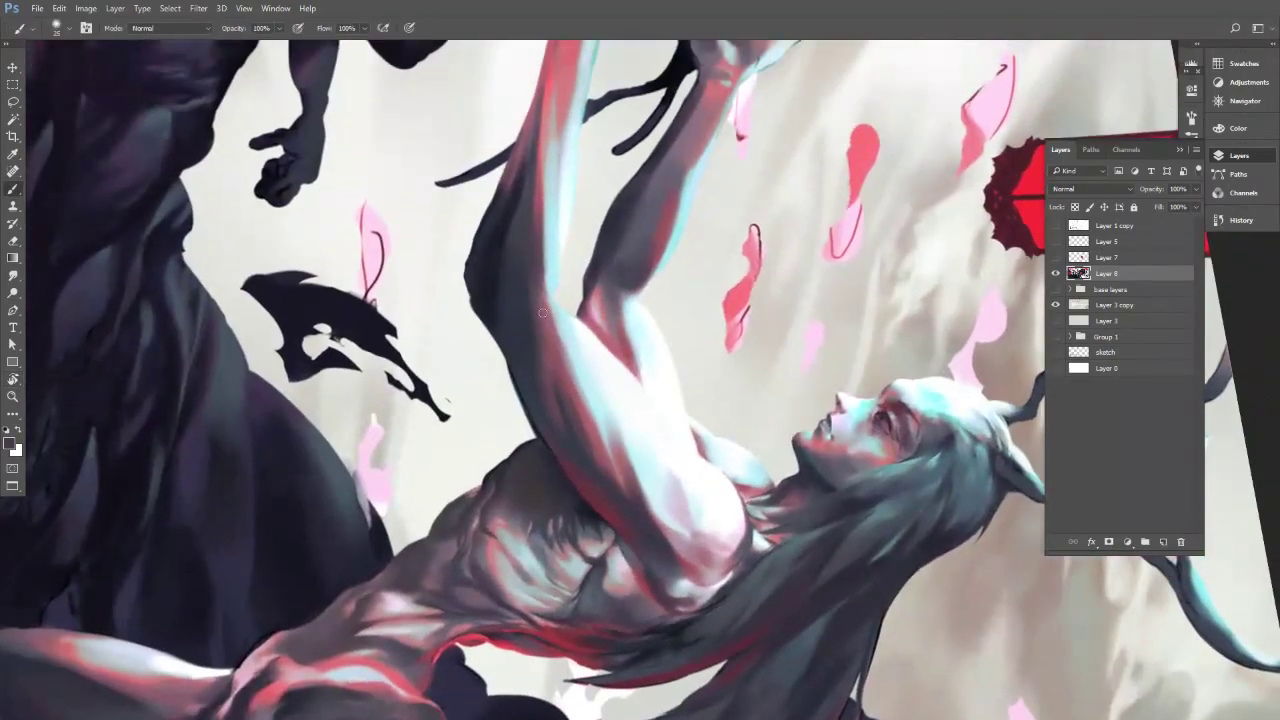
alt+click(550, 288)
drag(536, 262, 547, 290)
Refine the light-to-shadow transition inside the near elbow with sampled mauve and white tones.
key(r)
mouse_move(557, 141)
mouse_down()
mouse_move(523, 400)
mouse_move(586, 403)
mouse_up()
key(b)
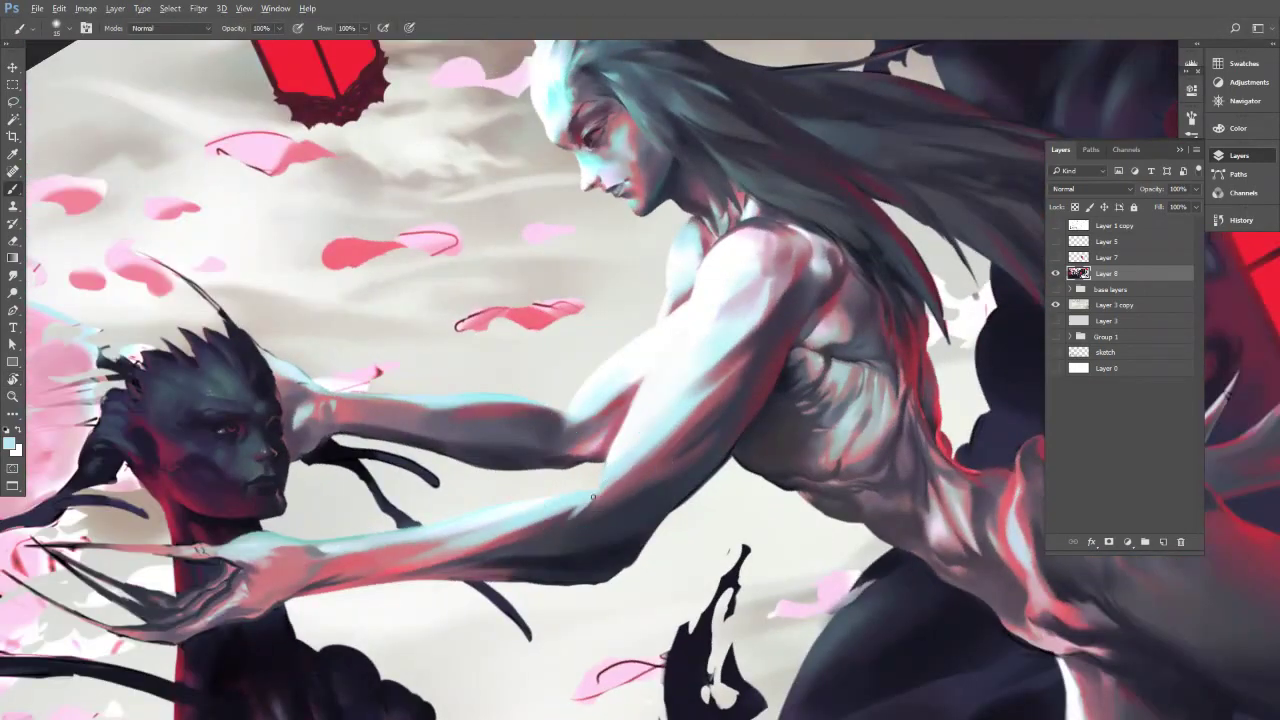
alt+click(606, 491)
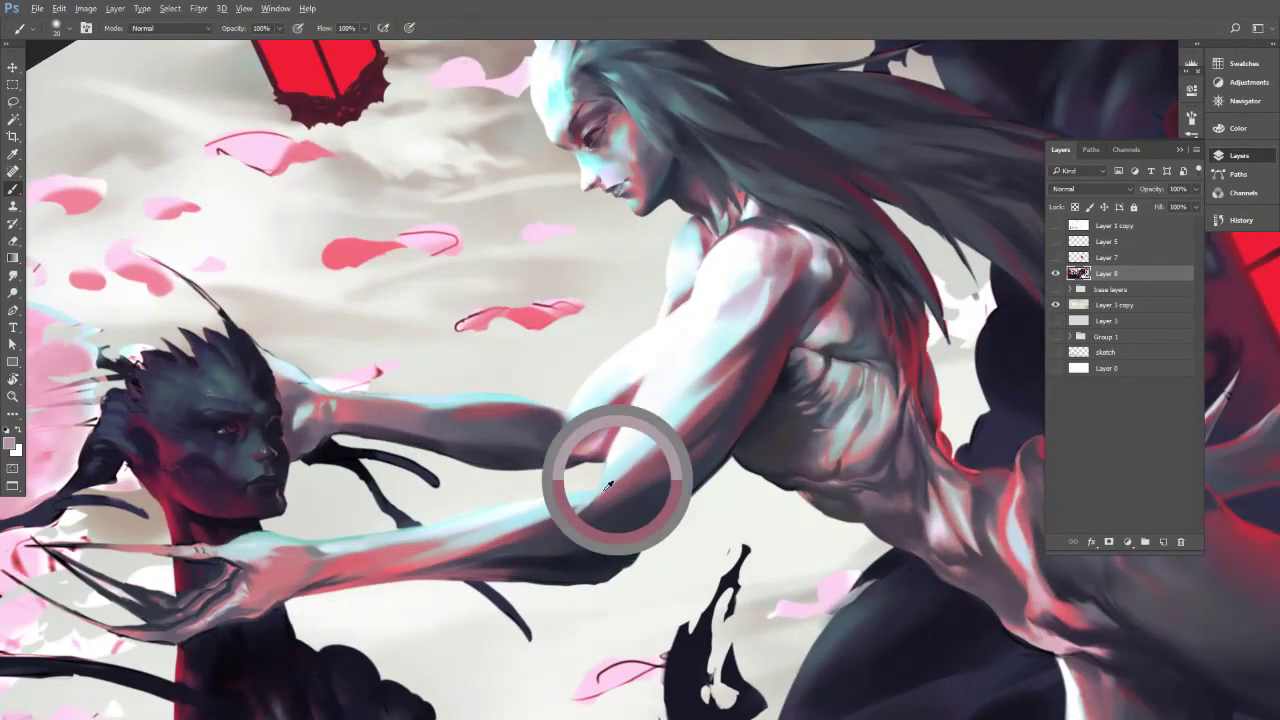
alt+click(609, 477)
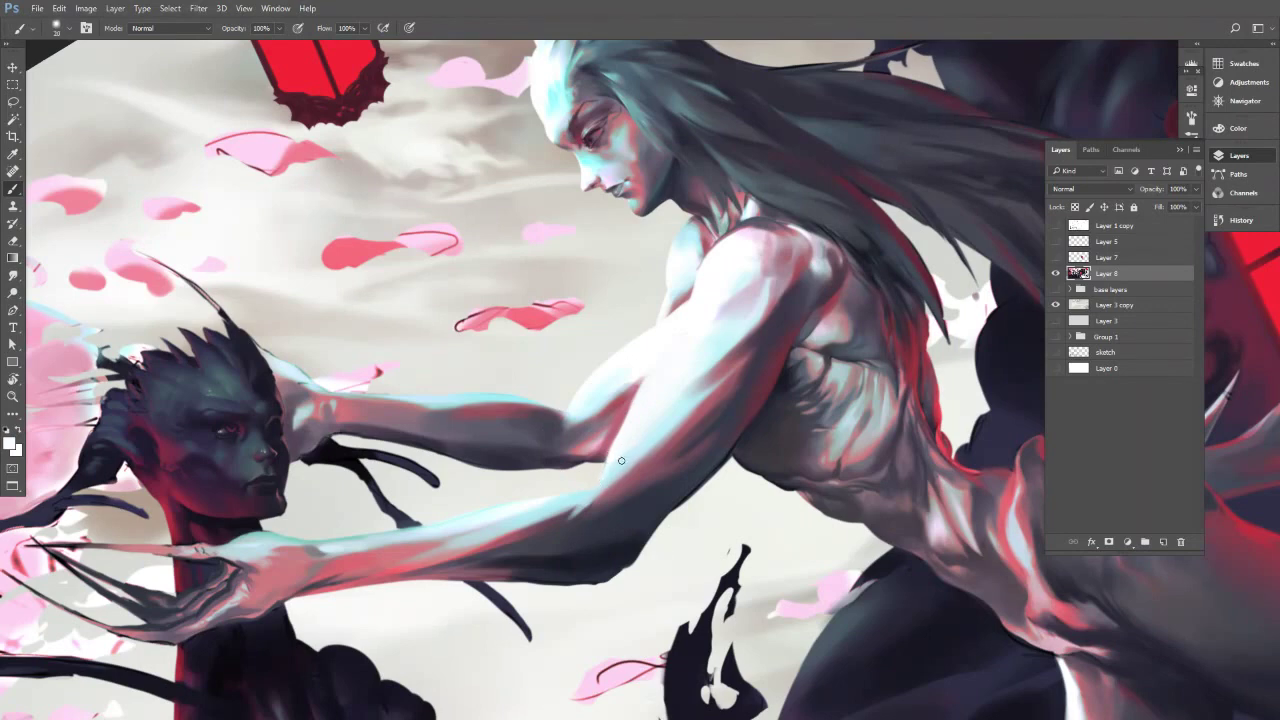
alt+click(617, 473)
alt+click(598, 481)
drag(598, 481, 655, 480)
Clean up the inner elbow edge and brush a white highlight up the near upper arm.
key(e)
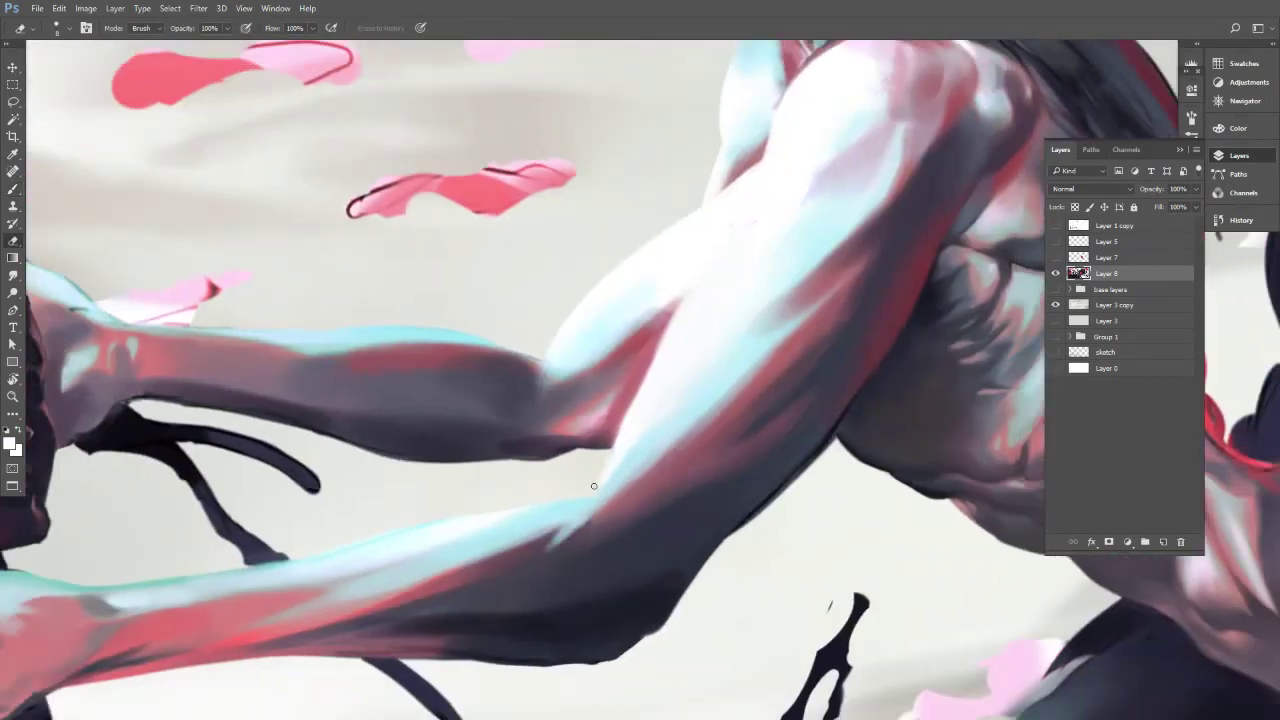
key(b)
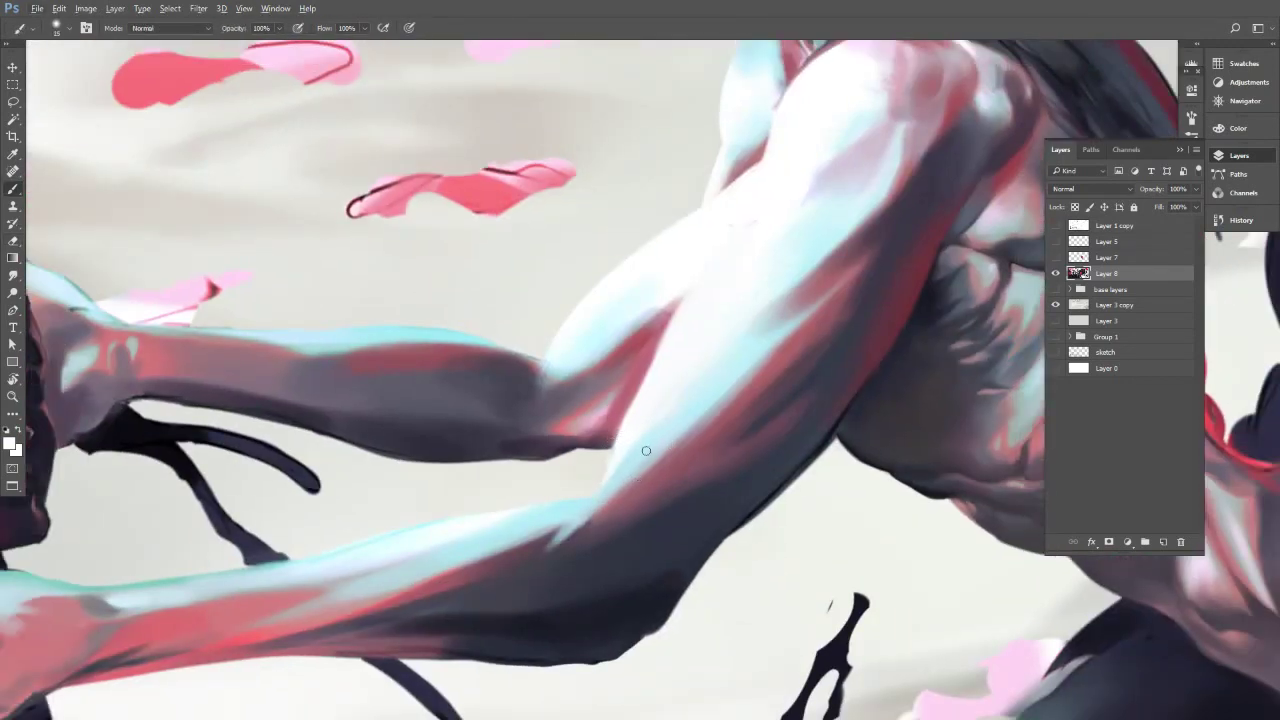
mouse_move(612, 464)
mouse_down()
mouse_move(618, 418)
mouse_move(678, 313)
mouse_up()
Smooth the abdomen shading just below the ribcage with sampled muted purple-grey tones.
key(r)
mouse_move(773, 258)
mouse_down()
mouse_move(791, 275)
mouse_move(726, 343)
mouse_move(724, 330)
mouse_up()
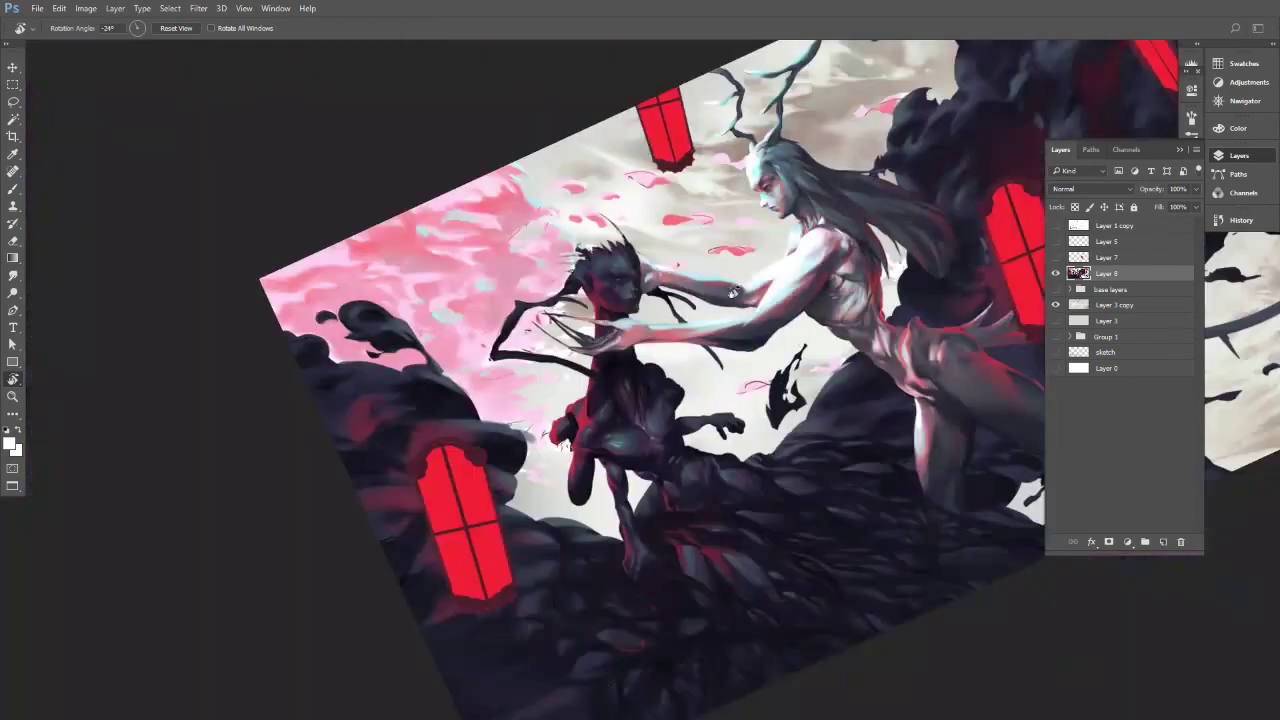
click(188, 28)
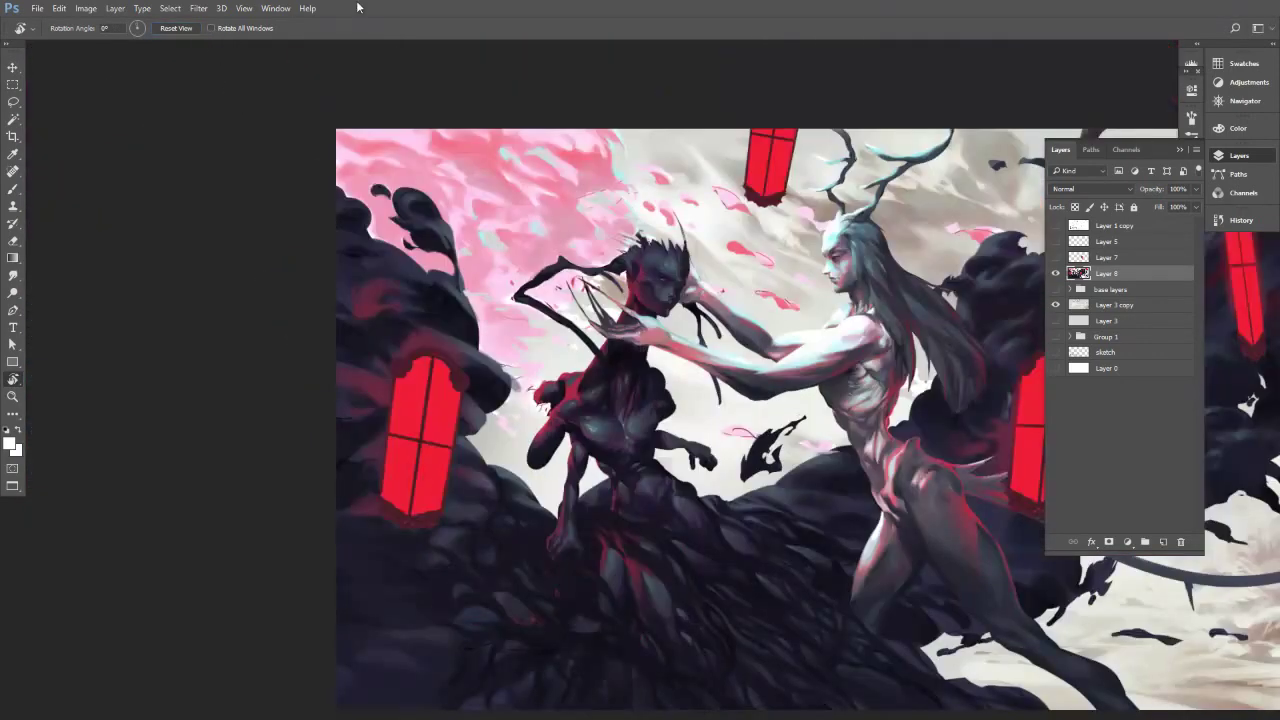
key(b)
key(ctrl+plus)
key(ctrl+plus)
key(ctrl+plus)
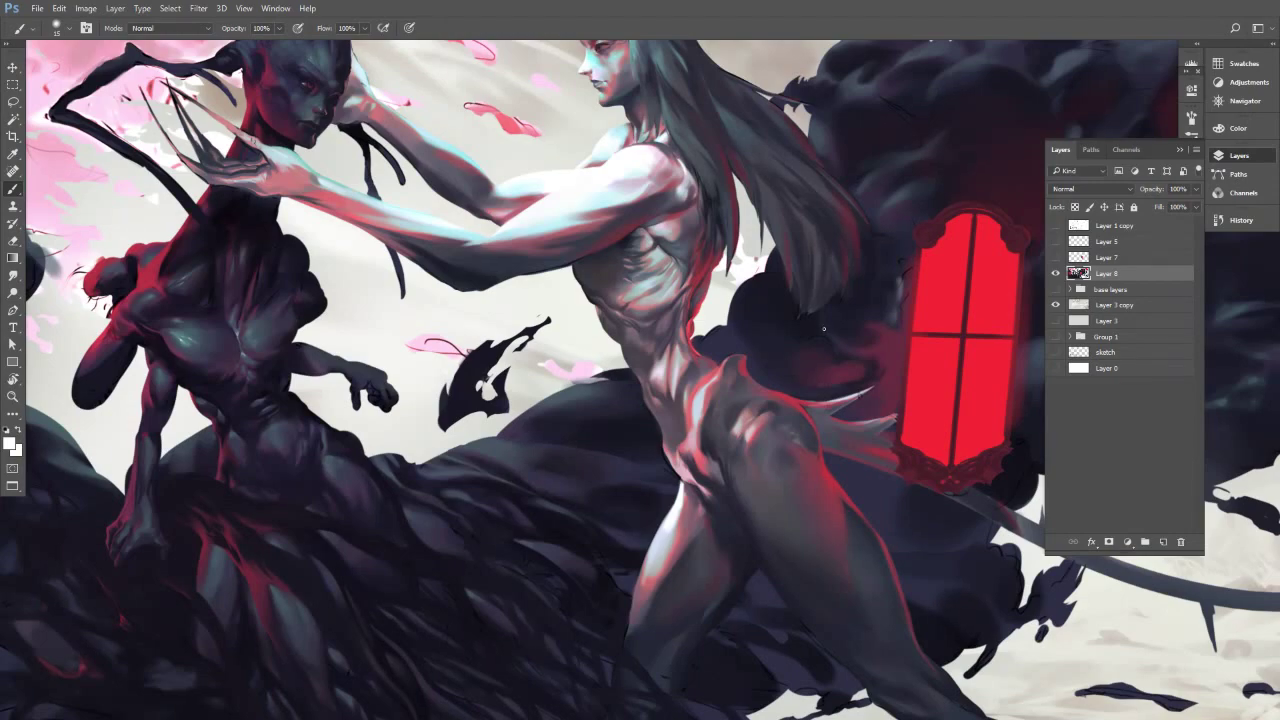
key(ctrl+plus)
key(ctrl+plus)
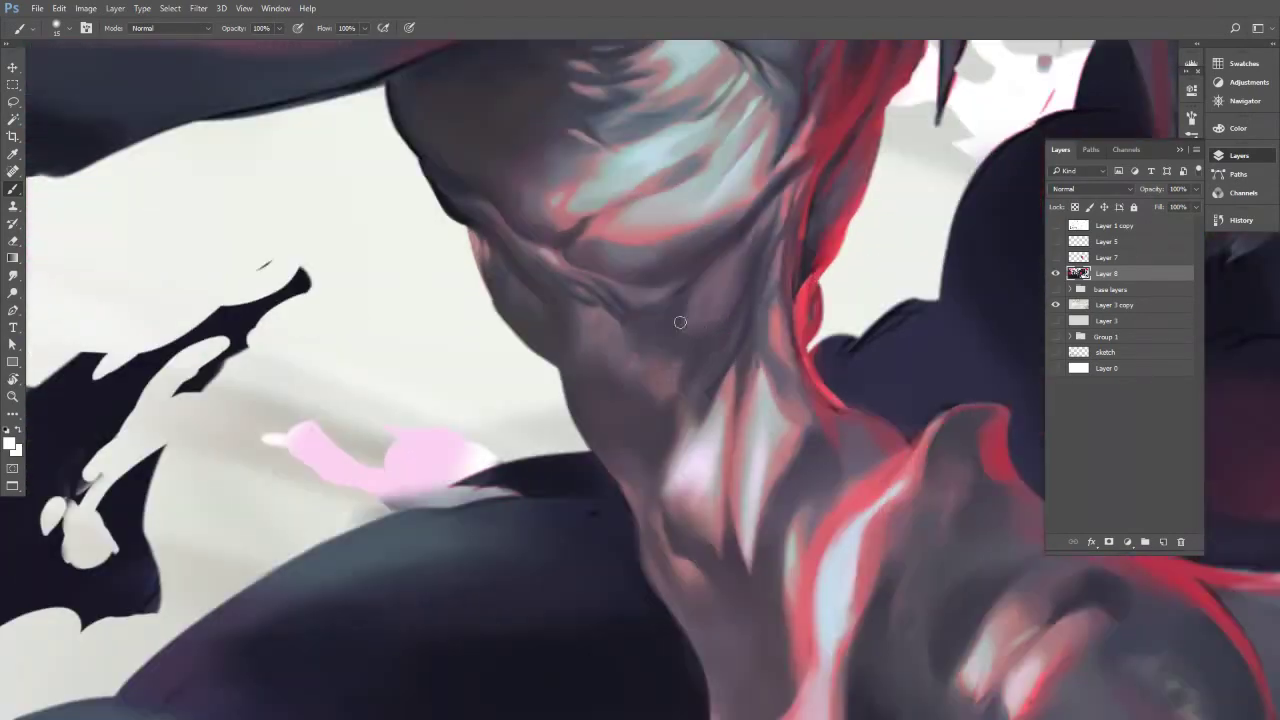
alt+click(597, 342)
alt+click(610, 366)
drag(641, 334, 600, 495)
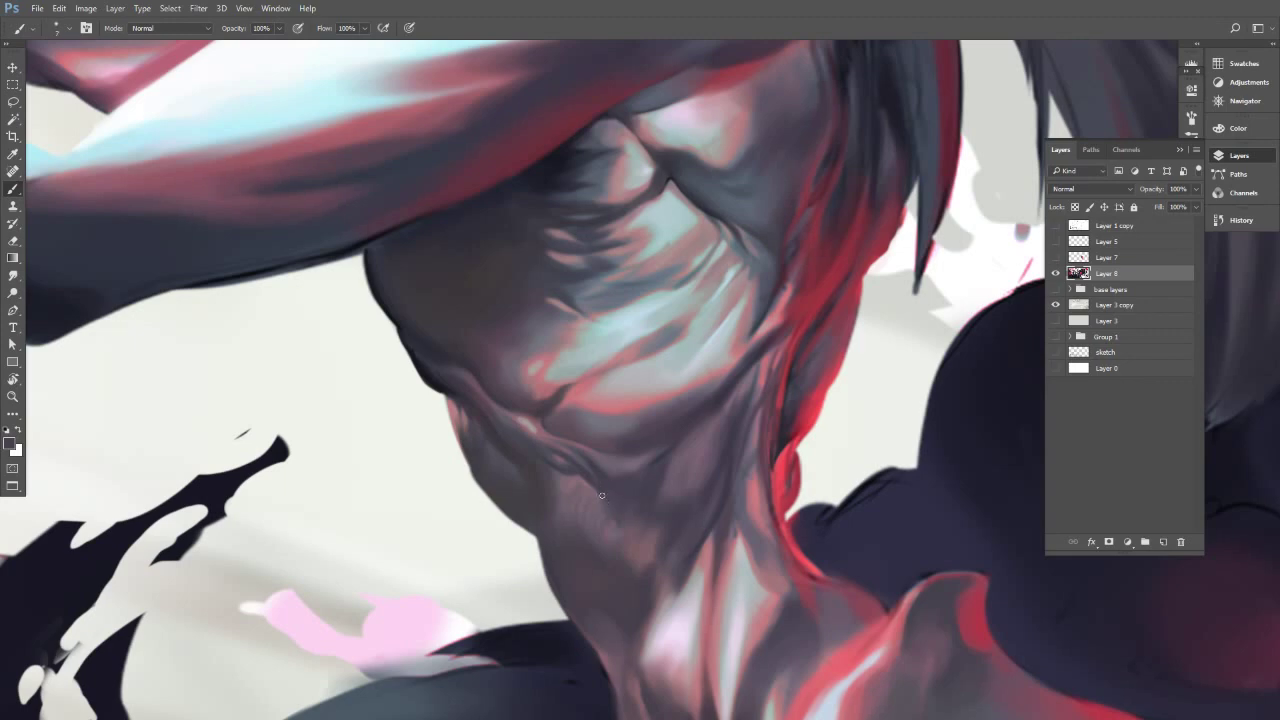
Define the skin fold along the lower edge of the ribcage with sampled dark reddish-purple tones.
alt+click(559, 424)
key(])
alt+click(537, 428)
alt+click(509, 447)
drag(527, 397, 546, 419)
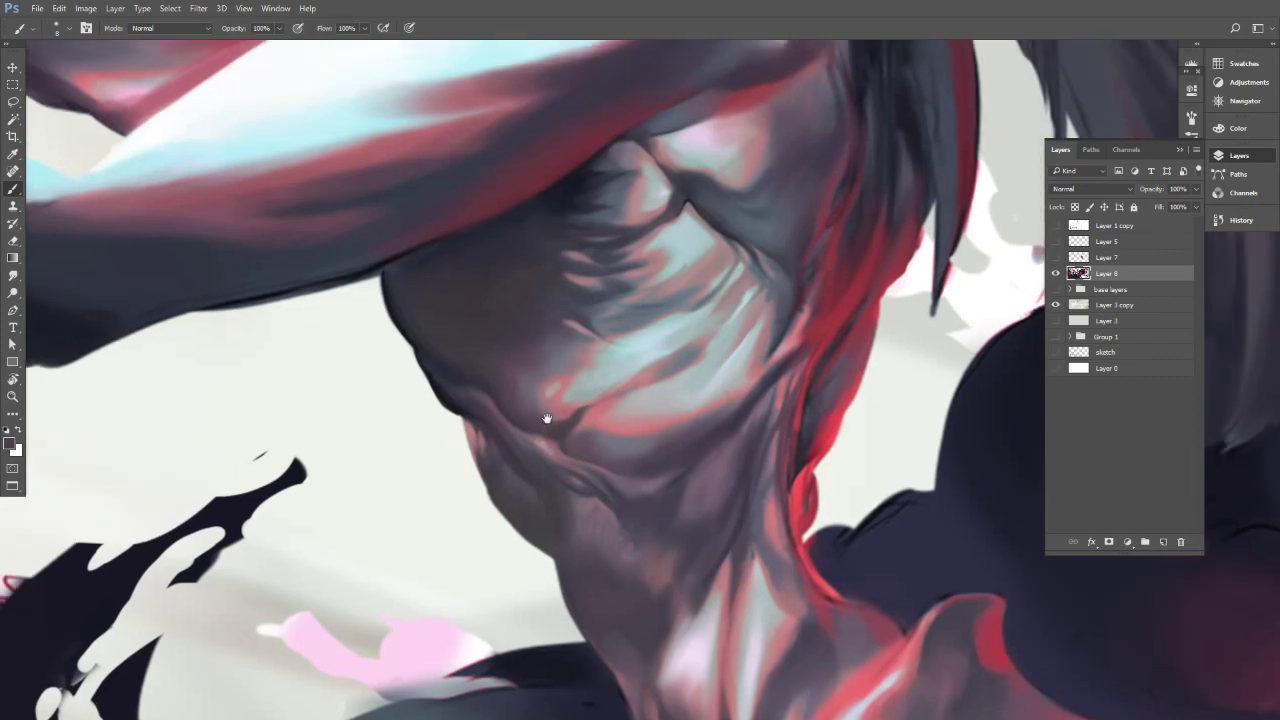
key([)
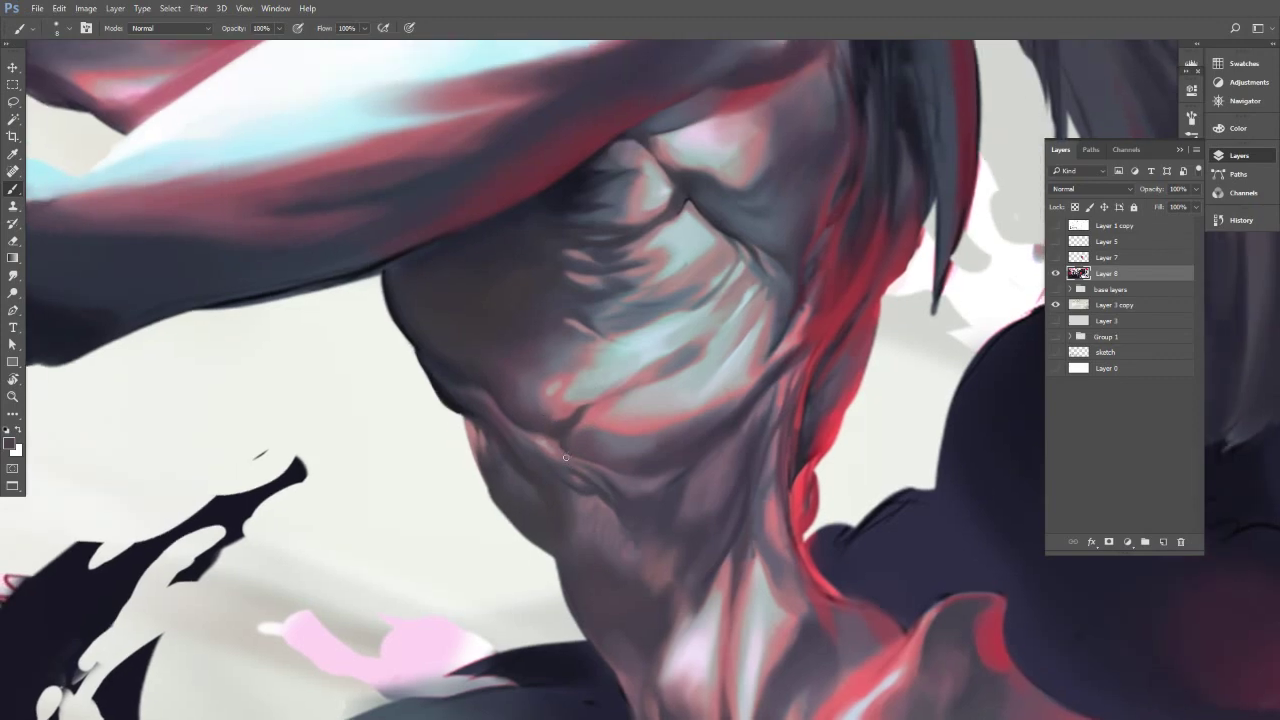
Even out the dark shadow side of the ribcage beneath the near arm with a sampled dark tone and enlarged brush.
alt+click(450, 387)
key(])
key(])
key(bracketleft)
key(bracketright)
key(bracketright)
key(bracketright)
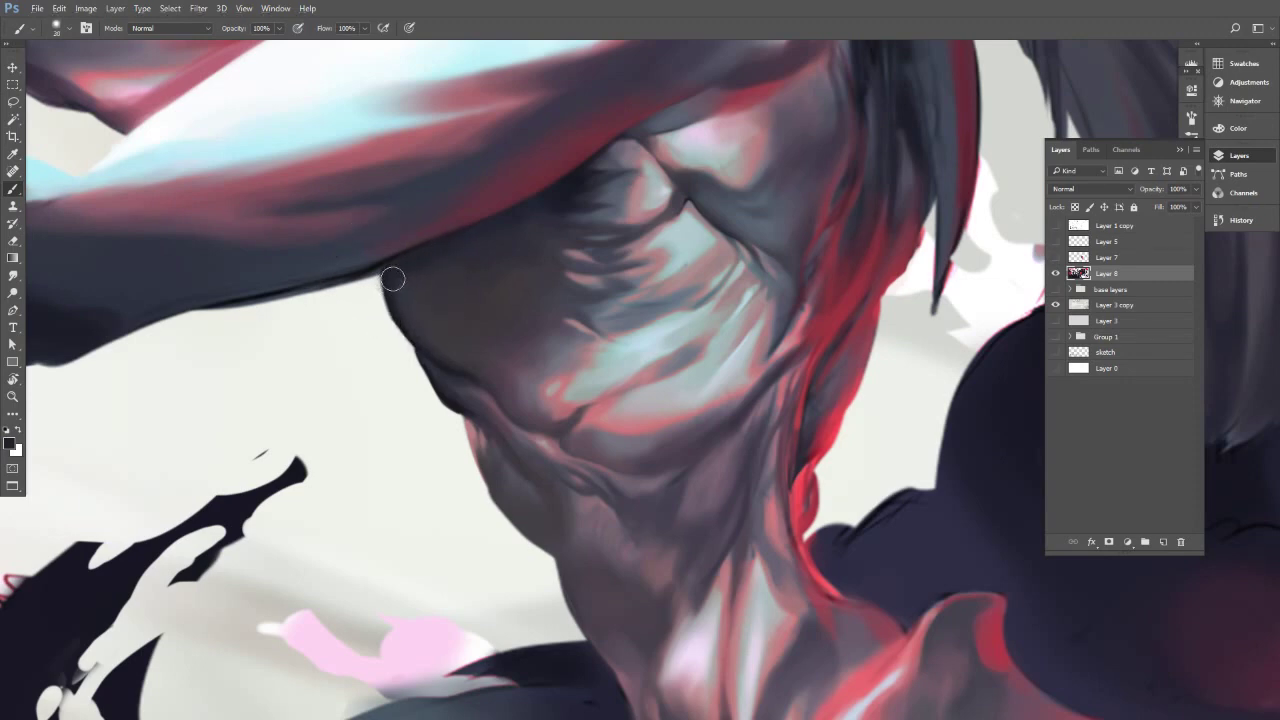
key(bracketright)
key(bracketright)
key(bracketright)
mouse_move(447, 288)
mouse_down()
mouse_move(414, 314)
mouse_move(424, 393)
mouse_move(590, 337)
mouse_up()
Erase stray paint along the underside of the near upper arm and elbow to sharpen the silhouette.
key(r)
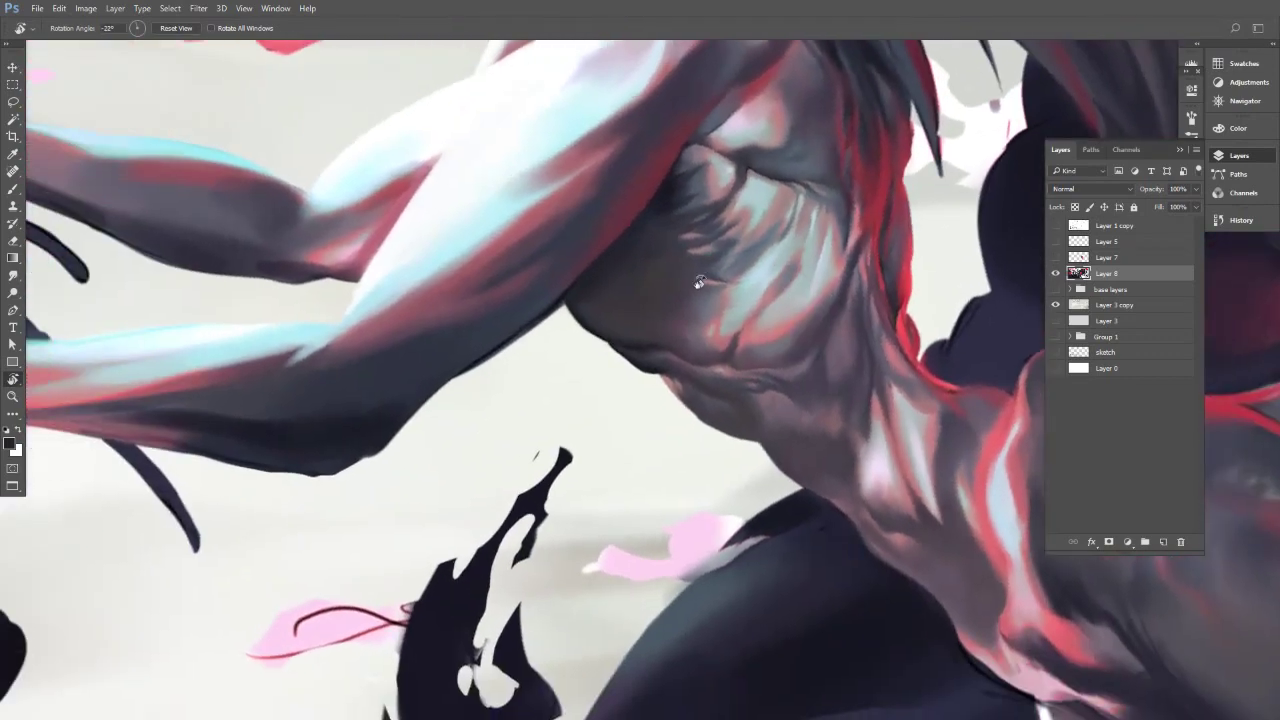
key(e)
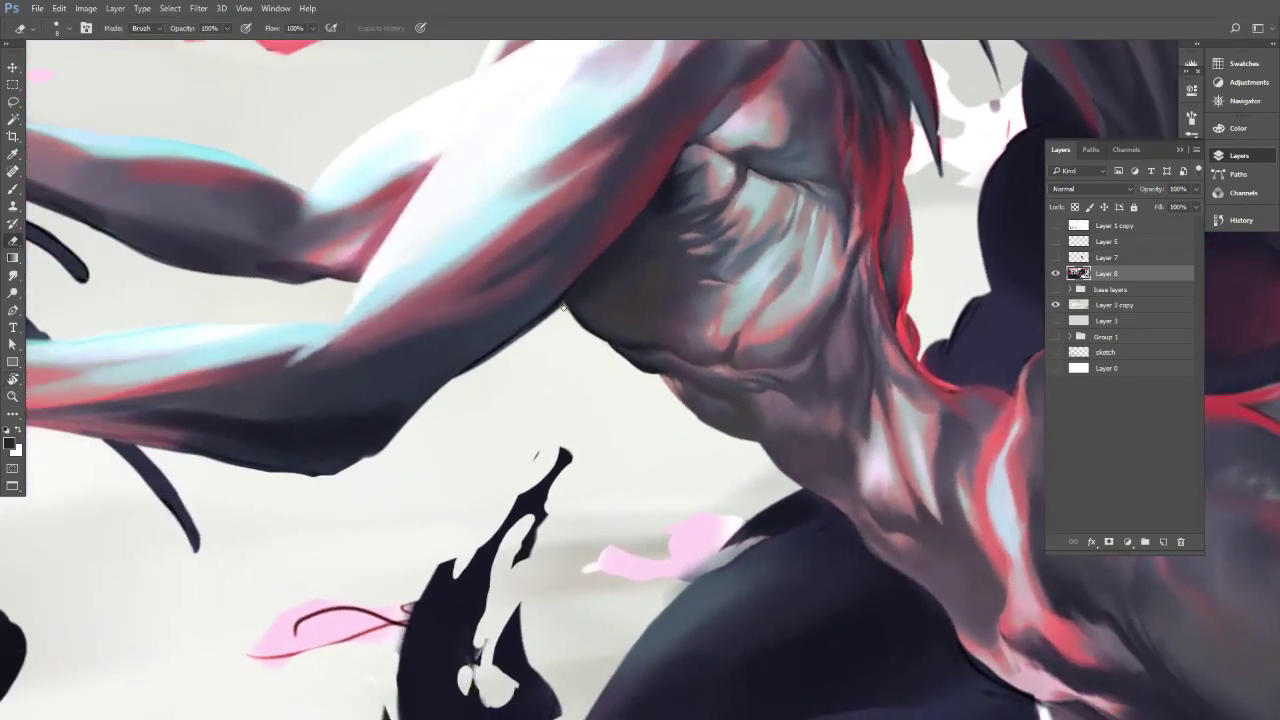
mouse_move(534, 328)
mouse_down()
mouse_move(451, 383)
mouse_move(547, 313)
mouse_move(470, 366)
mouse_move(540, 316)
mouse_move(516, 337)
mouse_up()
mouse_move(394, 447)
mouse_down()
mouse_move(427, 408)
mouse_move(352, 472)
mouse_move(400, 434)
mouse_up()
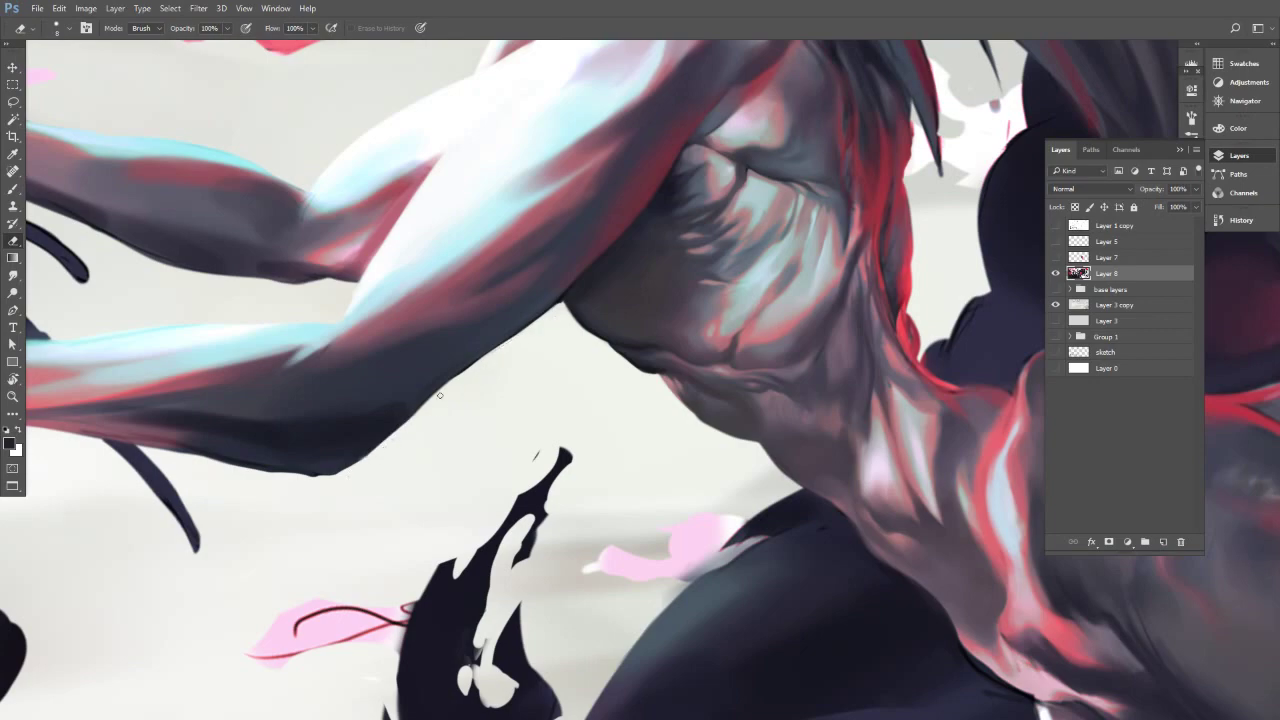
Reset the canvas rotation and mirror the illustration horizontally.
key(r)
mouse_move(435, 362)
mouse_down()
mouse_move(475, 320)
mouse_move(379, 418)
mouse_up()
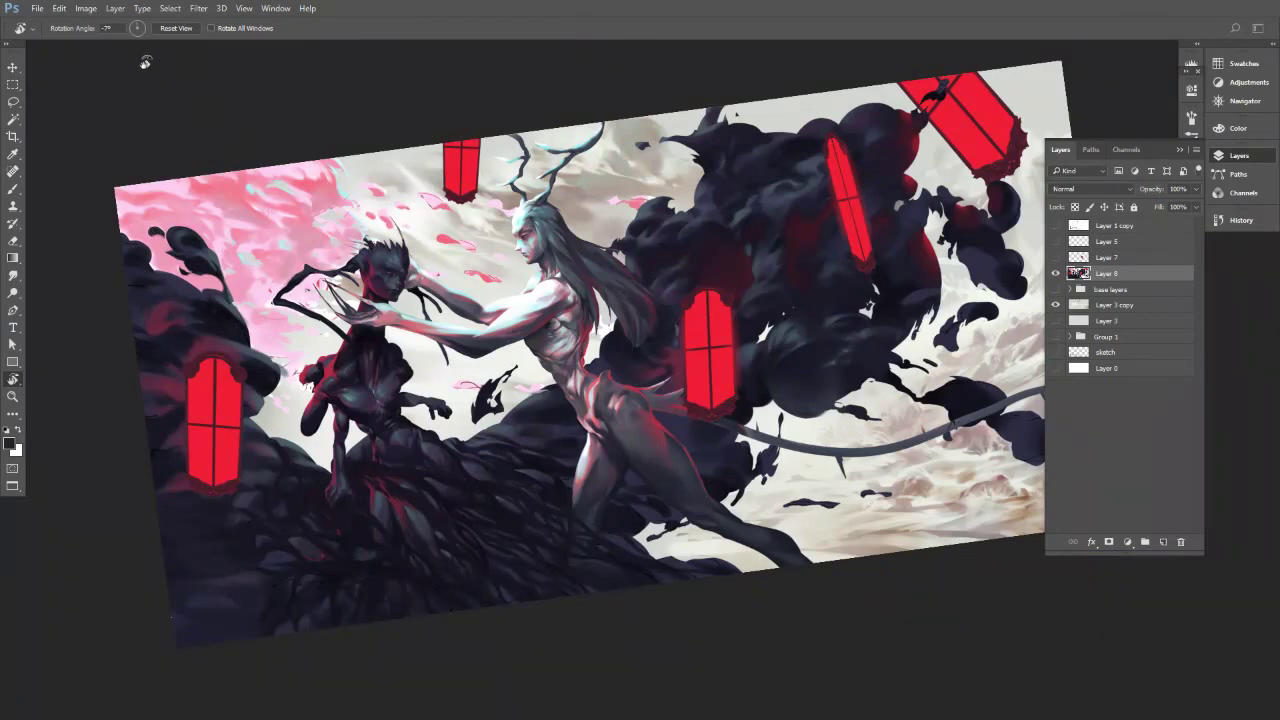
click(175, 28)
key(b)
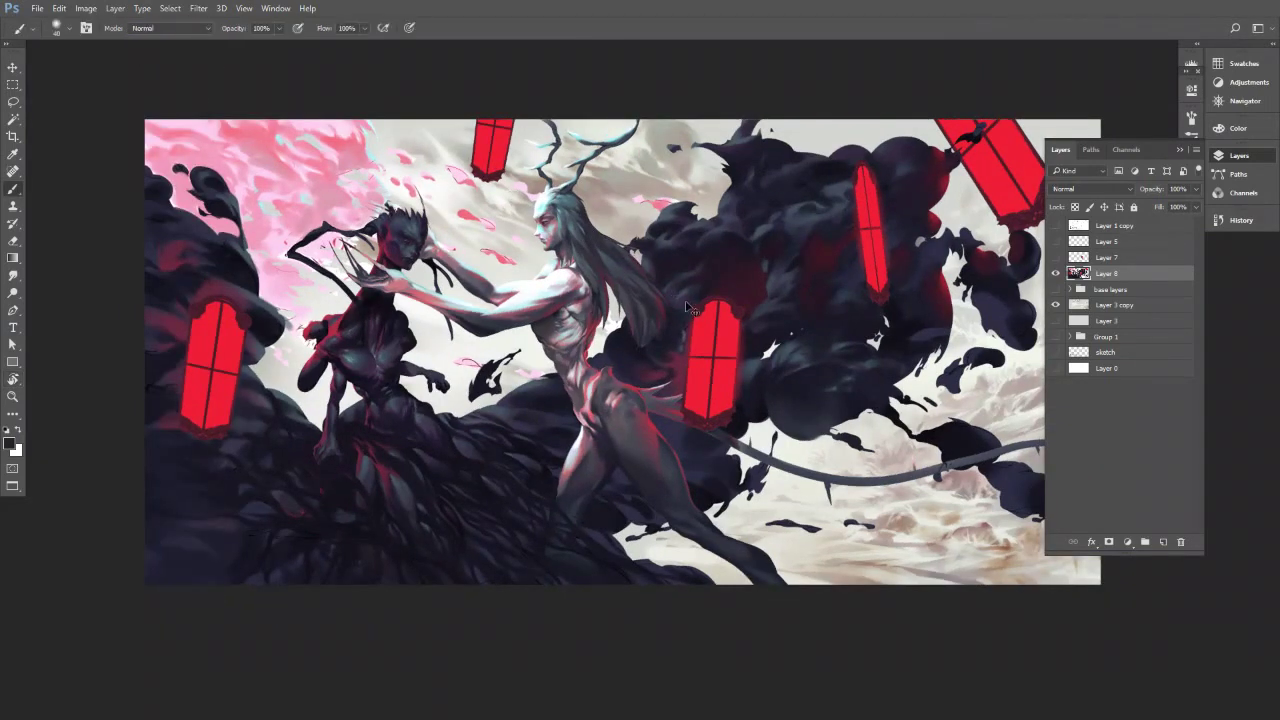
drag(725, 296, 642, 279)
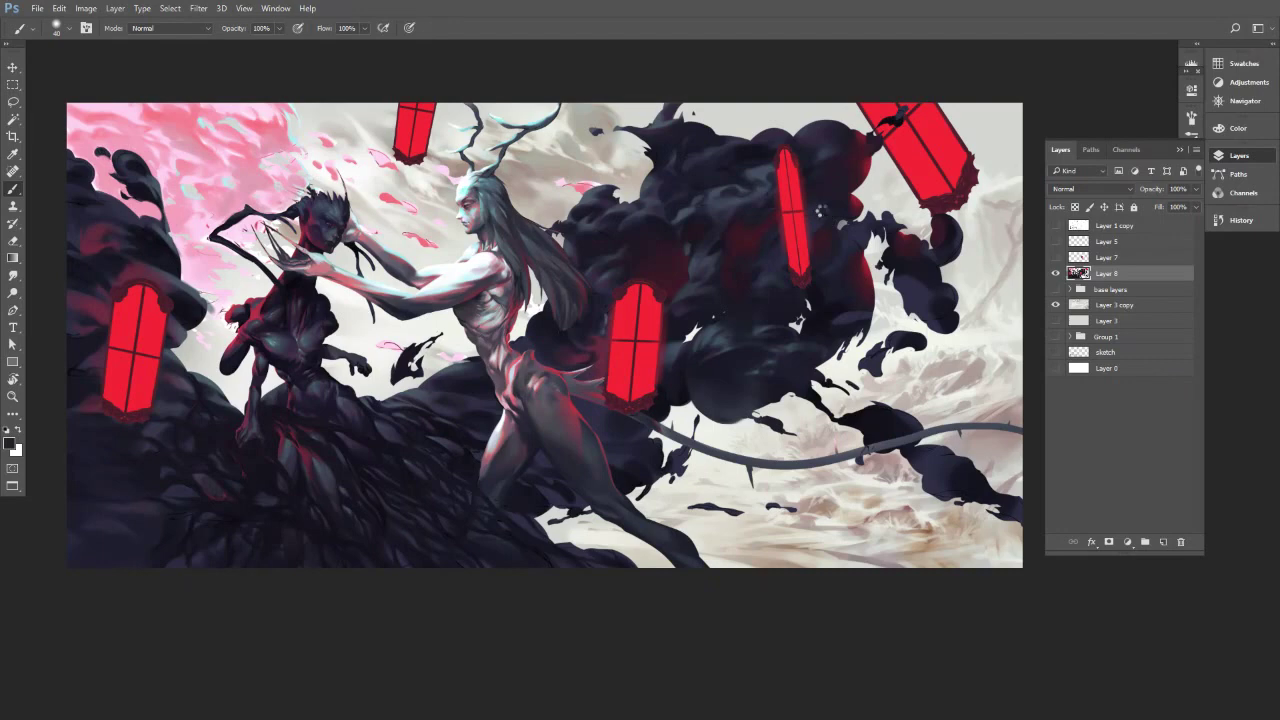
key(h)
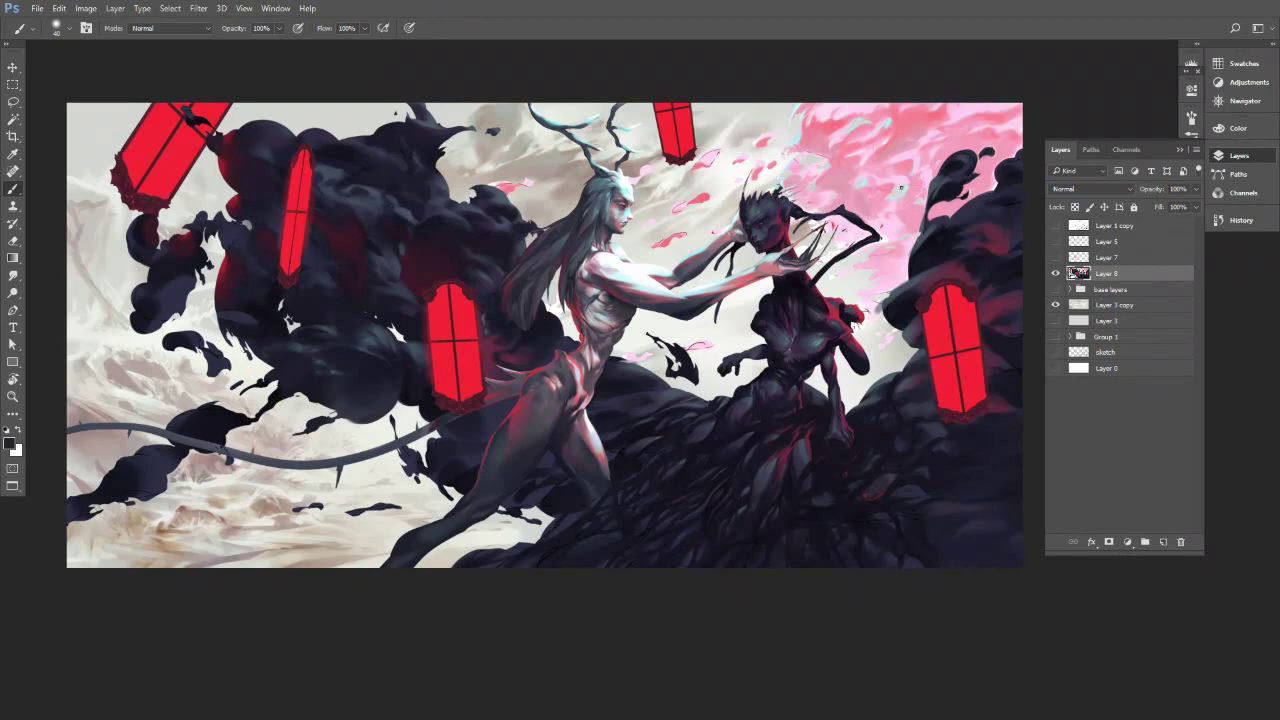
Examine the whole mirrored composition with the layer list out of the way.
click(1240, 159)
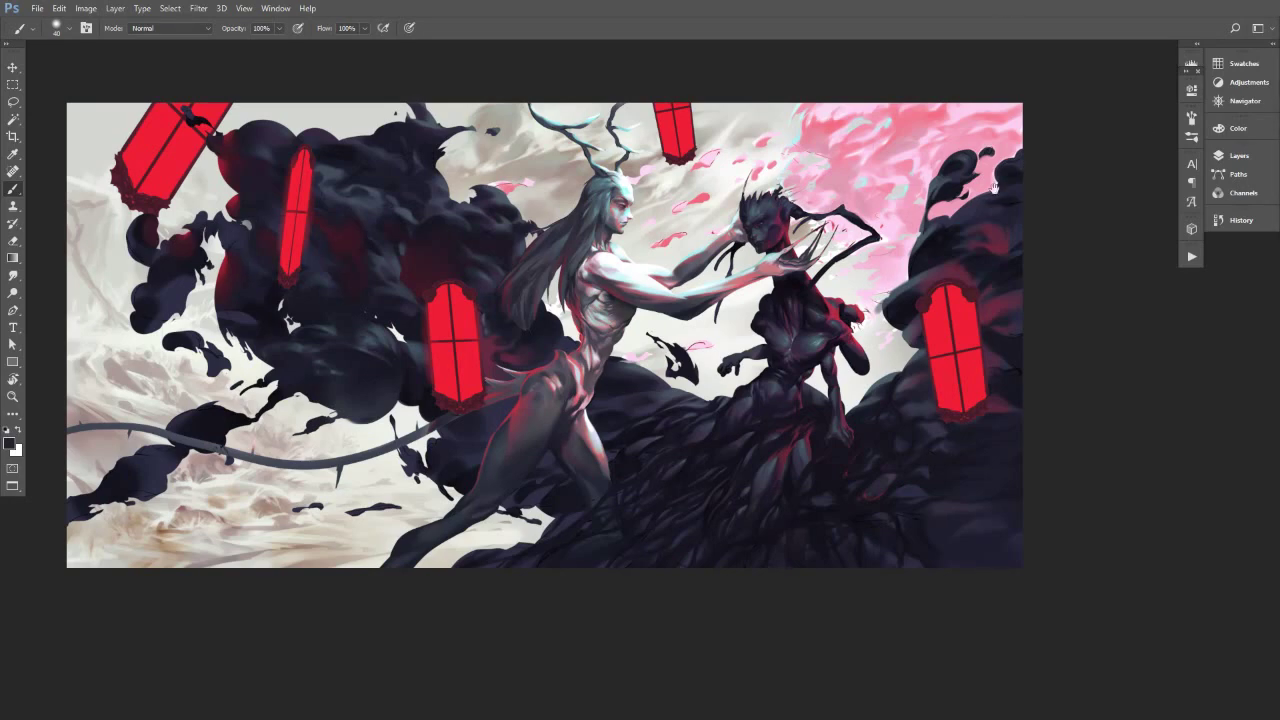
drag(993, 188, 1124, 195)
drag(1040, 188, 1030, 190)
scroll(1030, 190, up, 1)
click(1240, 156)
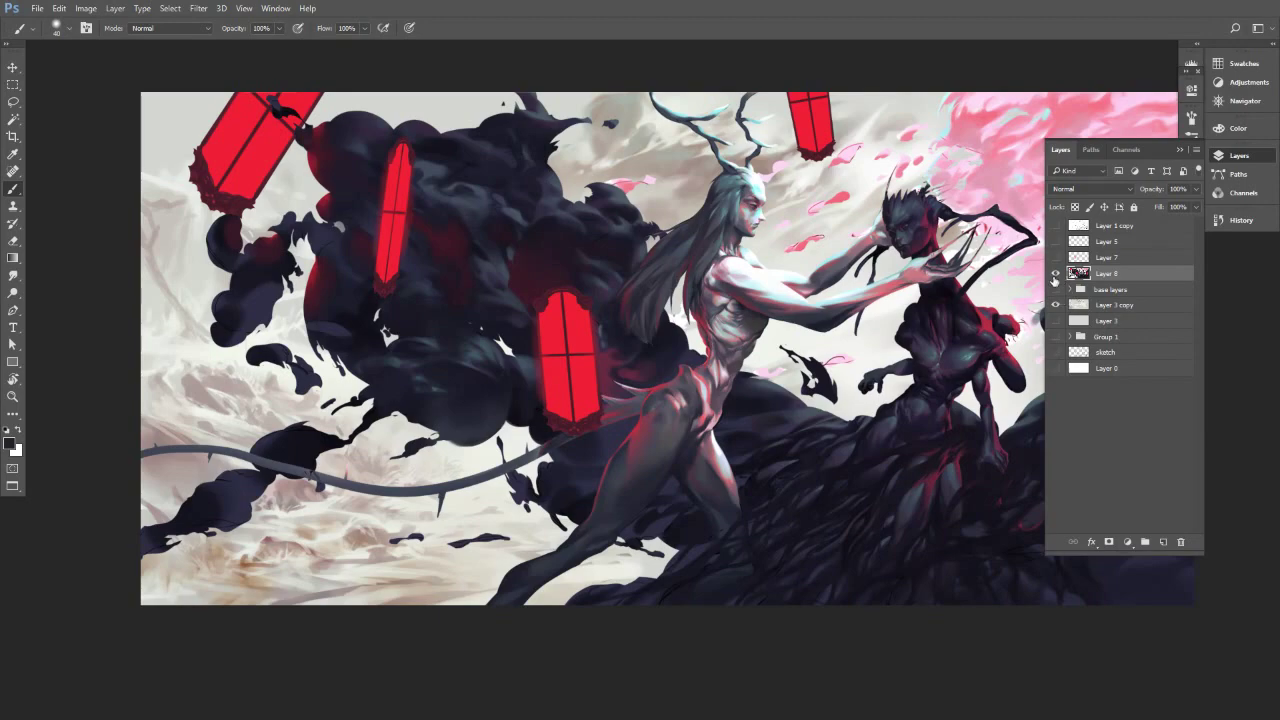
Toggle the visibility of Layer 1 copy repeatedly to compare the painting with and without it, leaving it hidden.
click(1058, 226)
click(1058, 226)
click(1058, 226)
click(1058, 226)
click(1060, 226)
click(1061, 226)
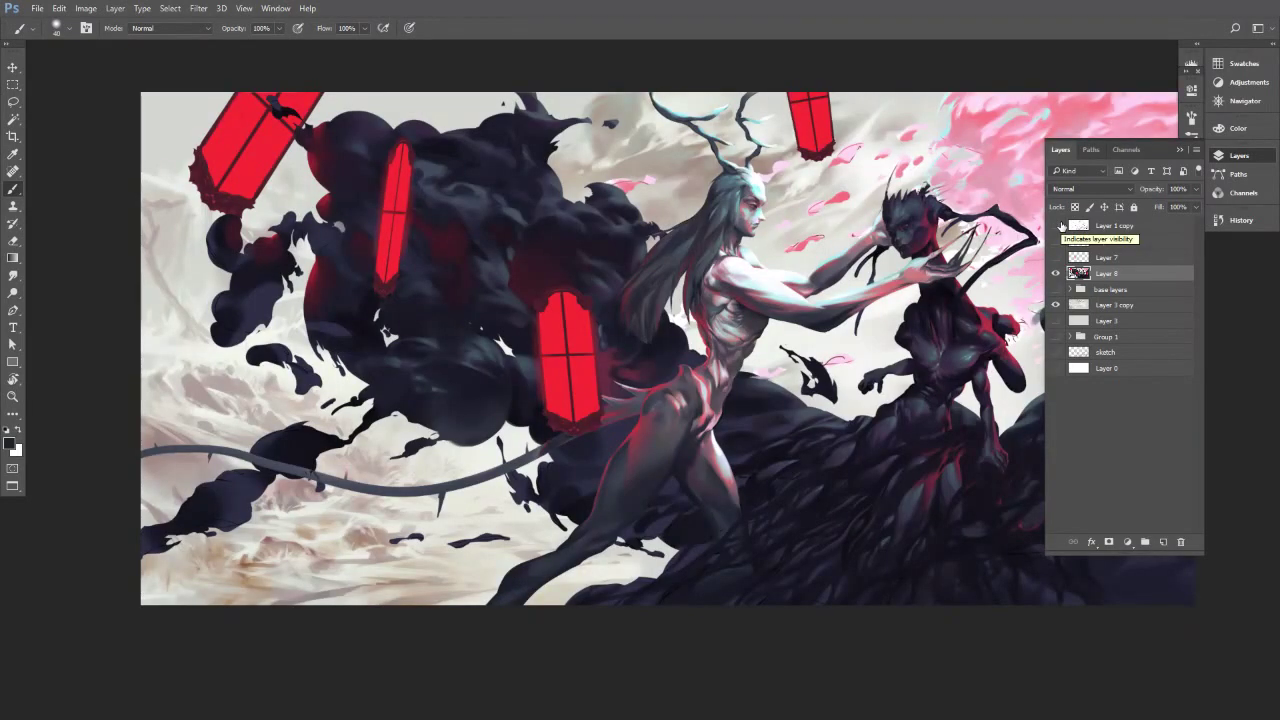
click(1061, 226)
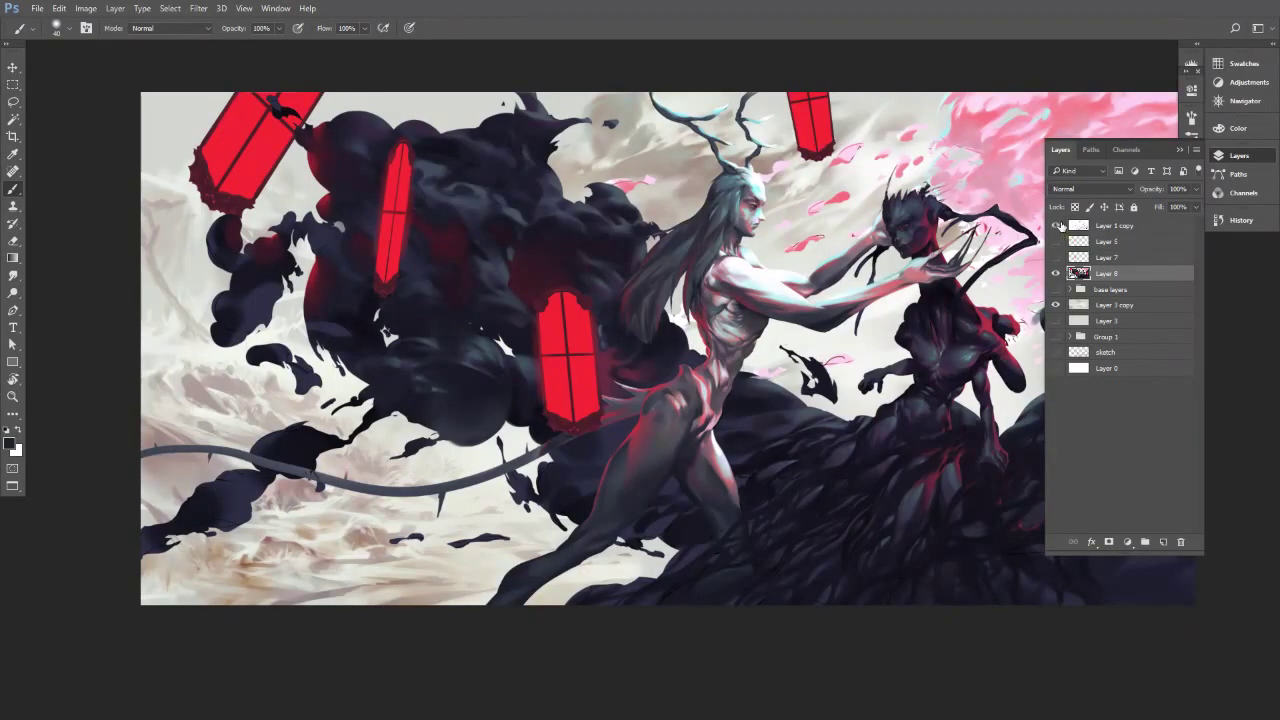
click(1057, 226)
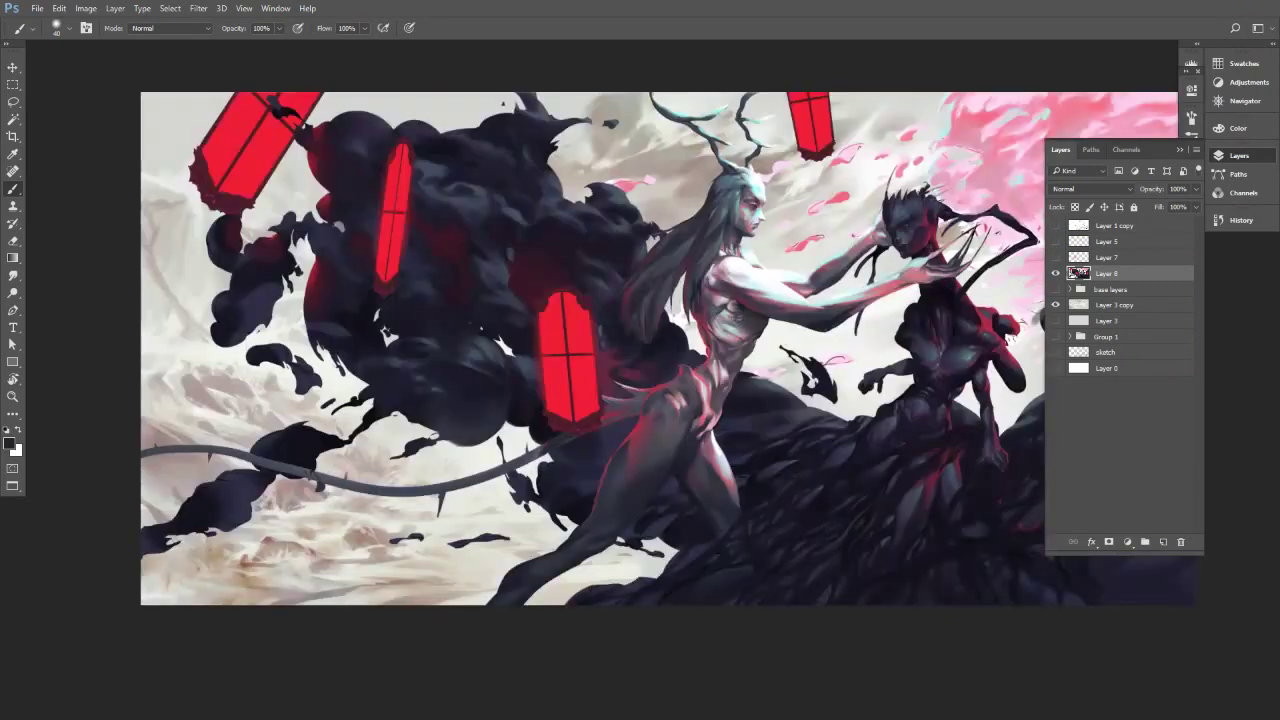